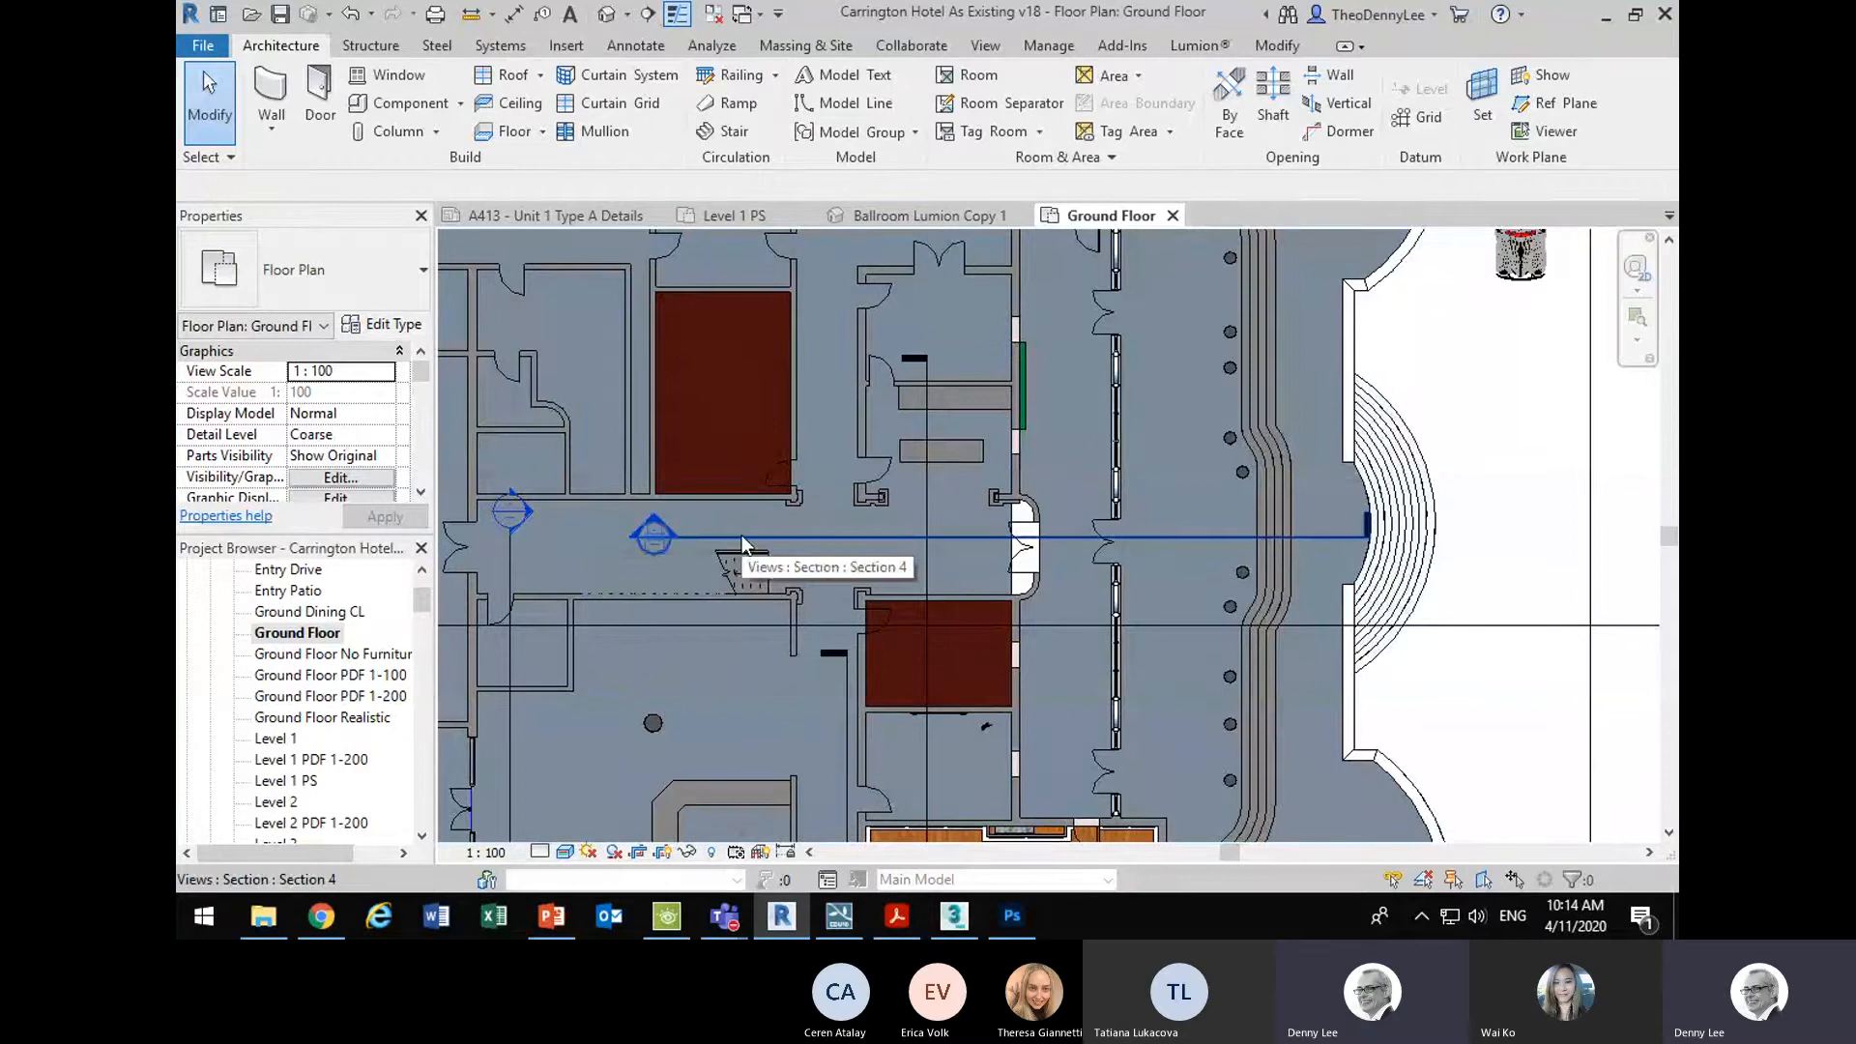
pyautogui.scroll(-1, 742, 538)
pyautogui.moveTo(742, 537); pyautogui.dragTo(832, 526)
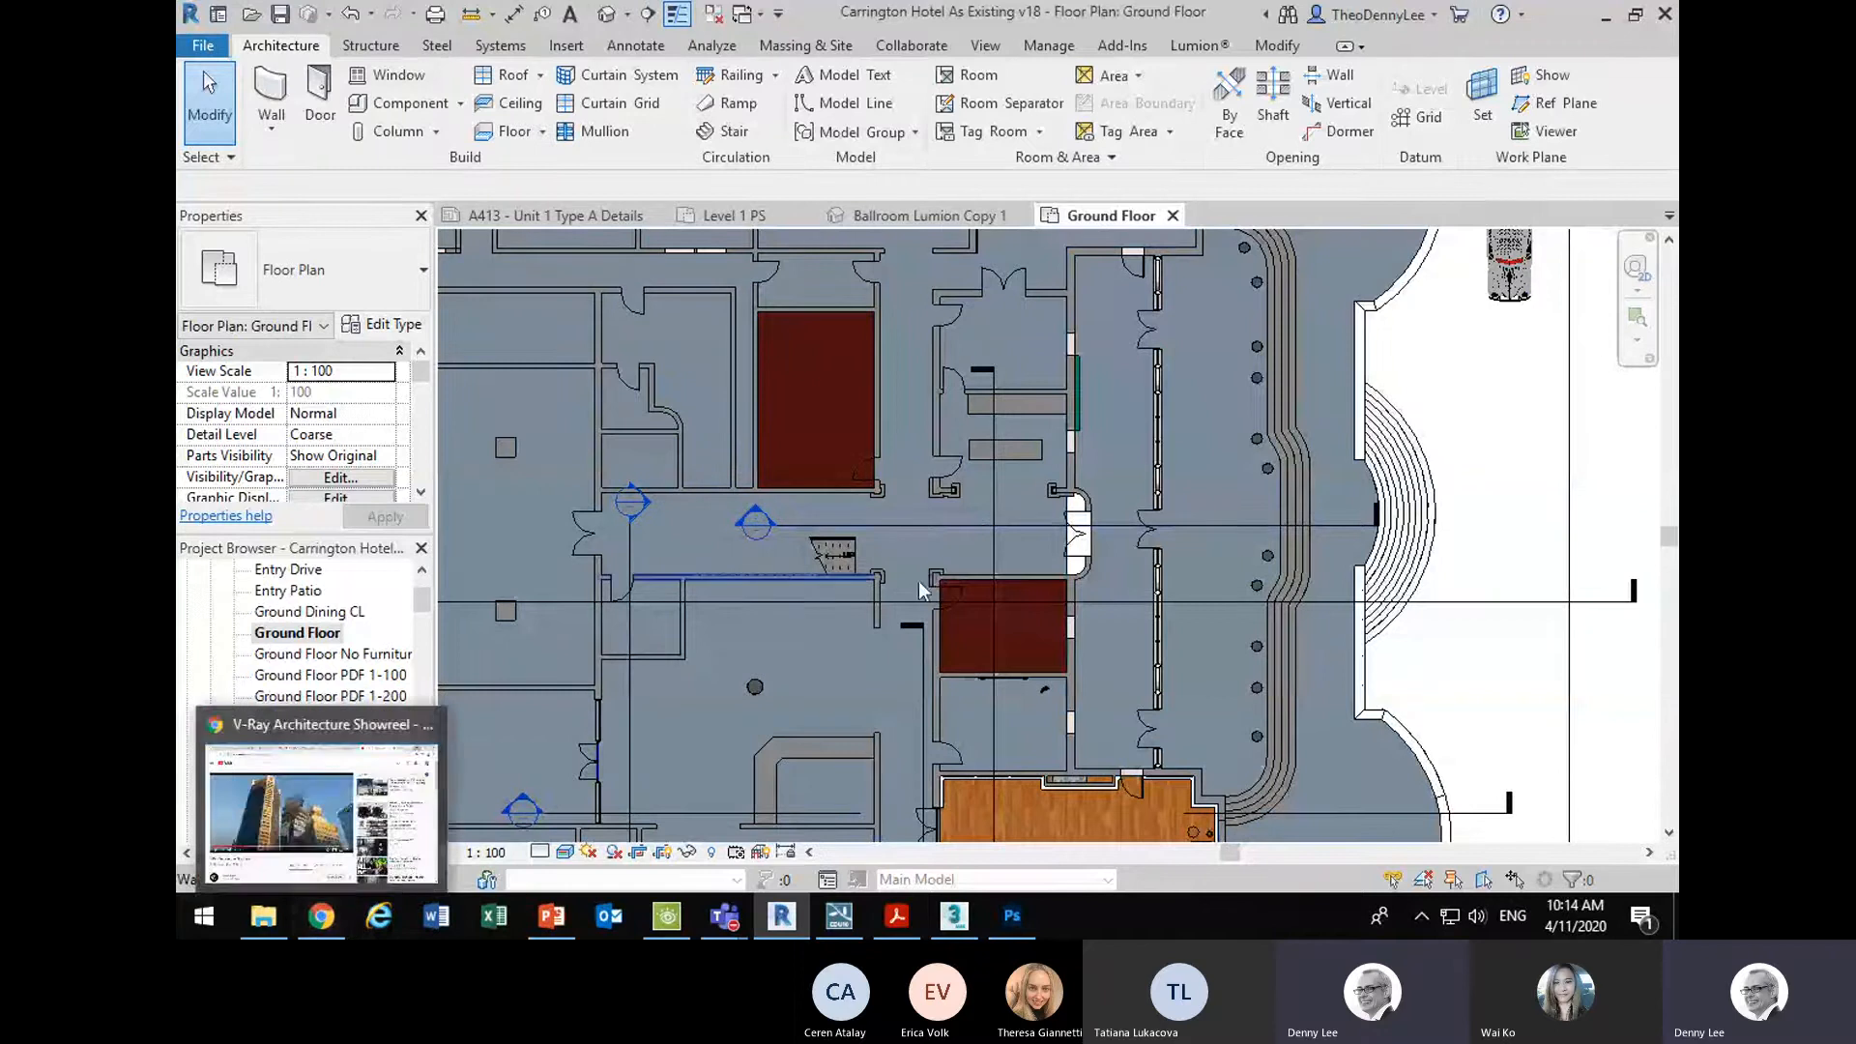
# - Switch to Chrome and open a new browser tab for a web search
pyautogui.click(331, 922)
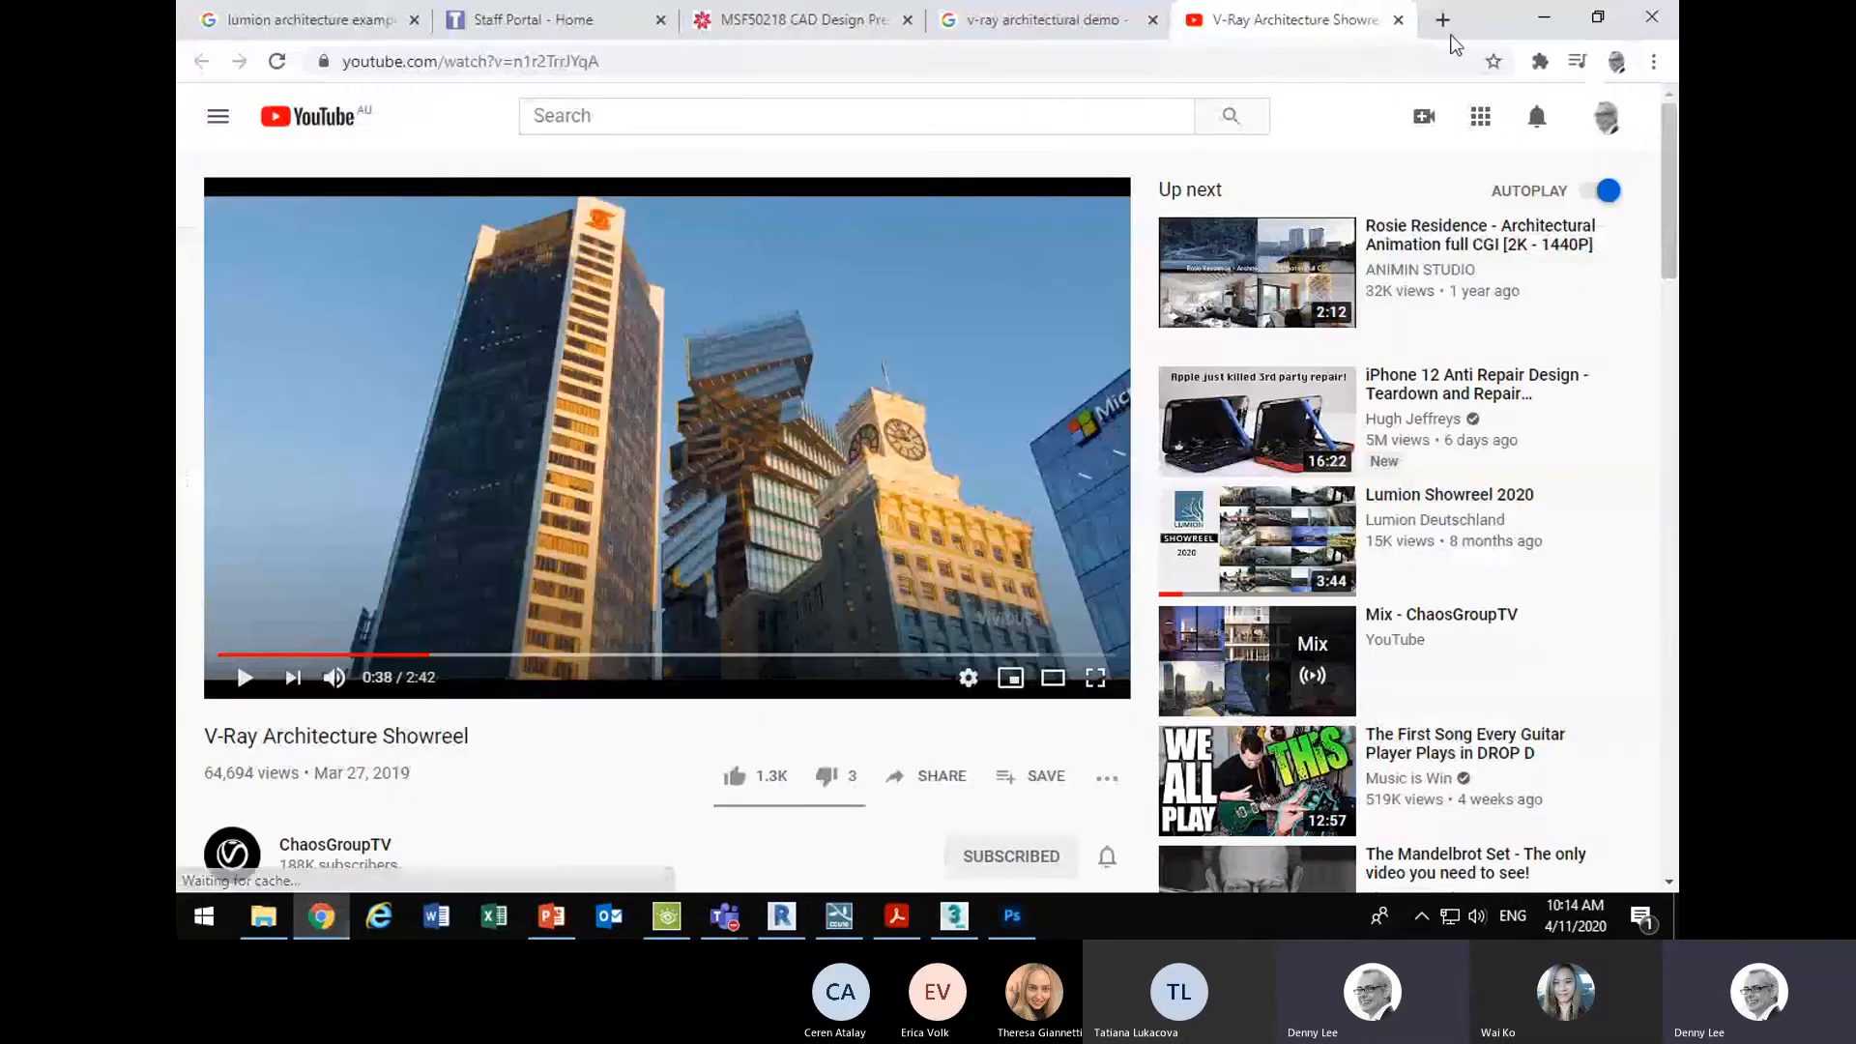
pyautogui.click(1443, 19)
pyautogui.click(1229, 61)
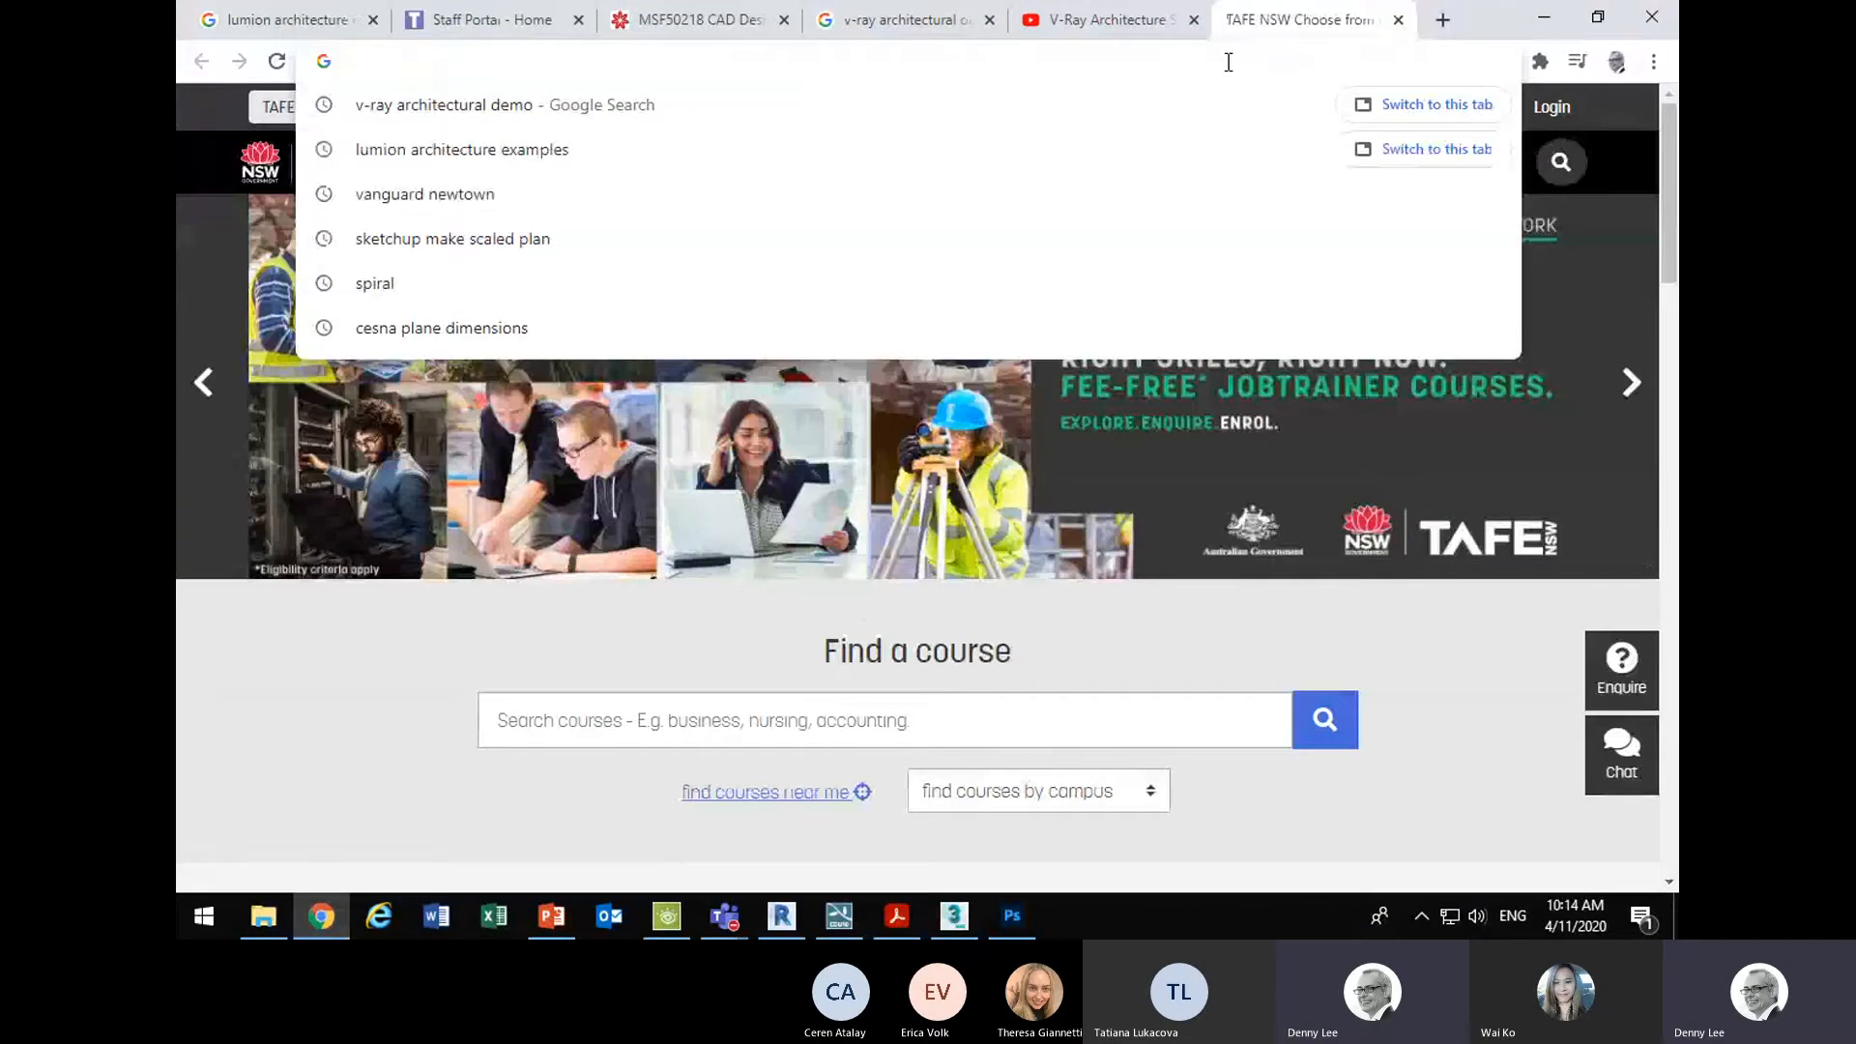
# - Search the web for "photoshop plan render interior"
pyautogui.write('po')
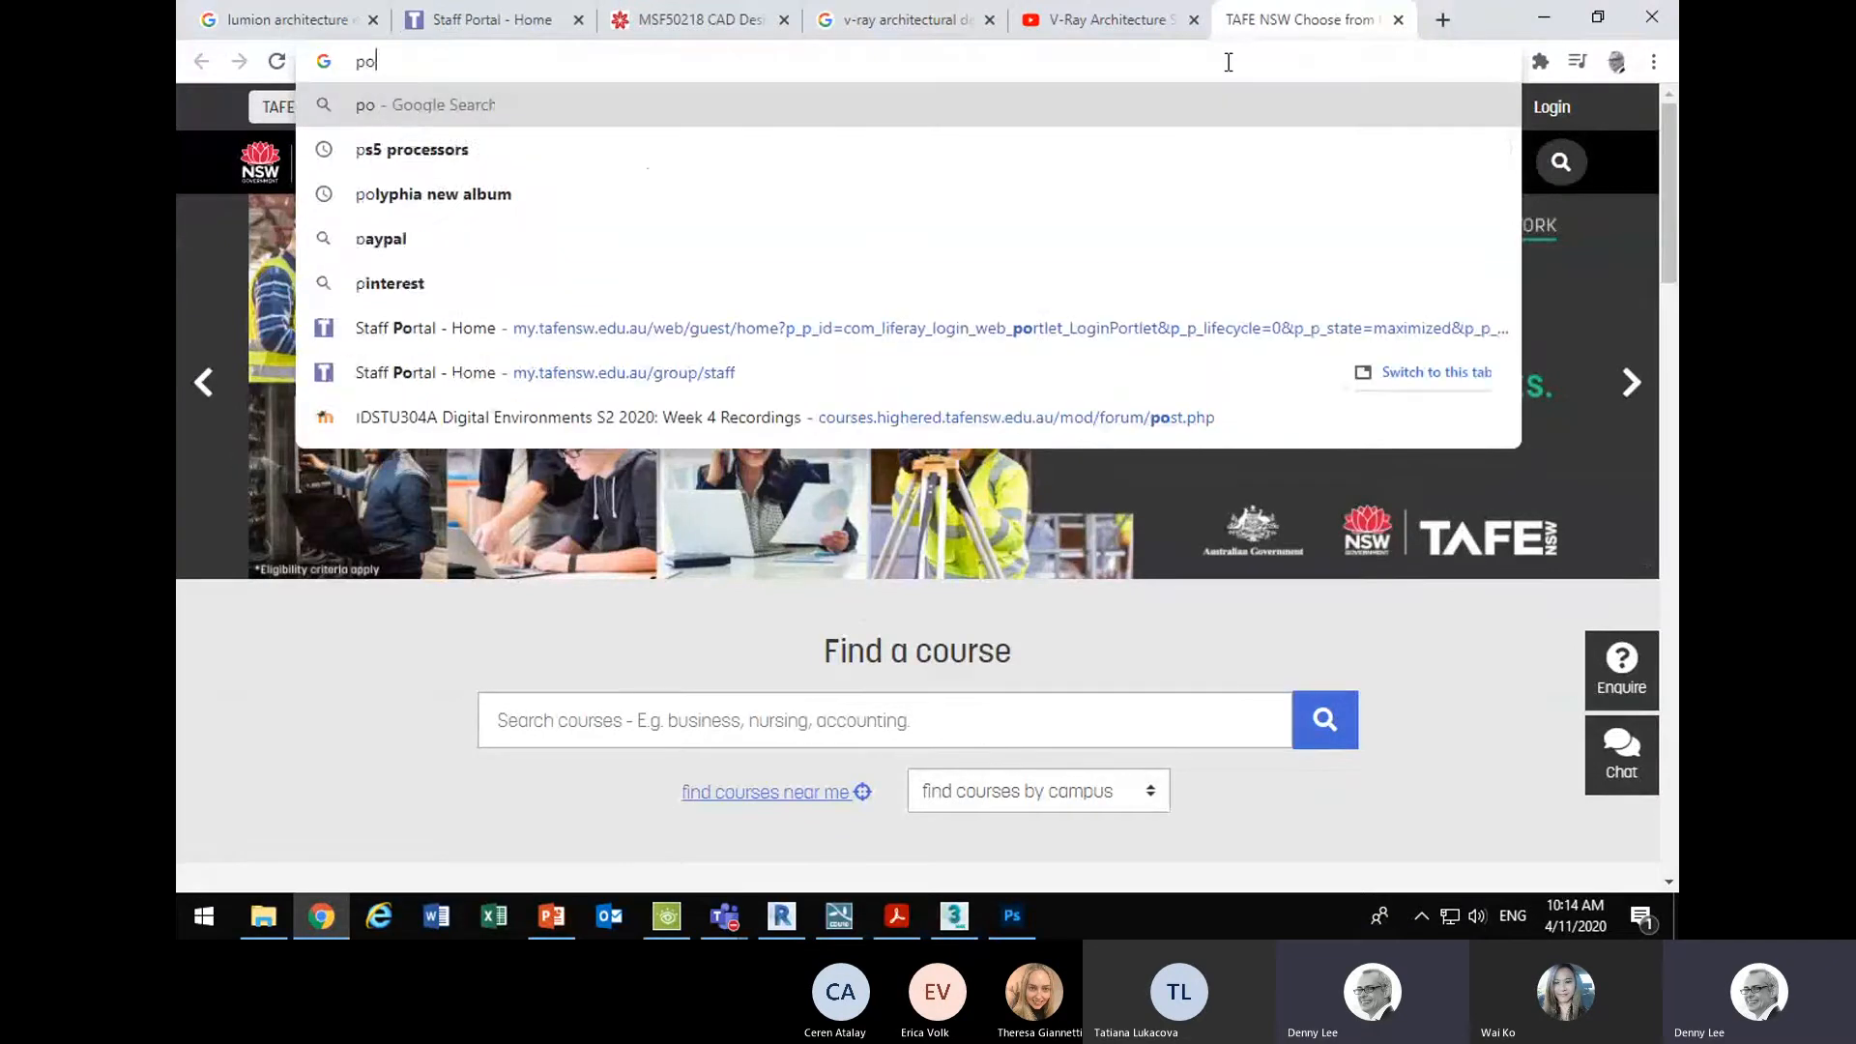
pyautogui.write('hot')
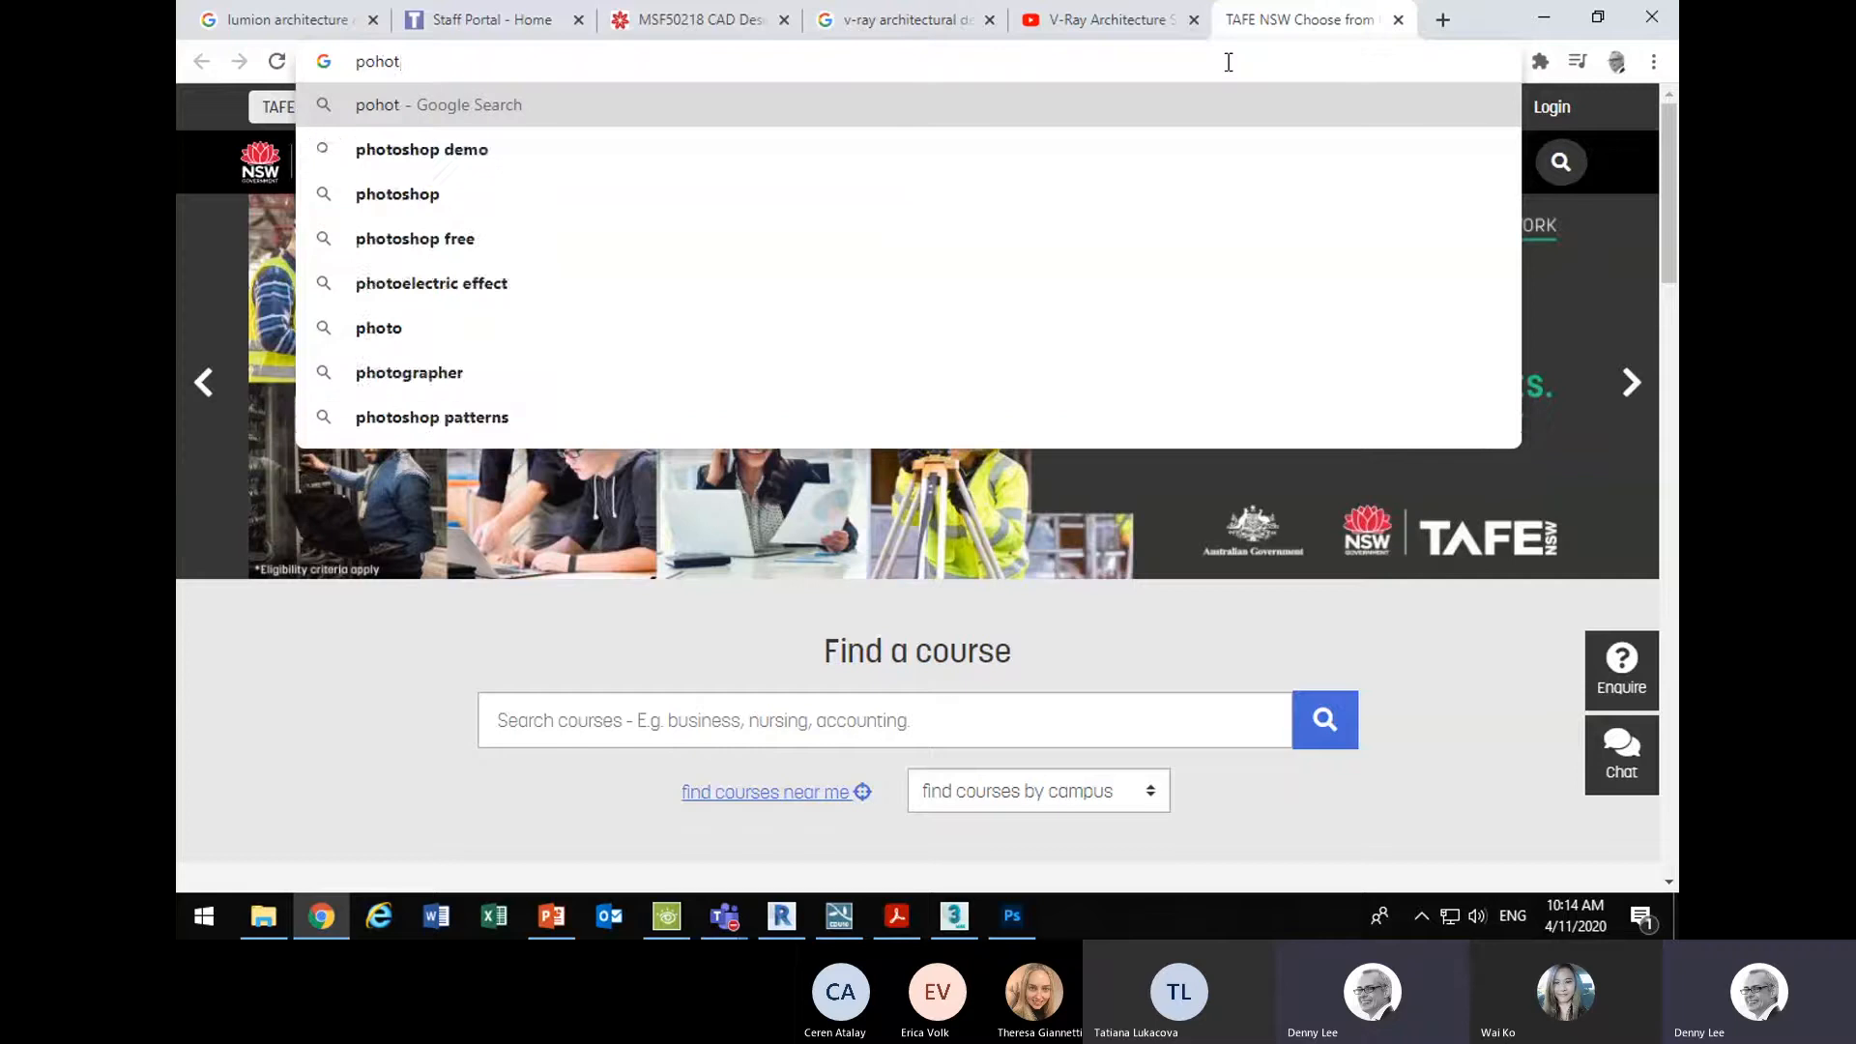
pyautogui.press('BackSpace')
pyautogui.press('BackSpace')
pyautogui.press('BackSpace')
pyautogui.press('BackSpace')
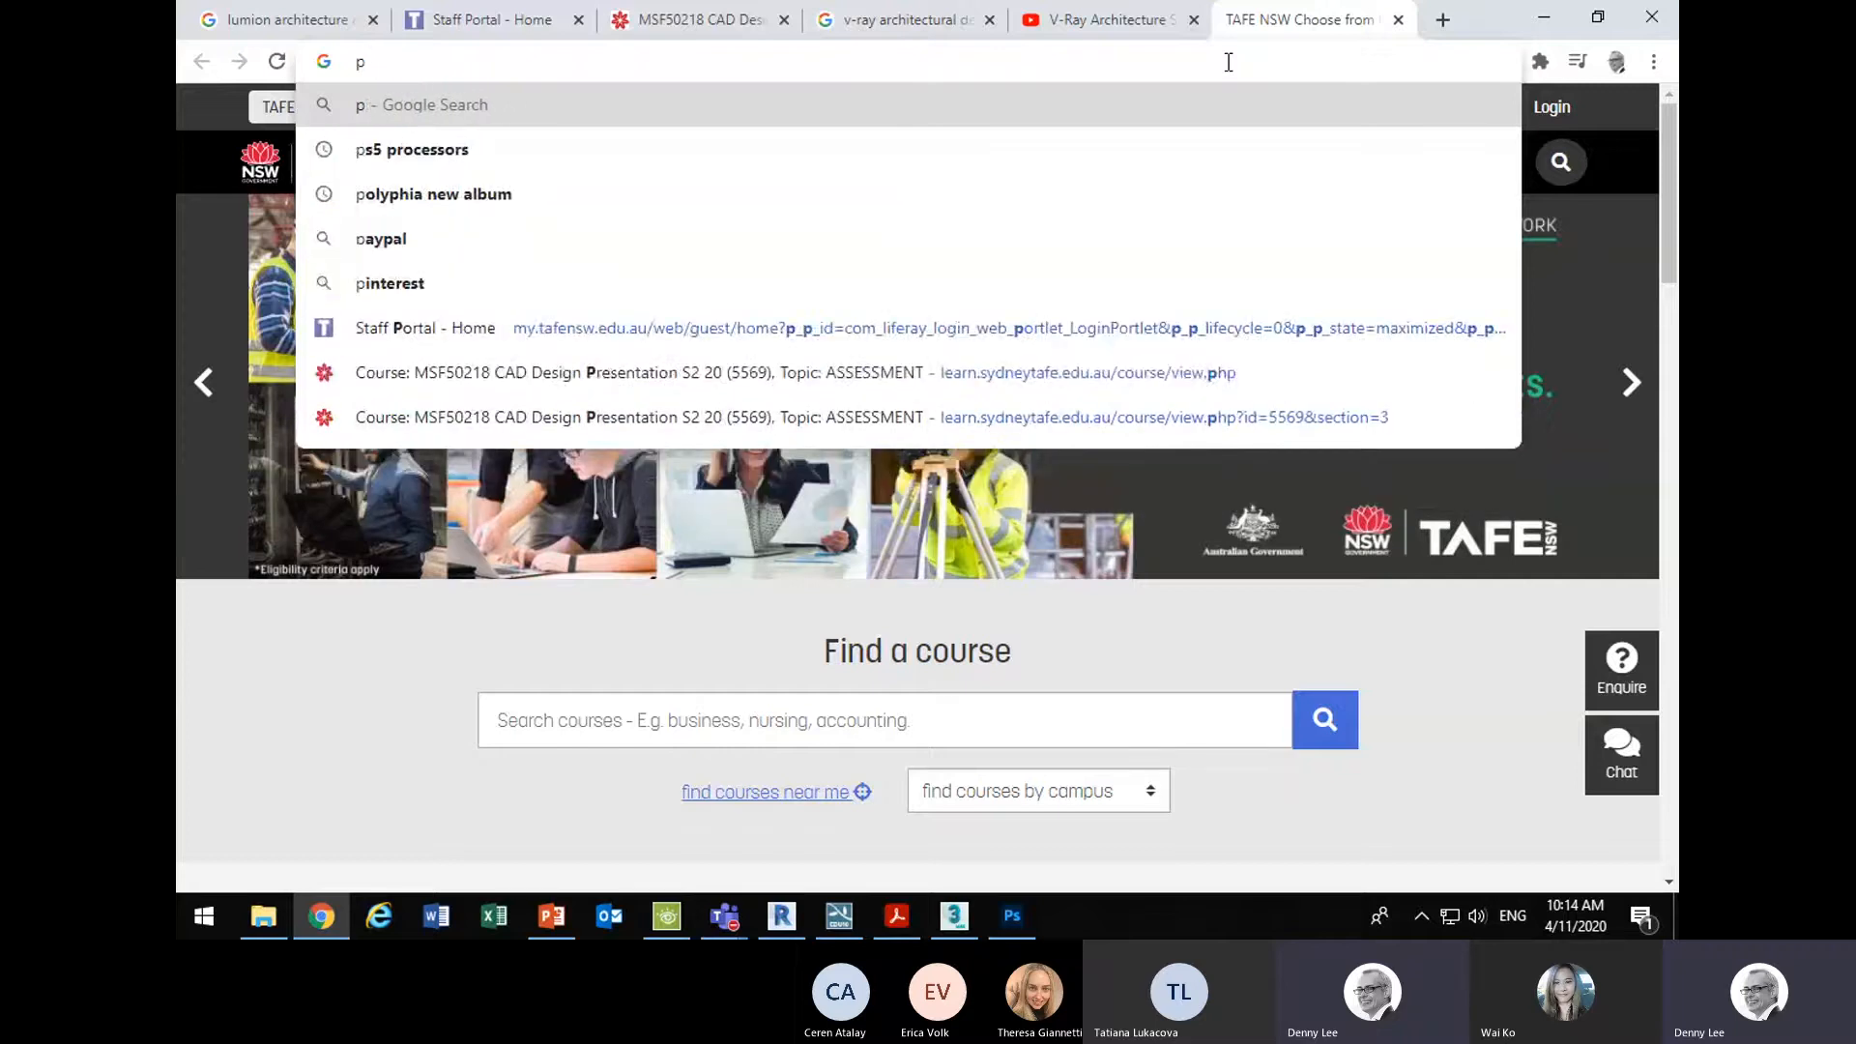
pyautogui.write('hoto')
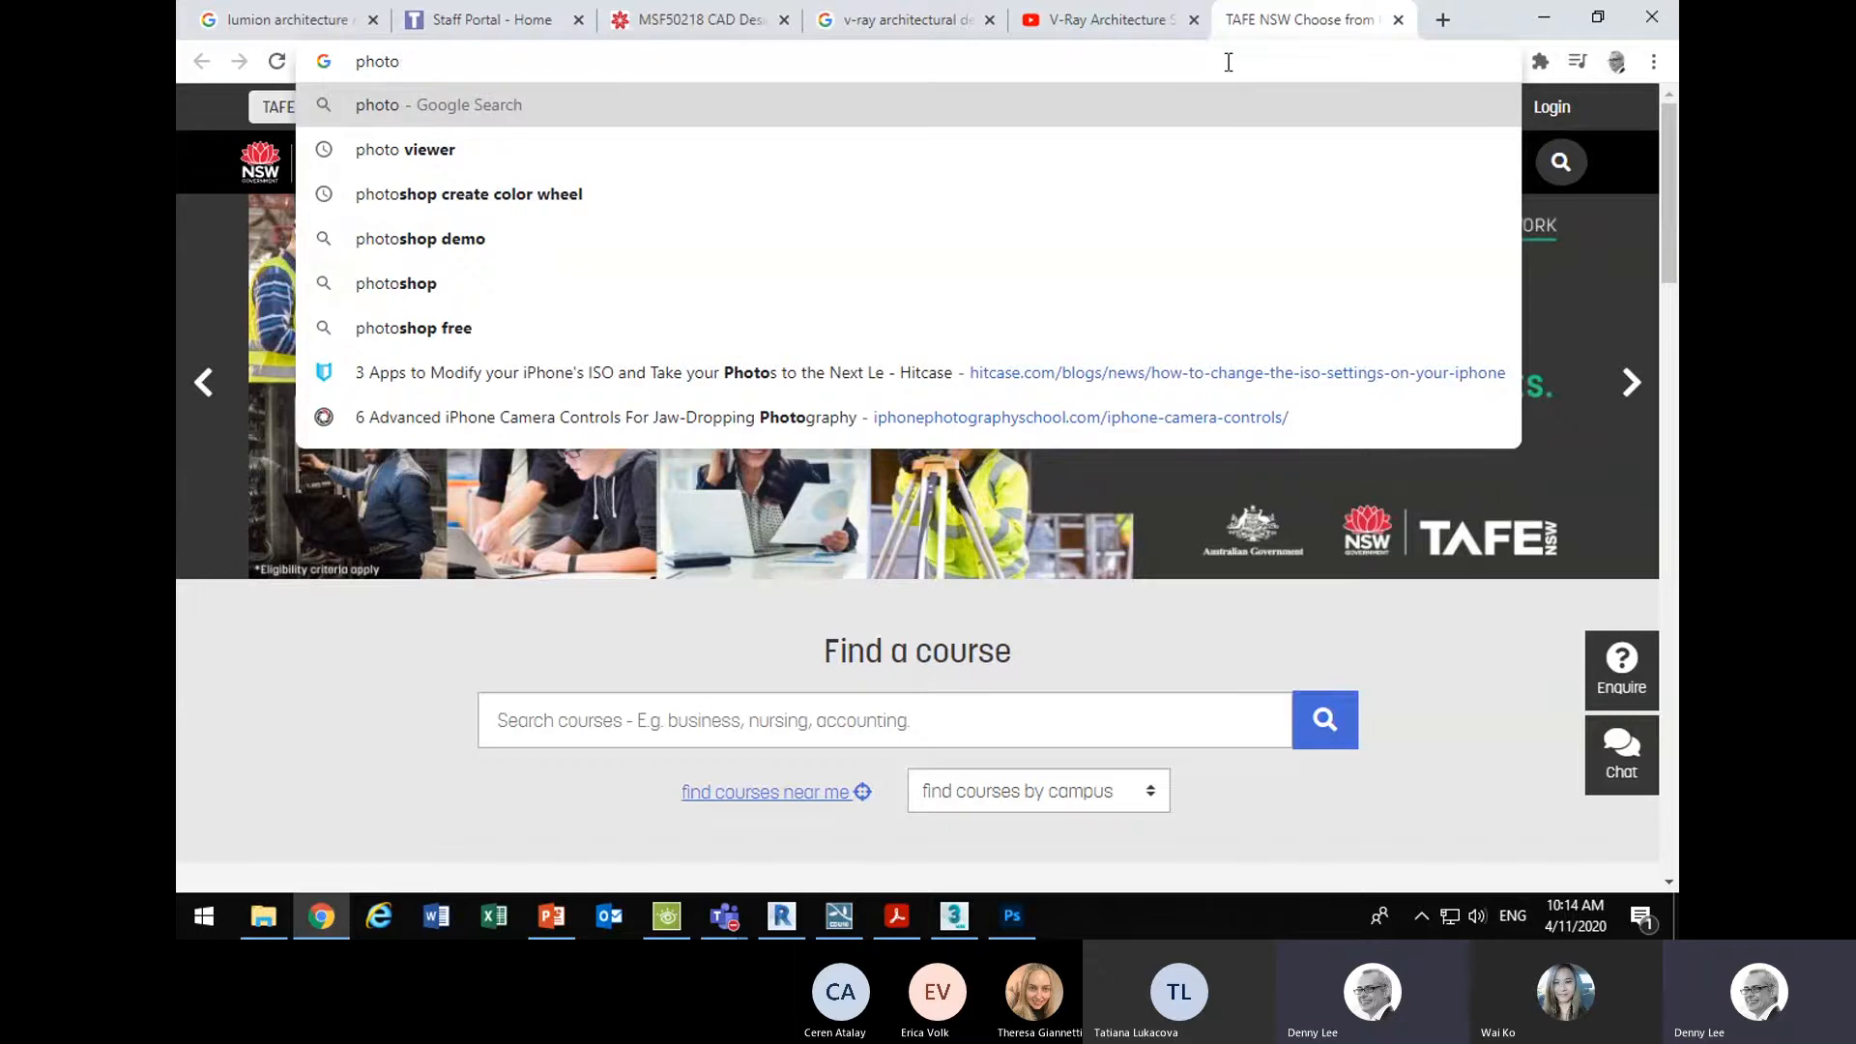
pyautogui.write('shop')
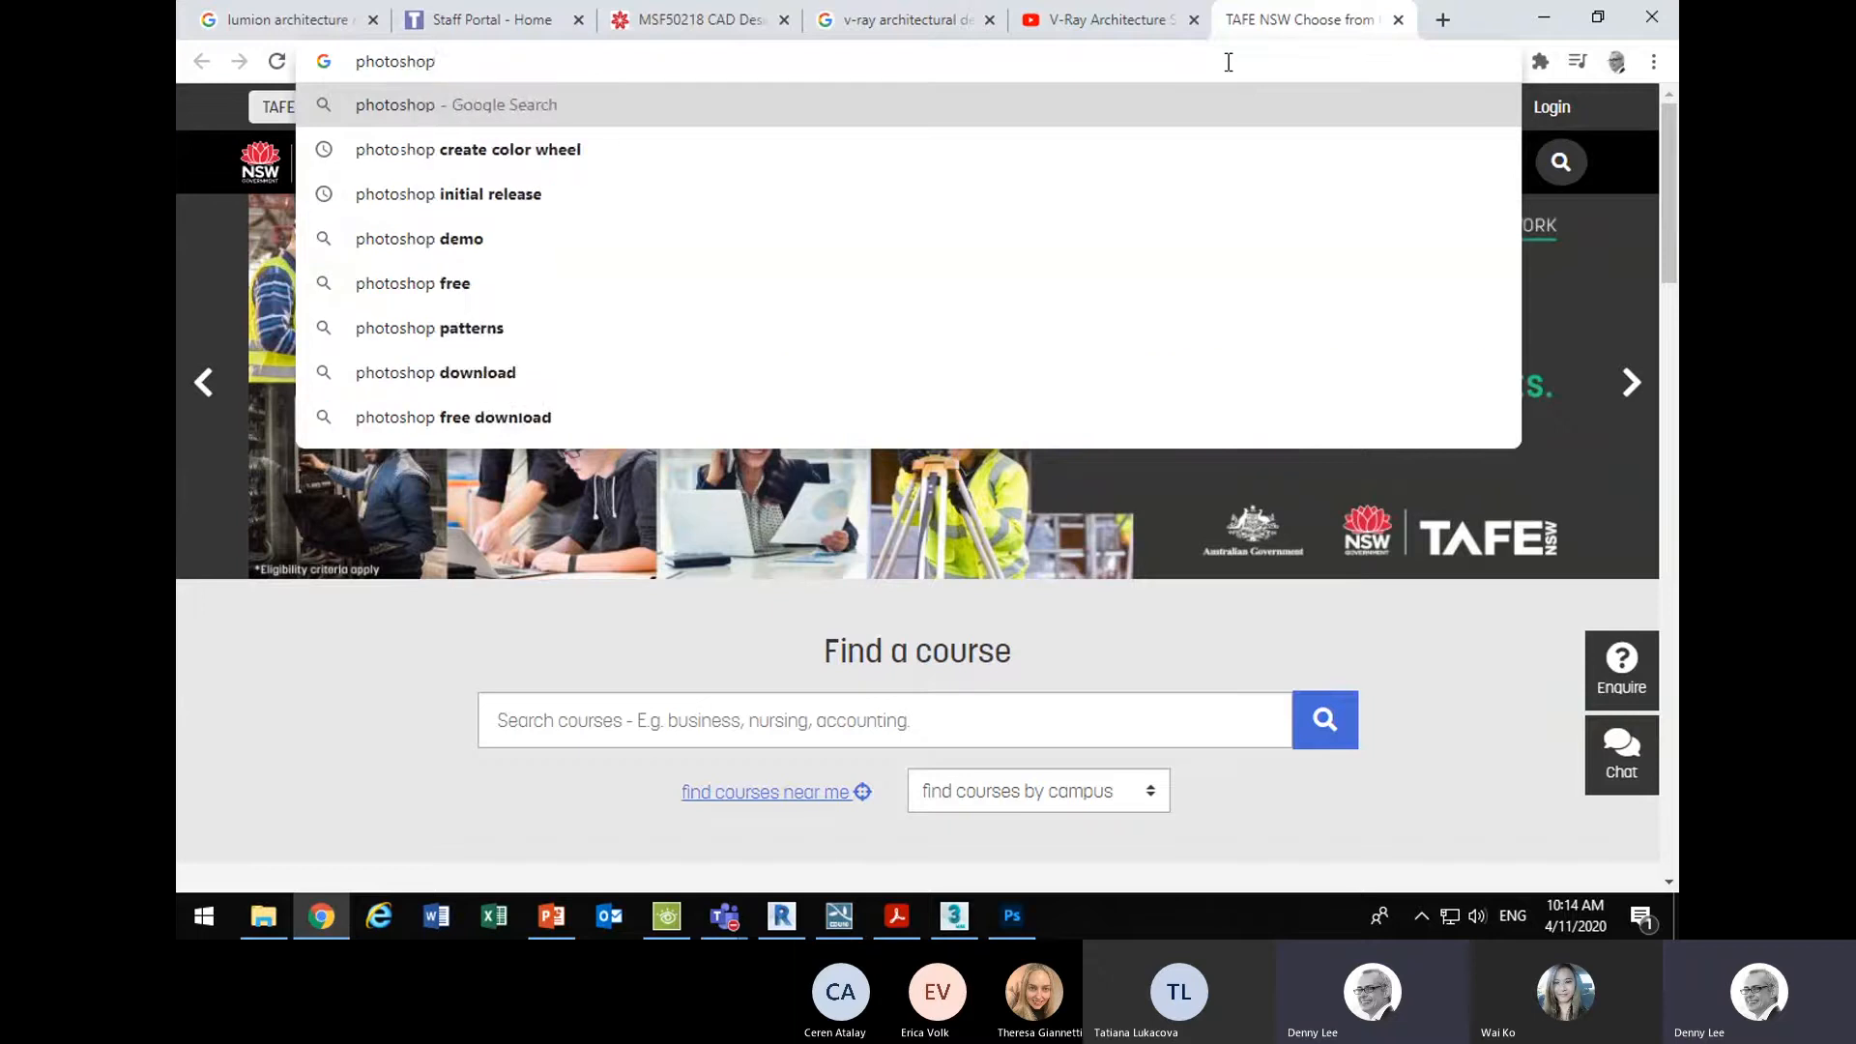
pyautogui.write(' plan ')
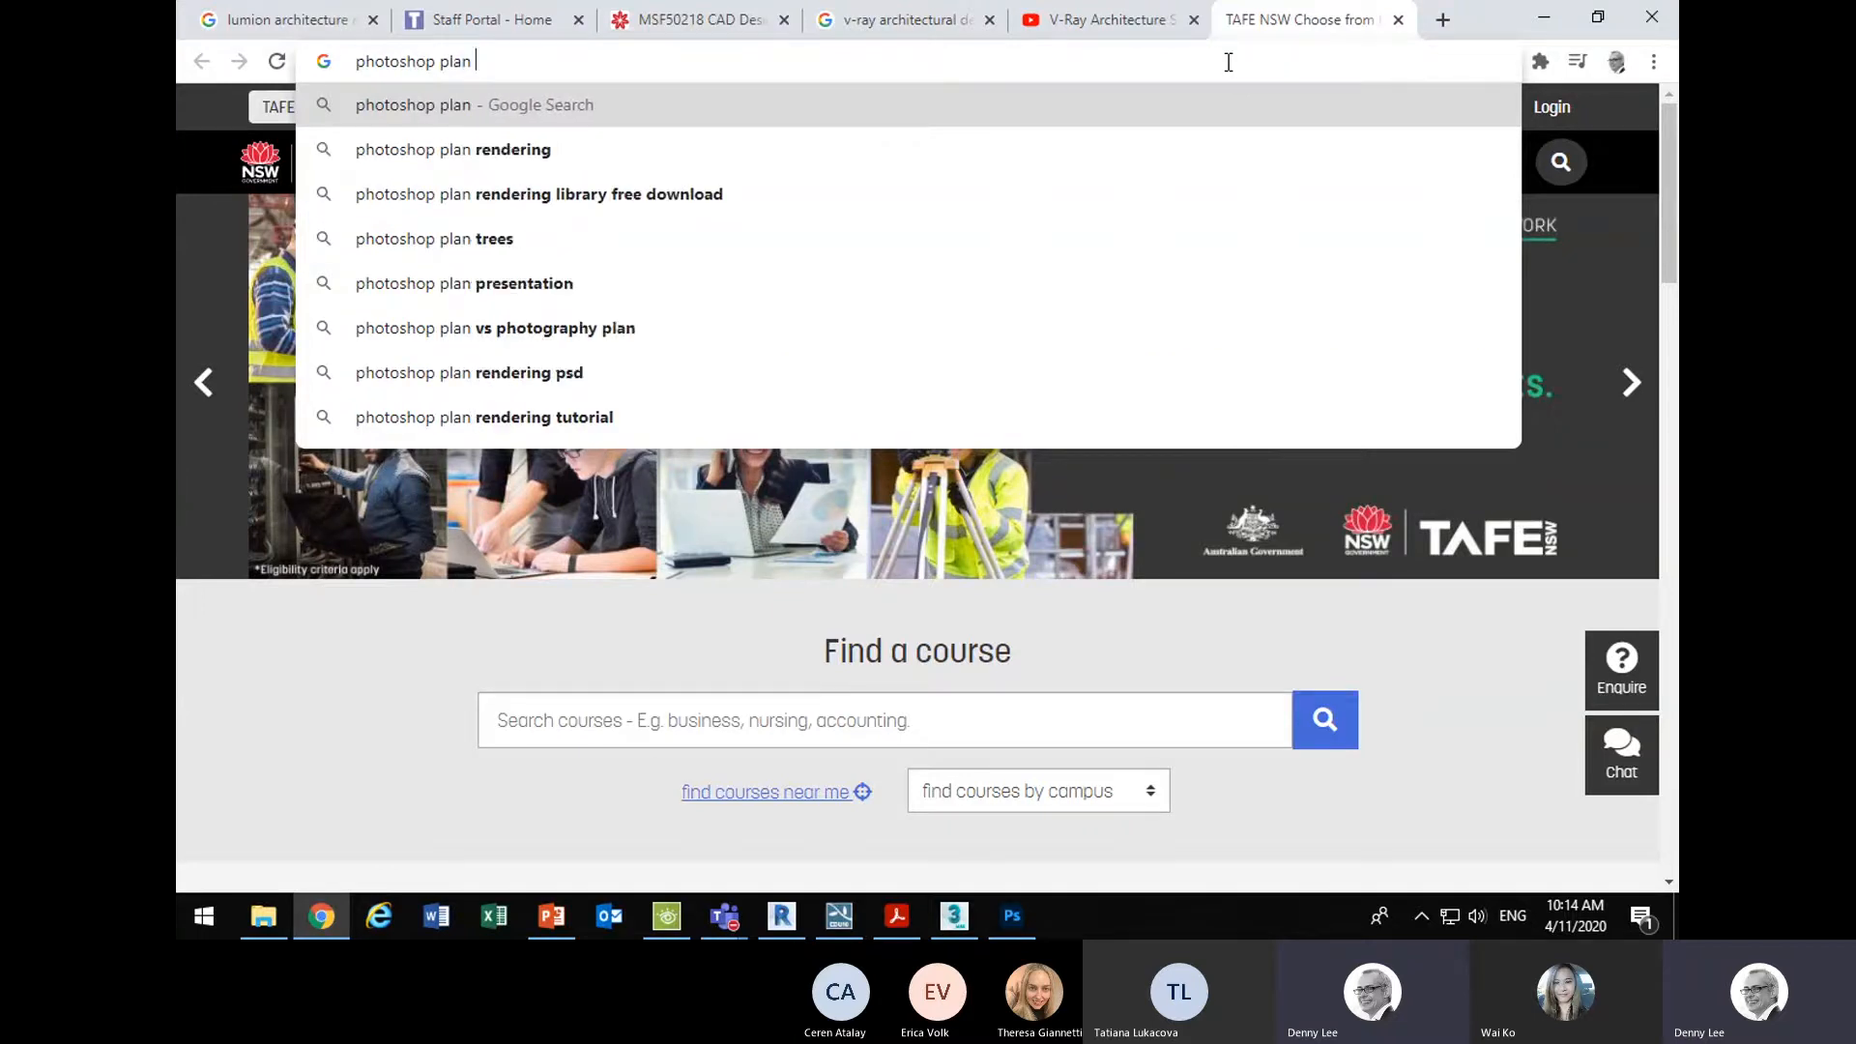
pyautogui.write('render inte')
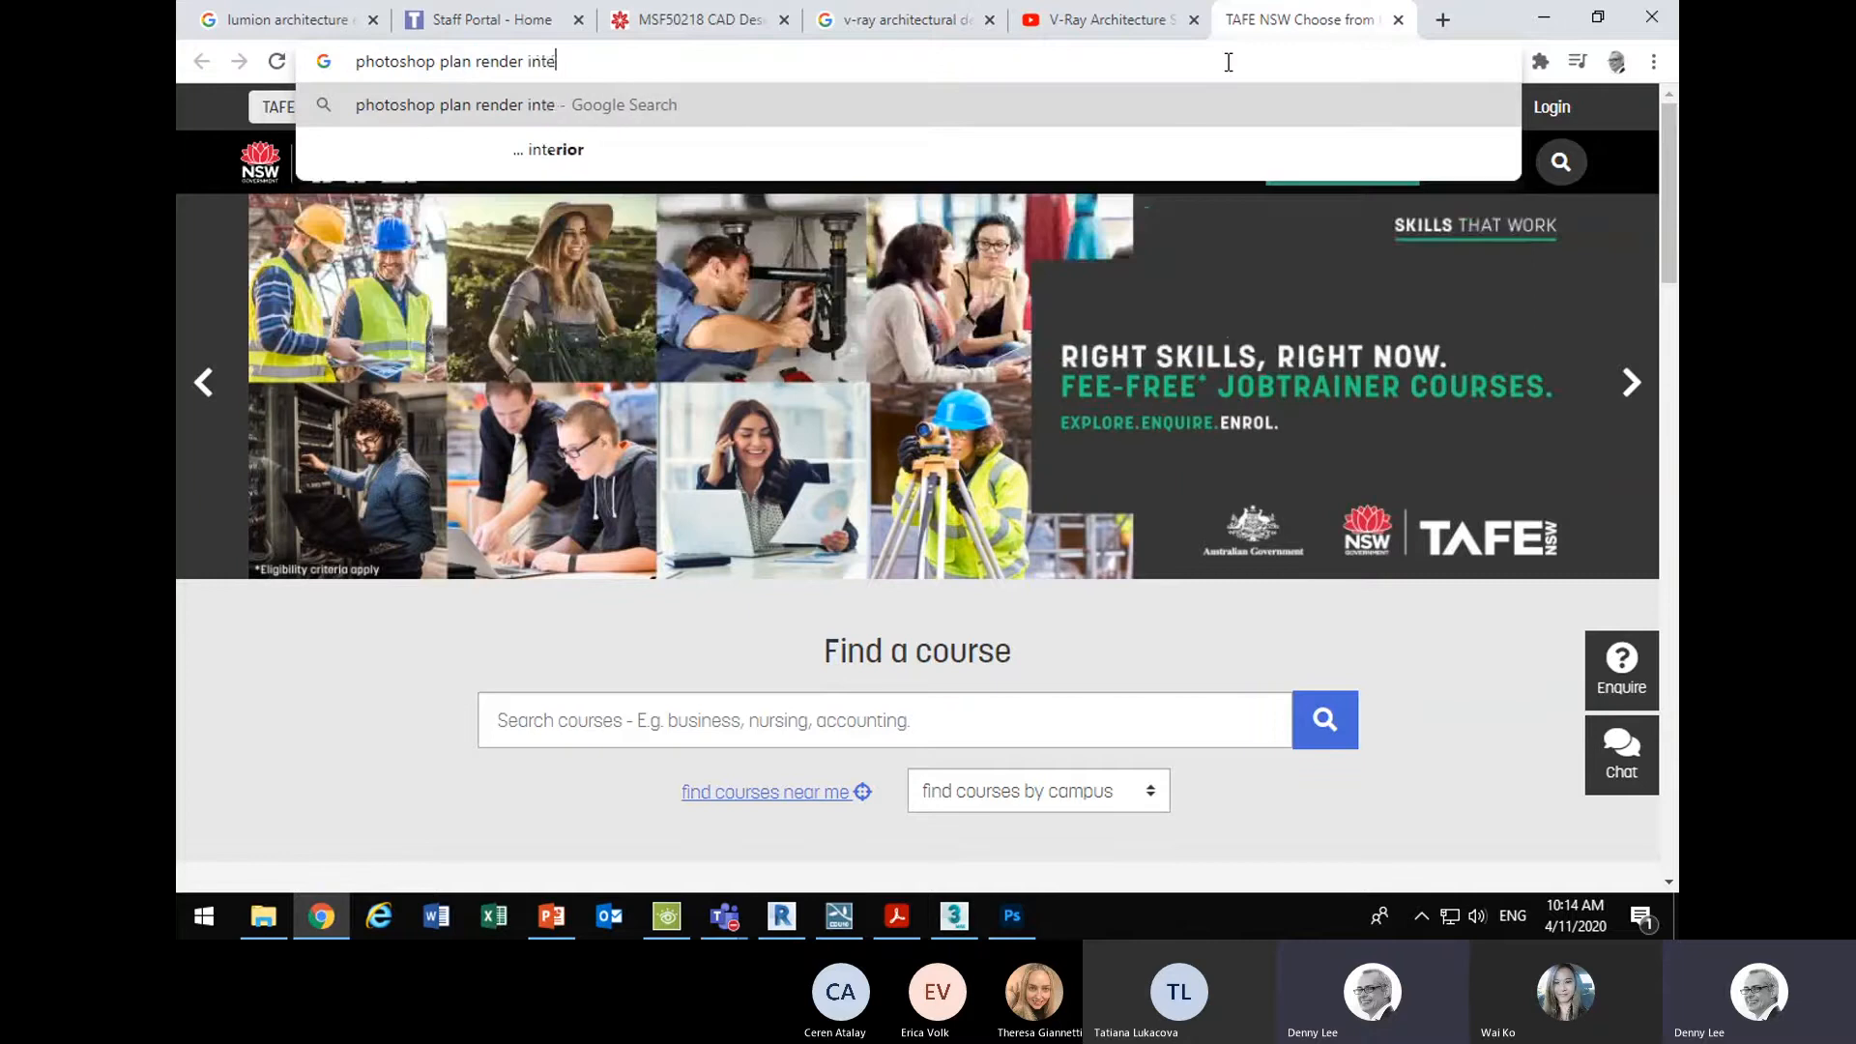
pyautogui.write('rio')
pyautogui.press('BackSpace')
pyautogui.press('BackSpace')
pyautogui.press('Down')
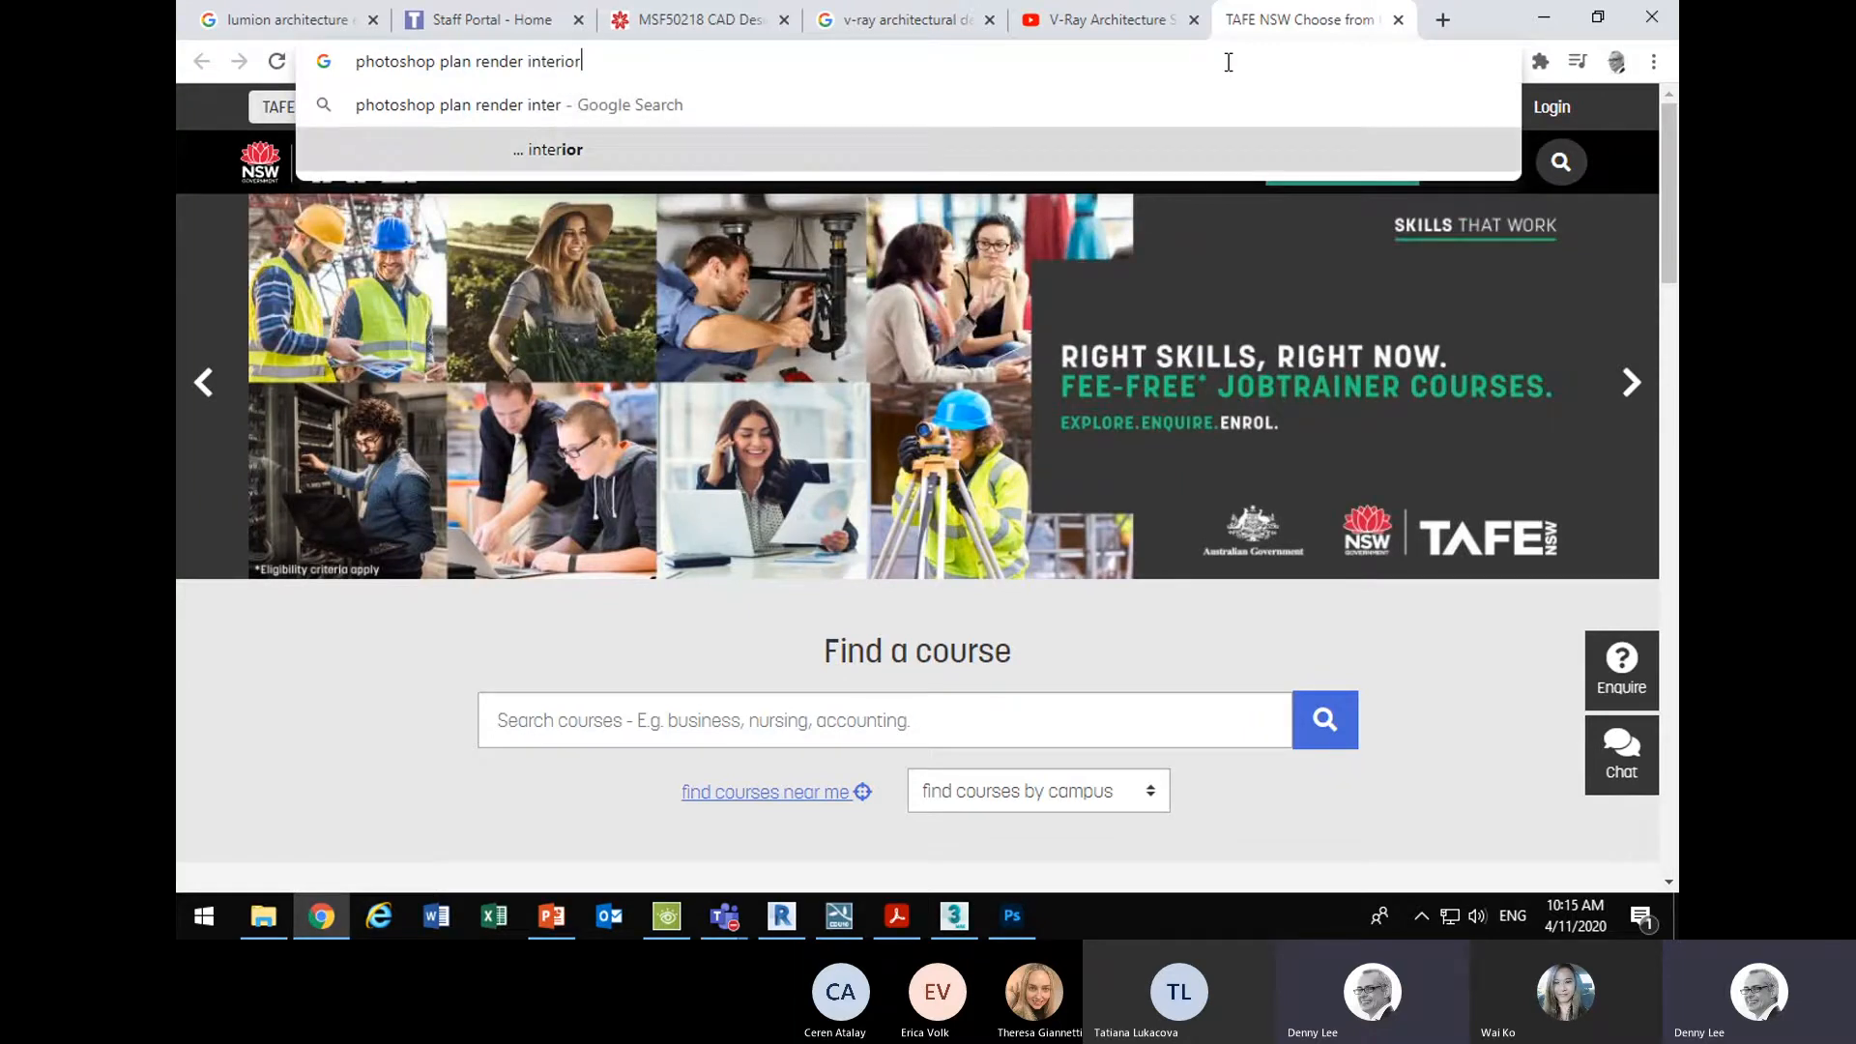
pyautogui.press('Return')
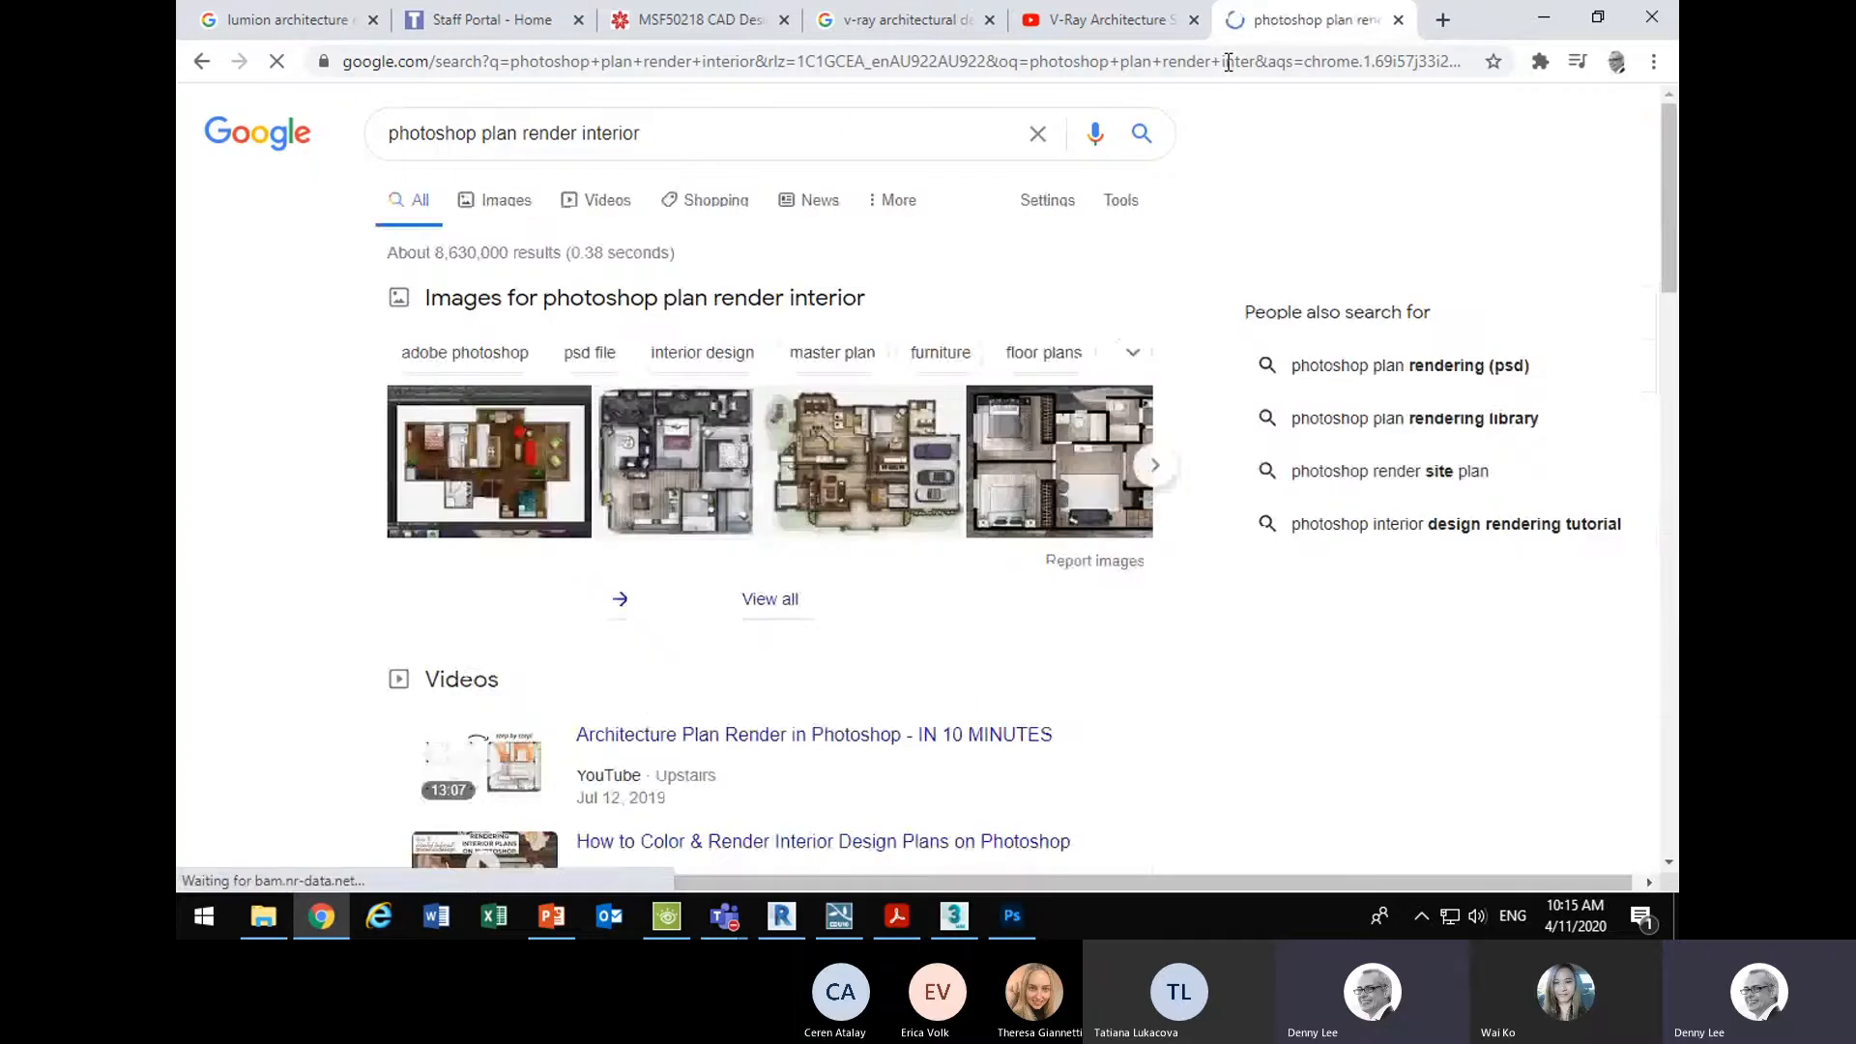
# - Show the image results and preview the Fiverr example "render architectural plan in photoshop"
pyautogui.click(494, 200)
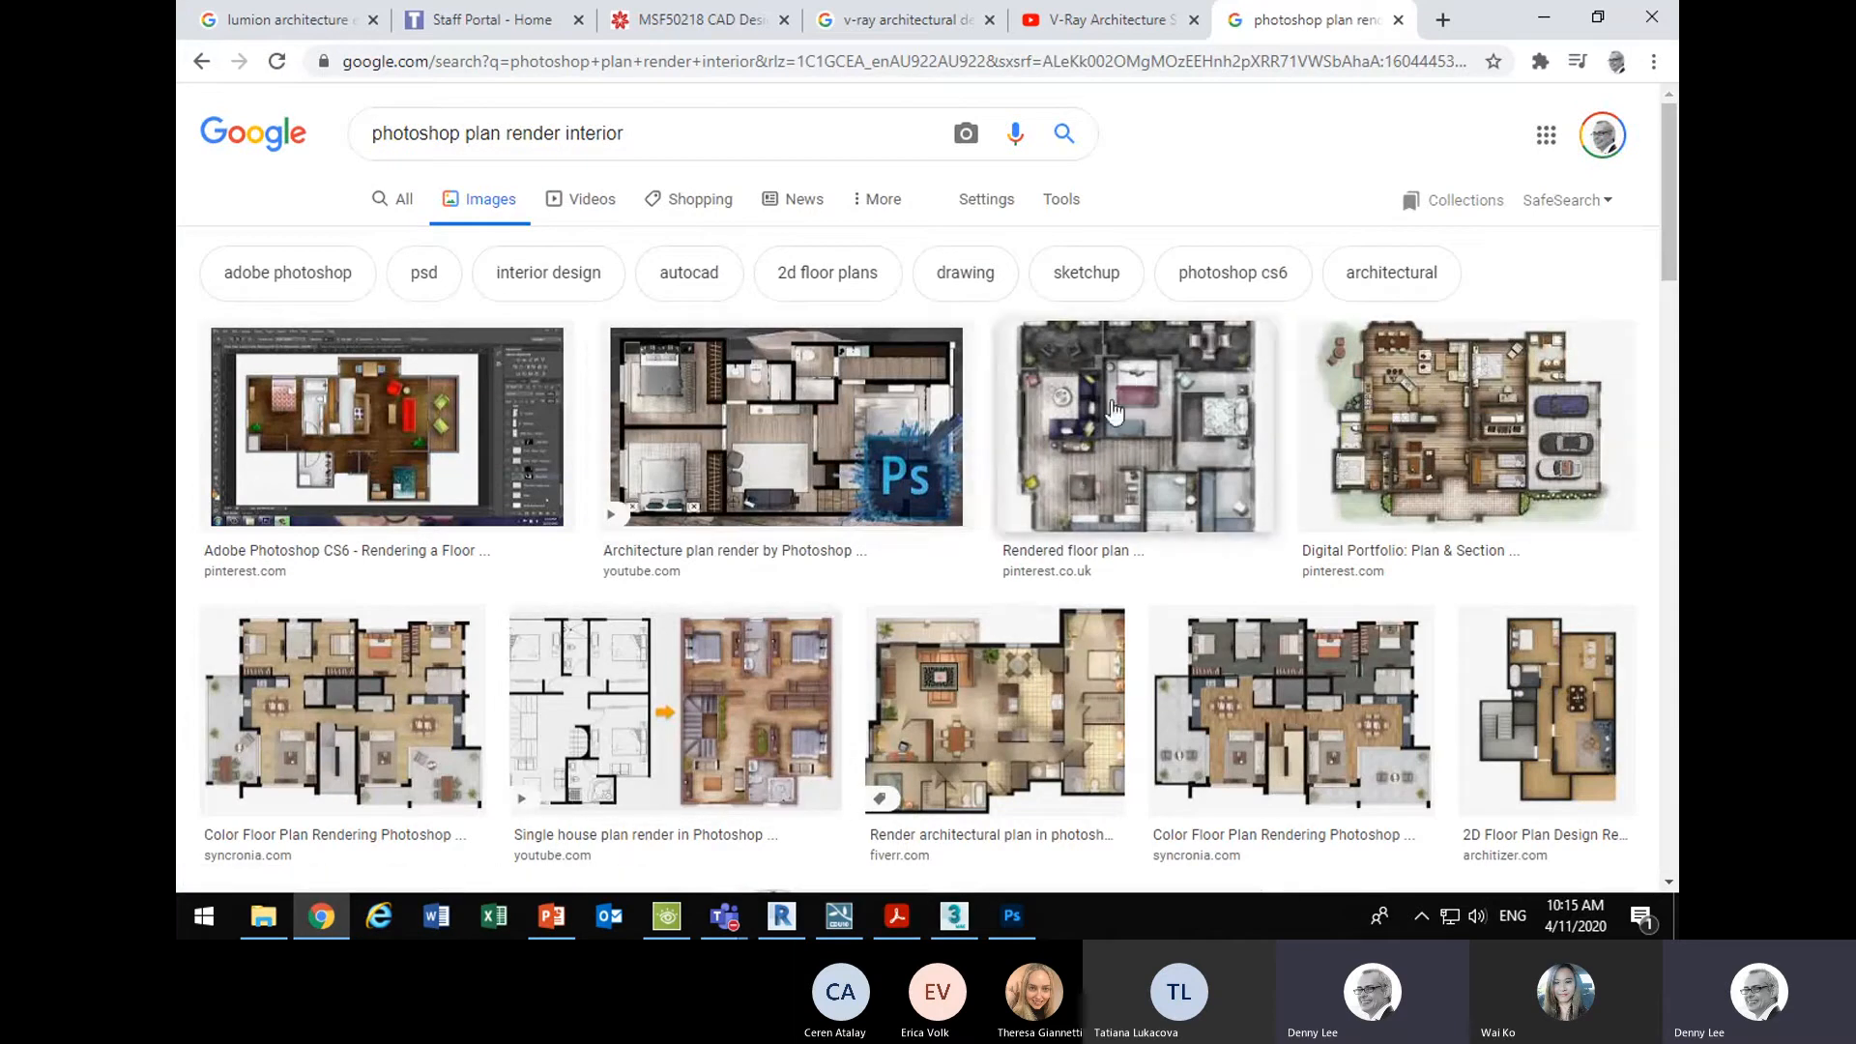
pyautogui.click(969, 705)
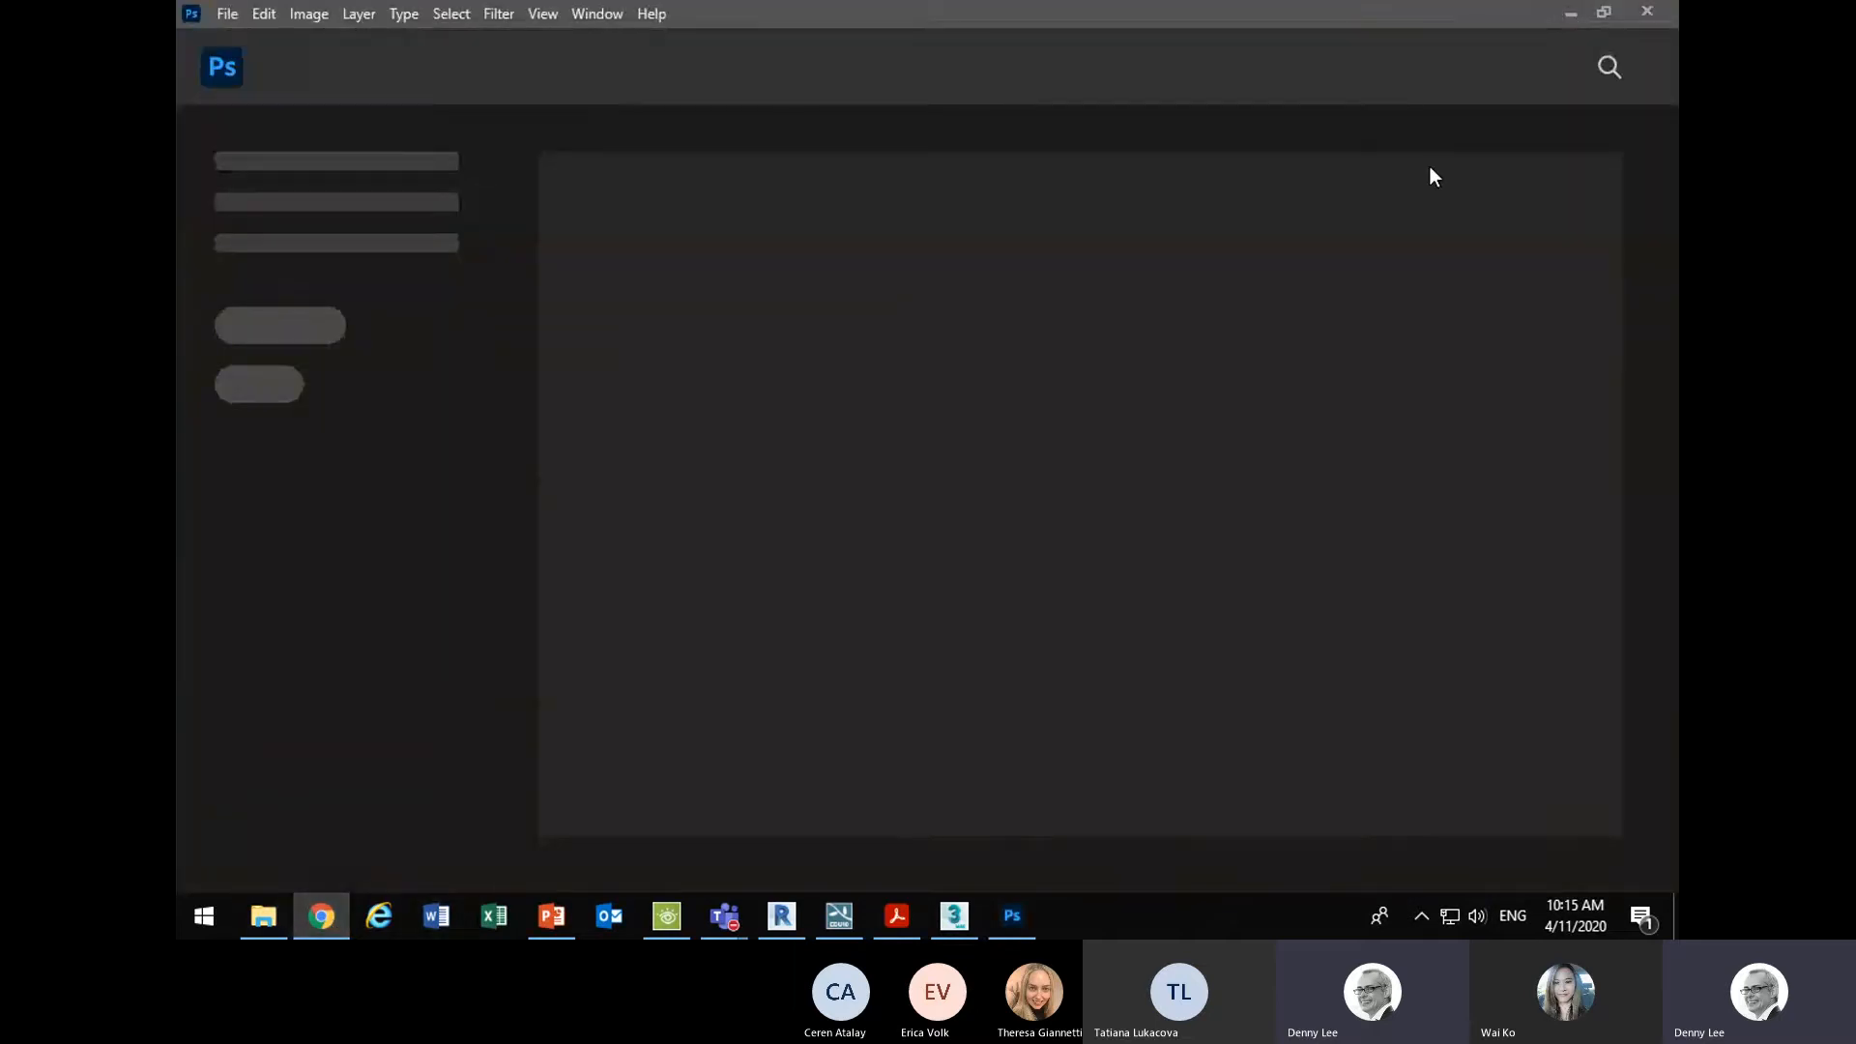
pyautogui.moveTo(322, 916)
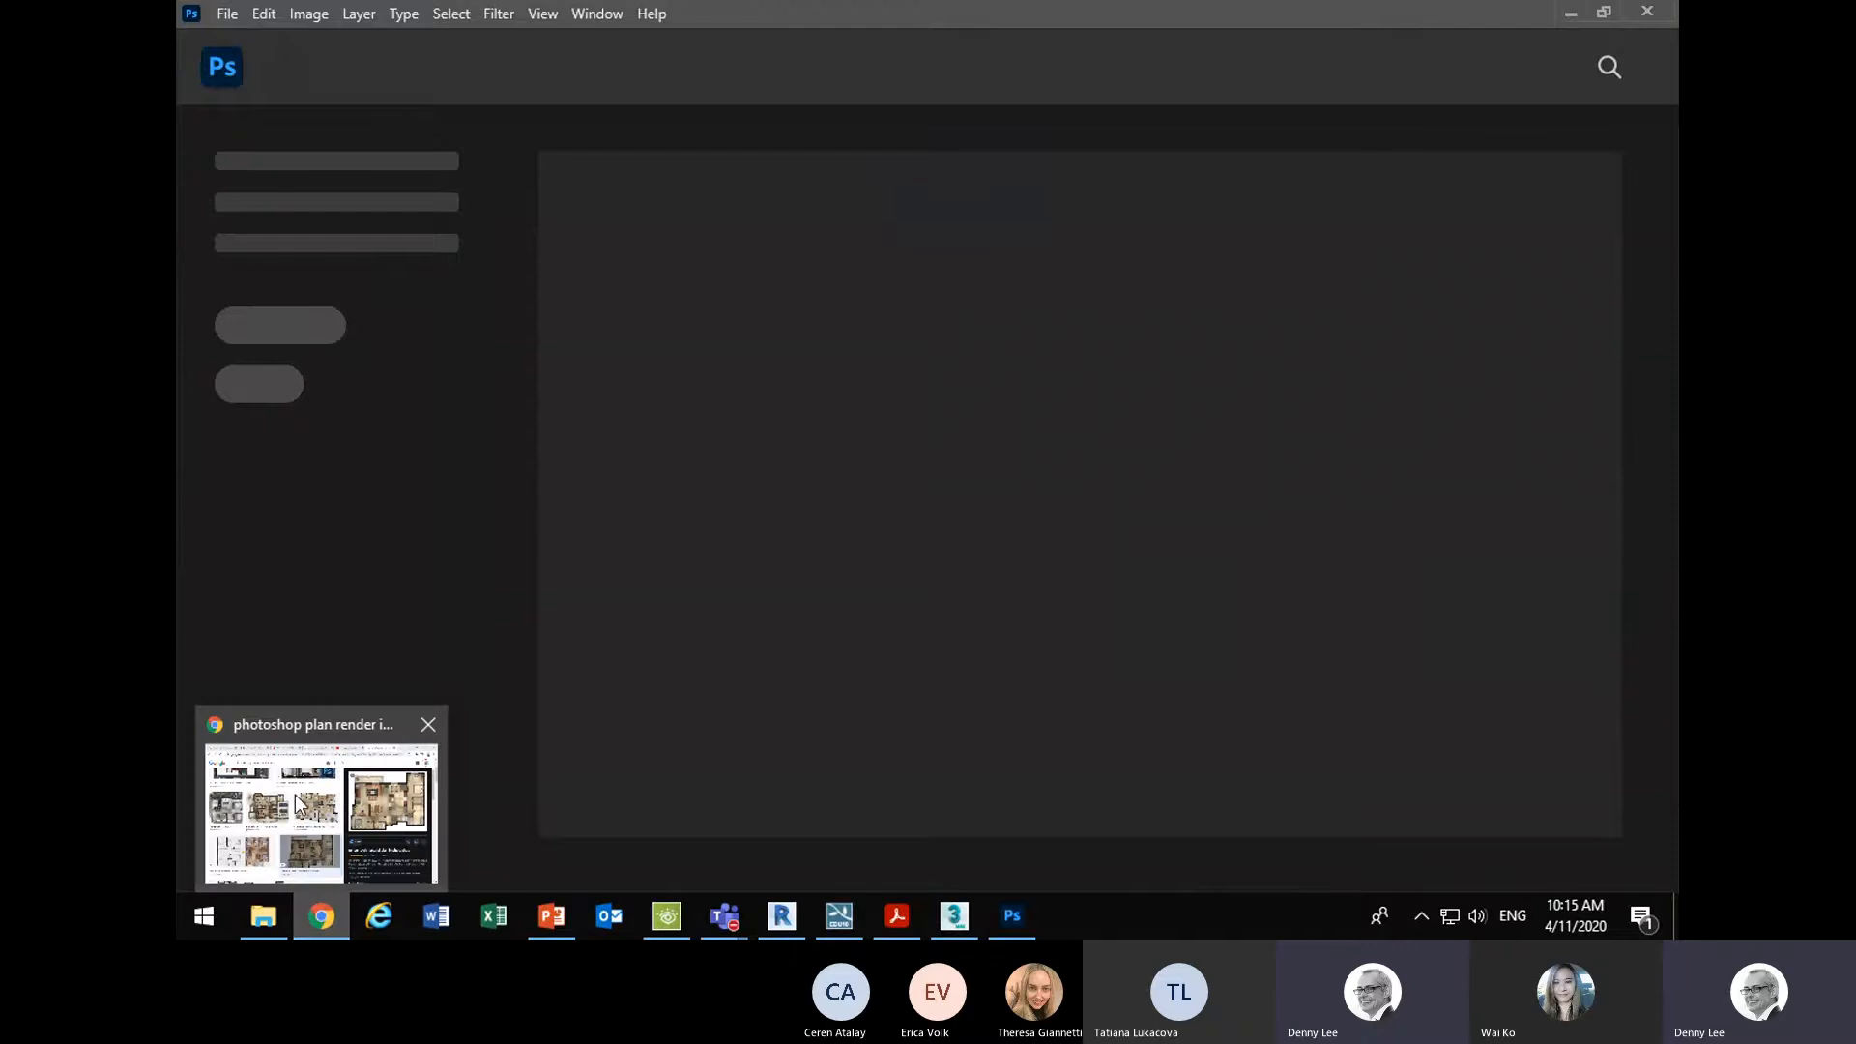
pyautogui.click(293, 795)
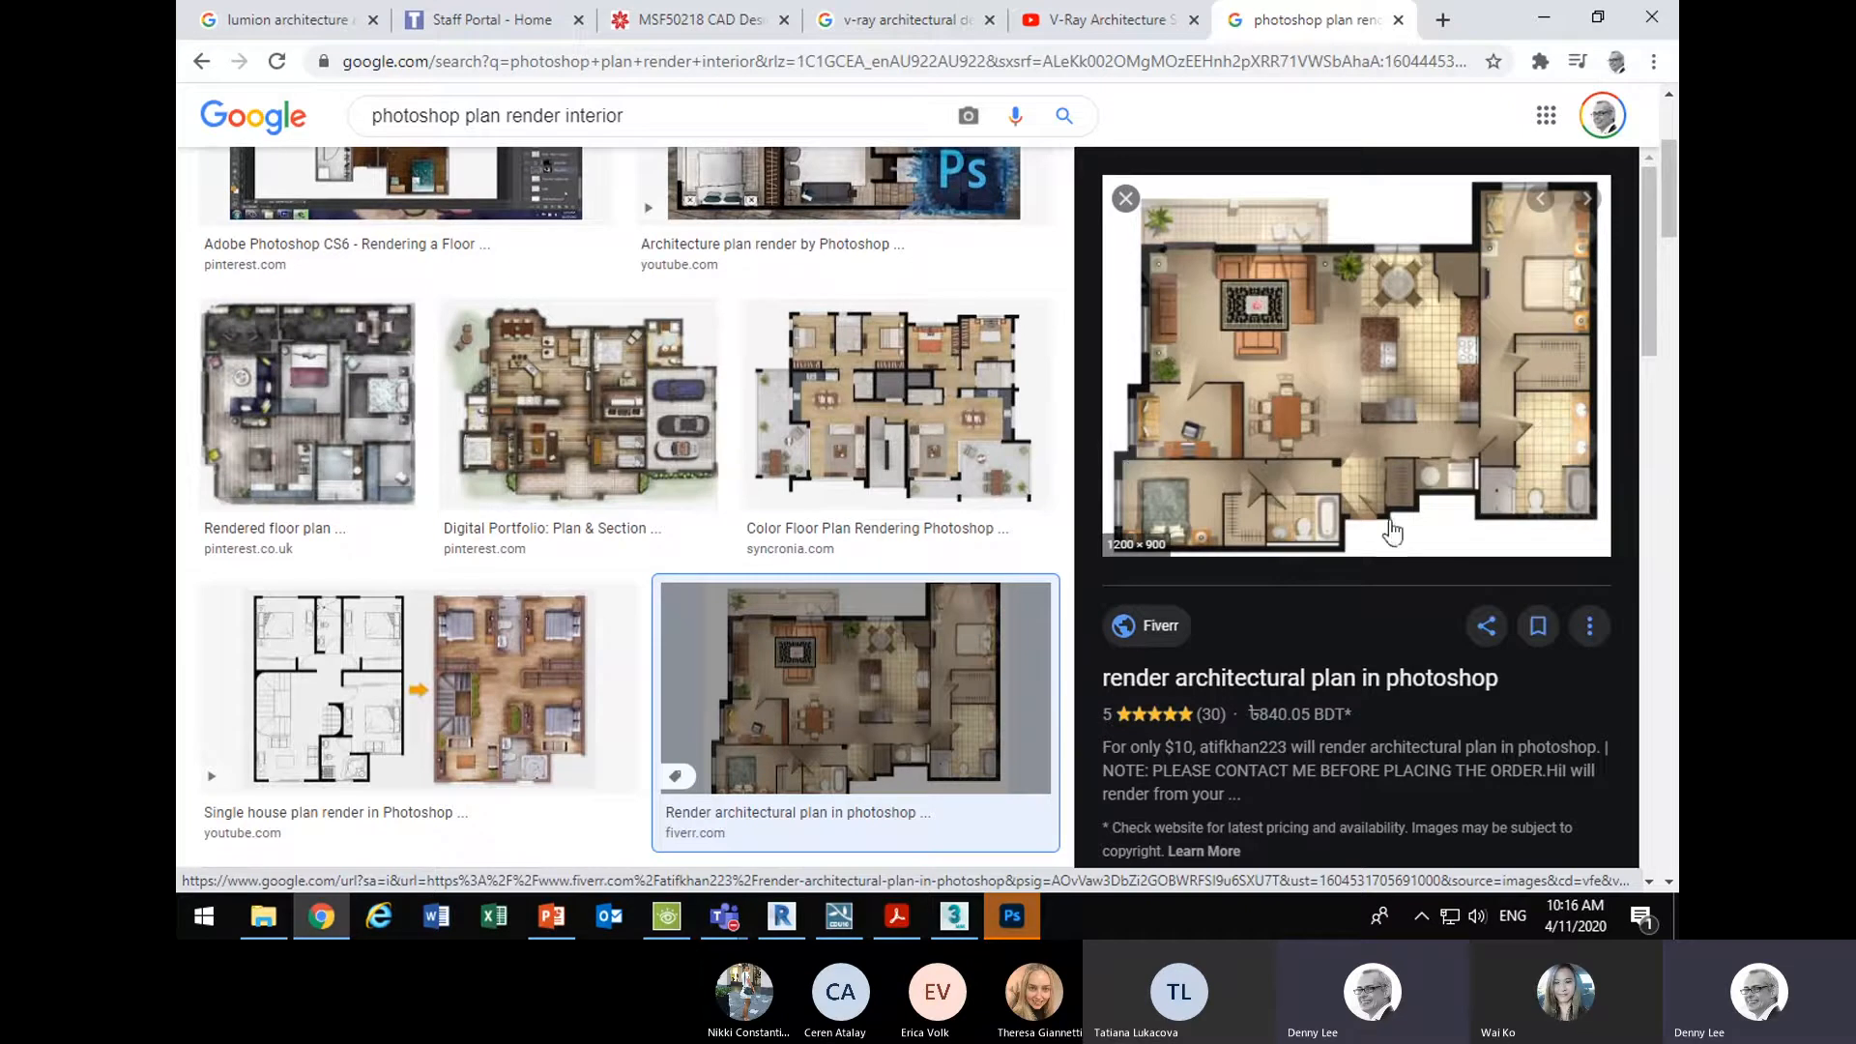
# - Preview further rendered floor plan examples from Pinterest, Peter Strong Interior Design and YouTube for comparison of presentation styles
pyautogui.scroll(-5, 599, 522)
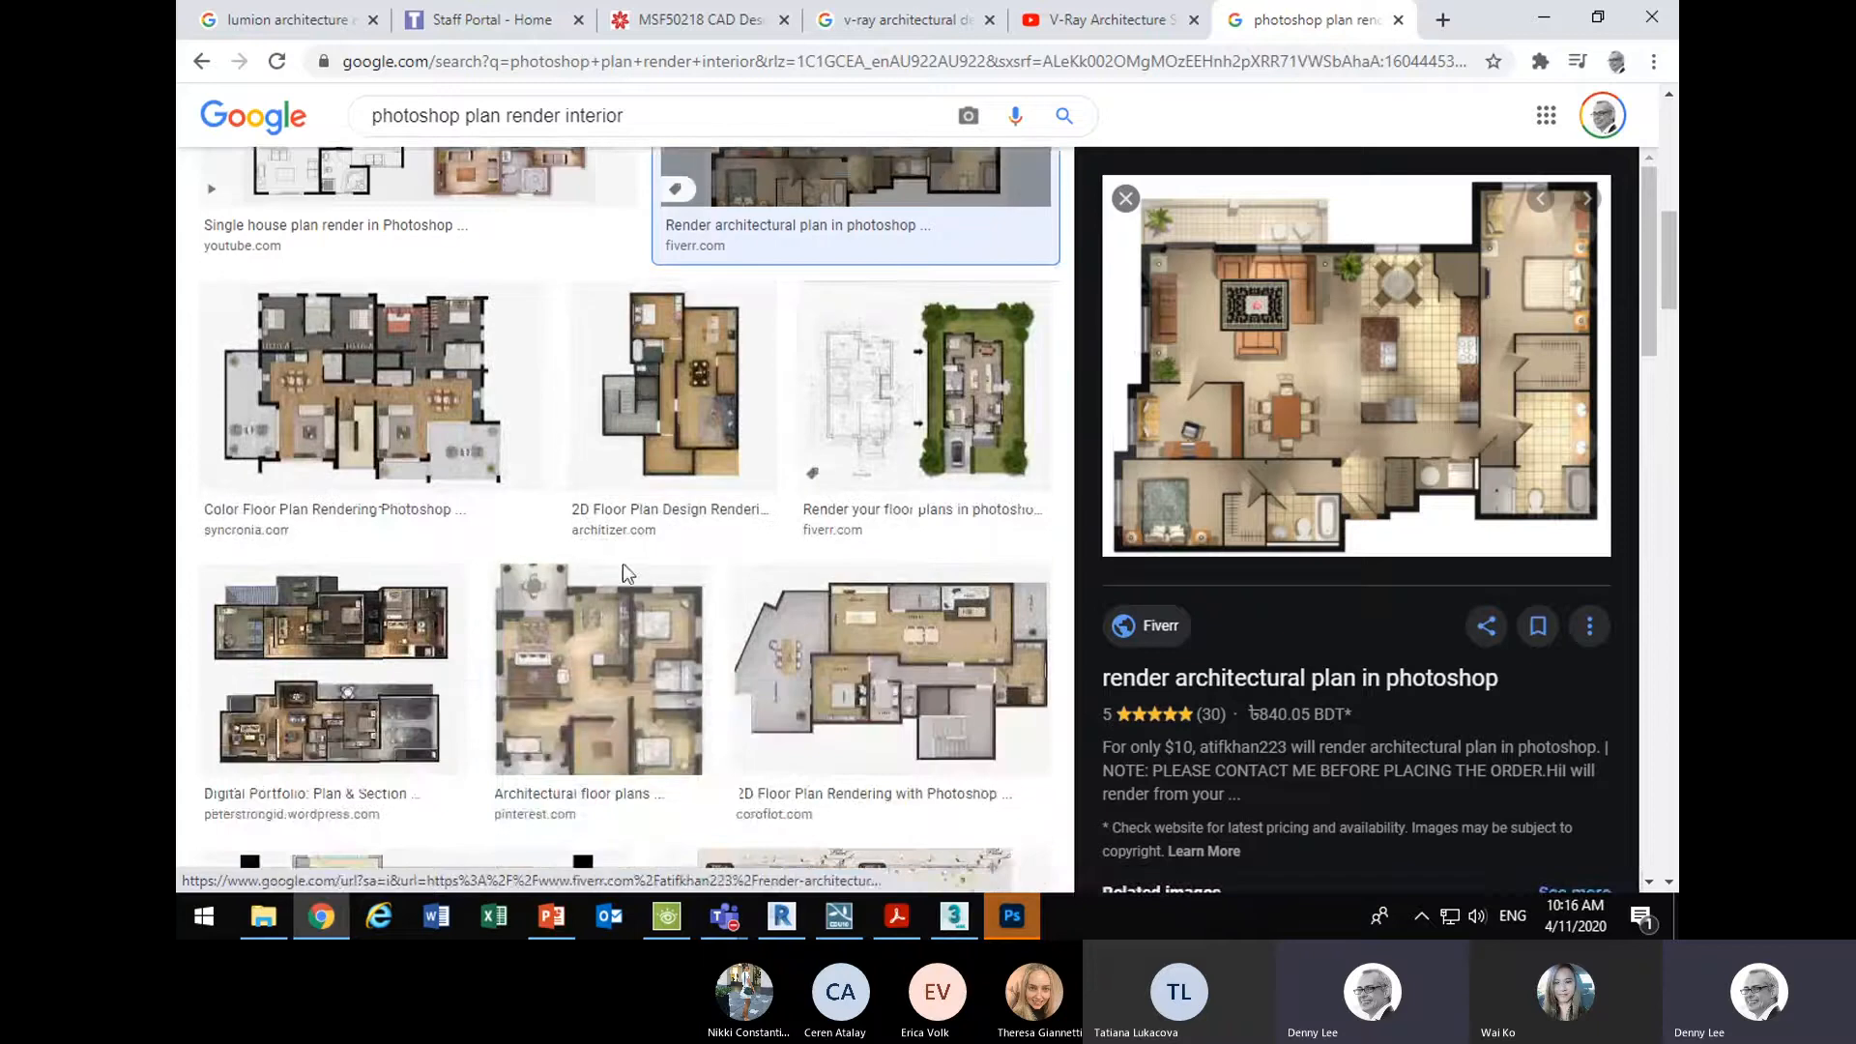
pyautogui.click(625, 660)
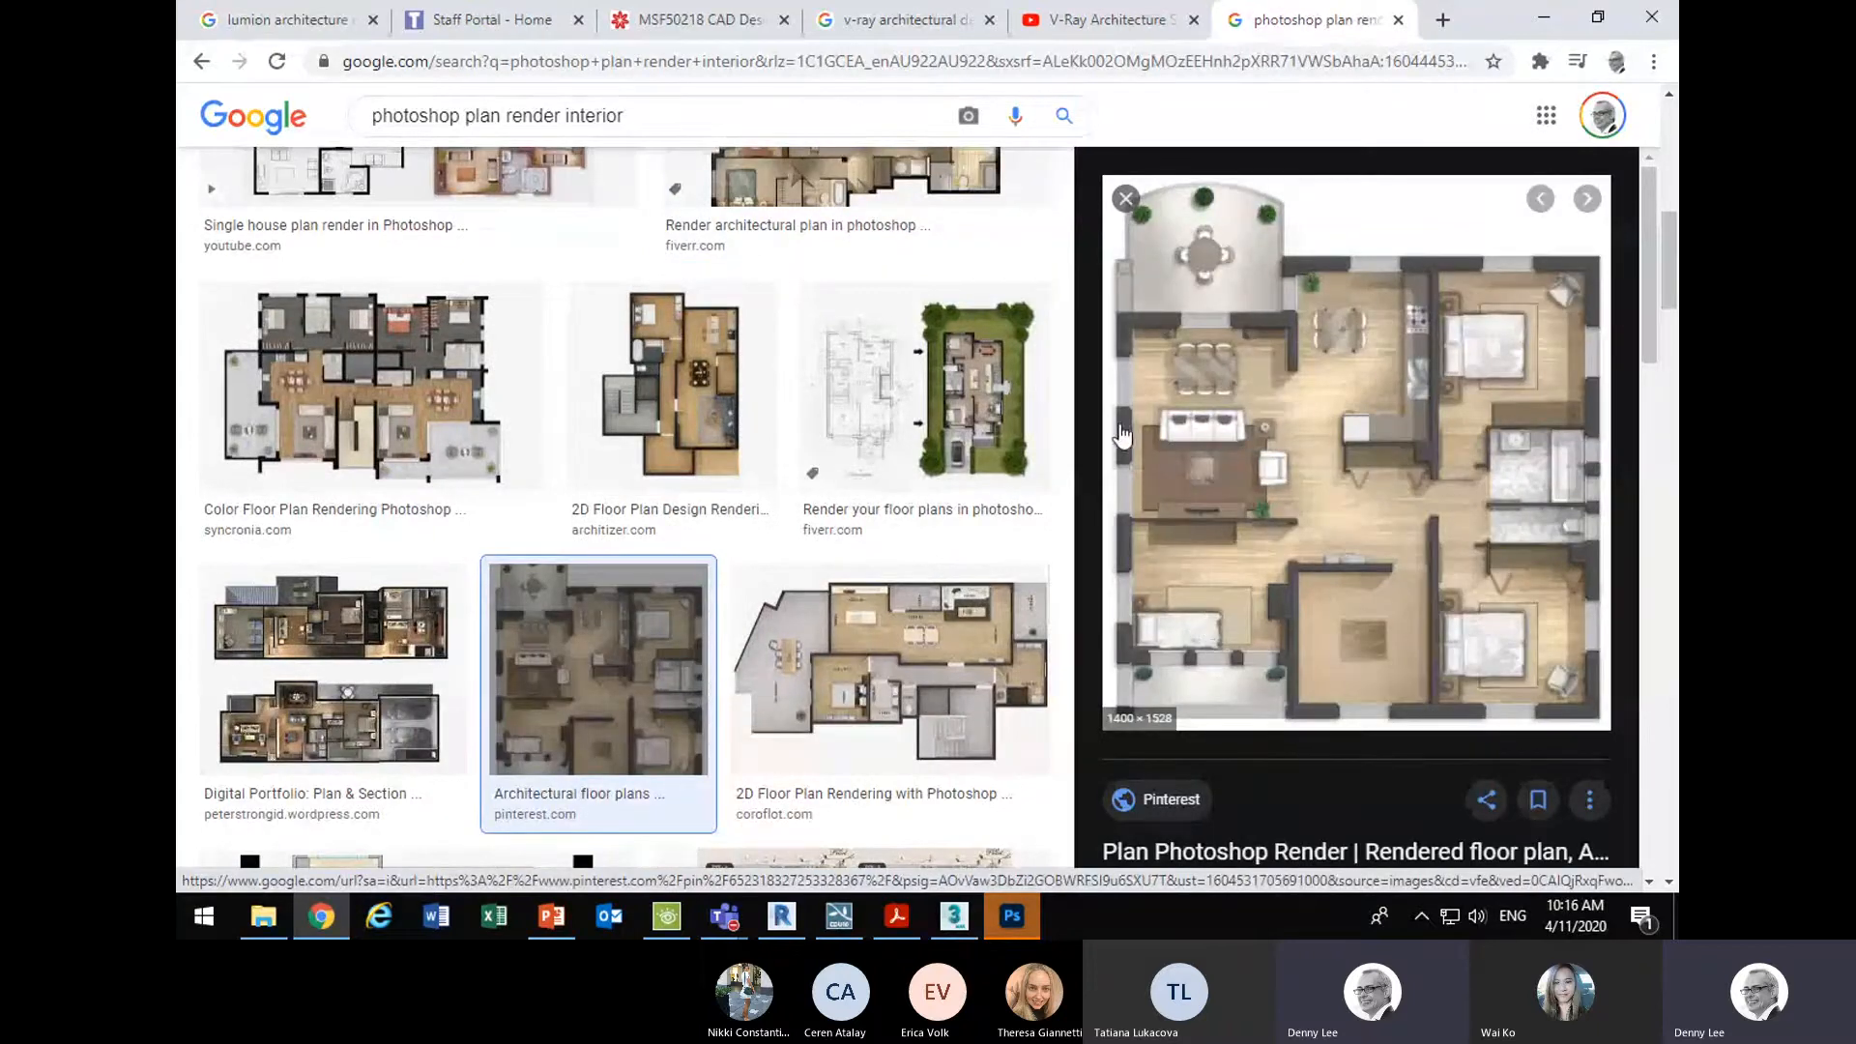
pyautogui.click(315, 669)
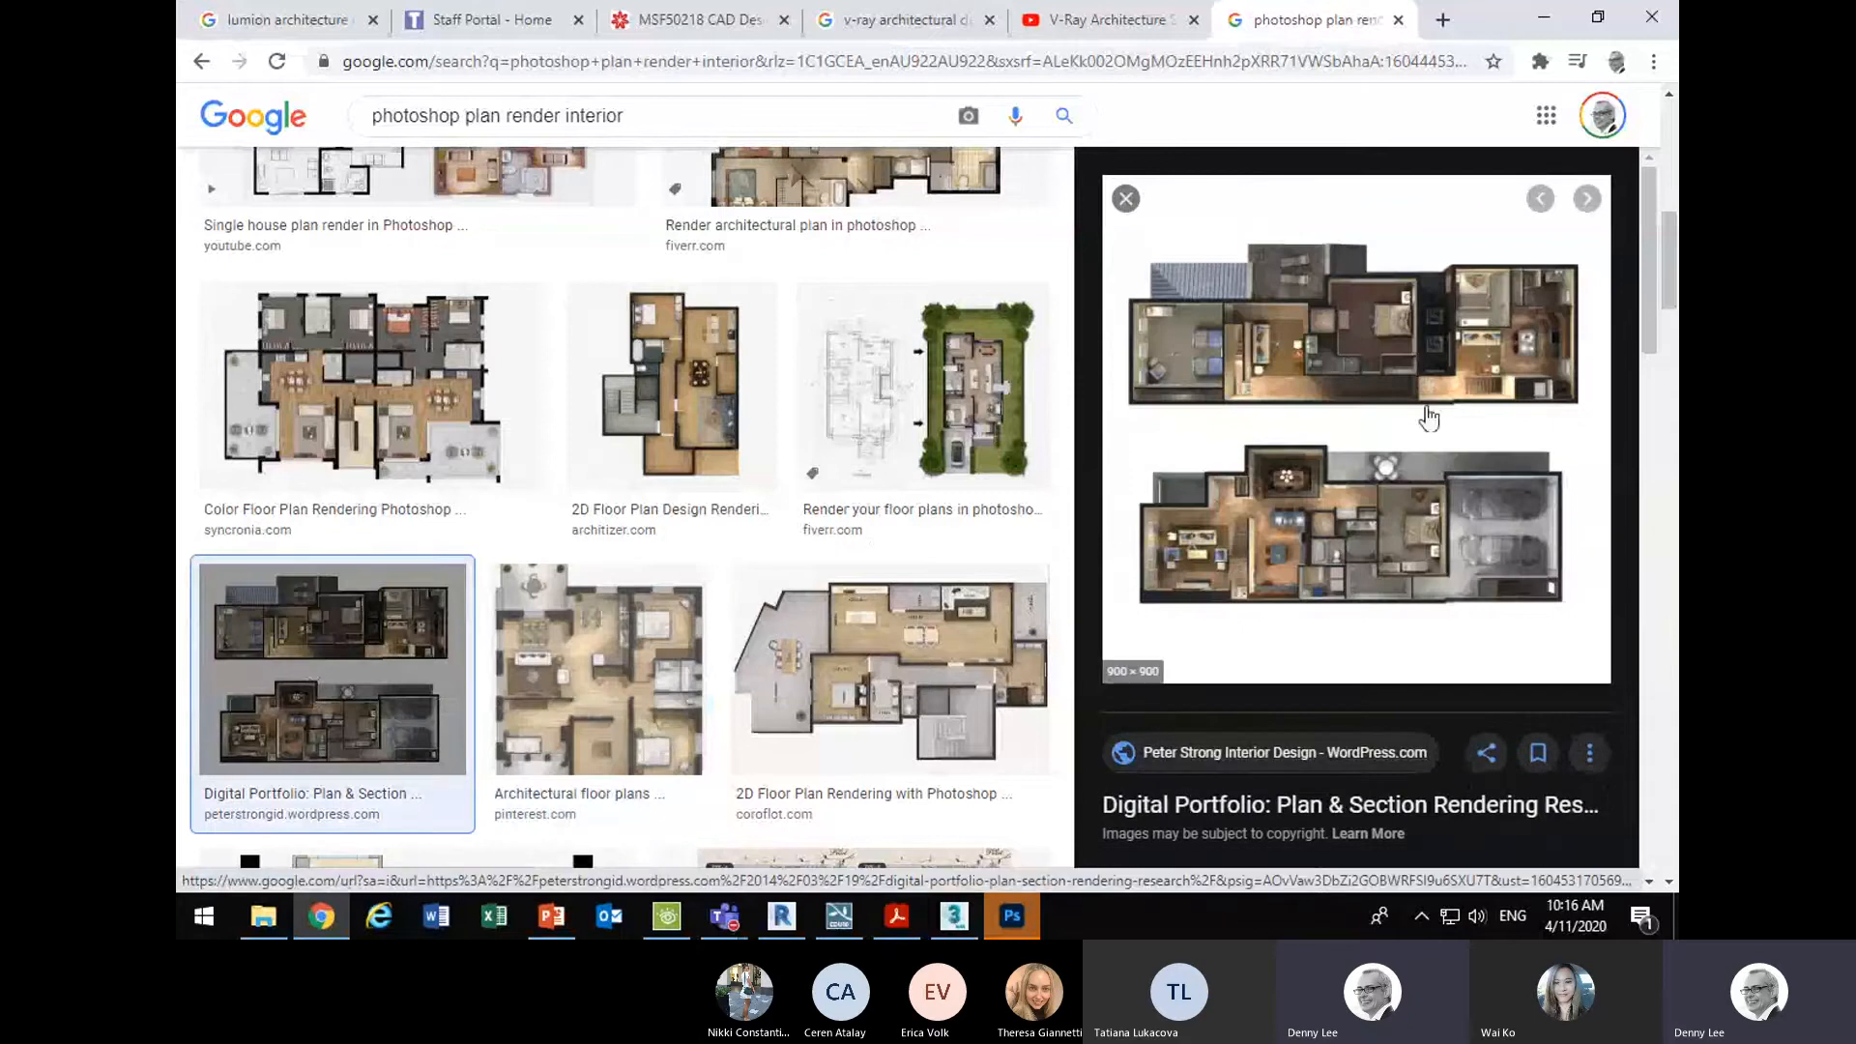
pyautogui.scroll(-2, 526, 531)
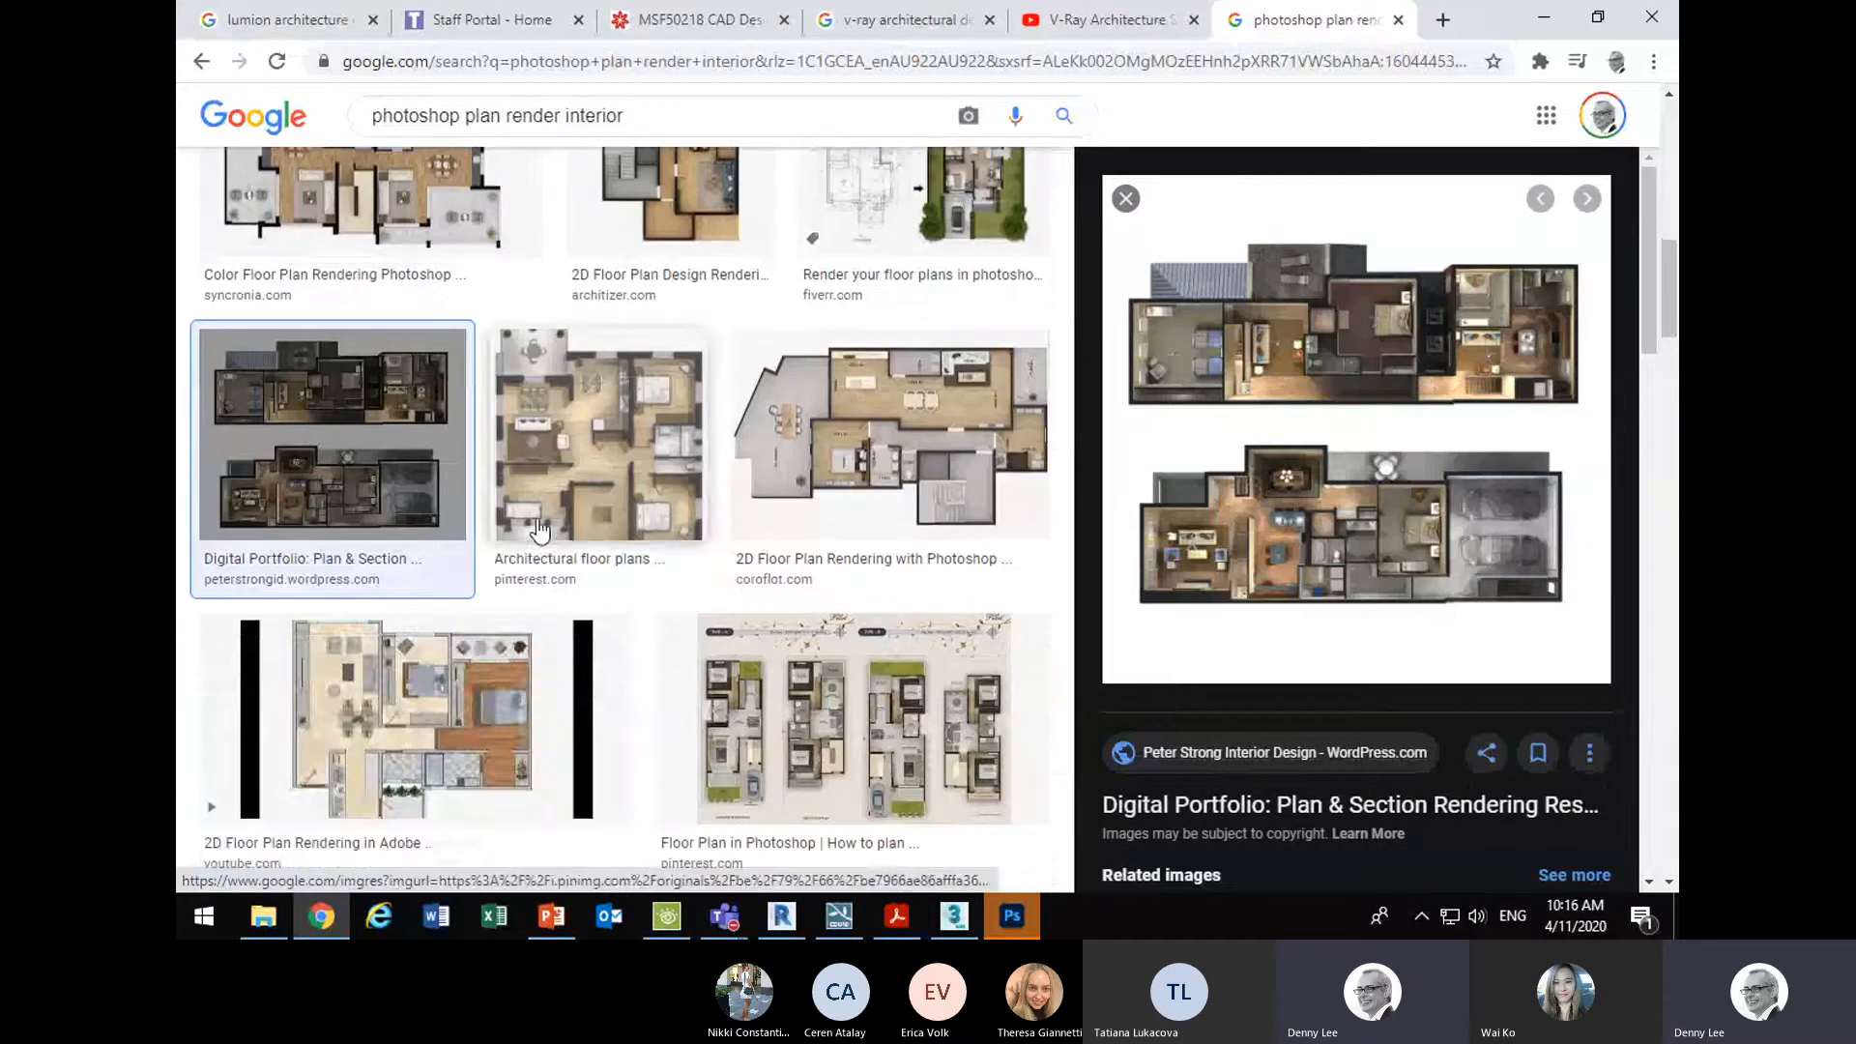
pyautogui.click(445, 718)
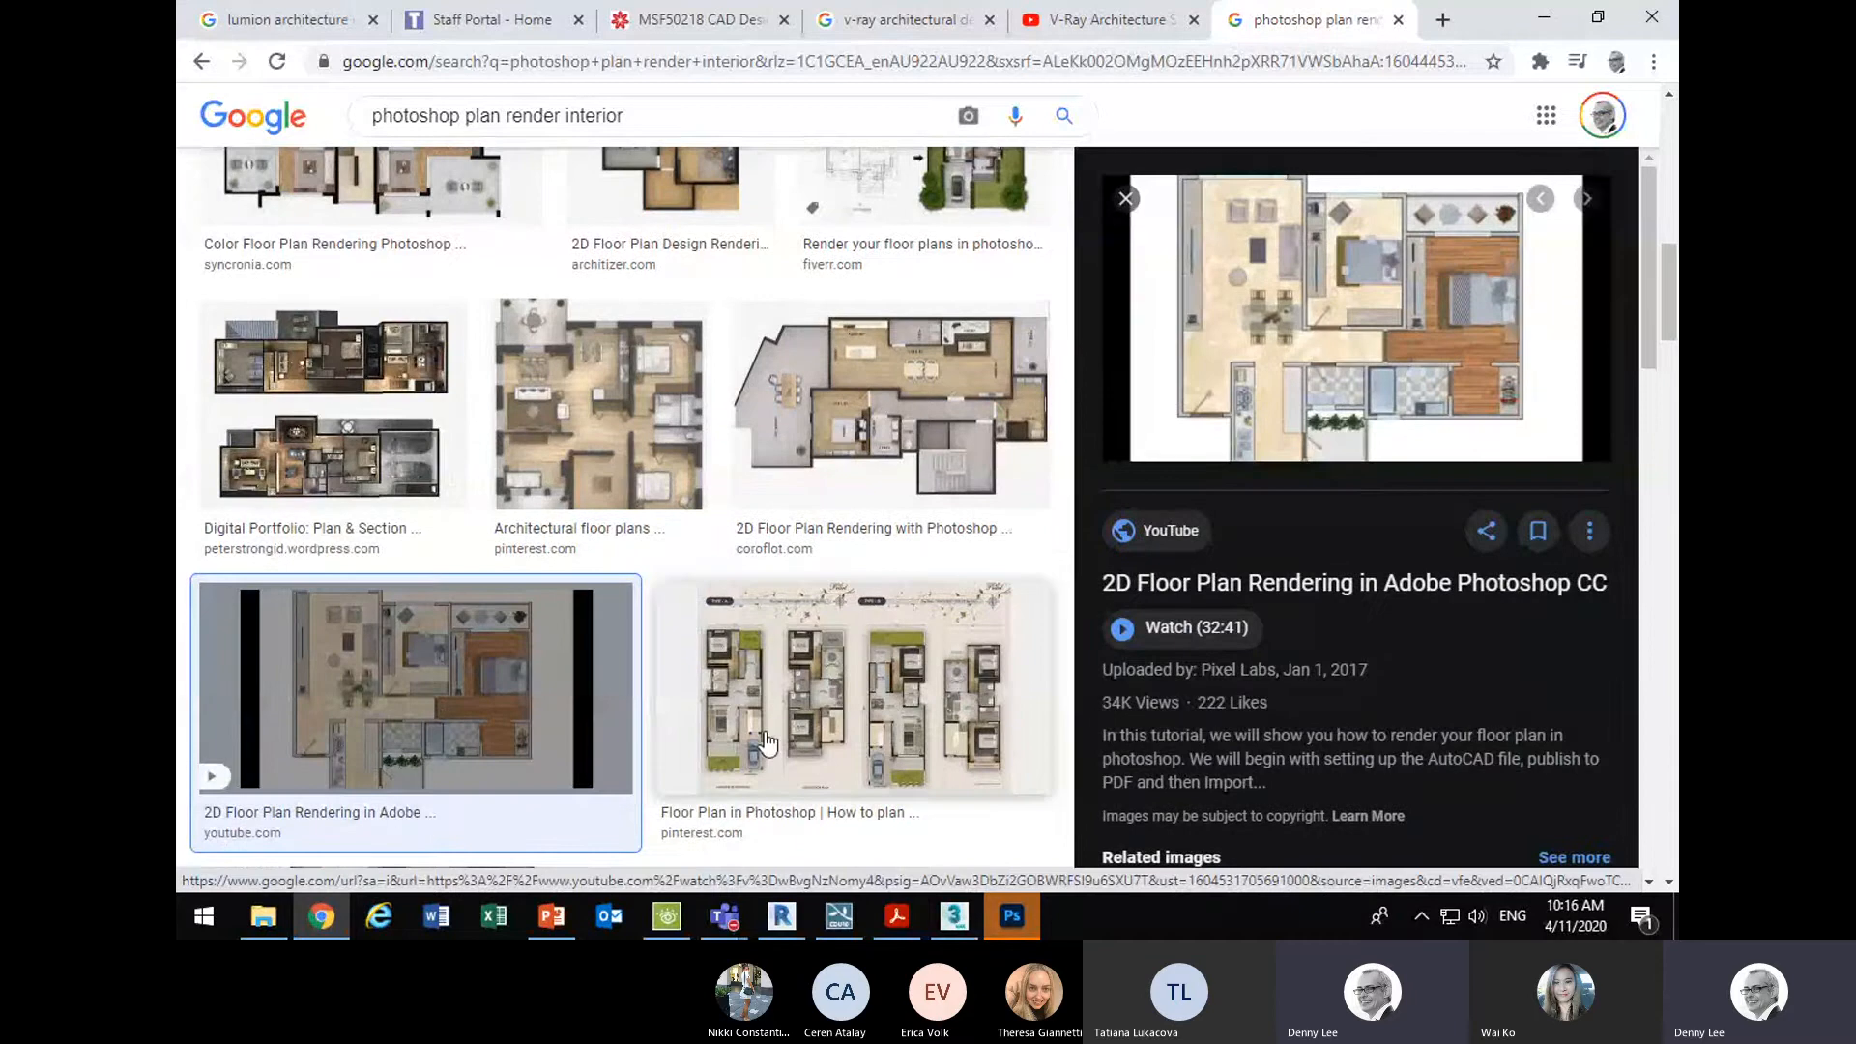
pyautogui.click(766, 742)
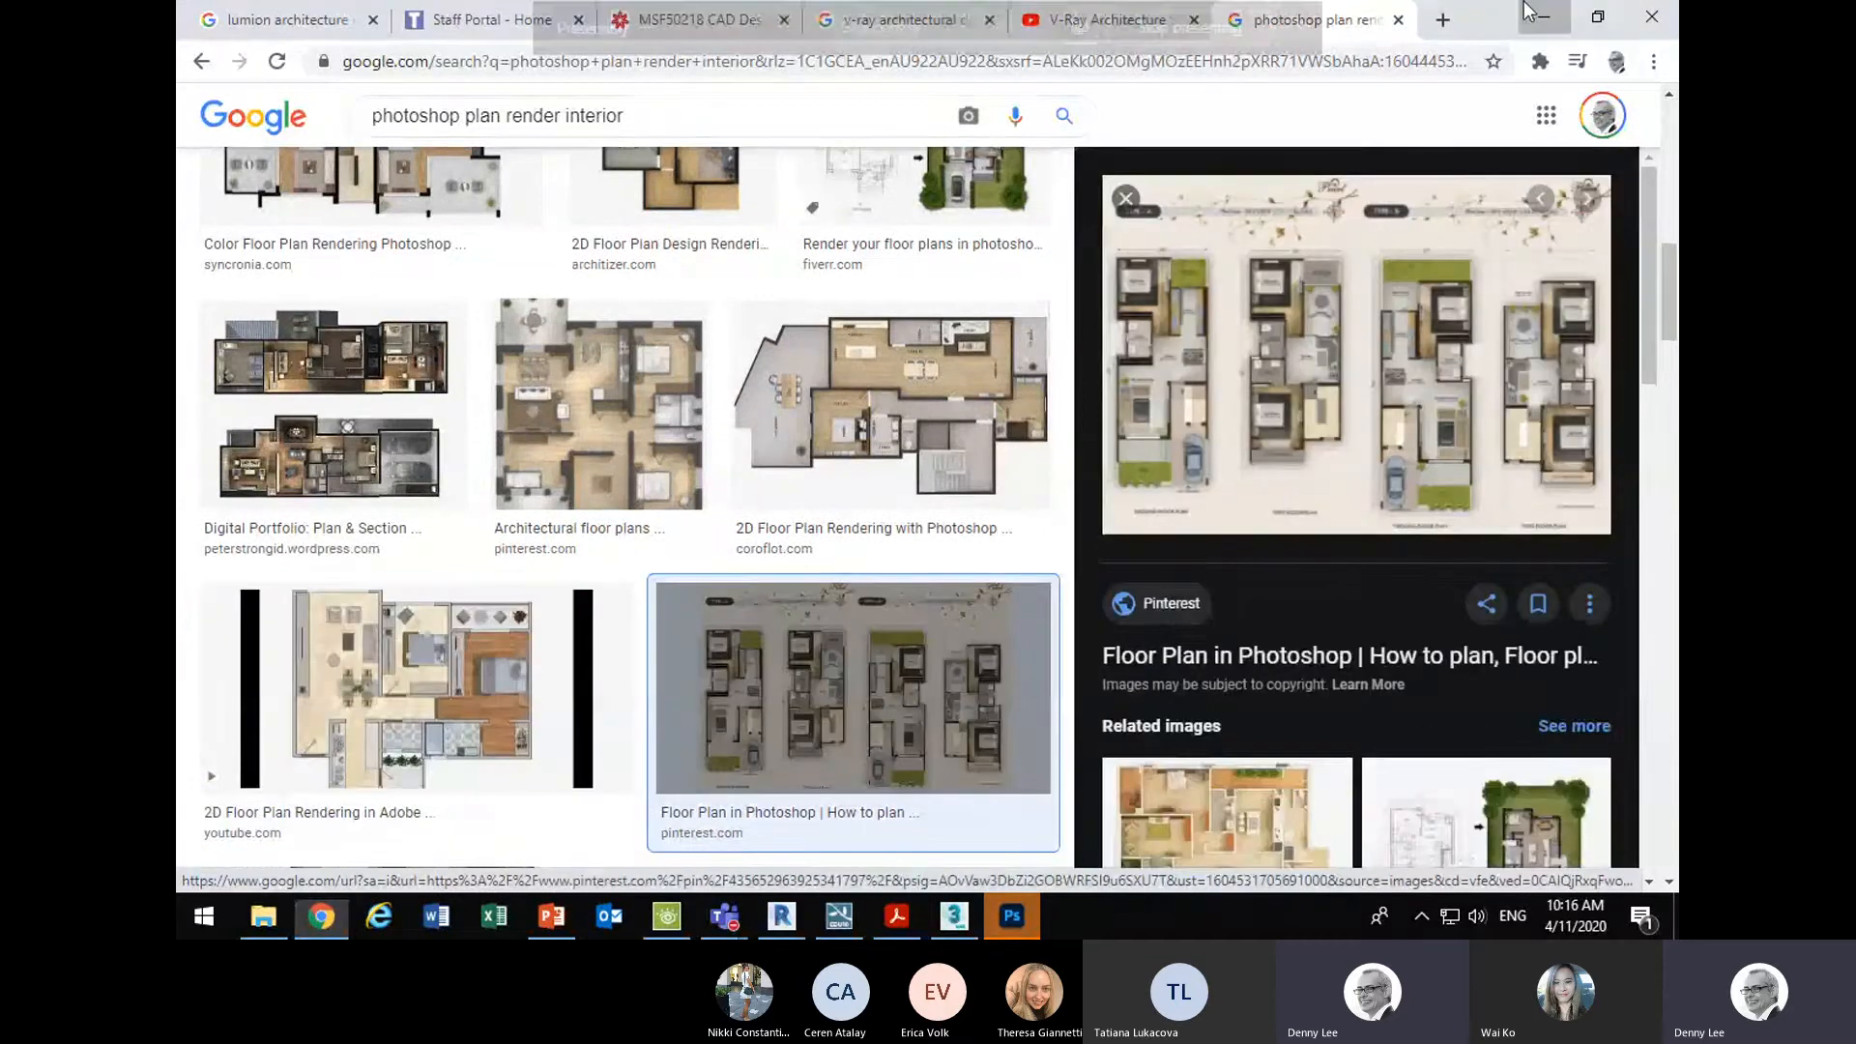
# - Switch back to Revit and duplicate the Ground Floor plan view as an independent view without detailing
pyautogui.click(1528, 11)
pyautogui.moveTo(1012, 914)
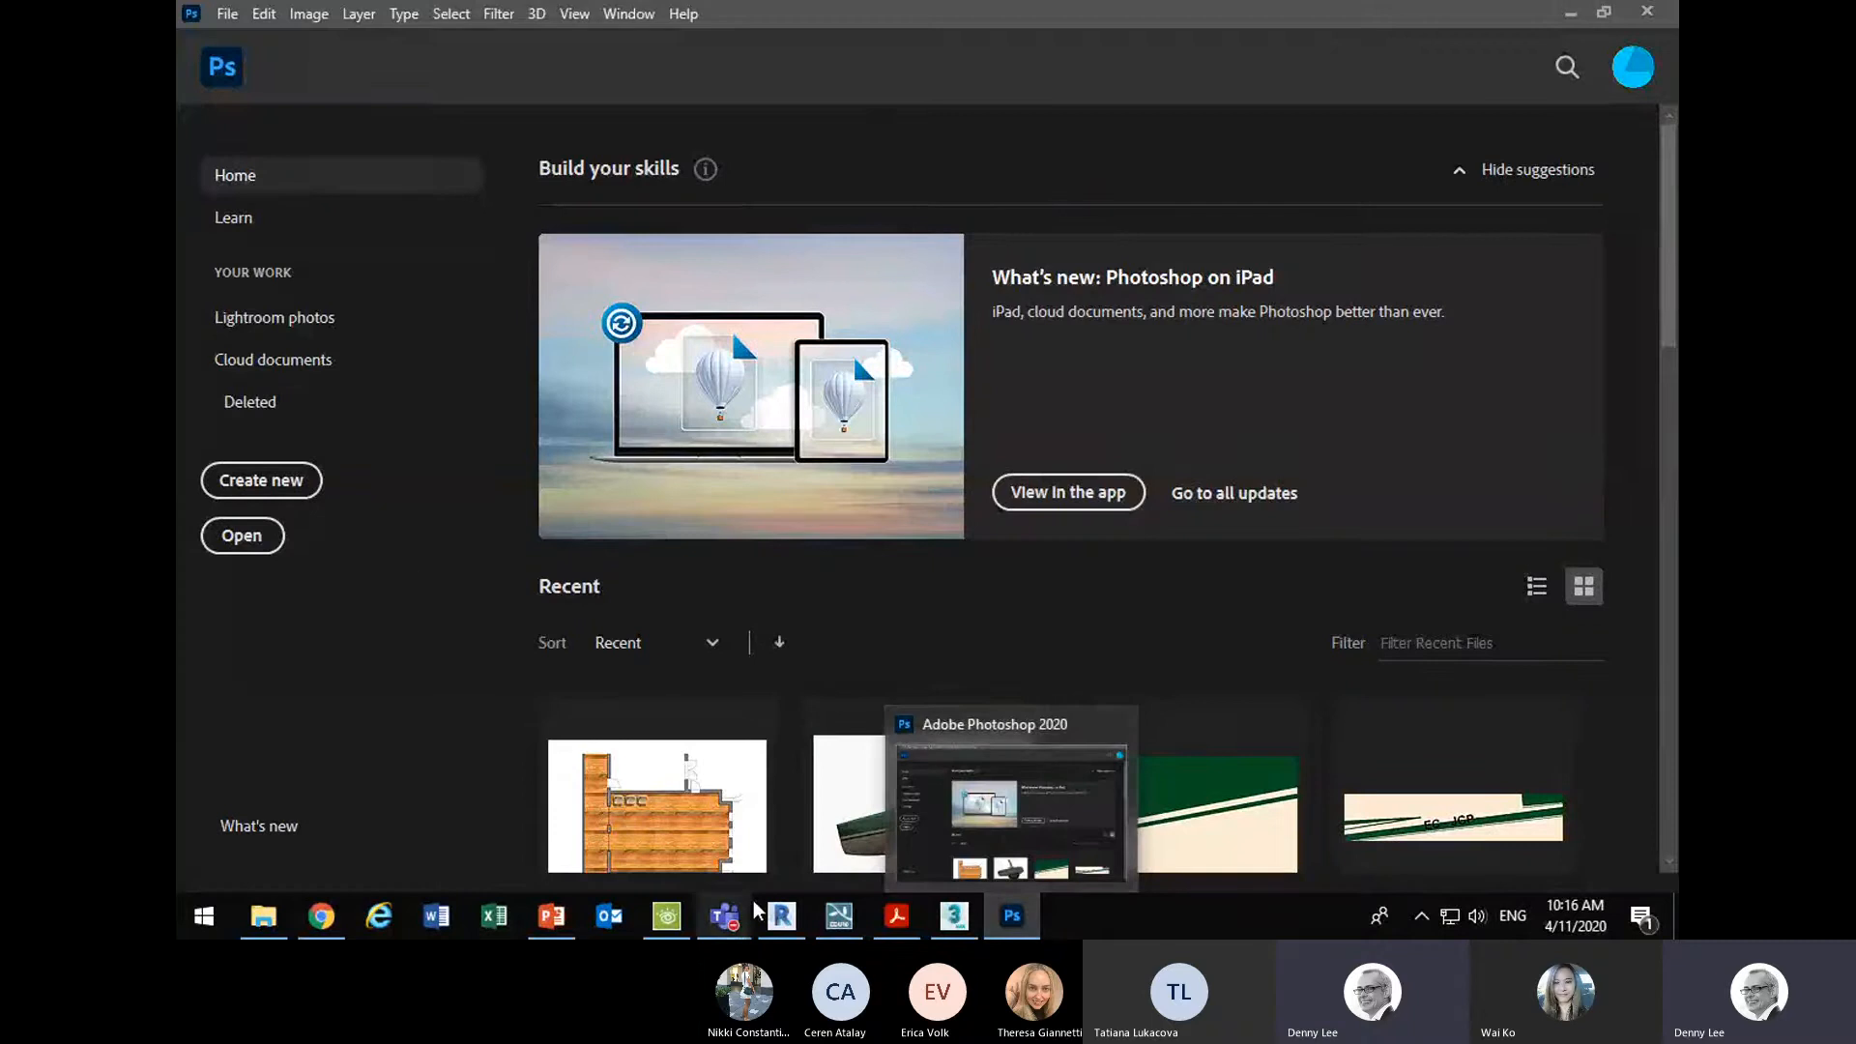
pyautogui.click(781, 916)
pyautogui.scroll(-6, 934, 472)
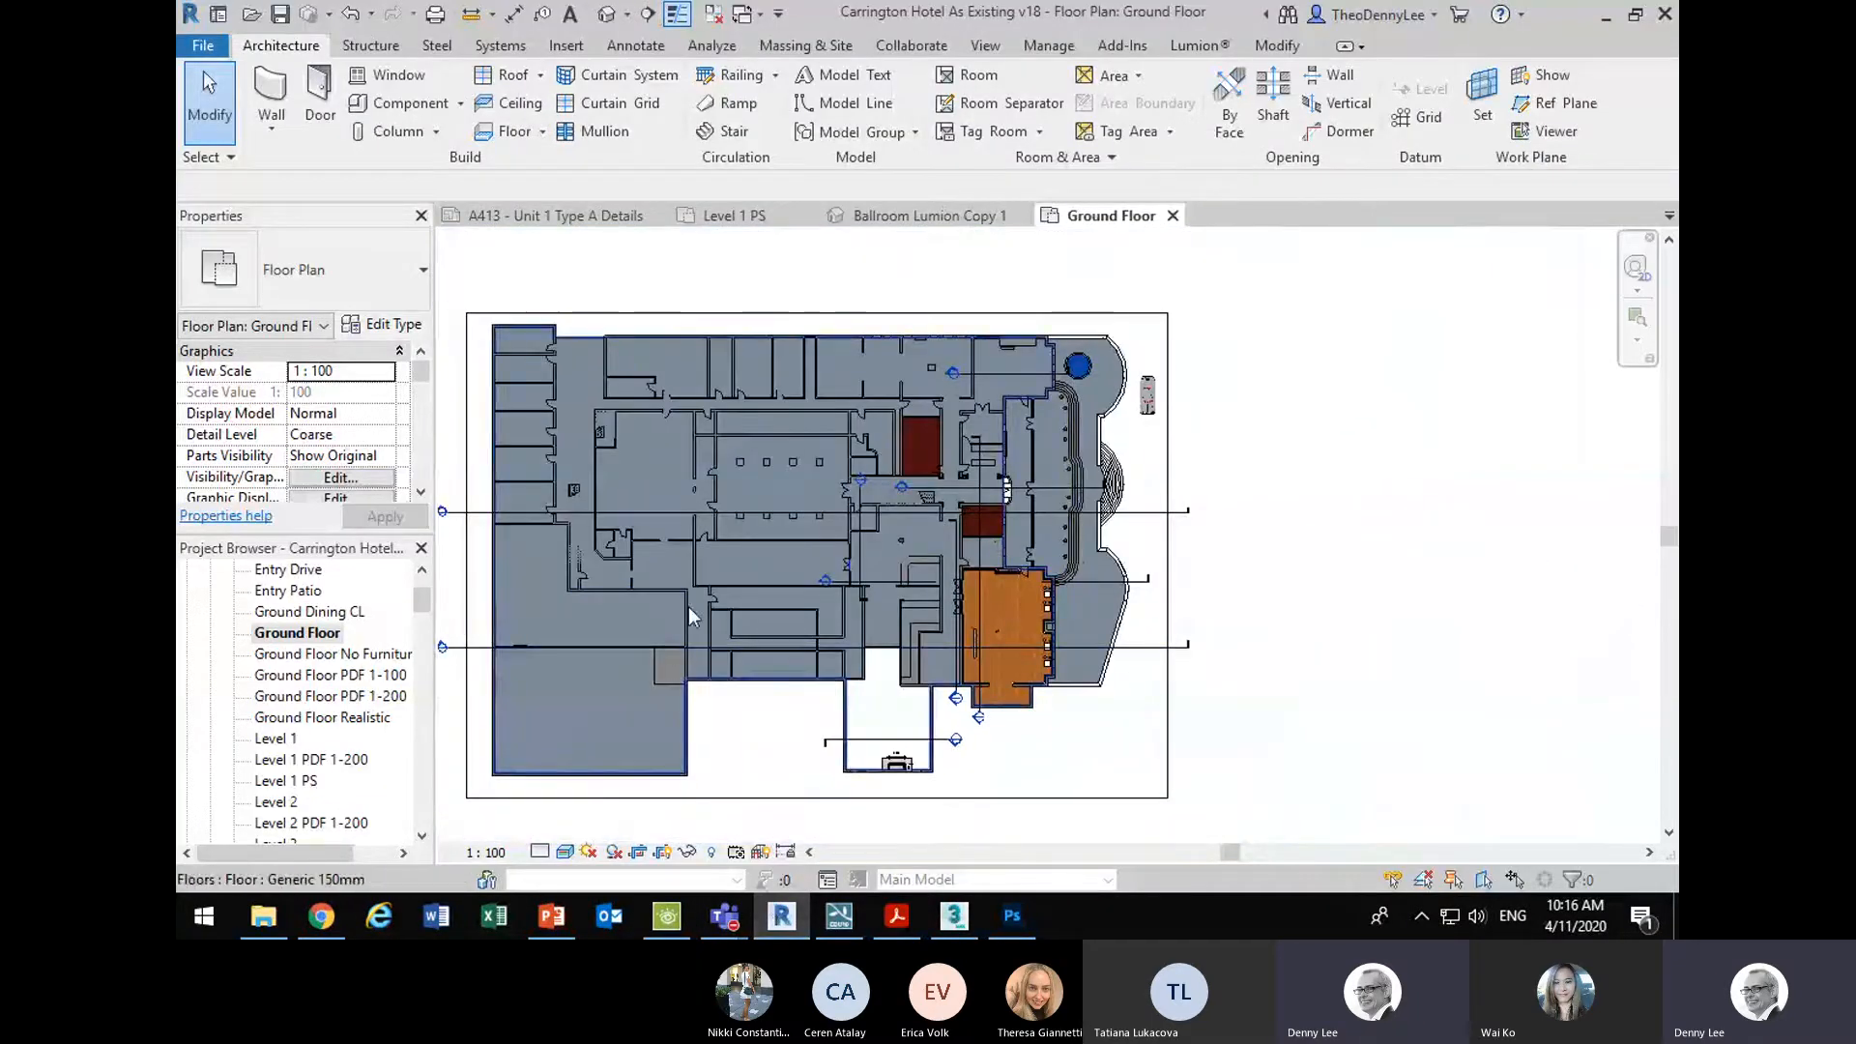
pyautogui.scroll(1, 1070, 546)
pyautogui.moveTo(922, 653); pyautogui.dragTo(1018, 636)
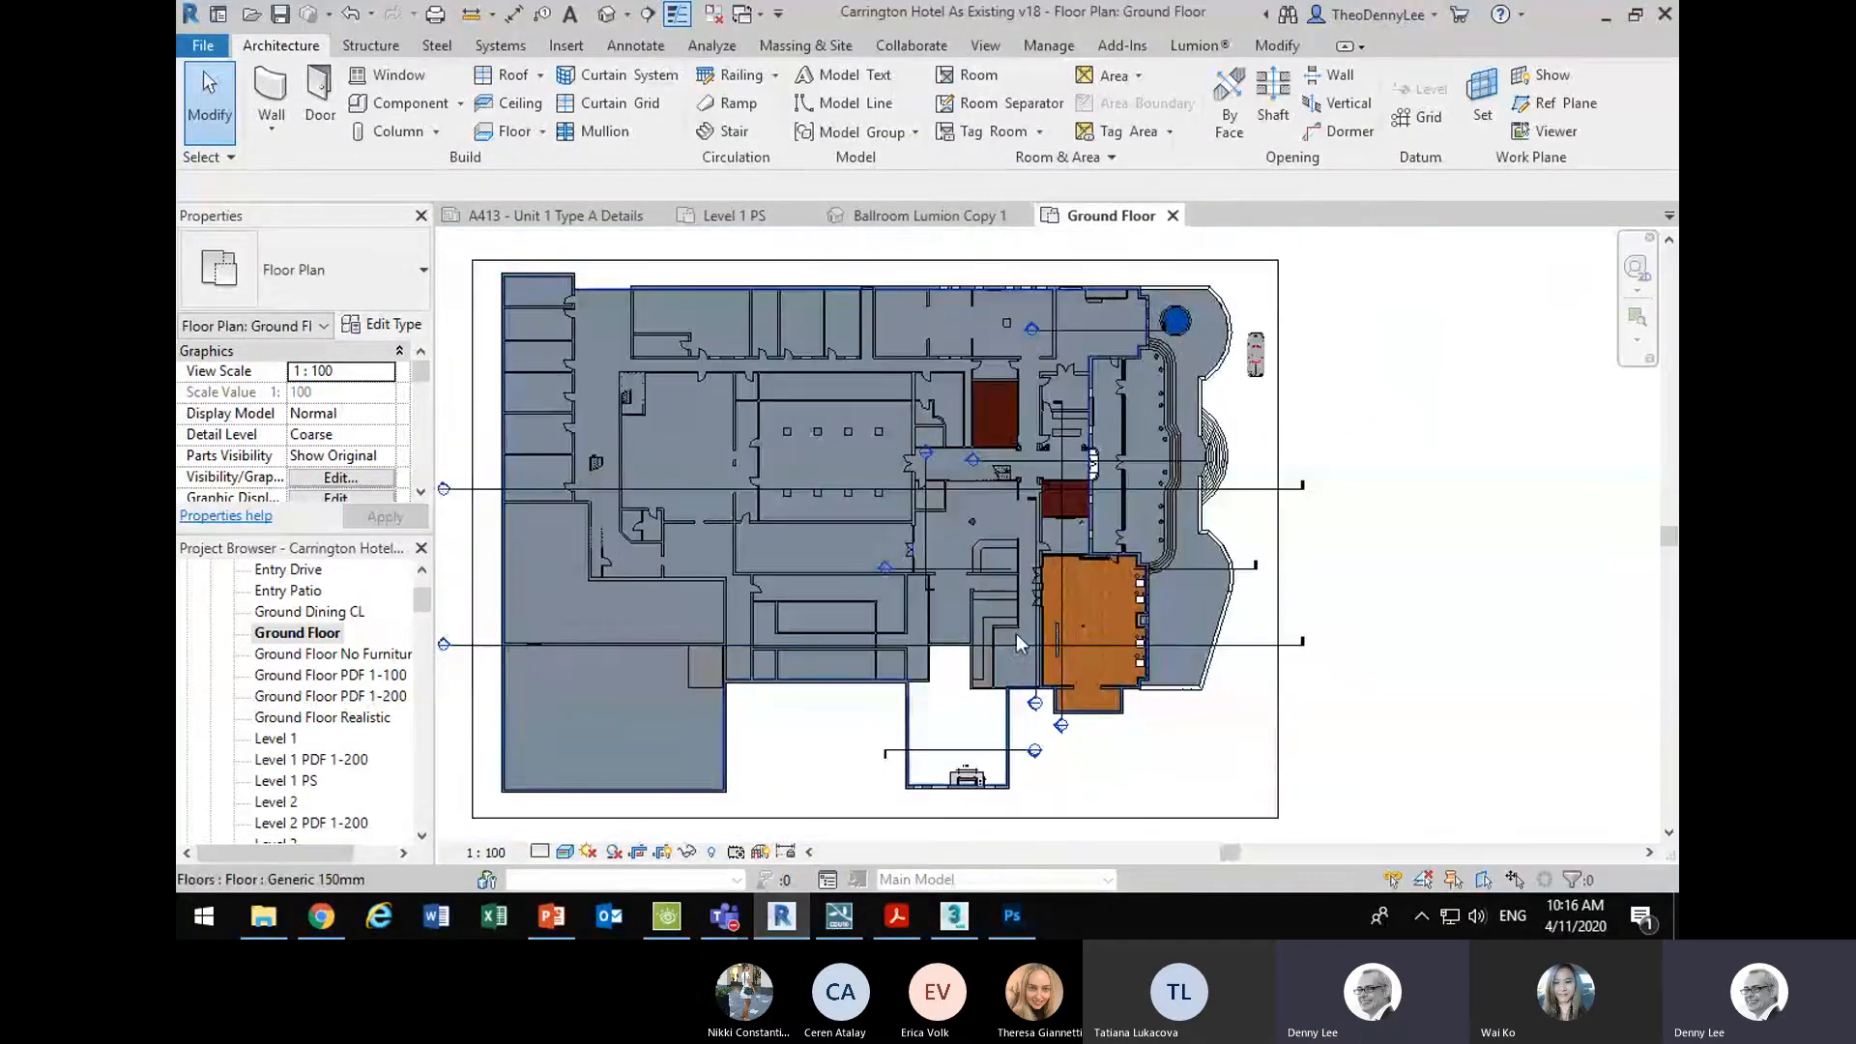
pyautogui.rightClick(290, 642)
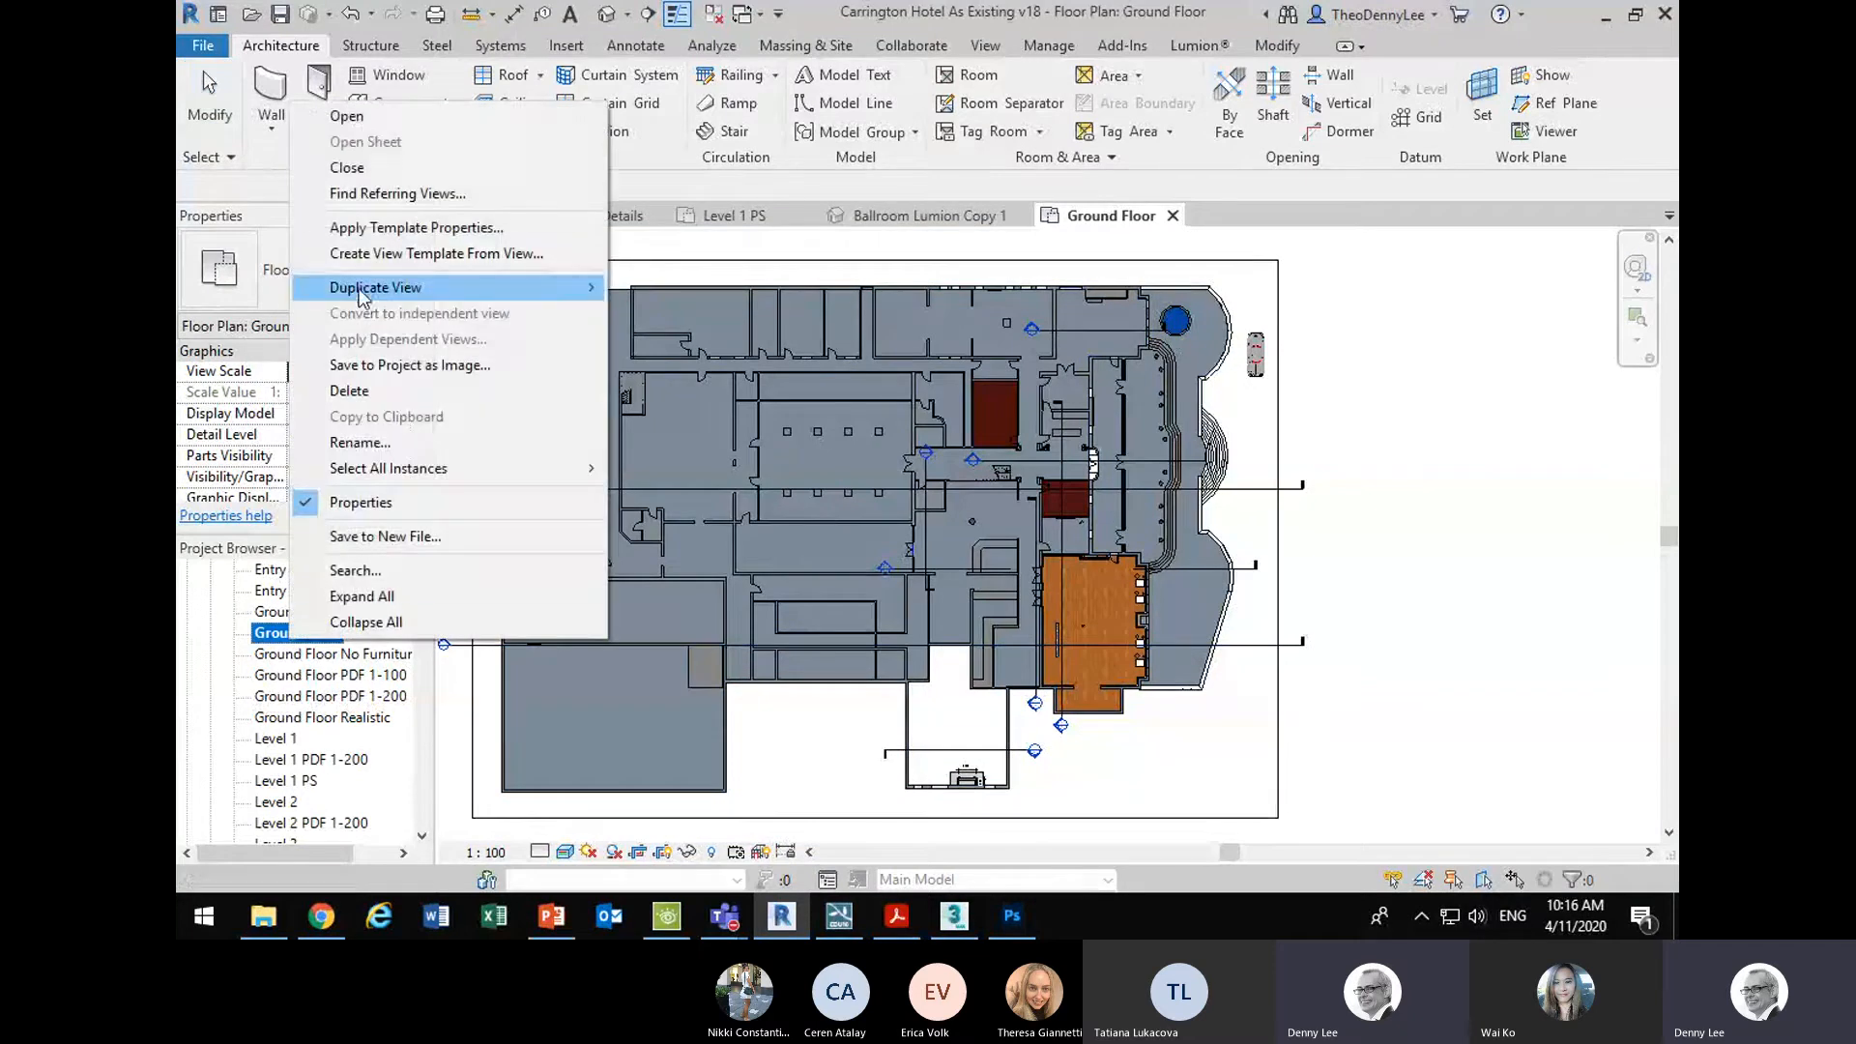
pyautogui.moveTo(366, 288)
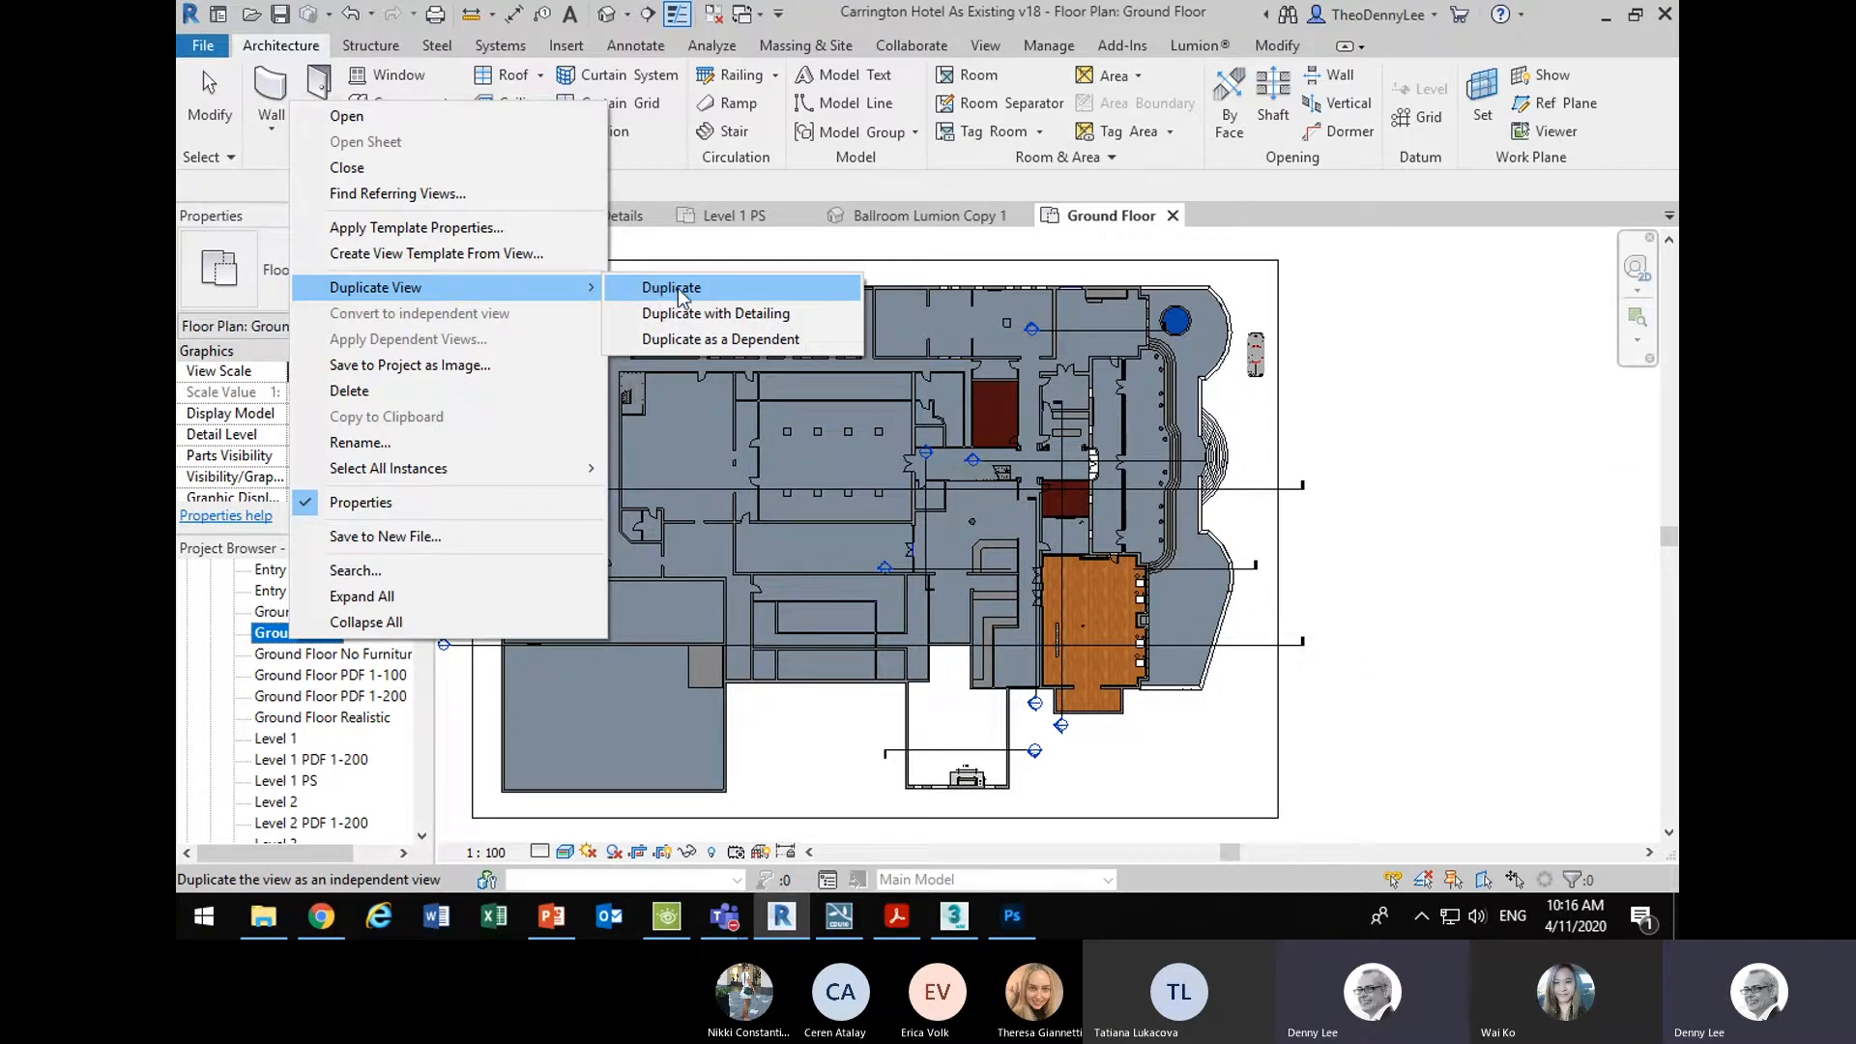
pyautogui.click(678, 291)
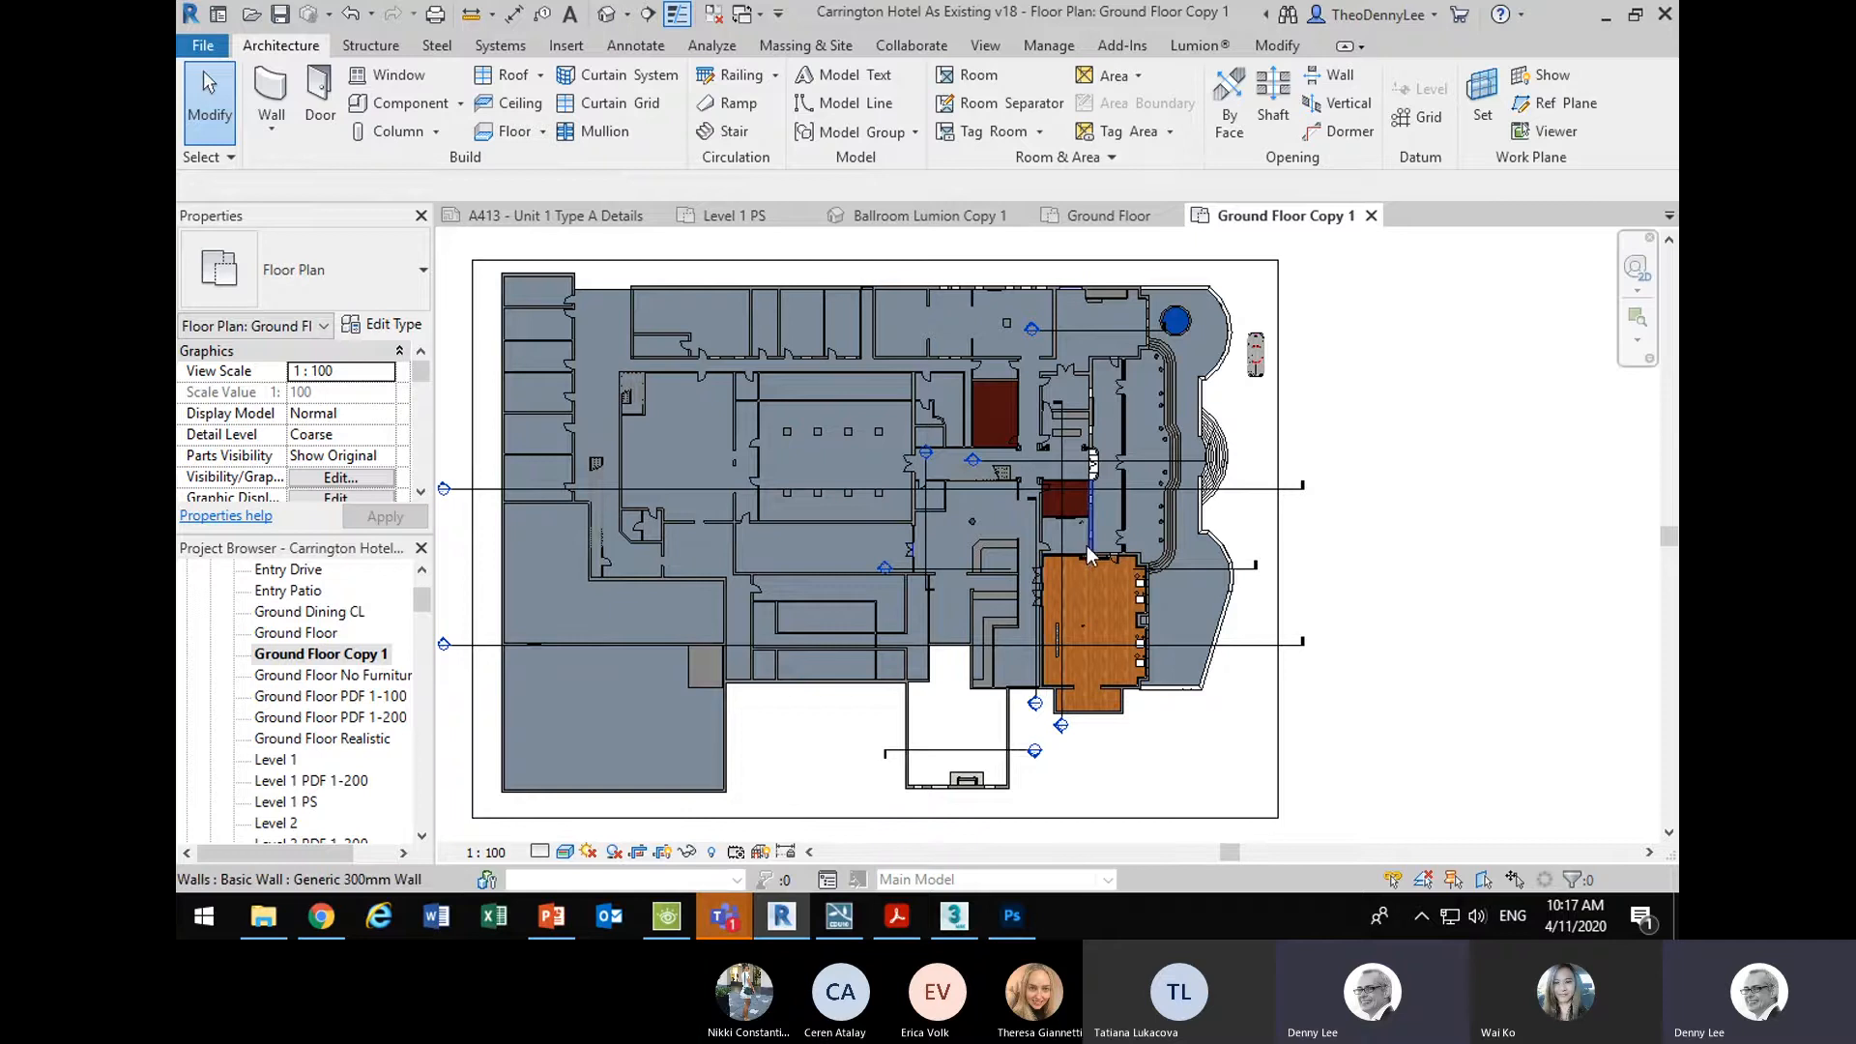
# - Rename the duplicated floor plan view as Ground Floor Lobby PS
pyautogui.moveTo(832, 636); pyautogui.dragTo(873, 632)
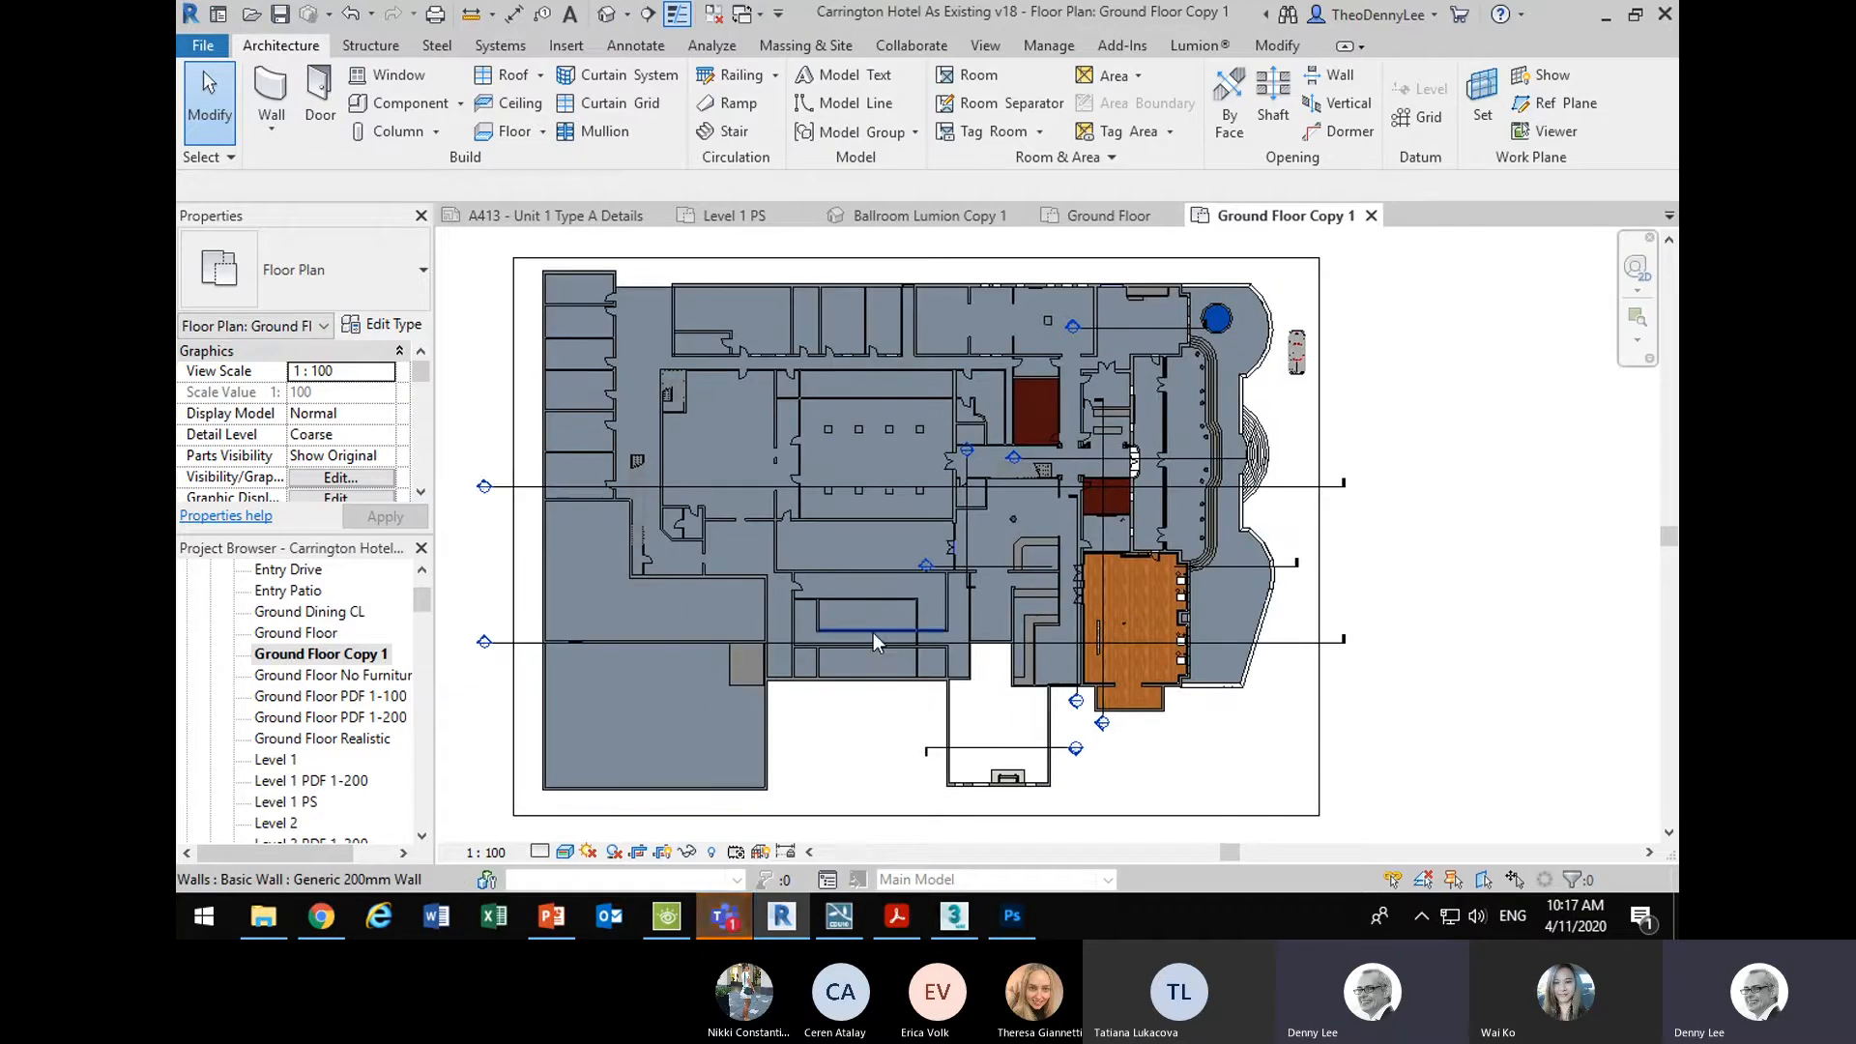
pyautogui.click(311, 657)
pyautogui.rightClick(310, 660)
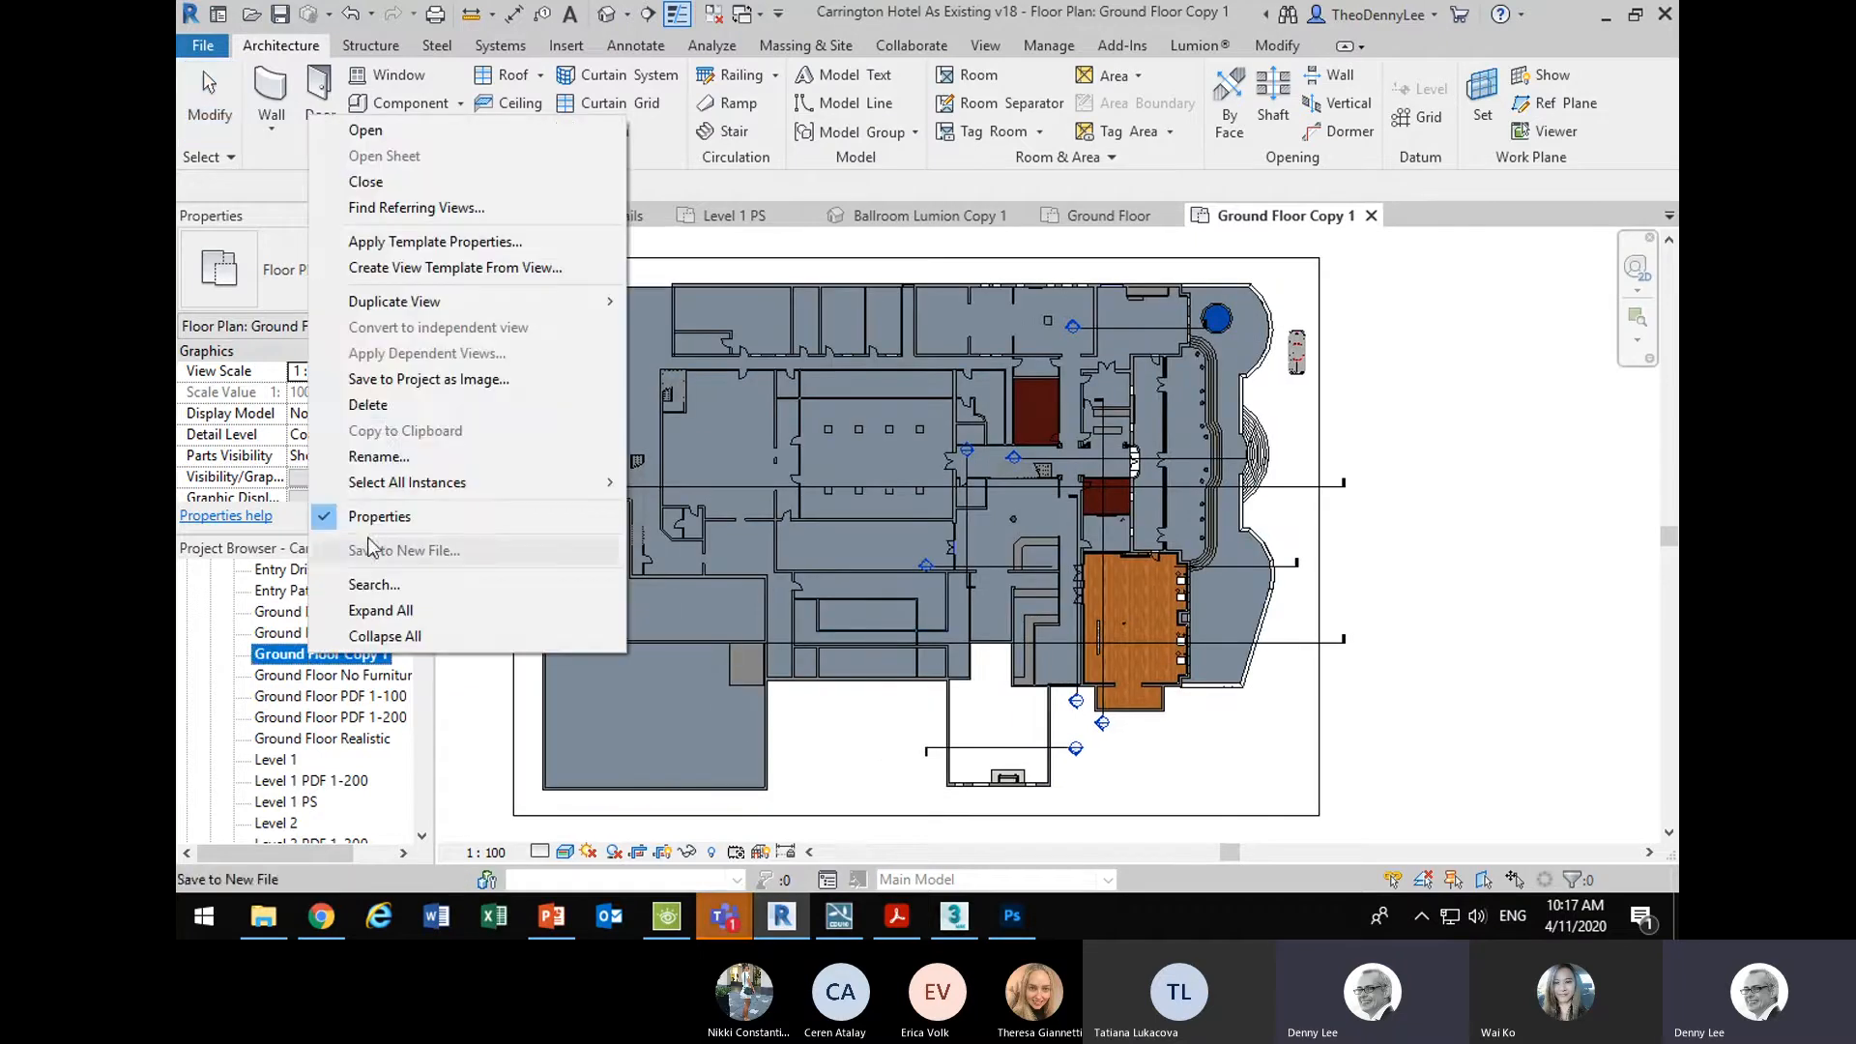
pyautogui.click(389, 455)
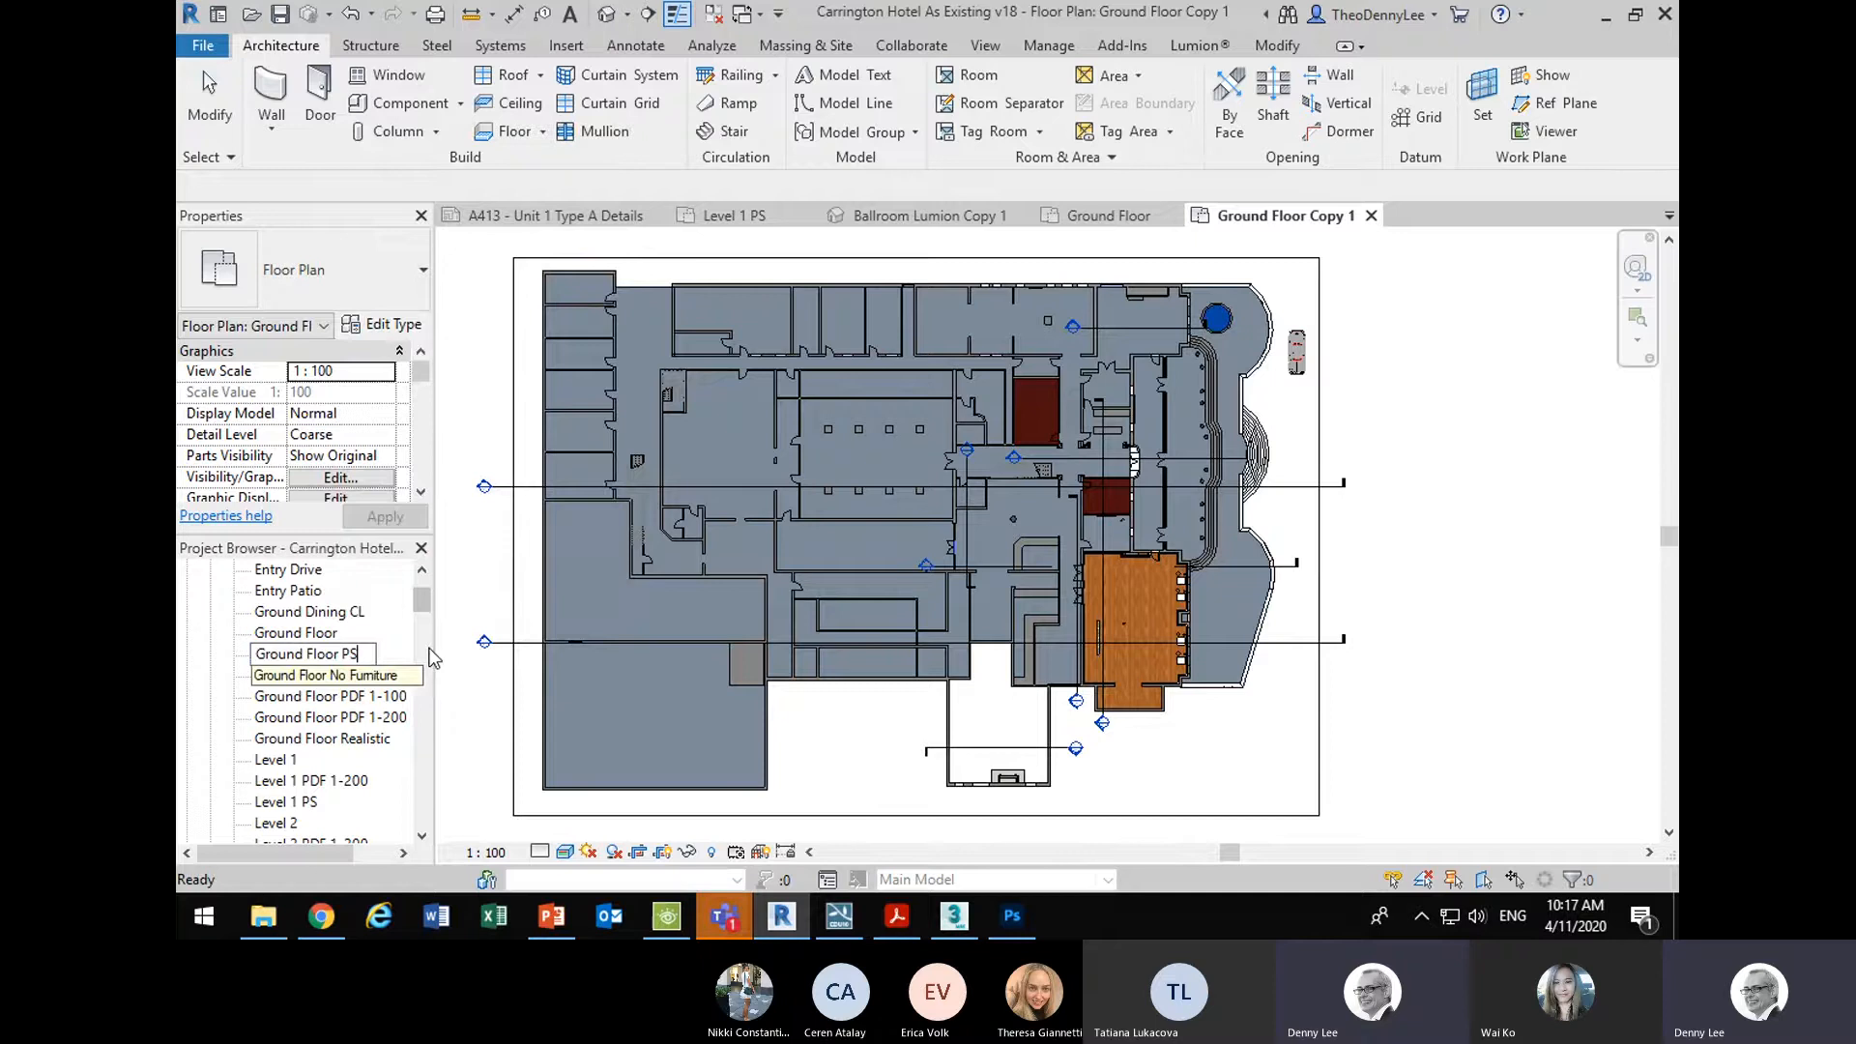
pyautogui.write('Lobby')
pyautogui.press('Return')
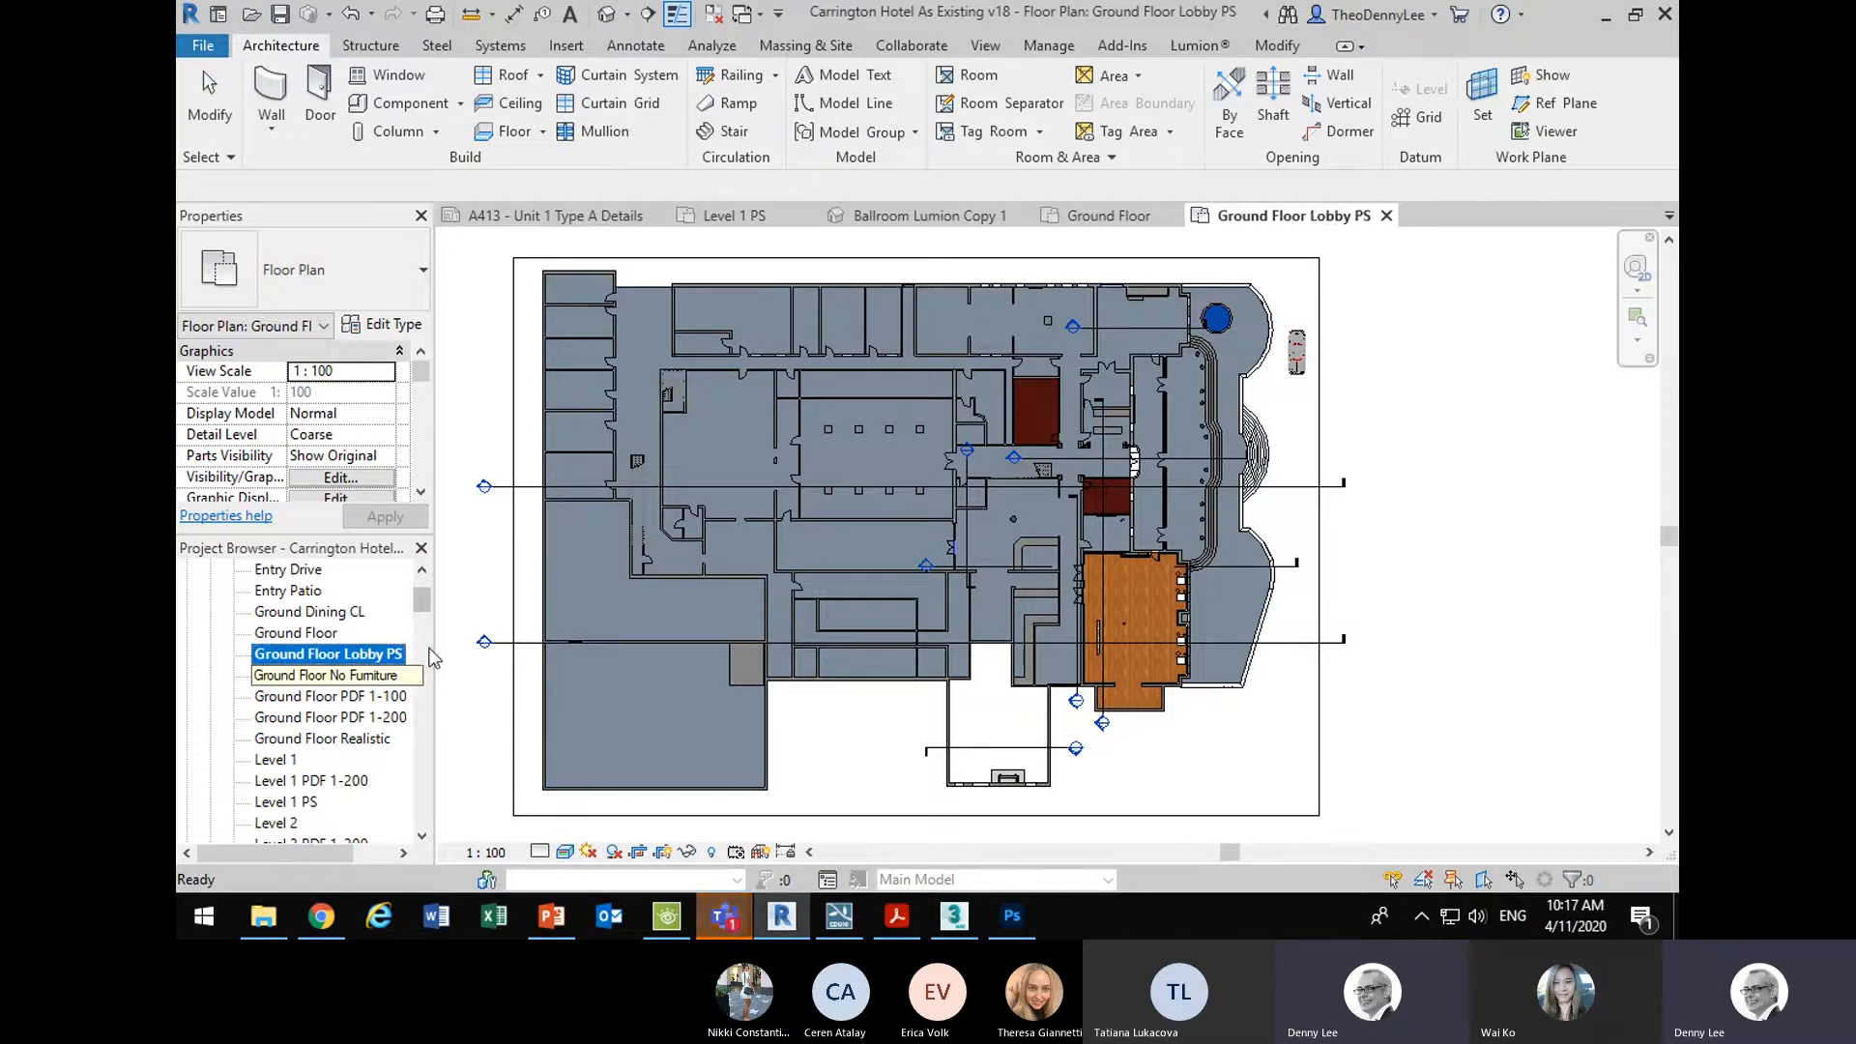
pyautogui.click(1444, 696)
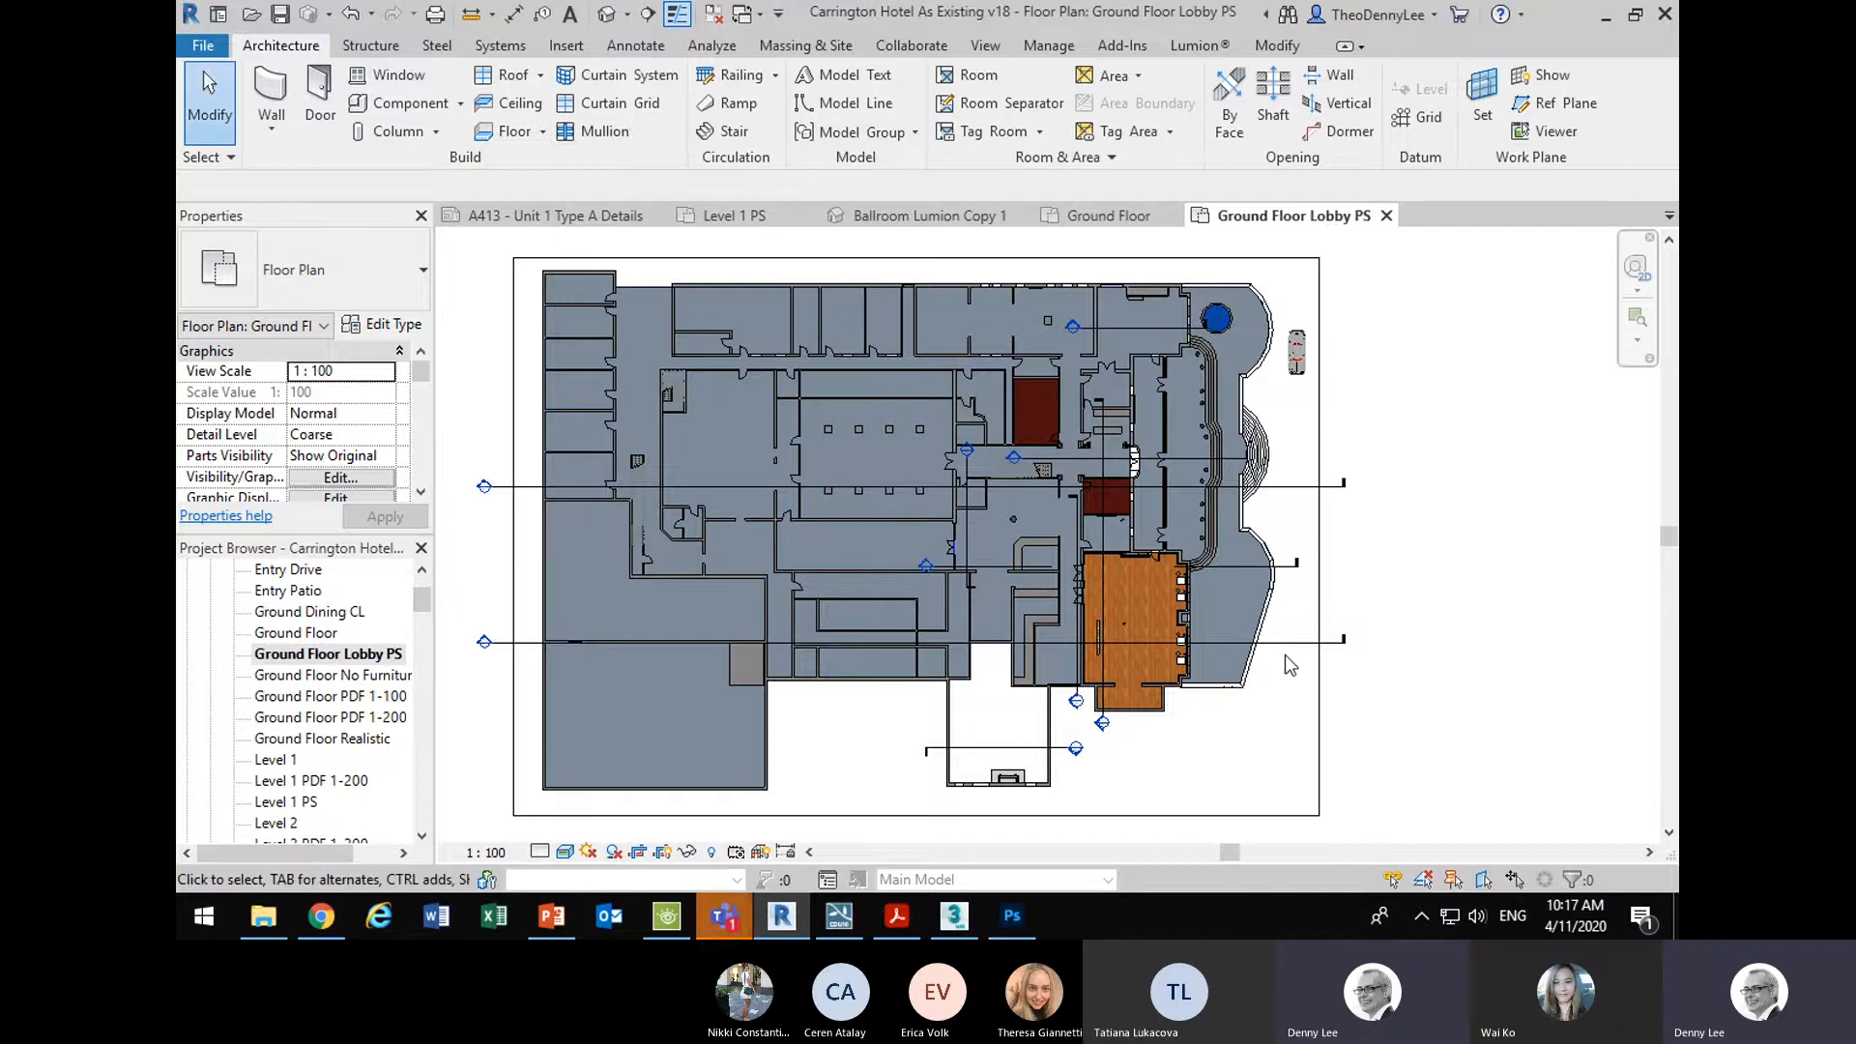
# - Select the plan's crop region and raise its bottom edge to cut off the lower half of the building
pyautogui.click(1320, 760)
pyautogui.scroll(-3, 1160, 571)
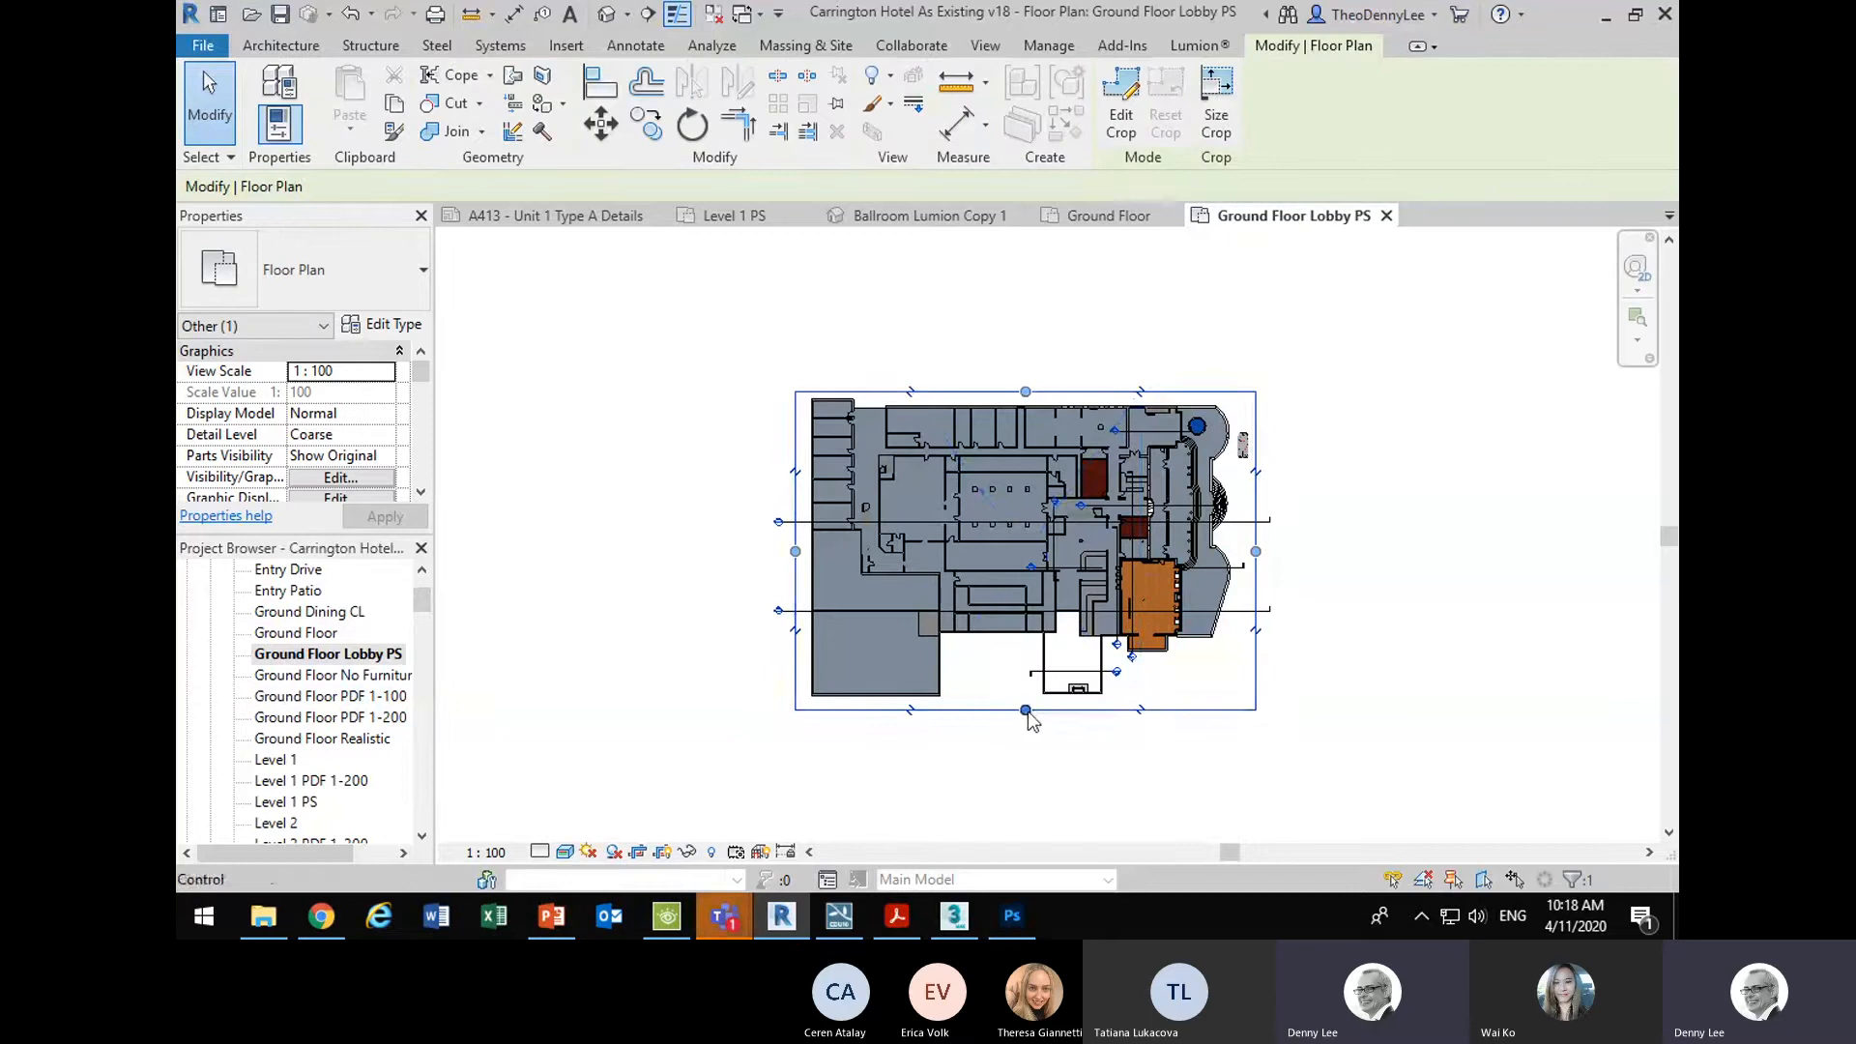
pyautogui.click(1030, 590)
pyautogui.moveTo(1030, 590); pyautogui.dragTo(1031, 549)
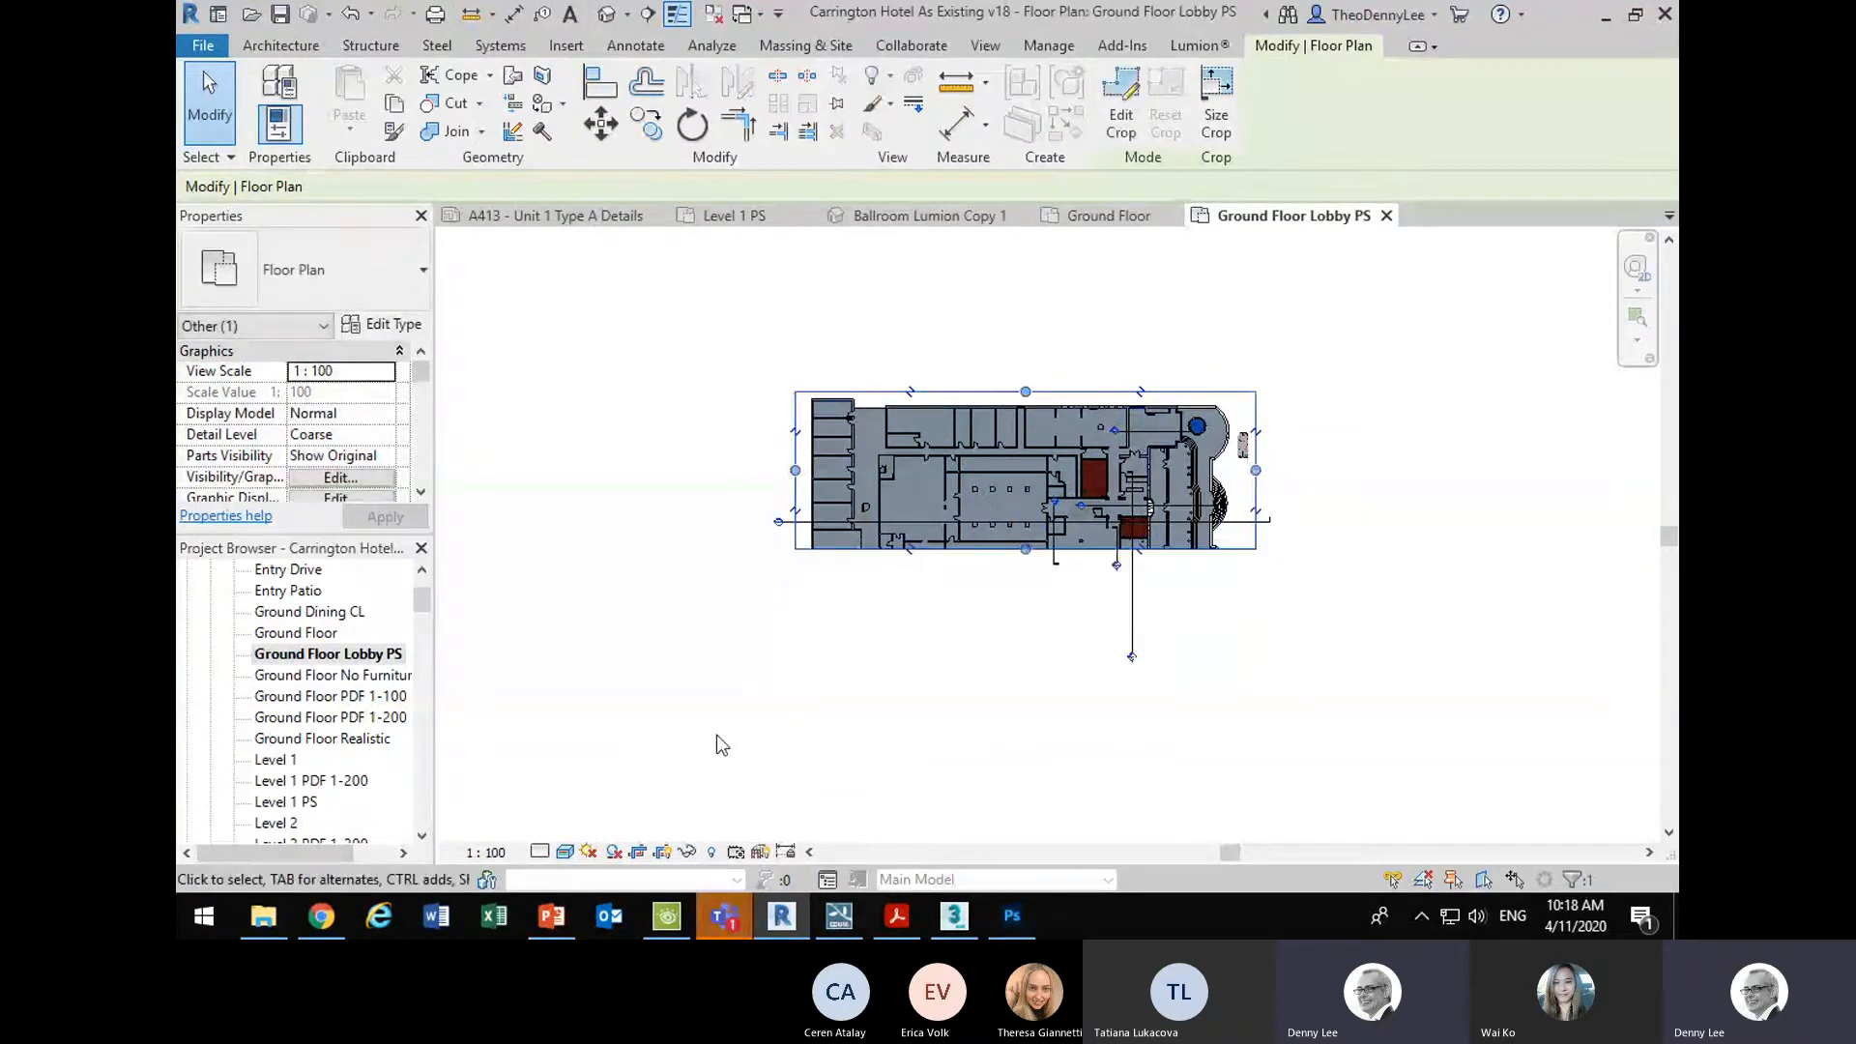
pyautogui.press('Escape')
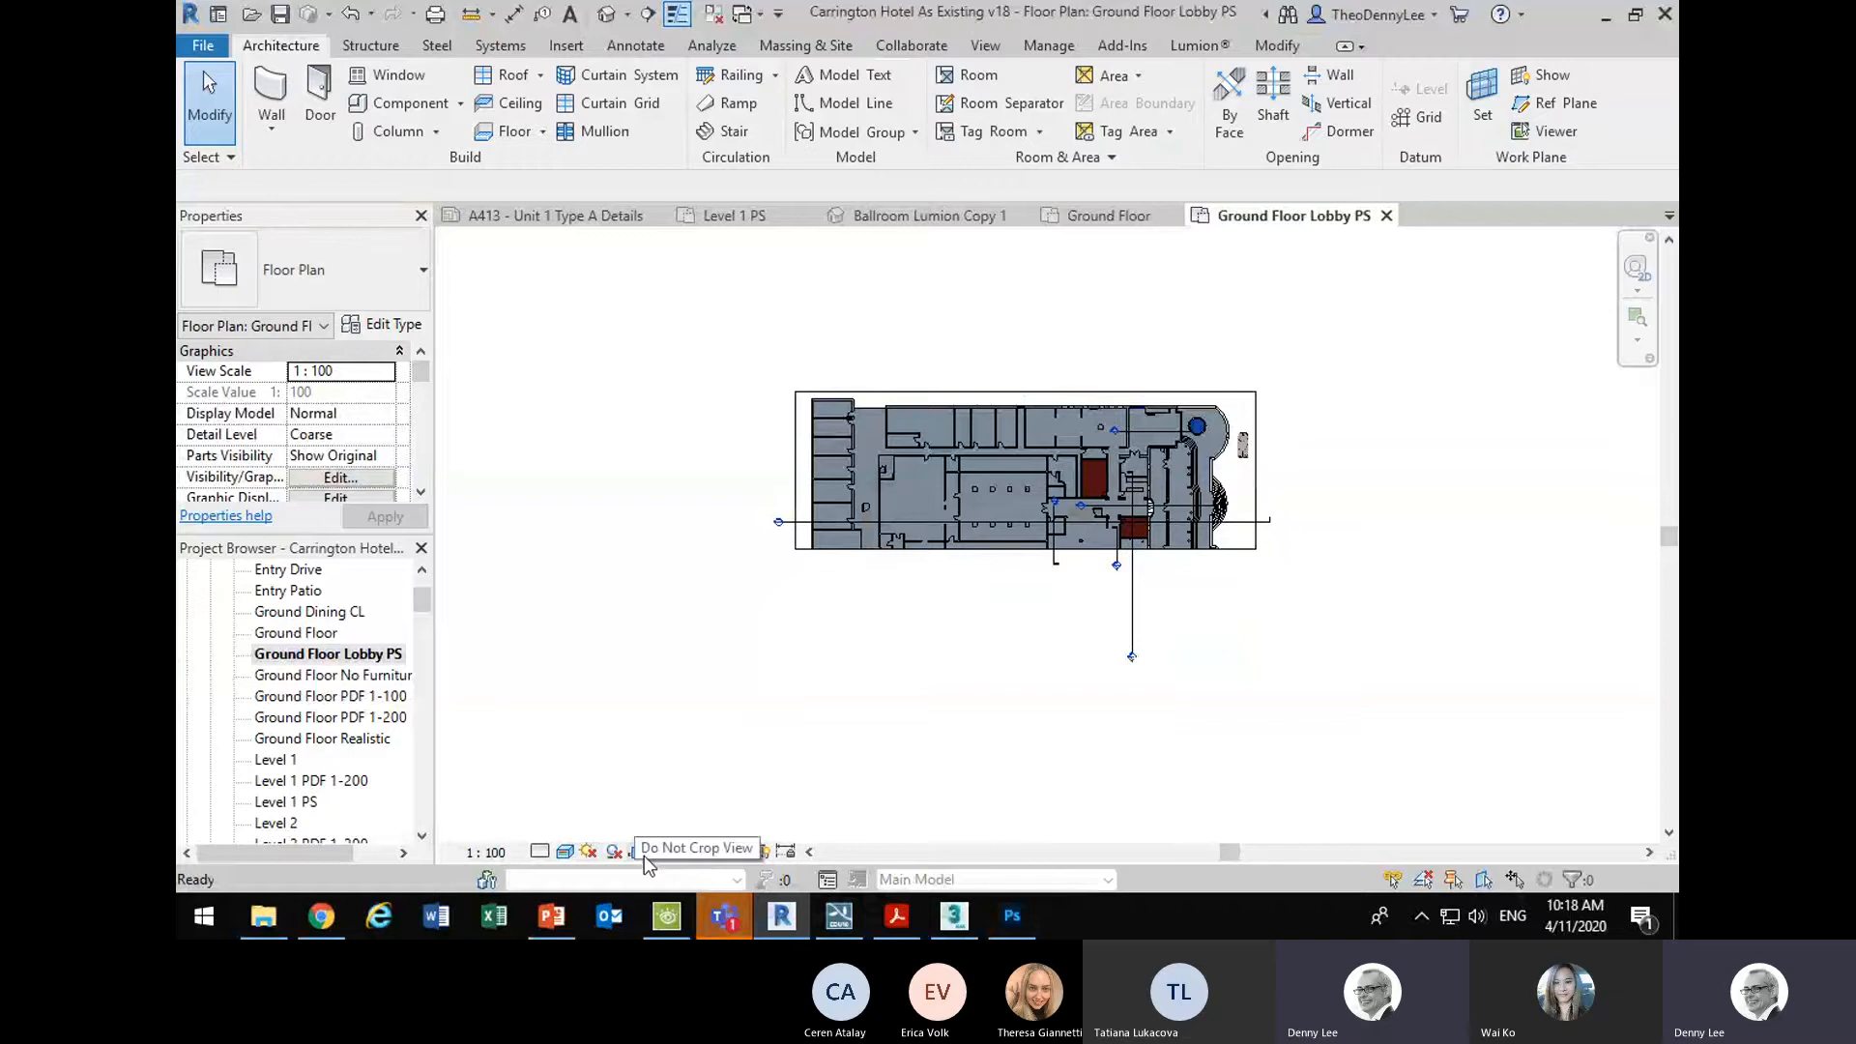
# - Pull in the crop region's left, right and top edges to frame the entrance lobby and the rooms beside it
pyautogui.scroll(2, 1180, 450)
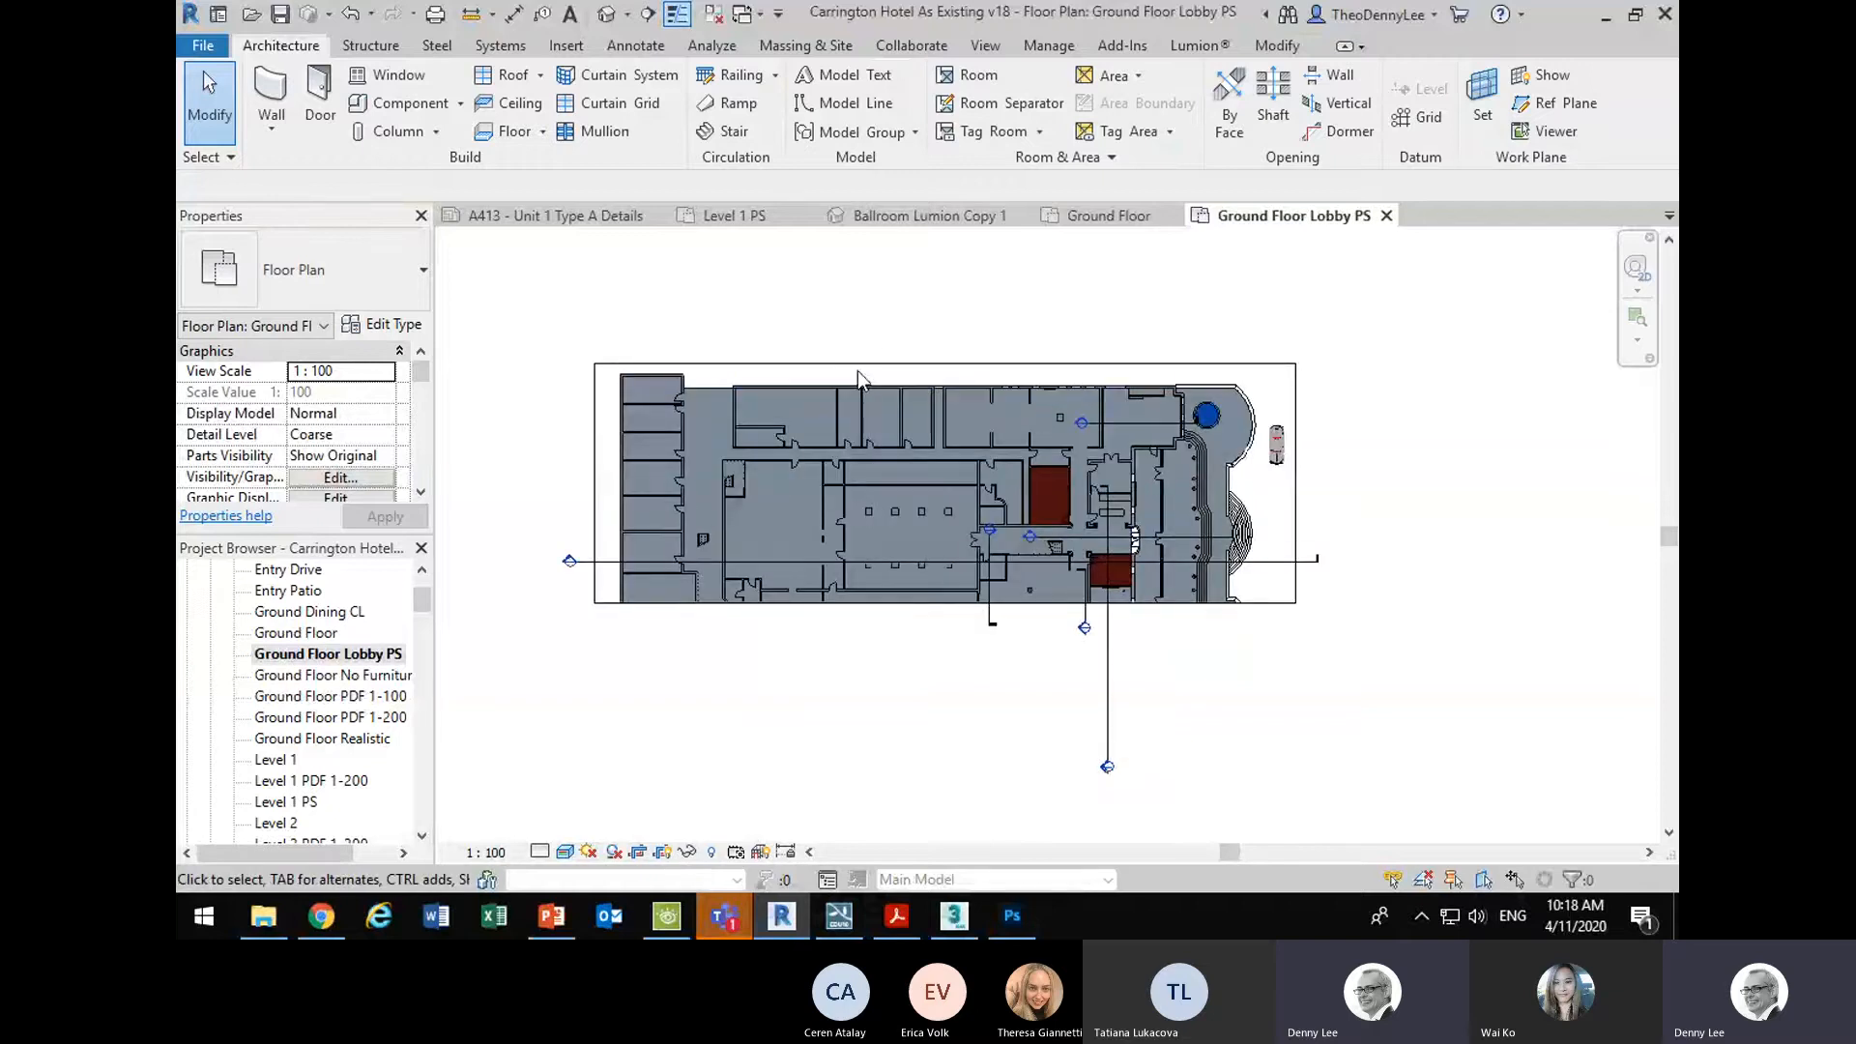
pyautogui.click(857, 364)
pyautogui.moveTo(590, 491); pyautogui.dragTo(1017, 479)
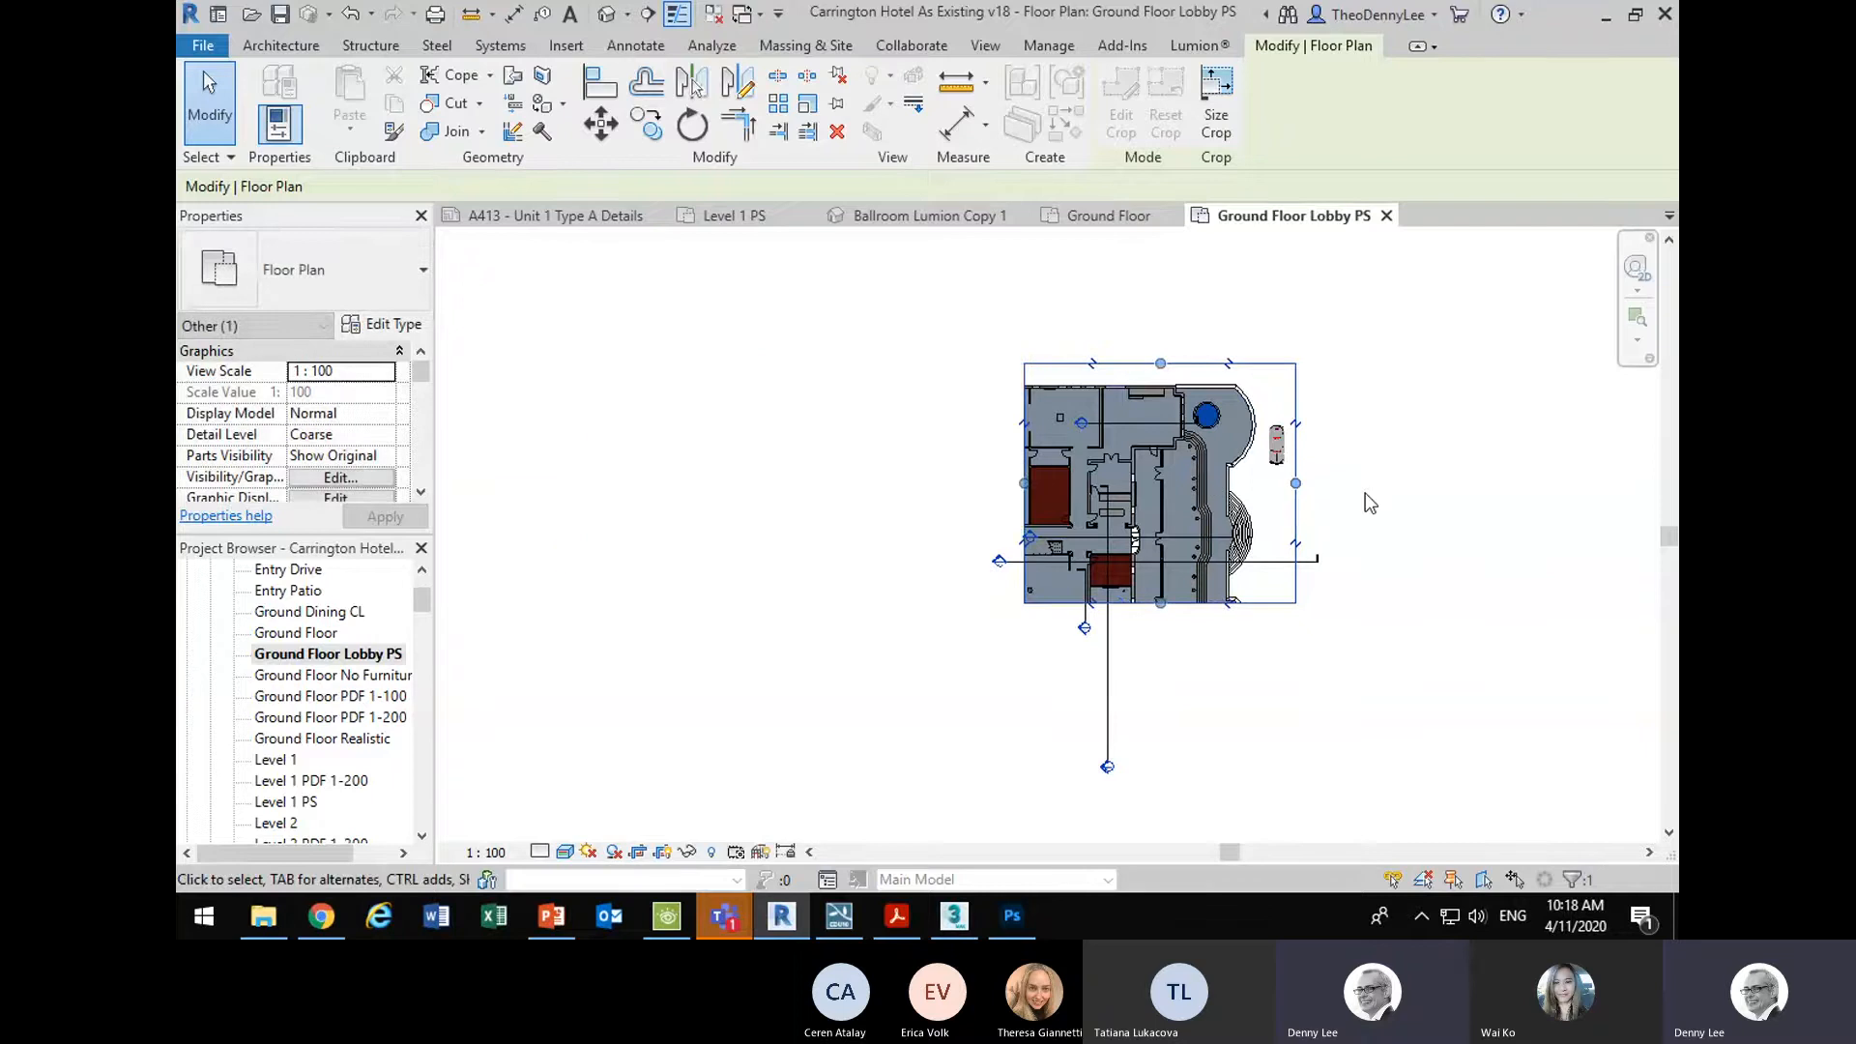
pyautogui.moveTo(1162, 492); pyautogui.dragTo(1106, 460)
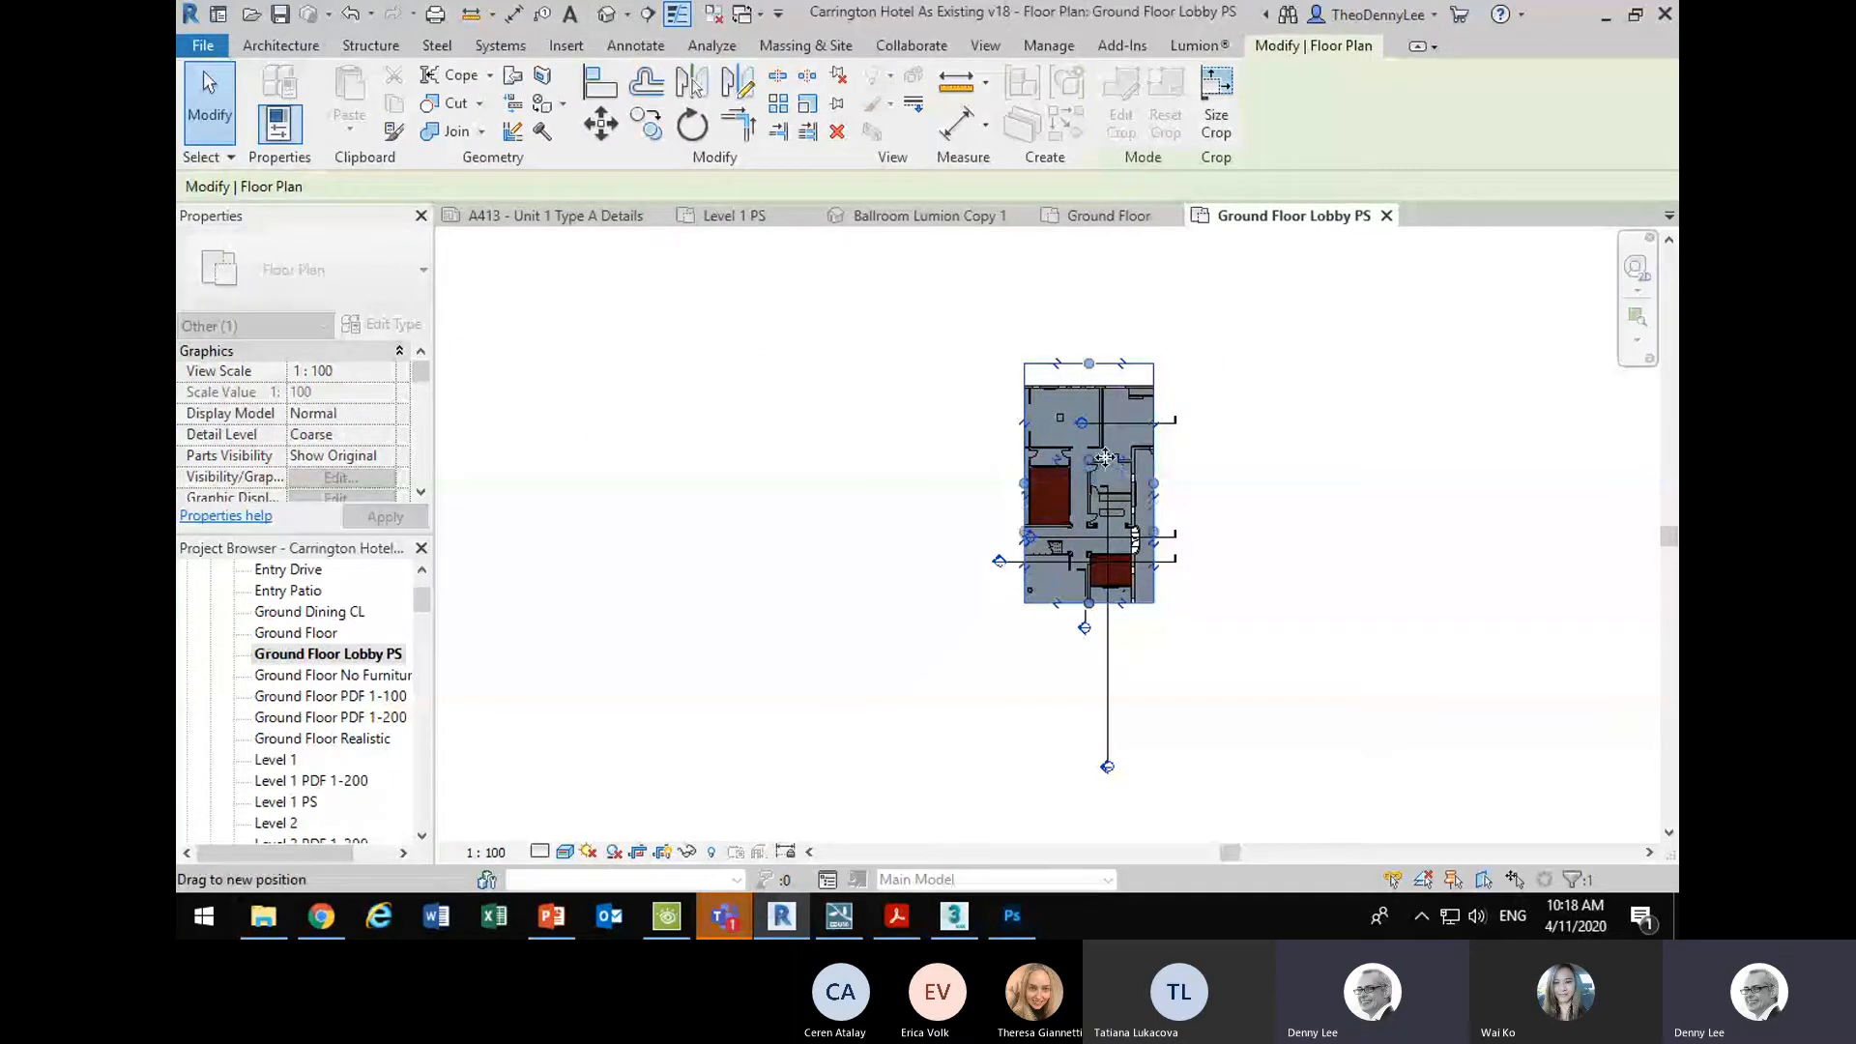
pyautogui.scroll(3, 1114, 513)
pyautogui.moveTo(1023, 699); pyautogui.dragTo(1022, 509)
pyautogui.scroll(-2, 1022, 509)
pyautogui.scroll(-1, 1007, 629)
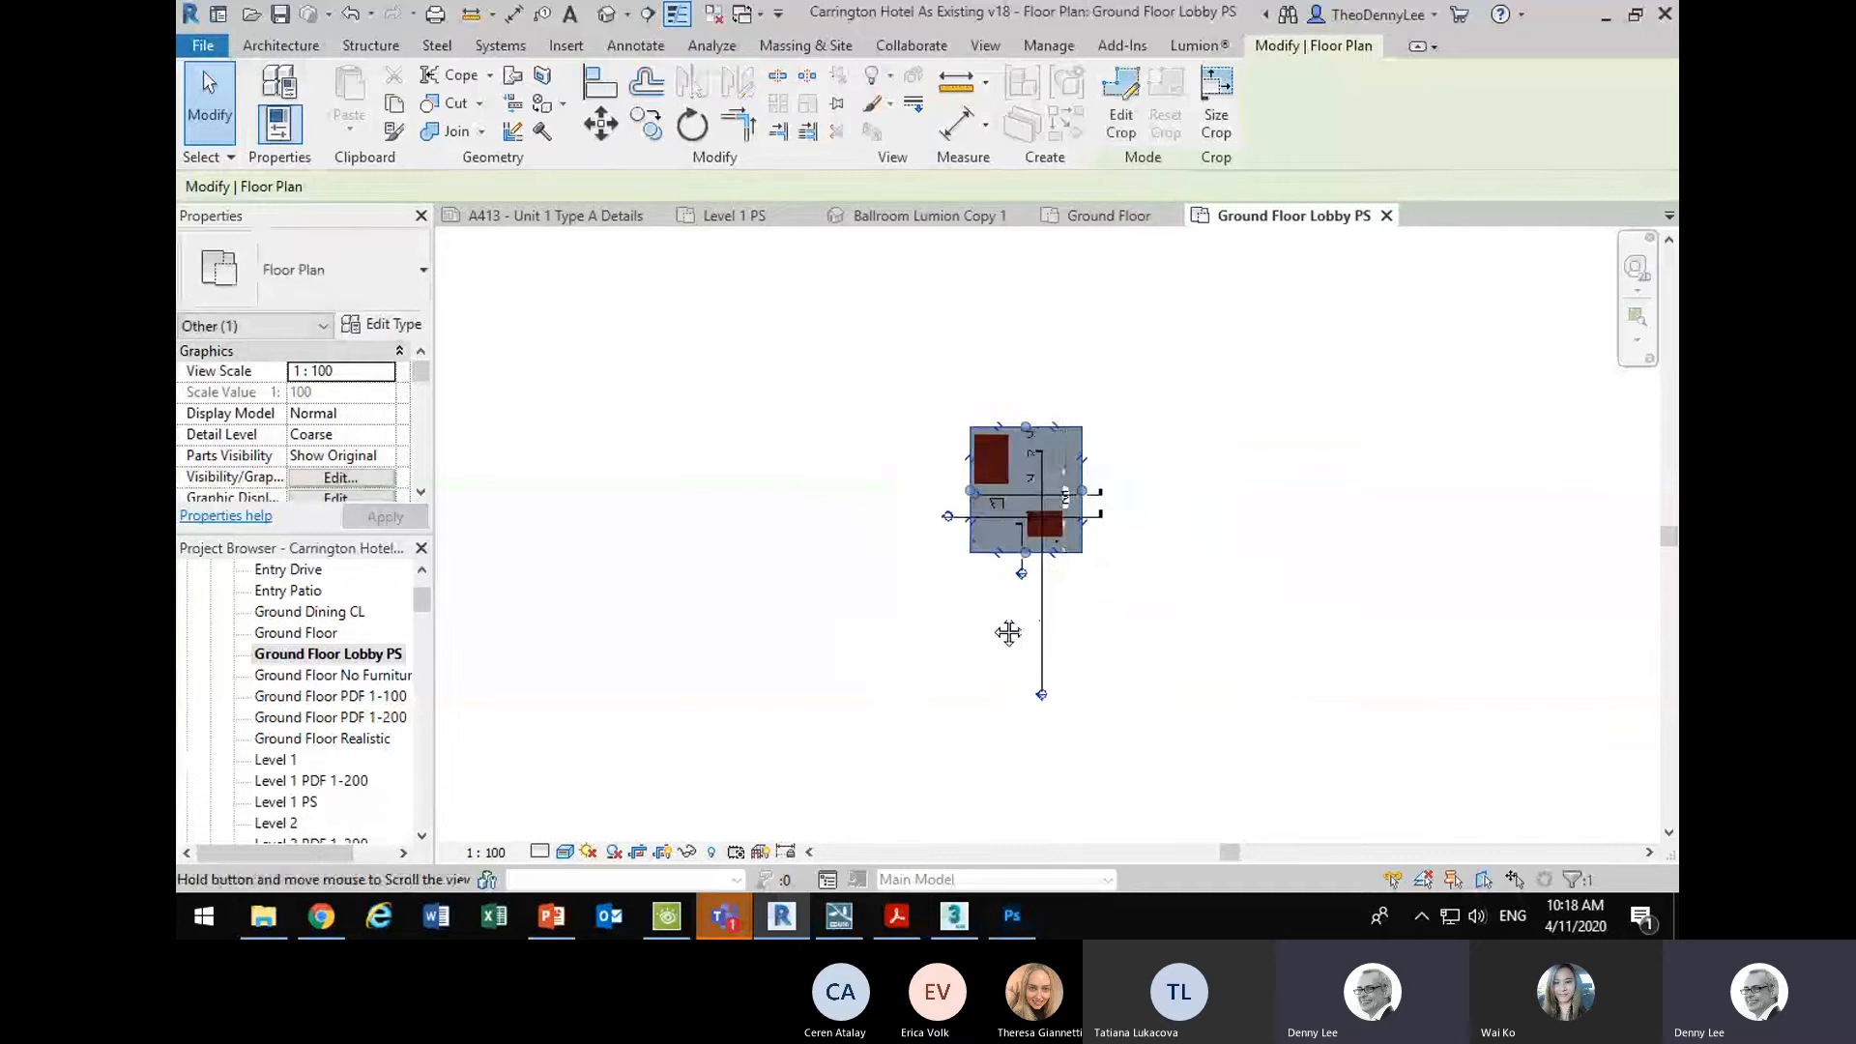
# - Fine-tune the crop region's bottom edge just below the smaller red-floored room and clear the selection
pyautogui.scroll(1, 999, 613)
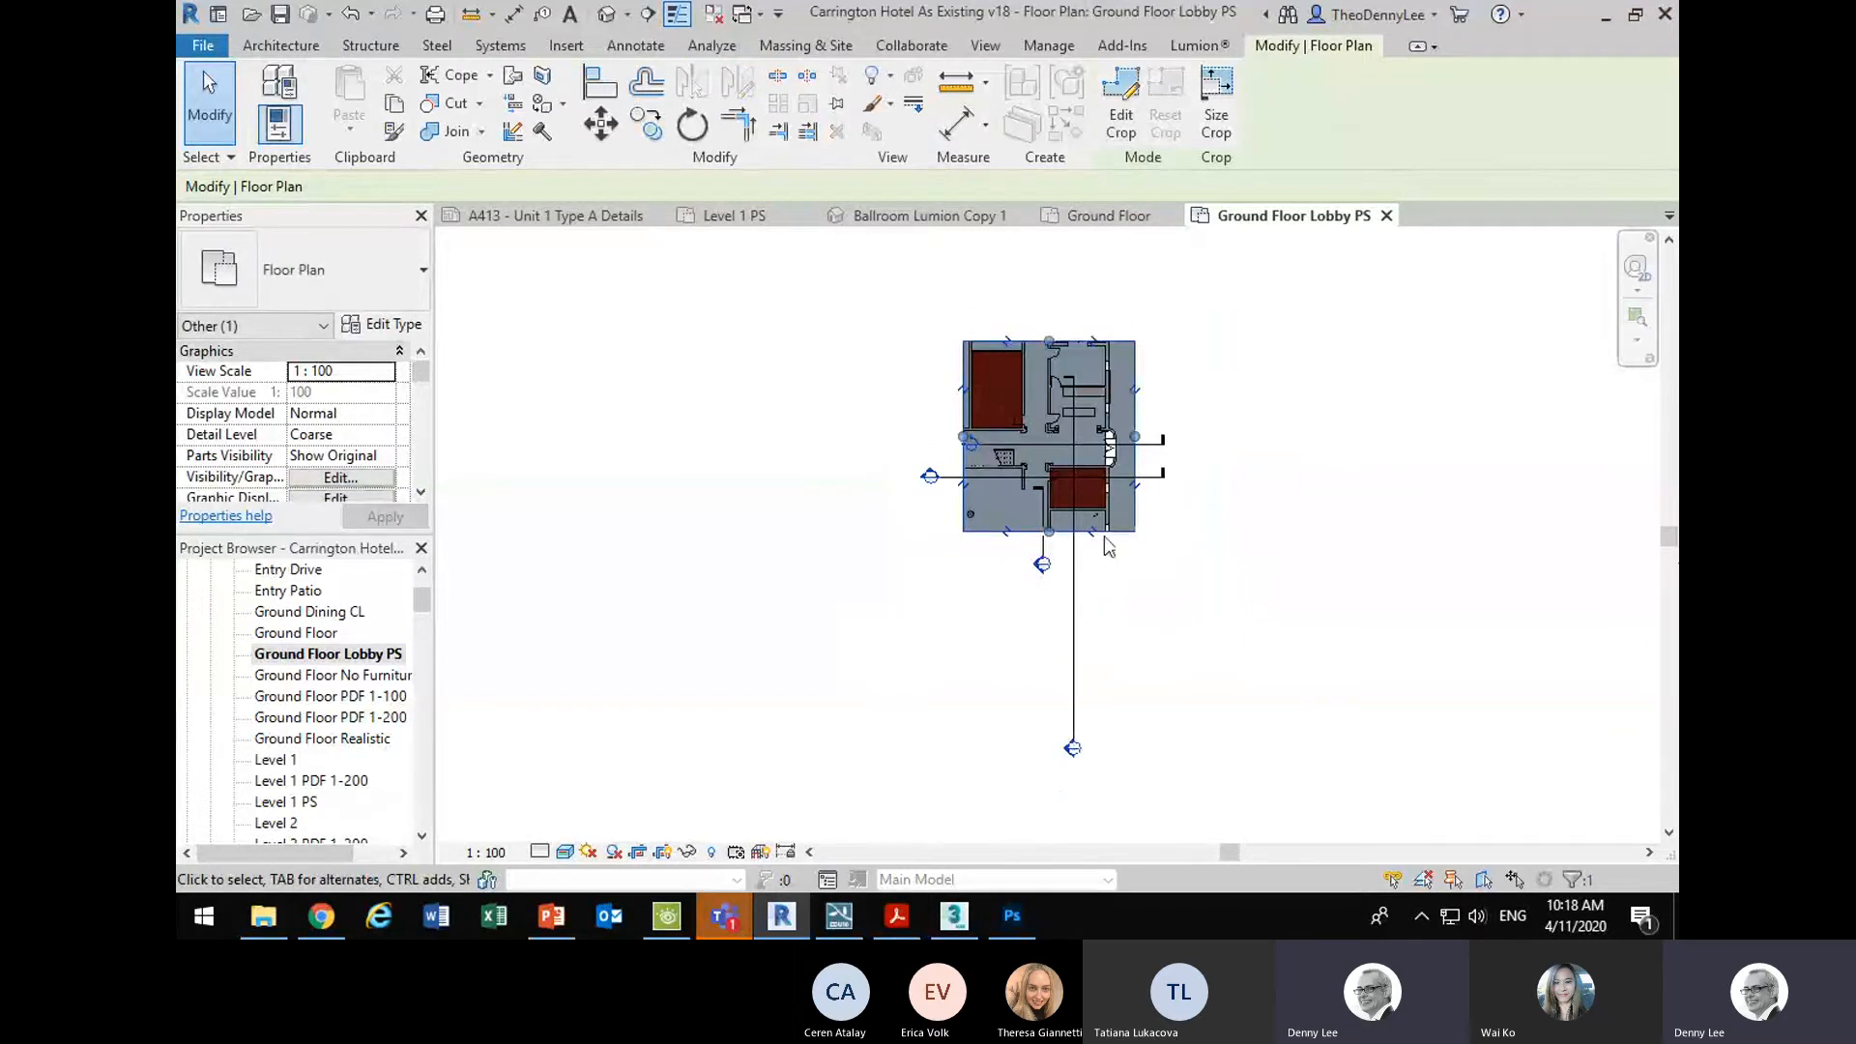
pyautogui.scroll(4, 1081, 437)
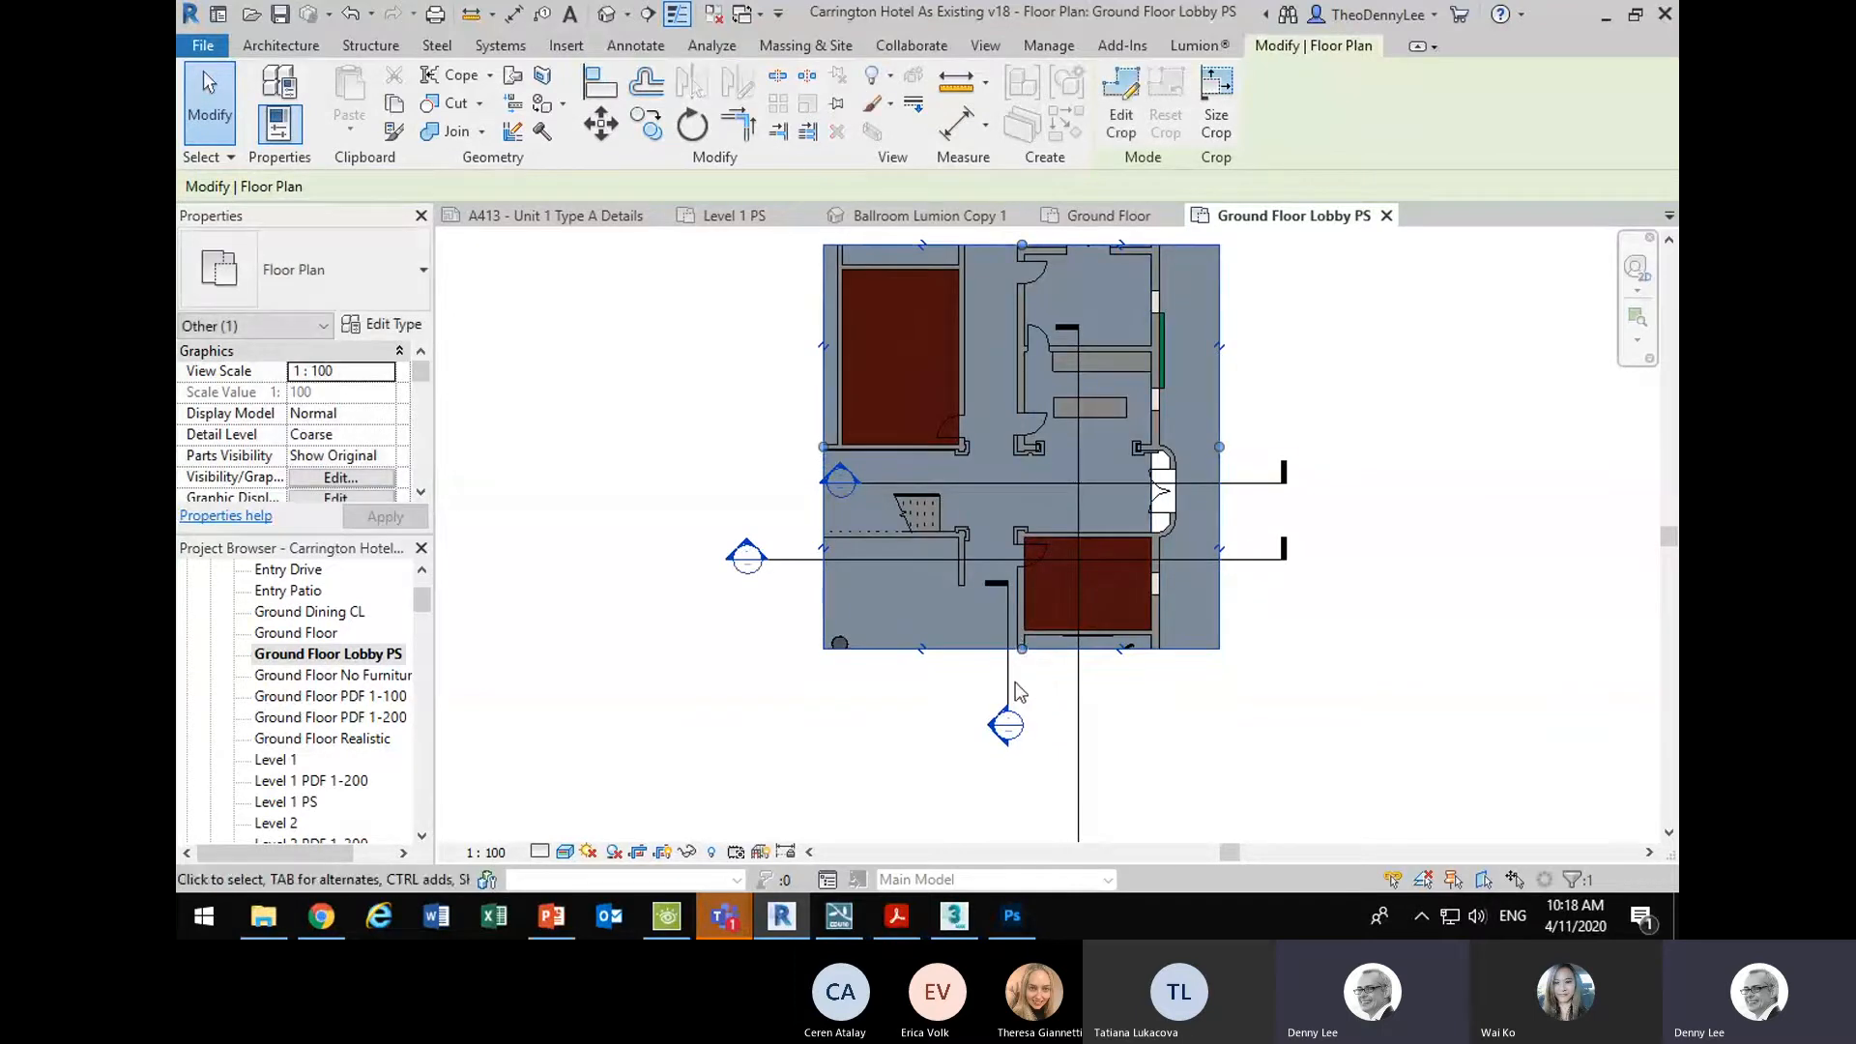
pyautogui.scroll(2, 1029, 669)
pyautogui.scroll(1, 1032, 625)
pyautogui.moveTo(1016, 670)
pyautogui.mouseDown()
pyautogui.moveTo(1012, 636)
pyautogui.moveTo(1013, 664)
pyautogui.mouseUp()
pyautogui.scroll(-5, 1011, 676)
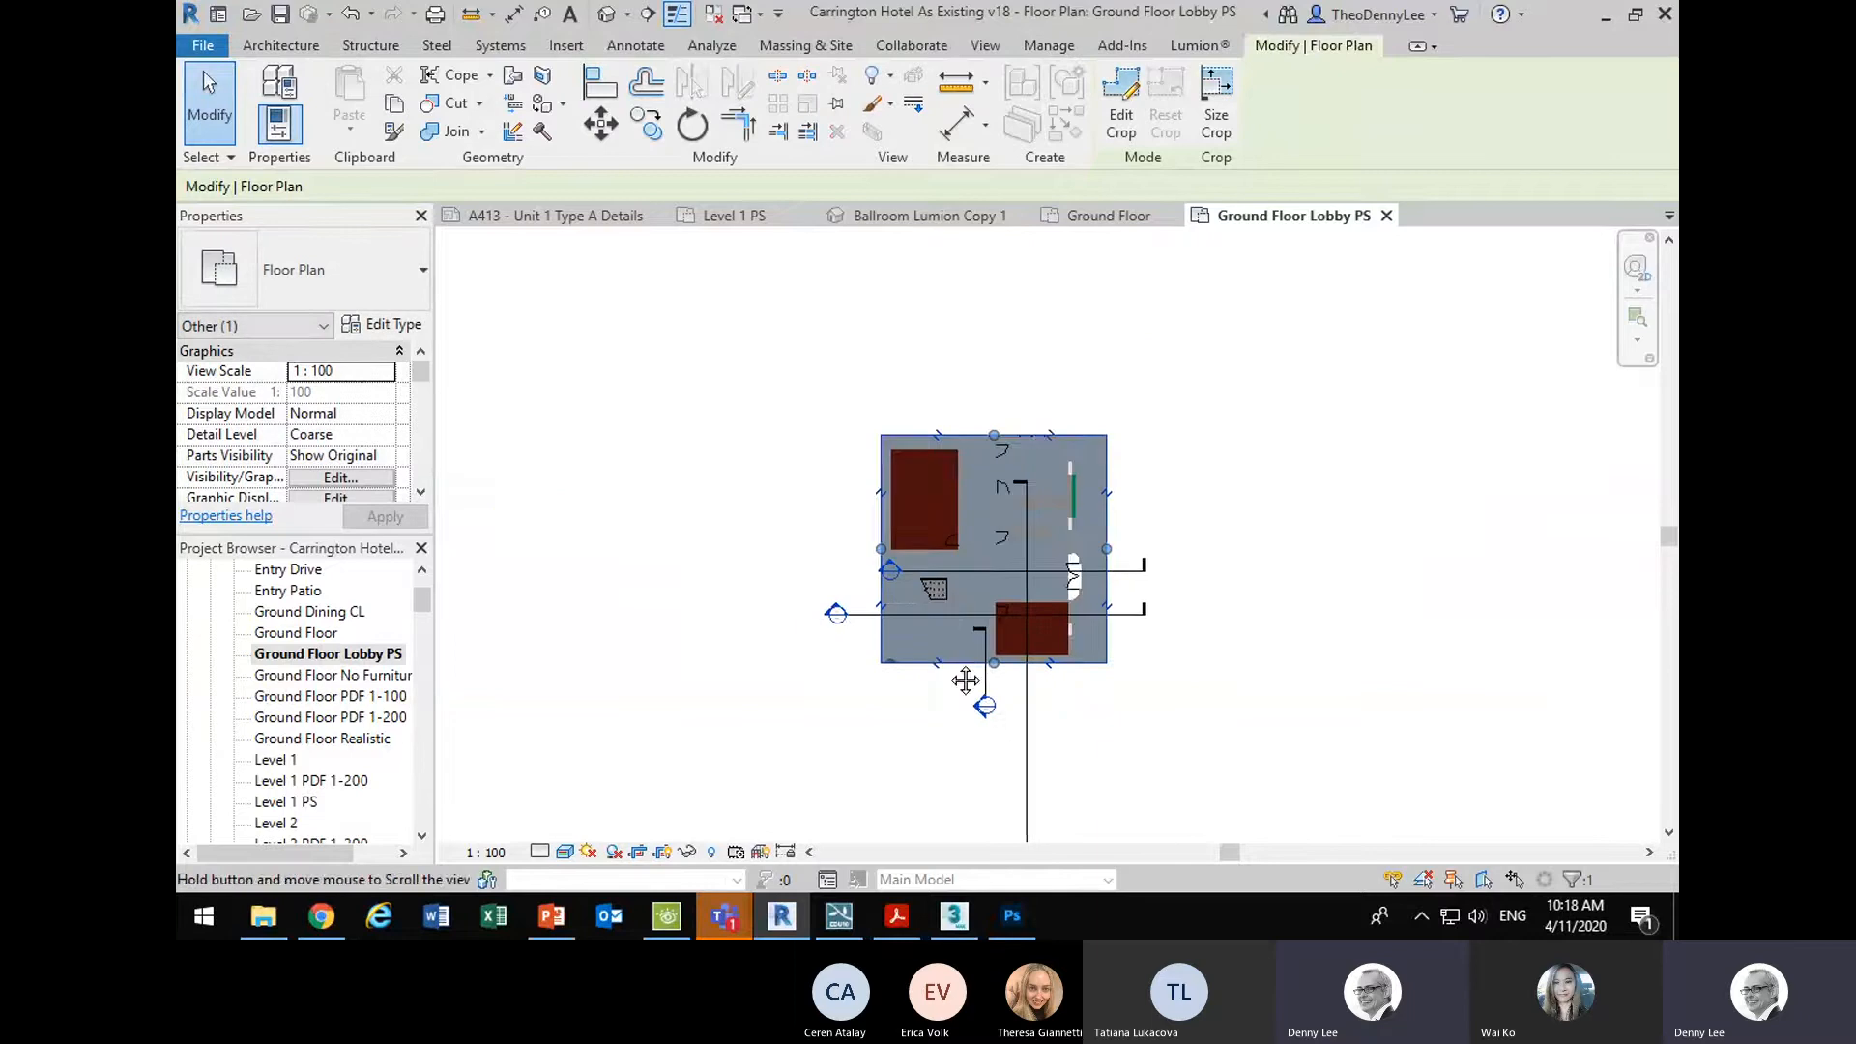
pyautogui.click(1000, 732)
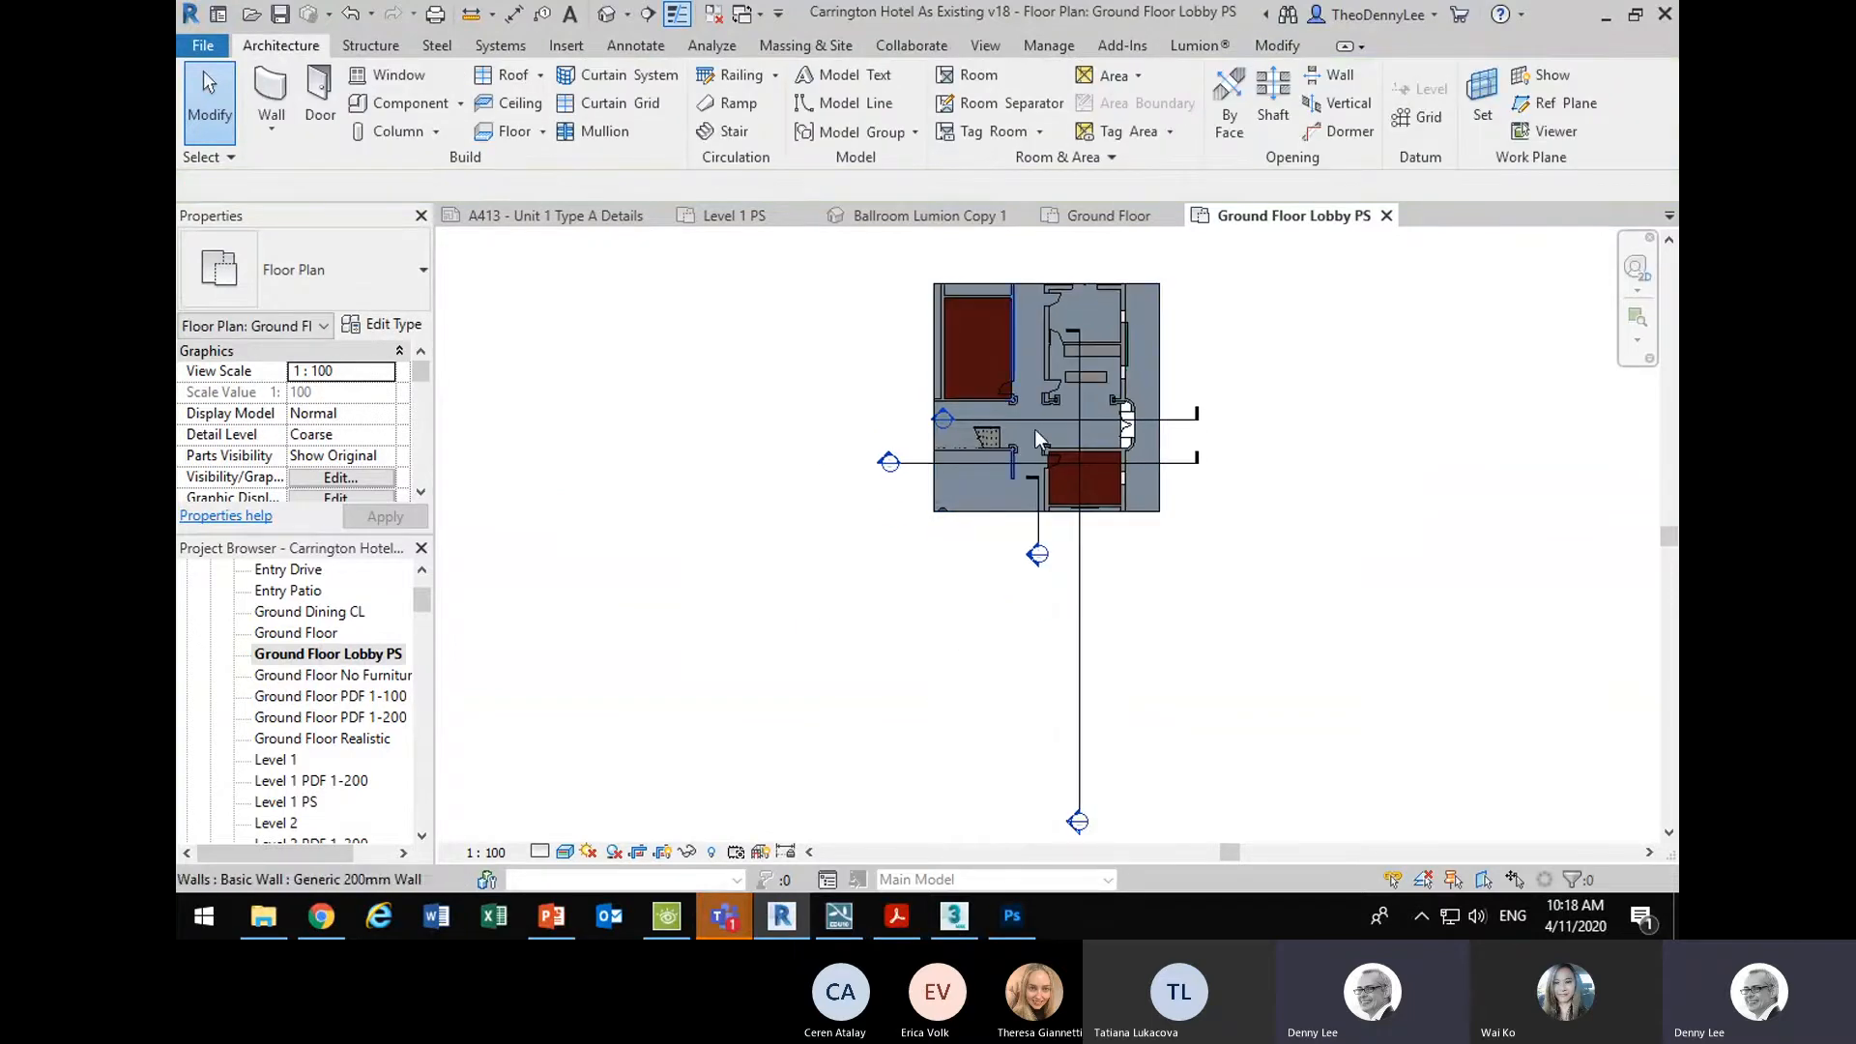
# - Hide the lower horizontal section line, which crosses the smaller red-floored room, as an individual element in this view
pyautogui.click(1170, 421)
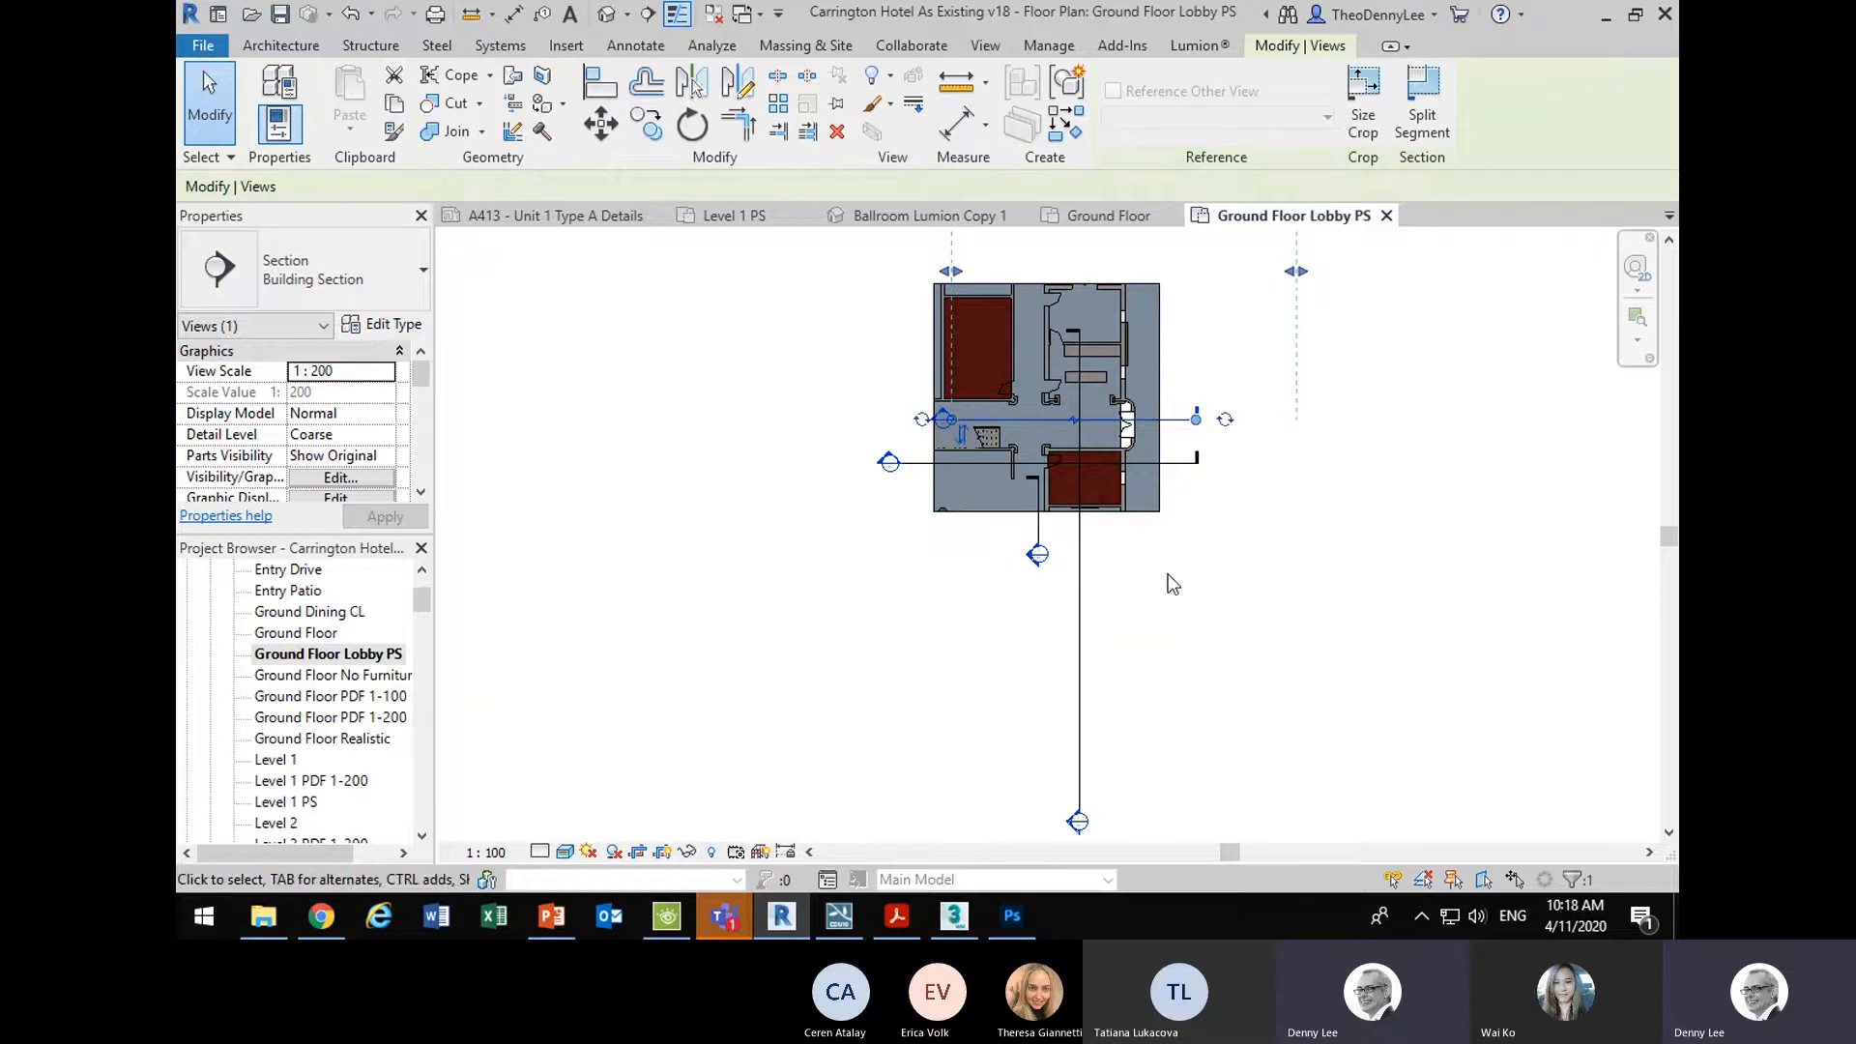
pyautogui.click(1185, 500)
pyautogui.click(1181, 463)
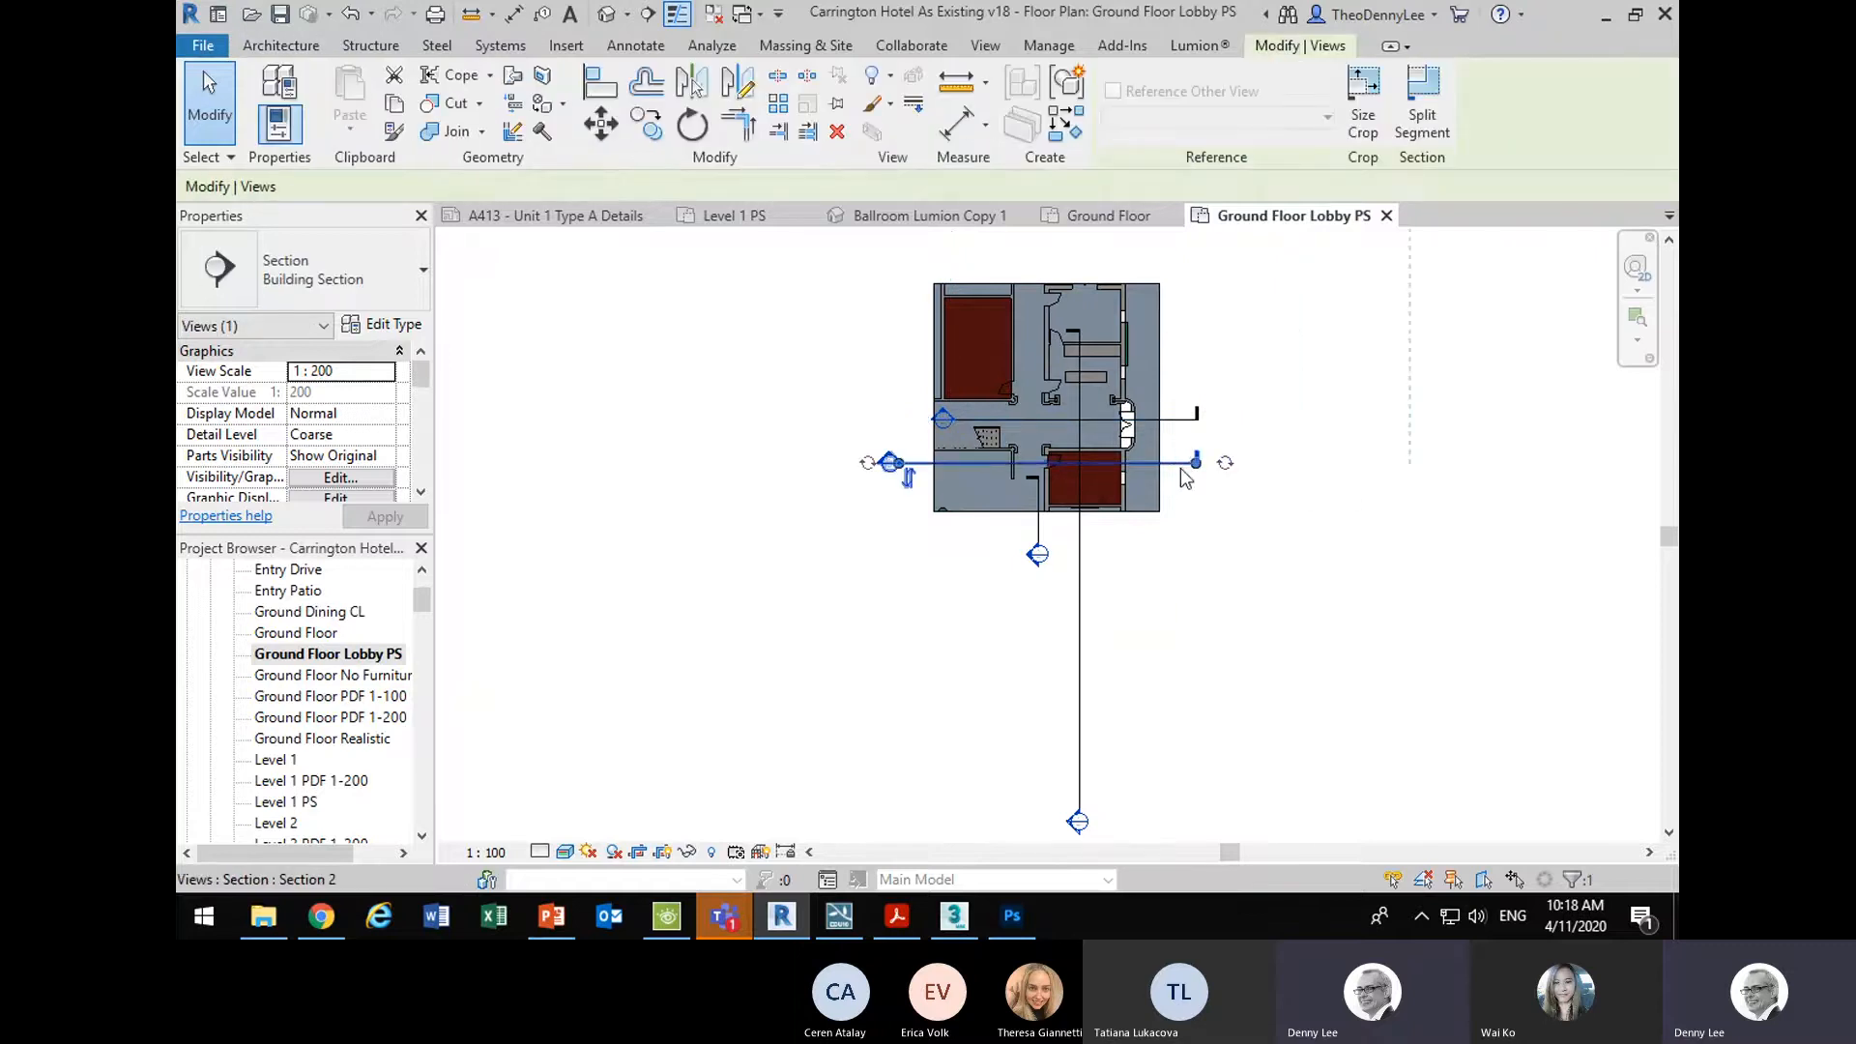
pyautogui.rightClick(1186, 477)
pyautogui.moveTo(1201, 481)
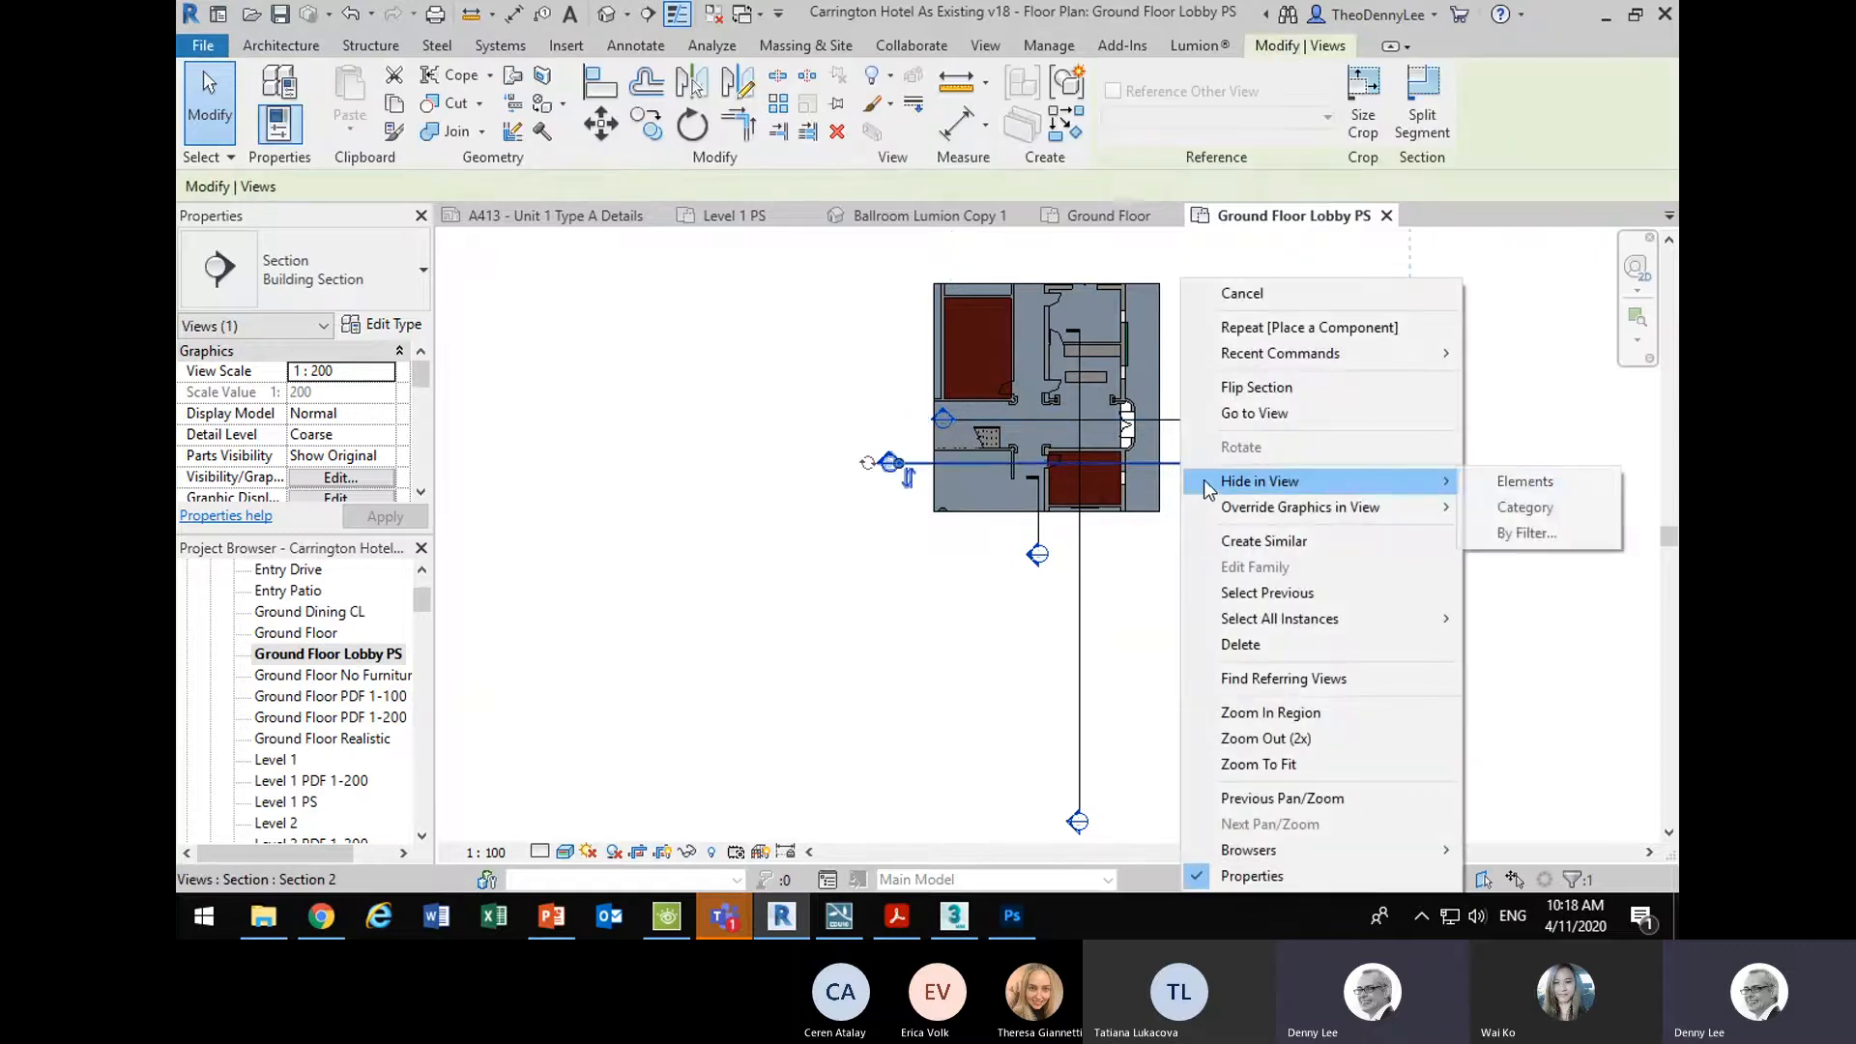
pyautogui.click(1472, 484)
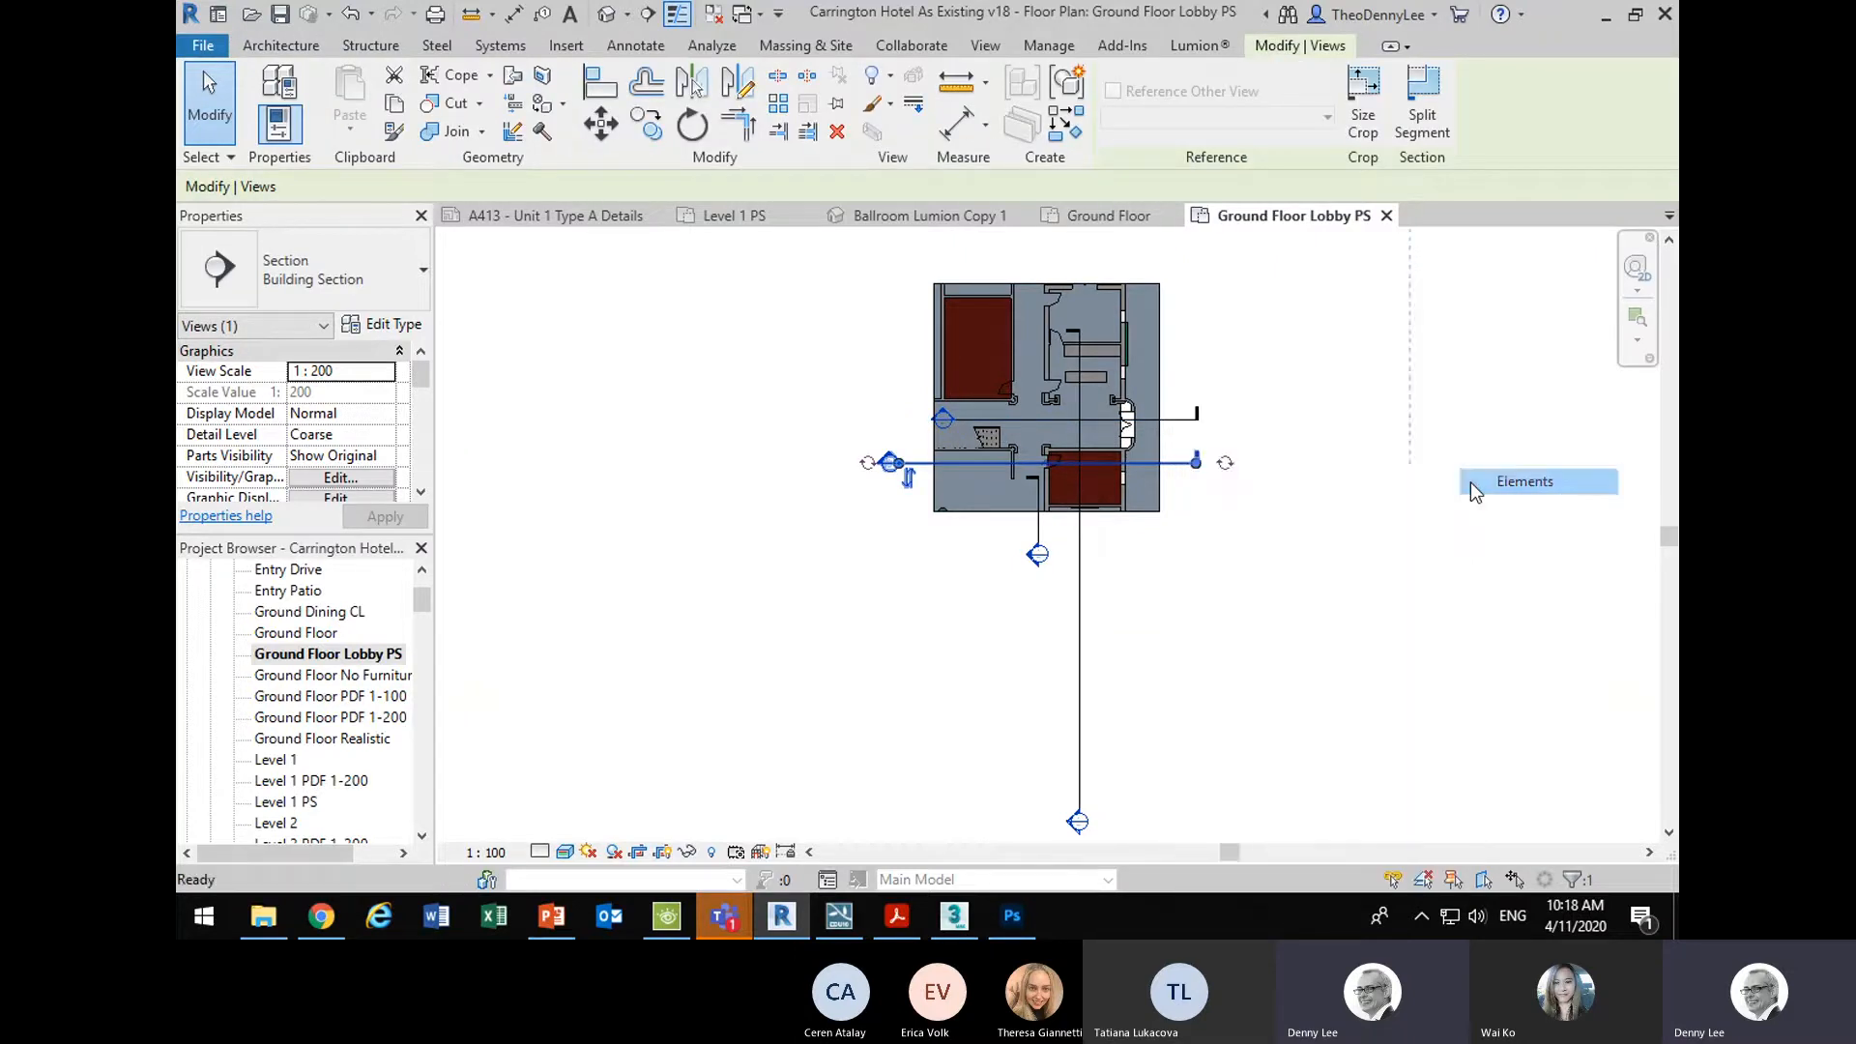
# - Hide the long vertical section line and the short vertical one below the lobby as individual elements in this view
pyautogui.click(1088, 623)
pyautogui.rightClick(1089, 613)
pyautogui.moveTo(1175, 211)
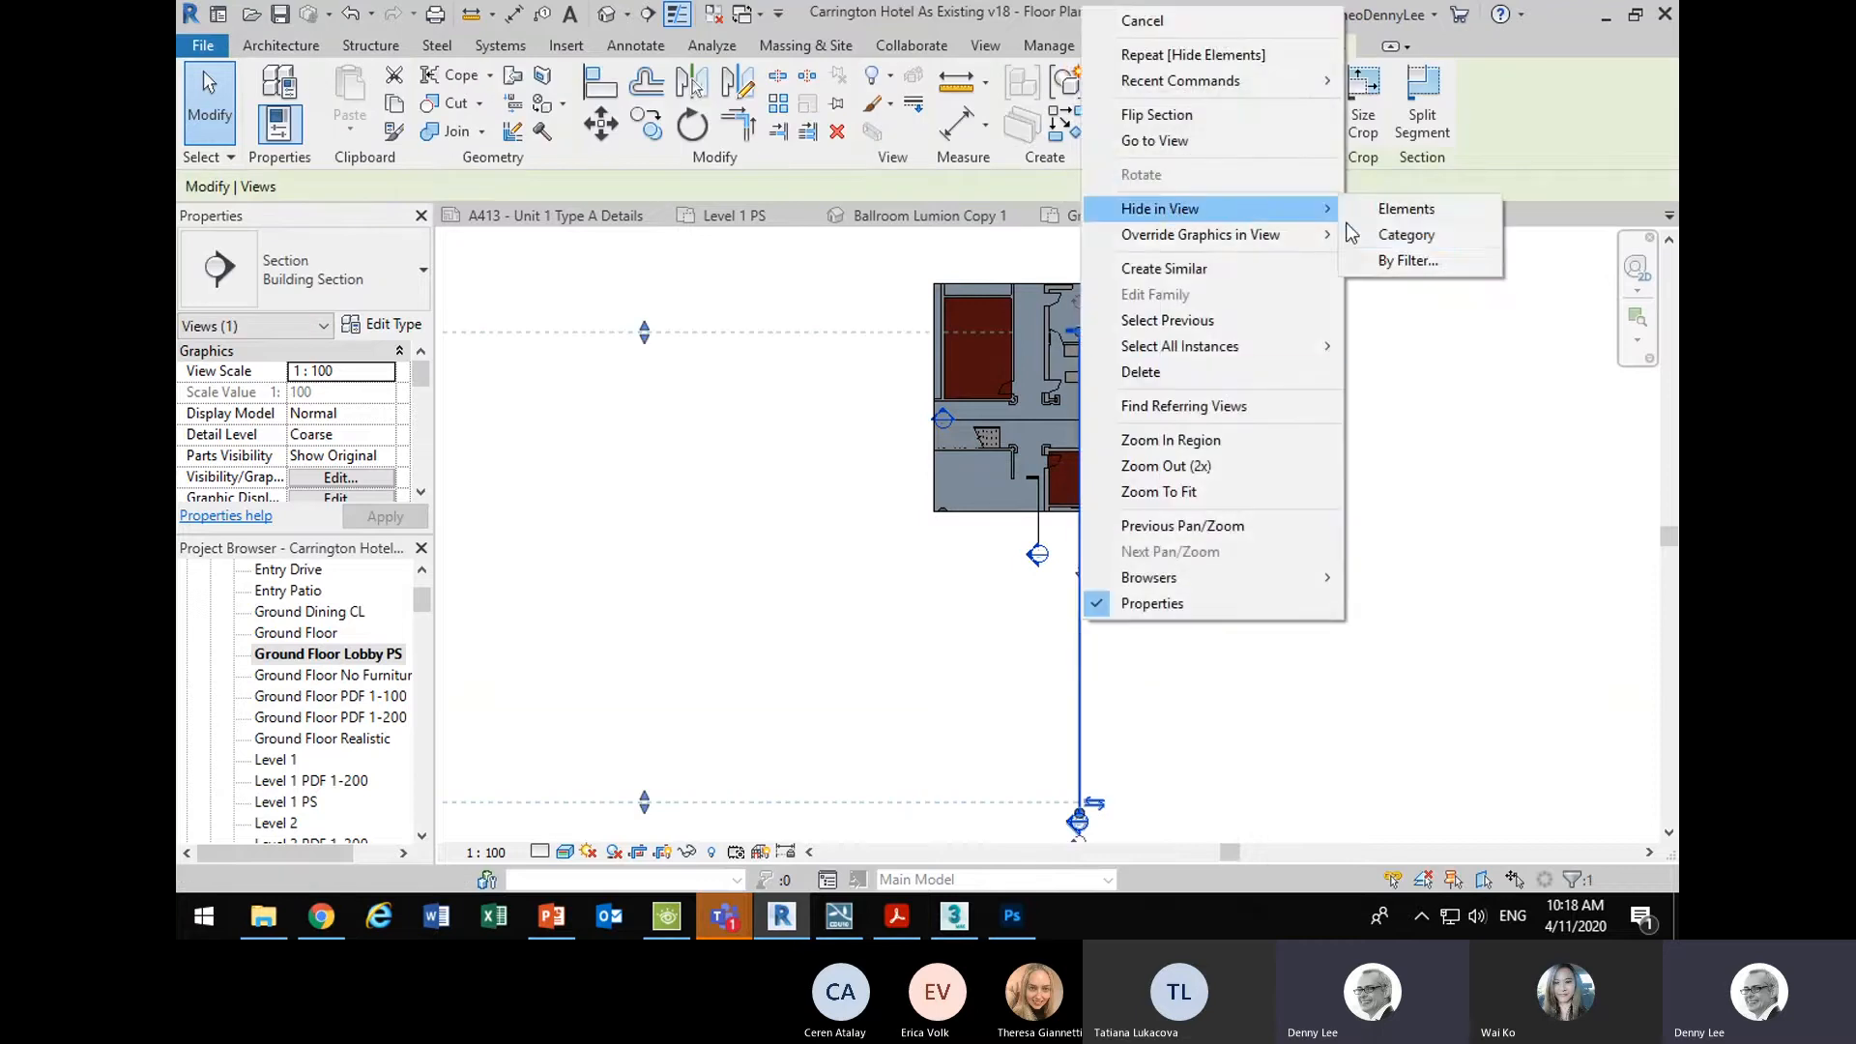
pyautogui.click(1407, 209)
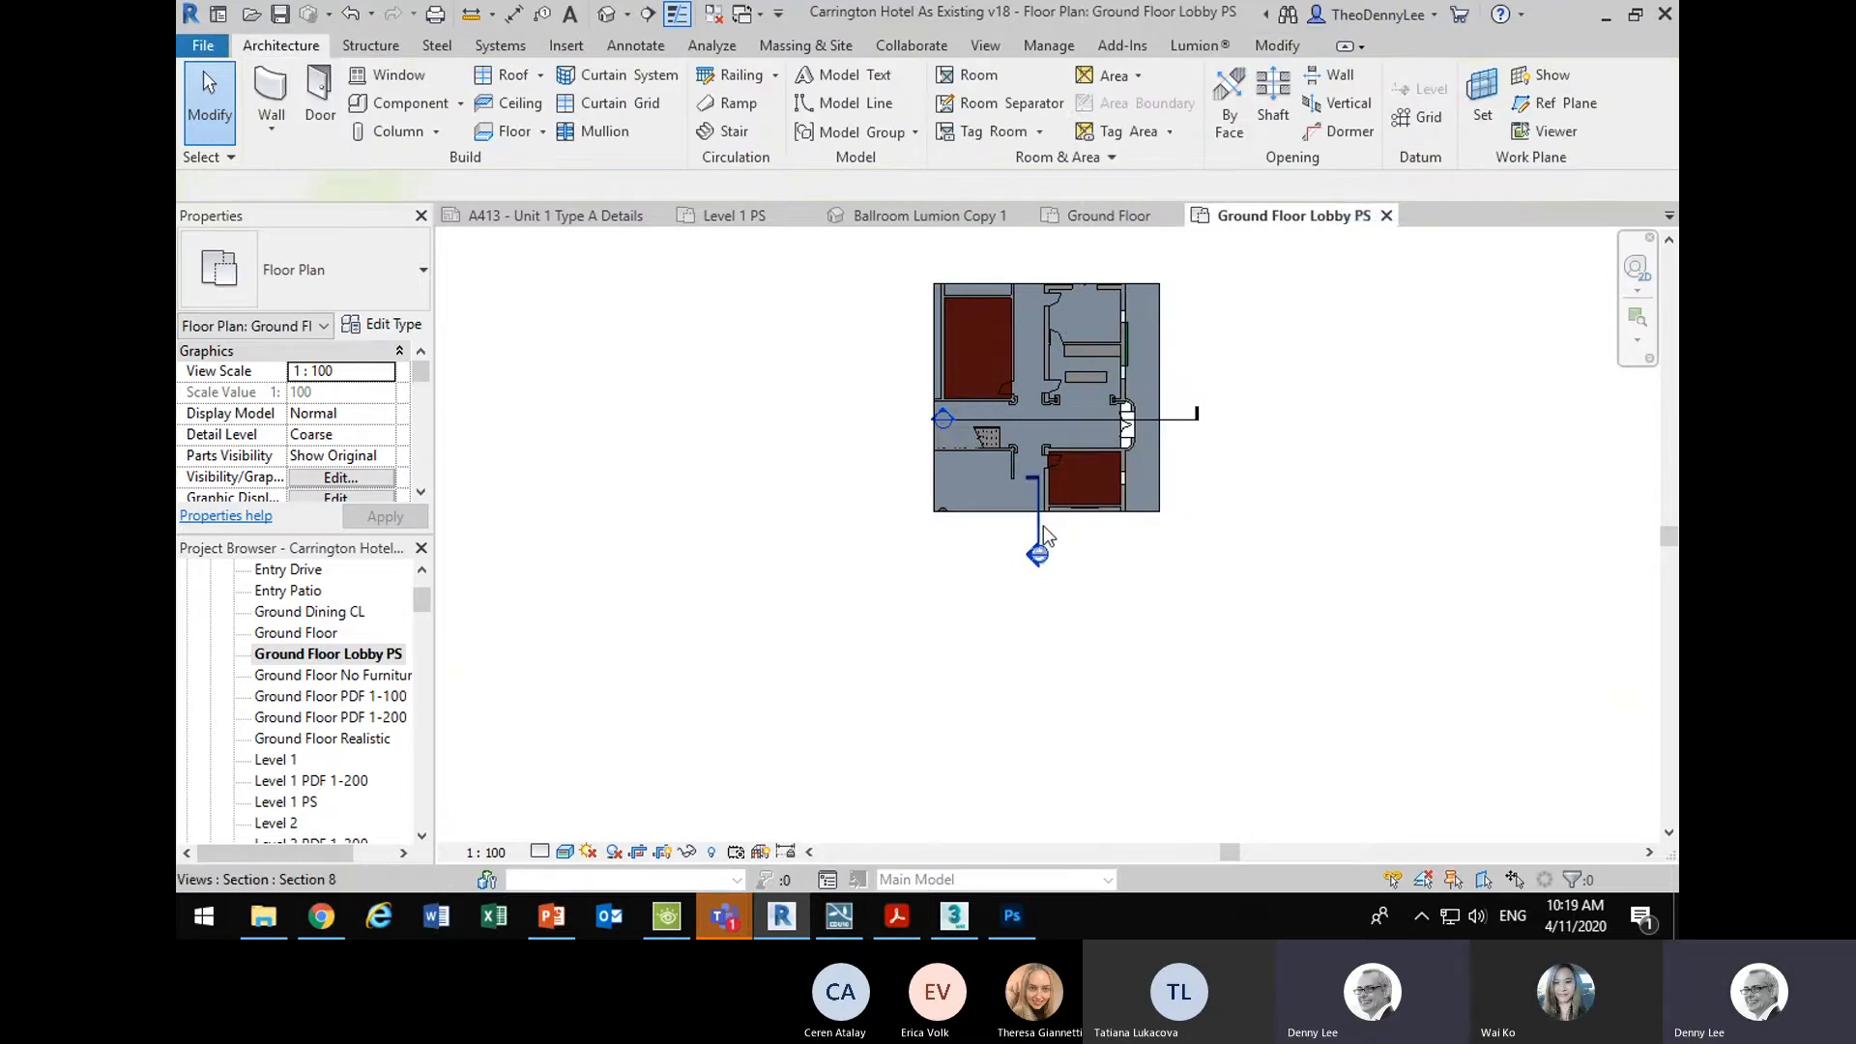
pyautogui.click(1042, 525)
pyautogui.rightClick(1040, 532)
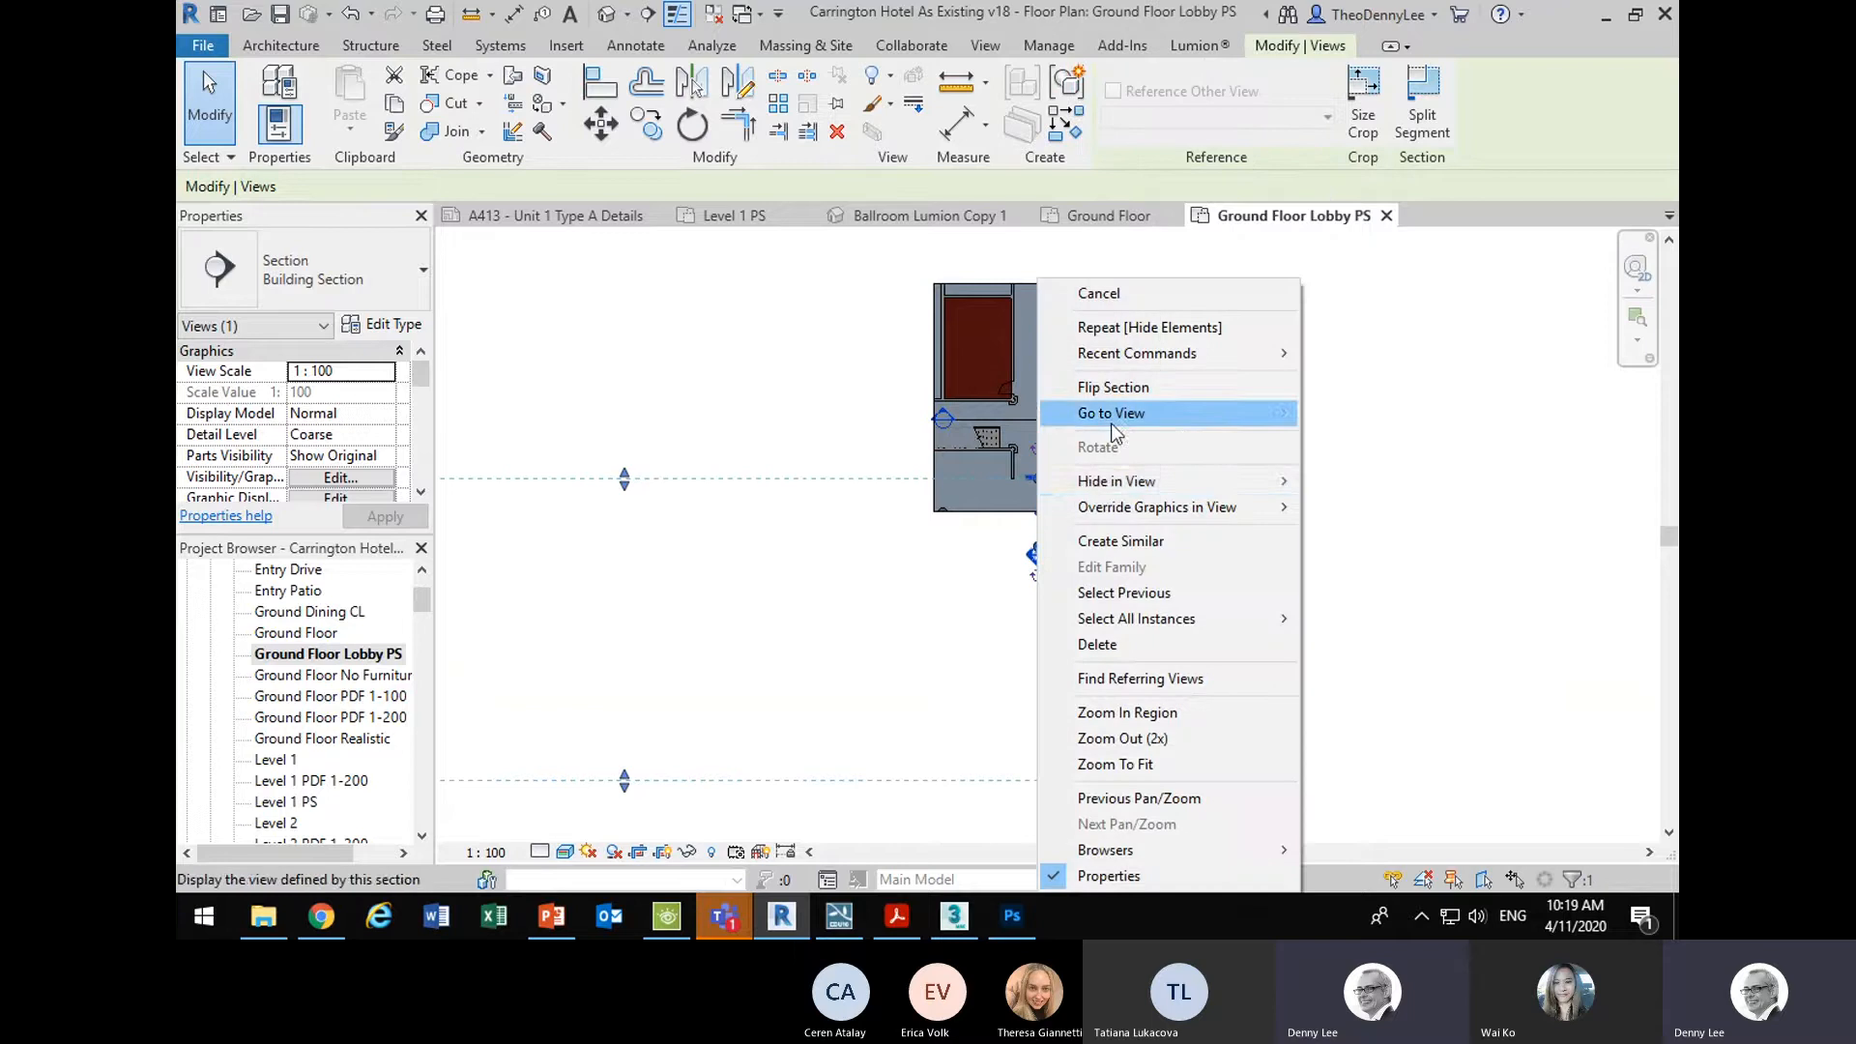
pyautogui.moveTo(1122, 480)
pyautogui.click(1358, 477)
# - Extend the head end of the remaining lobby section line so its marker sits outside the cropped plan
pyautogui.scroll(2, 1035, 456)
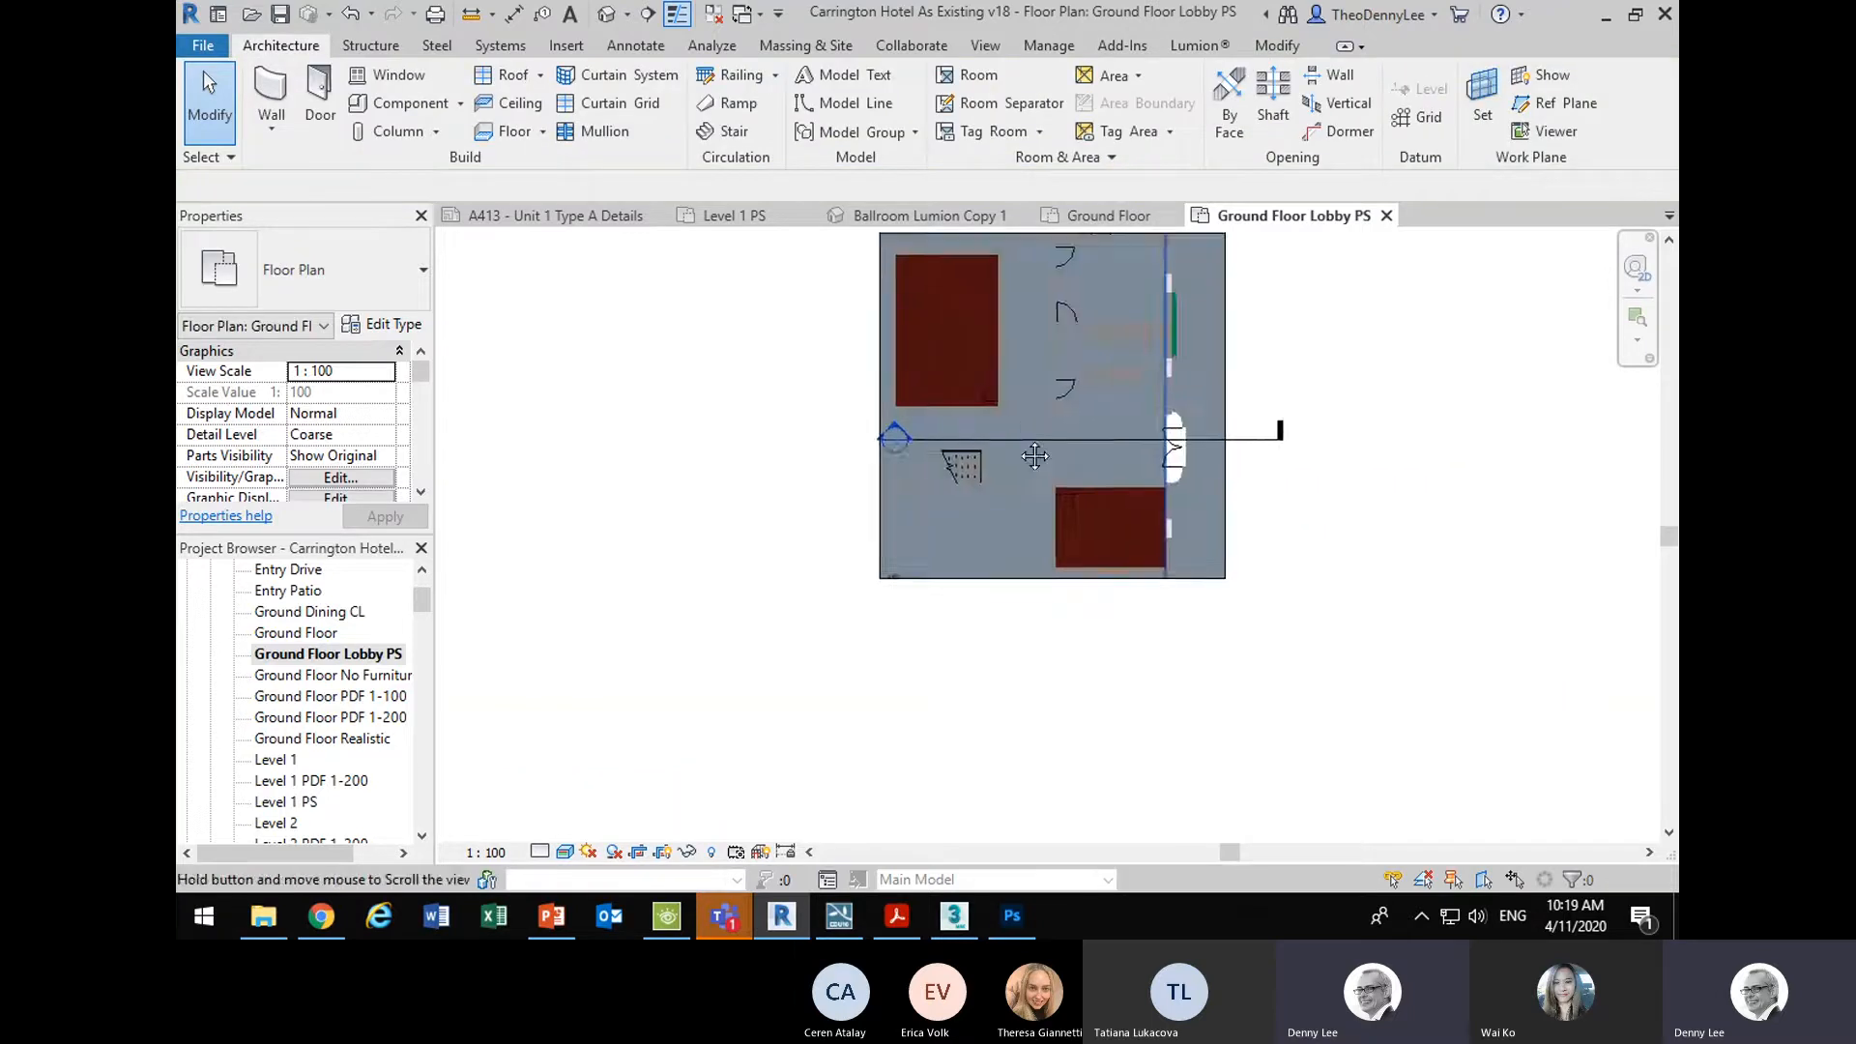
pyautogui.scroll(1, 1035, 456)
pyautogui.click(1371, 491)
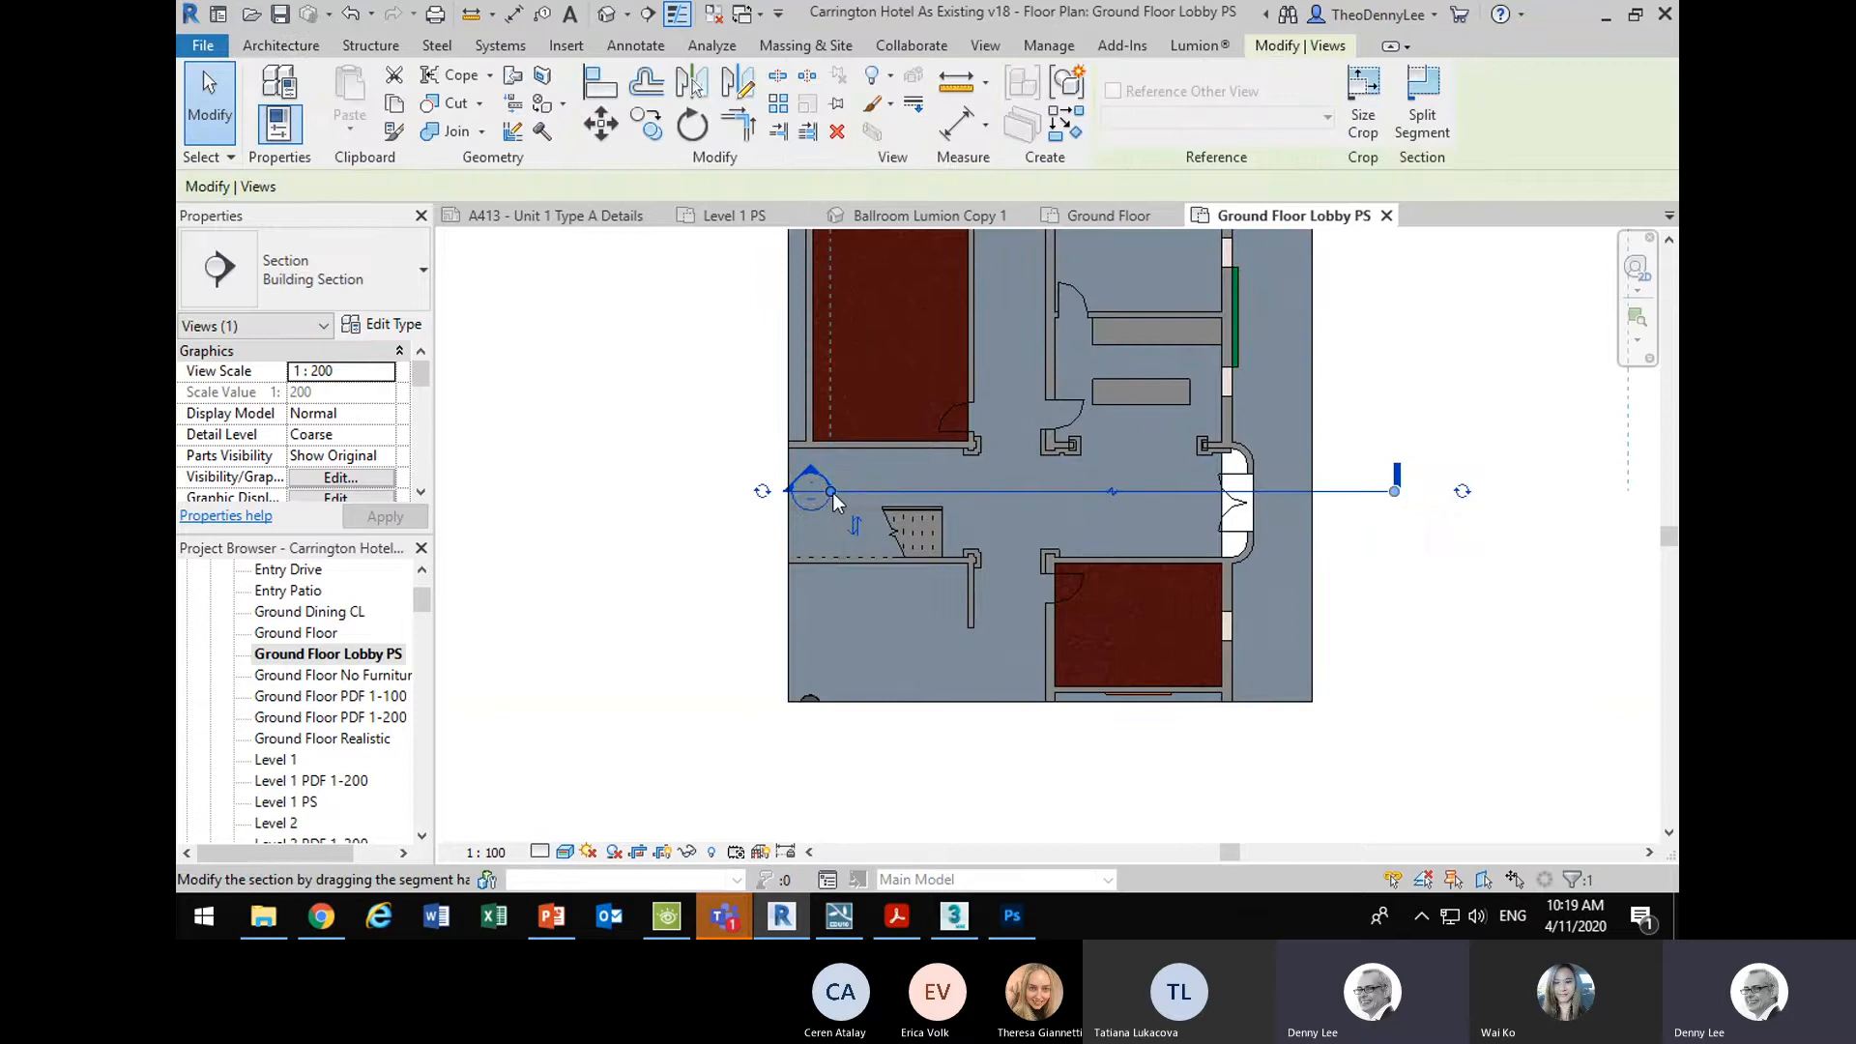
pyautogui.moveTo(833, 492); pyautogui.dragTo(754, 577)
pyautogui.scroll(-2, 735, 527)
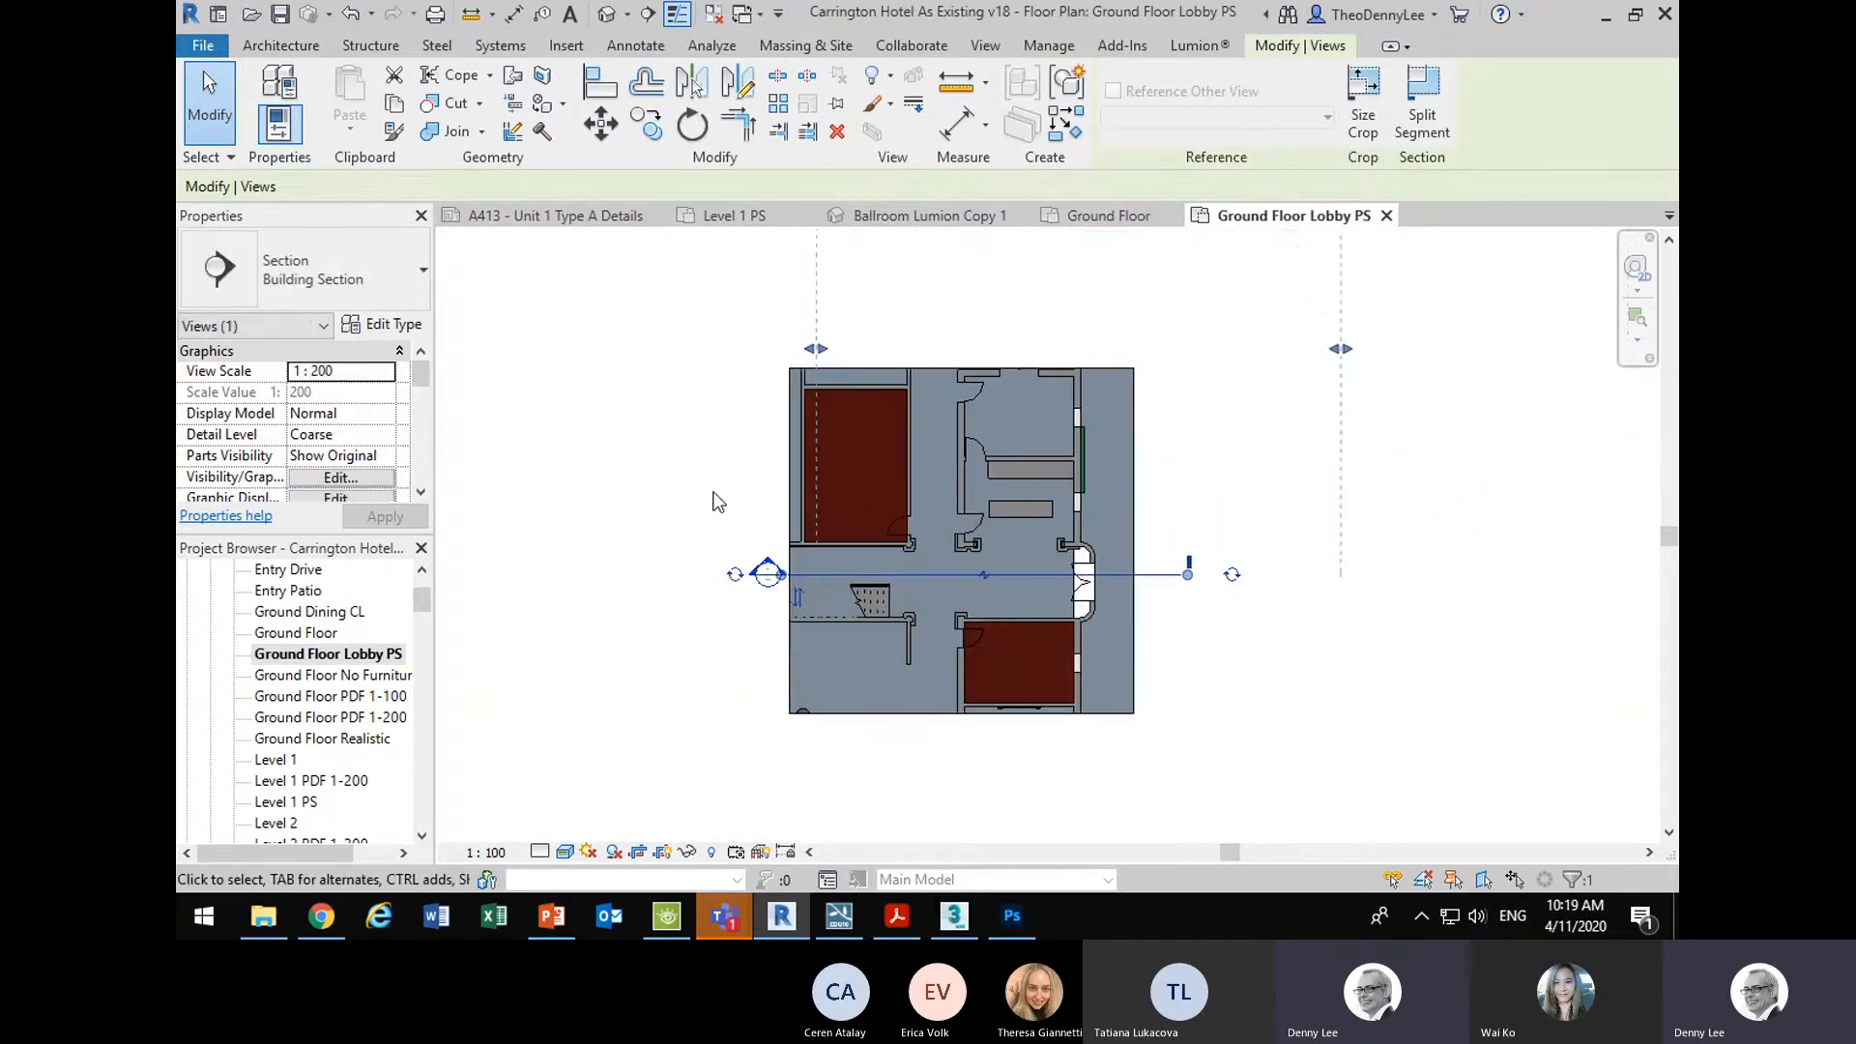
# - Adjust the crop region's left edge slightly and raise its bottom edge to cut through the smaller red-floored room
pyautogui.click(716, 502)
pyautogui.click(788, 667)
pyautogui.scroll(2, 803, 636)
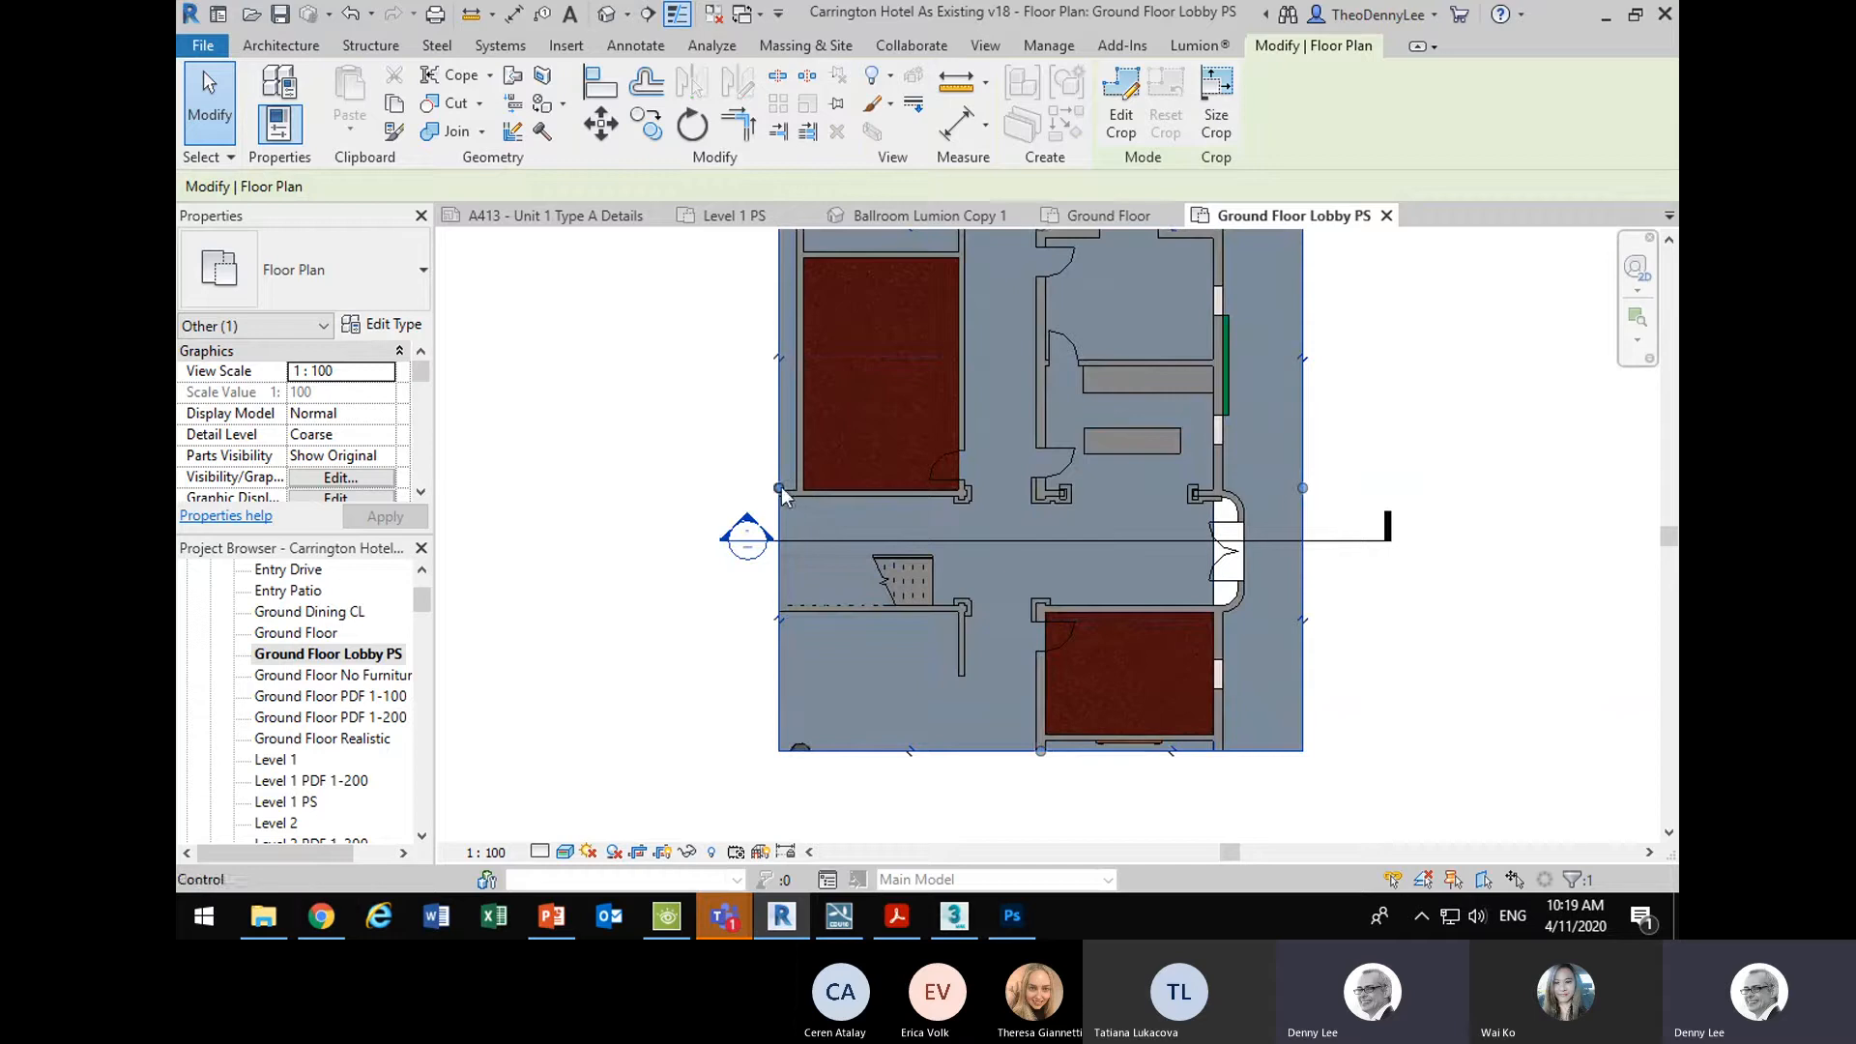
pyautogui.moveTo(781, 487); pyautogui.dragTo(789, 488)
pyautogui.moveTo(1042, 740); pyautogui.dragTo(1005, 682)
pyautogui.scroll(3, 1209, 551)
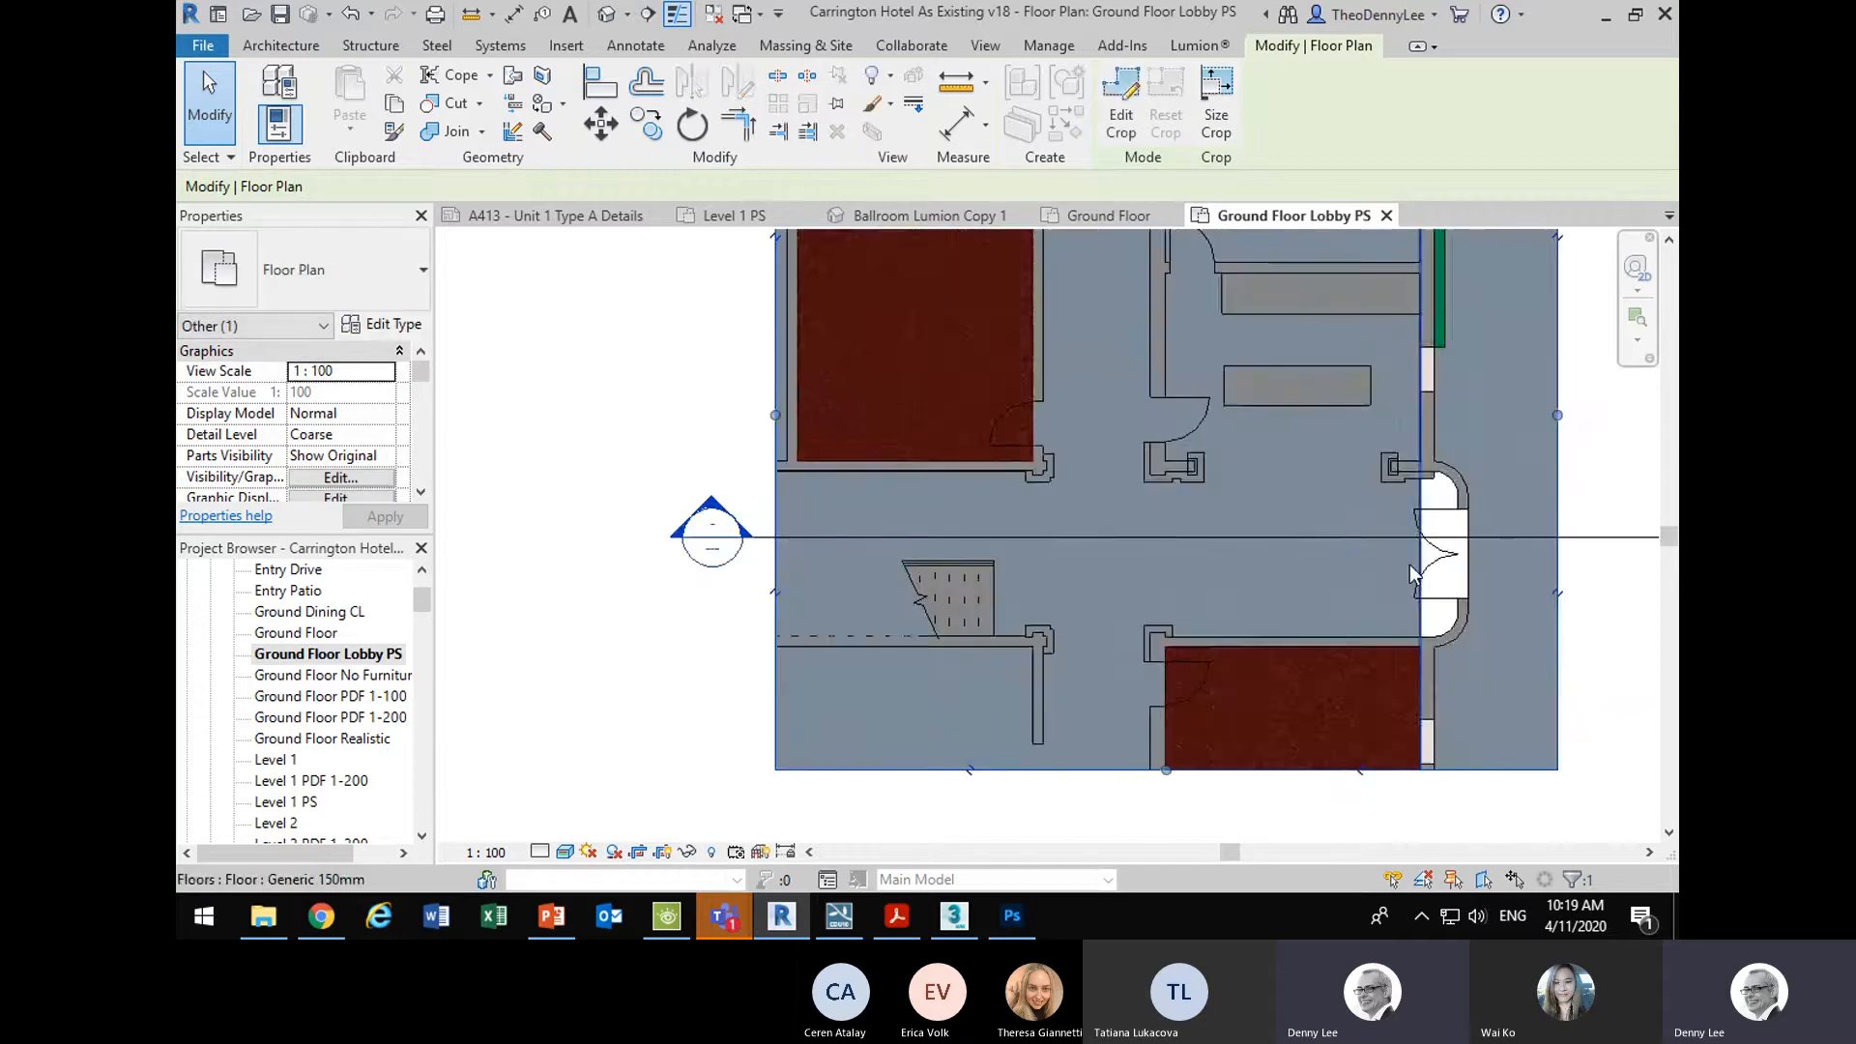
# - Cycle the symbol at the entrance end of the lobby section line through its available tail styles
pyautogui.click(1416, 529)
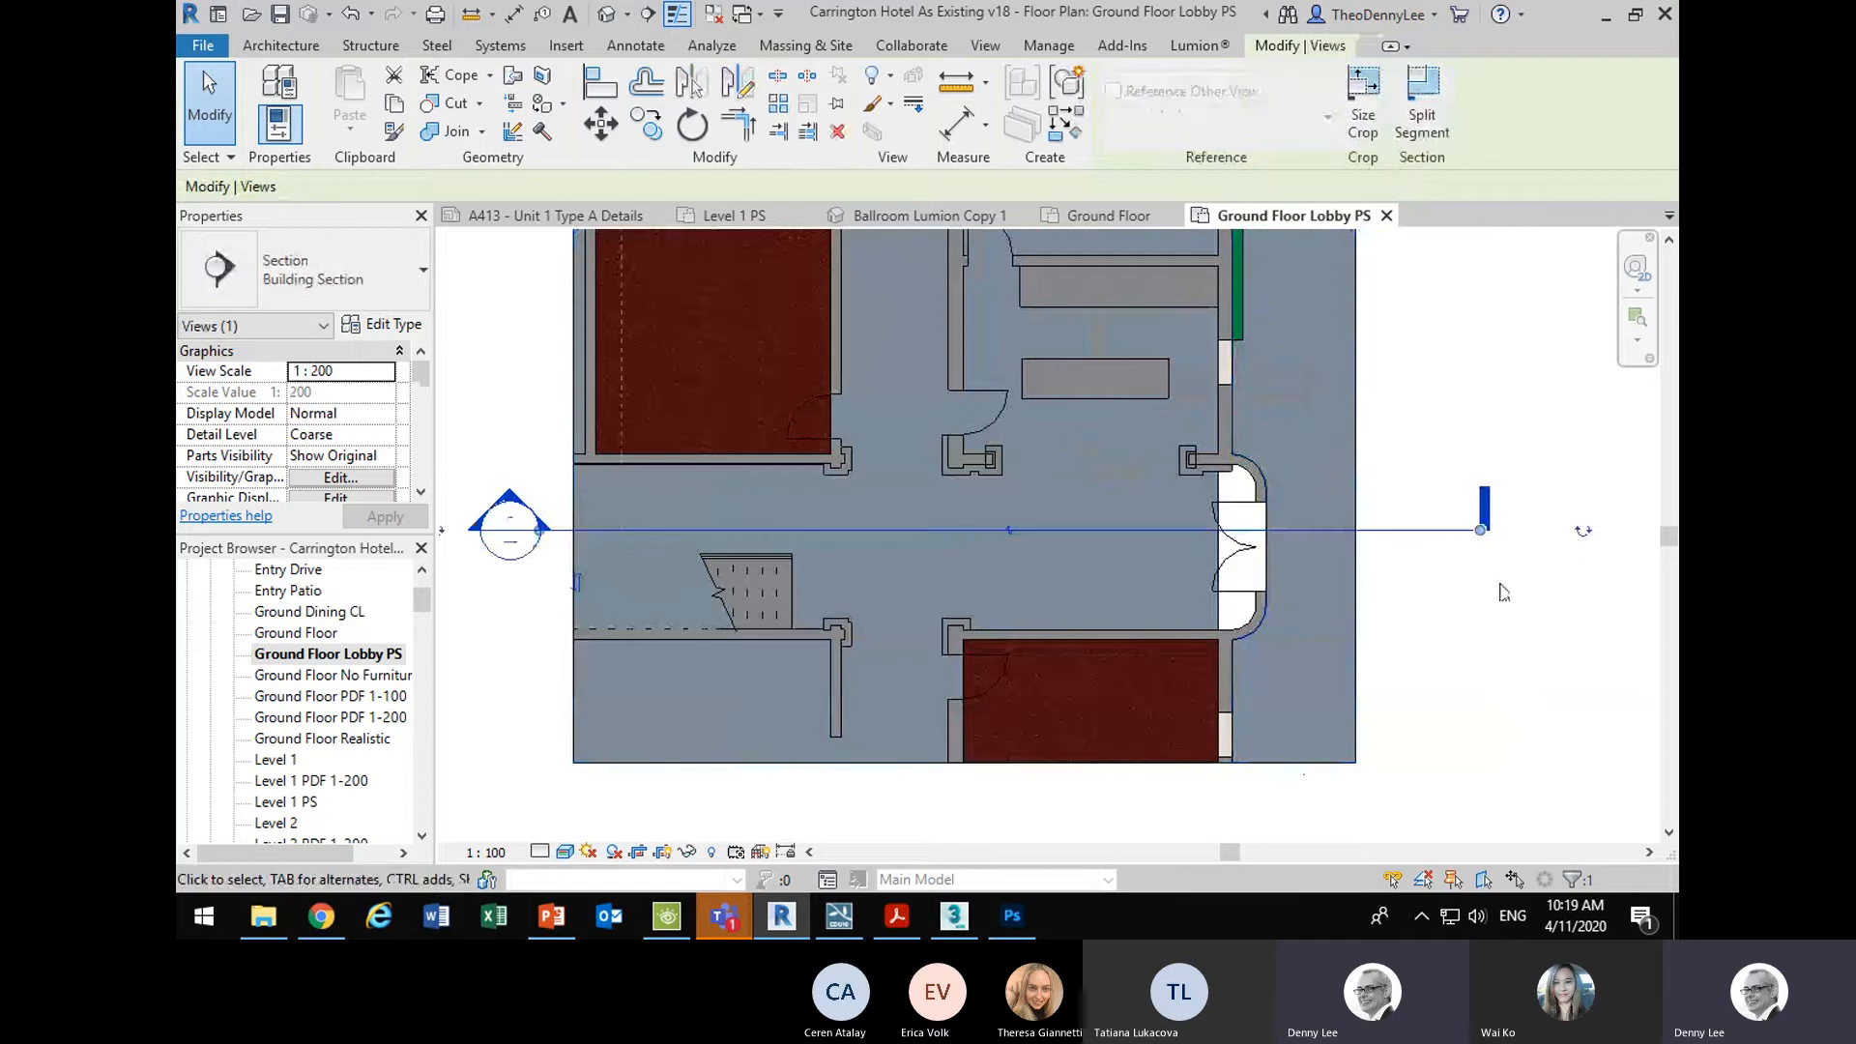
pyautogui.click(1585, 532)
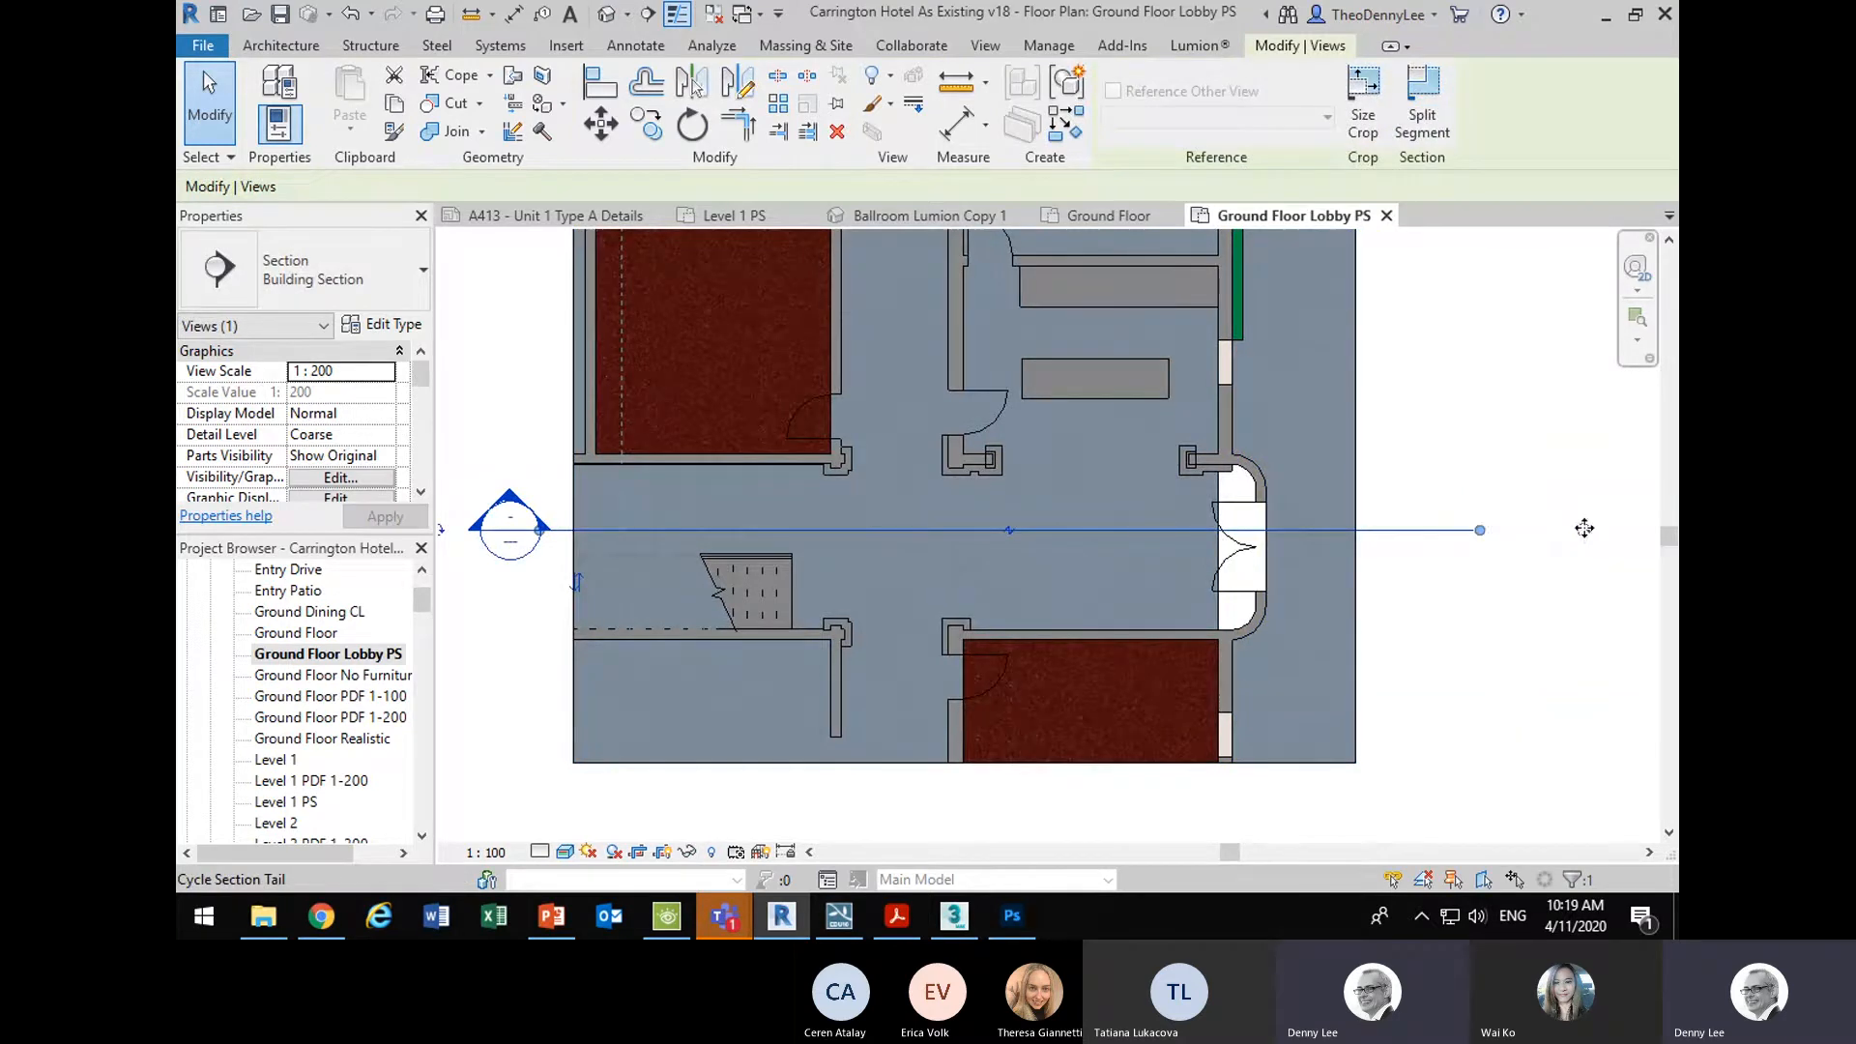
pyautogui.click(1585, 533)
pyautogui.click(1585, 528)
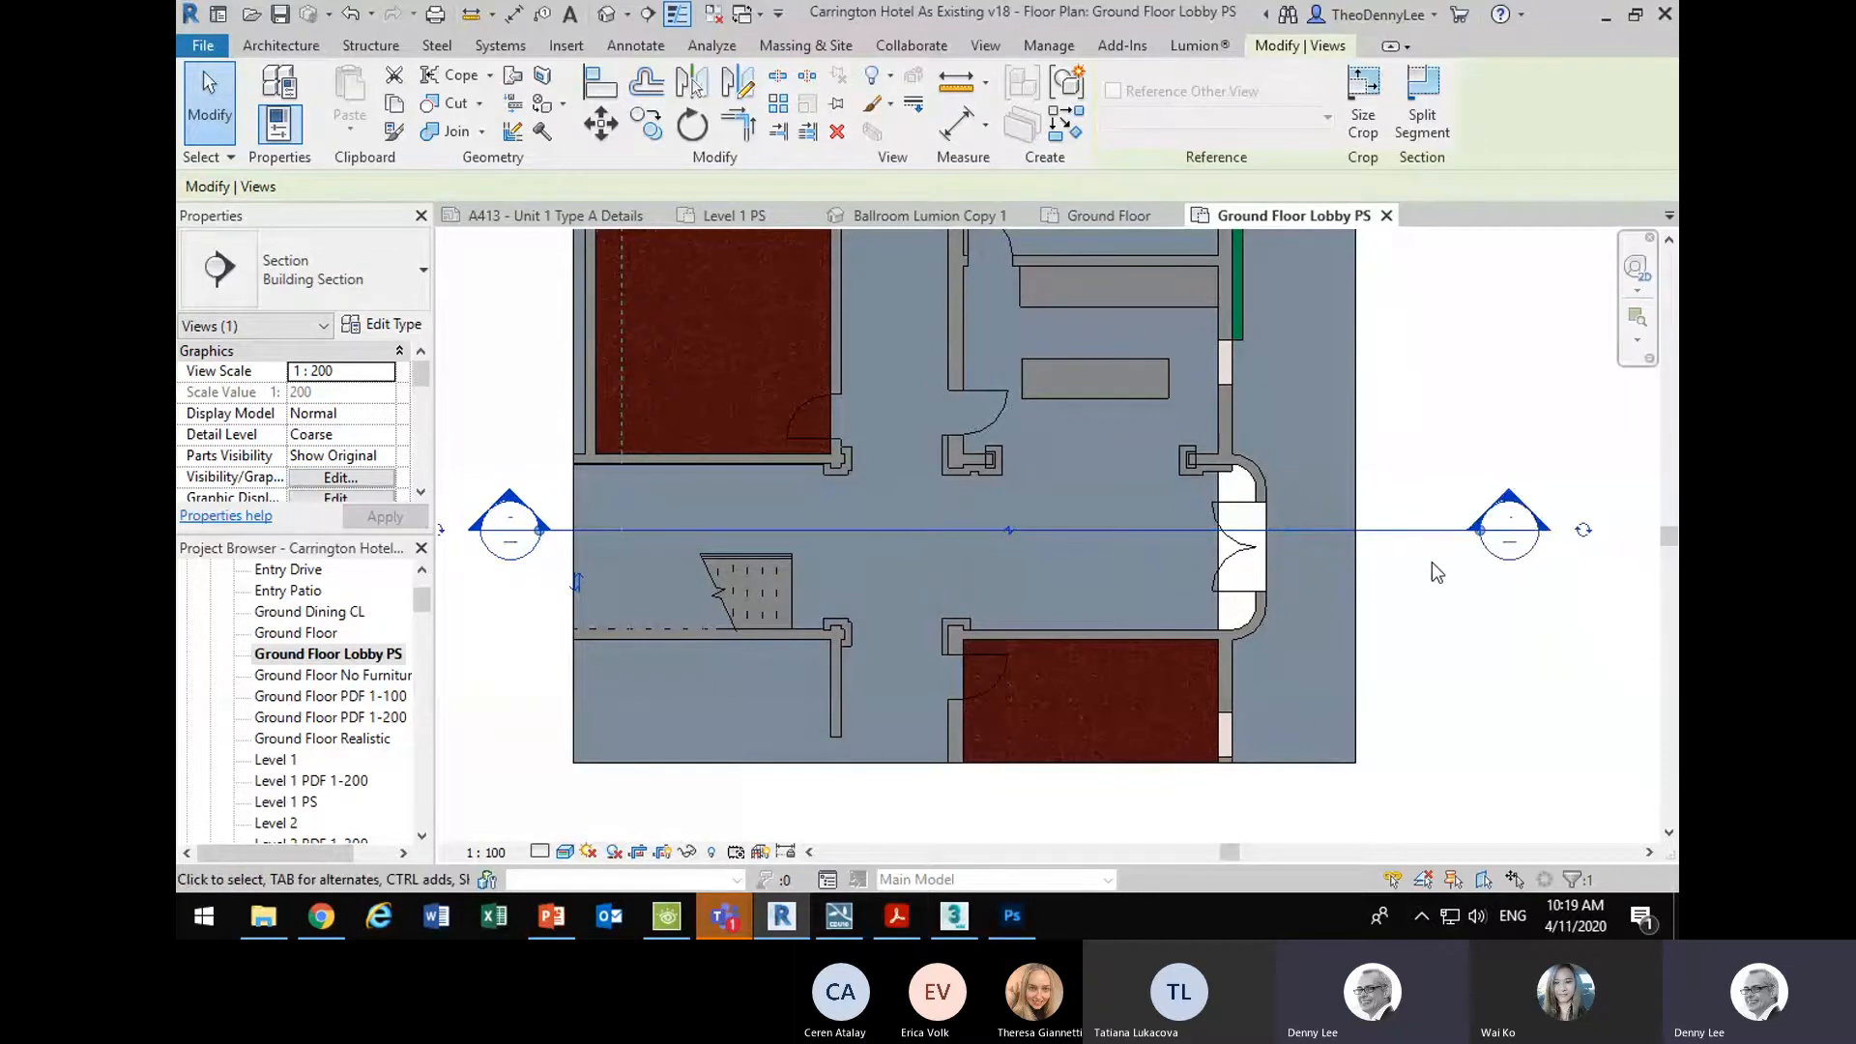
pyautogui.click(1584, 529)
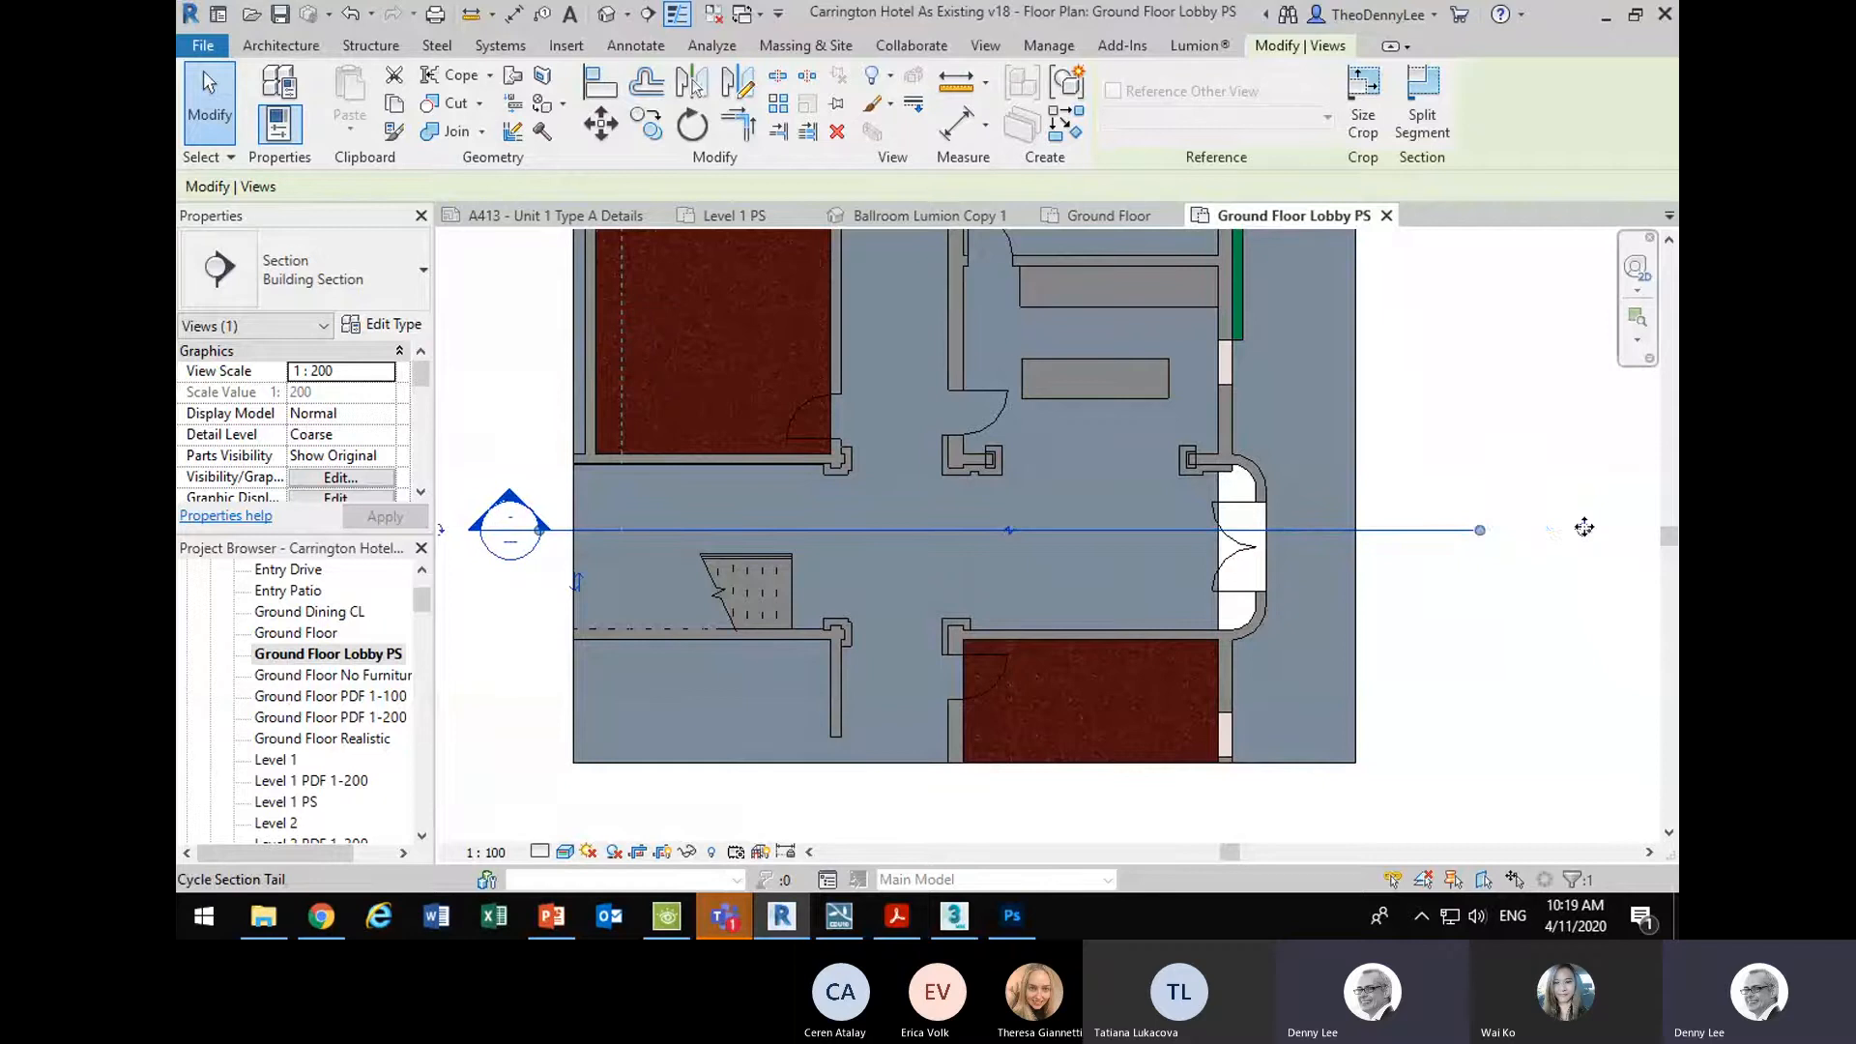
pyautogui.click(1585, 528)
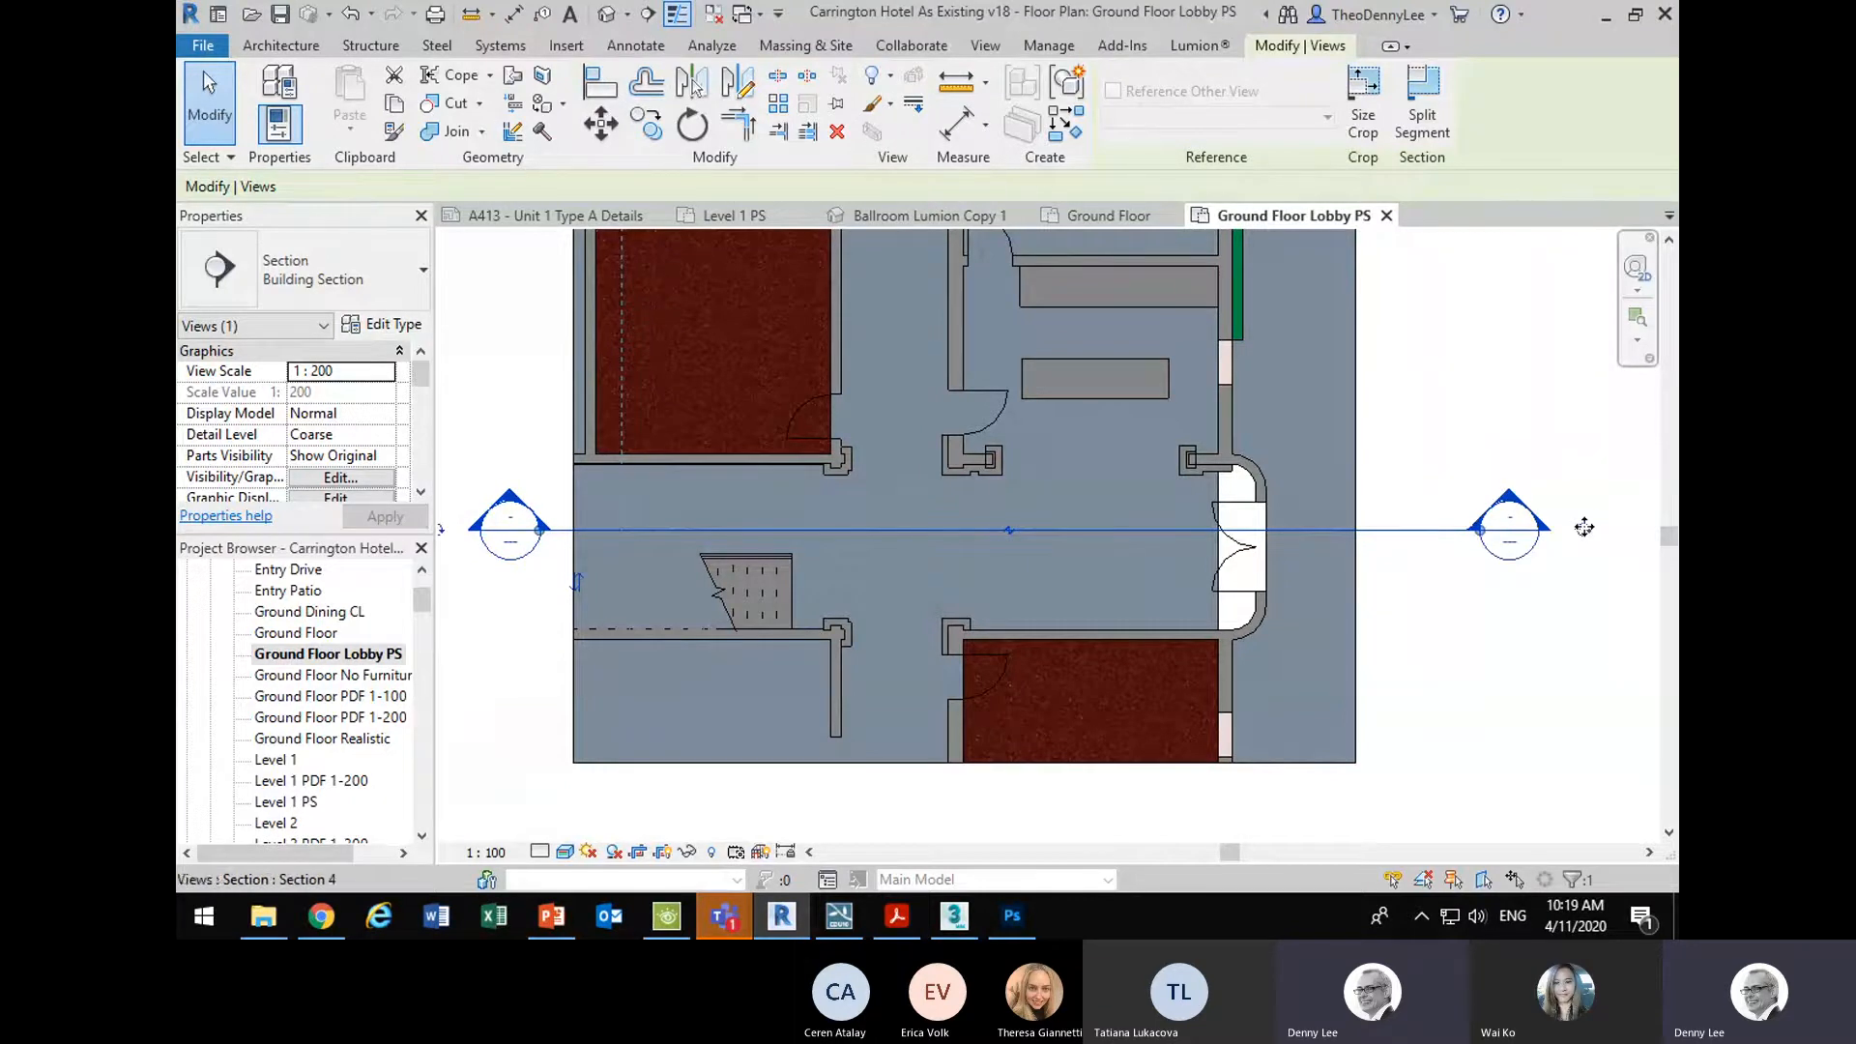
pyautogui.click(1584, 528)
pyautogui.hscroll(-1, 710, 514)
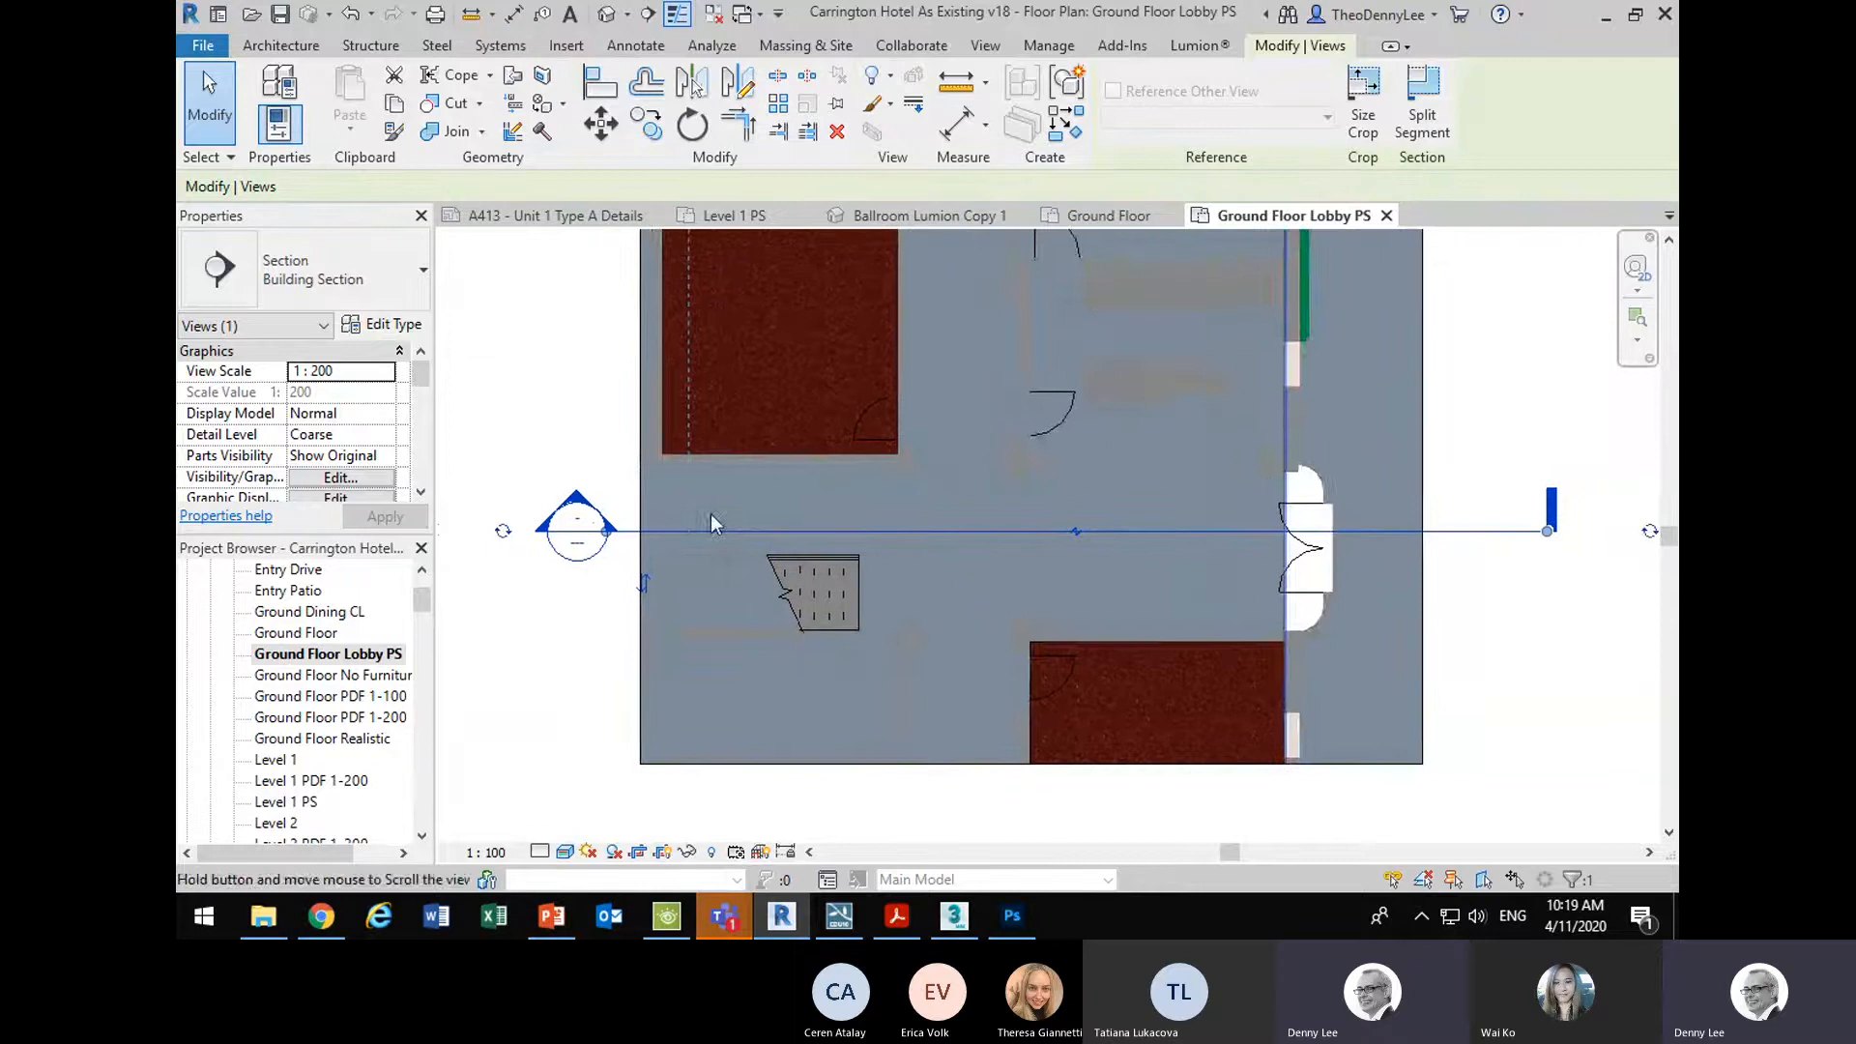
# - Remove the head and tail symbols from both ends of the lobby section line
pyautogui.click(503, 533)
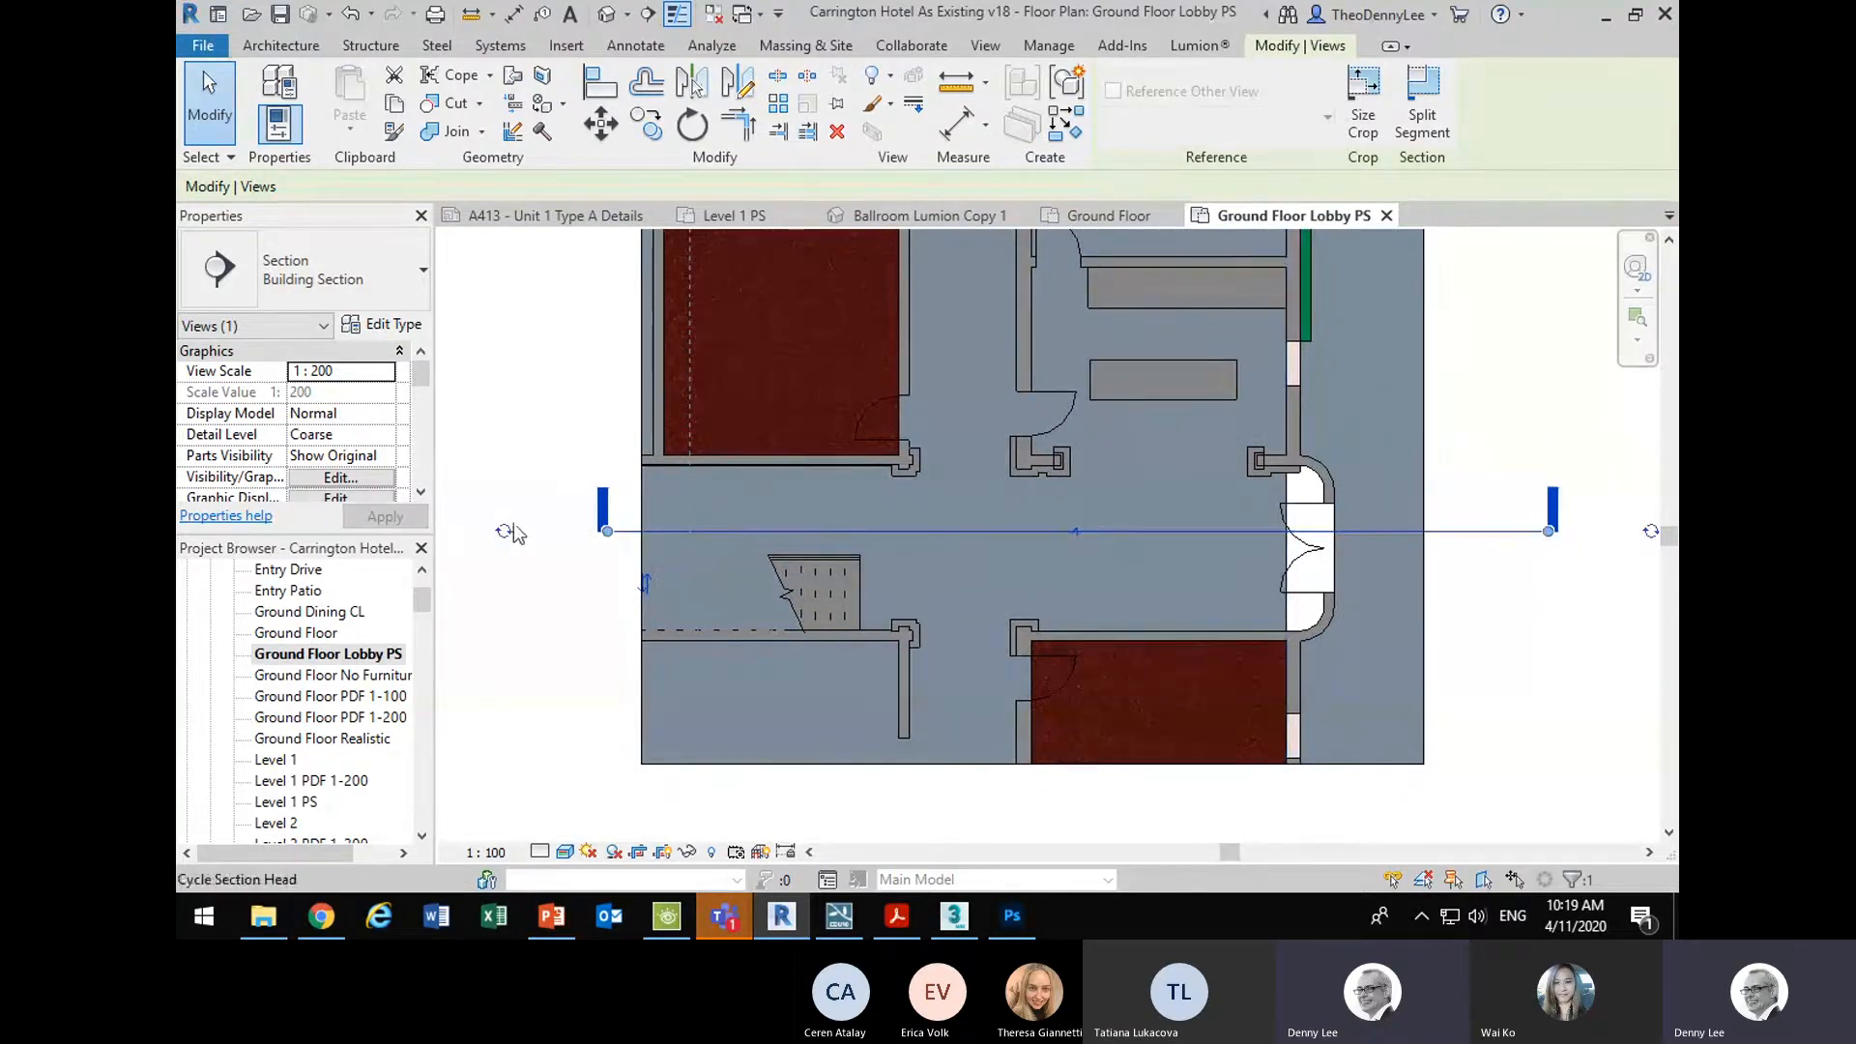
pyautogui.click(1651, 530)
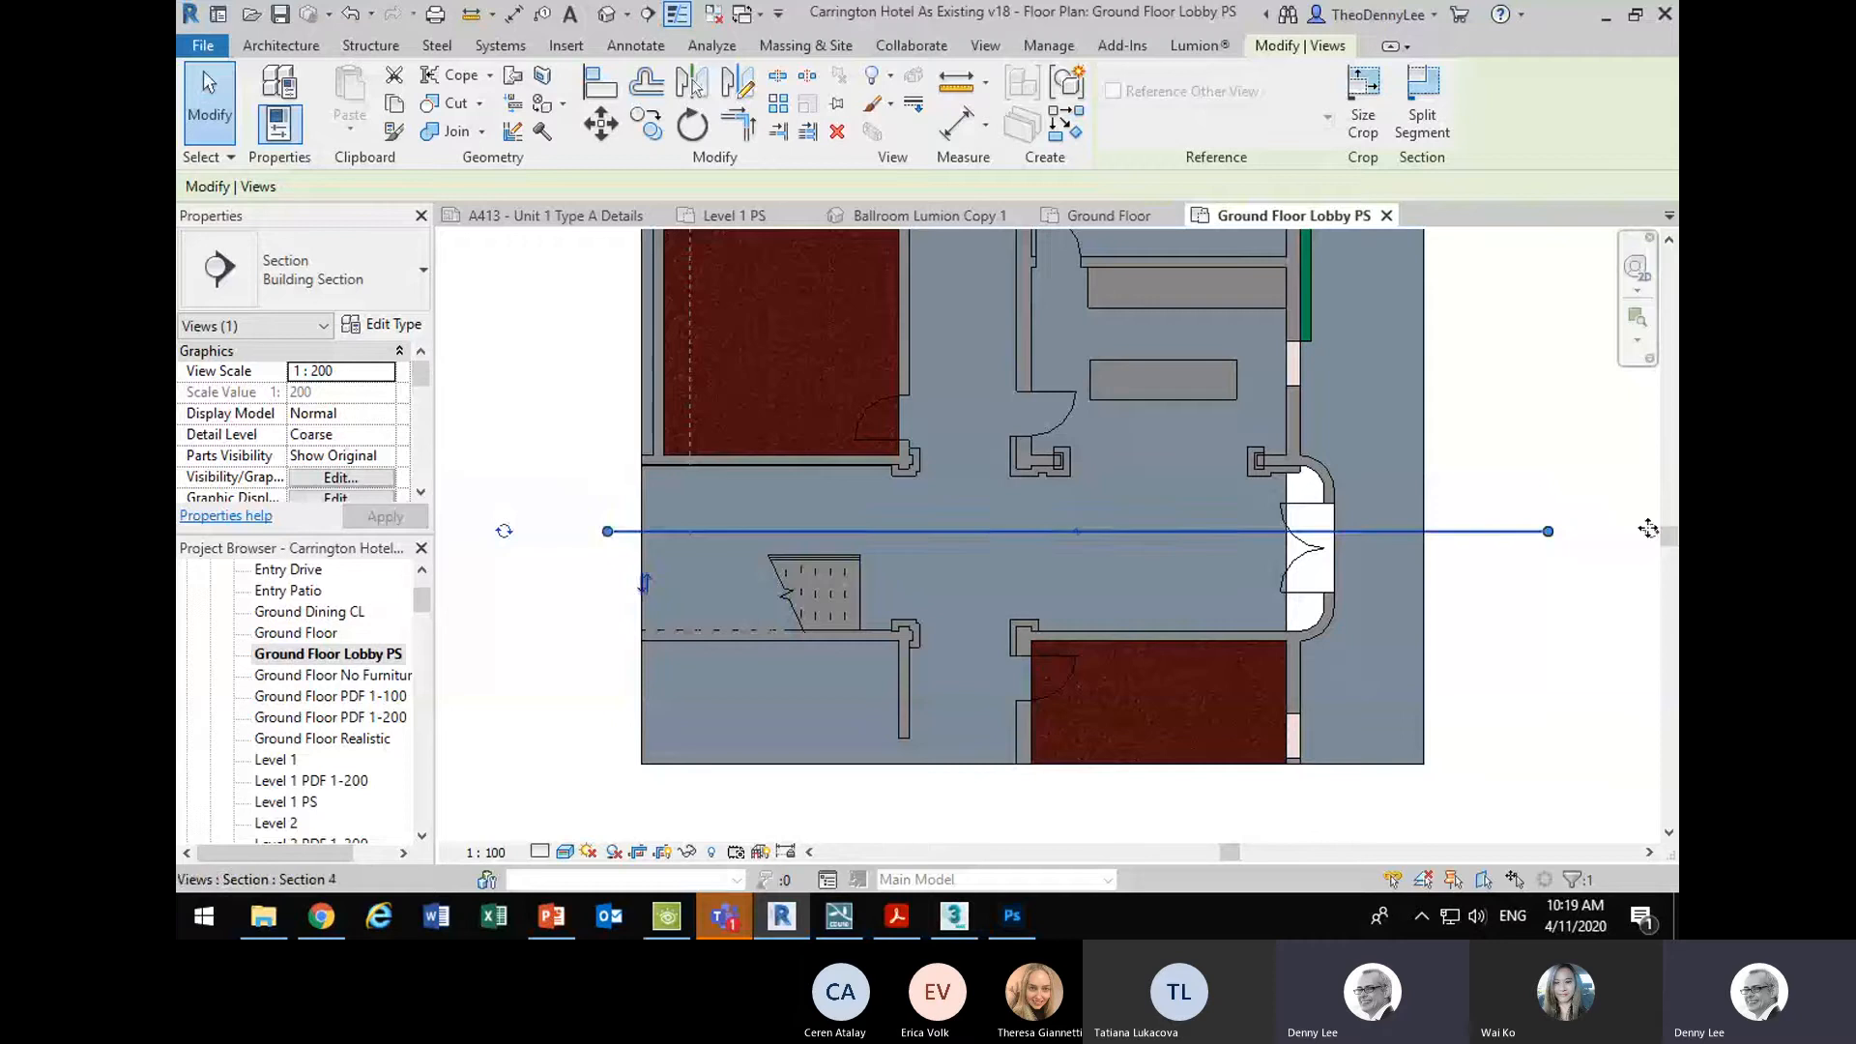
pyautogui.moveTo(1565, 591); pyautogui.dragTo(1482, 592)
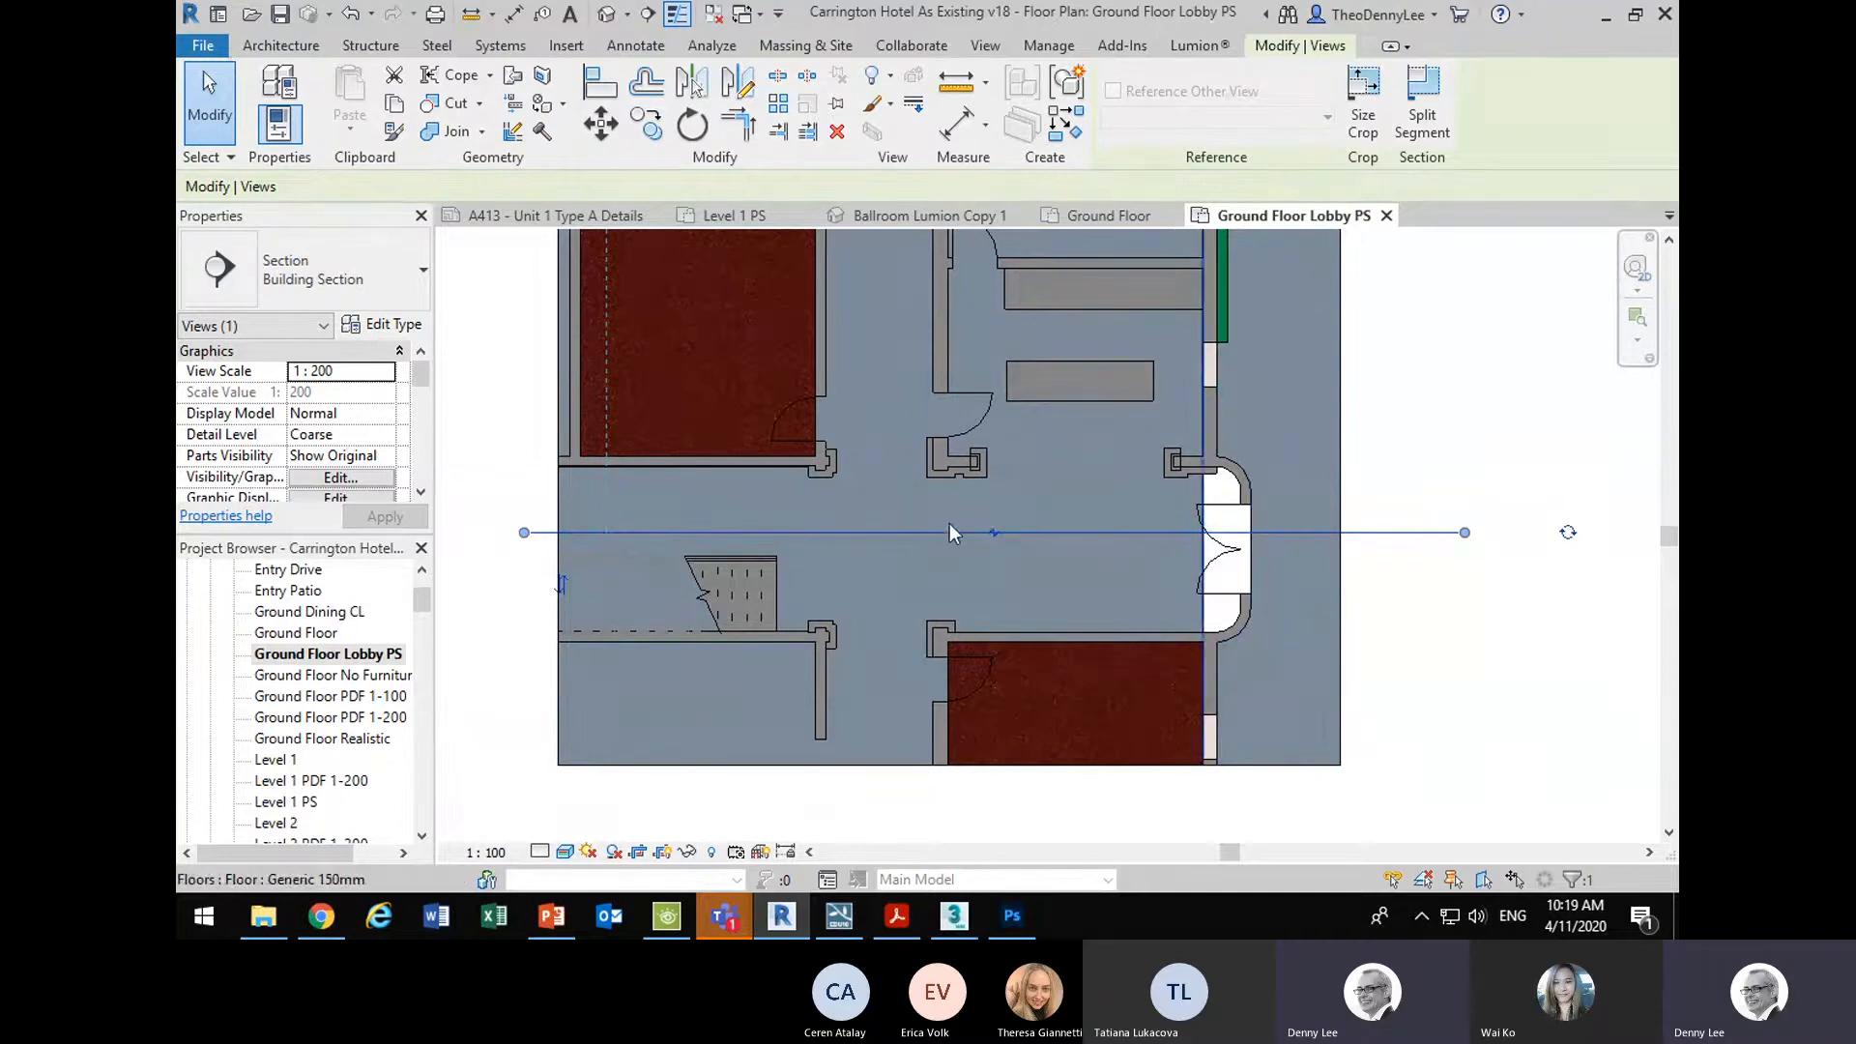
# - Break the lobby section line with a gap and shorten both segments to short stubs at the edges of the cropped plan
pyautogui.click(994, 534)
pyautogui.moveTo(1154, 534); pyautogui.dragTo(1176, 533)
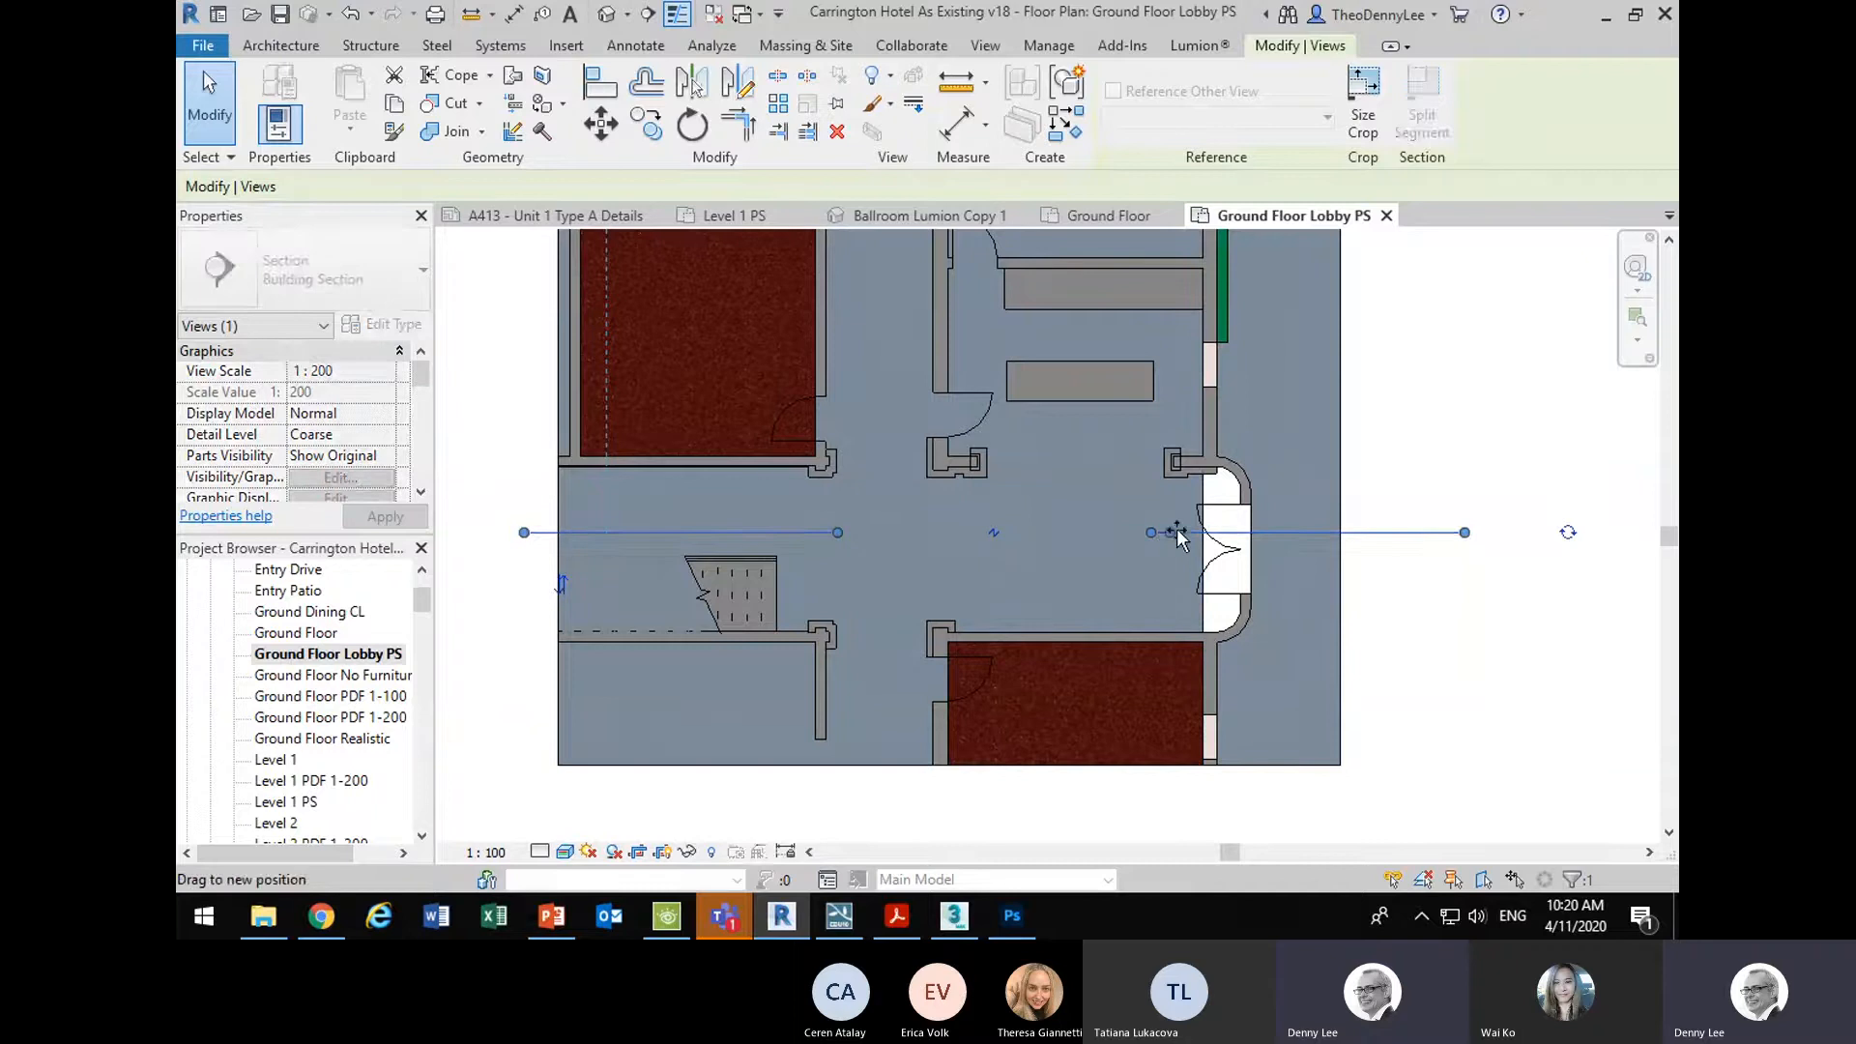
pyautogui.moveTo(1466, 533); pyautogui.dragTo(1370, 533)
pyautogui.moveTo(1078, 532); pyautogui.dragTo(1177, 533)
pyautogui.moveTo(927, 544); pyautogui.dragTo(884, 537)
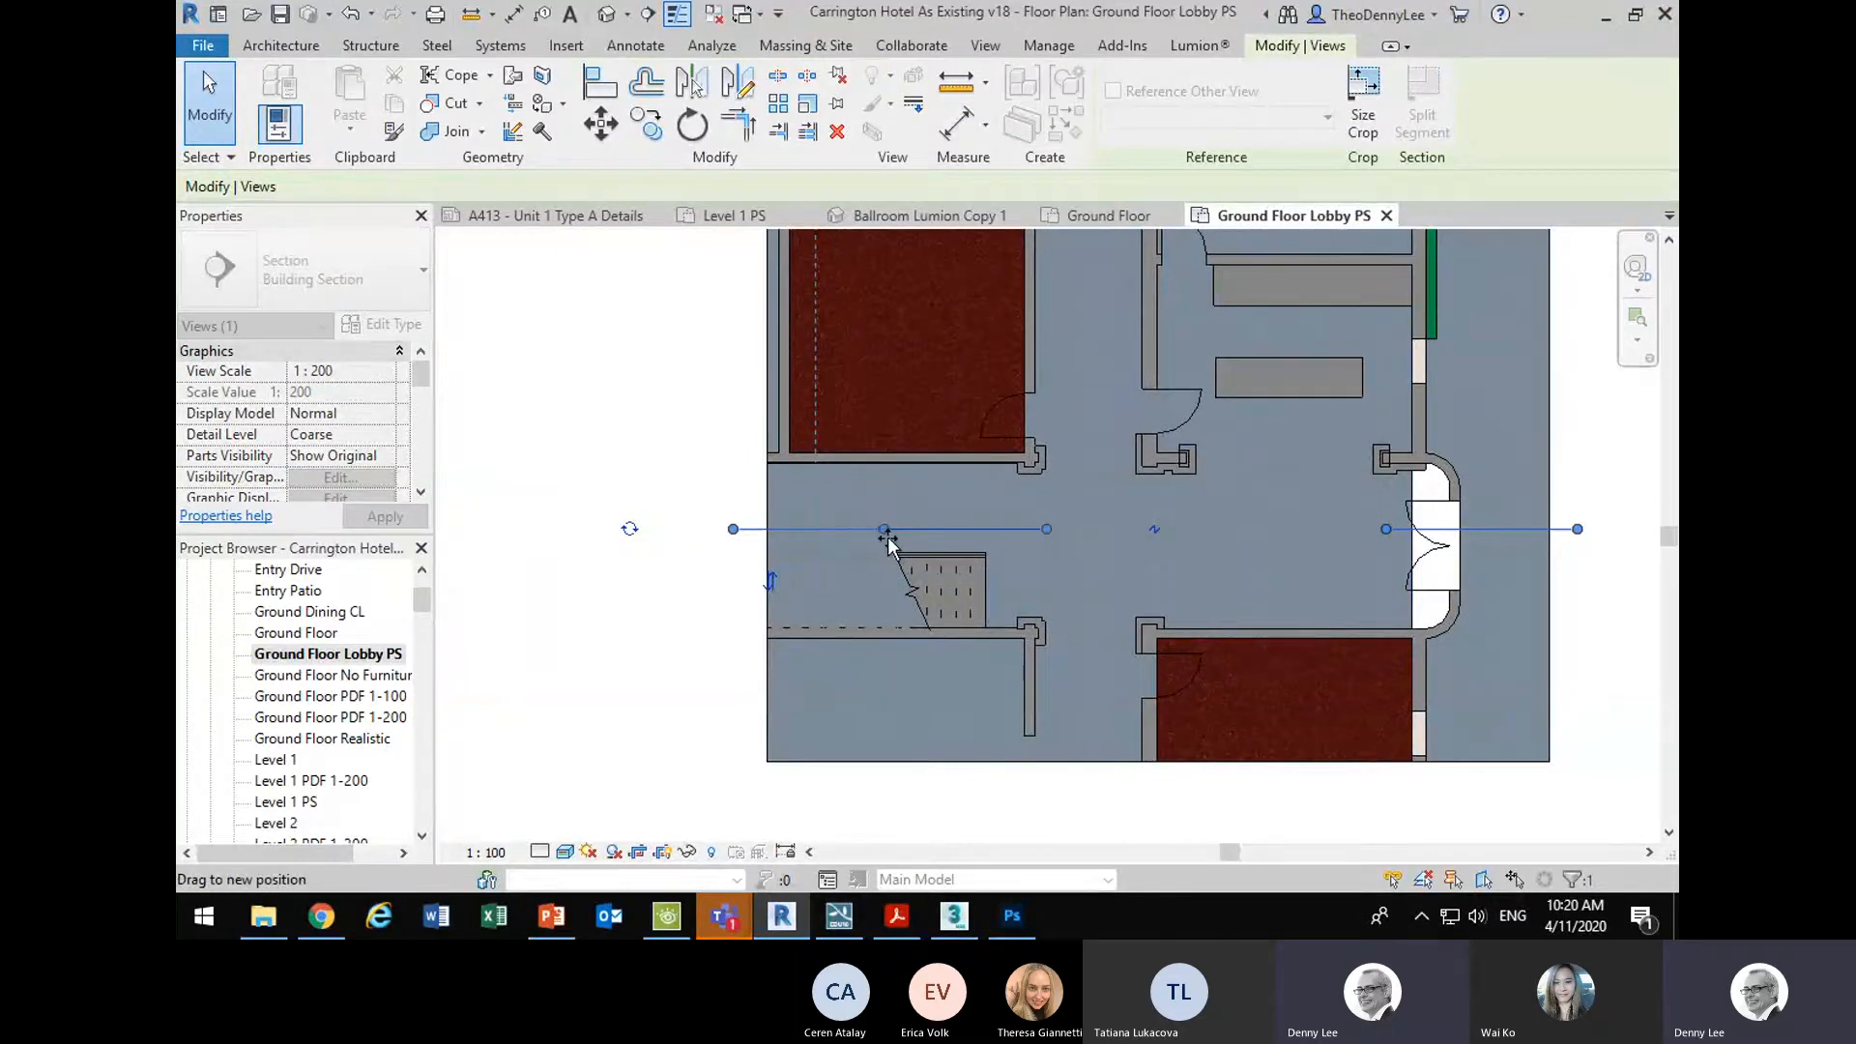
pyautogui.click(669, 442)
pyautogui.scroll(-3, 669, 441)
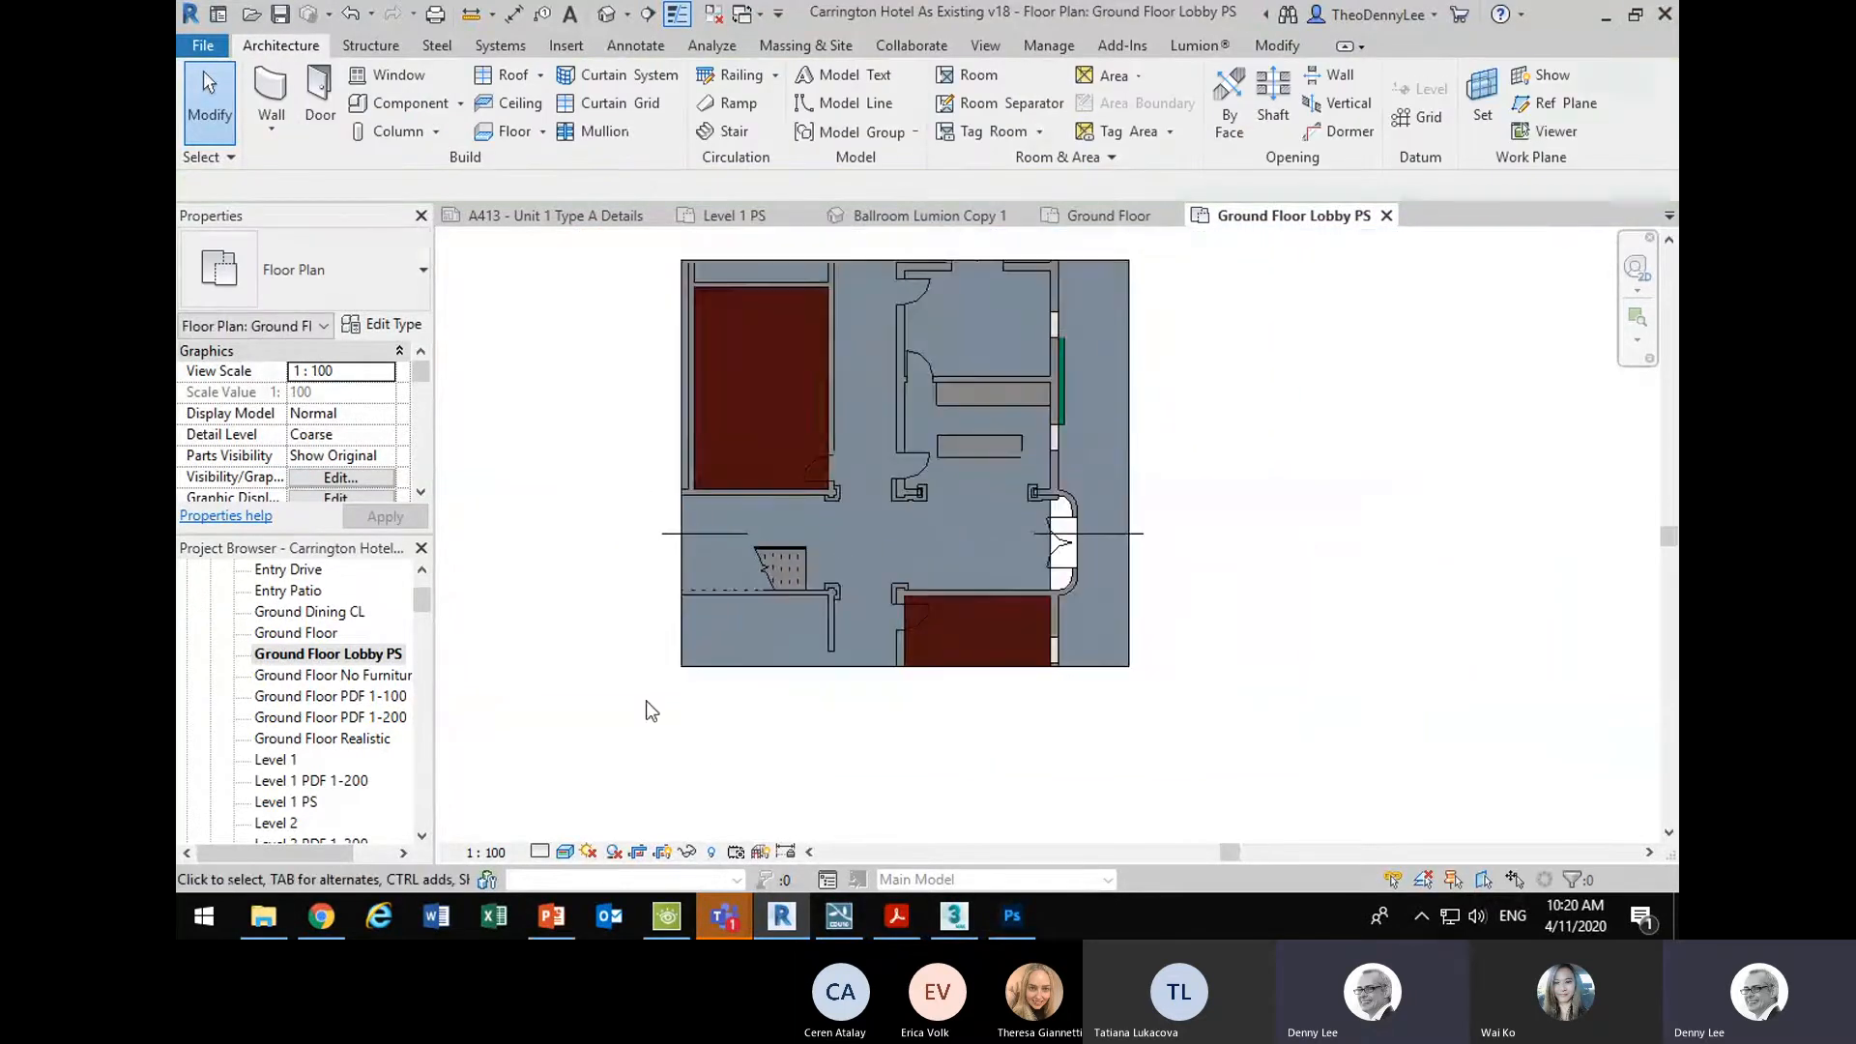
# - Open the boundary sketch of the lobby's Generic 150mm floor for editing
pyautogui.moveTo(654, 602); pyautogui.dragTo(669, 658)
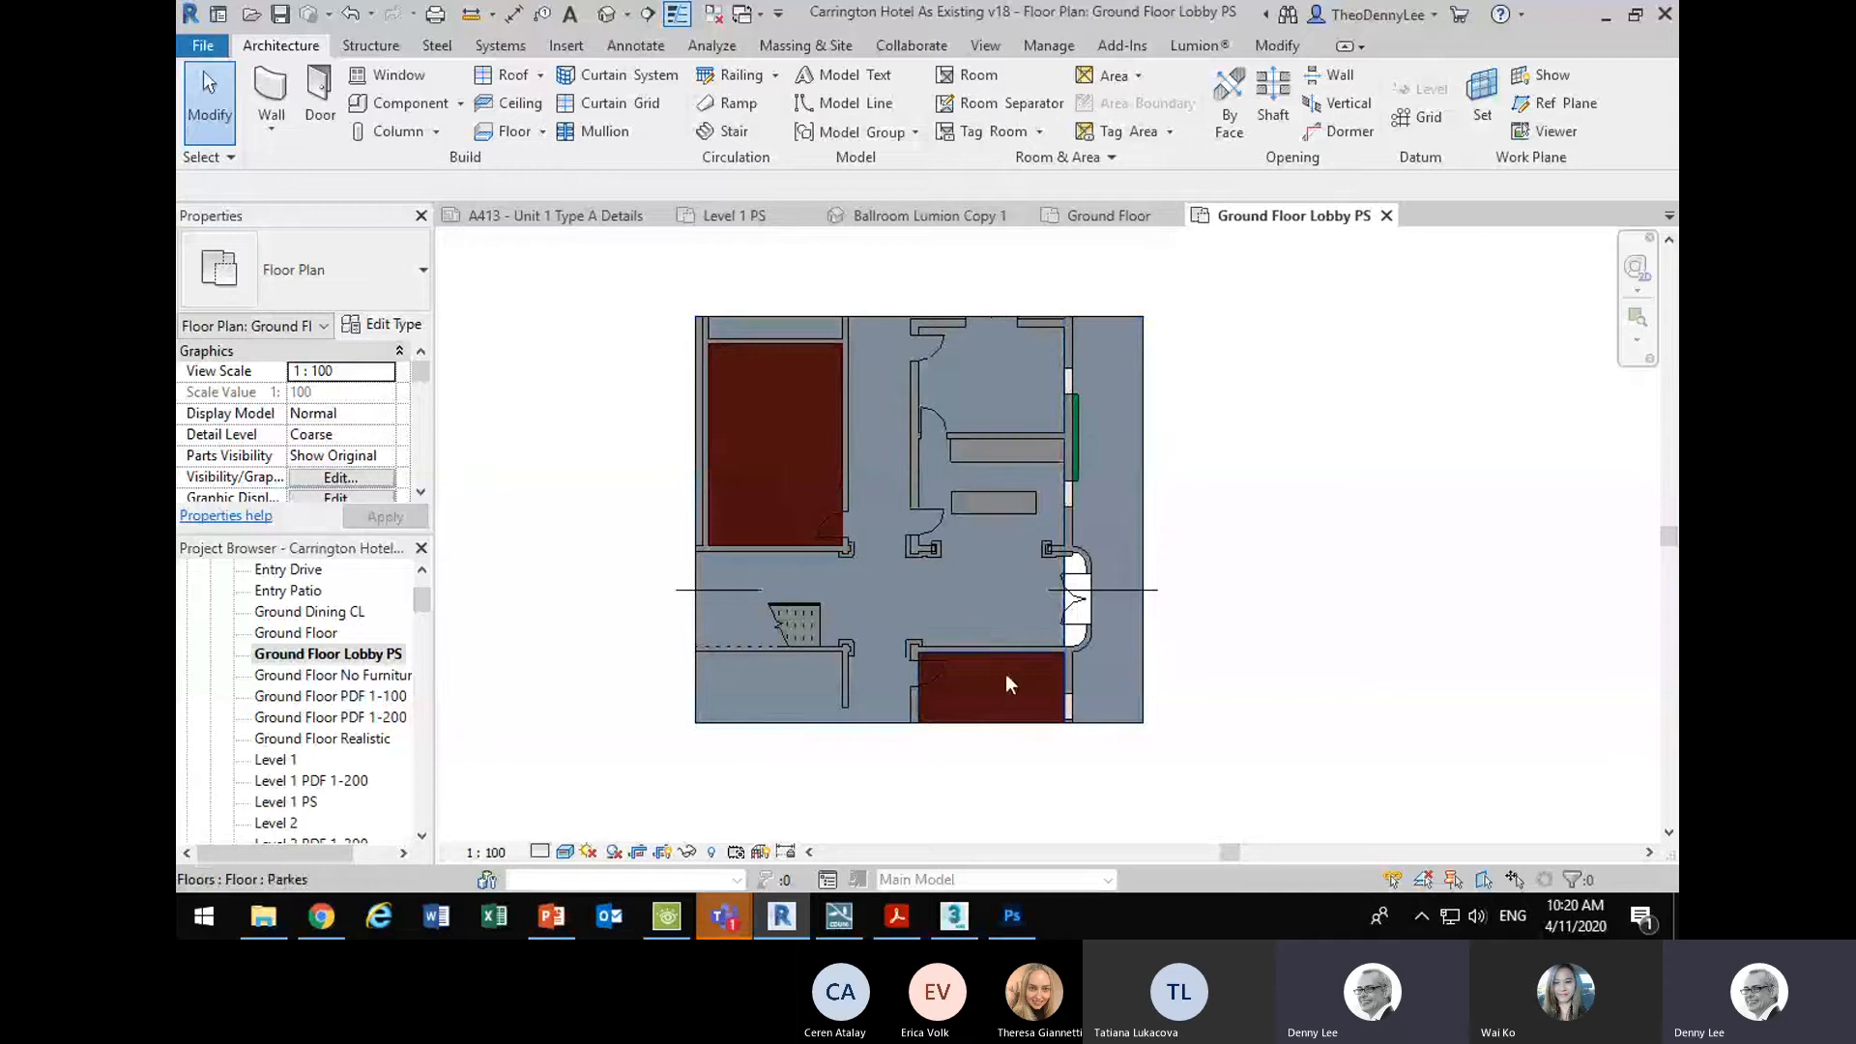
pyautogui.scroll(3, 973, 578)
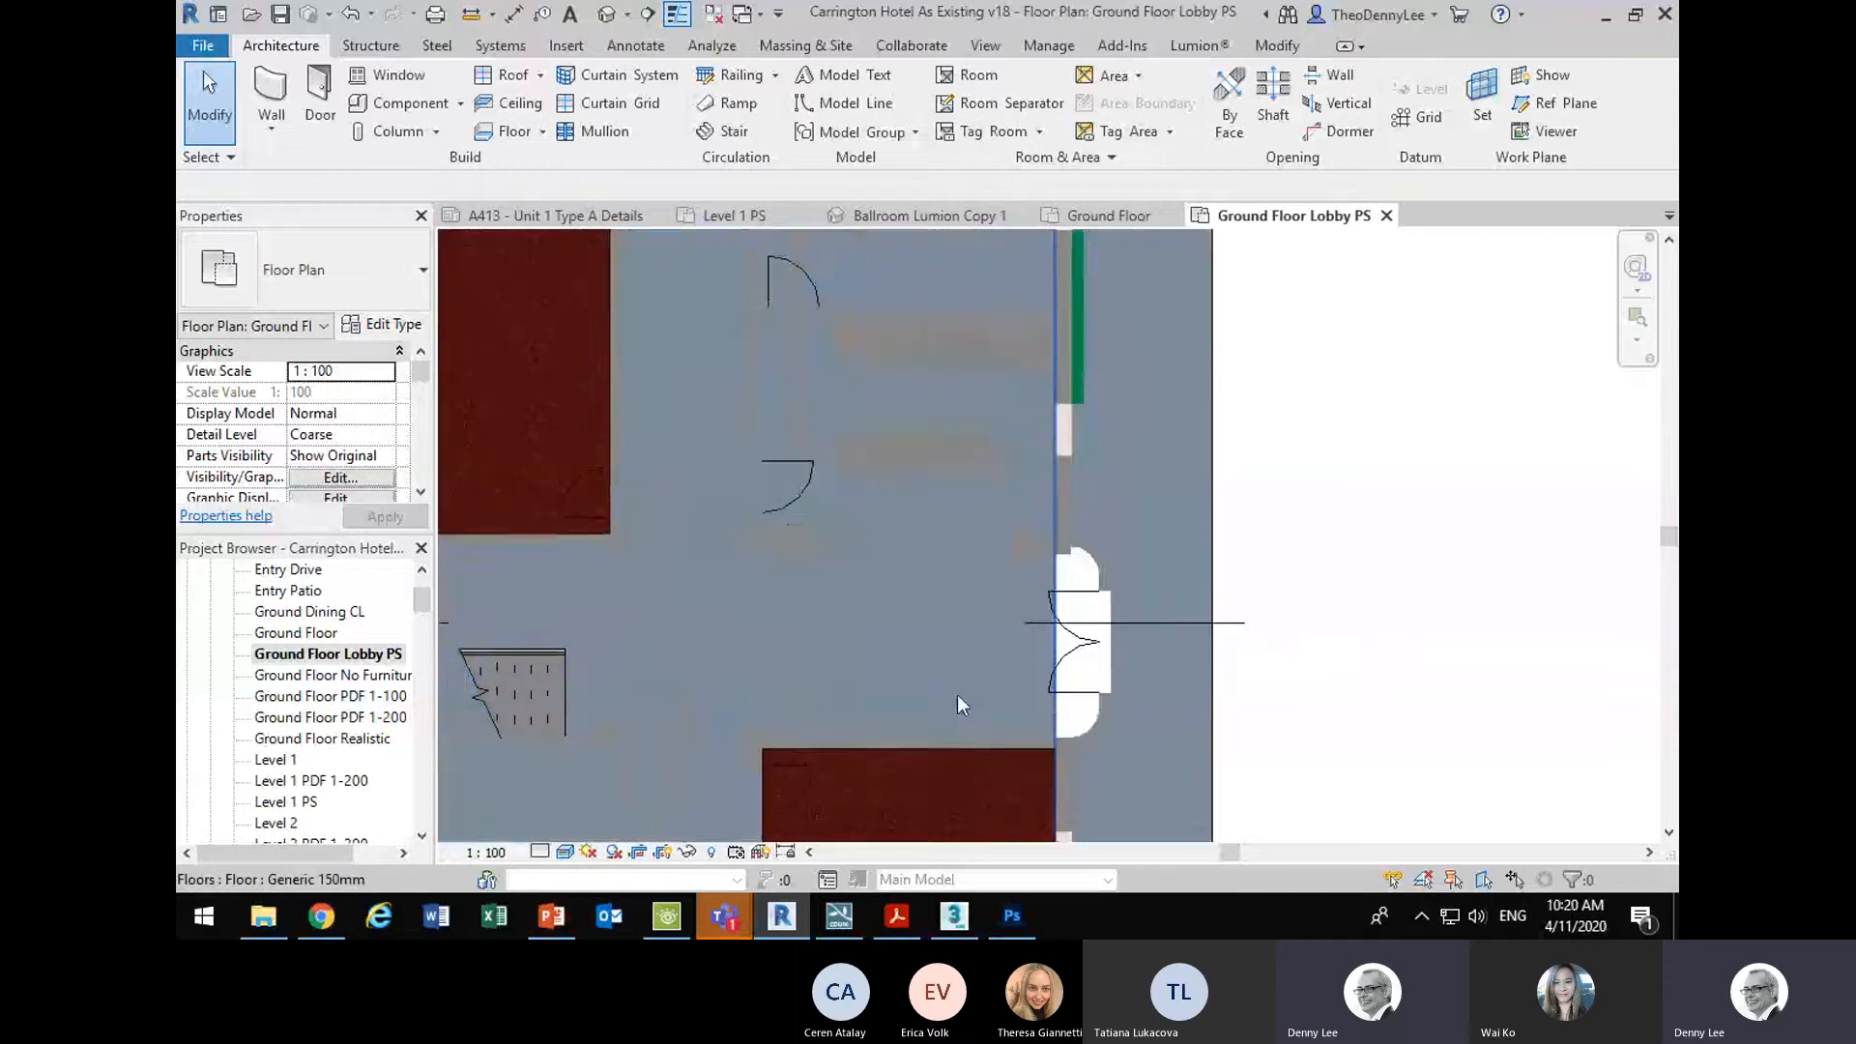
pyautogui.click(989, 636)
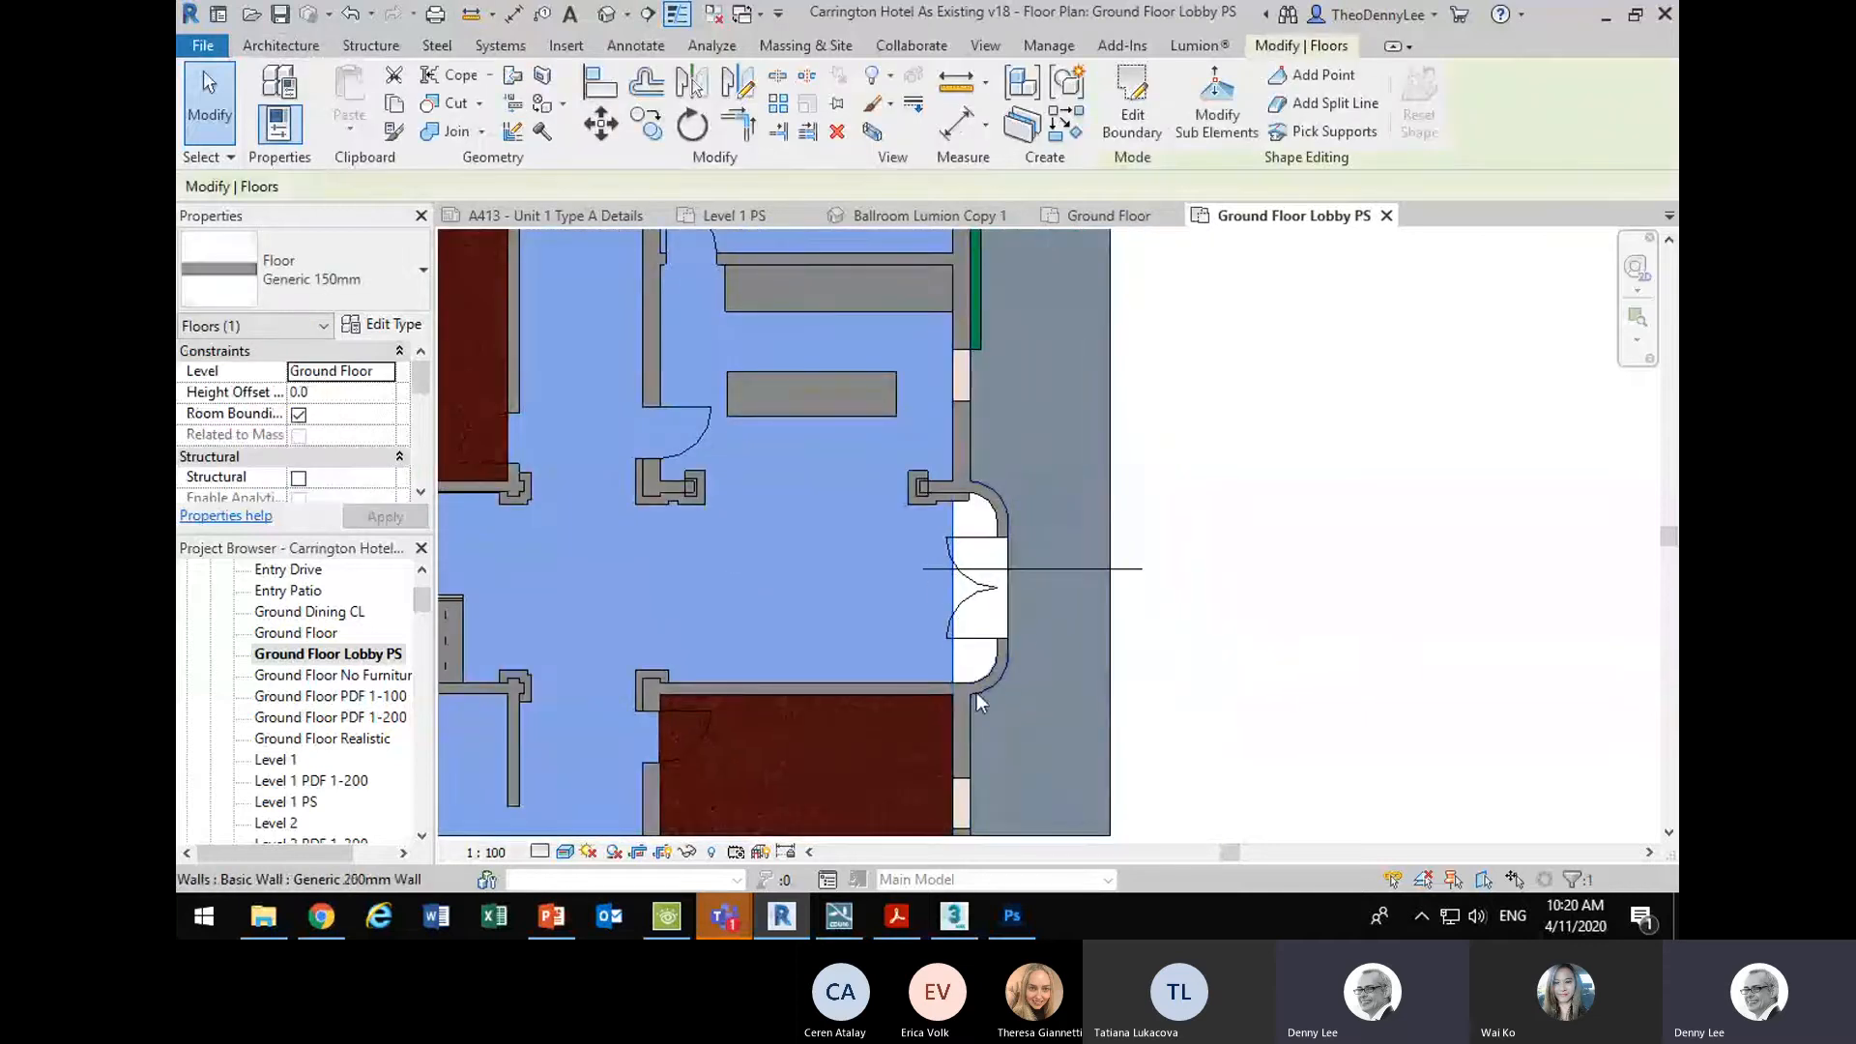
pyautogui.scroll(2, 972, 618)
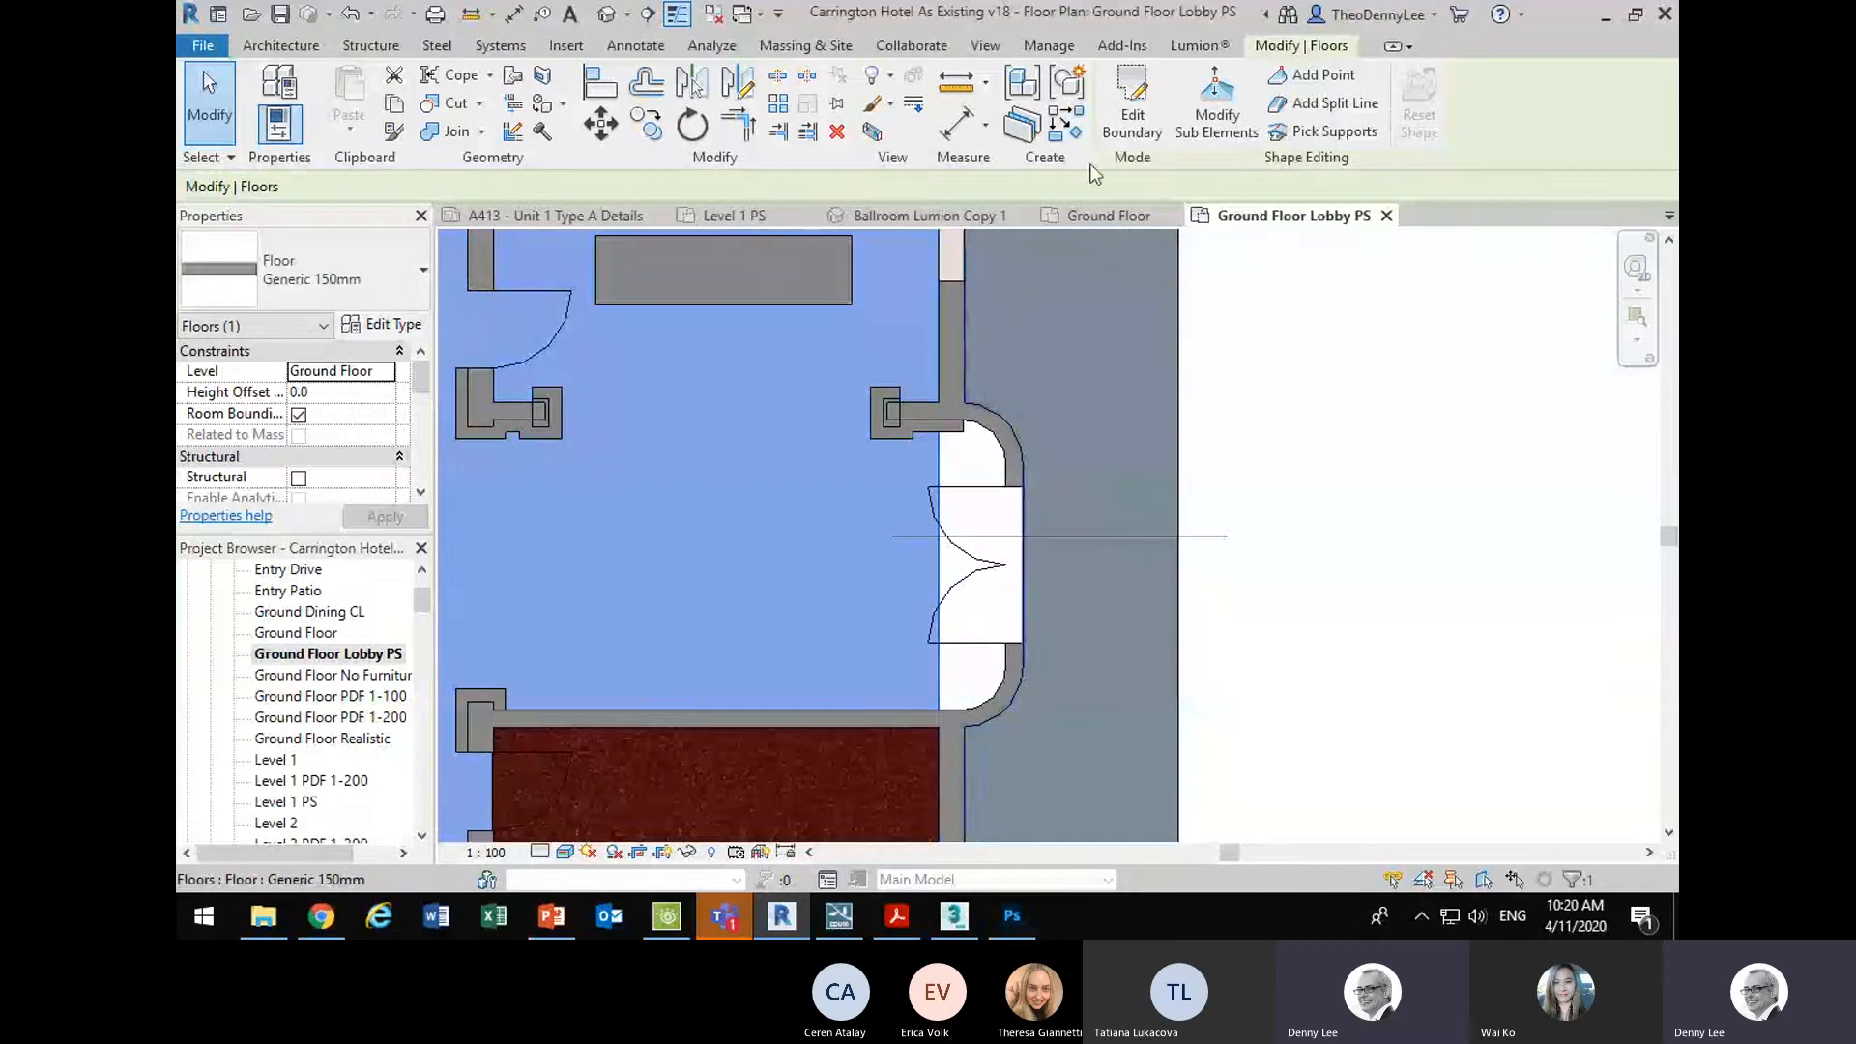
pyautogui.click(1132, 106)
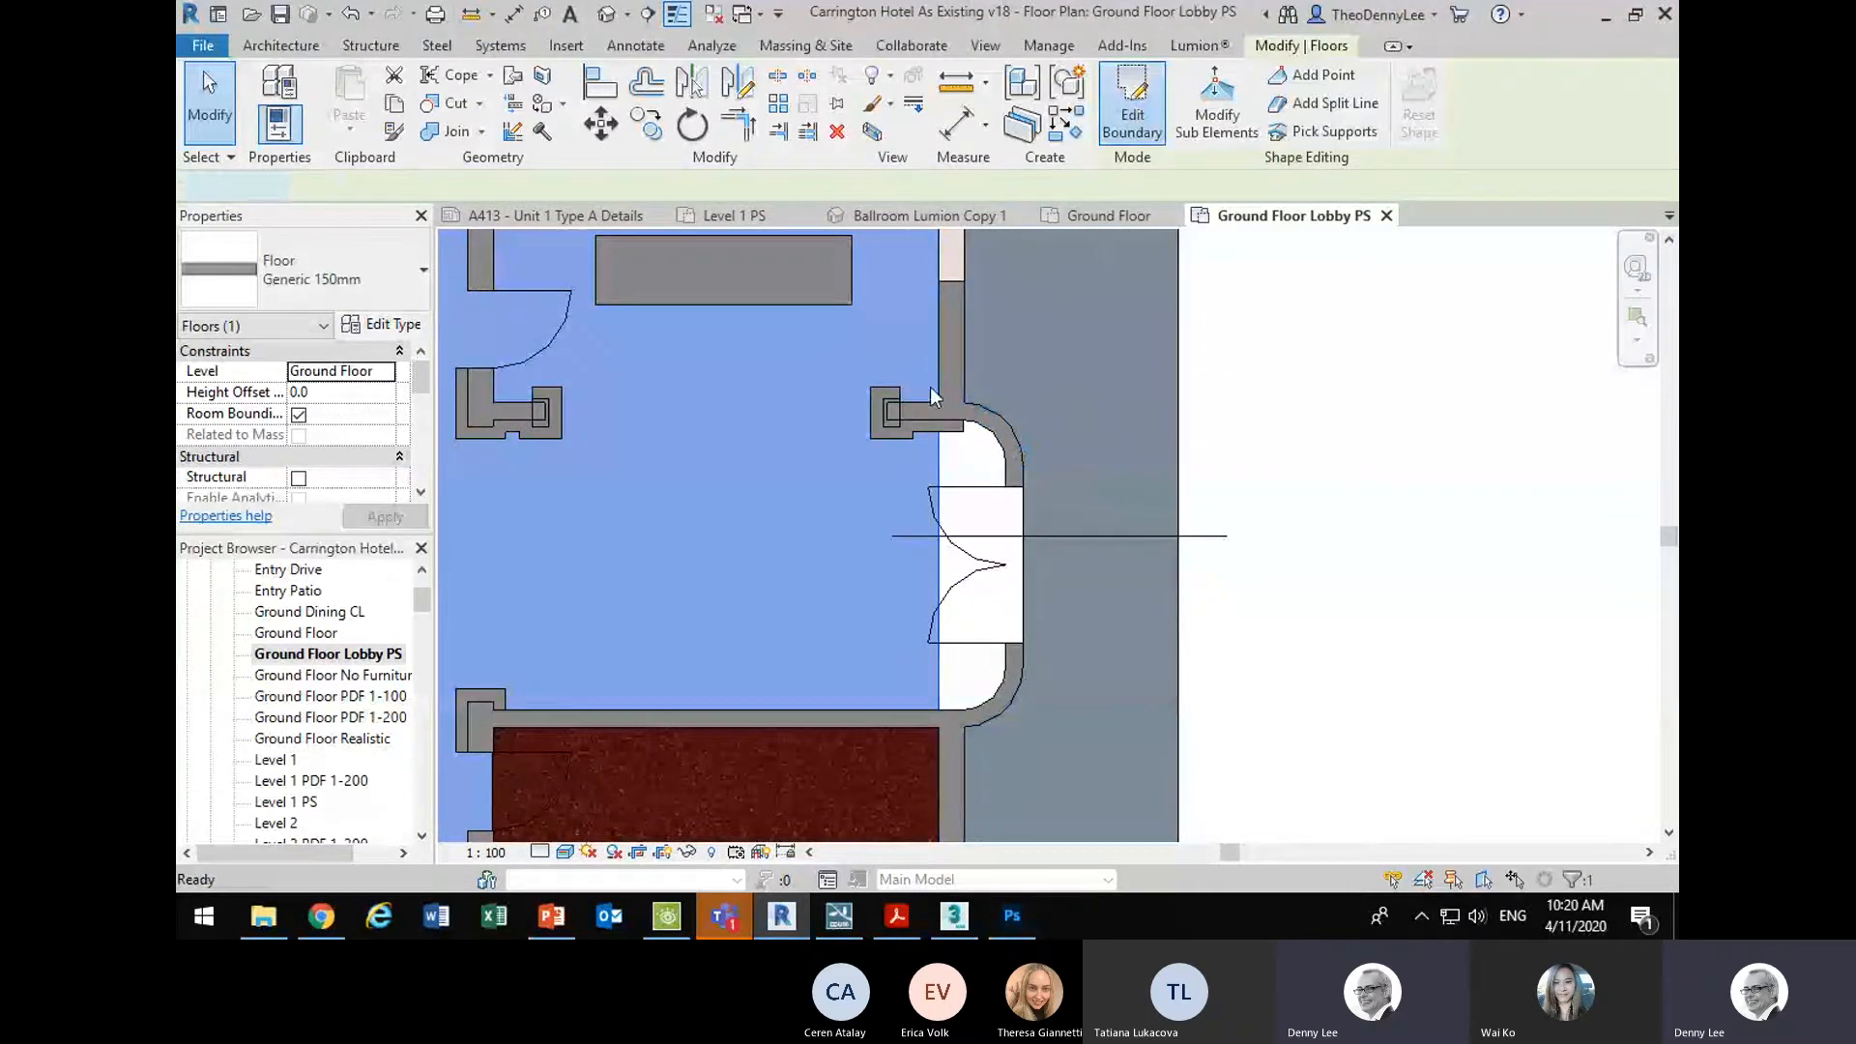
# - Add floor boundary lines by picking the centrelines of both curved entrance walls and the straight wall line between them
pyautogui.click(1343, 131)
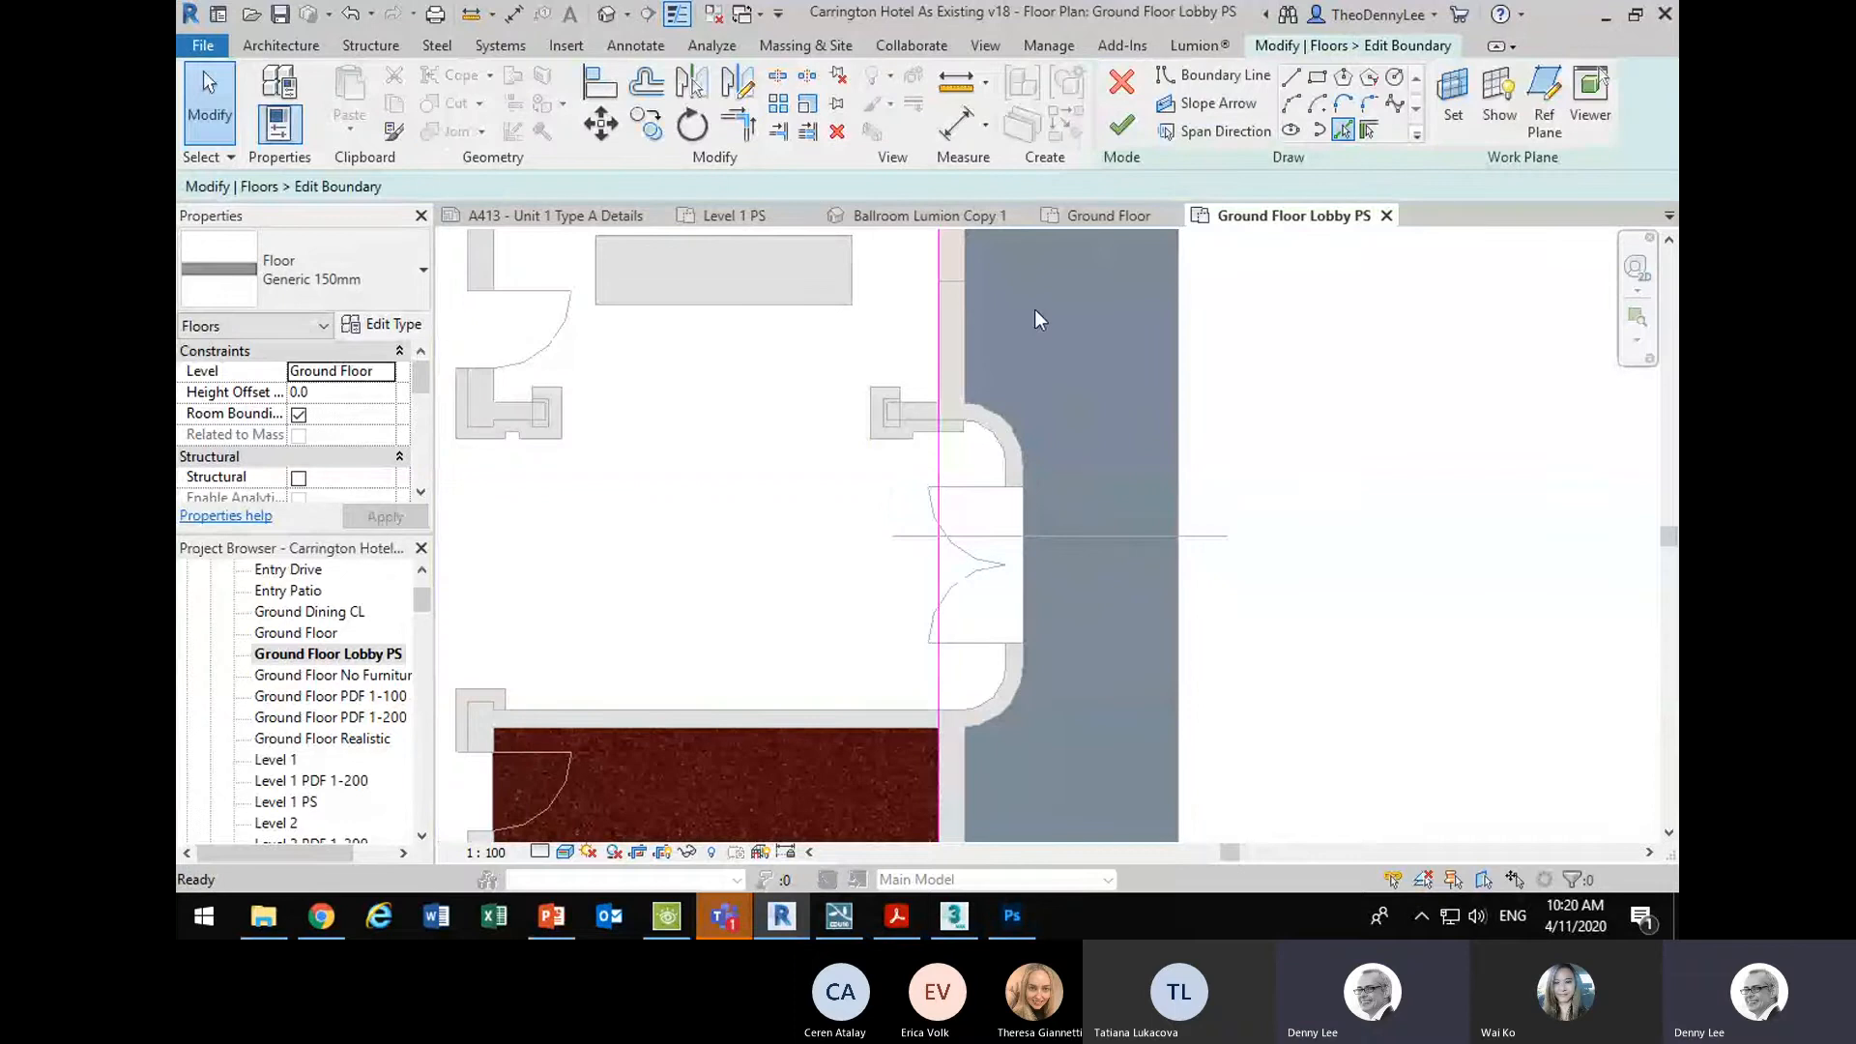
pyautogui.scroll(2, 994, 403)
pyautogui.scroll(2, 1002, 466)
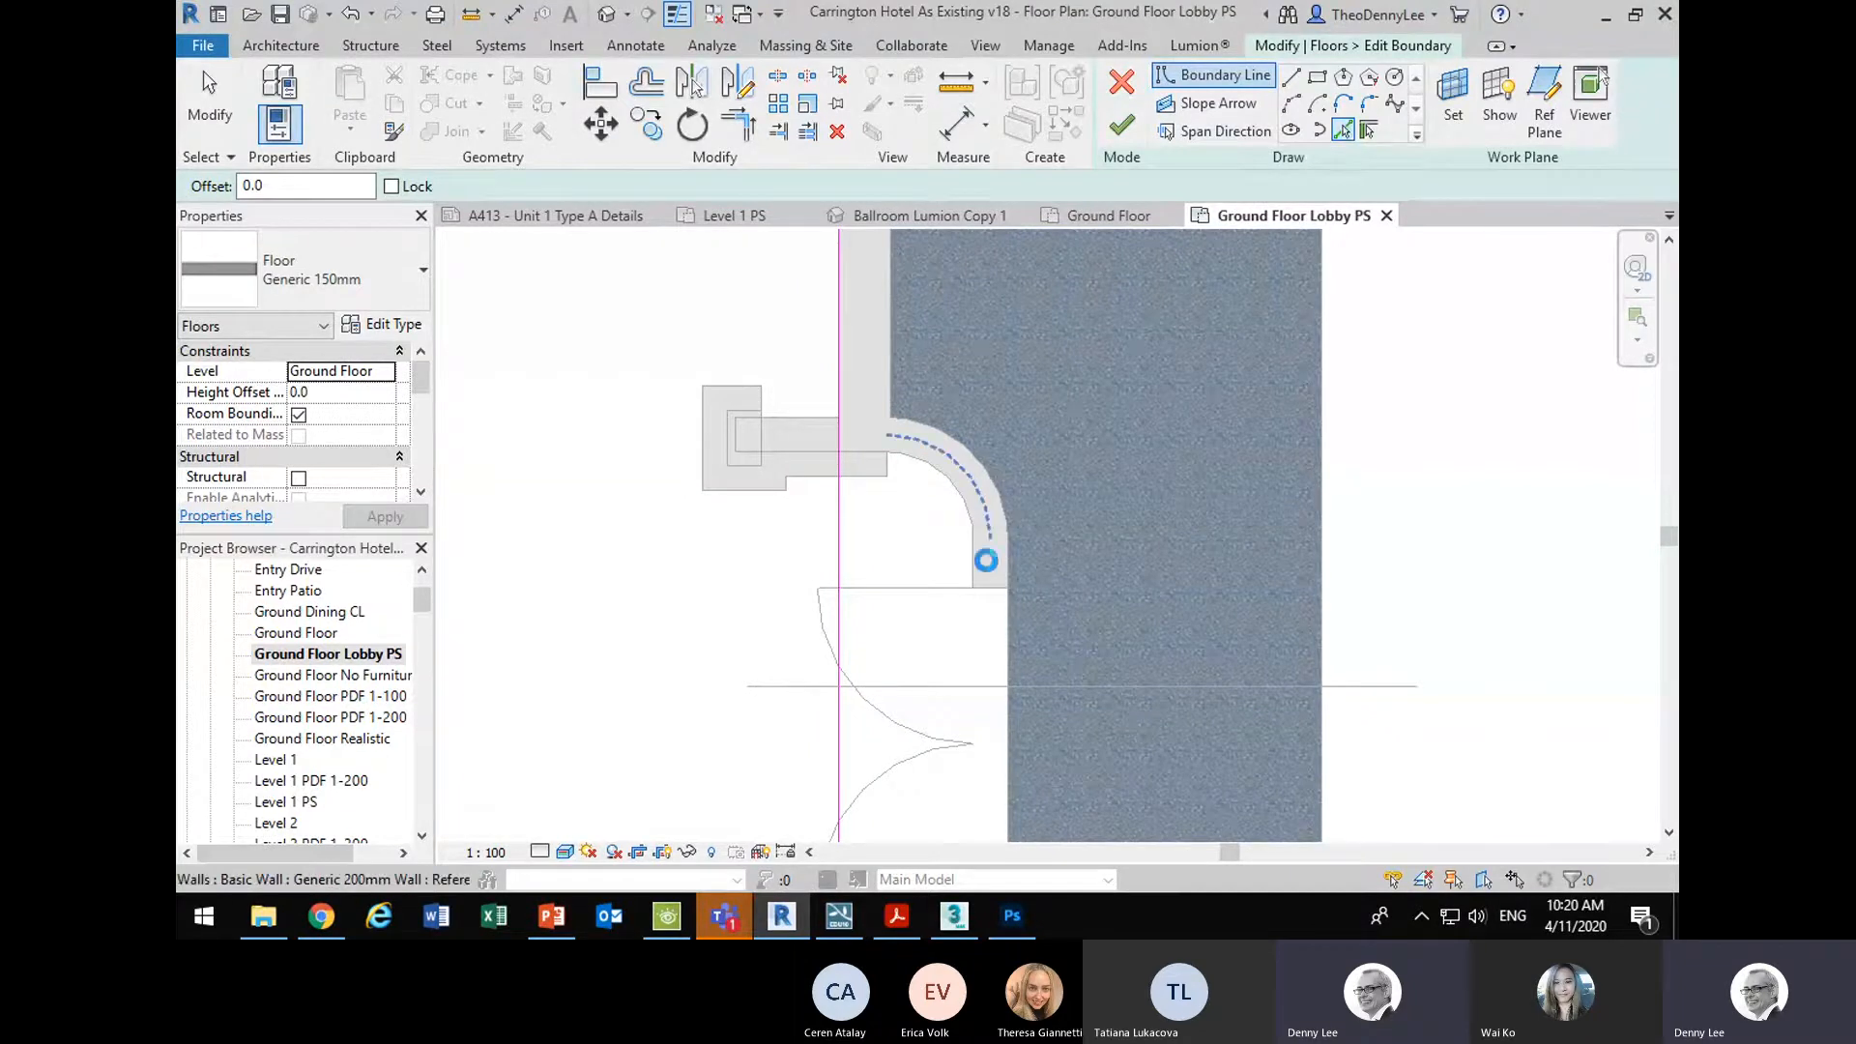
pyautogui.click(982, 546)
pyautogui.click(992, 567)
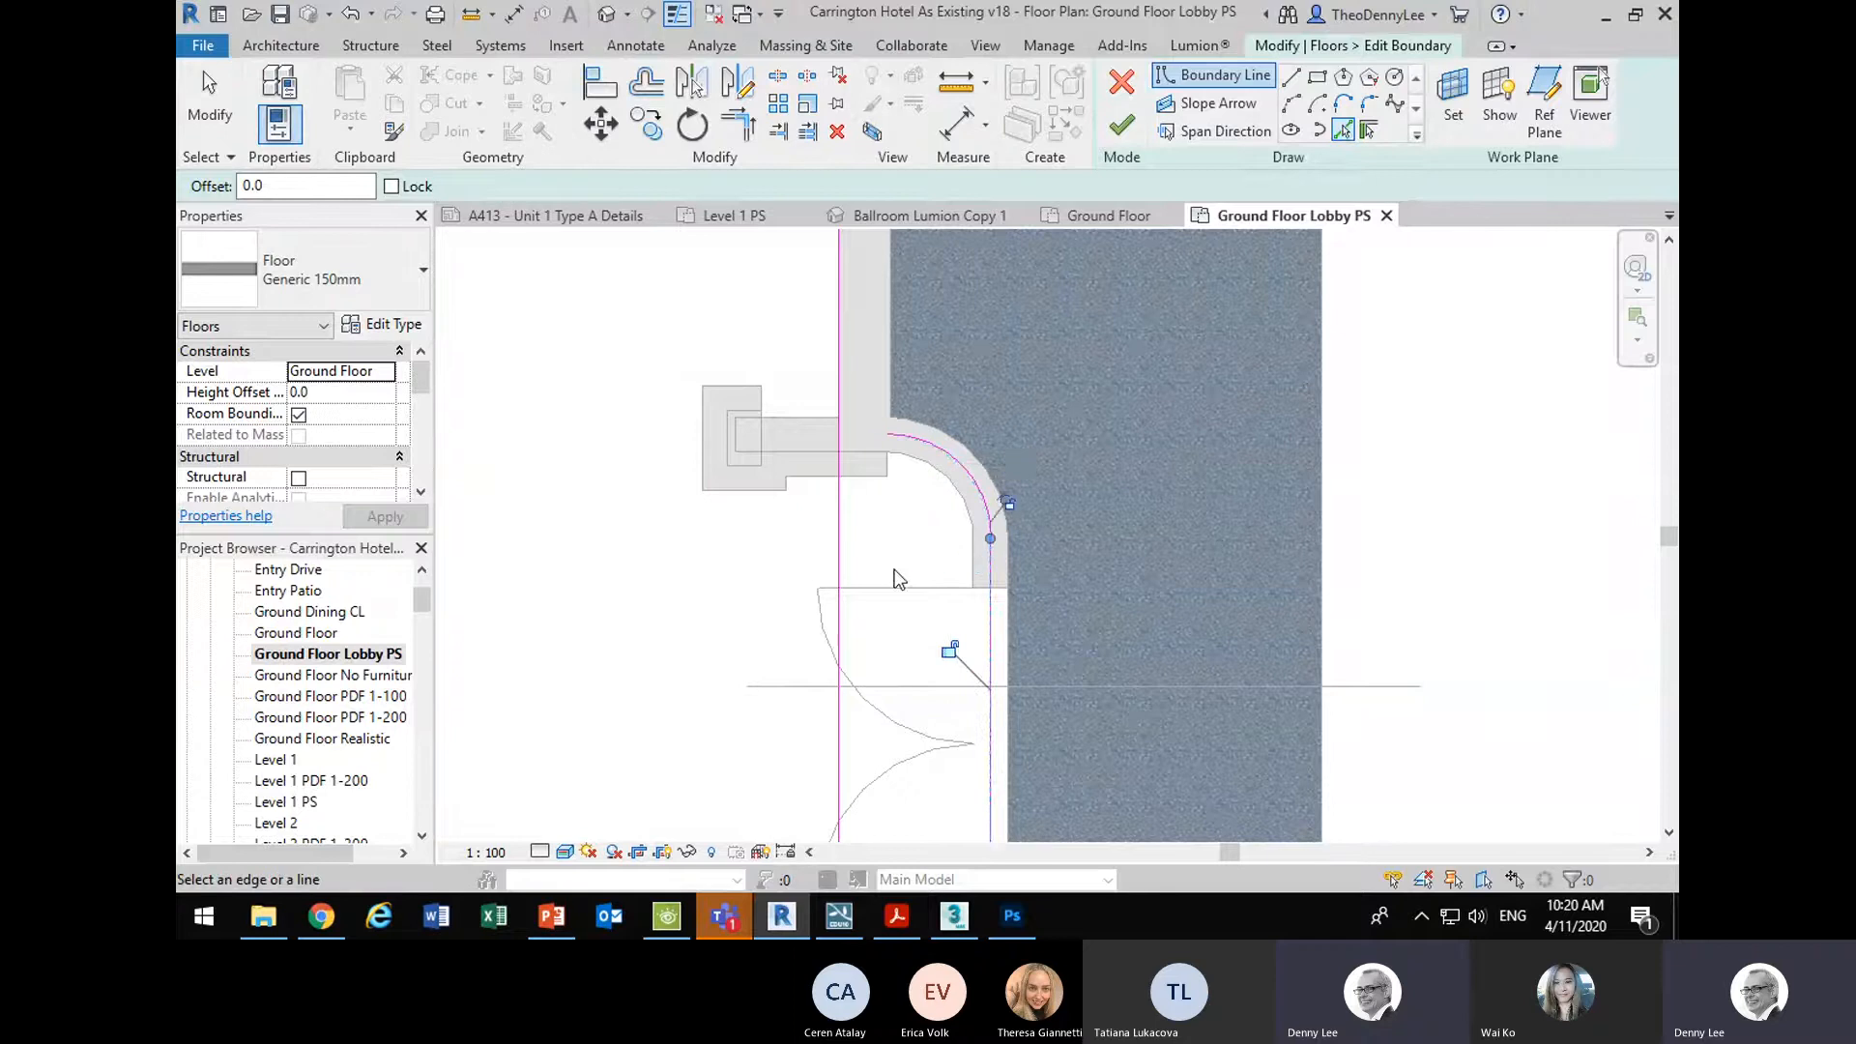
pyautogui.scroll(-2, 899, 581)
pyautogui.moveTo(912, 577); pyautogui.dragTo(959, 370)
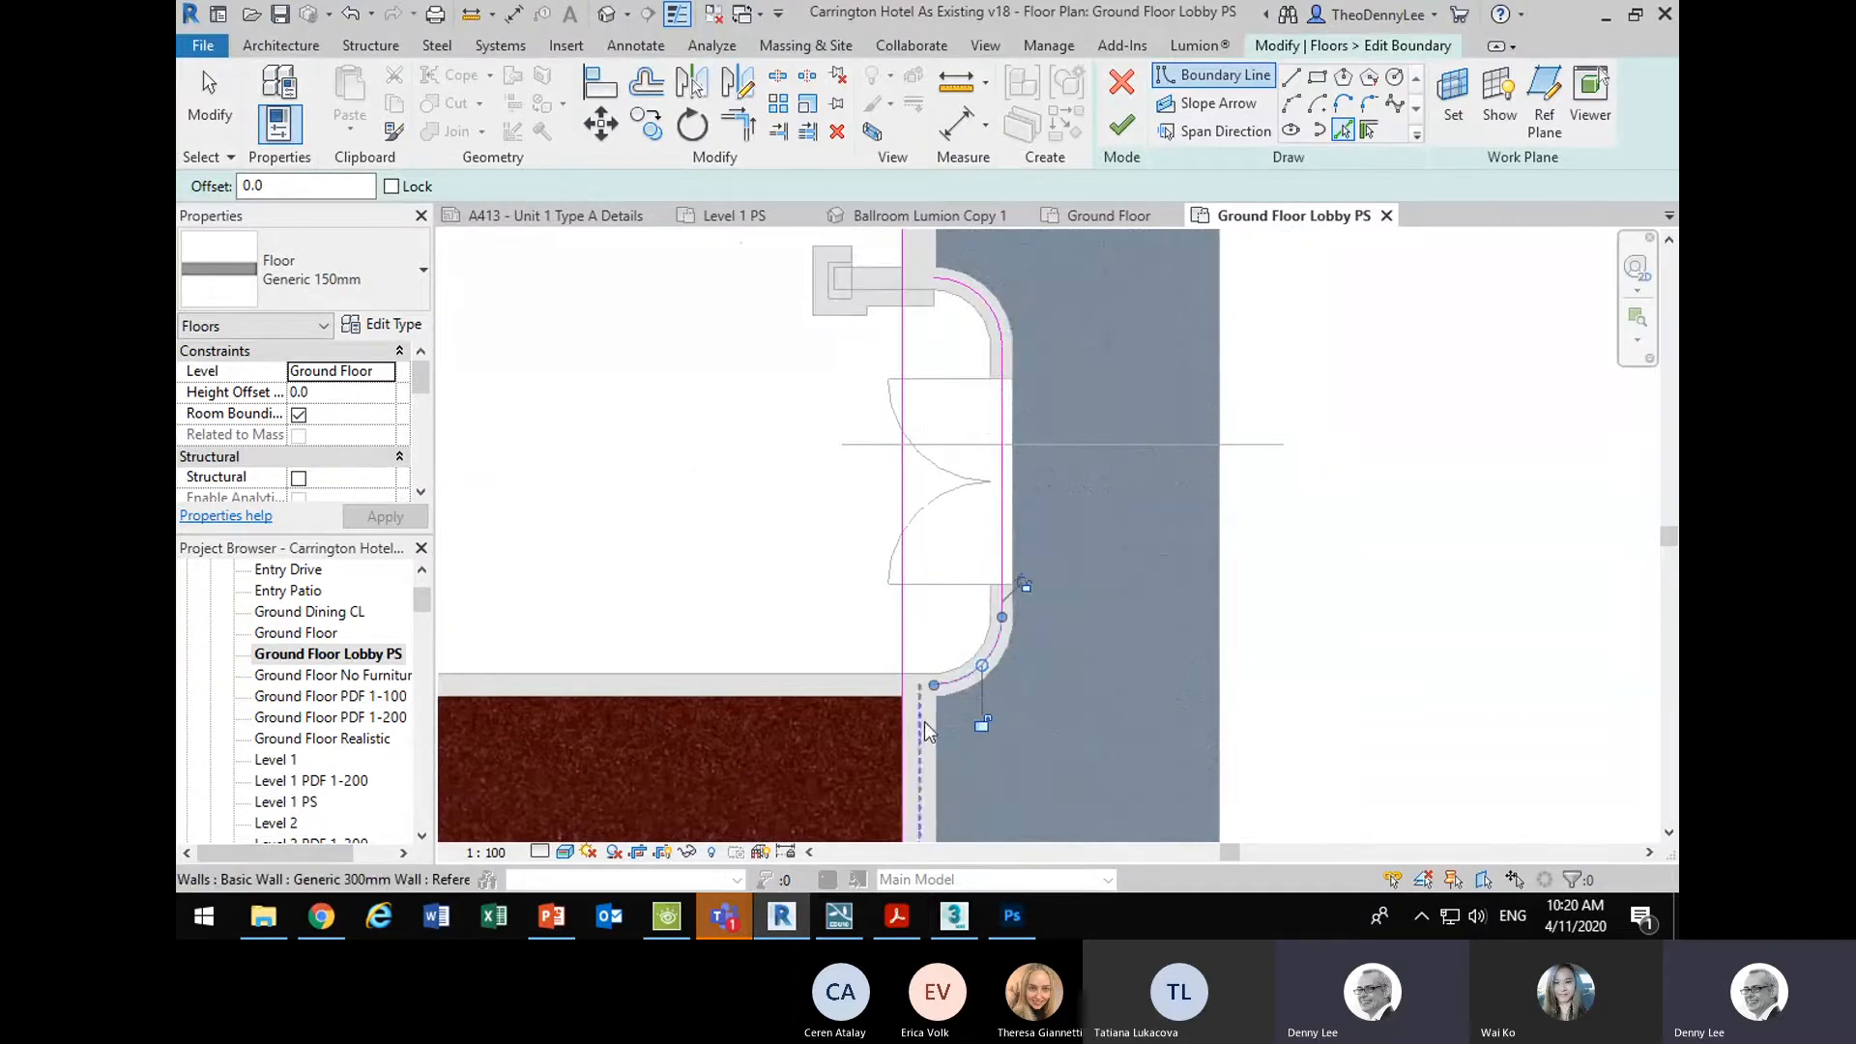
pyautogui.click(968, 683)
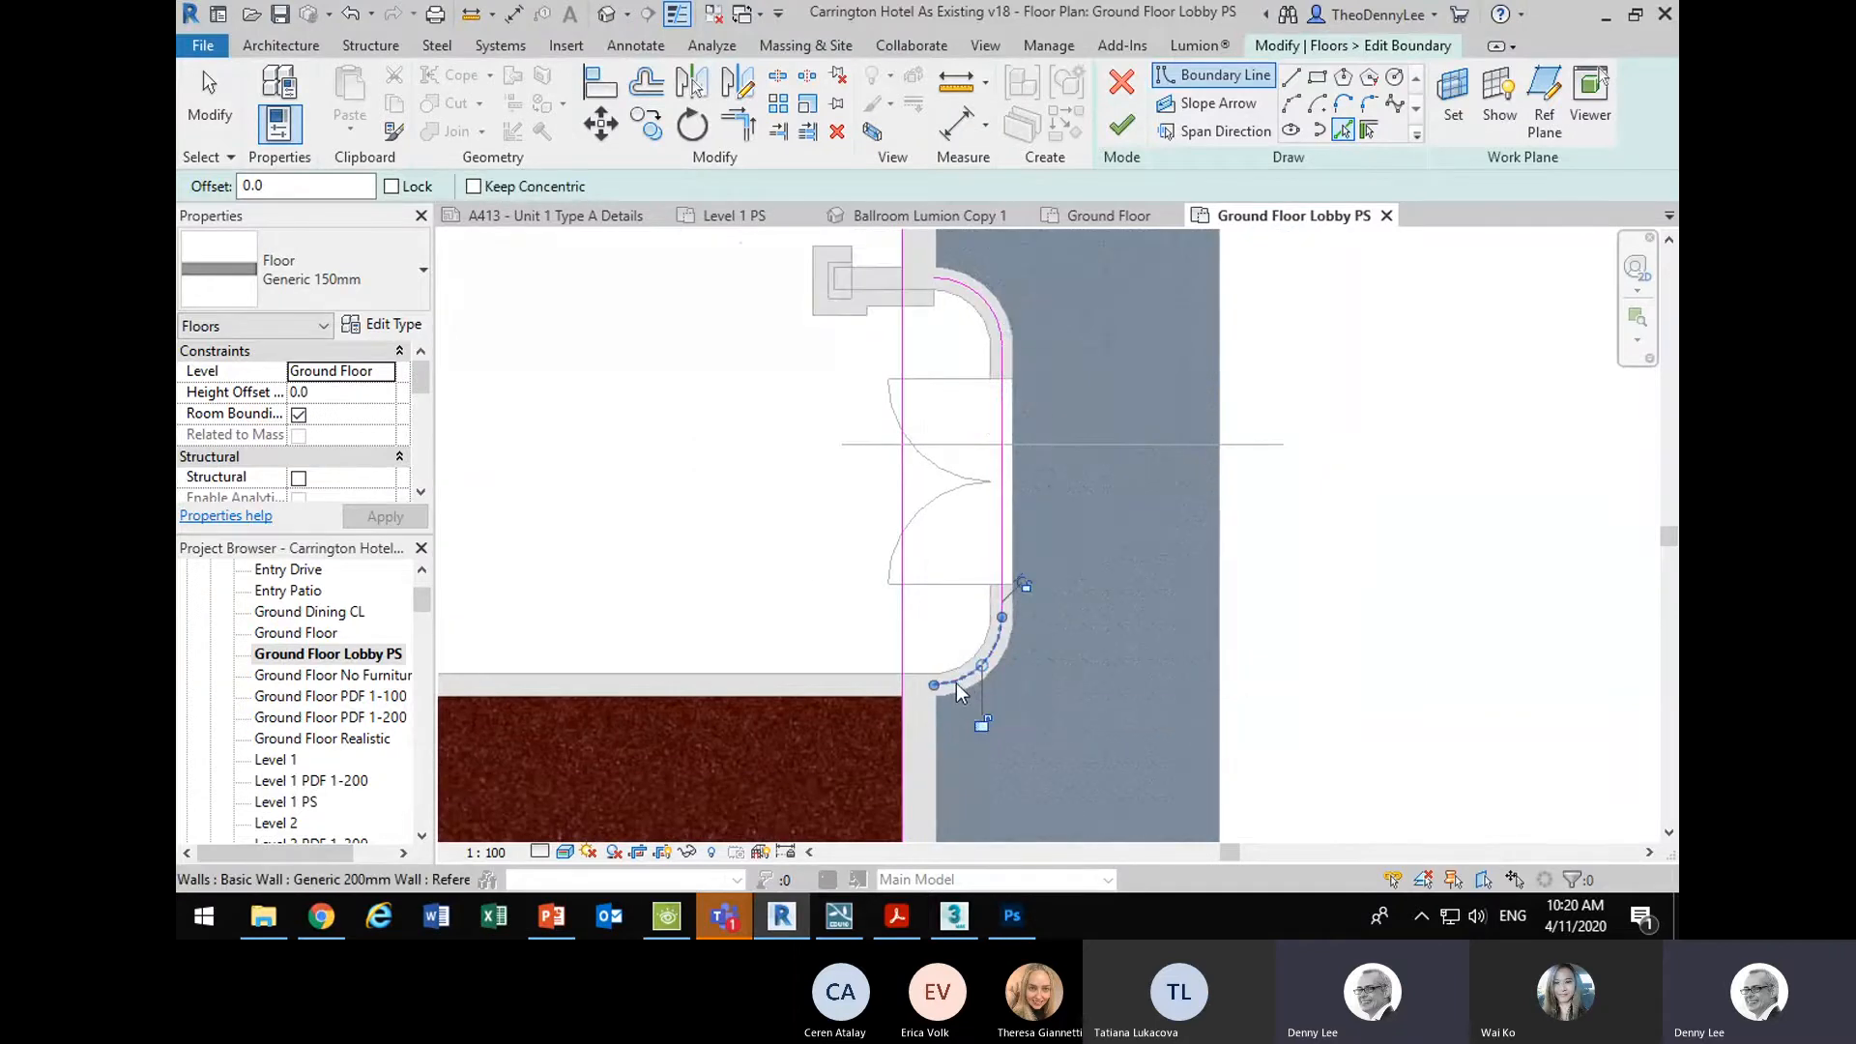
pyautogui.moveTo(907, 700); pyautogui.dragTo(892, 569)
pyautogui.scroll(2, 876, 570)
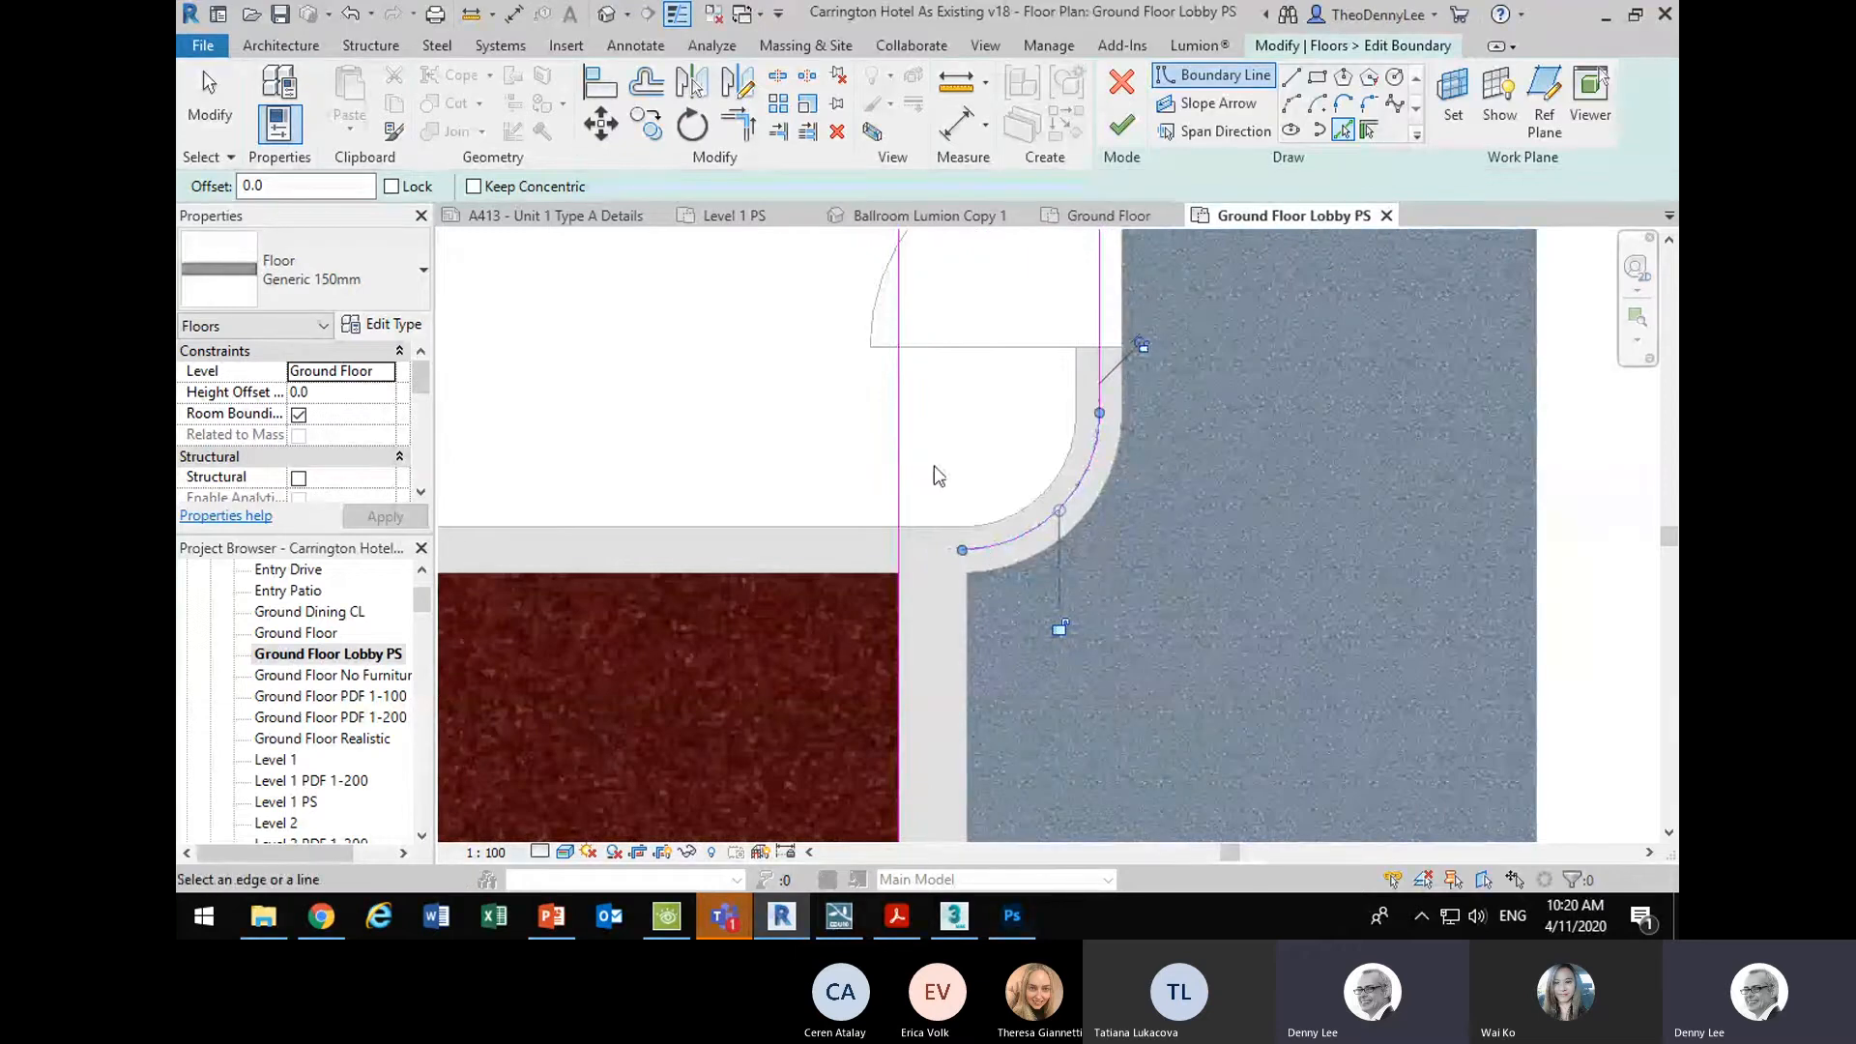
pyautogui.scroll(-2, 963, 457)
pyautogui.moveTo(981, 493); pyautogui.dragTo(890, 717)
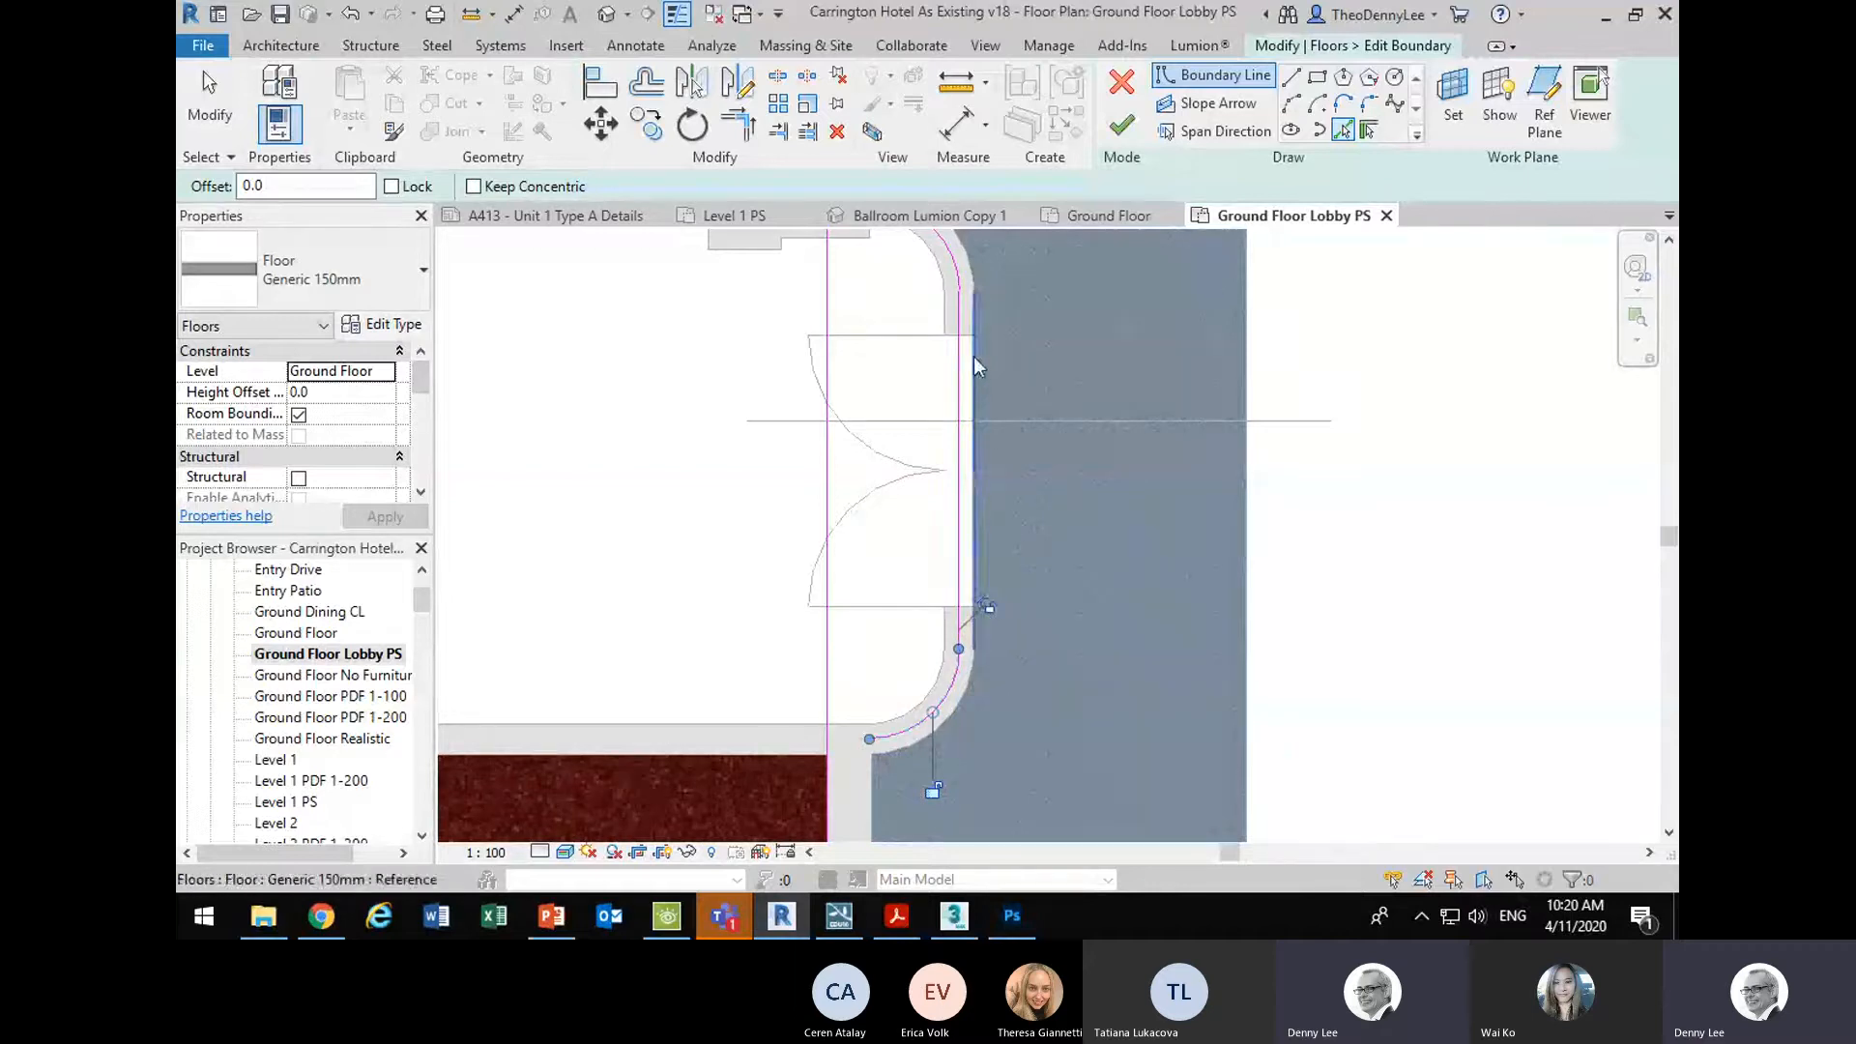
pyautogui.moveTo(952, 361); pyautogui.dragTo(972, 475)
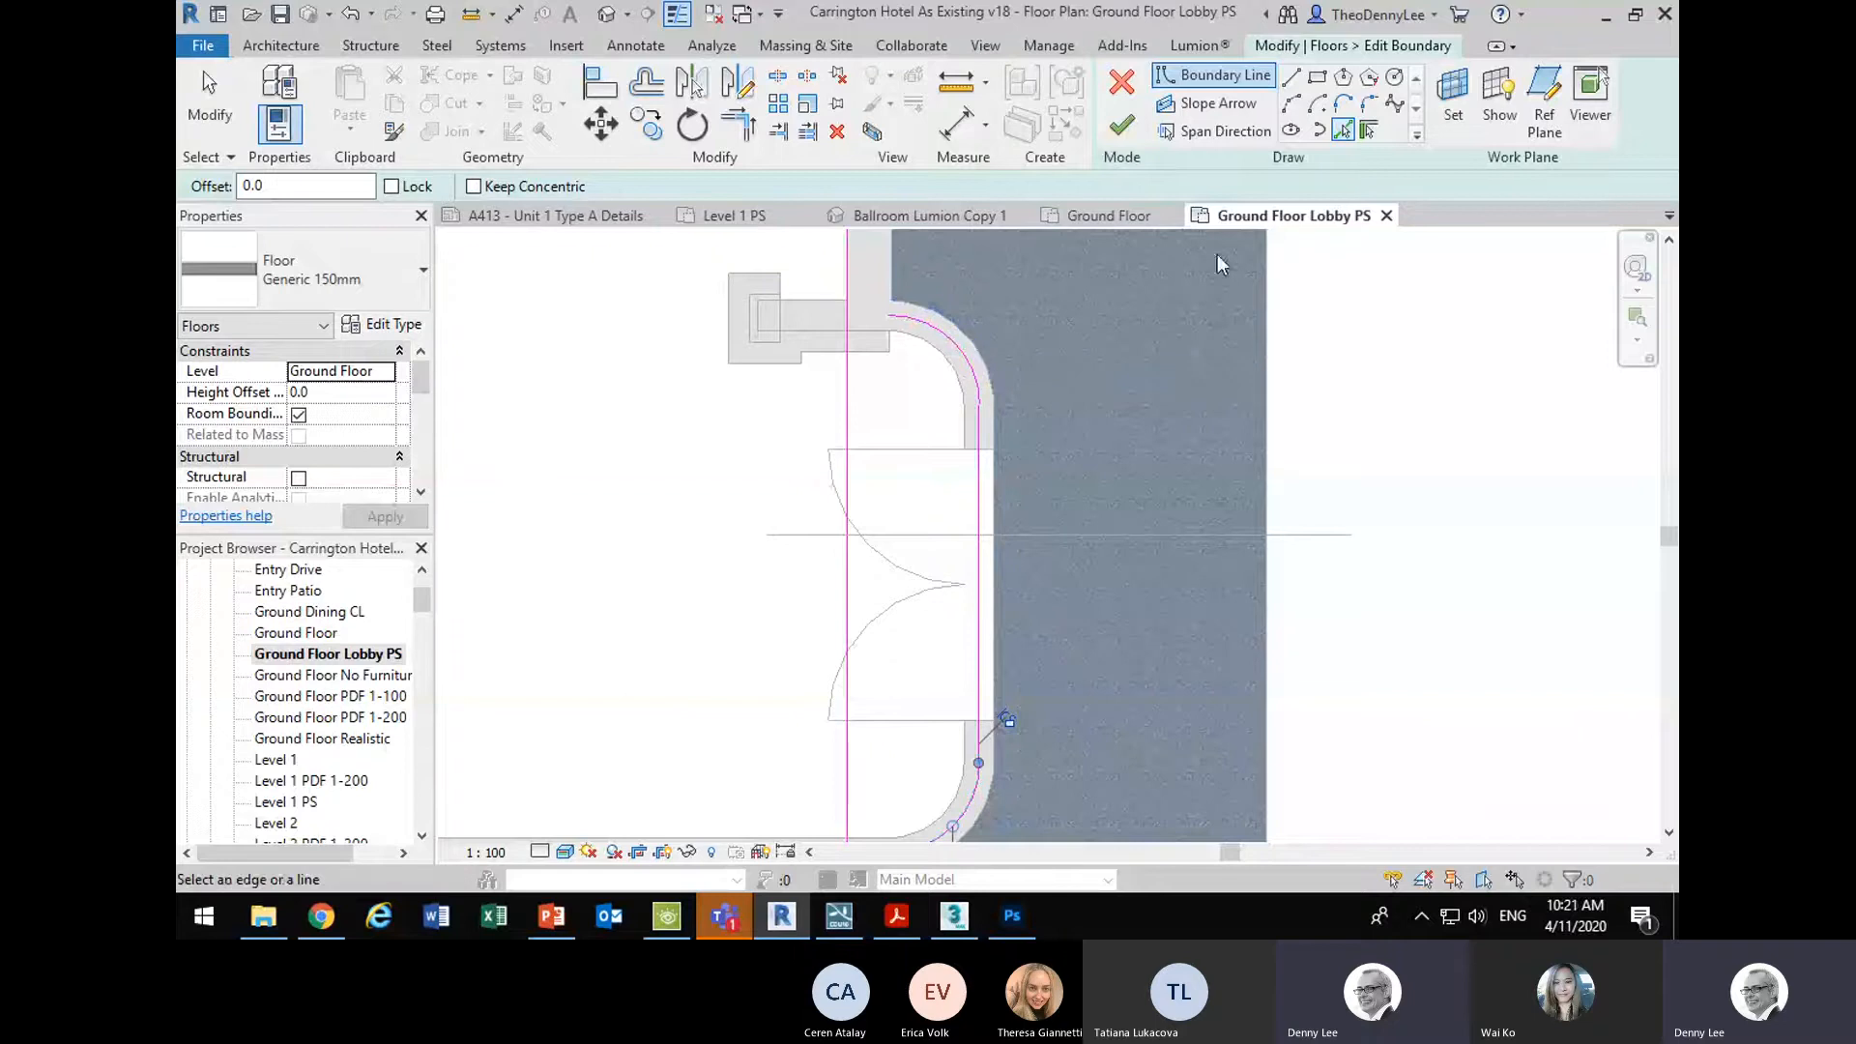
# - Draw boundary lines from the wall centreline out to the outer wall face, along the double door opening, and back to the centreline
pyautogui.click(1293, 85)
pyautogui.scroll(5, 978, 423)
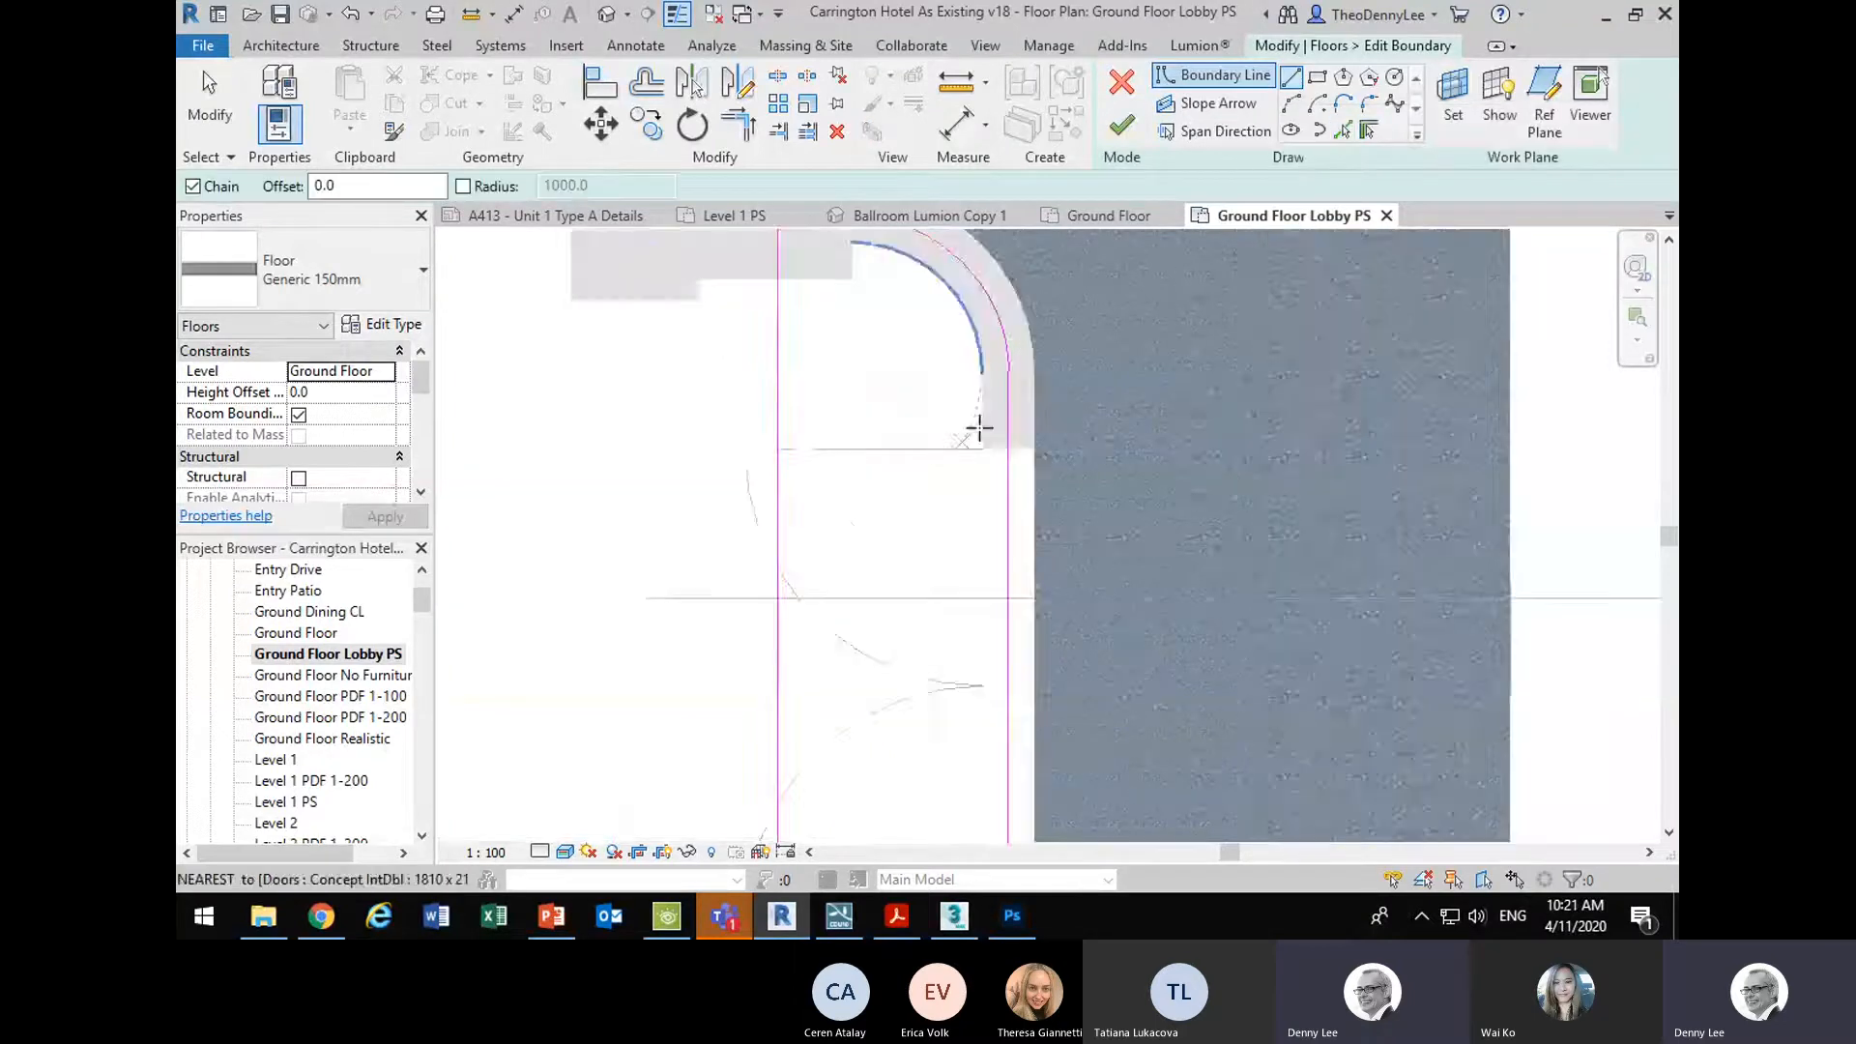
pyautogui.click(1019, 456)
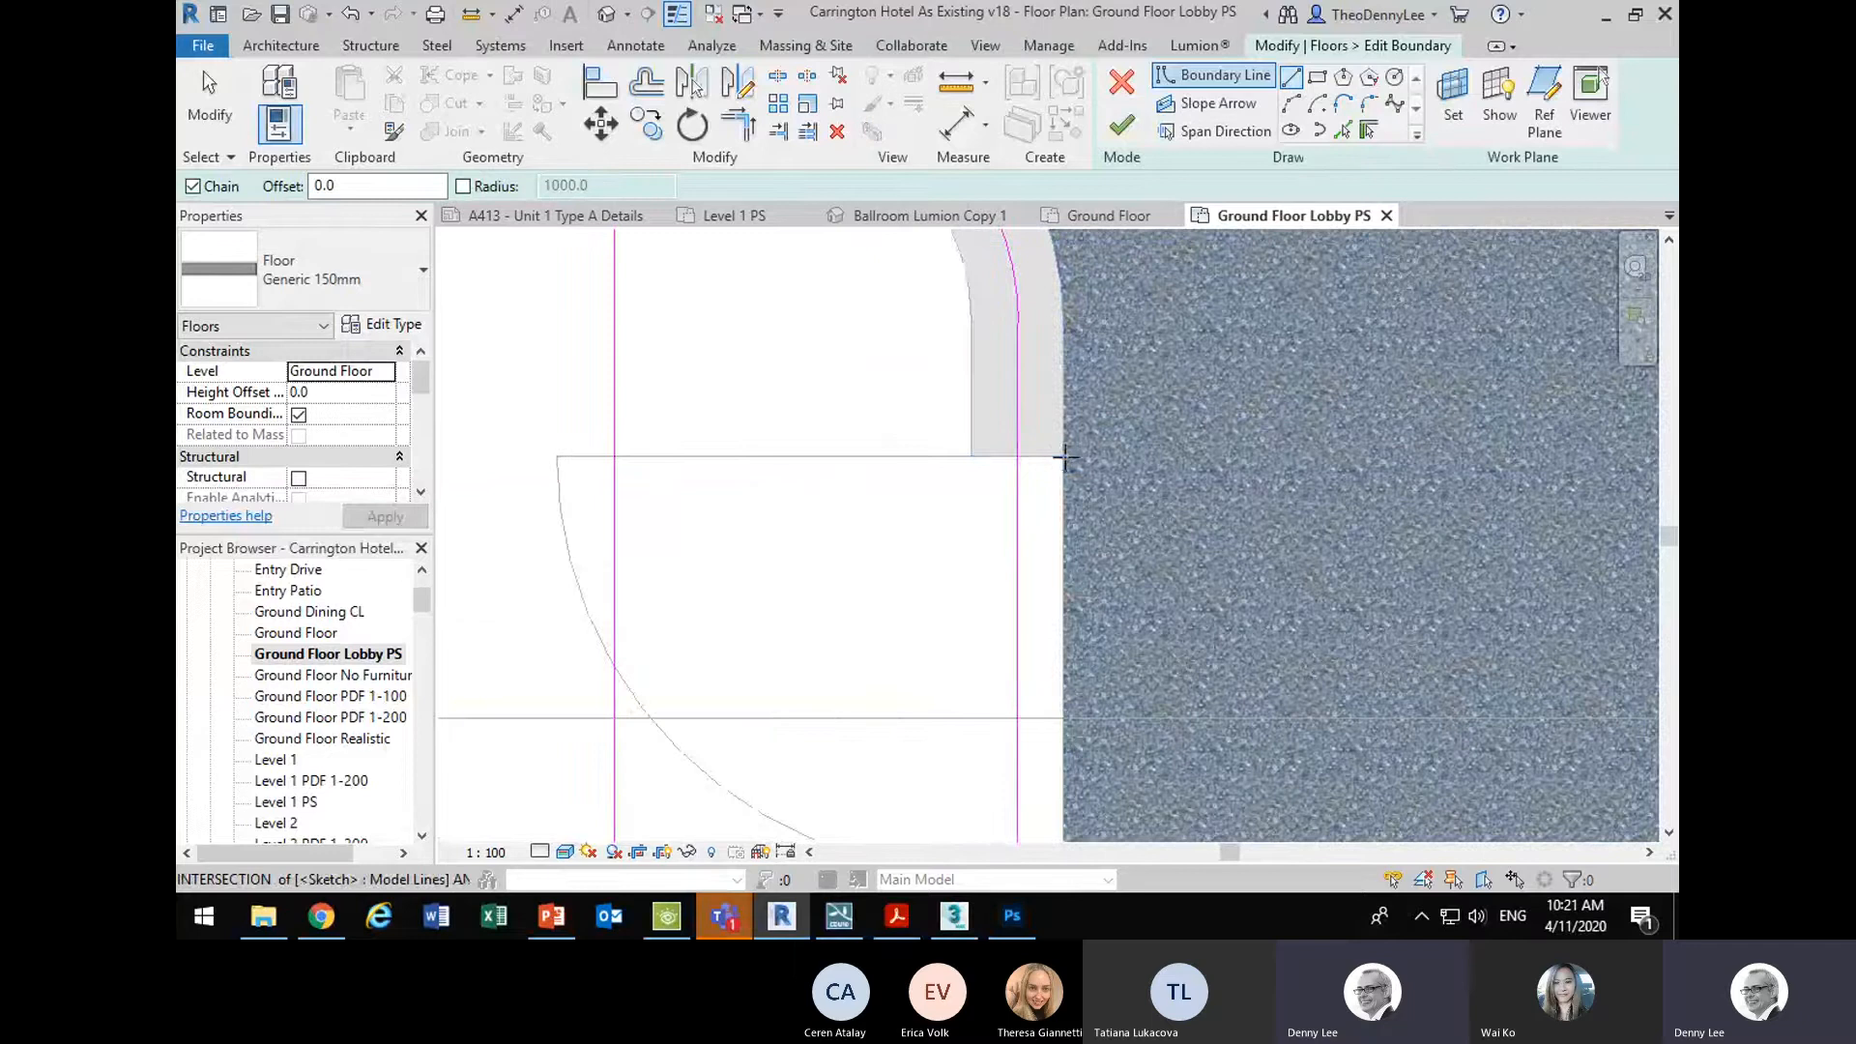
pyautogui.click(1064, 456)
pyautogui.scroll(-4, 1062, 474)
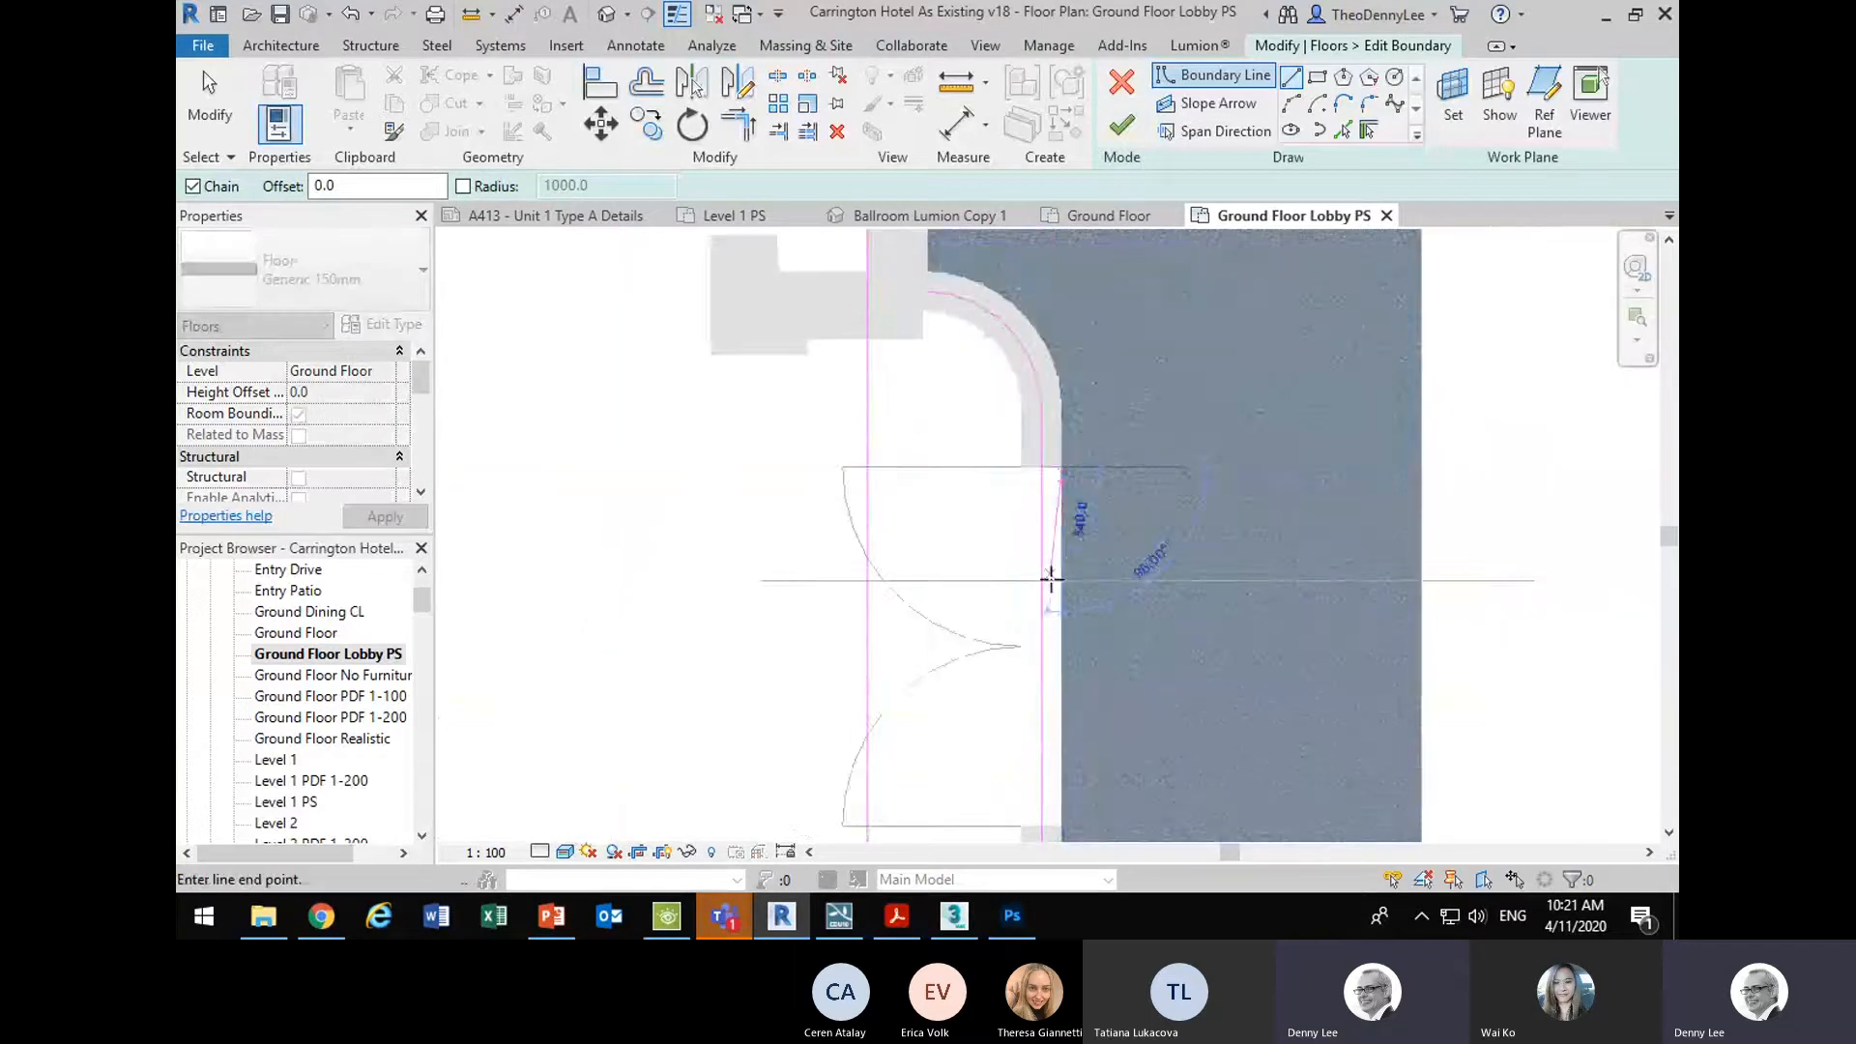
pyautogui.moveTo(1048, 582); pyautogui.dragTo(1048, 338)
pyautogui.scroll(5, 1069, 574)
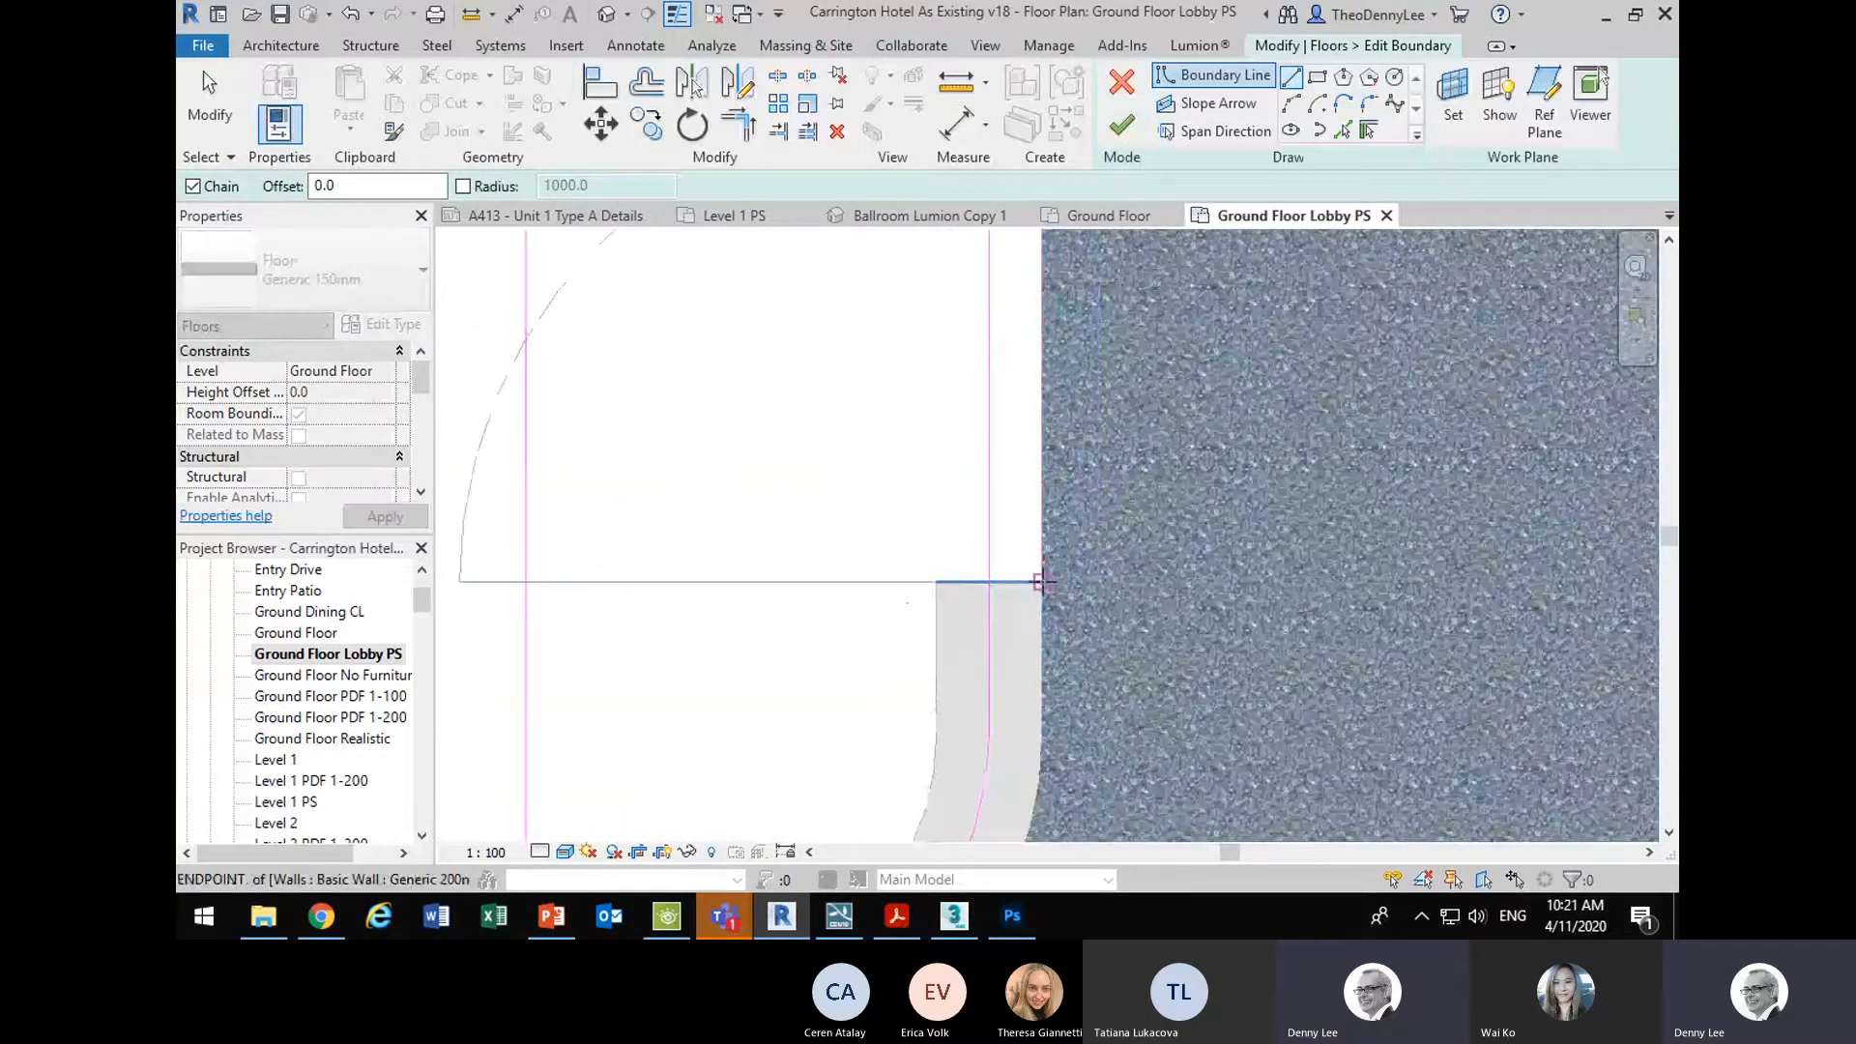
pyautogui.click(1038, 582)
pyautogui.click(989, 582)
pyautogui.scroll(-4, 869, 464)
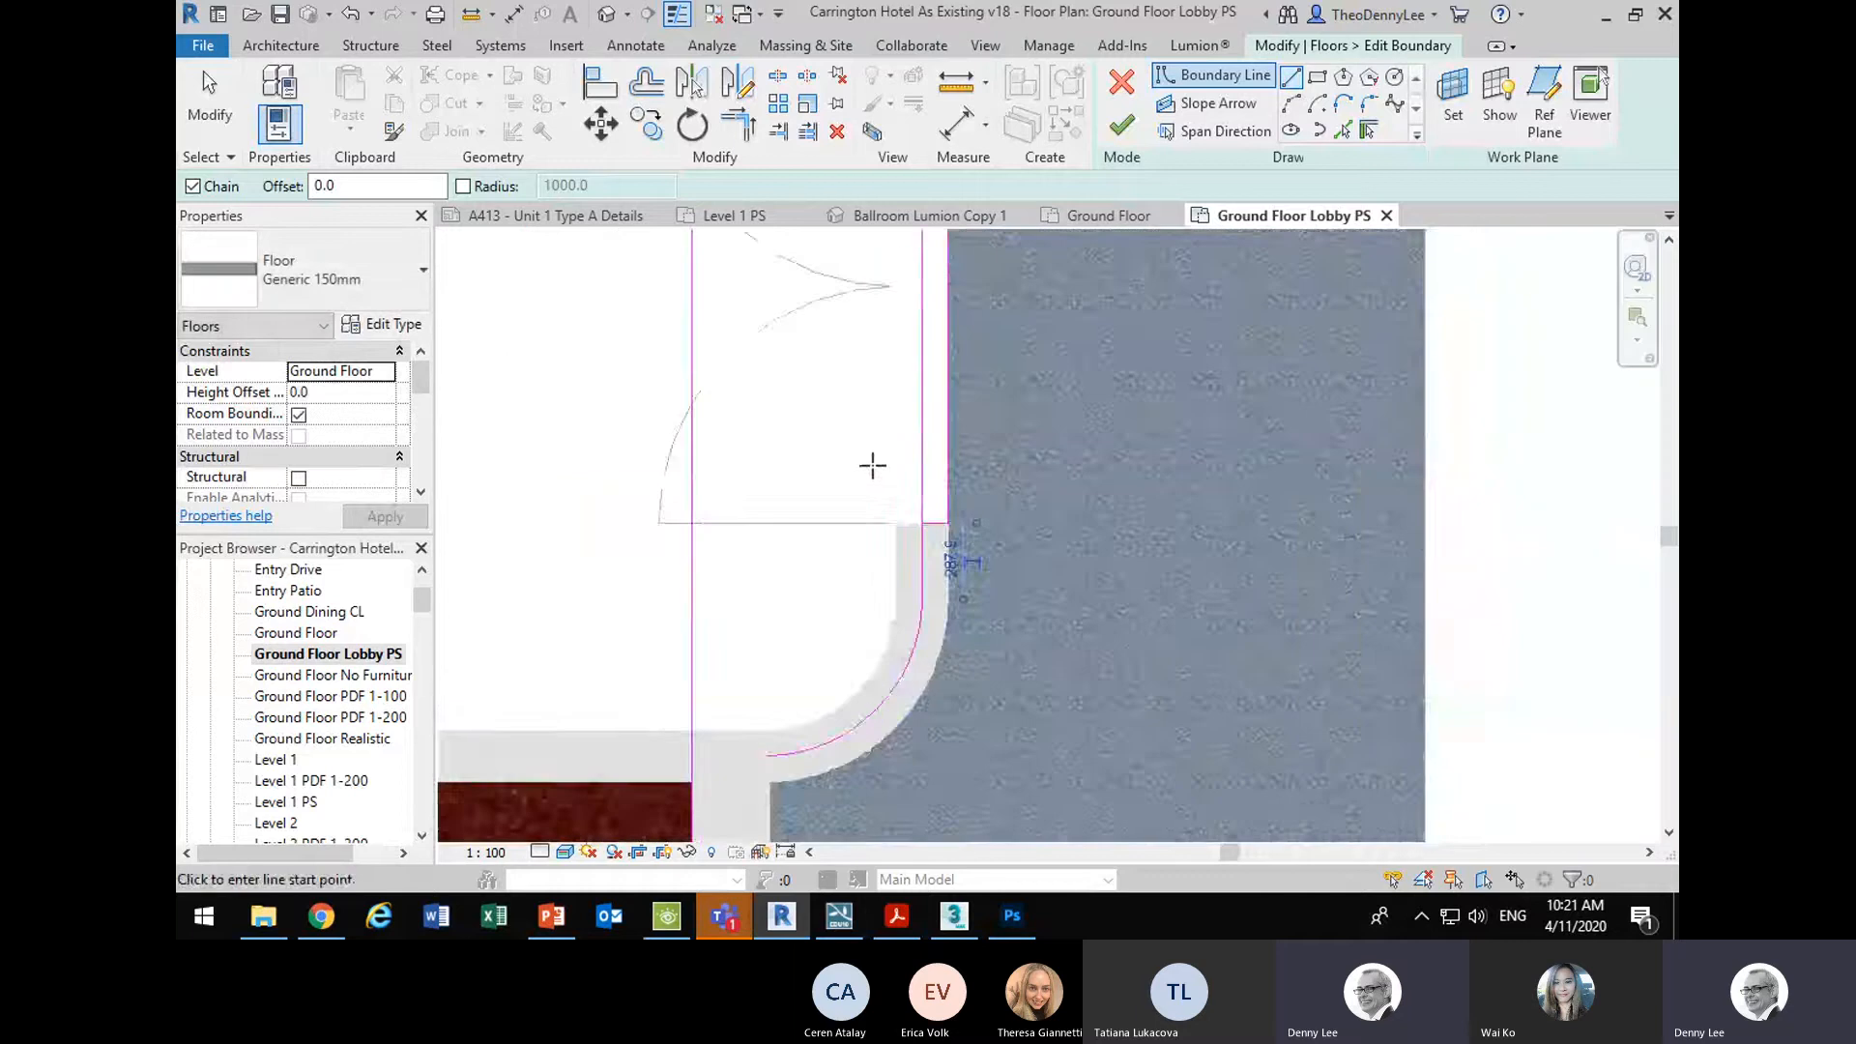
pyautogui.moveTo(892, 480); pyautogui.dragTo(999, 564)
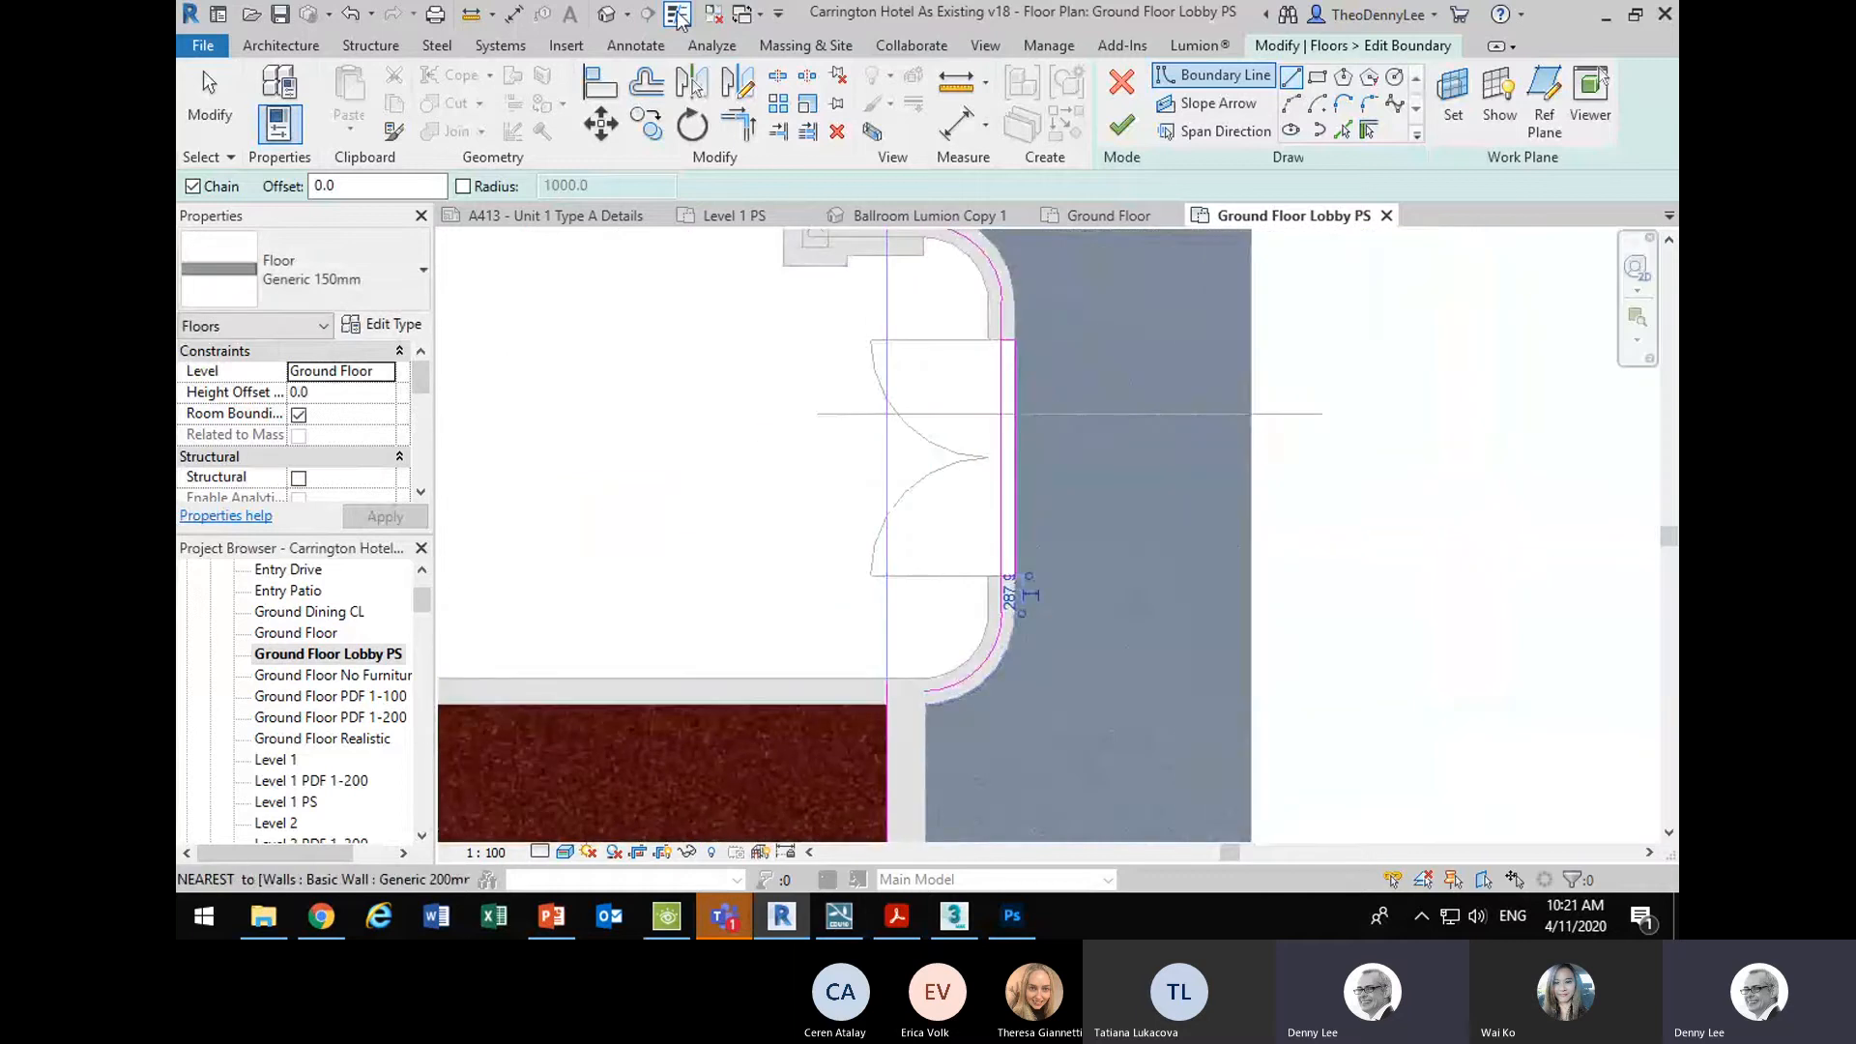
pyautogui.moveTo(793, 476); pyautogui.dragTo(797, 514)
# - Split the straight centreline boundary segment near the middle of the double door opening
pyautogui.click(781, 79)
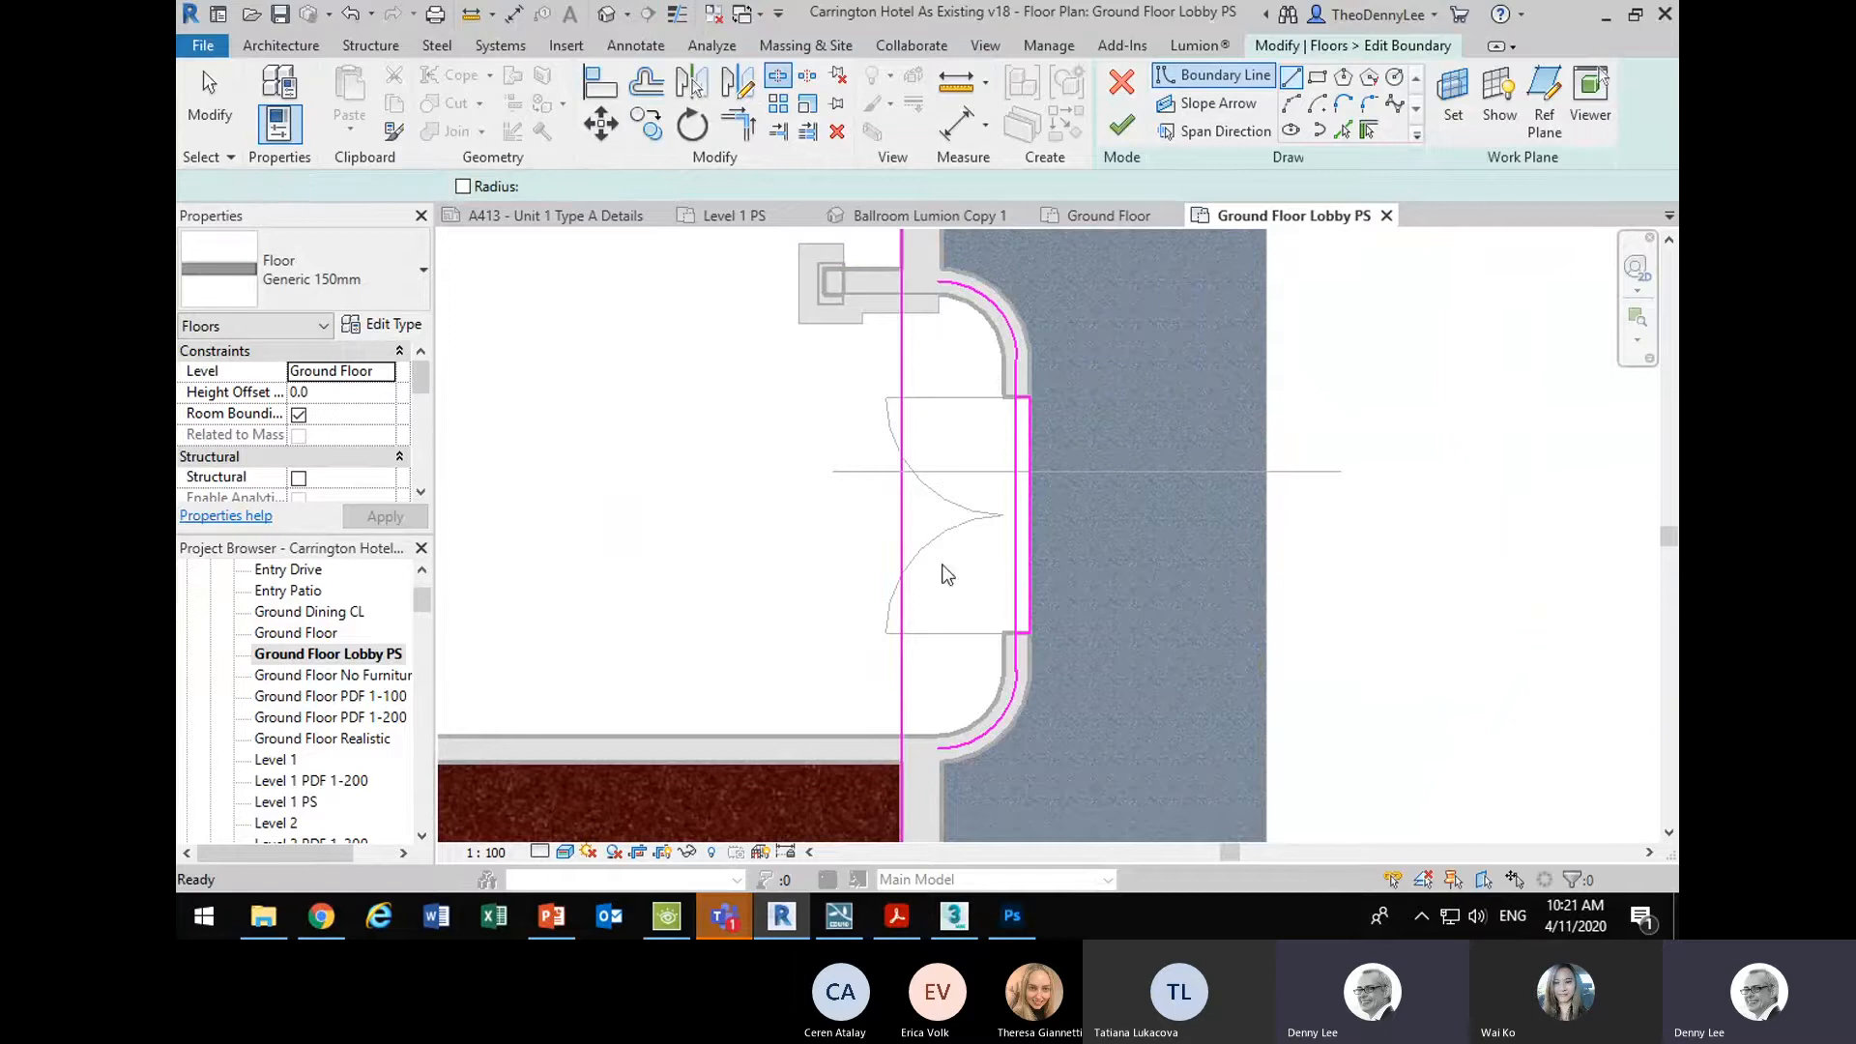
pyautogui.click(1015, 525)
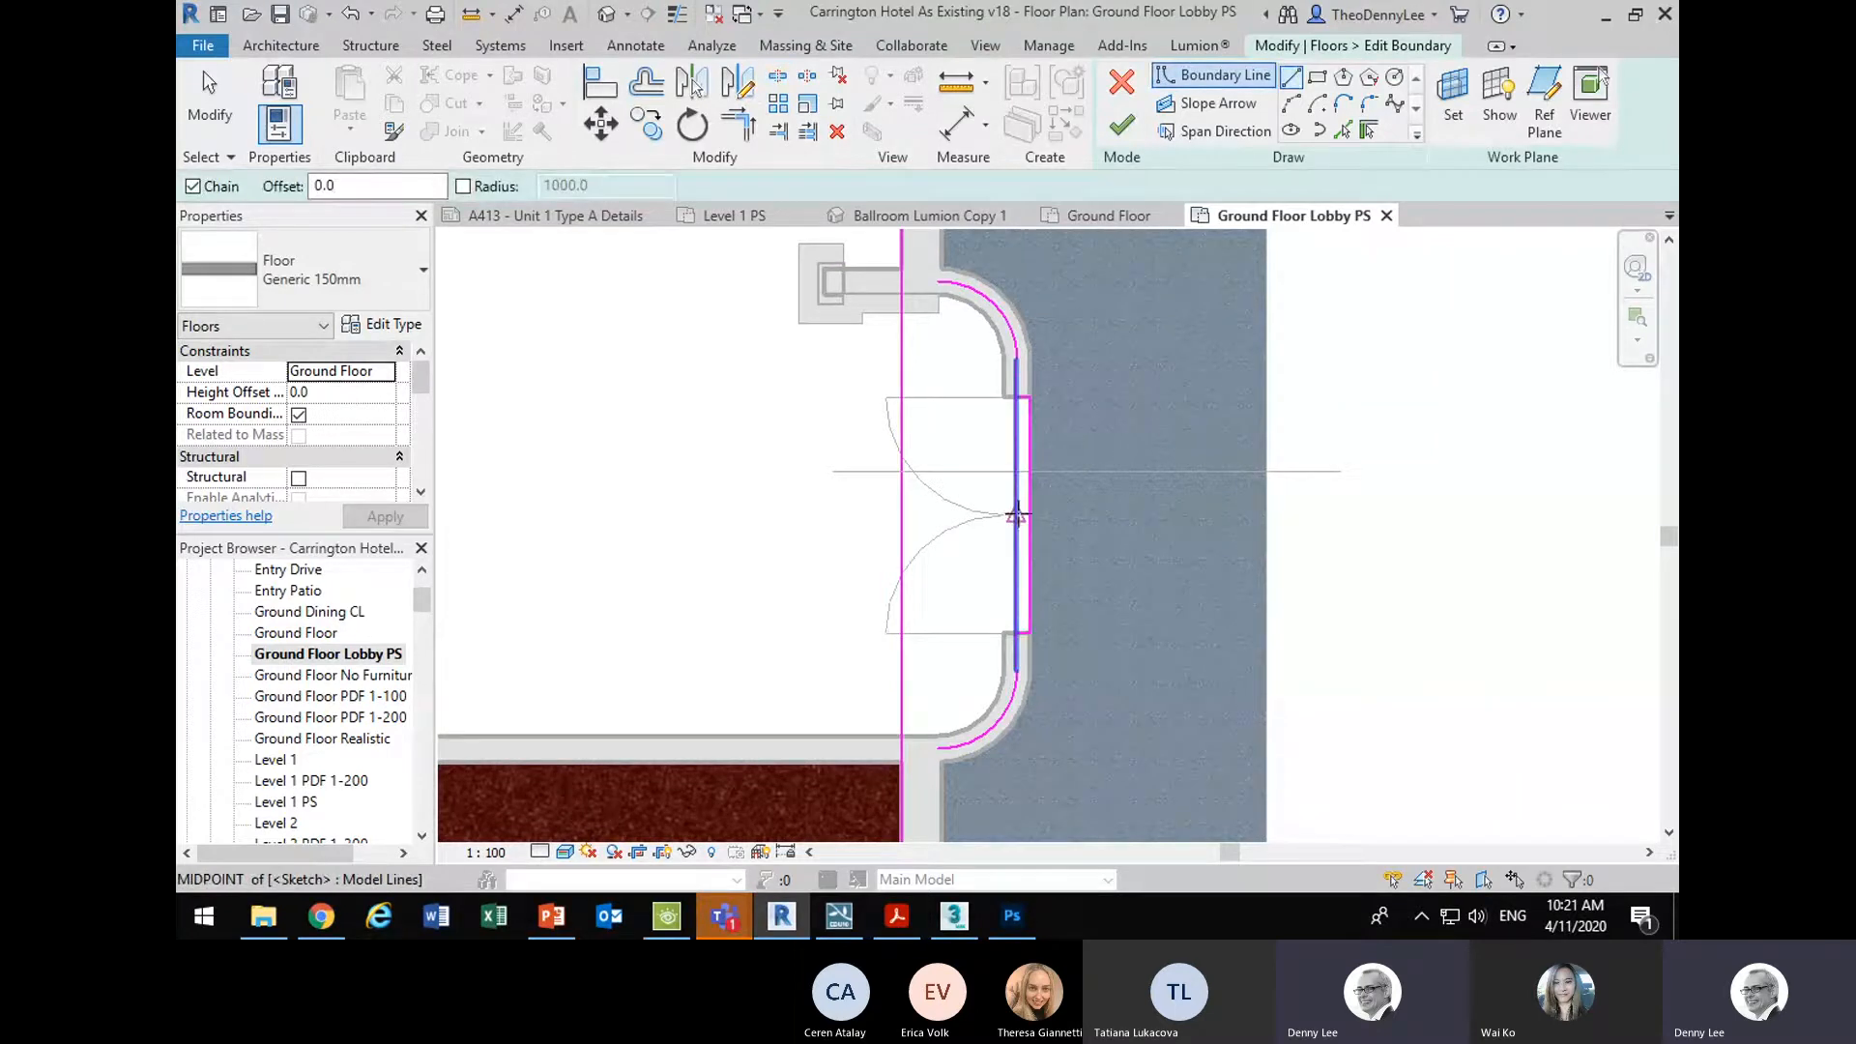
pyautogui.click(777, 78)
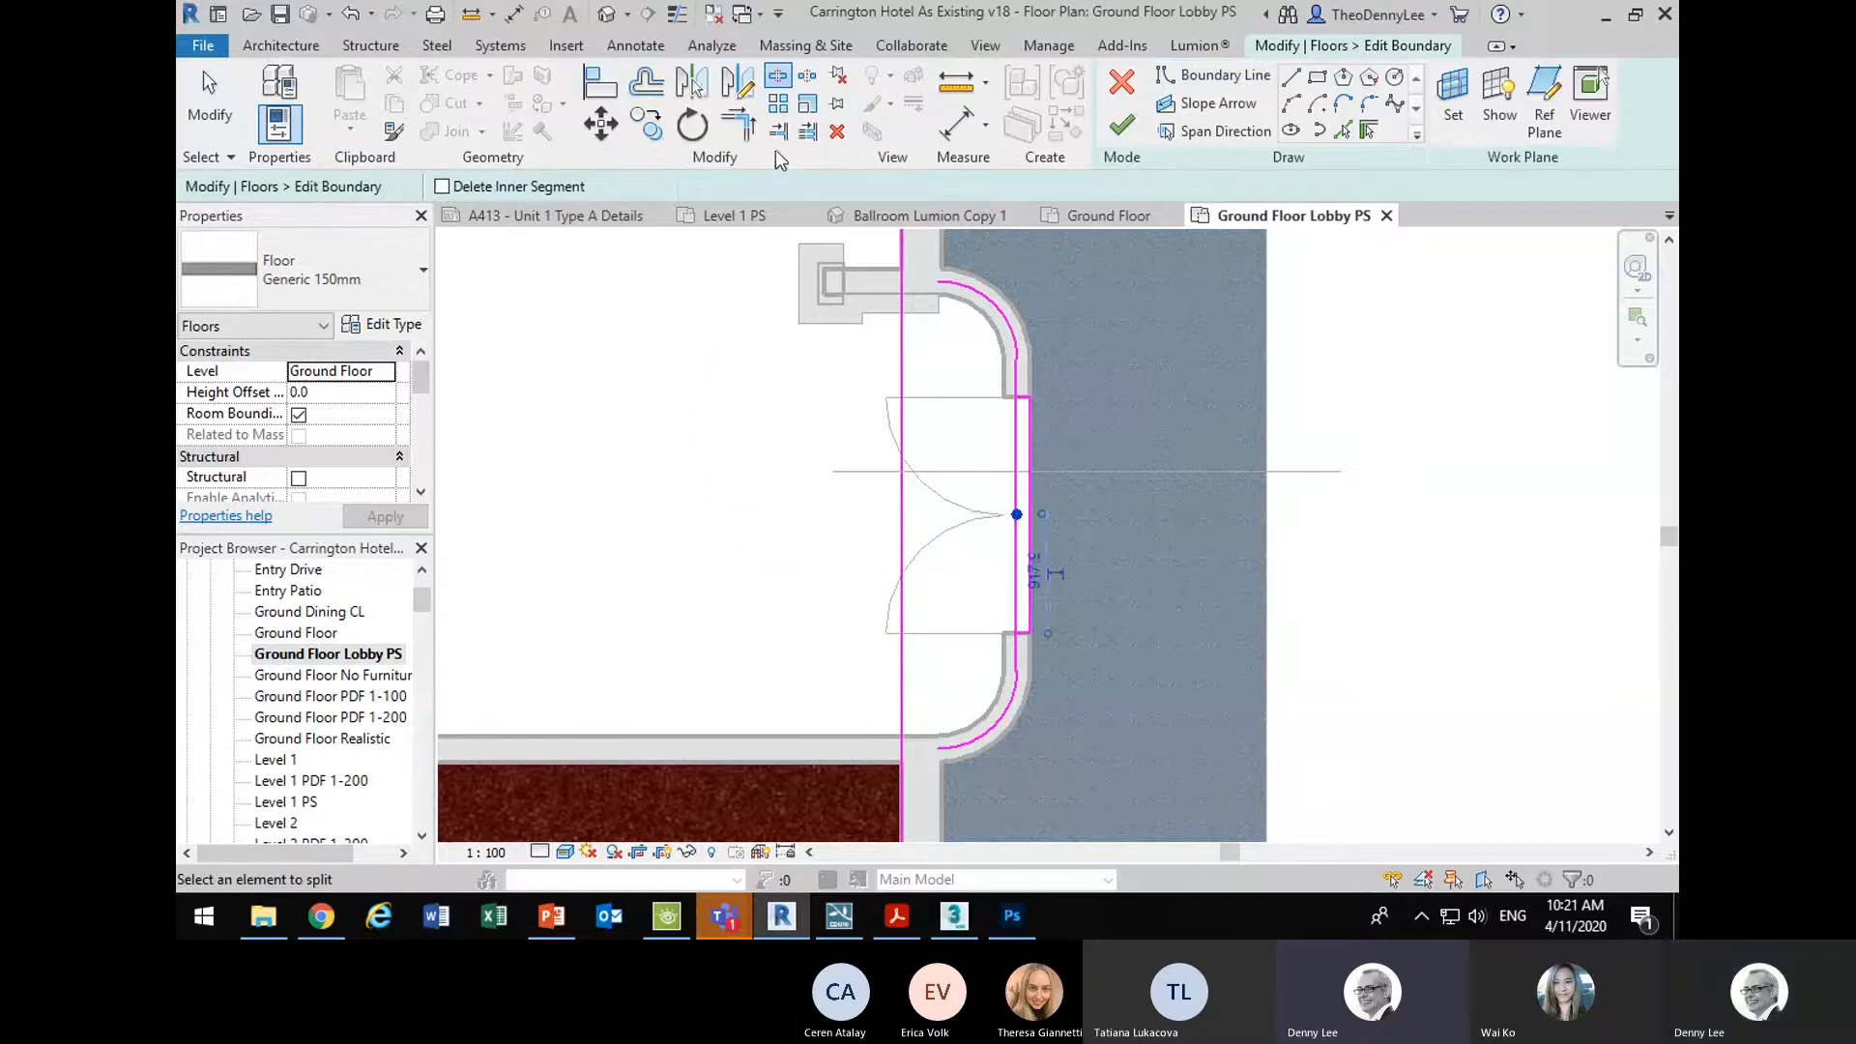
# - Trim both halves of the split centreline to the short return lines at each side of the door opening
pyautogui.click(739, 125)
pyautogui.scroll(4, 1030, 386)
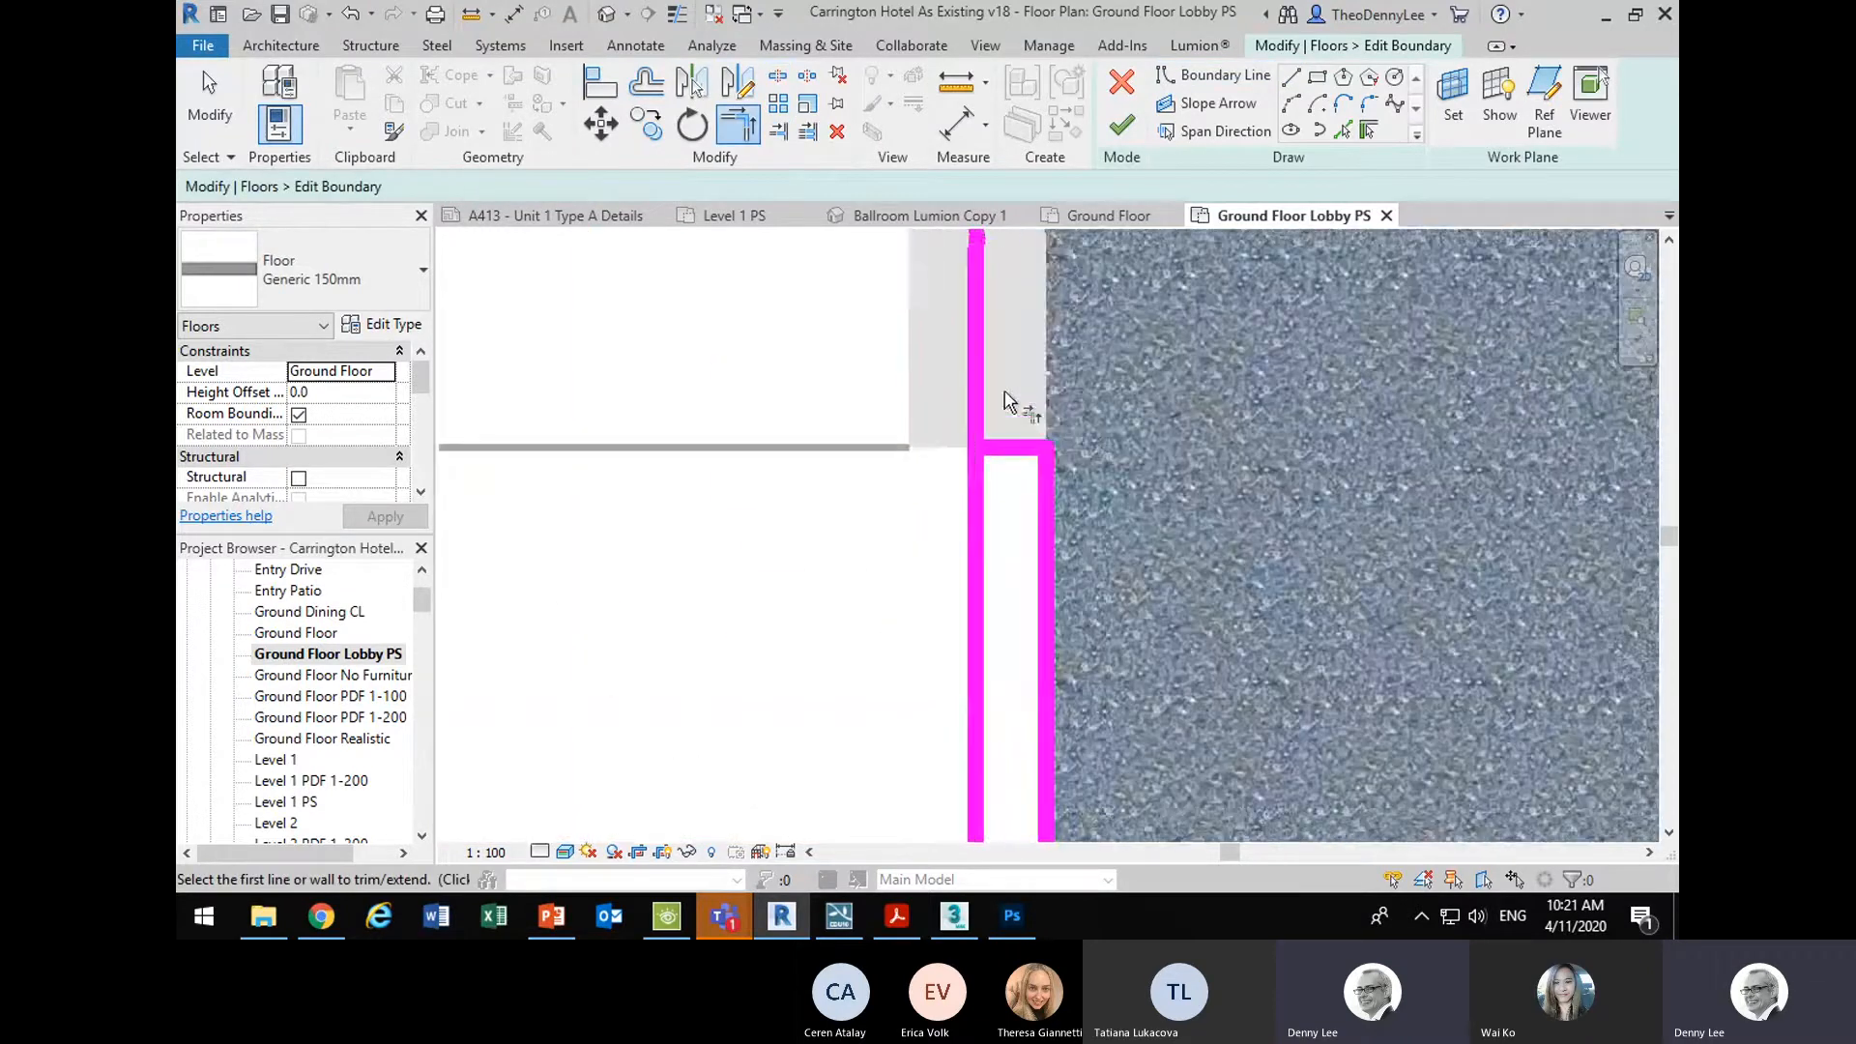
pyautogui.click(979, 398)
pyautogui.click(1011, 450)
pyautogui.scroll(-4, 924, 451)
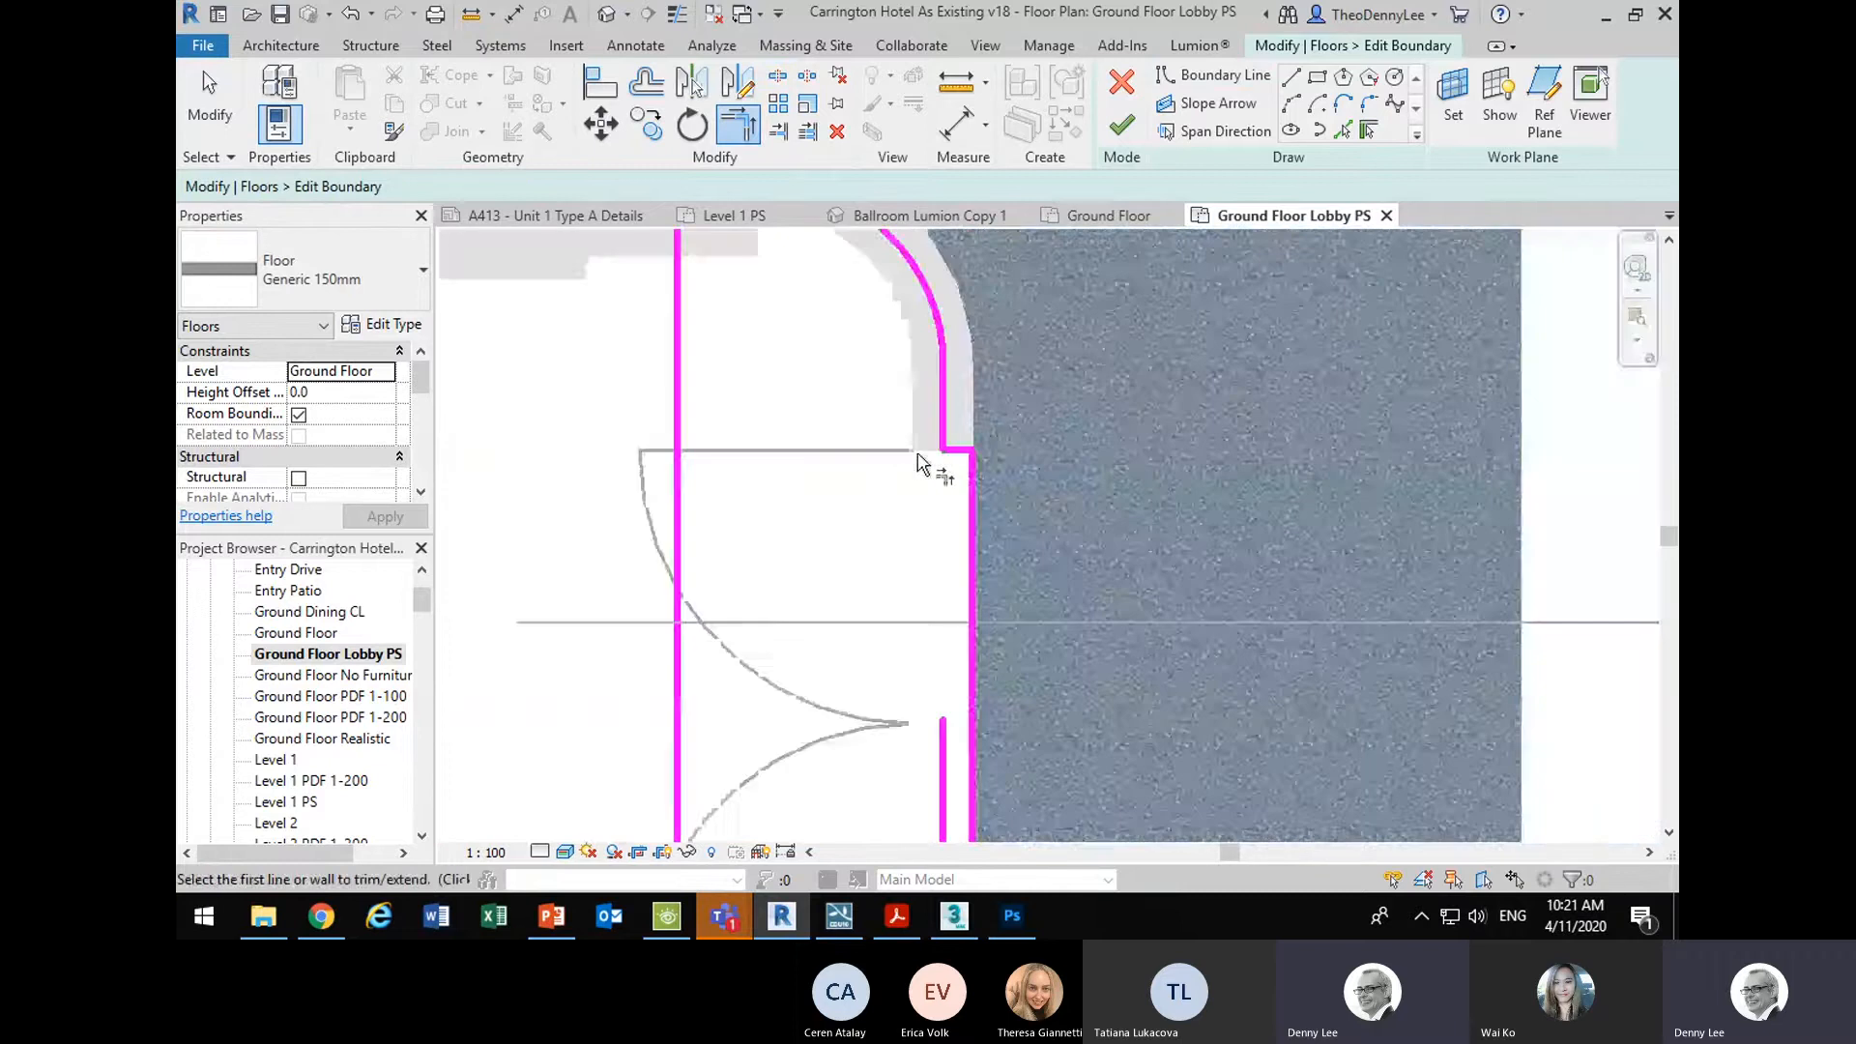
pyautogui.moveTo(988, 577); pyautogui.dragTo(983, 341)
pyautogui.scroll(3, 974, 522)
pyautogui.click(970, 520)
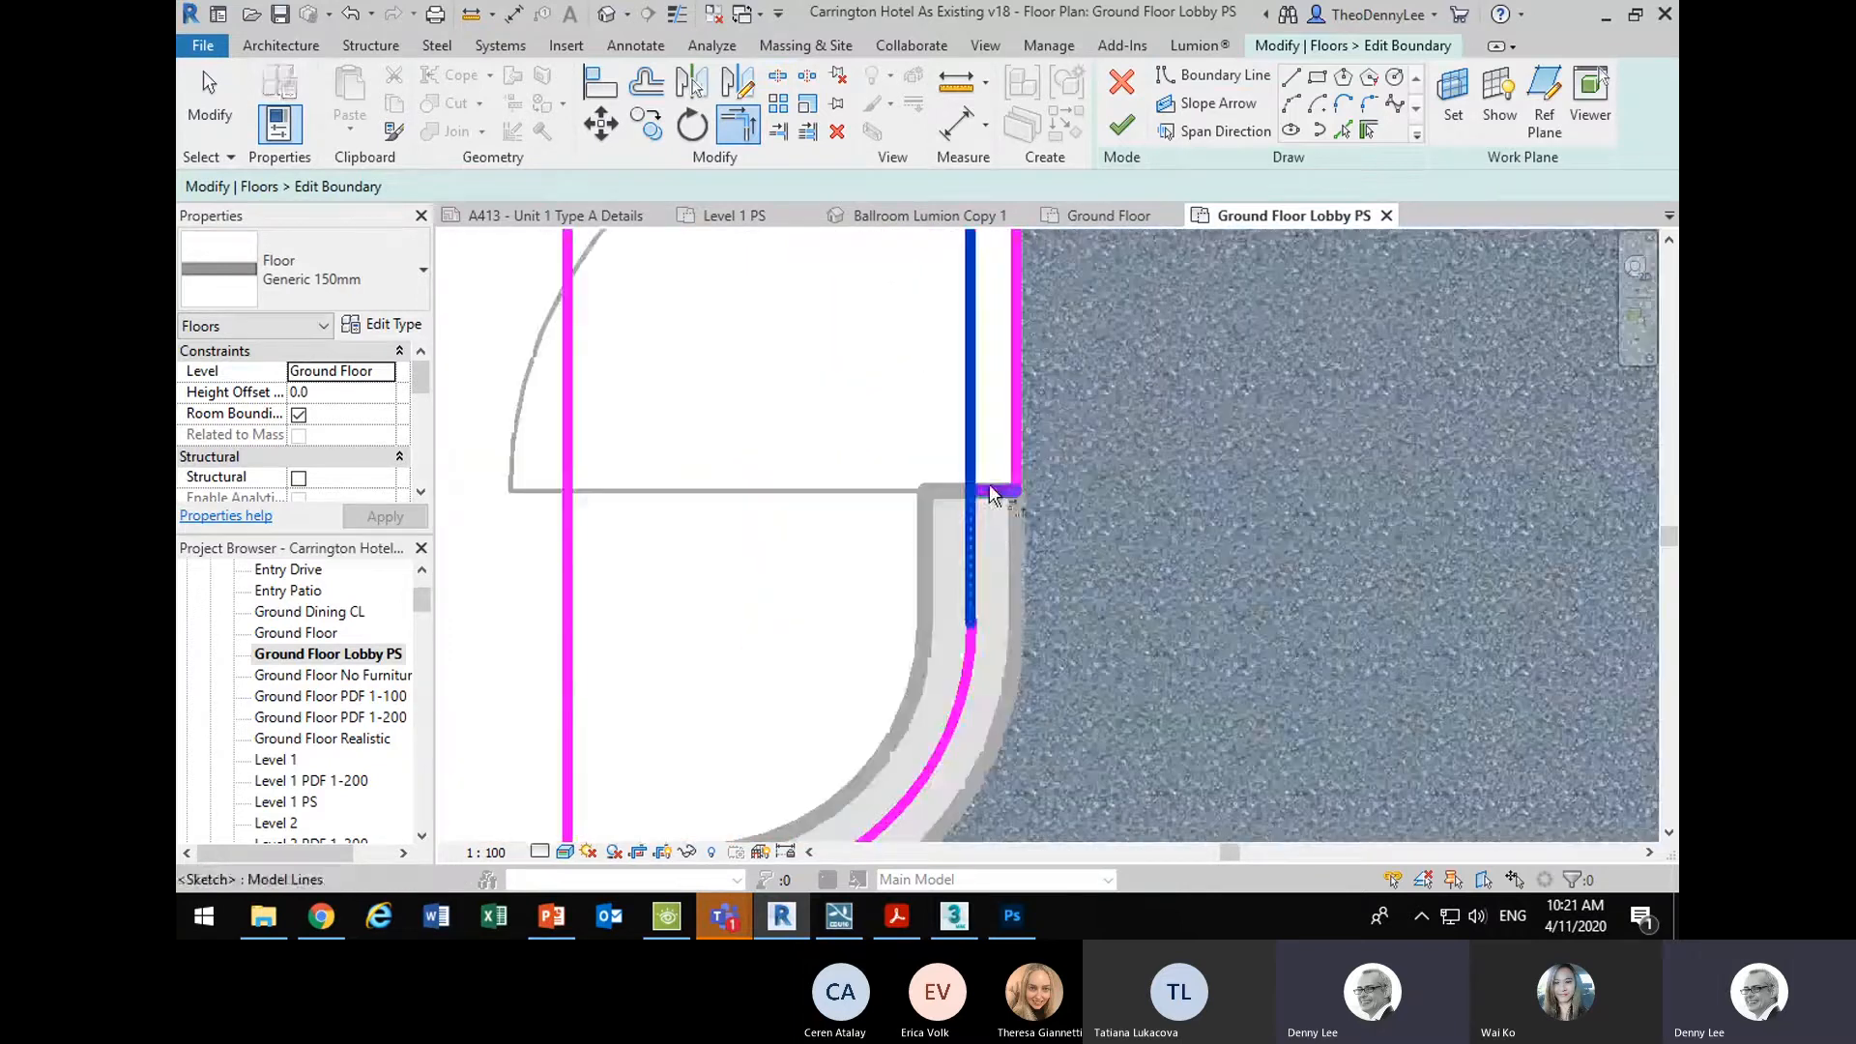
pyautogui.click(991, 489)
pyautogui.scroll(-3, 895, 419)
pyautogui.scroll(2, 919, 564)
pyautogui.scroll(-3, 918, 551)
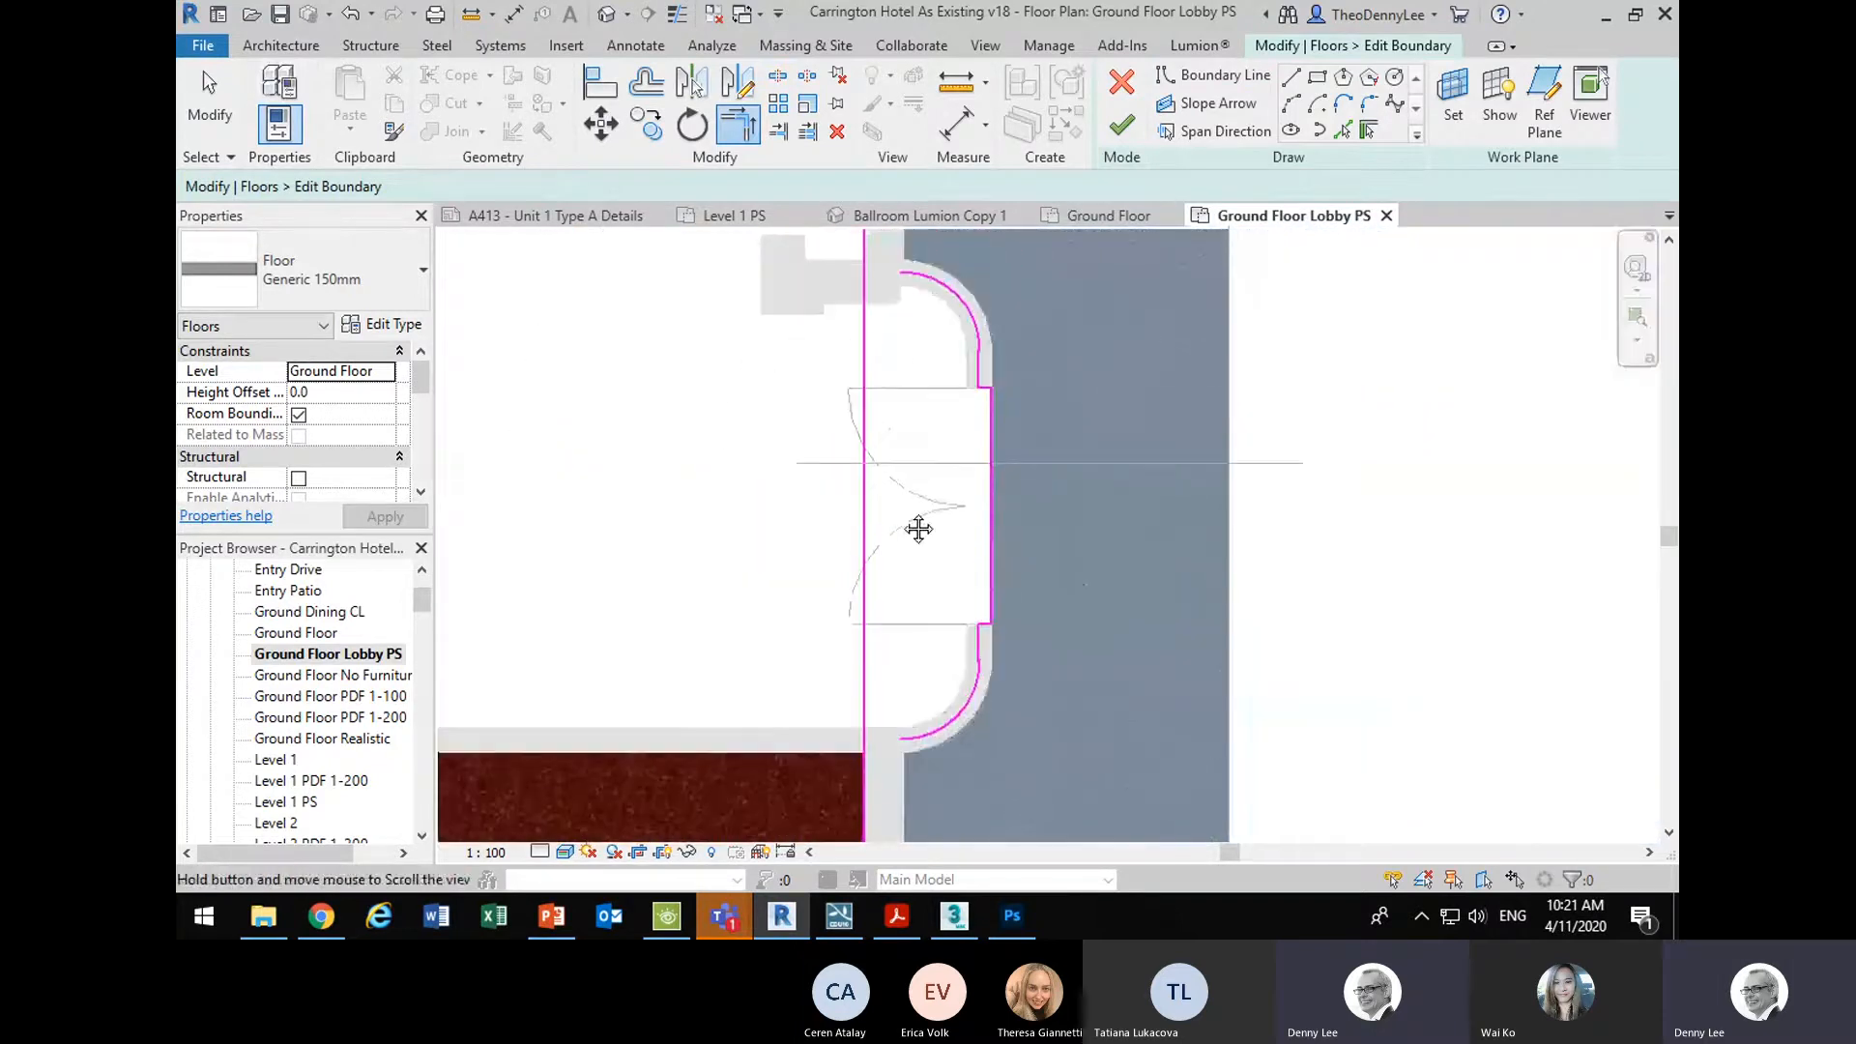
pyautogui.scroll(2, 829, 580)
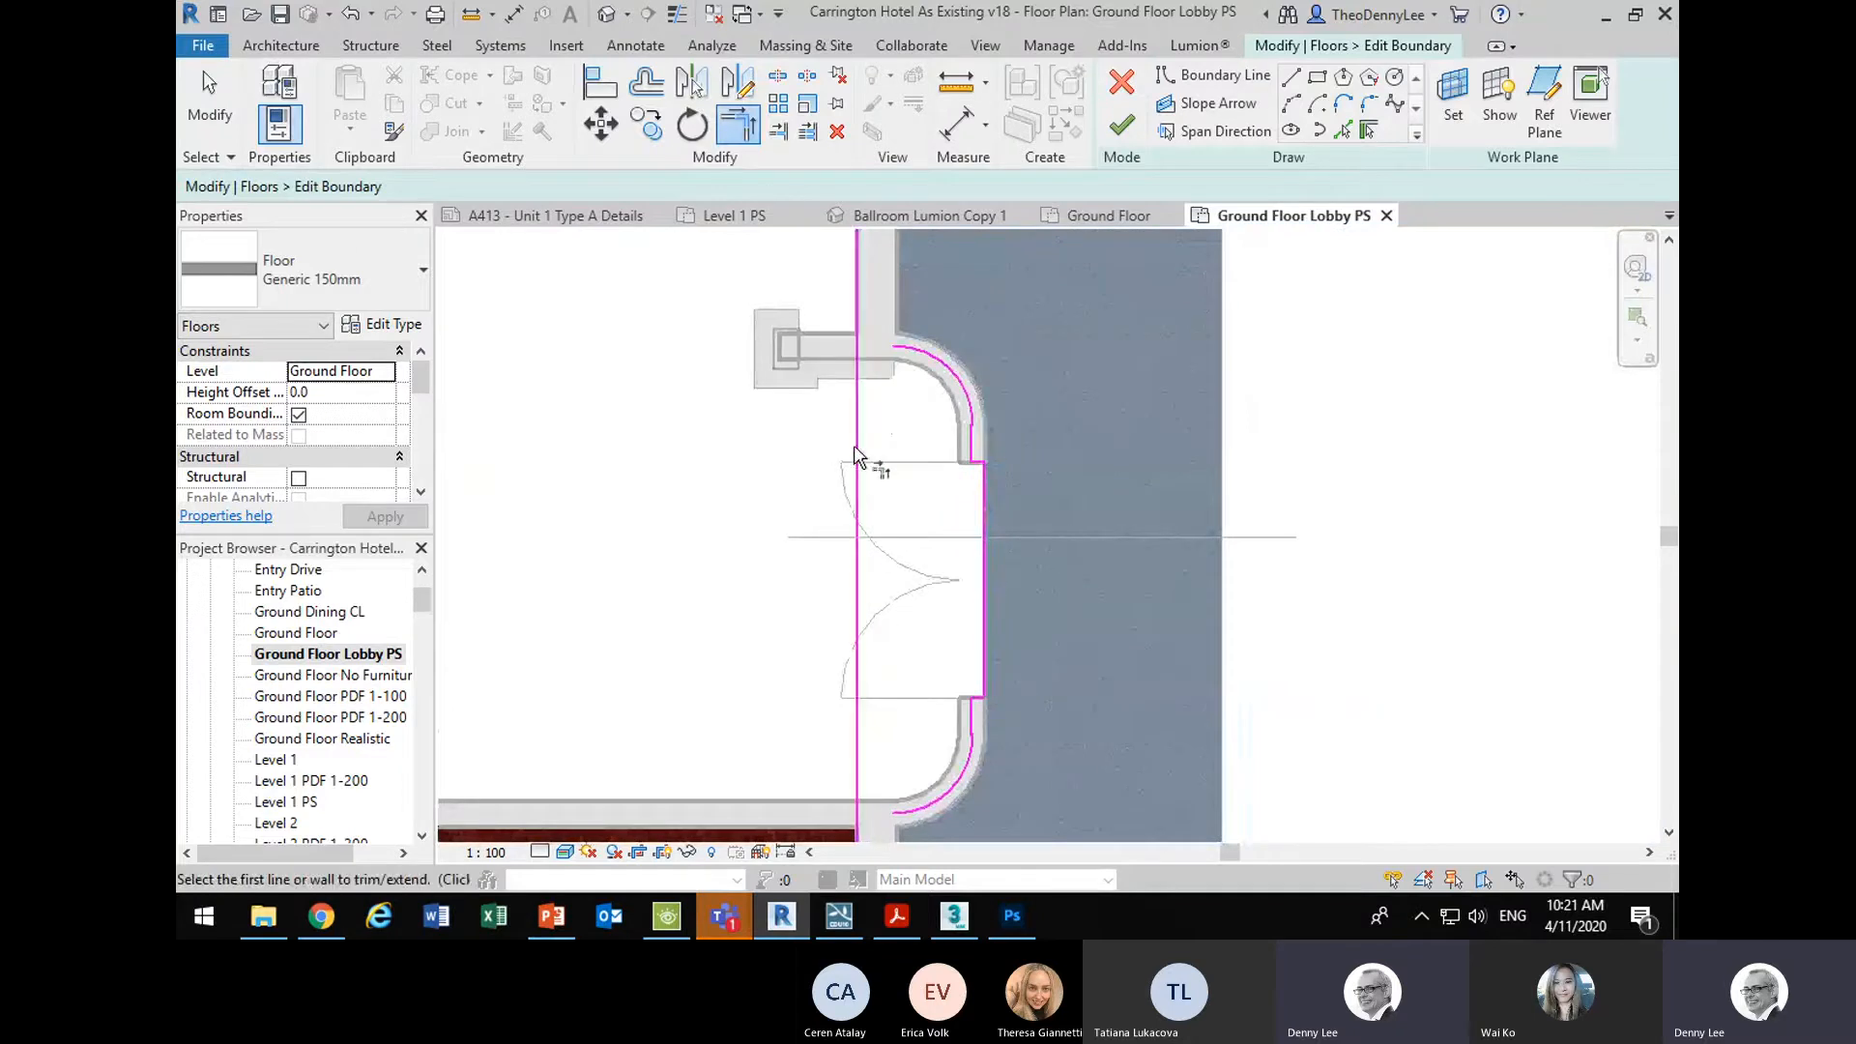
# - Draw two short horizontal boundary lines joining the ends of the curved segments to the original straight floor edge
pyautogui.click(1293, 82)
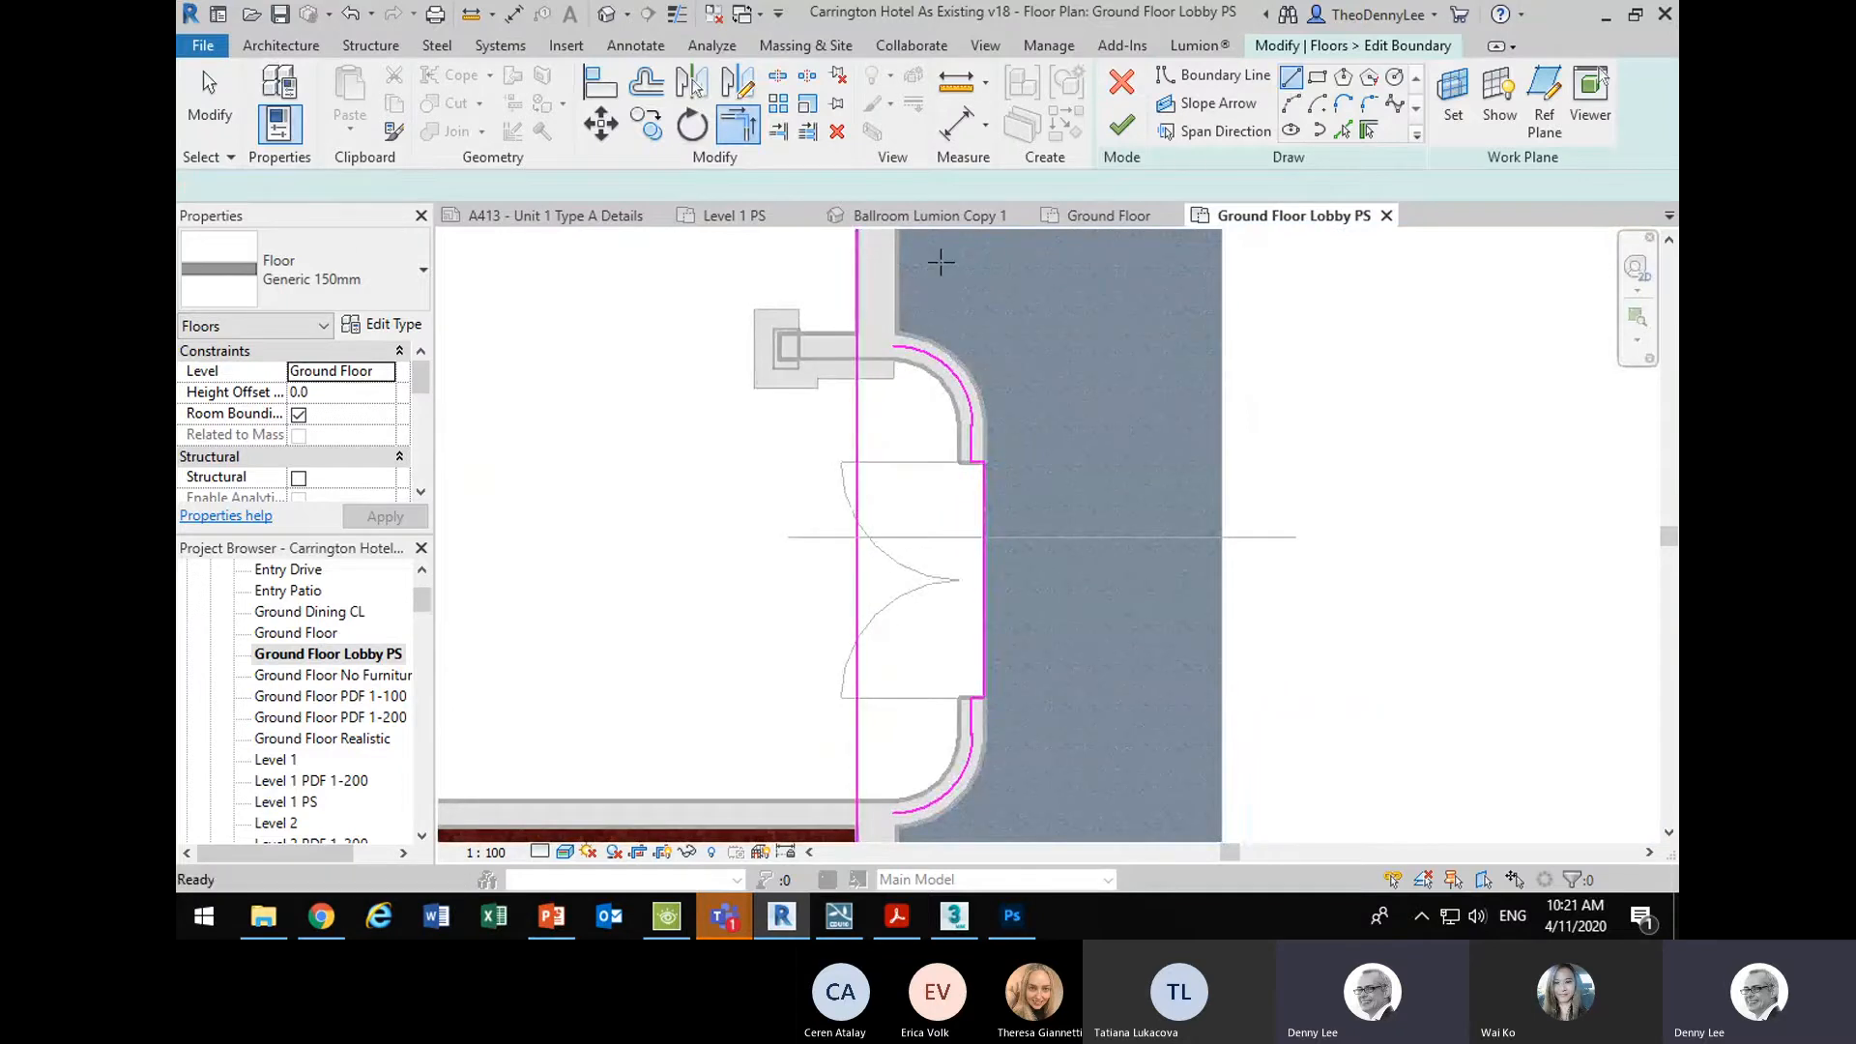
pyautogui.scroll(5, 880, 310)
pyautogui.click(926, 442)
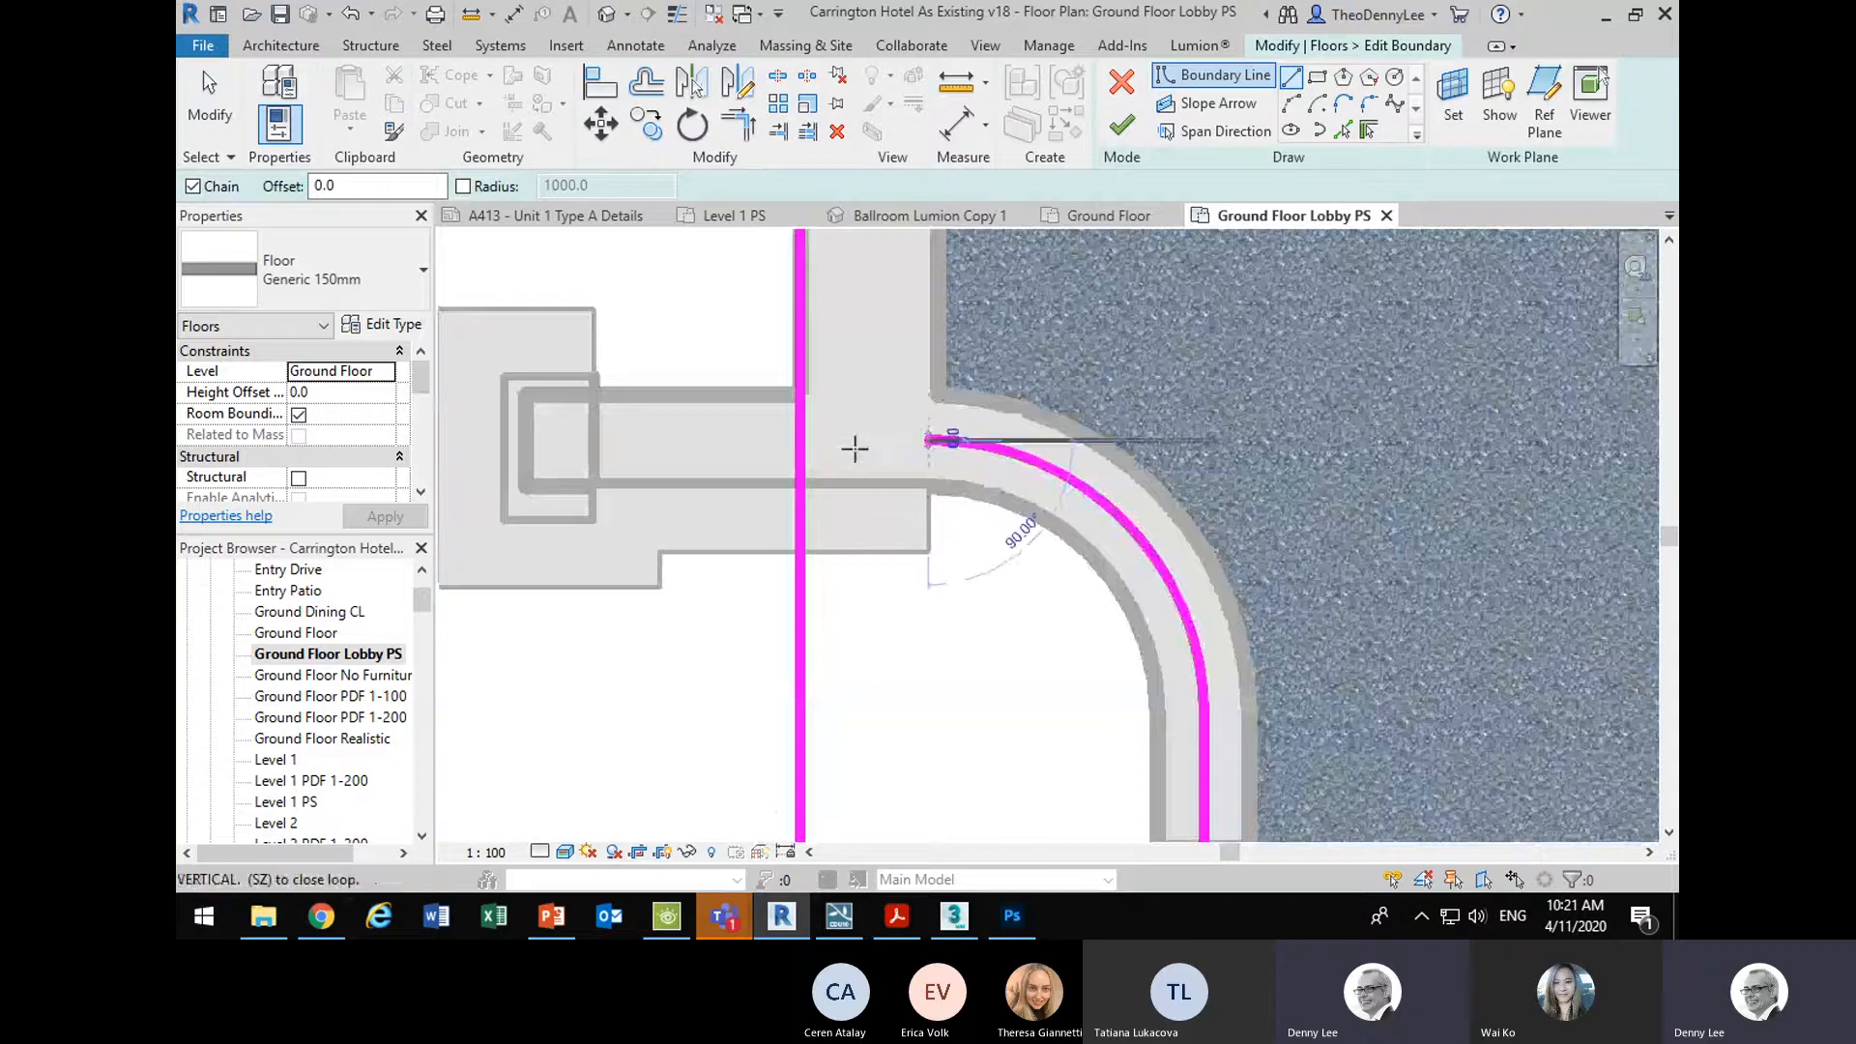
pyautogui.click(800, 441)
pyautogui.scroll(-4, 862, 495)
pyautogui.moveTo(862, 495); pyautogui.dragTo(872, 241)
pyautogui.moveTo(867, 556); pyautogui.dragTo(878, 232)
pyautogui.scroll(3, 891, 509)
pyautogui.click(923, 667)
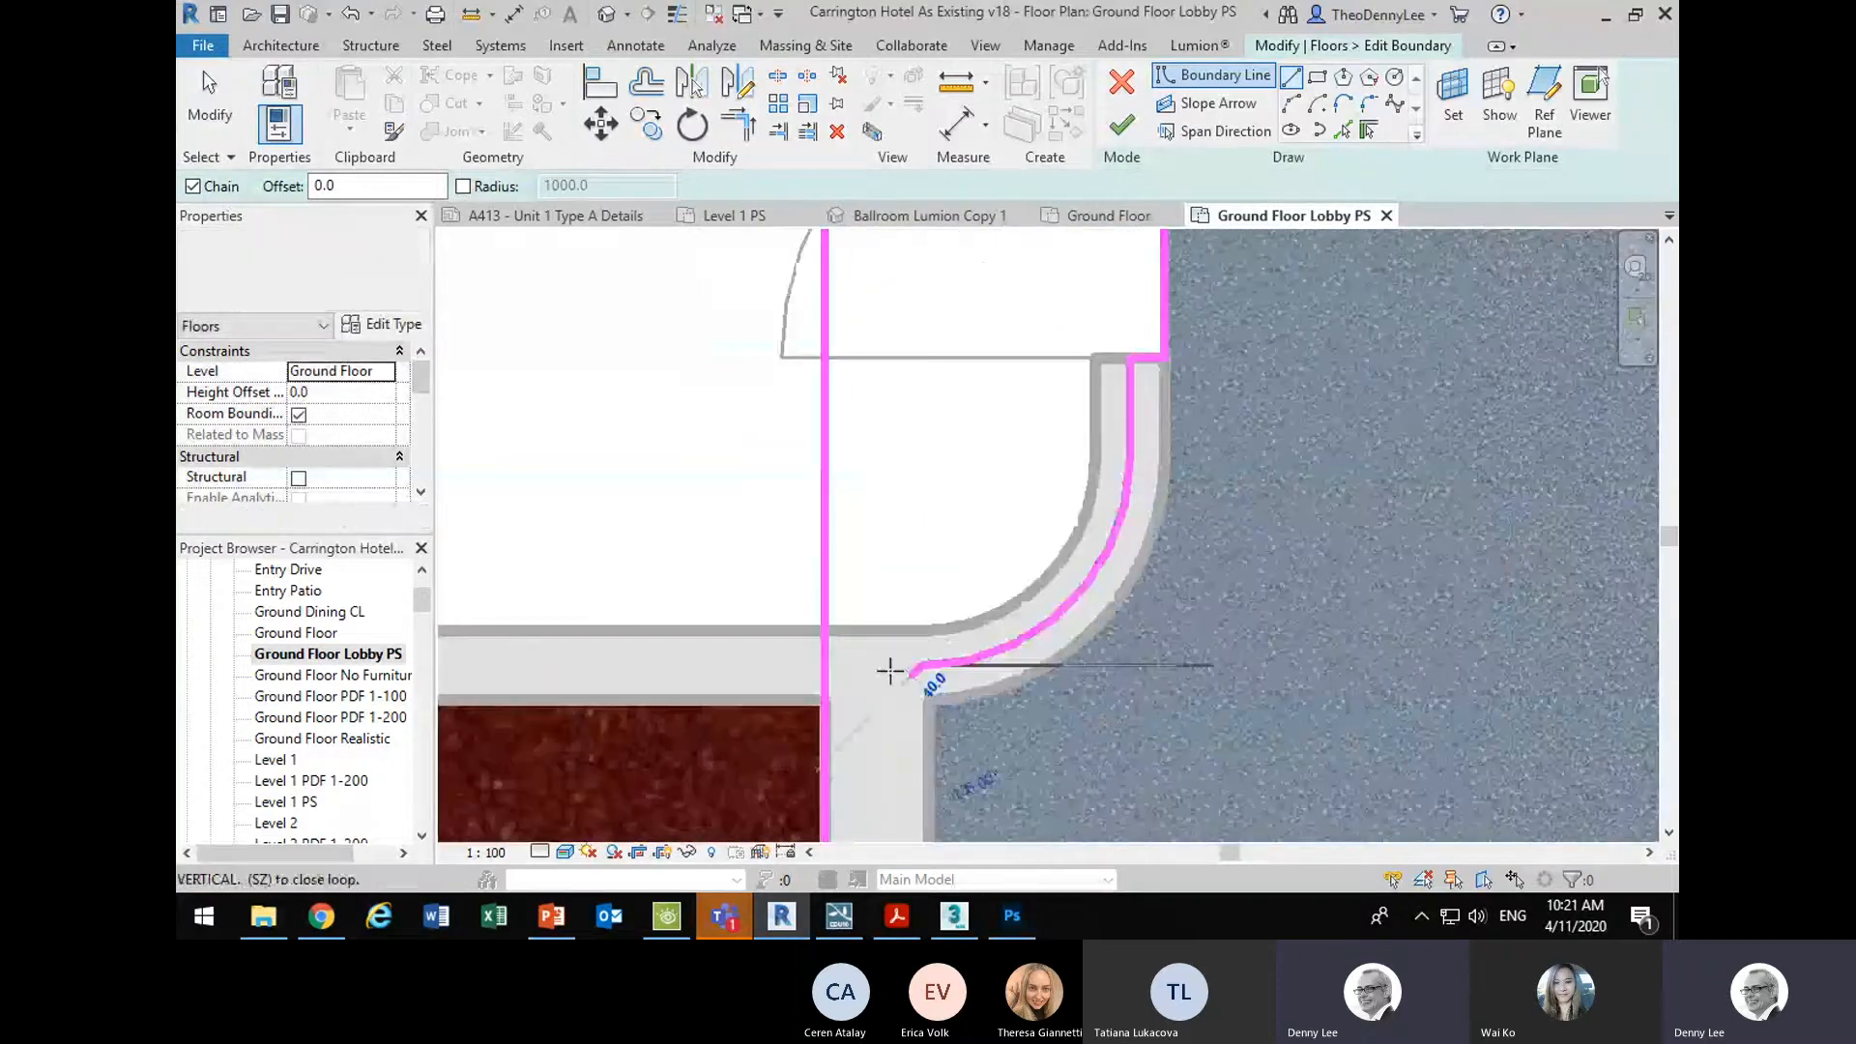
pyautogui.click(825, 667)
pyautogui.scroll(-3, 758, 468)
pyautogui.moveTo(778, 490)
pyautogui.mouseDown()
pyautogui.moveTo(866, 649)
pyautogui.moveTo(844, 793)
pyautogui.mouseUp()
pyautogui.scroll(-1, 844, 793)
pyautogui.press('Escape')
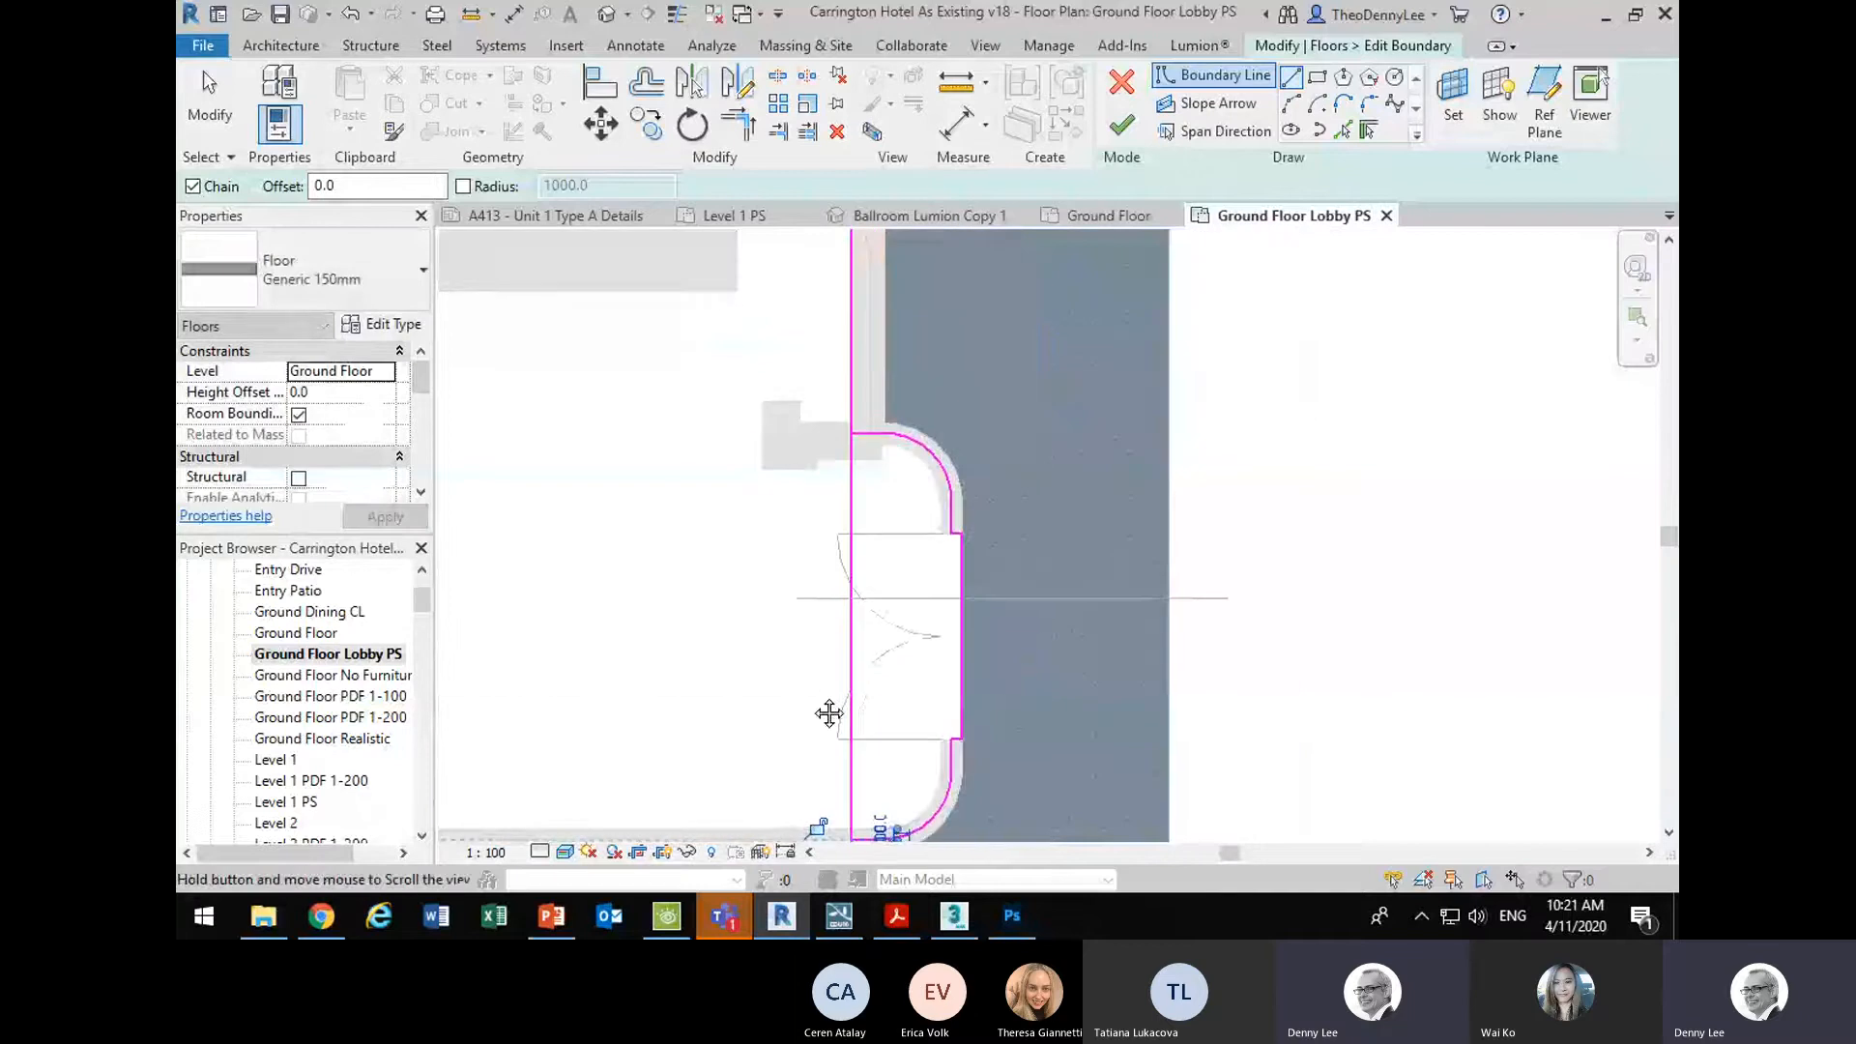
# - Split the straight floor edge across the entrance bay and trim both halves to the short horizontal lines at the bay's ends
pyautogui.click(778, 77)
pyautogui.moveTo(837, 624); pyautogui.dragTo(821, 499)
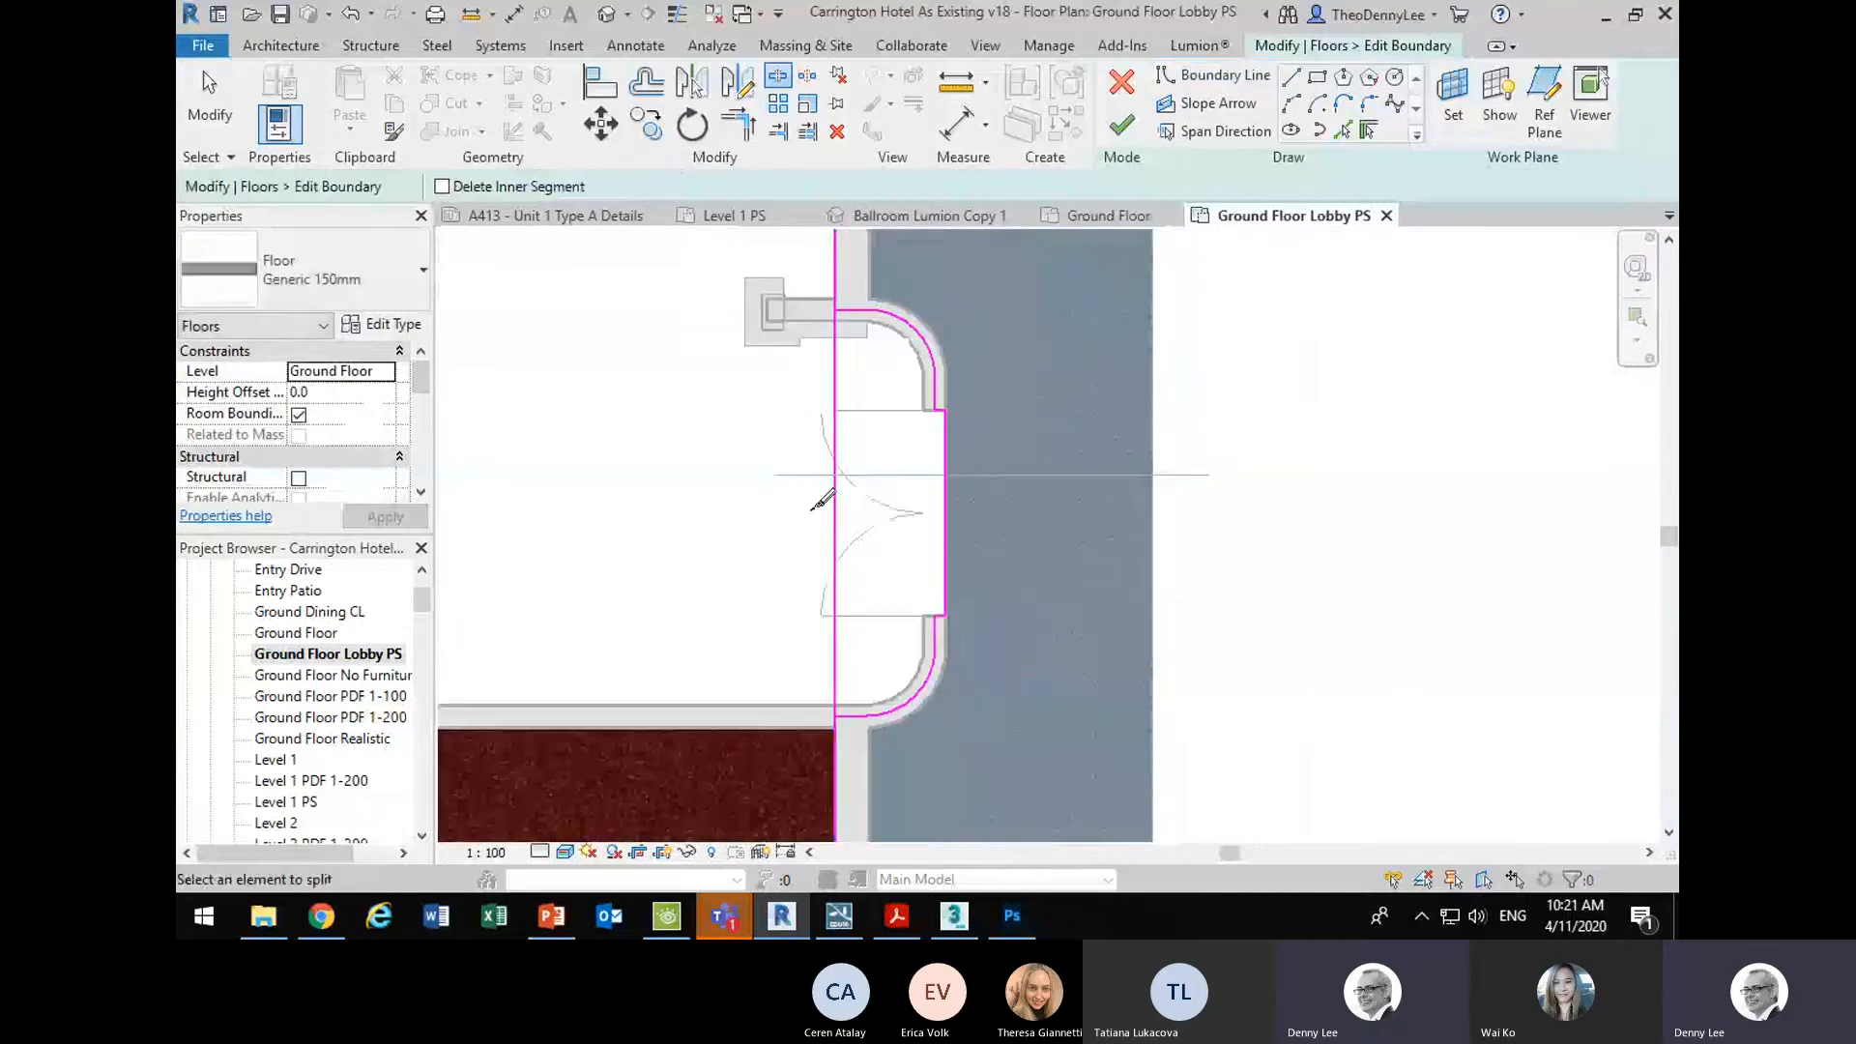
pyautogui.click(836, 497)
pyautogui.click(739, 128)
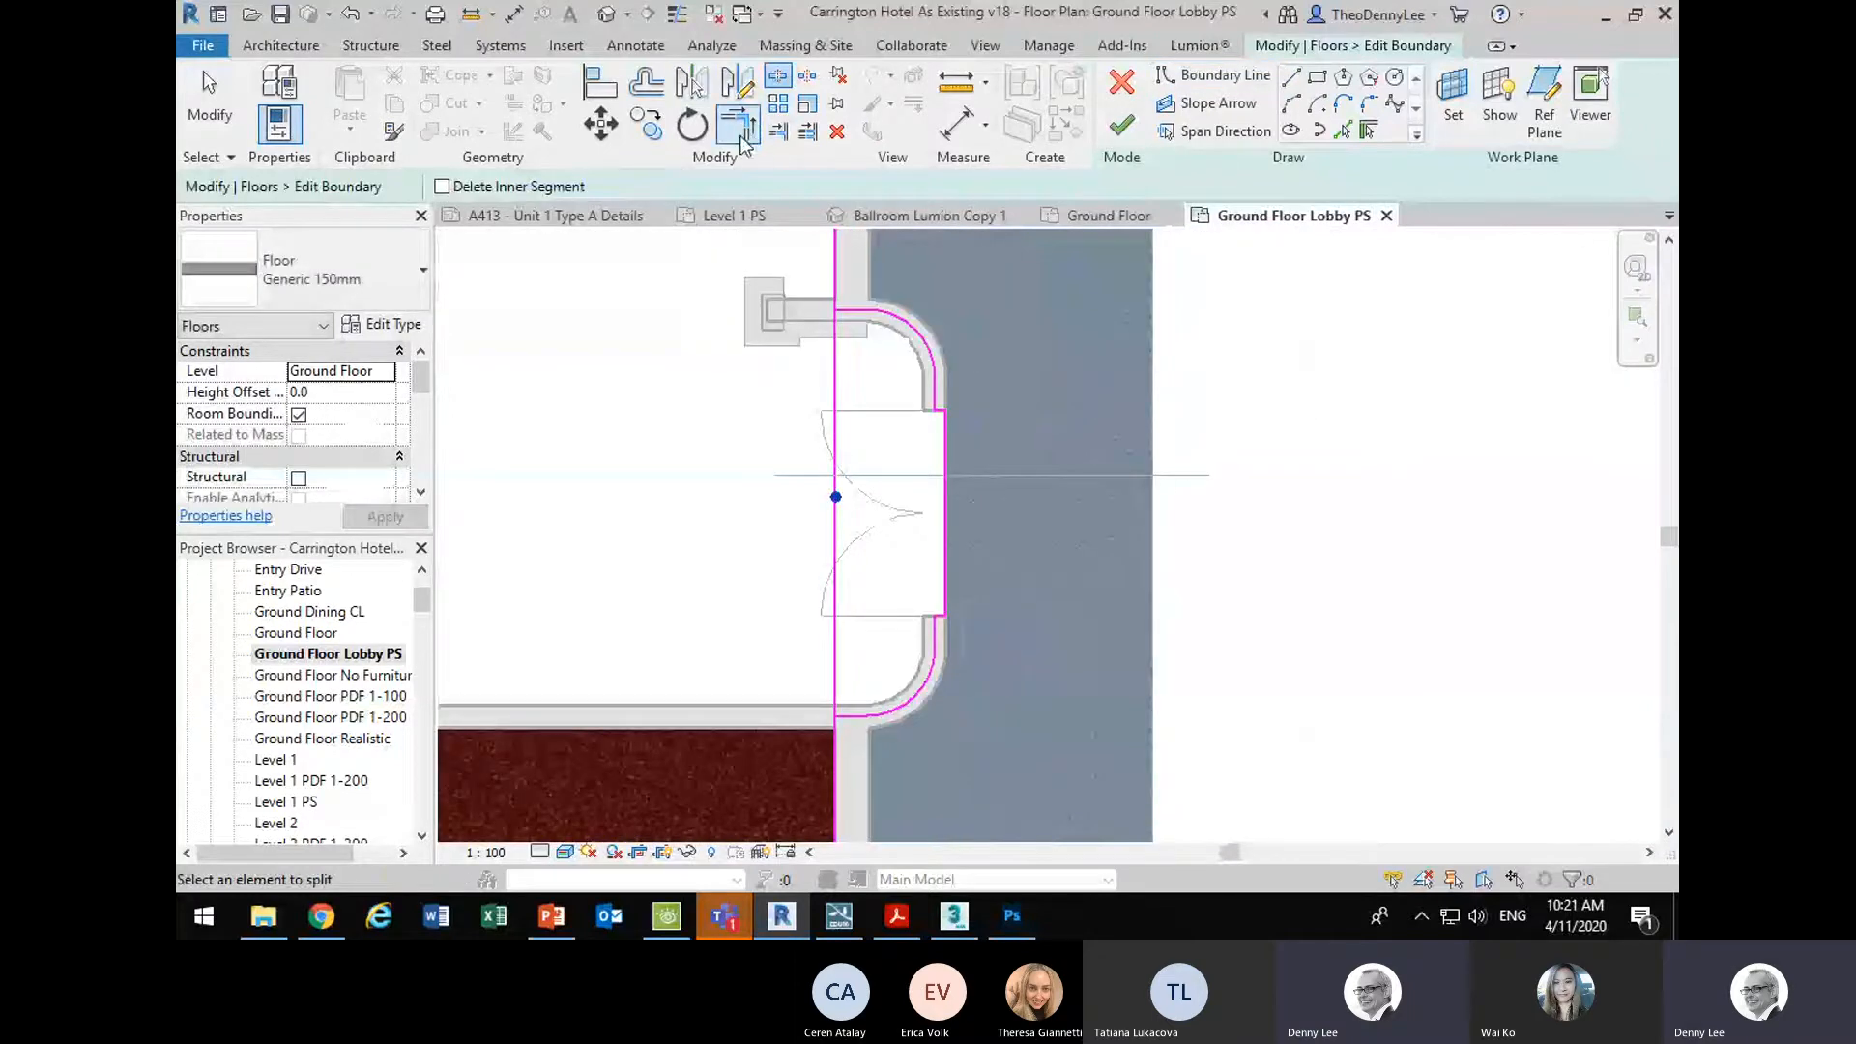
pyautogui.click(837, 310)
pyautogui.moveTo(807, 724); pyautogui.dragTo(805, 613)
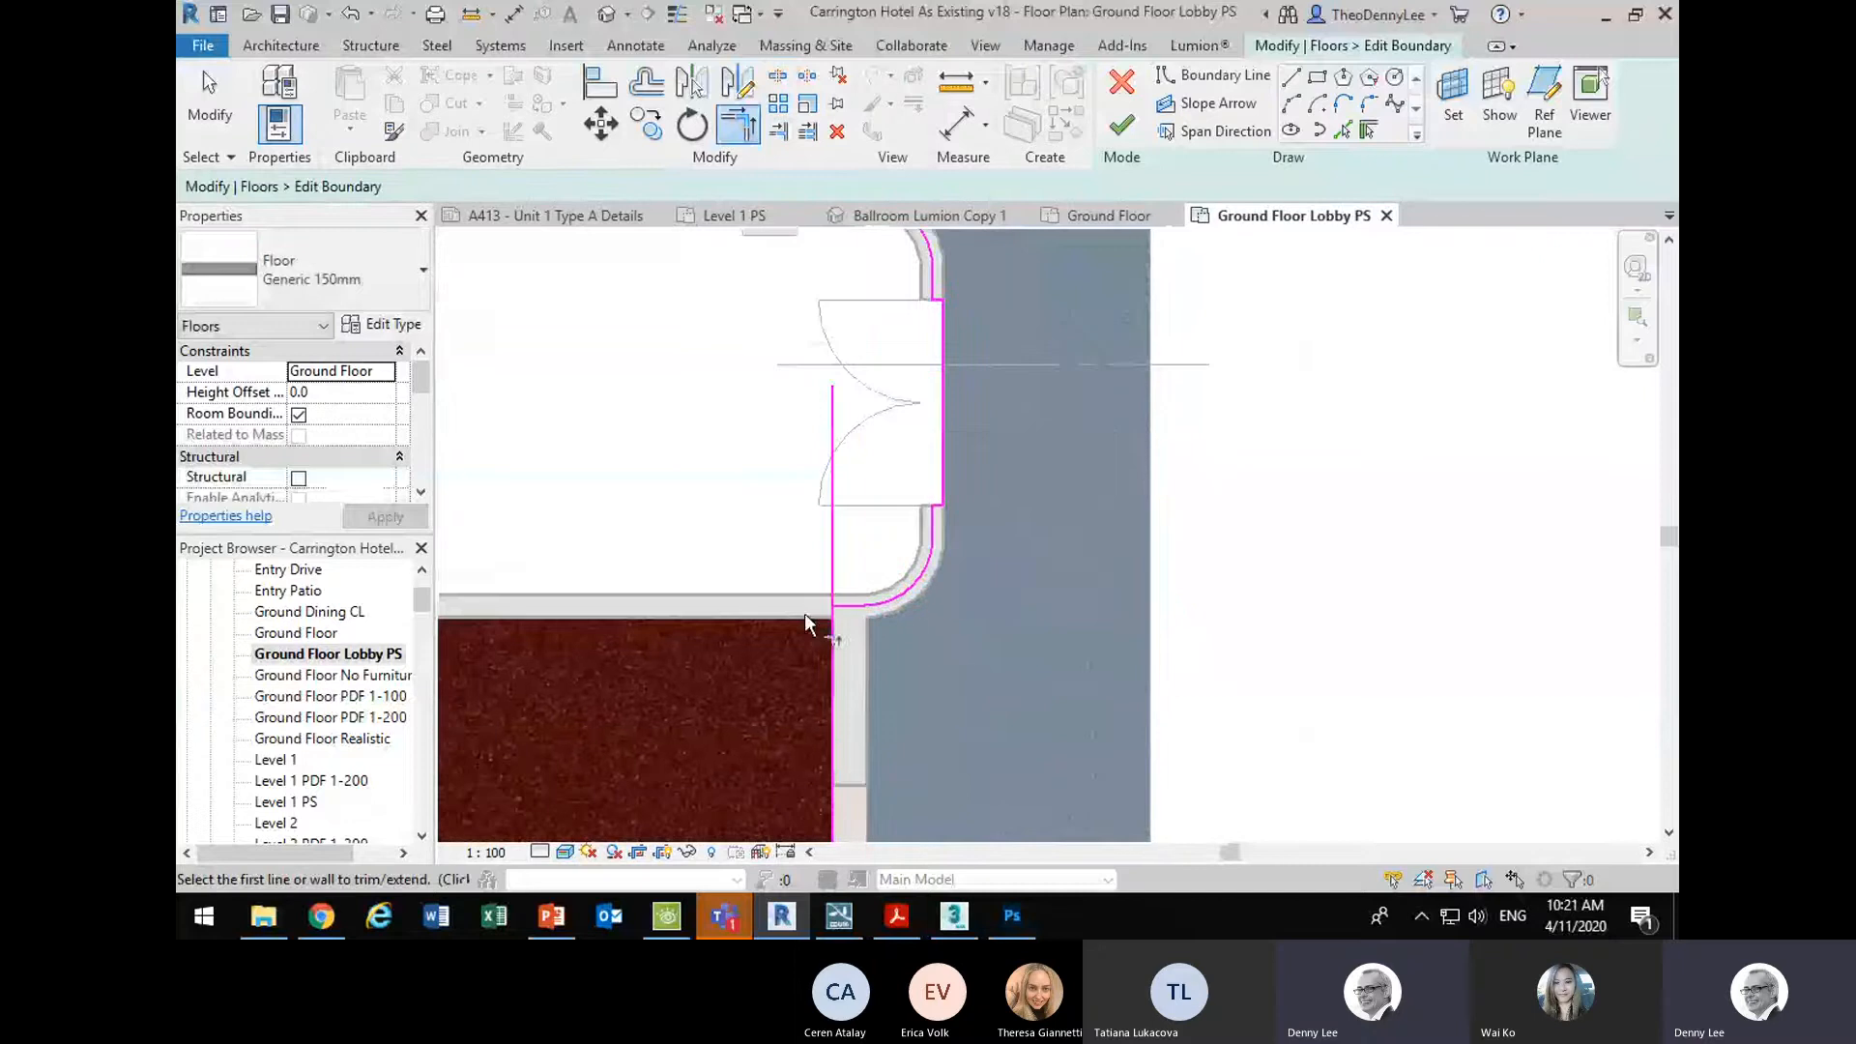
pyautogui.click(832, 635)
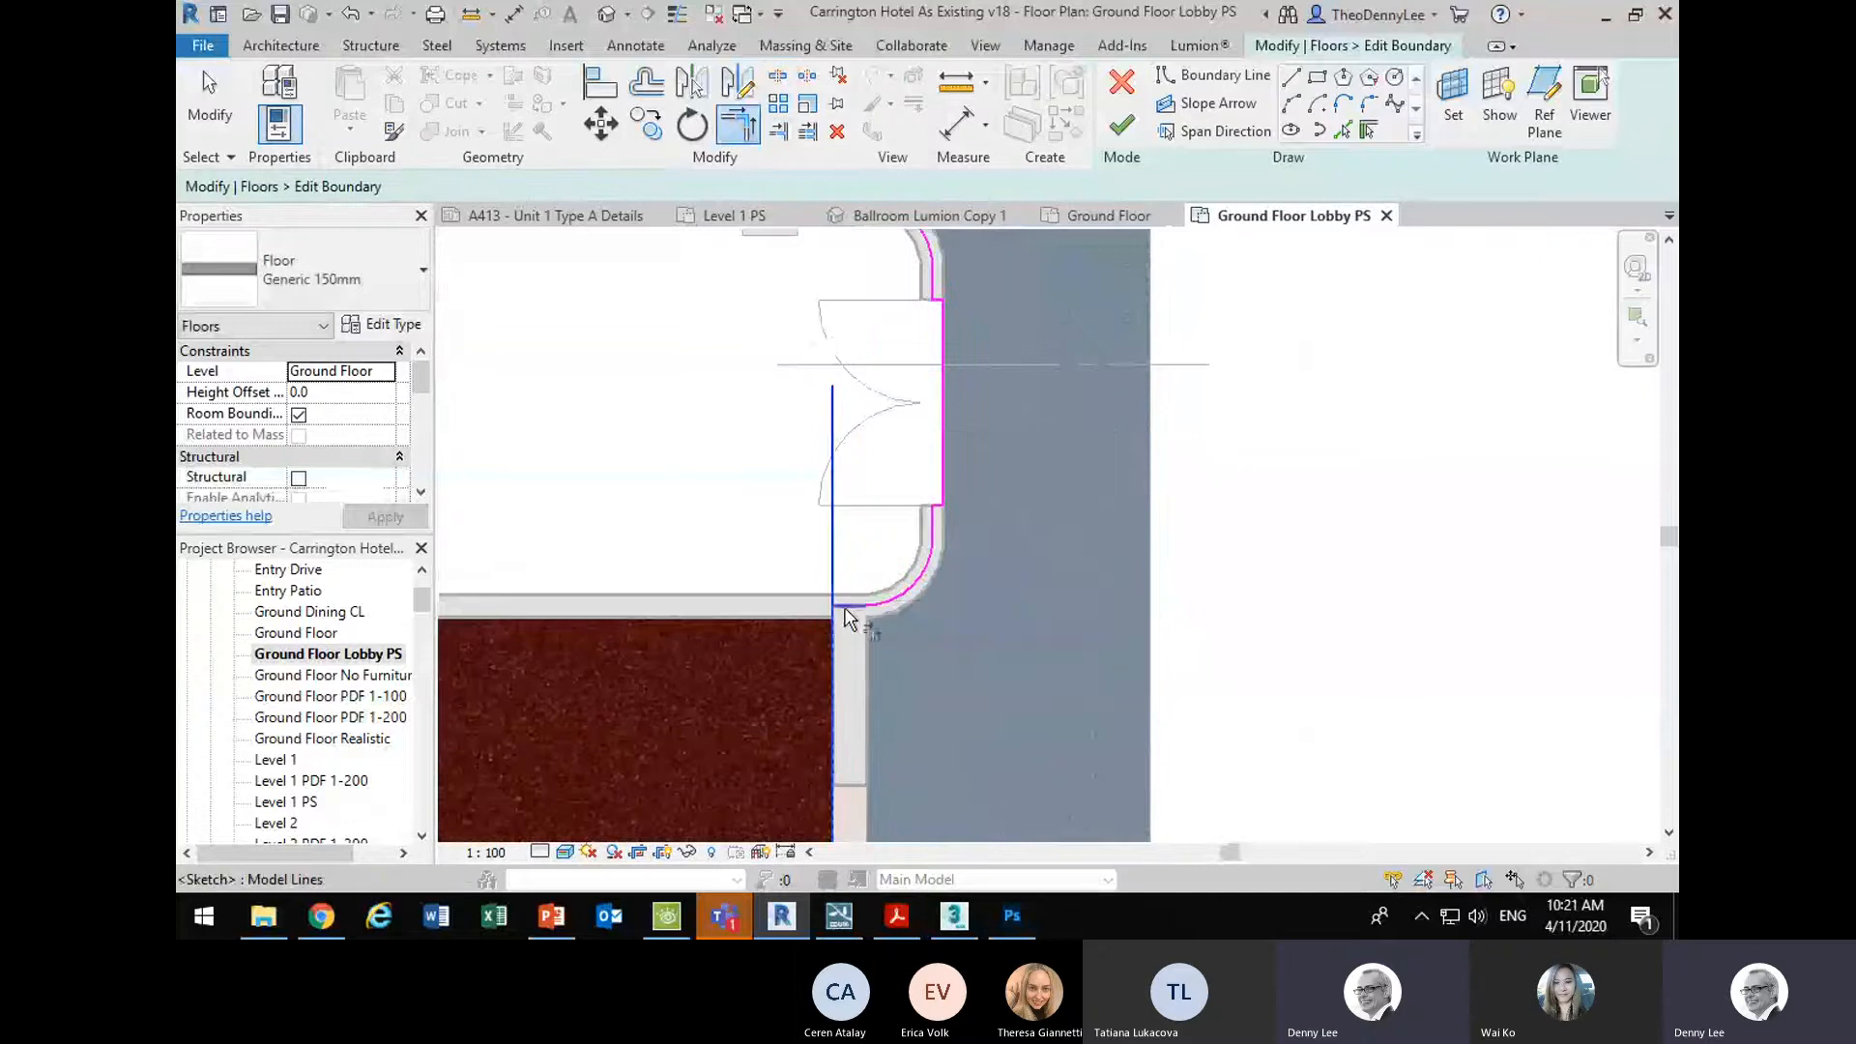
pyautogui.click(845, 607)
# - Finish the floor boundary sketch, decline attaching the walls to the floor's bottom, and deselect the floor
pyautogui.scroll(-2, 783, 530)
pyautogui.moveTo(806, 538)
pyautogui.mouseDown()
pyautogui.moveTo(994, 609)
pyautogui.moveTo(1090, 617)
pyautogui.mouseUp()
pyautogui.scroll(-2, 1043, 577)
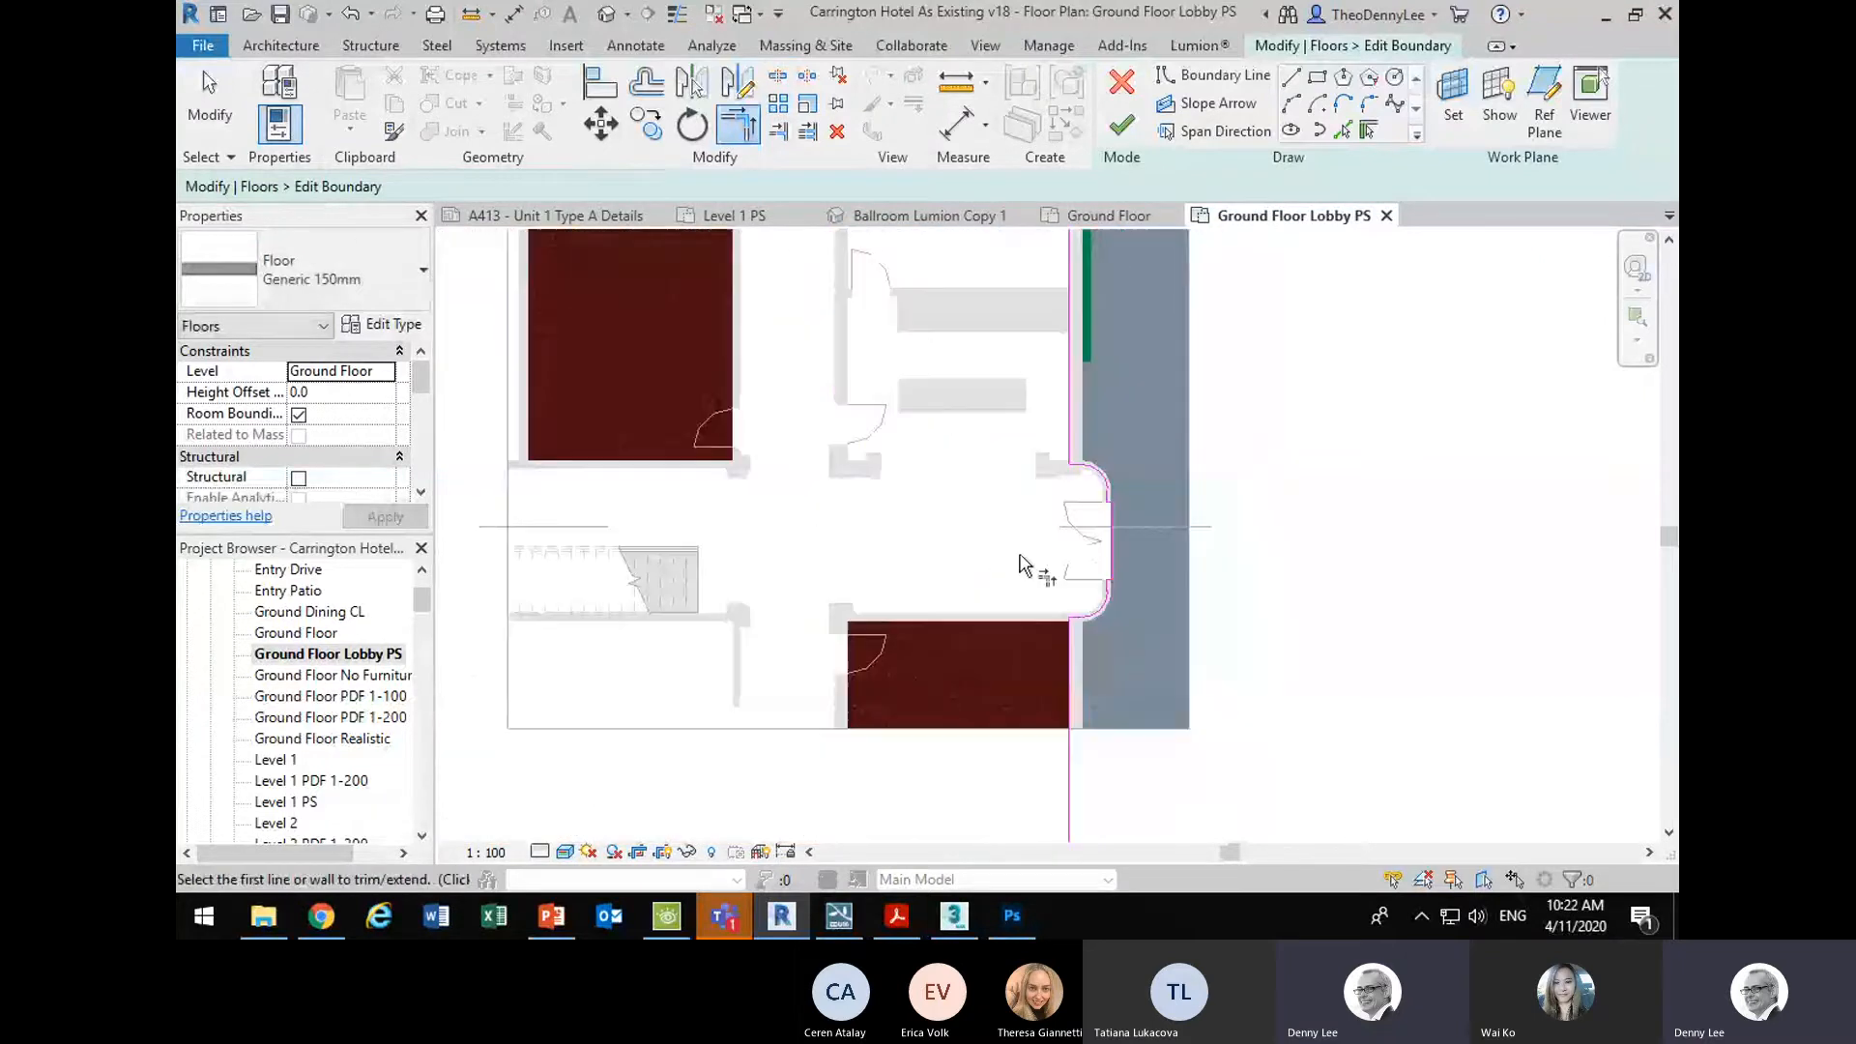
pyautogui.click(1121, 125)
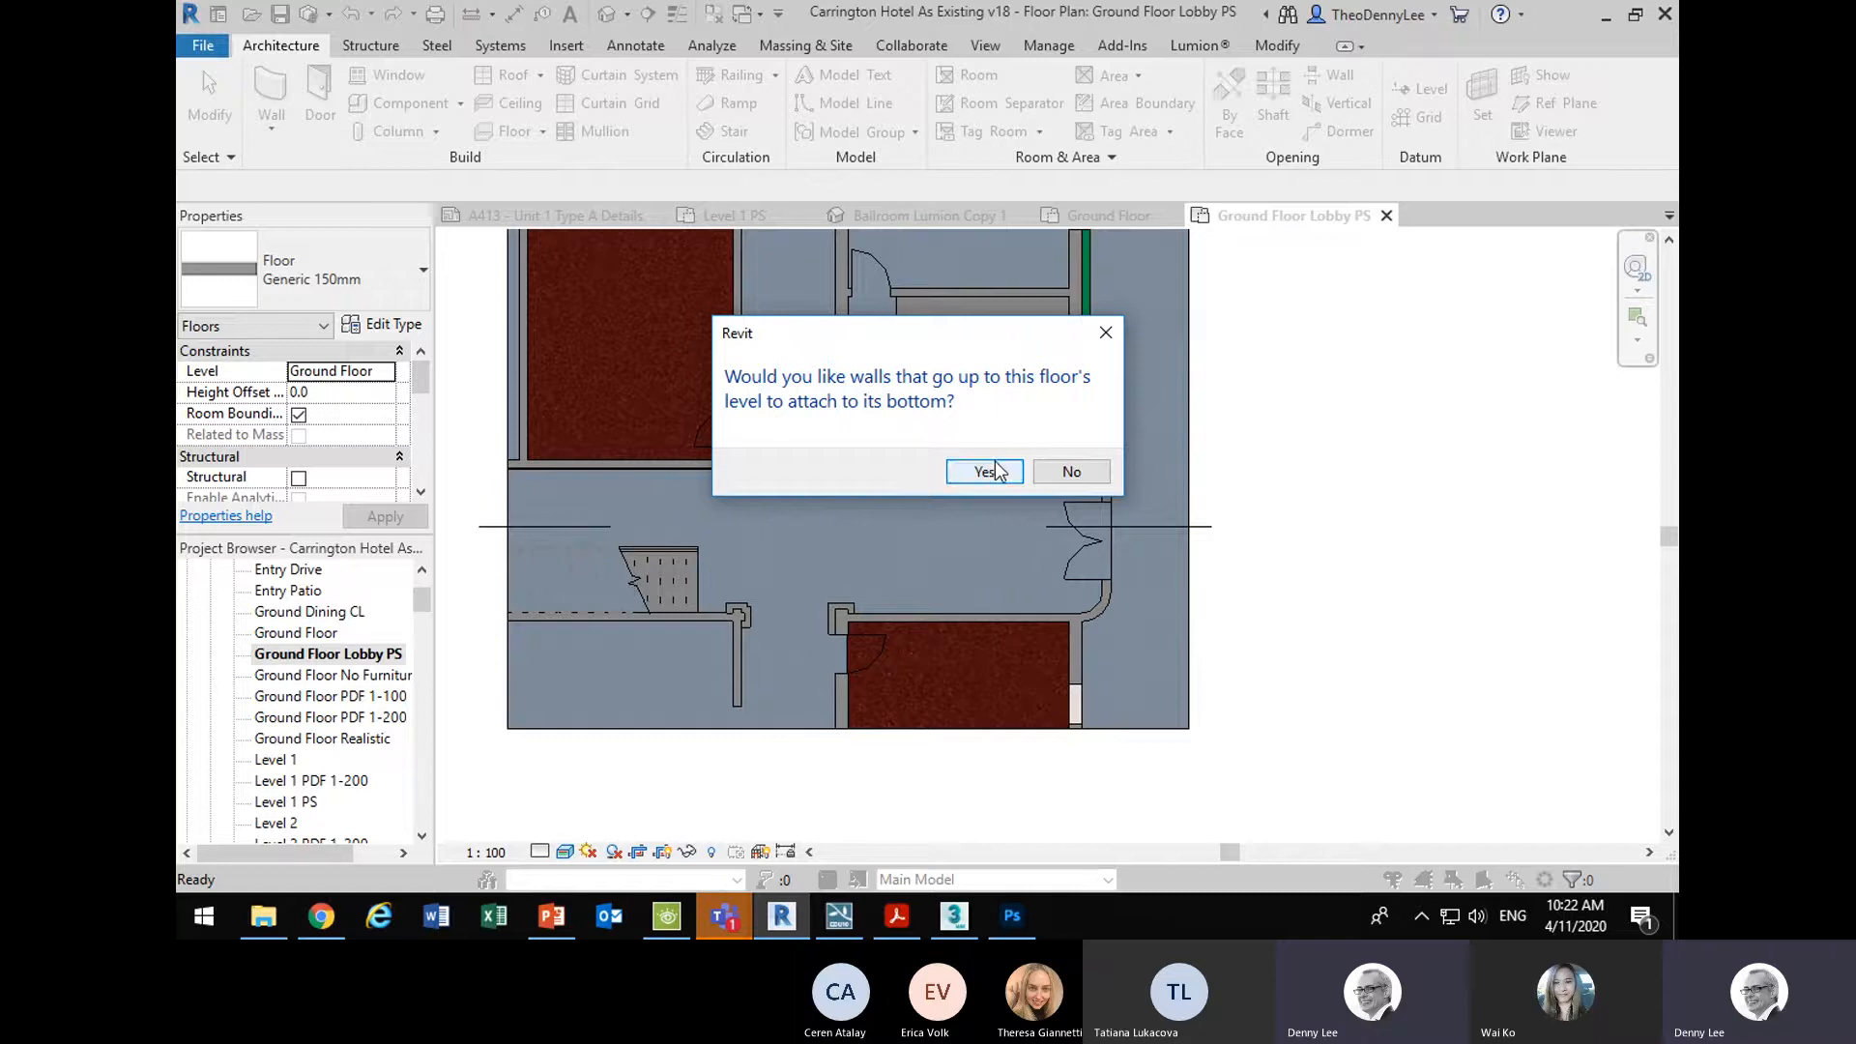
pyautogui.click(1079, 478)
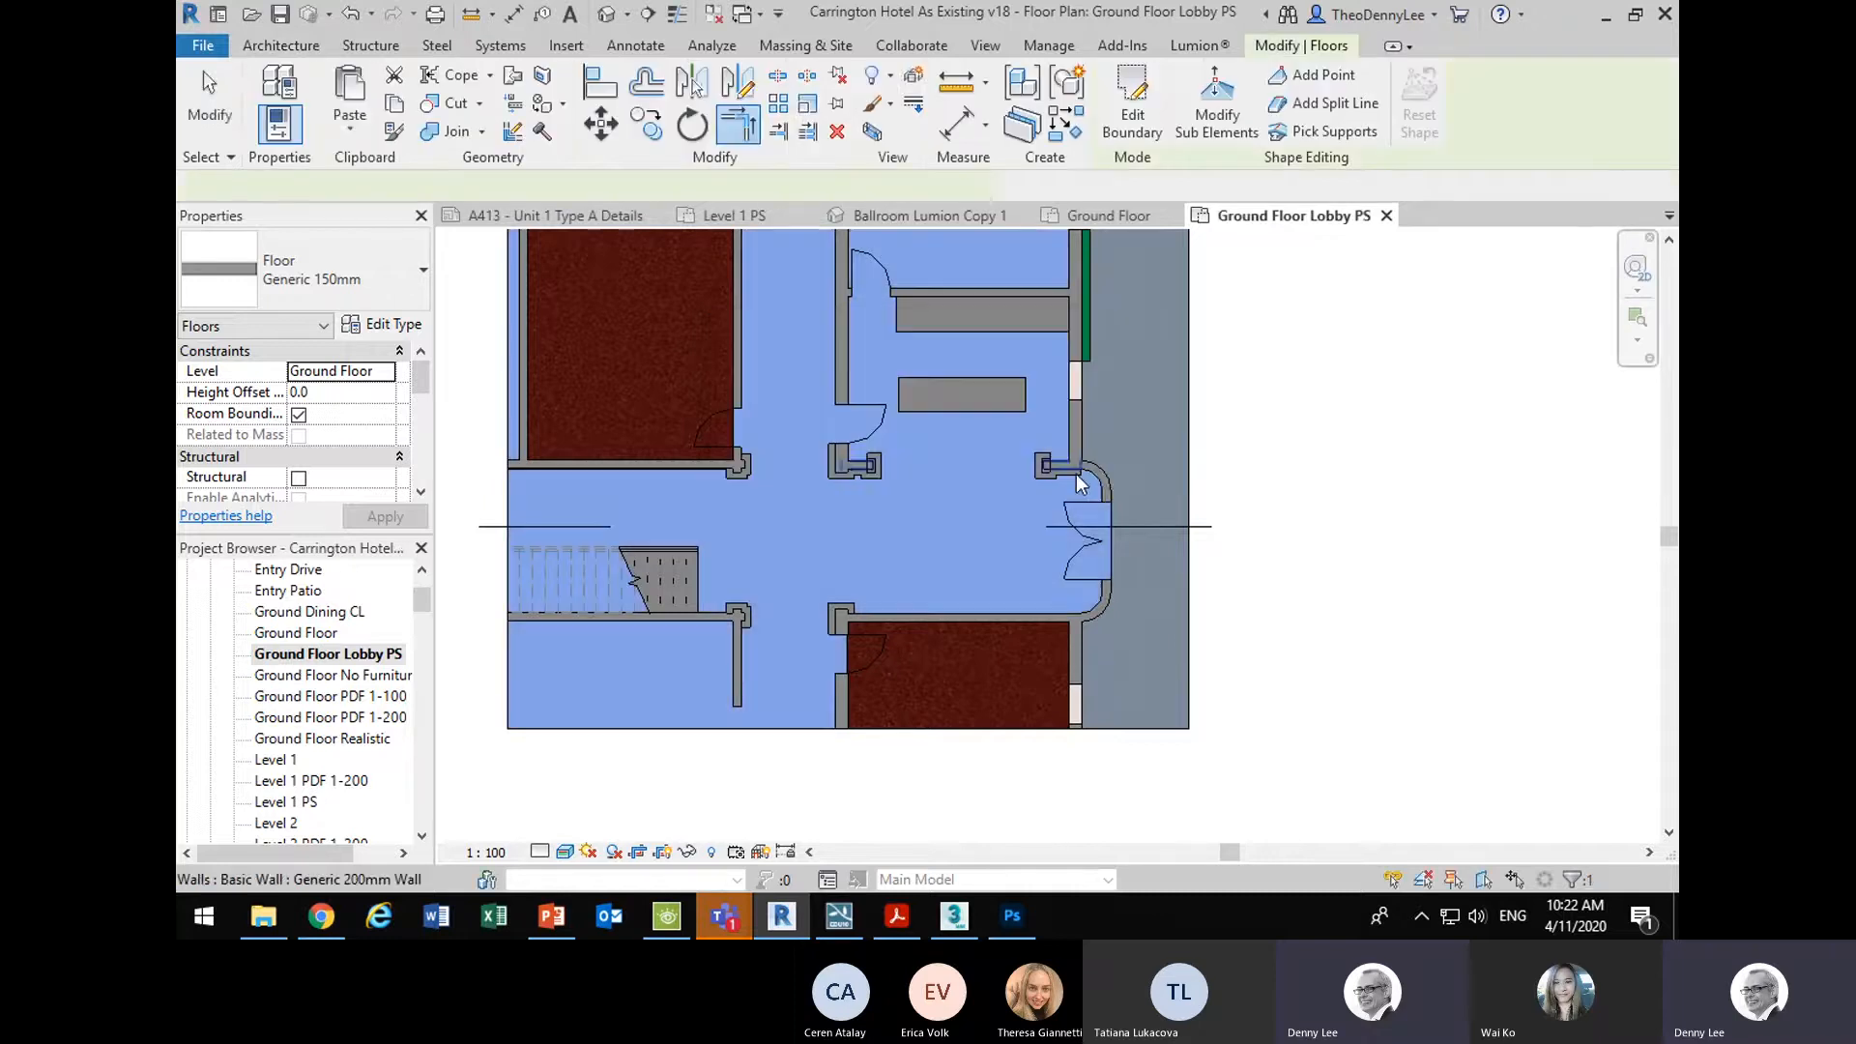
pyautogui.click(1484, 553)
# - Set the lobby plan's visual style to Hidden Line and save the project
pyautogui.scroll(-2, 1019, 527)
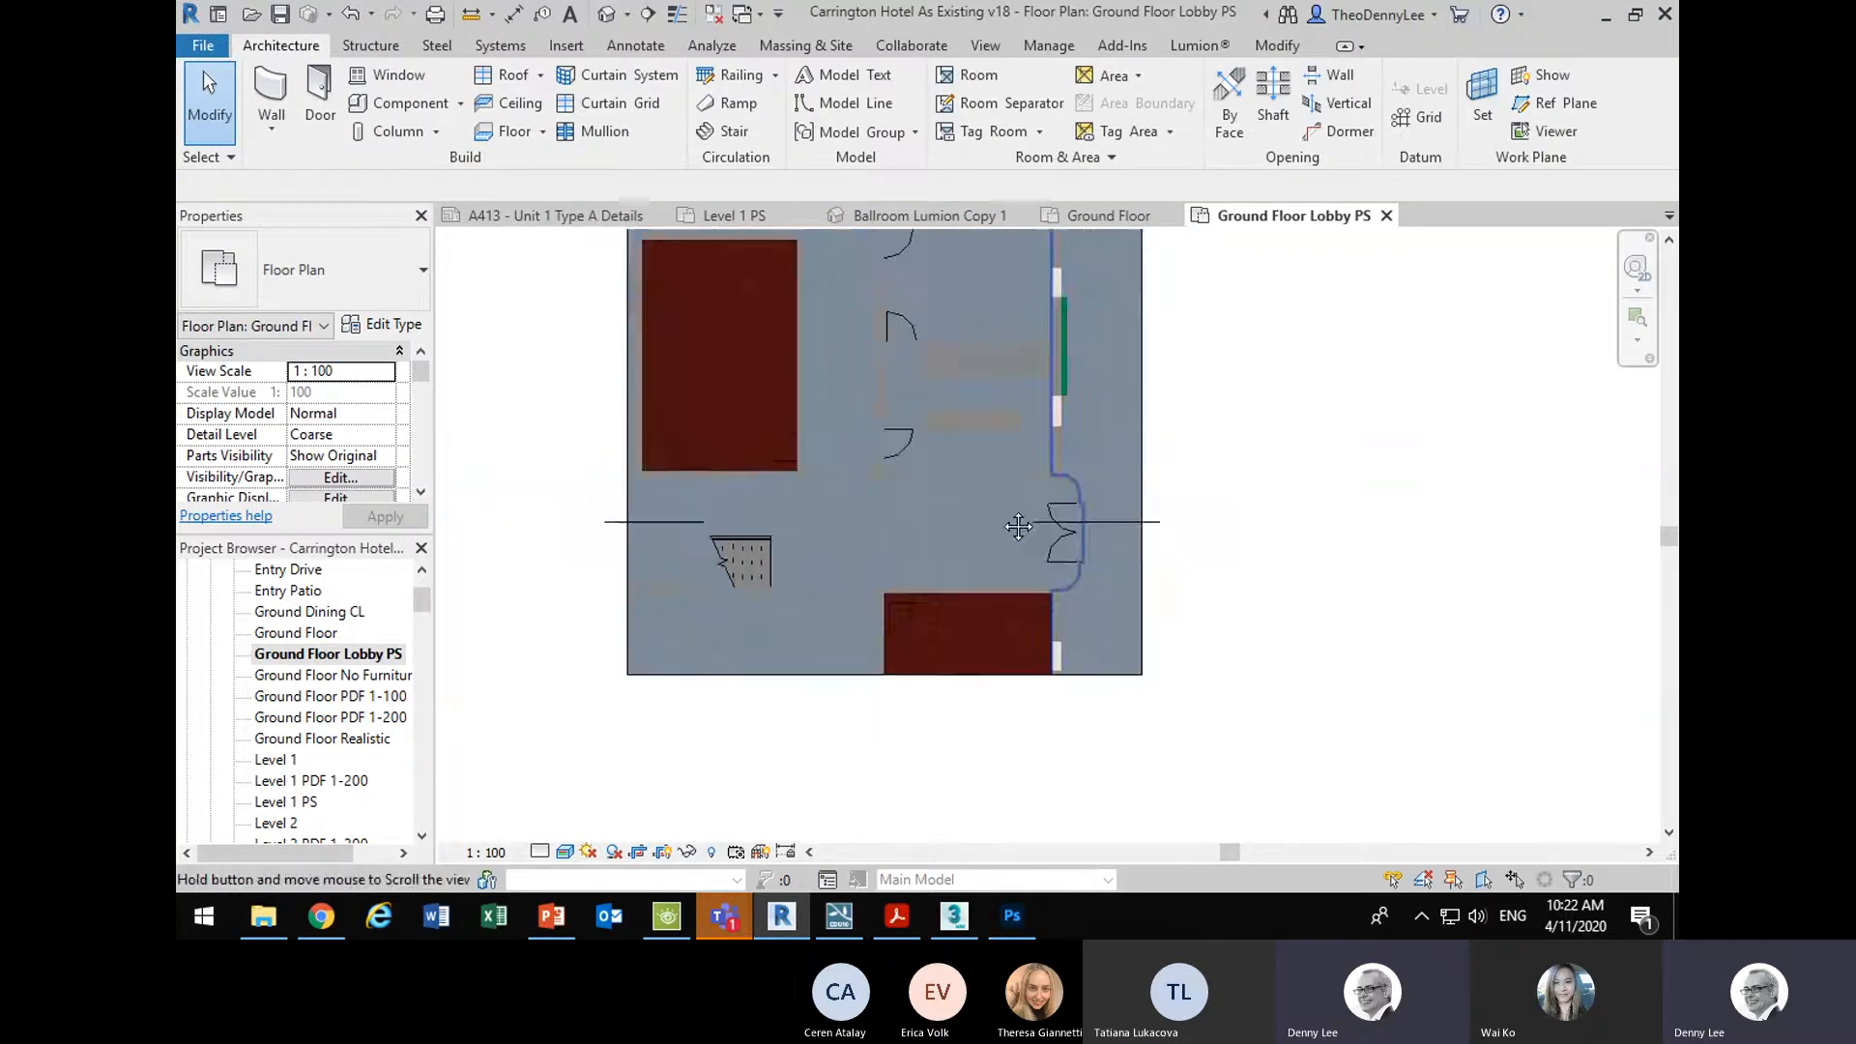
pyautogui.moveTo(1019, 527); pyautogui.dragTo(1050, 567)
pyautogui.scroll(-1, 1050, 570)
pyautogui.scroll(2, 1033, 577)
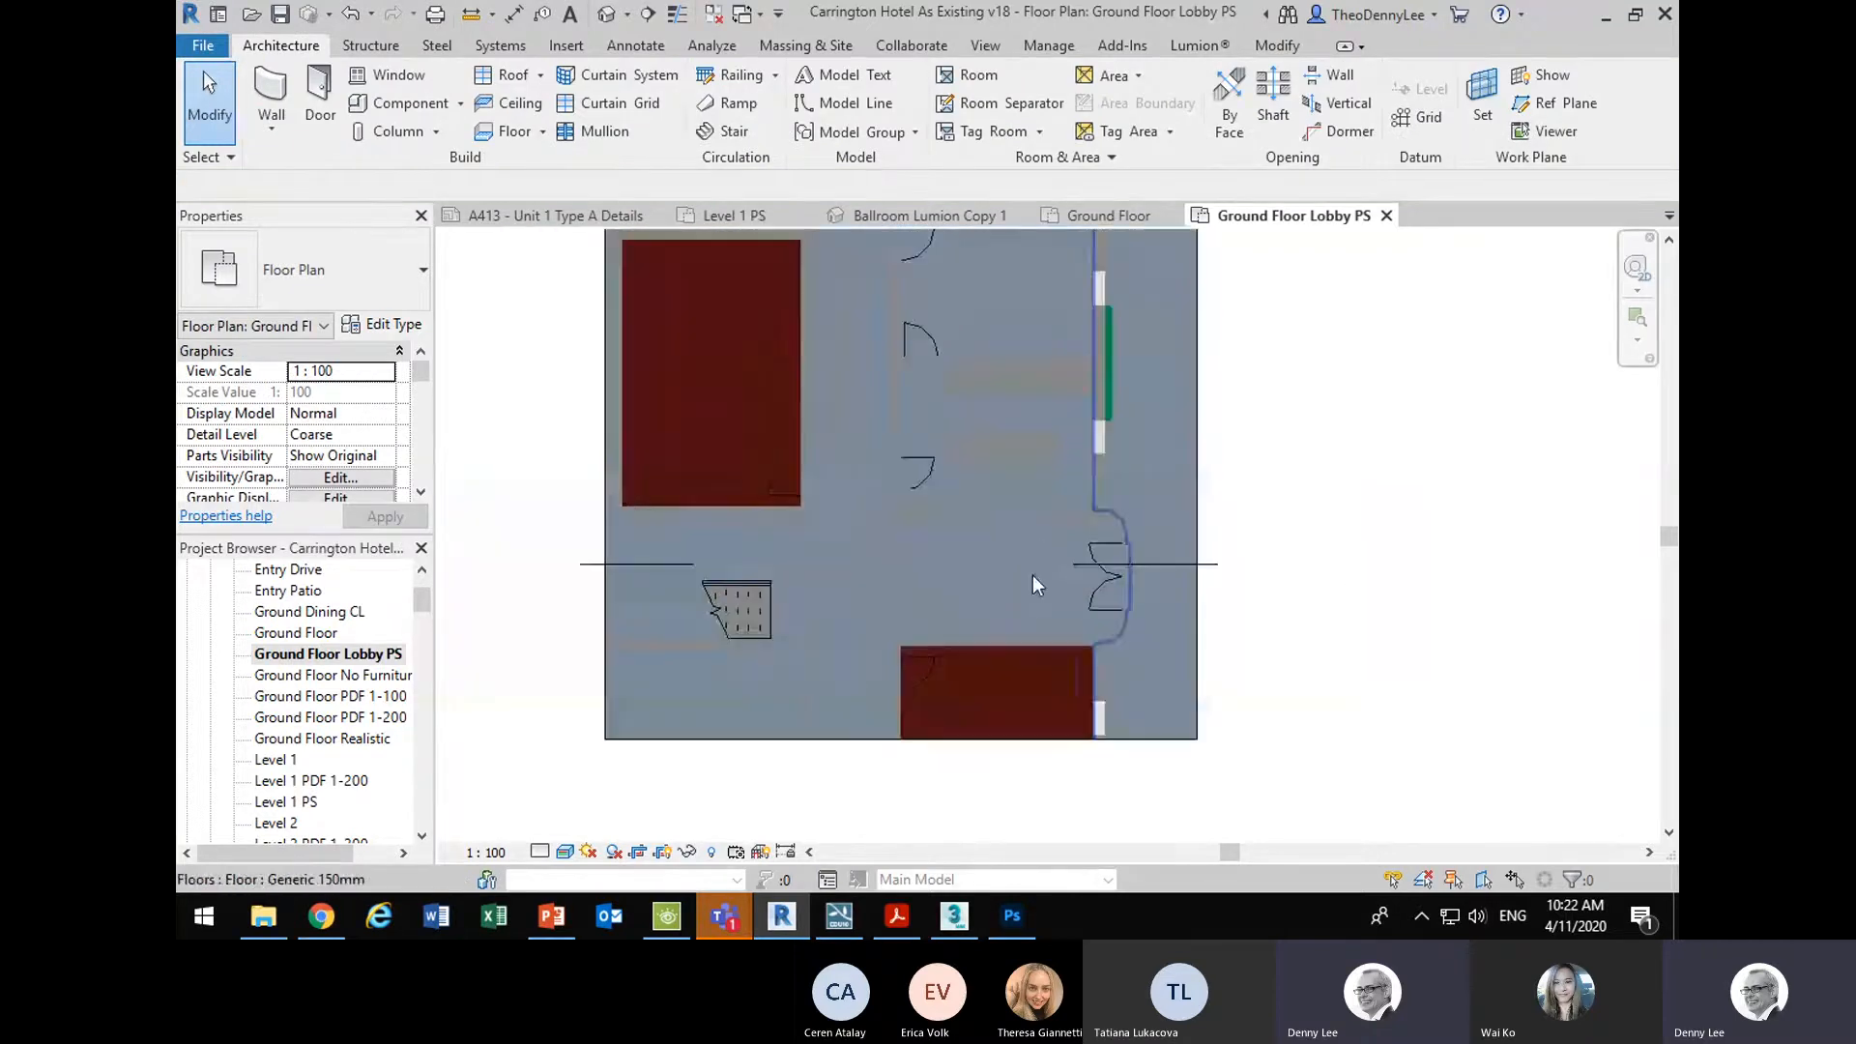
pyautogui.click(566, 852)
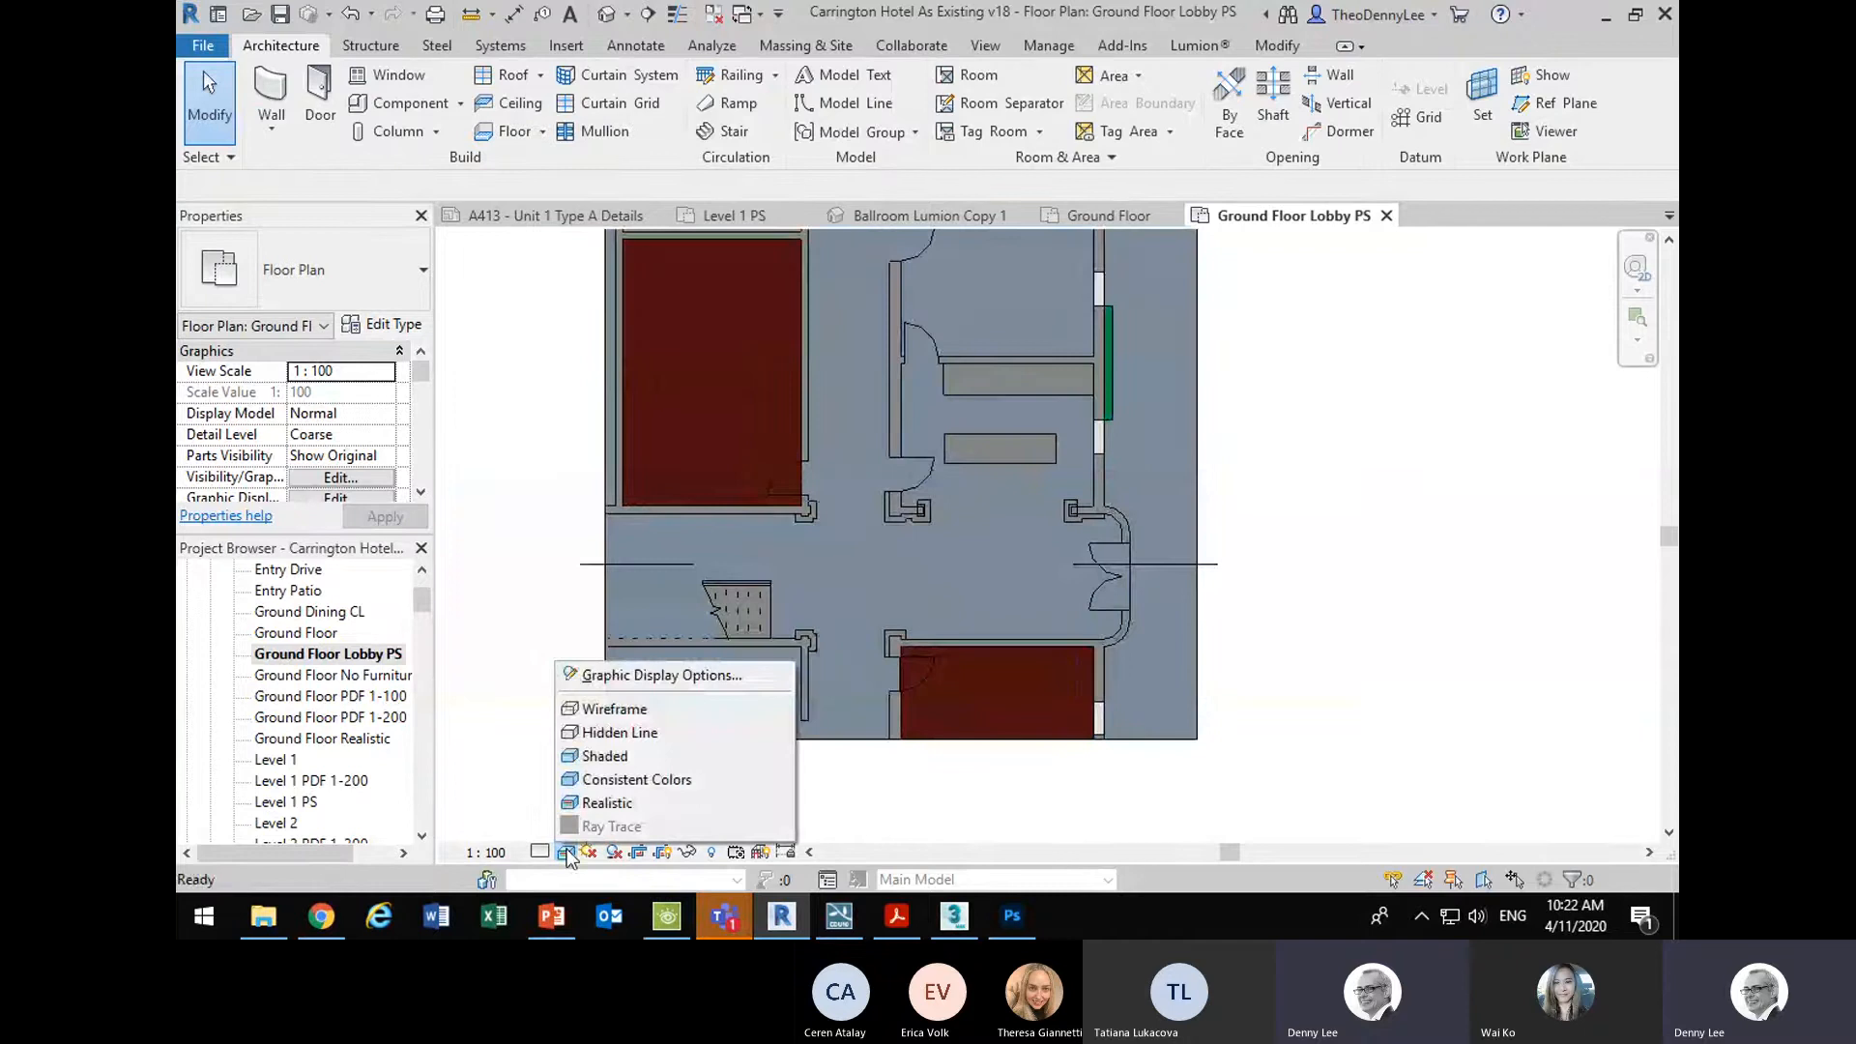
pyautogui.click(607, 735)
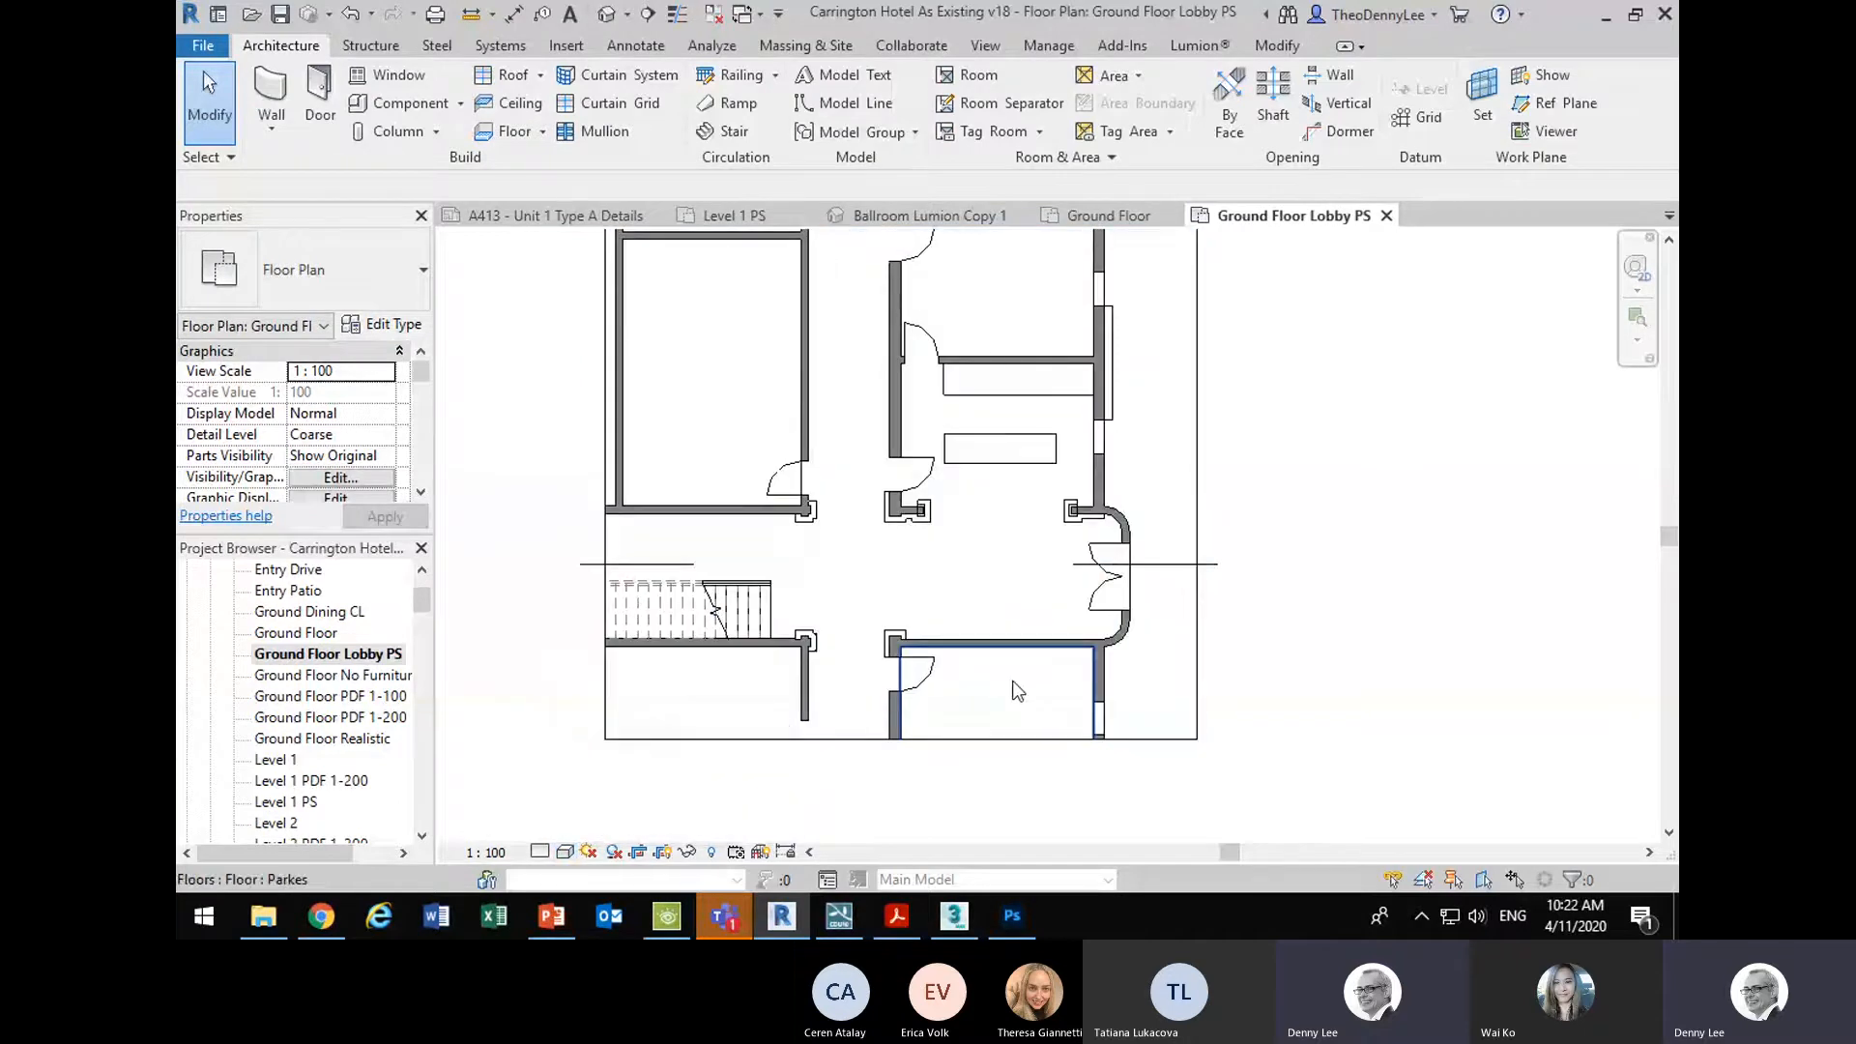
pyautogui.scroll(5, 1089, 553)
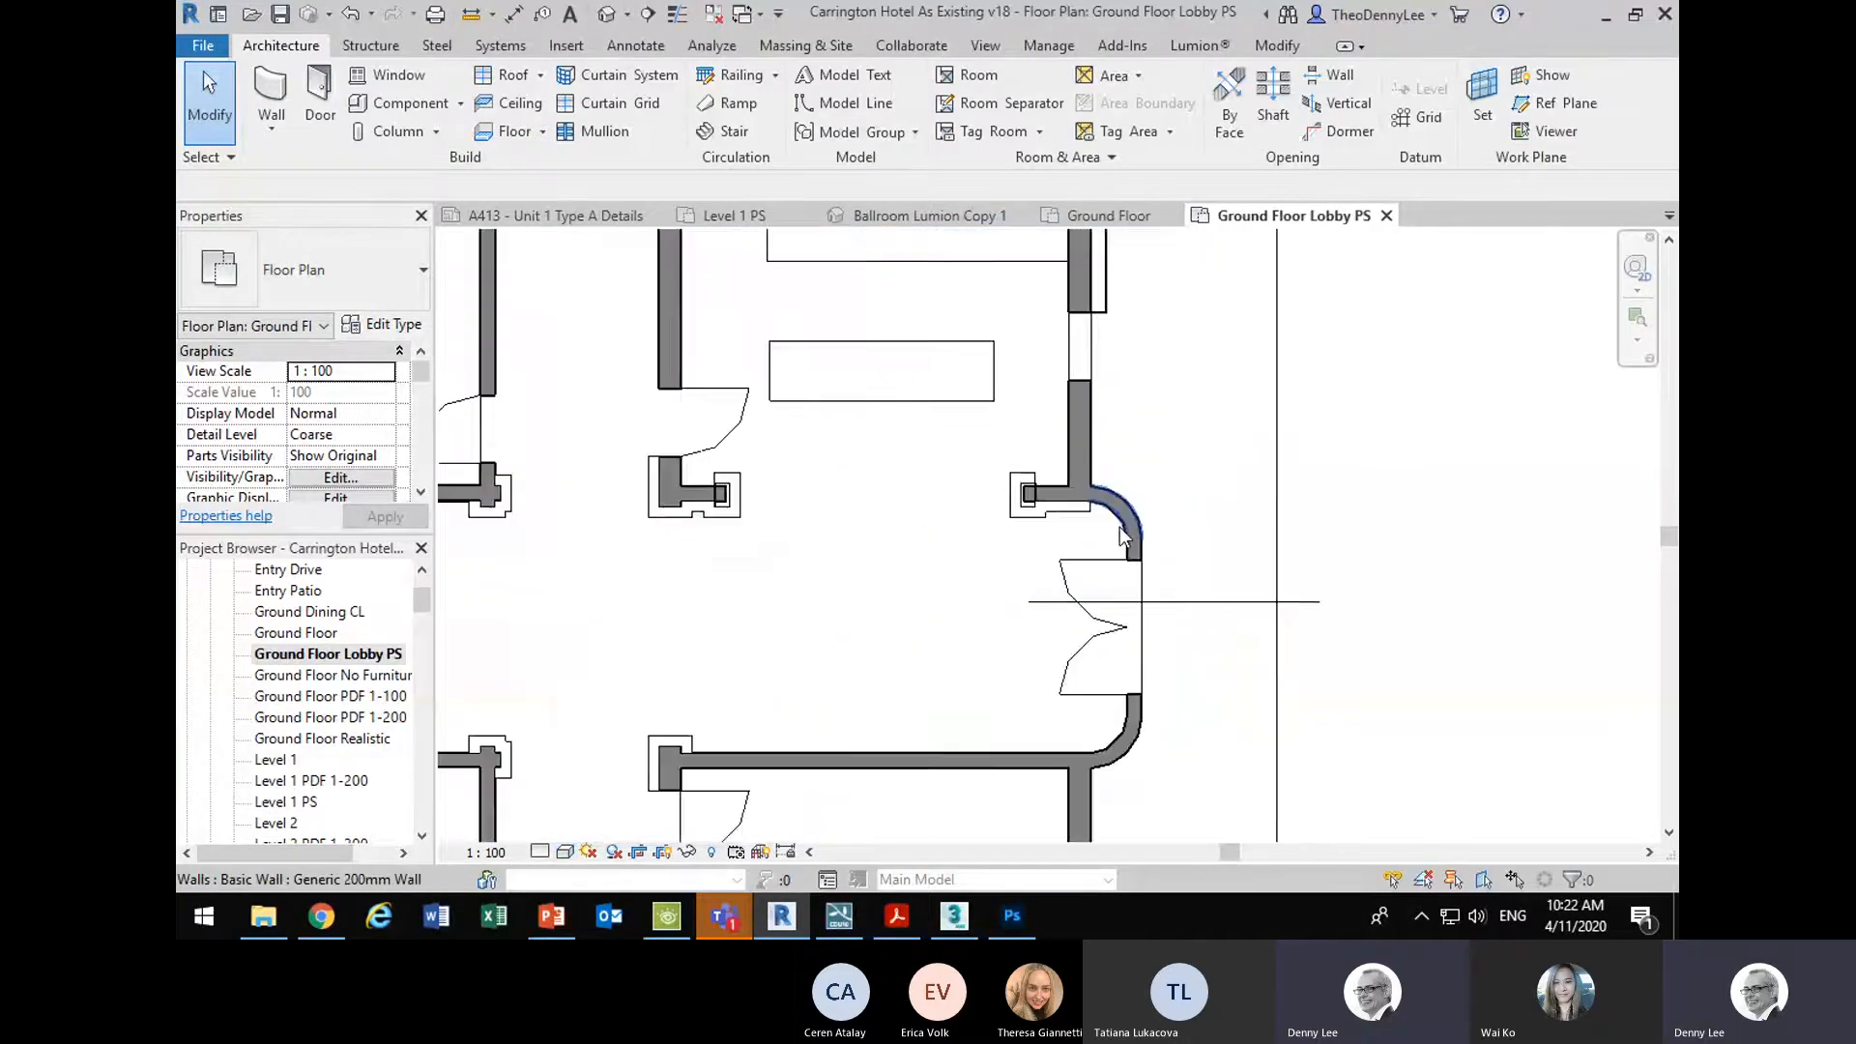
pyautogui.scroll(-2, 1087, 679)
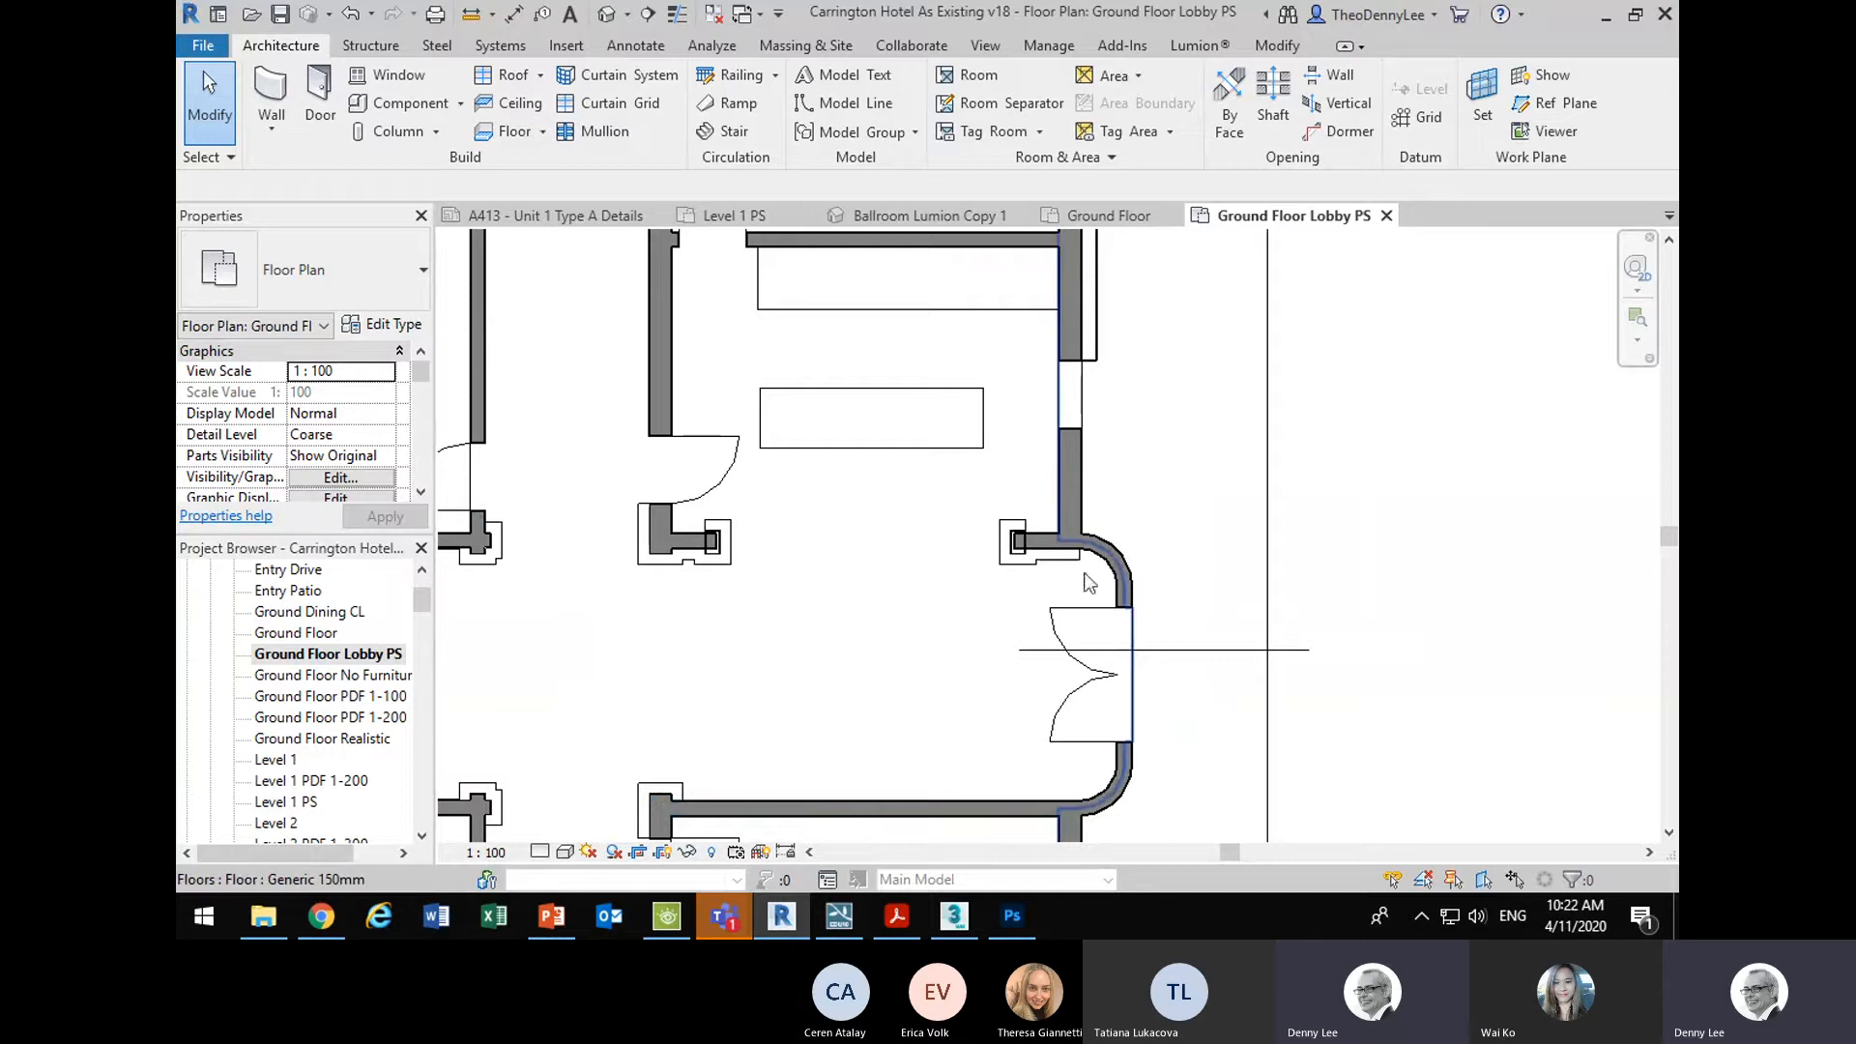
pyautogui.scroll(-3, 1116, 700)
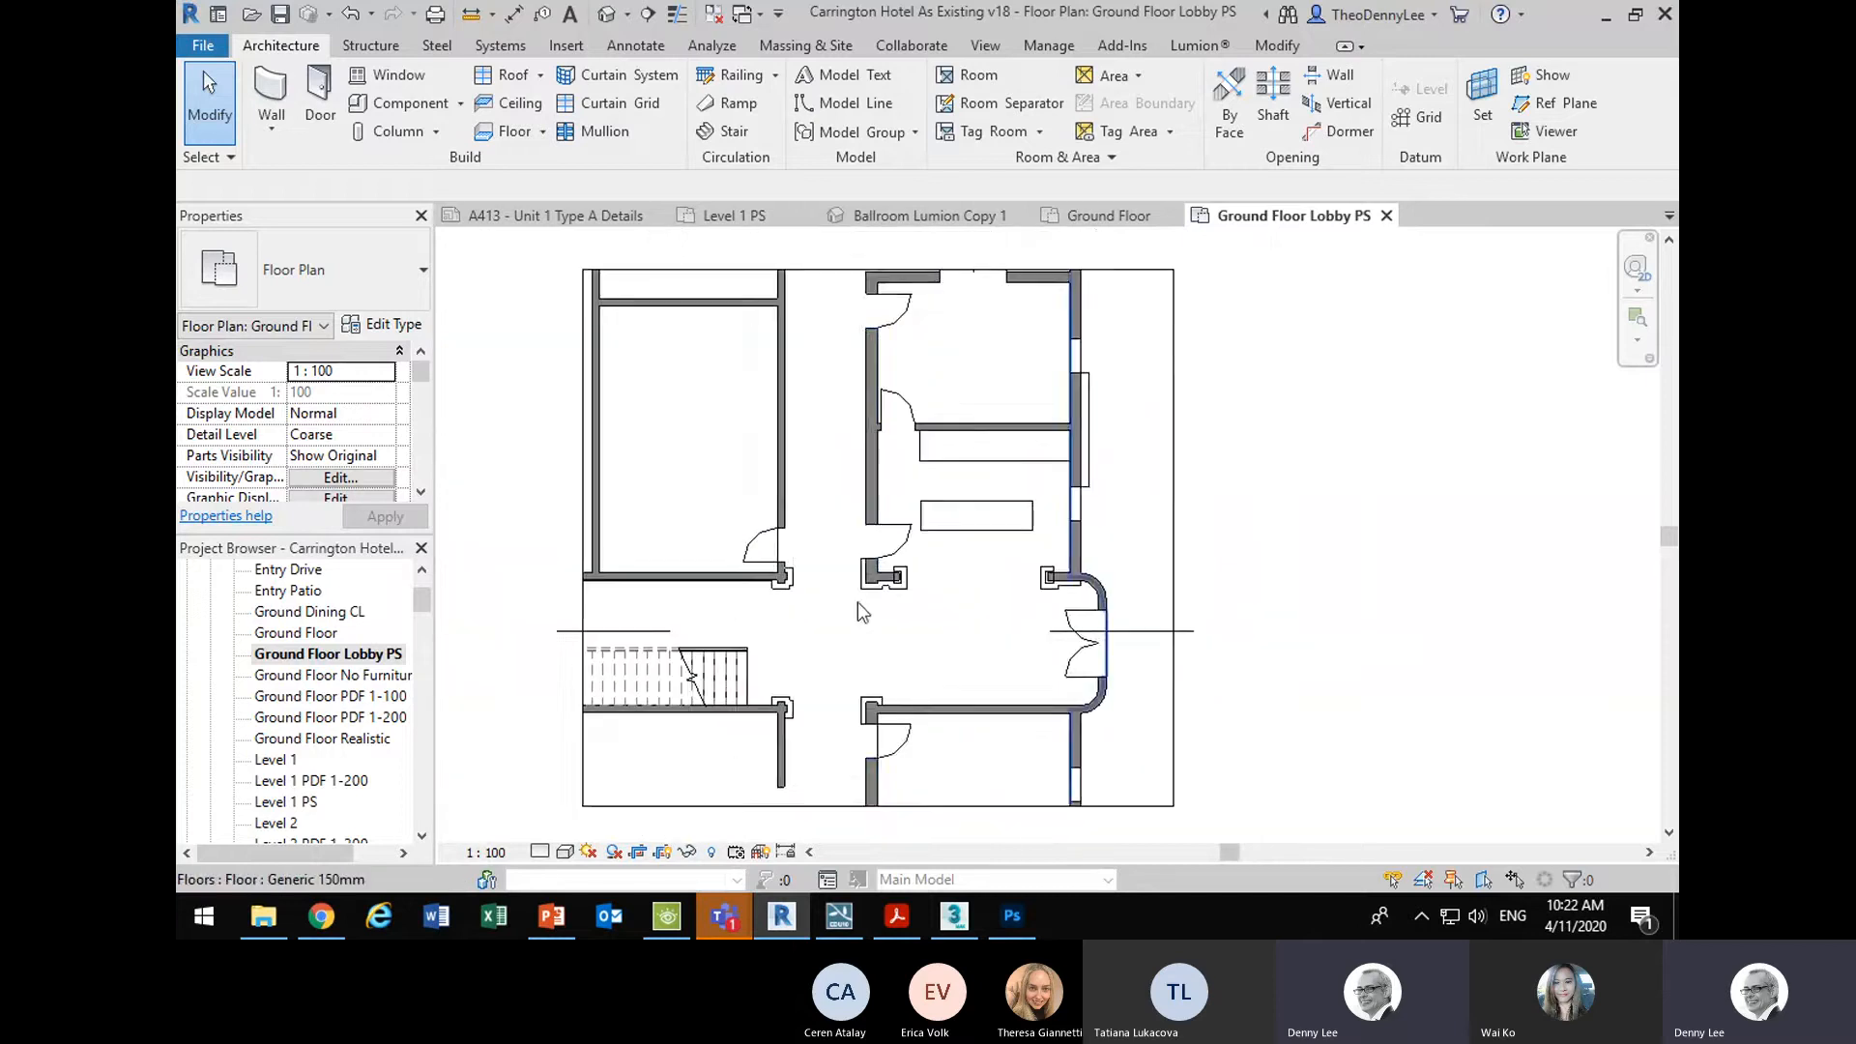
pyautogui.click(282, 15)
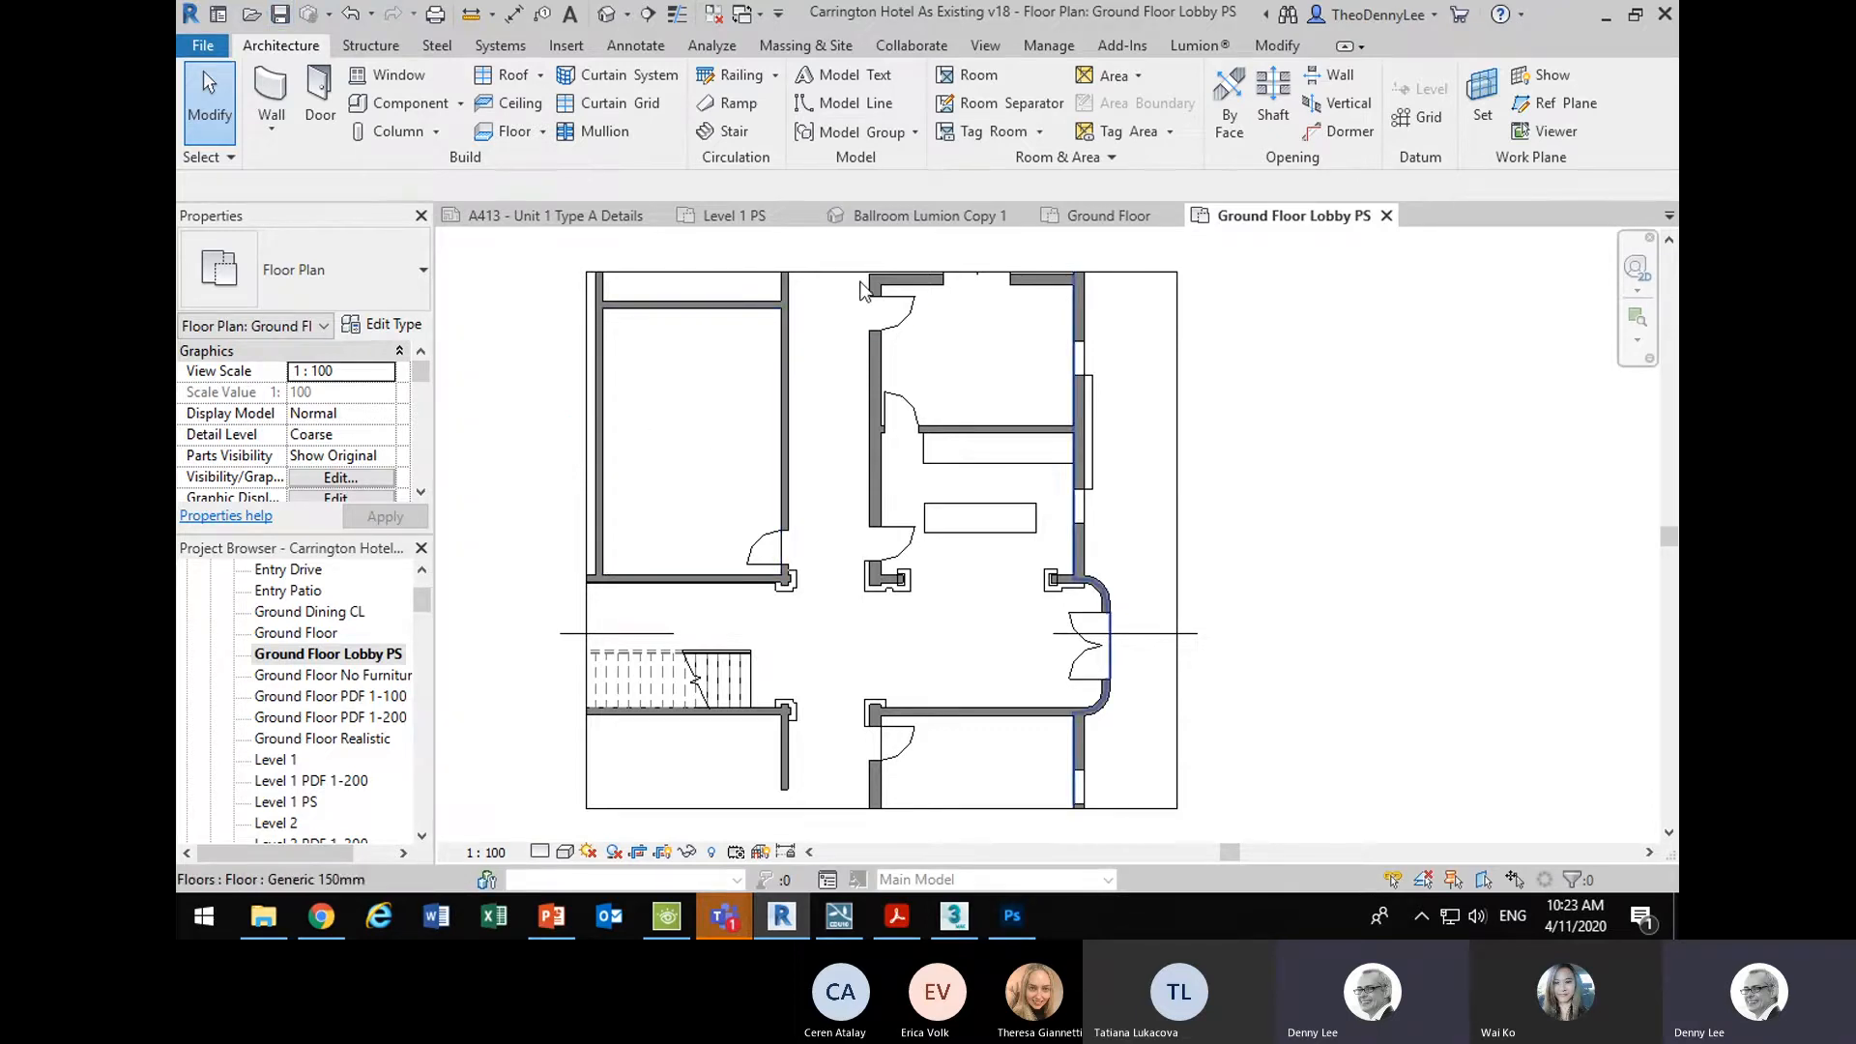
# - Reshape the crop region by pulling in its upper, lower and entrance-side edges and extending the stair-side edge outward
pyautogui.click(832, 271)
pyautogui.moveTo(881, 272); pyautogui.dragTo(869, 310)
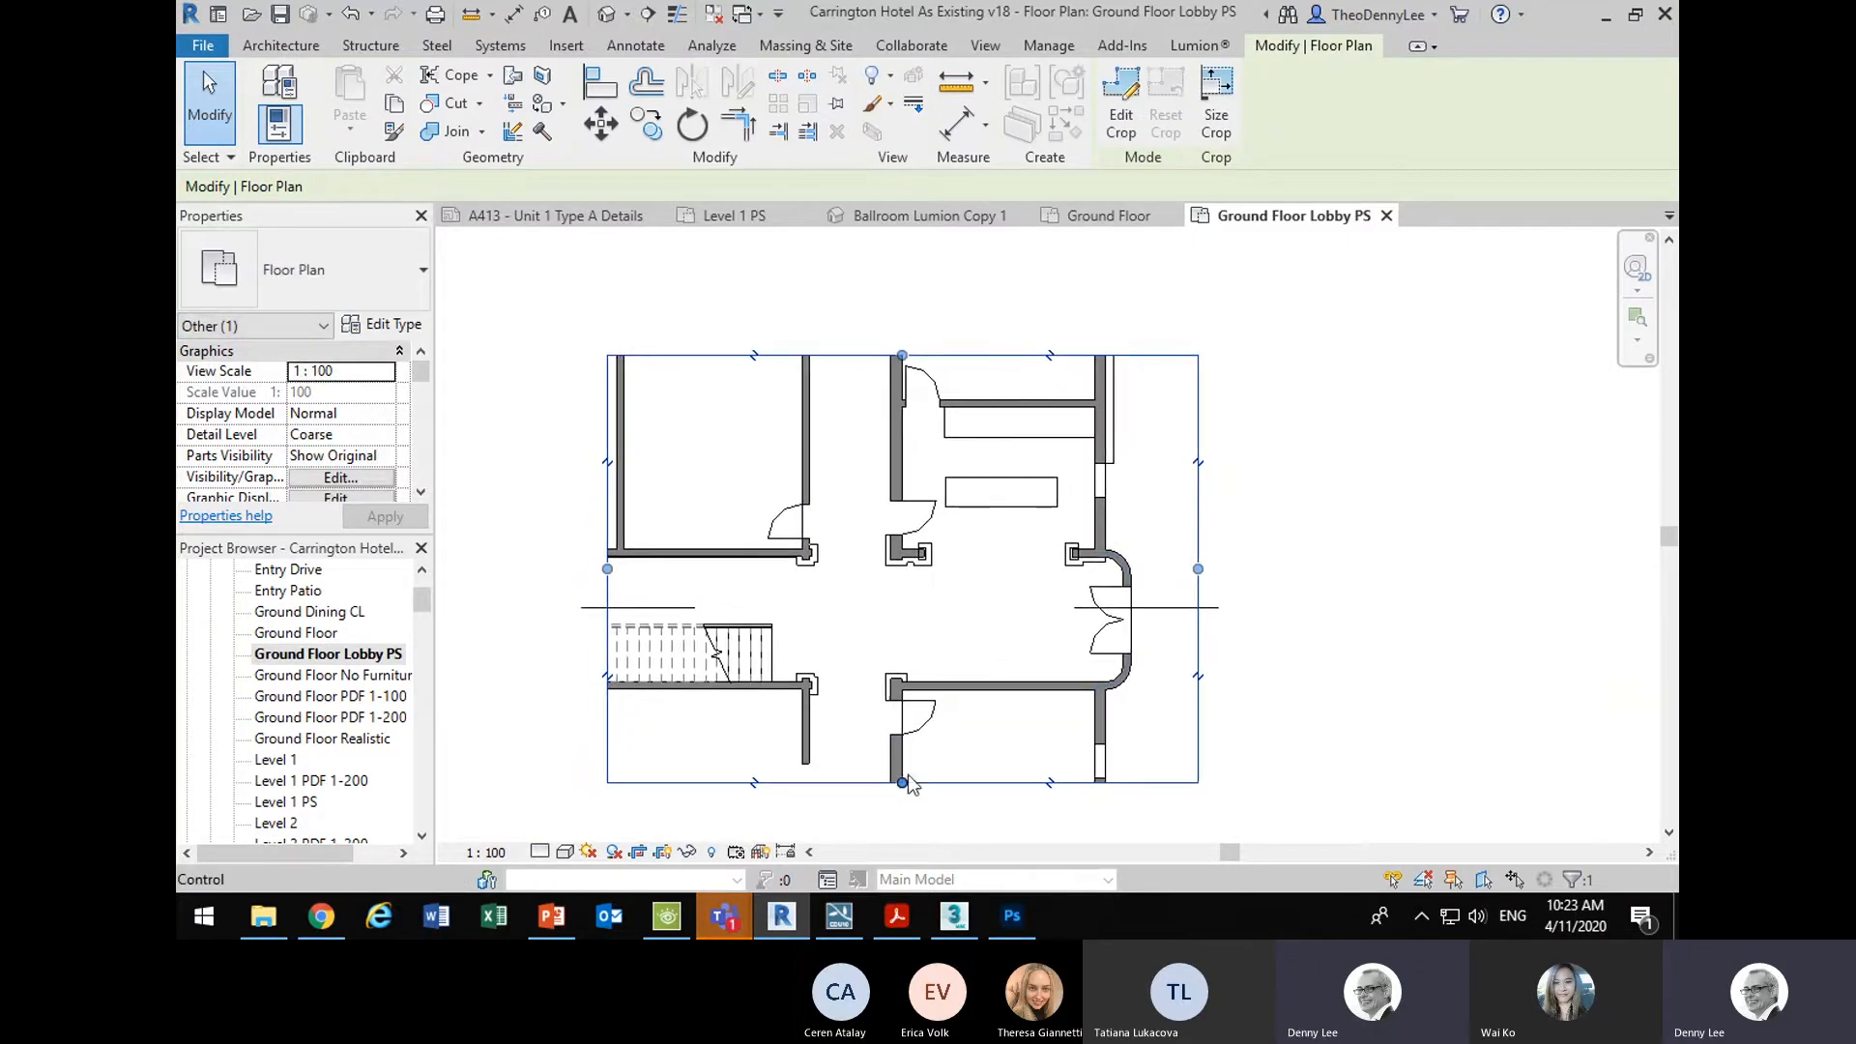
pyautogui.moveTo(909, 785); pyautogui.dragTo(904, 748)
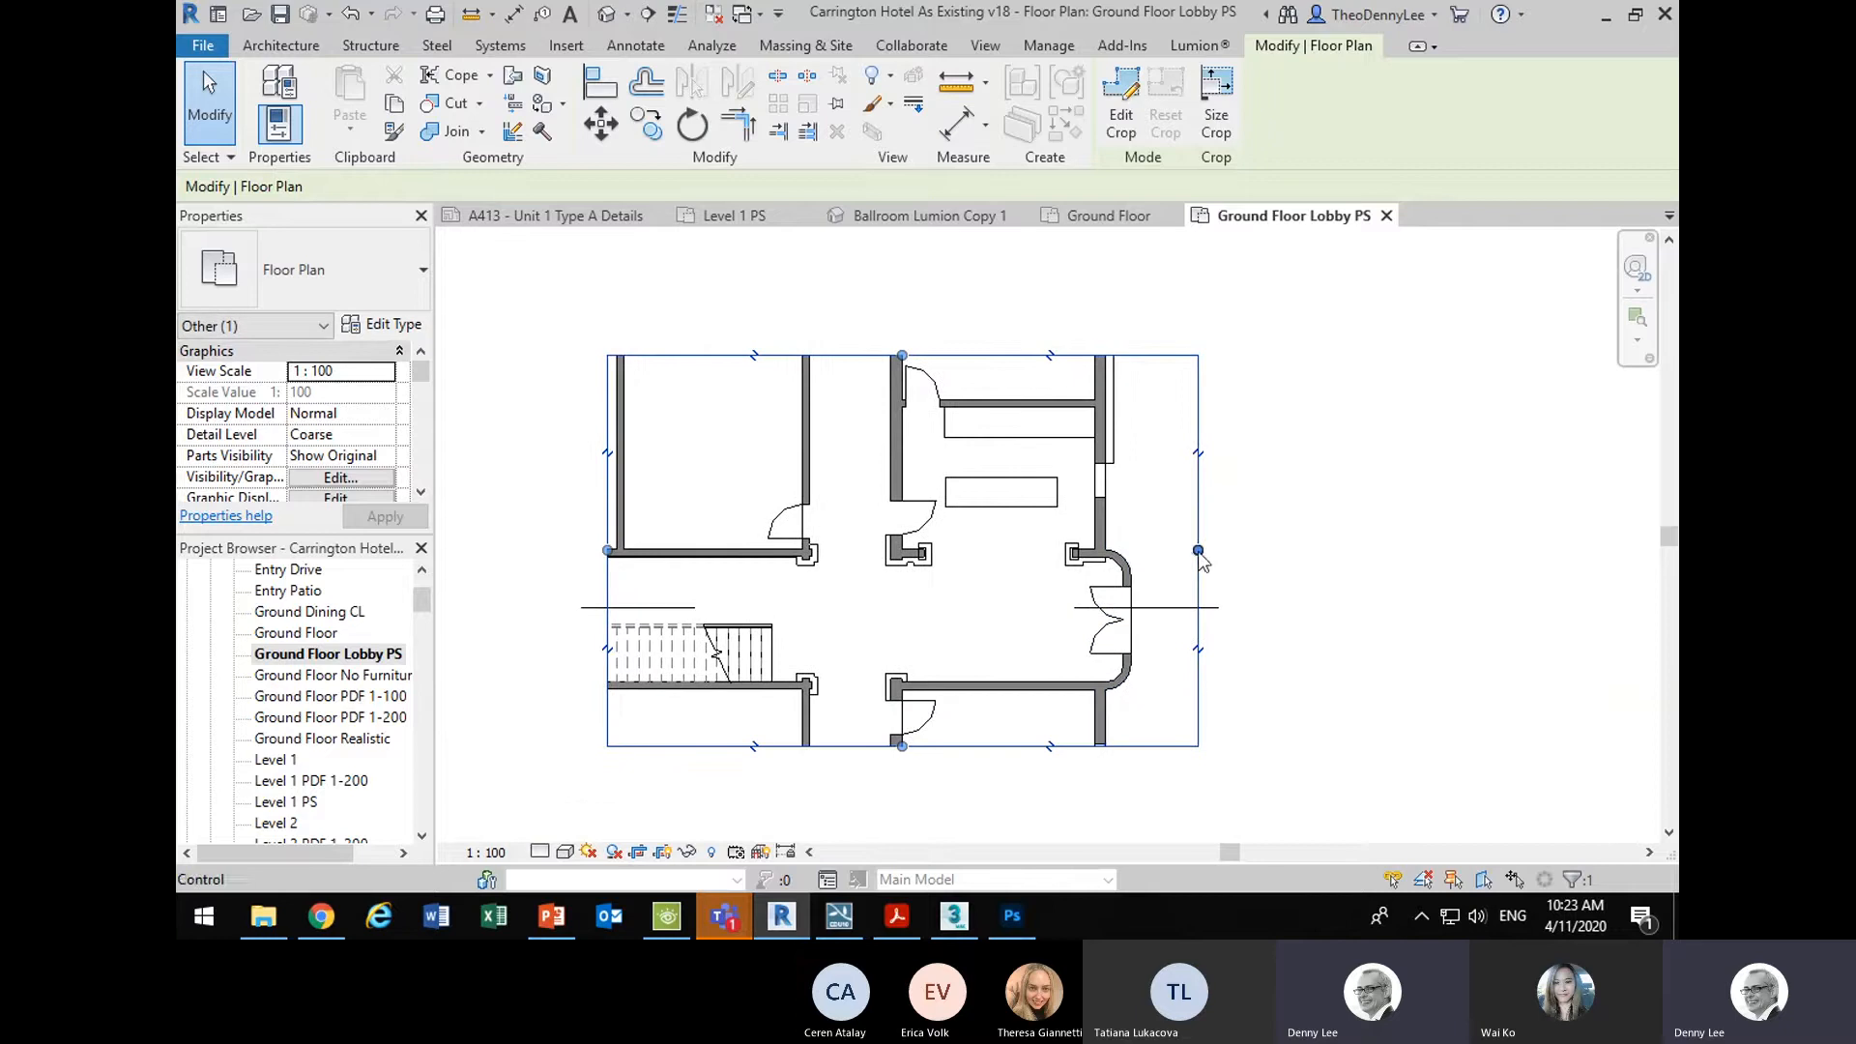
pyautogui.moveTo(1199, 551); pyautogui.dragTo(1181, 550)
pyautogui.moveTo(607, 550); pyautogui.dragTo(665, 556)
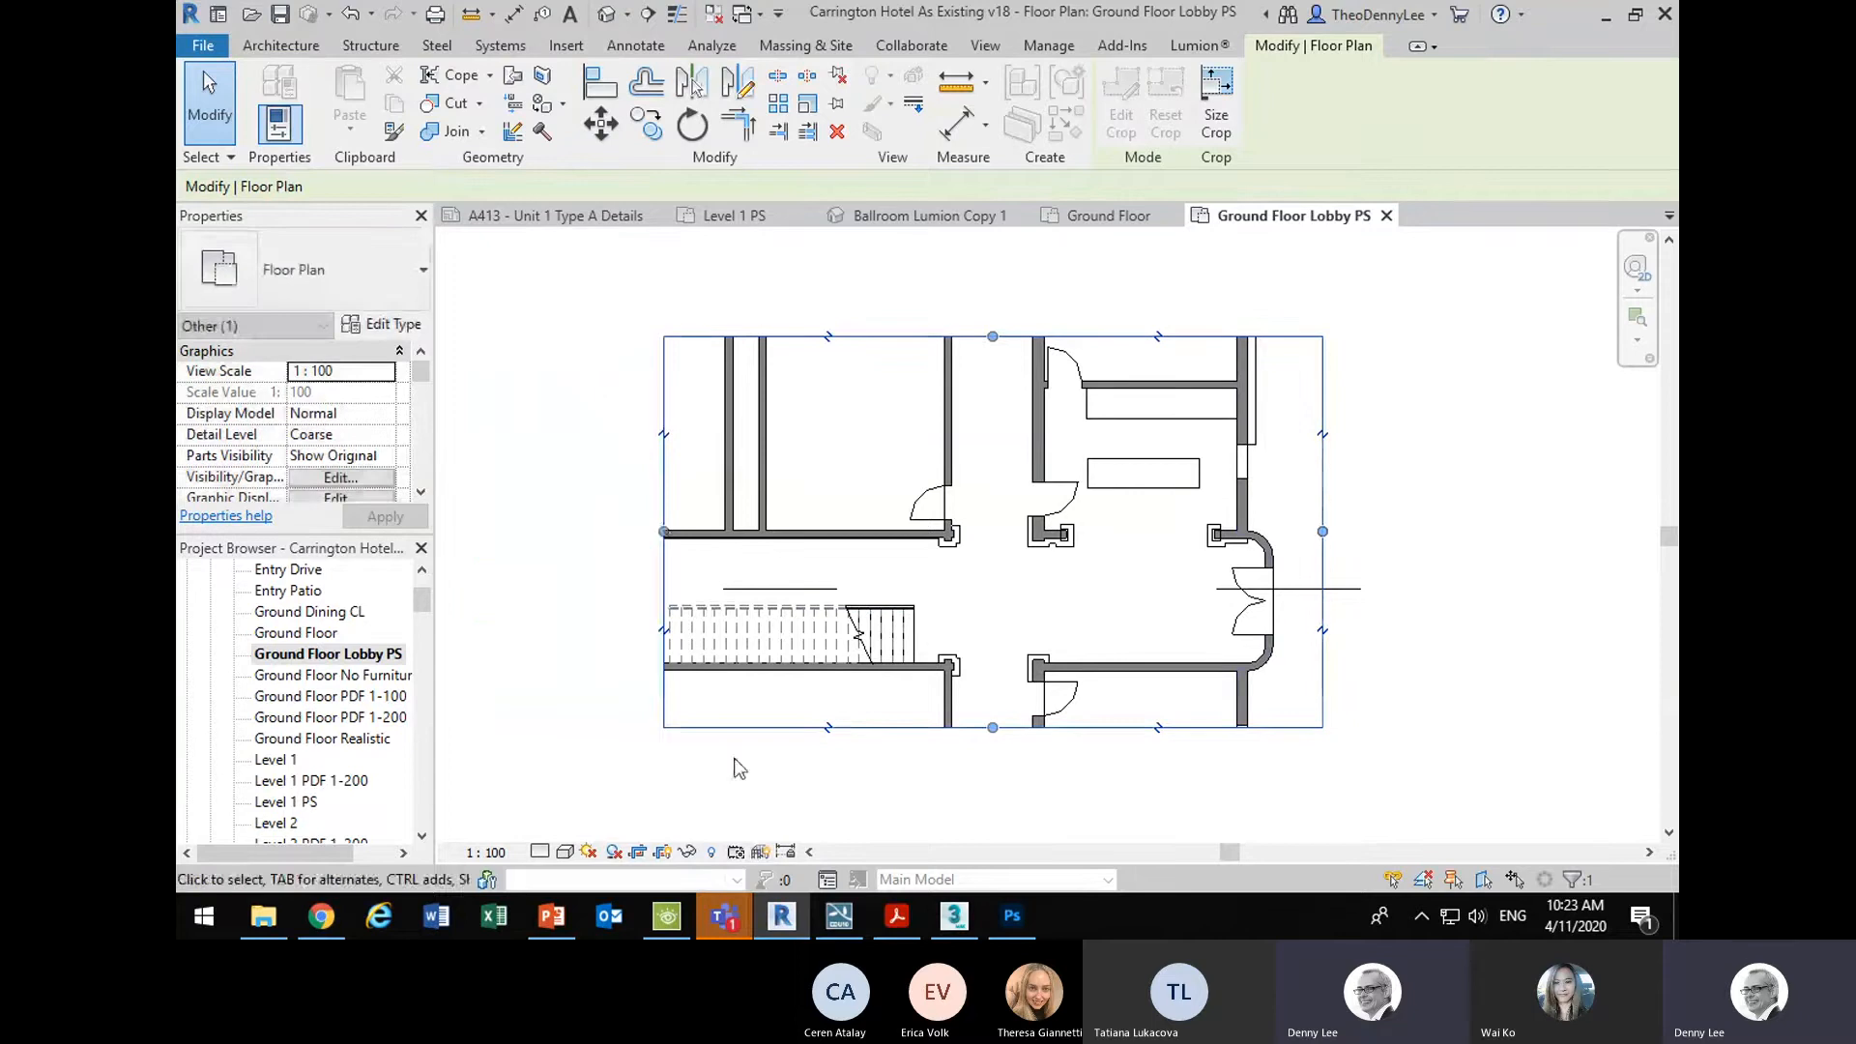
pyautogui.click(937, 794)
pyautogui.scroll(3, 837, 455)
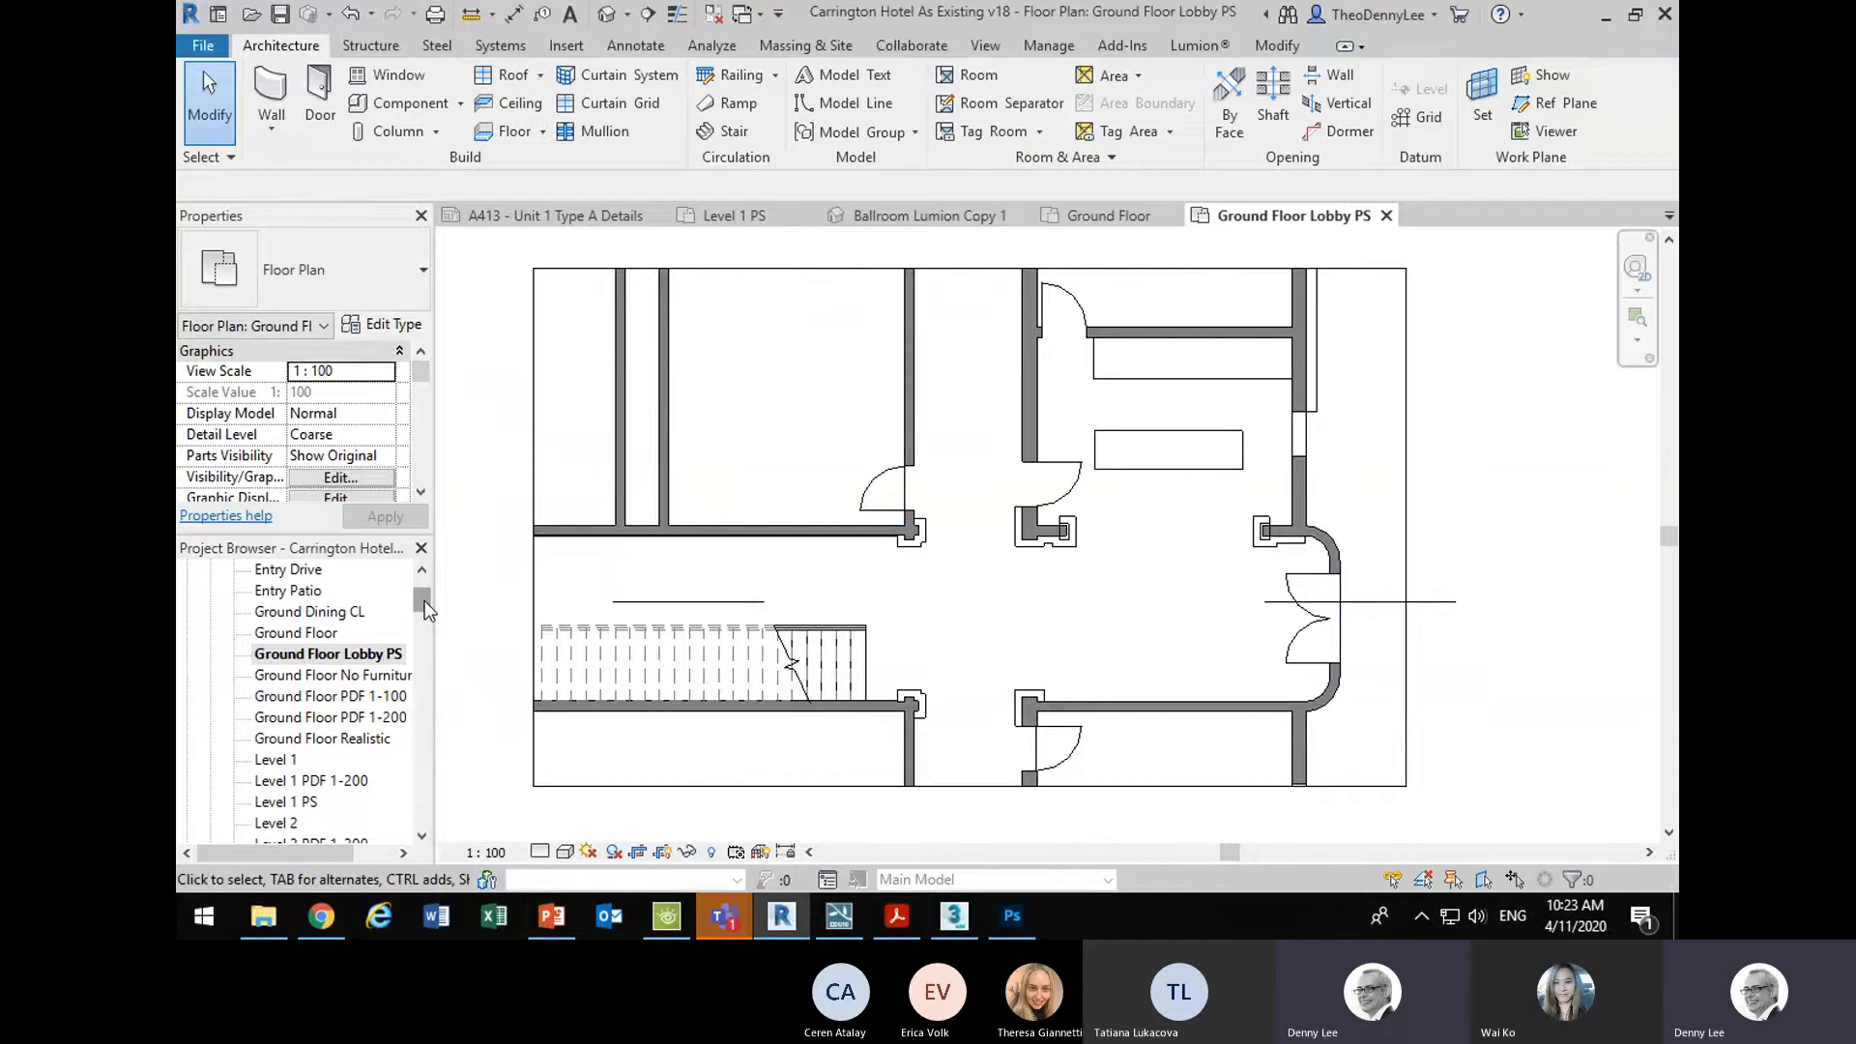
# - Create a new sheet using the A3 metric Blank : Landscape titleblock
pyautogui.moveTo(425, 601); pyautogui.dragTo(421, 775)
pyautogui.click(210, 741)
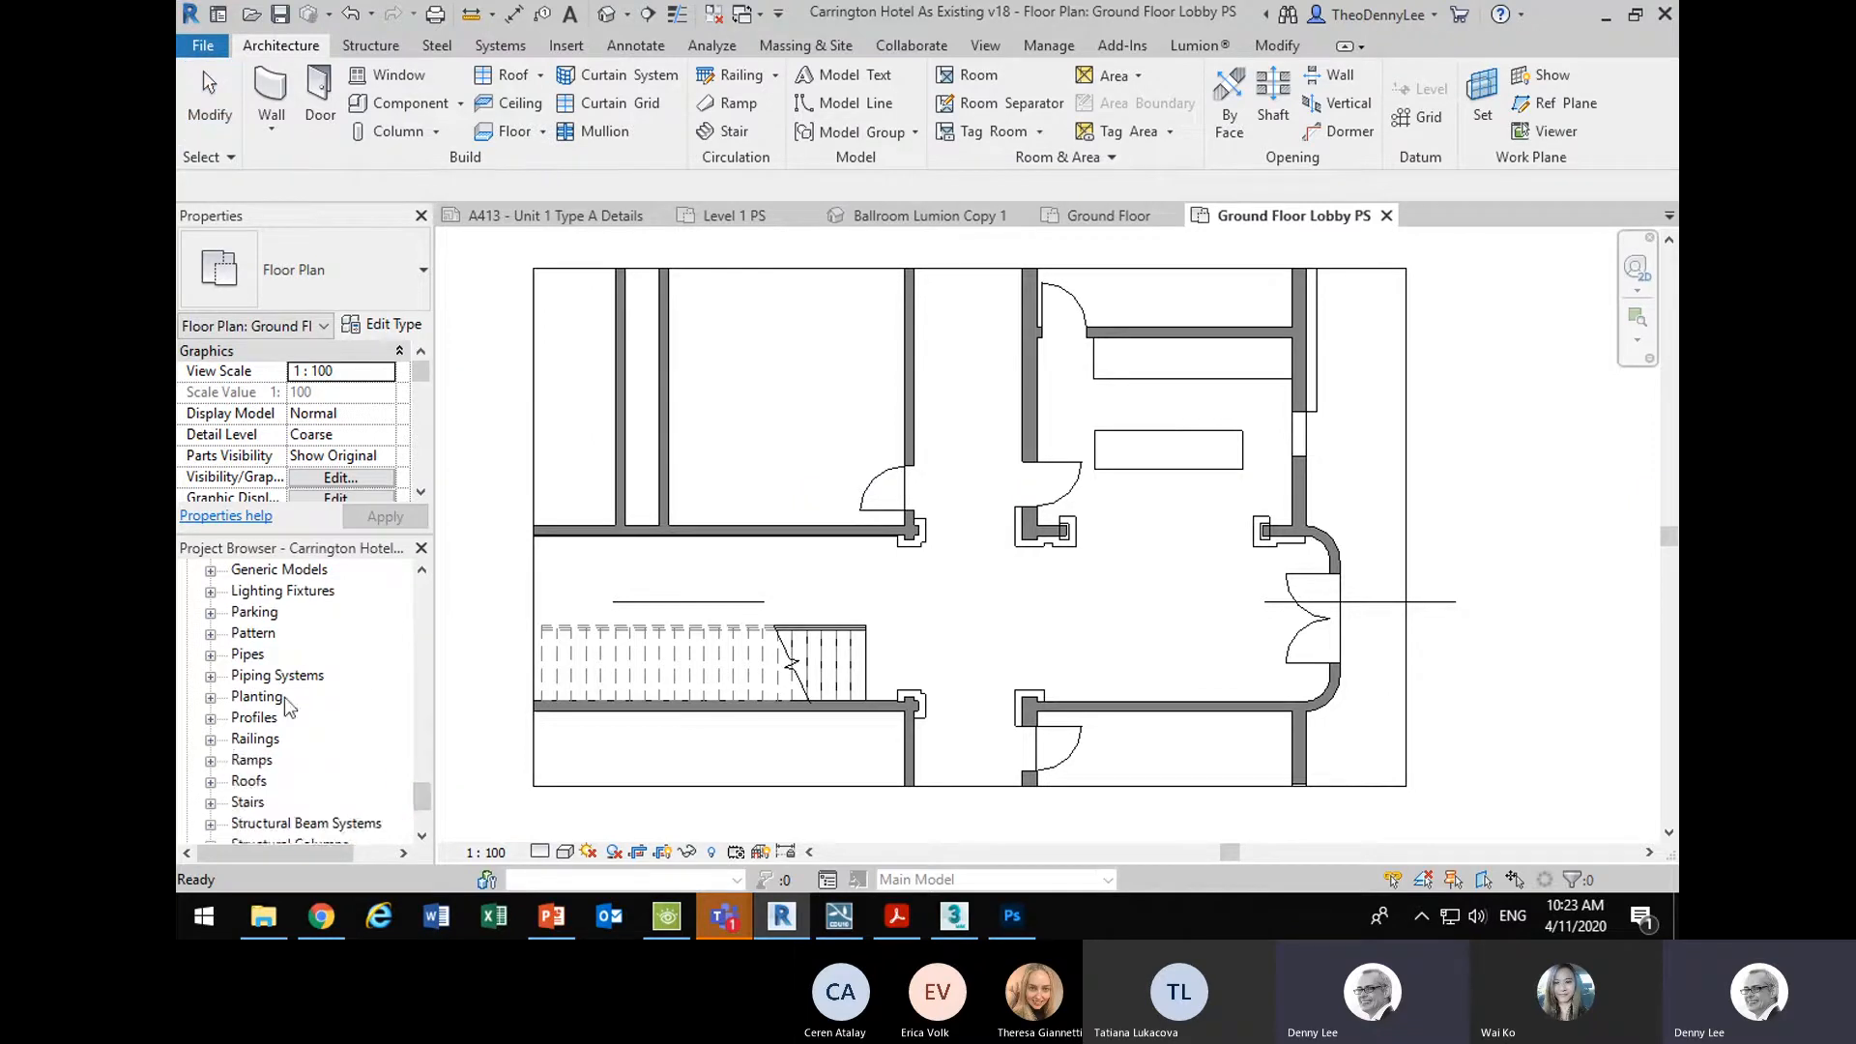
pyautogui.scroll(10, 228, 726)
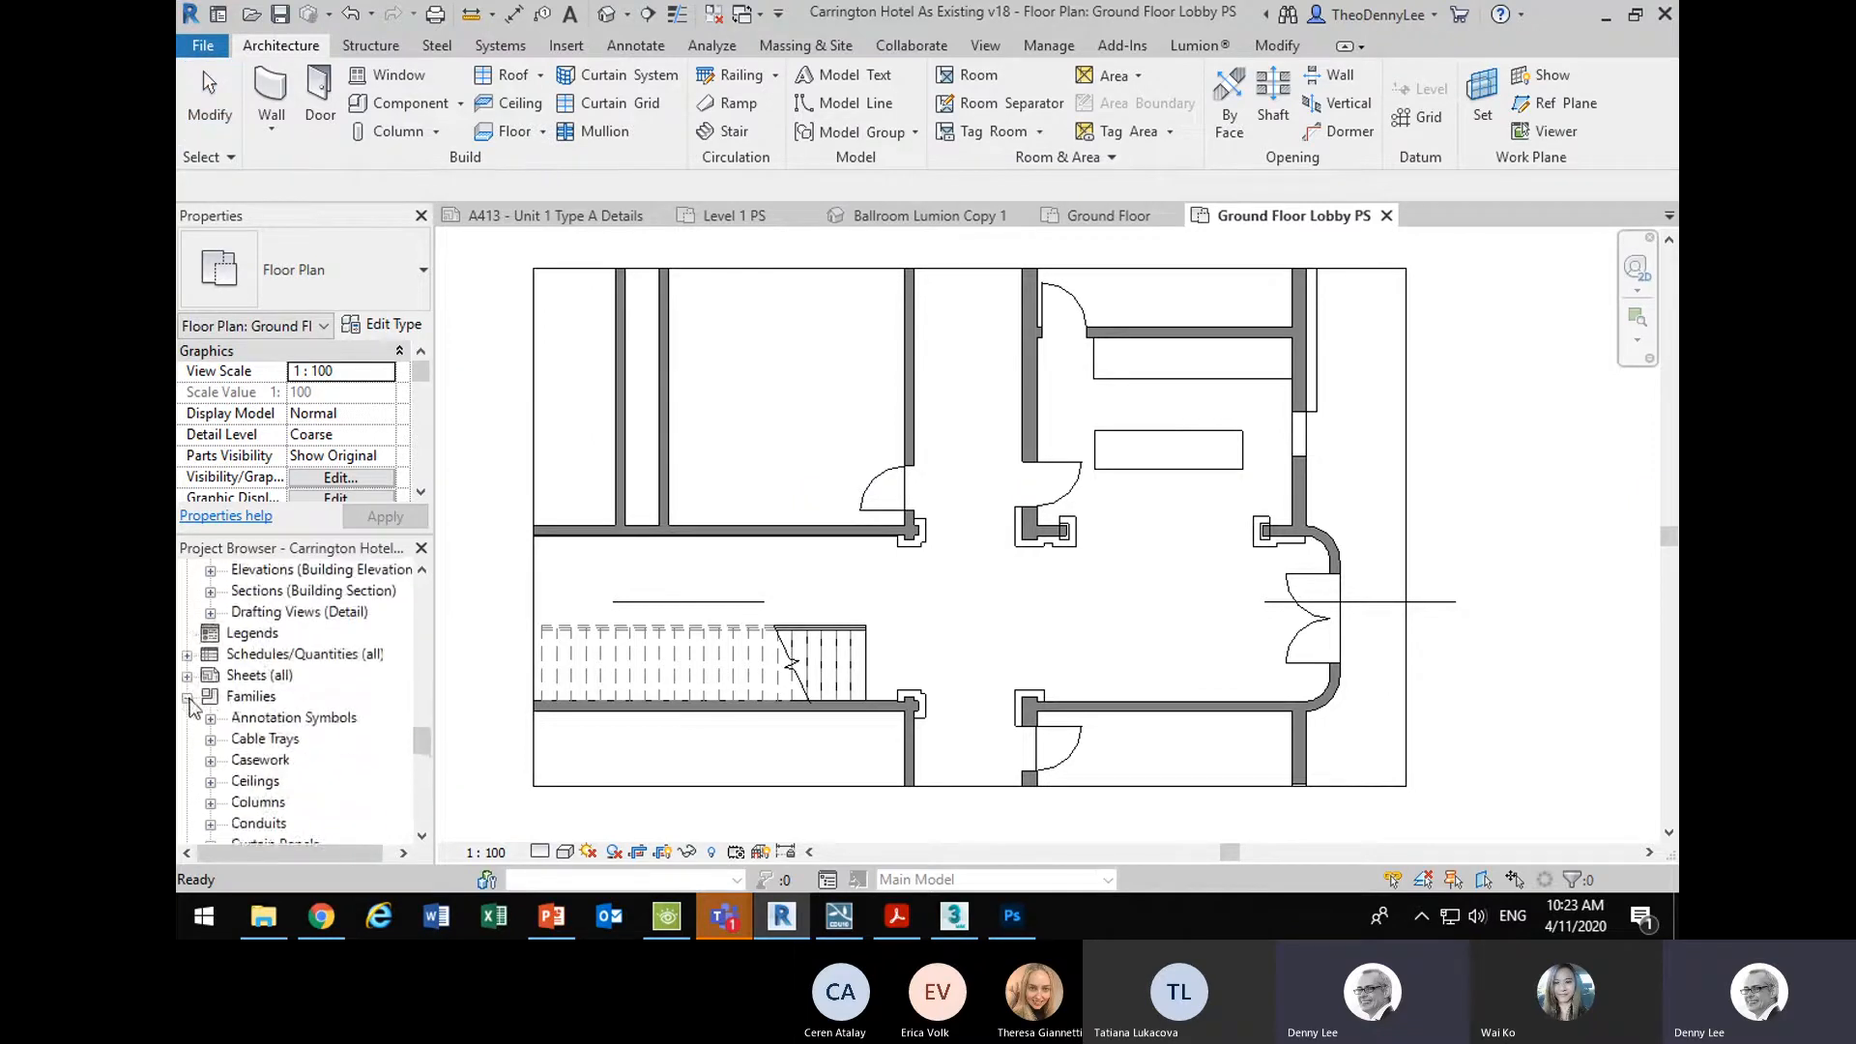
pyautogui.click(188, 697)
pyautogui.click(247, 764)
pyautogui.rightClick(246, 764)
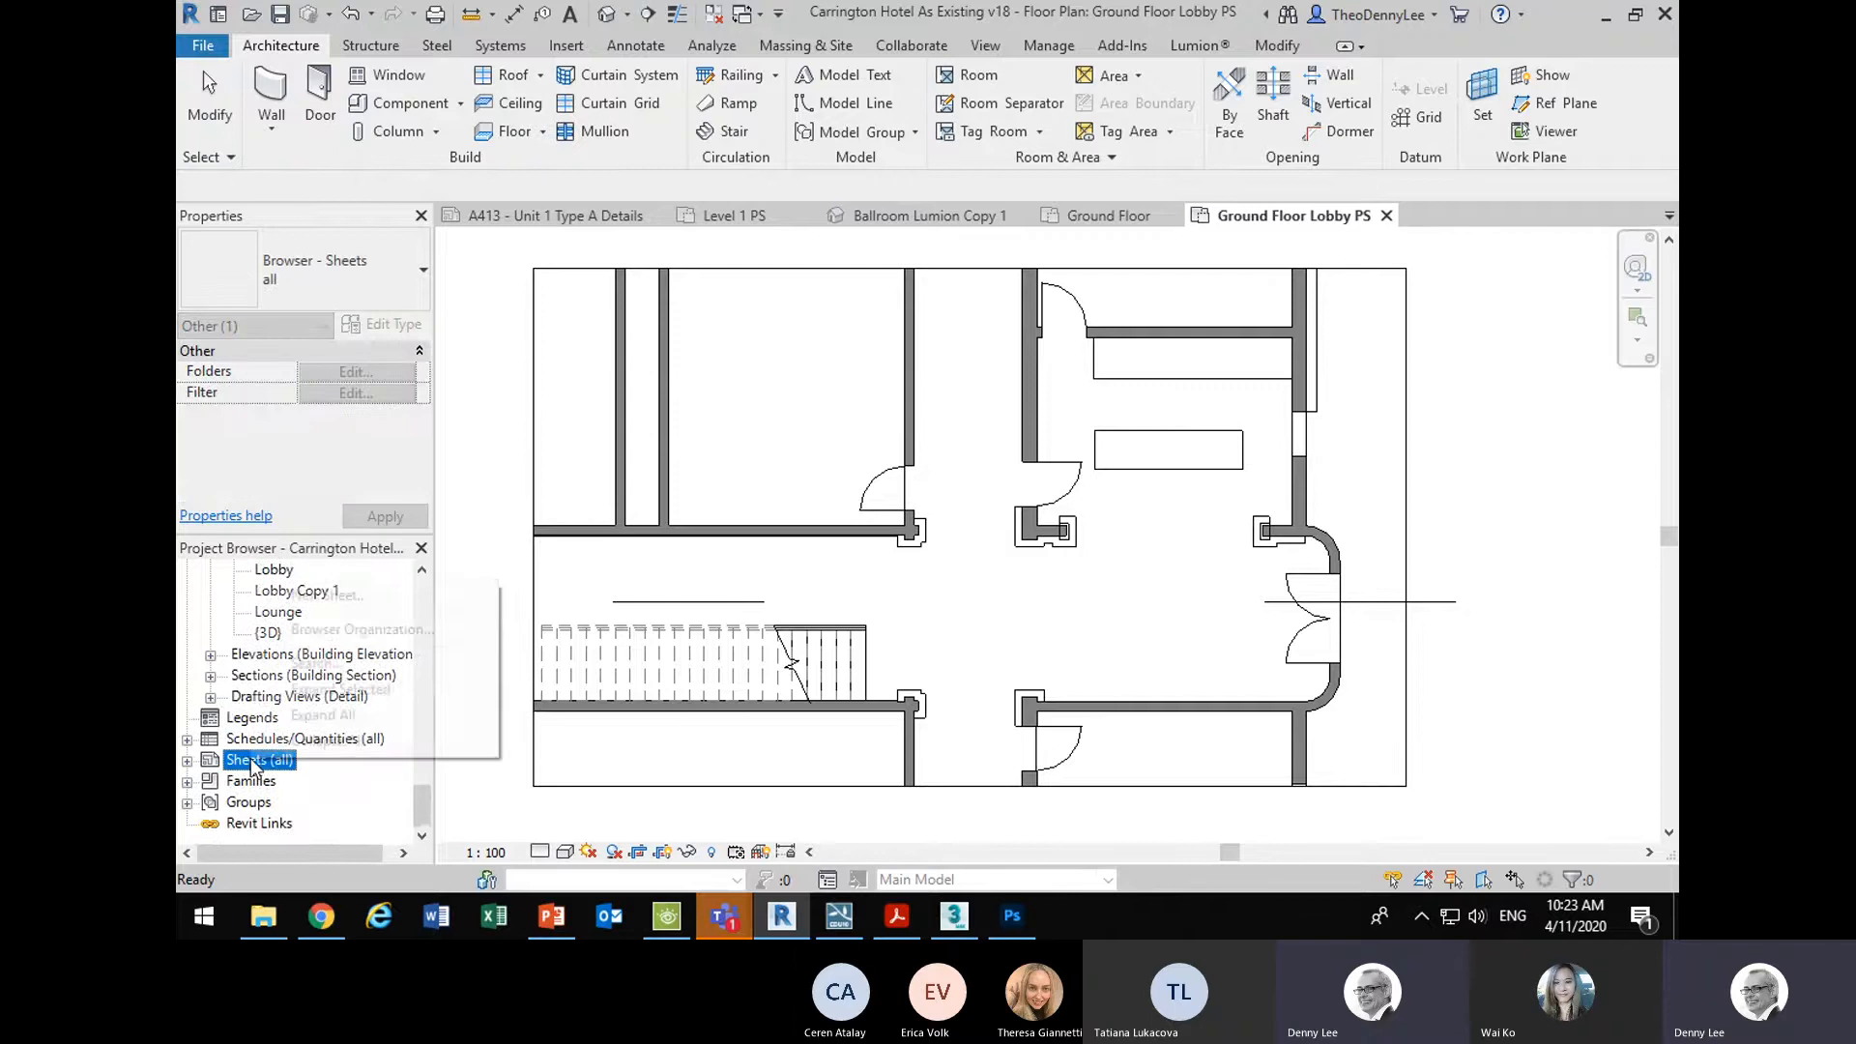
pyautogui.click(322, 596)
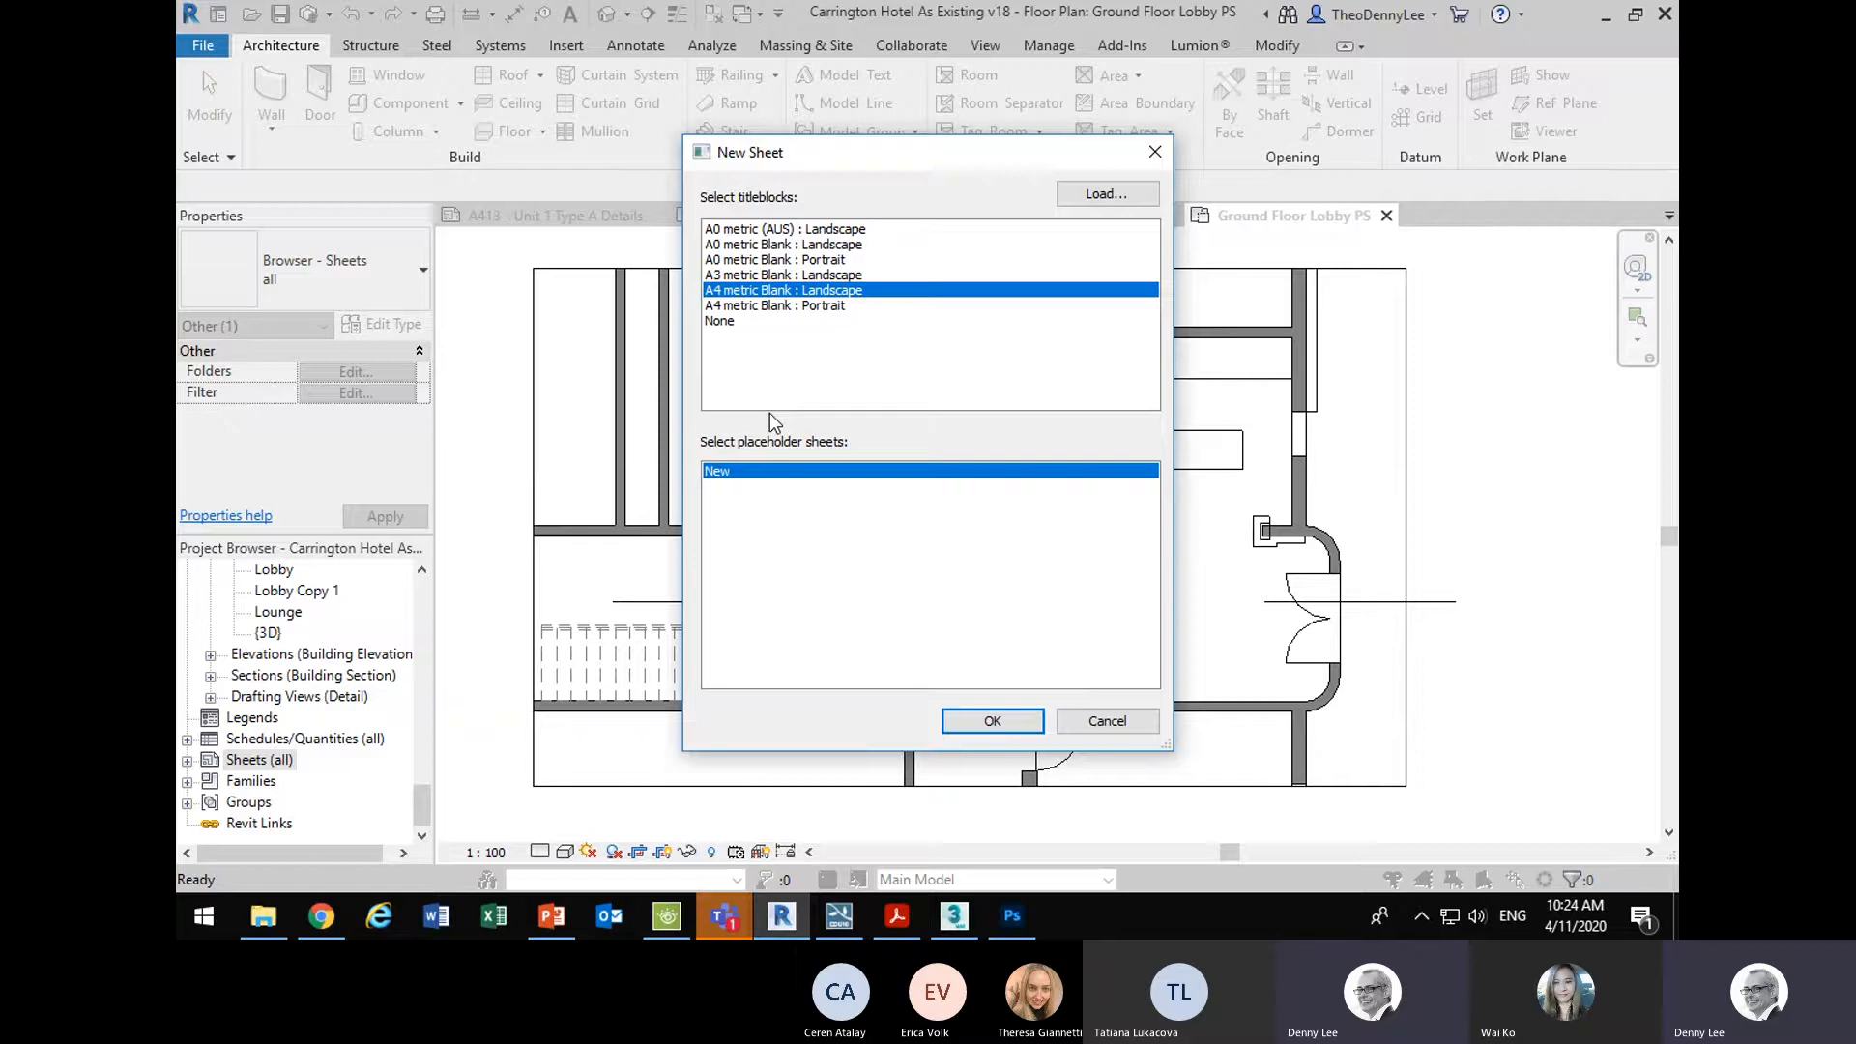
pyautogui.click(793, 276)
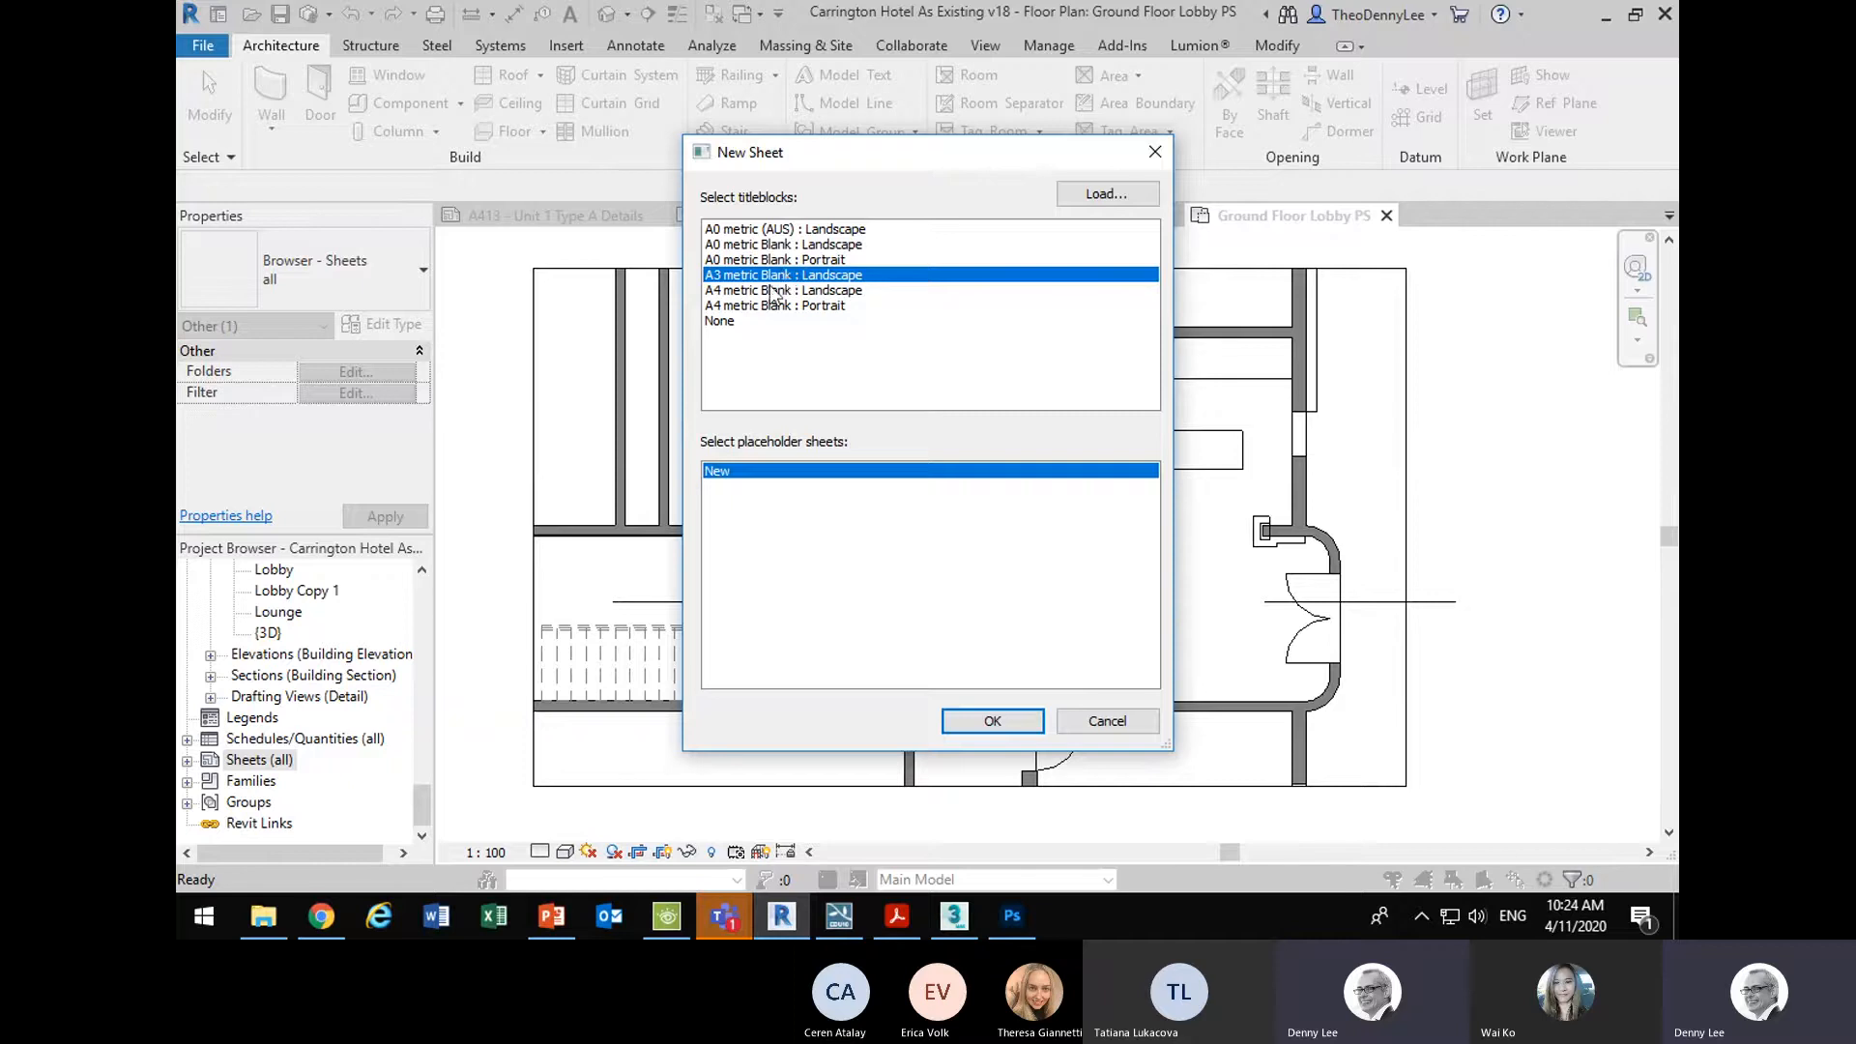
pyautogui.click(993, 720)
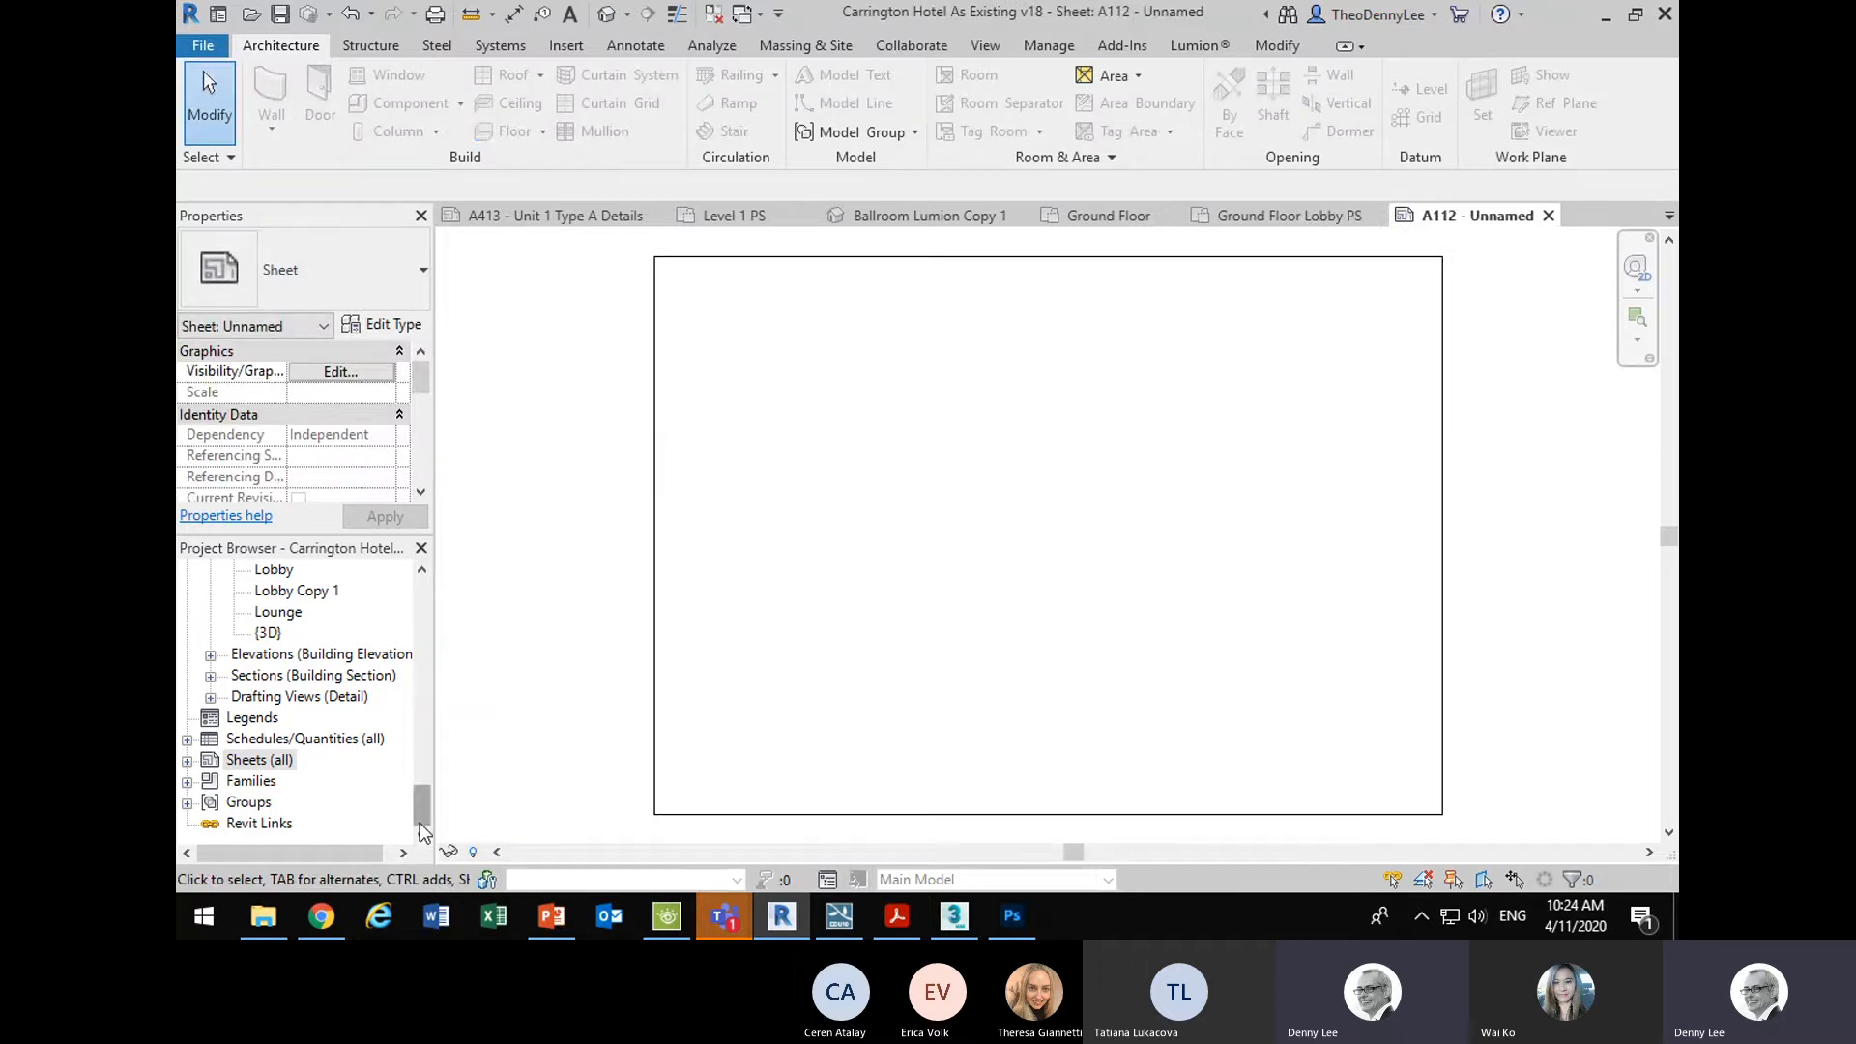
# - Place the Ground Floor Lobby PS view near the middle of the new sheet
pyautogui.moveTo(421, 804); pyautogui.dragTo(401, 636)
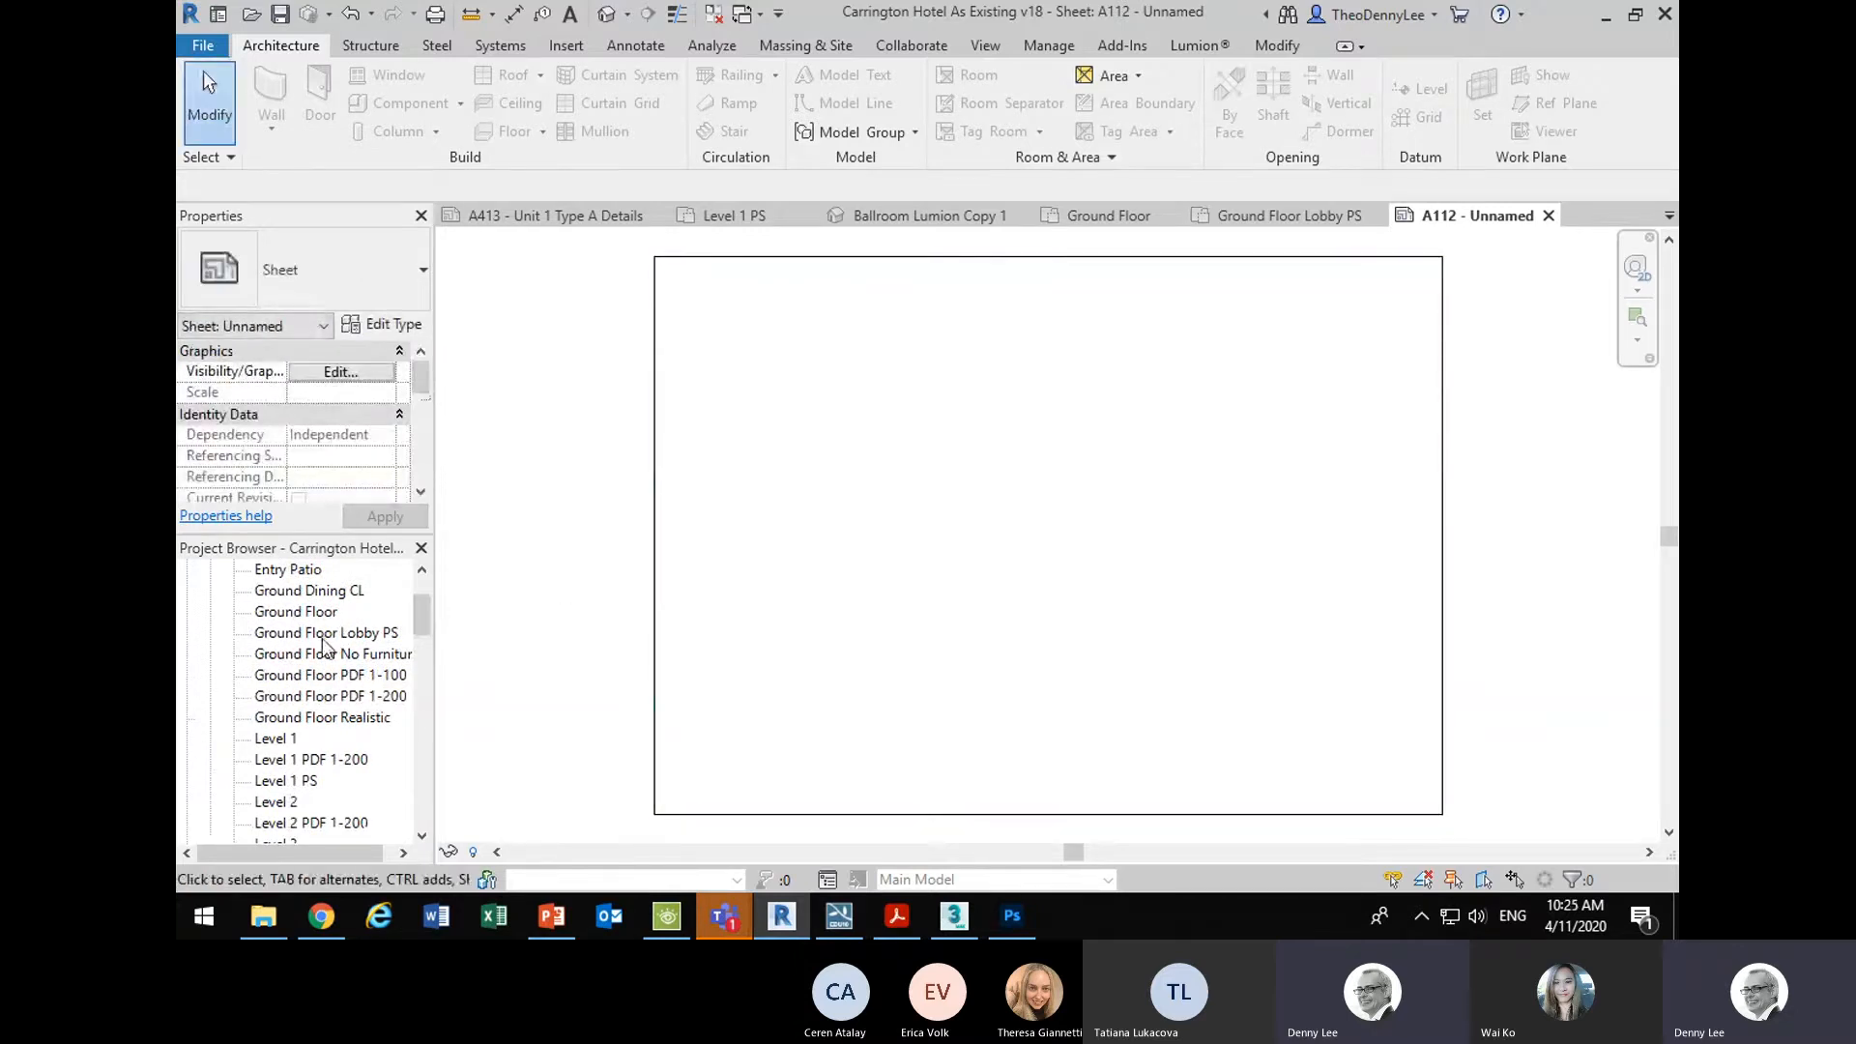
pyautogui.click(313, 634)
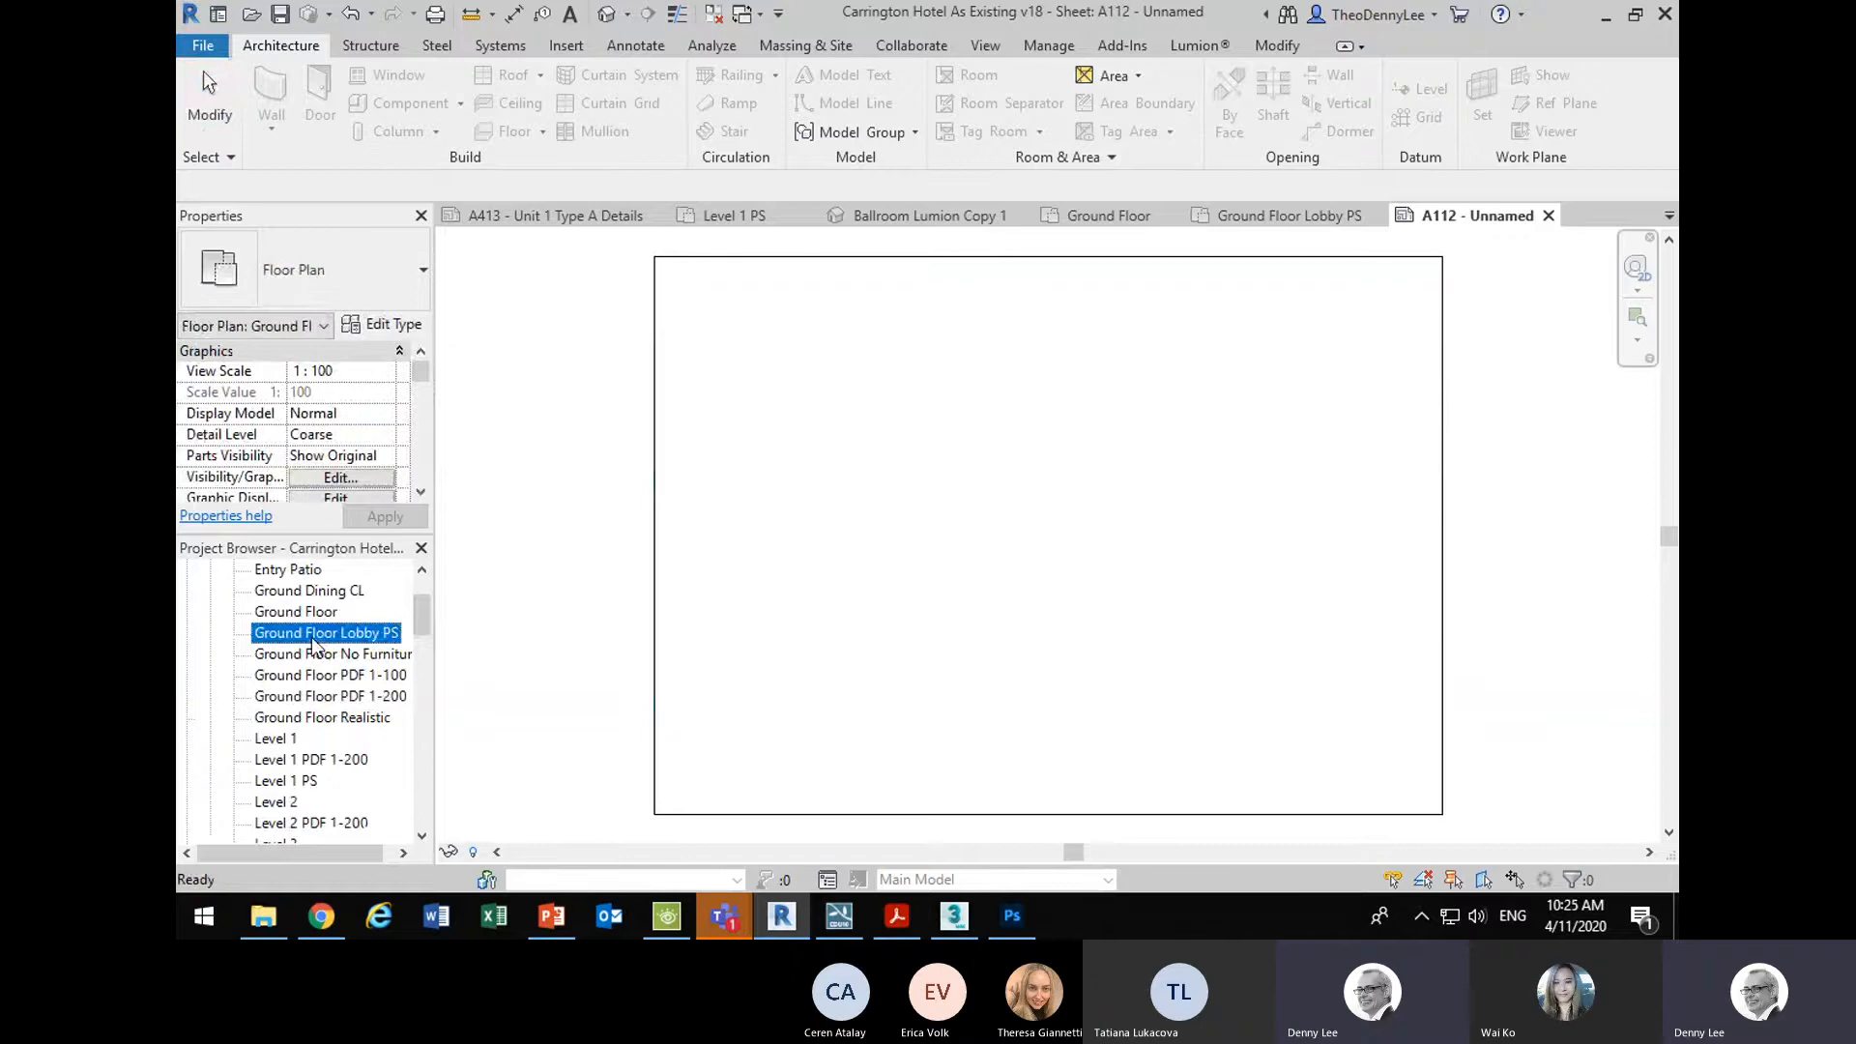
pyautogui.moveTo(311, 636); pyautogui.dragTo(1030, 528)
pyautogui.click(1056, 518)
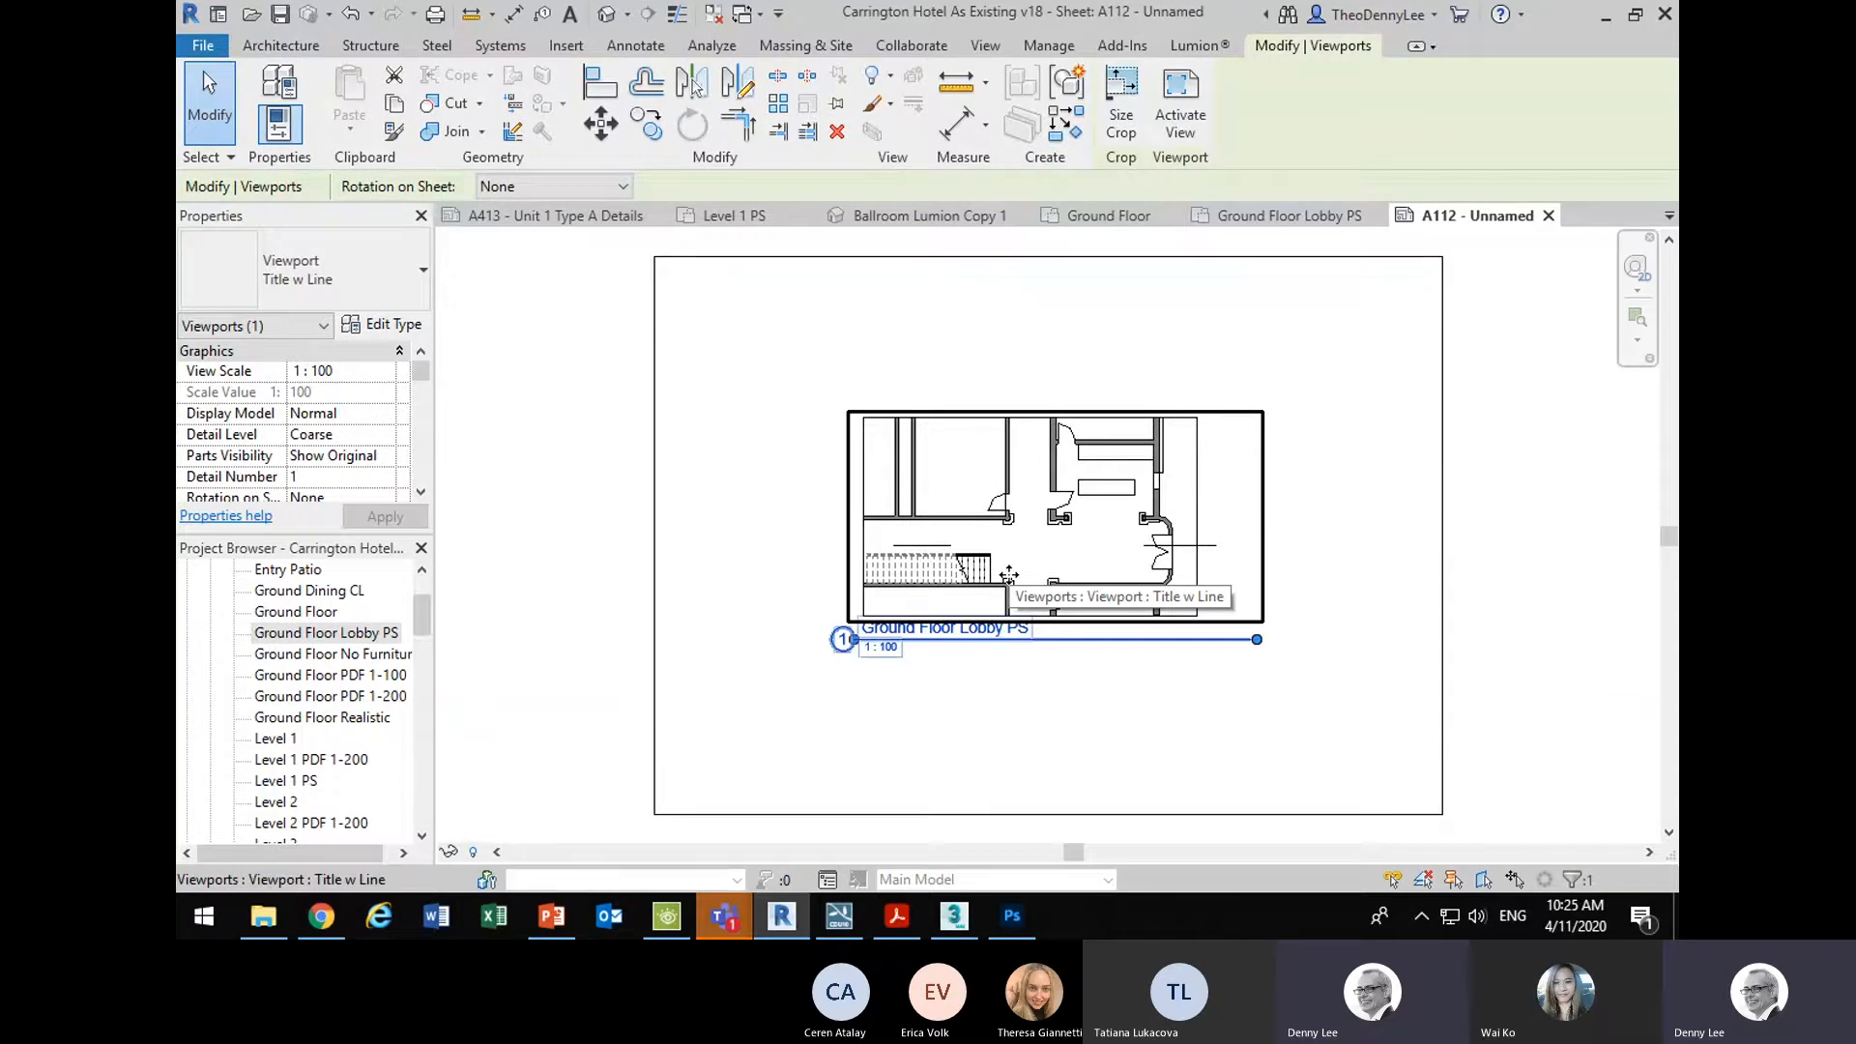
# - Set the lobby viewport's view scale to 1 : 50 and move the viewport so it fits within the sheet
pyautogui.click(386, 372)
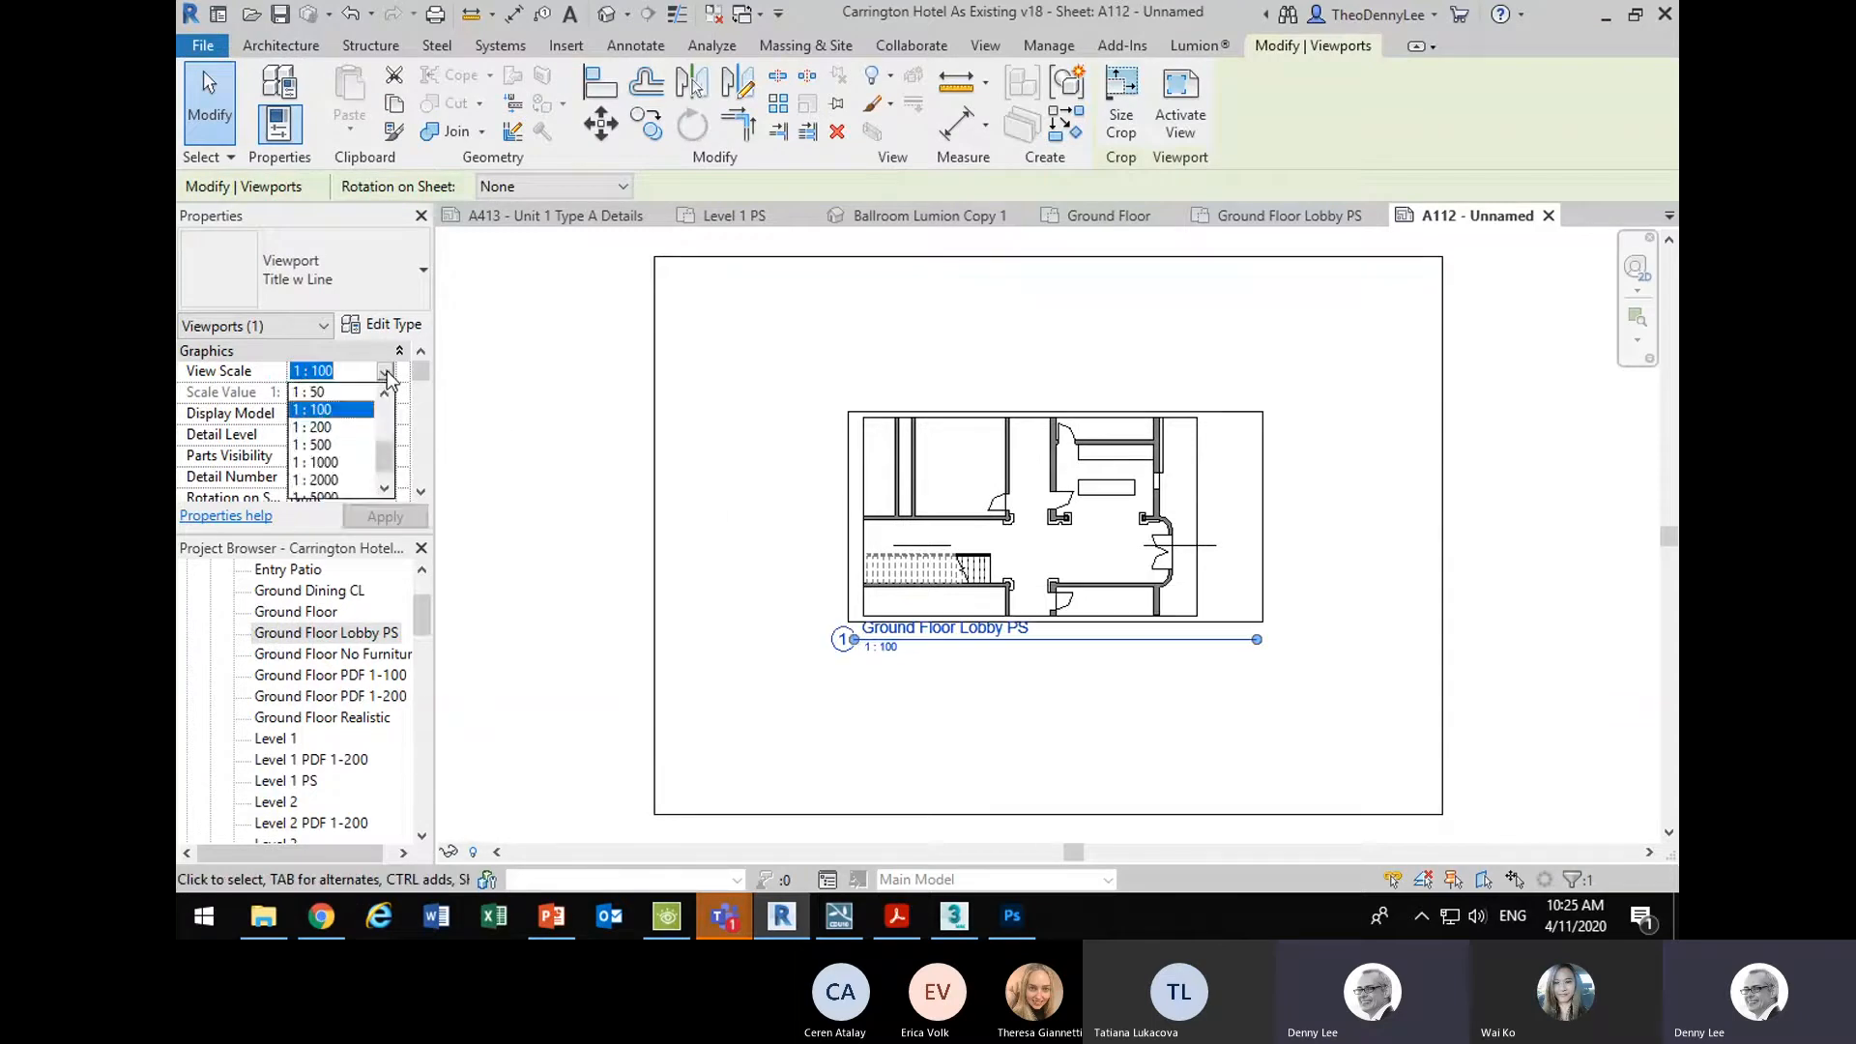
pyautogui.click(345, 393)
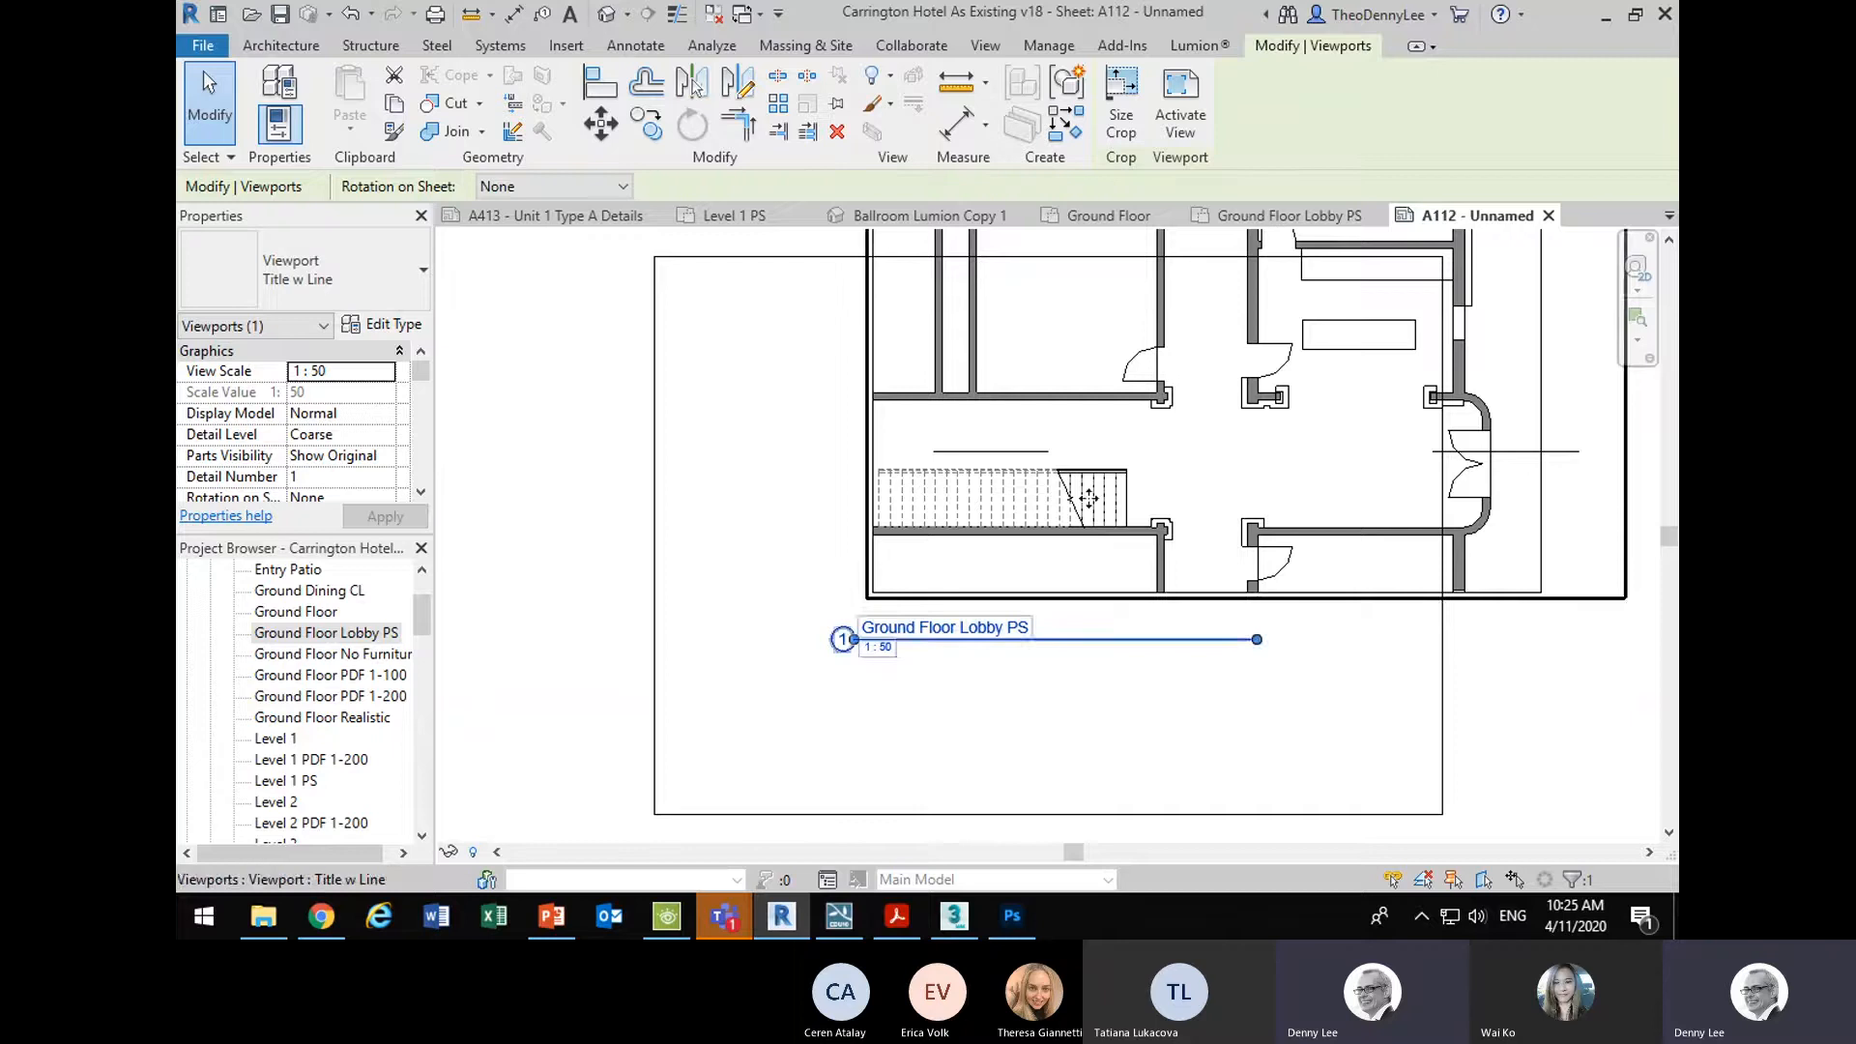
pyautogui.click(385, 373)
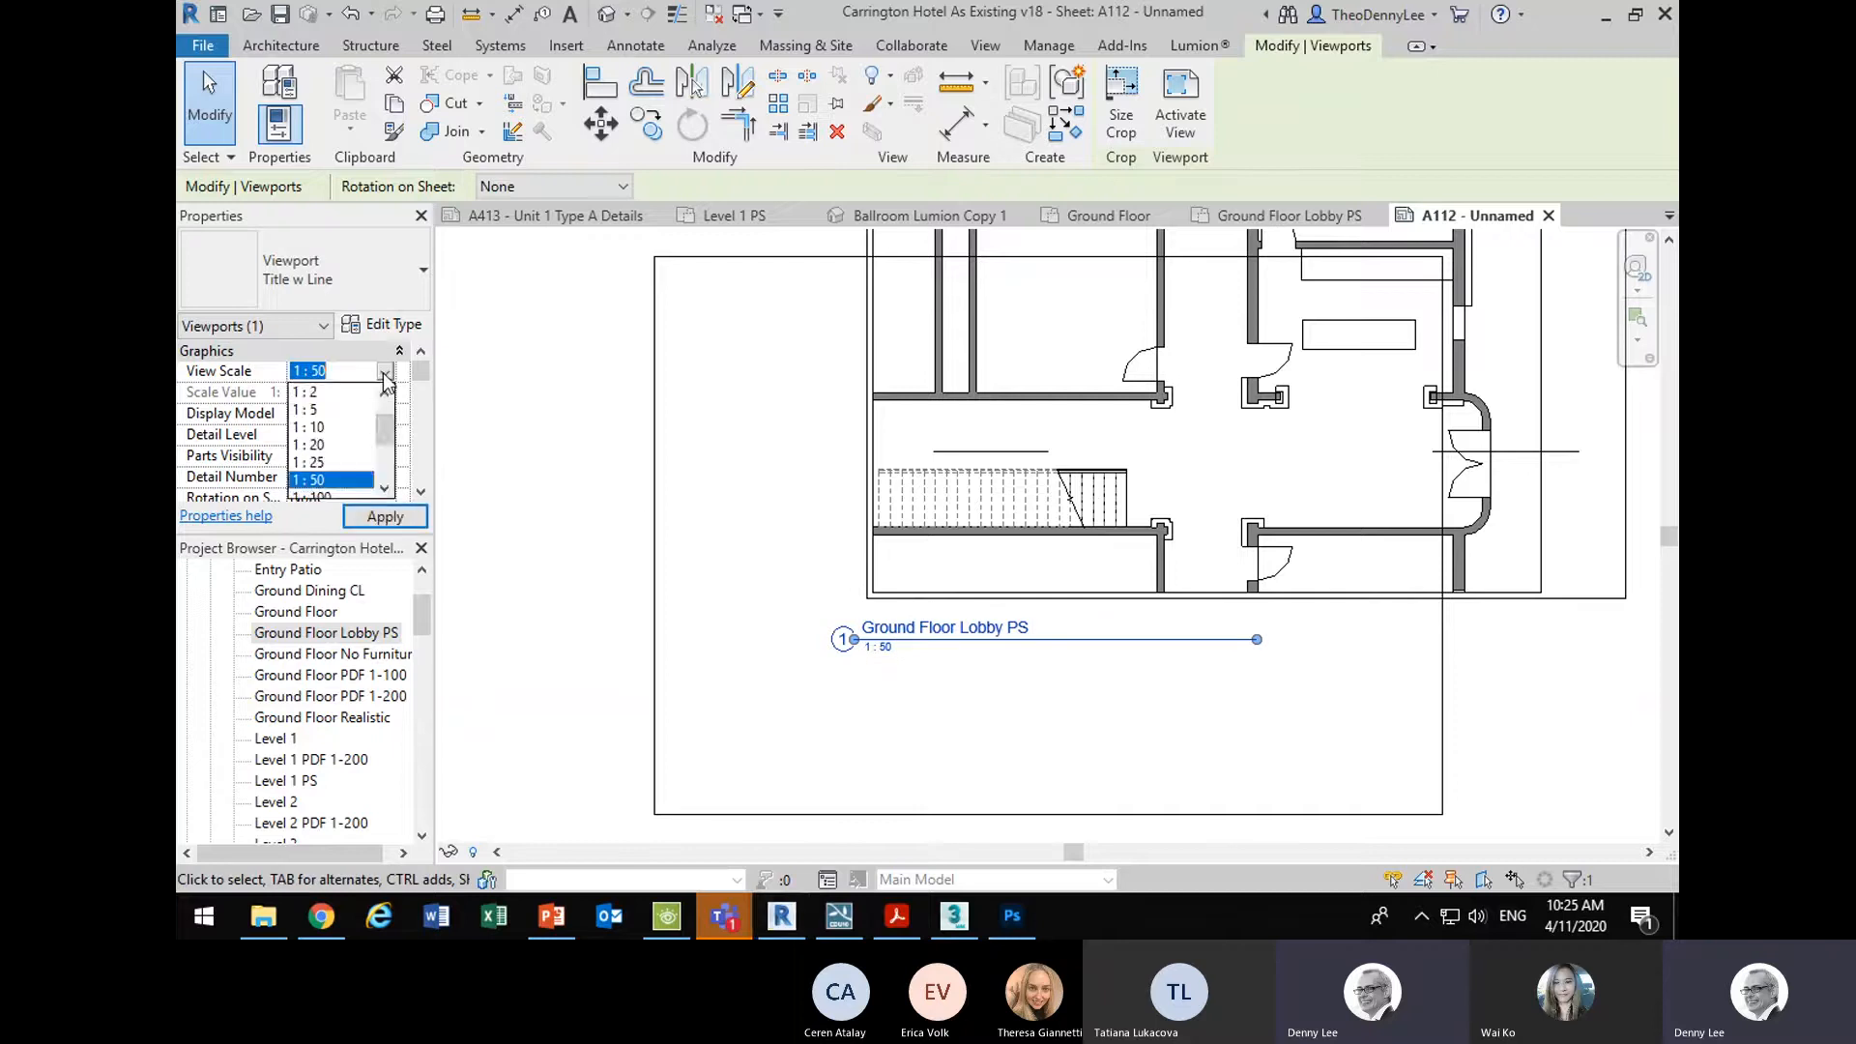
pyautogui.click(385, 375)
pyautogui.moveTo(1146, 438); pyautogui.dragTo(957, 561)
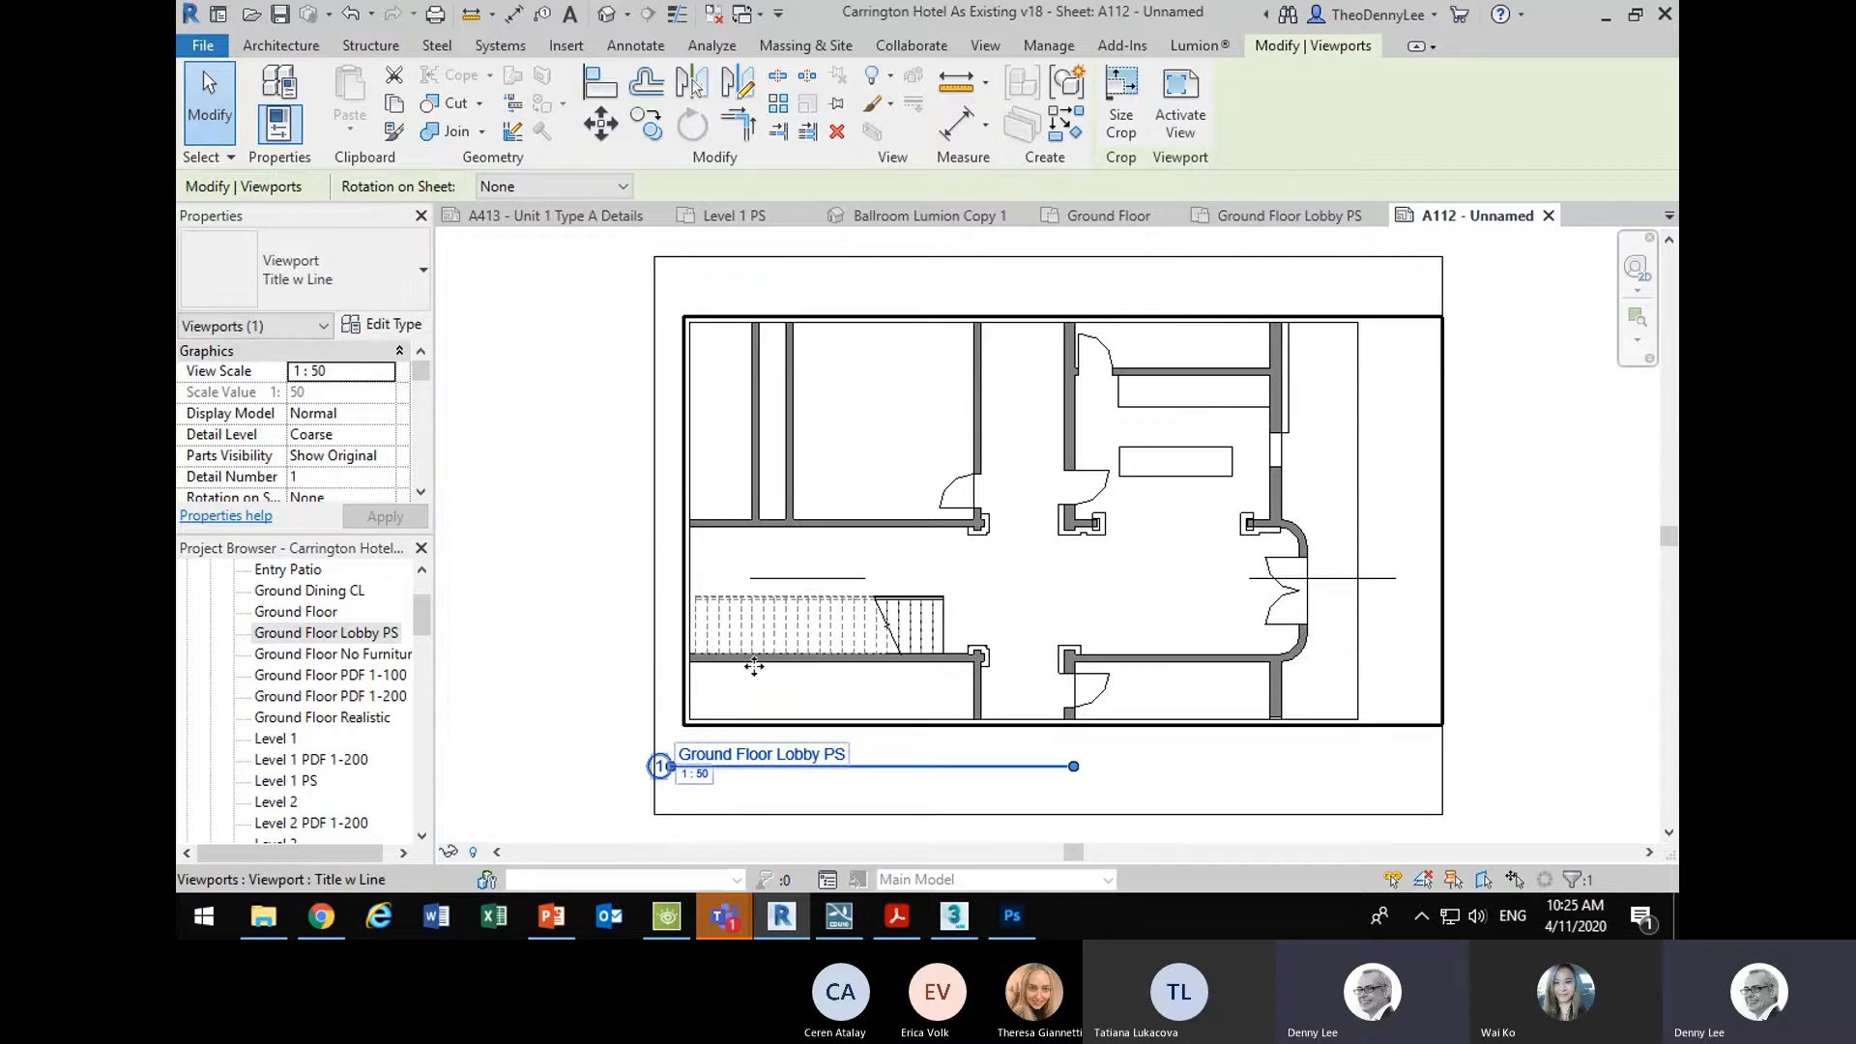
pyautogui.press('Escape')
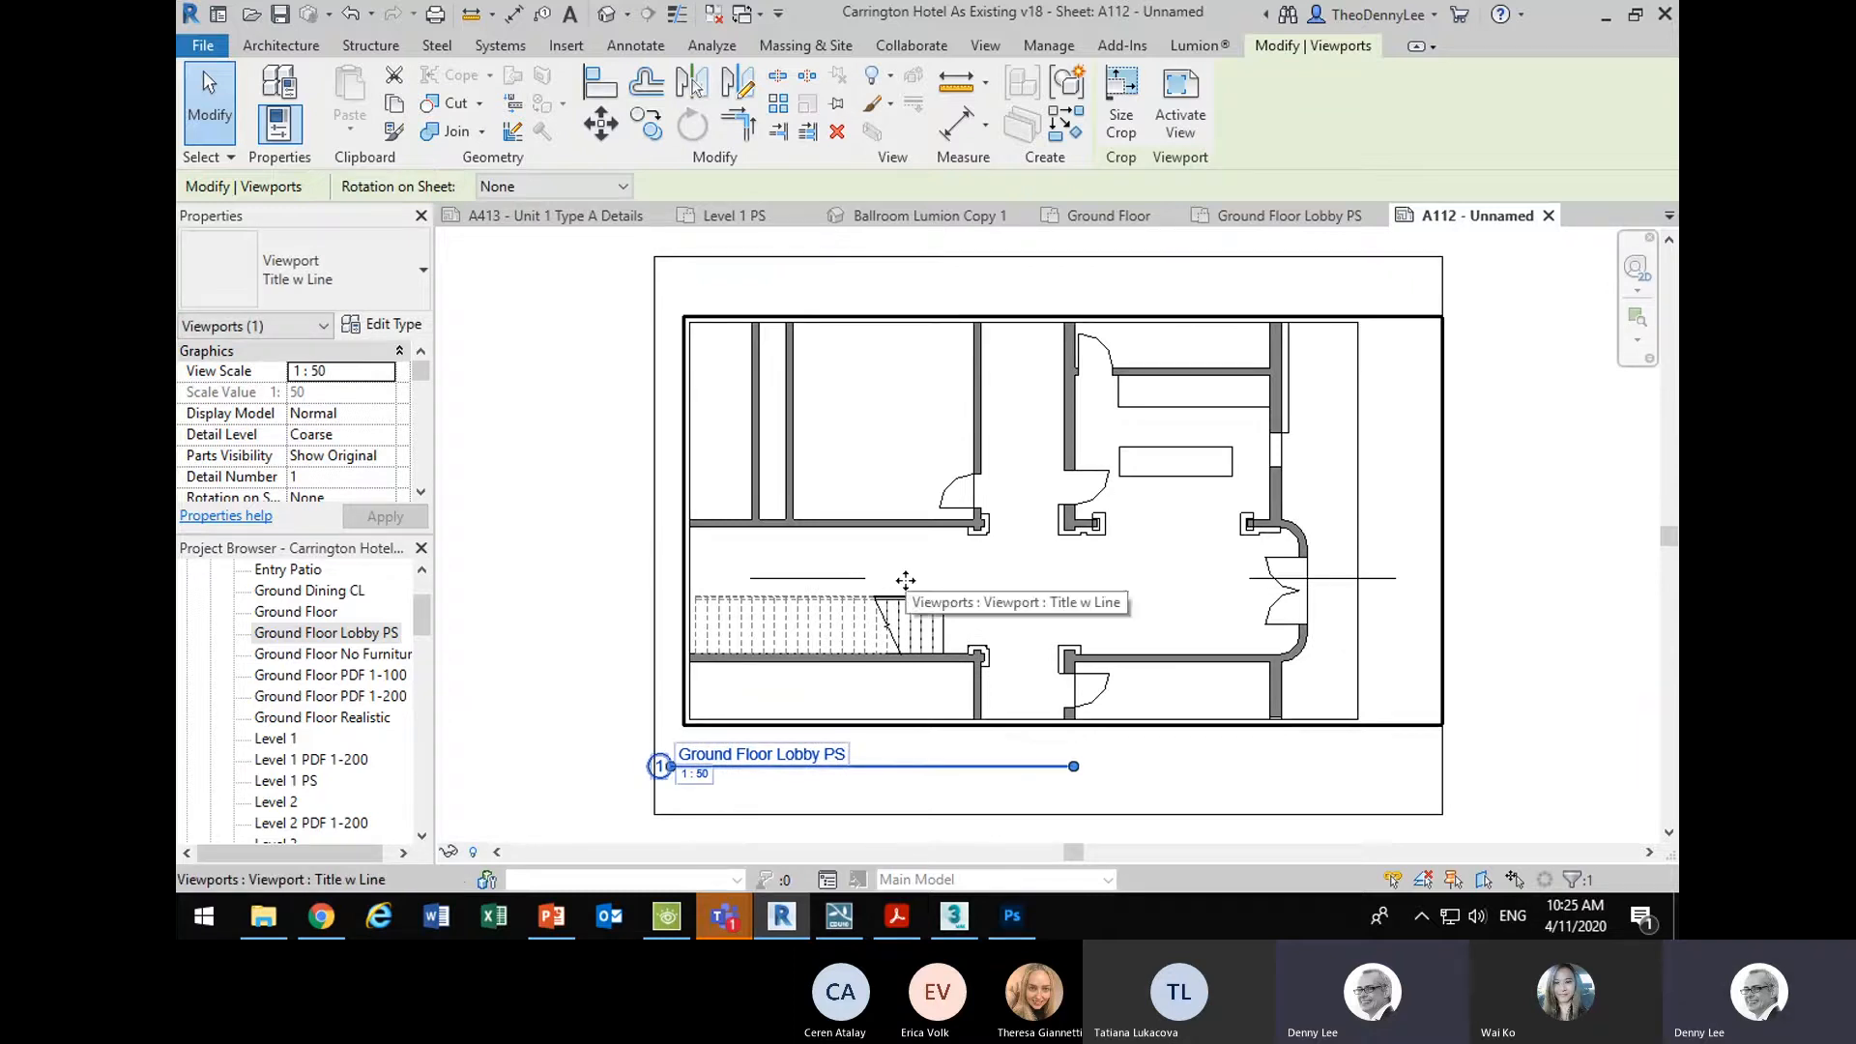
pyautogui.click(563, 615)
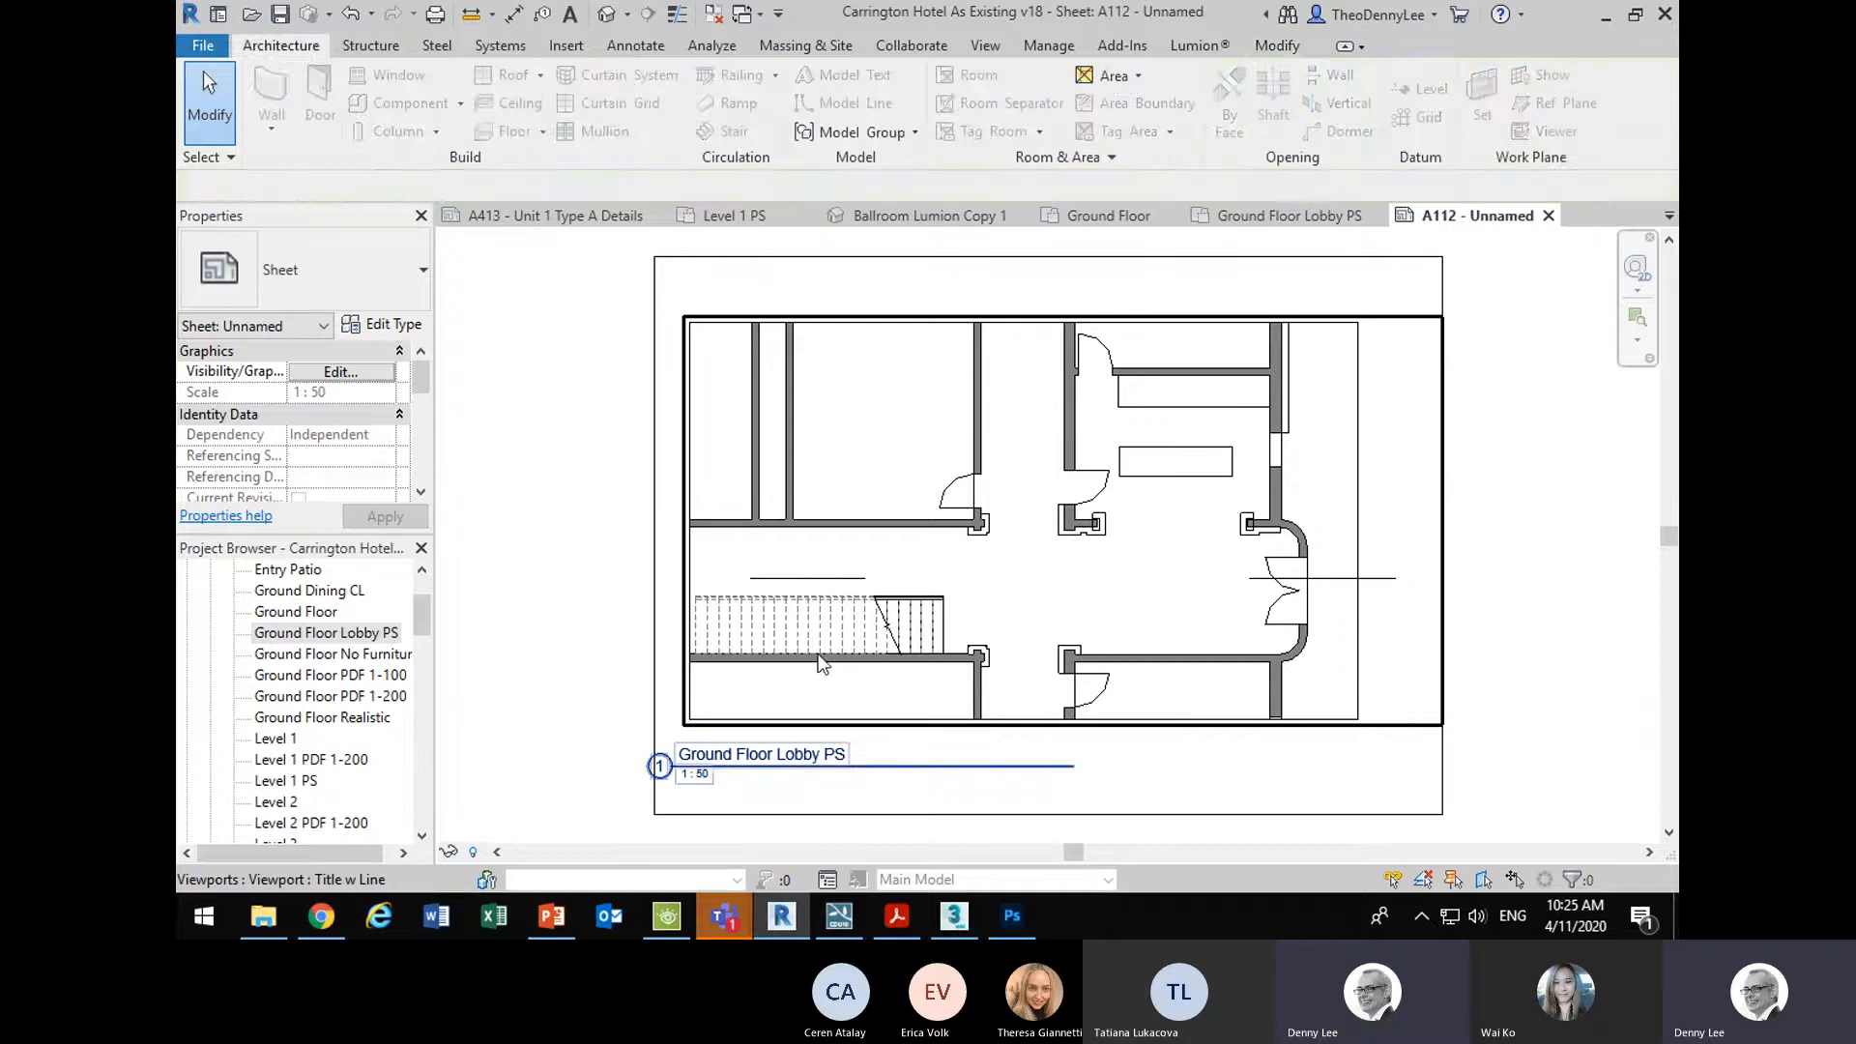
# - Change the lobby viewport's type to No Title
pyautogui.click(886, 766)
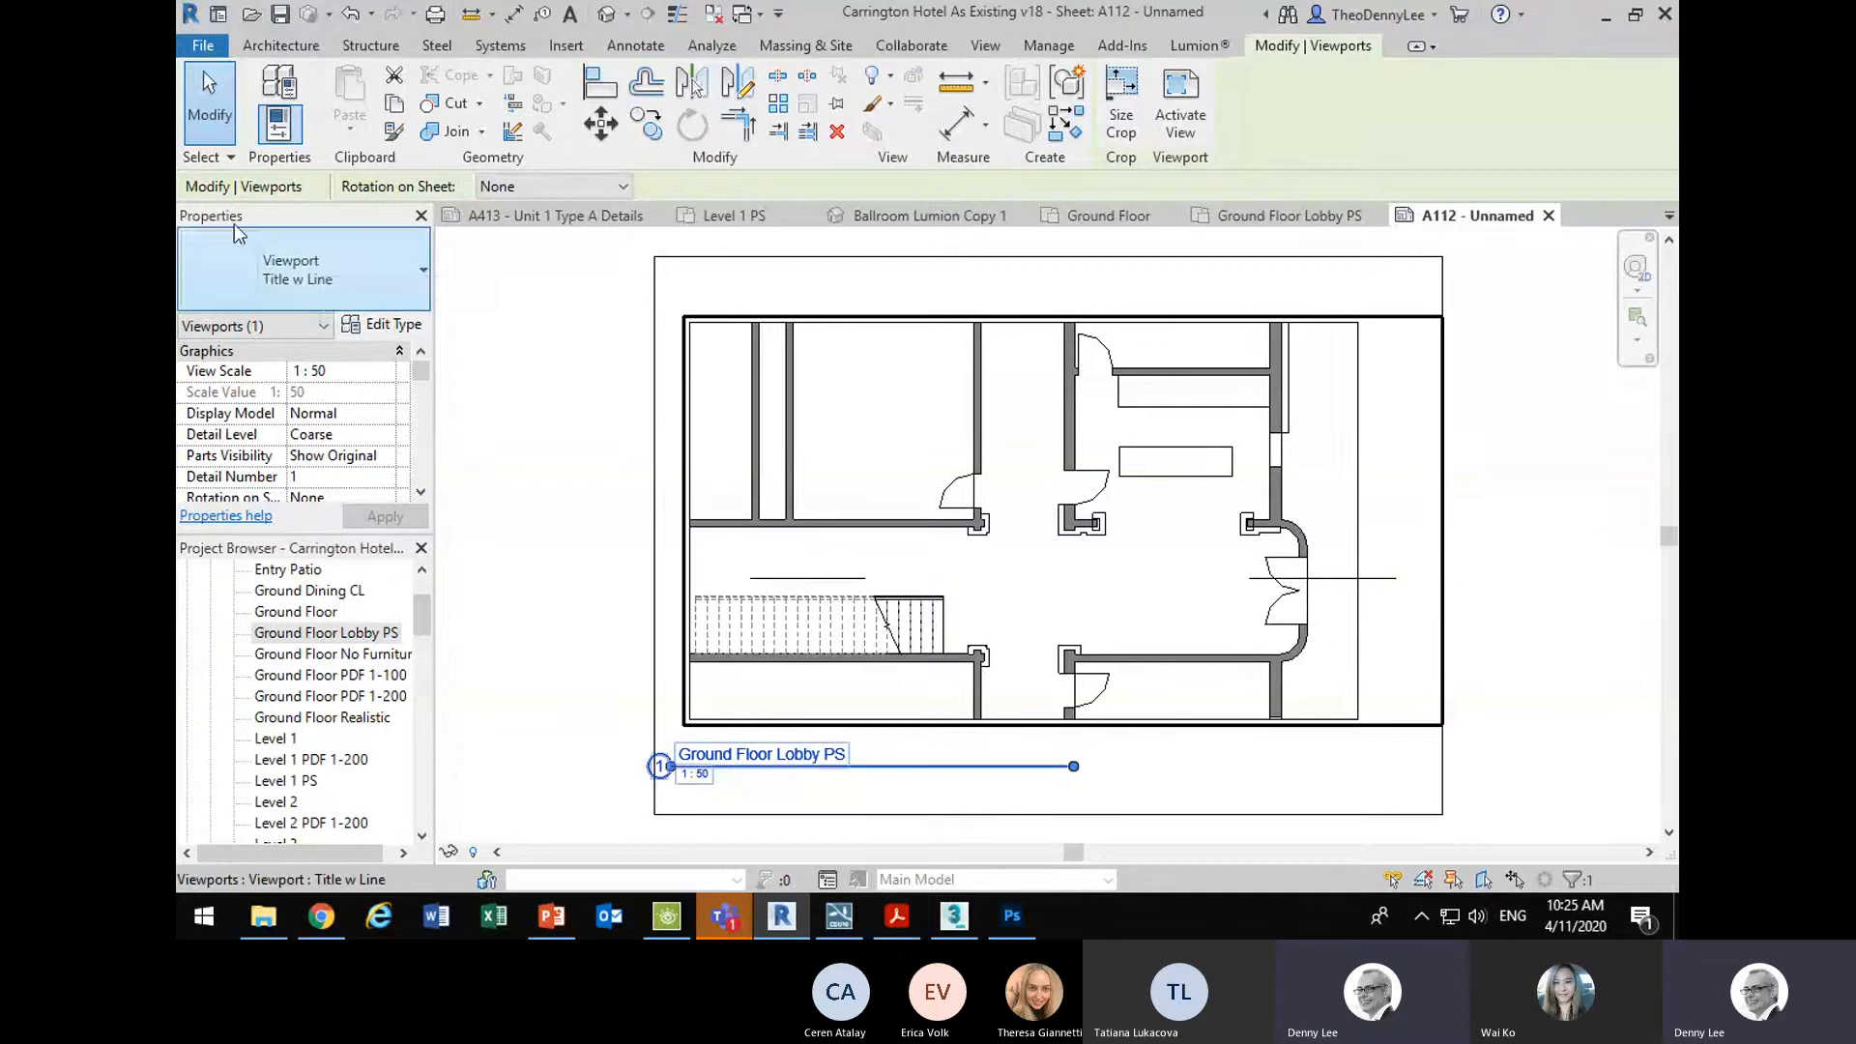
pyautogui.click(355, 261)
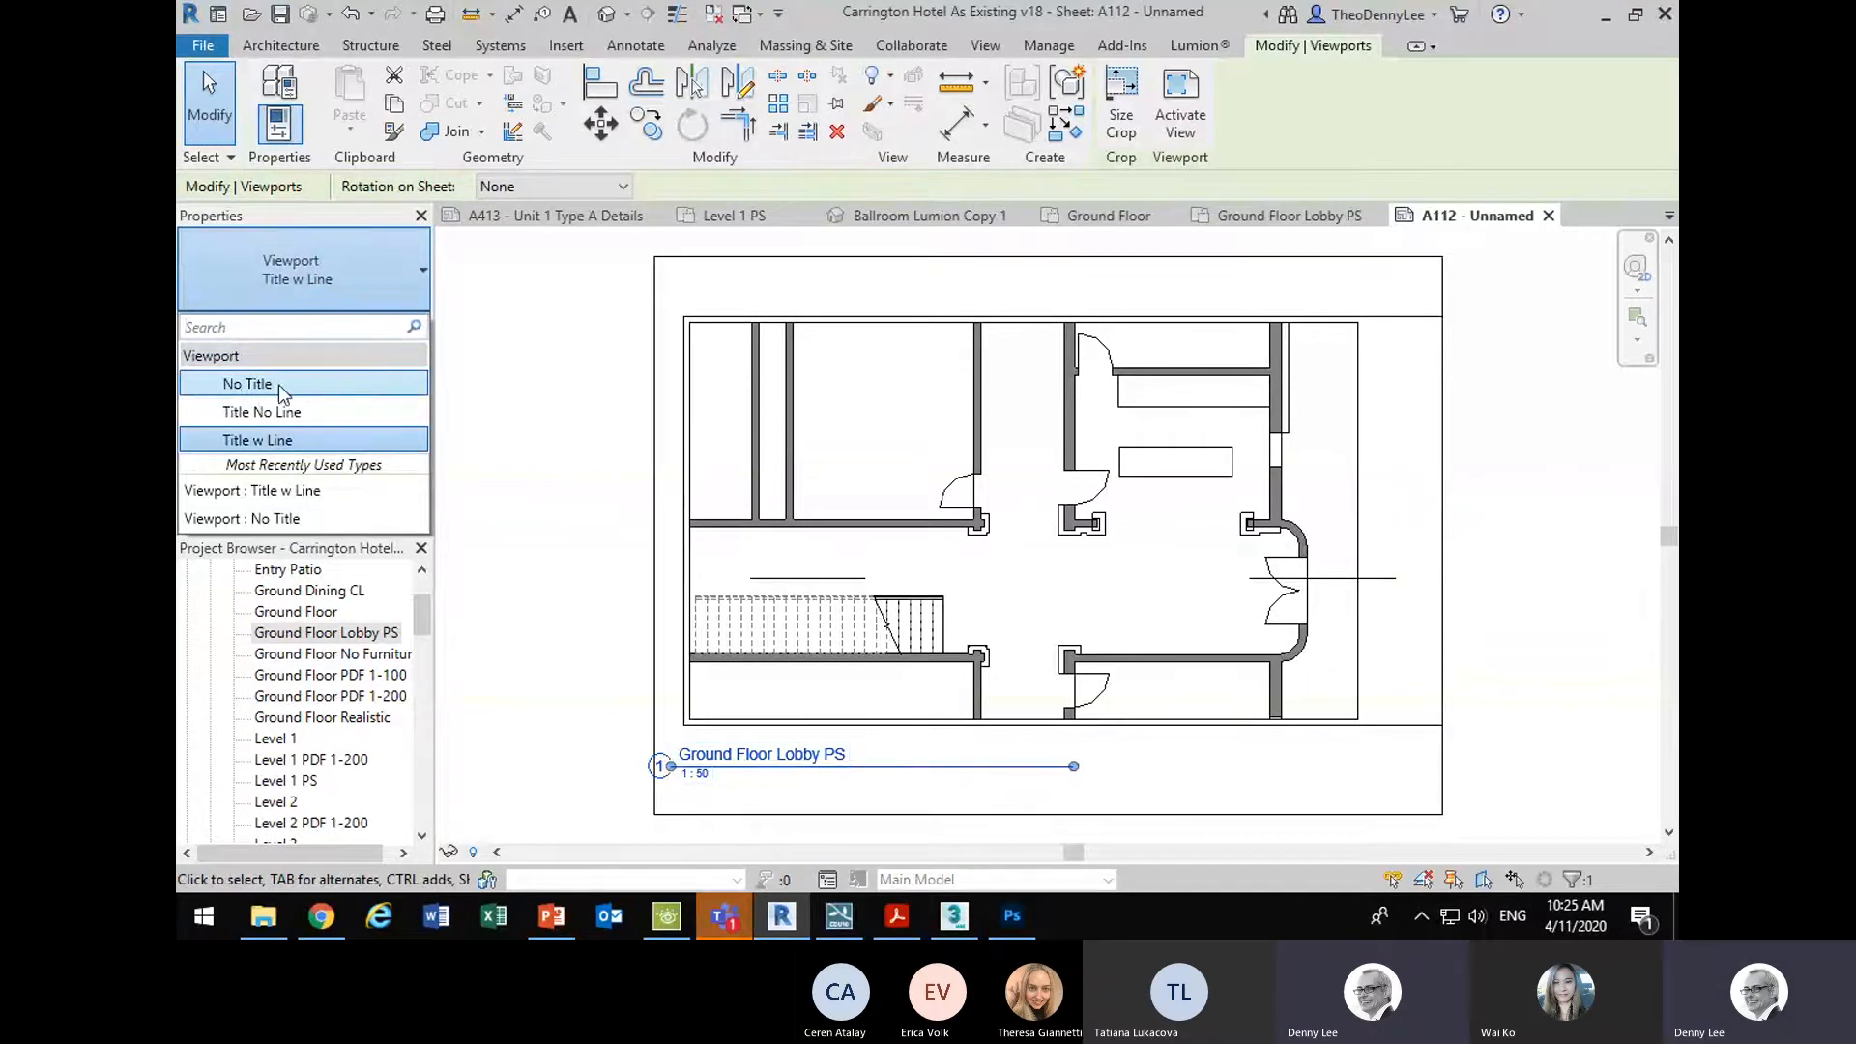
pyautogui.click(289, 389)
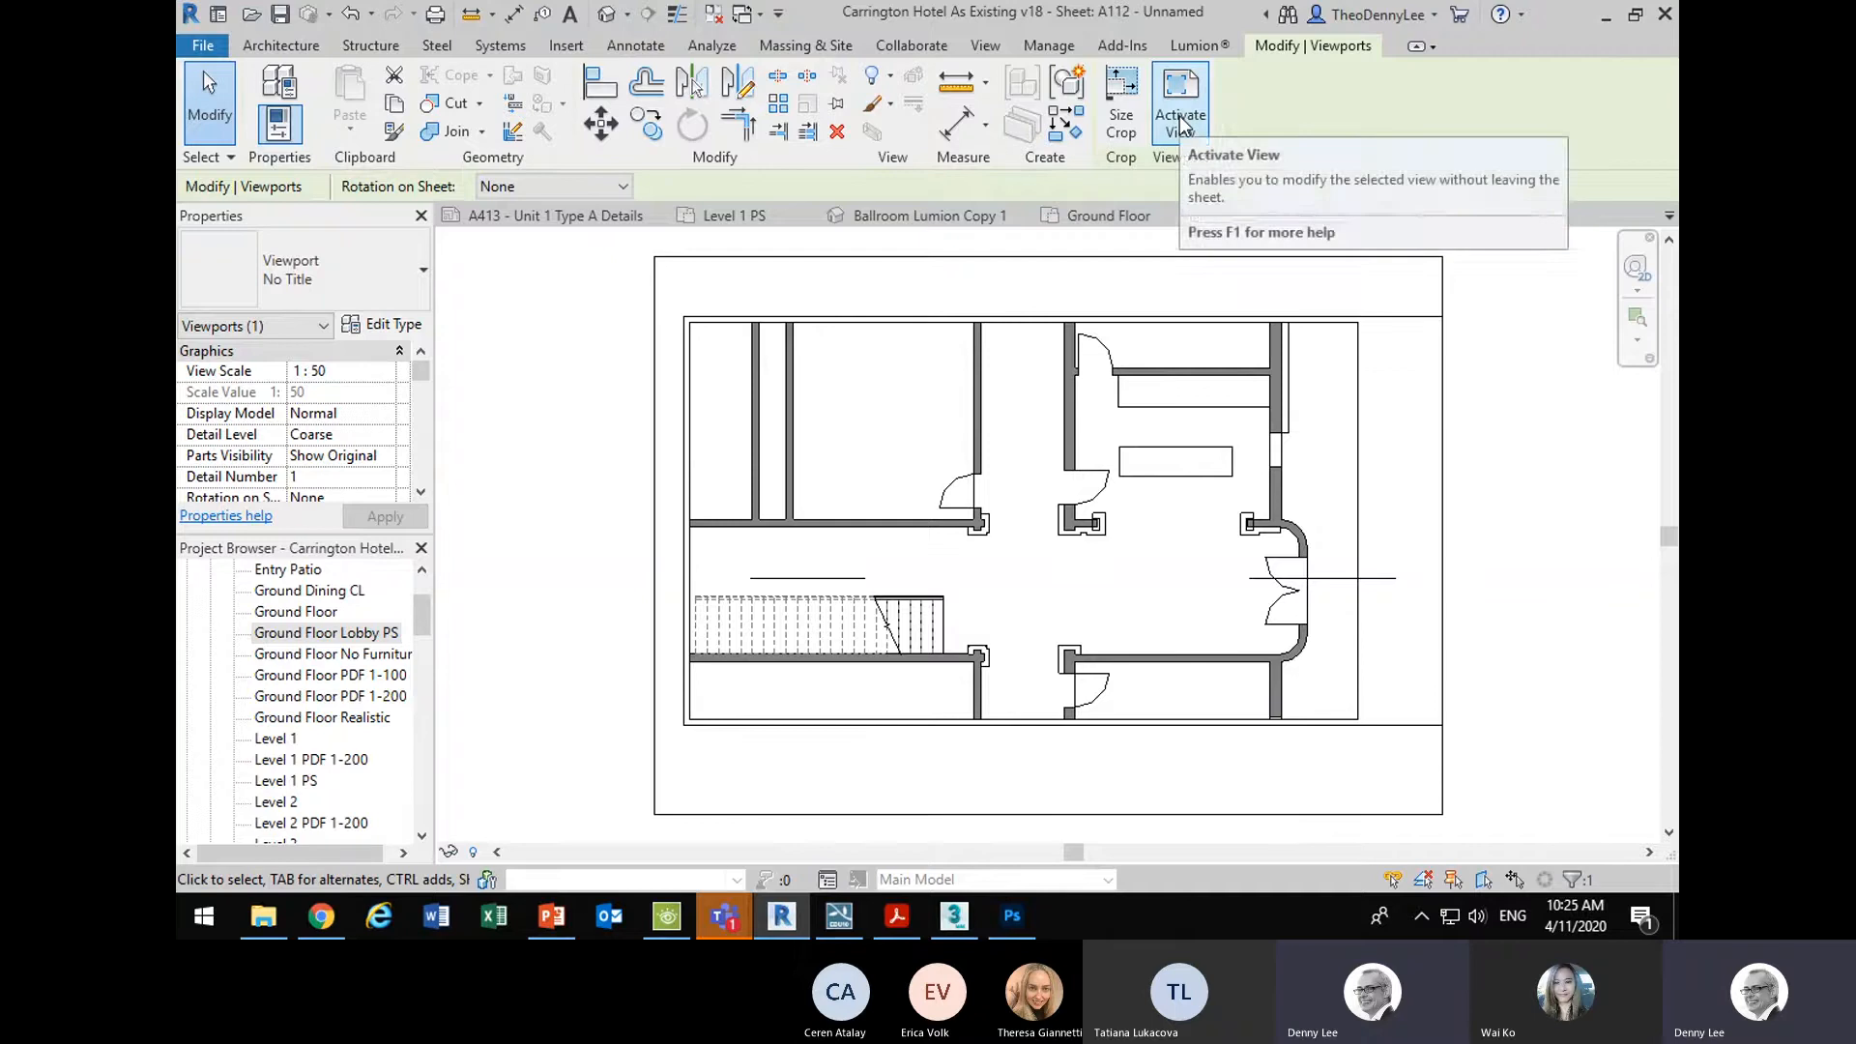
# - Activate the lobby view on the sheet and pull its entrance-side crop edge in closer to the entry doors
pyautogui.click(1180, 124)
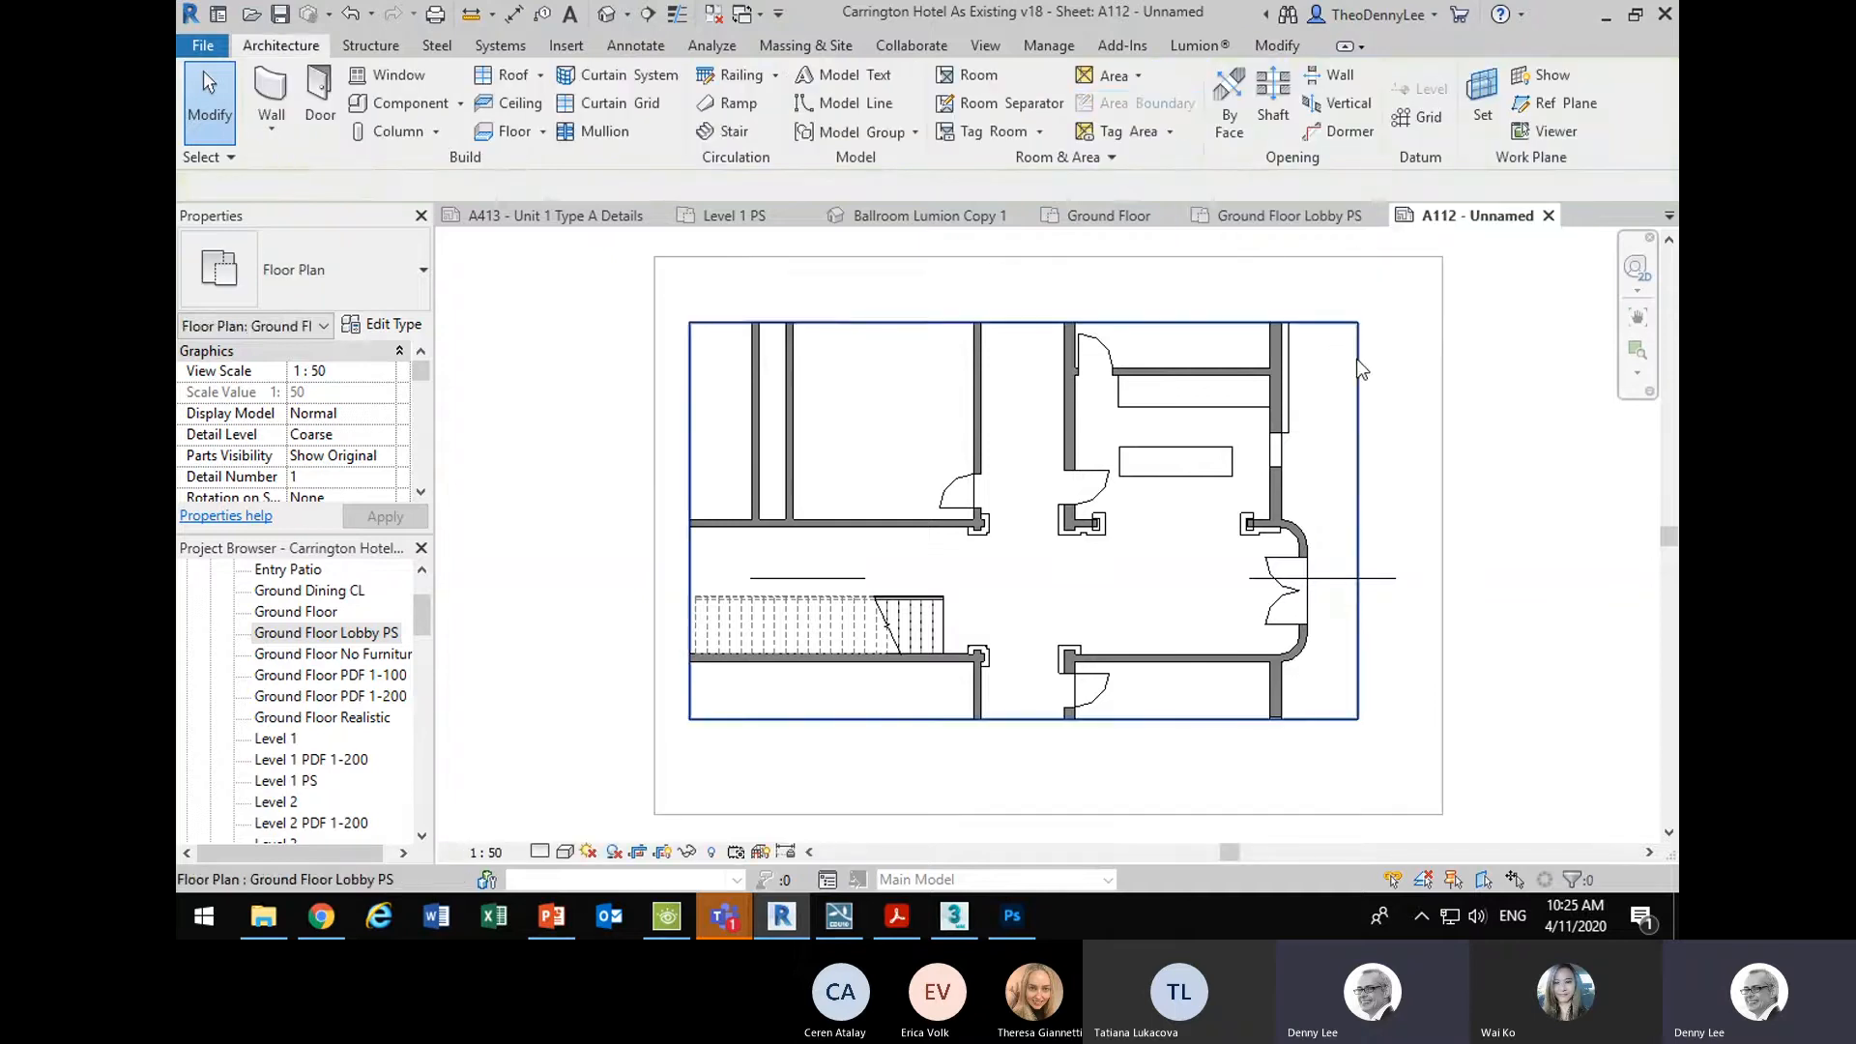
pyautogui.click(1375, 576)
pyautogui.moveTo(1358, 520); pyautogui.dragTo(1328, 521)
# - Shift the section line's end segments outward at the stair and inward at the entrance, and deactivate the view
pyautogui.click(1352, 580)
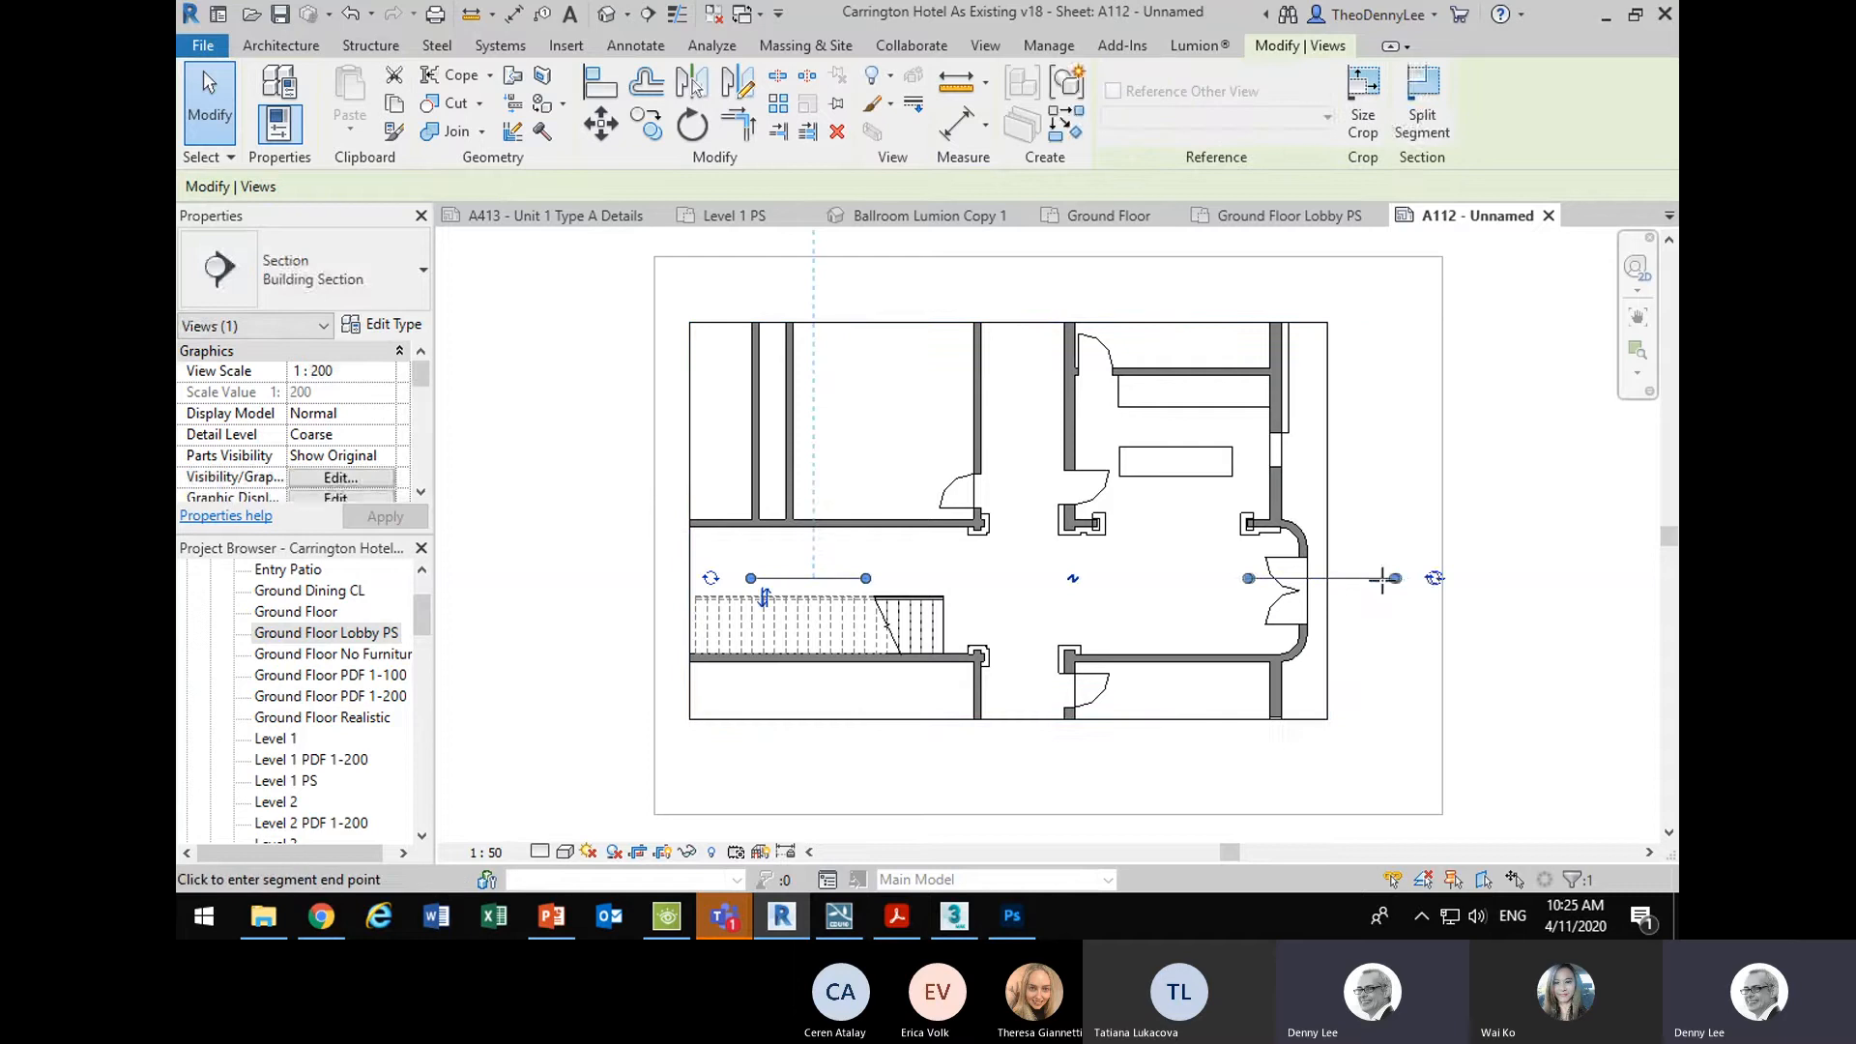
pyautogui.click(1357, 580)
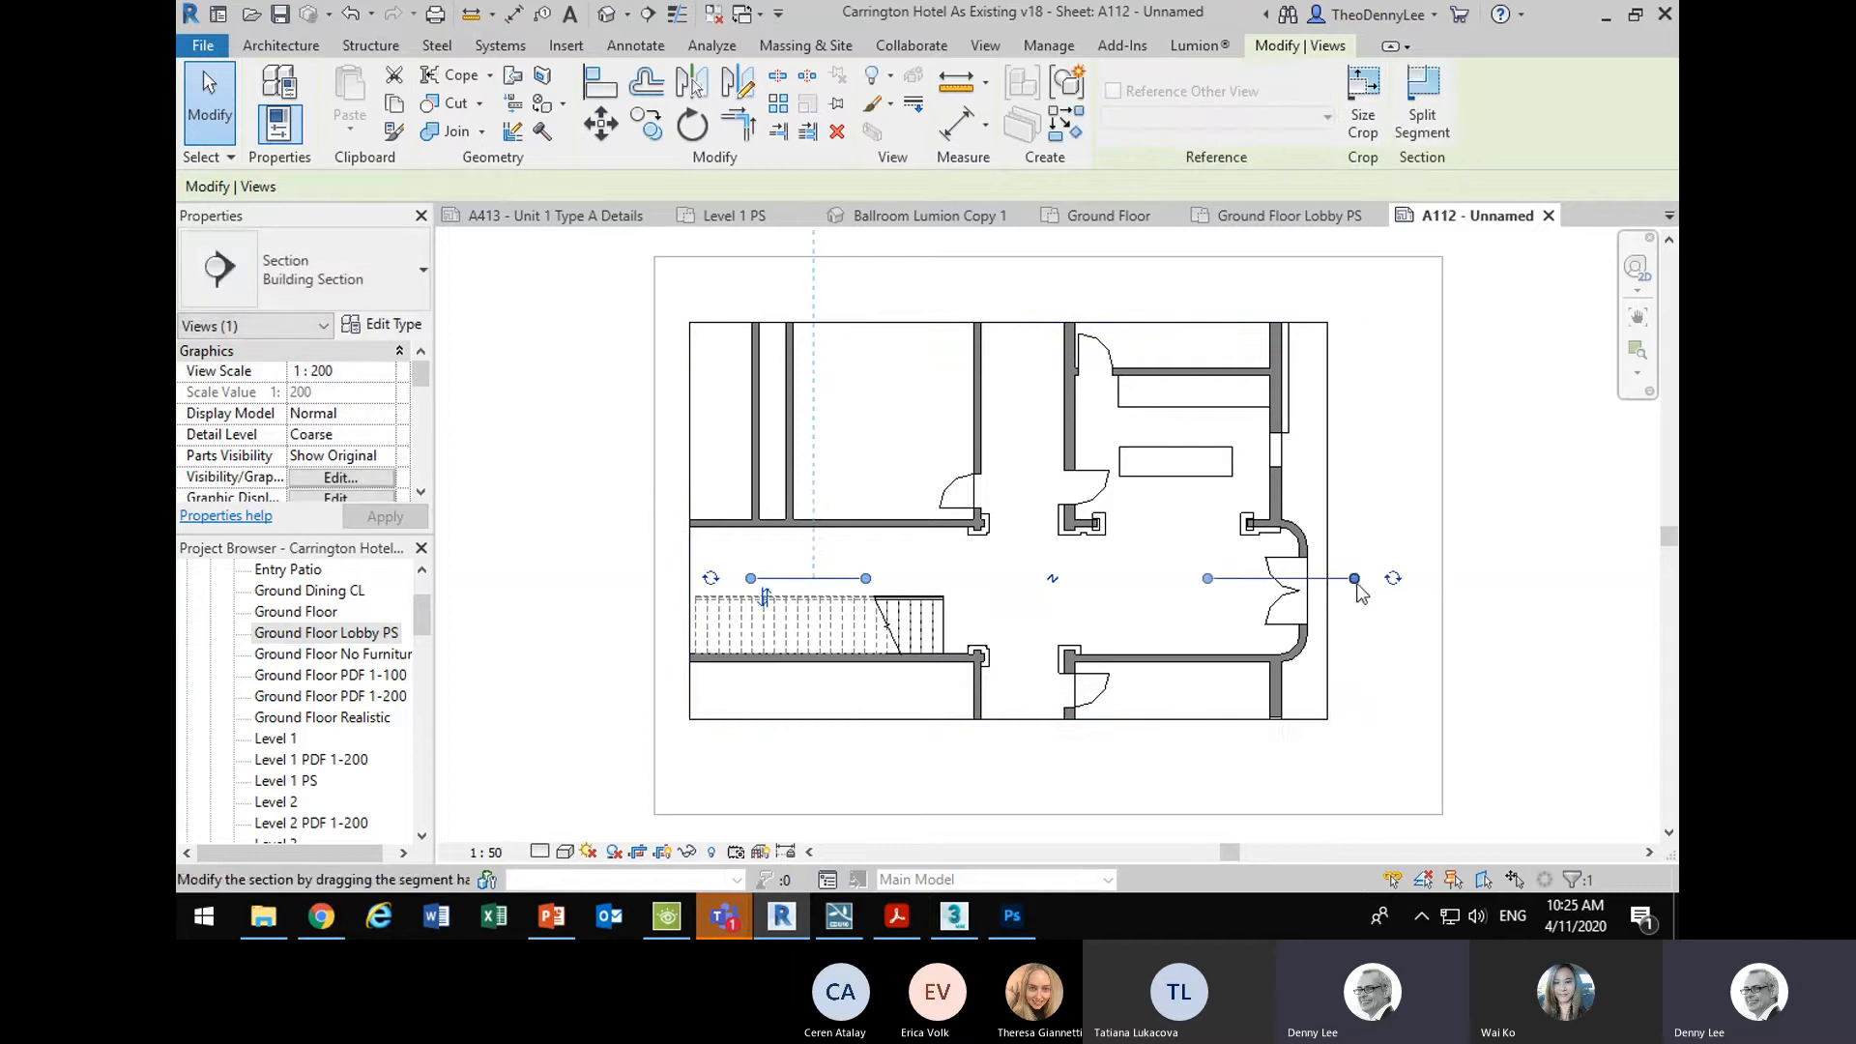
pyautogui.moveTo(1359, 584); pyautogui.dragTo(1367, 587)
pyautogui.moveTo(866, 583); pyautogui.dragTo(712, 587)
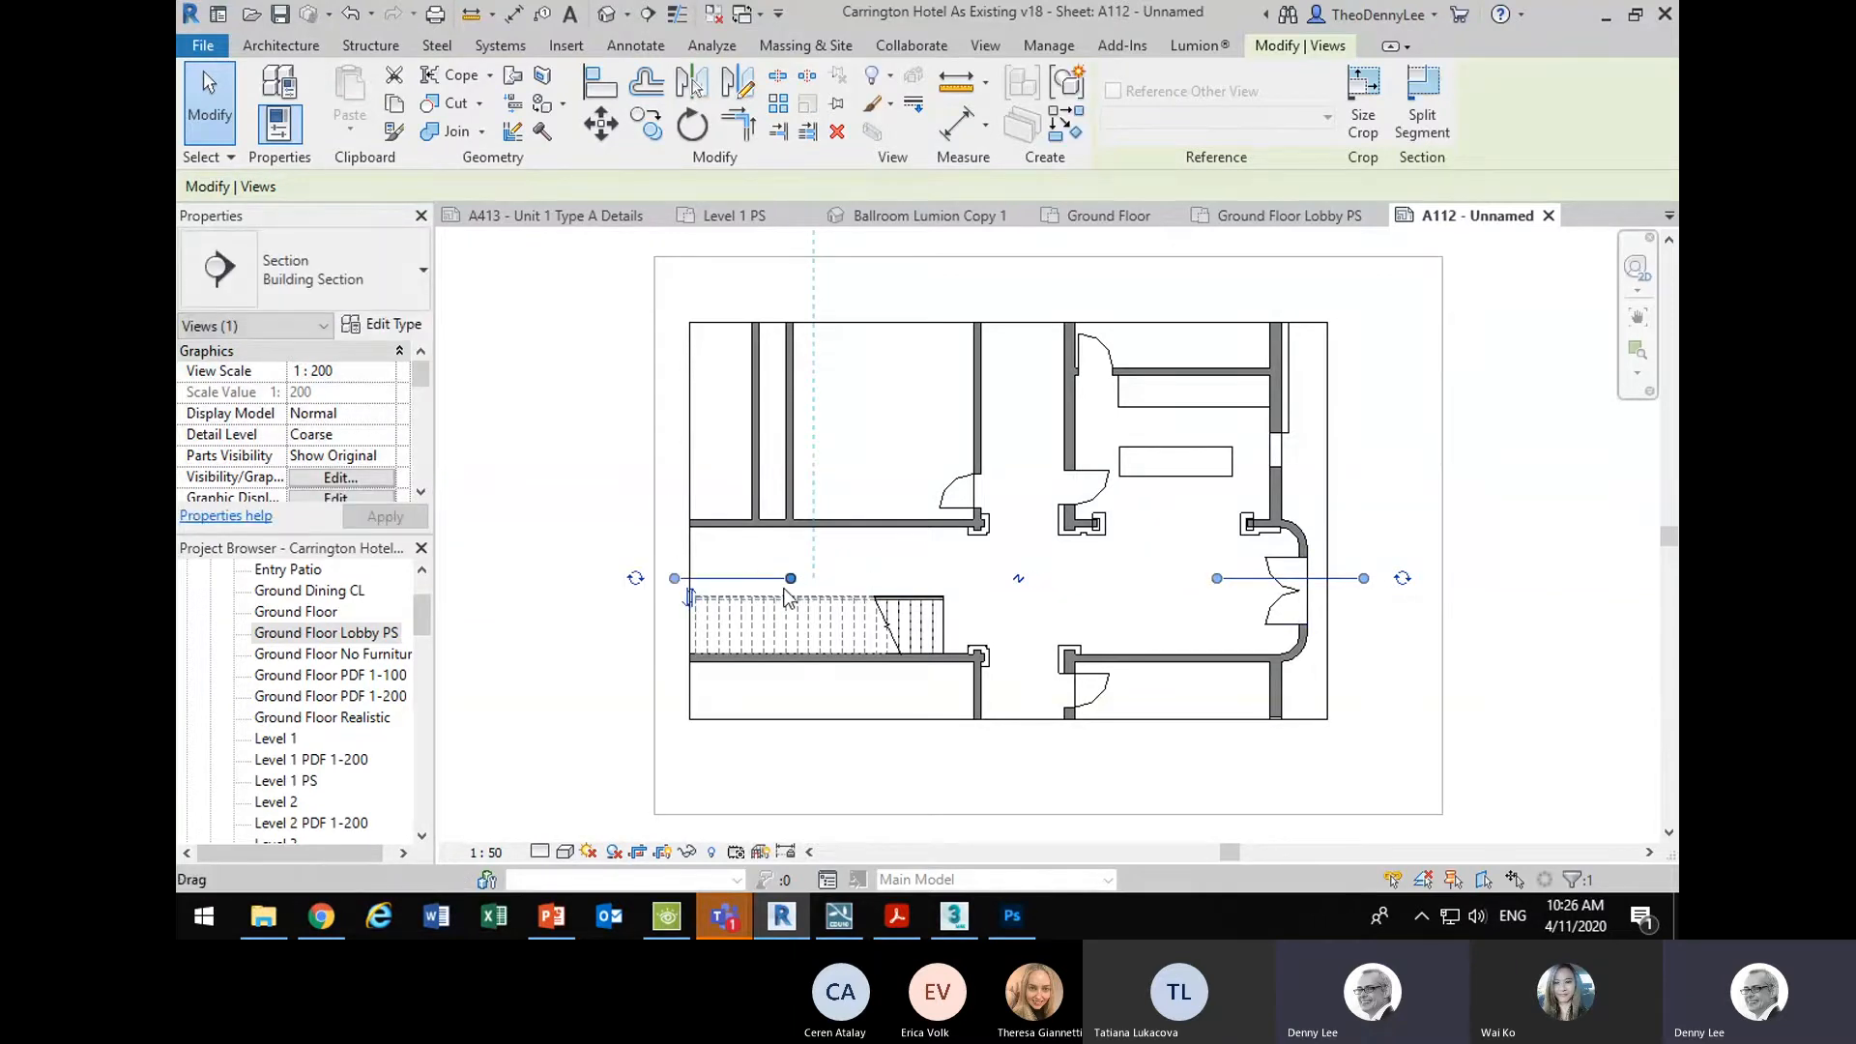
pyautogui.click(563, 454)
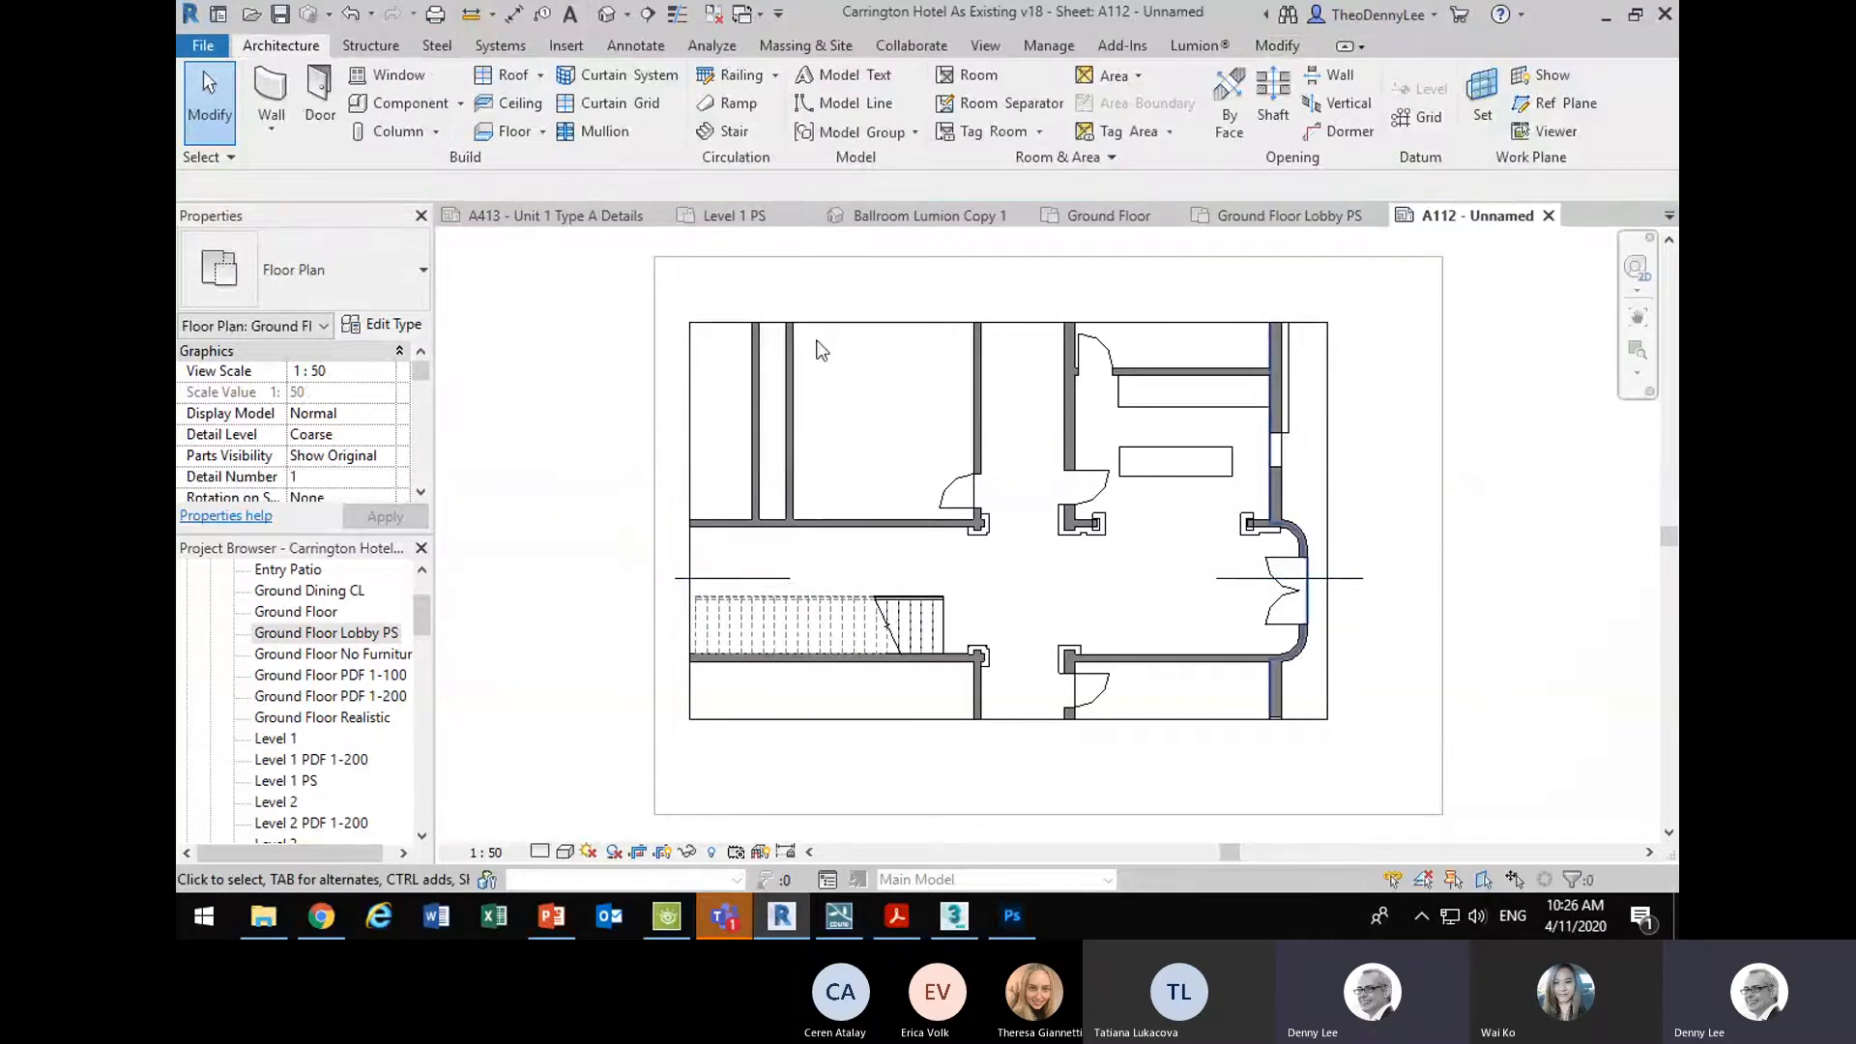
pyautogui.rightClick(571, 375)
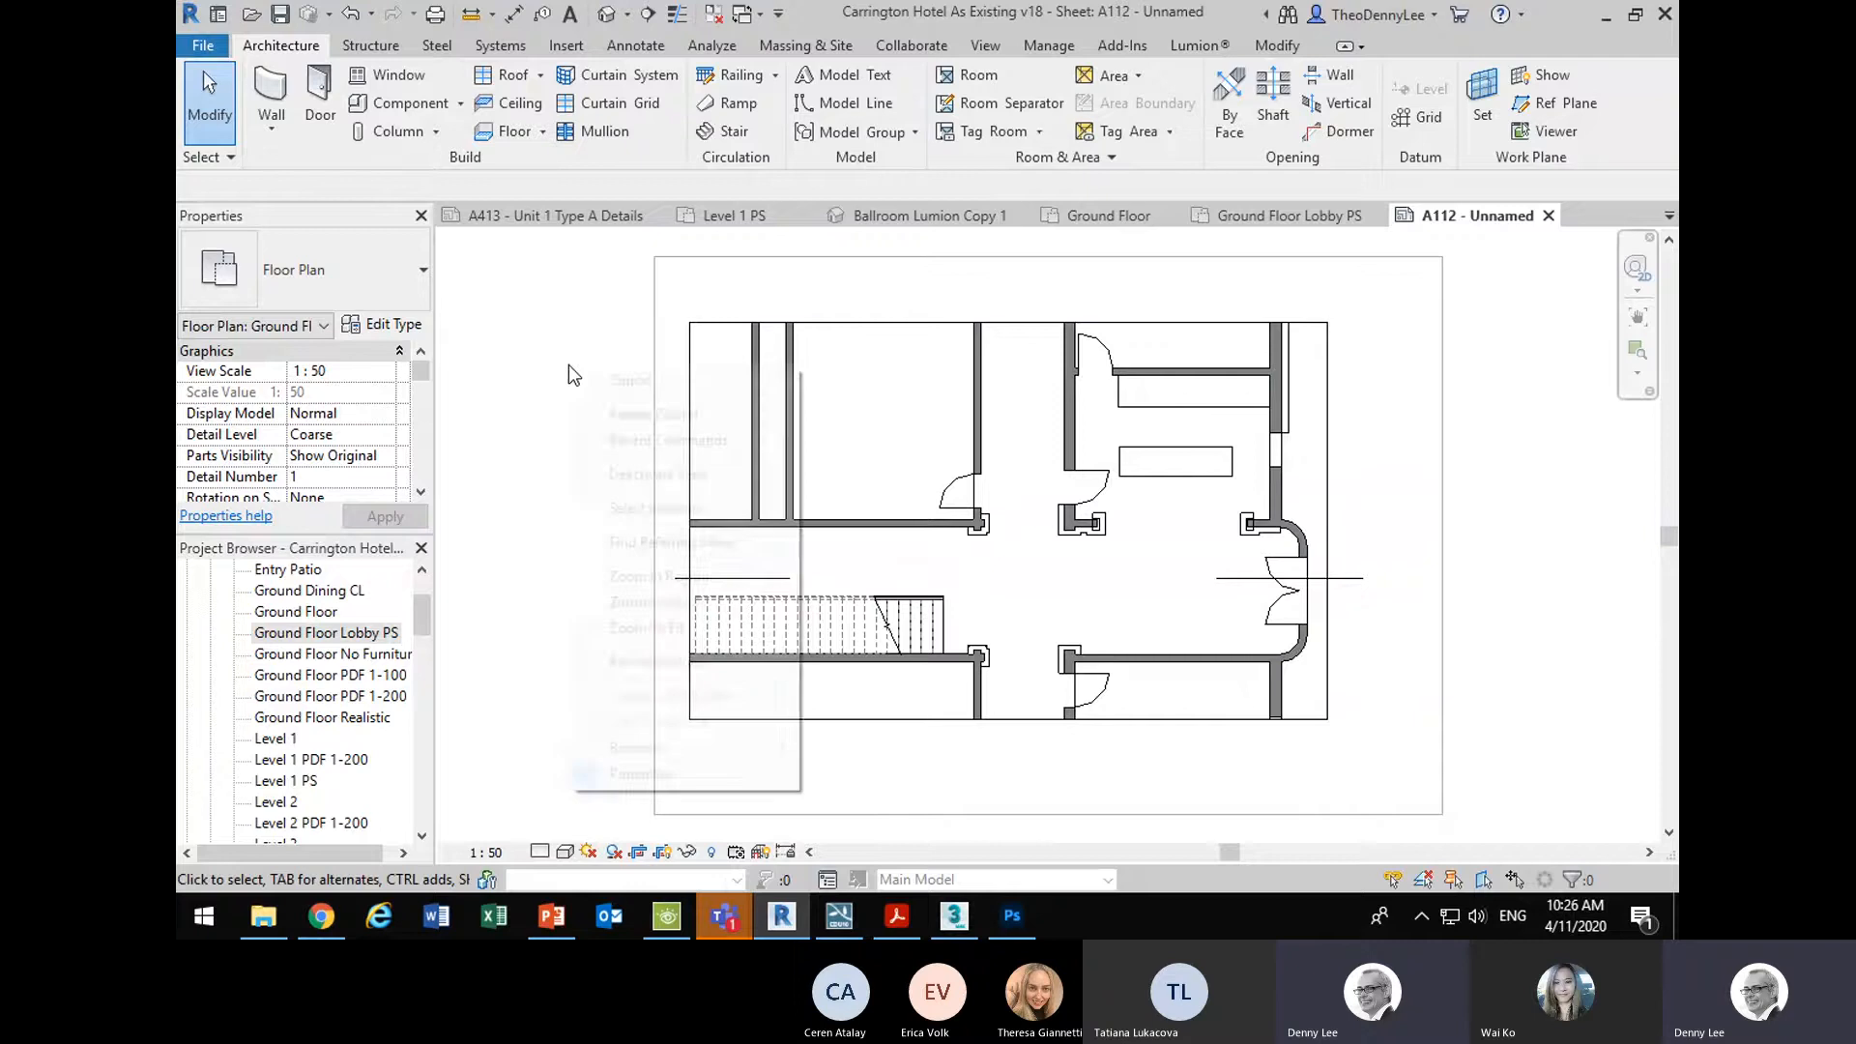
pyautogui.click(638, 475)
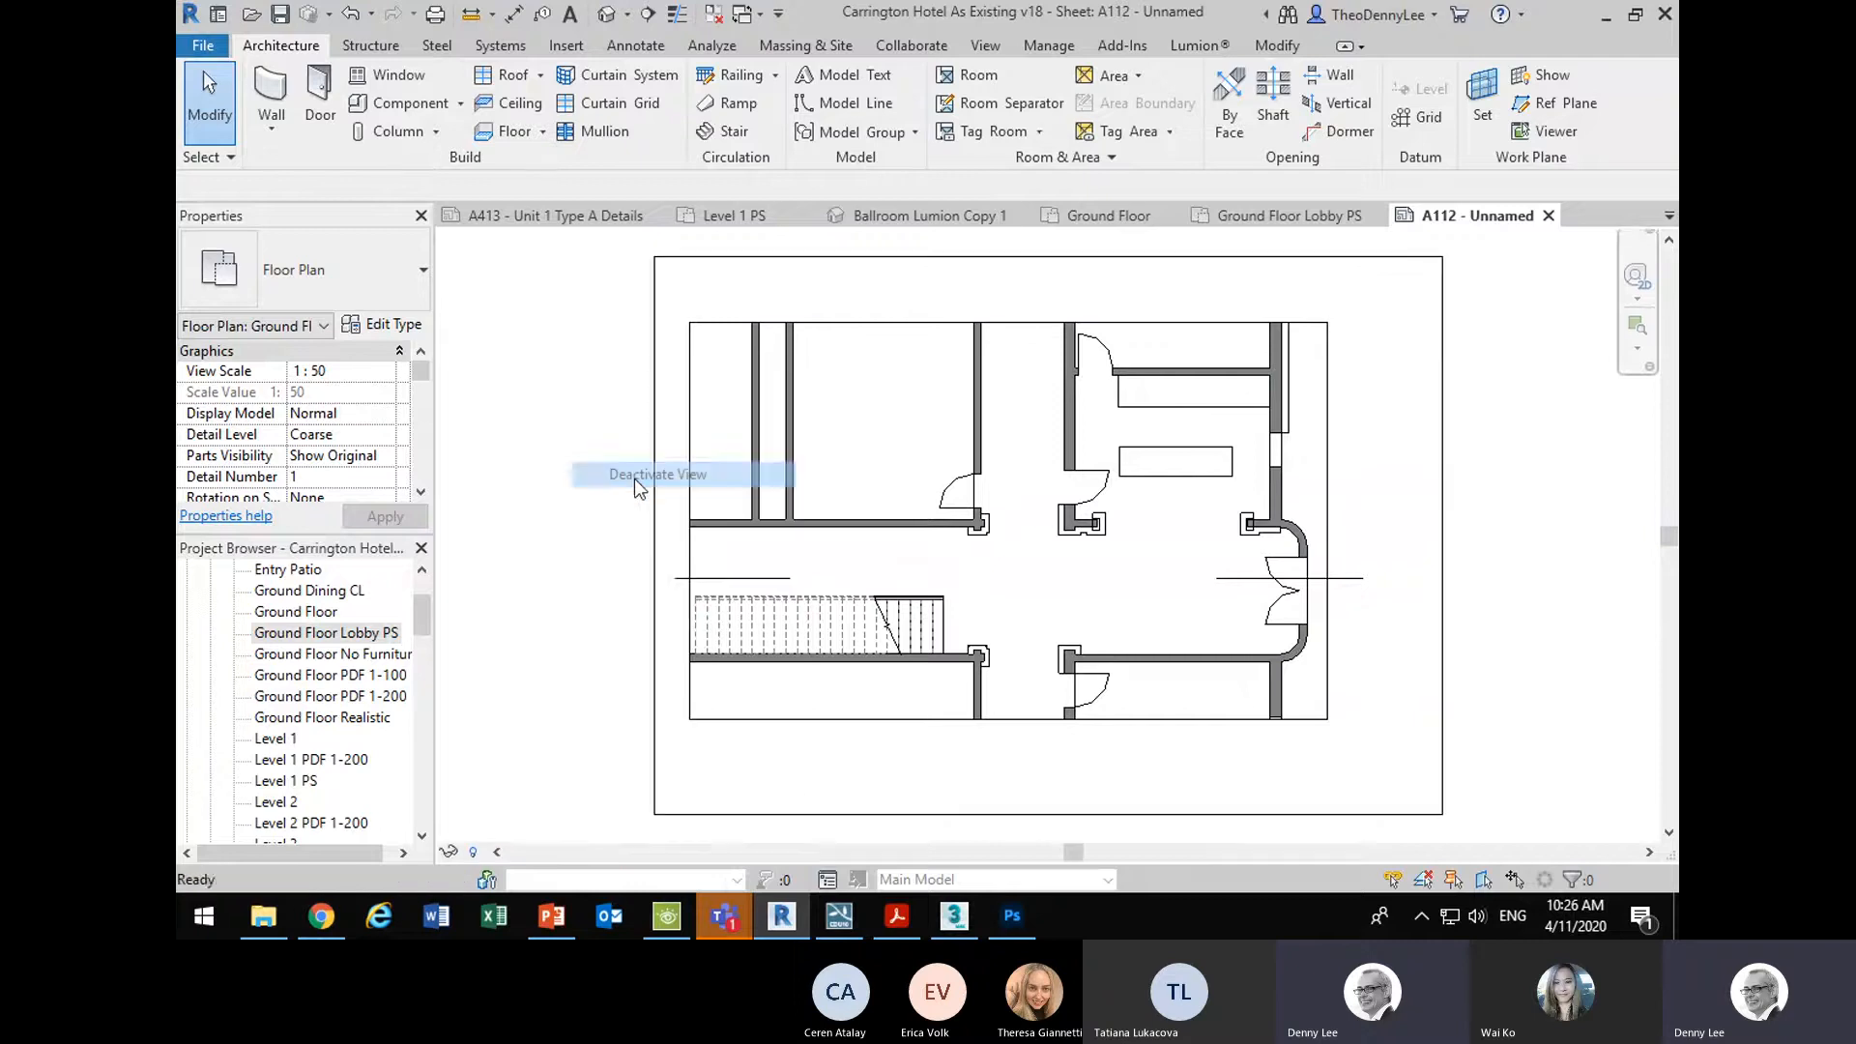
# - Nudge the lobby viewport sideways until the plan is centred horizontally on the A3 sheet
pyautogui.click(912, 507)
pyautogui.press('Right')
pyautogui.press('Right')
pyautogui.press('Right')
pyautogui.press('Right')
pyautogui.press('Right')
pyautogui.press('Right')
pyautogui.press('Right')
pyautogui.press('Right')
pyautogui.press('Right')
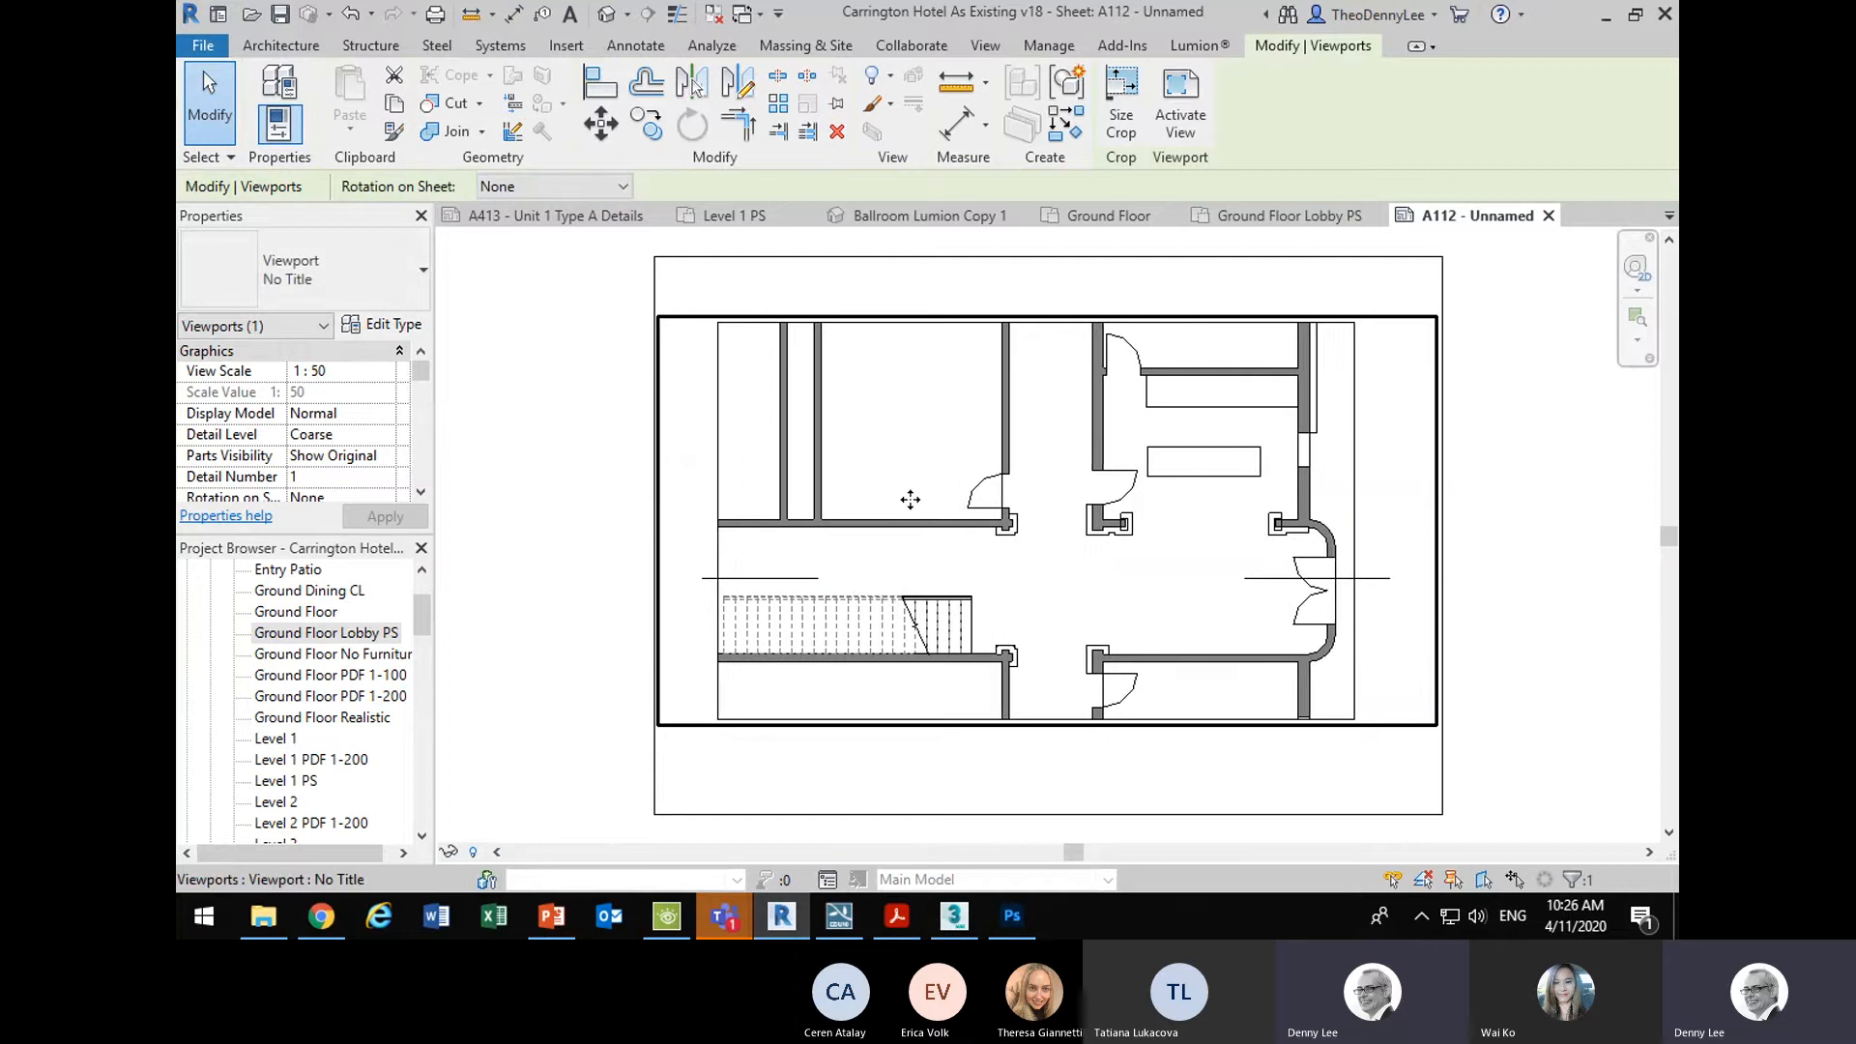
pyautogui.press('Right')
pyautogui.press('Right')
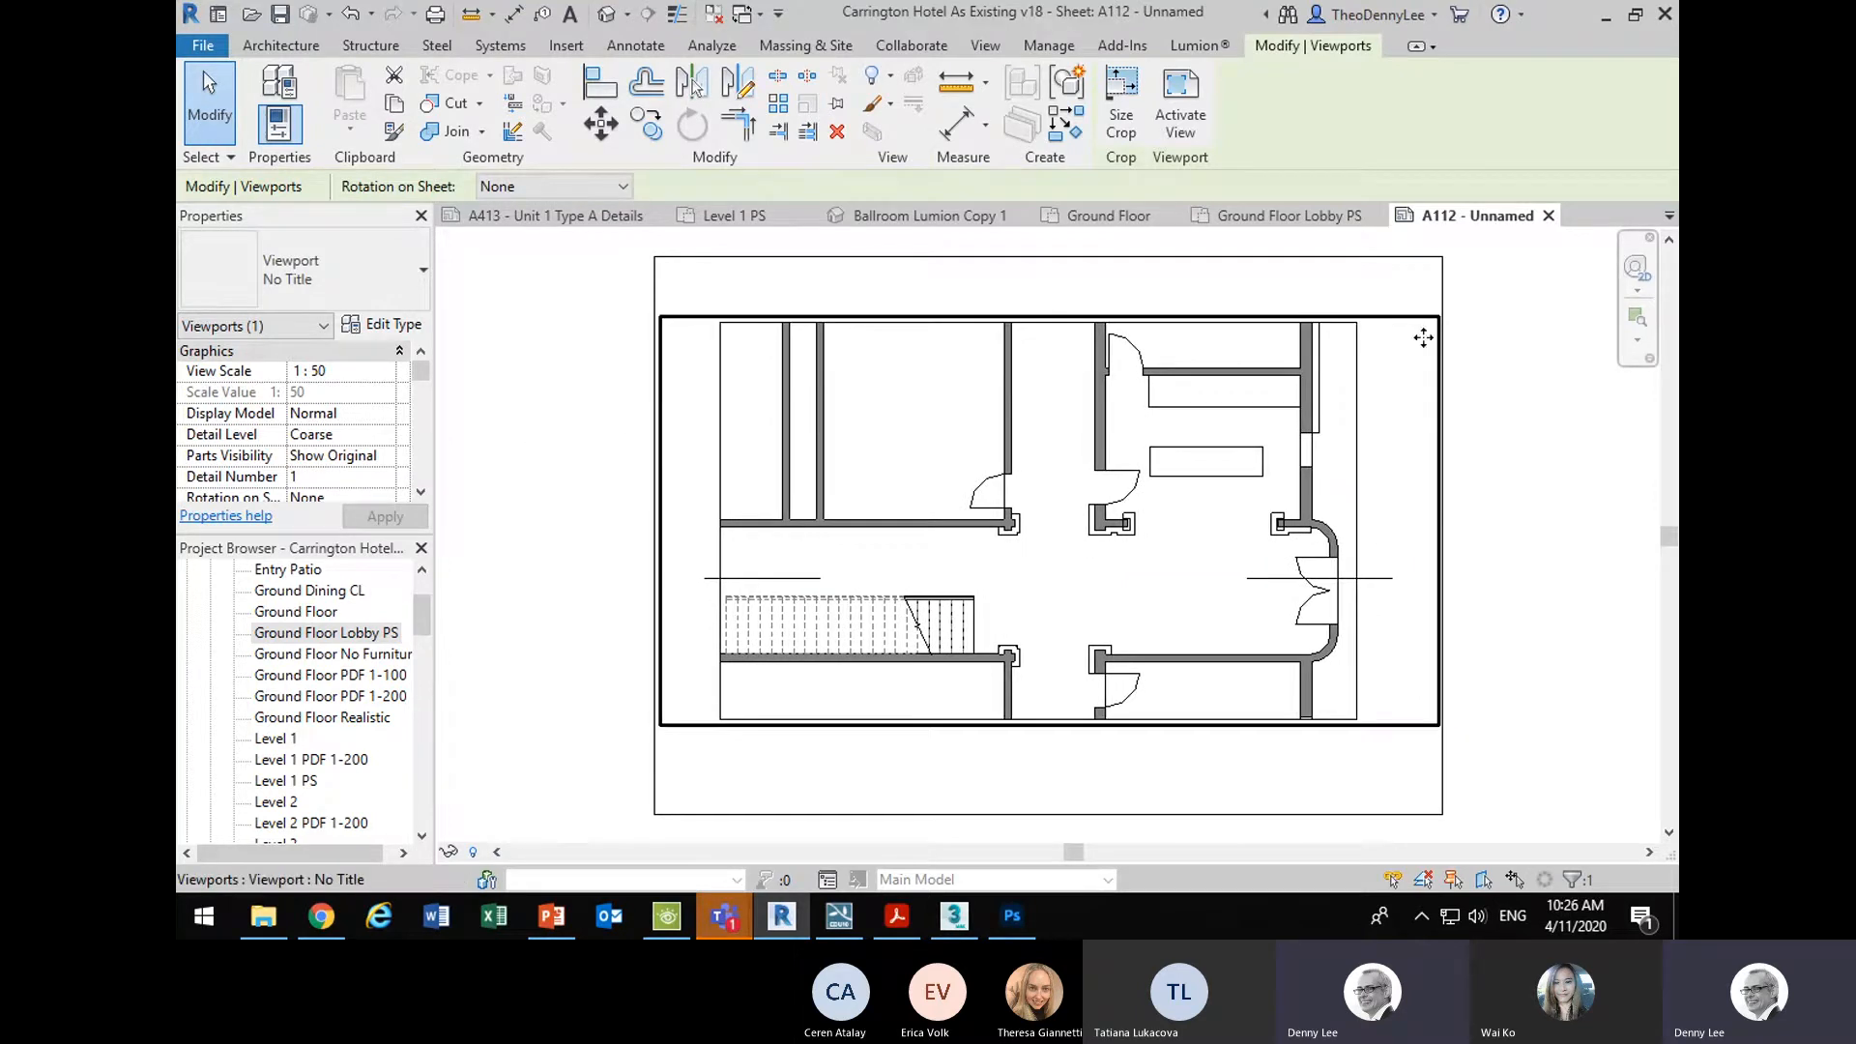
pyautogui.click(1518, 414)
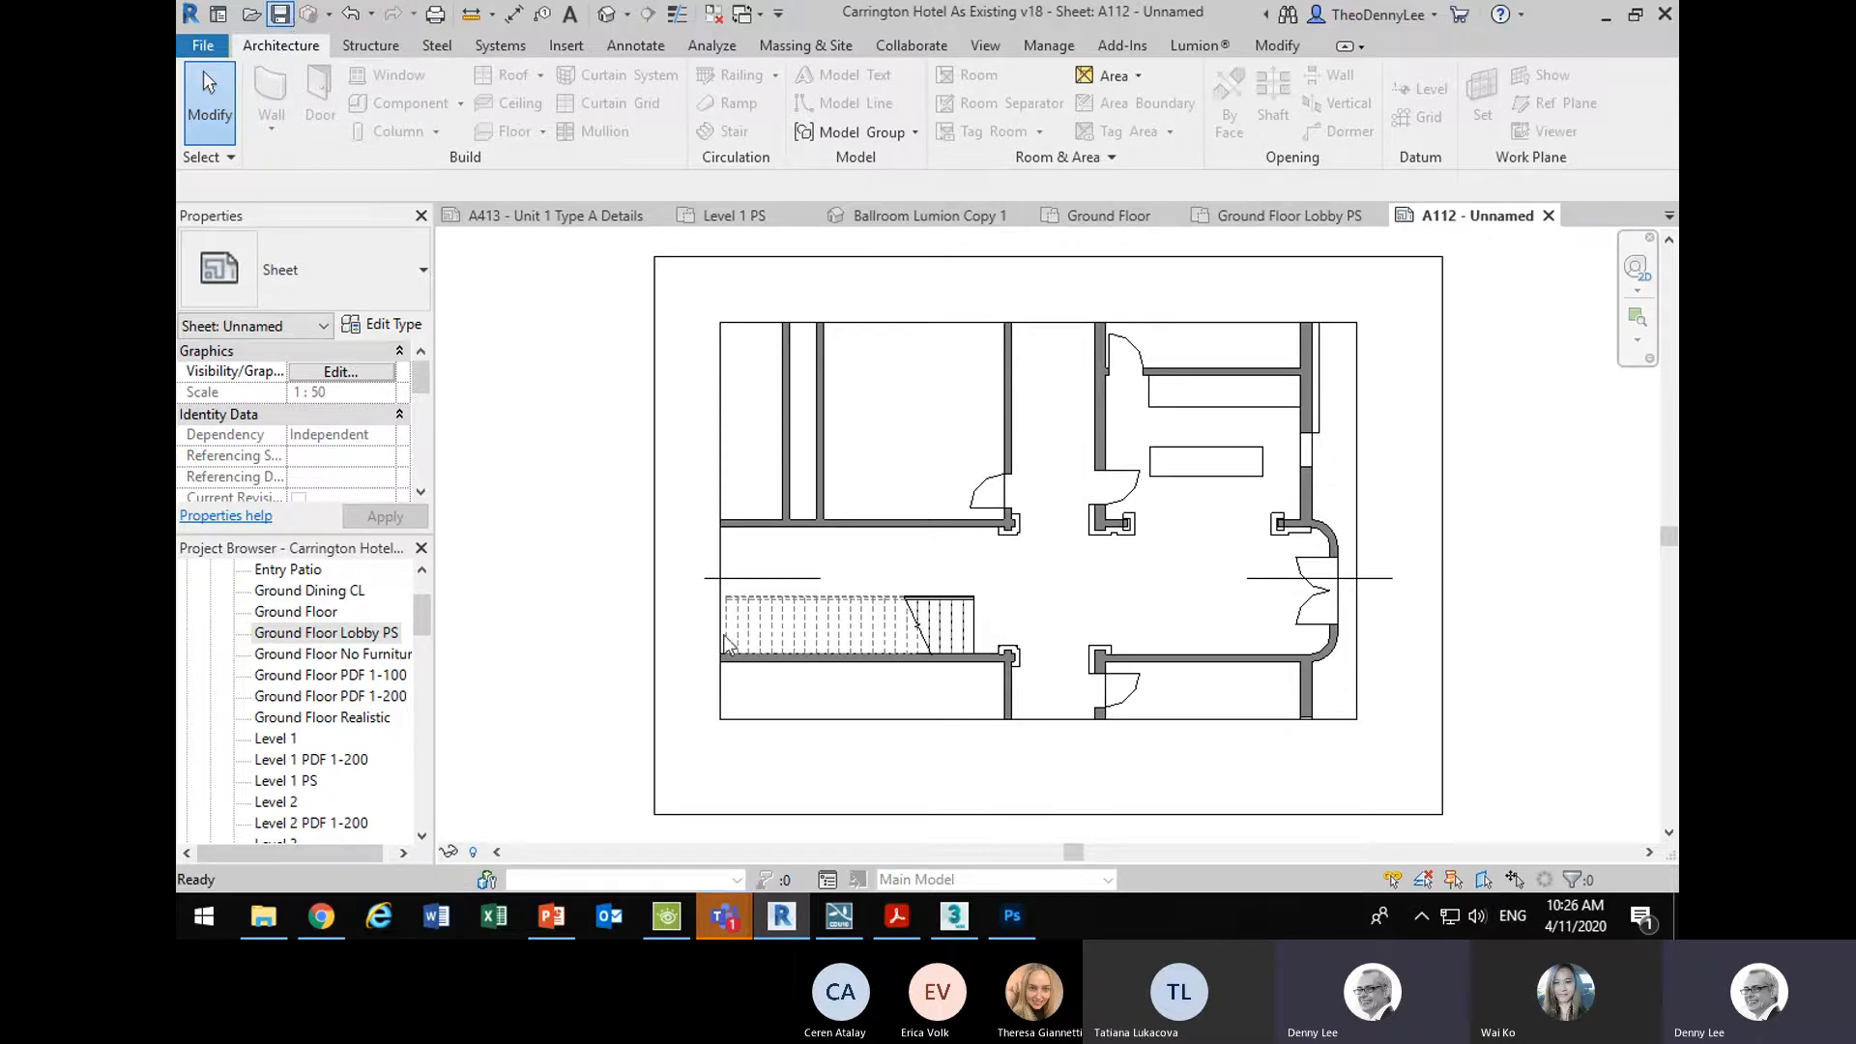
# - Start printing the sheet and choose Adobe PDF as the printer
pyautogui.moveTo(708, 928)
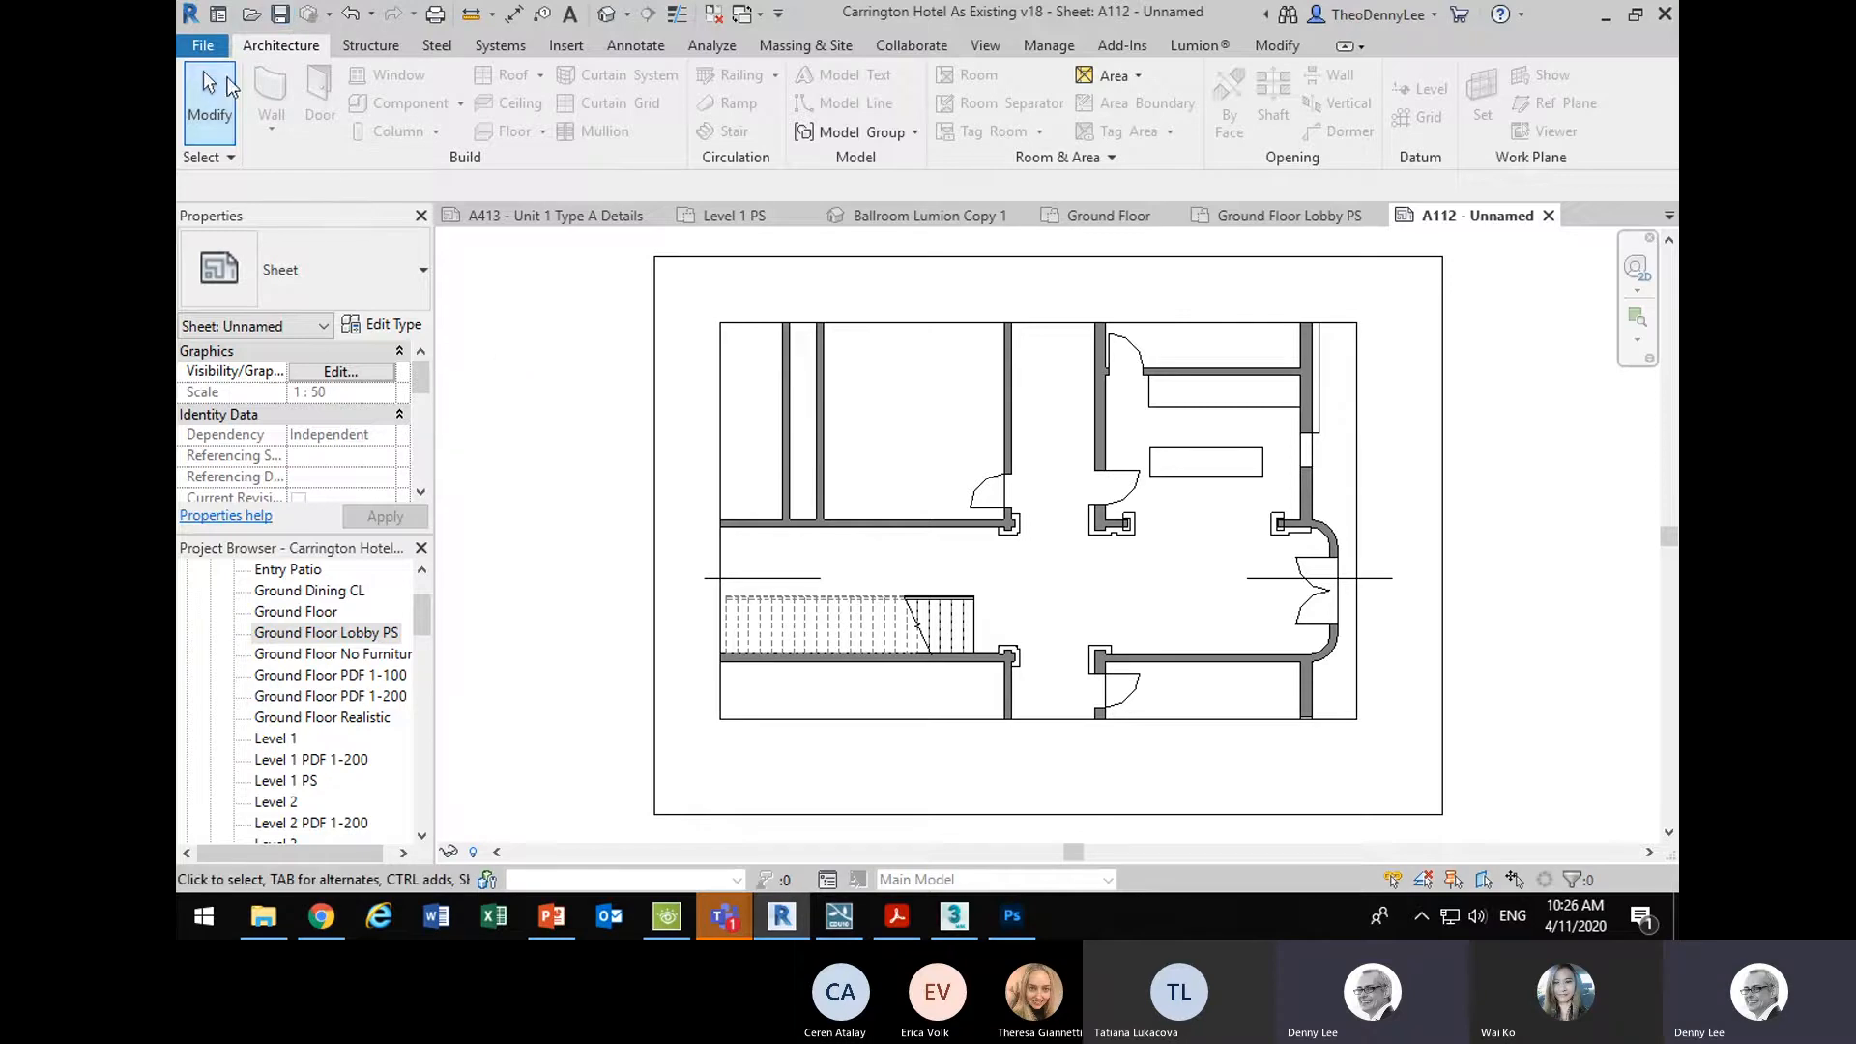
pyautogui.click(202, 48)
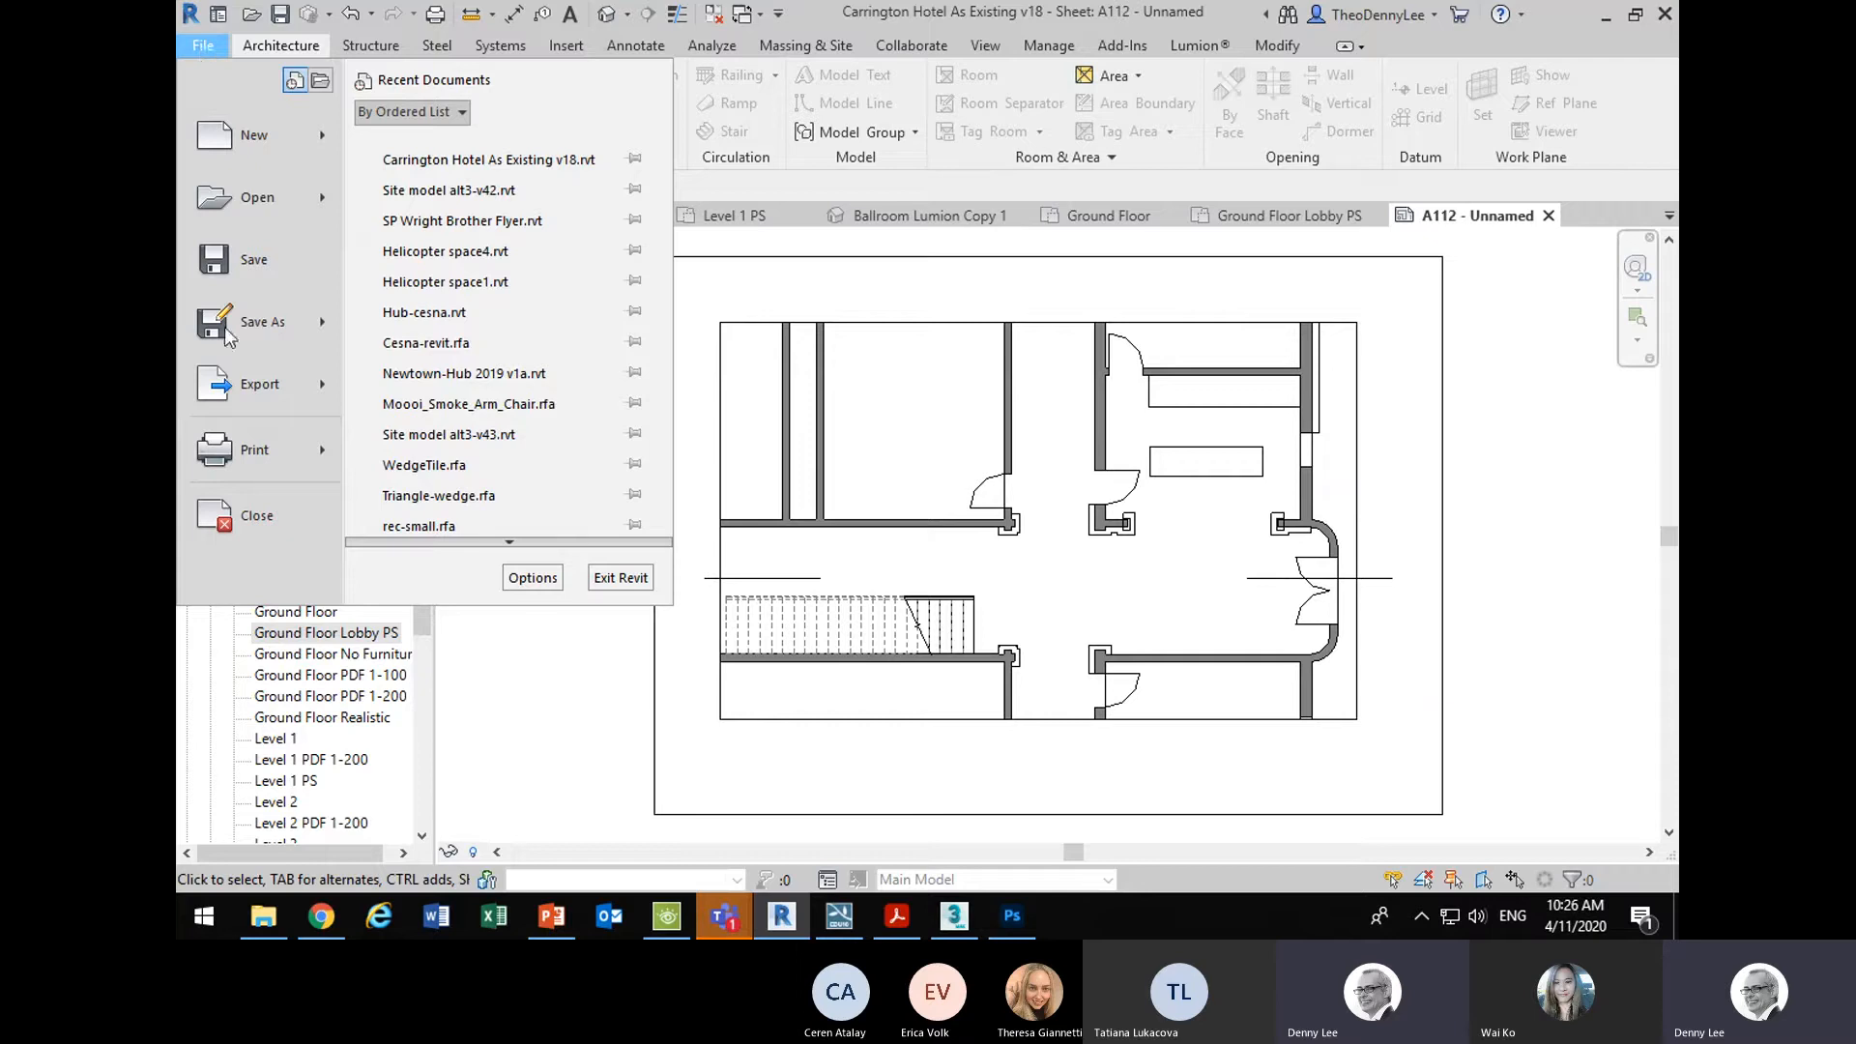
pyautogui.click(254, 452)
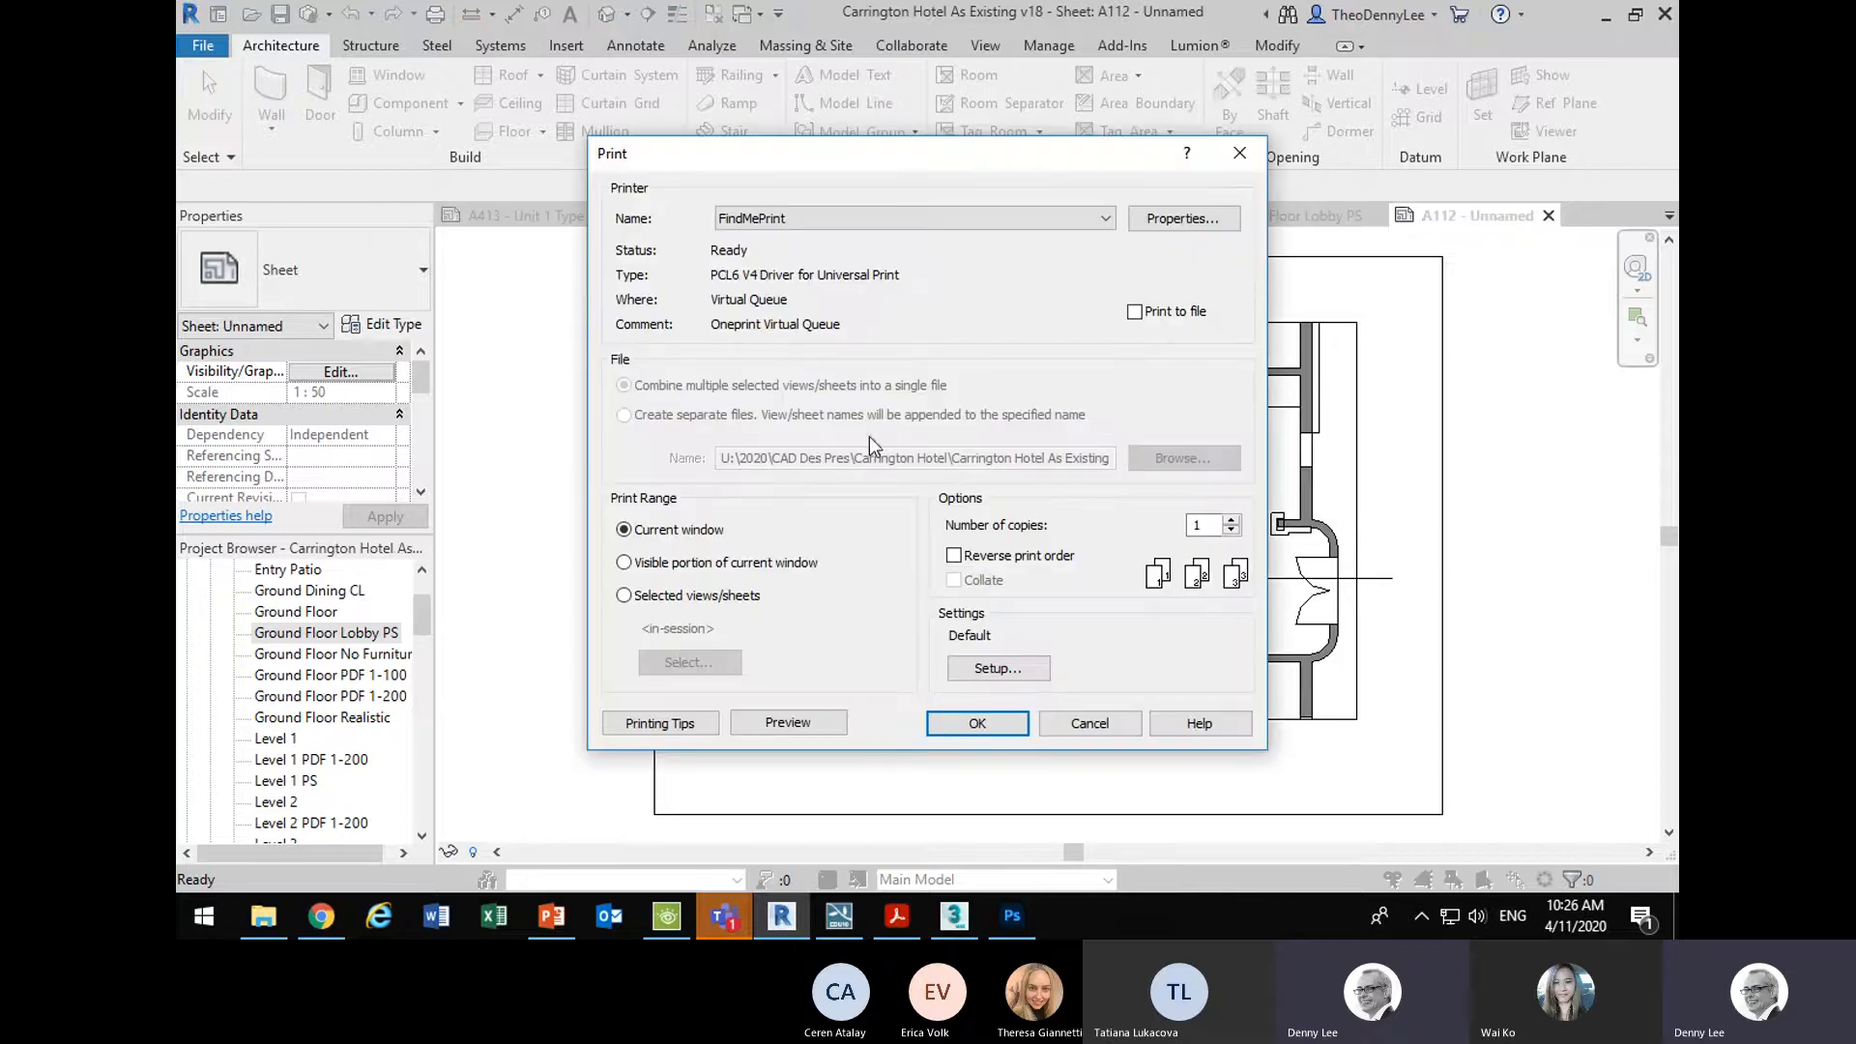
pyautogui.click(867, 221)
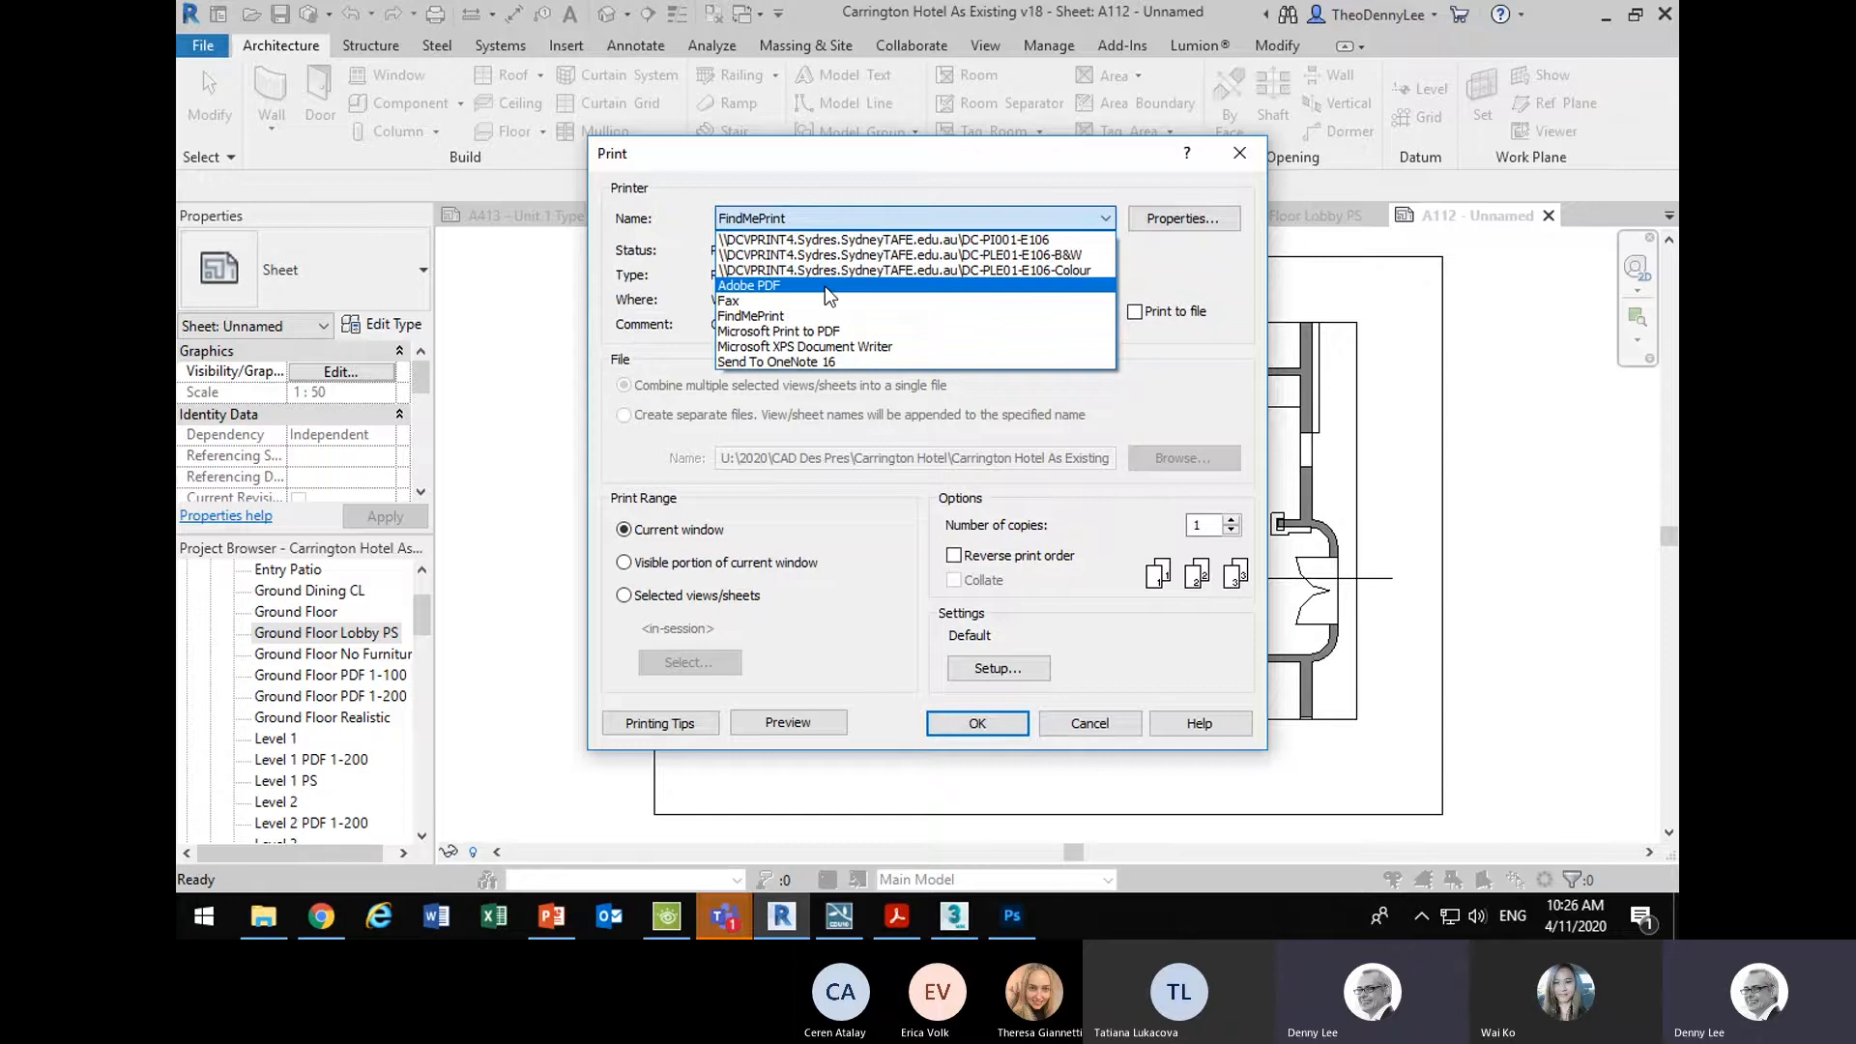
pyautogui.click(826, 286)
pyautogui.click(863, 222)
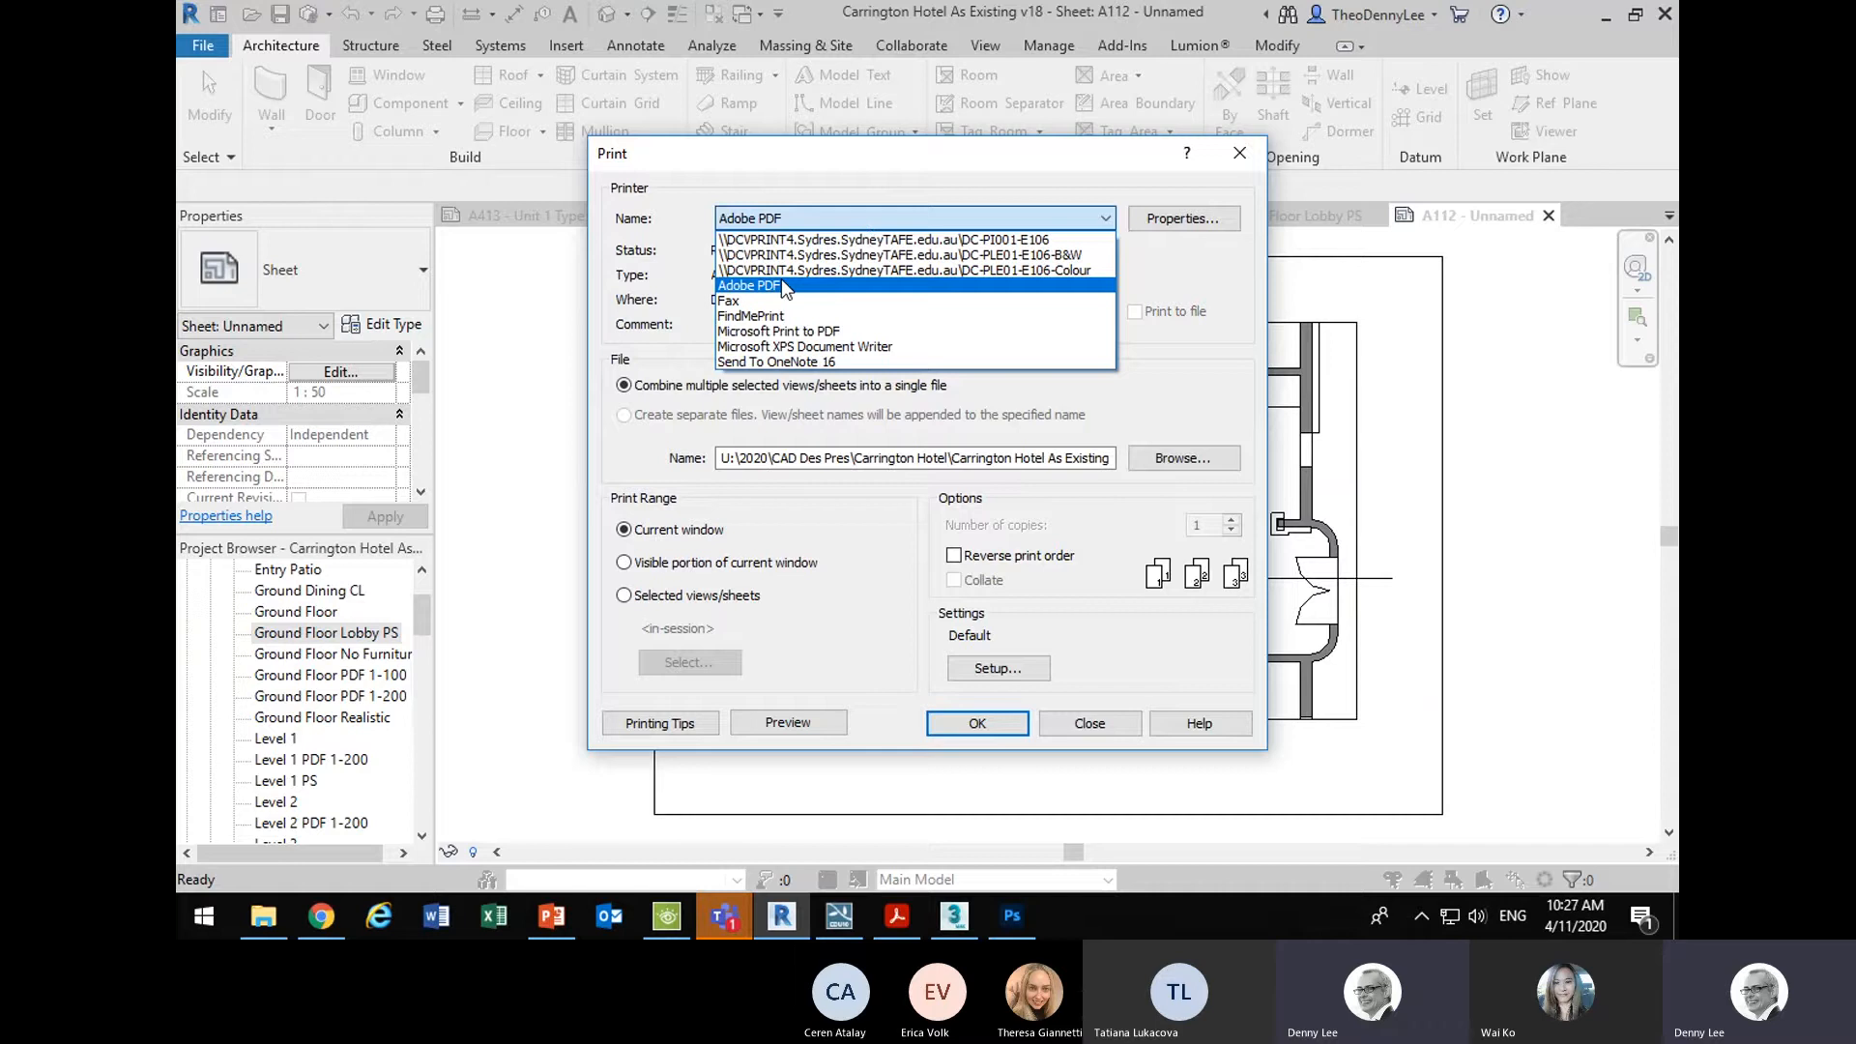
pyautogui.click(785, 286)
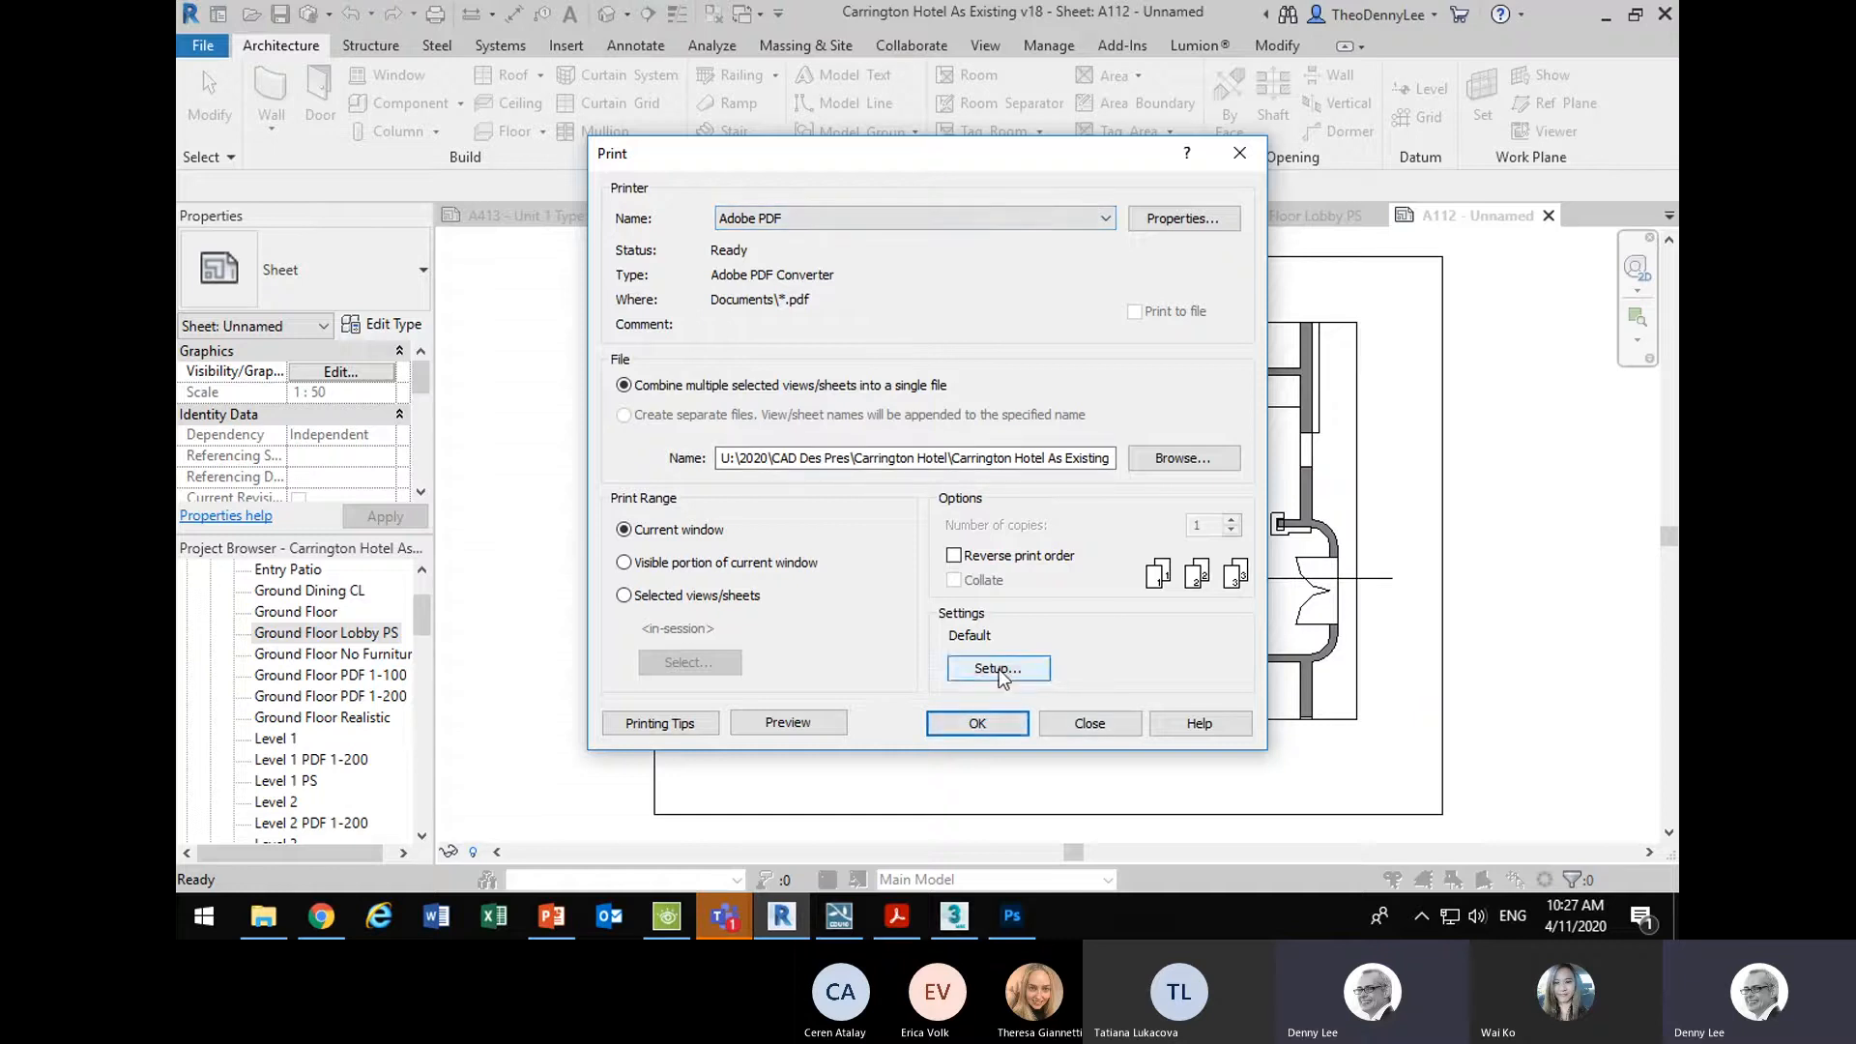
pyautogui.click(752, 223)
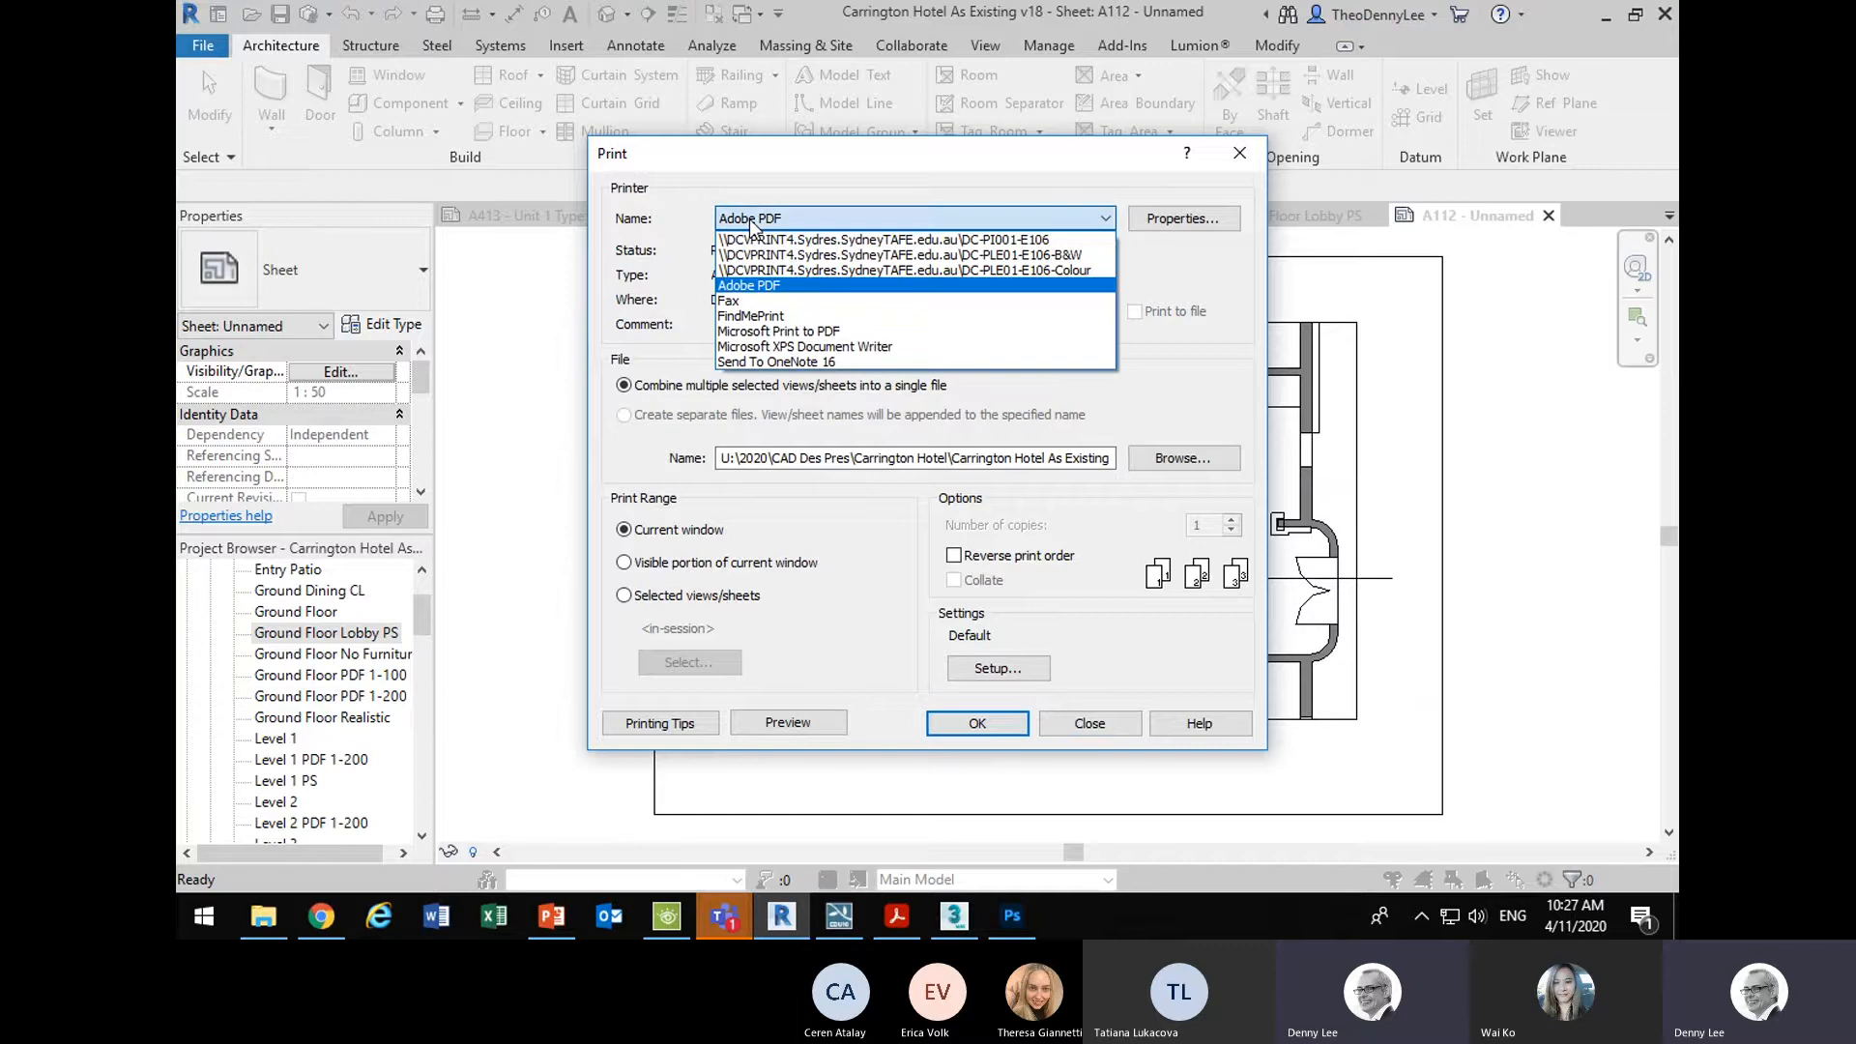
pyautogui.click(754, 223)
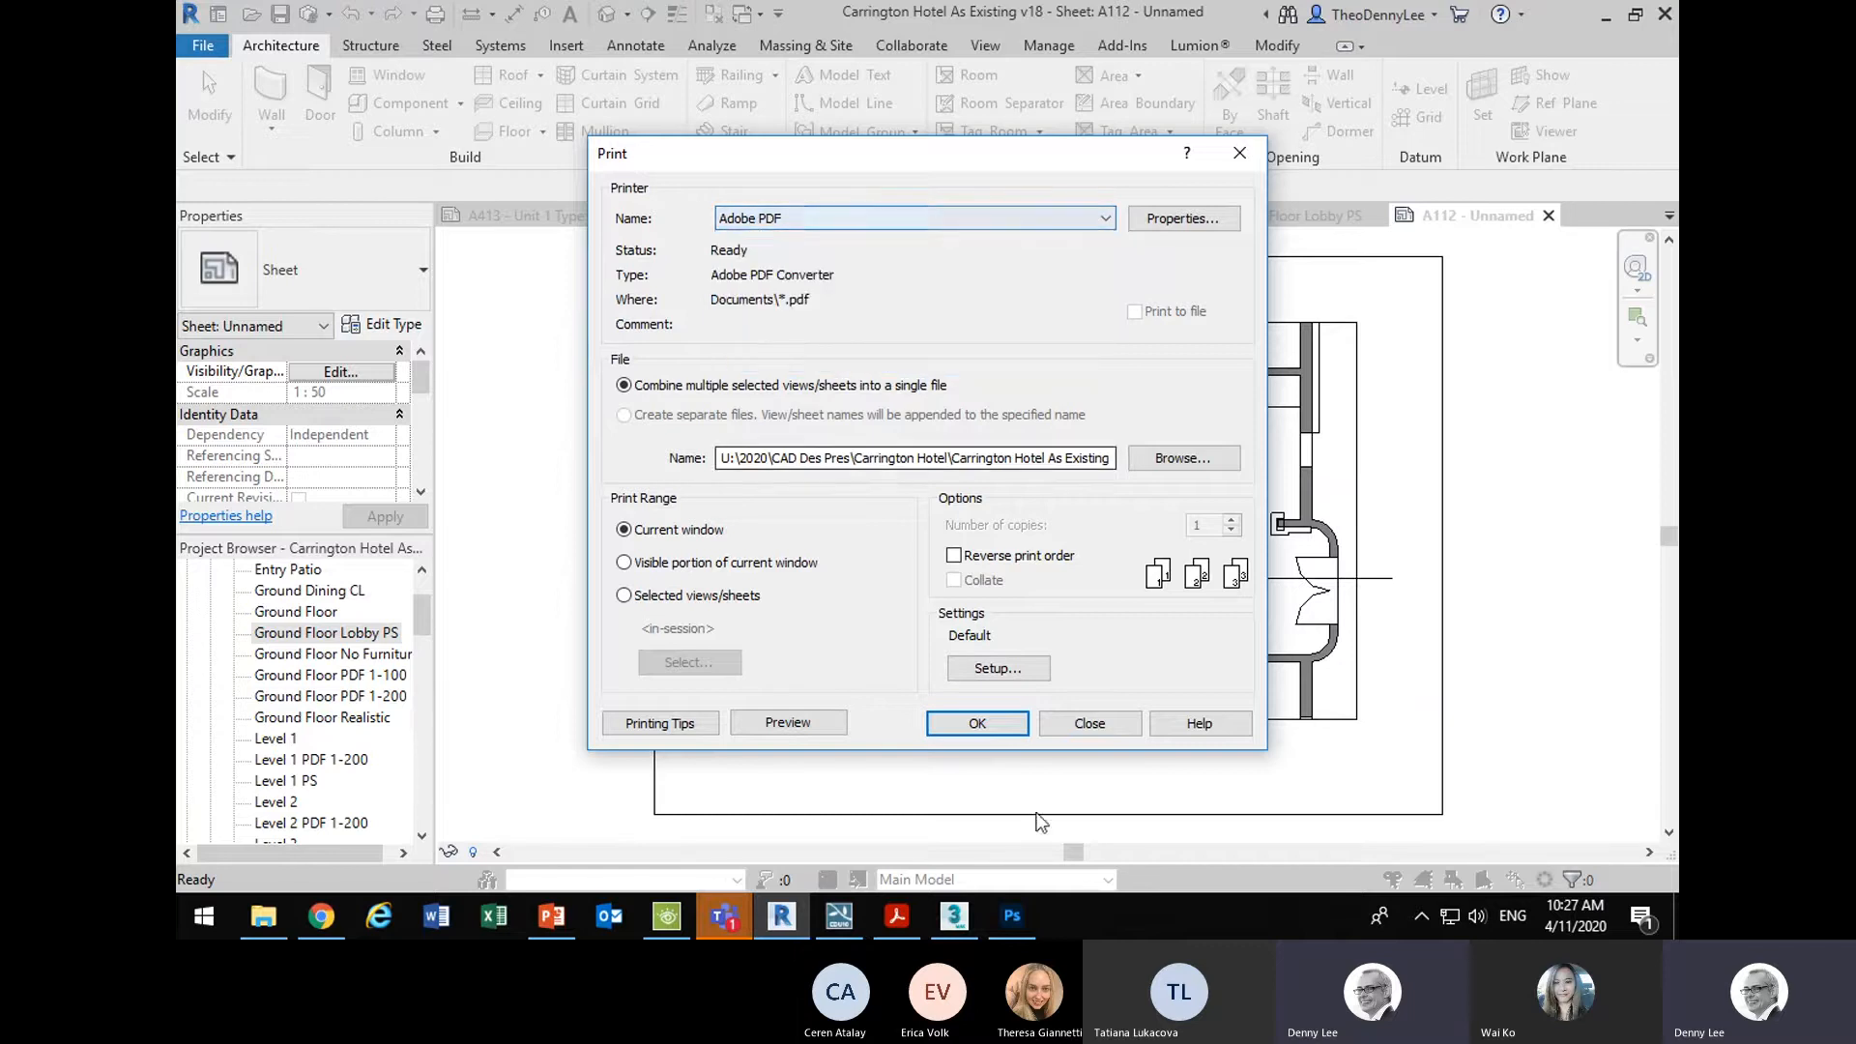
# - Set the print setup to A3 paper at 100% zoom, and preview the printed sheet
pyautogui.click(1006, 682)
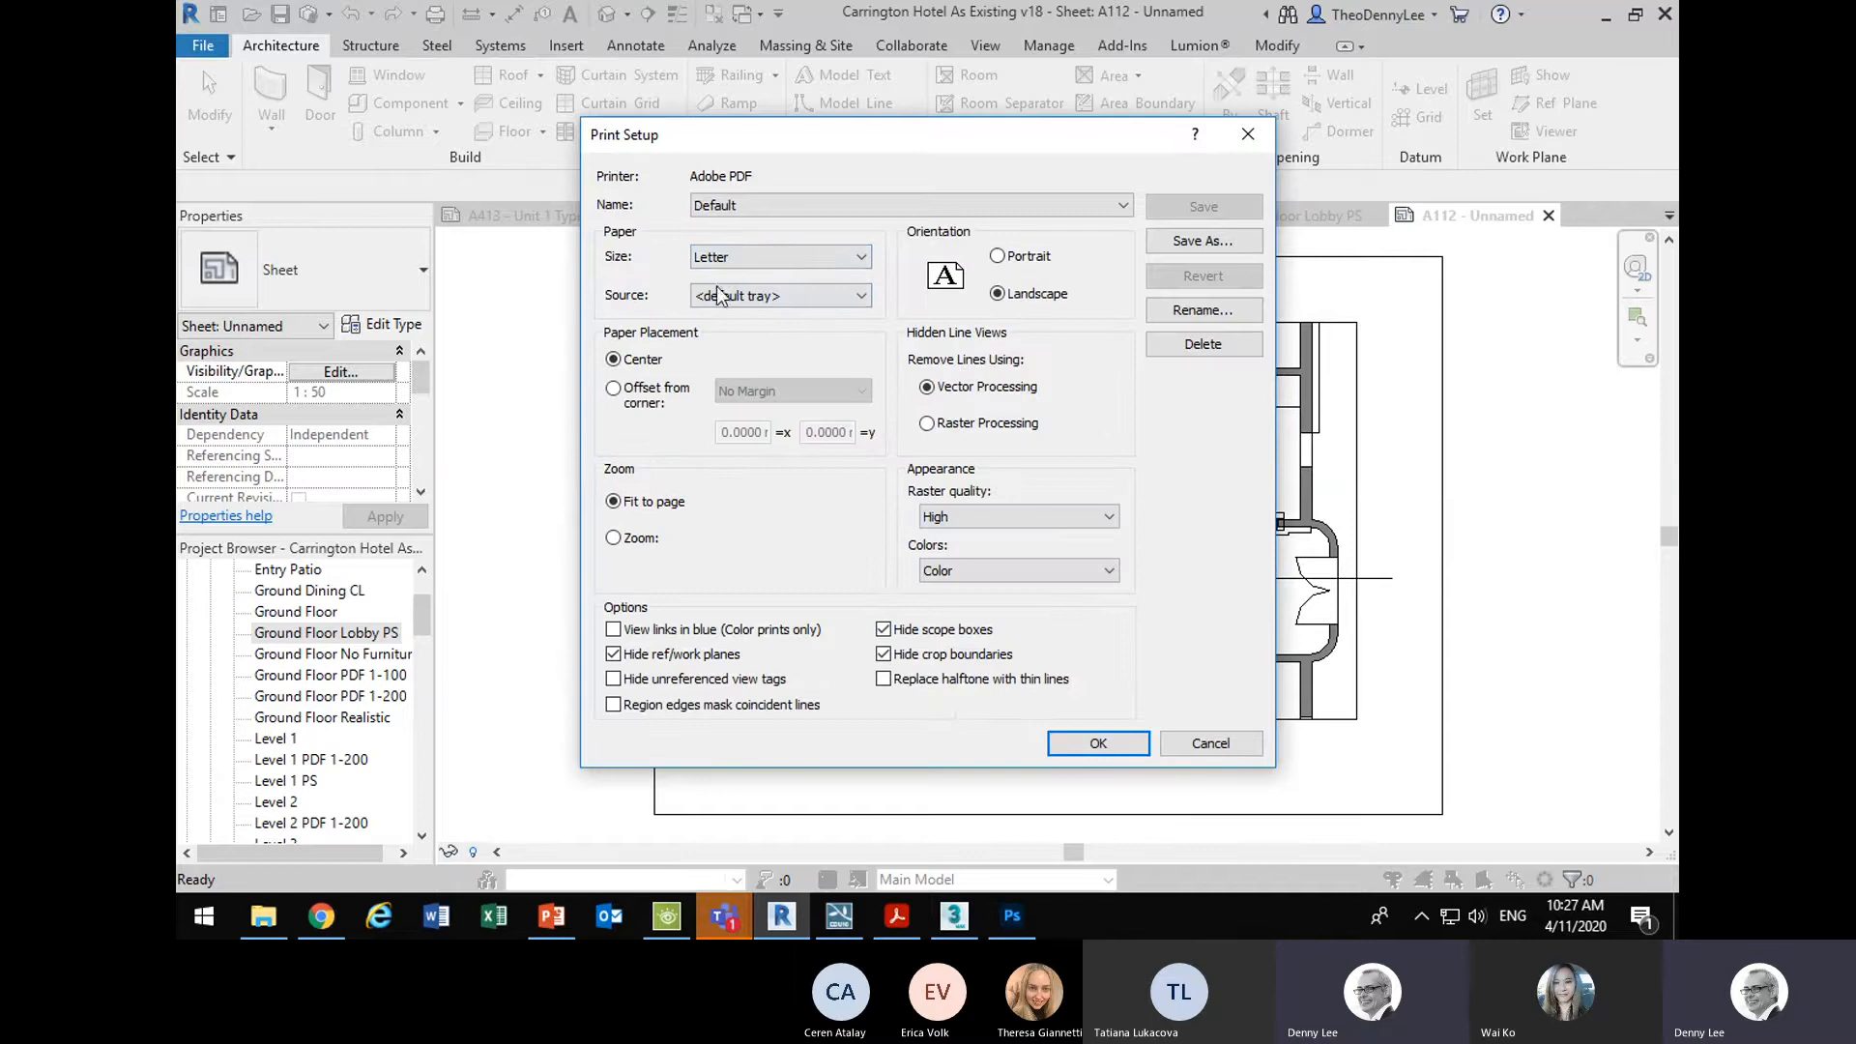
pyautogui.click(793, 258)
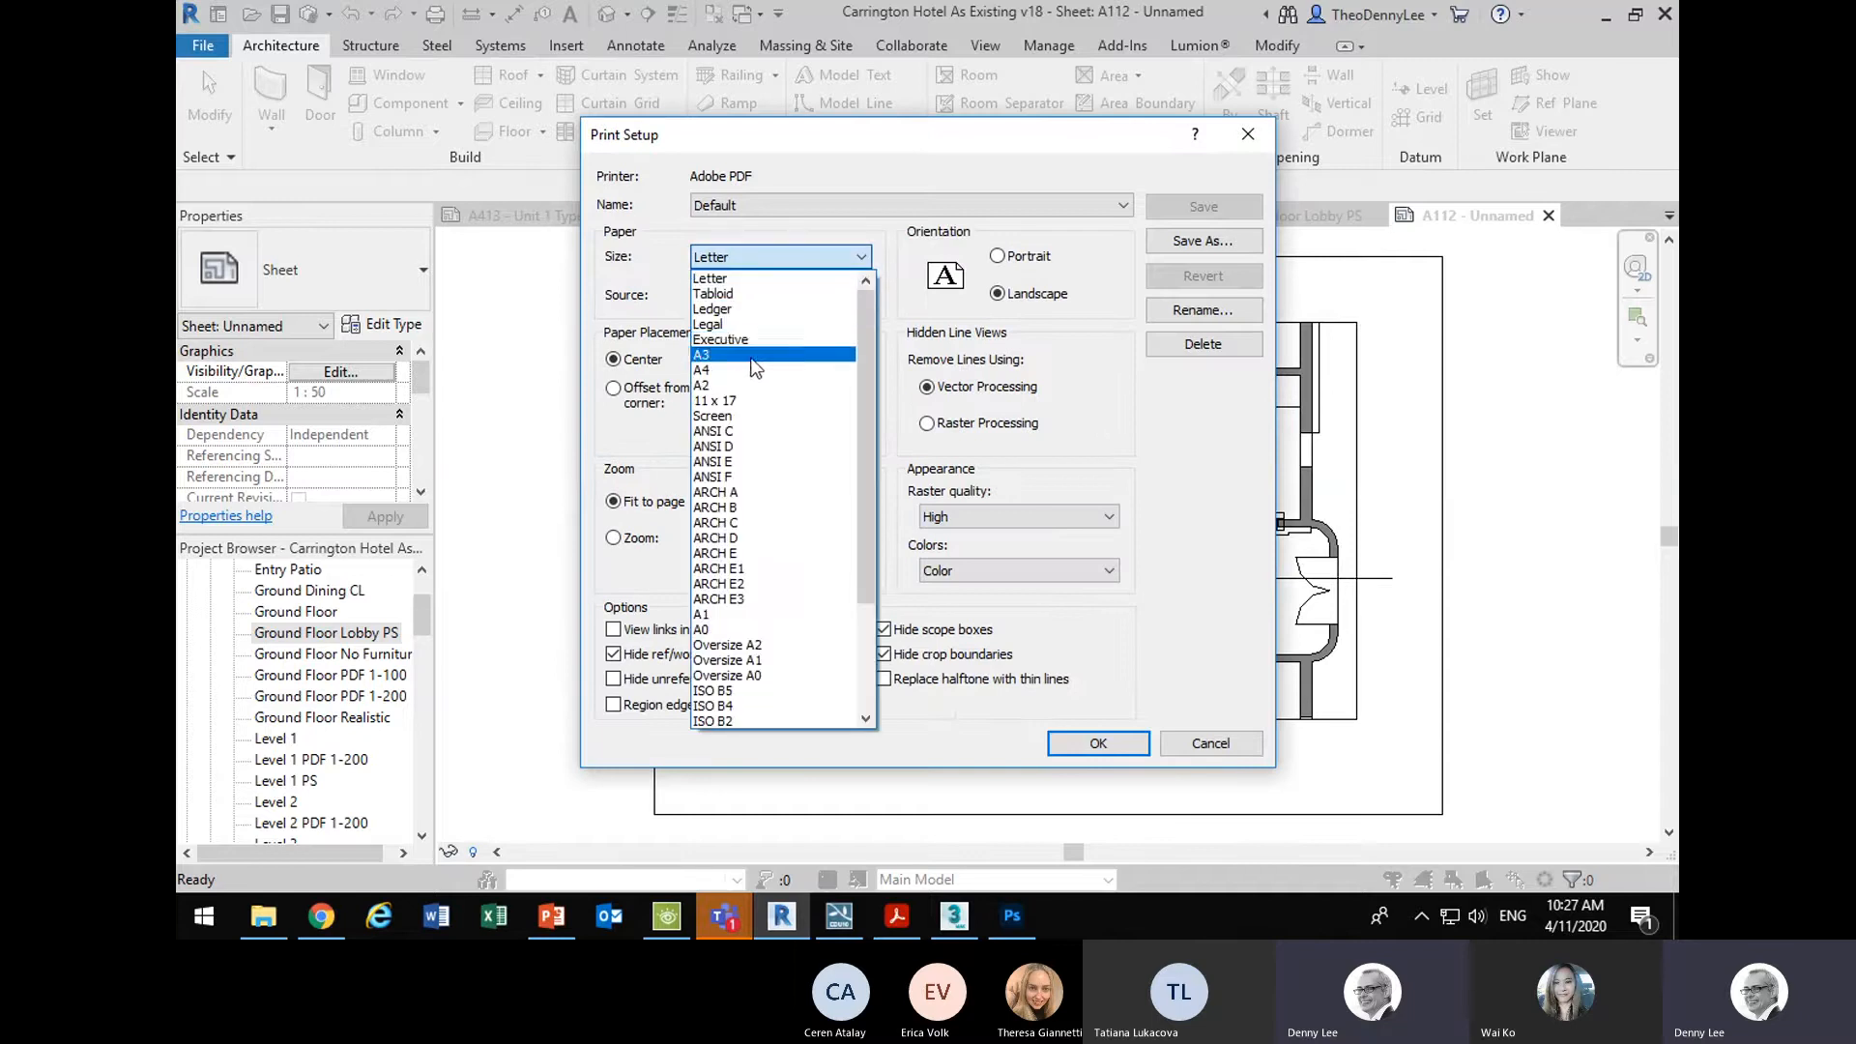
pyautogui.click(757, 355)
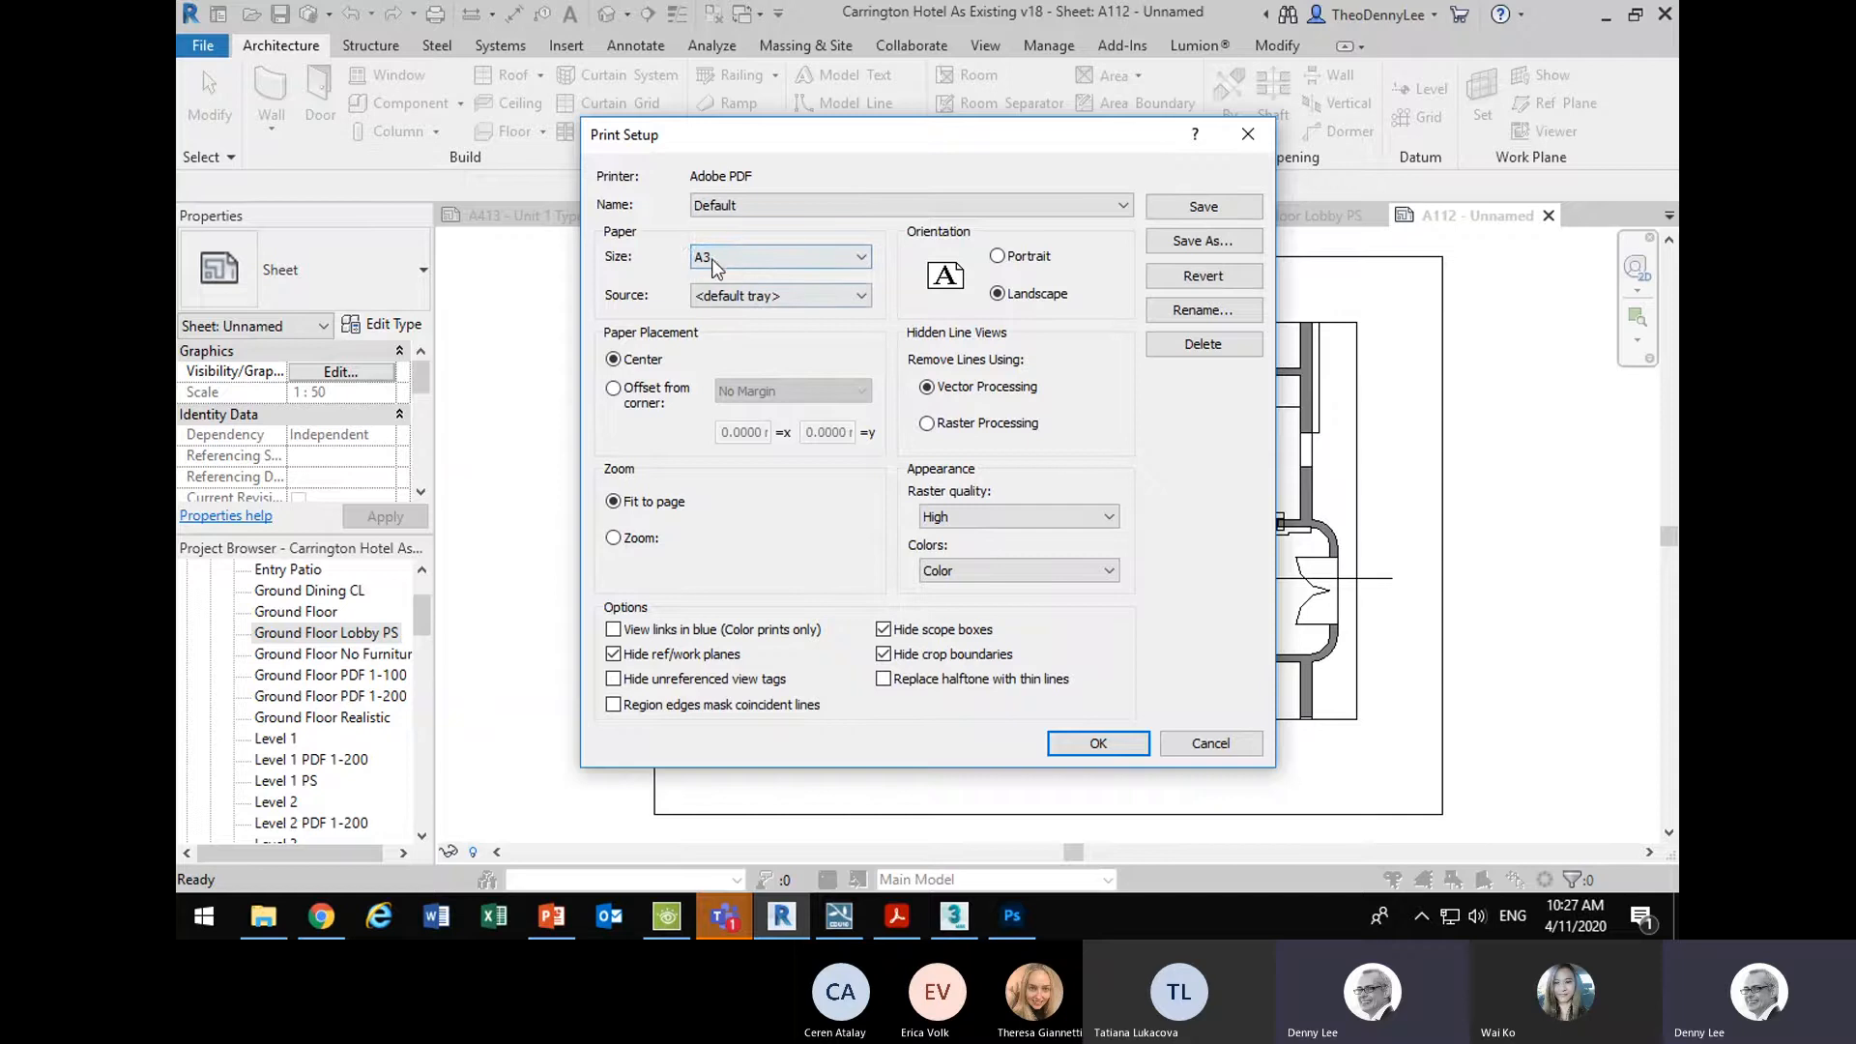
pyautogui.click(613, 538)
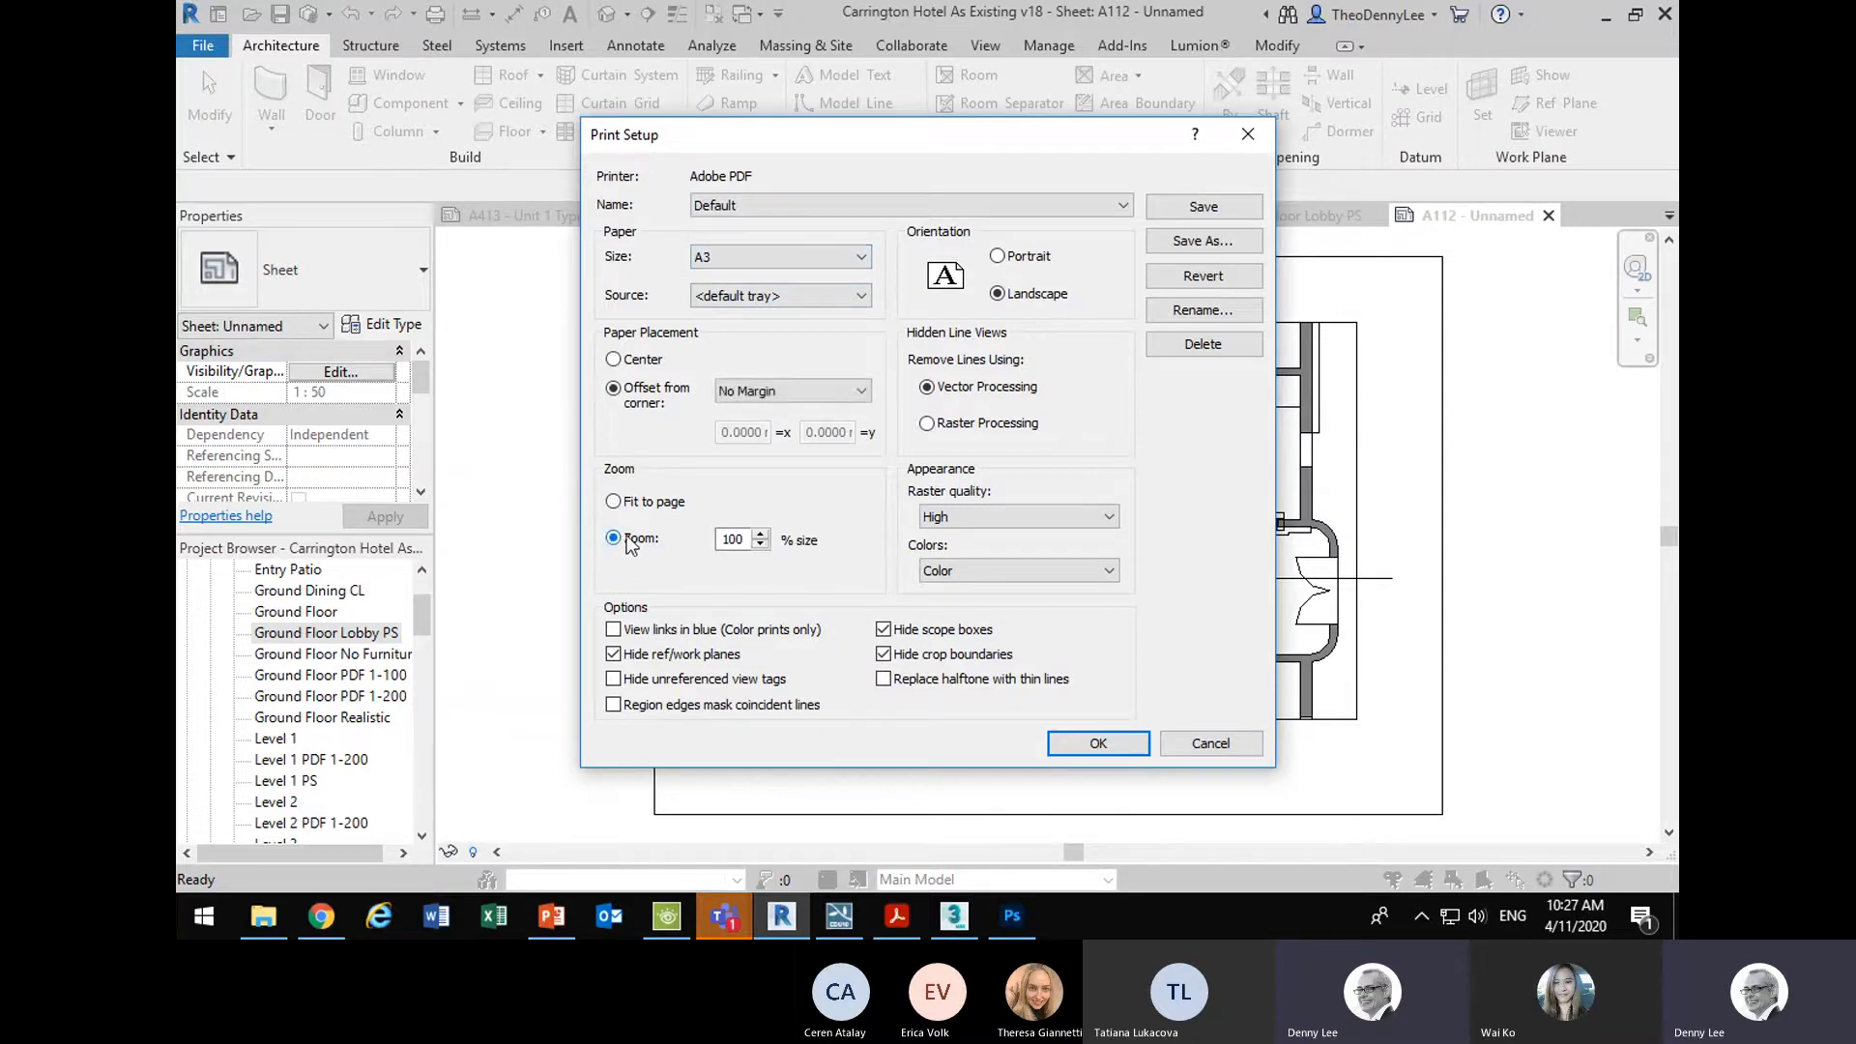
pyautogui.click(1098, 742)
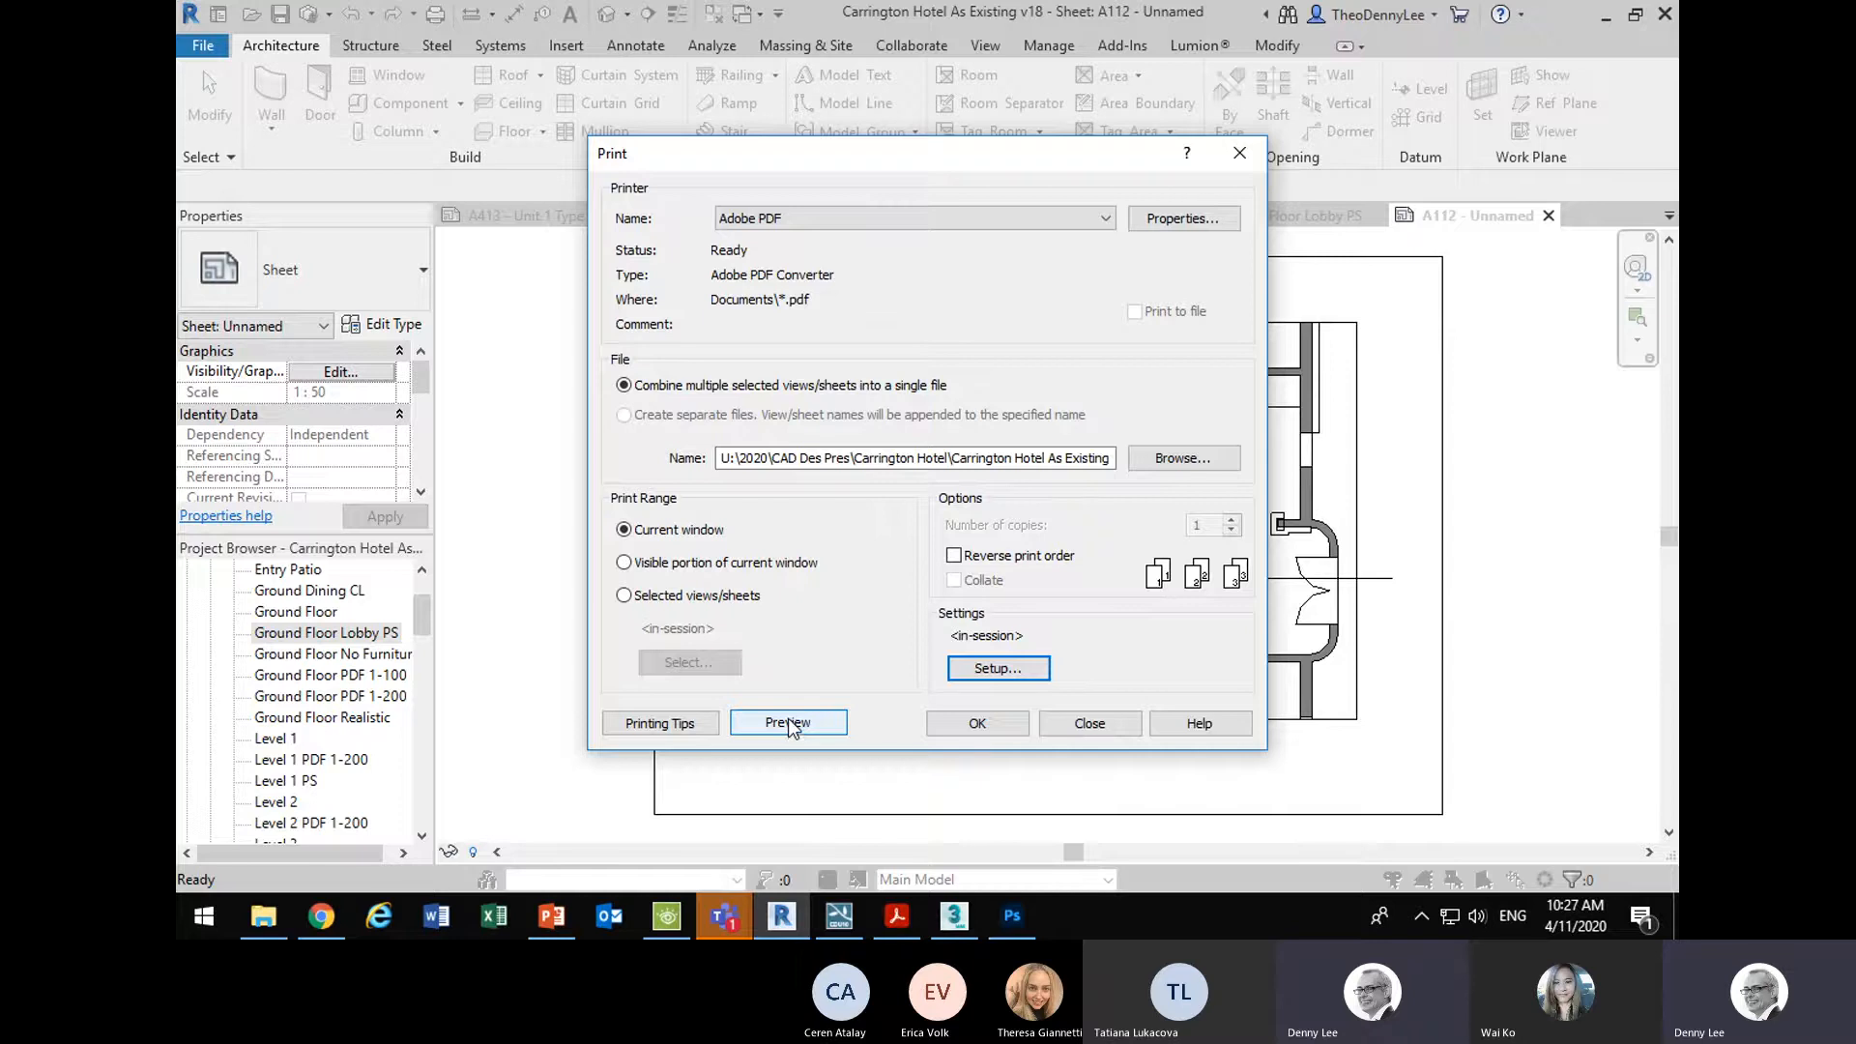
pyautogui.click(788, 725)
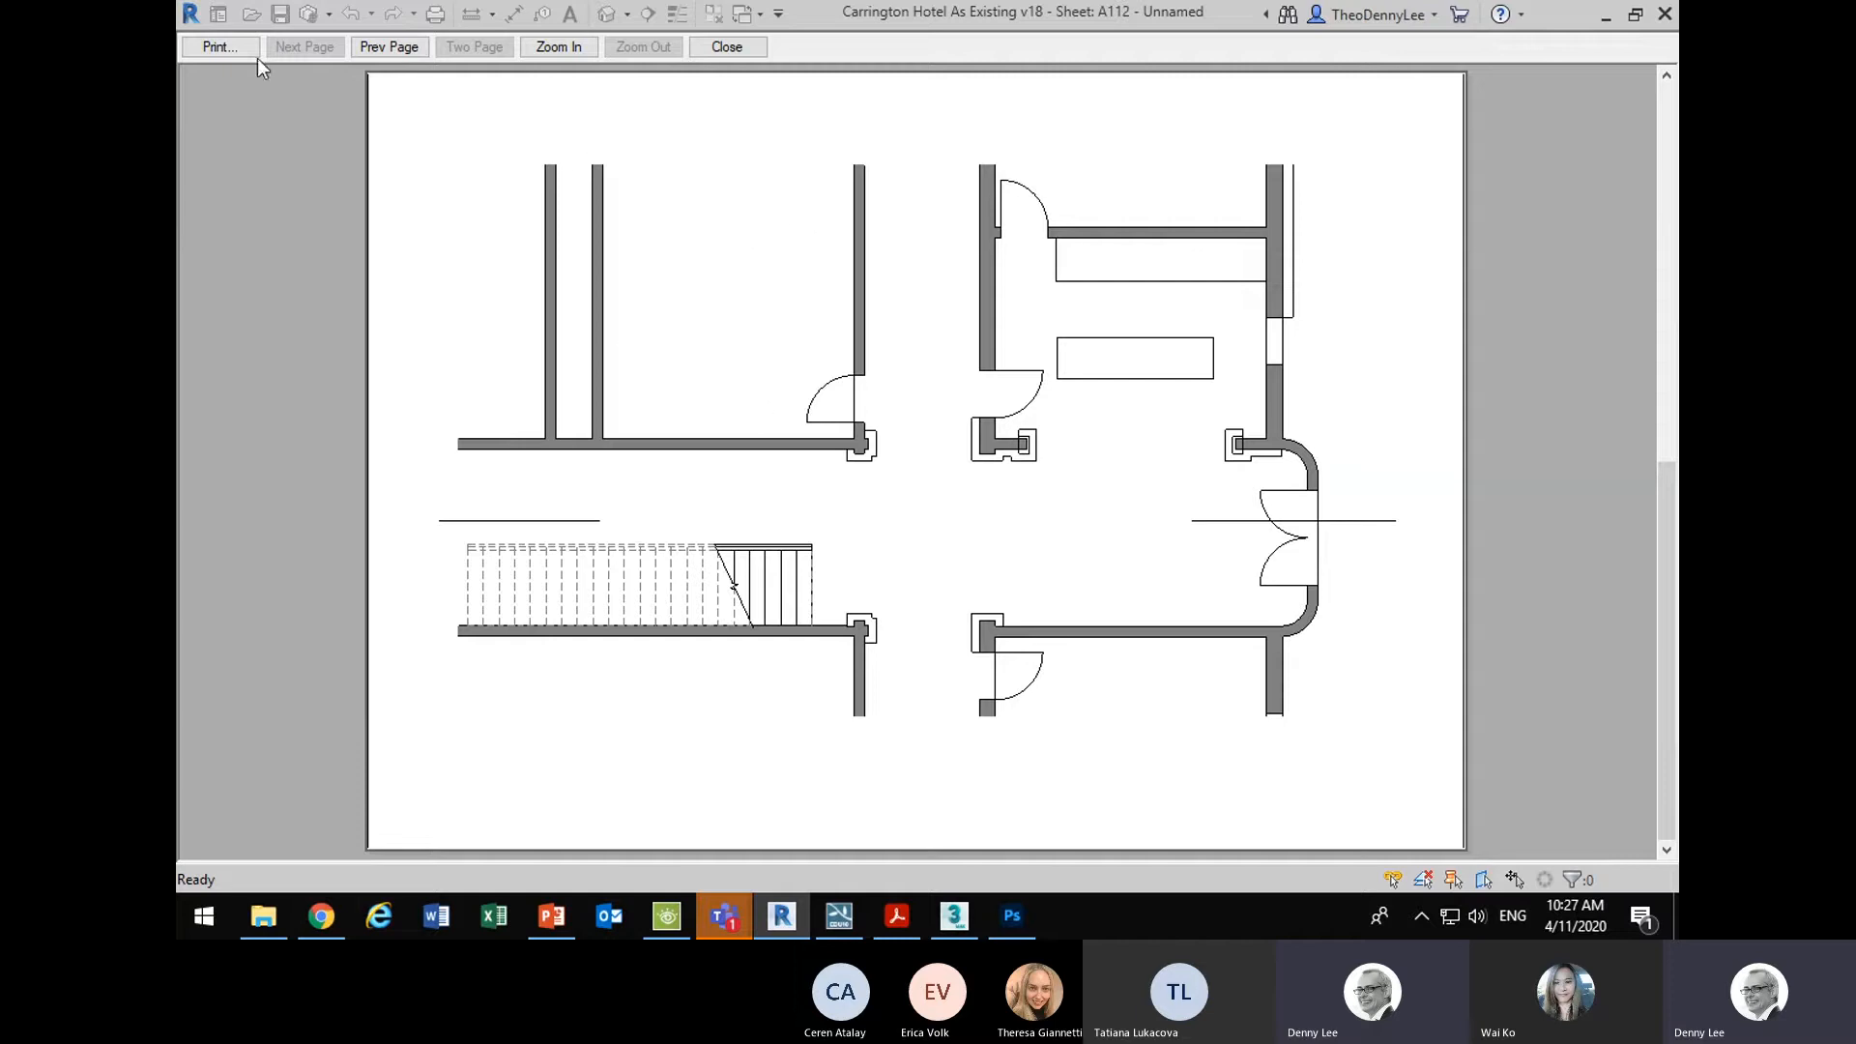
pyautogui.click(720, 48)
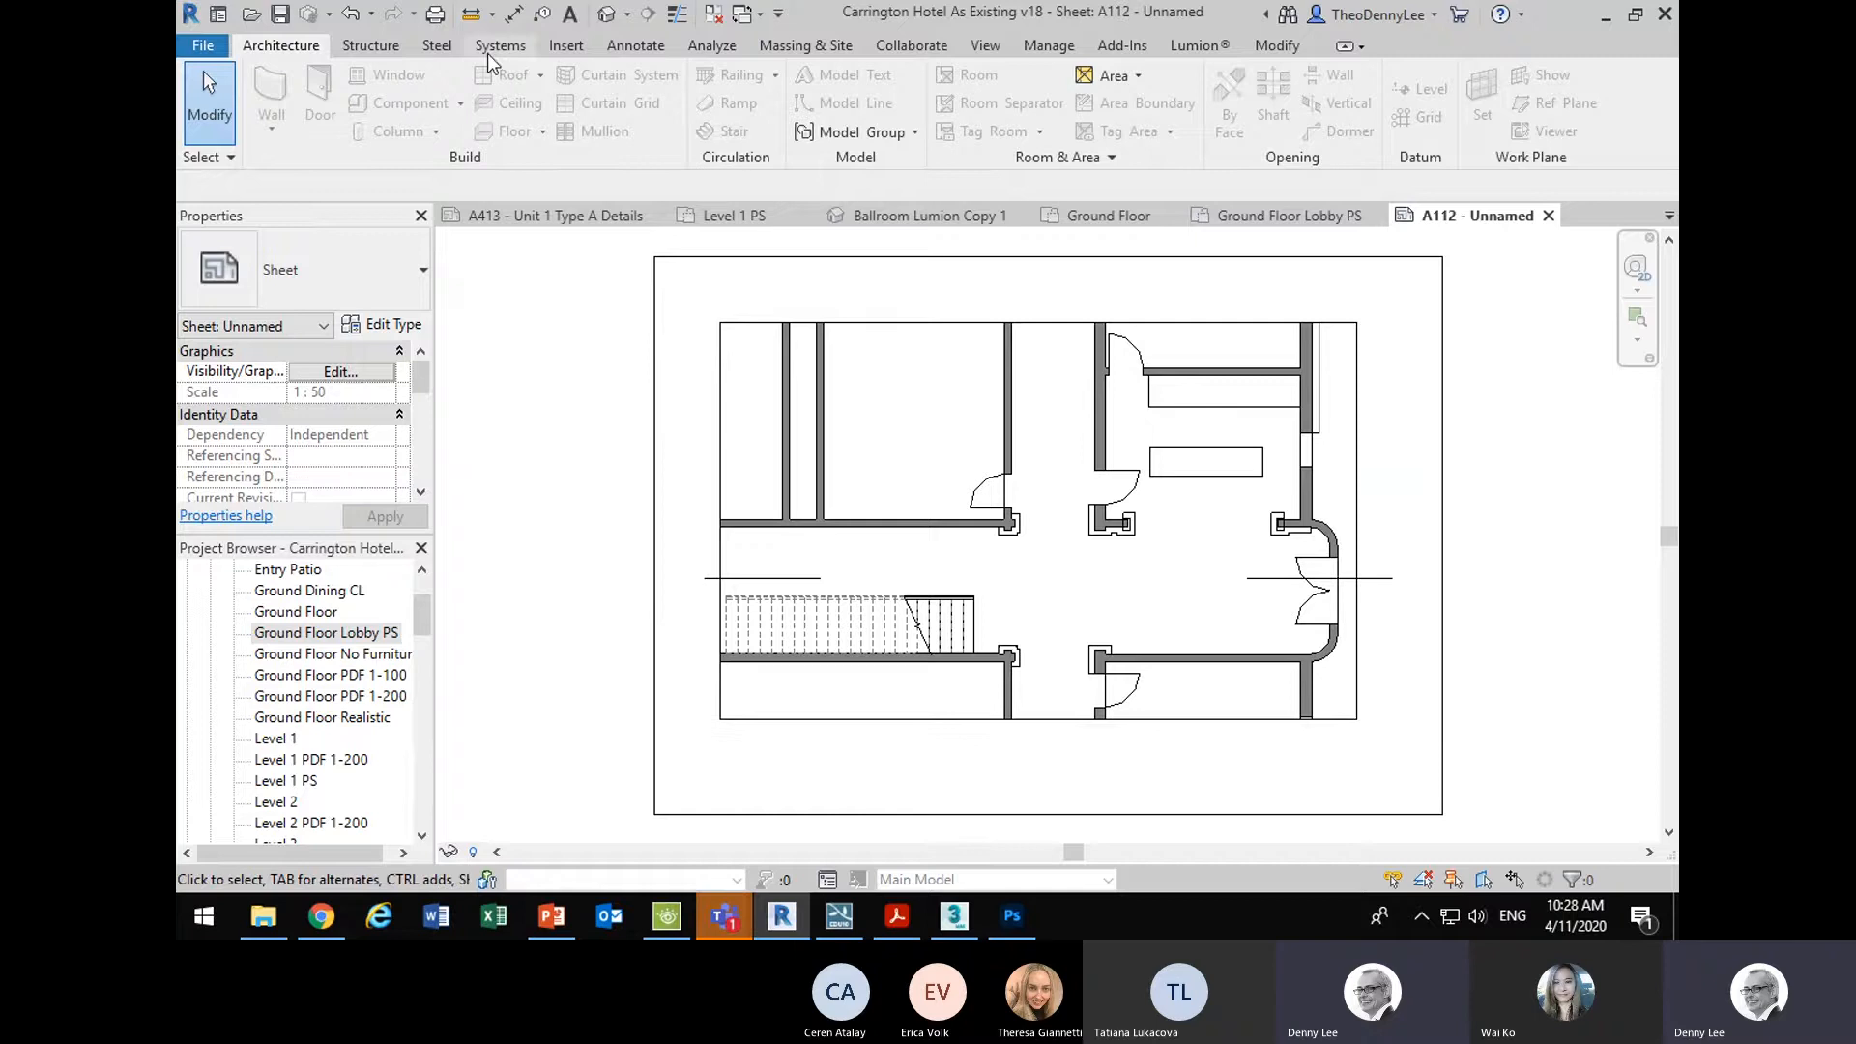
# - Draw a detail-line rectangle in Thin Lines along the crop boundary, from one corner of the plan to the opposite one
pyautogui.click(625, 50)
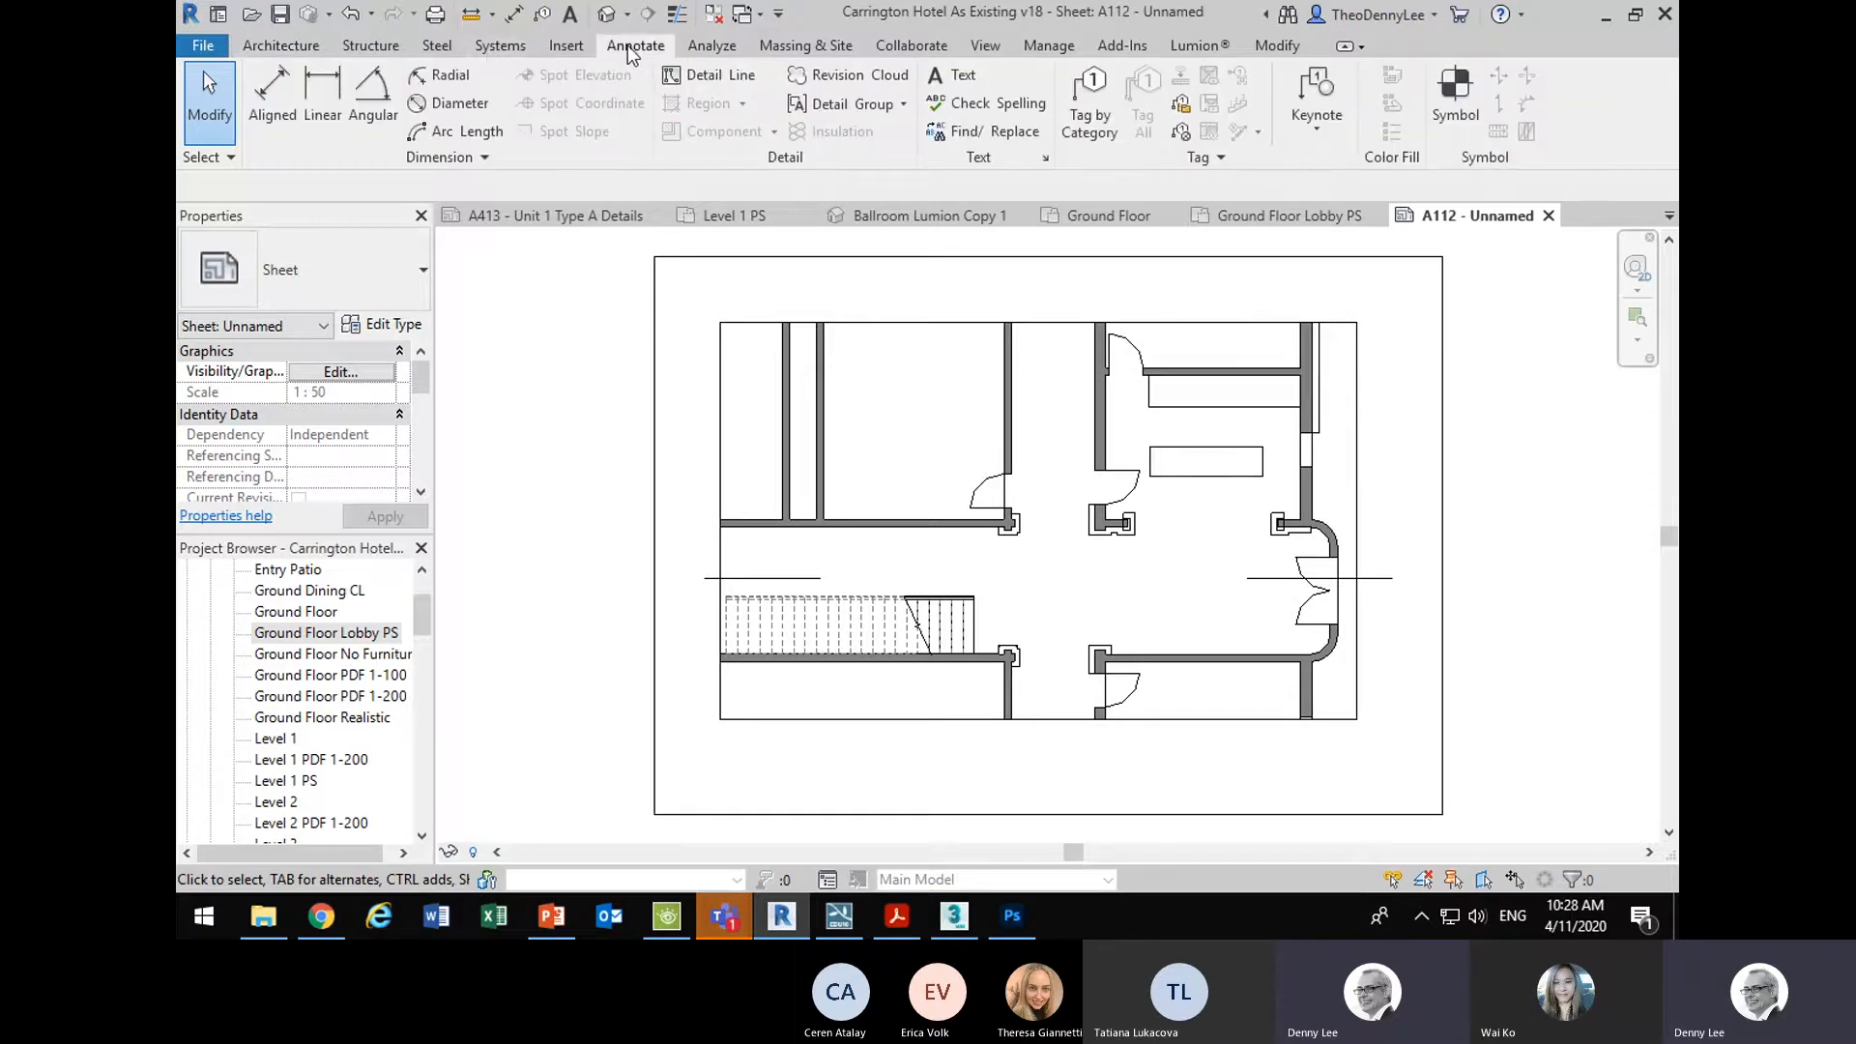
pyautogui.click(684, 77)
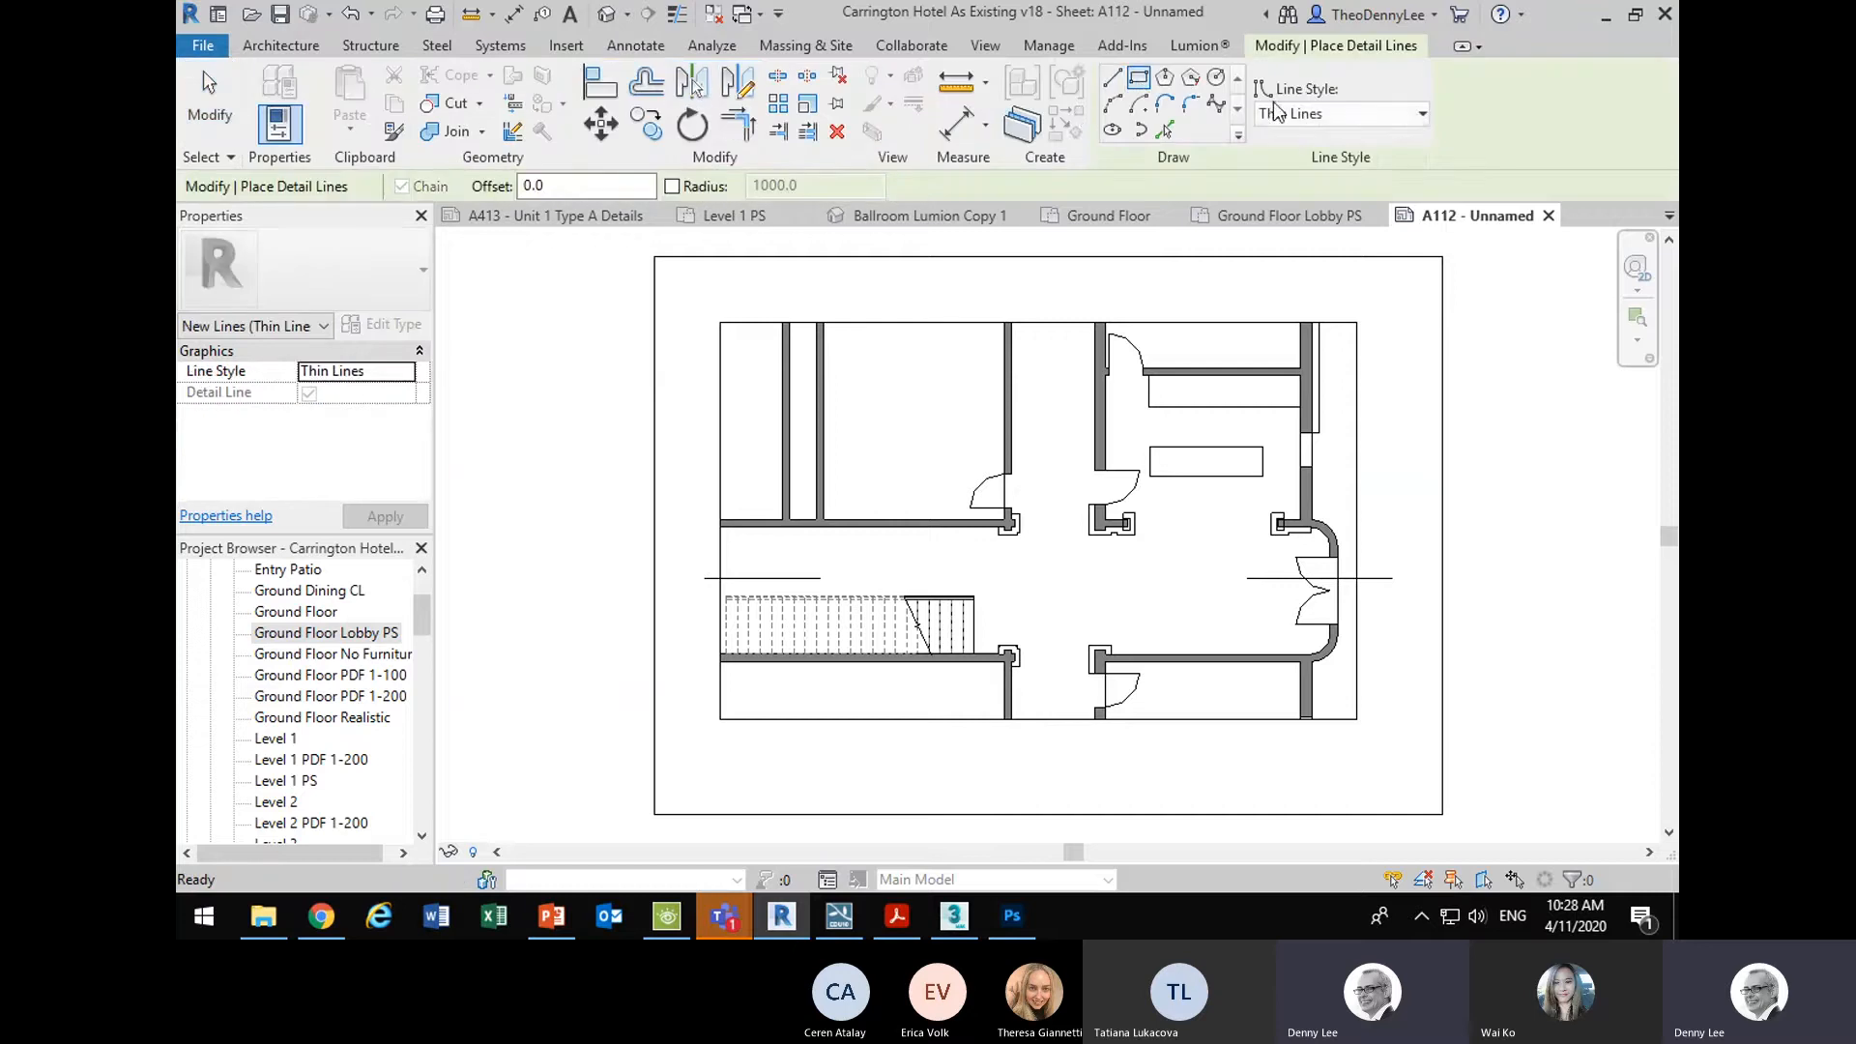
pyautogui.click(720, 322)
pyautogui.click(1358, 720)
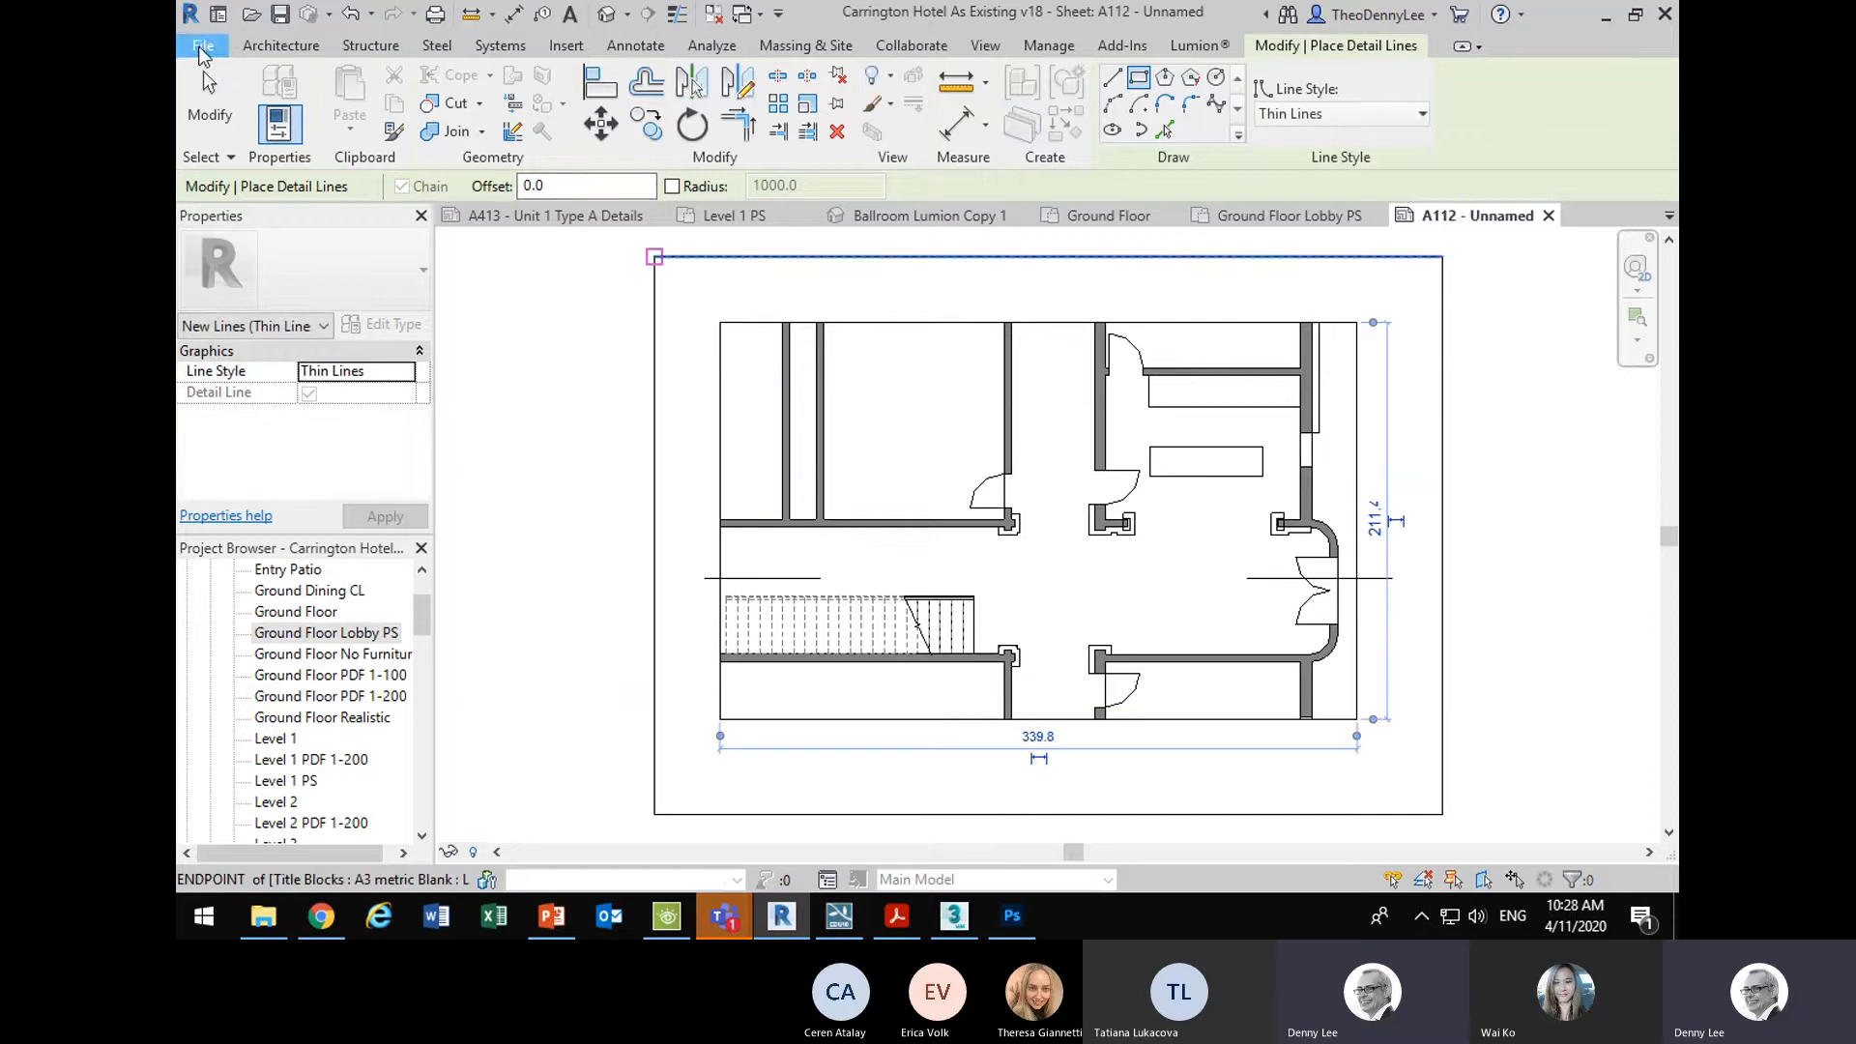
# - Preview the printed sheet with the detail-line rectangle around the lobby plan, and close the preview
pyautogui.click(203, 46)
pyautogui.click(237, 460)
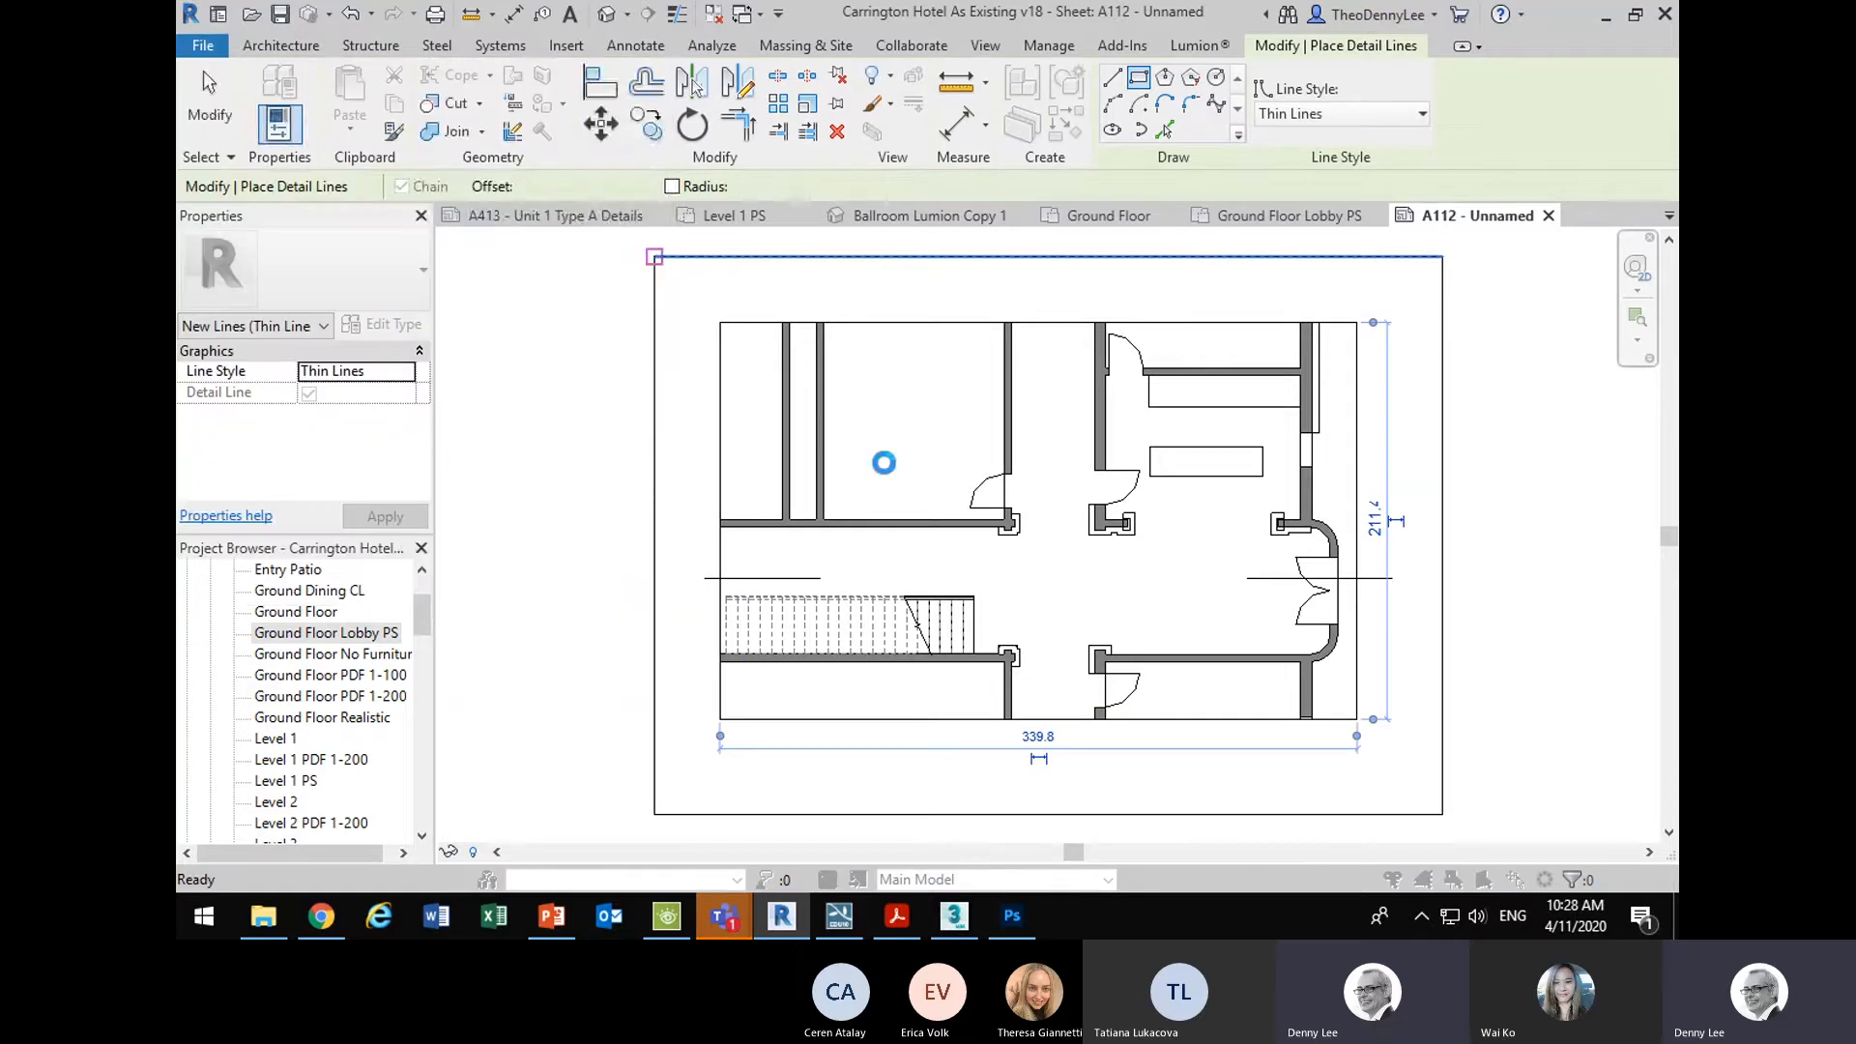
pyautogui.click(780, 716)
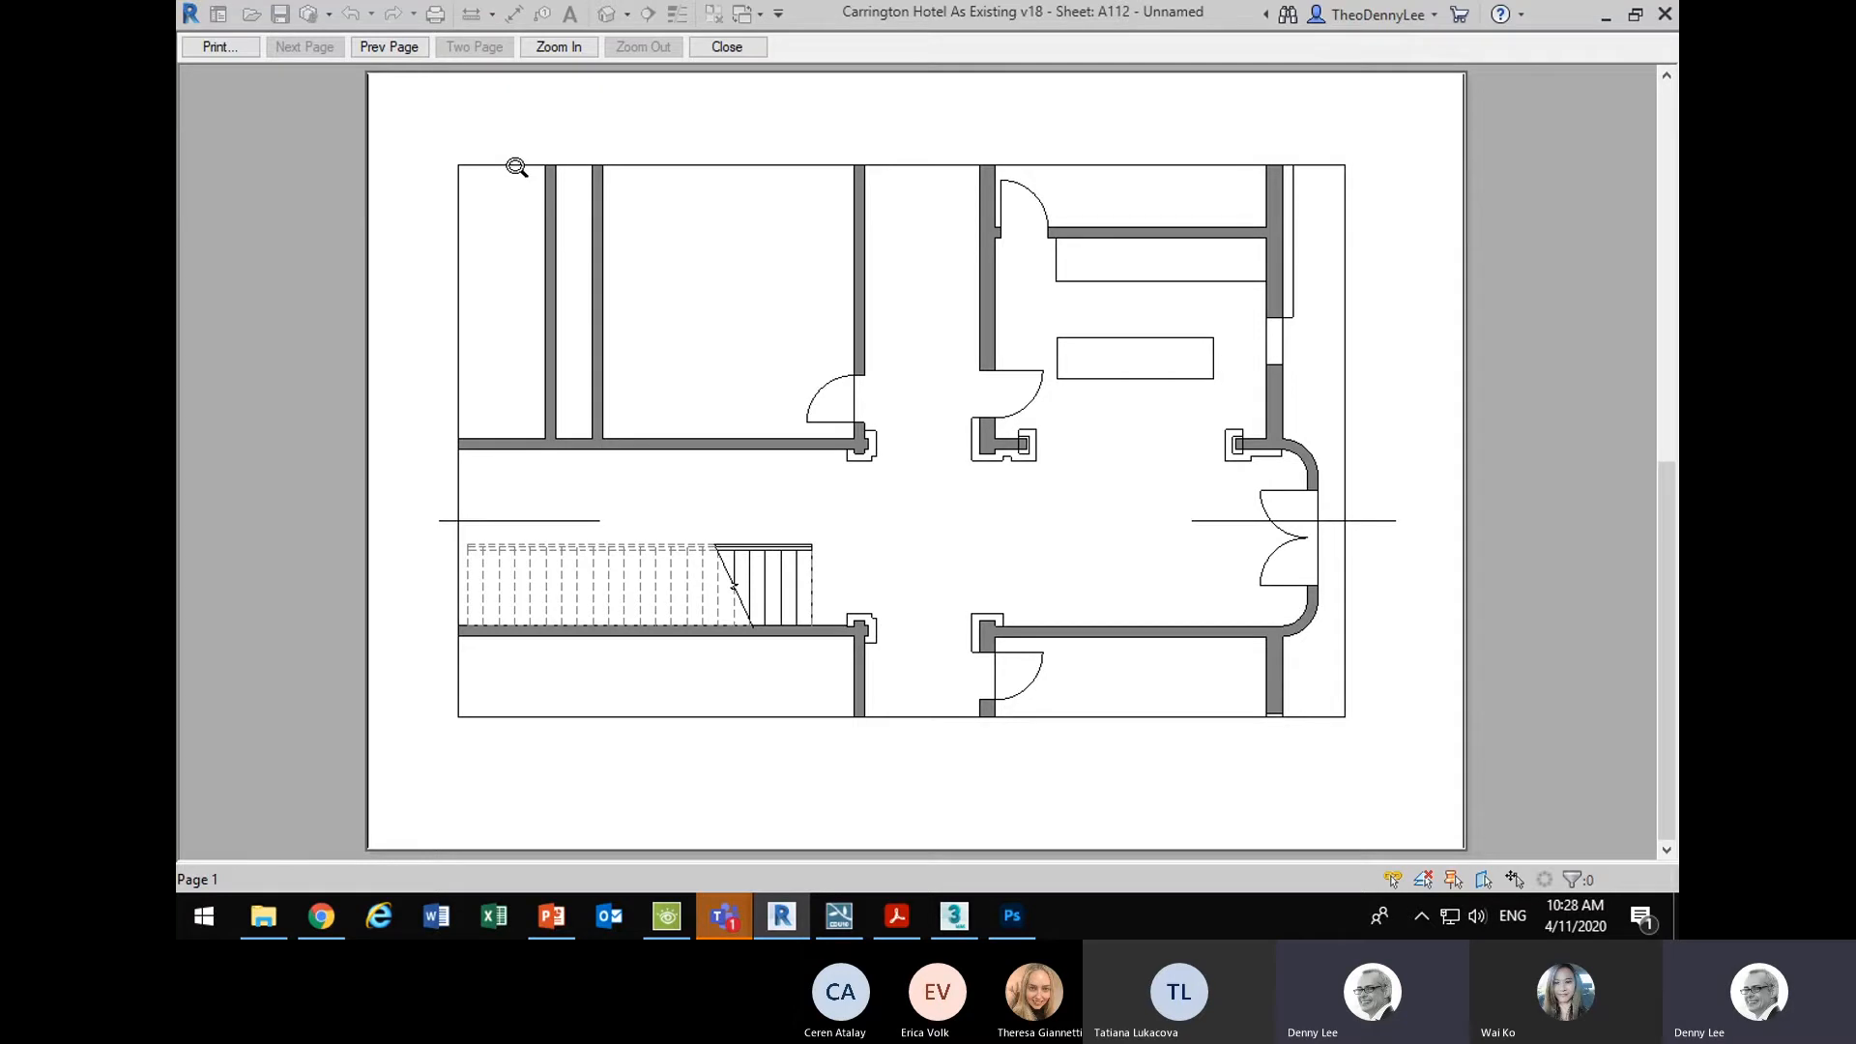
pyautogui.click(728, 46)
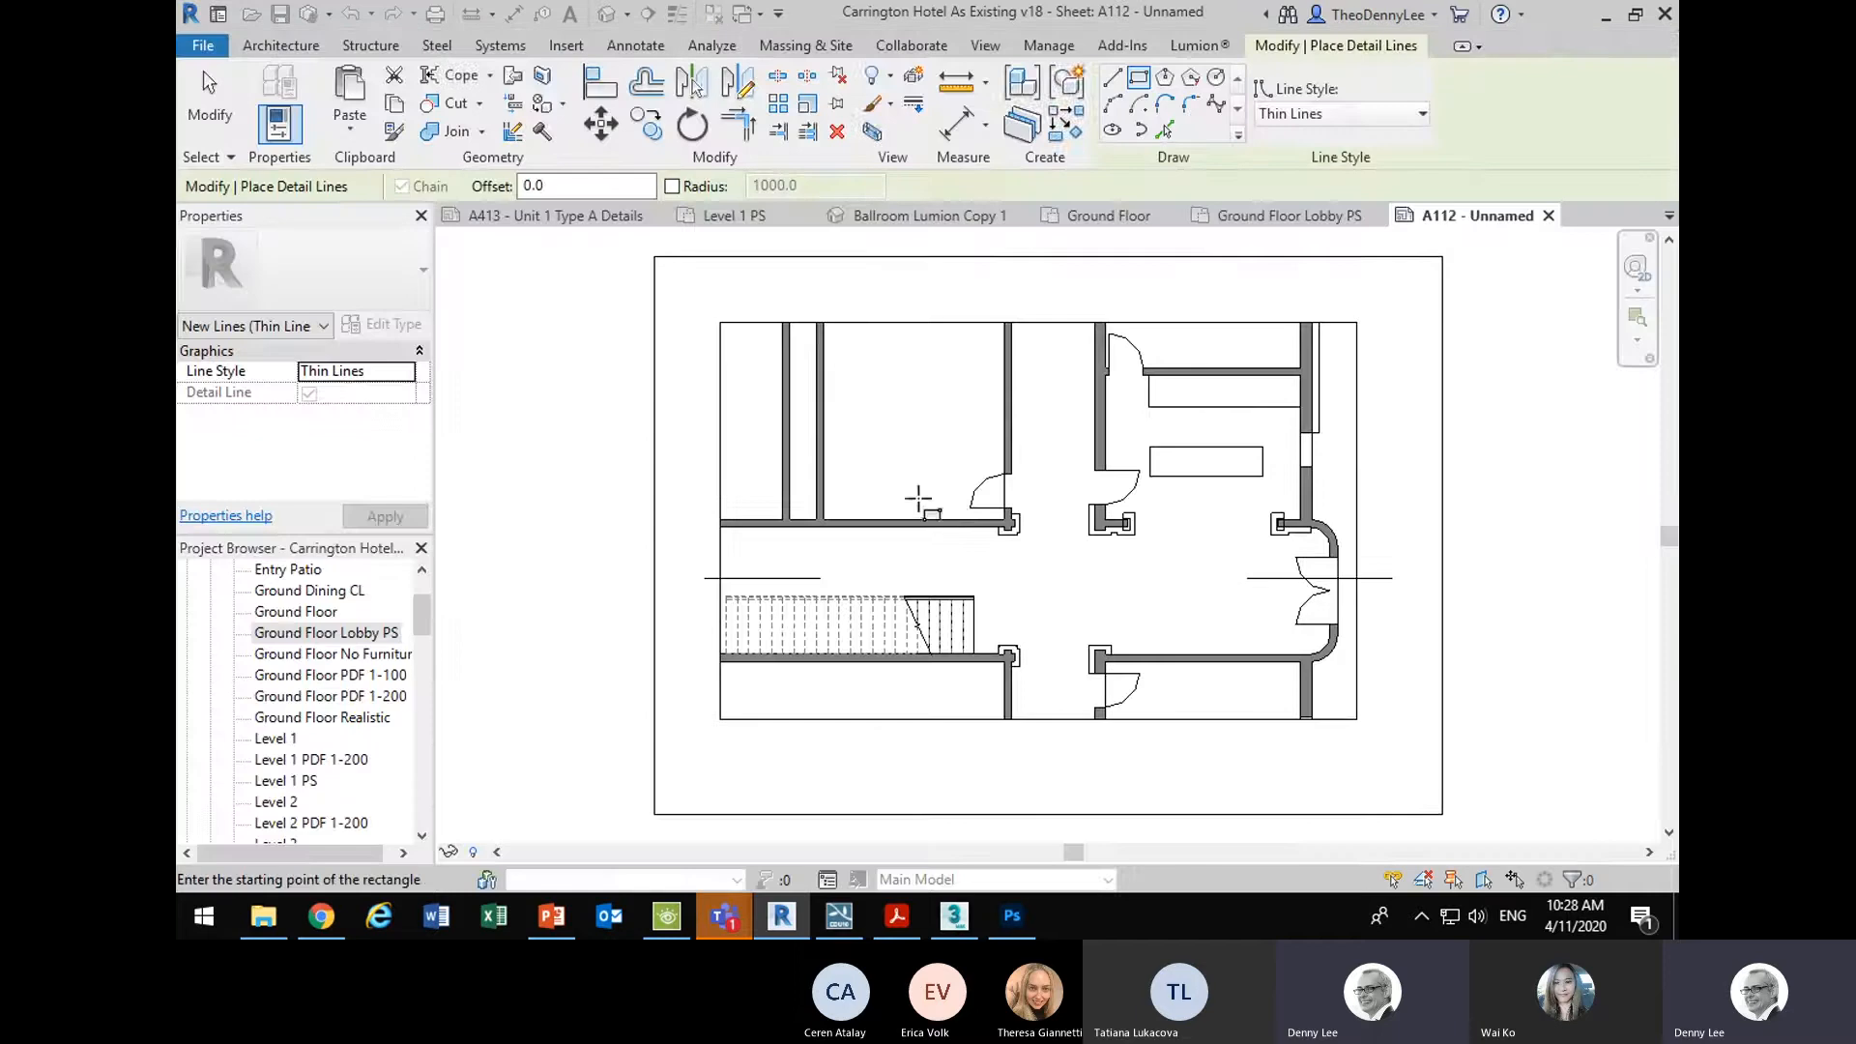
# - Exit the detail line tool and delete the detail-line rectangle drawn along the plan's crop boundary
pyautogui.rightClick(755, 309)
pyautogui.click(792, 328)
pyautogui.rightClick(796, 306)
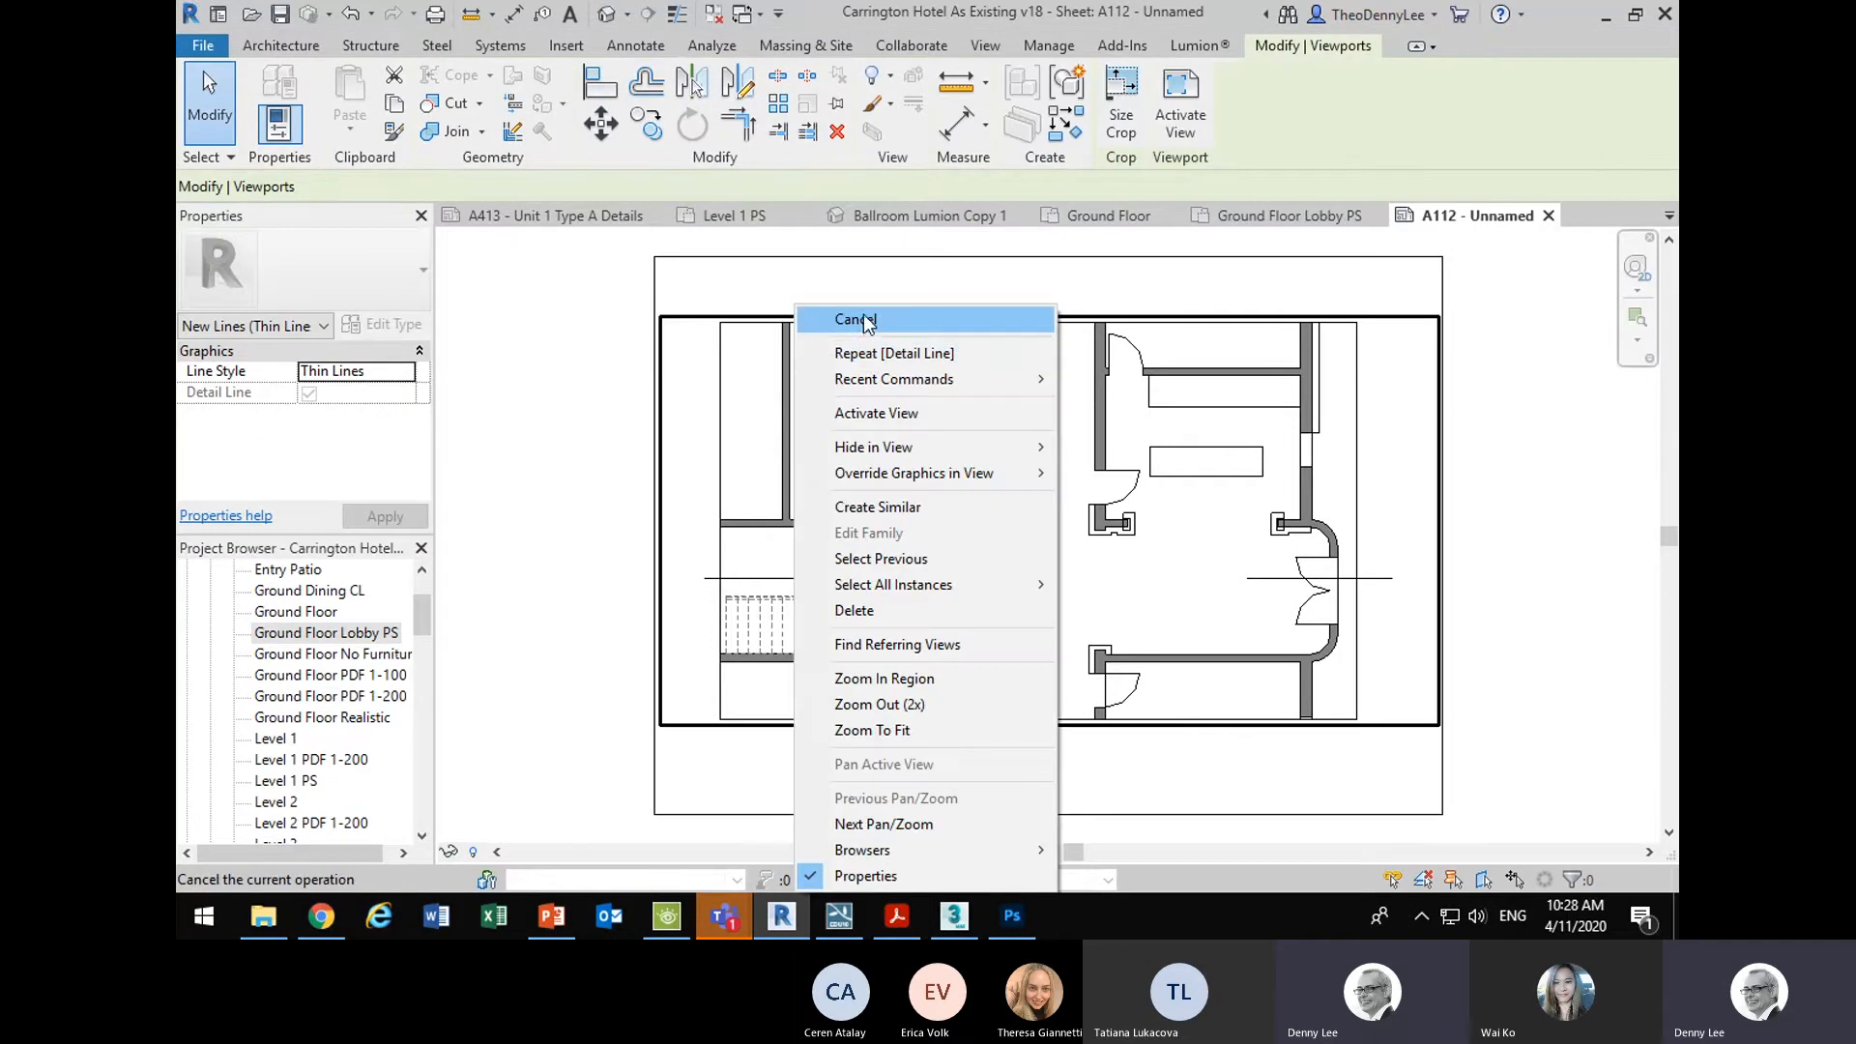
pyautogui.click(856, 319)
pyautogui.moveTo(571, 273); pyautogui.dragTo(1421, 359)
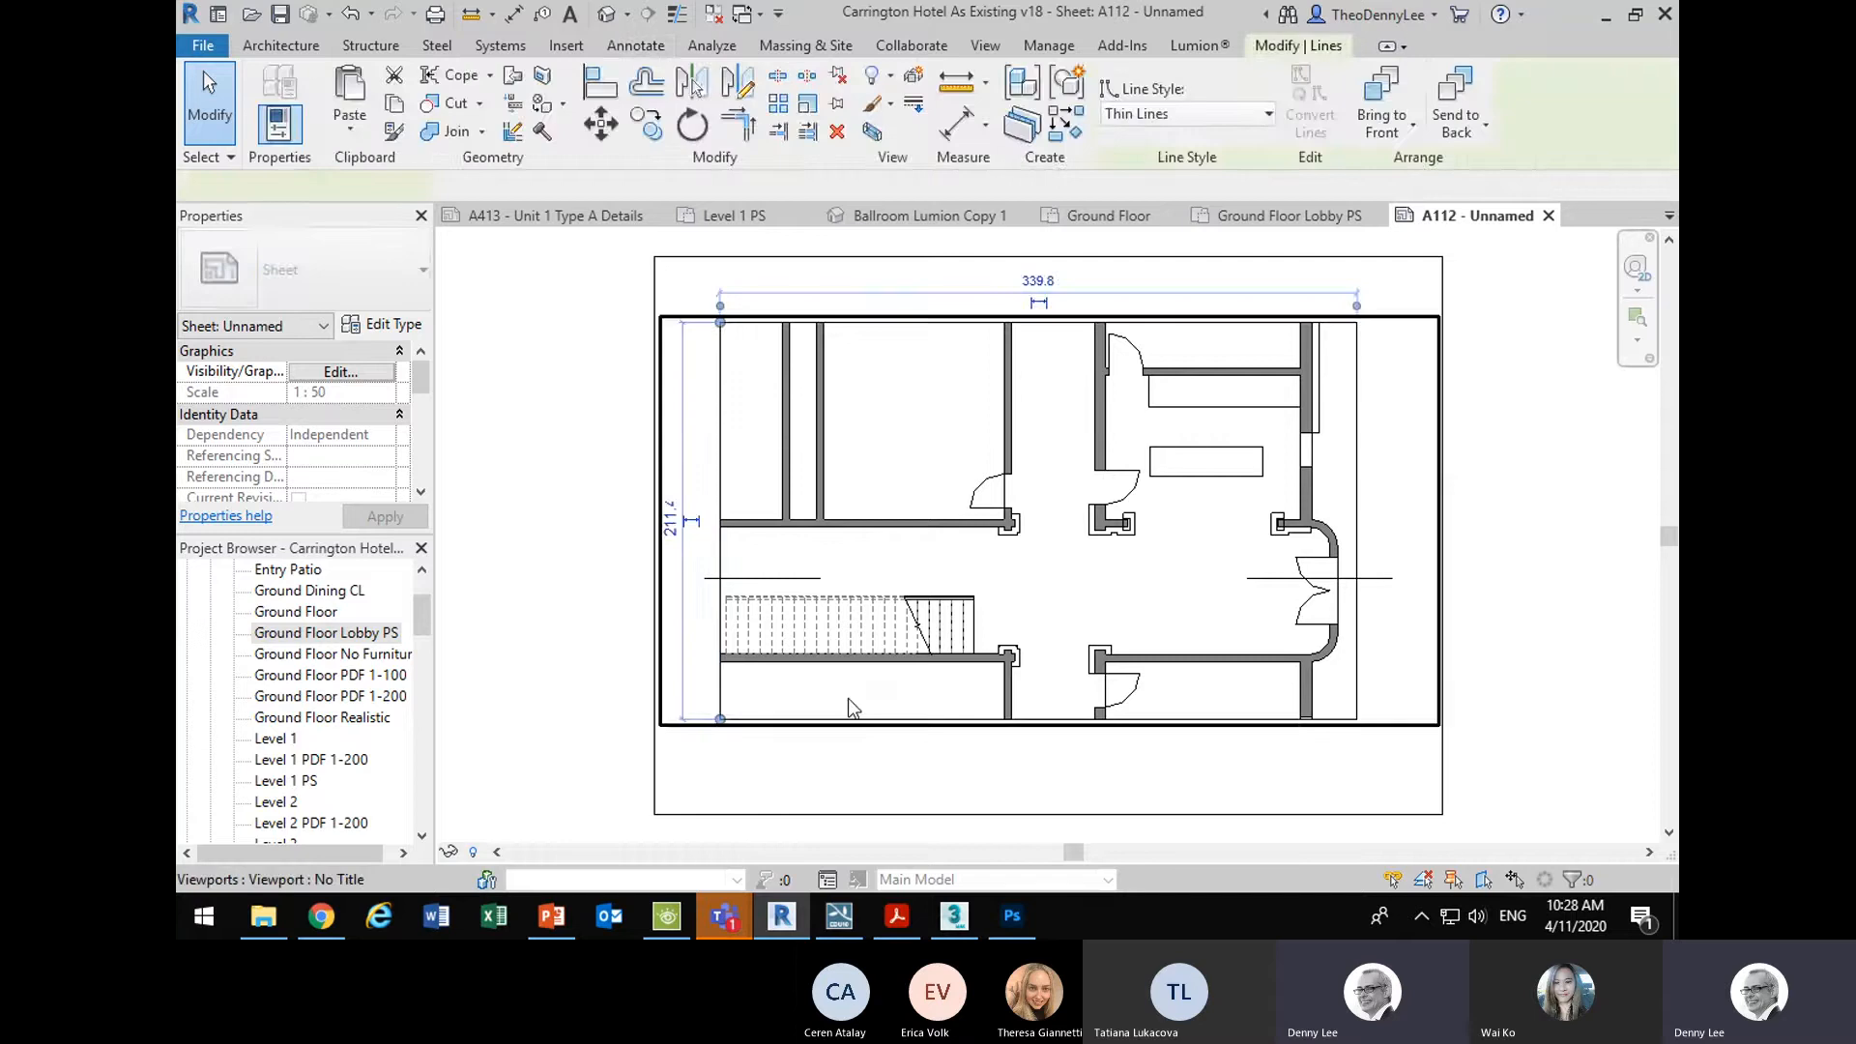
pyautogui.press('Escape')
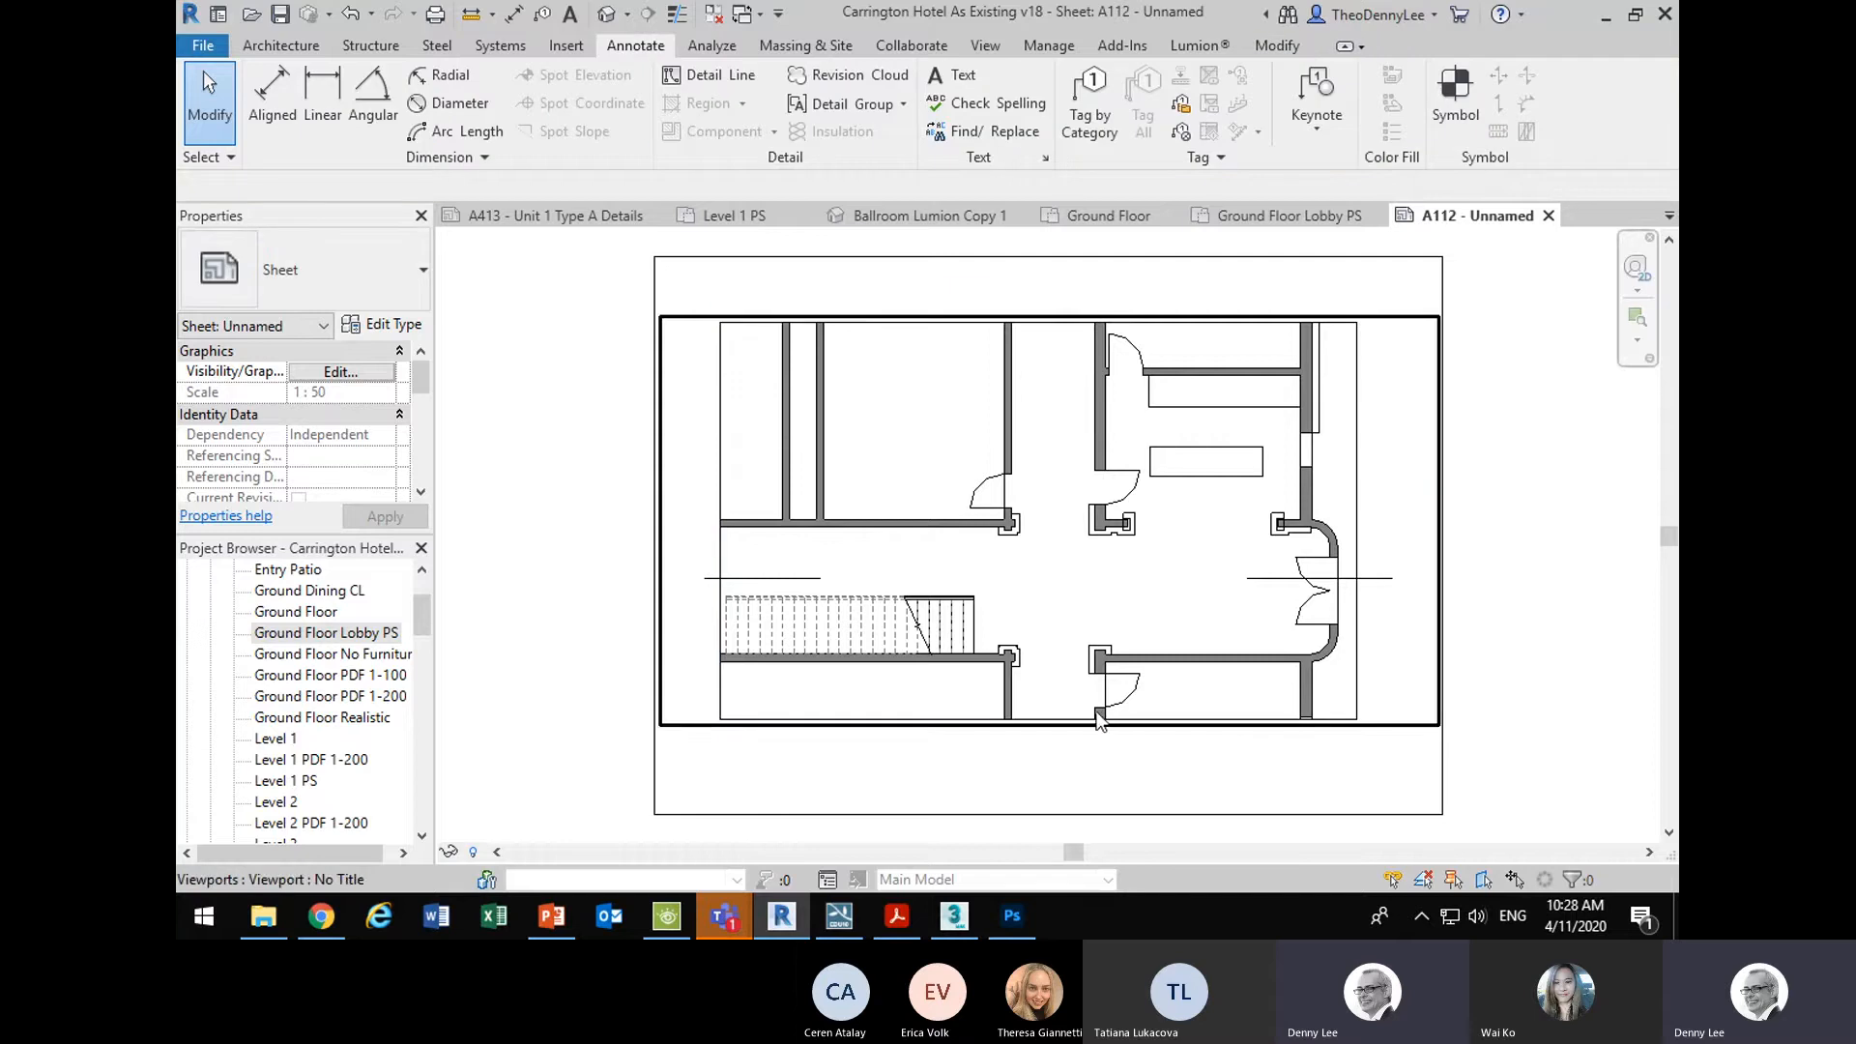
pyautogui.click(1356, 444)
pyautogui.press('Escape')
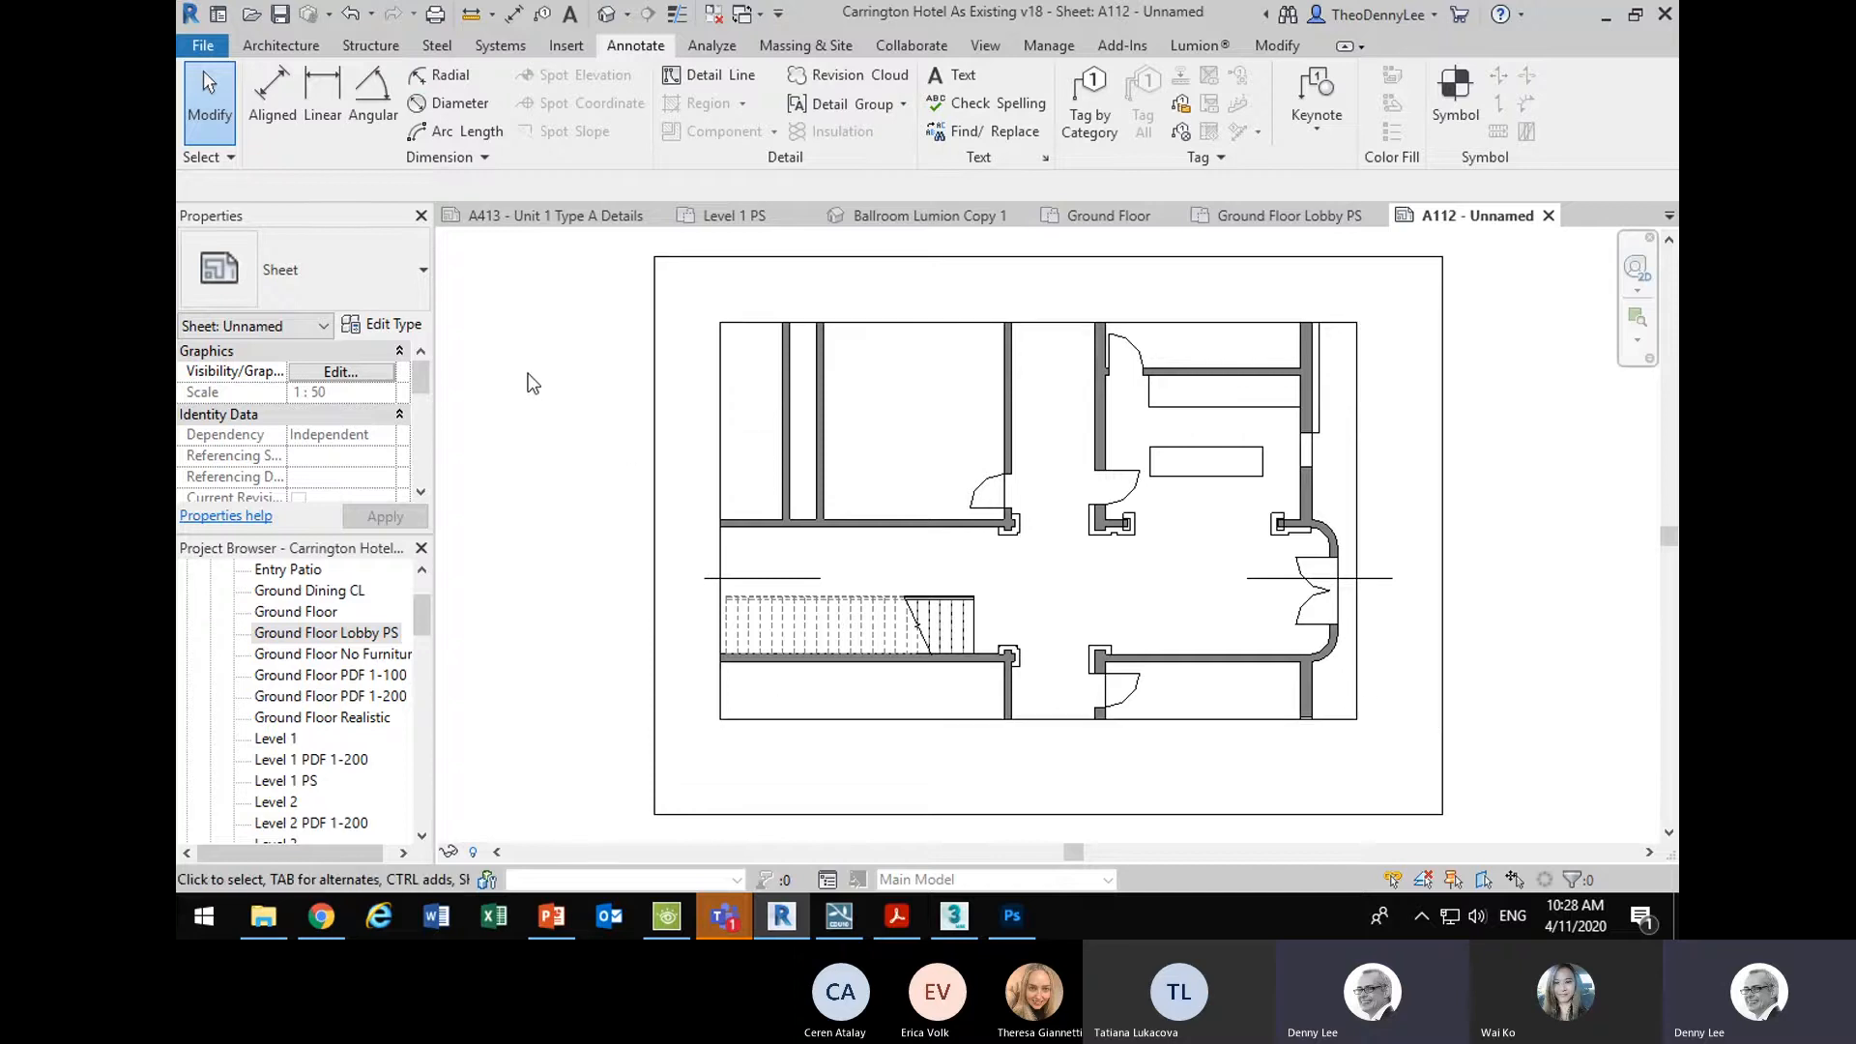
# - Preview the sheet without the rectangle, try to print it to Adobe PDF, and dismiss the error messages
pyautogui.click(199, 50)
pyautogui.click(220, 455)
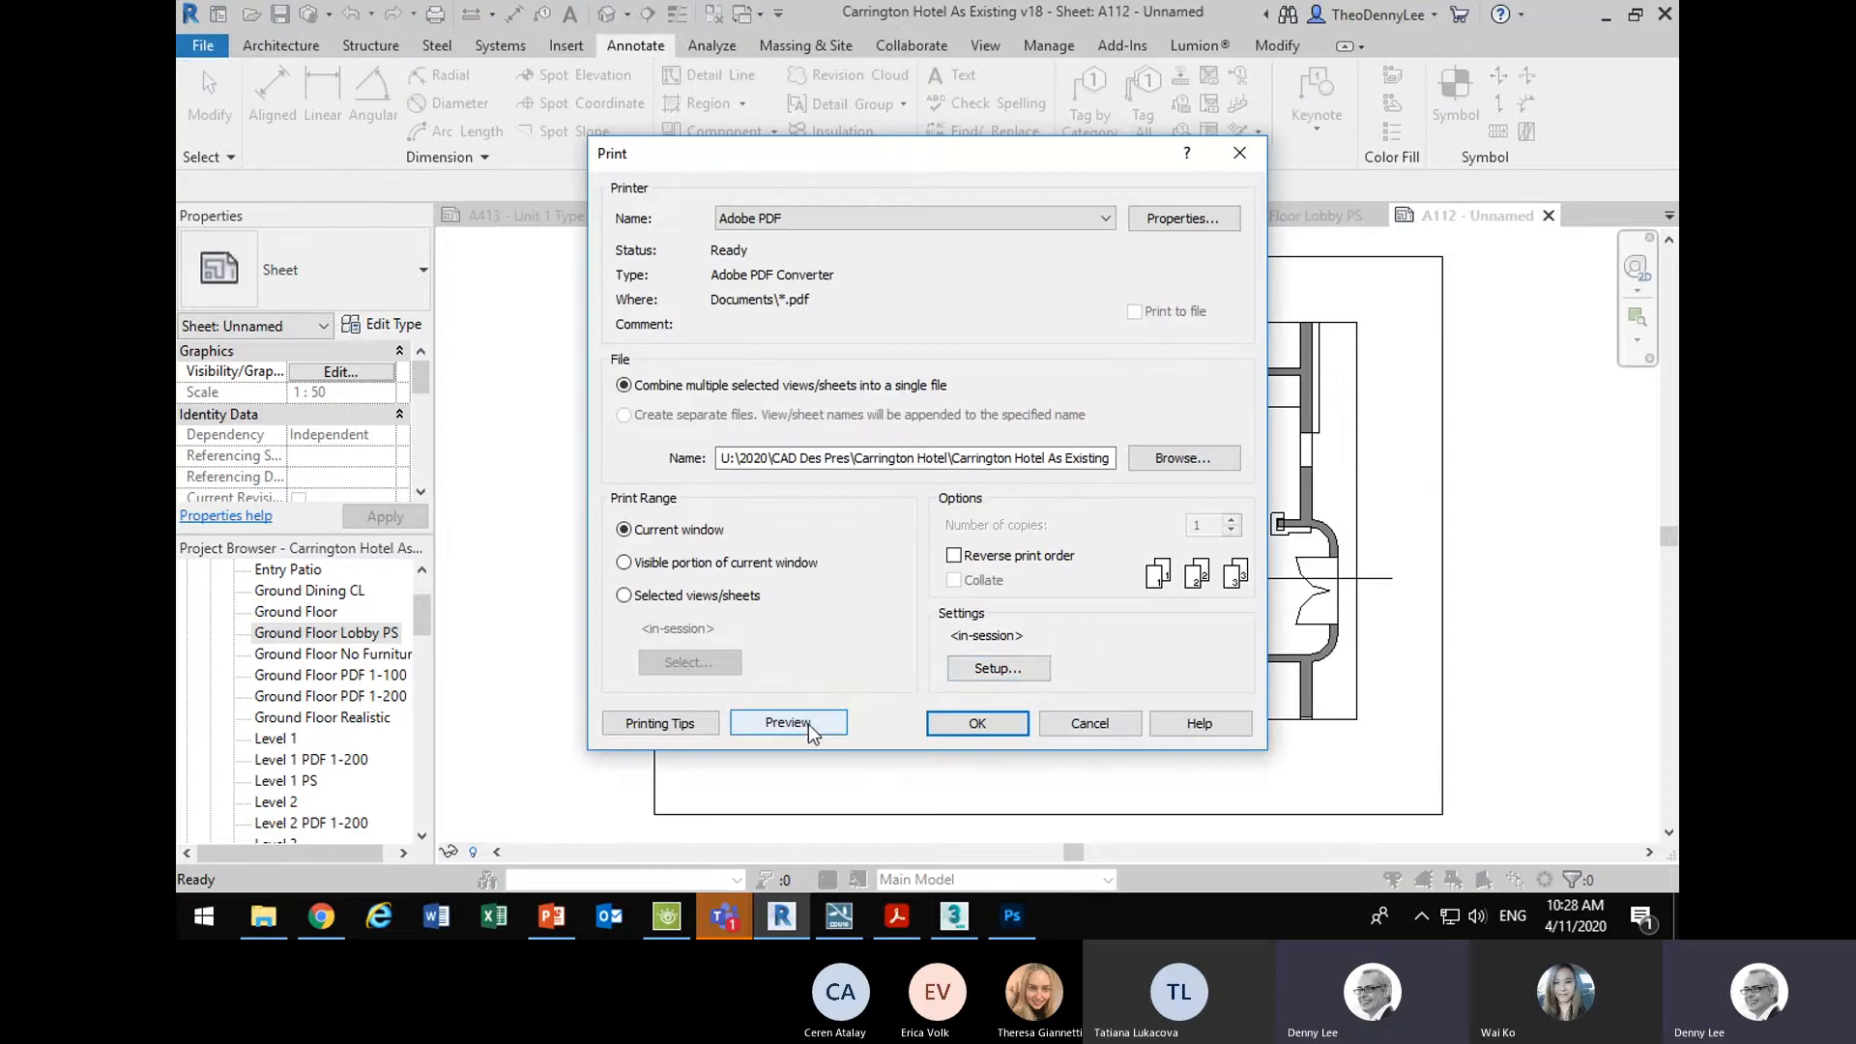
pyautogui.click(789, 723)
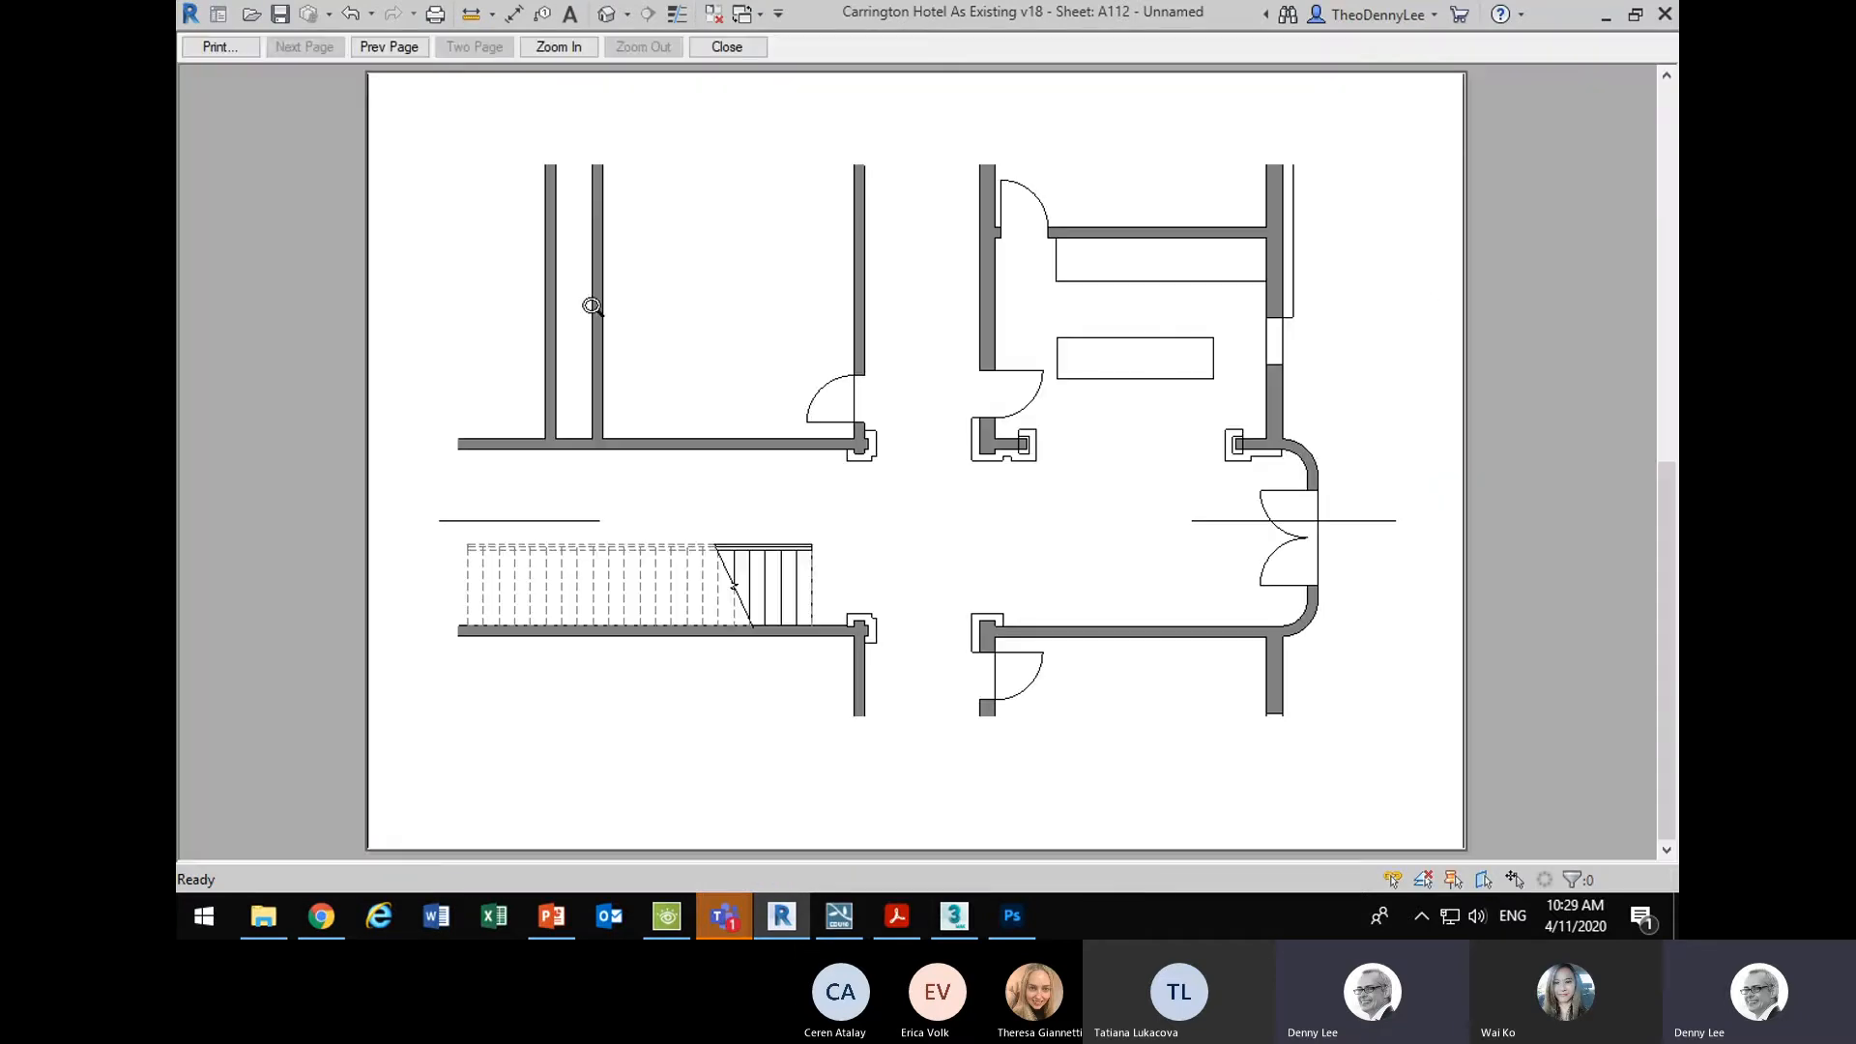
pyautogui.click(220, 47)
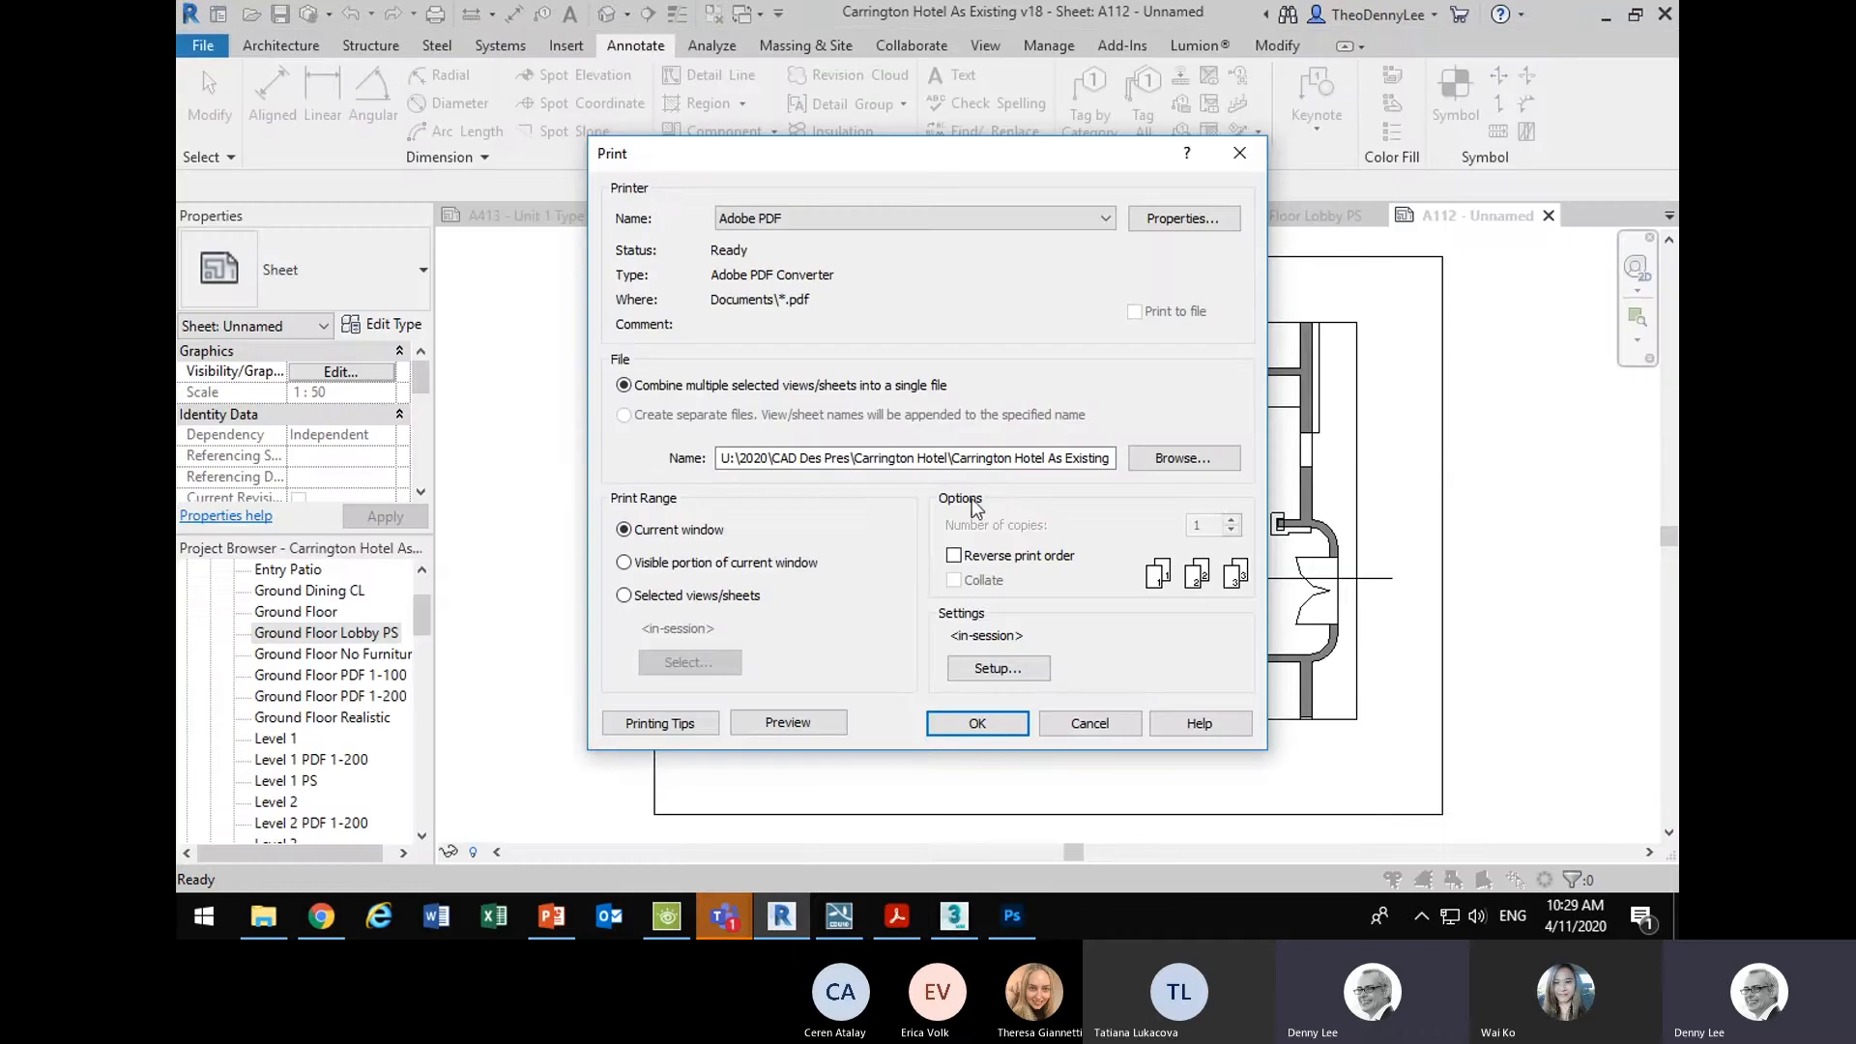
pyautogui.click(977, 724)
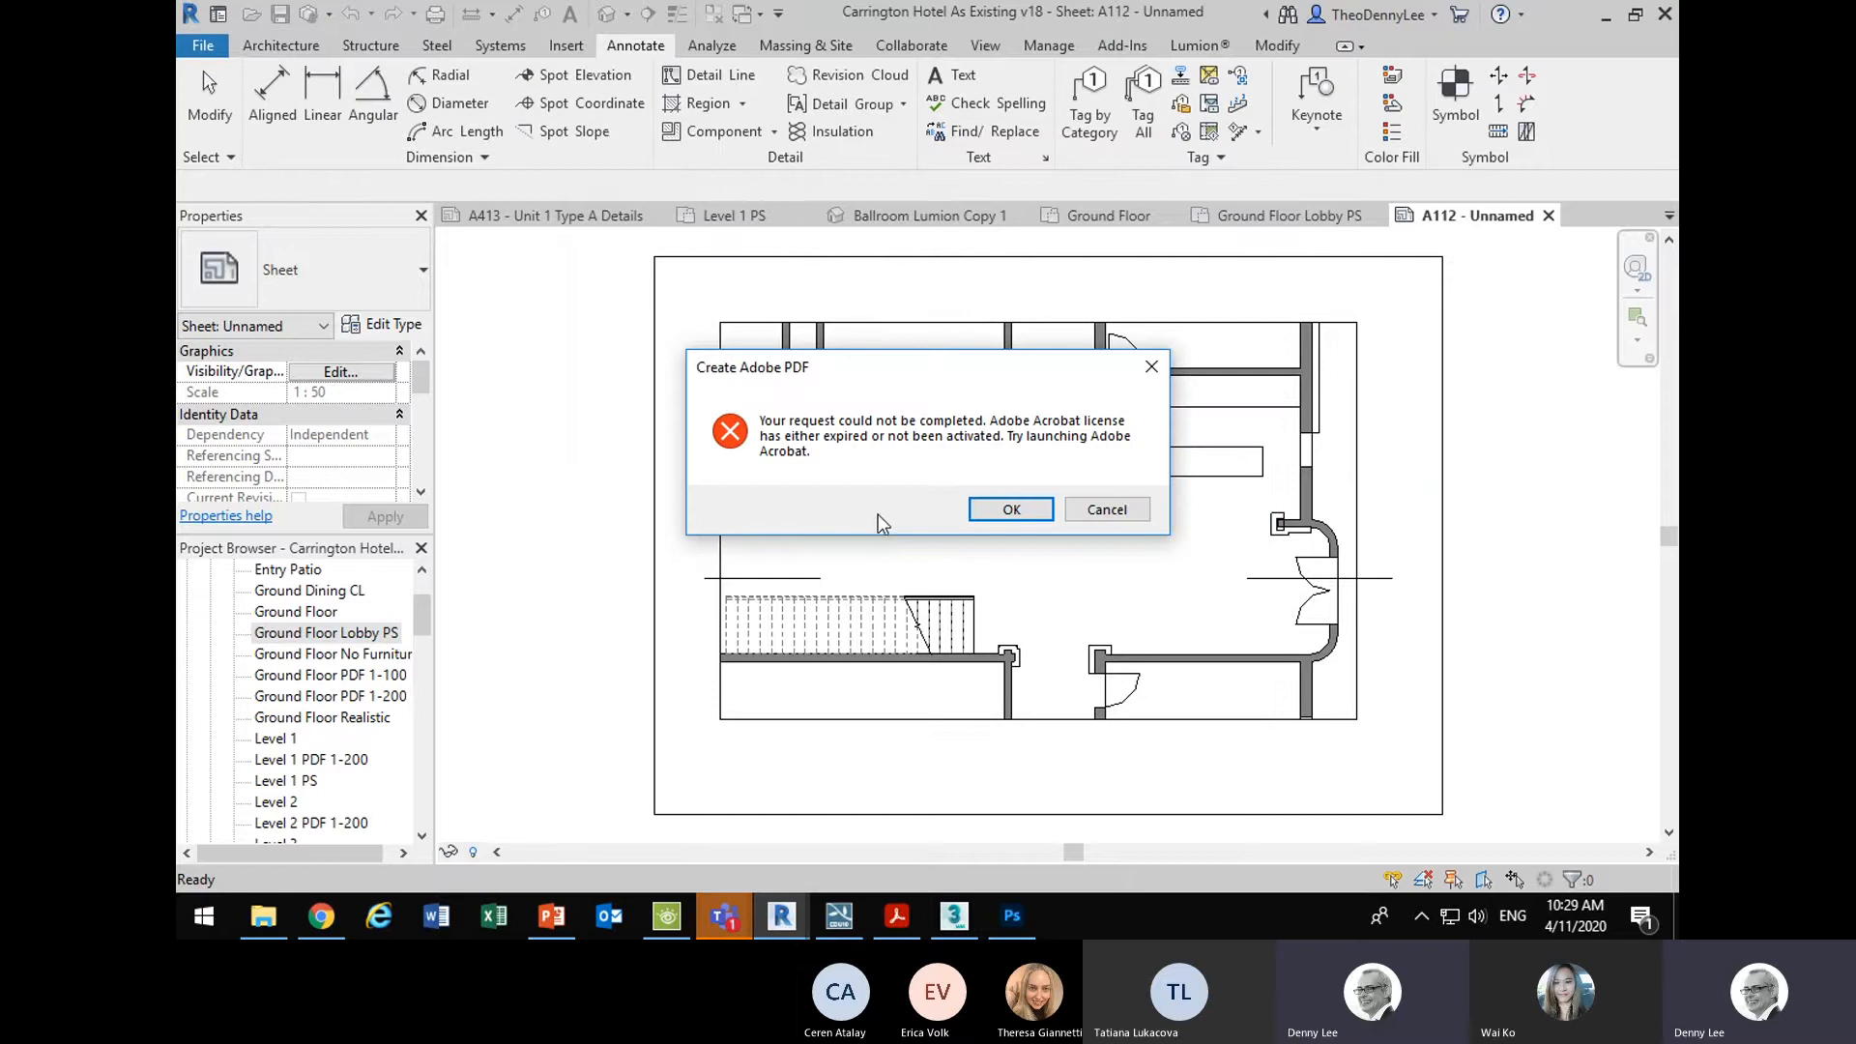
pyautogui.click(1010, 513)
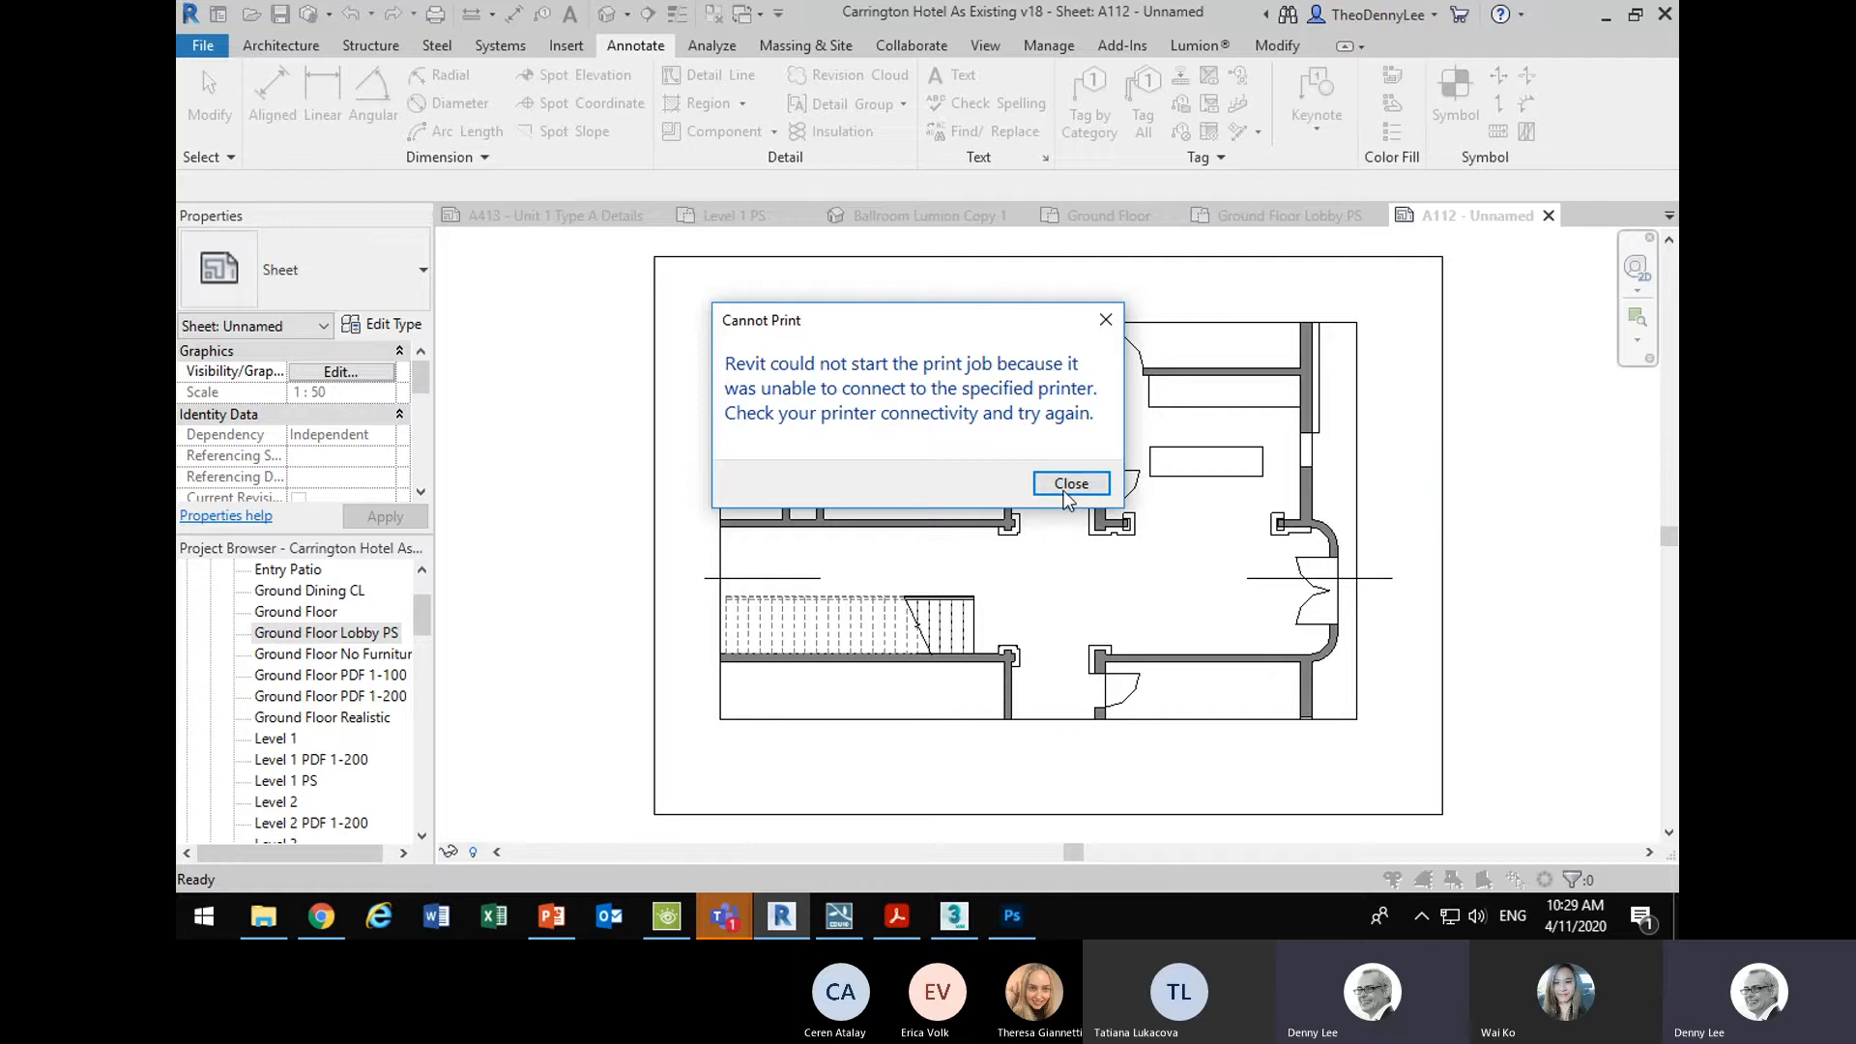
pyautogui.click(1071, 484)
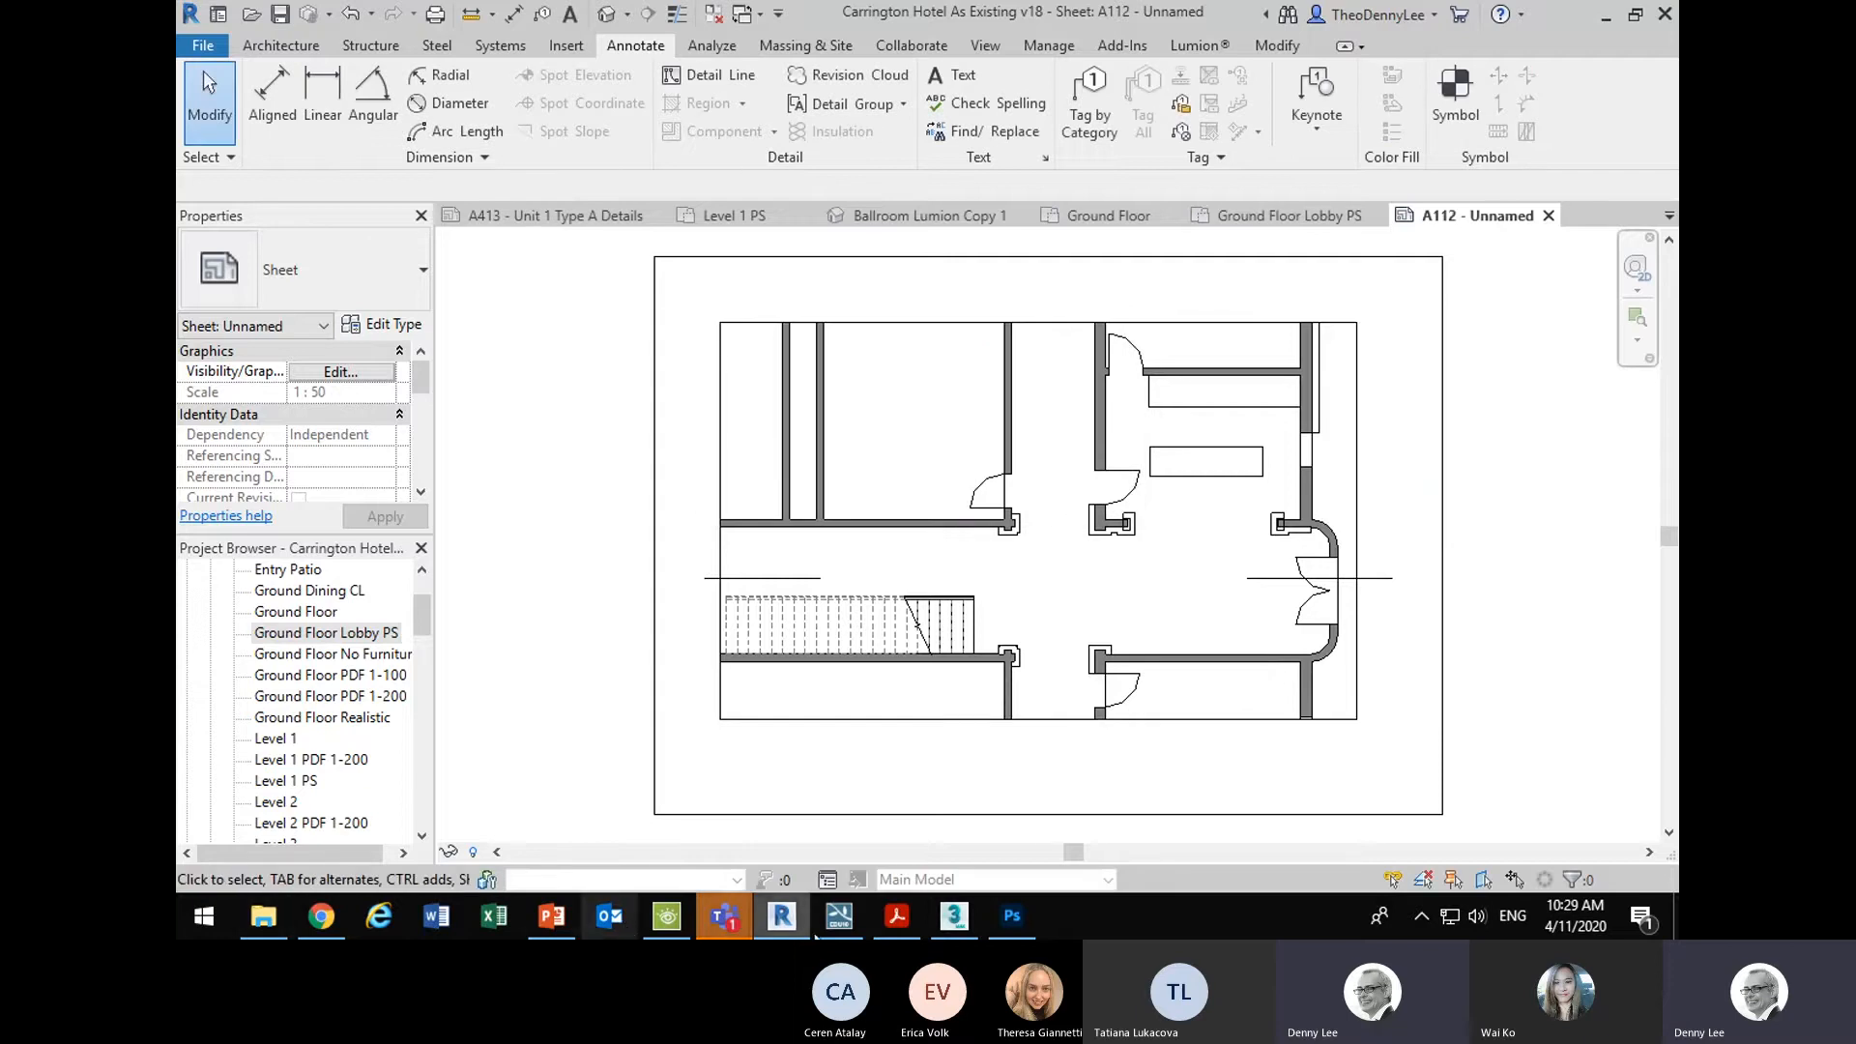
# - Launch Adobe Acrobat DC, decline making it the default PDF application, check the signed-in account, and minimise it
pyautogui.click(203, 916)
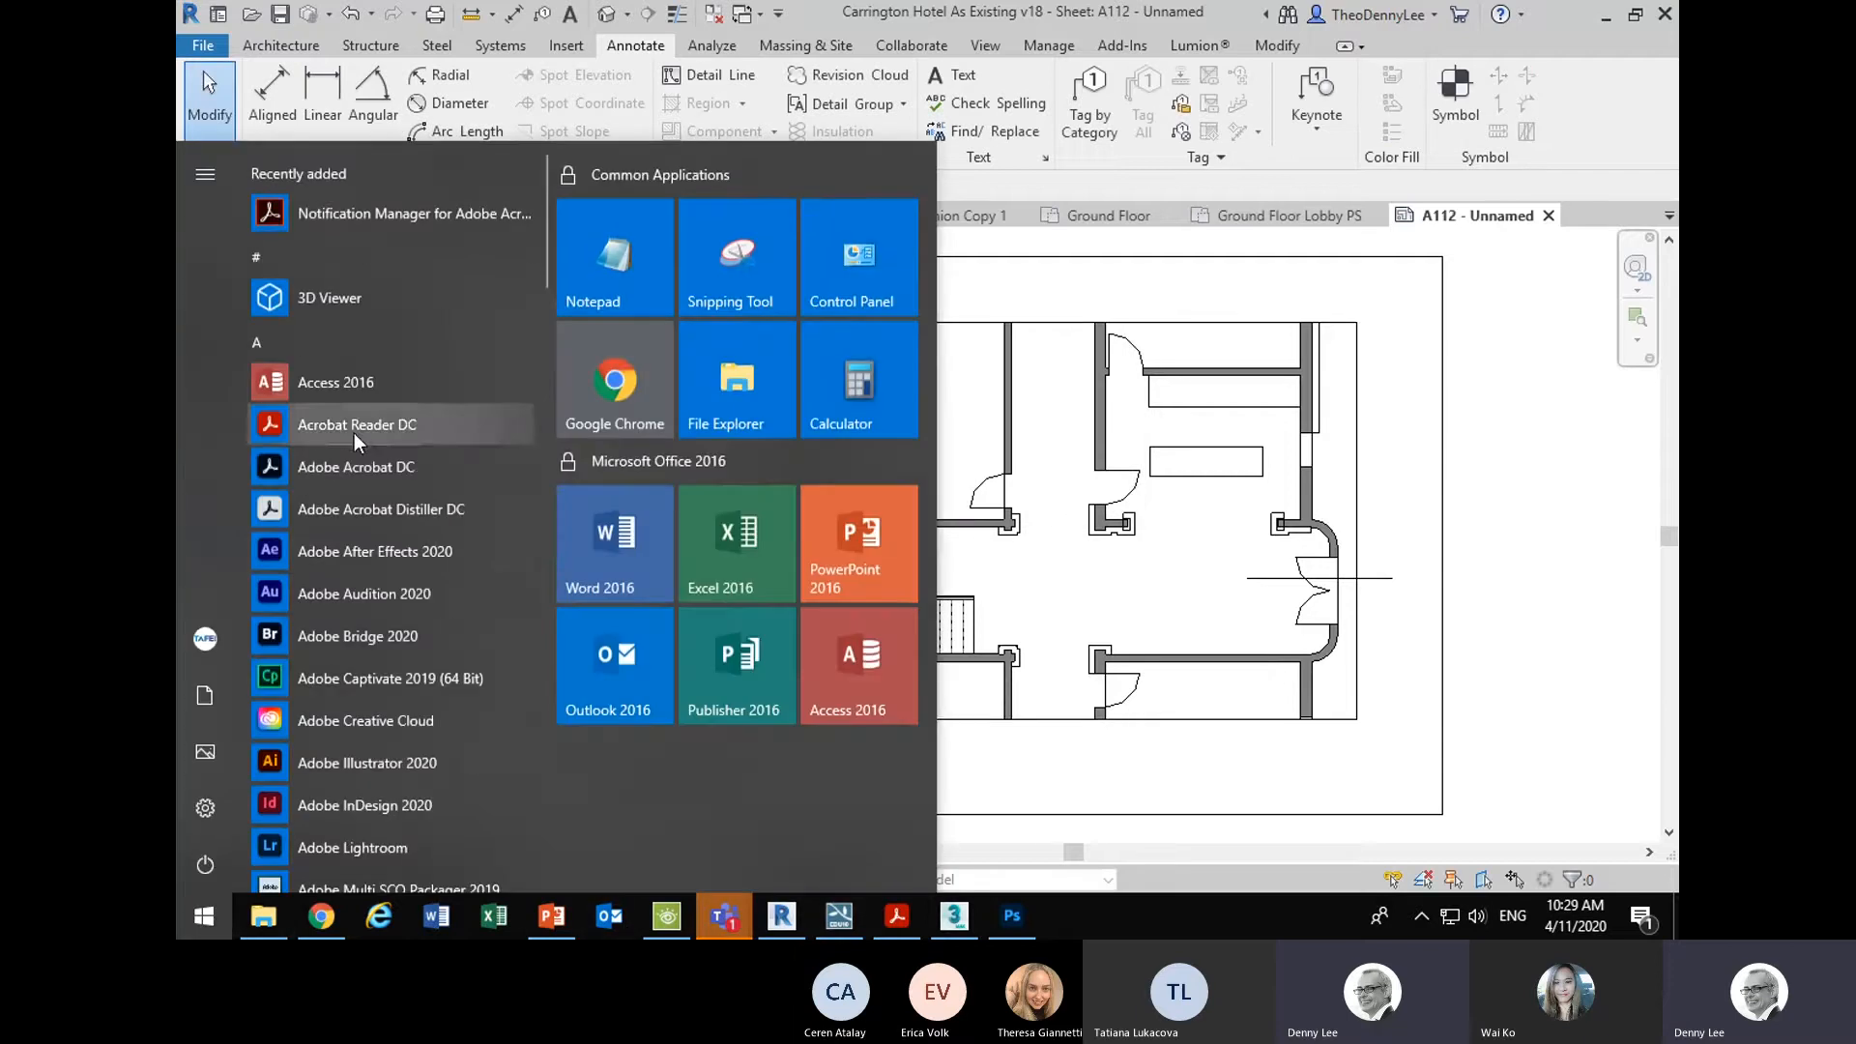
pyautogui.scroll(-3, 354, 436)
pyautogui.scroll(5, 350, 443)
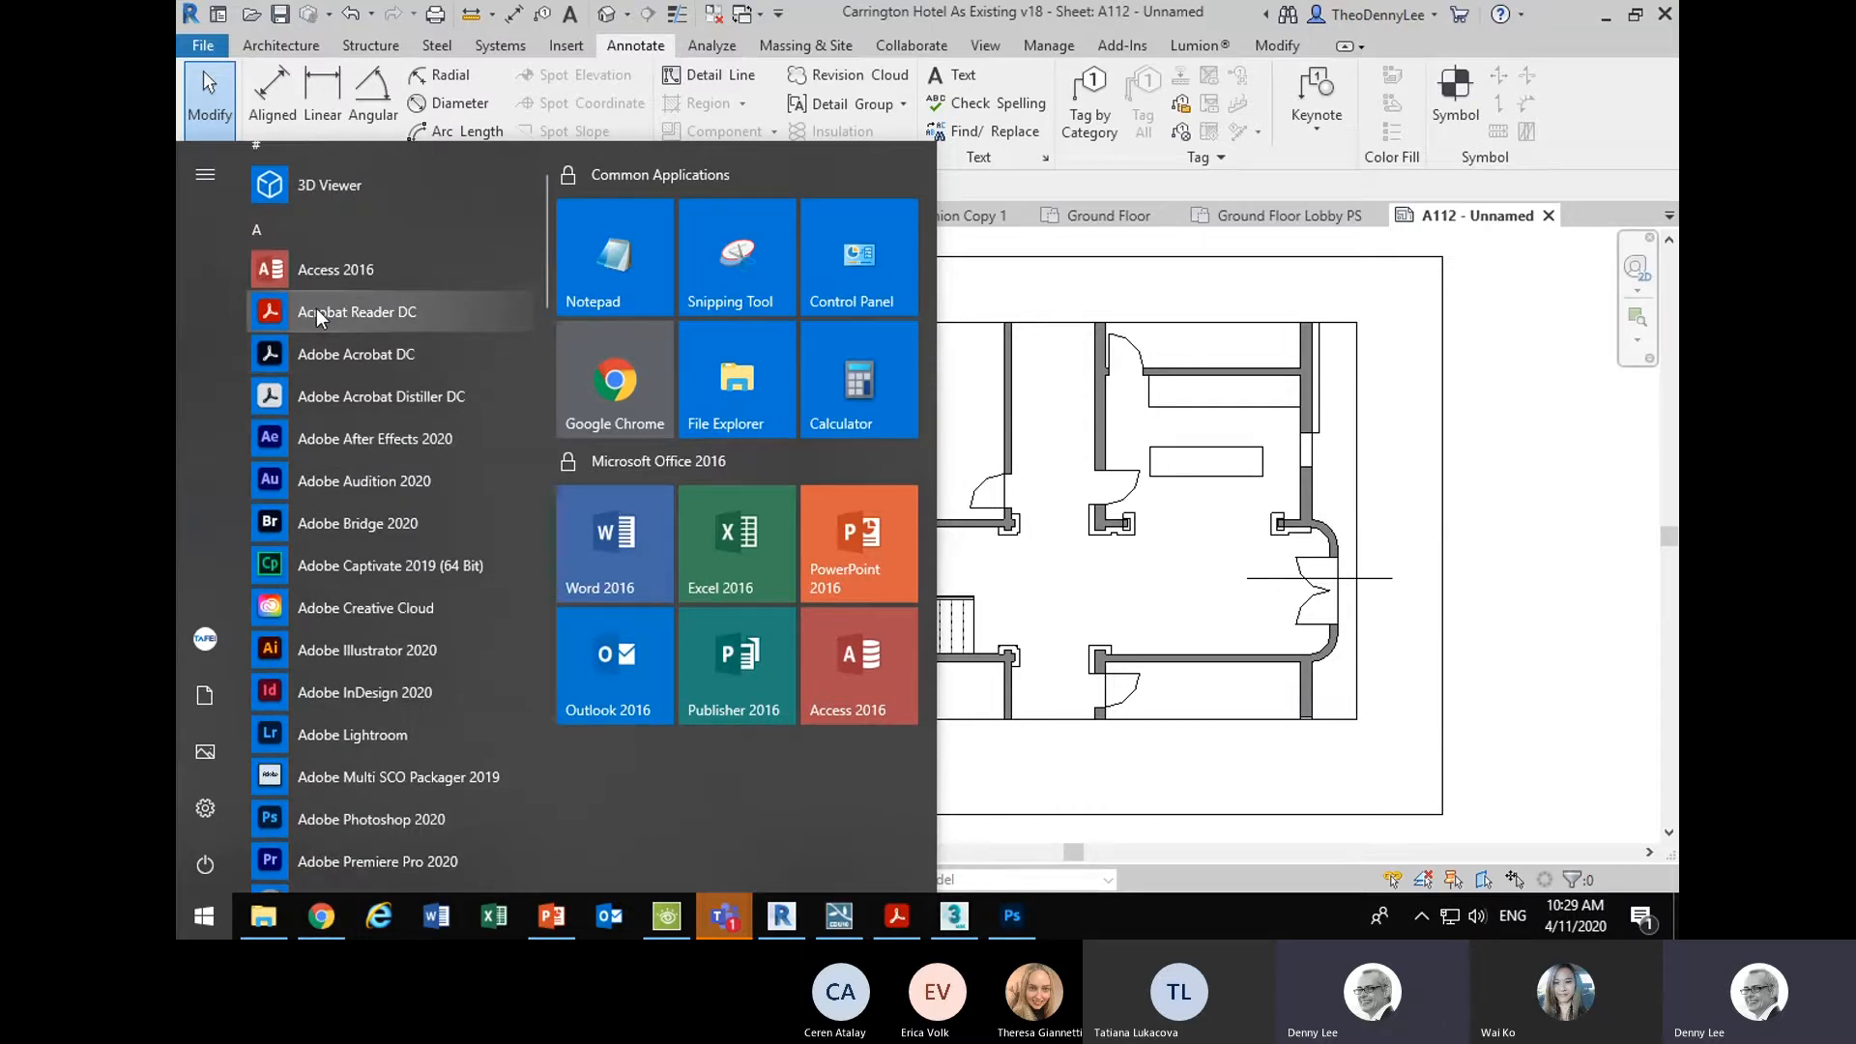
pyautogui.click(360, 351)
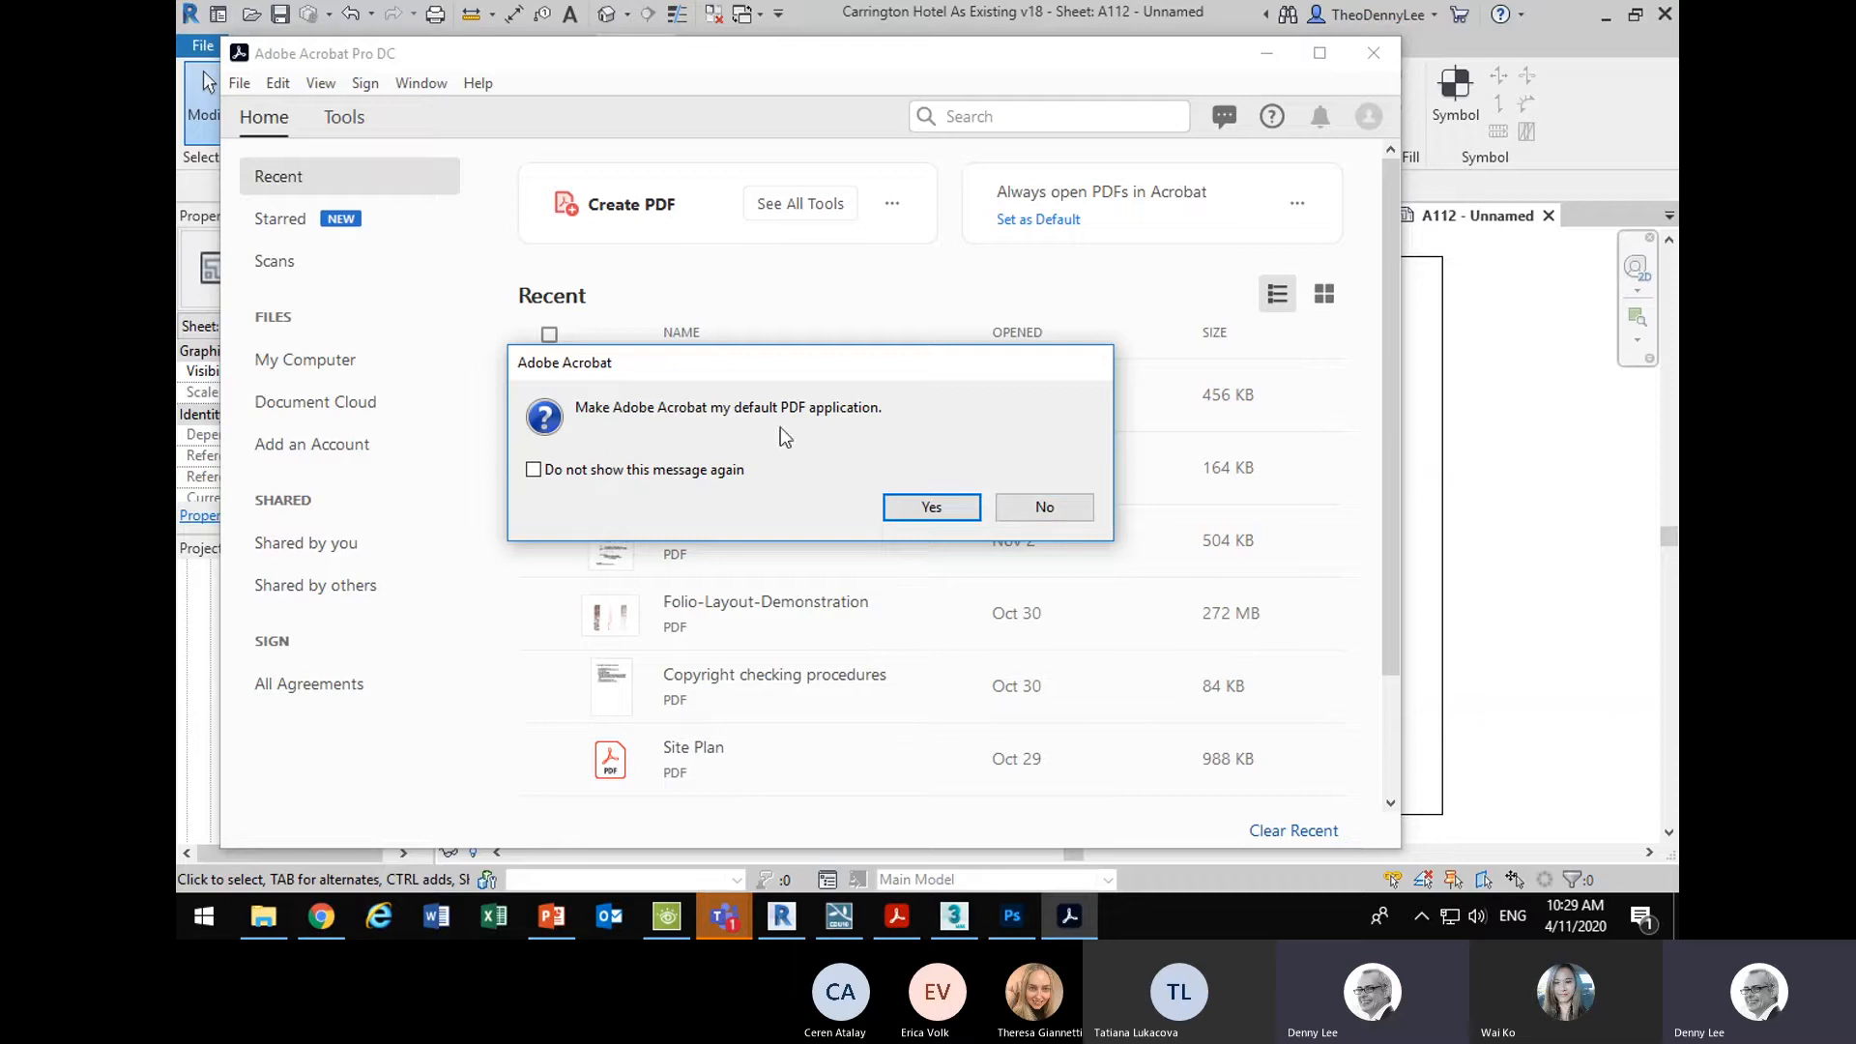
pyautogui.click(1029, 509)
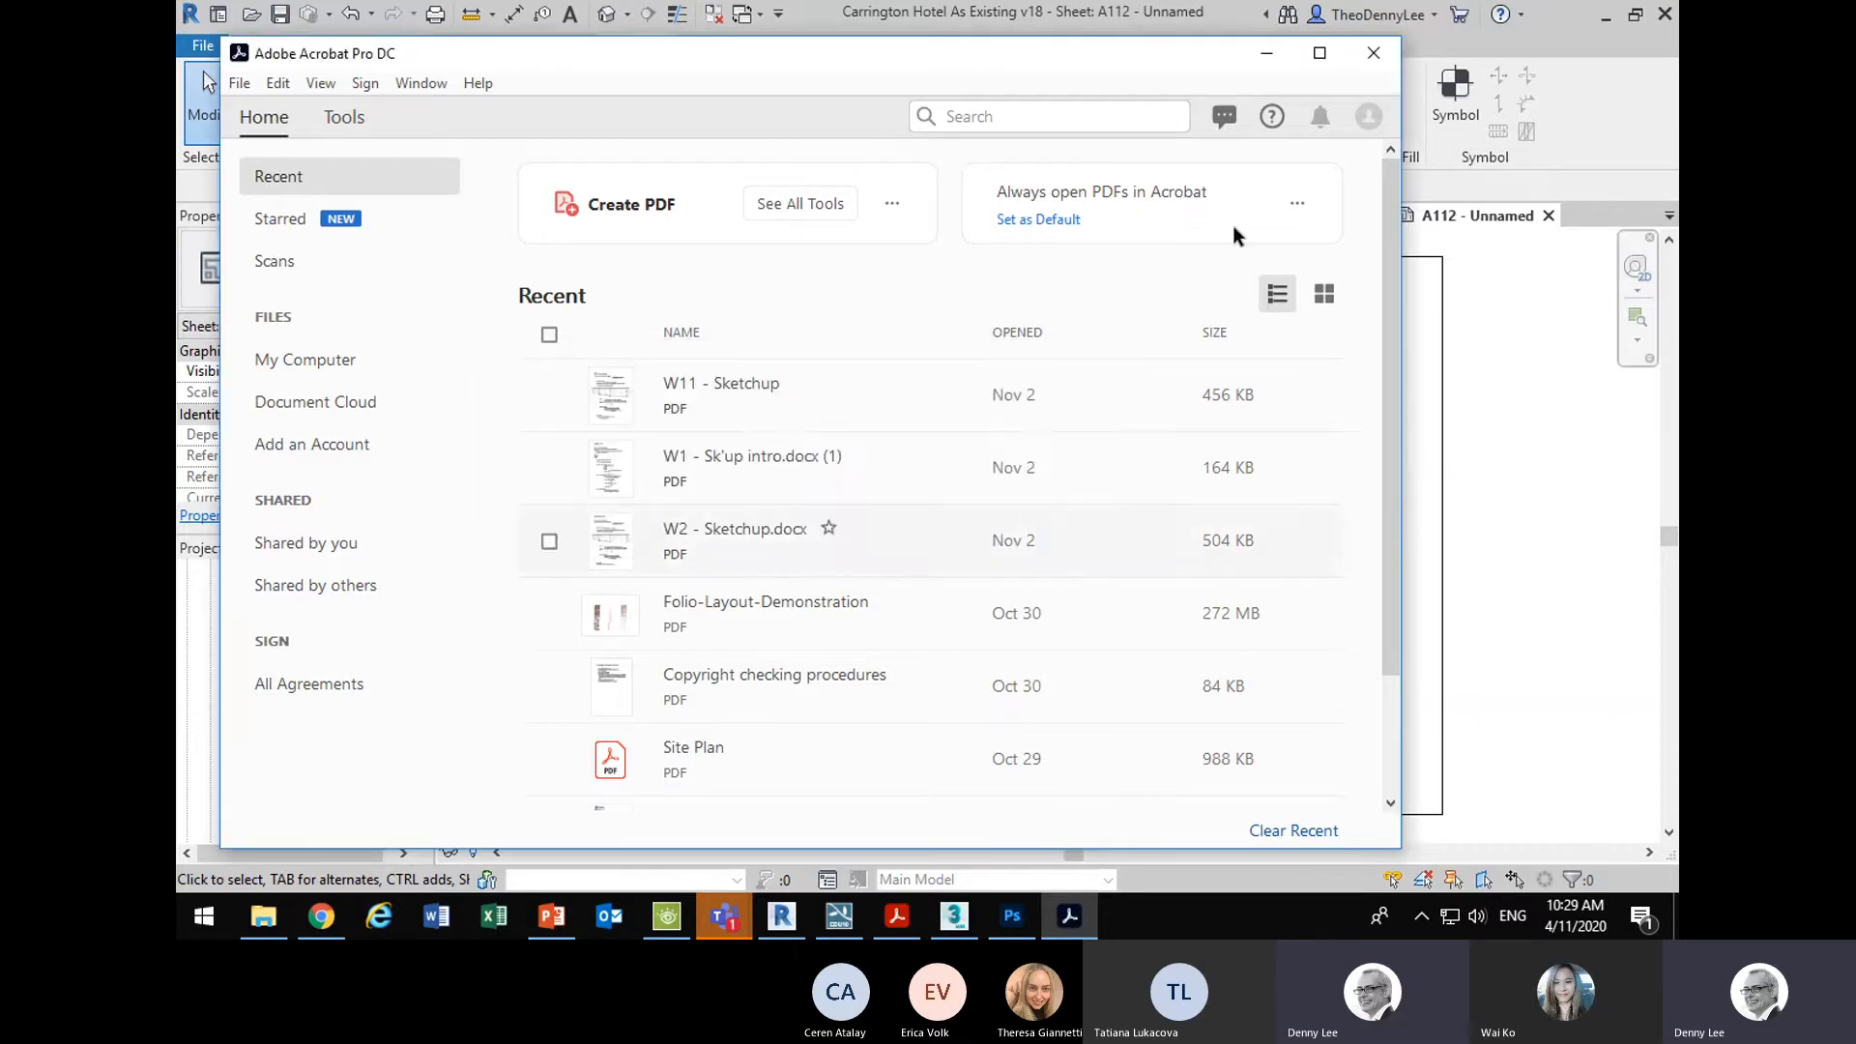
pyautogui.click(1368, 117)
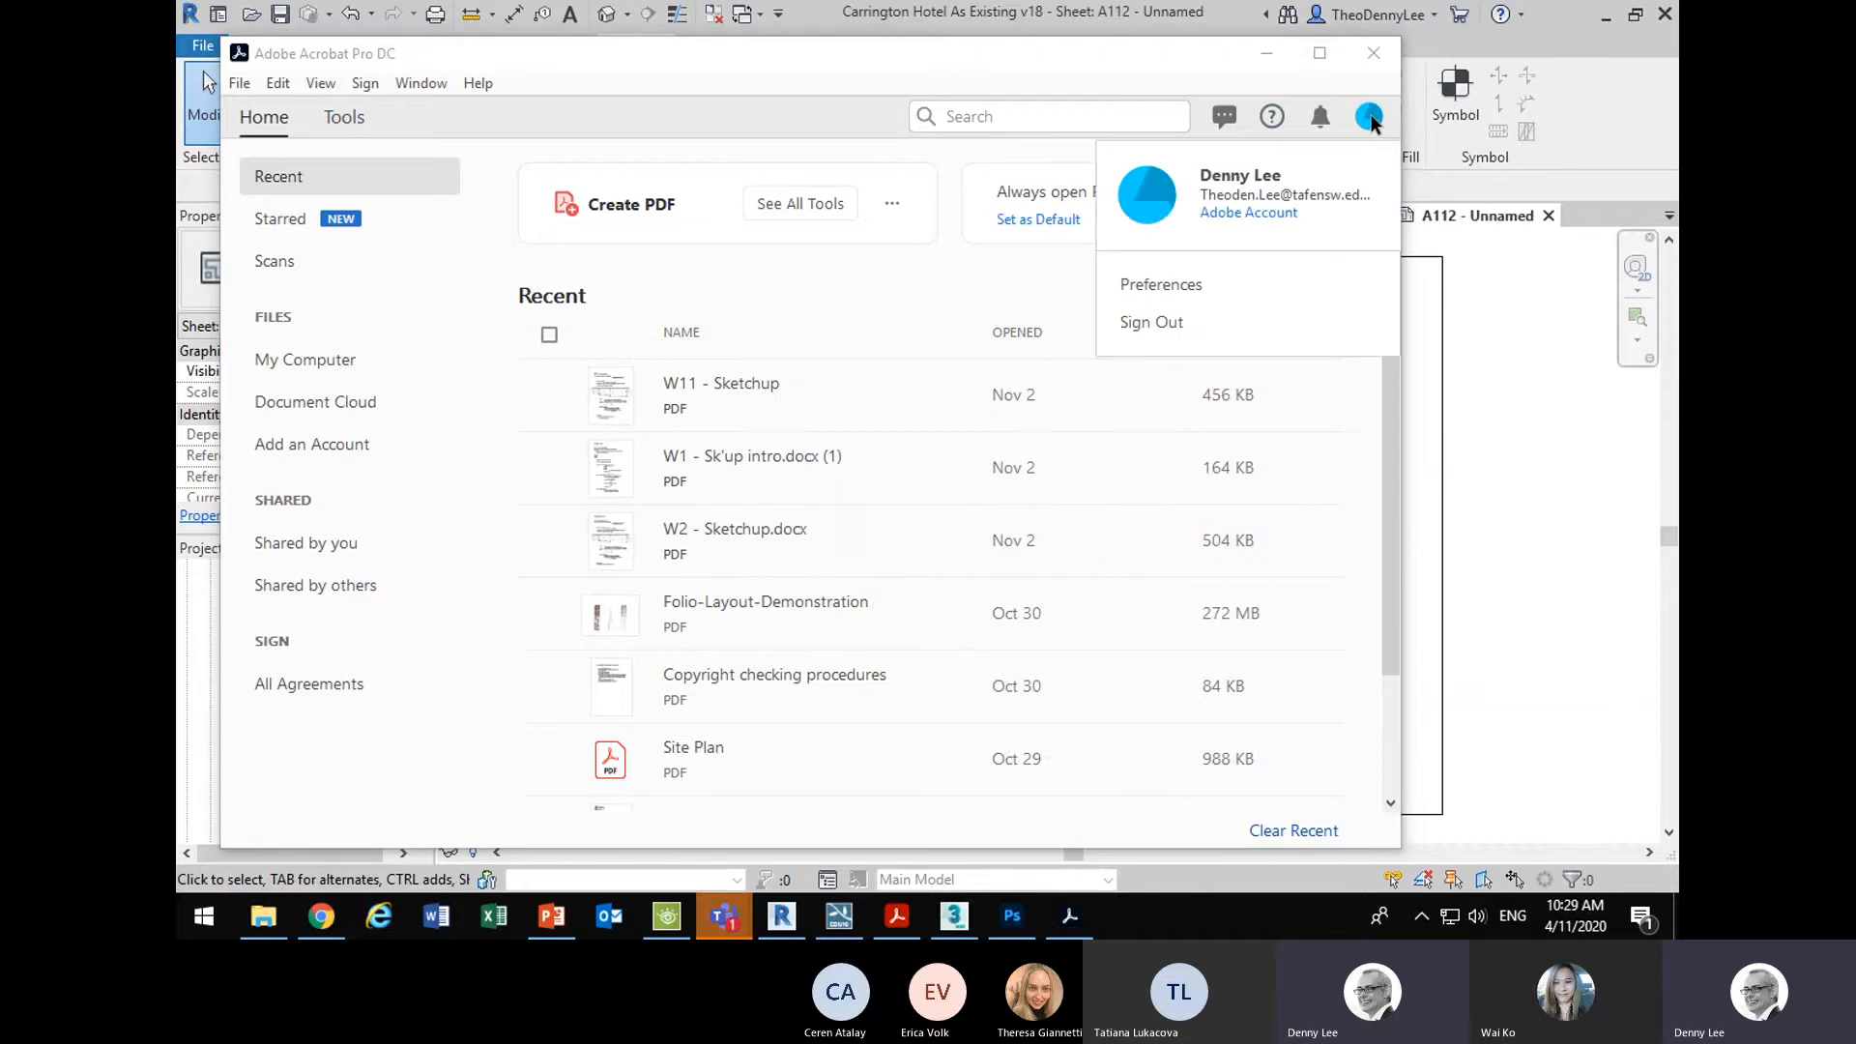
pyautogui.click(1369, 118)
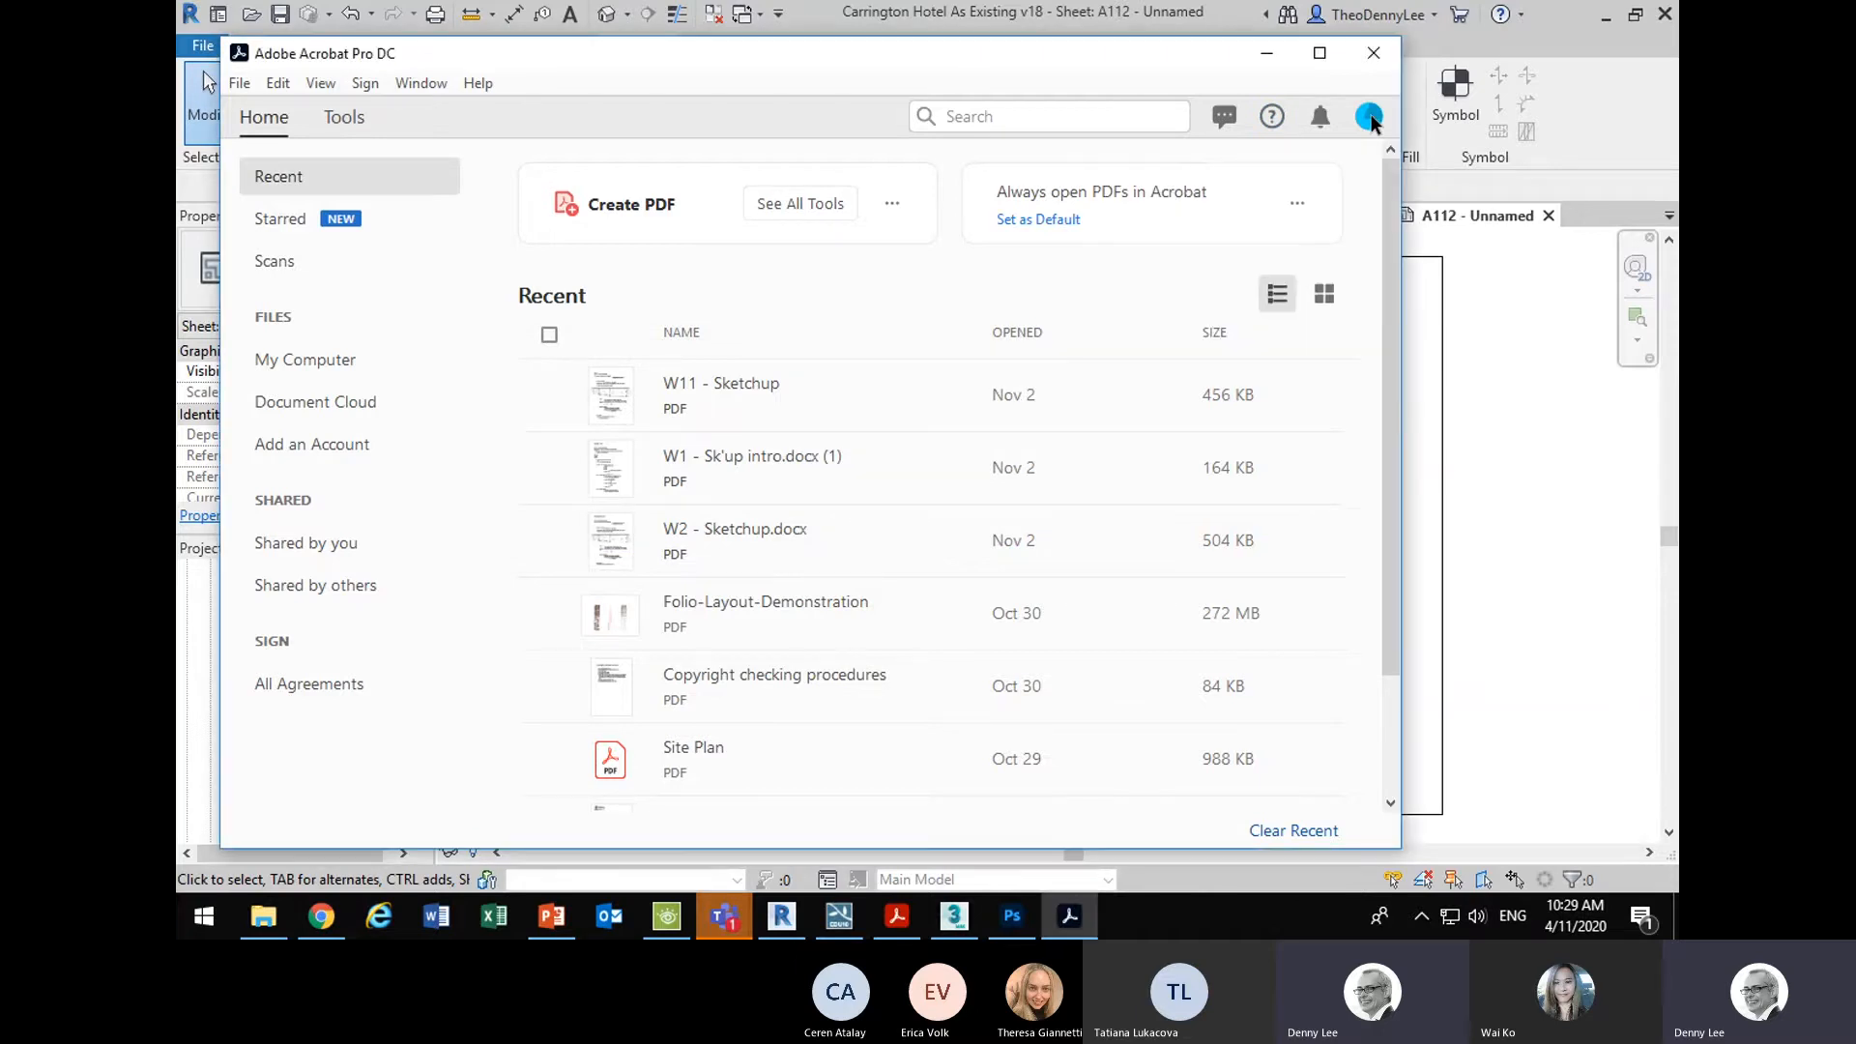
pyautogui.click(1267, 53)
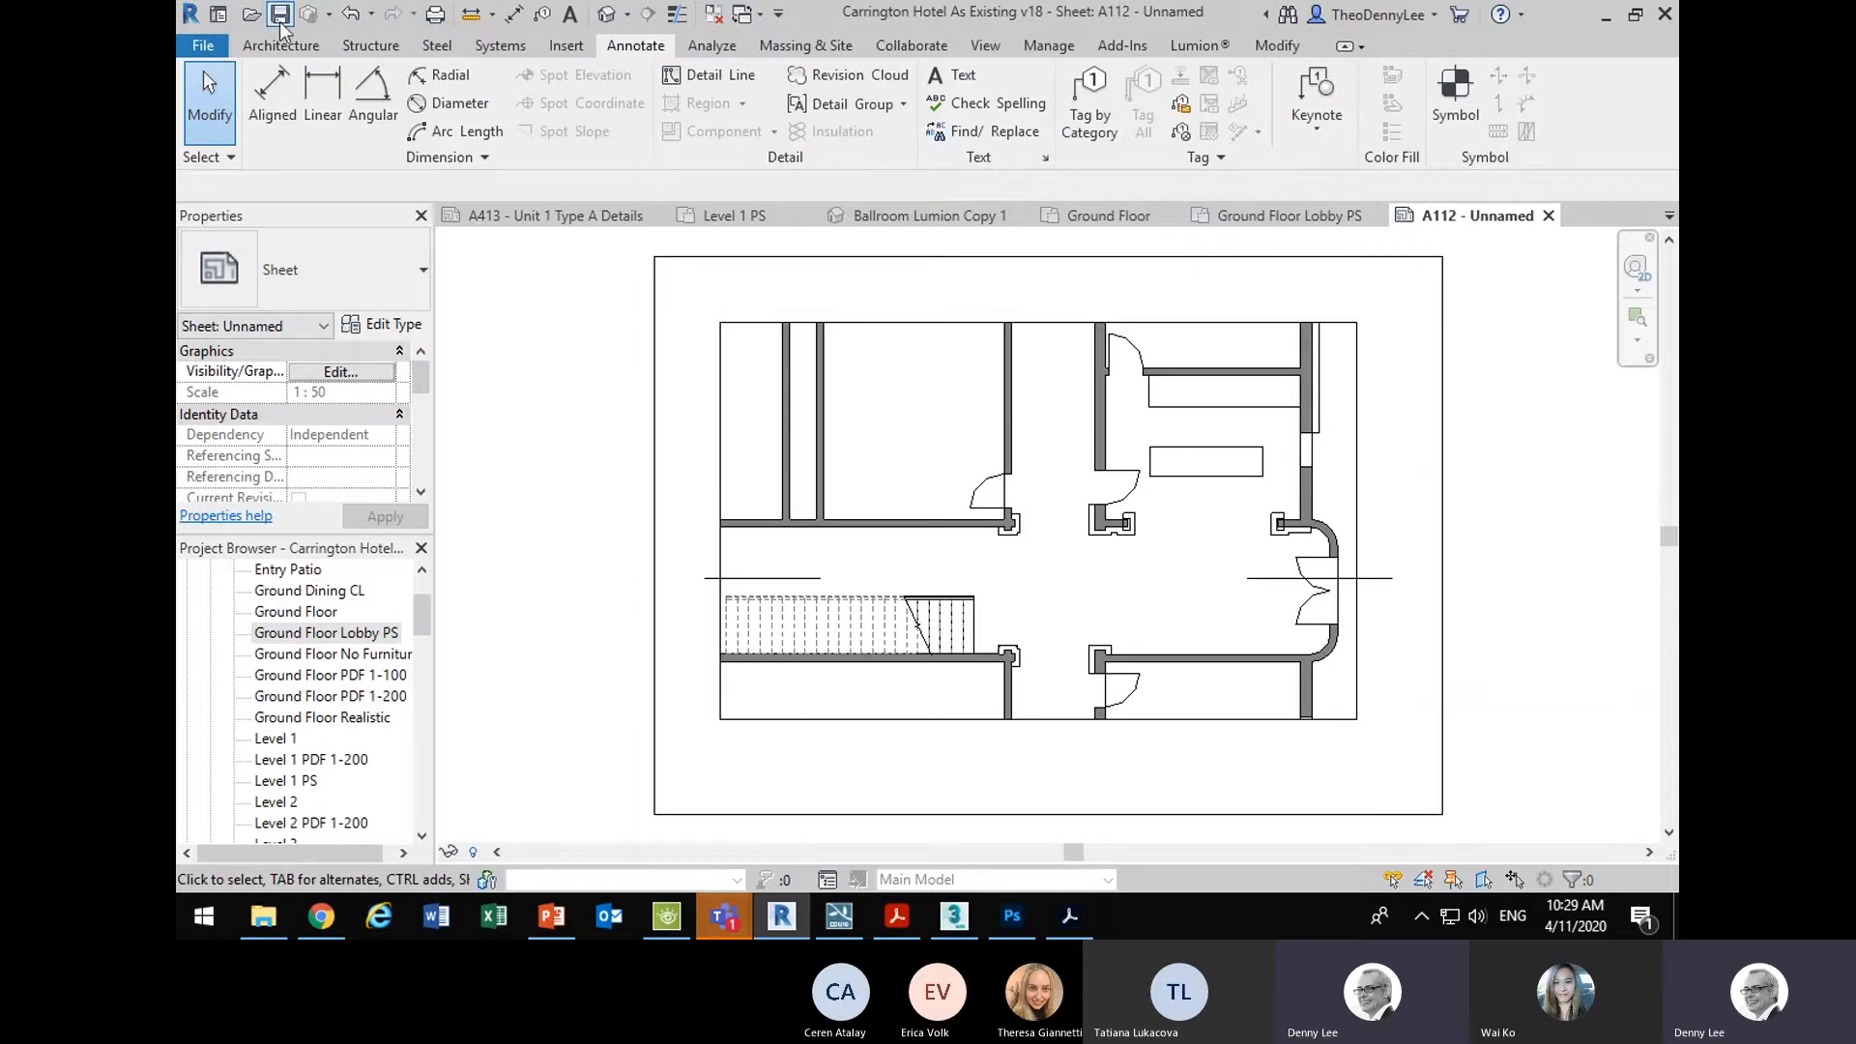
# - Try to print the sheet through Adobe PDF as Carrington Lobby PS, and close the PDF creation progress window
pyautogui.click(203, 49)
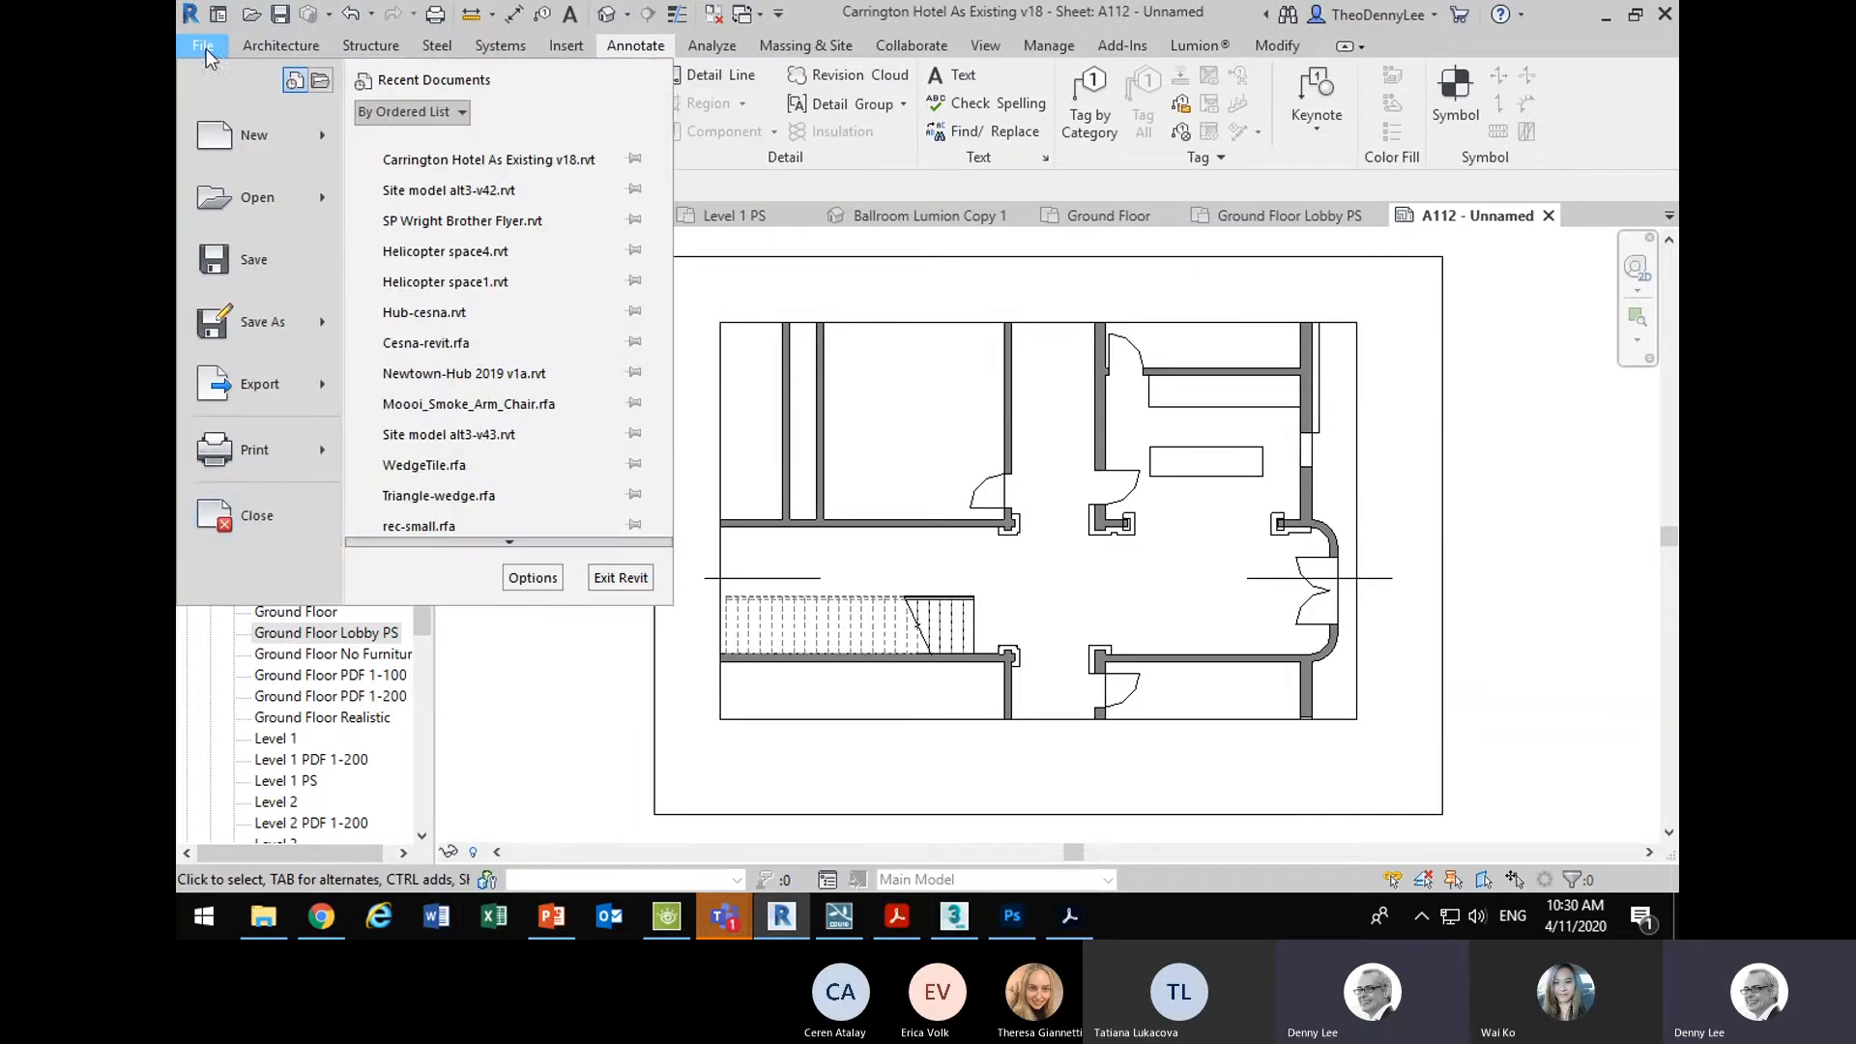
pyautogui.click(242, 443)
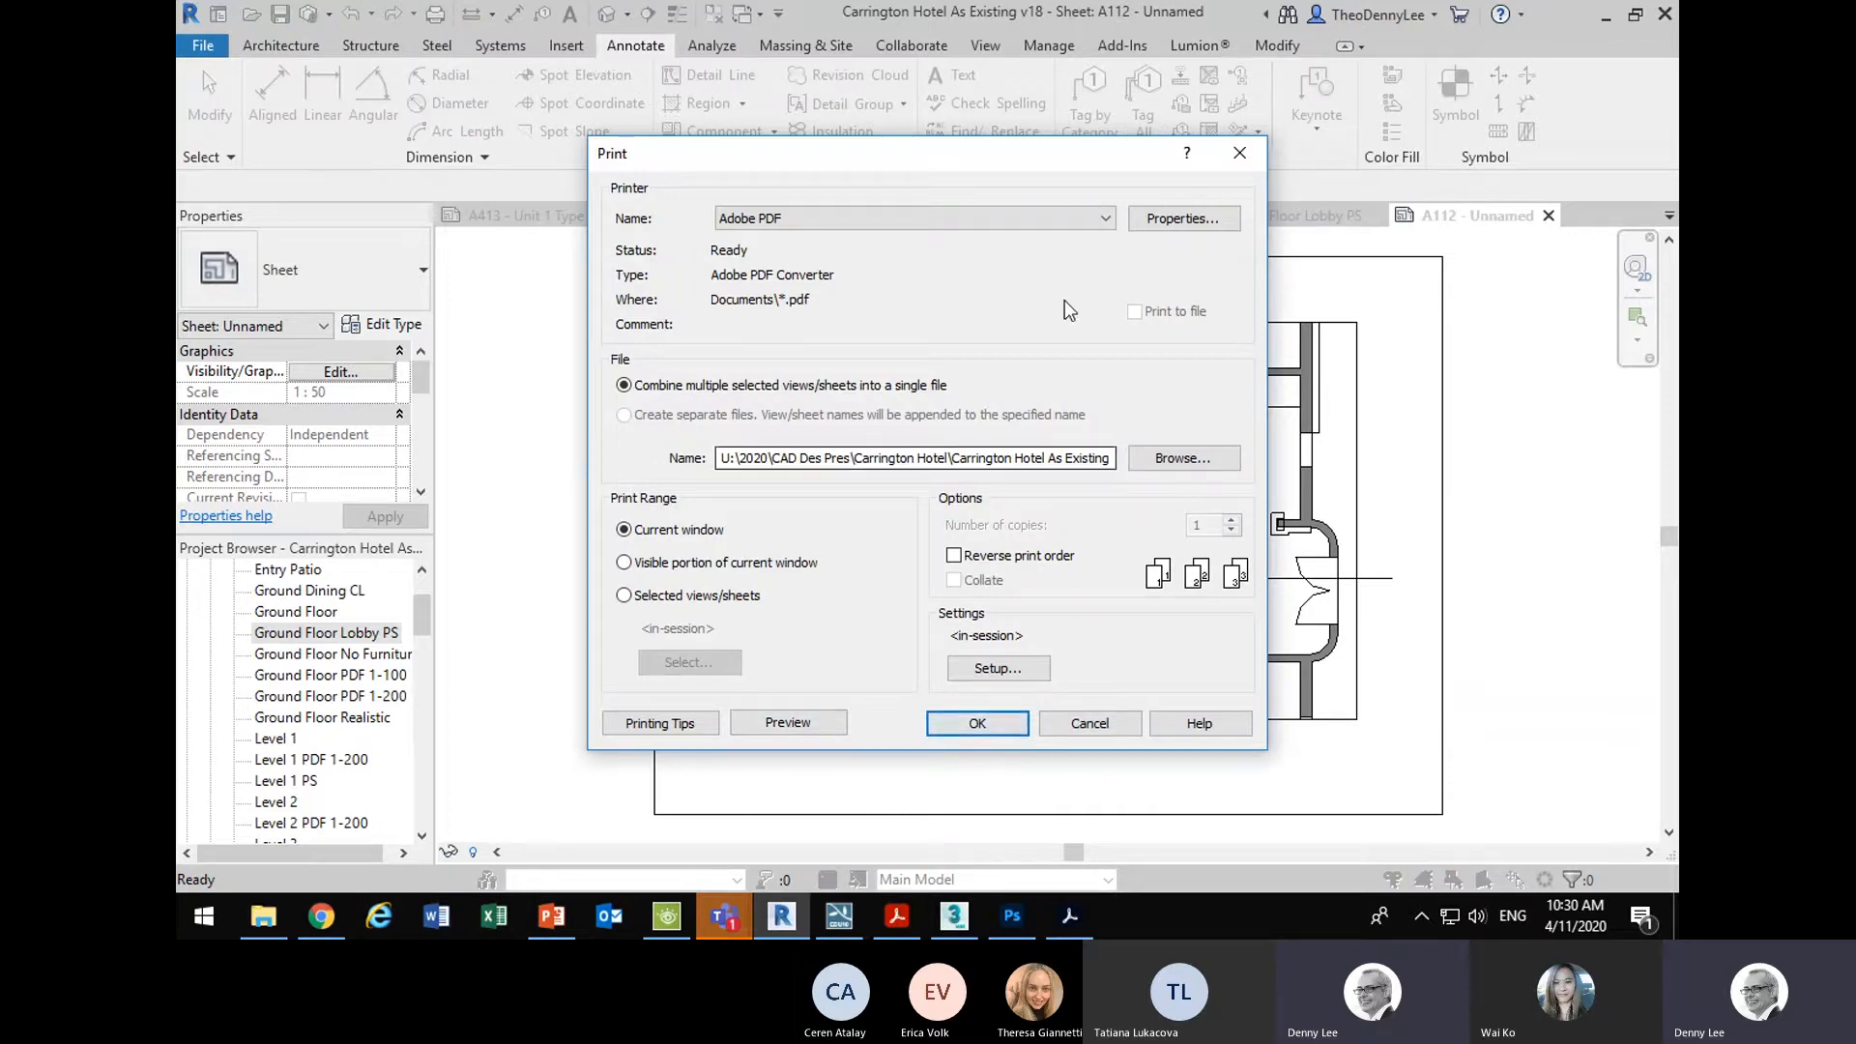
pyautogui.click(971, 733)
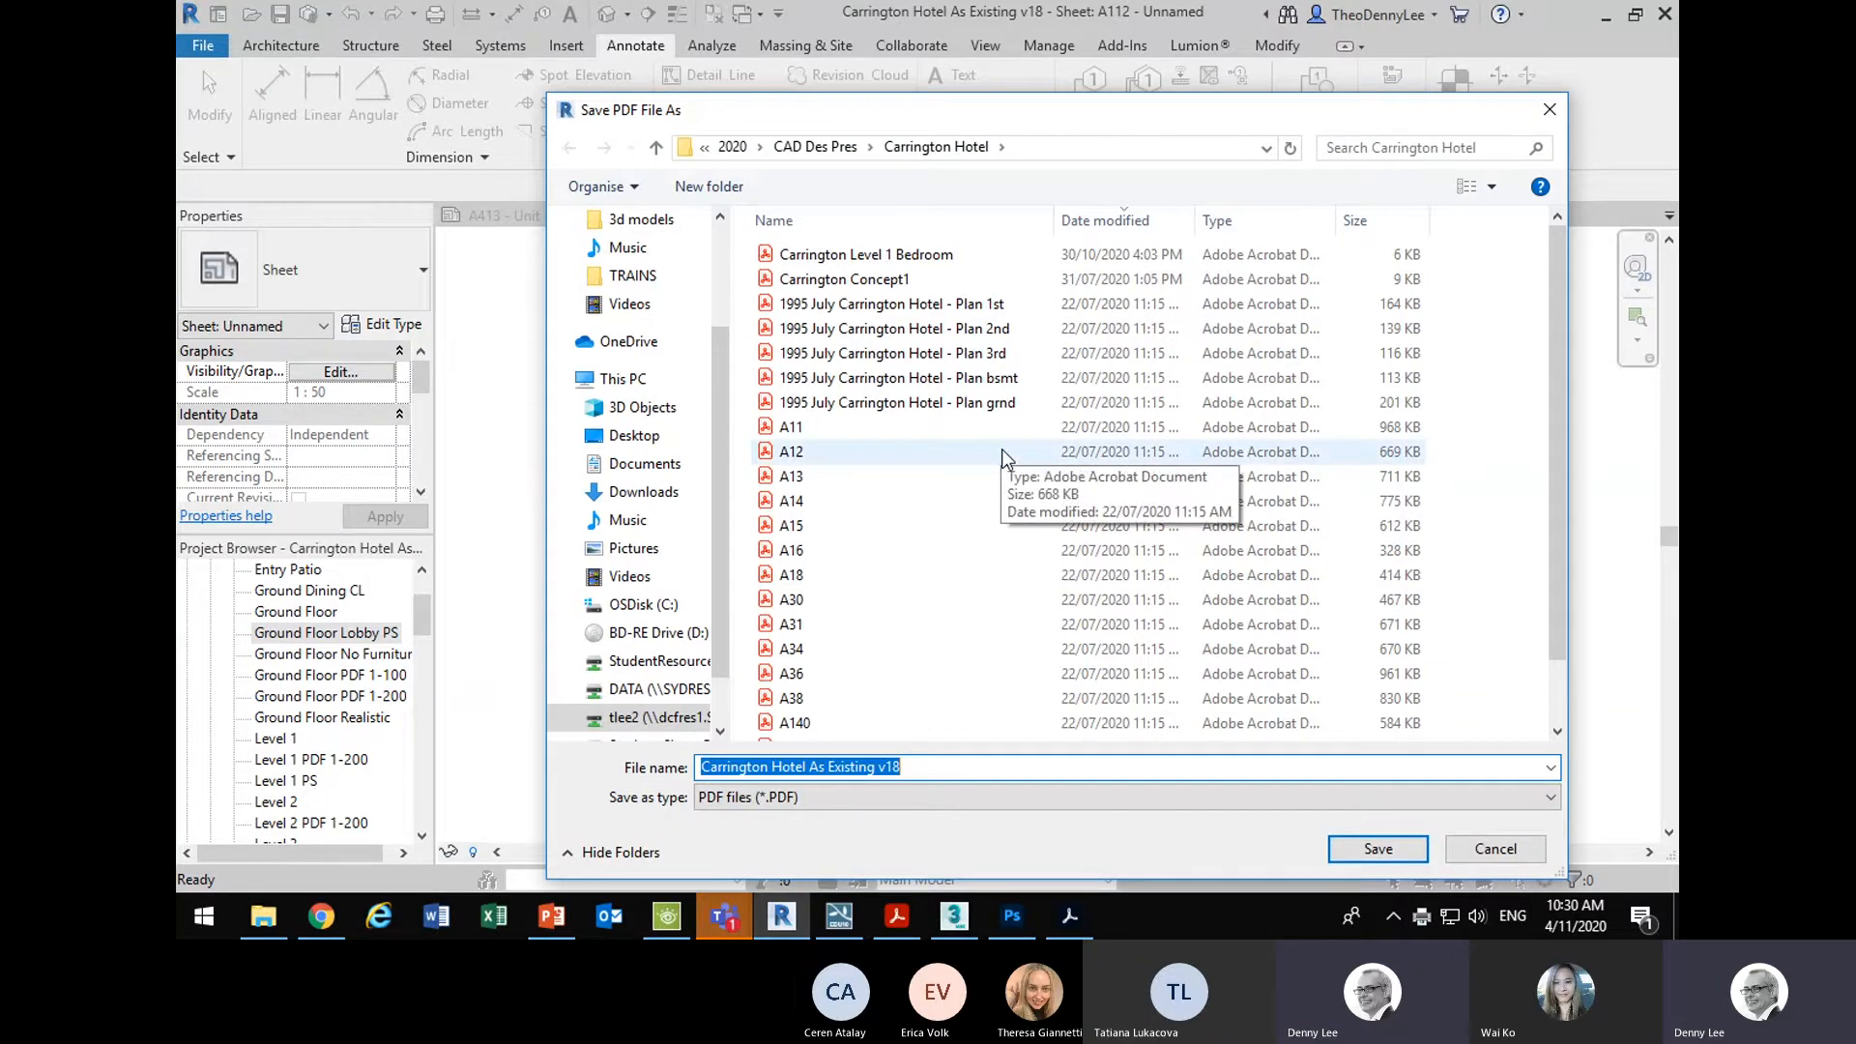
pyautogui.write('Carringto')
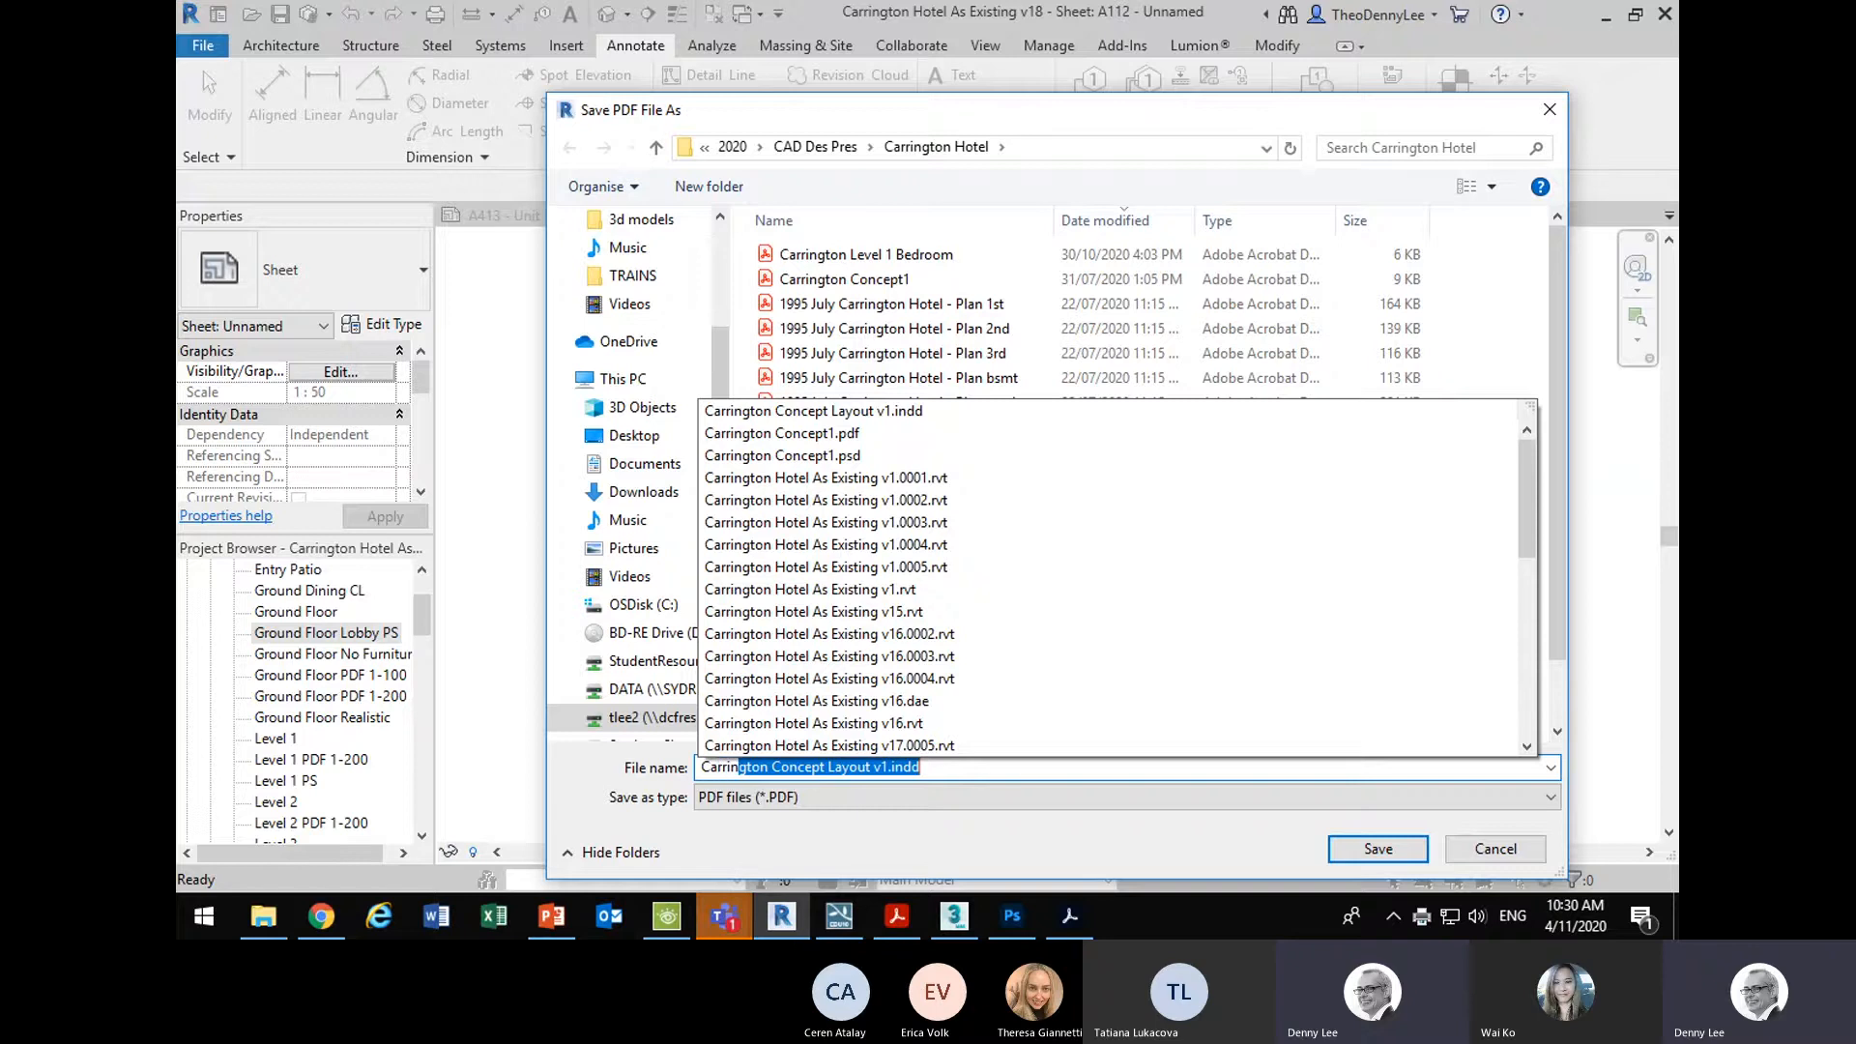
pyautogui.write('n Lo')
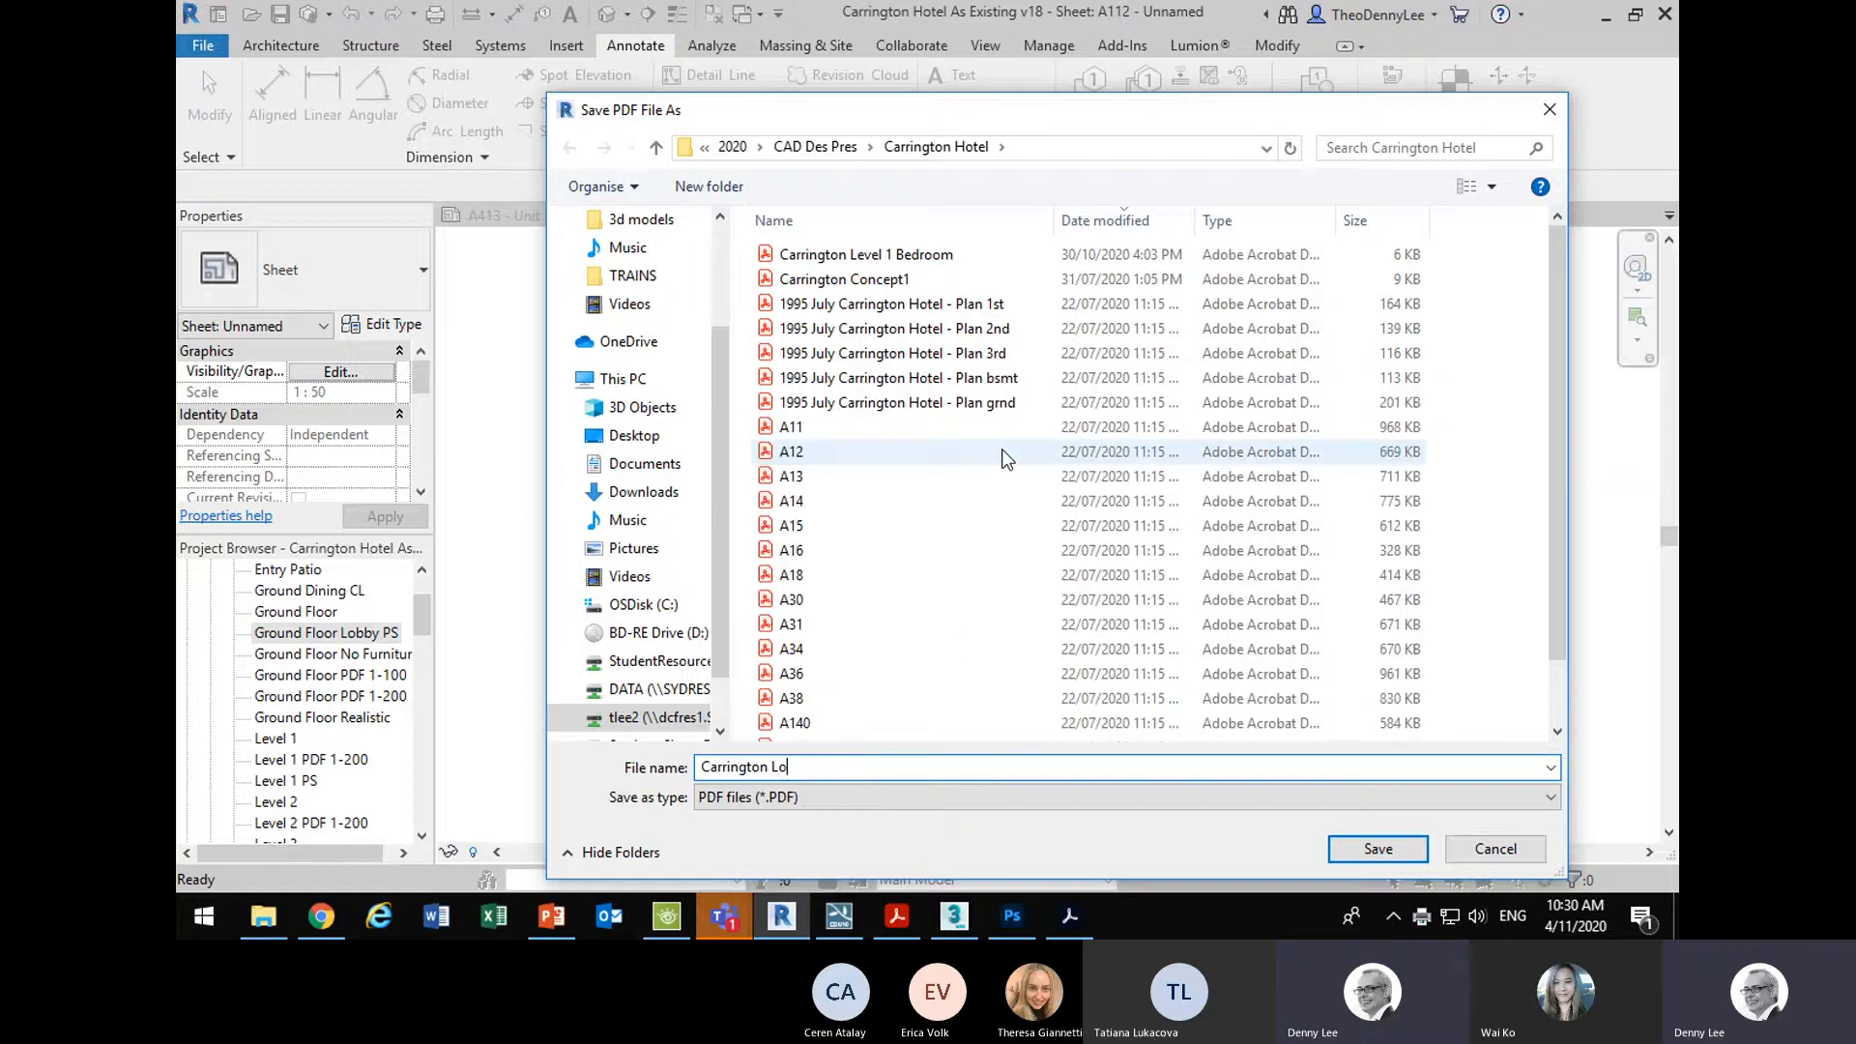
pyautogui.write('bby PS')
pyautogui.click(1384, 845)
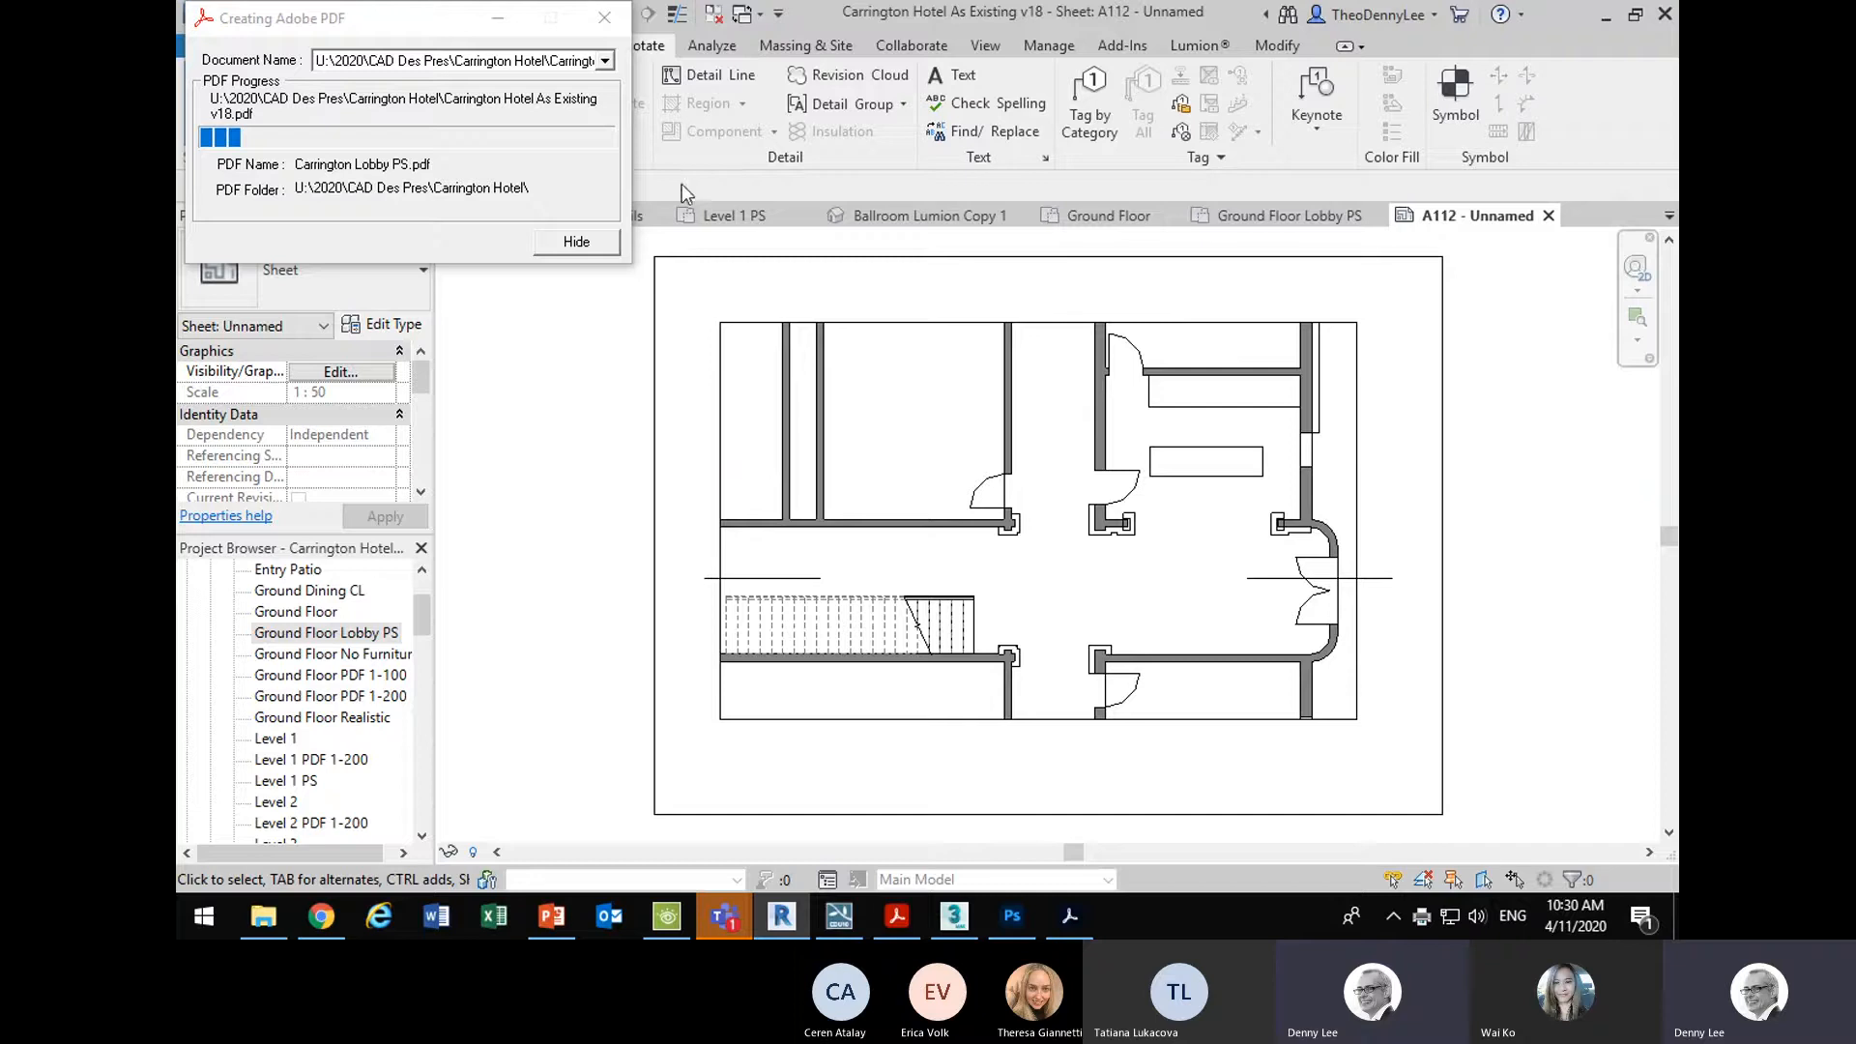
pyautogui.click(605, 20)
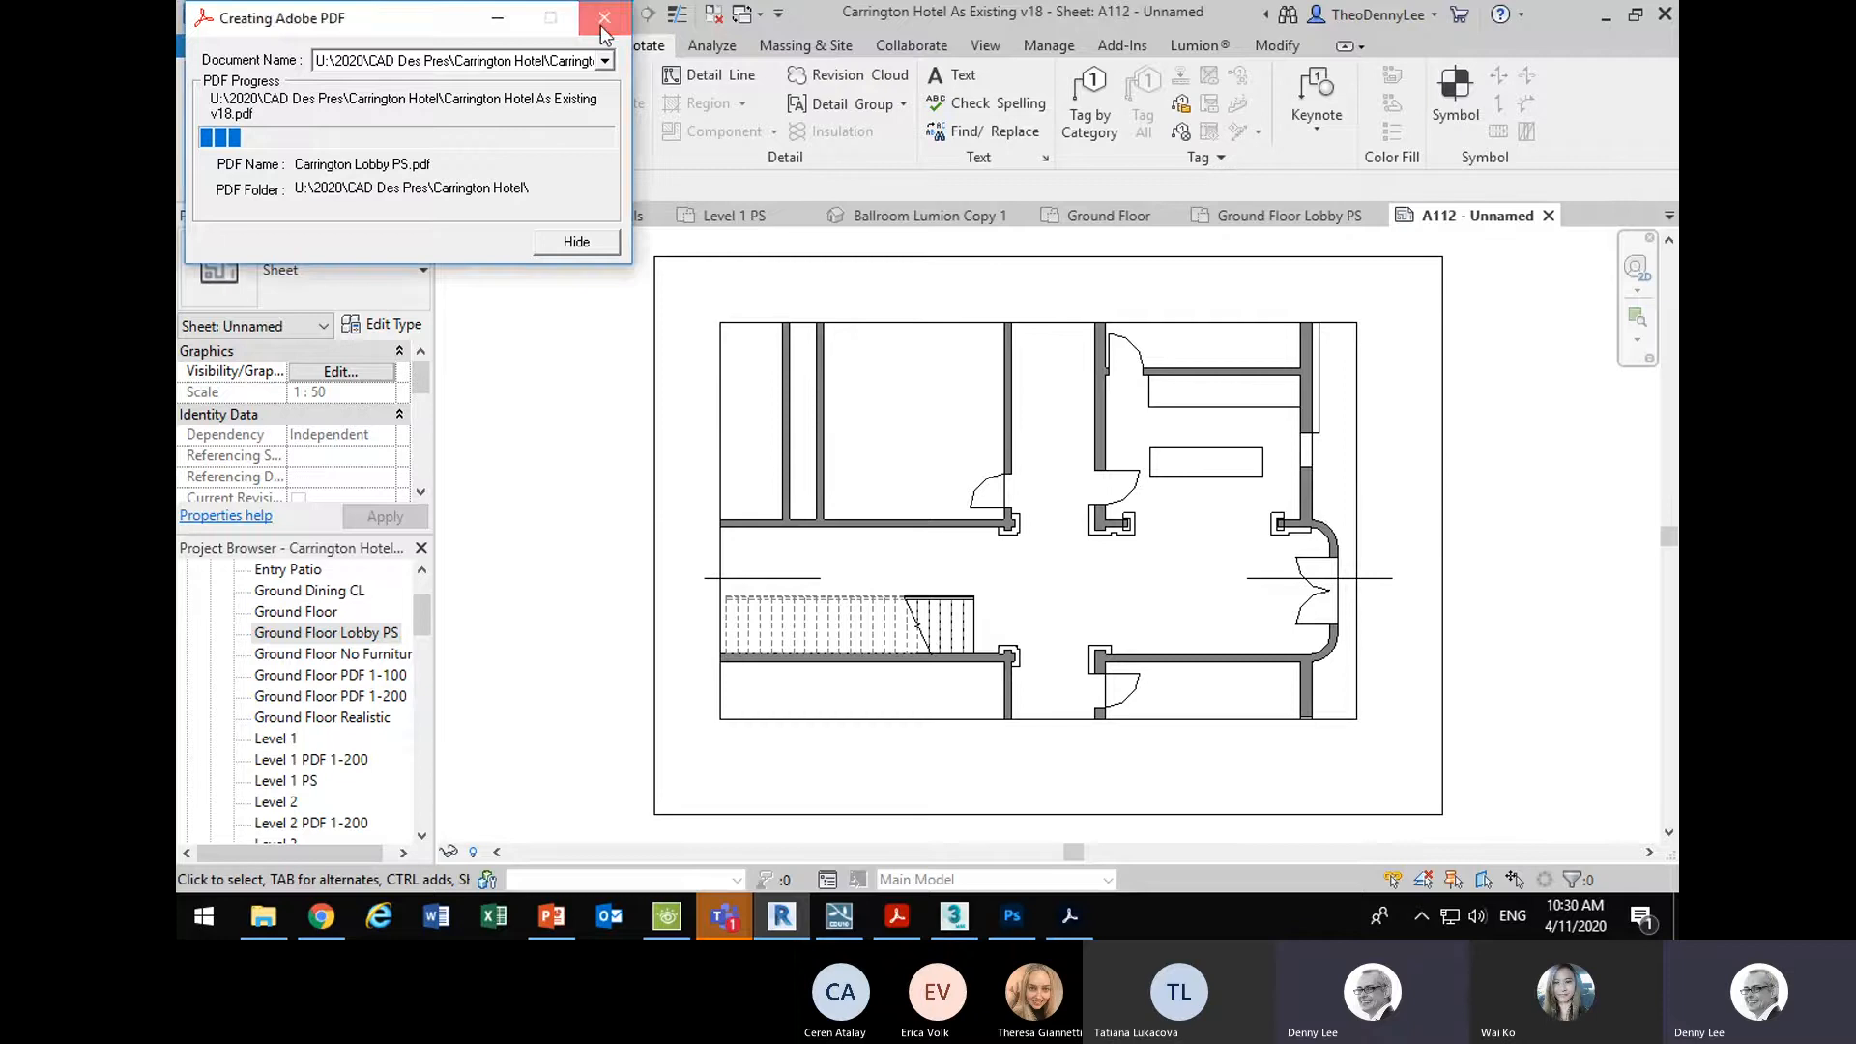
# - Start printing the sheet again with Microsoft Print to PDF as the printer, and confirm A3 paper in the print setup
pyautogui.click(203, 45)
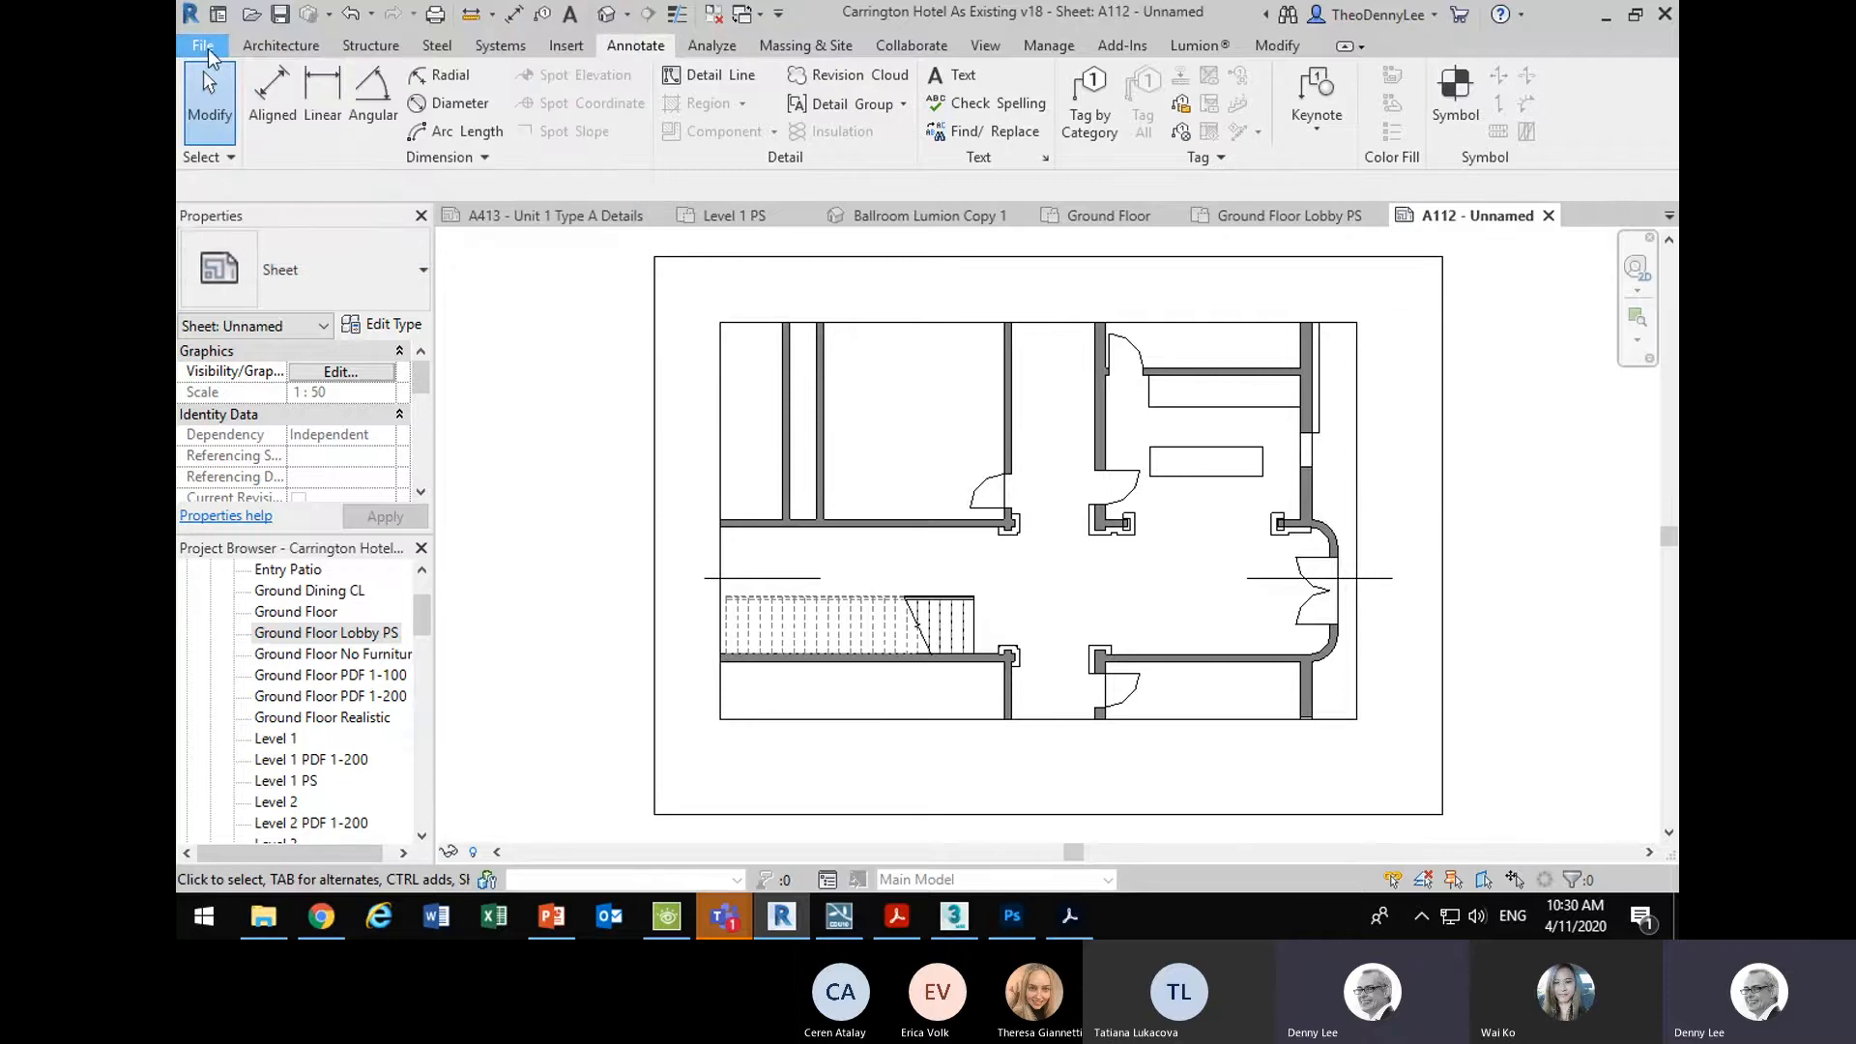
pyautogui.click(249, 448)
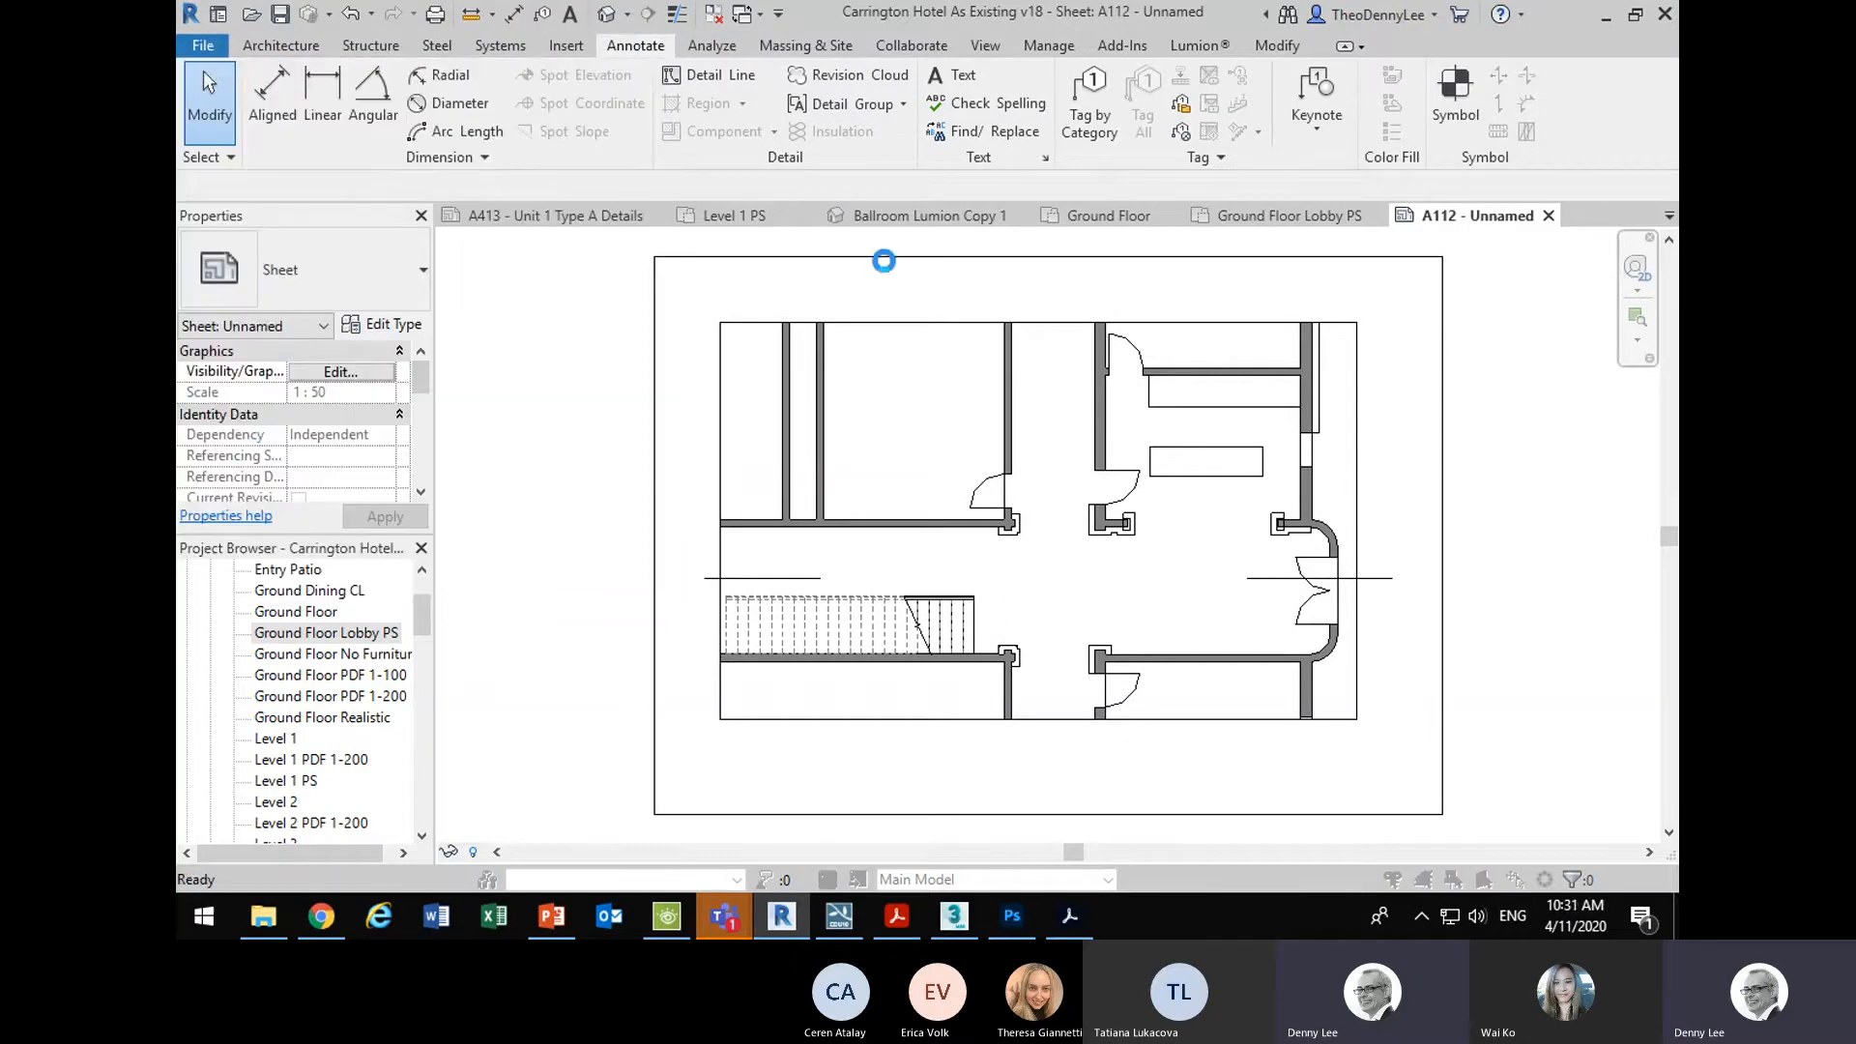
pyautogui.click(862, 217)
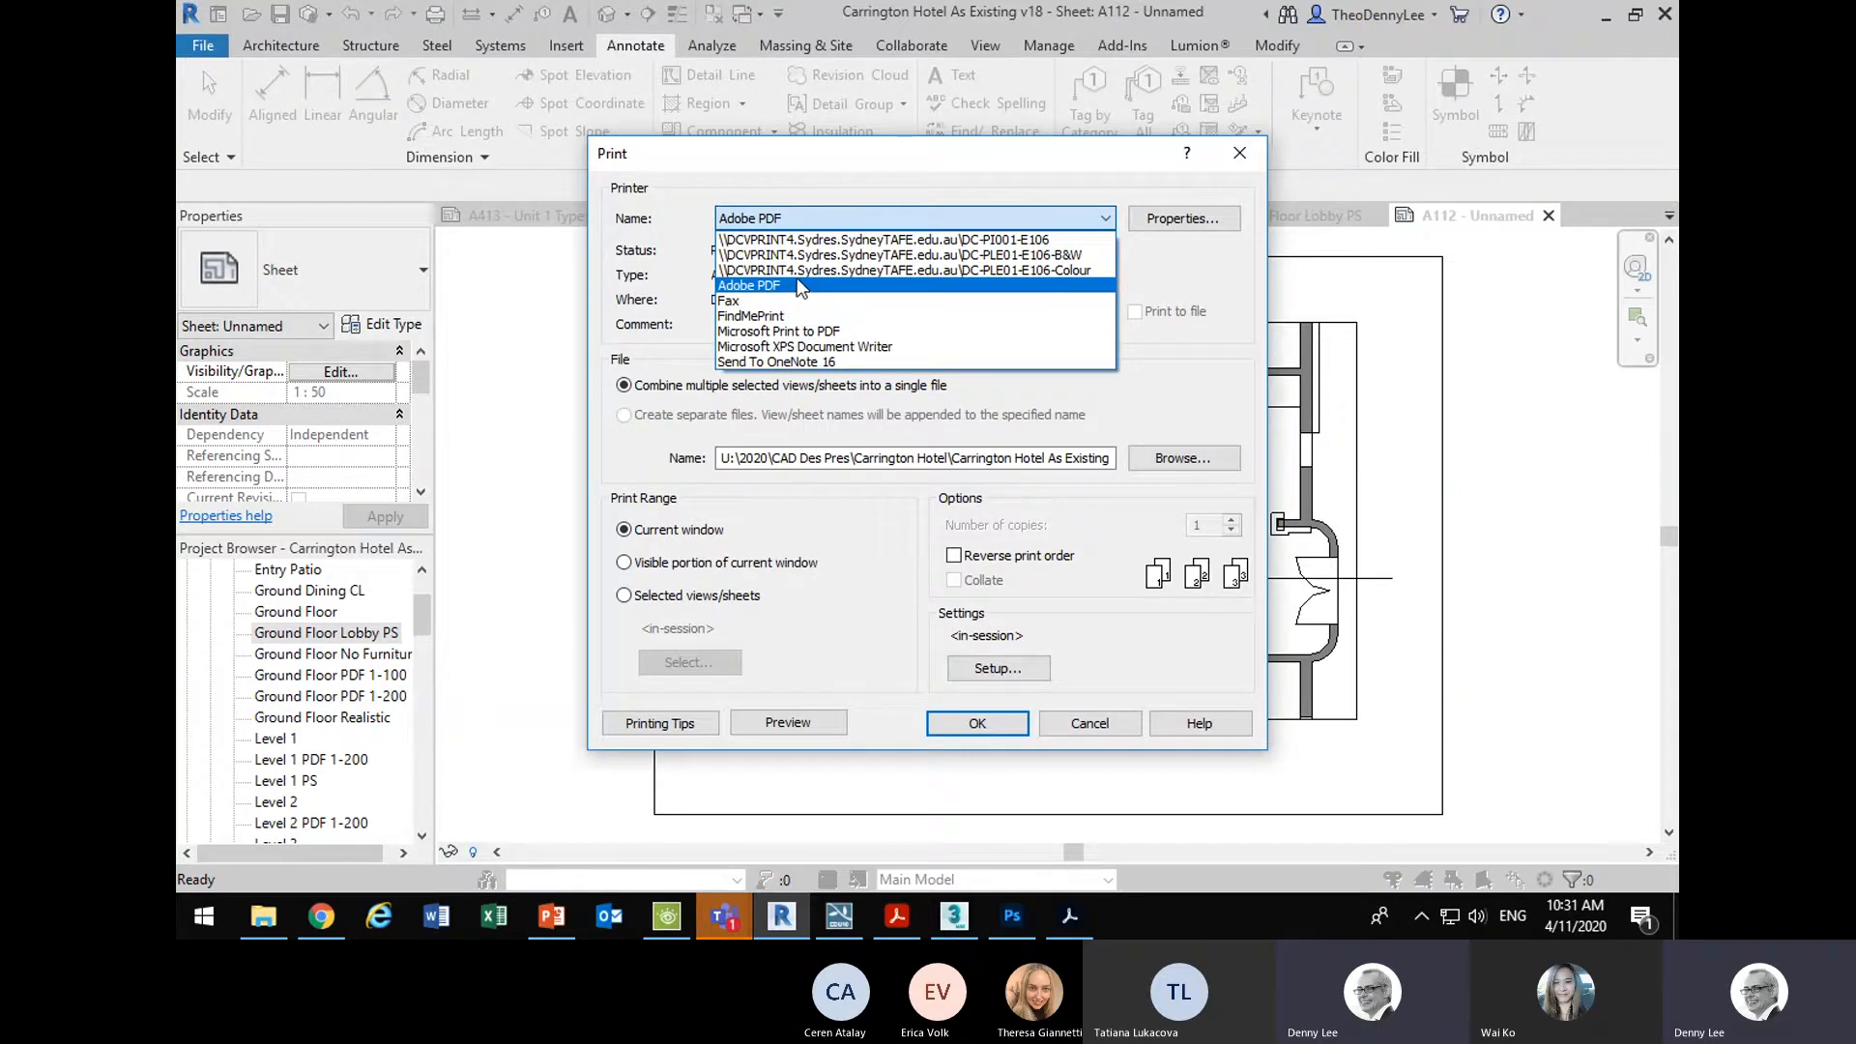
pyautogui.click(807, 334)
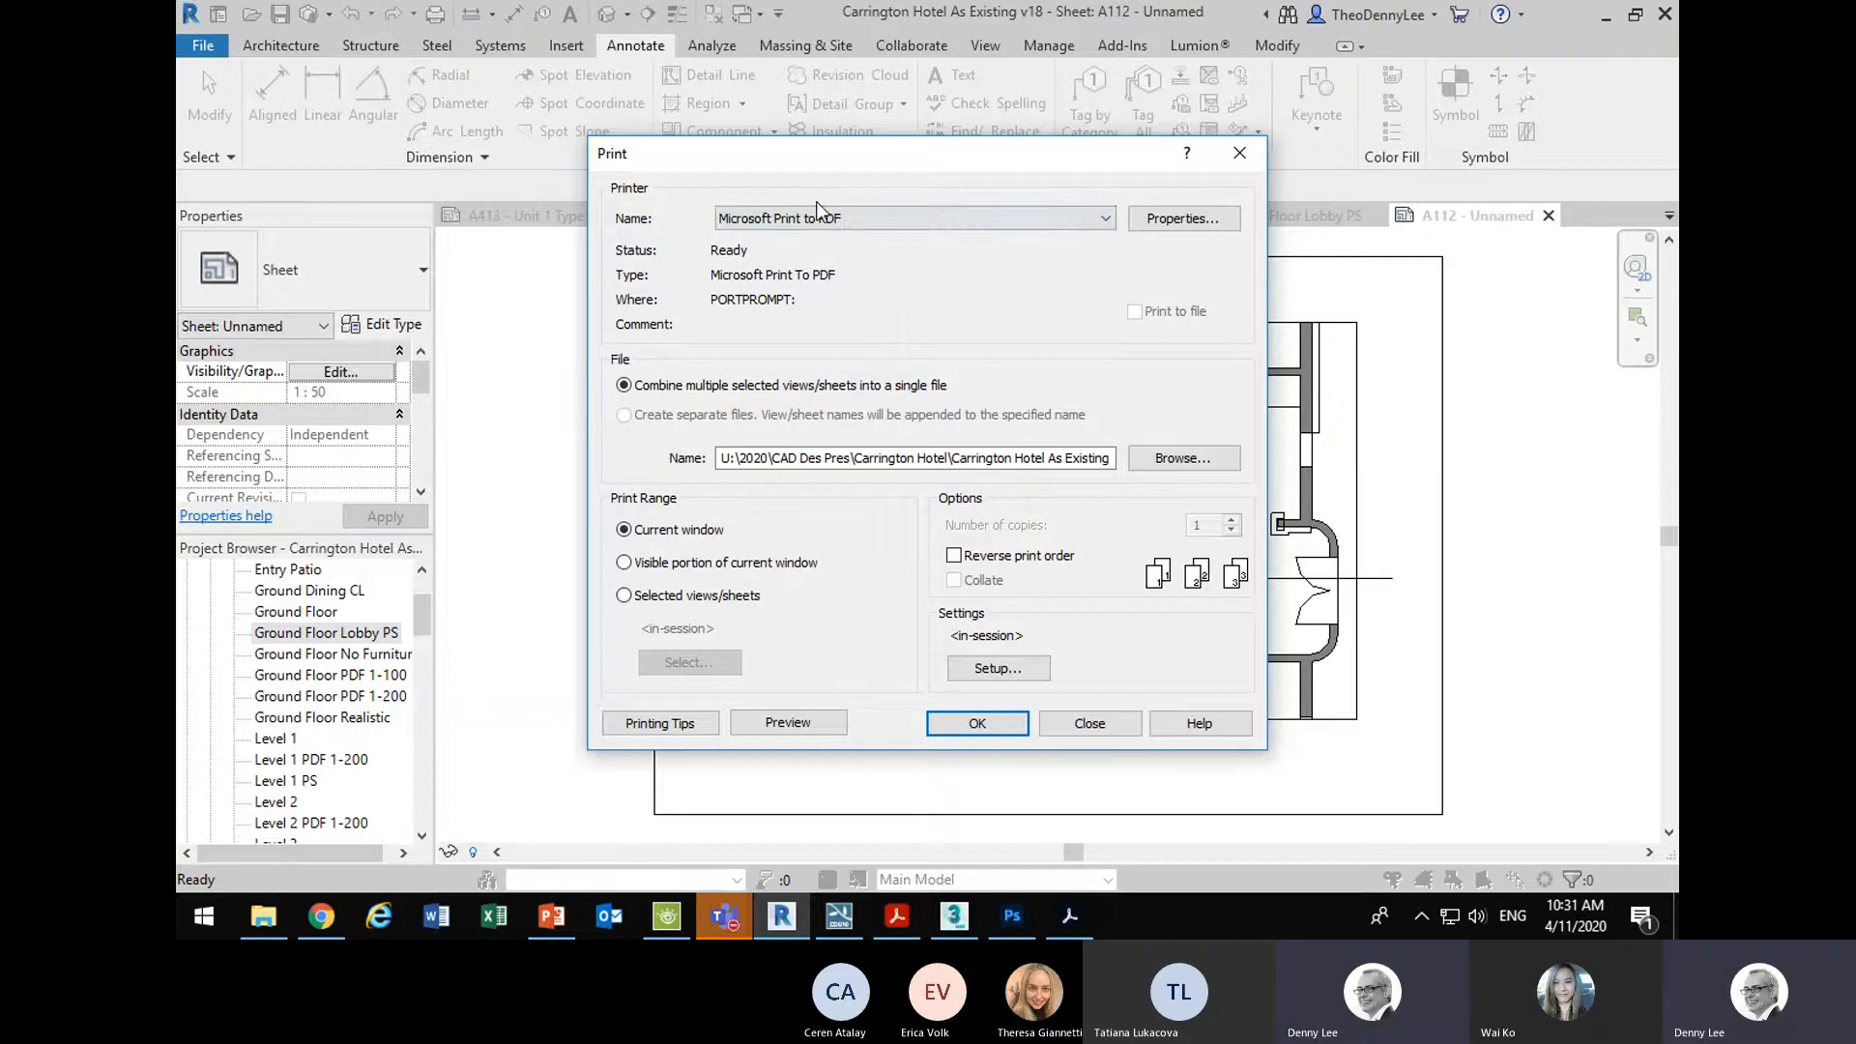
pyautogui.click(996, 661)
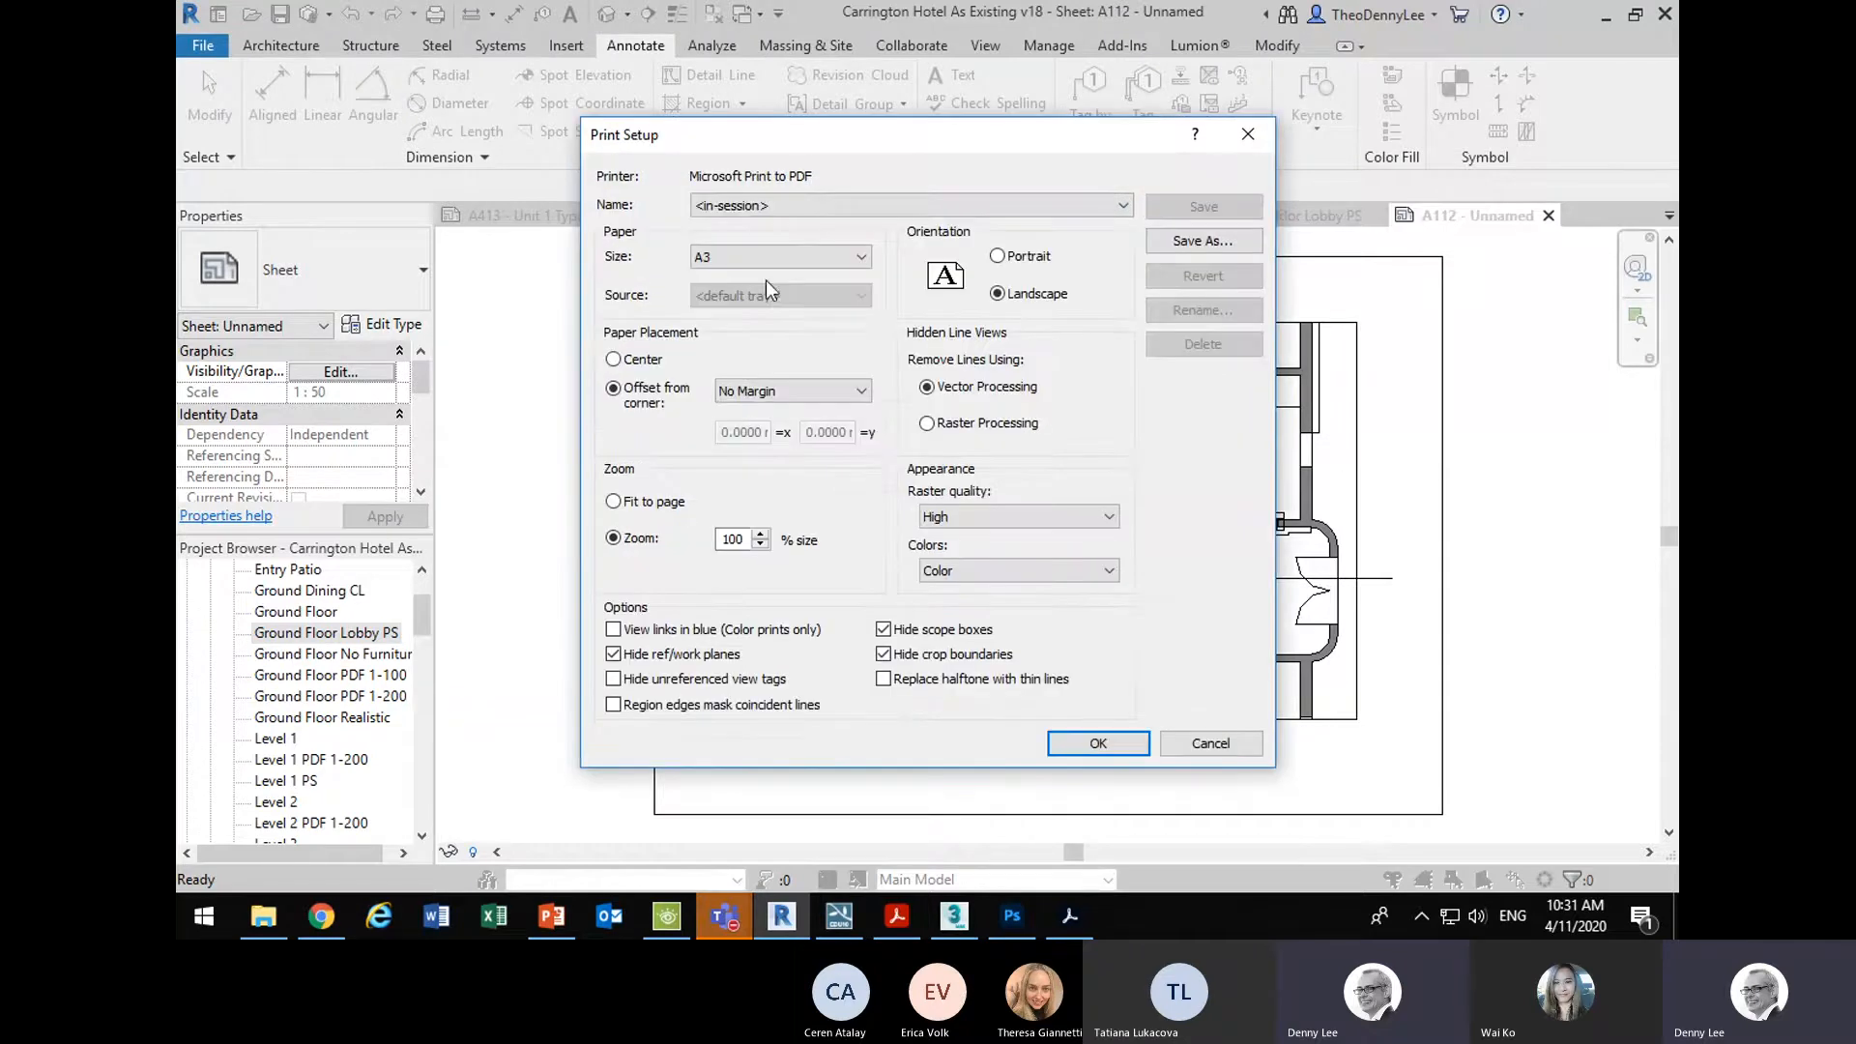
pyautogui.click(783, 257)
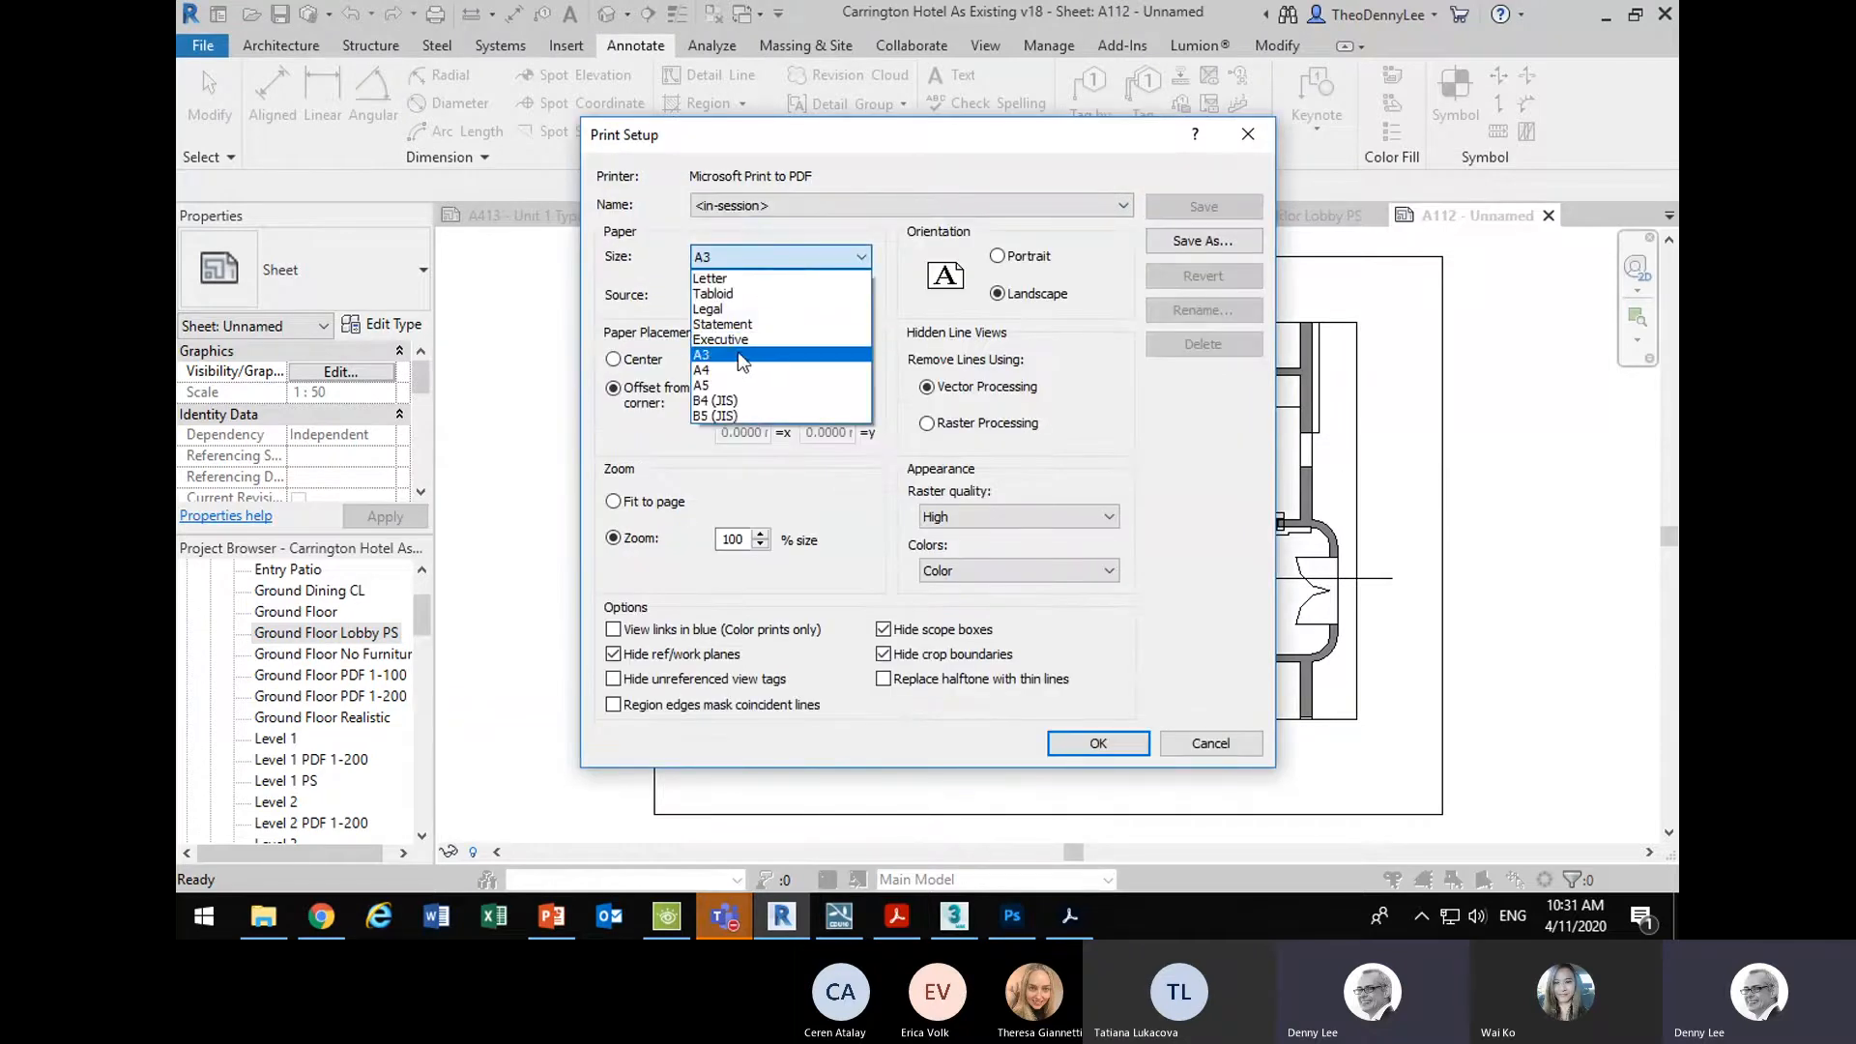
pyautogui.click(773, 237)
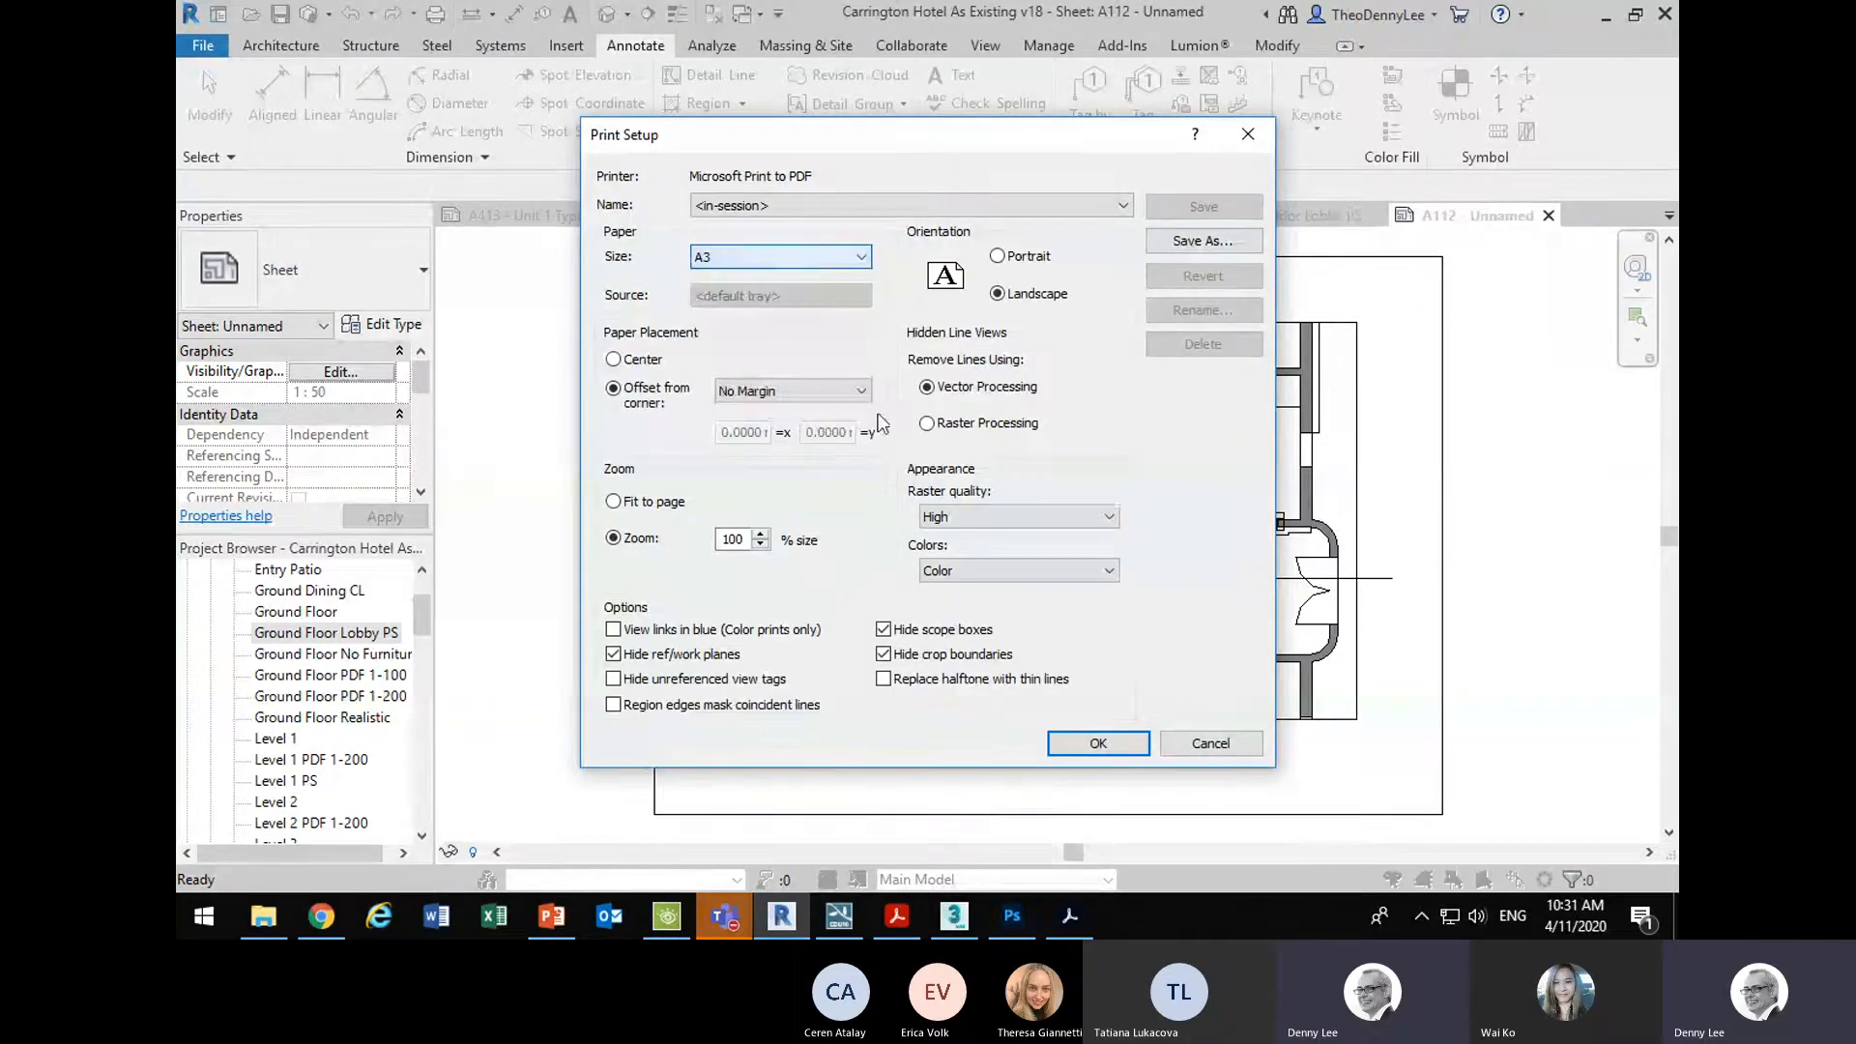
pyautogui.click(1096, 744)
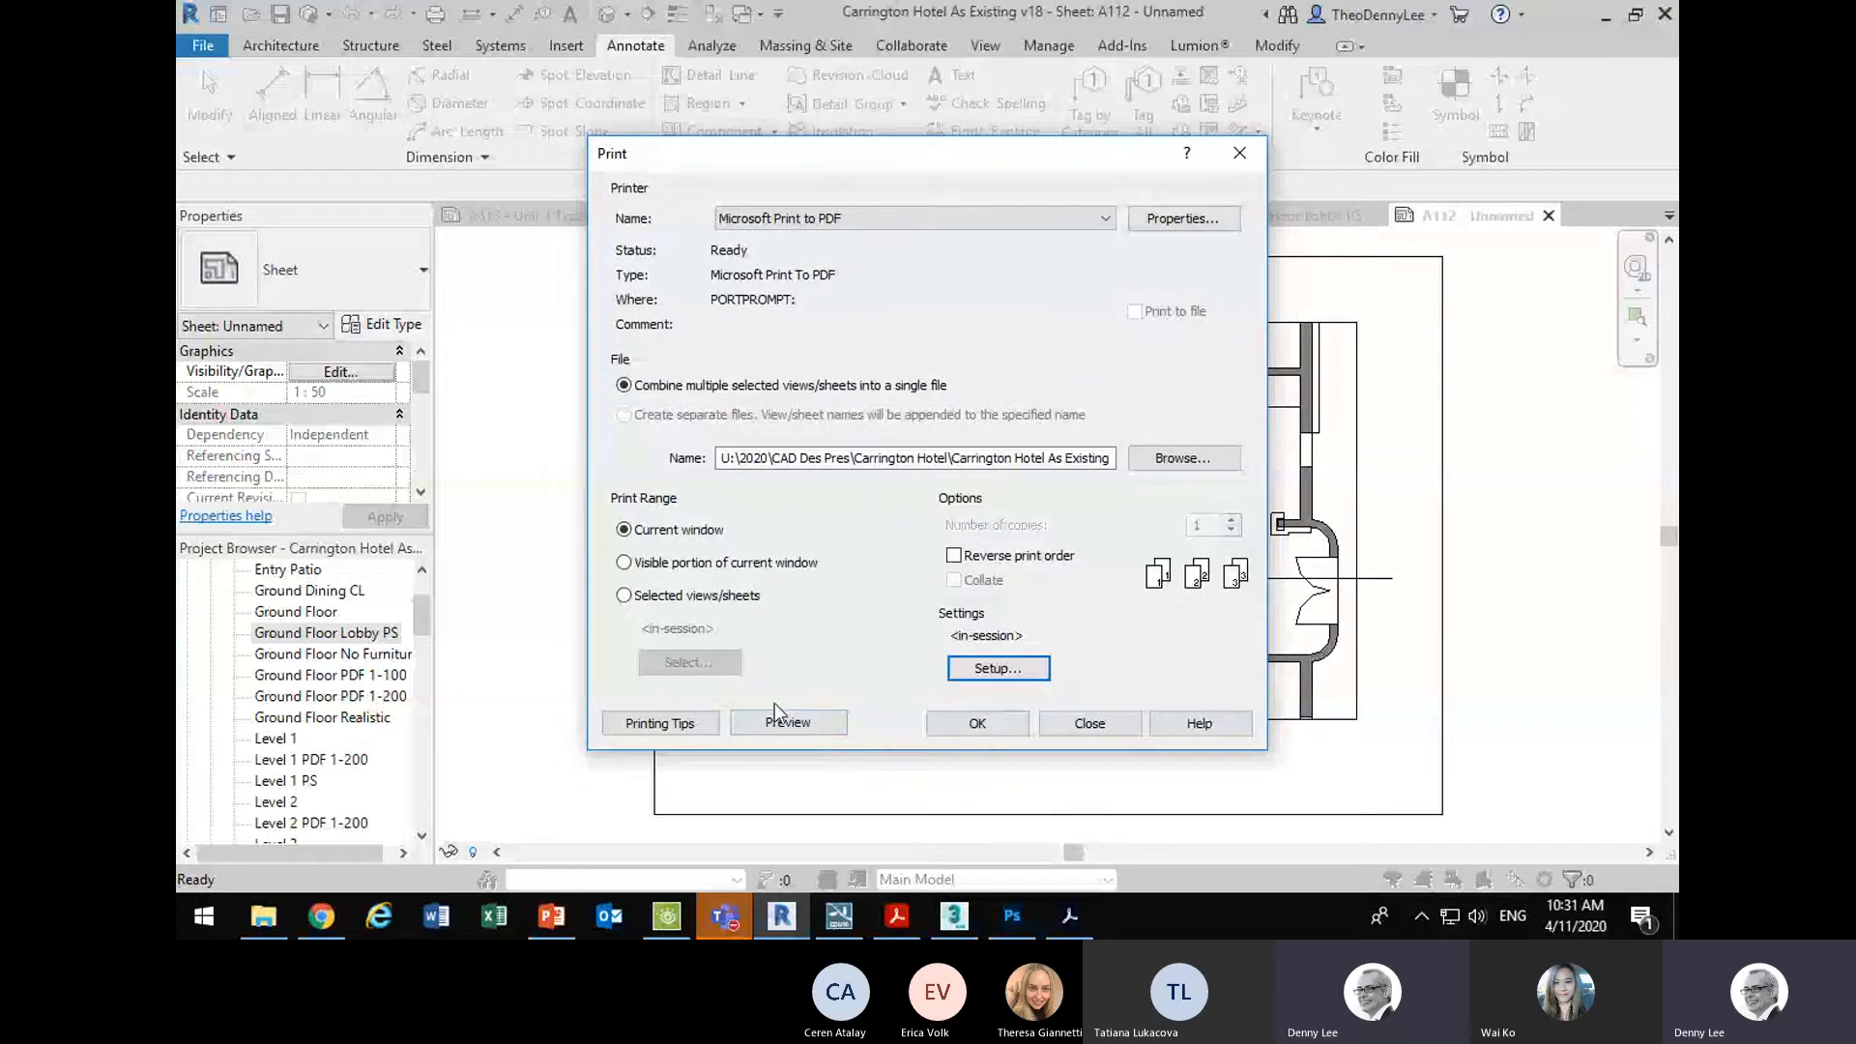
# - Print the sheet to a PDF named Carrington Lobby Plan PS in the Carrington Hotel folder
pyautogui.click(970, 733)
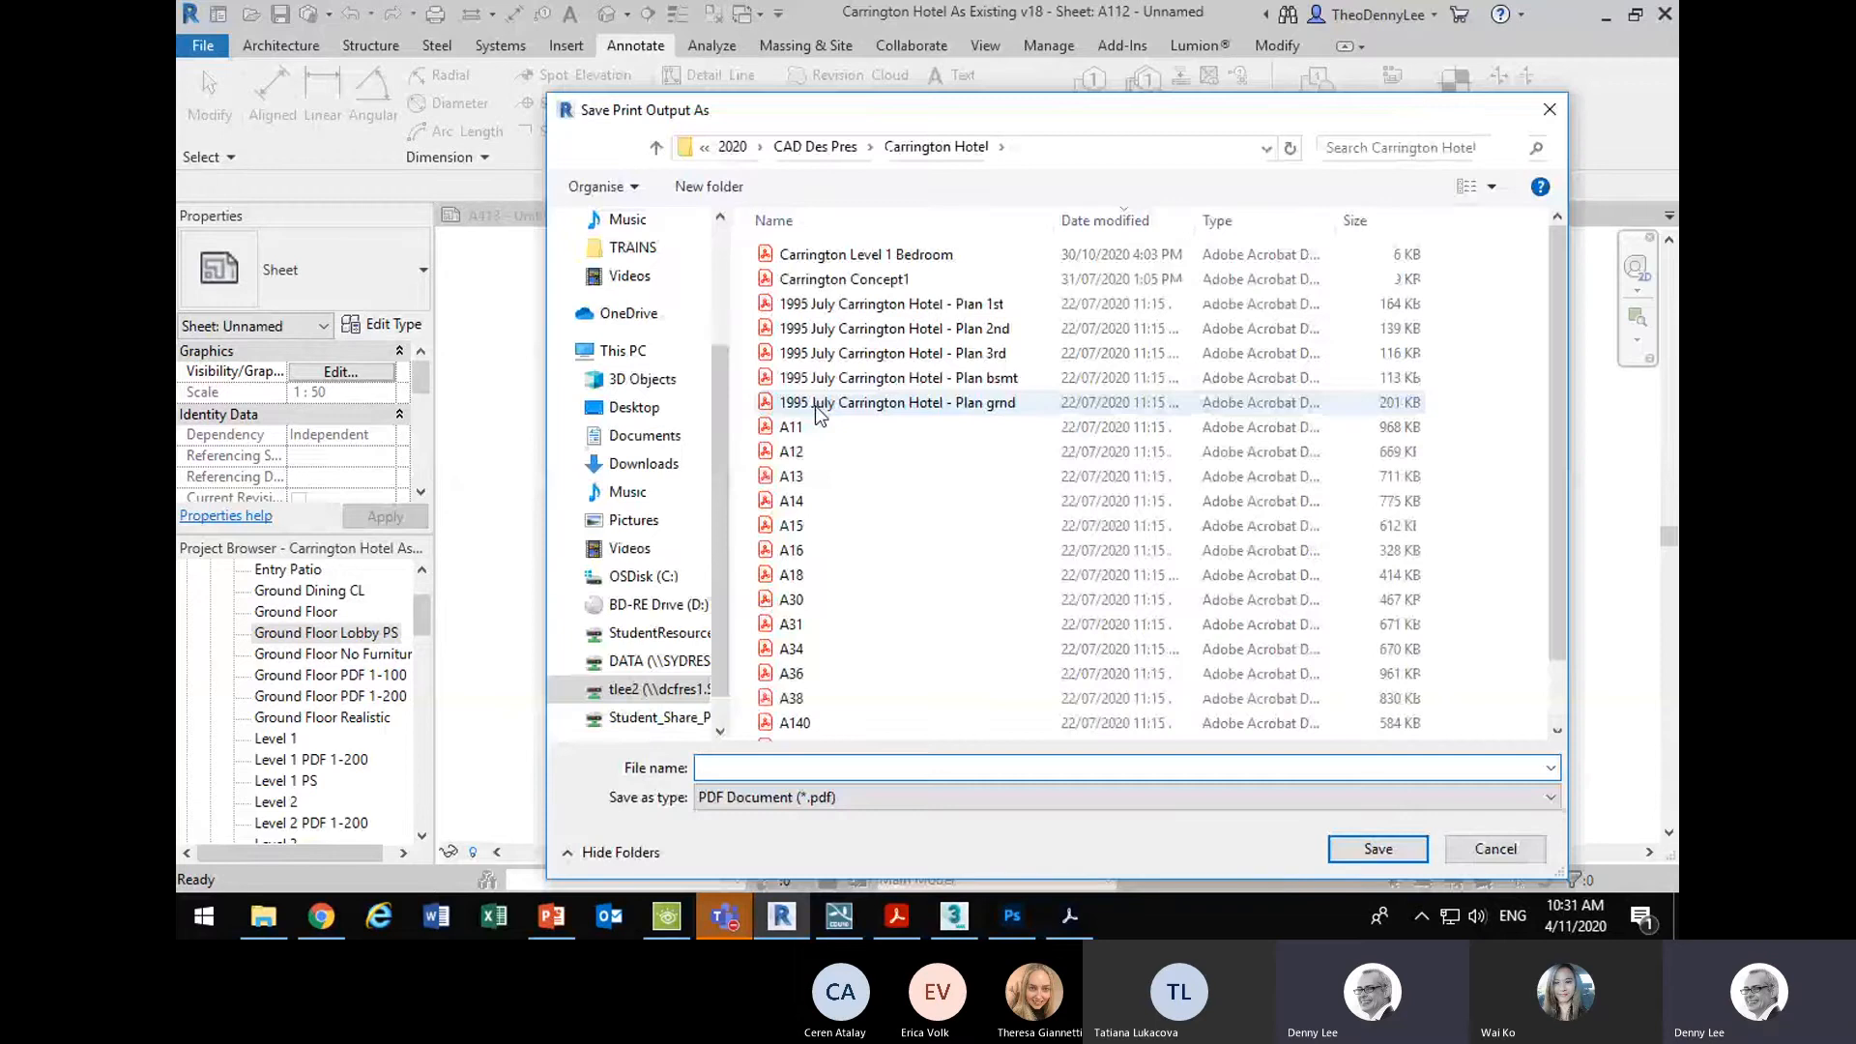
pyautogui.write('Carrington')
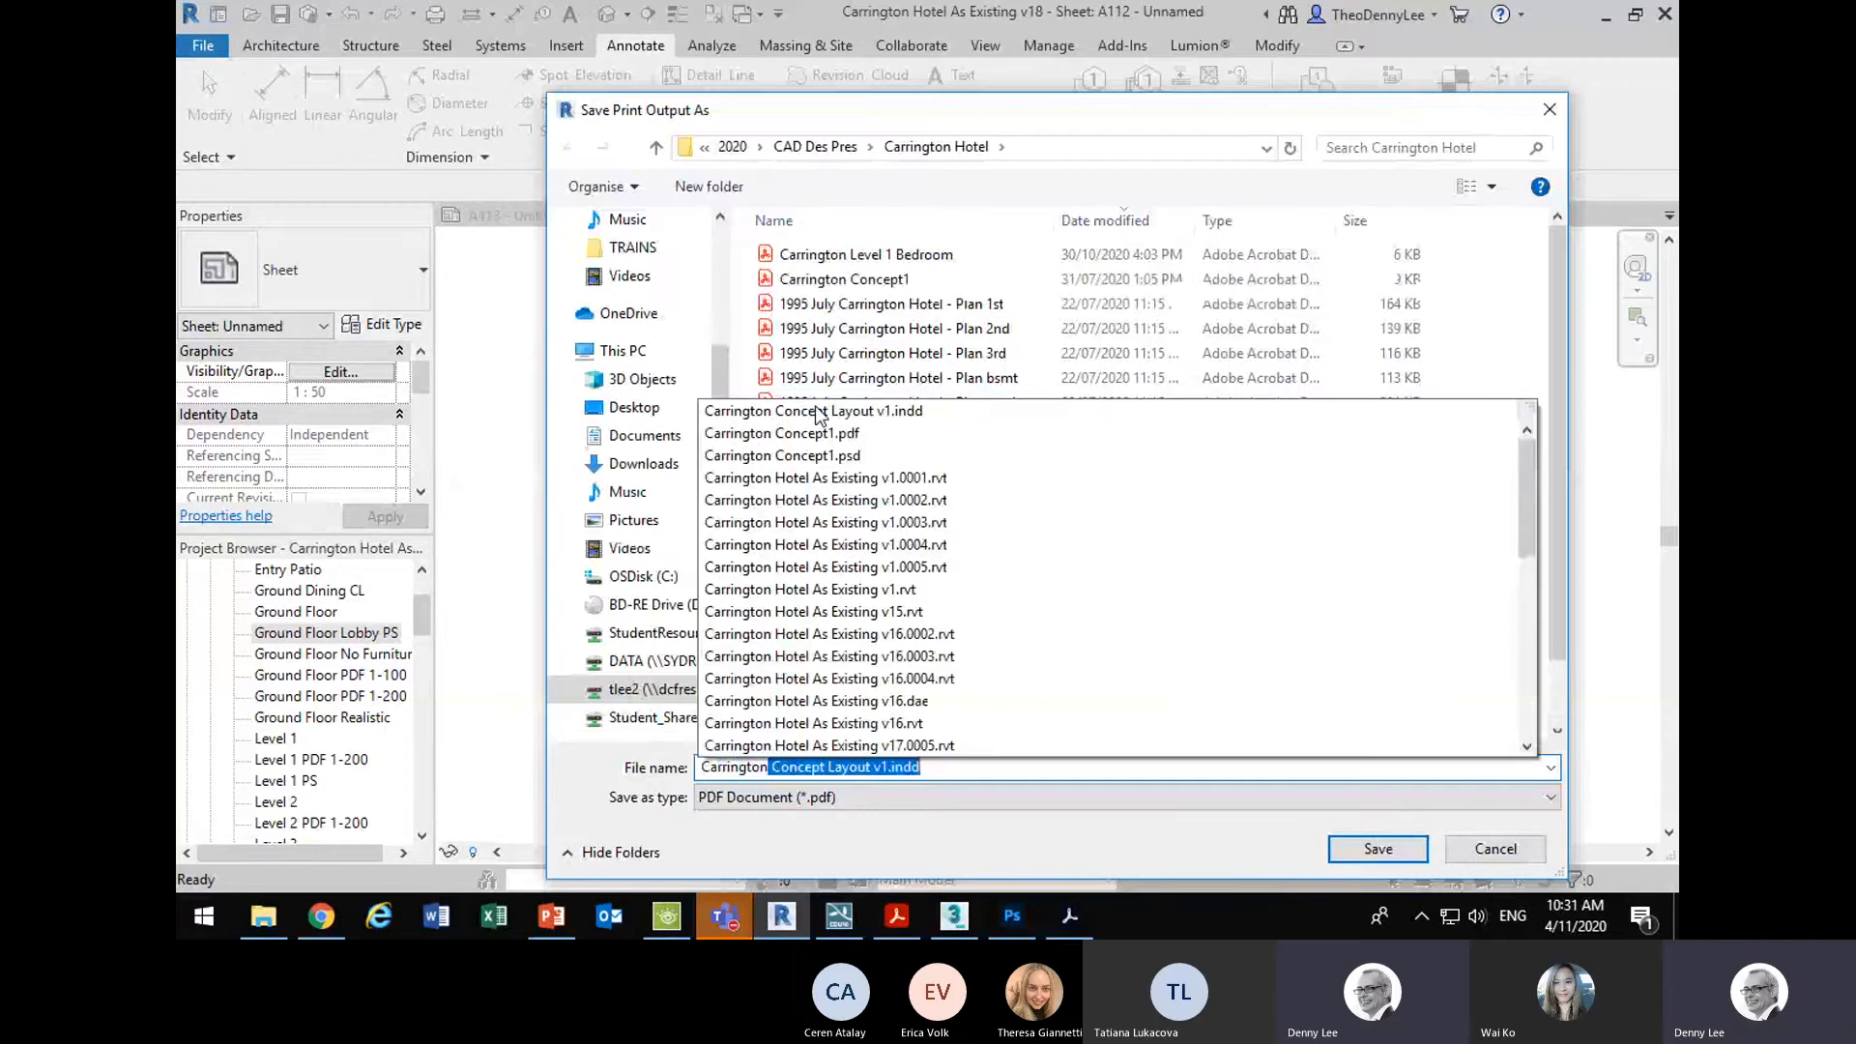
pyautogui.write(' Lo')
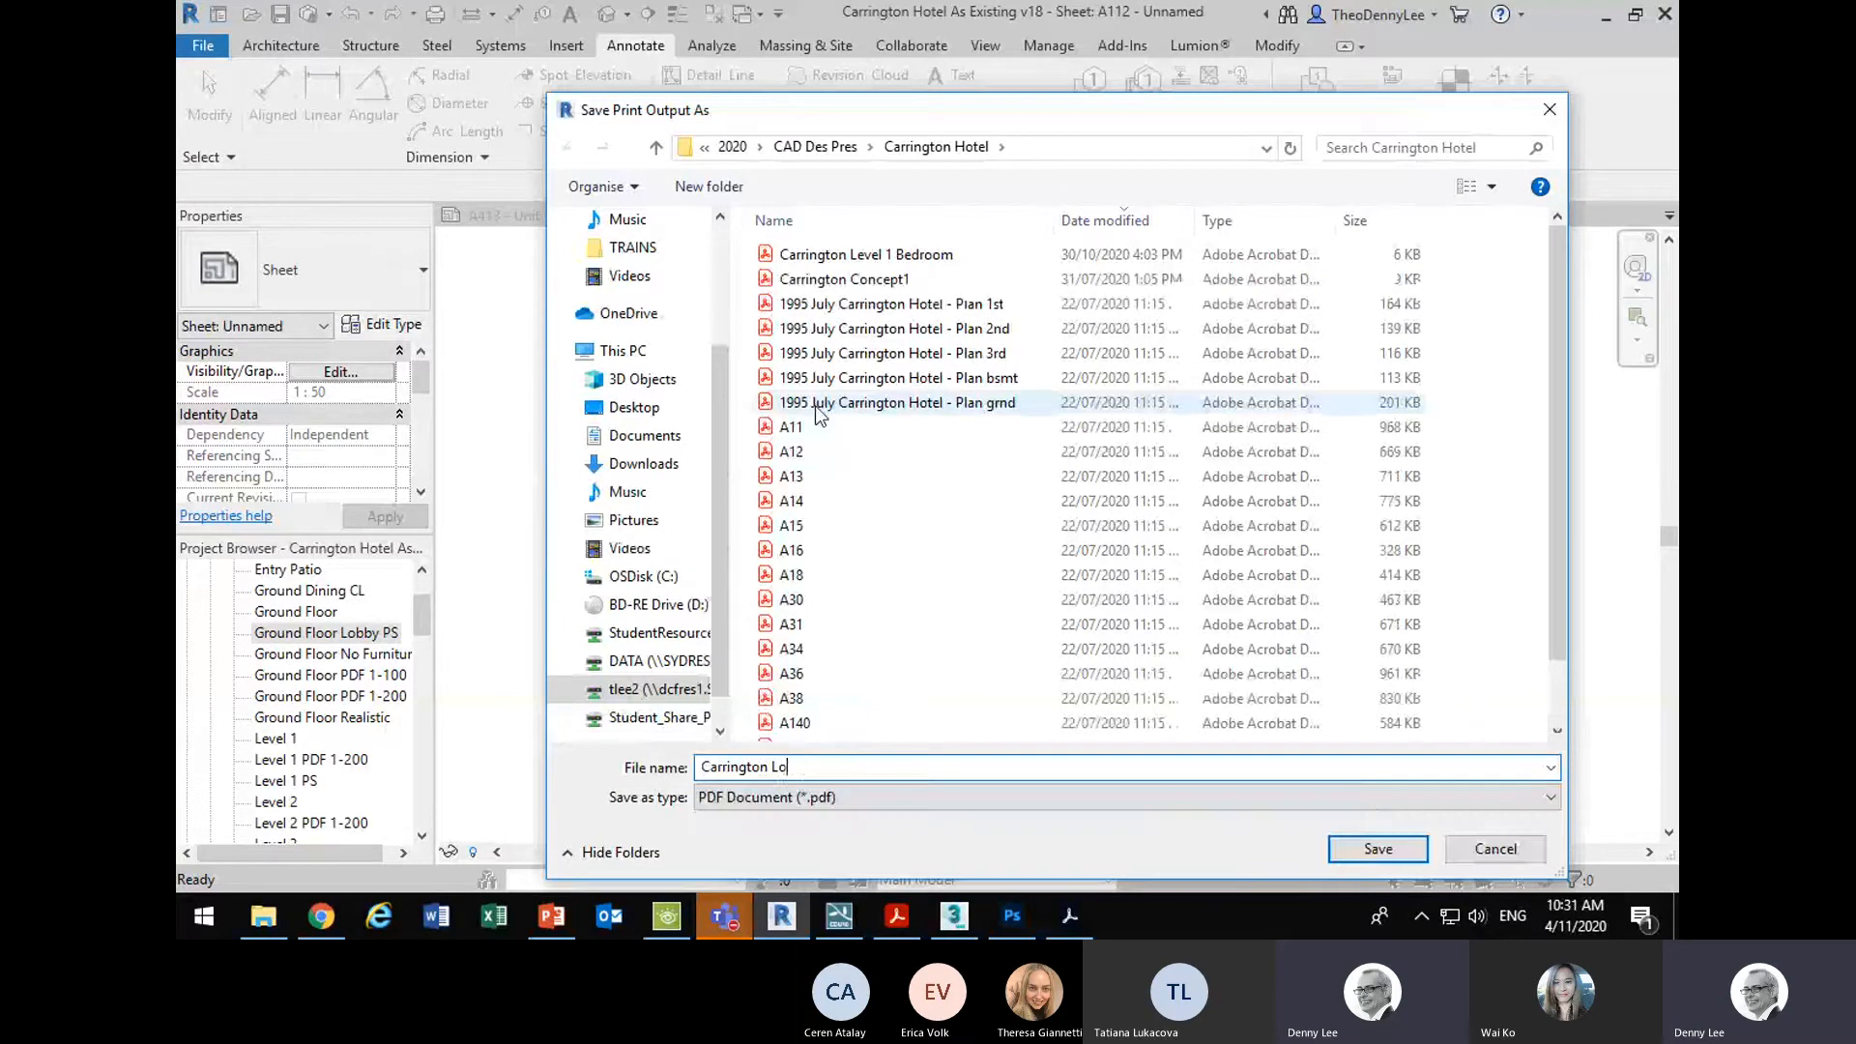
pyautogui.write('bby PS')
pyautogui.press('BackSpace')
pyautogui.write('lan PS')
pyautogui.press('Return')
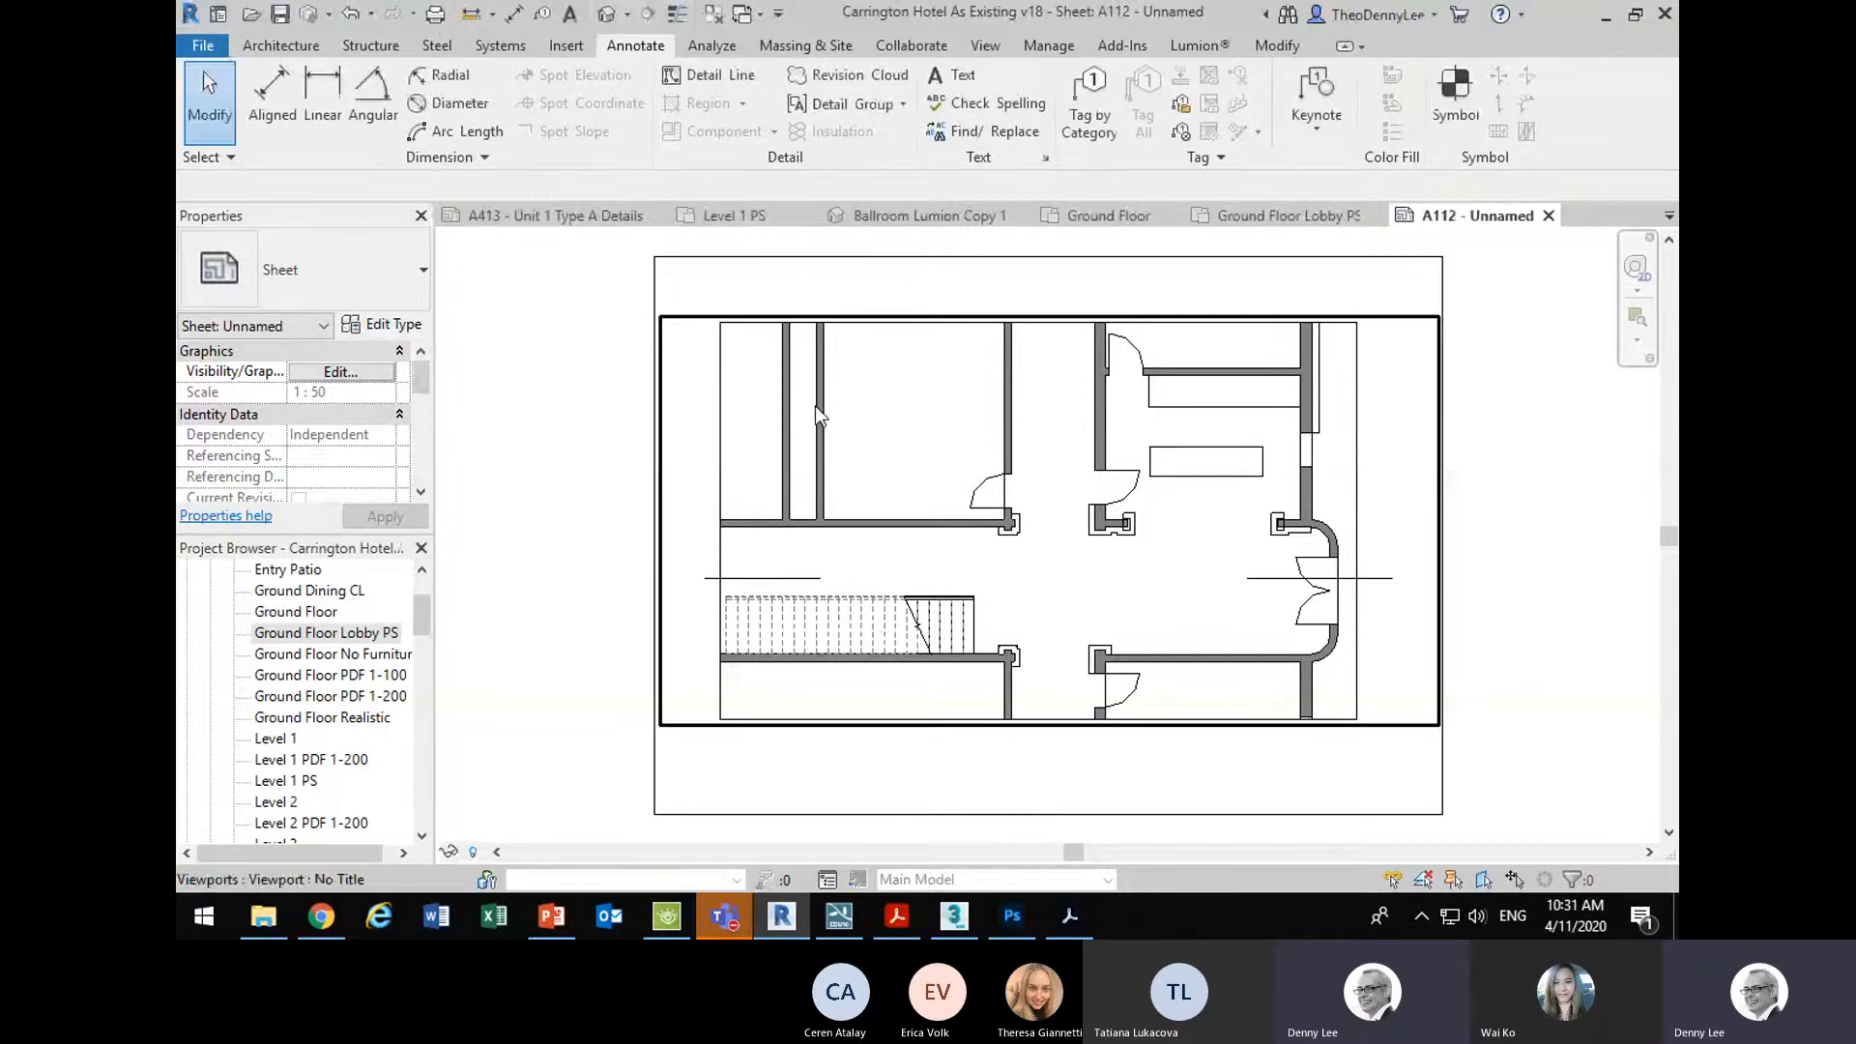
# - Switch to Photoshop and open the Carrington Lobby Plan PS PDF from the CAD Des Pres > Carrington Hotel folder
pyautogui.click(1012, 915)
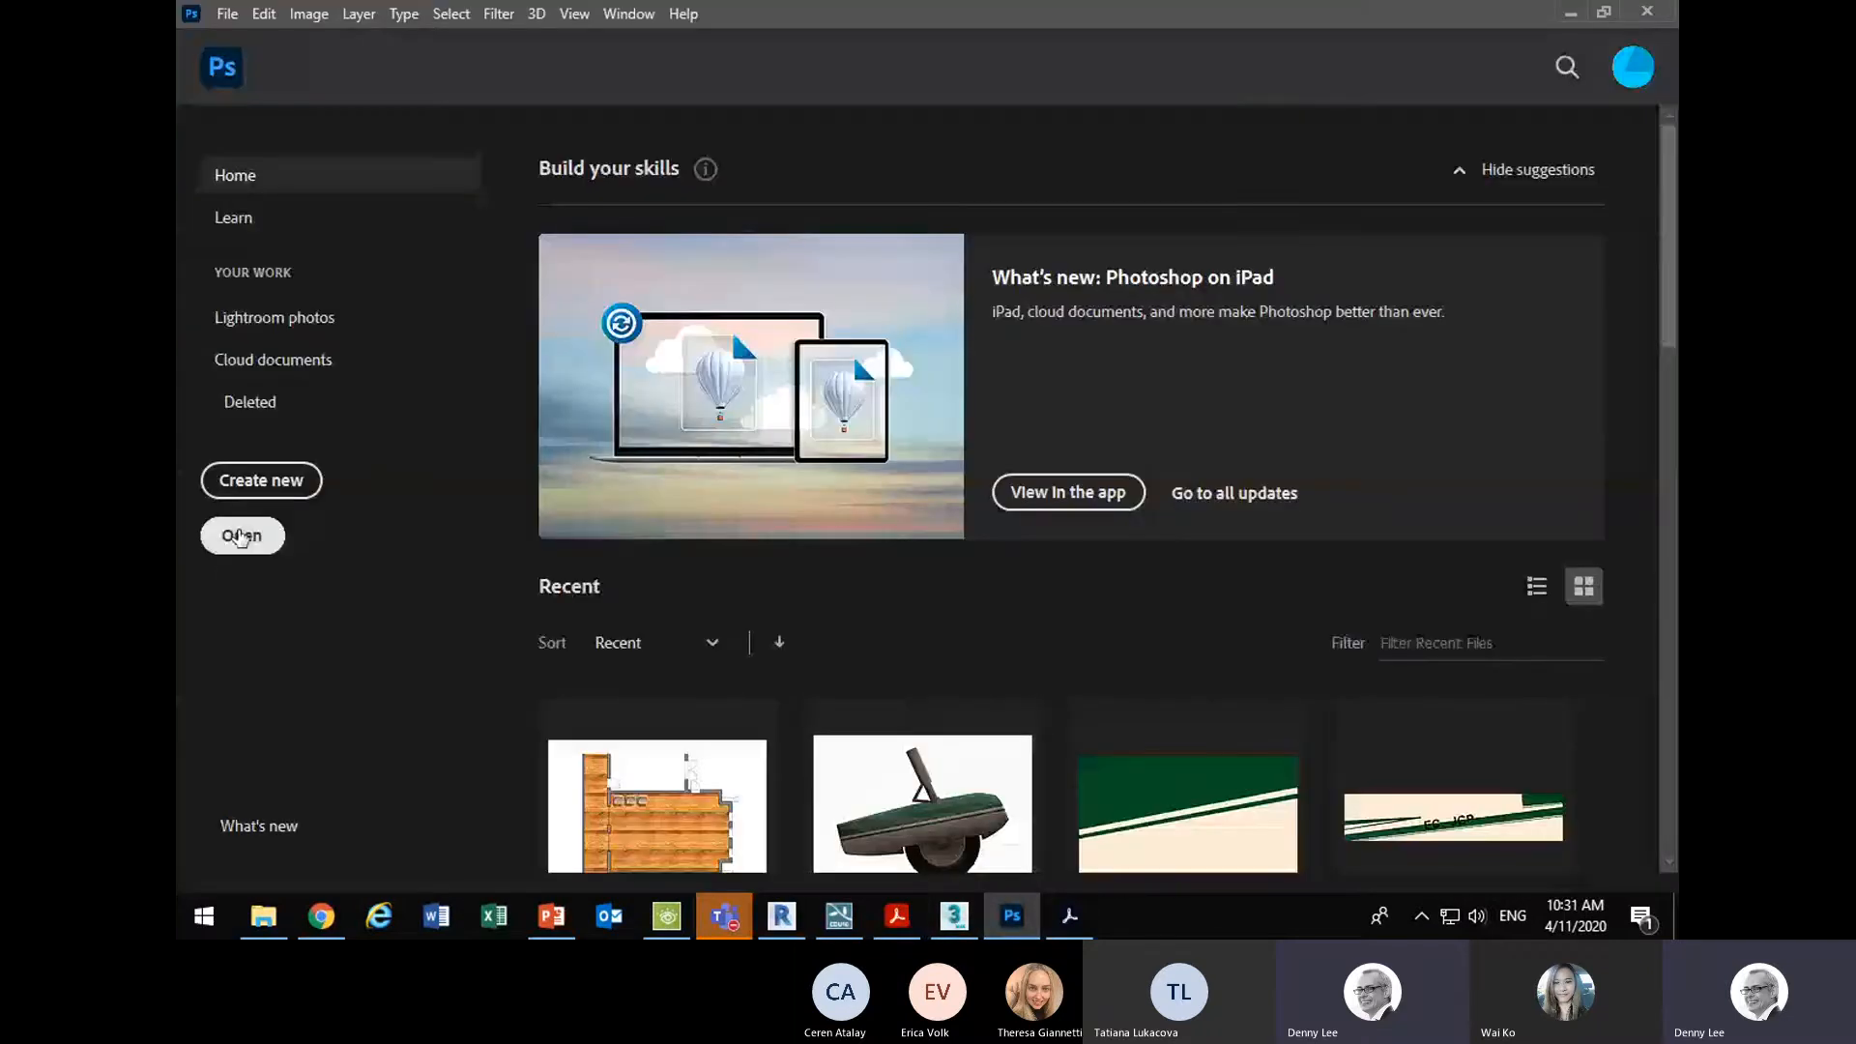
pyautogui.click(240, 538)
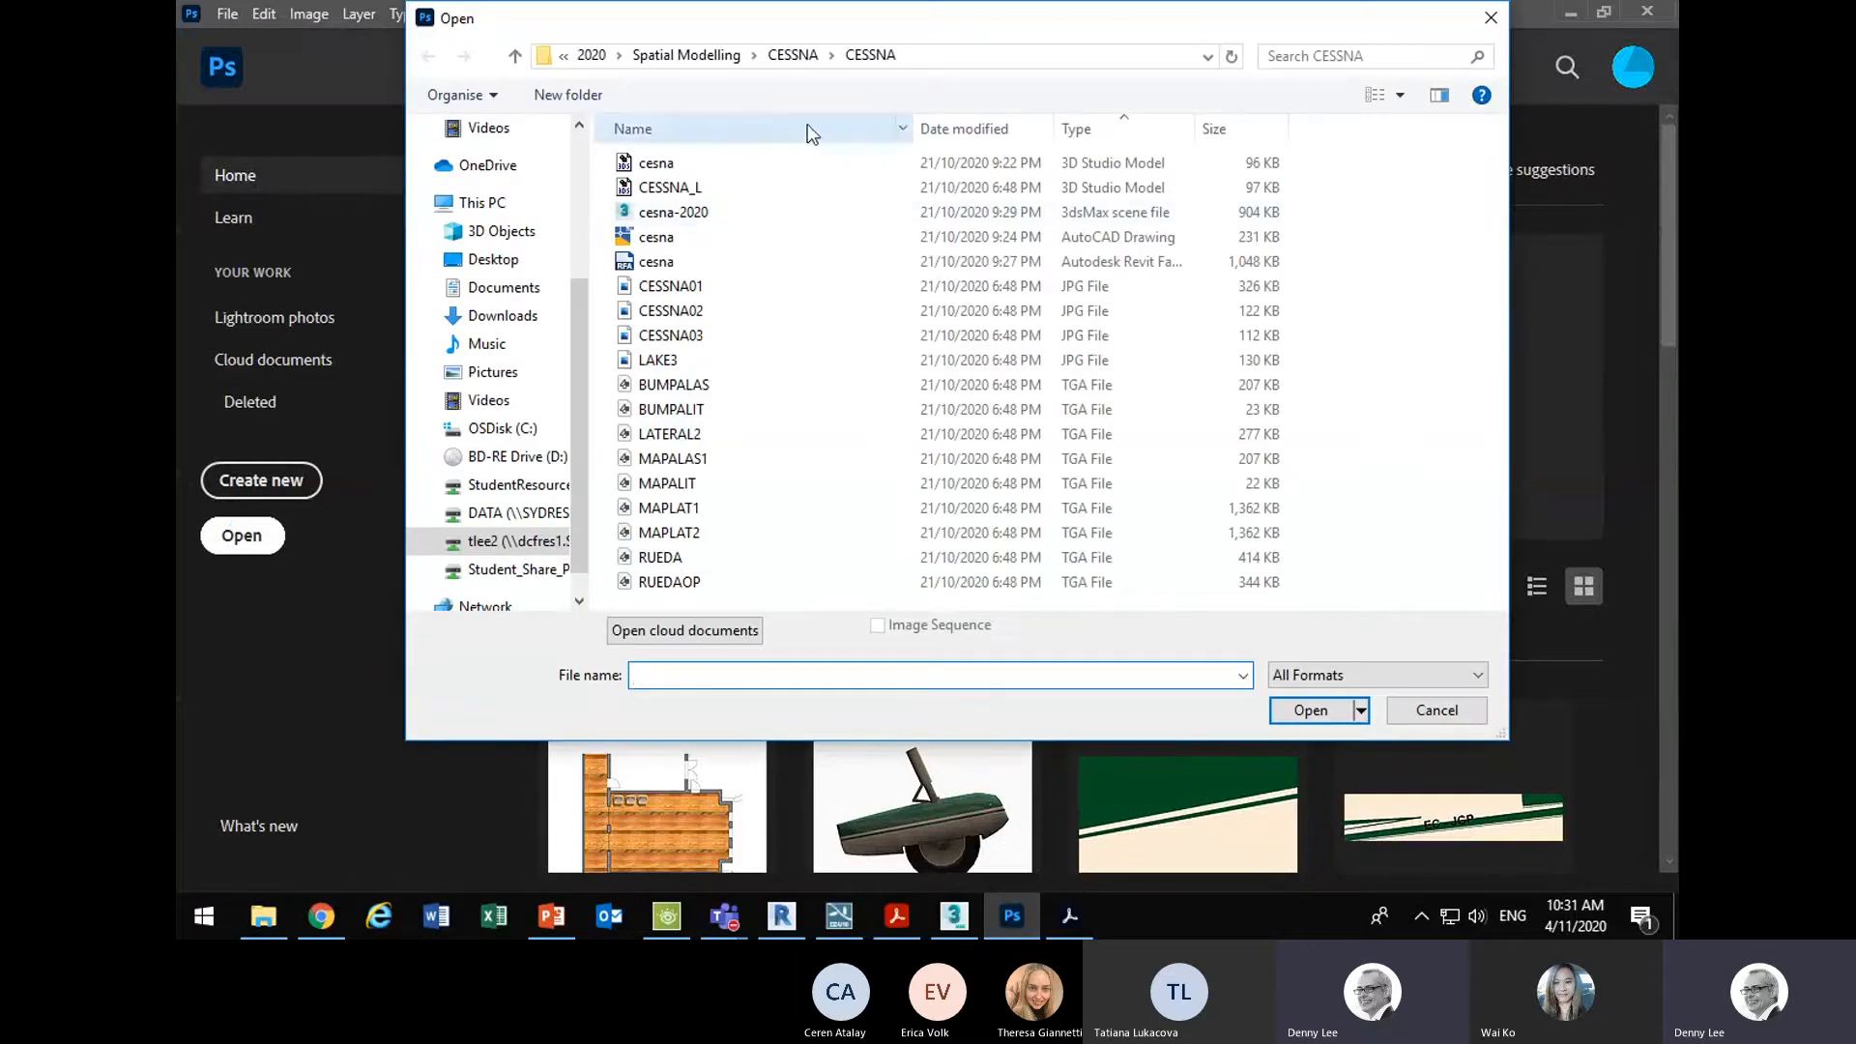
pyautogui.click(592, 55)
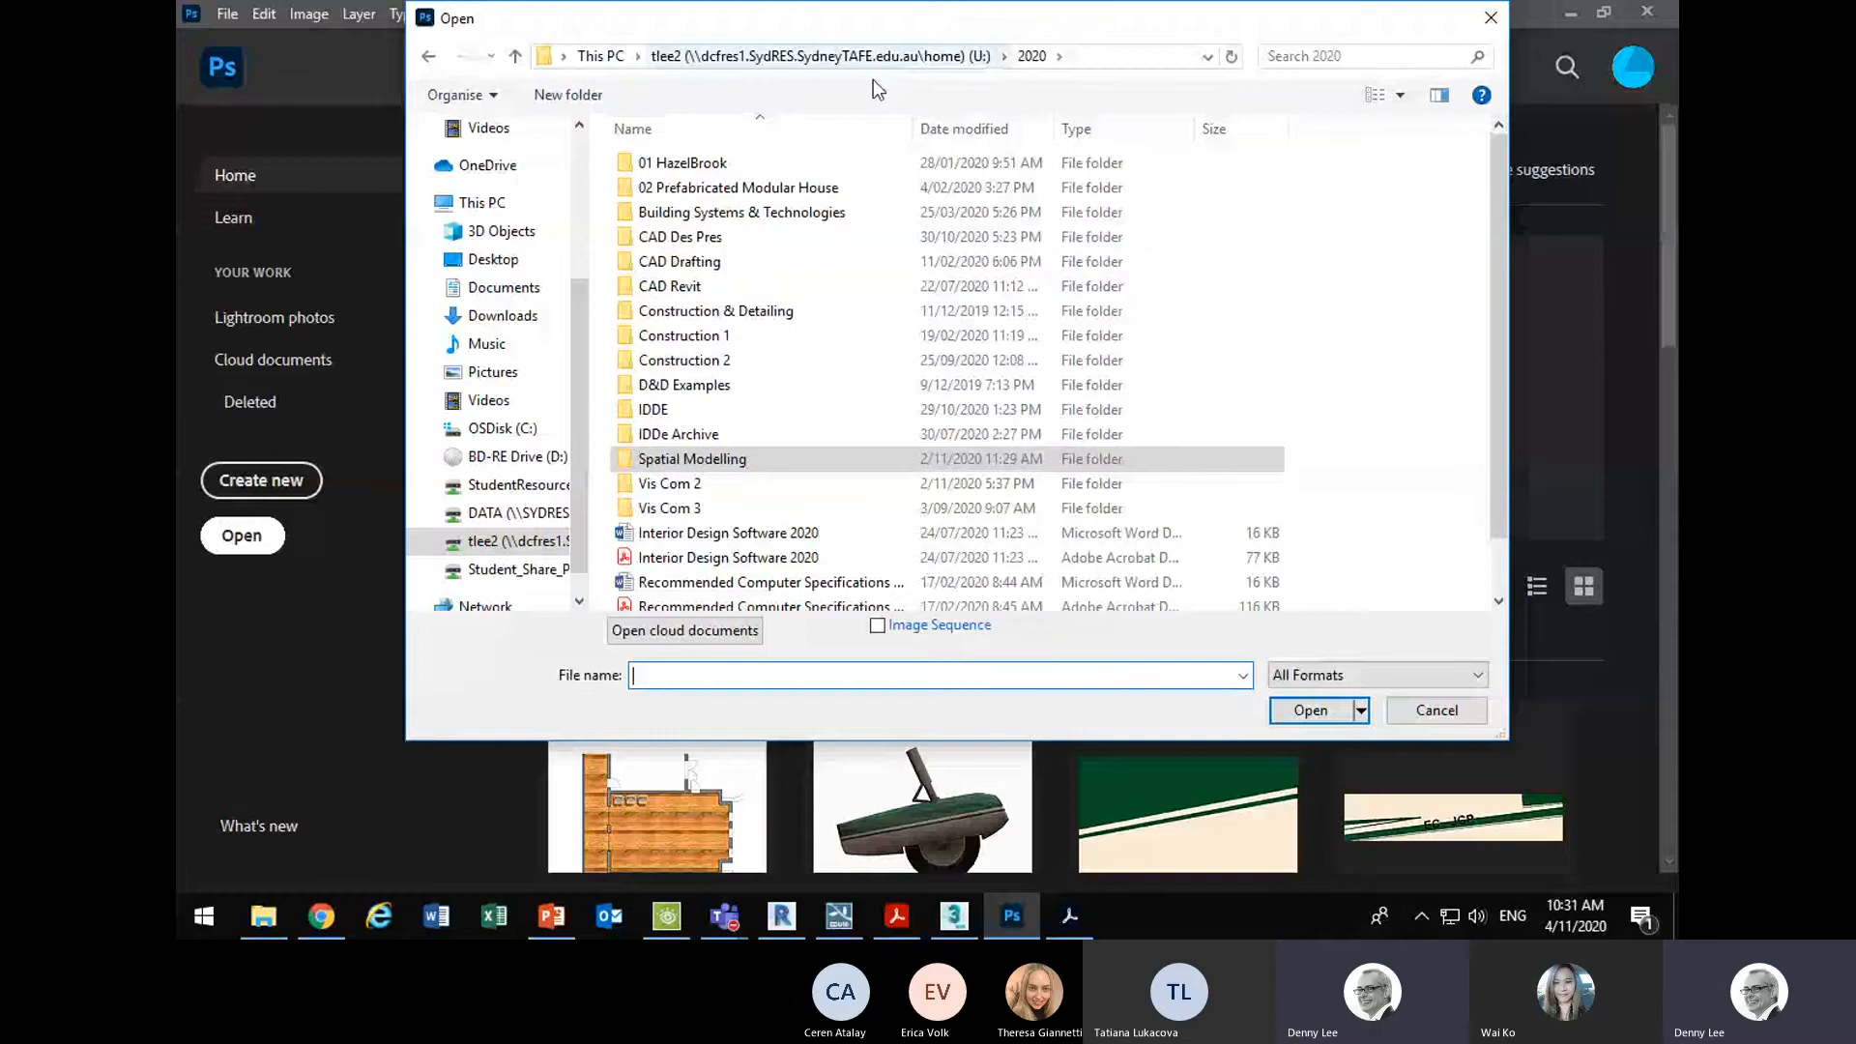
pyautogui.doubleClick(694, 247)
pyautogui.click(971, 132)
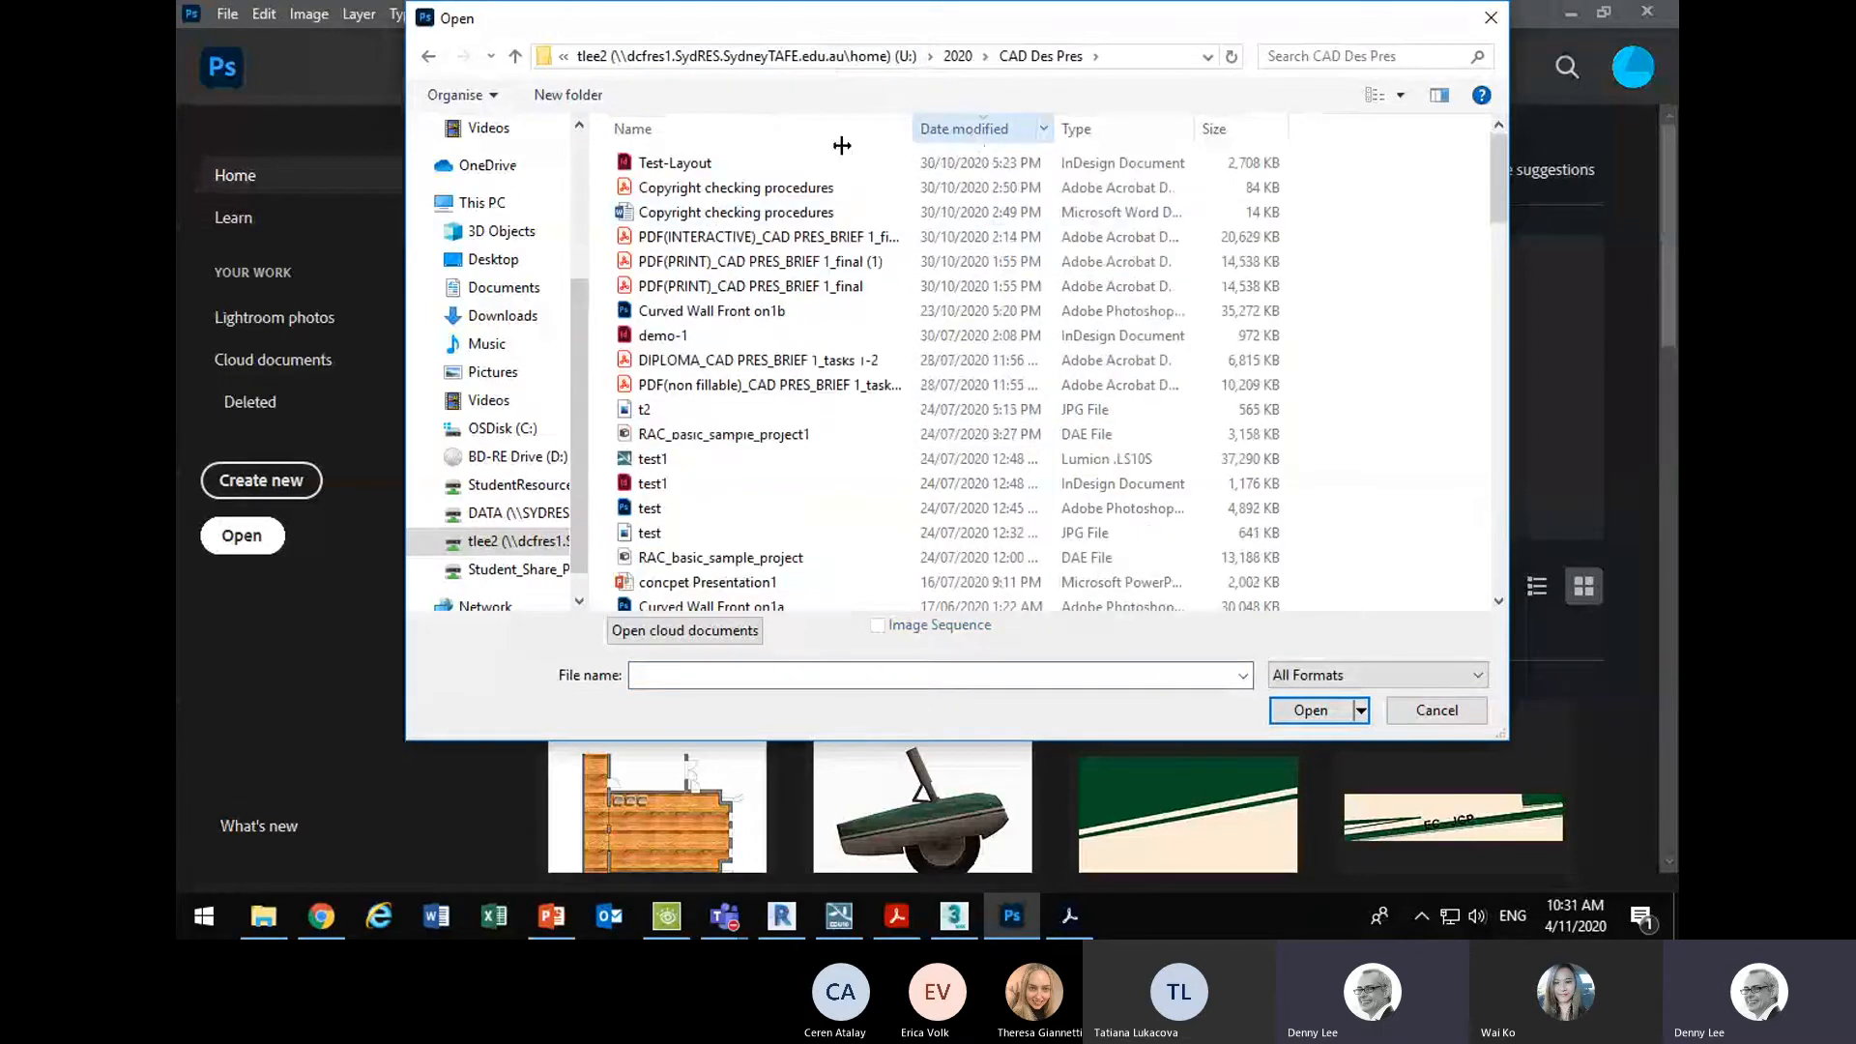
pyautogui.click(716, 135)
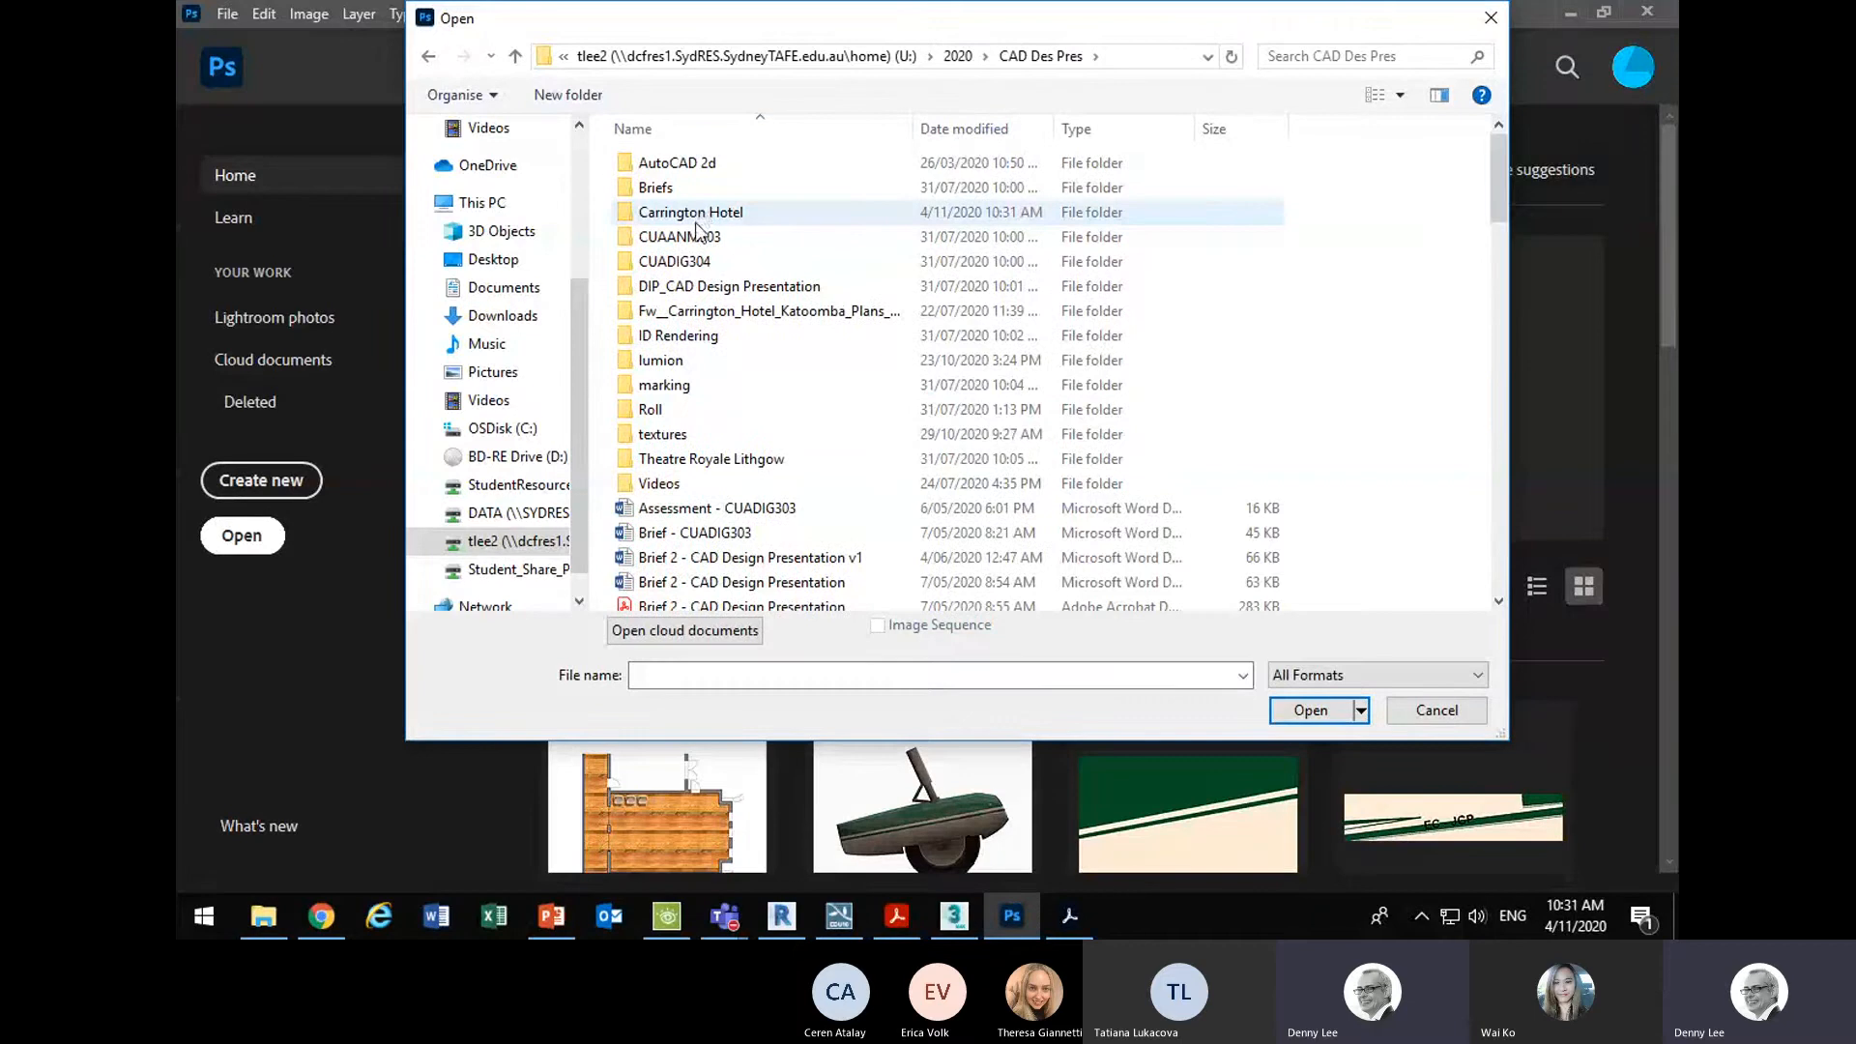
pyautogui.doubleClick(696, 217)
pyautogui.click(699, 167)
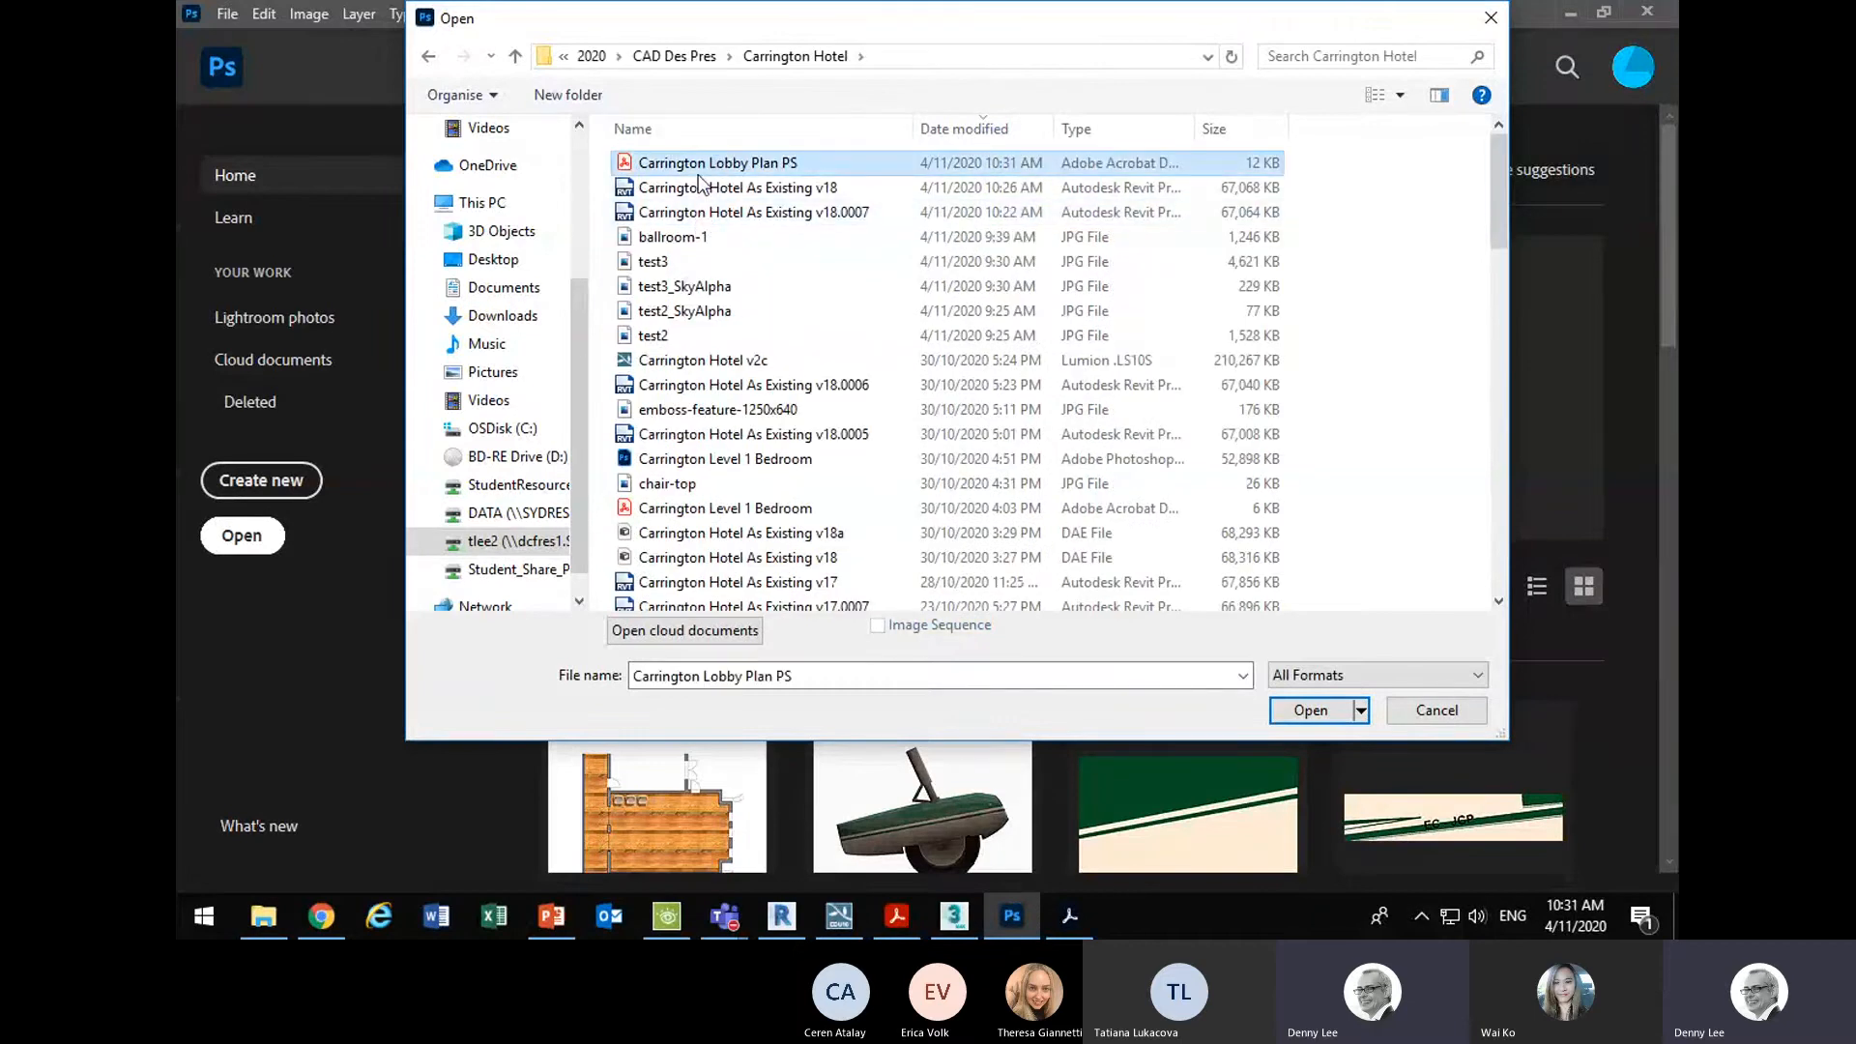
pyautogui.doubleClick(698, 174)
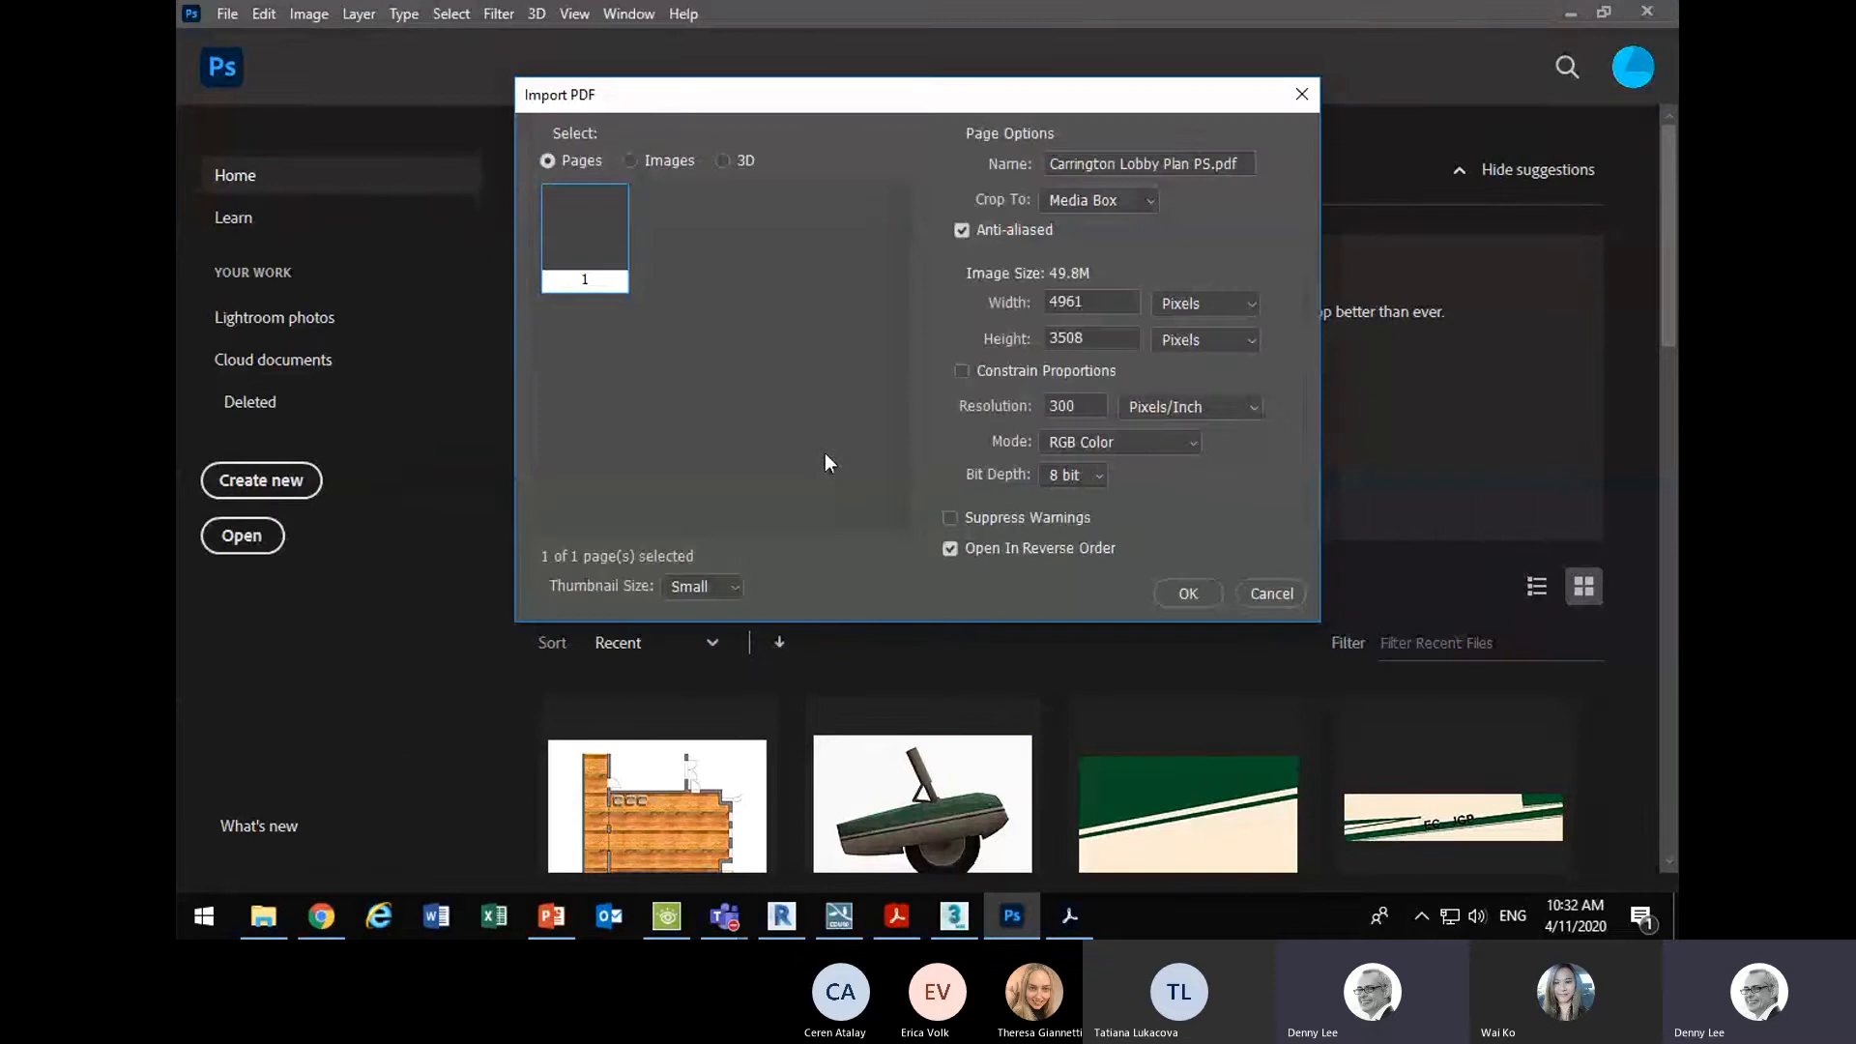
# - Set the PDF import to crop to Media Box at 300 pixels/inch in RGB Color mode
pyautogui.click(1133, 201)
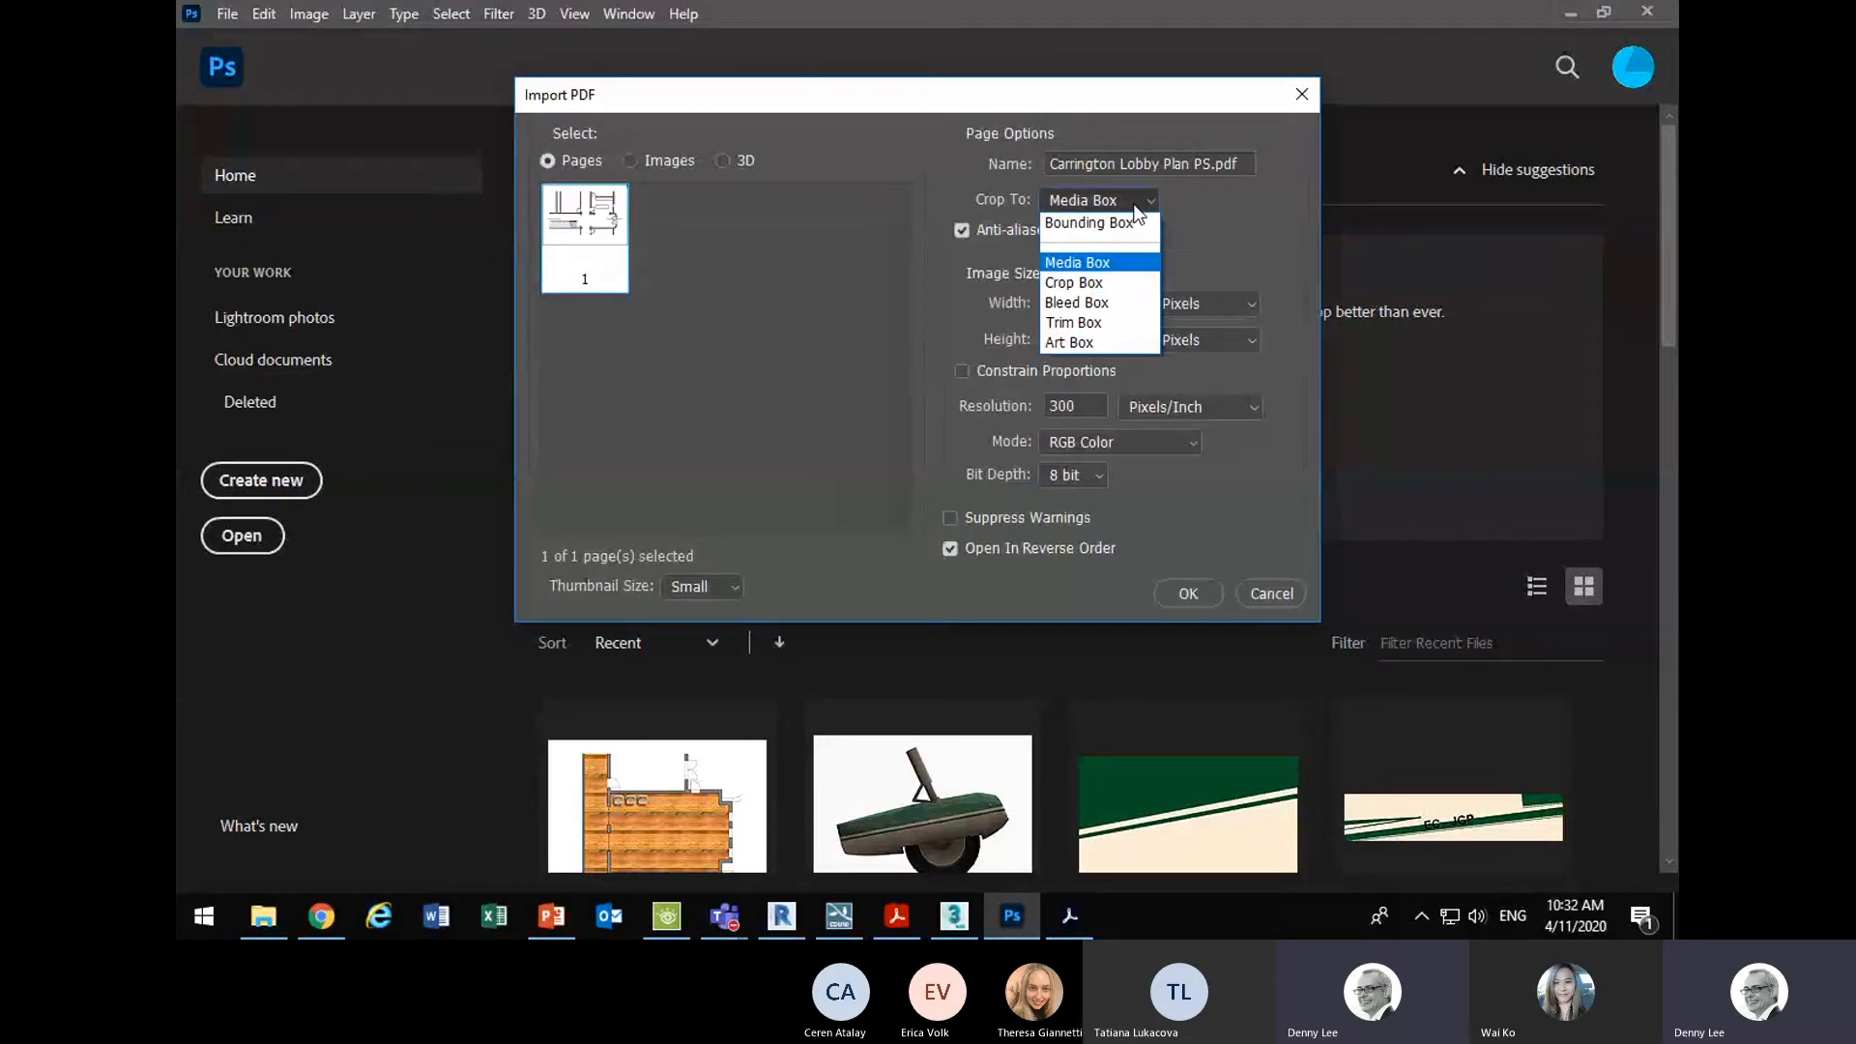
pyautogui.click(1087, 264)
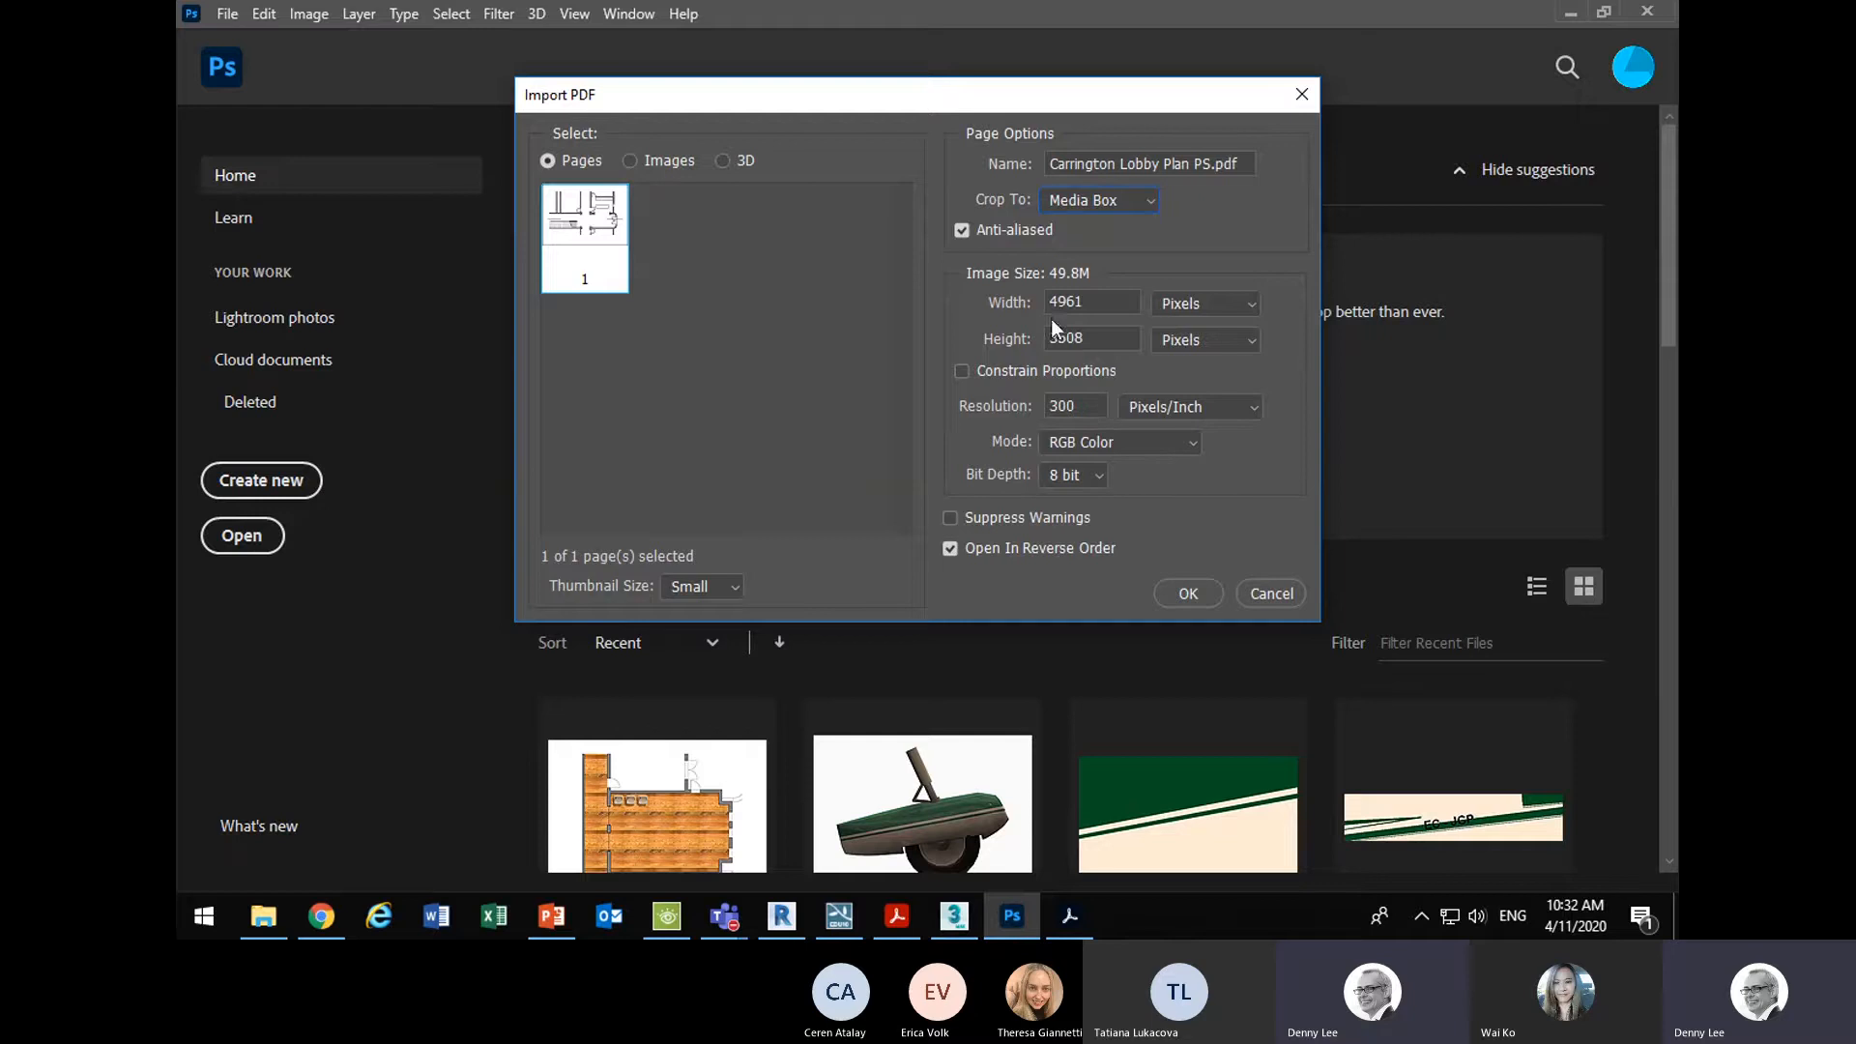
pyautogui.click(1083, 411)
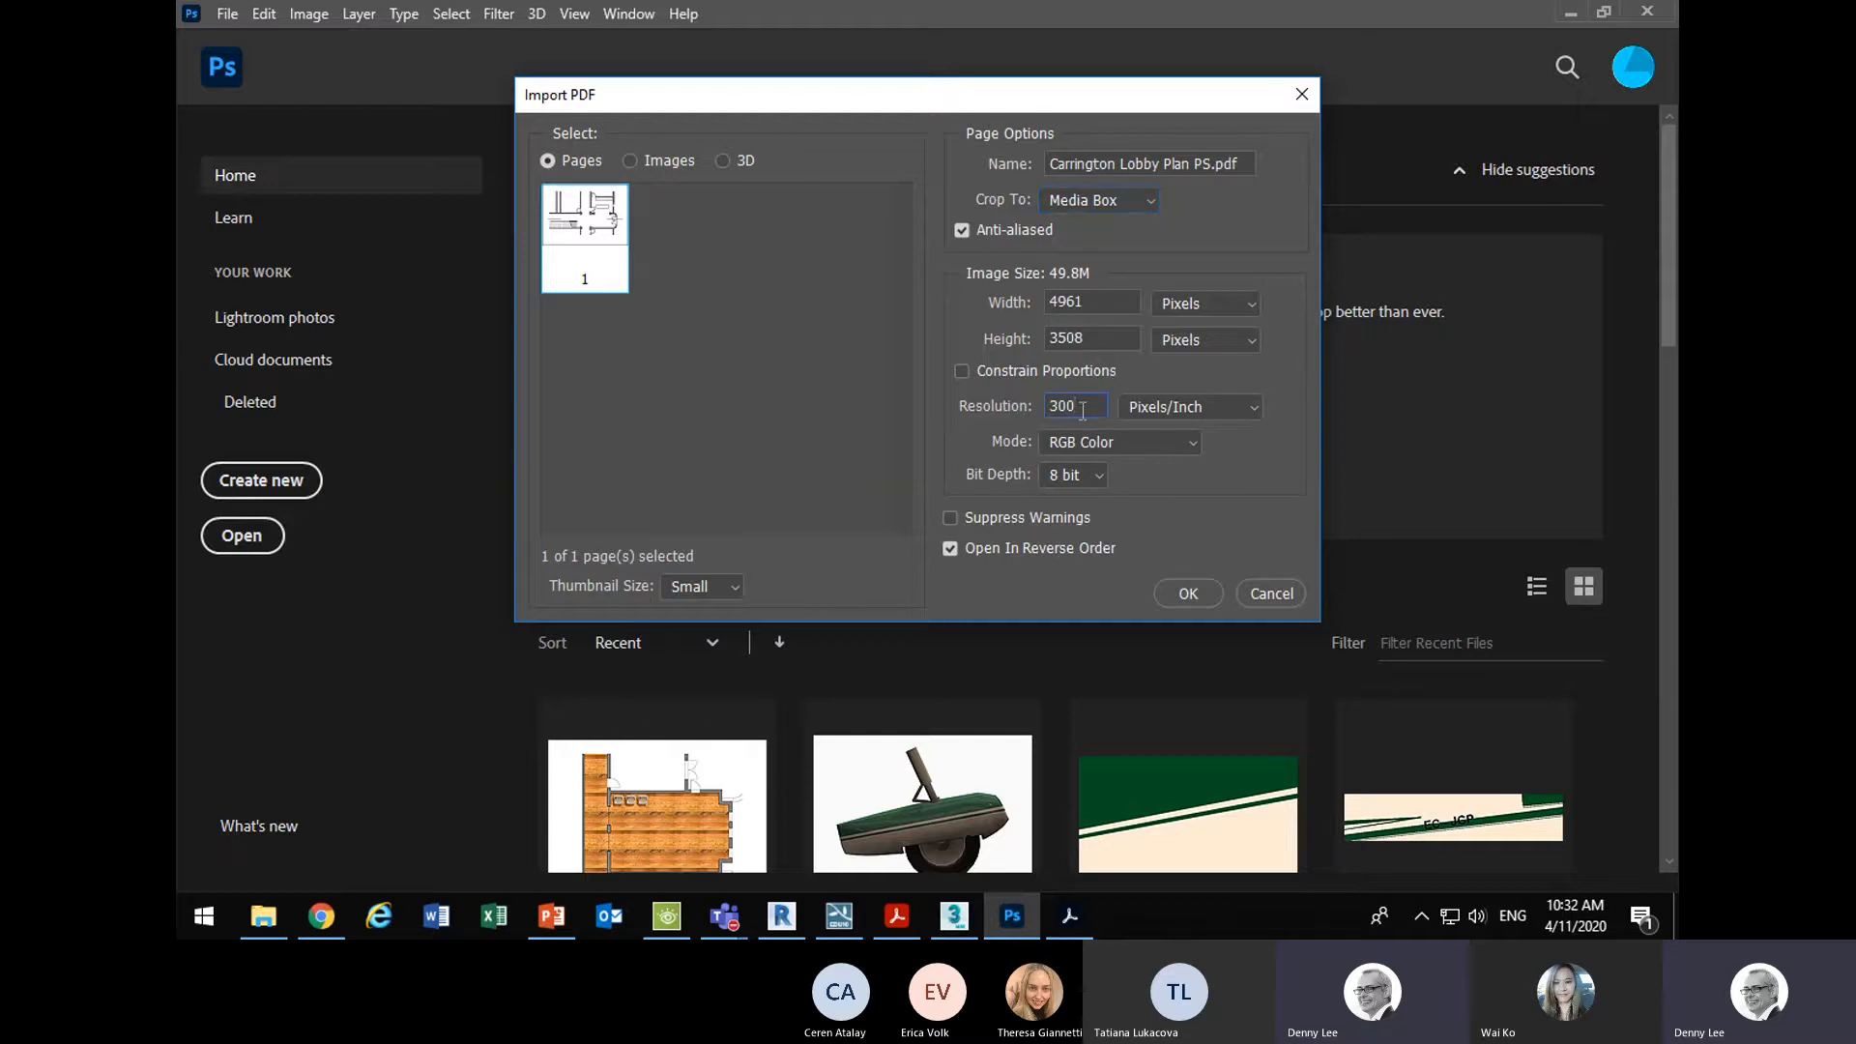
pyautogui.click(1169, 447)
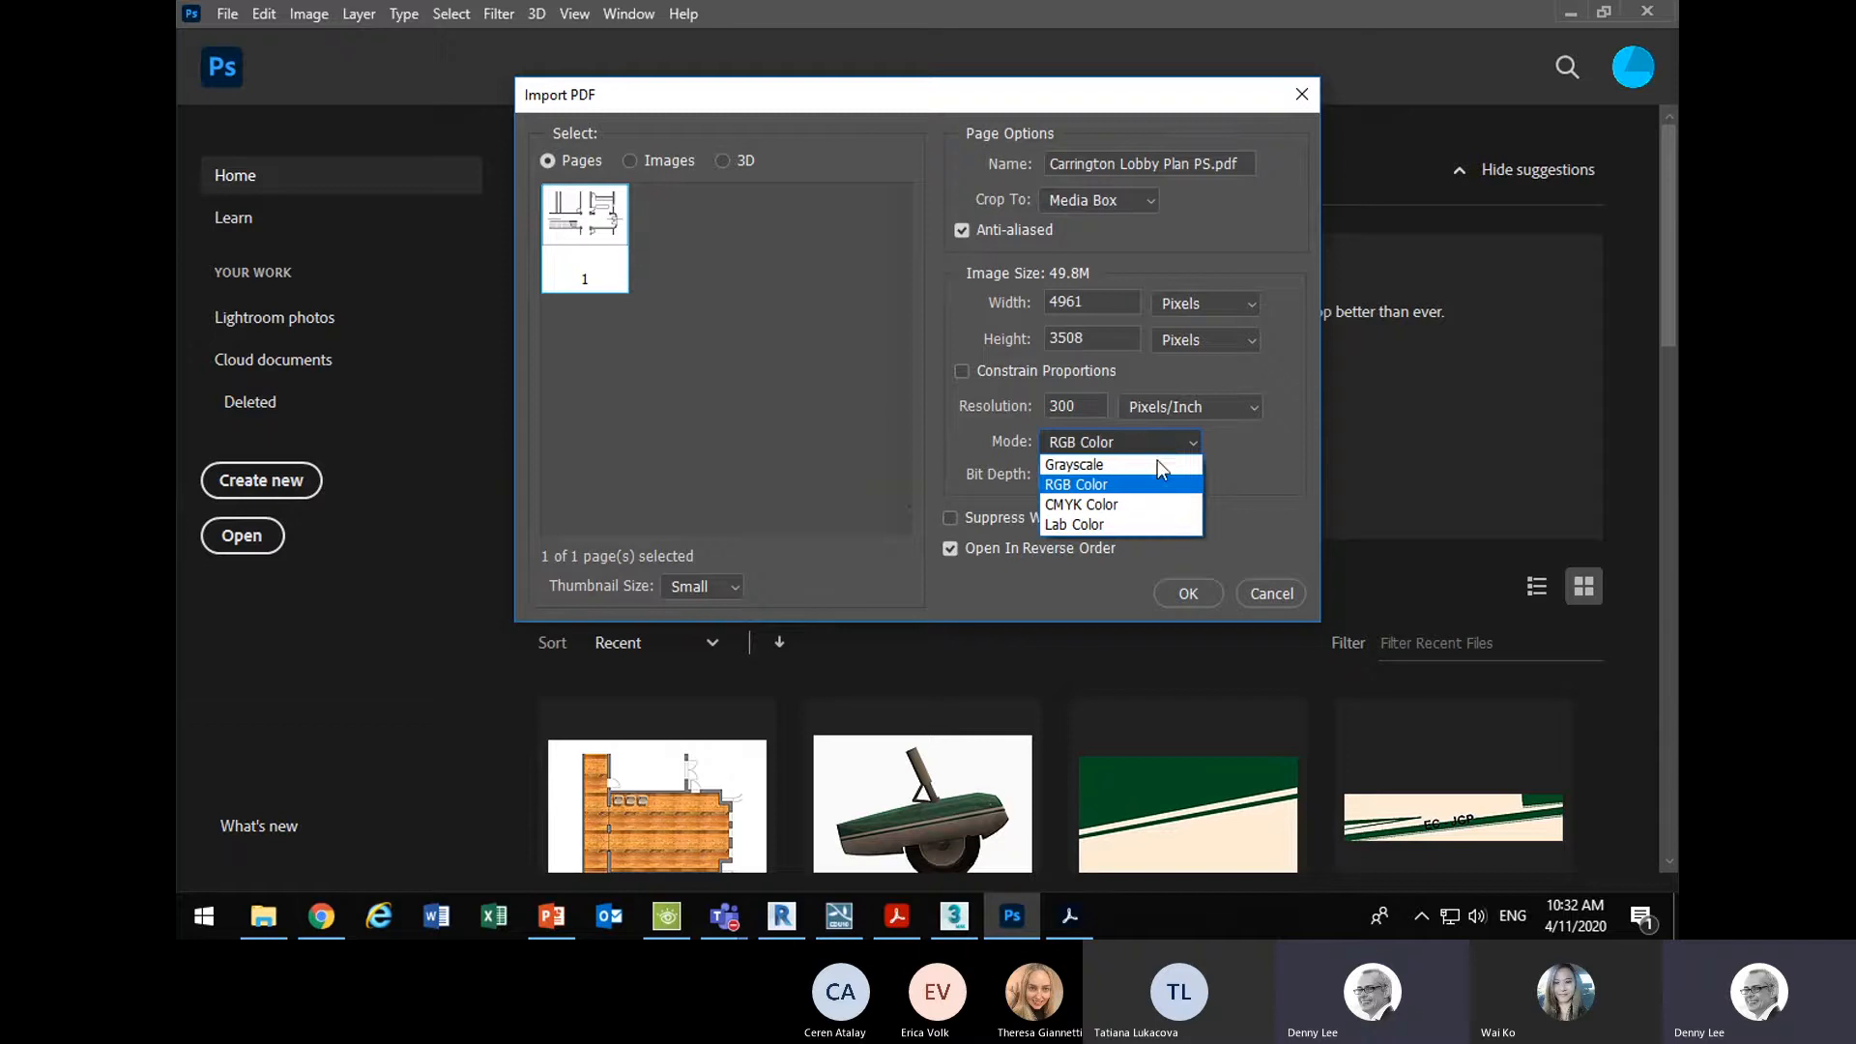
pyautogui.click(1135, 484)
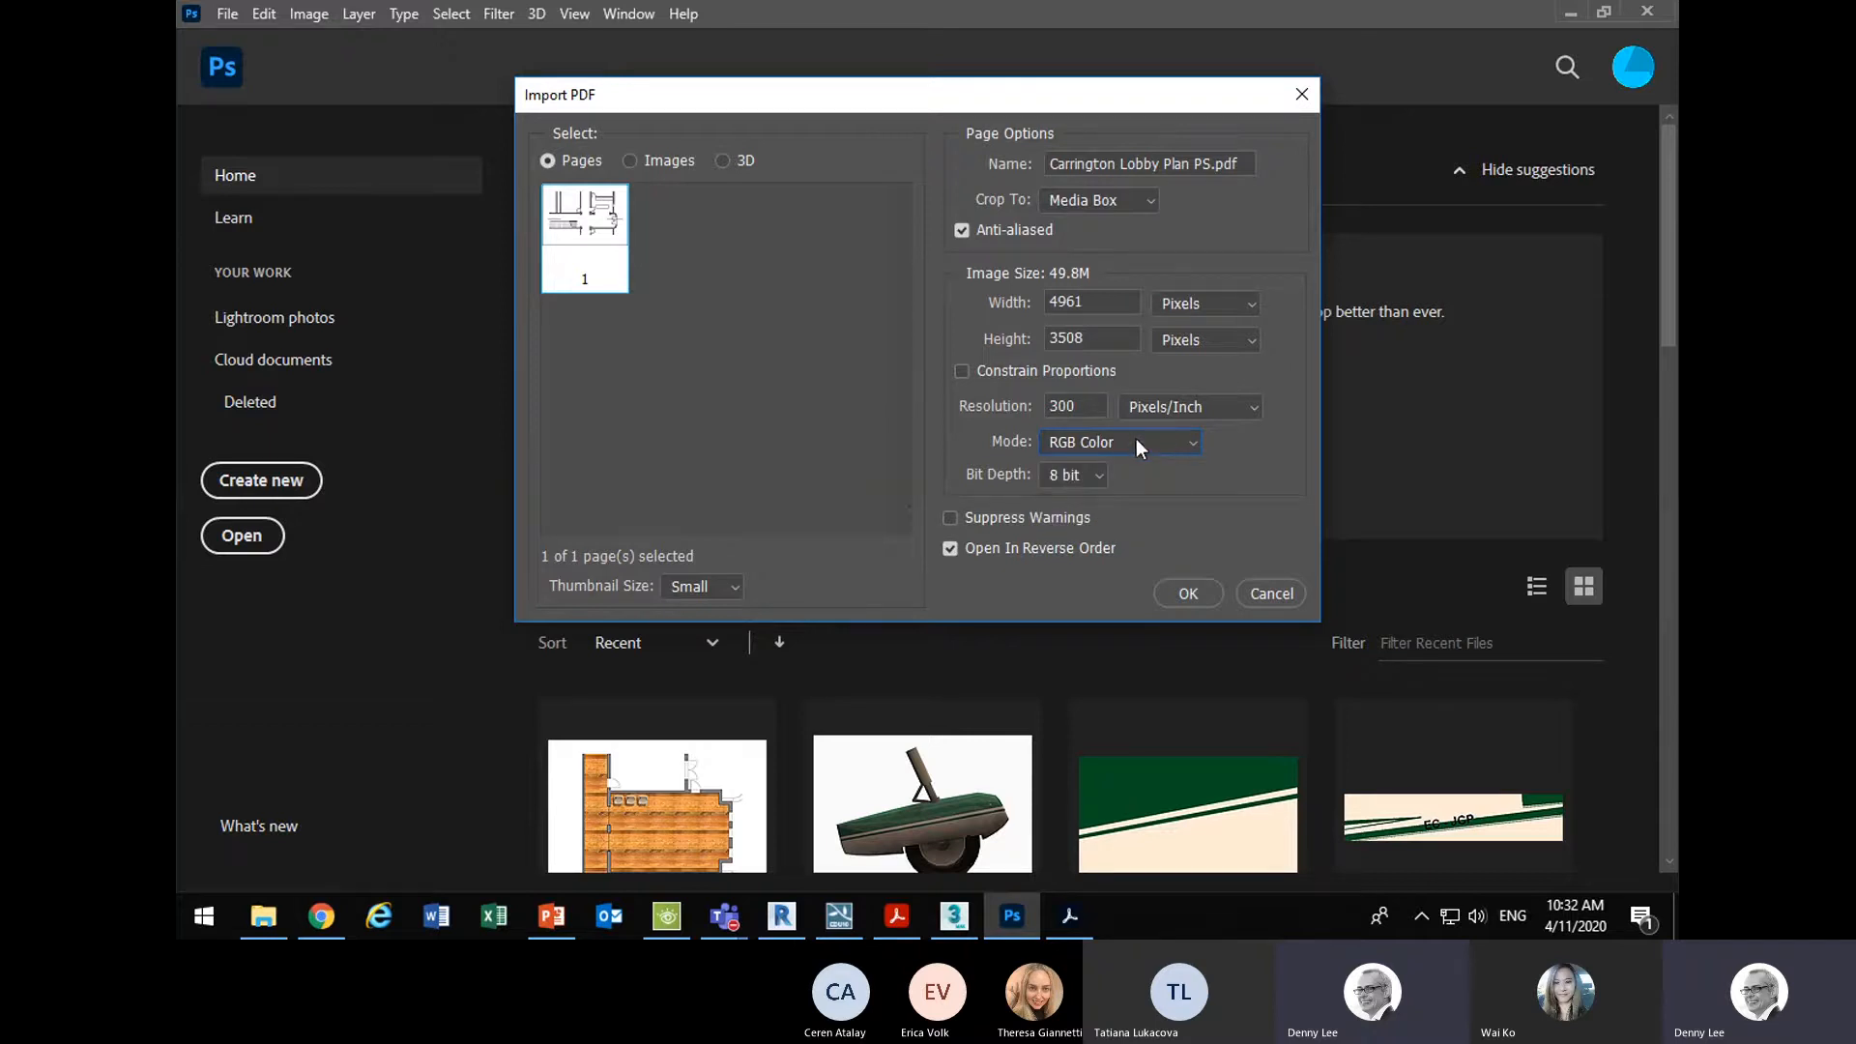
# - Review the available colour modes for the PDF import, keeping RGB Color selected
pyautogui.click(1136, 442)
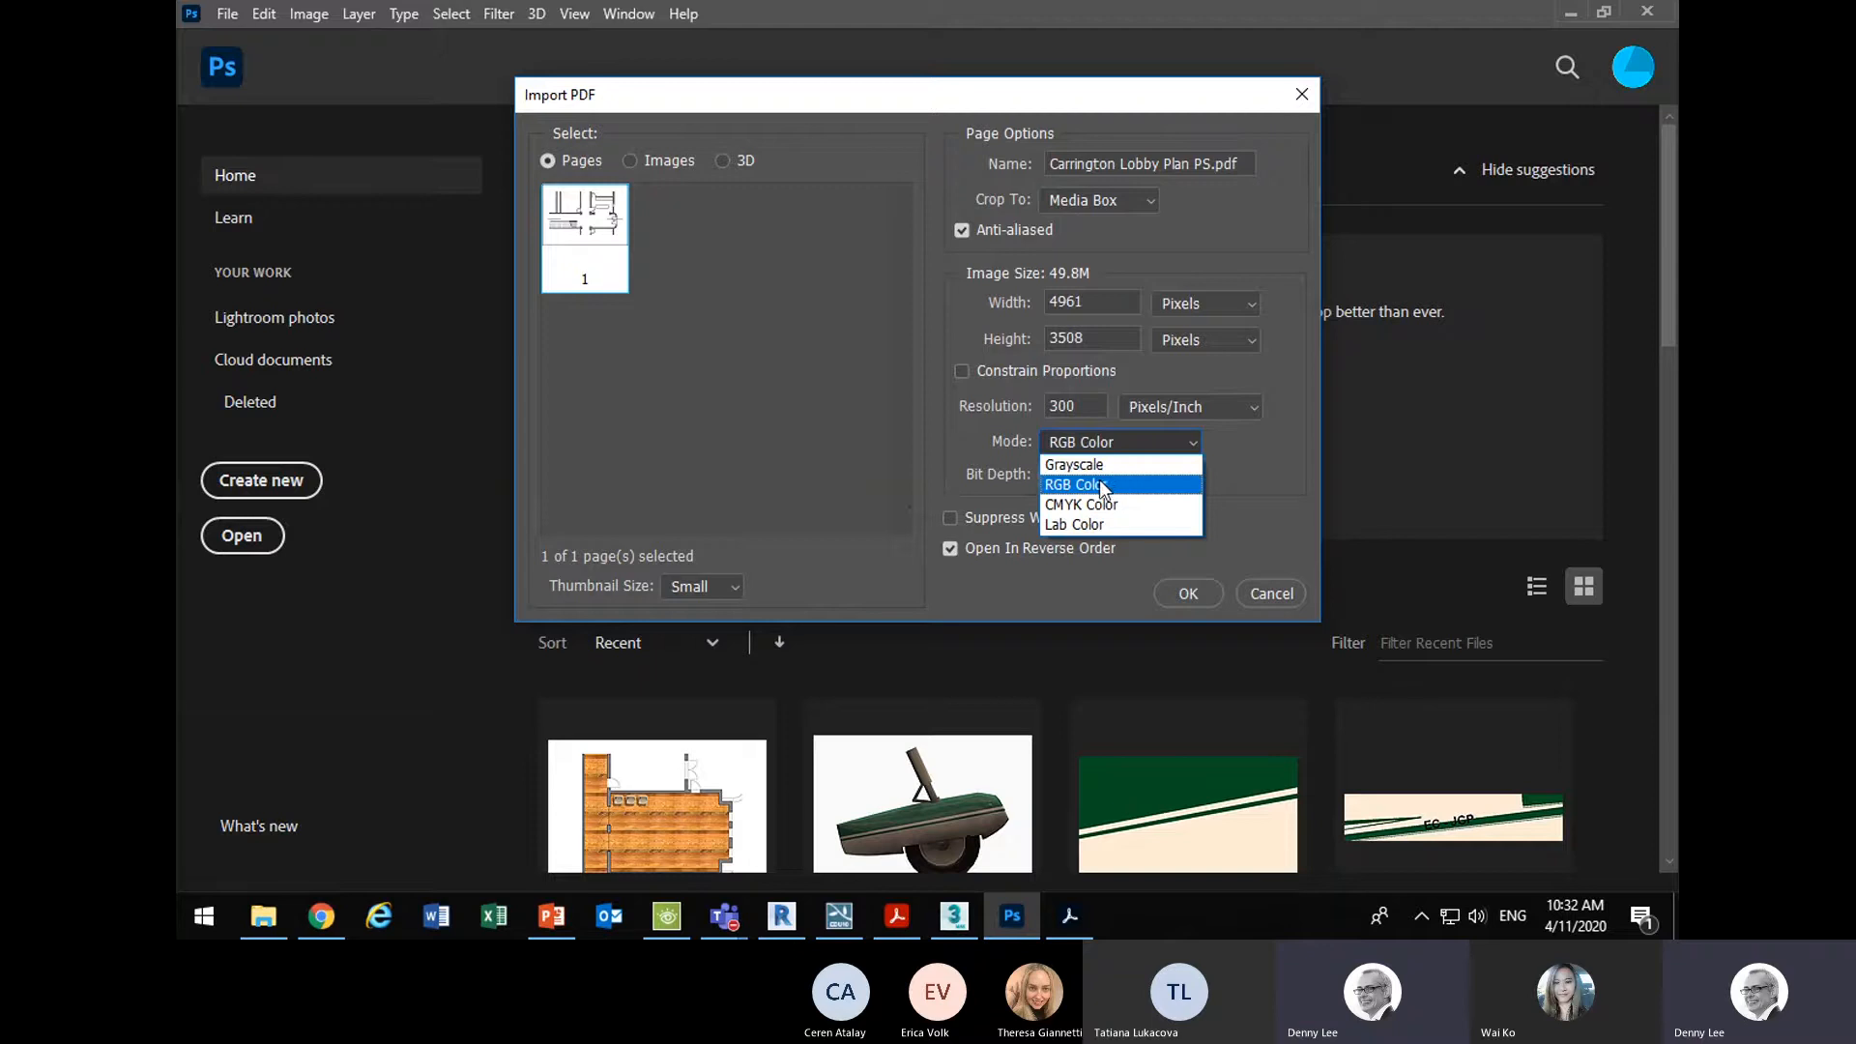
pyautogui.click(1159, 447)
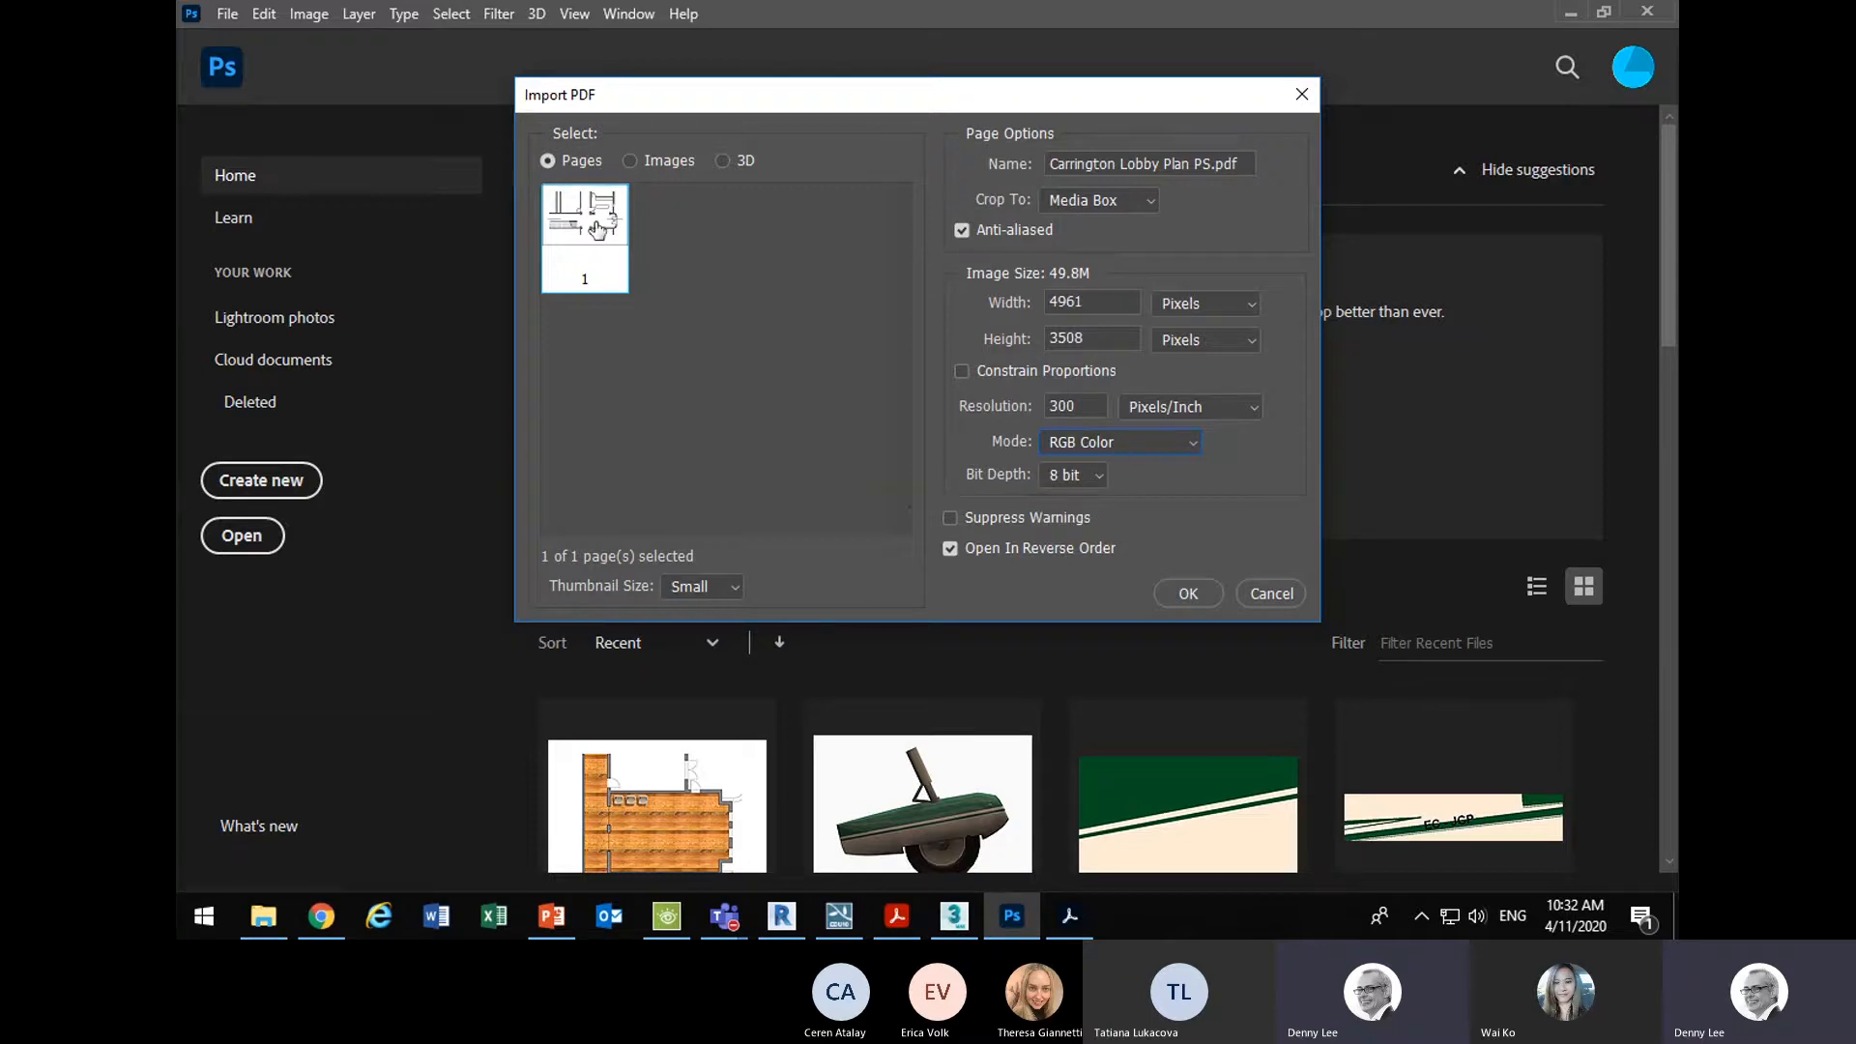
pyautogui.click(1128, 447)
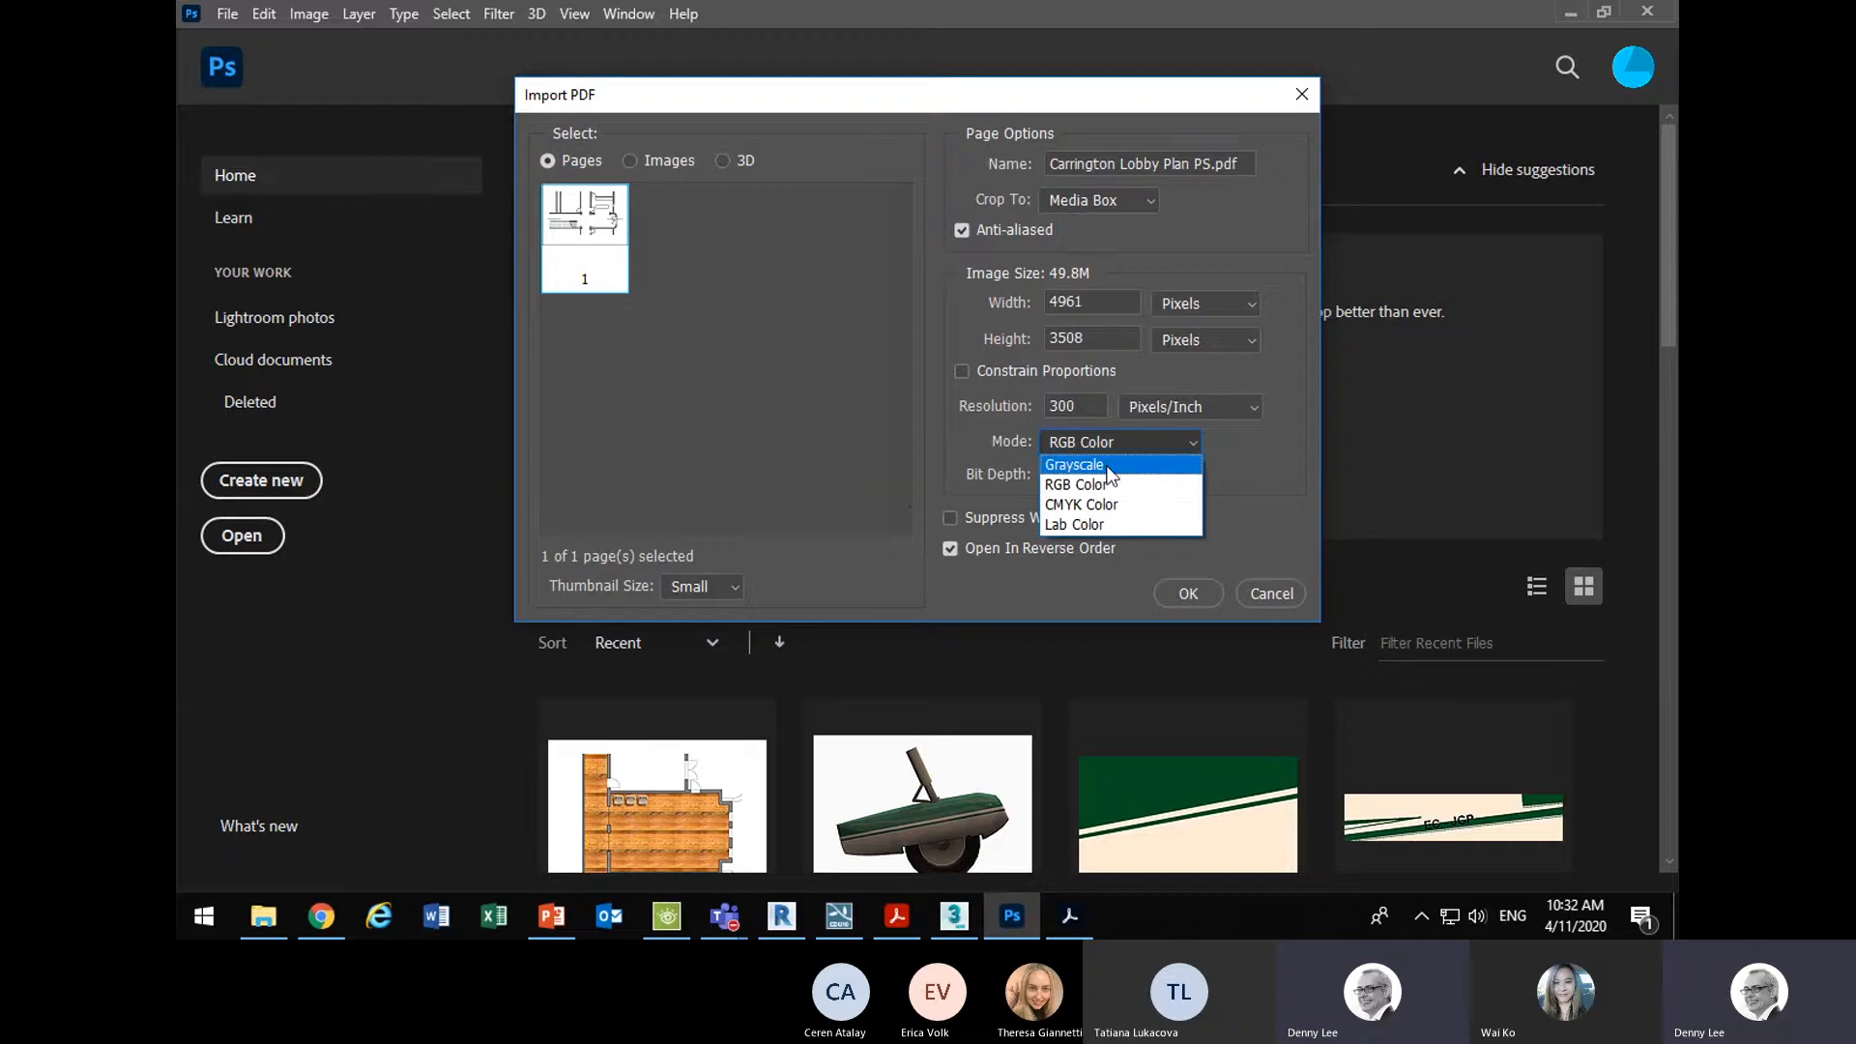
pyautogui.click(1110, 485)
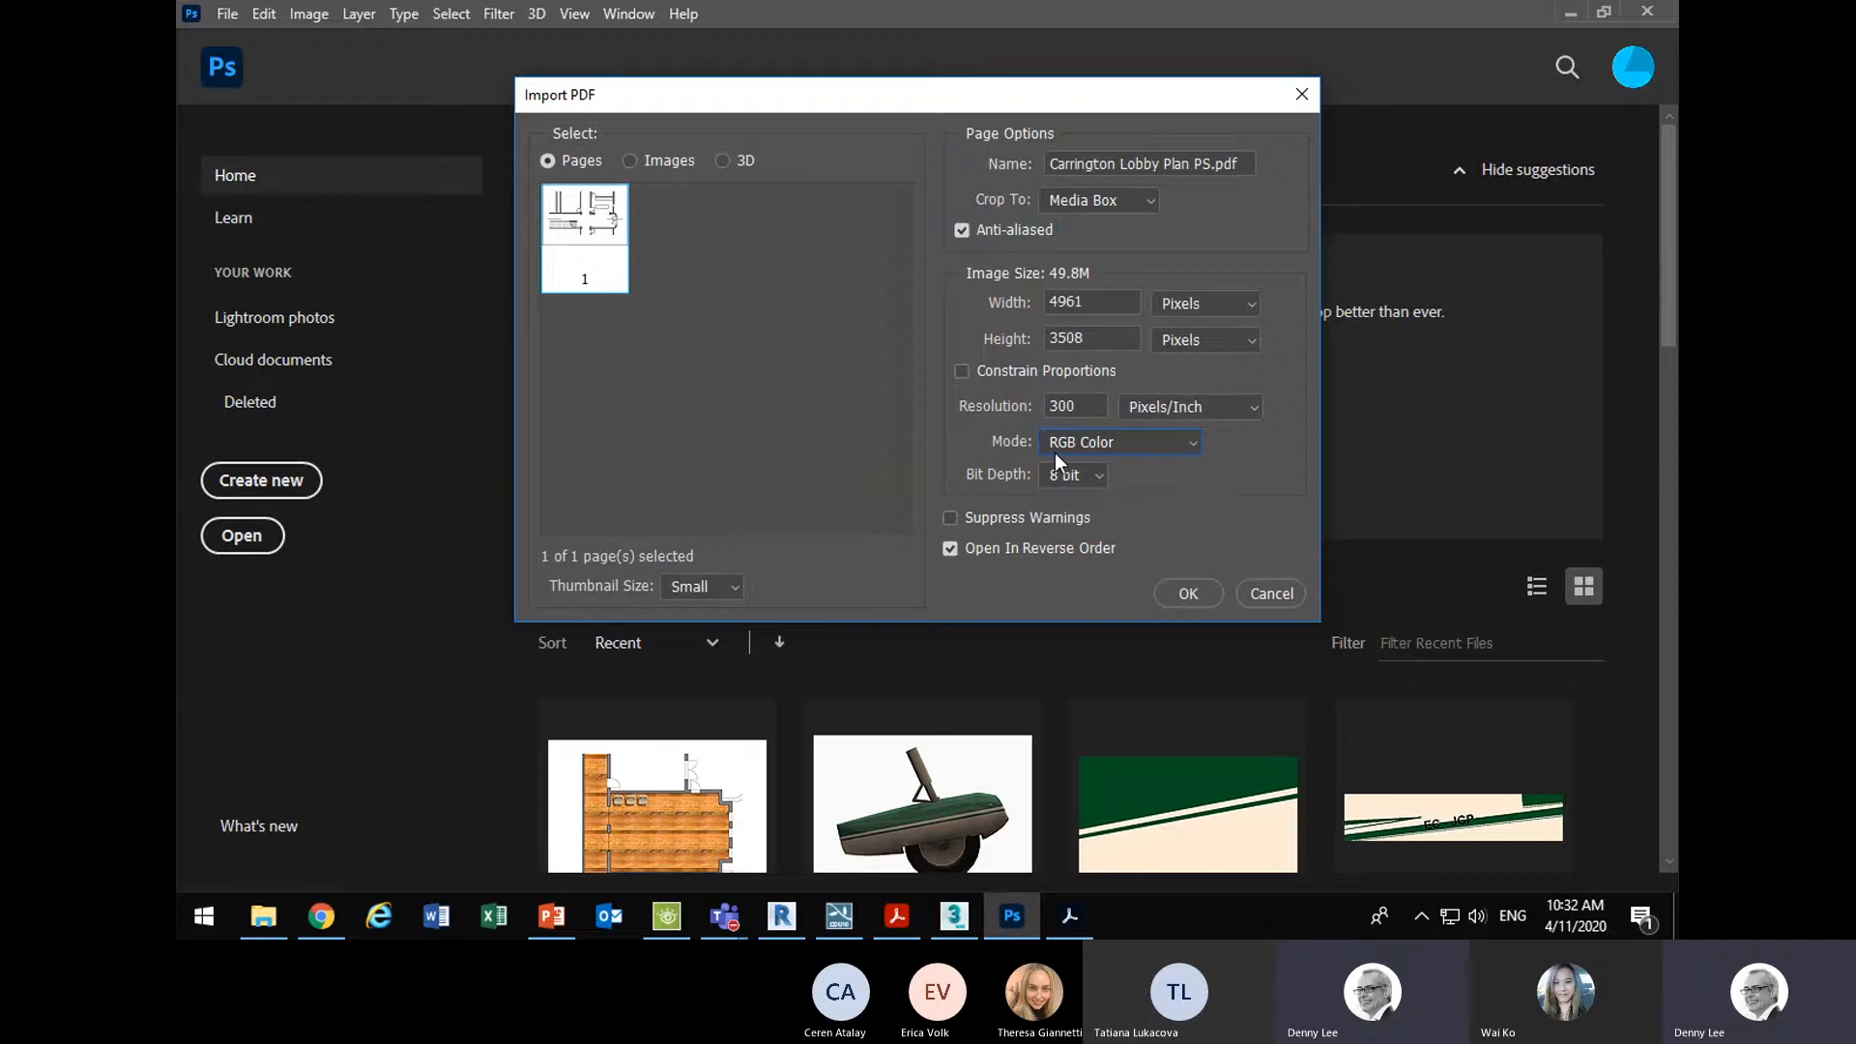
pyautogui.click(1135, 443)
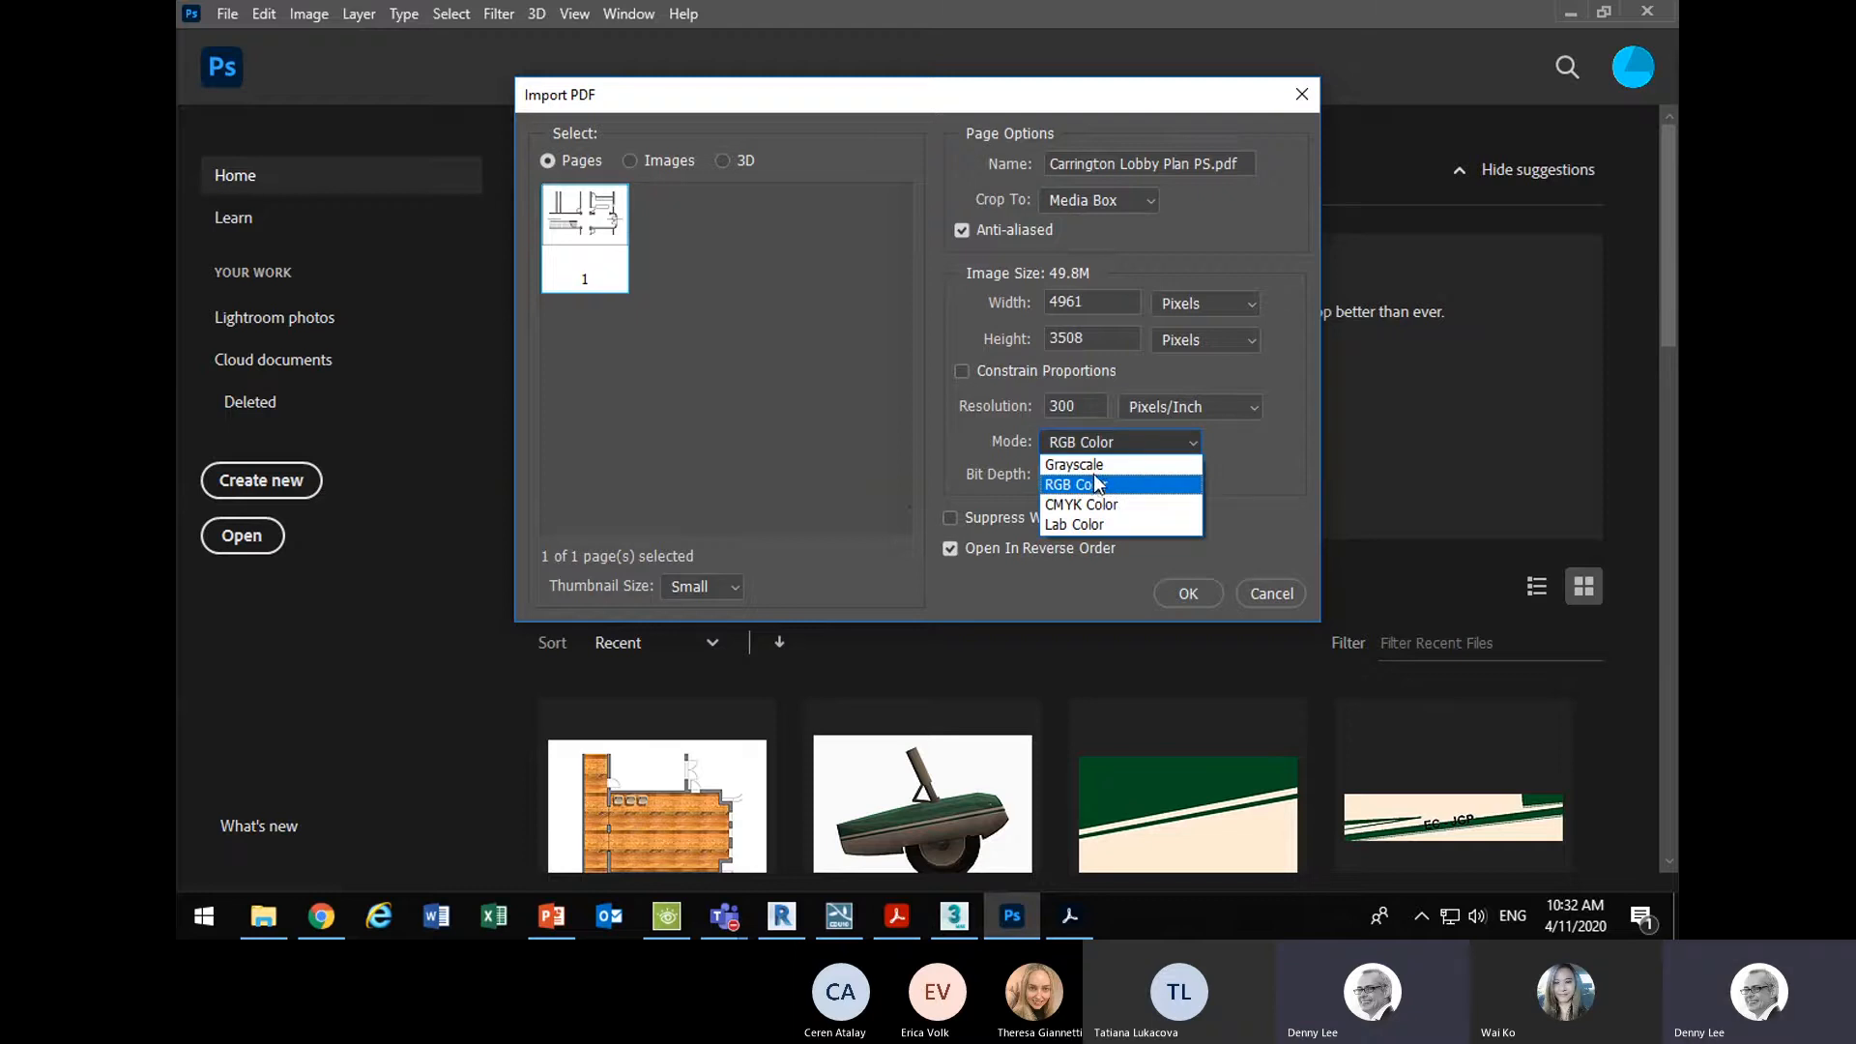
pyautogui.click(1127, 443)
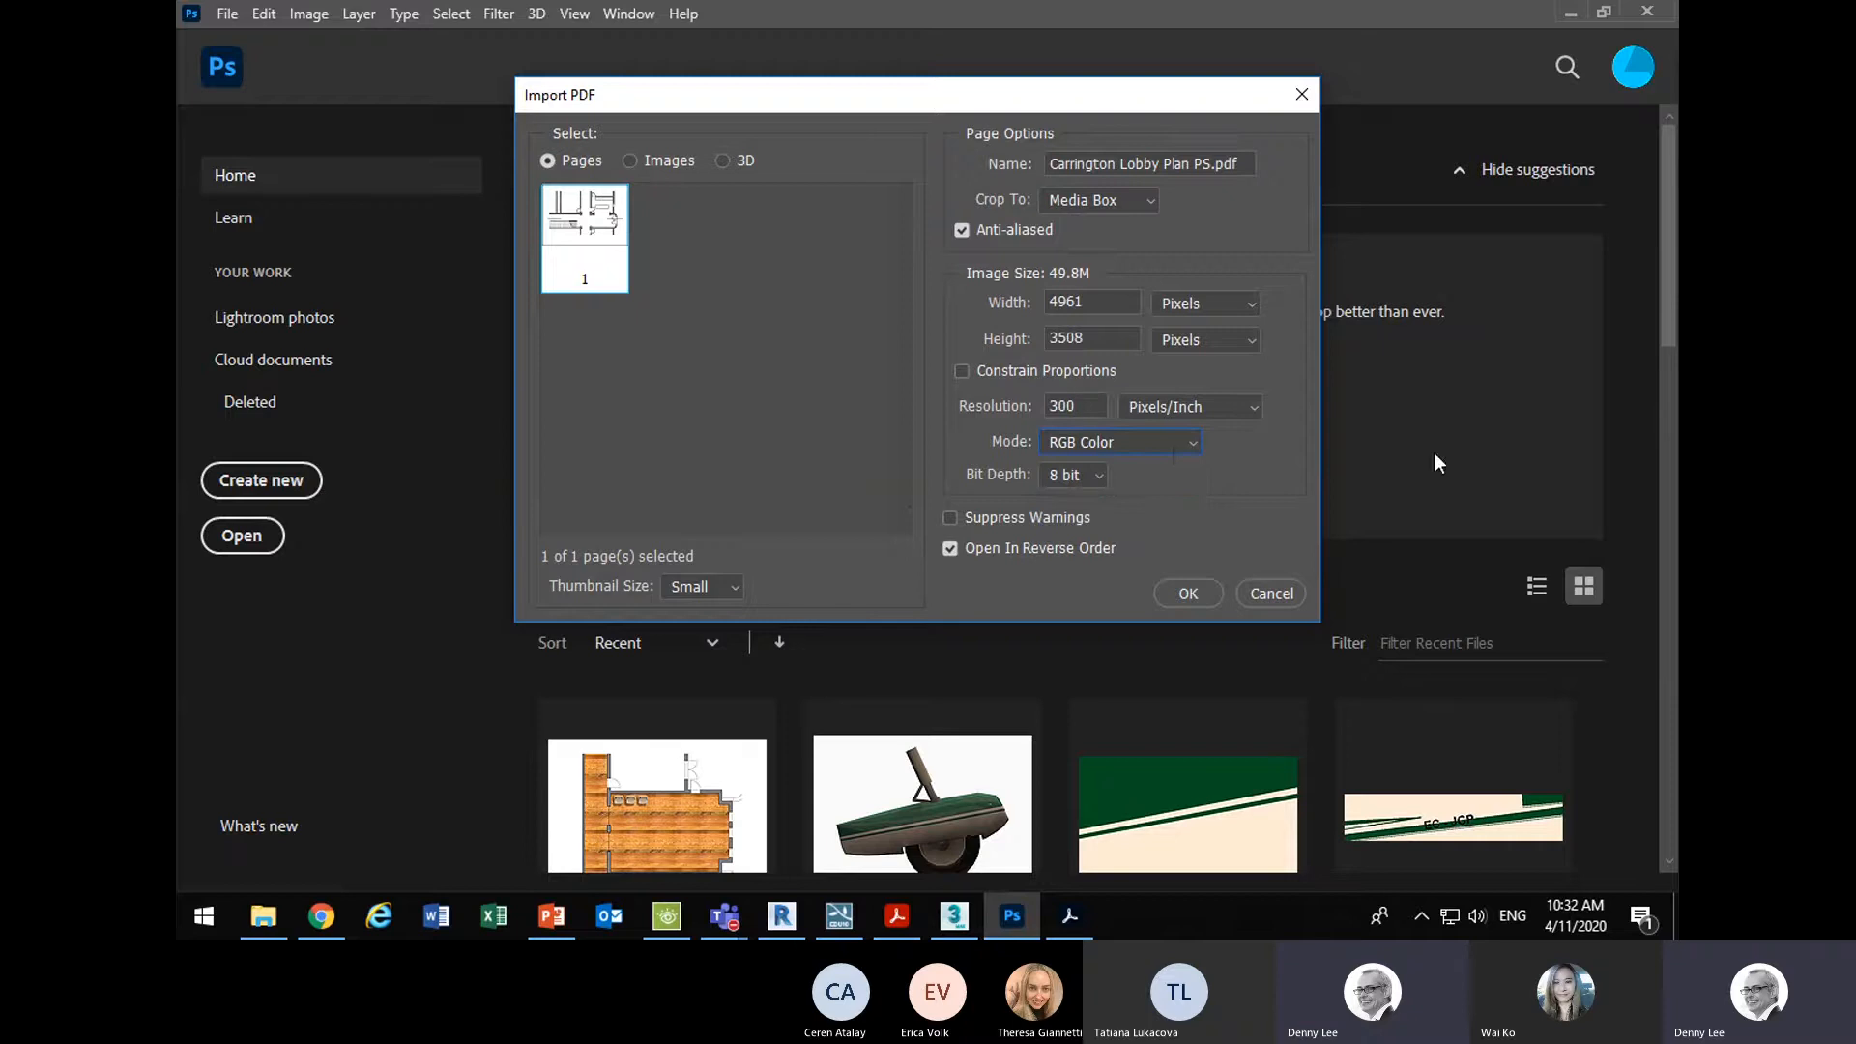
pyautogui.click(1136, 446)
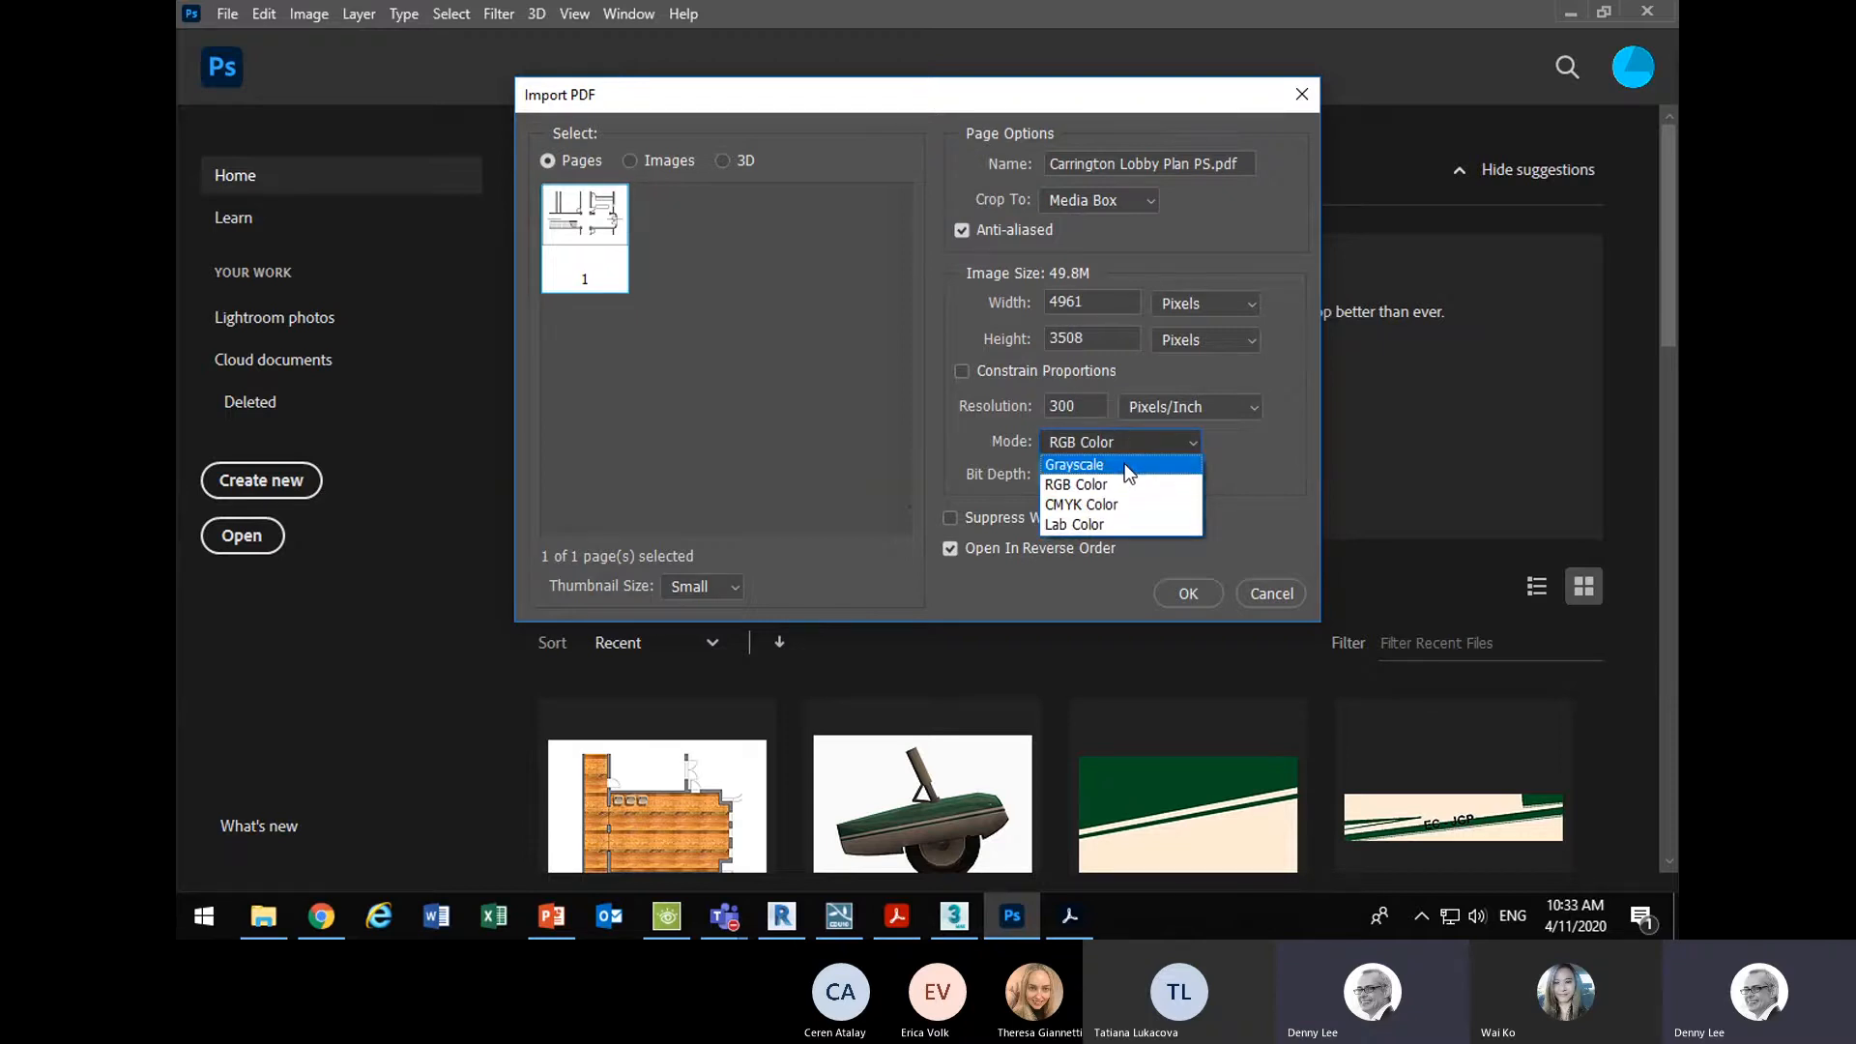
pyautogui.click(1119, 482)
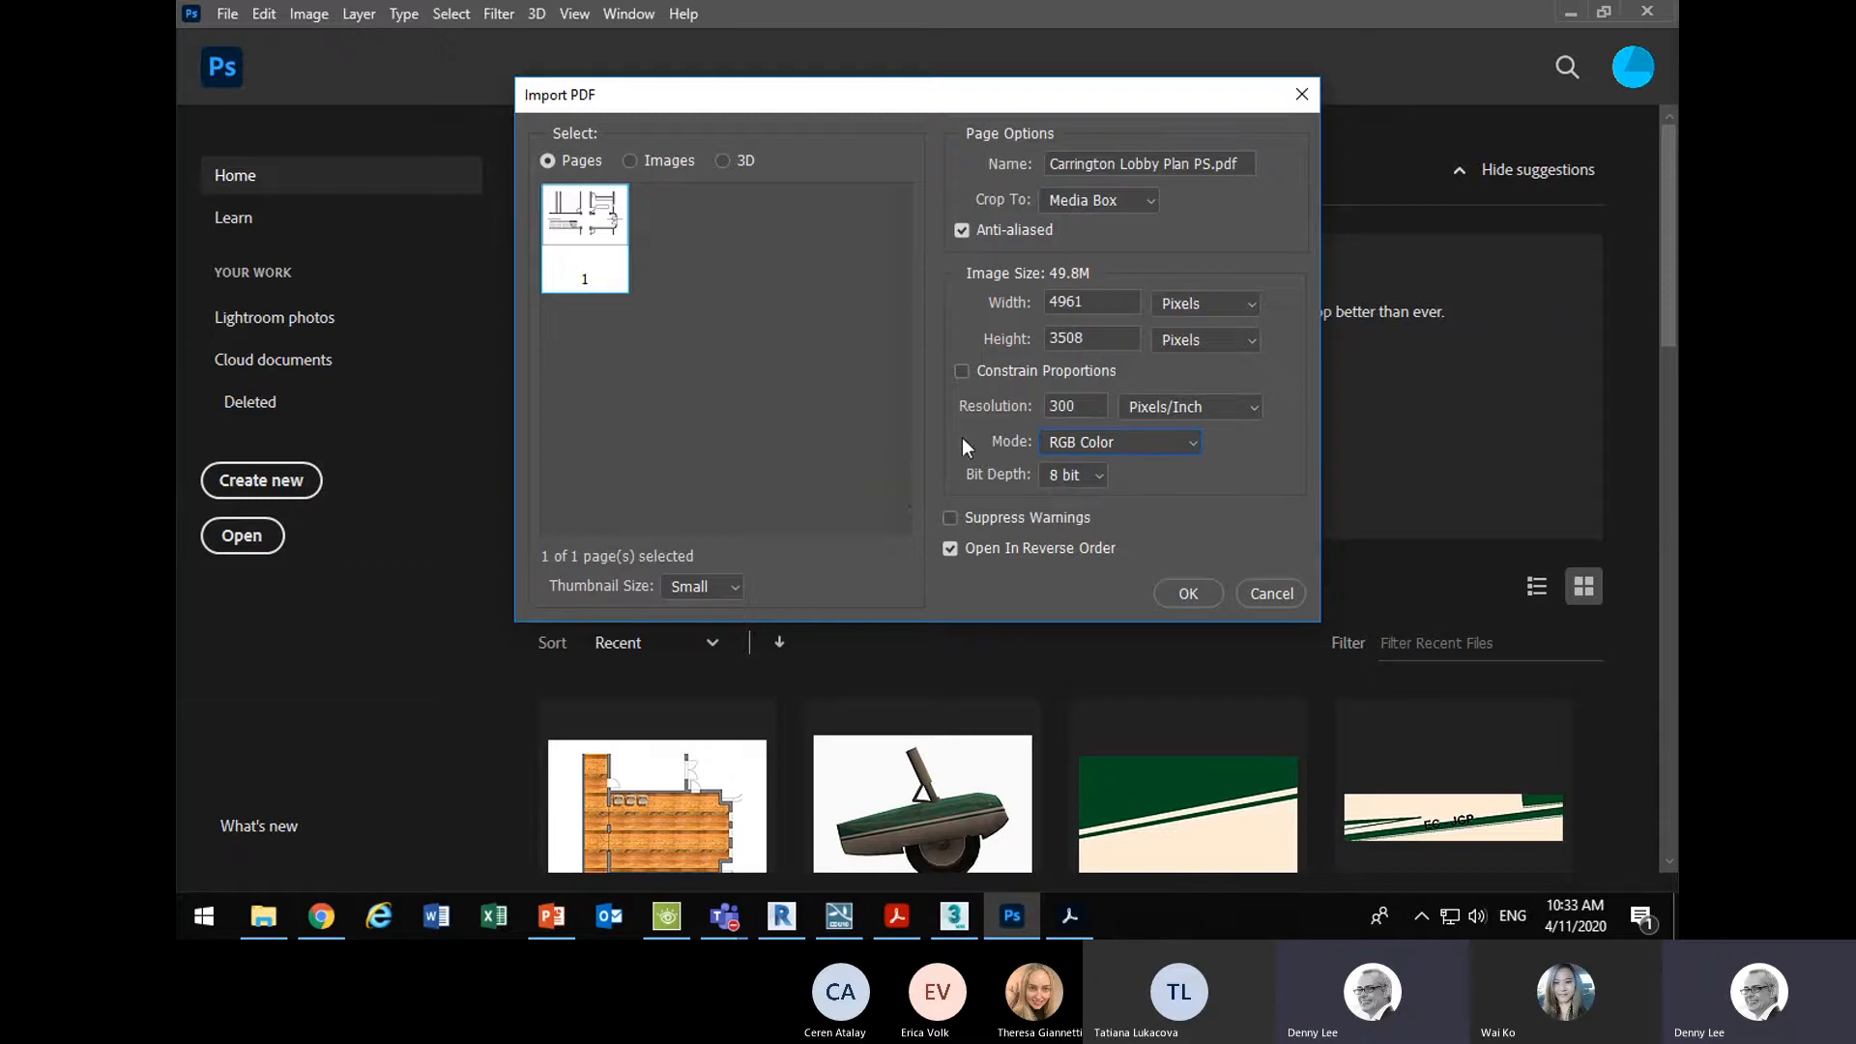
# - Compare the import size in pixels and millimetres, leave the units in millimetres, and import the PDF page
pyautogui.click(1231, 310)
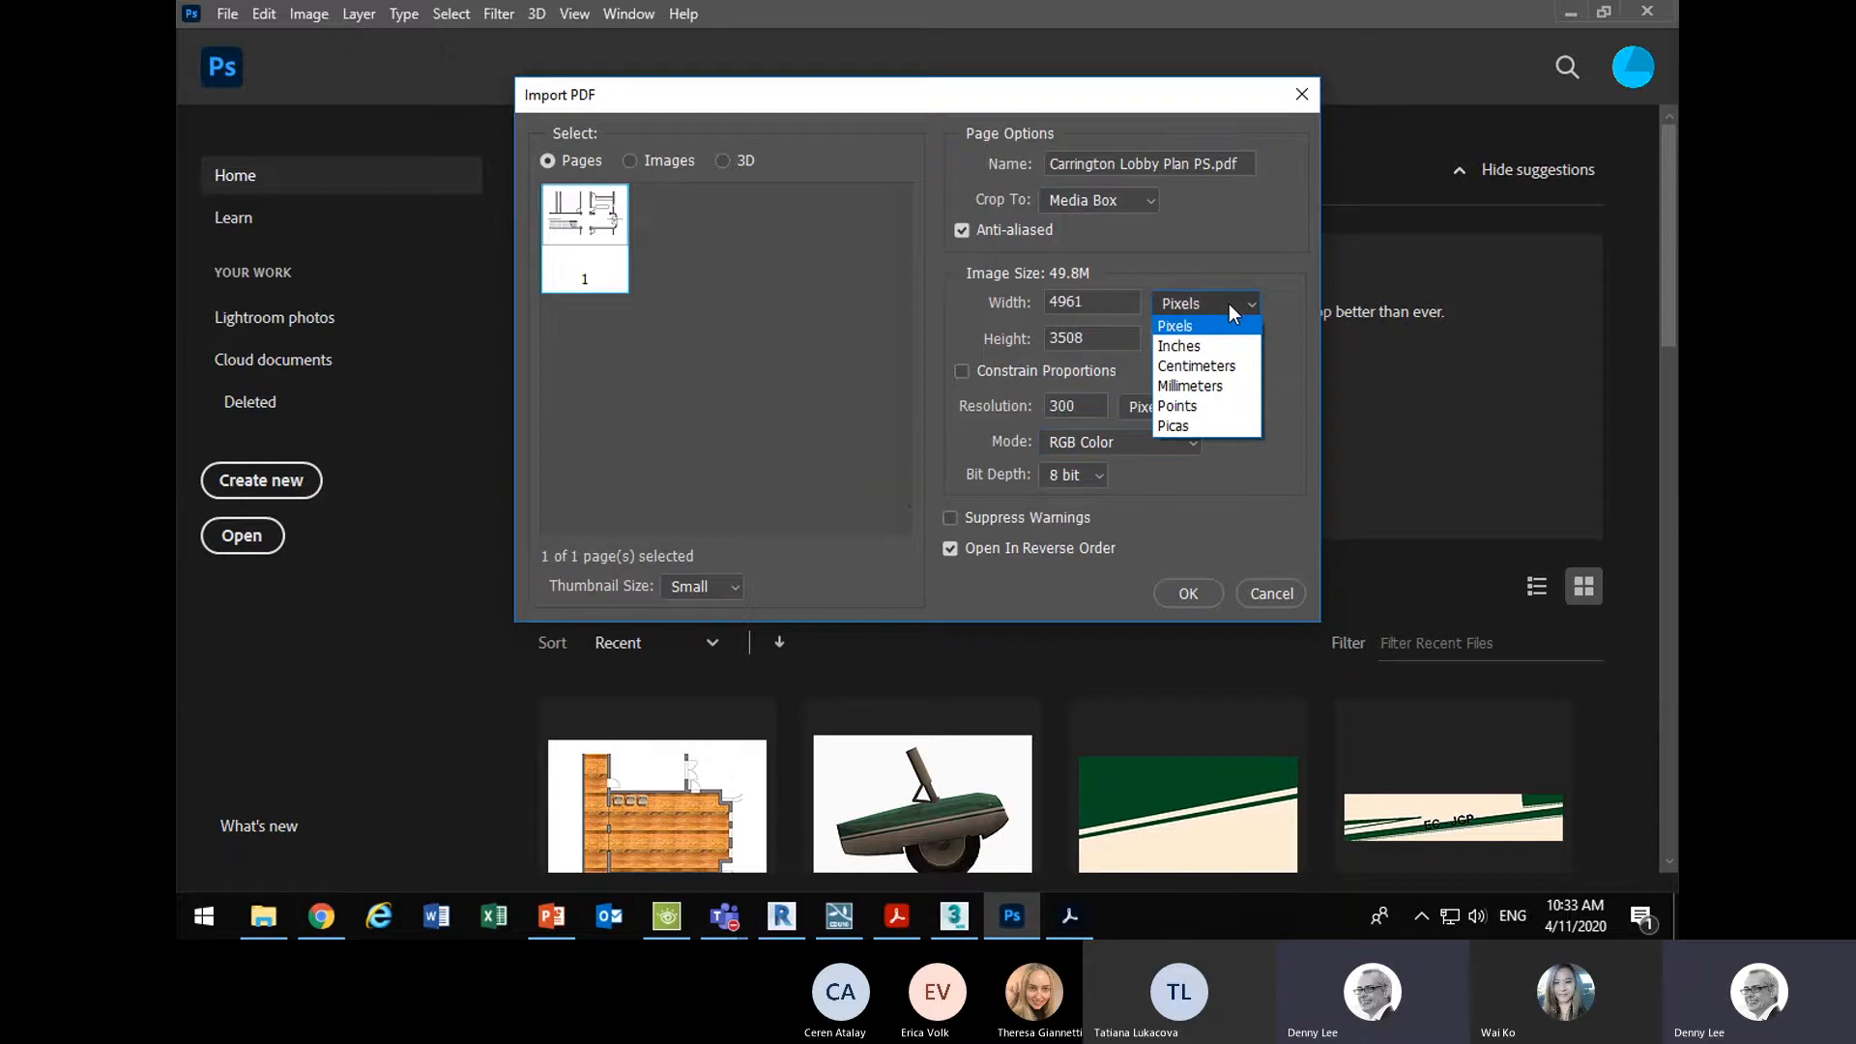
pyautogui.click(1196, 386)
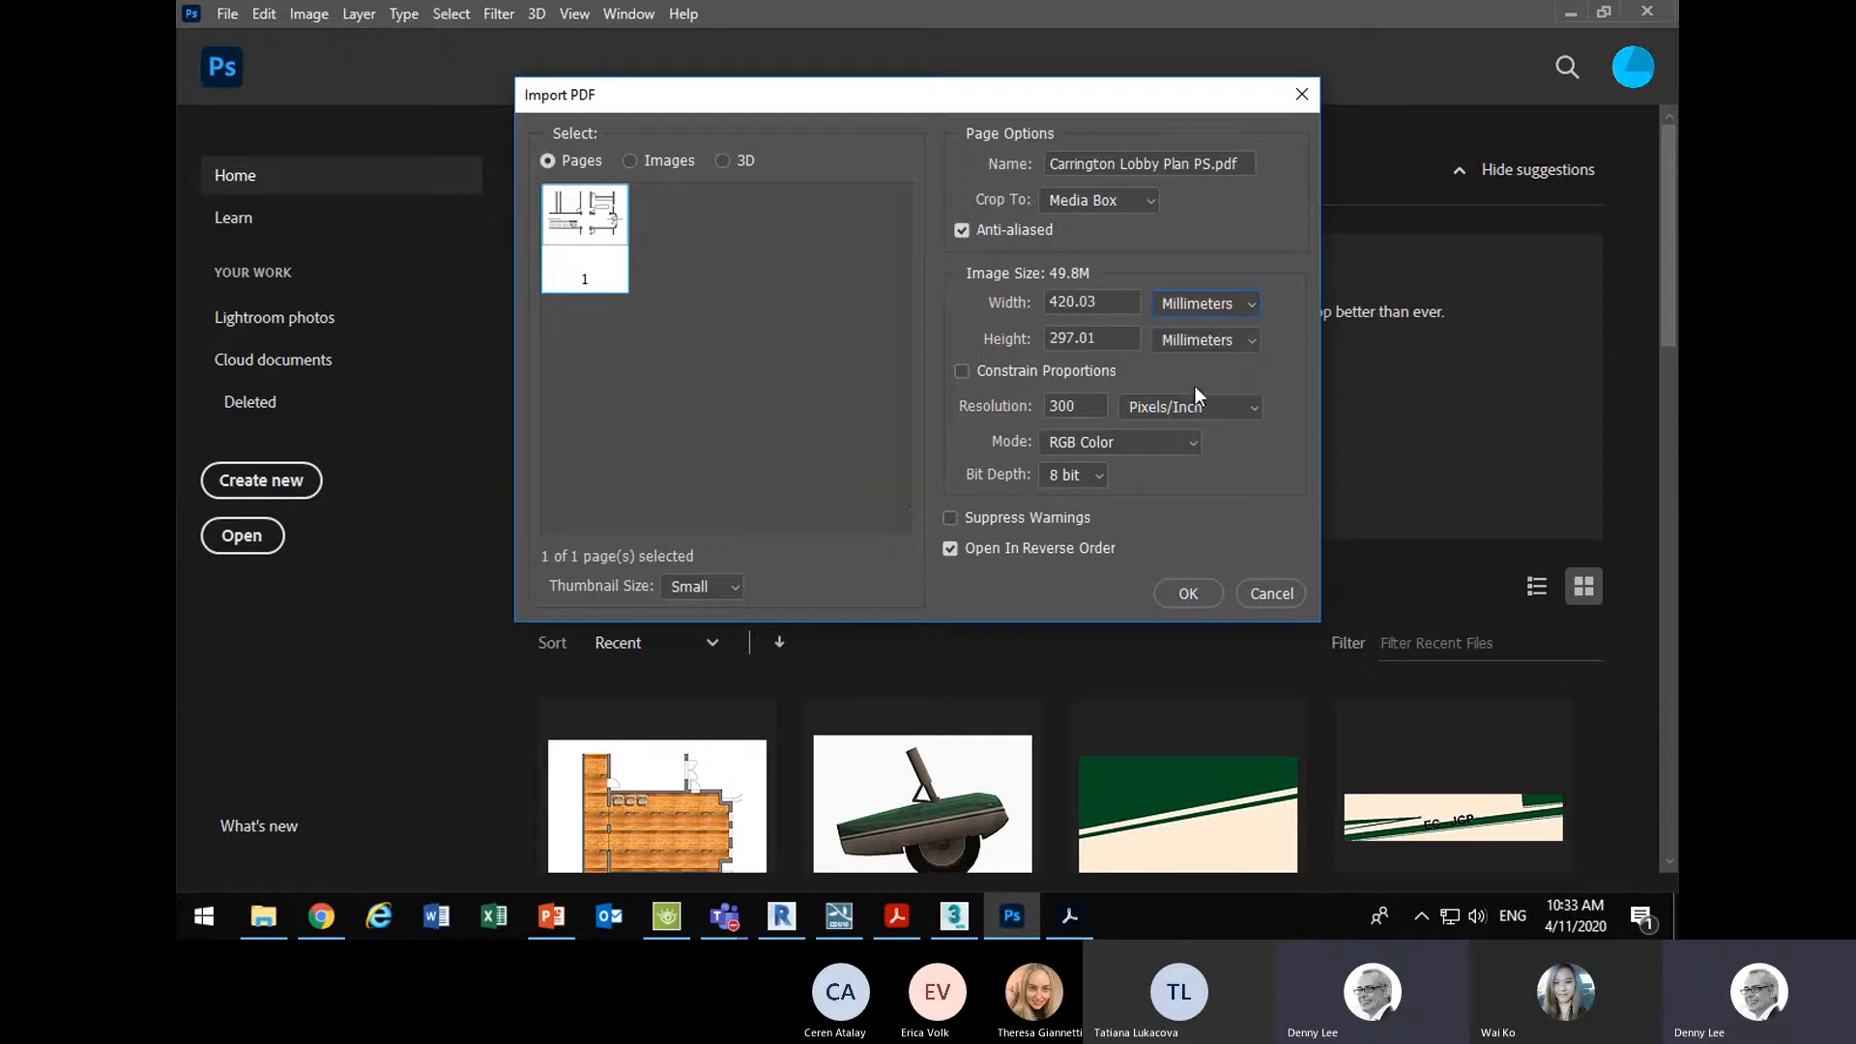
pyautogui.click(1209, 311)
pyautogui.click(1205, 321)
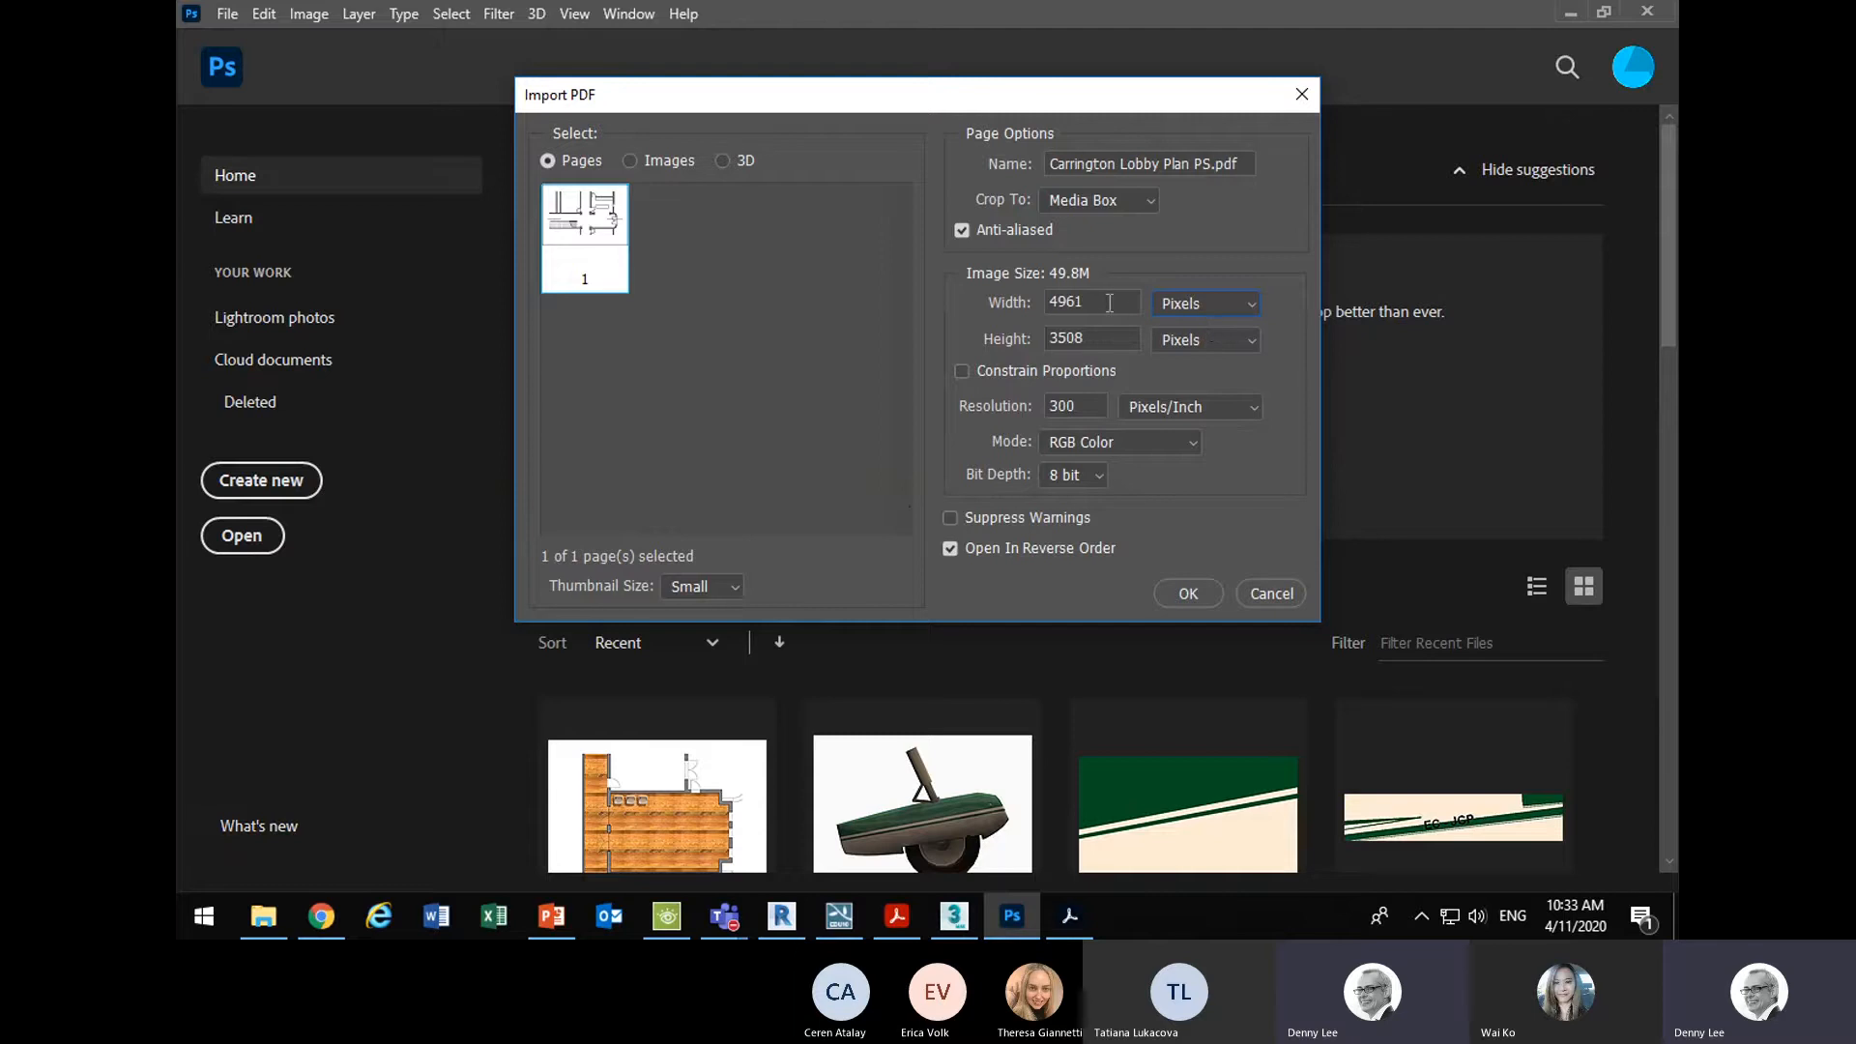
pyautogui.click(1197, 308)
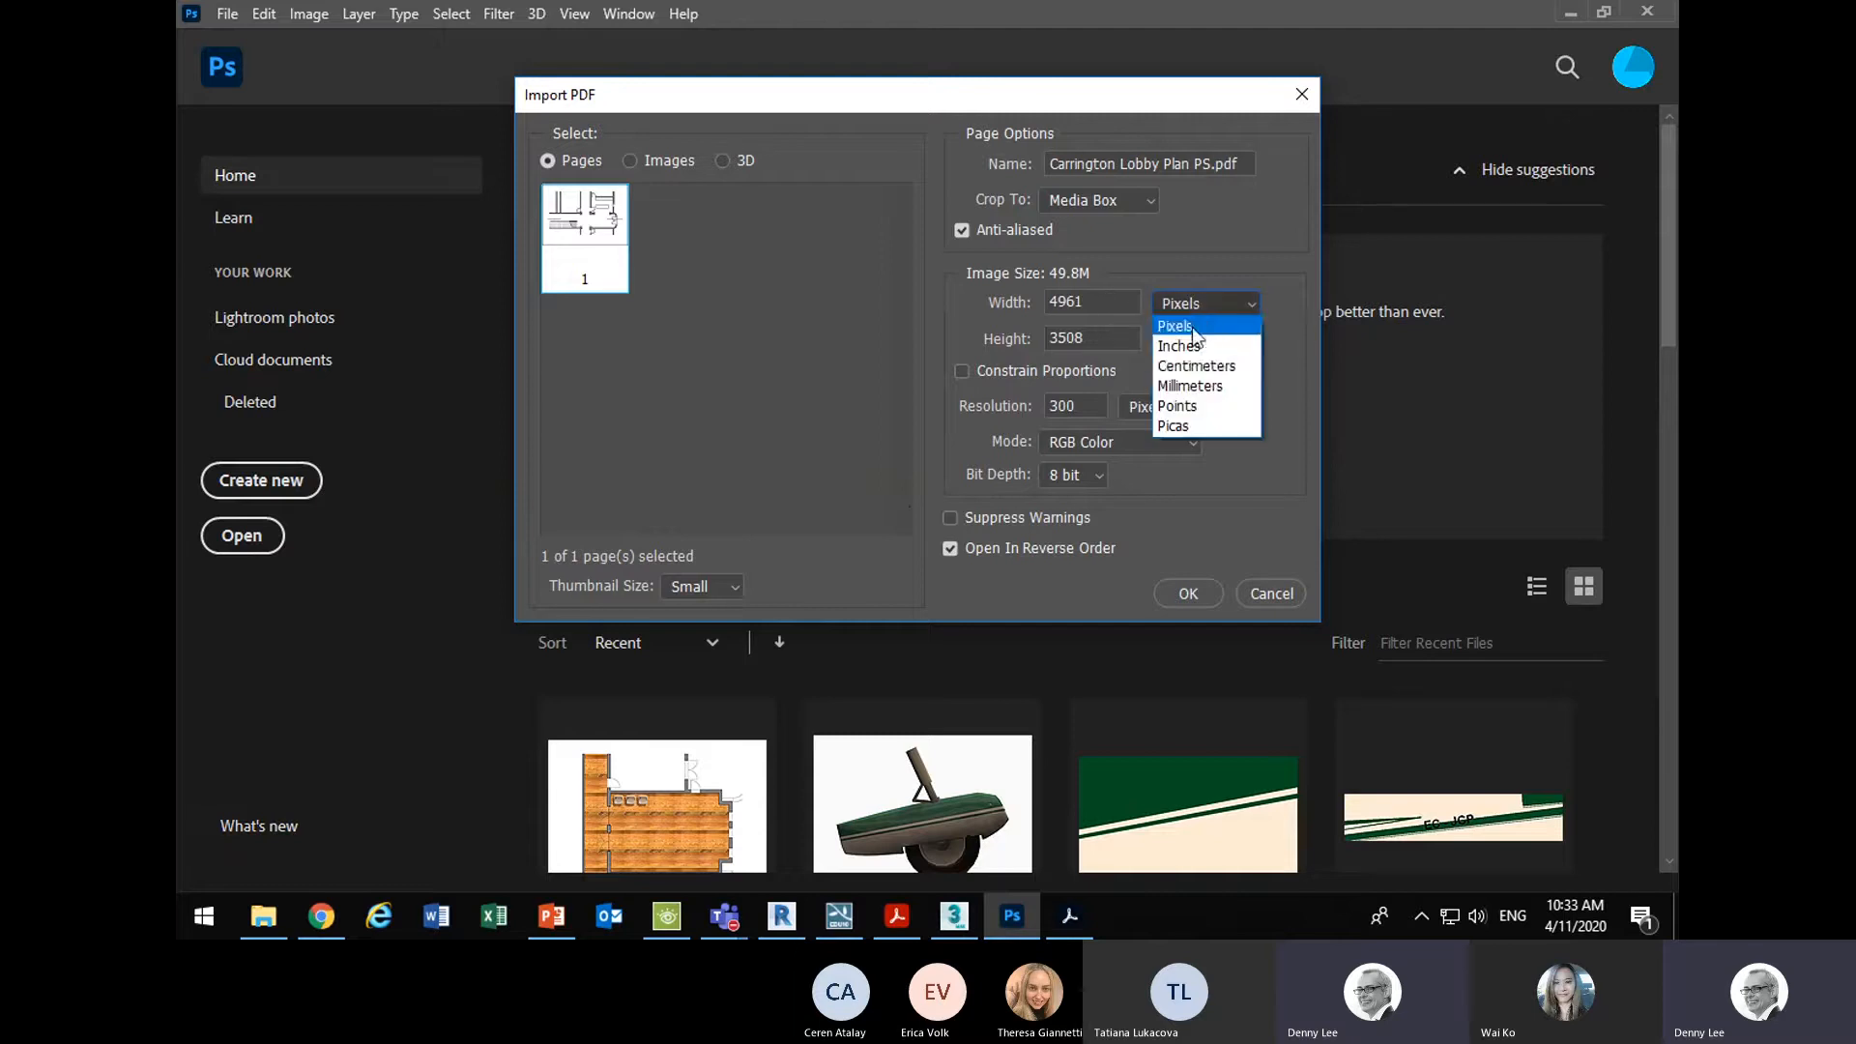
pyautogui.click(1193, 386)
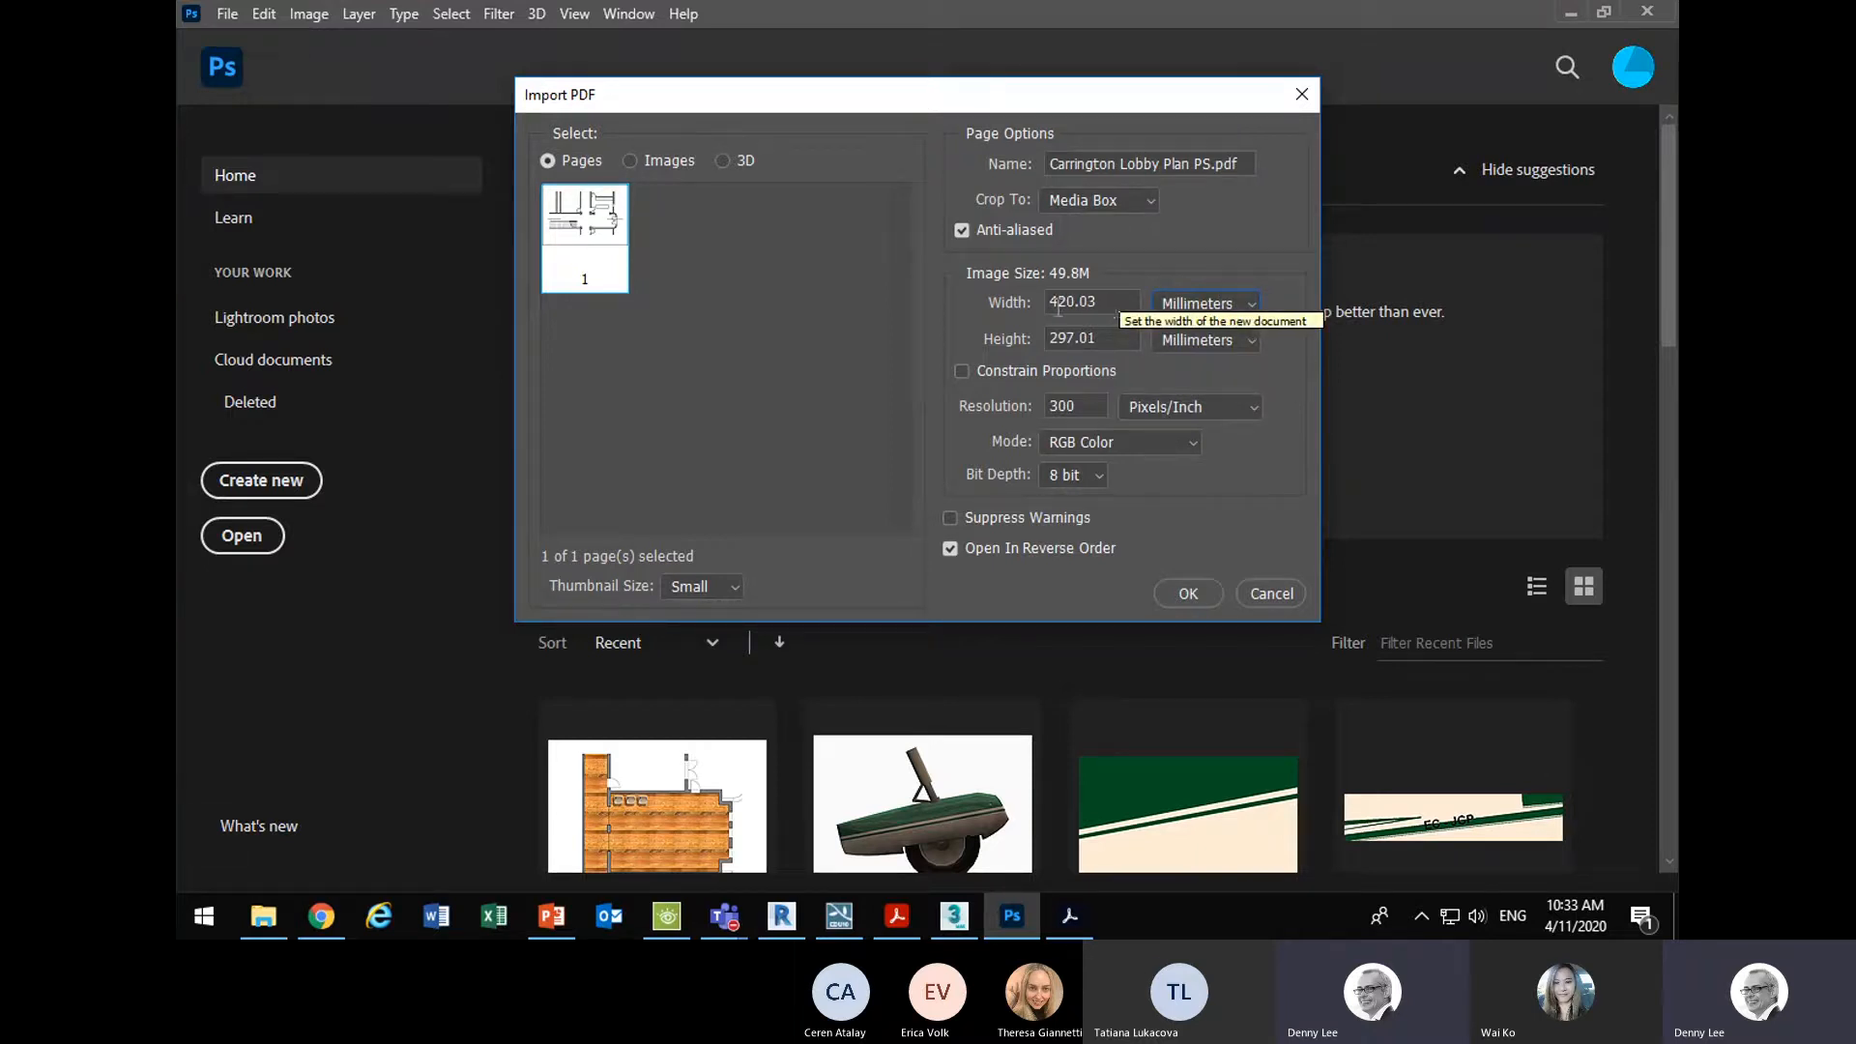
pyautogui.click(1183, 595)
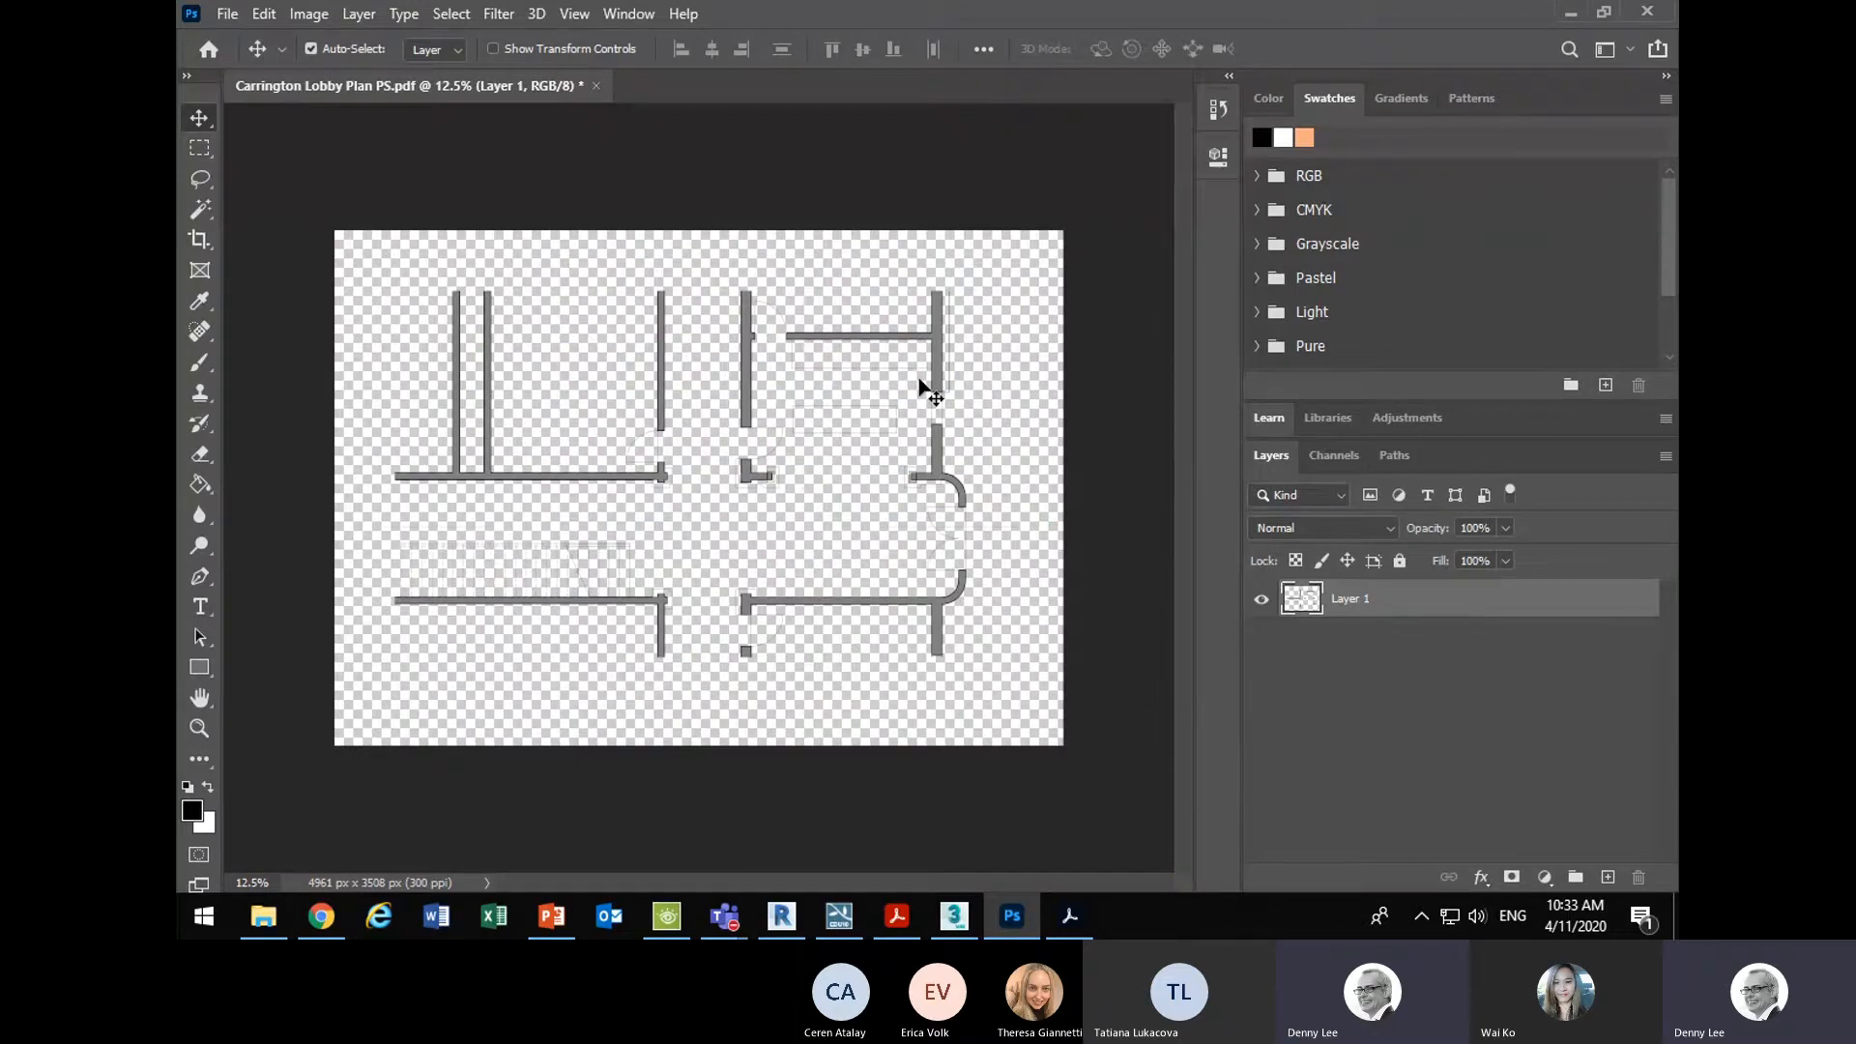
# - Examine the imported plan's line work and wall fills up close around the central wall corner by the door
pyautogui.scroll(2, 296, 416)
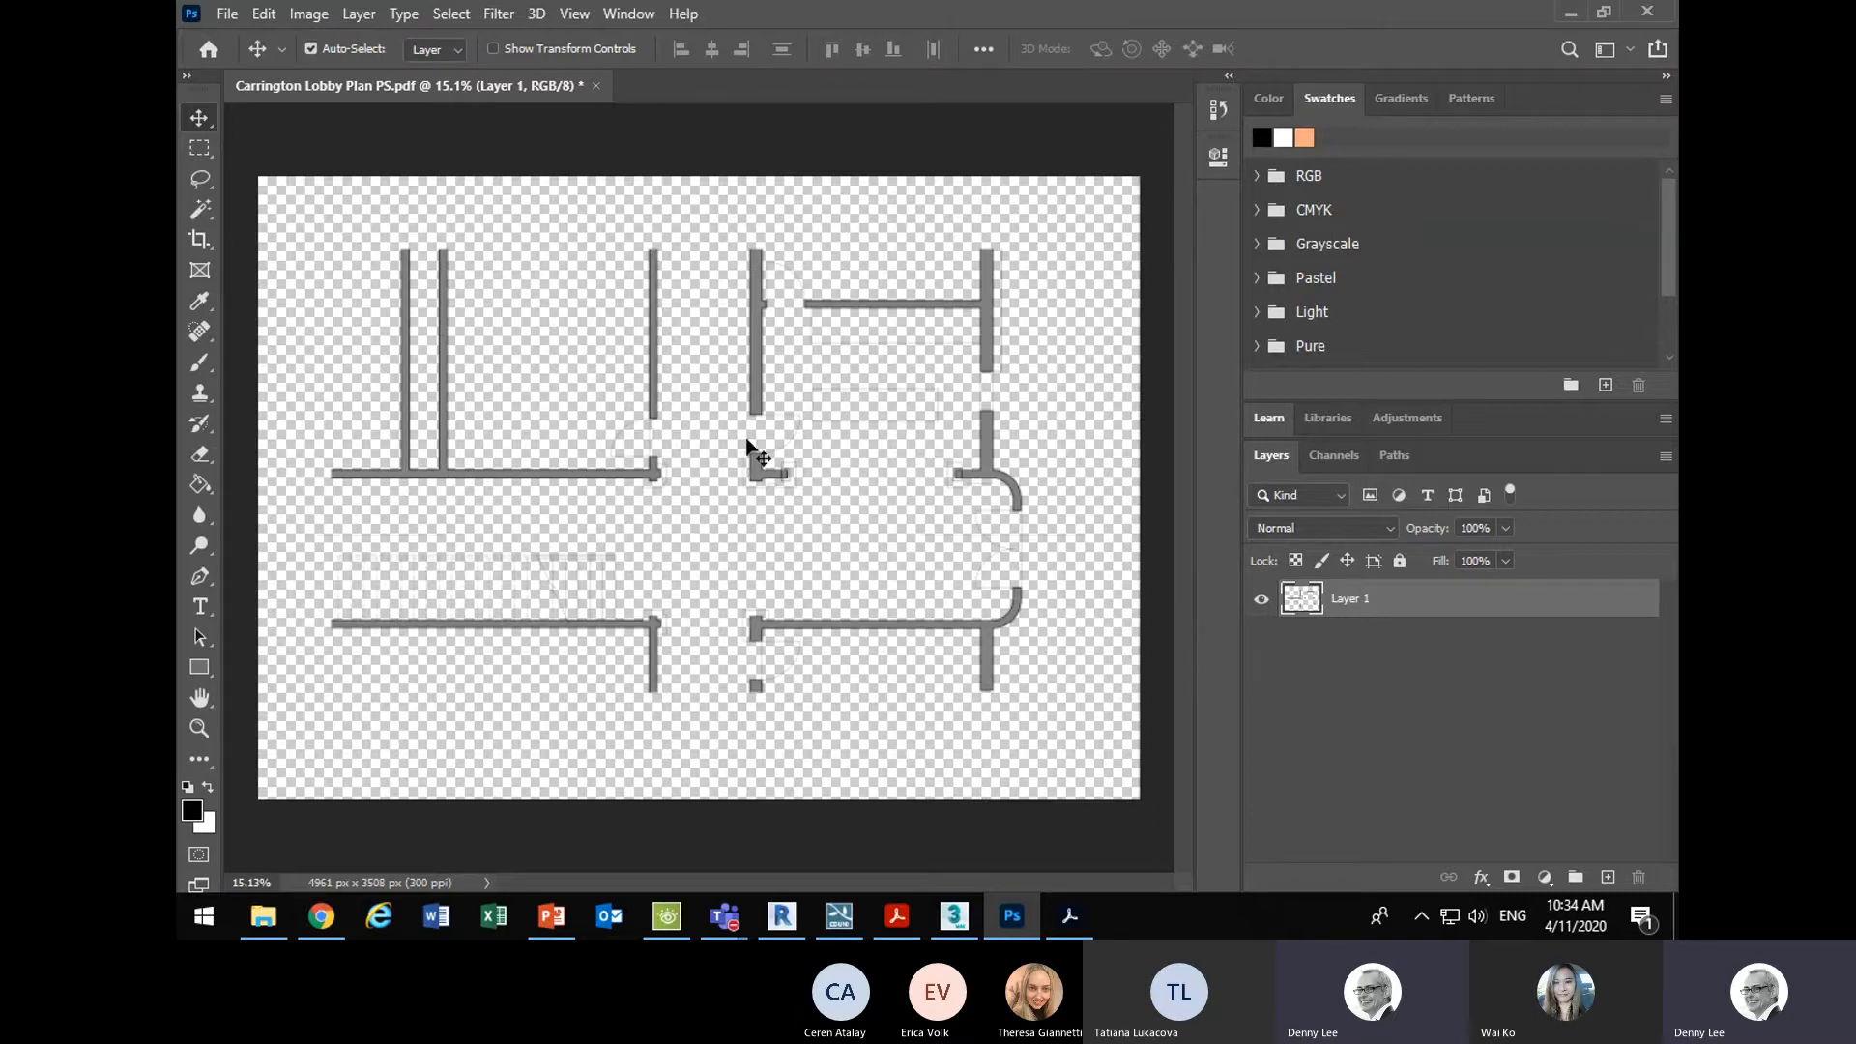
pyautogui.scroll(14, 760, 415)
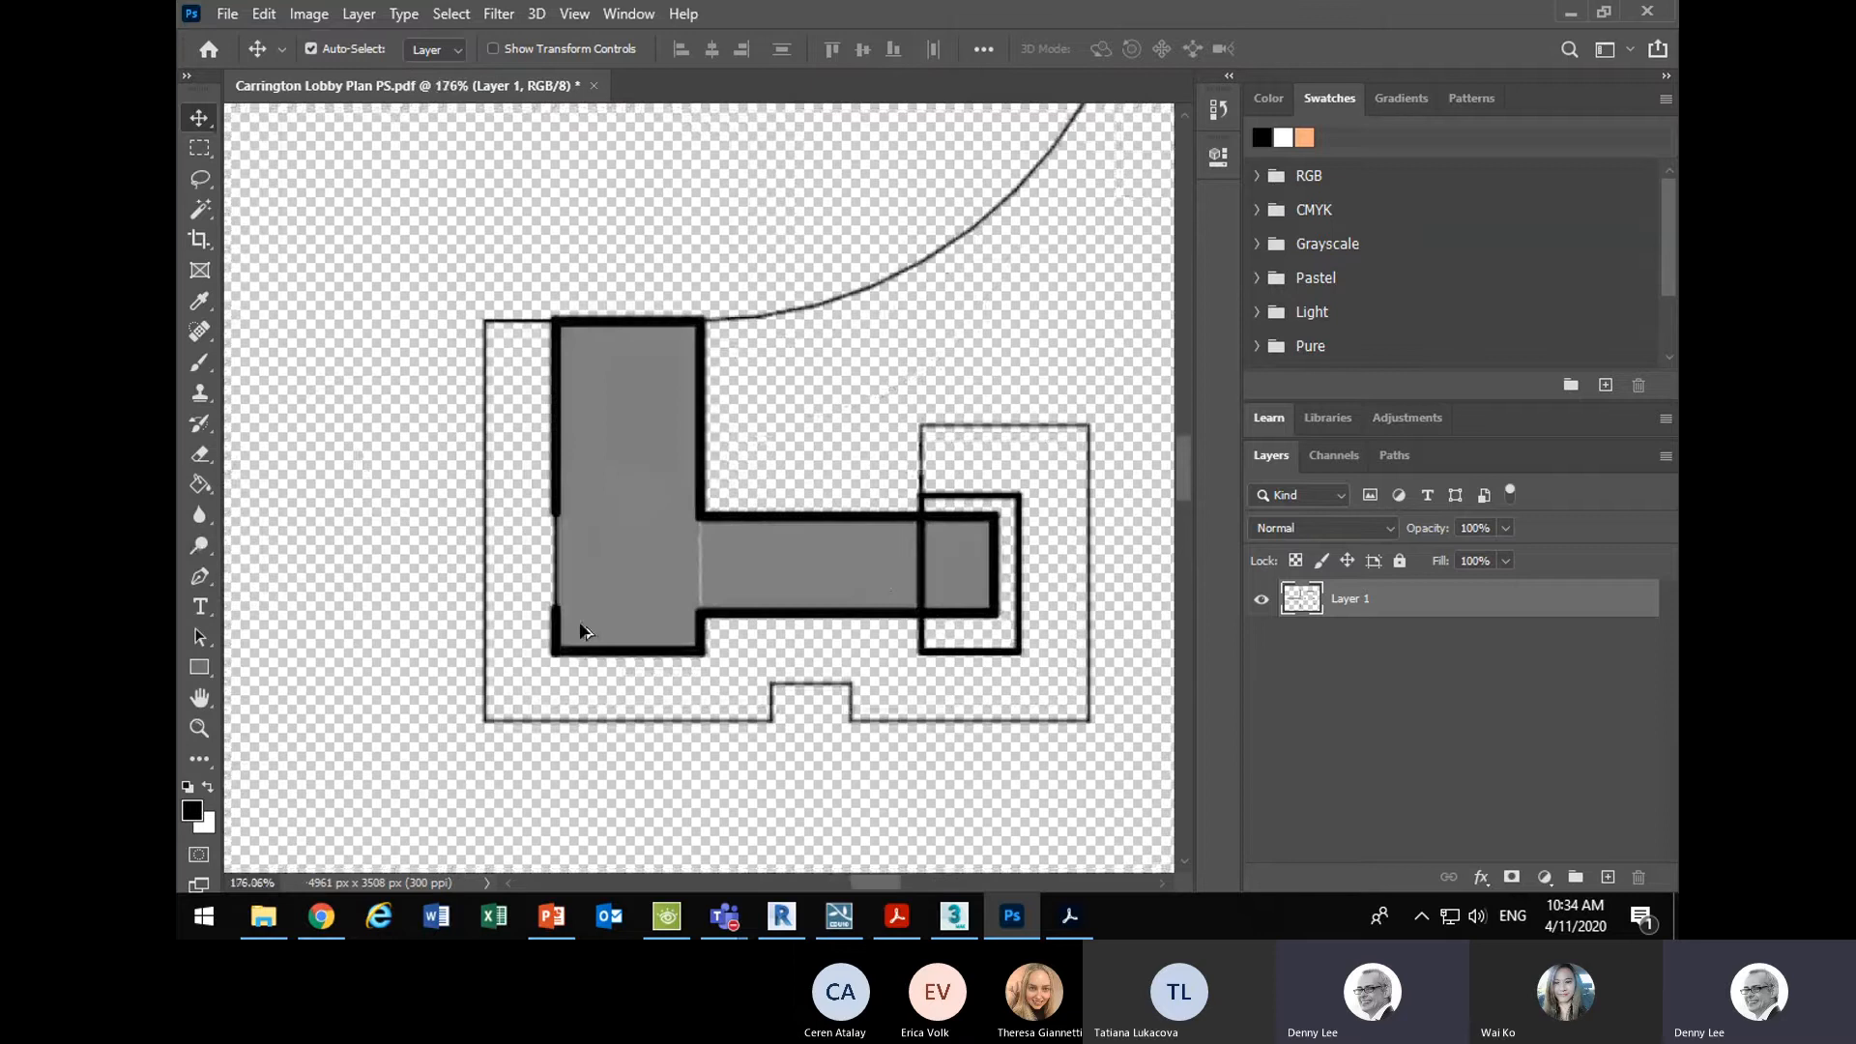
pyautogui.scroll(-1, 582, 644)
pyautogui.scroll(-8, 582, 644)
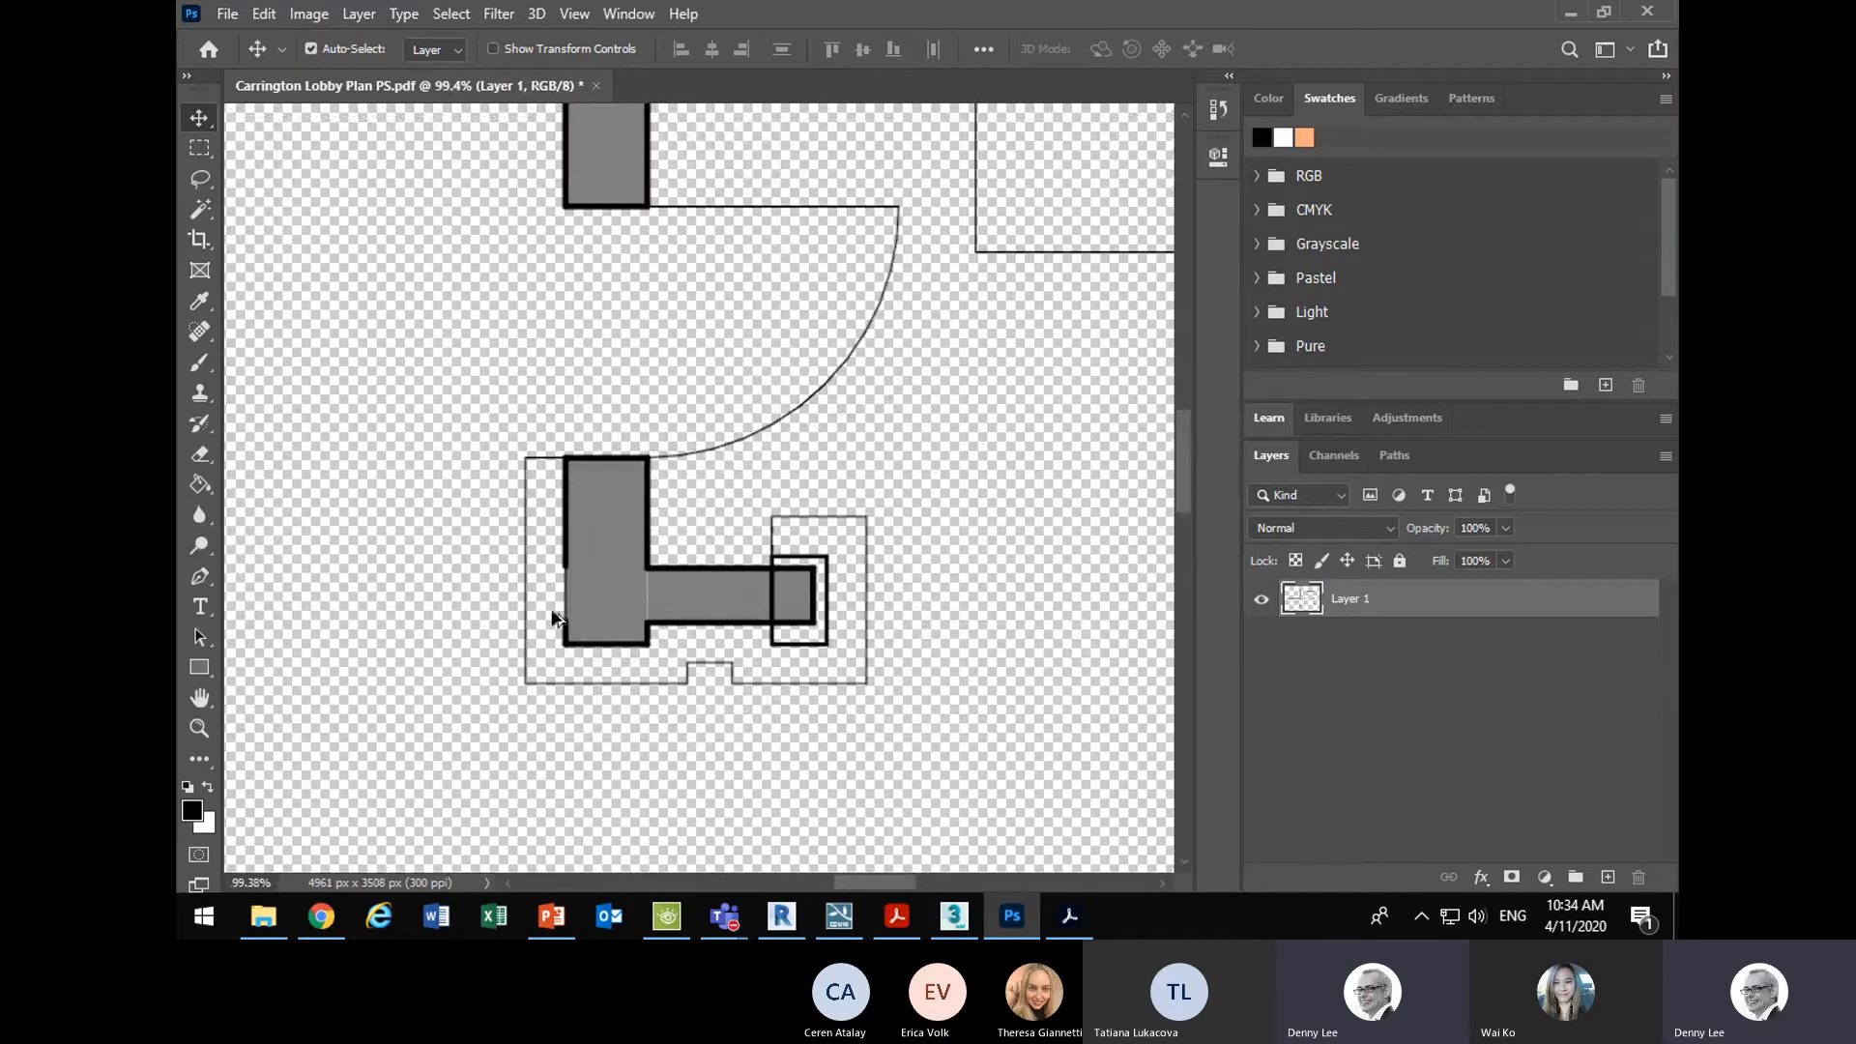
pyautogui.scroll(-15, 629, 541)
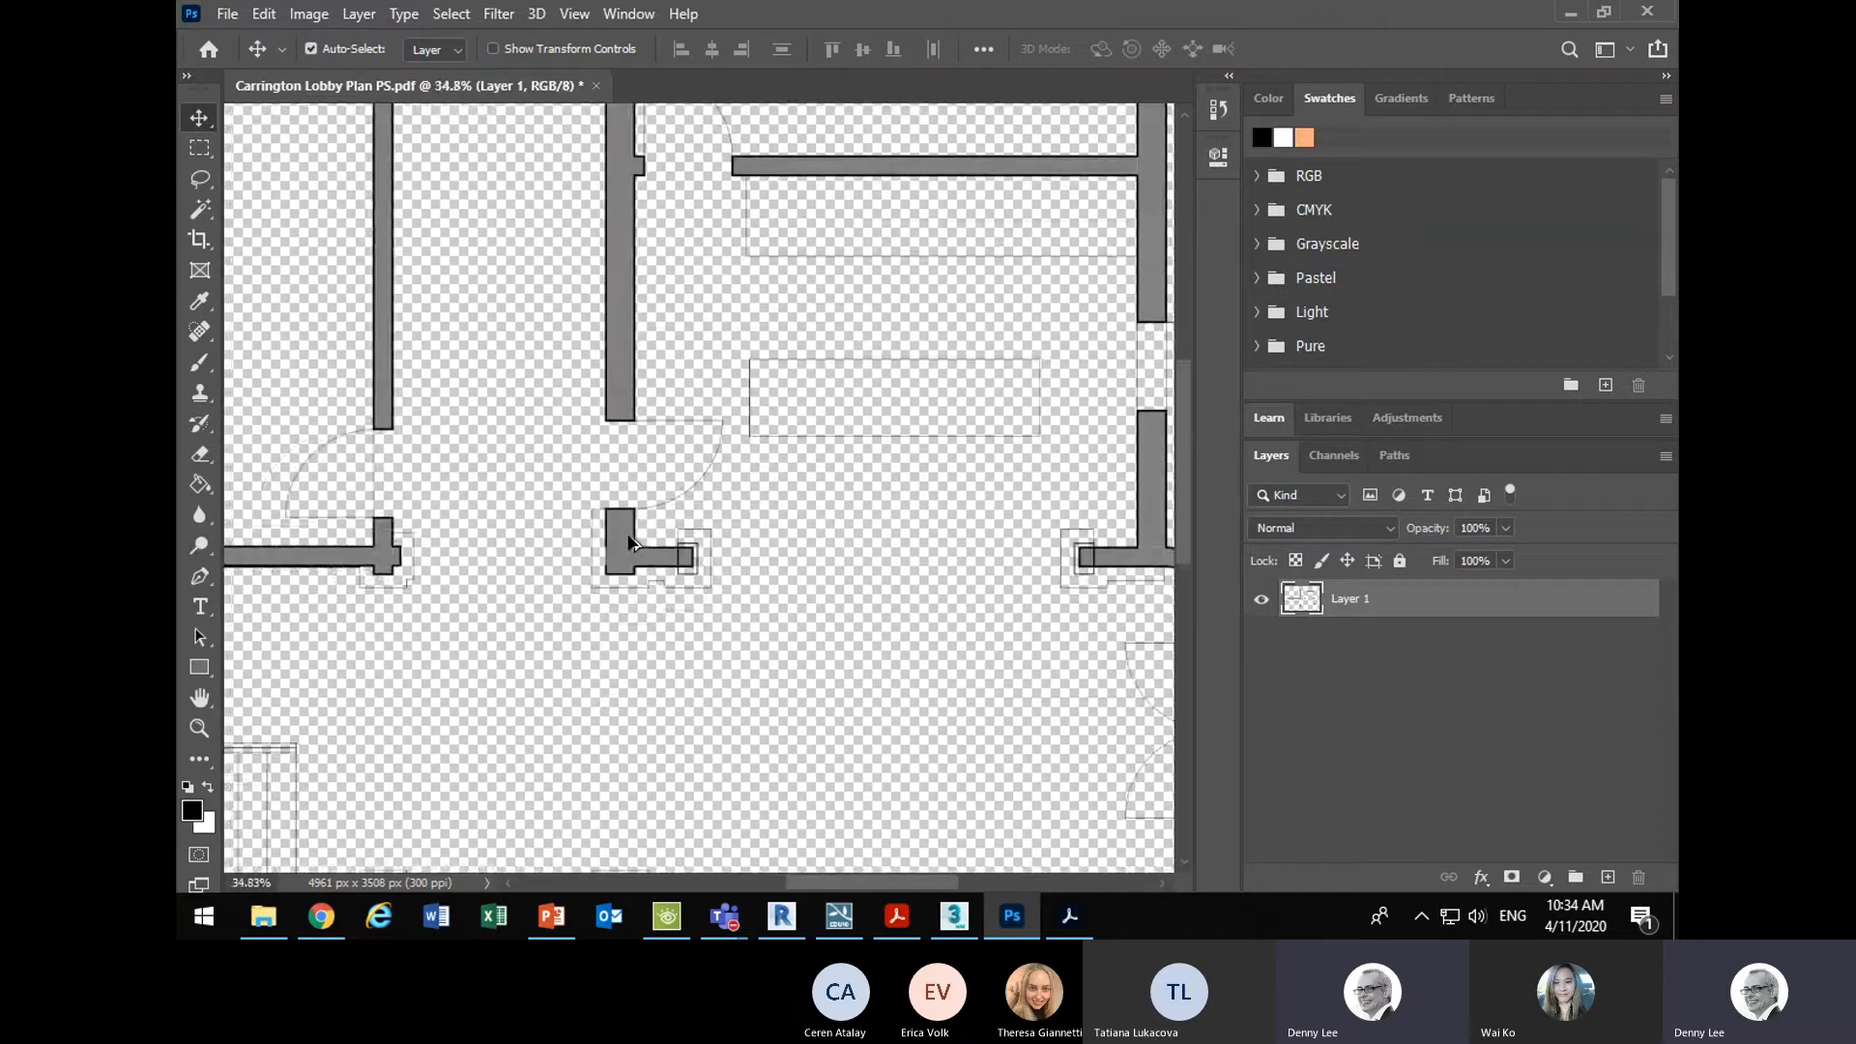
pyautogui.scroll(1, 569, 544)
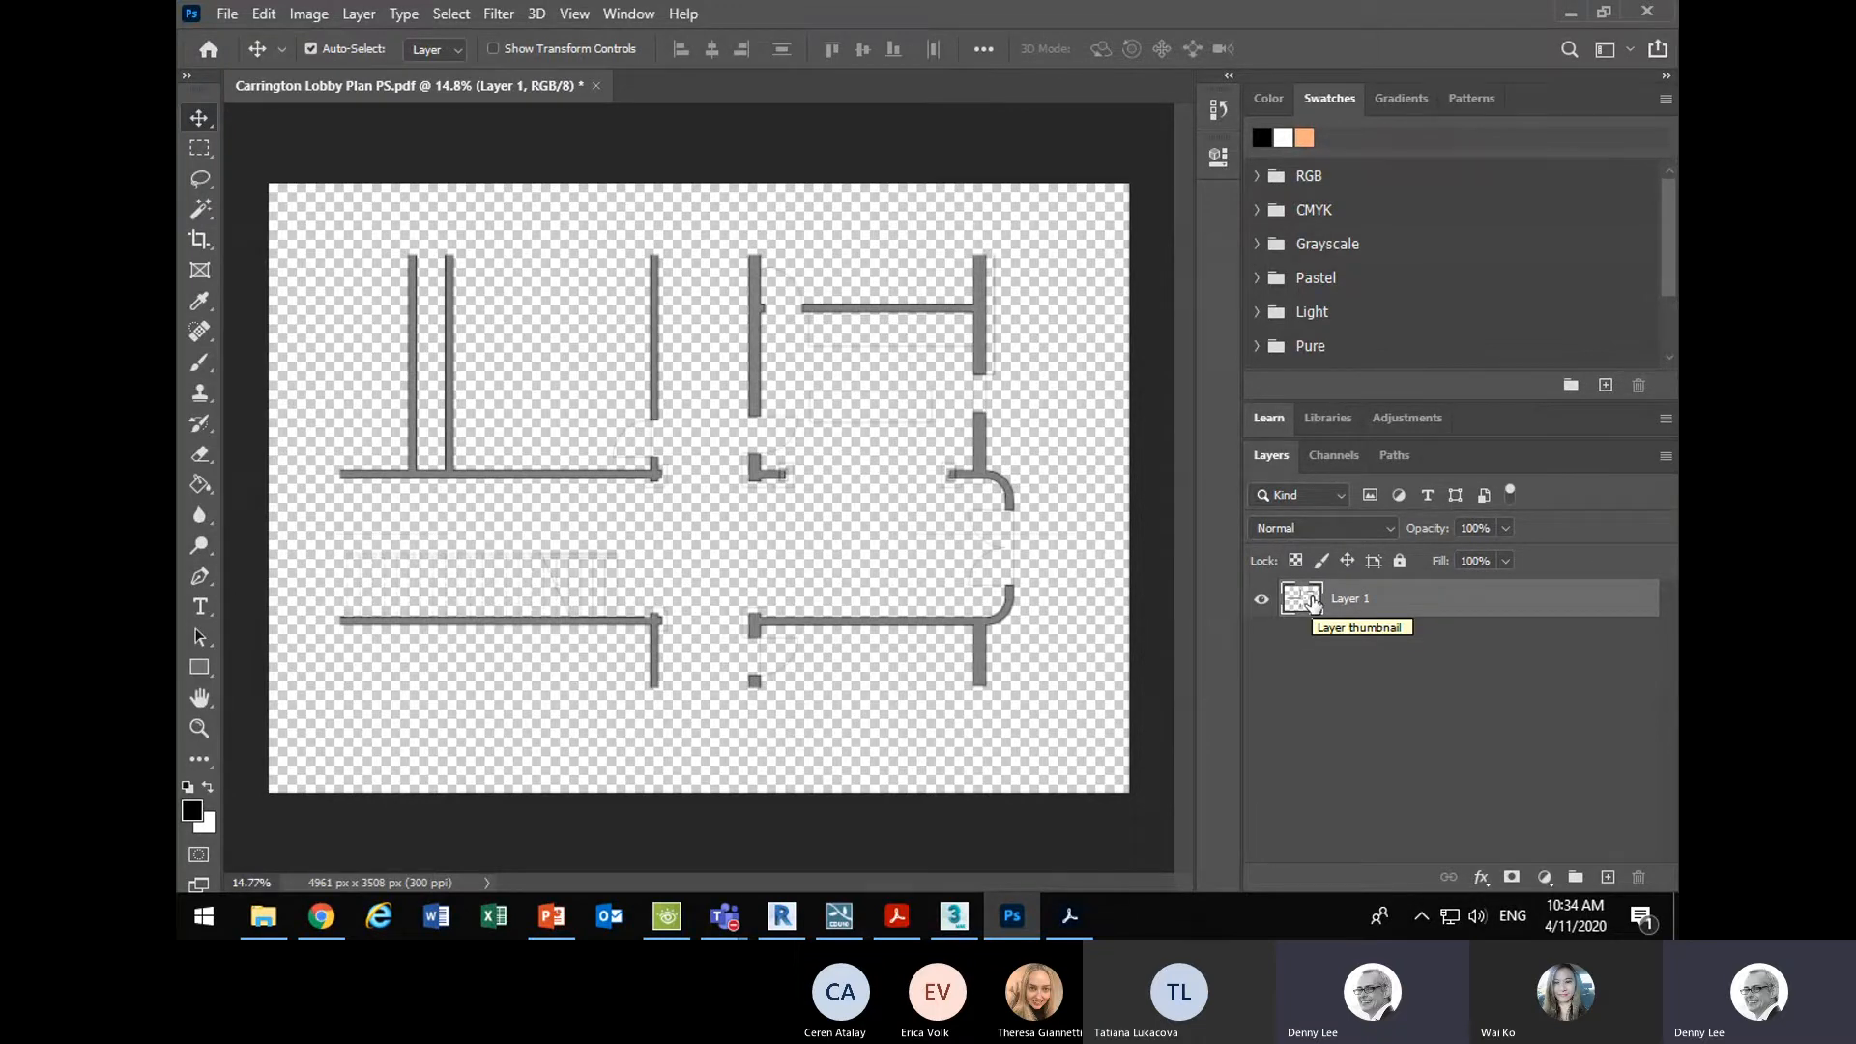
# - Examine the imported plan's line work close up around the double entrance doors and the curved walls beside them
pyautogui.scroll(10, 1071, 735)
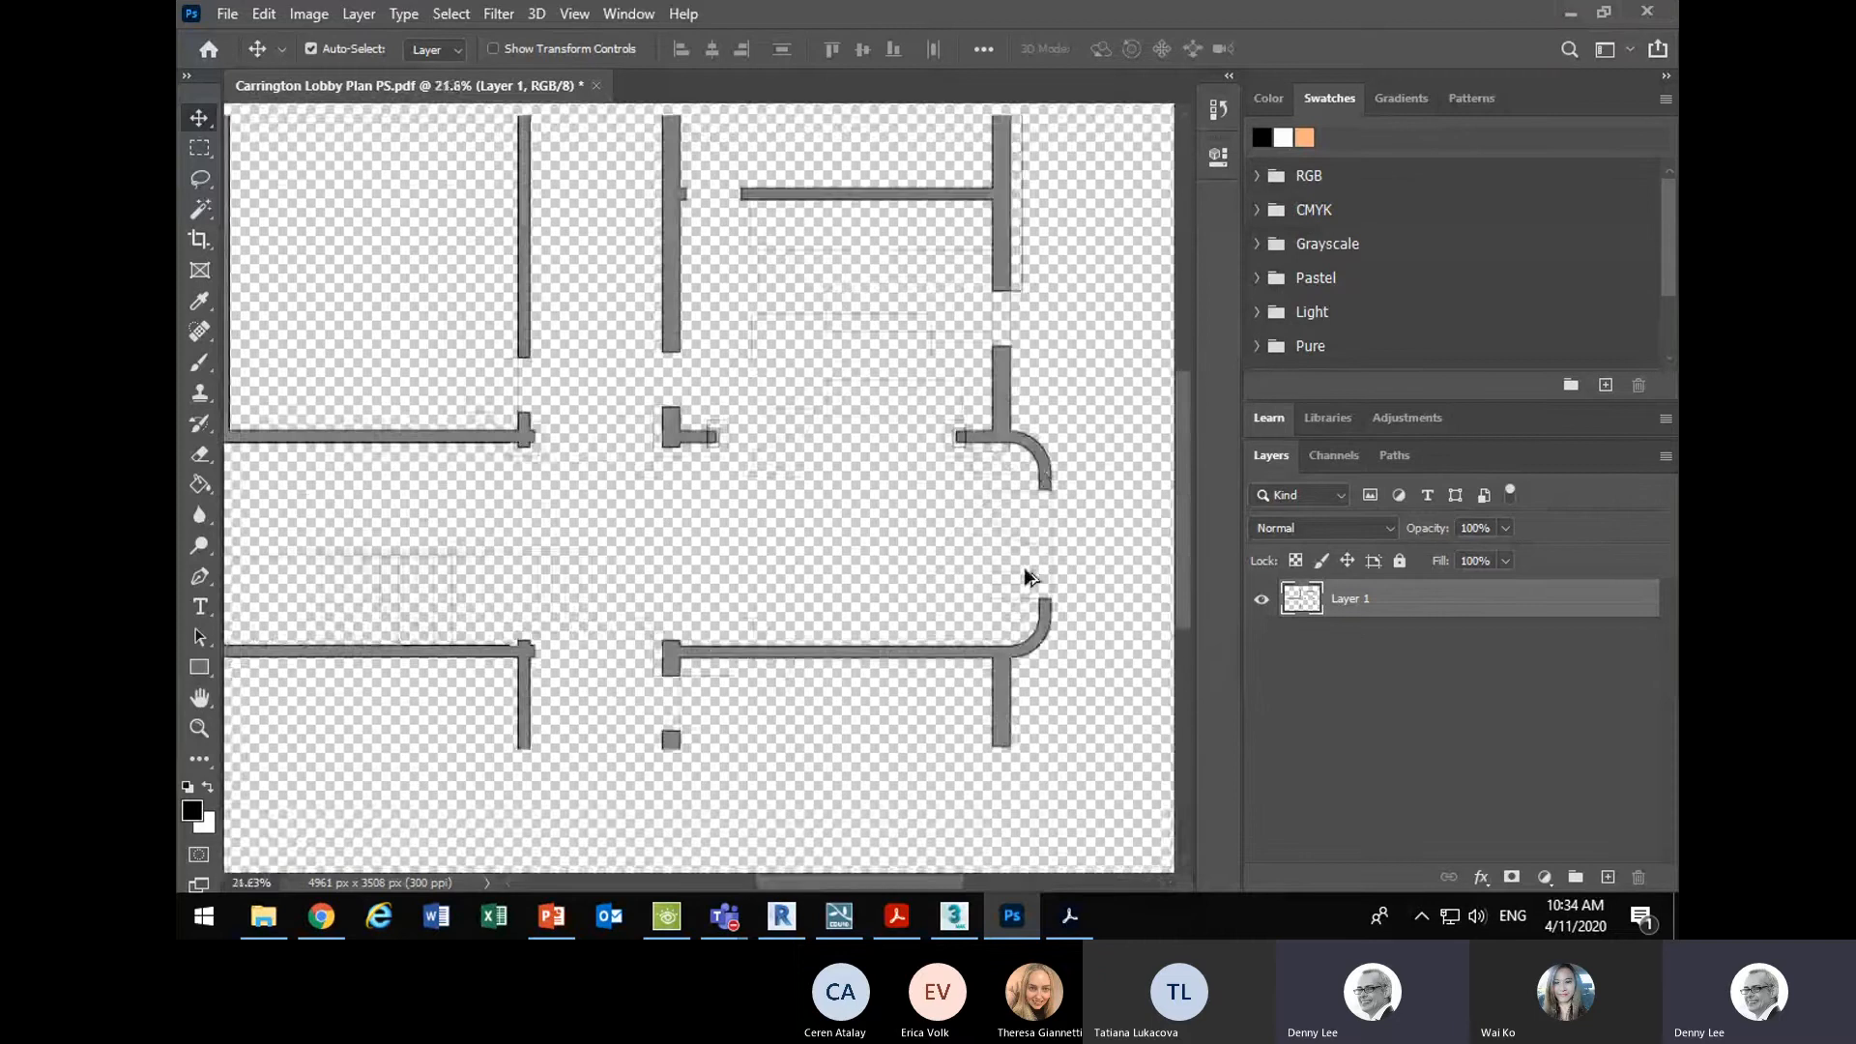
pyautogui.scroll(7, 1013, 559)
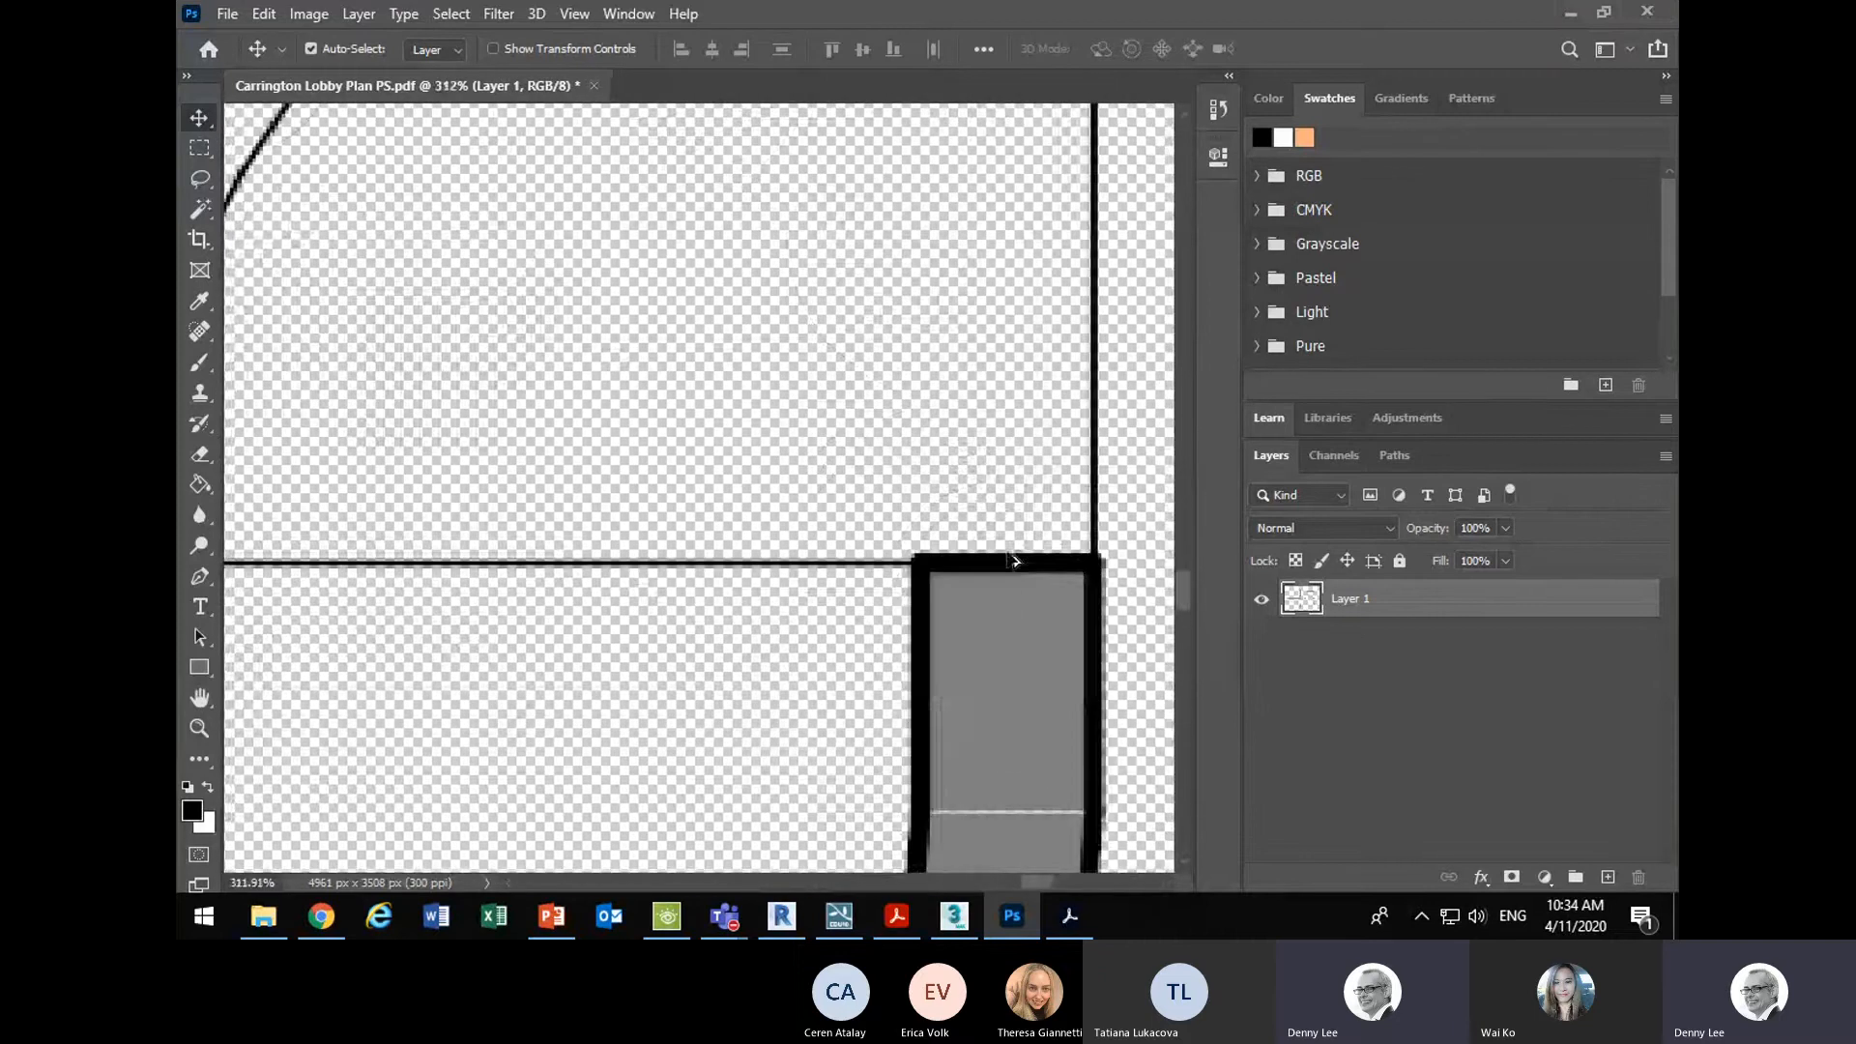
pyautogui.scroll(-3, 1285, 543)
pyautogui.scroll(-4, 821, 368)
pyautogui.scroll(8, 622, 222)
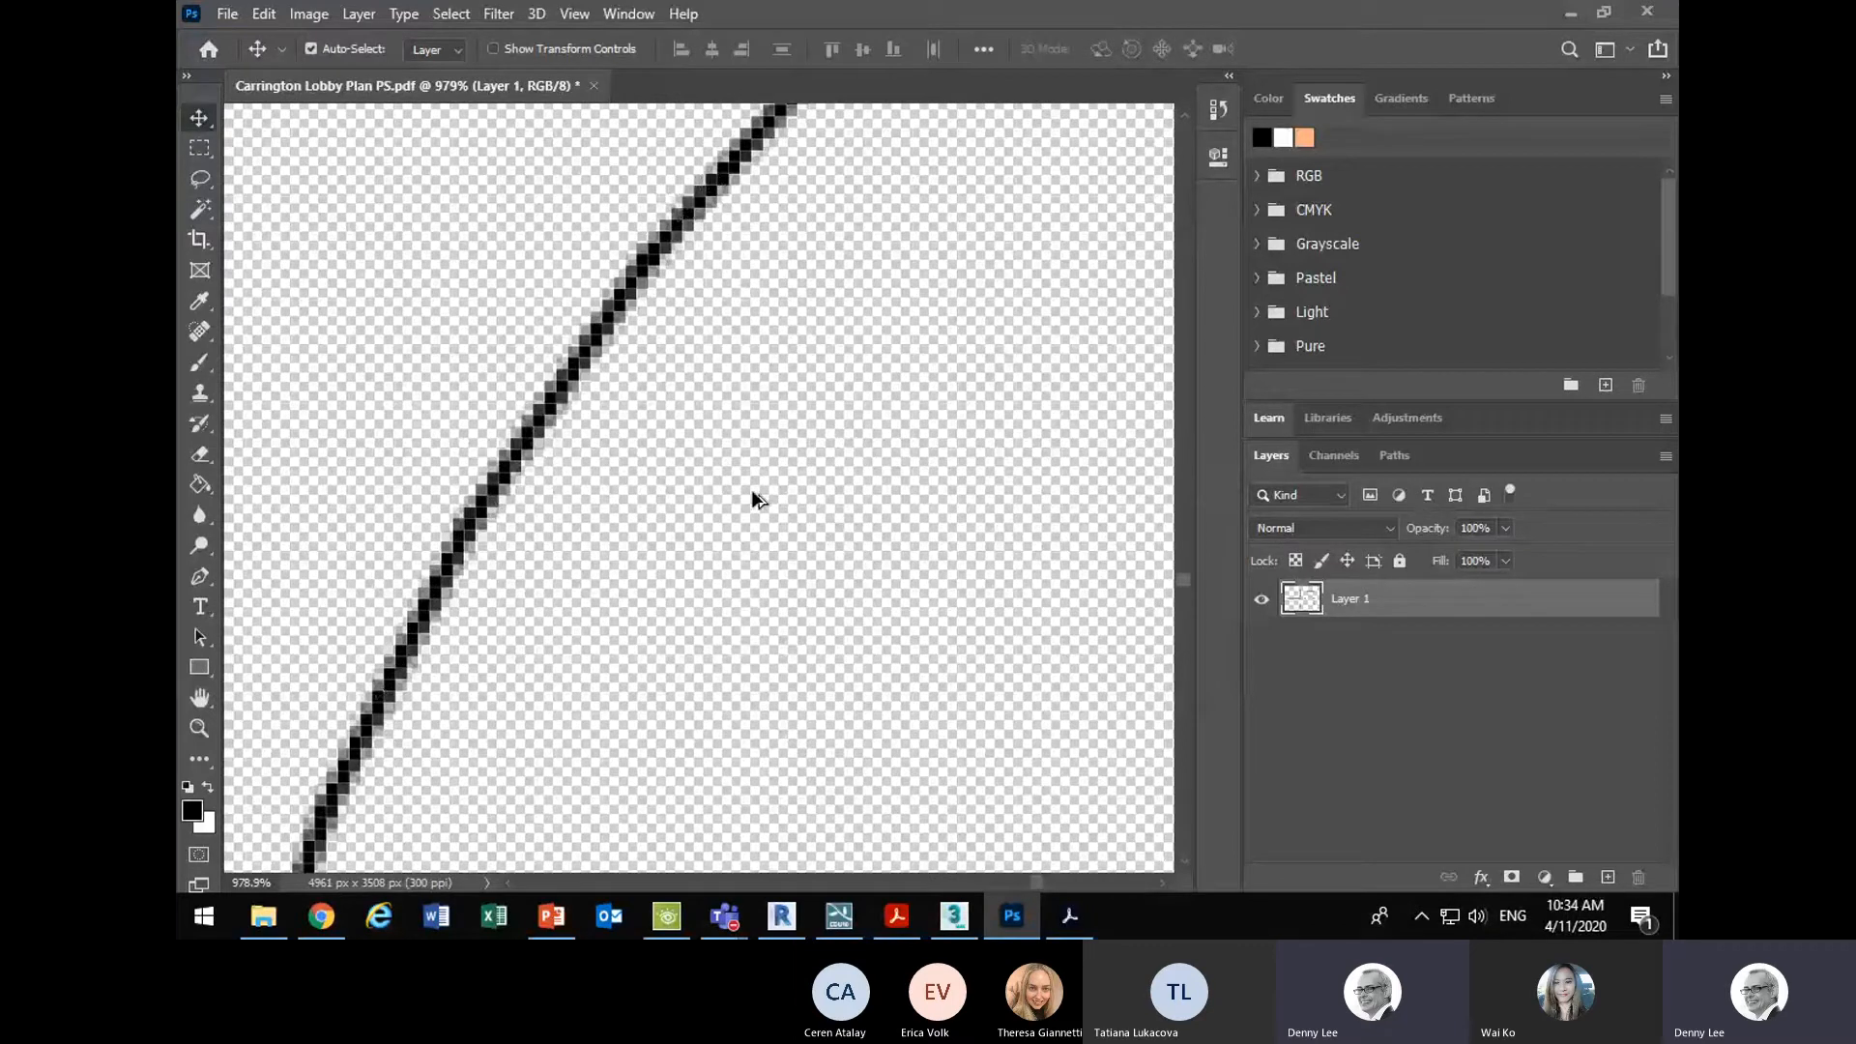
pyautogui.scroll(-9, 753, 498)
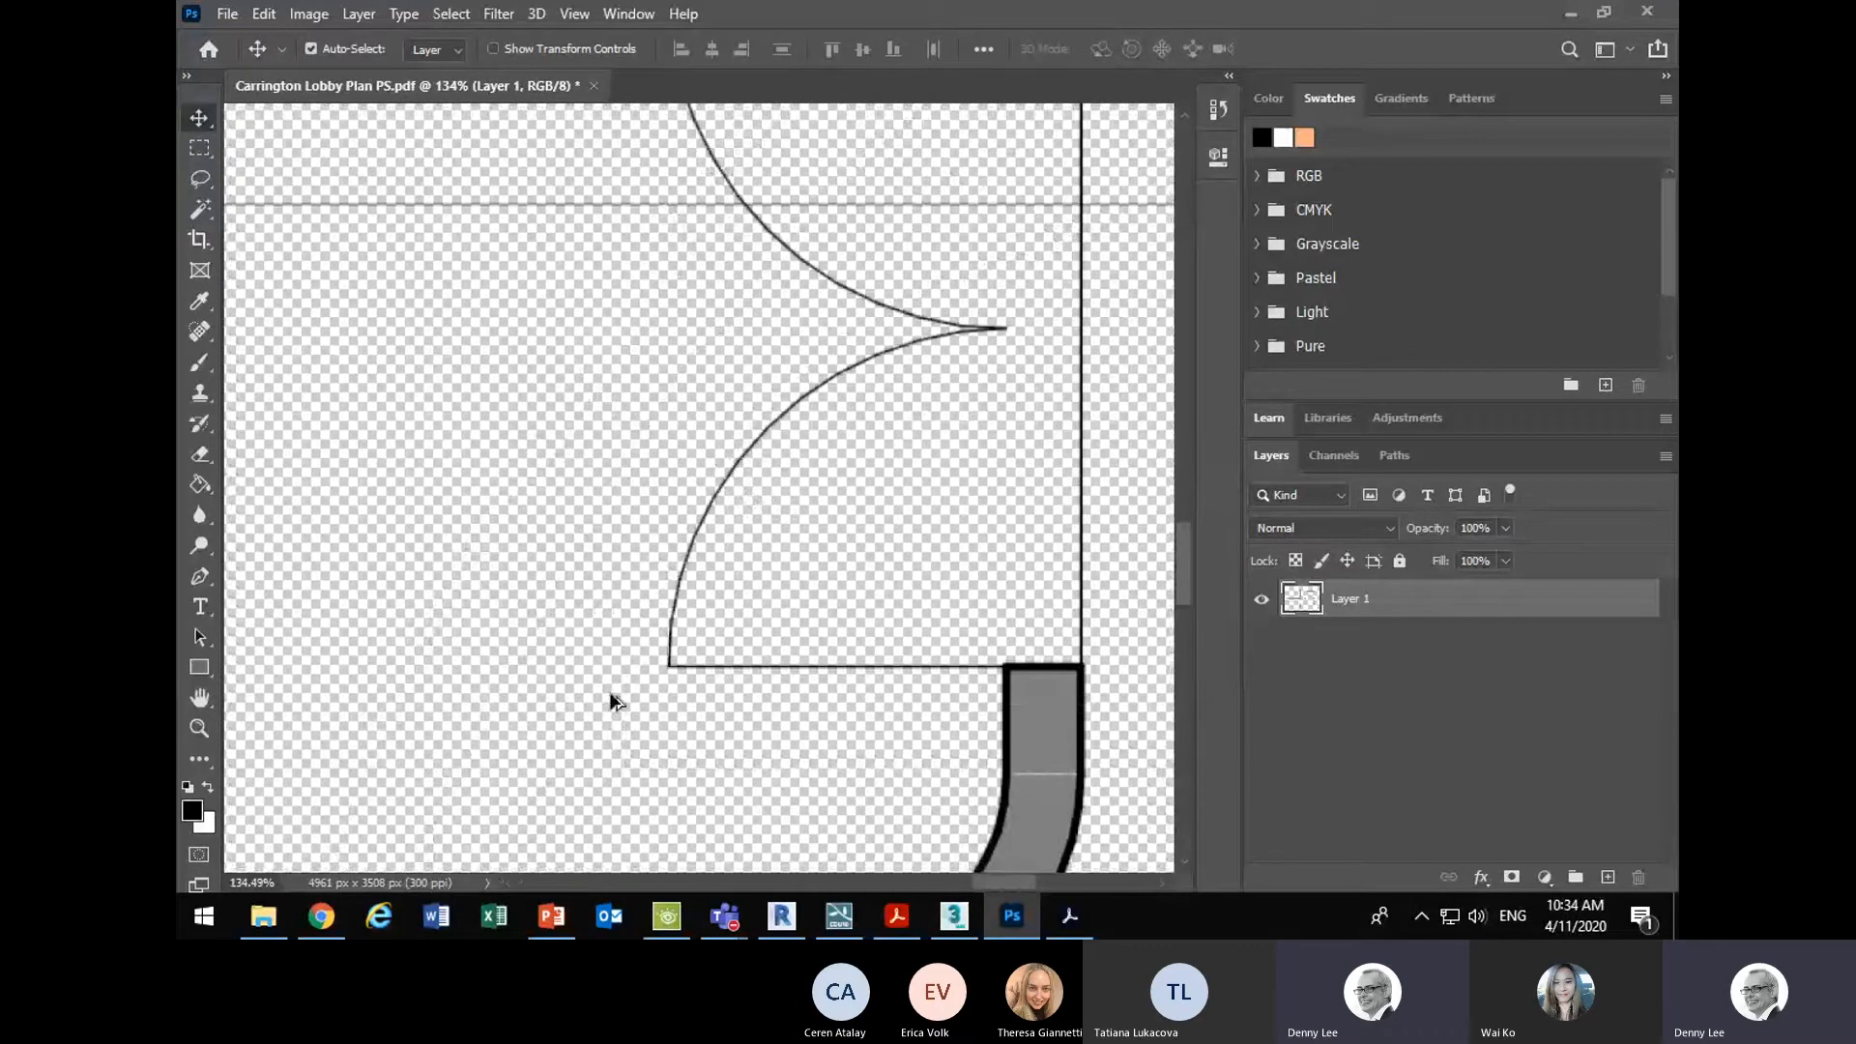
pyautogui.scroll(-4, 611, 704)
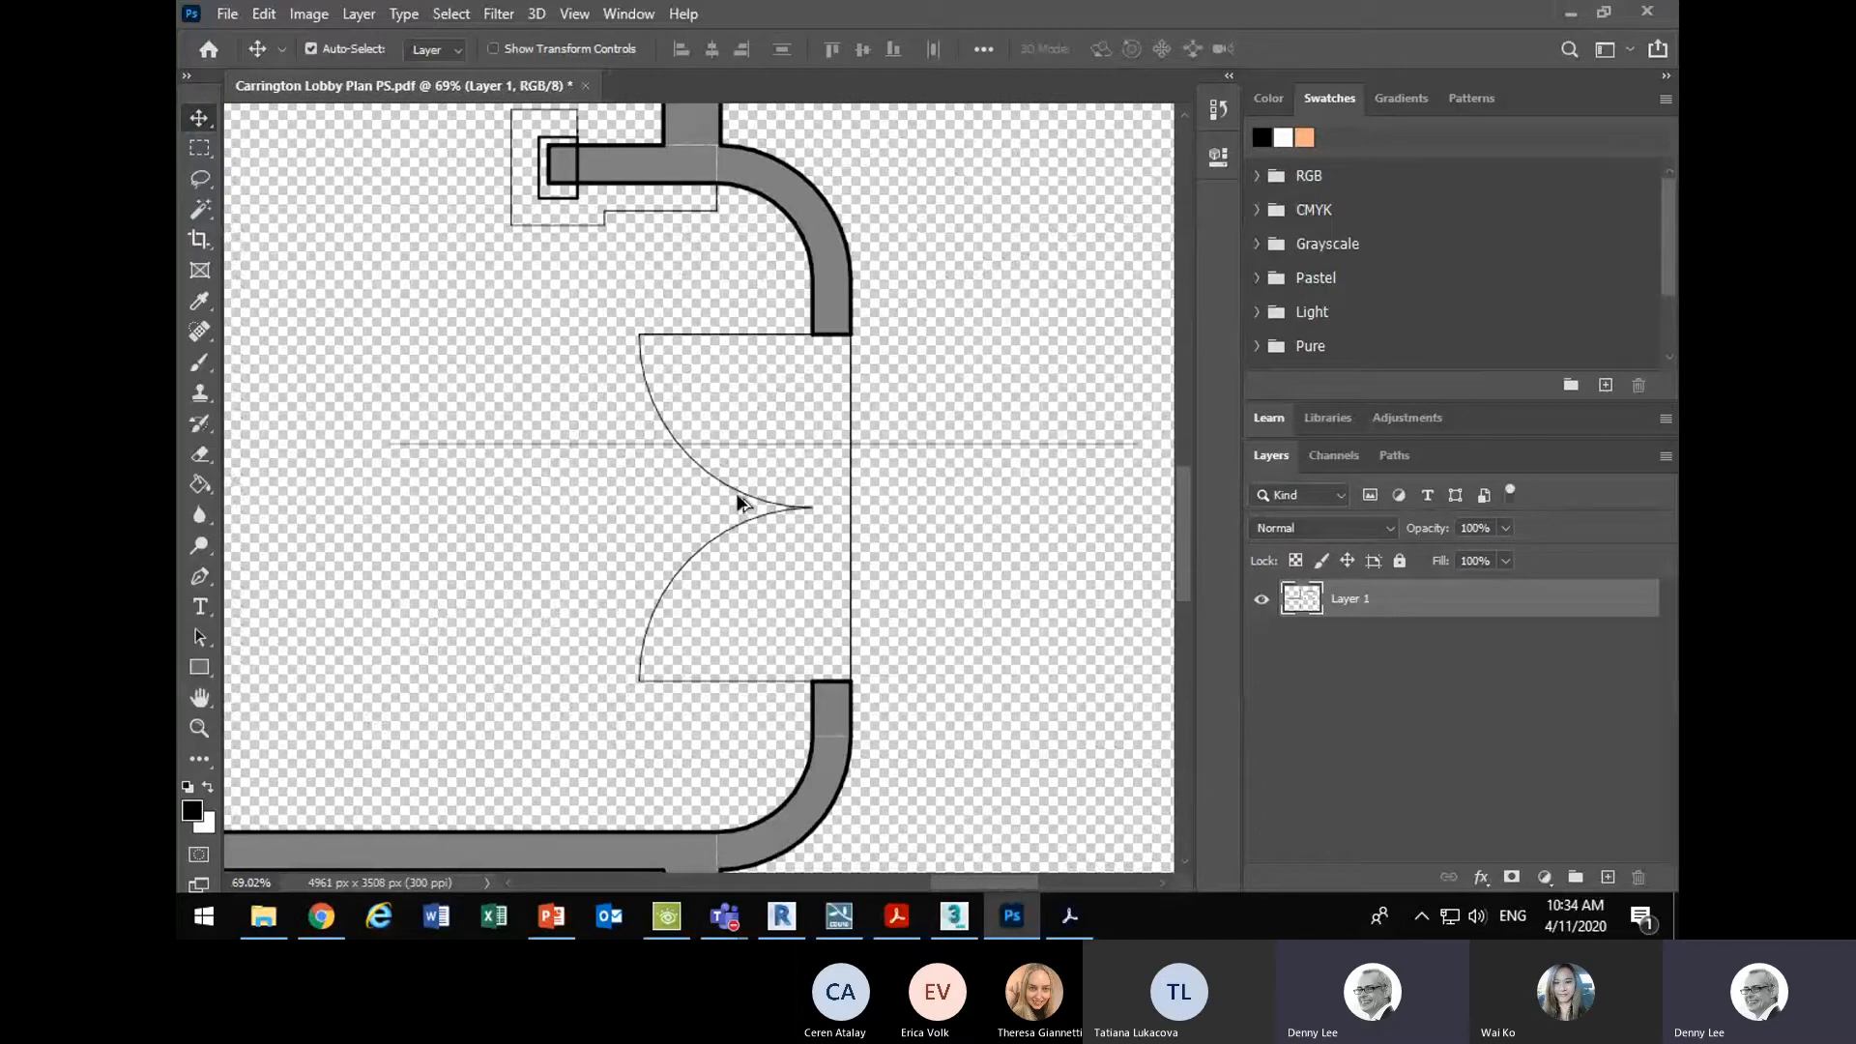
pyautogui.scroll(-5, 739, 502)
pyautogui.scroll(1, 558, 492)
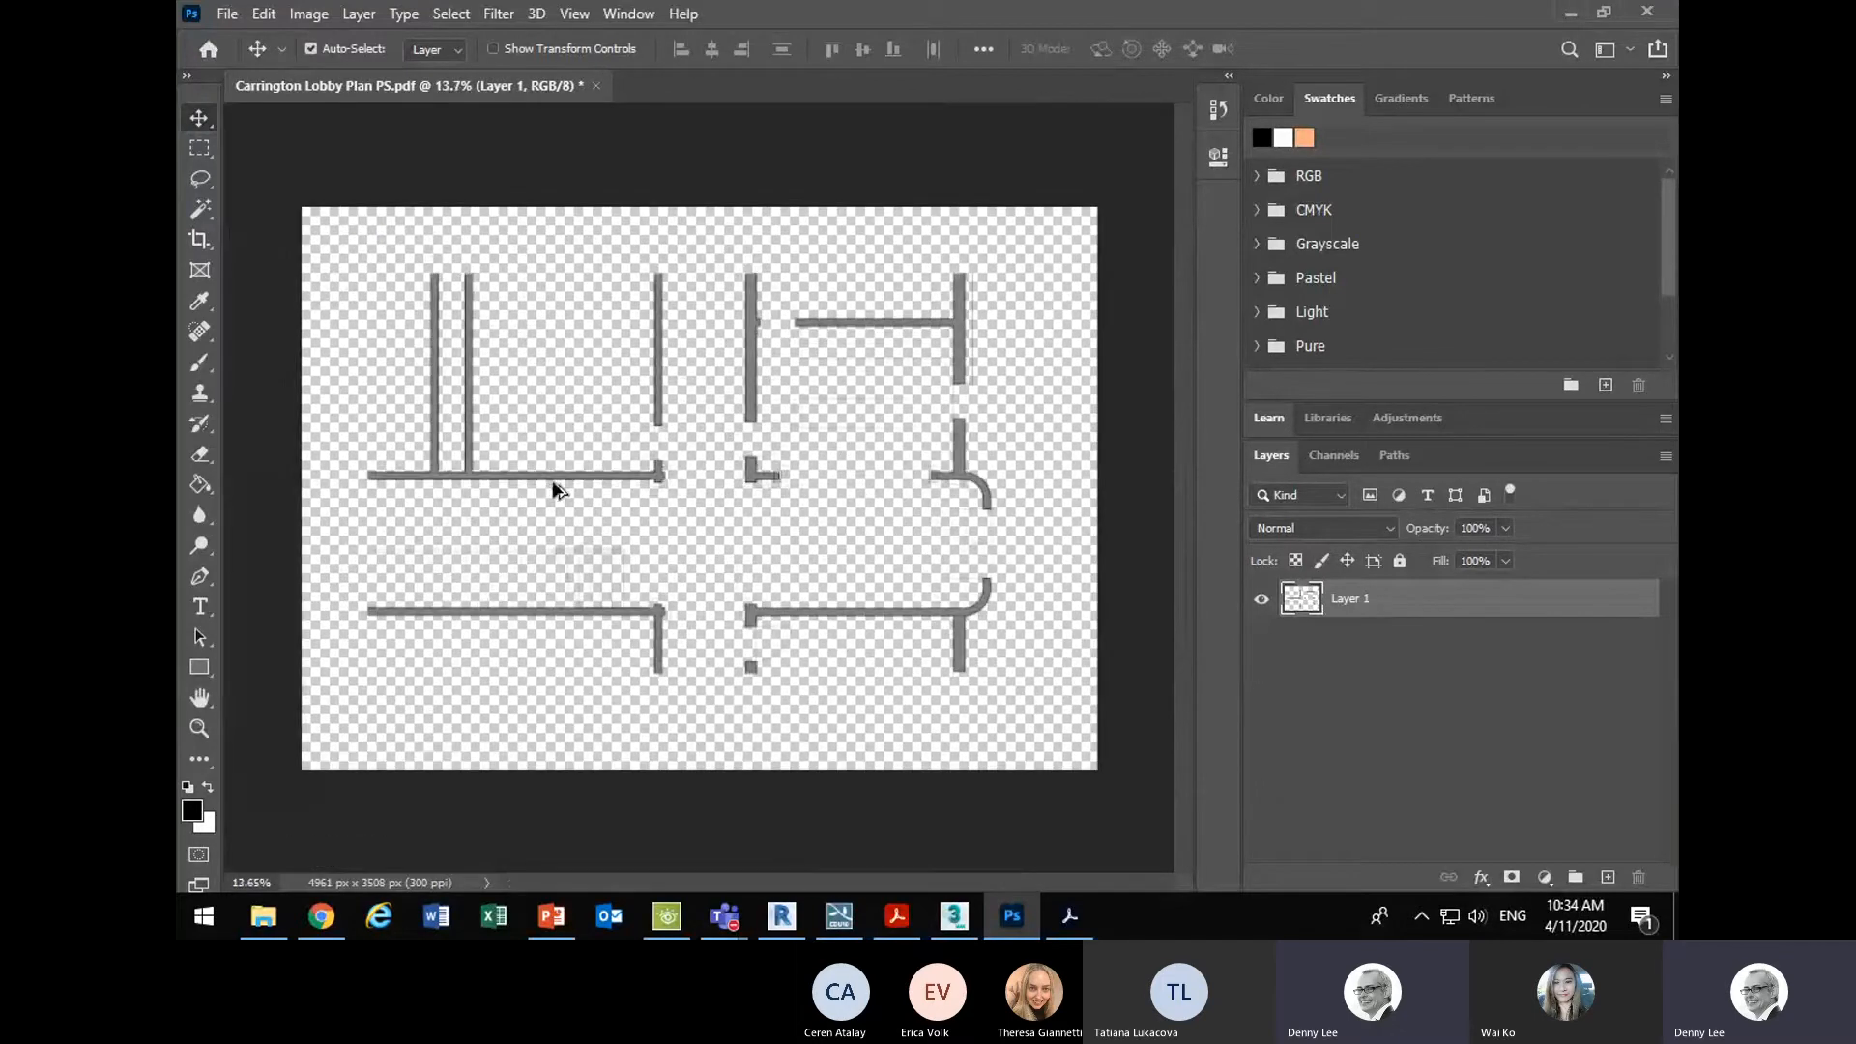
# - Rename the imported plan's layer as Linework
pyautogui.doubleClick(1370, 601)
pyautogui.write('Linework')
pyautogui.press('Return')
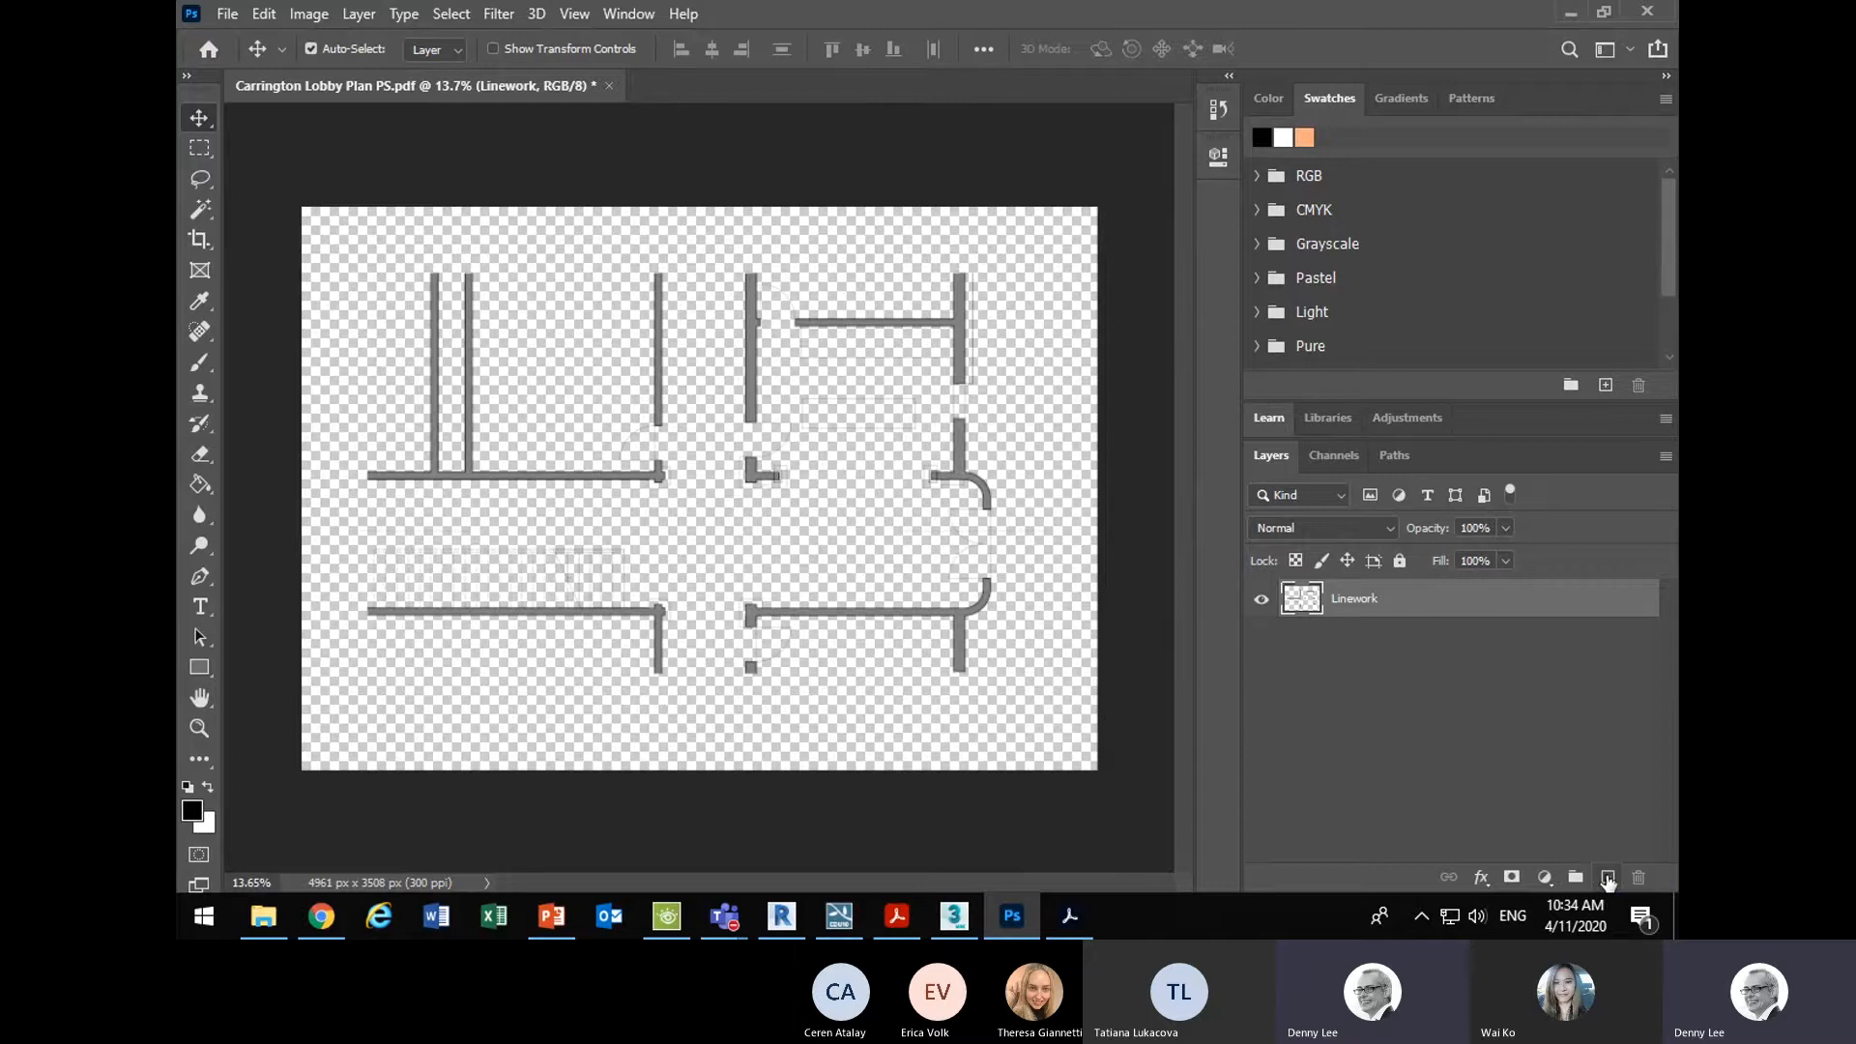
# - Add a new layer beneath Linework and name it White Background
pyautogui.click(1608, 878)
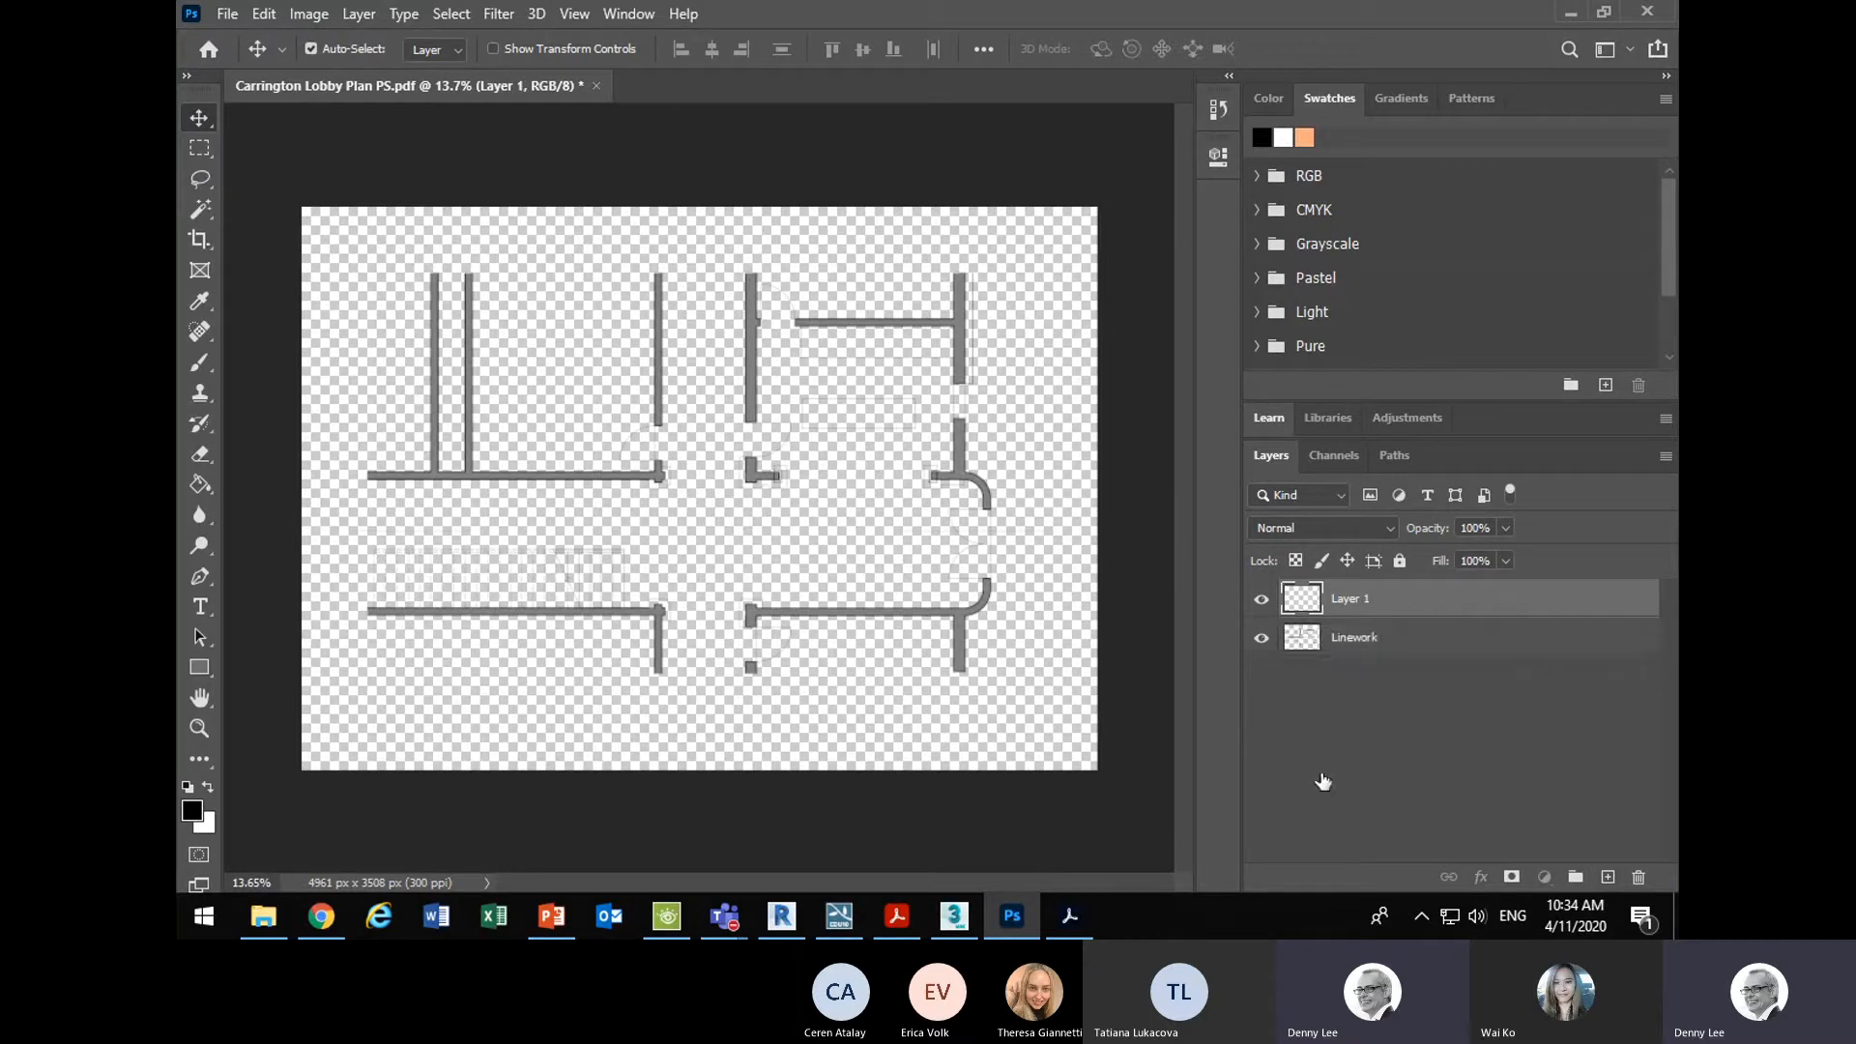
pyautogui.hotkey('ctrl', '[')
pyautogui.doubleClick(1358, 640)
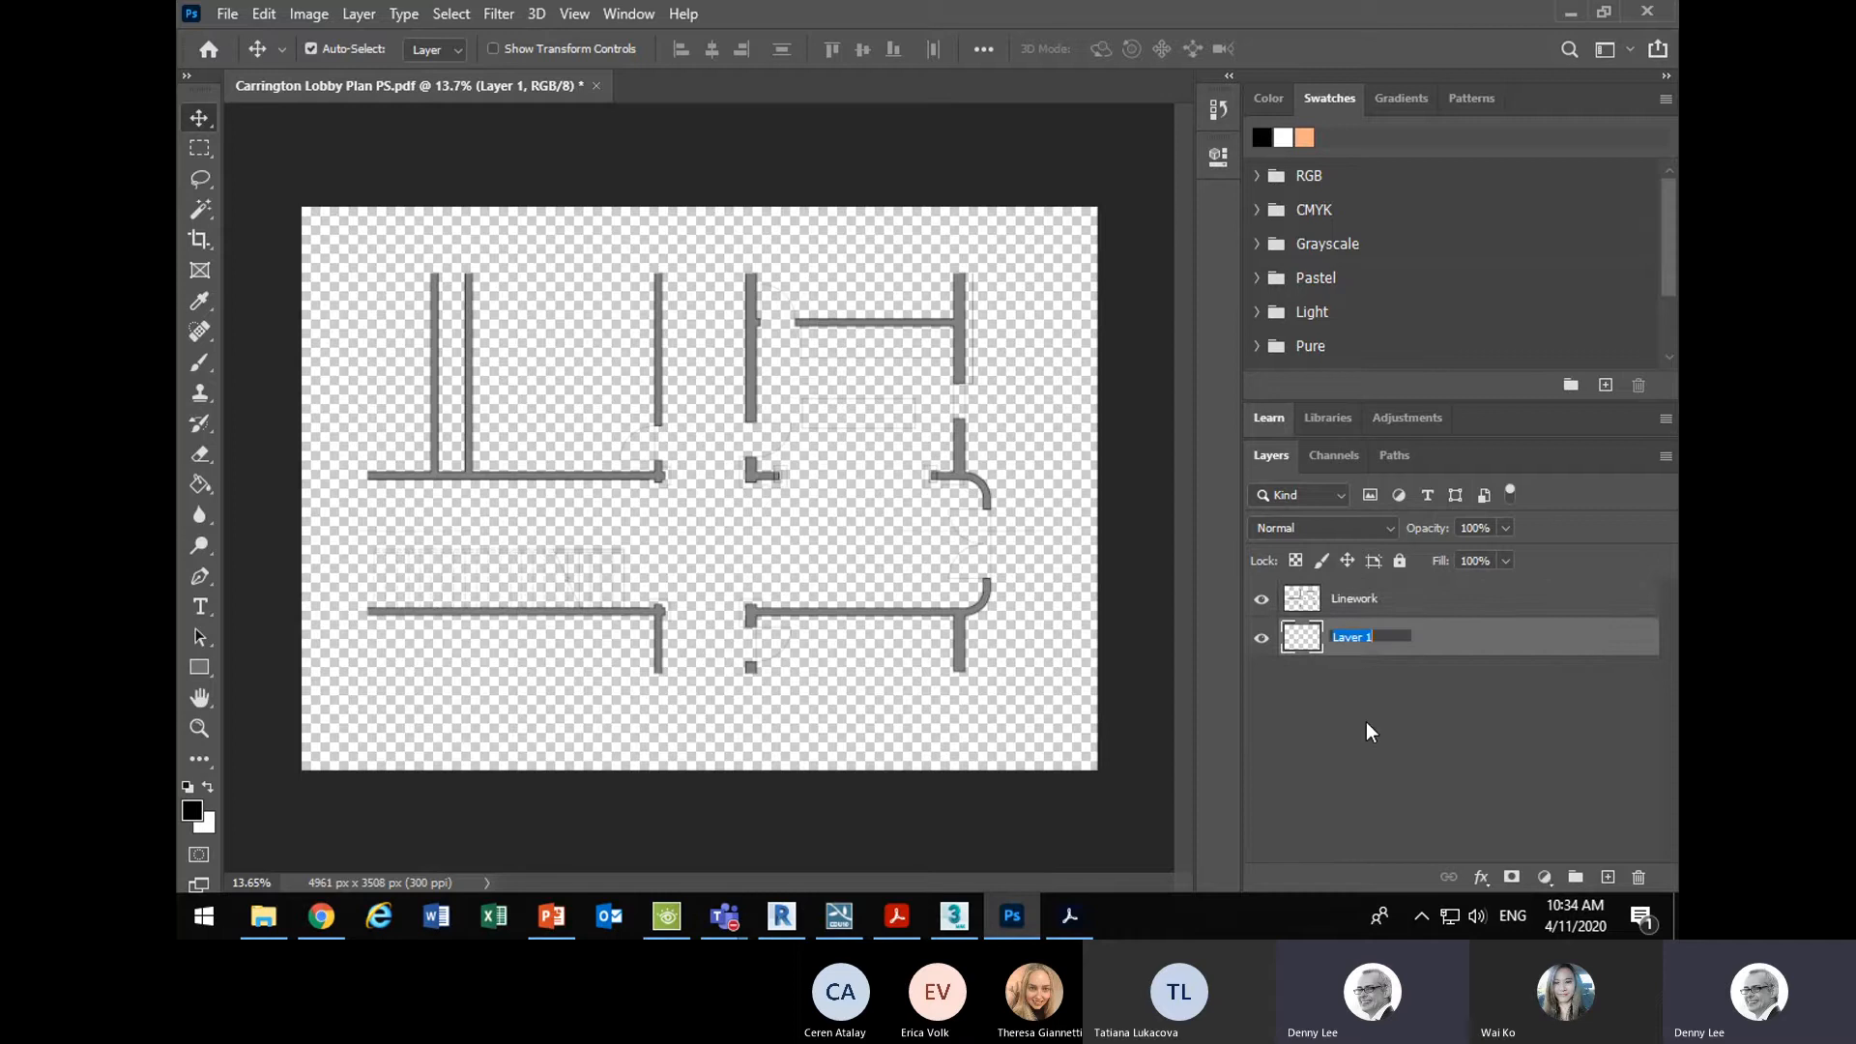
pyautogui.write('White Background')
pyautogui.press('Return')
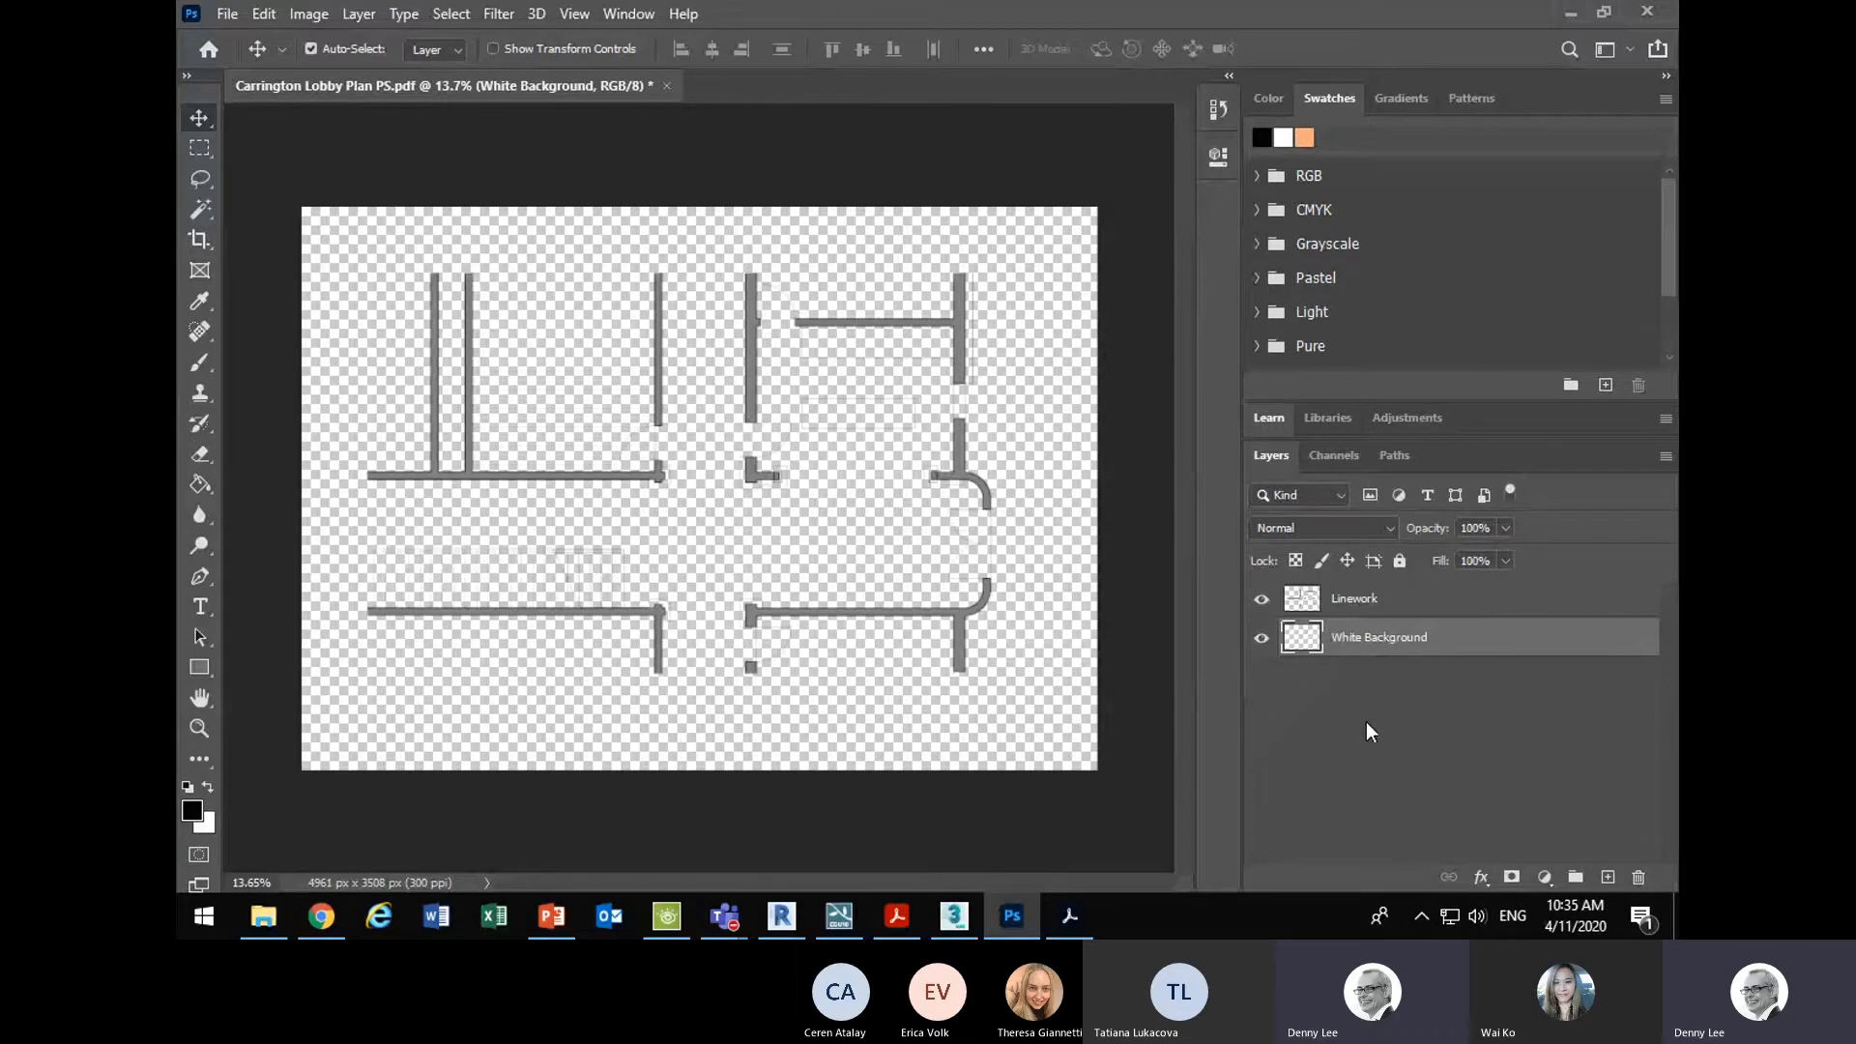
# - Fill the White Background layer with white in Normal mode at 100% opacity
pyautogui.click(264, 13)
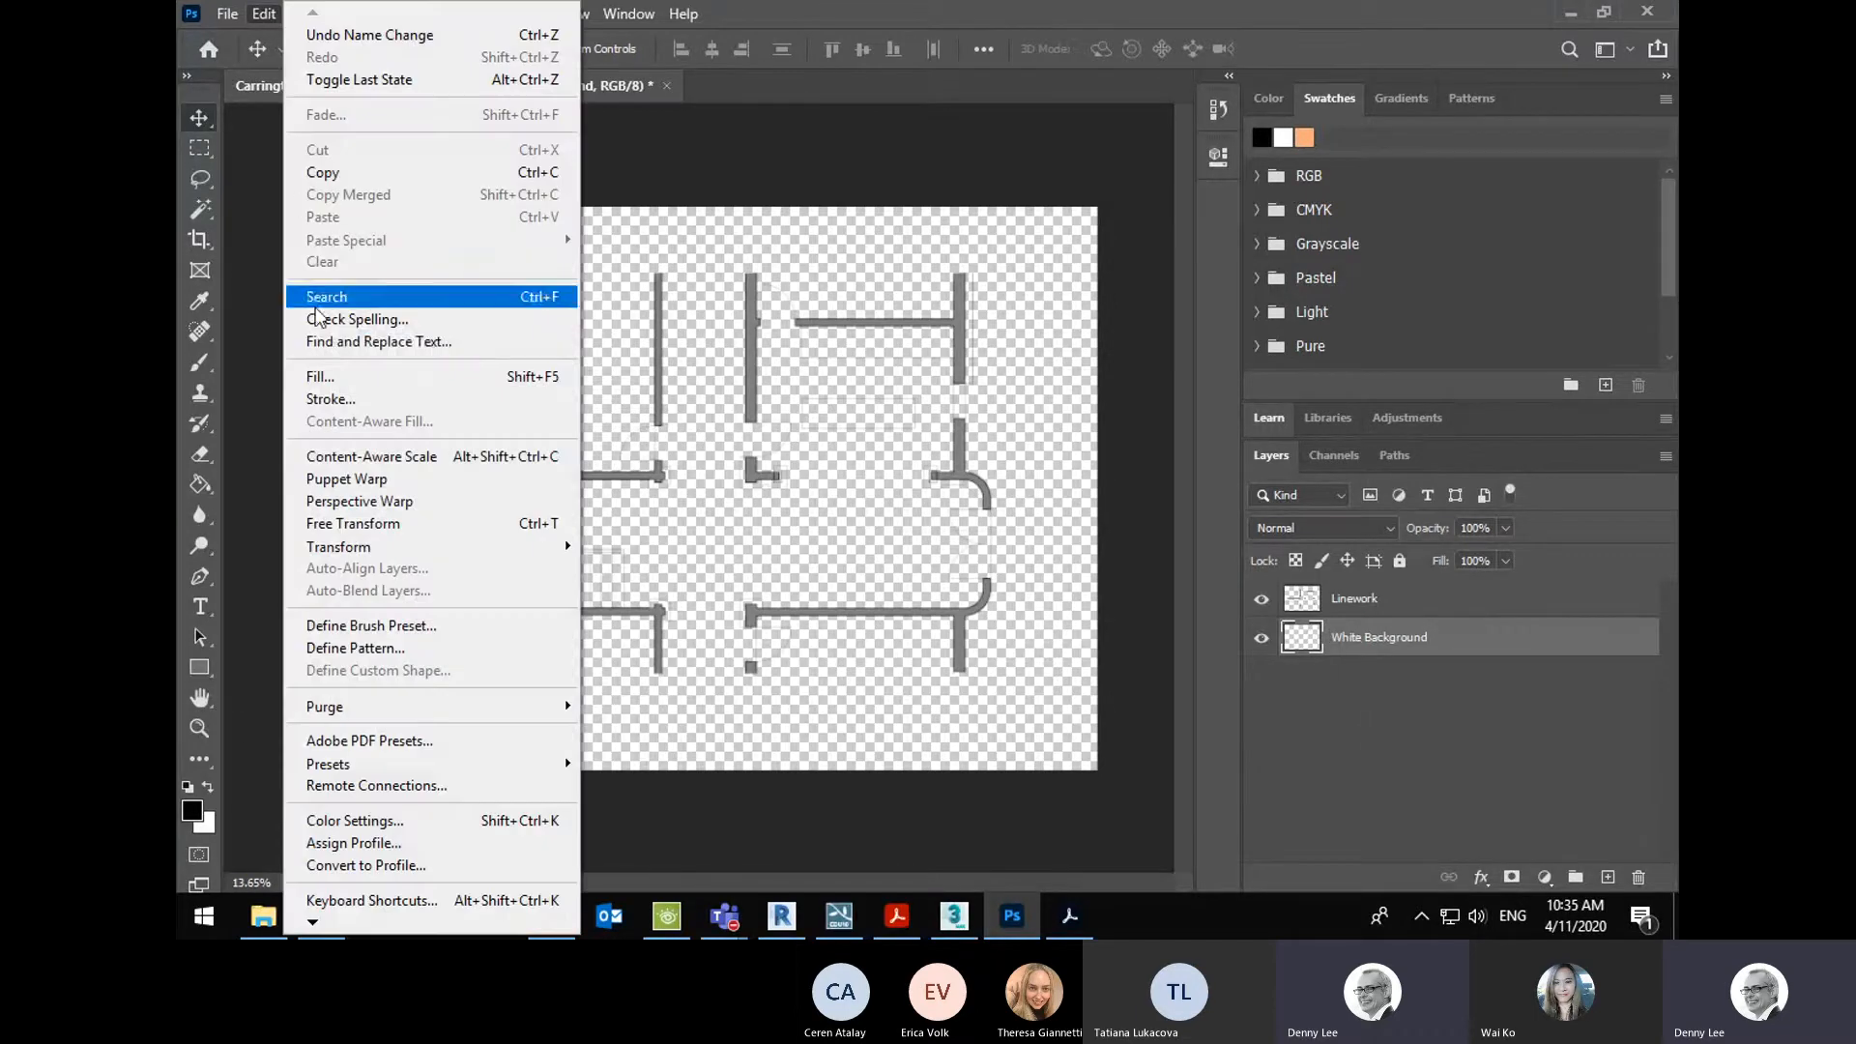
pyautogui.click(339, 379)
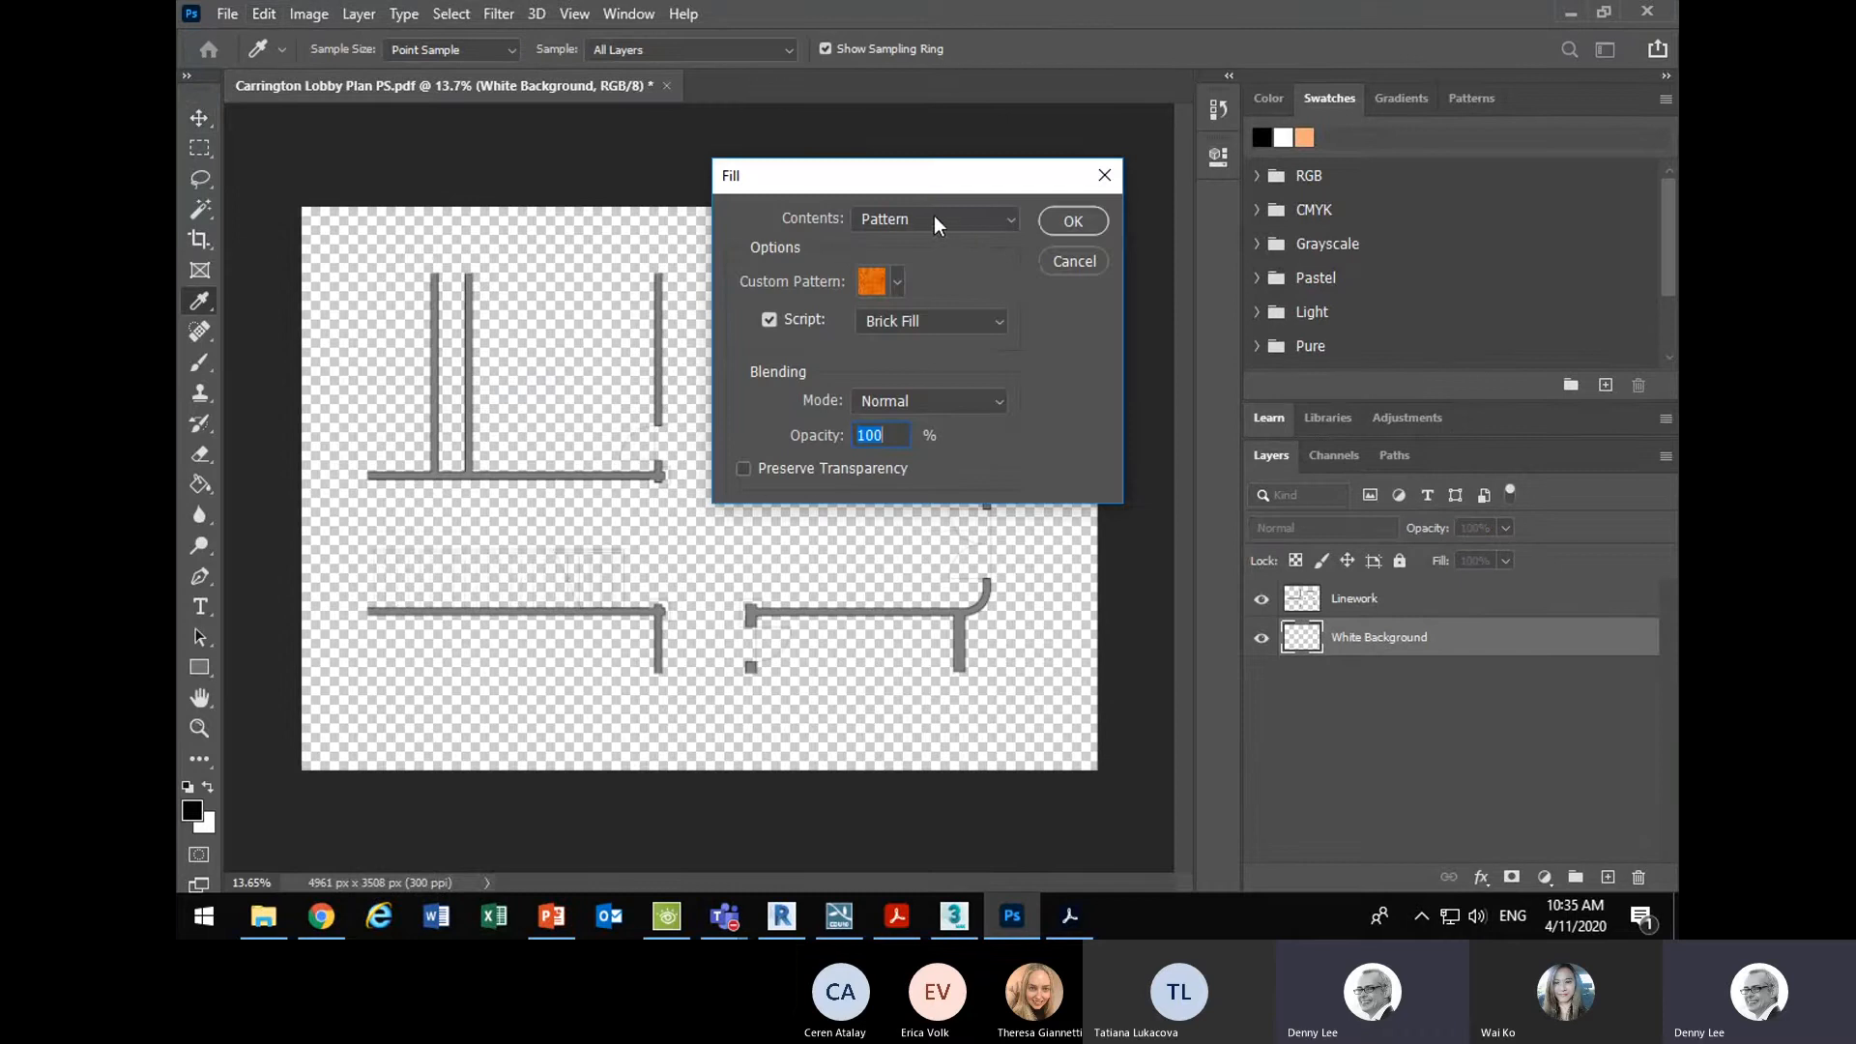
pyautogui.click(933, 218)
pyautogui.click(878, 441)
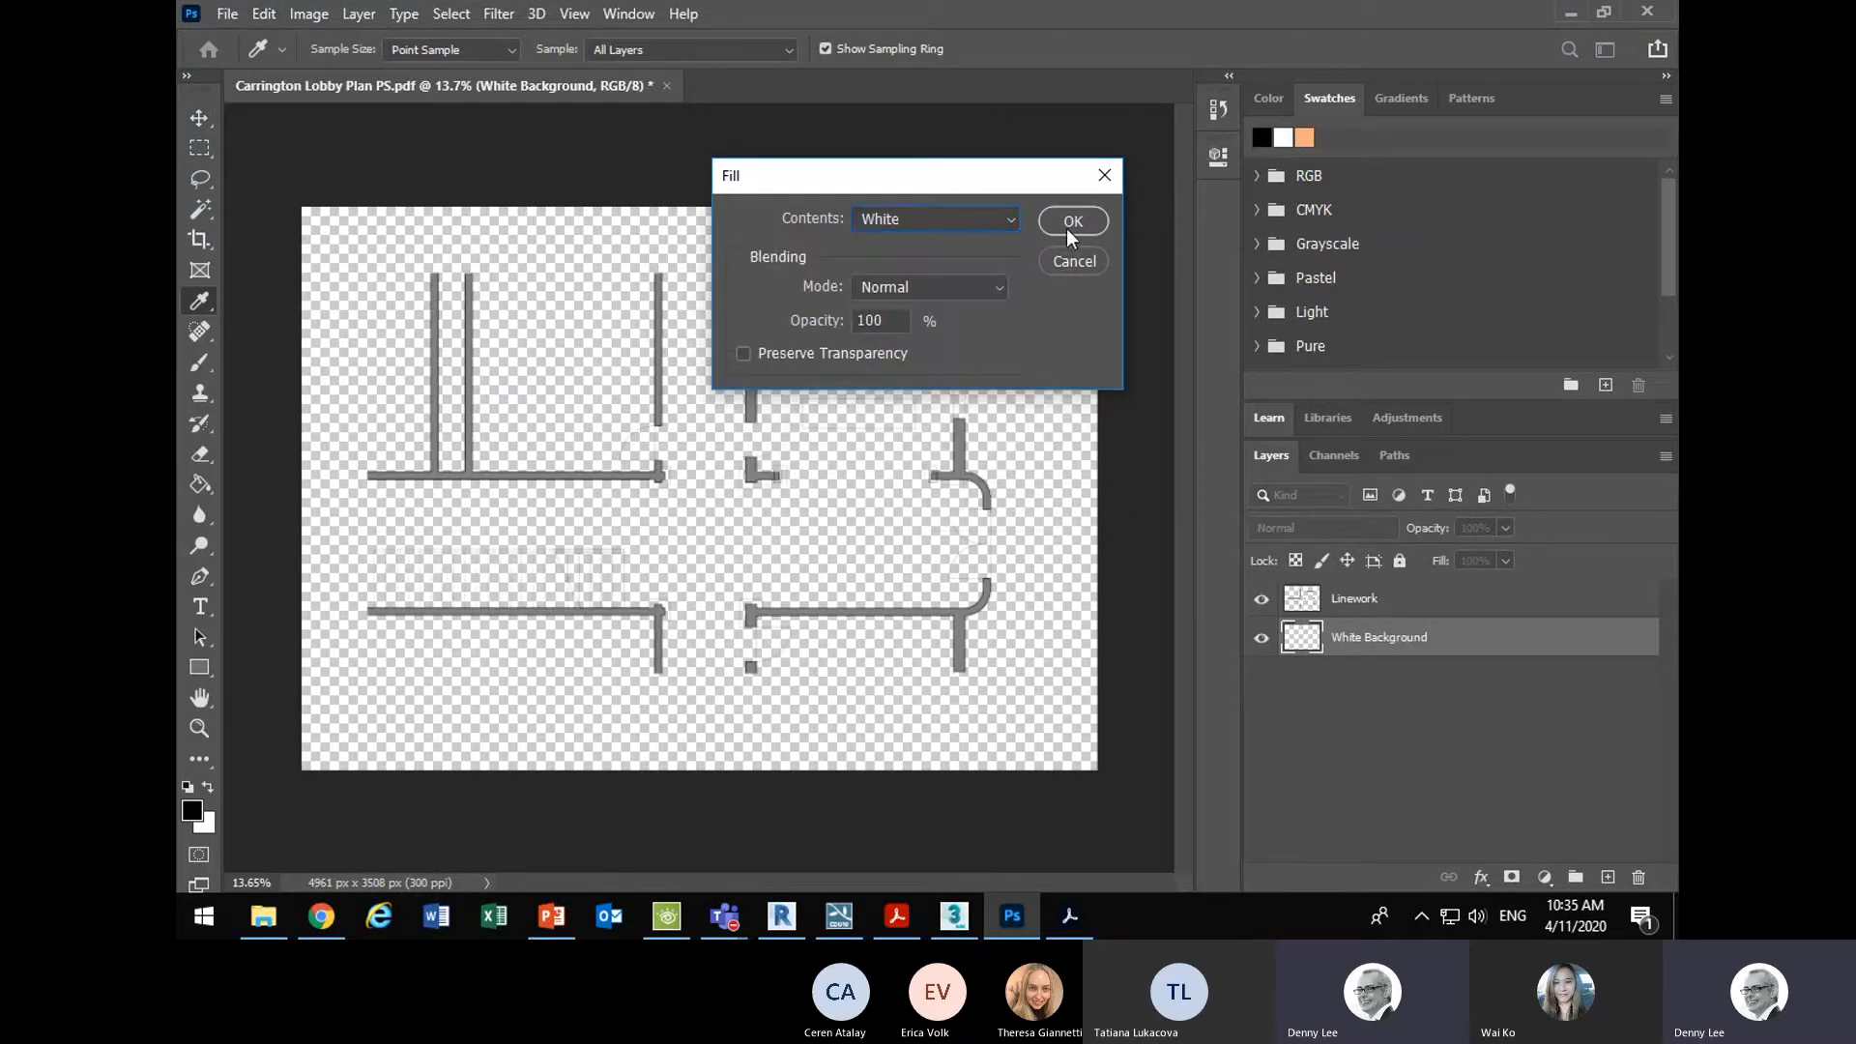
pyautogui.click(1073, 221)
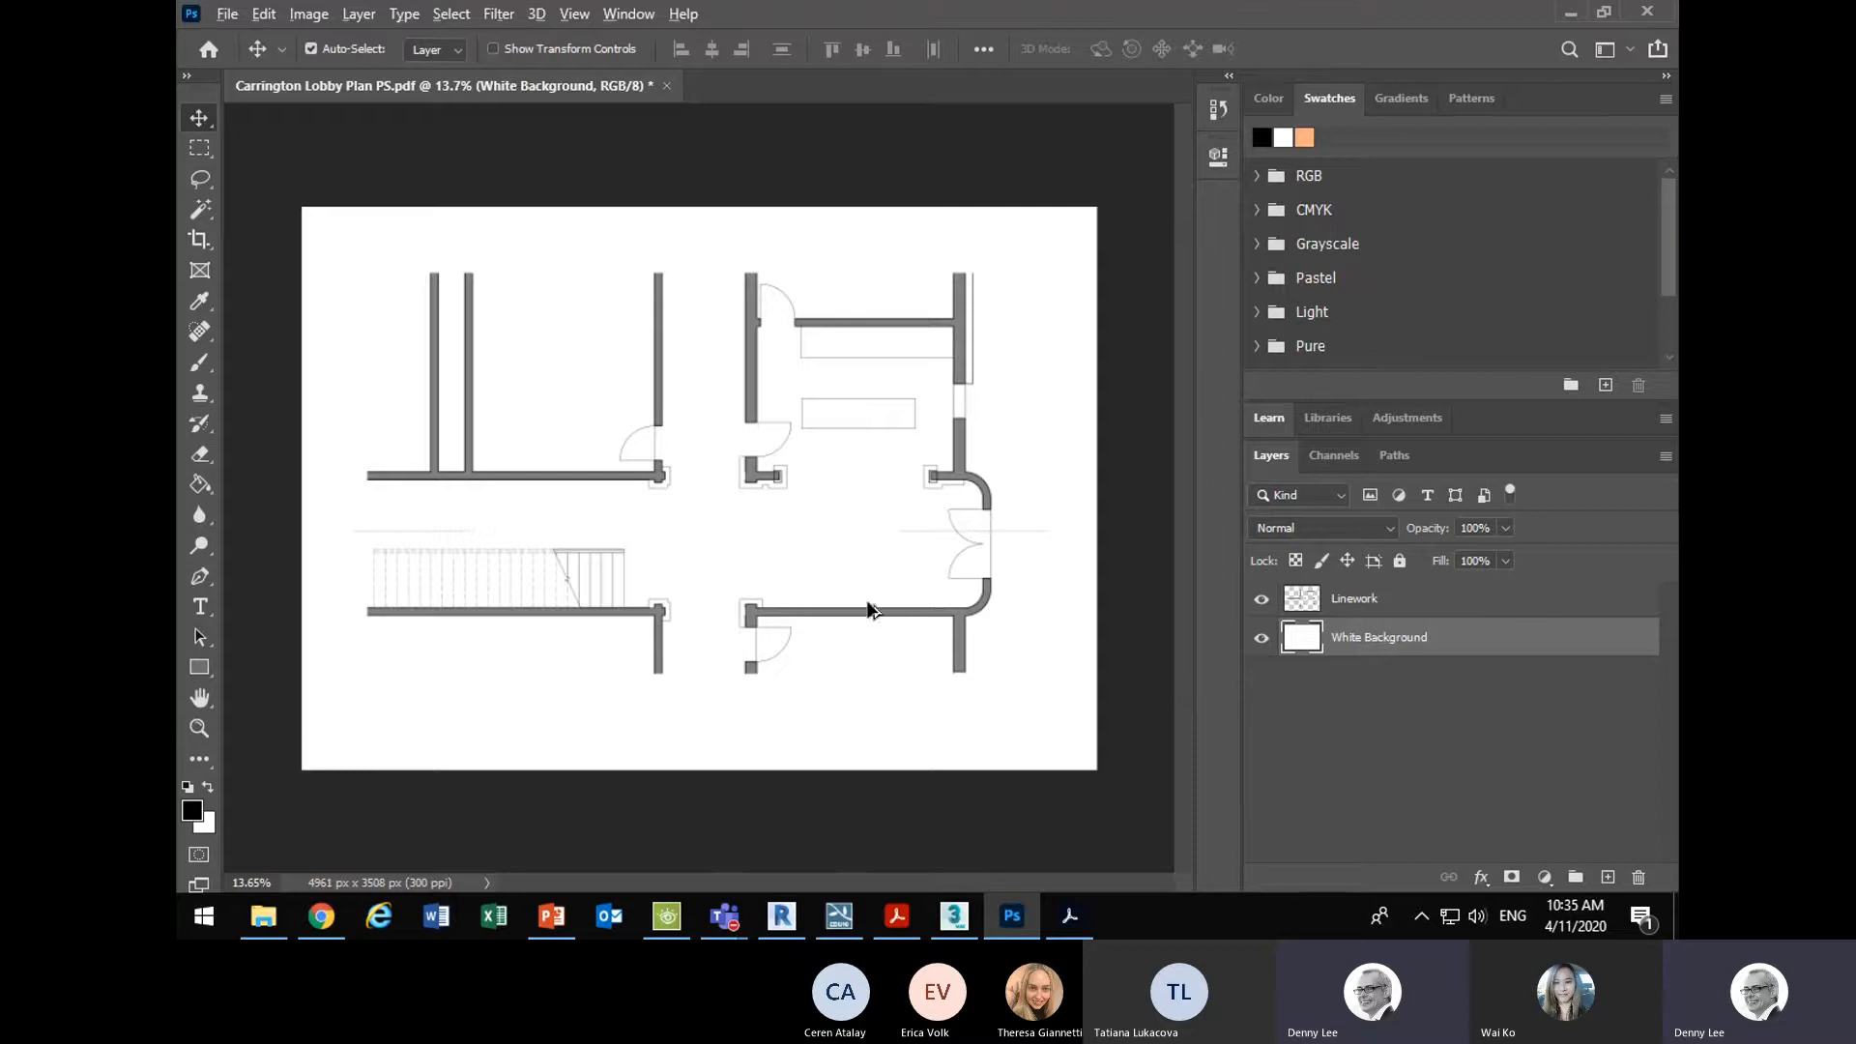
# - Inspect the line work around the entrance doors against white and compare the plan with the White Background layer hidden and shown
pyautogui.scroll(3, 967, 560)
pyautogui.scroll(2, 1009, 560)
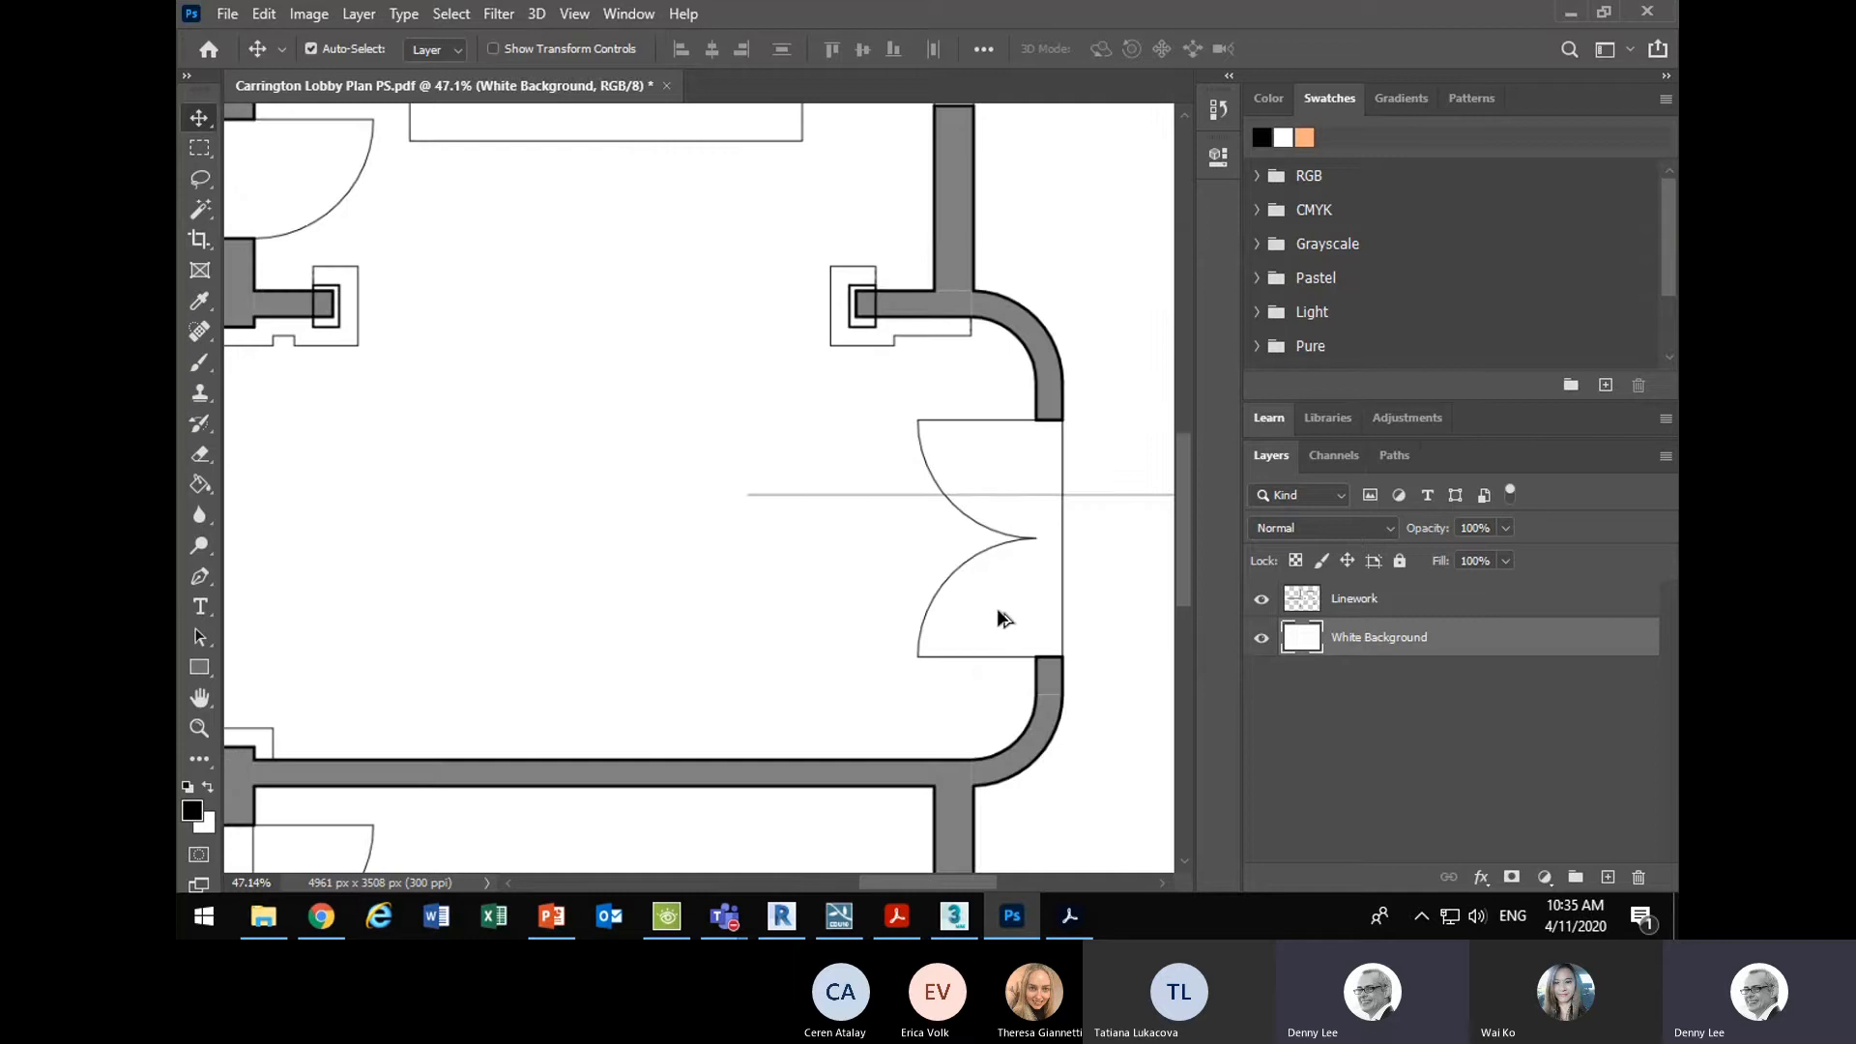
pyautogui.scroll(1, 1002, 617)
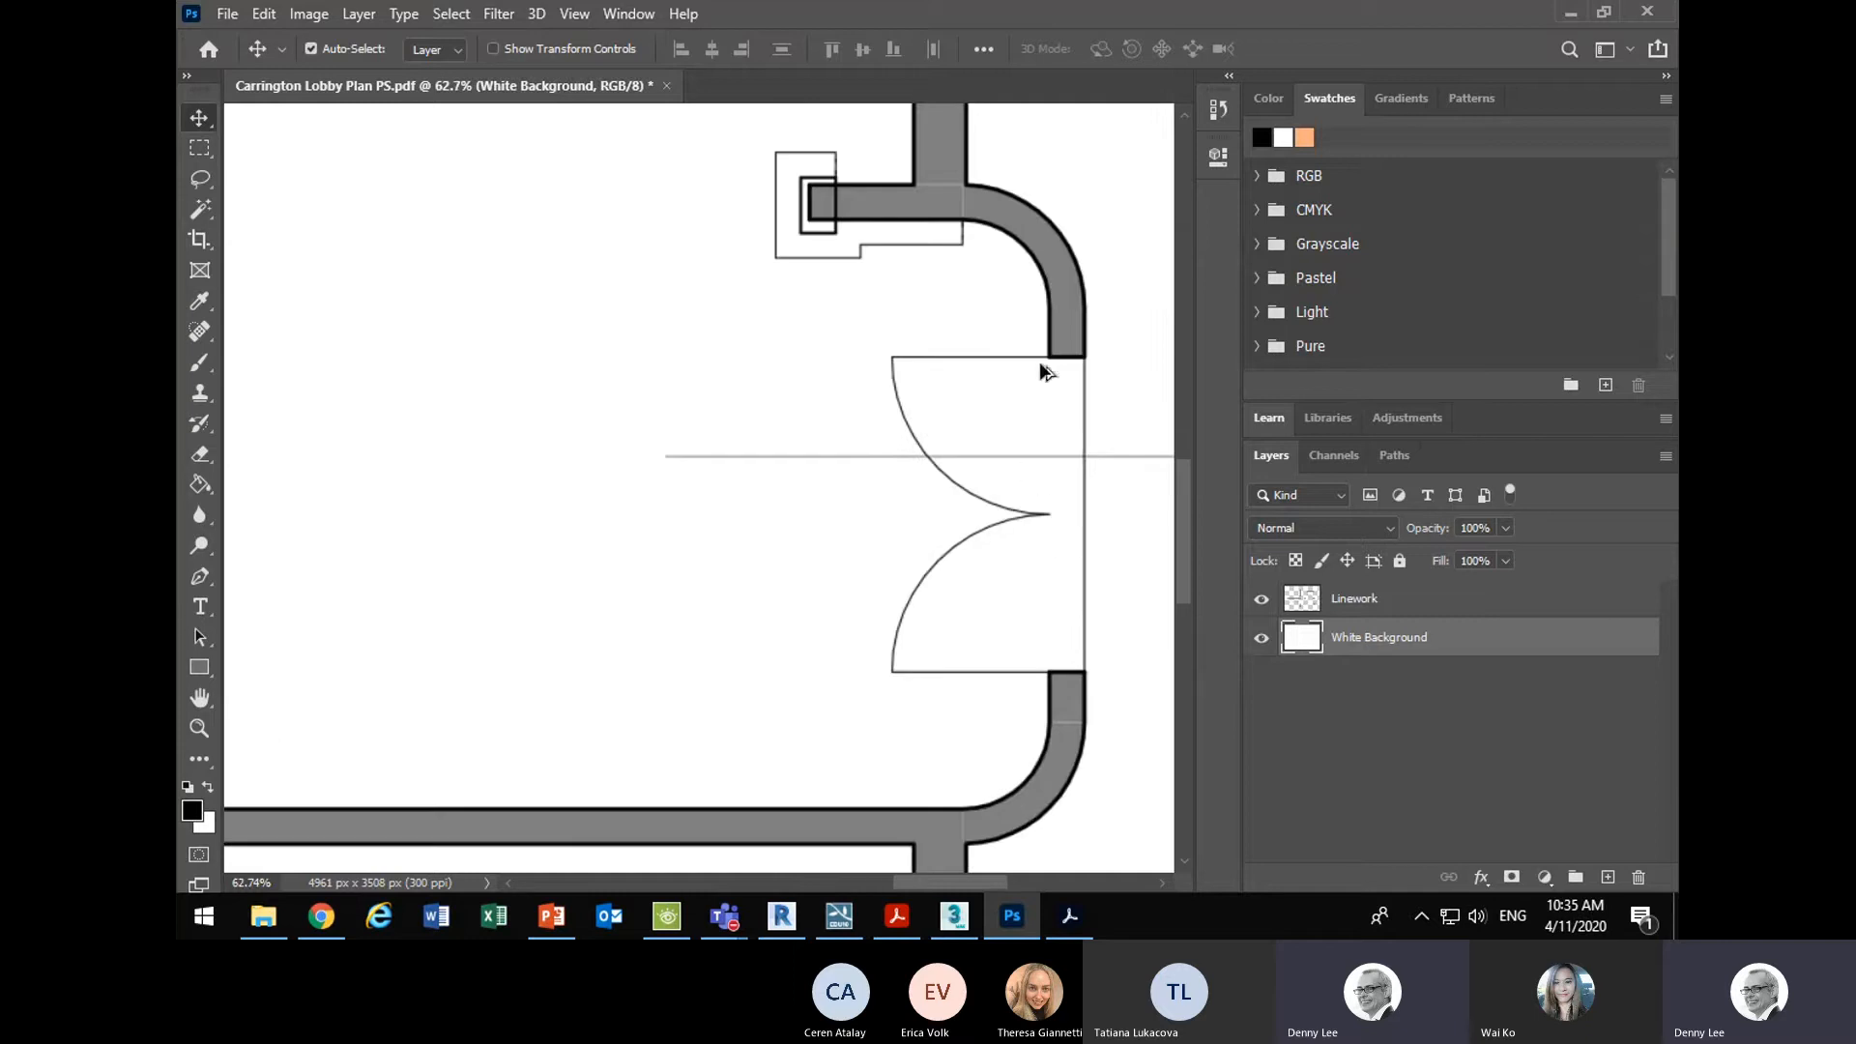
pyautogui.scroll(-5, 1007, 393)
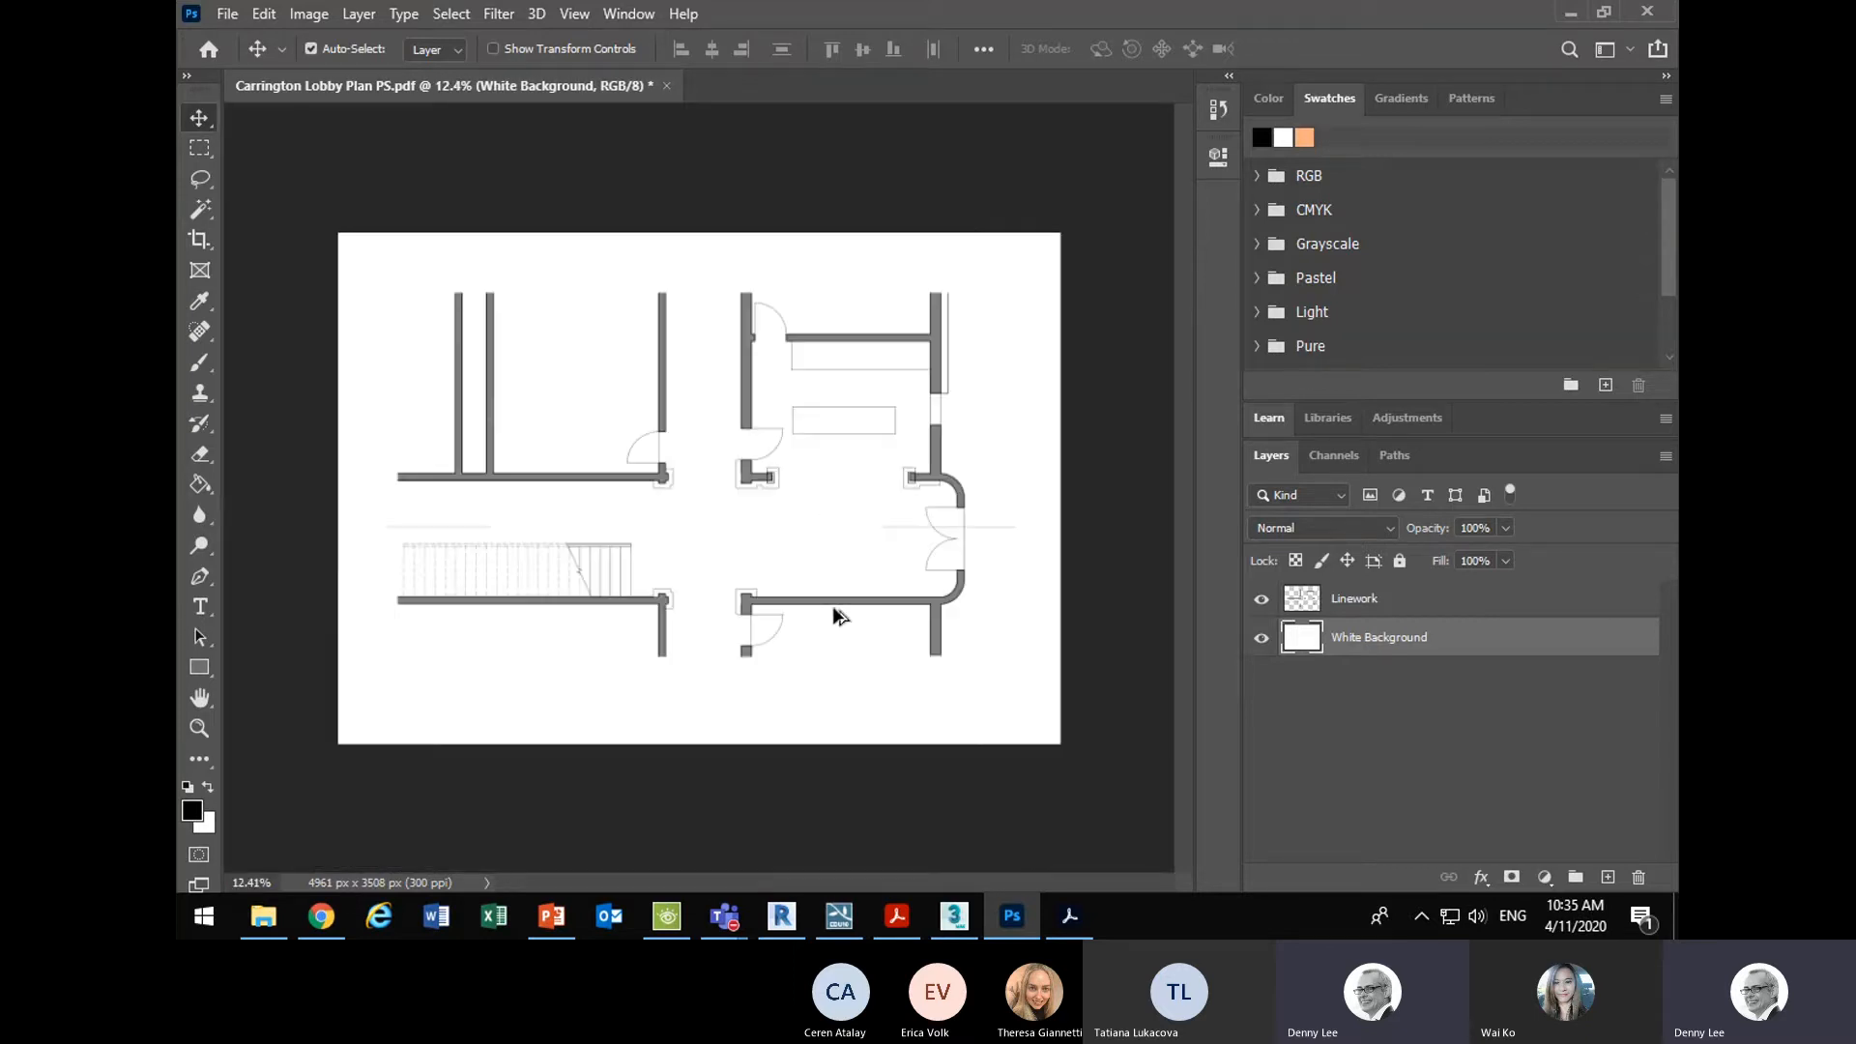
pyautogui.click(1262, 640)
pyautogui.click(1261, 640)
pyautogui.click(1262, 640)
pyautogui.click(1262, 640)
# - Add a new layer between Linework and White Background and name it Flooring
pyautogui.click(1610, 878)
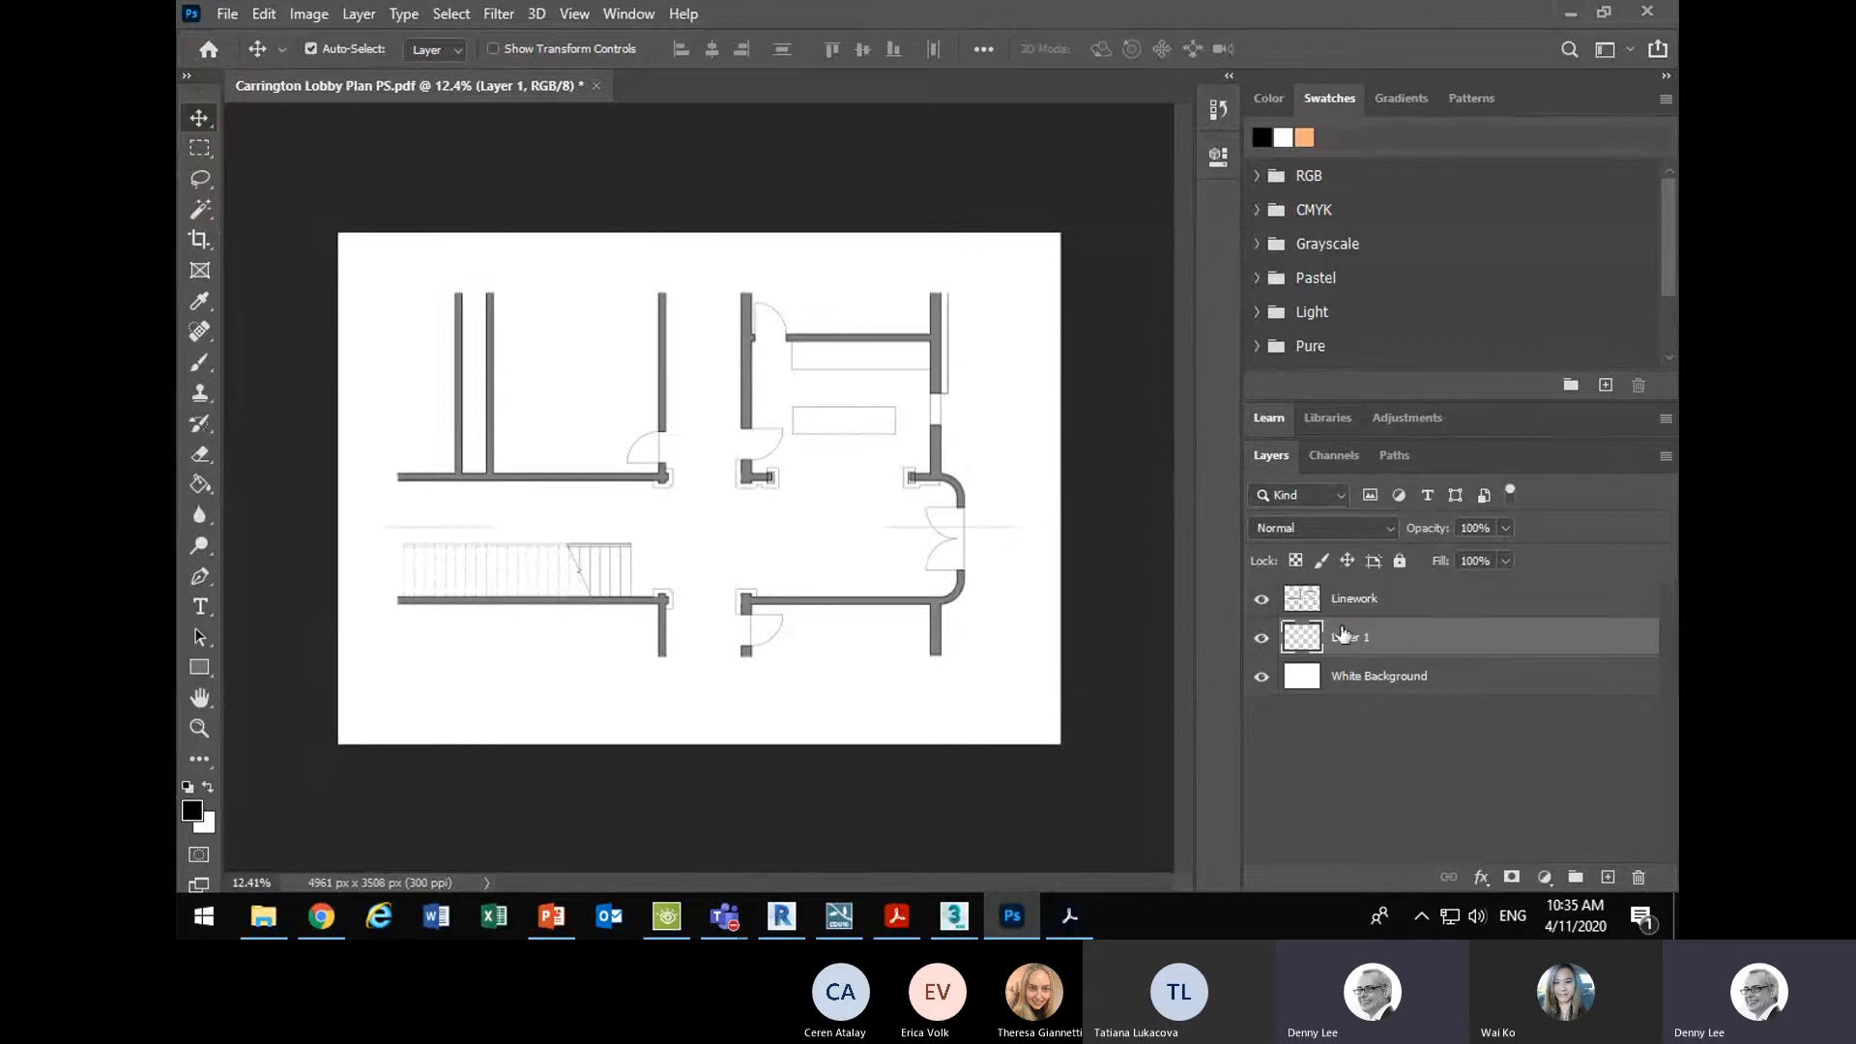
pyautogui.doubleClick(1343, 636)
pyautogui.write('Flooring')
pyautogui.press('Return')
# - Switch to File Explorer and look through the EDU_DC_InteriorDesign folder on the StudentResources (P:) drive
pyautogui.click(264, 918)
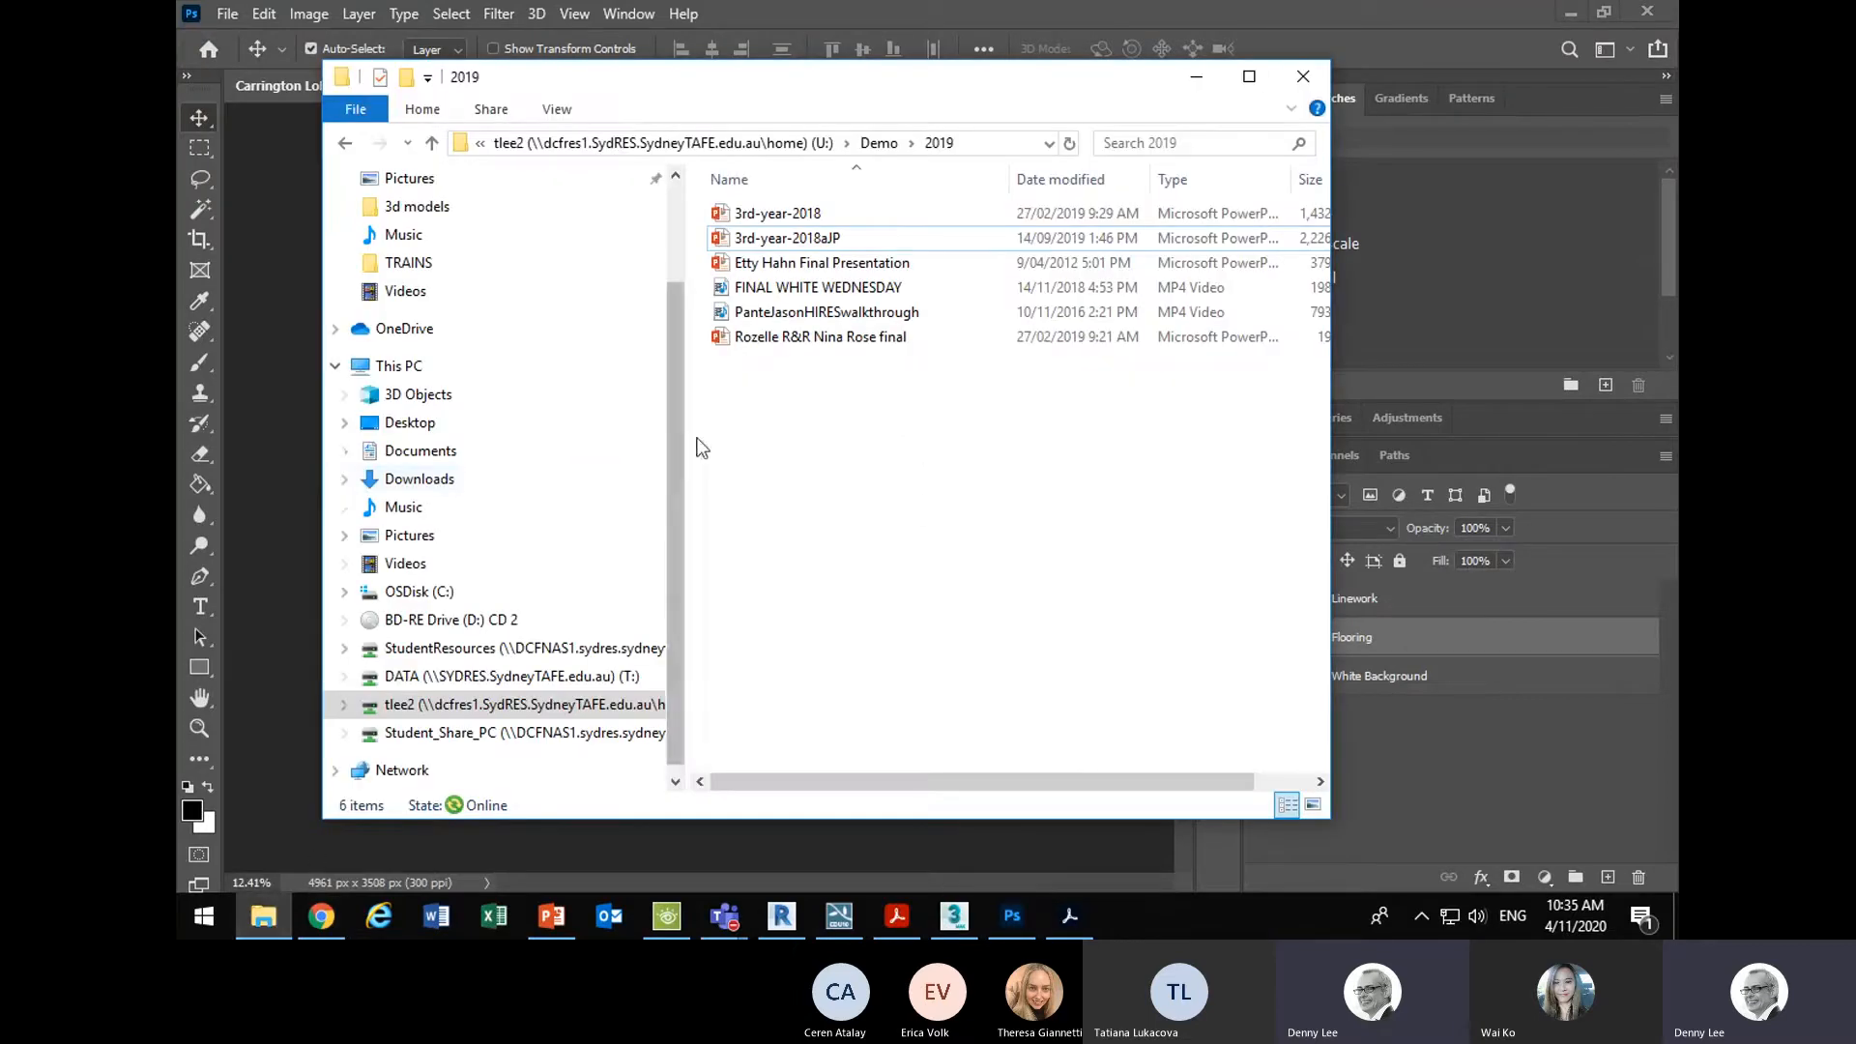
pyautogui.click(494, 648)
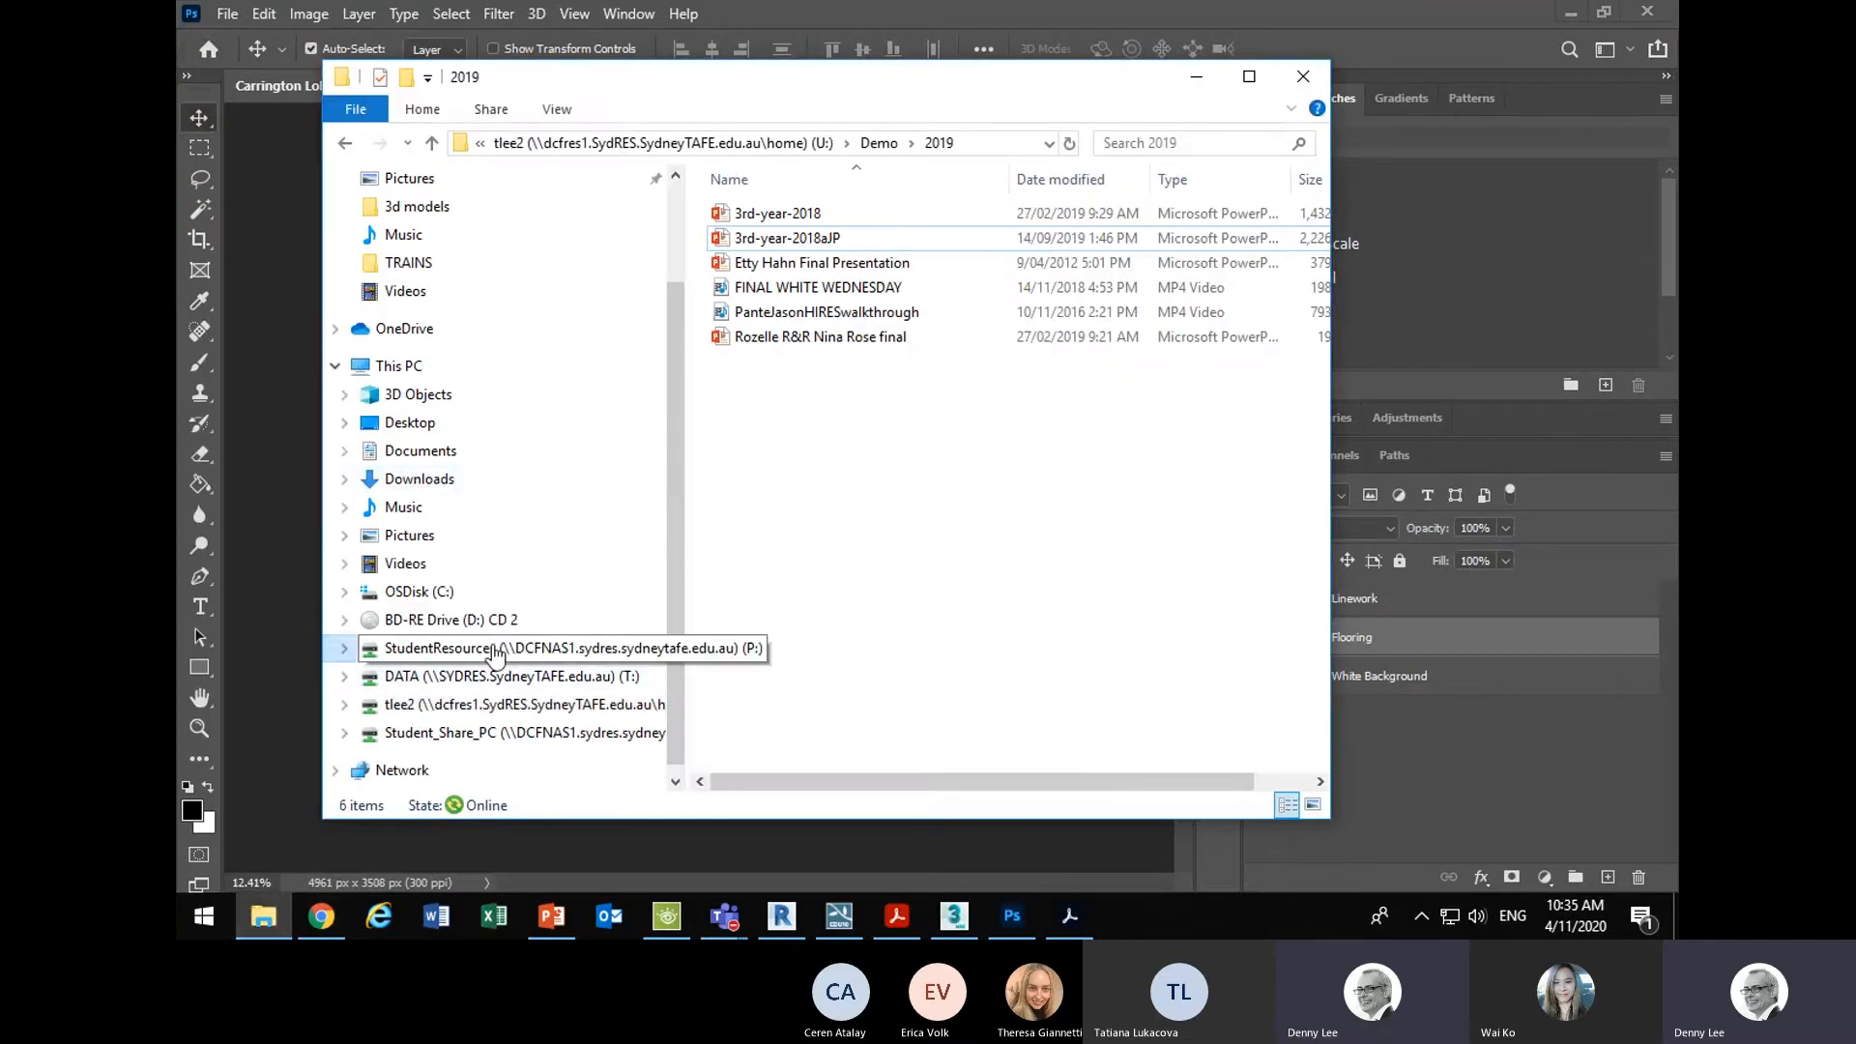
pyautogui.click(753, 217)
pyautogui.doubleClick(753, 216)
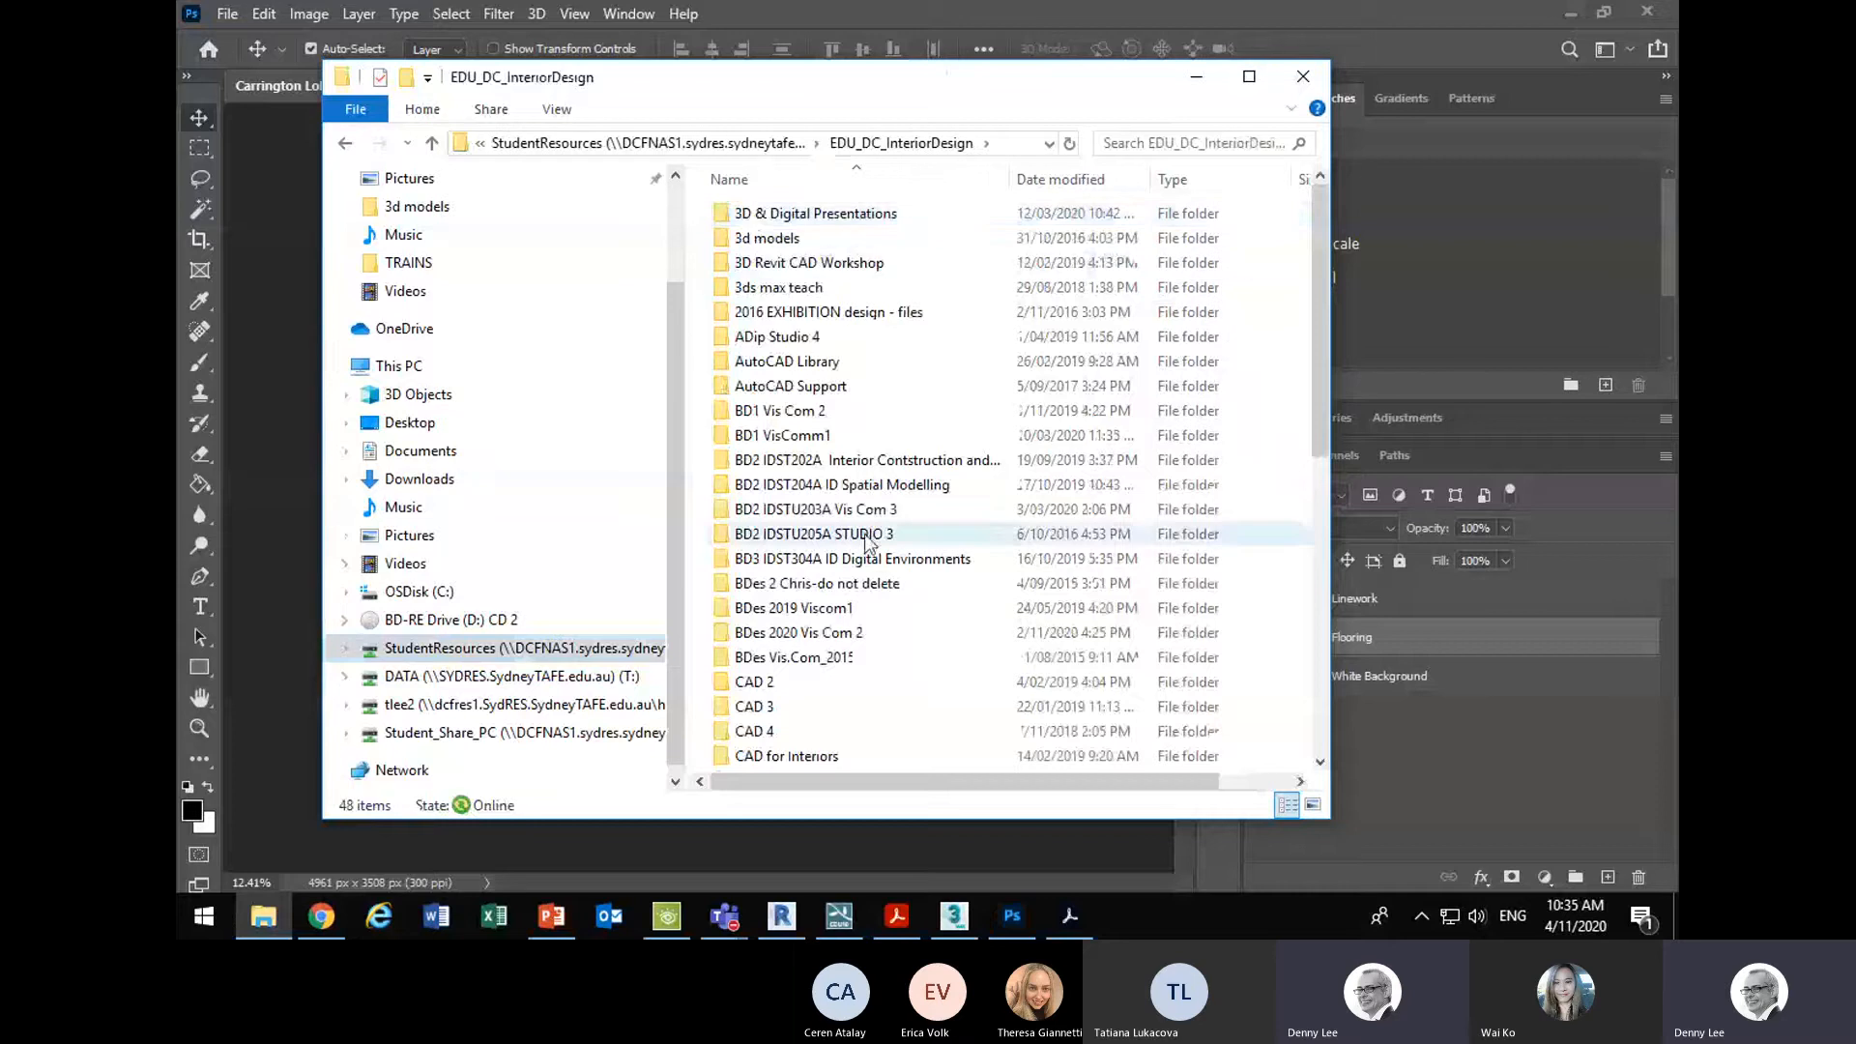
pyautogui.scroll(-5, 867, 537)
pyautogui.scroll(-3, 867, 543)
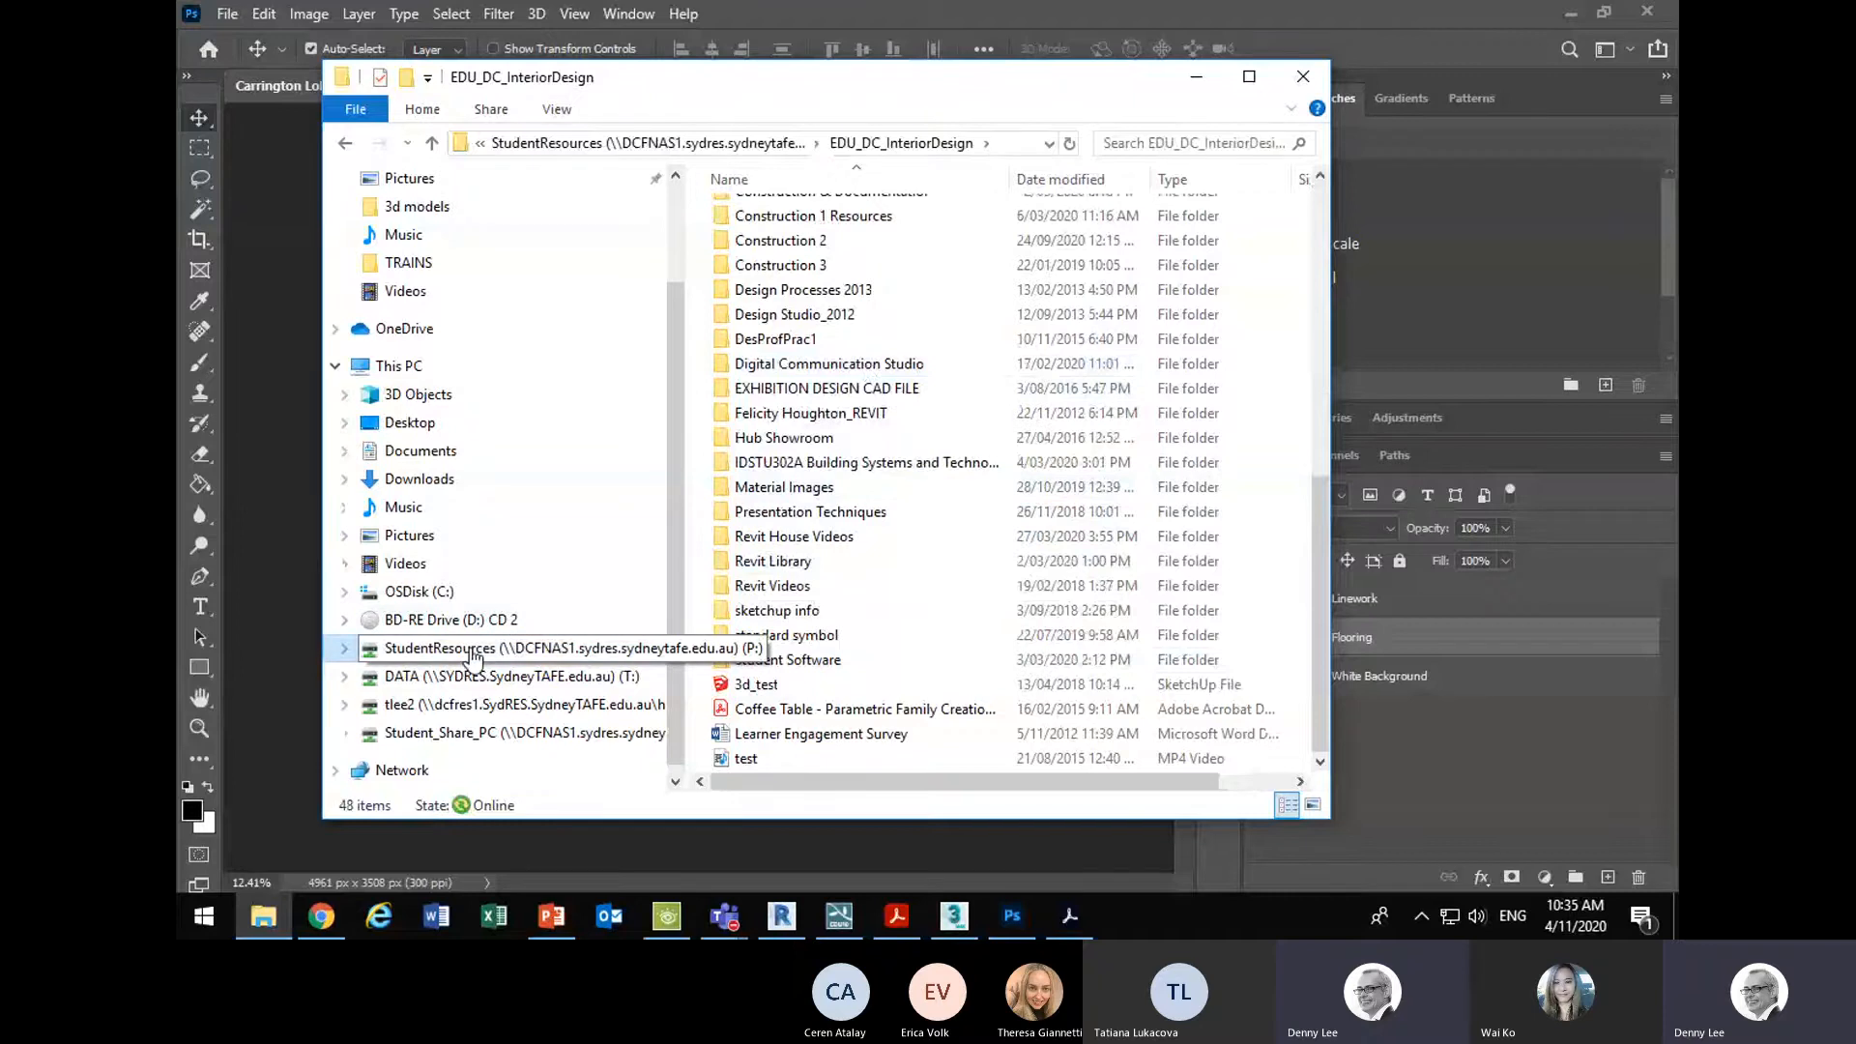
# - Return to the root of the StudentResources drive and open the Material Images folder inside EDU_DC_InteriorDesign
pyautogui.click(471, 654)
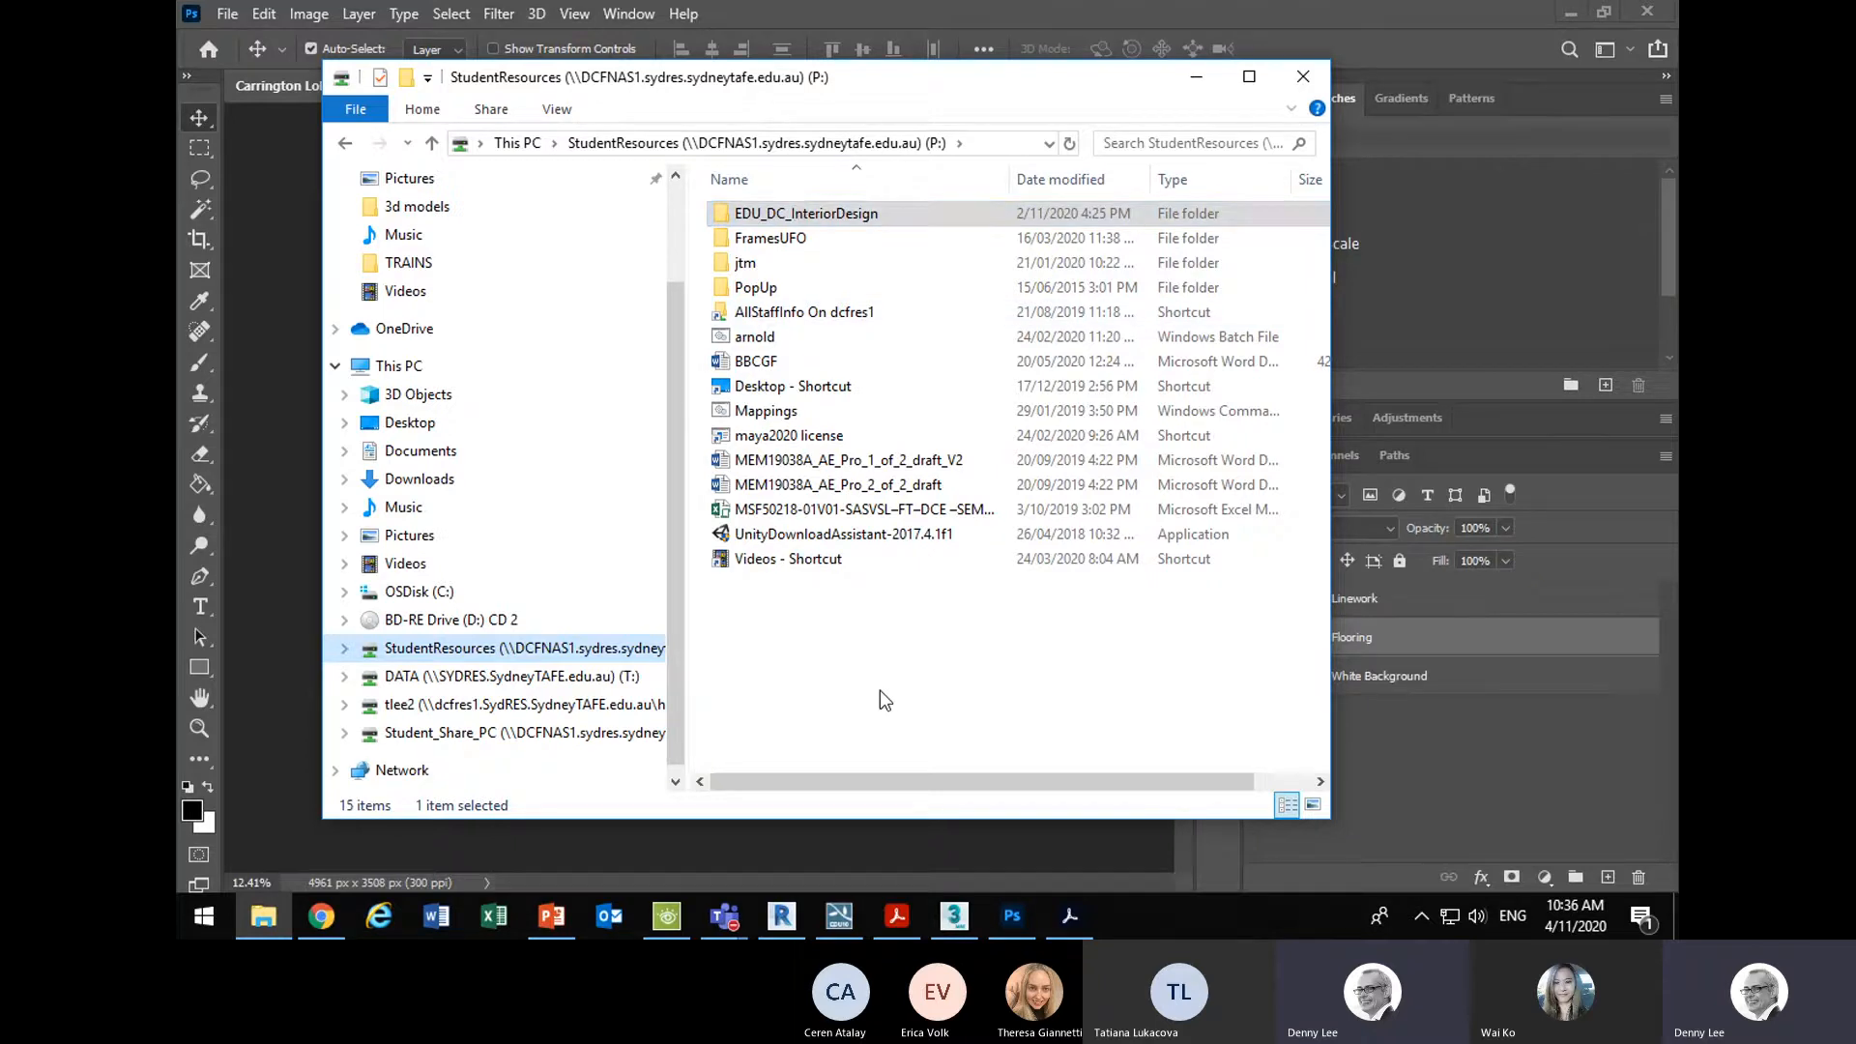
pyautogui.doubleClick(810, 214)
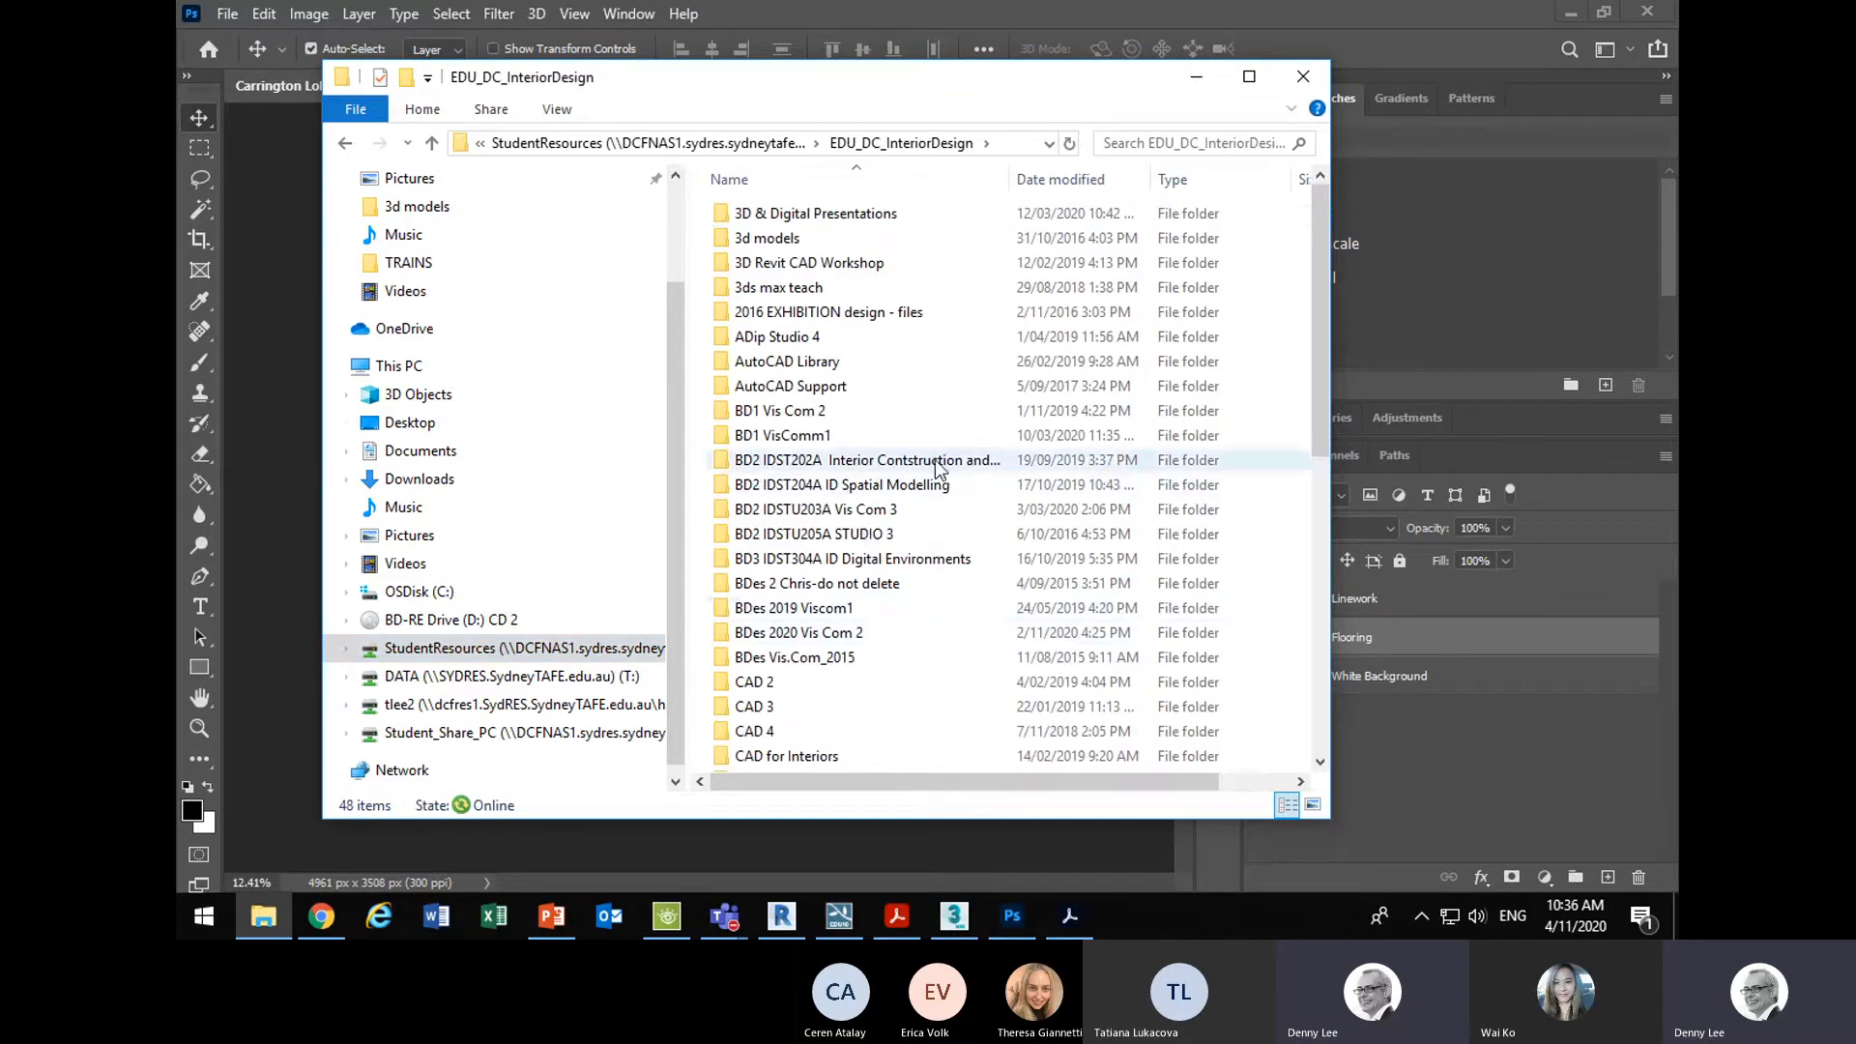
pyautogui.scroll(-8, 864, 561)
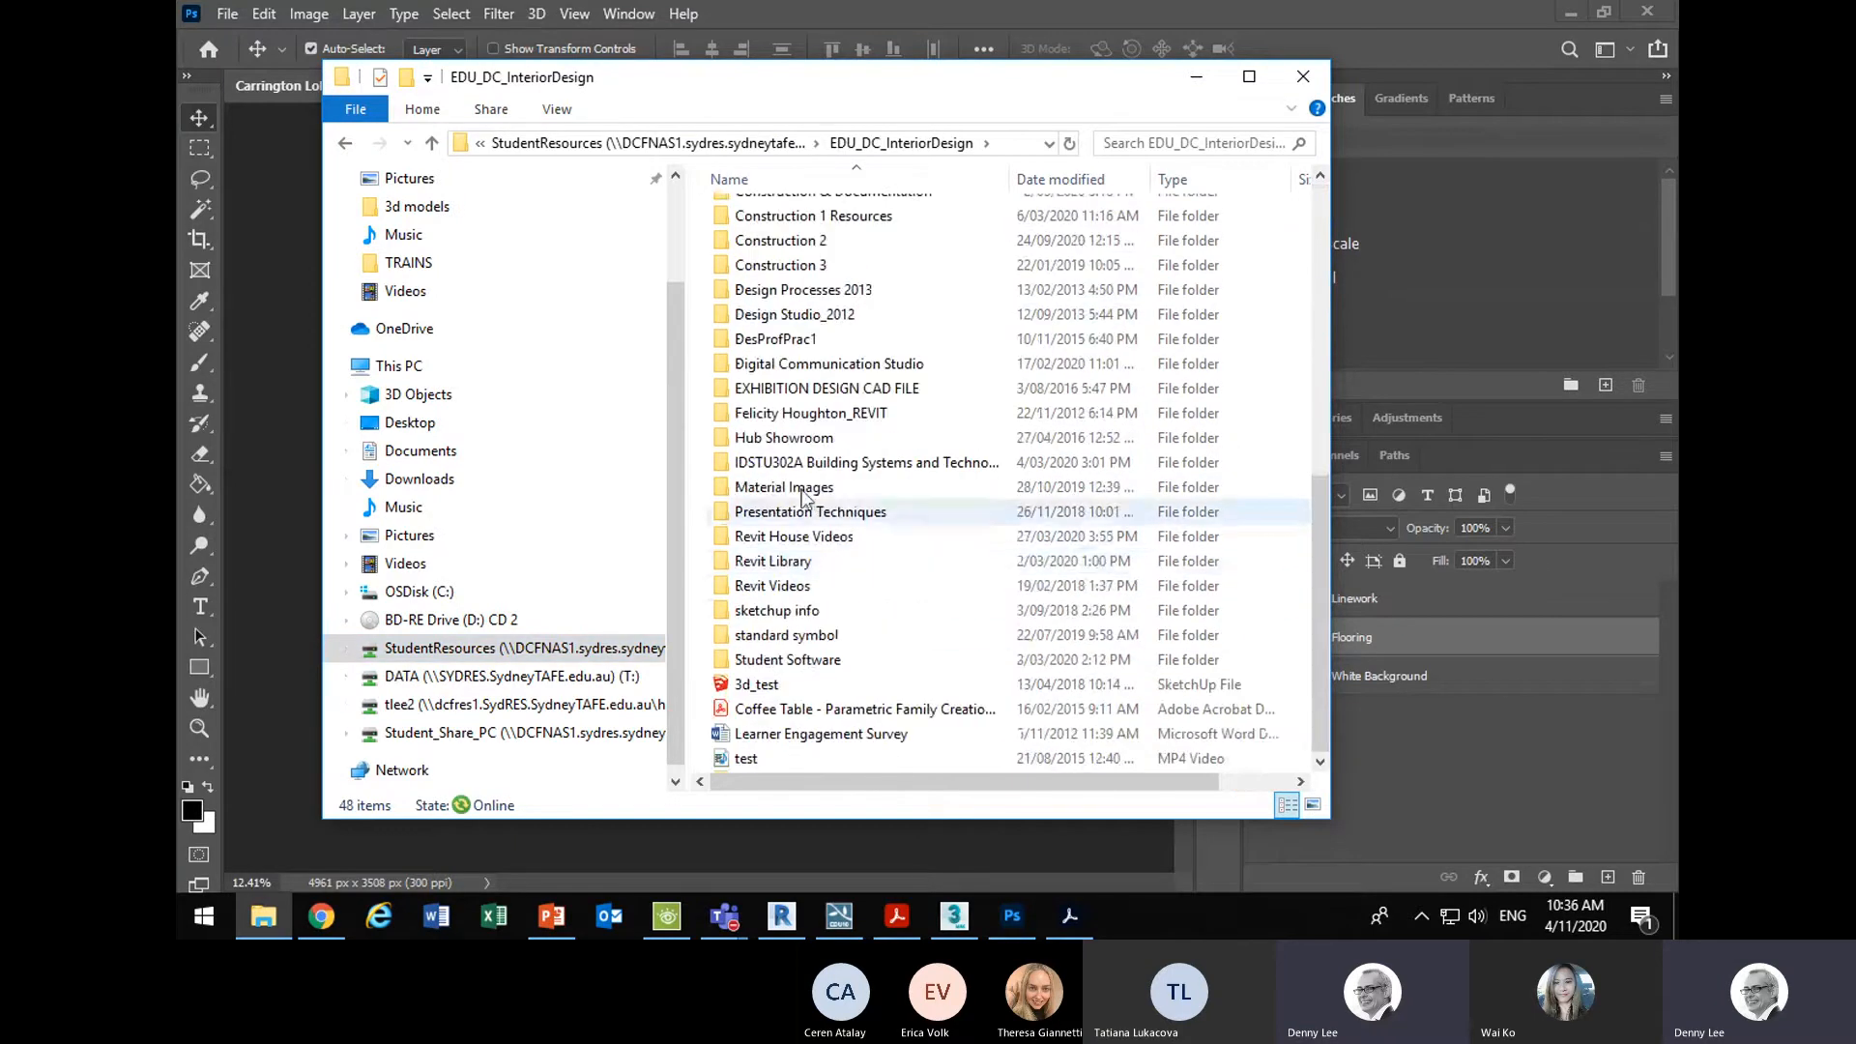
pyautogui.doubleClick(799, 488)
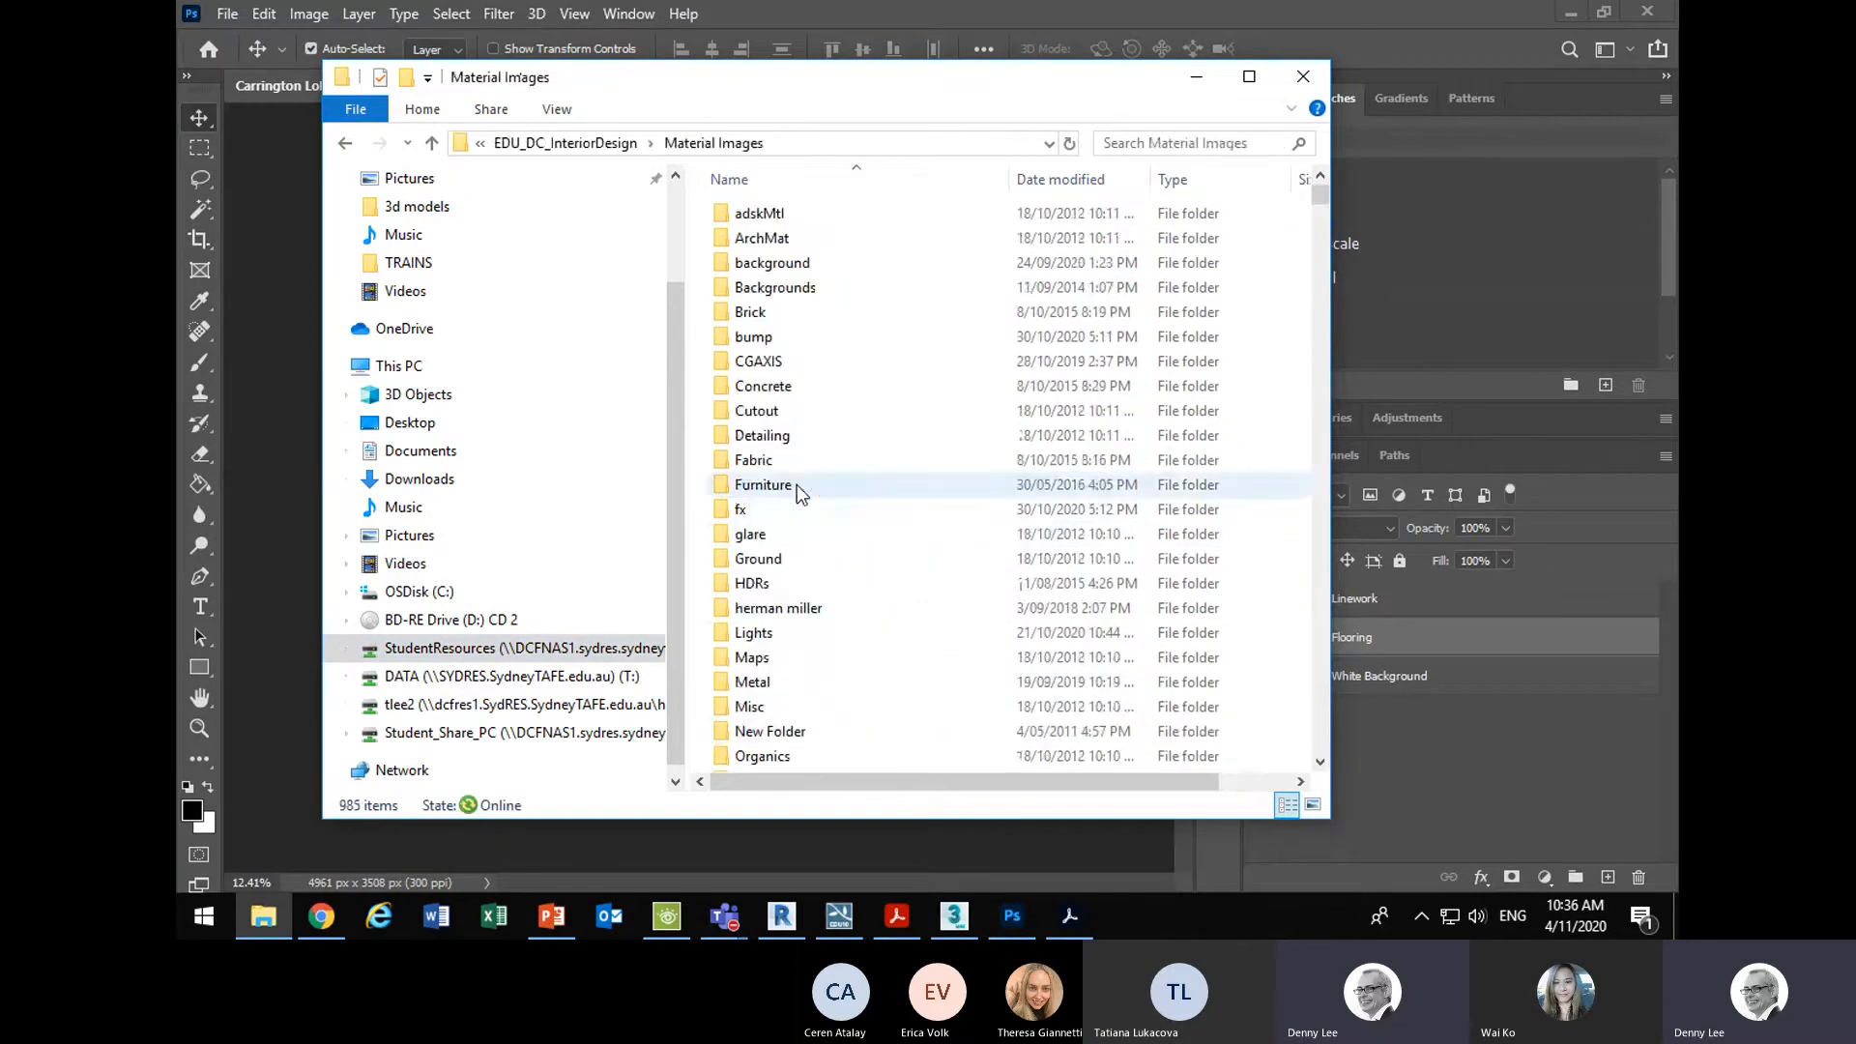
# - Maximize the File Explorer window, display the Material Images contents as large icons, and browse the texture folders and images
pyautogui.click(1250, 76)
pyautogui.scroll(-15, 767, 261)
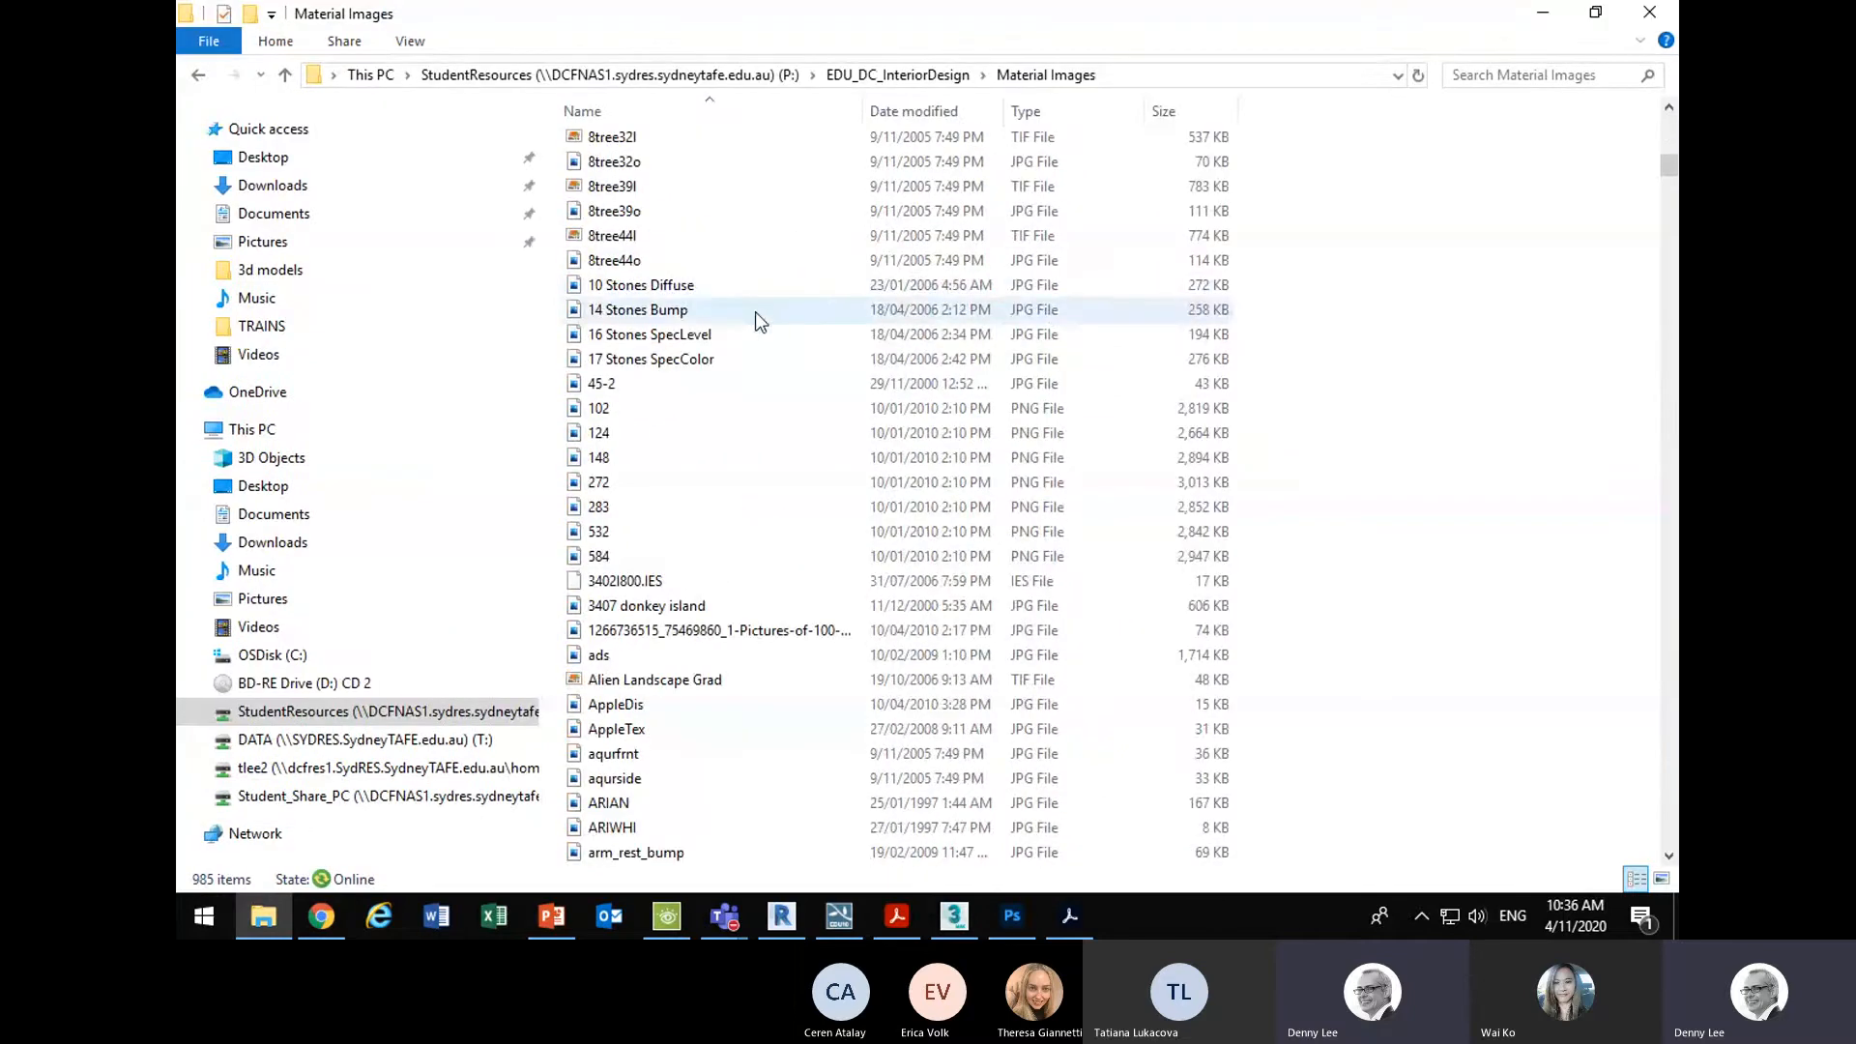
pyautogui.rightClick(1322, 345)
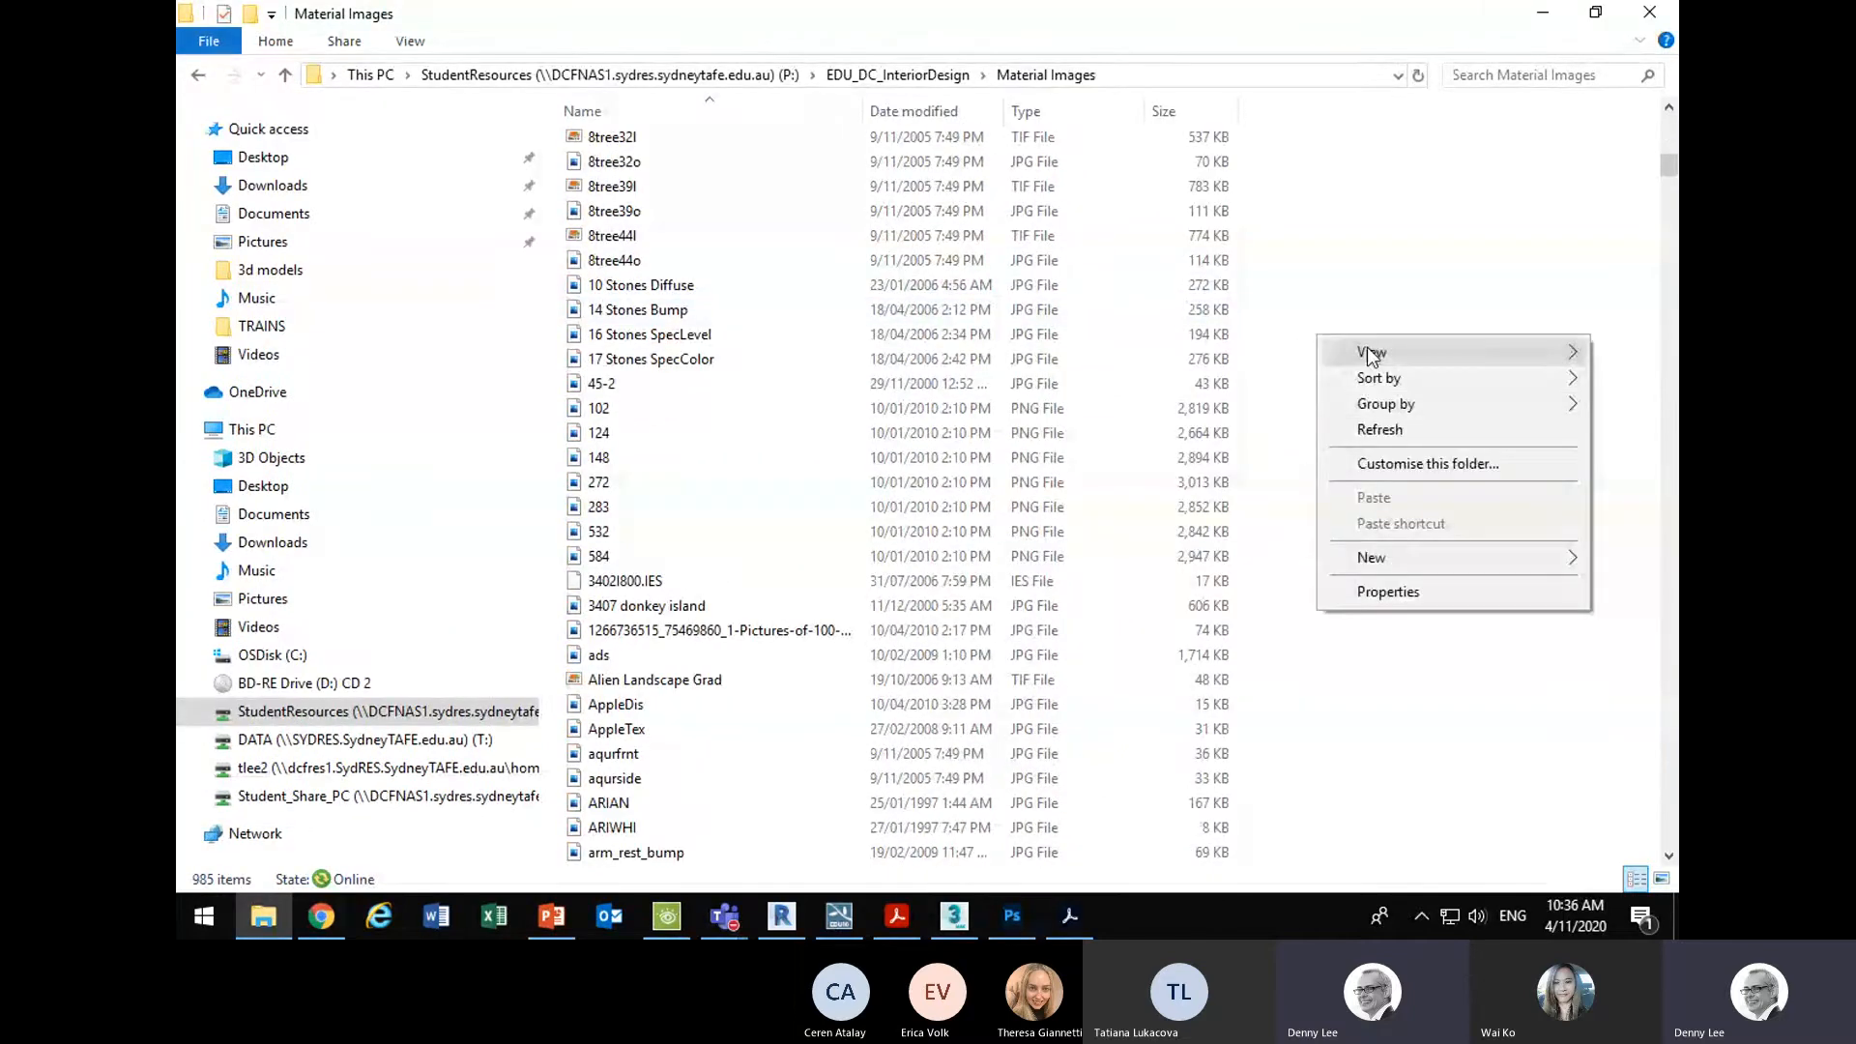
pyautogui.moveTo(1367, 352)
pyautogui.click(1196, 378)
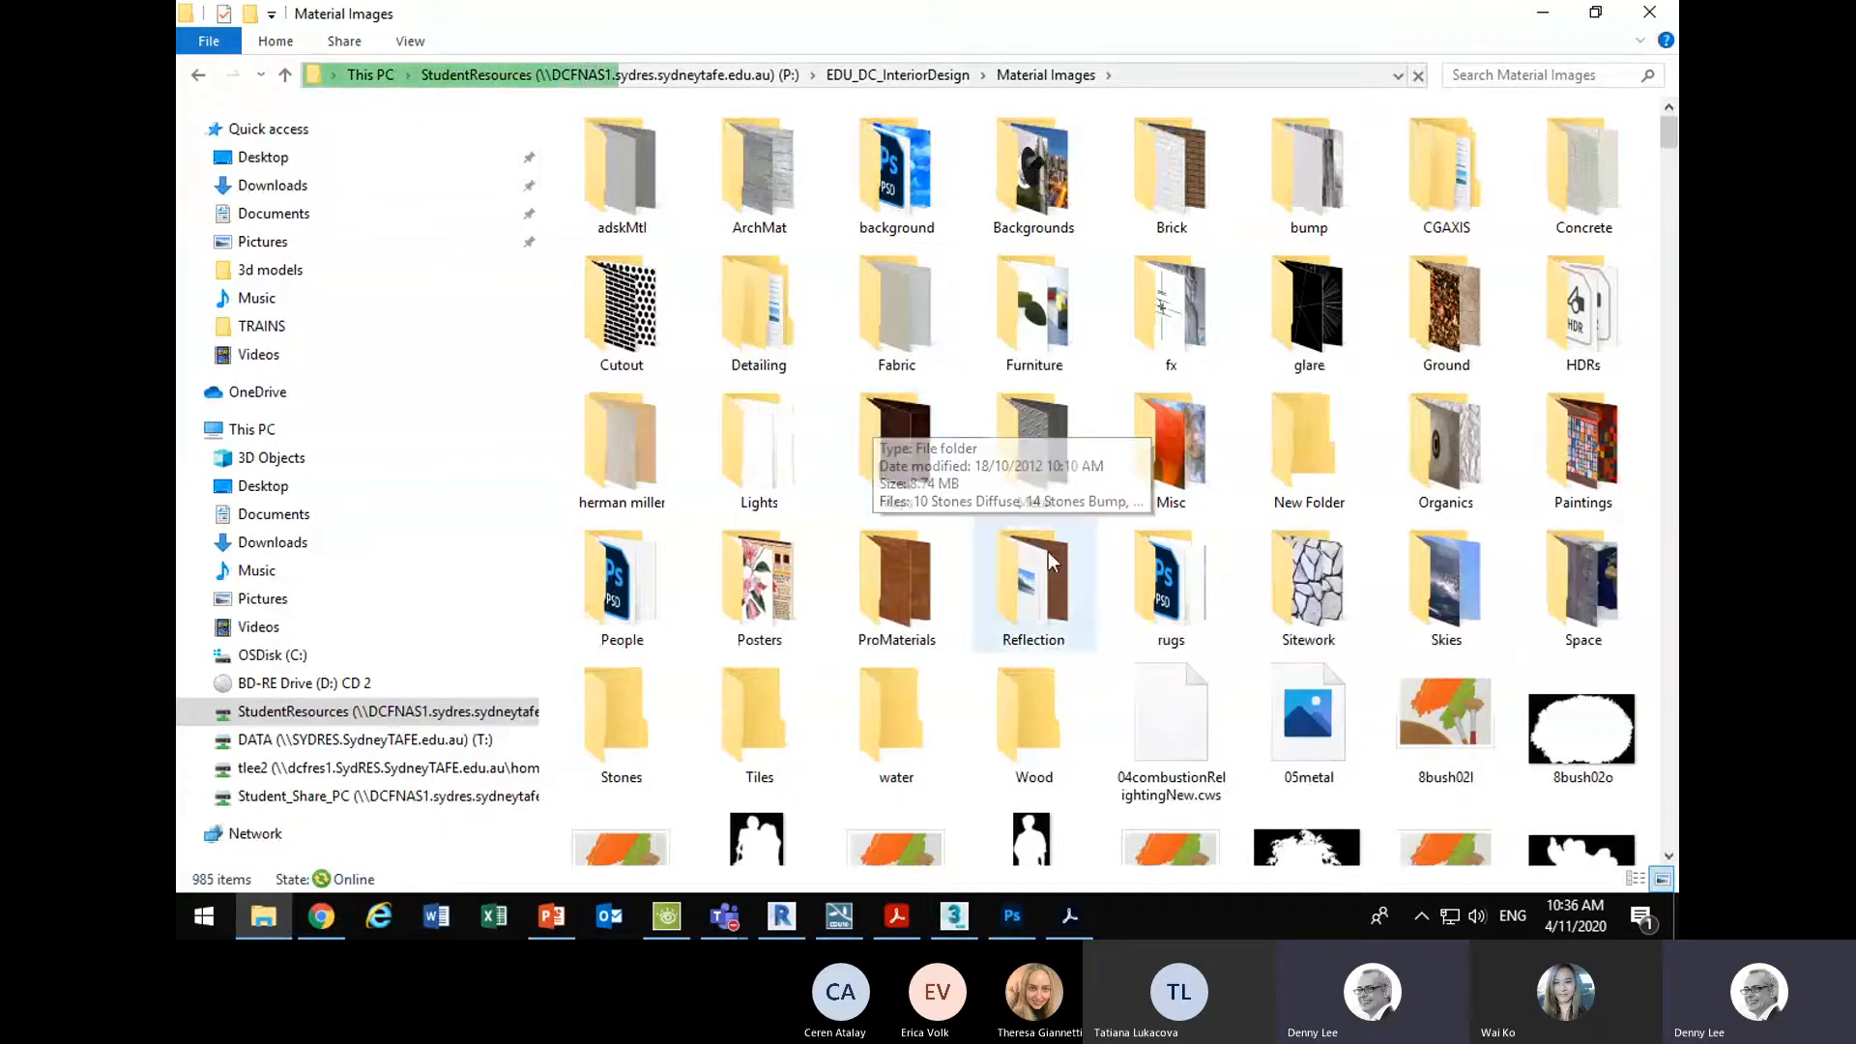
pyautogui.scroll(-5, 1050, 553)
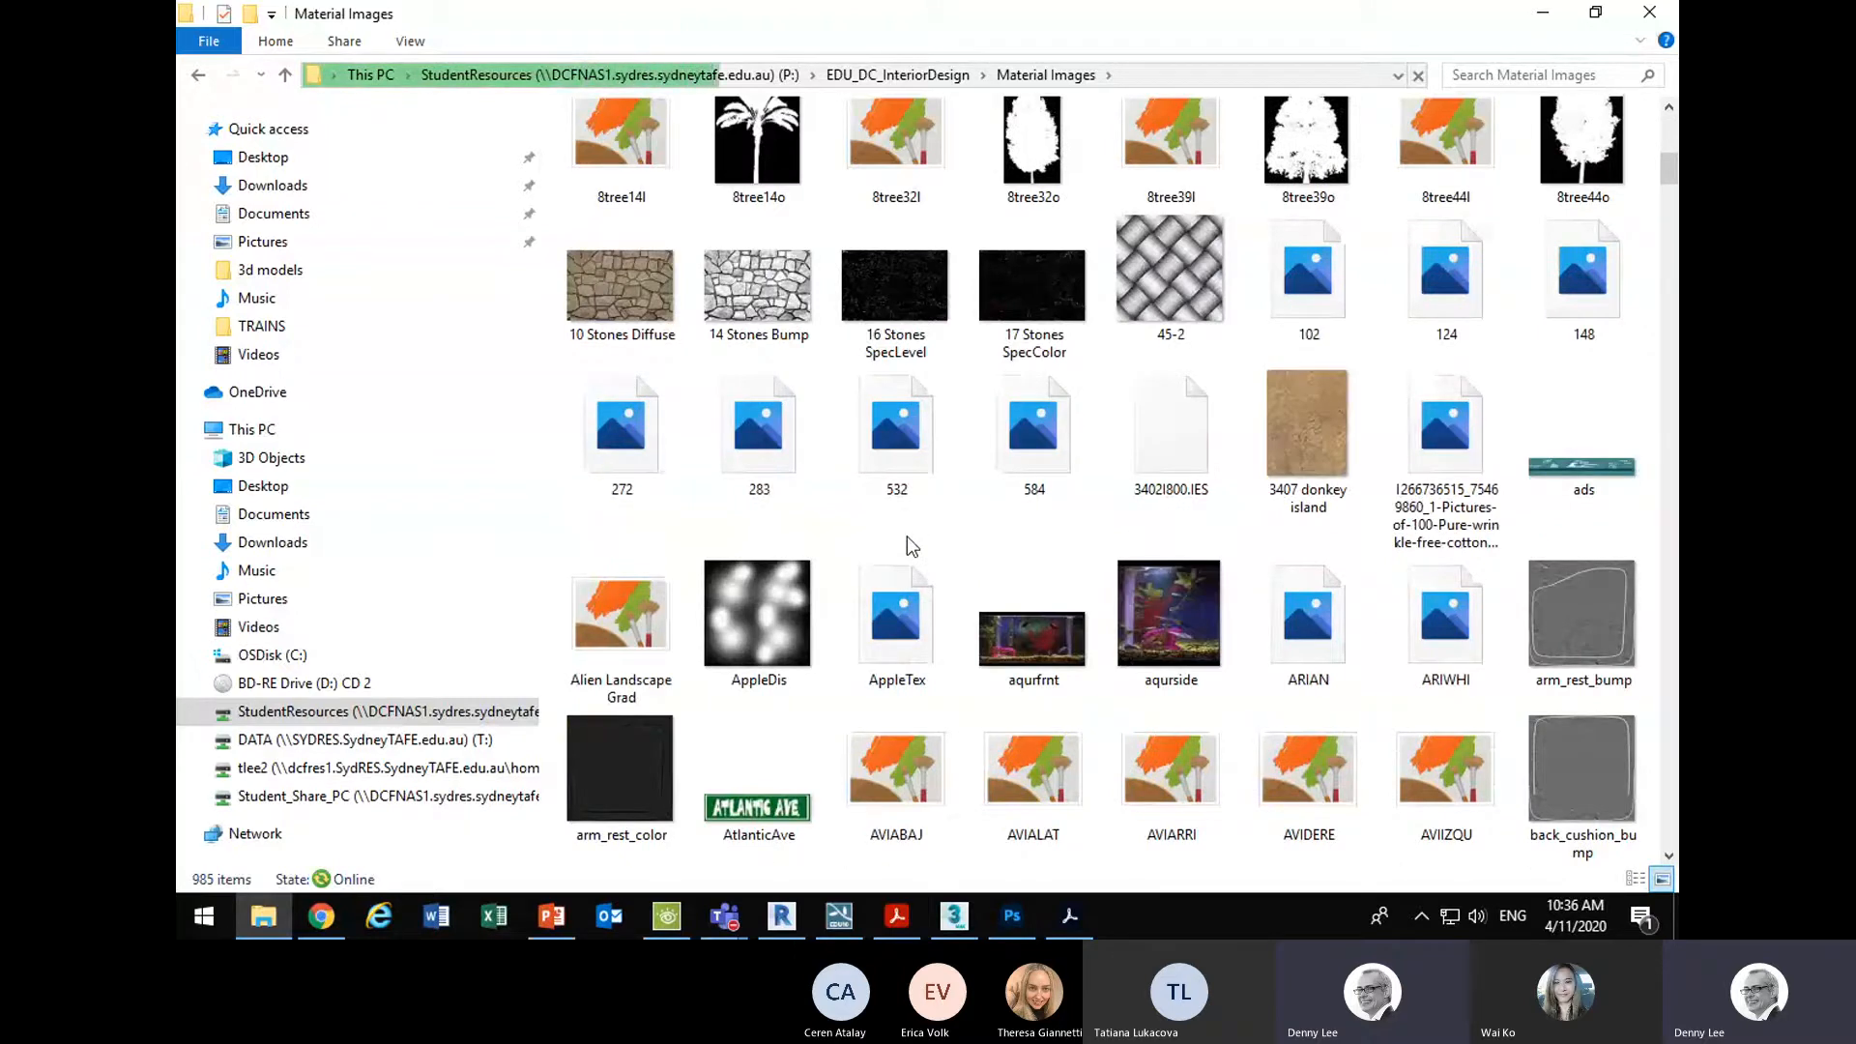
pyautogui.scroll(5, 907, 535)
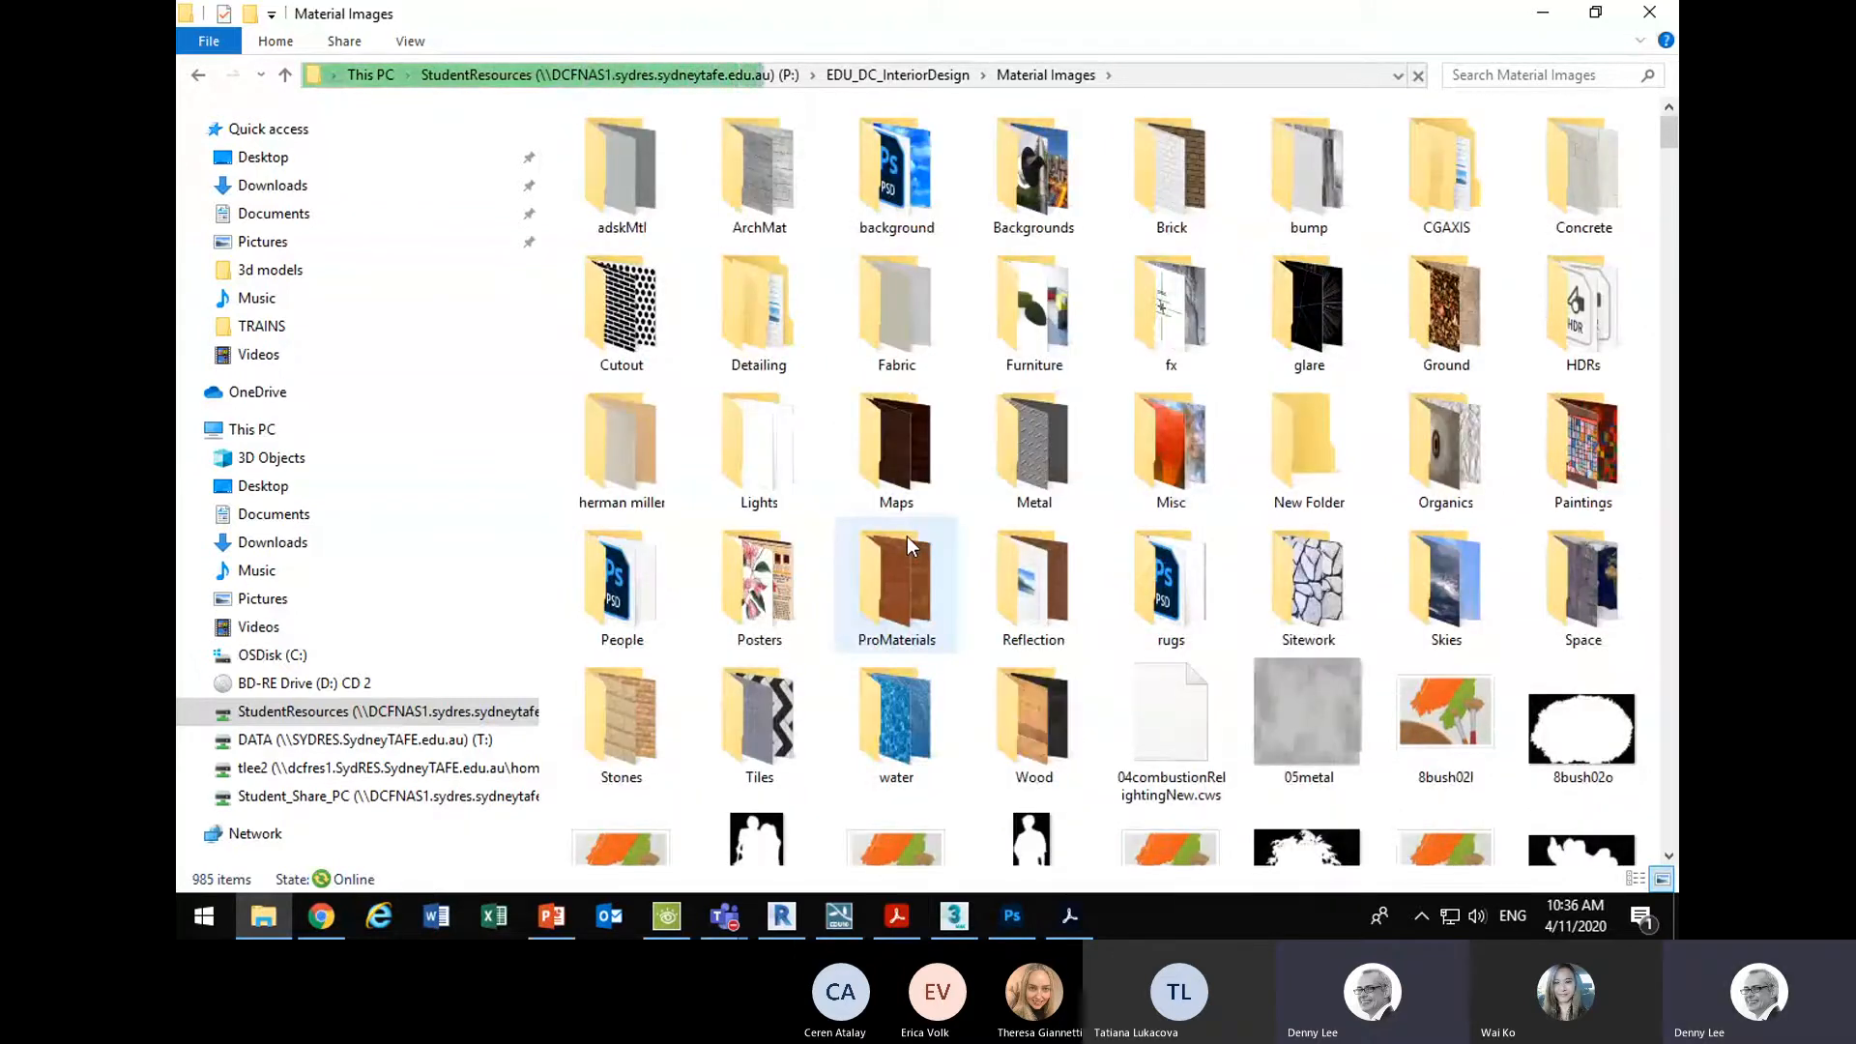
# - Open the ProMaterials folder, display its contents as large icons, and browse the wood, brick and carpet textures
pyautogui.doubleClick(907, 589)
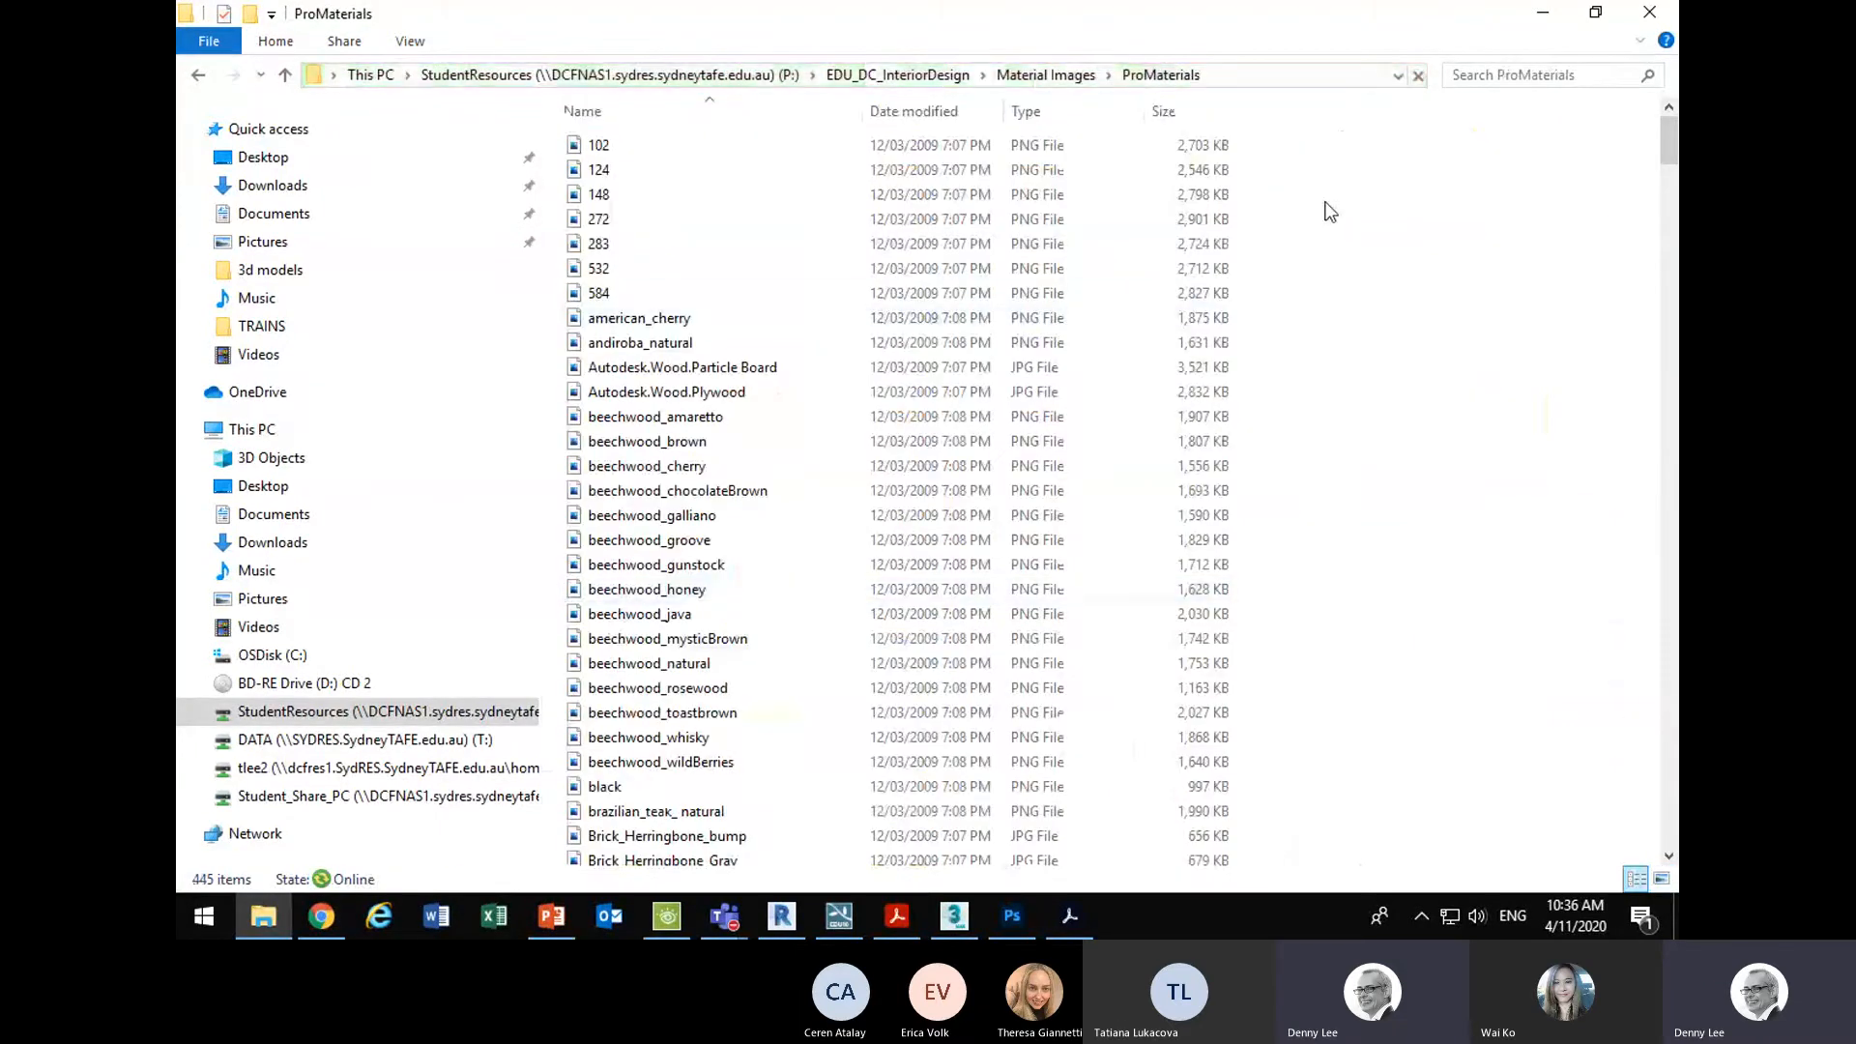
pyautogui.rightClick(1329, 211)
pyautogui.moveTo(1359, 228)
pyautogui.click(1212, 244)
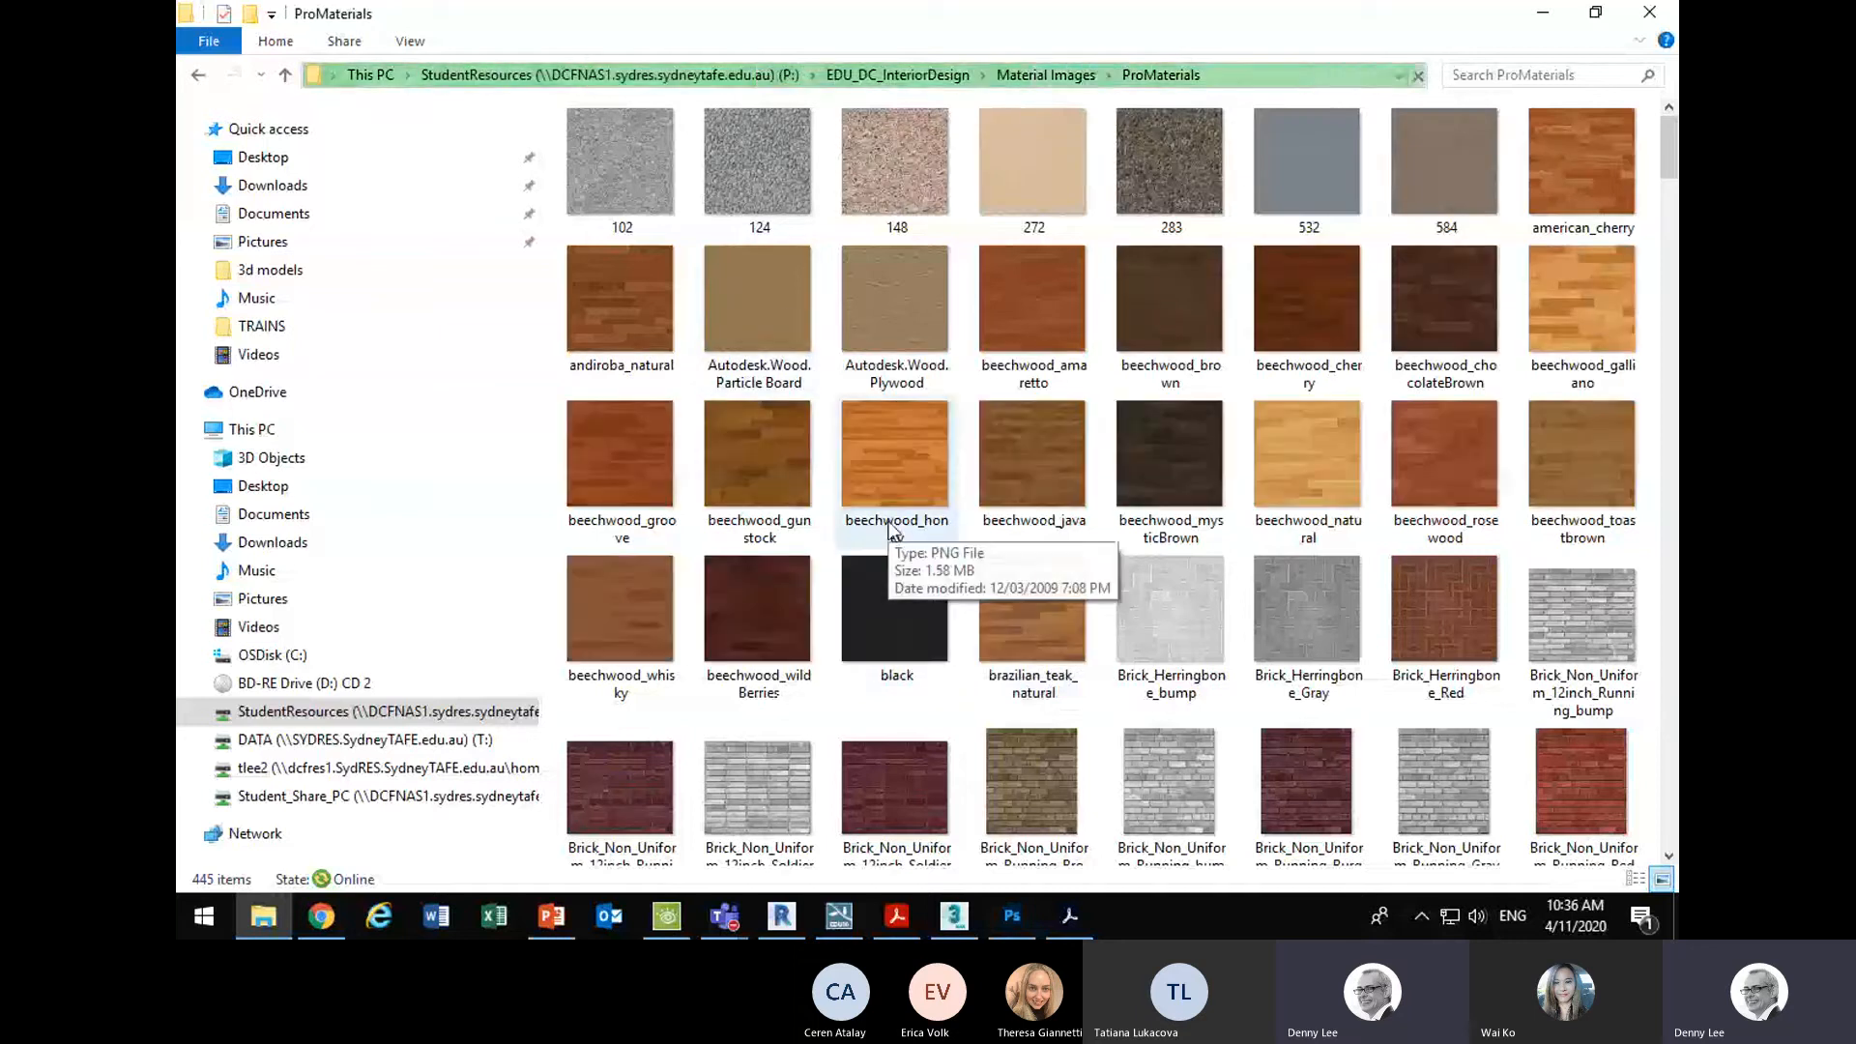
pyautogui.scroll(-5, 889, 527)
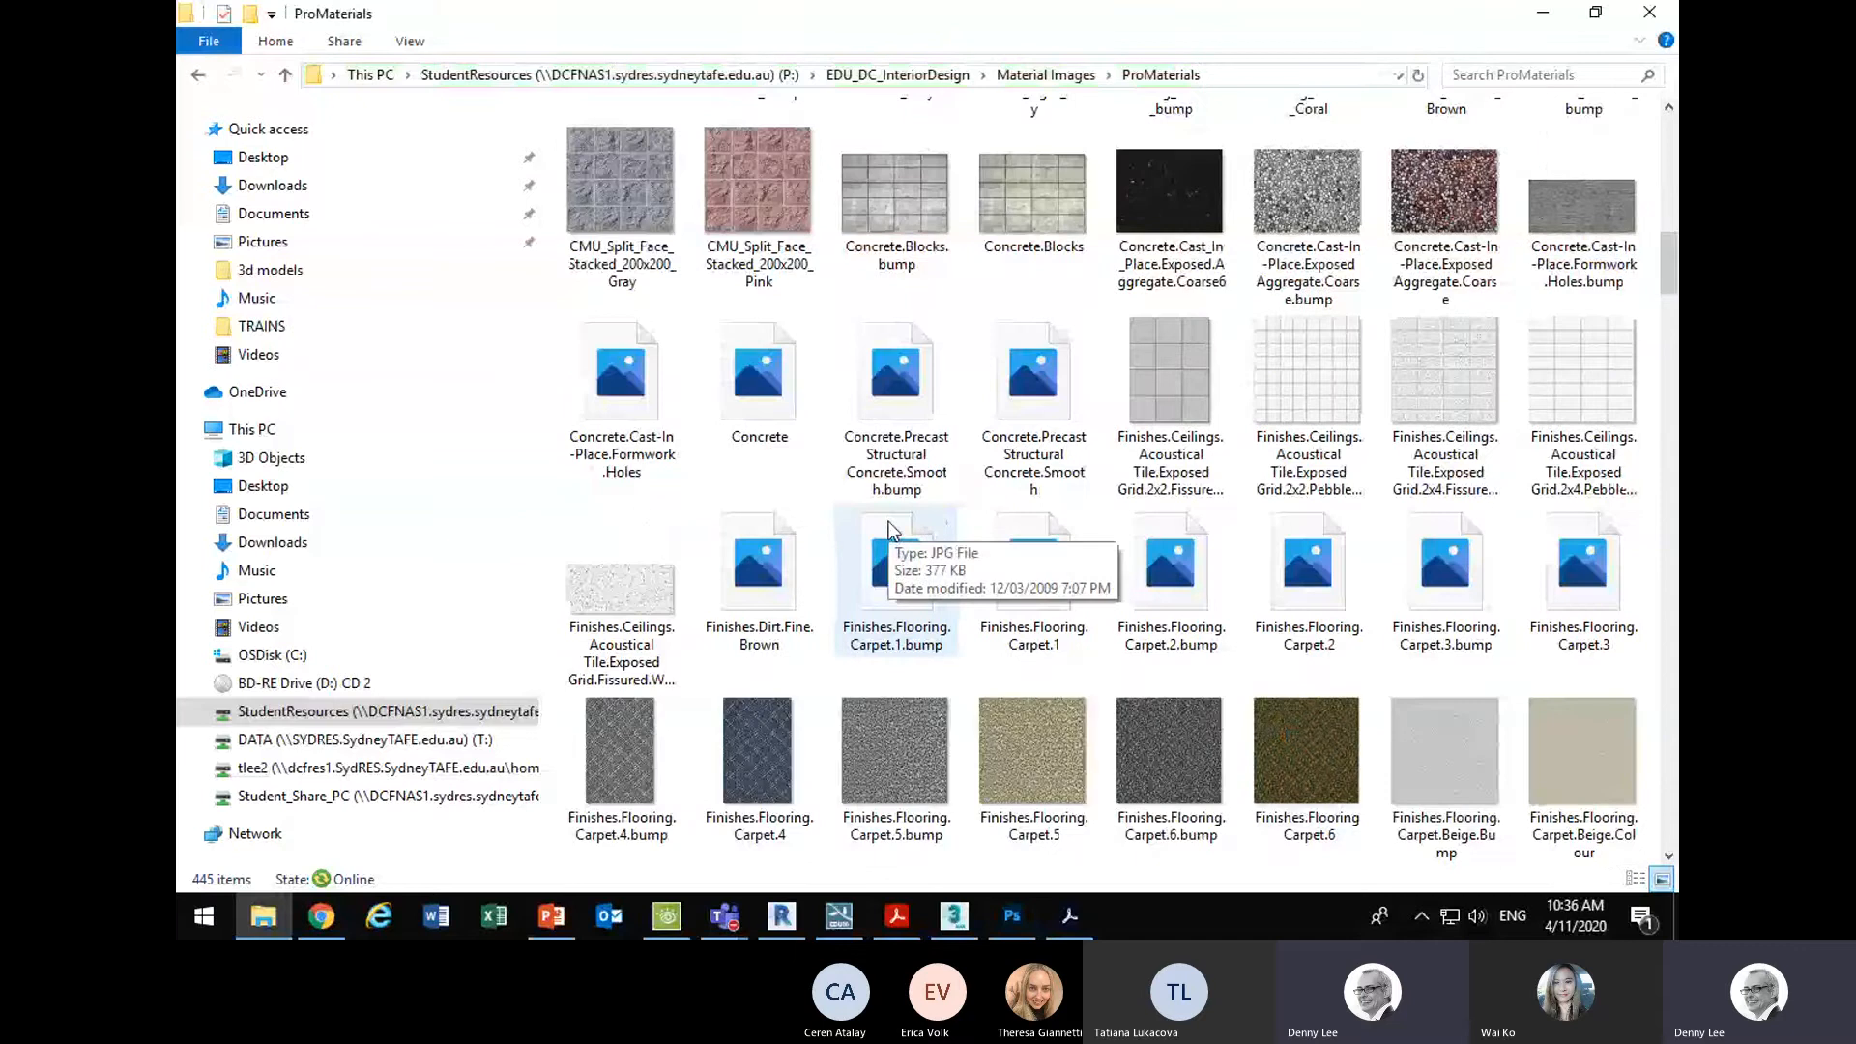
pyautogui.scroll(5, 890, 527)
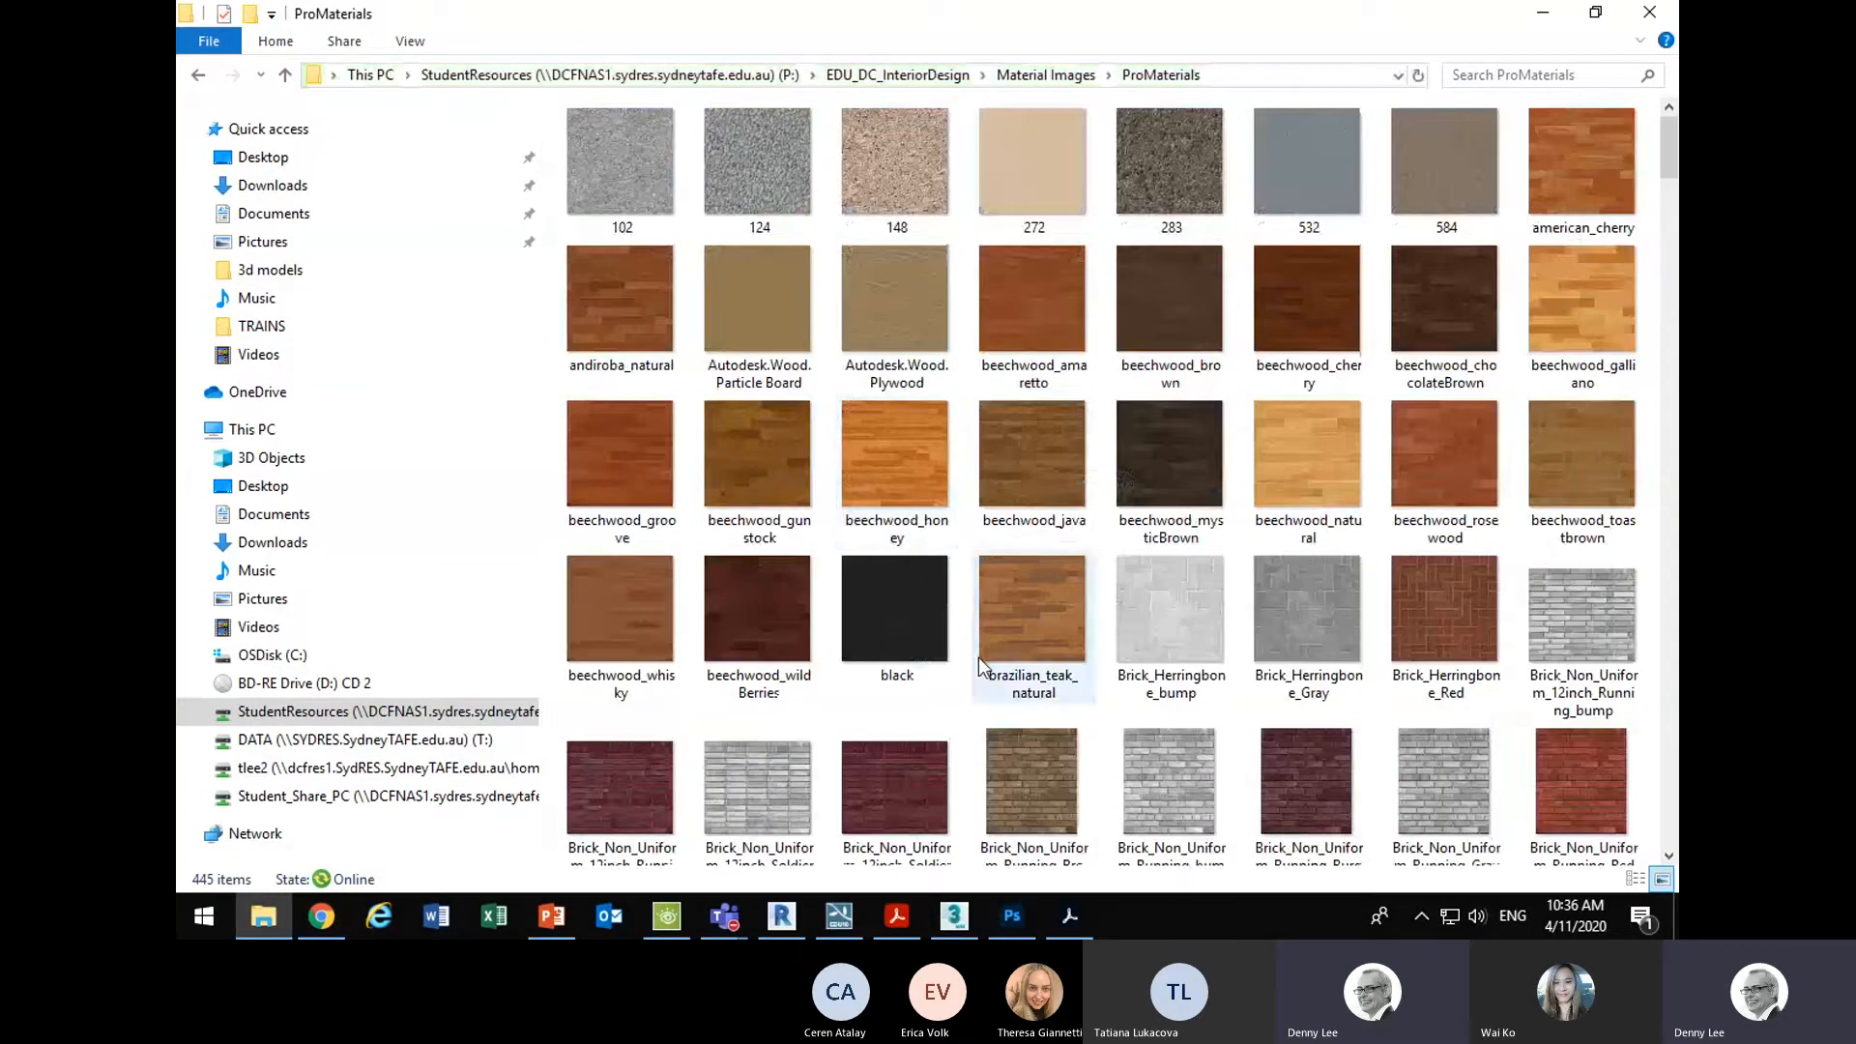
# - Look through the ProMaterials textures and select the beechwood_natural wood image
pyautogui.scroll(-5, 810, 496)
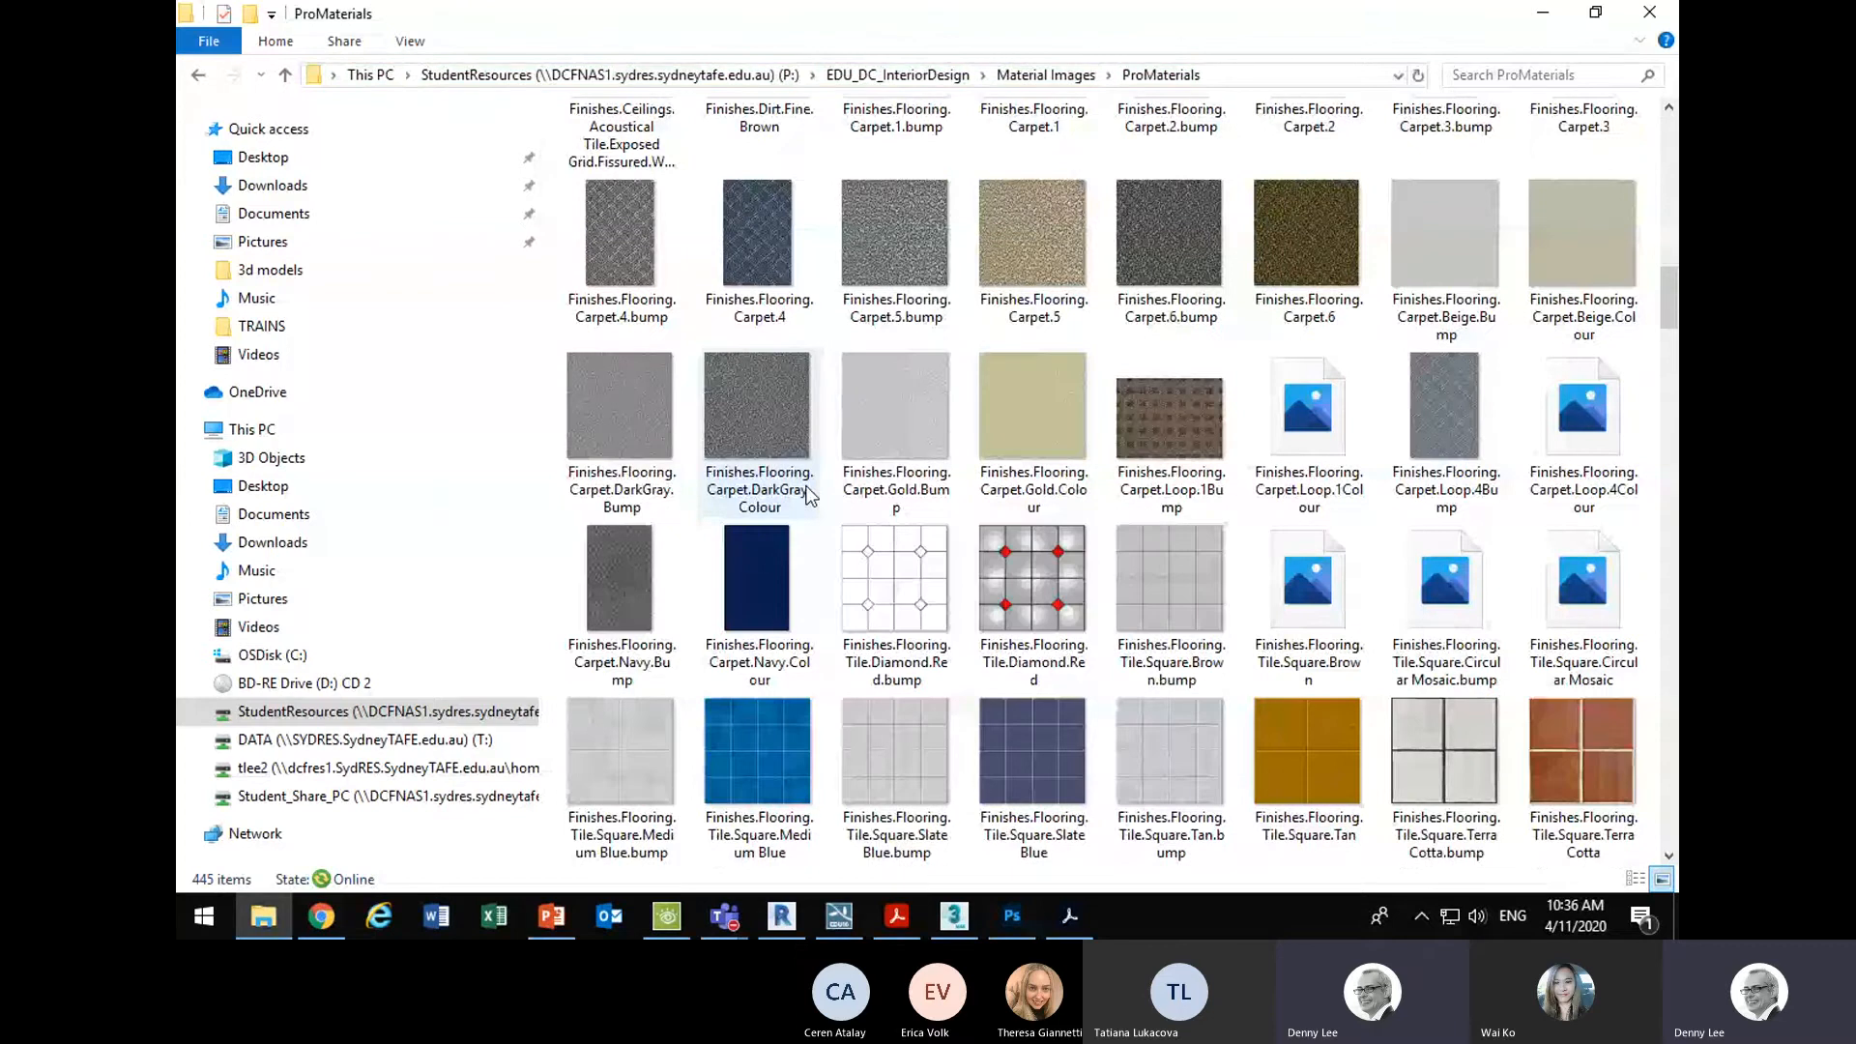
pyautogui.scroll(5, 810, 496)
pyautogui.click(1308, 490)
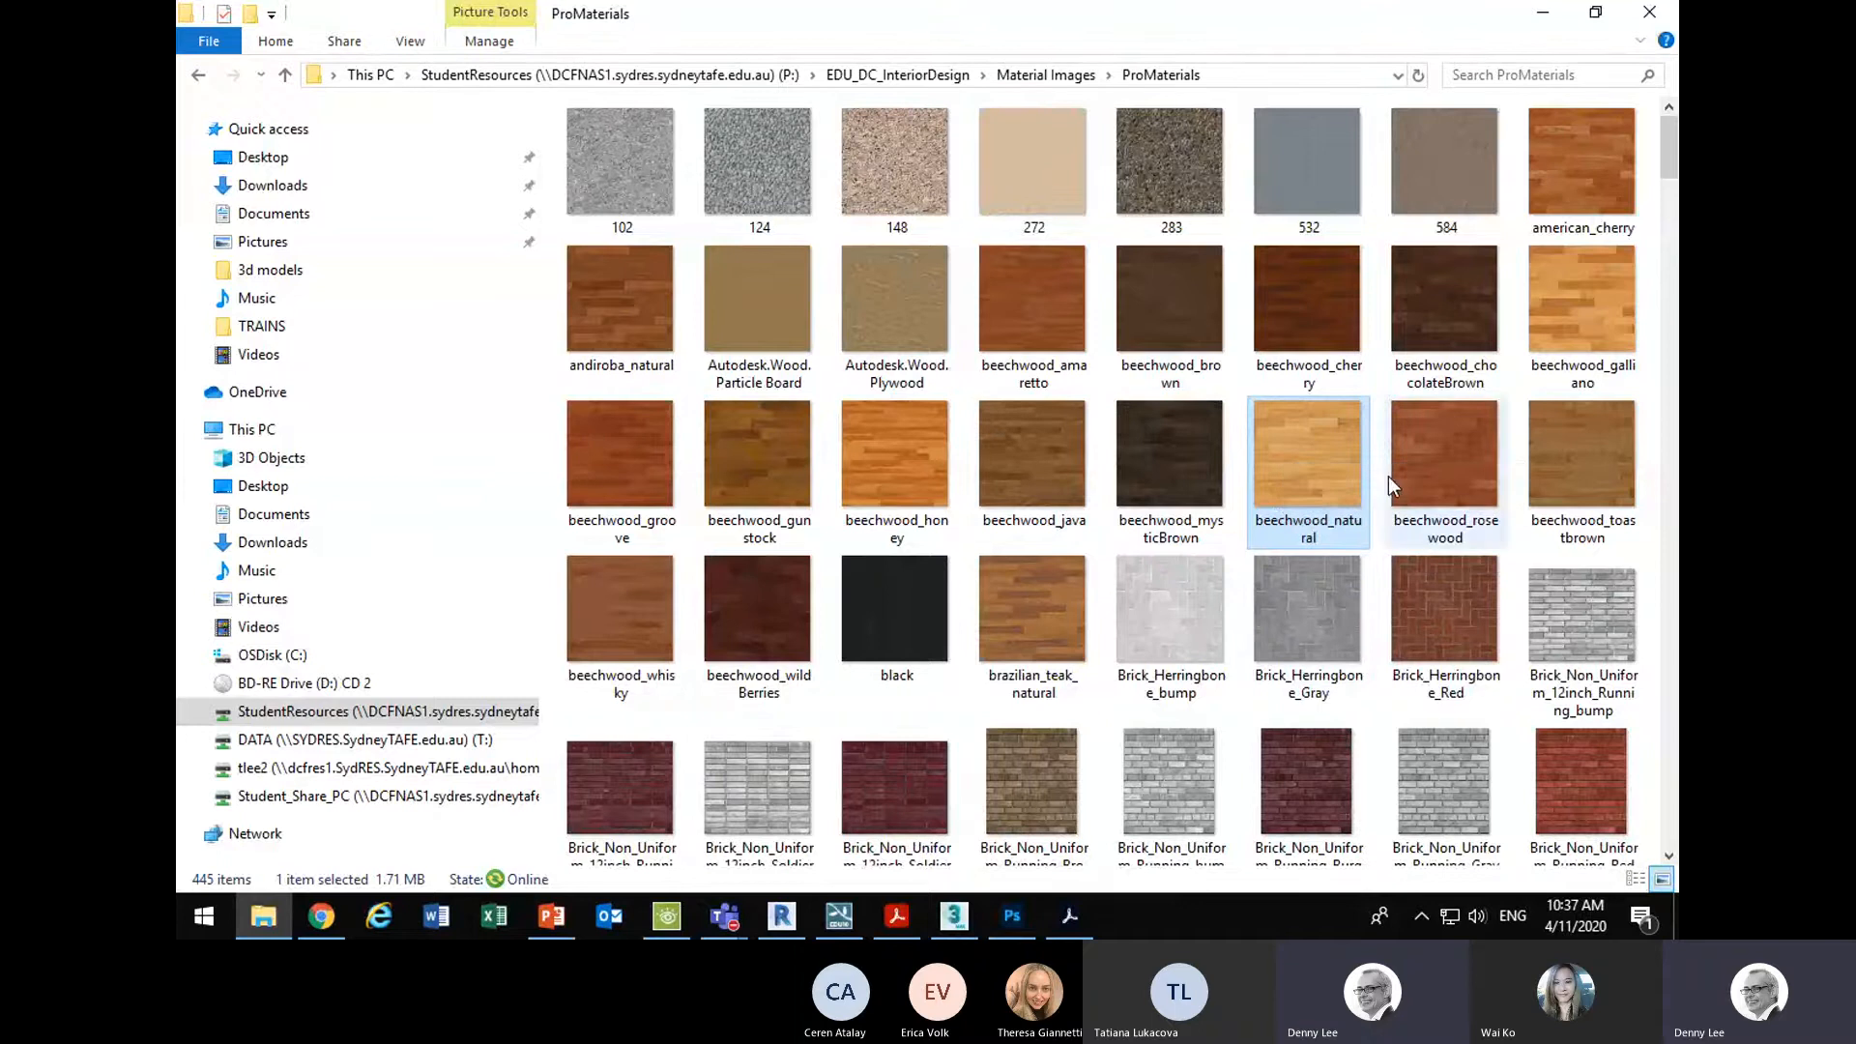
# - Go back to the Material Images folder and open Volume_2_Wood inside the CGAXIS folder
pyautogui.click(198, 75)
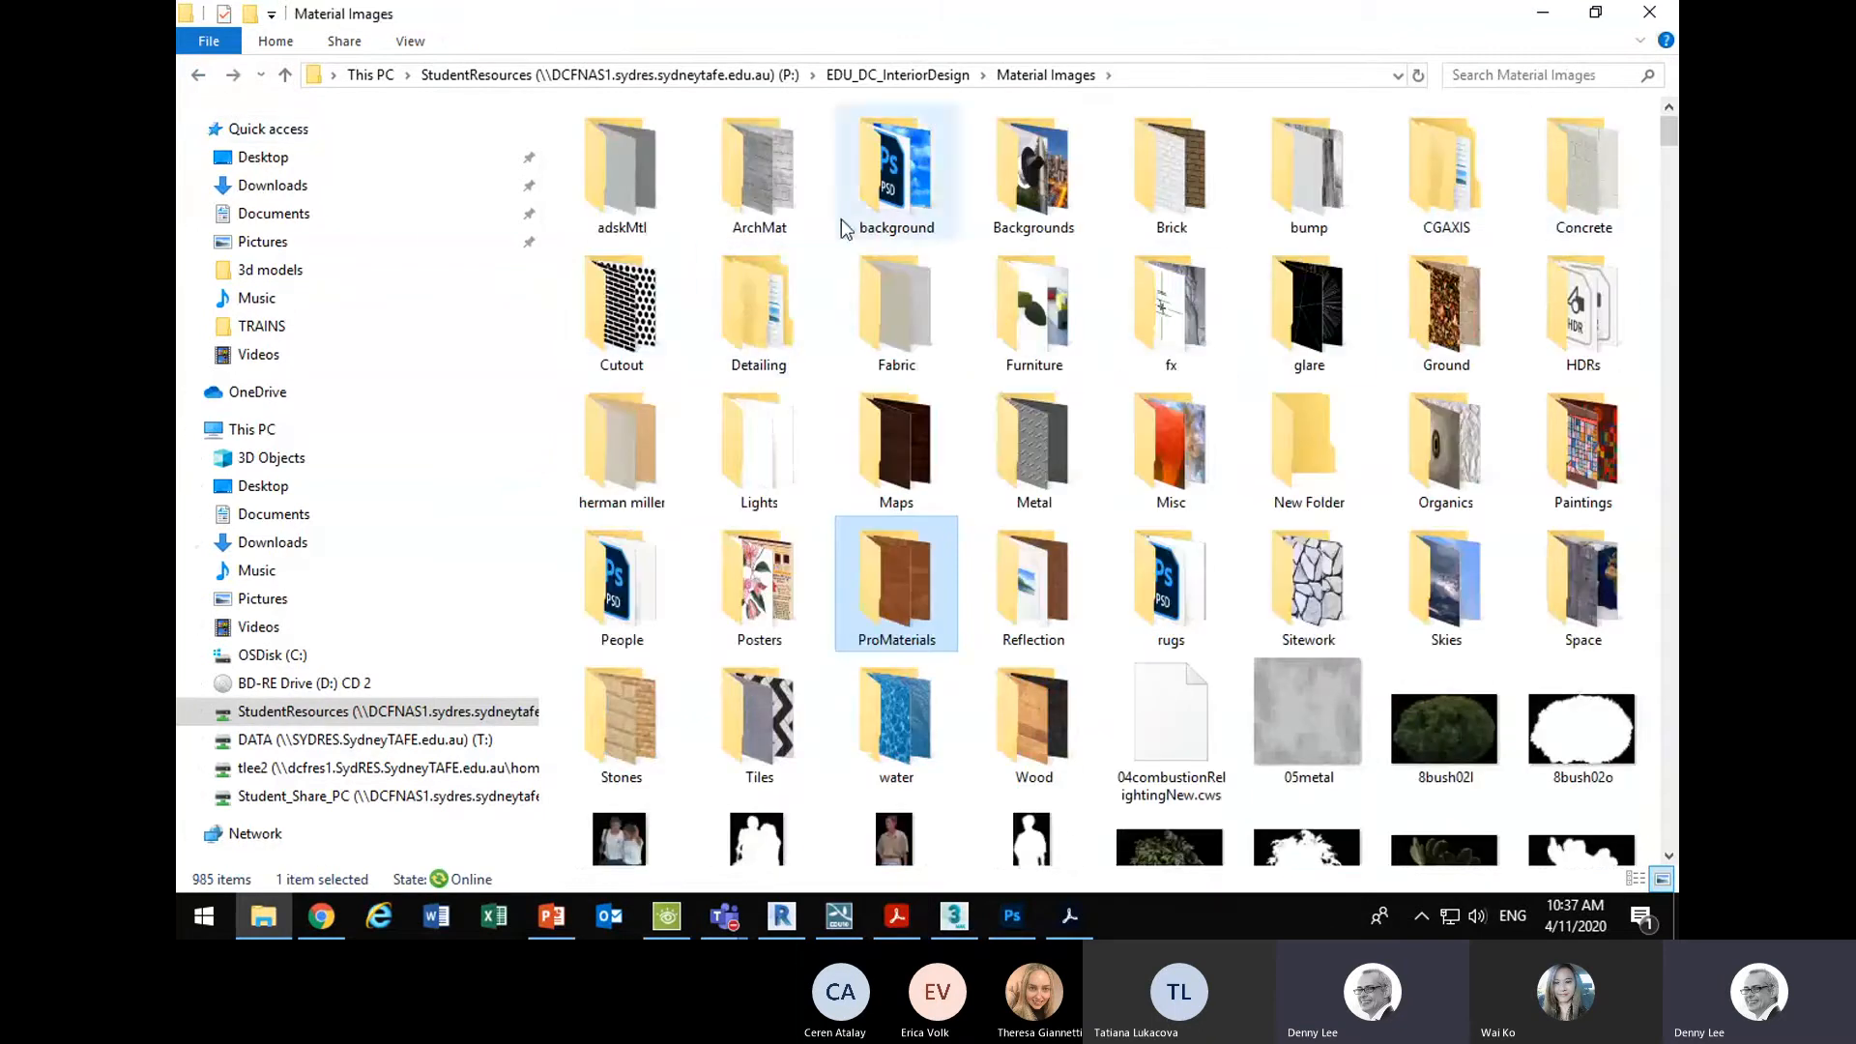
pyautogui.click(1442, 170)
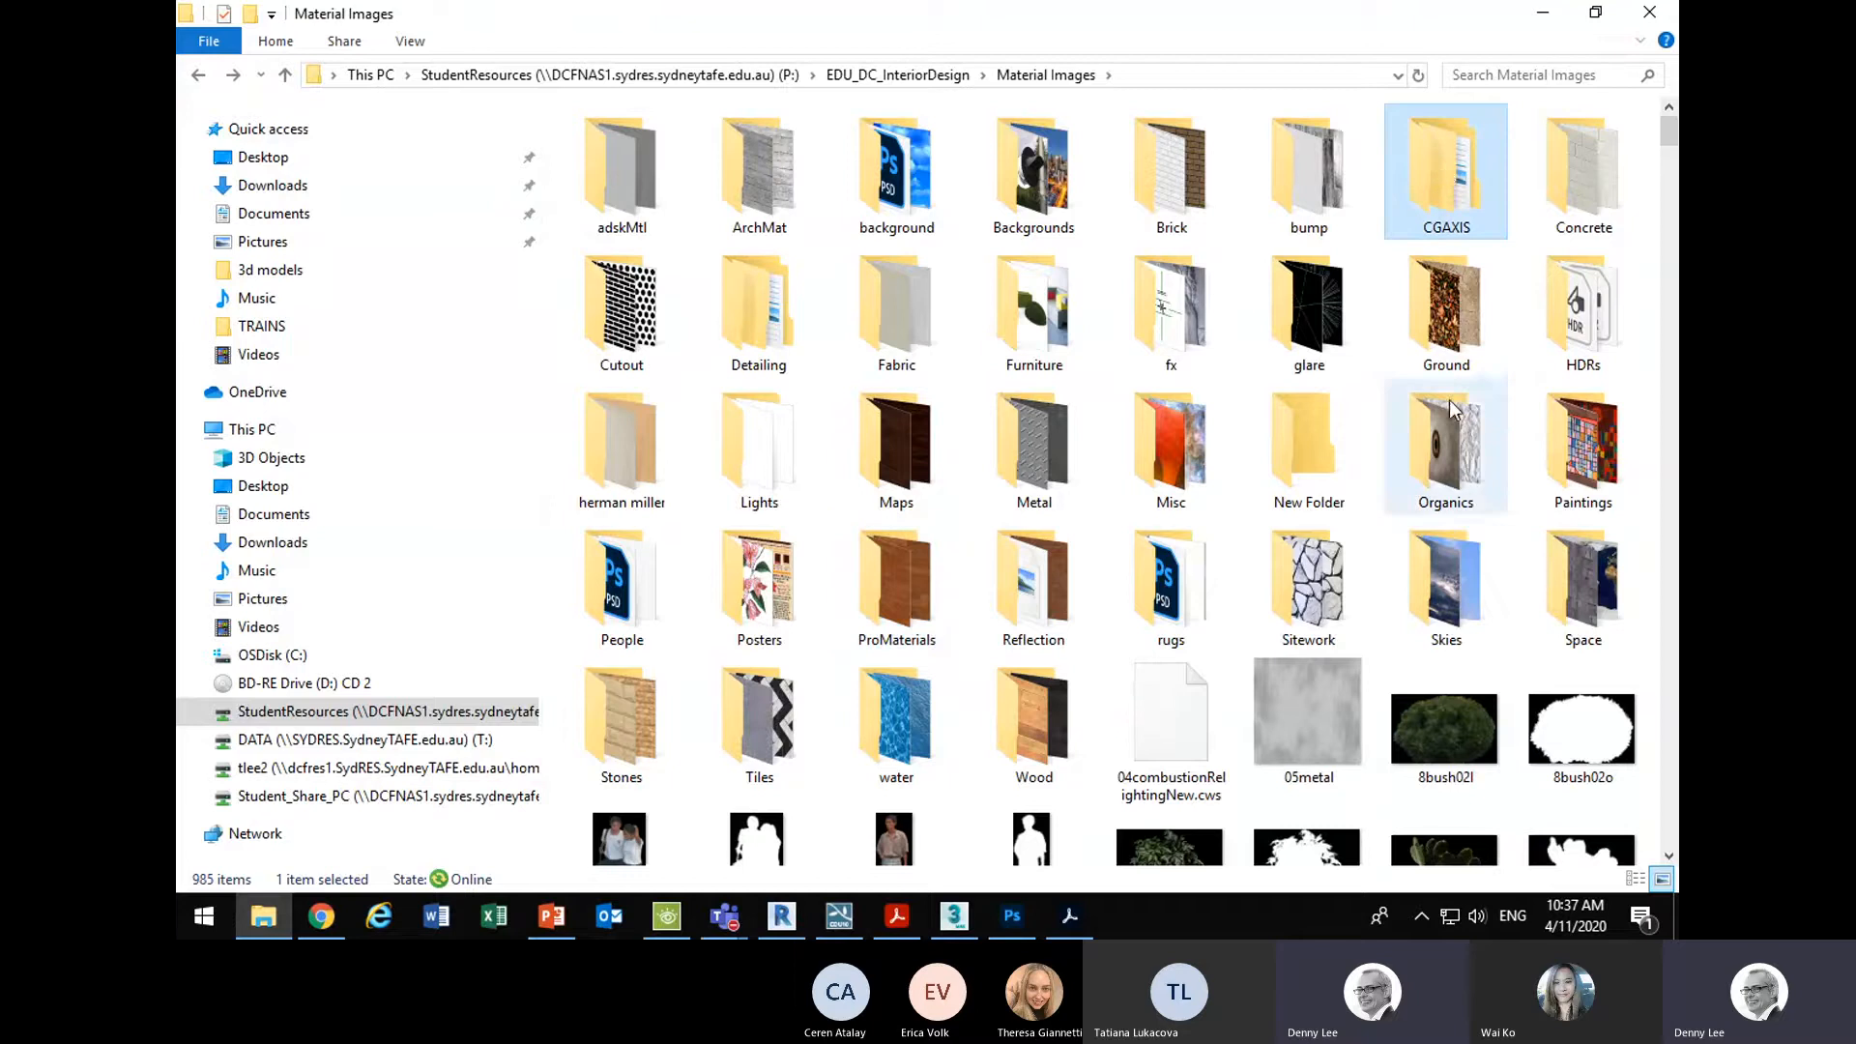
pyautogui.doubleClick(1442, 166)
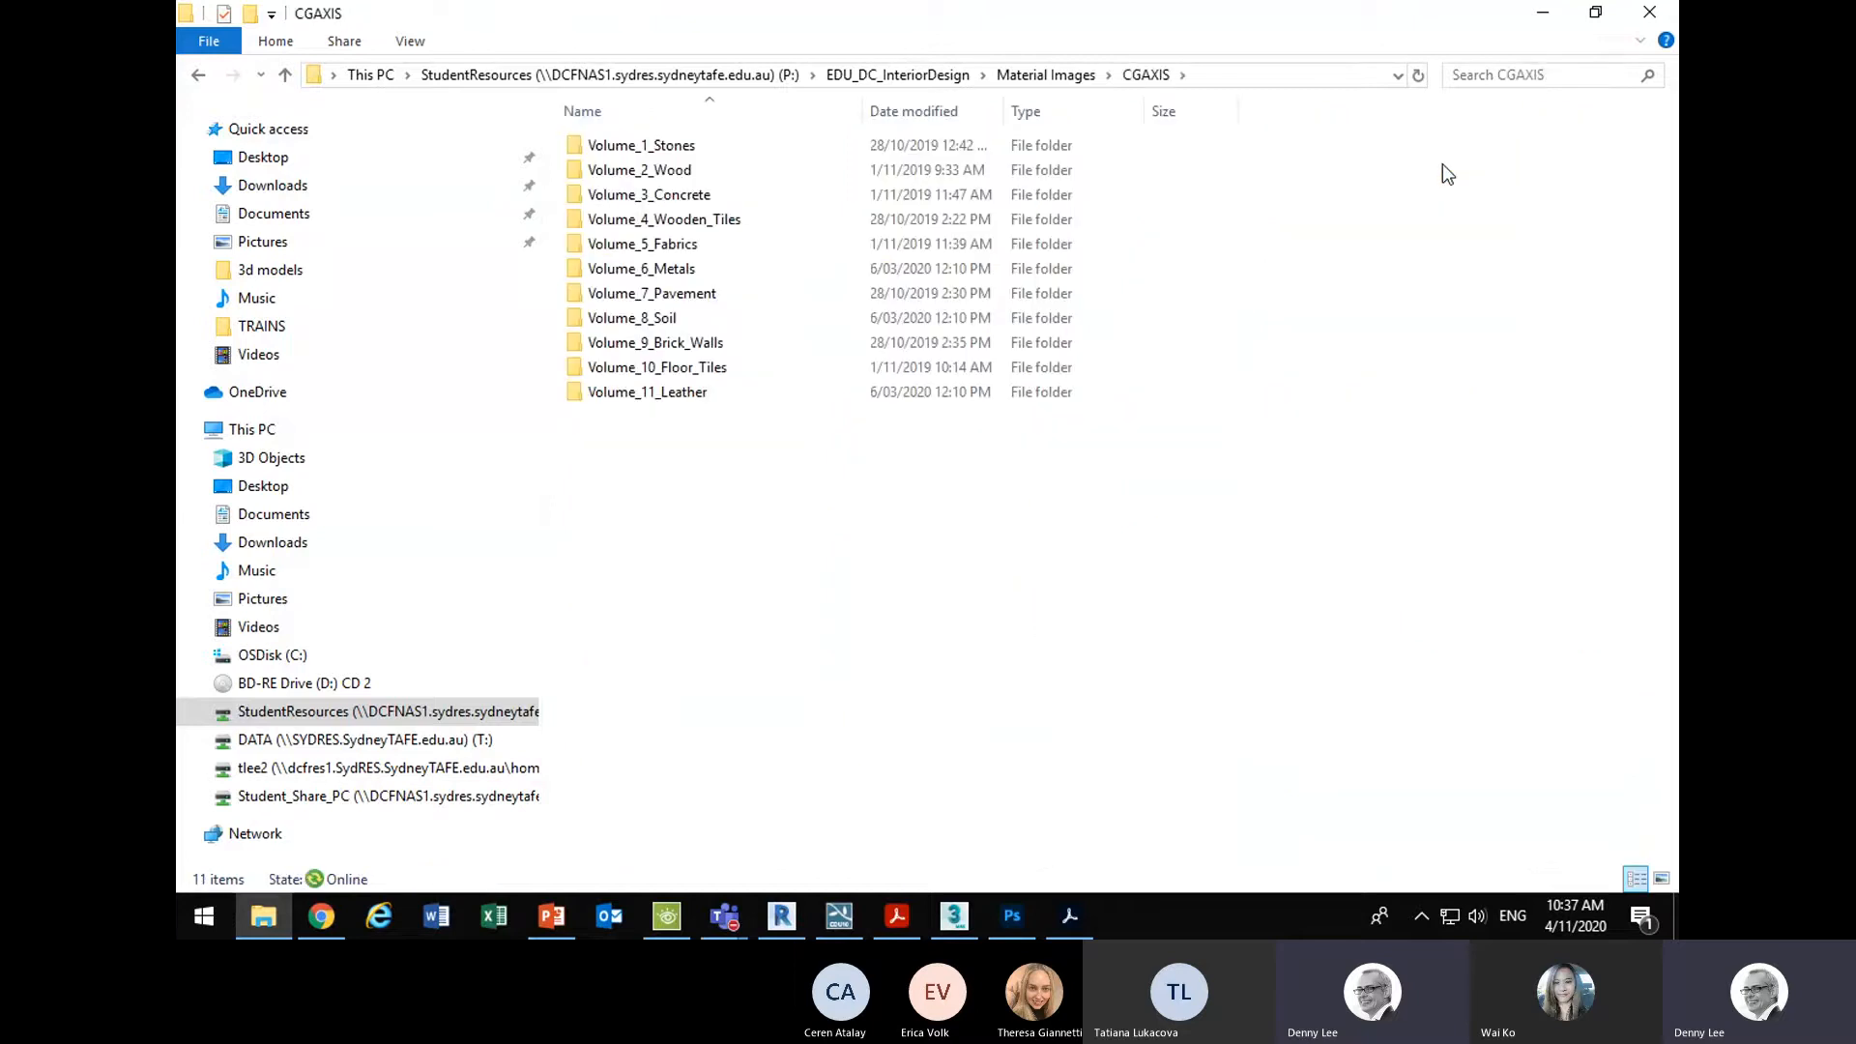
pyautogui.doubleClick(643, 170)
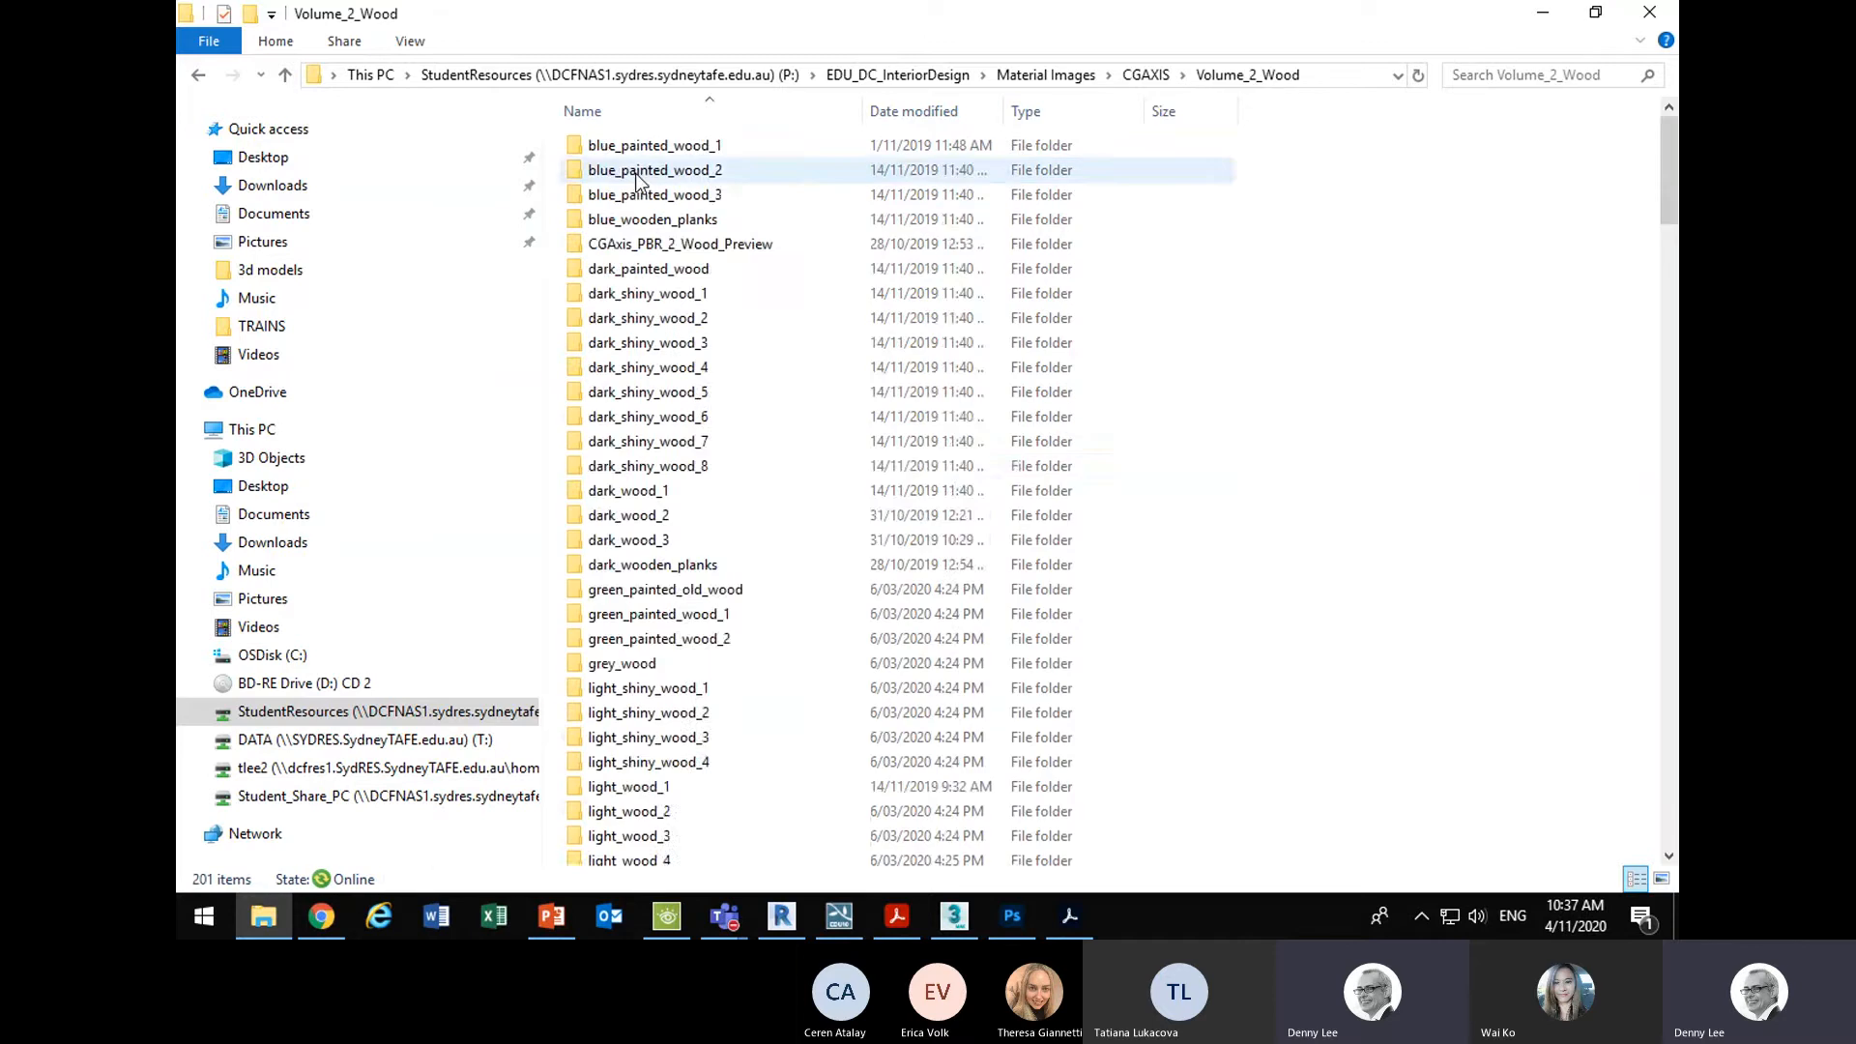
# - Display the Volume_2_Wood contents as large icons
pyautogui.scroll(-20, 783, 484)
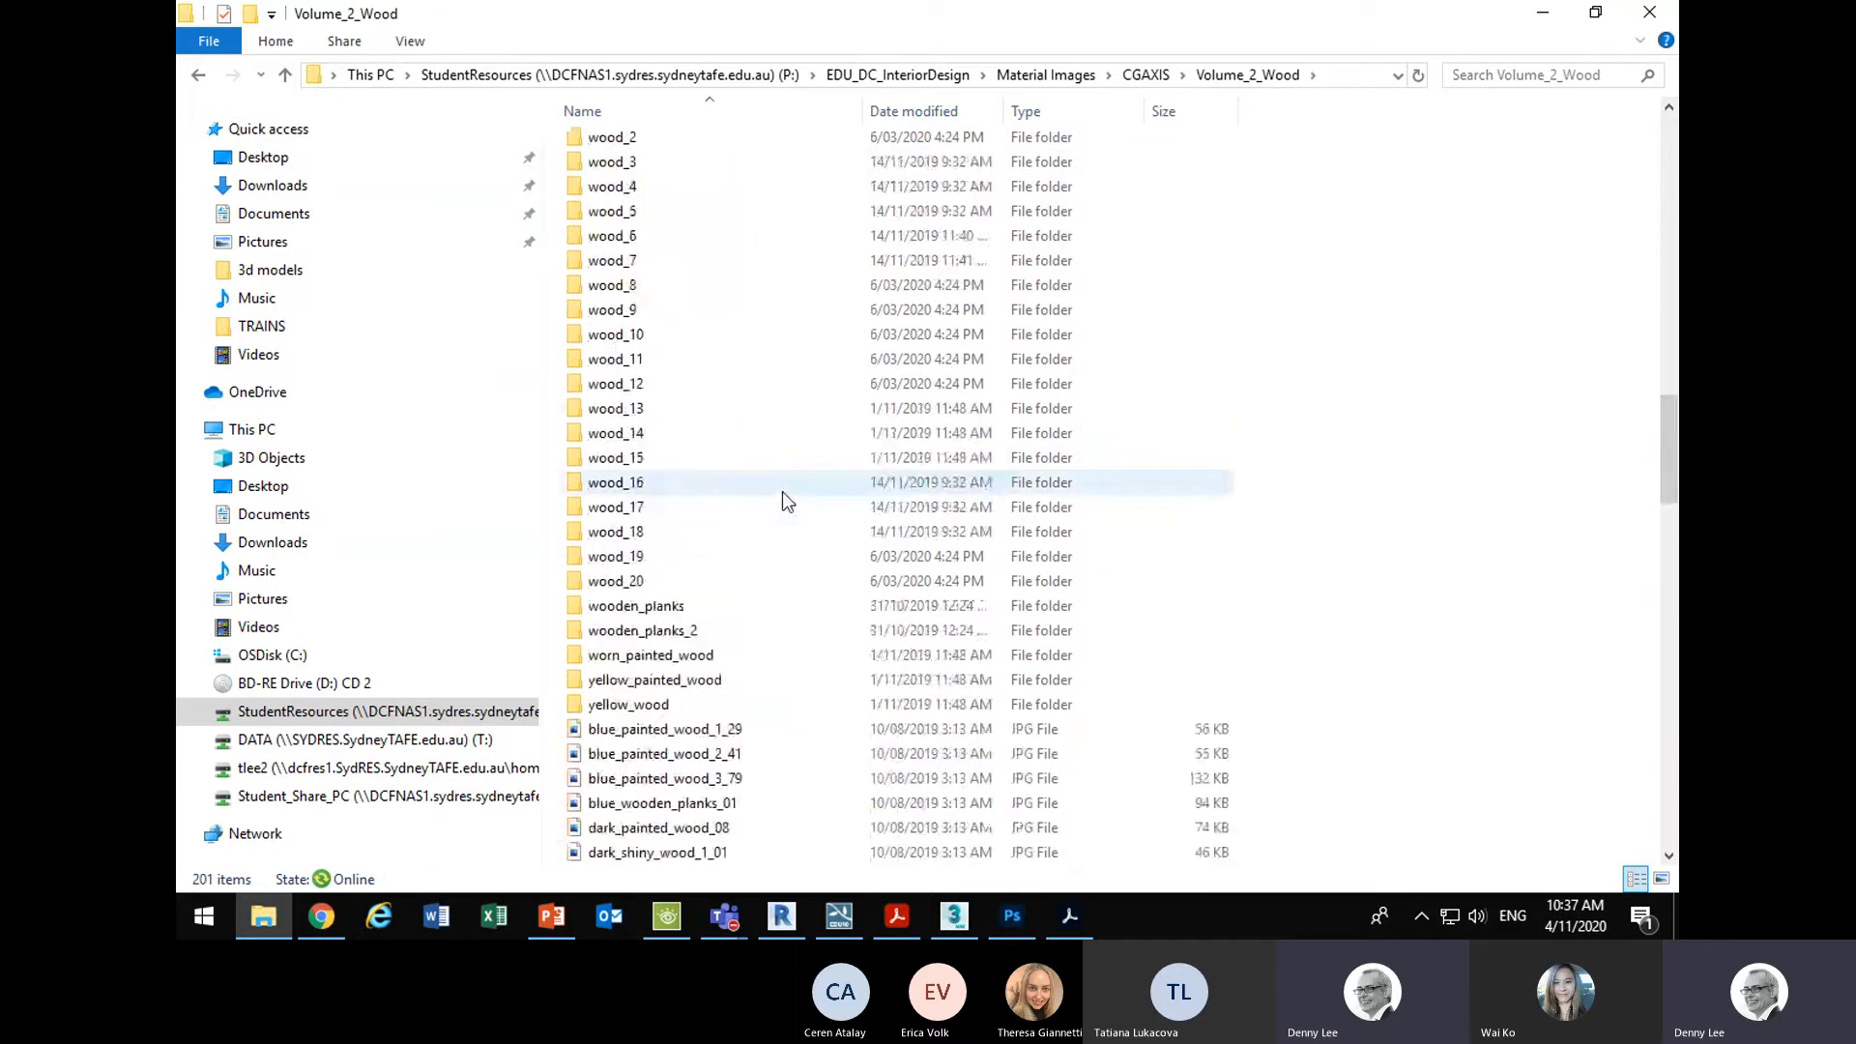
pyautogui.rightClick(1392, 257)
pyautogui.moveTo(1420, 271)
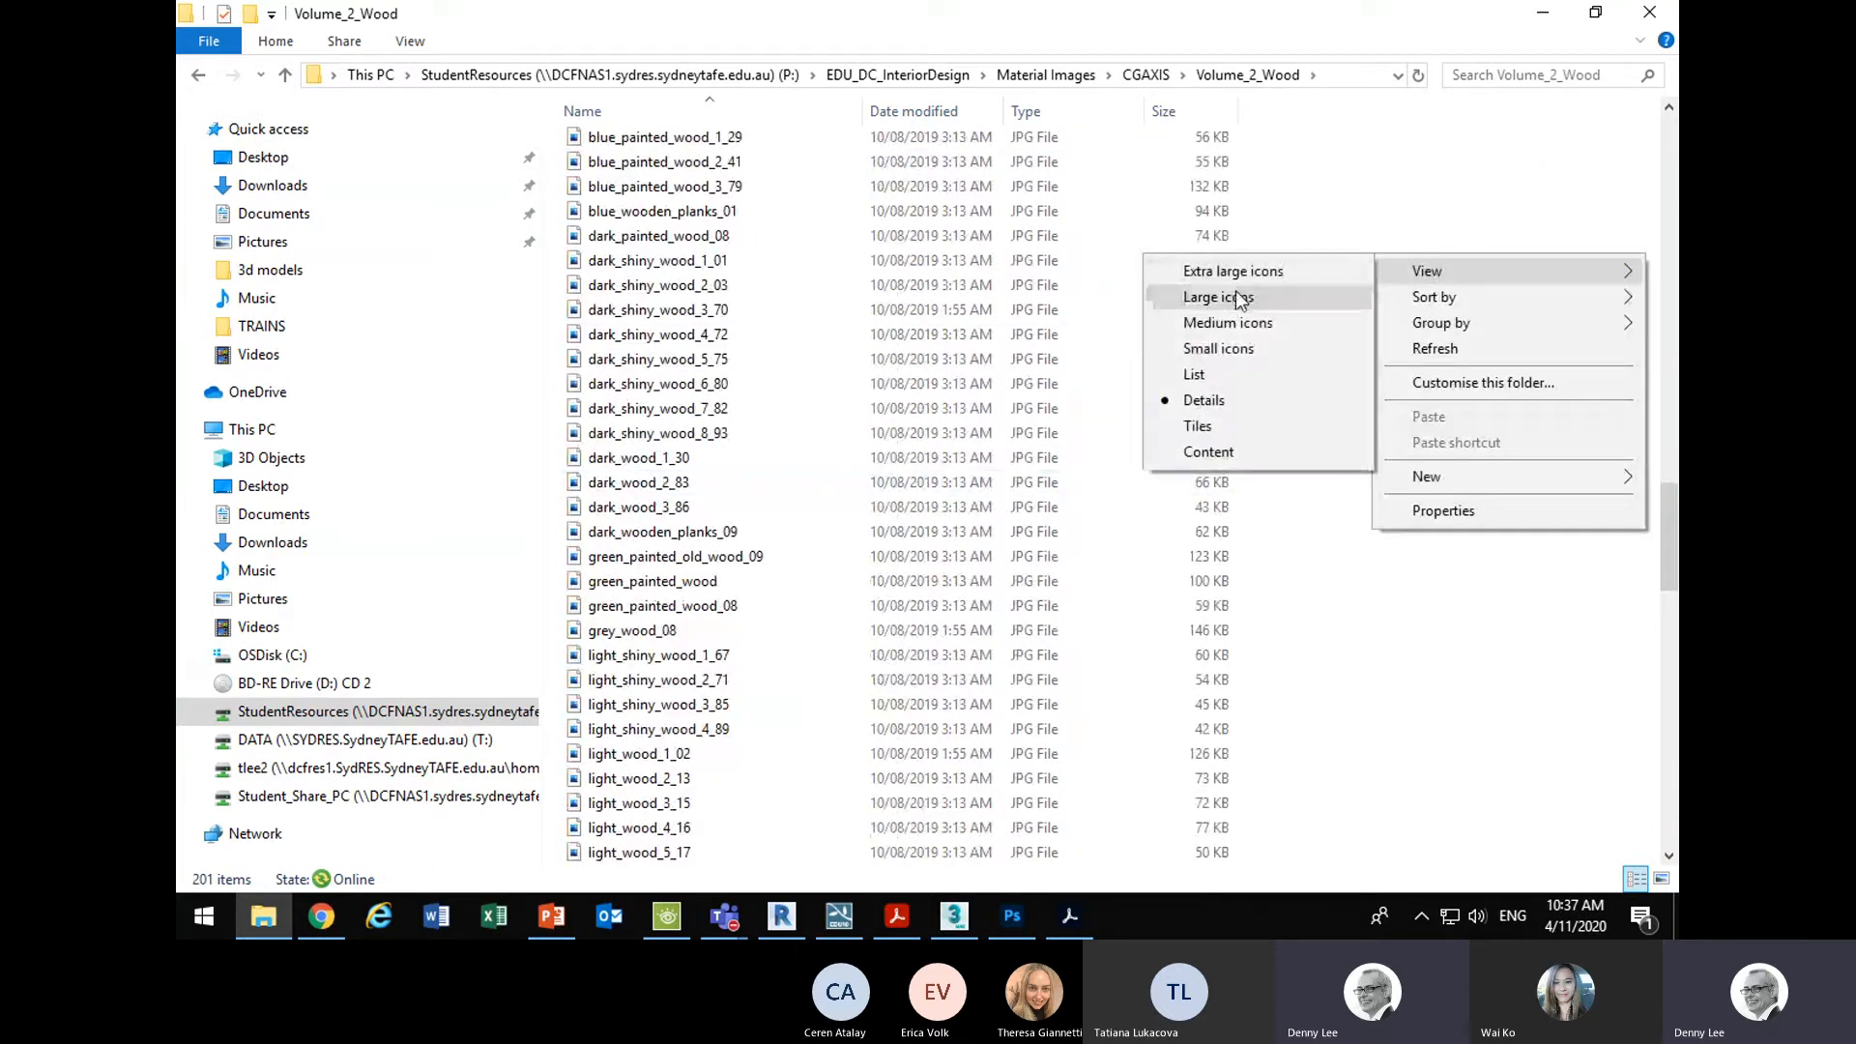
pyautogui.click(1235, 295)
pyautogui.scroll(-15, 902, 554)
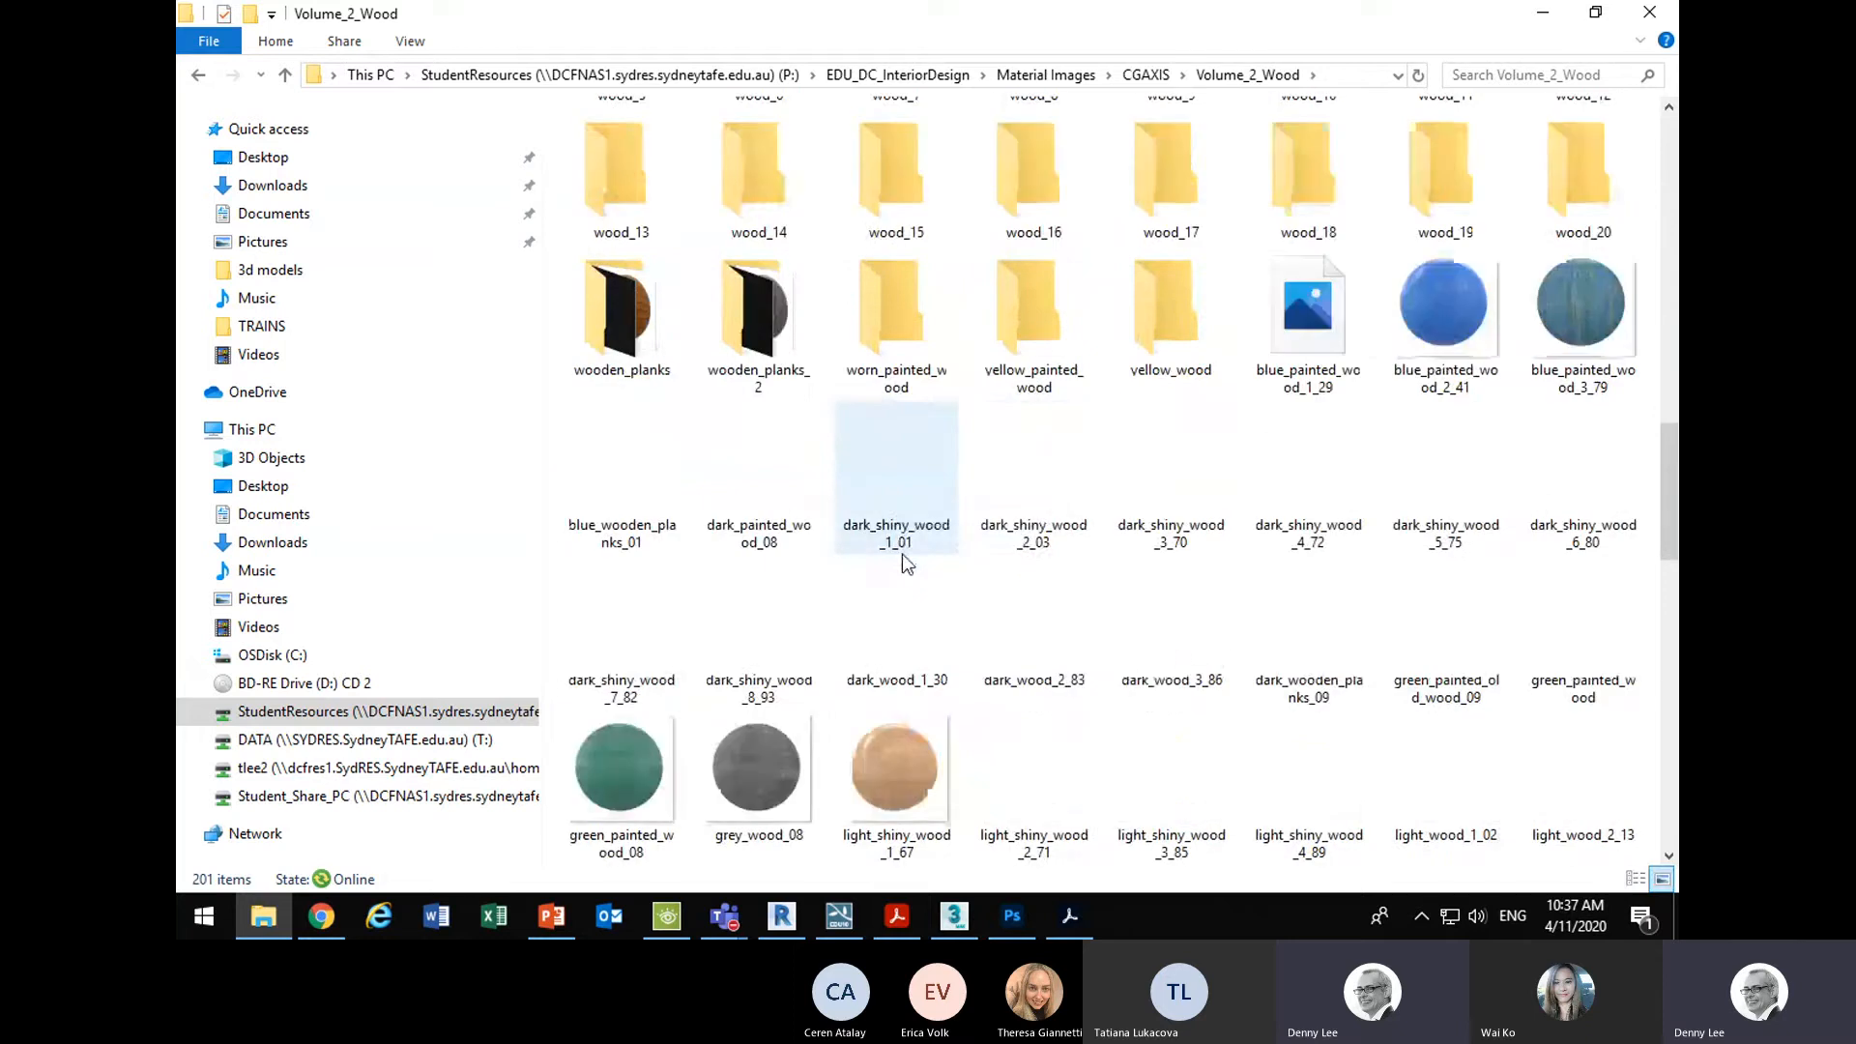
# - Browse the wood preview spheres in Volume_2_Wood, comparing wood_9_47 with wood_1_056
pyautogui.scroll(-3, 942, 508)
pyautogui.scroll(6, 938, 483)
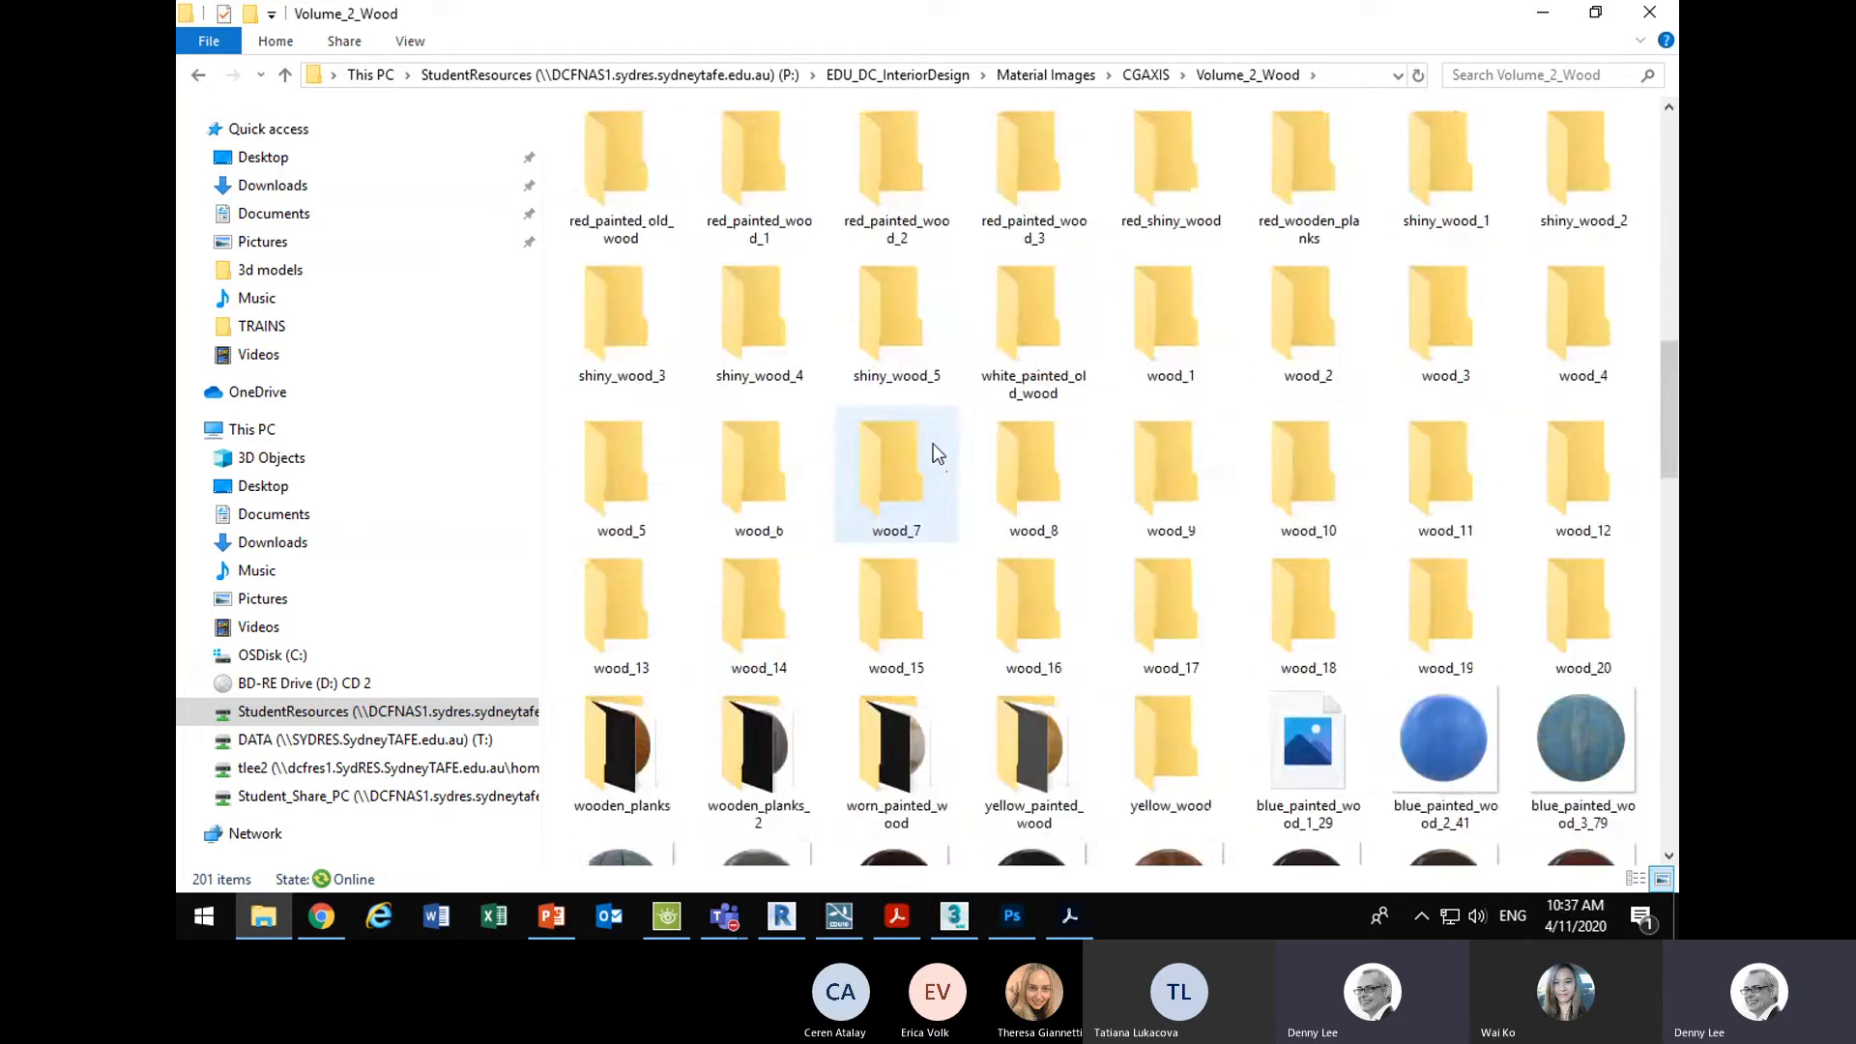
pyautogui.scroll(-10, 938, 455)
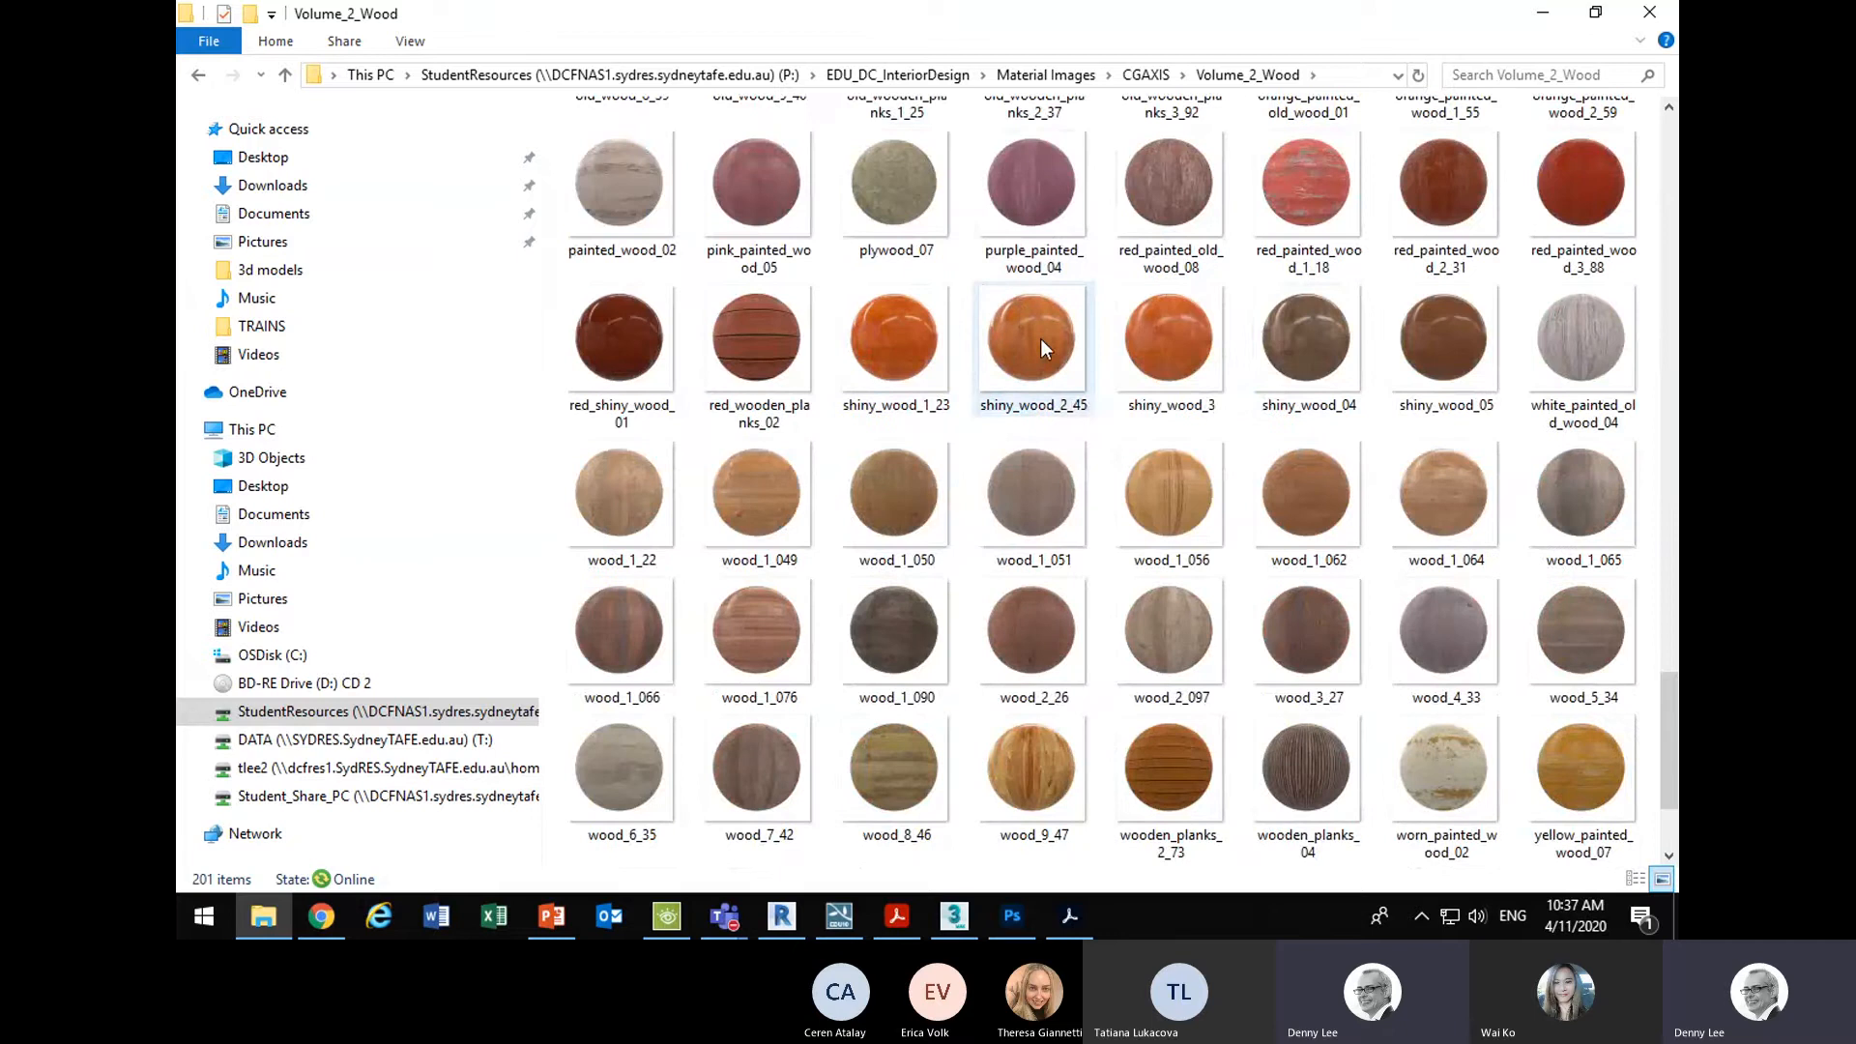
pyautogui.click(1161, 495)
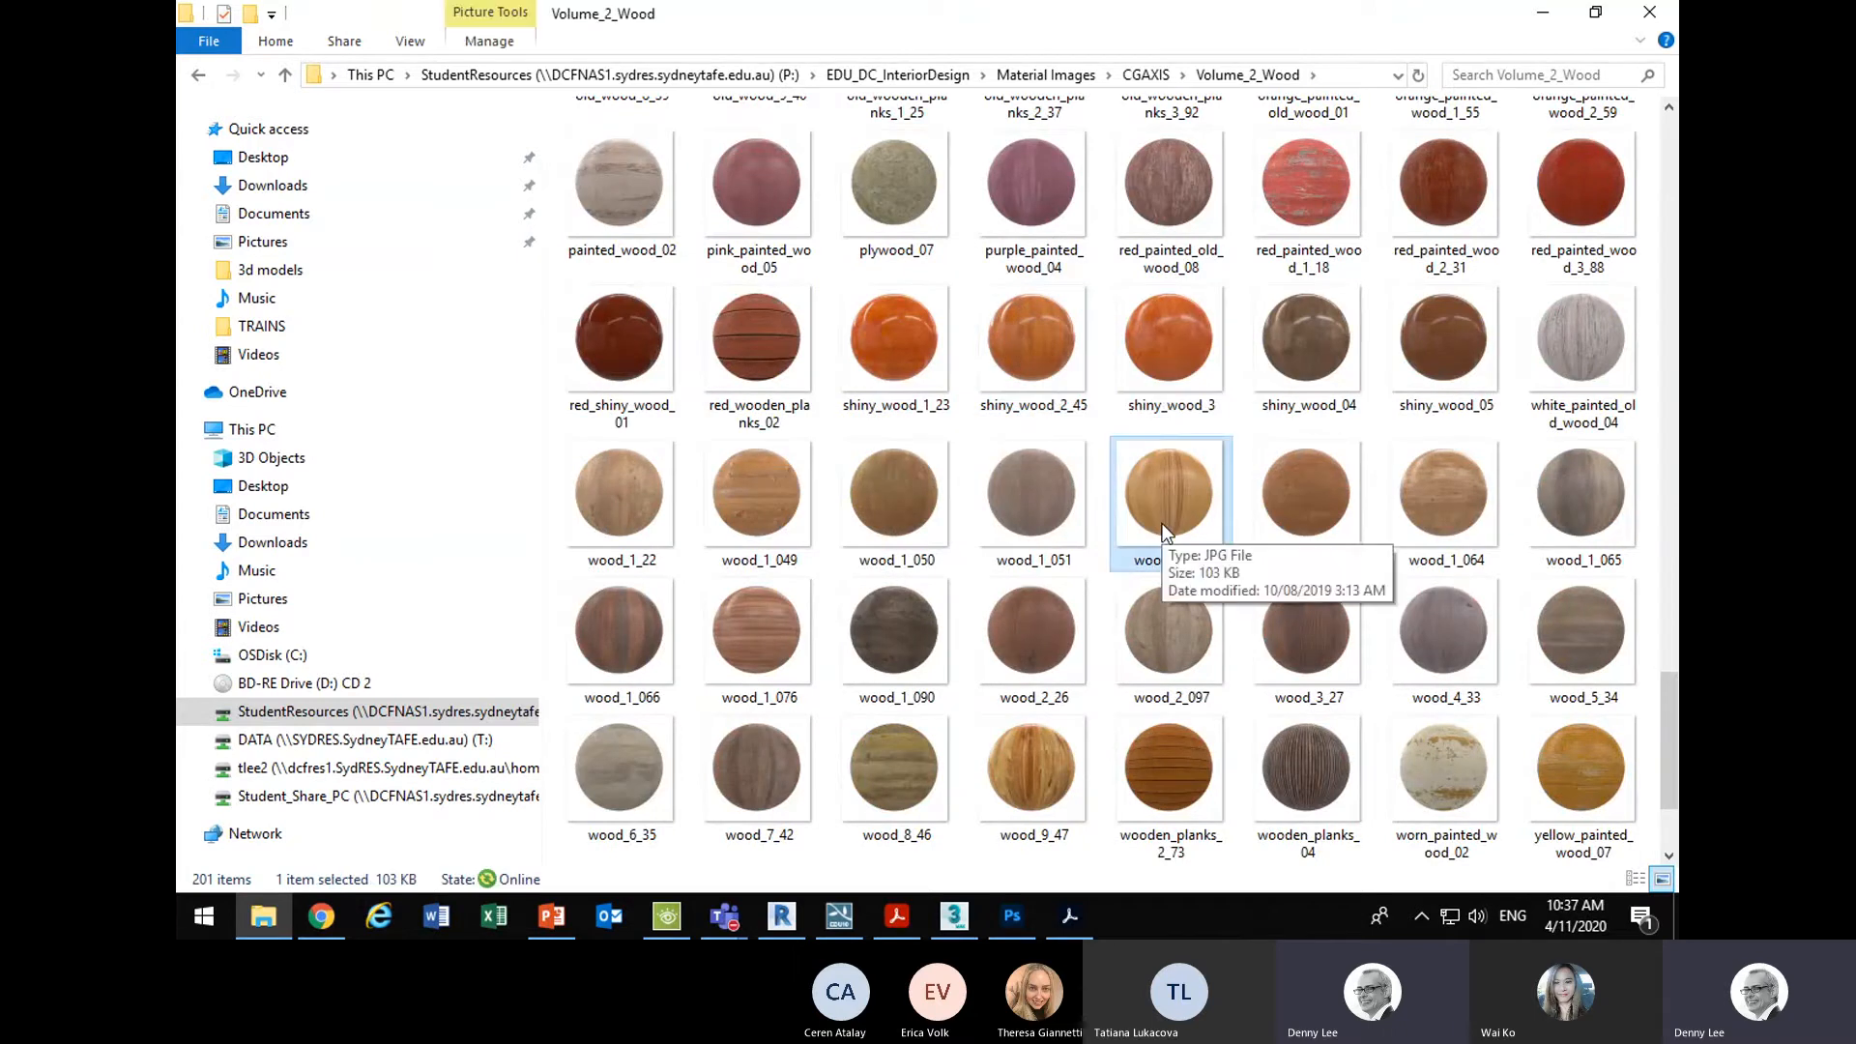
pyautogui.click(1011, 806)
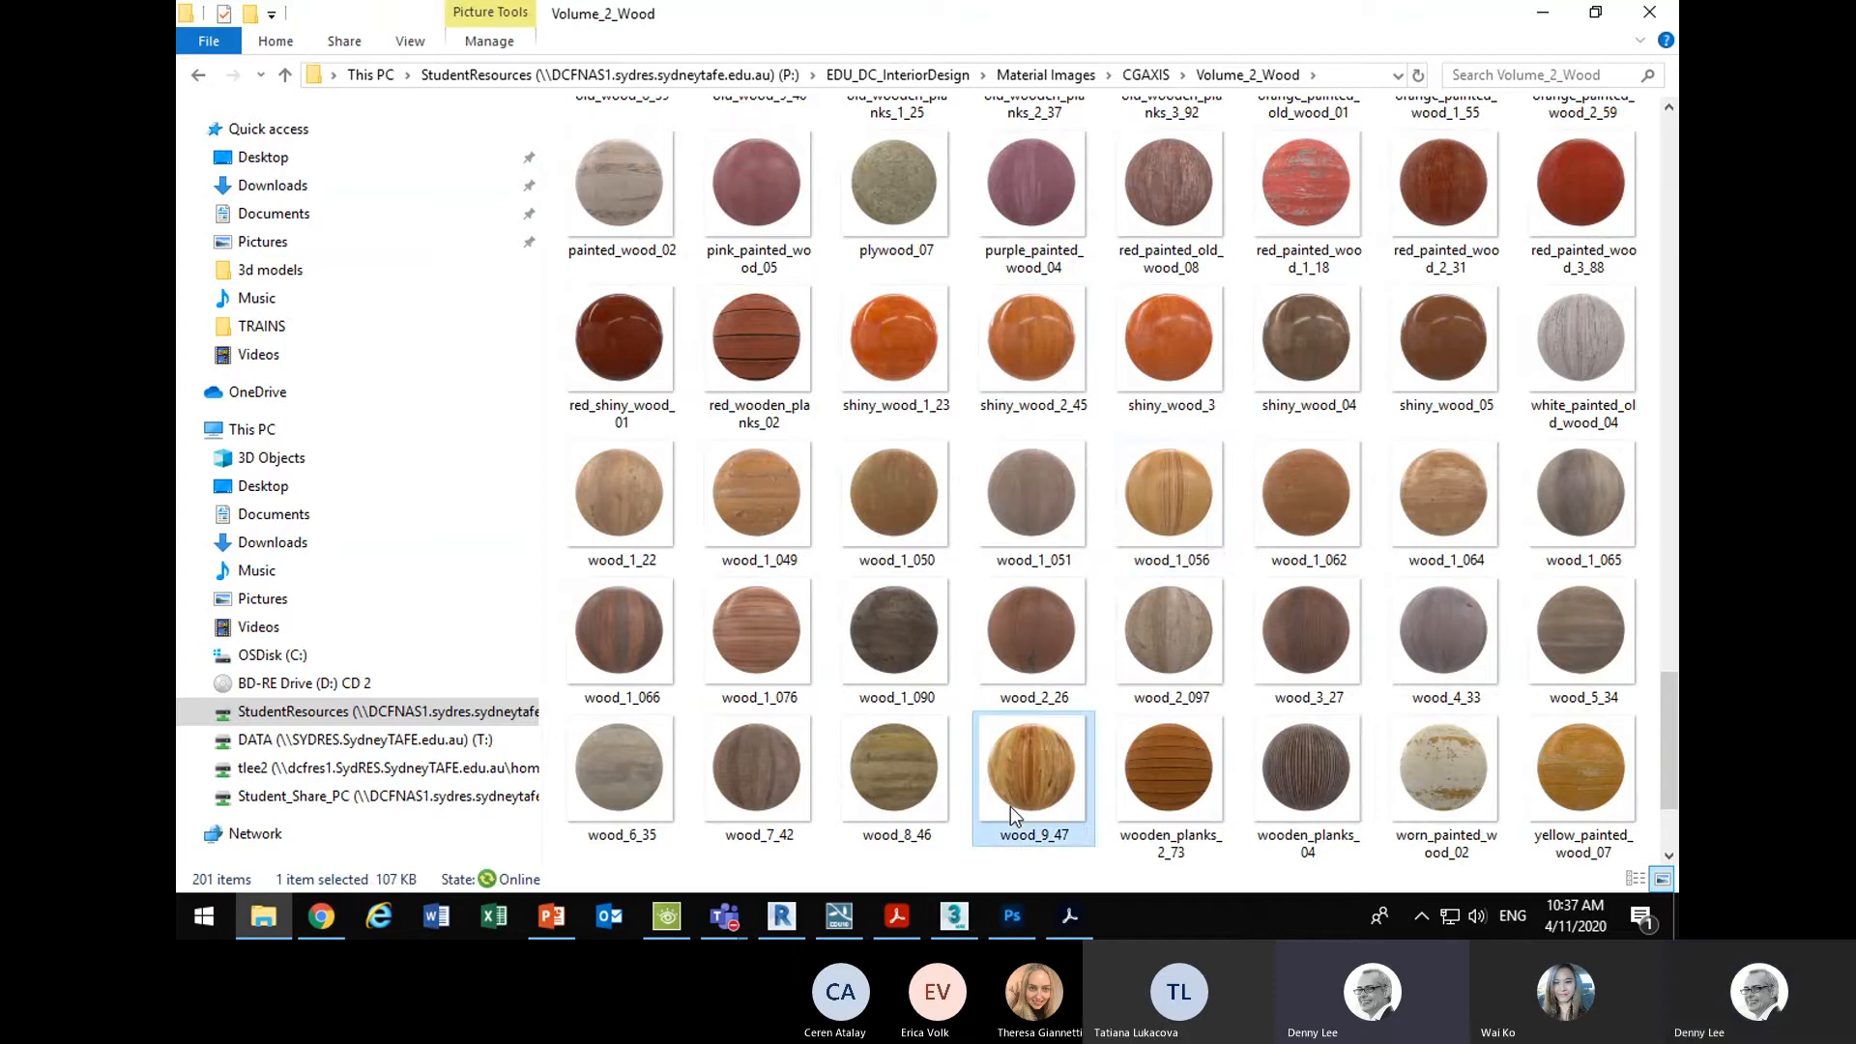
pyautogui.click(1185, 513)
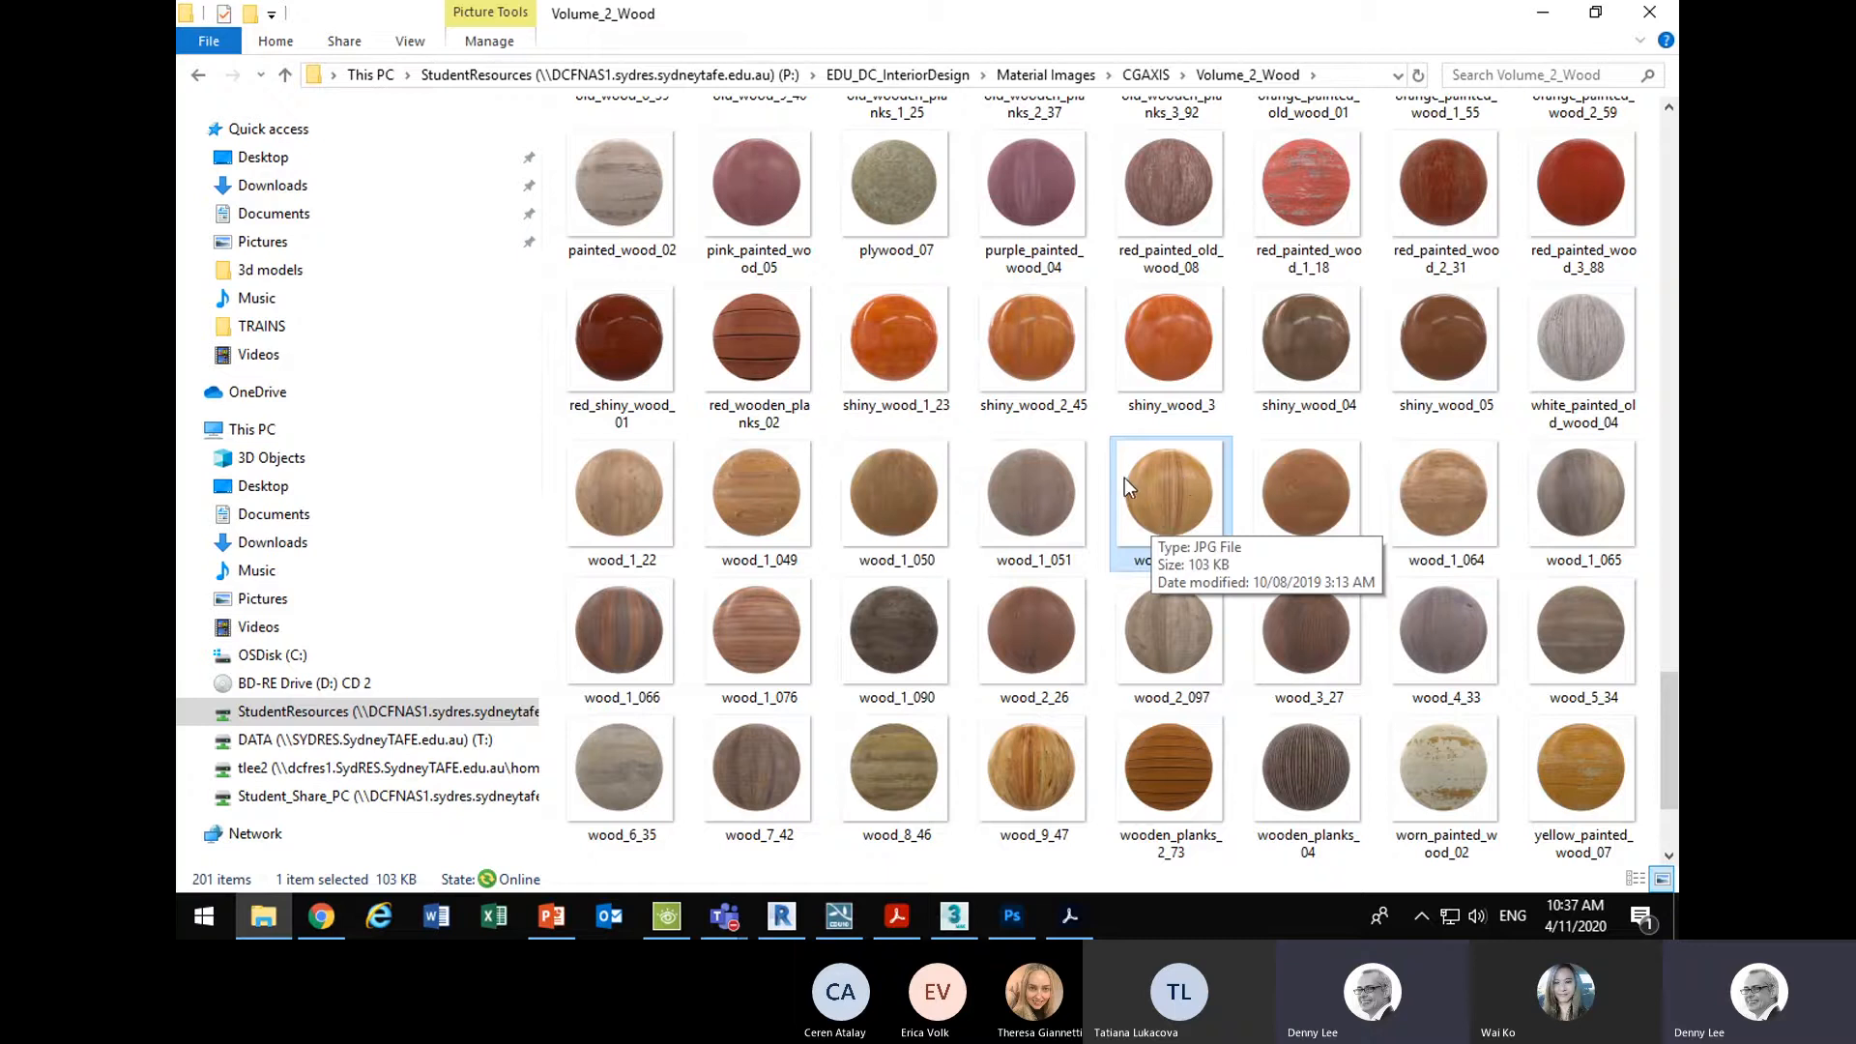
# - Open the wood_1 folder in Volume_2_Wood and display its texture maps as large icons
pyautogui.scroll(10, 777, 489)
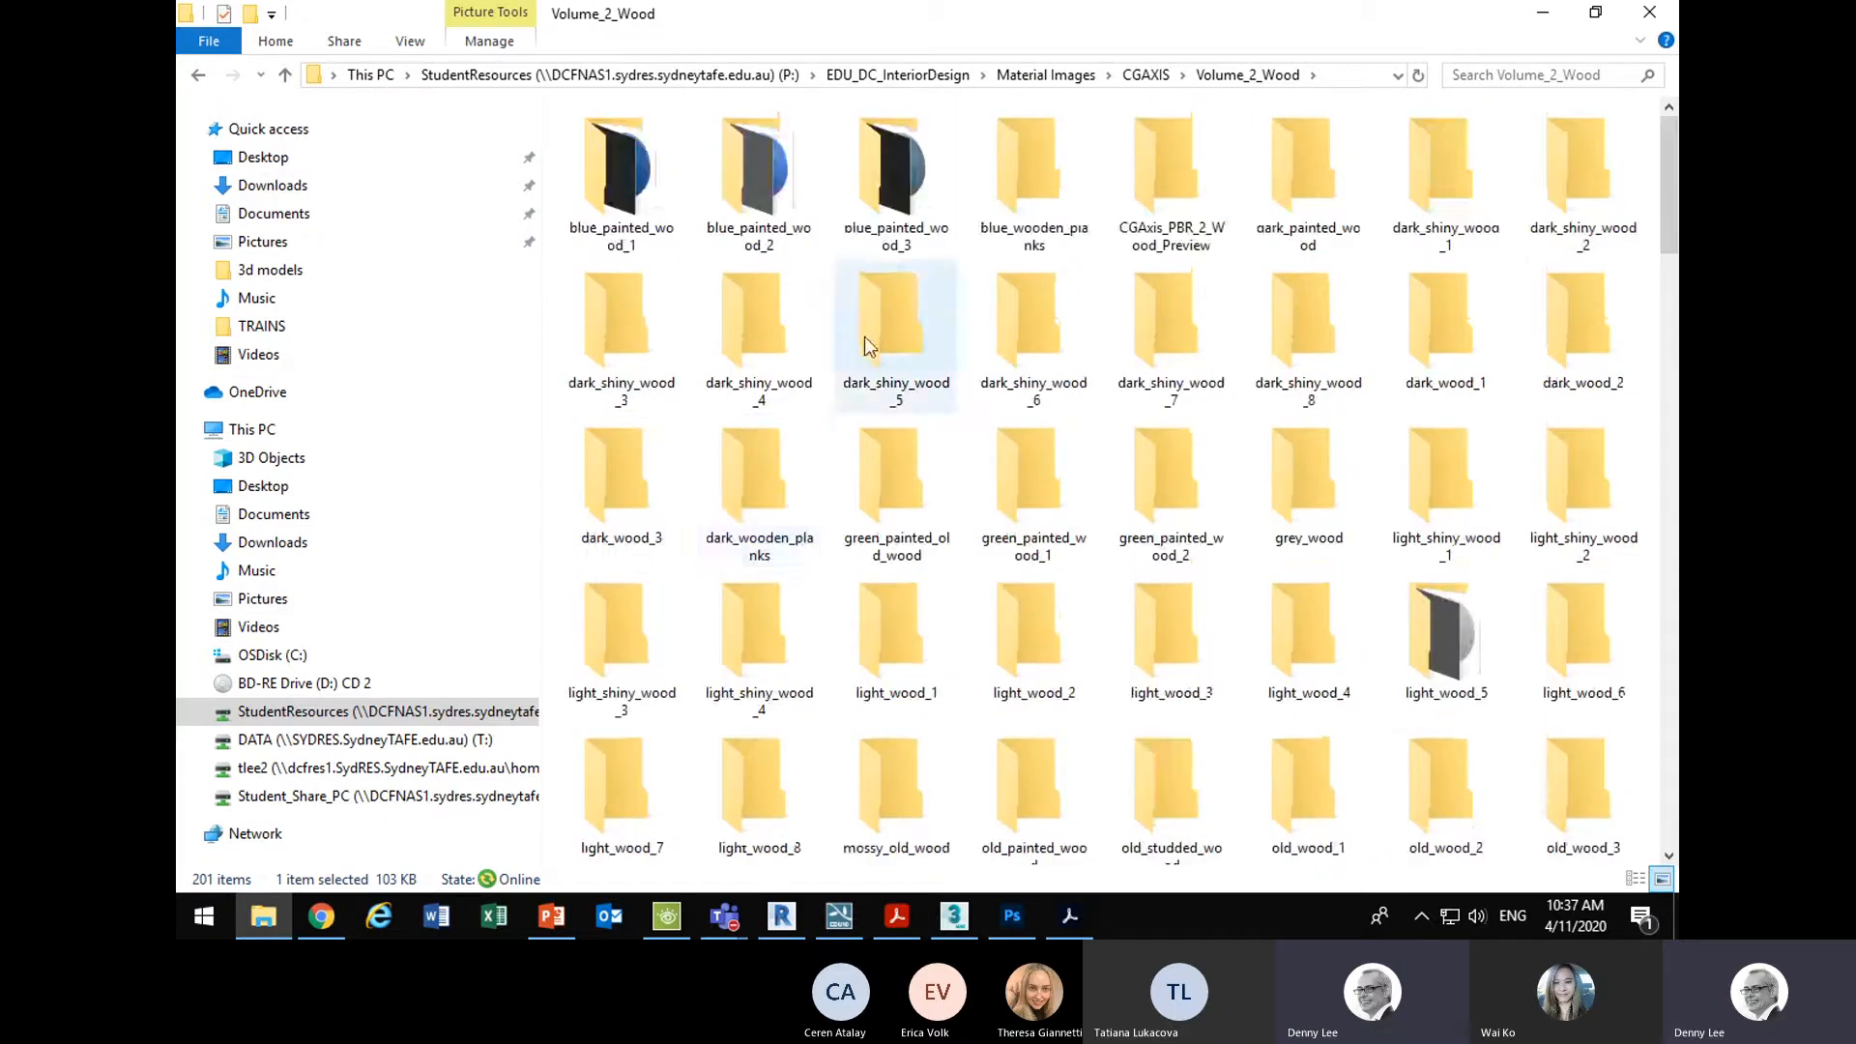
pyautogui.scroll(-9, 948, 497)
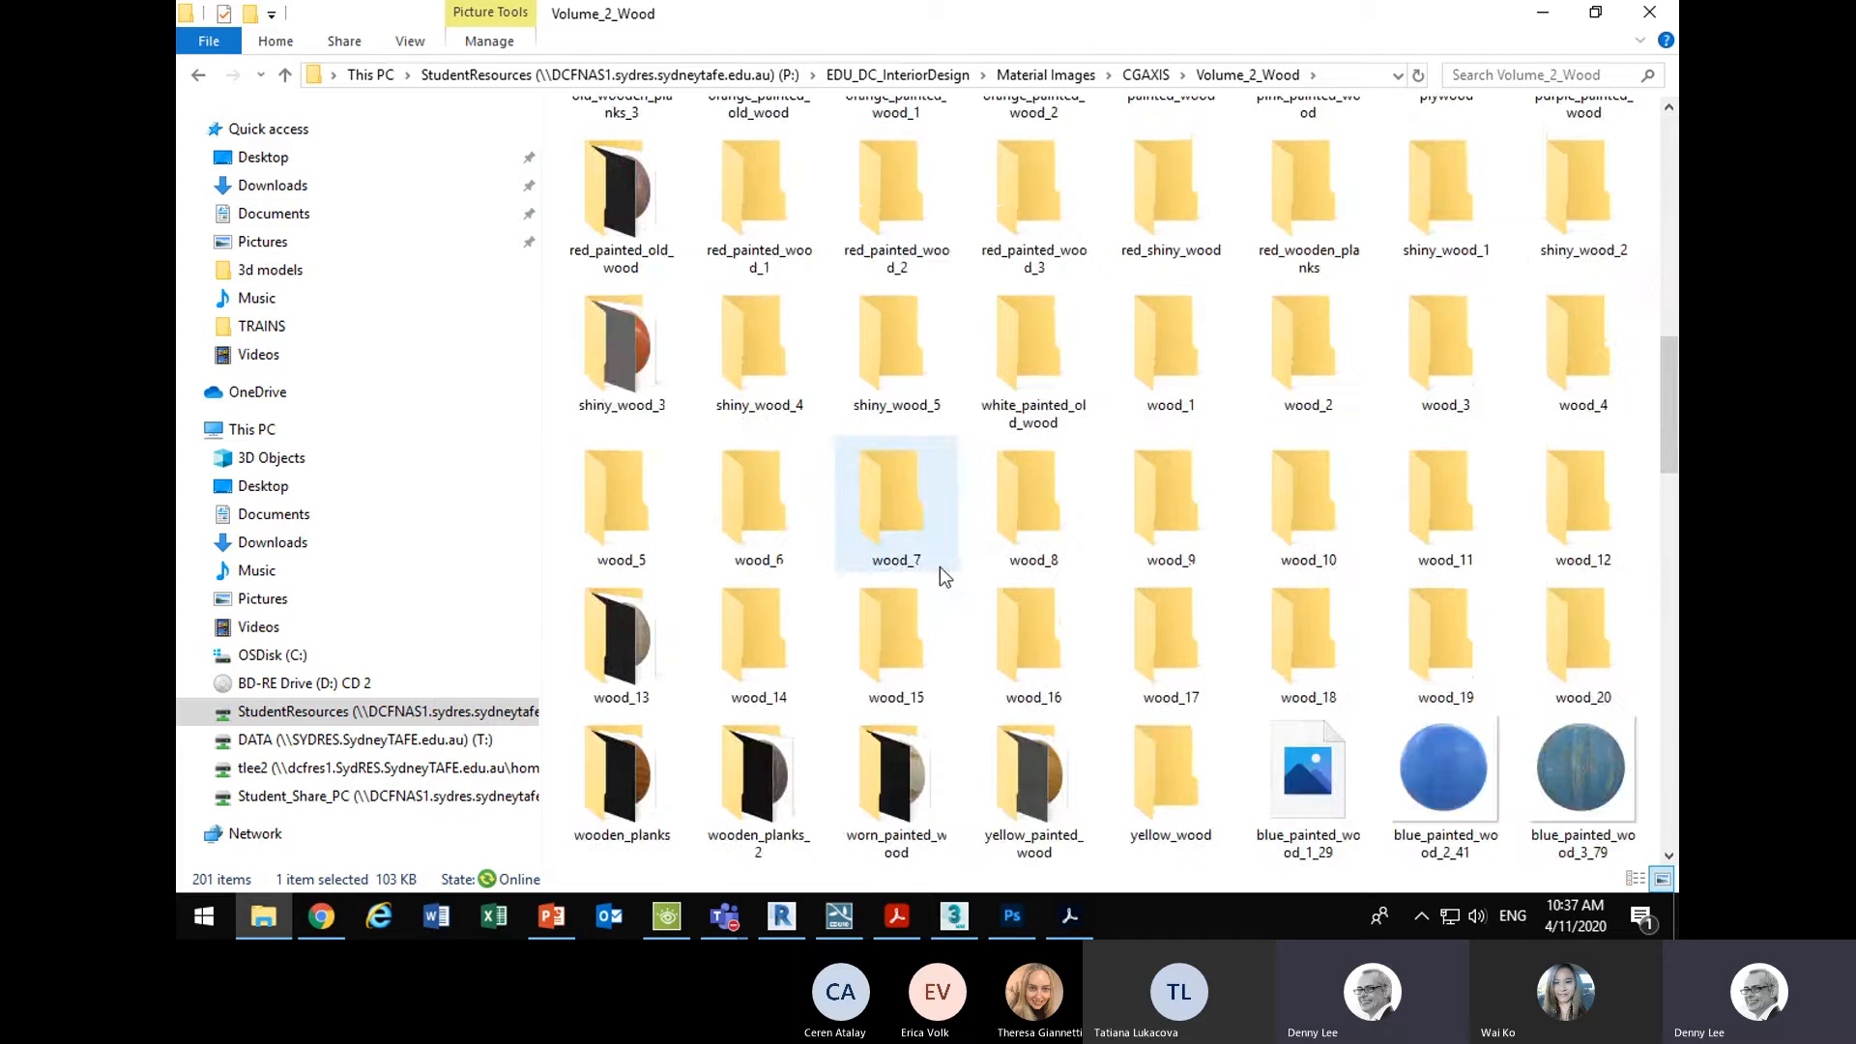
pyautogui.doubleClick(1150, 356)
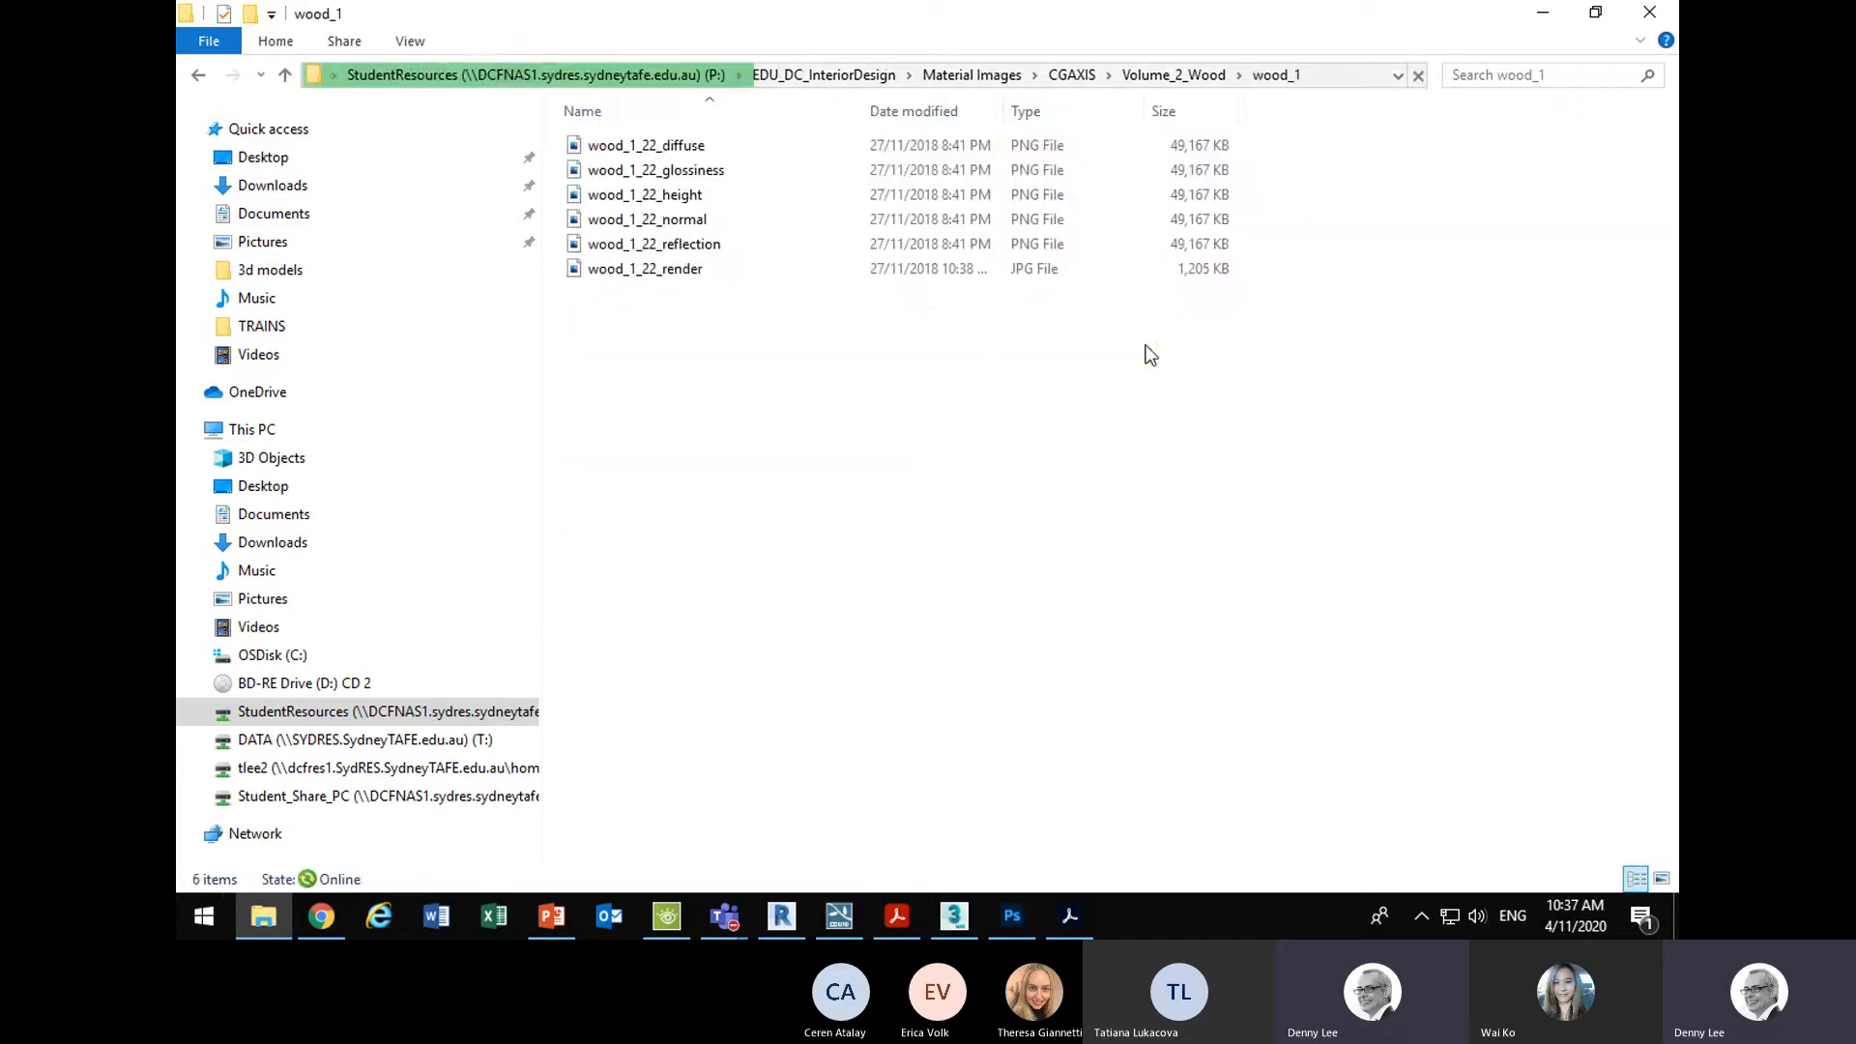
pyautogui.rightClick(667, 381)
pyautogui.moveTo(675, 381)
pyautogui.click(980, 415)
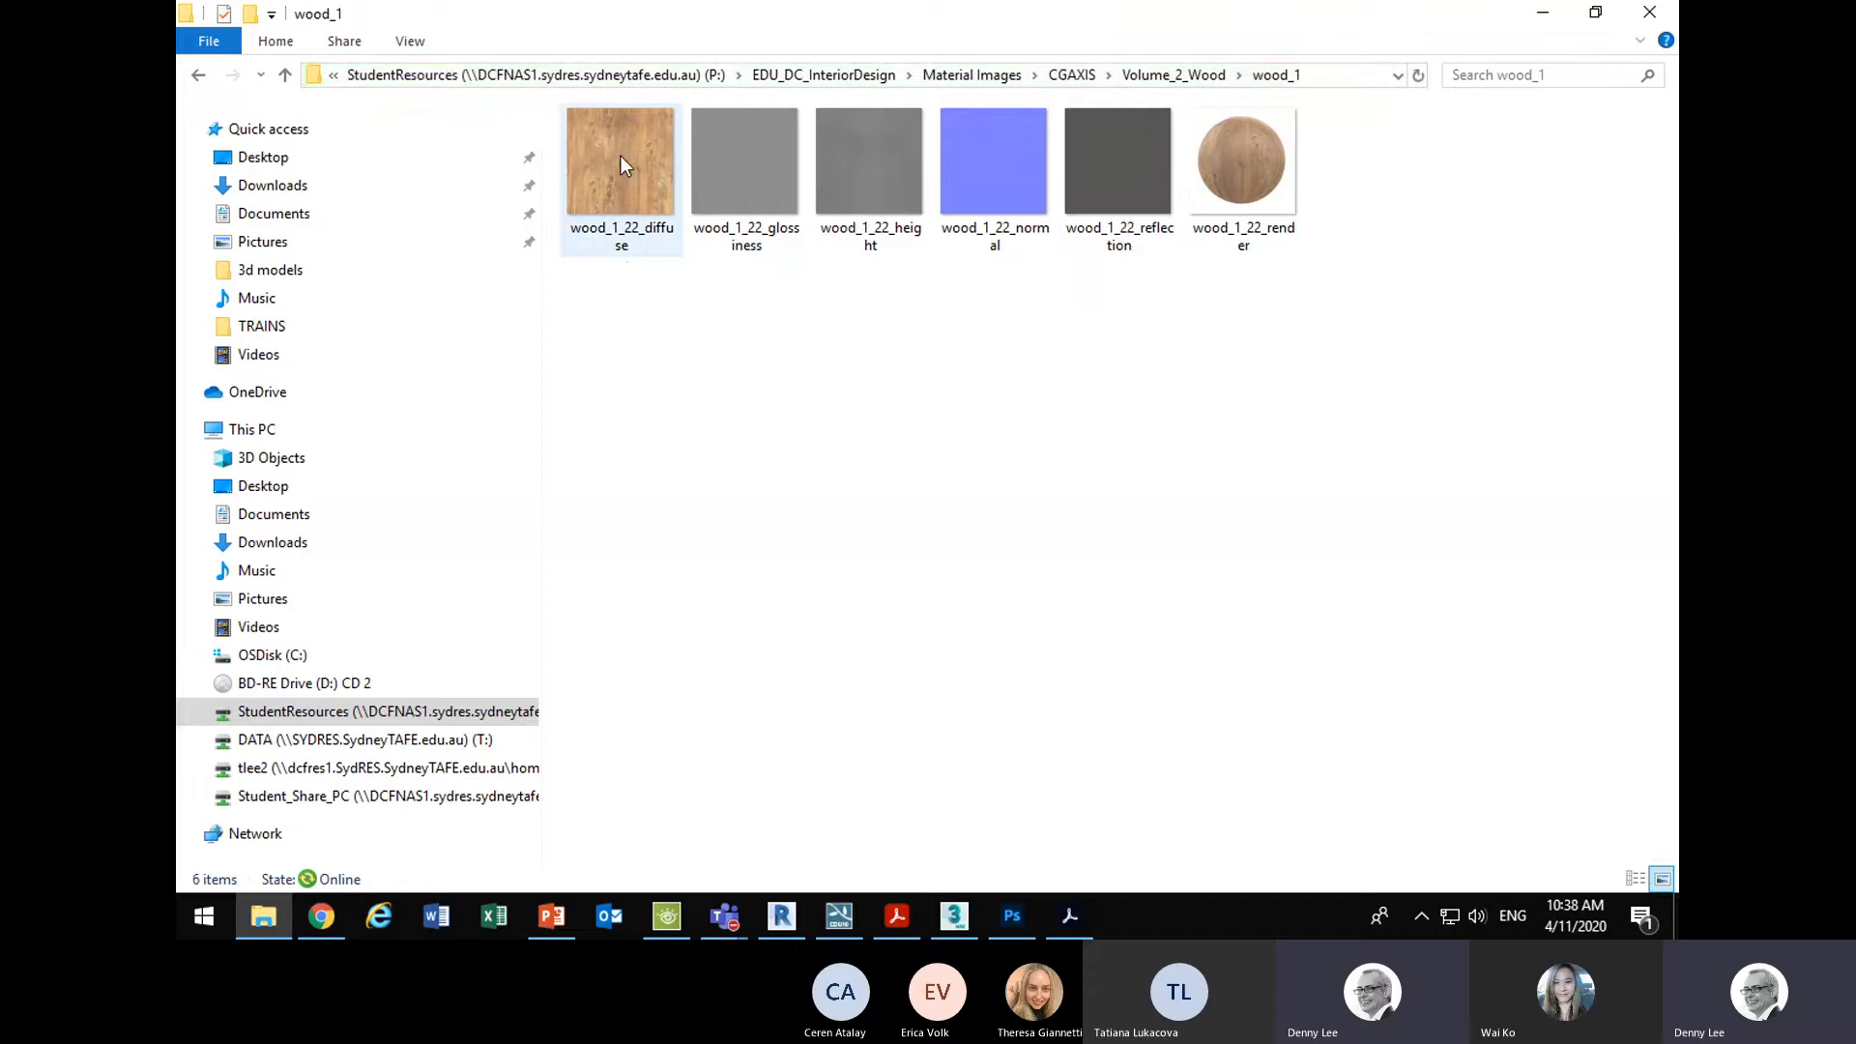
# - Examine the wood_1_22_diffuse map alongside the other texture maps in the folder
pyautogui.moveTo(621, 156)
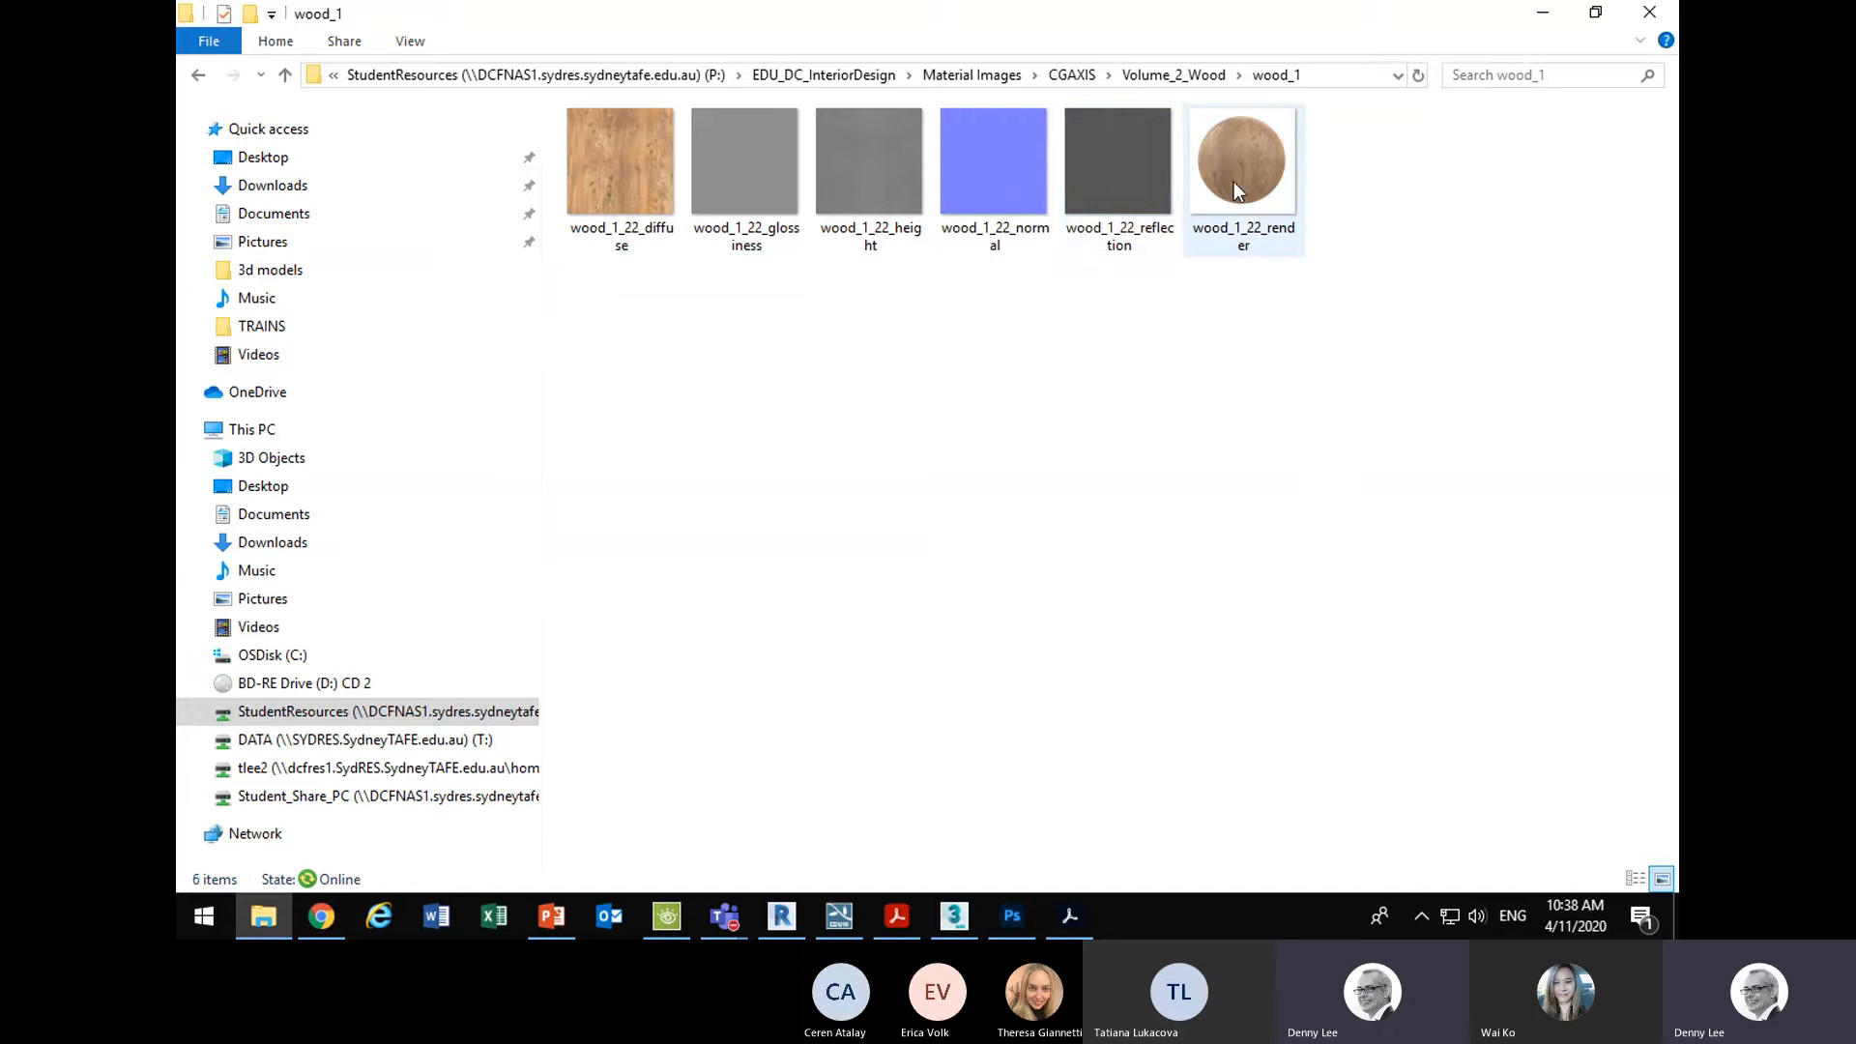
pyautogui.click(626, 184)
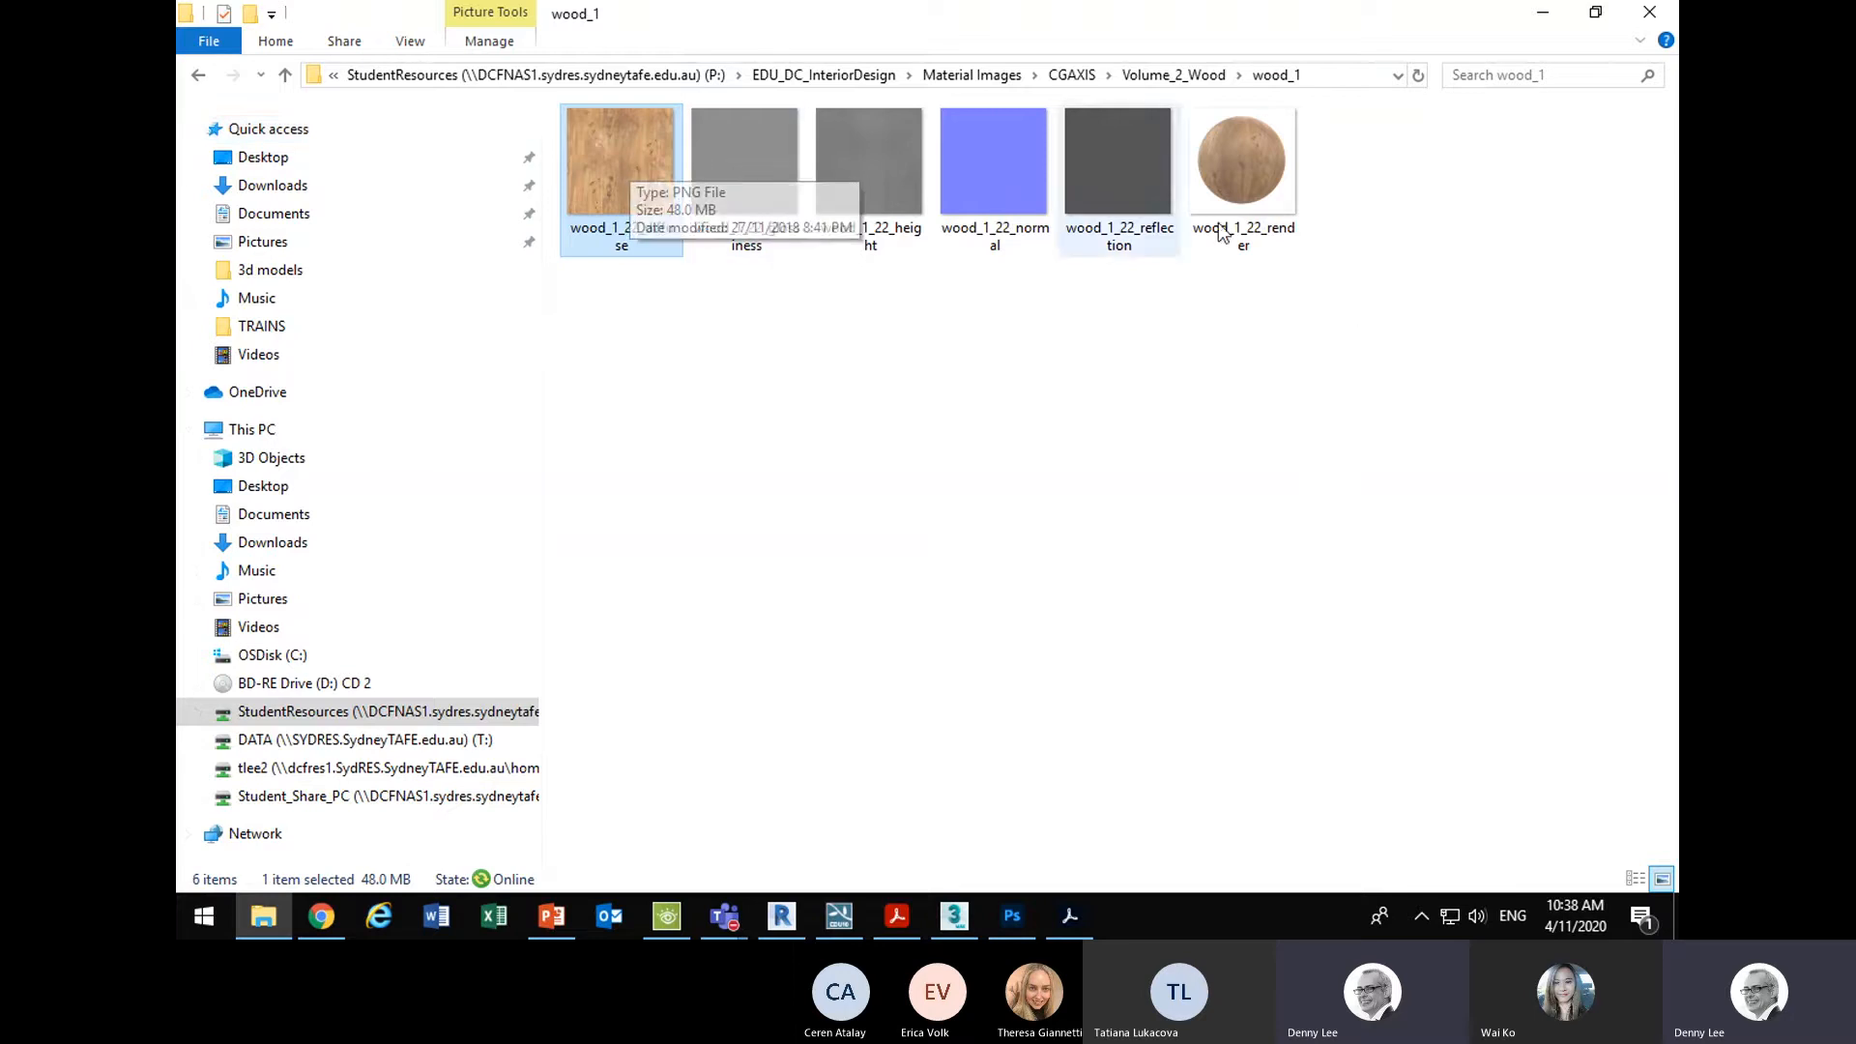
pyautogui.click(884, 640)
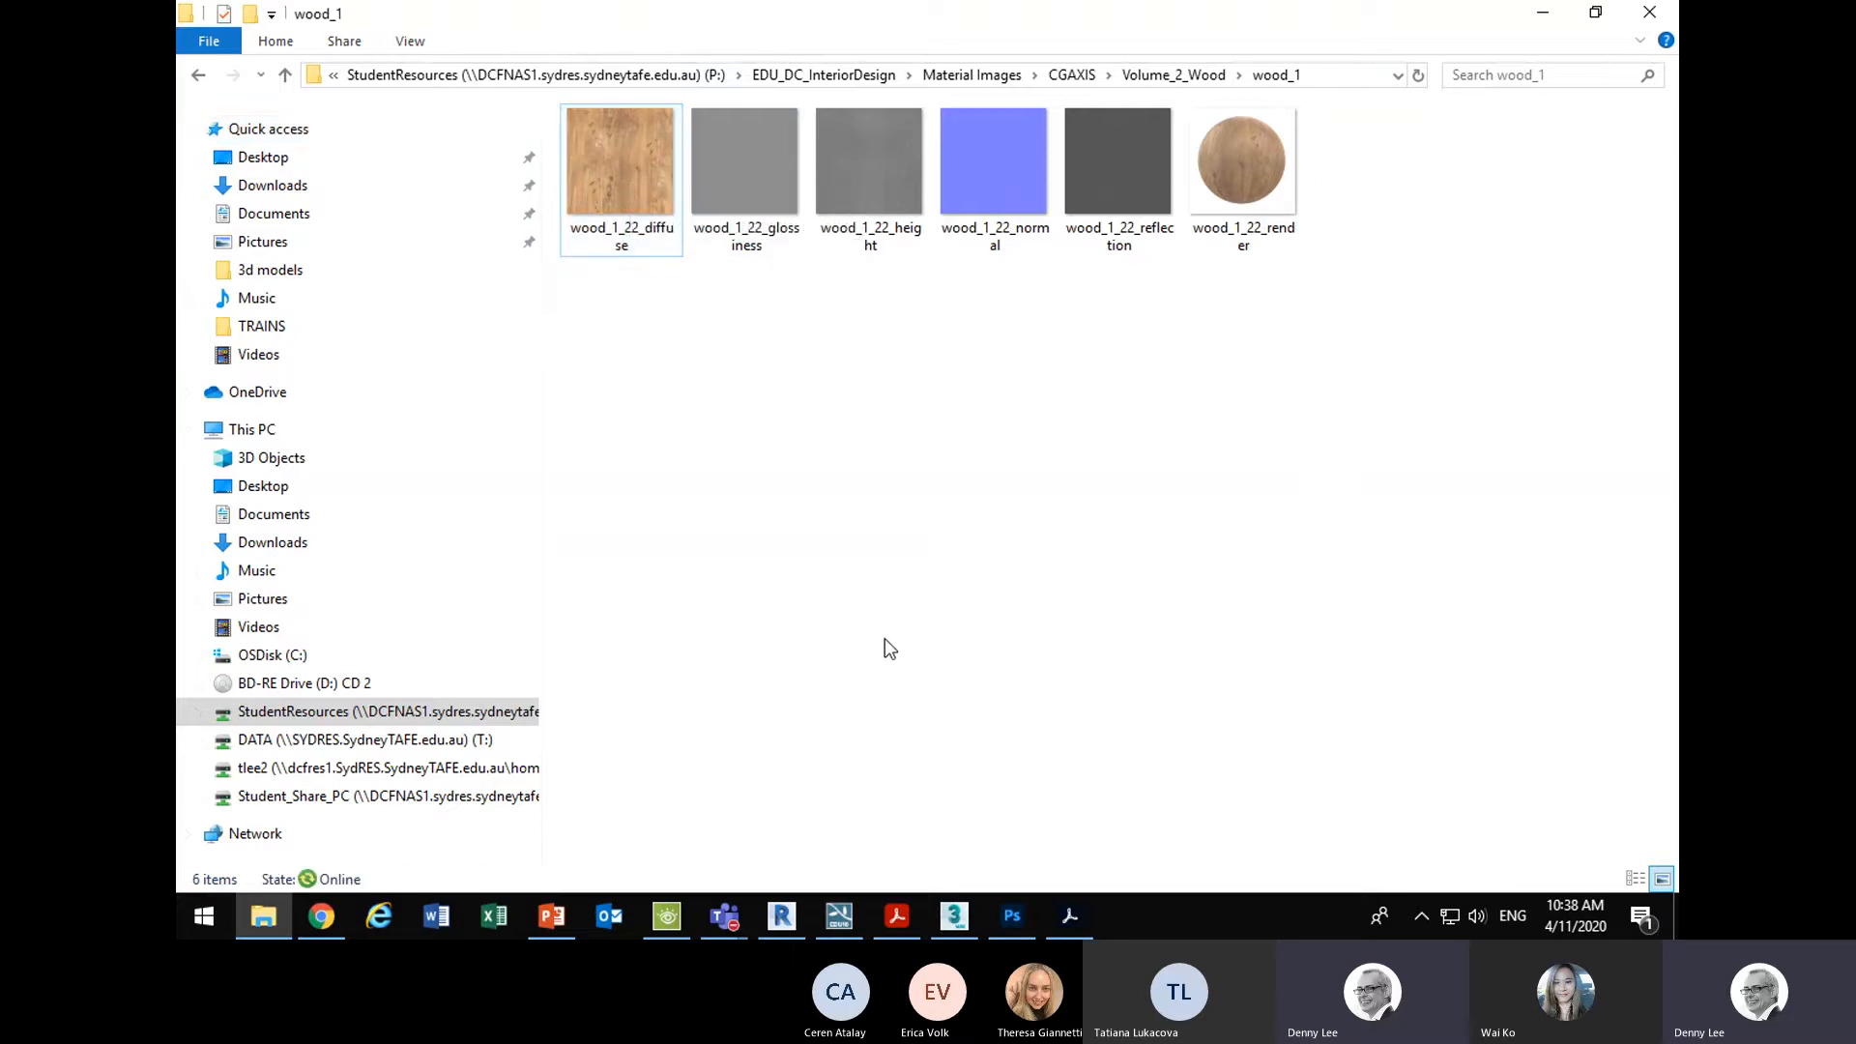
# - Return to the CGAXIS folder, open Volume_5_Fabrics, and display its contents as large icons
pyautogui.click(1075, 76)
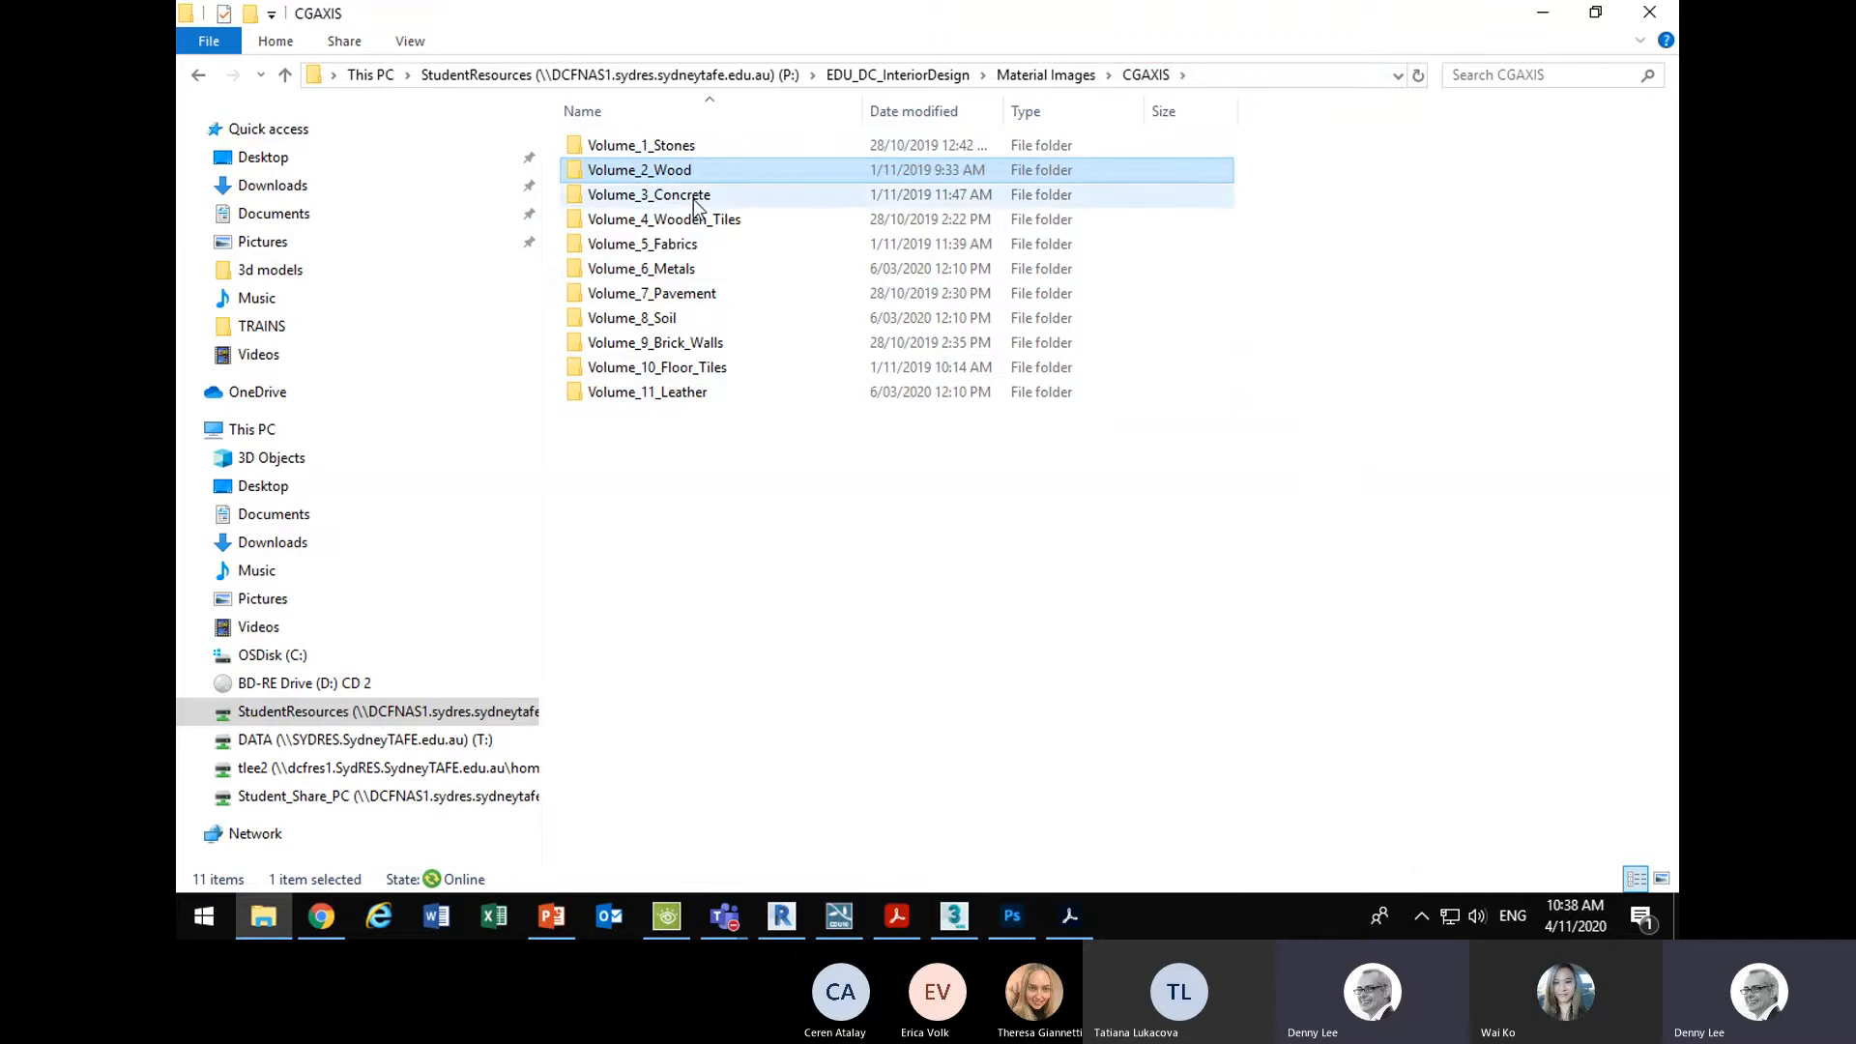
pyautogui.doubleClick(698, 243)
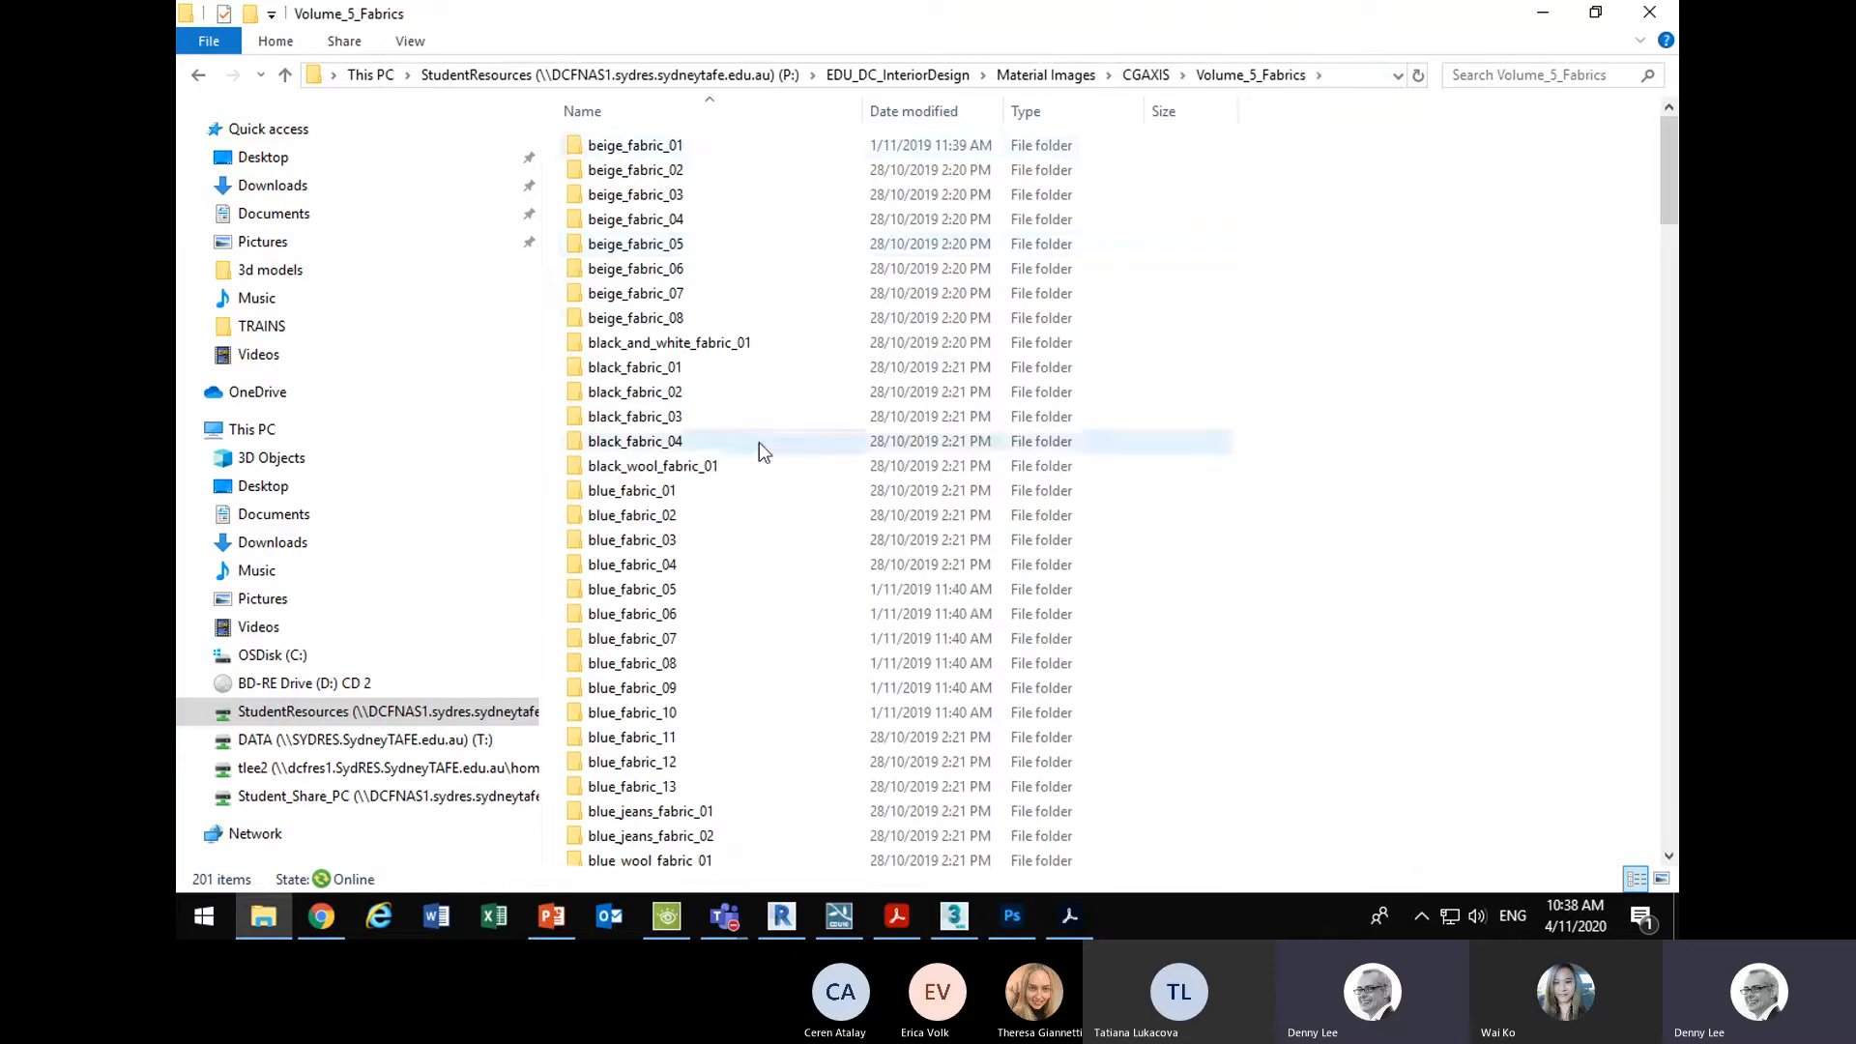
pyautogui.scroll(-20, 762, 446)
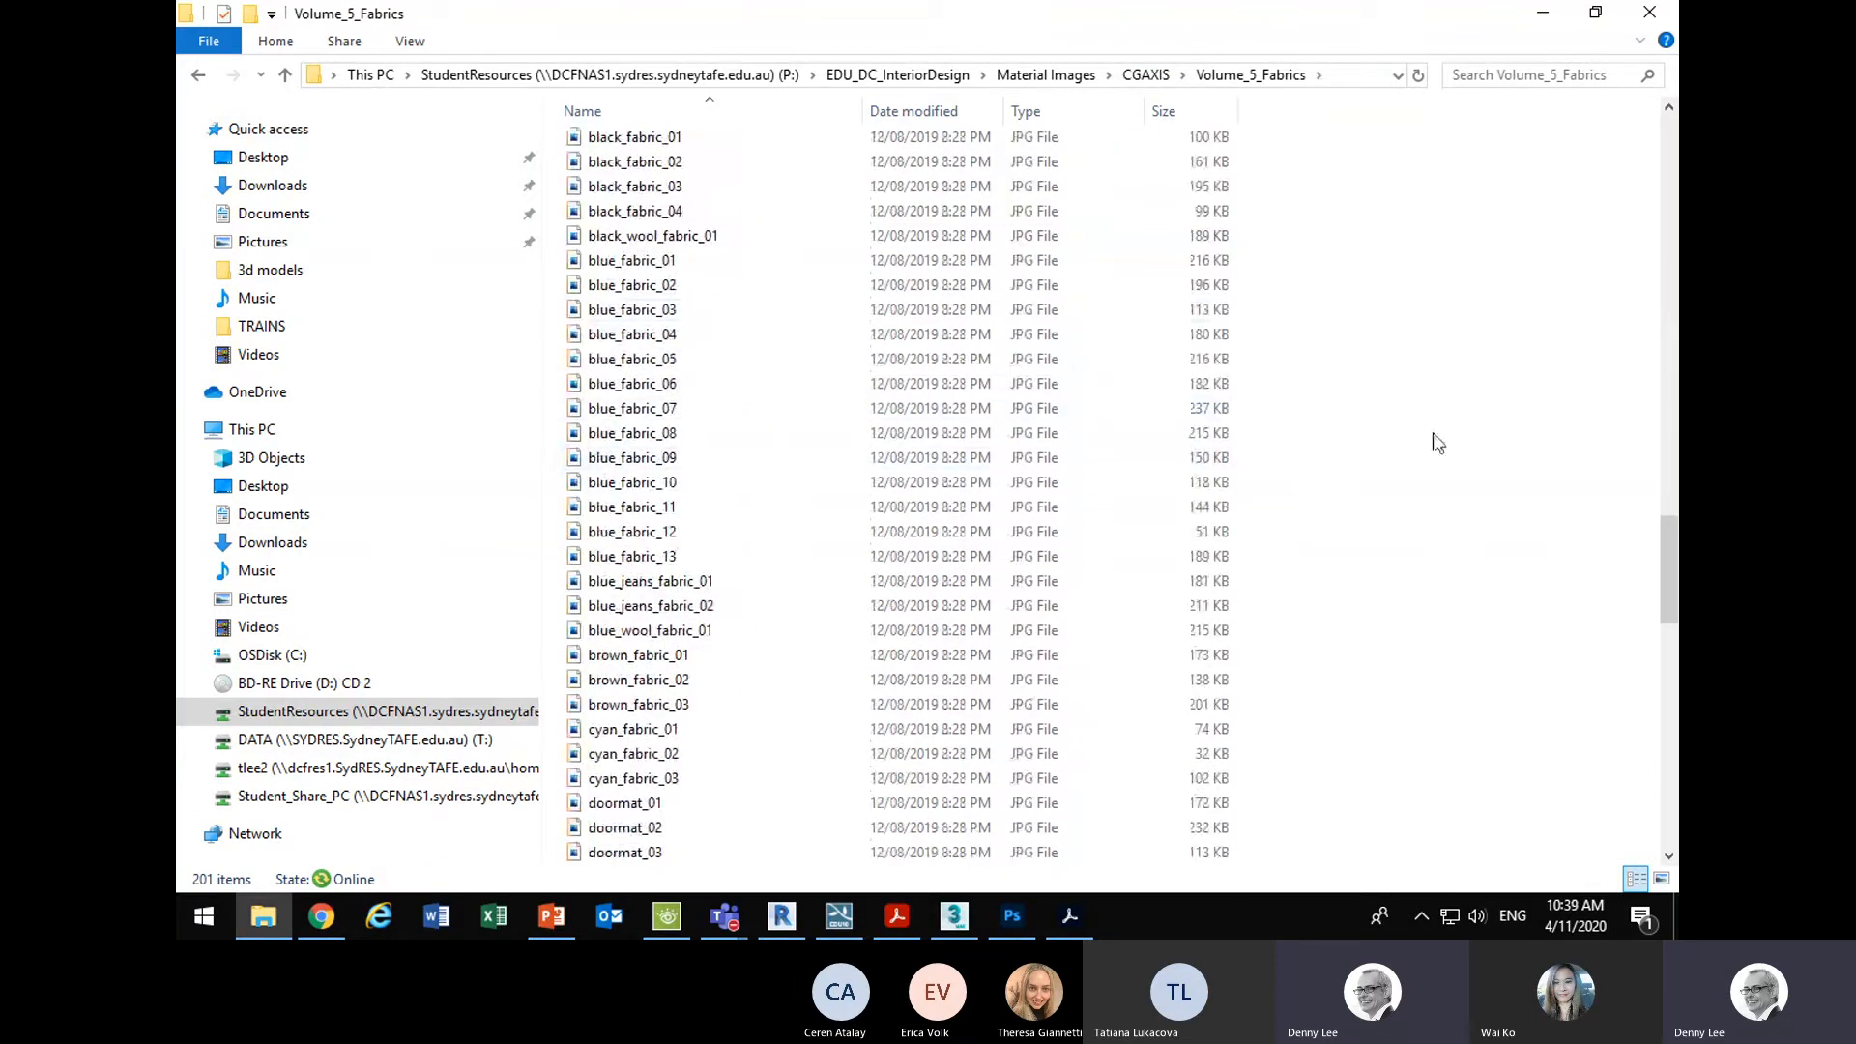
pyautogui.rightClick(1403, 295)
pyautogui.moveTo(1400, 327)
pyautogui.click(1321, 339)
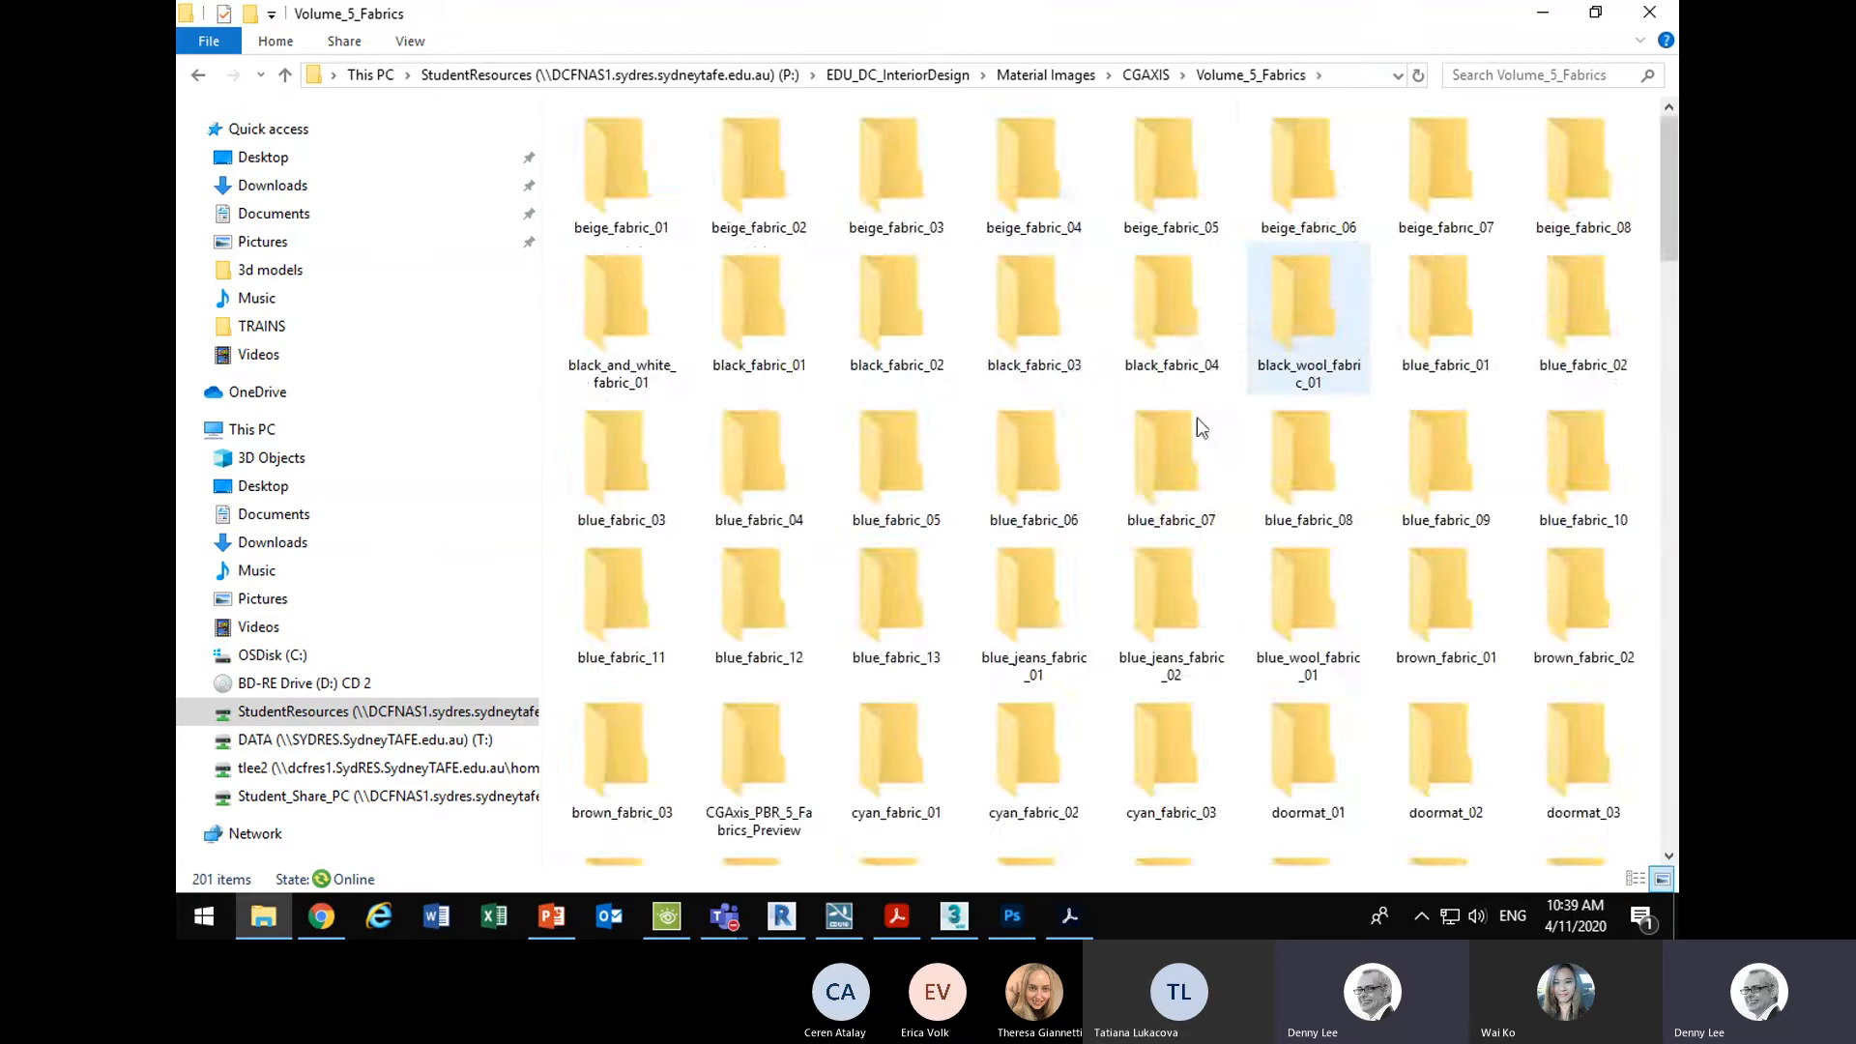
# - Browse the beige, blue, furry, grey and patterned fabric previews in Volume_5_Fabrics
pyautogui.scroll(-15, 961, 456)
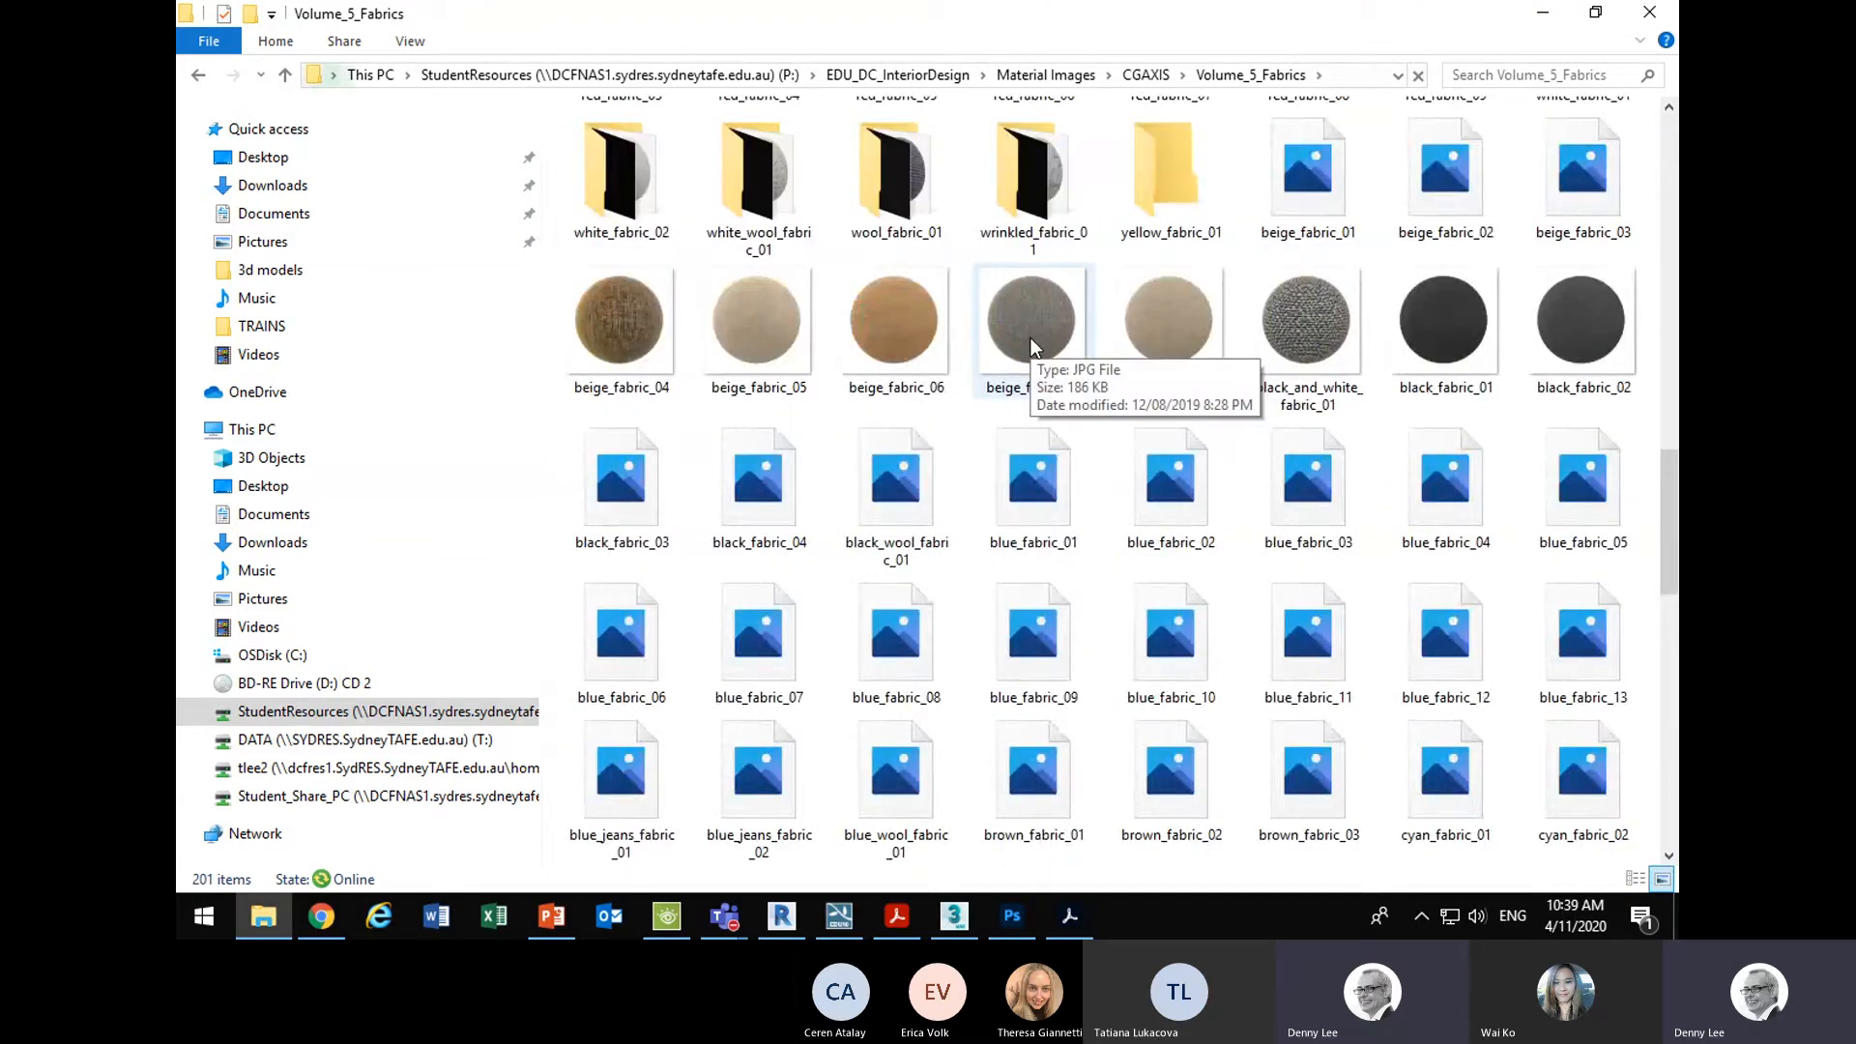
pyautogui.scroll(-3, 1030, 338)
pyautogui.scroll(3, 1030, 338)
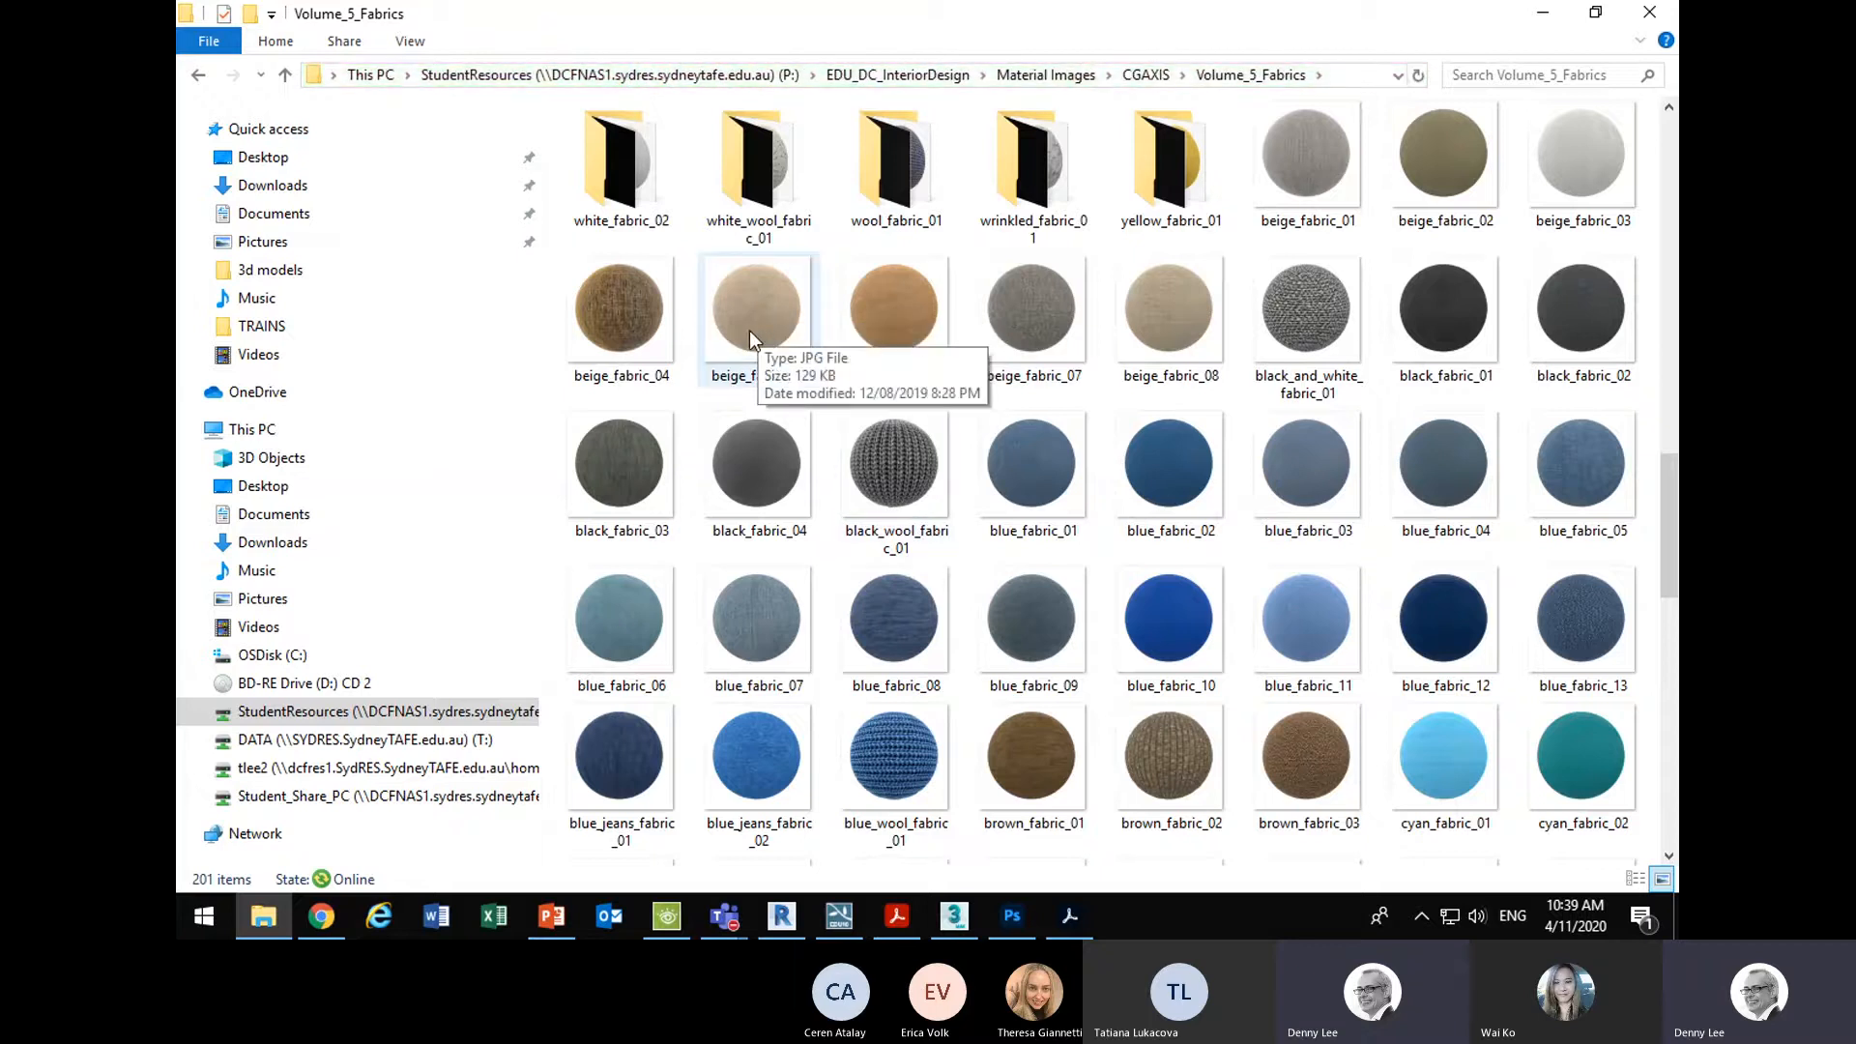
pyautogui.scroll(3, 750, 330)
pyautogui.scroll(-3, 744, 606)
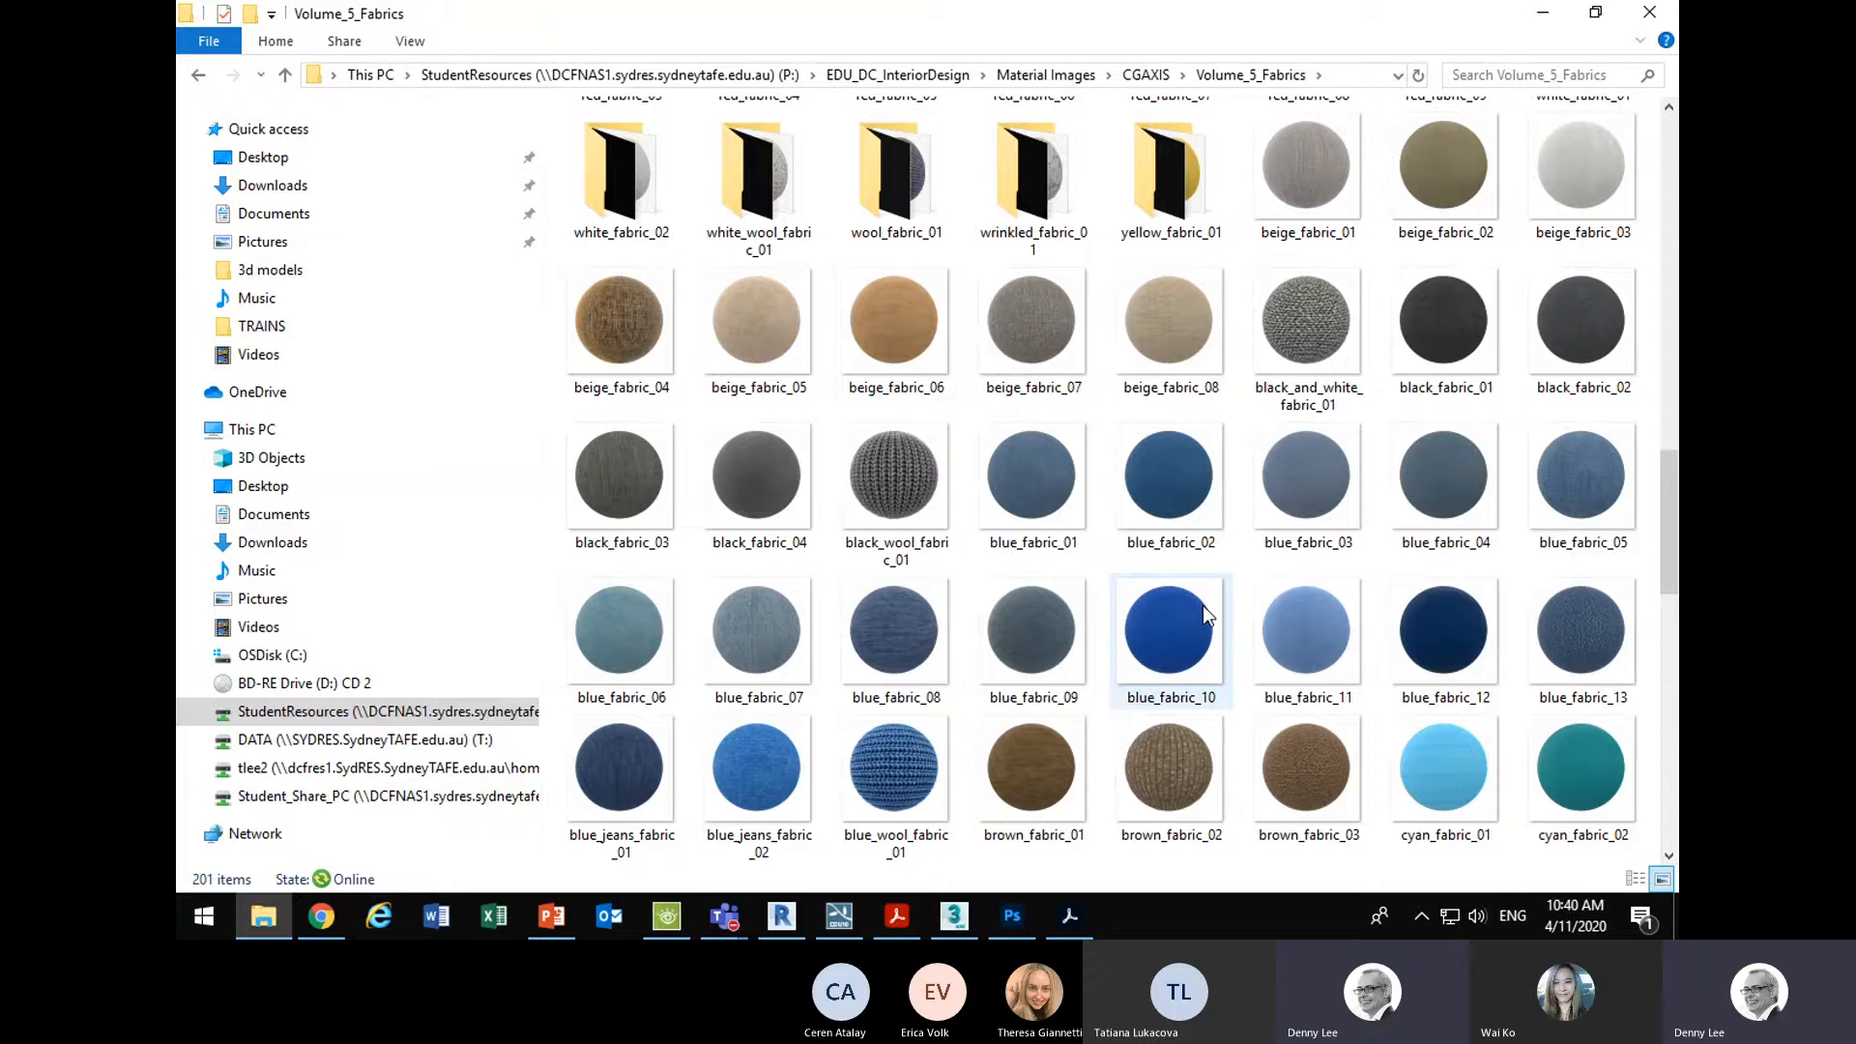
pyautogui.scroll(-3, 1203, 606)
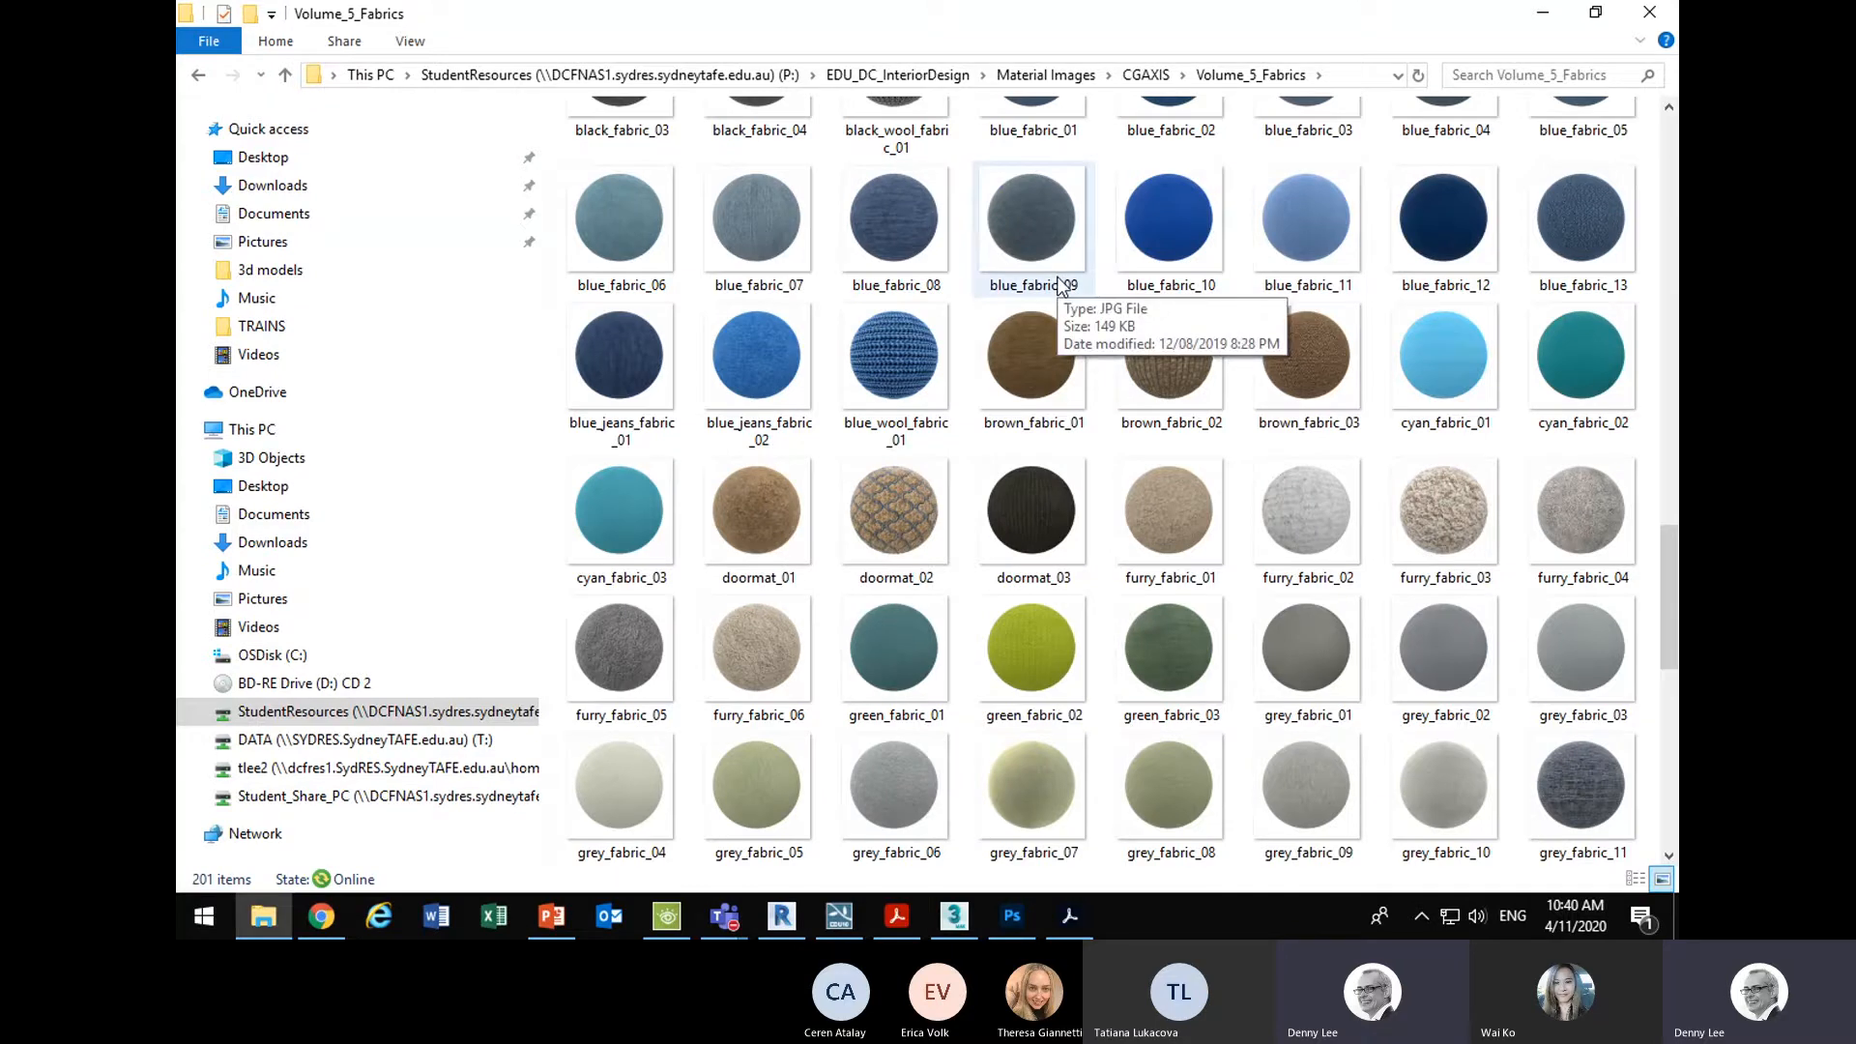
pyautogui.scroll(-3, 851, 605)
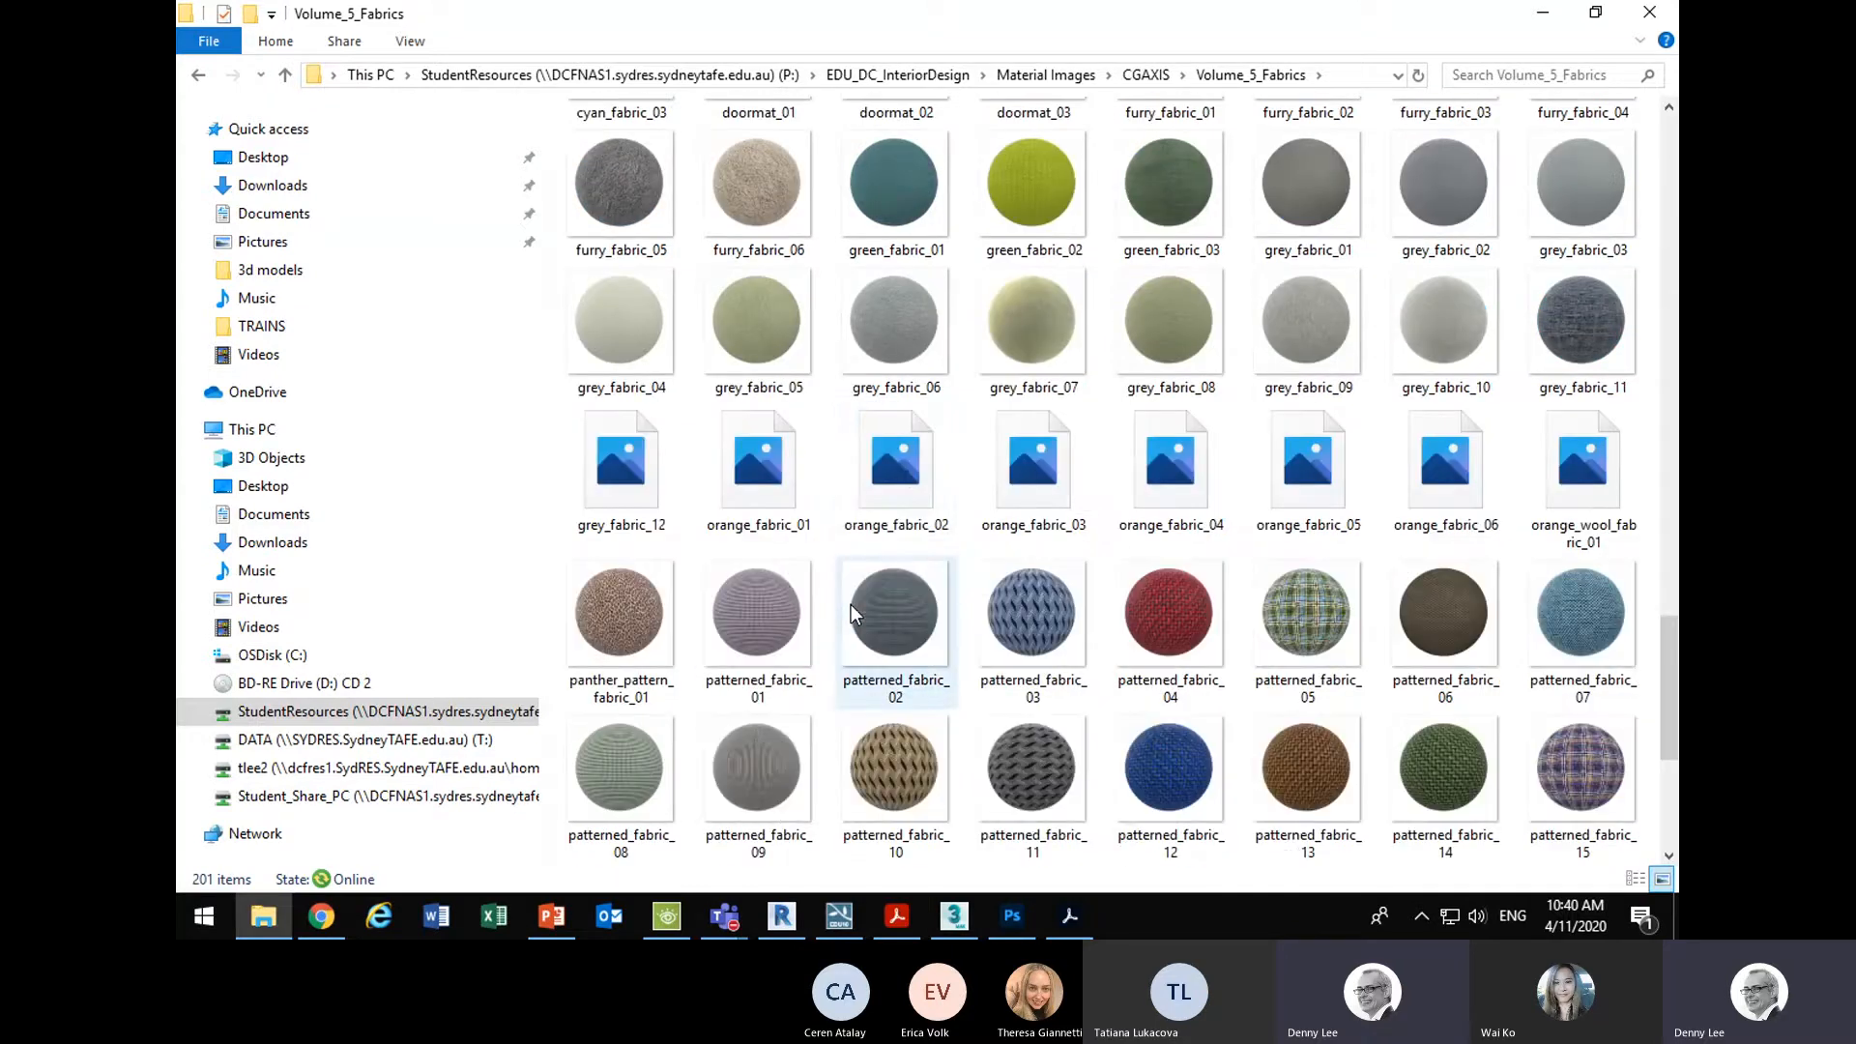
pyautogui.scroll(5, 876, 427)
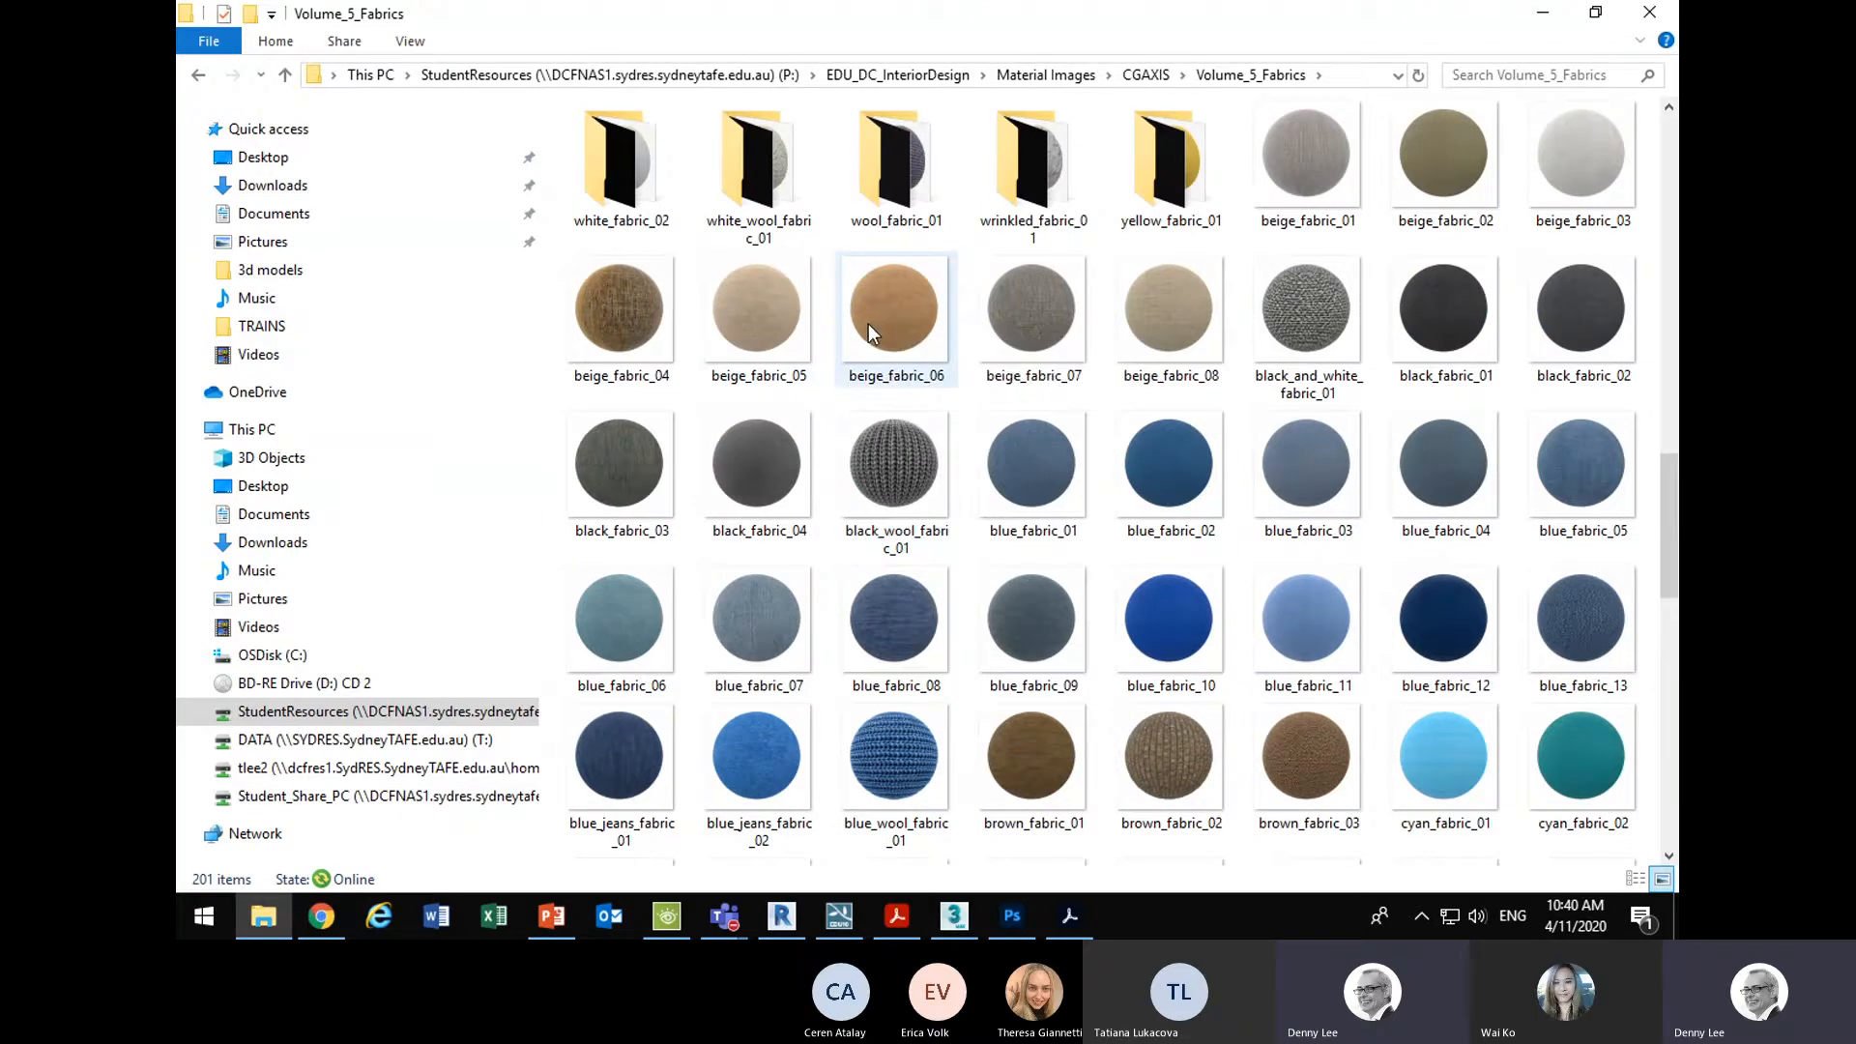
# - Open the beige_fabric_06 folder and display its texture maps as large icons
pyautogui.scroll(12, 868, 325)
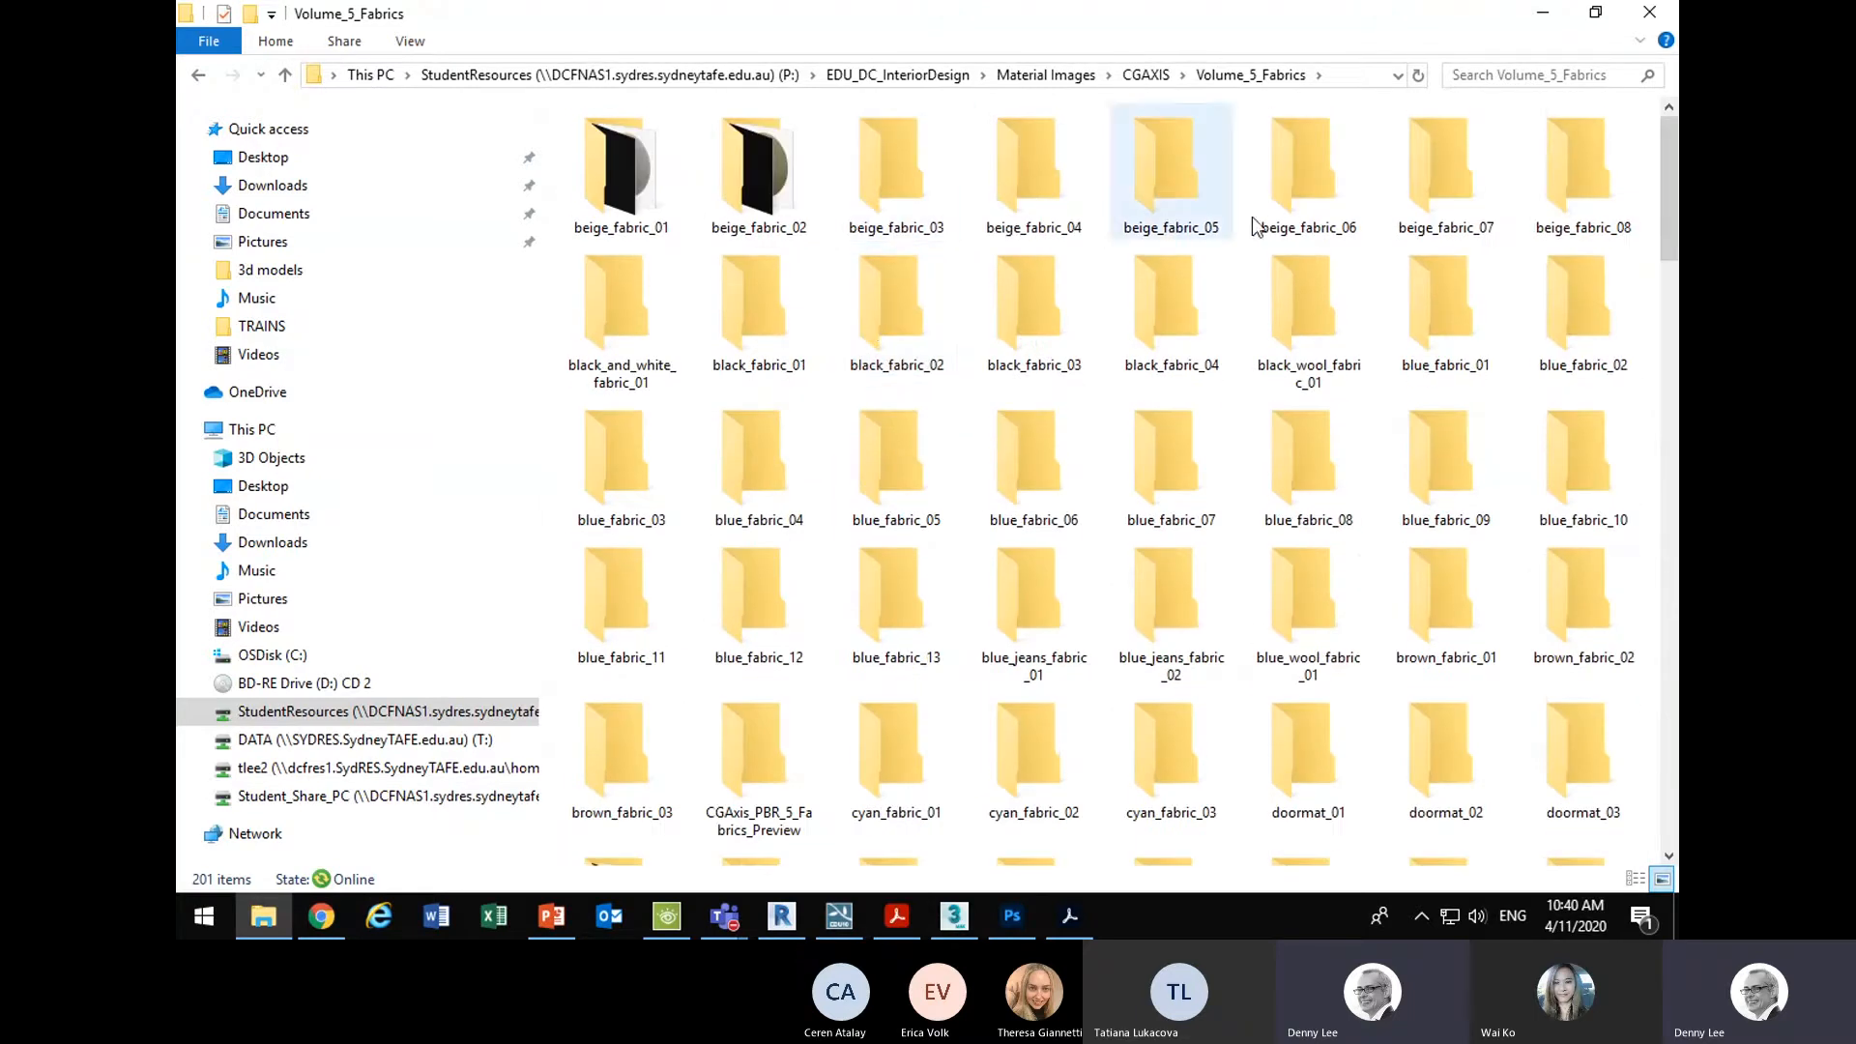
pyautogui.doubleClick(1301, 176)
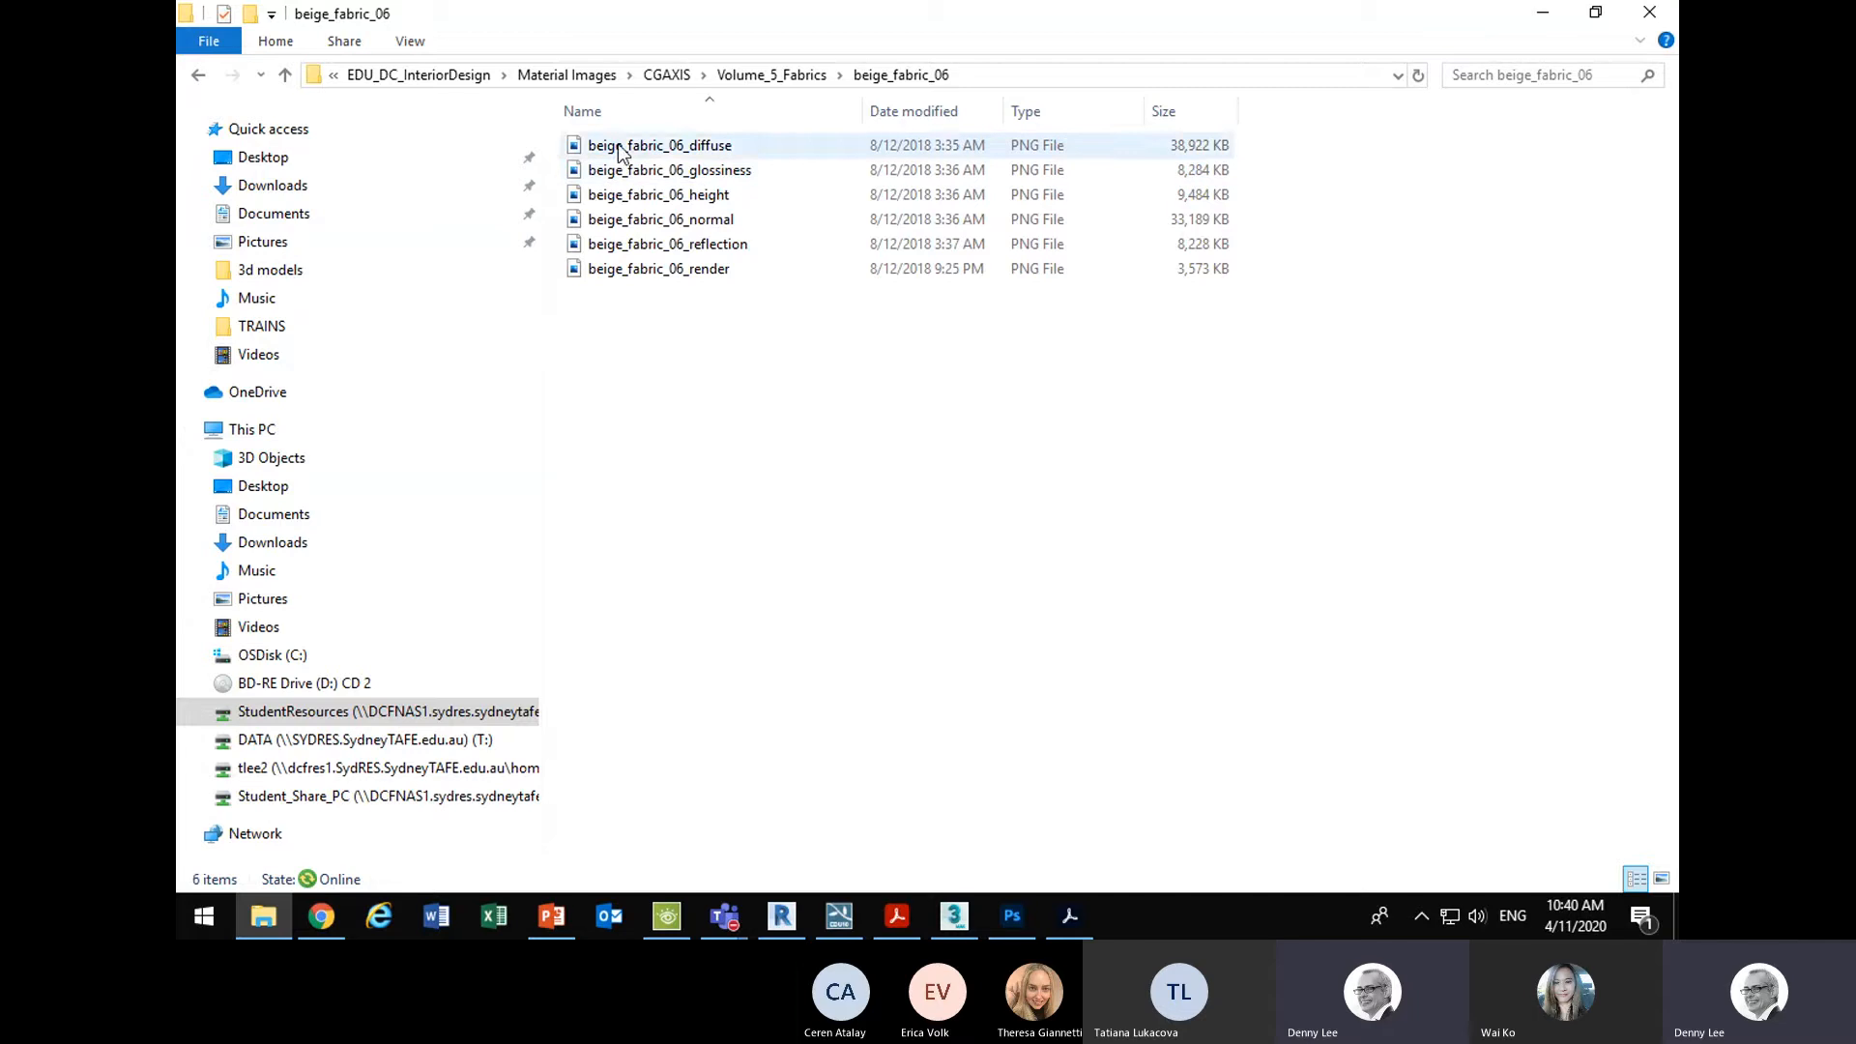
pyautogui.rightClick(631, 356)
pyautogui.moveTo(671, 375)
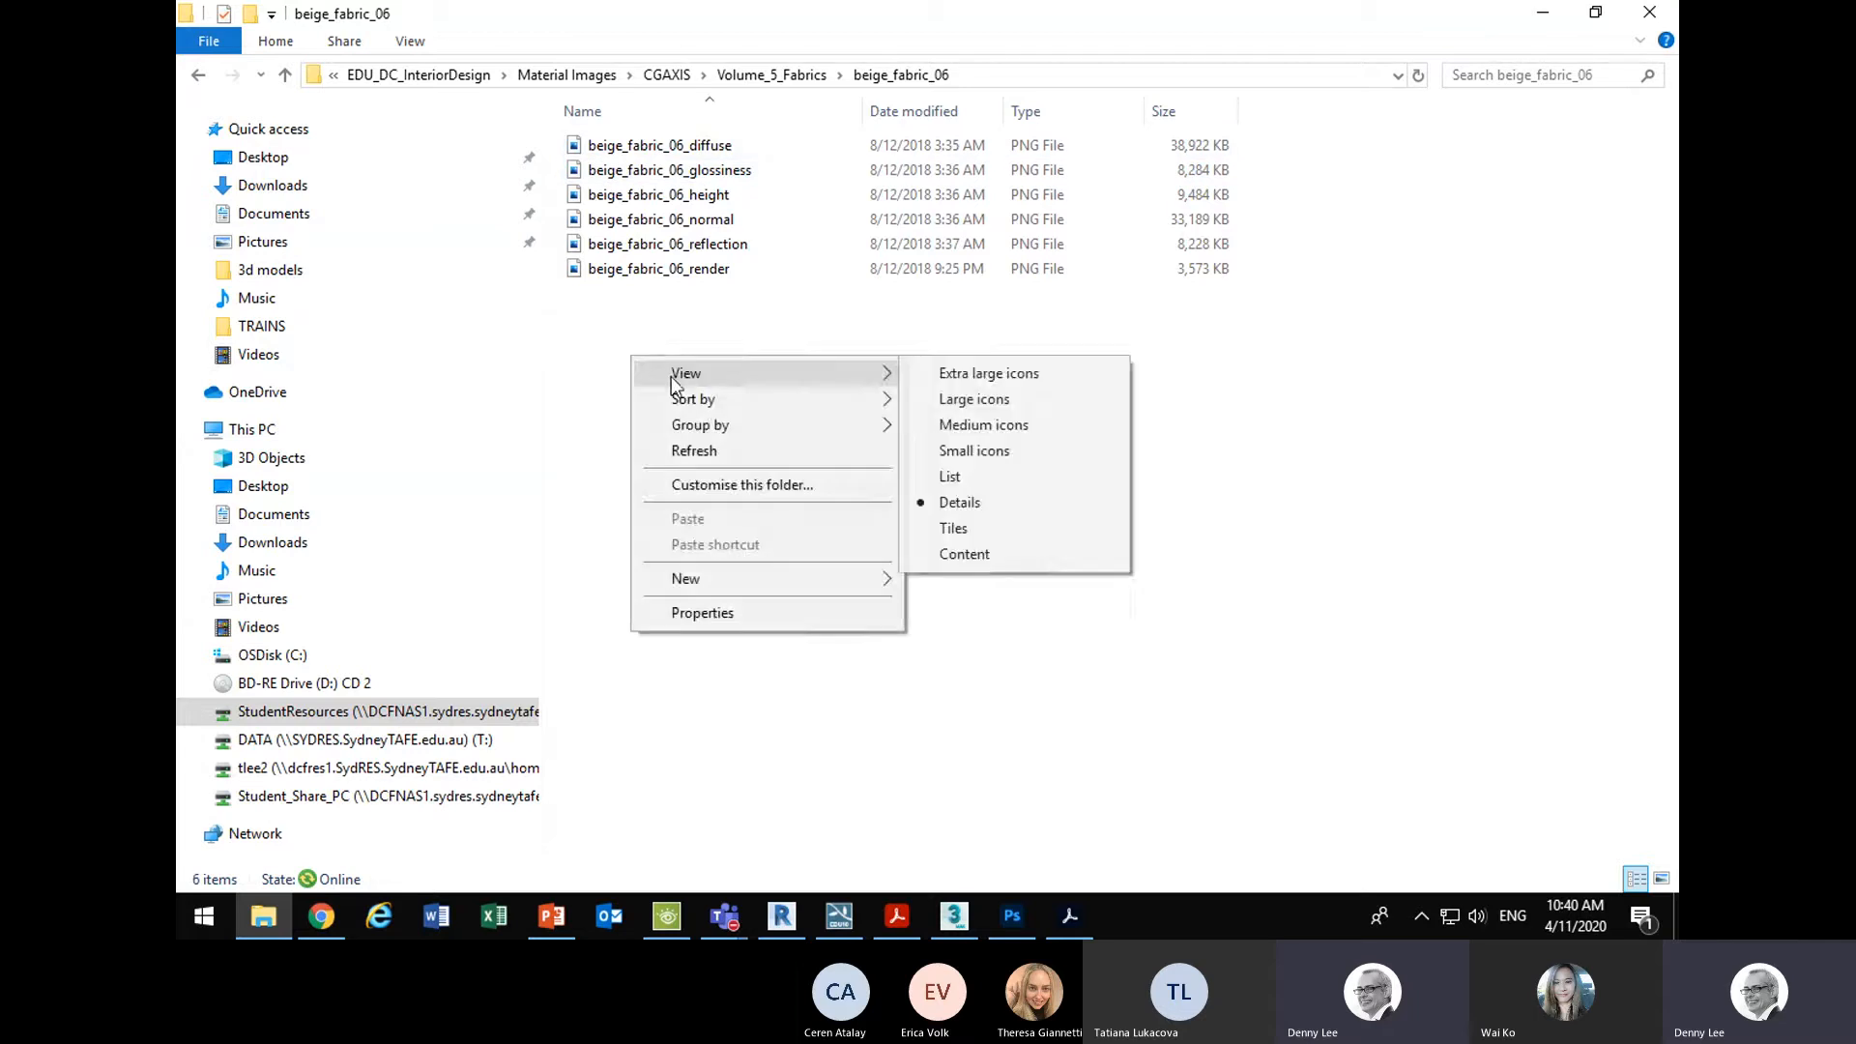
pyautogui.click(1083, 397)
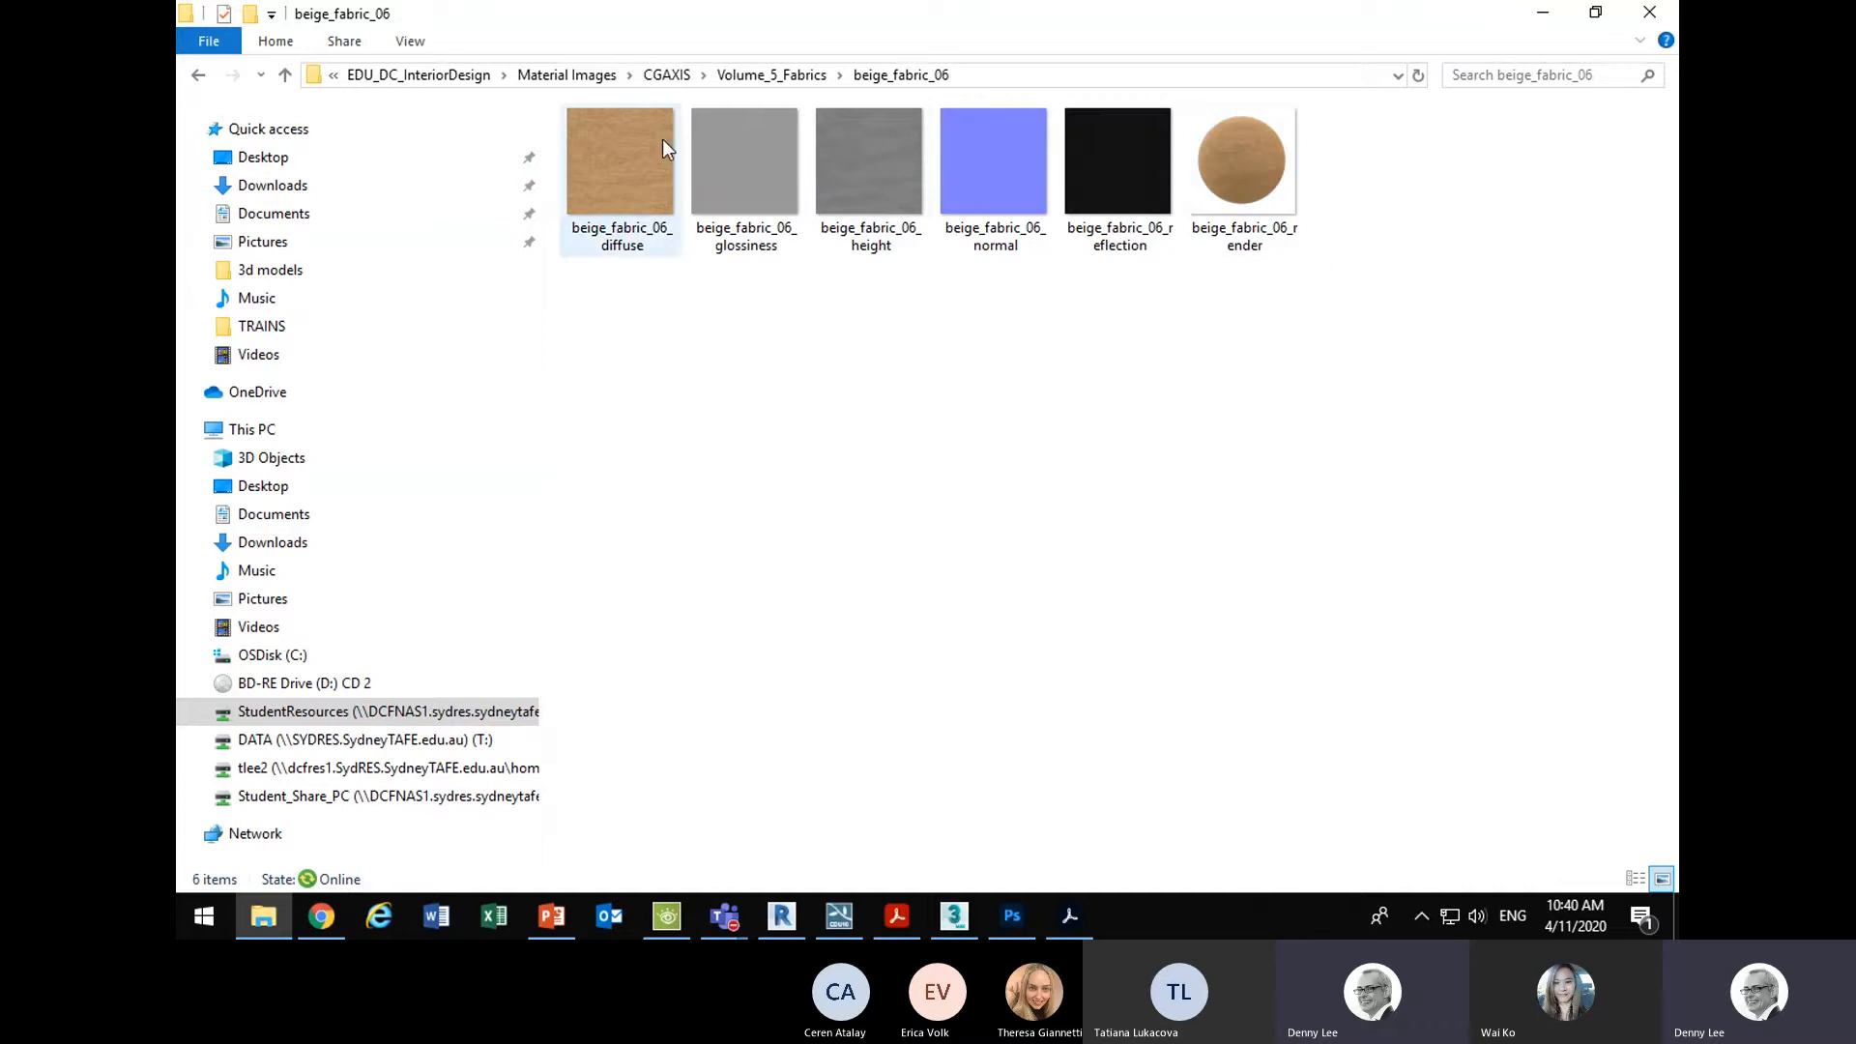
# - Copy the beige_fabric_06_diffuse image file from the beige_fabric_06 folder
pyautogui.click(660, 164)
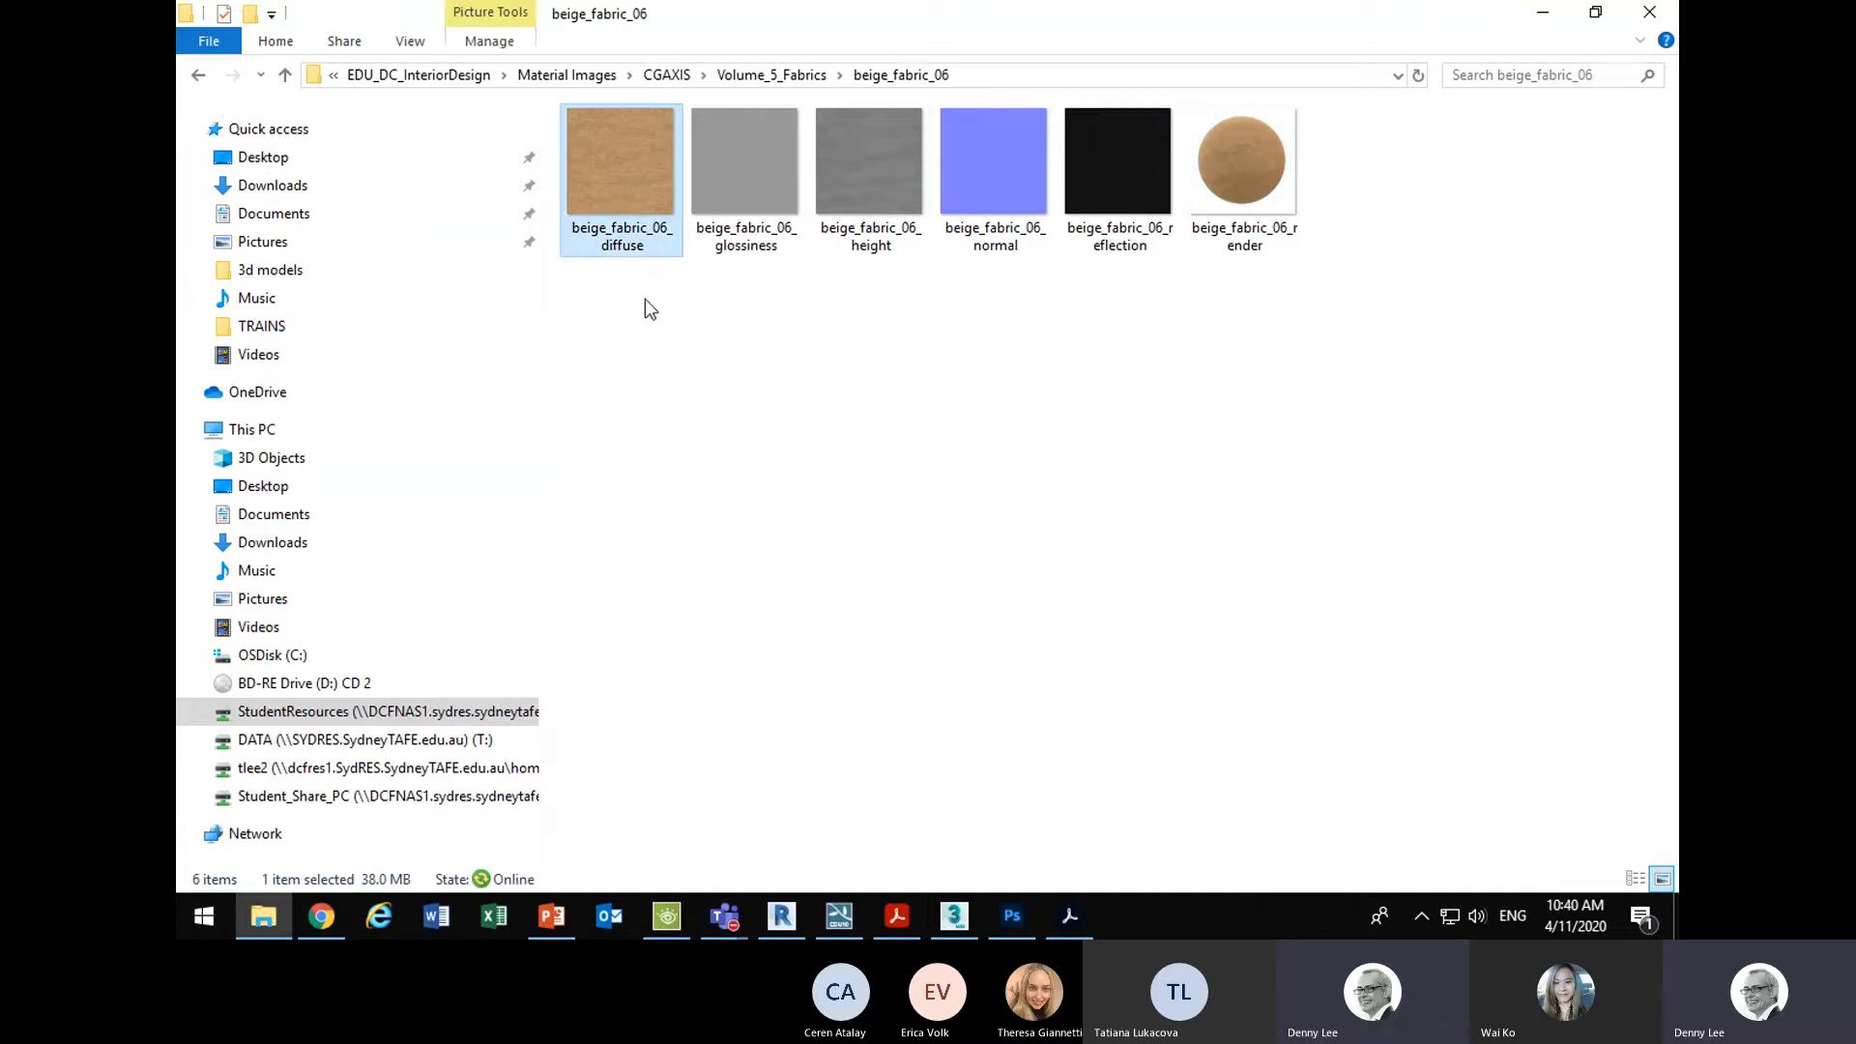
pyautogui.rightClick(628, 165)
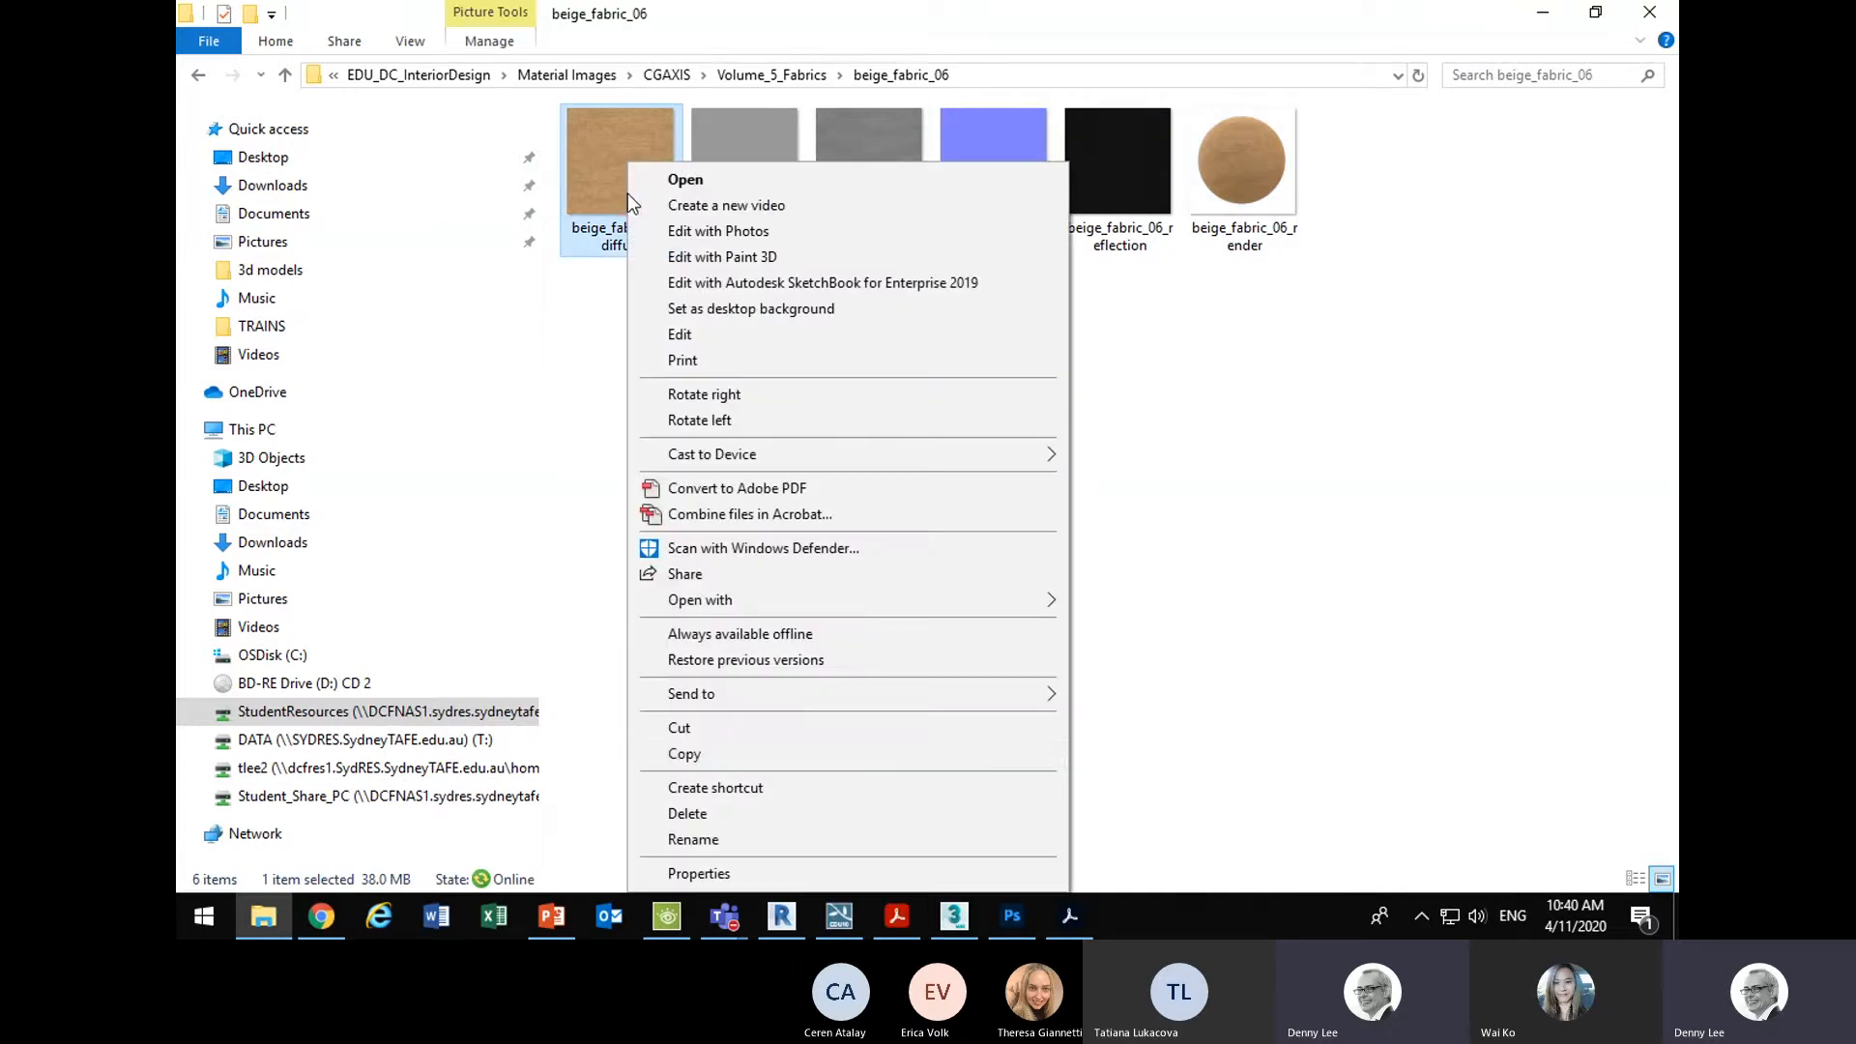
pyautogui.click(689, 754)
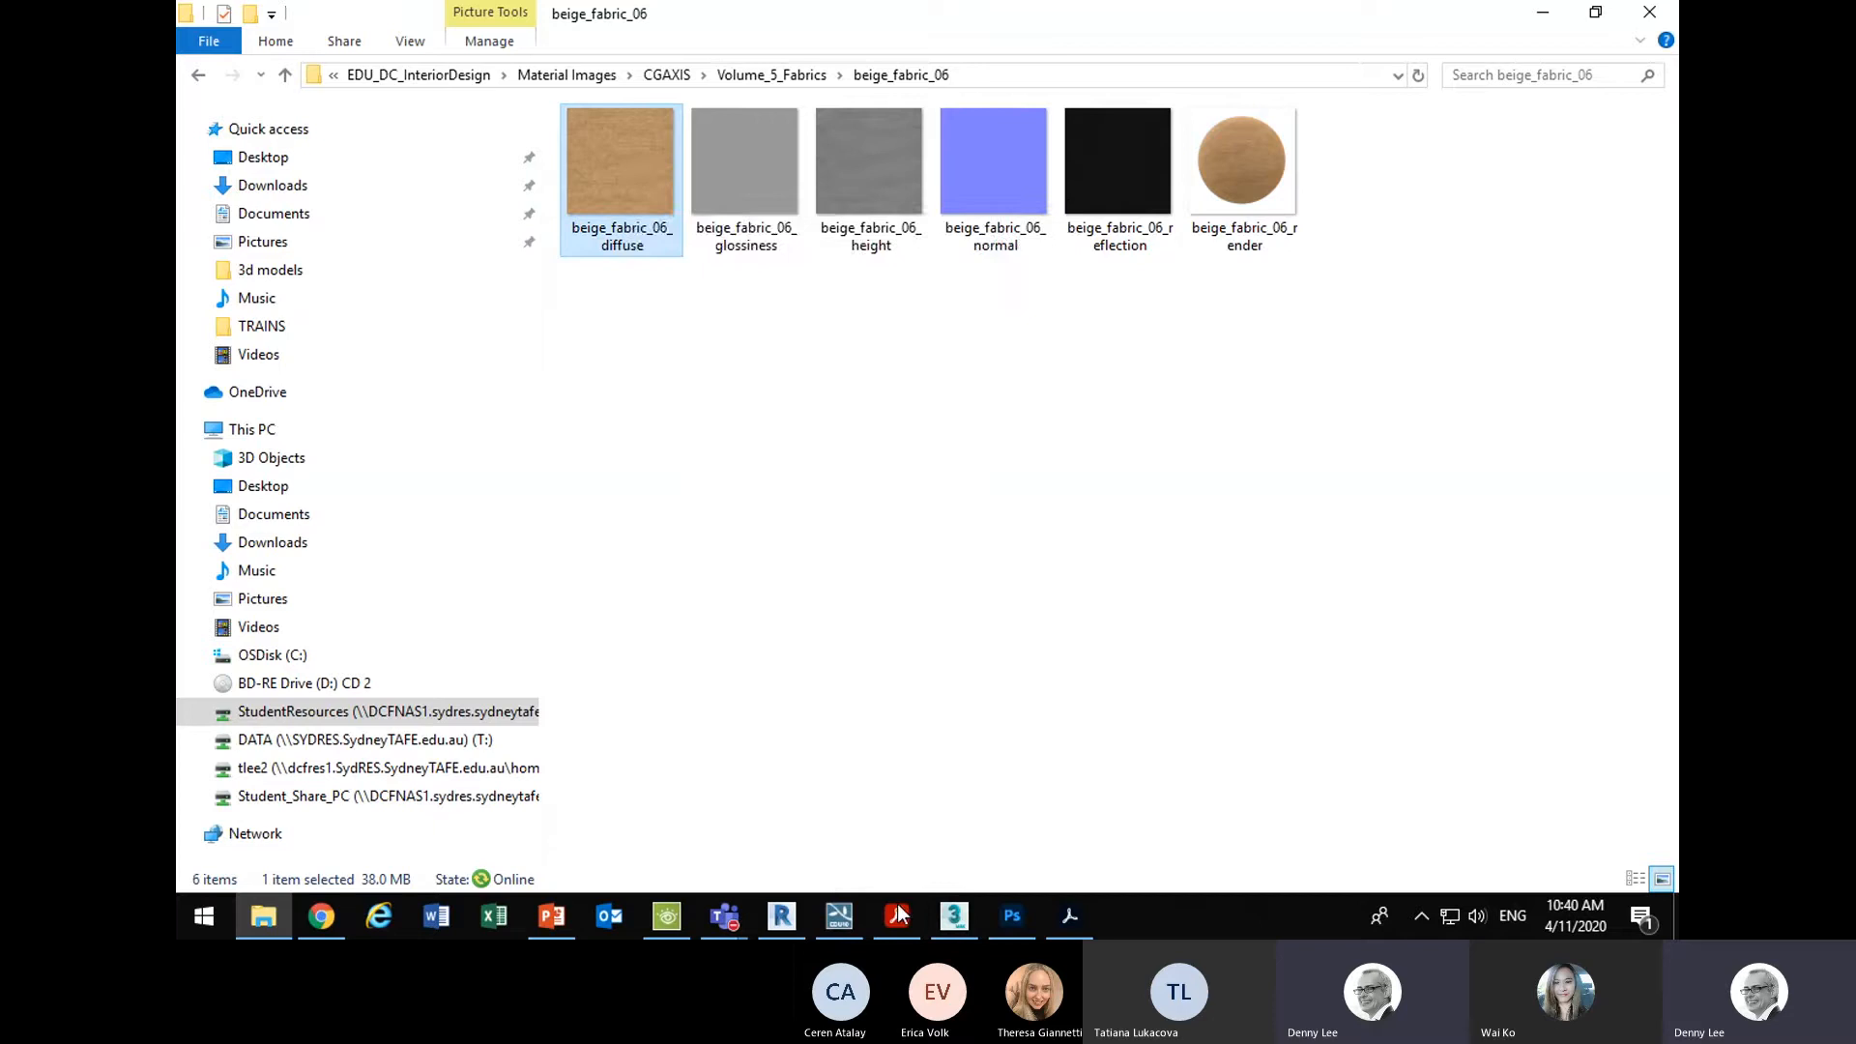
# - Switch to Photoshop and browse to the textures folder inside Carrington Hotel for opening an image
pyautogui.click(1012, 916)
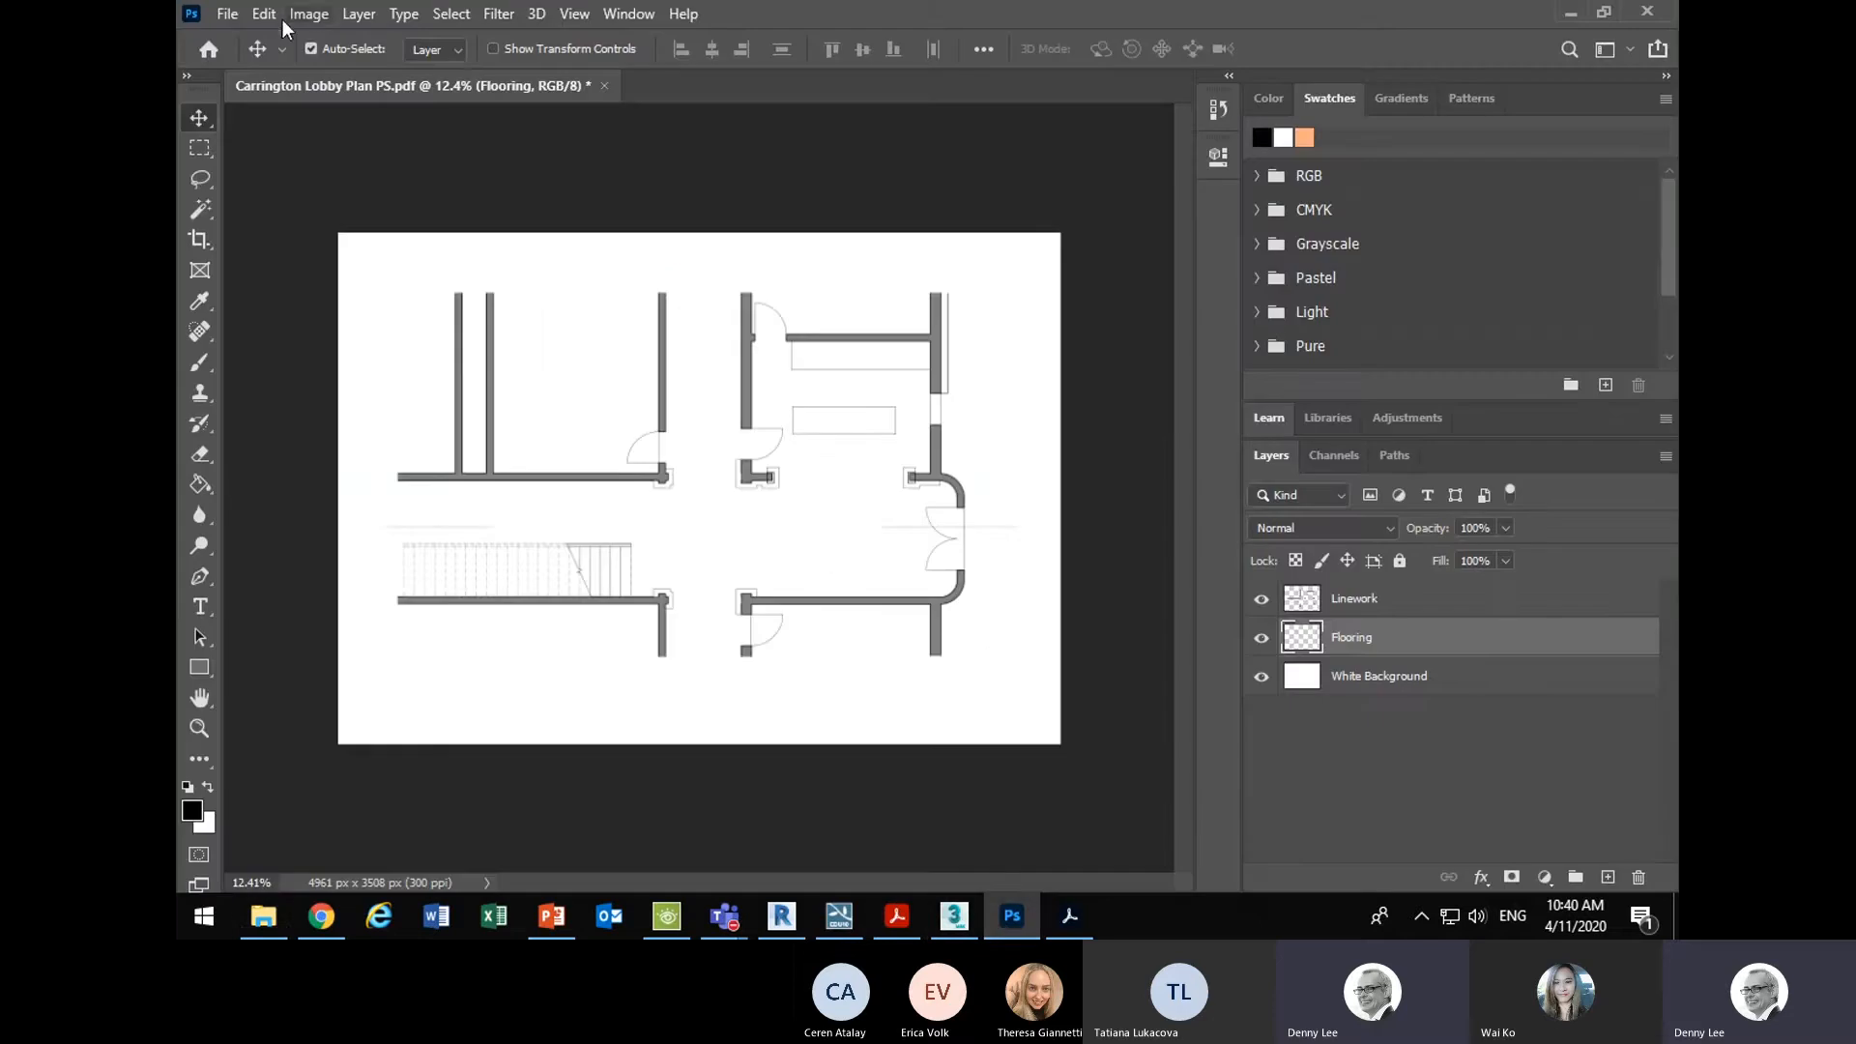
pyautogui.click(229, 15)
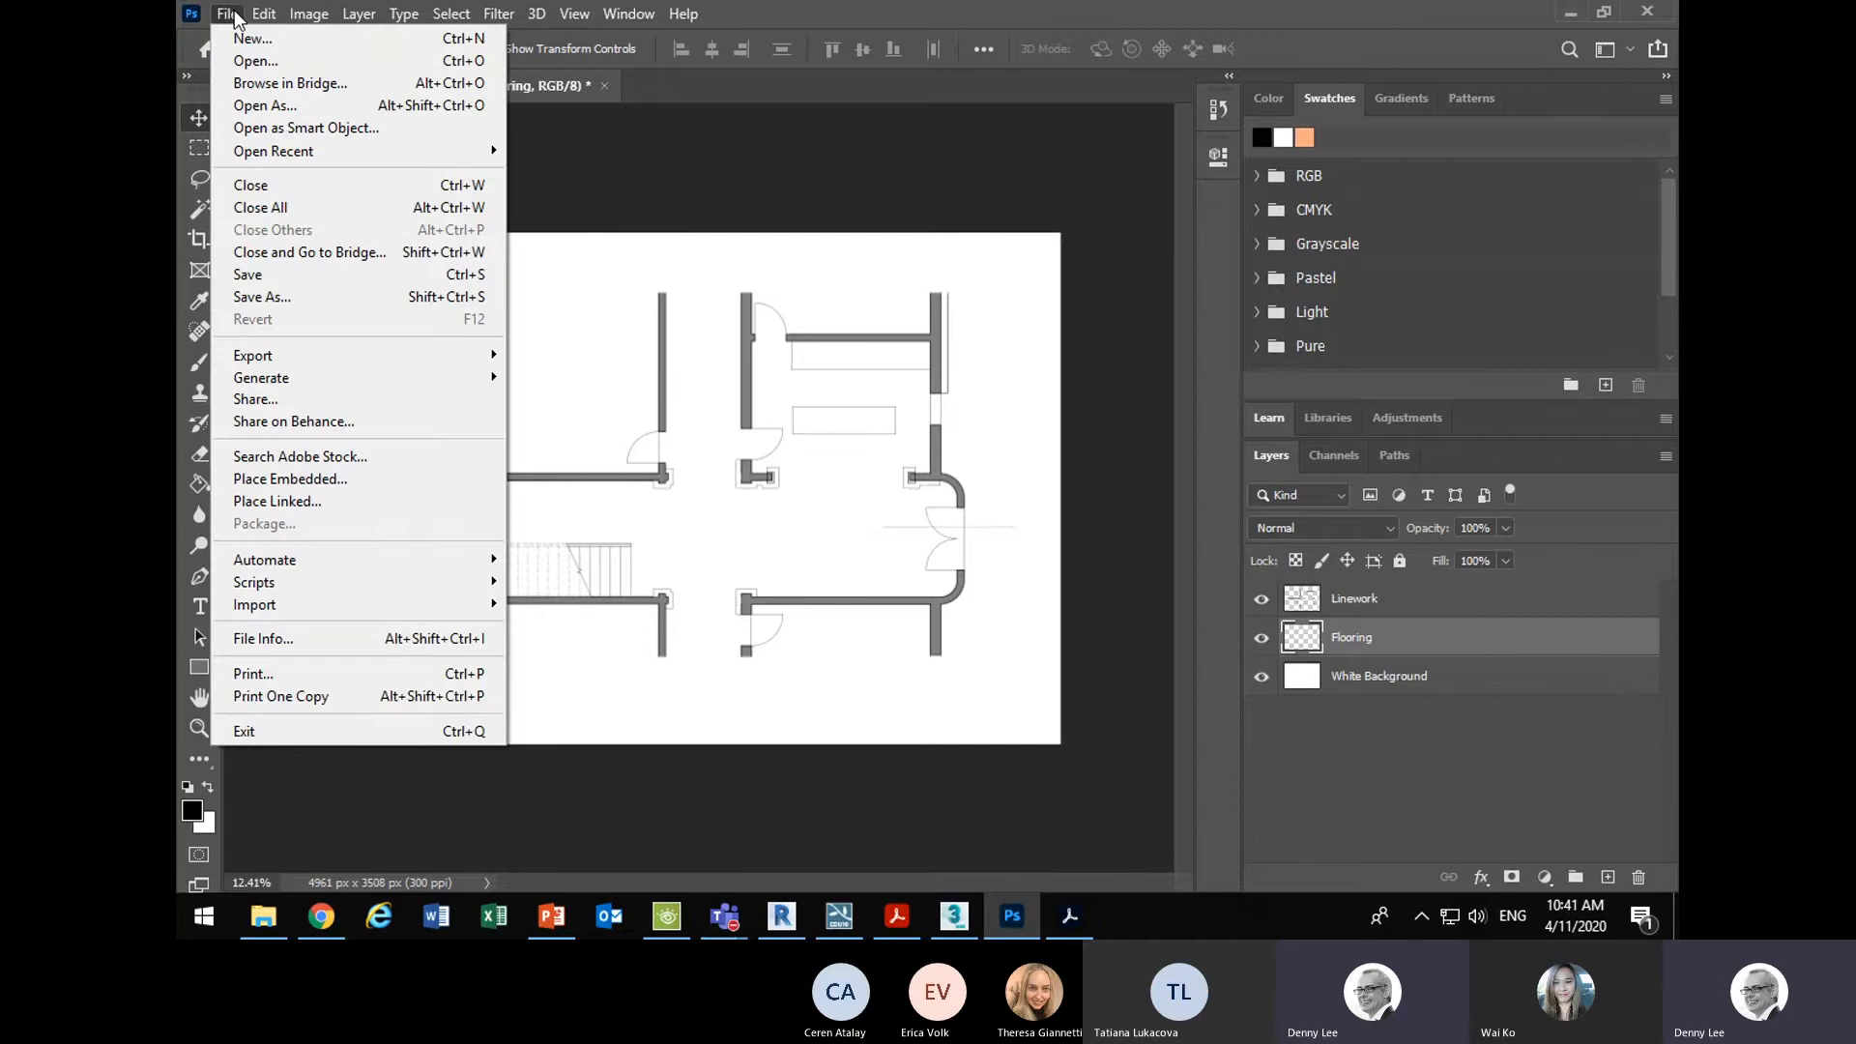
pyautogui.click(260, 61)
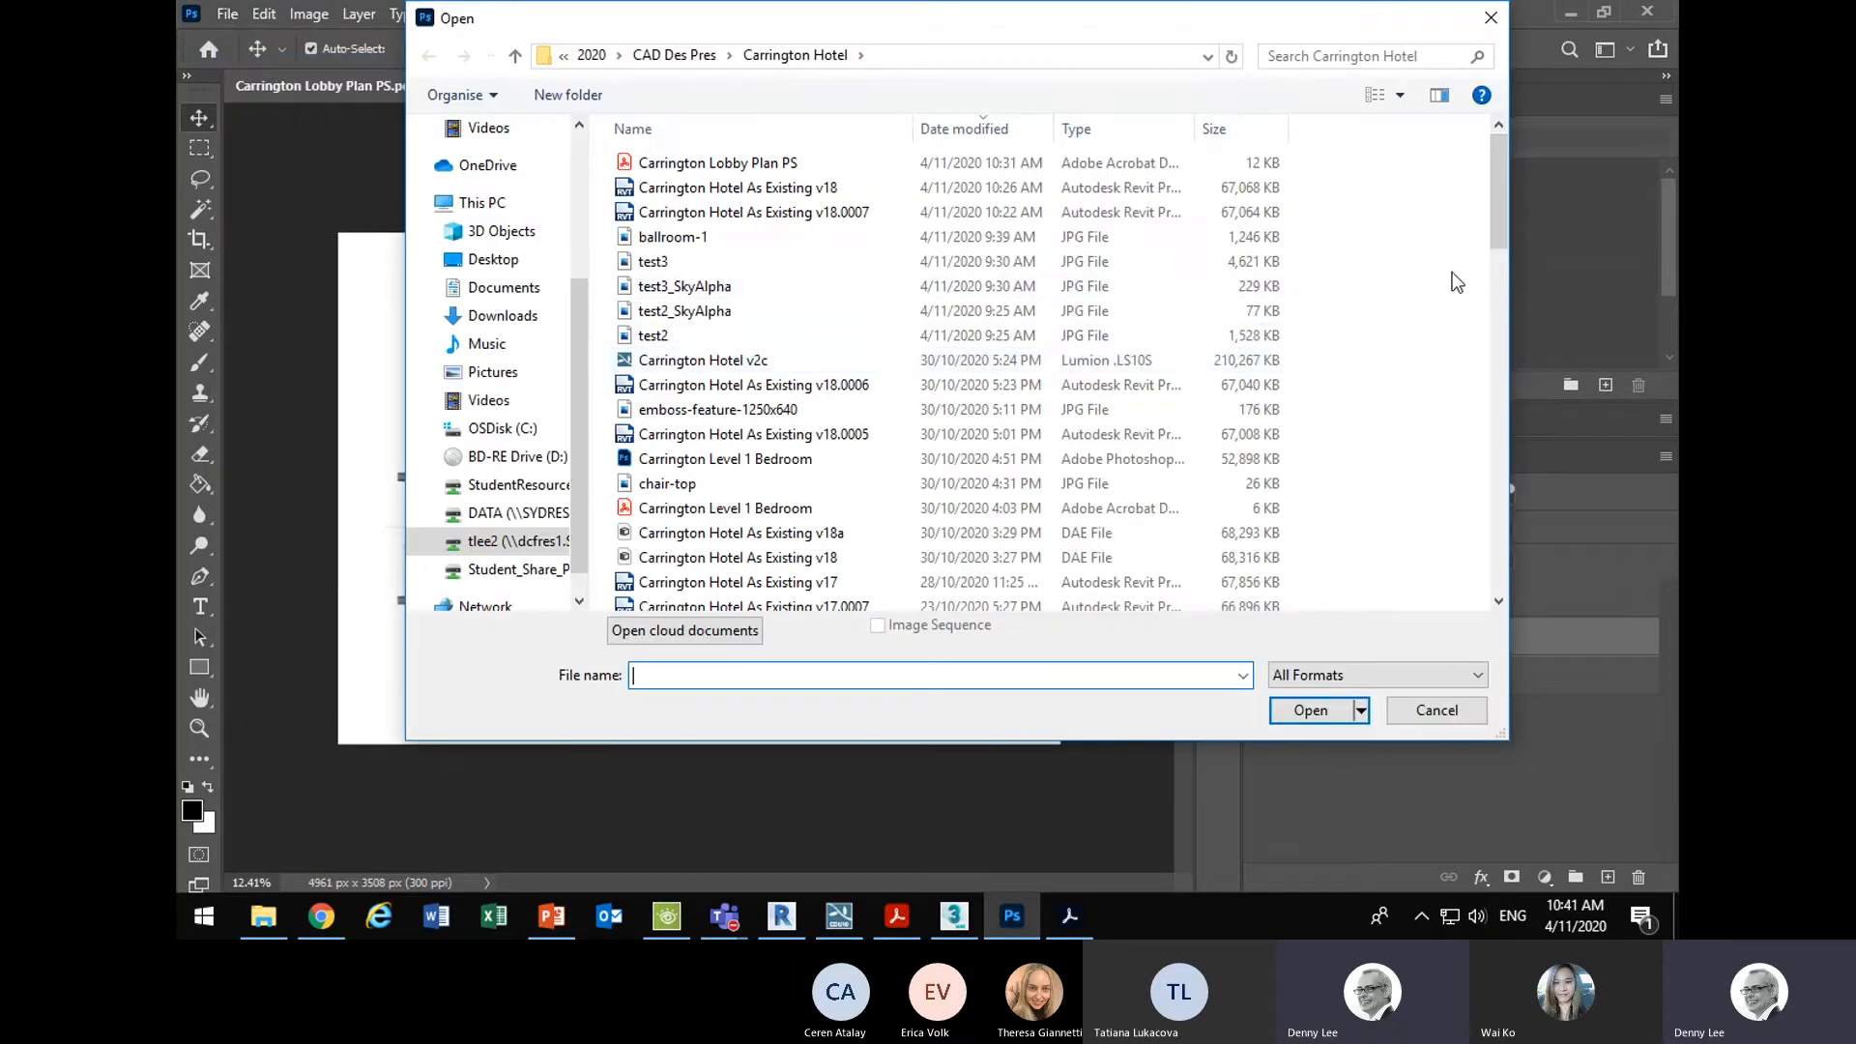
pyautogui.click(727, 124)
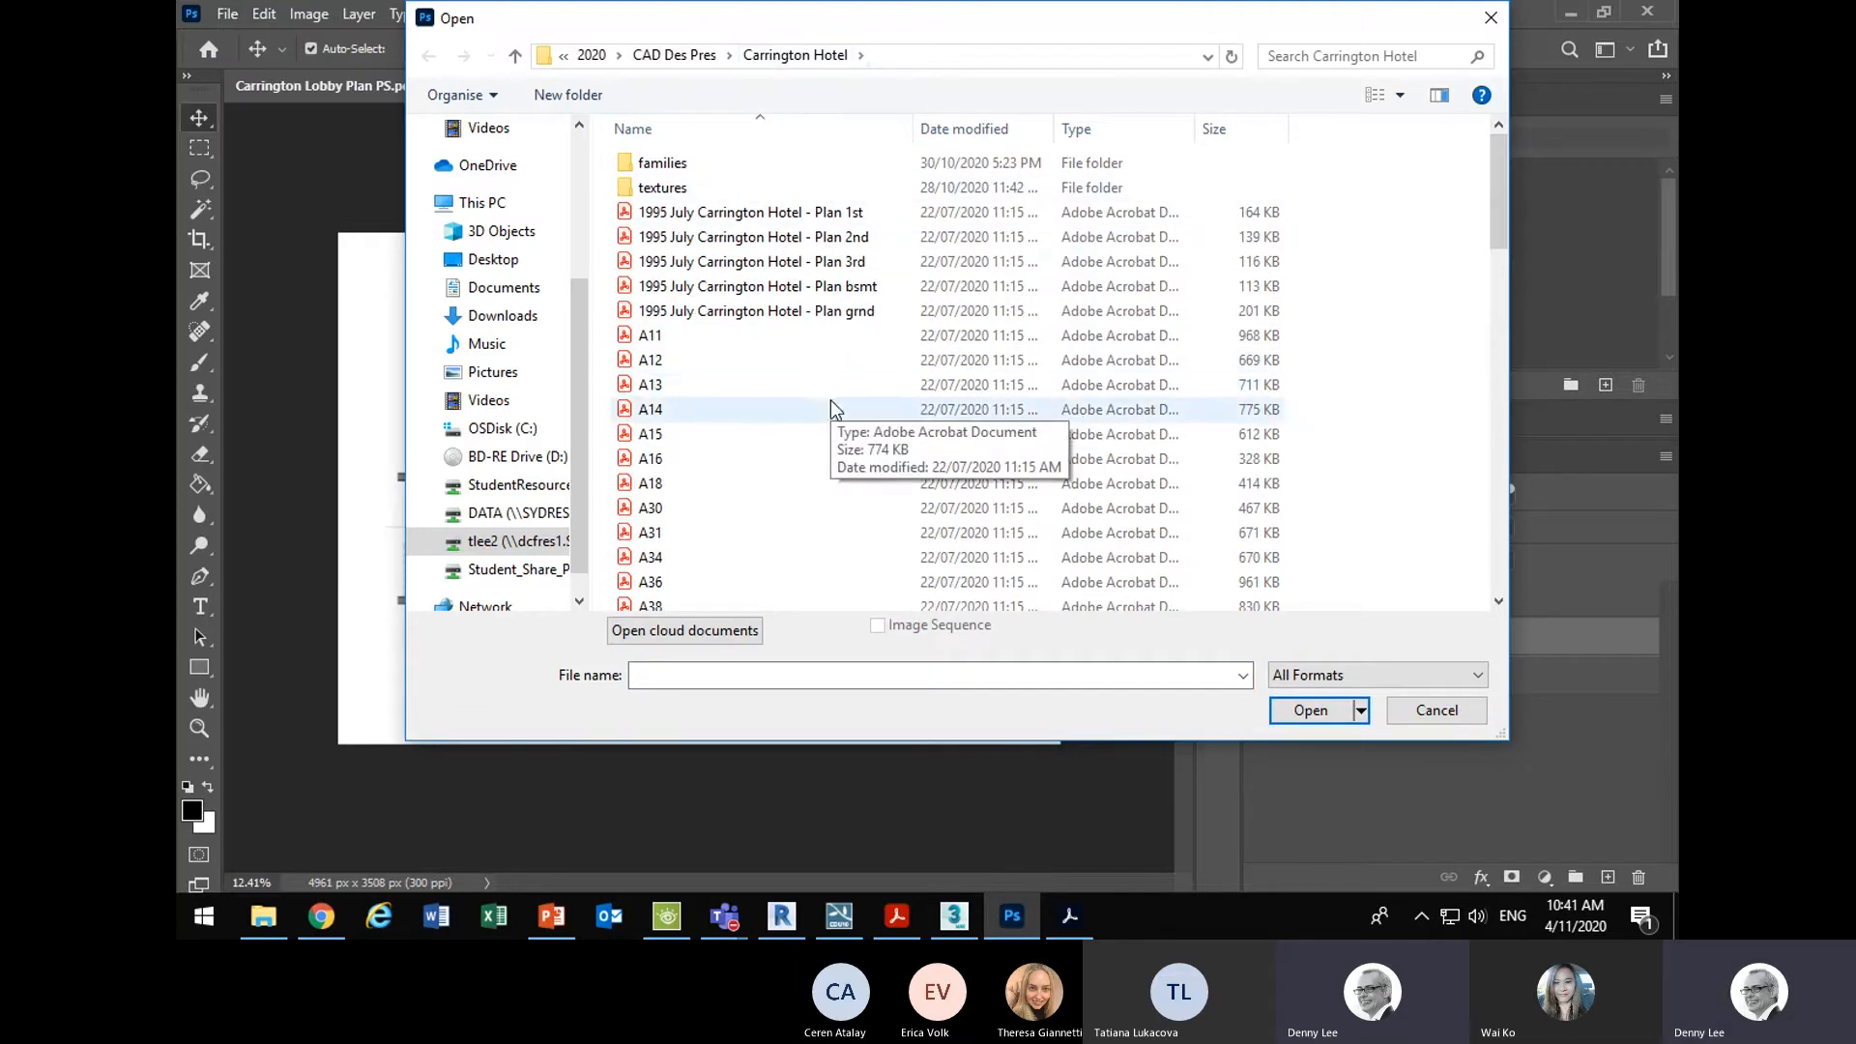
pyautogui.doubleClick(661, 187)
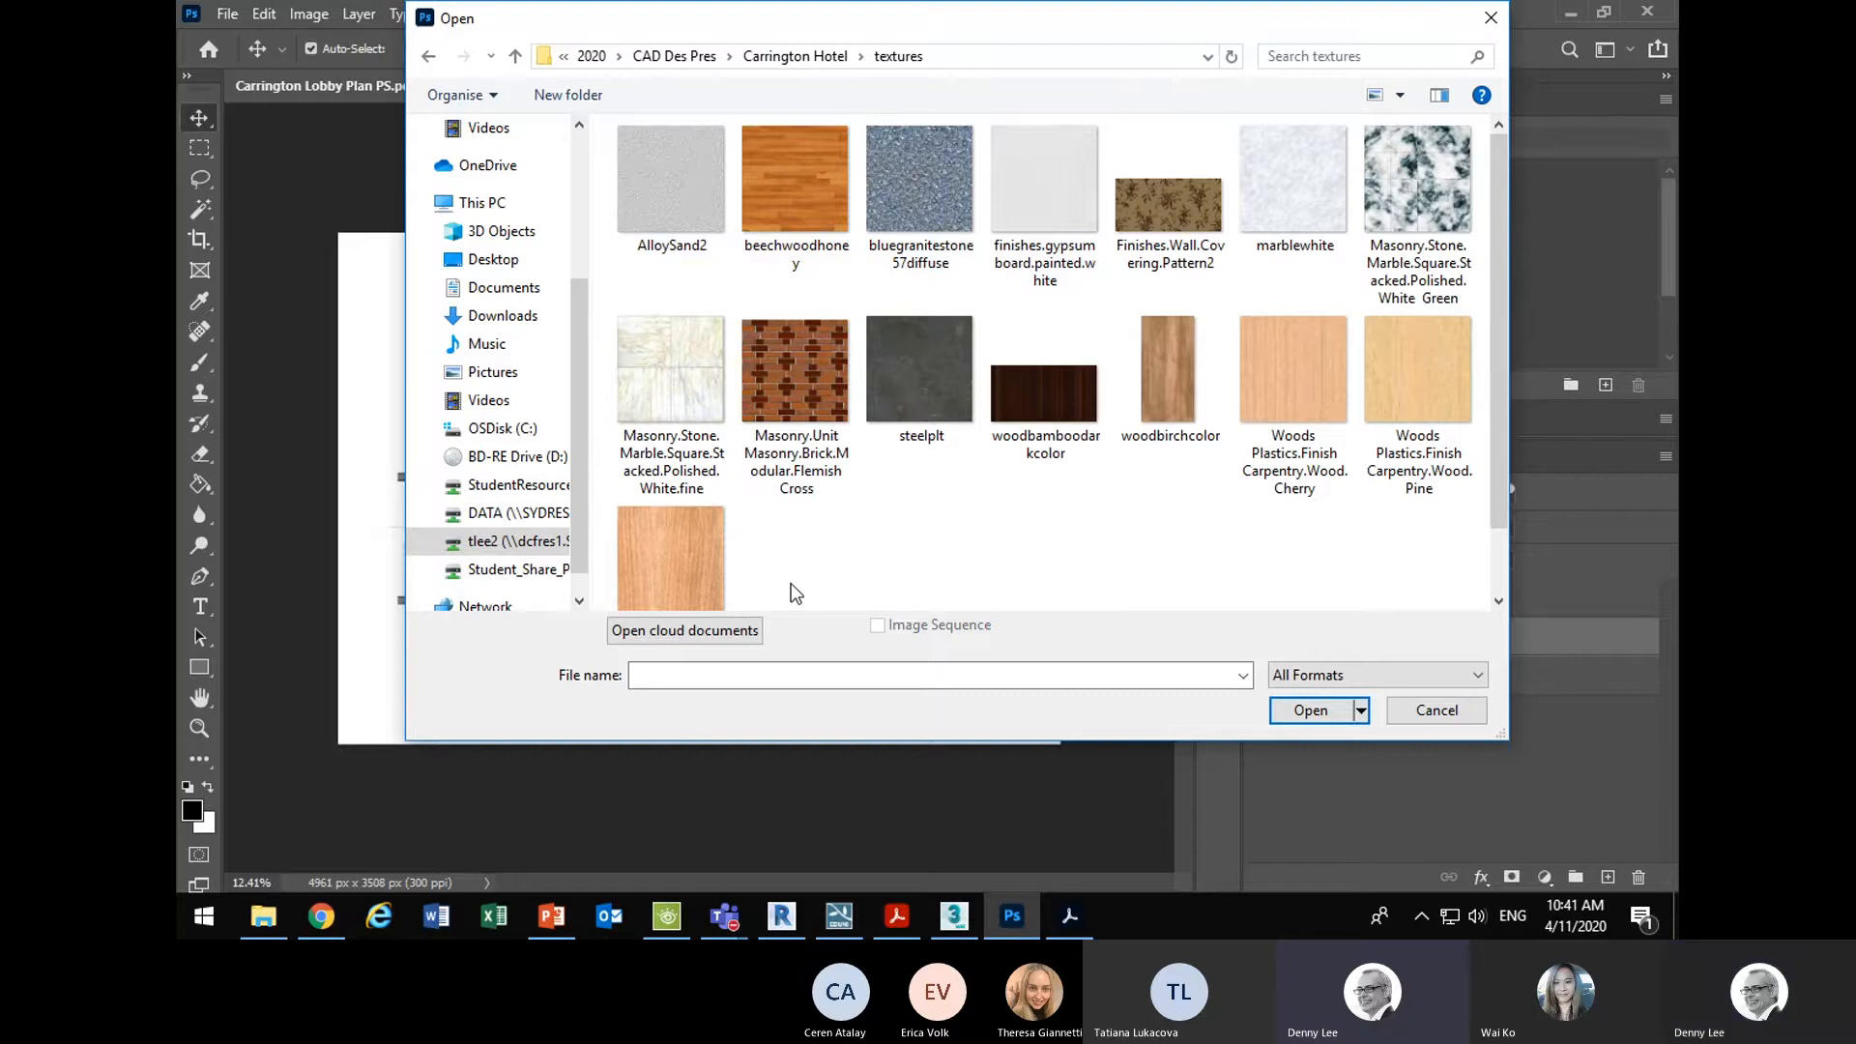
pyautogui.click(428, 55)
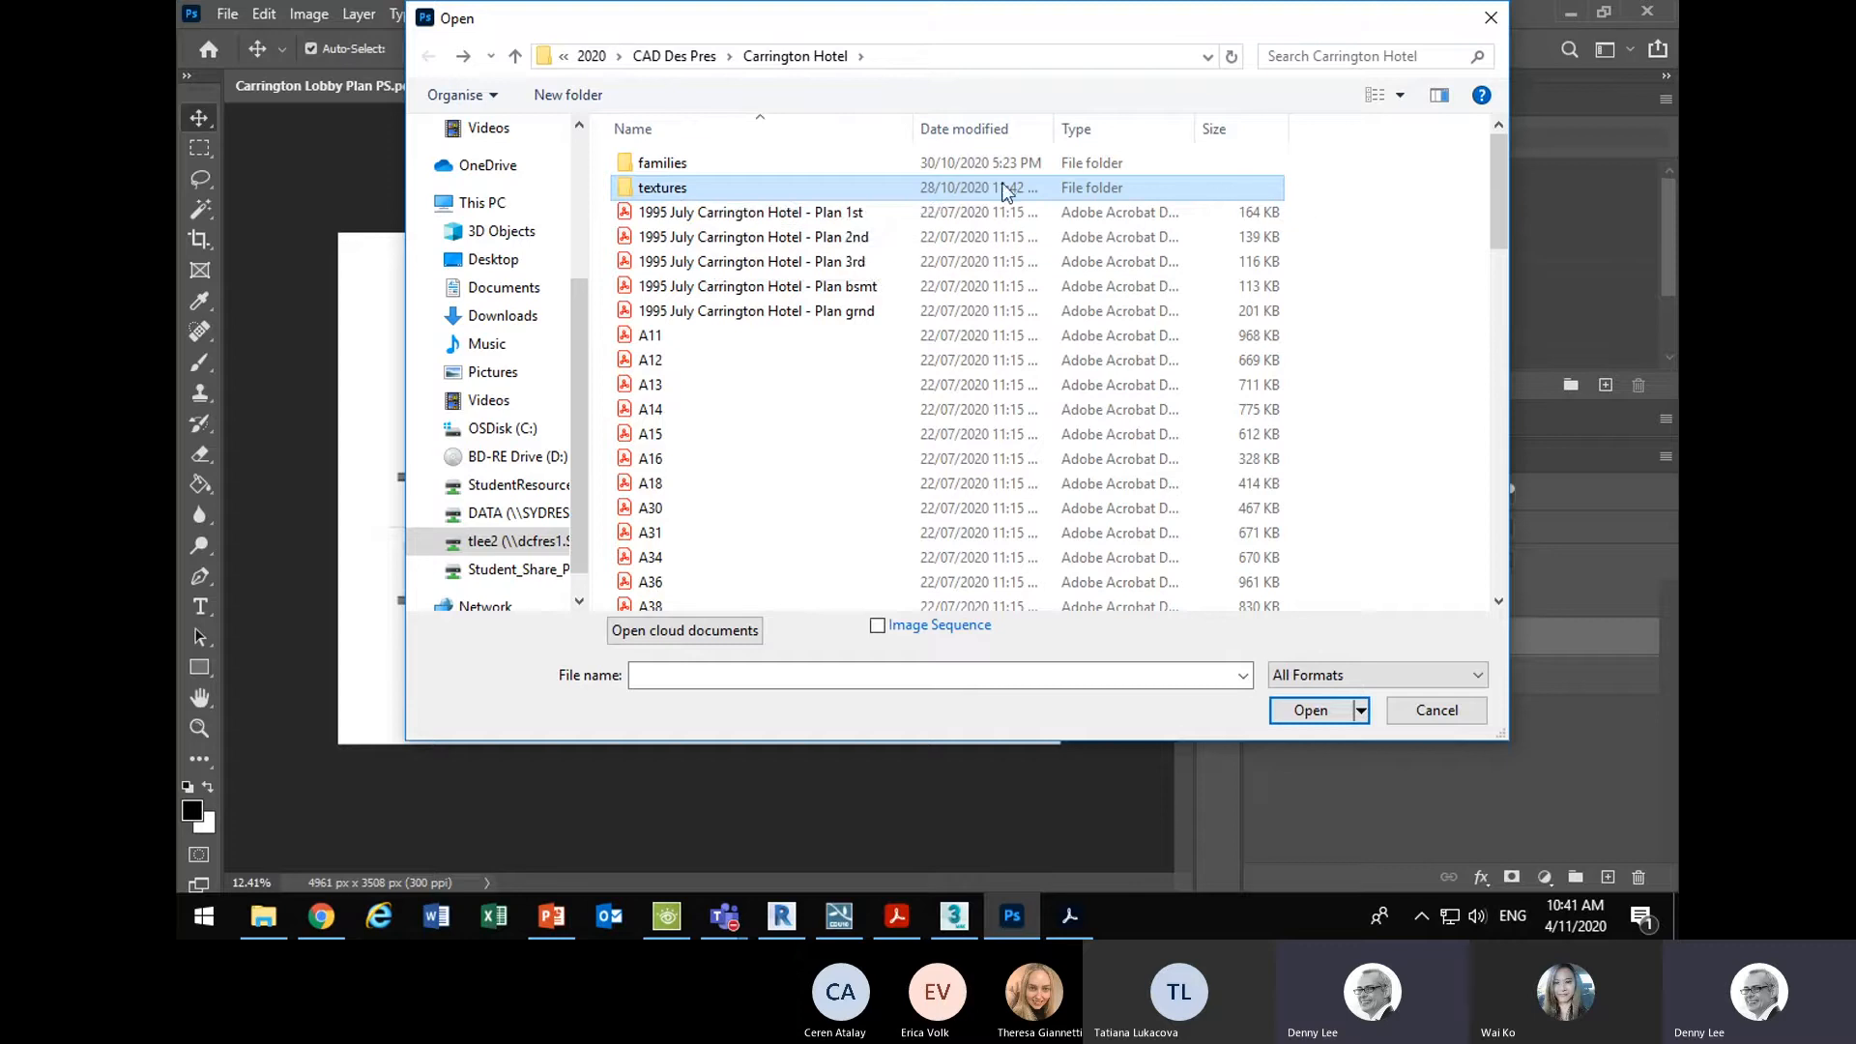
pyautogui.doubleClick(710, 189)
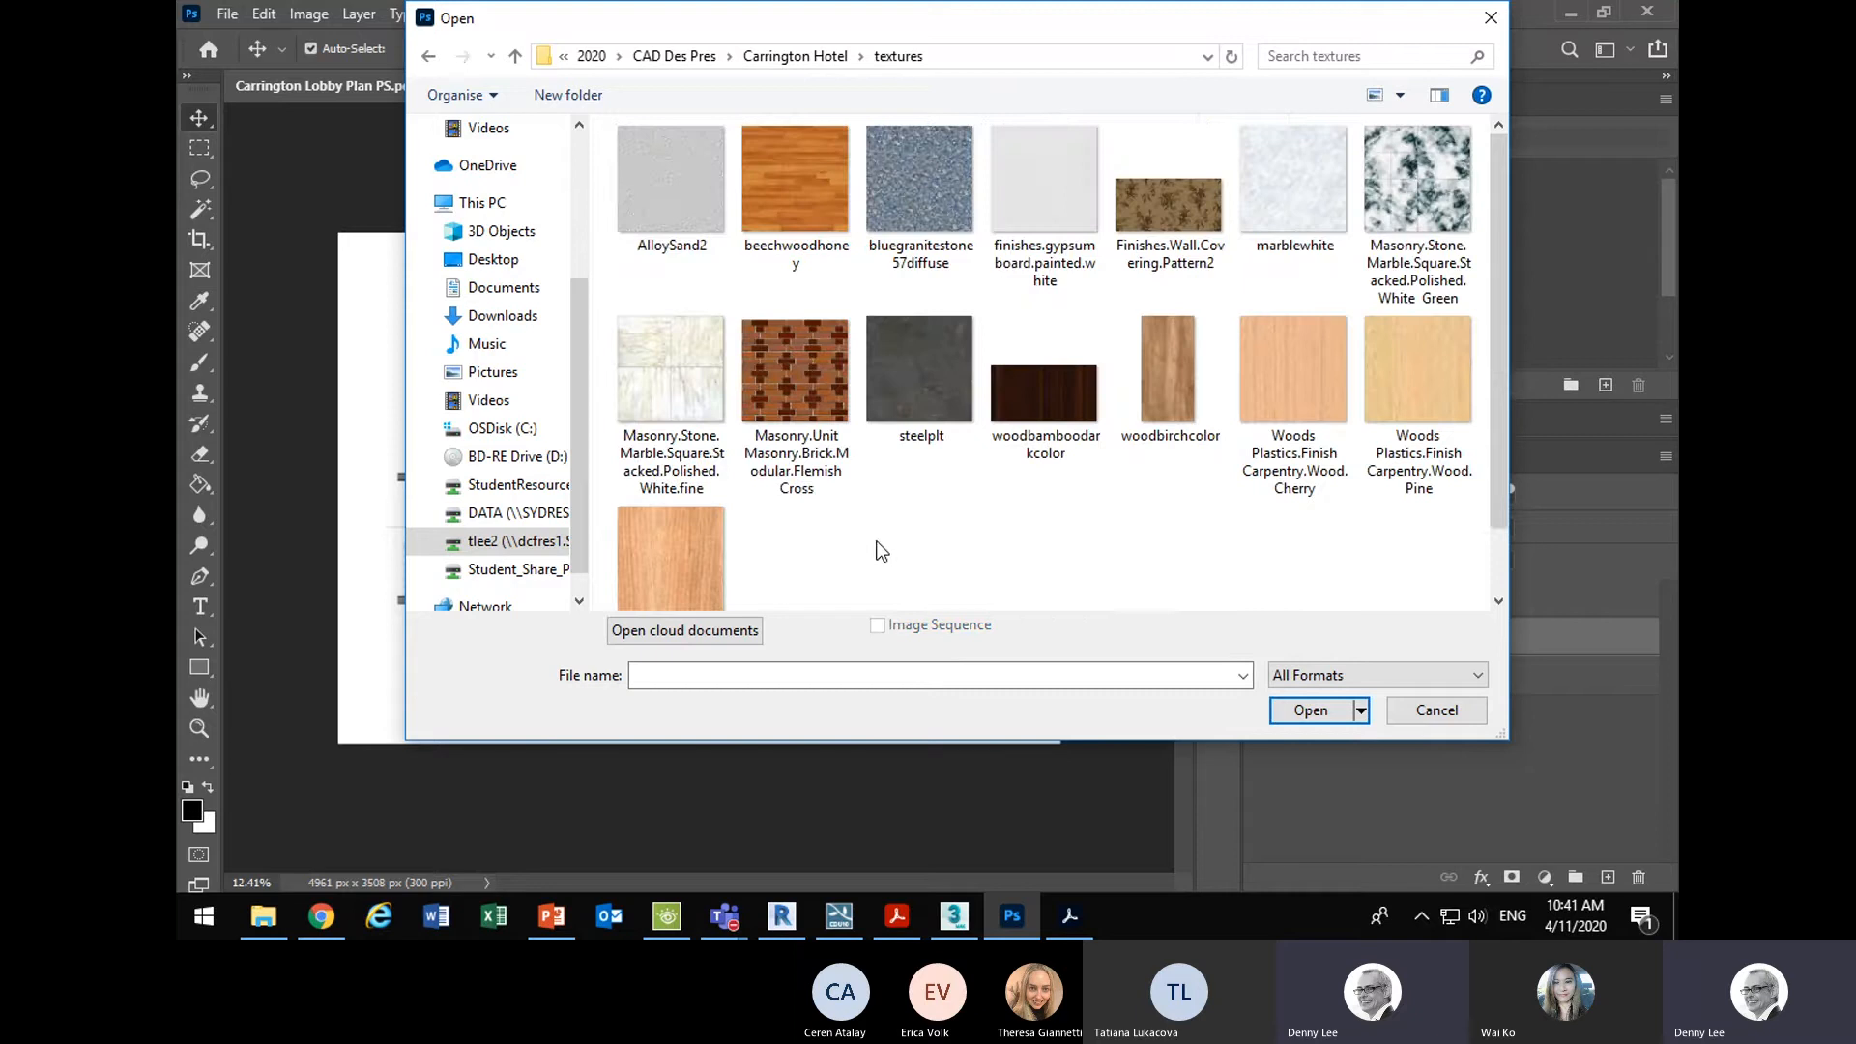
# - Paste the copied beige_fabric_06_diffuse file into the textures folder and open it as a document
pyautogui.rightClick(972, 526)
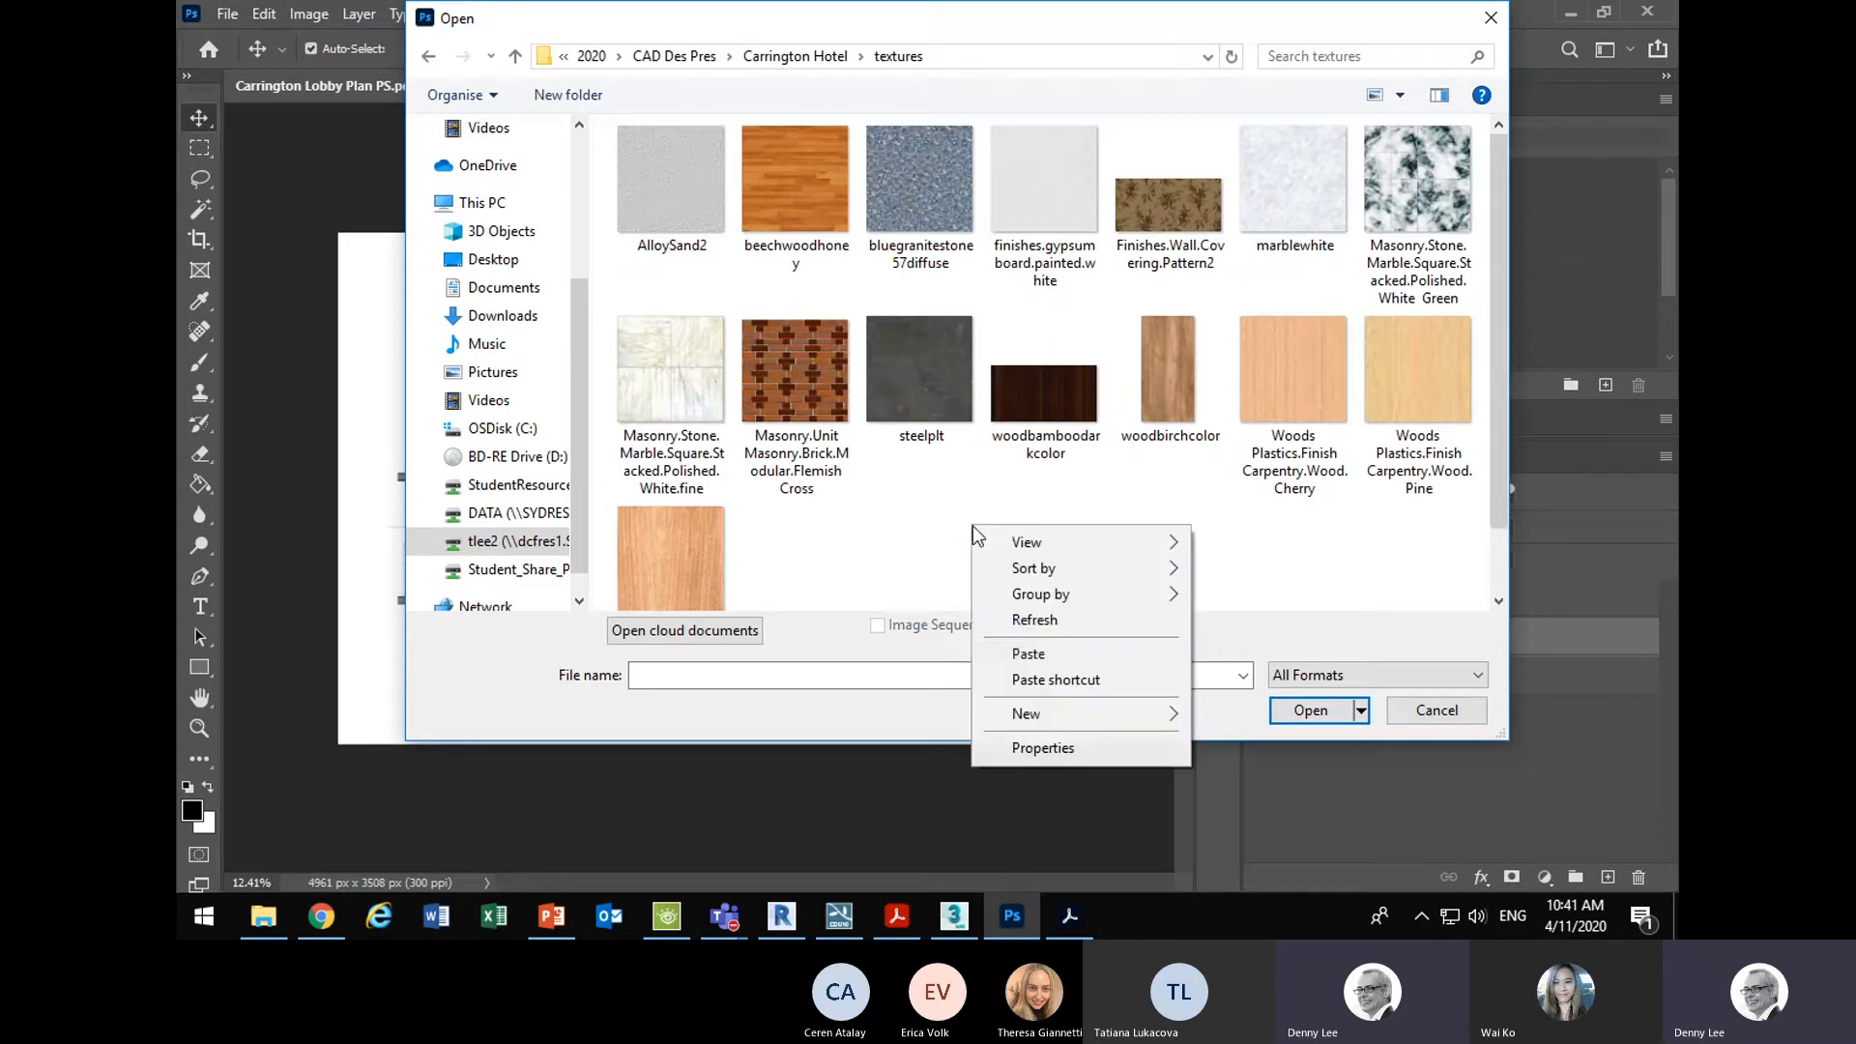
pyautogui.click(1029, 655)
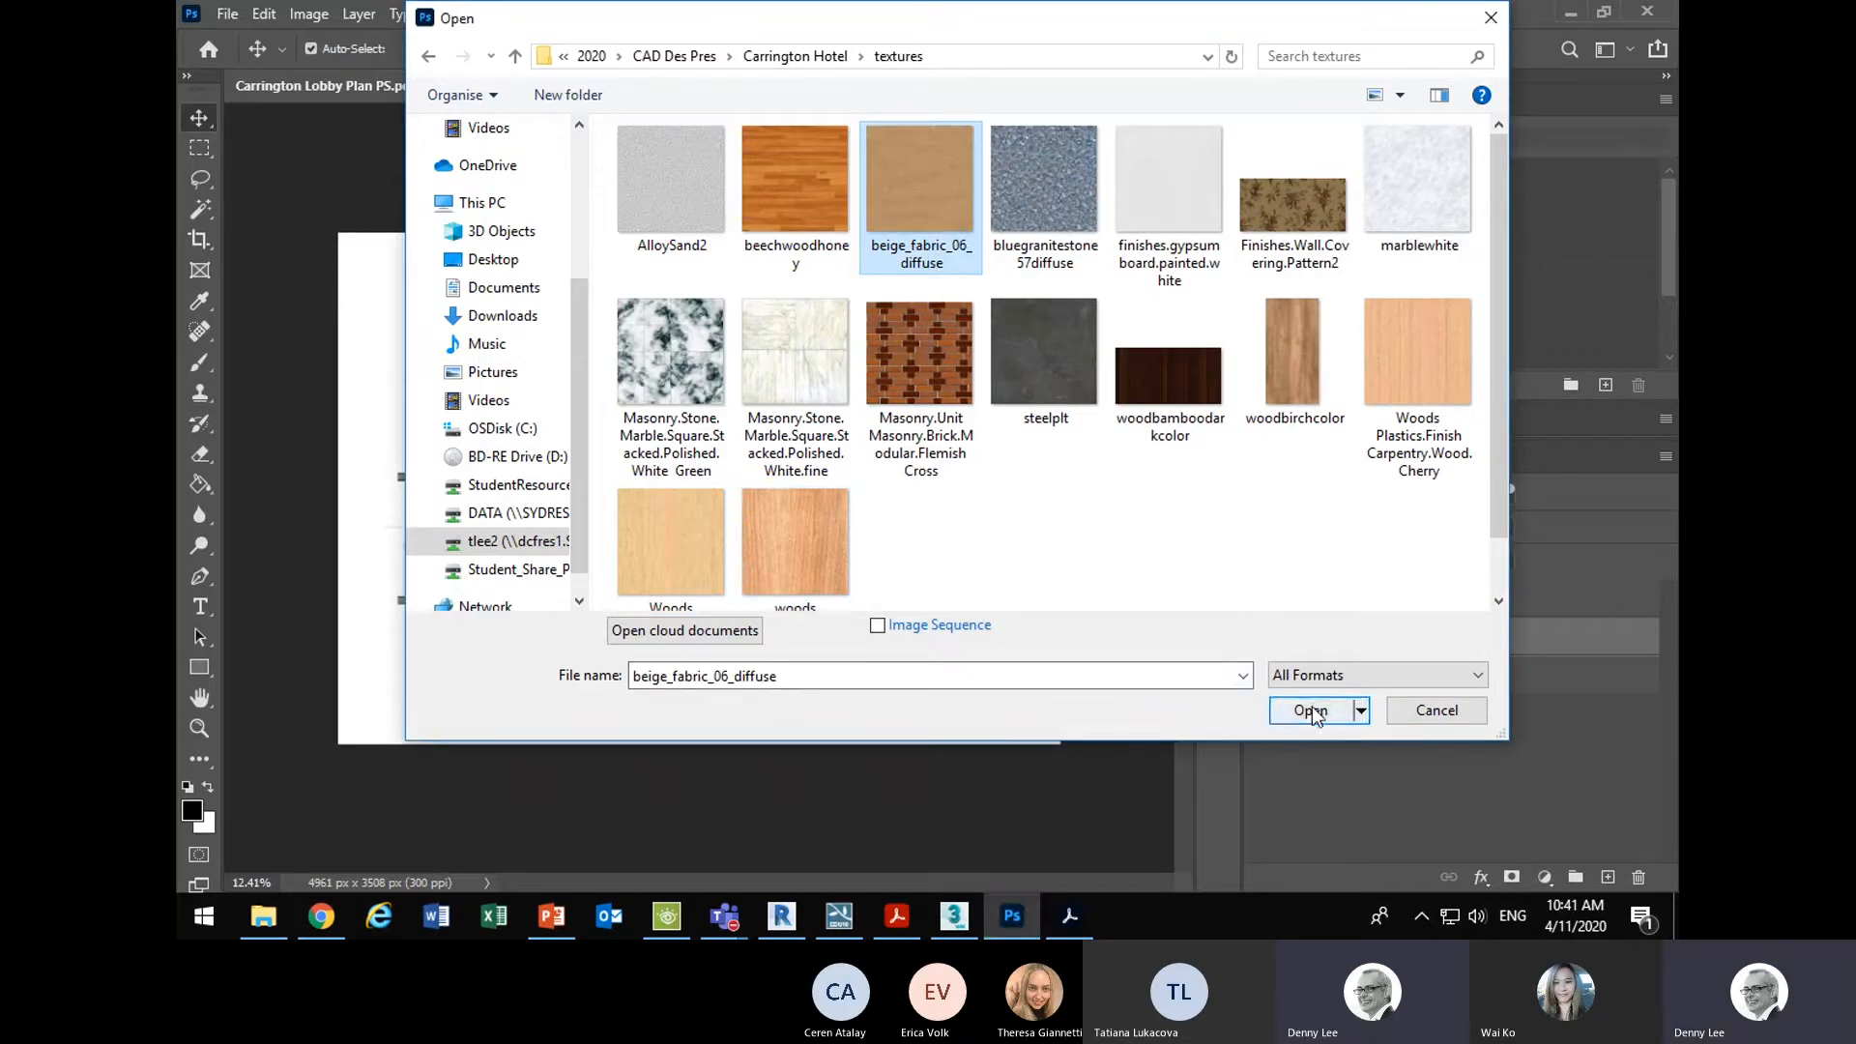
pyautogui.doubleClick(924, 190)
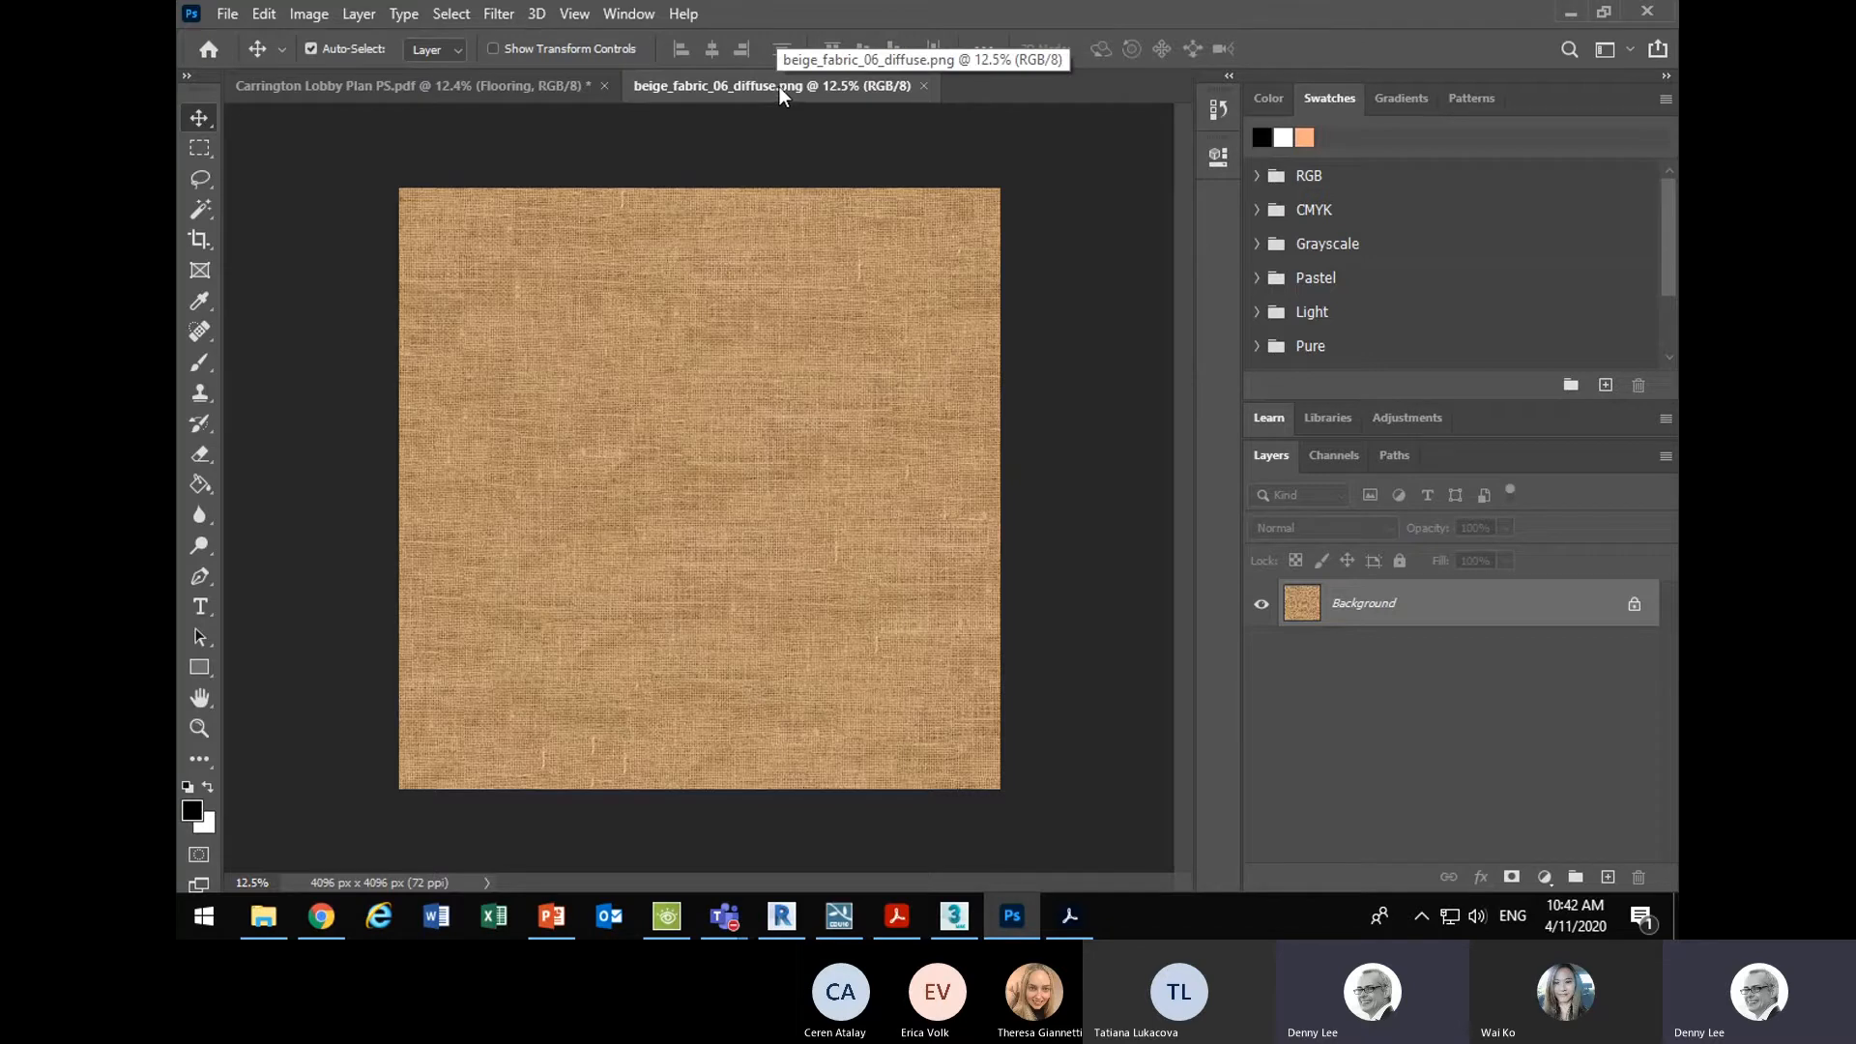
# - Define the fabric image as a pattern named "beige fabric"
pyautogui.click(264, 13)
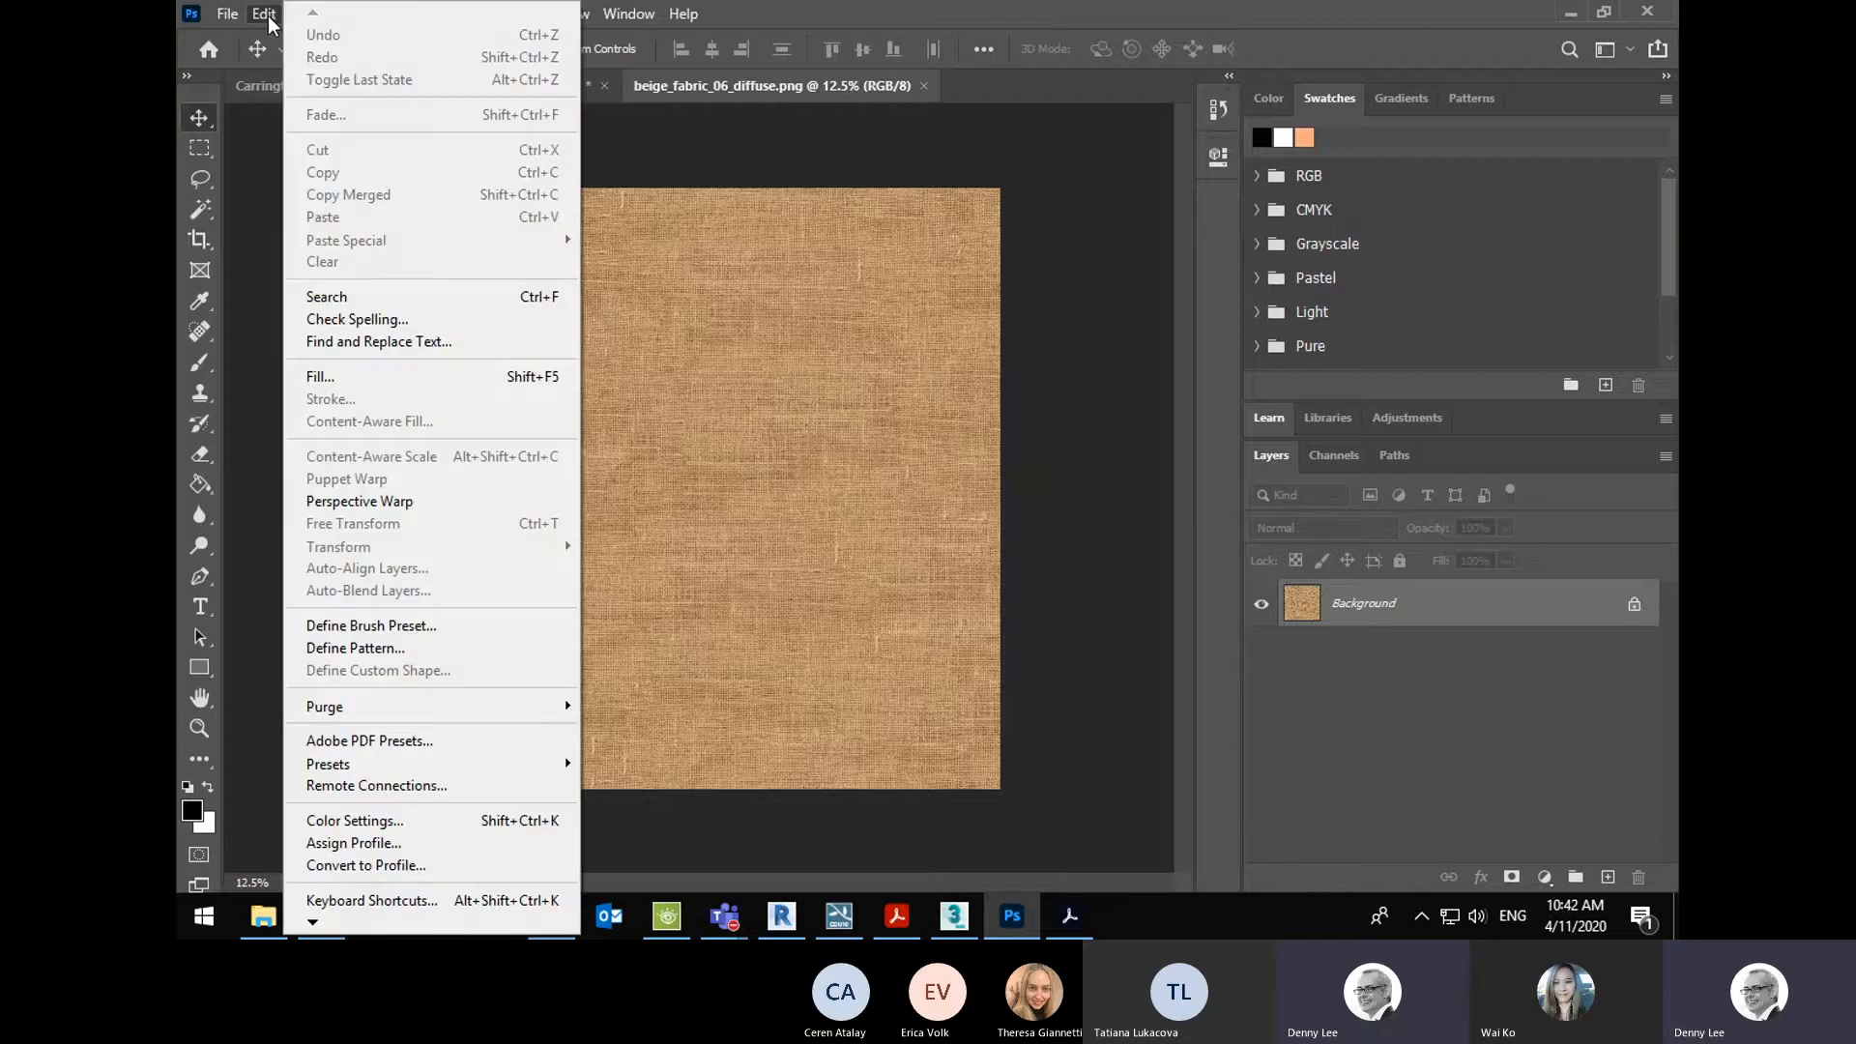
pyautogui.click(307, 648)
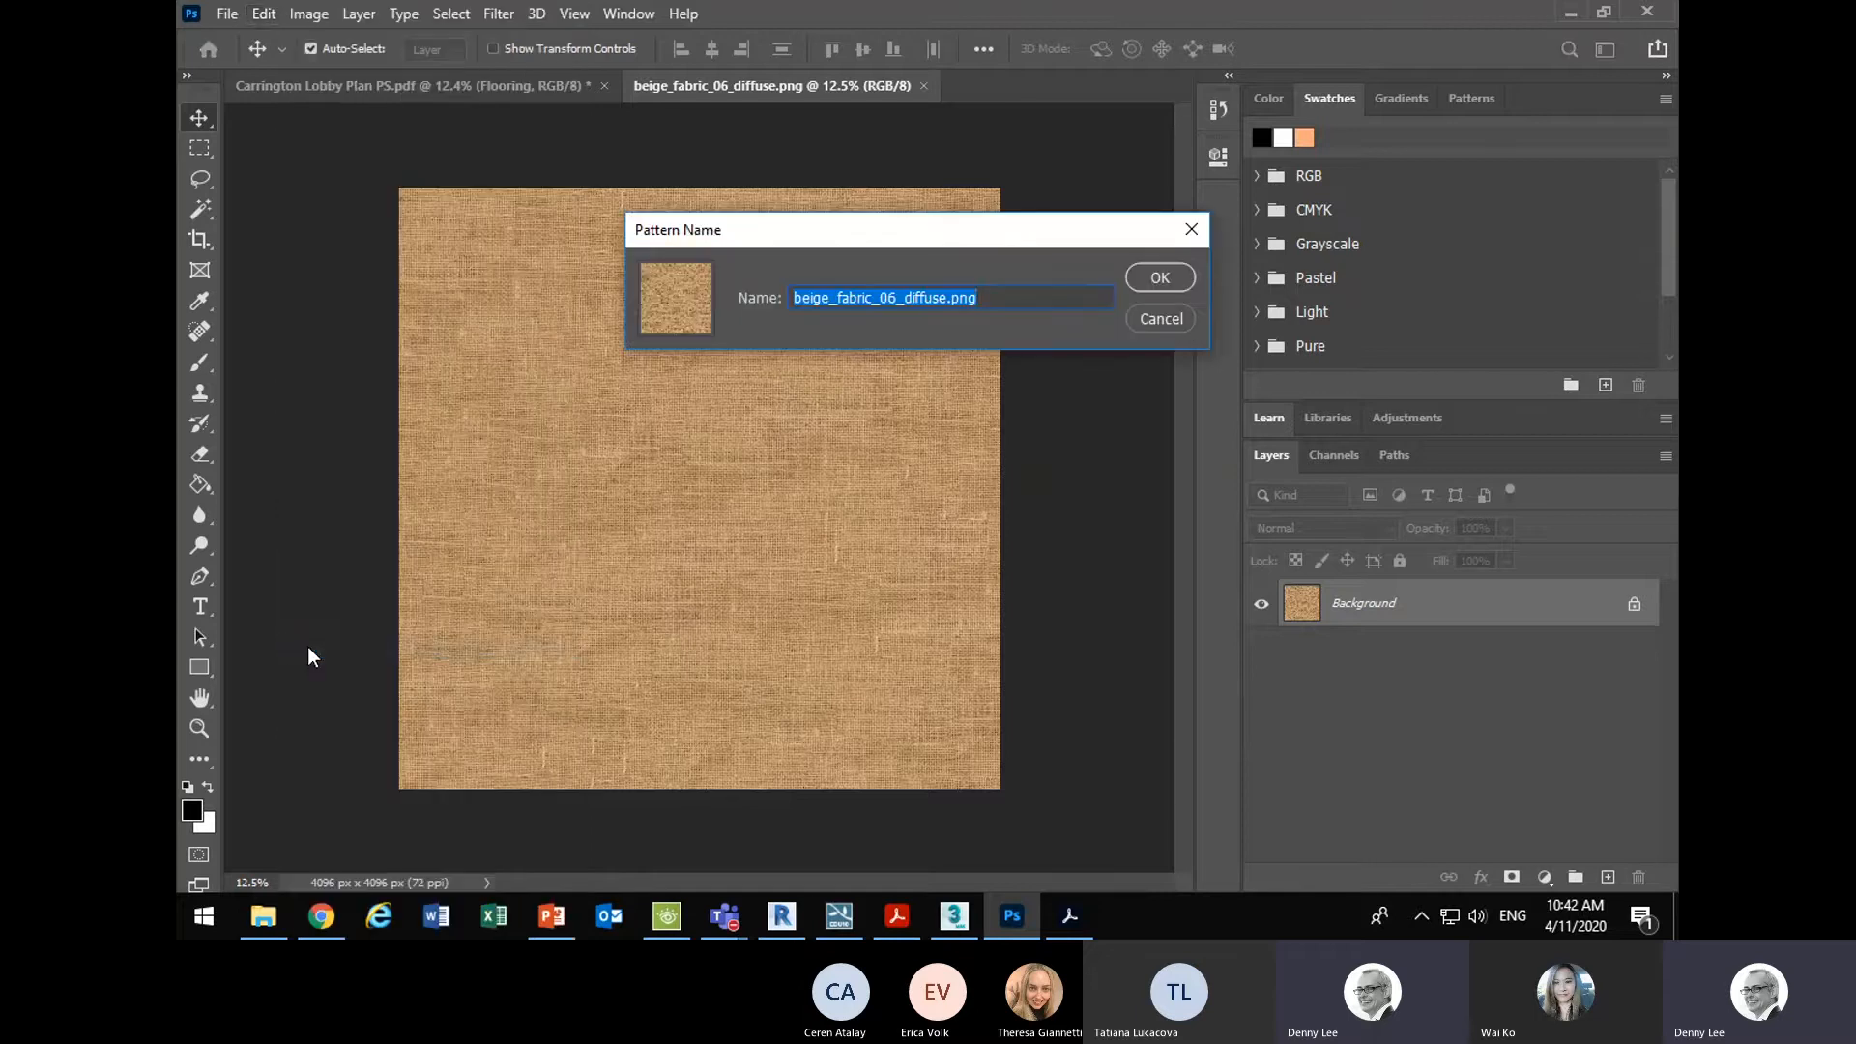
pyautogui.write('beige fabric')
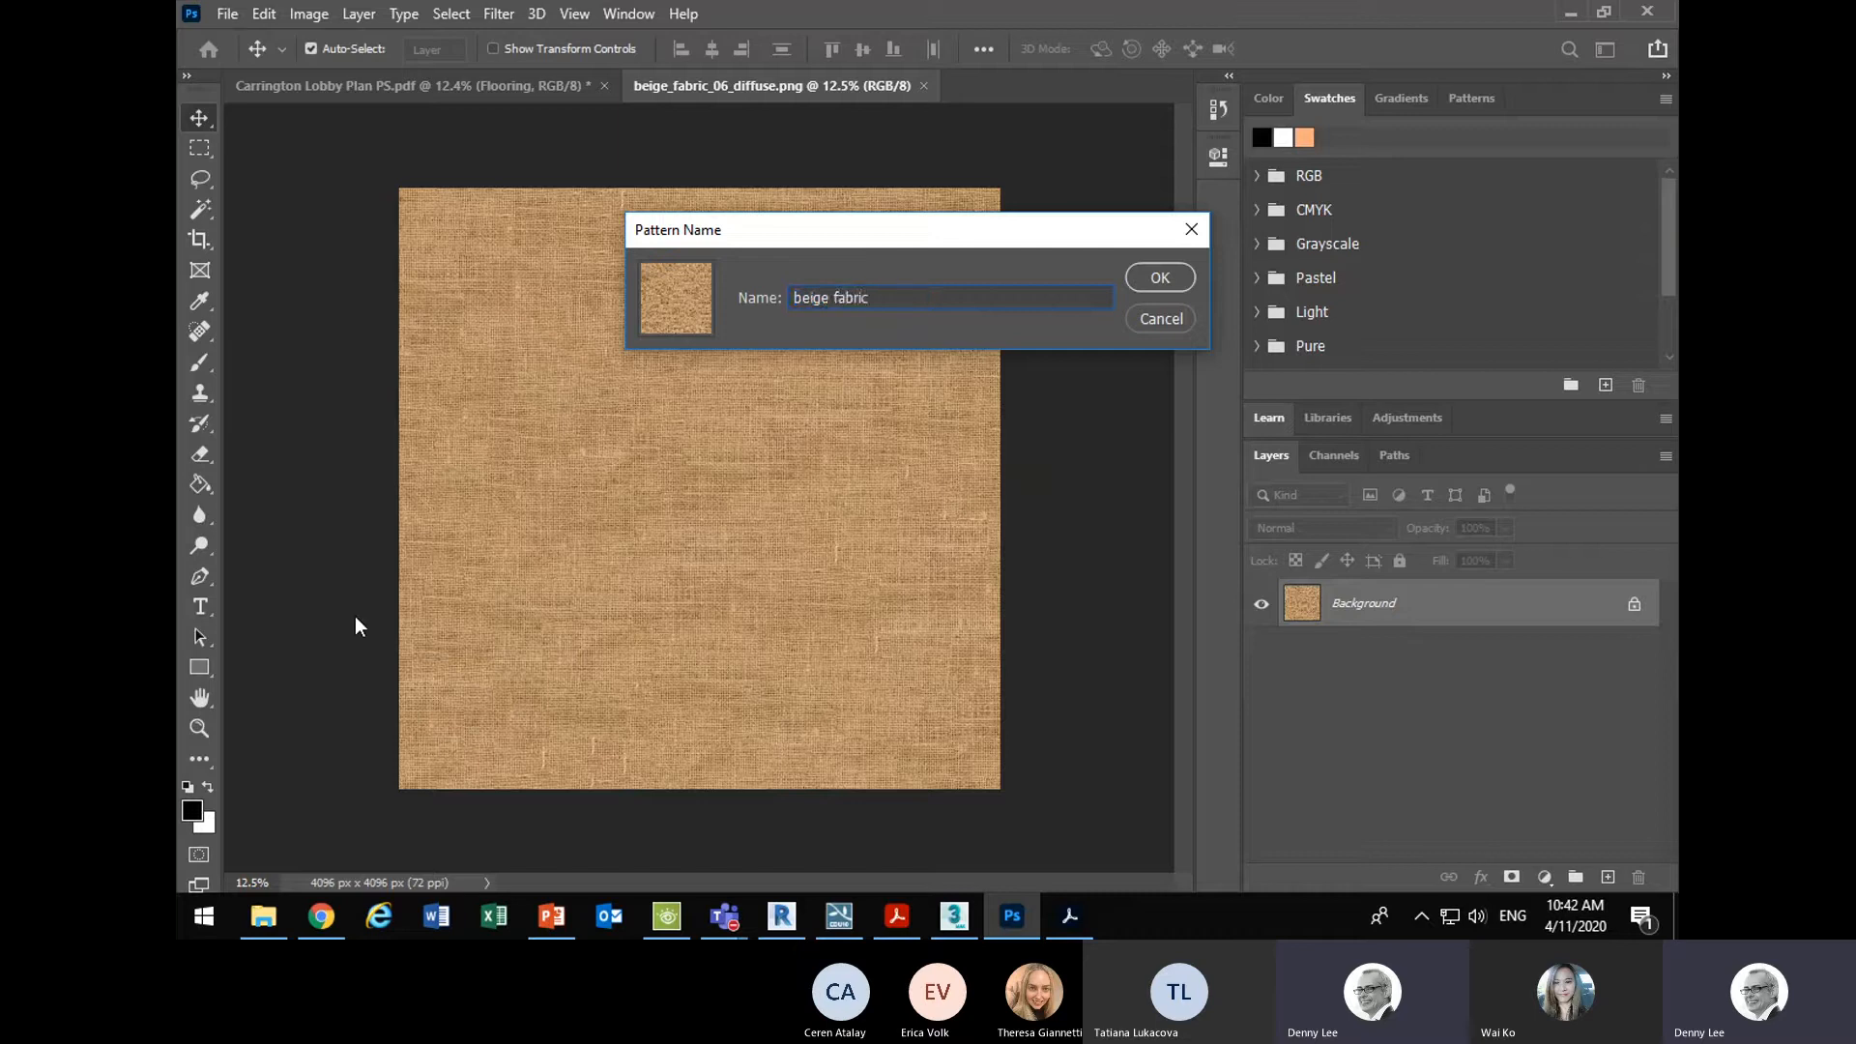
pyautogui.click(1151, 279)
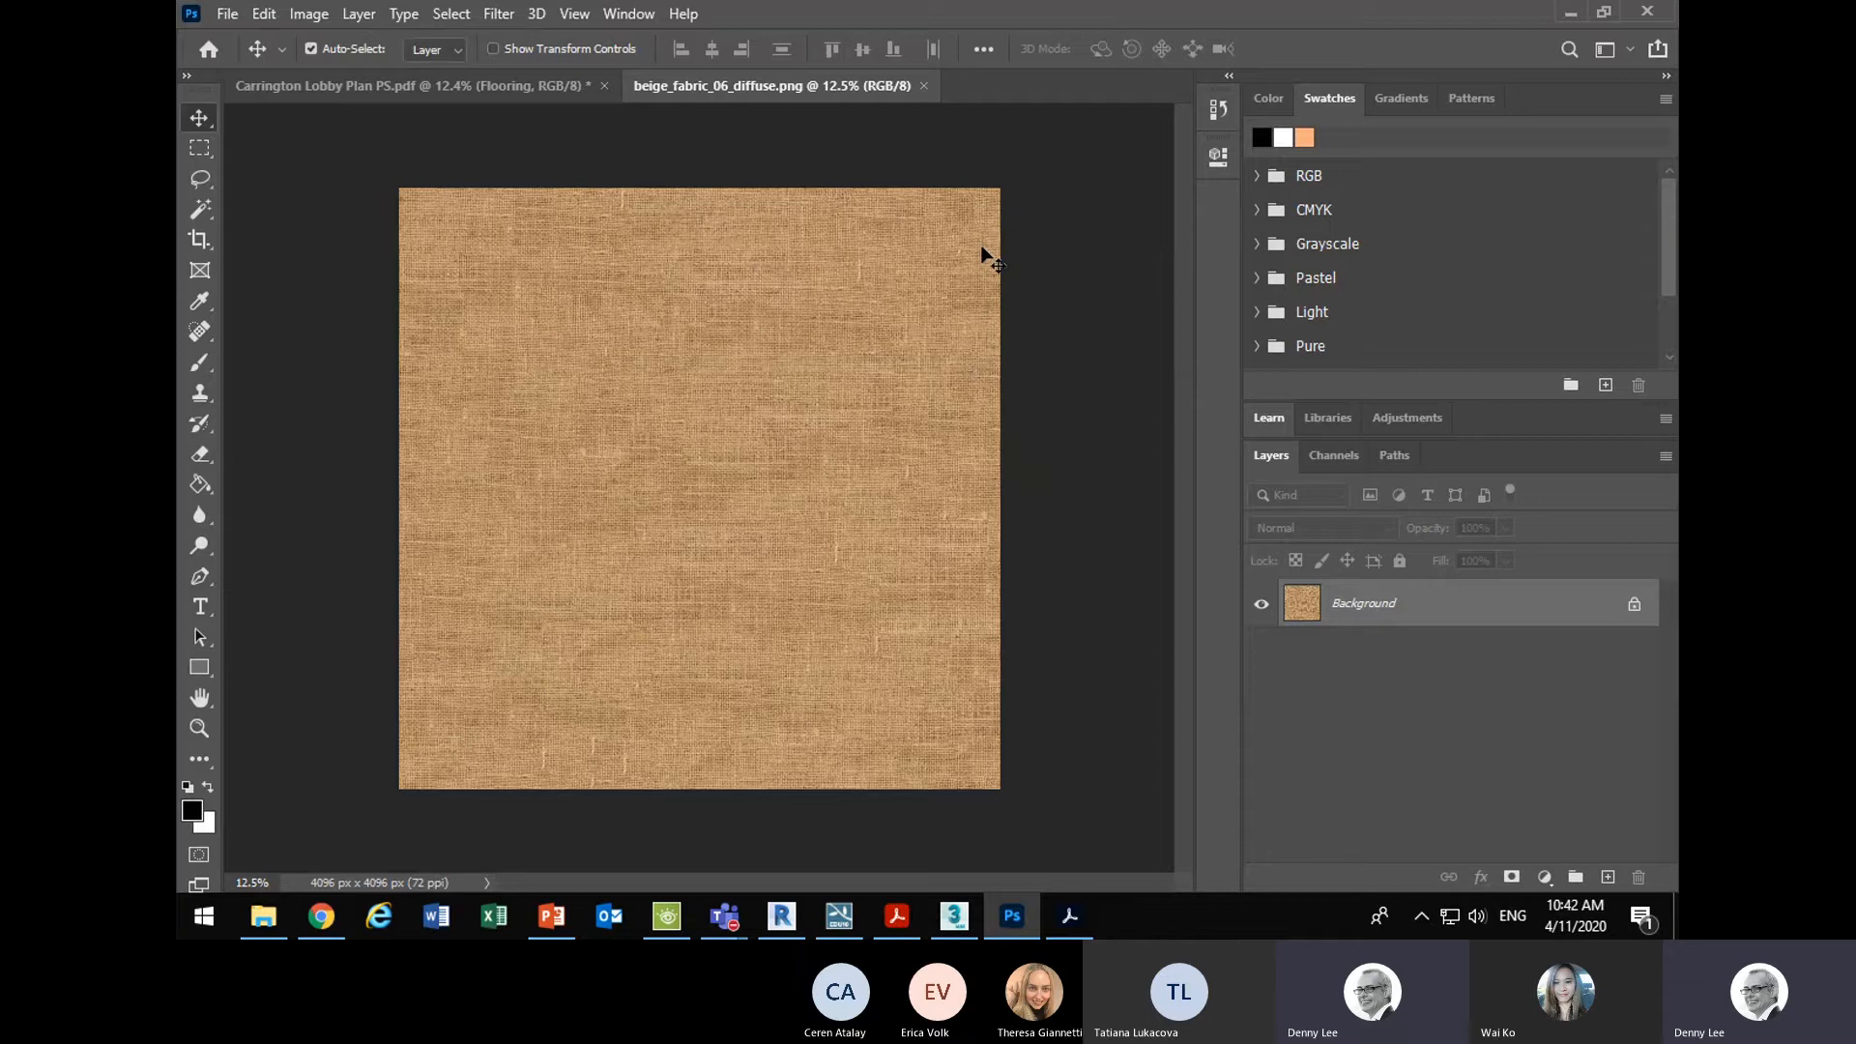
# - Return to the Carrington Lobby Plan and marquee-select the main lobby floor from the reception room's upper wall to the lower lobby wall
pyautogui.click(422, 89)
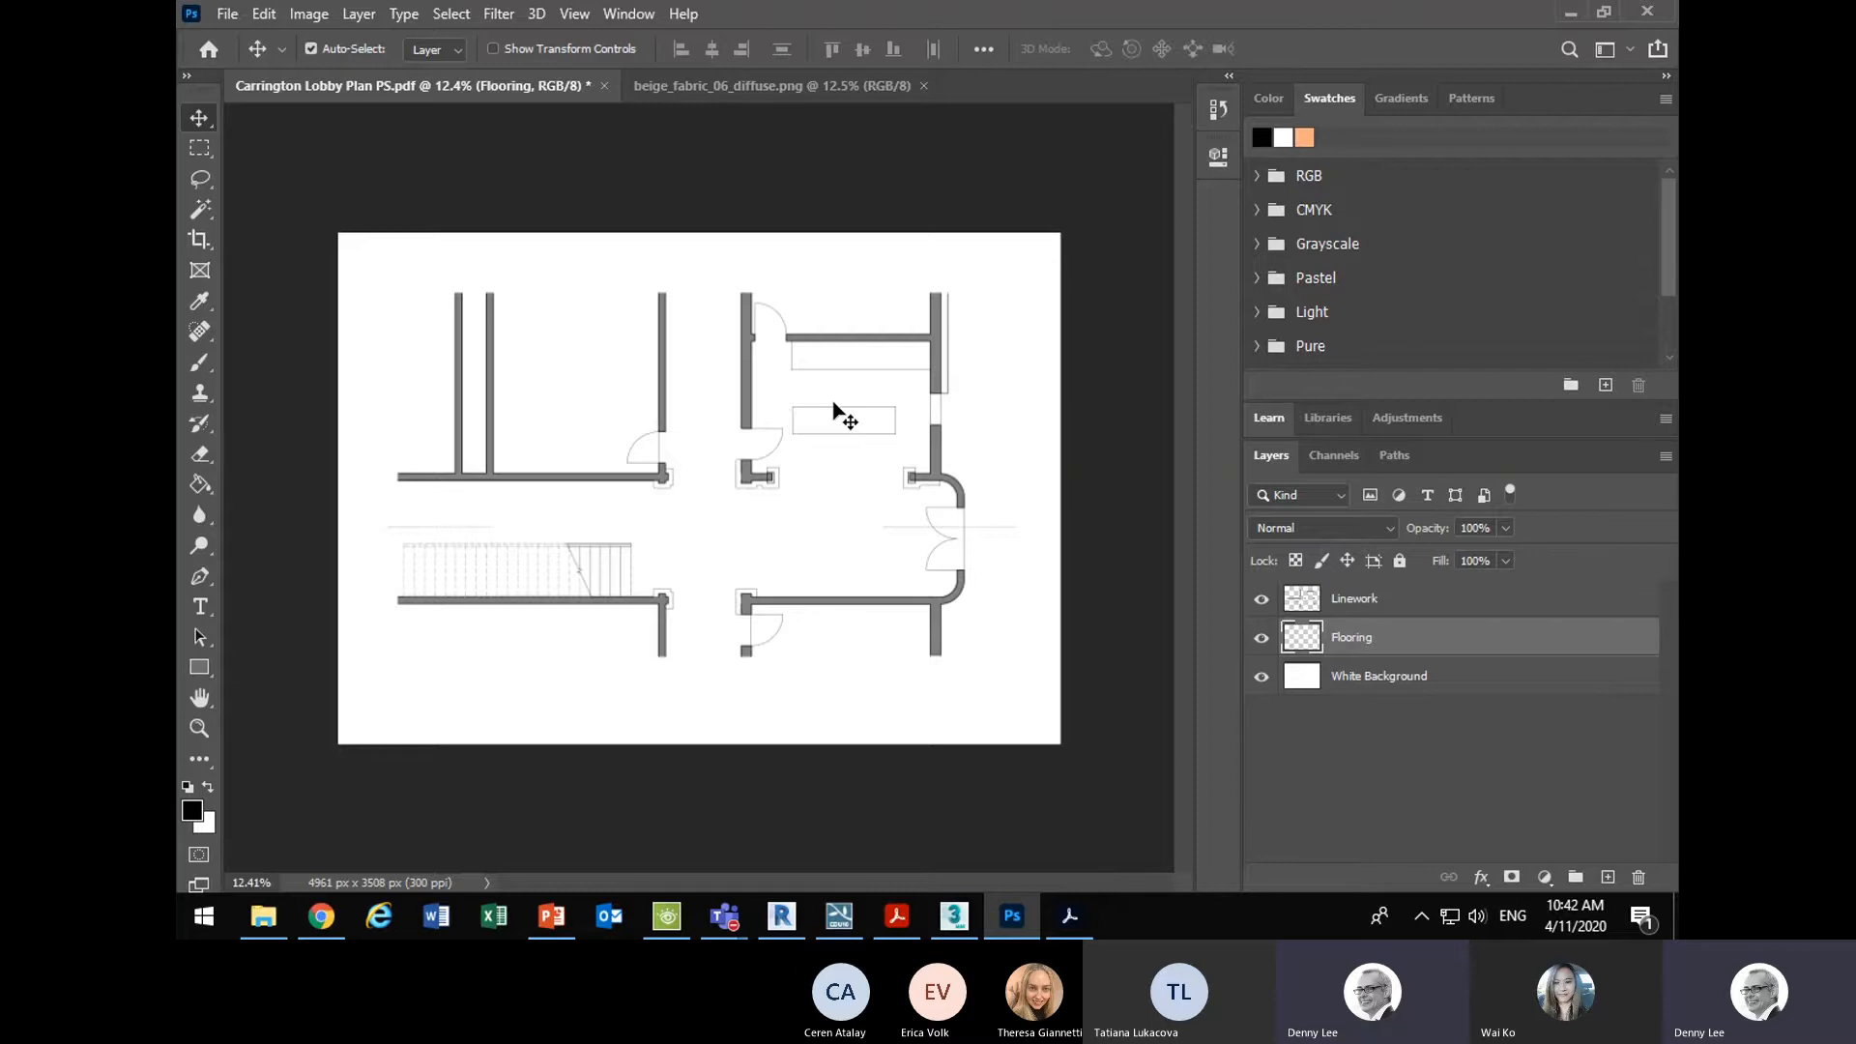
pyautogui.scroll(2, 965, 474)
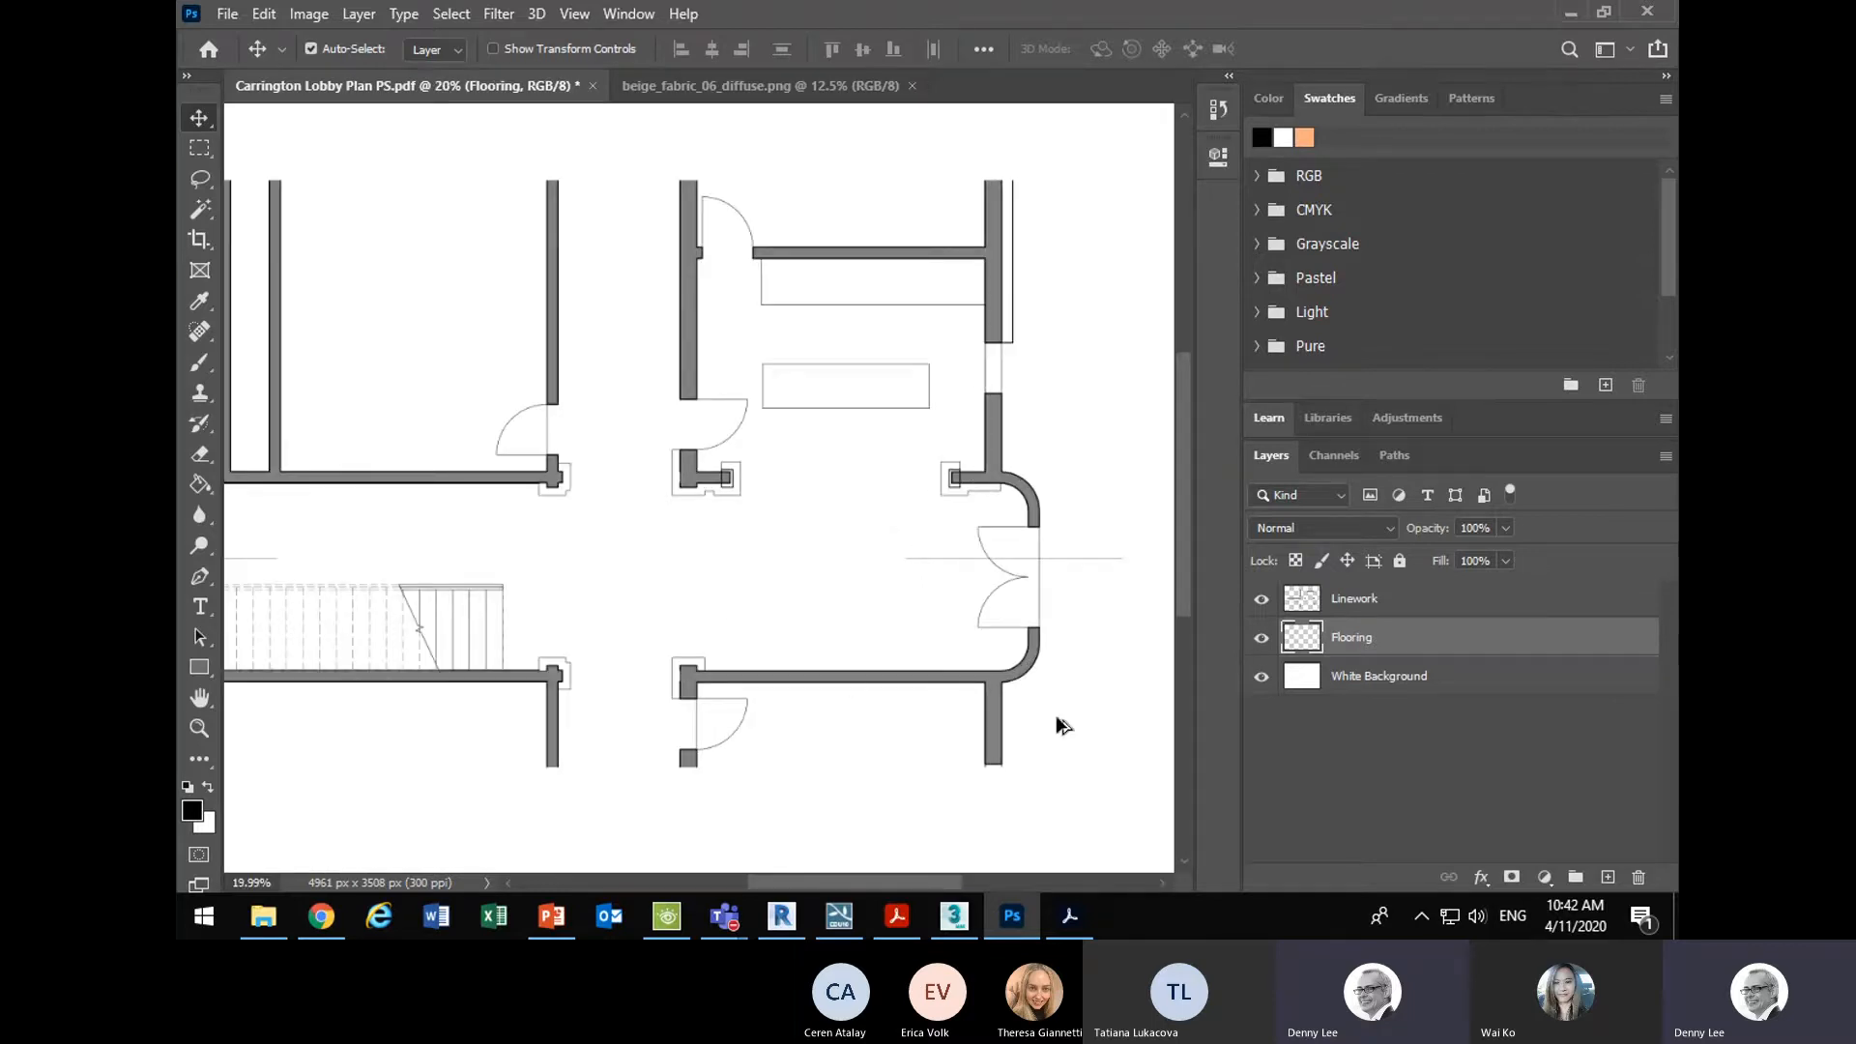
pyautogui.scroll(-2, 832, 677)
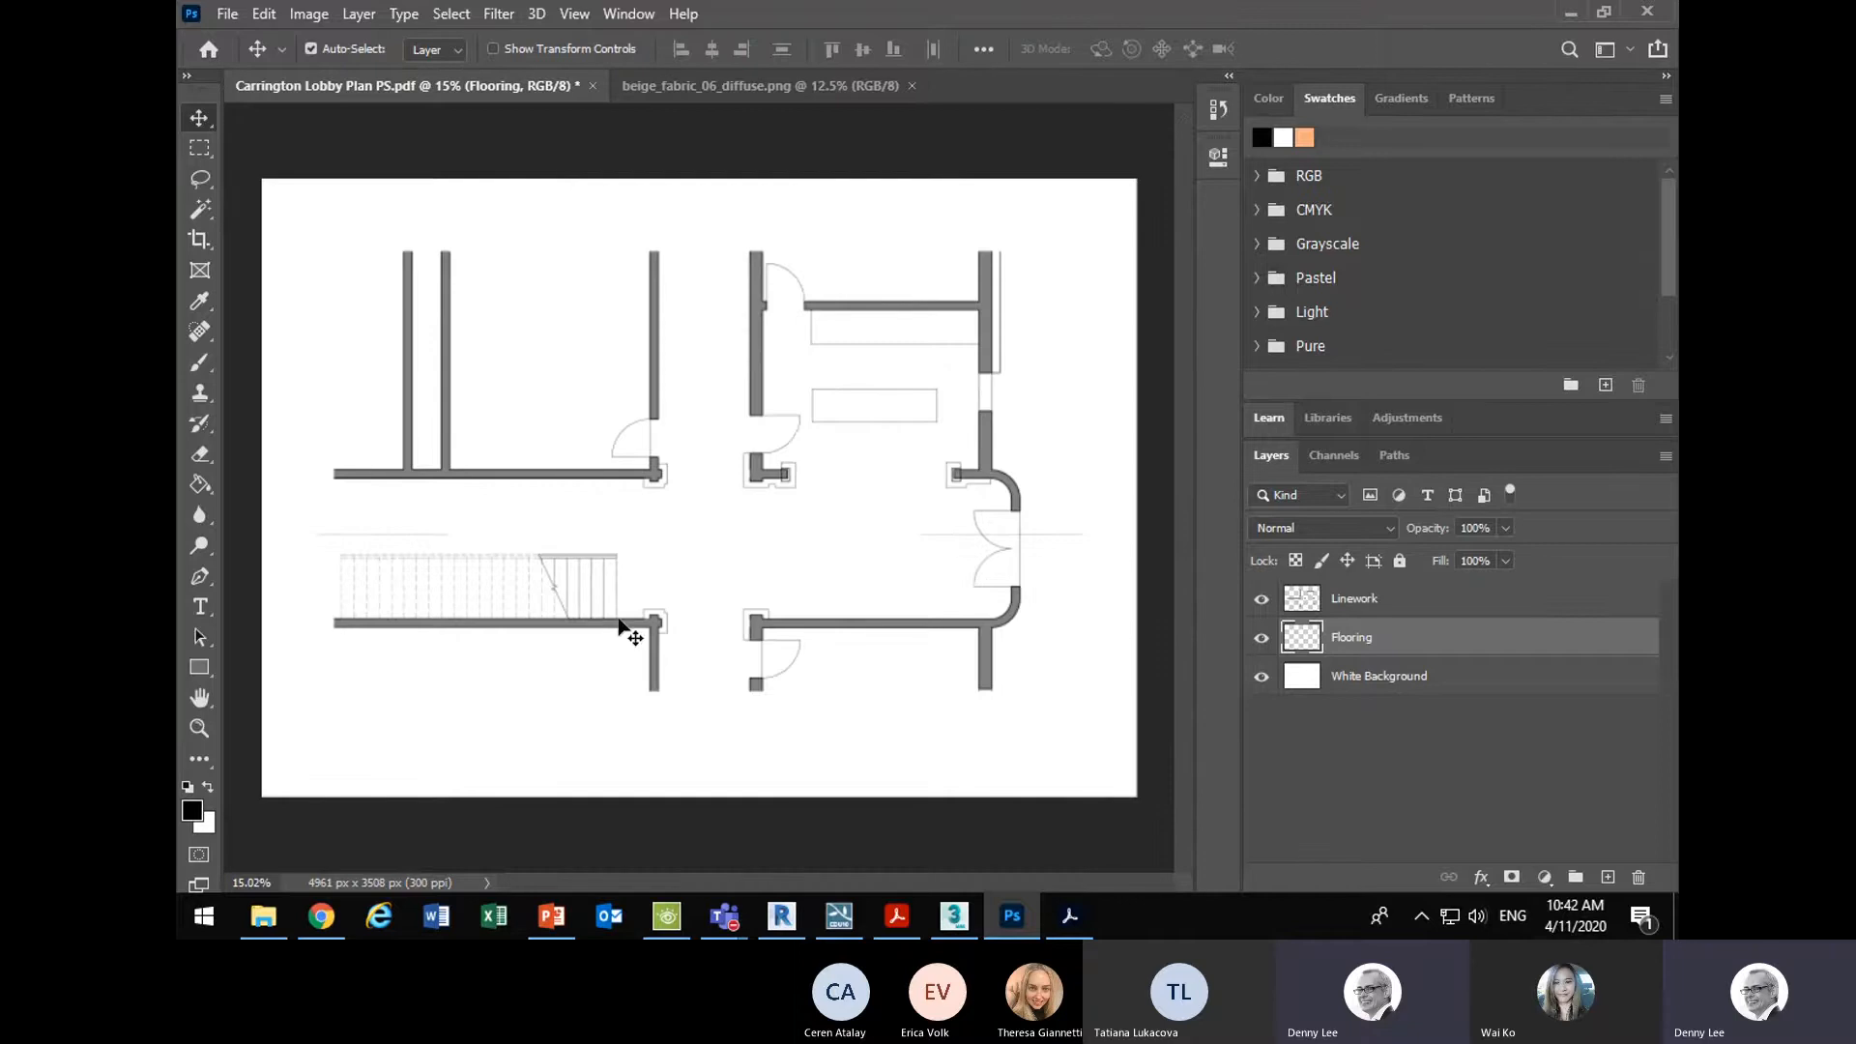
pyautogui.click(199, 147)
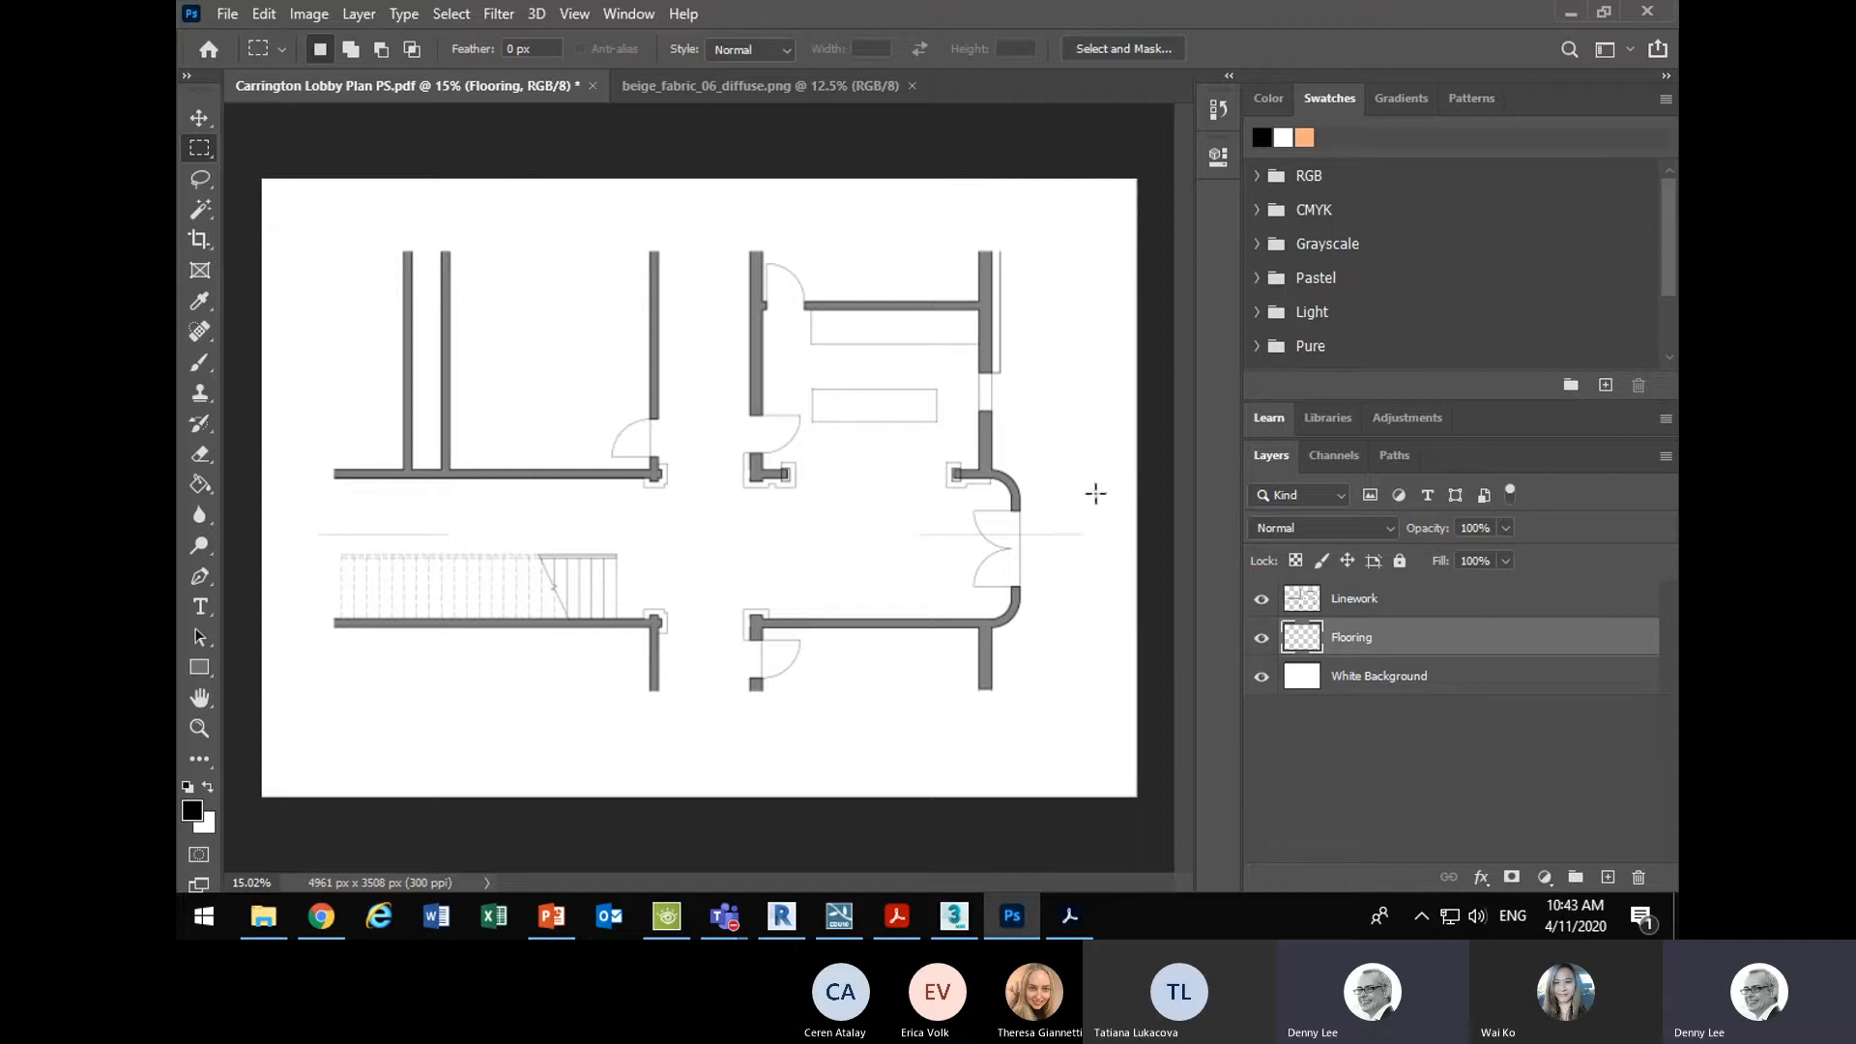
pyautogui.scroll(2, 894, 451)
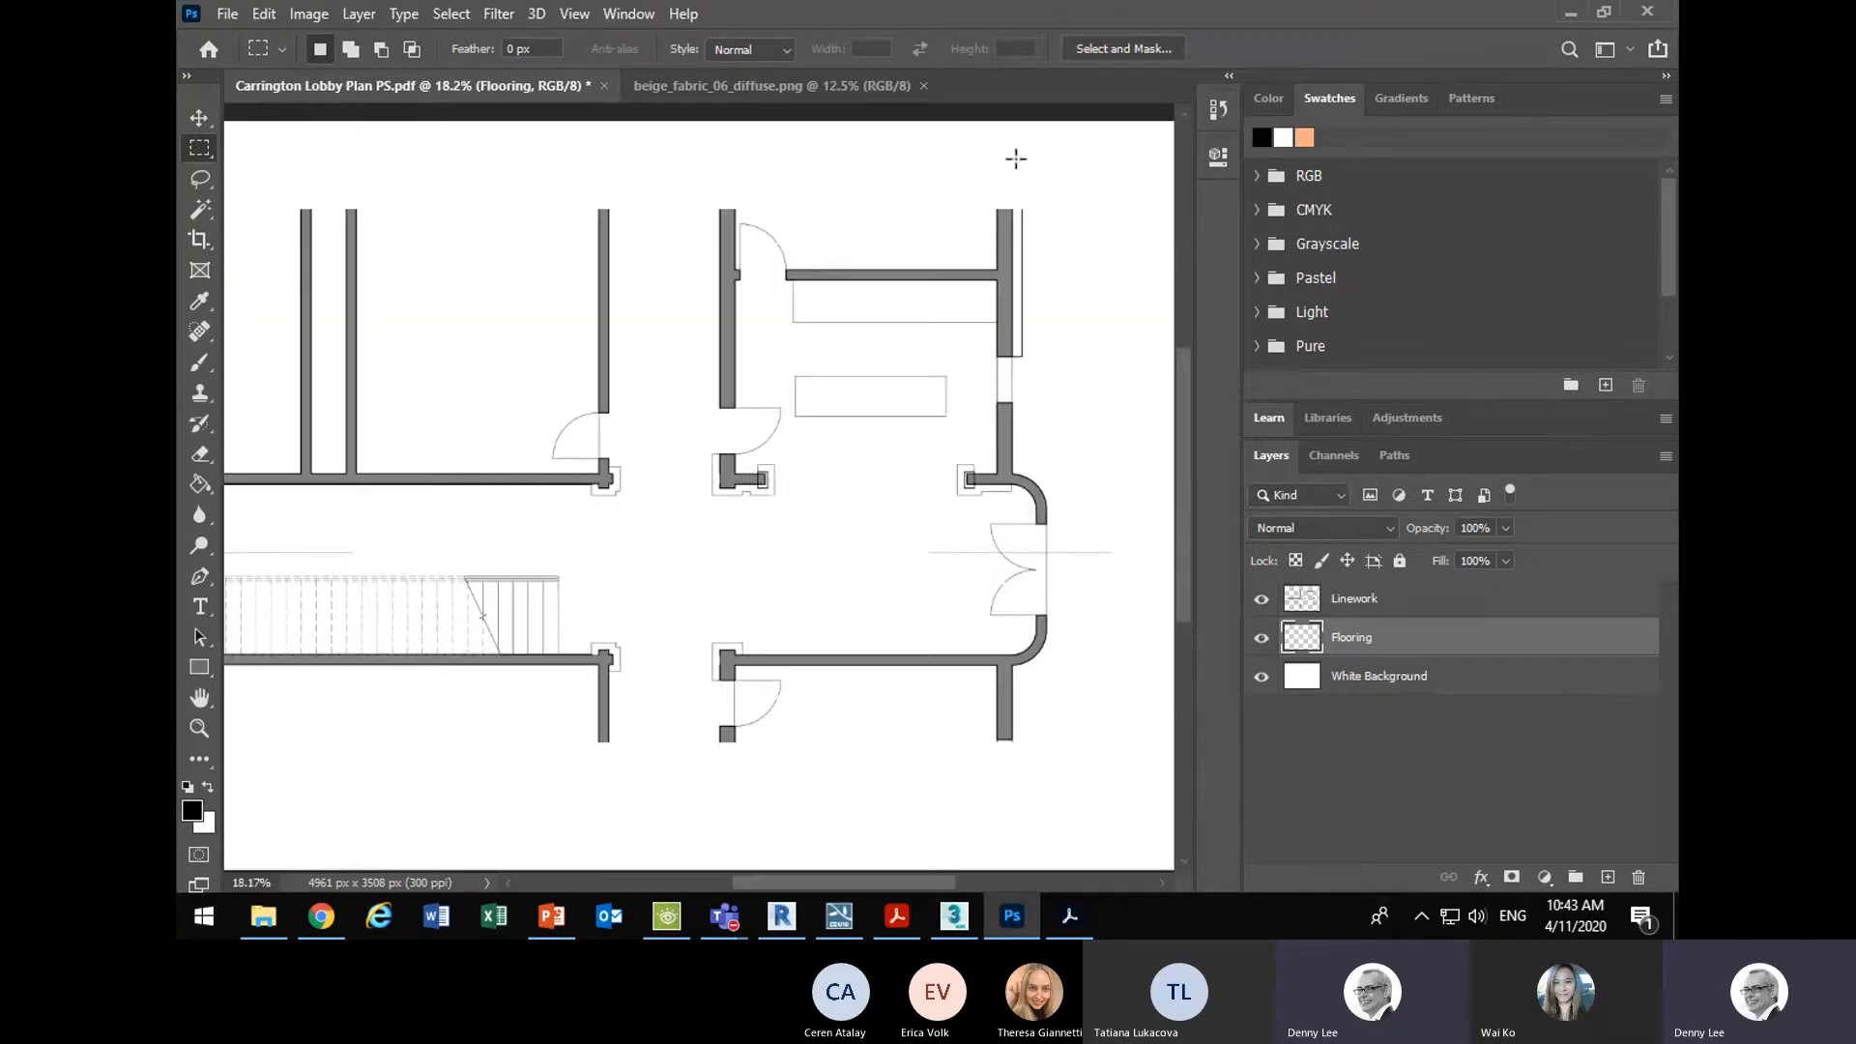
pyautogui.scroll(5, 1033, 261)
pyautogui.scroll(2, 1010, 460)
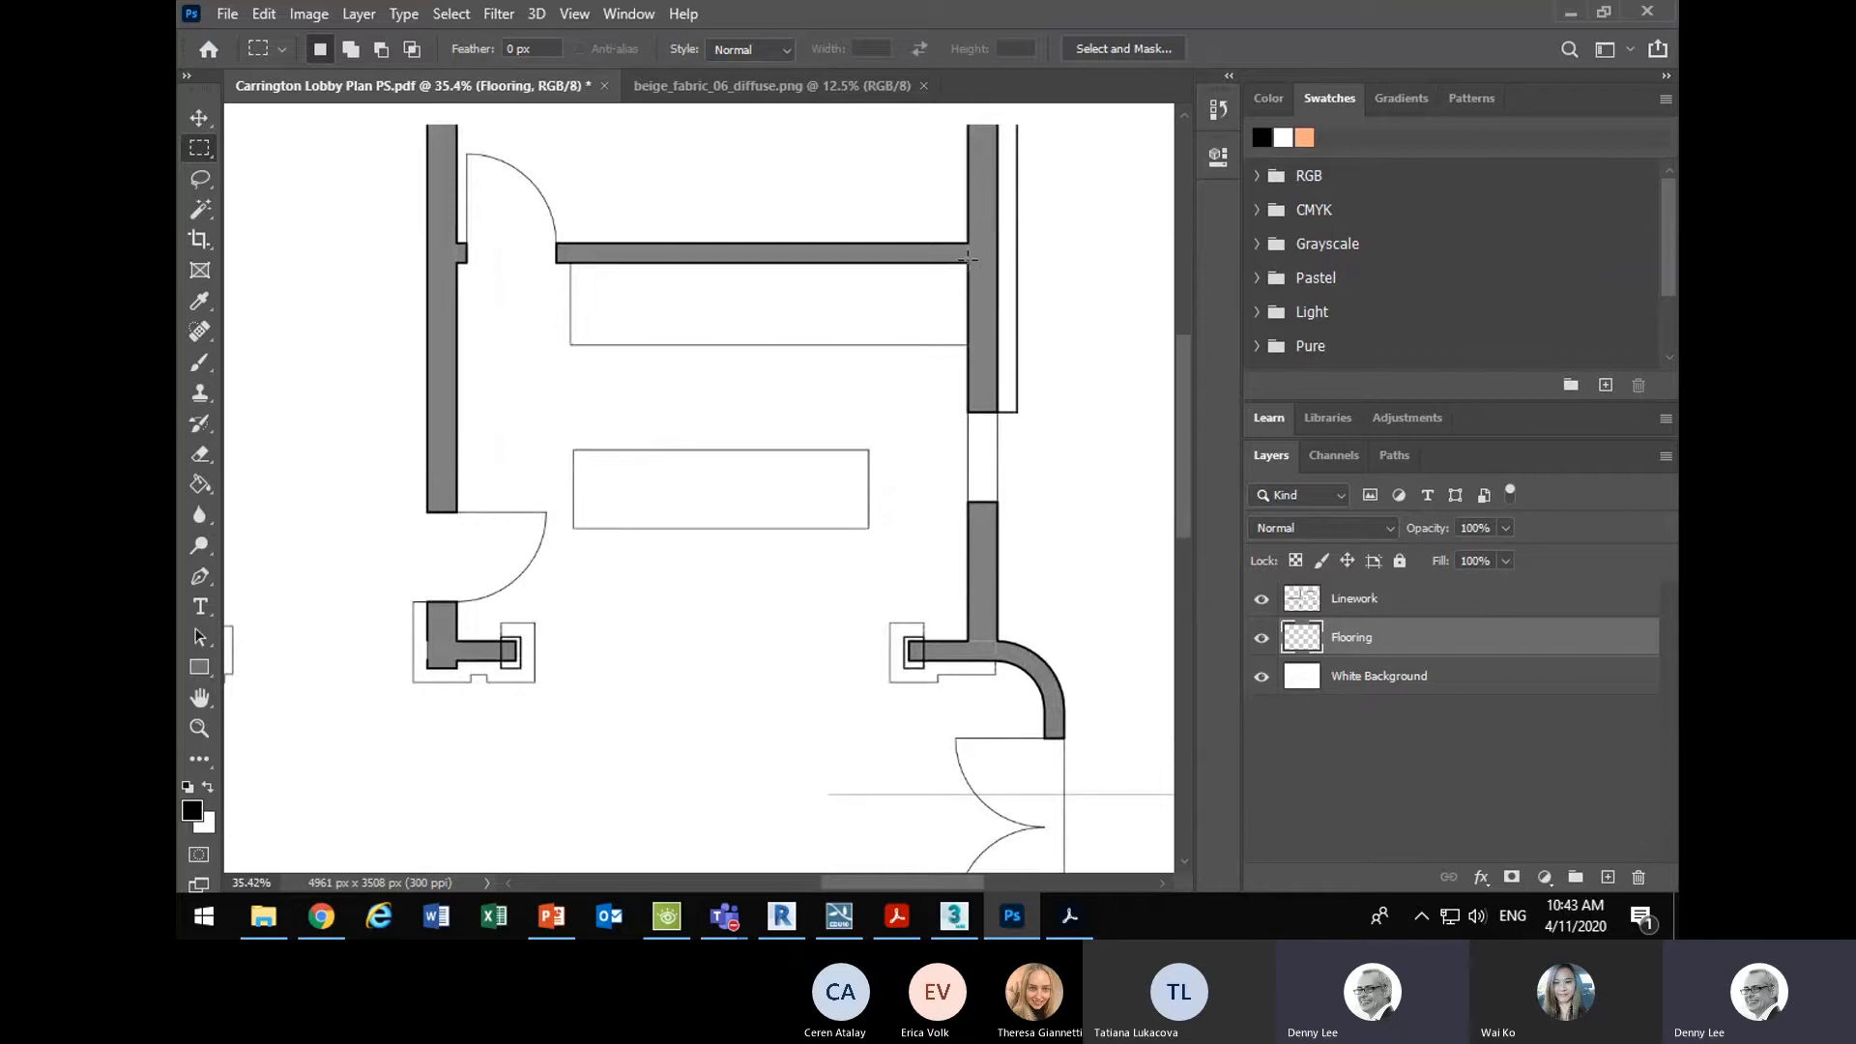
pyautogui.moveTo(969, 259); pyautogui.dragTo(577, 641)
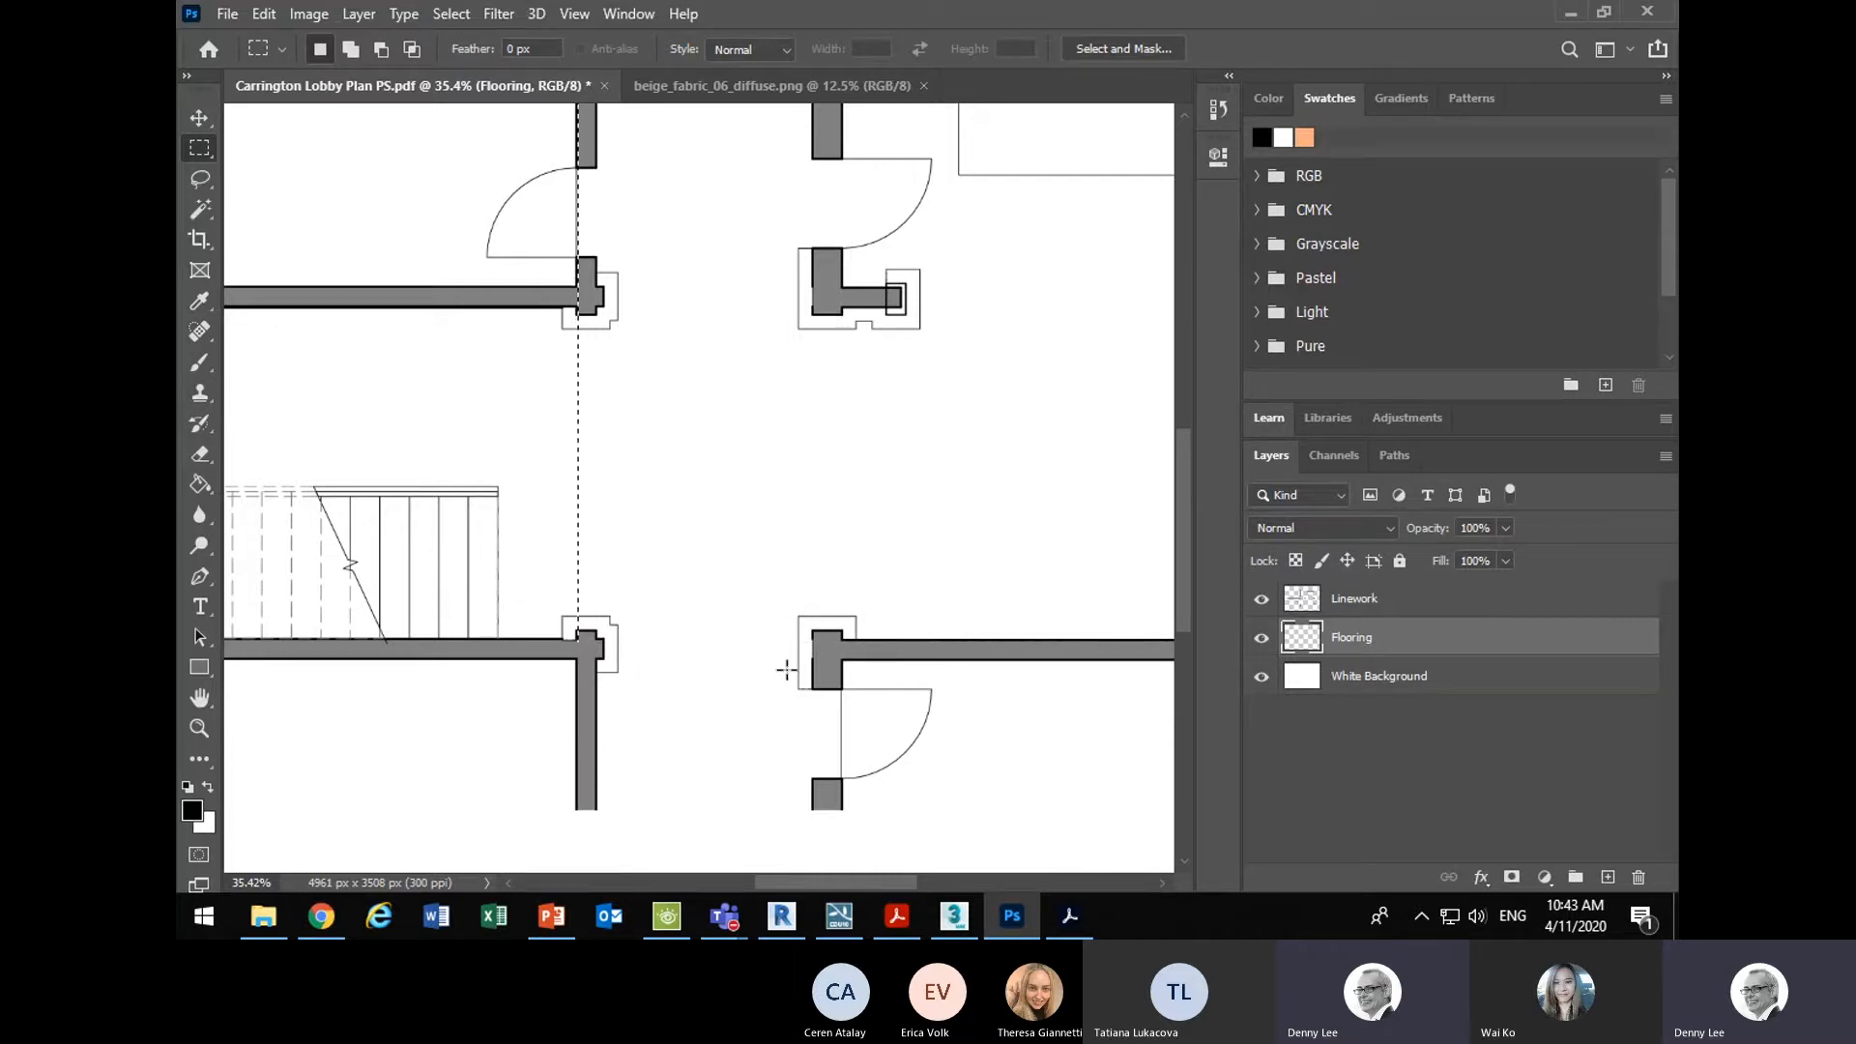
# - Add the lower corridor between the two wall stubs to the floor selection, down to the wall ends
pyautogui.scroll(-2, 681, 587)
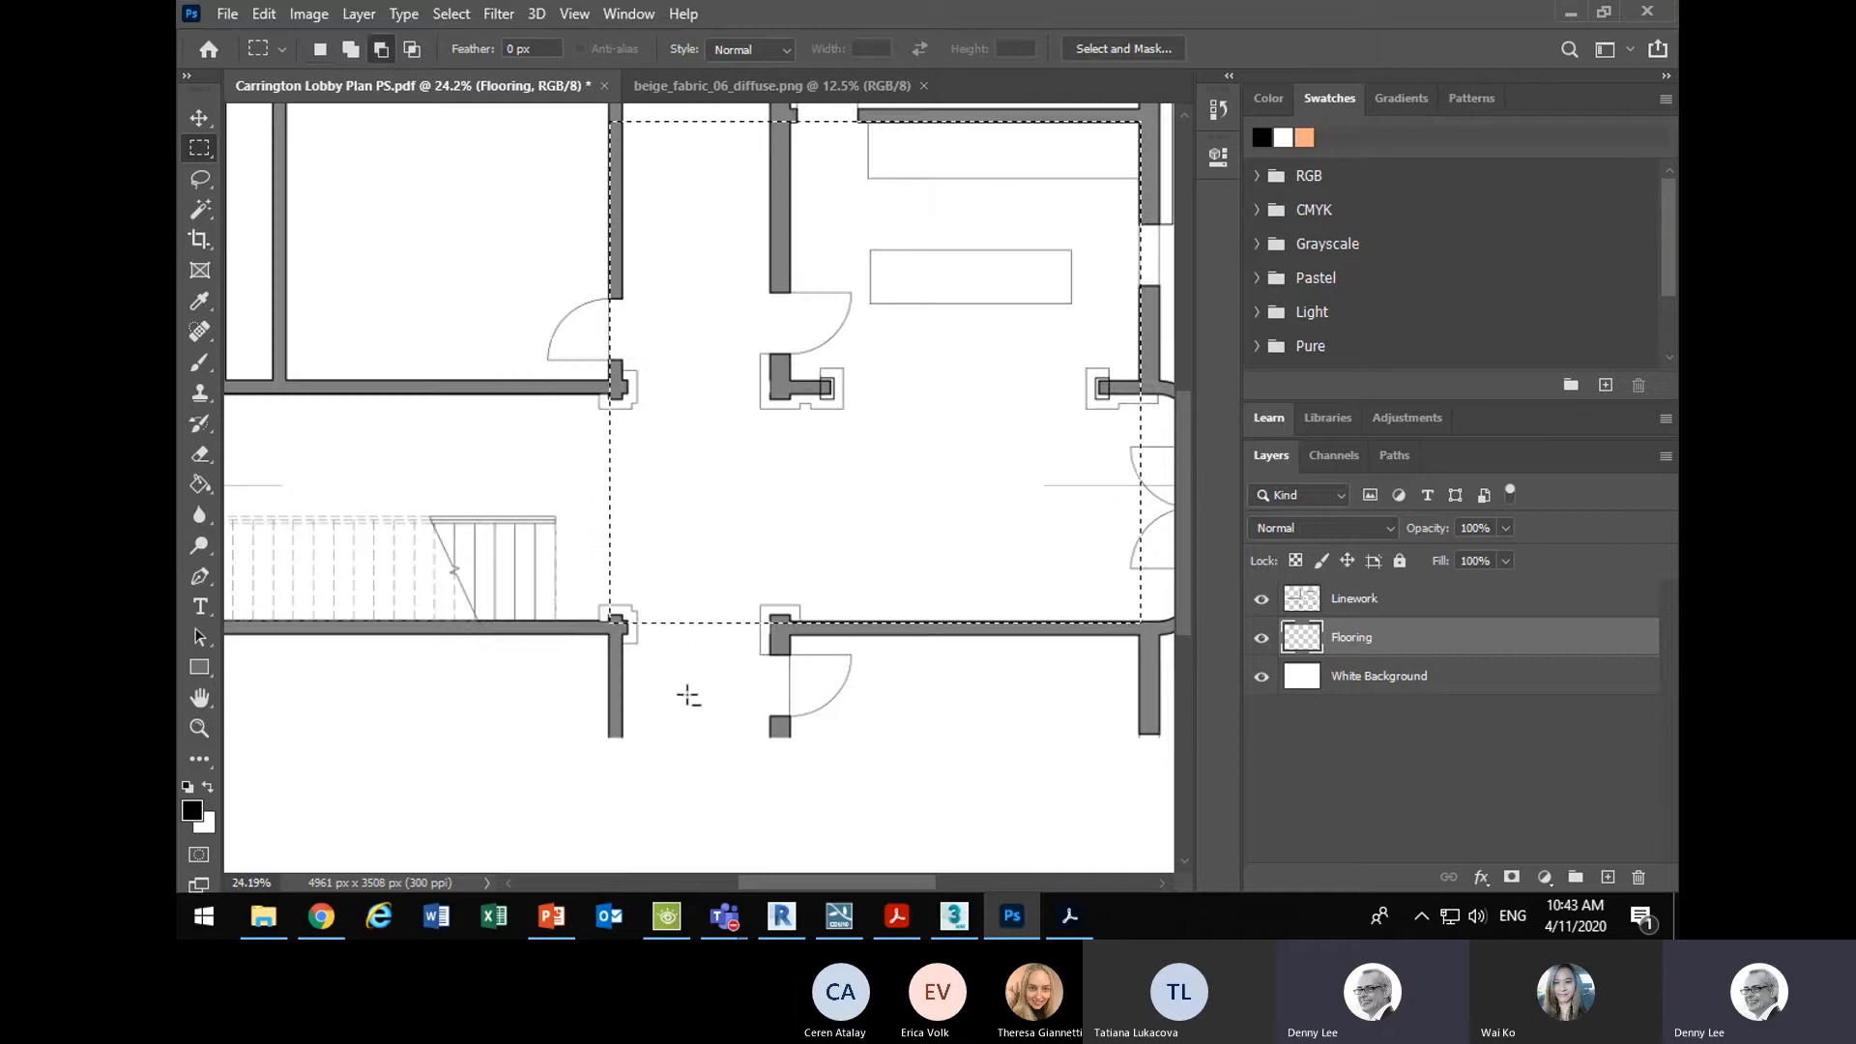
pyautogui.scroll(4, 665, 716)
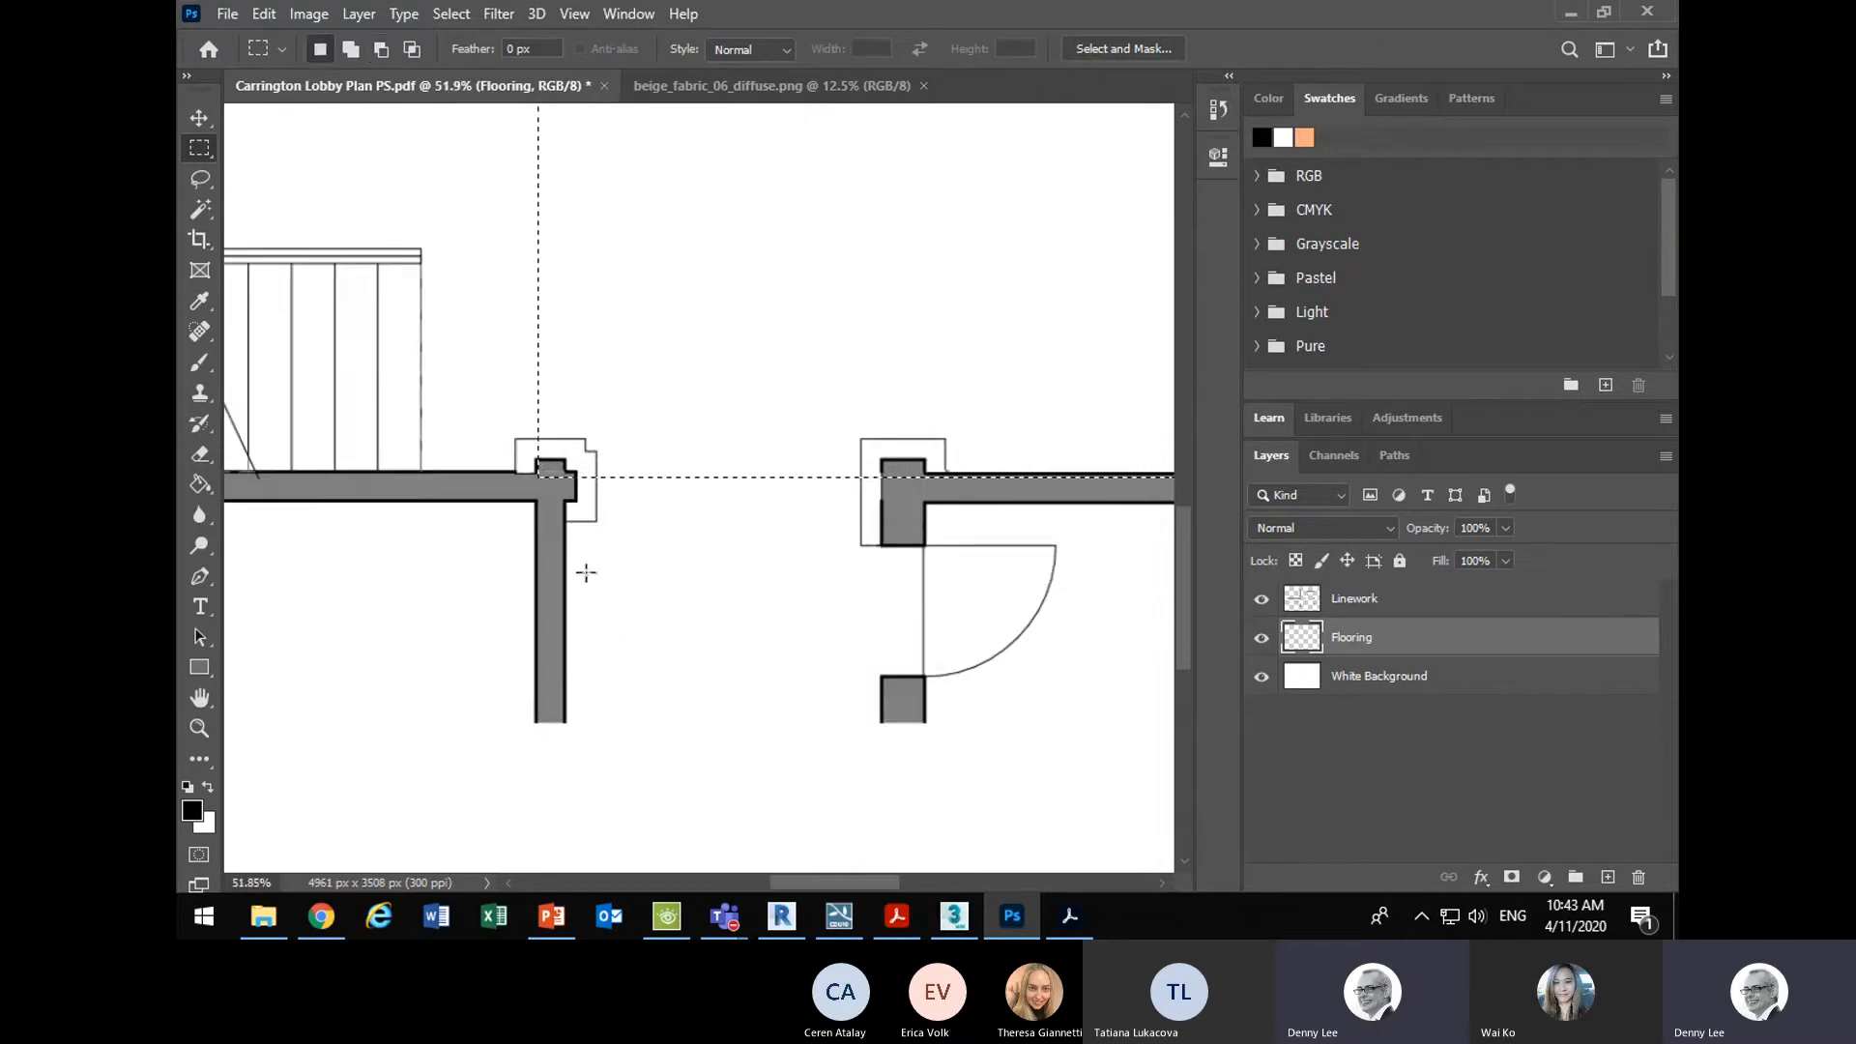
pyautogui.press('shift')
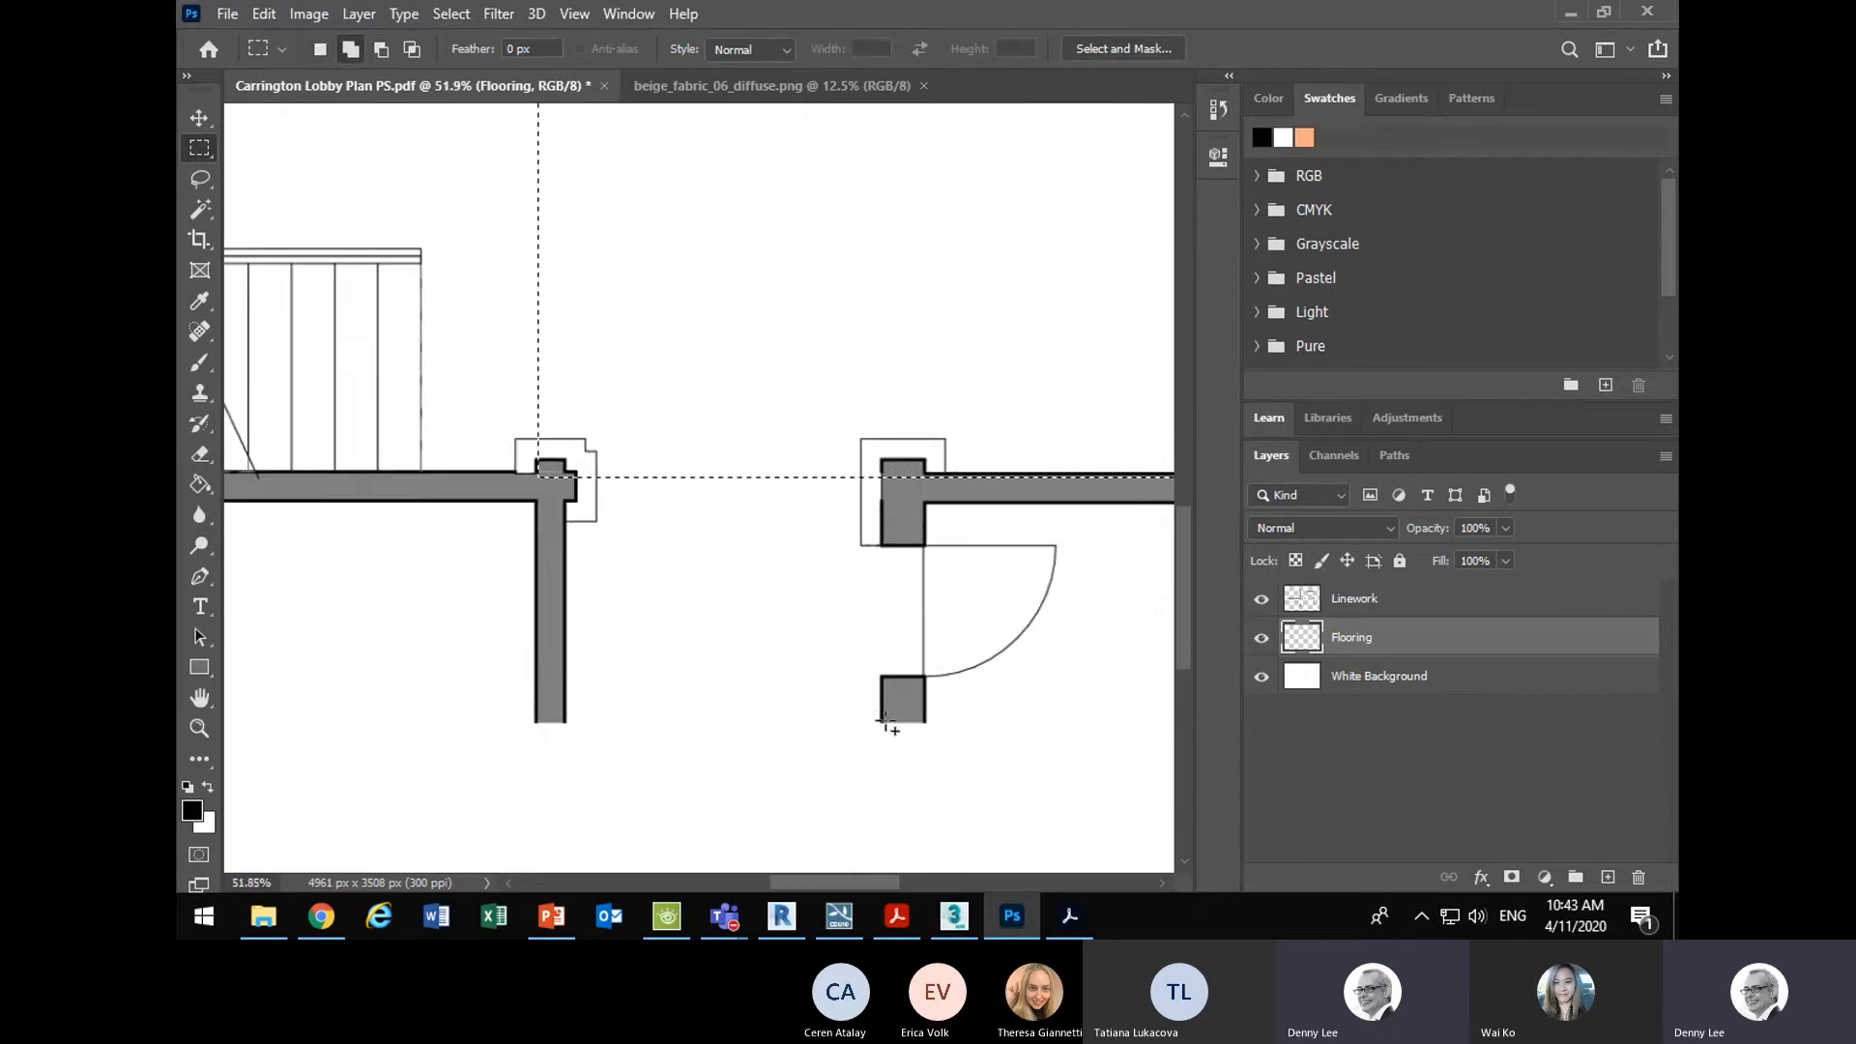
pyautogui.moveTo(924, 722); pyautogui.dragTo(540, 398)
# - Subtract the thin sliver outside the lower corridor's door opening from the floor selection
pyautogui.scroll(5, 1064, 683)
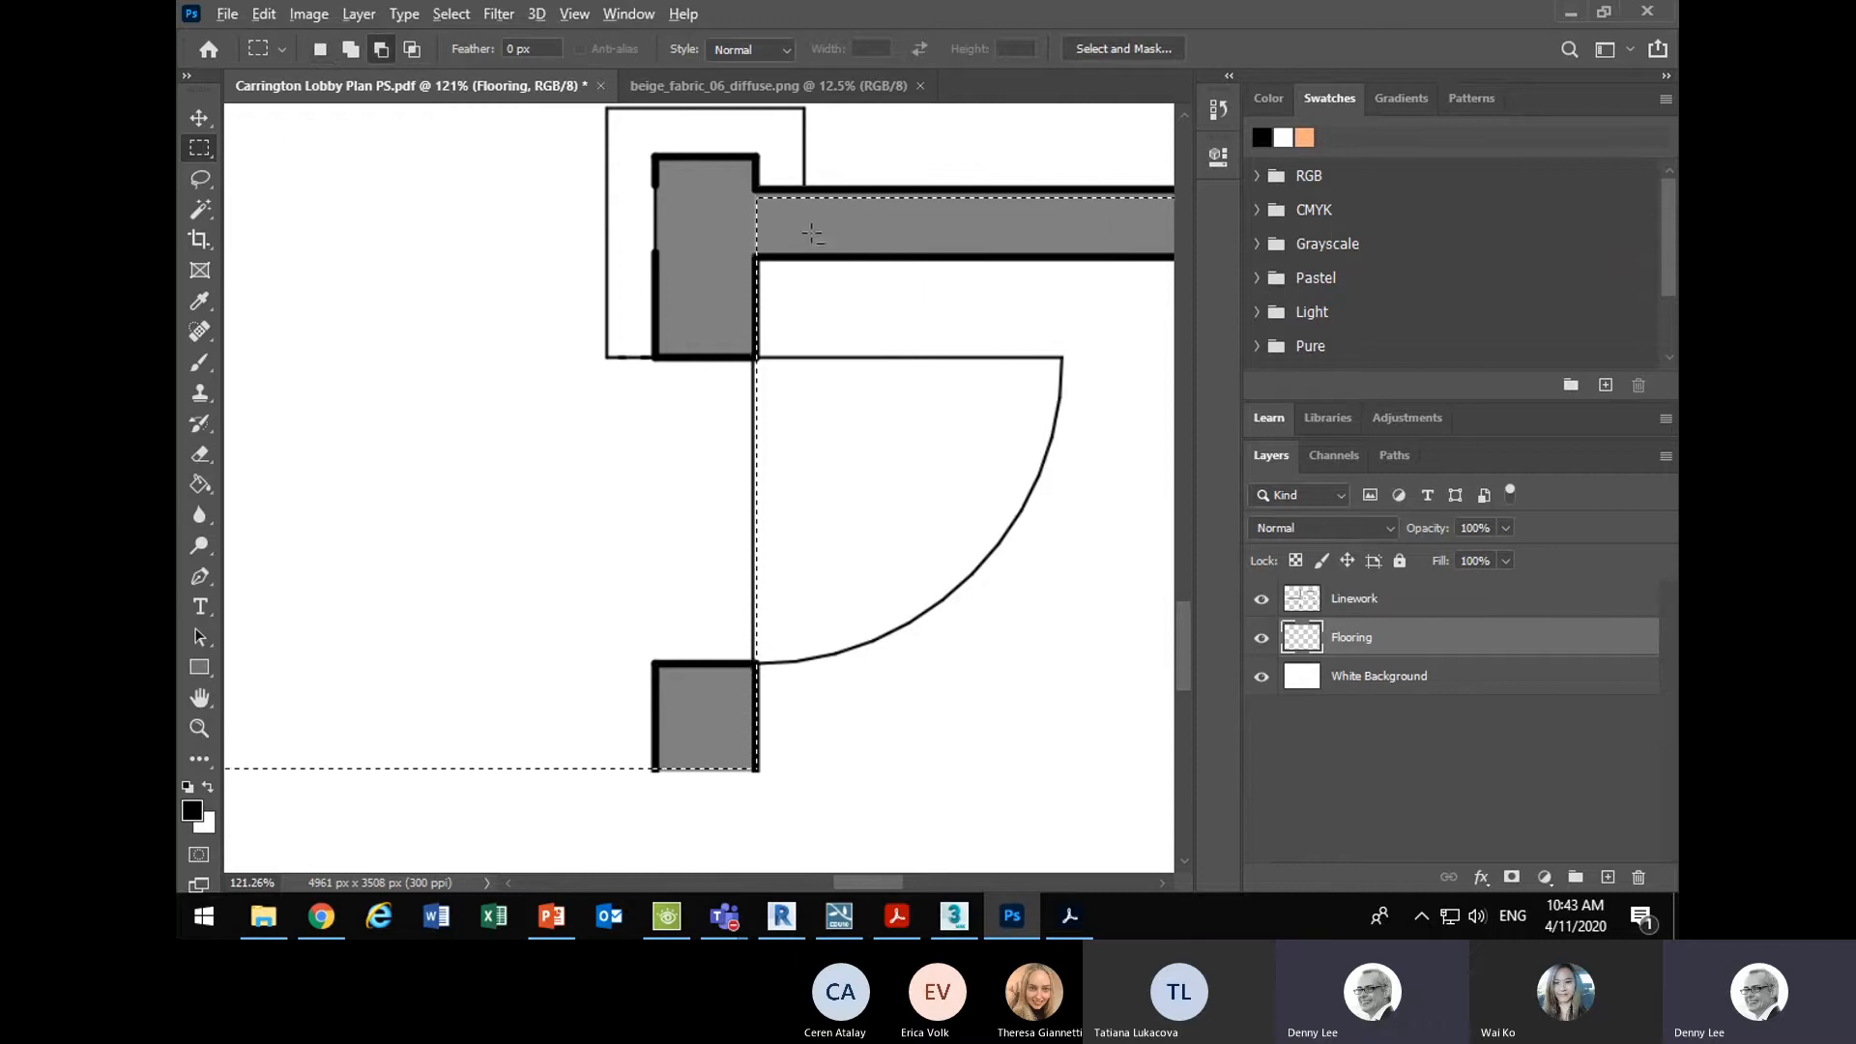
pyautogui.moveTo(814, 234); pyautogui.dragTo(756, 792)
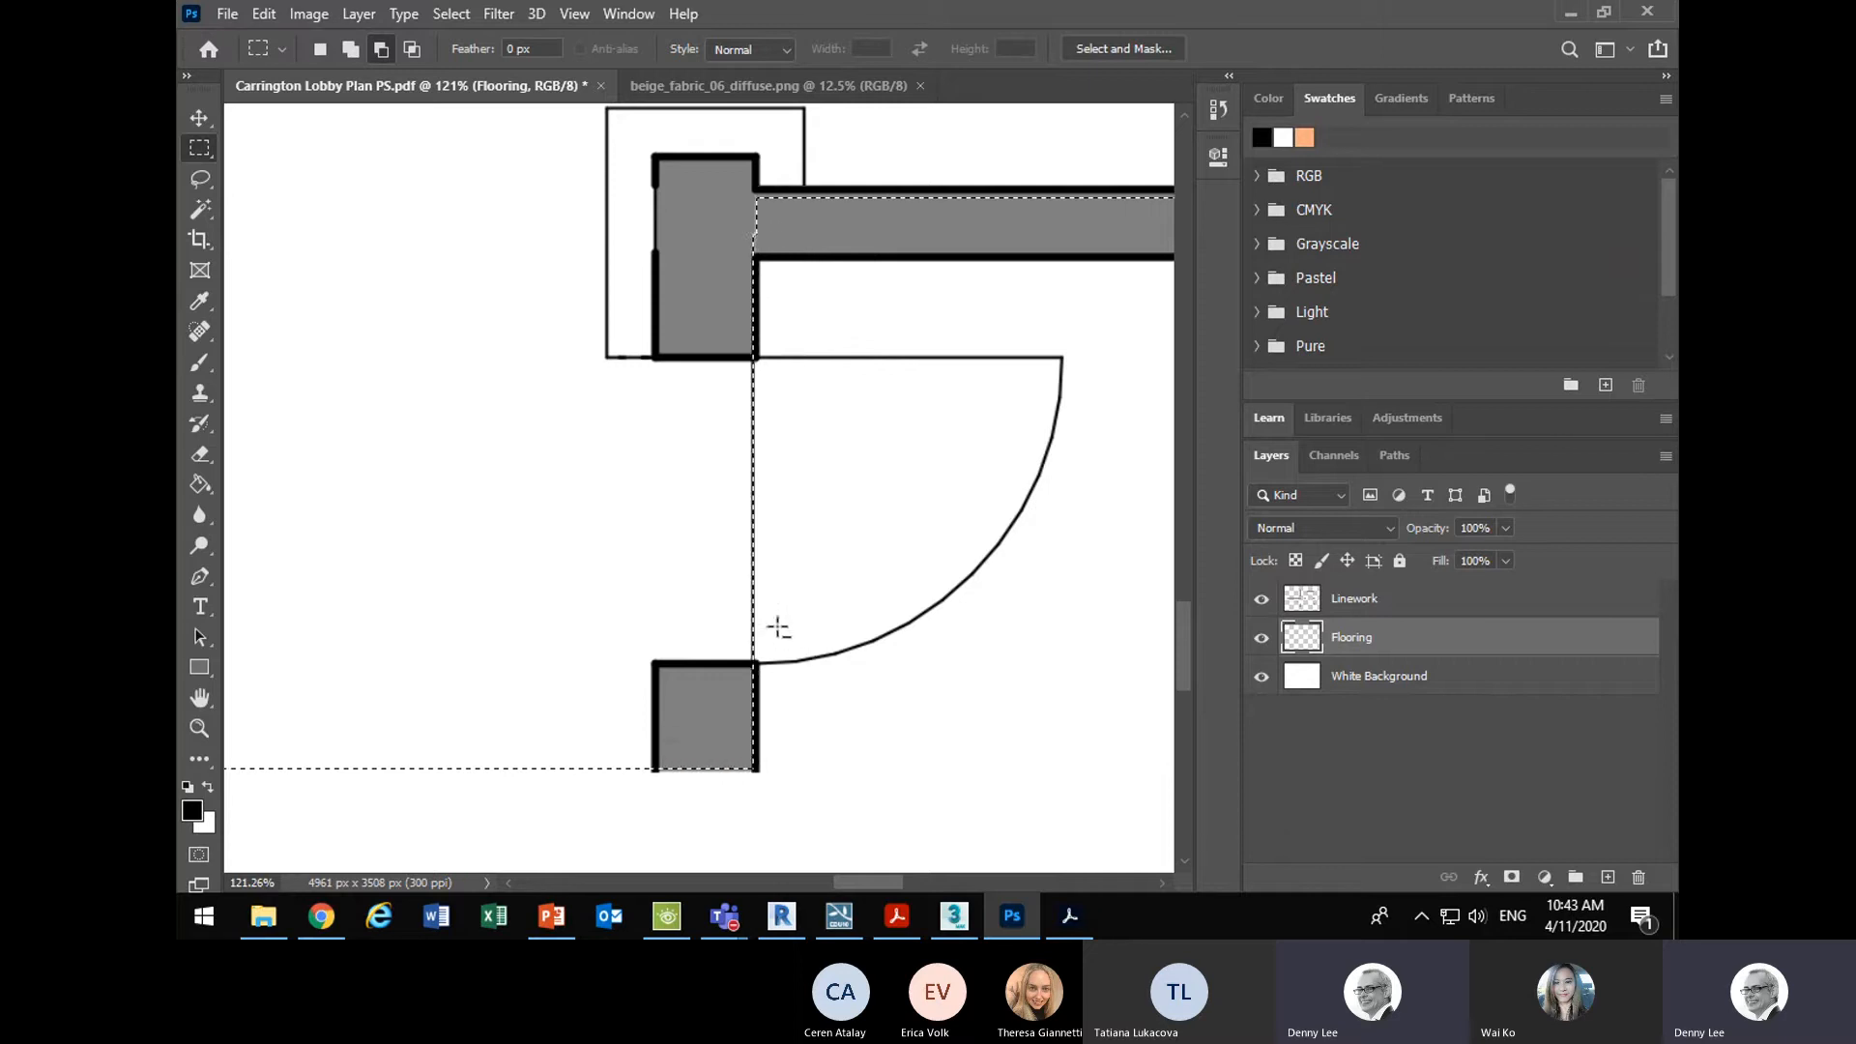
pyautogui.scroll(-5, 634, 502)
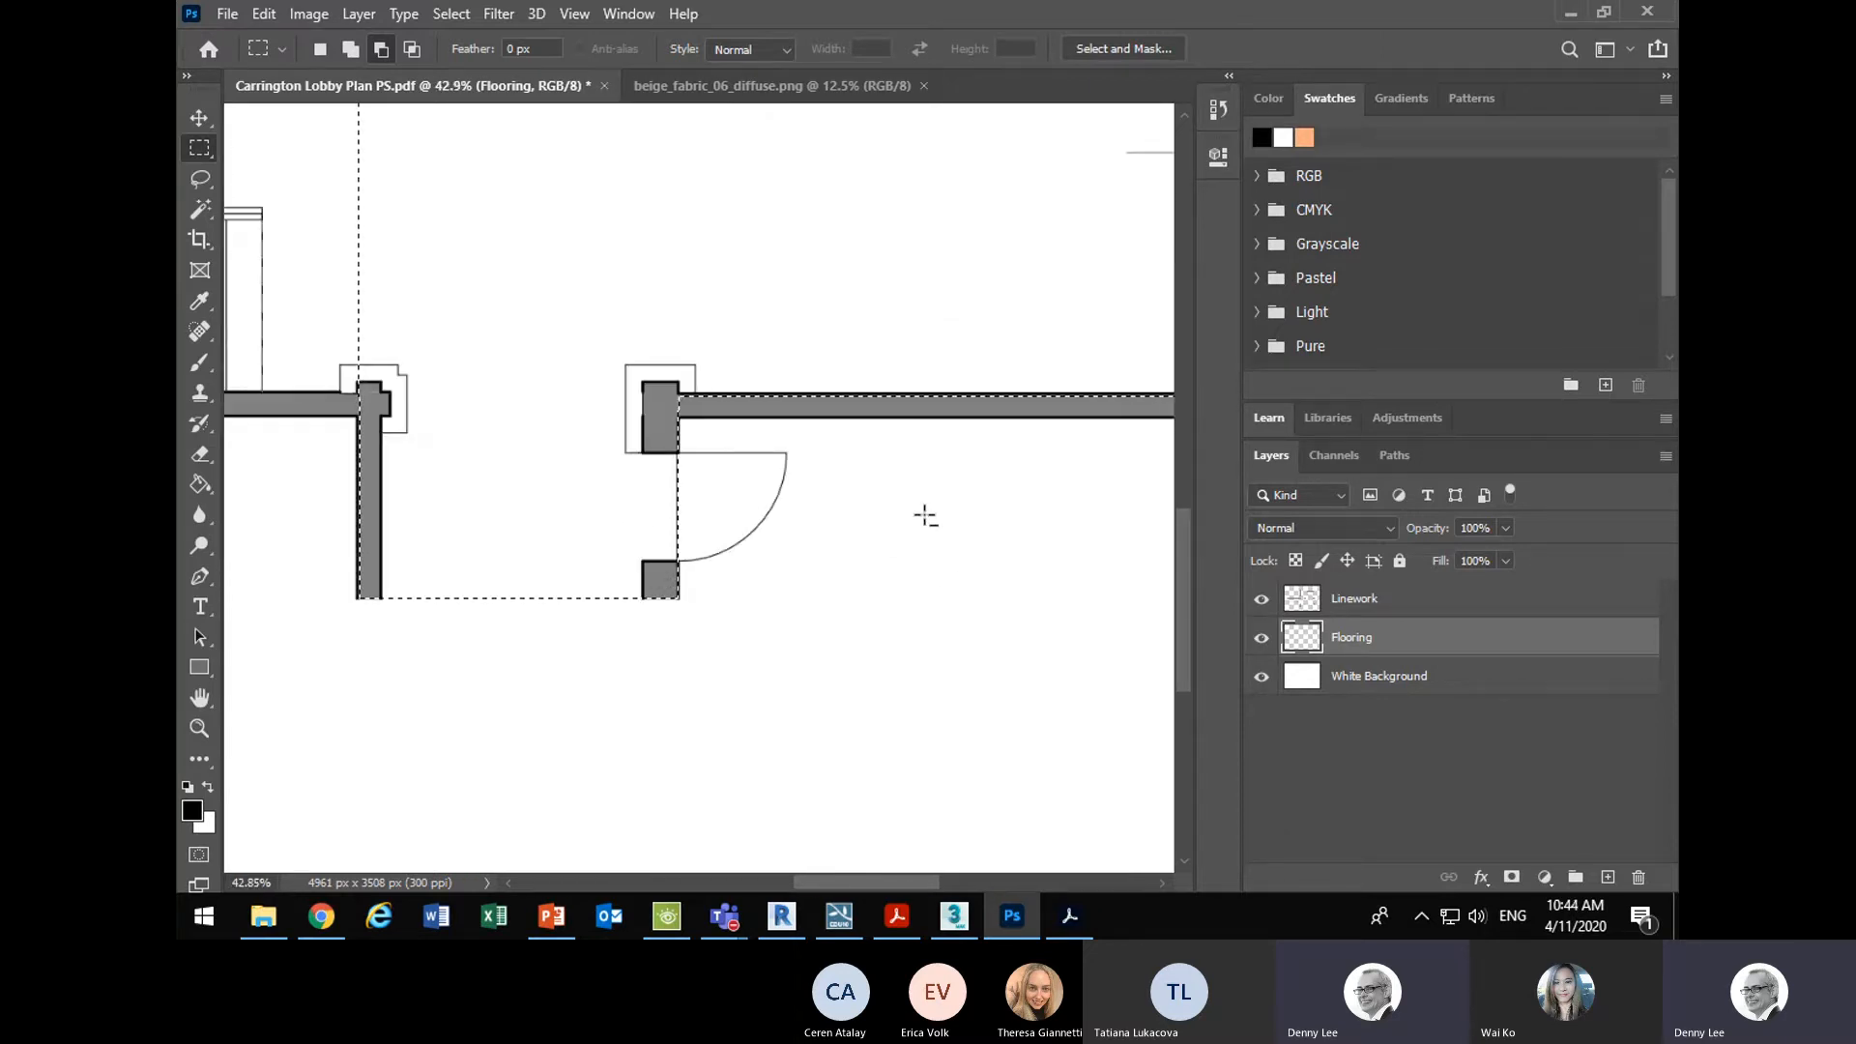
# - Add the strip above the reception room and upper corridor to the floor selection, up to the top wall ends
pyautogui.scroll(-2, 847, 467)
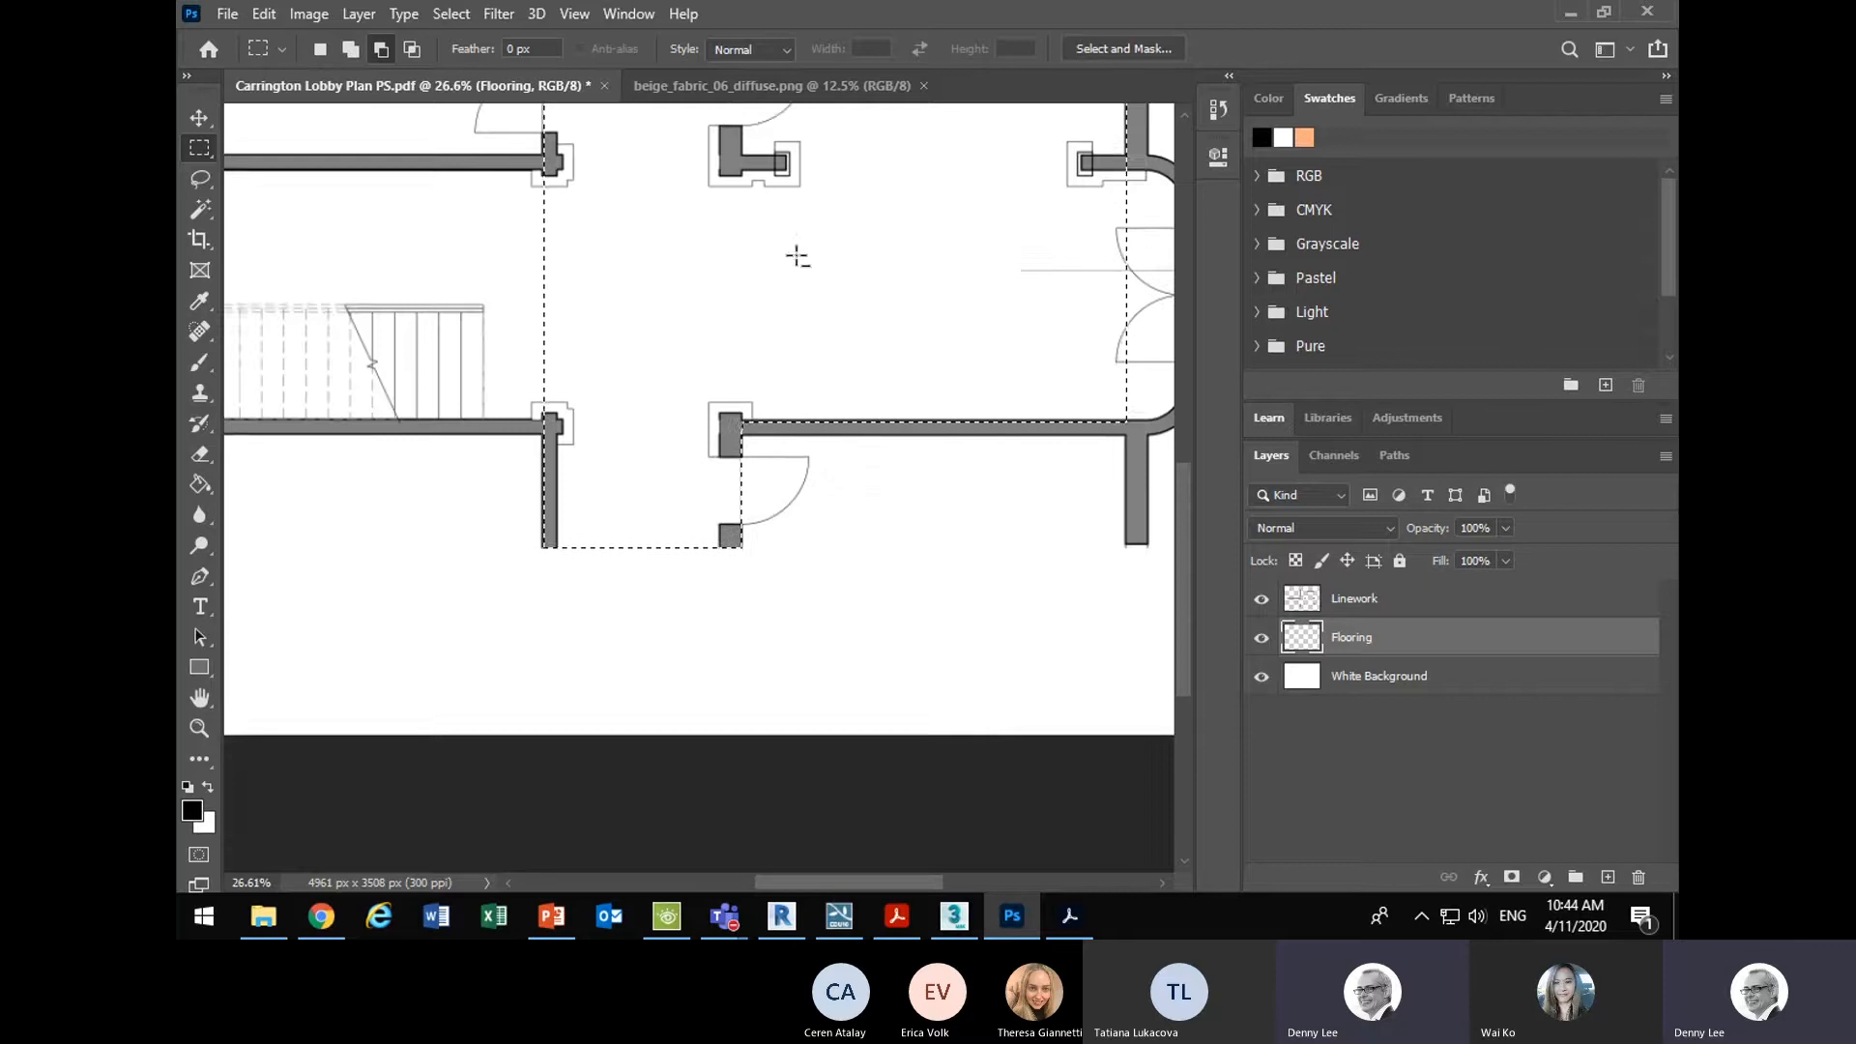
pyautogui.scroll(4, 822, 375)
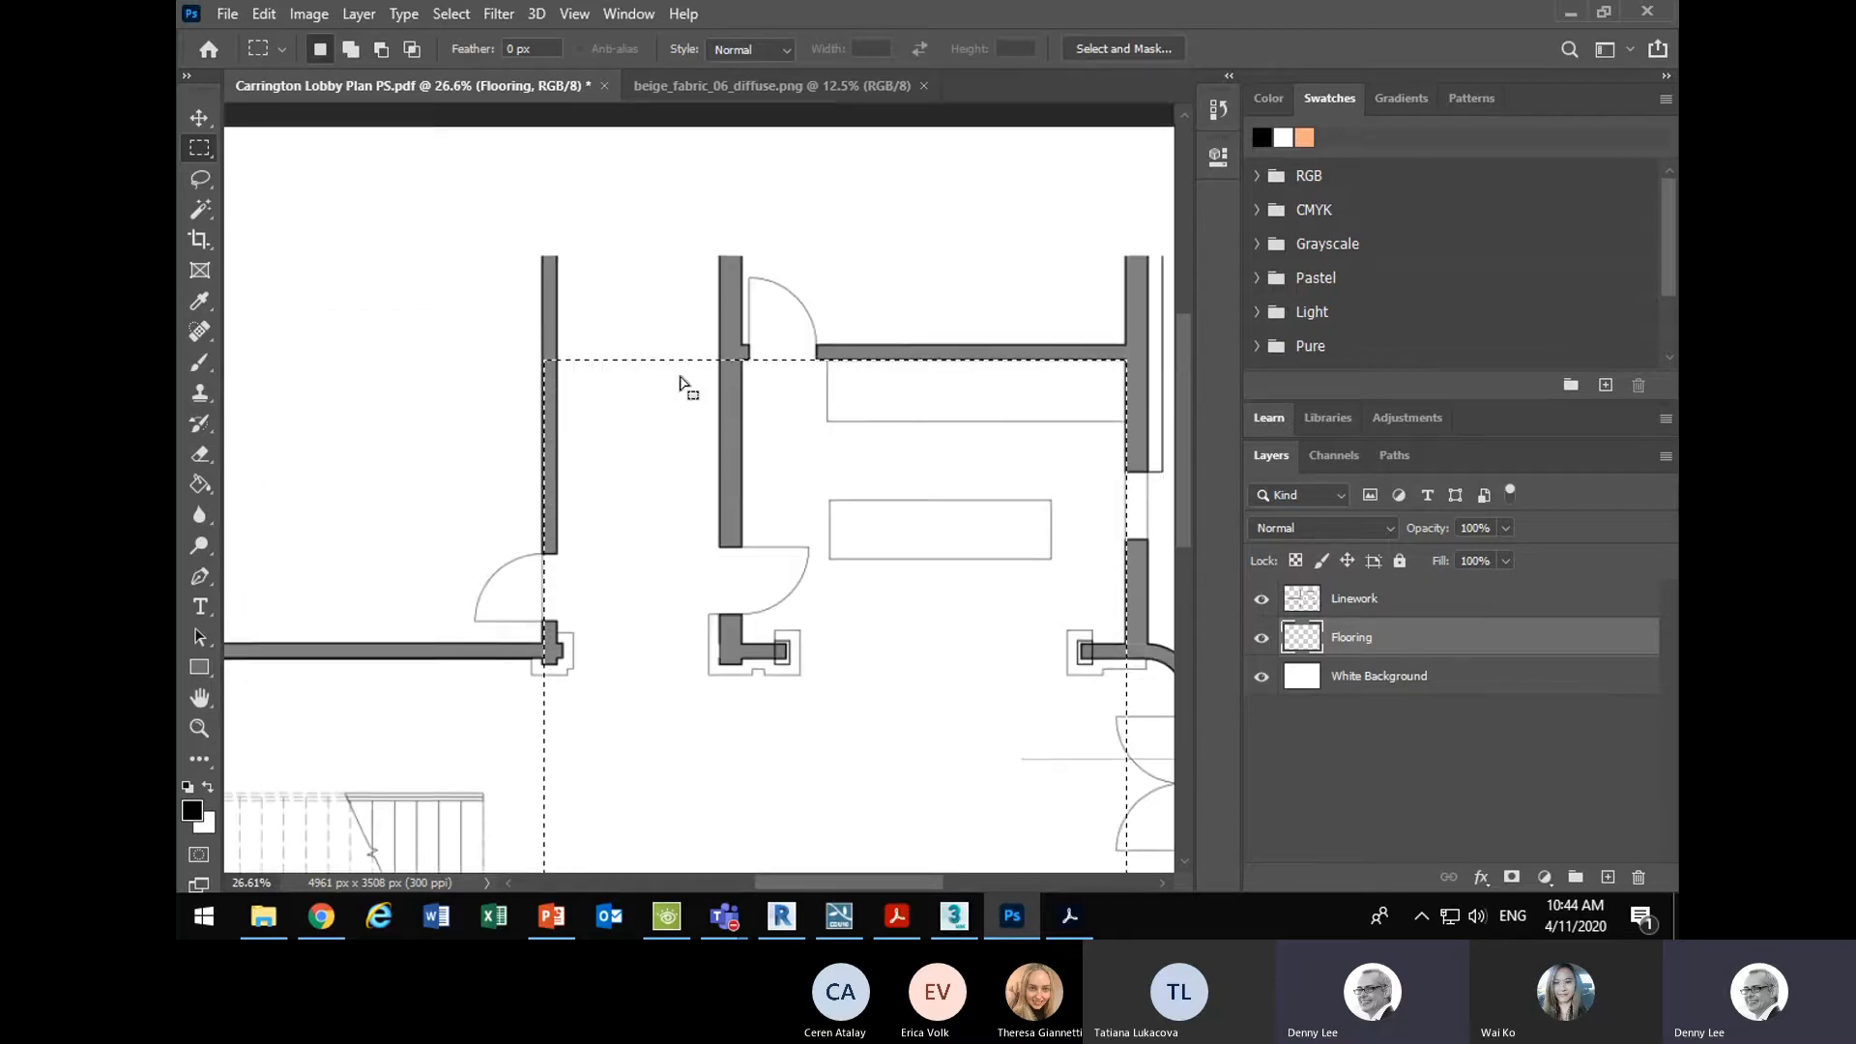
pyautogui.scroll(7, 539, 374)
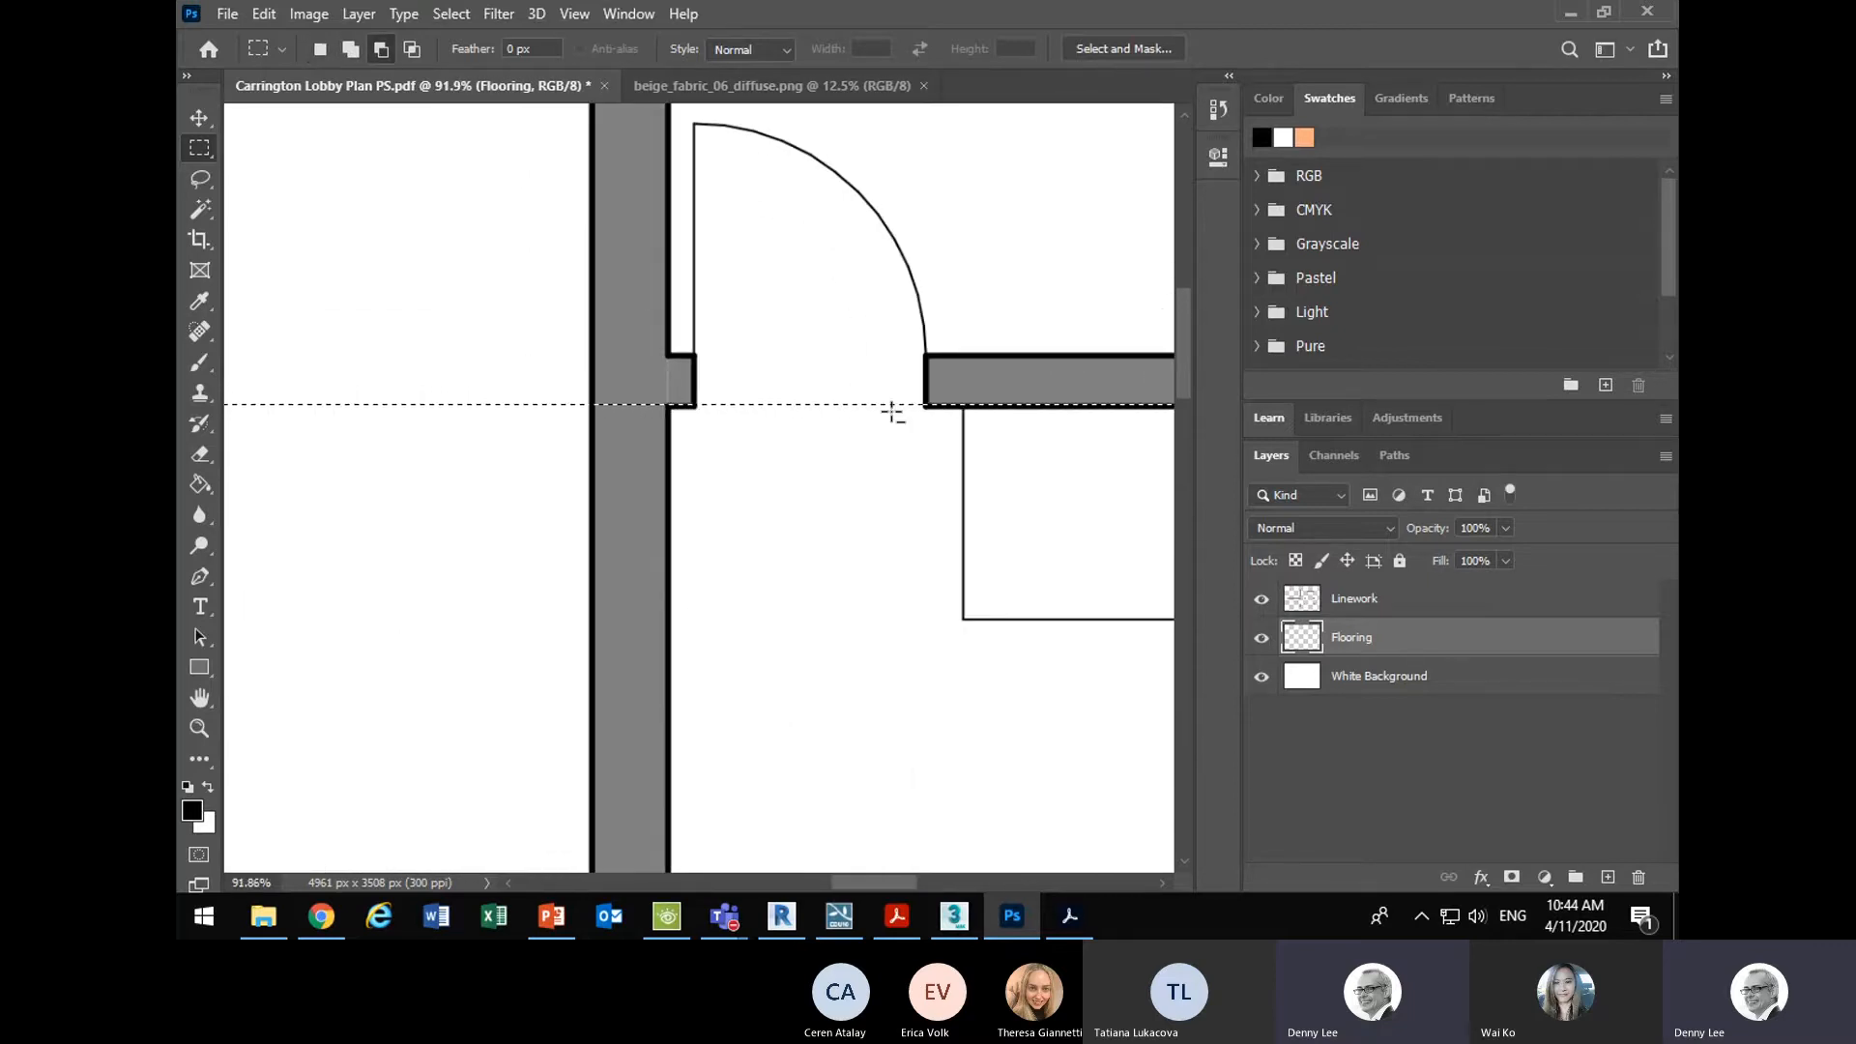
pyautogui.scroll(-6, 658, 301)
pyautogui.scroll(-3, 635, 318)
pyautogui.scroll(2, 732, 233)
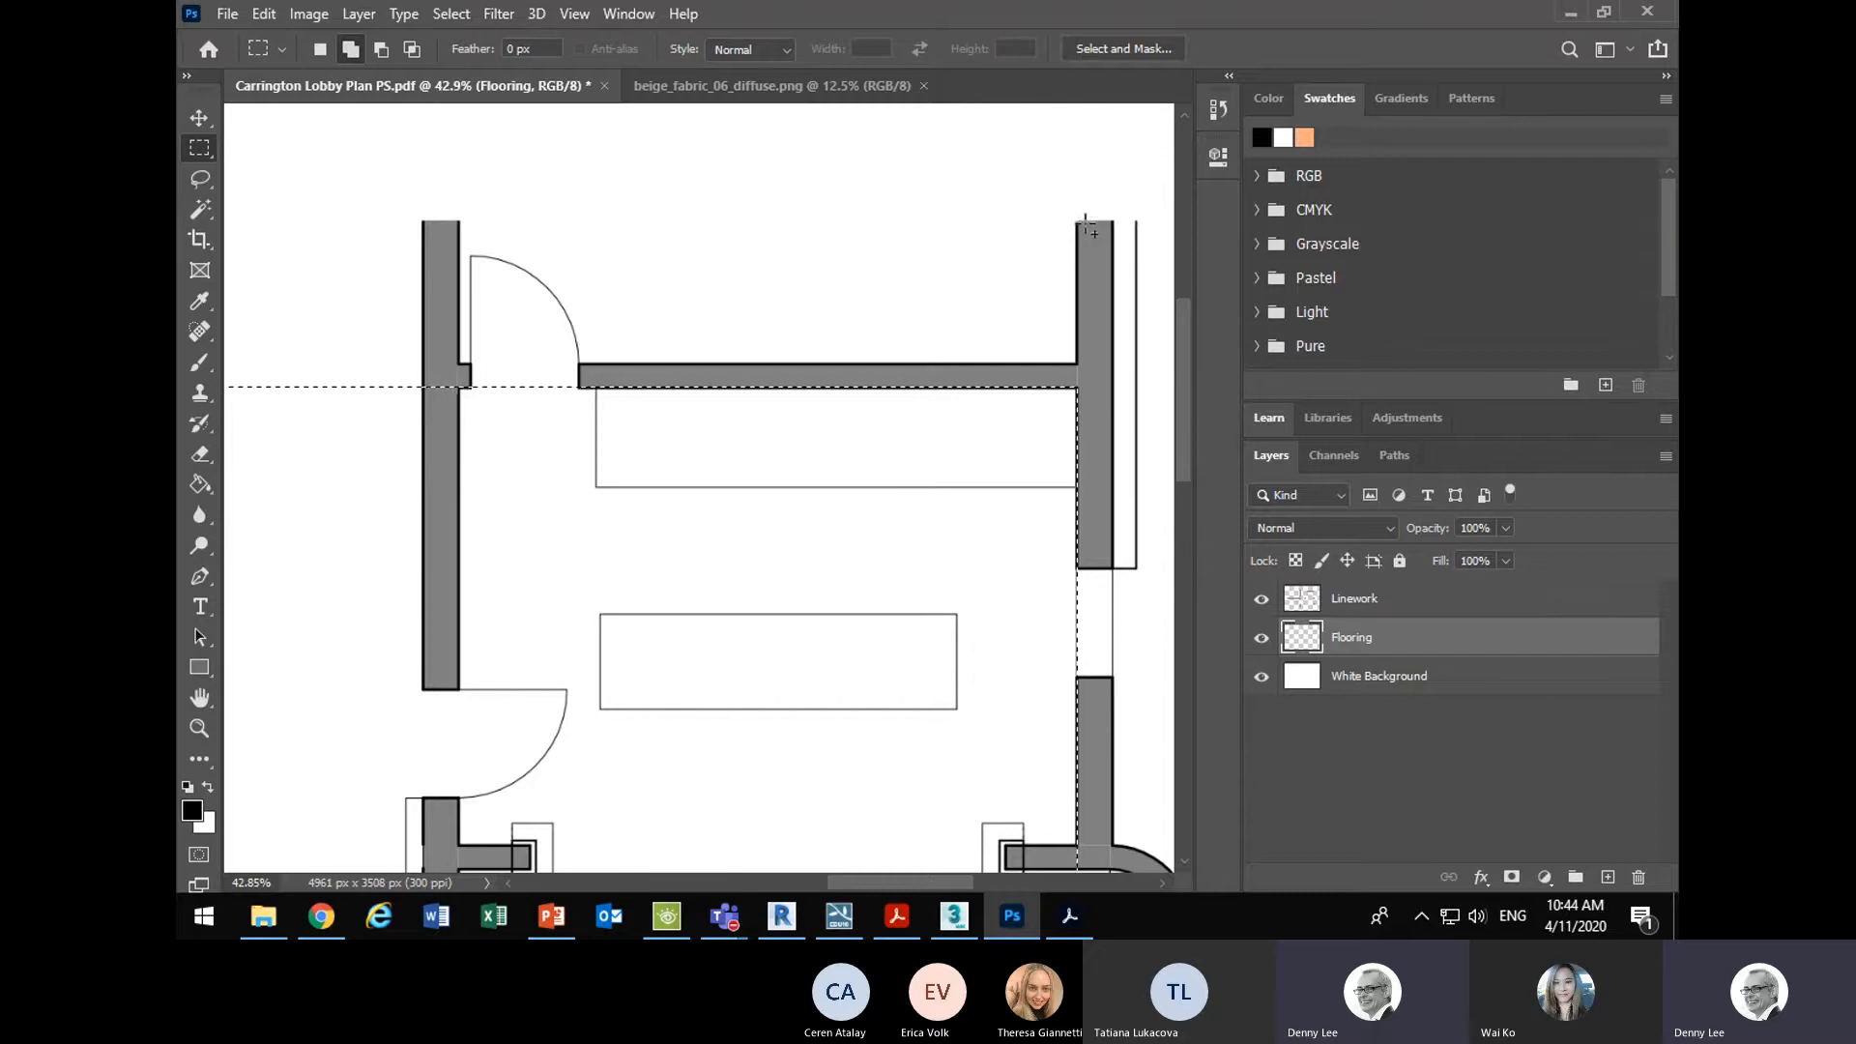
pyautogui.moveTo(1089, 226); pyautogui.dragTo(837, 387)
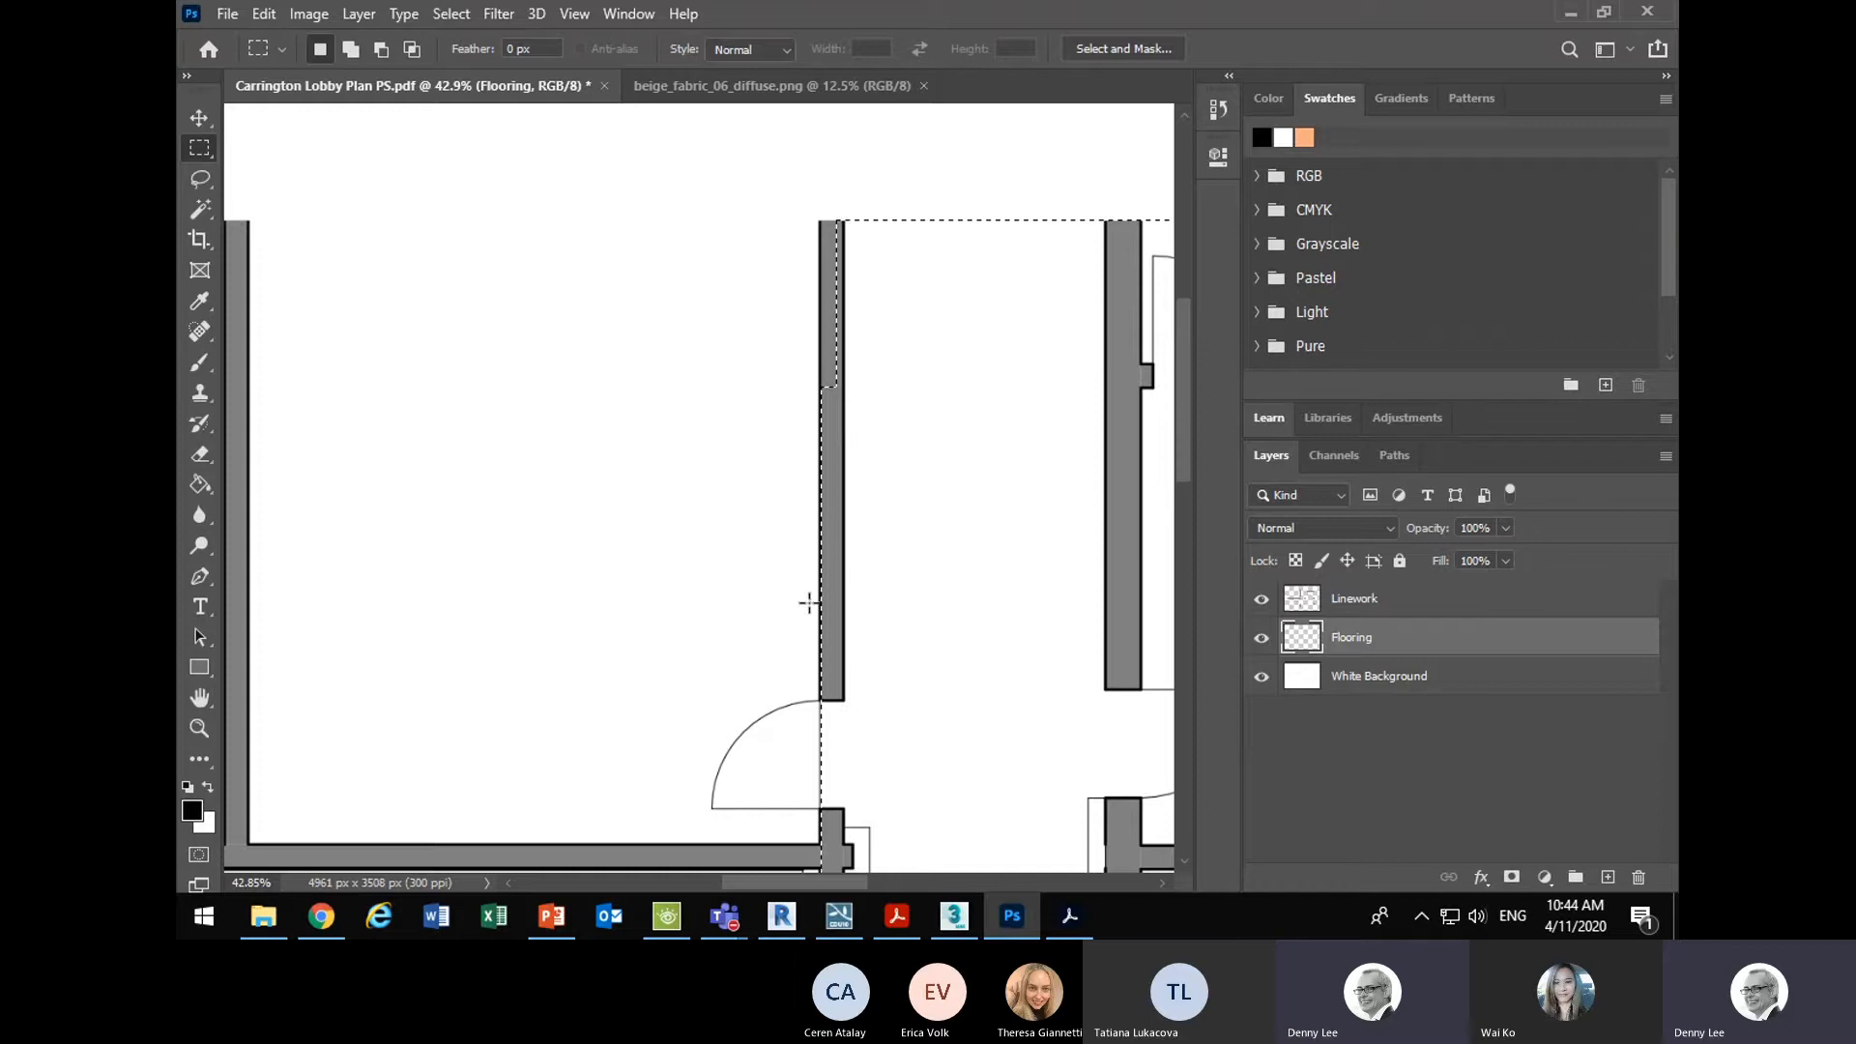
# - Add the thin strip at the upper corridor's door opening to the floor selection, out to the door line
pyautogui.scroll(-3, 817, 533)
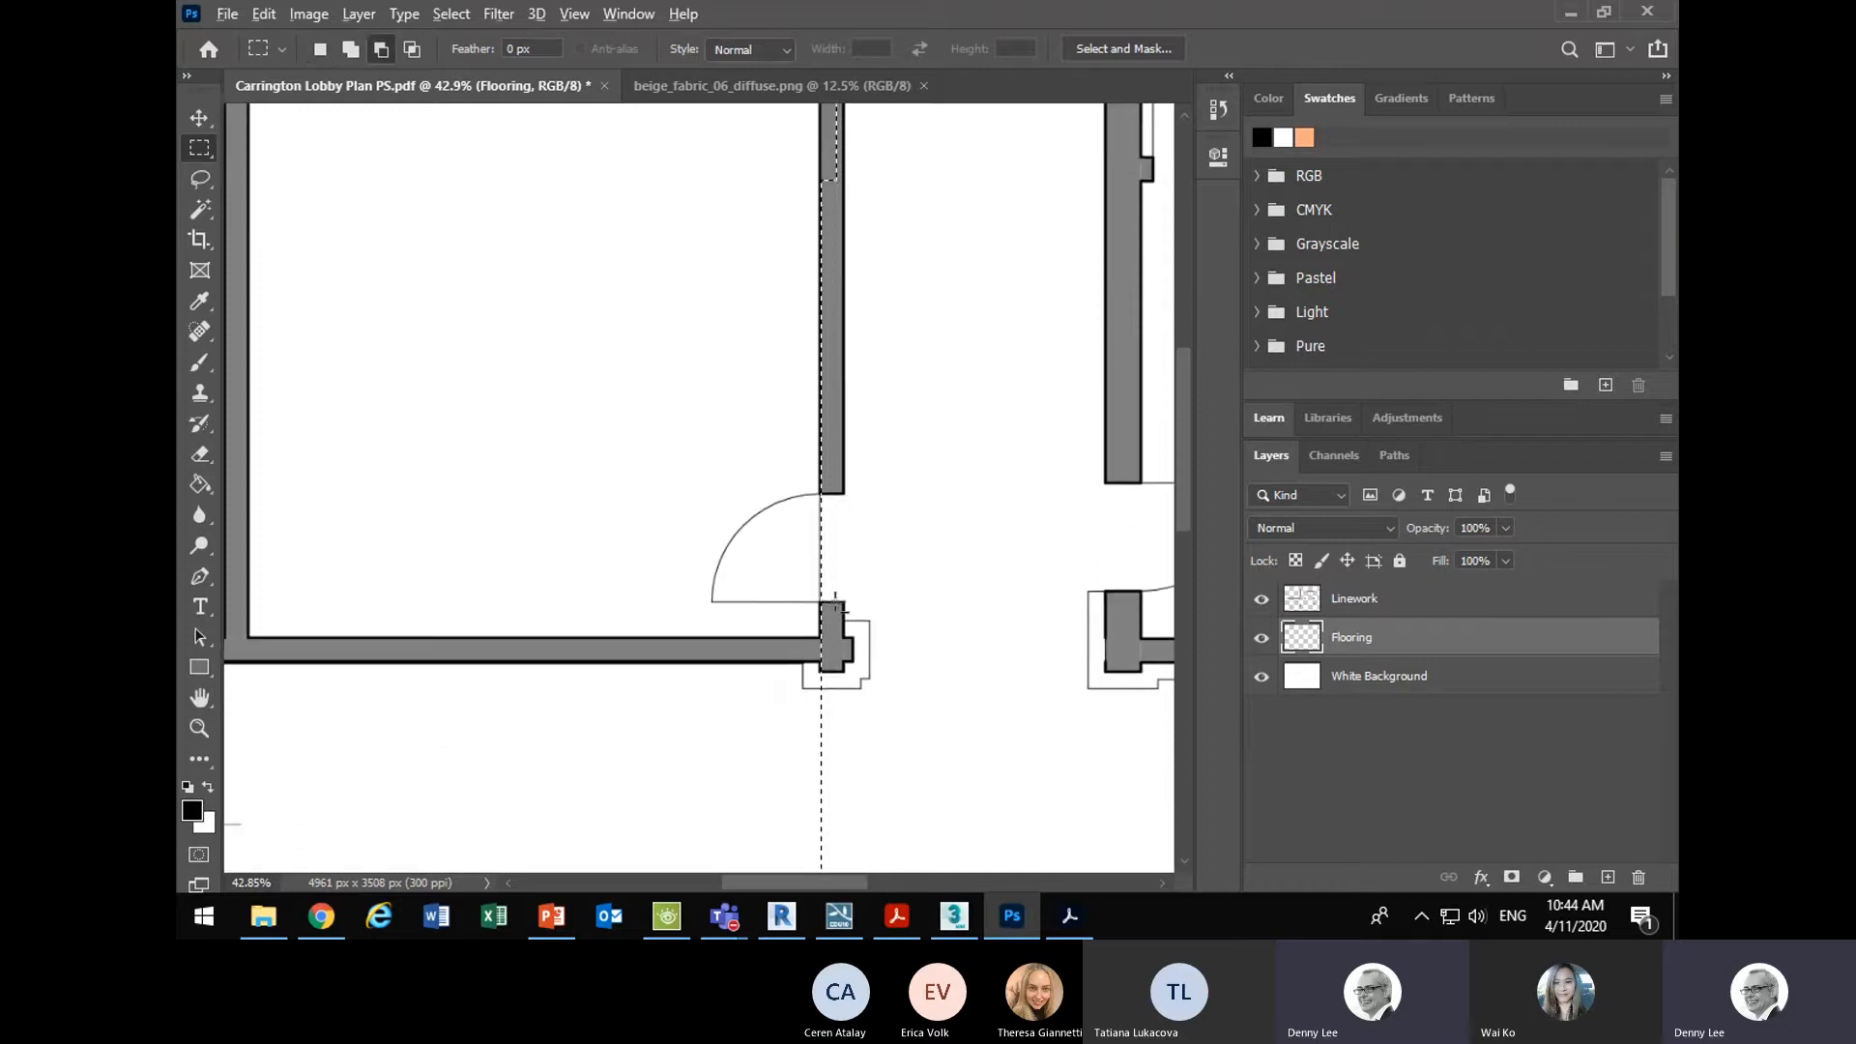
pyautogui.keyDown('alt'); pyautogui.scroll(5, 817, 533); pyautogui.keyUp('alt')
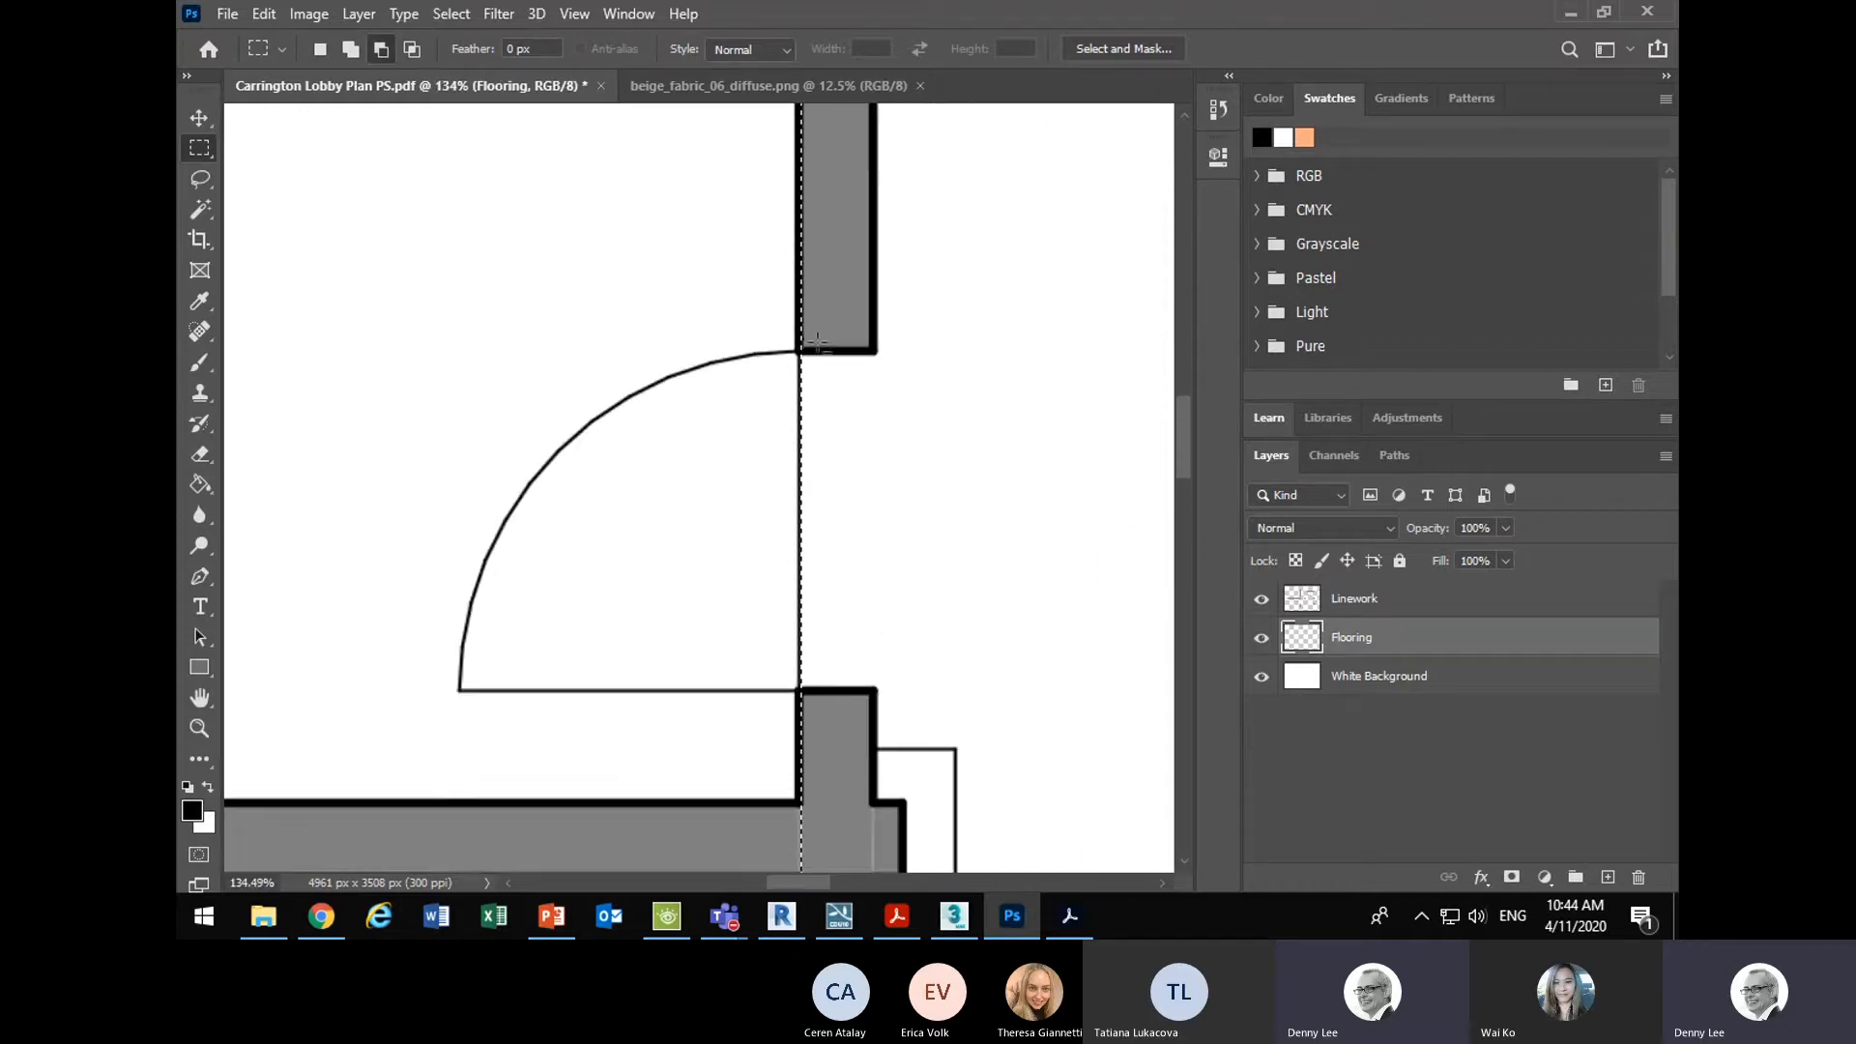
pyautogui.moveTo(847, 325); pyautogui.dragTo(801, 748)
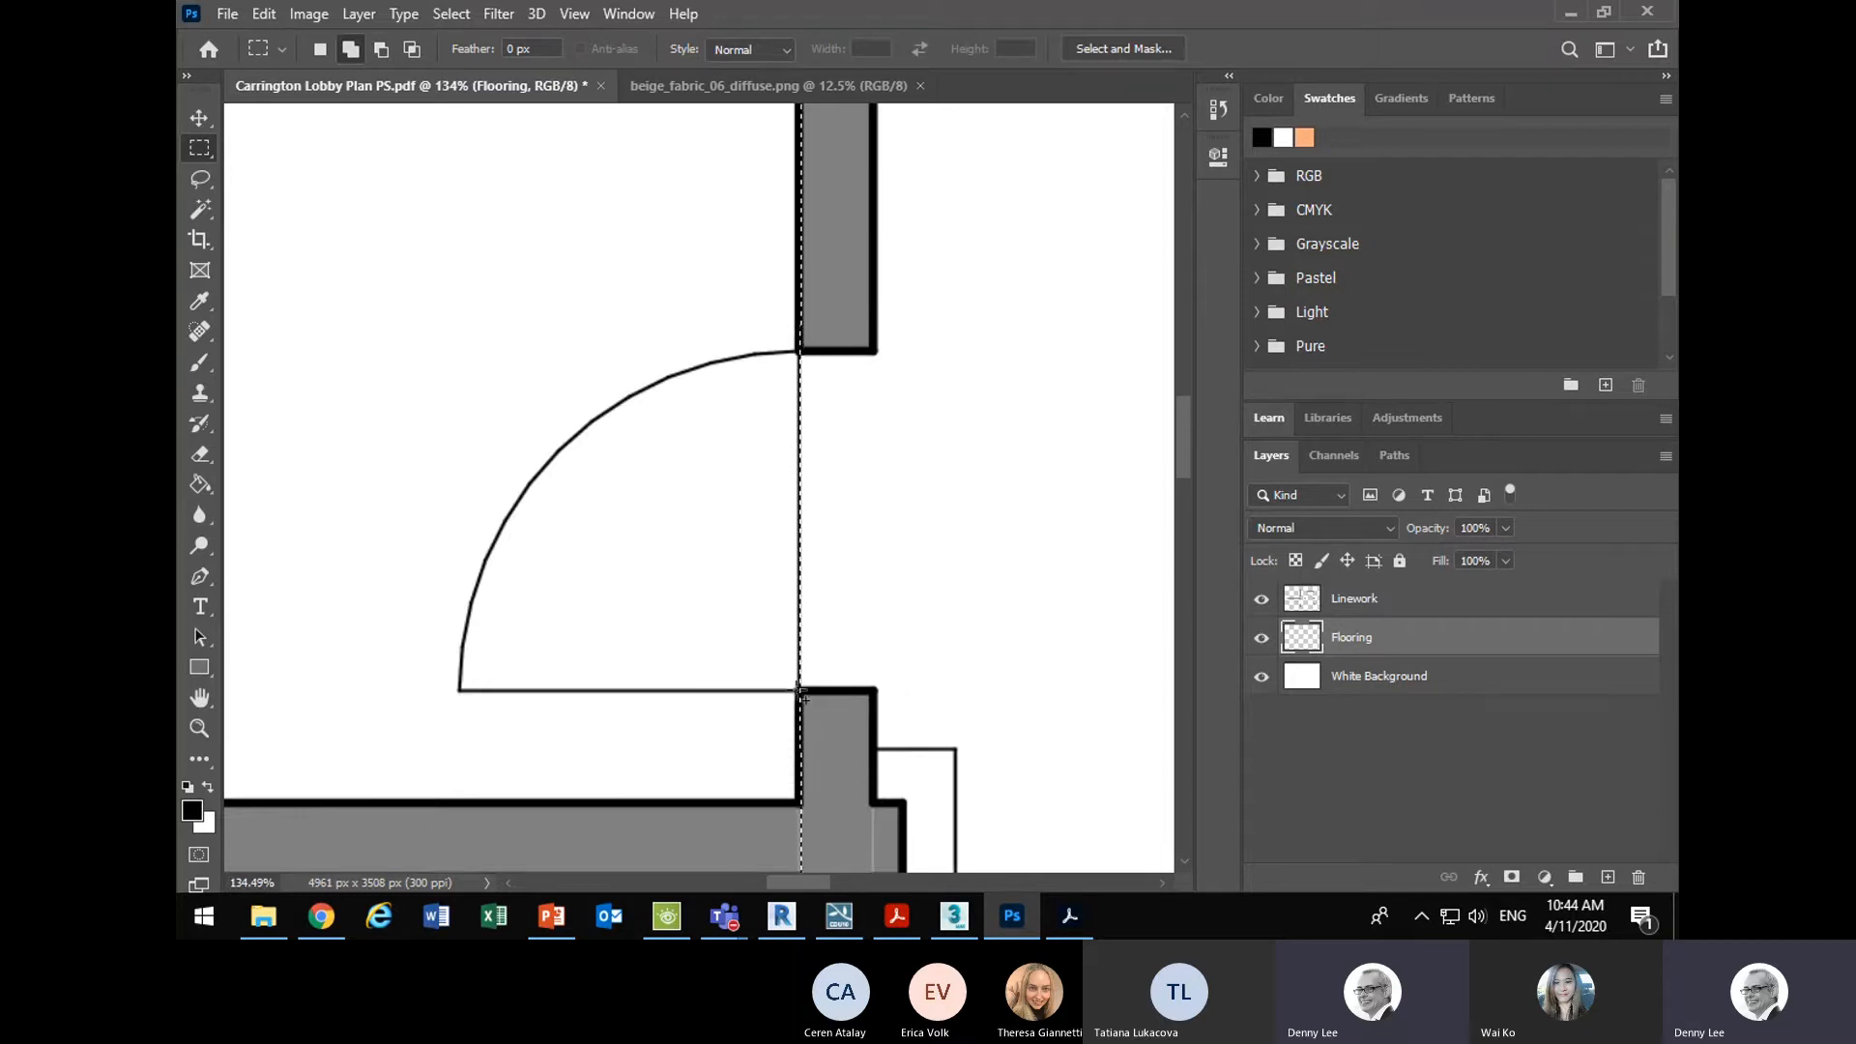
pyautogui.scroll(-6, 578, 580)
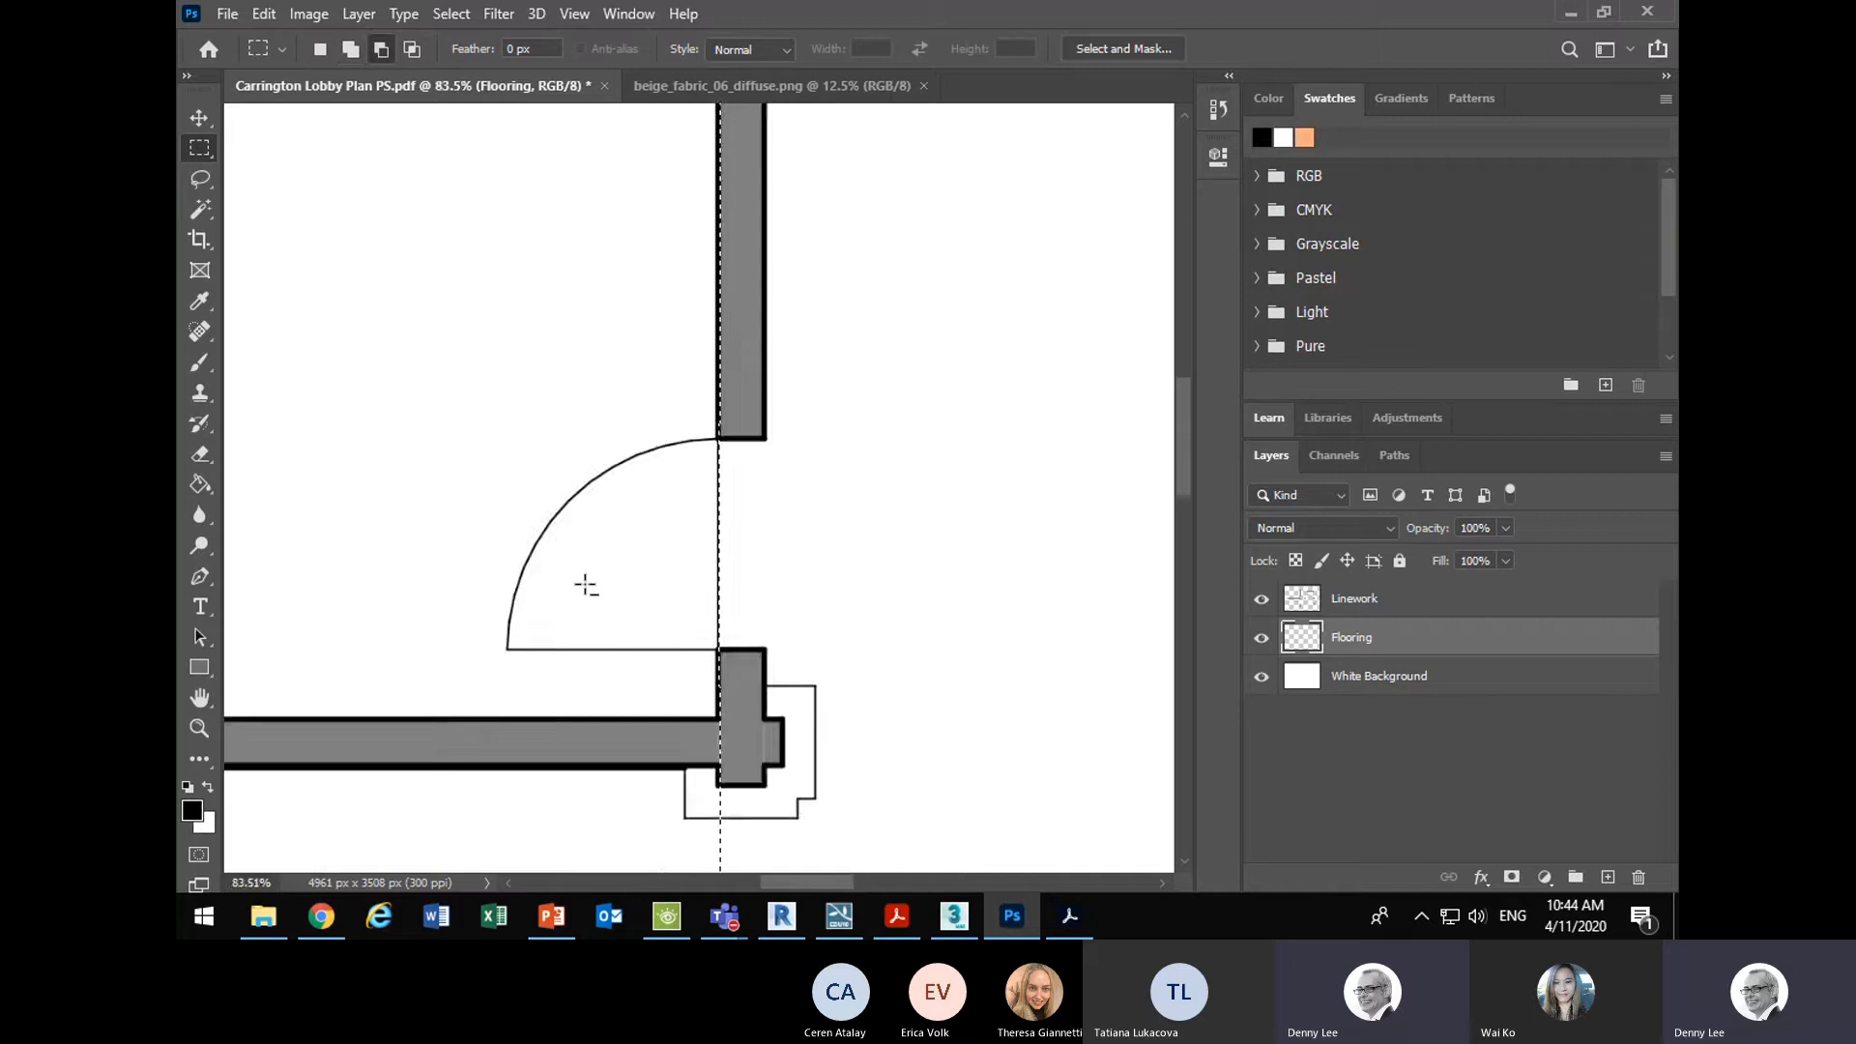
# - Add the staircase hall to the floor selection, from its open end to the corridor and between the centres of its two long walls
pyautogui.scroll(-3, 586, 585)
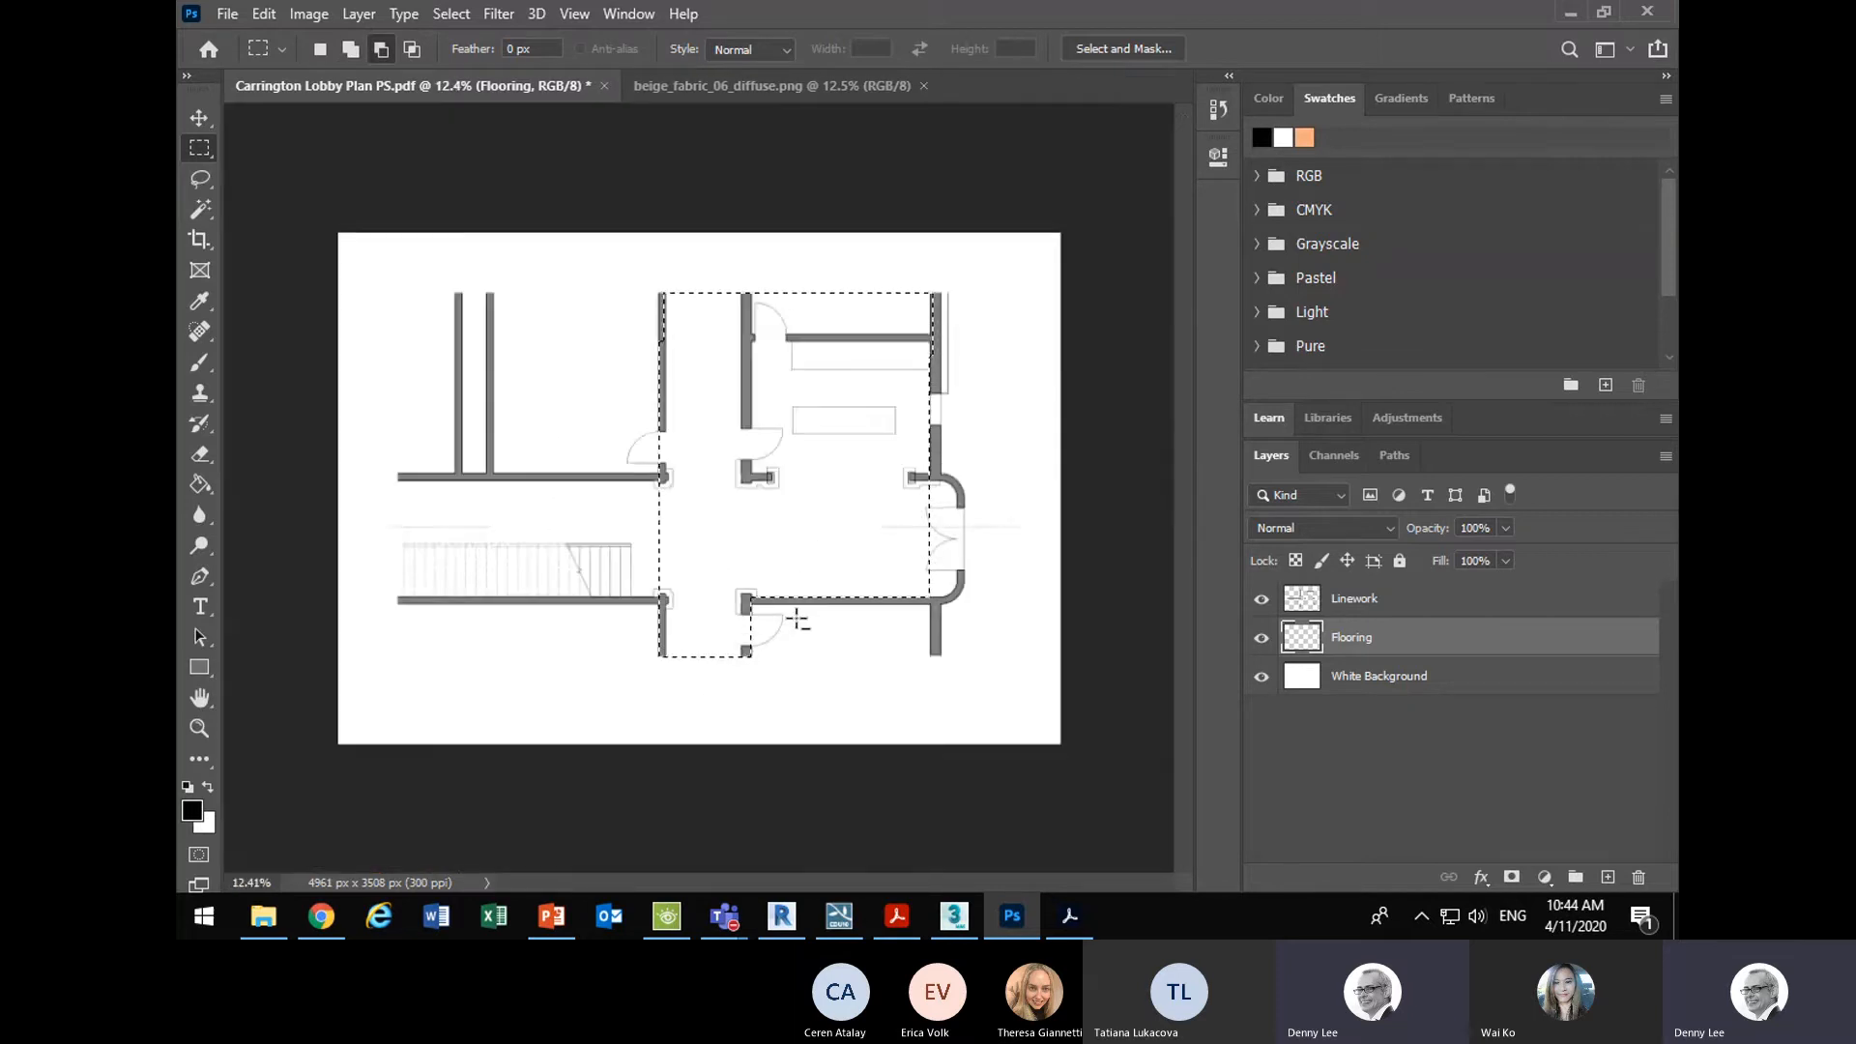
pyautogui.scroll(3, 373, 530)
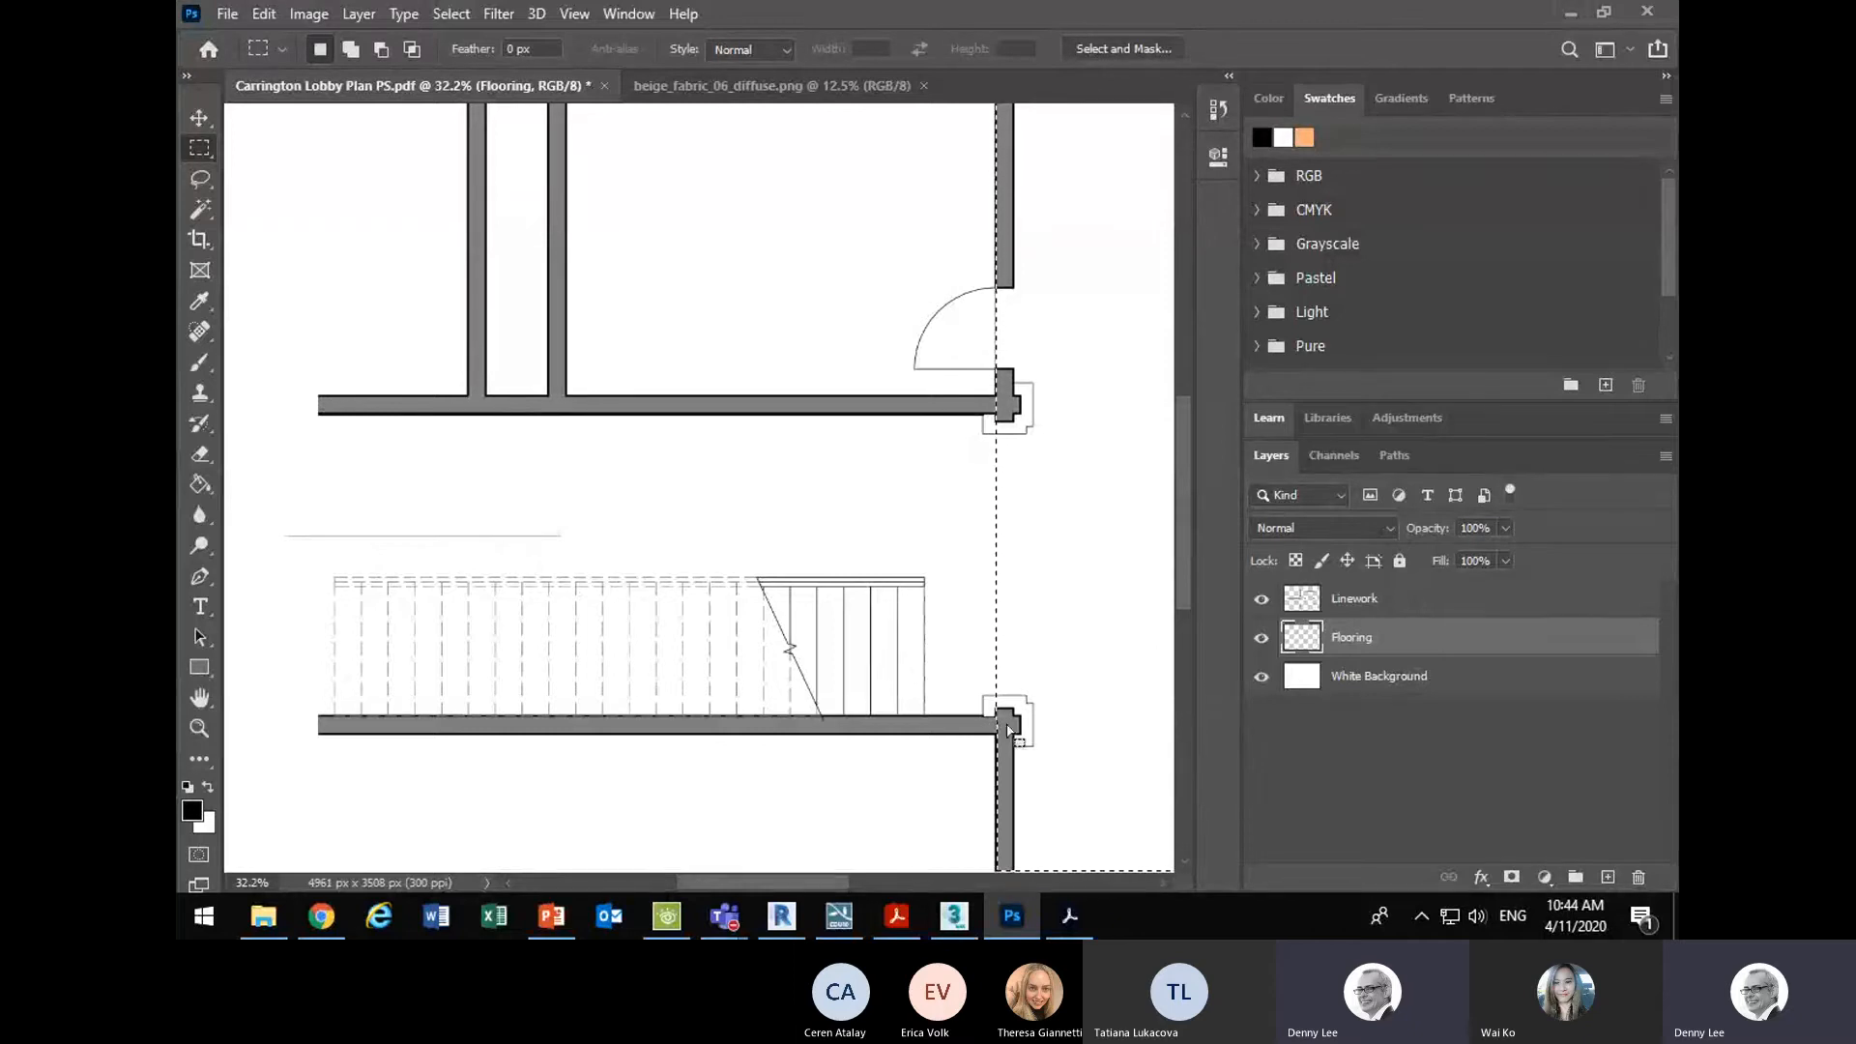
pyautogui.press('shift')
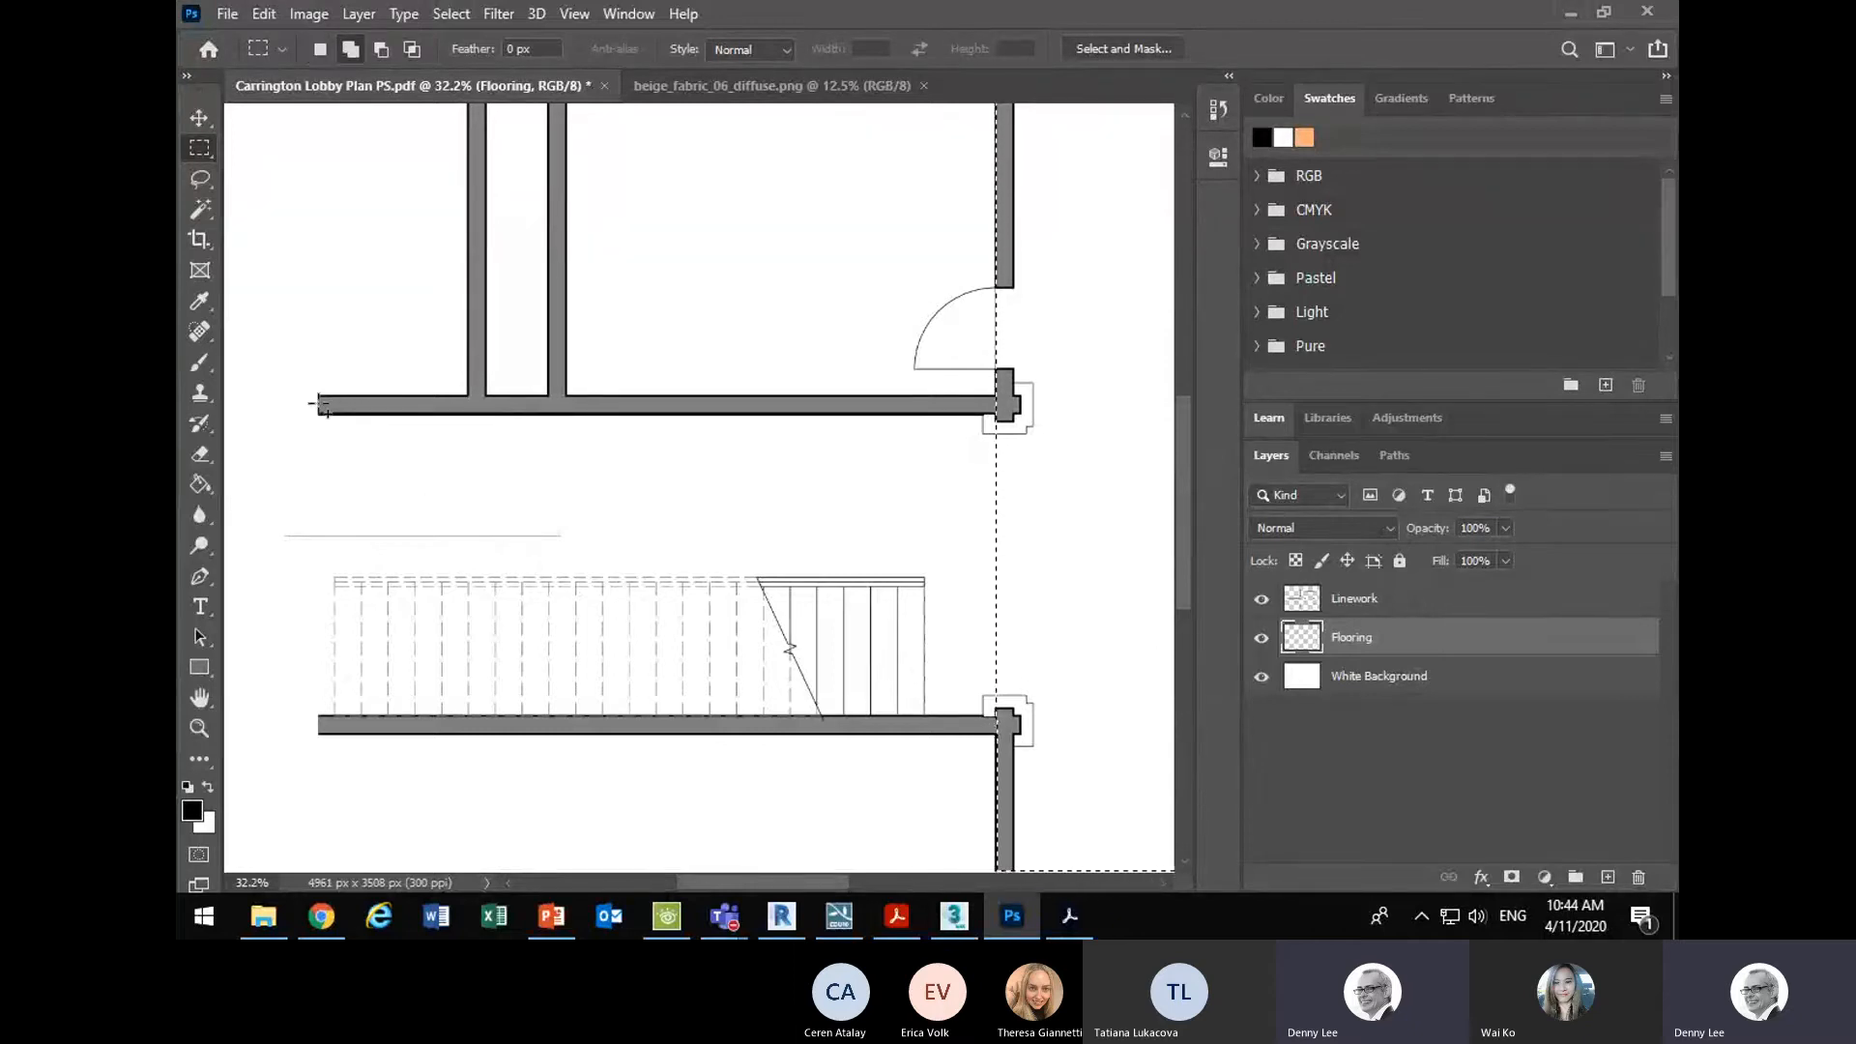
pyautogui.moveTo(320, 406); pyautogui.dragTo(1007, 723)
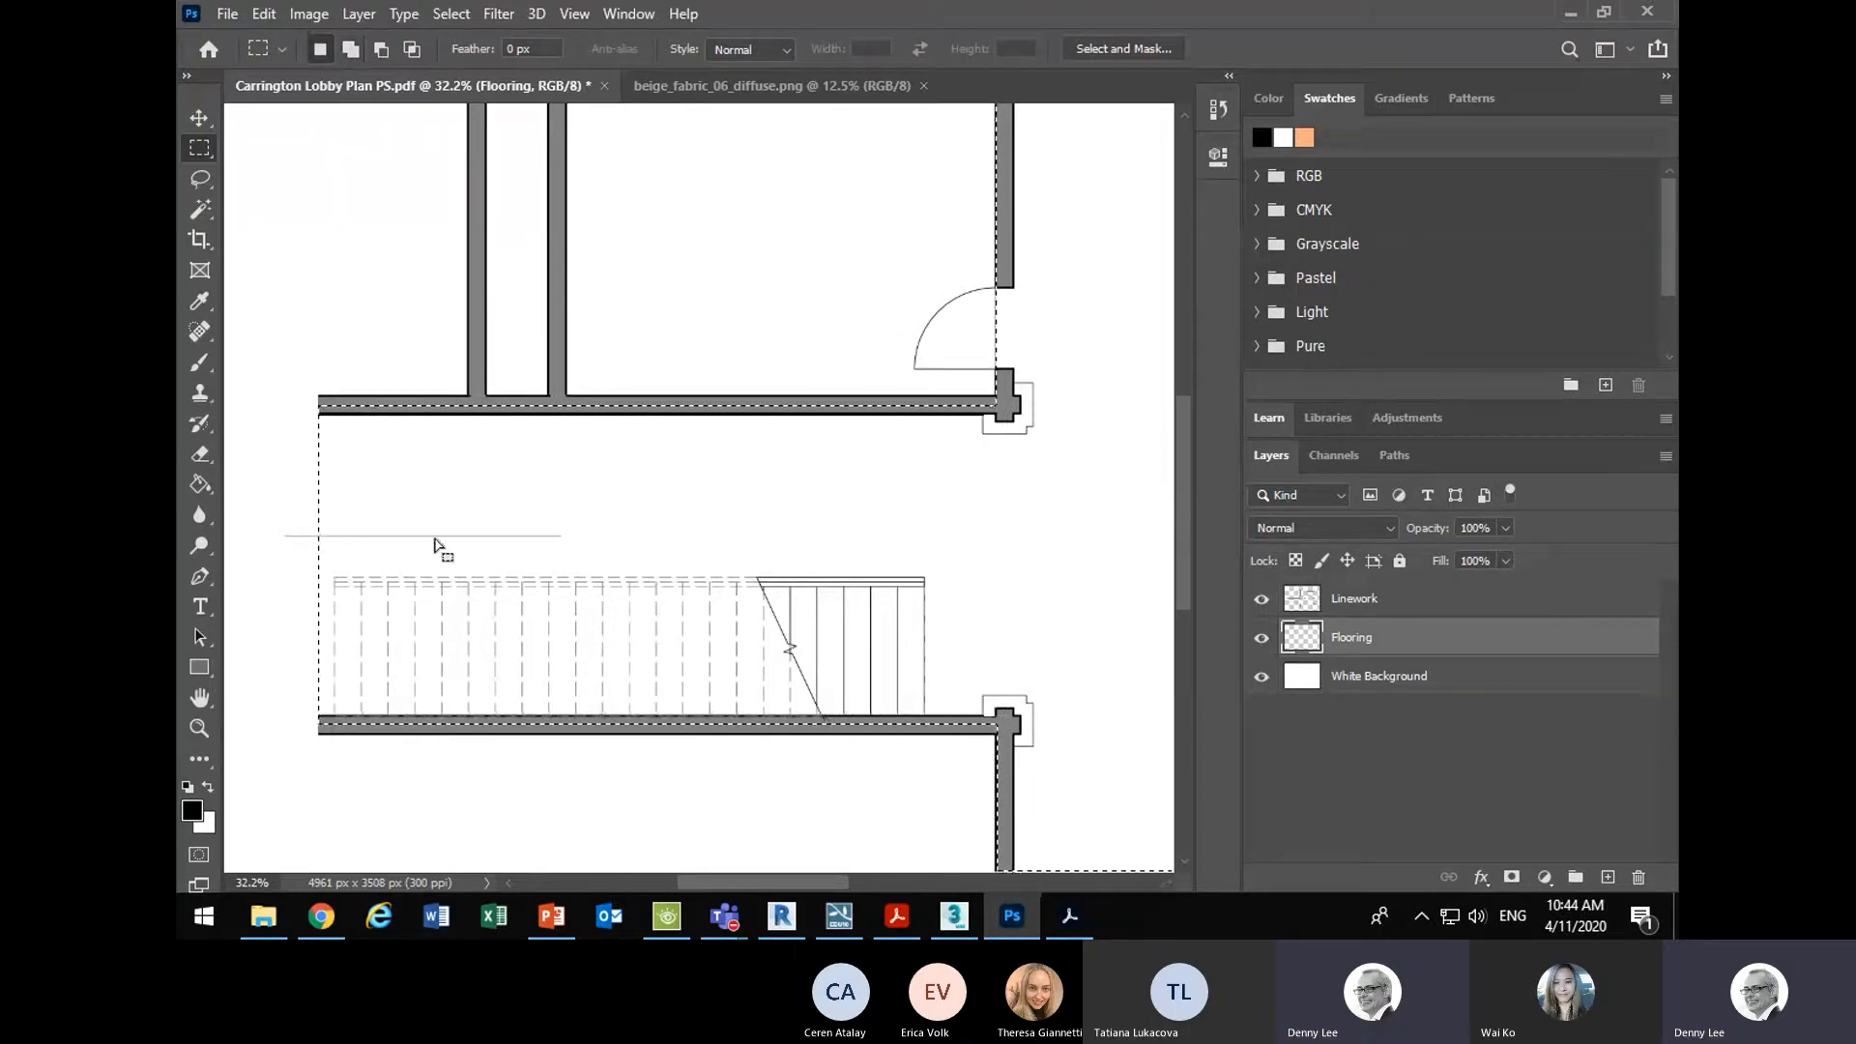
pyautogui.scroll(-3, 493, 531)
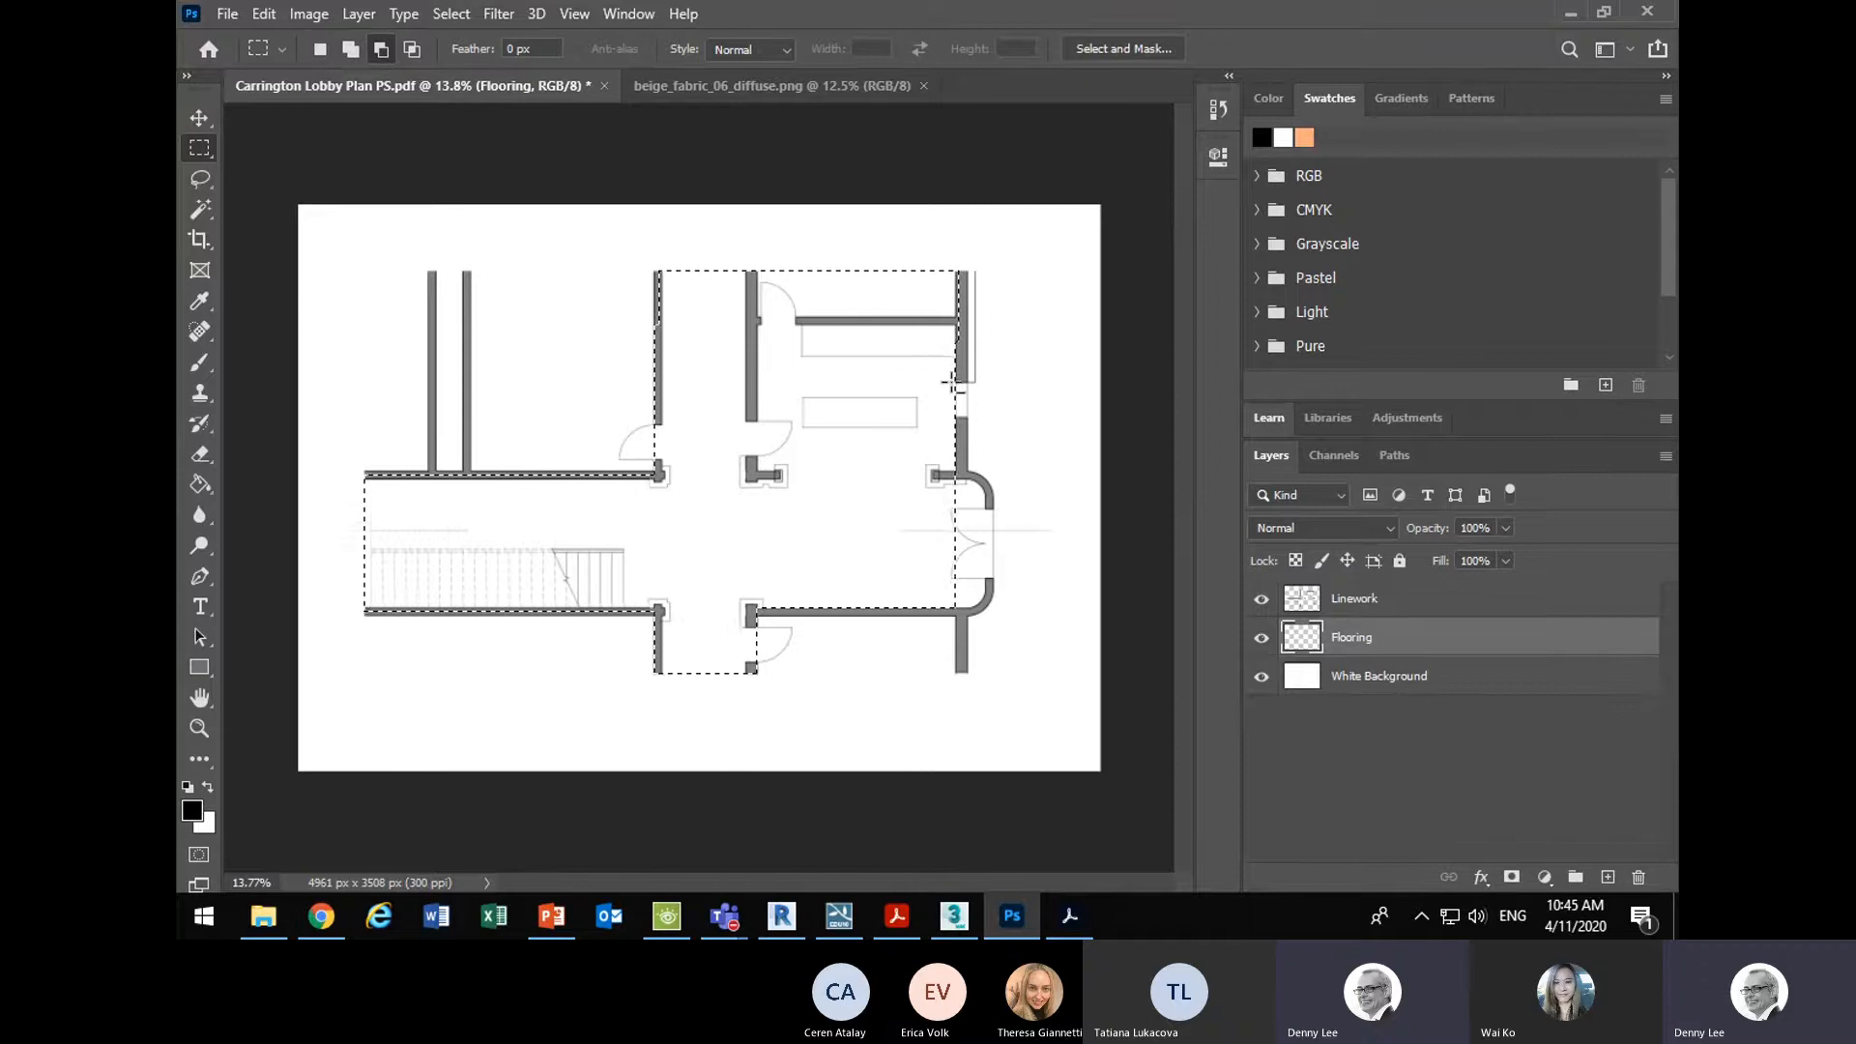
# - Try to add the upper corner of the curved entrance bay to the floor selection with rectangular marquees
pyautogui.scroll(5, 1043, 593)
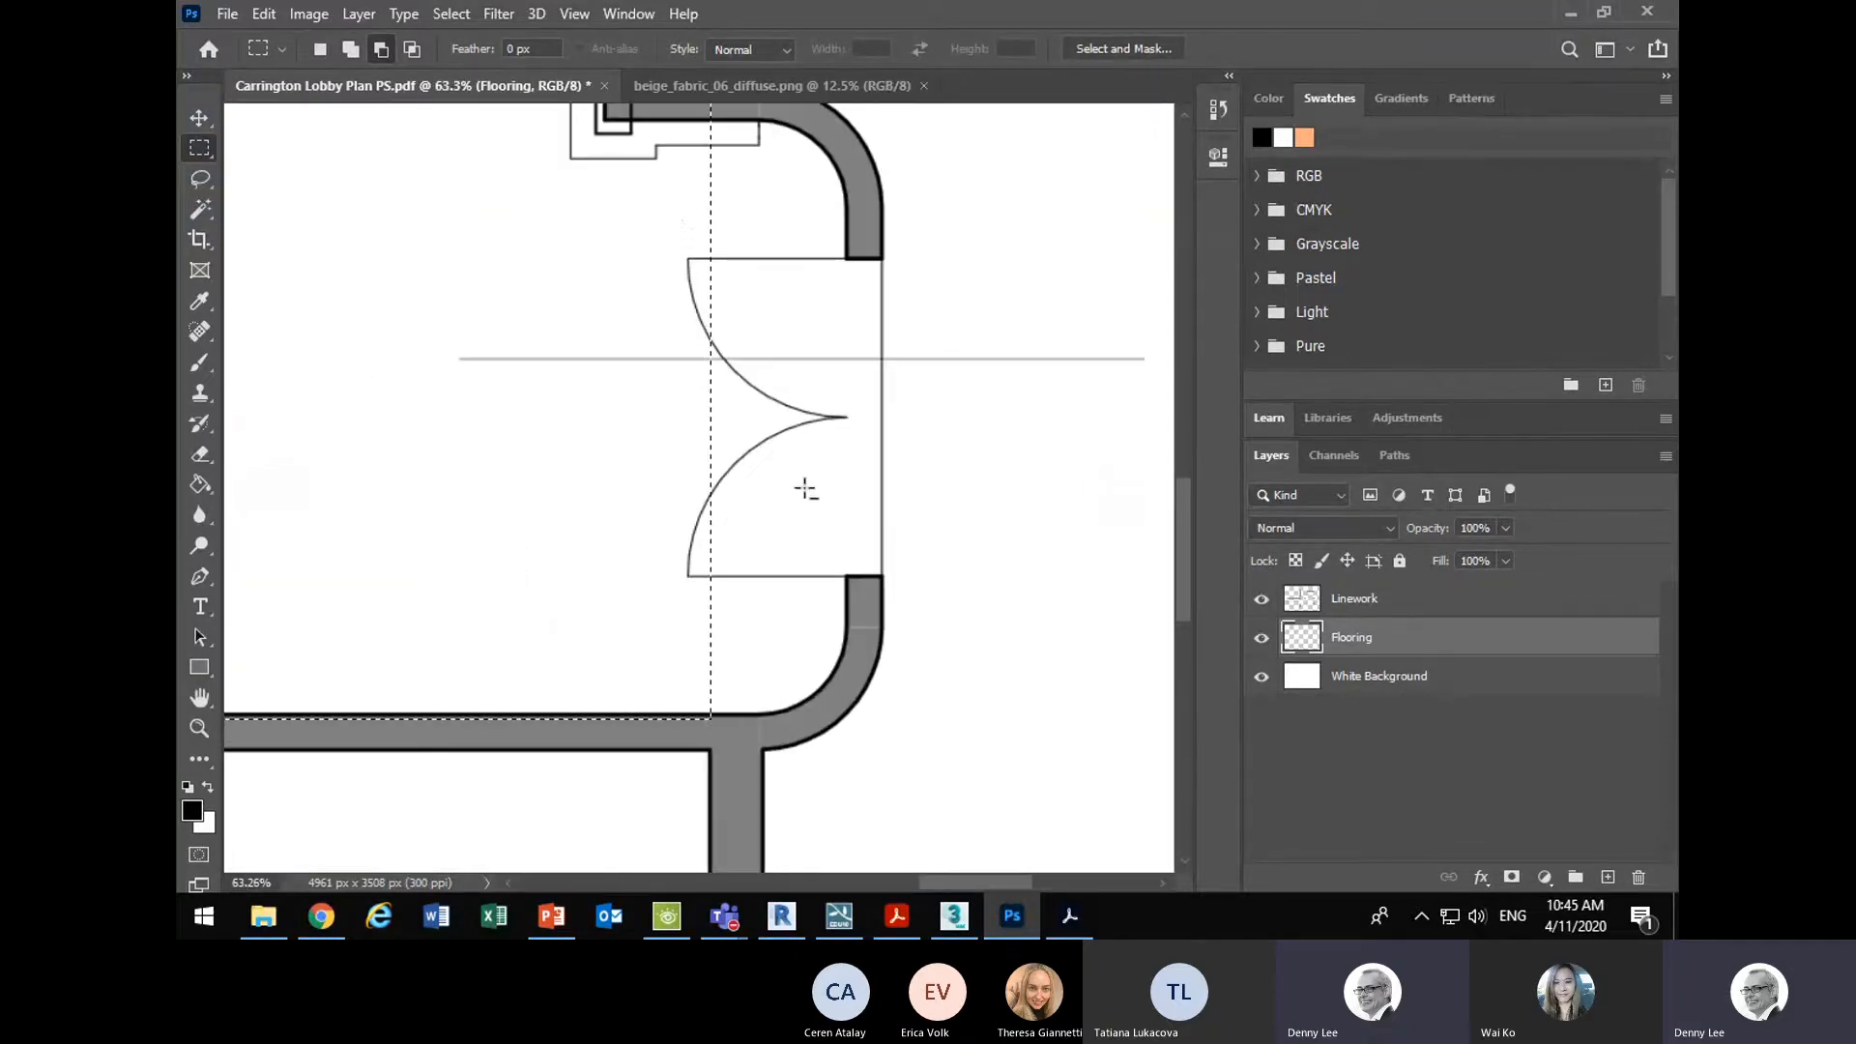
pyautogui.scroll(1, 843, 434)
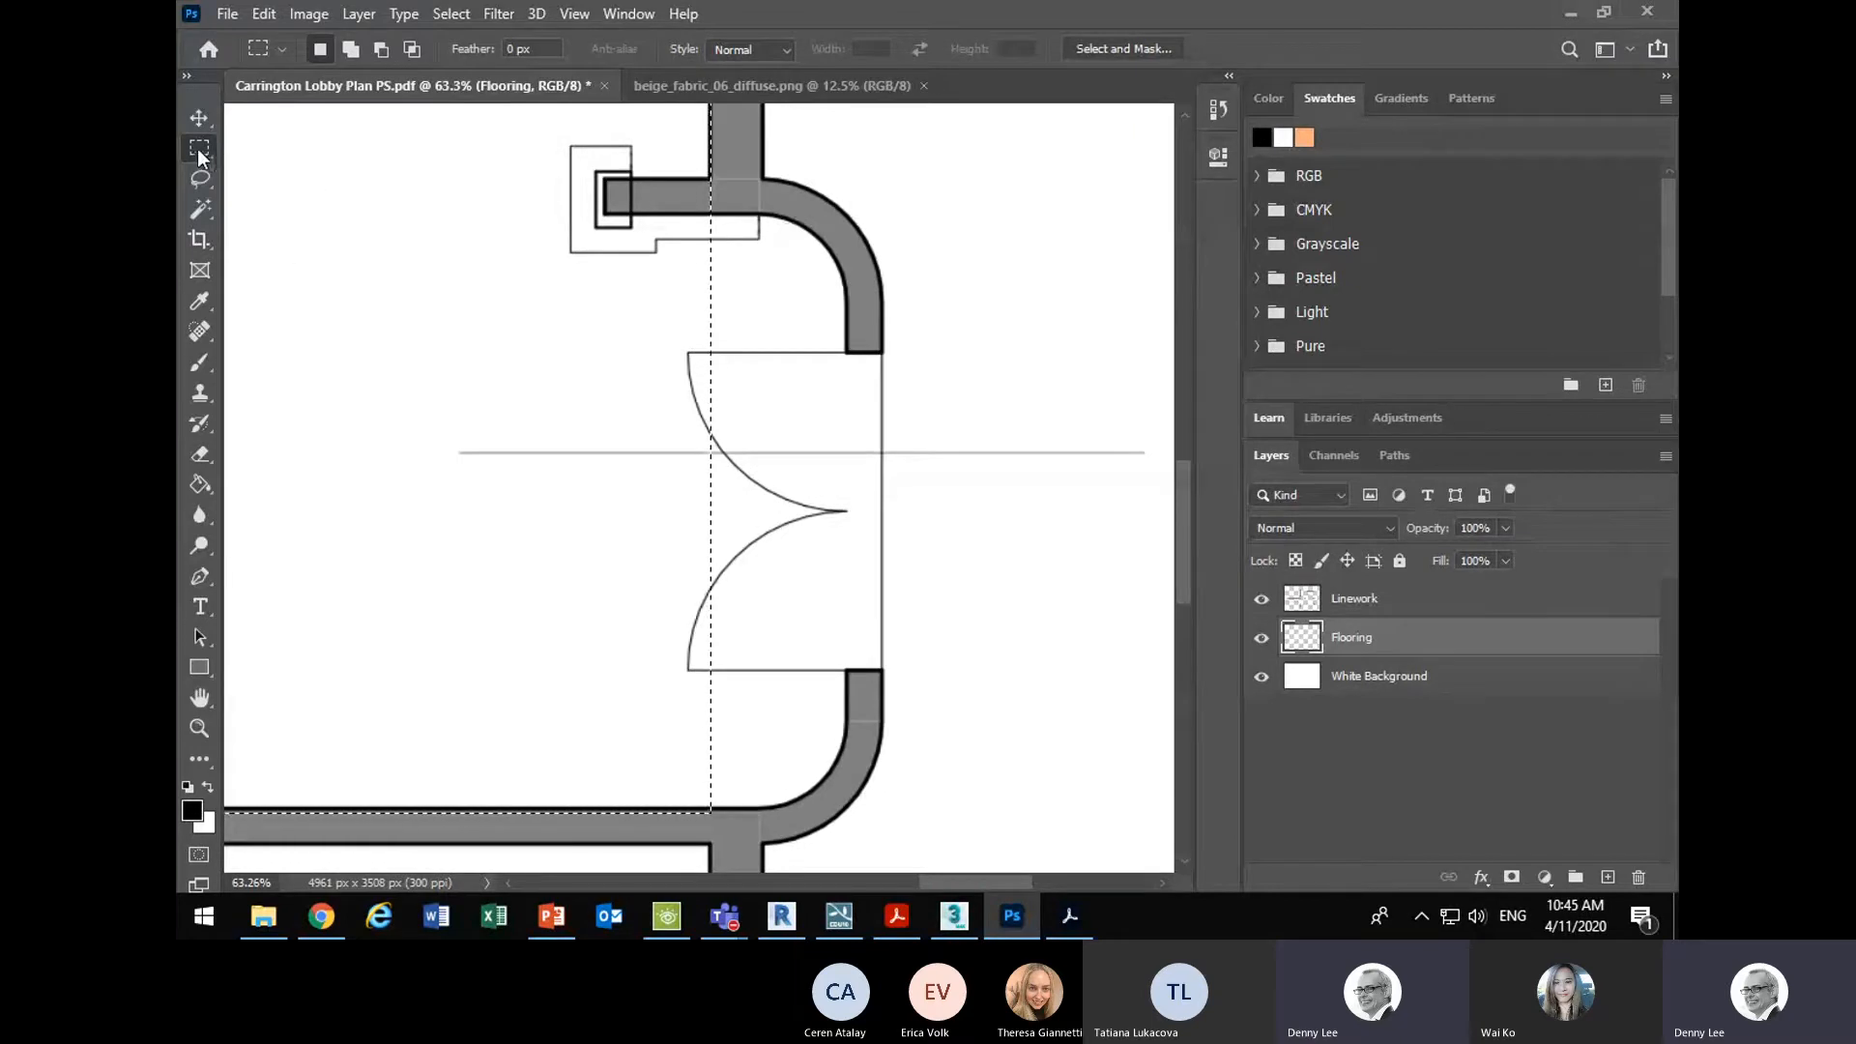
pyautogui.click(351, 48)
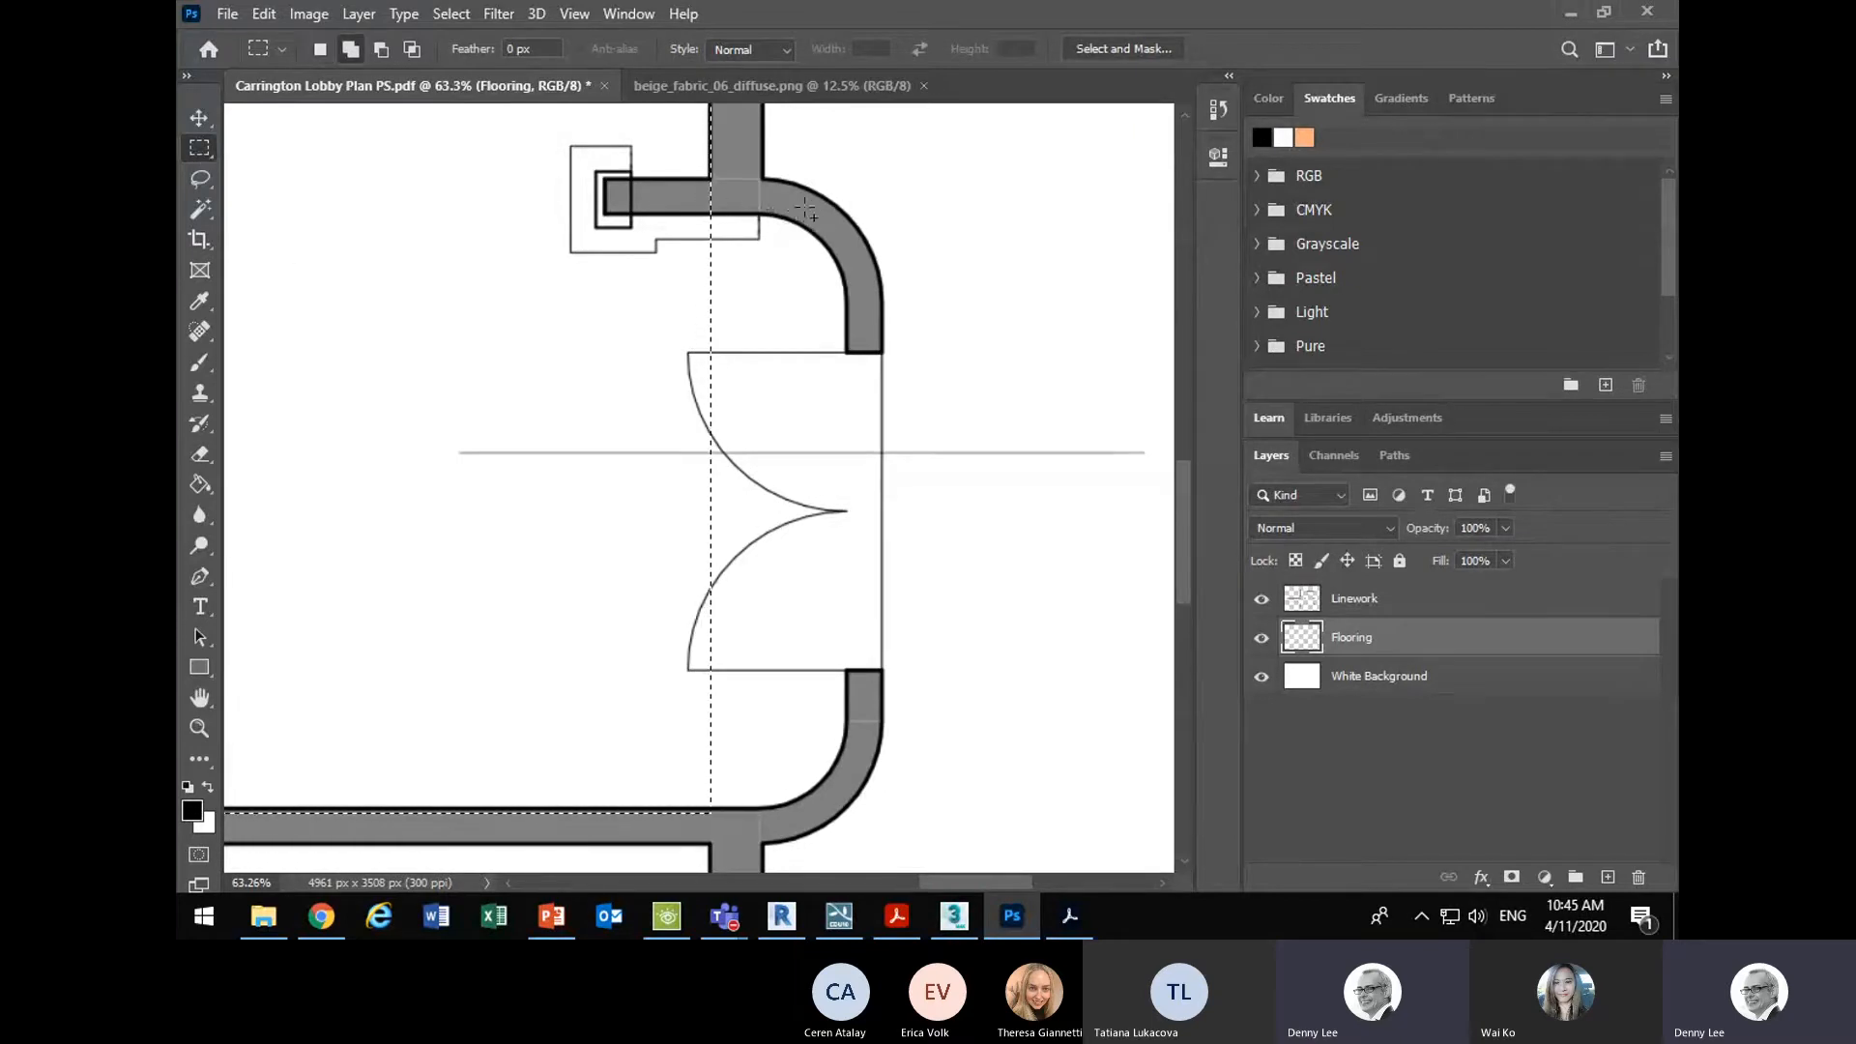
pyautogui.moveTo(803, 205); pyautogui.dragTo(694, 333)
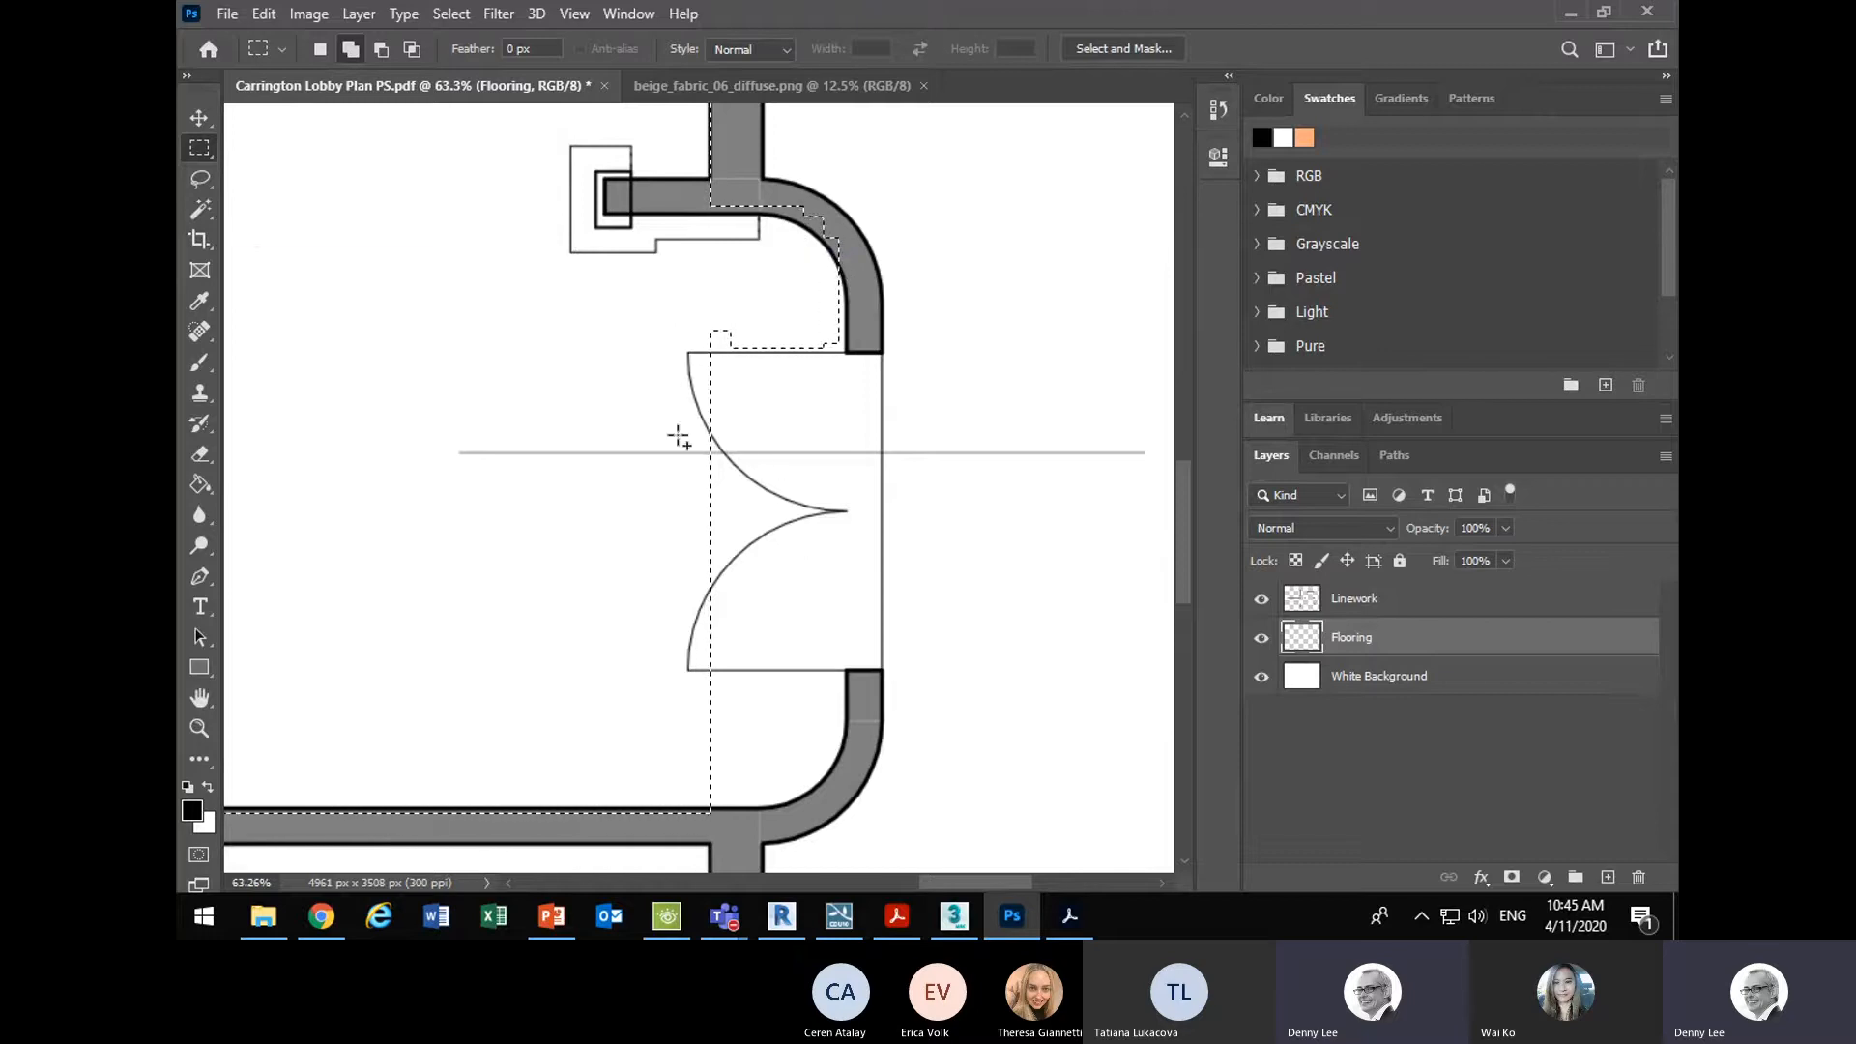
# - Add the curved entrance bay to the floor selection with the Polygonal Lasso, tracing inside the thickness of its rounded walls
pyautogui.click(200, 179)
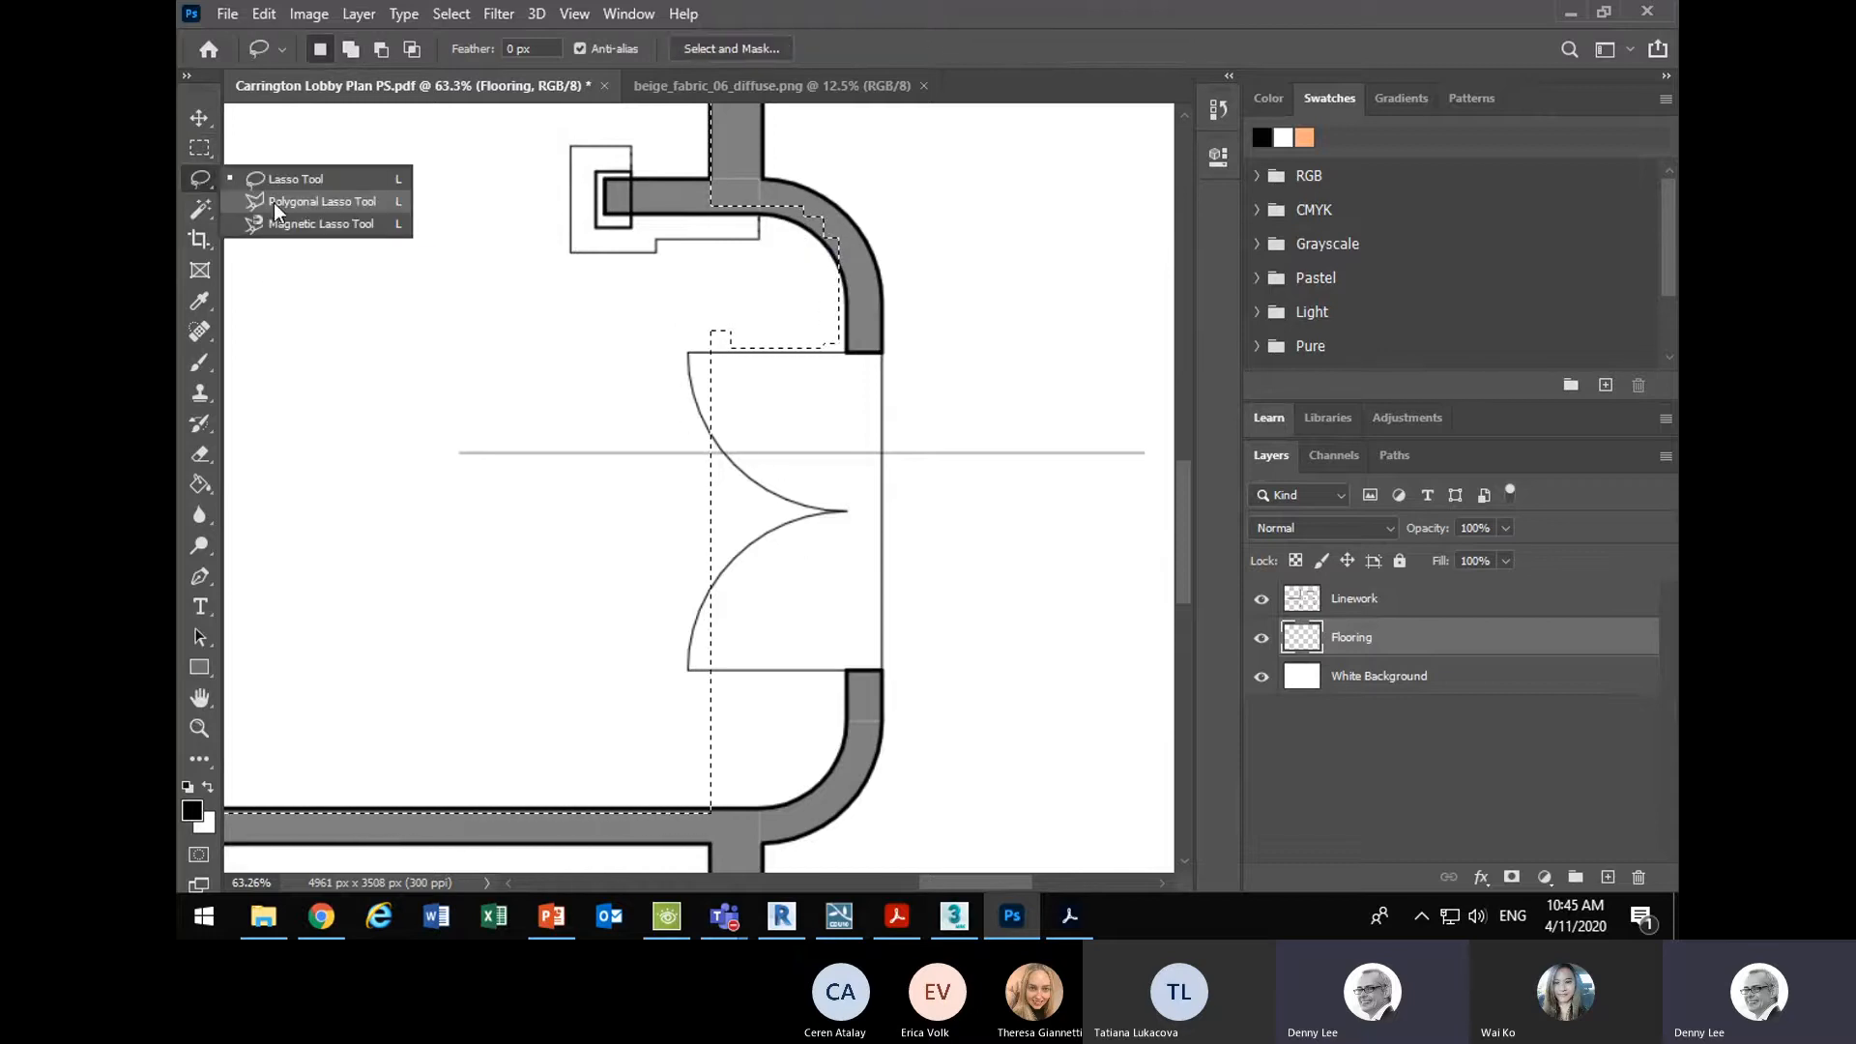
pyautogui.click(290, 201)
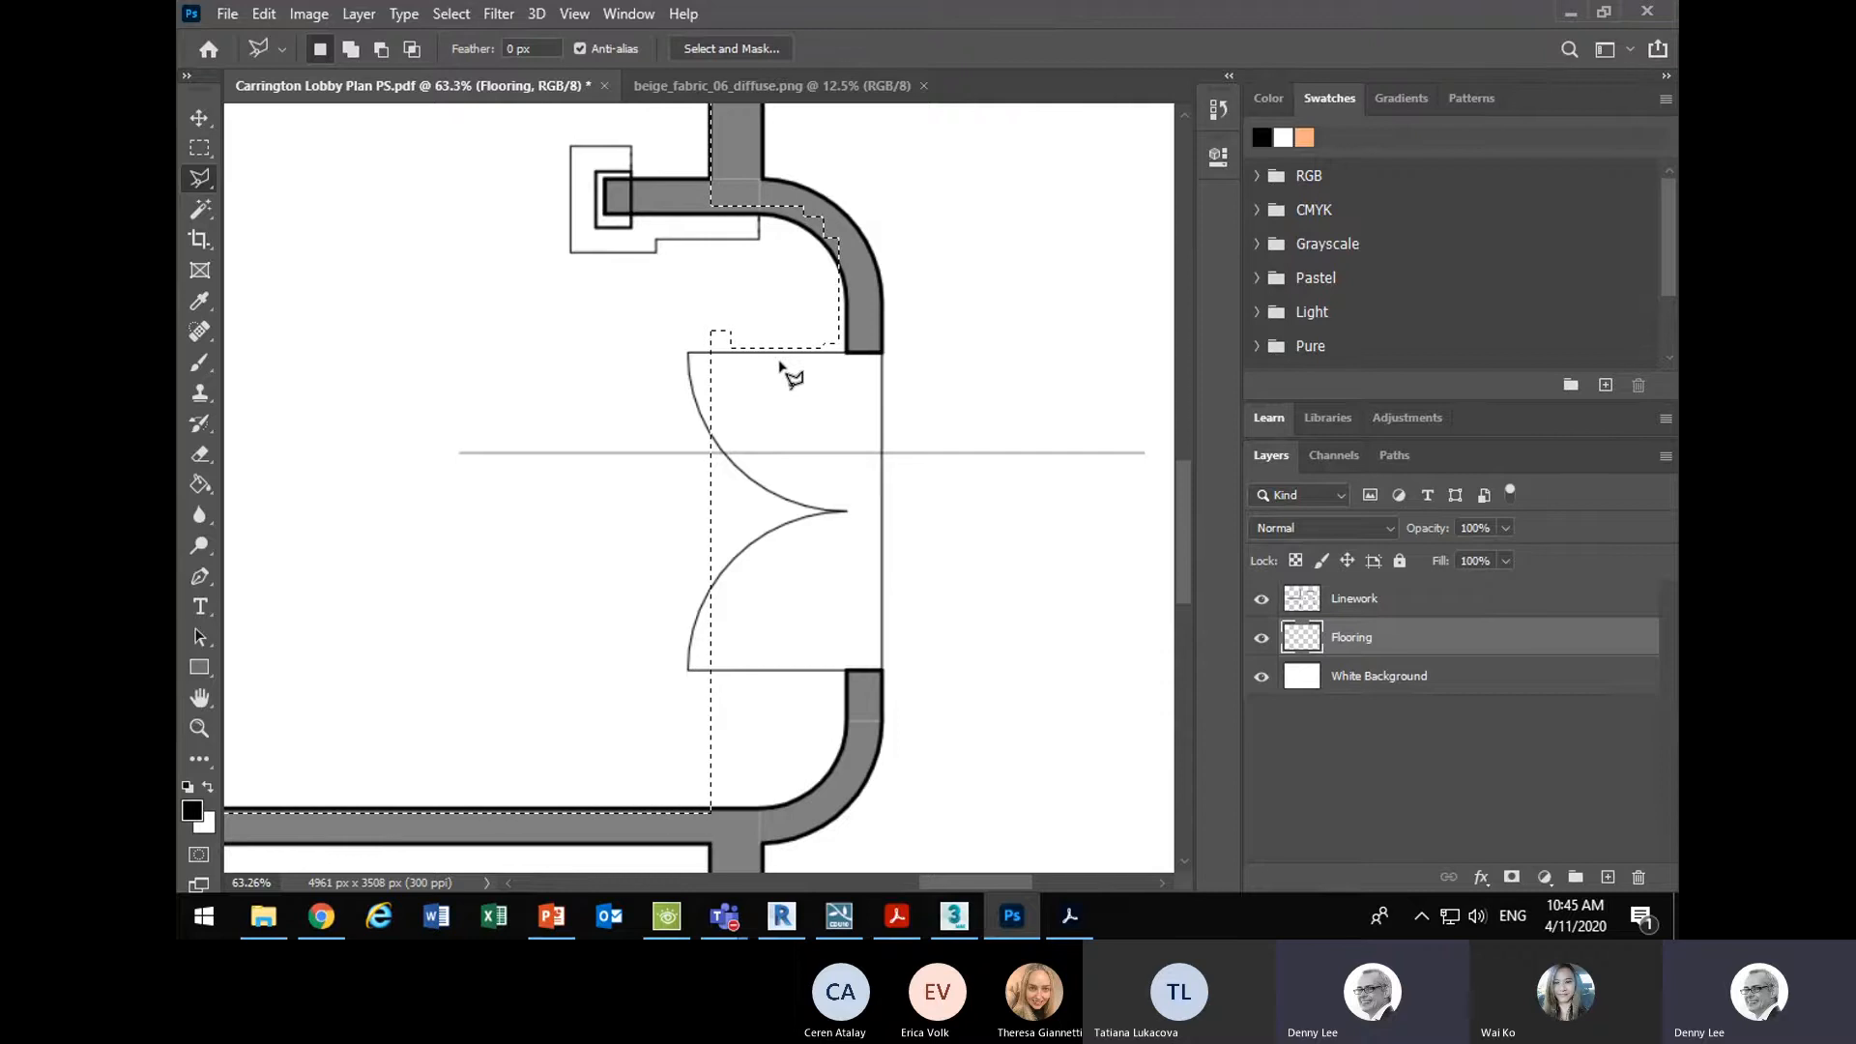
pyautogui.press('shift')
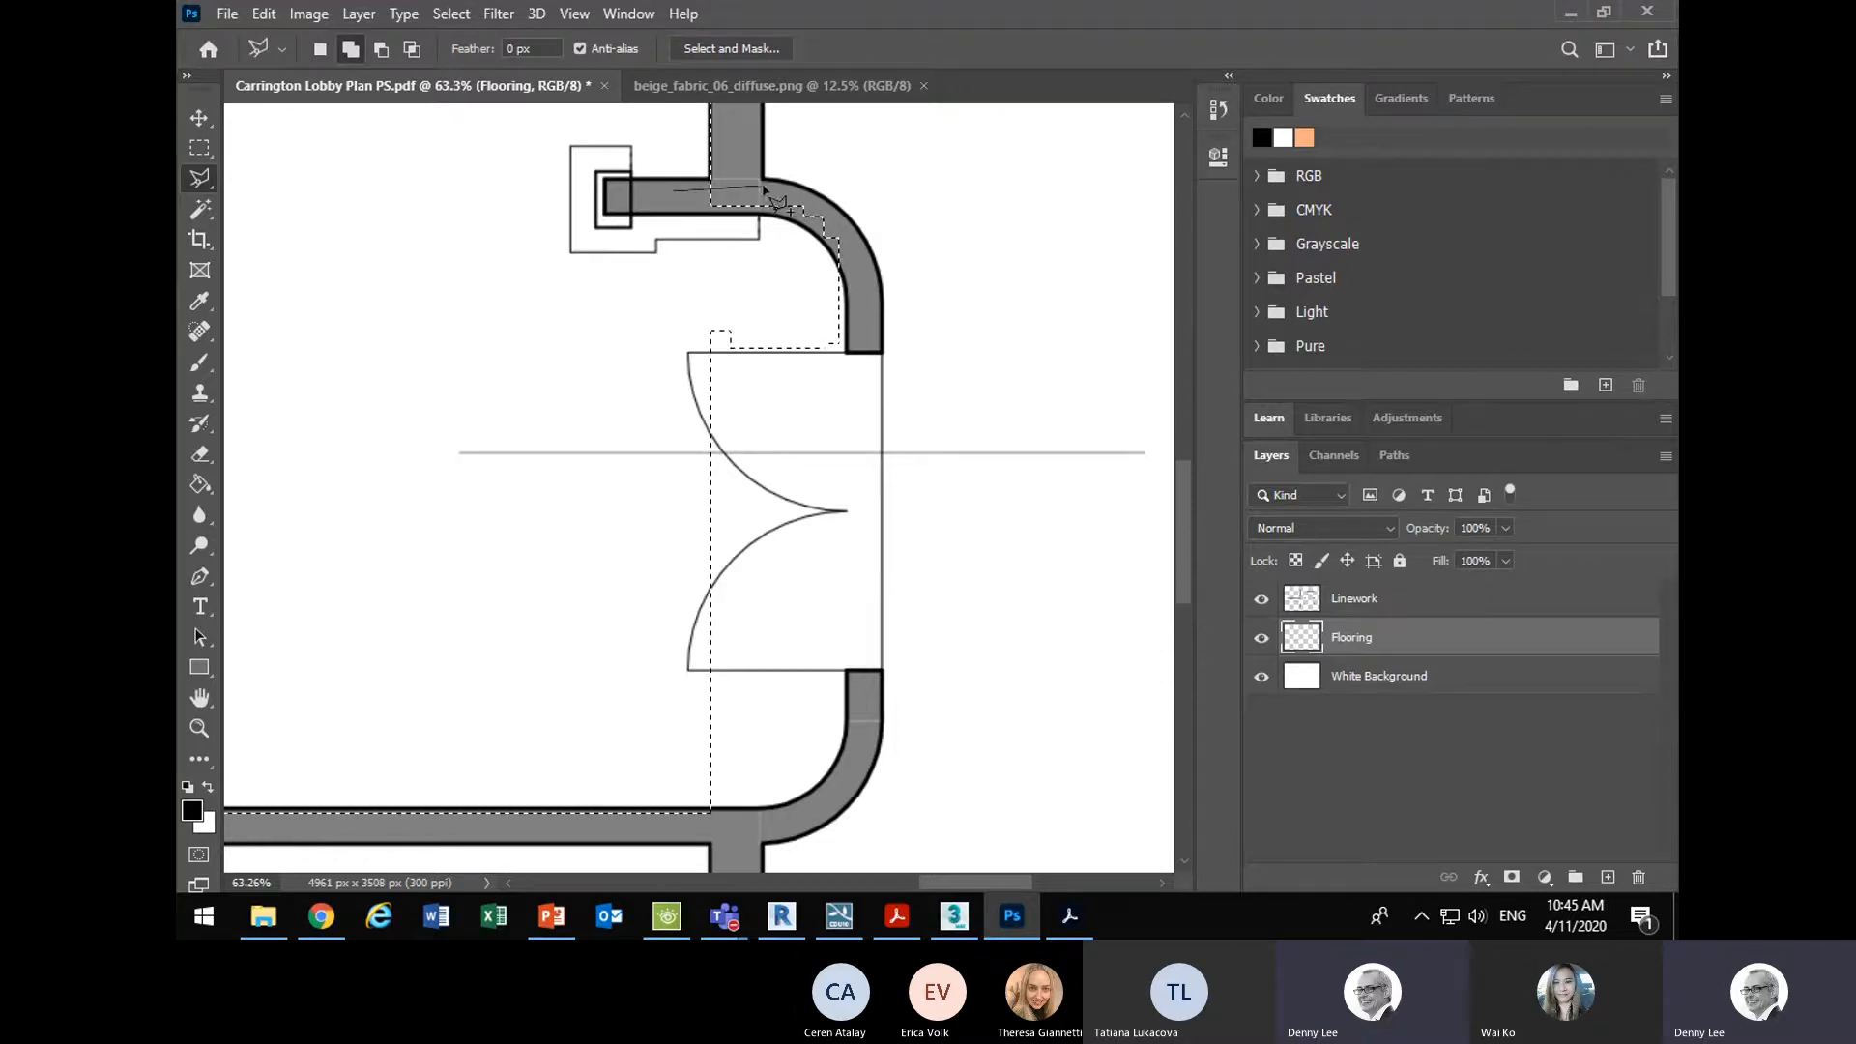
pyautogui.click(868, 312)
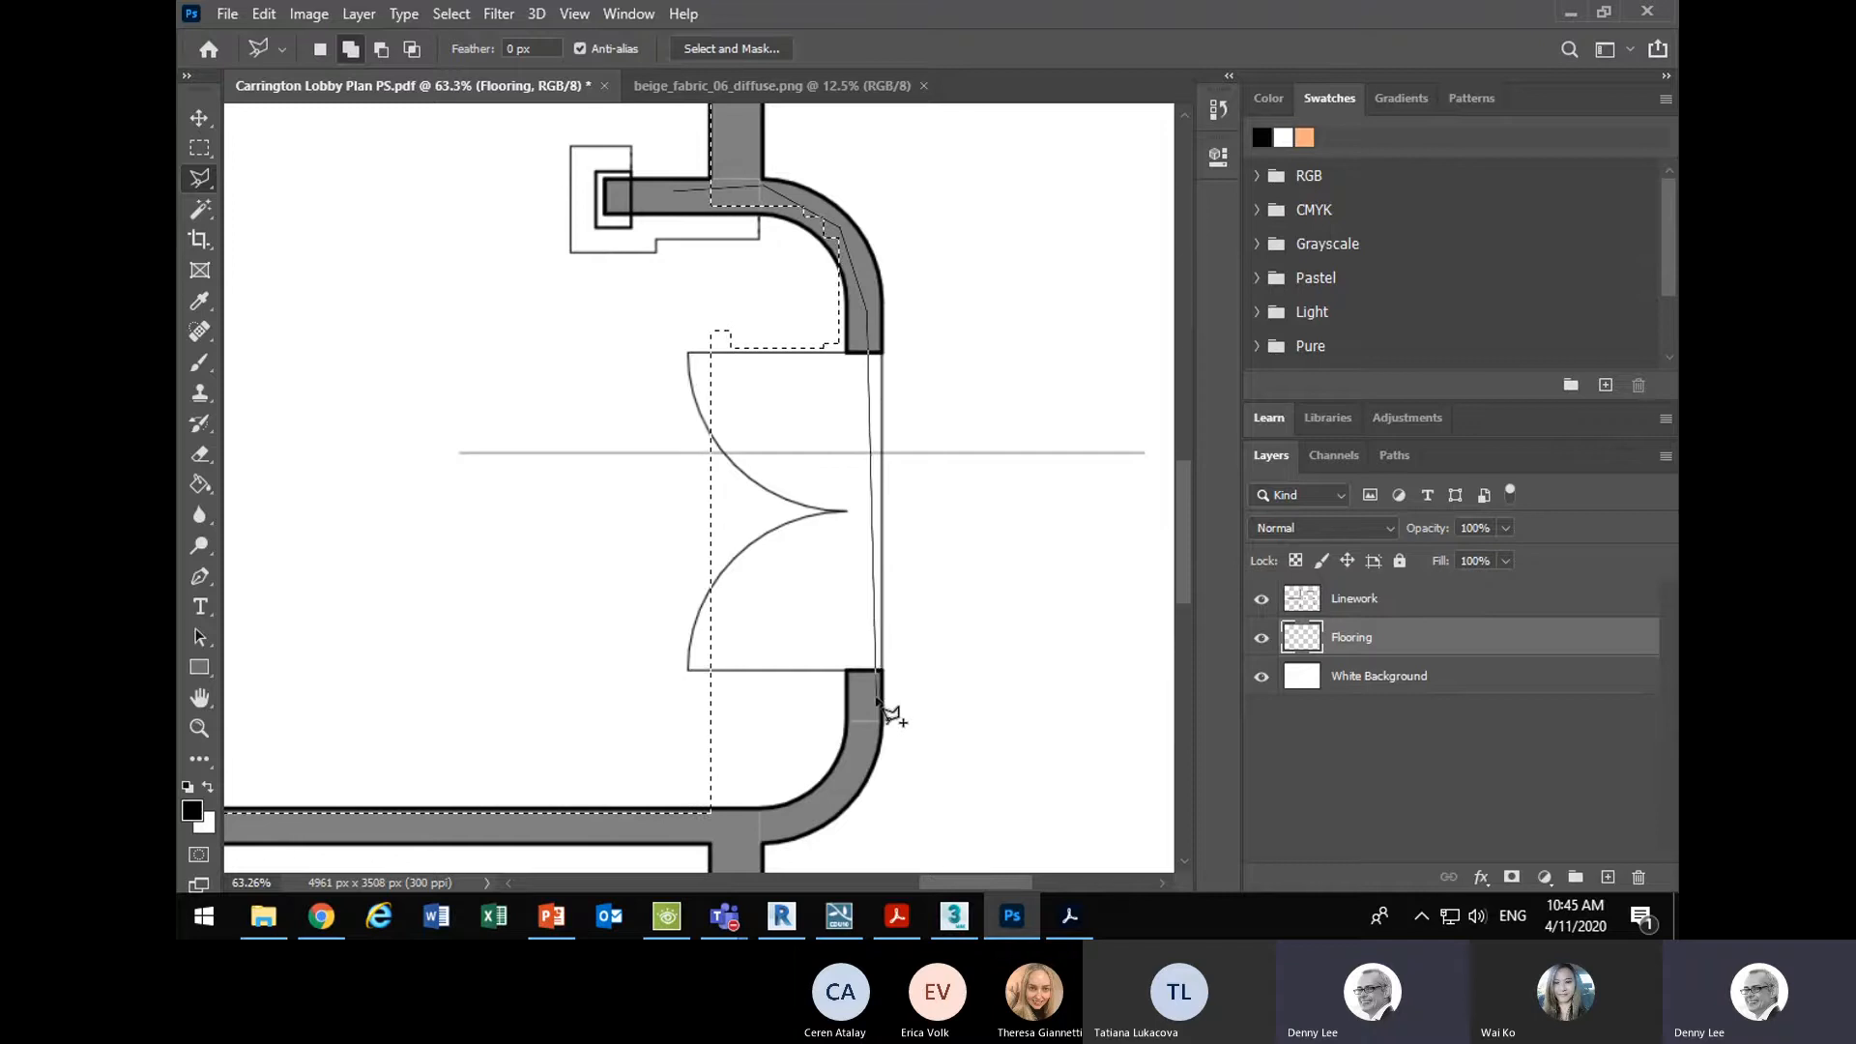
pyautogui.click(870, 674)
pyautogui.click(848, 783)
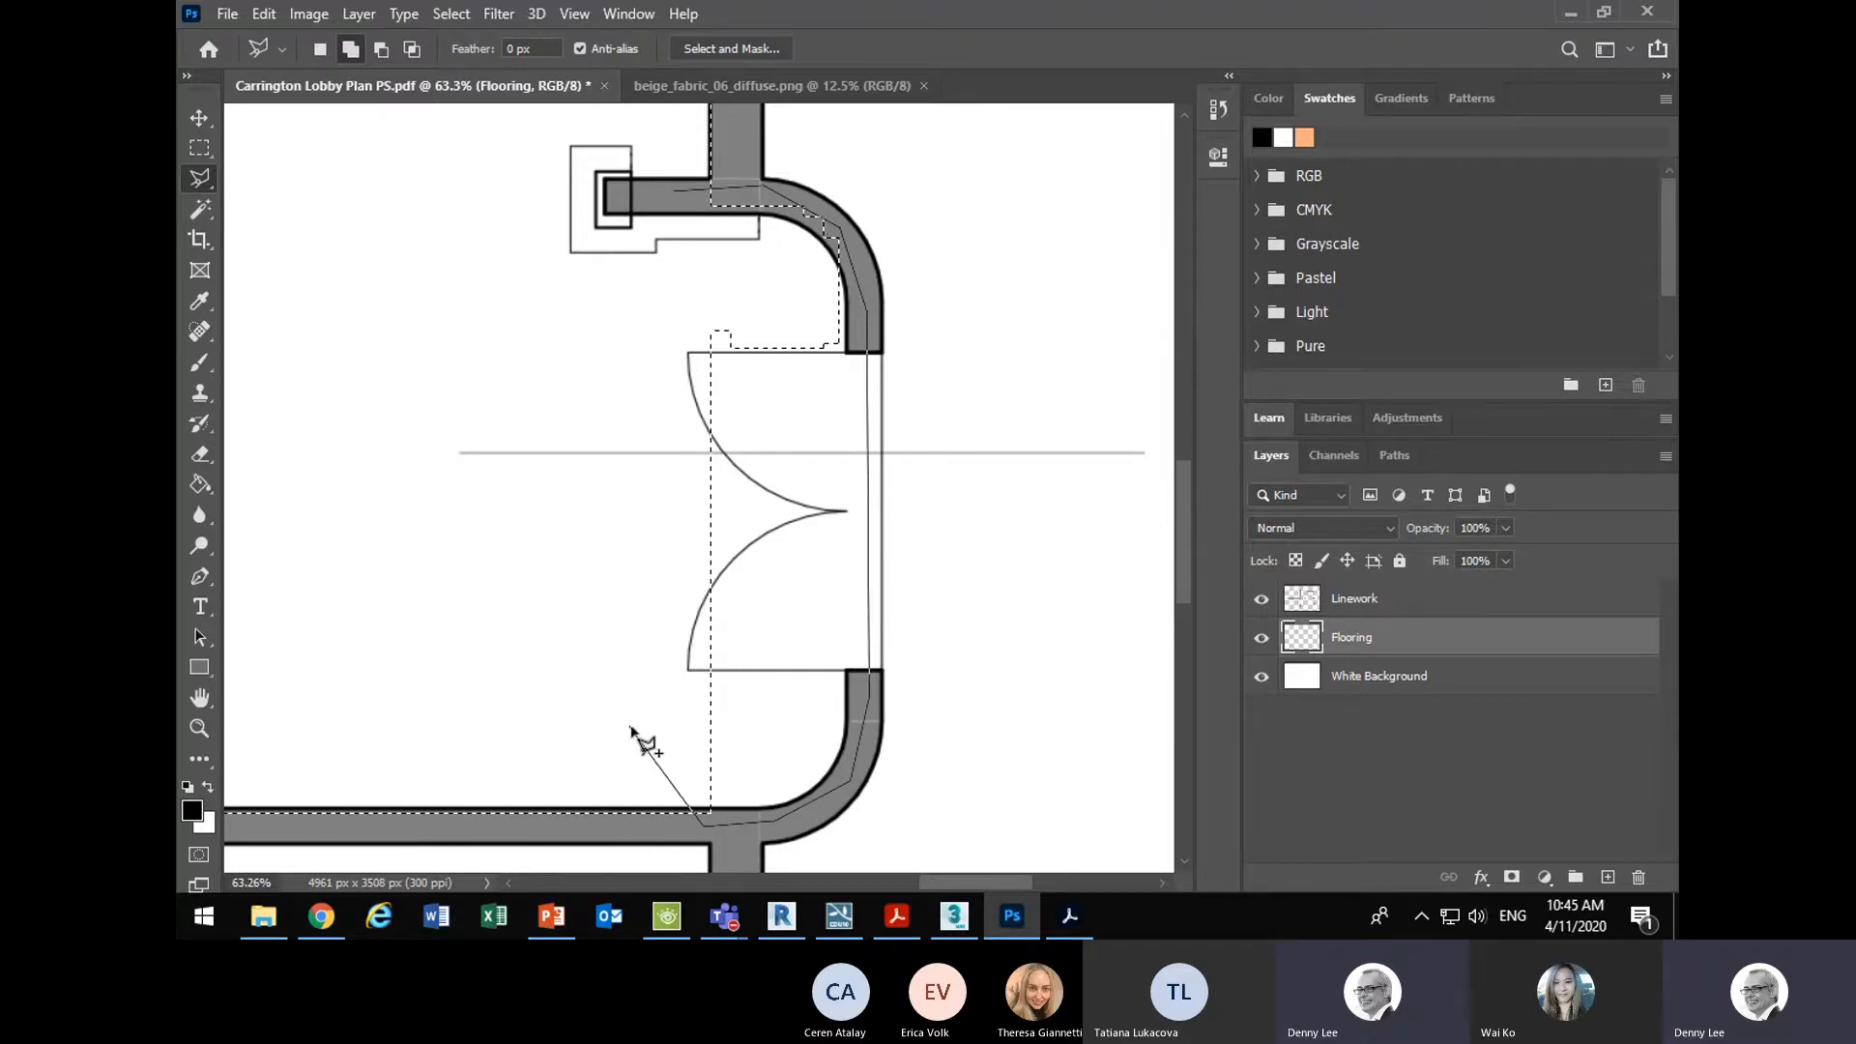
pyautogui.click(629, 725)
pyautogui.keyDown('shift'); pyautogui.click(654, 310); pyautogui.keyUp('shift')
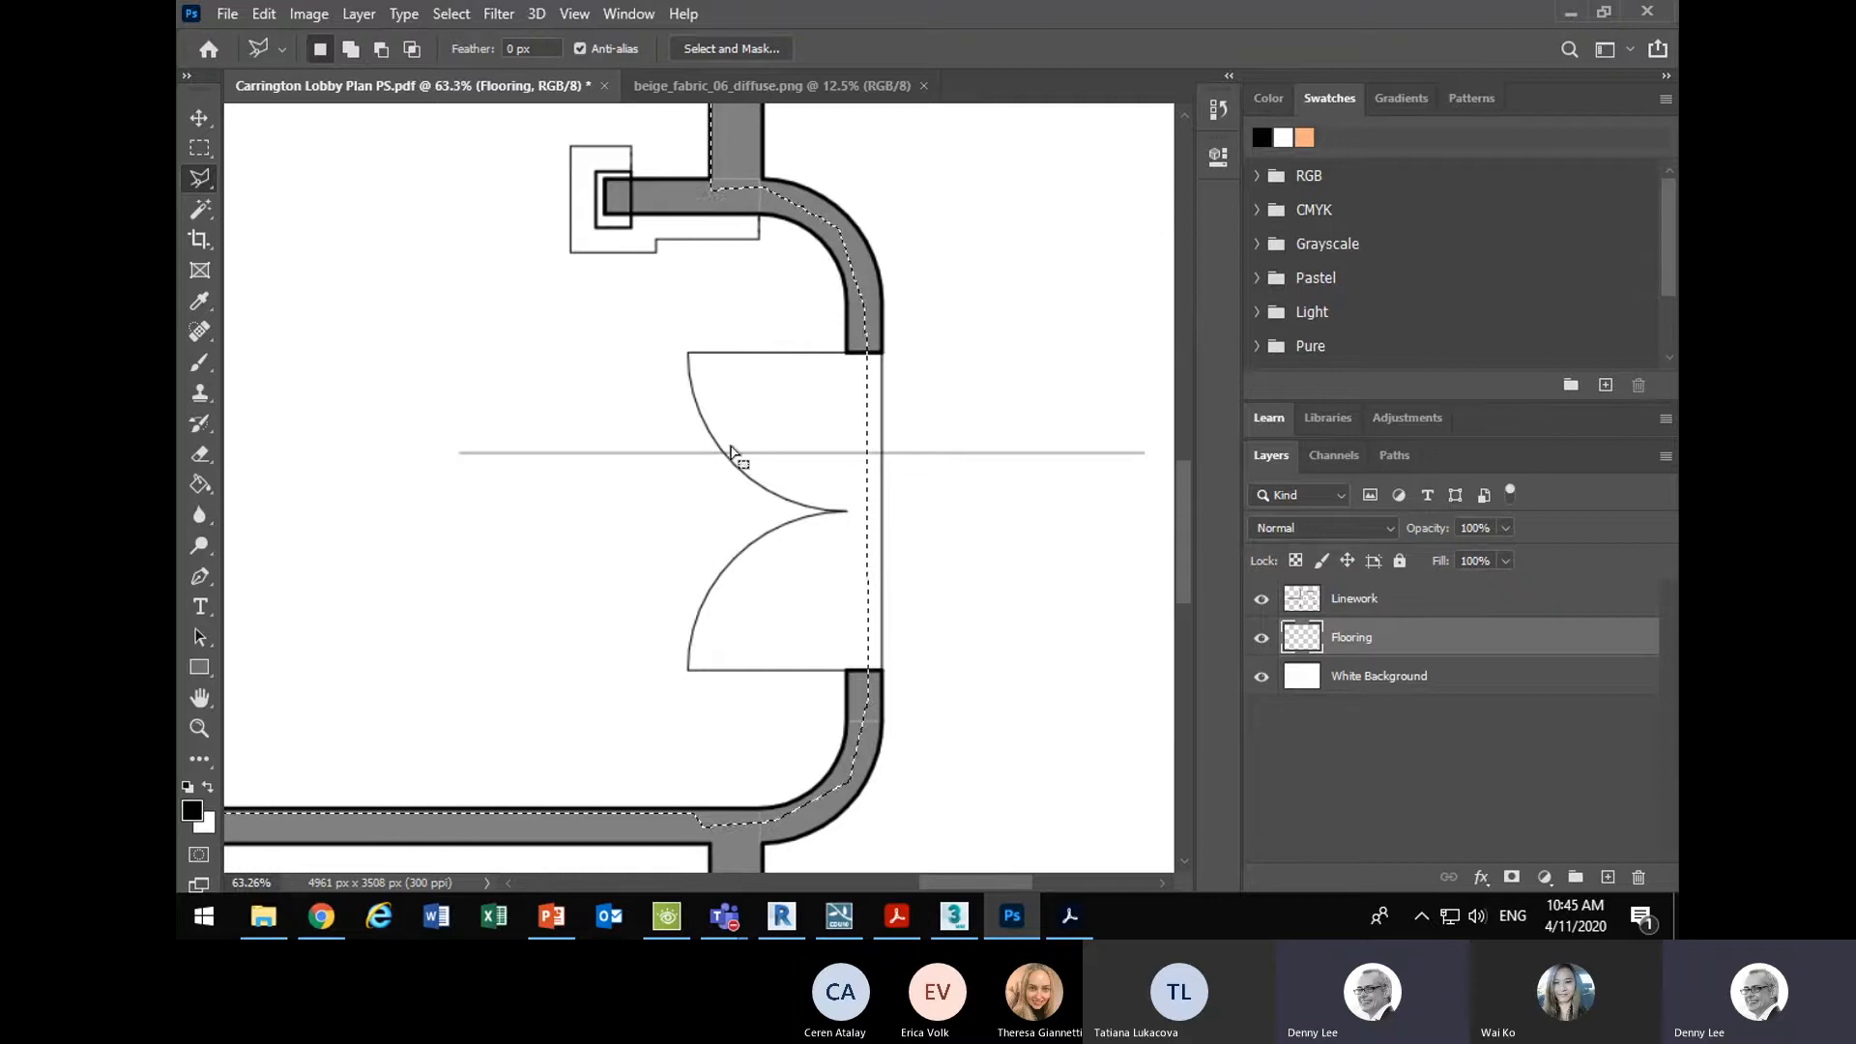
# - Add the entrance door threshold to the floor selection with a rectangular marquee, out to the bay's outer line
pyautogui.press('m')
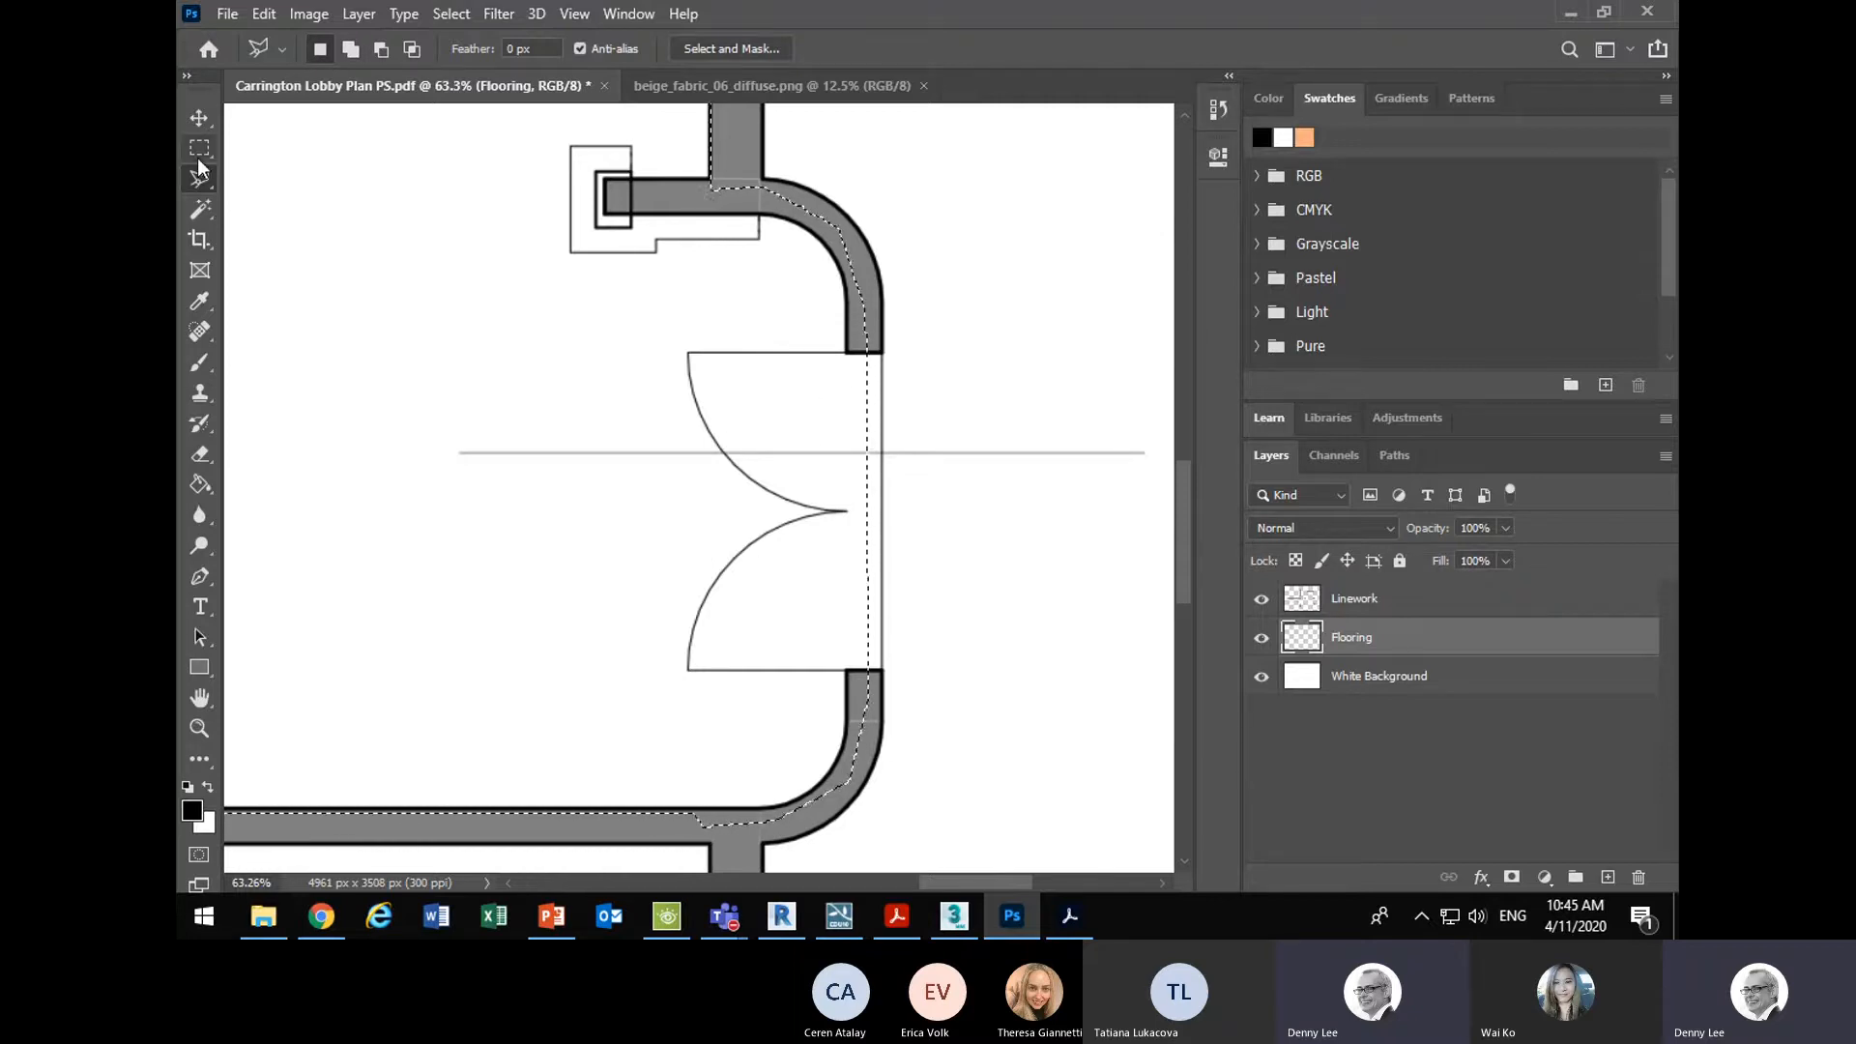
pyautogui.moveTo(794, 347); pyautogui.dragTo(884, 709)
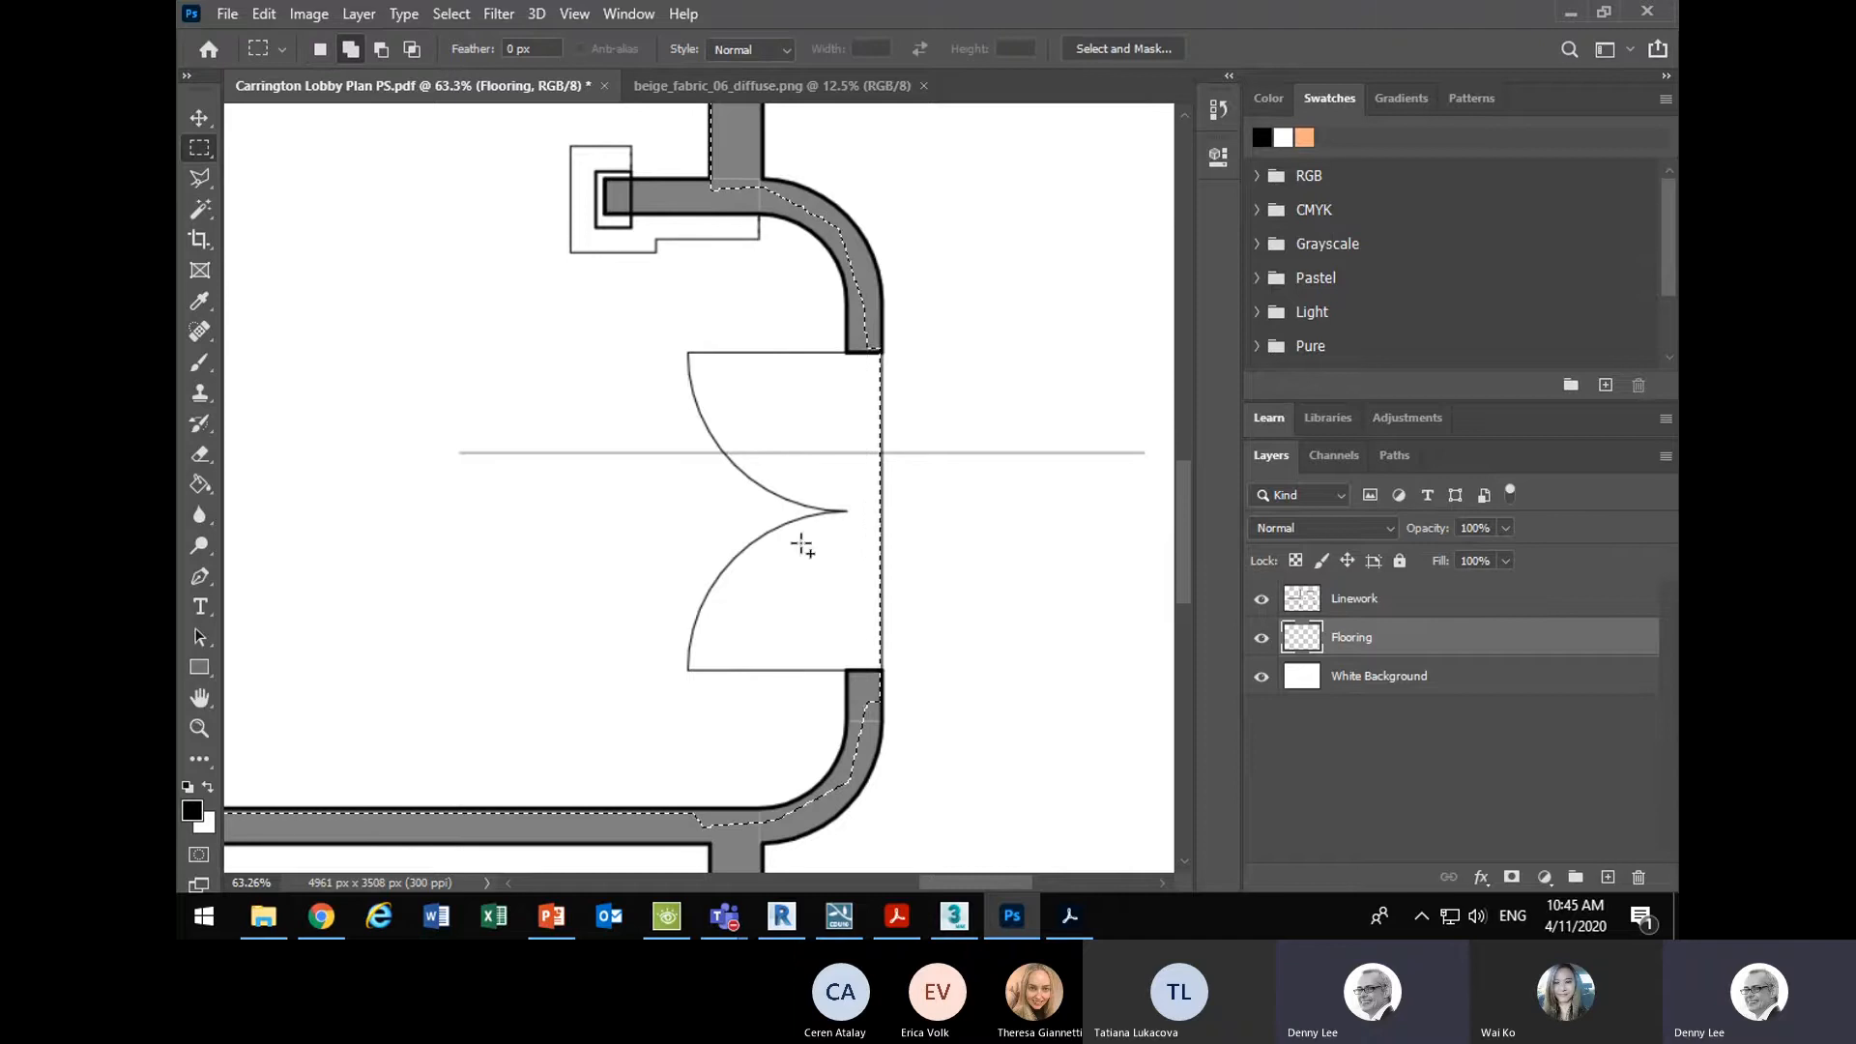
pyautogui.scroll(-5, 817, 472)
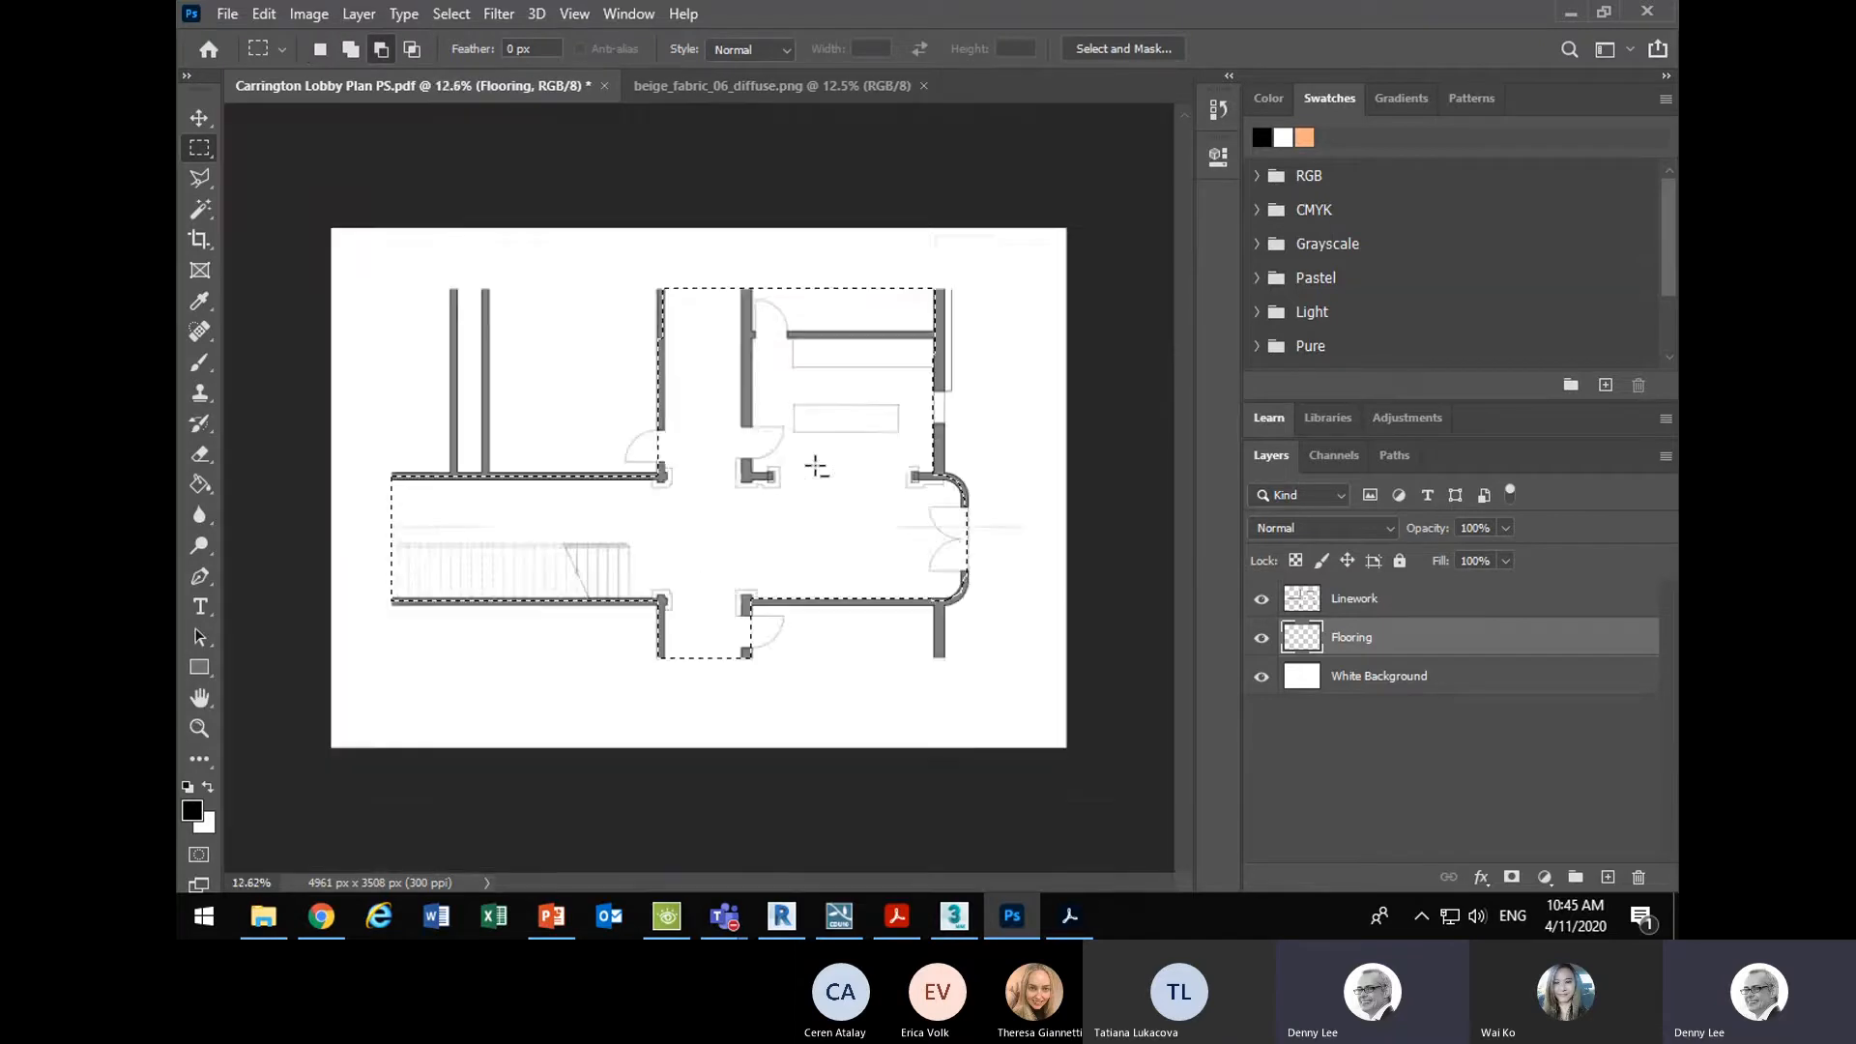
# - Fill the selected floor on the Flooring layer with the black foreground colour using the Paint Bucket
pyautogui.scroll(1, 831, 527)
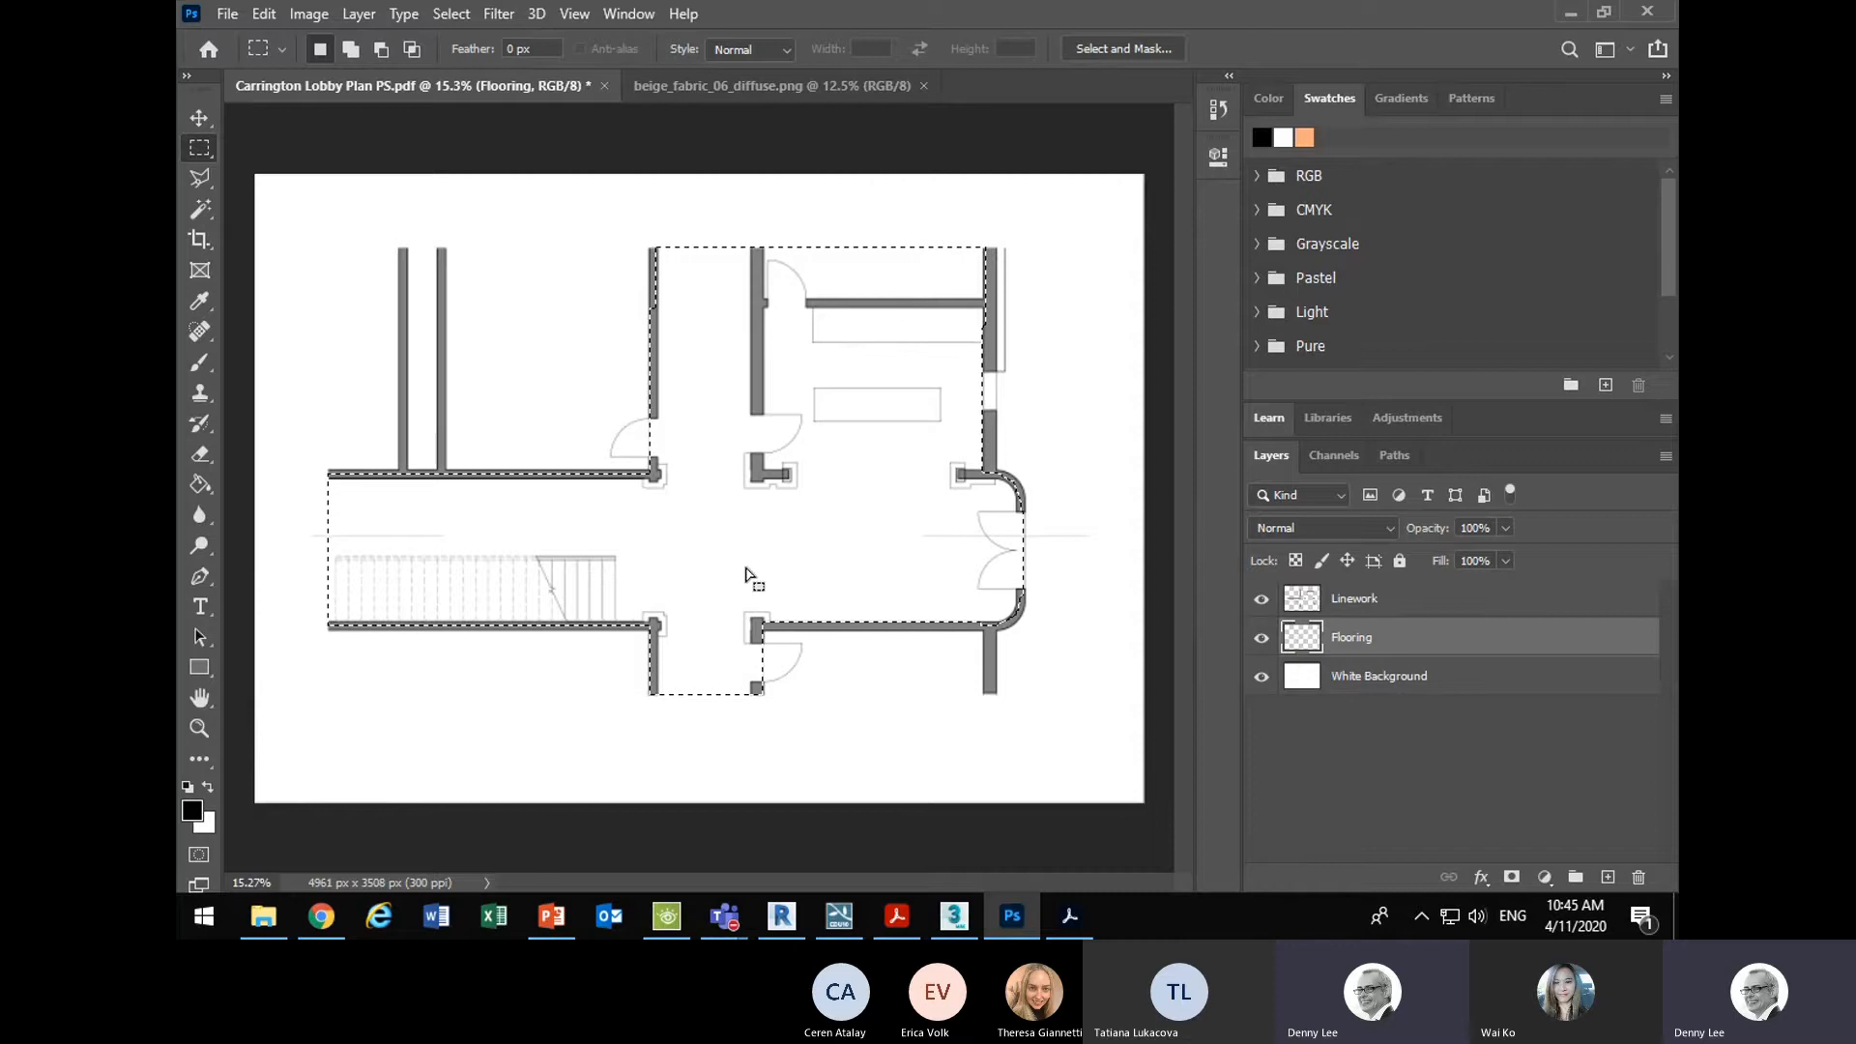
pyautogui.click(200, 484)
pyautogui.click(716, 591)
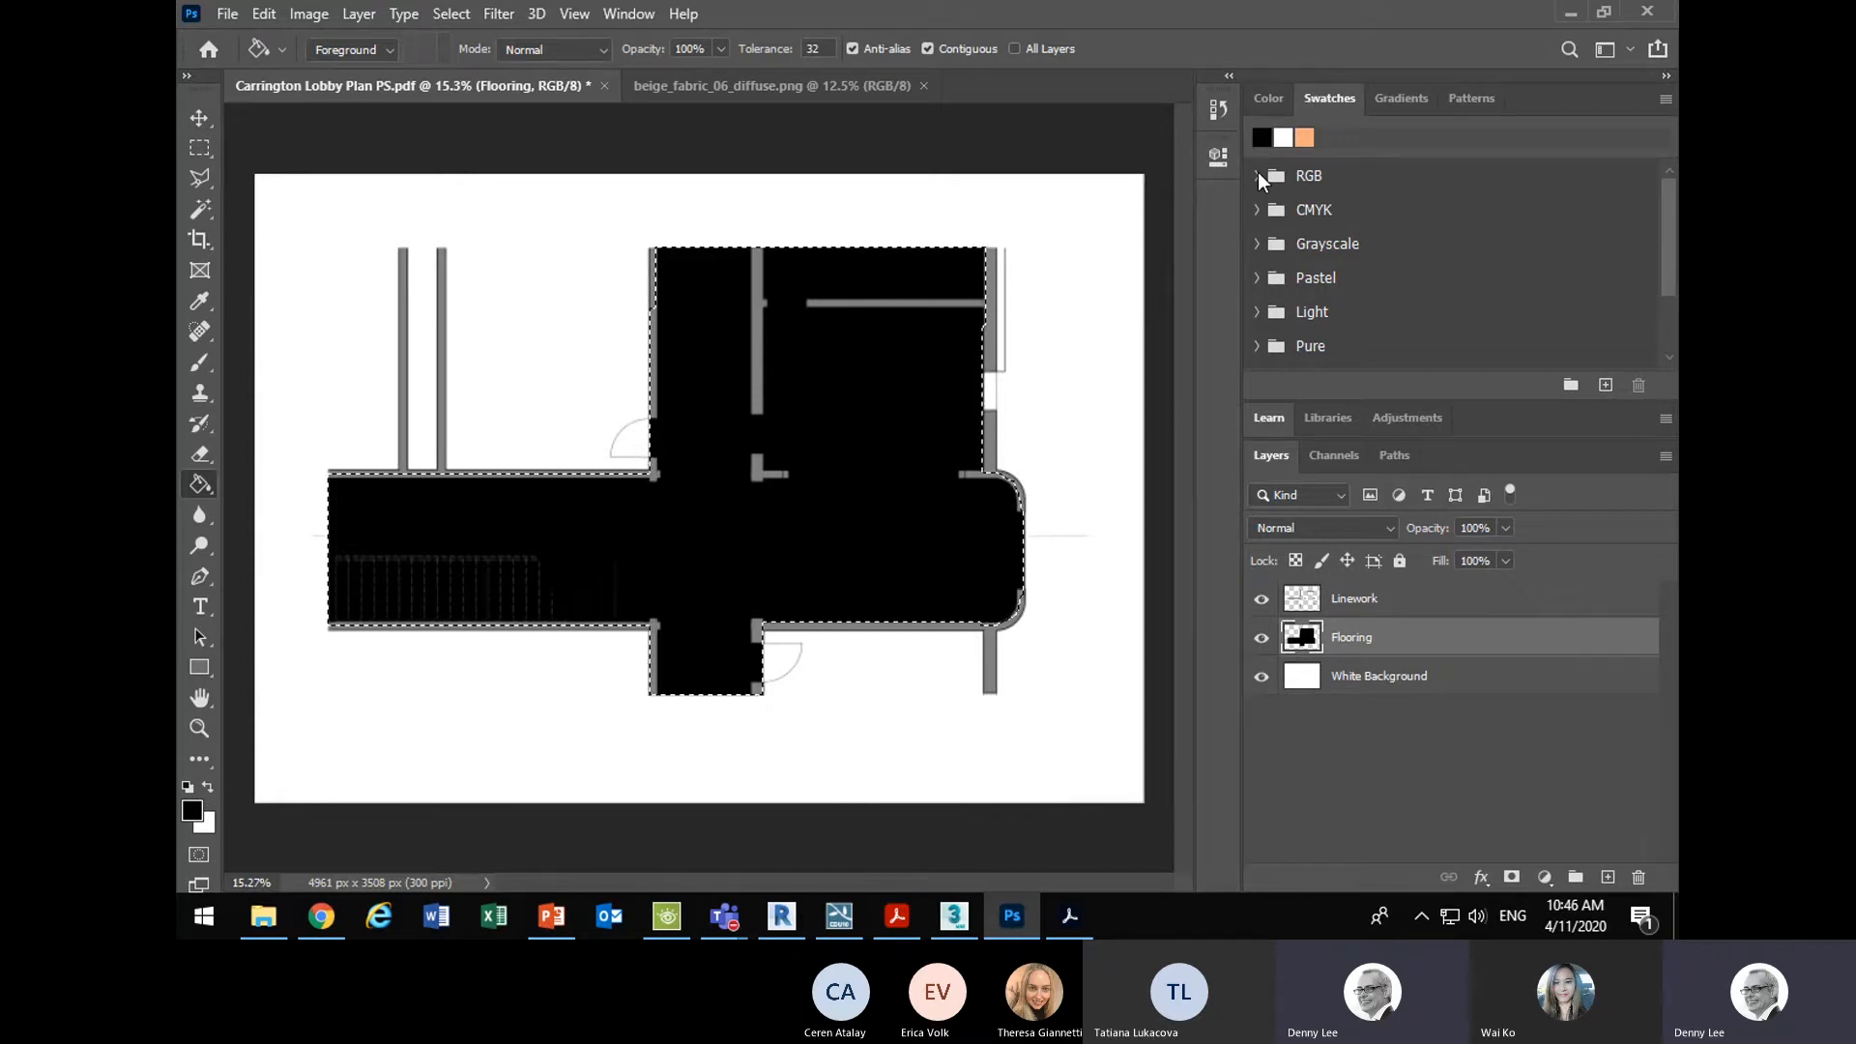
# - Choose the light orange Pastel swatch and fill the selected floor with it
pyautogui.click(1257, 175)
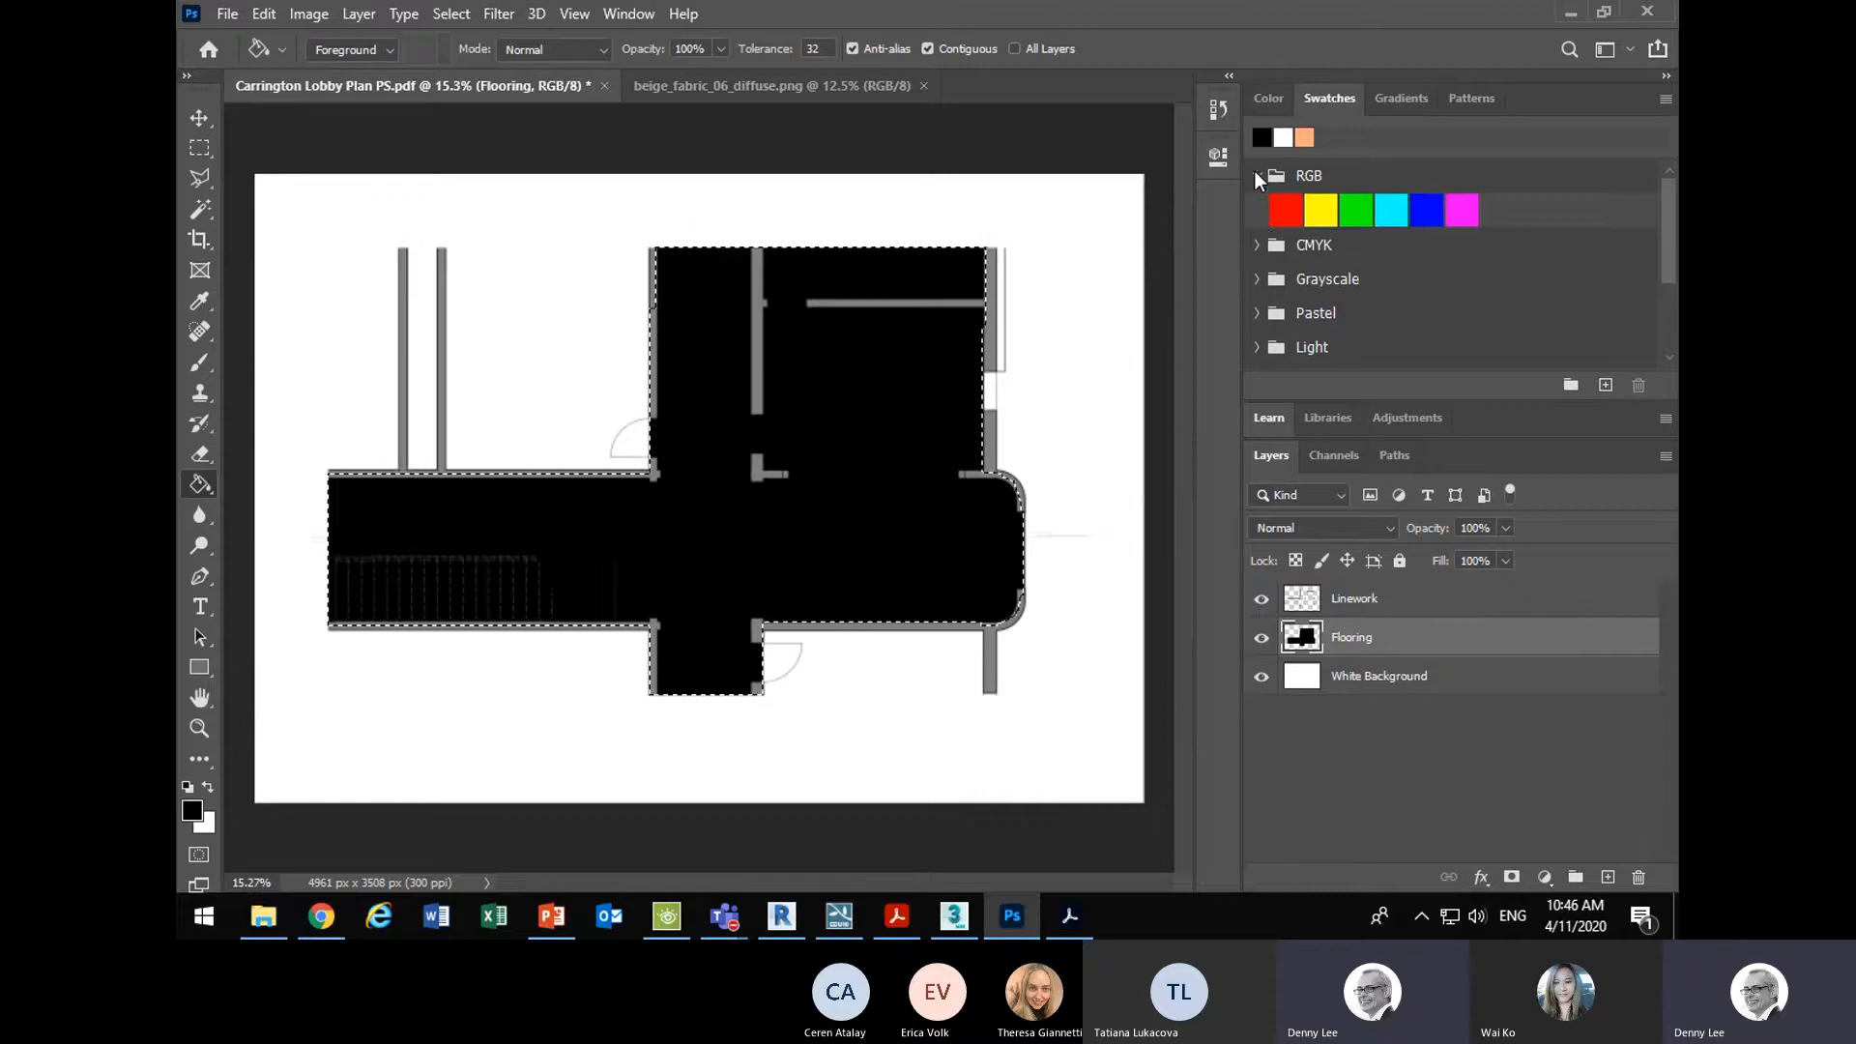
pyautogui.click(1257, 175)
pyautogui.click(1259, 279)
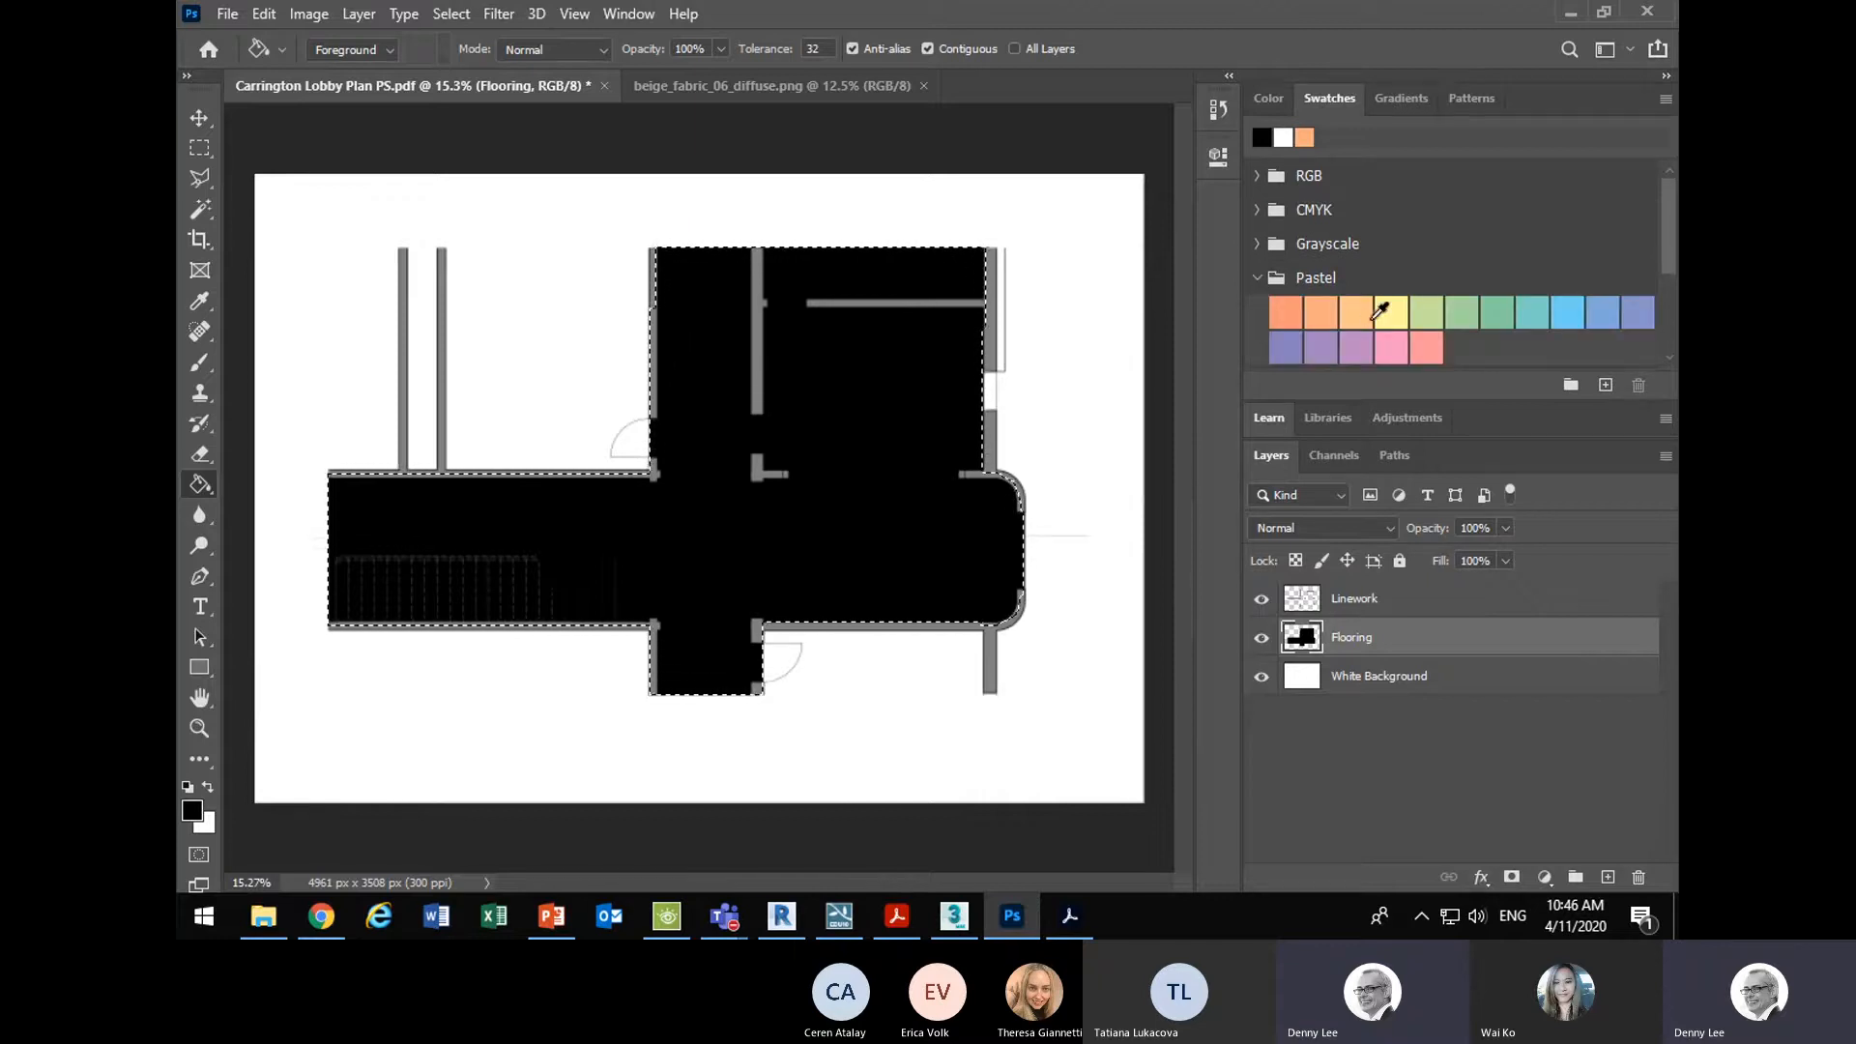
pyautogui.click(1357, 313)
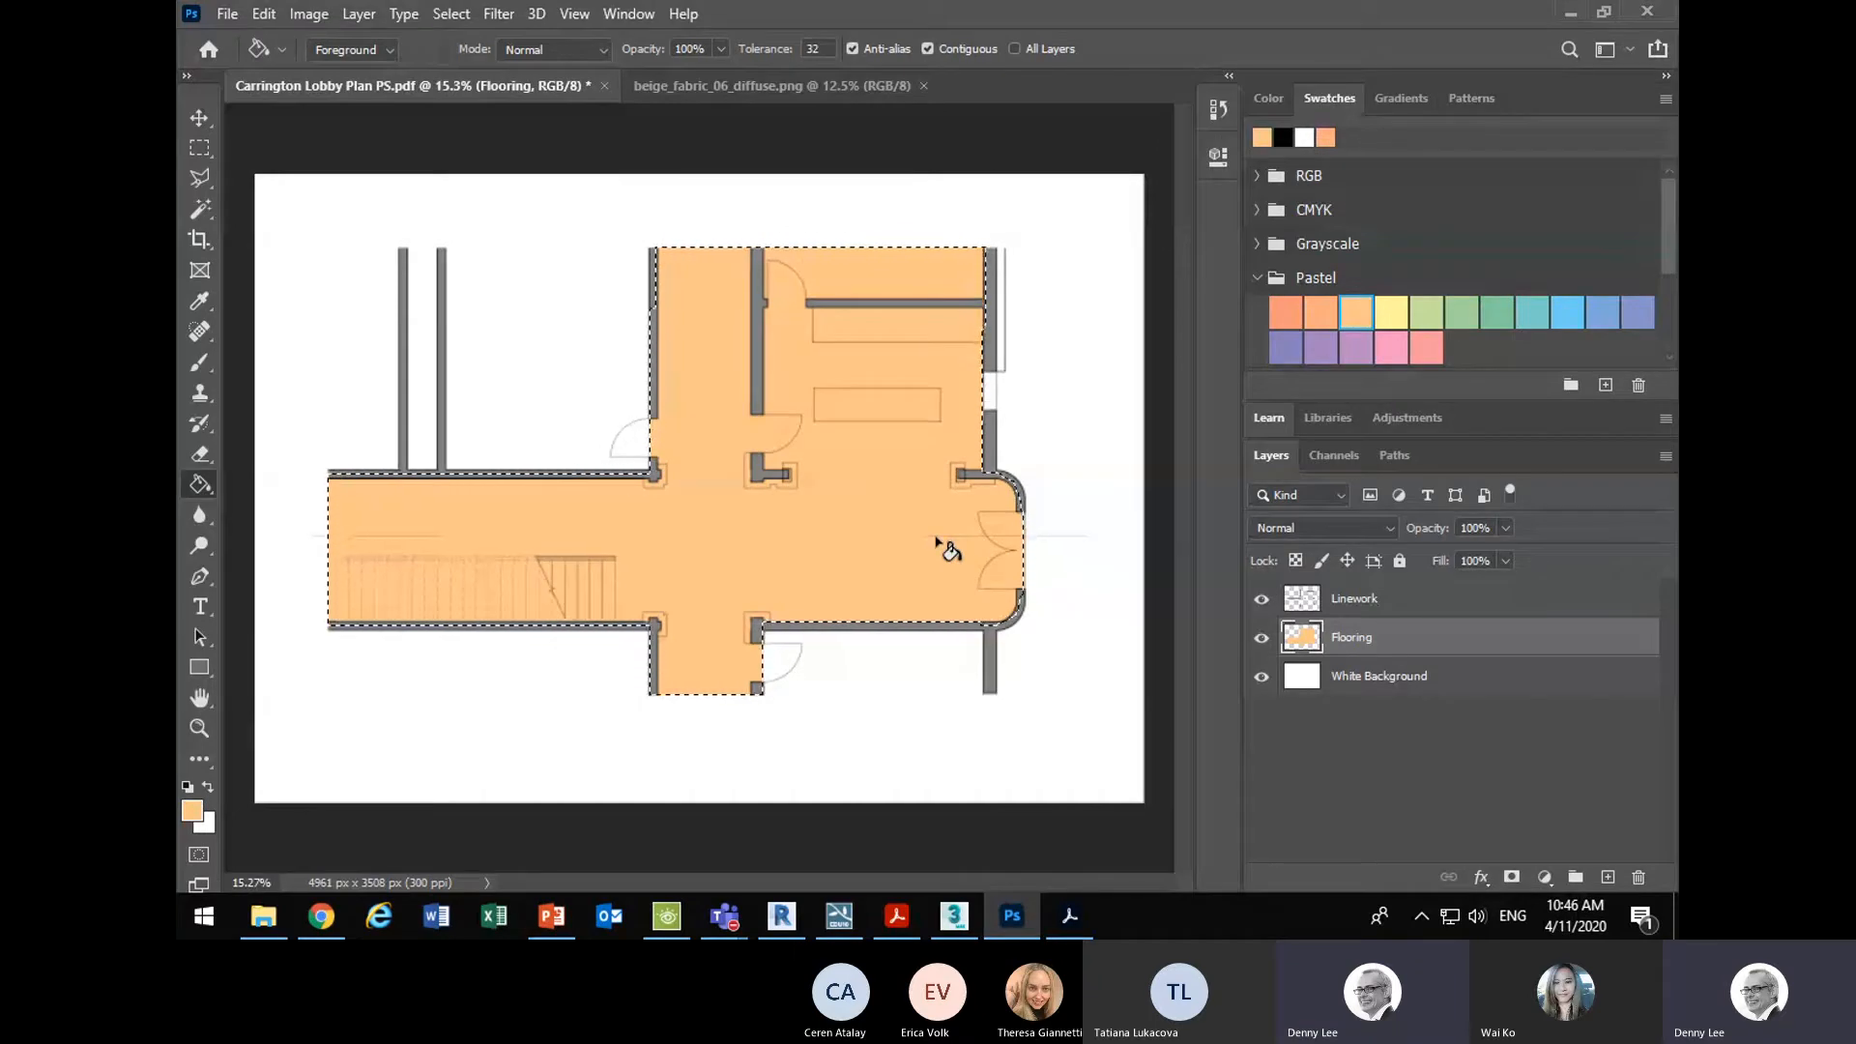
pyautogui.click(1257, 277)
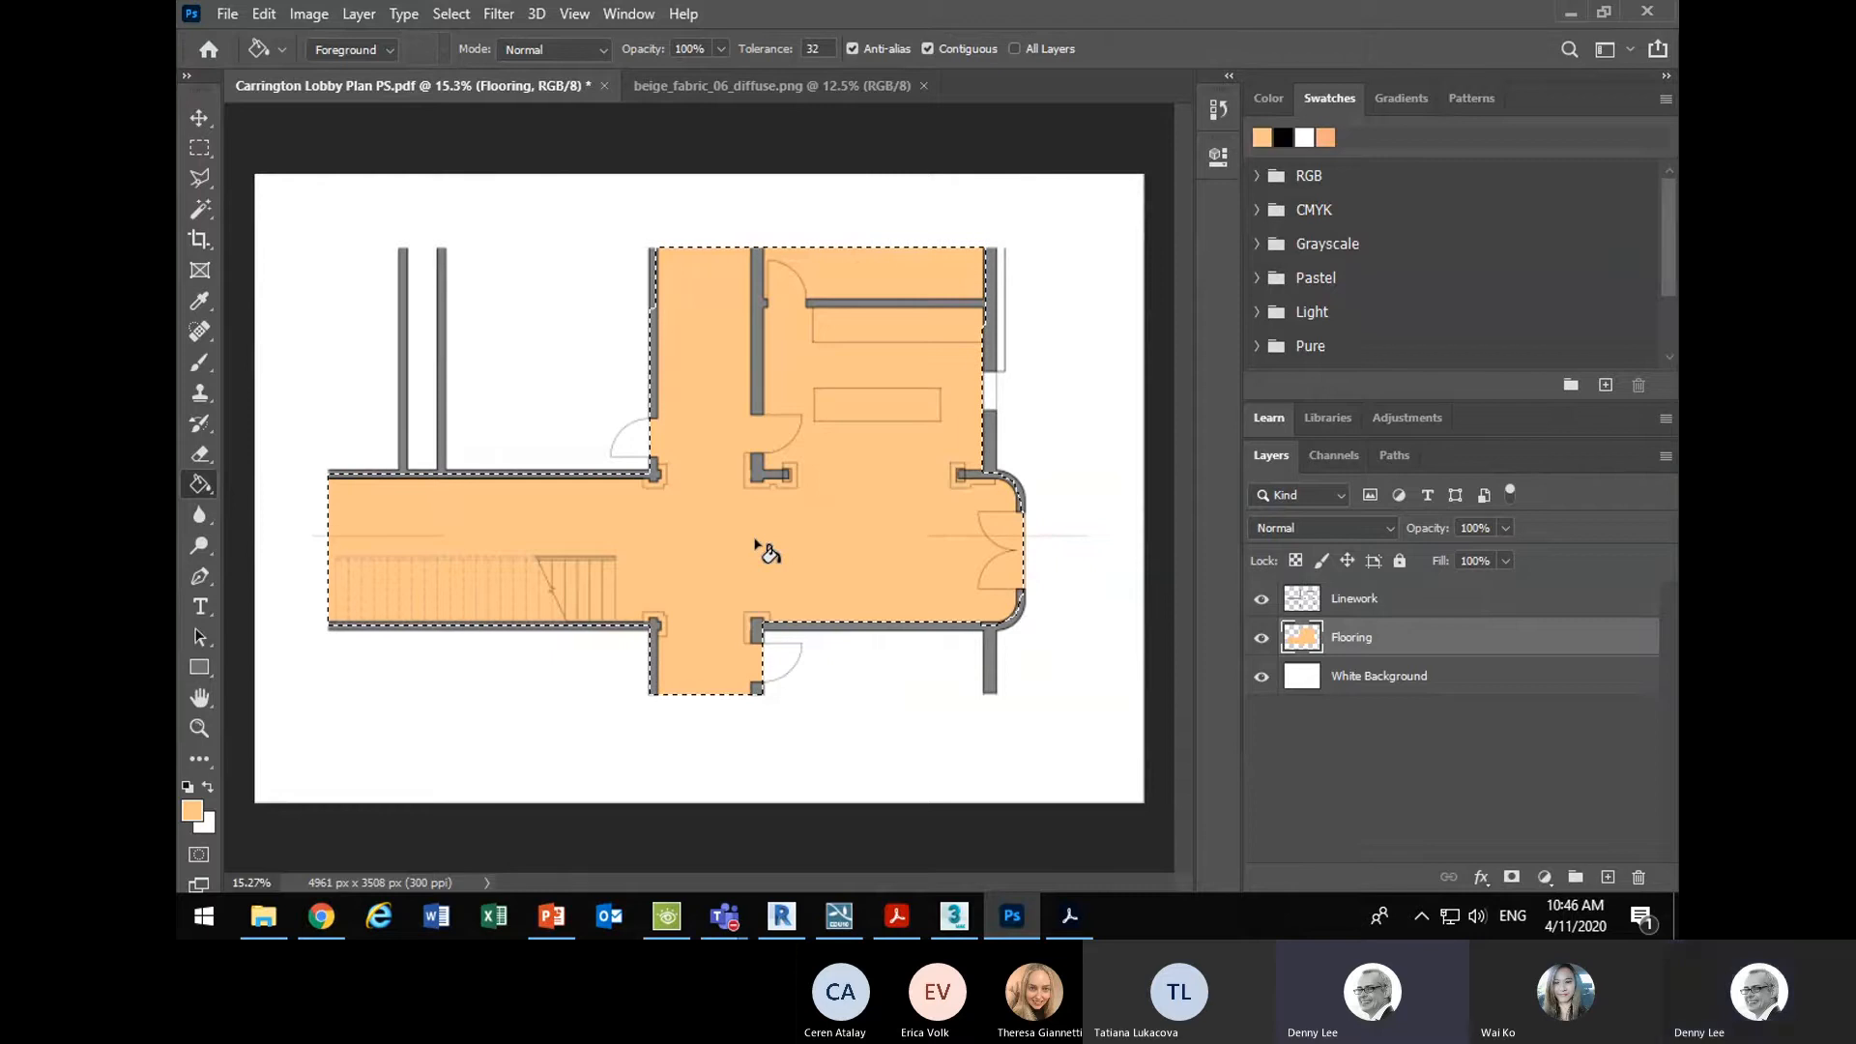
# - Deselect the floor area and switch to the Move tool
pyautogui.click(451, 15)
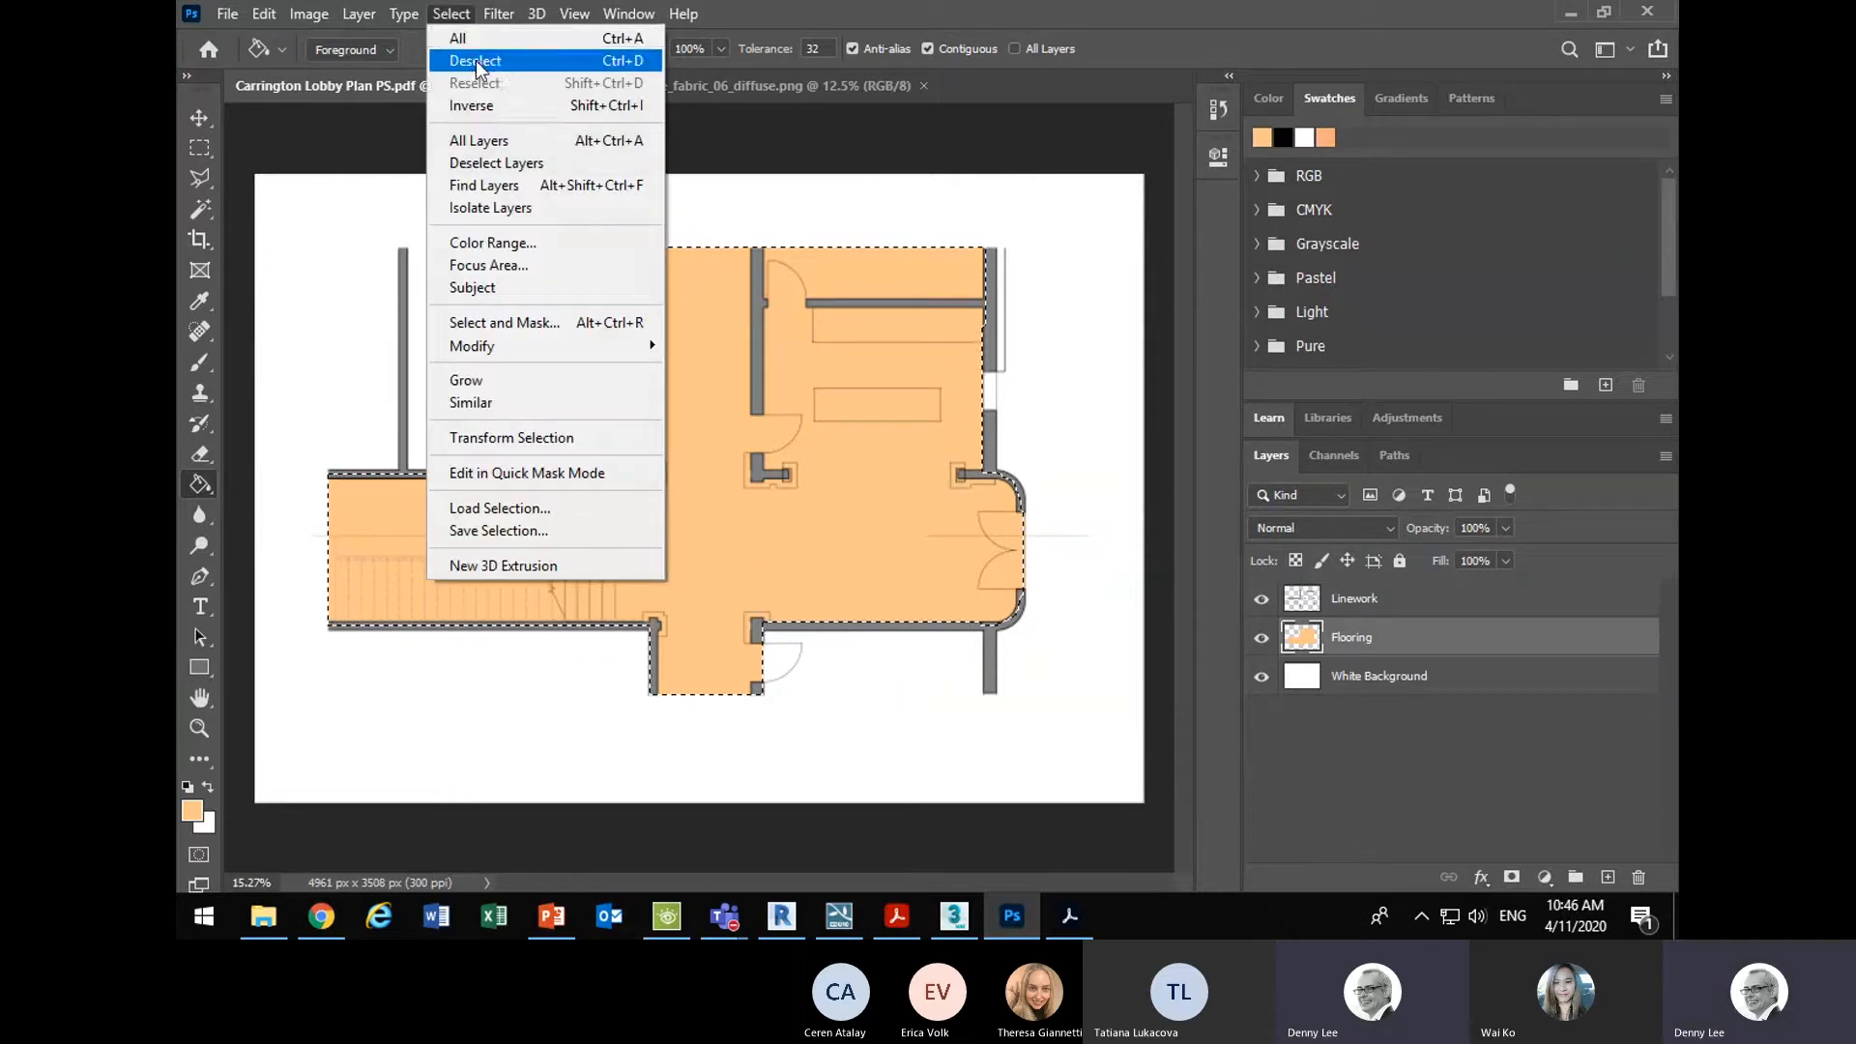
pyautogui.click(469, 61)
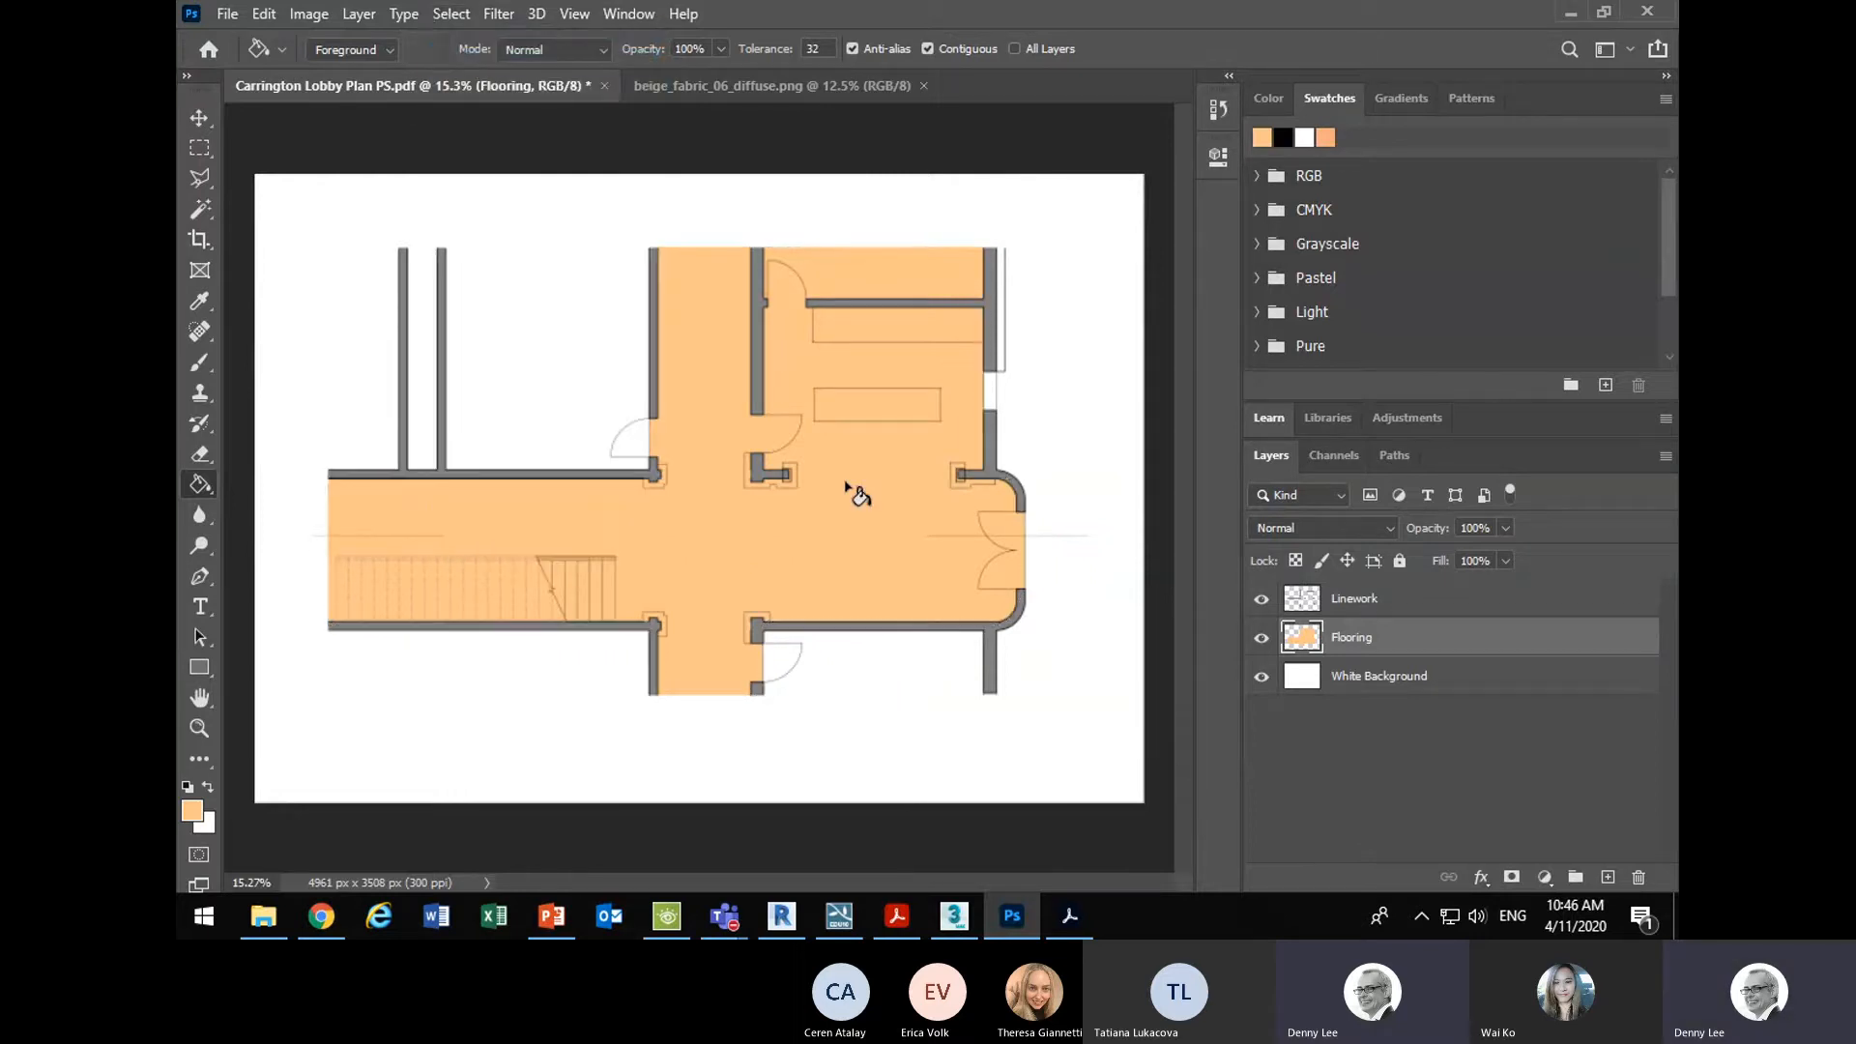
pyautogui.click(196, 104)
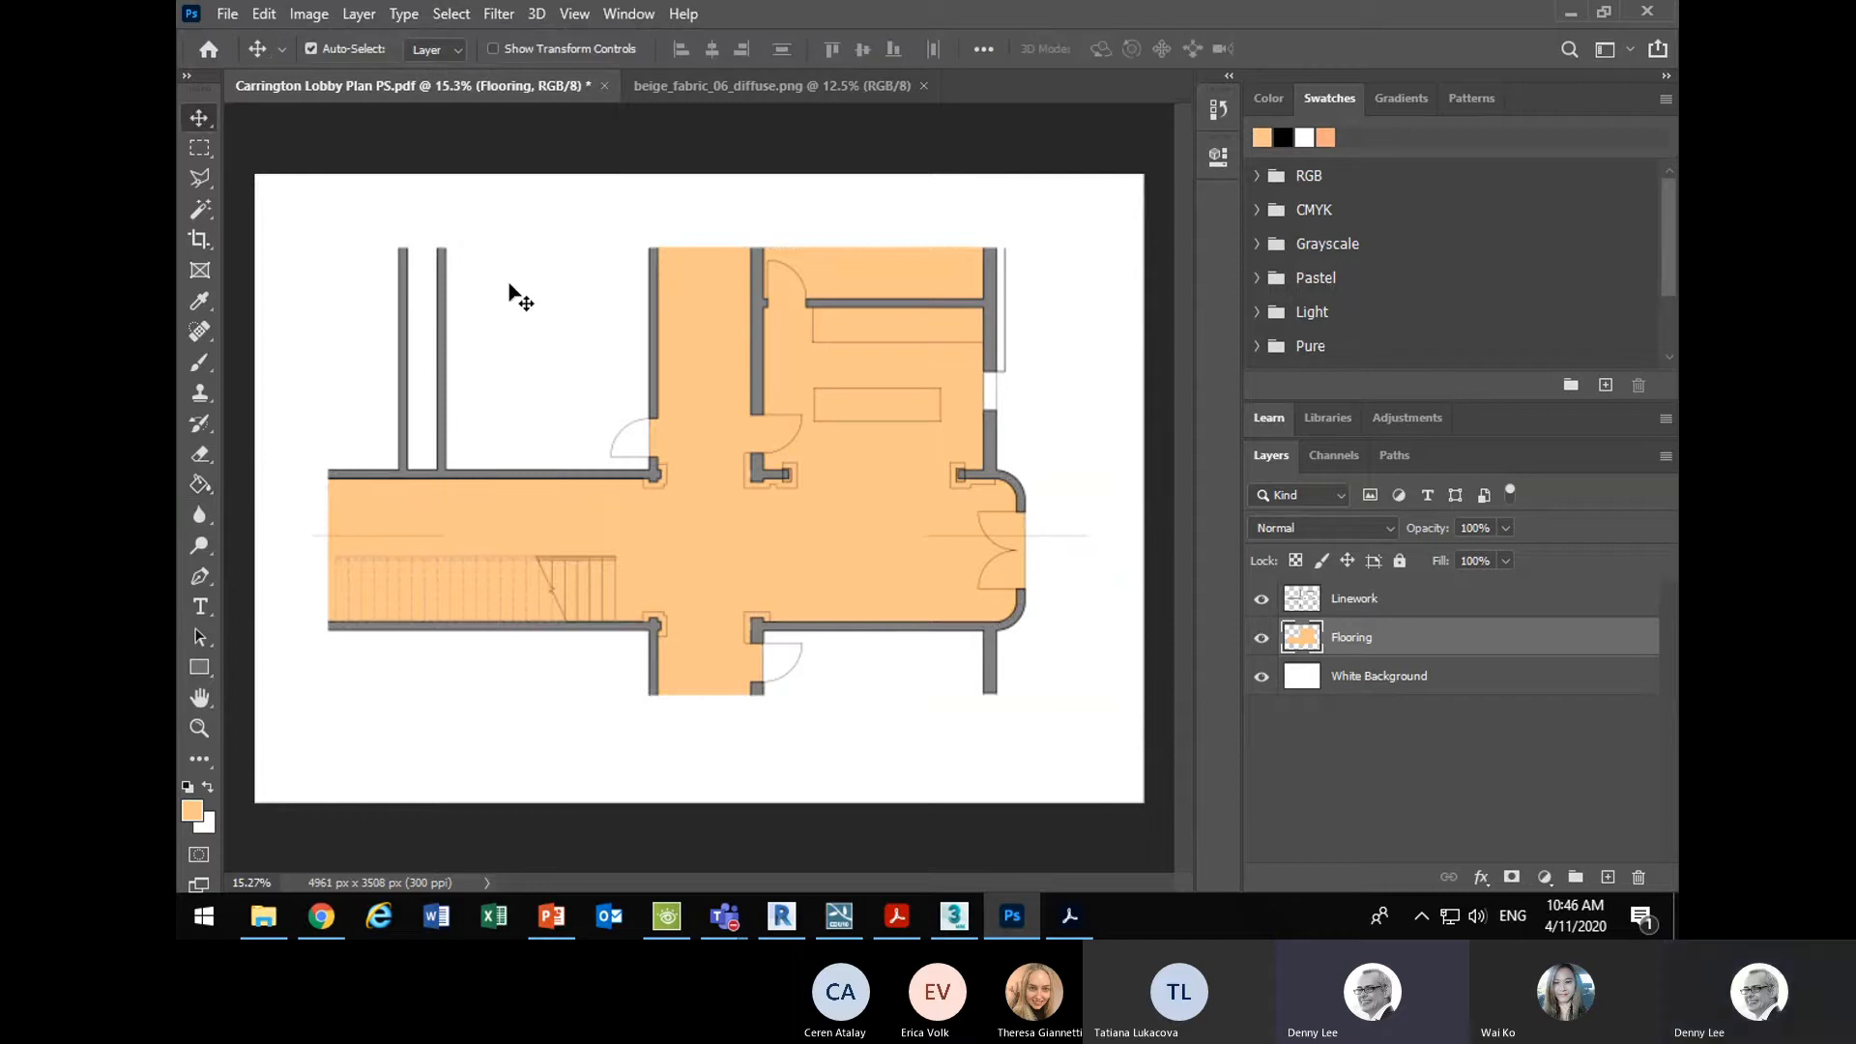
# - Restore the flooring selection by undoing the last change and deselect it again
pyautogui.click(454, 14)
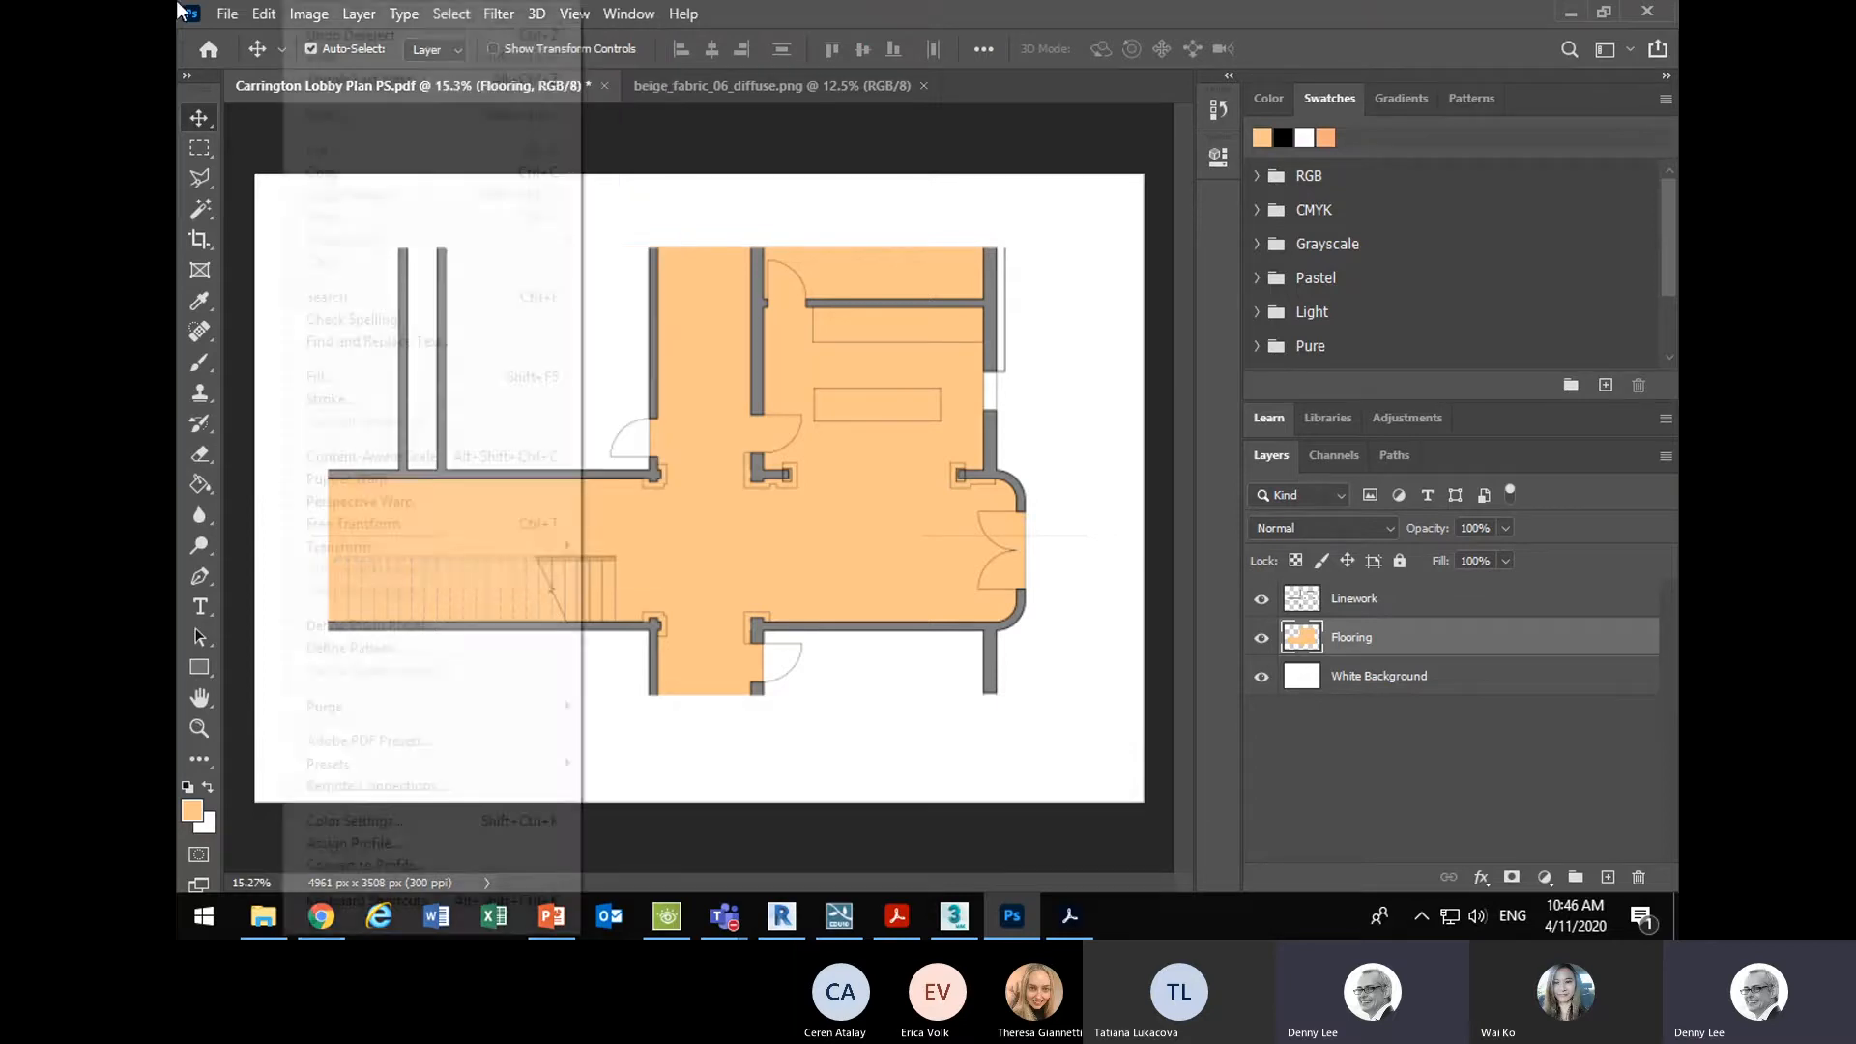
pyautogui.click(333, 36)
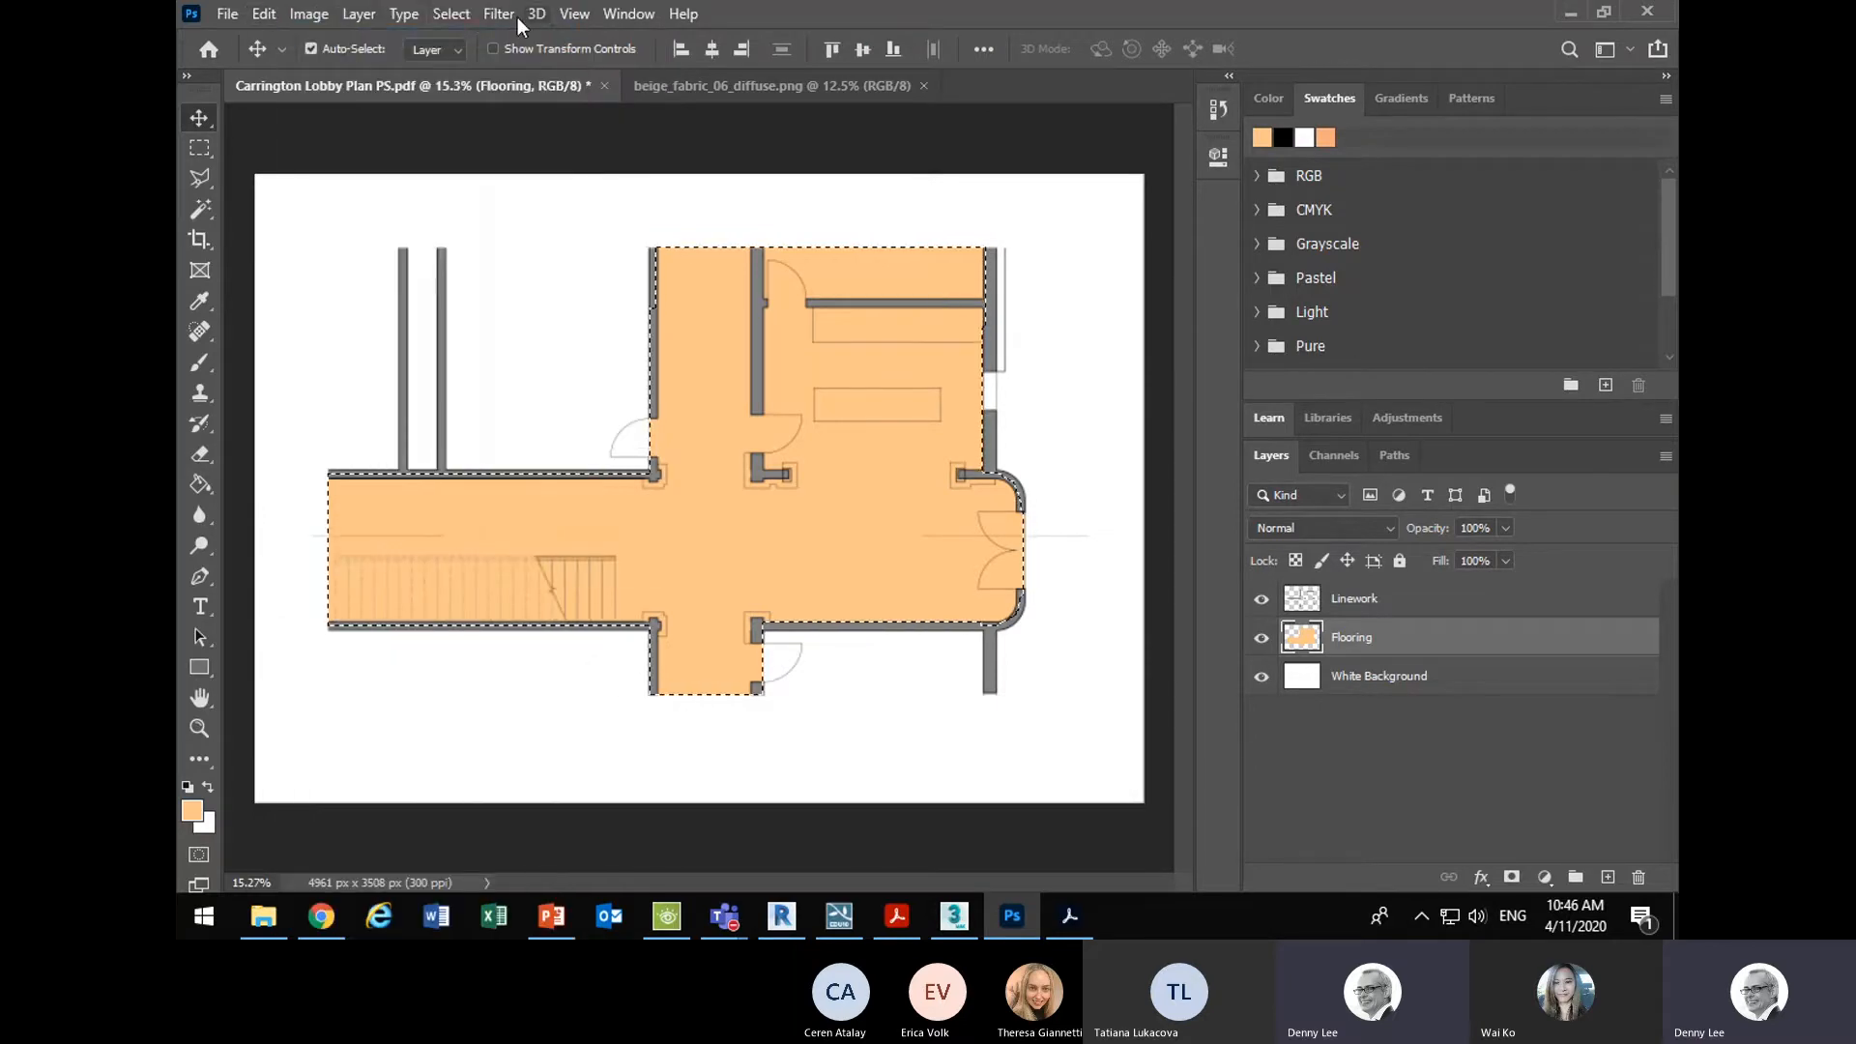
pyautogui.click(451, 13)
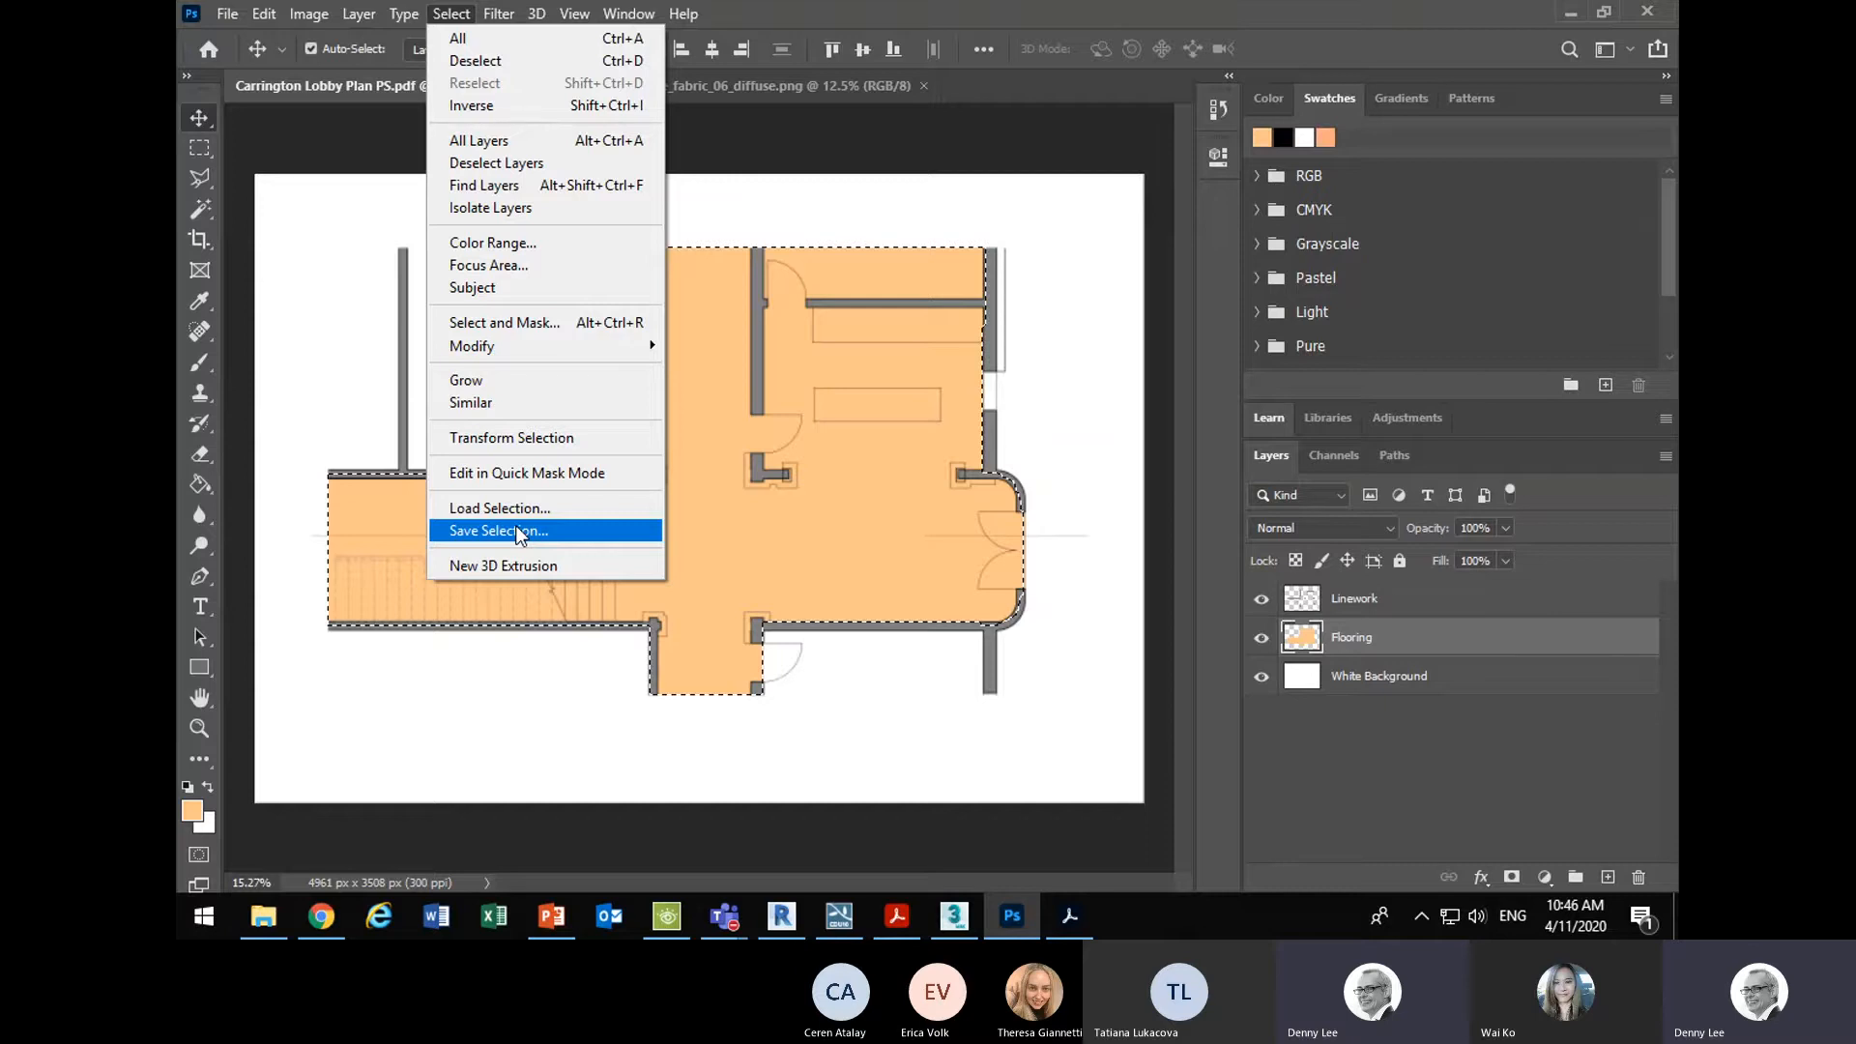
pyautogui.press('Escape')
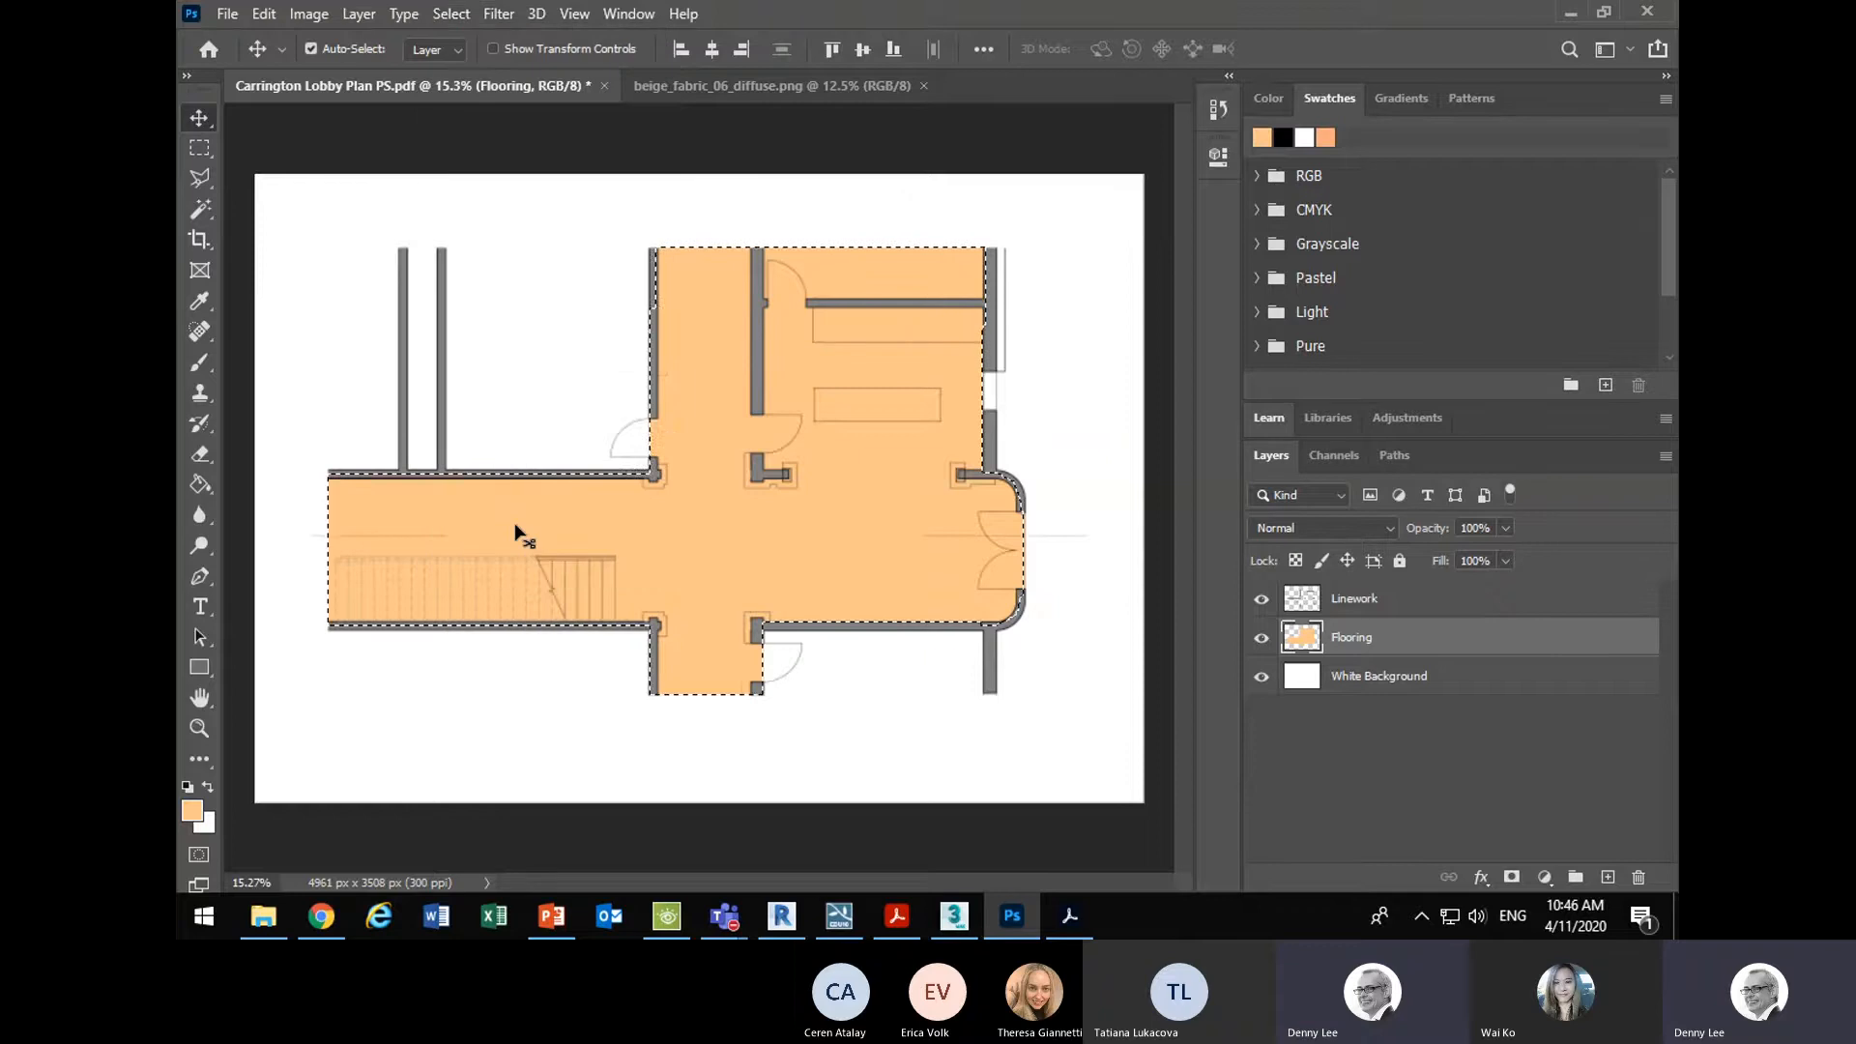
pyautogui.click(265, 14)
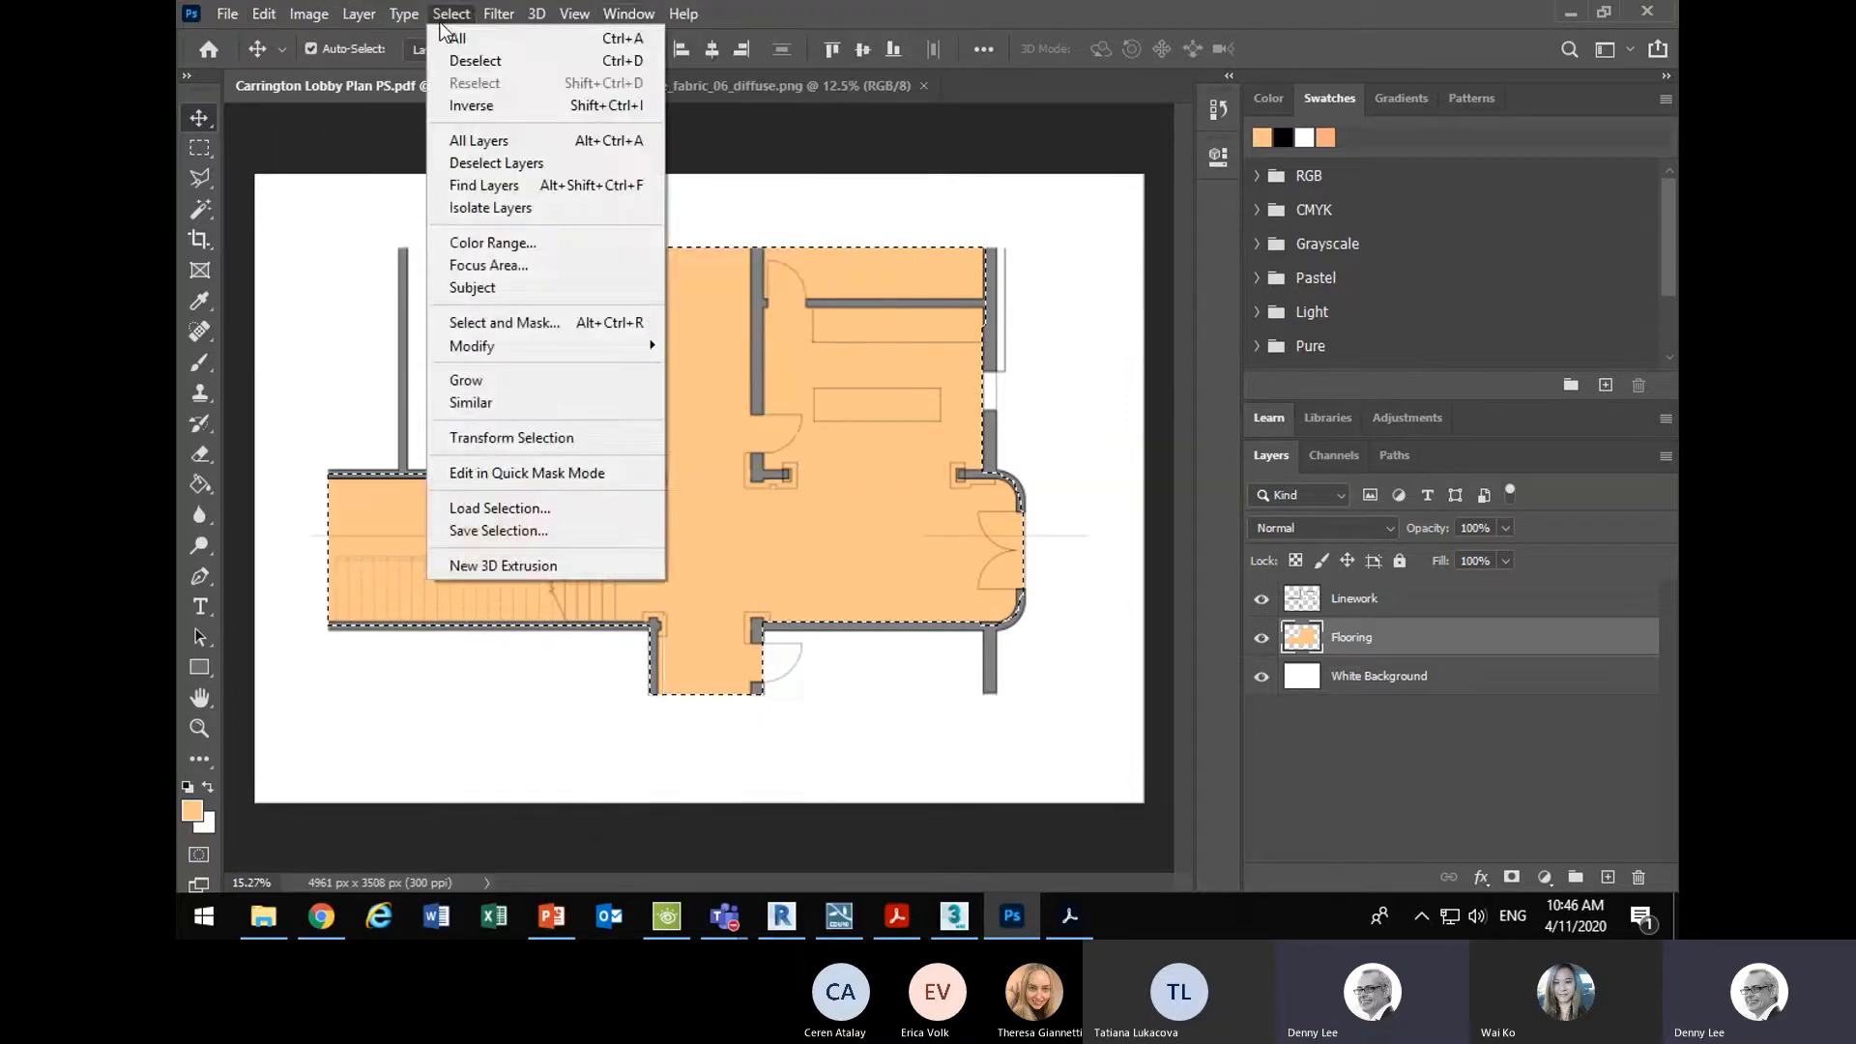
pyautogui.click(476, 58)
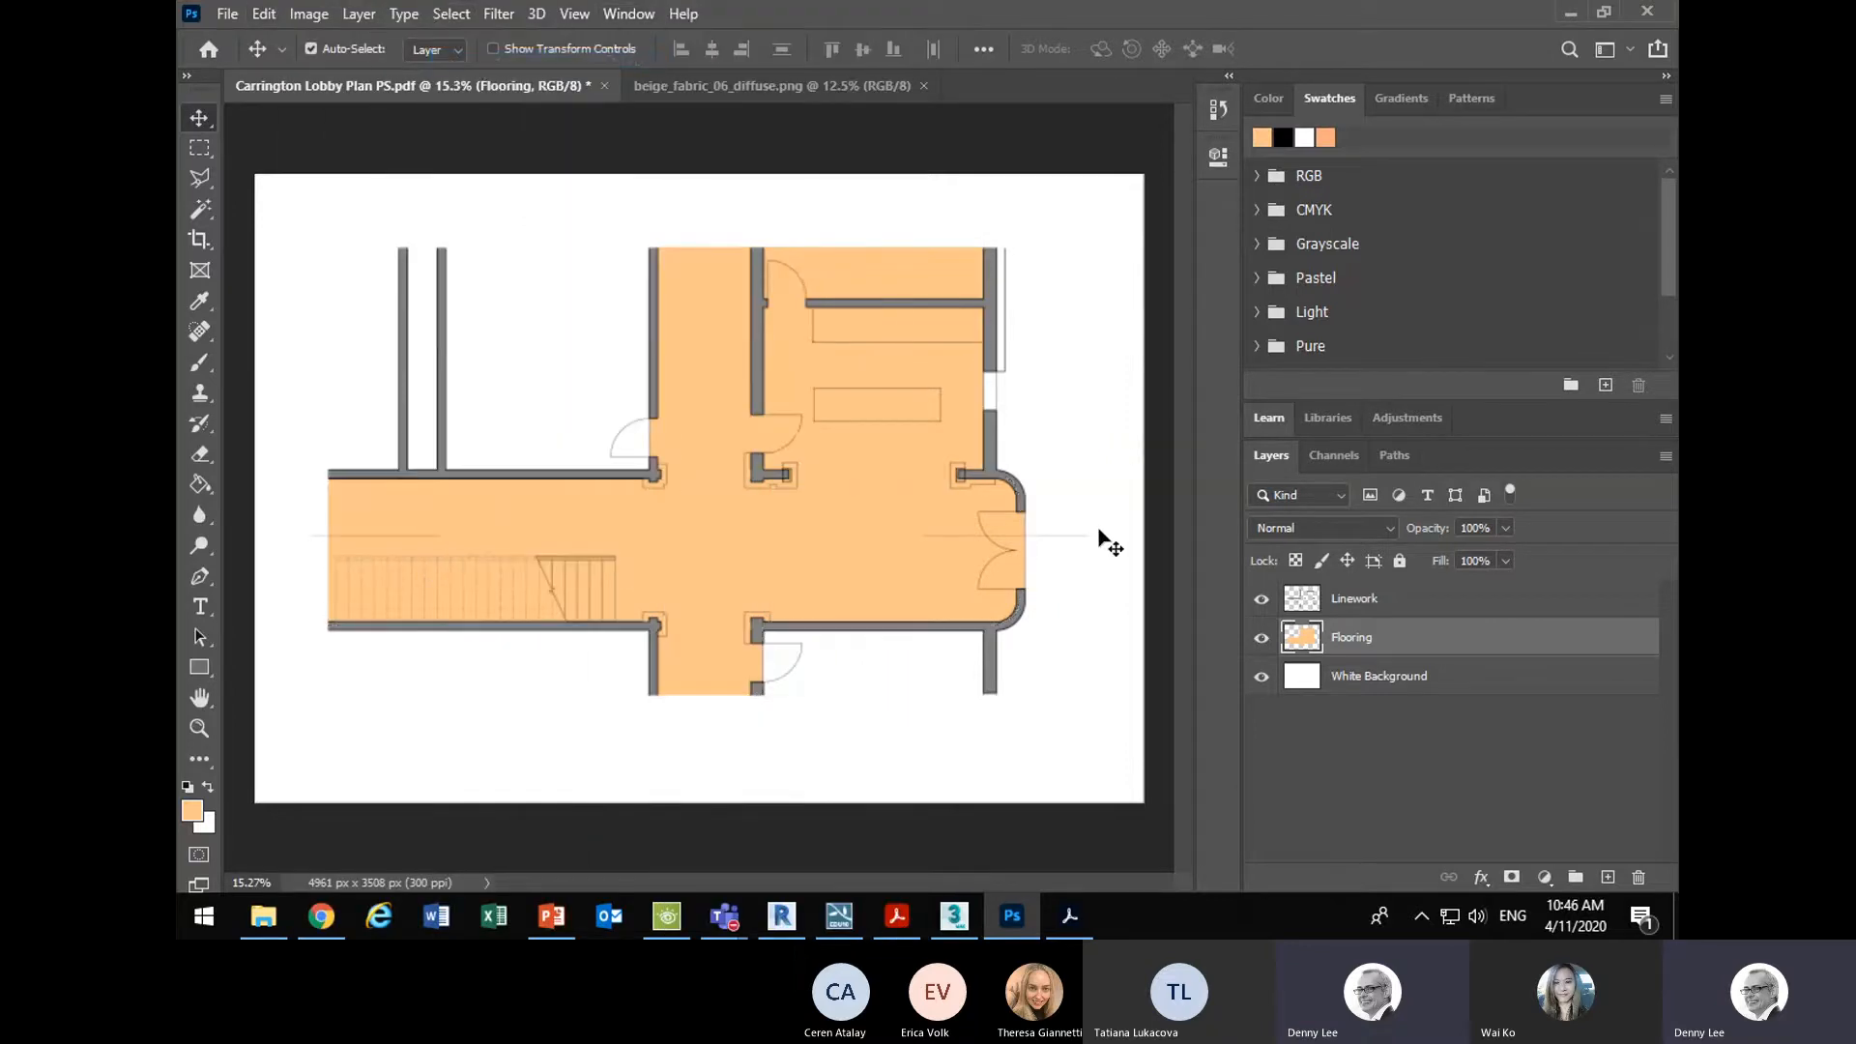
# - Select all pixels of the Flooring layer, keeping the Linework layer visible
pyautogui.rightClick(1305, 646)
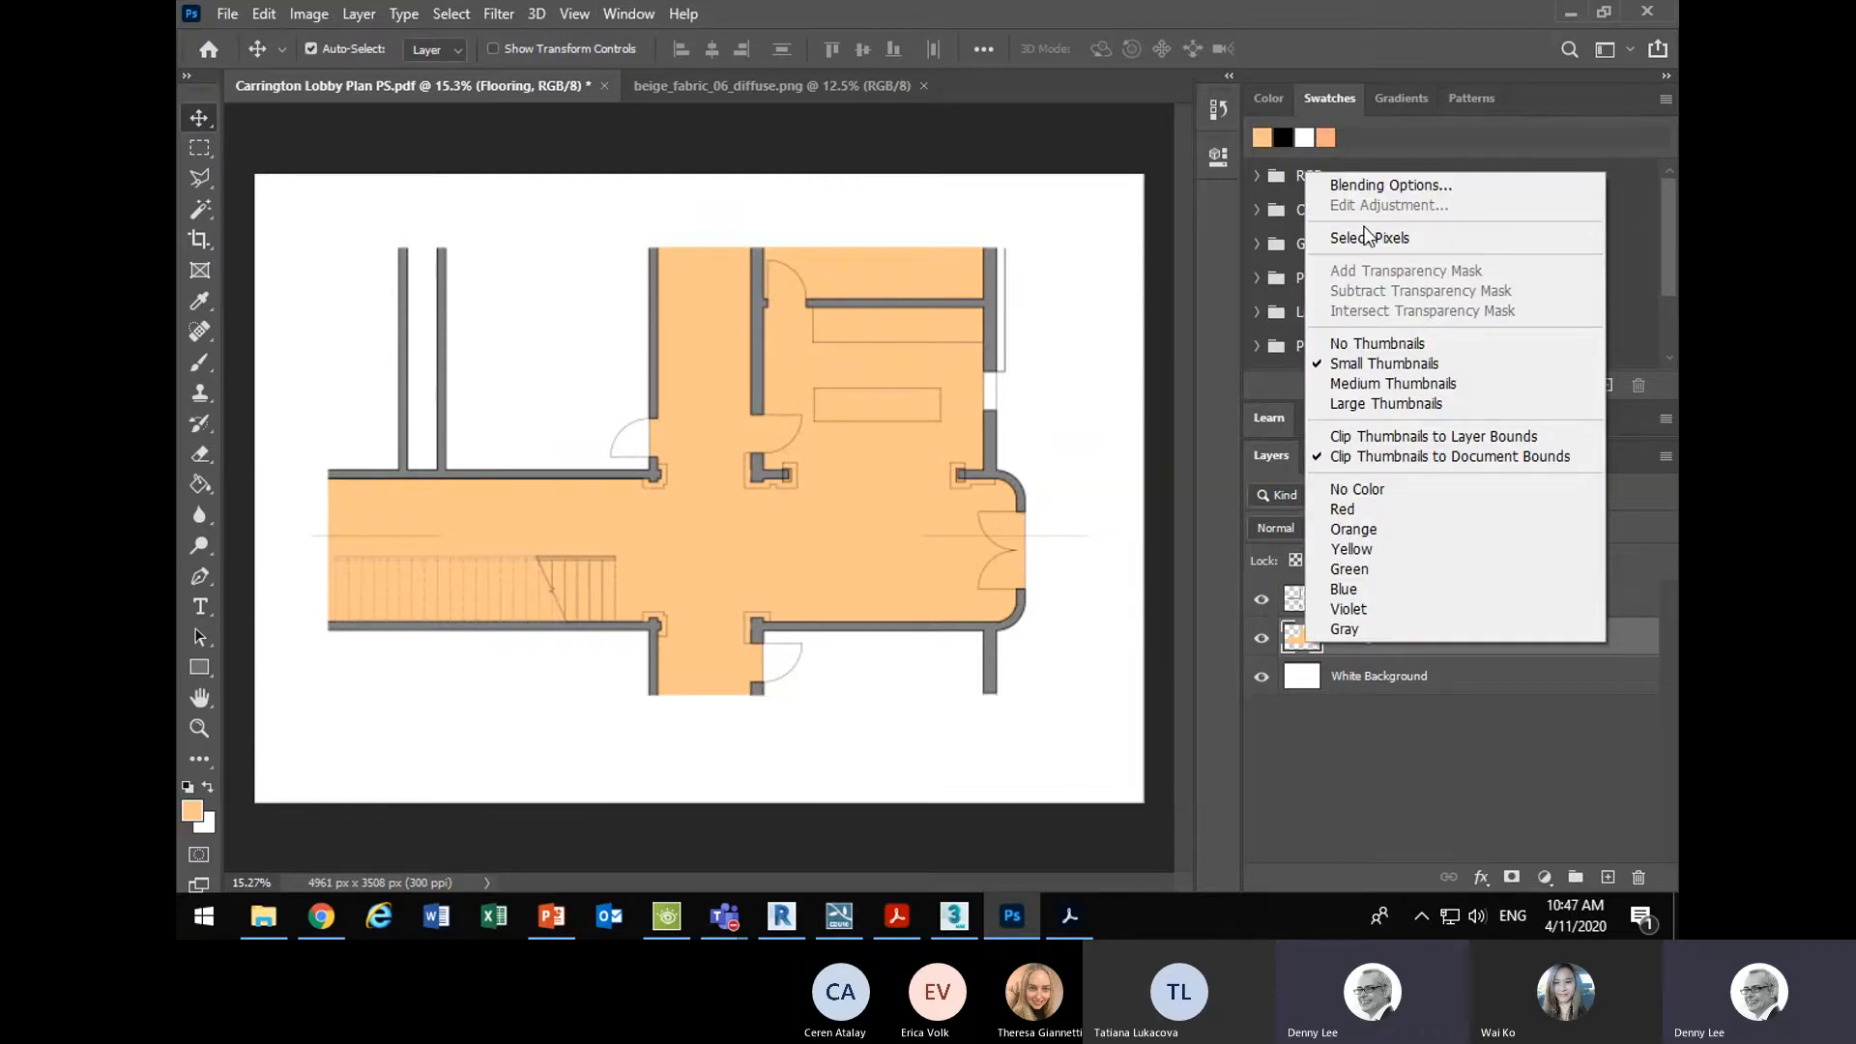
pyautogui.click(1389, 245)
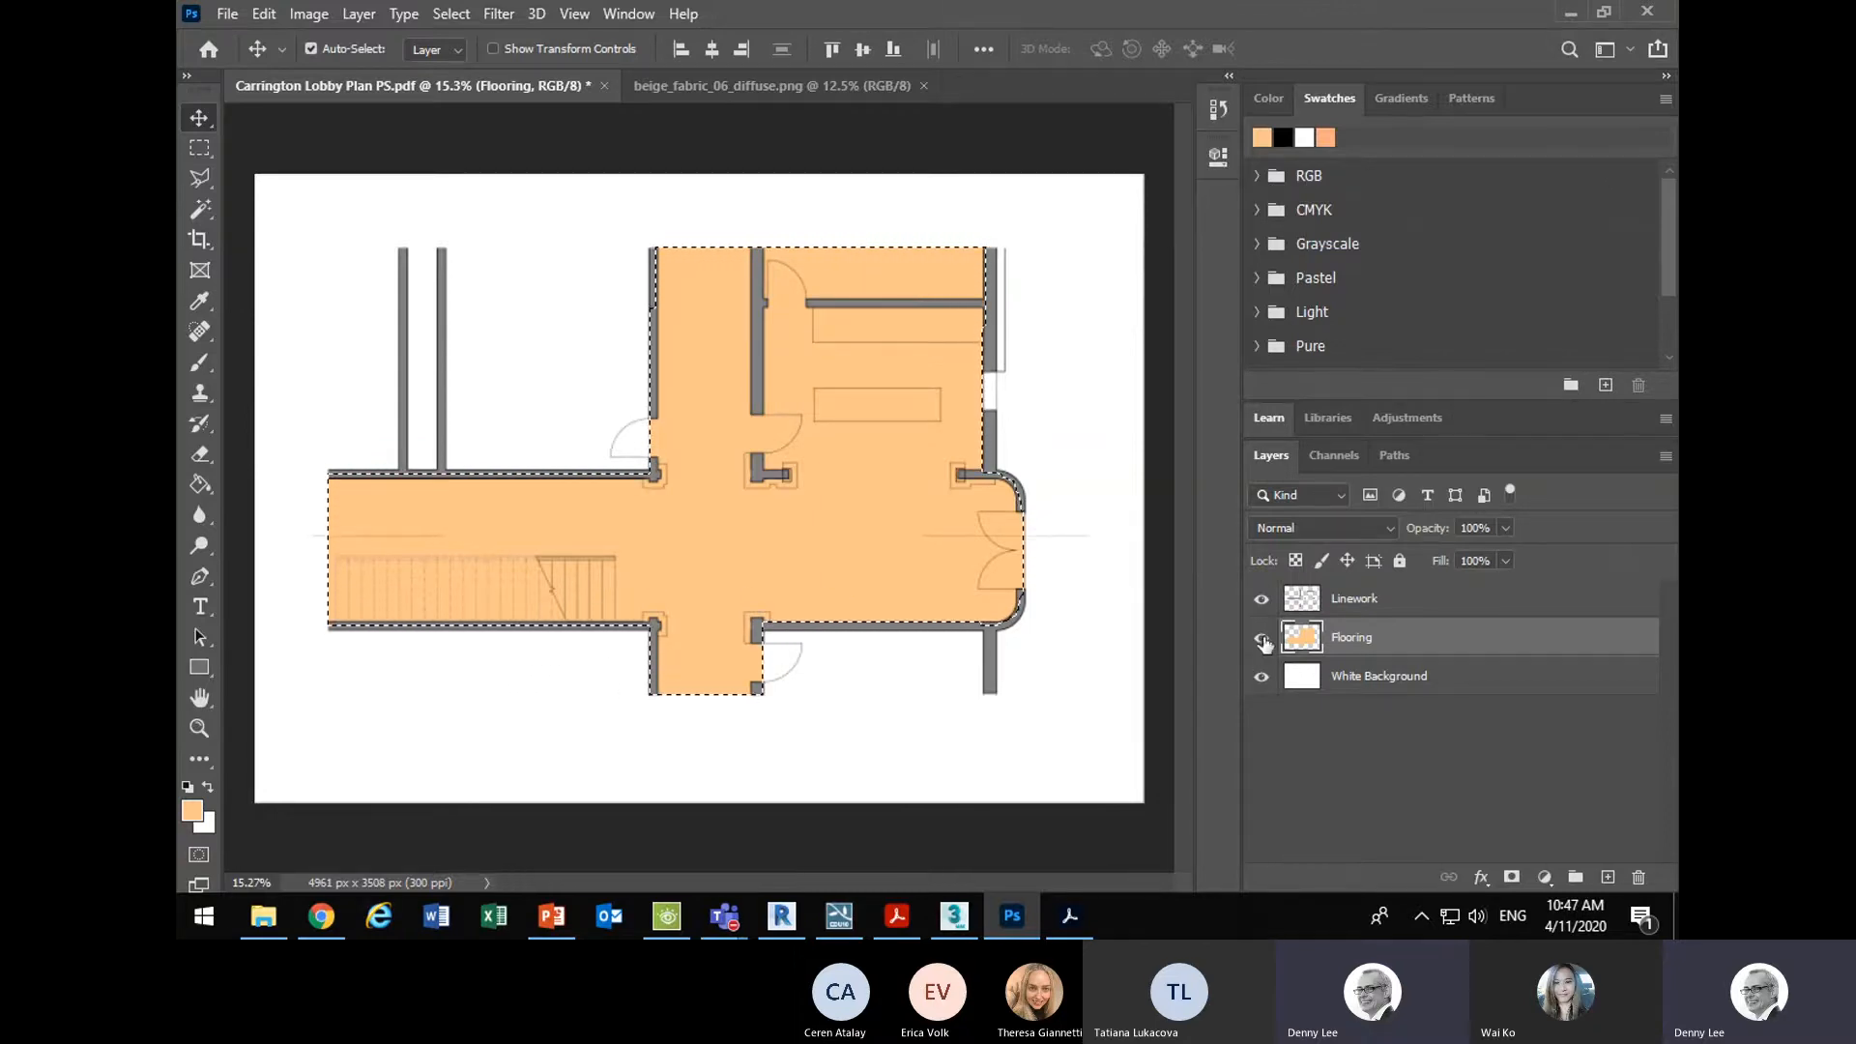
pyautogui.click(1262, 599)
pyautogui.click(1262, 599)
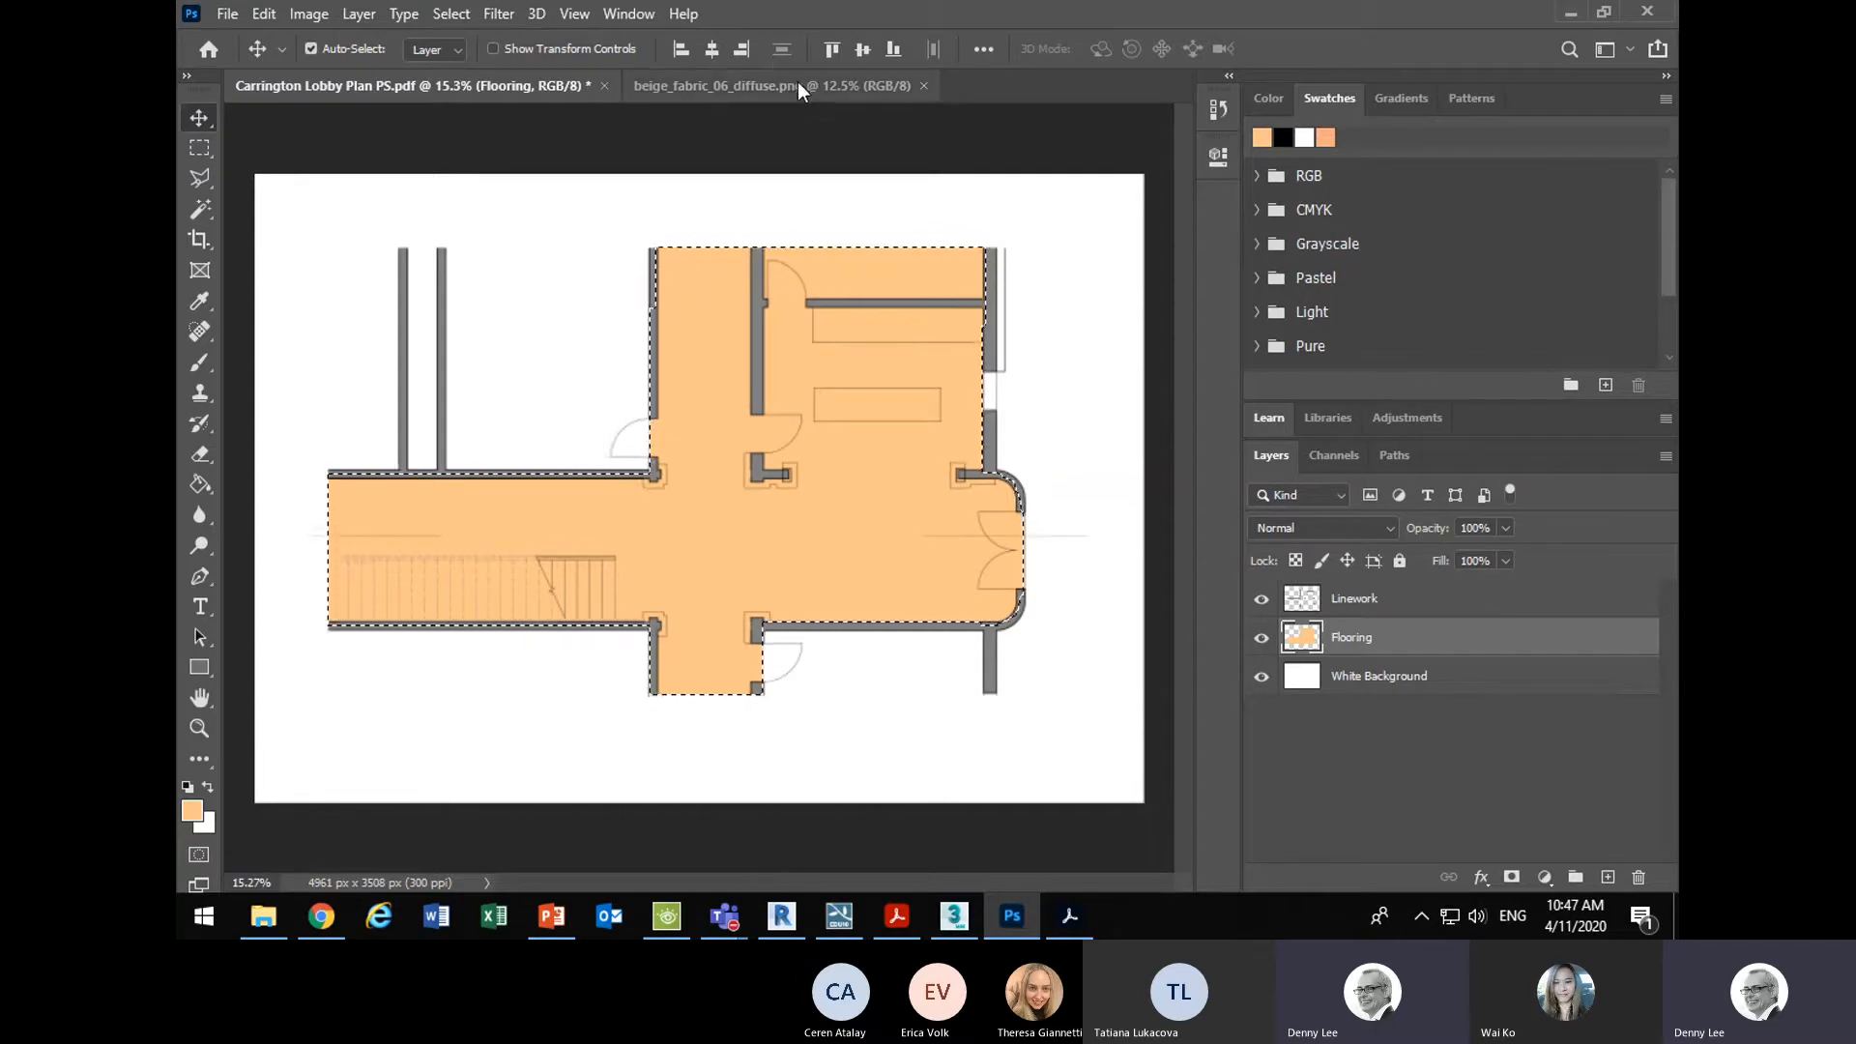
# - Fill the selected flooring area with the custom beige fabric pattern at 100% opacity in Normal mode, with the Script option off
pyautogui.click(264, 14)
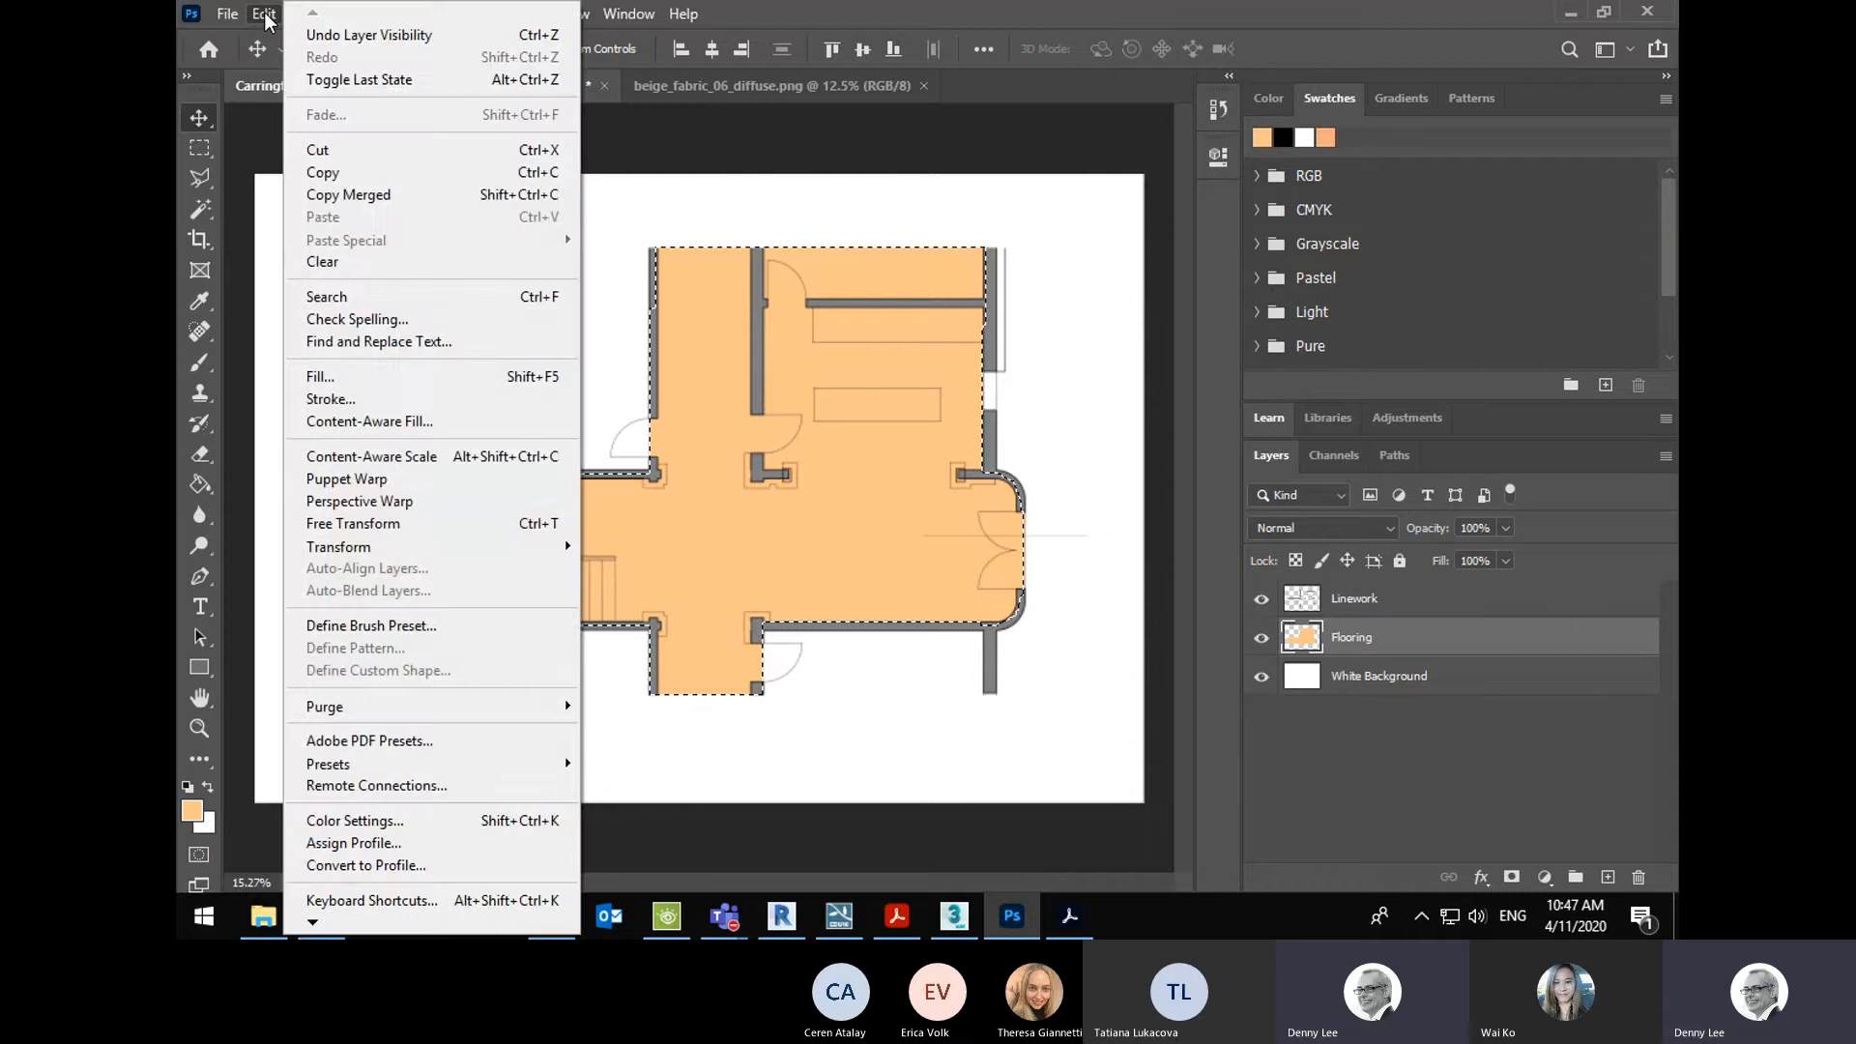
pyautogui.click(348, 380)
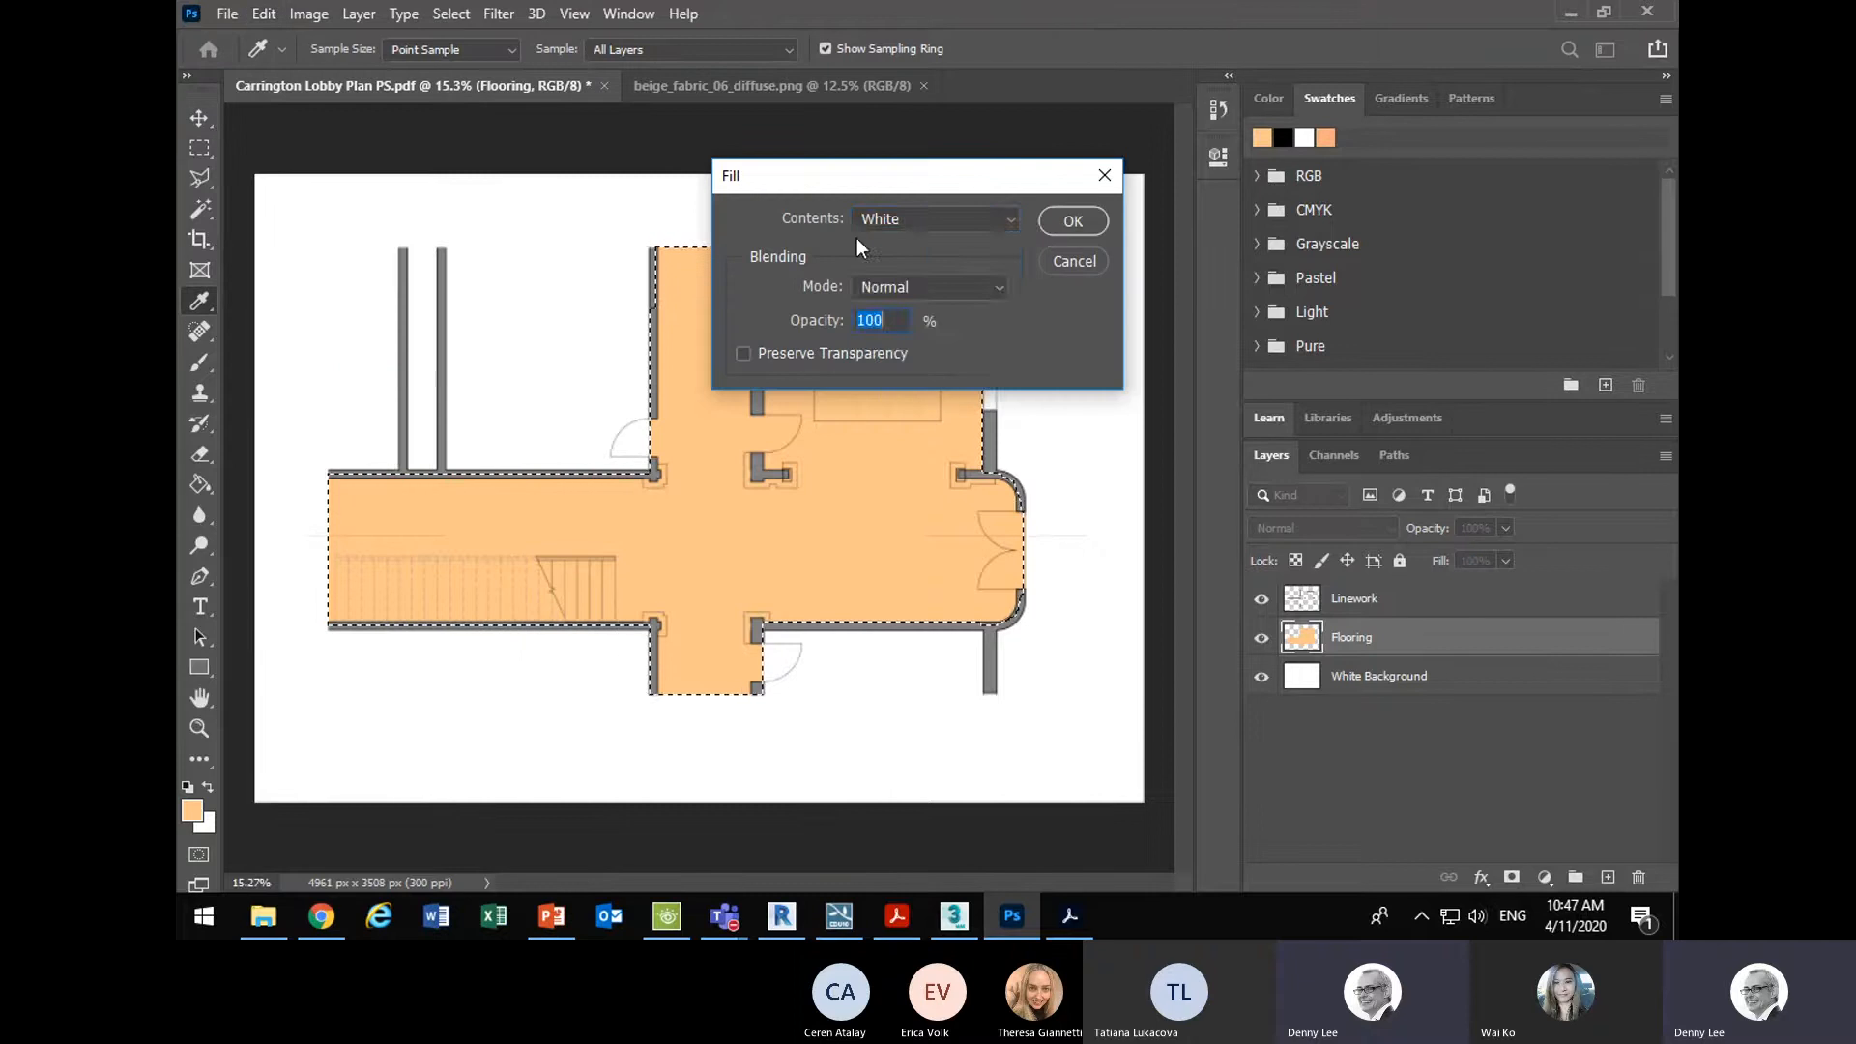
pyautogui.click(925, 228)
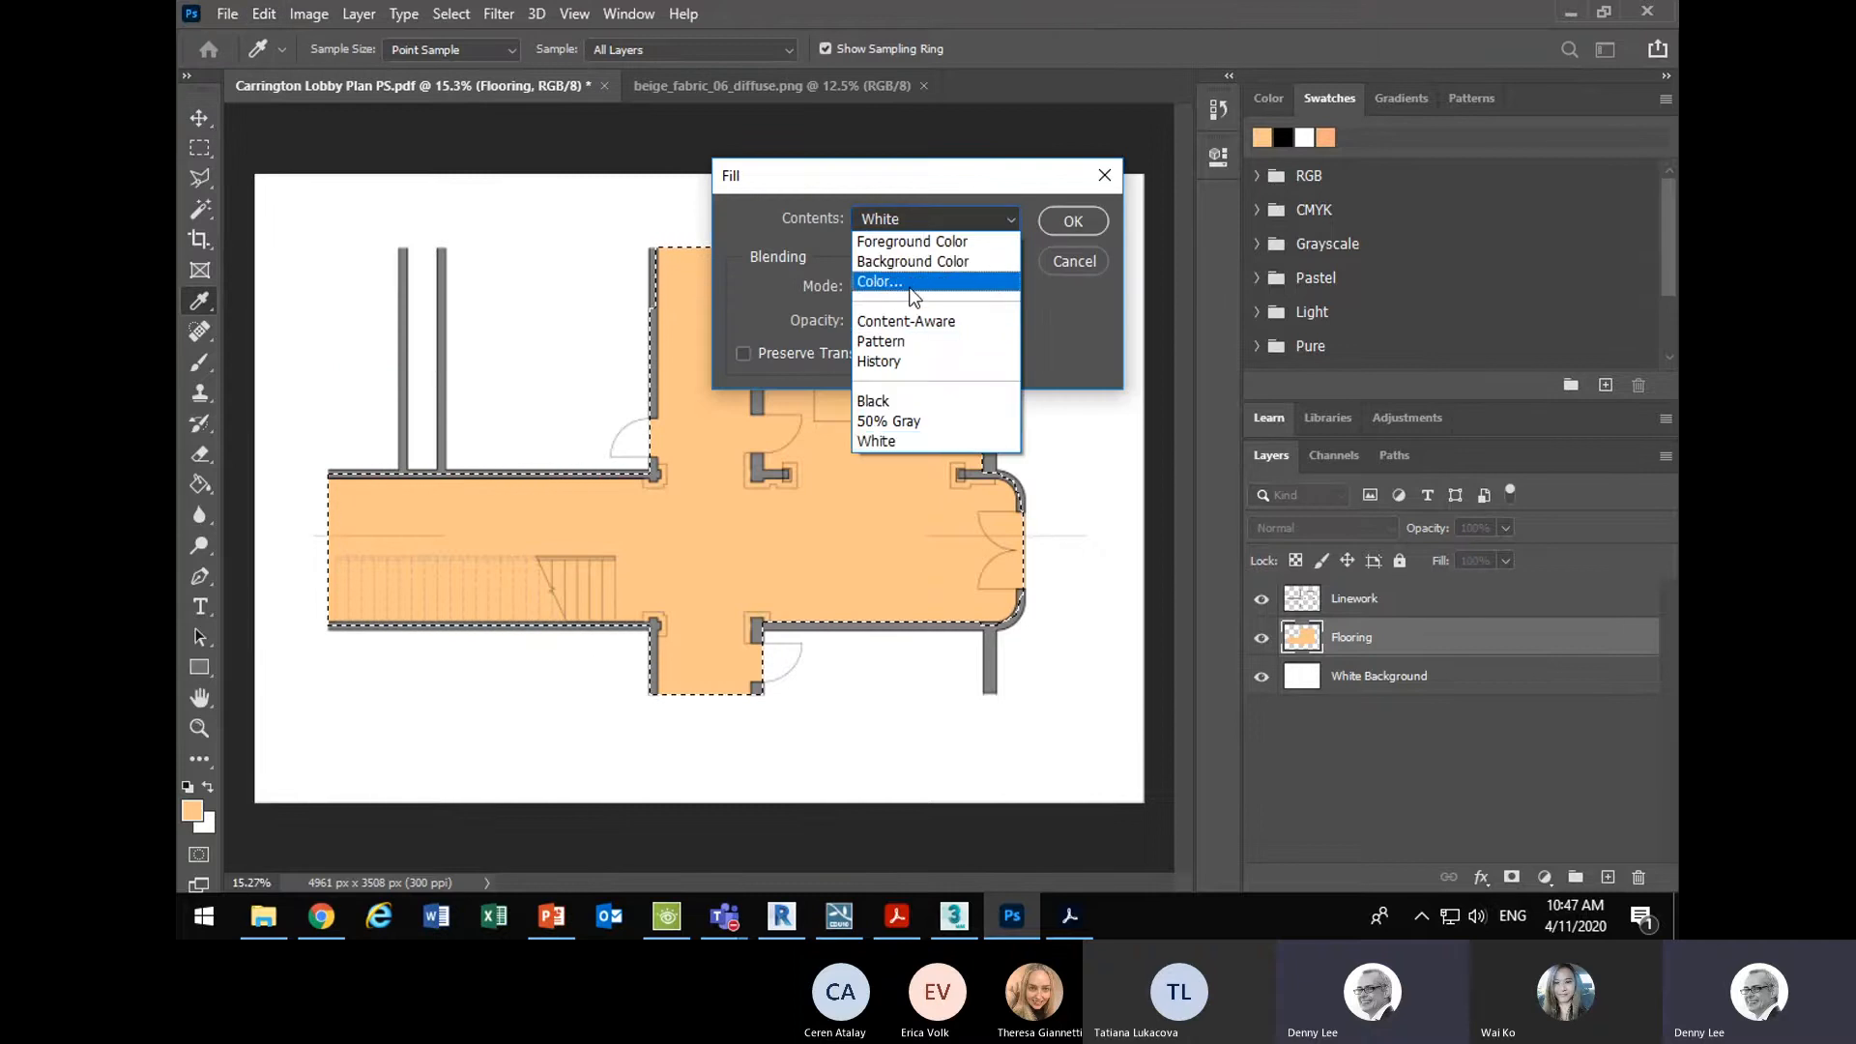
pyautogui.click(908, 340)
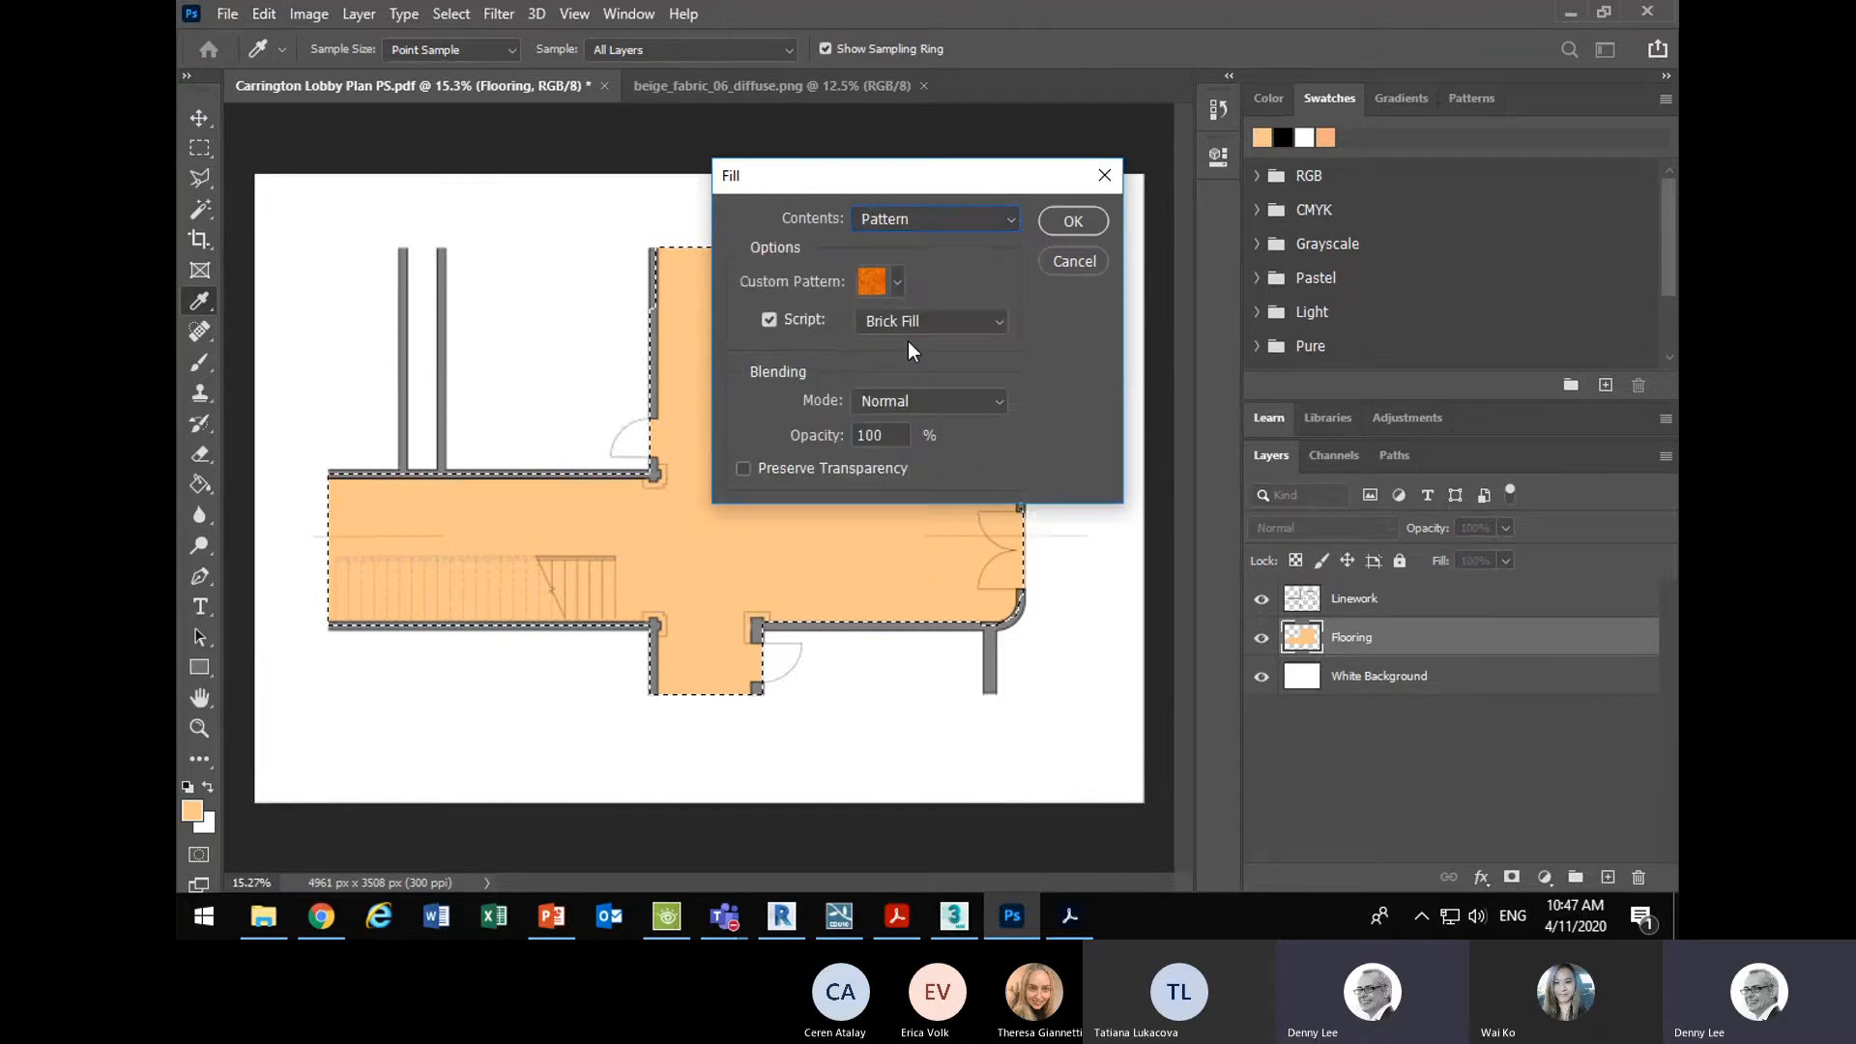
pyautogui.click(777, 317)
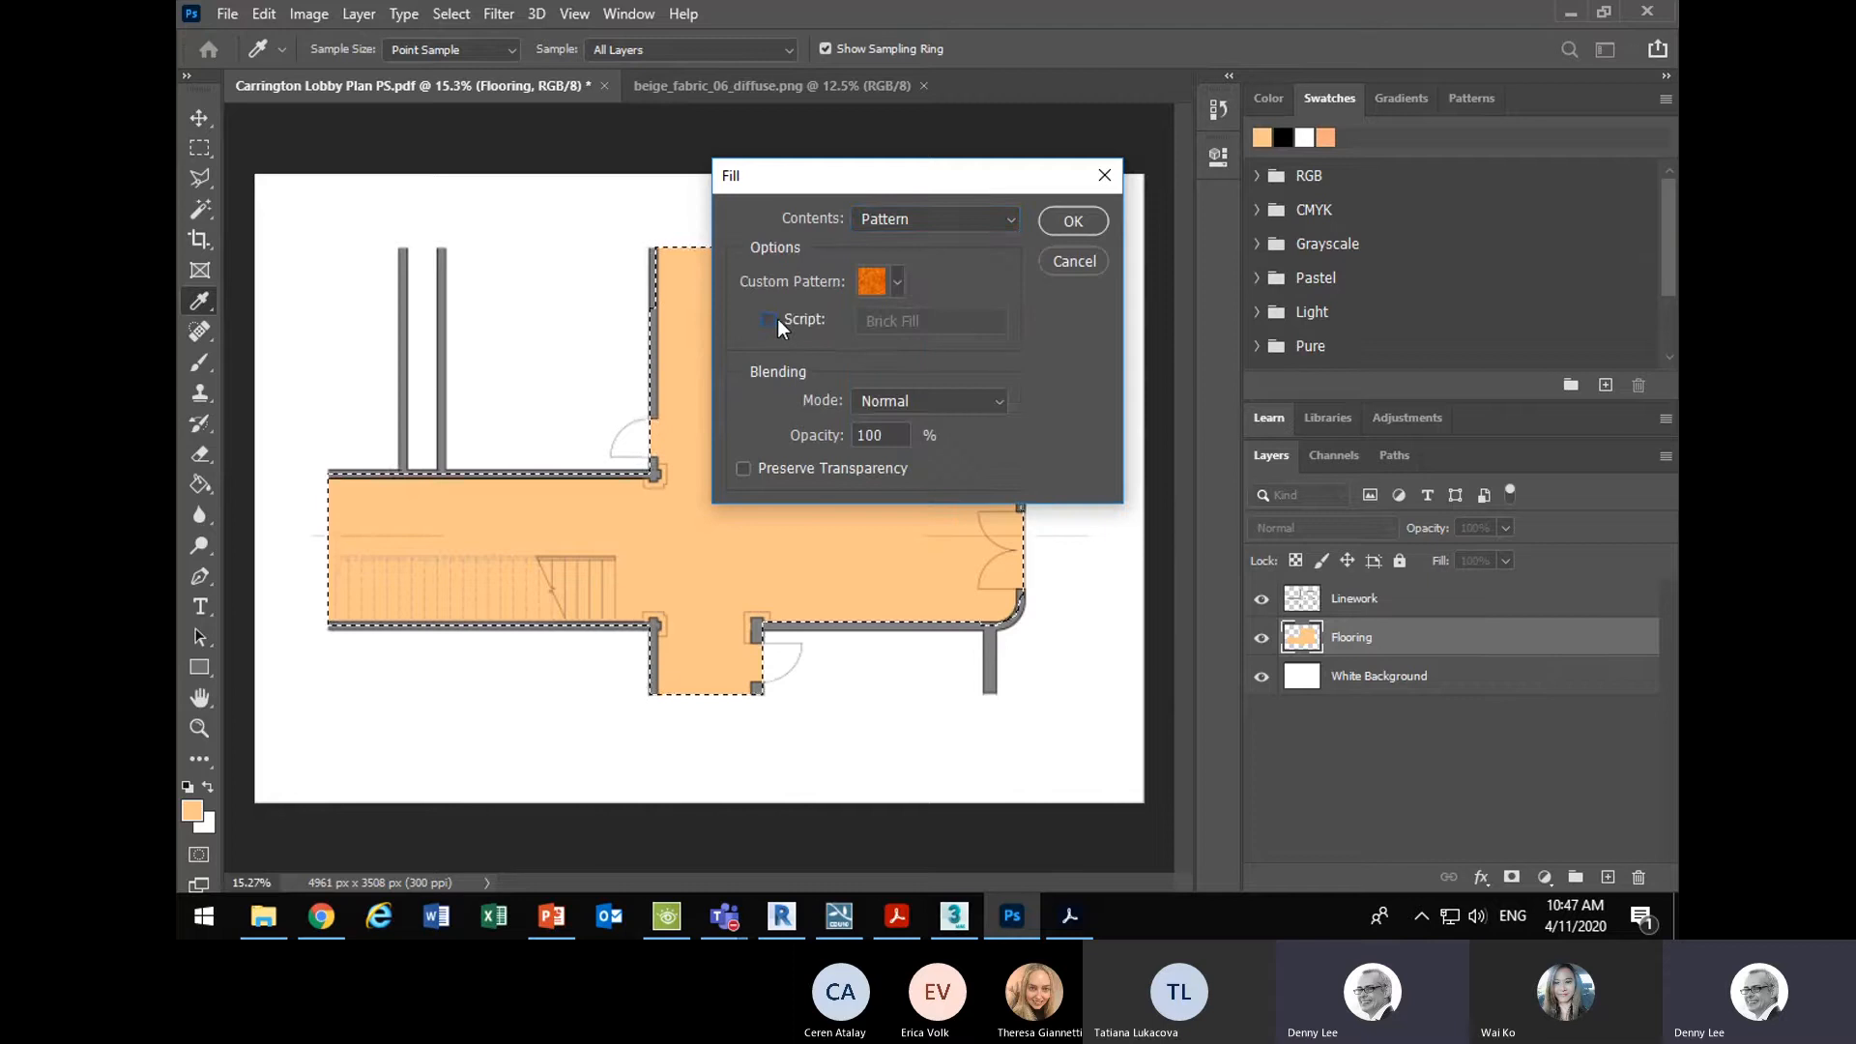
pyautogui.click(897, 282)
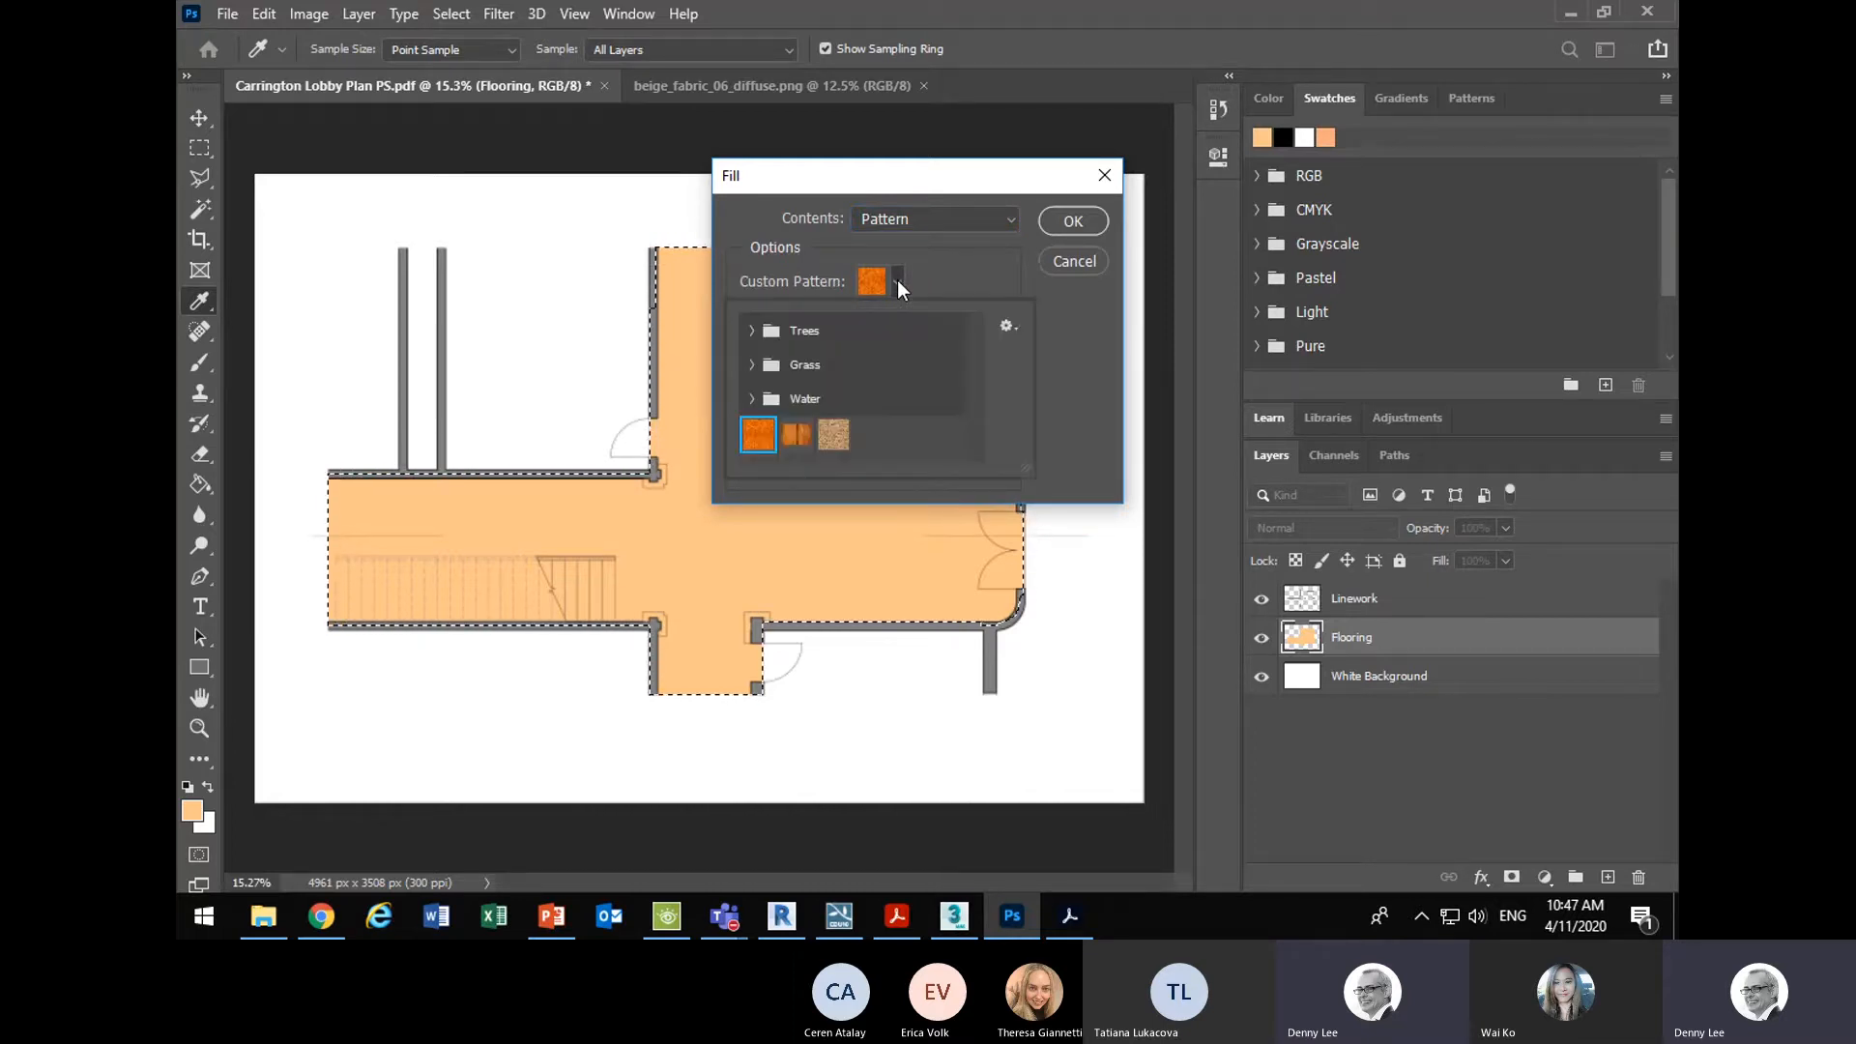
pyautogui.click(833, 441)
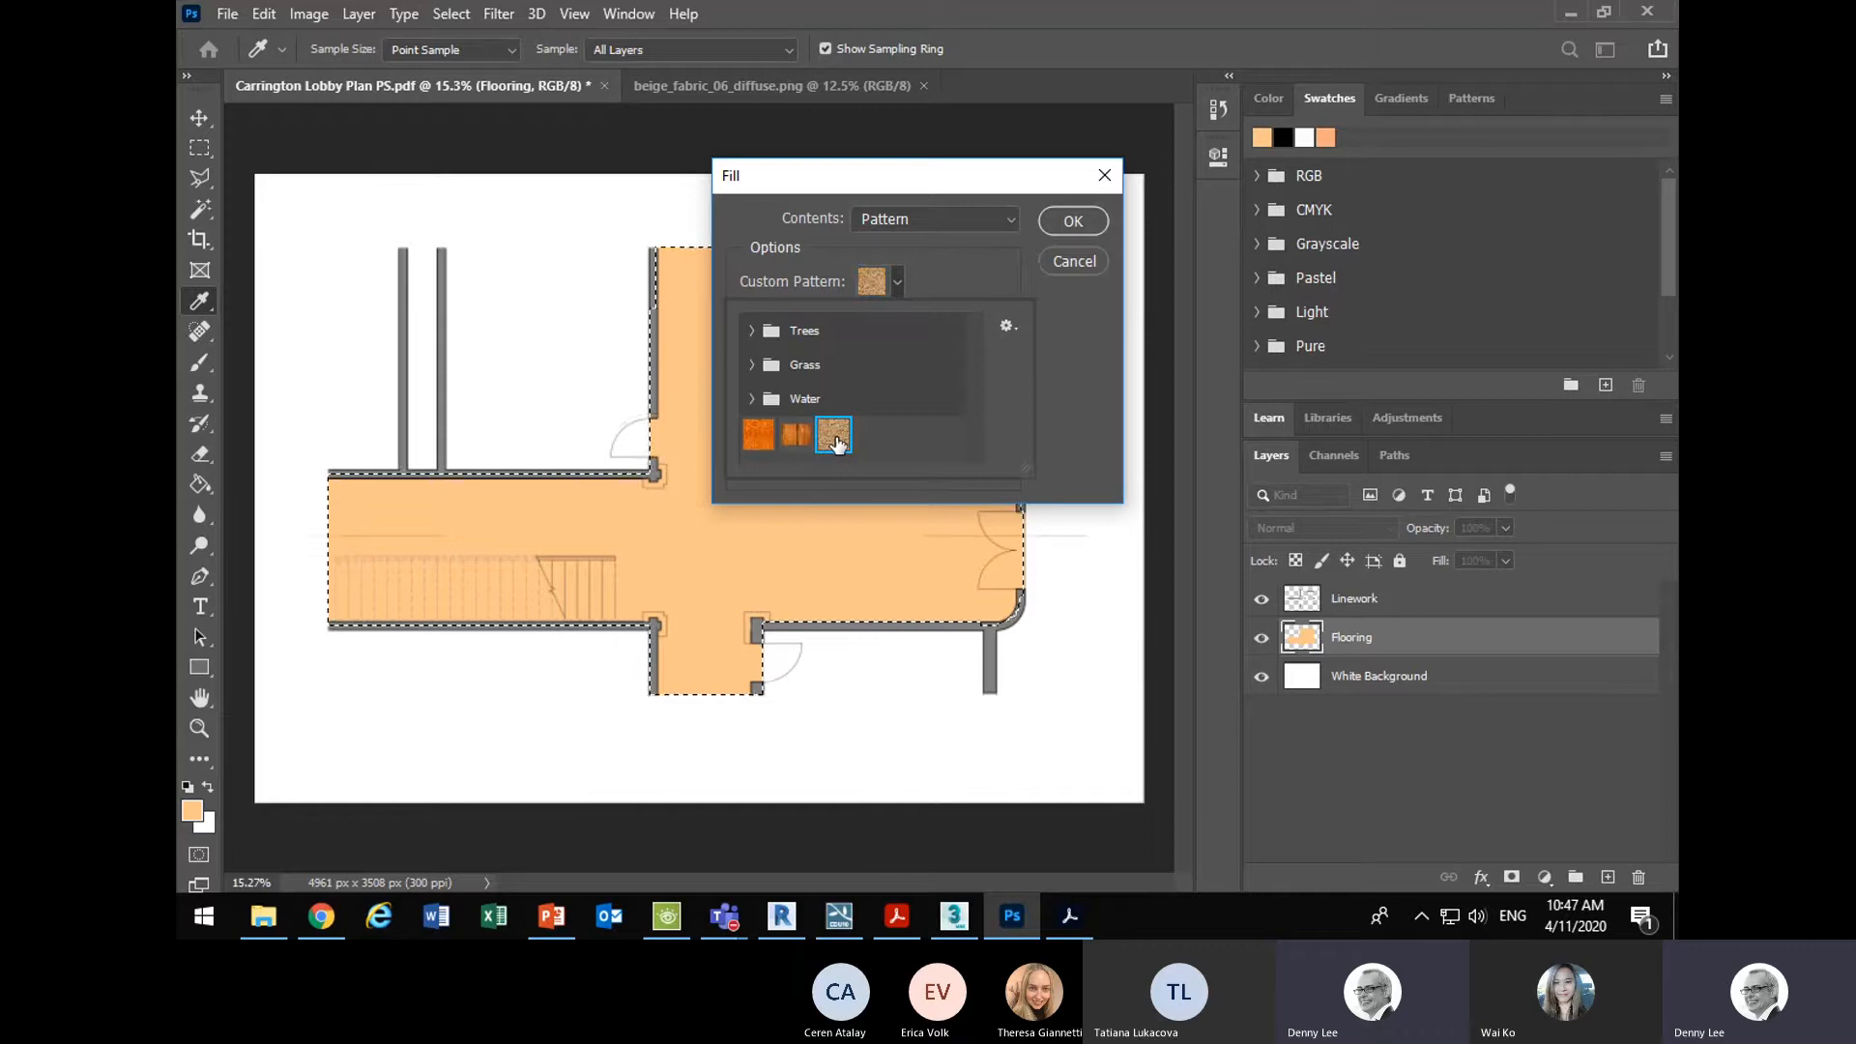
pyautogui.click(897, 281)
pyautogui.click(1073, 224)
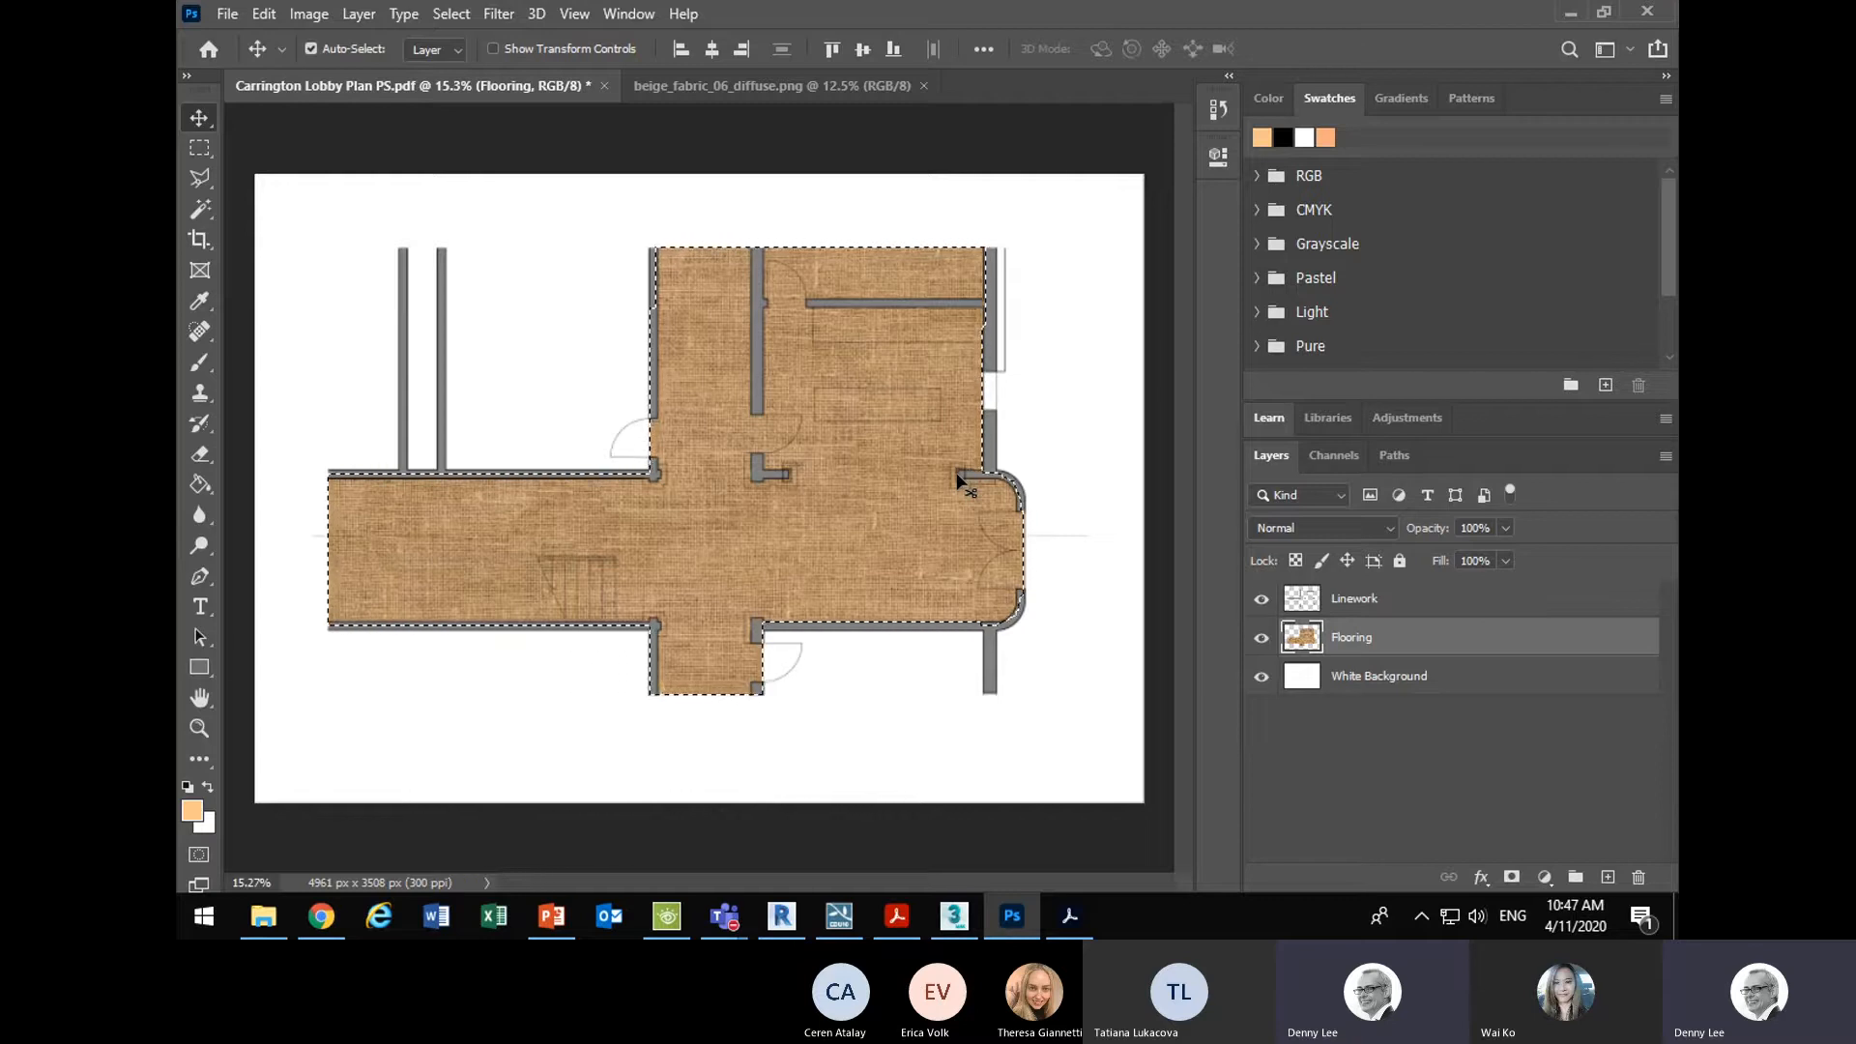
# - Examine the weave and image size of beige_fabric_06_diffuse.png in a zoomed-out Image Size preview, cancel, and return to the lobby plan
pyautogui.click(764, 95)
pyautogui.click(308, 13)
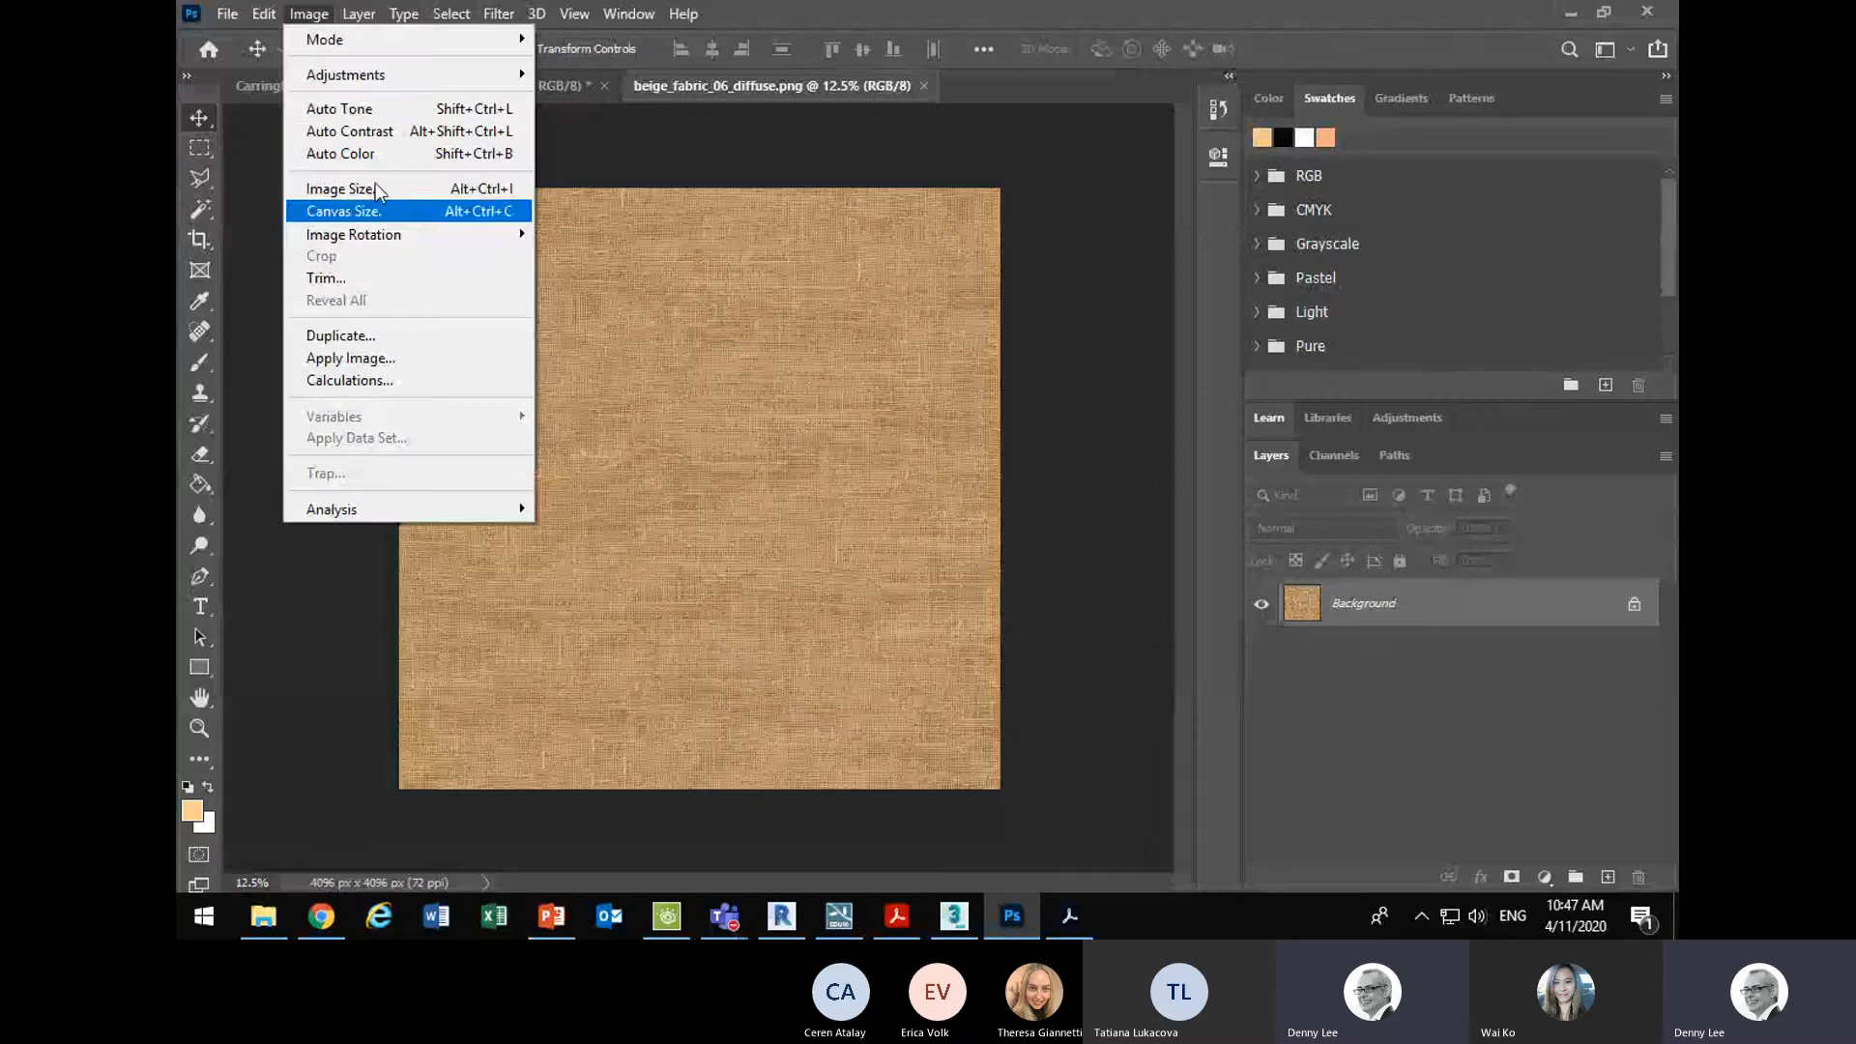
pyautogui.click(373, 189)
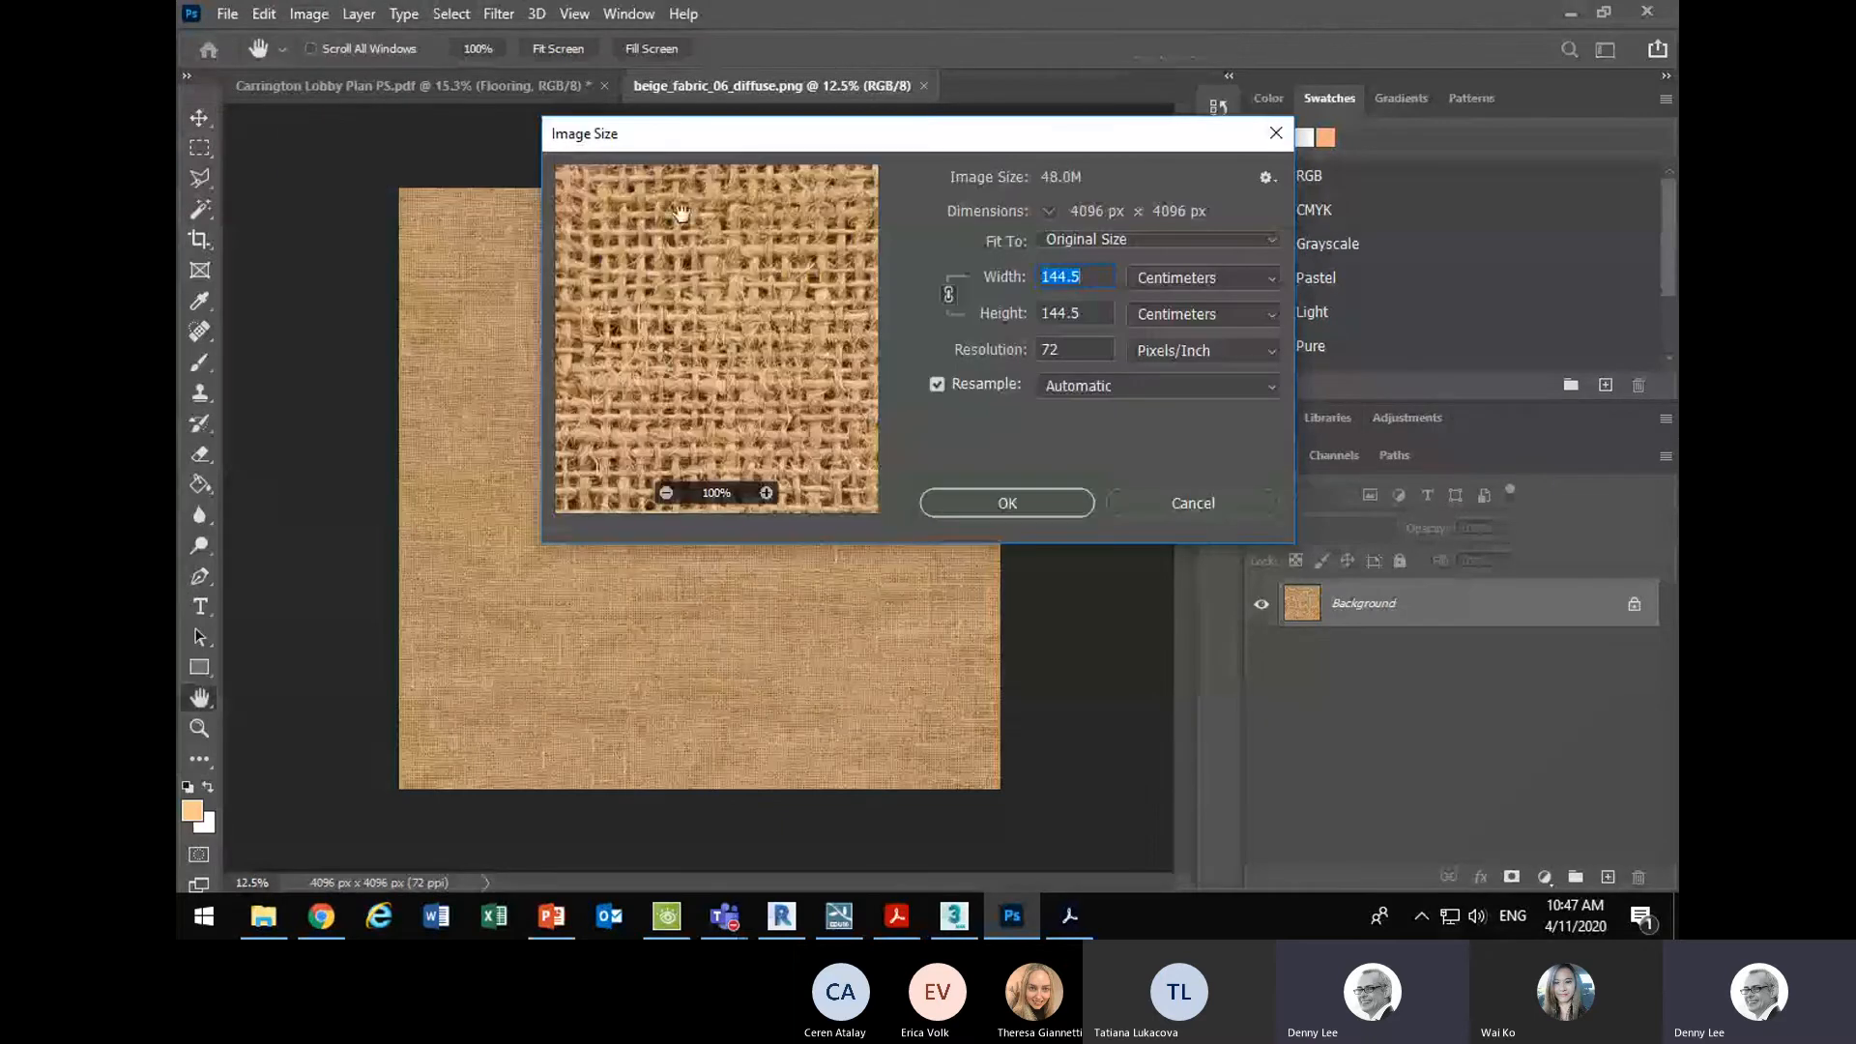
pyautogui.click(666, 493)
pyautogui.click(666, 493)
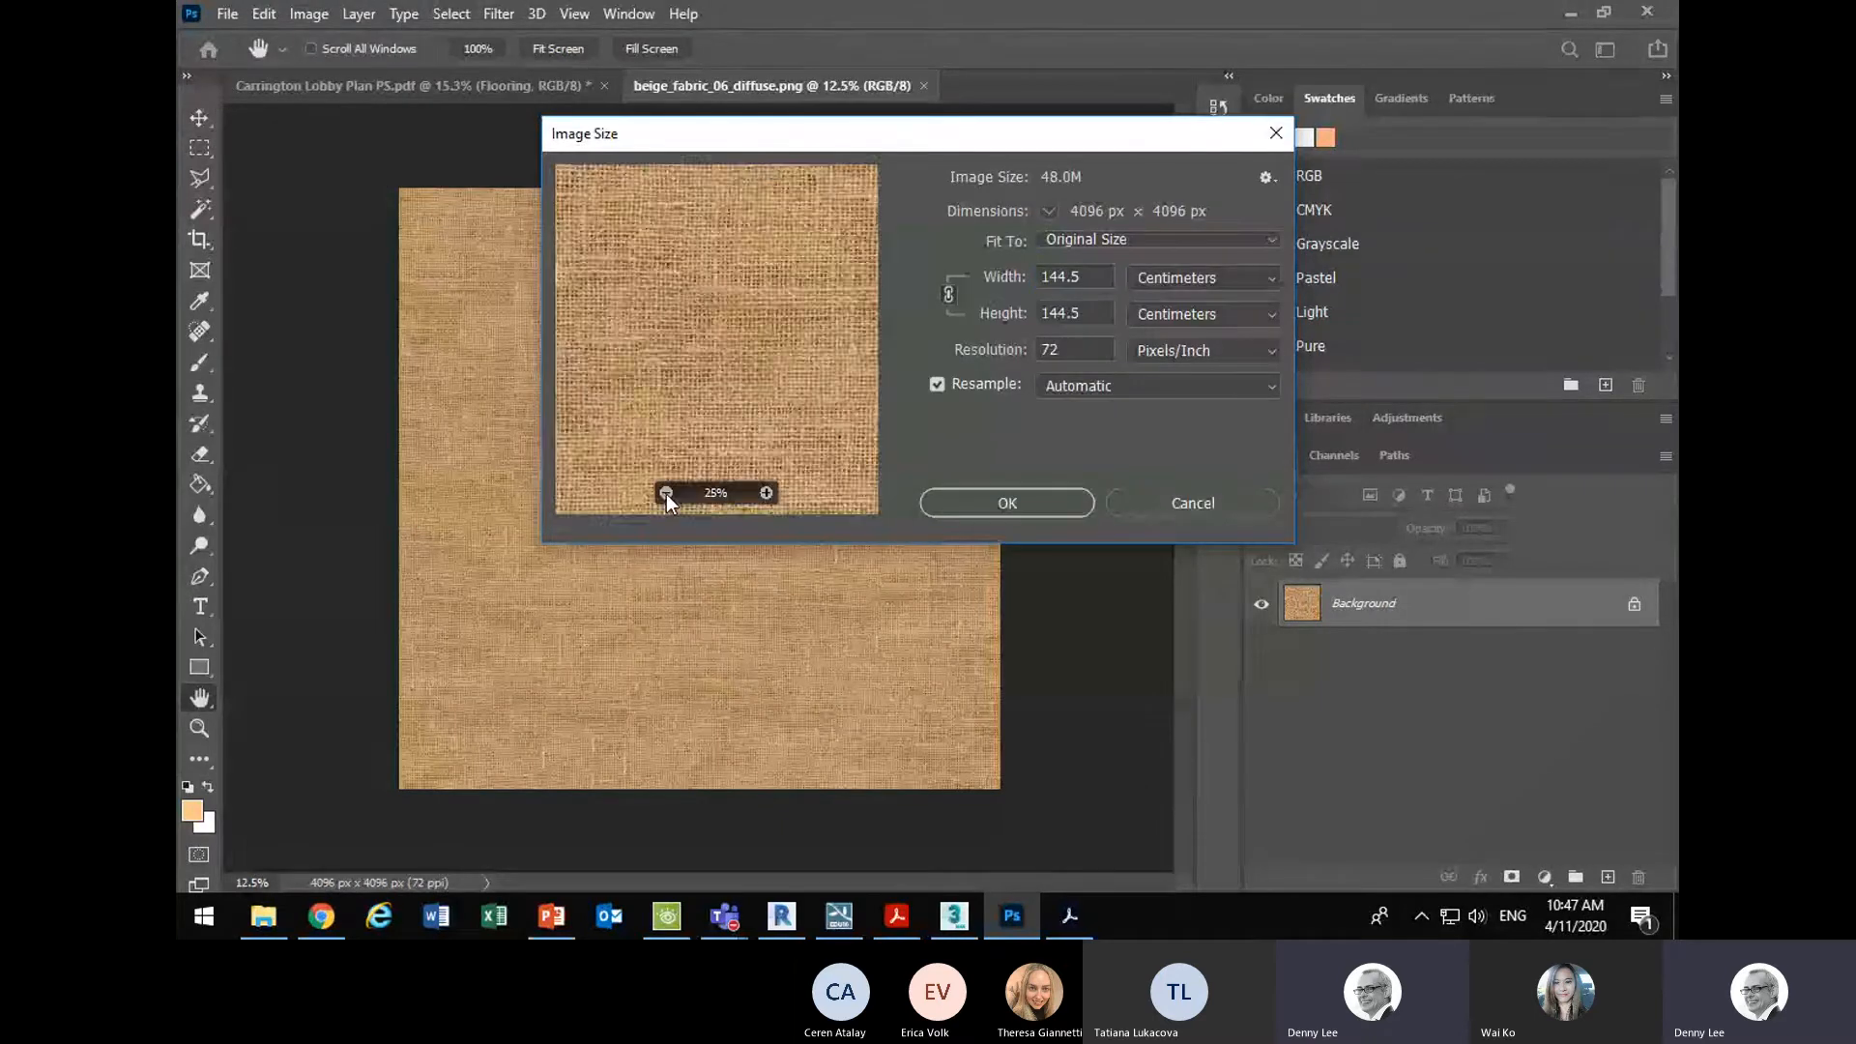
pyautogui.click(666, 494)
pyautogui.click(666, 493)
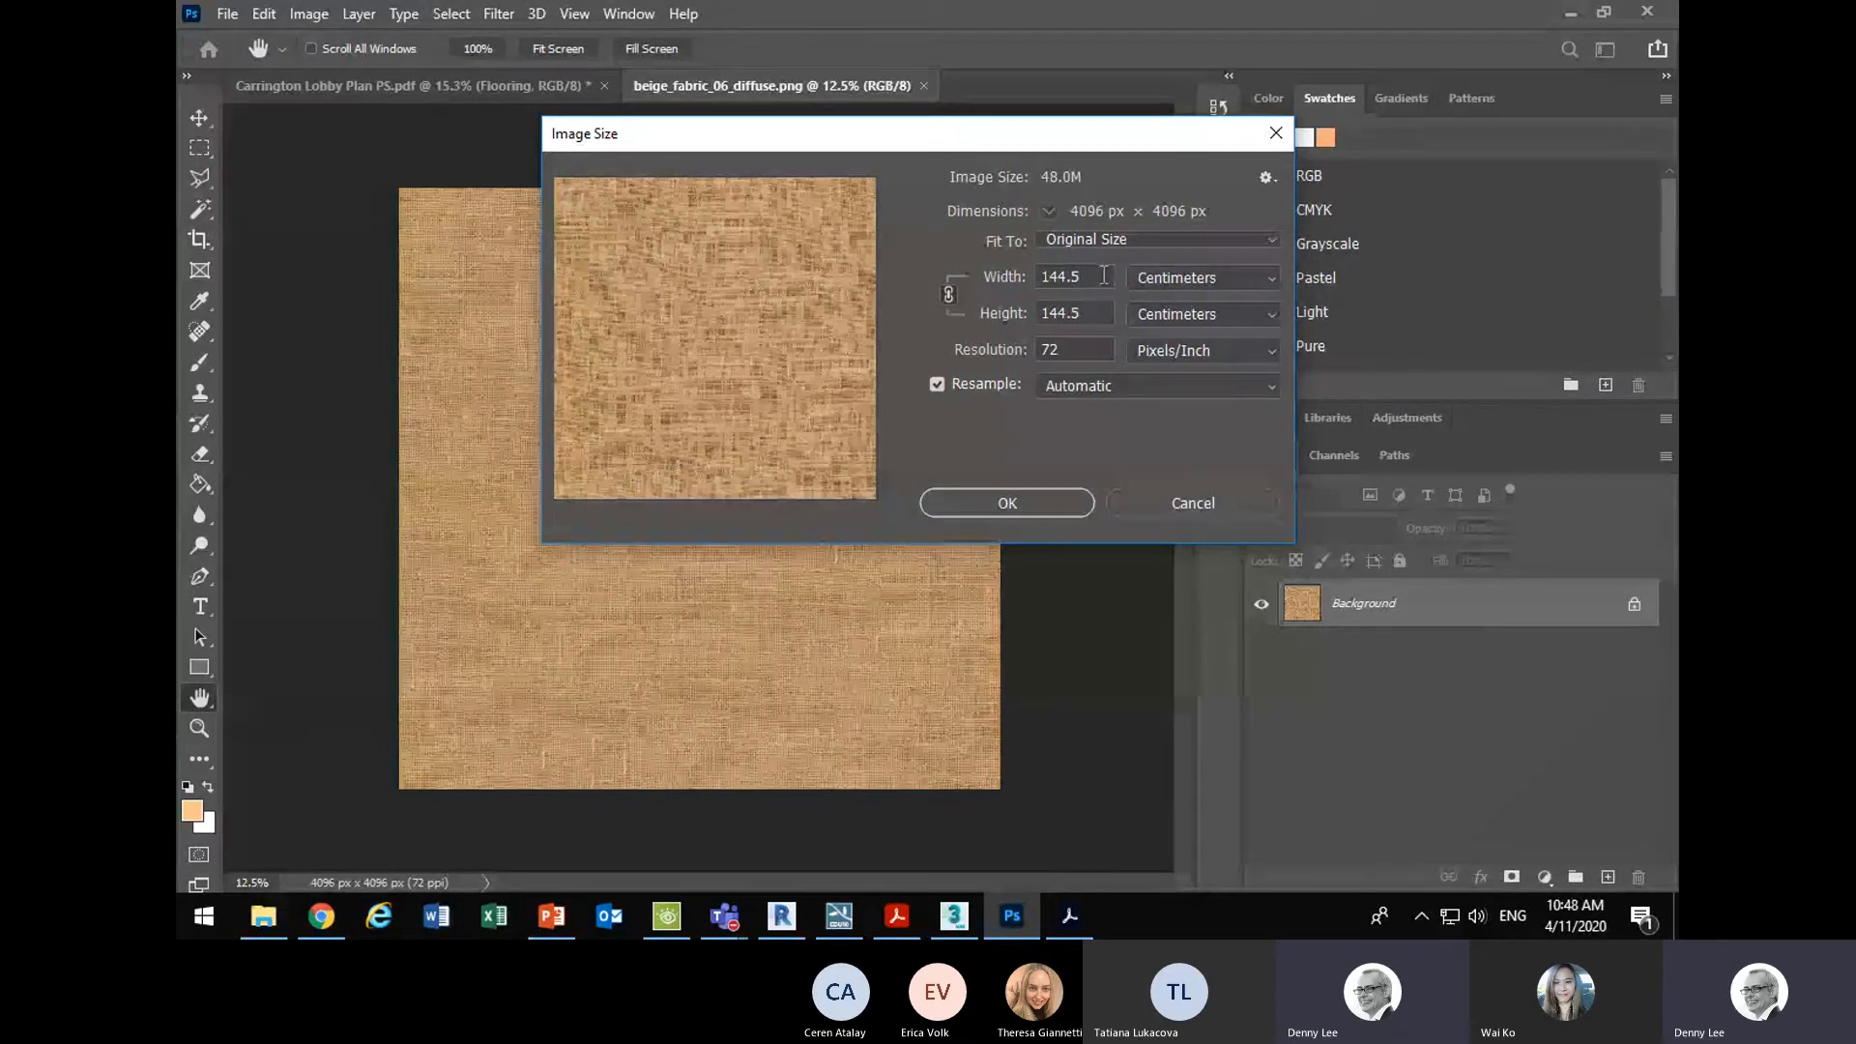
pyautogui.click(1187, 499)
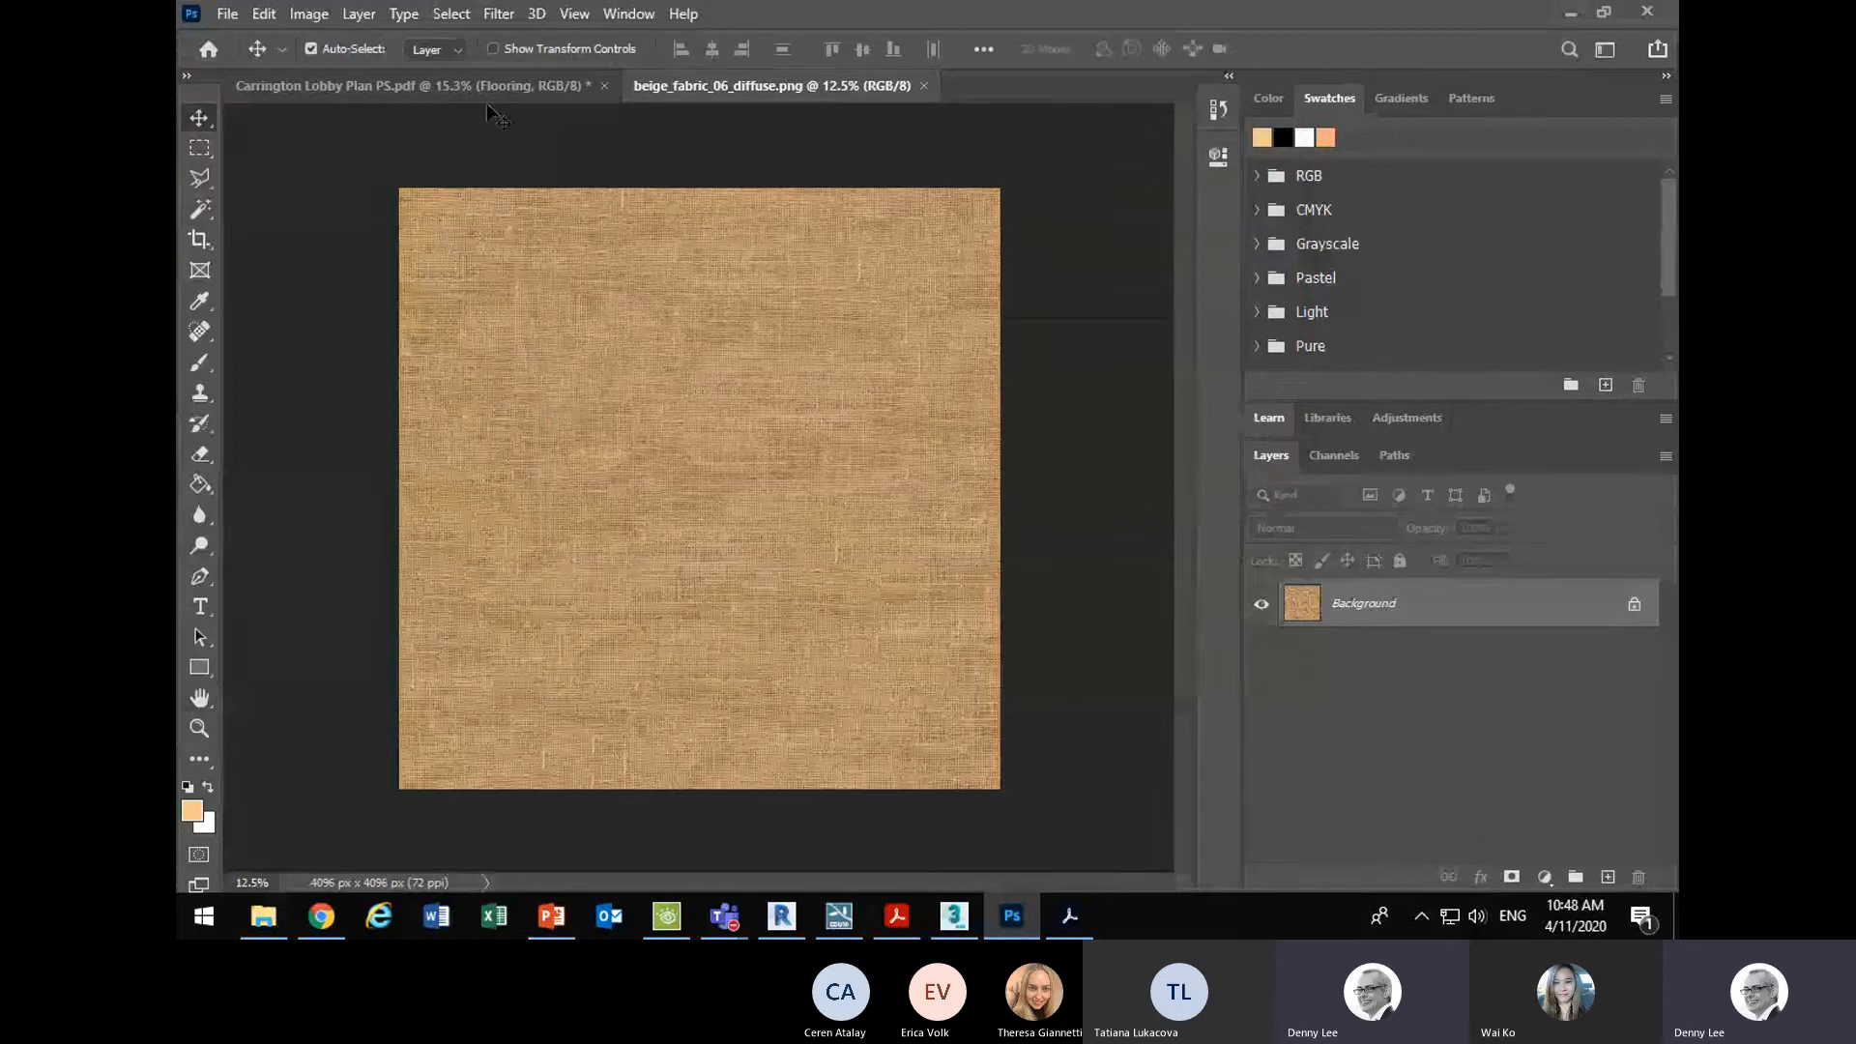
pyautogui.click(435, 90)
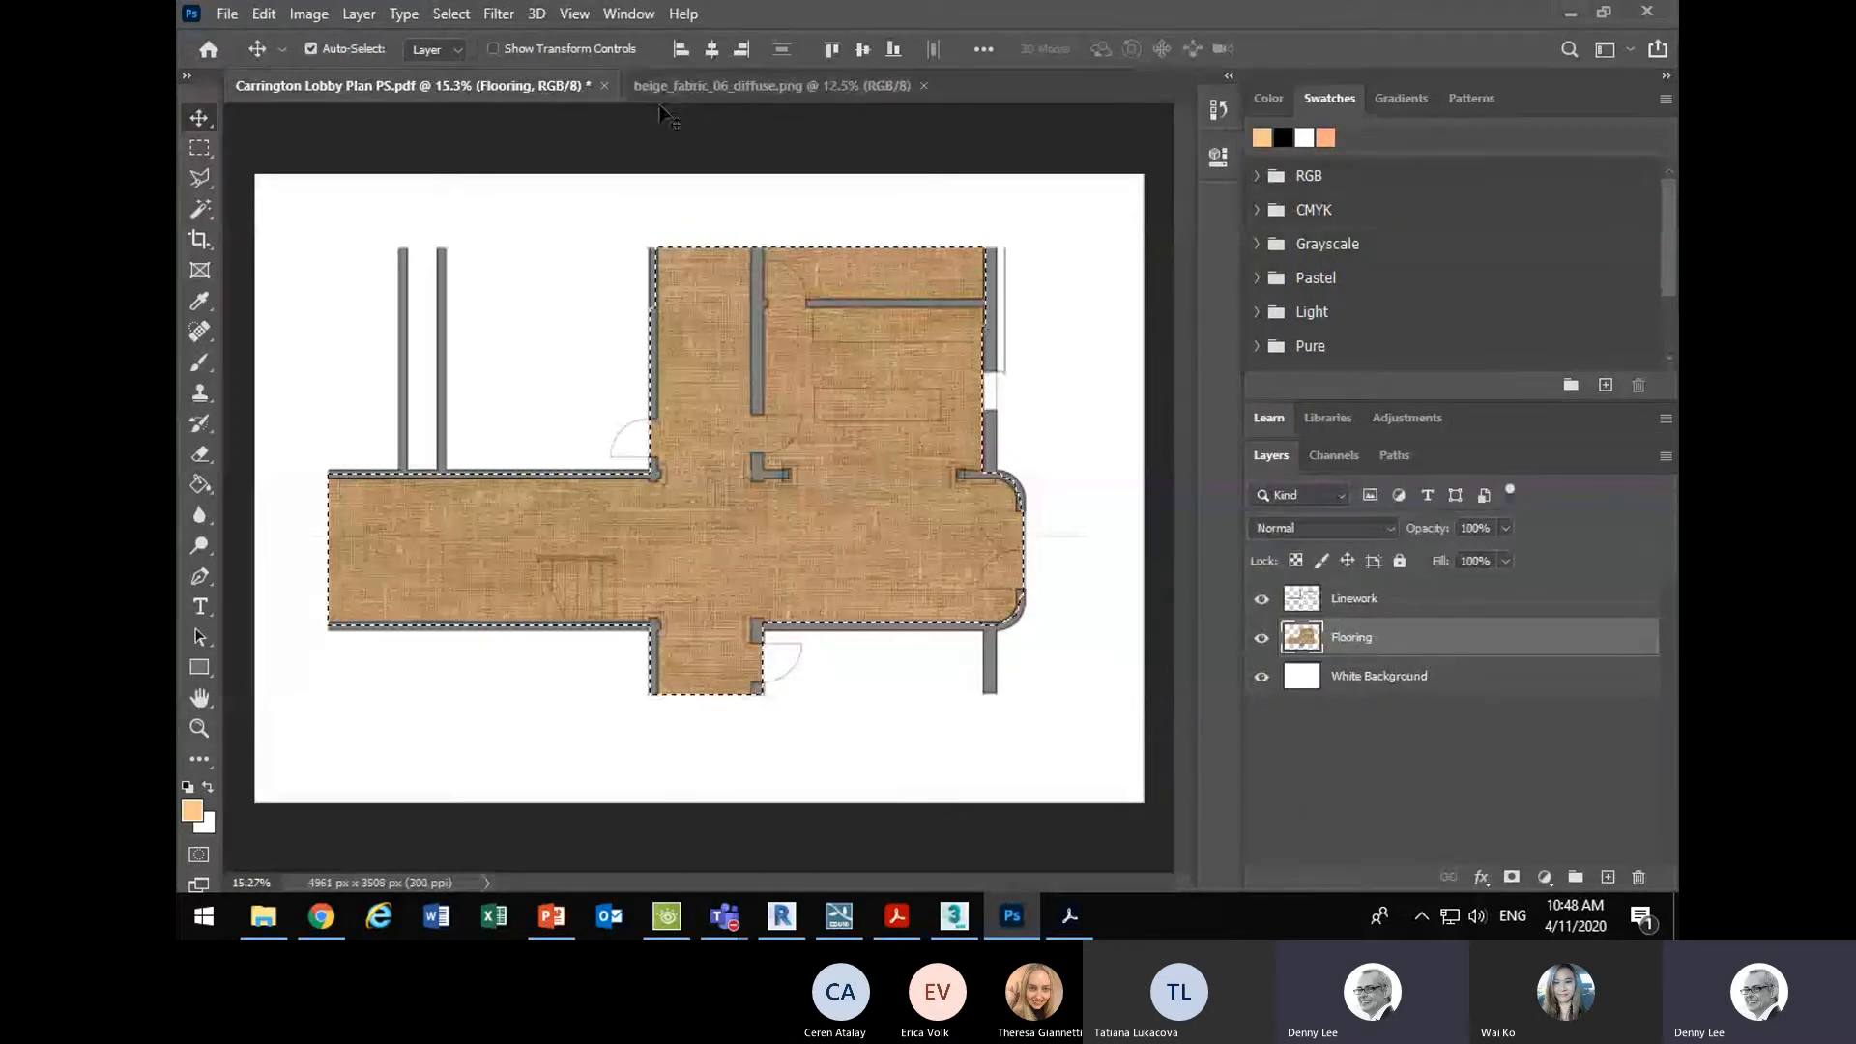
# - Check the pixel dimensions of the beige fabric image once more without changing them, and return to the lobby plan
pyautogui.click(787, 84)
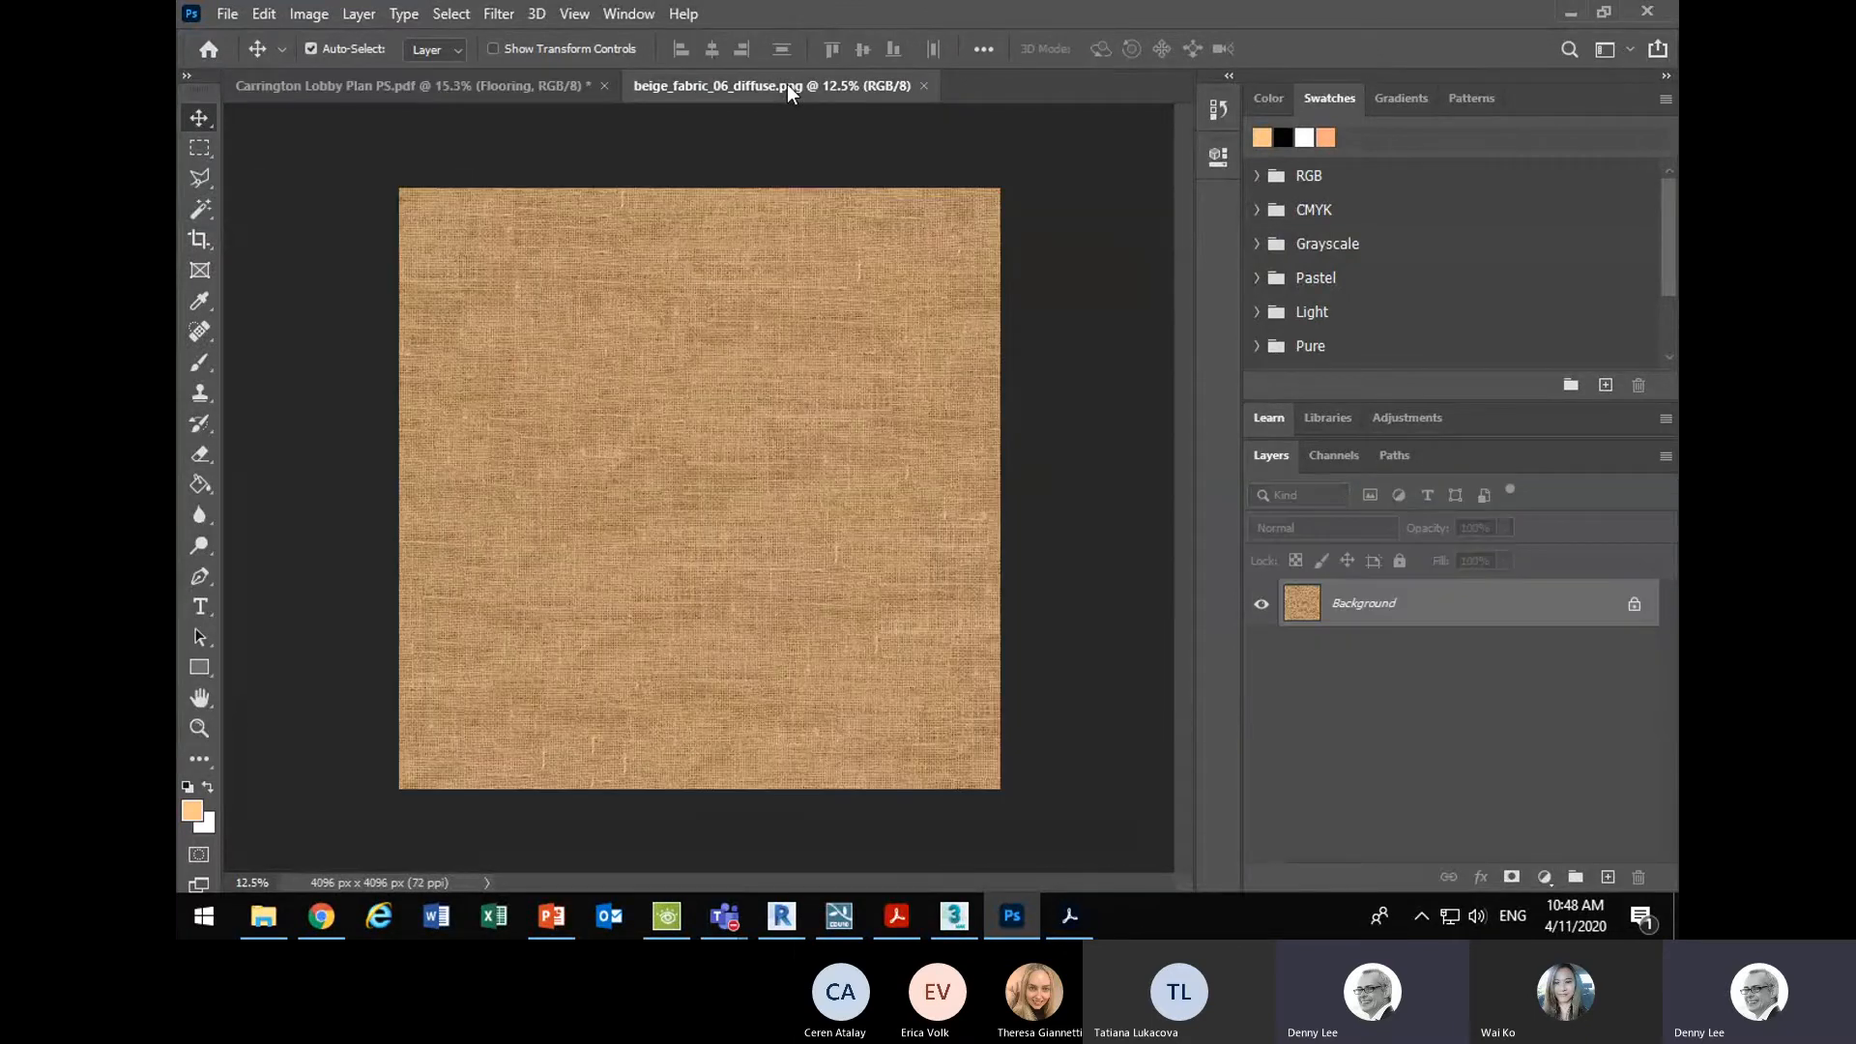
pyautogui.click(298, 14)
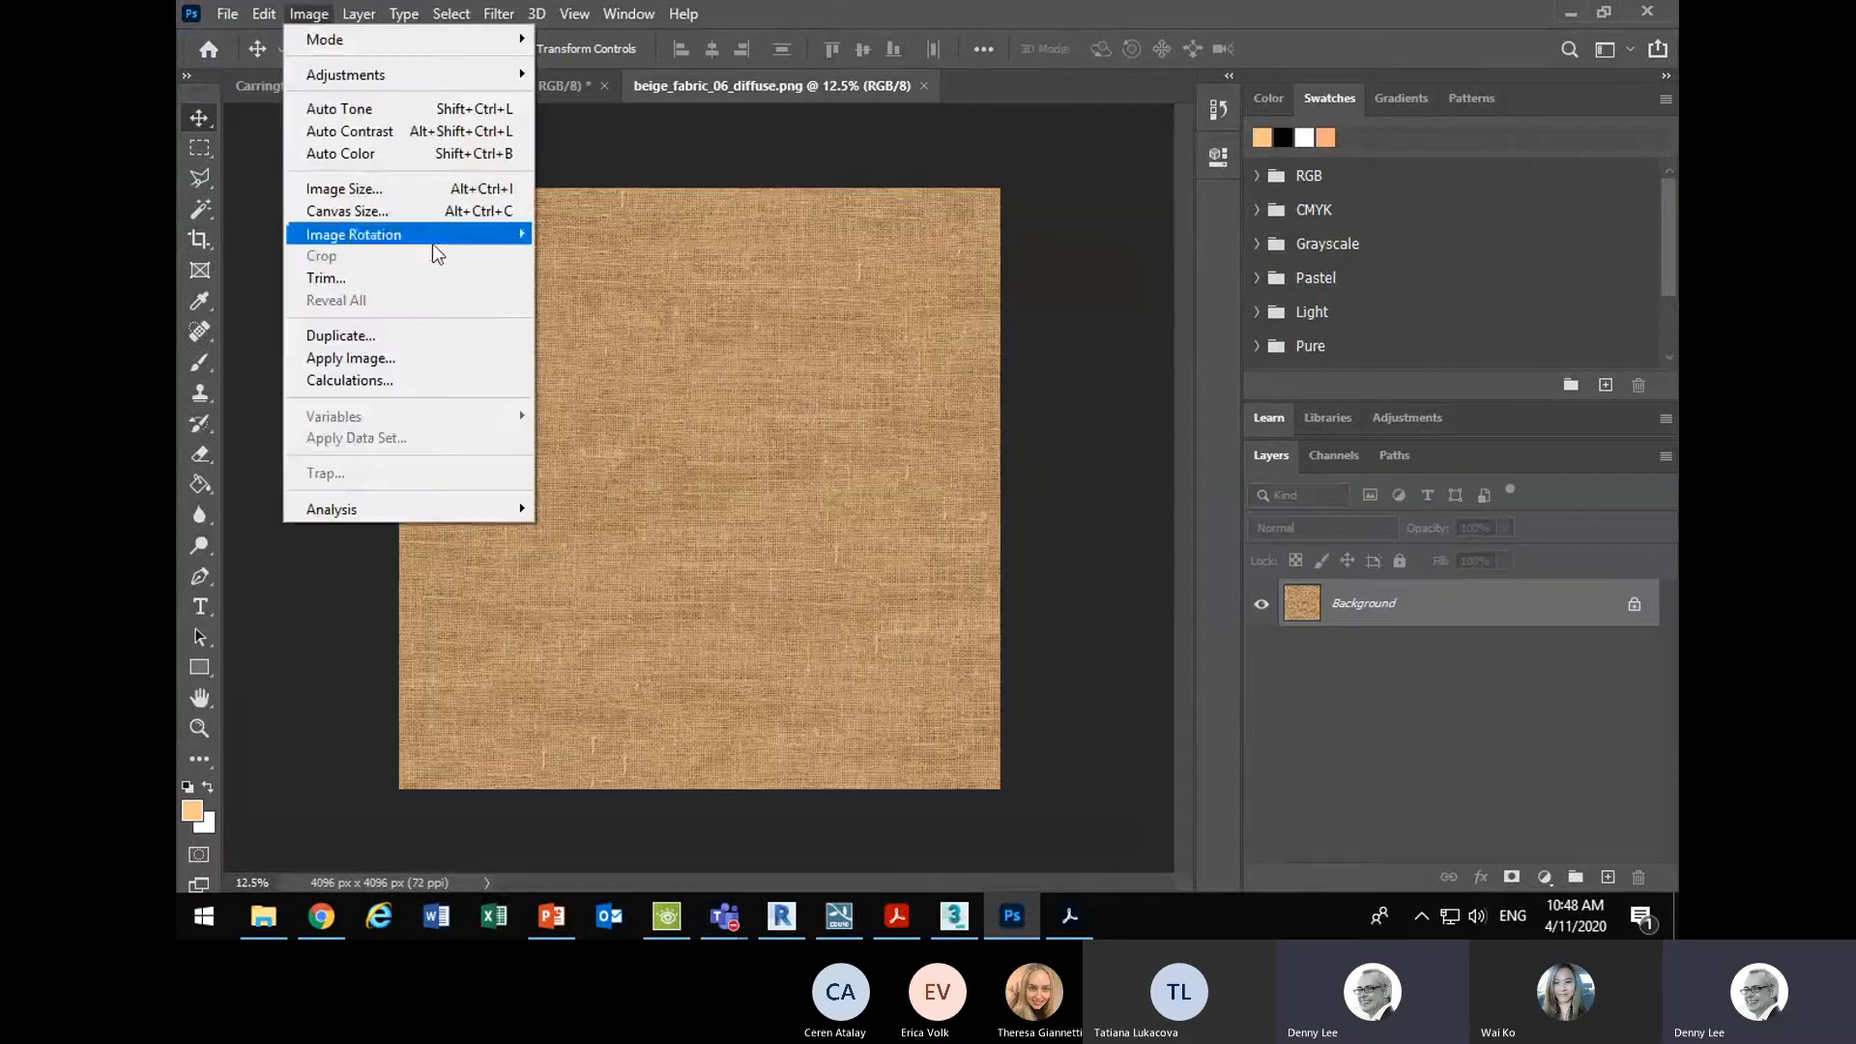
pyautogui.click(415, 187)
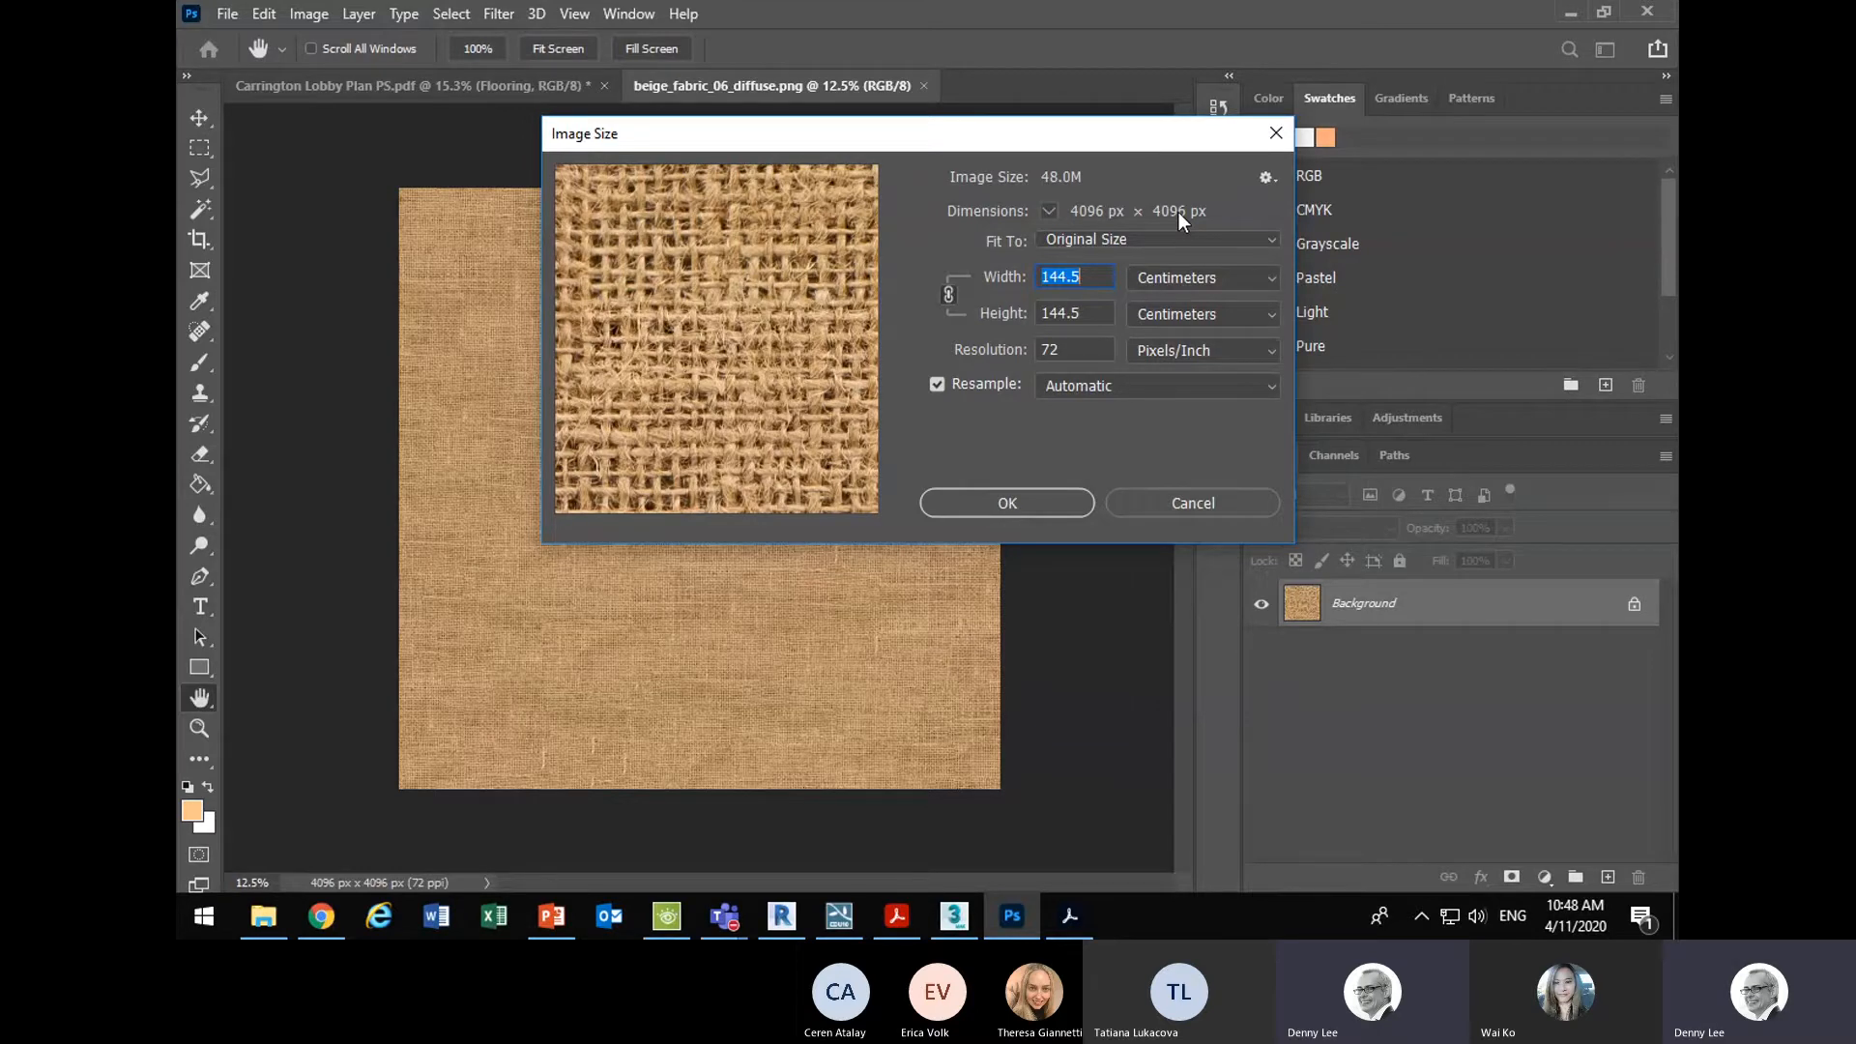
pyautogui.click(1213, 508)
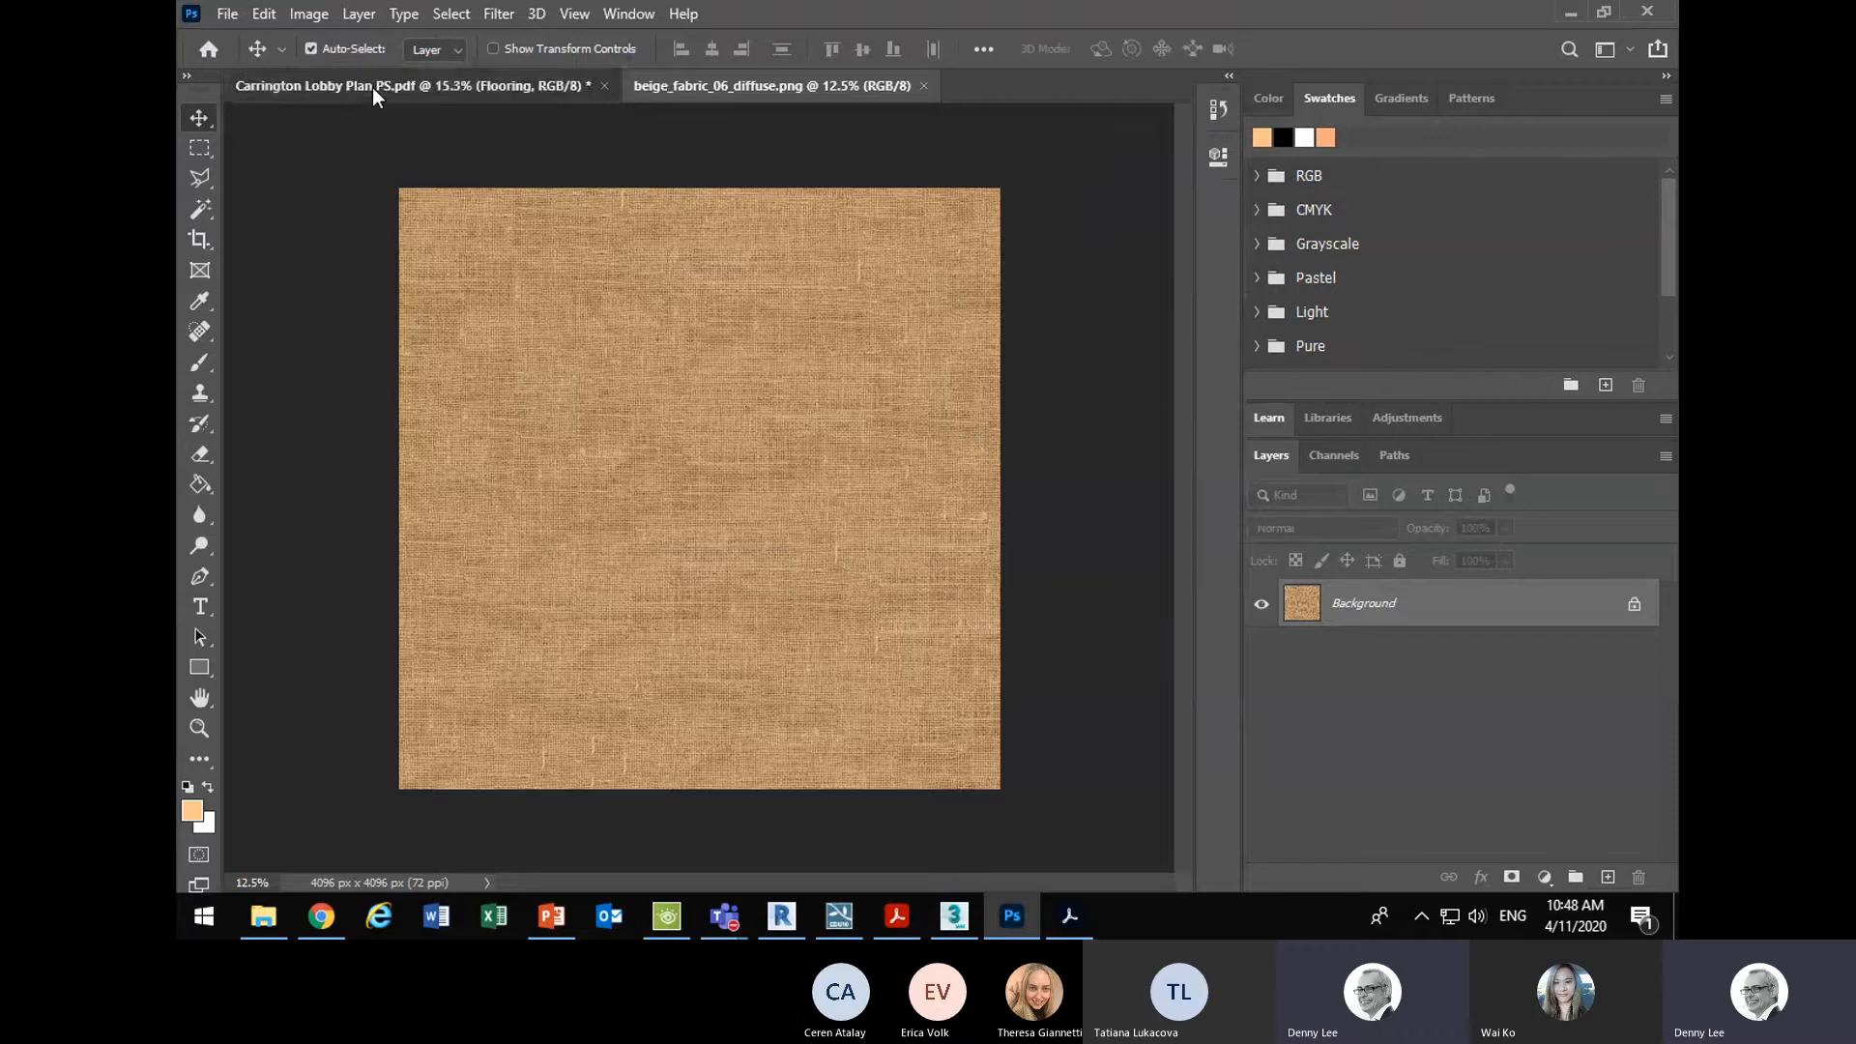
pyautogui.click(373, 87)
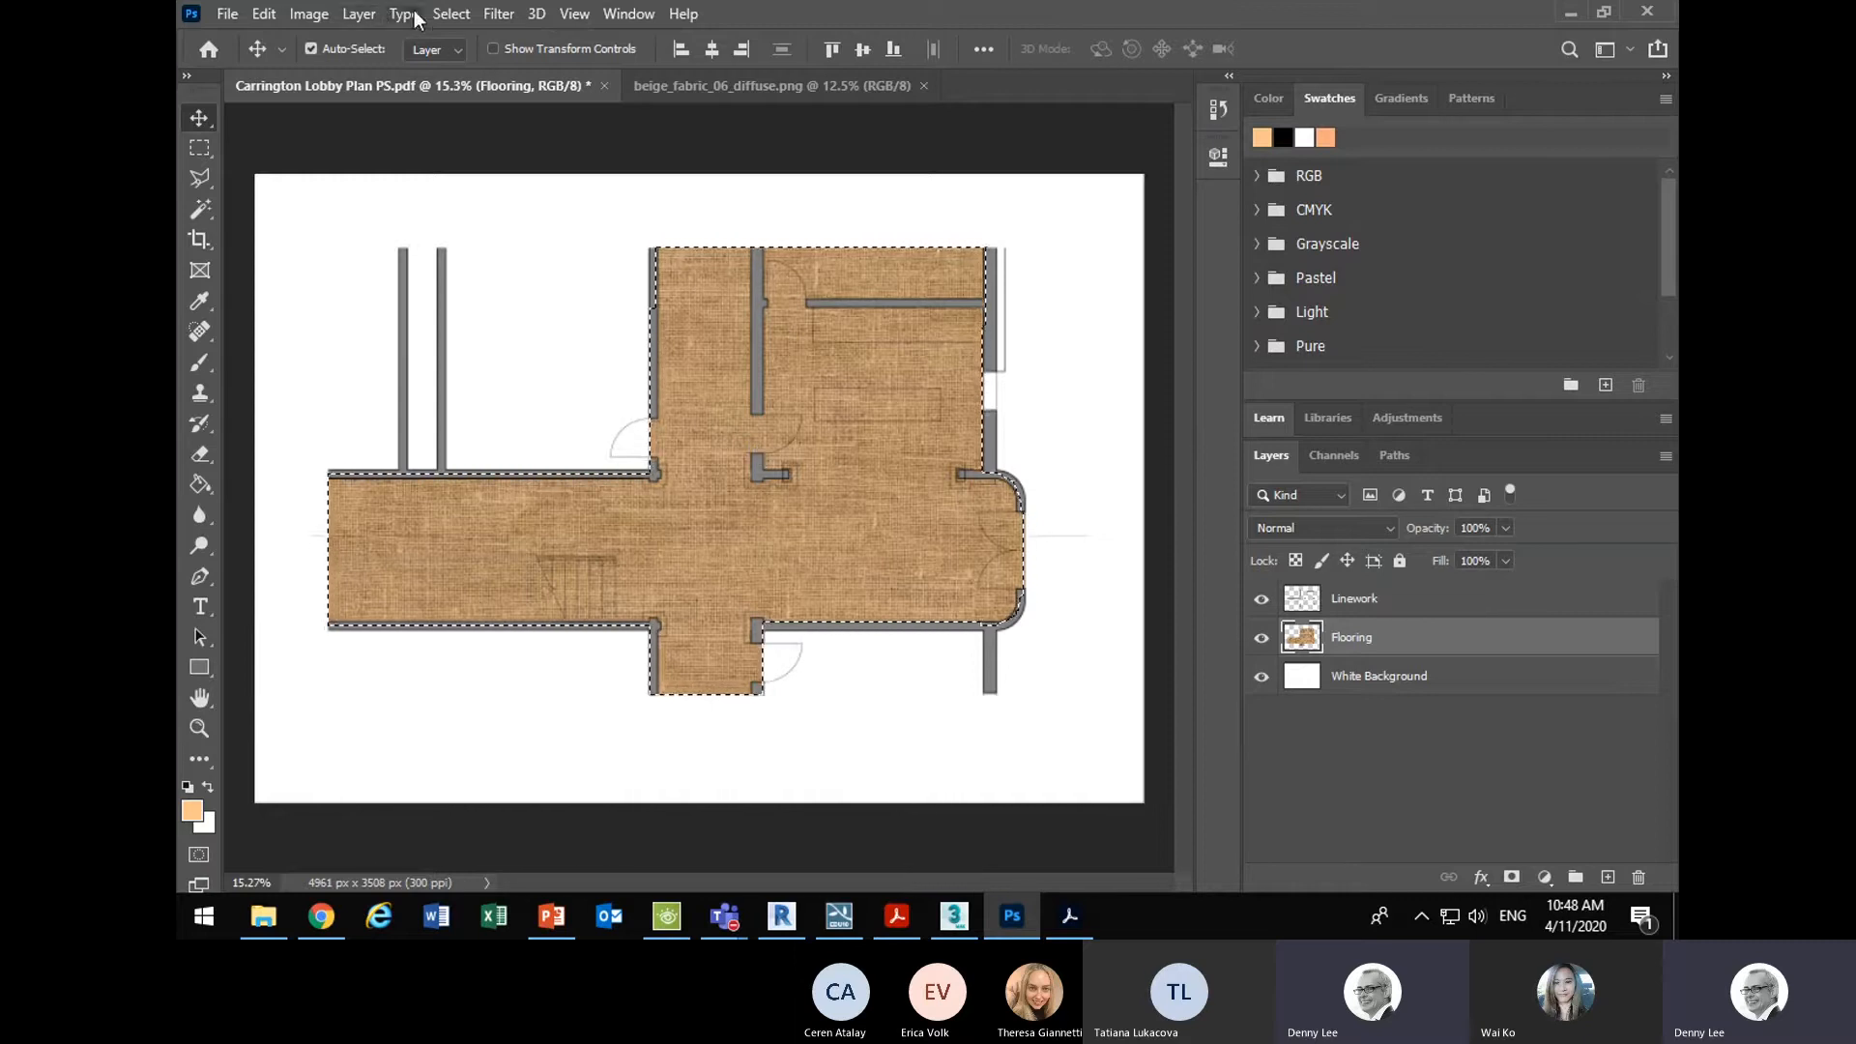
pyautogui.click(264, 15)
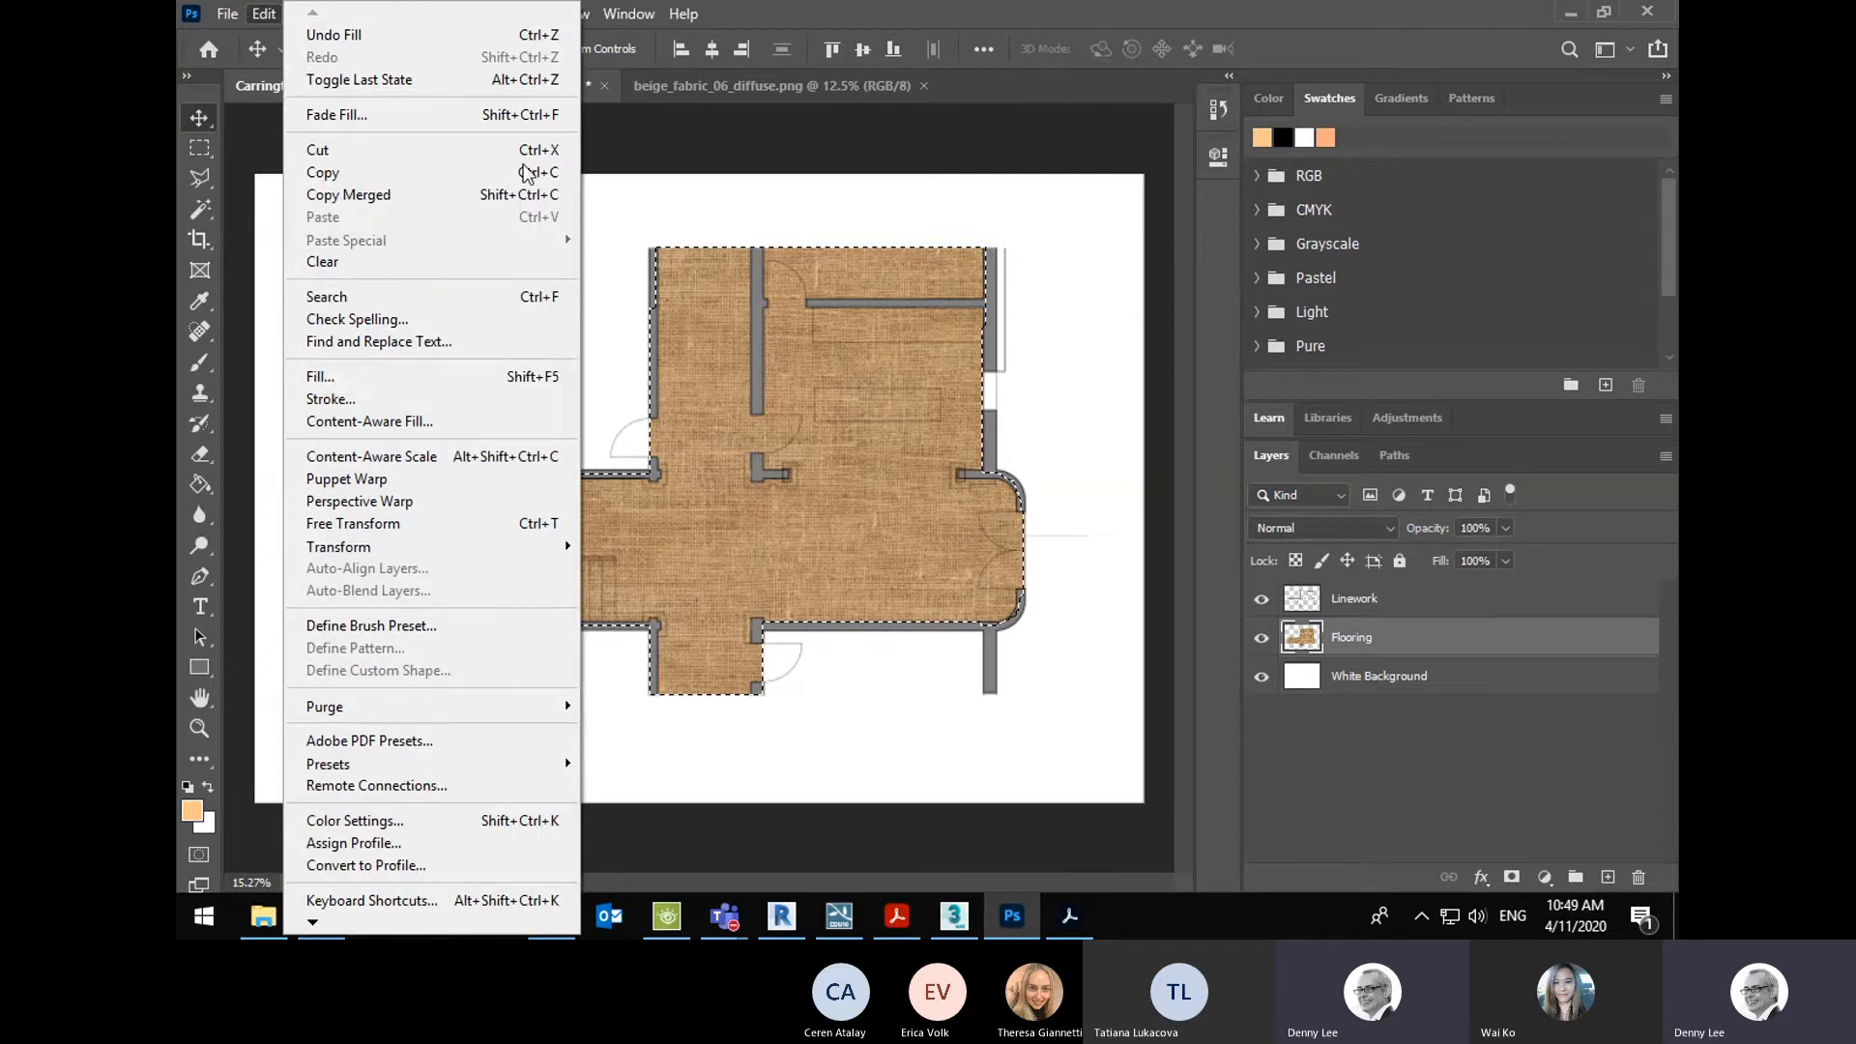
pyautogui.click(772, 13)
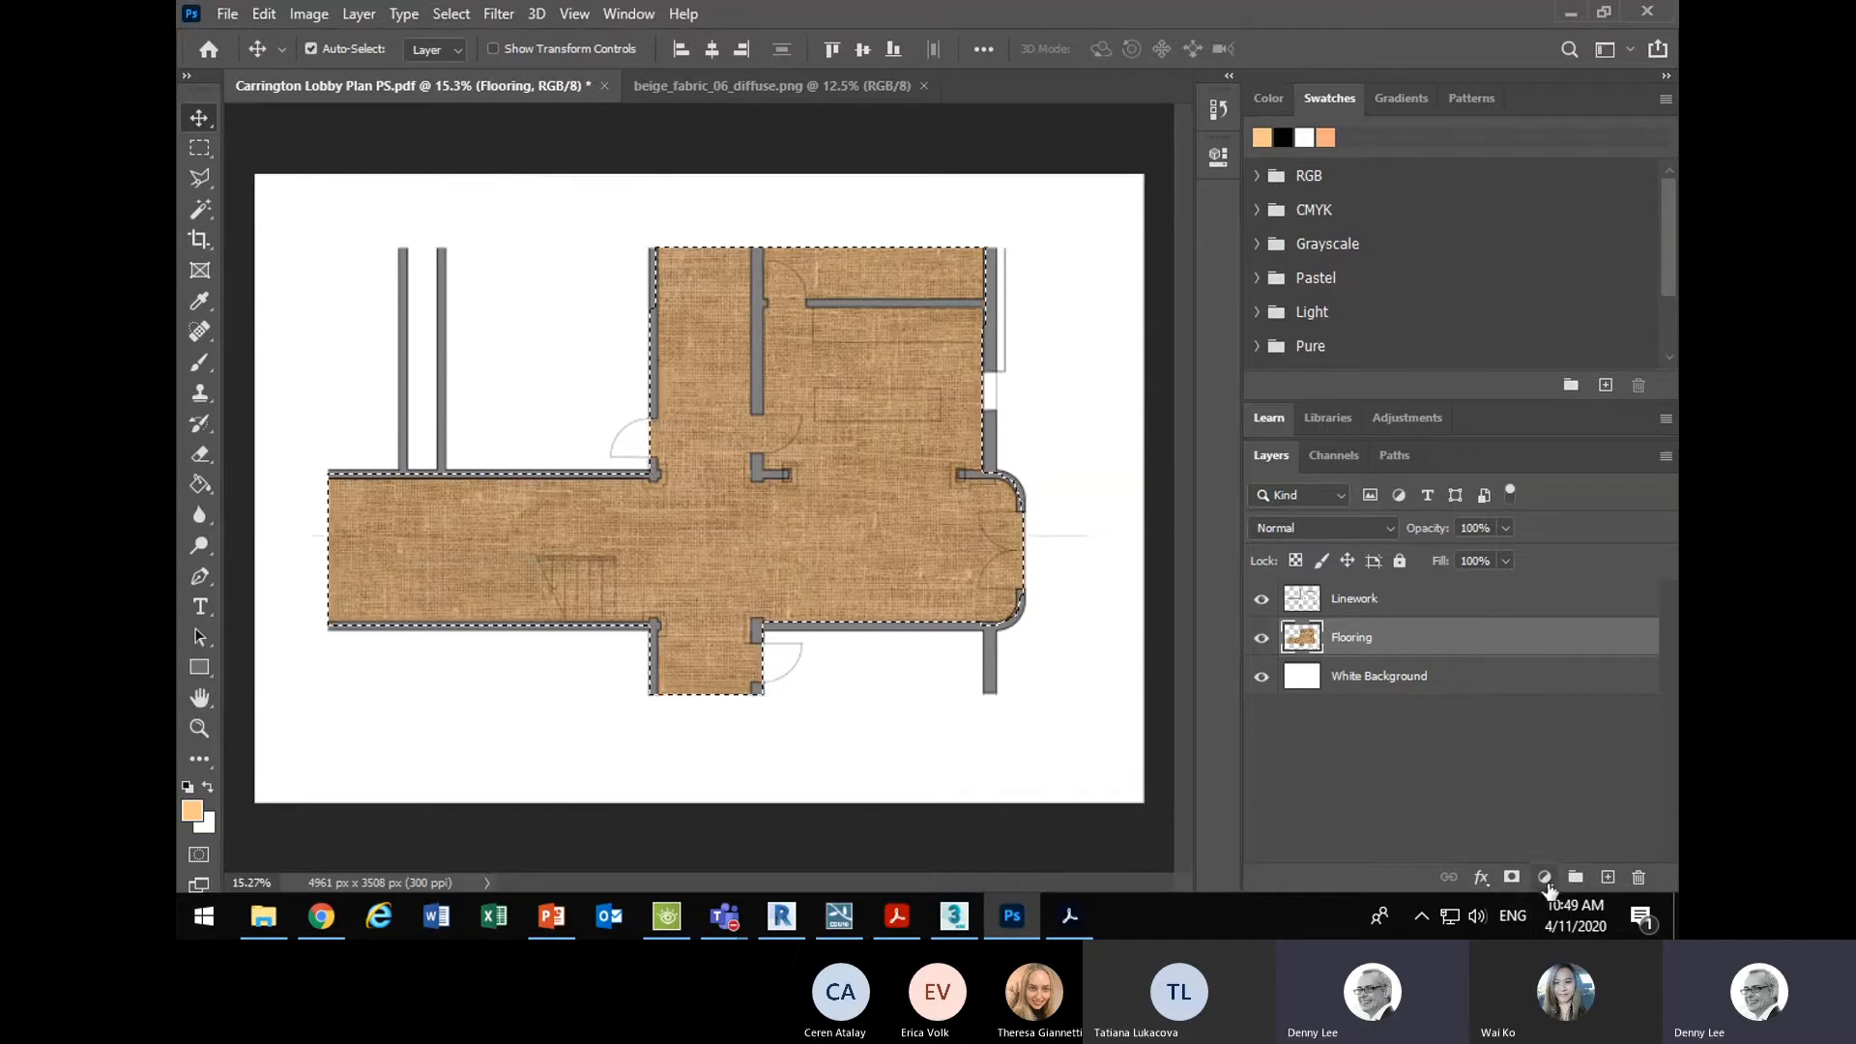
pyautogui.click(1544, 879)
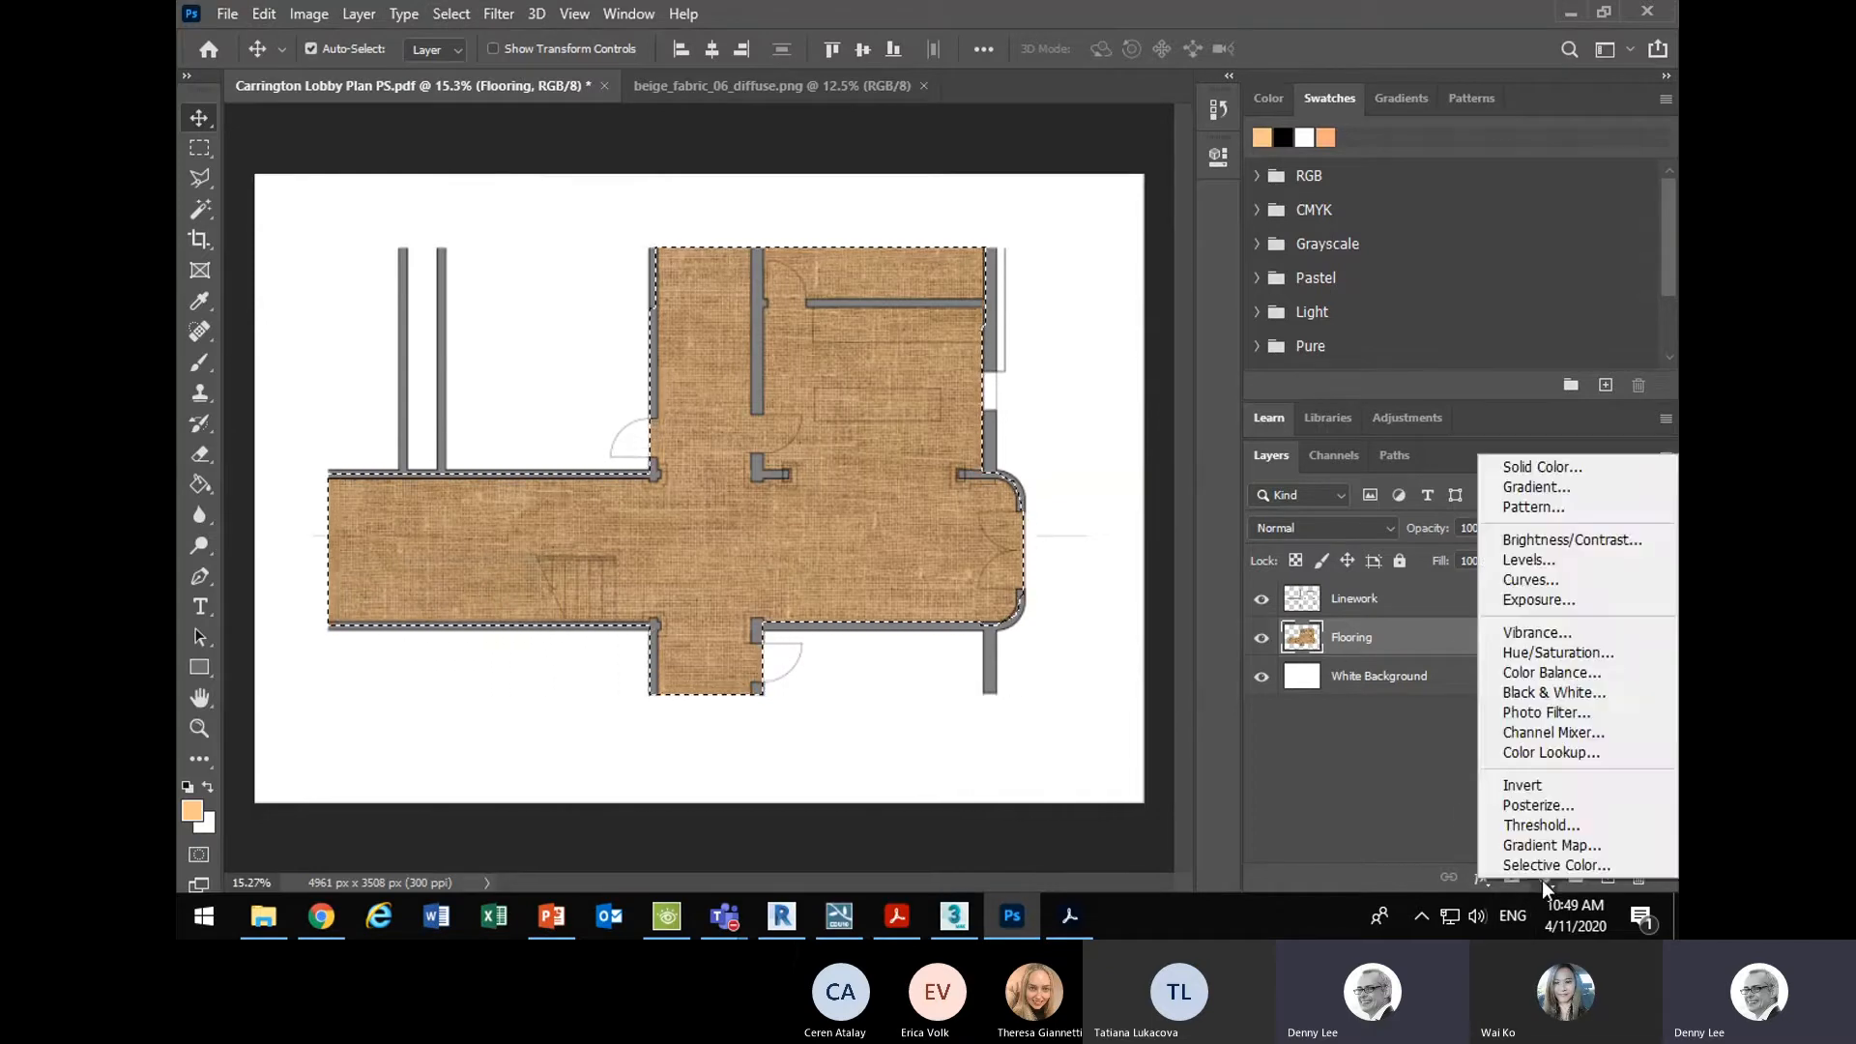
pyautogui.click(1454, 841)
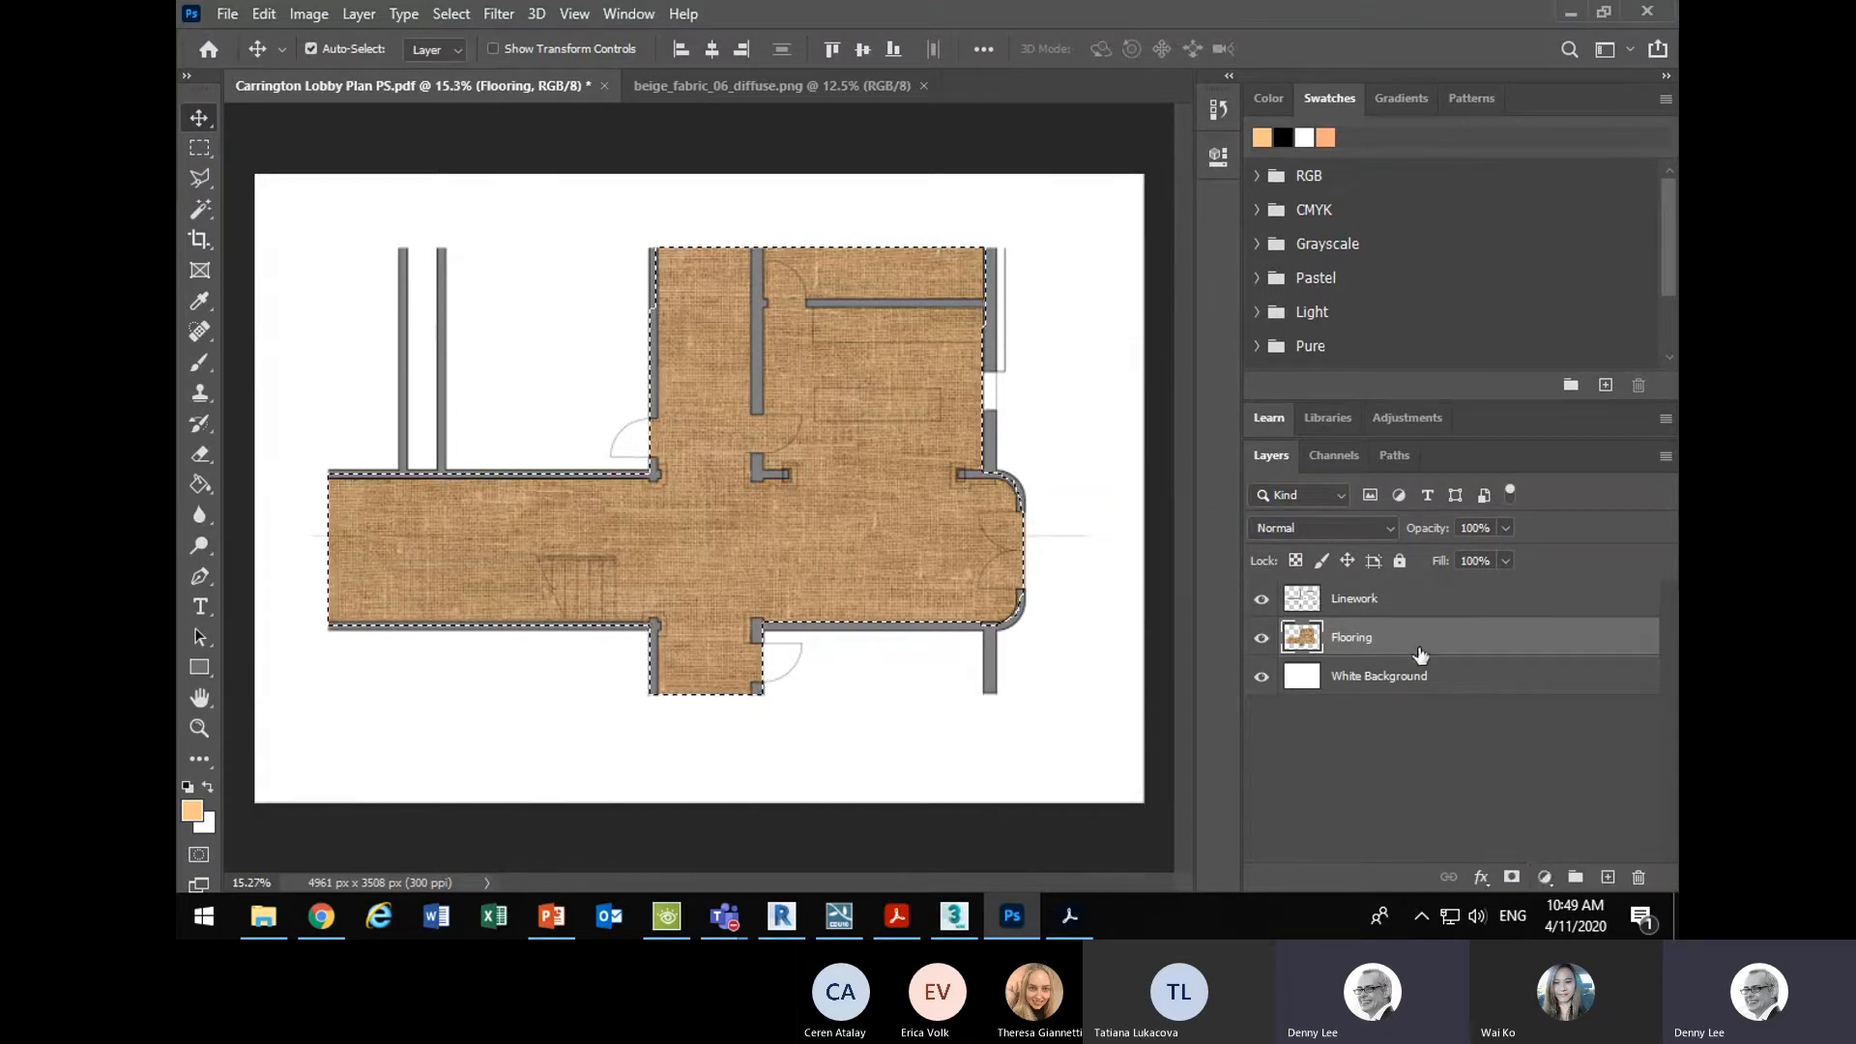
pyautogui.click(1481, 877)
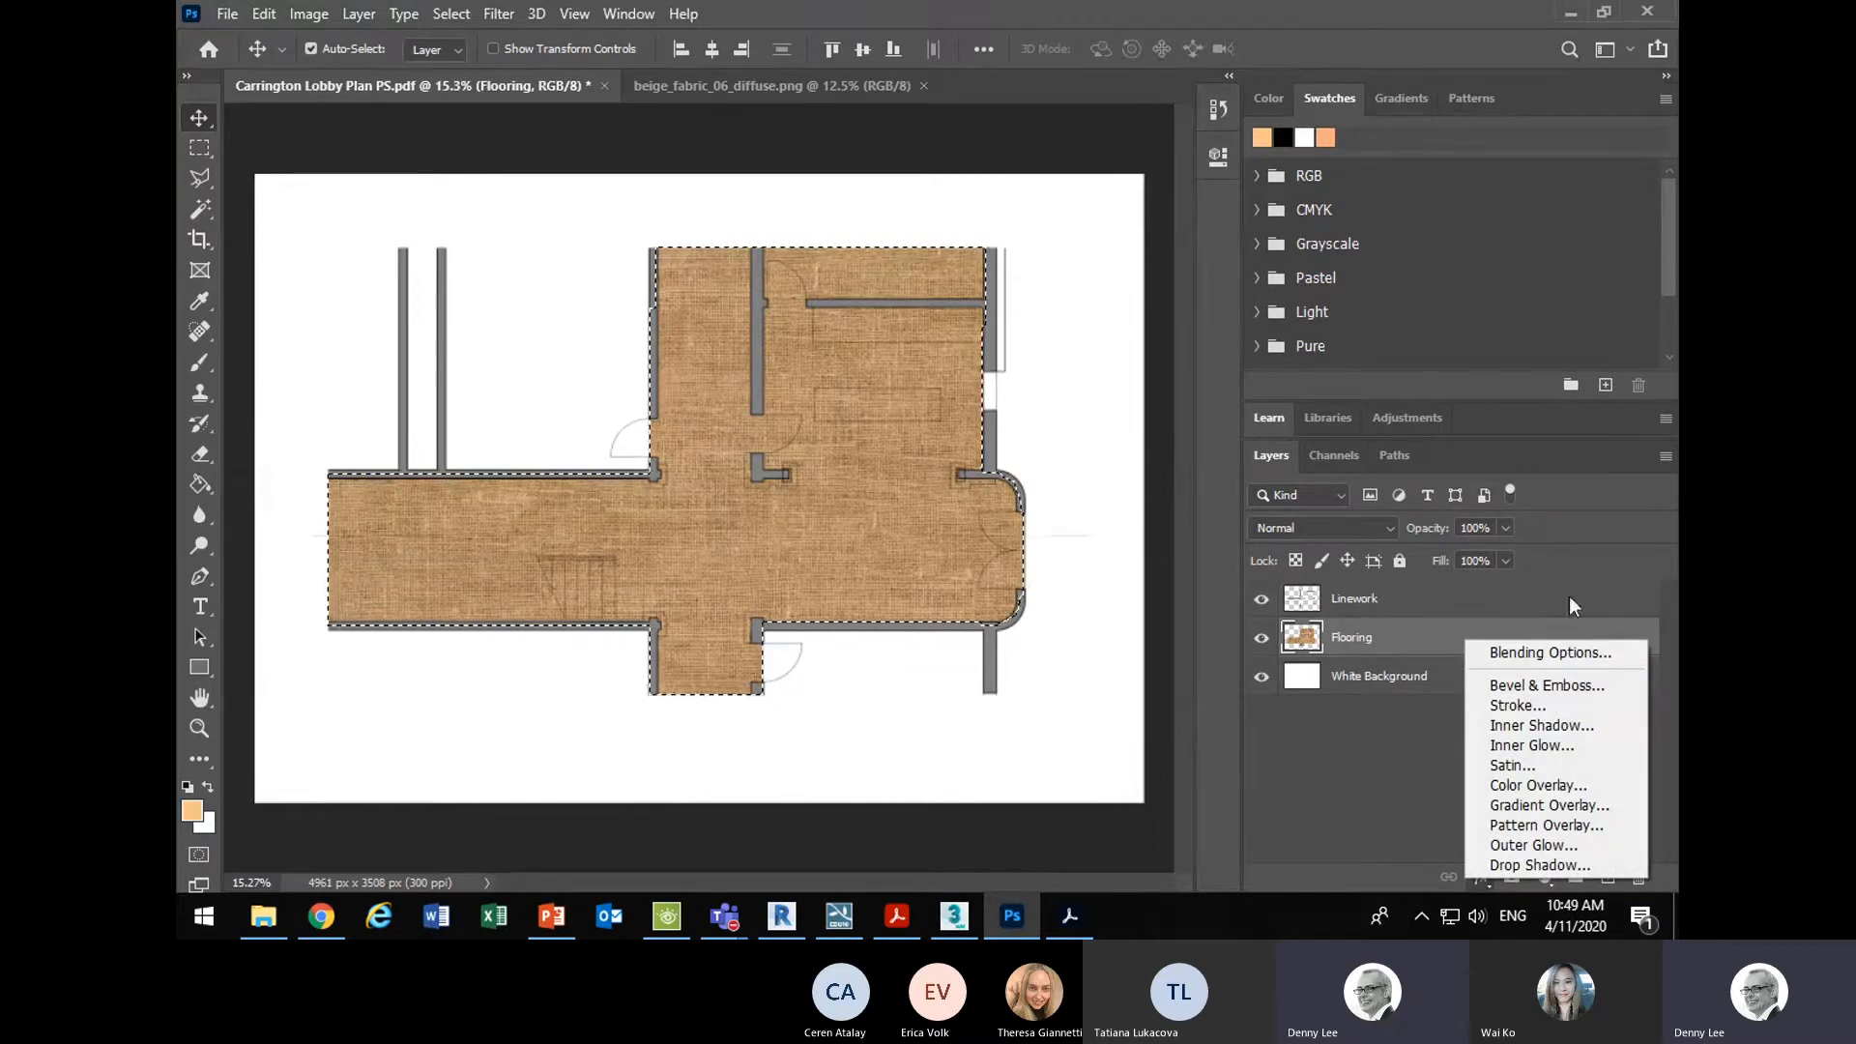
pyautogui.click(1372, 800)
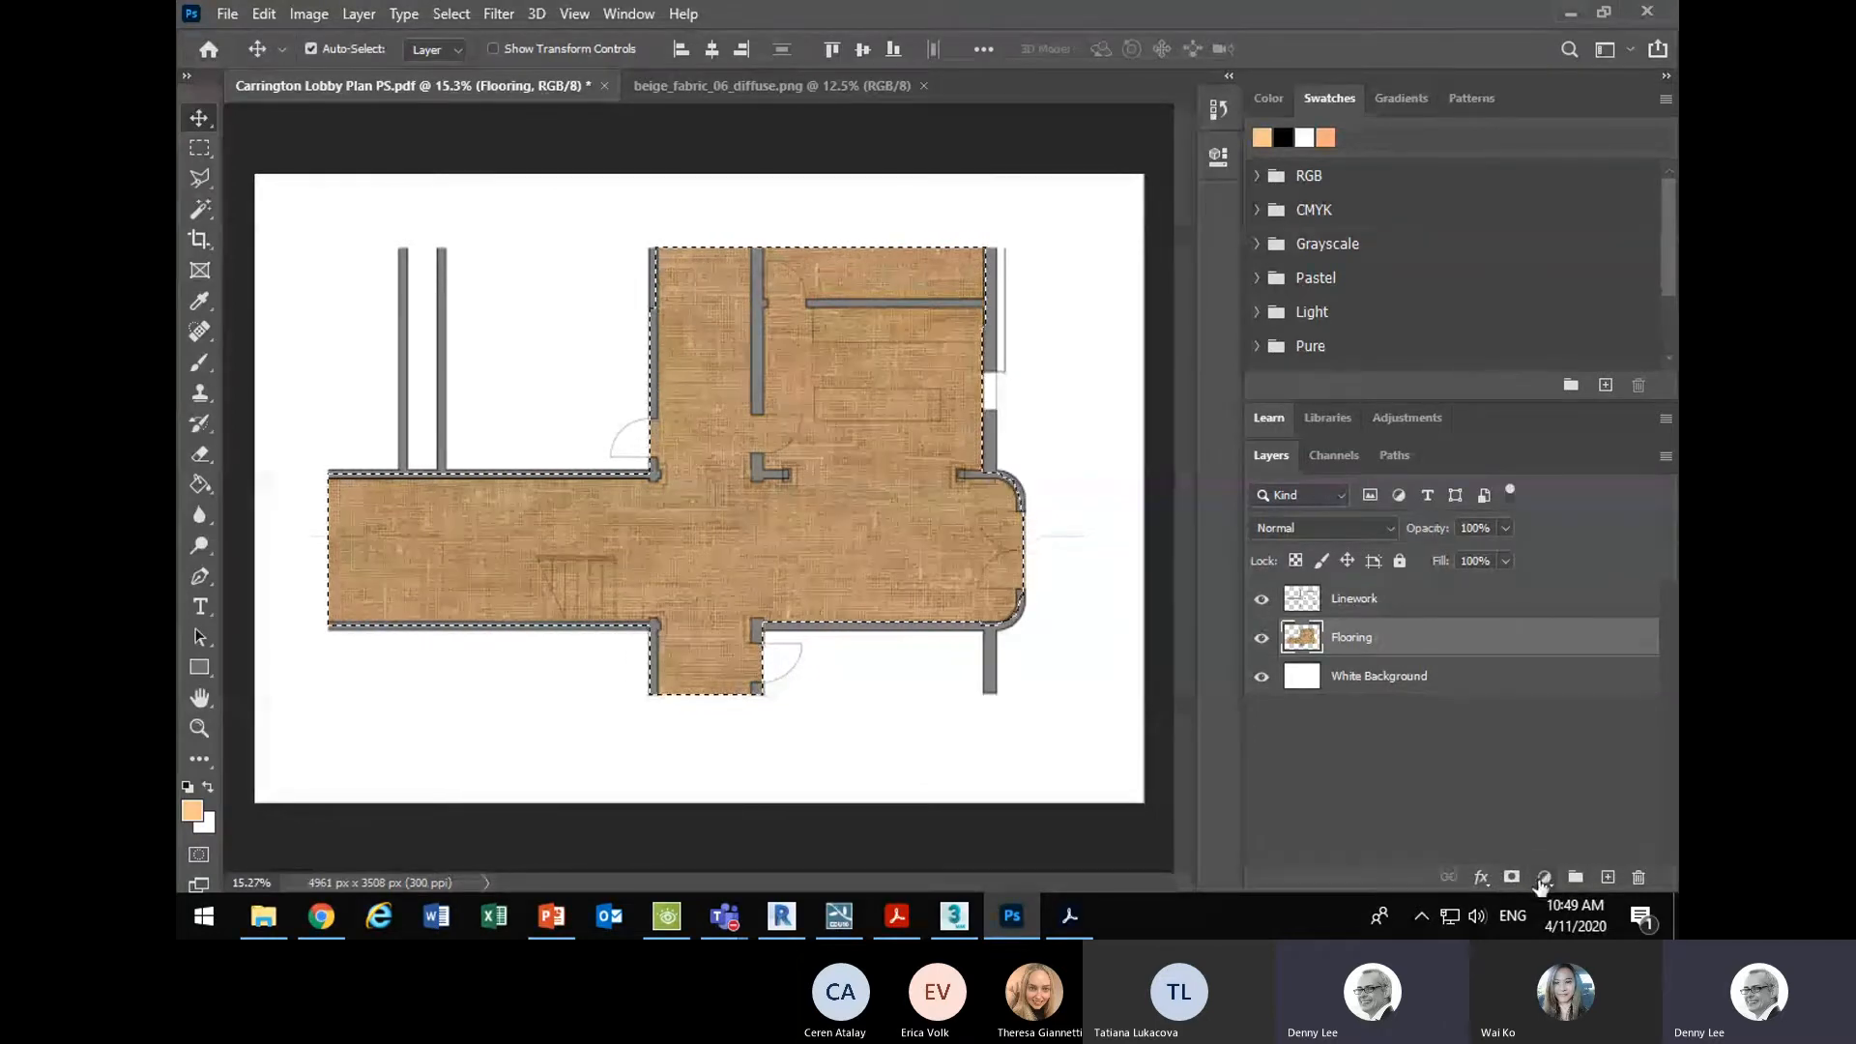
pyautogui.click(1543, 878)
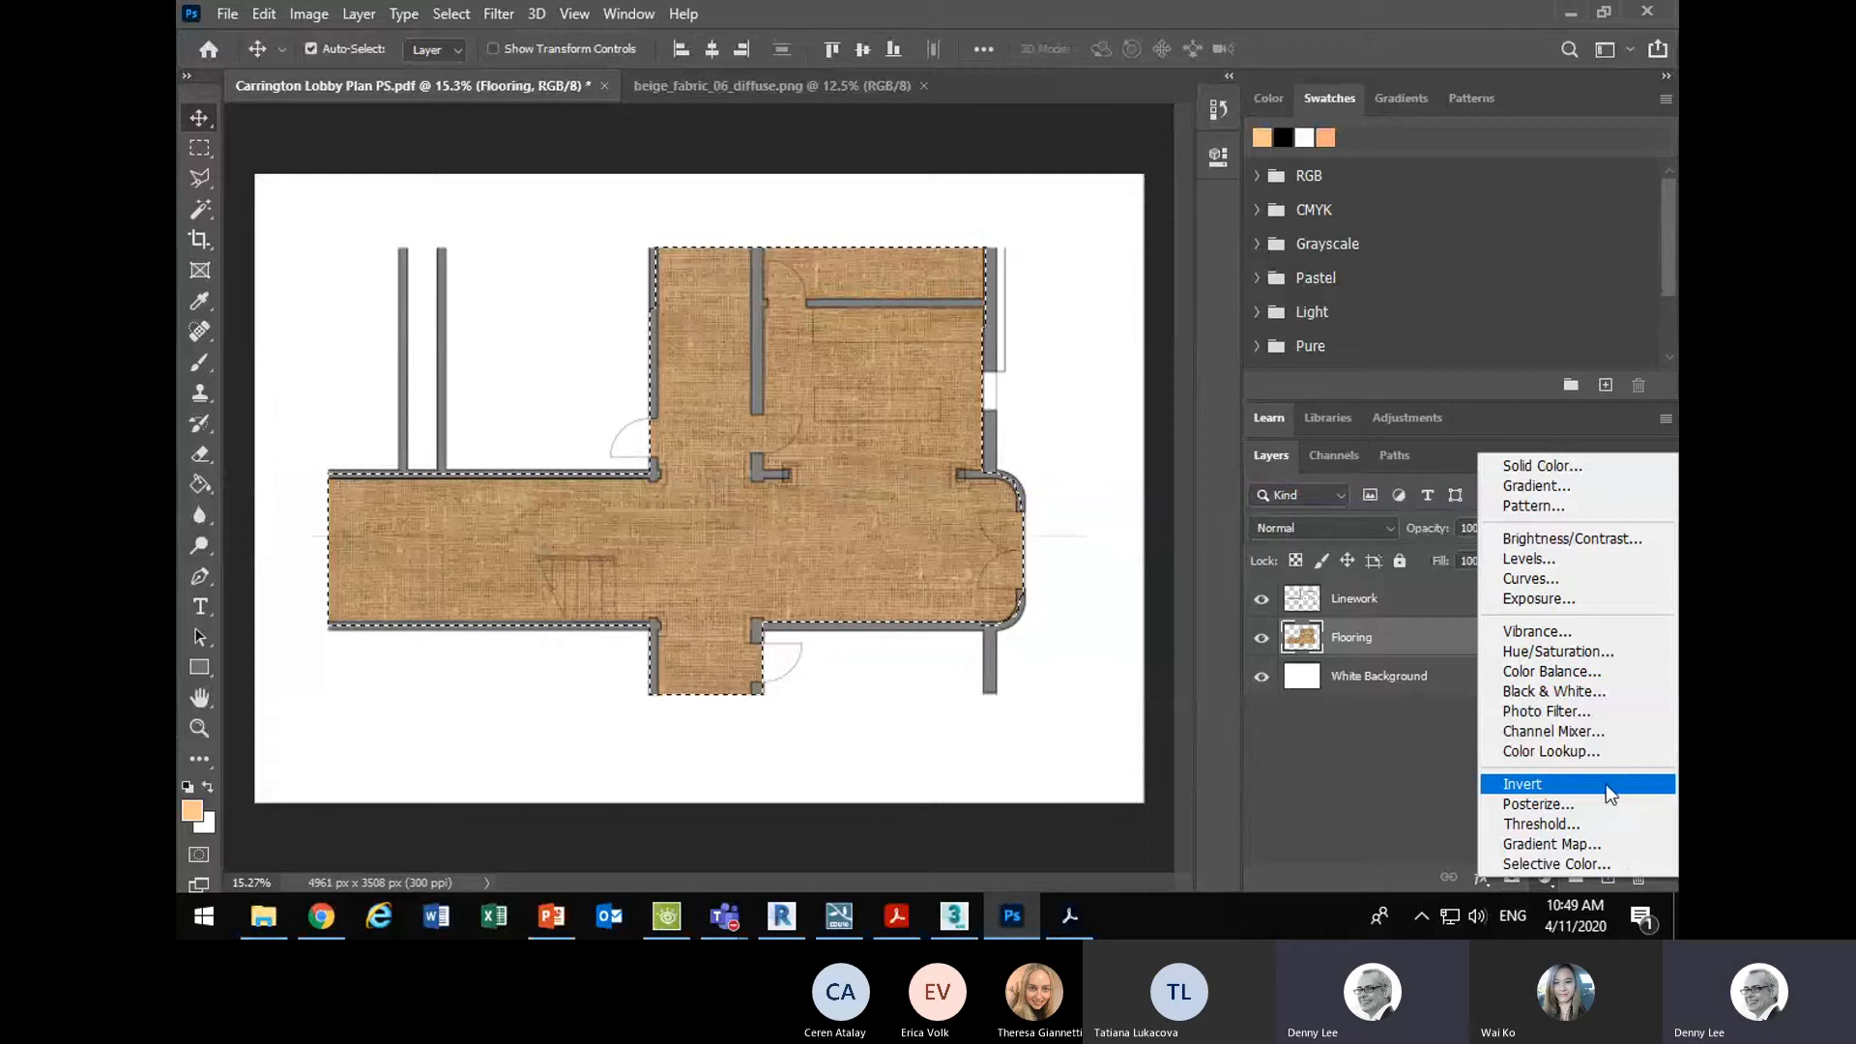
pyautogui.click(1516, 503)
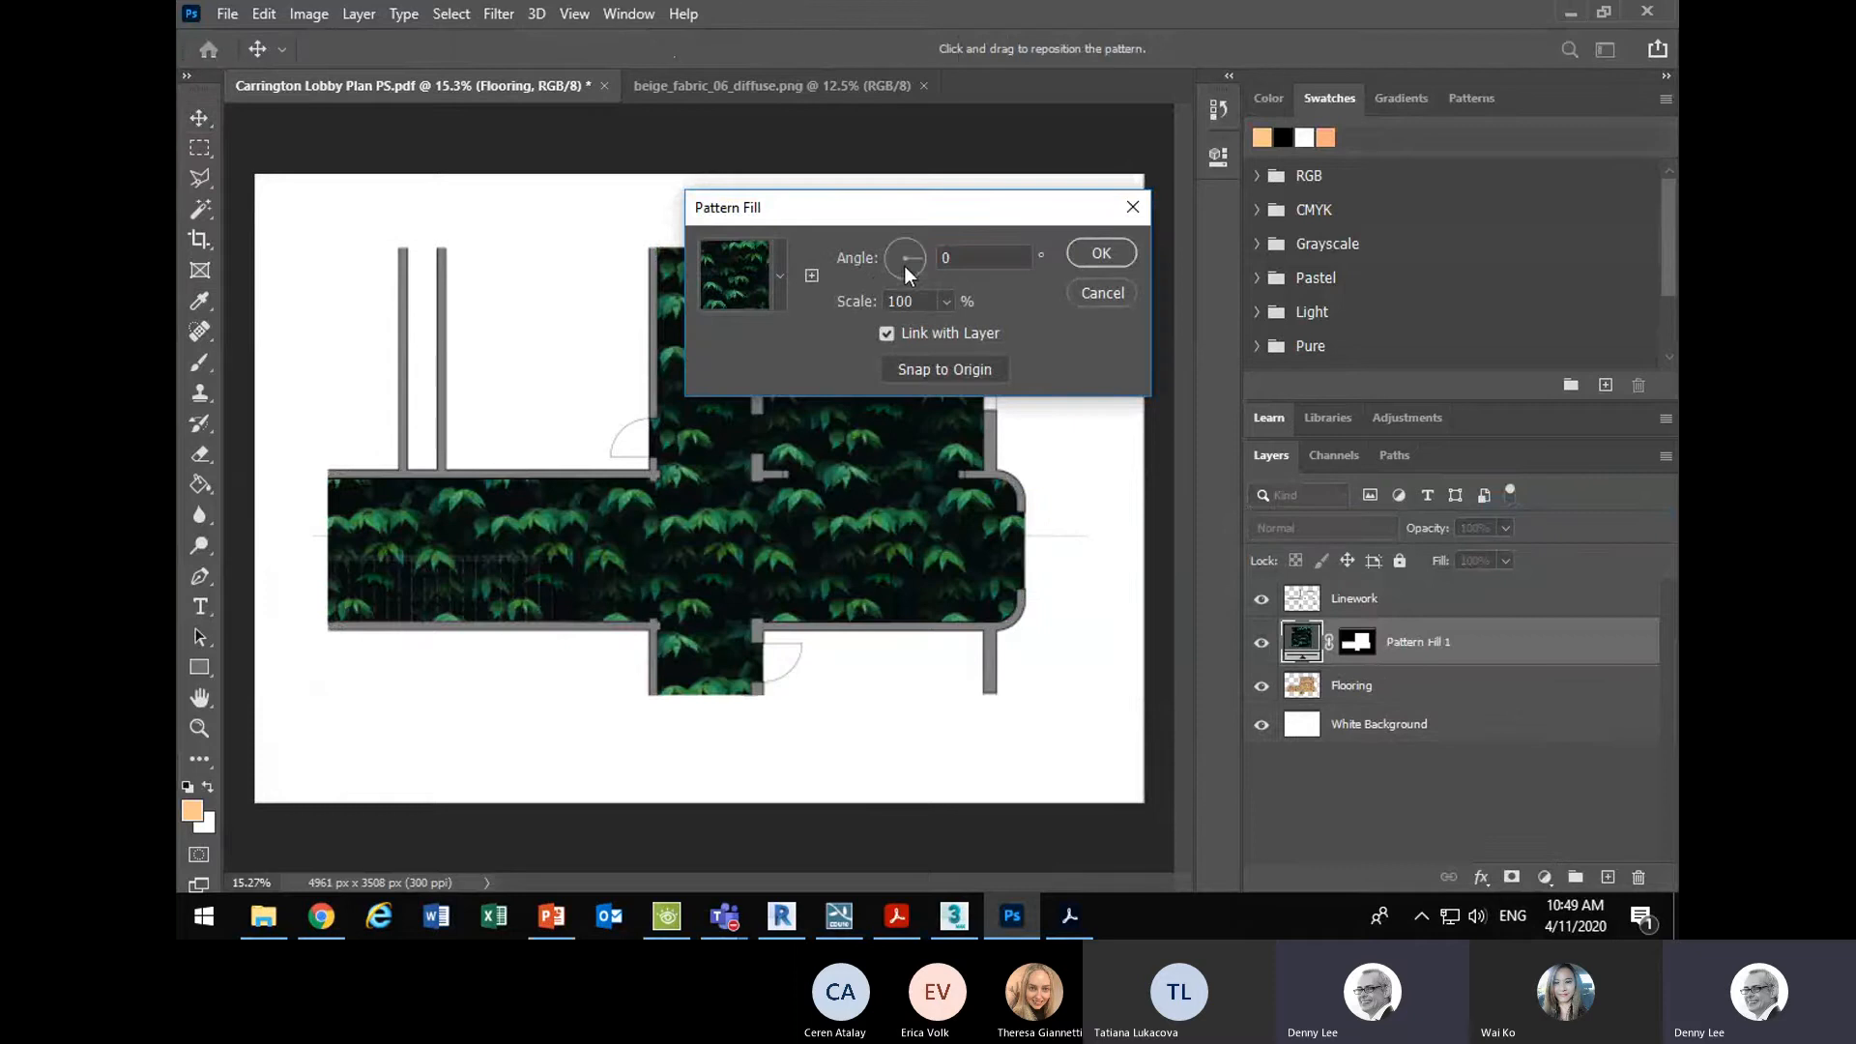
pyautogui.click(779, 276)
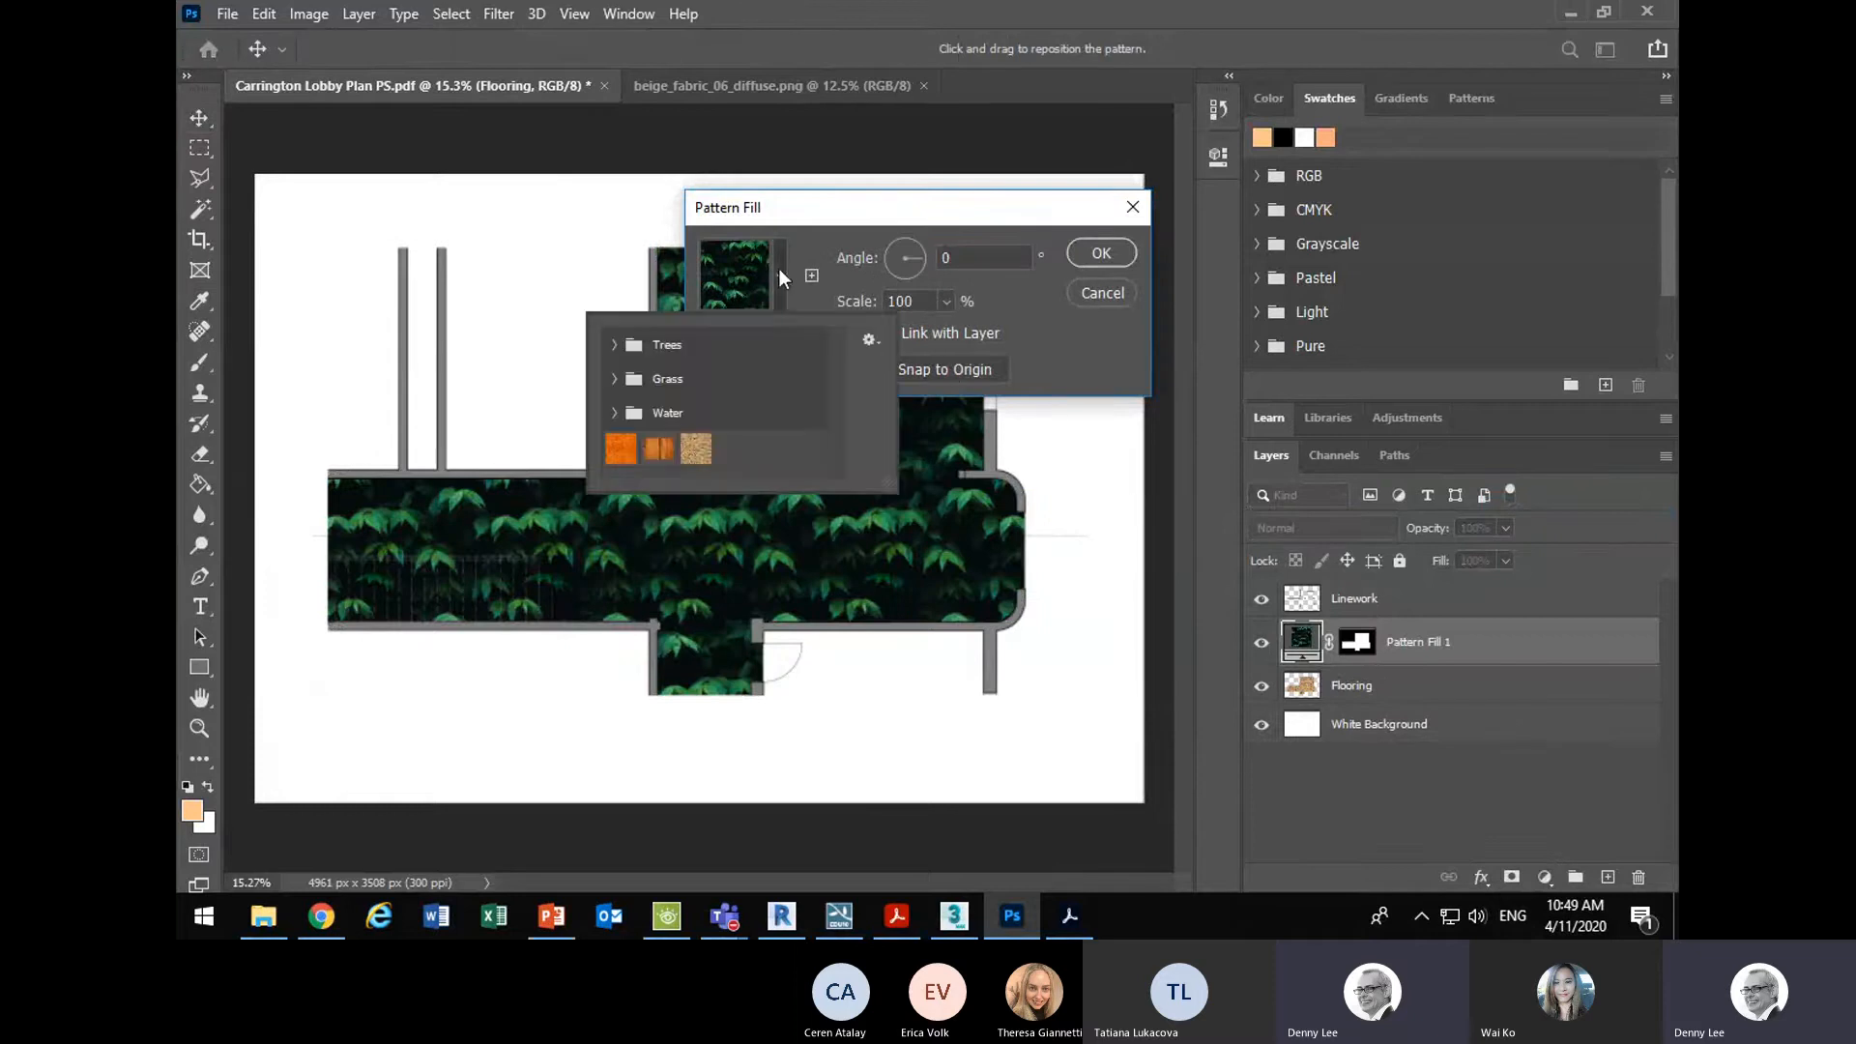
pyautogui.click(696, 449)
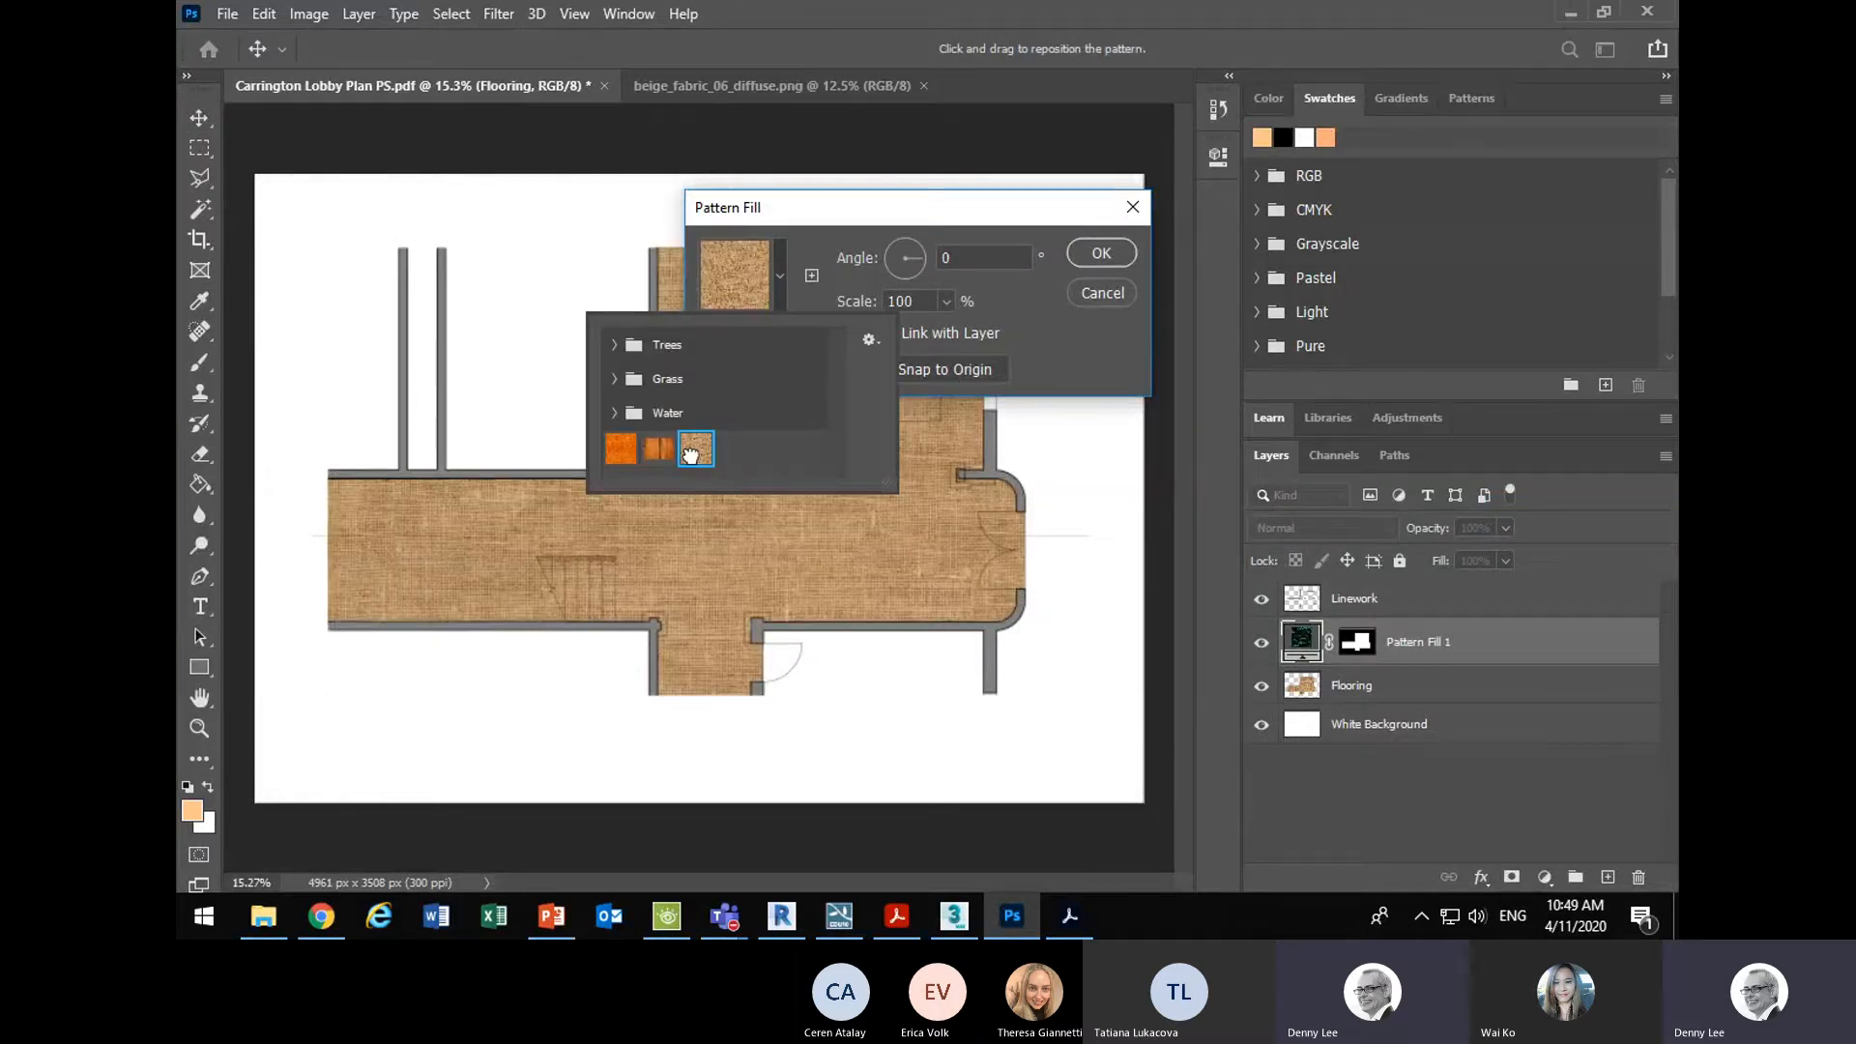
pyautogui.click(782, 267)
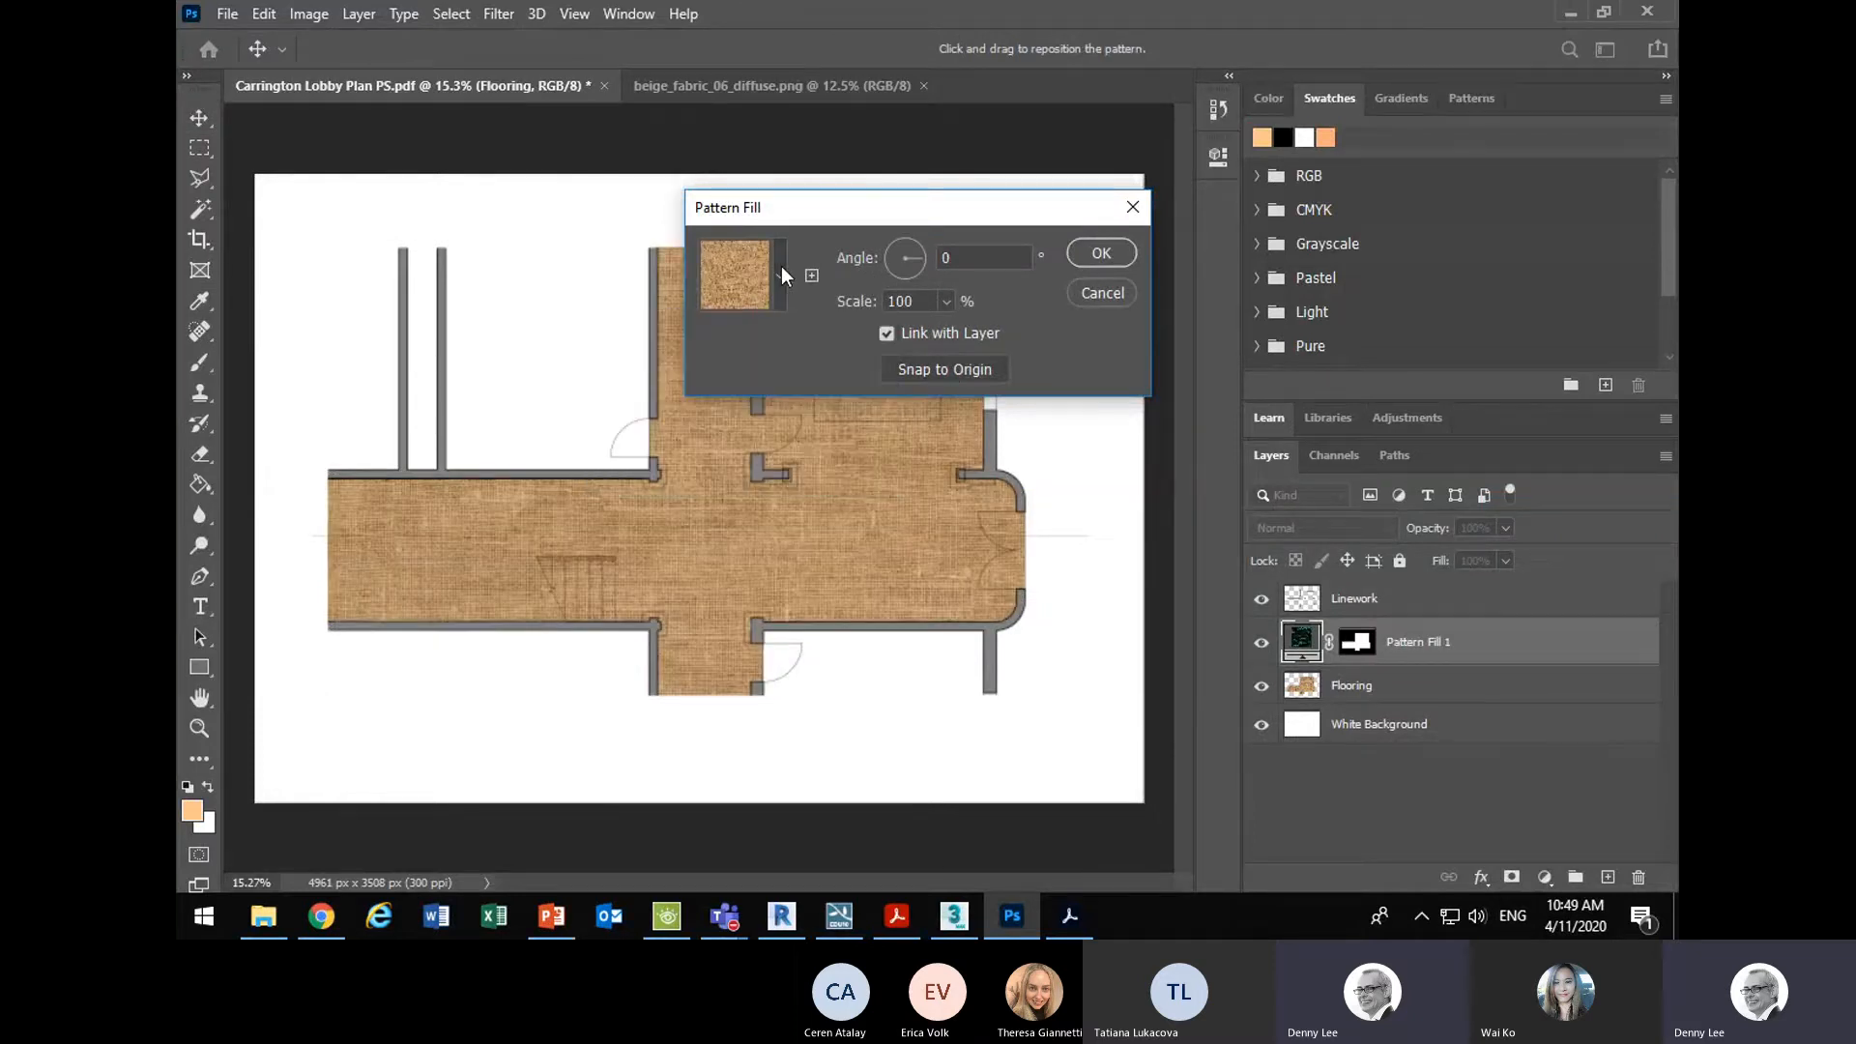
pyautogui.click(946, 303)
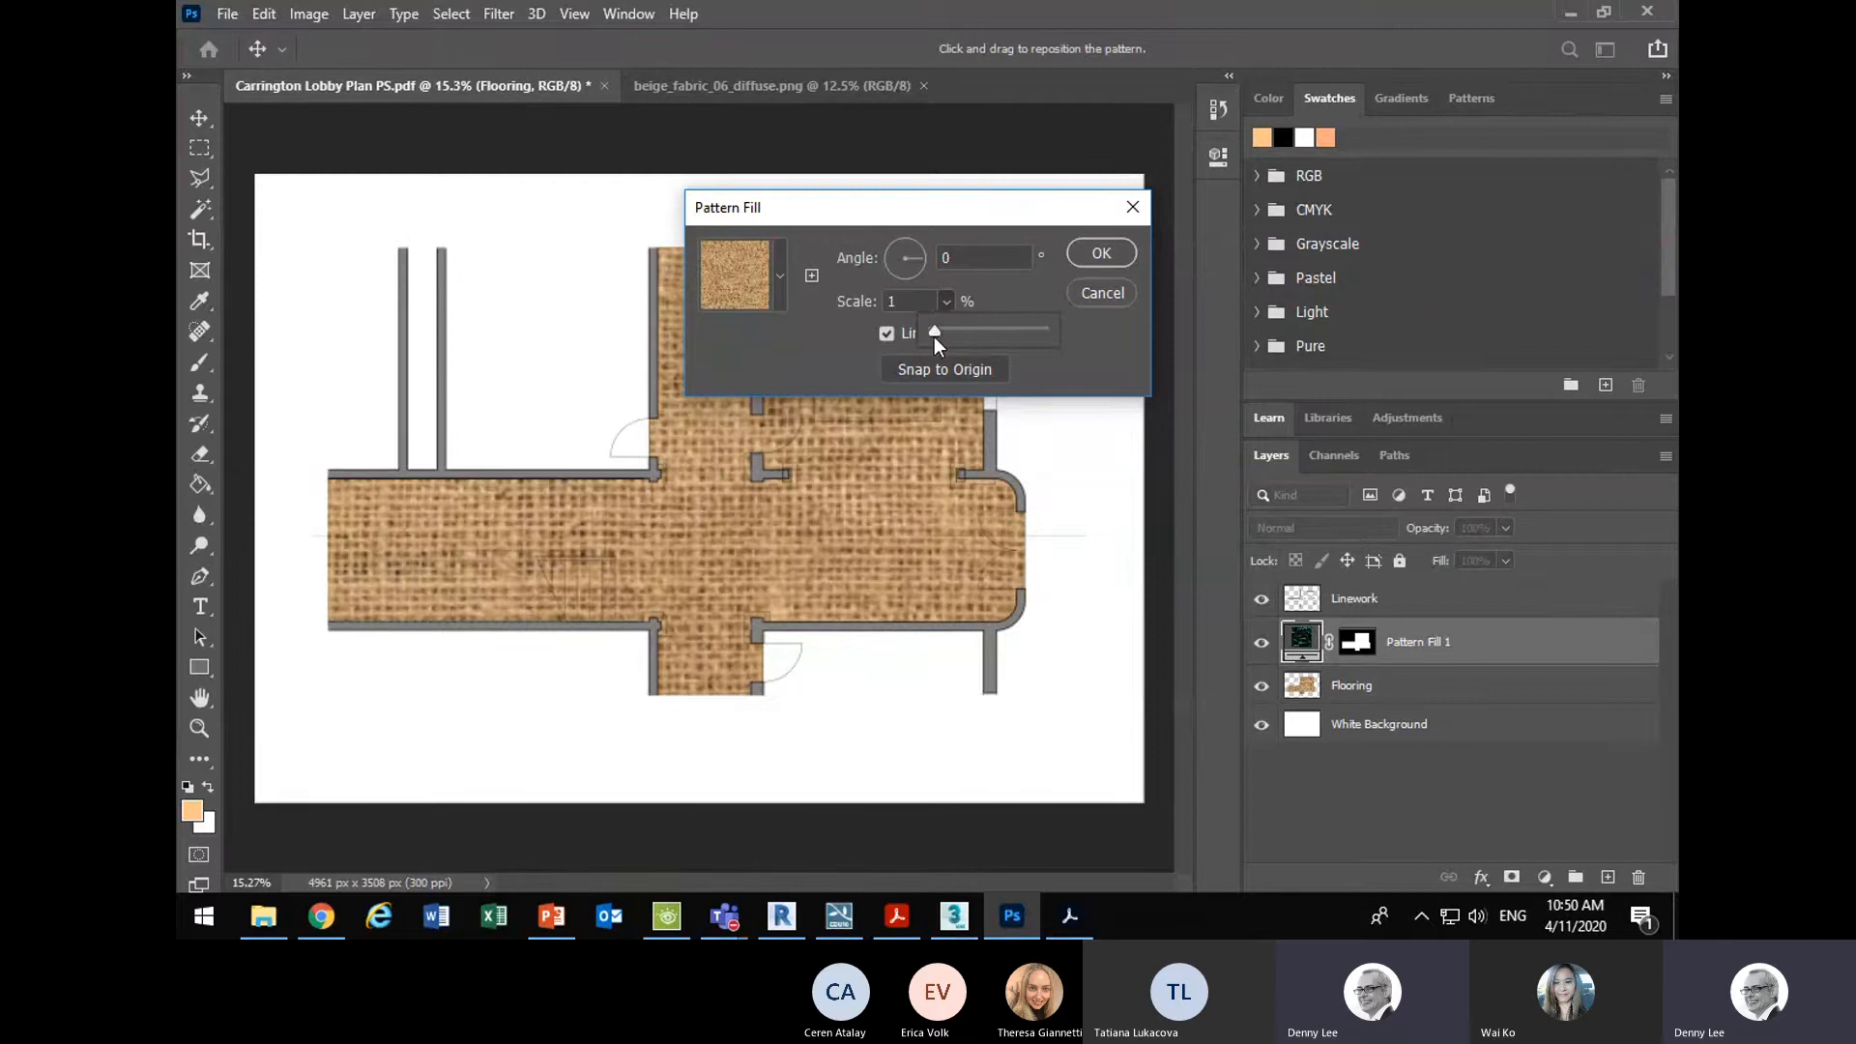
pyautogui.moveTo(934, 336); pyautogui.dragTo(936, 336)
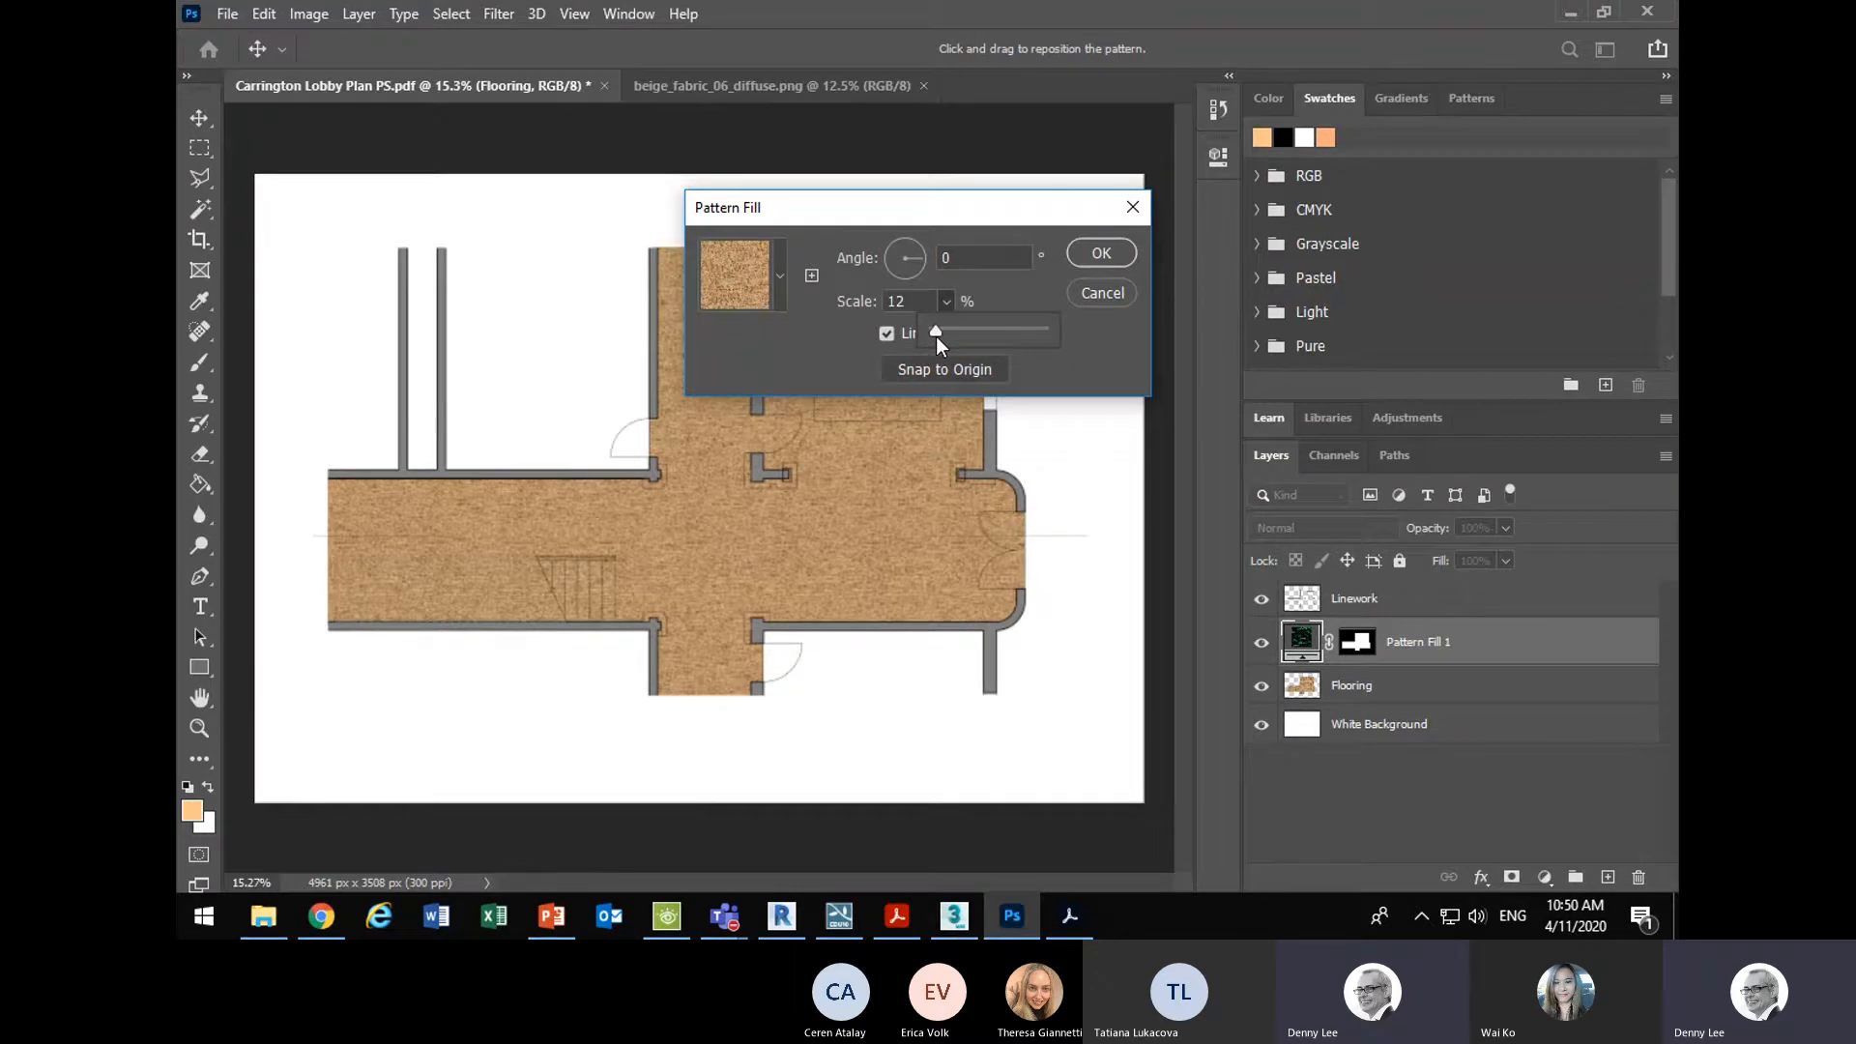
pyautogui.moveTo(930, 217); pyautogui.dragTo(1192, 247)
pyautogui.click(1213, 335)
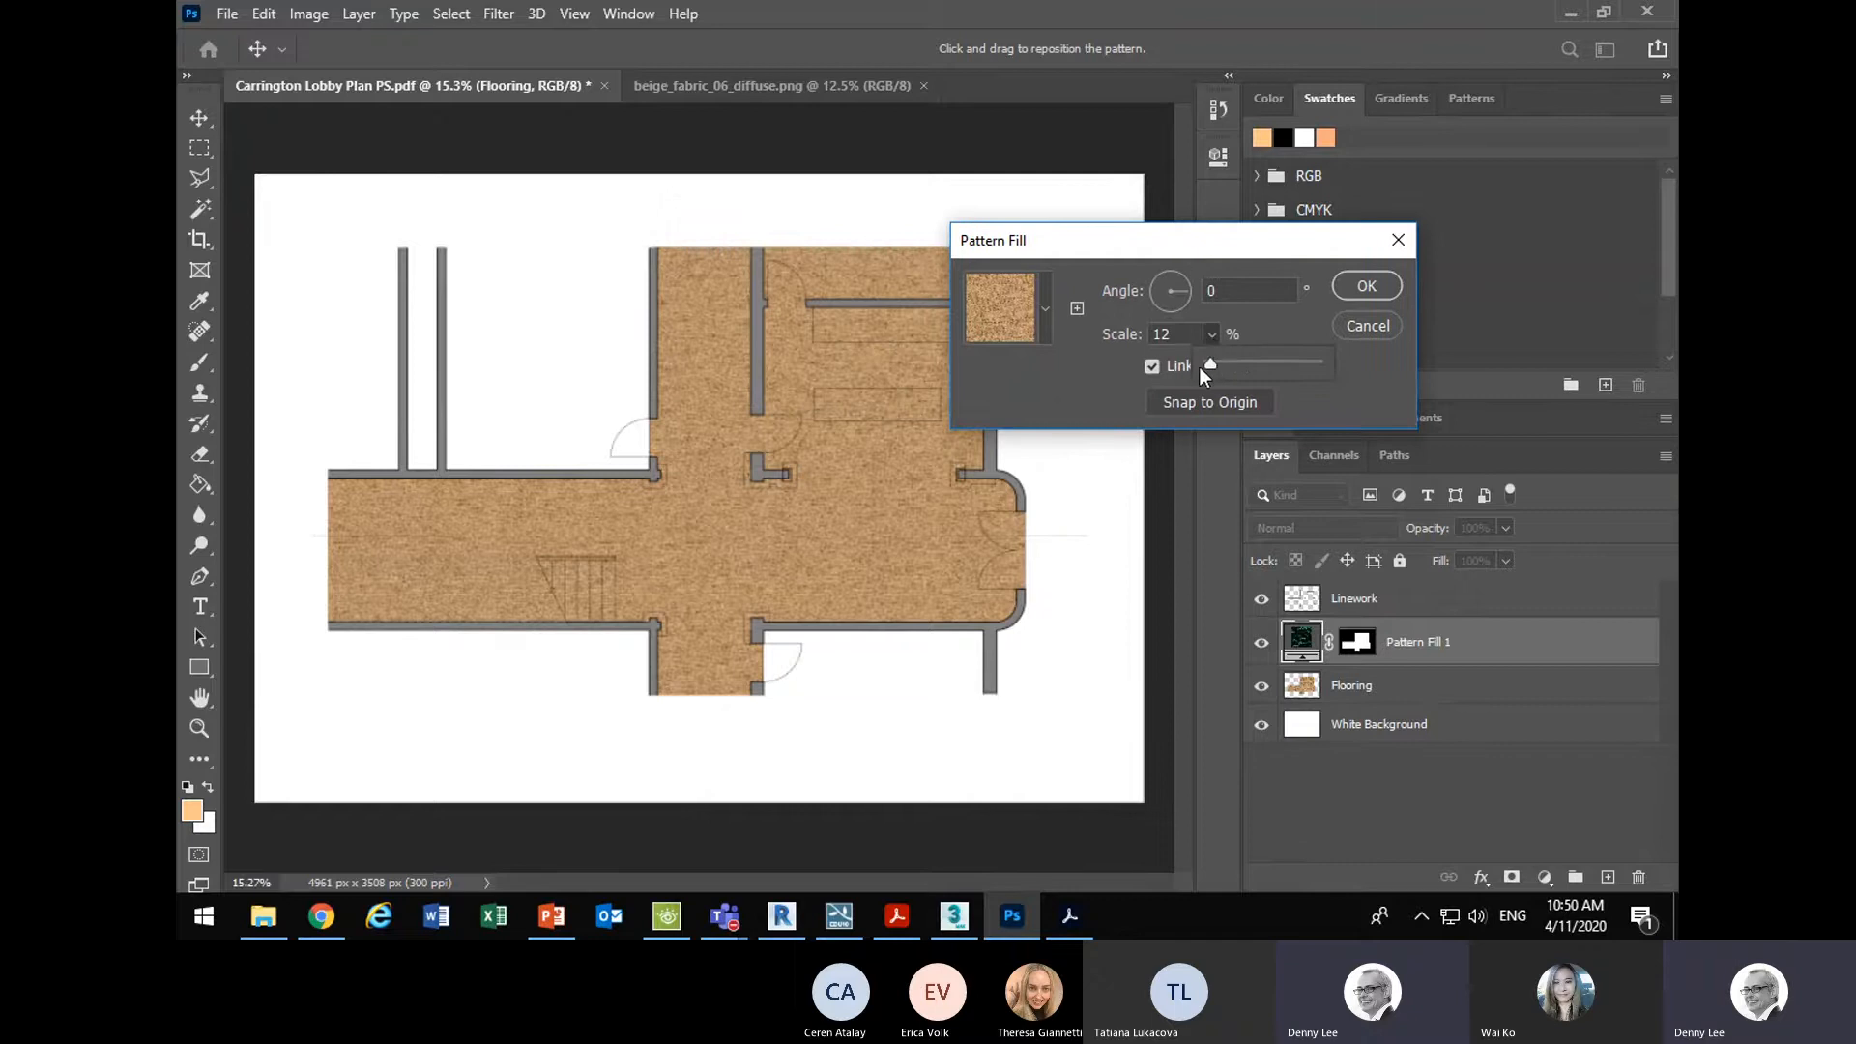
pyautogui.click(1365, 326)
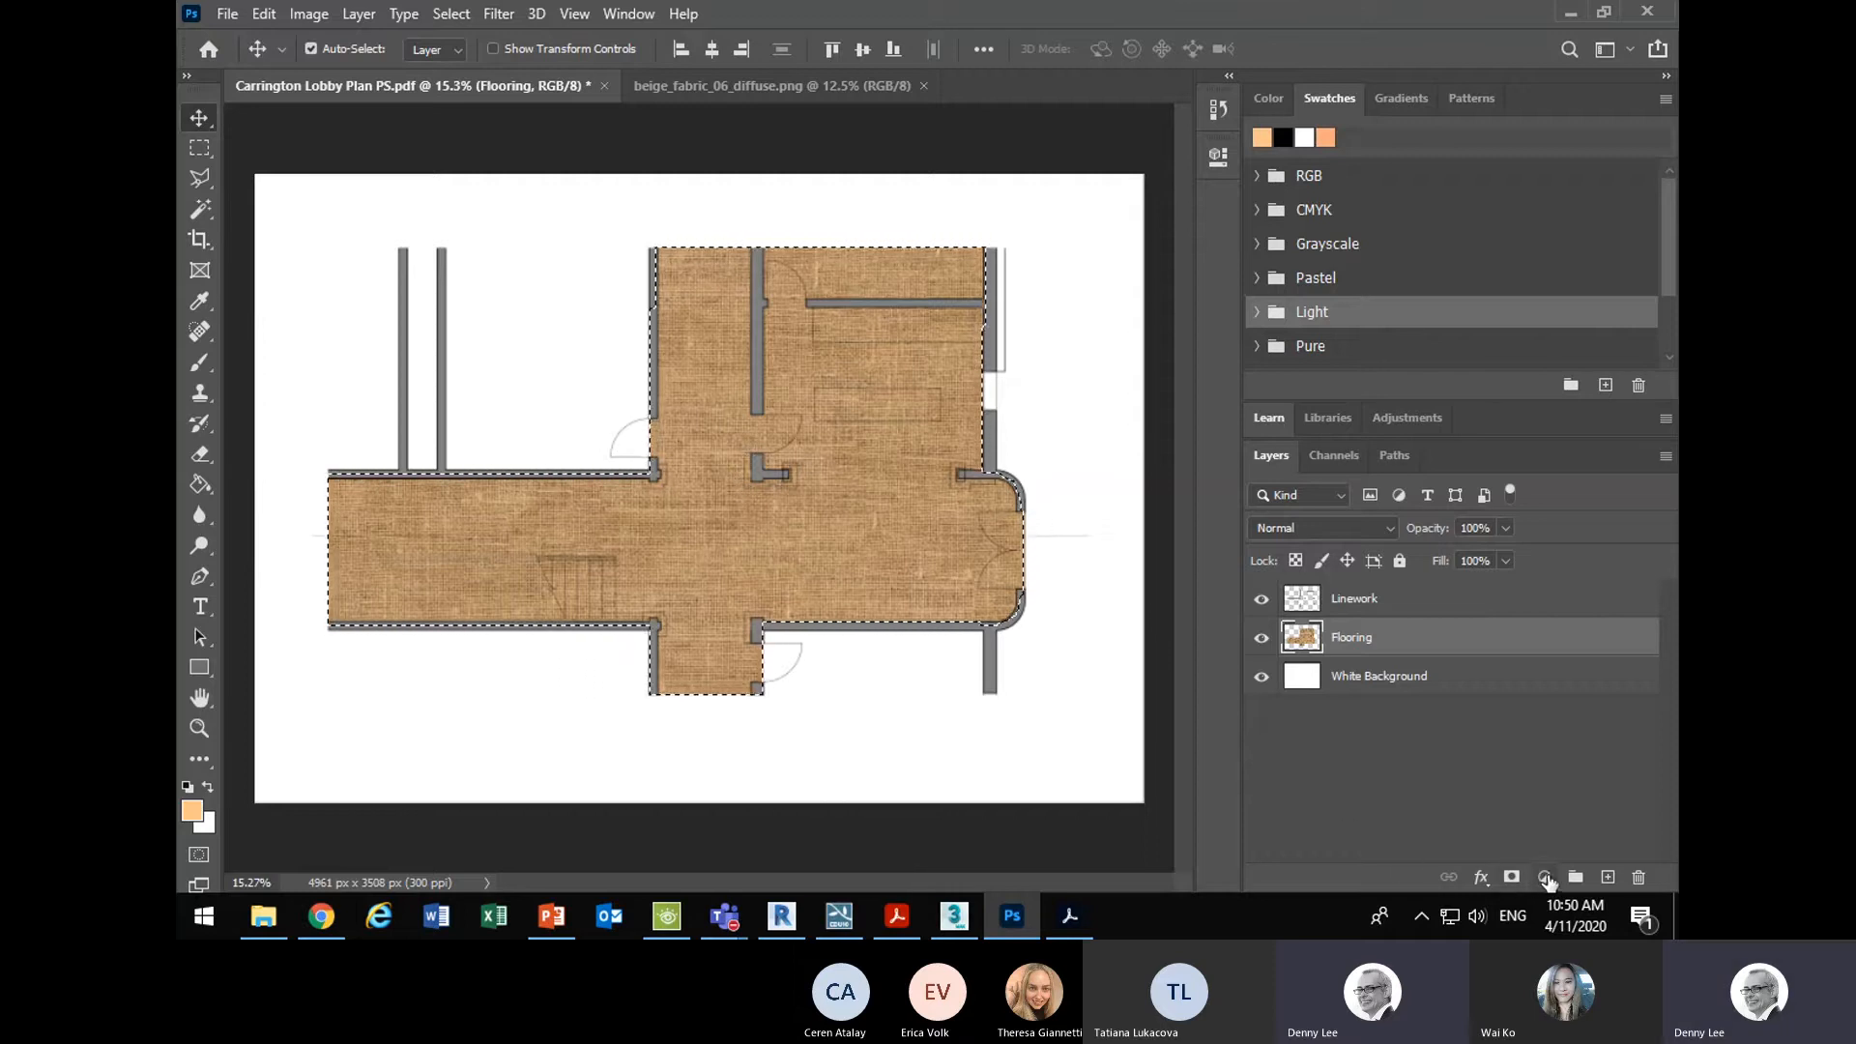
pyautogui.click(1545, 877)
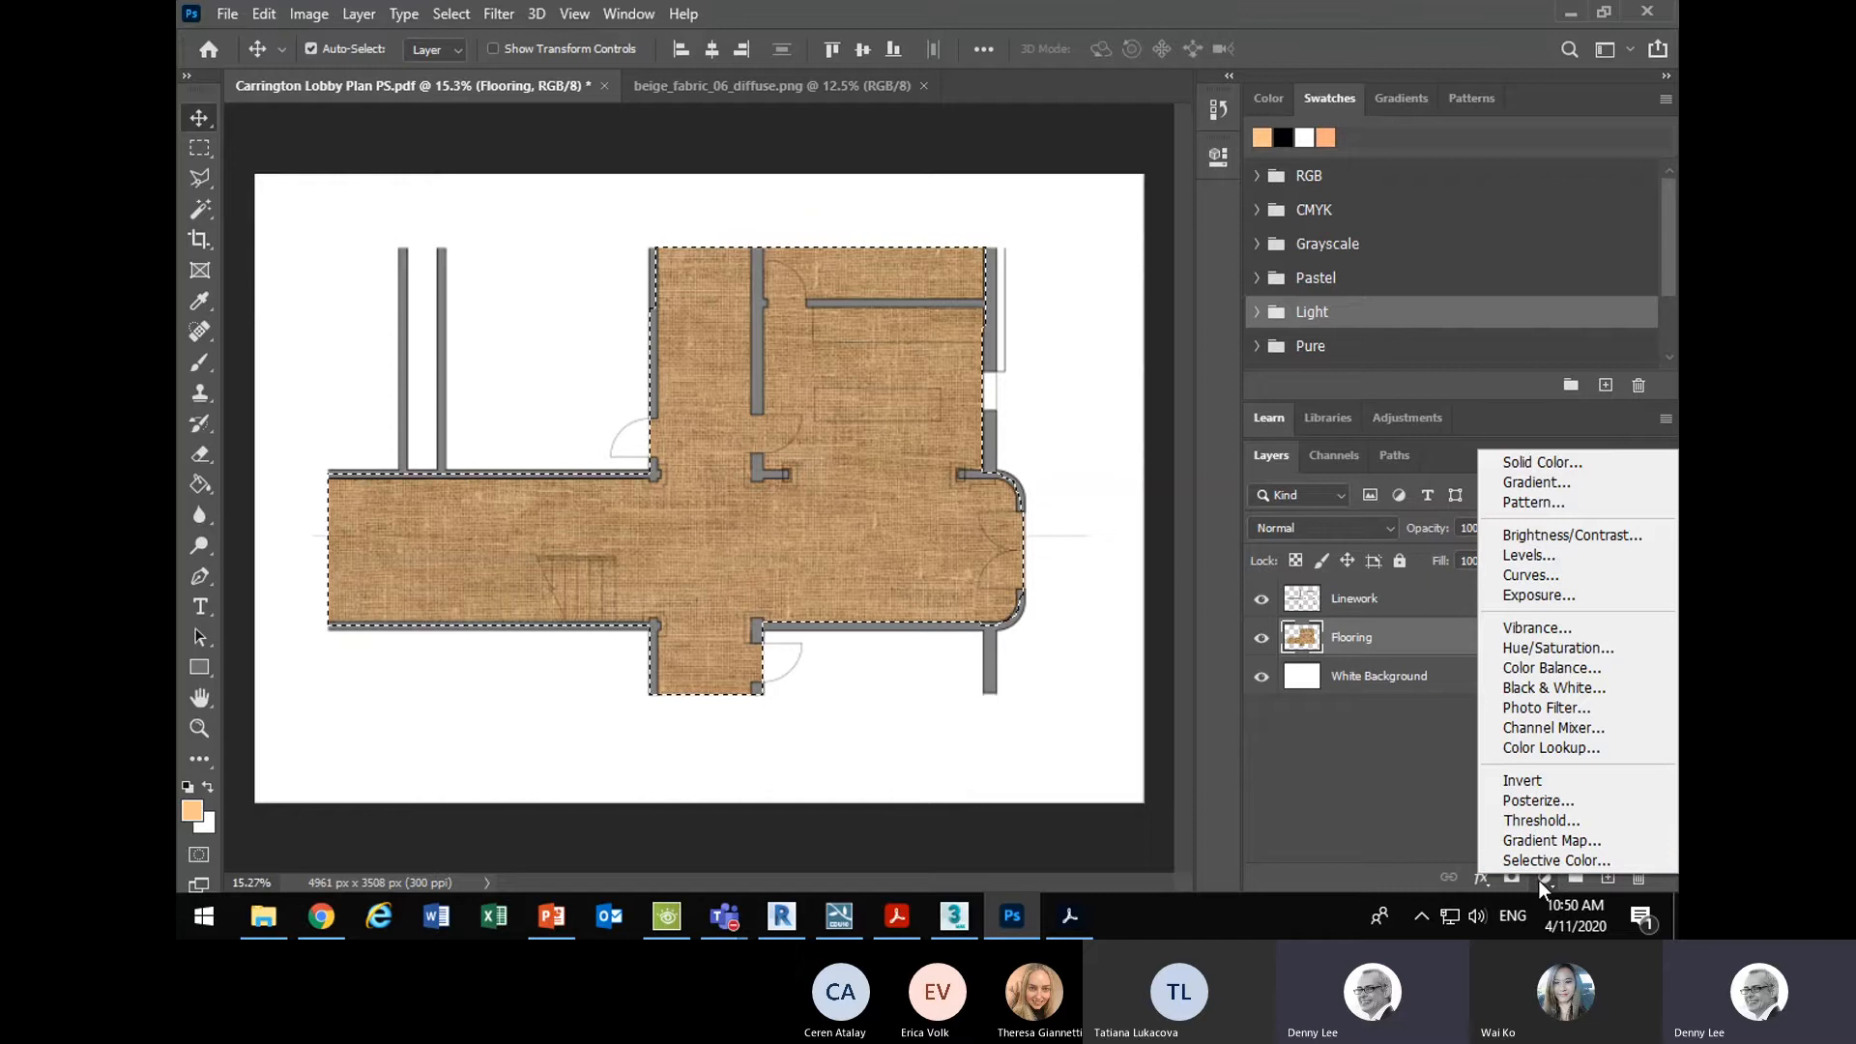
pyautogui.click(1402, 791)
# - Undo the pattern fill on the flooring and rename the solid-colour layer Flooring Clolur Fill
pyautogui.click(259, 15)
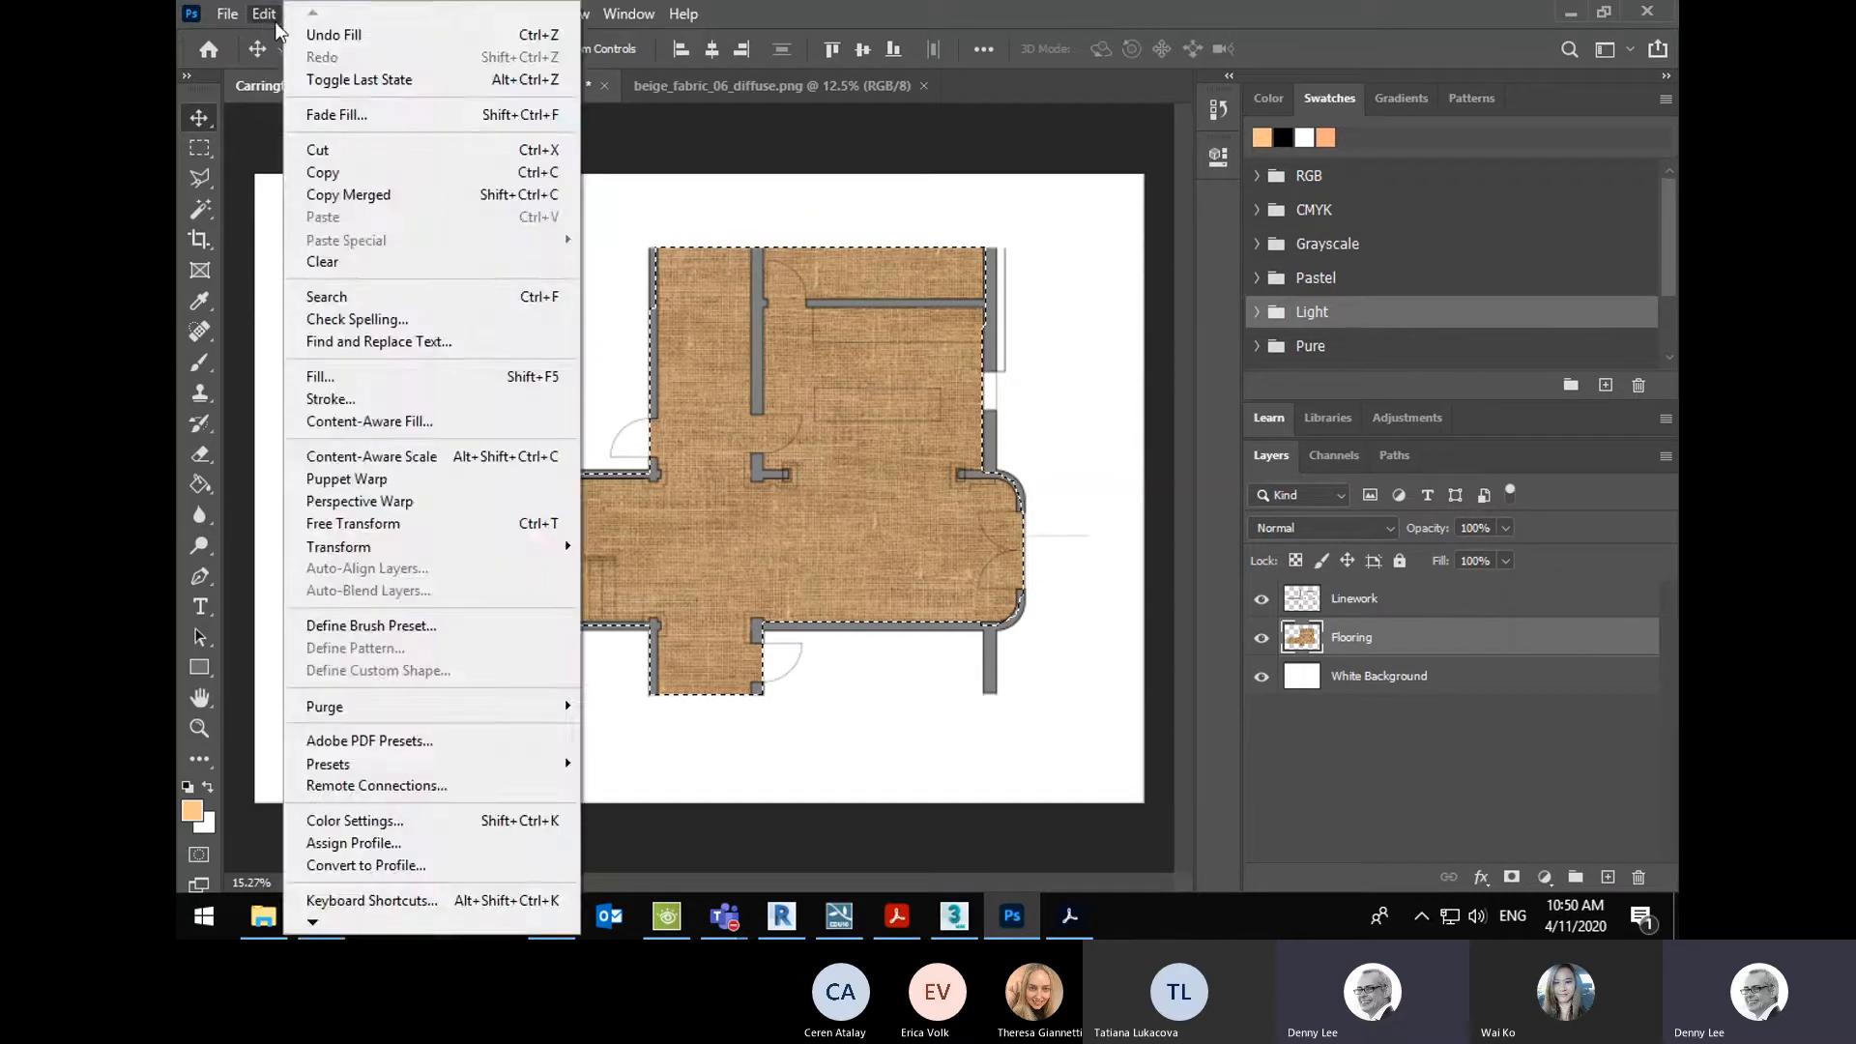
pyautogui.click(319, 34)
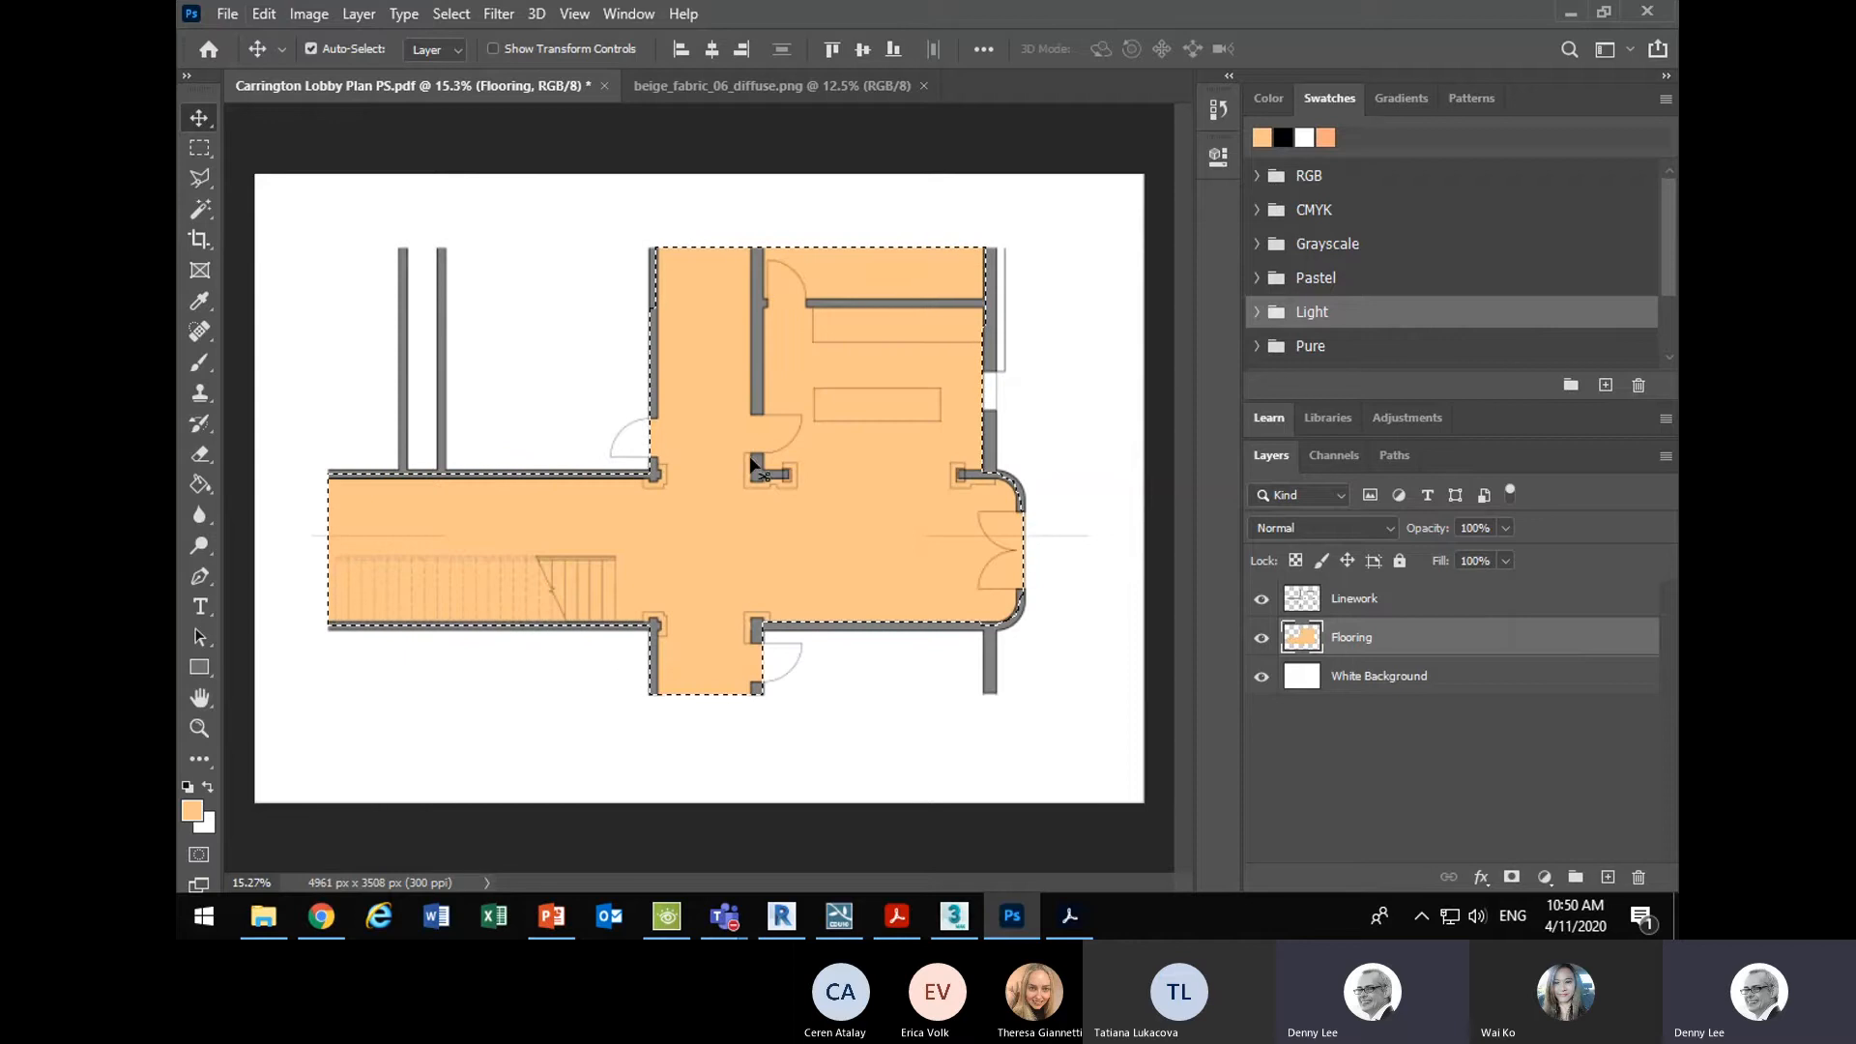
pyautogui.doubleClick(1395, 634)
pyautogui.write('Cl')
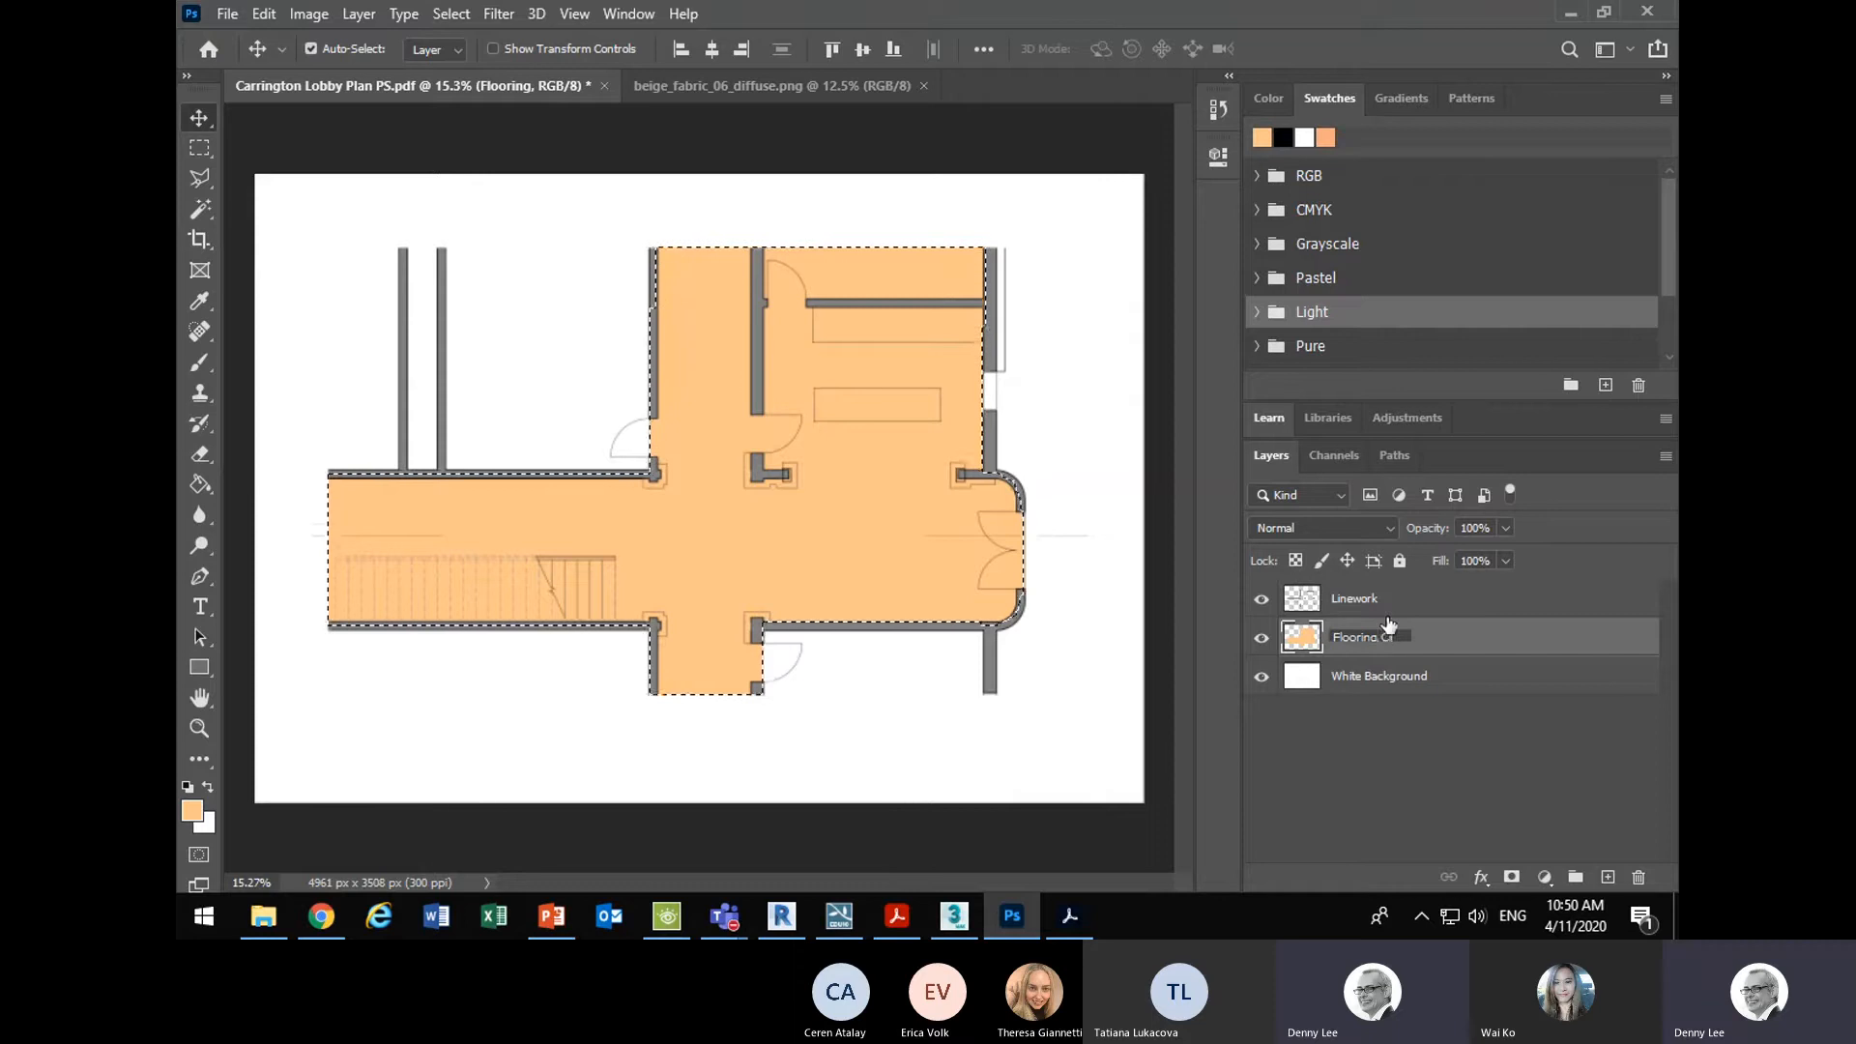
pyautogui.write('olour Fill')
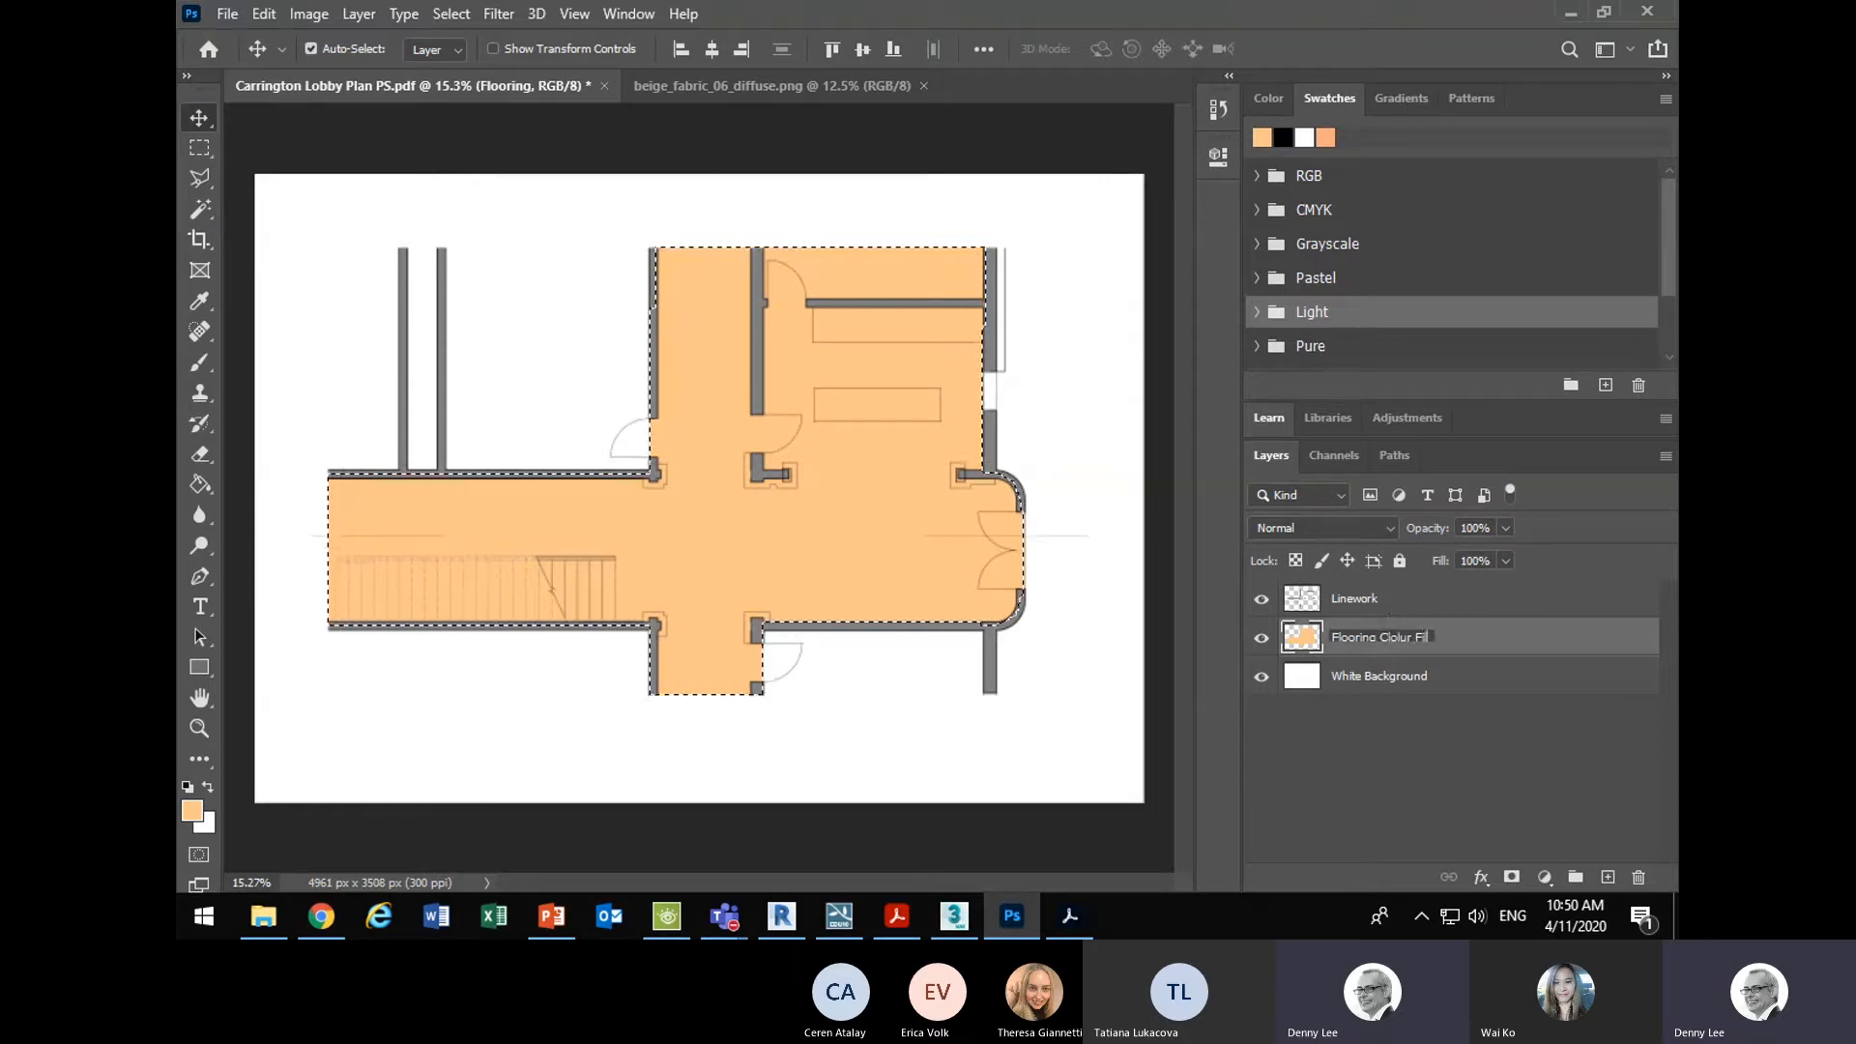
pyautogui.press('Return')
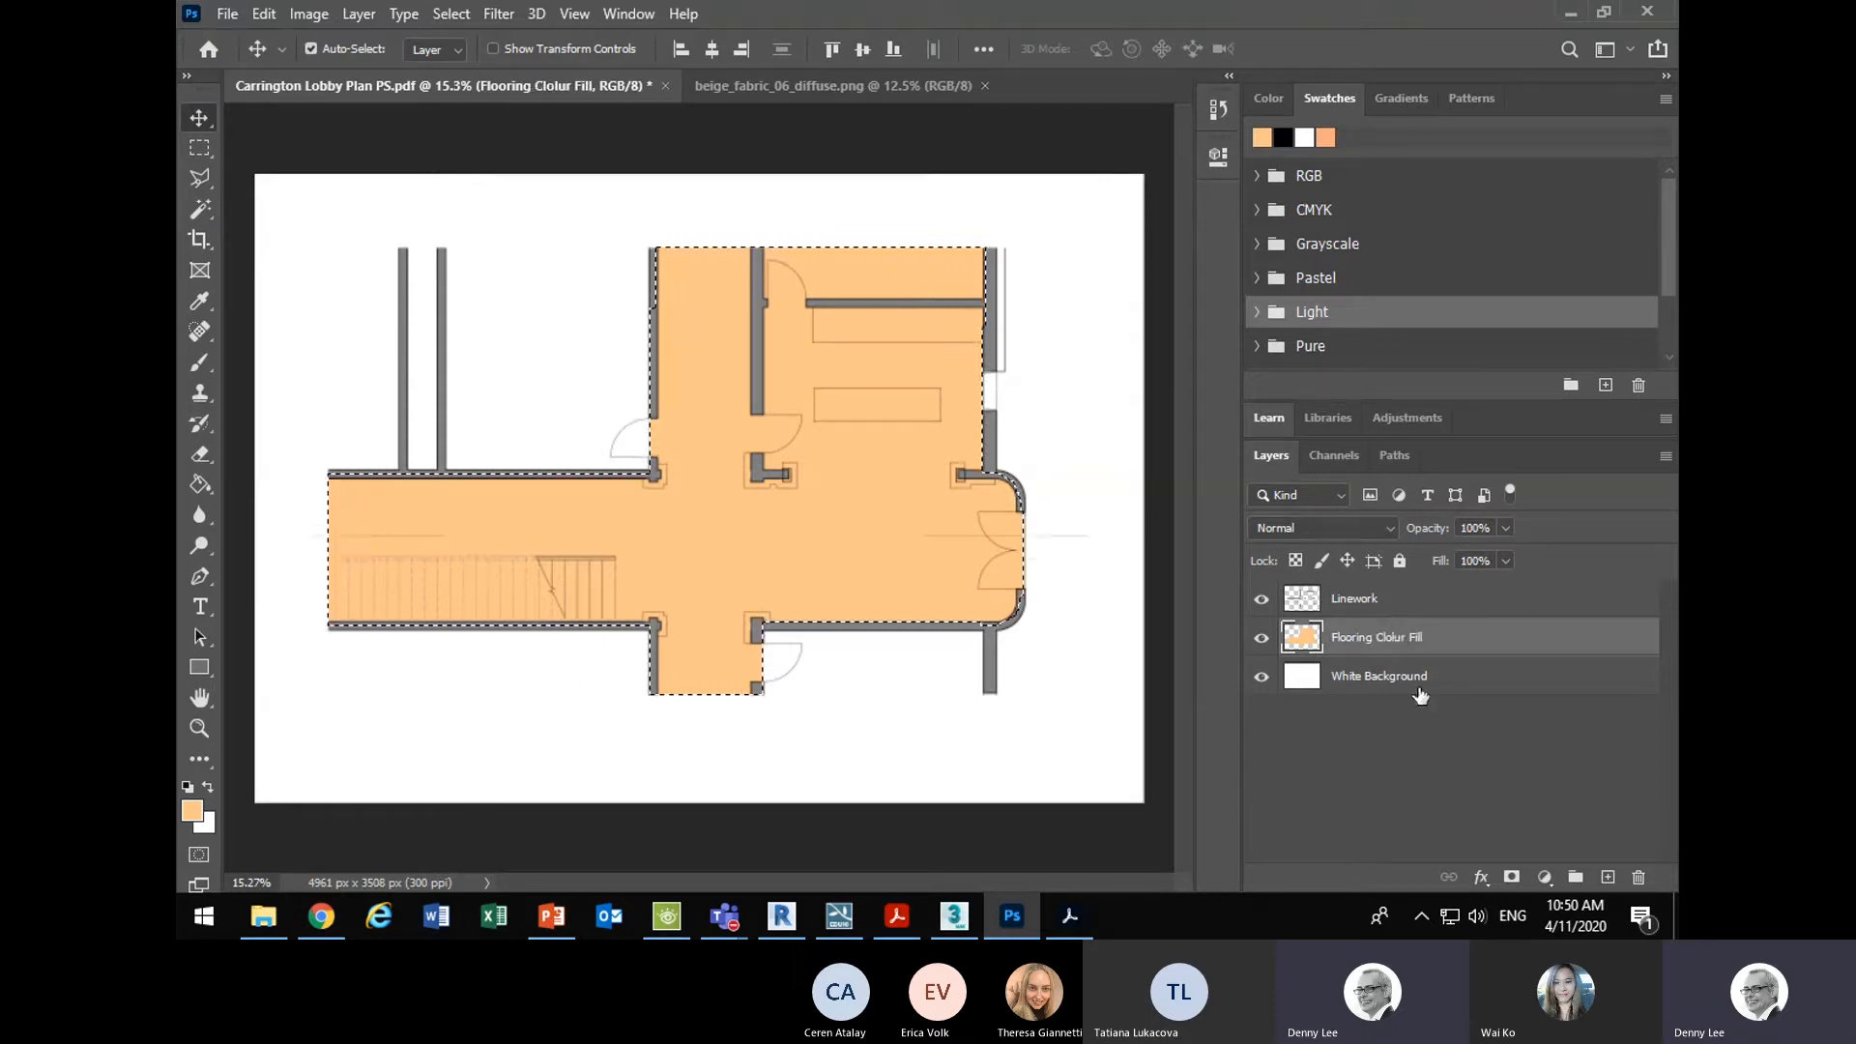
# - Add a Pattern fill layer over the selected flooring area using the custom beige fabric pattern
pyautogui.click(1545, 877)
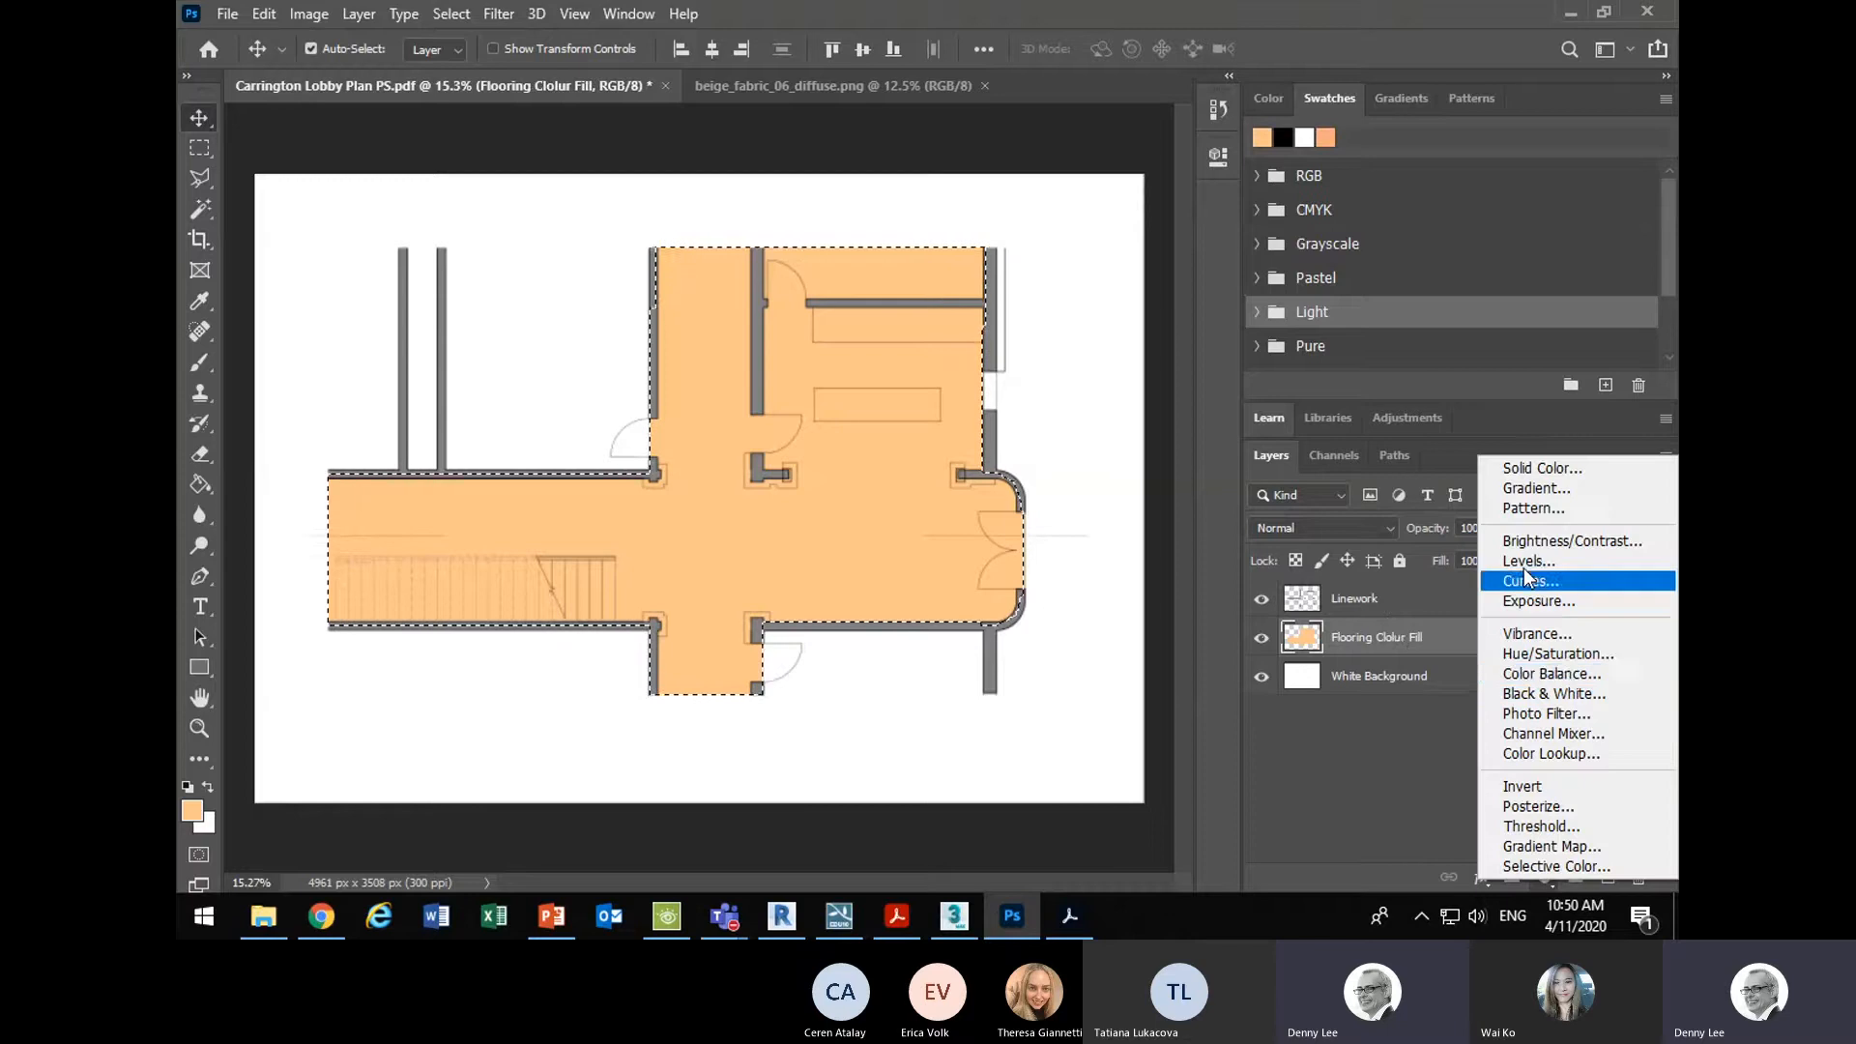
pyautogui.click(1529, 509)
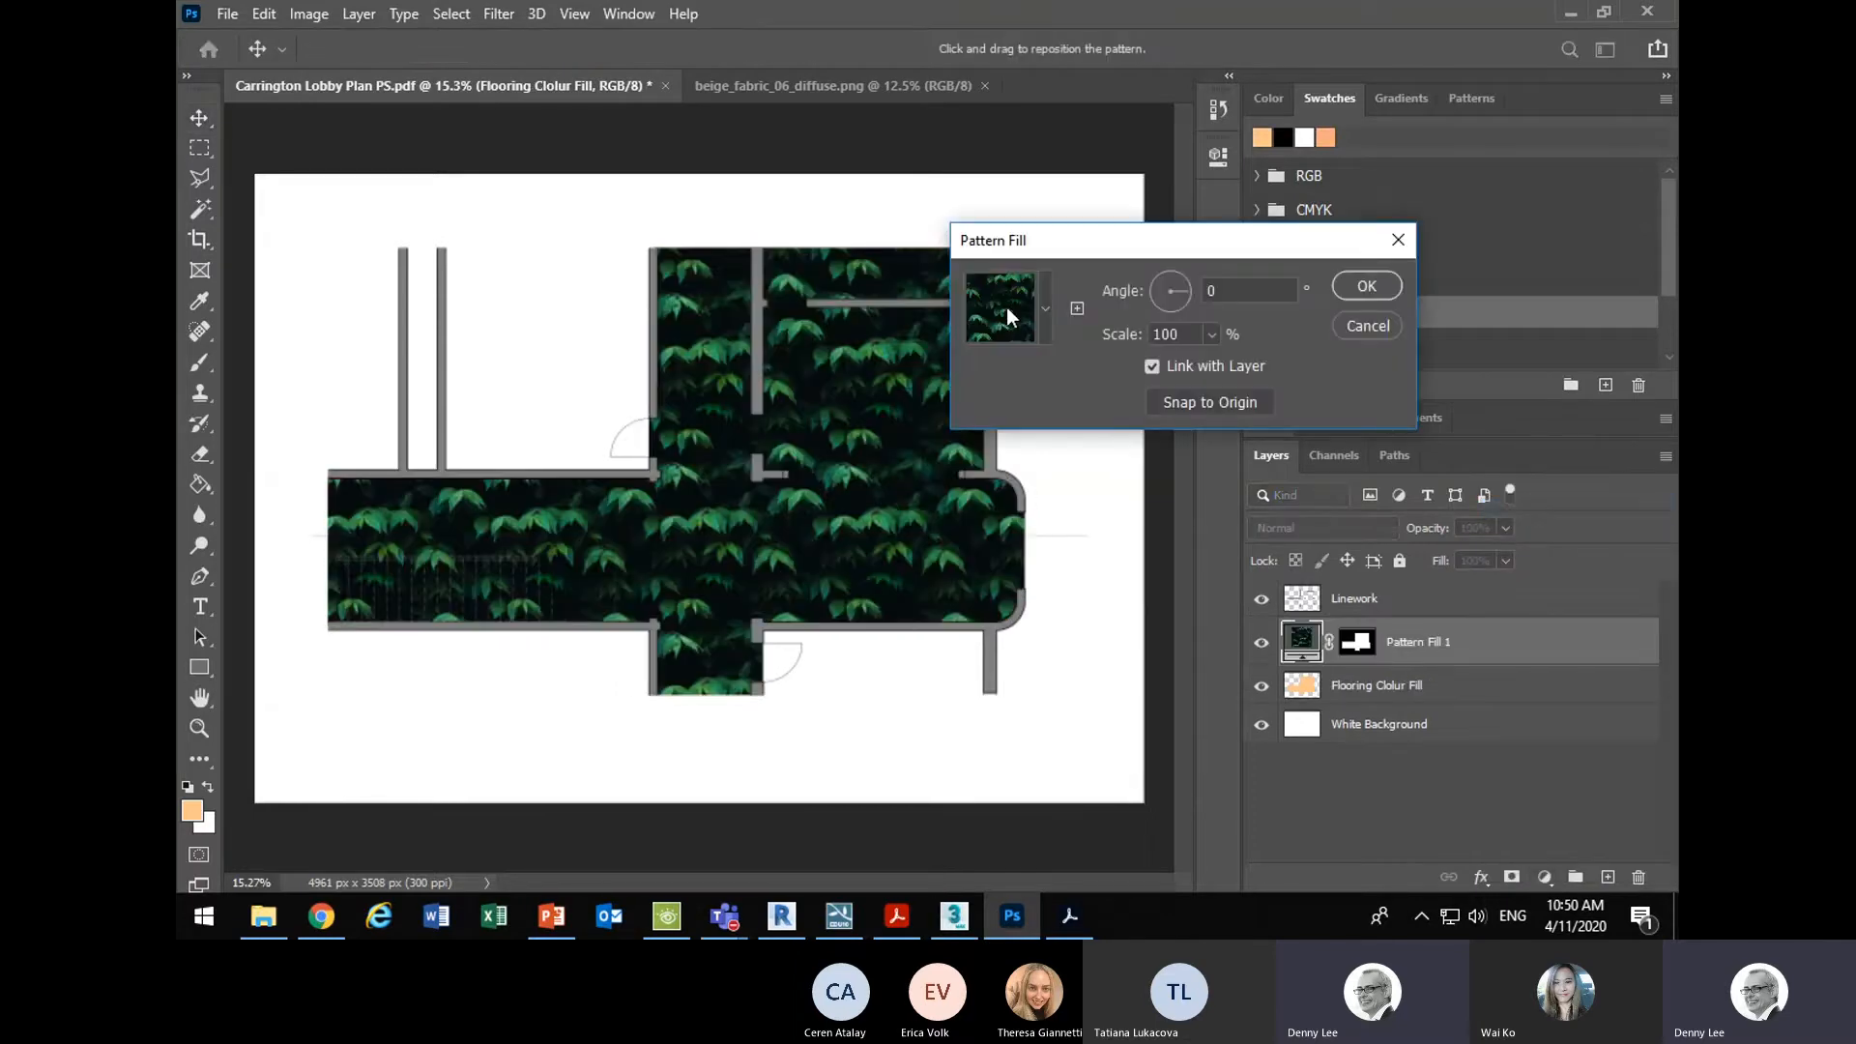
pyautogui.click(1045, 305)
pyautogui.click(962, 482)
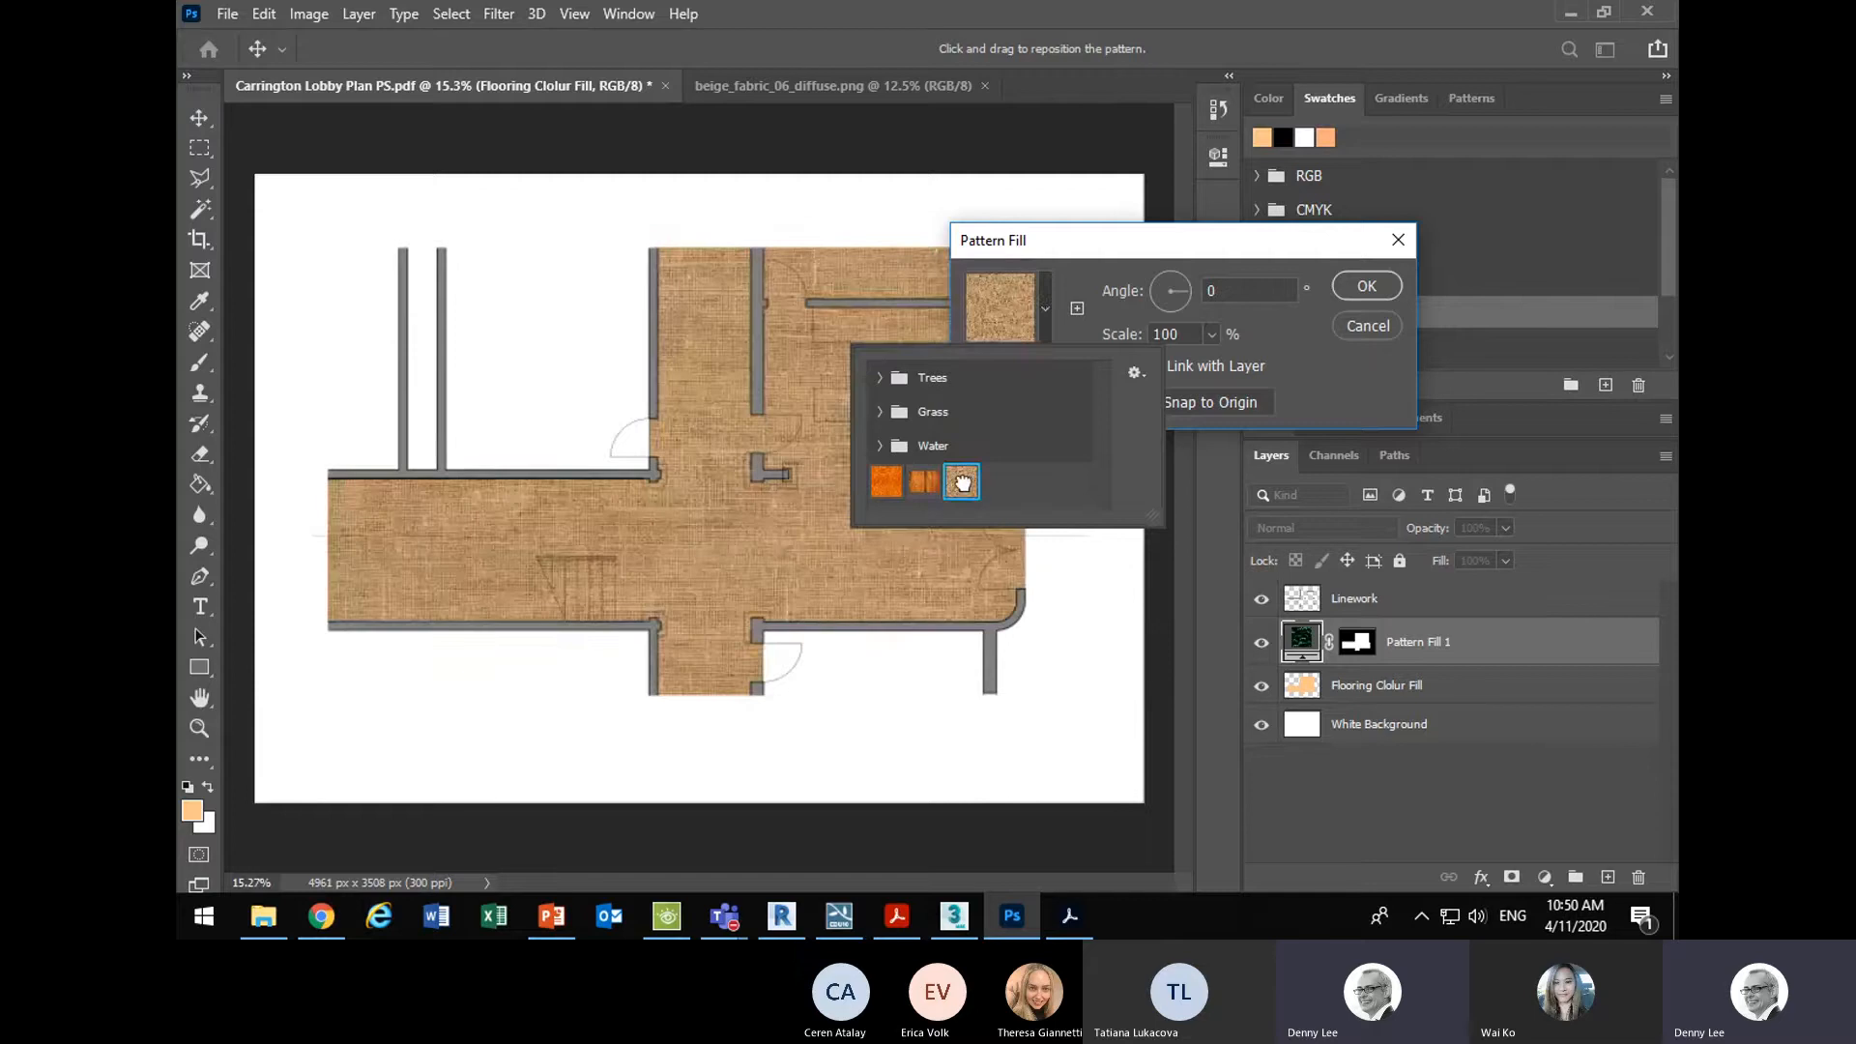
pyautogui.click(1047, 305)
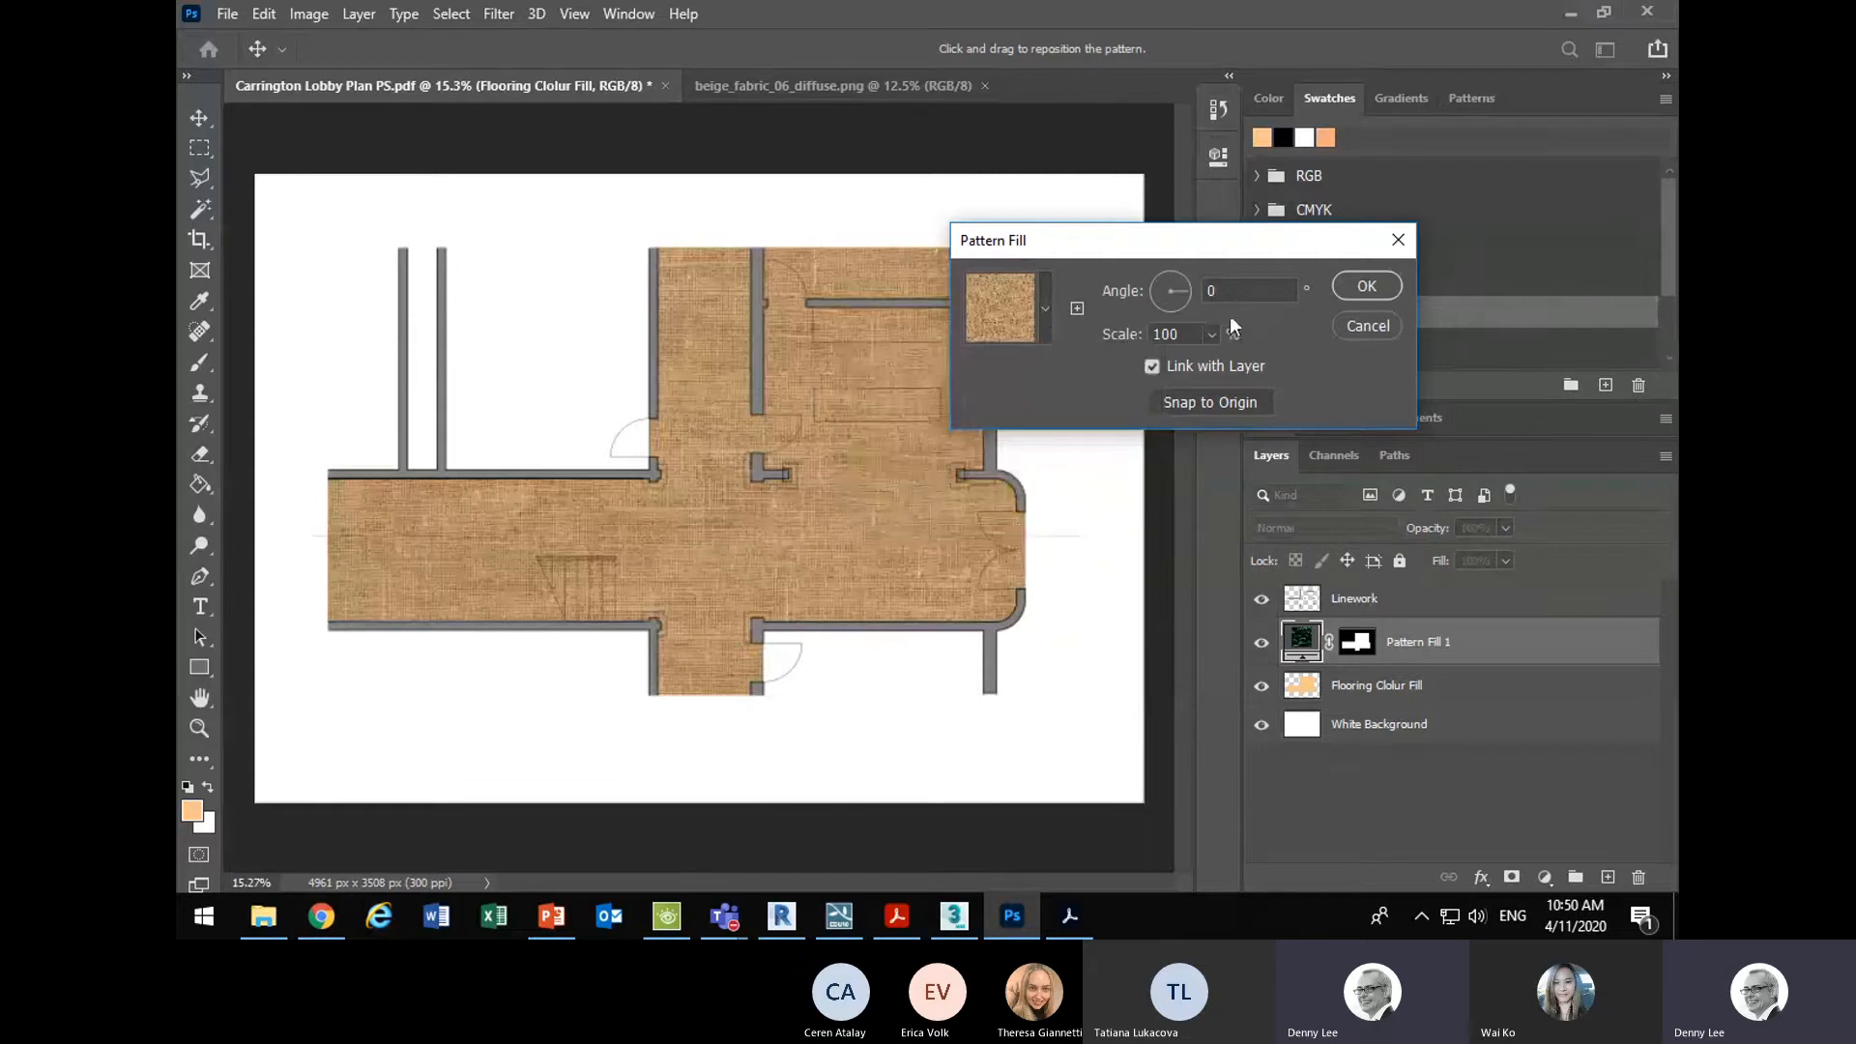
# - Try the fabric pattern fill at 12% scale with its angle rotated to 42.35°
pyautogui.click(1211, 334)
pyautogui.moveTo(1204, 366); pyautogui.dragTo(1203, 366)
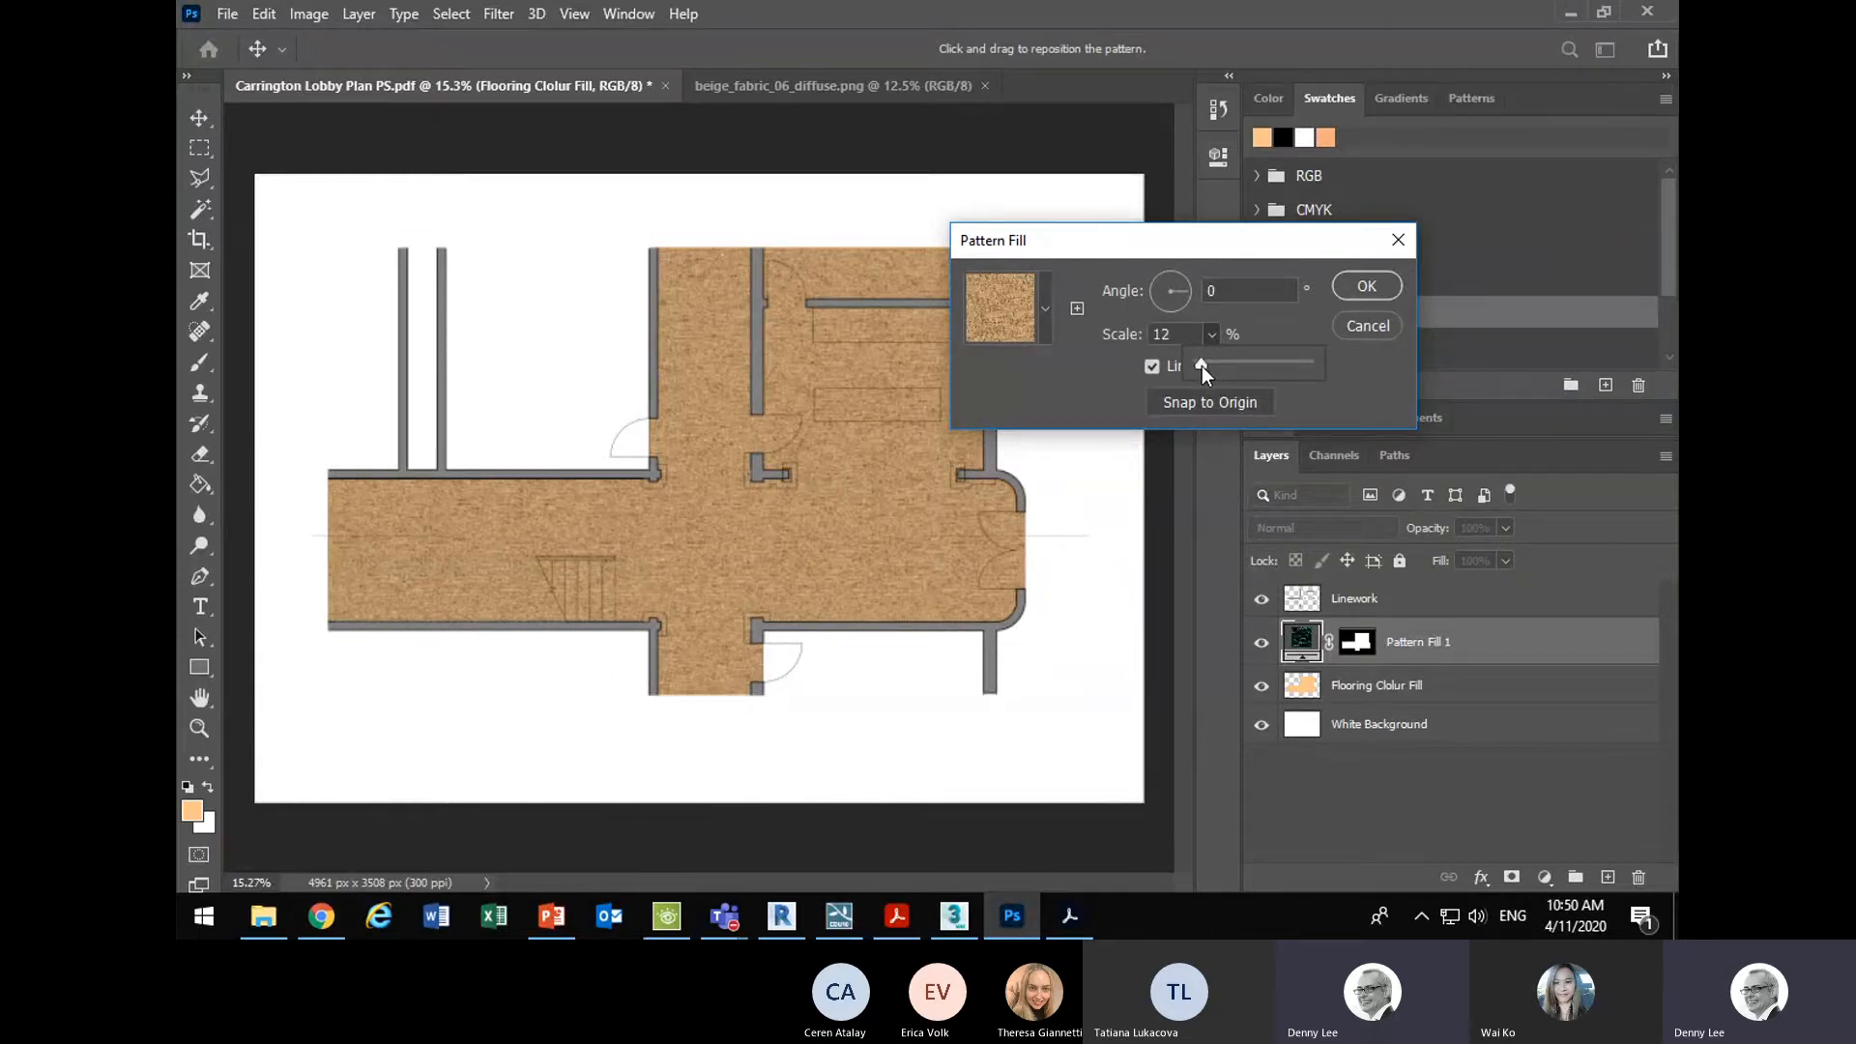
pyautogui.click(1266, 291)
pyautogui.moveTo(1186, 302); pyautogui.dragTo(1181, 304)
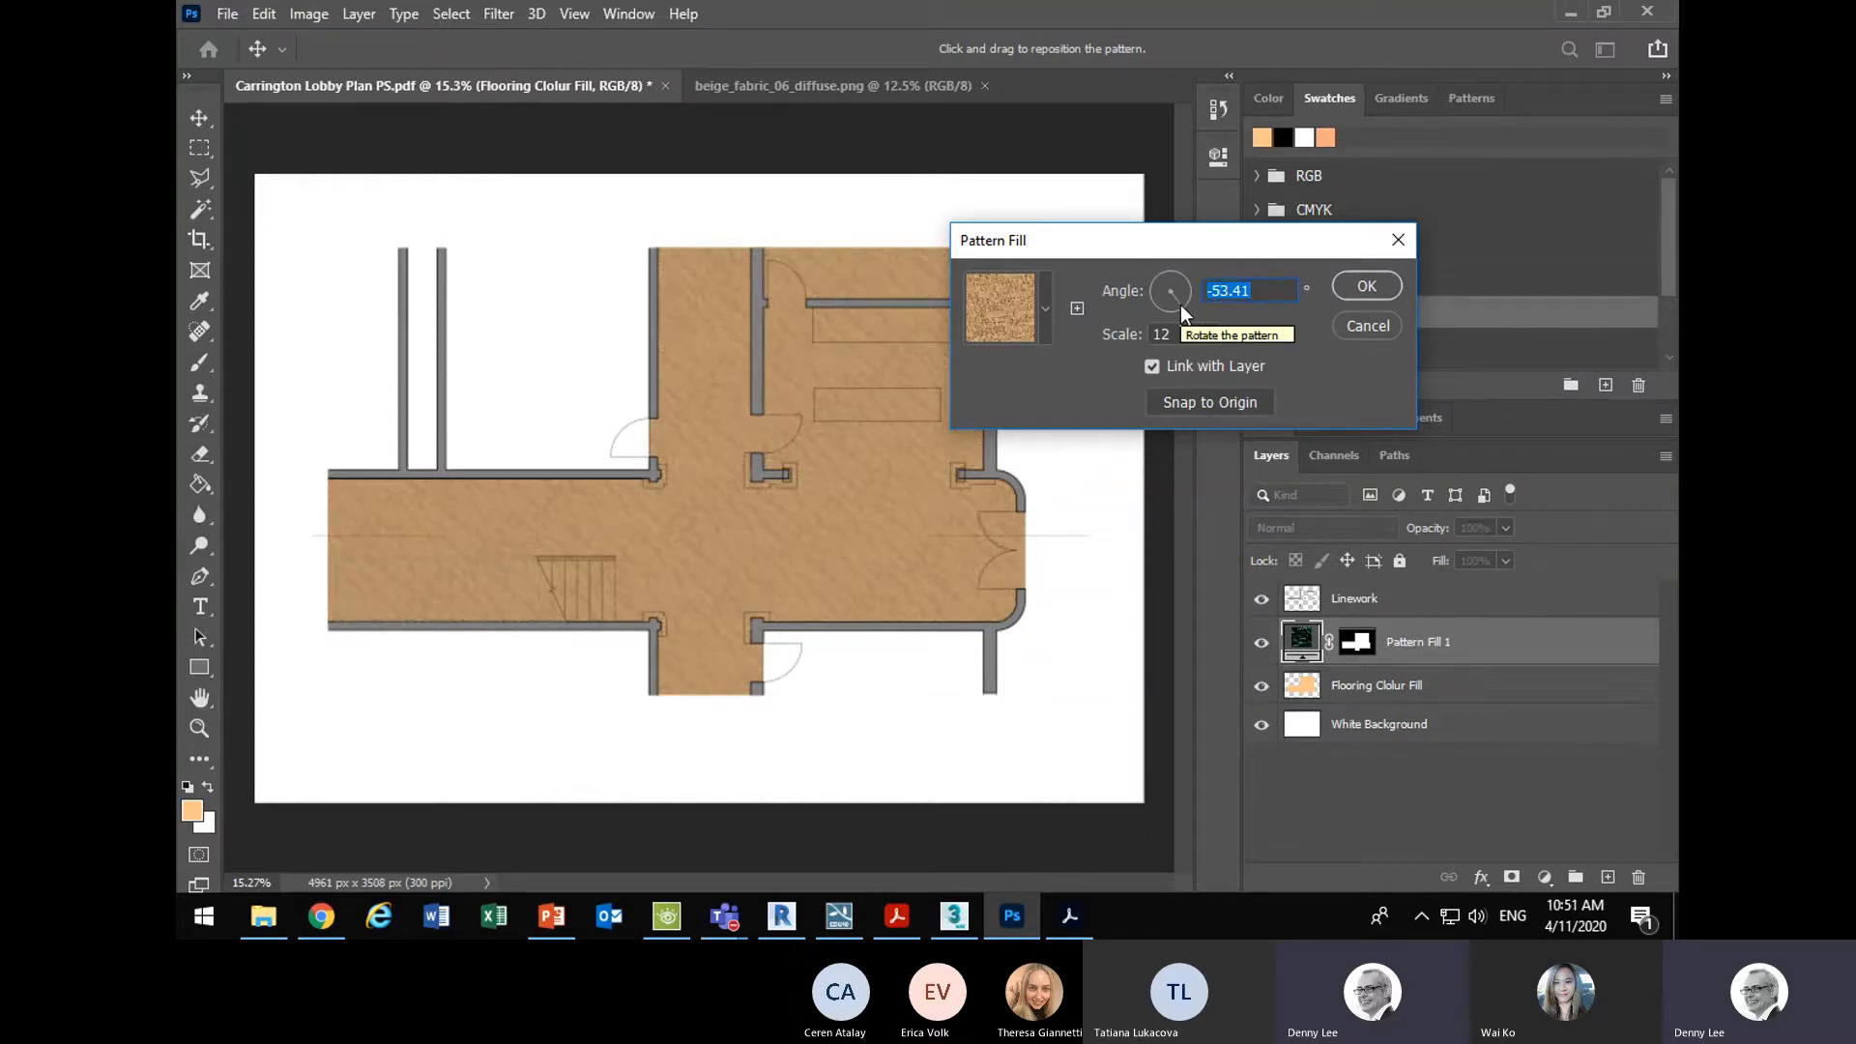
pyautogui.moveTo(1181, 305); pyautogui.dragTo(1181, 276)
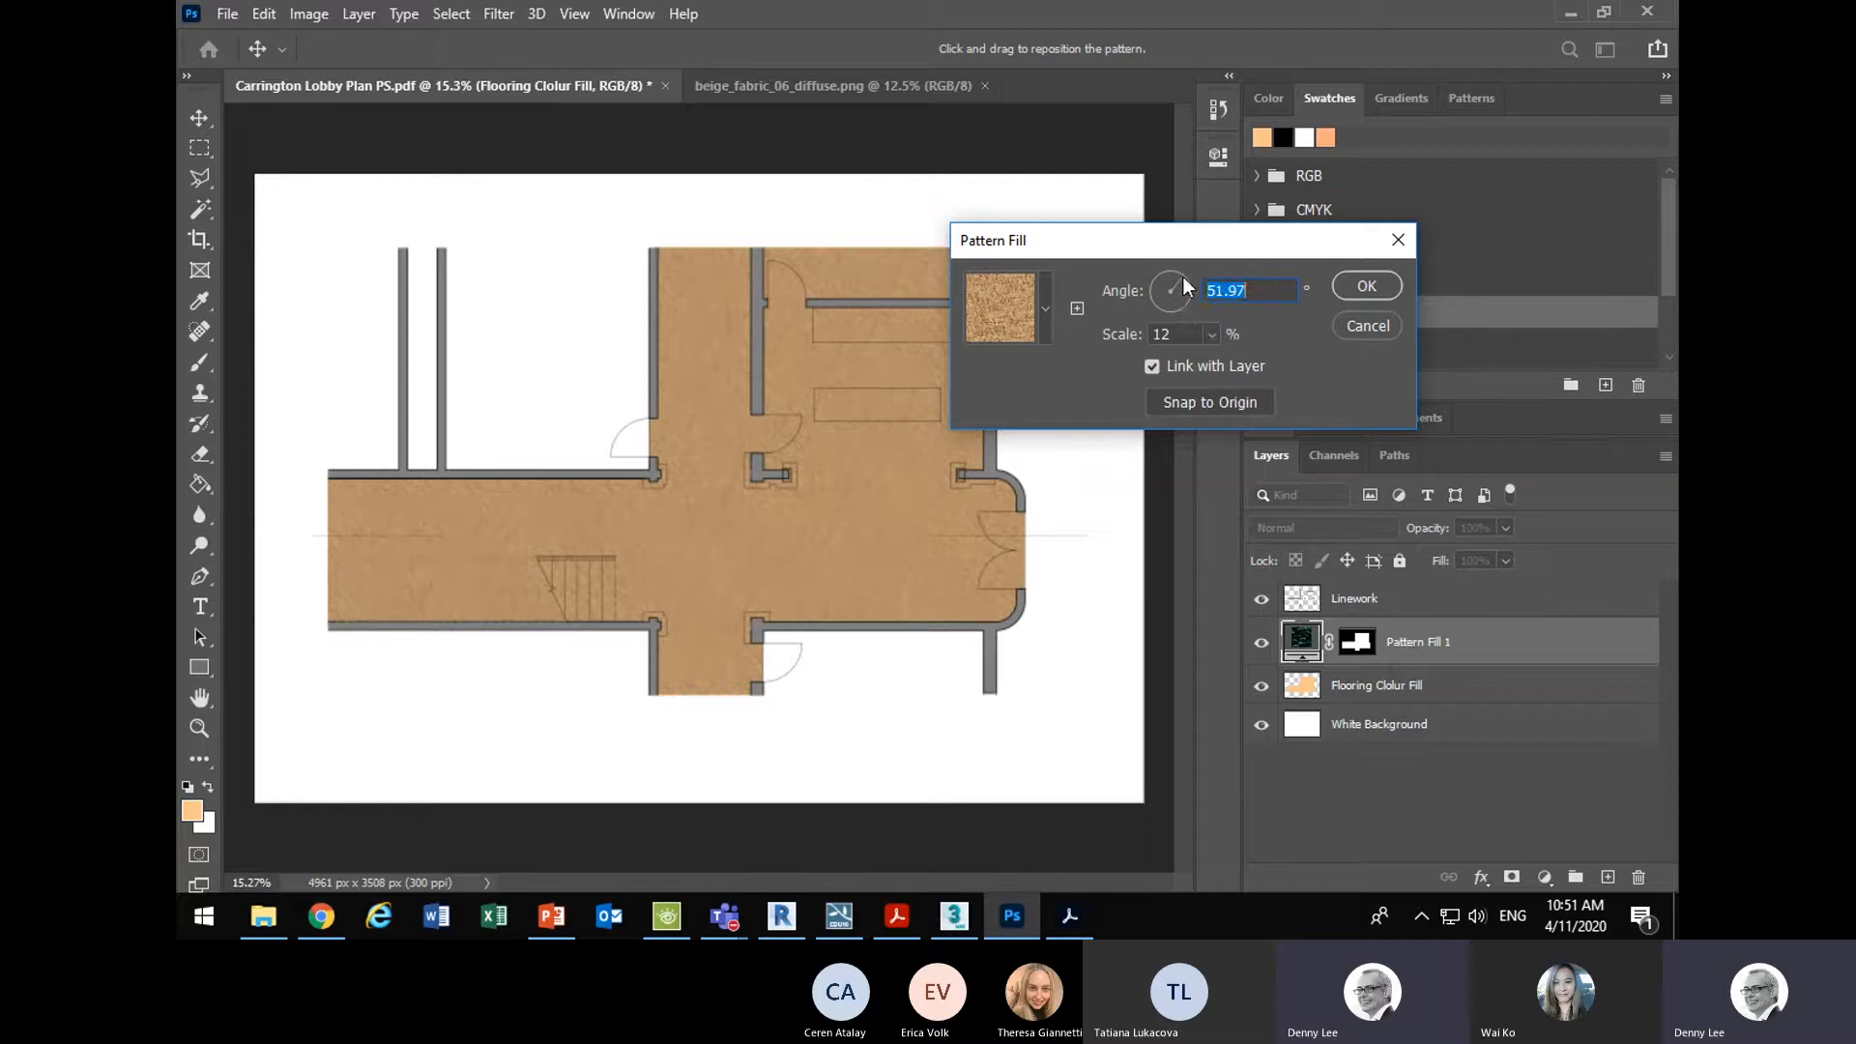
pyautogui.click(1212, 335)
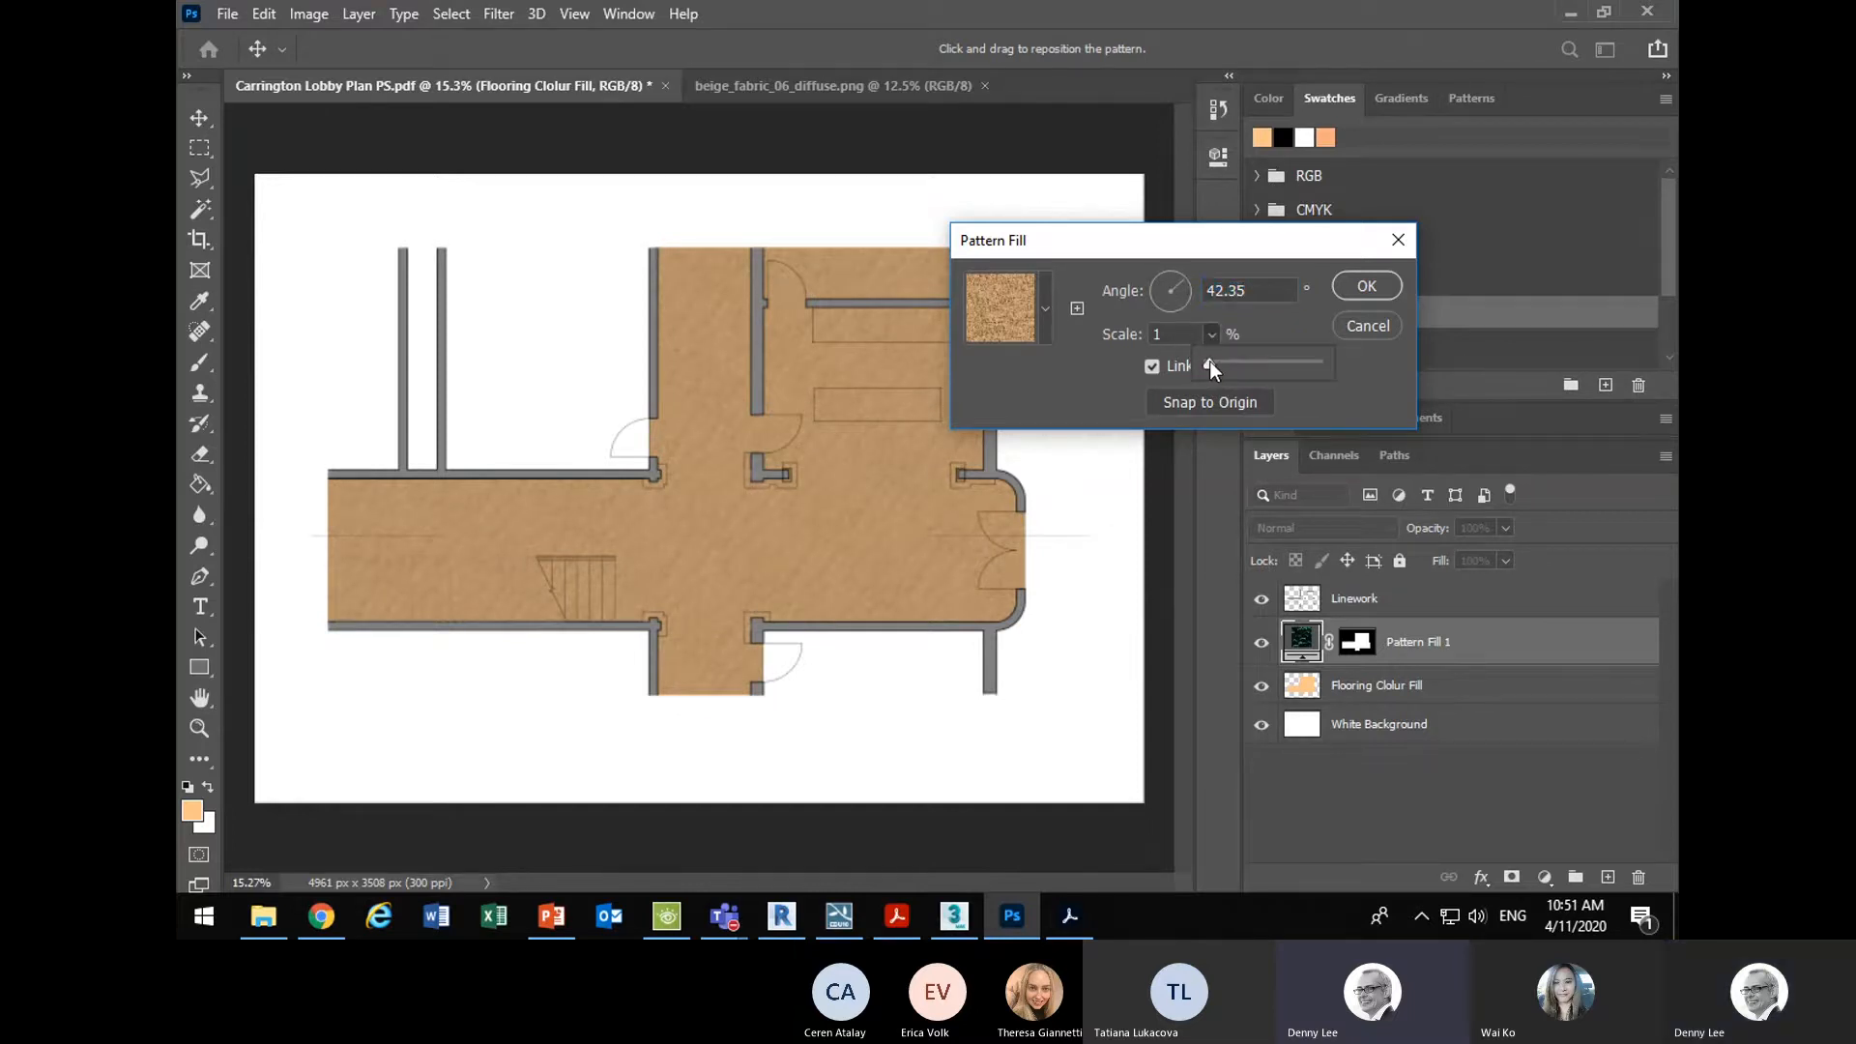
pyautogui.moveTo(1213, 361); pyautogui.dragTo(1210, 368)
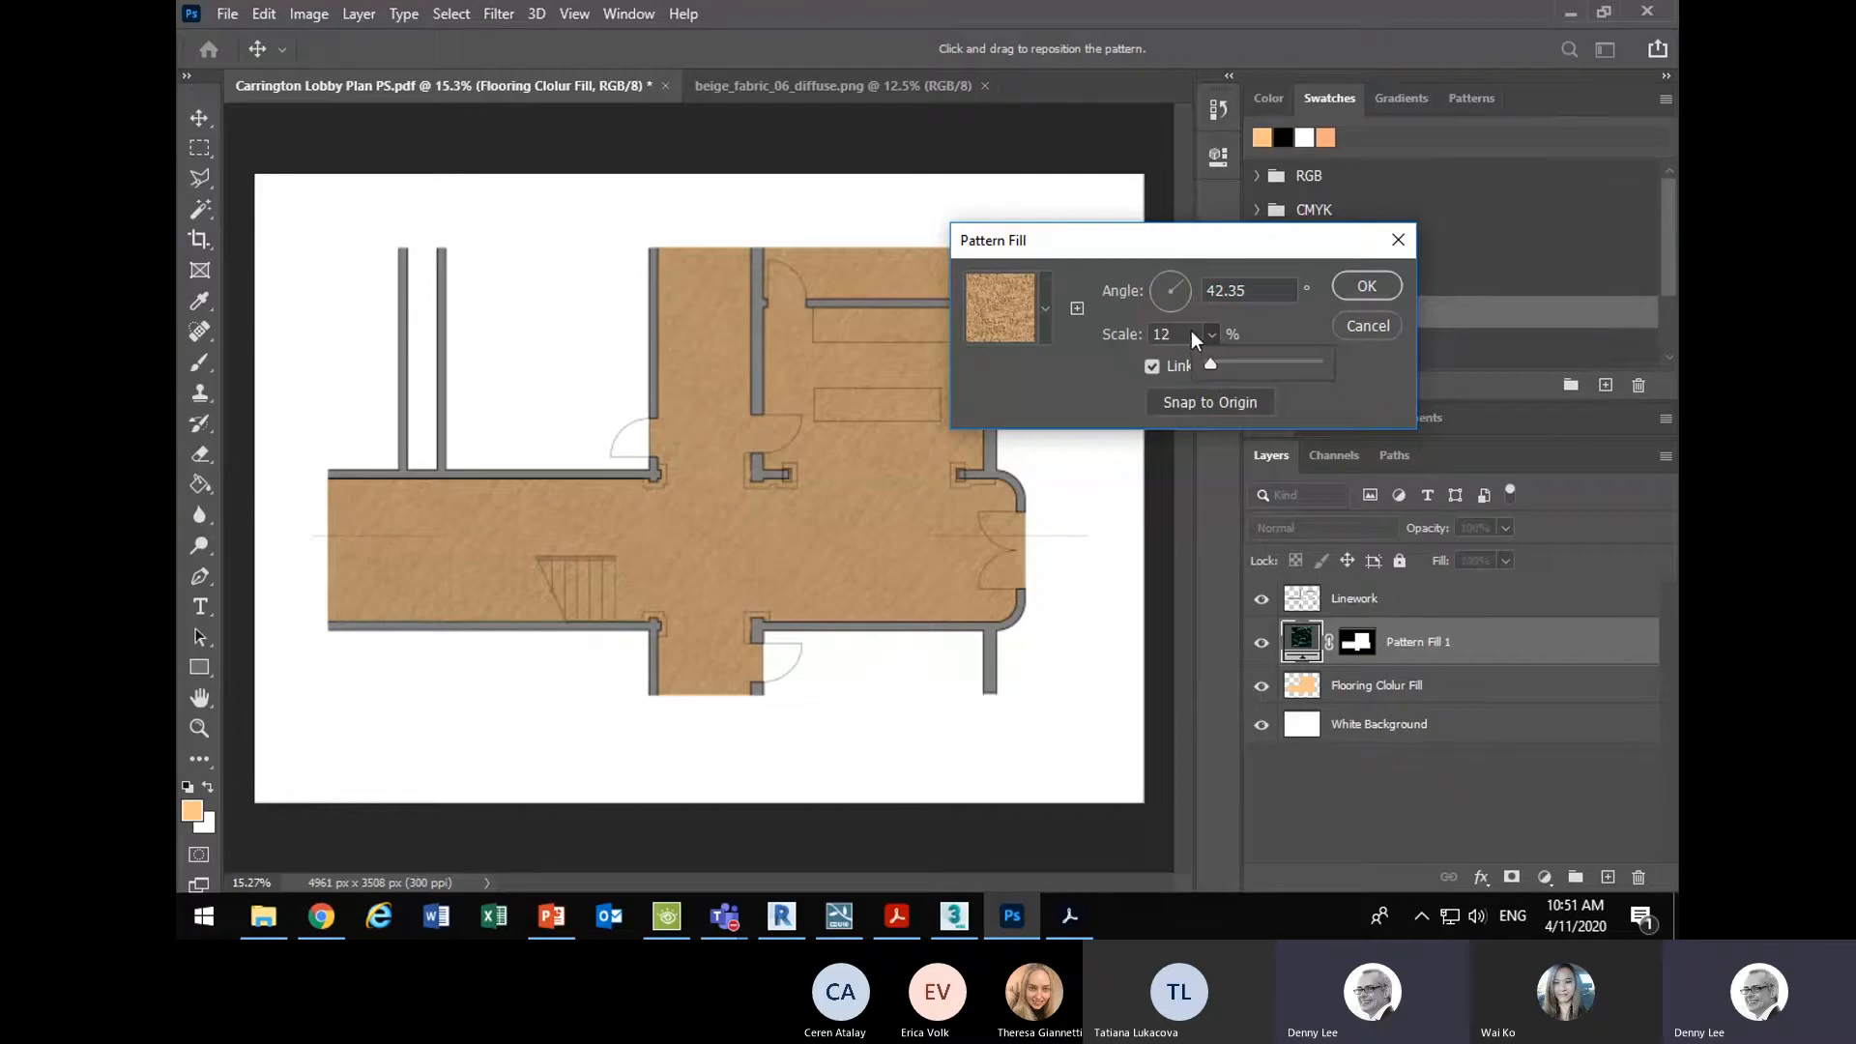
# - Set the fabric pattern's scale to 6% and its angle to 17.19°, and apply the pattern fill
pyautogui.click(1190, 333)
pyautogui.moveTo(1192, 334); pyautogui.dragTo(1136, 335)
pyautogui.write('6')
pyautogui.click(1212, 335)
pyautogui.click(1214, 339)
pyautogui.moveTo(1222, 256); pyautogui.dragTo(1255, 207)
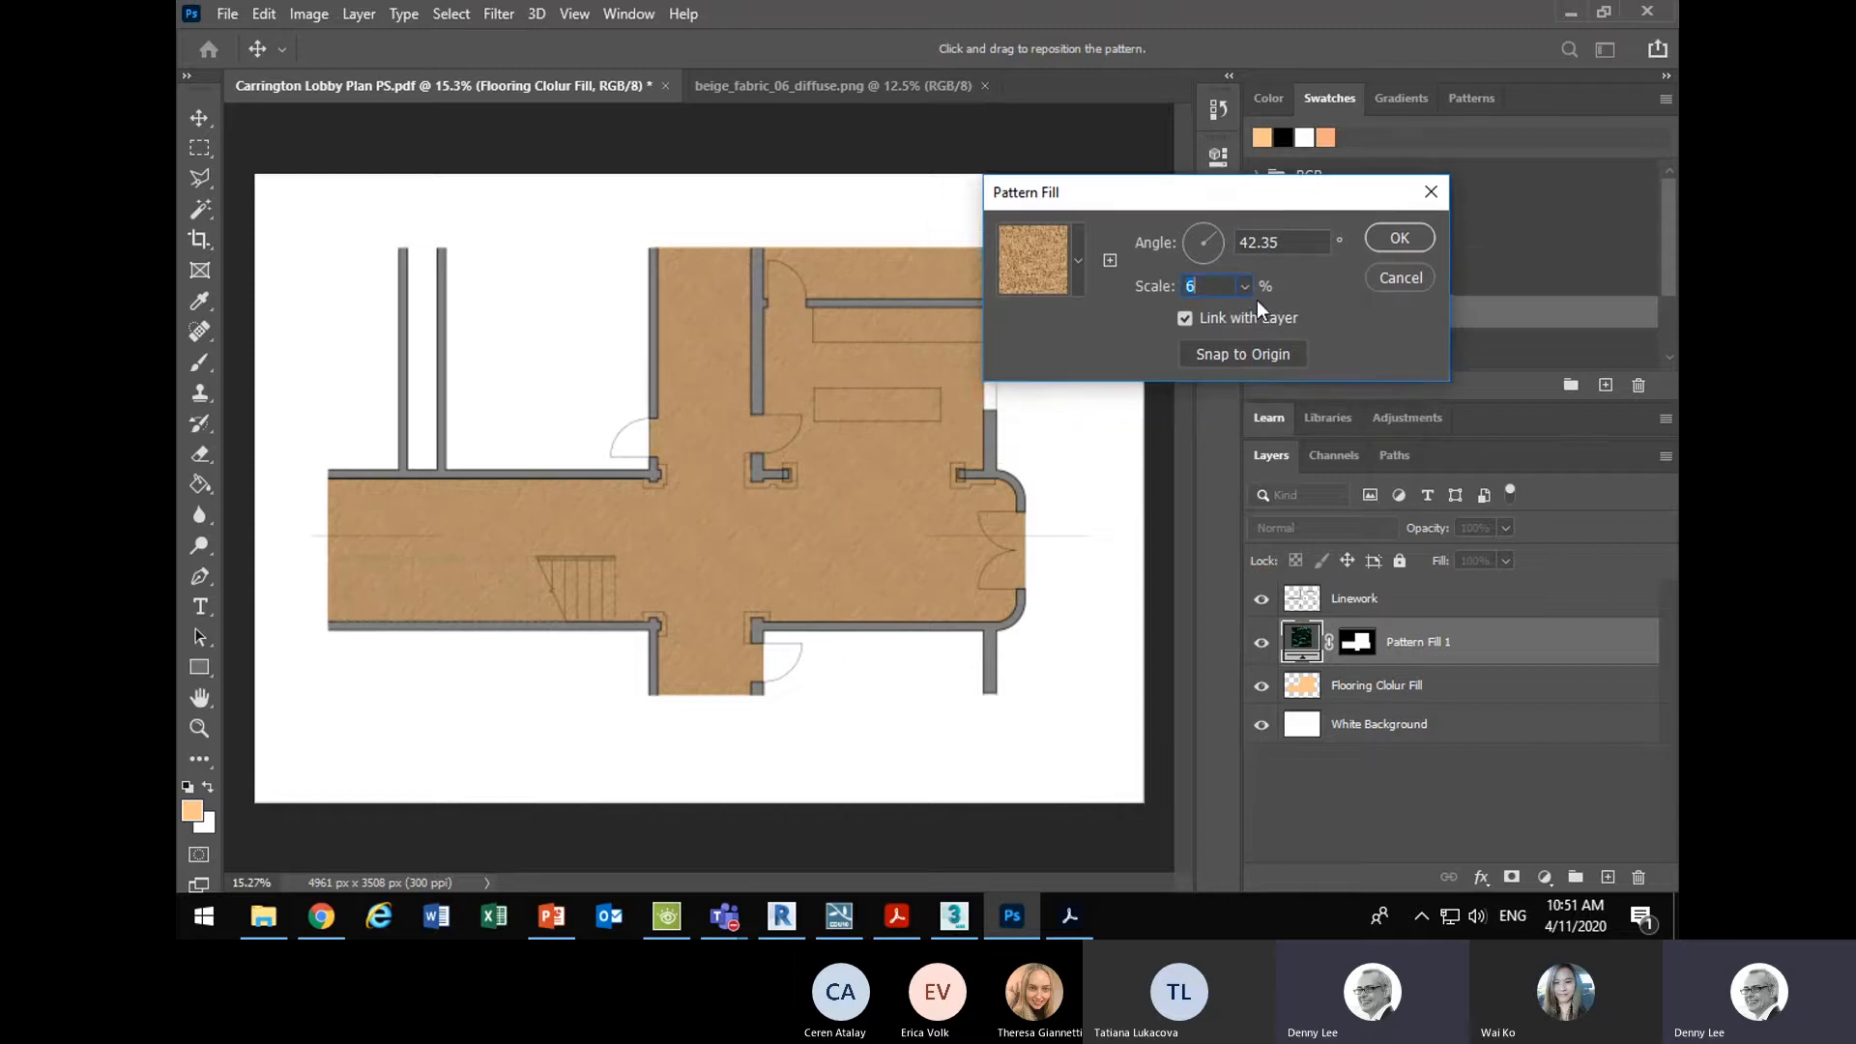
pyautogui.click(1286, 247)
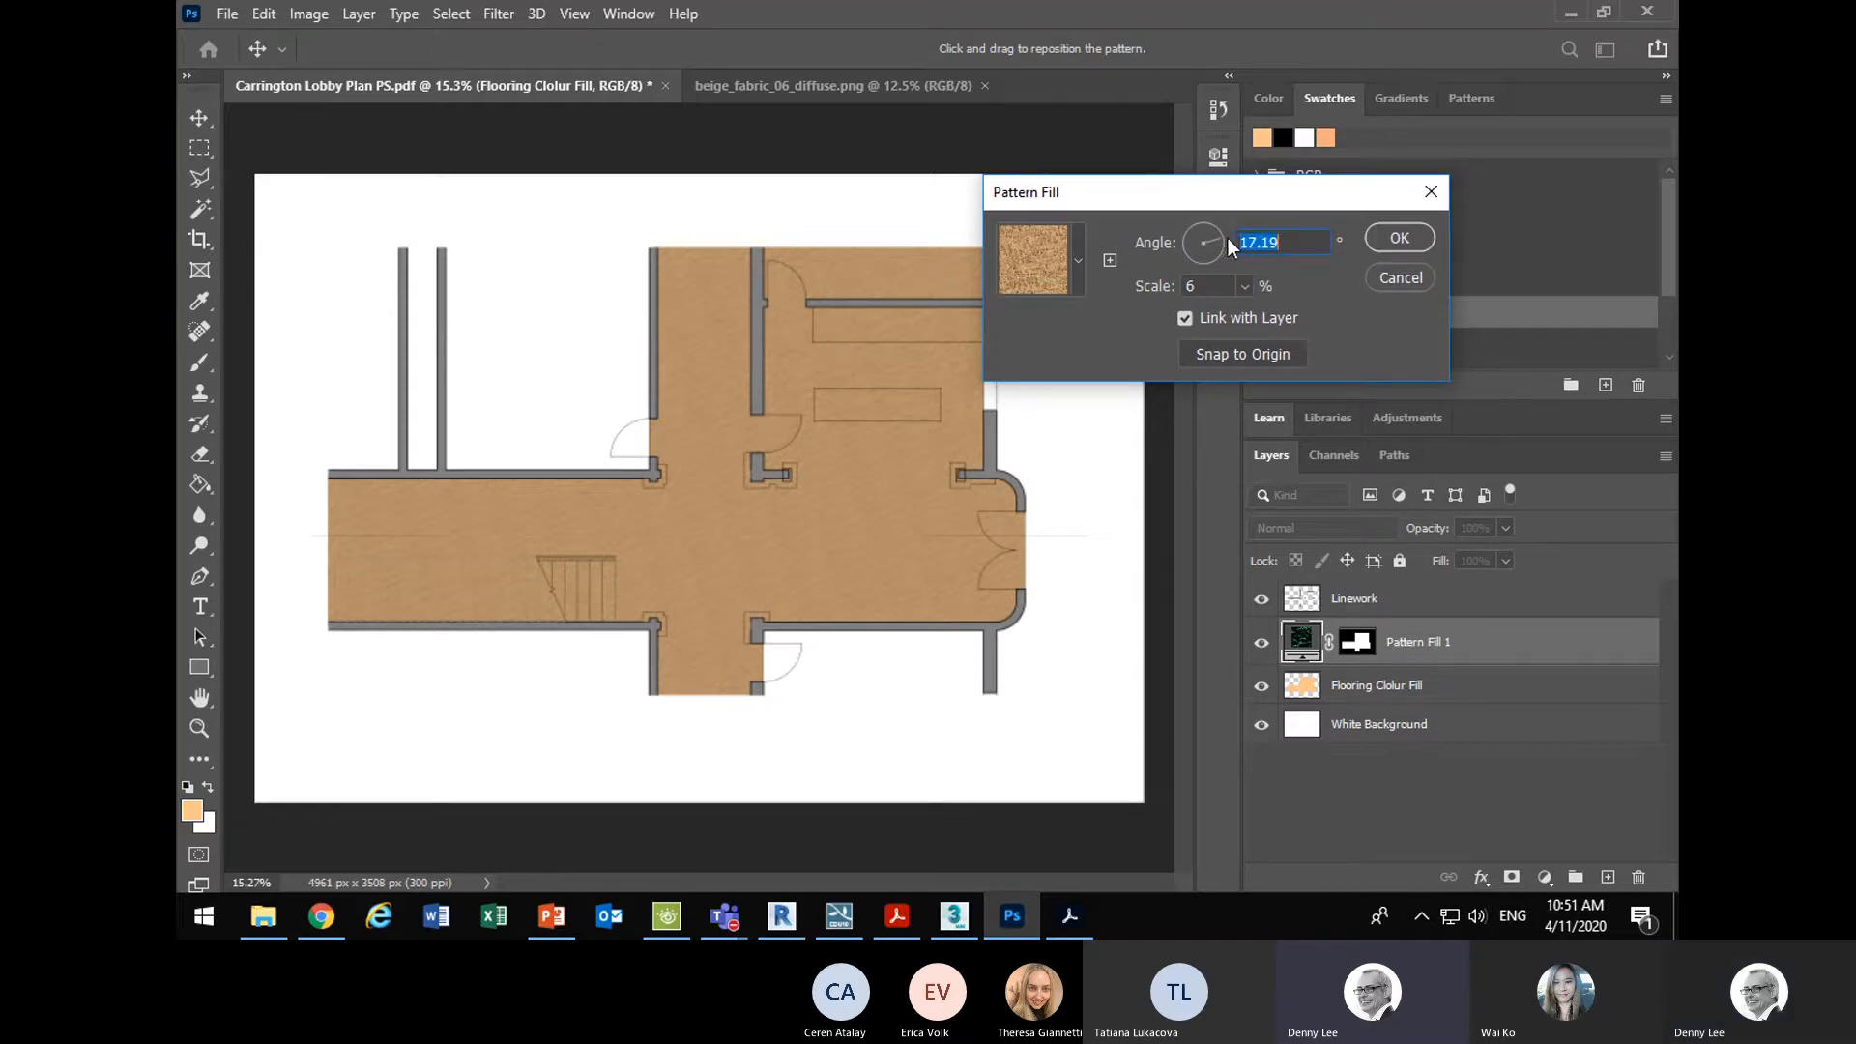
pyautogui.click(1400, 238)
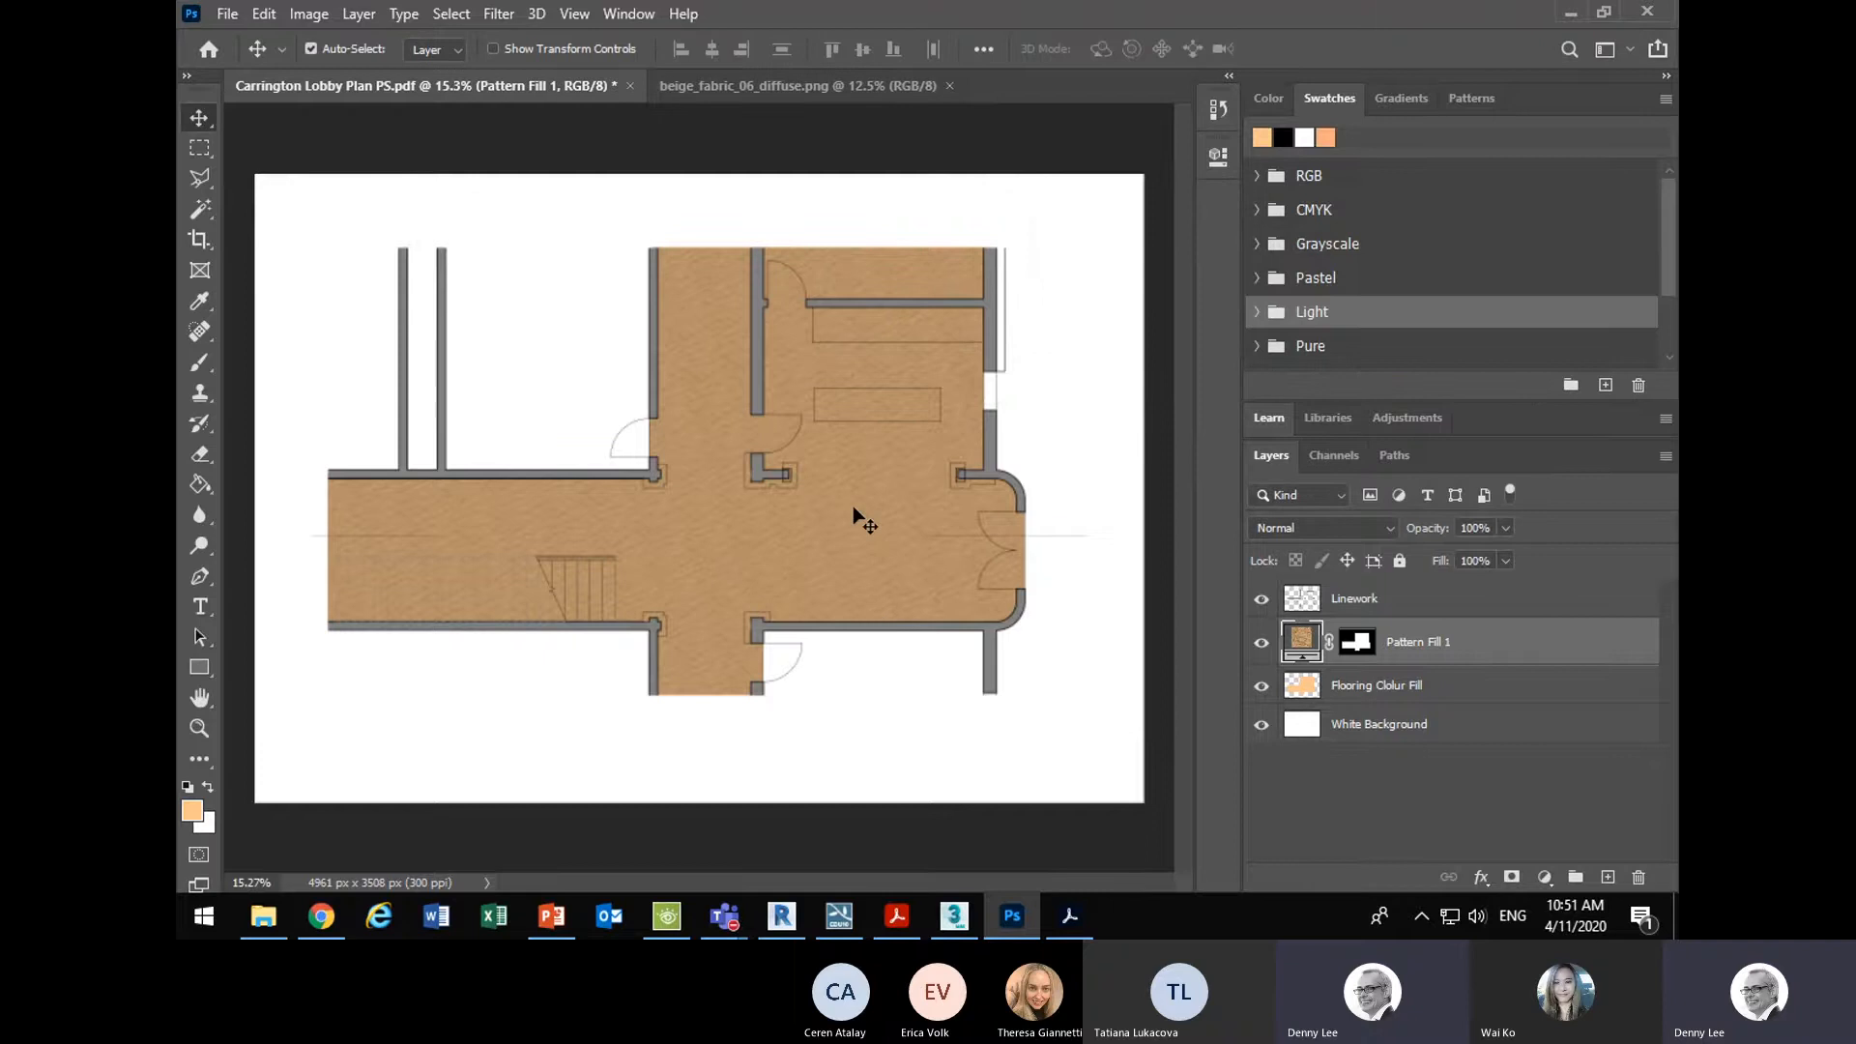
# - Inspect the fabric texture up close and compare the flooring with the Pattern Fill 1 layer hidden and shown
pyautogui.scroll(5, 798, 545)
pyautogui.scroll(5, 731, 542)
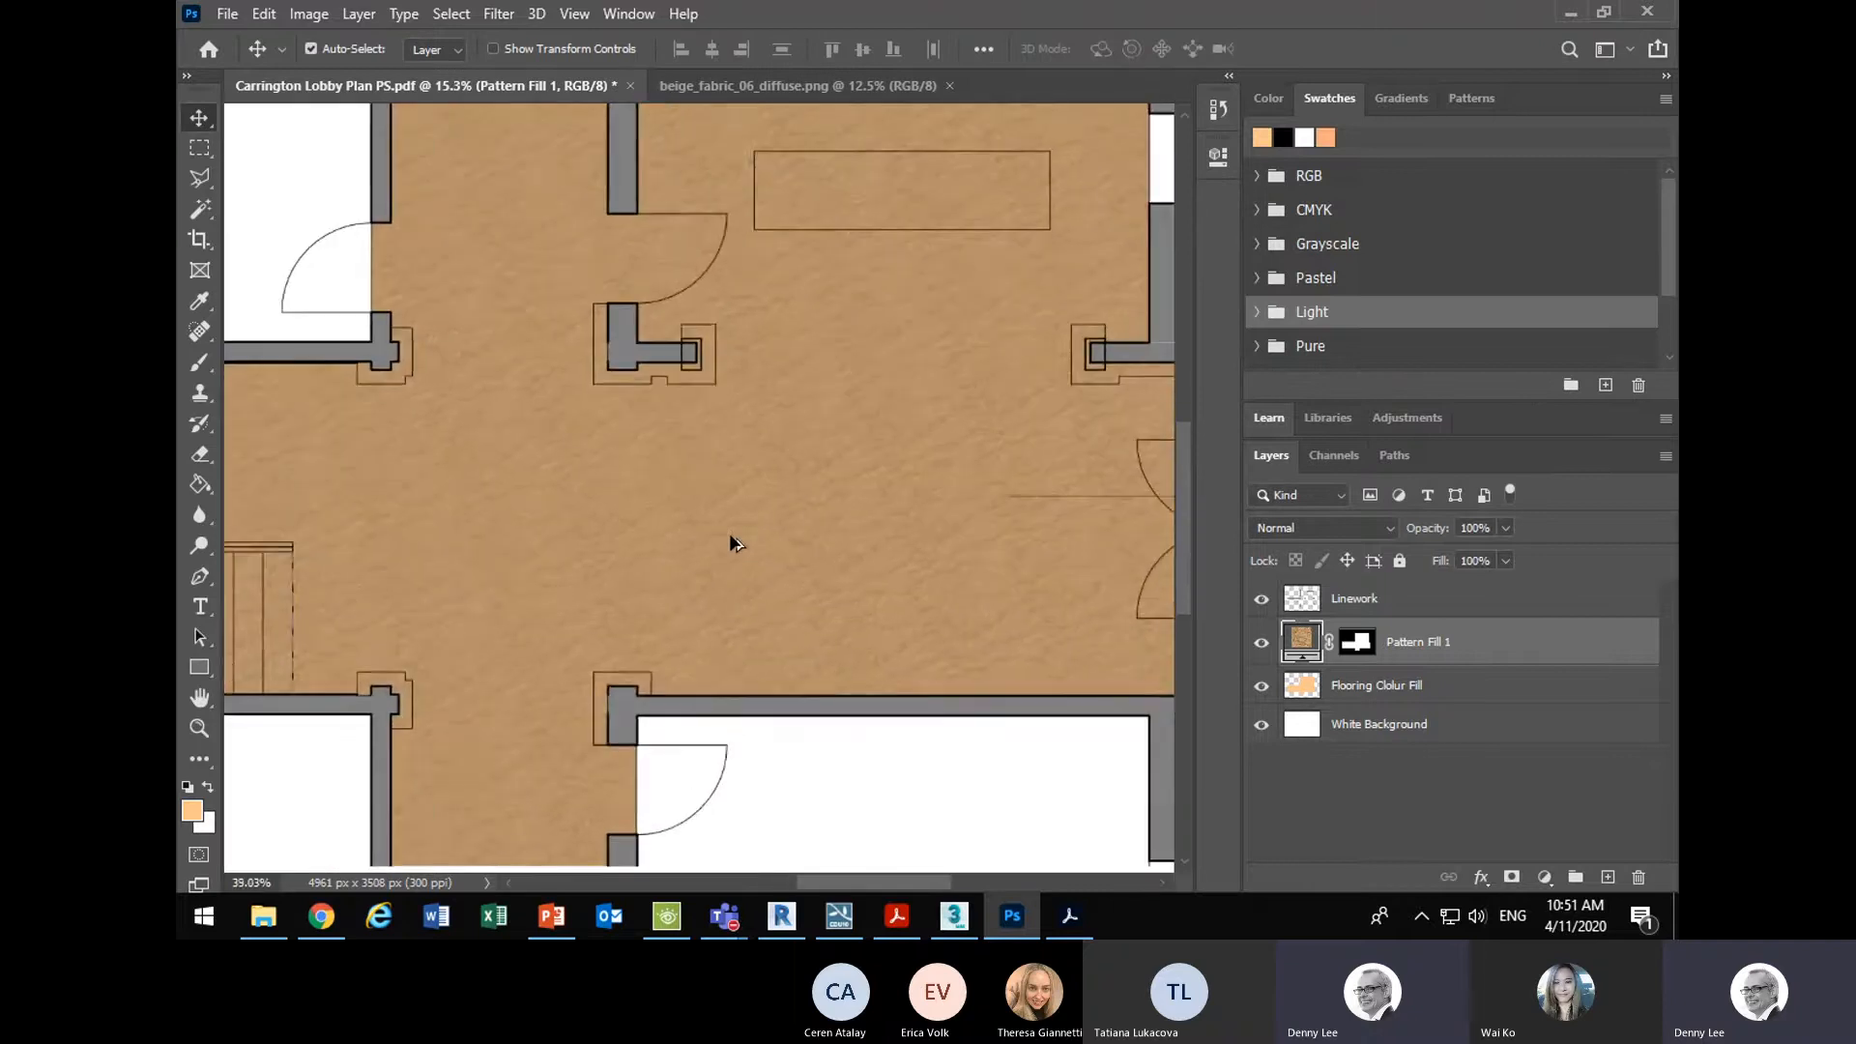
pyautogui.scroll(10, 731, 543)
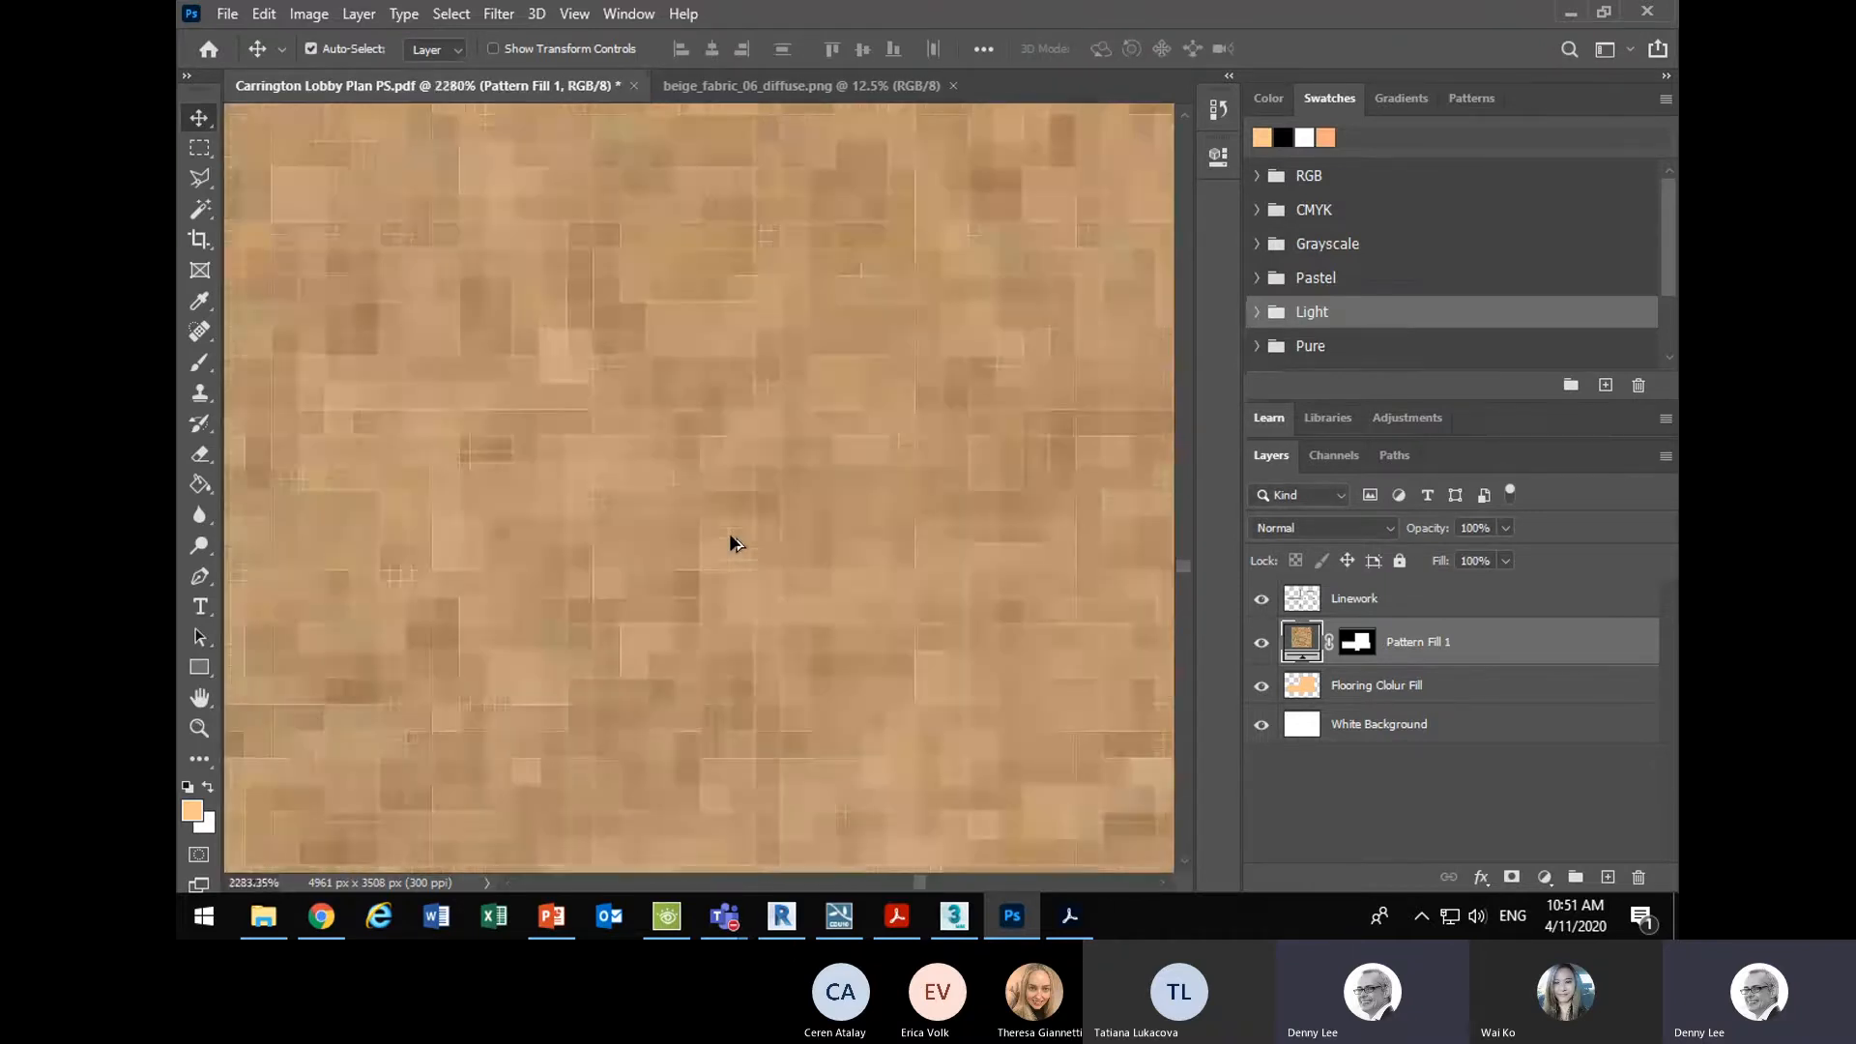
pyautogui.scroll(-10, 731, 539)
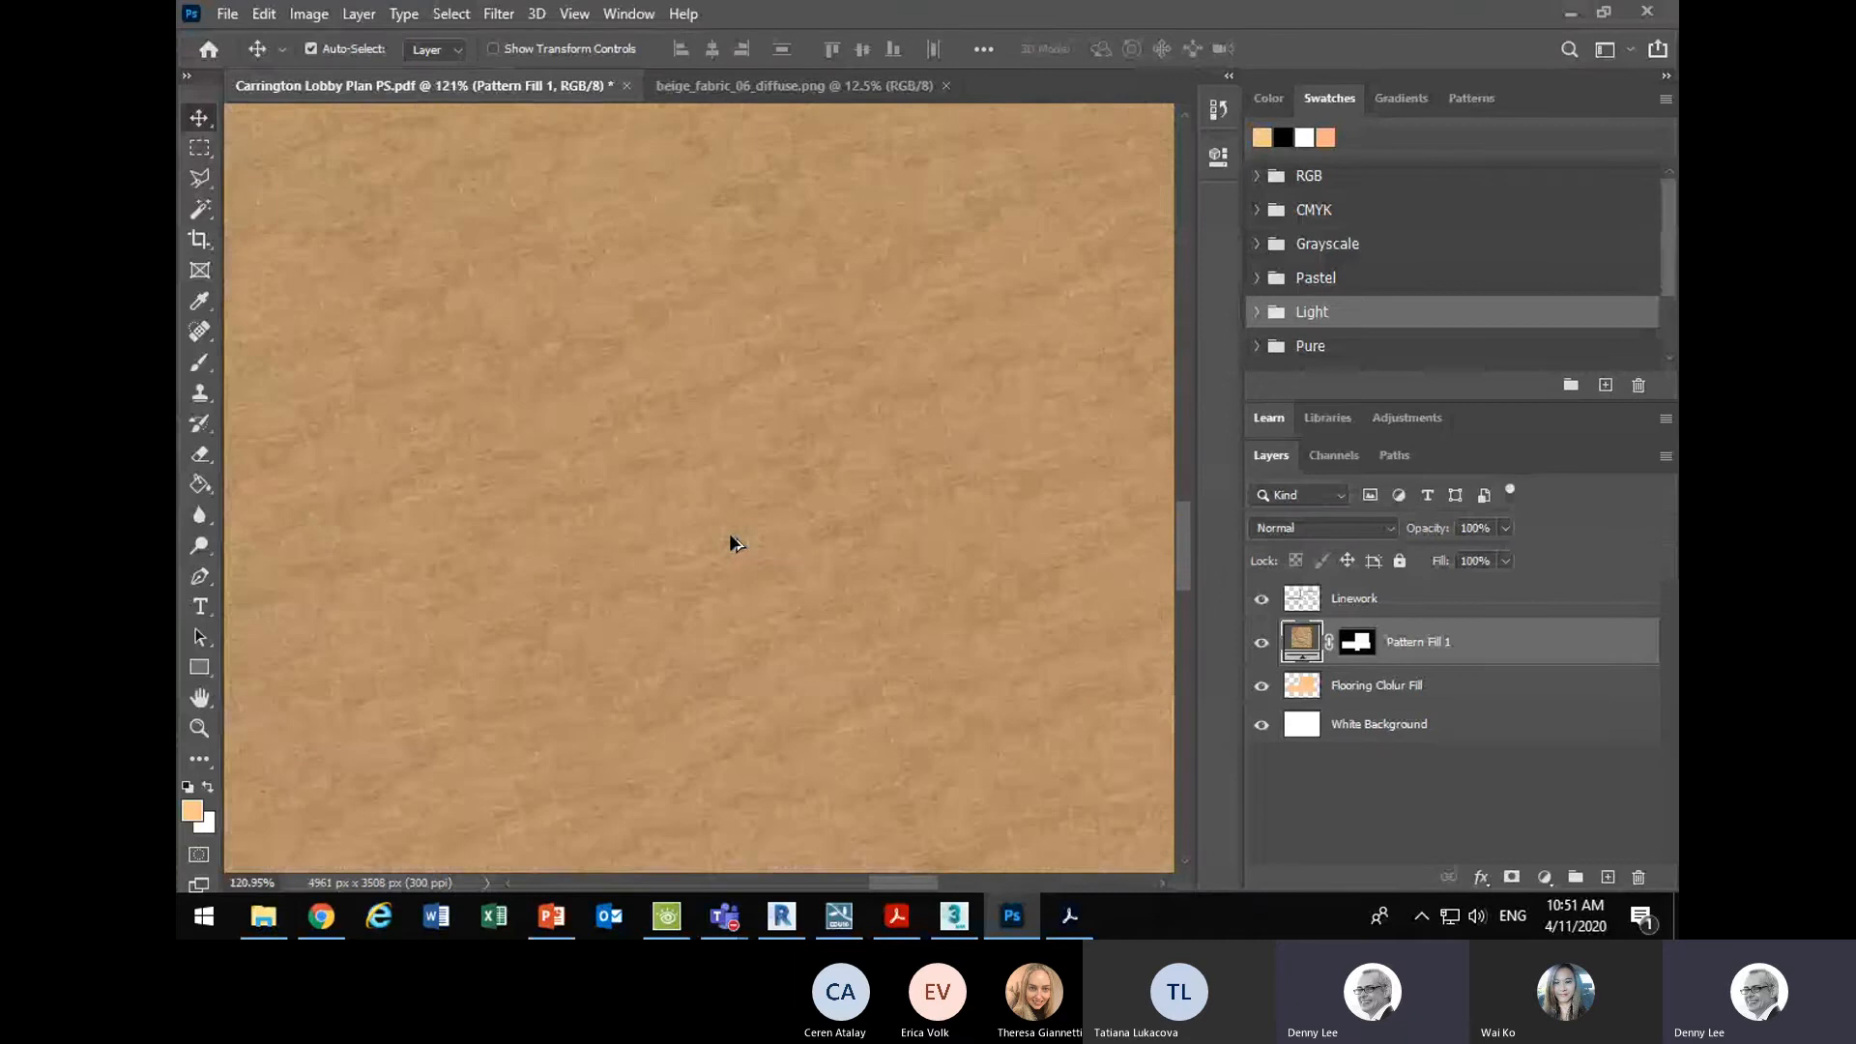
pyautogui.scroll(-2, 733, 543)
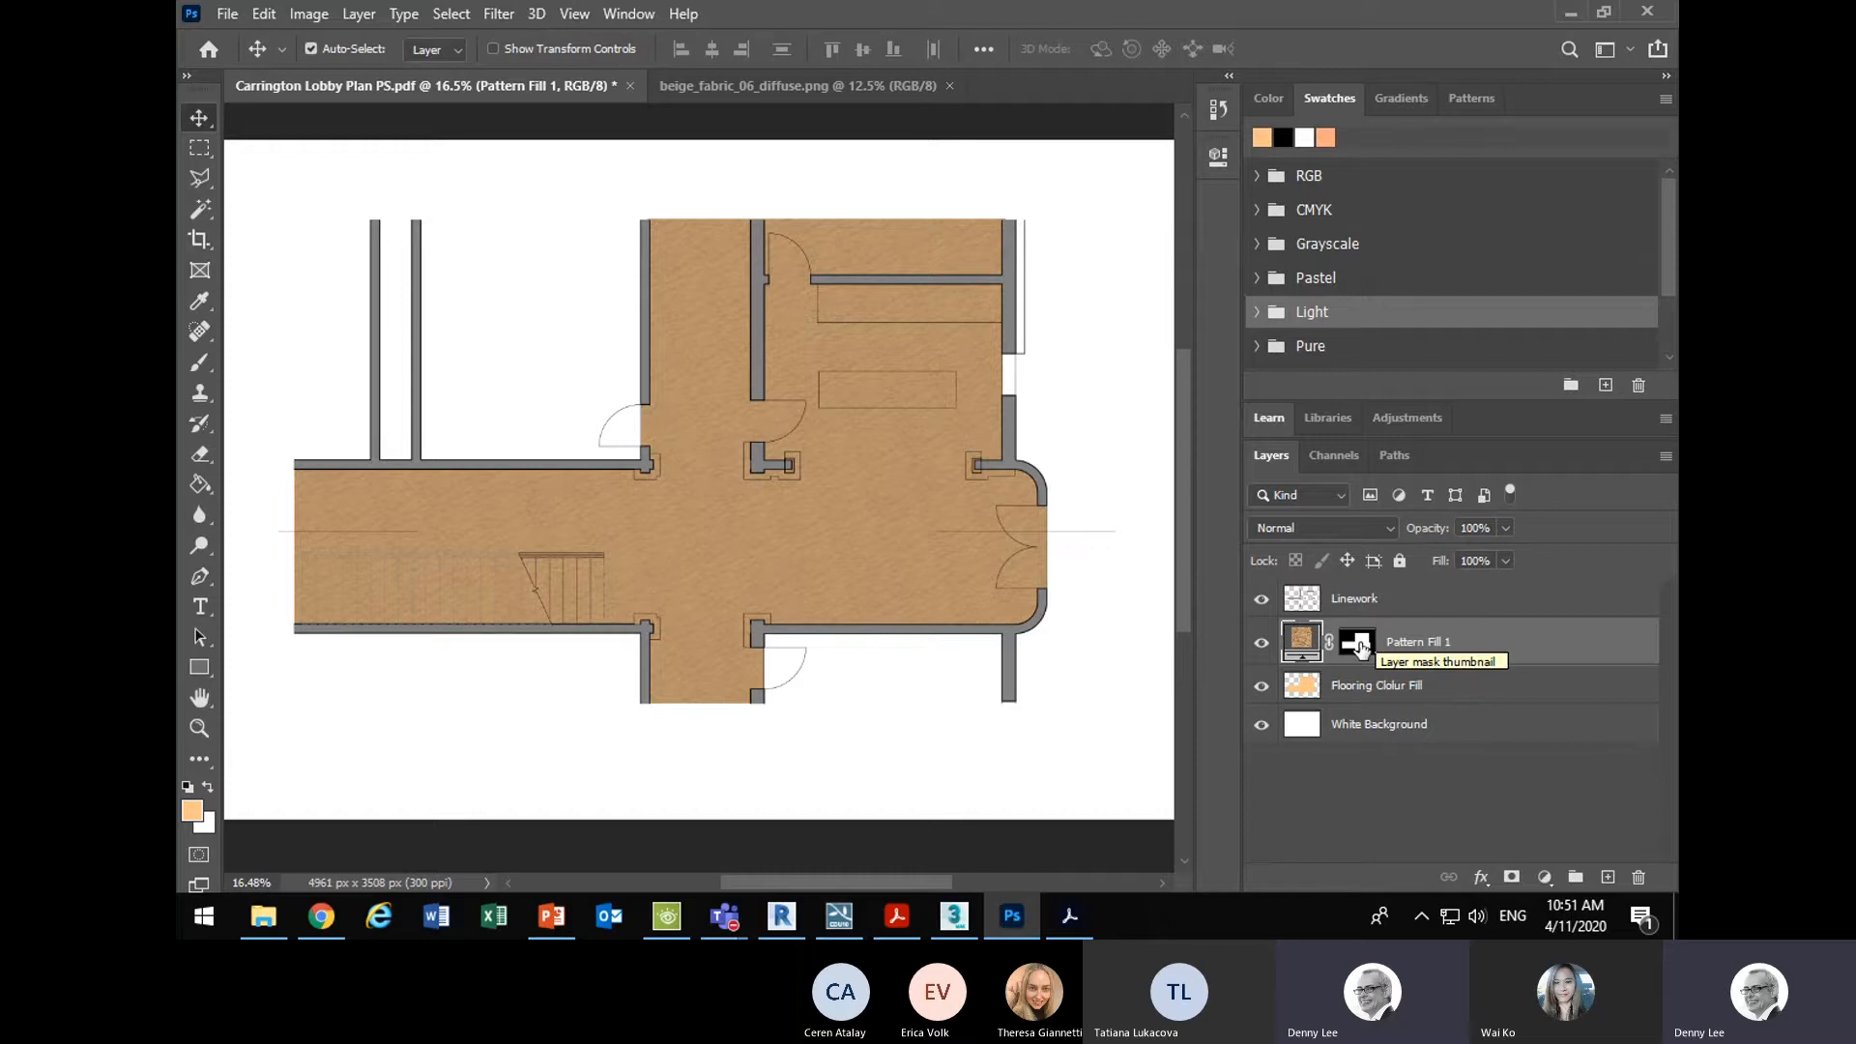
pyautogui.click(1263, 645)
pyautogui.click(1263, 645)
# - Merge the Pattern Fill 1 and Flooring Clolur Fill layers into a single layer
pyautogui.keyDown('shift'); pyautogui.click(1305, 688); pyautogui.keyUp('shift')
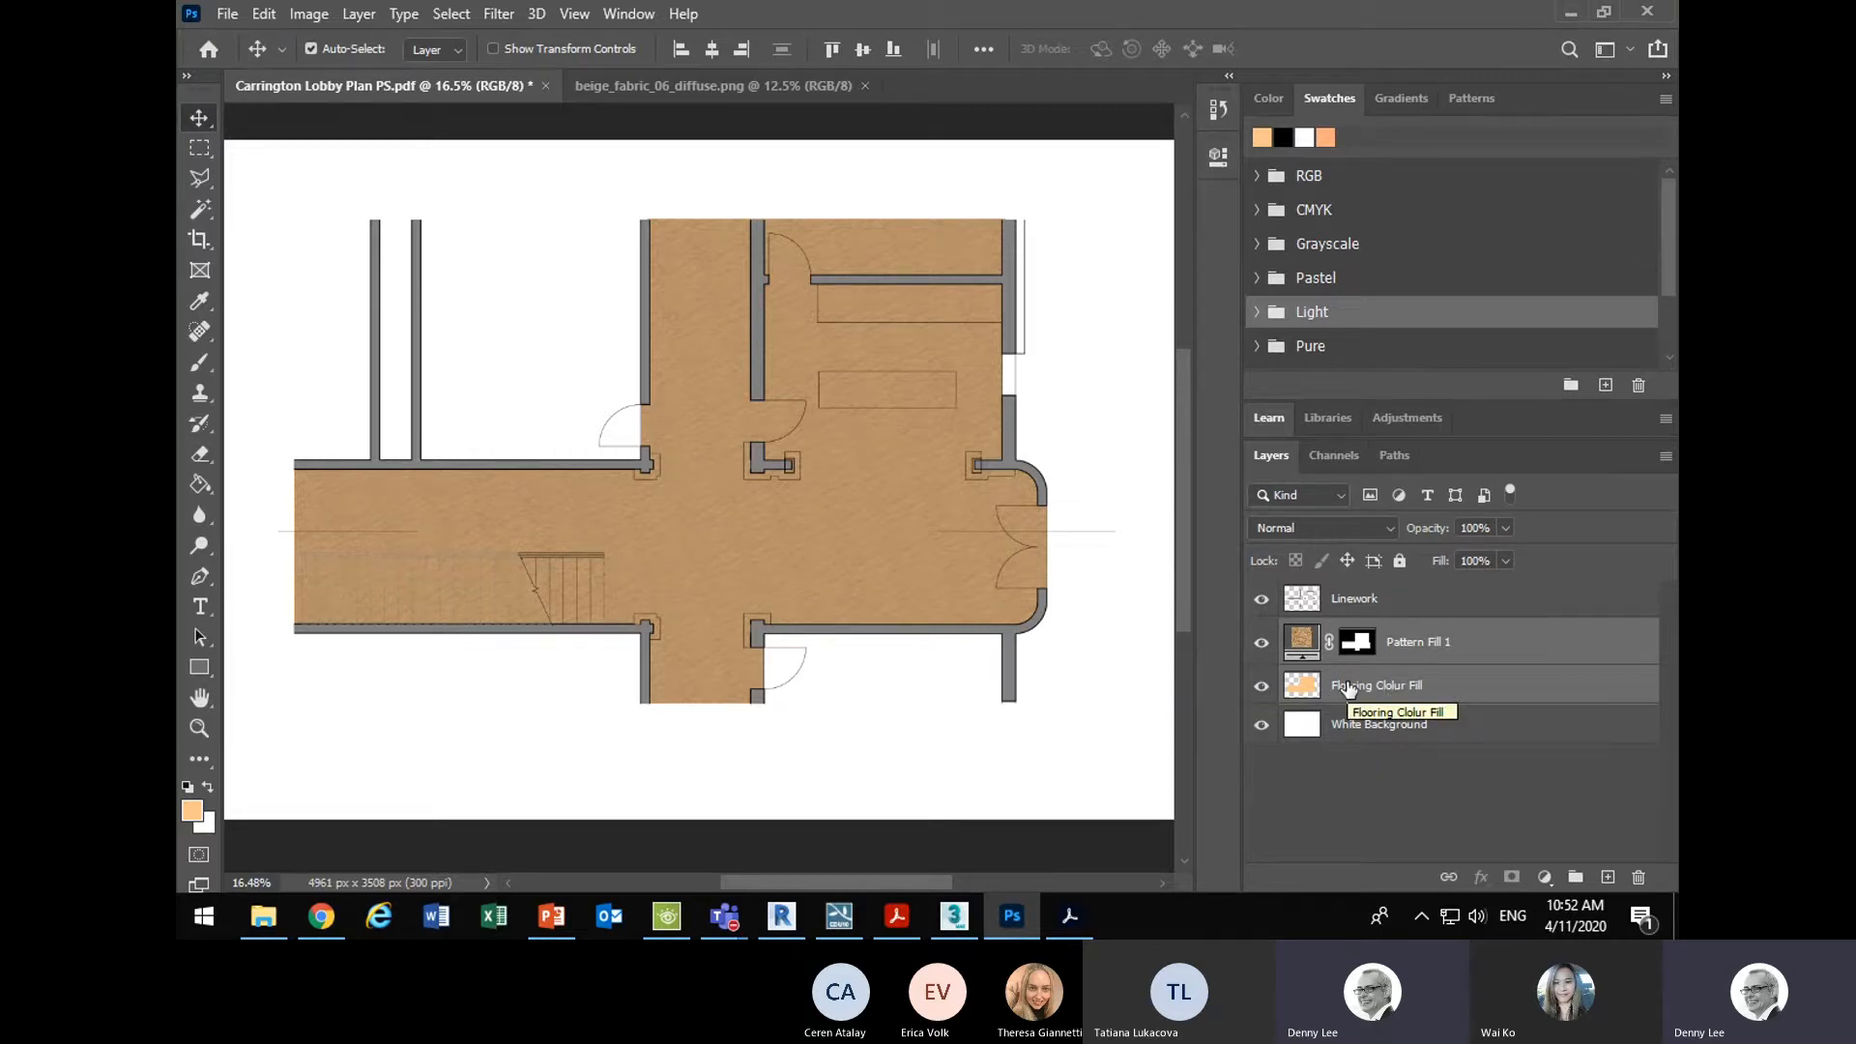
pyautogui.click(362, 17)
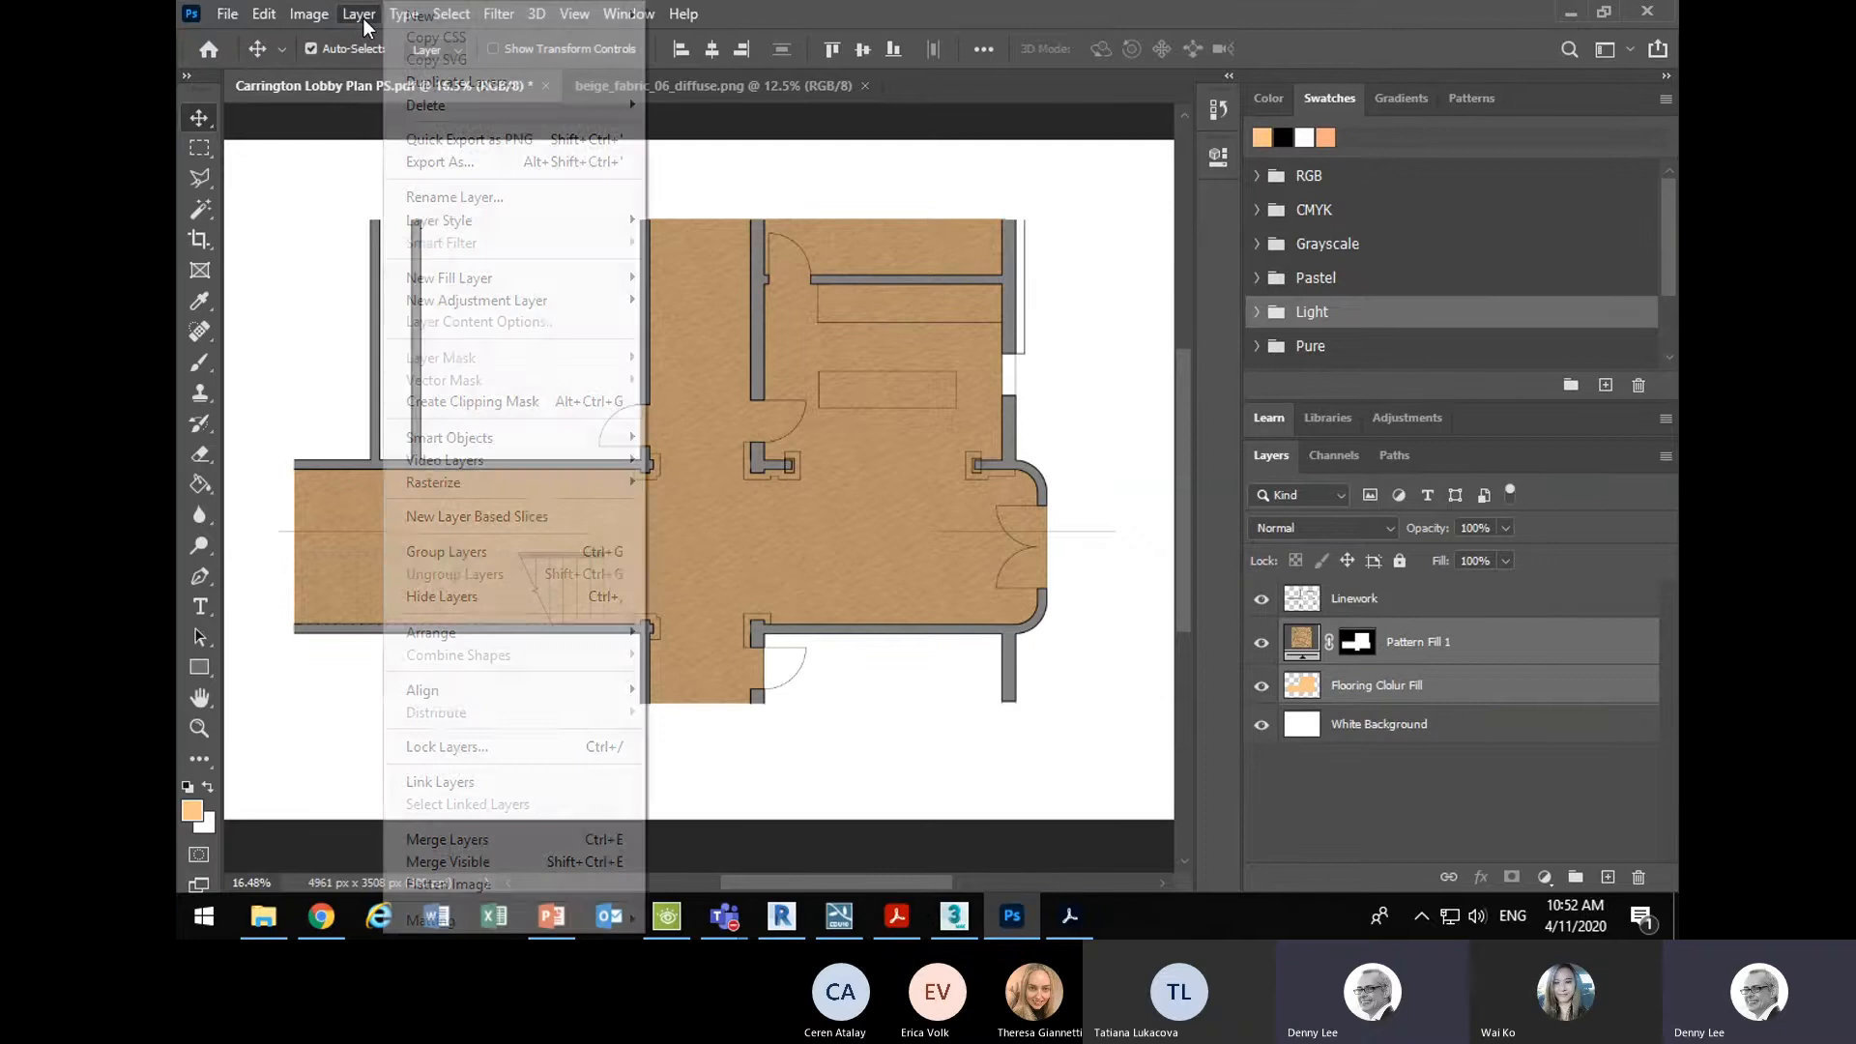
pyautogui.click(475, 841)
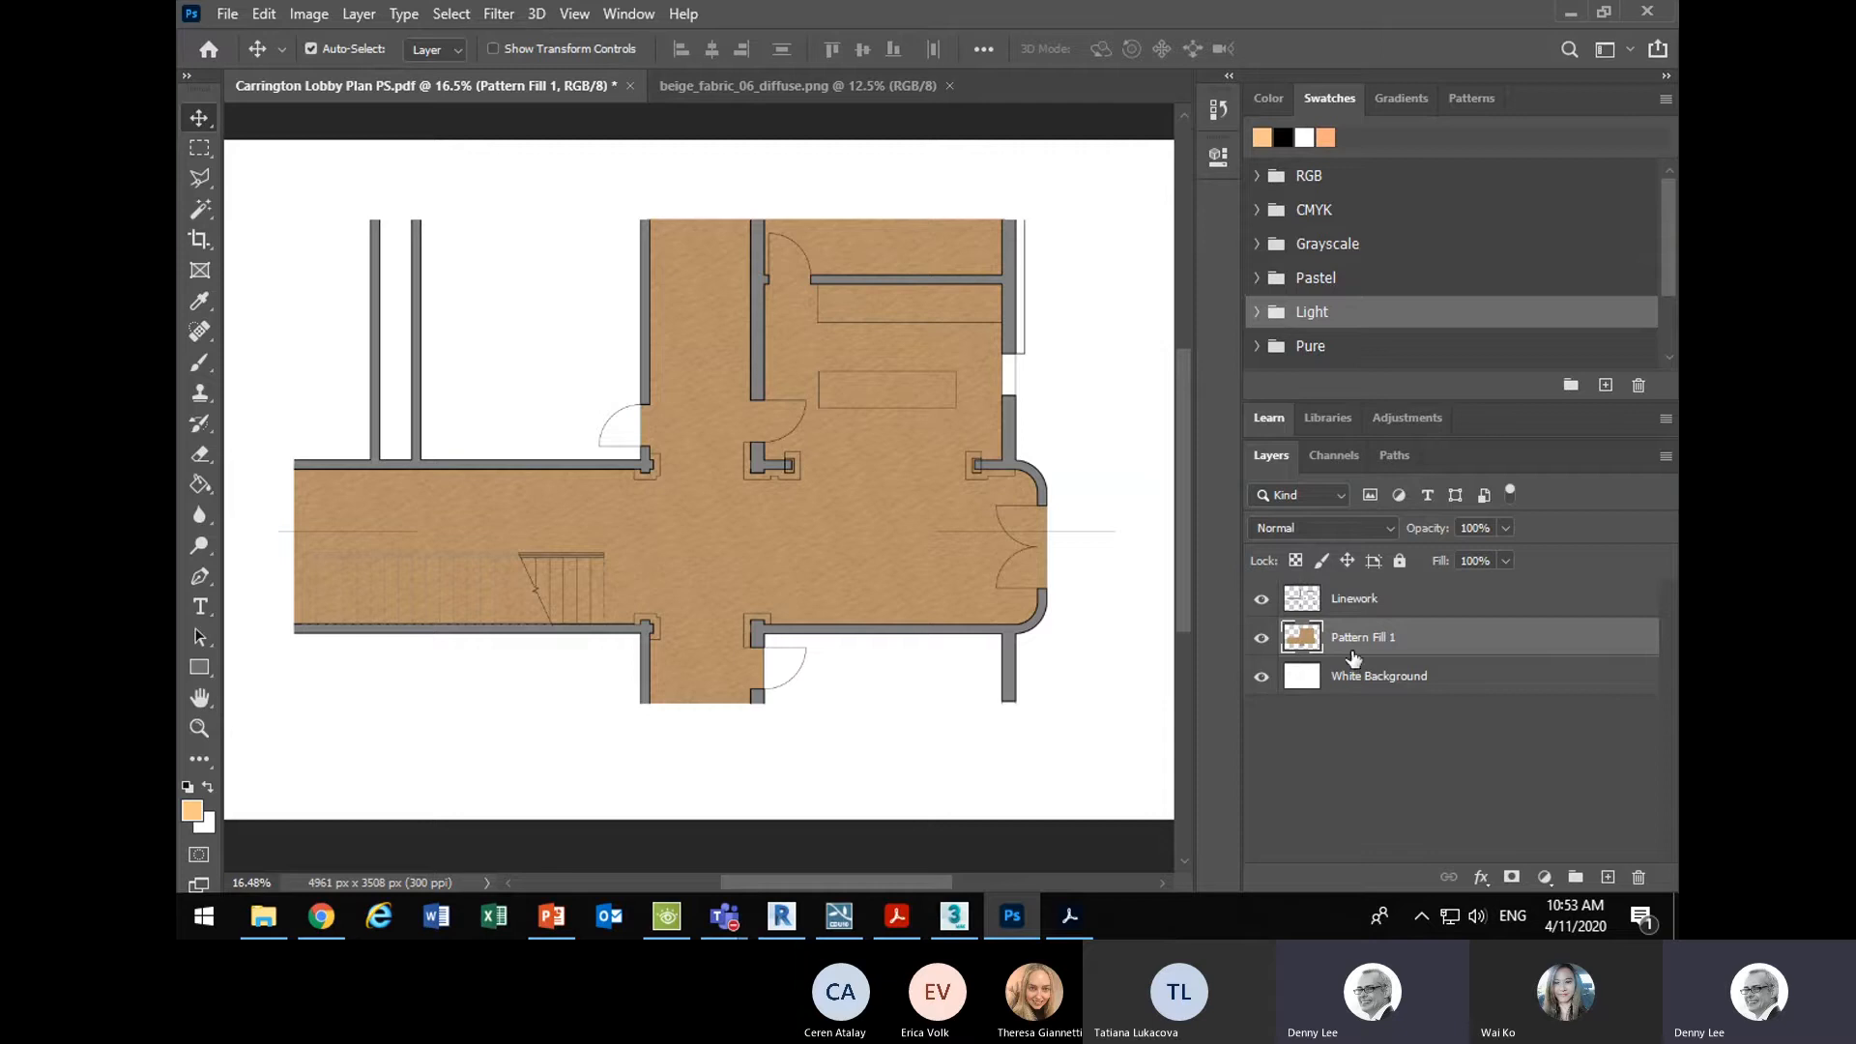
# - Try a different opacity on the Pattern Fill 1 layer and return it to 100%
pyautogui.click(1505, 528)
pyautogui.moveTo(1484, 555); pyautogui.dragTo(1510, 524)
# - Look through the available adjustment layer types for changing the flooring's appearance
pyautogui.click(352, 15)
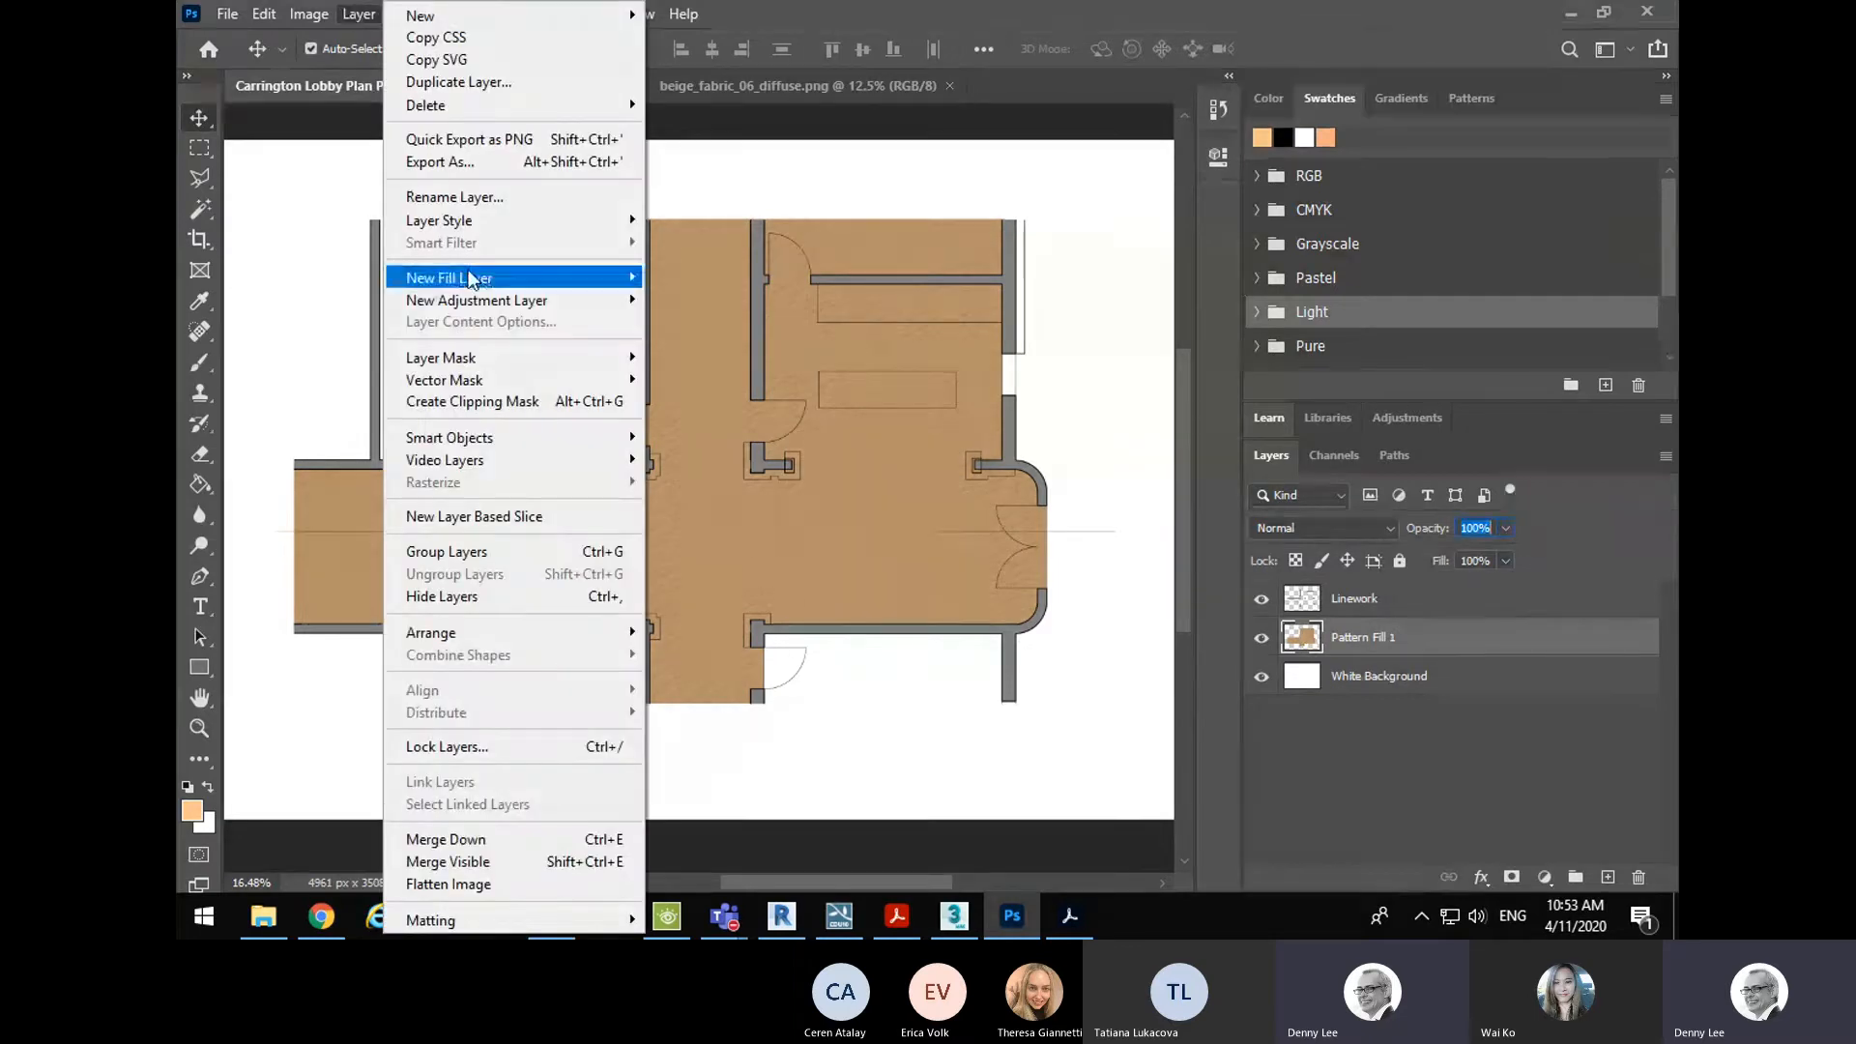
pyautogui.moveTo(481, 306)
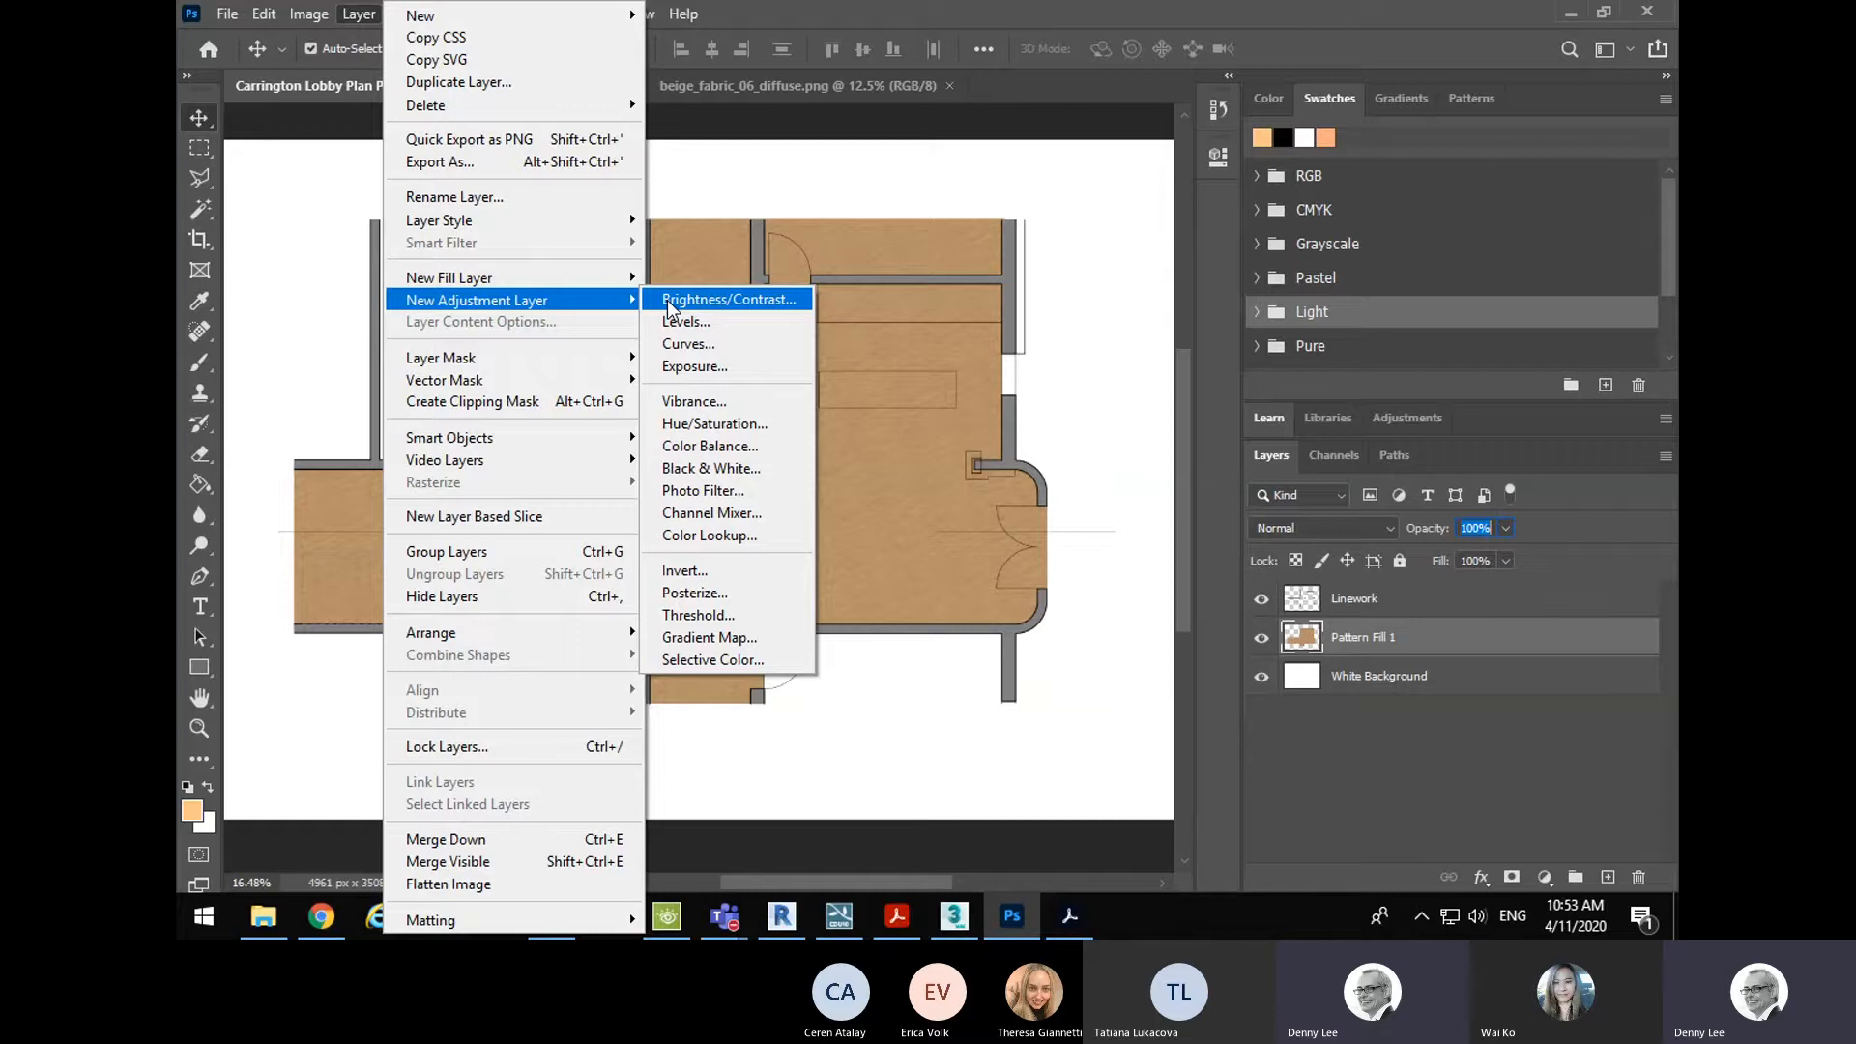
pyautogui.click(1552, 873)
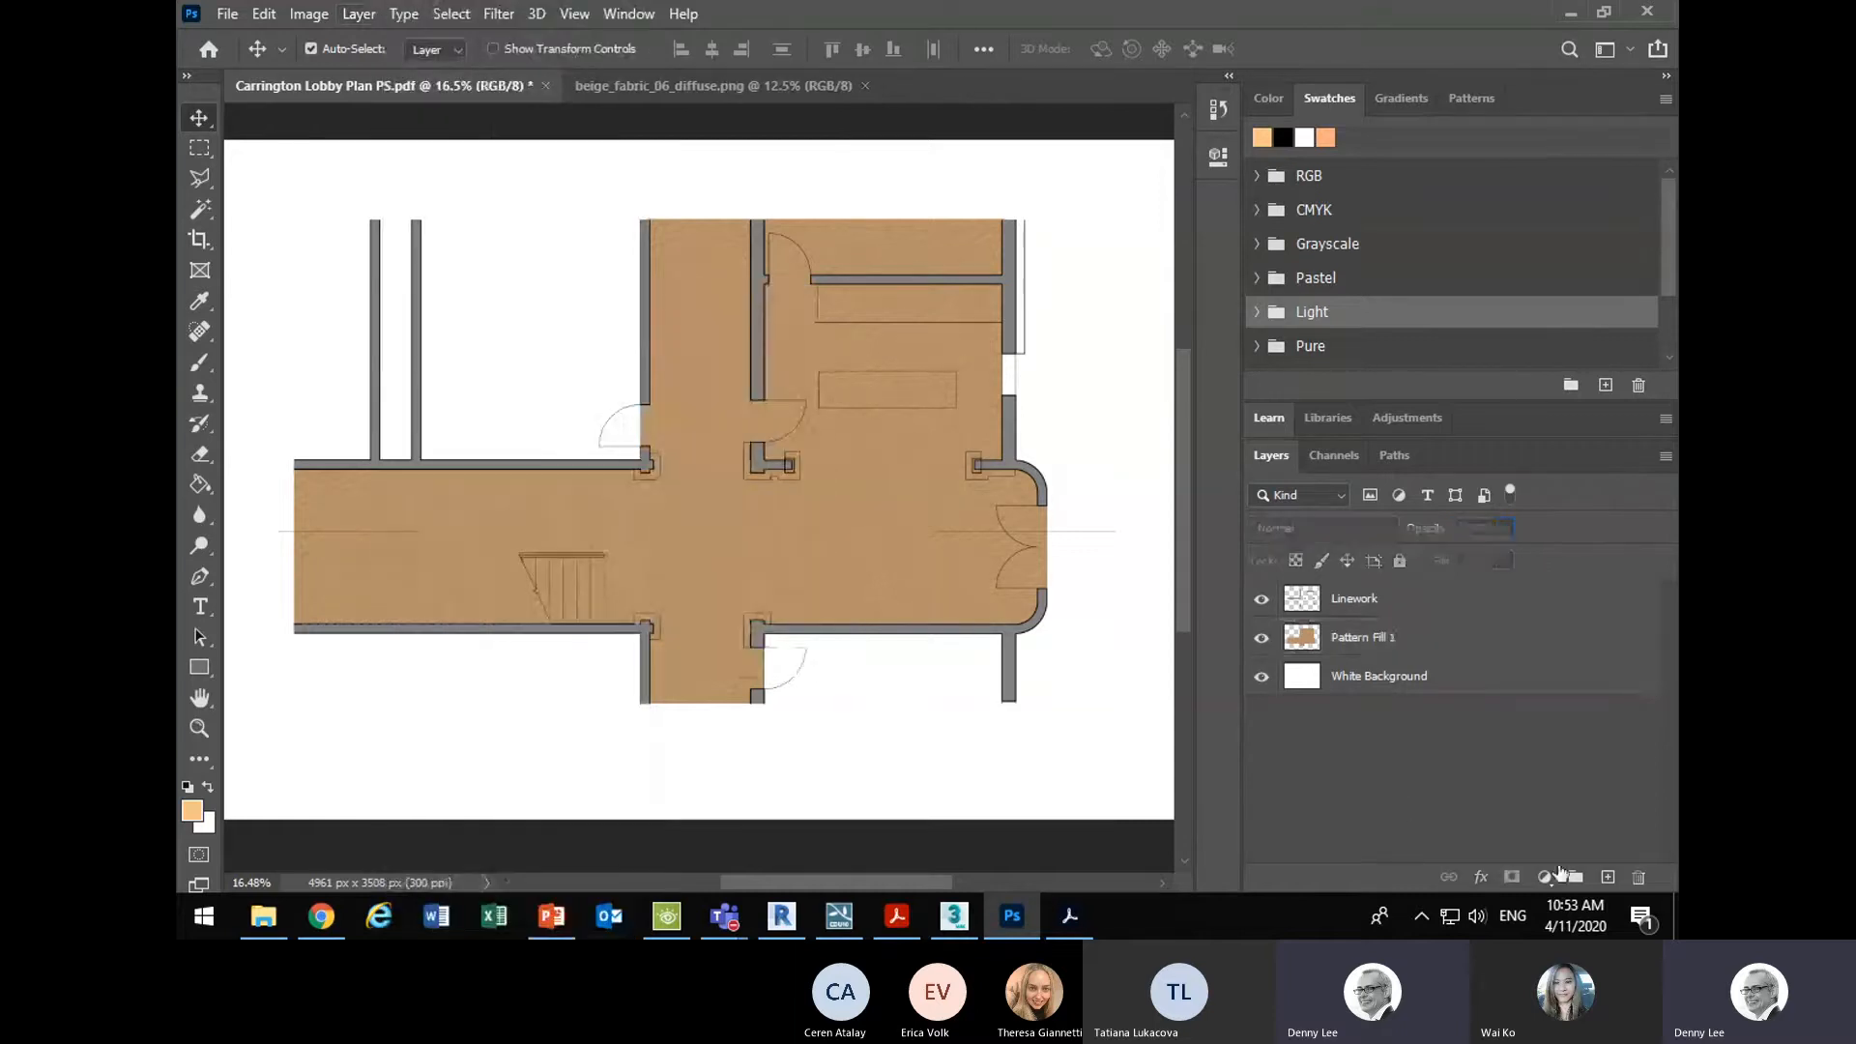
pyautogui.click(1550, 877)
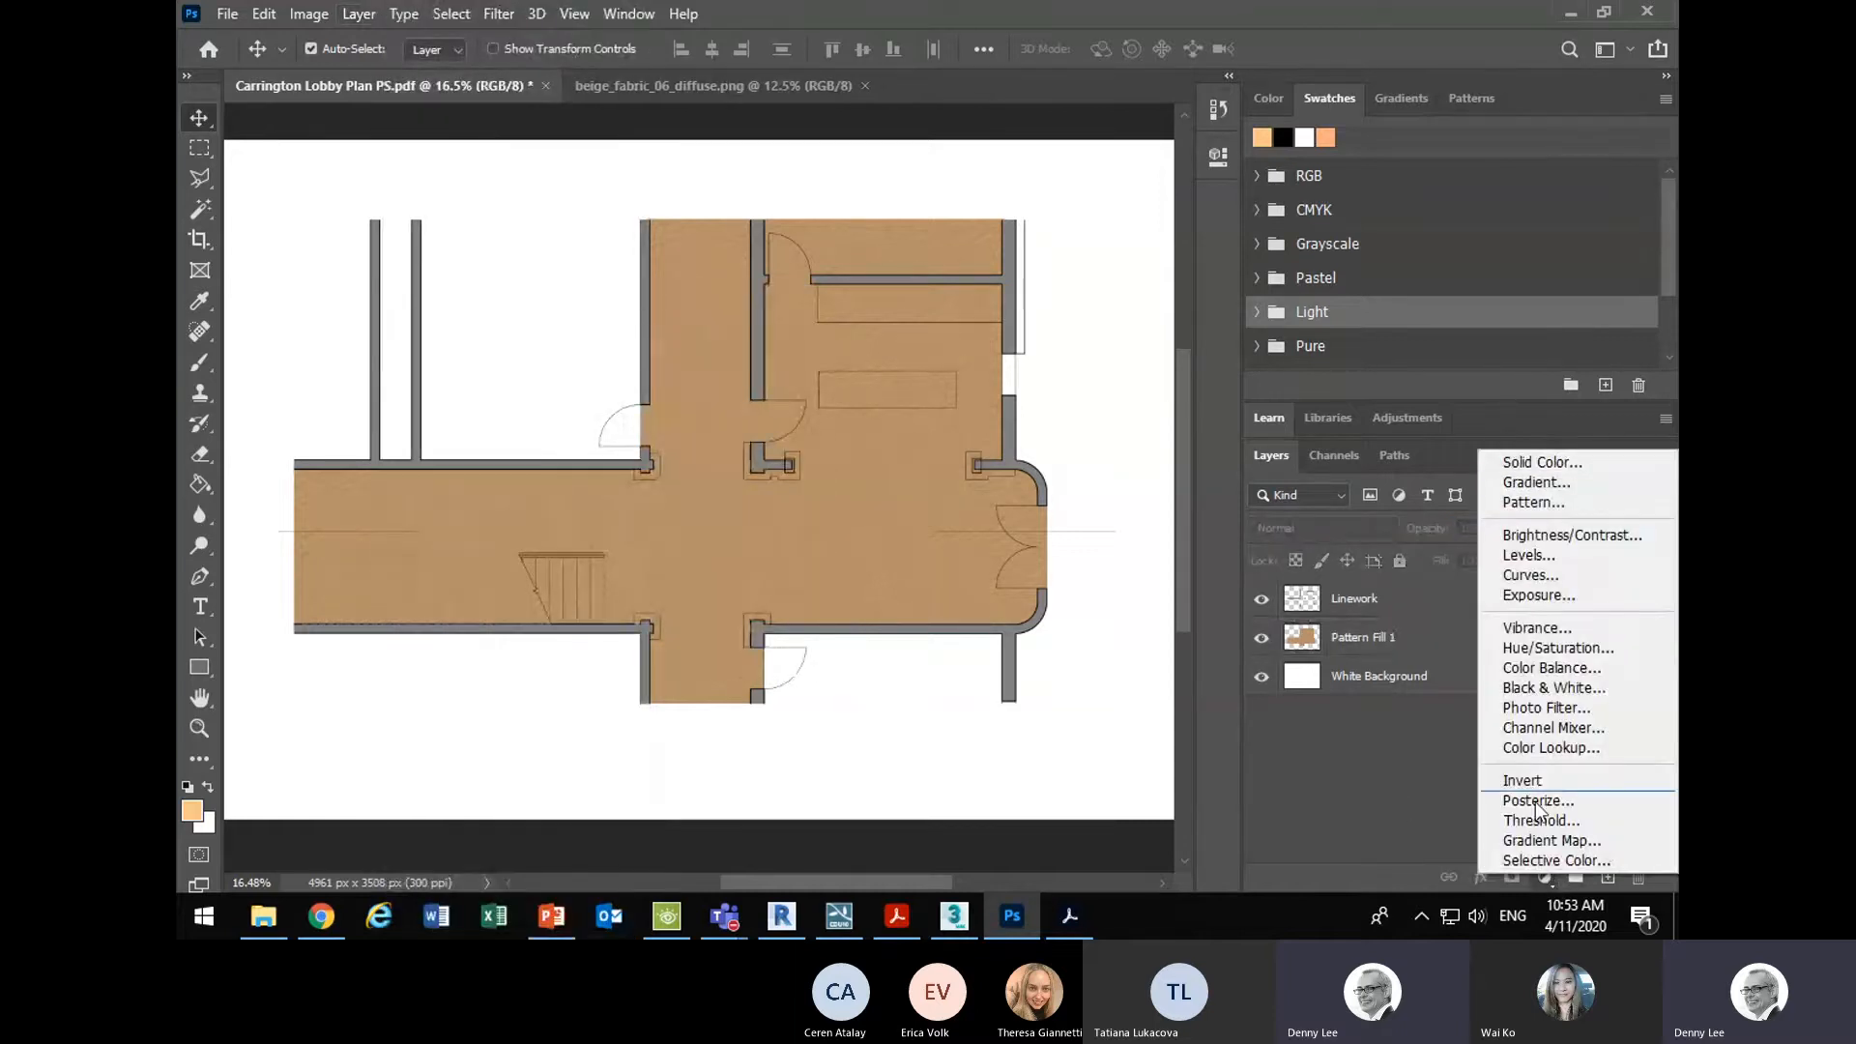
pyautogui.click(1424, 747)
pyautogui.click(357, 14)
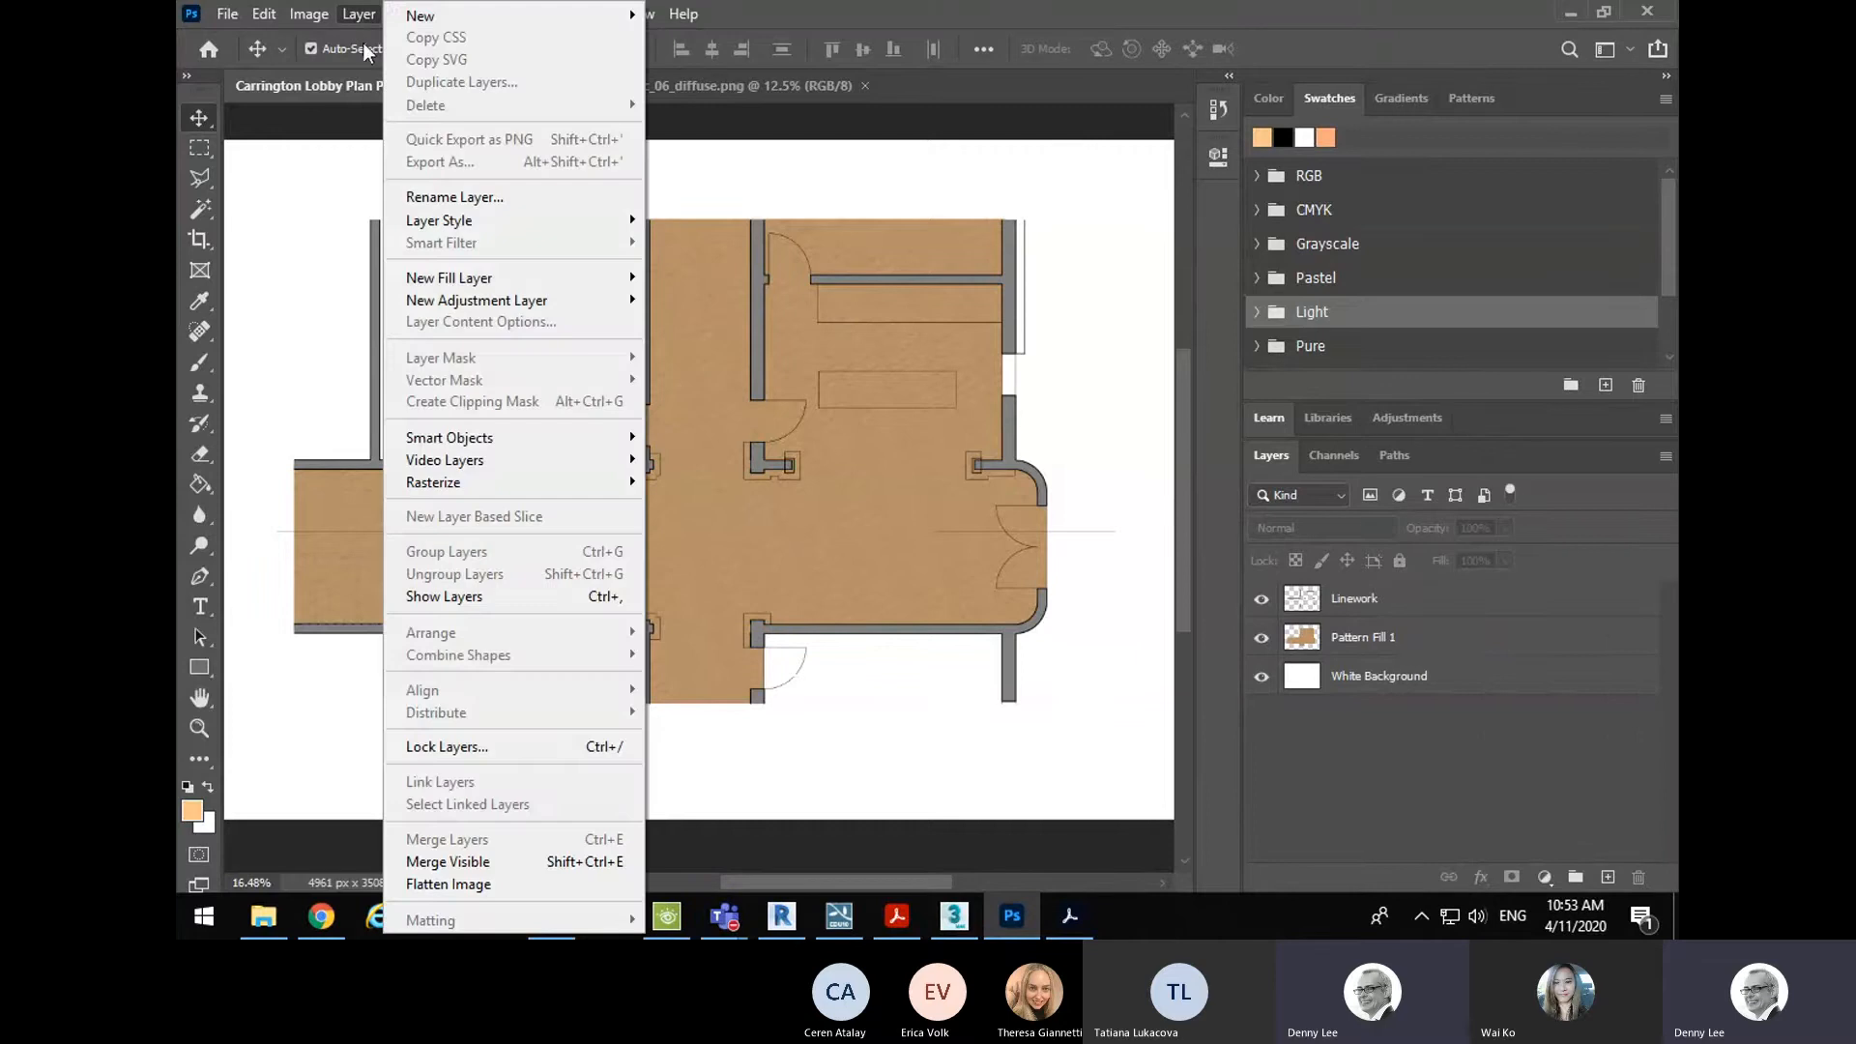
pyautogui.moveTo(488, 301)
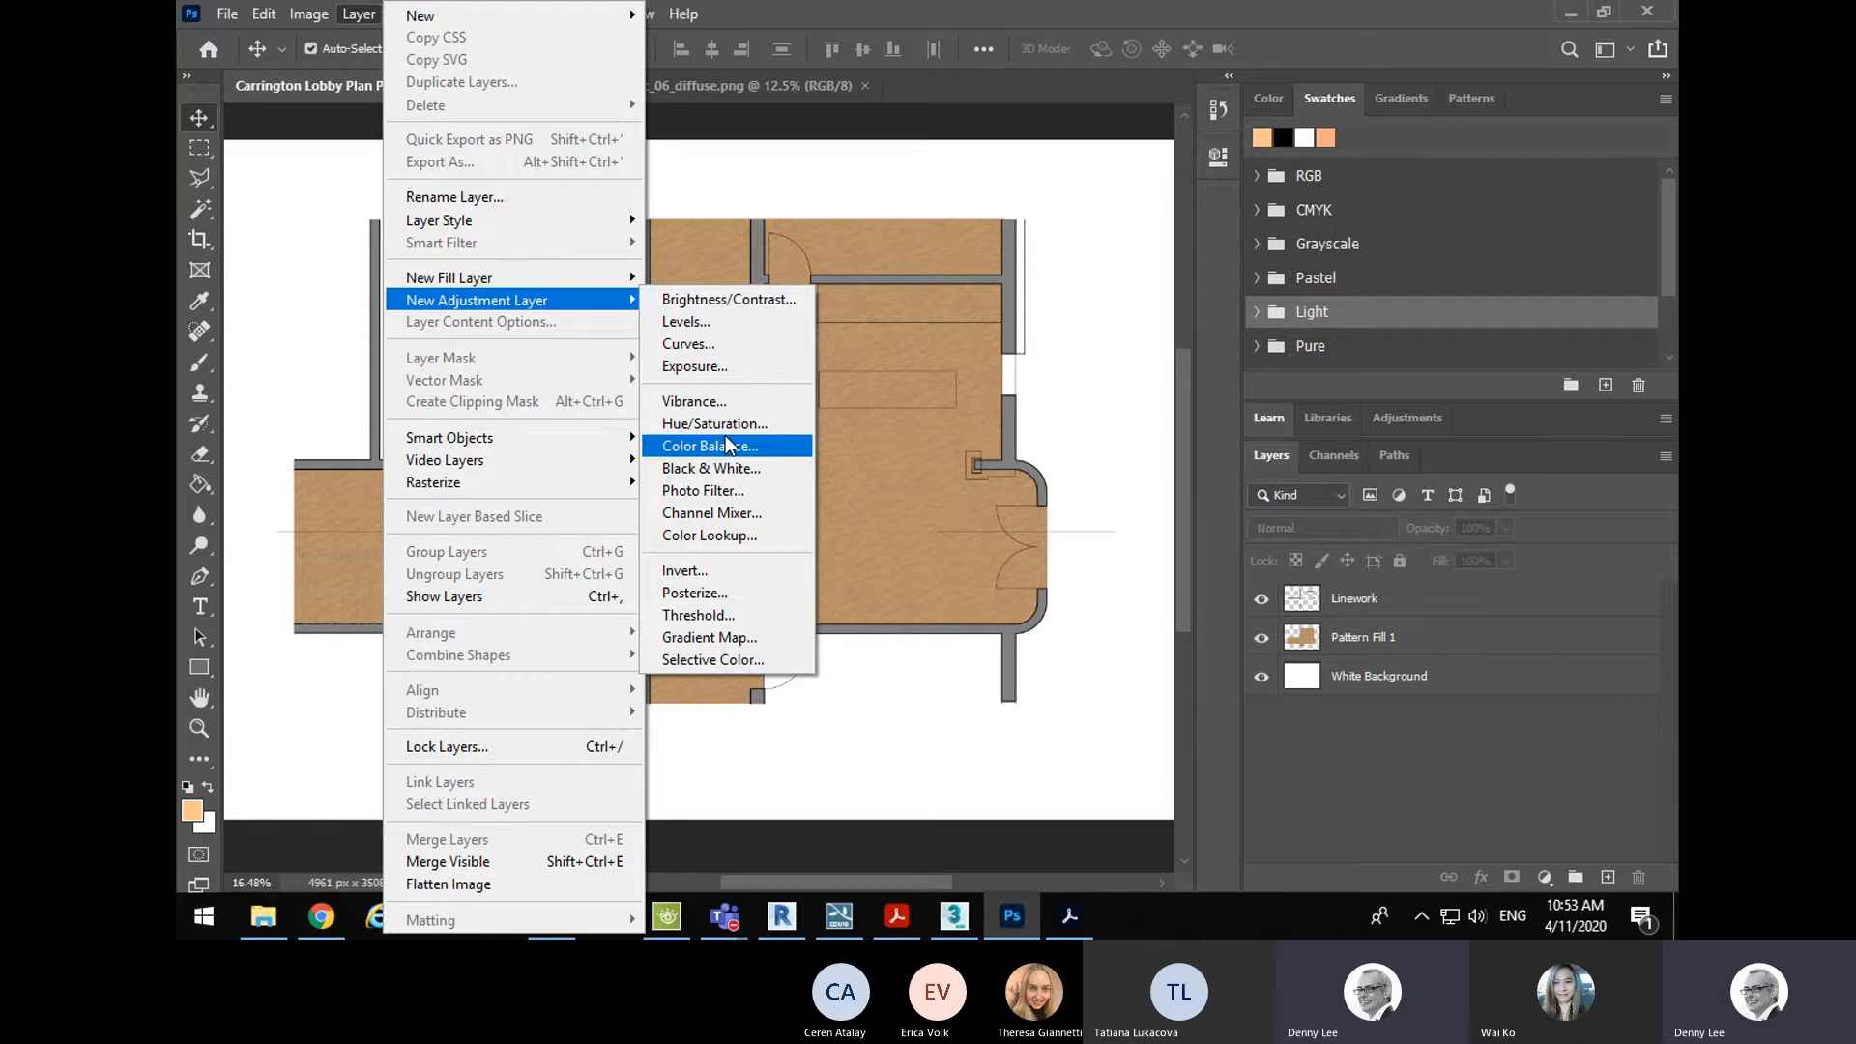
pyautogui.moveTo(585, 280)
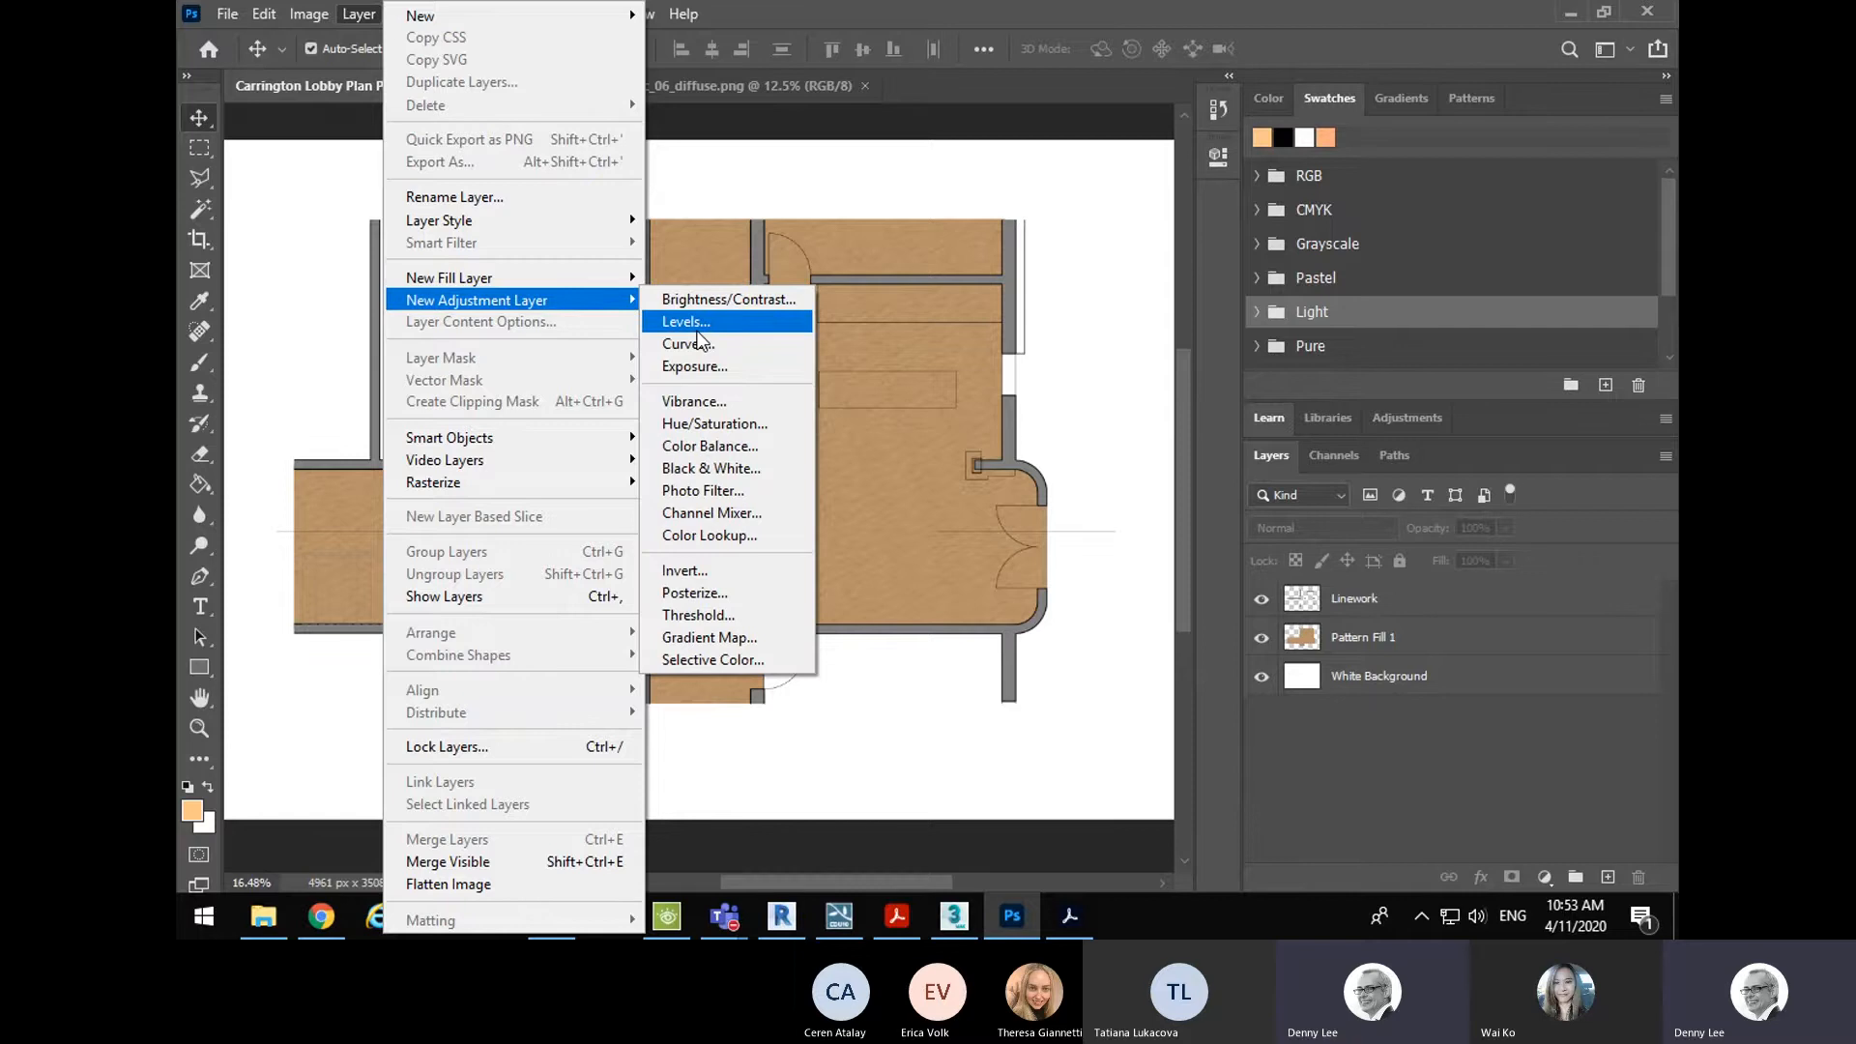
pyautogui.click(1544, 877)
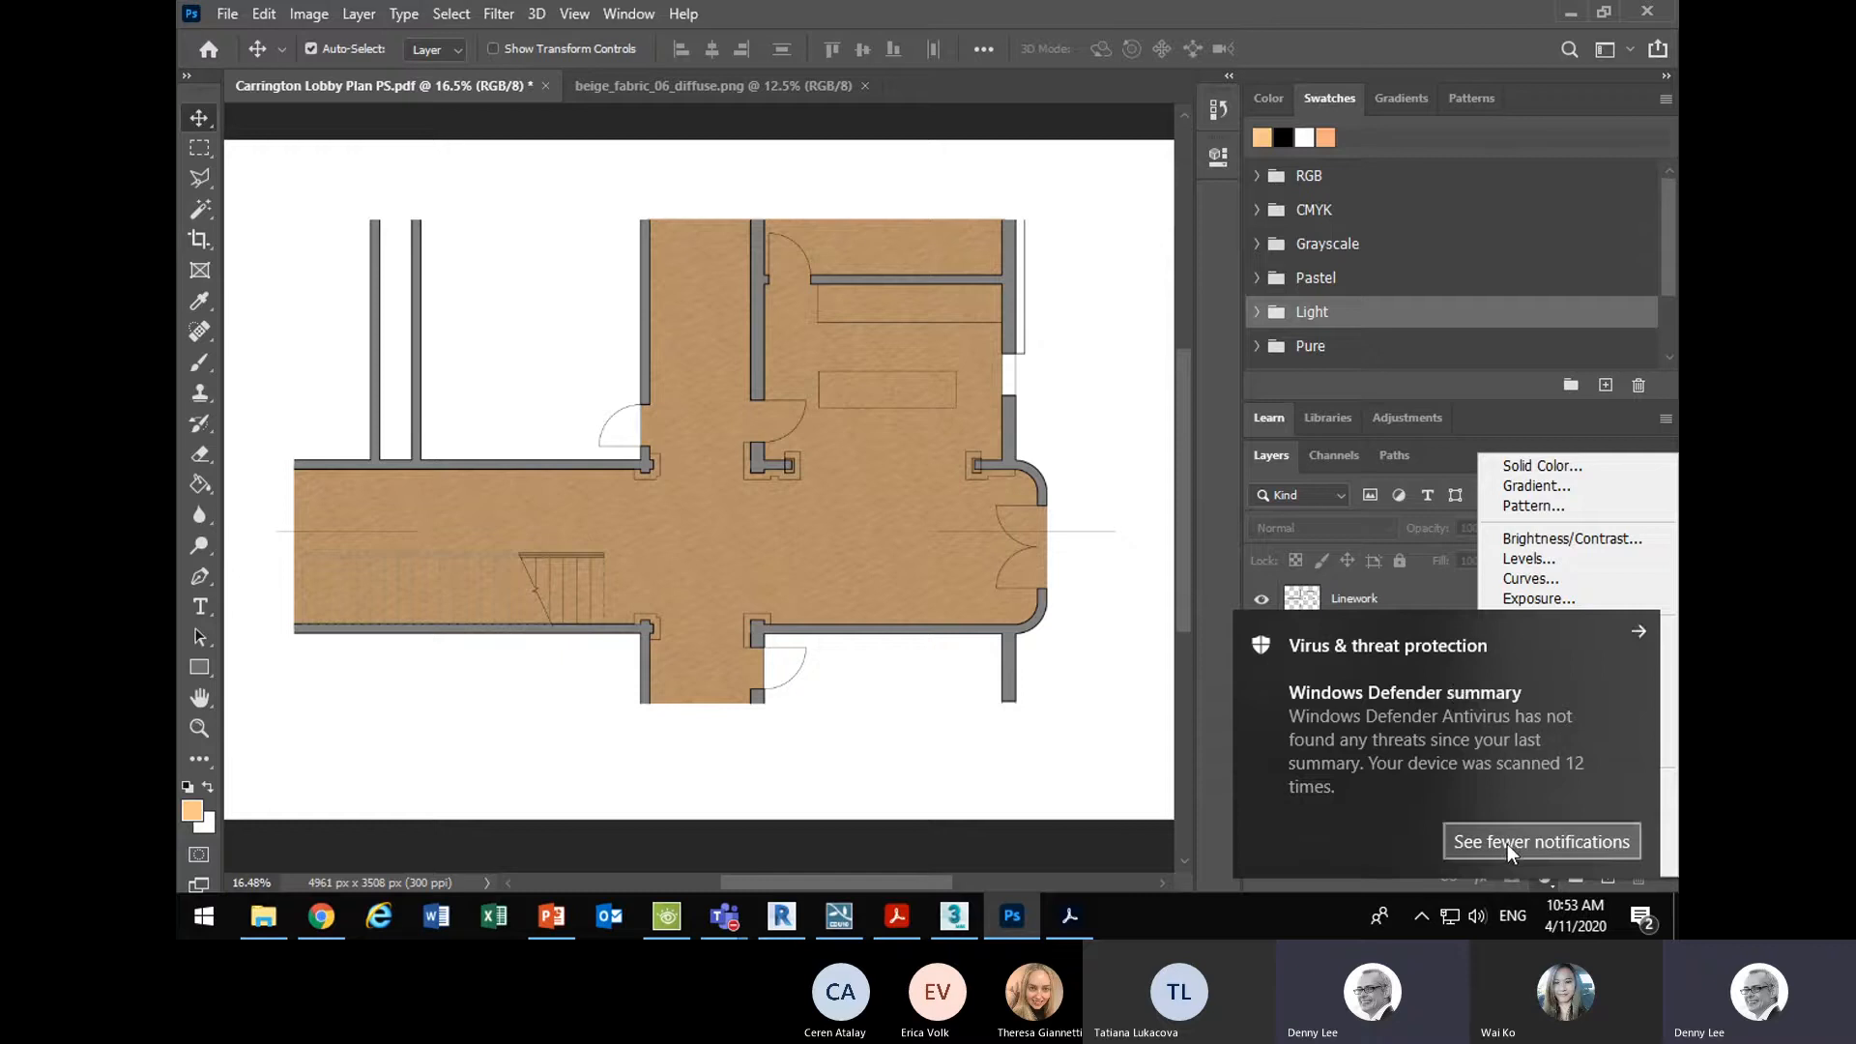
pyautogui.click(1643, 631)
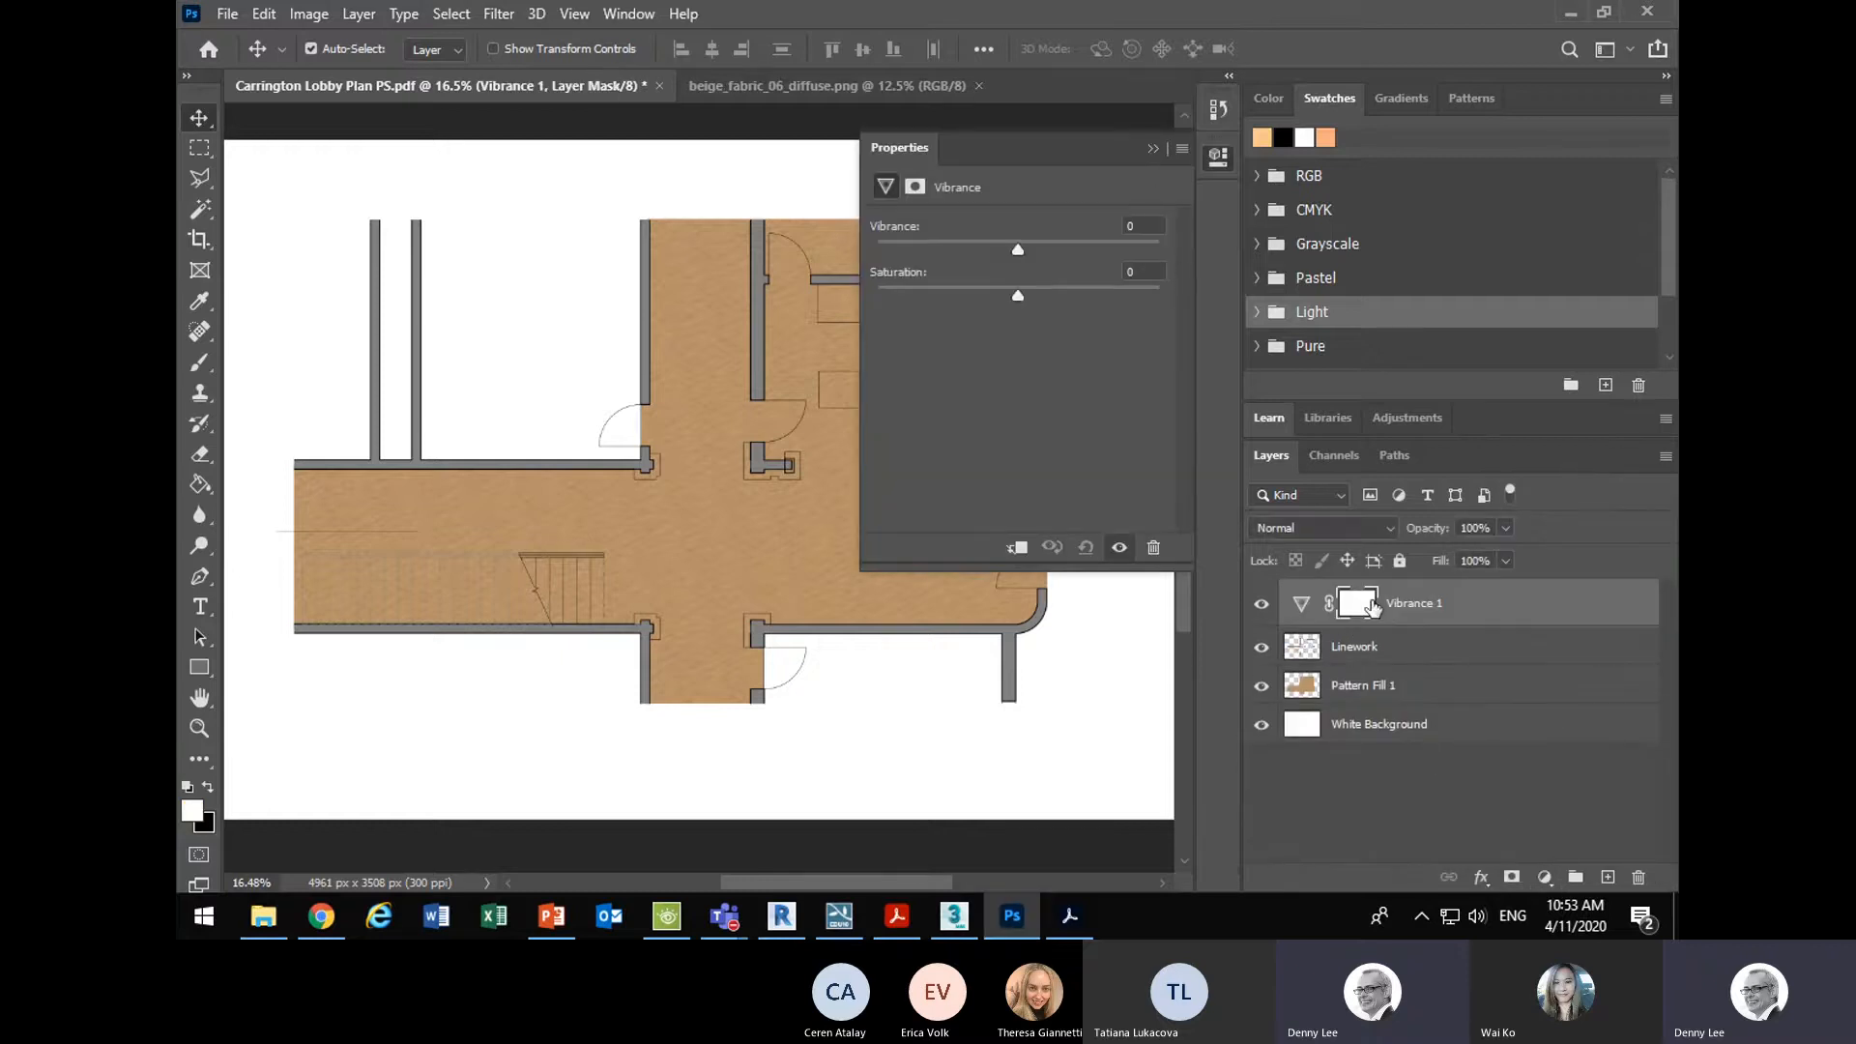
pyautogui.click(263, 14)
pyautogui.click(319, 31)
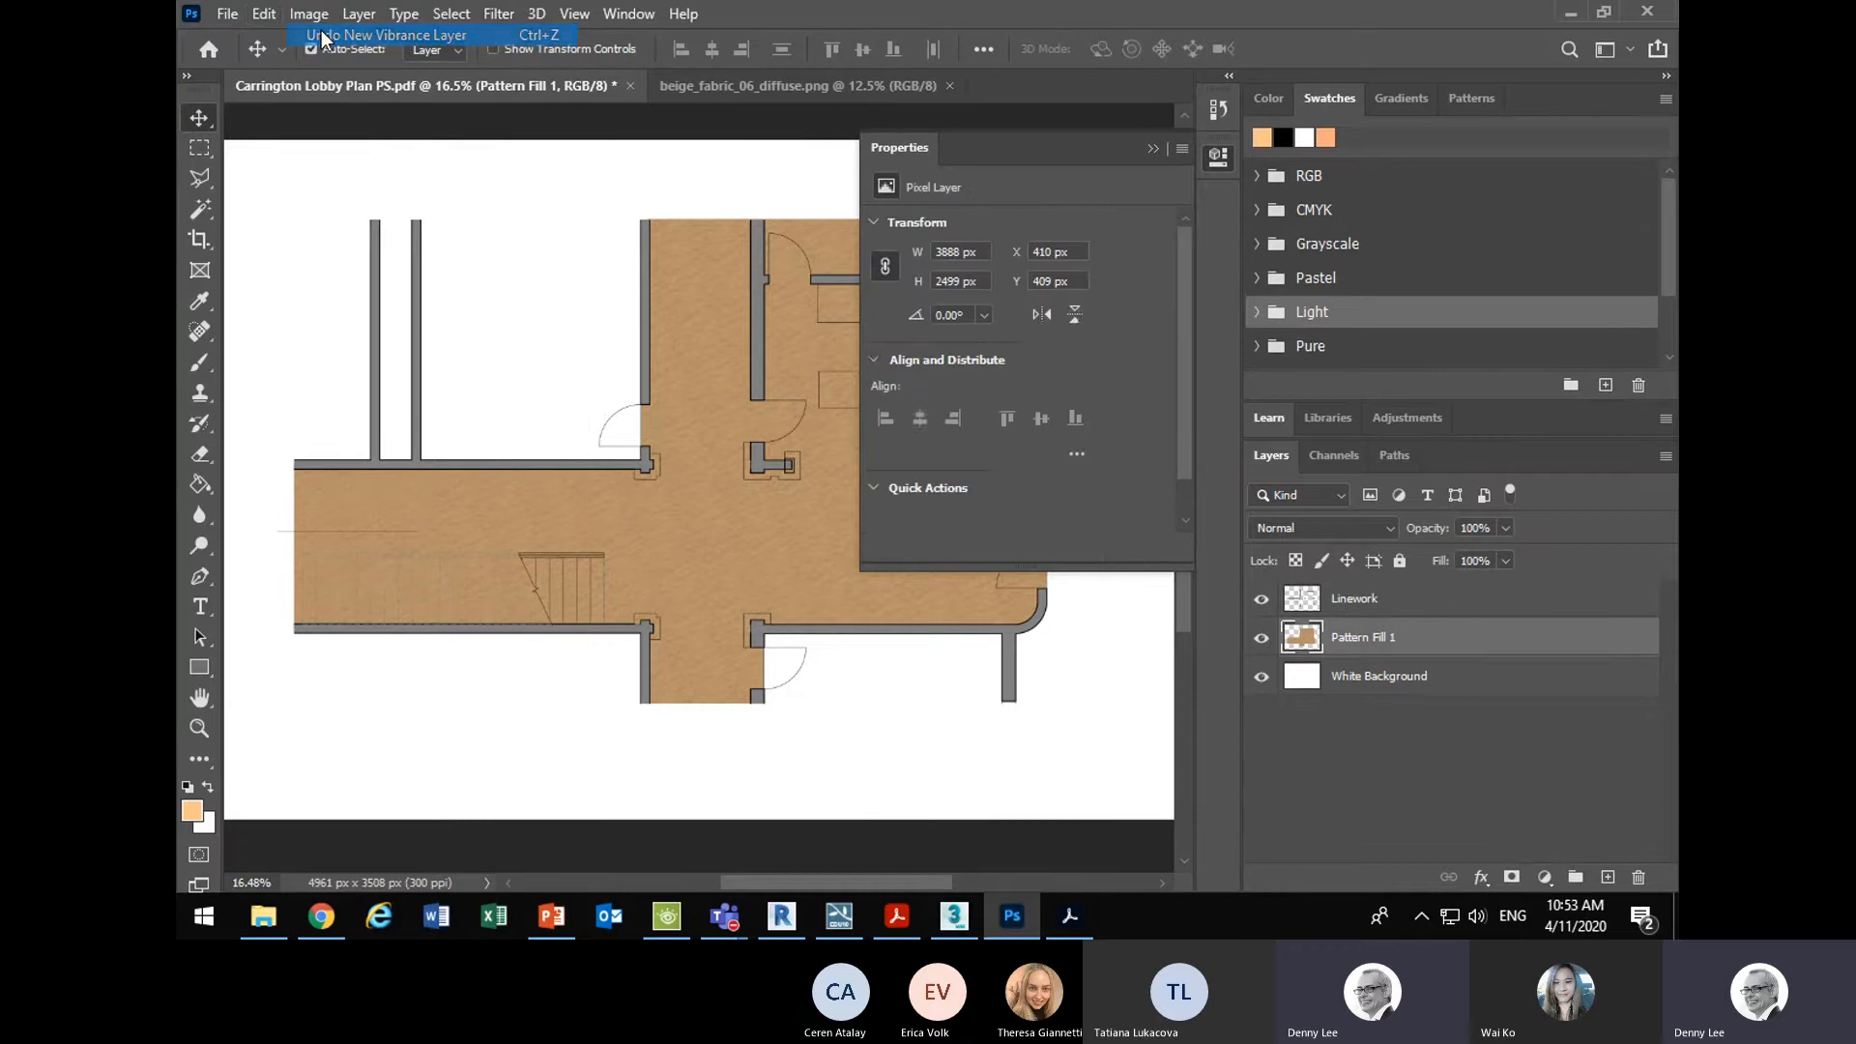
pyautogui.click(1153, 148)
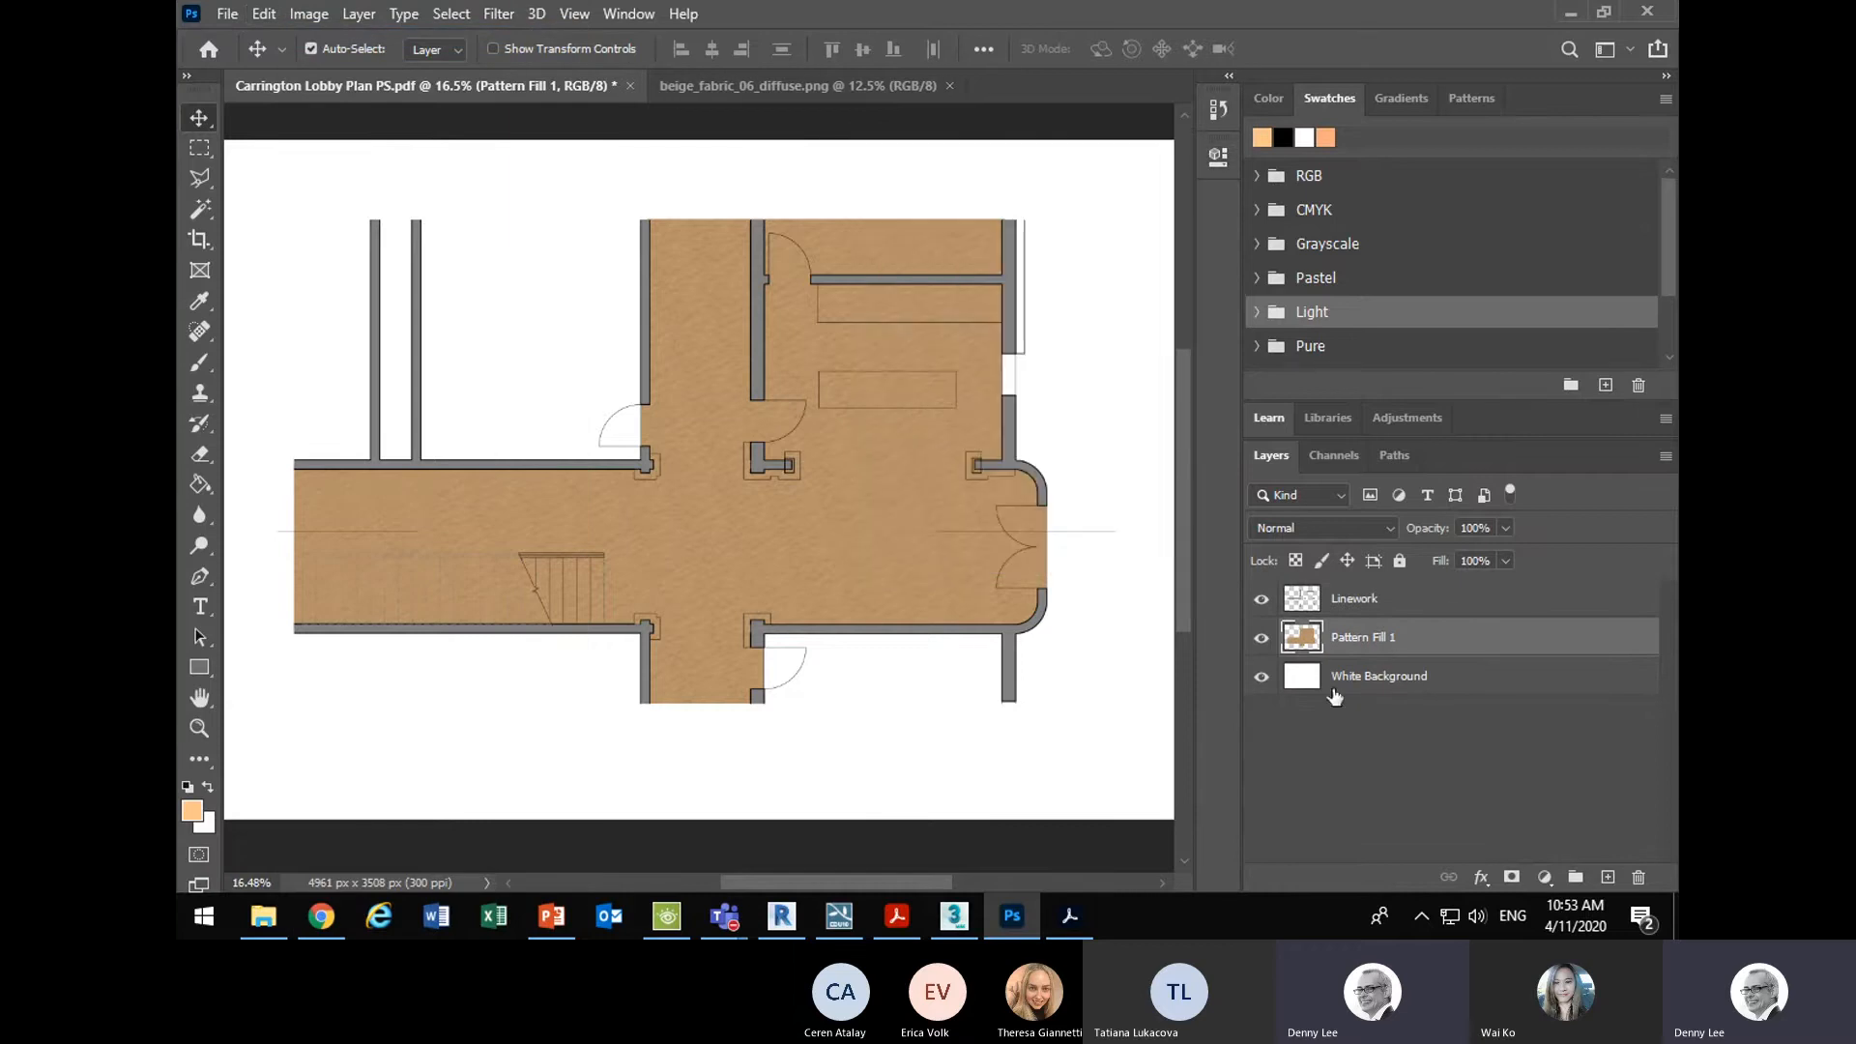
pyautogui.click(1545, 877)
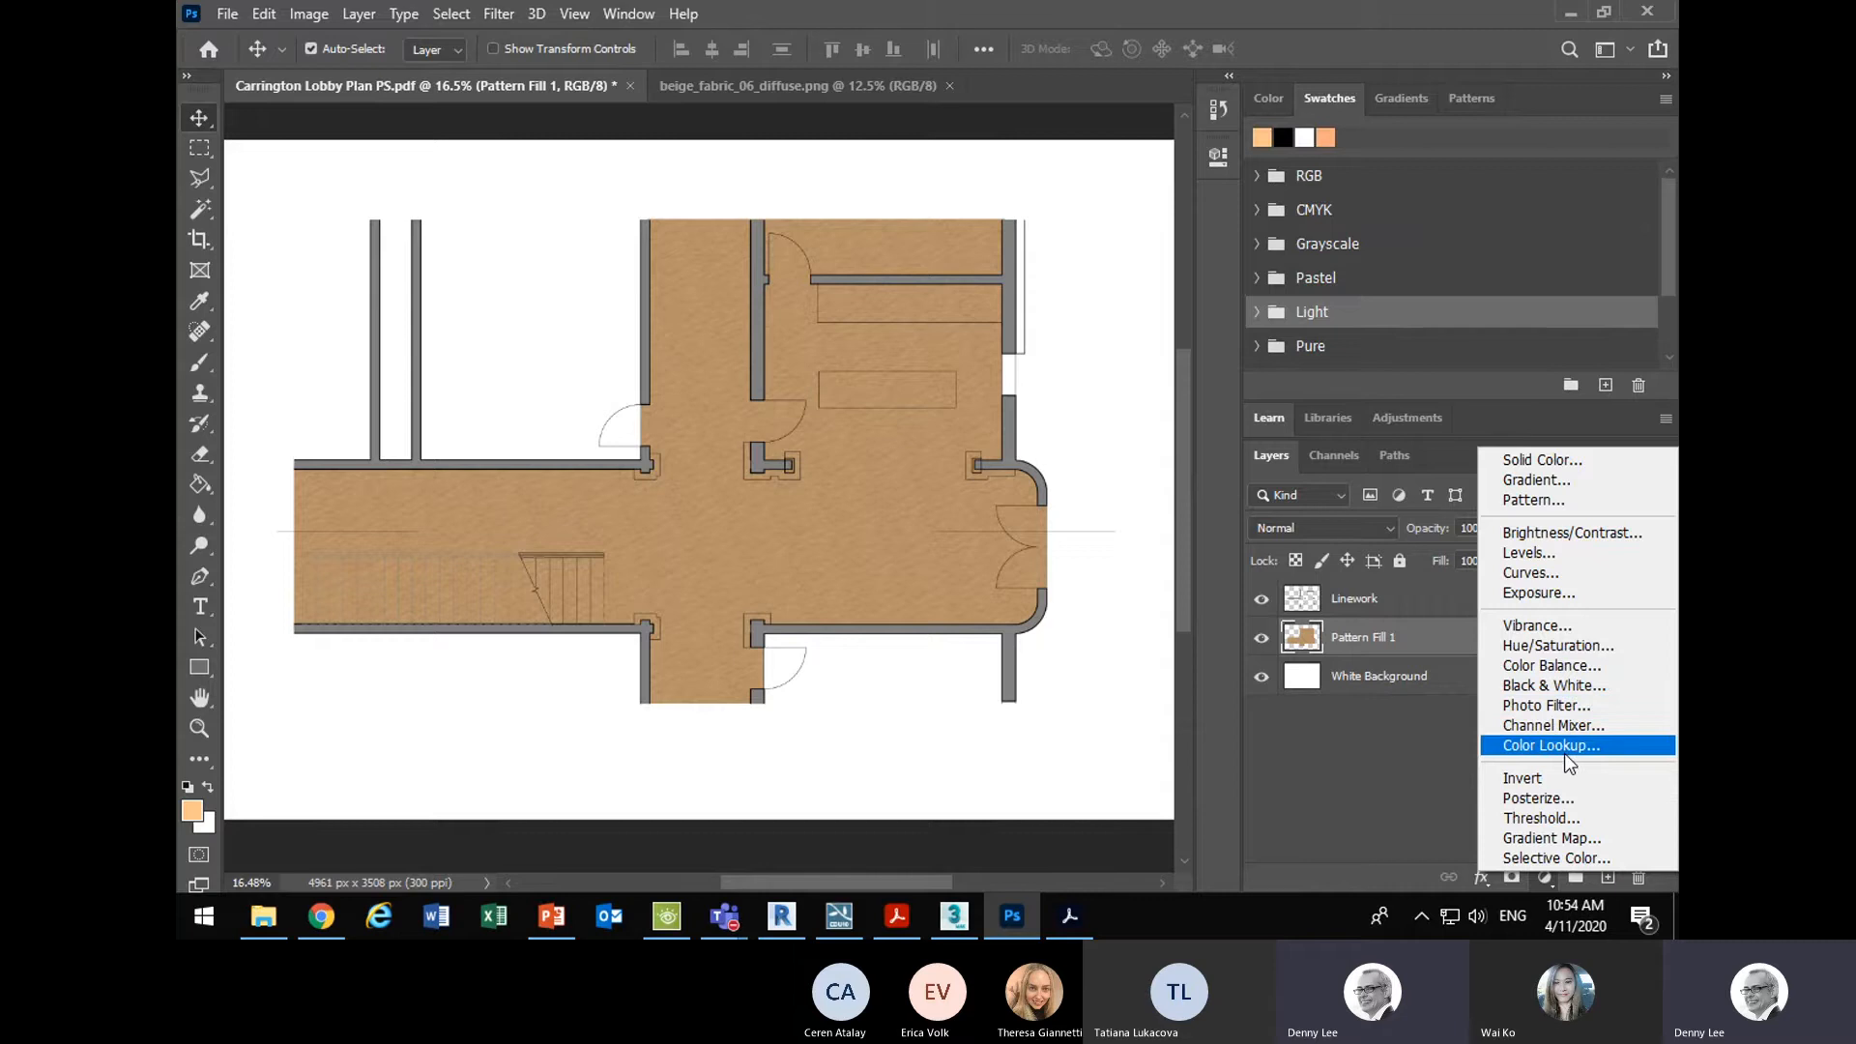
pyautogui.click(1398, 743)
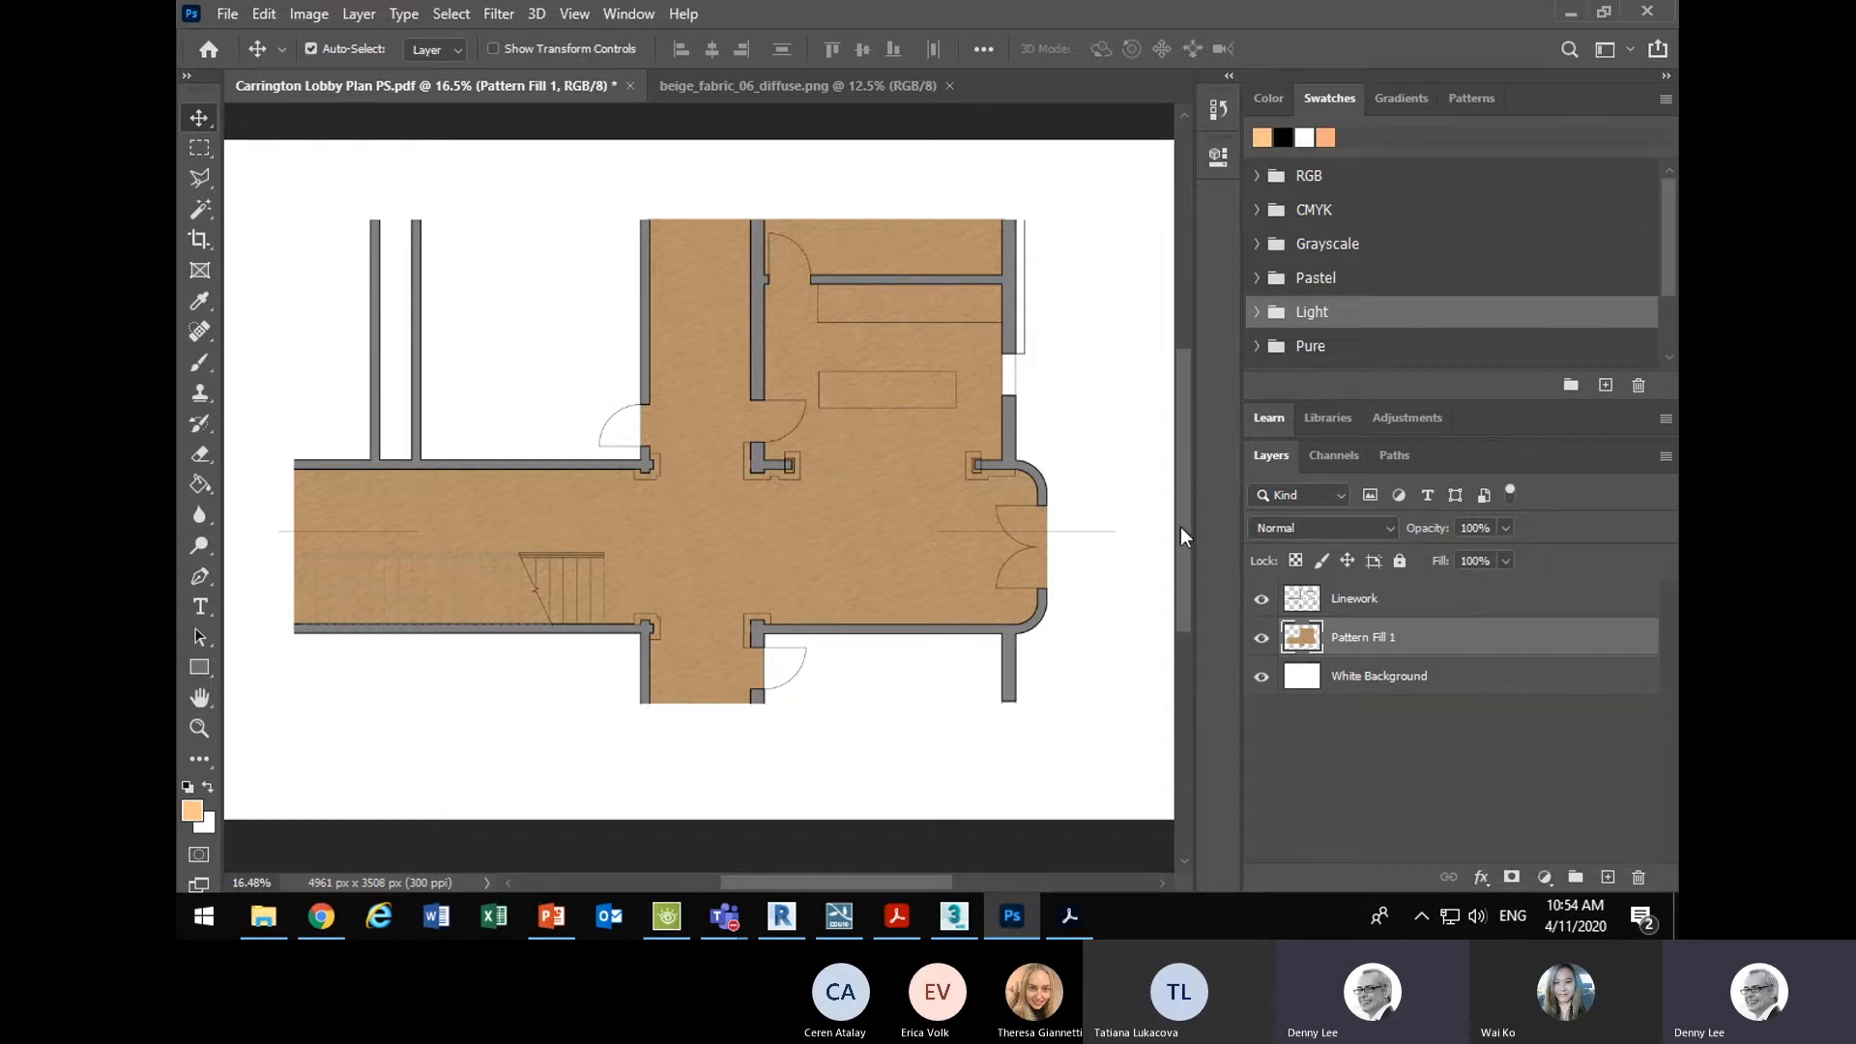
# - Apply a Brightness/Contrast adjustment to the Pattern Fill 1 layer with brightness 37 and a reduced contrast
pyautogui.click(308, 14)
pyautogui.moveTo(340, 77)
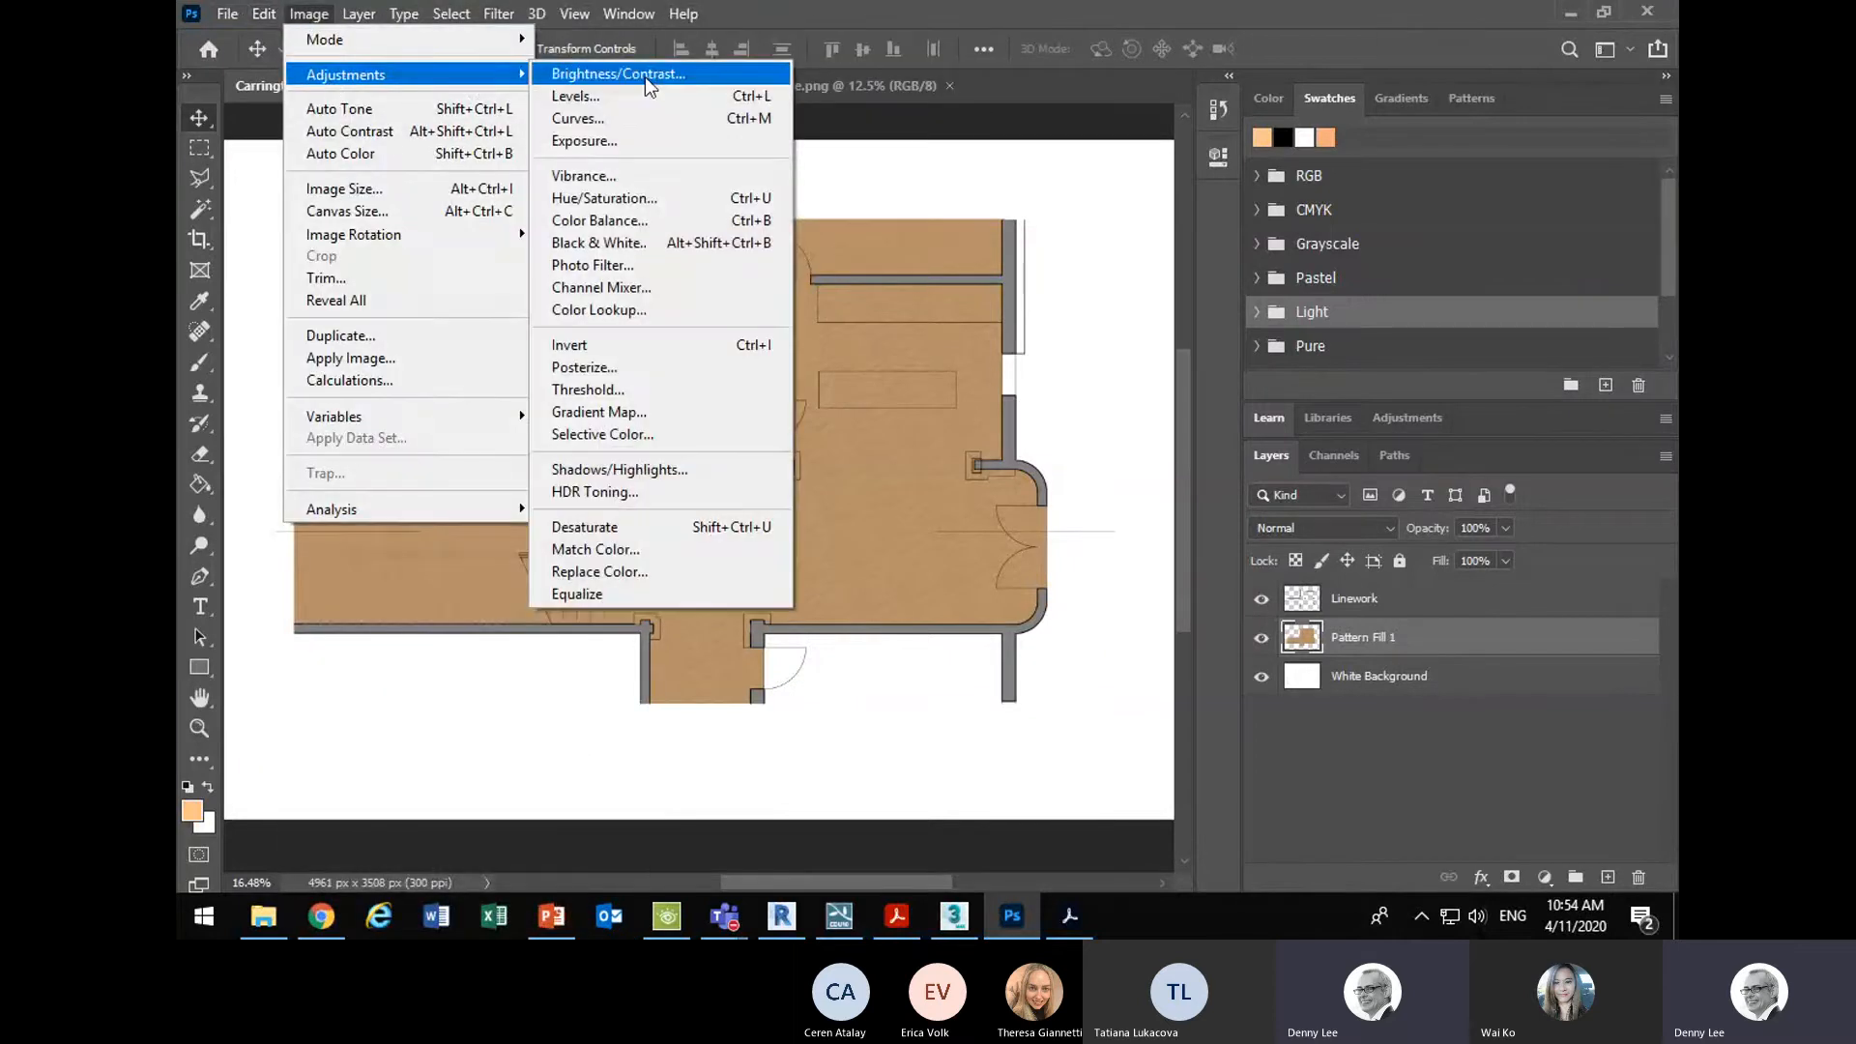
pyautogui.click(646, 78)
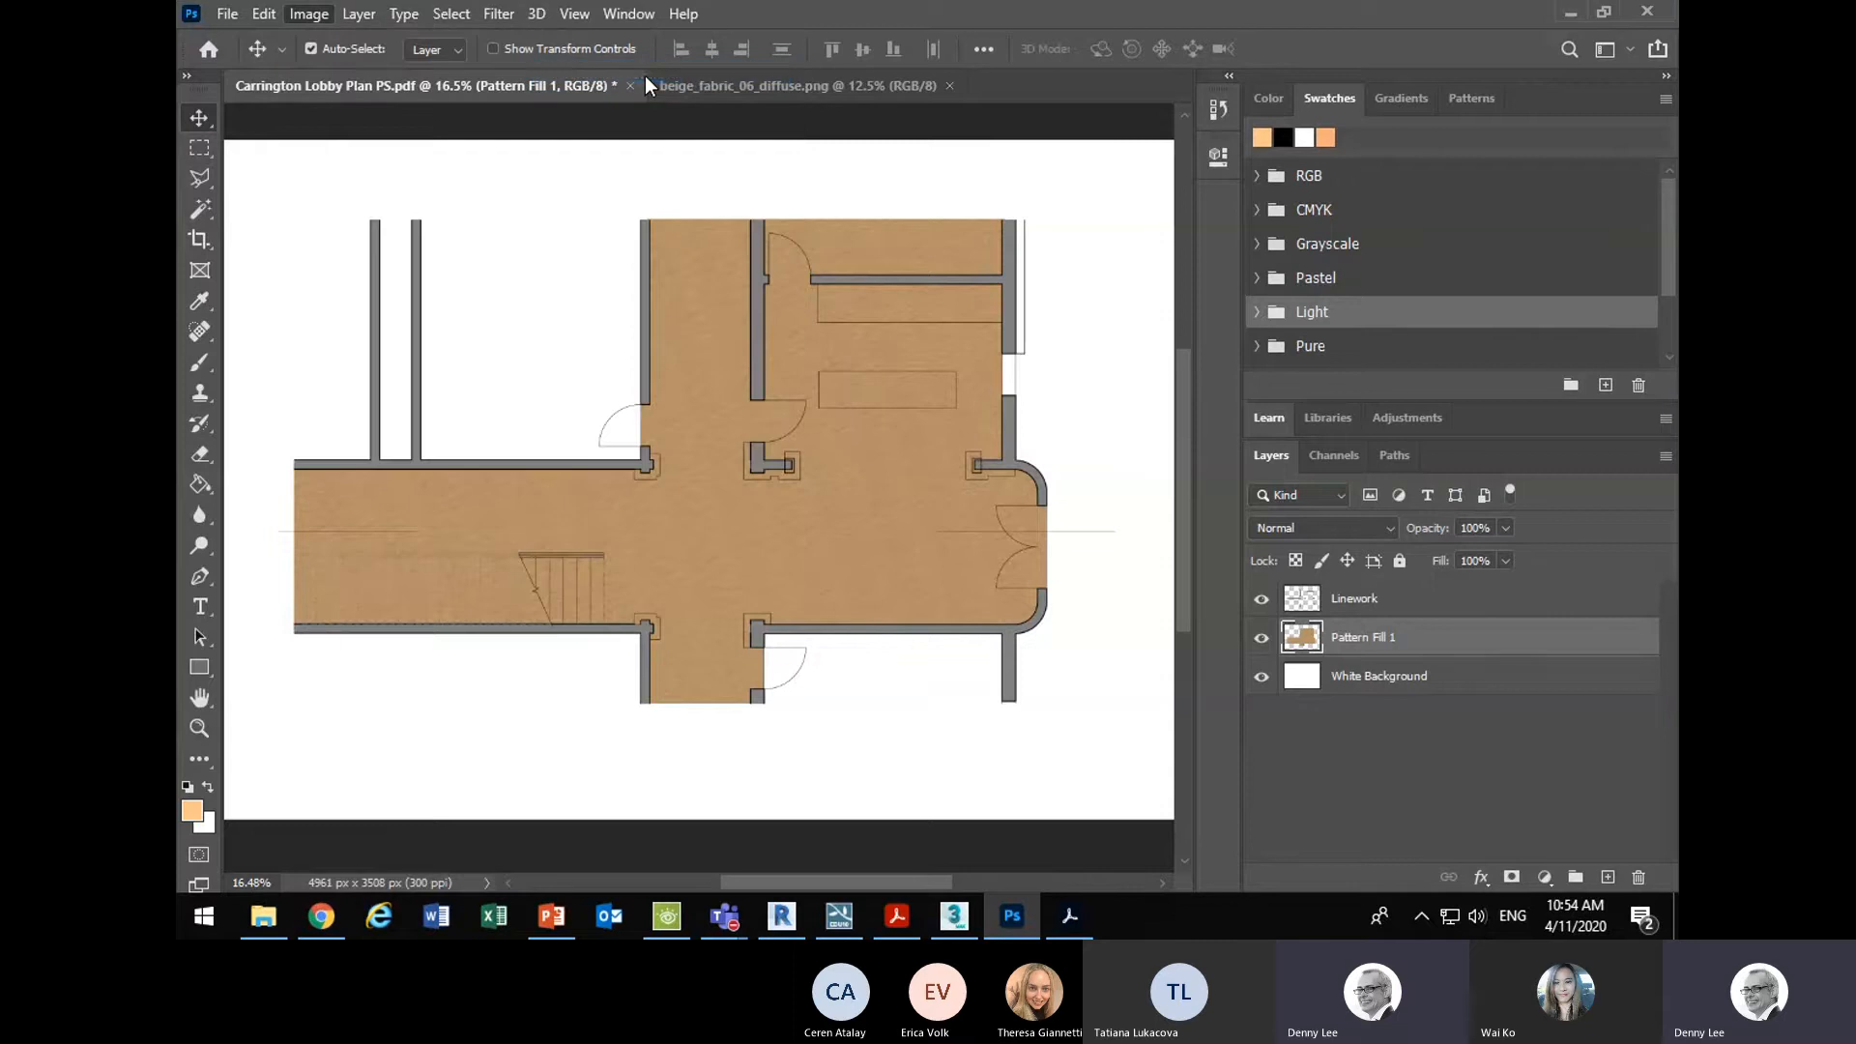
pyautogui.moveTo(861, 270); pyautogui.dragTo(891, 271)
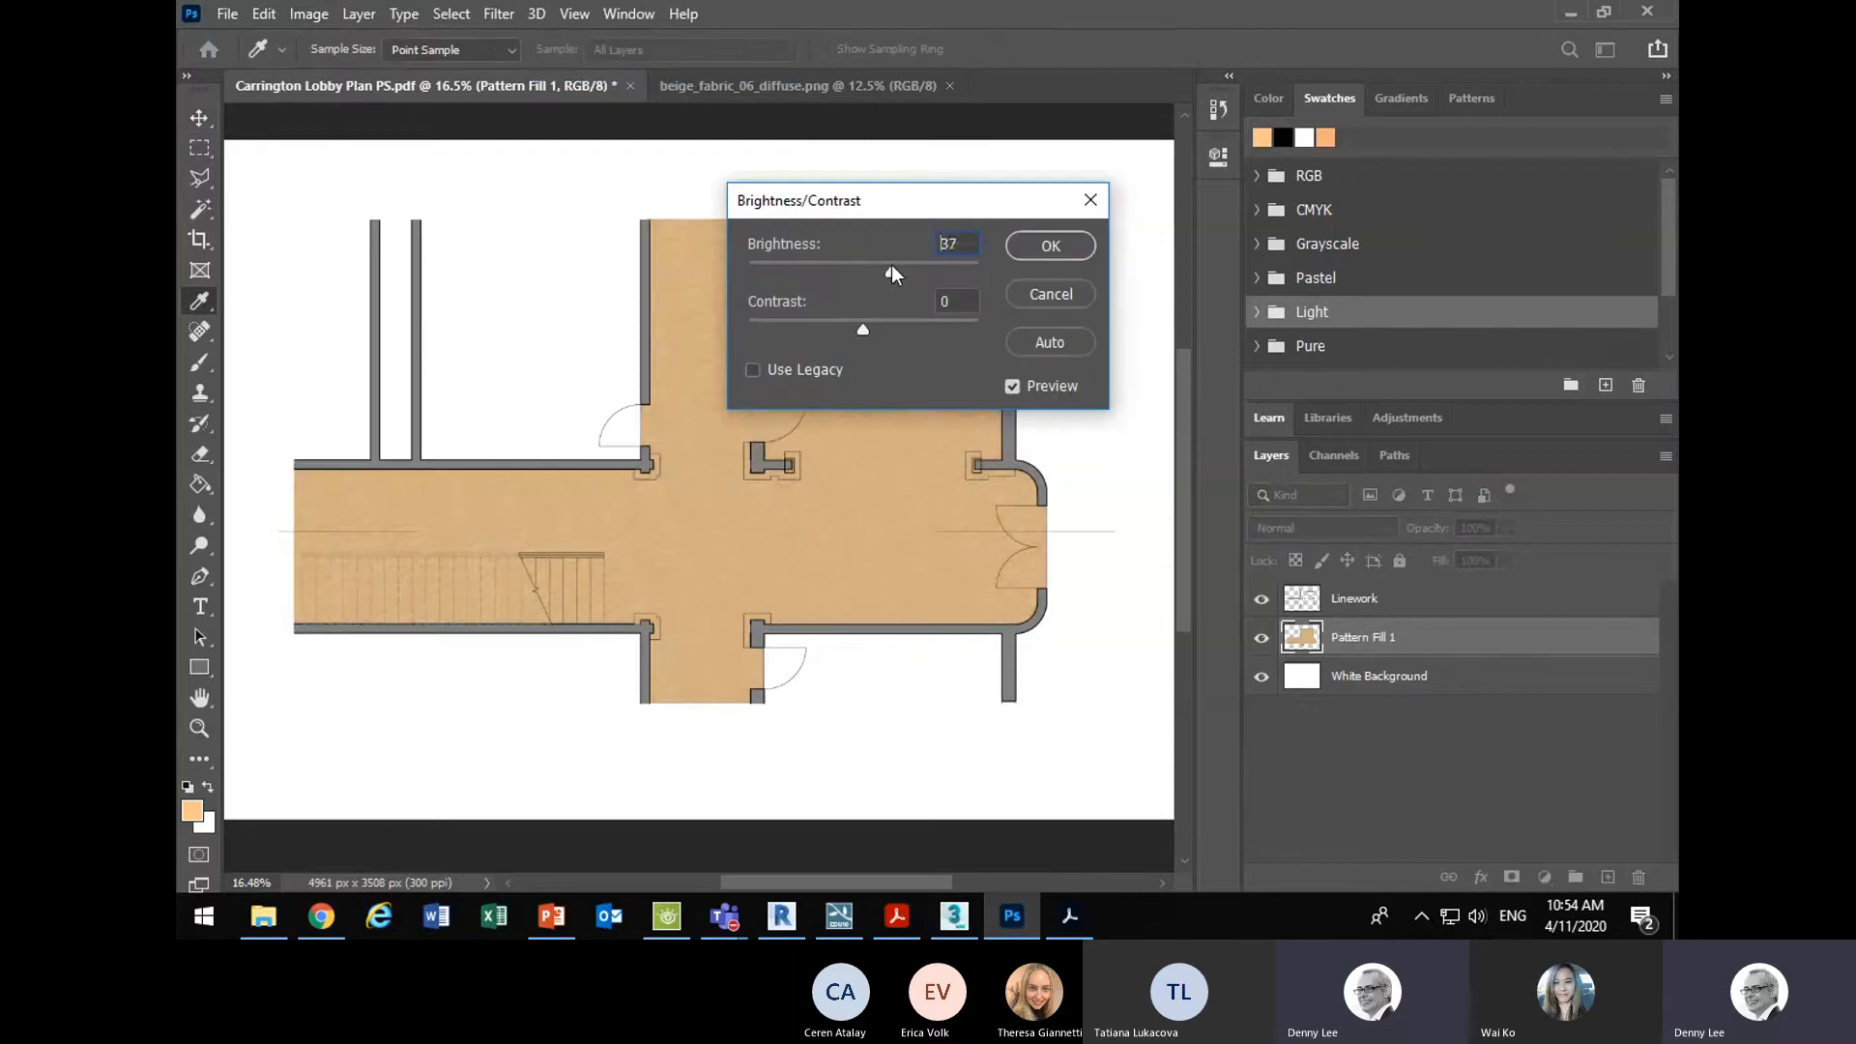
pyautogui.moveTo(863, 335); pyautogui.dragTo(805, 336)
pyautogui.click(795, 334)
pyautogui.click(1051, 246)
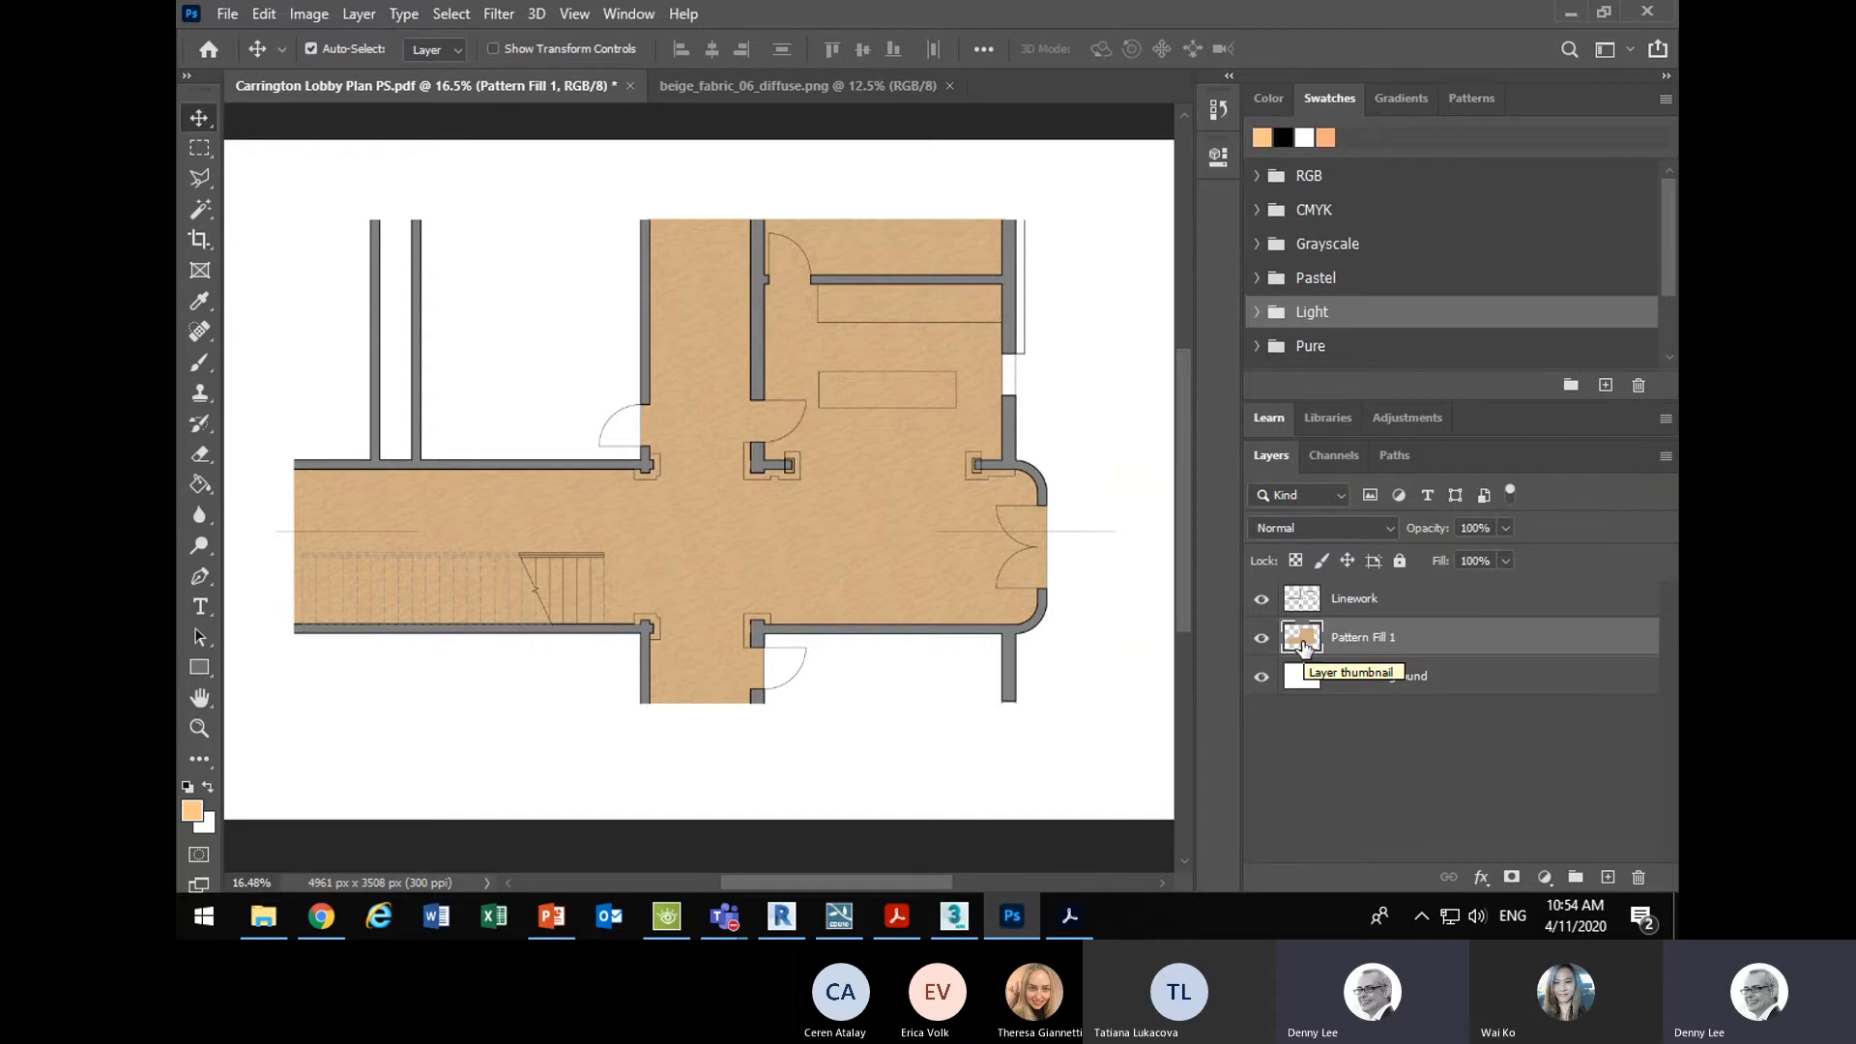
# - Apply another Brightness/Contrast adjustment to the Pattern Fill 1 layer, with contrast 58 and a strongly raised brightness
pyautogui.click(310, 13)
pyautogui.moveTo(360, 77)
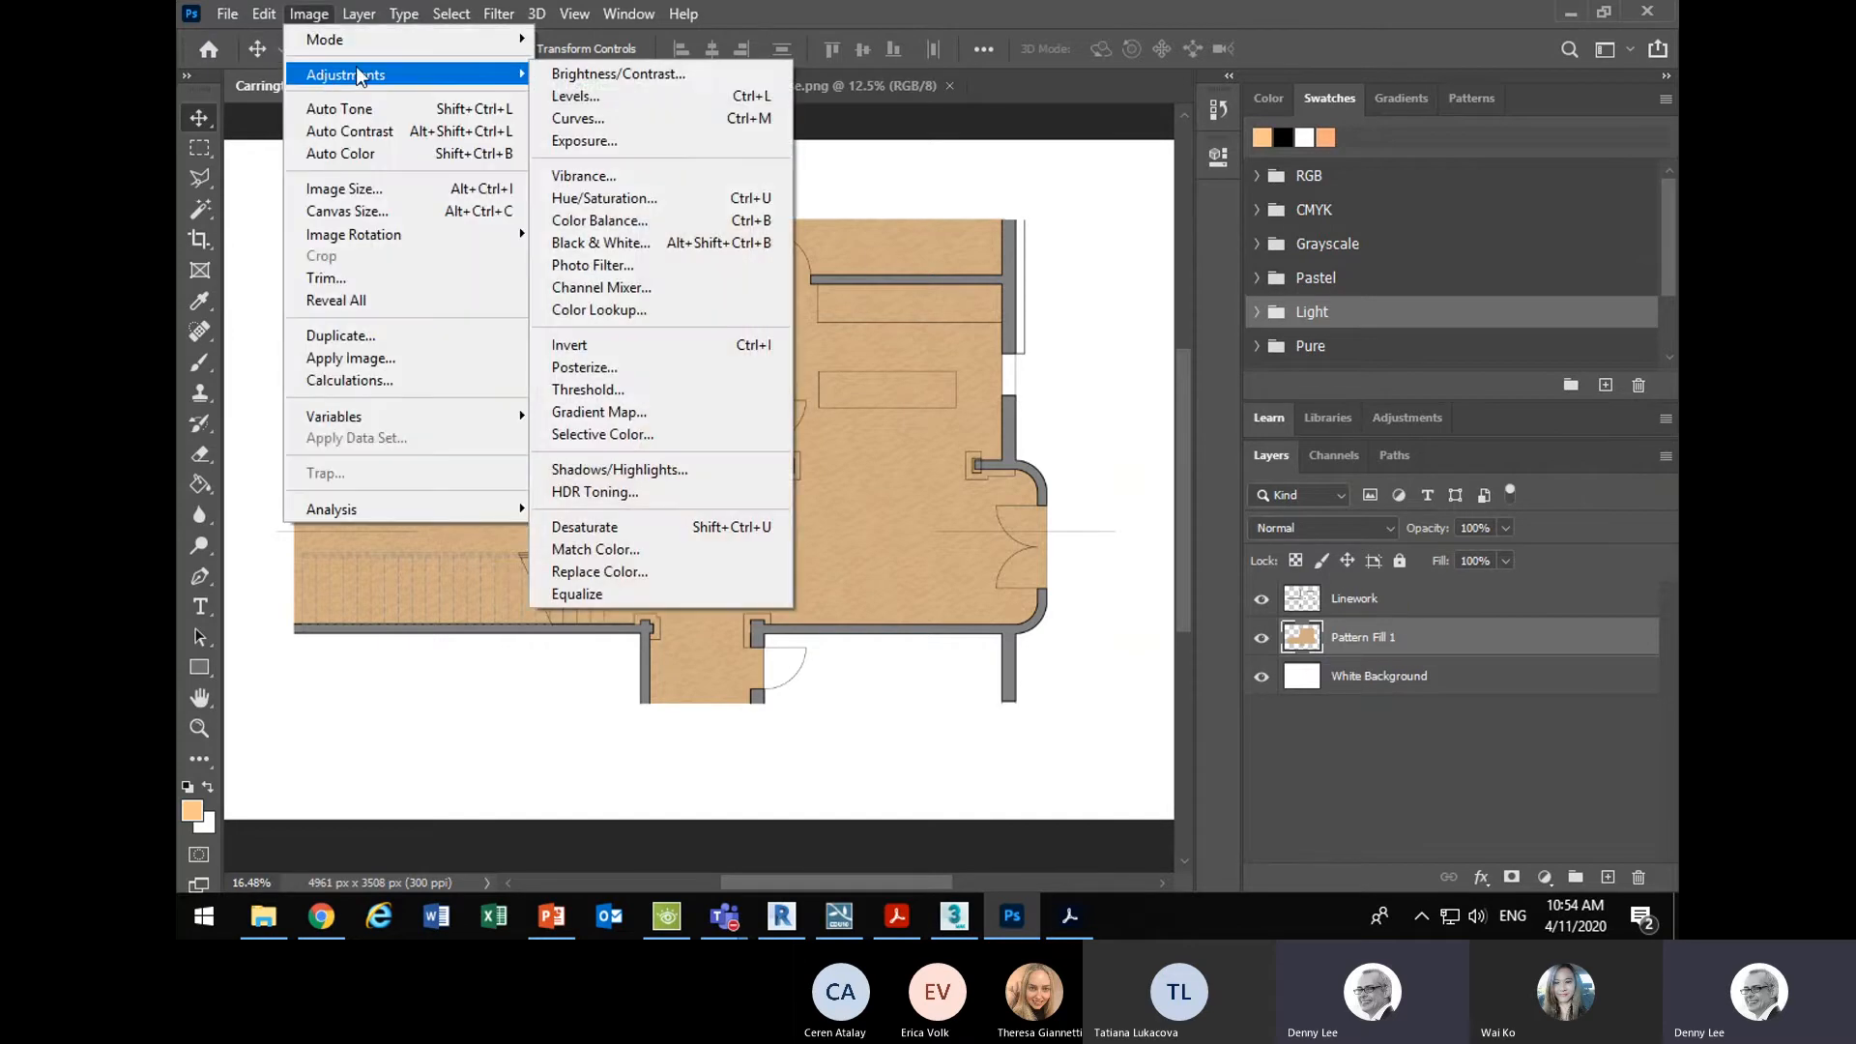
pyautogui.click(649, 74)
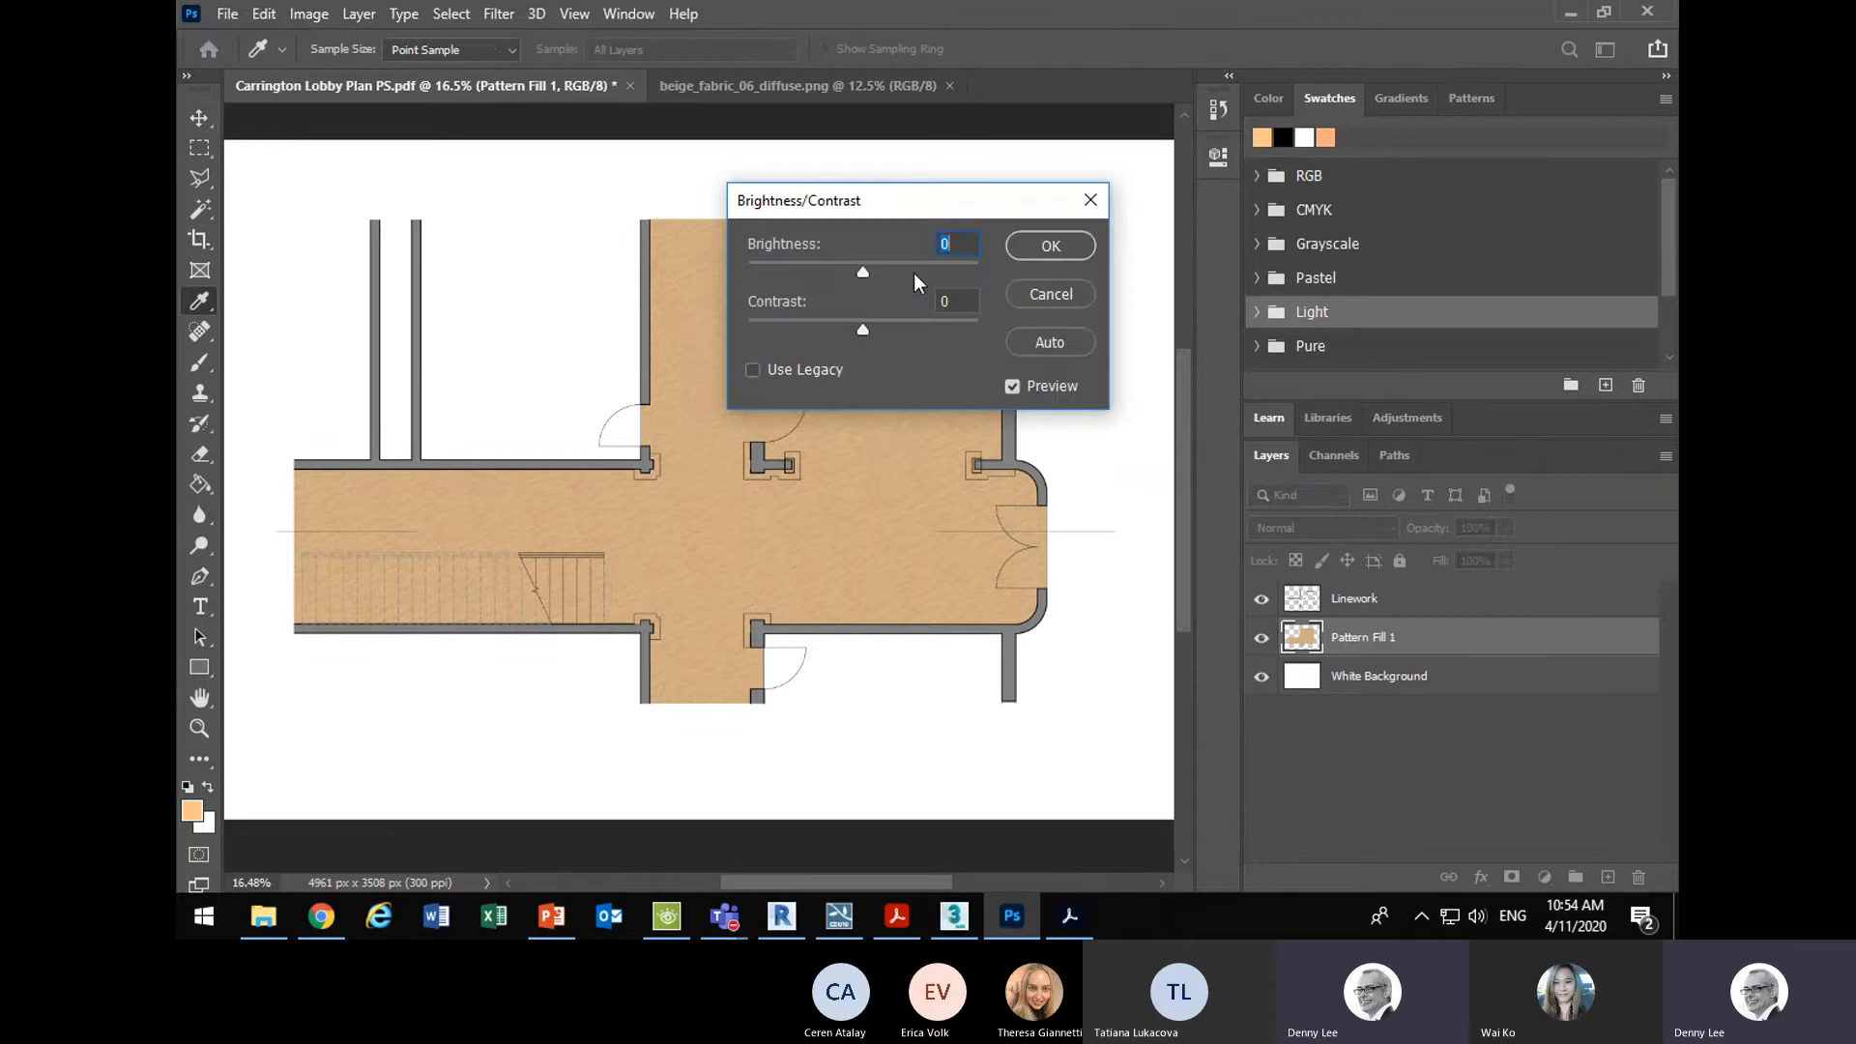
pyautogui.moveTo(867, 271)
pyautogui.mouseDown()
pyautogui.moveTo(903, 265)
pyautogui.moveTo(810, 265)
pyautogui.moveTo(835, 265)
pyautogui.mouseUp()
pyautogui.moveTo(863, 330); pyautogui.dragTo(931, 332)
pyautogui.click(931, 331)
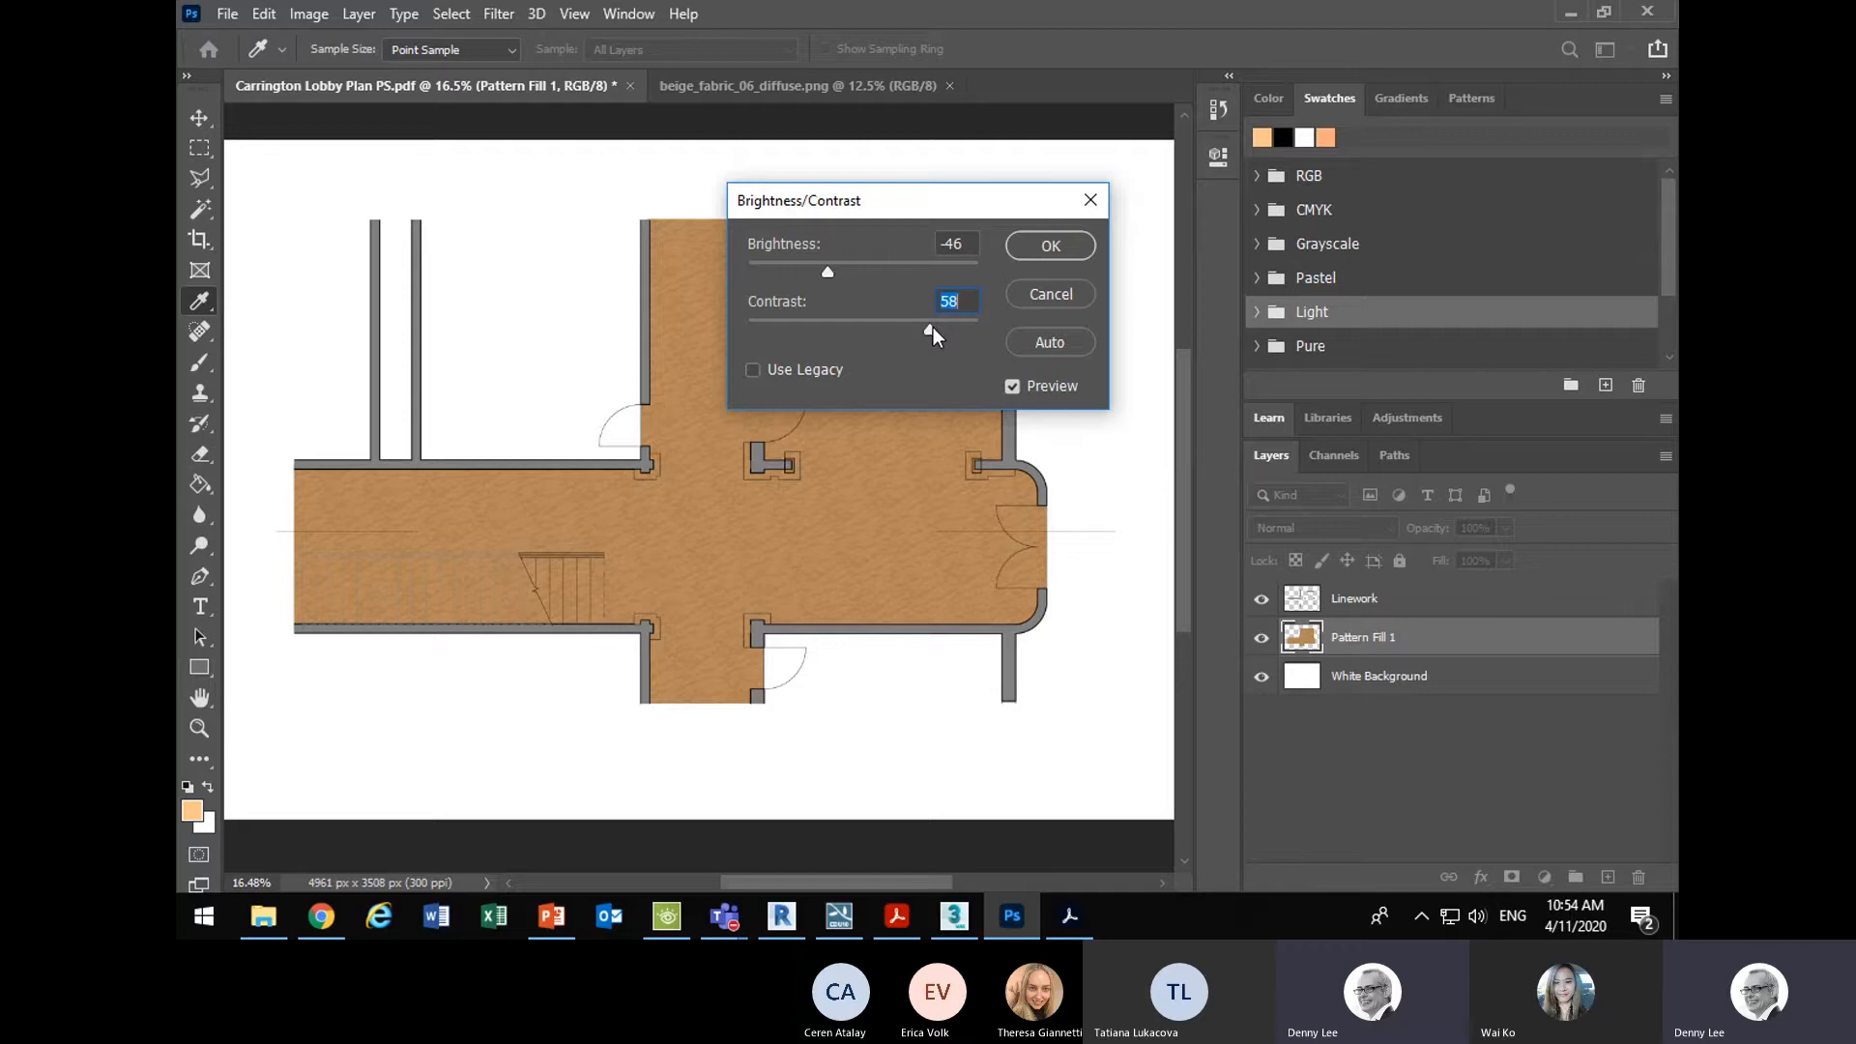
pyautogui.moveTo(827, 270); pyautogui.dragTo(929, 272)
pyautogui.click(1064, 249)
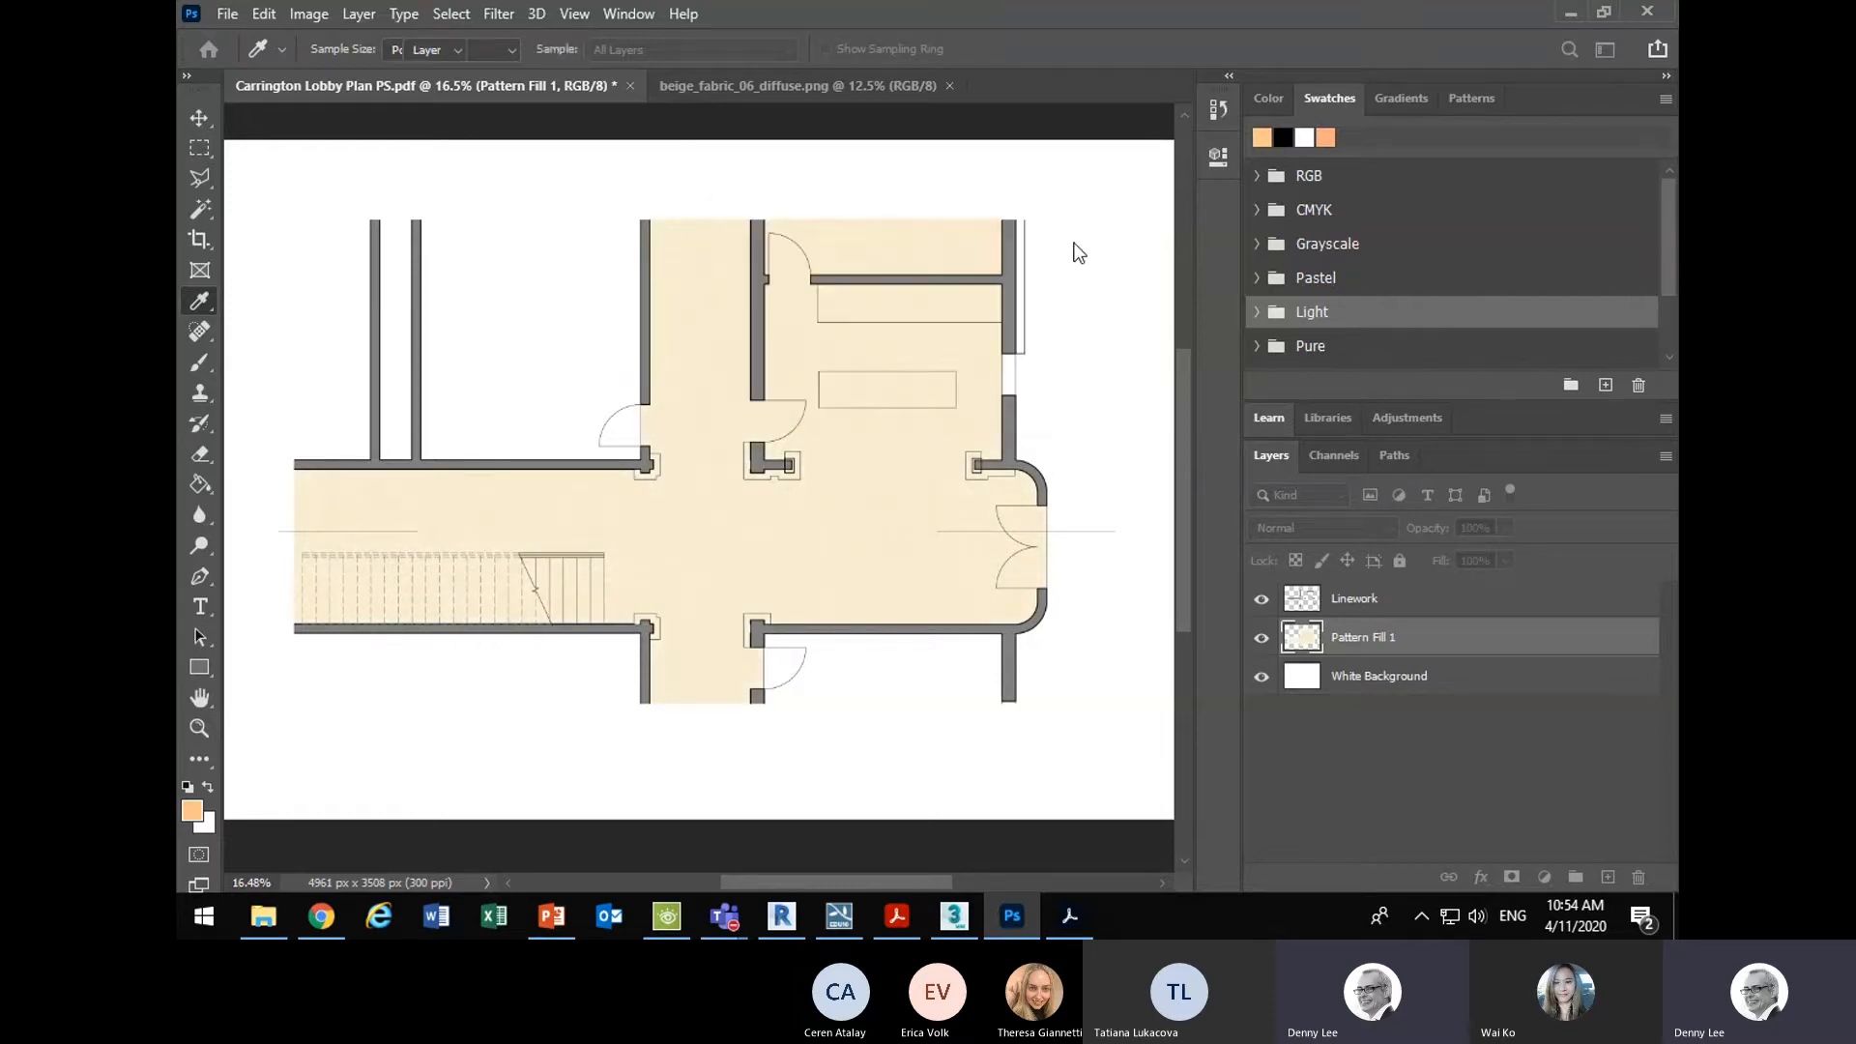
pyautogui.press('v')
# - Brighten the Pattern Fill 1 layer further with a Brightness/Contrast adjustment at brightness 21
pyautogui.click(310, 16)
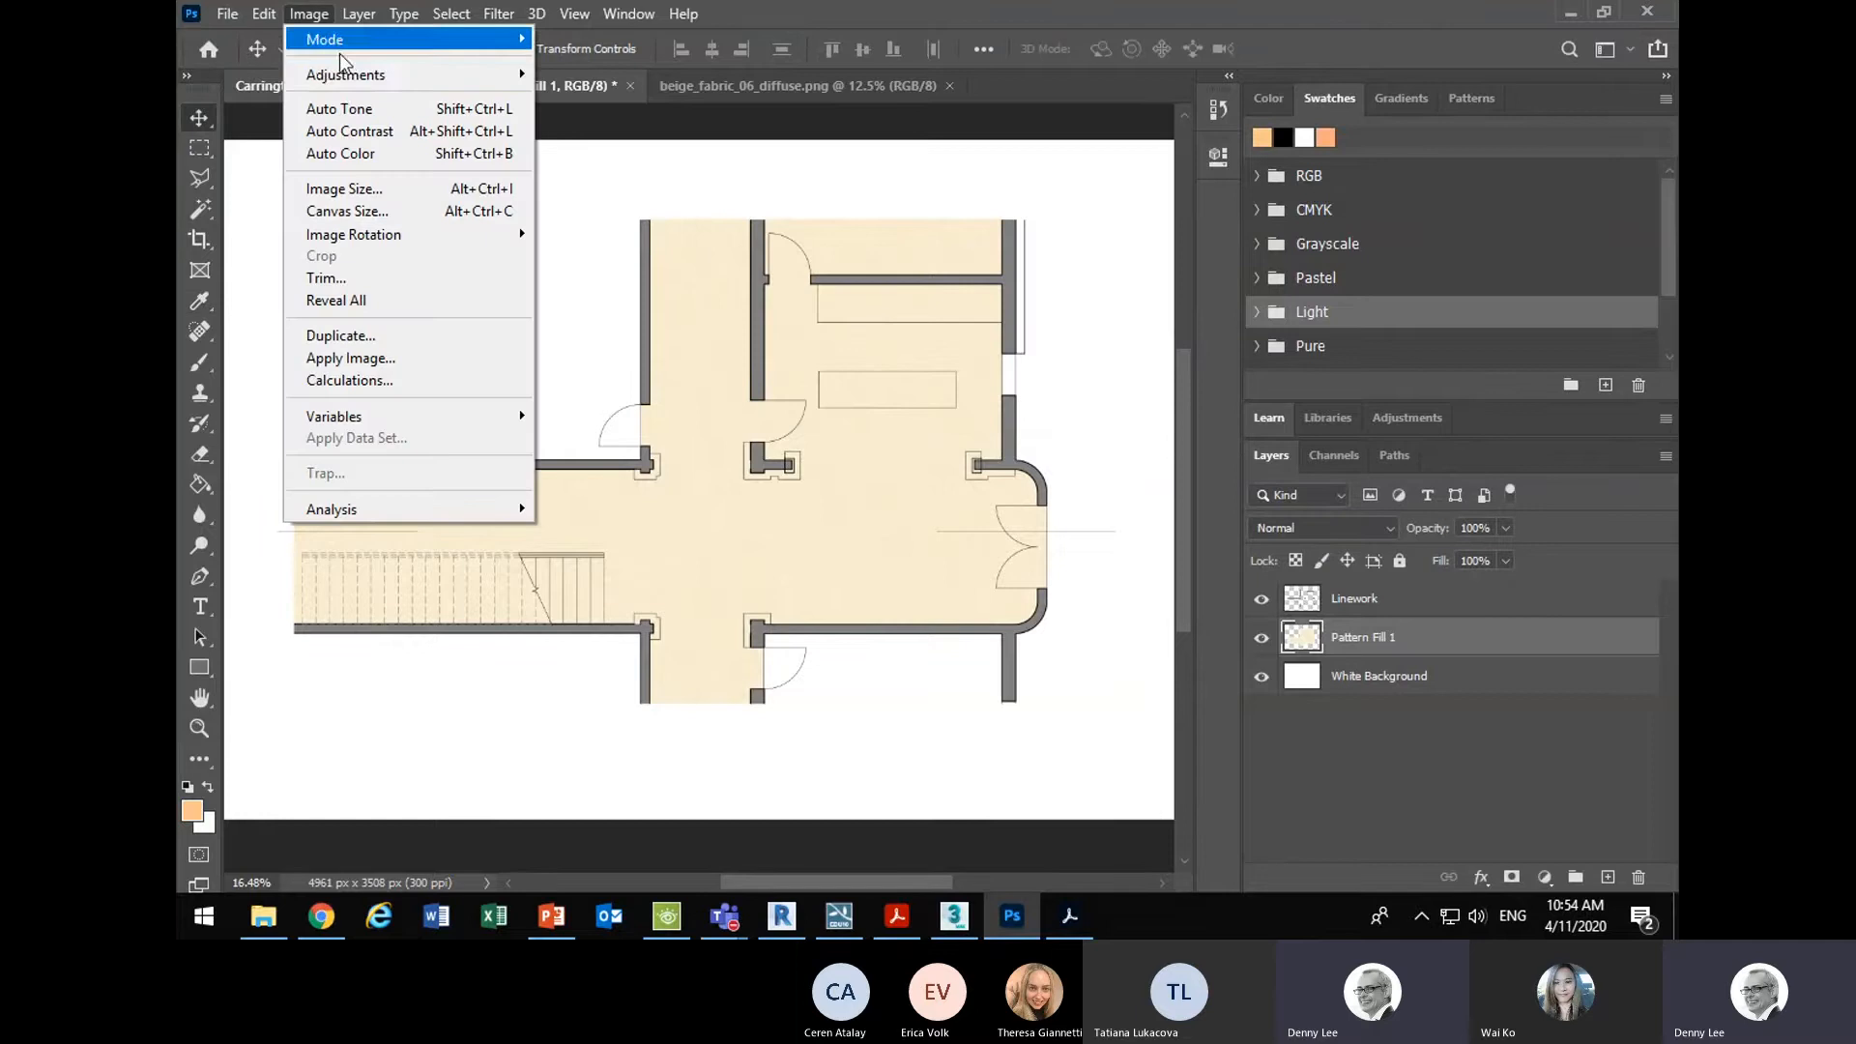
pyautogui.moveTo(387, 74)
pyautogui.click(605, 73)
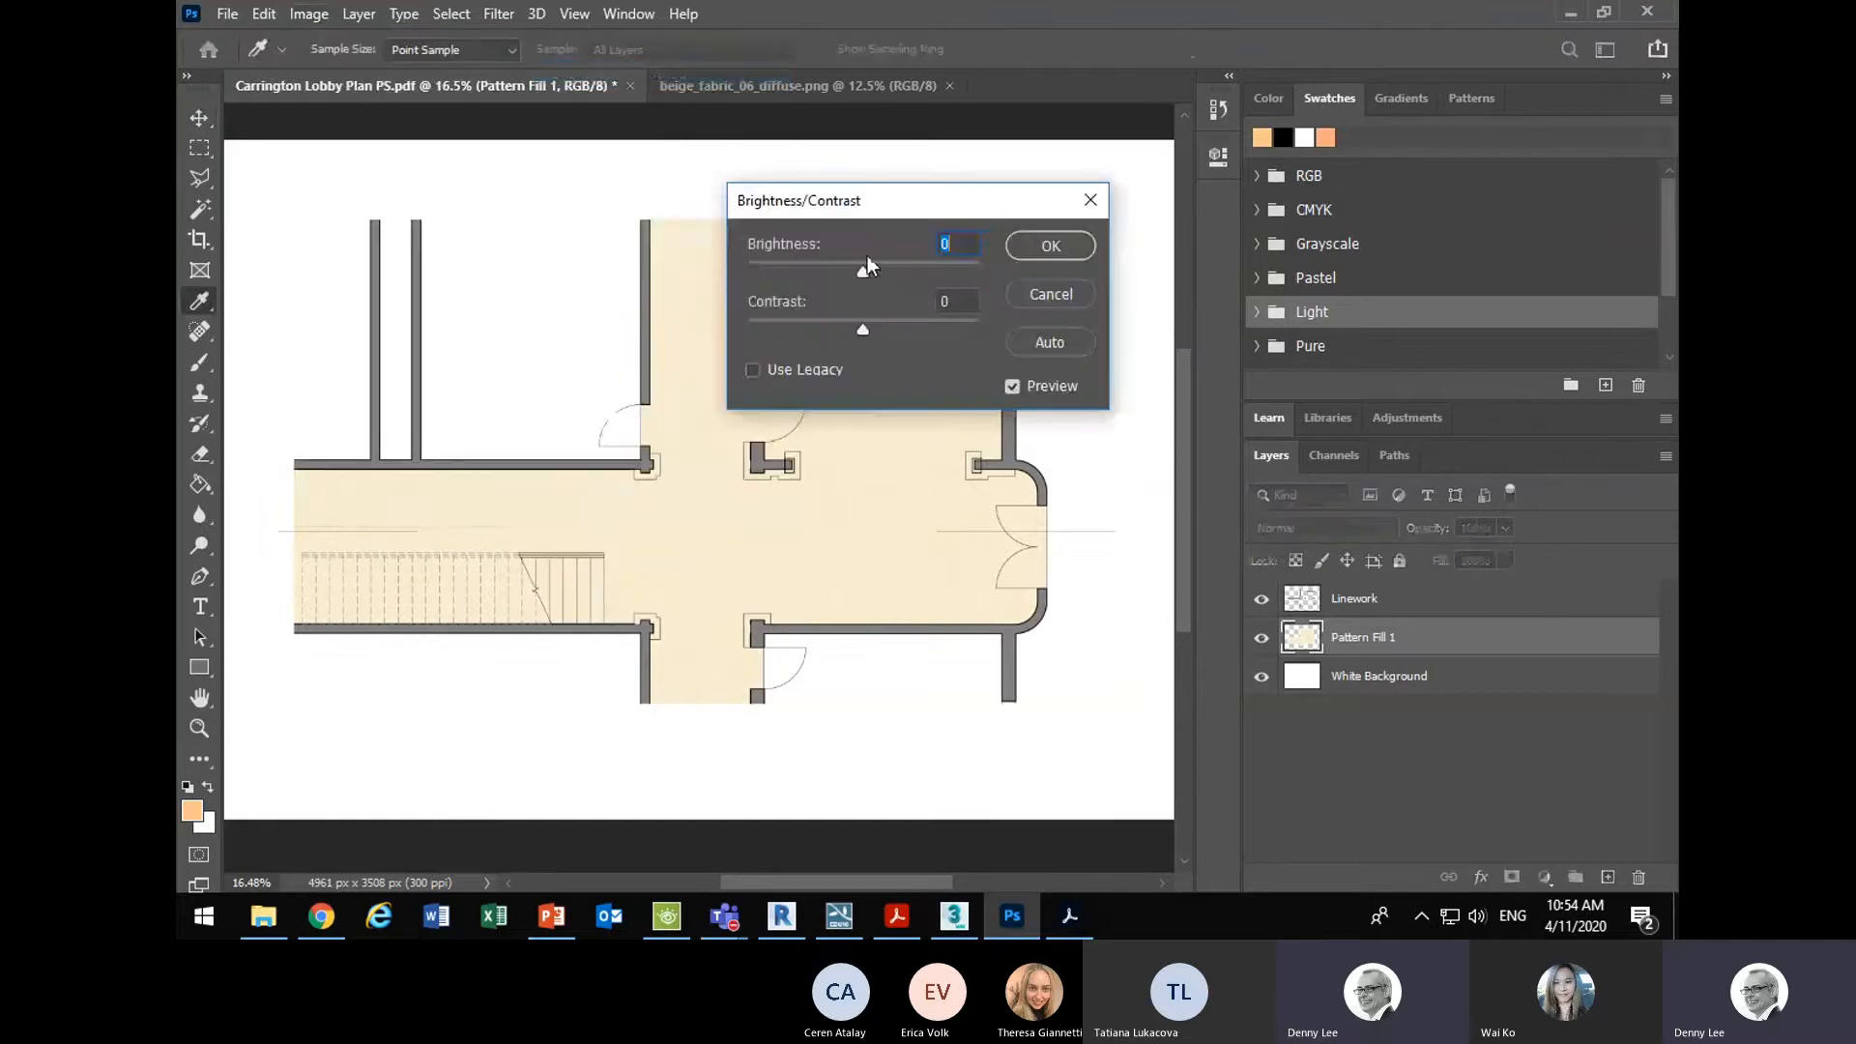
pyautogui.moveTo(861, 276)
pyautogui.mouseDown()
pyautogui.moveTo(748, 274)
pyautogui.moveTo(879, 265)
pyautogui.mouseUp()
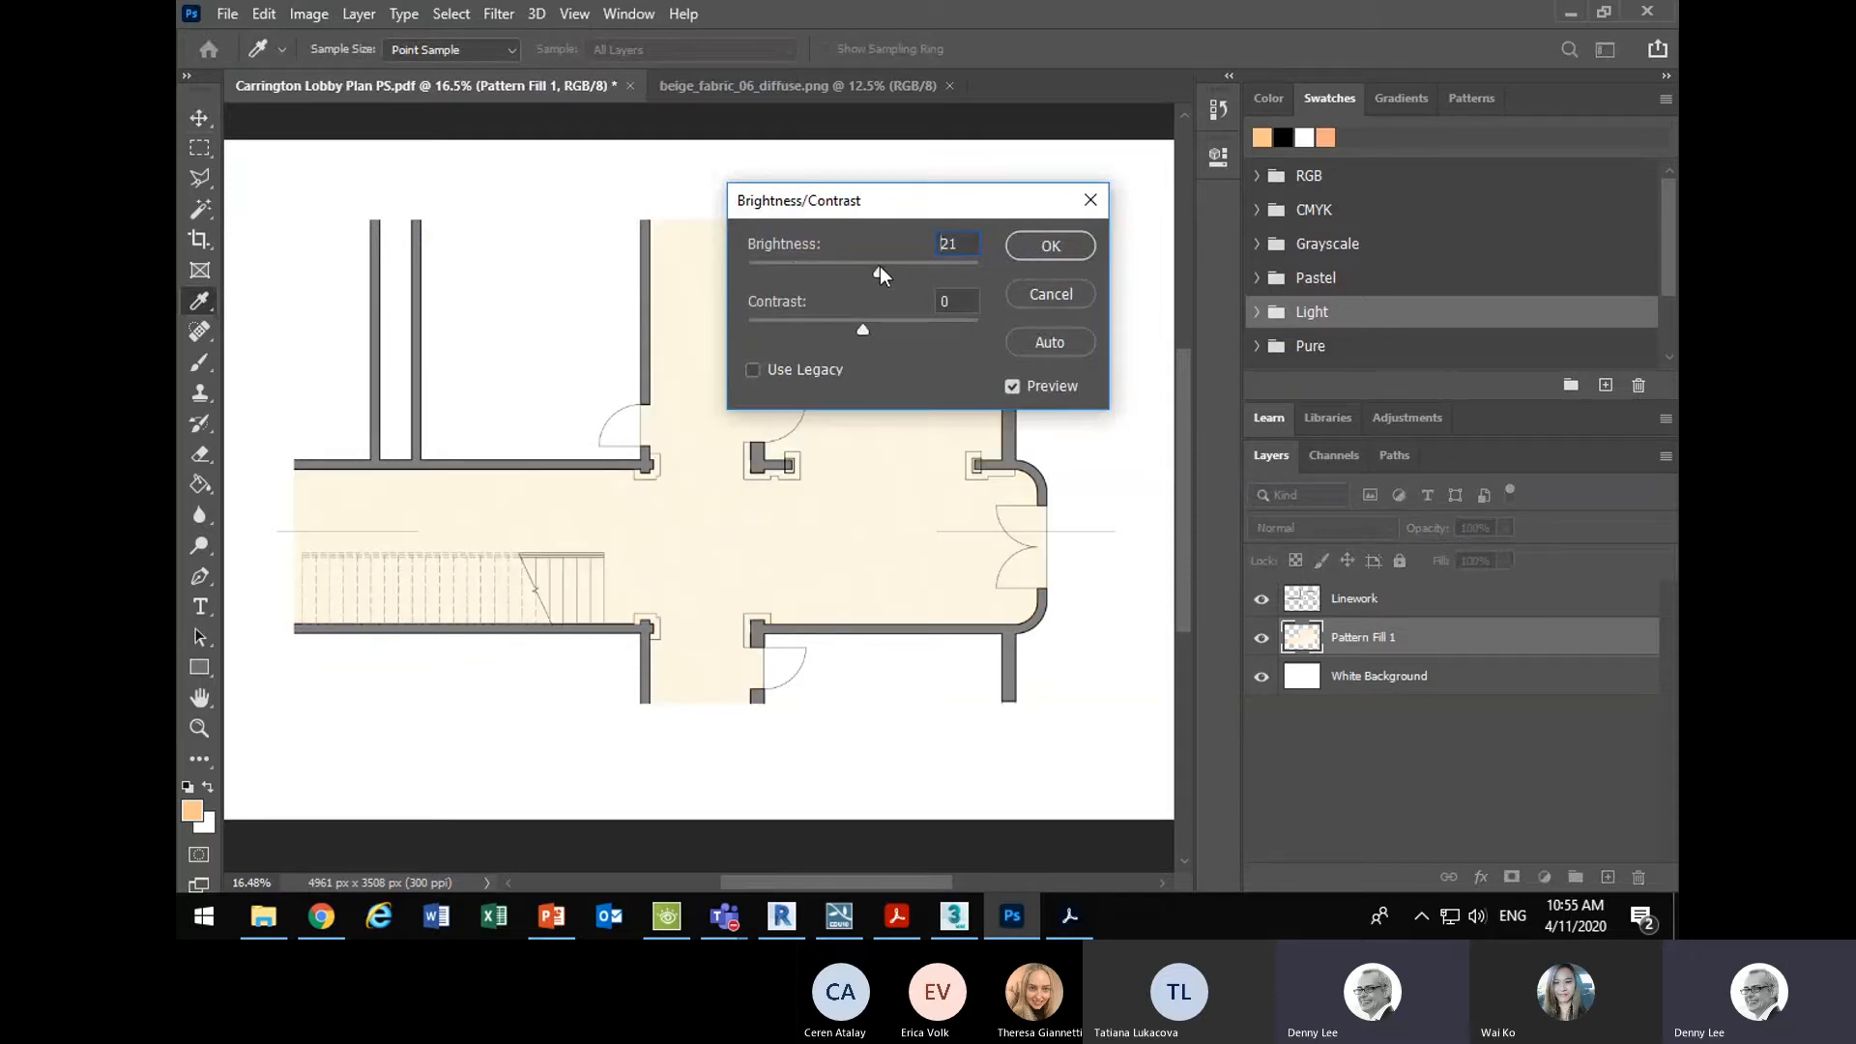
pyautogui.click(1044, 244)
pyautogui.press('v')
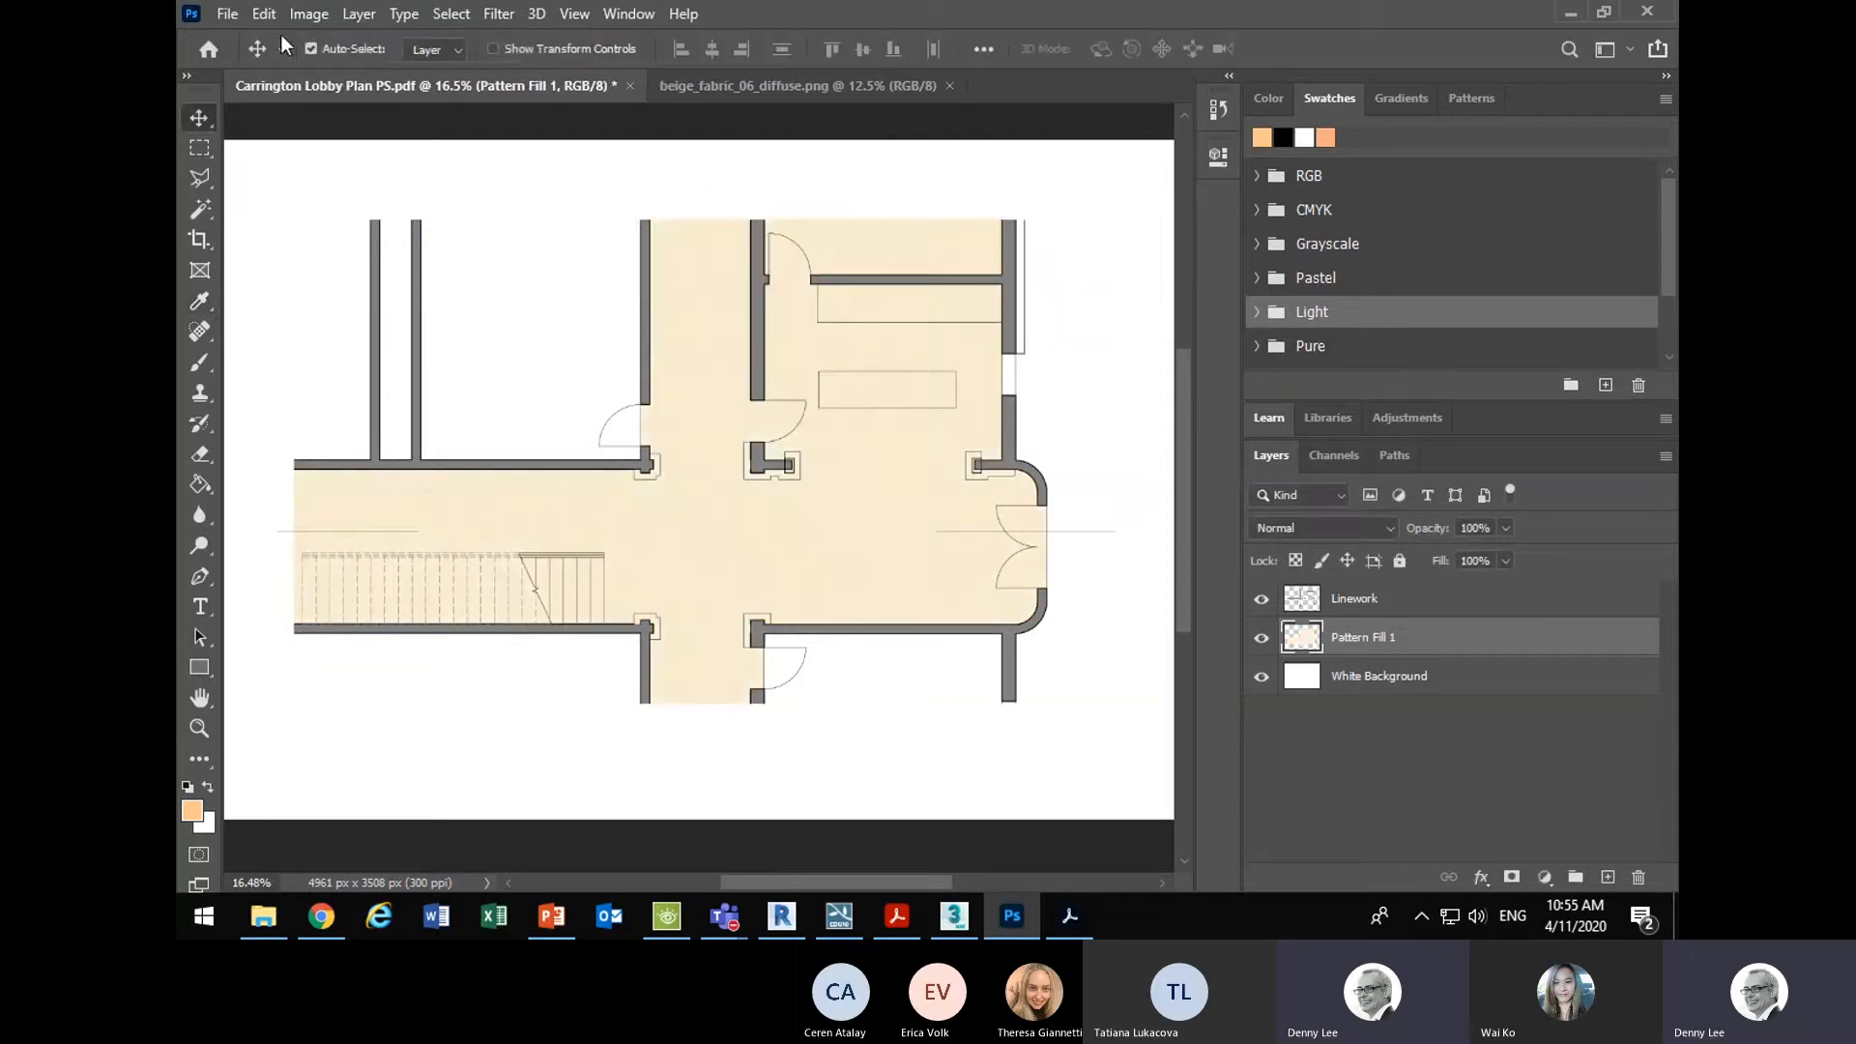
# - Lighten the Pattern Fill 1 layer once more with a Brightness/Contrast adjustment at brightness 40
pyautogui.click(308, 13)
pyautogui.moveTo(311, 74)
pyautogui.click(619, 71)
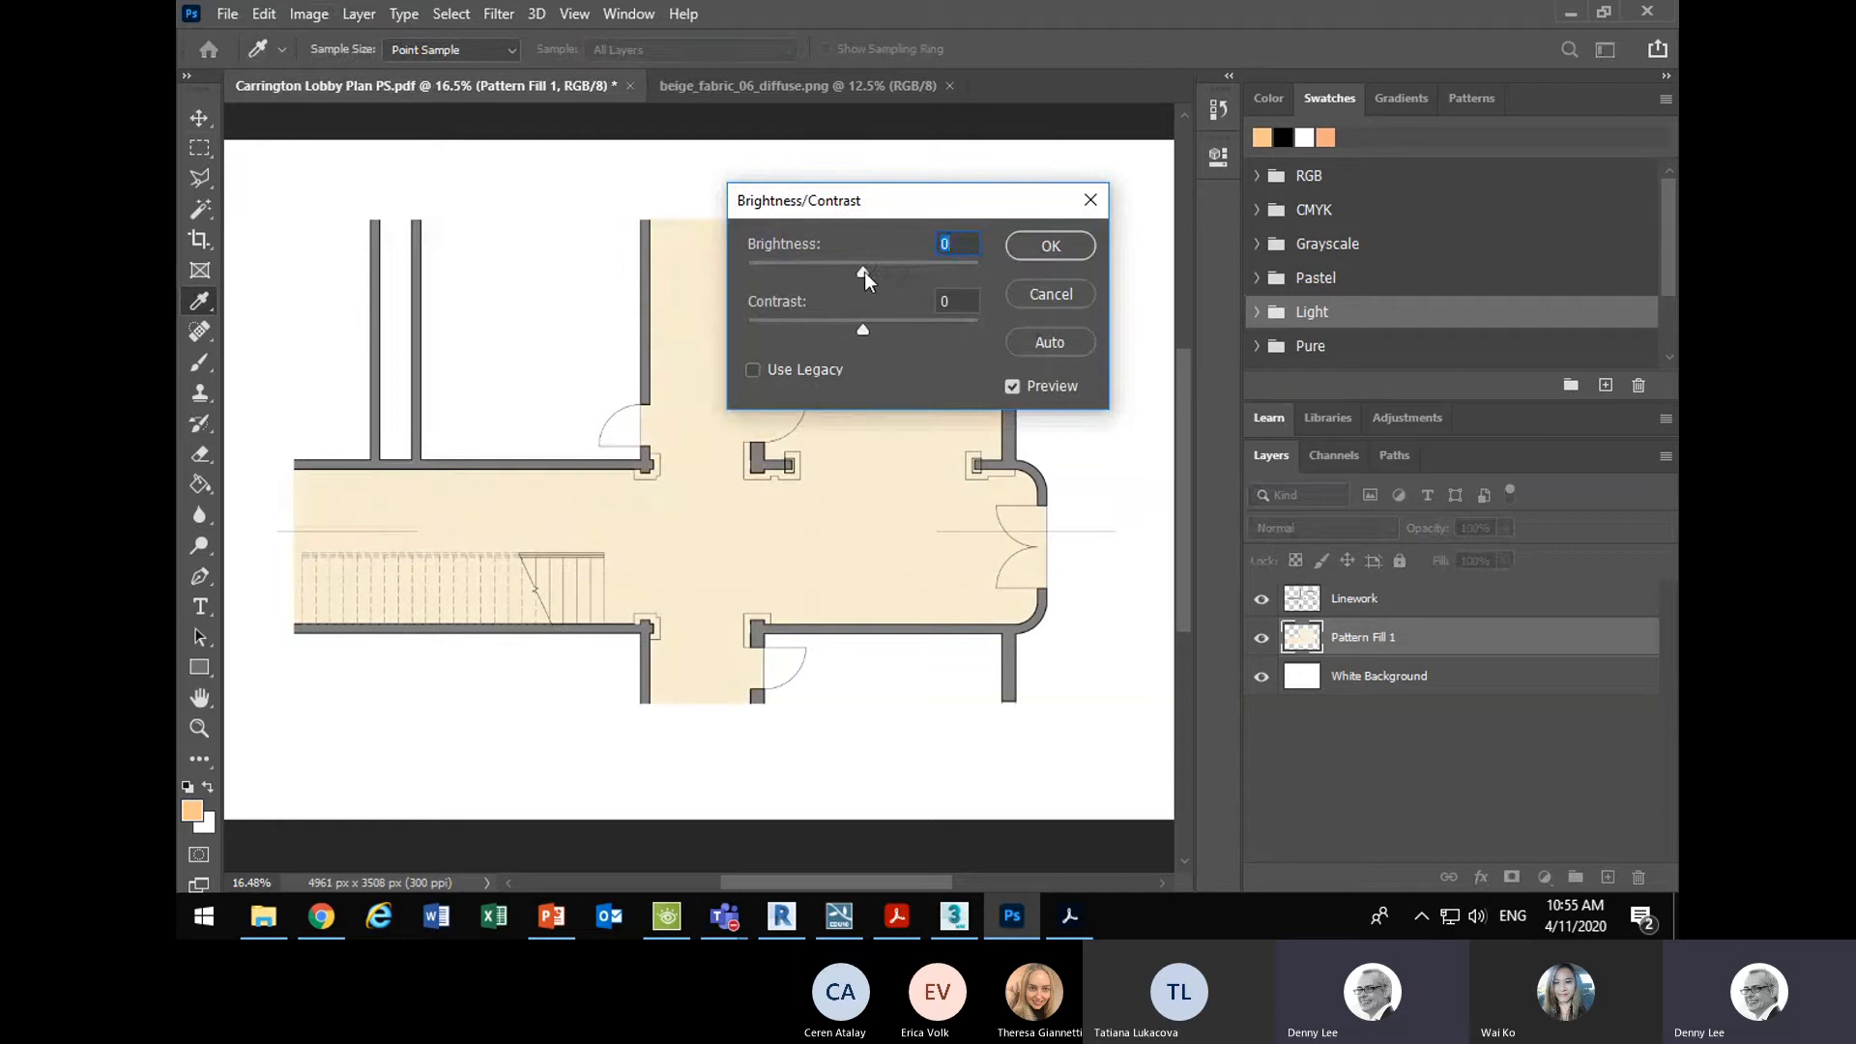
pyautogui.moveTo(866, 274); pyautogui.dragTo(913, 274)
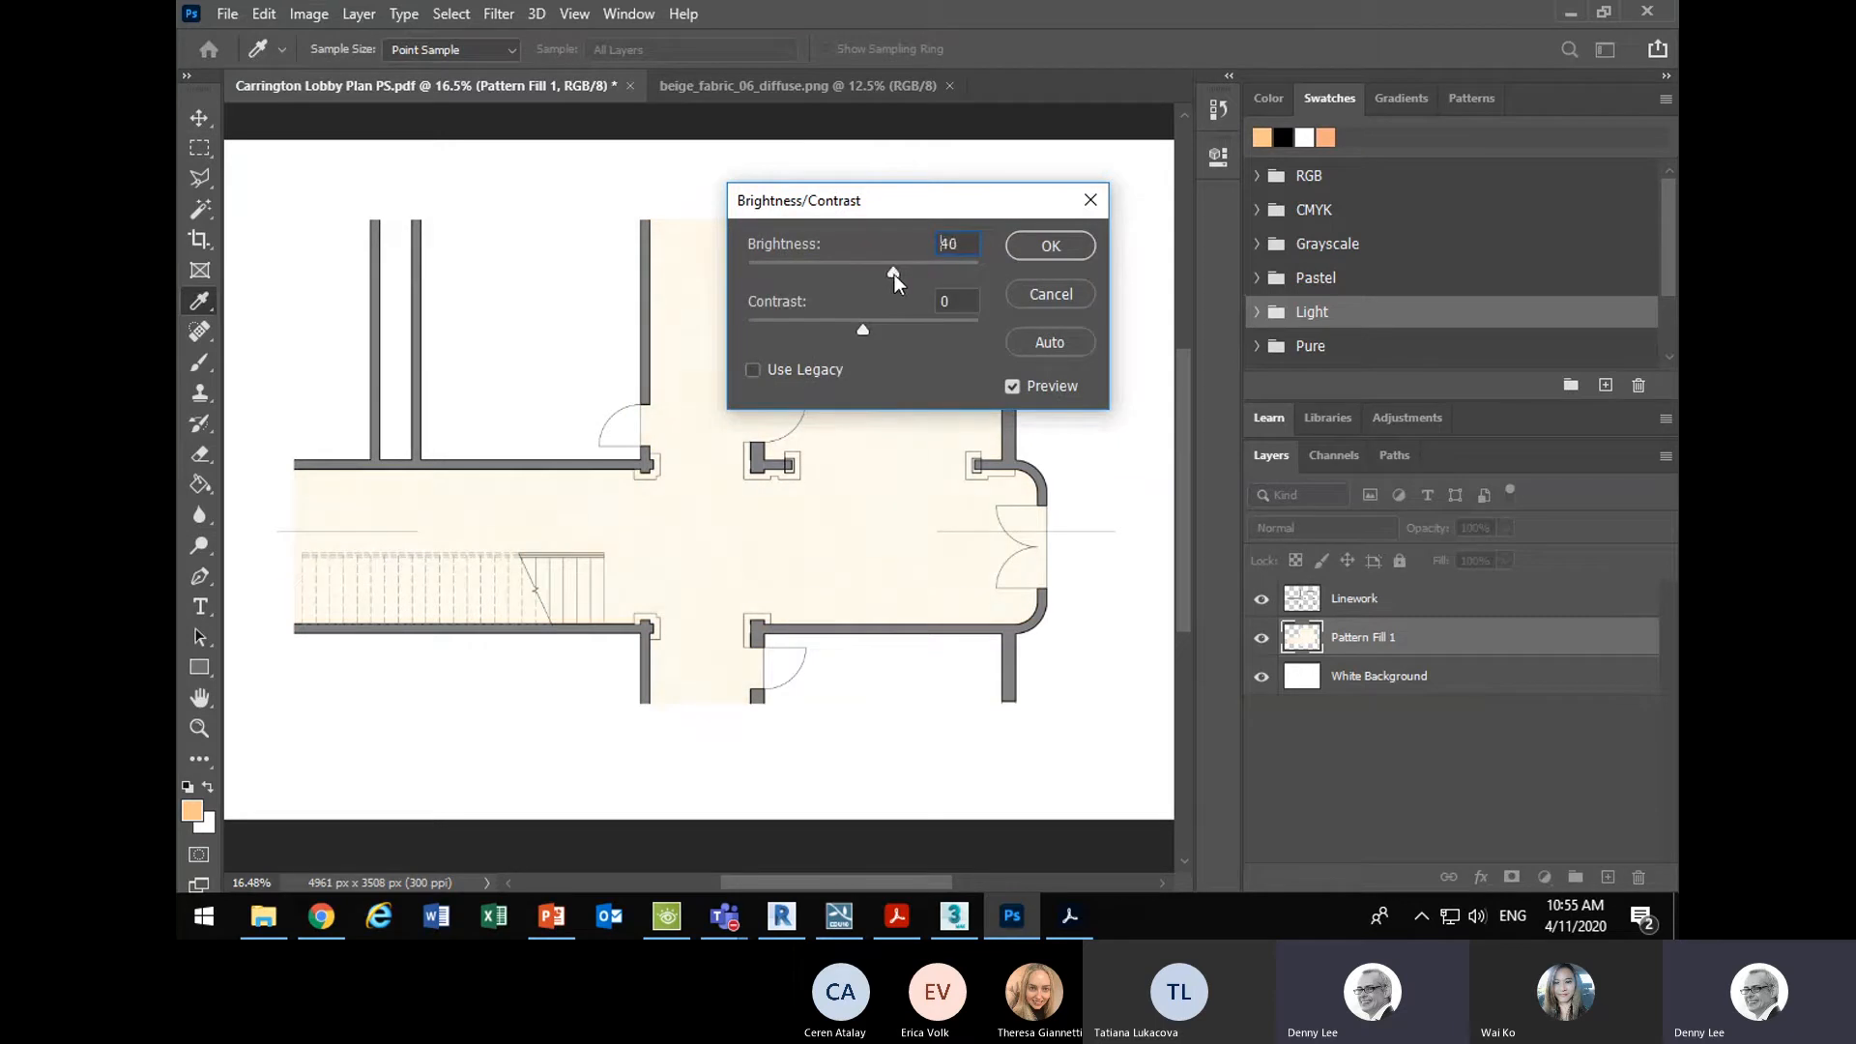
pyautogui.click(1043, 243)
# - Try darkening the Pattern Fill 1 layer using legacy Brightness/Contrast at brightness -83, and discard the adjustment
pyautogui.click(308, 14)
pyautogui.moveTo(348, 75)
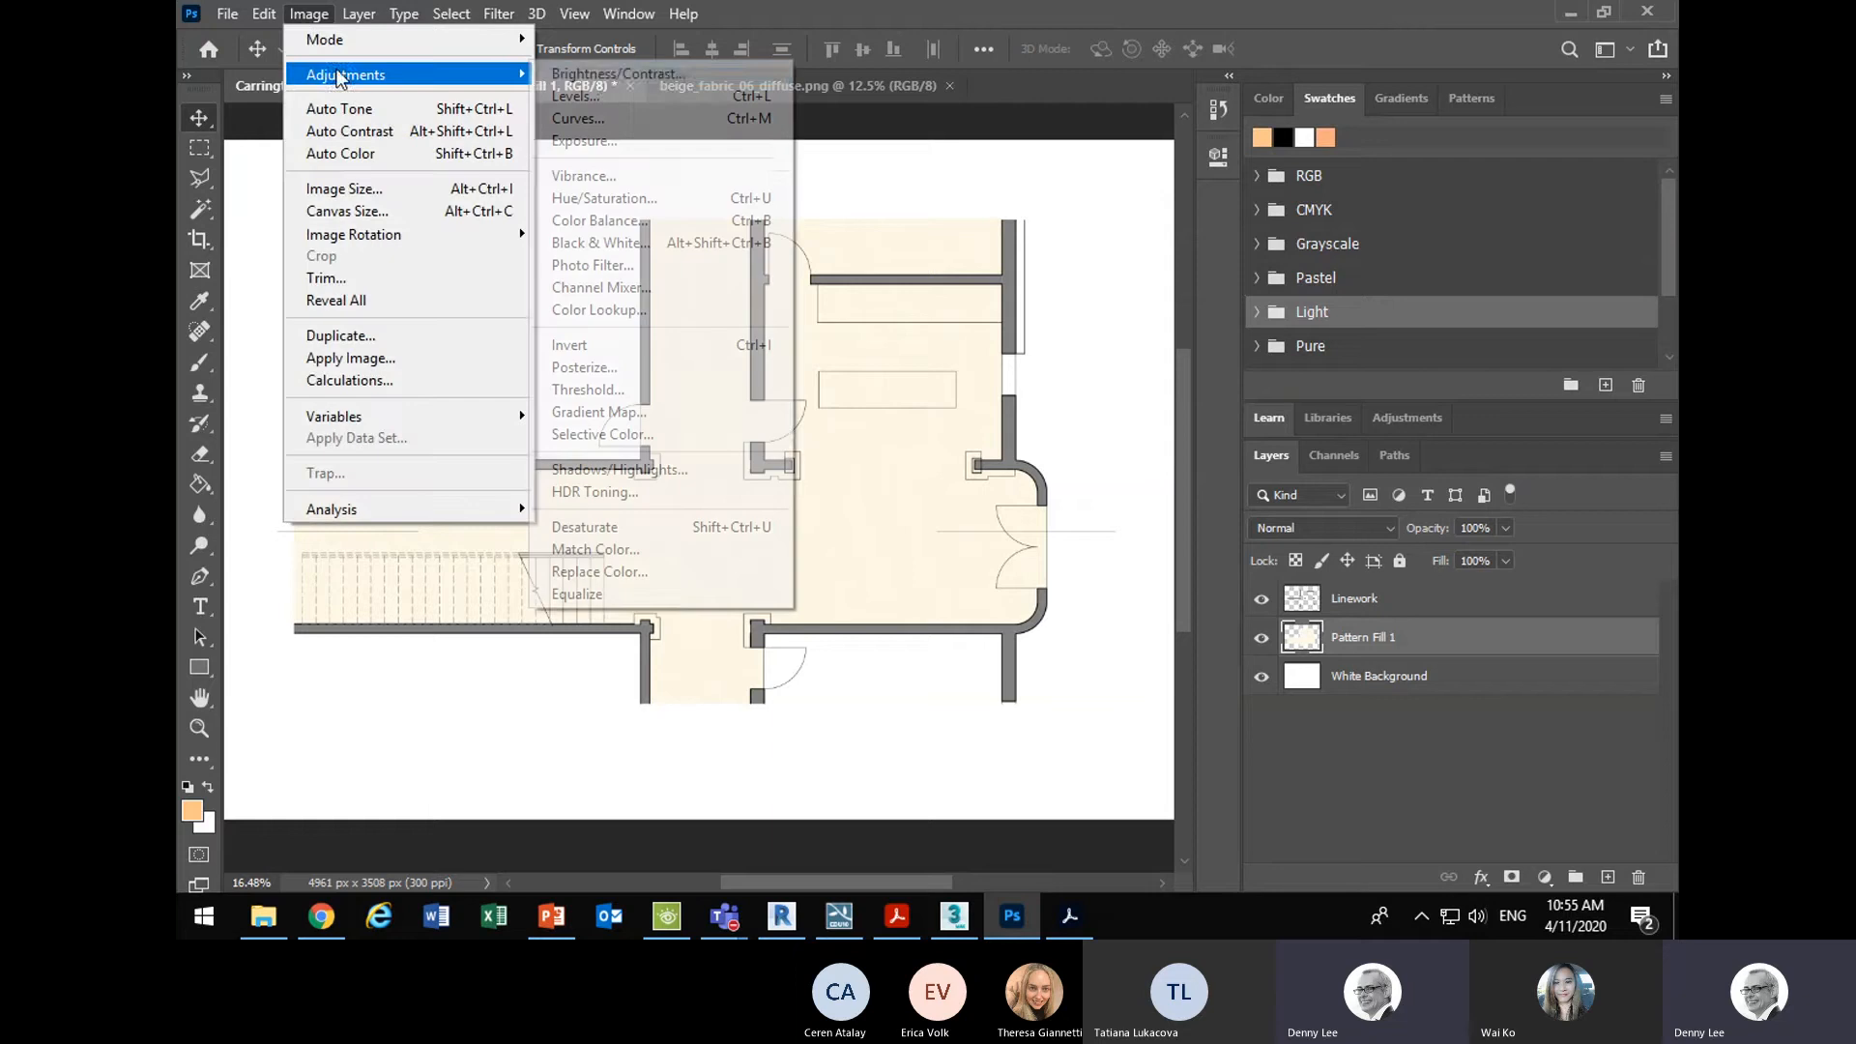
pyautogui.click(602, 75)
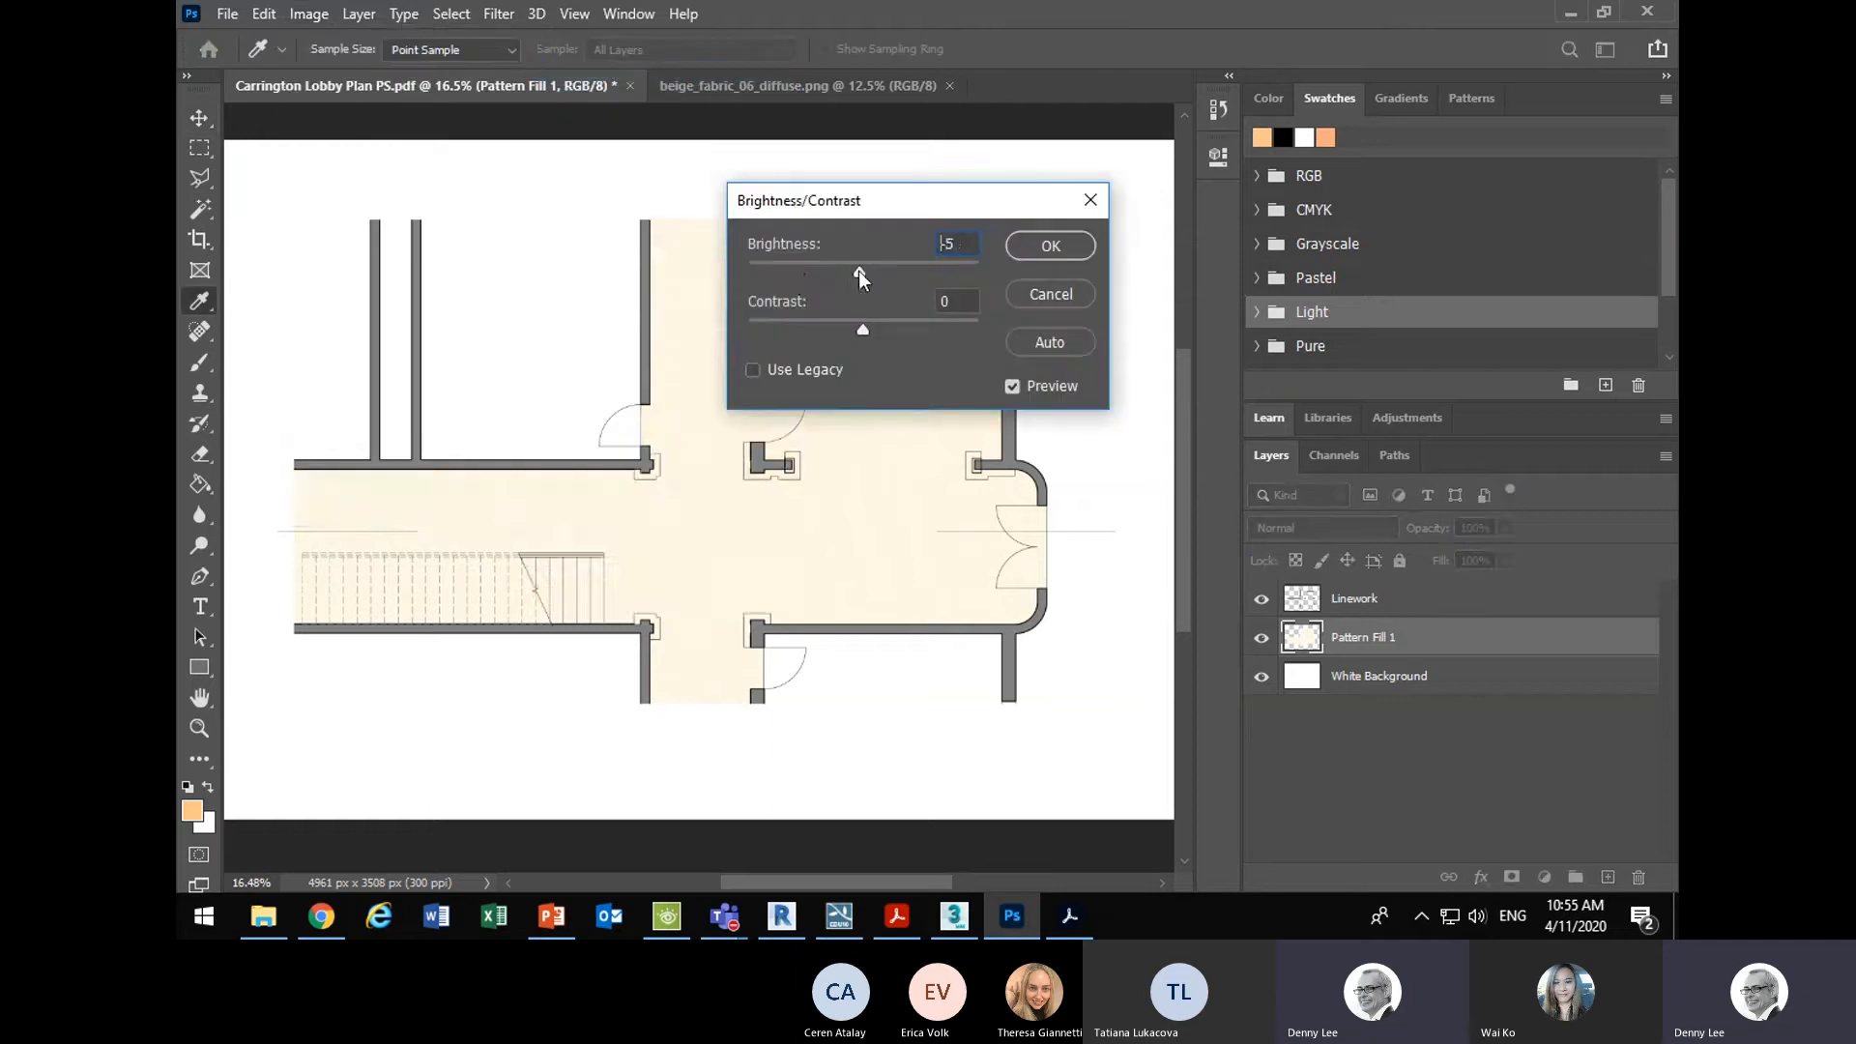
pyautogui.moveTo(860, 272); pyautogui.dragTo(777, 290)
pyautogui.click(753, 371)
pyautogui.moveTo(862, 271); pyautogui.dragTo(769, 278)
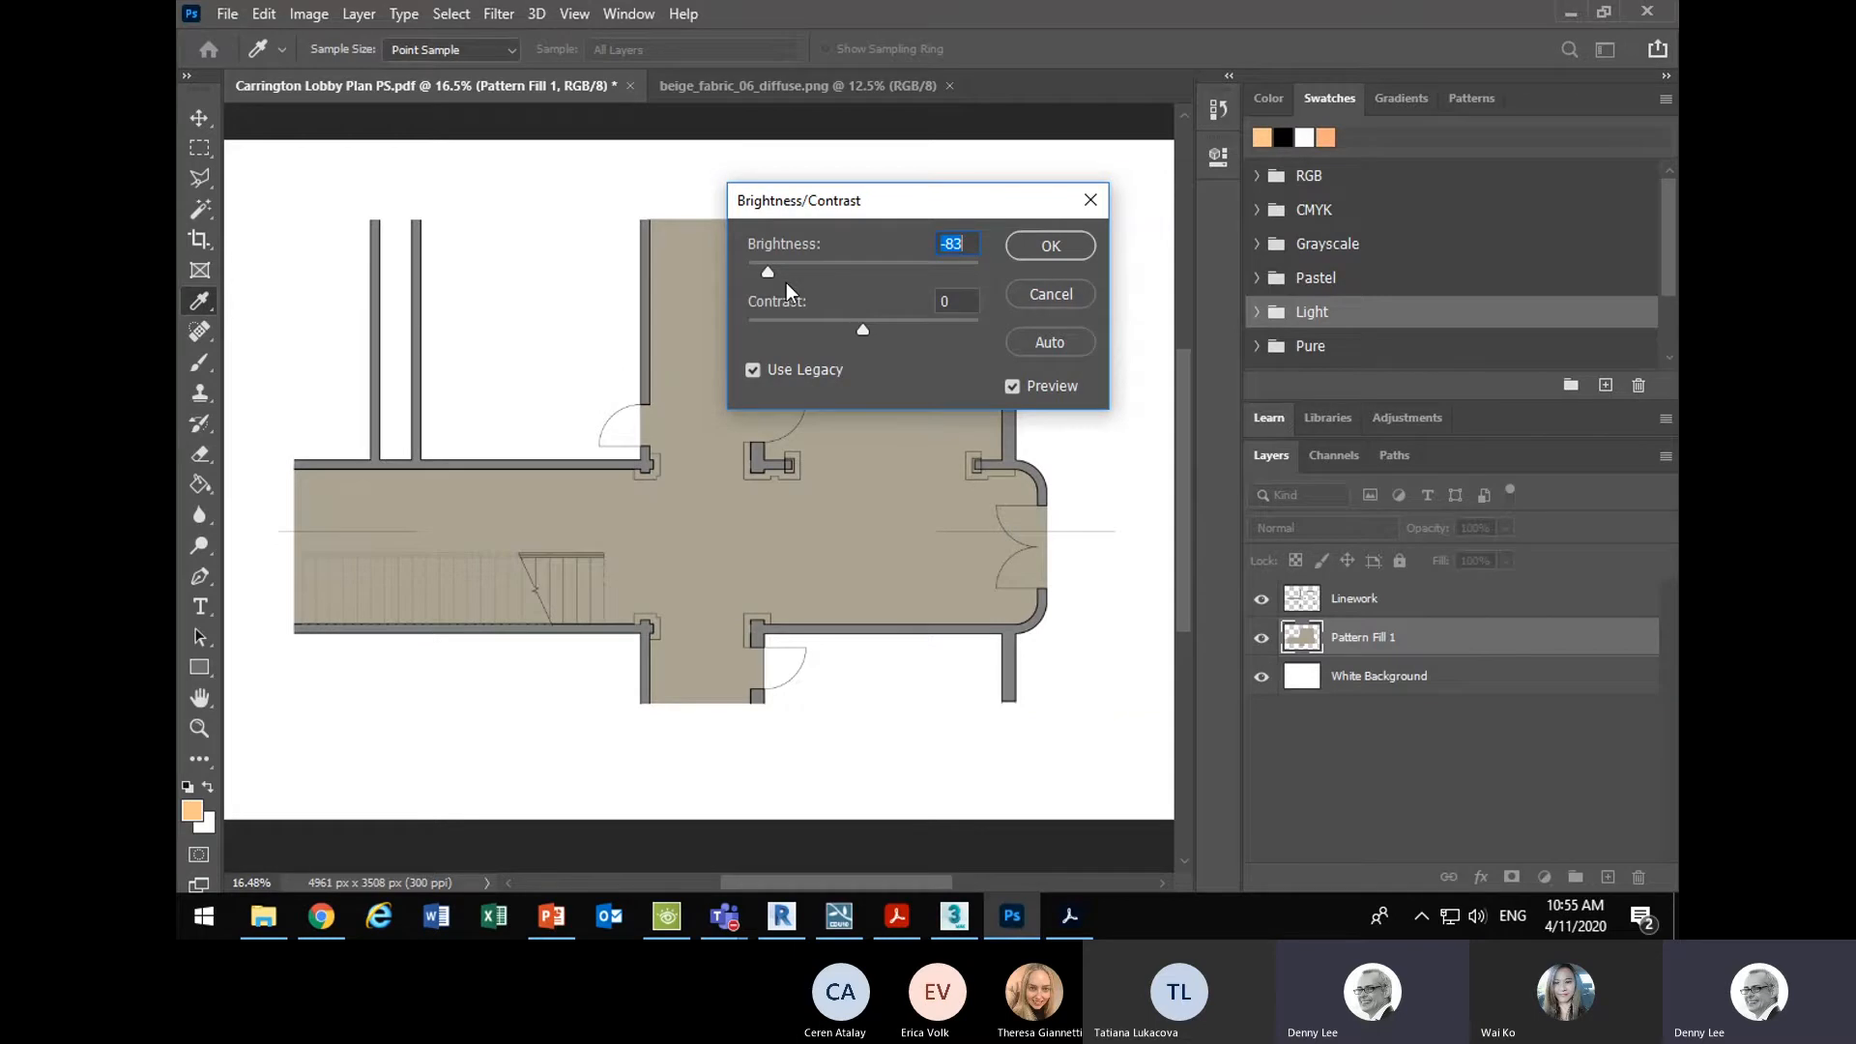
pyautogui.click(1026, 298)
pyautogui.press('v')
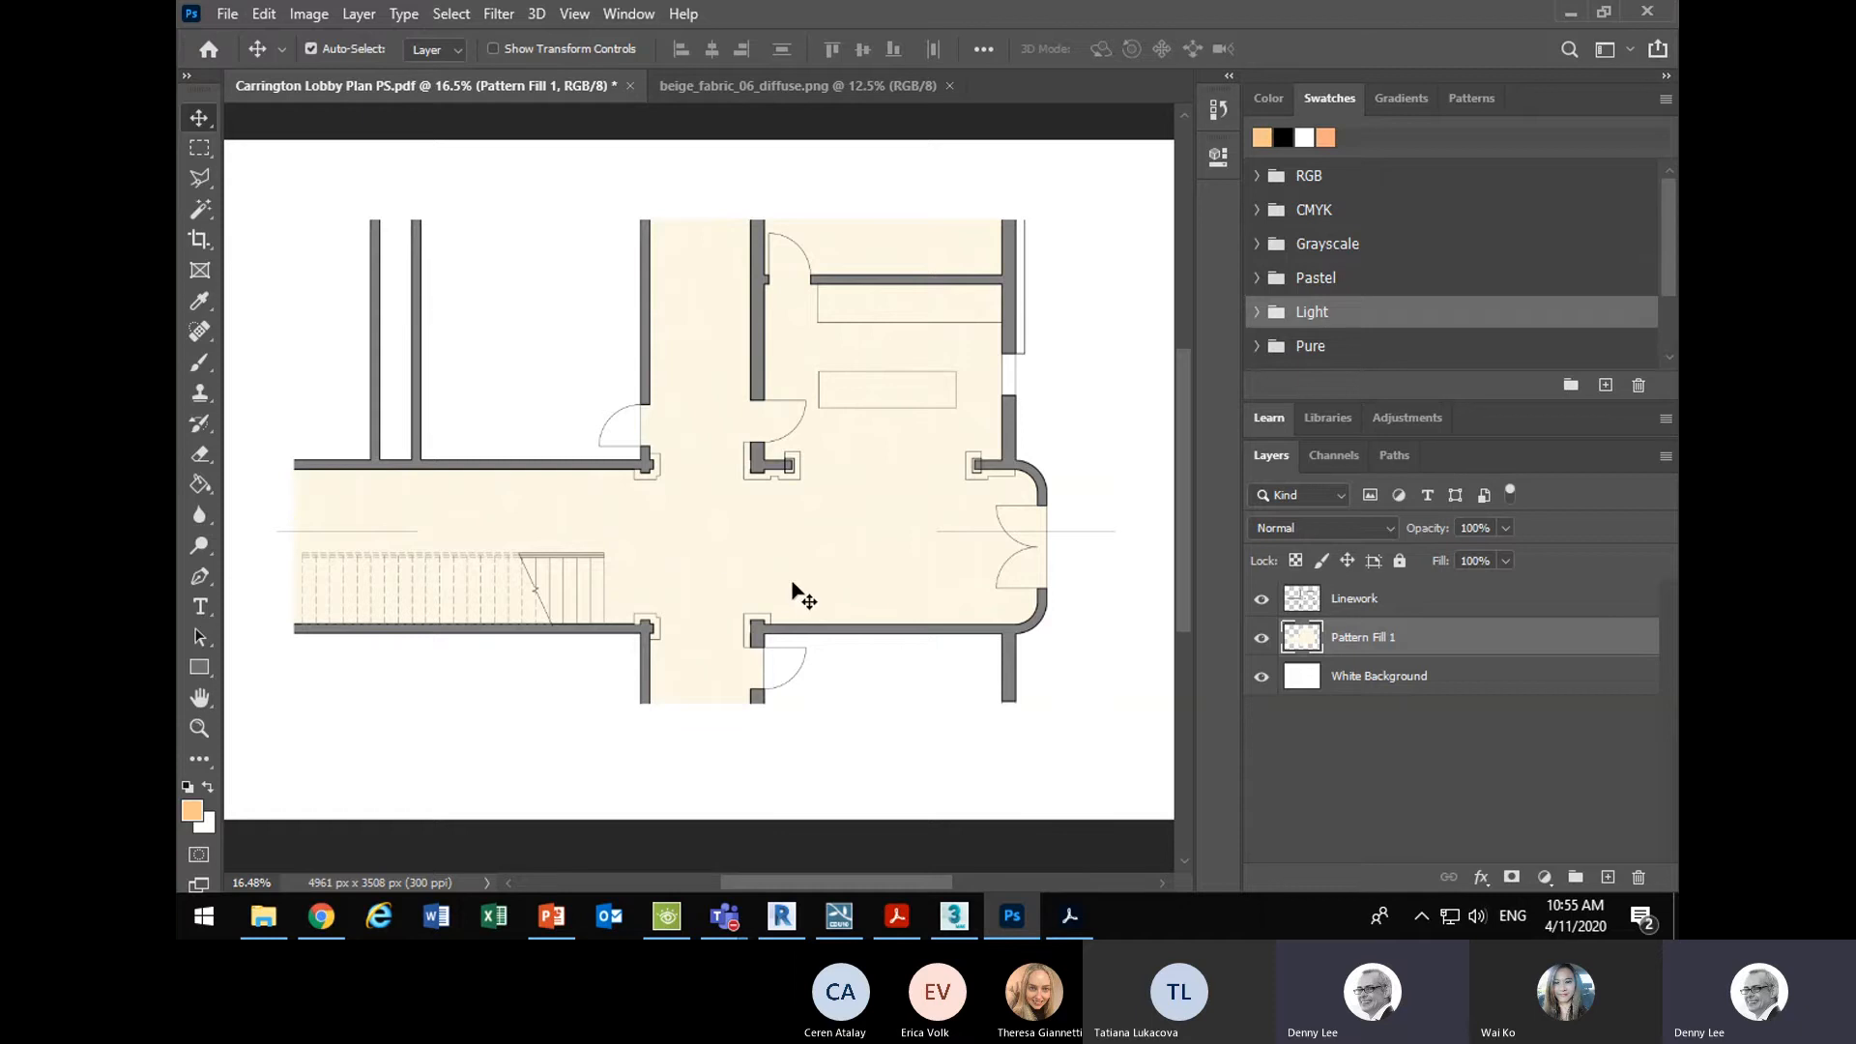
# - Undo all the Brightness/Contrast adjustments made to the Pattern Fill 1 layer
pyautogui.click(264, 14)
pyautogui.click(288, 34)
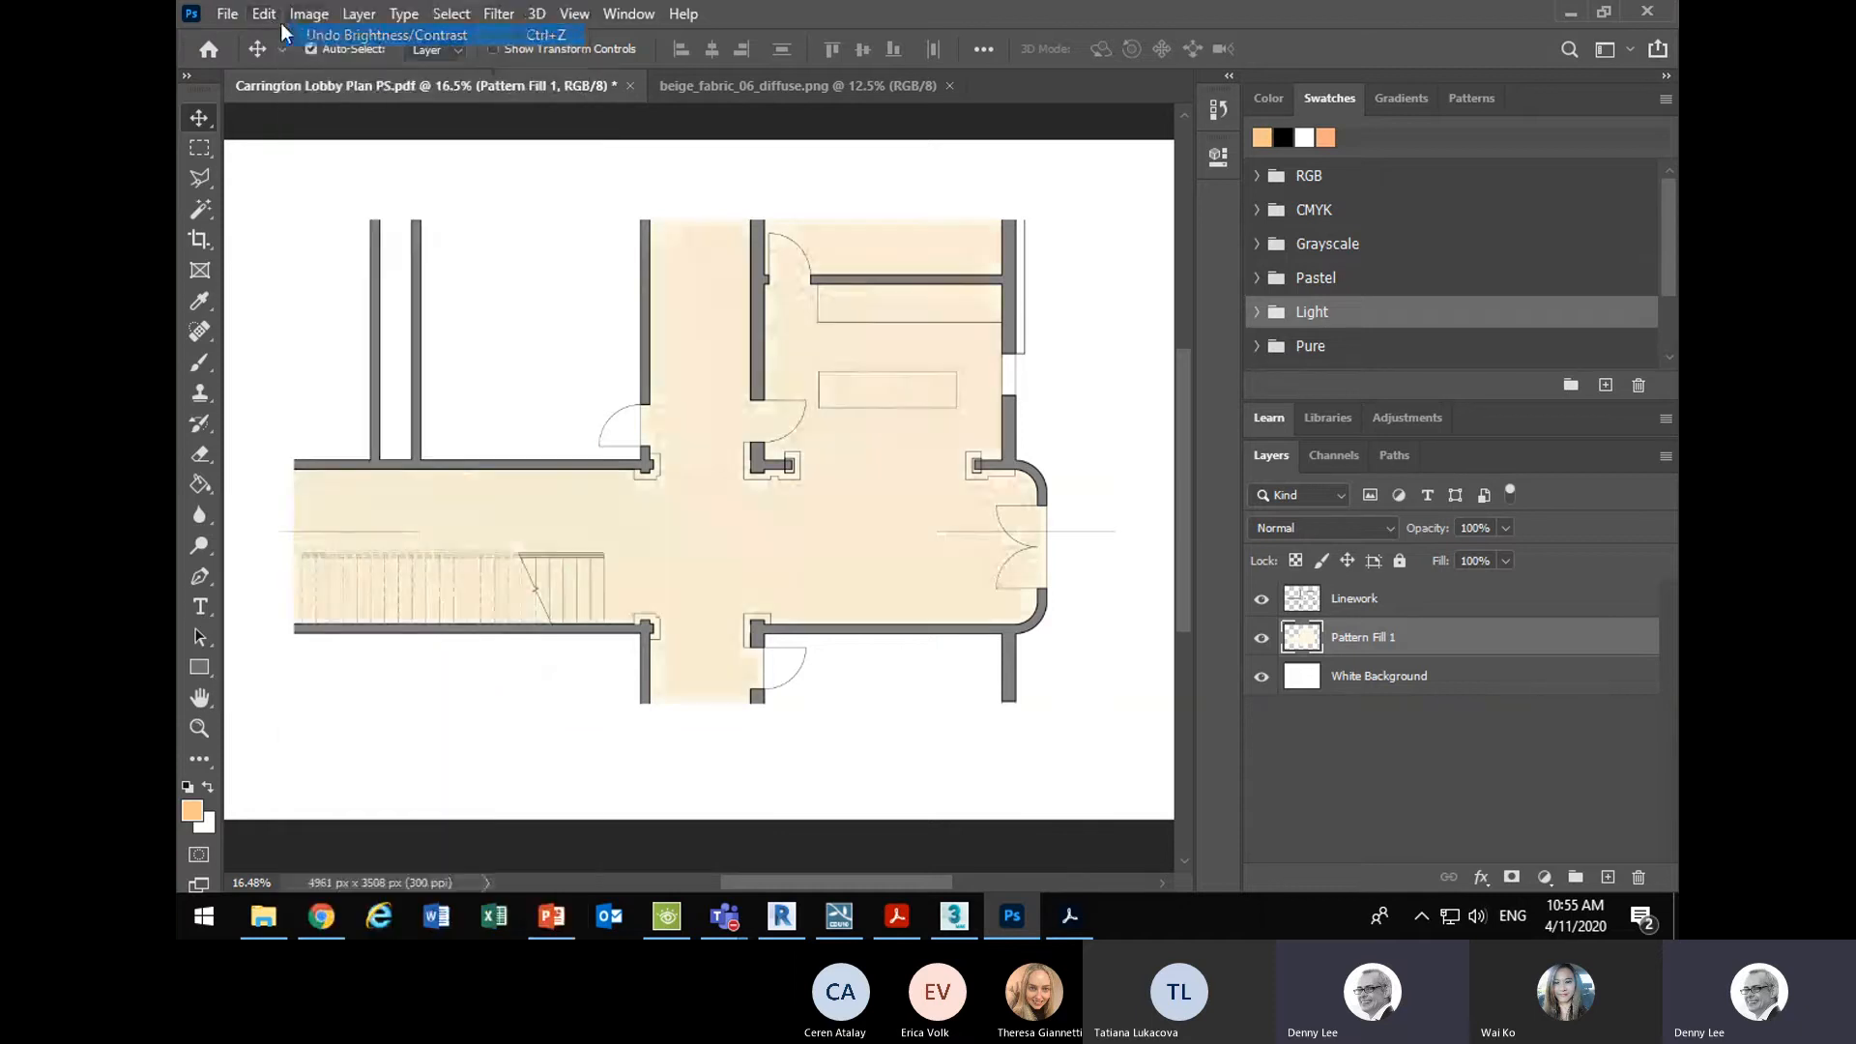
pyautogui.click(264, 14)
pyautogui.click(290, 34)
pyautogui.click(269, 15)
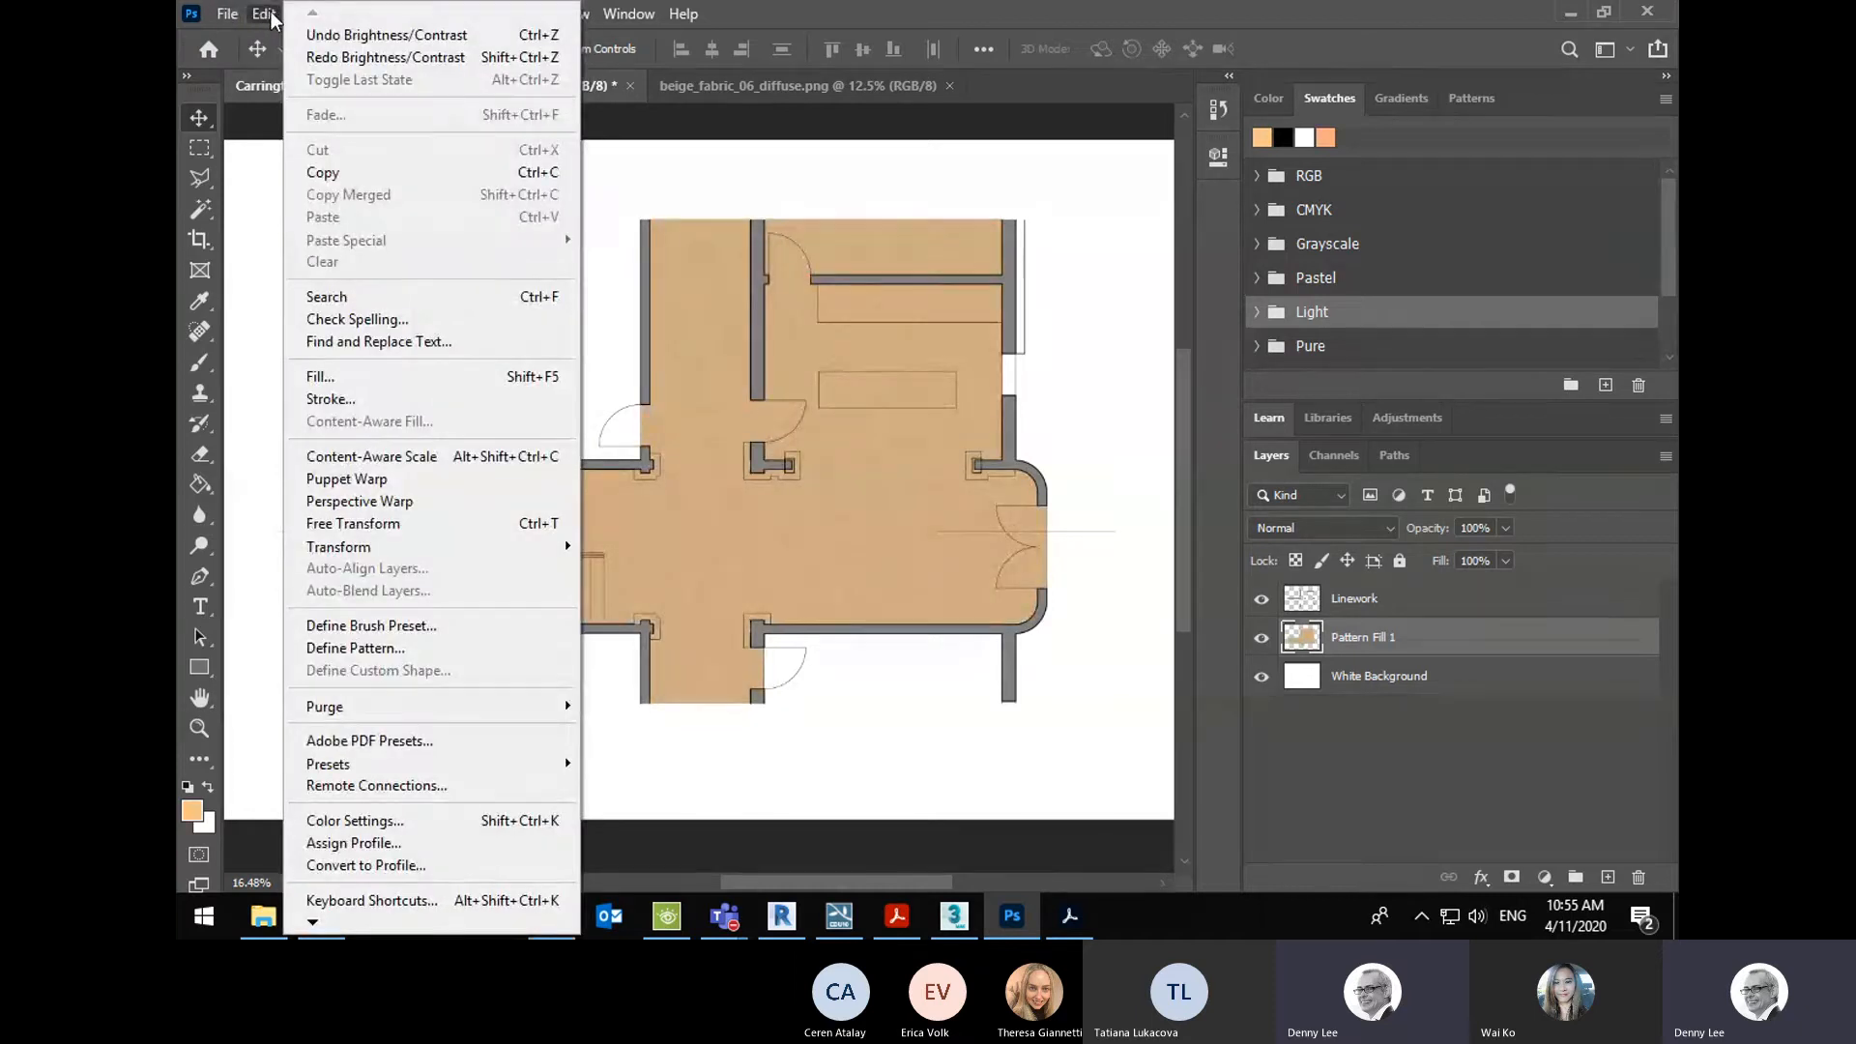
pyautogui.click(309, 33)
pyautogui.click(264, 13)
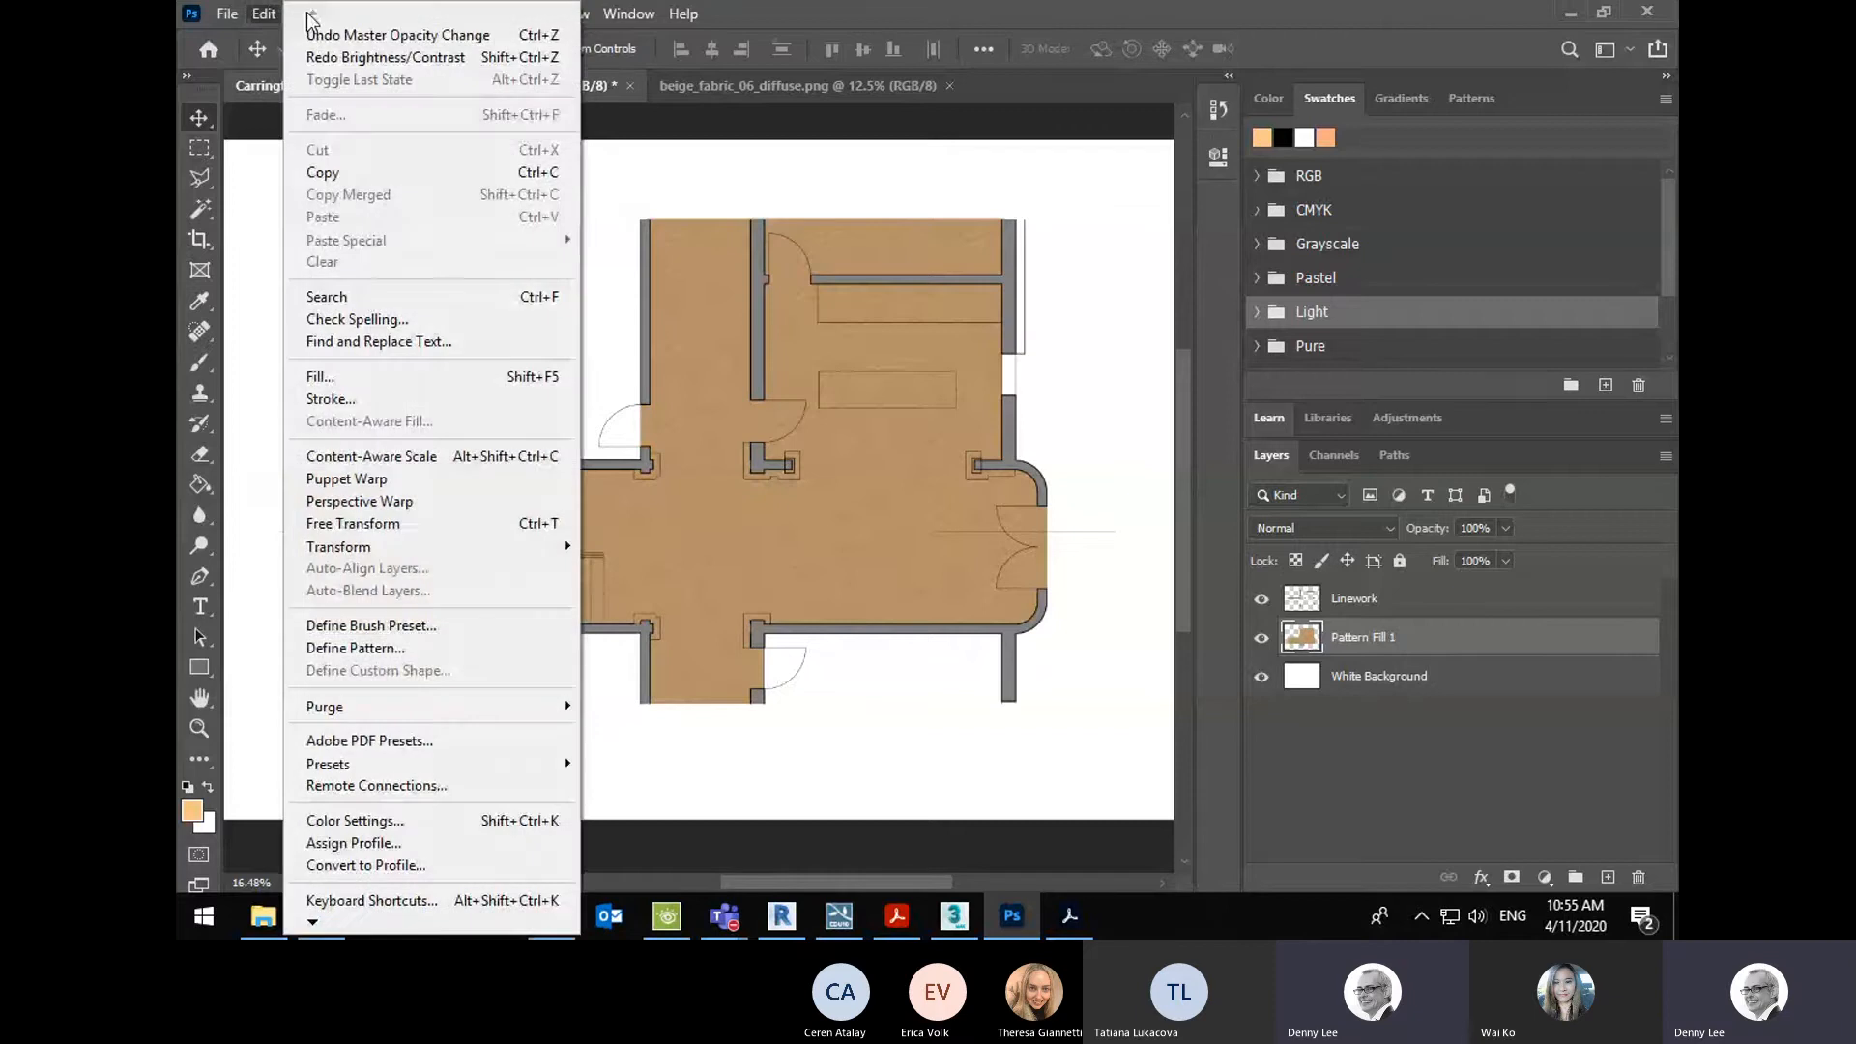
pyautogui.click(1049, 18)
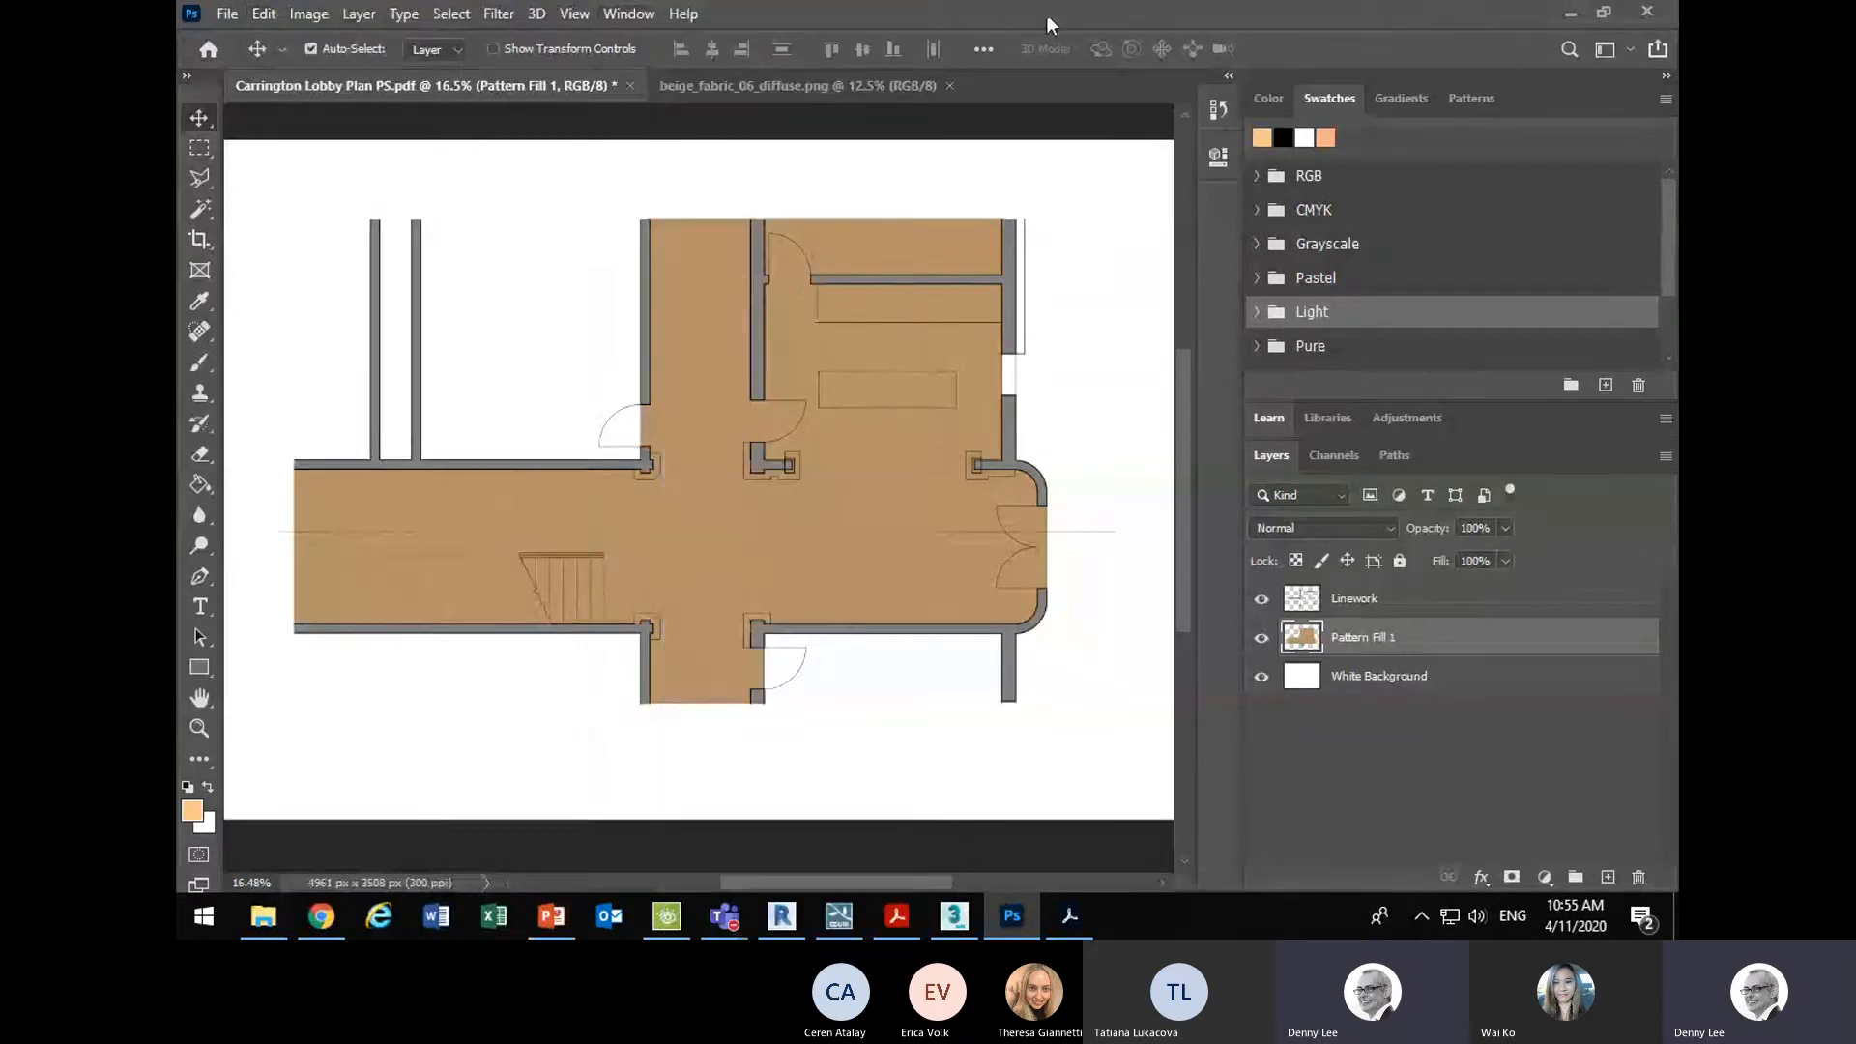
# - Add a Brightness/Contrast adjustment layer above Pattern Fill 1 with brightness 36 and contrast -30
pyautogui.click(312, 16)
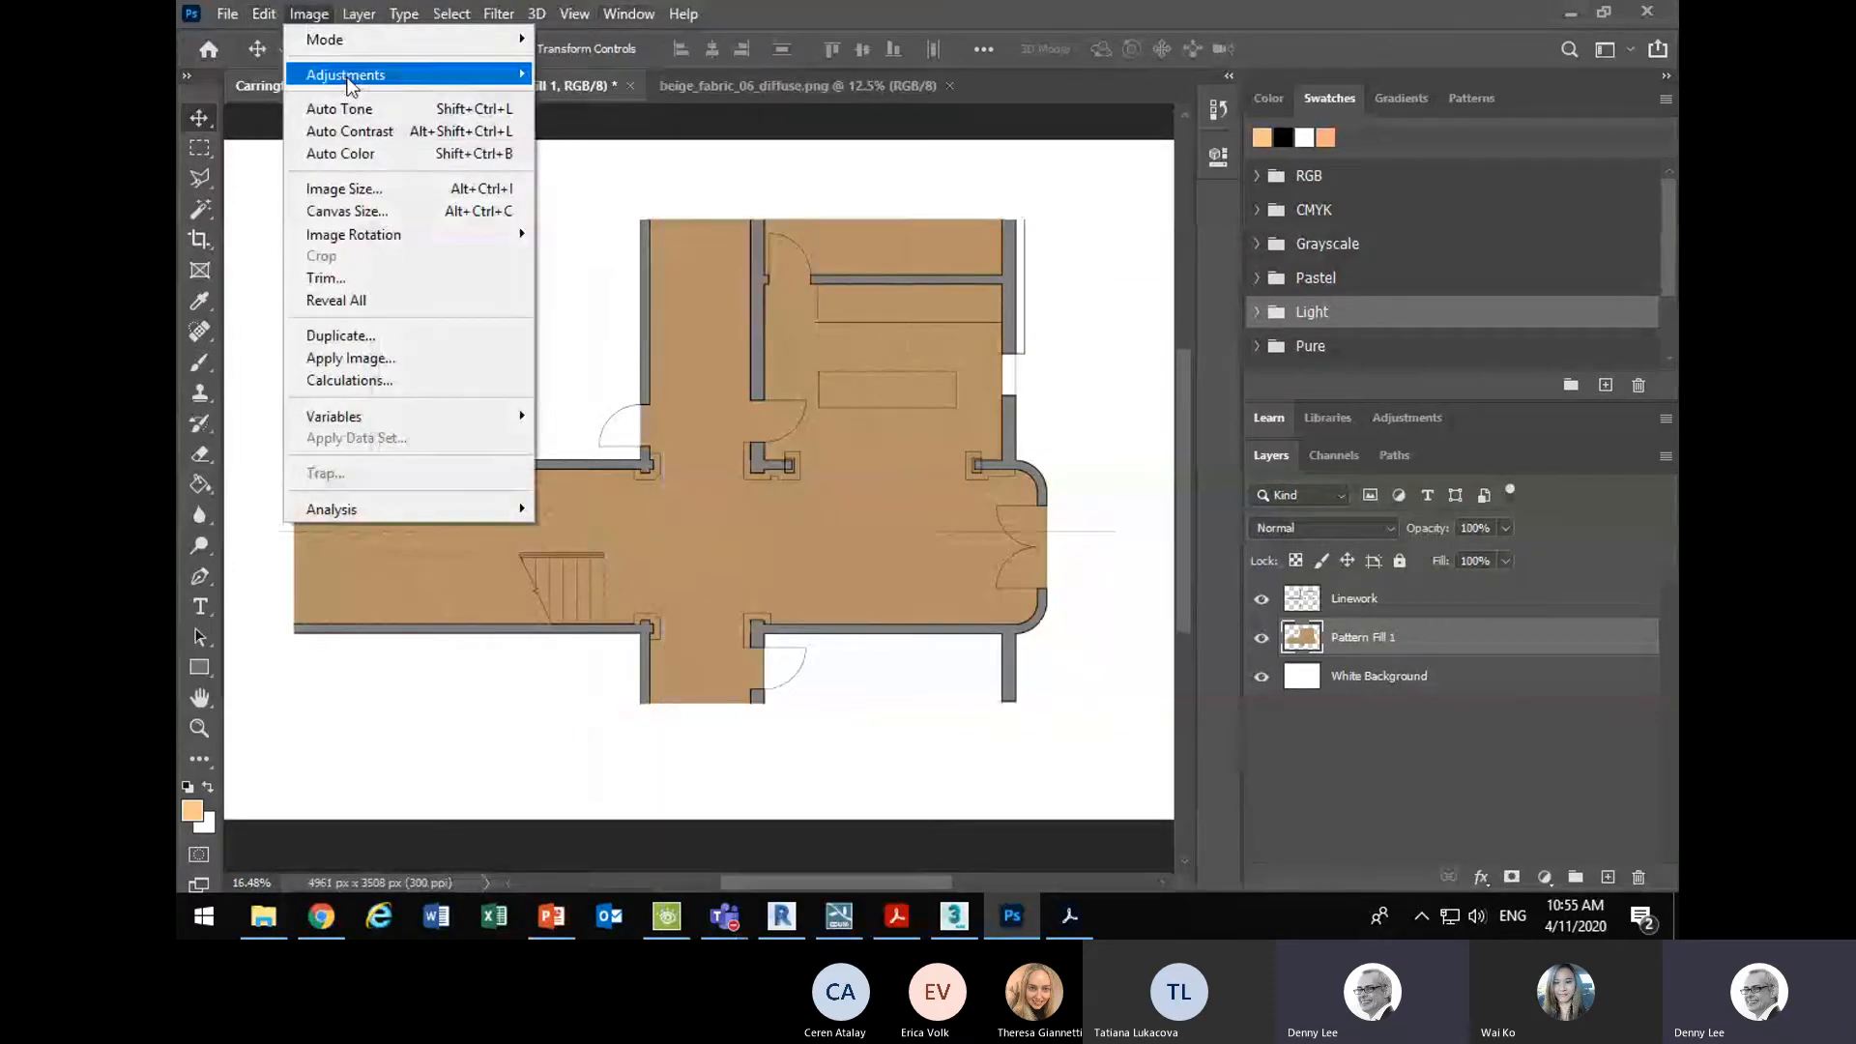
pyautogui.click(355, 15)
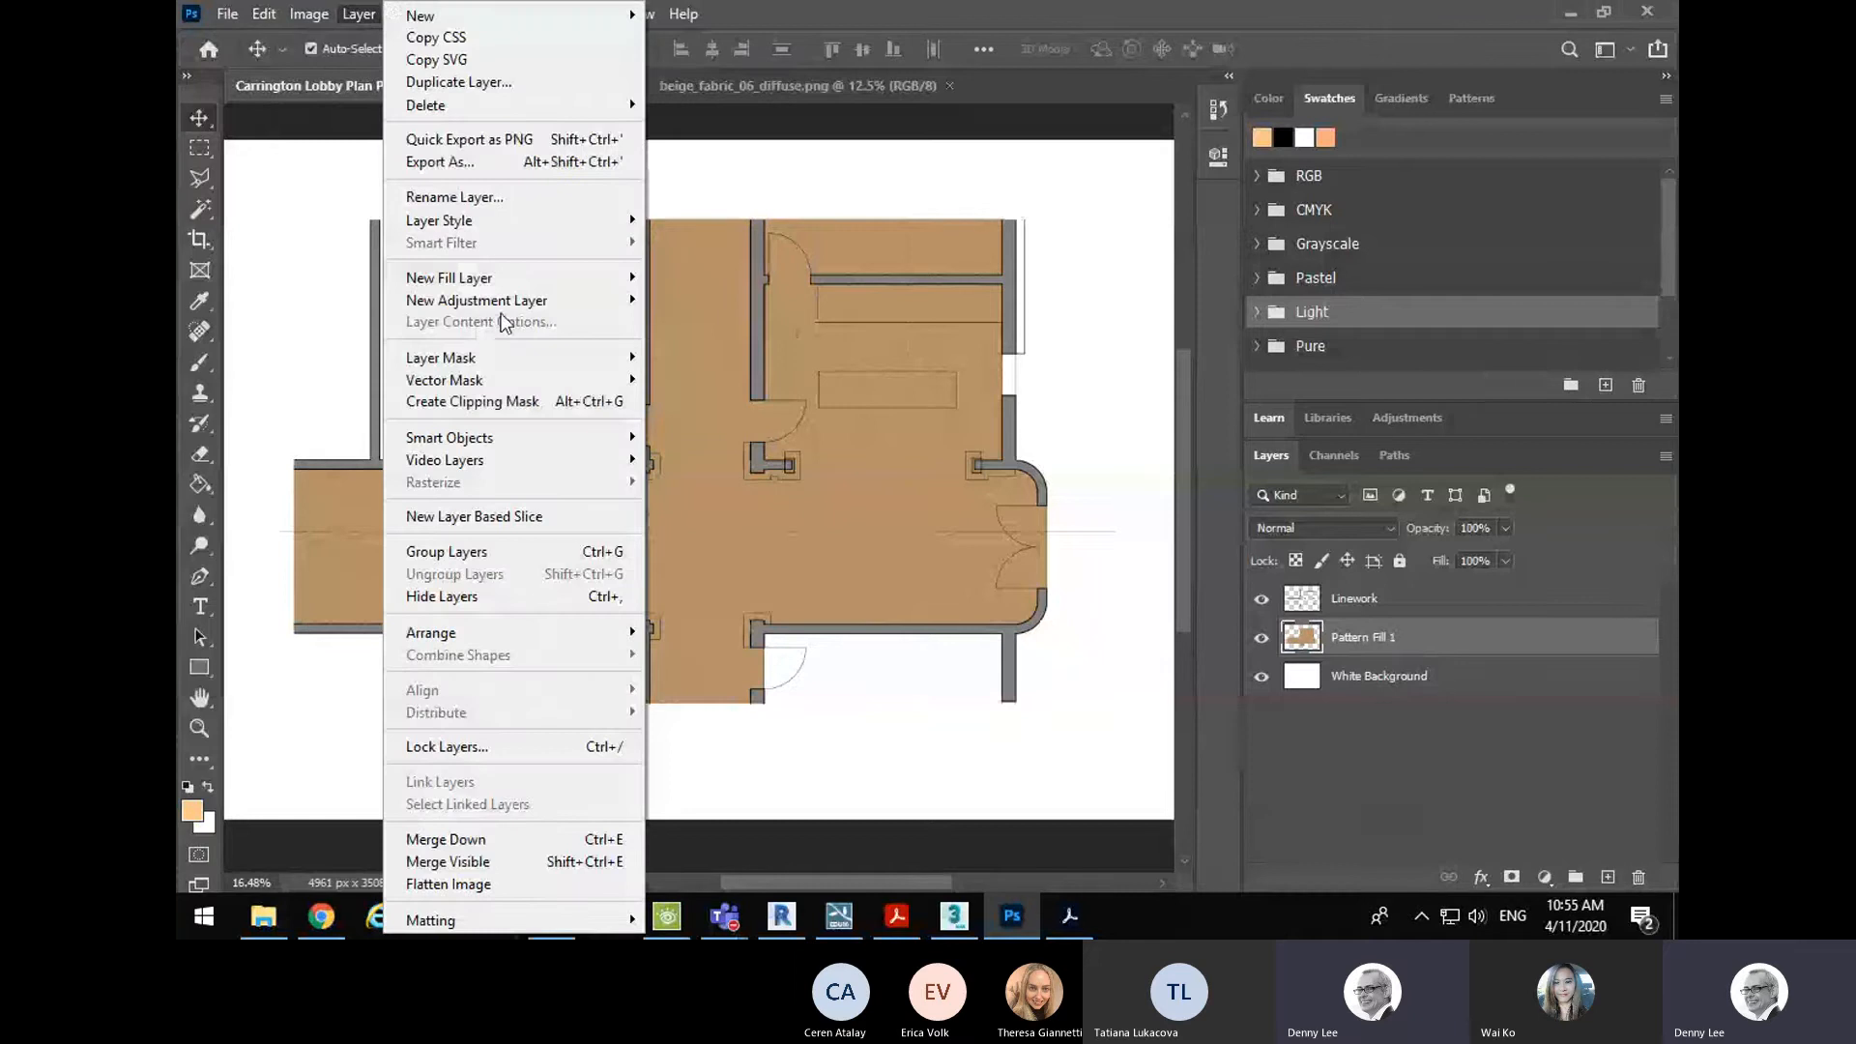
pyautogui.moveTo(502, 302)
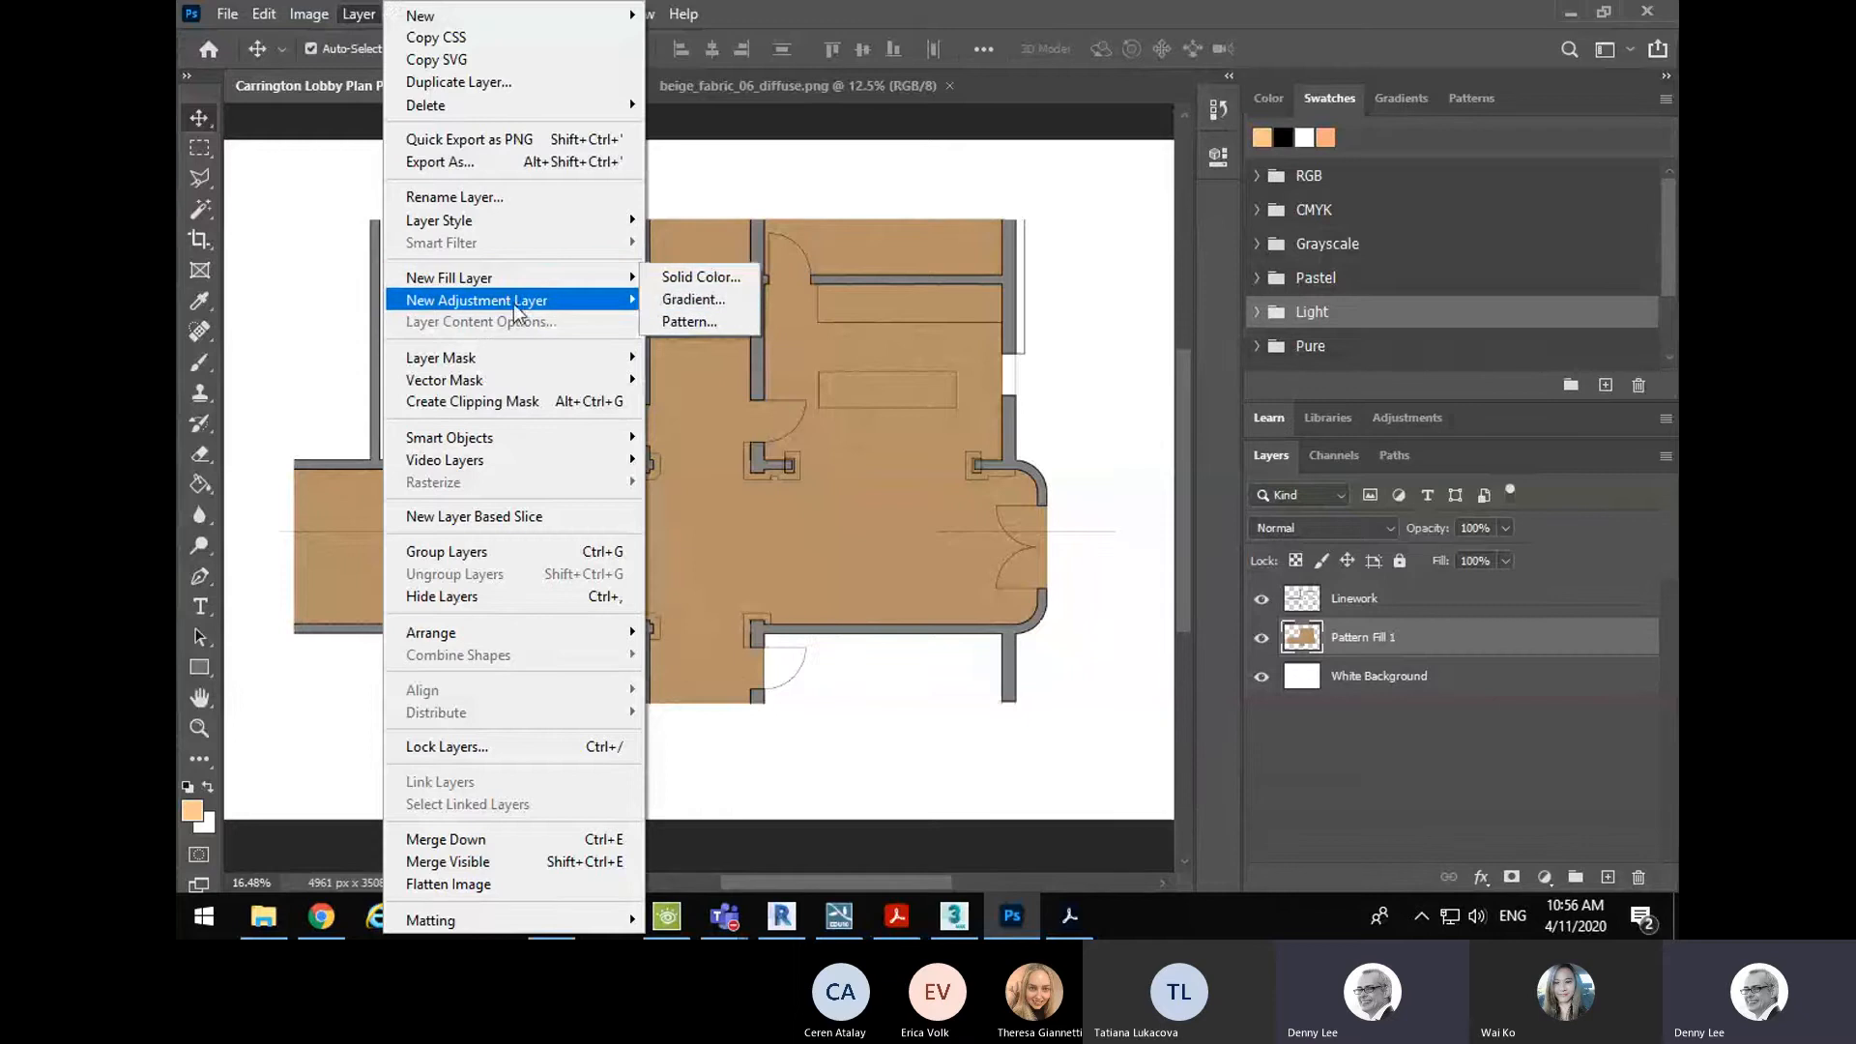
pyautogui.click(747, 303)
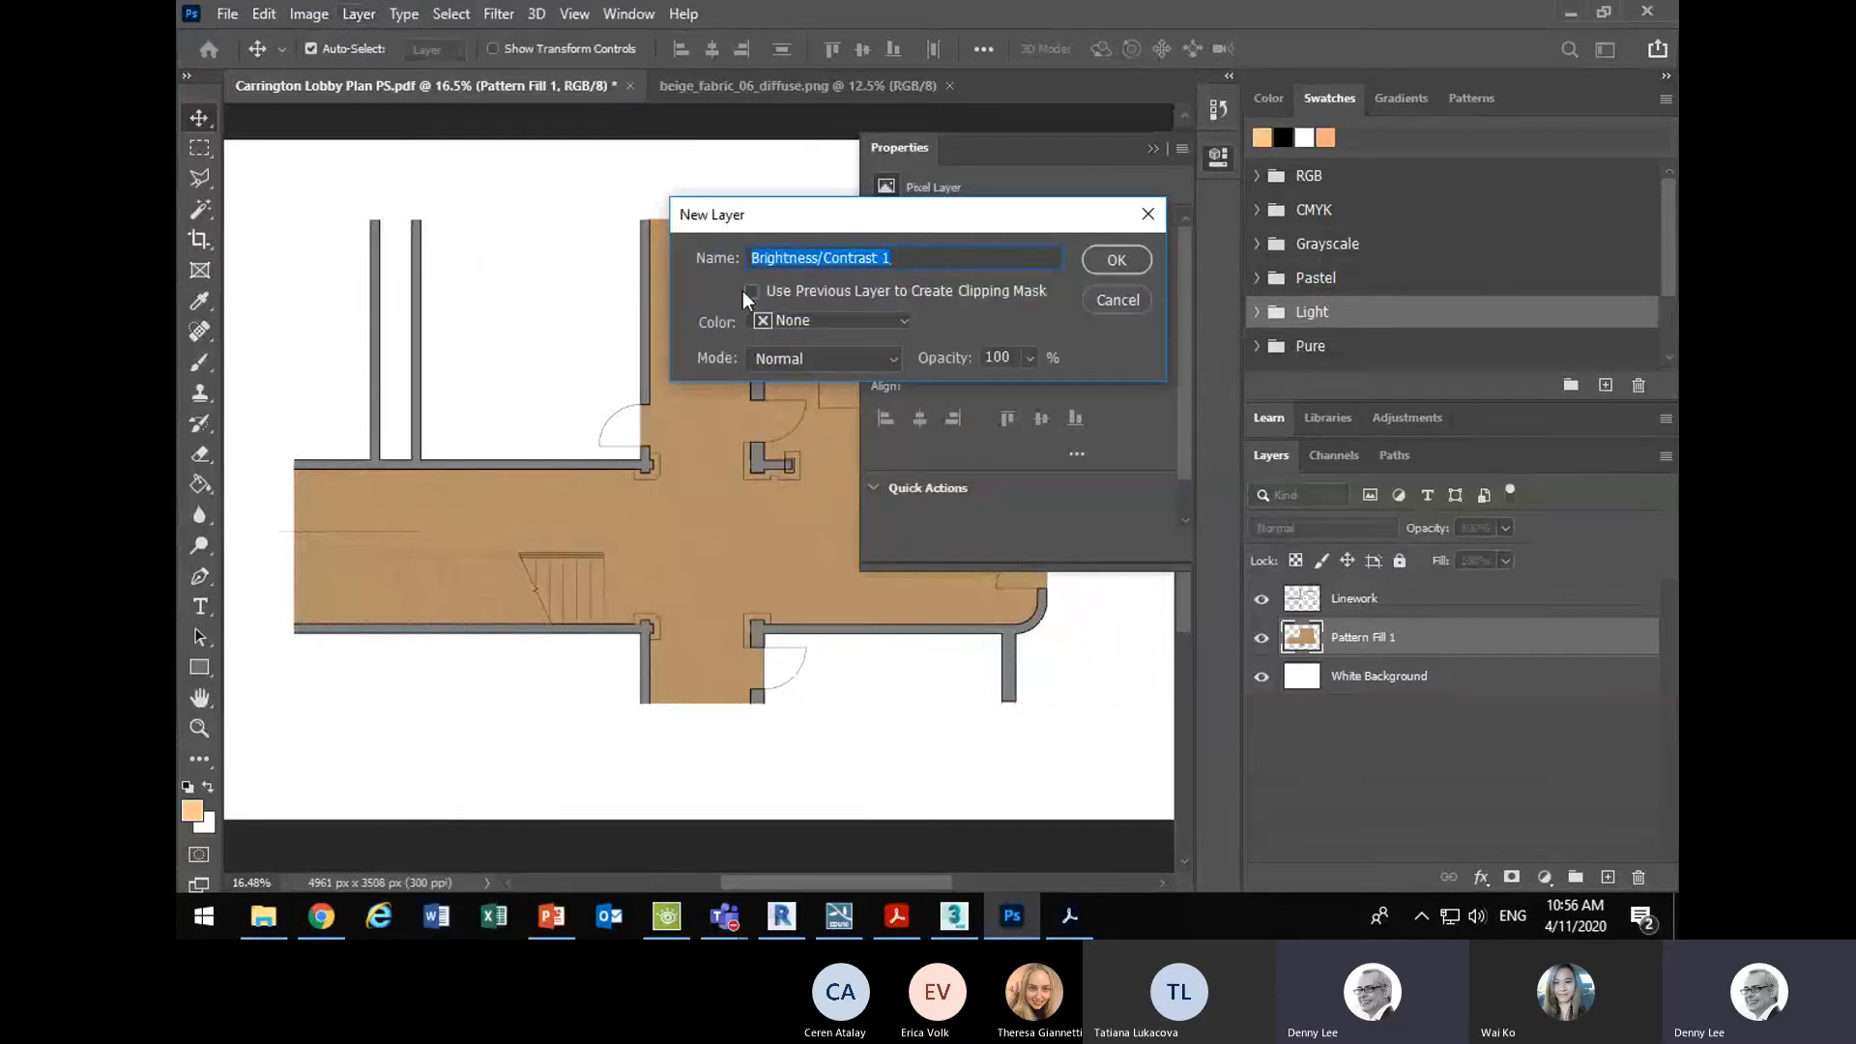
pyautogui.click(1104, 263)
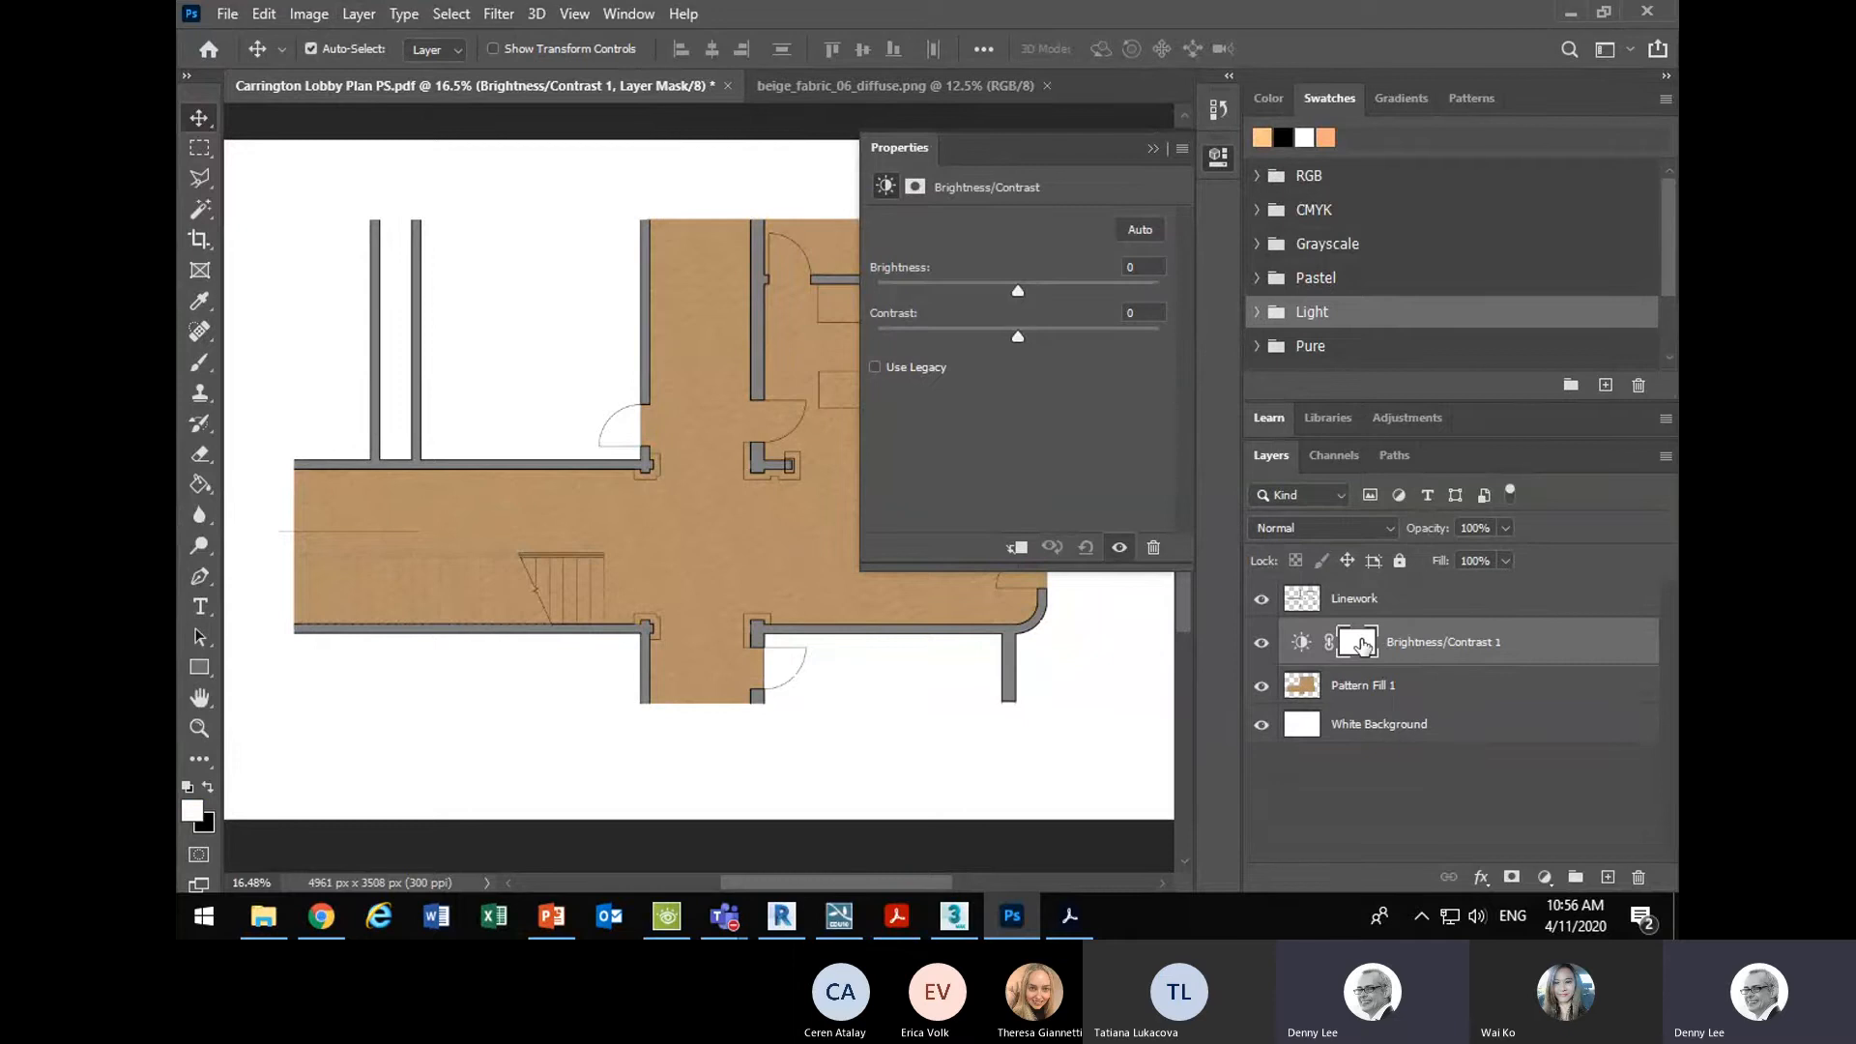
pyautogui.moveTo(1017, 288); pyautogui.dragTo(933, 348)
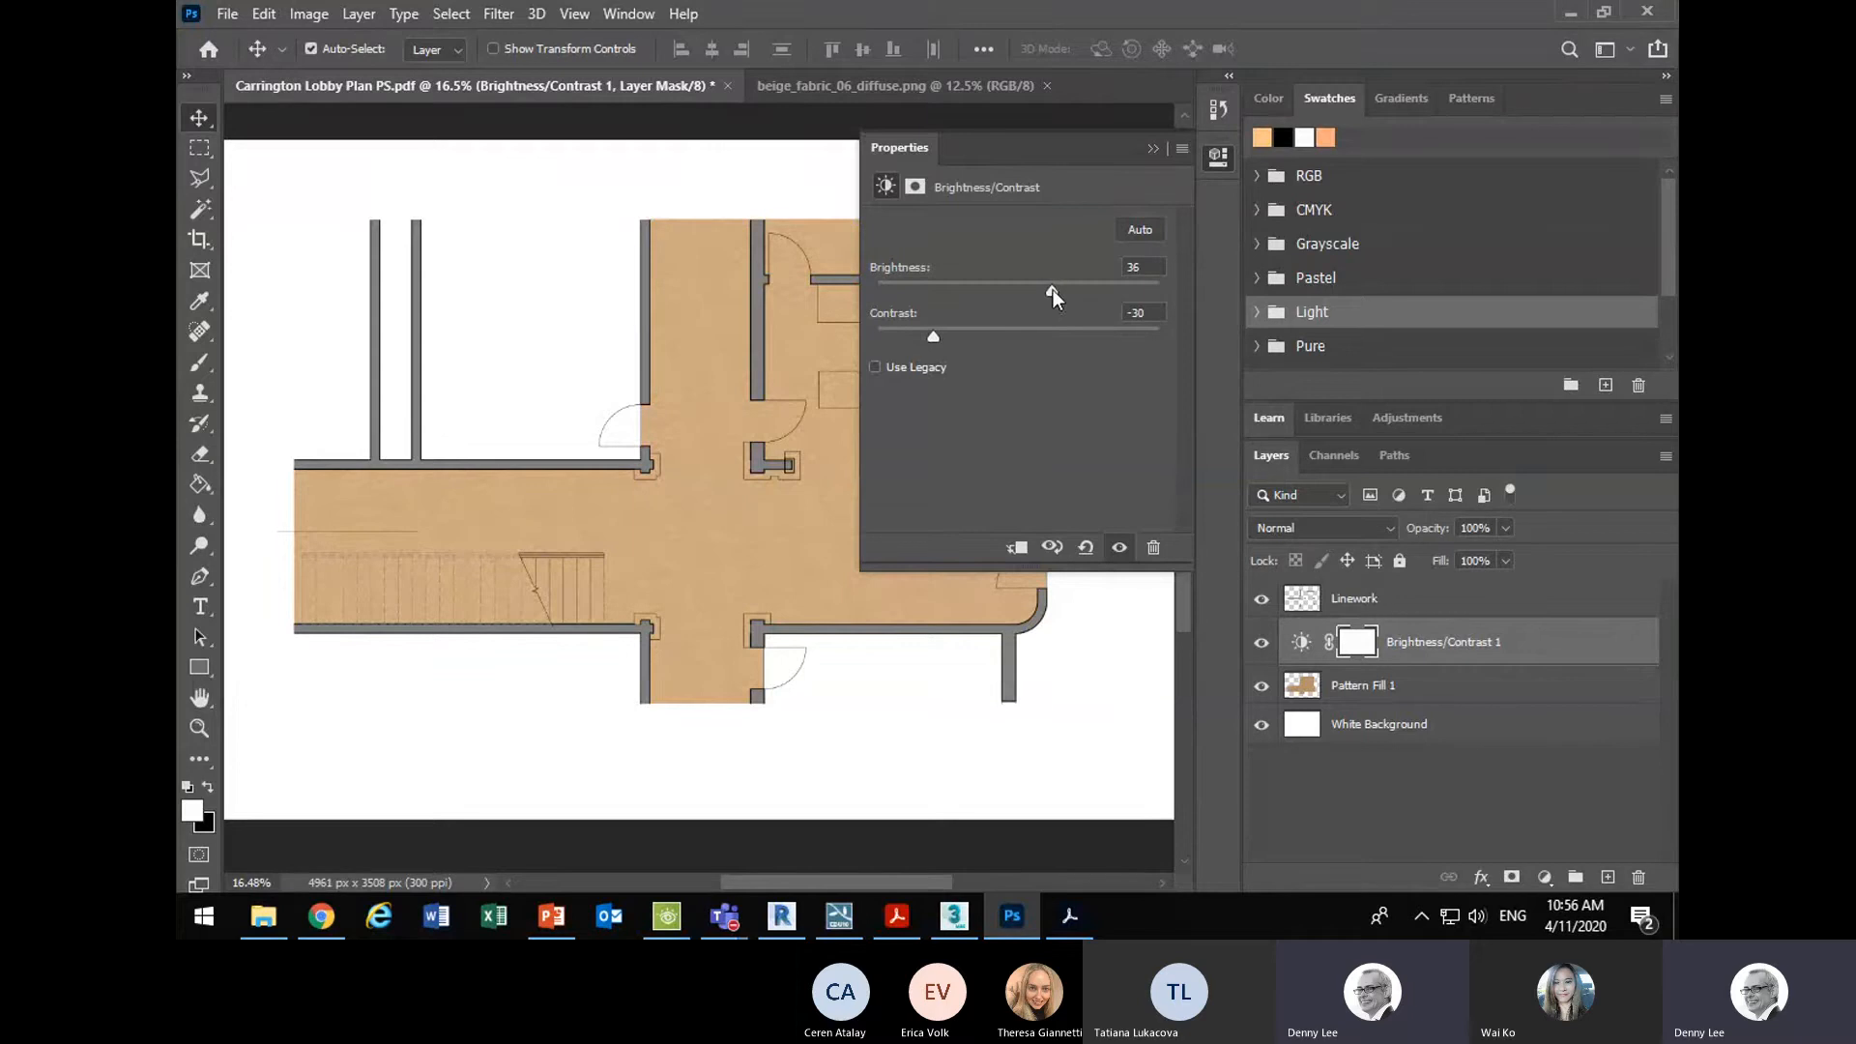
pyautogui.click(1153, 148)
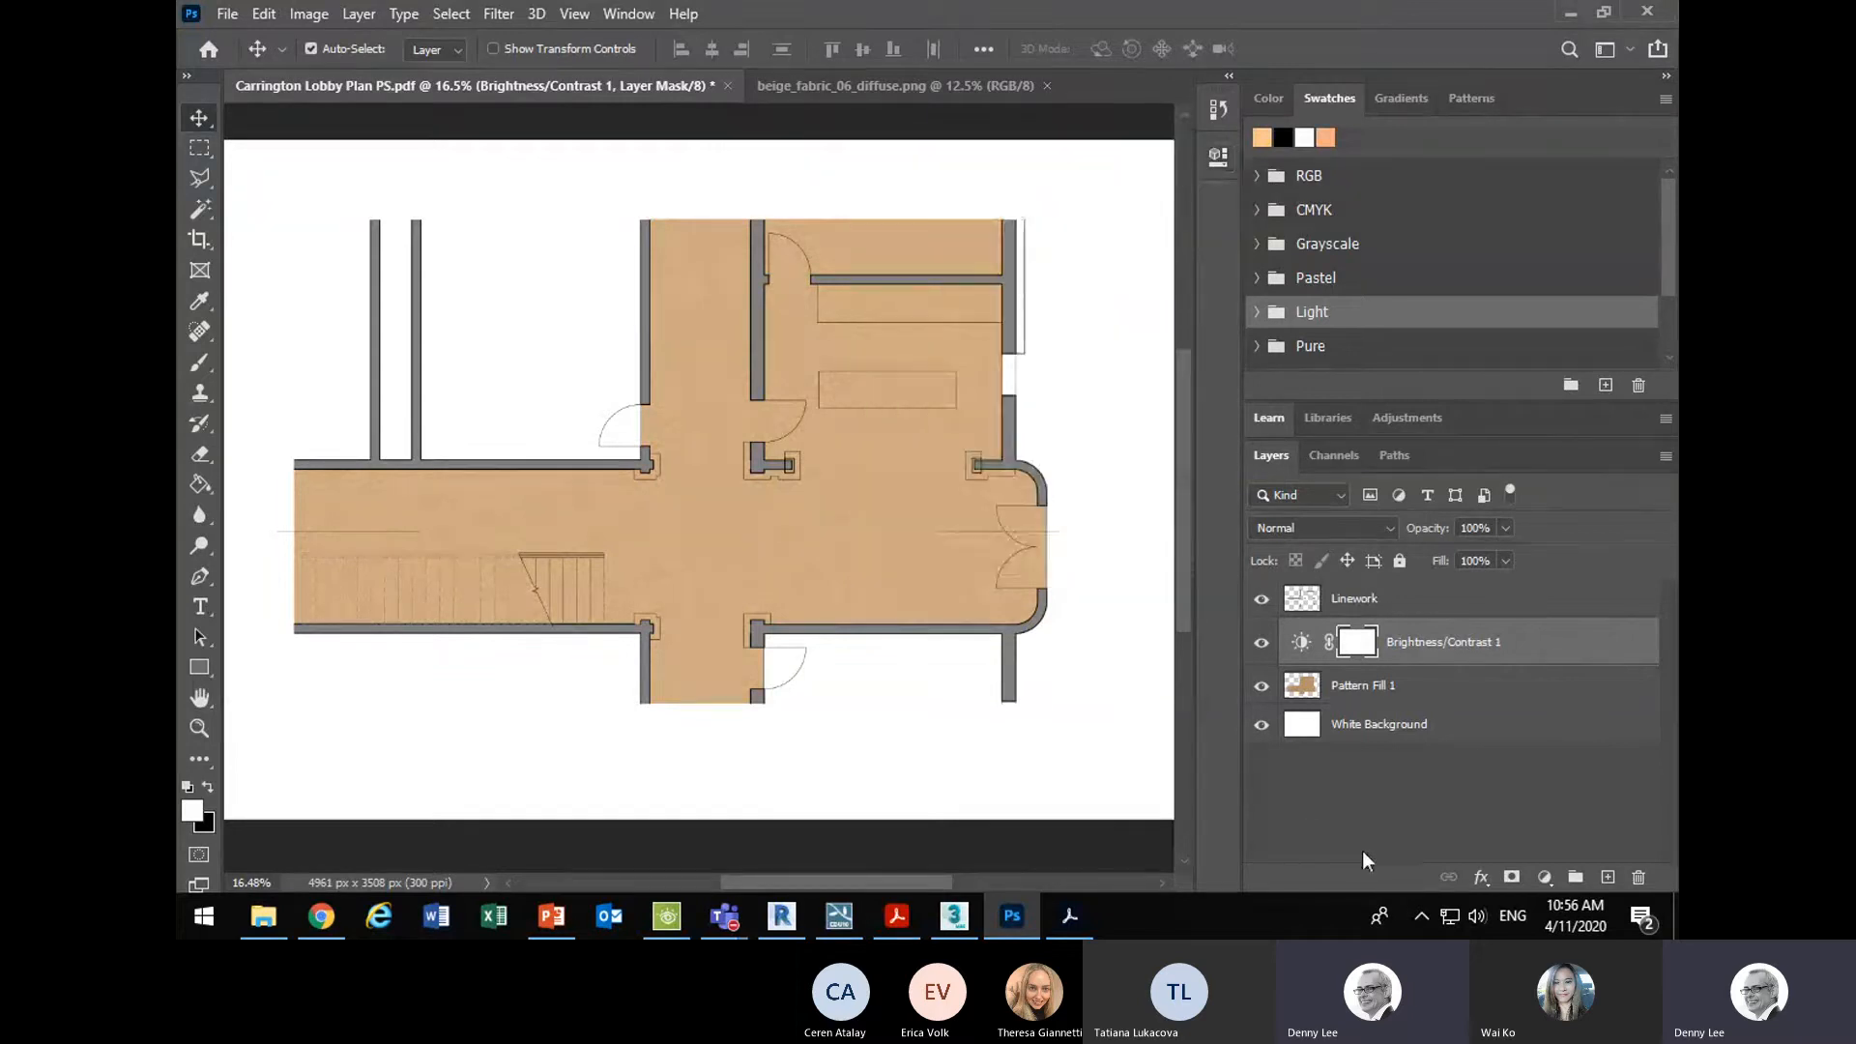
# - Raise the Brightness/Contrast 1 adjustment layer's brightness to 73 and compare the floor with the adjustment hidden and shown
pyautogui.click(1388, 833)
pyautogui.click(1372, 687)
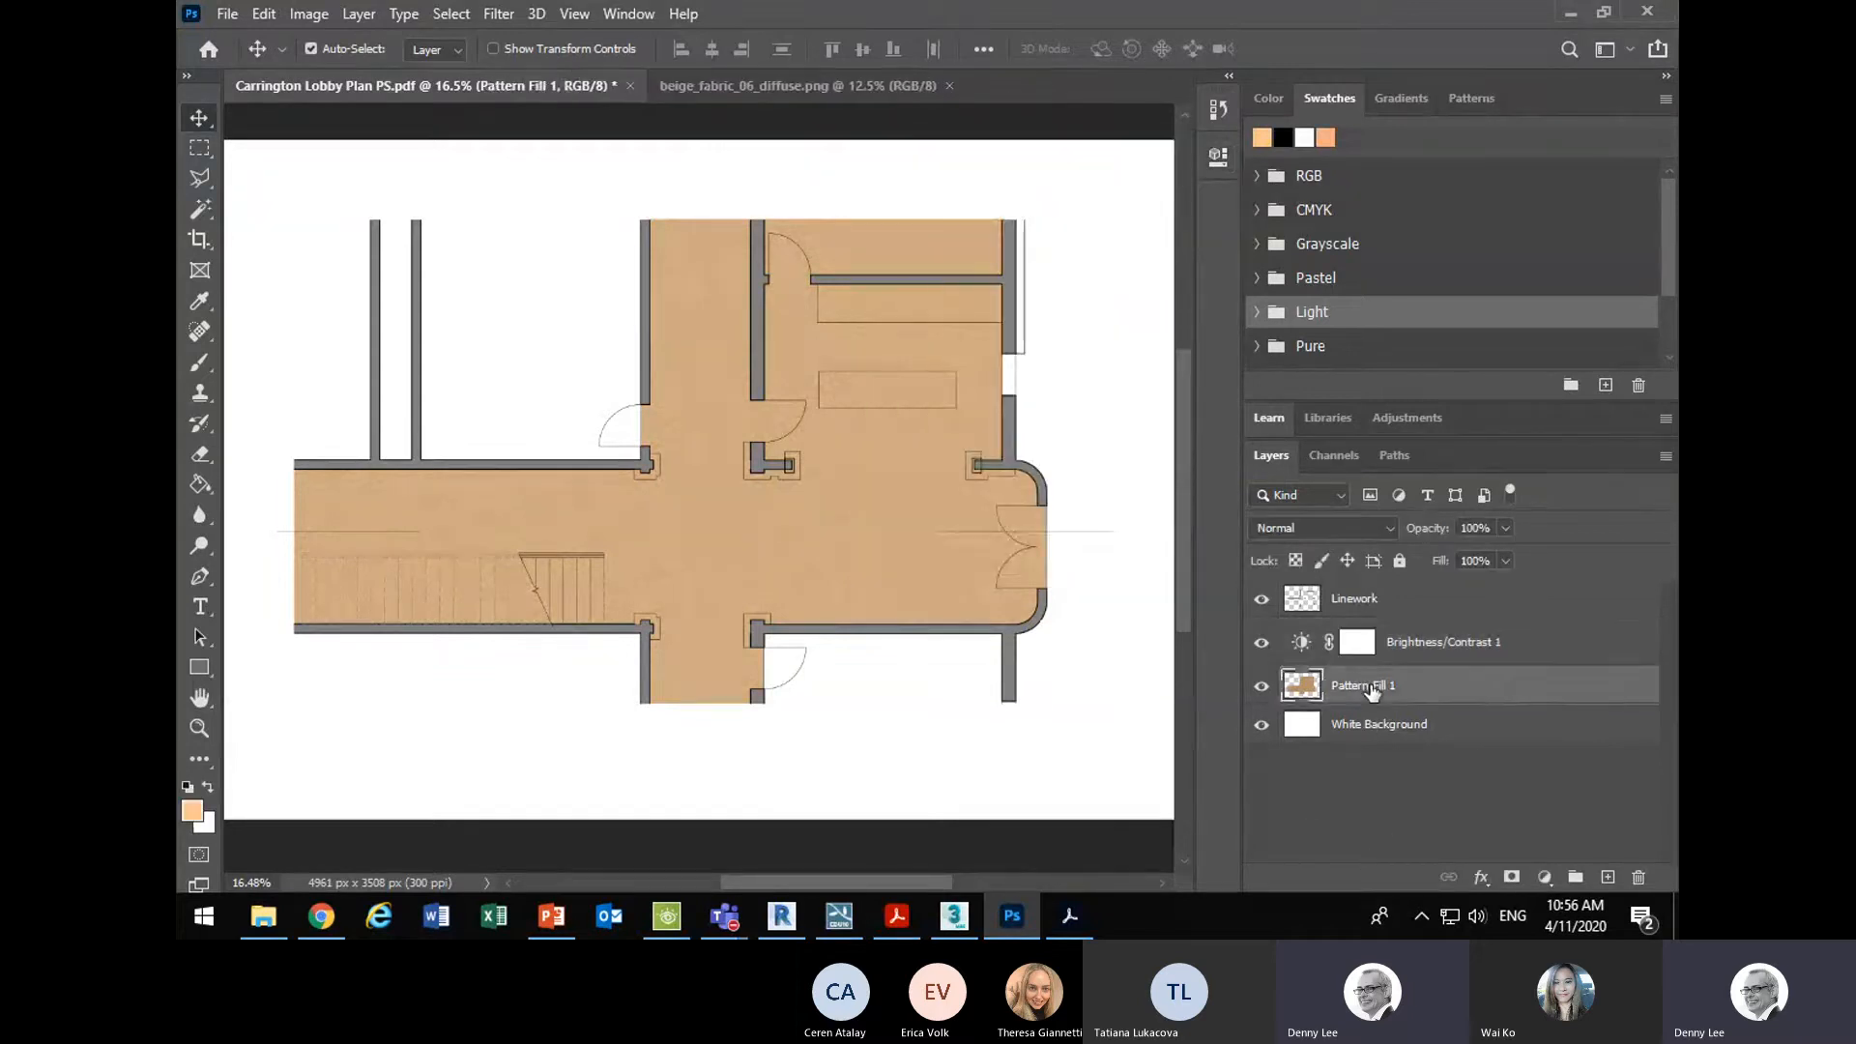
pyautogui.click(1357, 646)
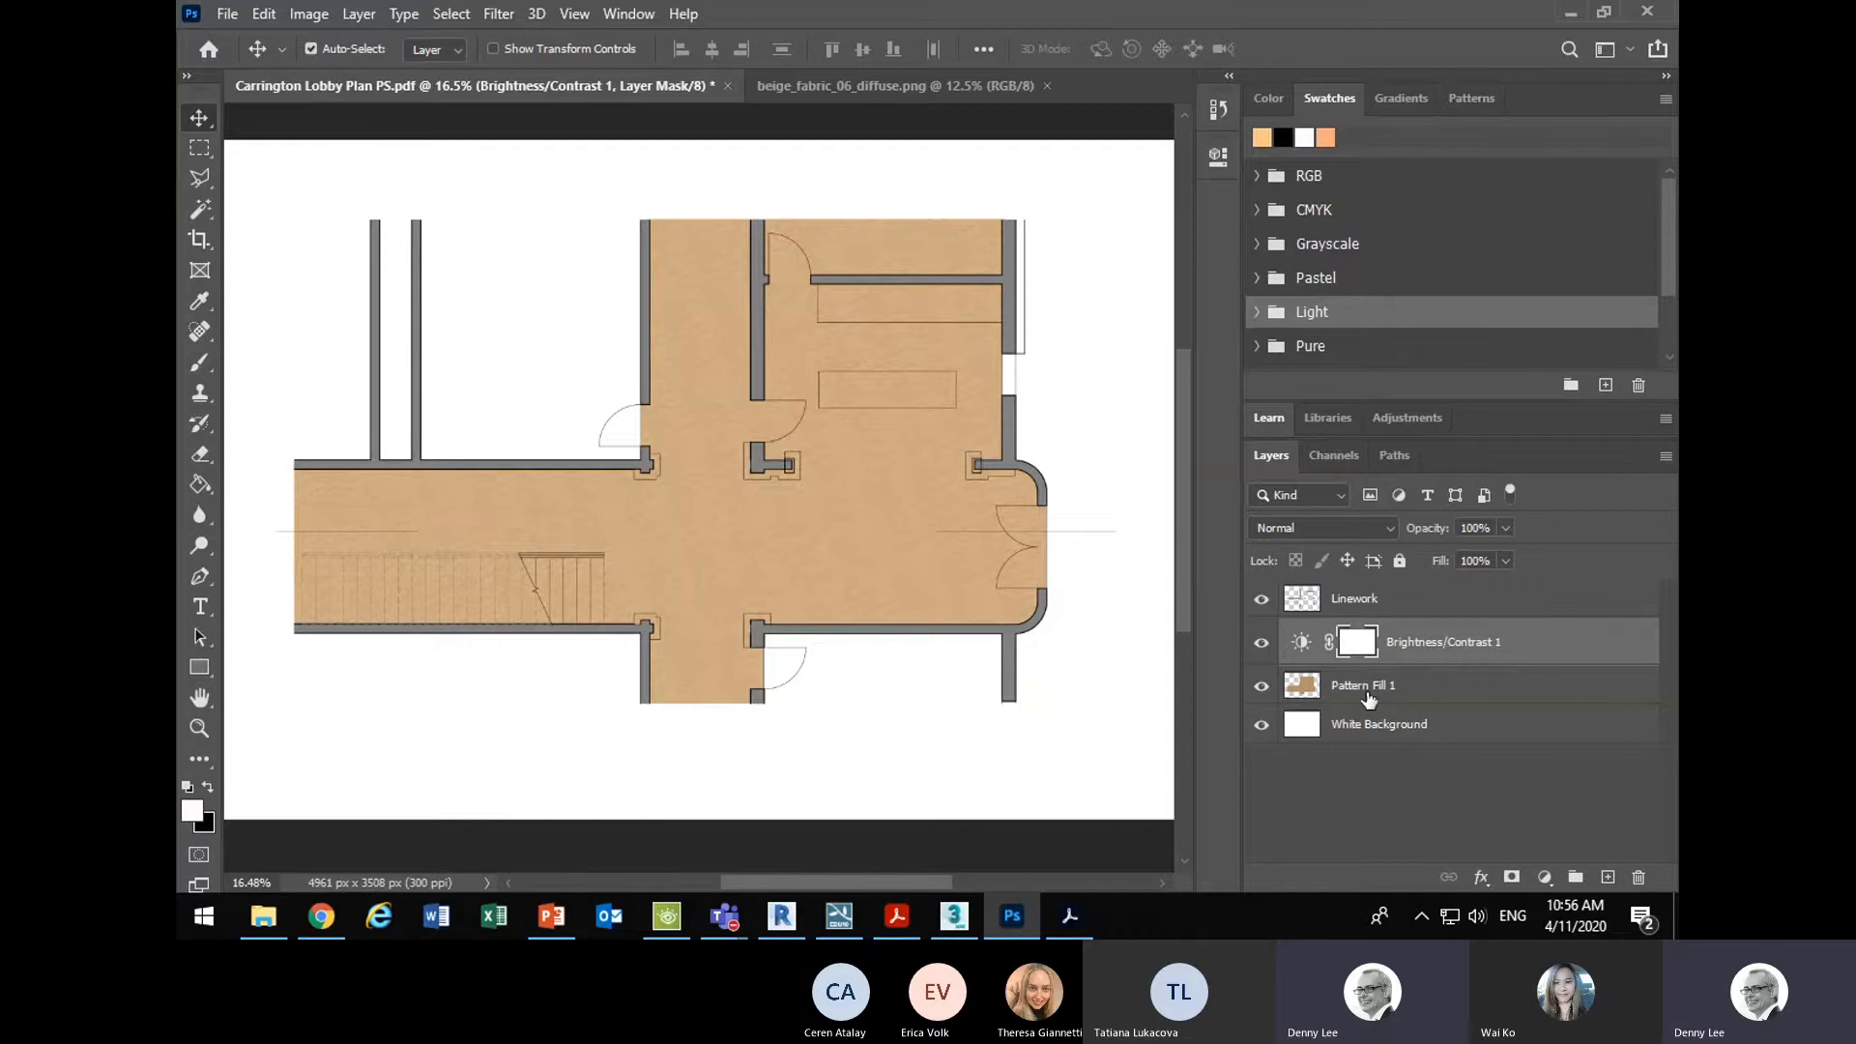
pyautogui.click(1368, 697)
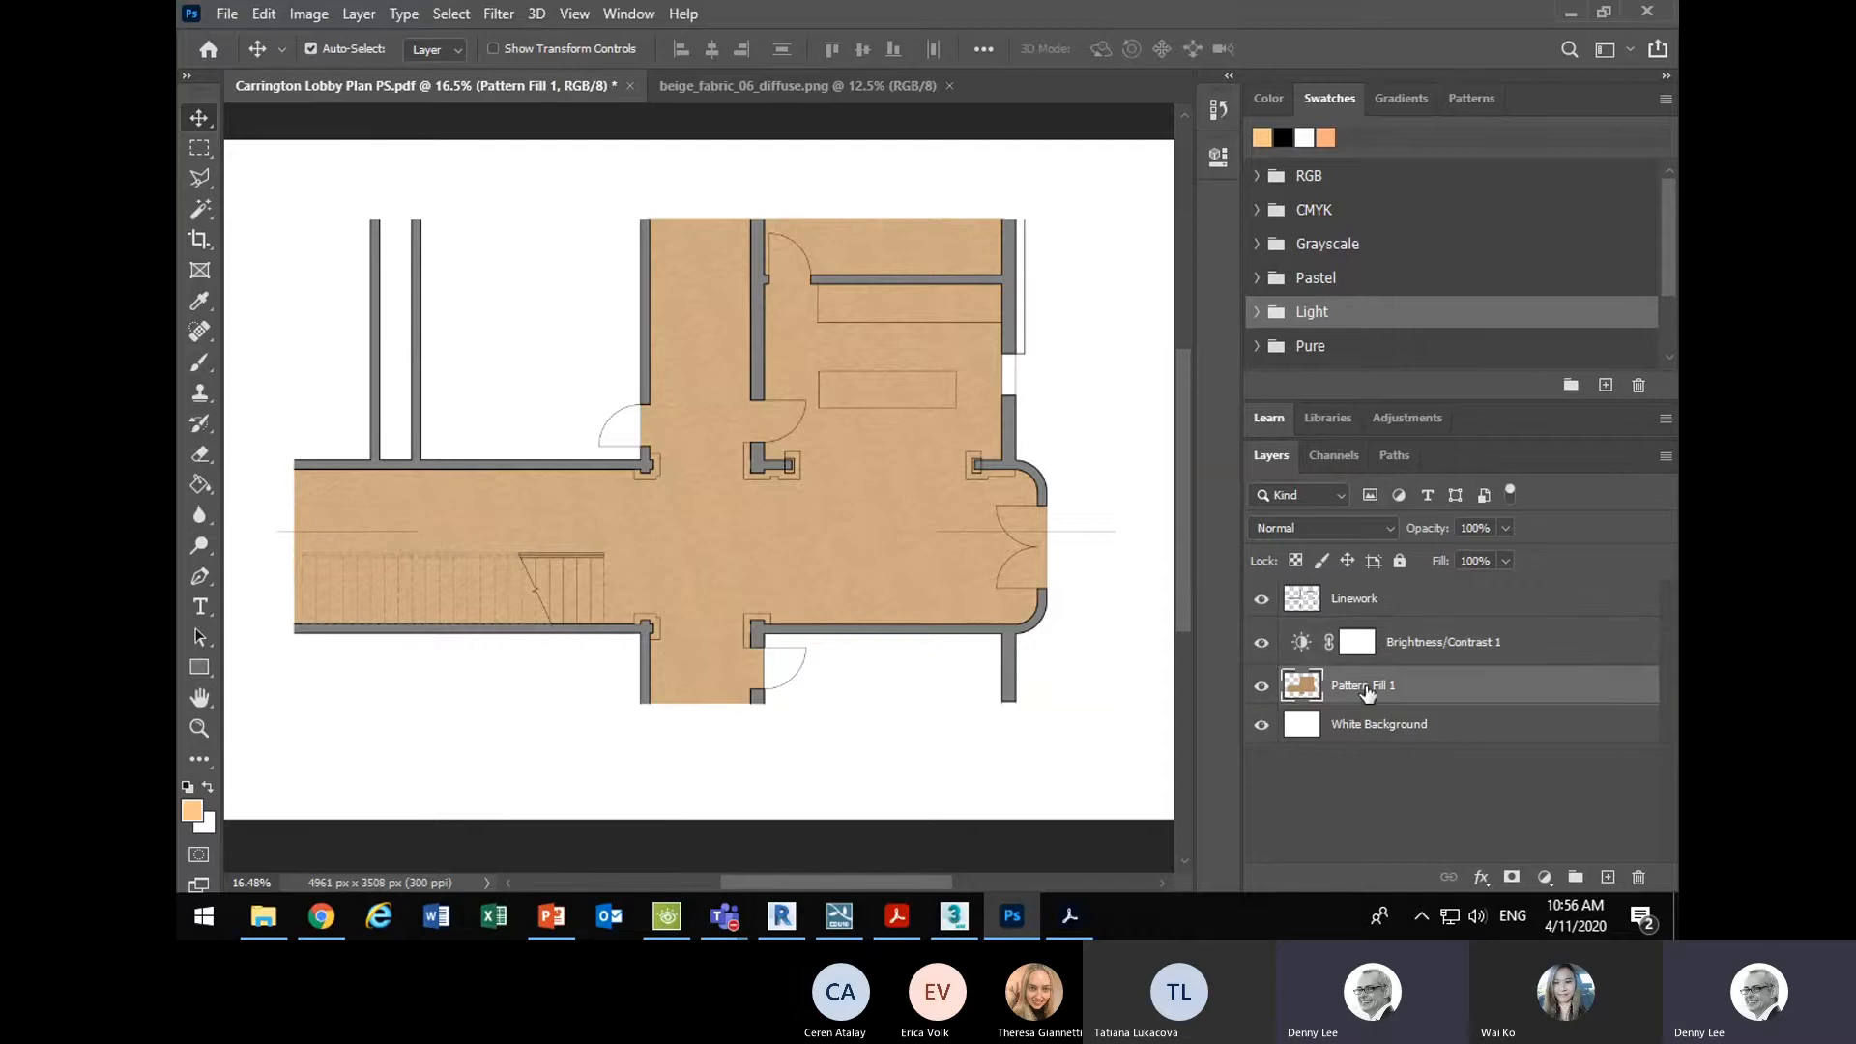
pyautogui.doubleClick(1301, 644)
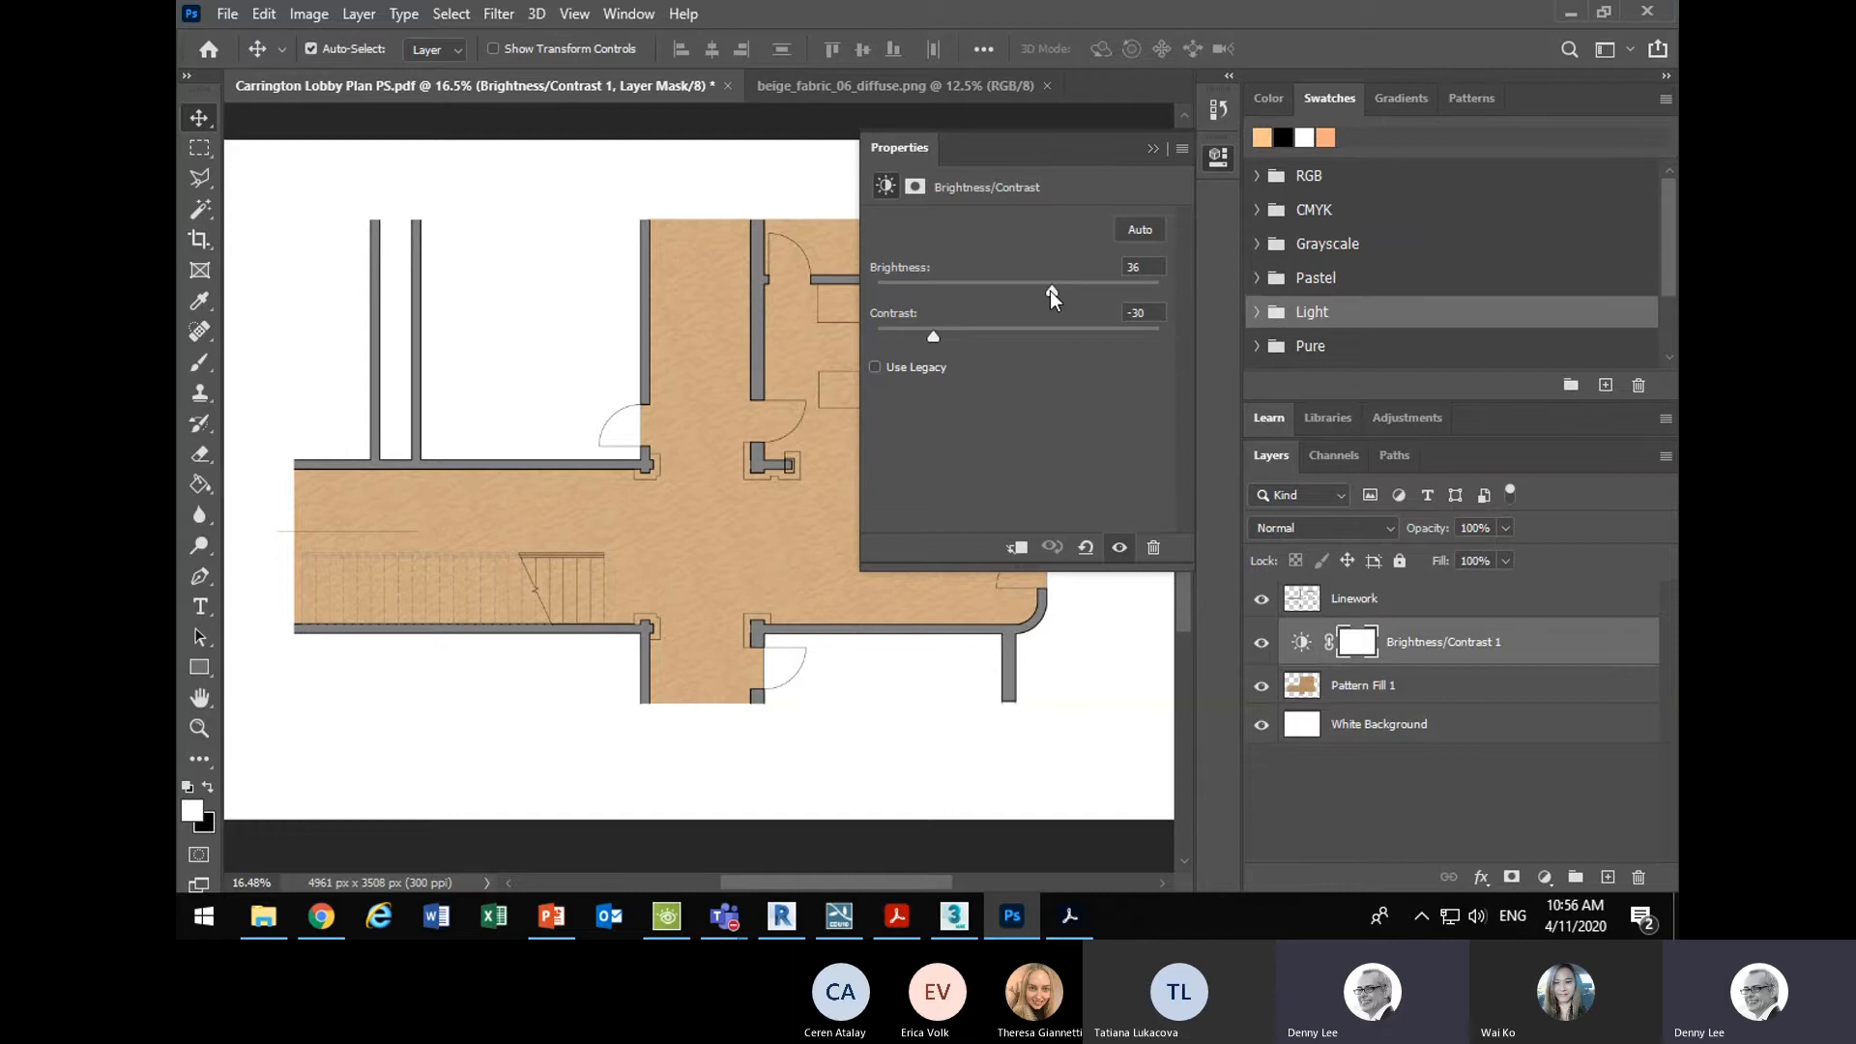
pyautogui.moveTo(1052, 291); pyautogui.dragTo(1089, 304)
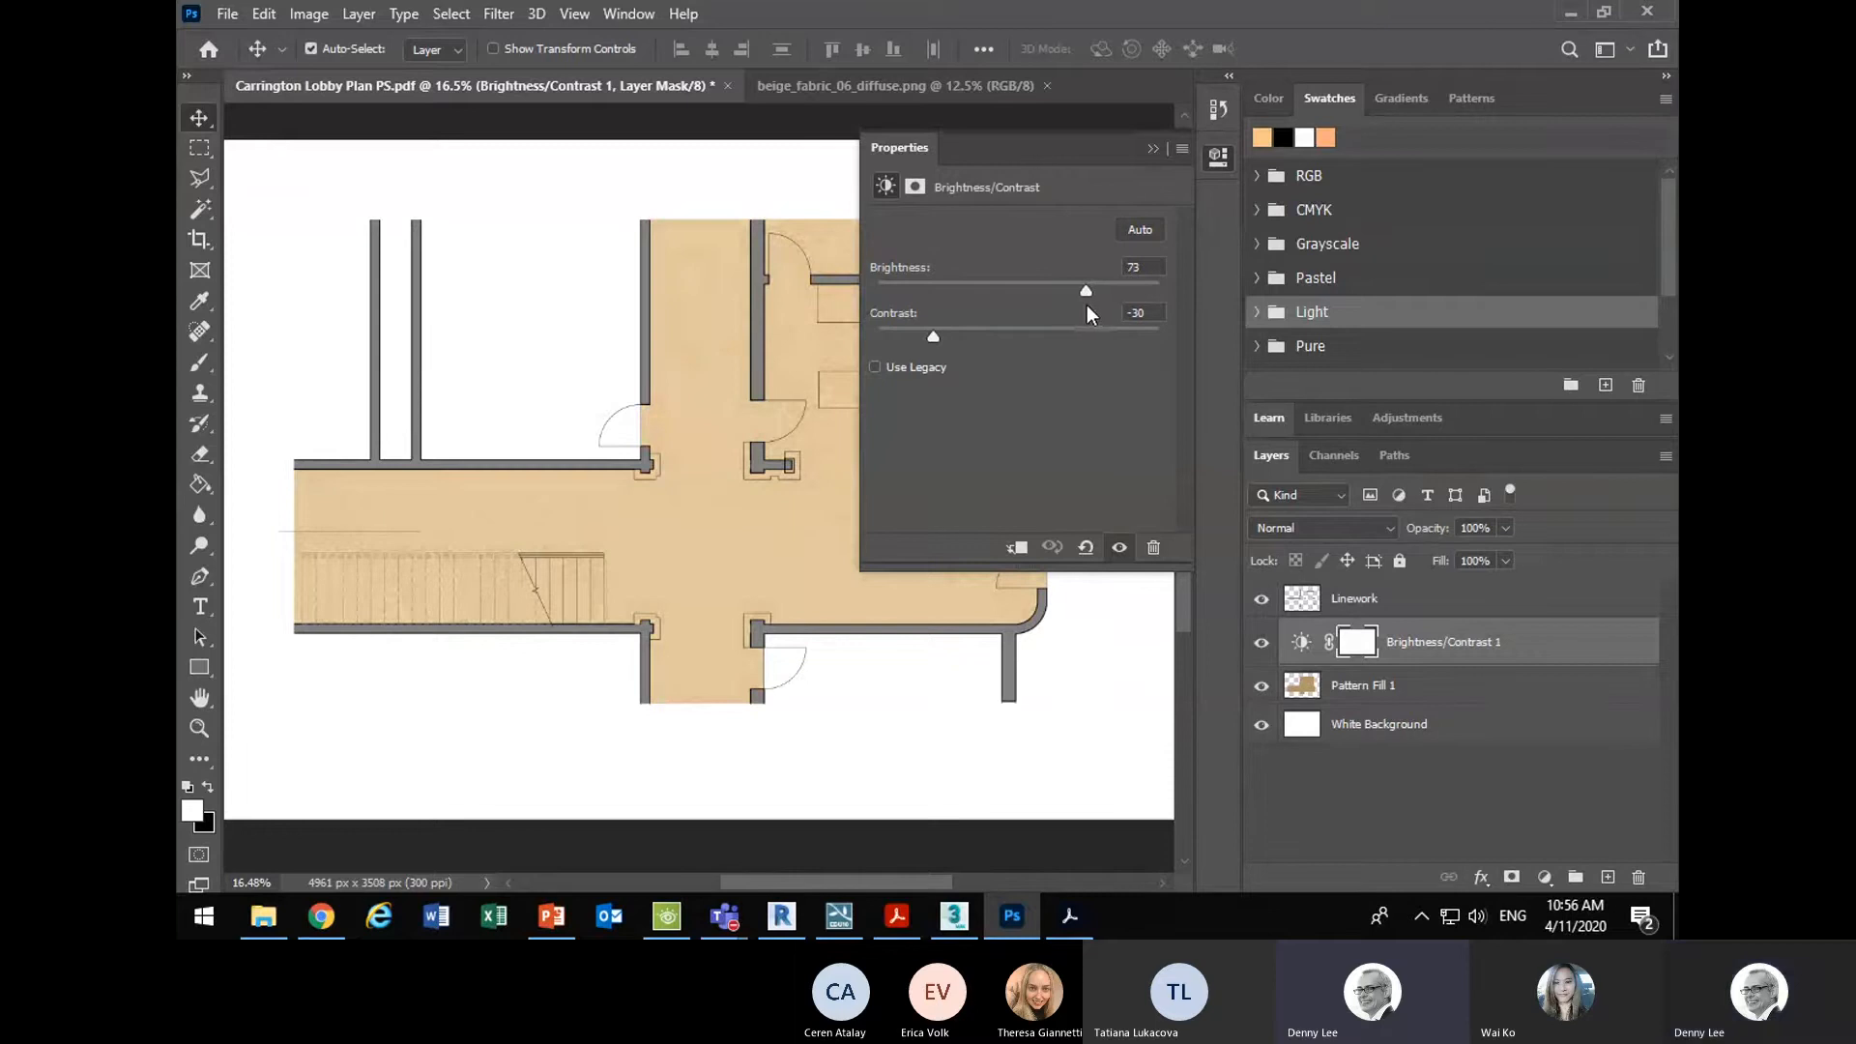
pyautogui.click(1152, 148)
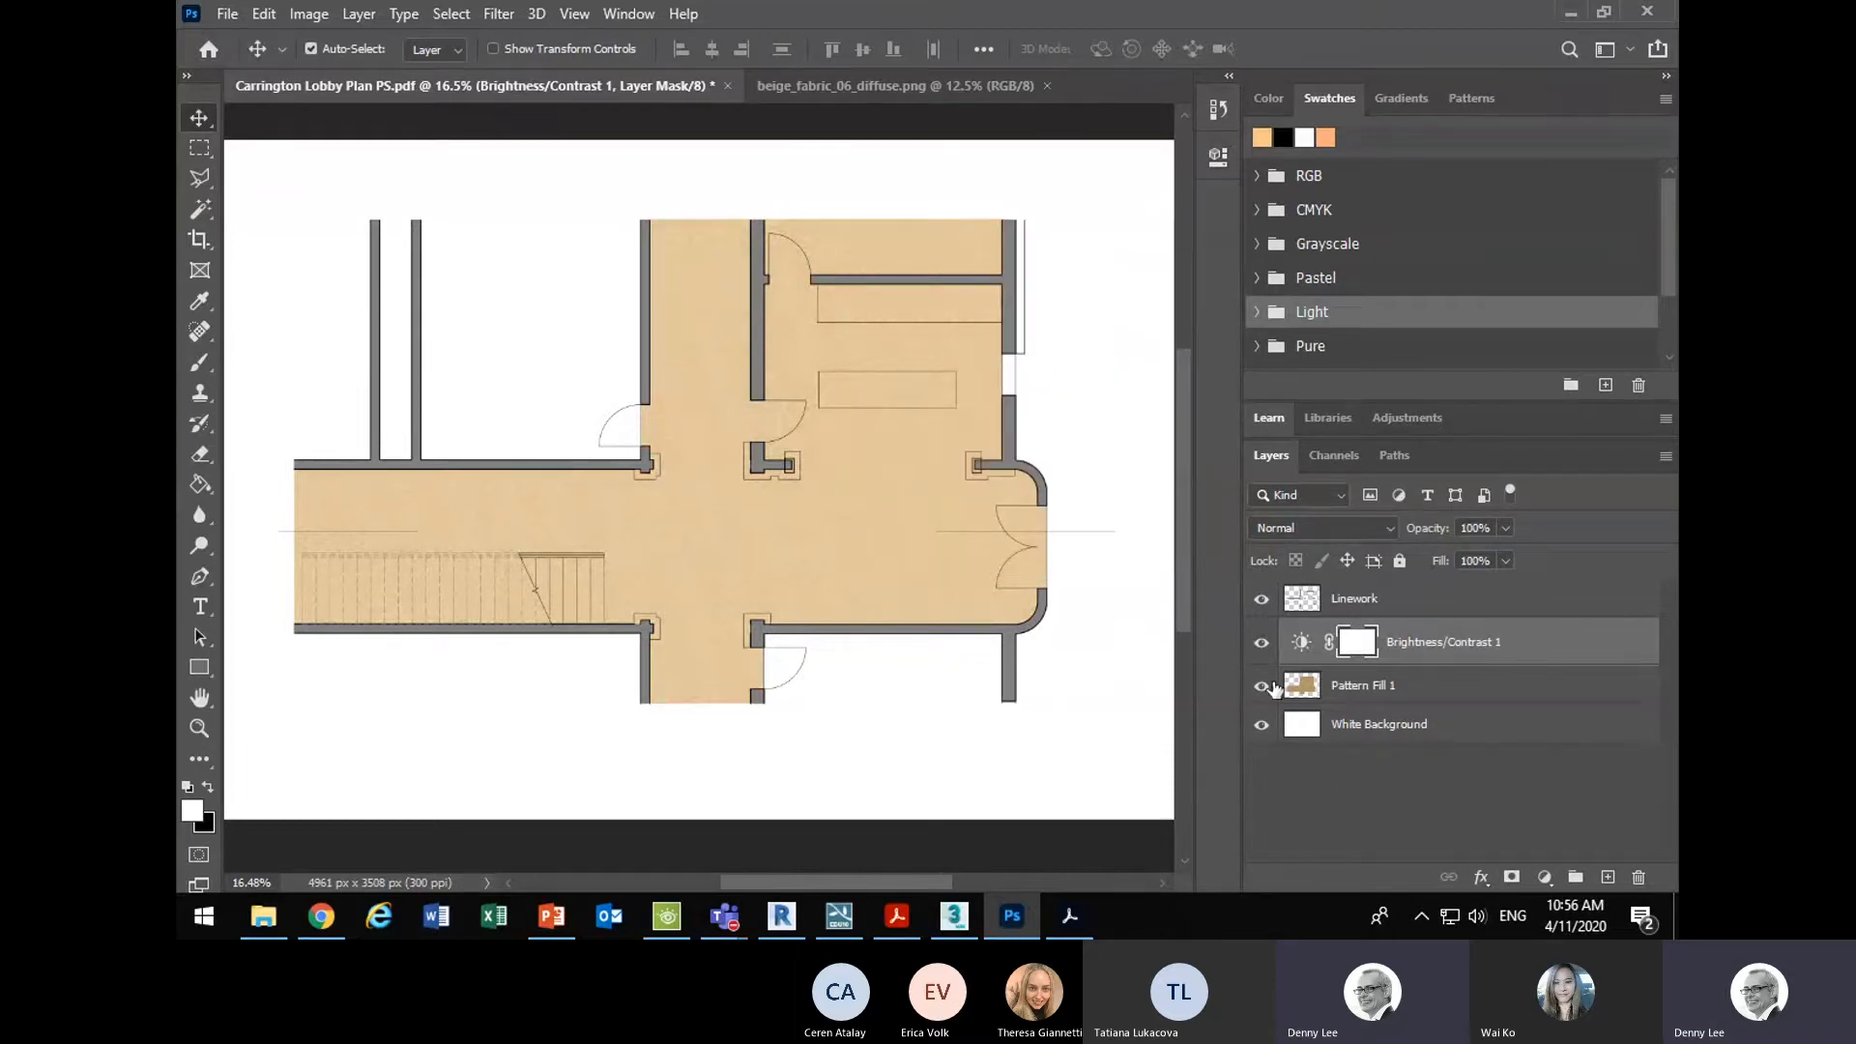
pyautogui.click(1261, 642)
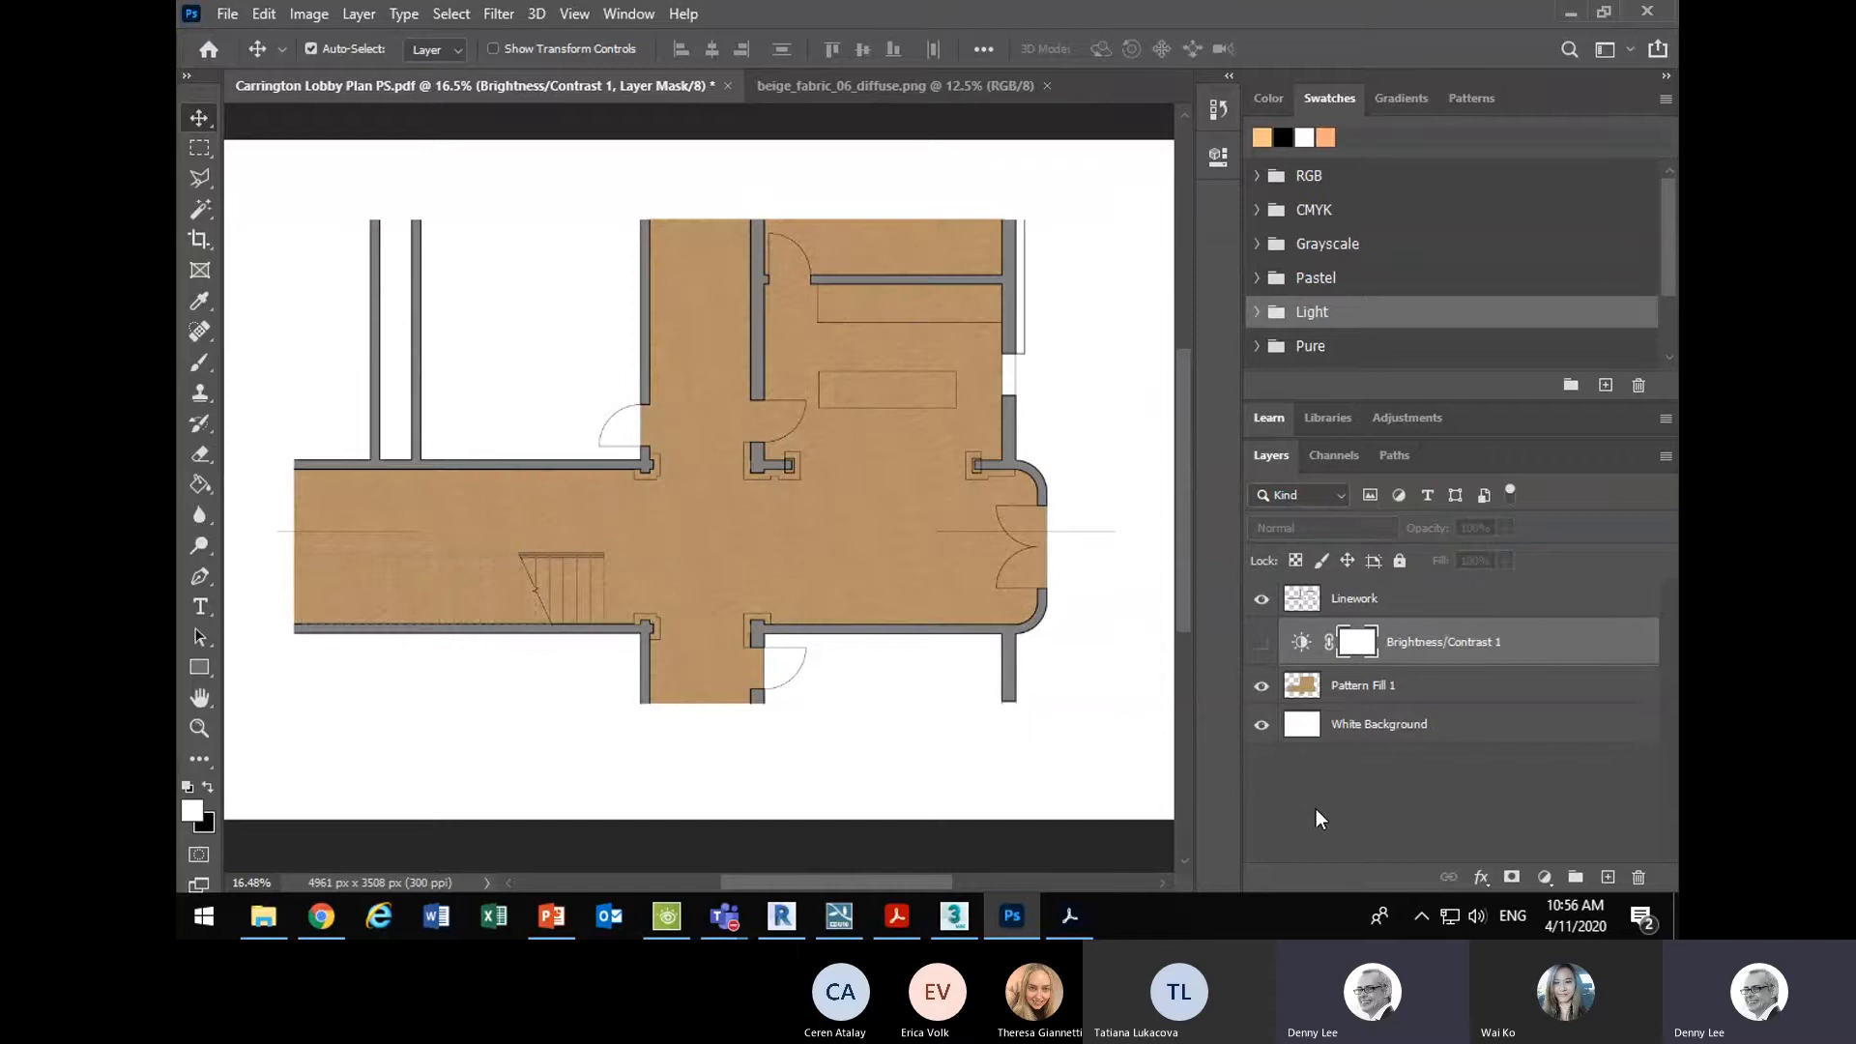
pyautogui.click(1261, 642)
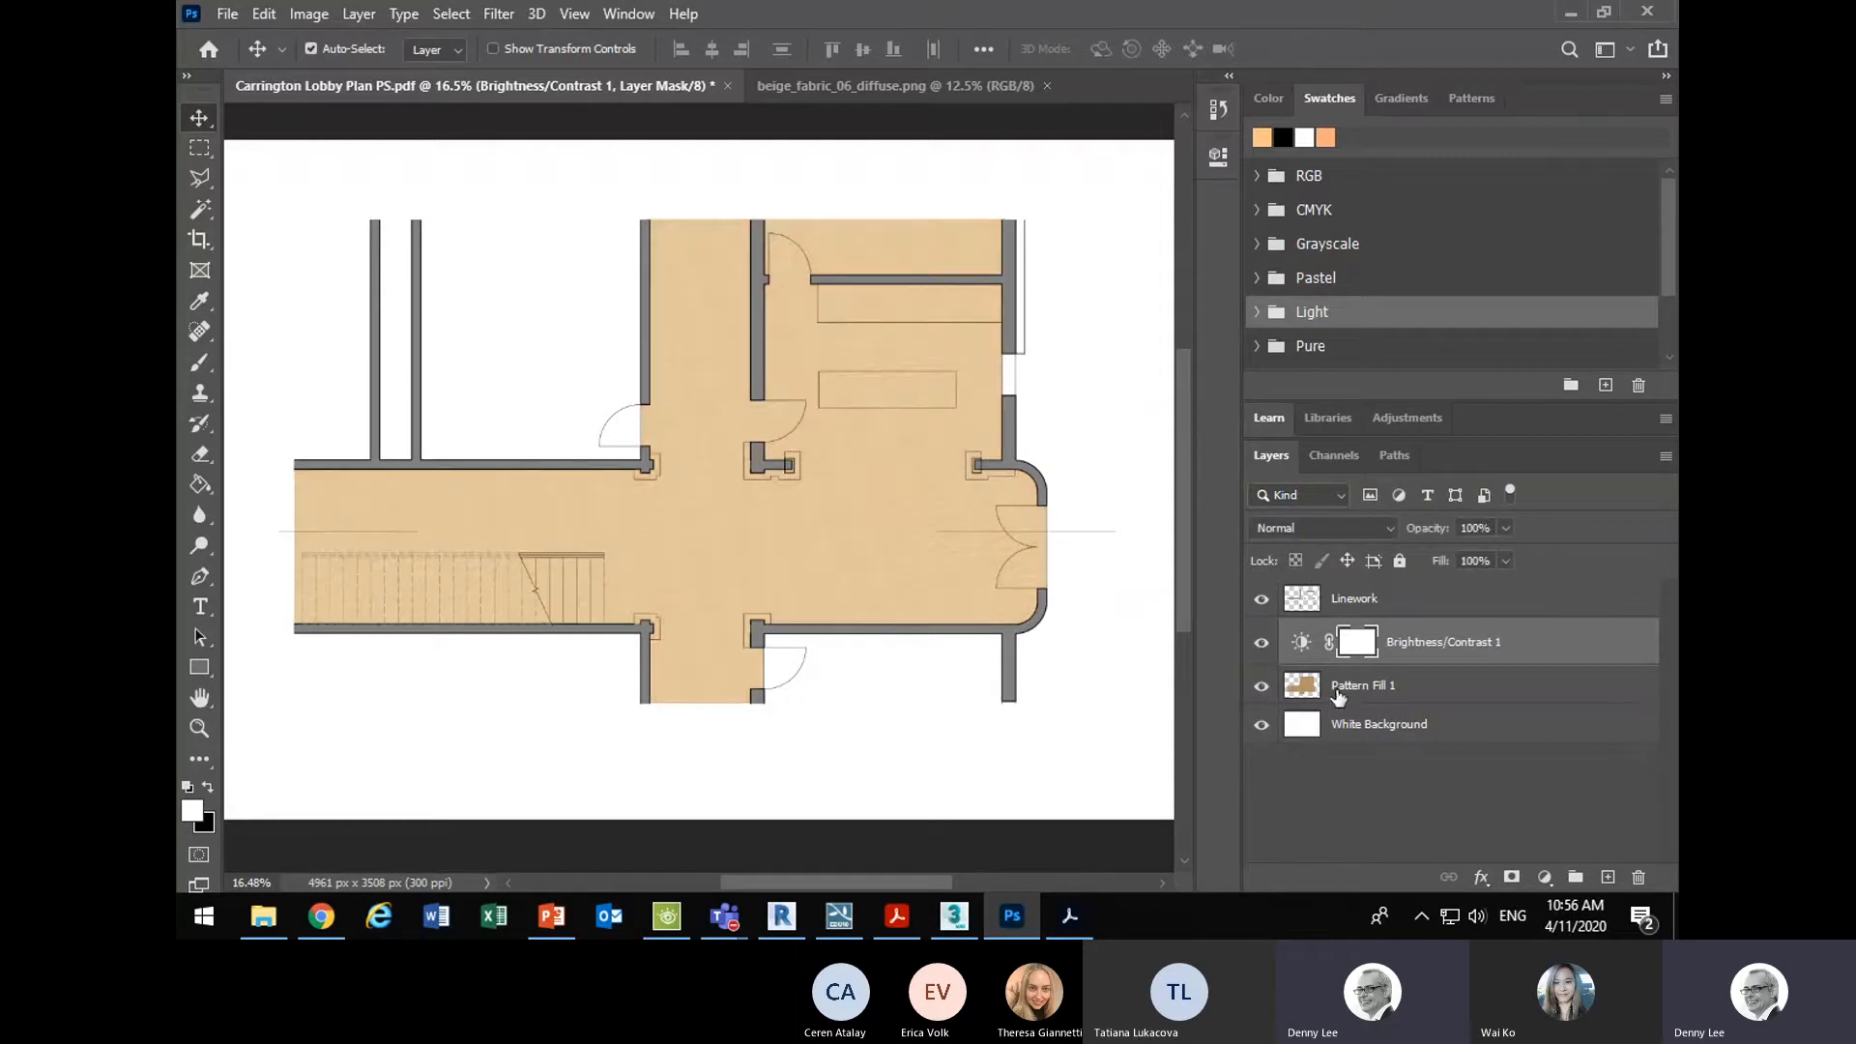
# - Add a Levels adjustment layer above Brightness/Contrast 1 with shadow input 72, midtones about 1.2 and highlight input 243
pyautogui.click(317, 14)
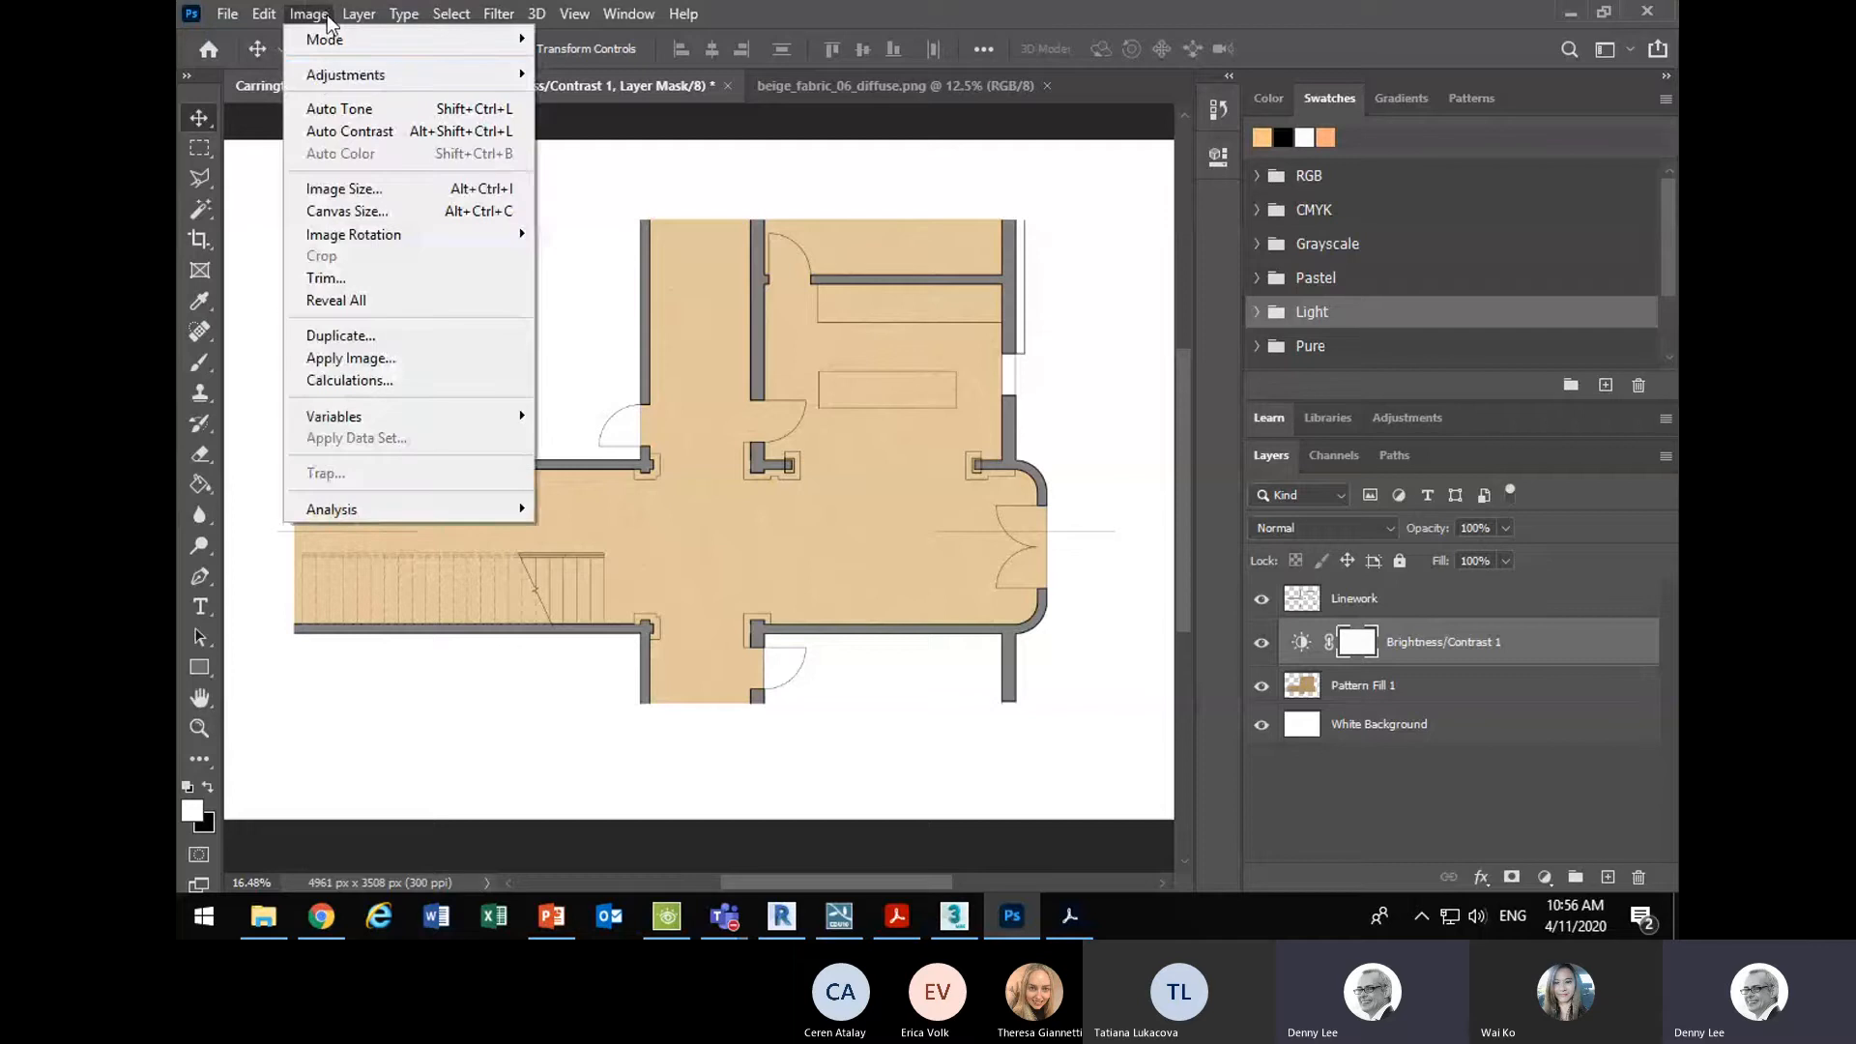
pyautogui.moveTo(318, 77)
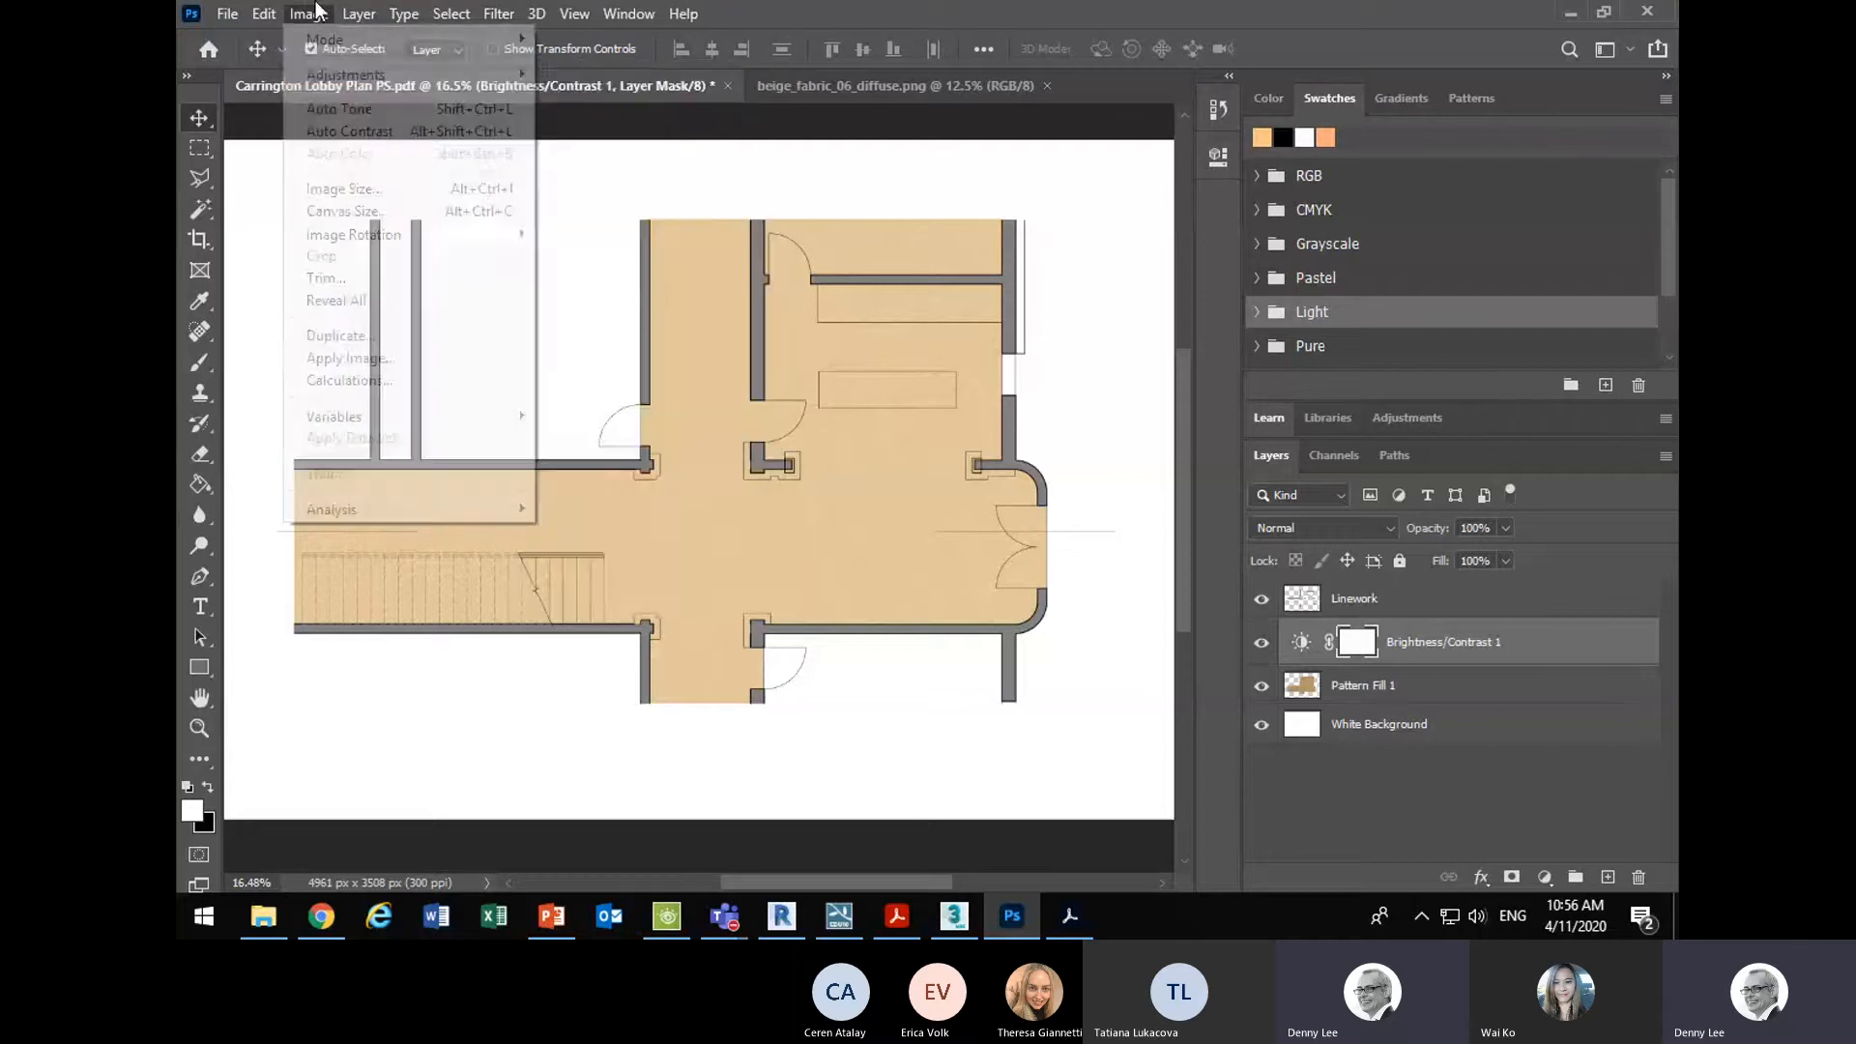
pyautogui.moveTo(361, 17)
pyautogui.moveTo(531, 299)
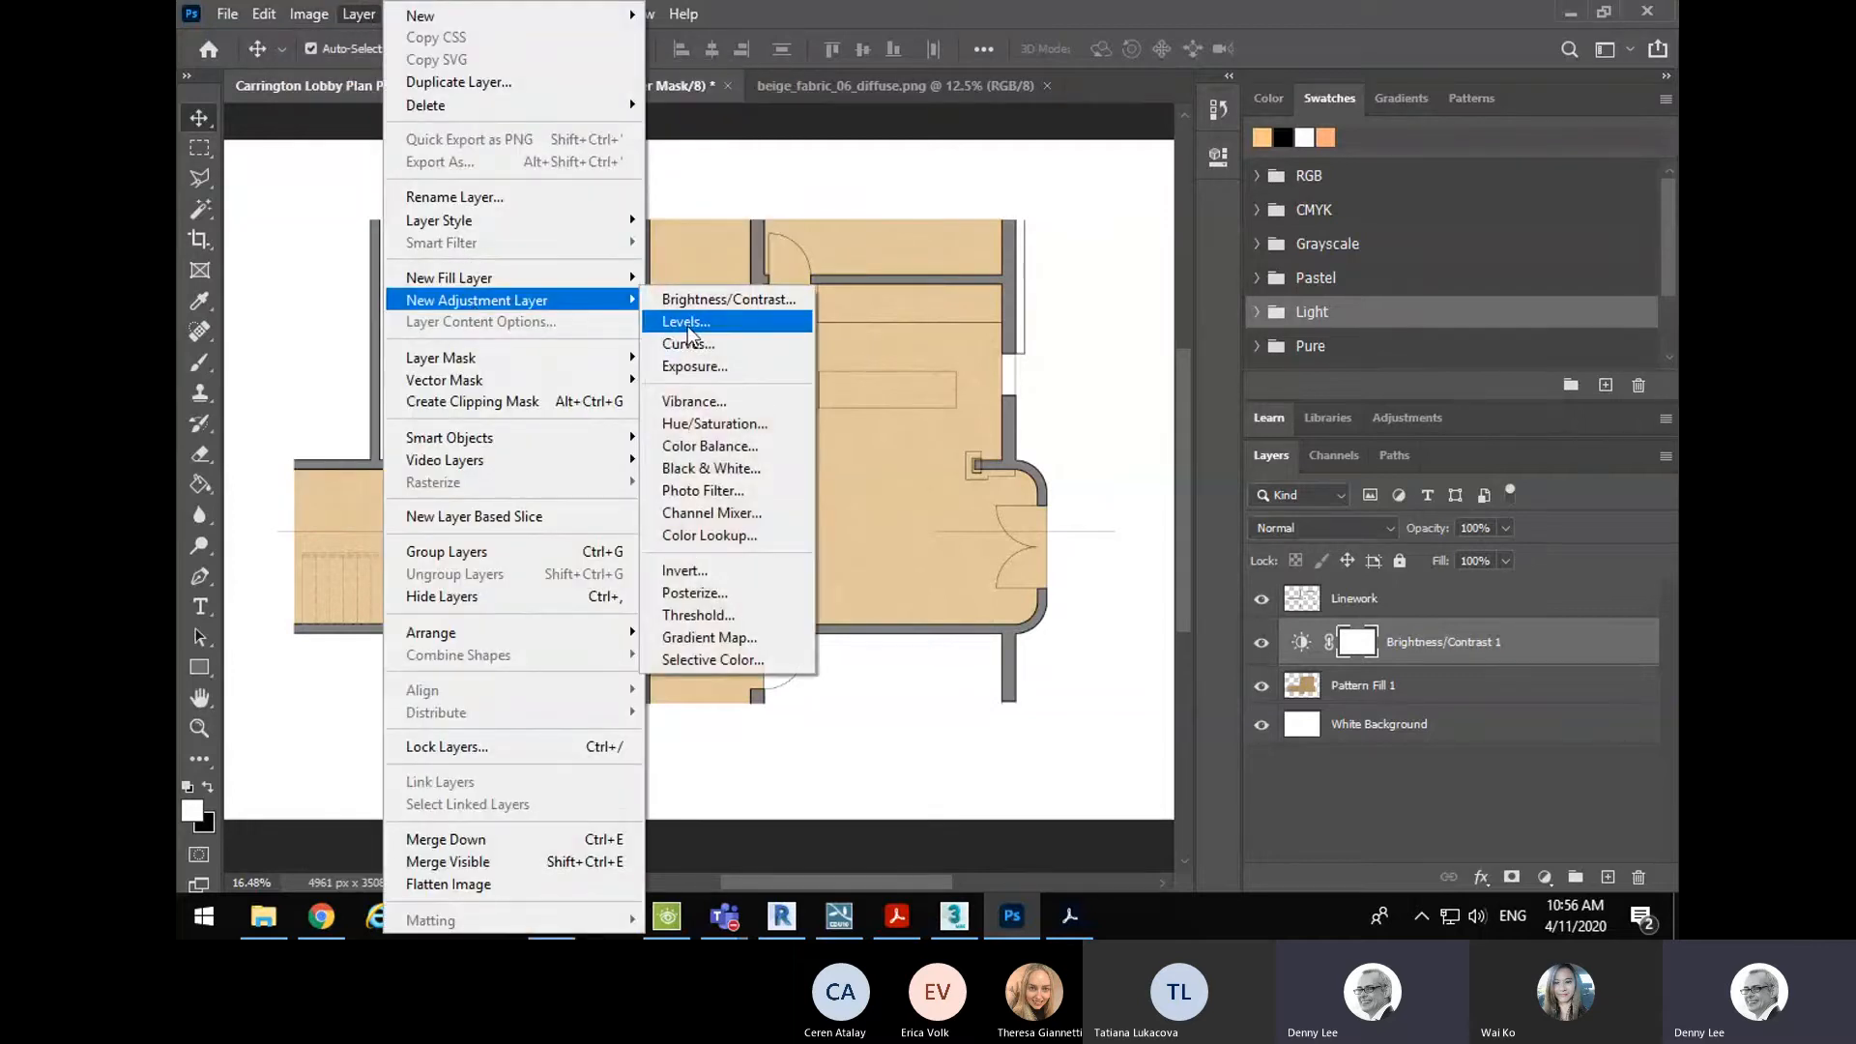
pyautogui.click(701, 319)
pyautogui.click(1114, 261)
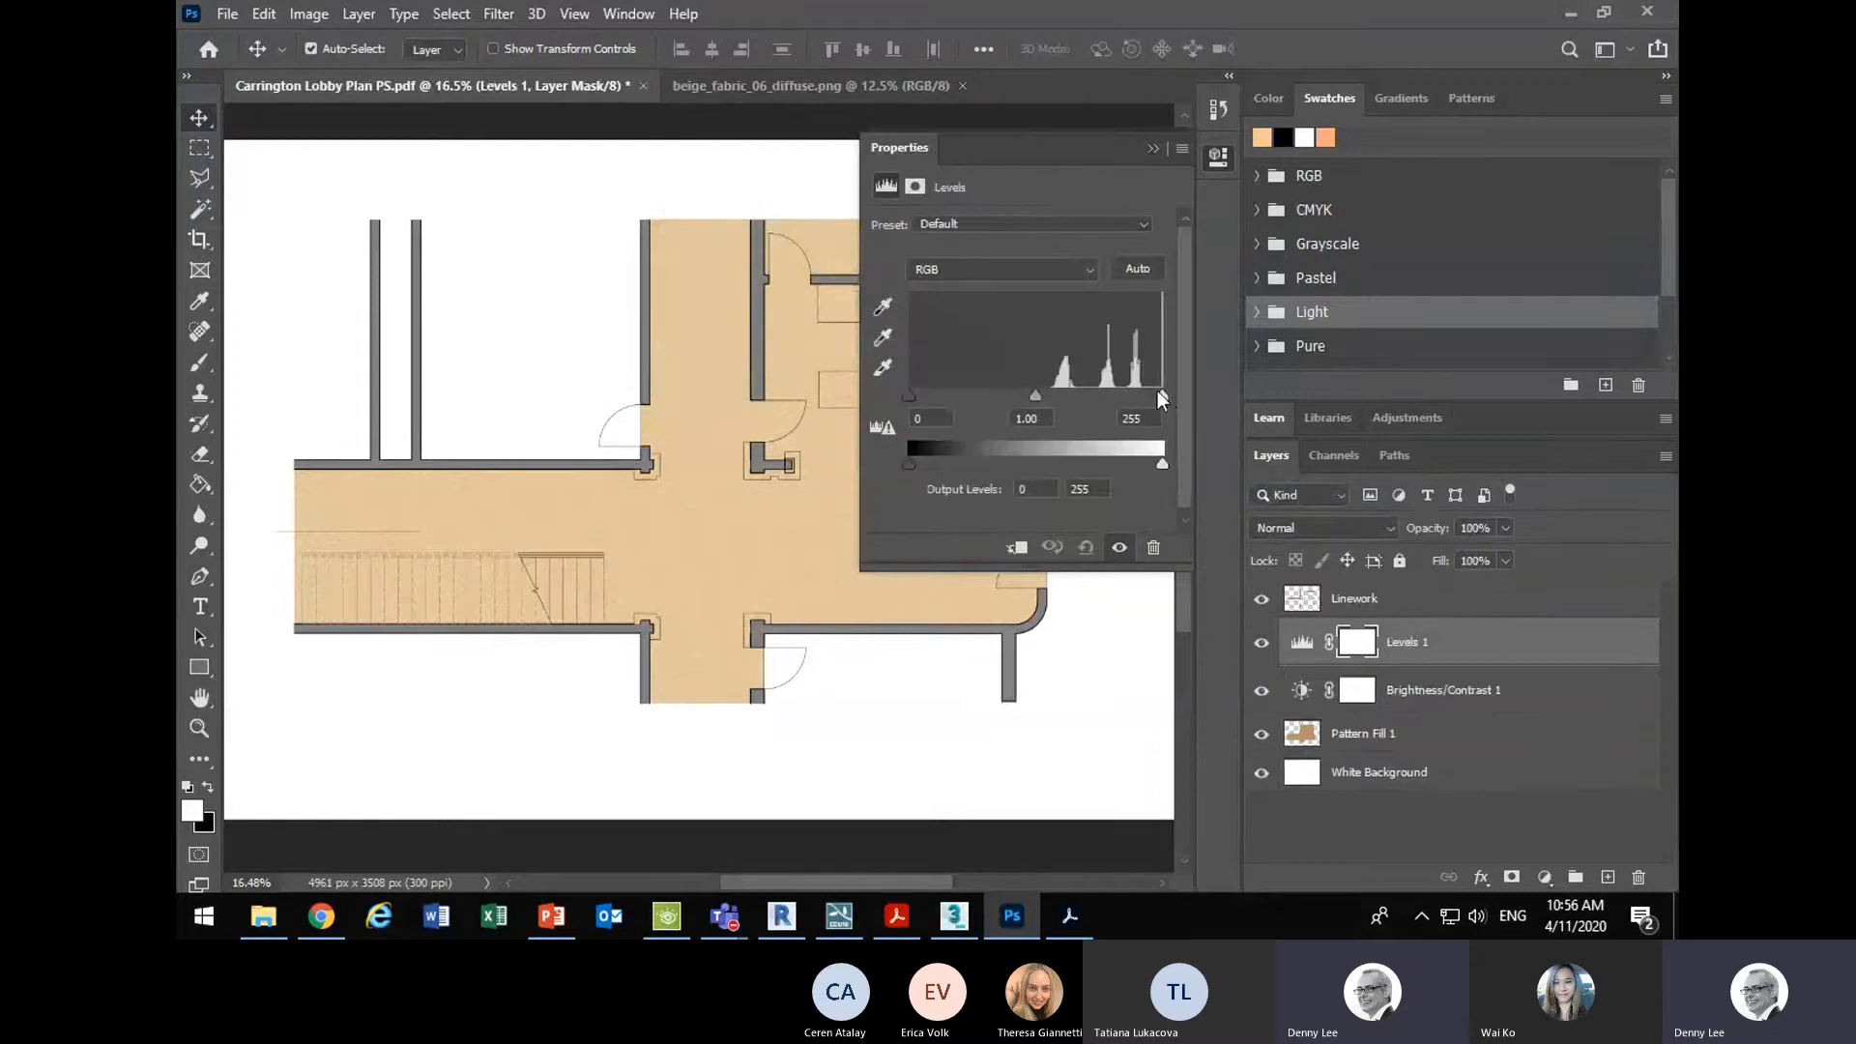
pyautogui.moveTo(1162, 395); pyautogui.dragTo(1153, 396)
pyautogui.moveTo(1030, 397)
pyautogui.mouseDown()
pyautogui.moveTo(1054, 404)
pyautogui.moveTo(1011, 406)
pyautogui.mouseUp()
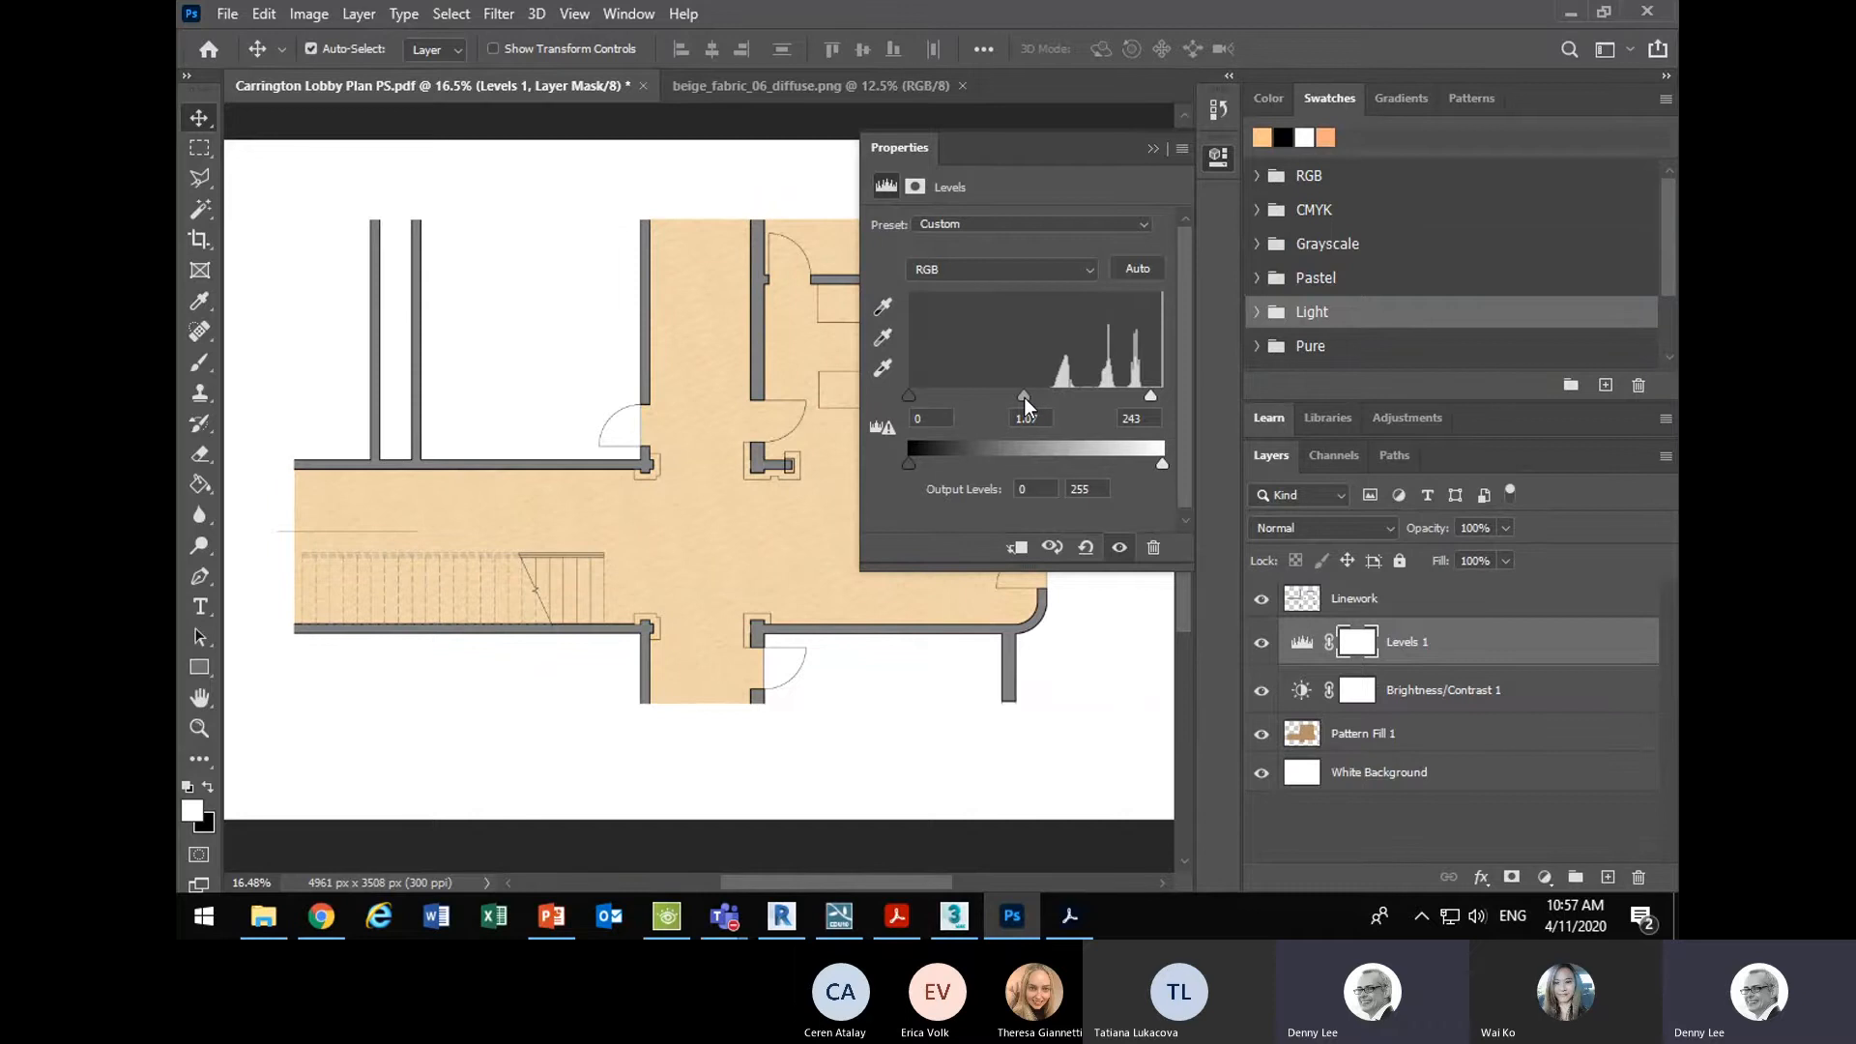
pyautogui.moveTo(907, 392); pyautogui.dragTo(982, 391)
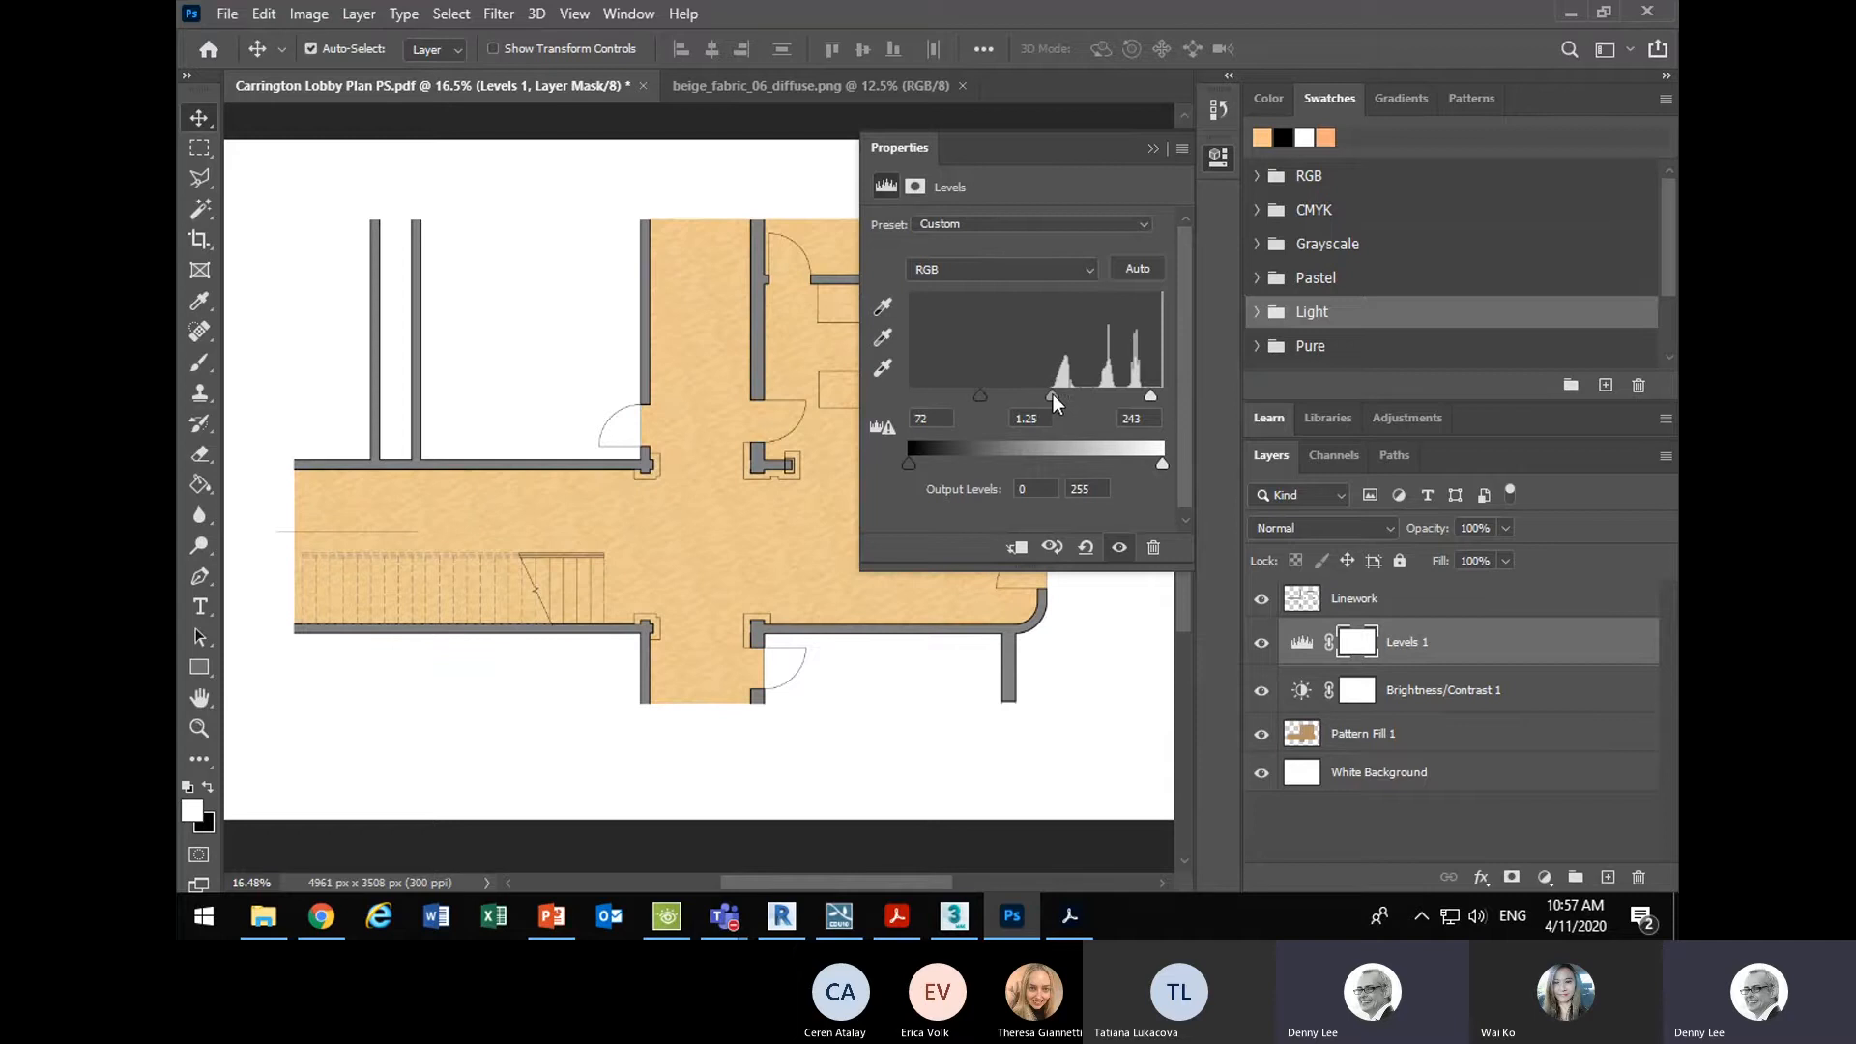
pyautogui.click(1152, 149)
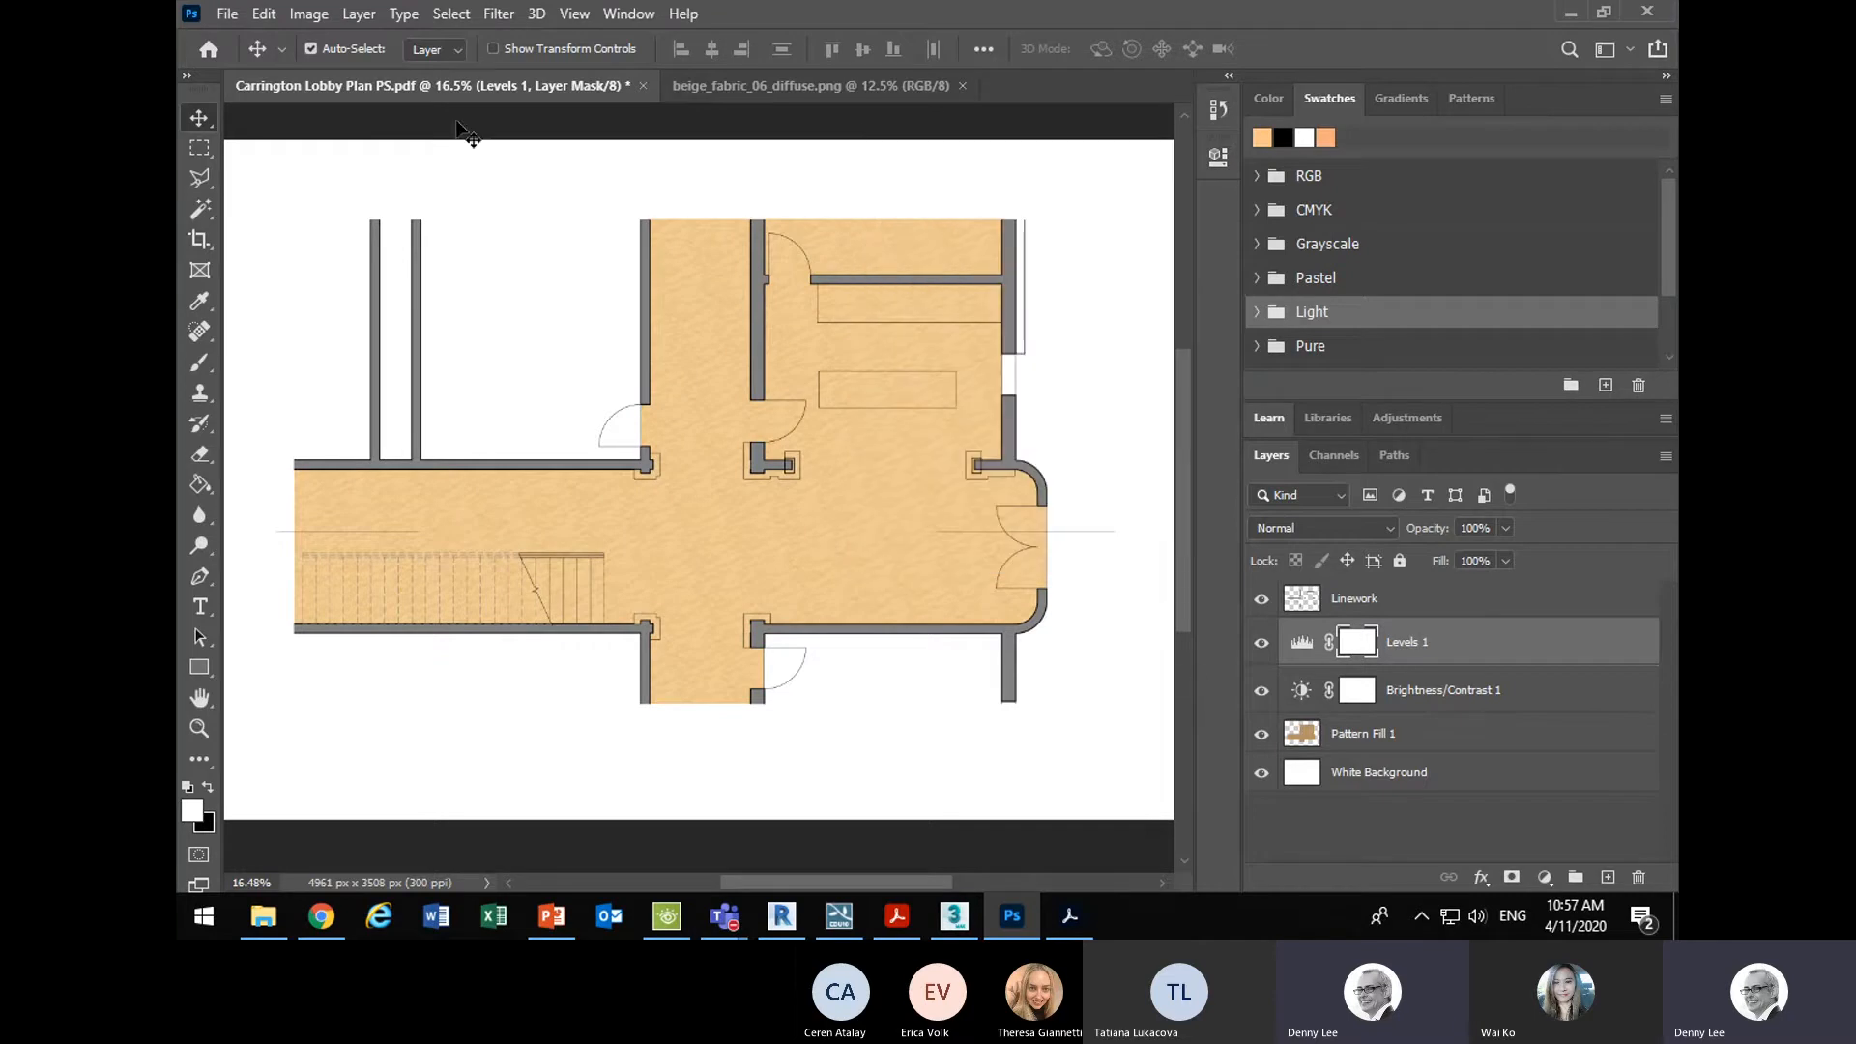
# - Add a Hue/Saturation adjustment layer above Levels 1 and reduce its saturation to mute the floor colour
pyautogui.click(359, 13)
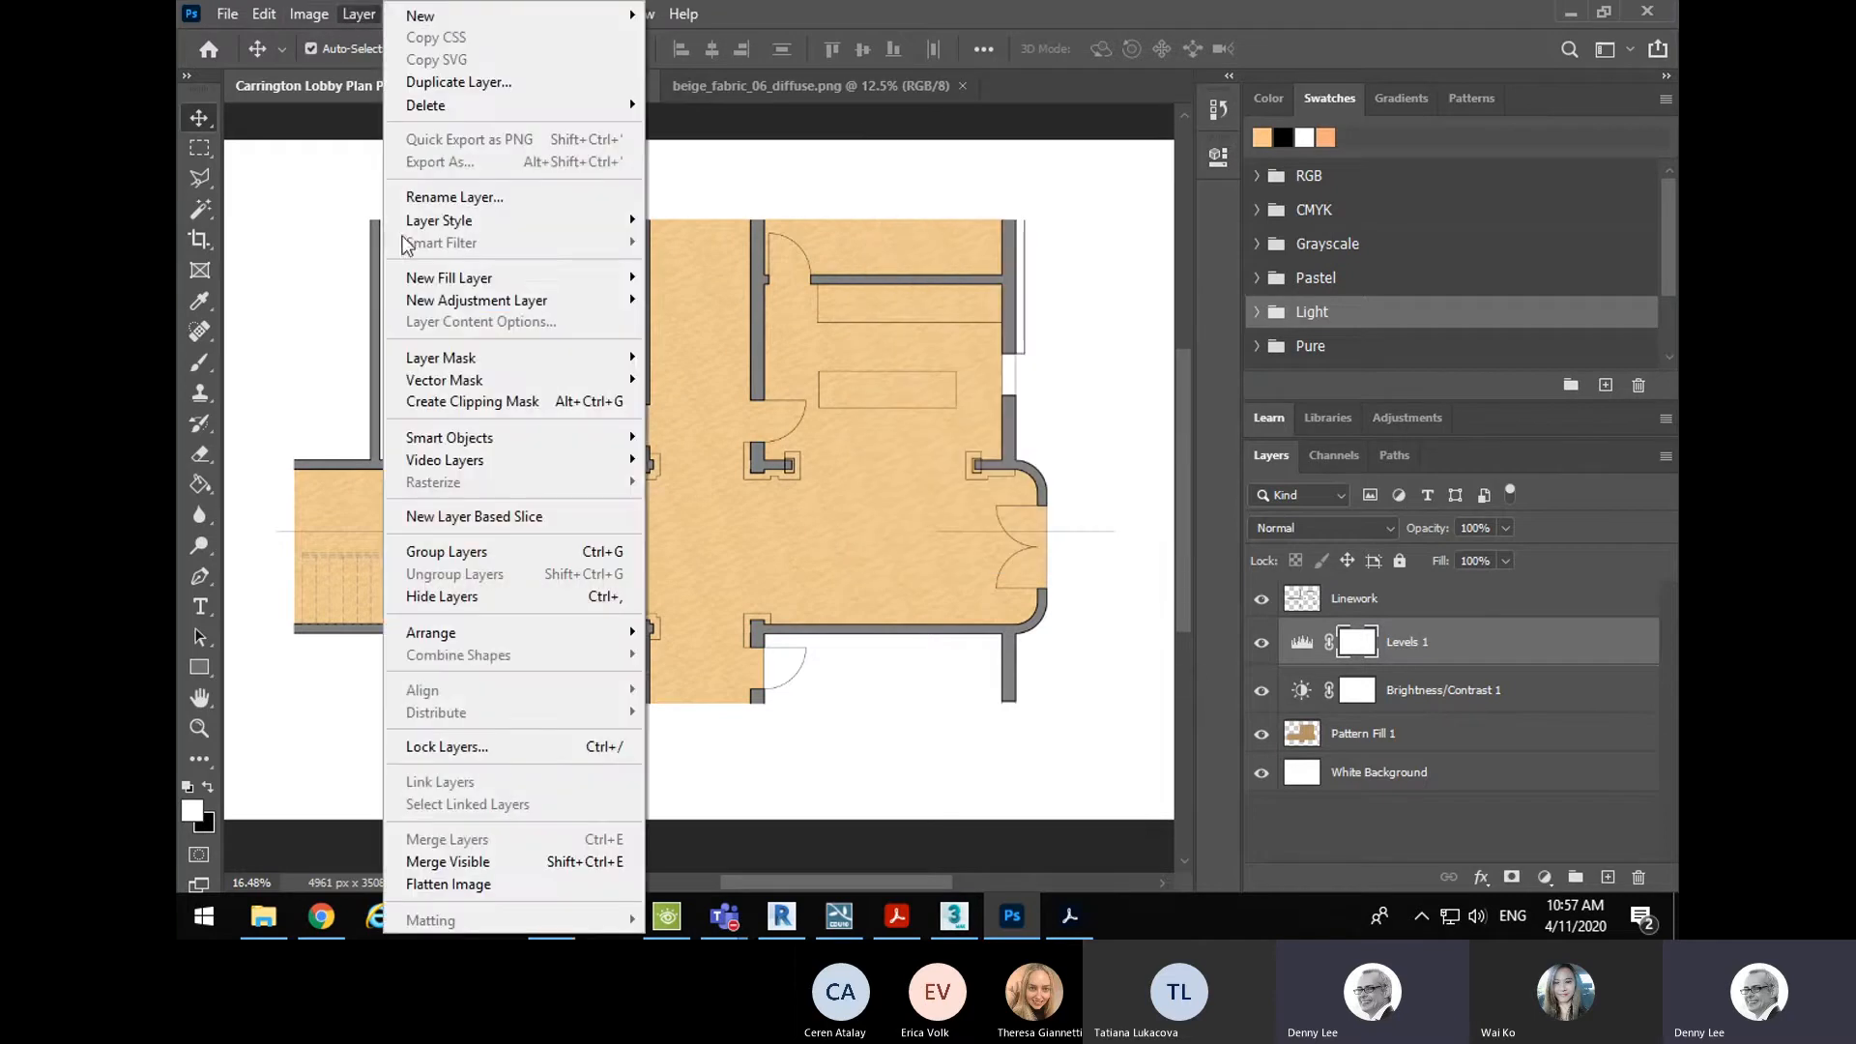
pyautogui.moveTo(464, 301)
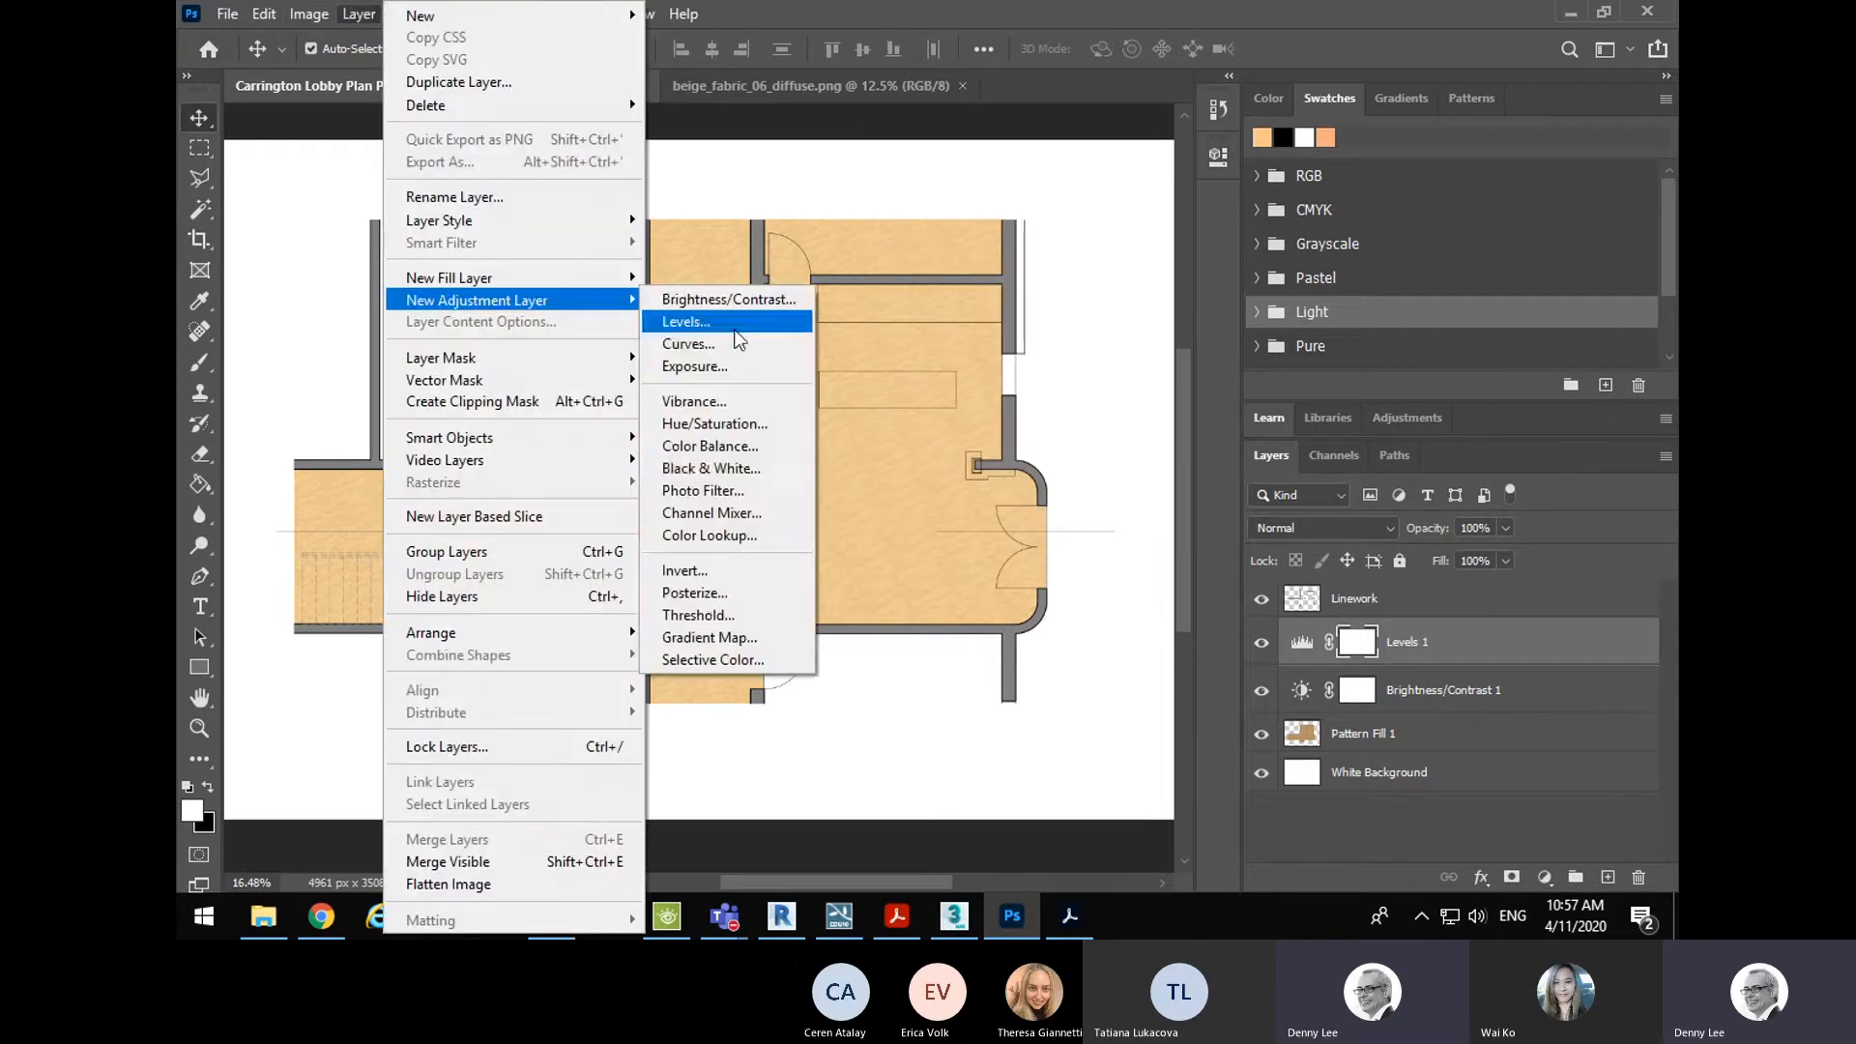
pyautogui.click(706, 424)
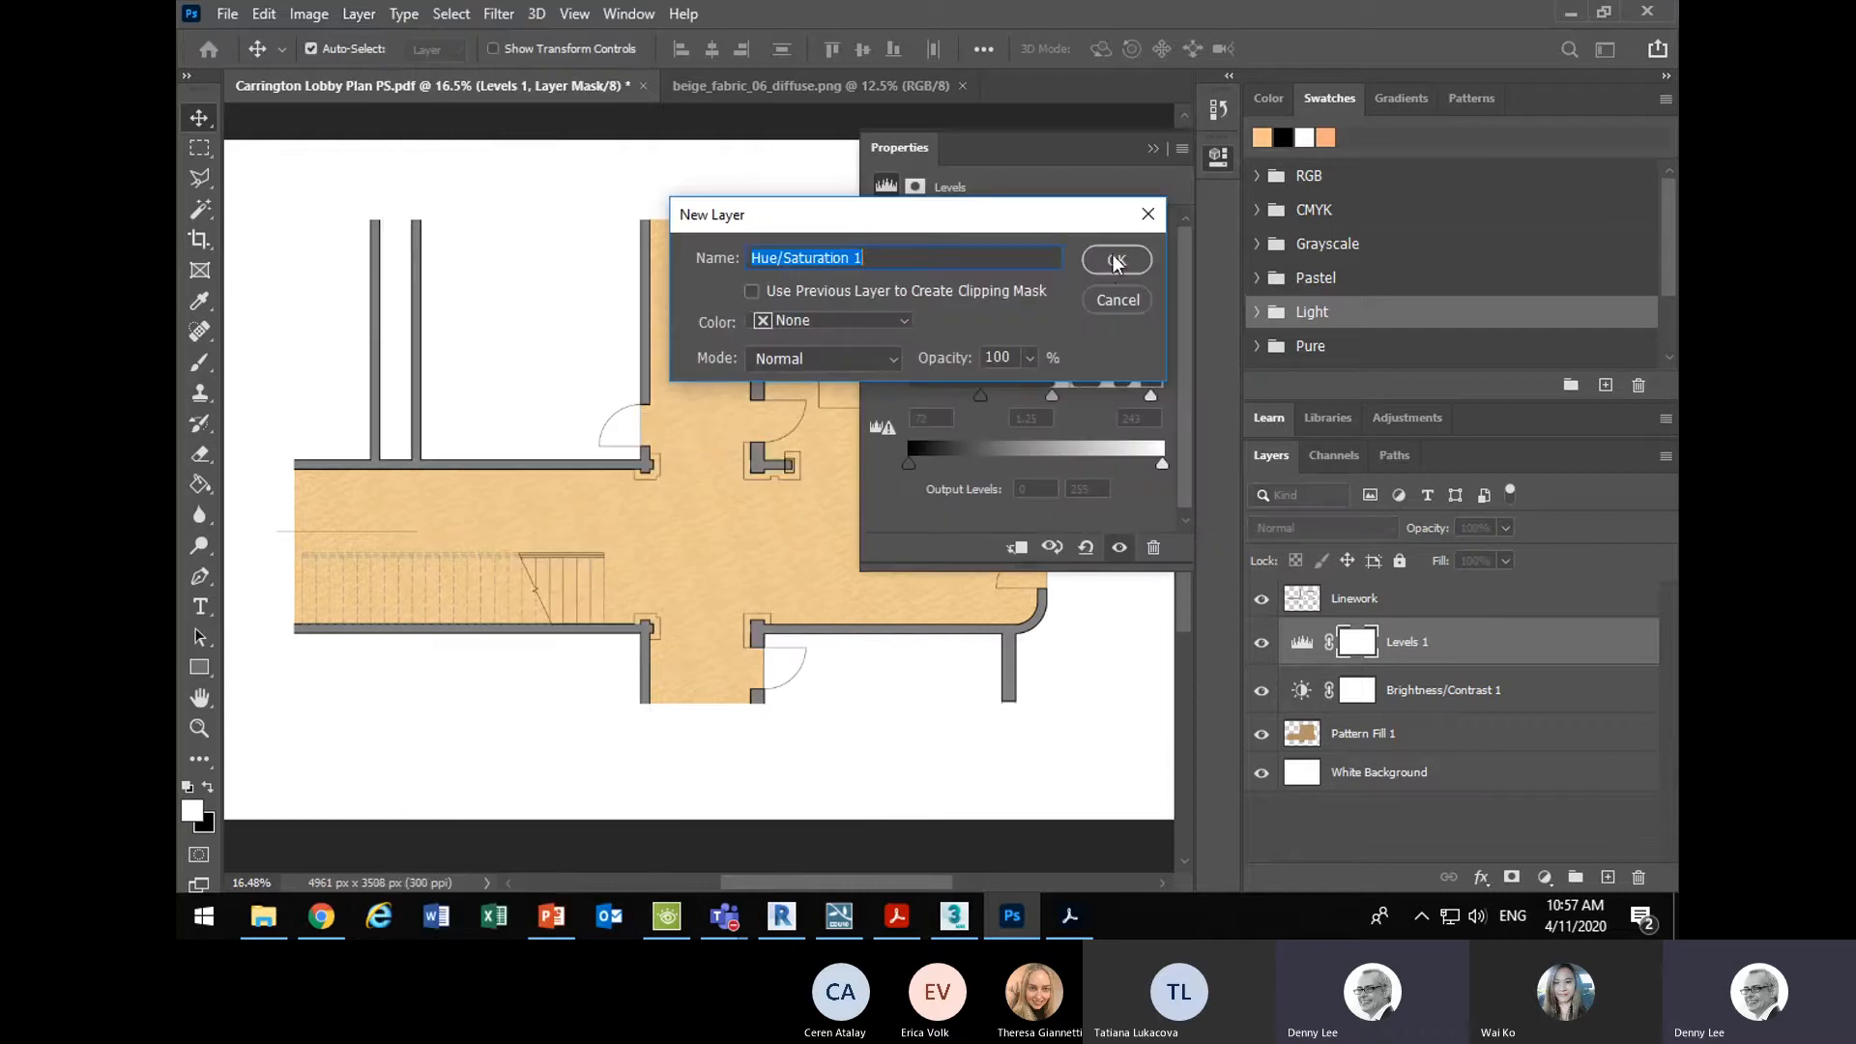
pyautogui.click(1116, 261)
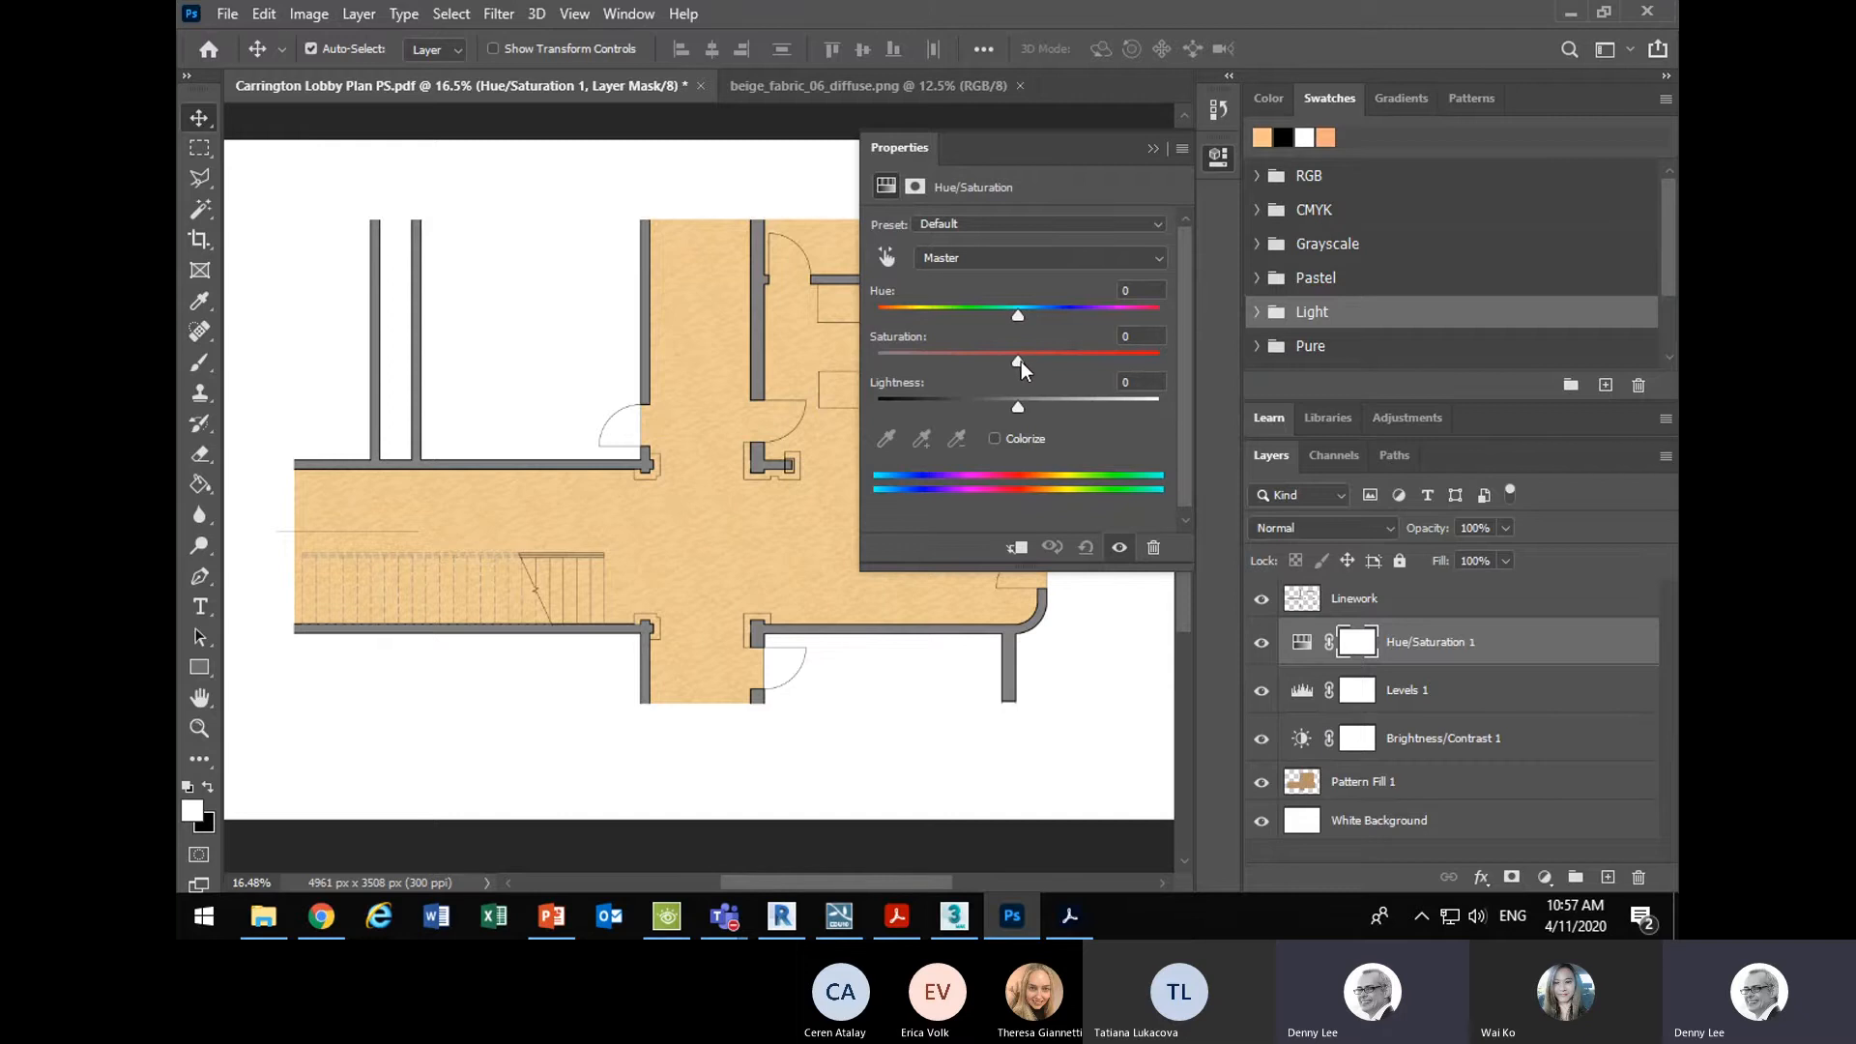
pyautogui.moveTo(1019, 362); pyautogui.dragTo(984, 362)
pyautogui.click(1153, 148)
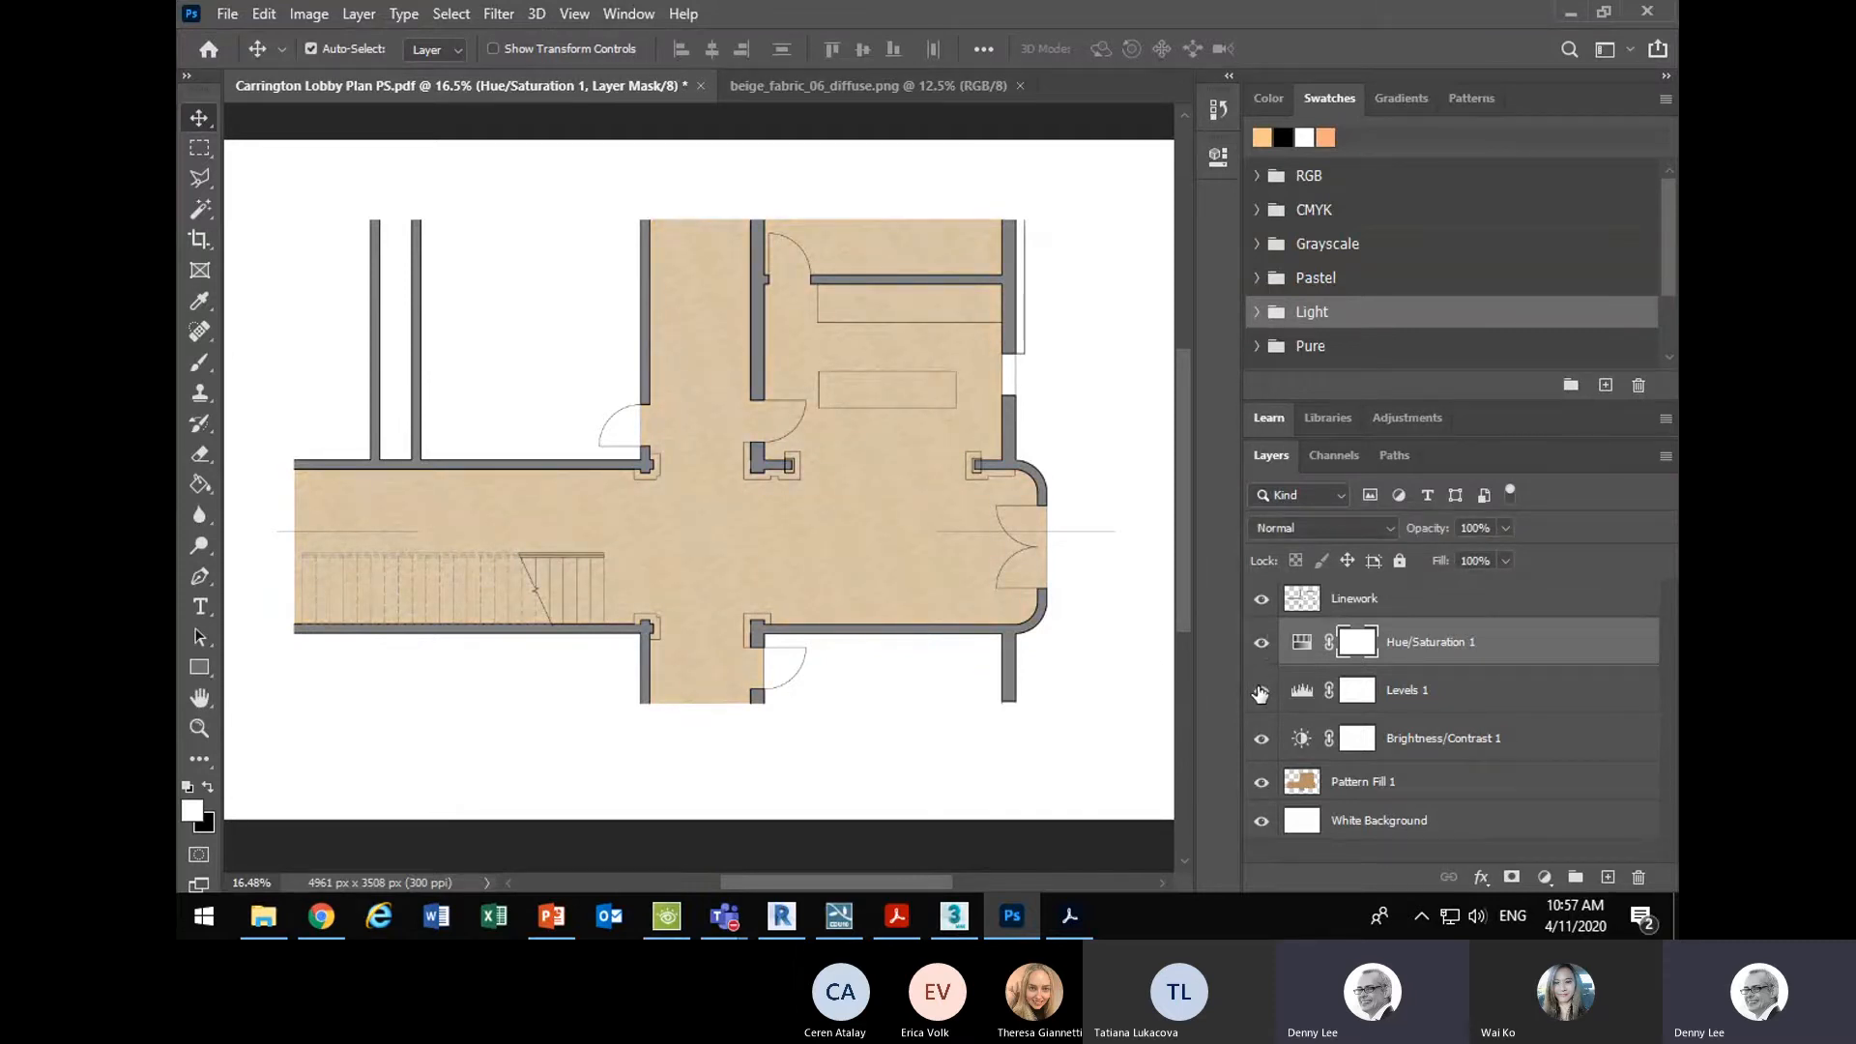
# - Compare the floor with the Brightness/Contrast 1 and Hue/Saturation 1 layers each hidden and shown in turn
pyautogui.click(1262, 738)
pyautogui.click(1262, 738)
pyautogui.click(1262, 643)
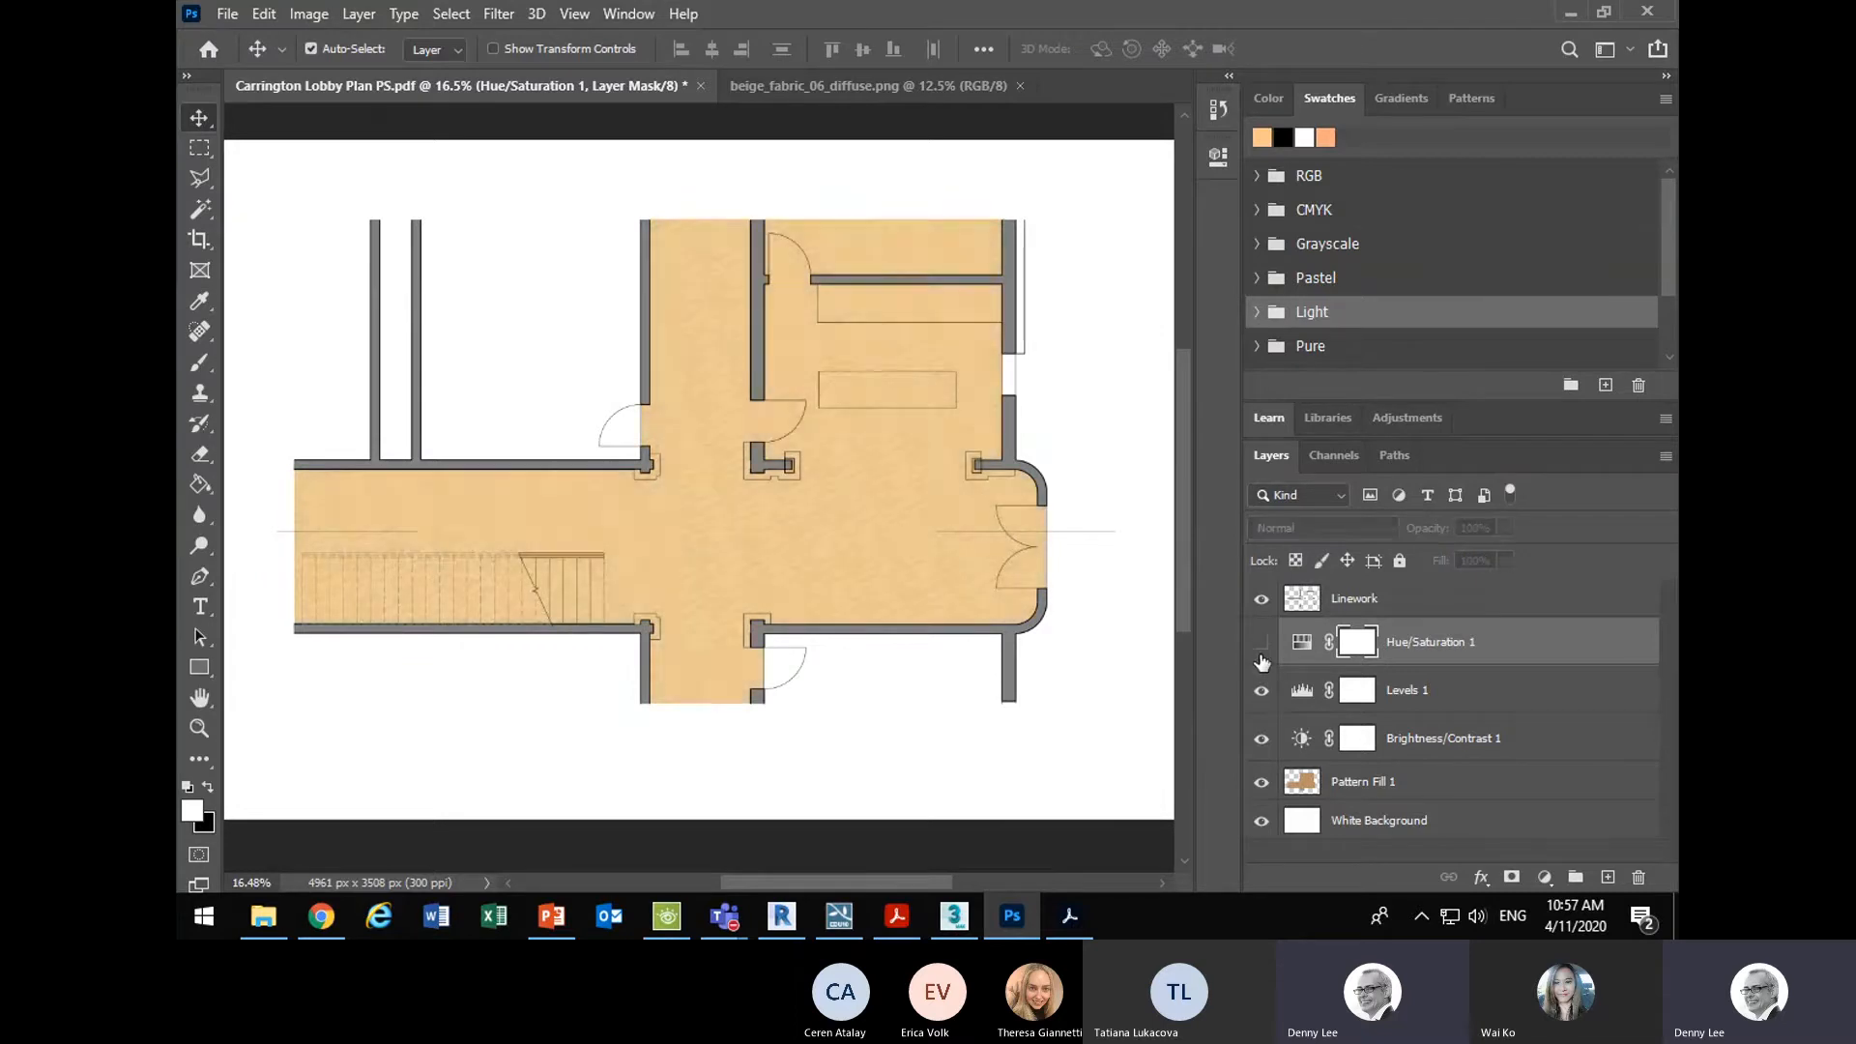
pyautogui.click(1262, 643)
# - On the Pattern Fill 1 layer, make a rectangular marquee selection around the long counter outline just below the upper room's wall
pyautogui.click(1344, 781)
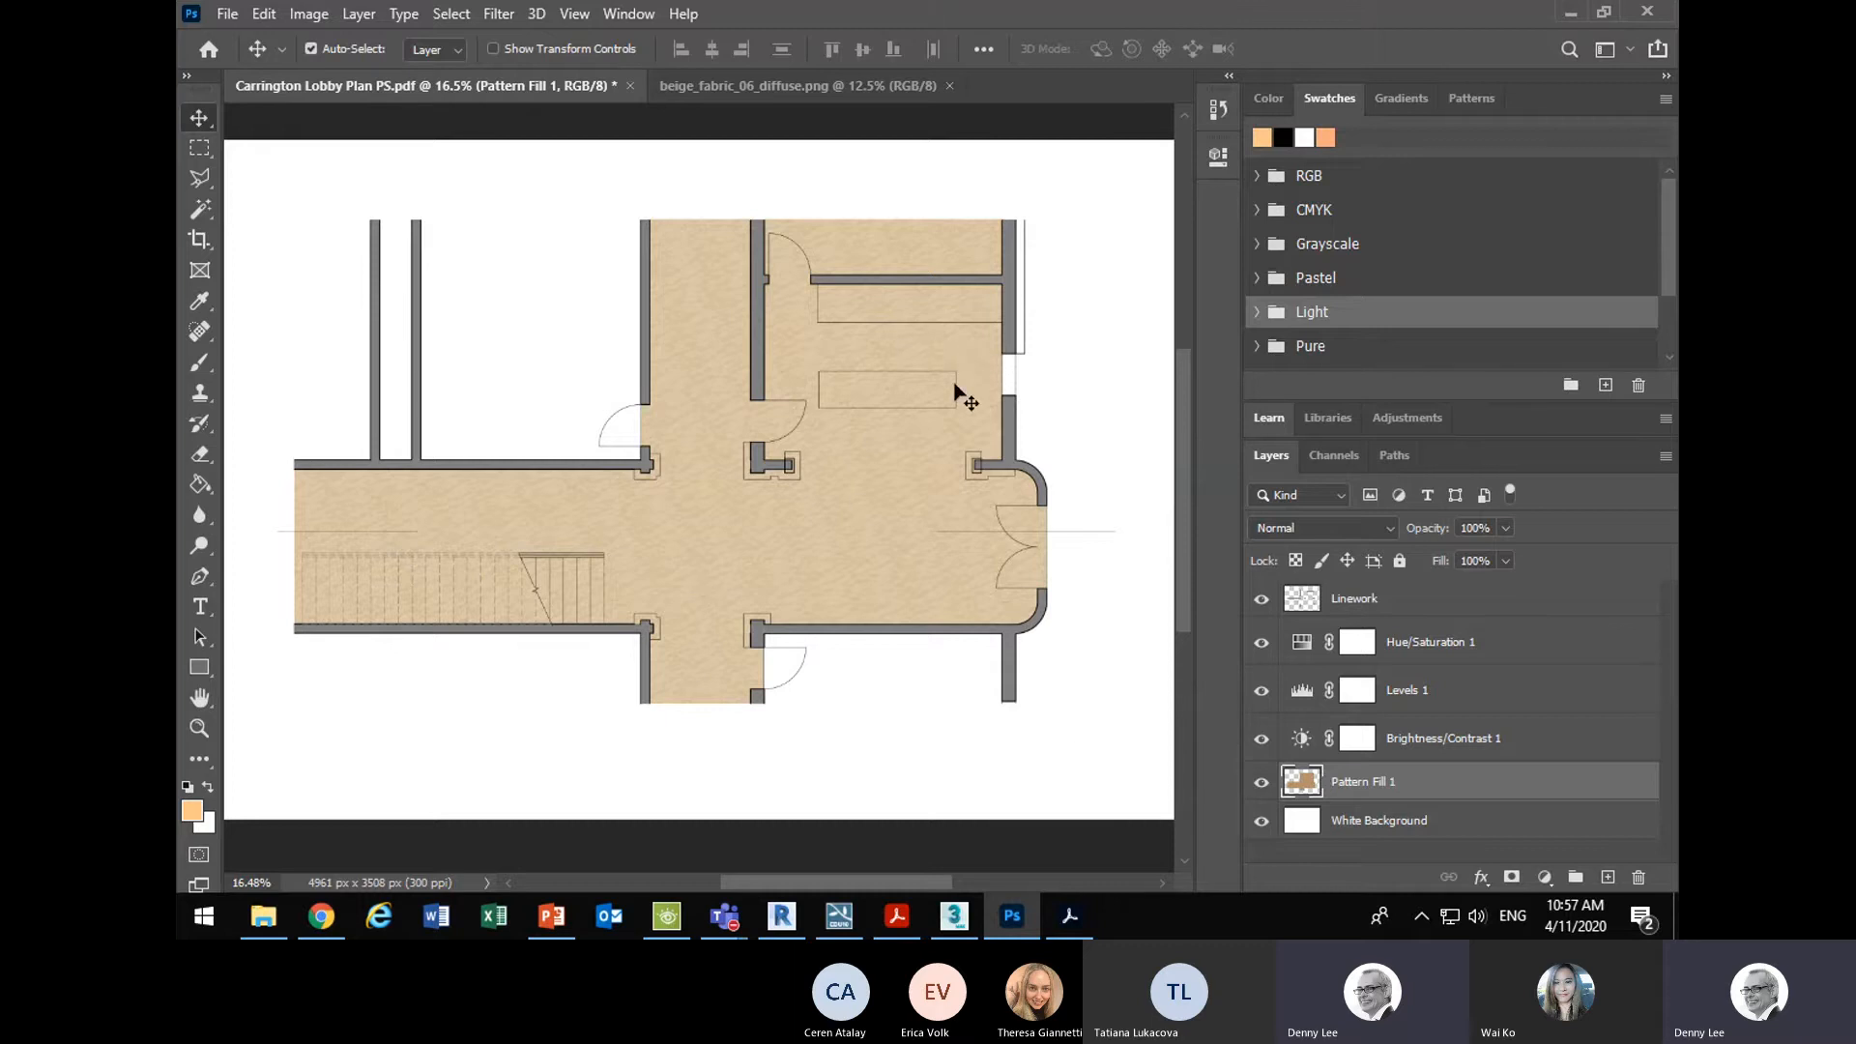
pyautogui.scroll(5, 957, 303)
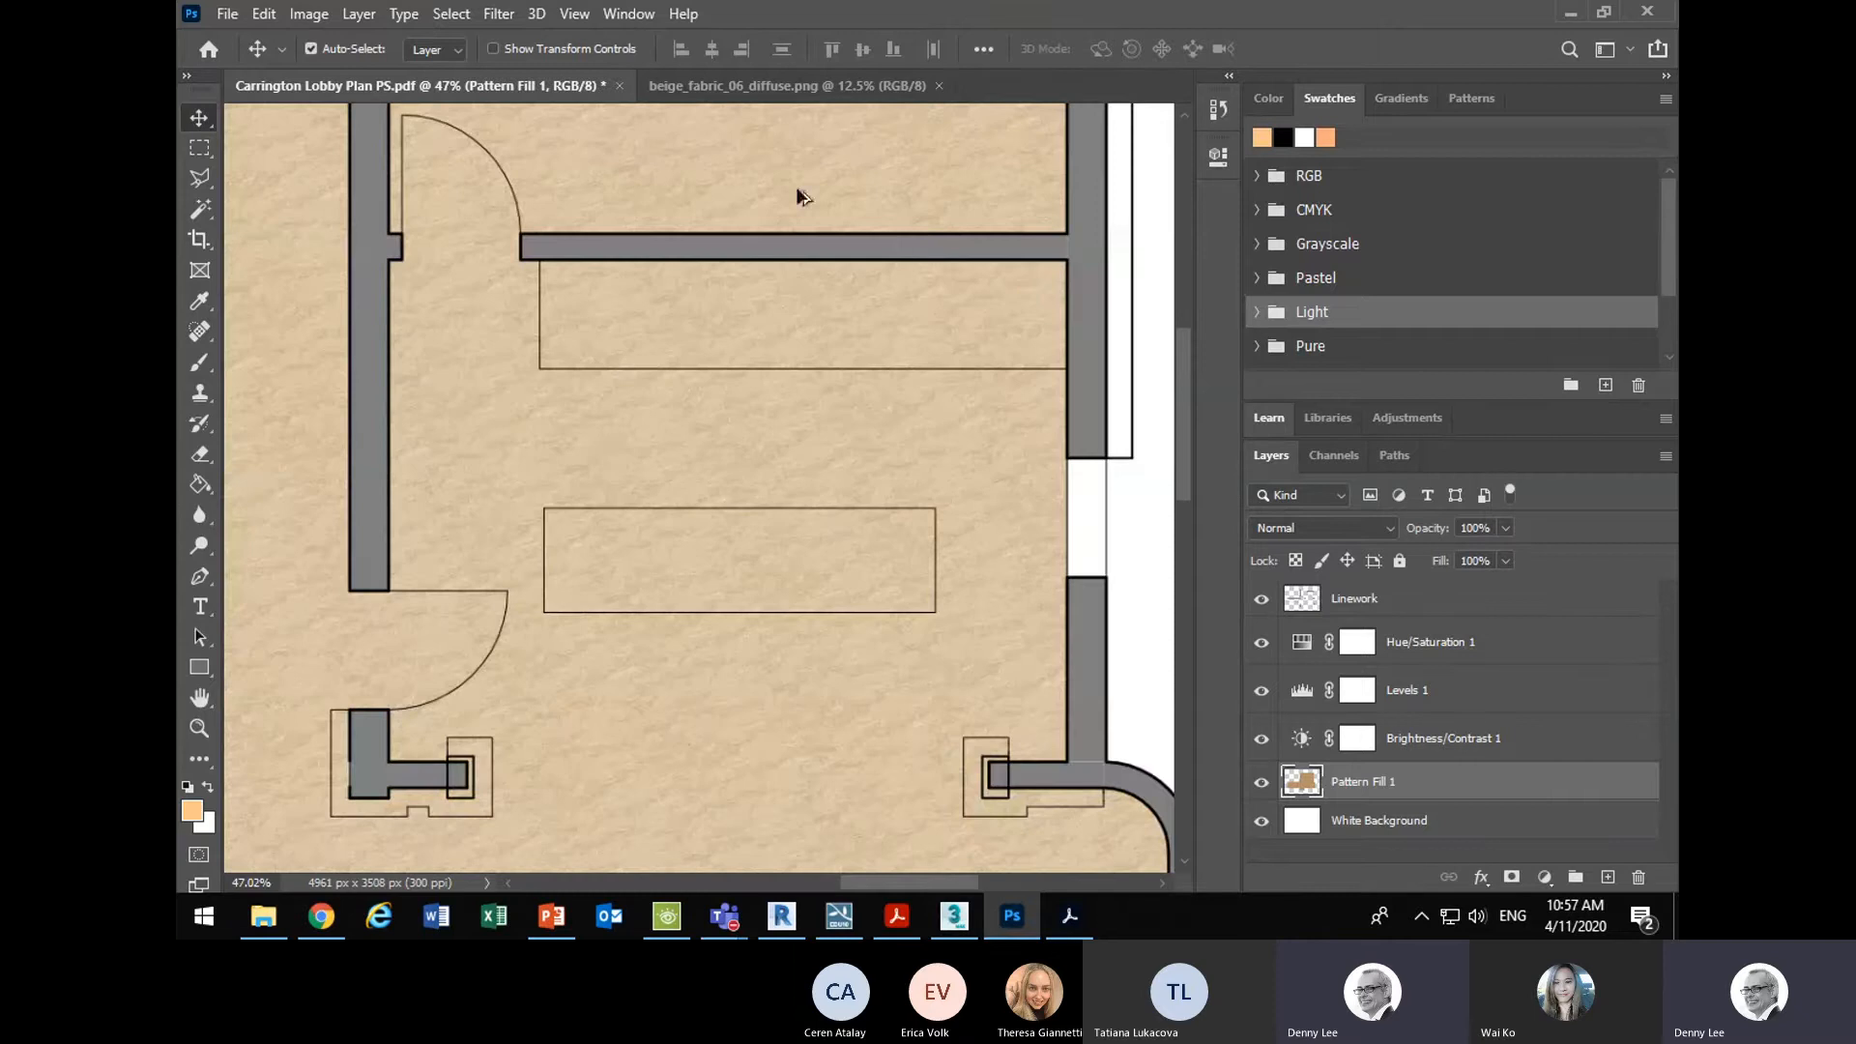
pyautogui.click(199, 147)
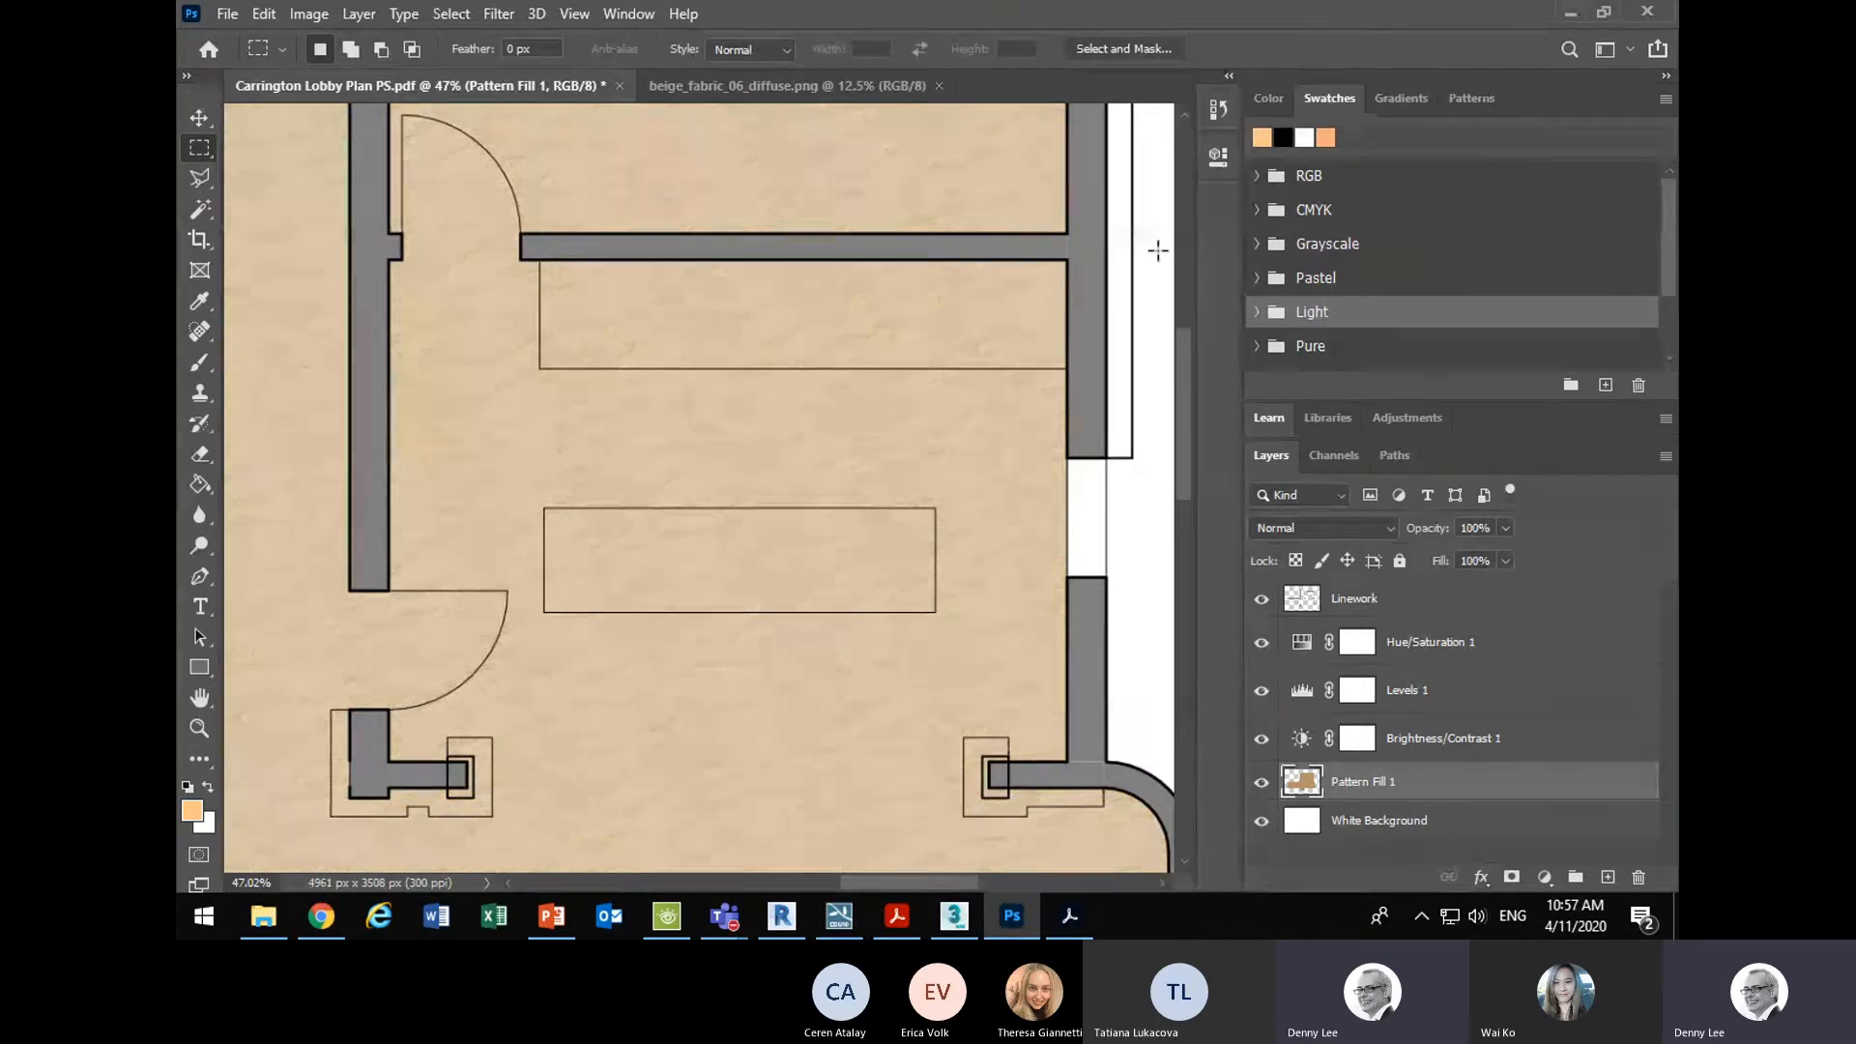
pyautogui.scroll(2, 1103, 274)
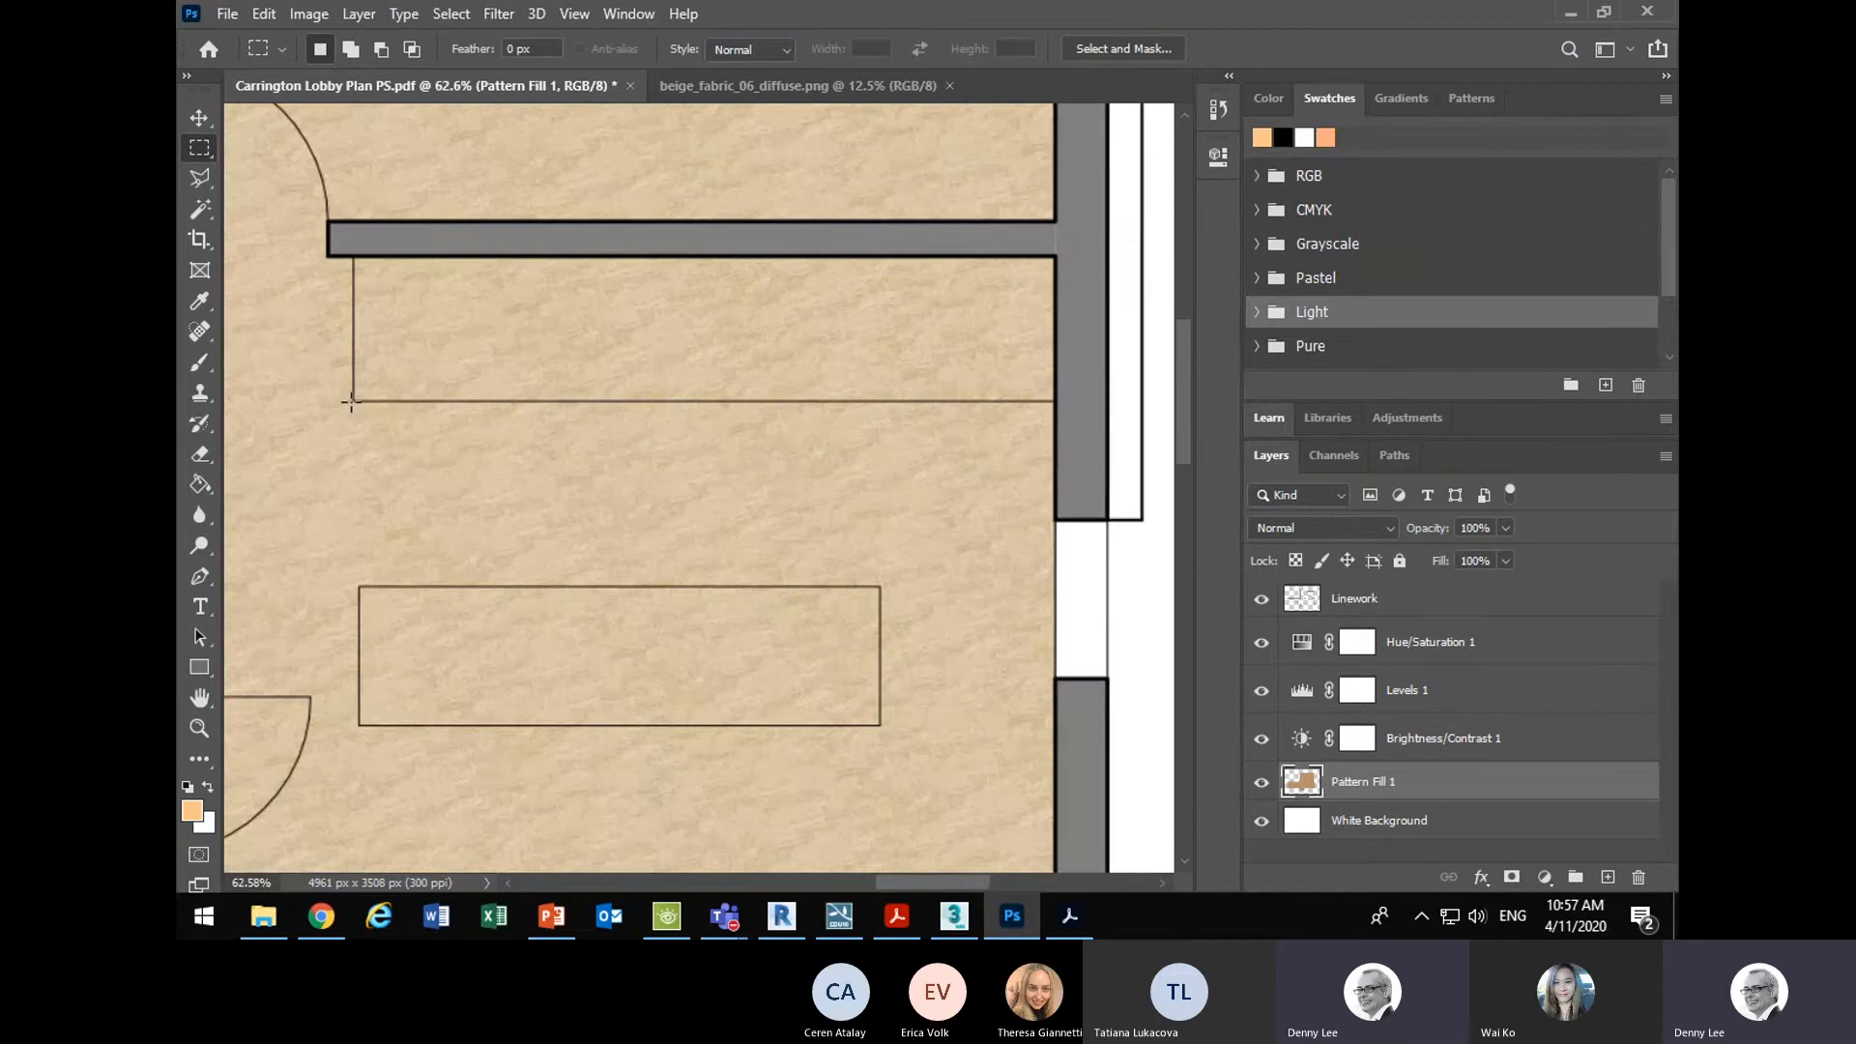
pyautogui.moveTo(352, 400); pyautogui.dragTo(1063, 248)
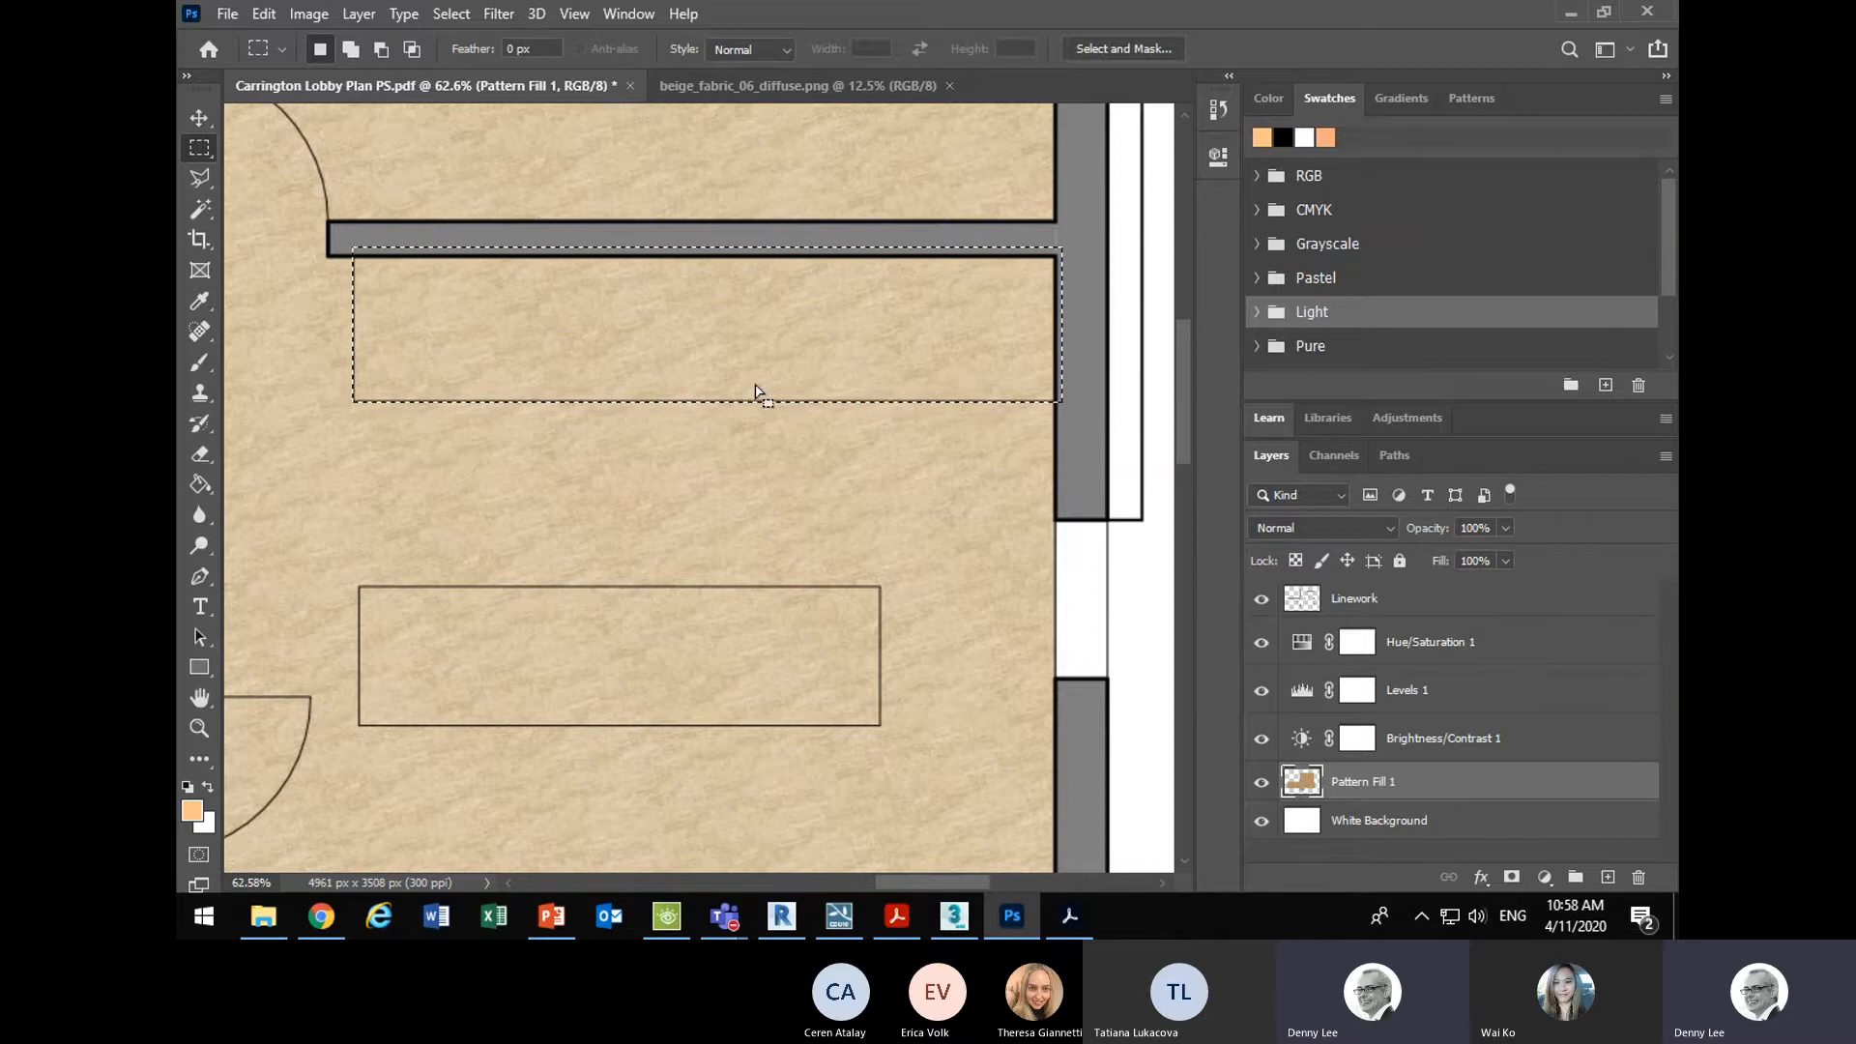
pyautogui.hotkey('ctrl', 'd')
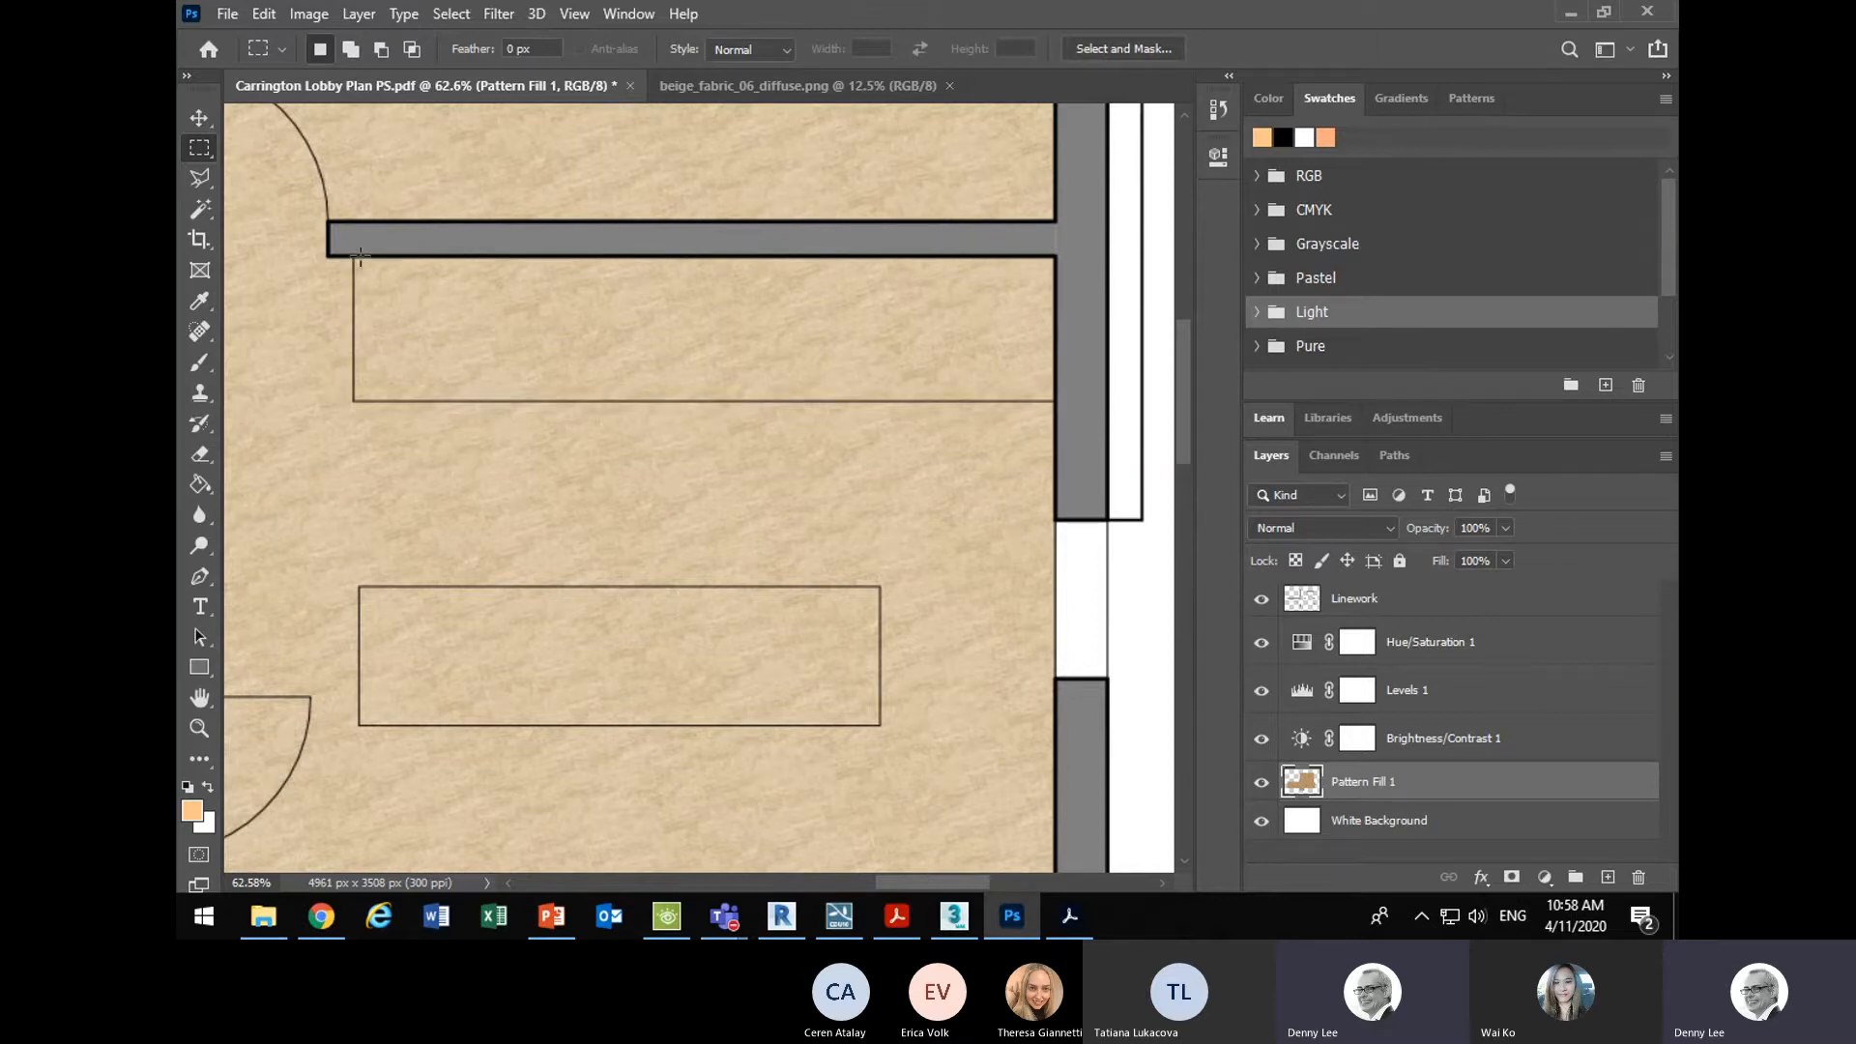
pyautogui.moveTo(353, 248); pyautogui.dragTo(1064, 401)
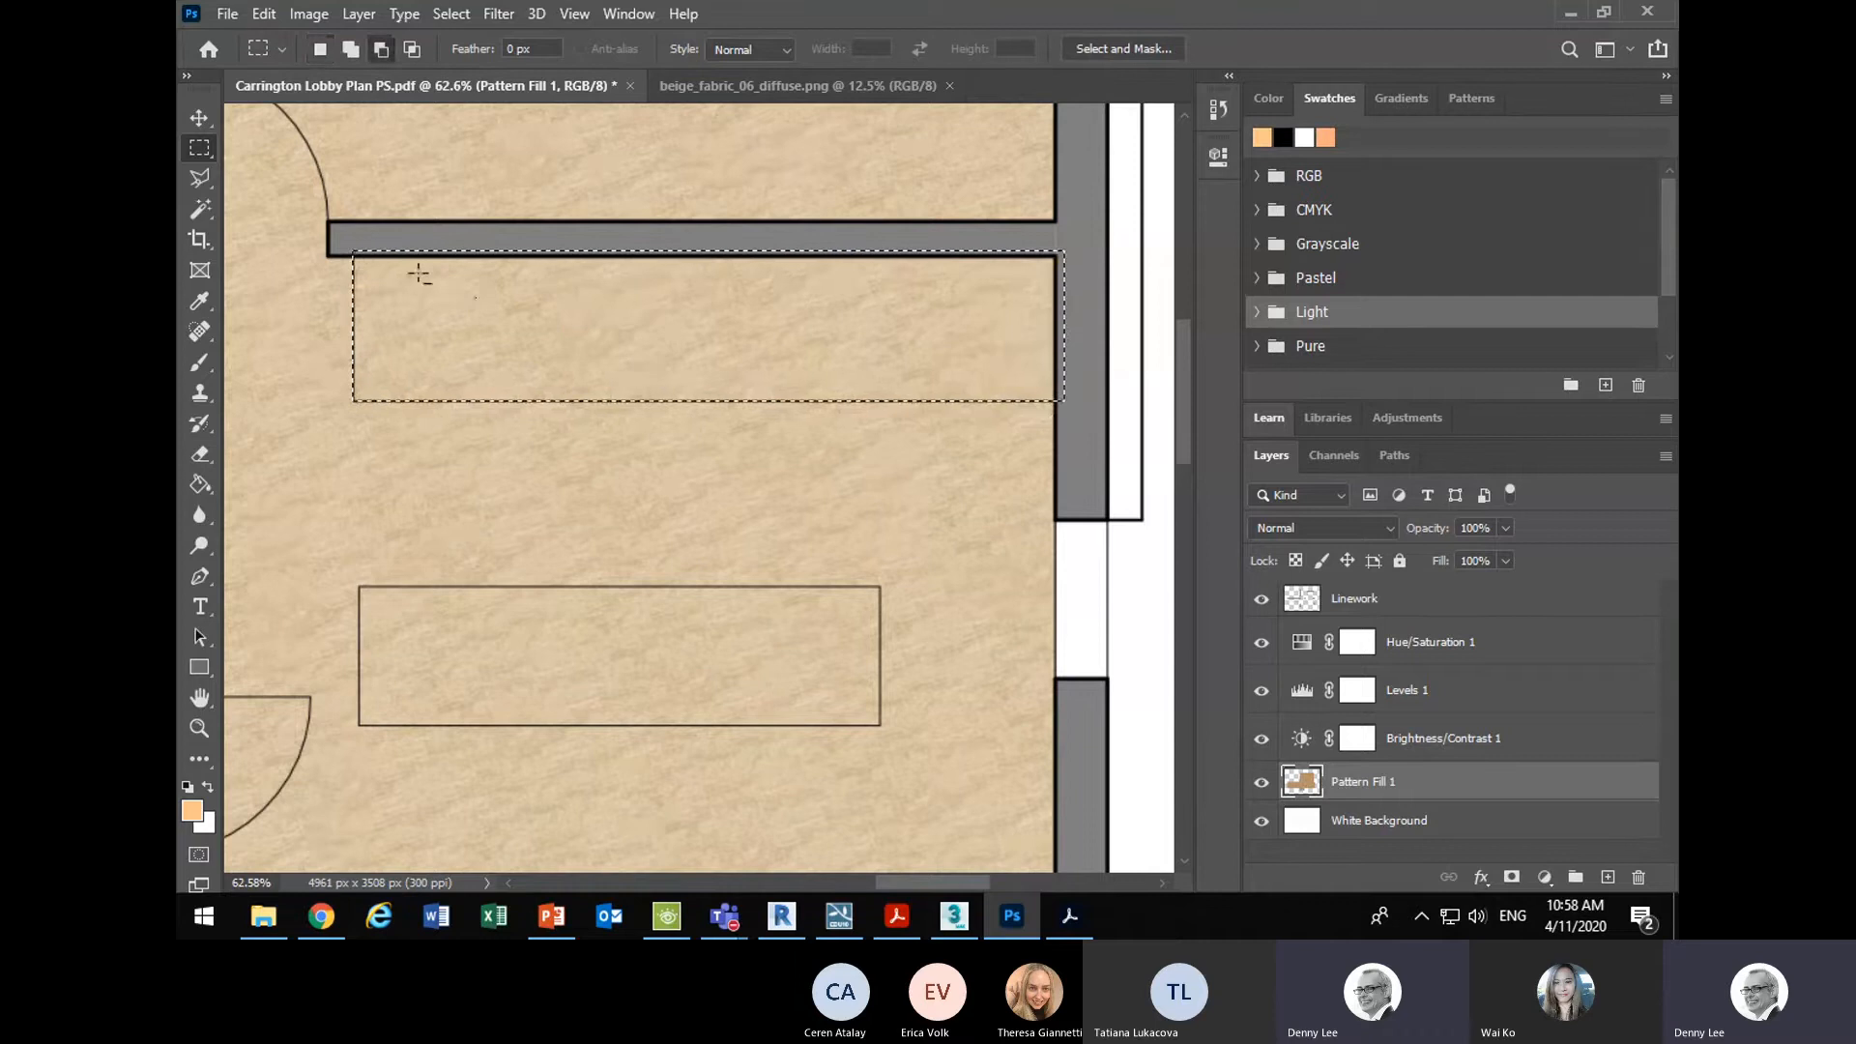
# - Subtract the strip just outside the long counter's left edge from the marquee selection so it follows the outline
pyautogui.scroll(3, 387, 271)
pyautogui.scroll(5, 333, 248)
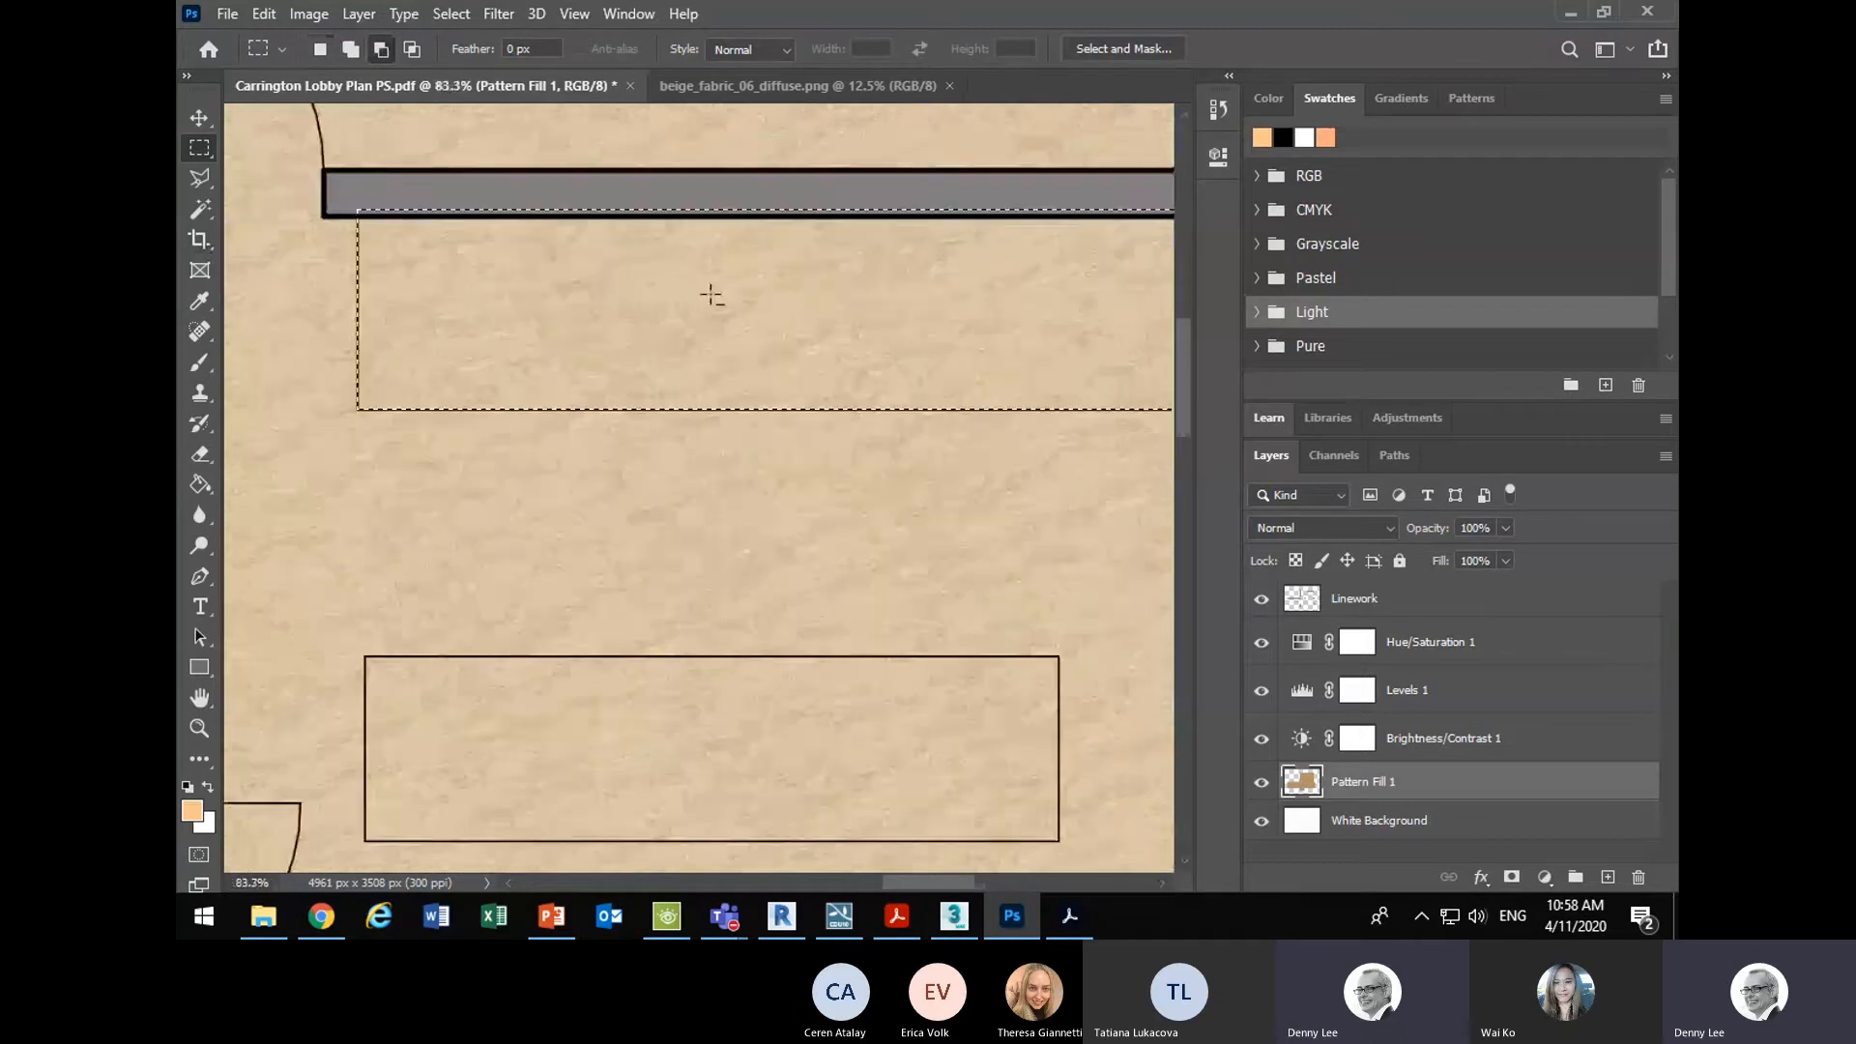
pyautogui.scroll(1, 319, 246)
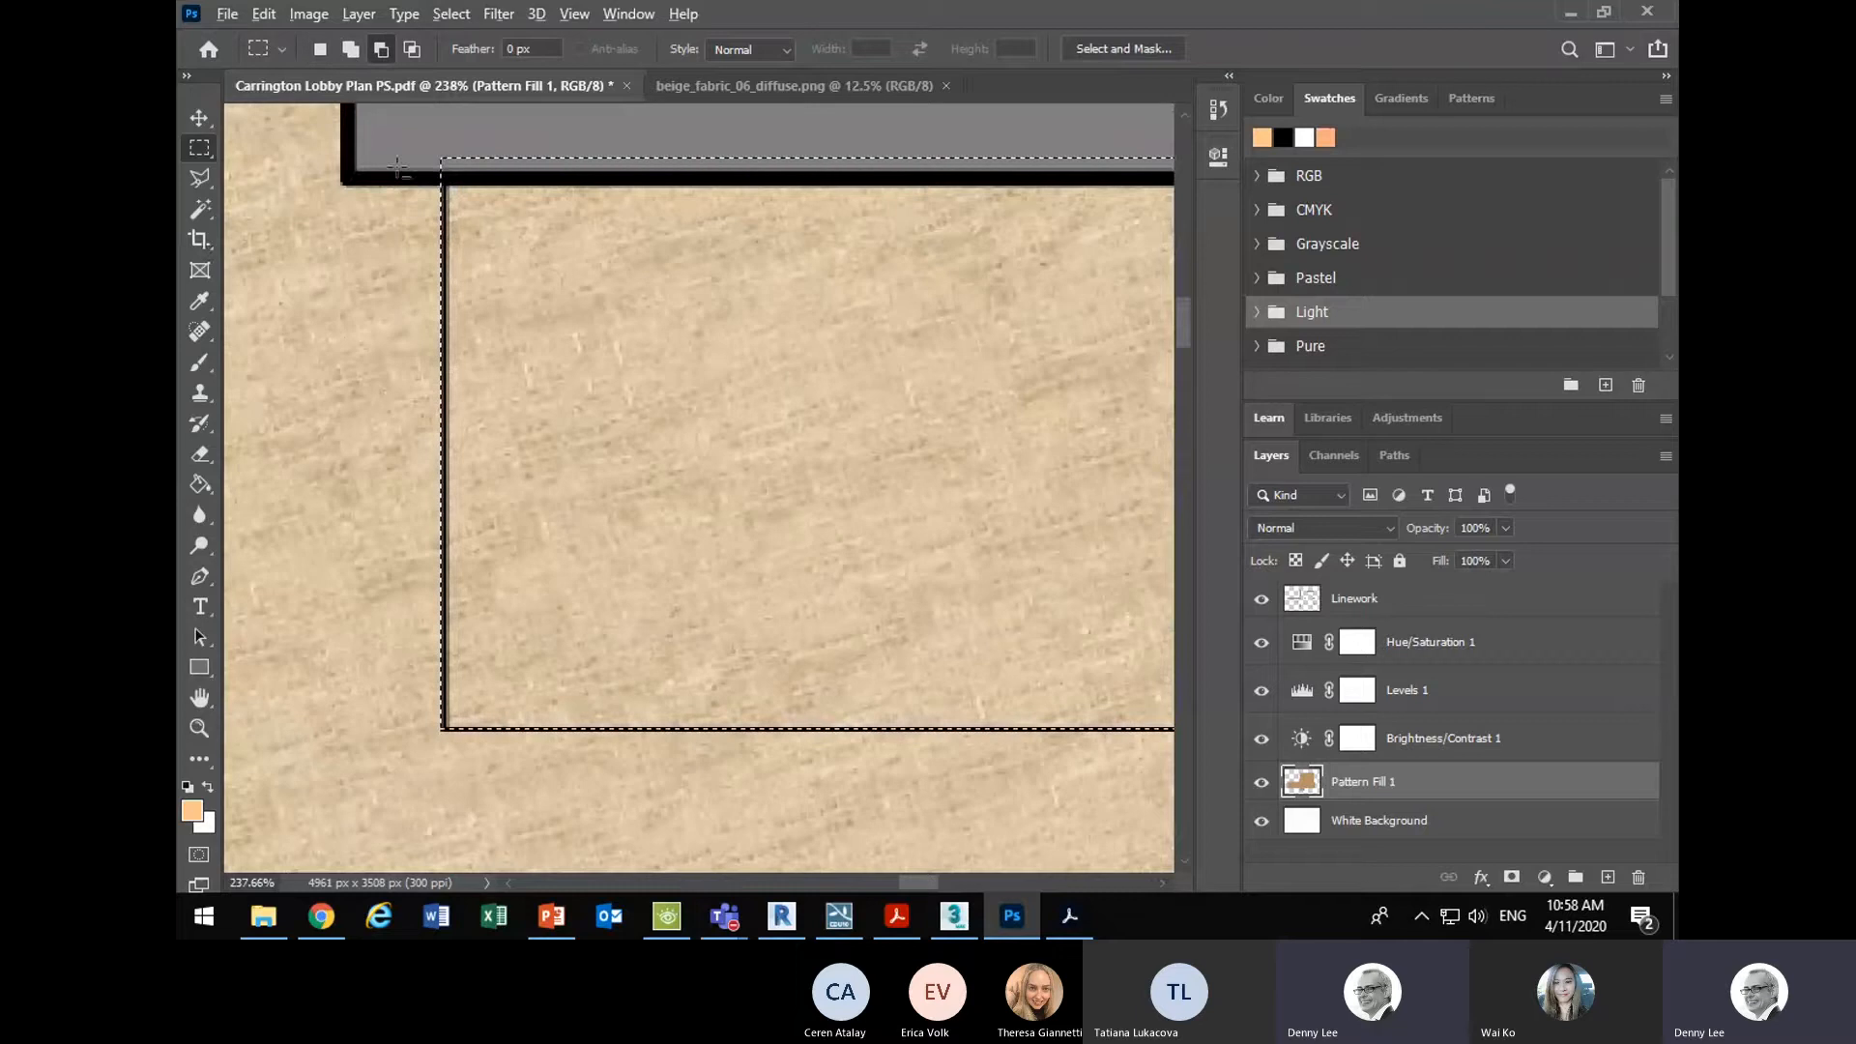
pyautogui.moveTo(390, 137); pyautogui.dragTo(446, 791)
pyautogui.scroll(-6, 377, 551)
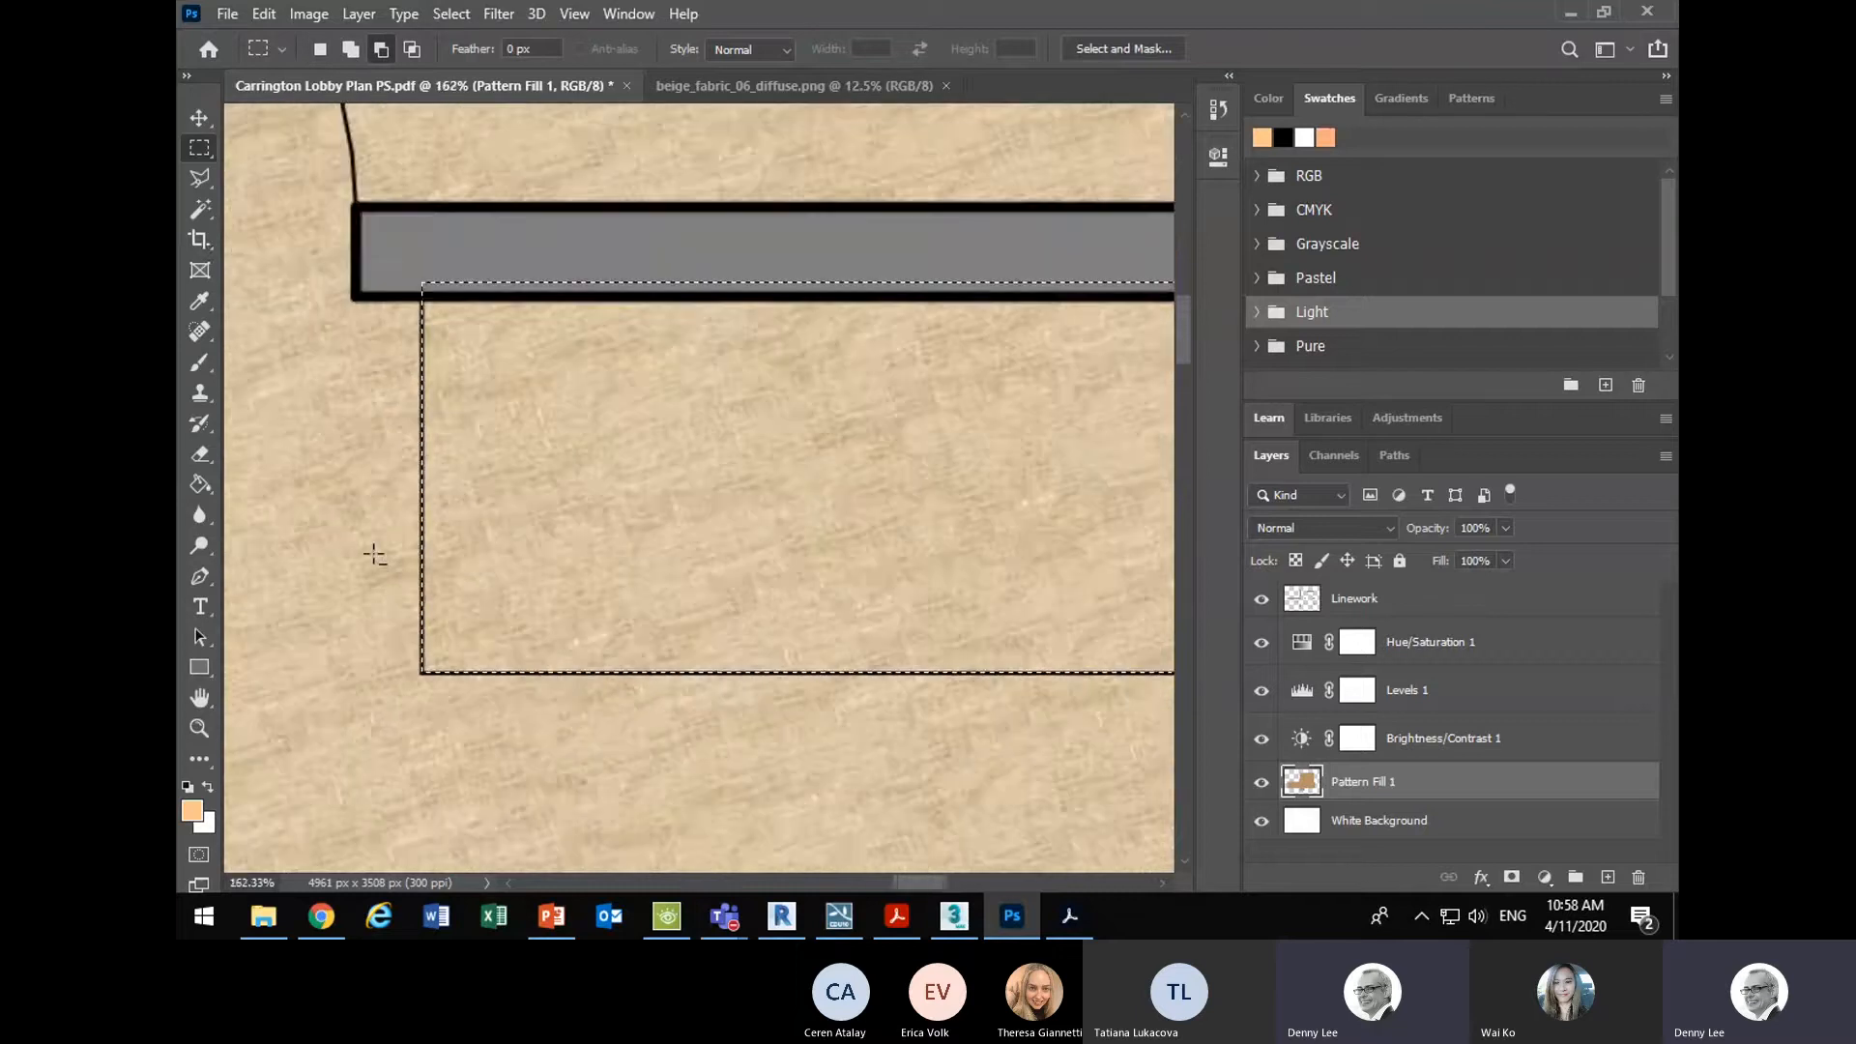
pyautogui.scroll(3, 552, 692)
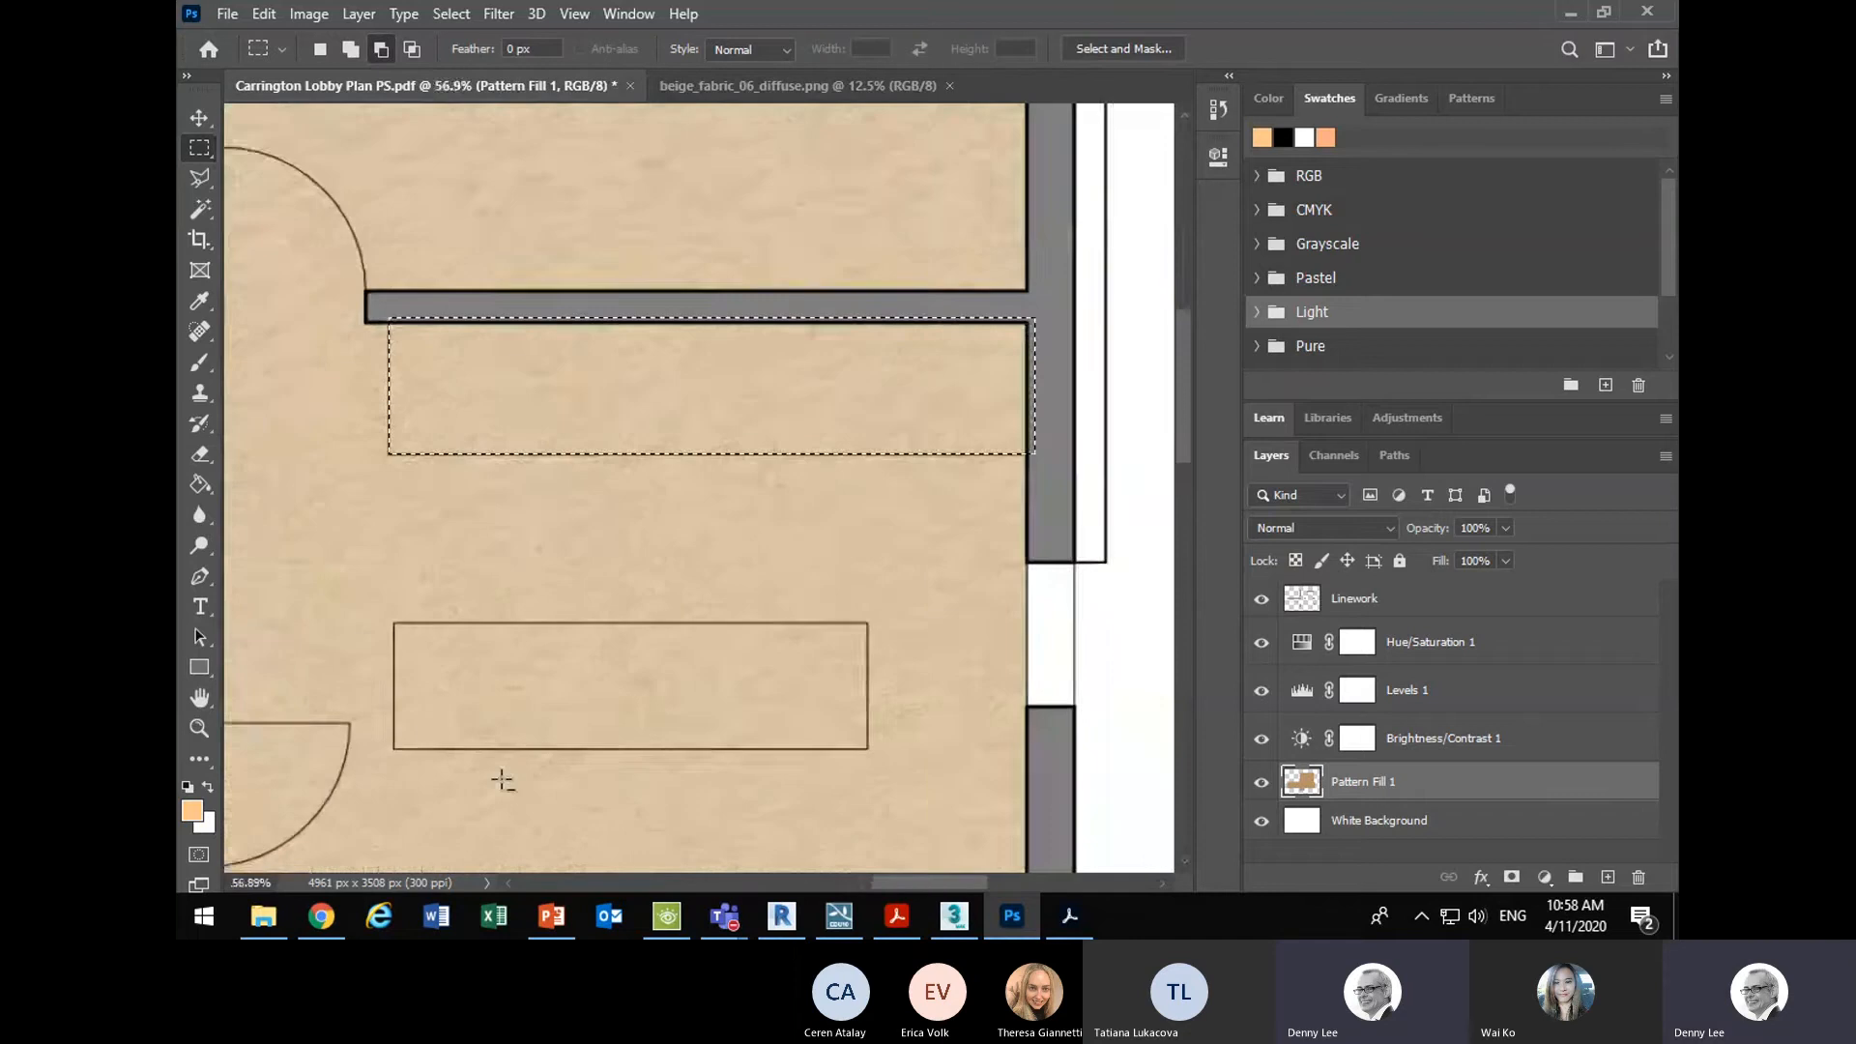
pyautogui.click(211, 219)
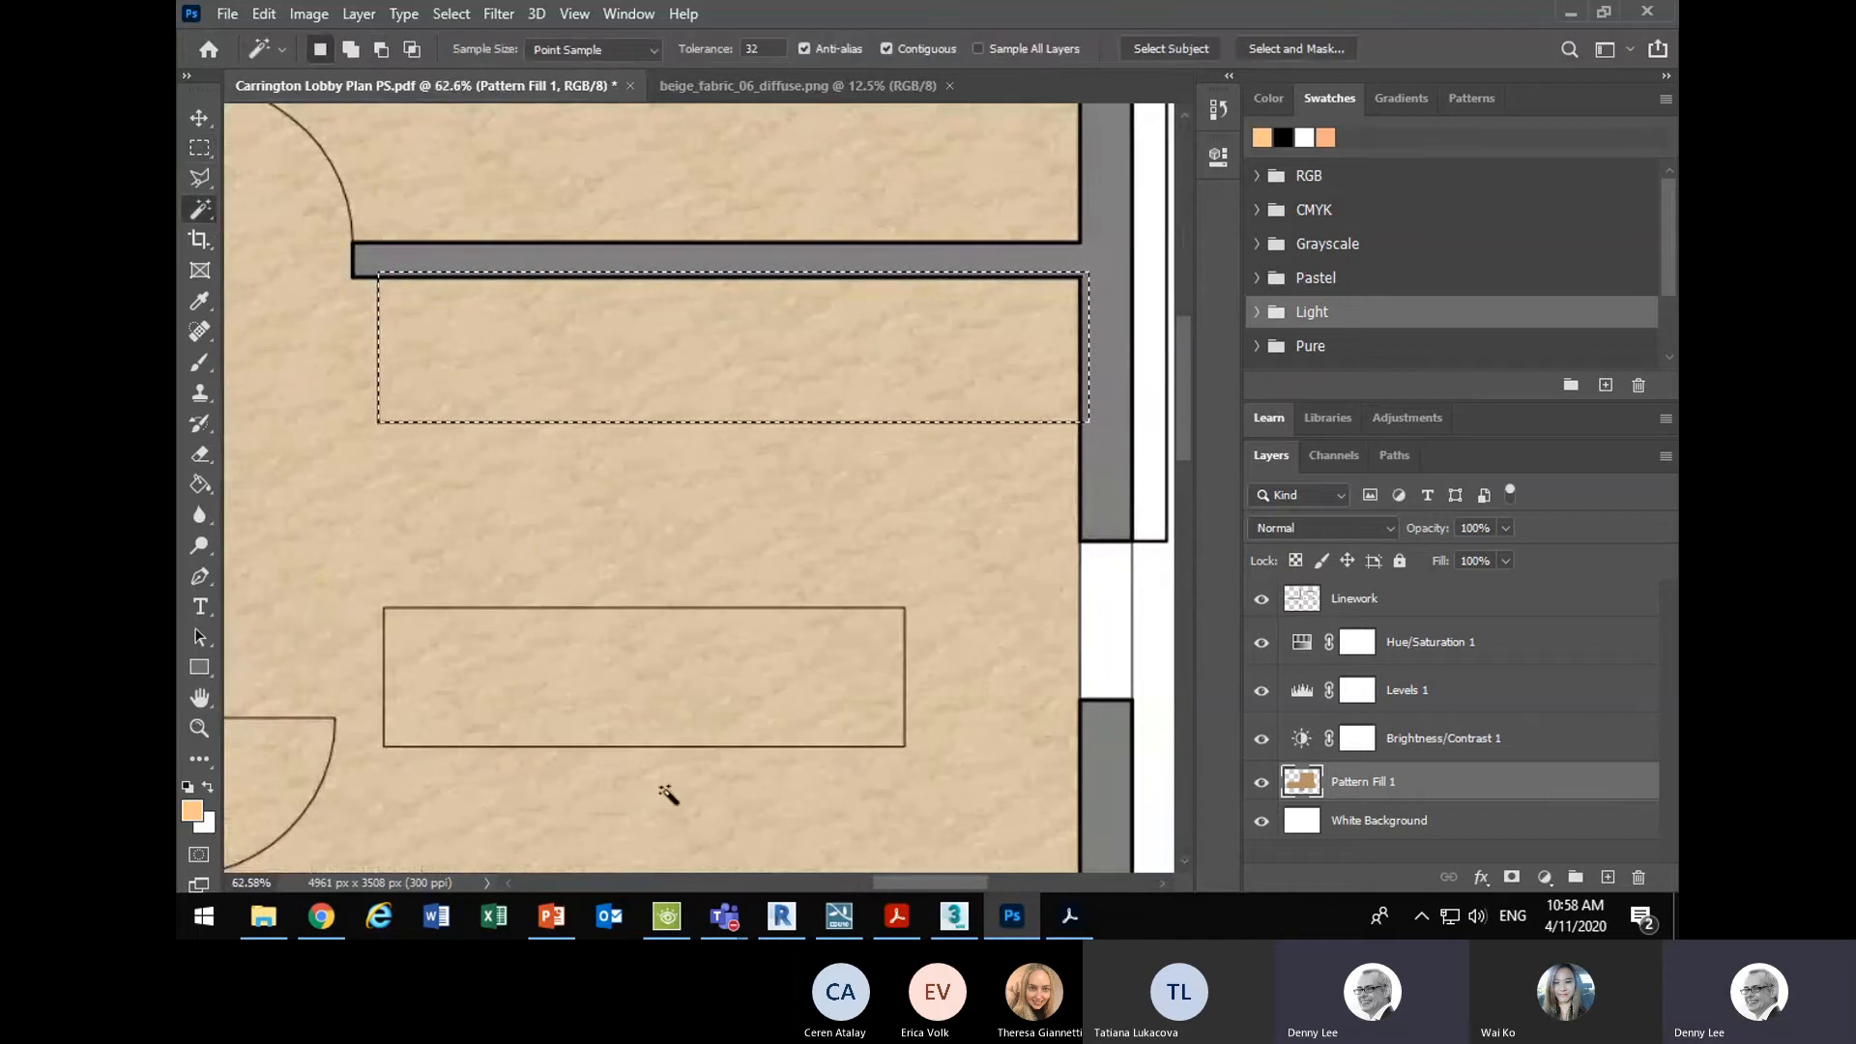
pyautogui.keyDown('shift'); pyautogui.click(626, 684); pyautogui.keyUp('shift')
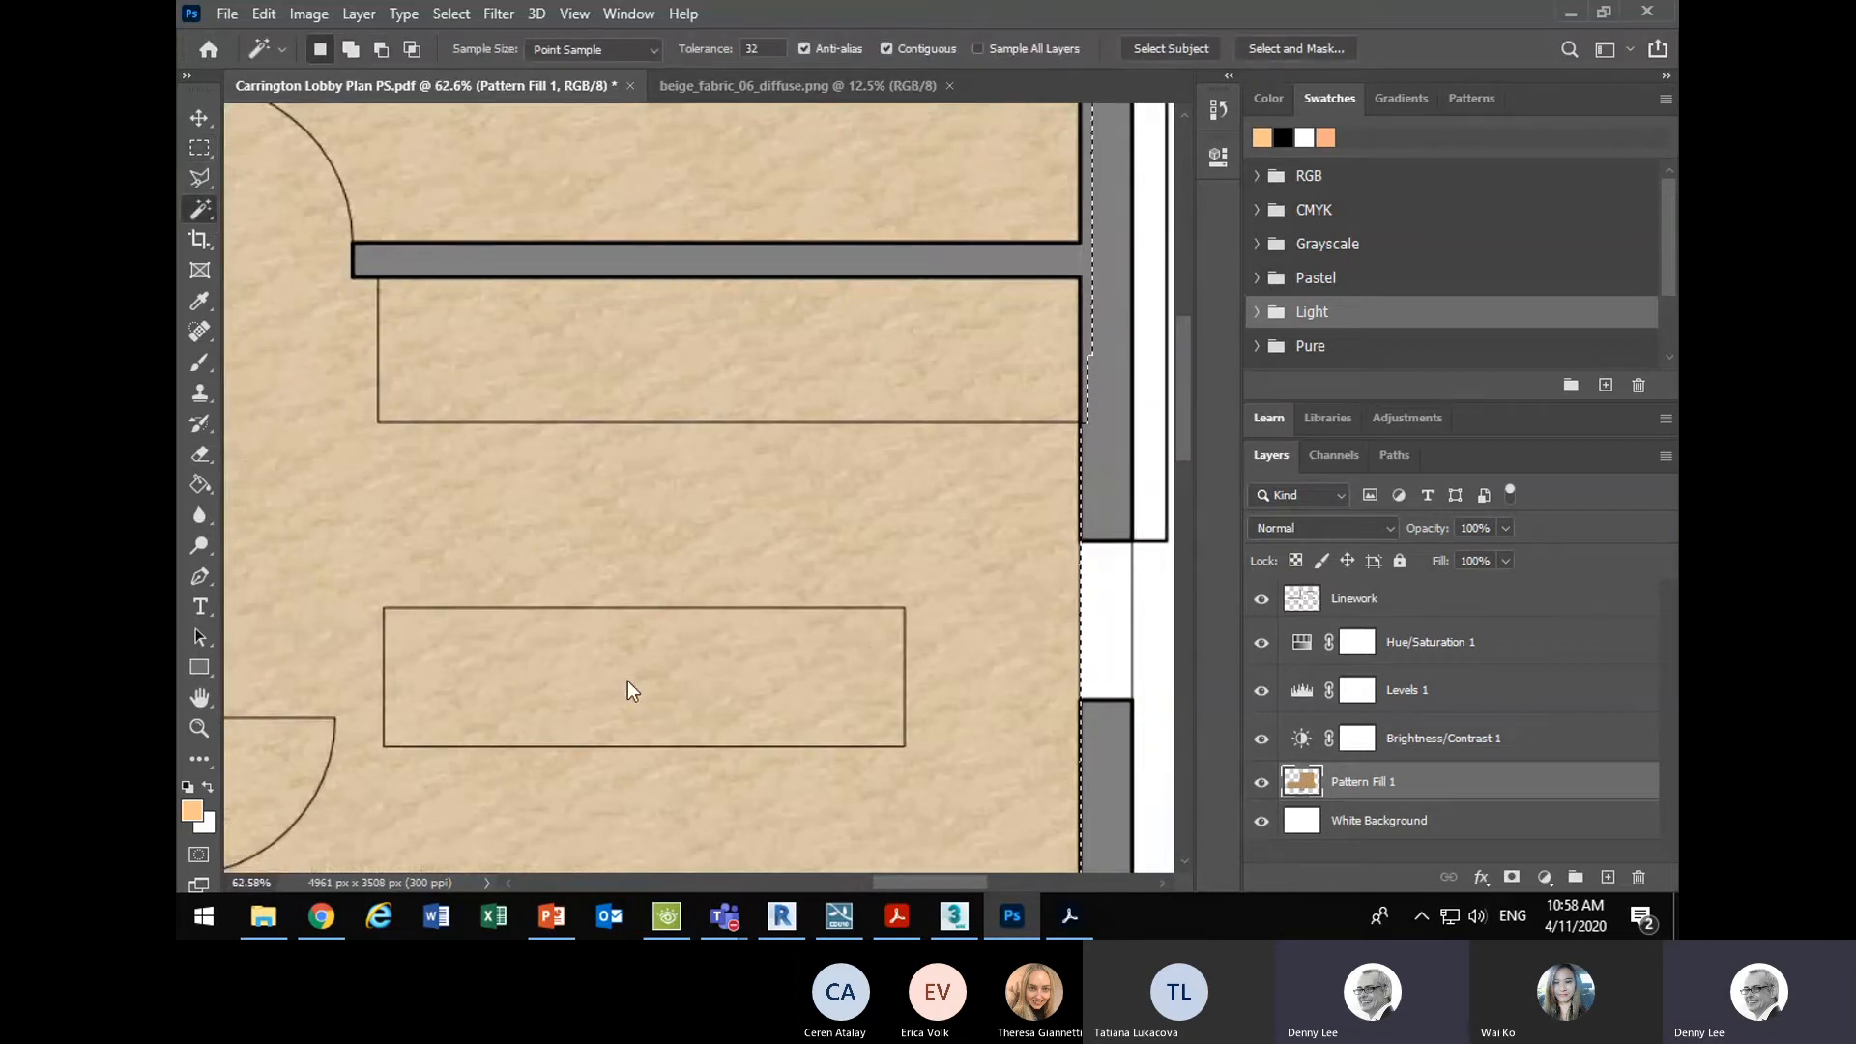
pyautogui.click(266, 13)
pyautogui.click(309, 36)
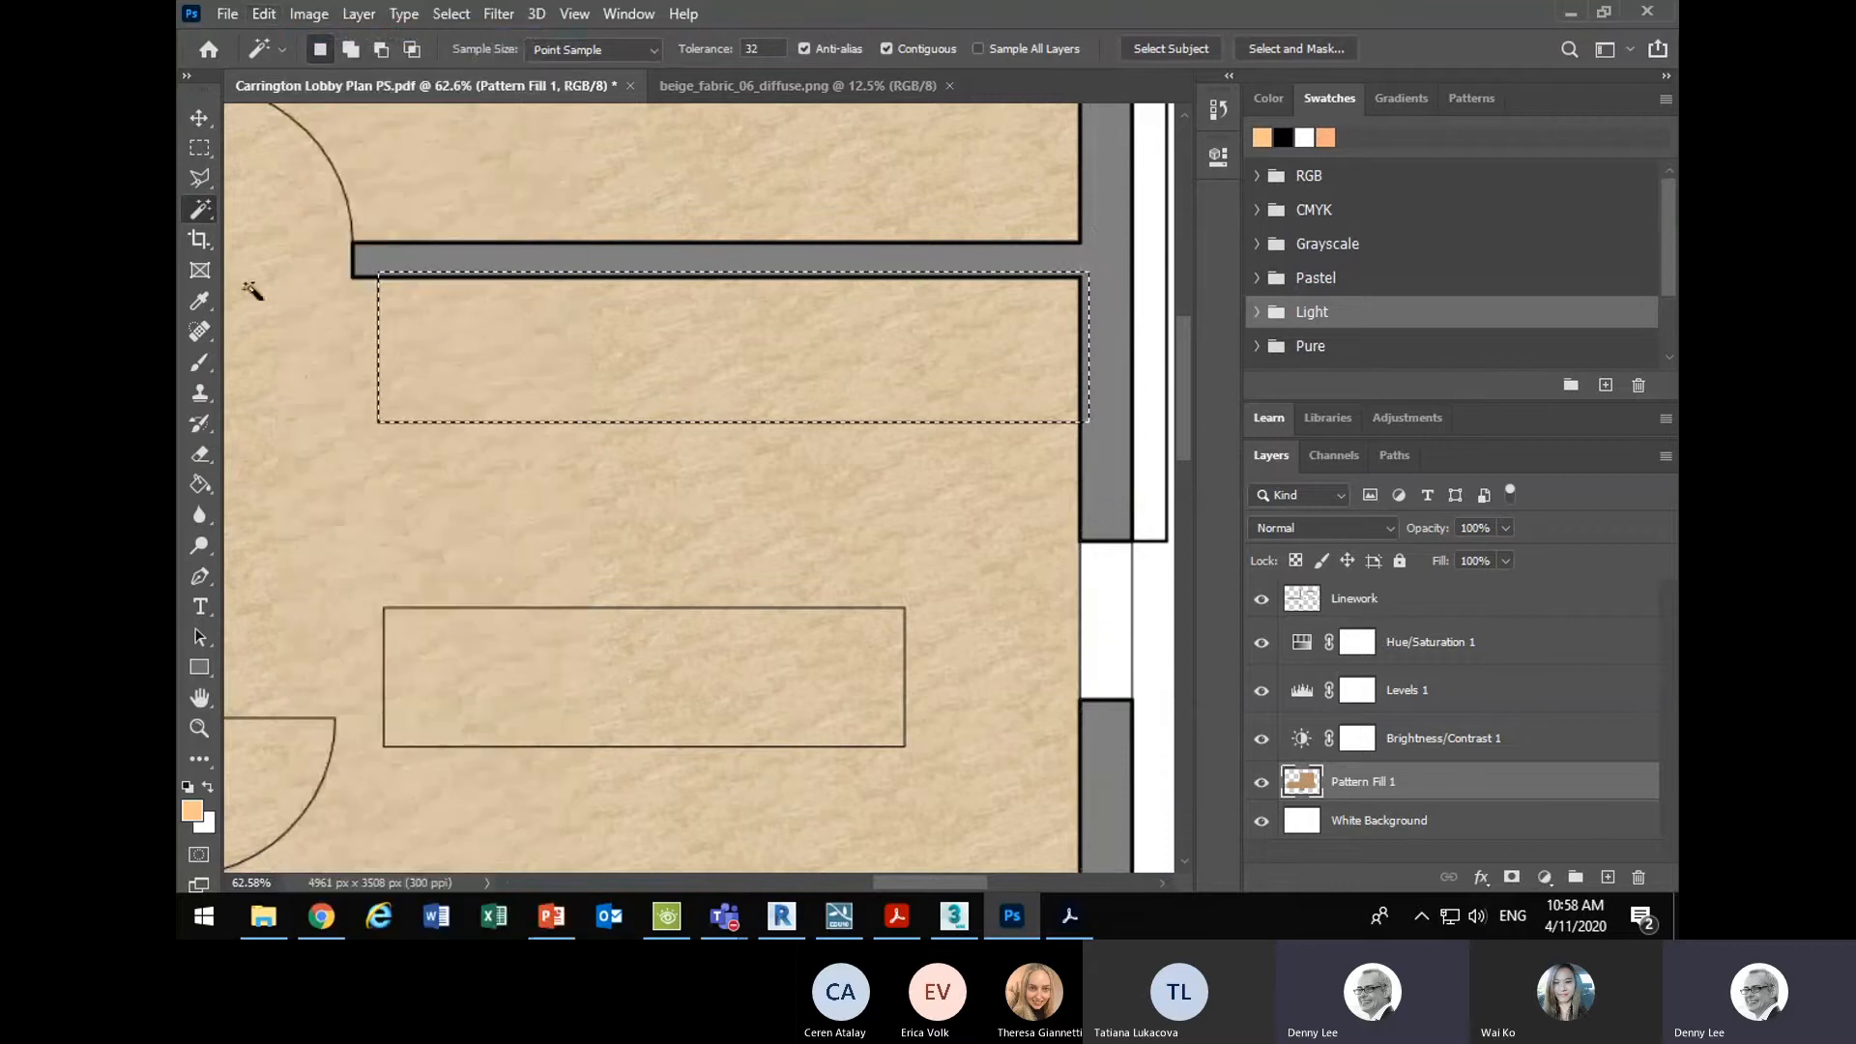
# - Add the smaller counter rectangle to the selection using the Magic Wand with Sample All Layers enabled and Pattern Fill 1 temporarily hidden
pyautogui.click(979, 49)
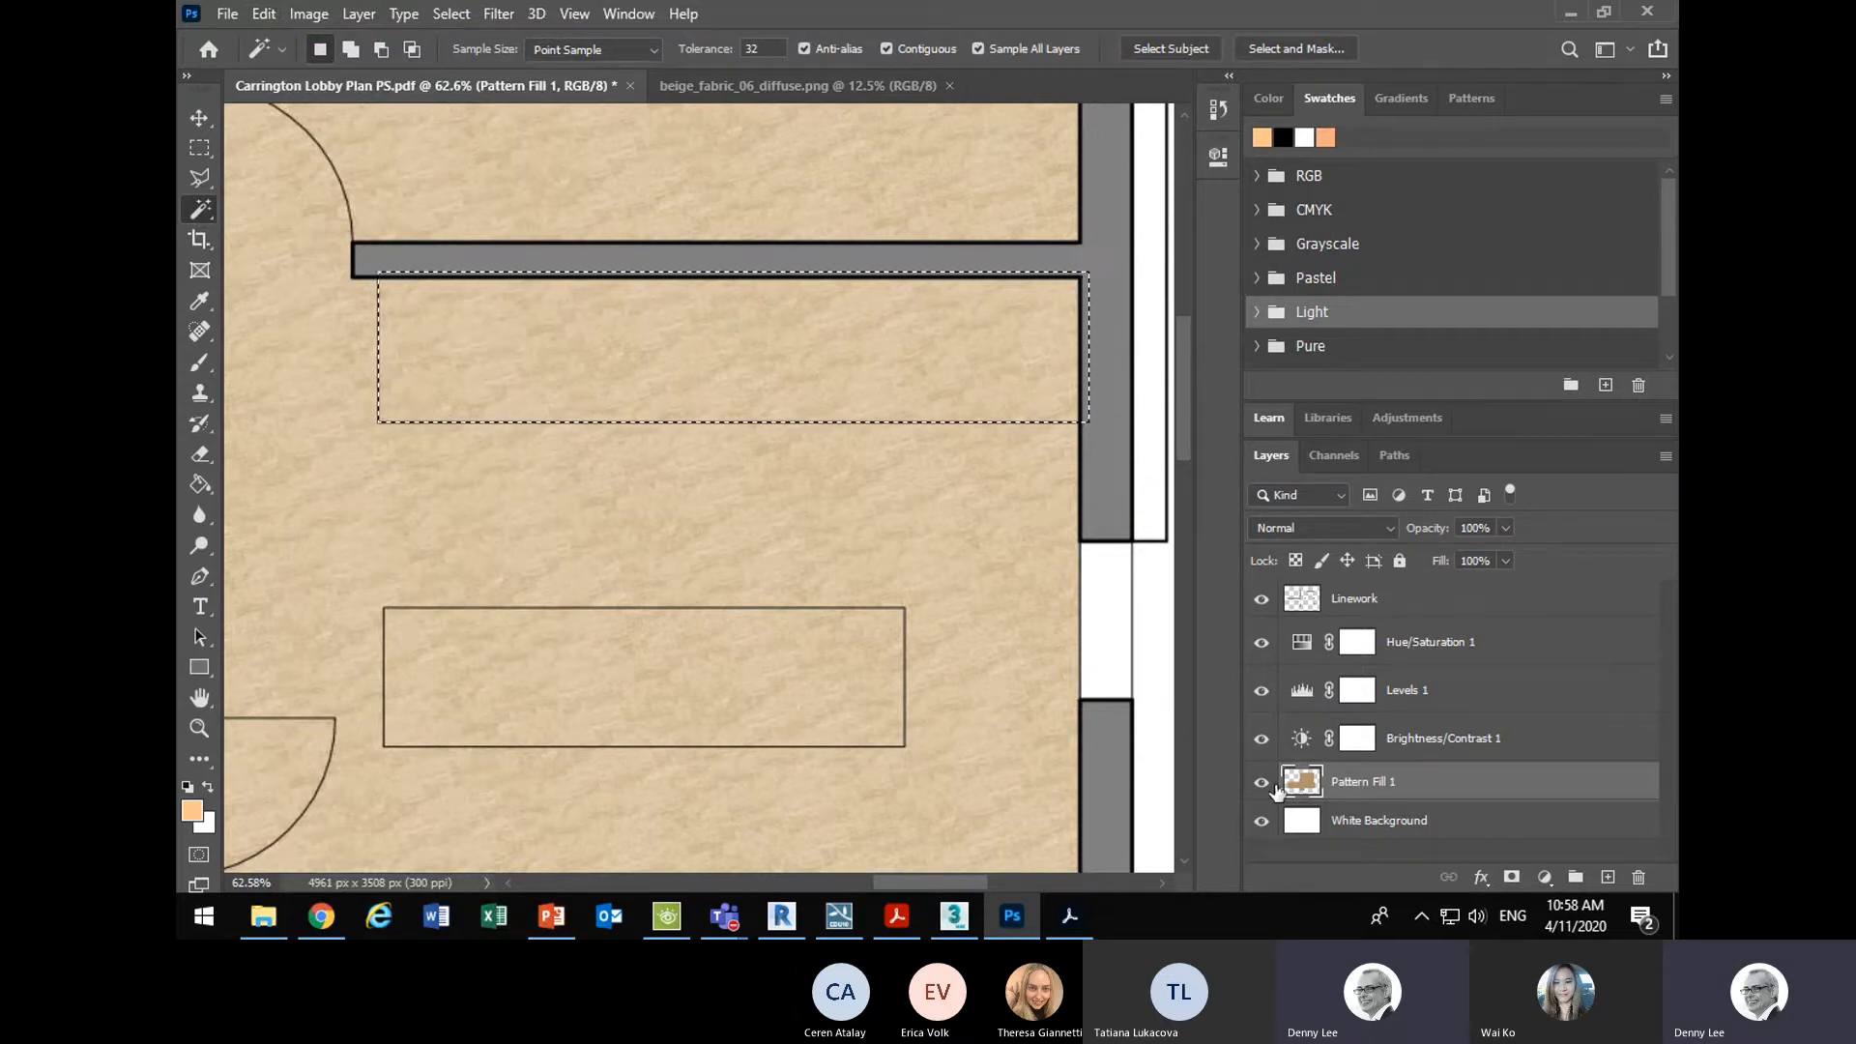
pyautogui.click(1262, 782)
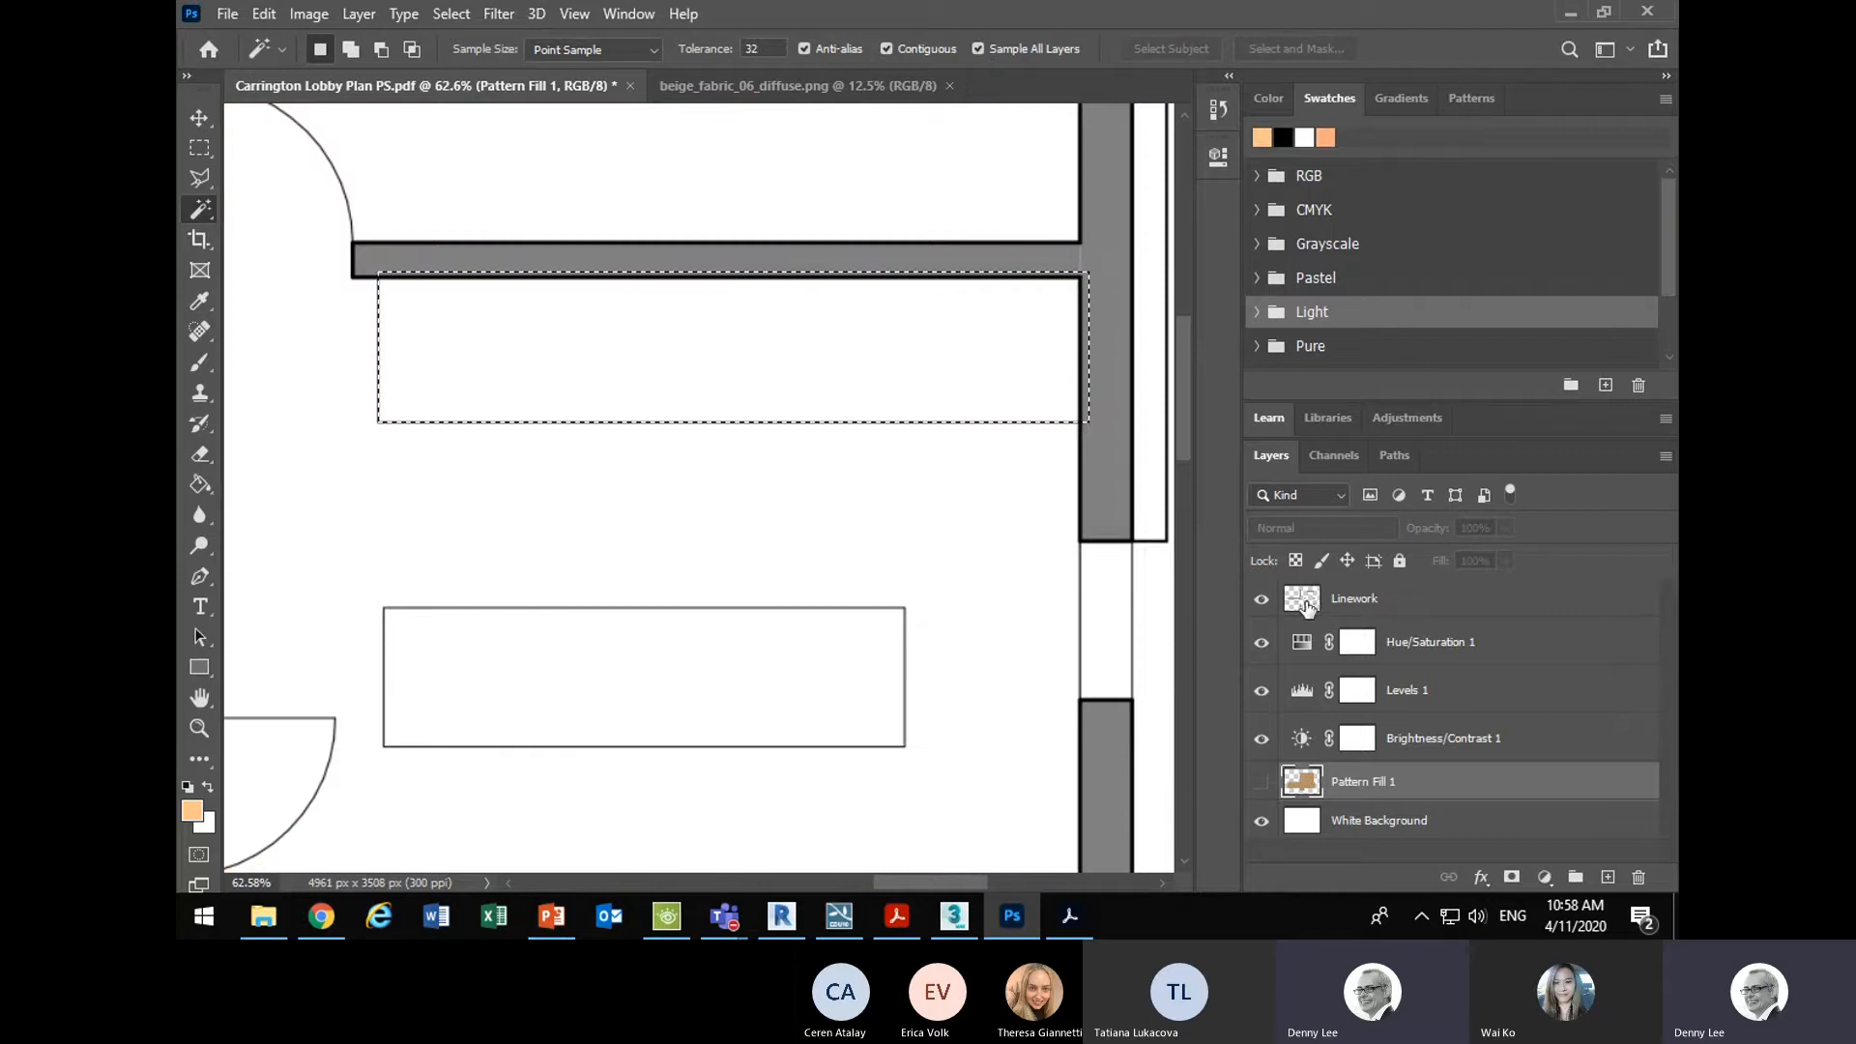
pyautogui.click(735, 650)
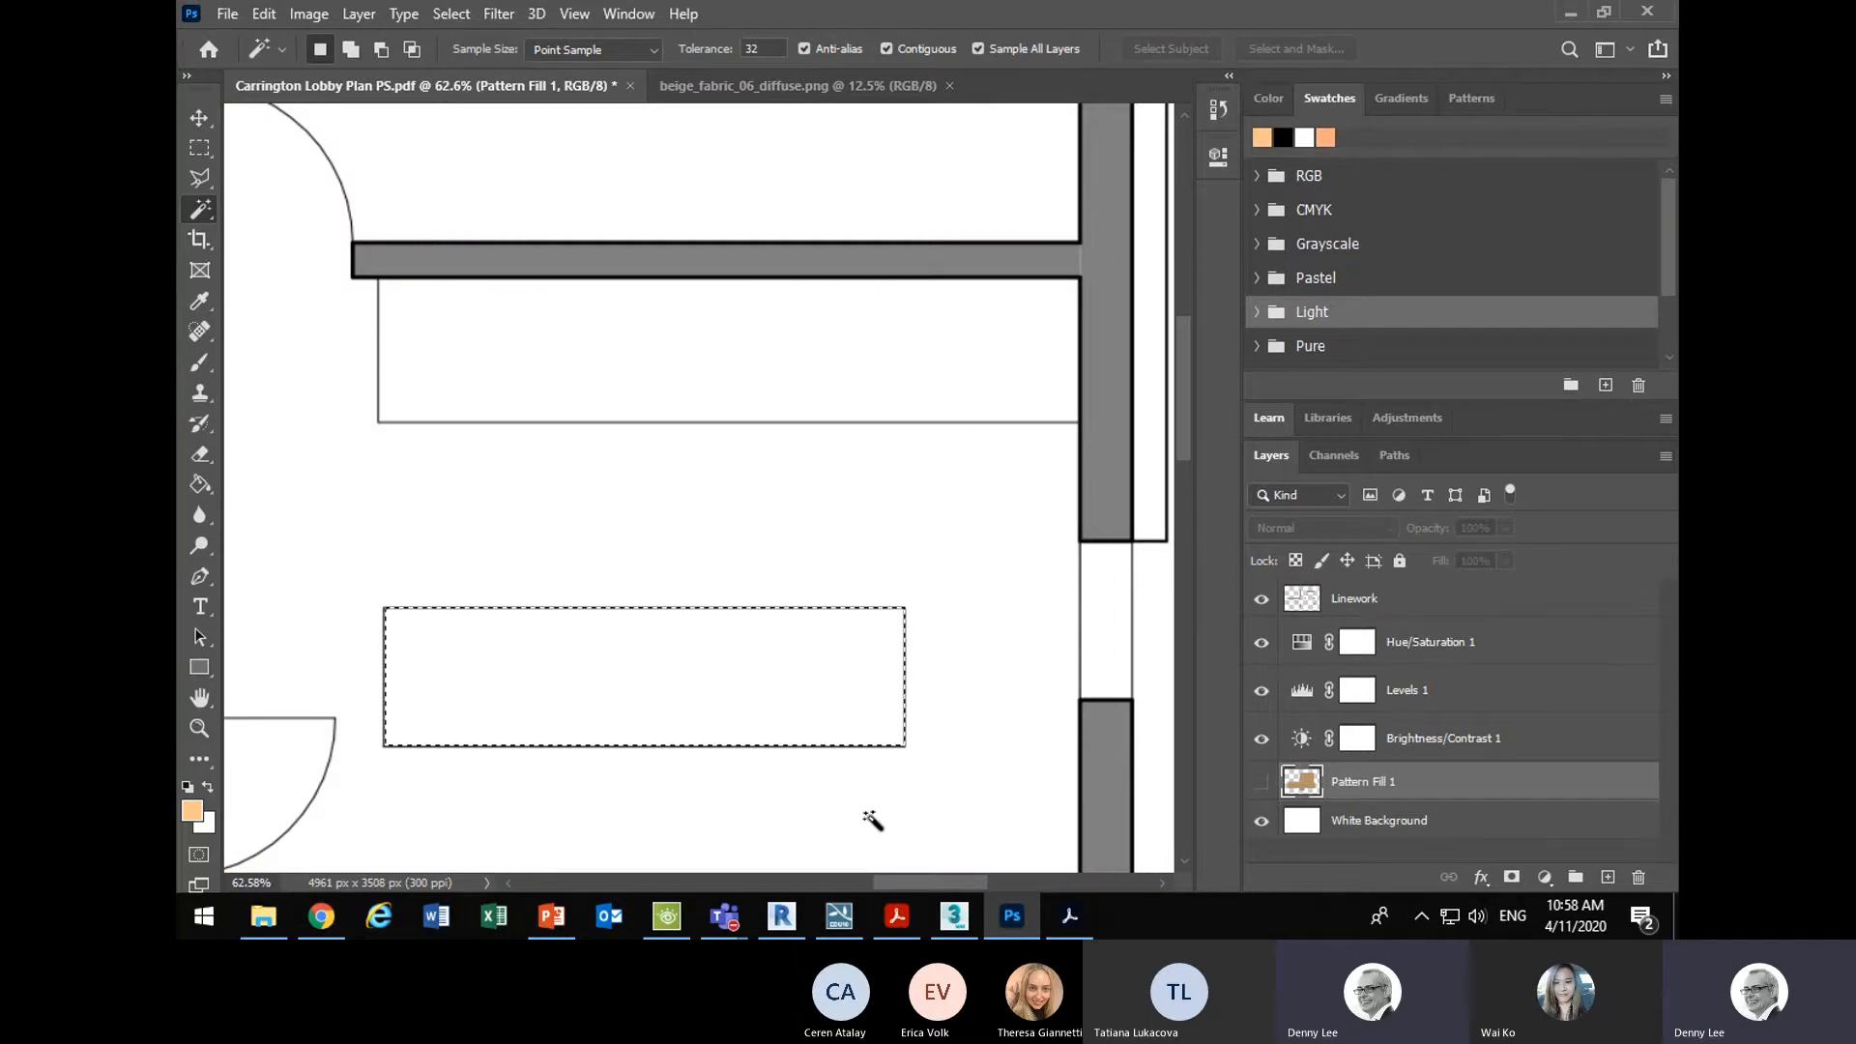
pyautogui.hotkey('ctrl', 'z')
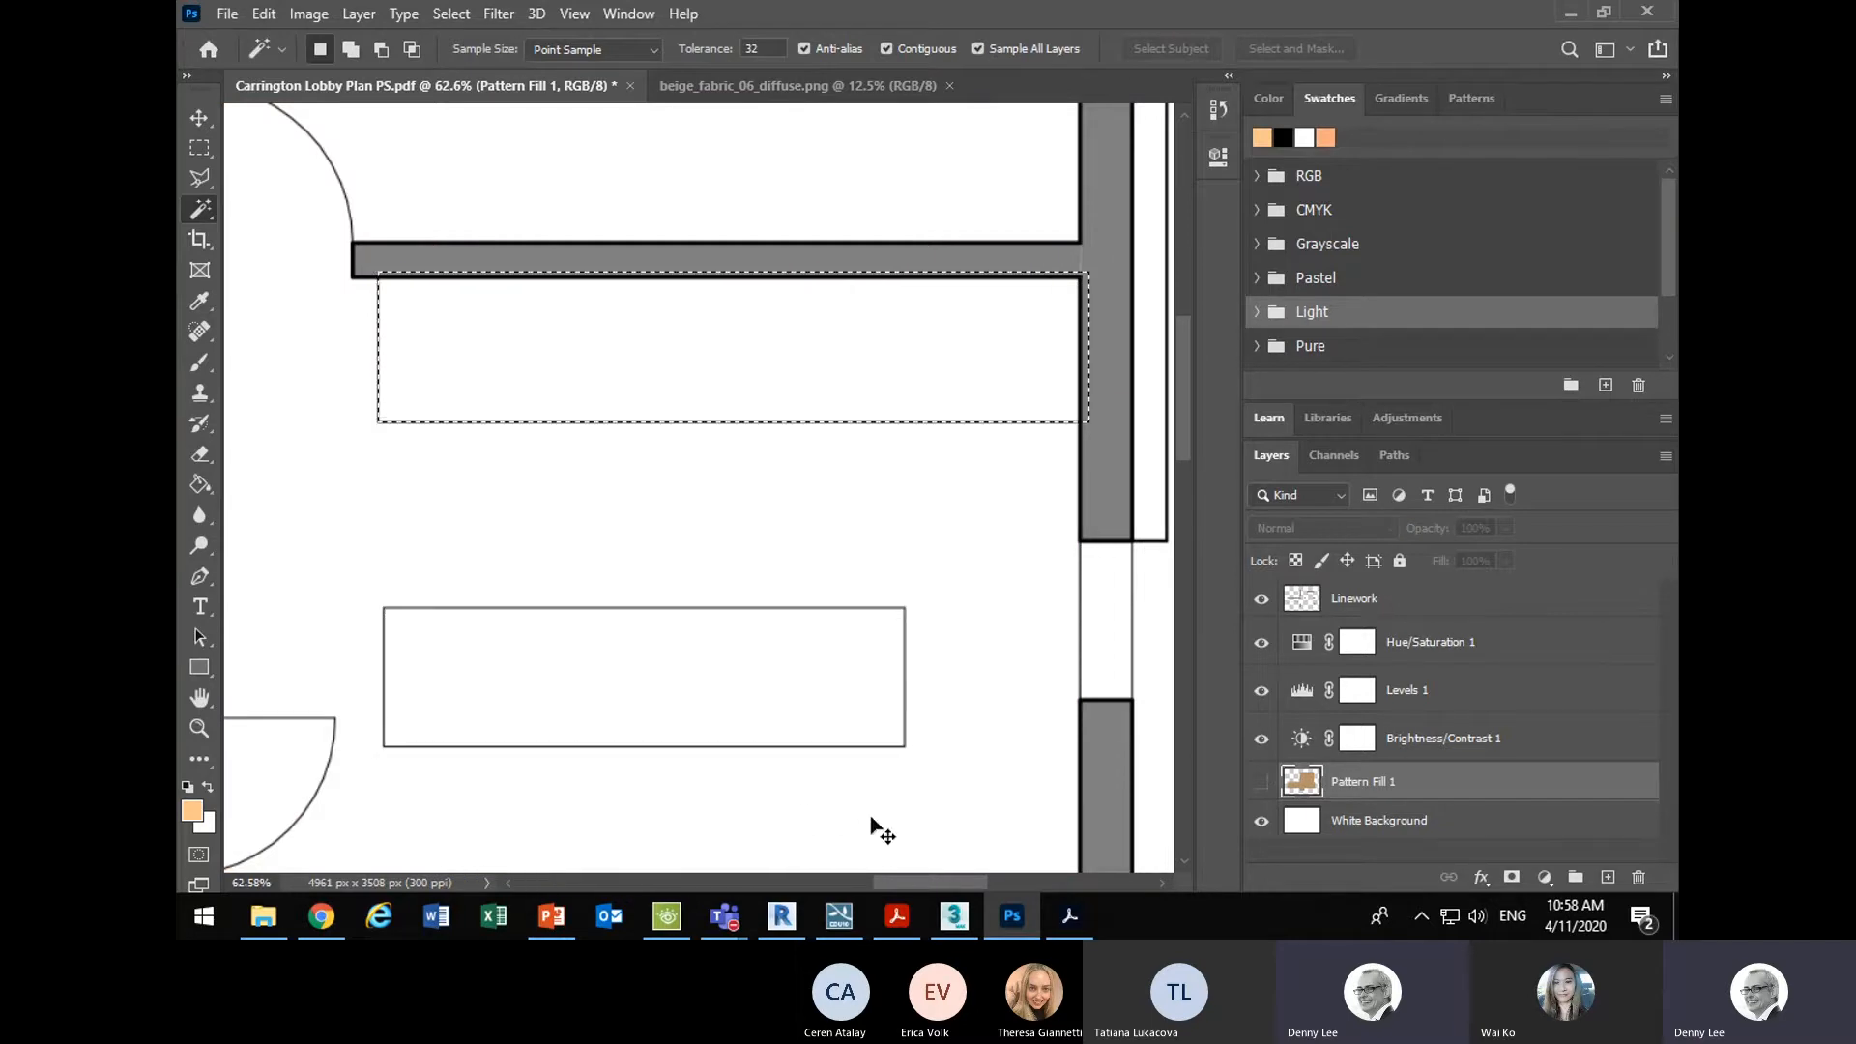
pyautogui.press('shift')
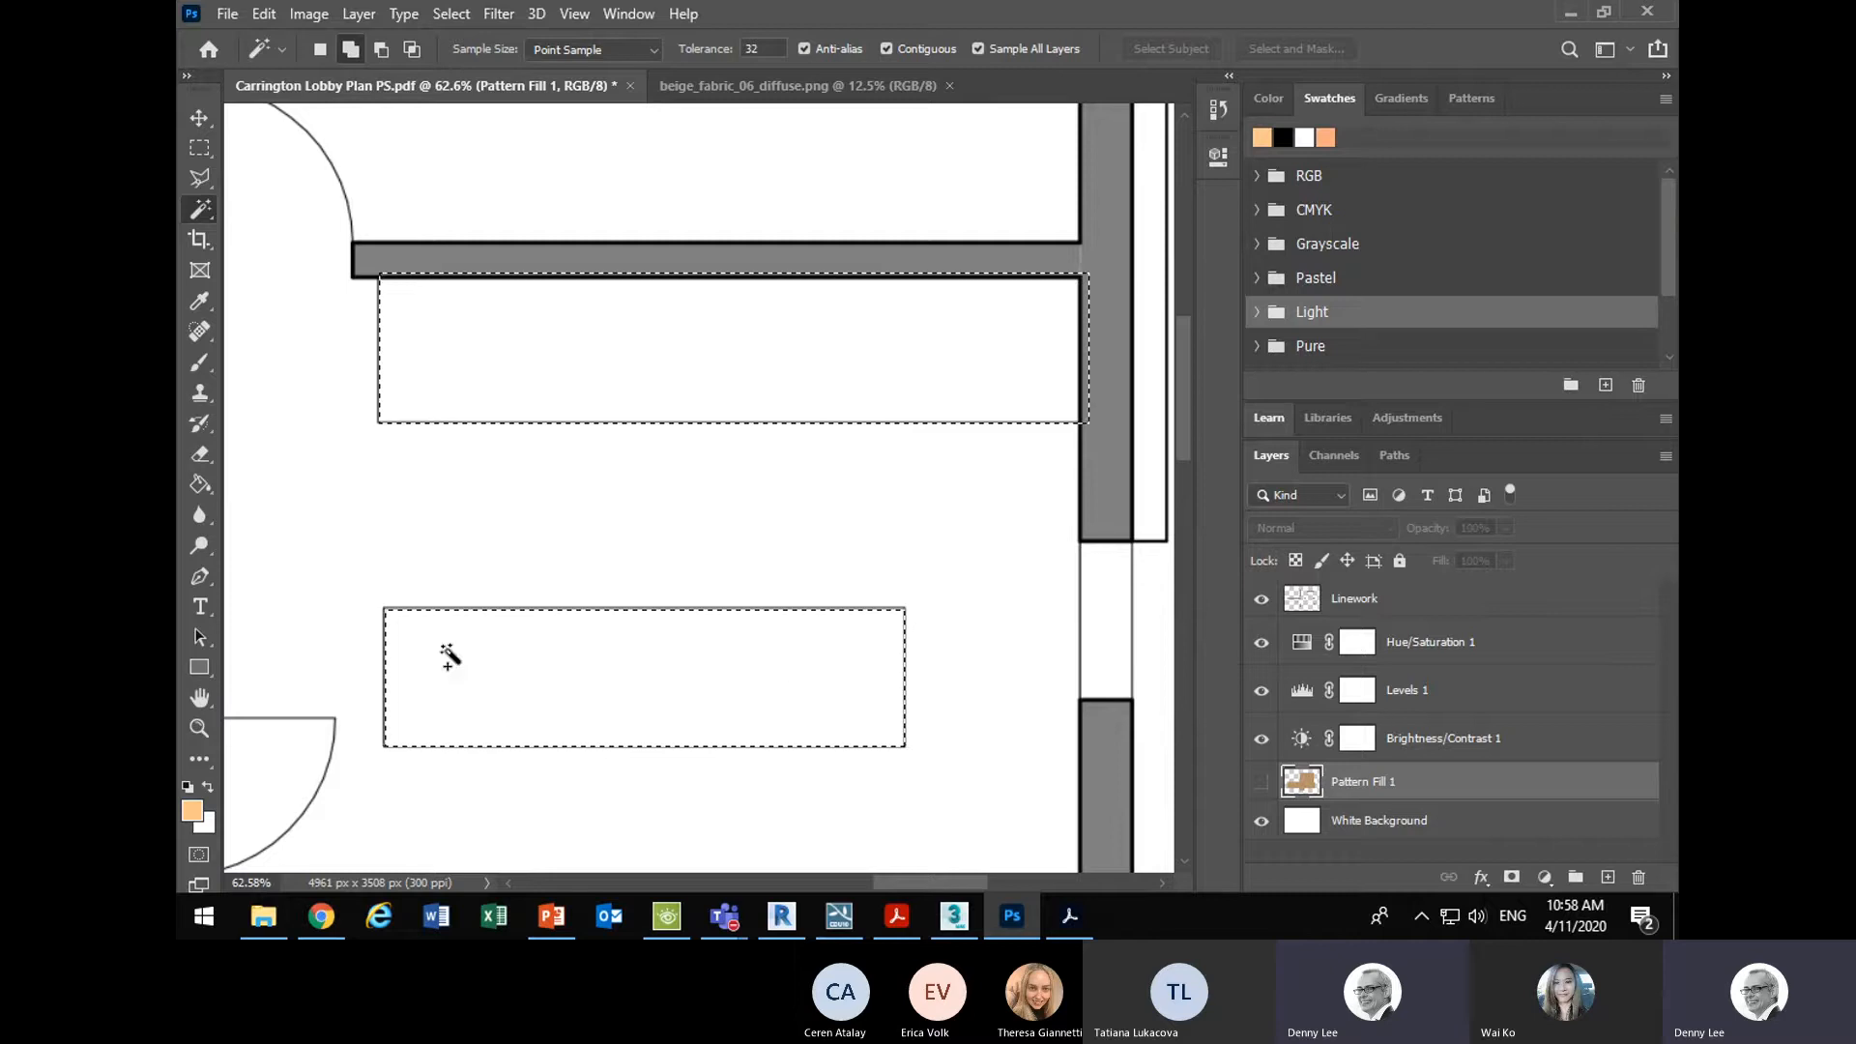
pyautogui.click(1262, 783)
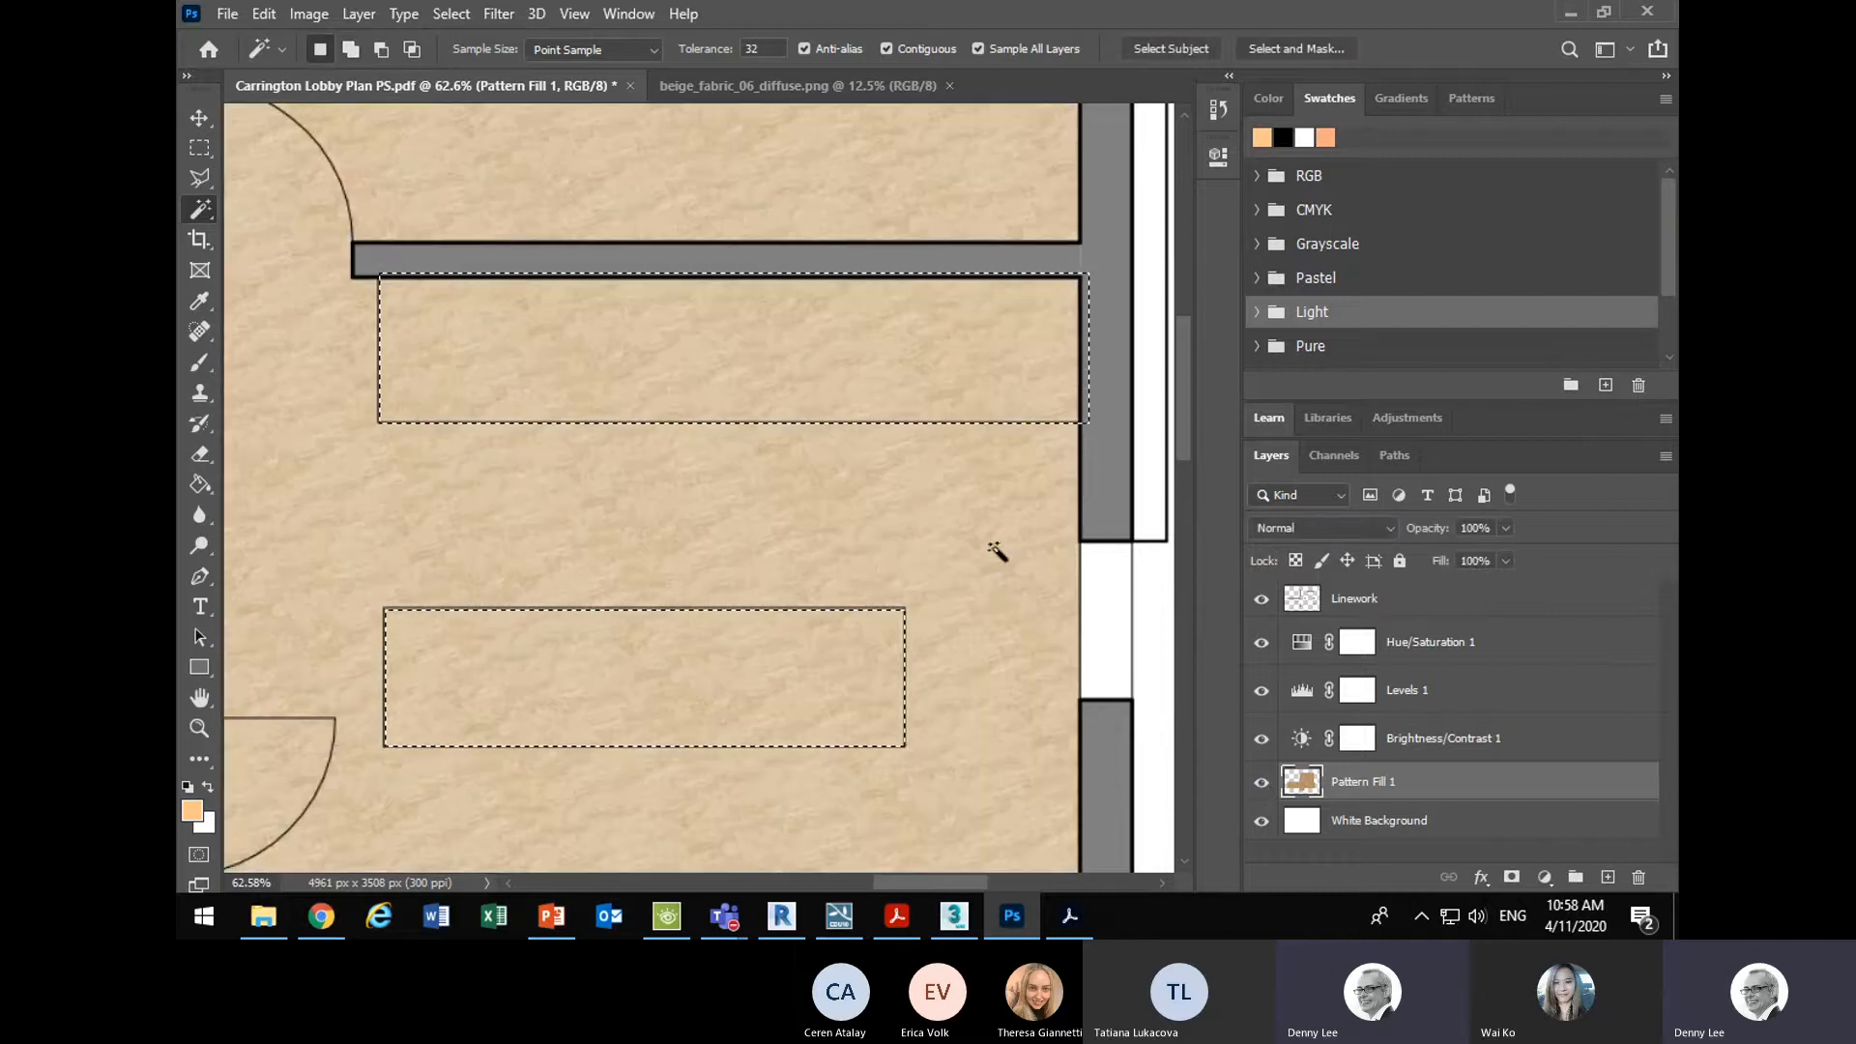
pyautogui.press('shift')
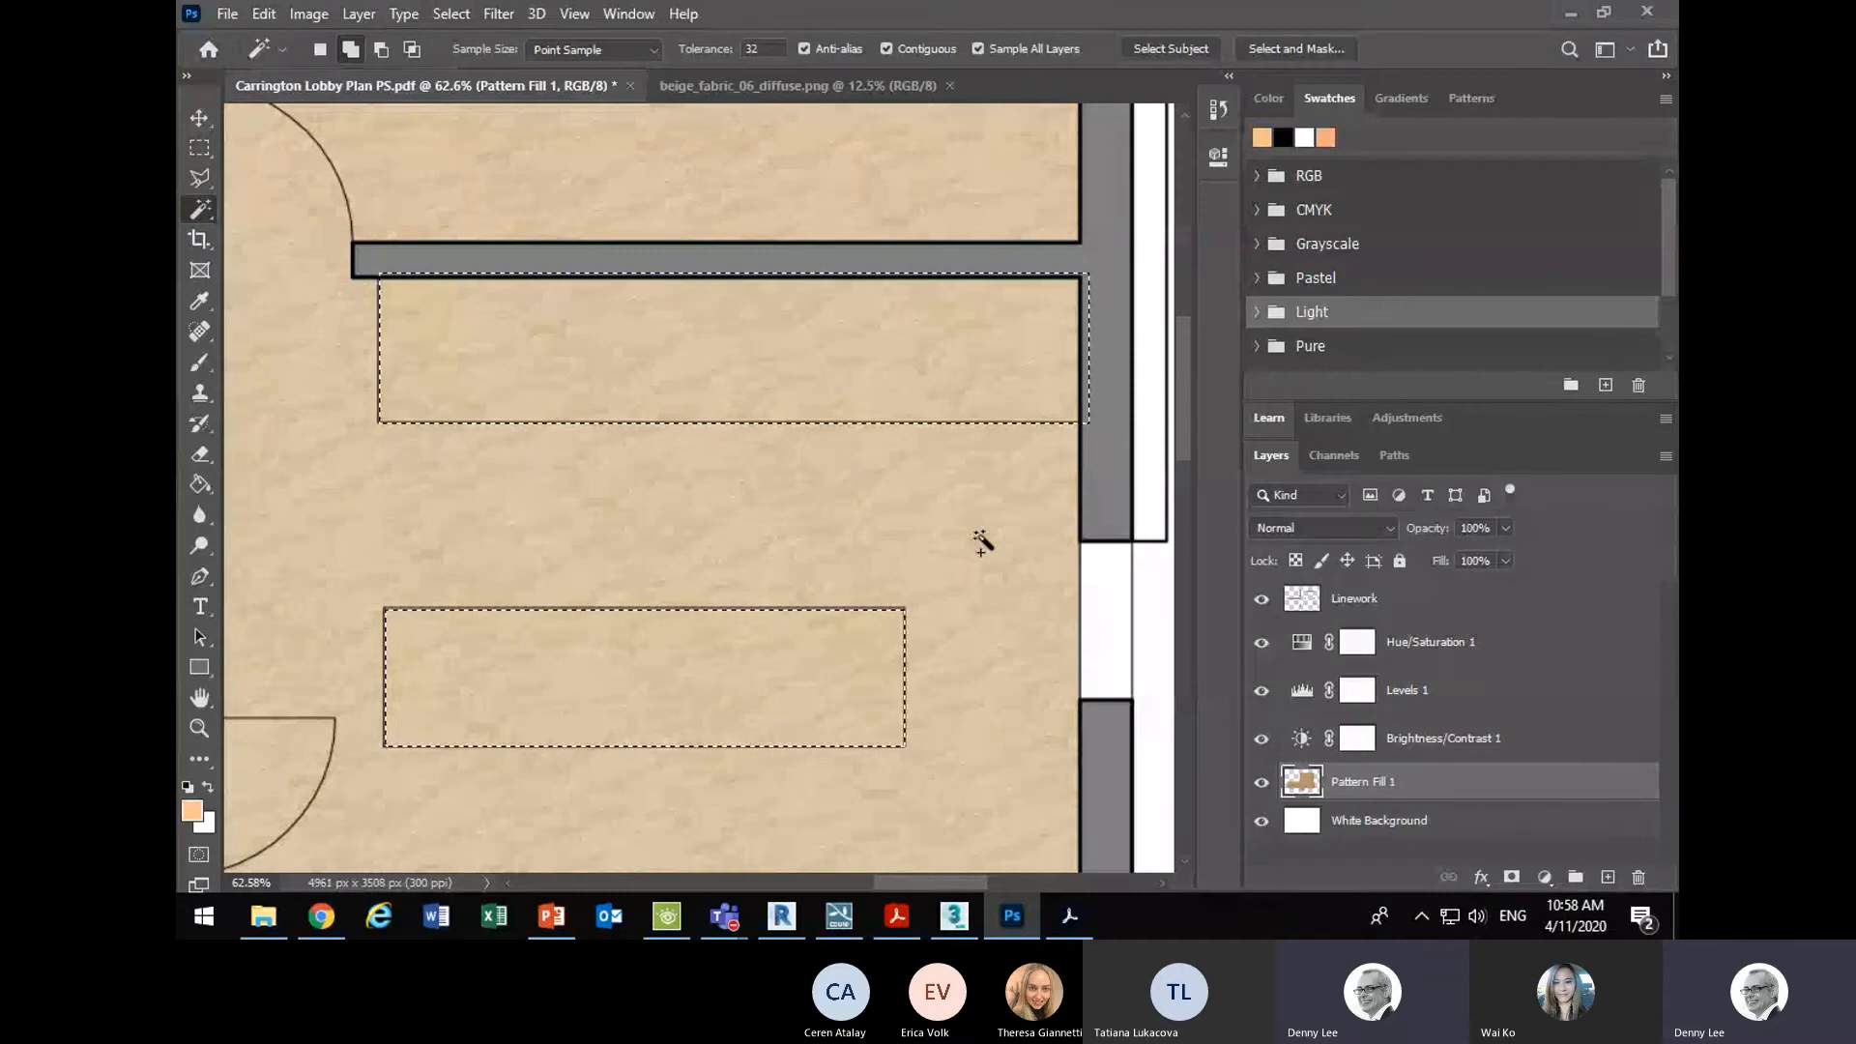
pyautogui.keyDown('shift'); pyautogui.click(981, 545); pyautogui.keyUp('shift')
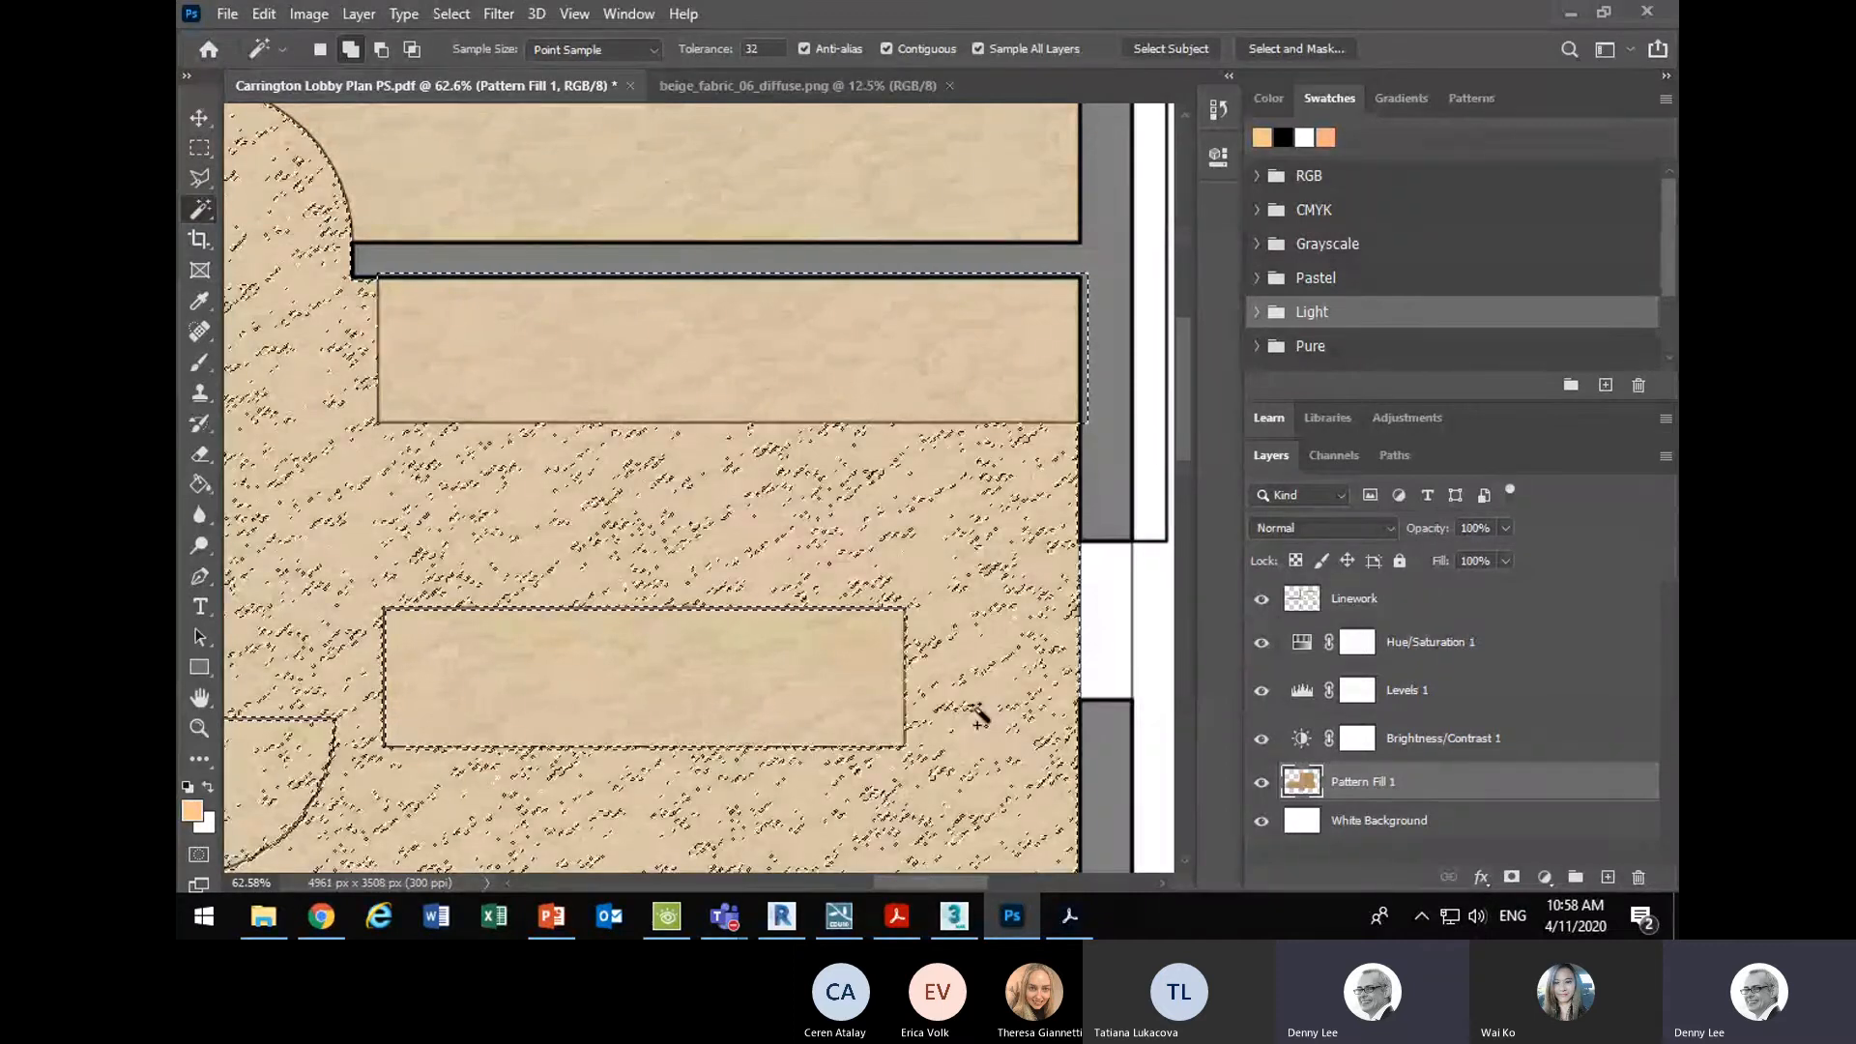
pyautogui.hotkey('ctrl', 'z')
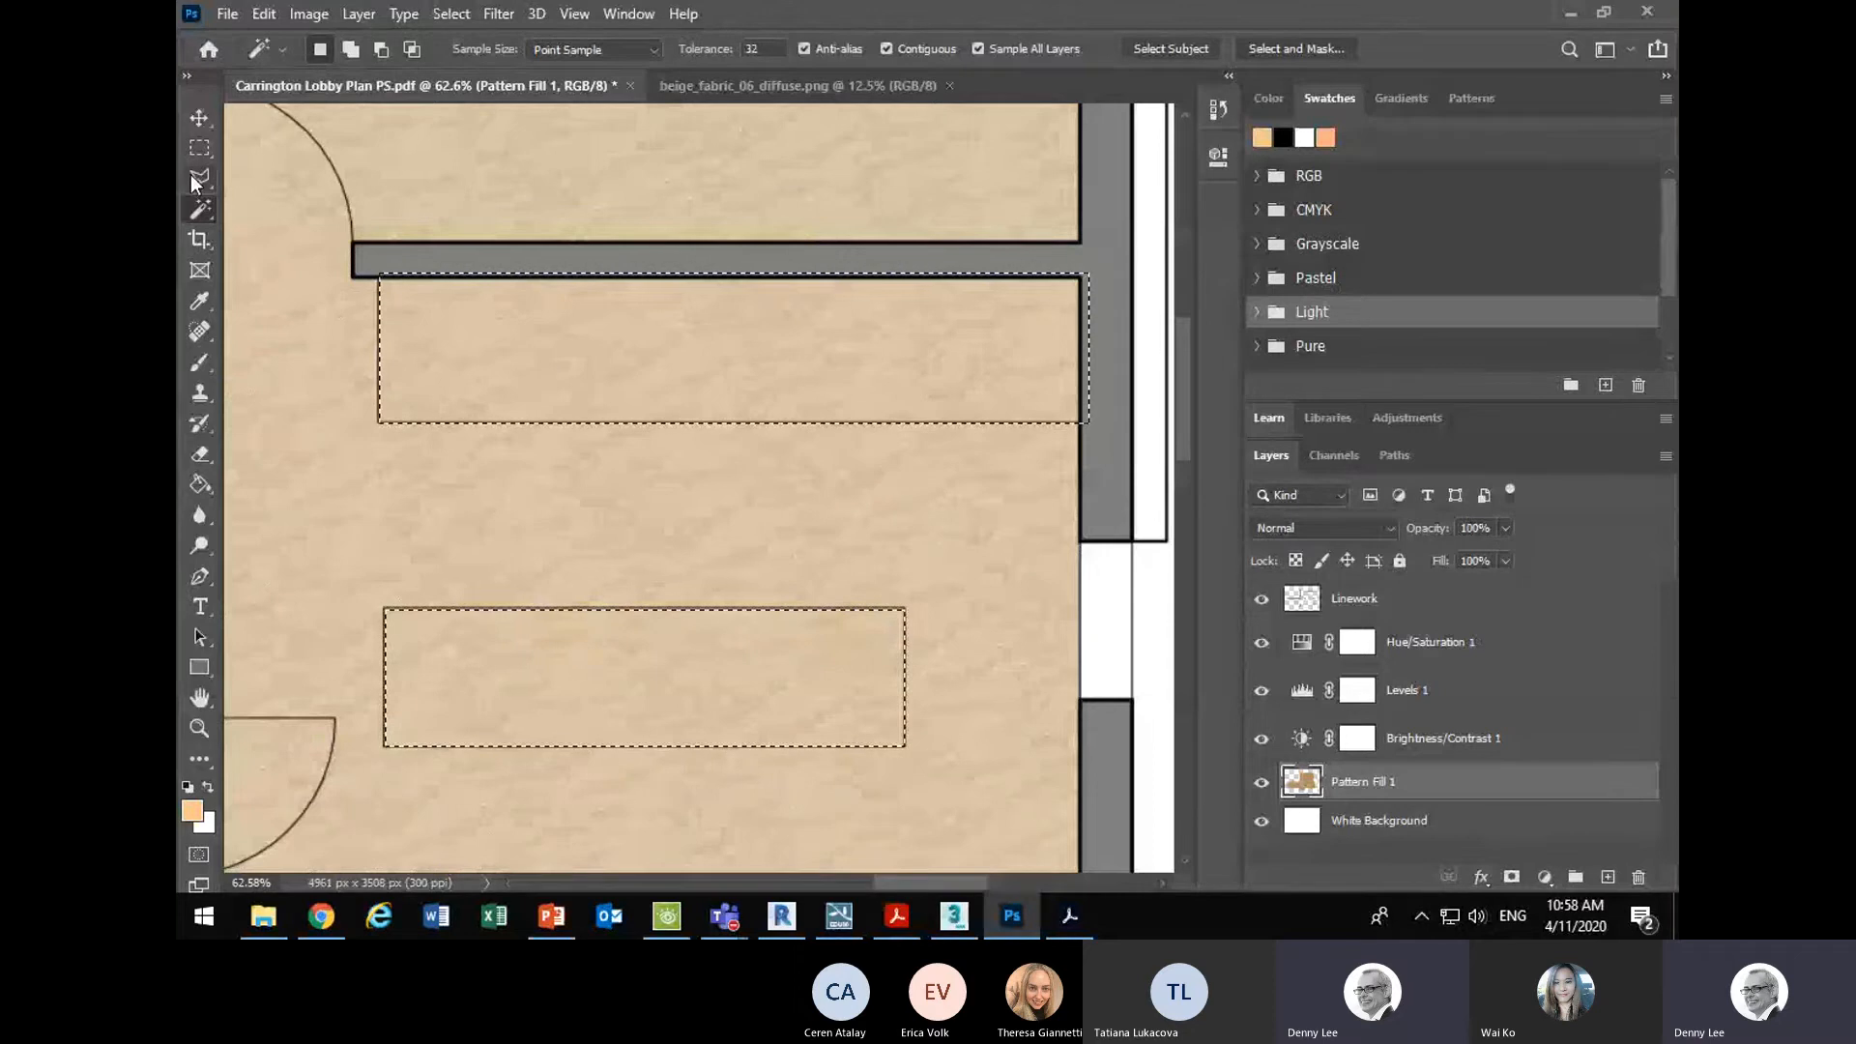
# - Create a new layer above Hue/Saturation 1 and name it Furniture
pyautogui.scroll(-5, 769, 561)
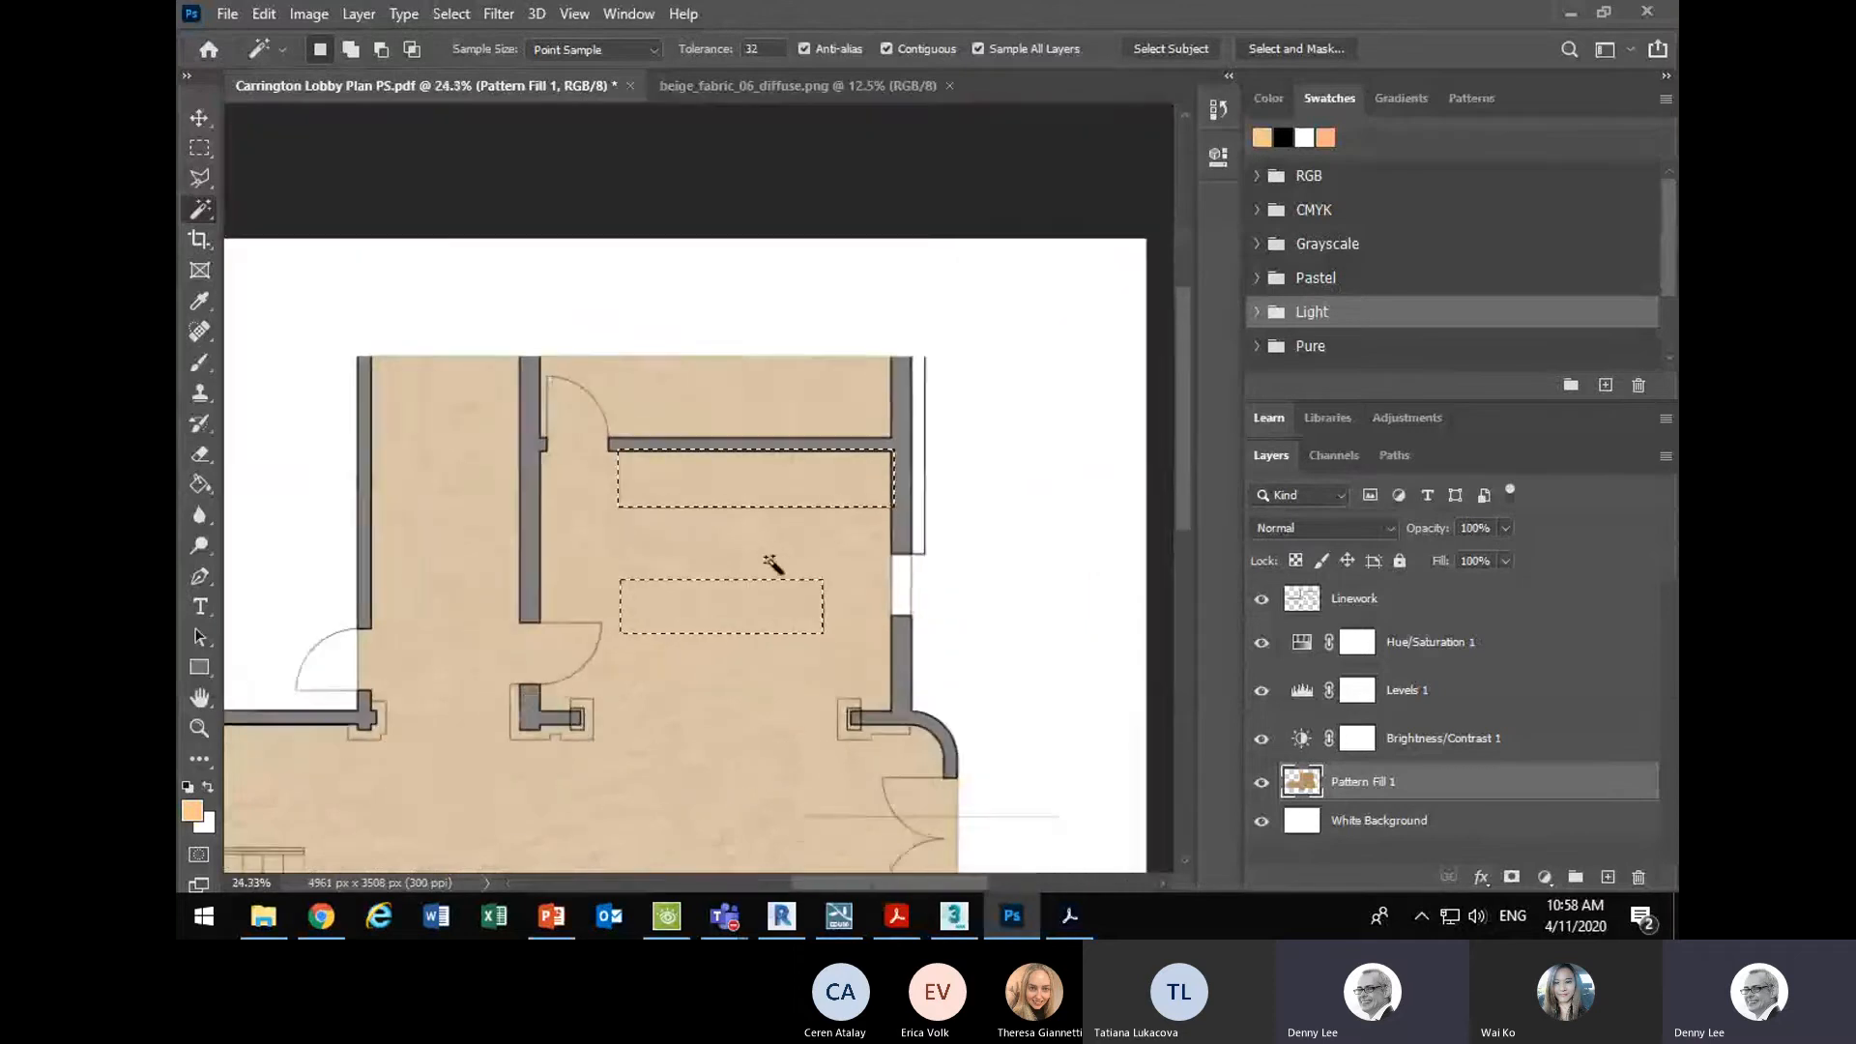
pyautogui.scroll(-2, 733, 676)
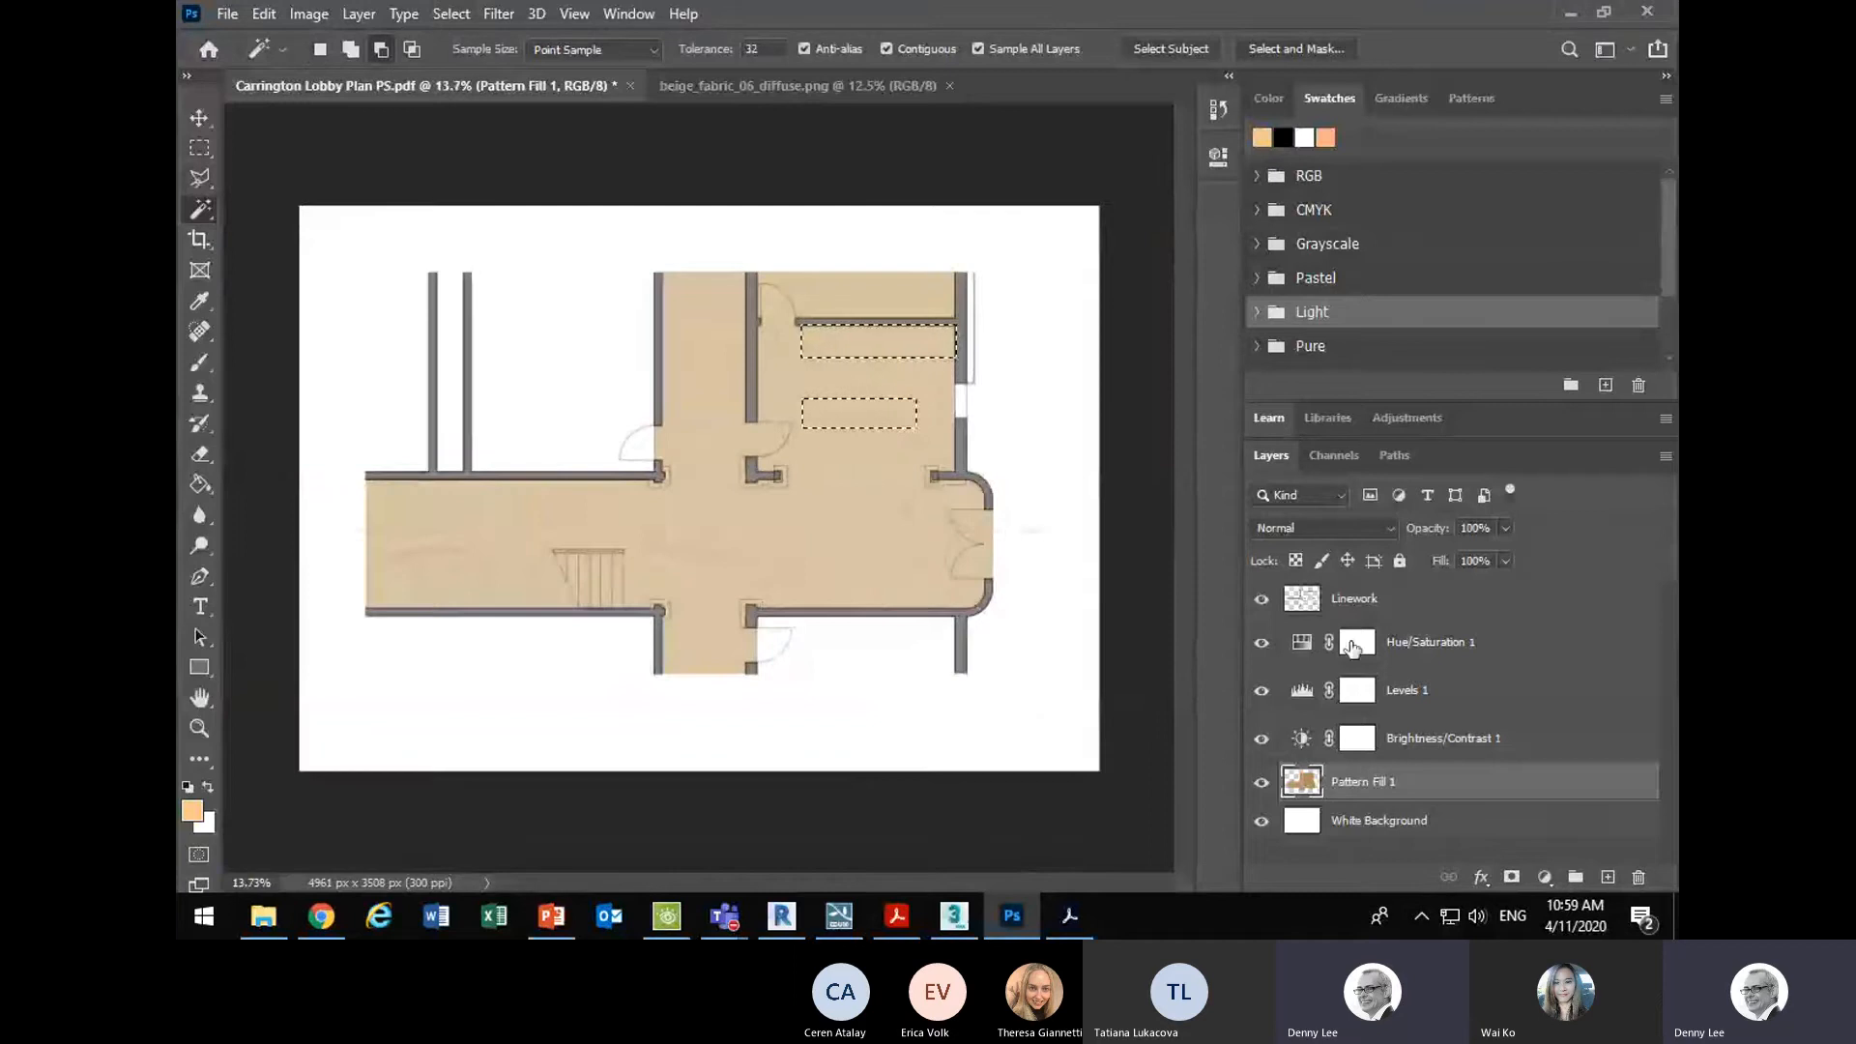
pyautogui.click(1541, 644)
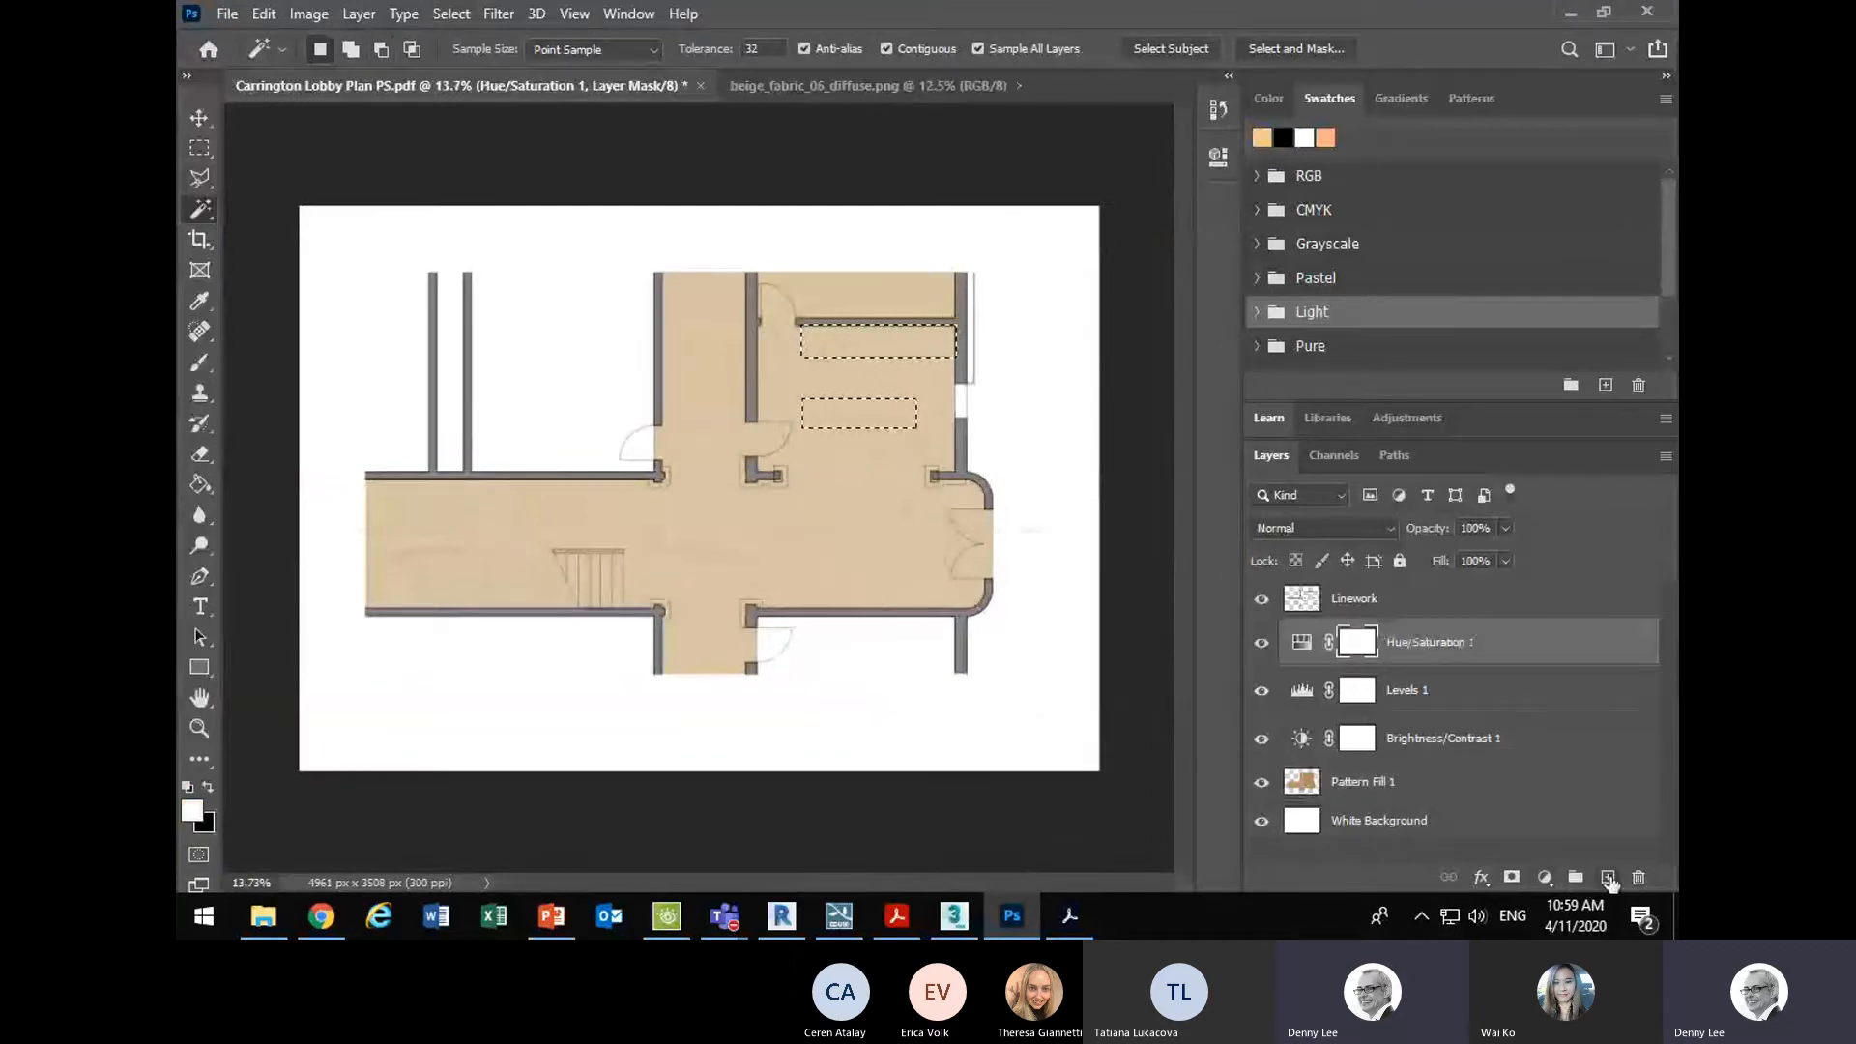
pyautogui.click(1608, 877)
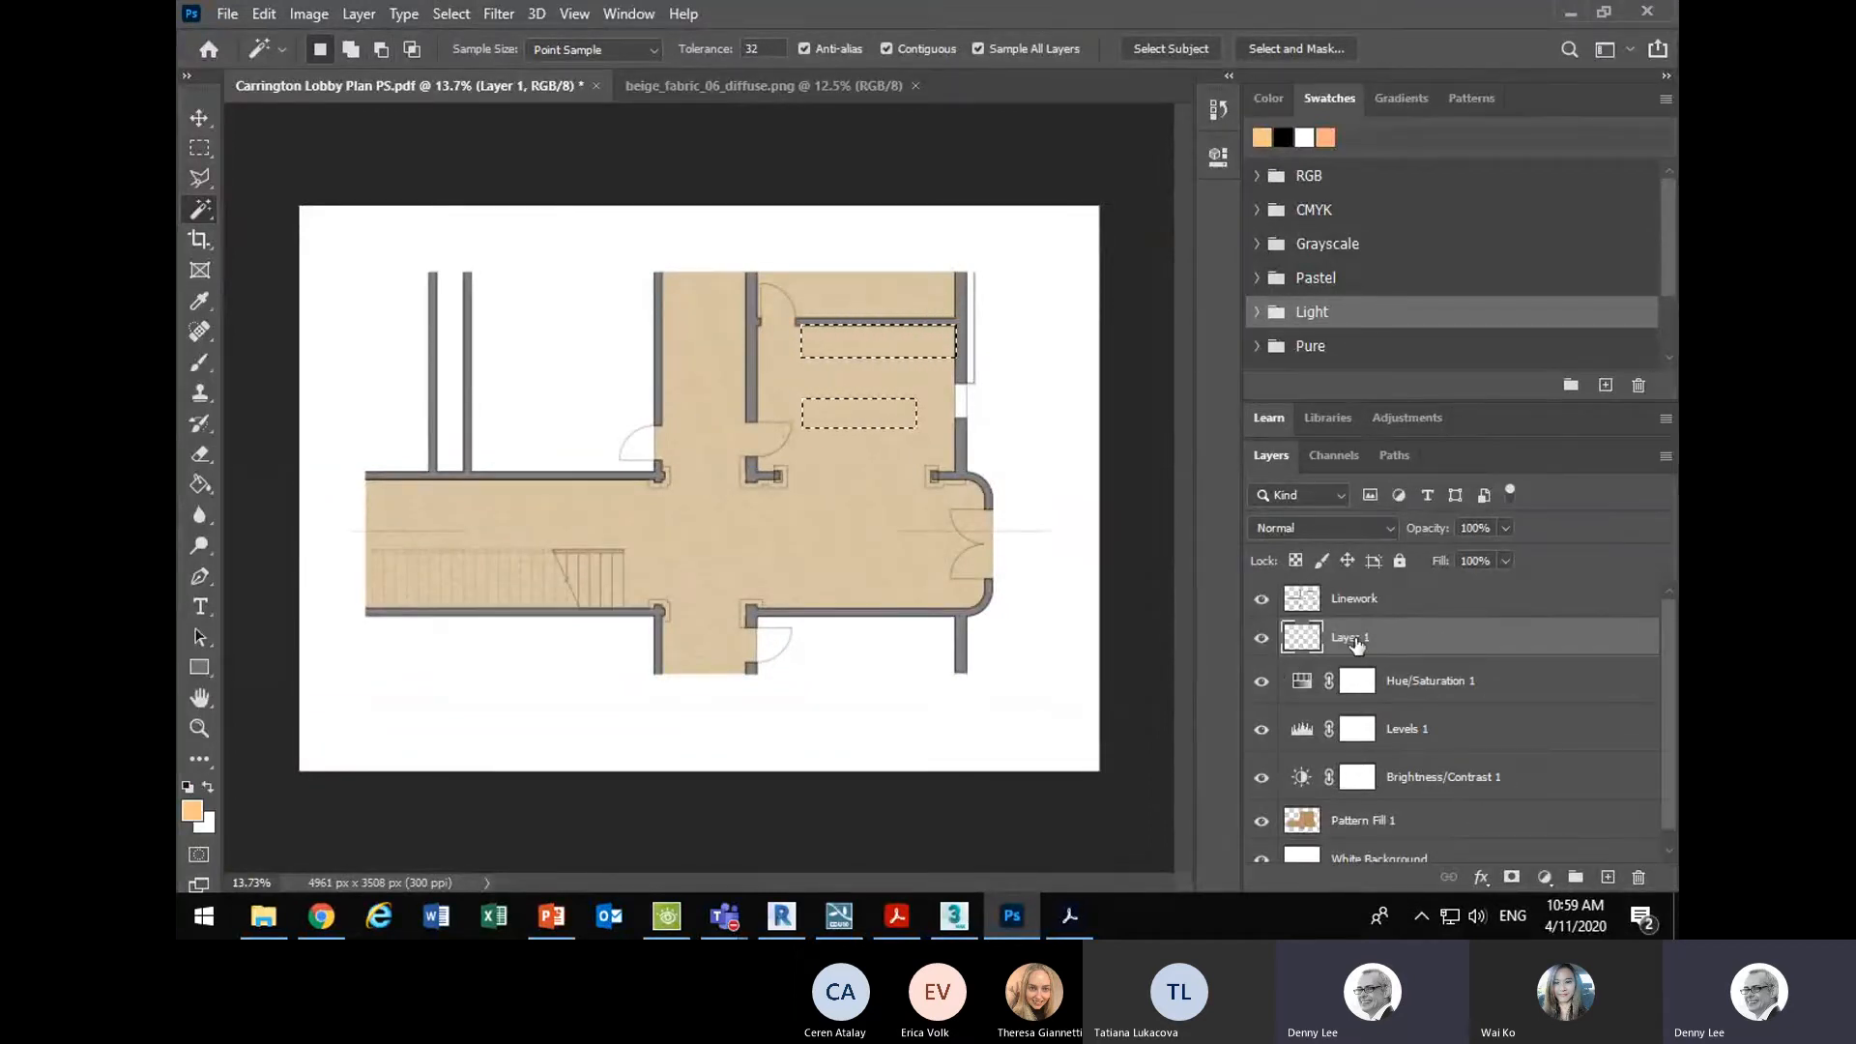
pyautogui.doubleClick(1352, 637)
pyautogui.write('Fu')
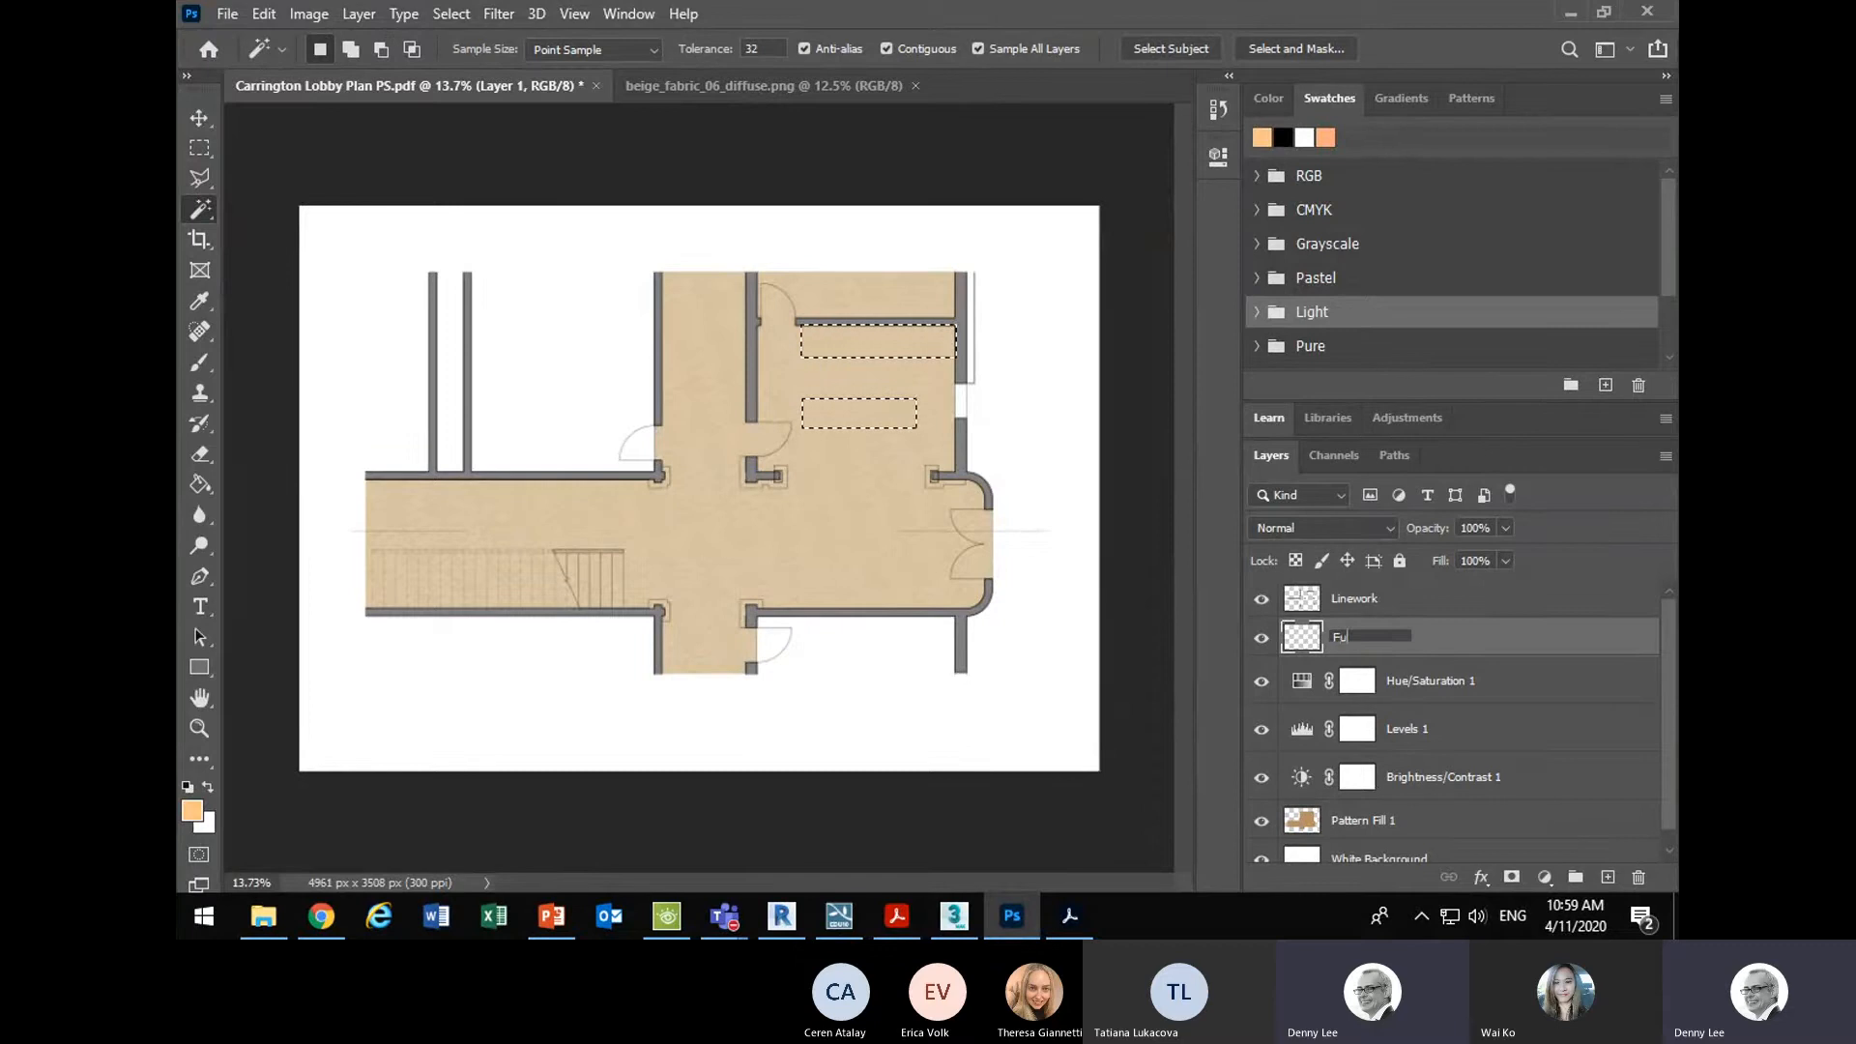
pyautogui.write('rniture')
pyautogui.press('Return')
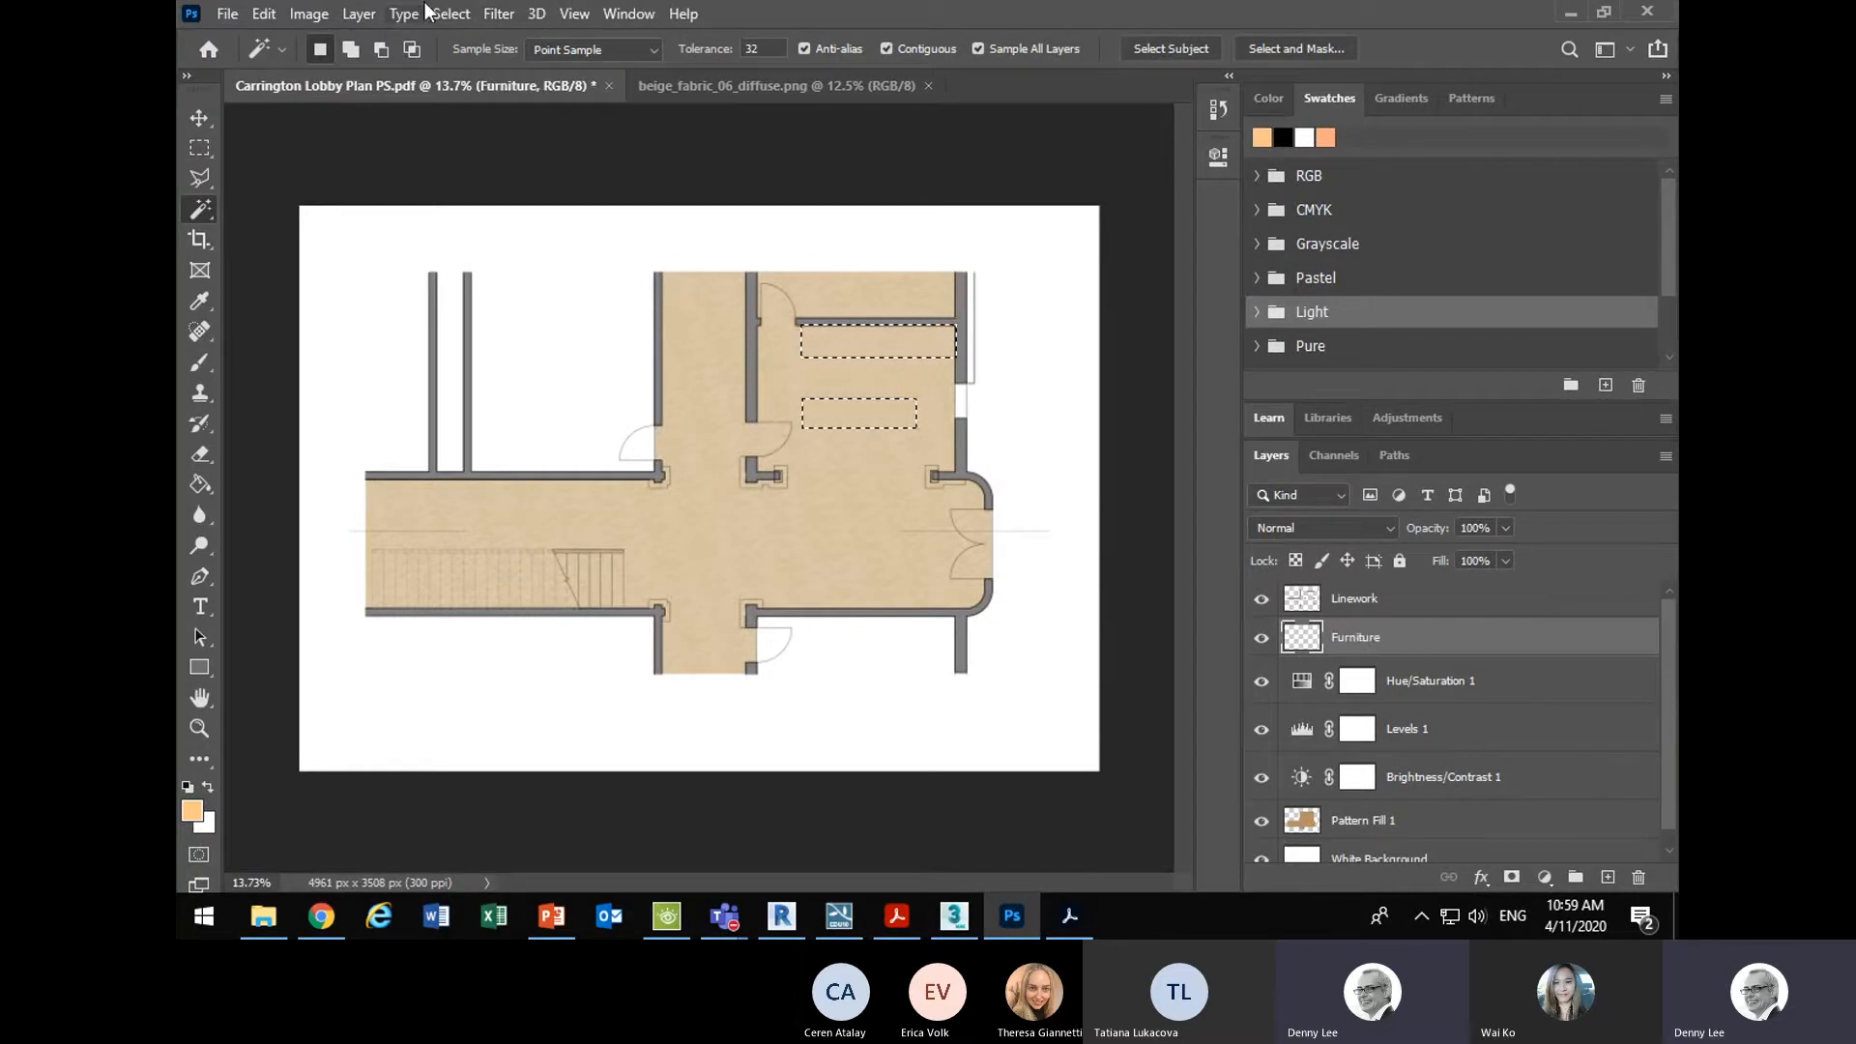
# - Fill both selected counter areas with white on the Furniture layer, then clear the selection
pyautogui.click(261, 13)
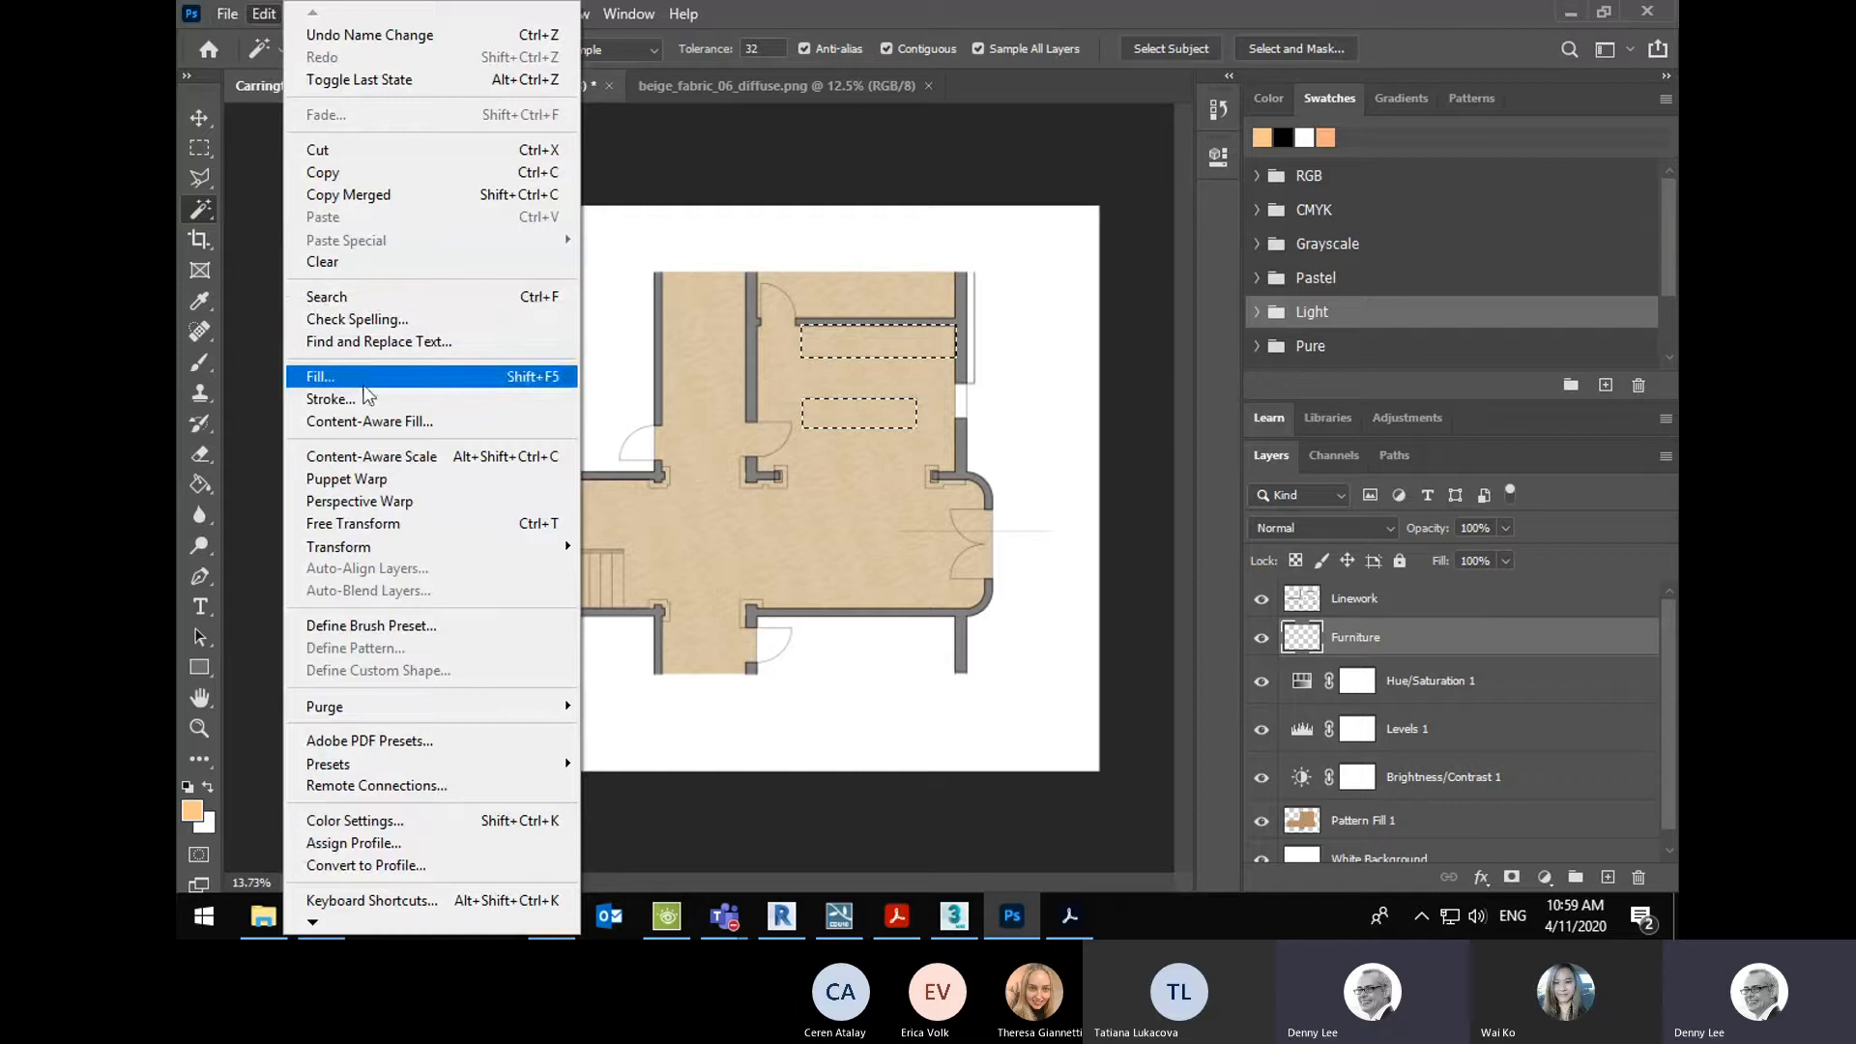
pyautogui.click(370, 385)
pyautogui.click(1003, 219)
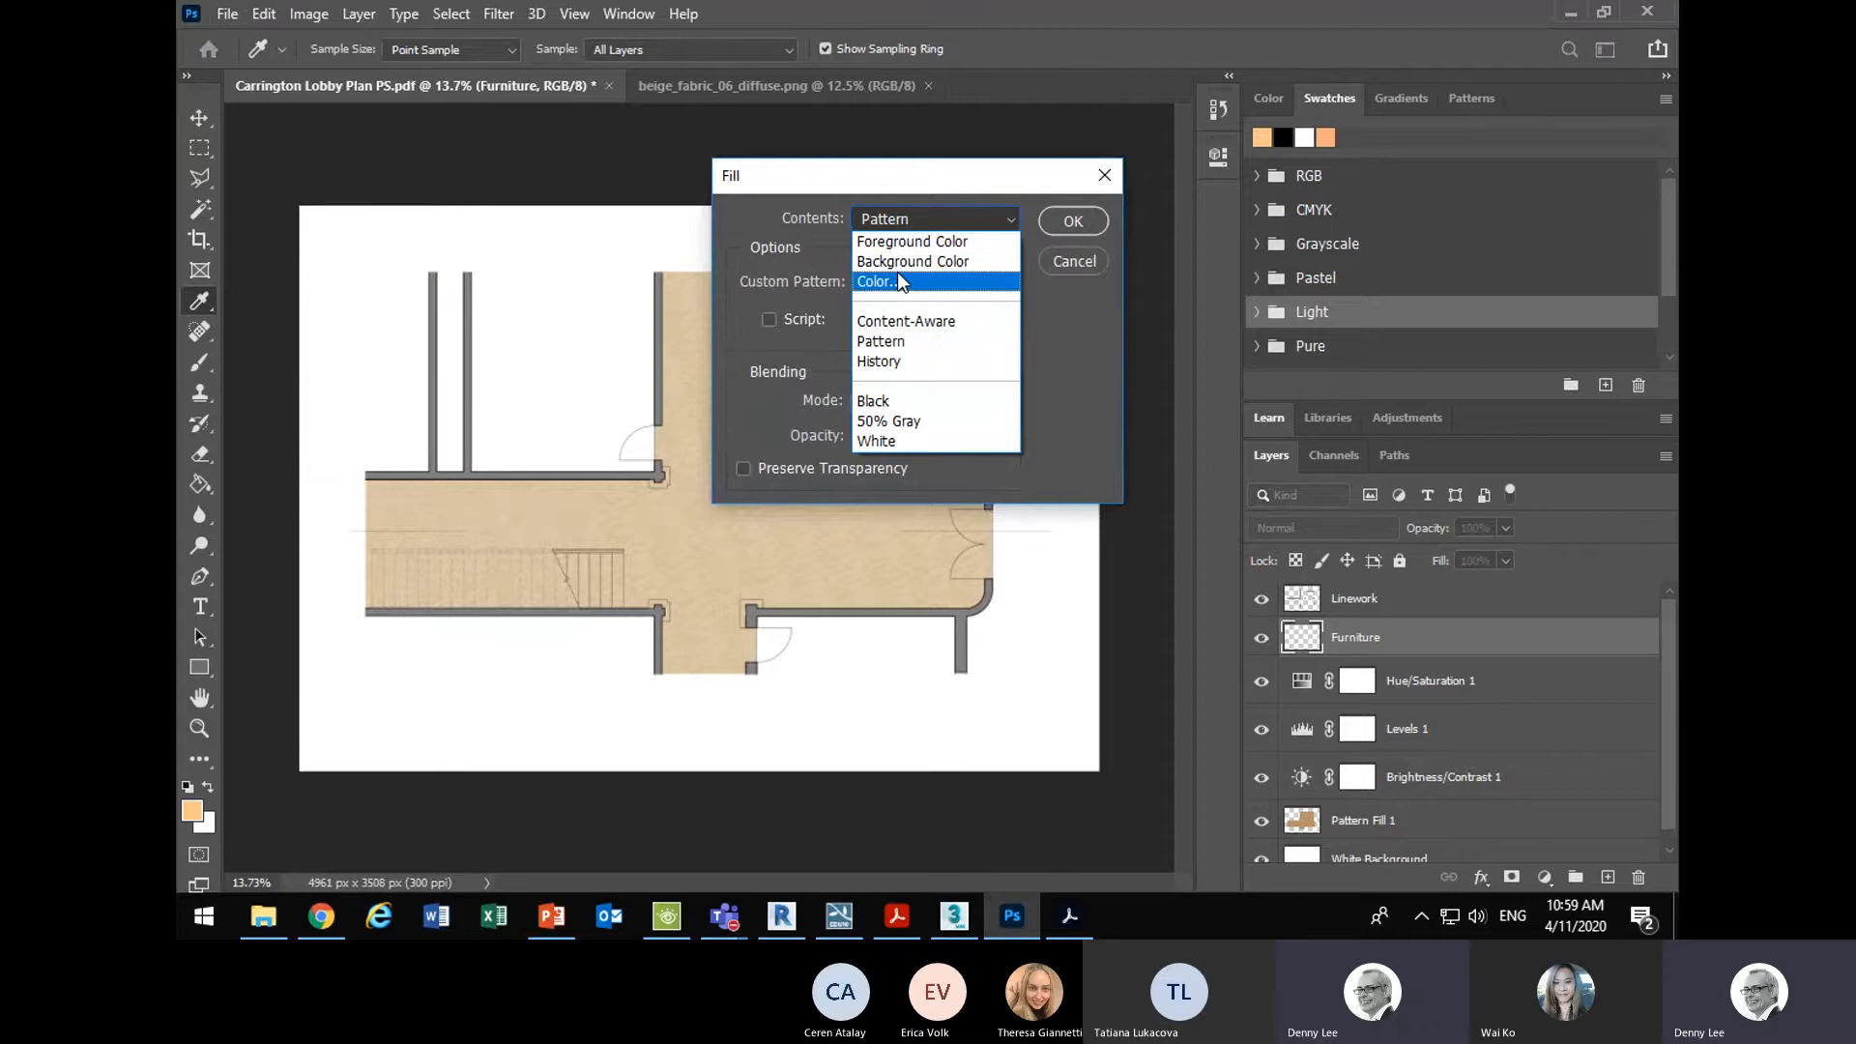
pyautogui.click(885, 437)
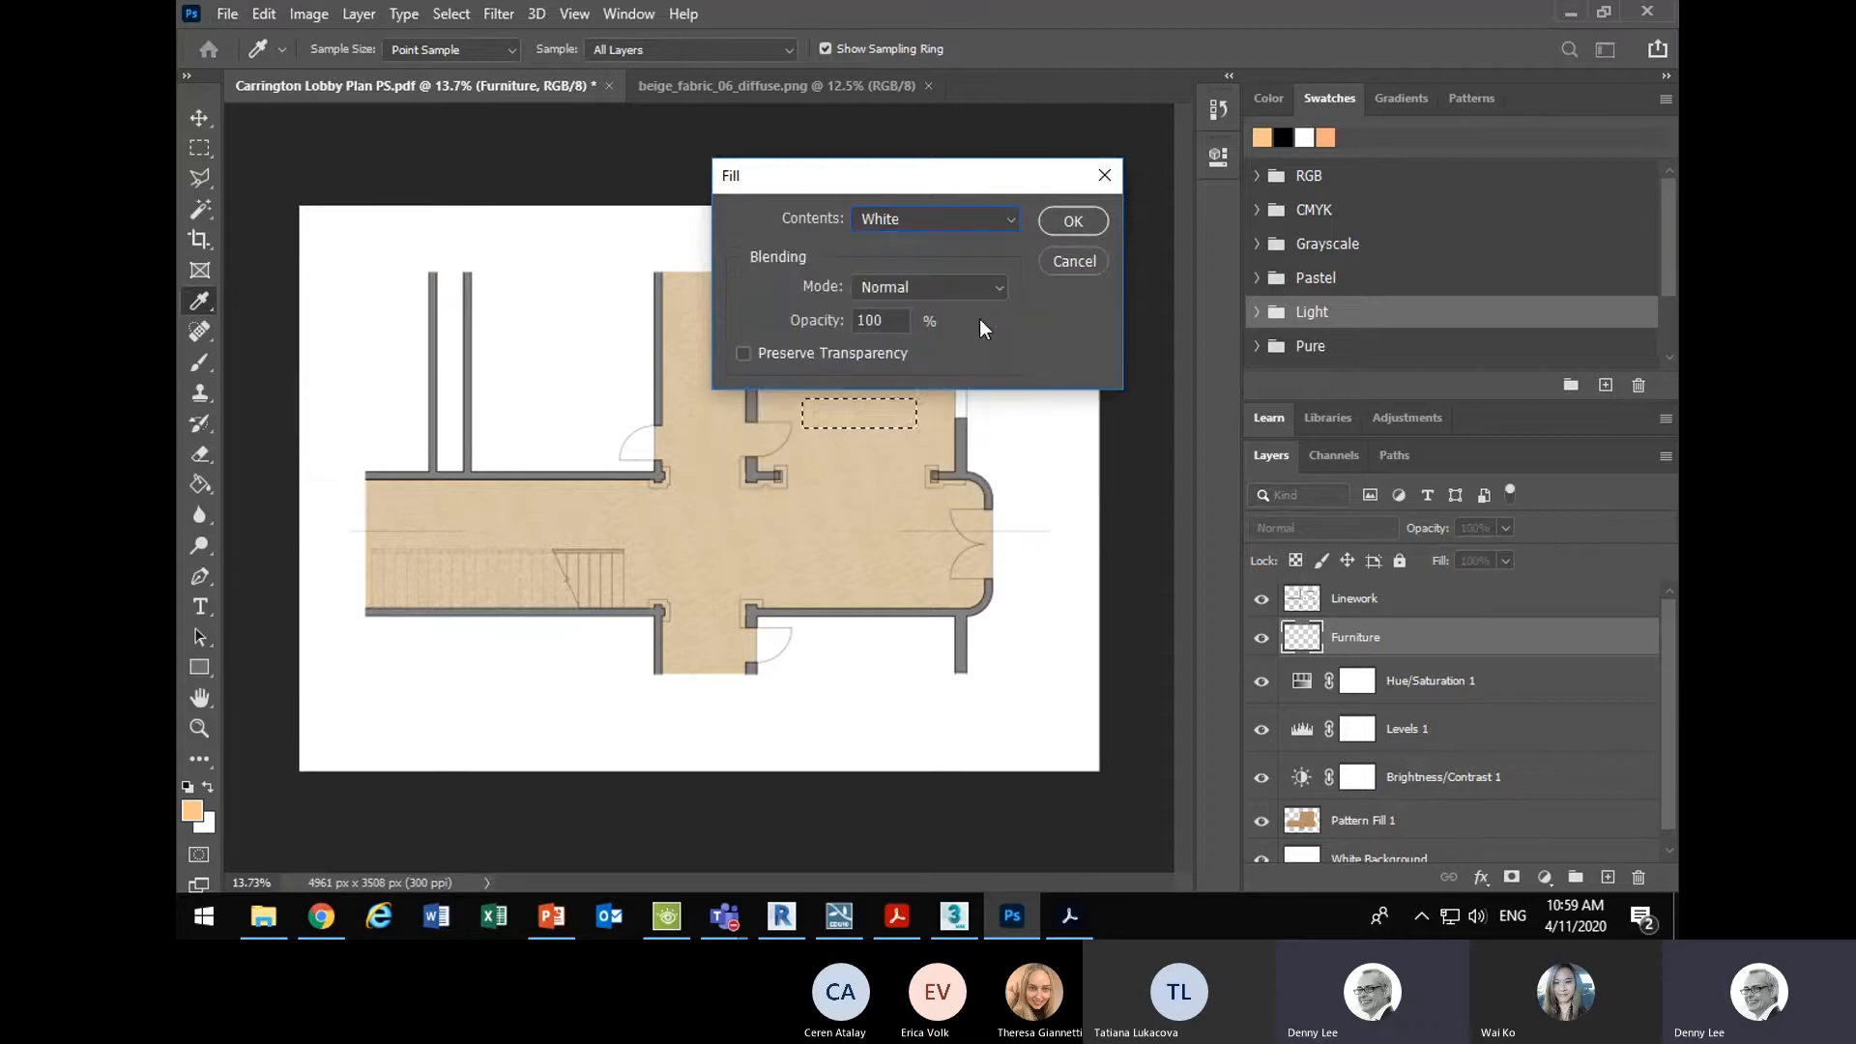
pyautogui.click(1071, 221)
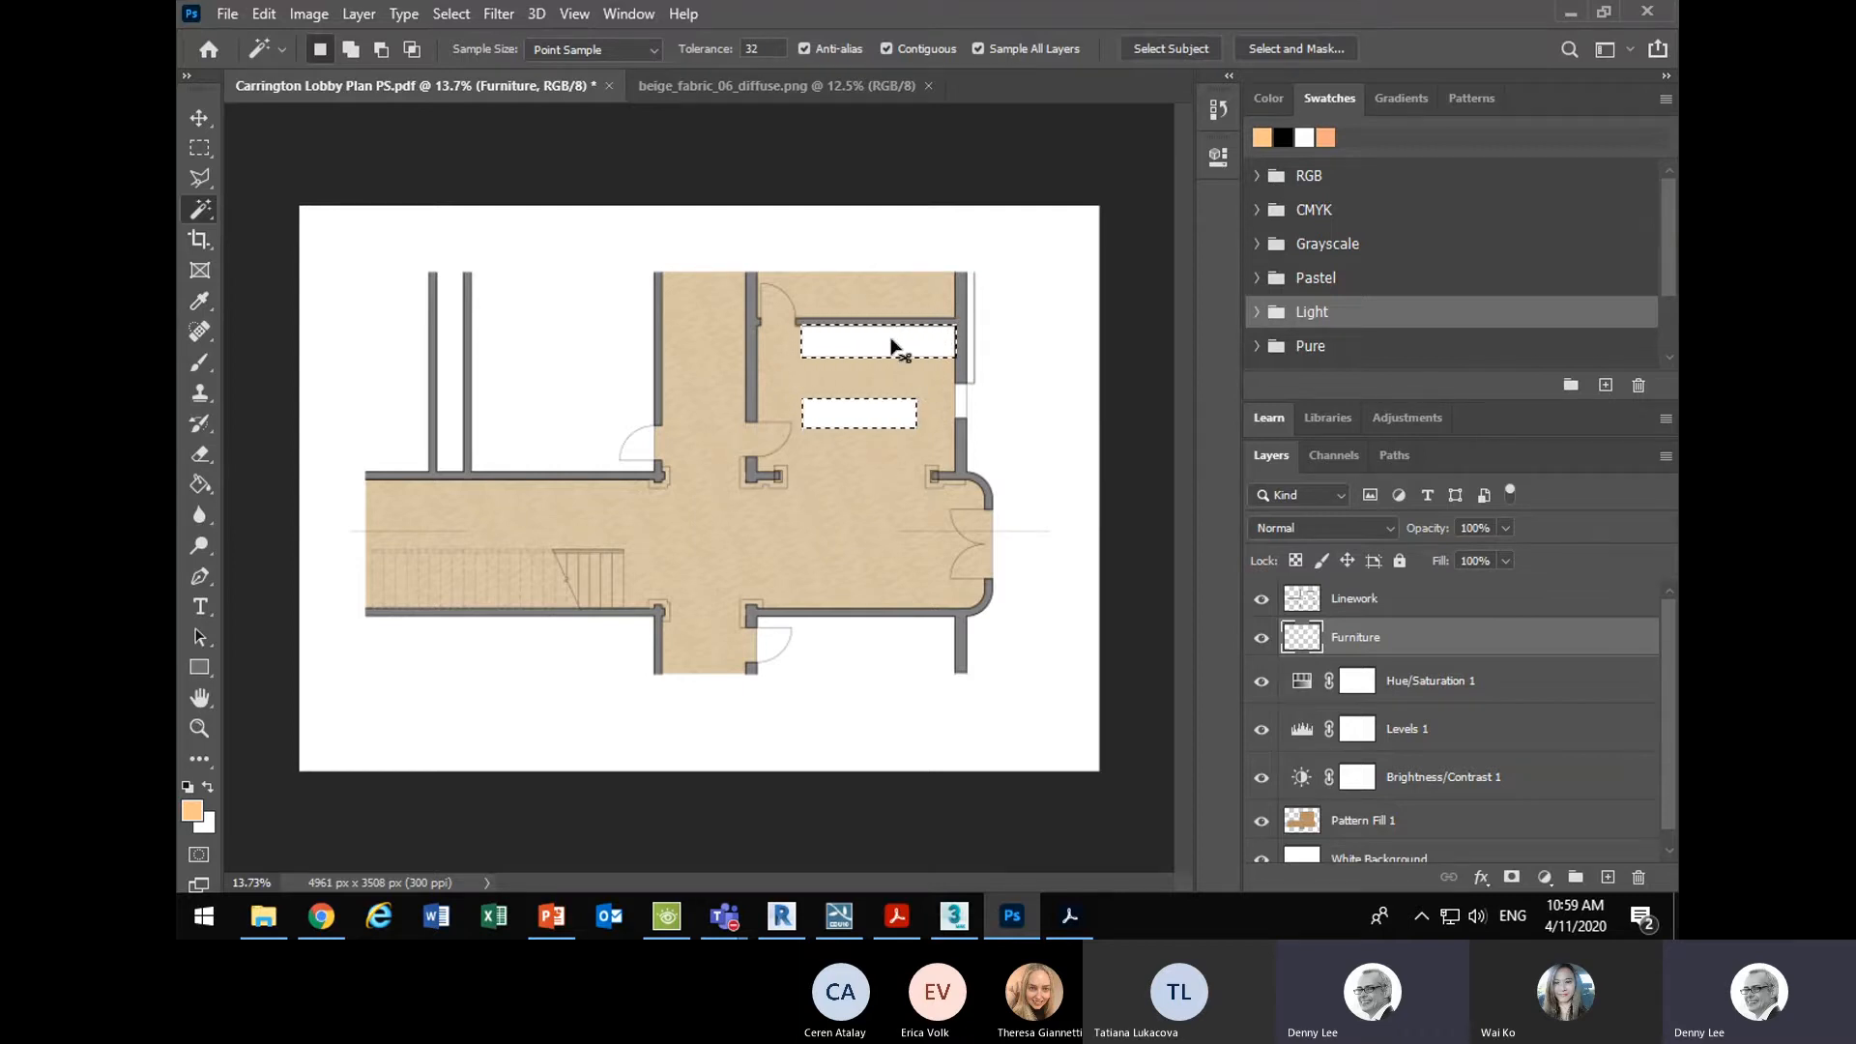
pyautogui.hotkey('ctrl', 'd')
# - Add a Drop Shadow effect to the Furniture layer with an angle of 53° and a distance of 41 px
pyautogui.click(1481, 878)
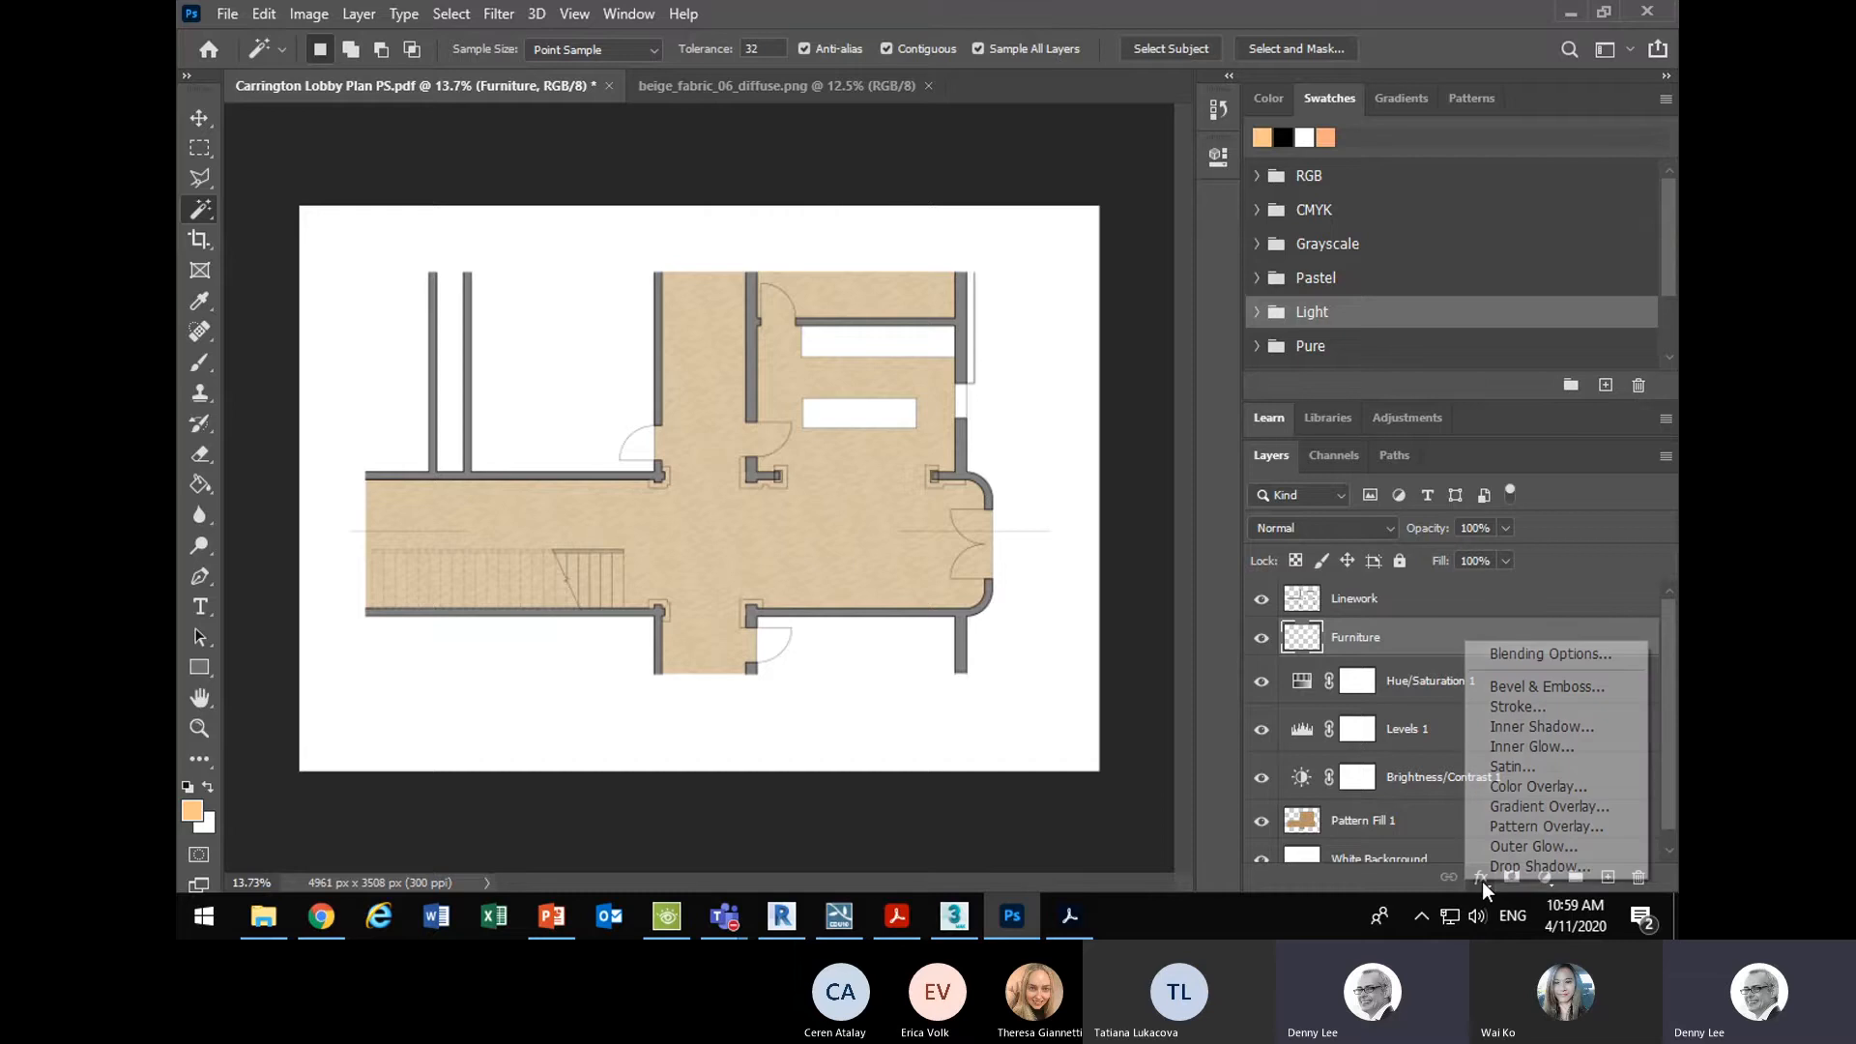
pyautogui.click(1532, 866)
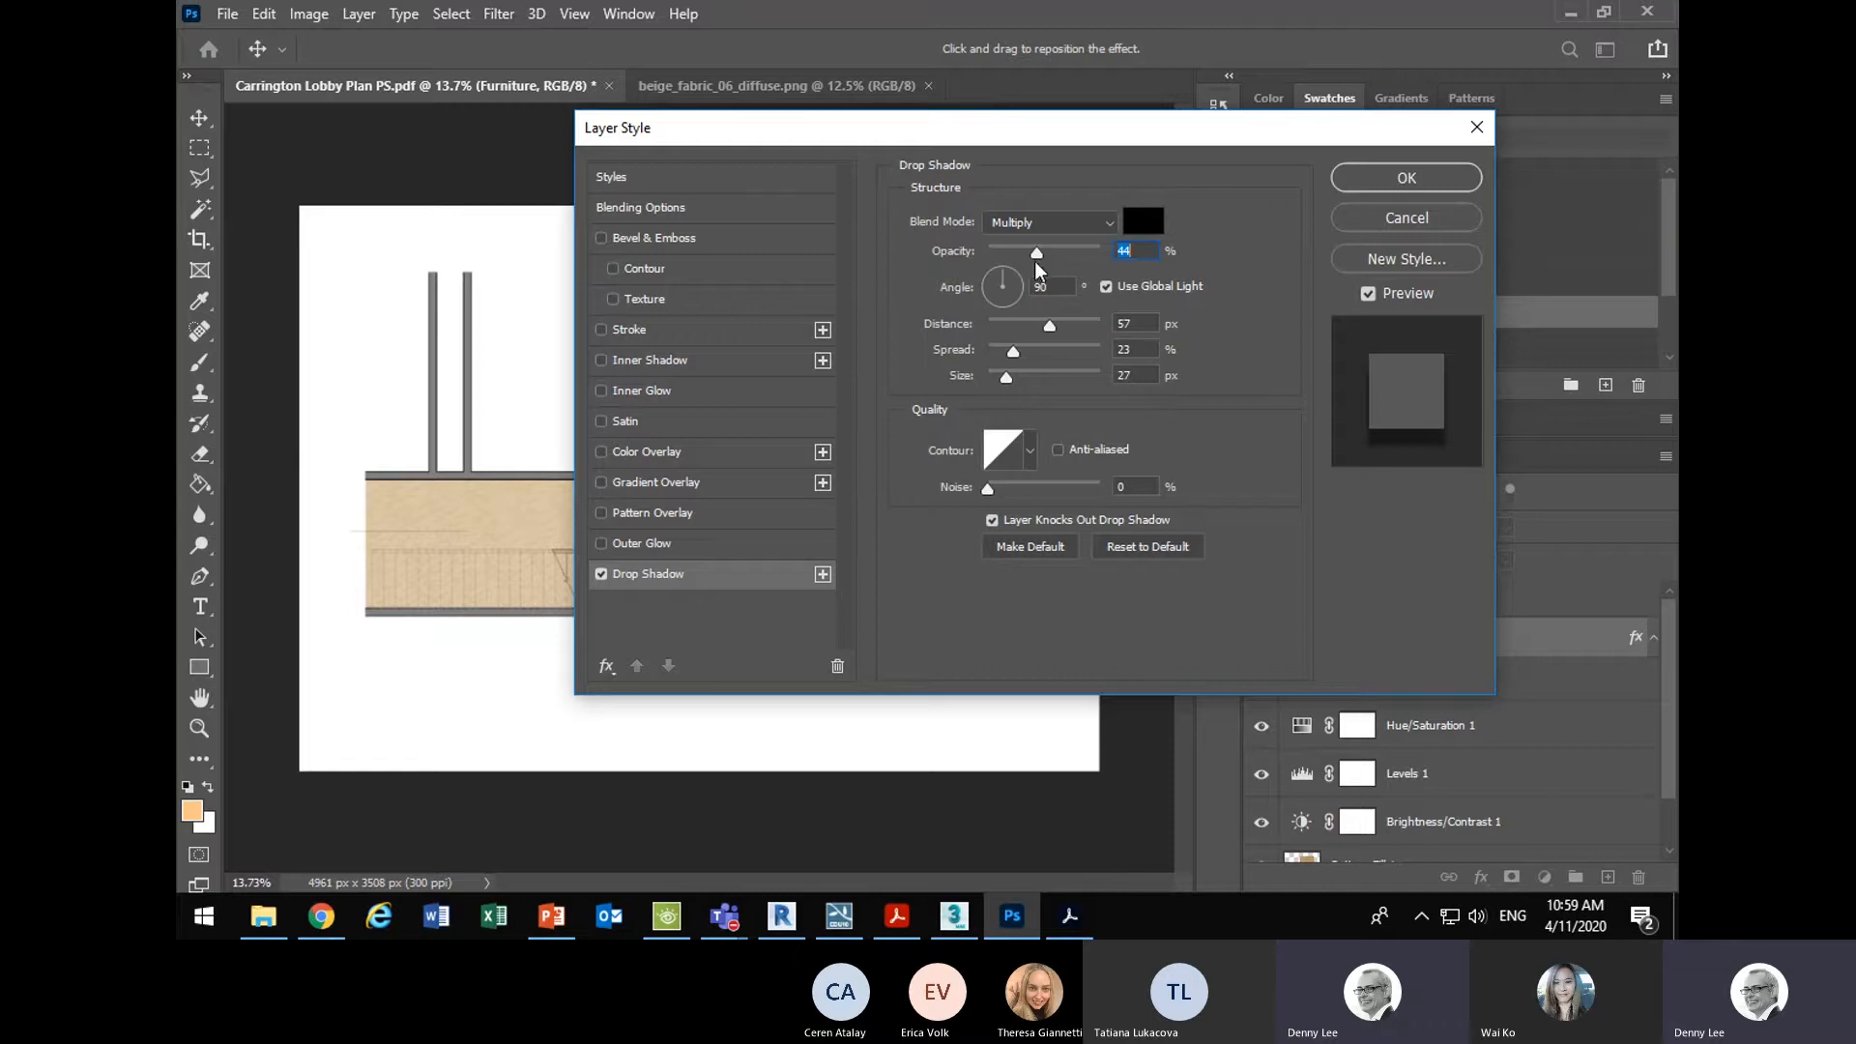
pyautogui.moveTo(1050, 146); pyautogui.dragTo(1164, 560)
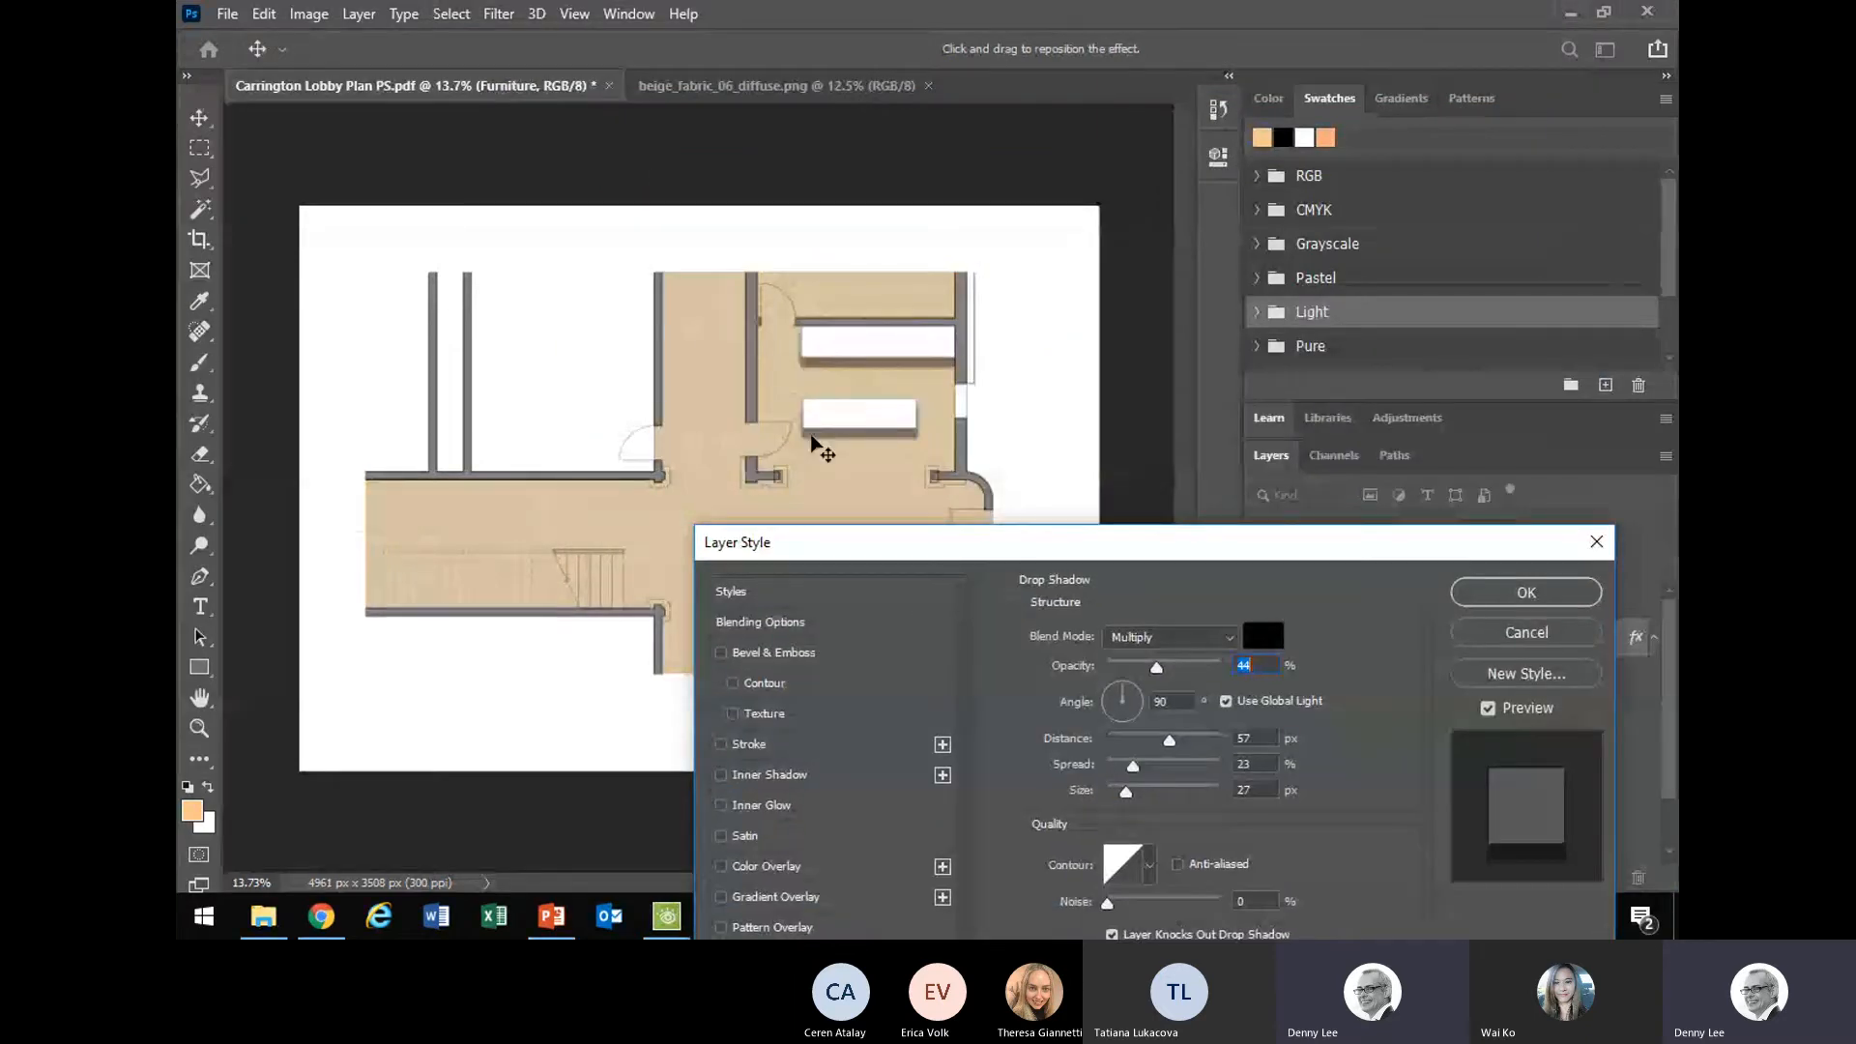
pyautogui.moveTo(967, 538); pyautogui.dragTo(921, 501)
pyautogui.moveTo(1068, 647); pyautogui.dragTo(1110, 709)
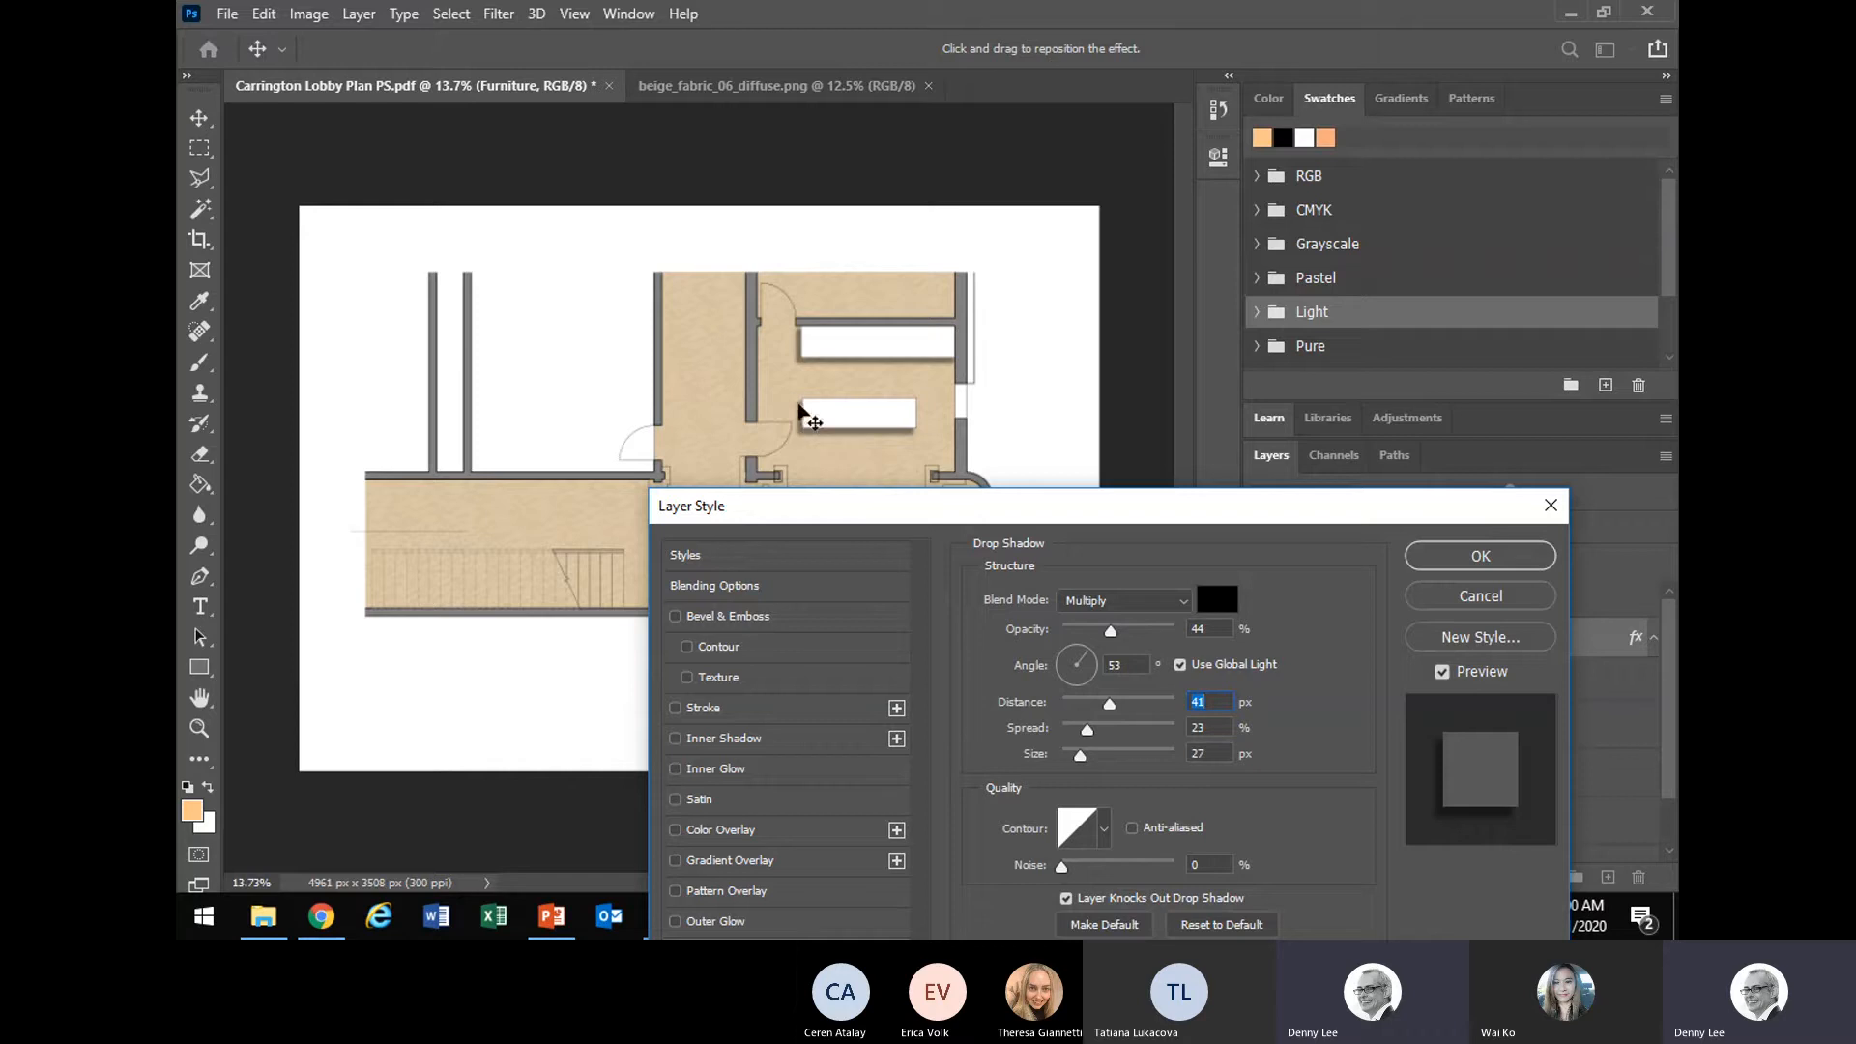
# - Set the Furniture drop shadow's spread to 18% and its size to 51 px
pyautogui.moveTo(1075, 727)
pyautogui.mouseDown()
pyautogui.moveTo(1129, 725)
pyautogui.moveTo(1064, 735)
pyautogui.mouseUp()
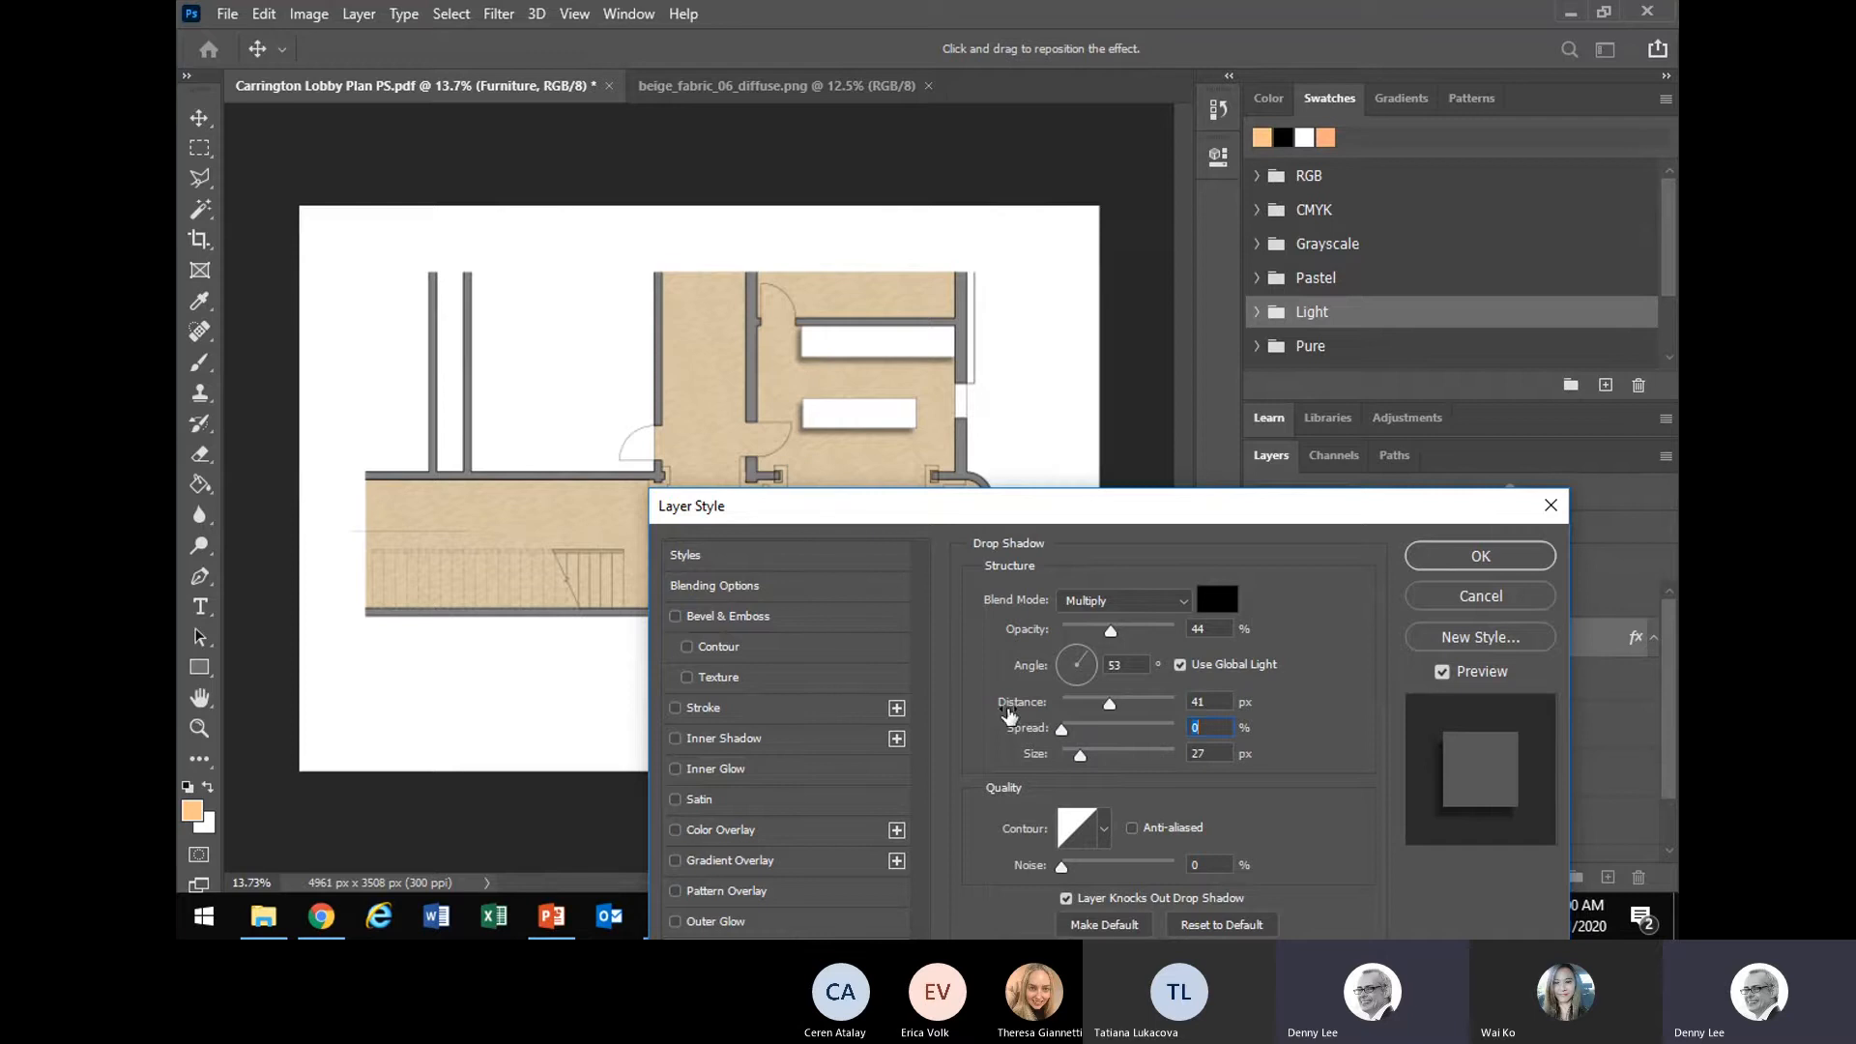
pyautogui.moveTo(1065, 738)
pyautogui.mouseDown()
pyautogui.moveTo(1190, 727)
pyautogui.moveTo(1082, 736)
pyautogui.moveTo(1090, 770)
pyautogui.moveTo(1062, 758)
pyautogui.moveTo(1129, 757)
pyautogui.moveTo(1092, 759)
pyautogui.mouseUp()
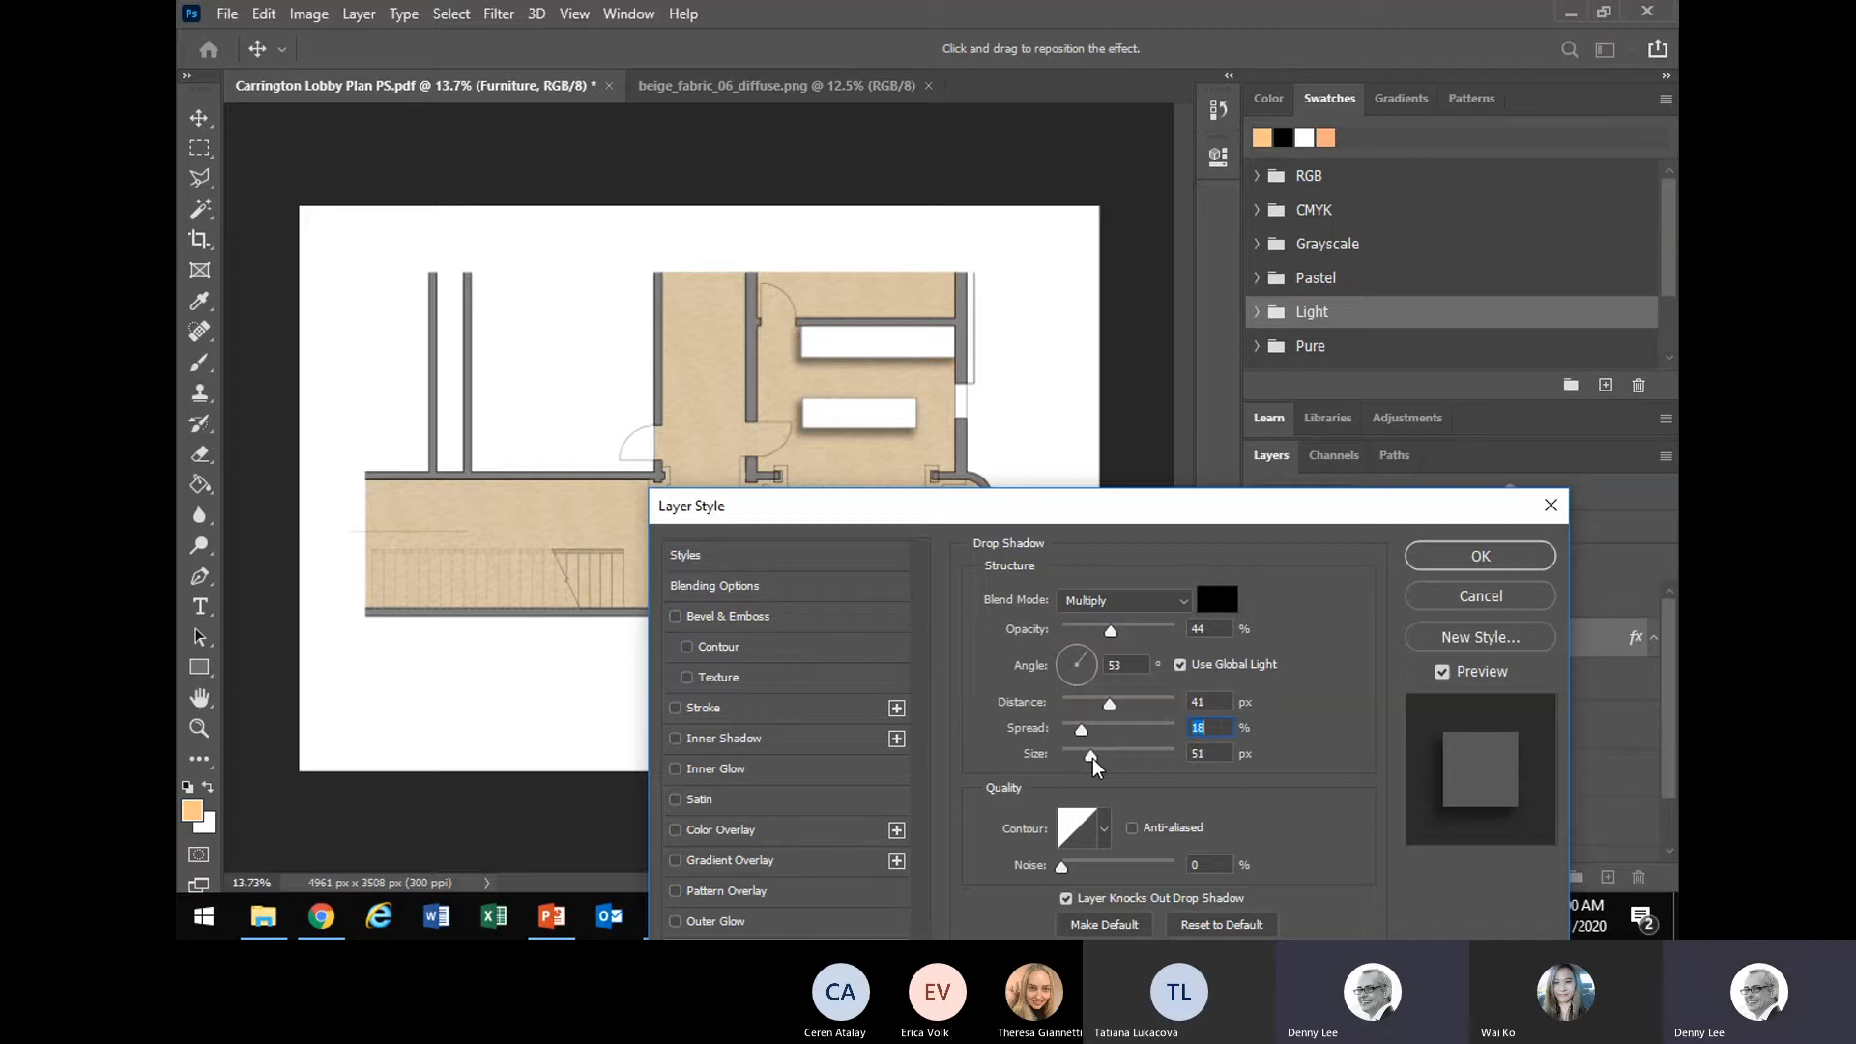
pyautogui.click(1092, 756)
# - Set the Furniture drop shadow's opacity to 39% with the Multiply blend mode
pyautogui.moveTo(1018, 516)
pyautogui.mouseDown()
pyautogui.moveTo(1076, 180)
pyautogui.moveTo(934, 213)
pyautogui.moveTo(1010, 502)
pyautogui.mouseUp()
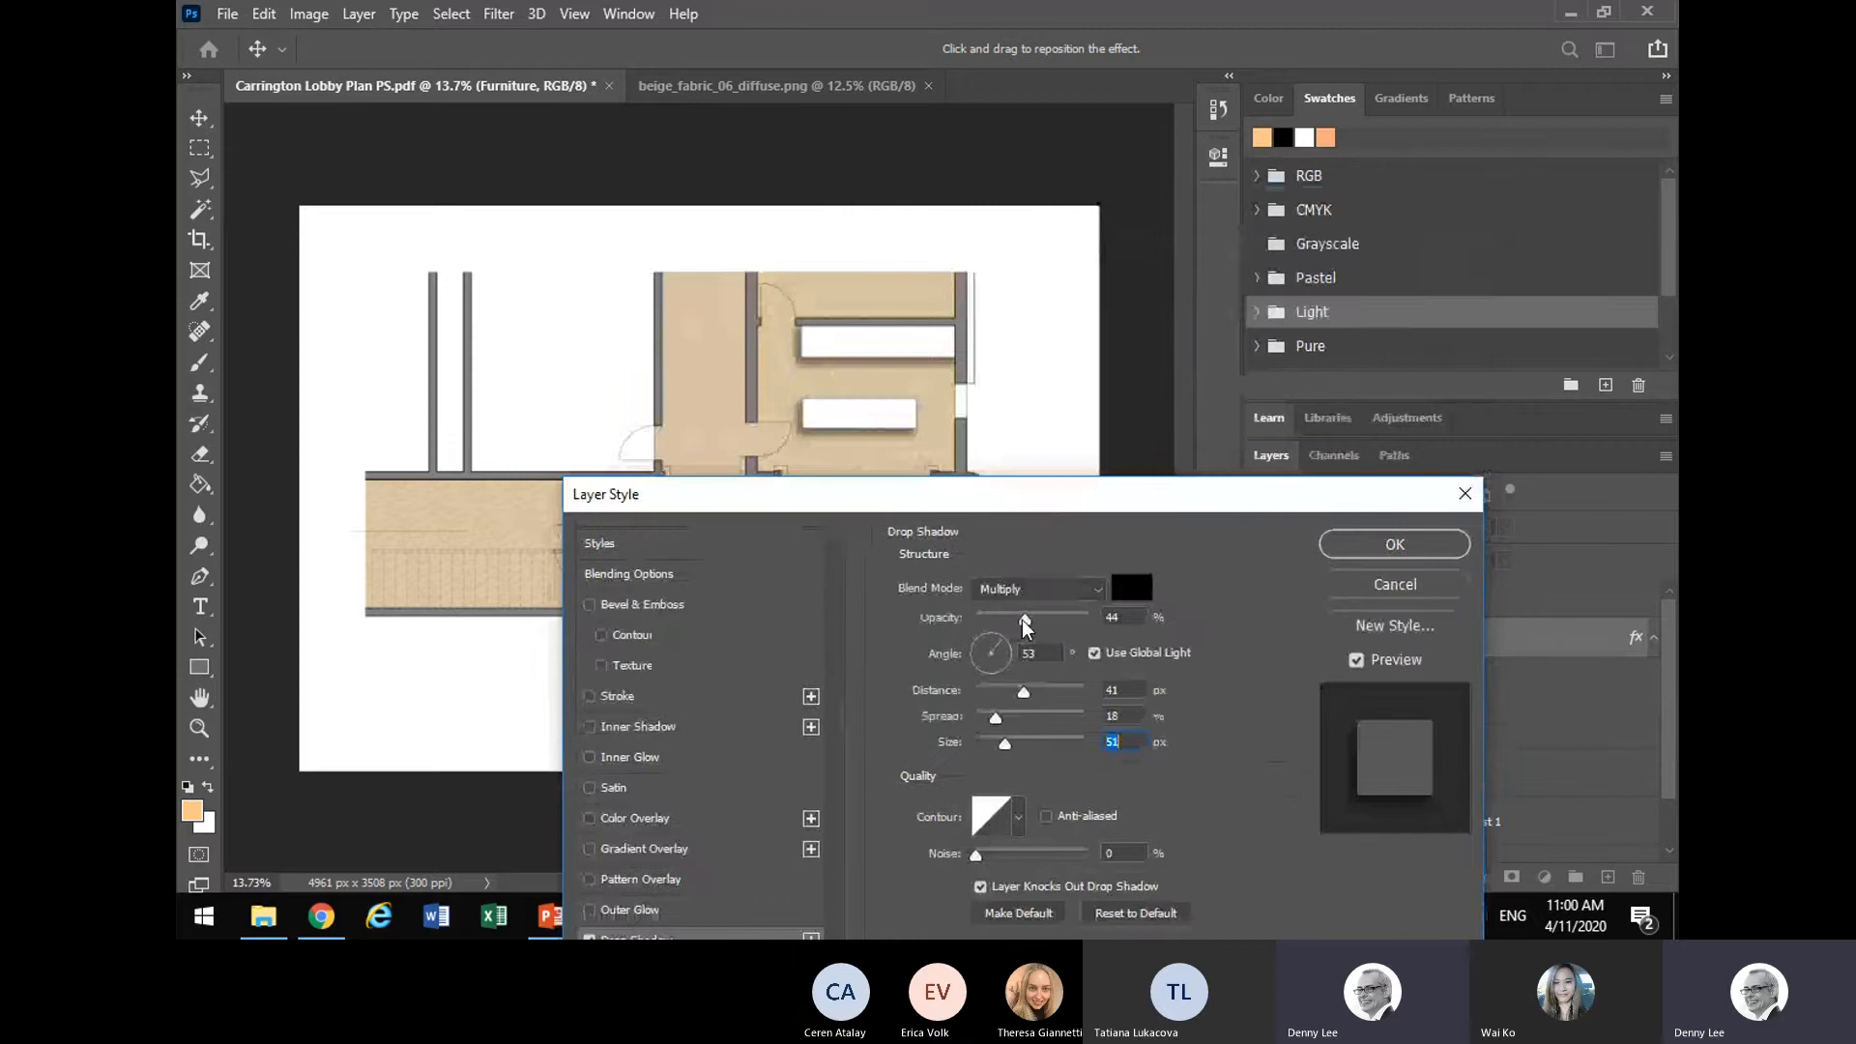
pyautogui.moveTo(1027, 627); pyautogui.dragTo(1025, 629)
pyautogui.click(1085, 589)
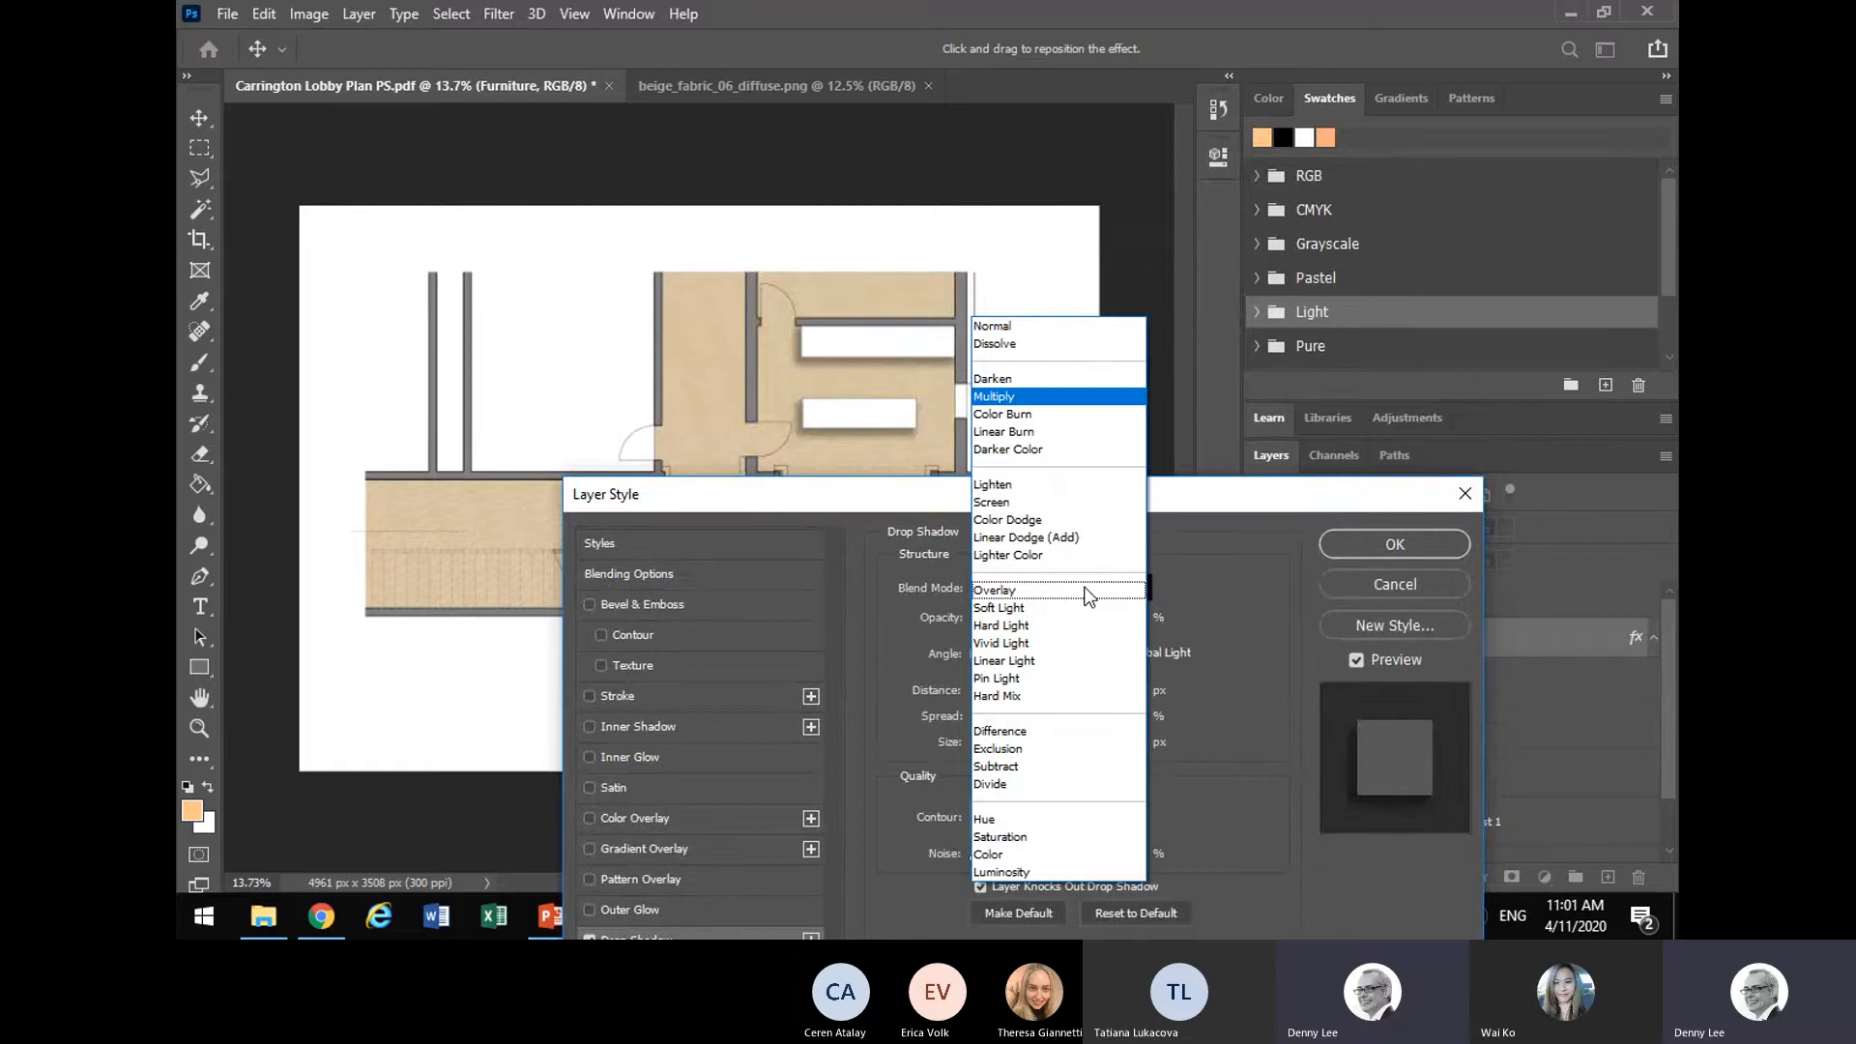
pyautogui.click(1023, 400)
pyautogui.press('w')
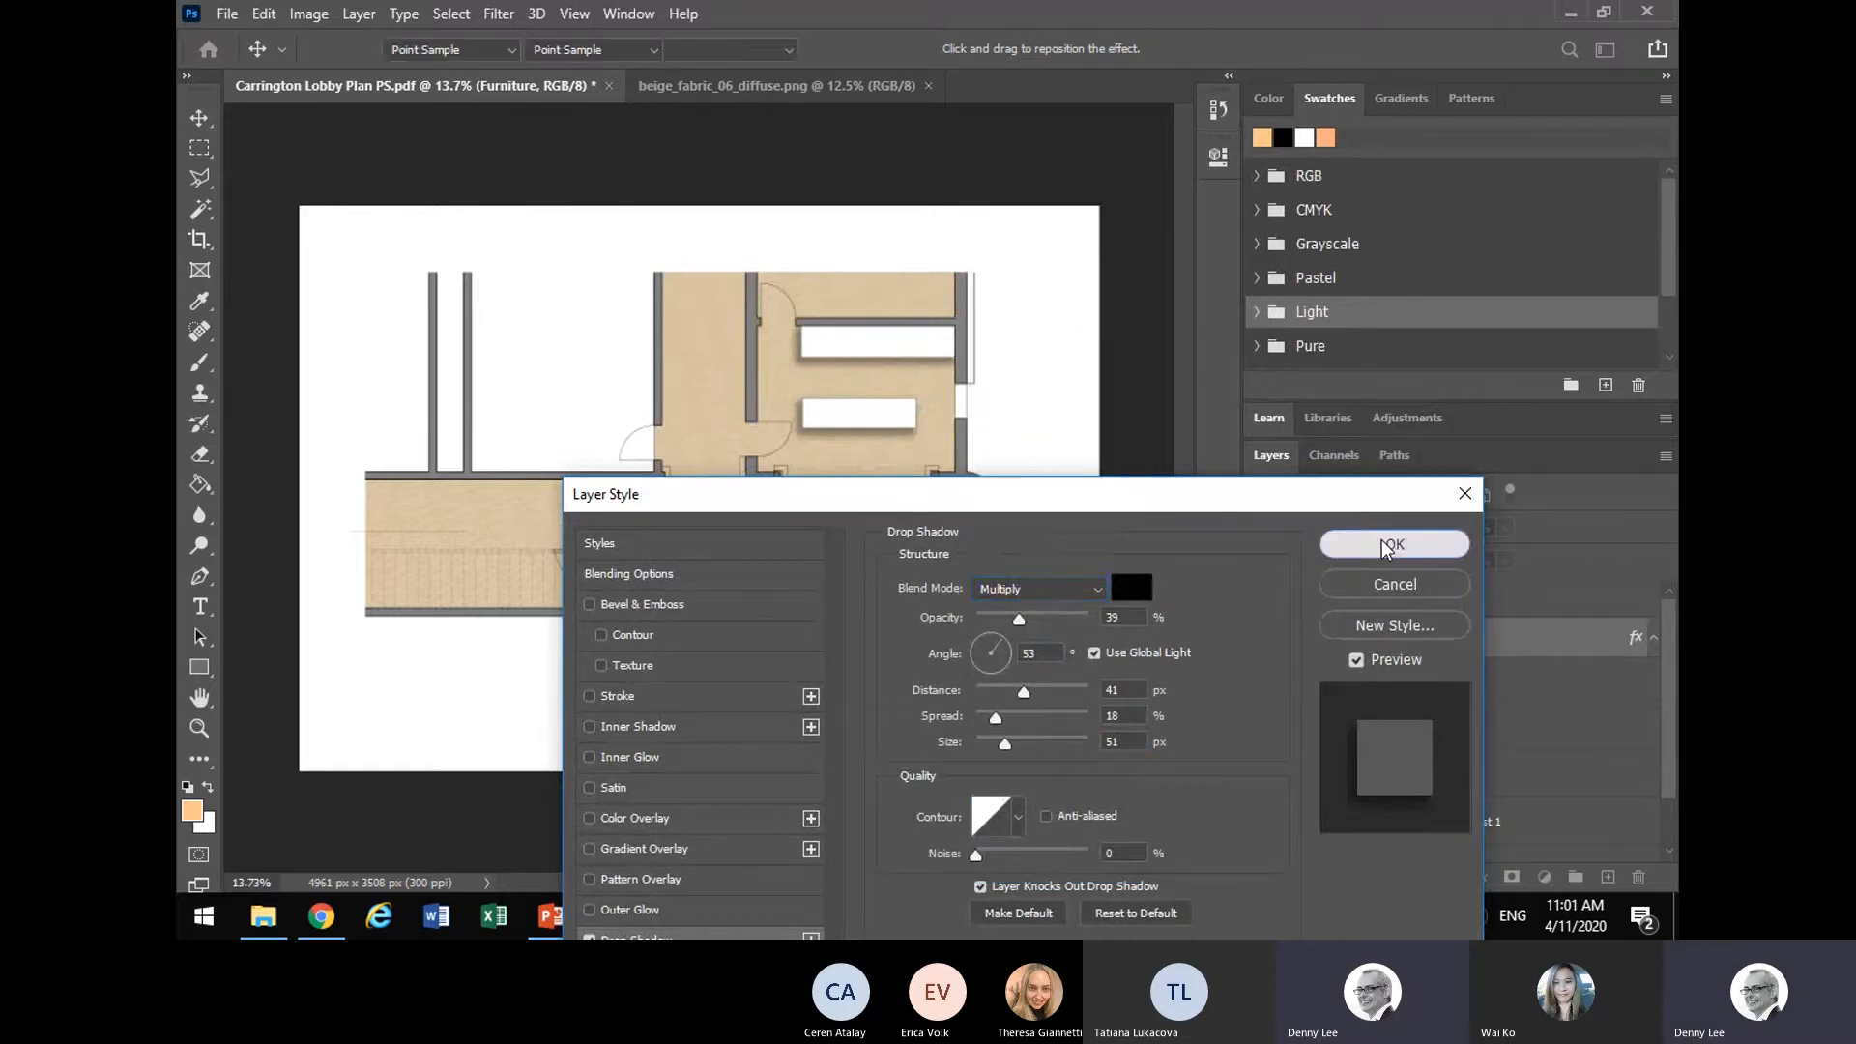
# - Apply the drop shadow settings to the Furniture layer
pyautogui.click(1395, 545)
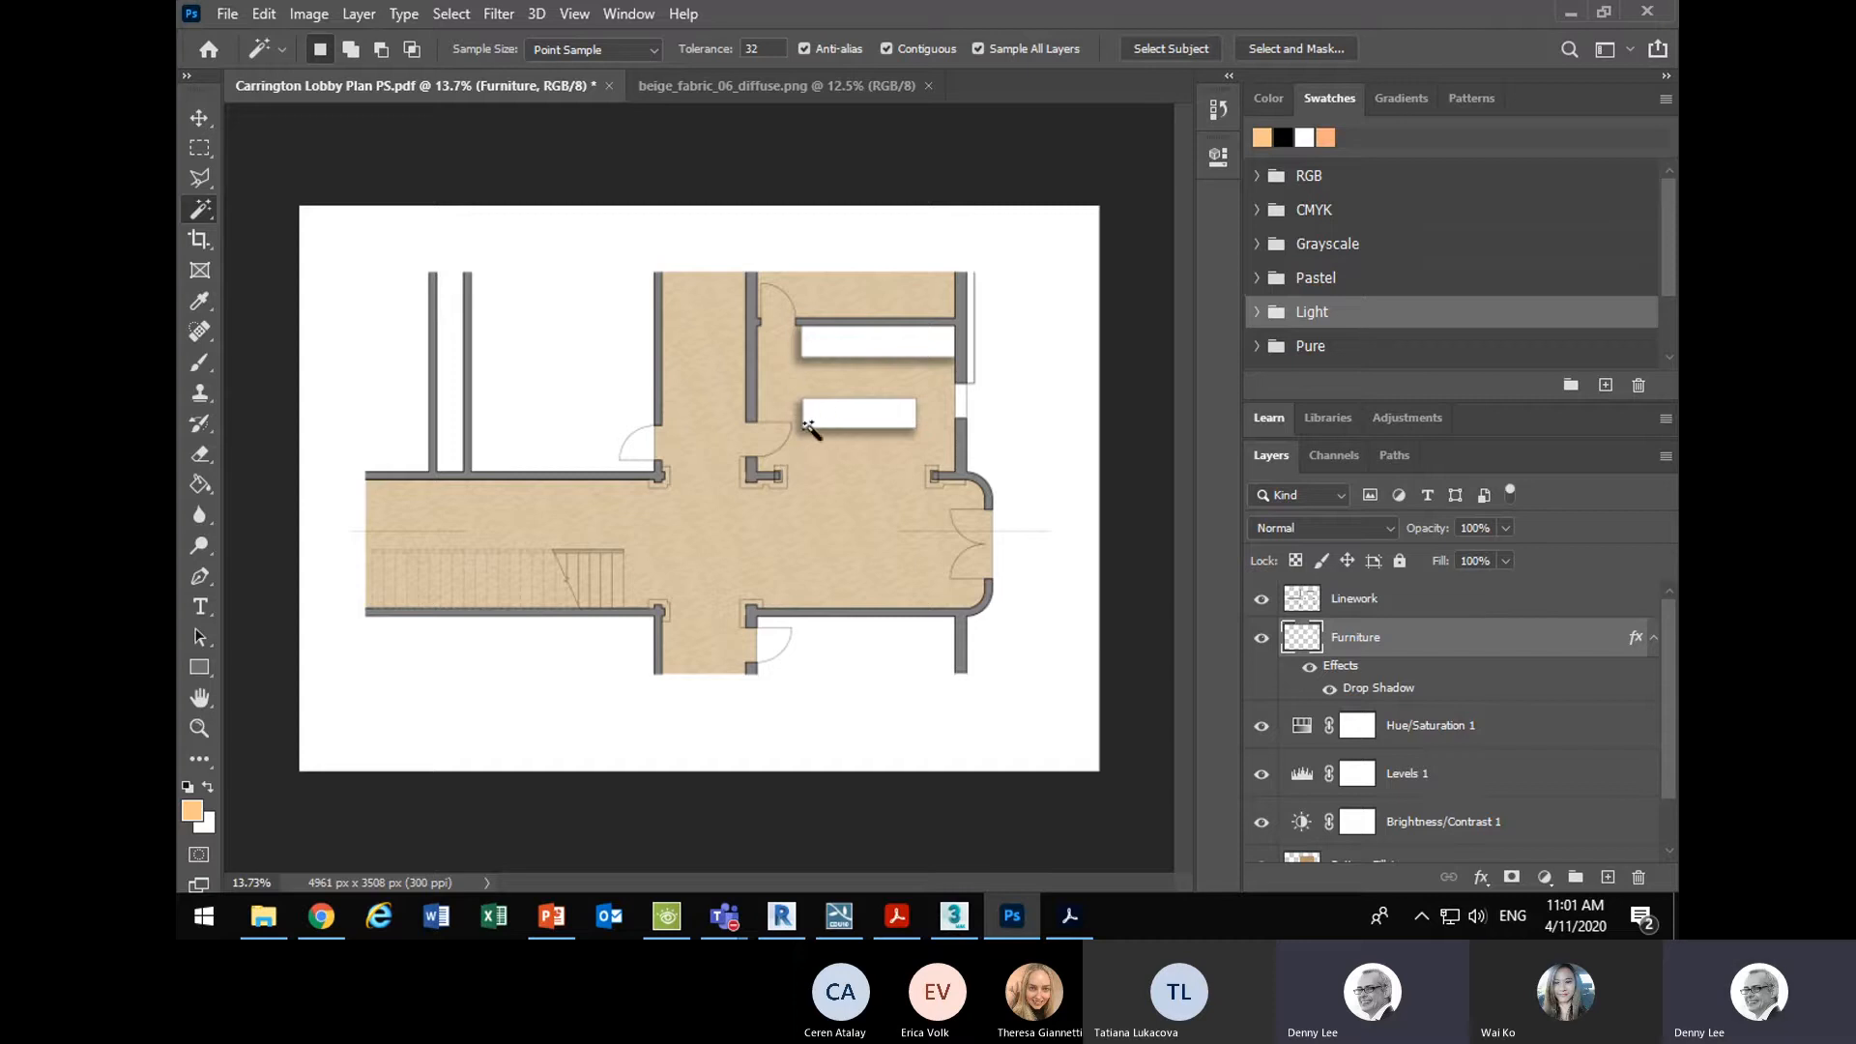
pyautogui.click(1303, 600)
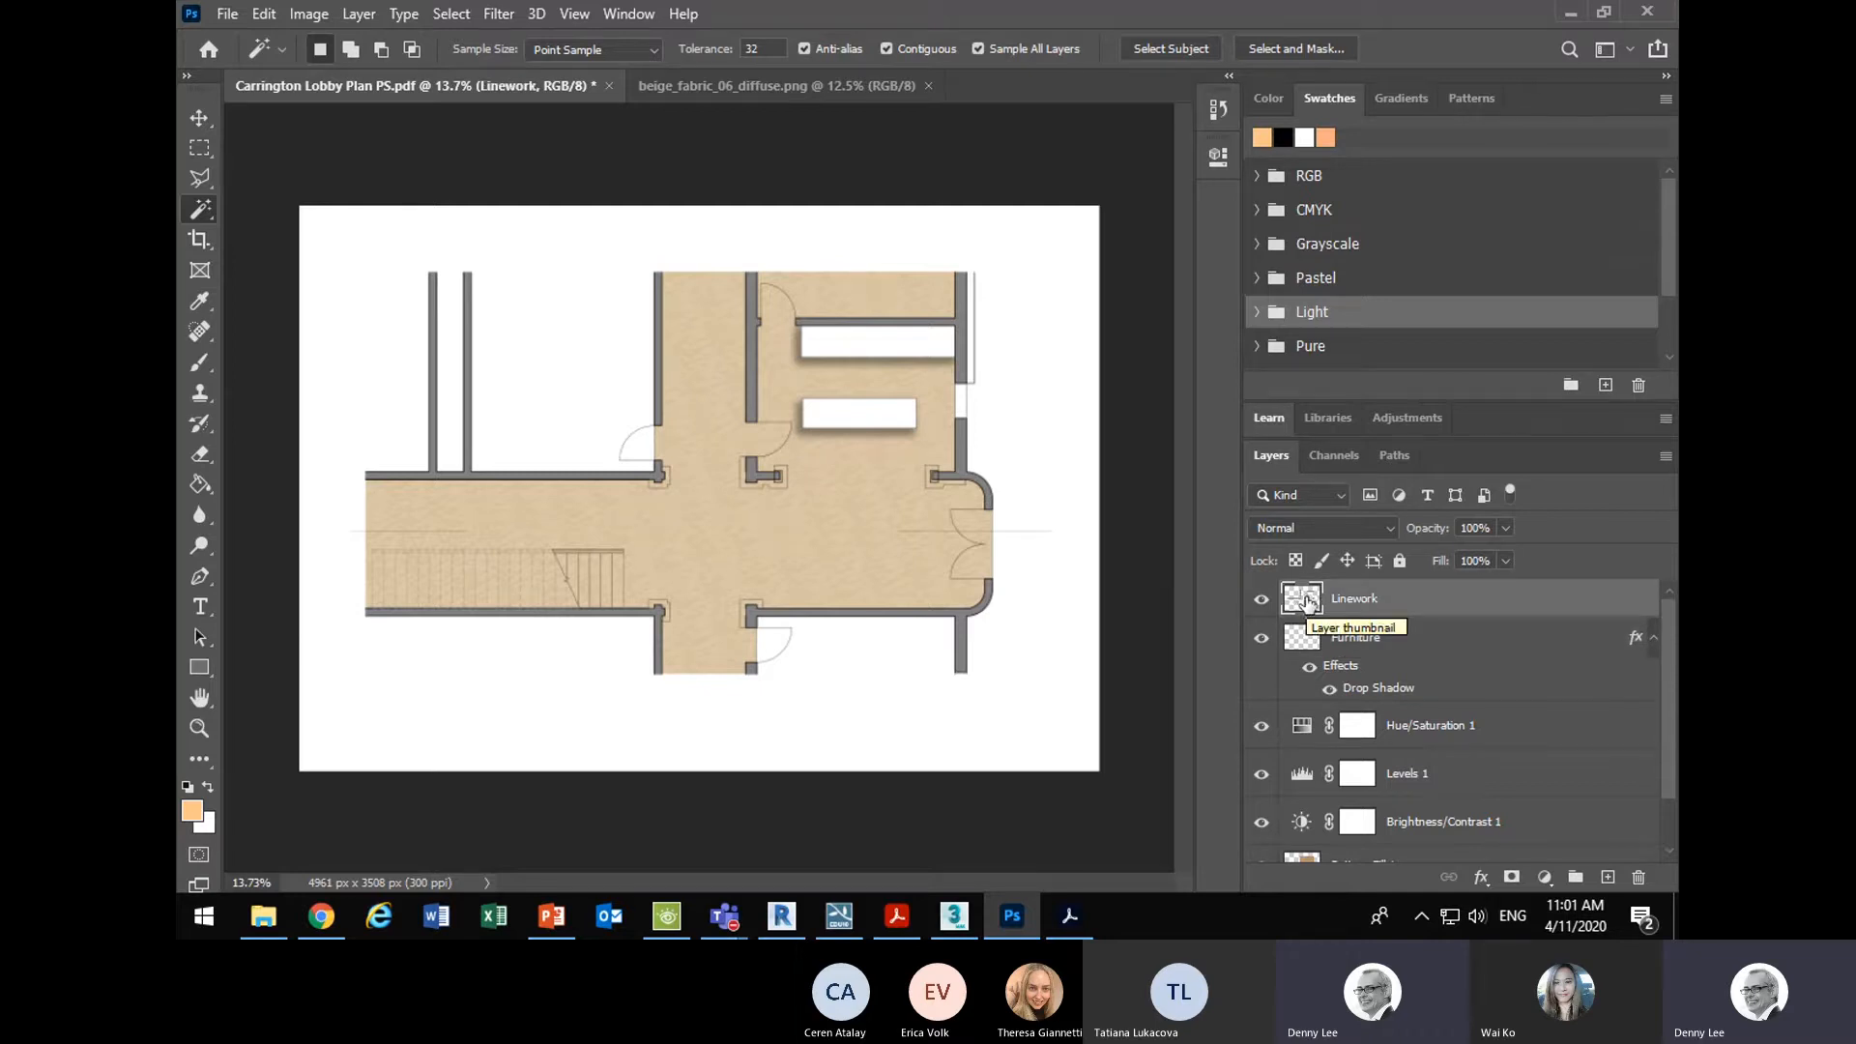
pyautogui.click(1482, 877)
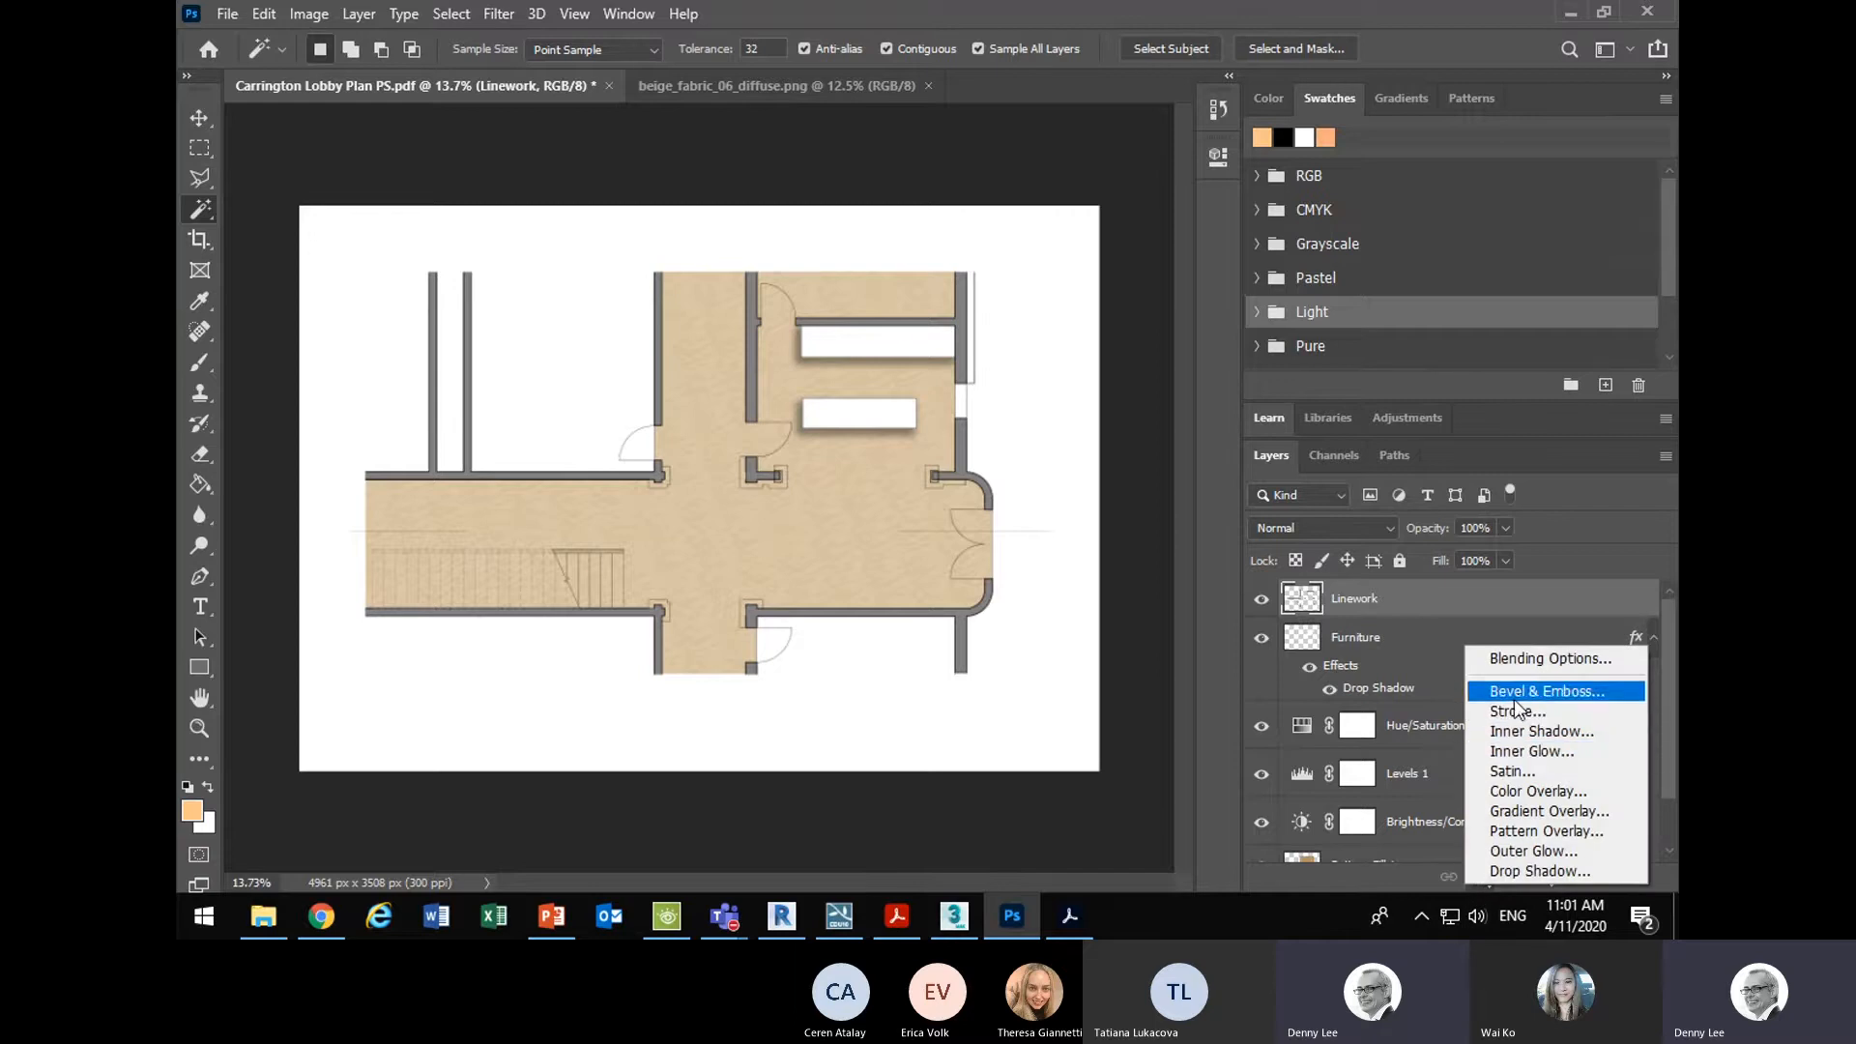
pyautogui.click(1520, 872)
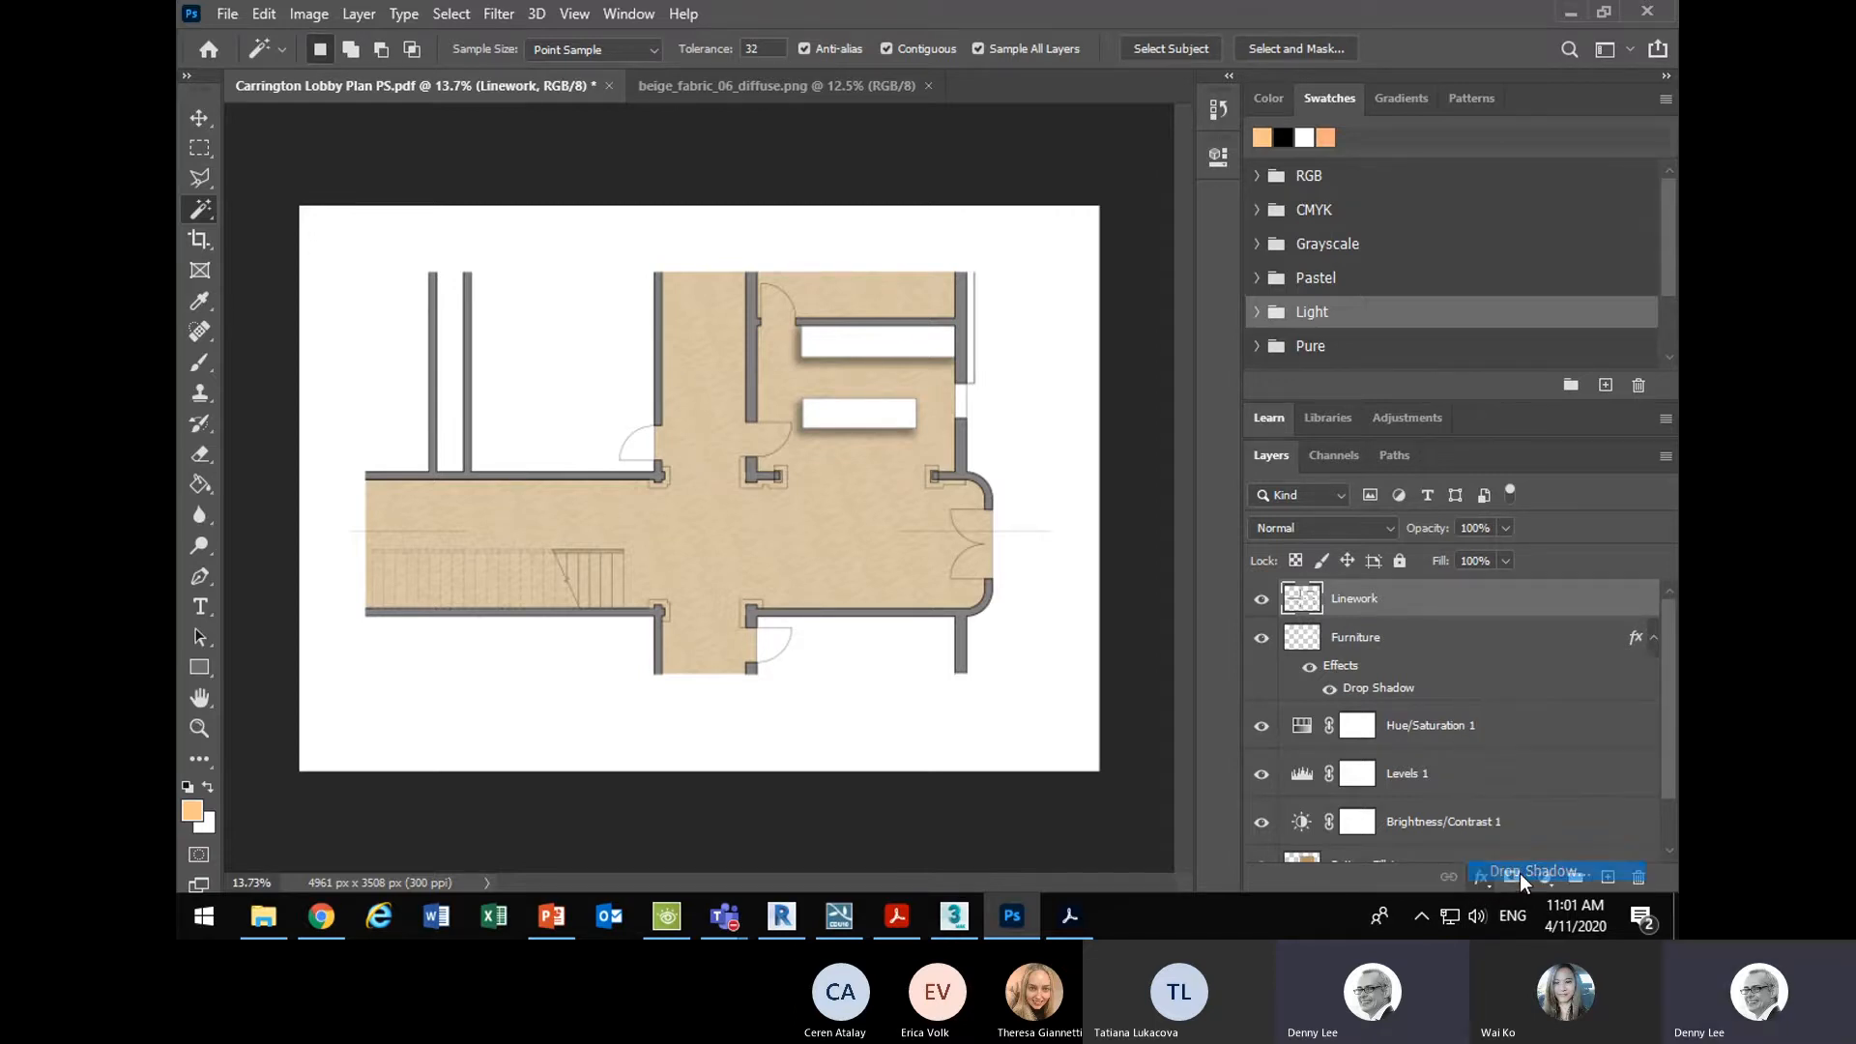
pyautogui.moveTo(791, 327); pyautogui.dragTo(1185, 277)
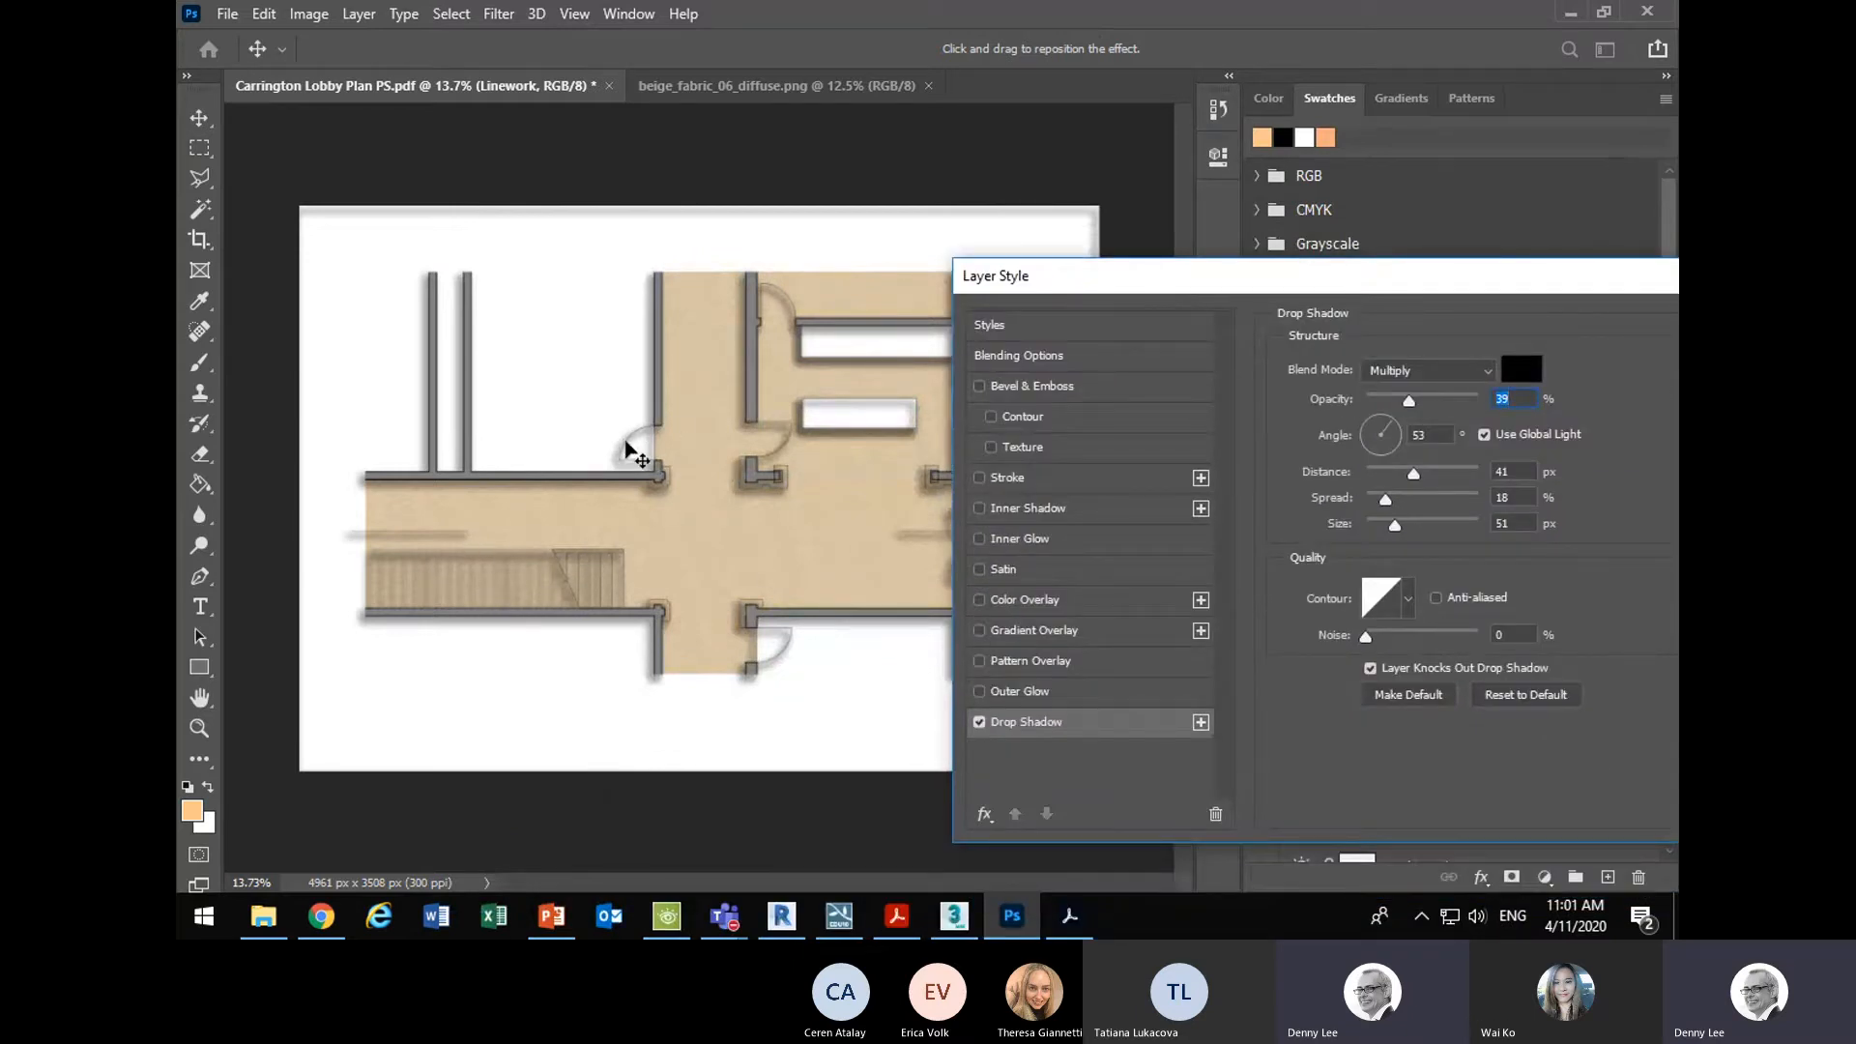
pyautogui.moveTo(1295, 282); pyautogui.dragTo(987, 220)
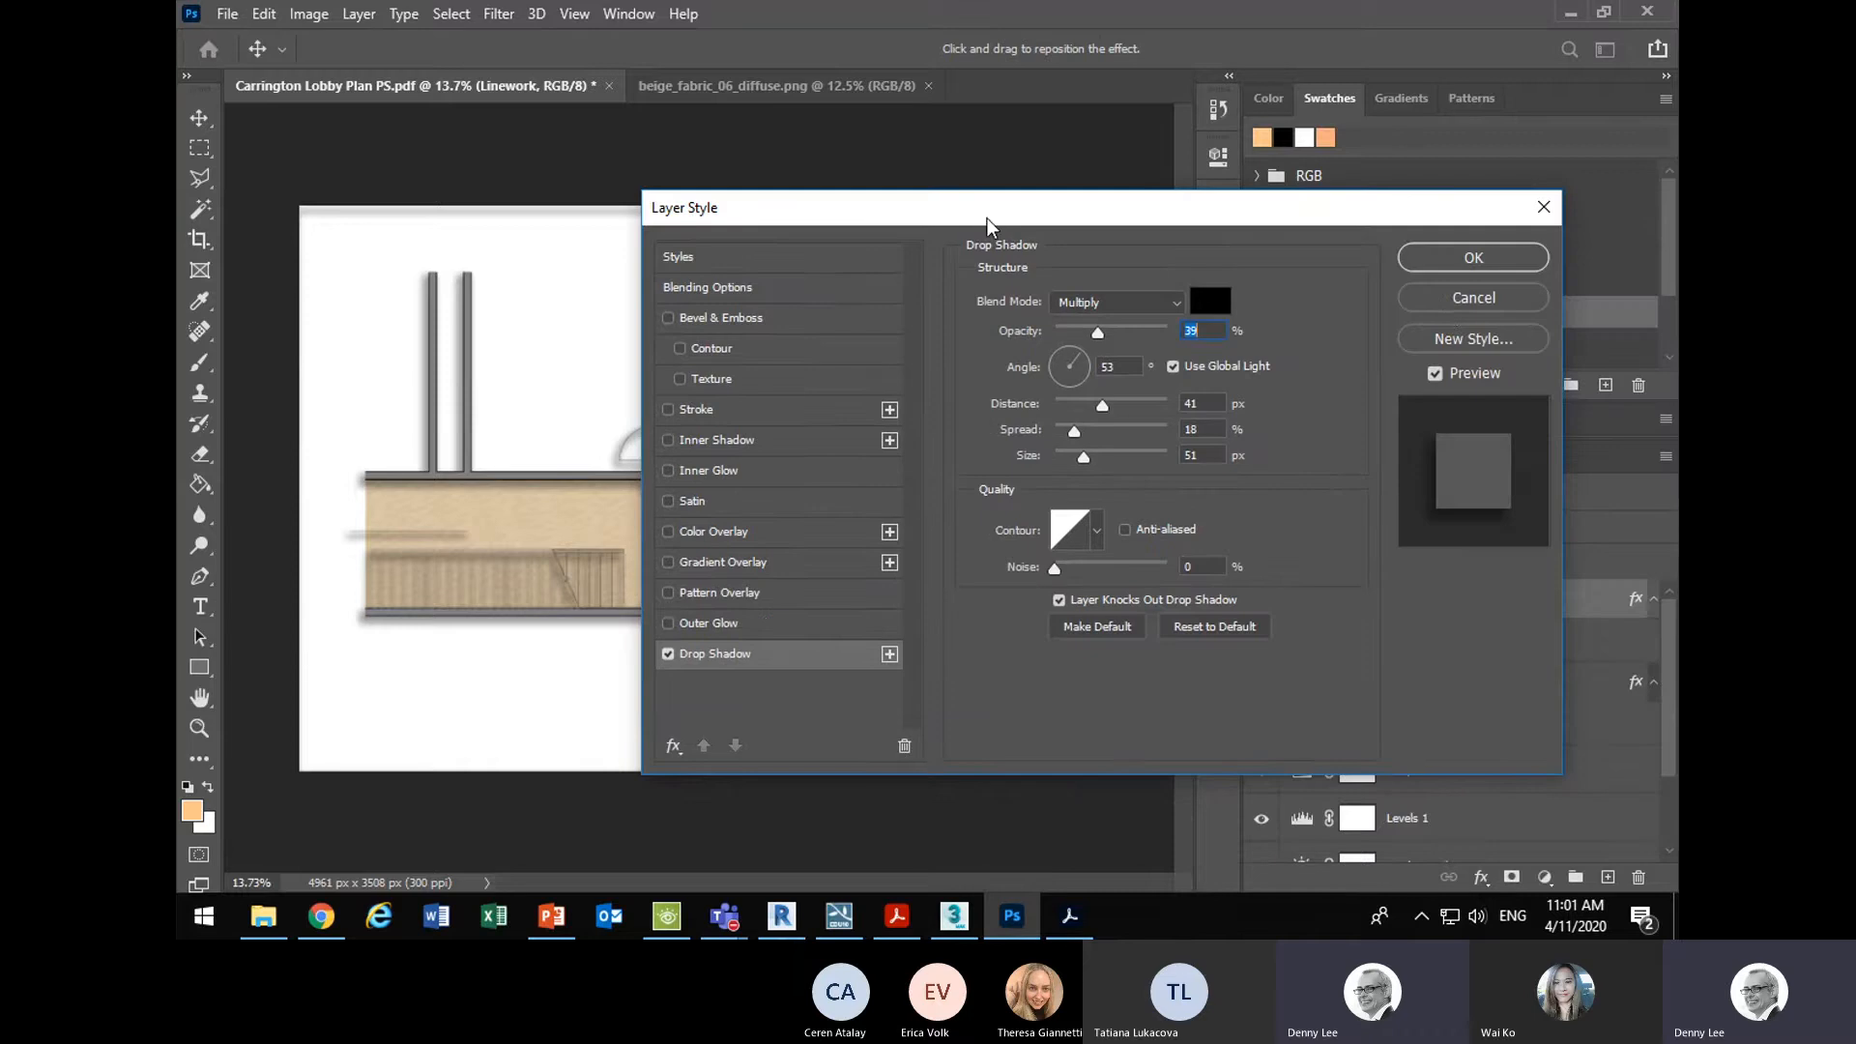
pyautogui.click(1449, 300)
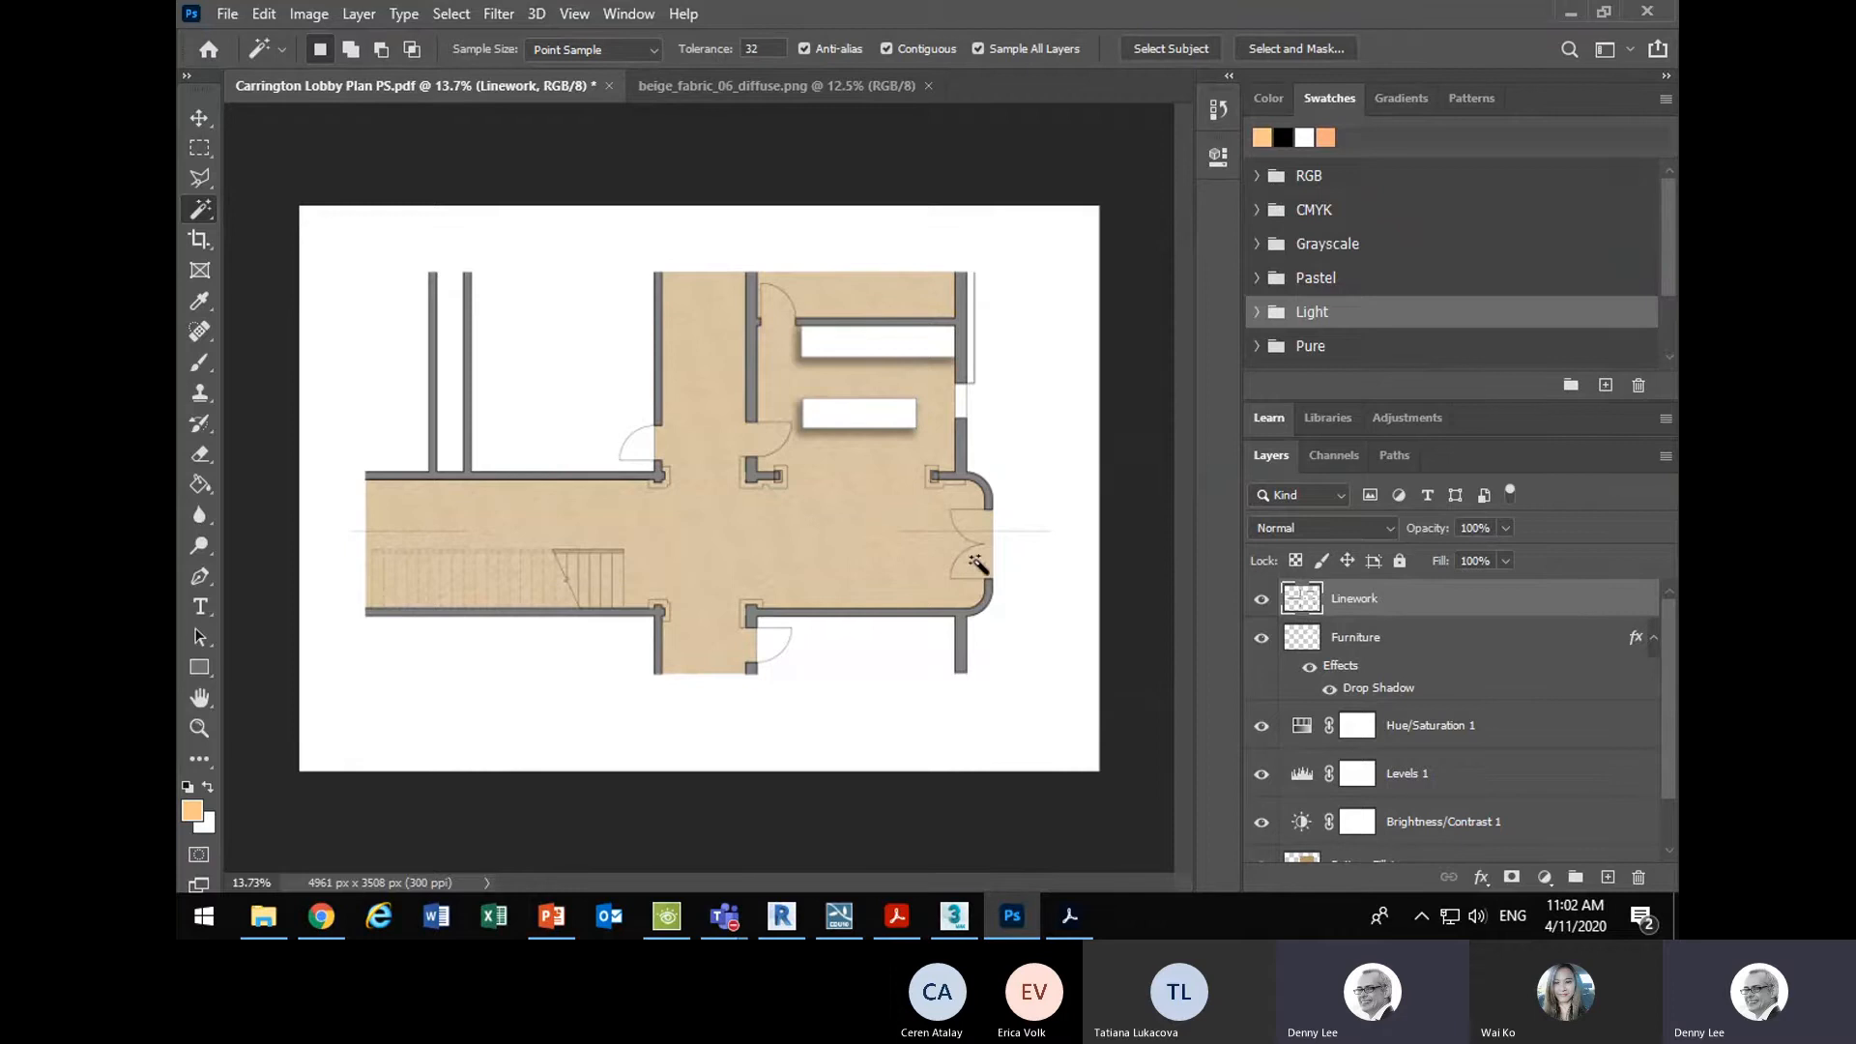
pyautogui.rightClick(1305, 607)
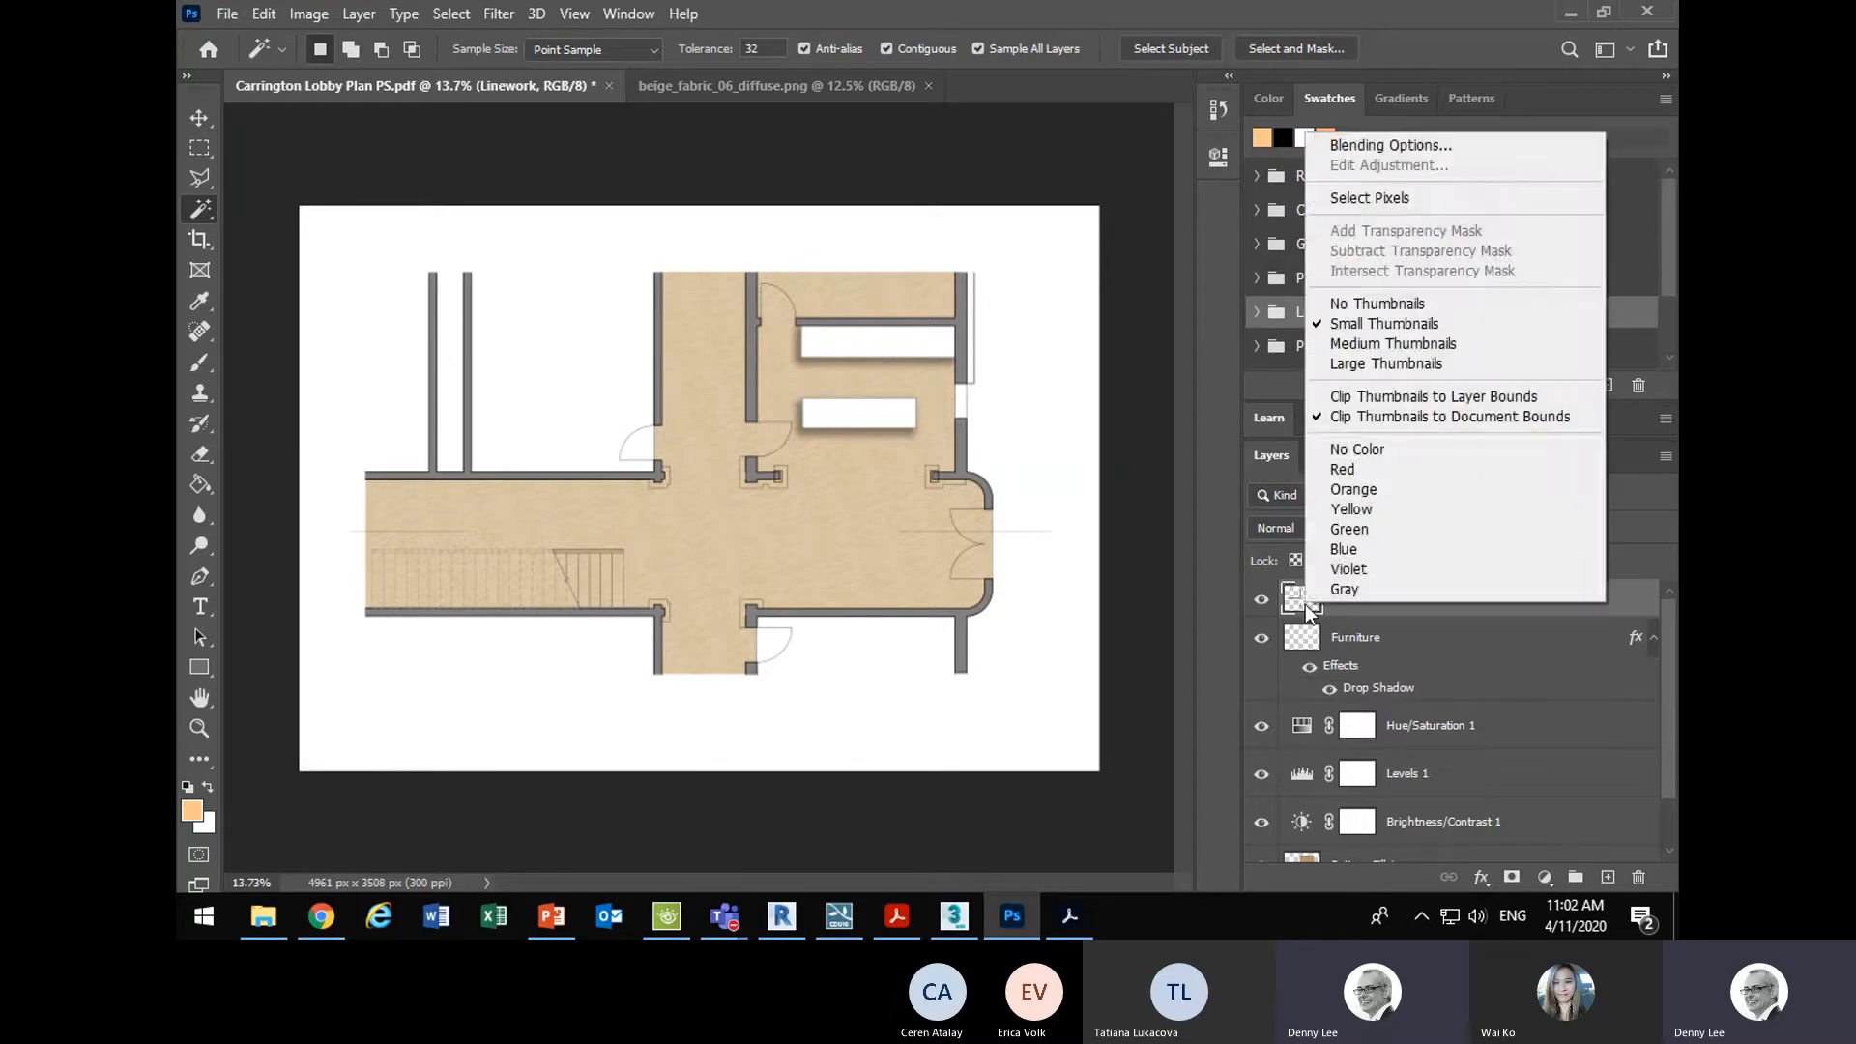
pyautogui.click(1305, 609)
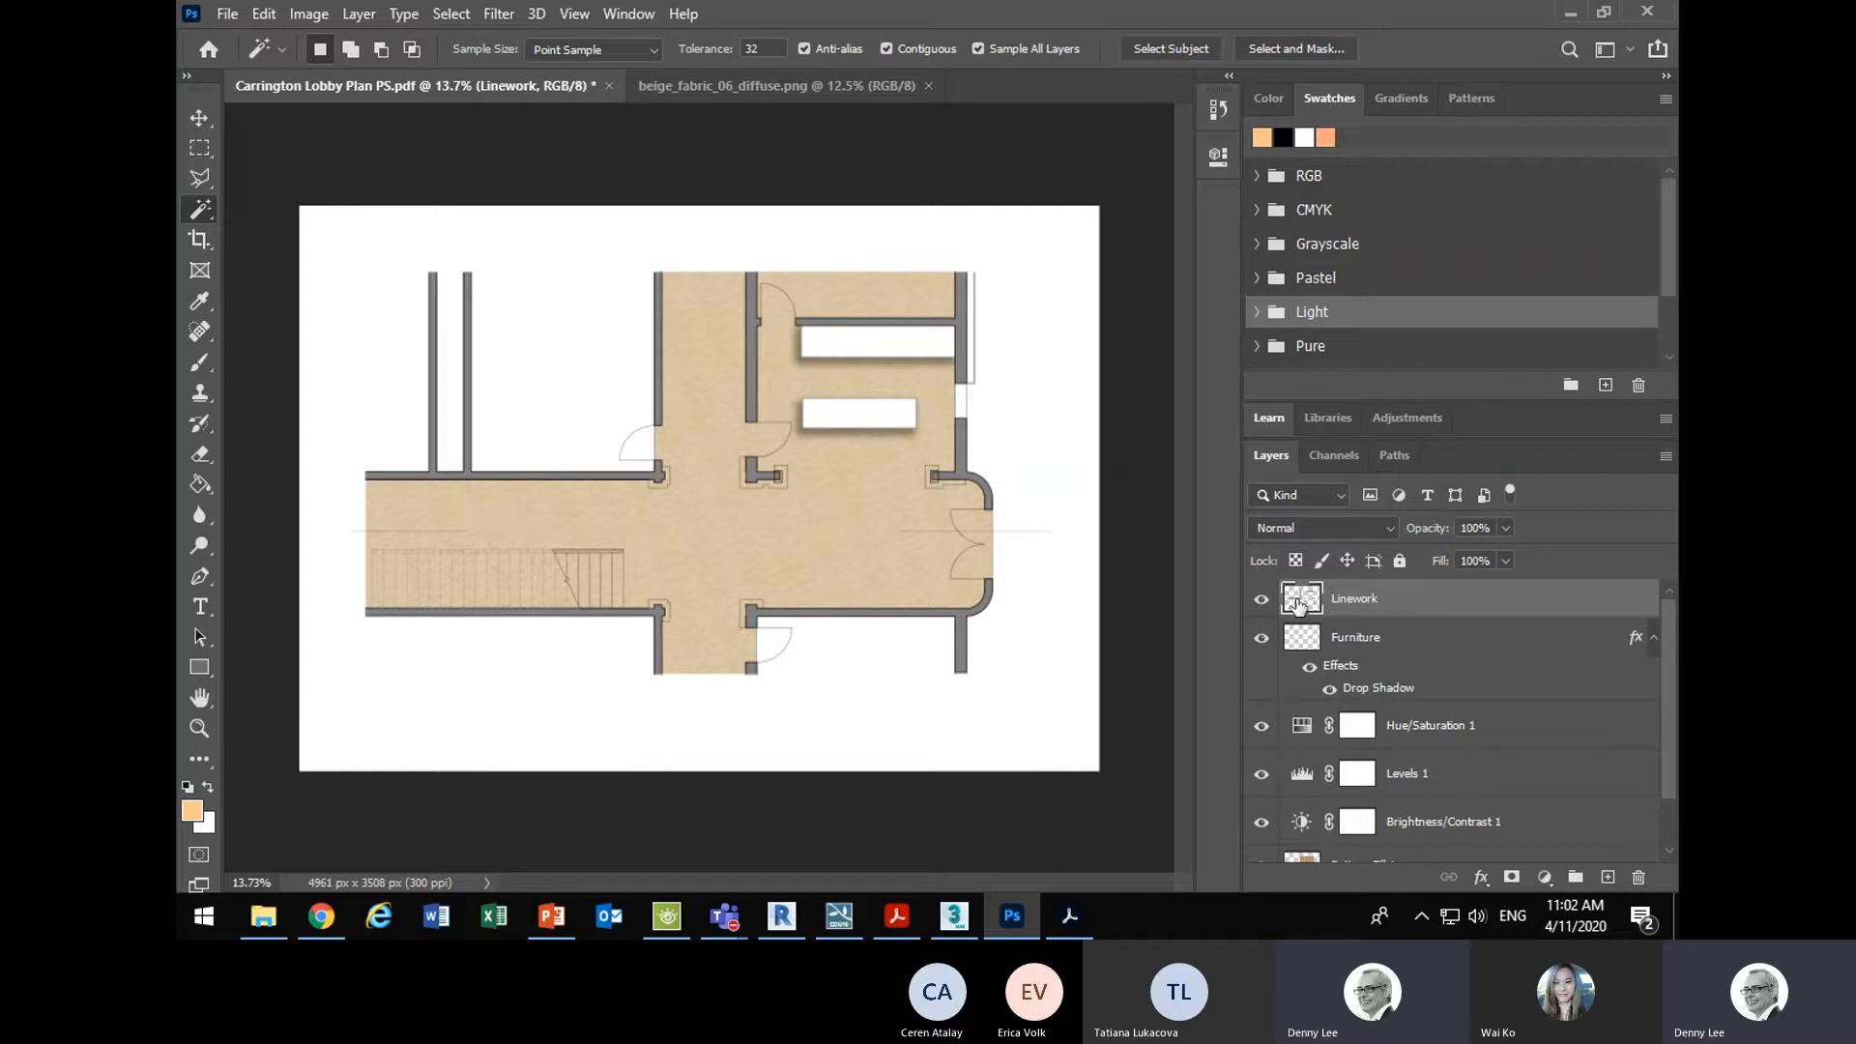
# - Duplicate the Linework layer and place the copy directly beneath the original
pyautogui.click(1264, 601)
pyautogui.click(1263, 601)
pyautogui.moveTo(1306, 603); pyautogui.dragTo(1608, 877)
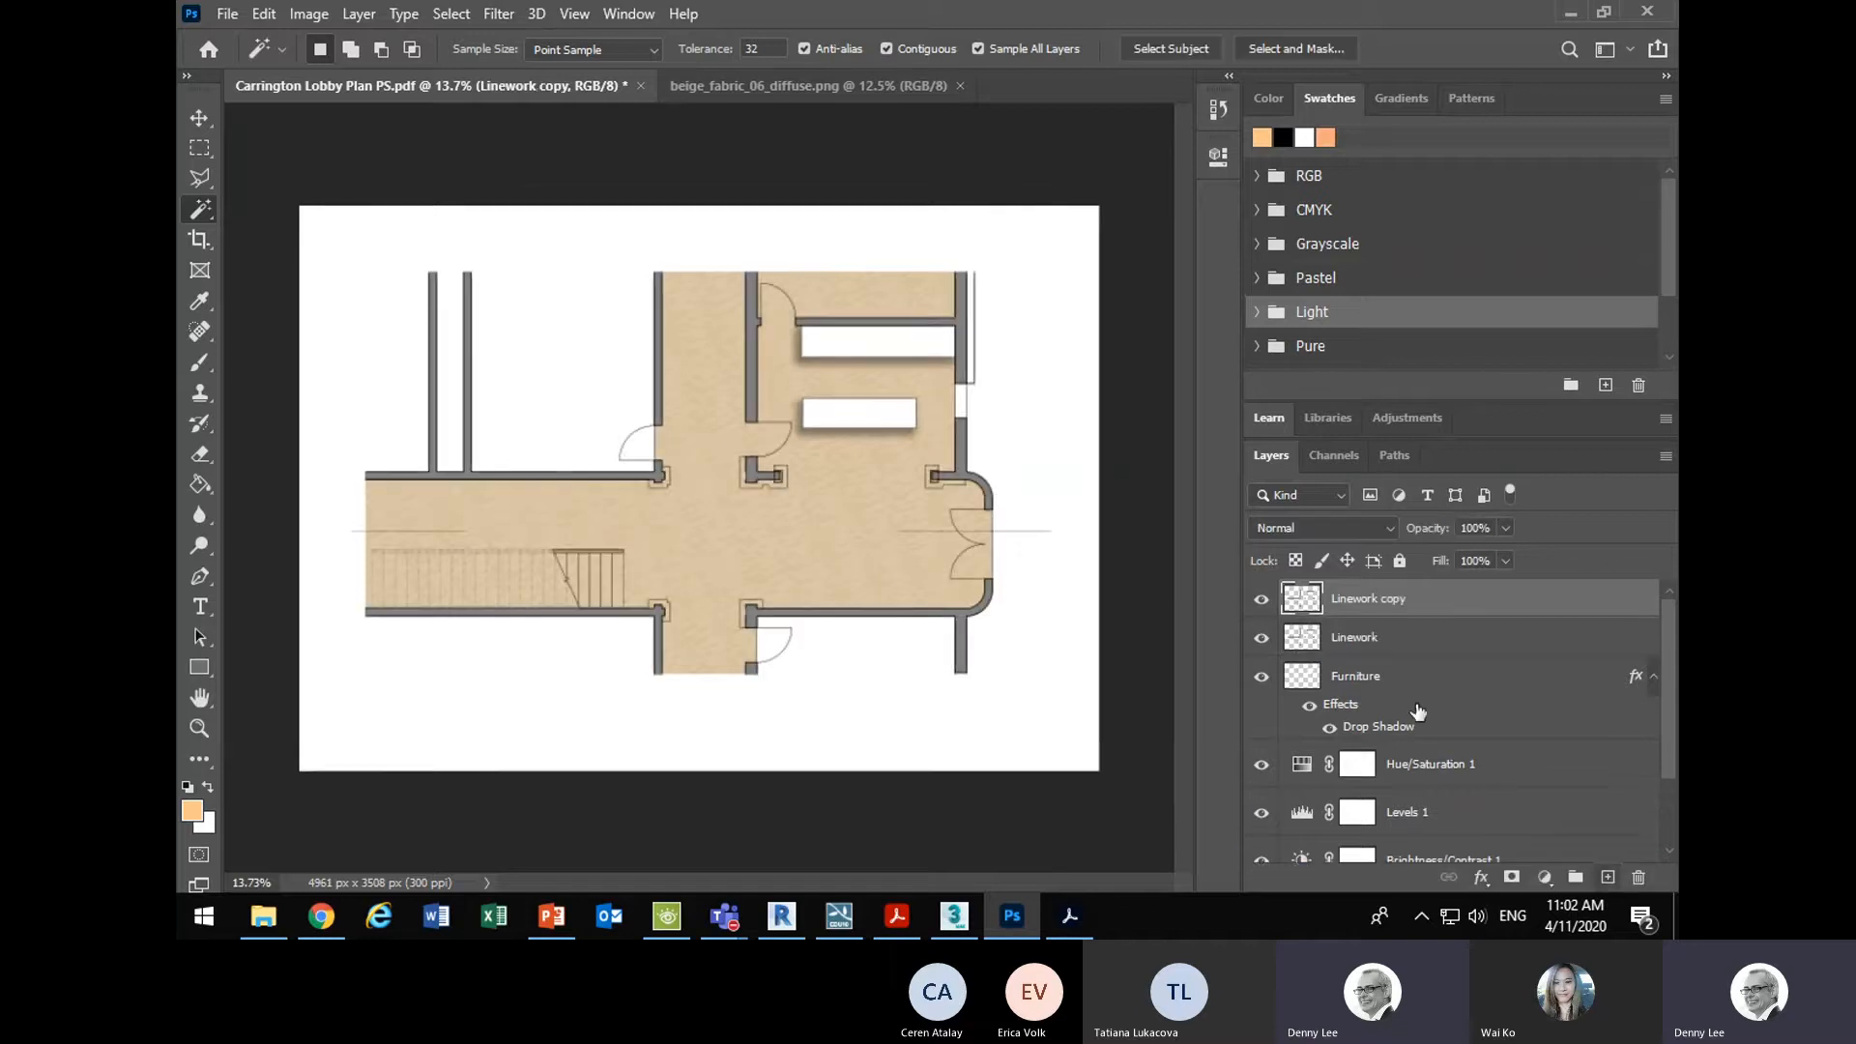
pyautogui.moveTo(1302, 602); pyautogui.dragTo(1303, 644)
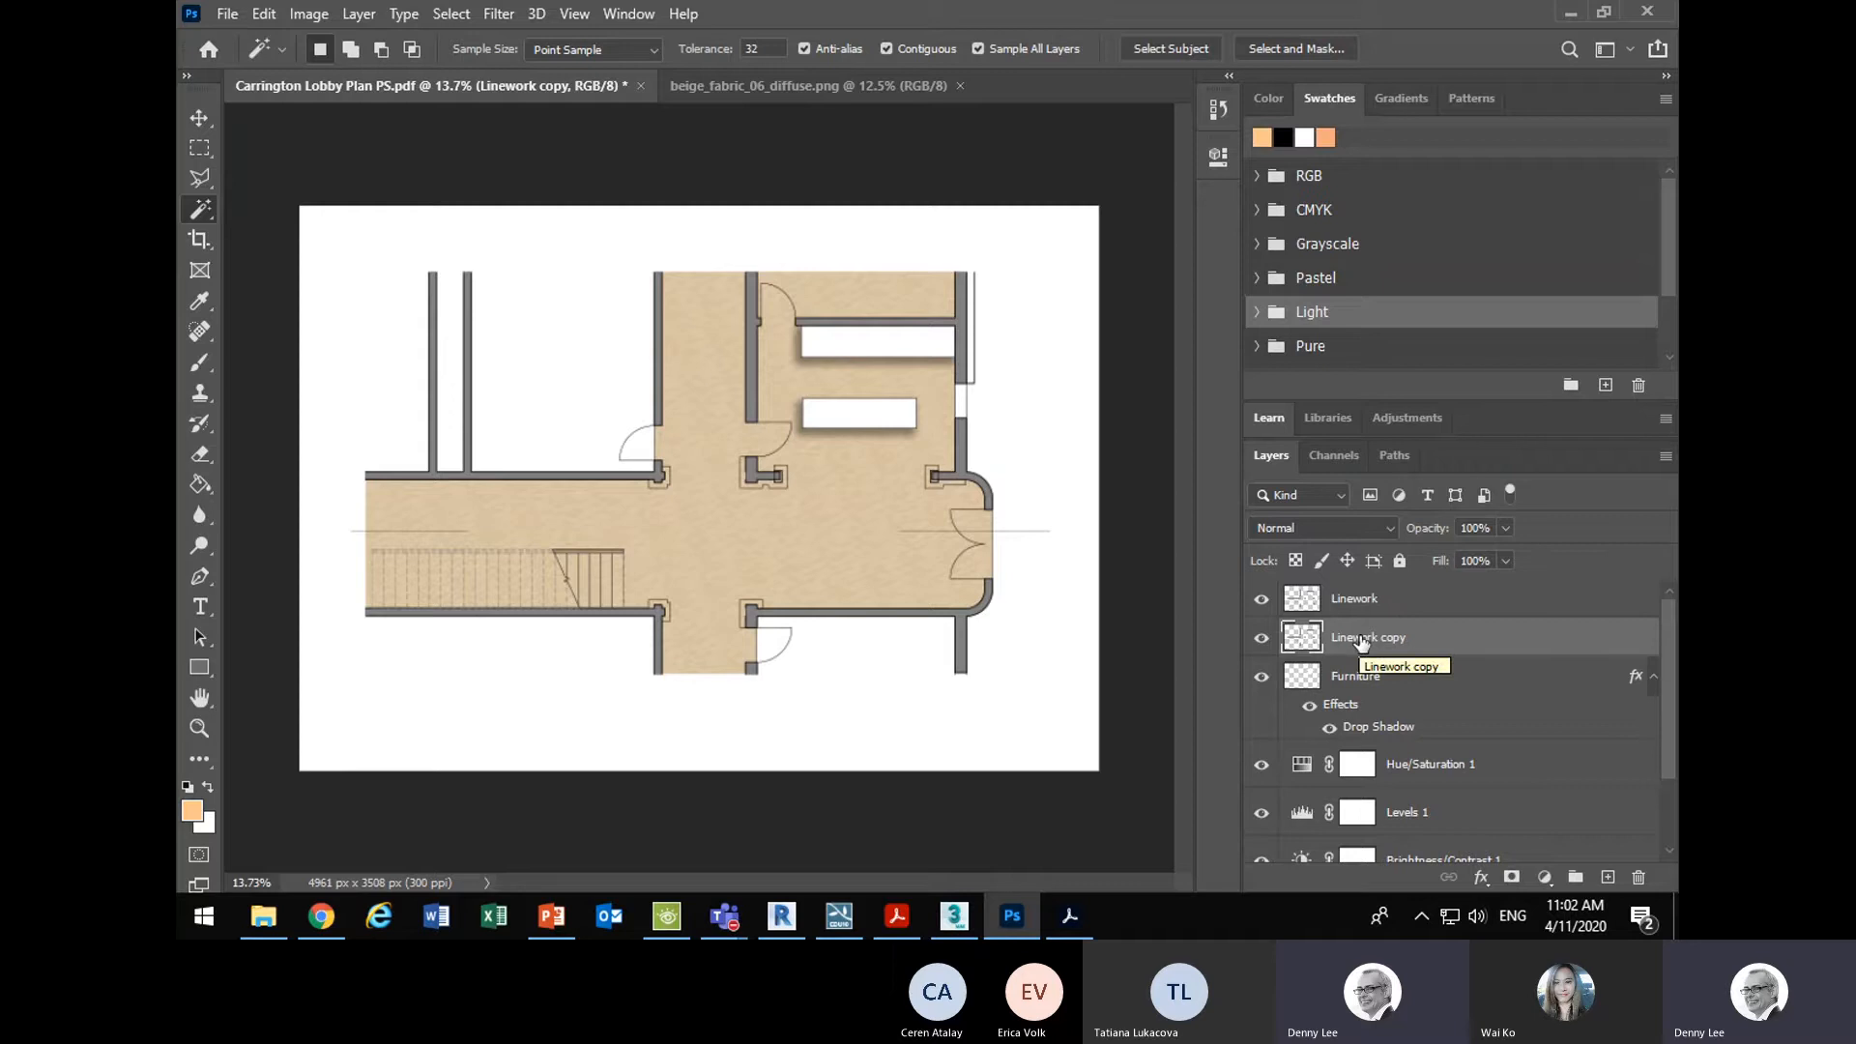
# - Hide the original Linework layer and rename its copy "Linework shadows"
pyautogui.click(1263, 601)
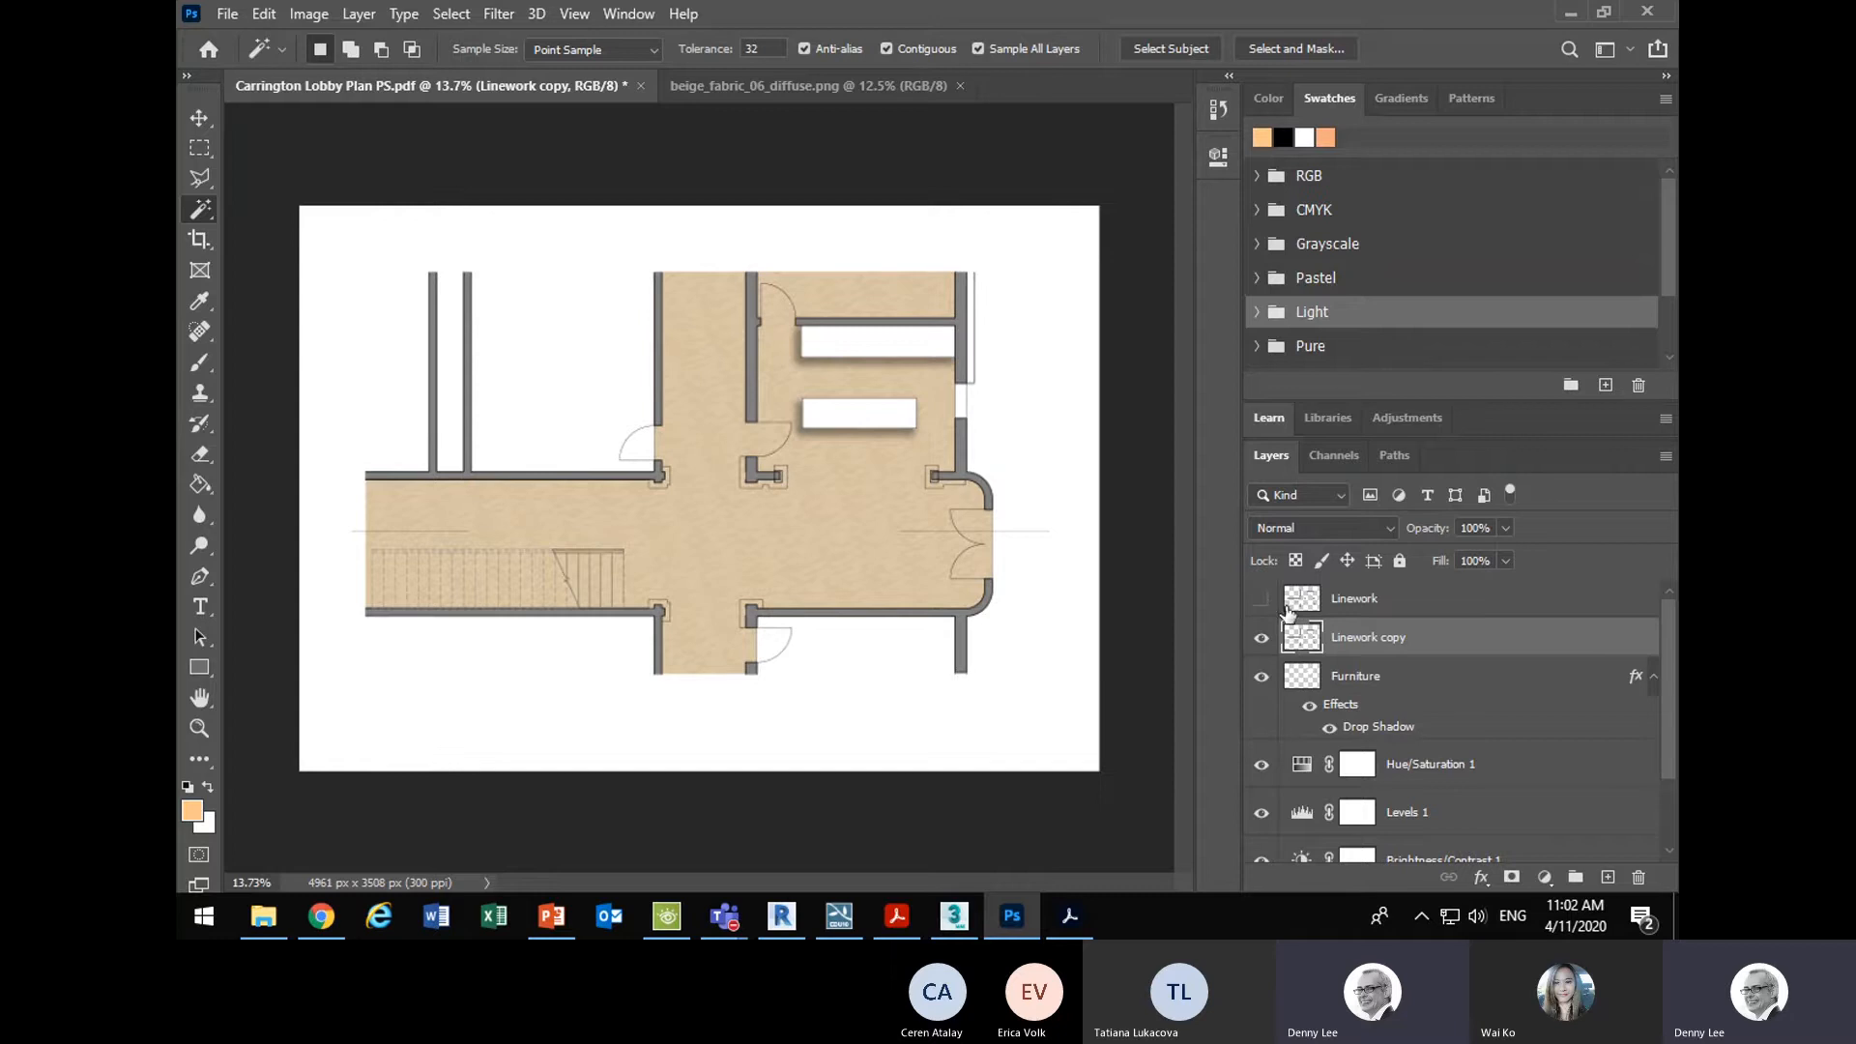
pyautogui.doubleClick(1373, 638)
pyautogui.moveTo(1384, 636); pyautogui.dragTo(1434, 637)
pyautogui.write('shadows')
pyautogui.press('Return')
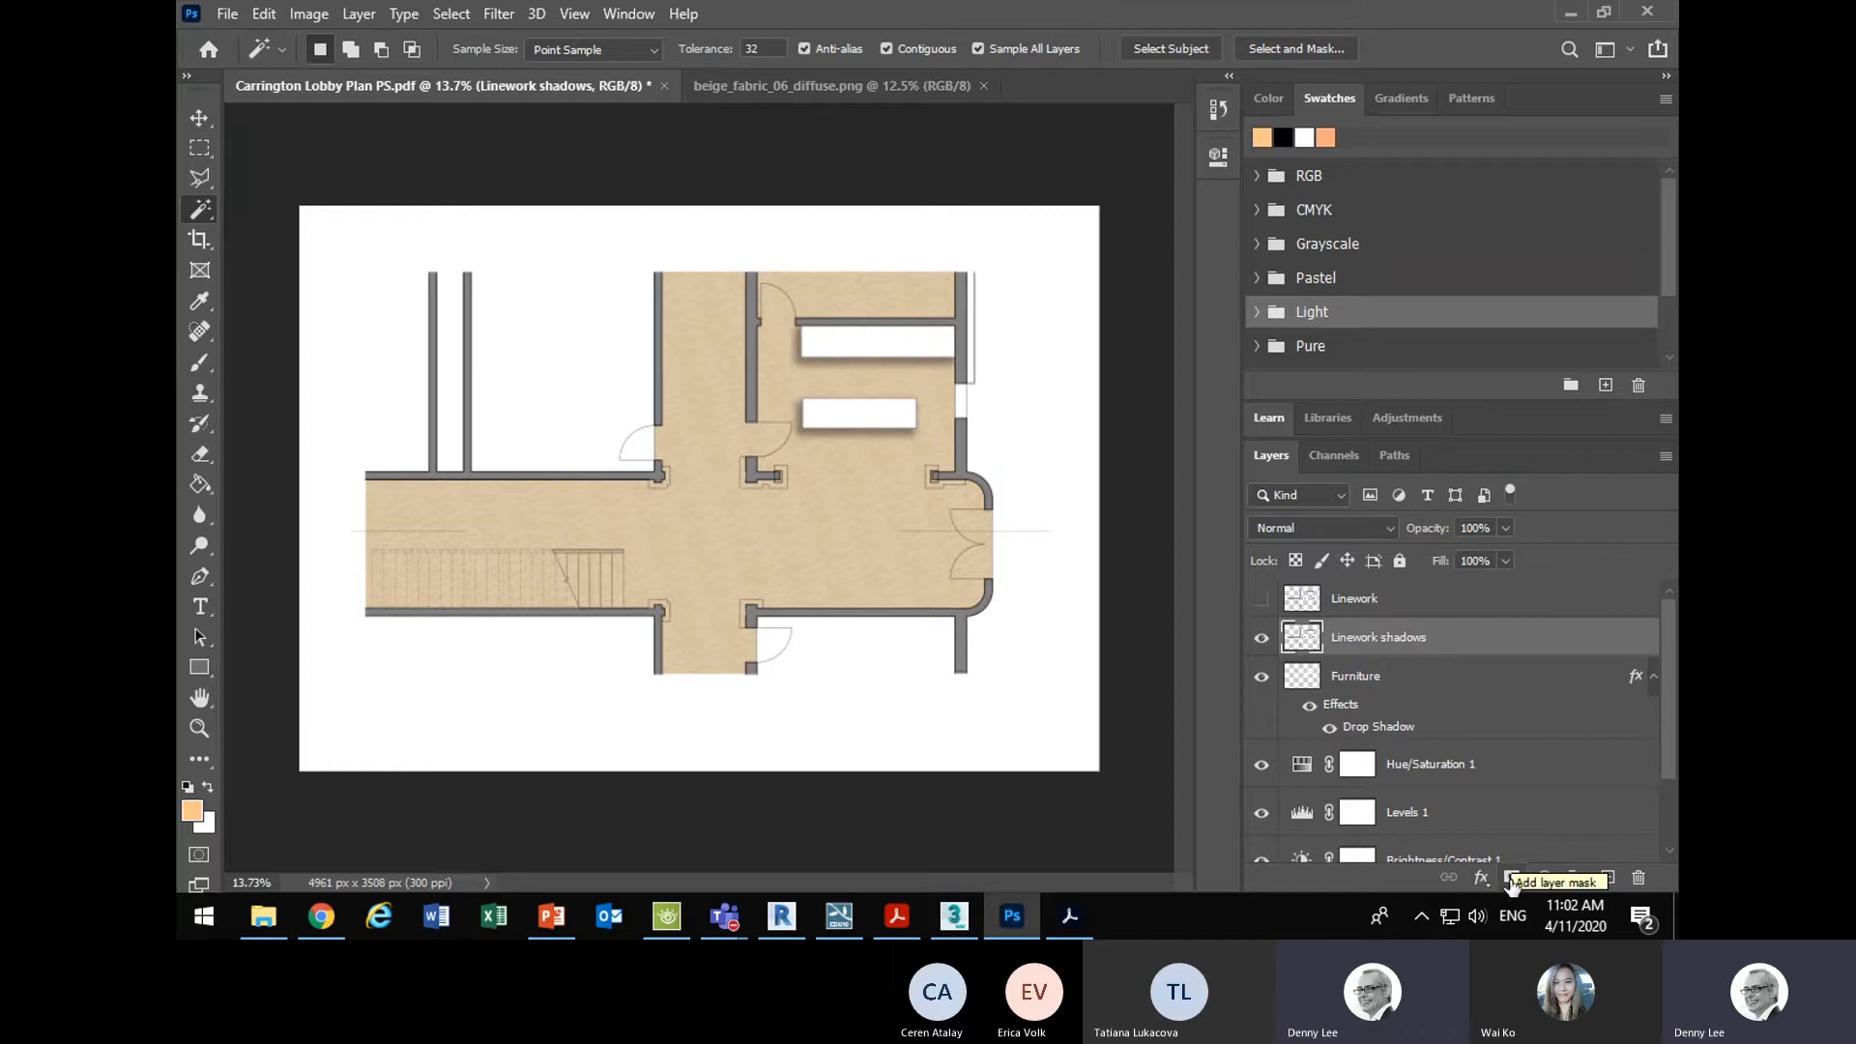
# - Add a layer mask to the Linework shadows layer and select the door swing west of the central corridor with the Rectangular Marquee
pyautogui.click(1513, 880)
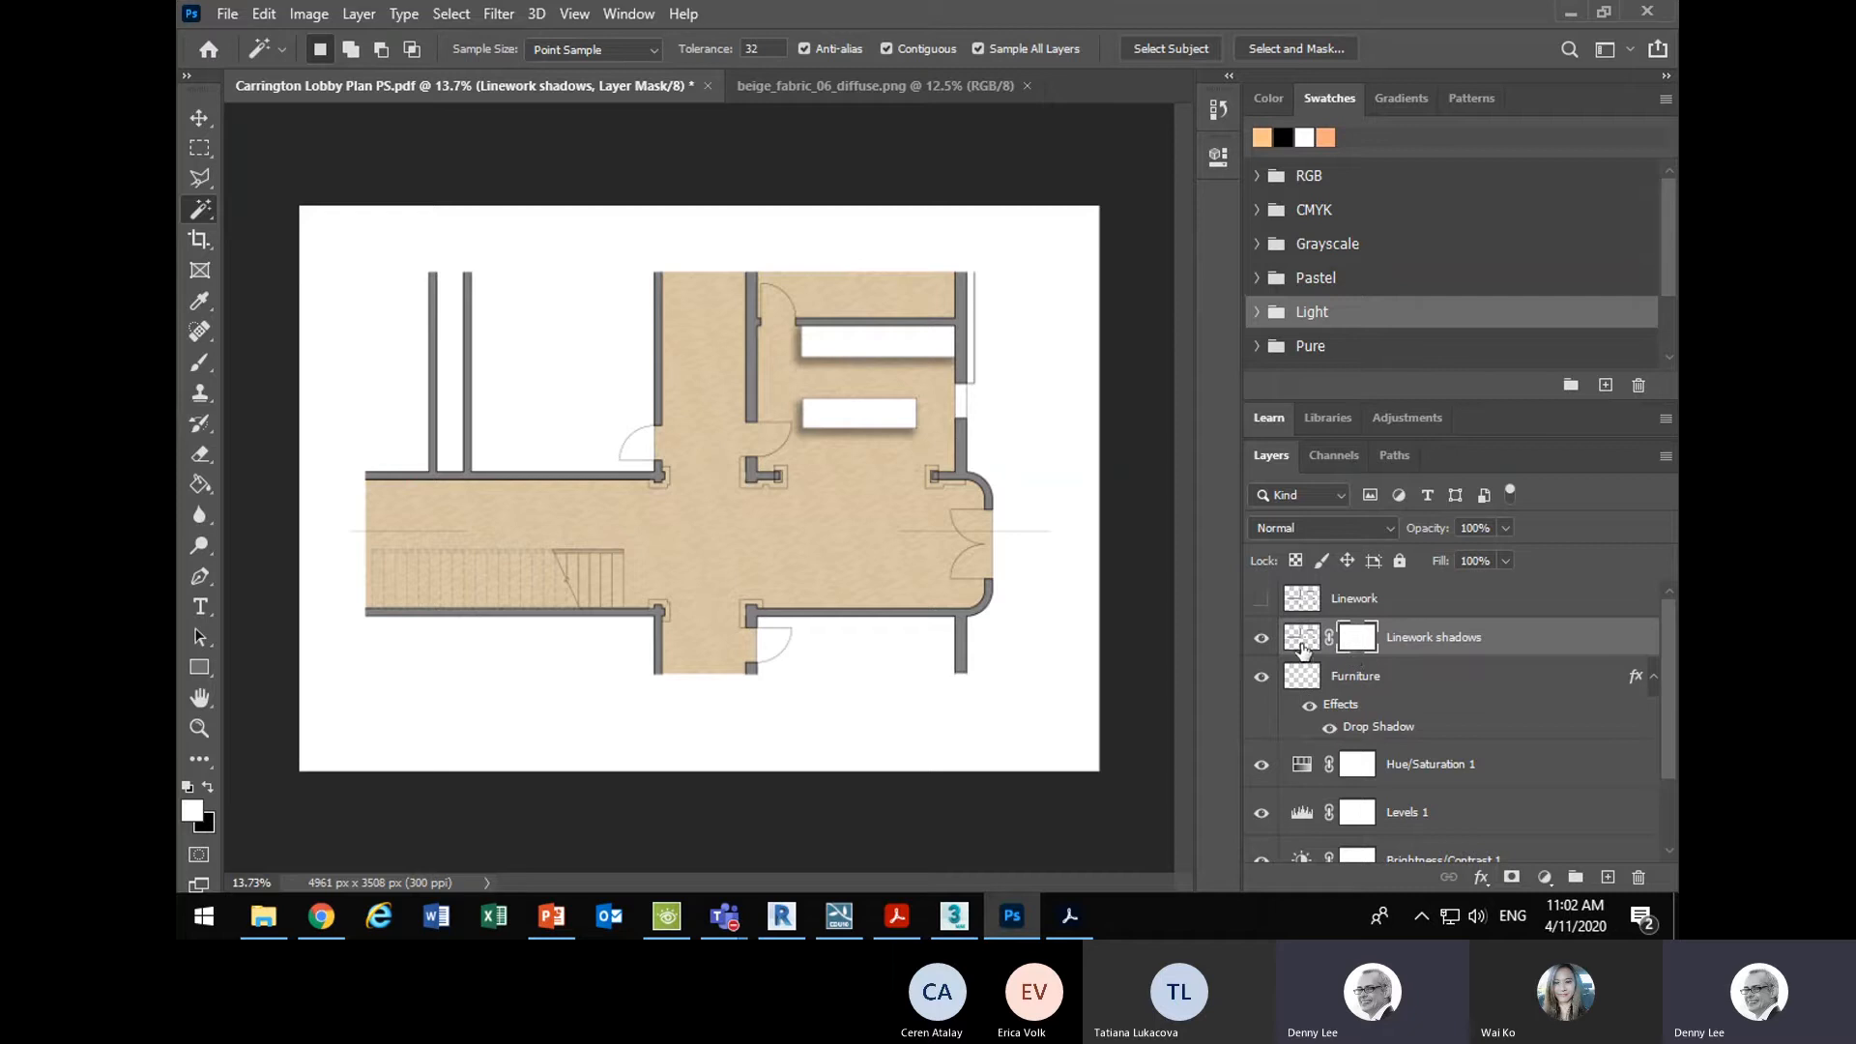
pyautogui.click(201, 148)
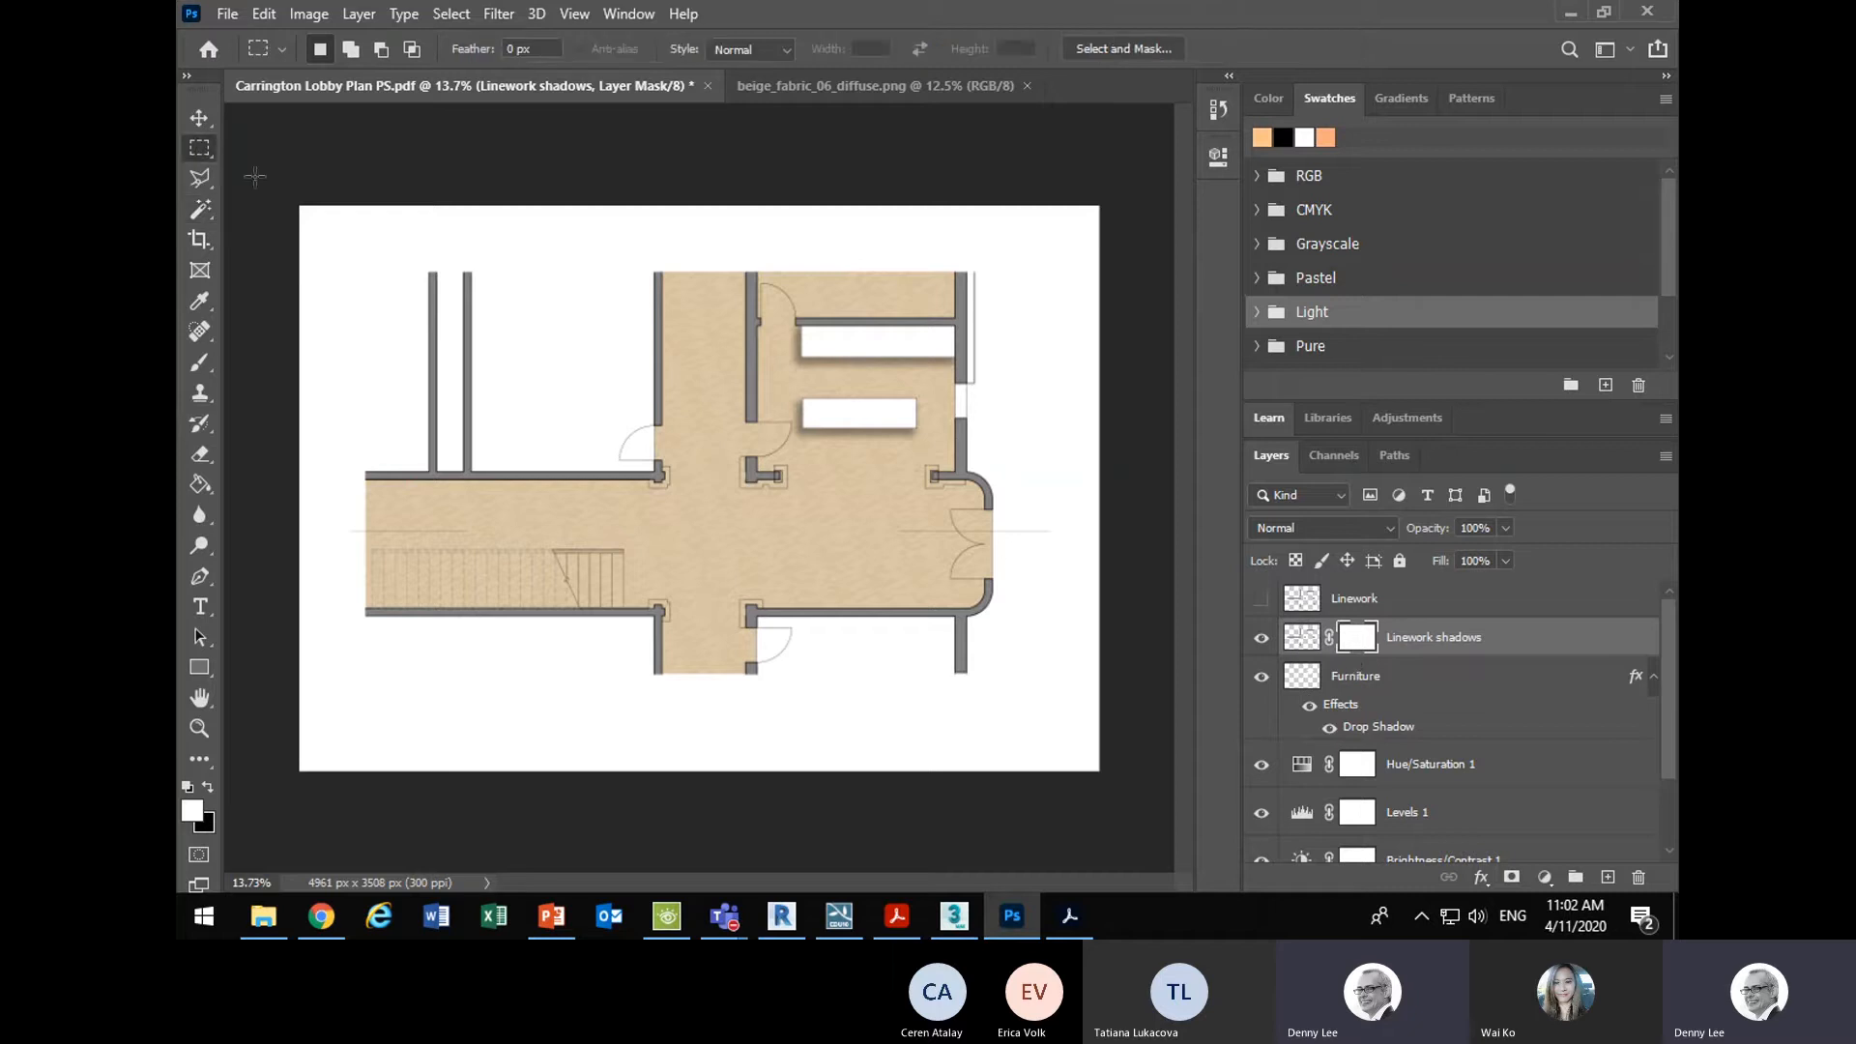
pyautogui.scroll(6, 590, 427)
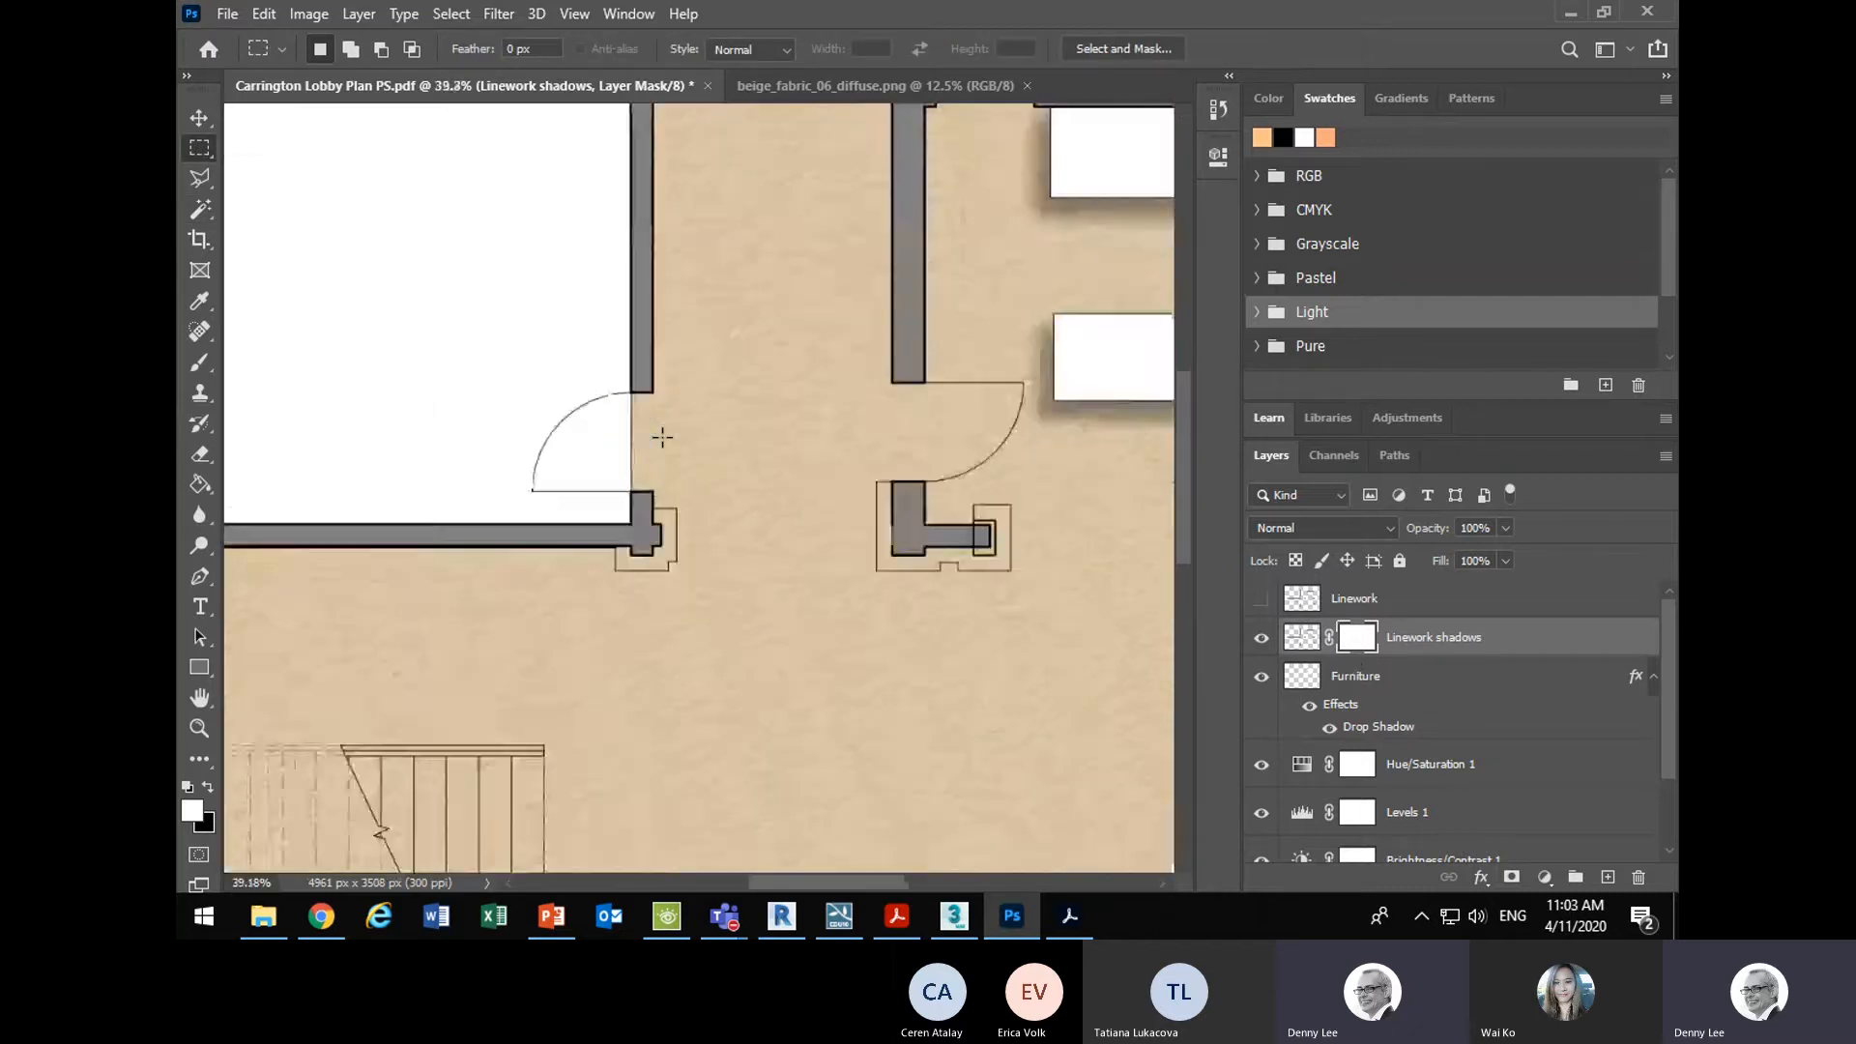
pyautogui.scroll(1, 599, 450)
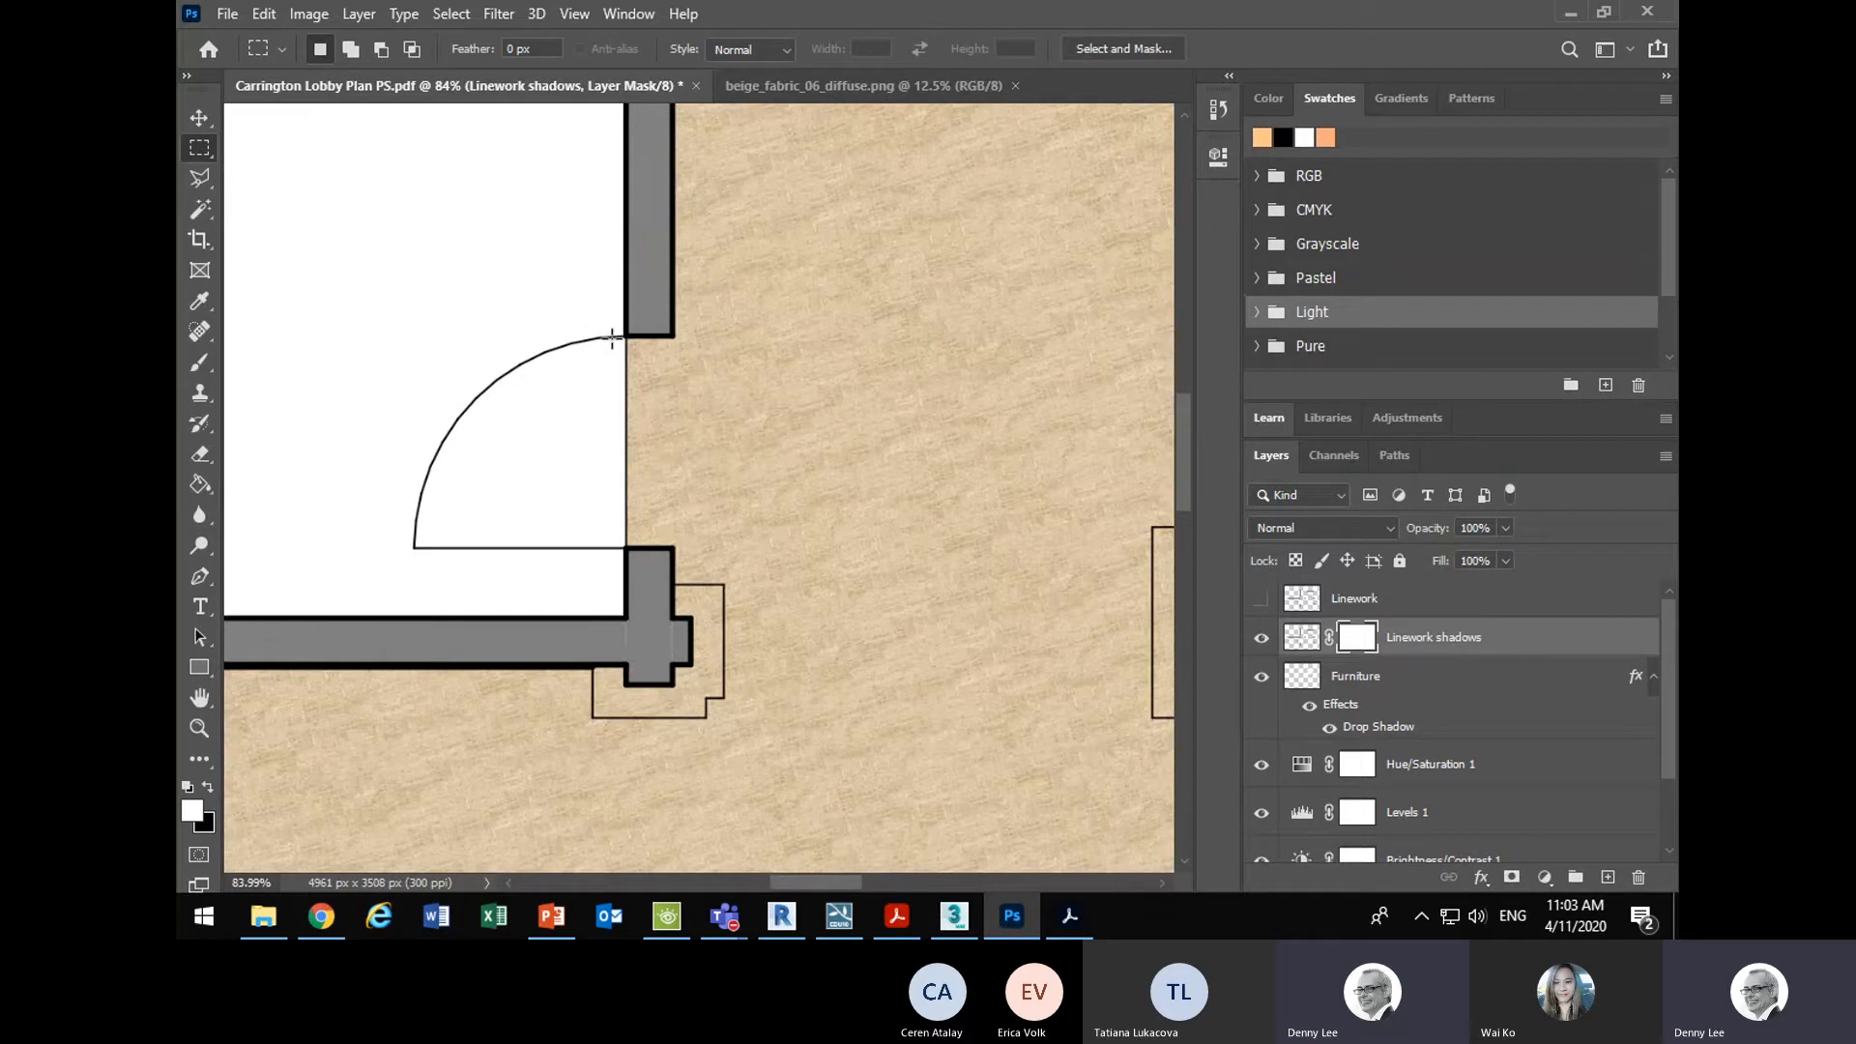
pyautogui.moveTo(623, 330); pyautogui.dragTo(391, 580)
# - Extend the selection over the door opening and the outline around the adjacent wall corner, and fill it with black on the layer mask
pyautogui.press('shift')
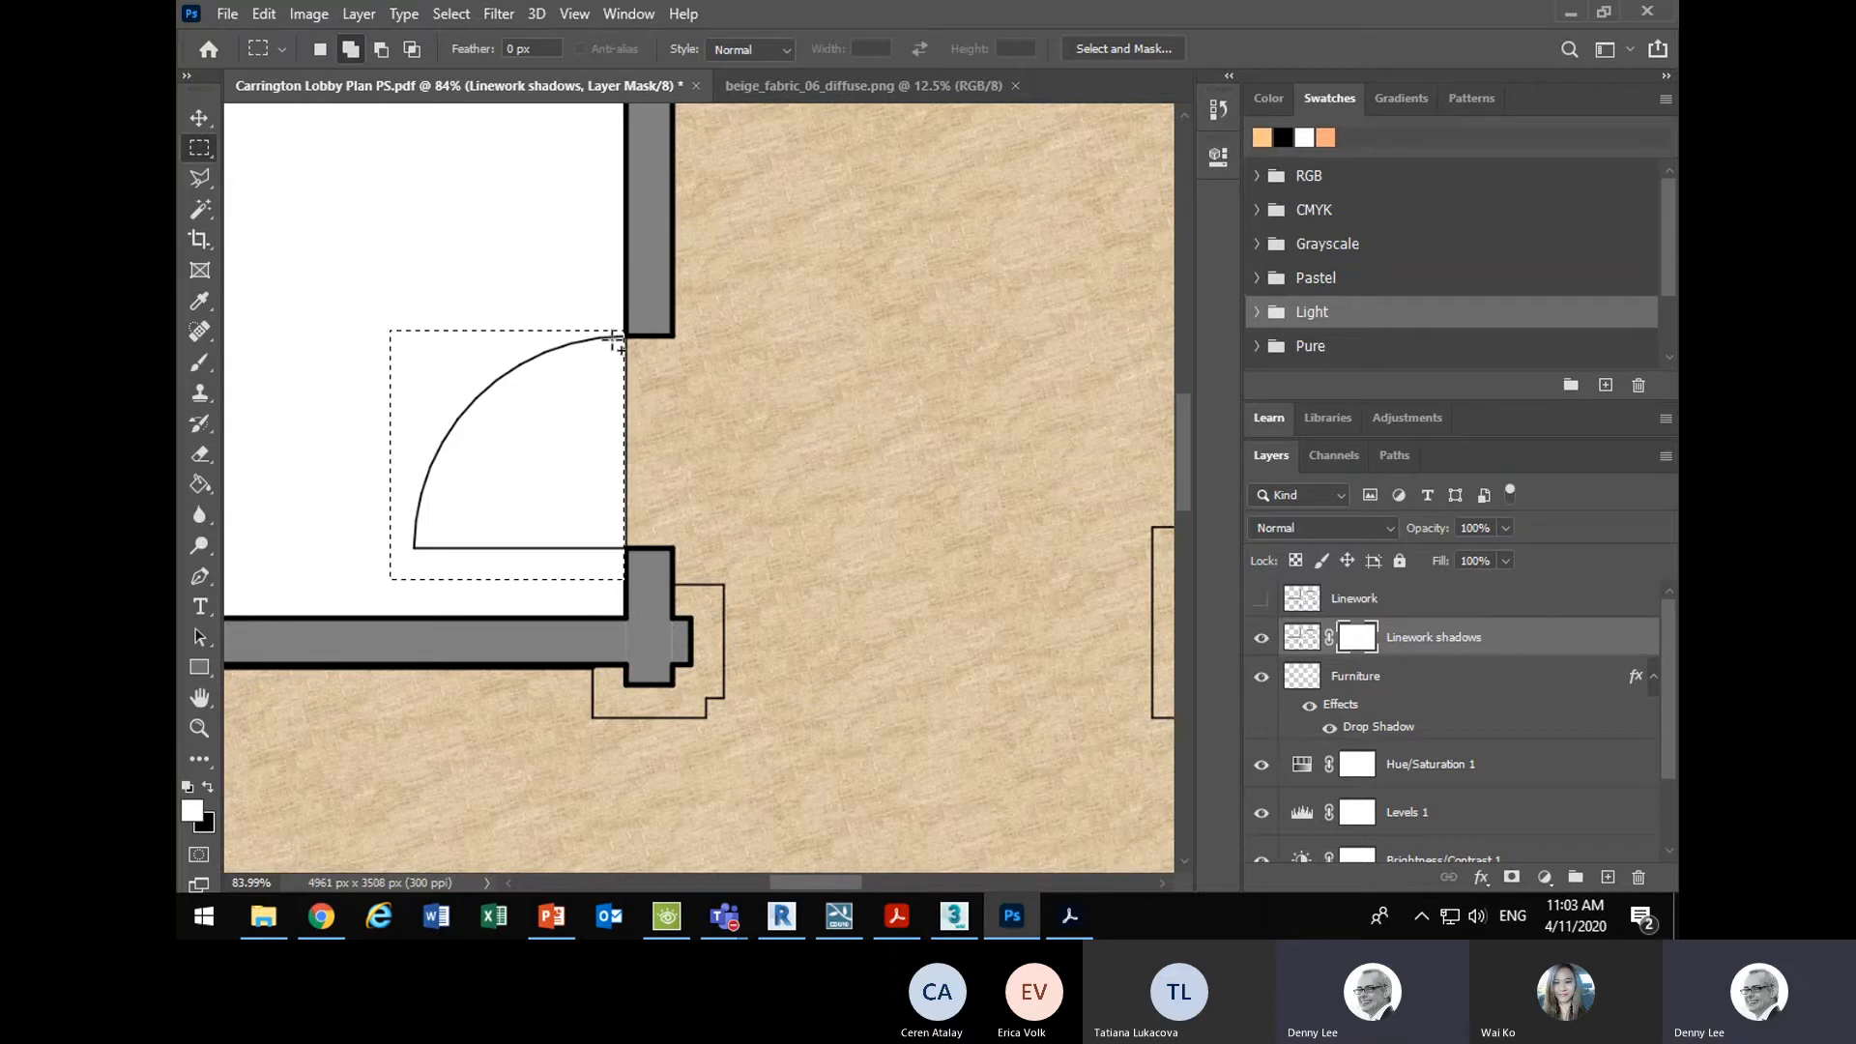
pyautogui.moveTo(625, 335); pyautogui.dragTo(770, 753)
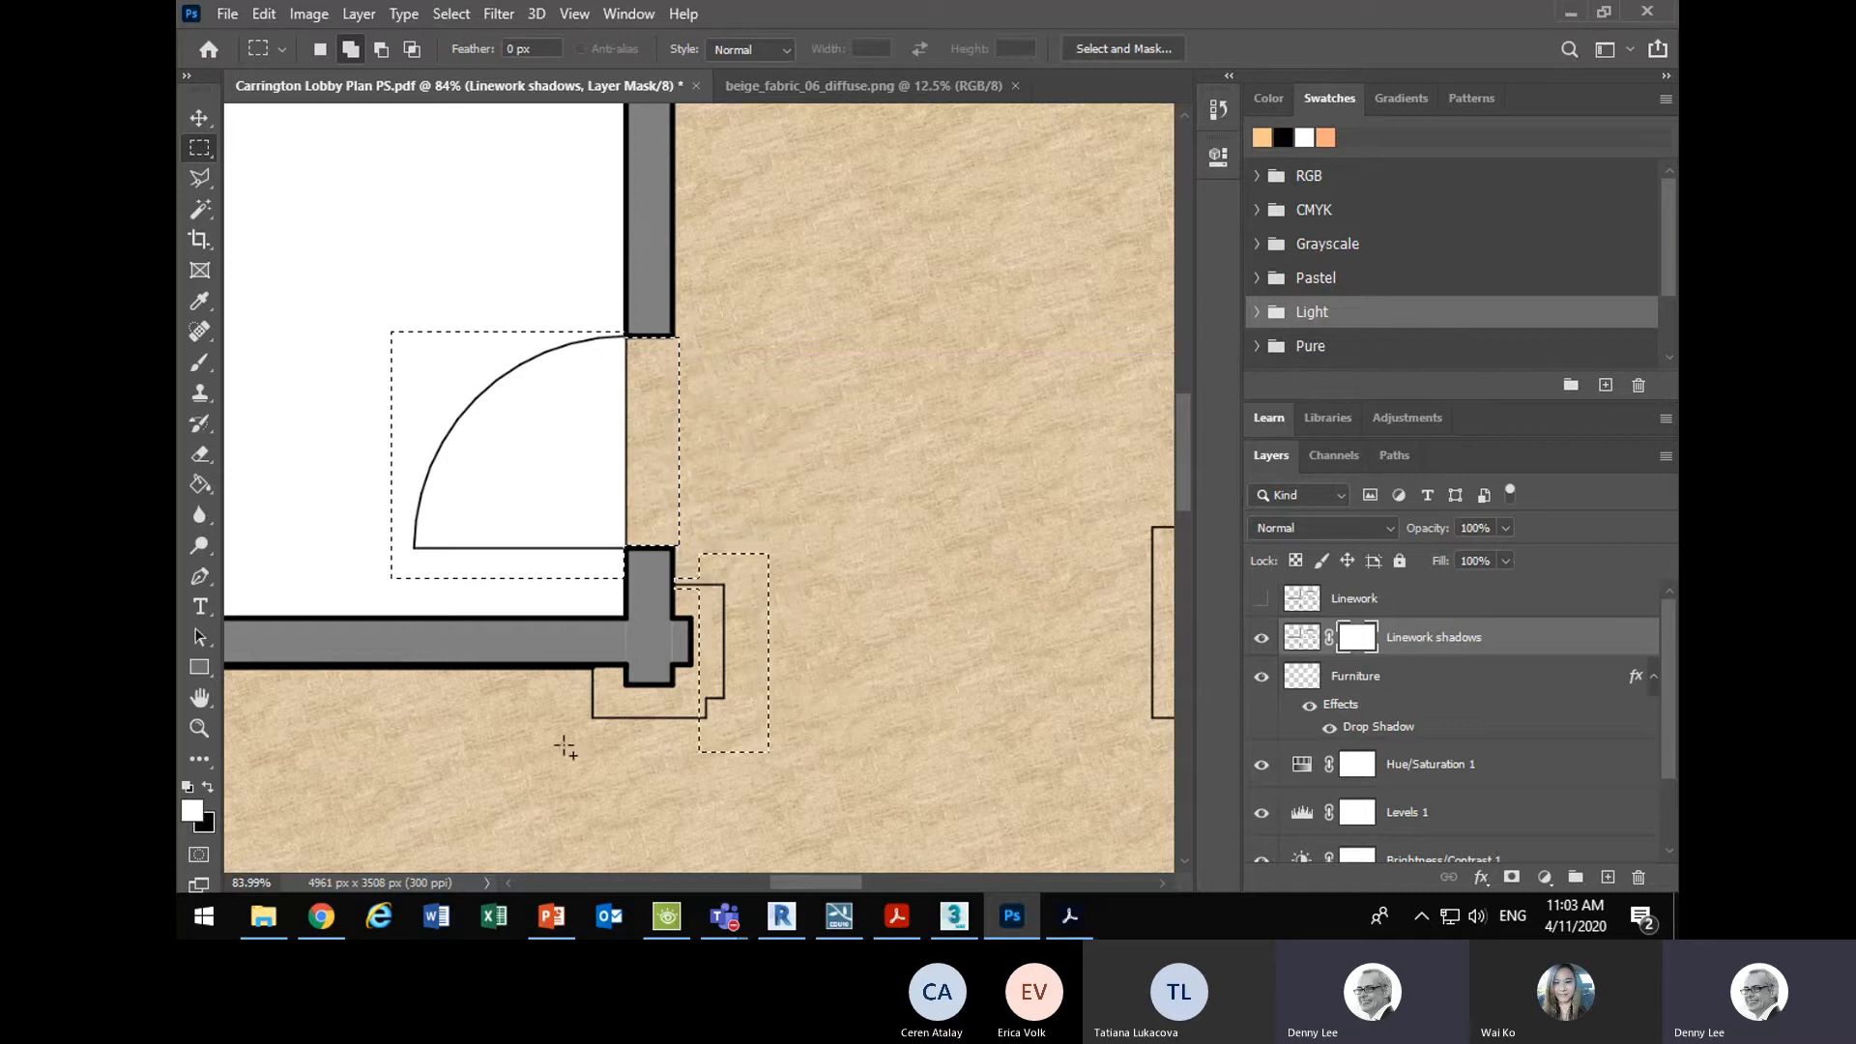
pyautogui.moveTo(566, 768); pyautogui.dragTo(767, 769)
pyautogui.keyDown('alt'); pyautogui.scroll(-5, 576, 604); pyautogui.keyUp('alt')
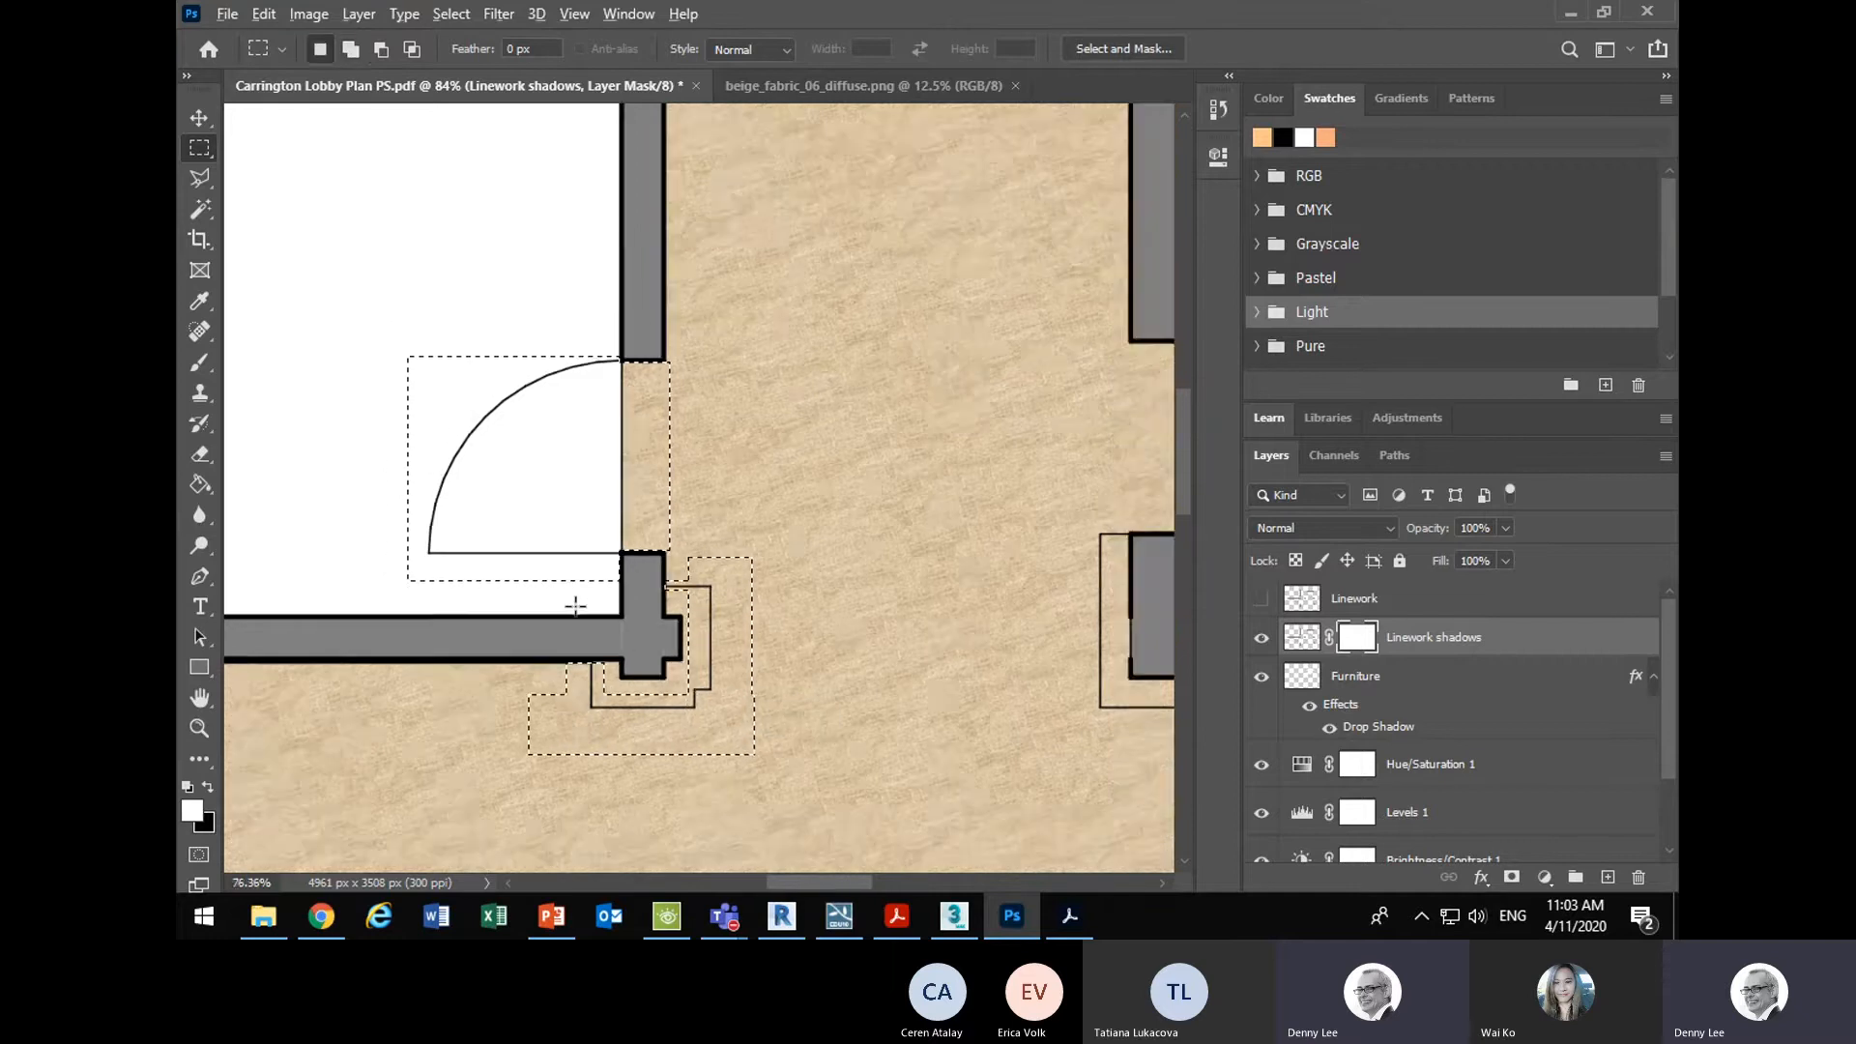
pyautogui.keyDown('alt'); pyautogui.scroll(3, 612, 658); pyautogui.keyUp('alt')
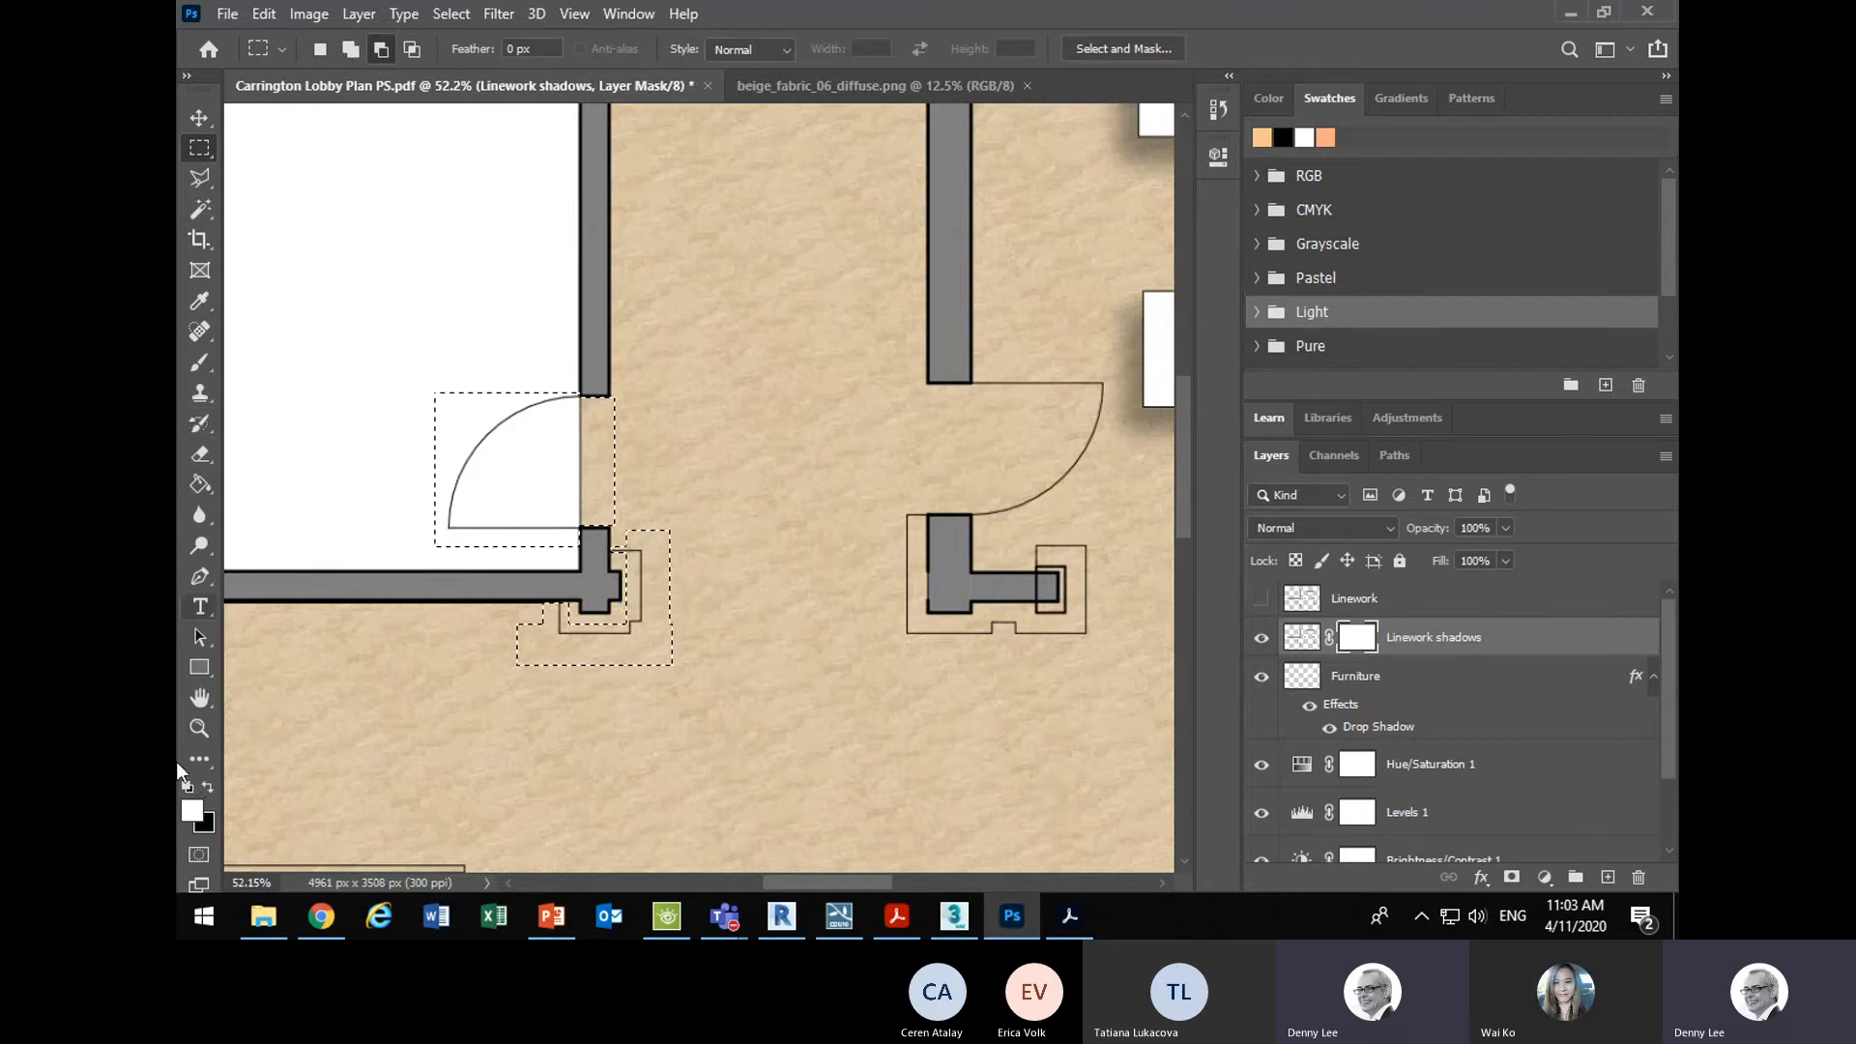
pyautogui.click(201, 486)
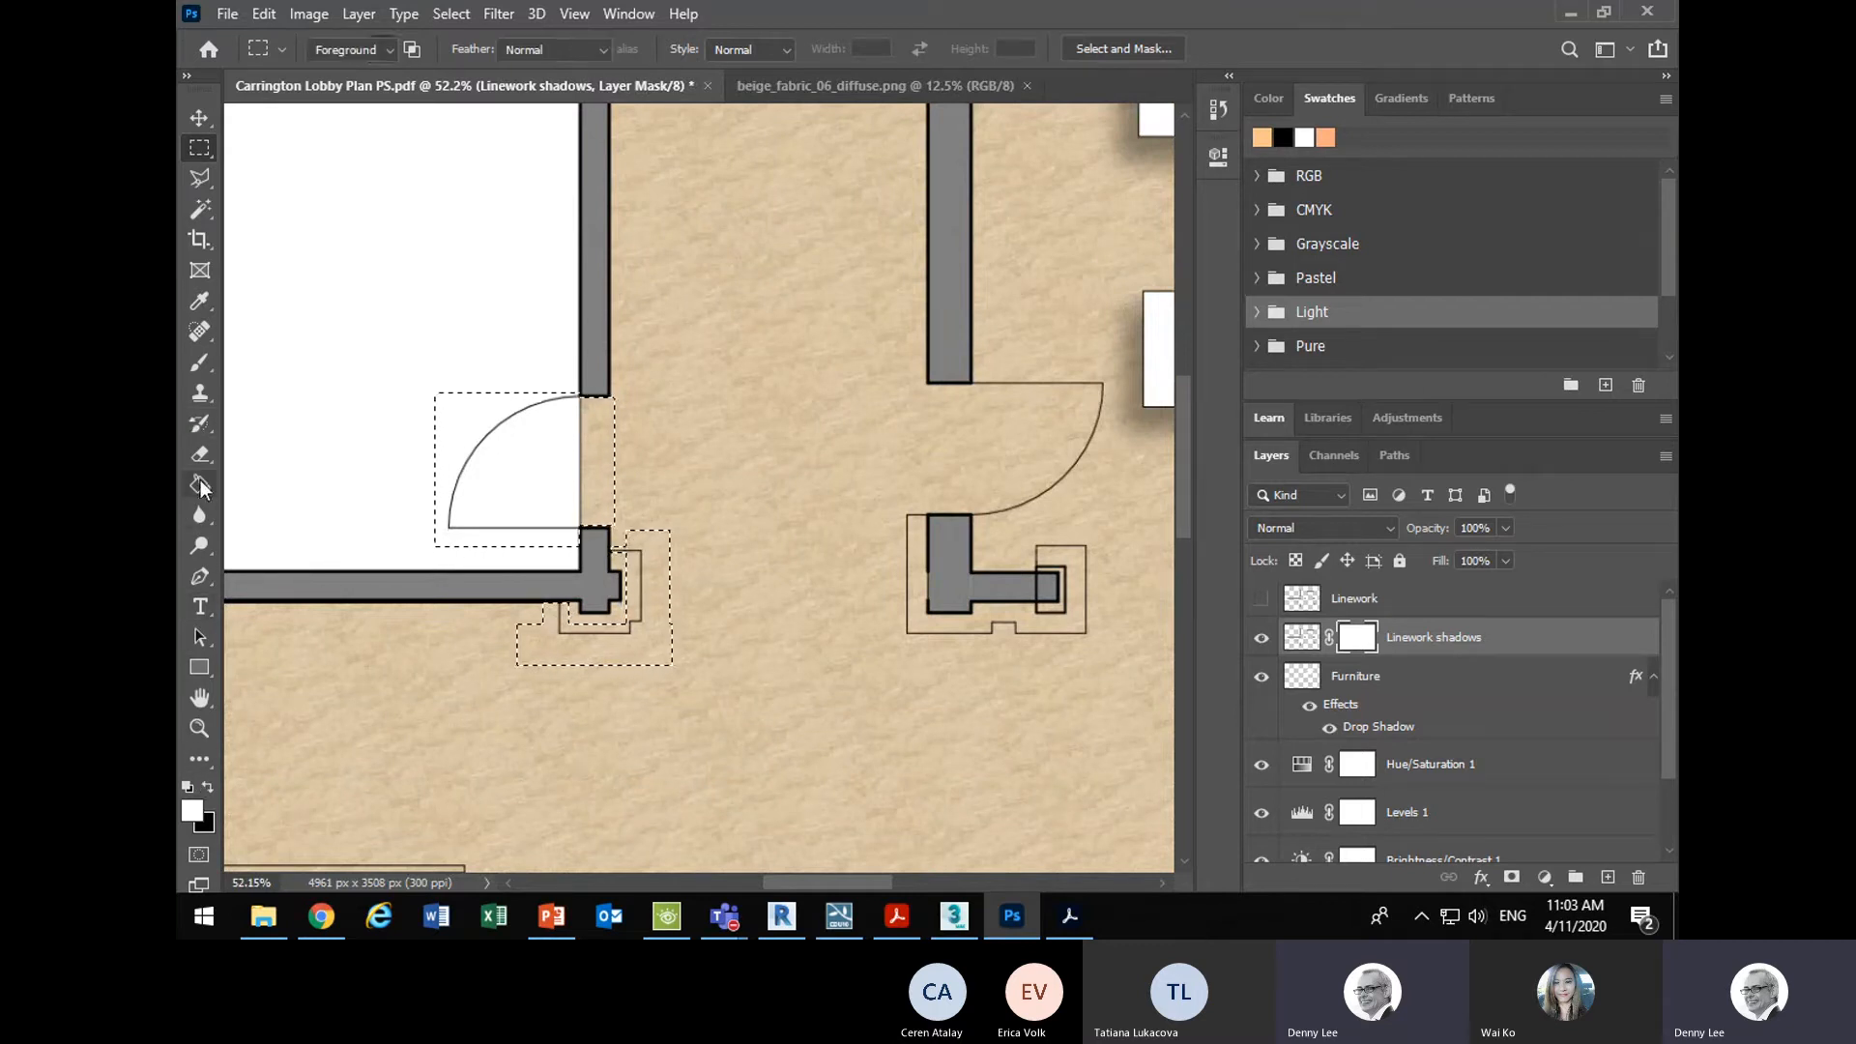
pyautogui.click(204, 789)
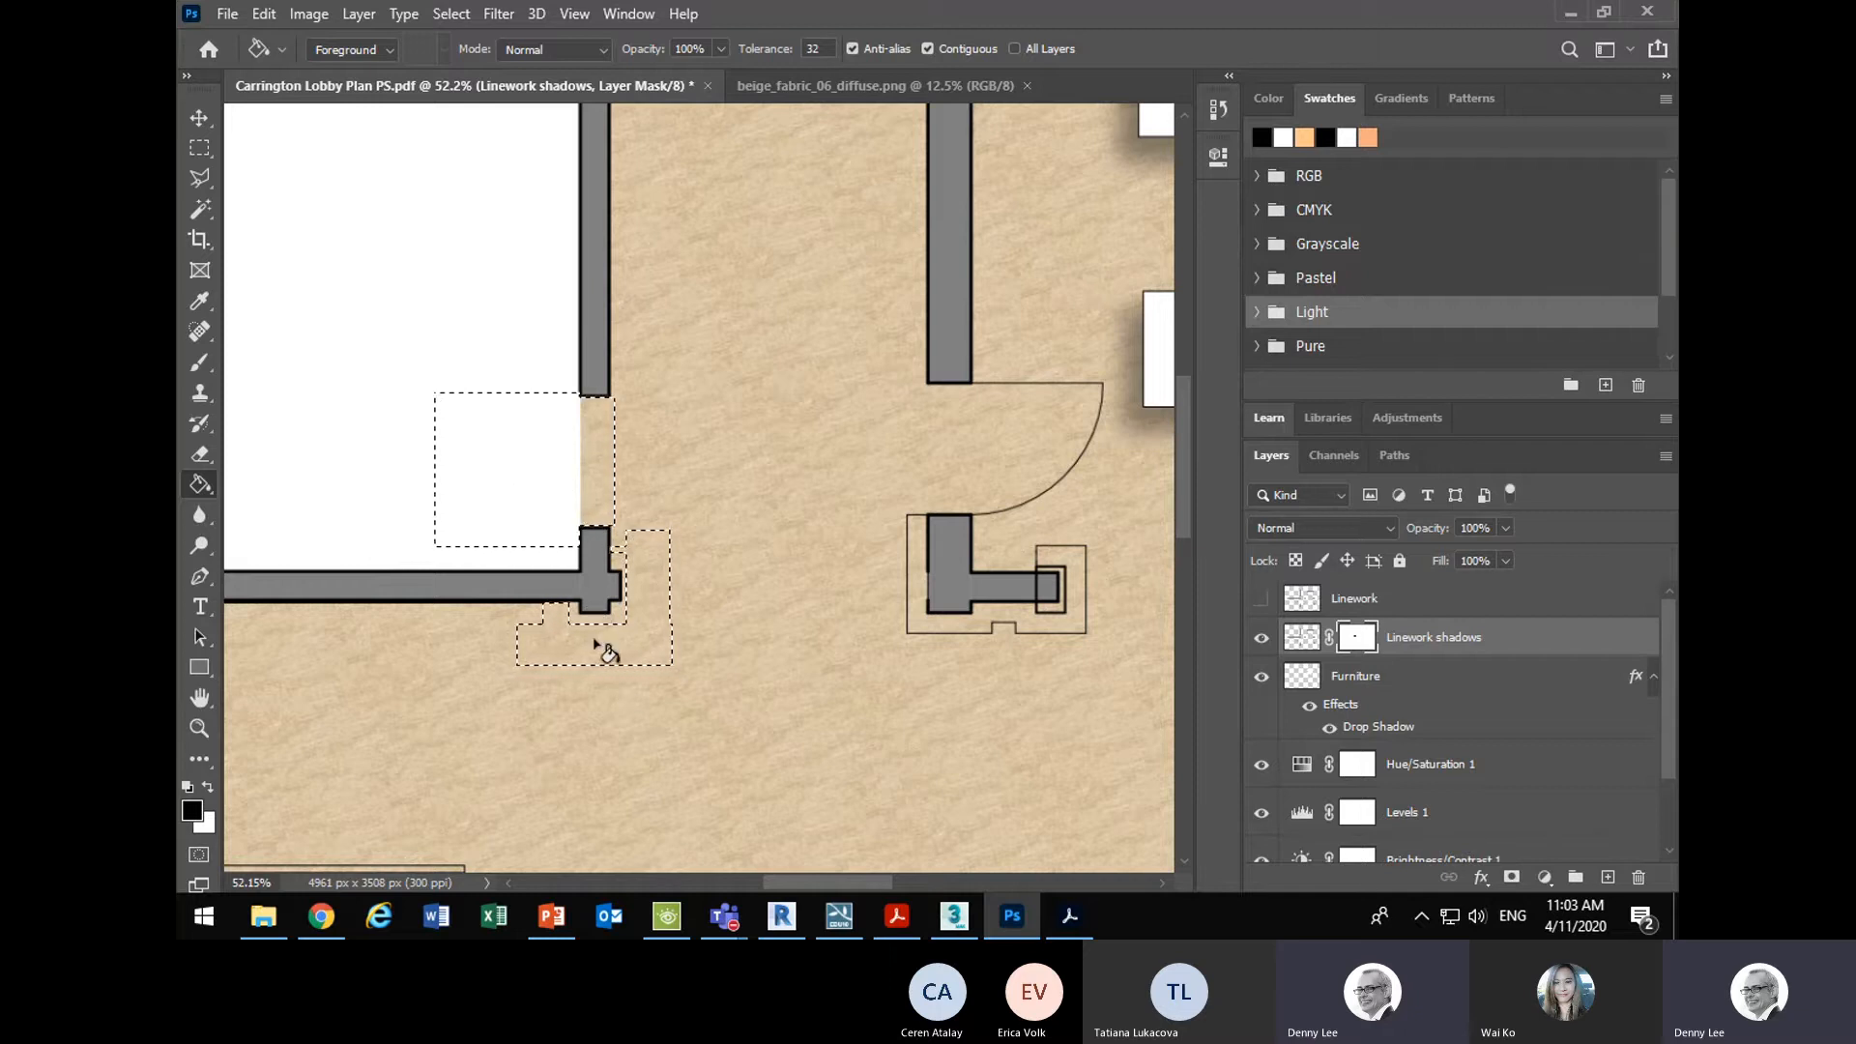
# - Select the door swing on the east side of the corridor, beside the lower counter, with the Rectangular Marquee
pyautogui.scroll(-3, 1031, 477)
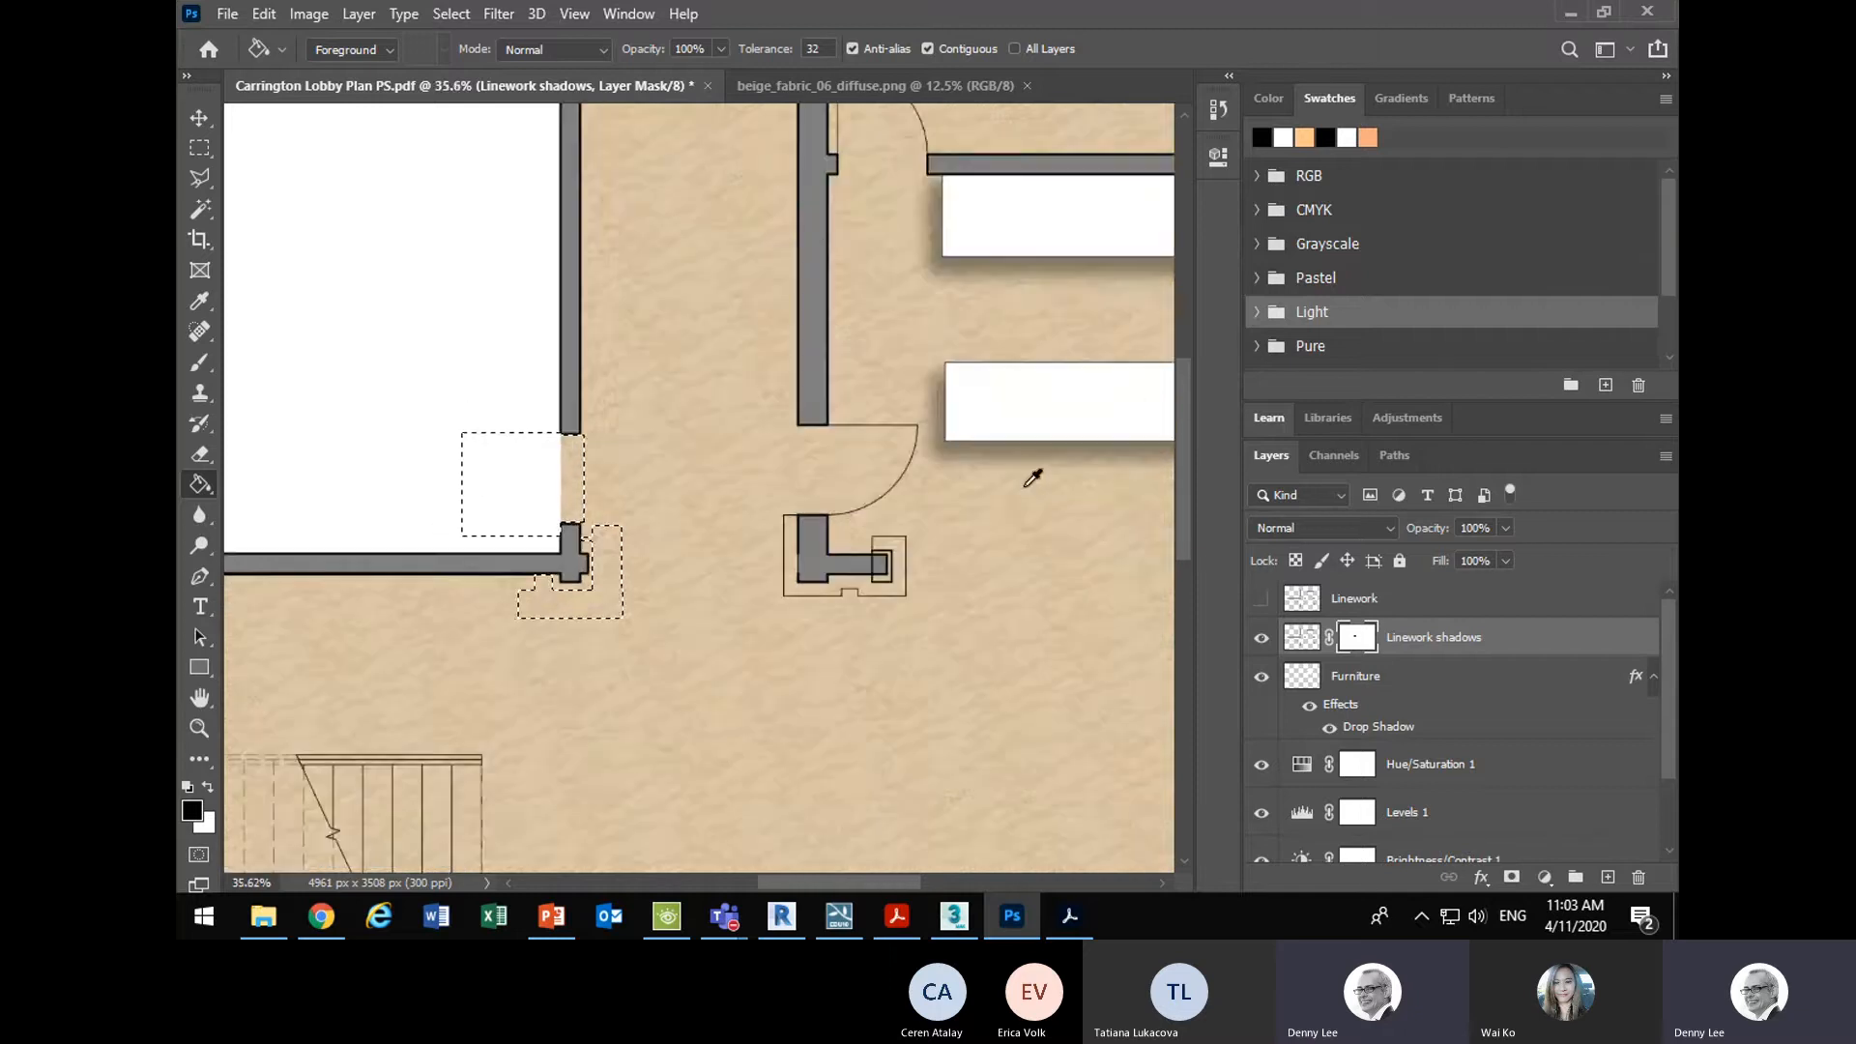
pyautogui.scroll(5, 863, 427)
pyautogui.click(200, 148)
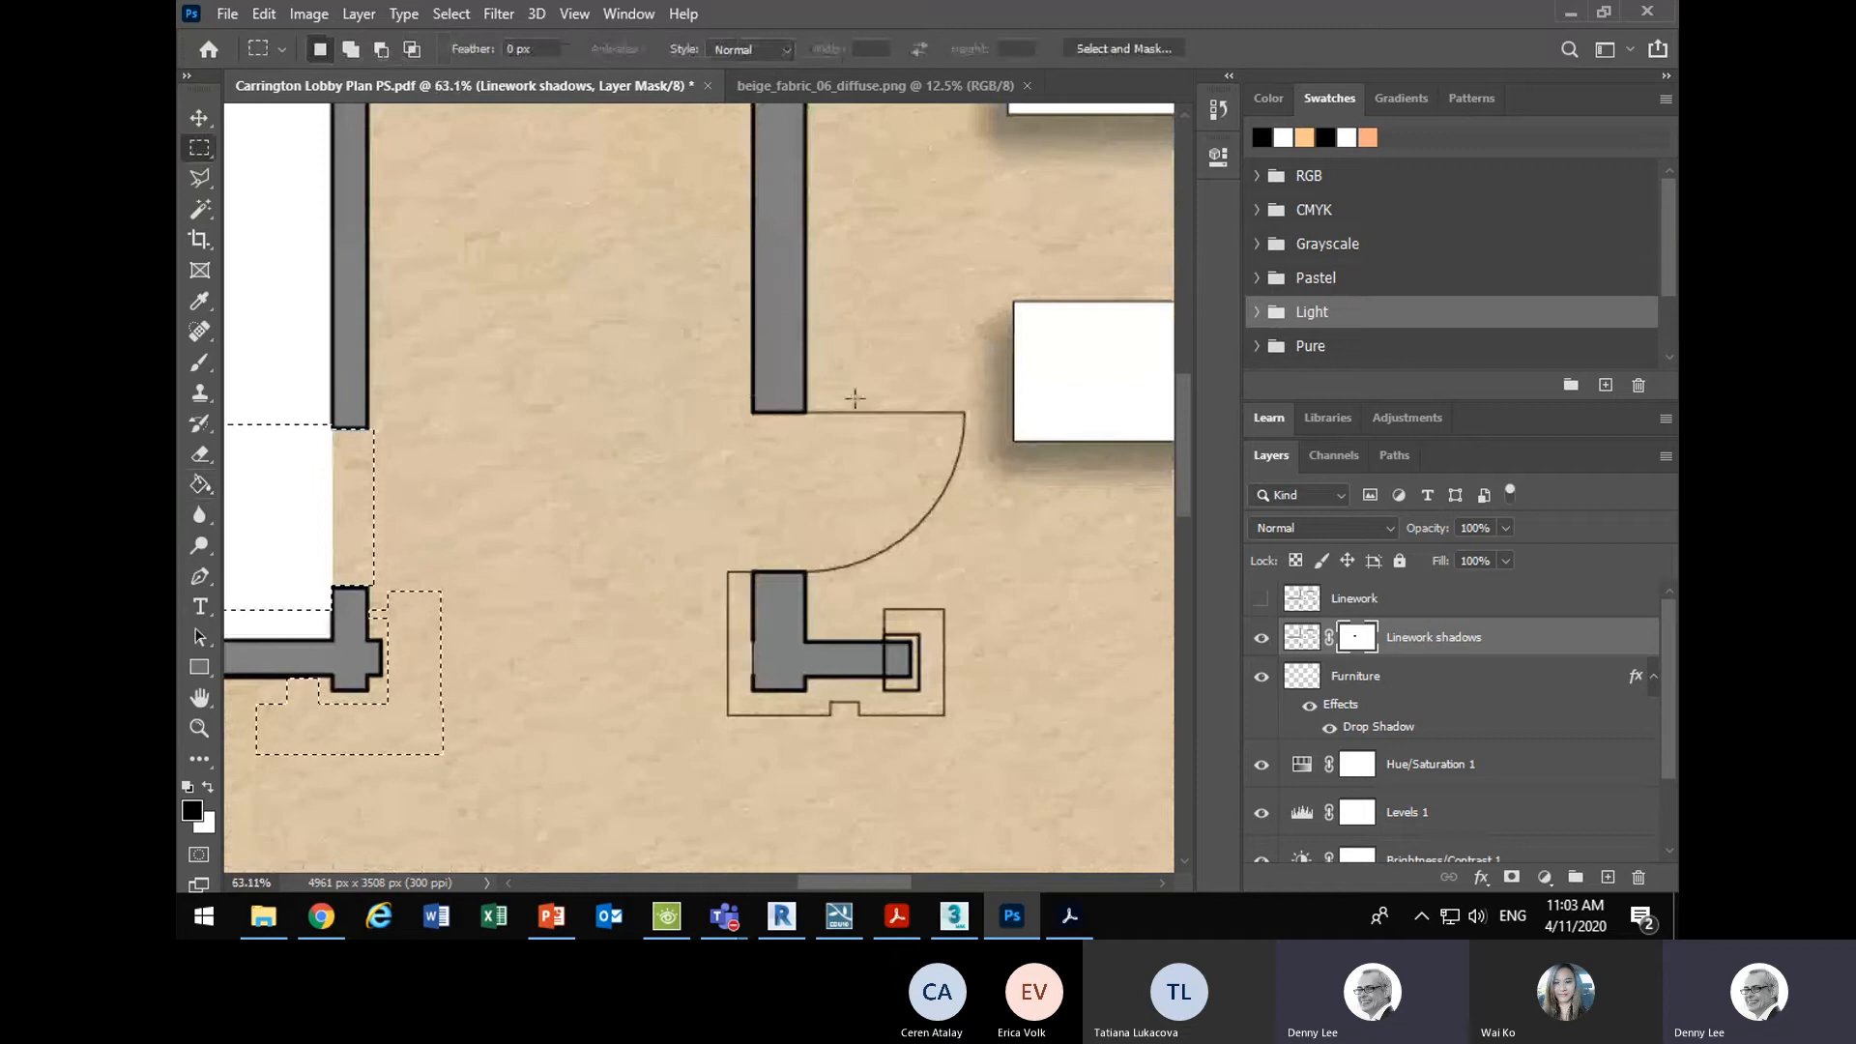
pyautogui.moveTo(977, 397); pyautogui.dragTo(806, 588)
# - Add the thin outlines around the L-shaped wall stub below that door to the selection, leaving out the wall itself
pyautogui.press('shift')
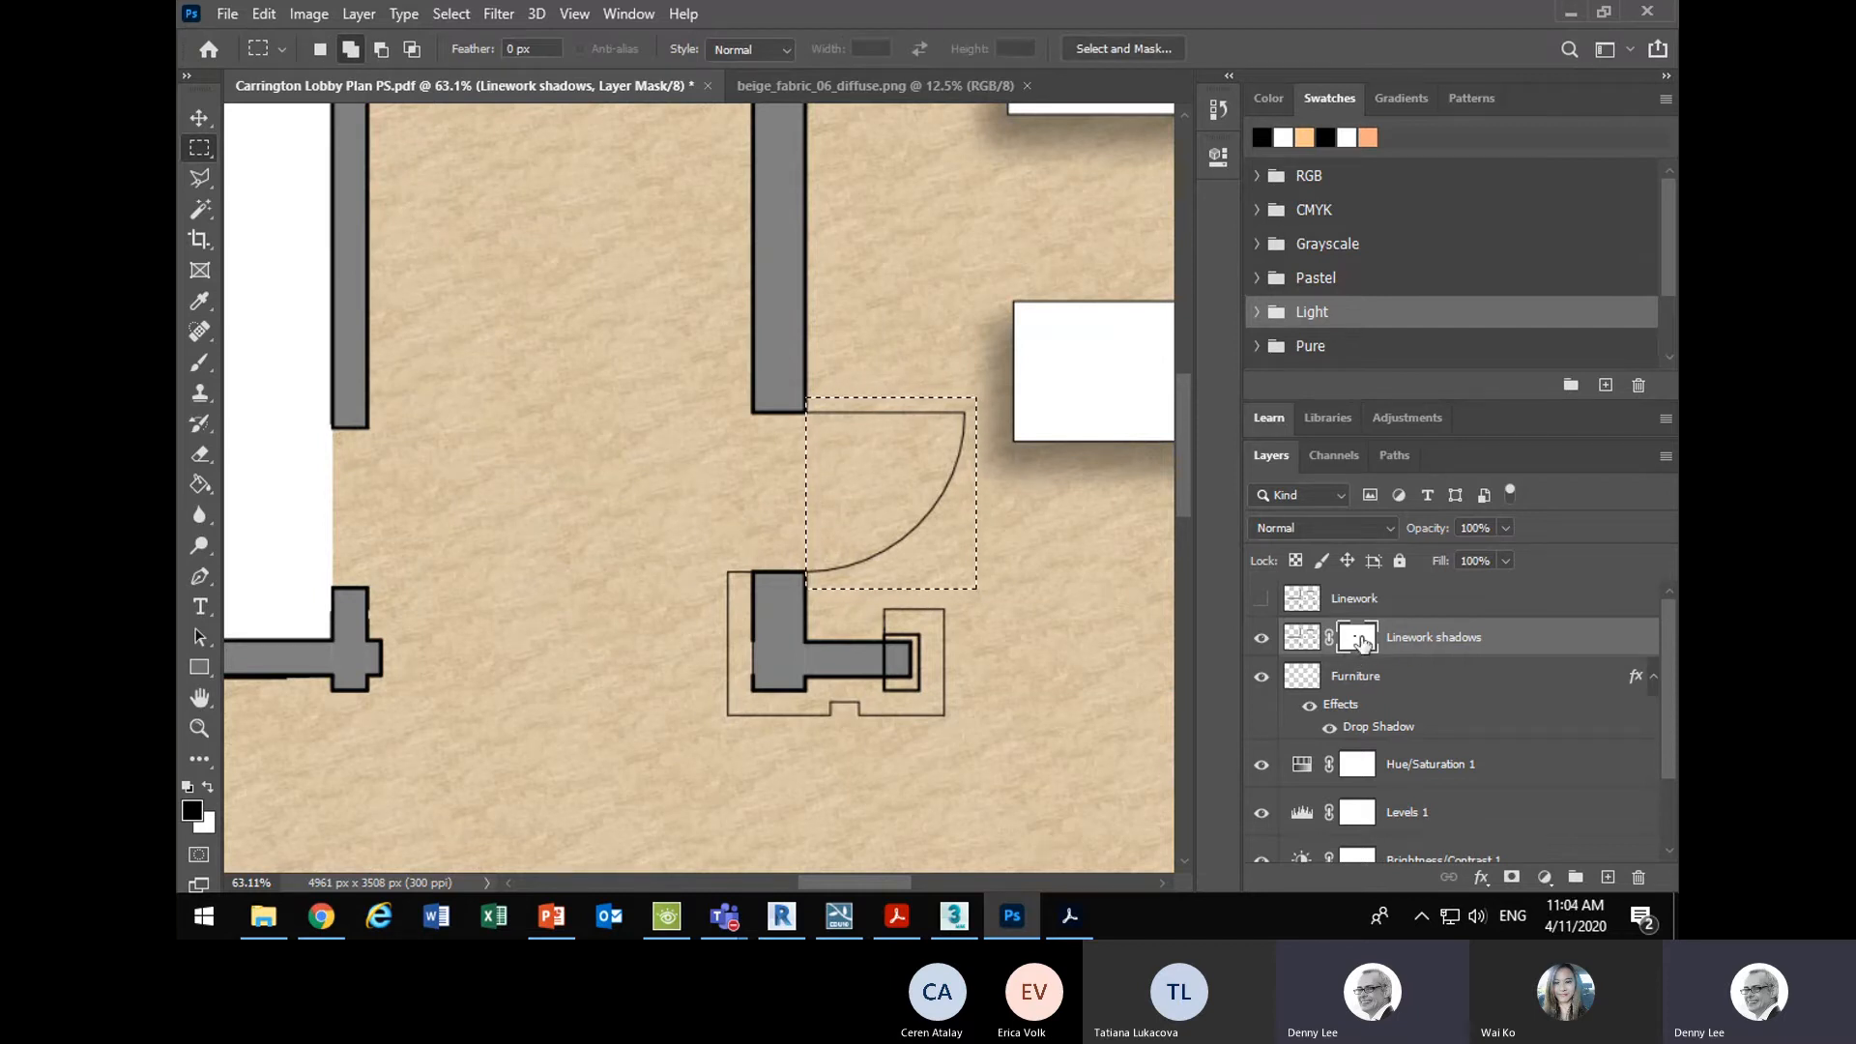
pyautogui.moveTo(676, 544); pyautogui.dragTo(749, 755)
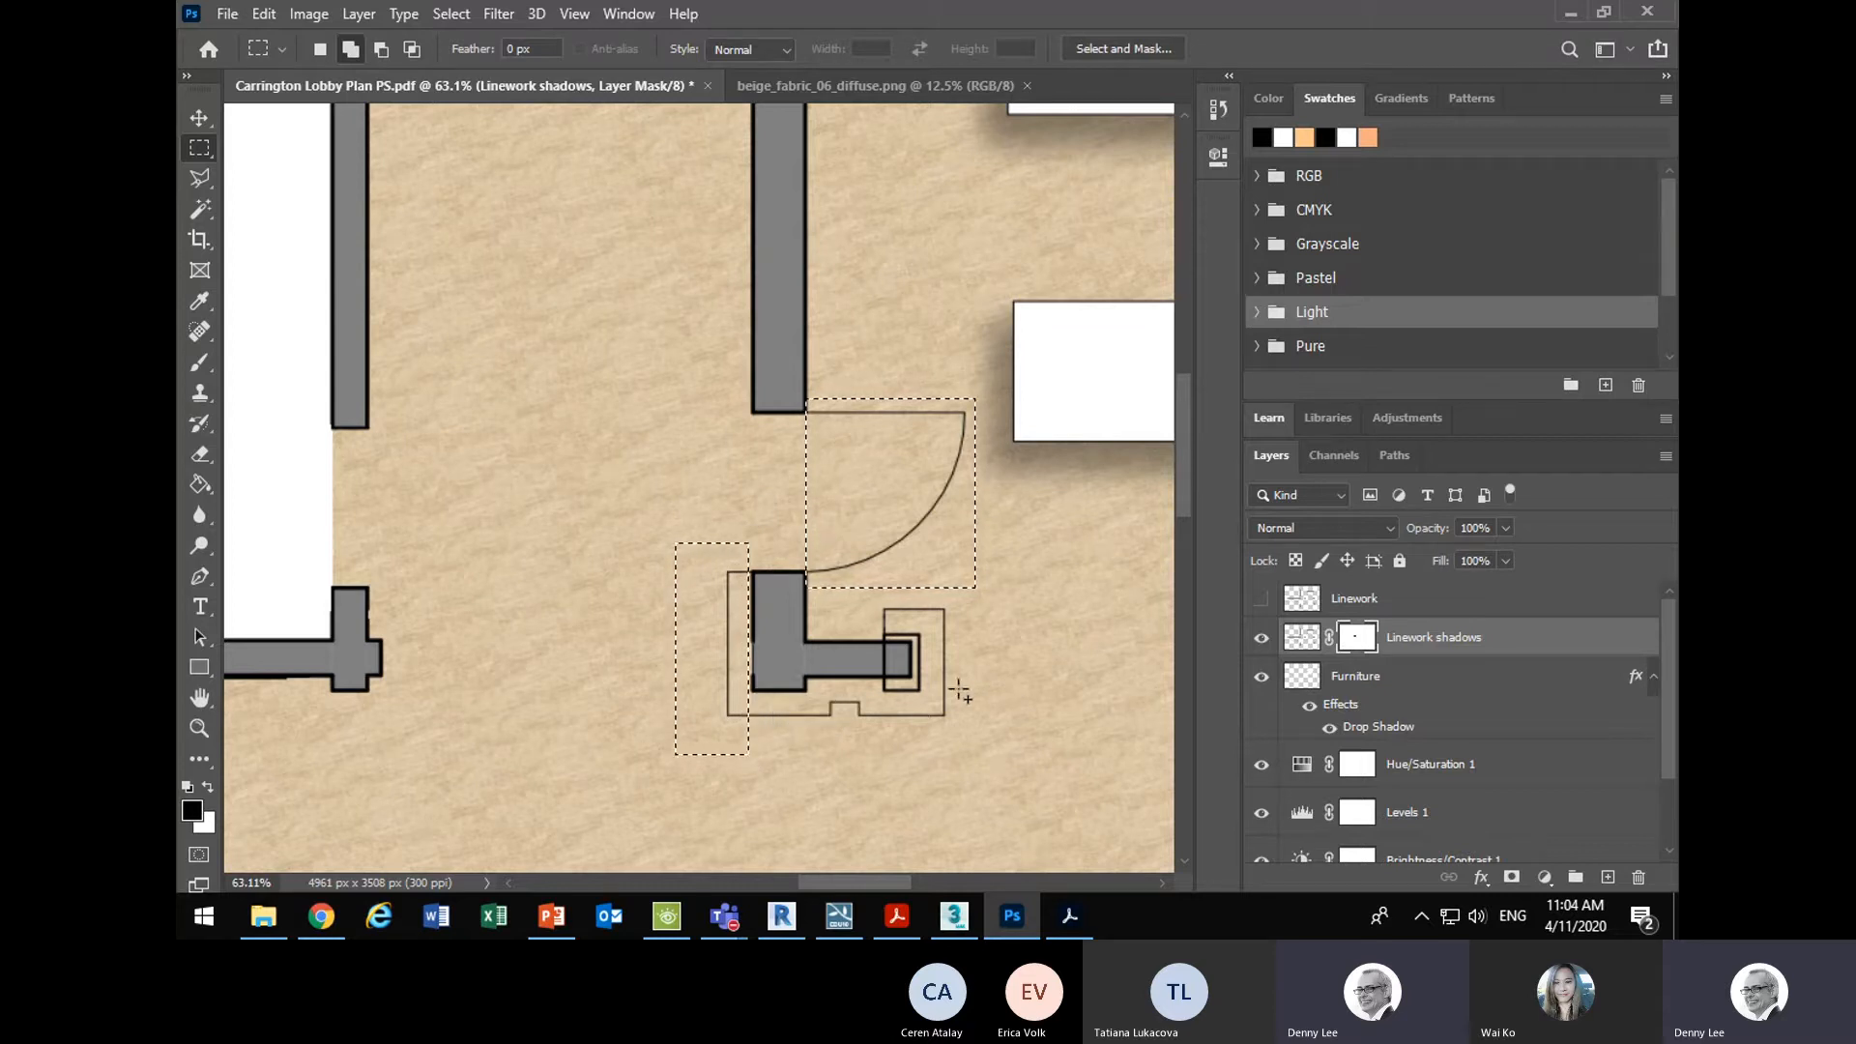
pyautogui.moveTo(955, 713); pyautogui.dragTo(665, 772)
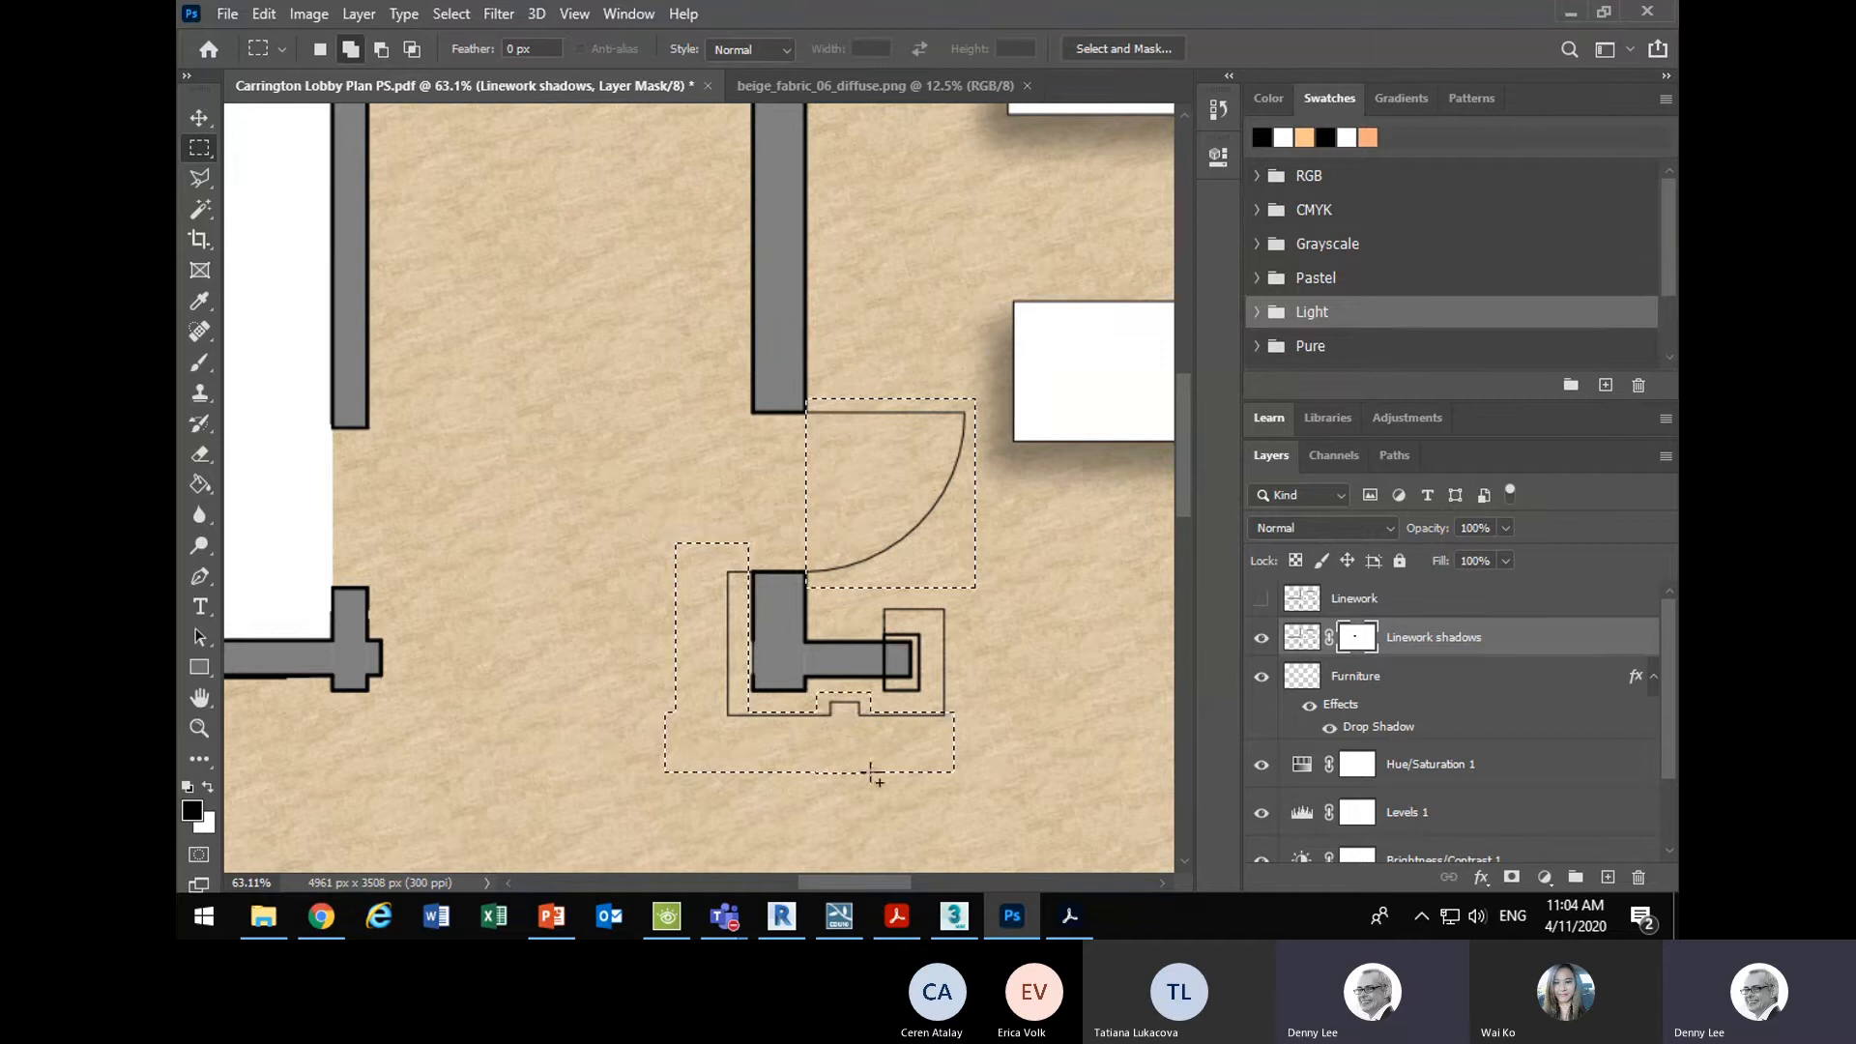
pyautogui.moveTo(927, 587); pyautogui.dragTo(984, 793)
pyautogui.moveTo(1000, 575); pyautogui.dragTo(868, 625)
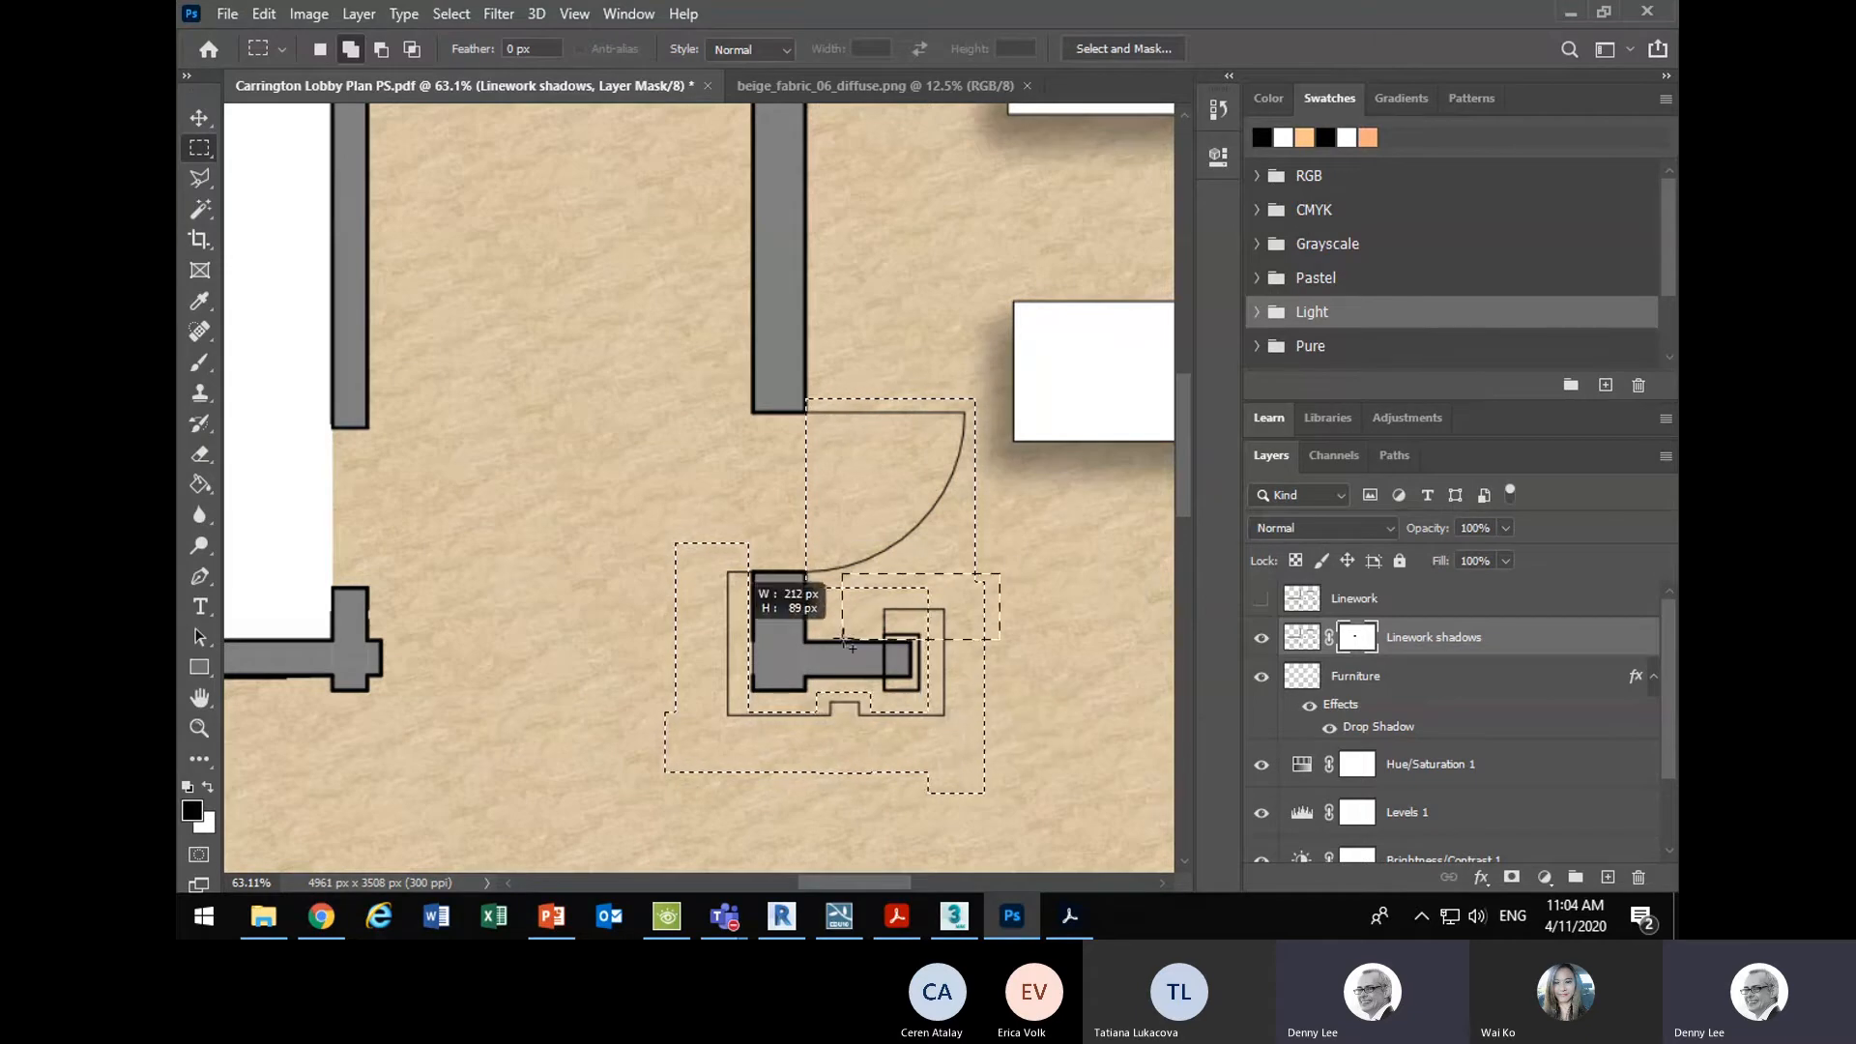
pyautogui.moveTo(1034, 798); pyautogui.dragTo(996, 561)
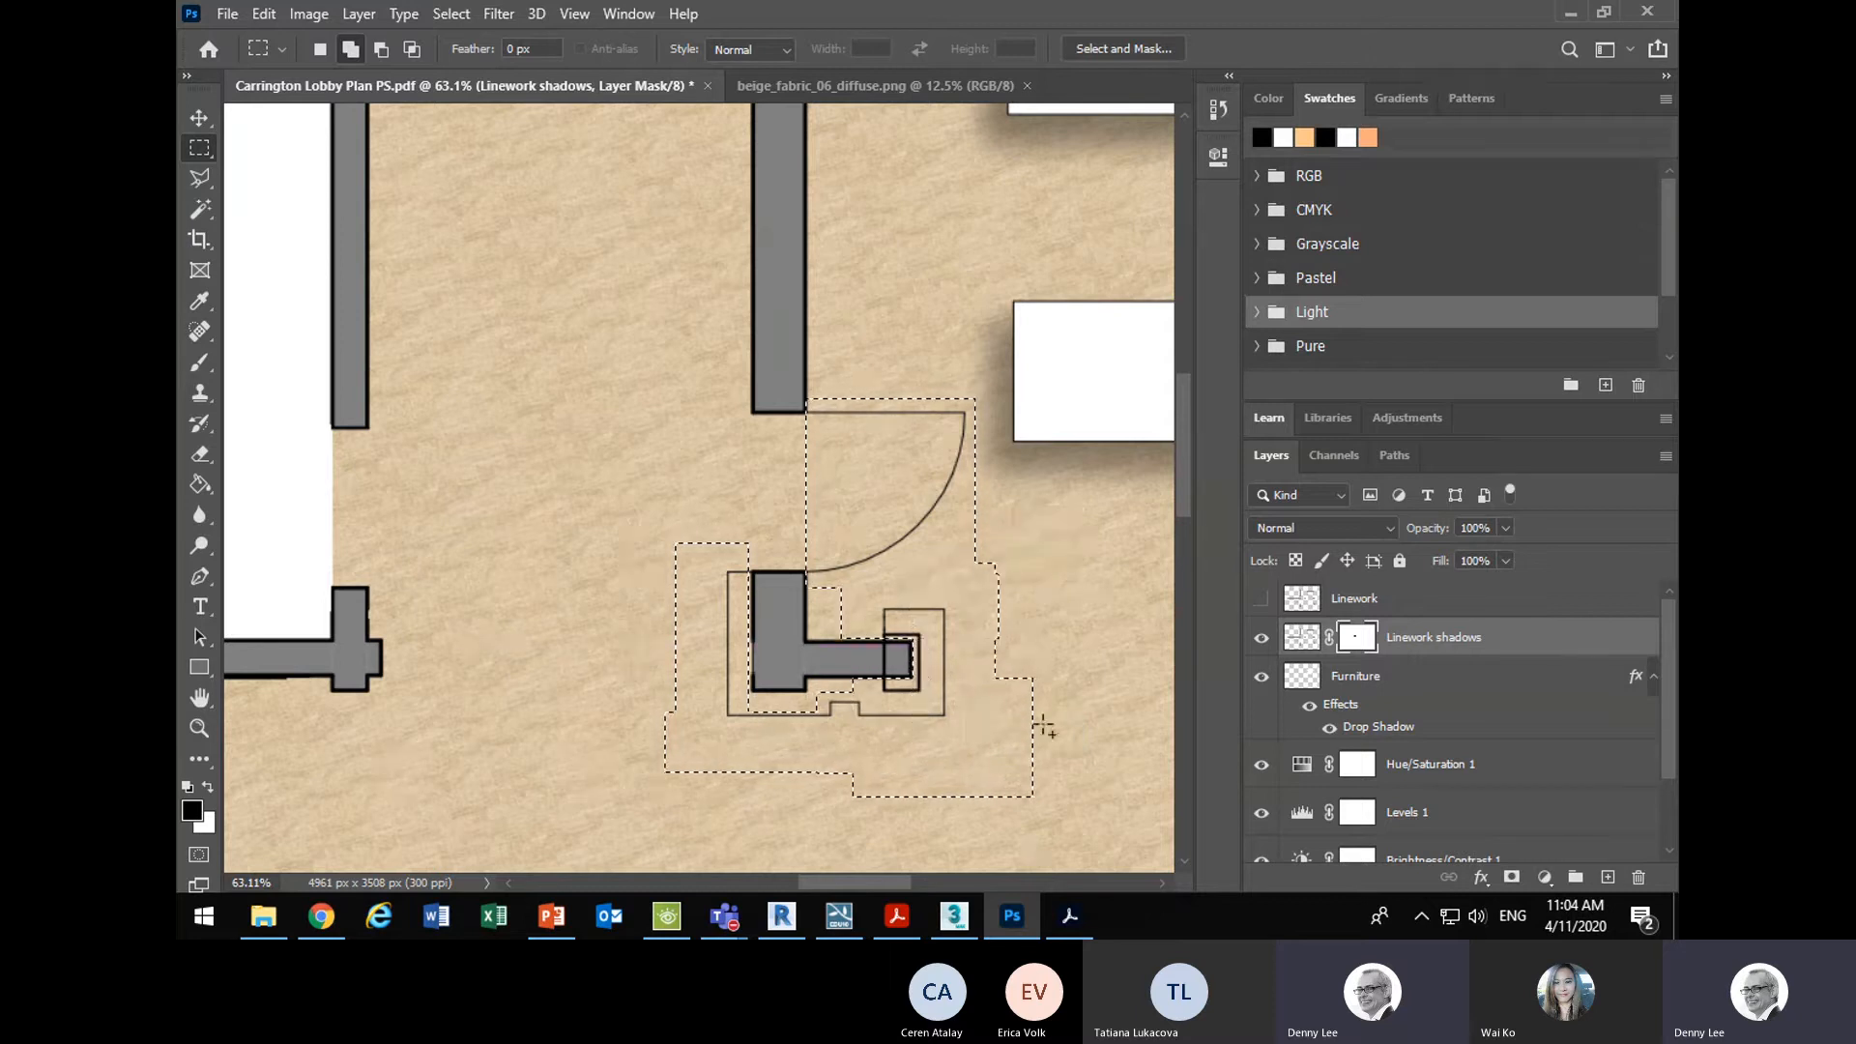
# - Fill the selected east door swing and wall stub outlines with black on the Linework shadows layer mask
pyautogui.scroll(-10, 837, 538)
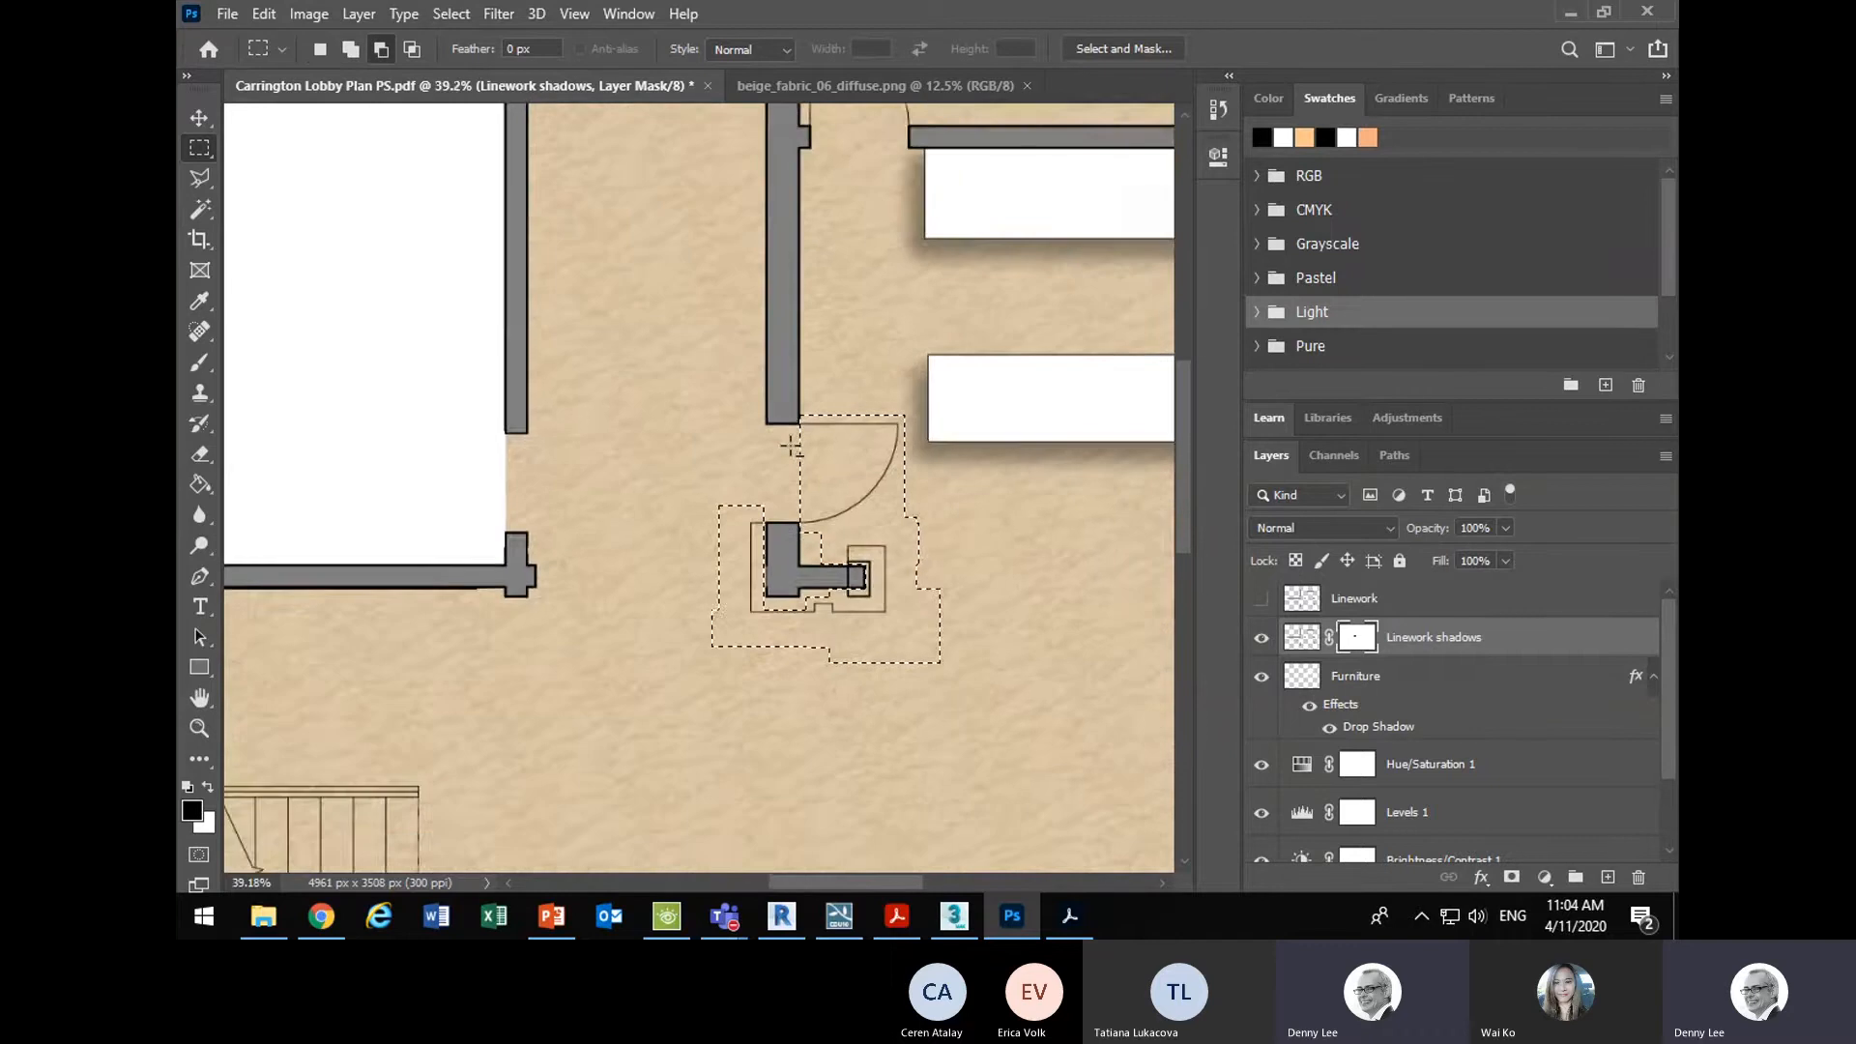
pyautogui.scroll(5, 803, 519)
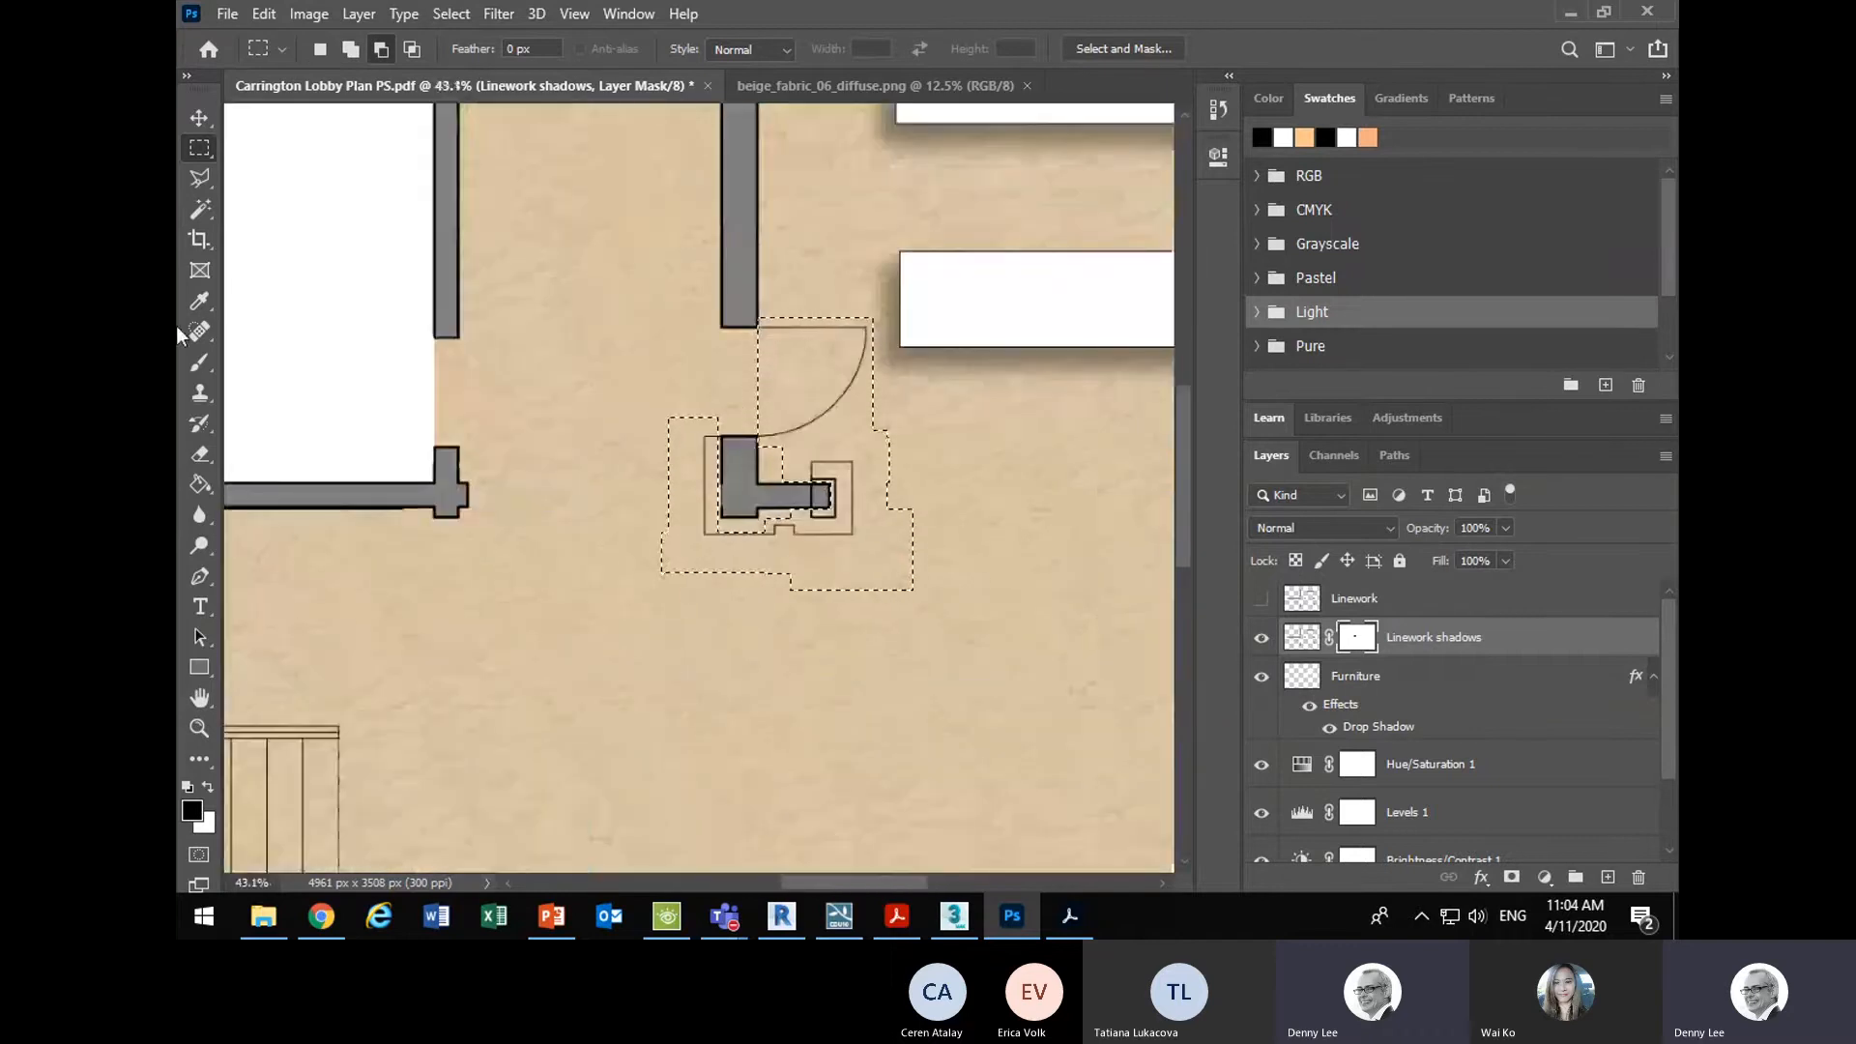
pyautogui.click(200, 485)
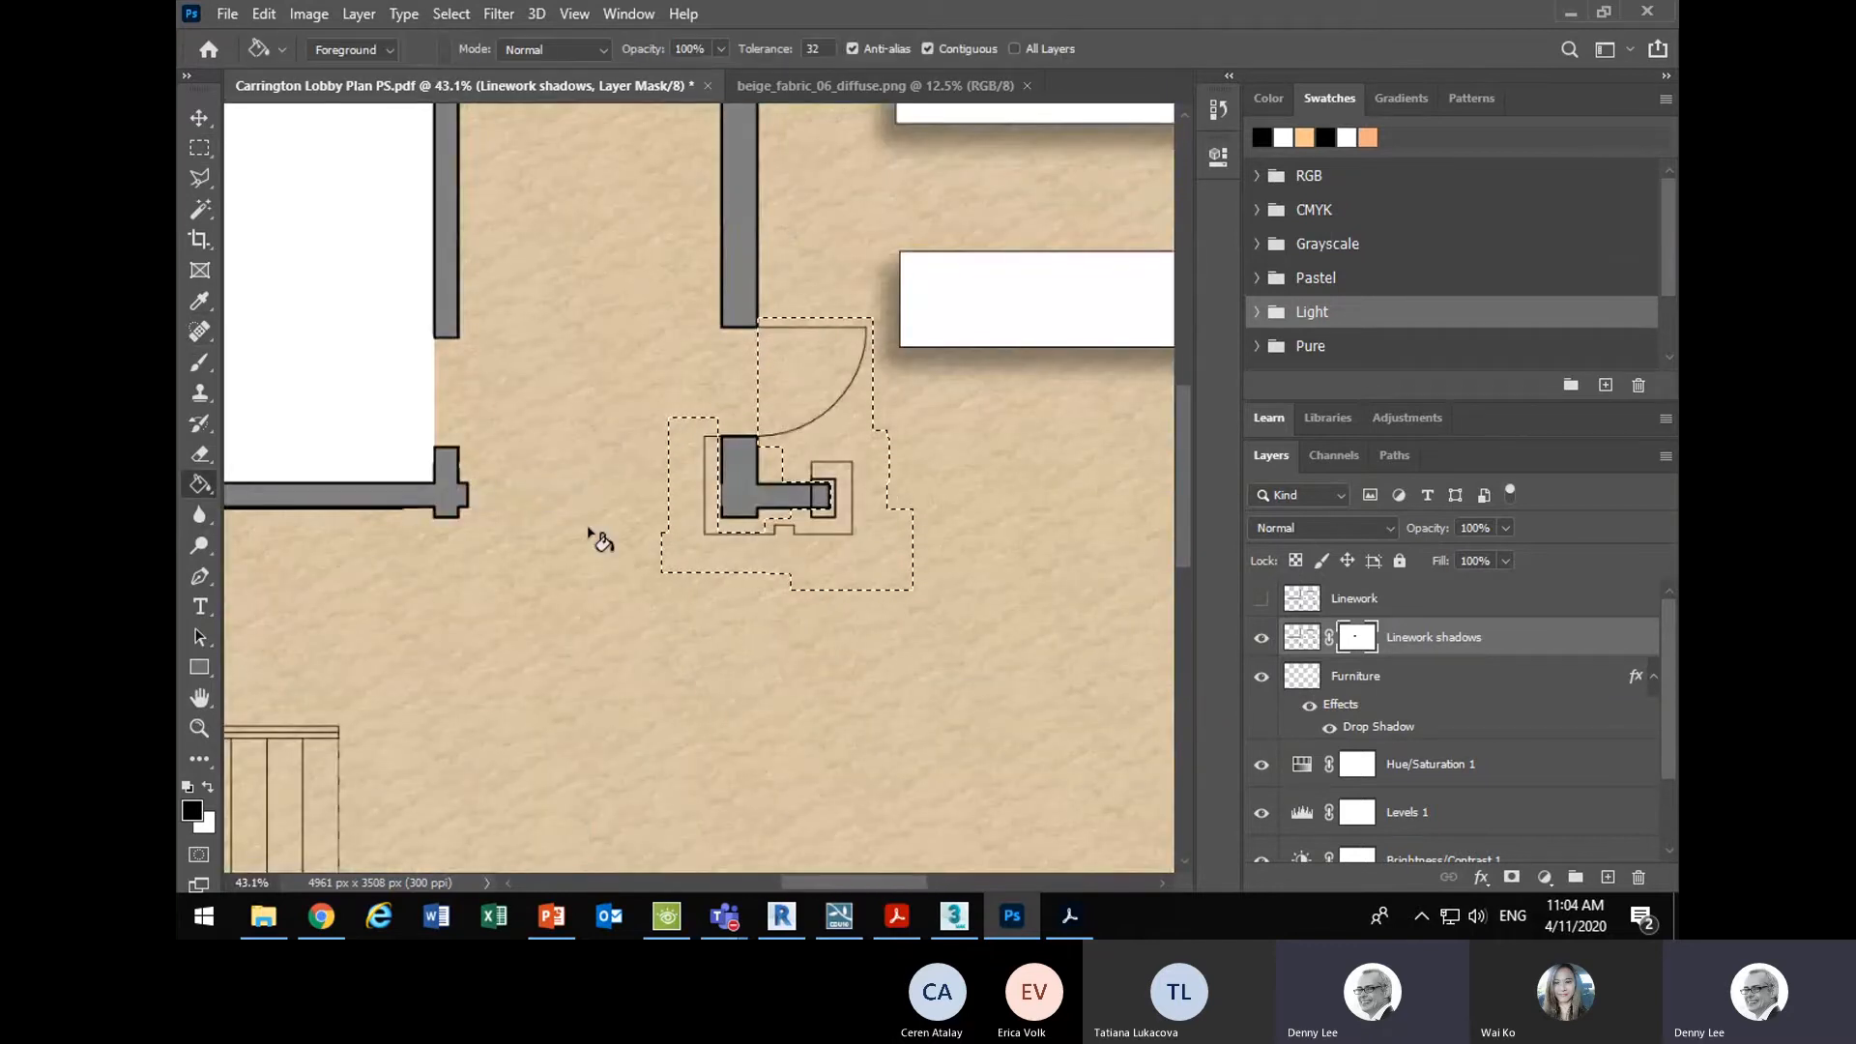
pyautogui.click(851, 547)
pyautogui.scroll(-4, 761, 594)
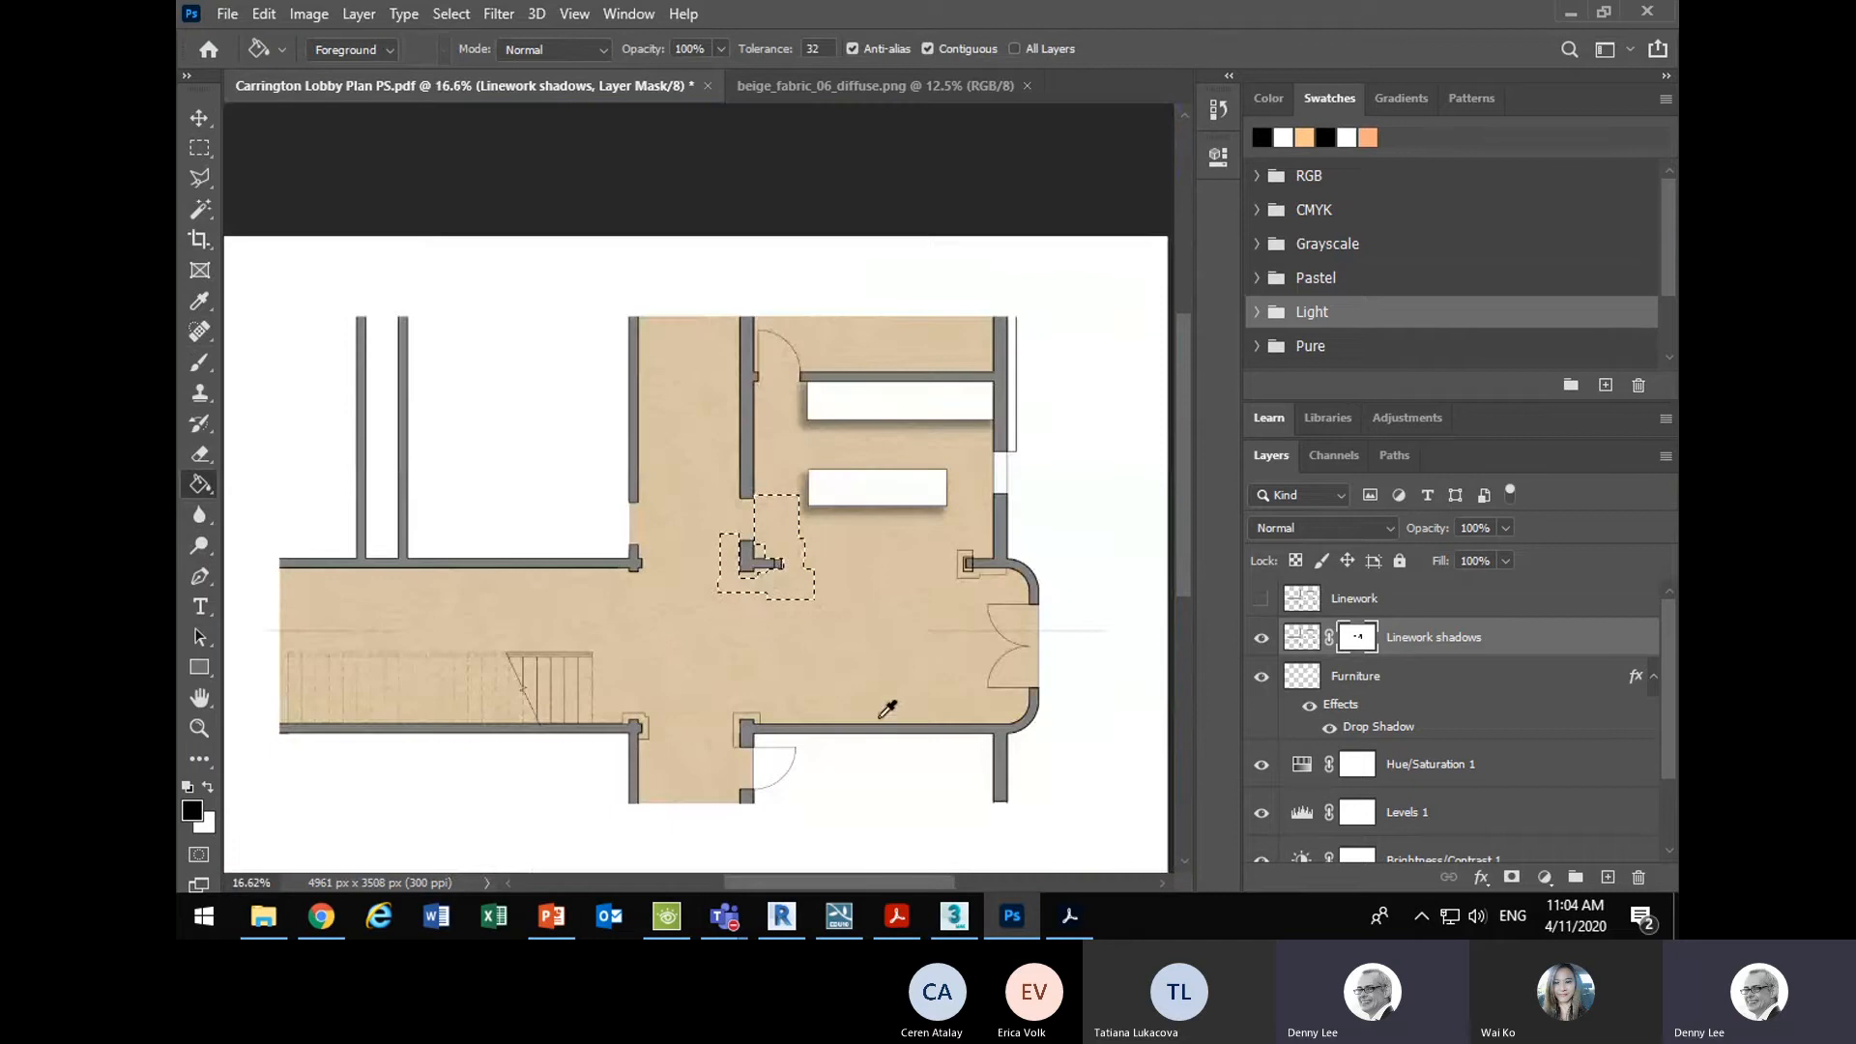
pyautogui.scroll(3, 643, 734)
pyautogui.scroll(-3, 754, 732)
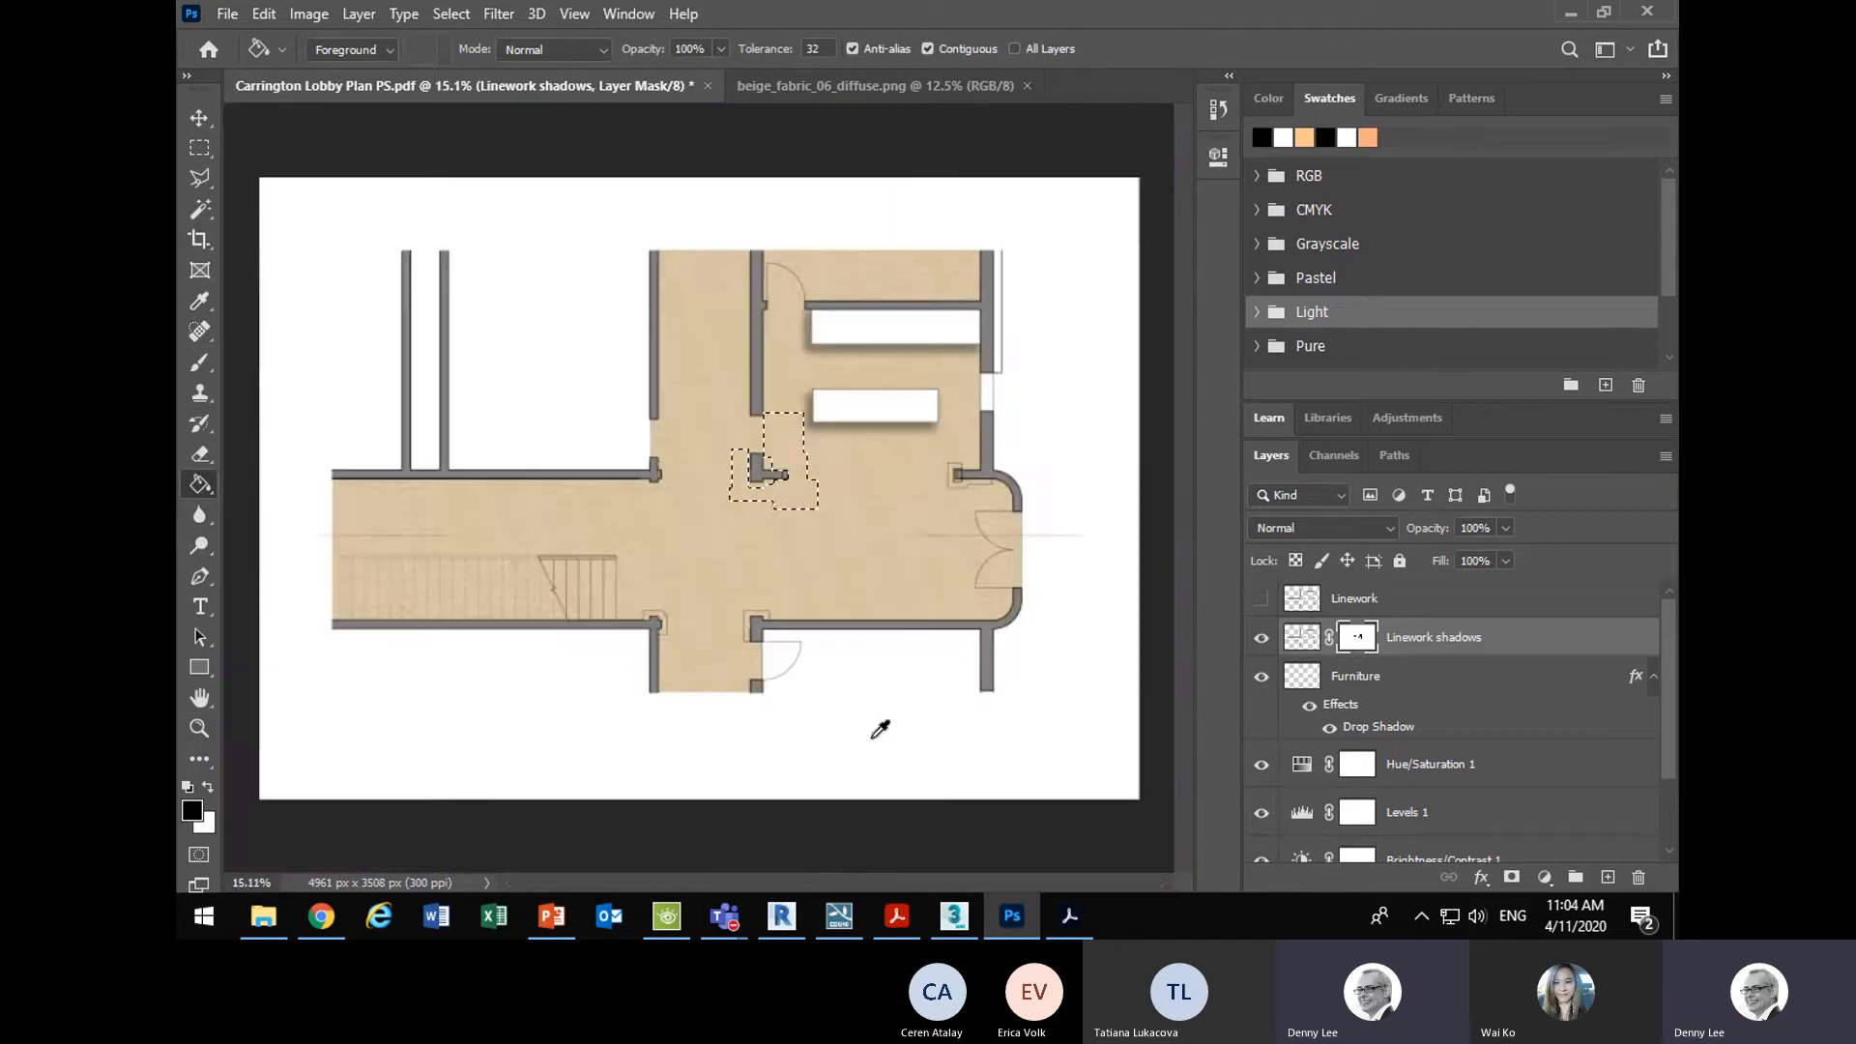
# - Select the staircase and the thin horizontal line in the west corridor, and fill them with black on the Linework shadows layer mask
pyautogui.scroll(4, 257, 647)
pyautogui.press('m')
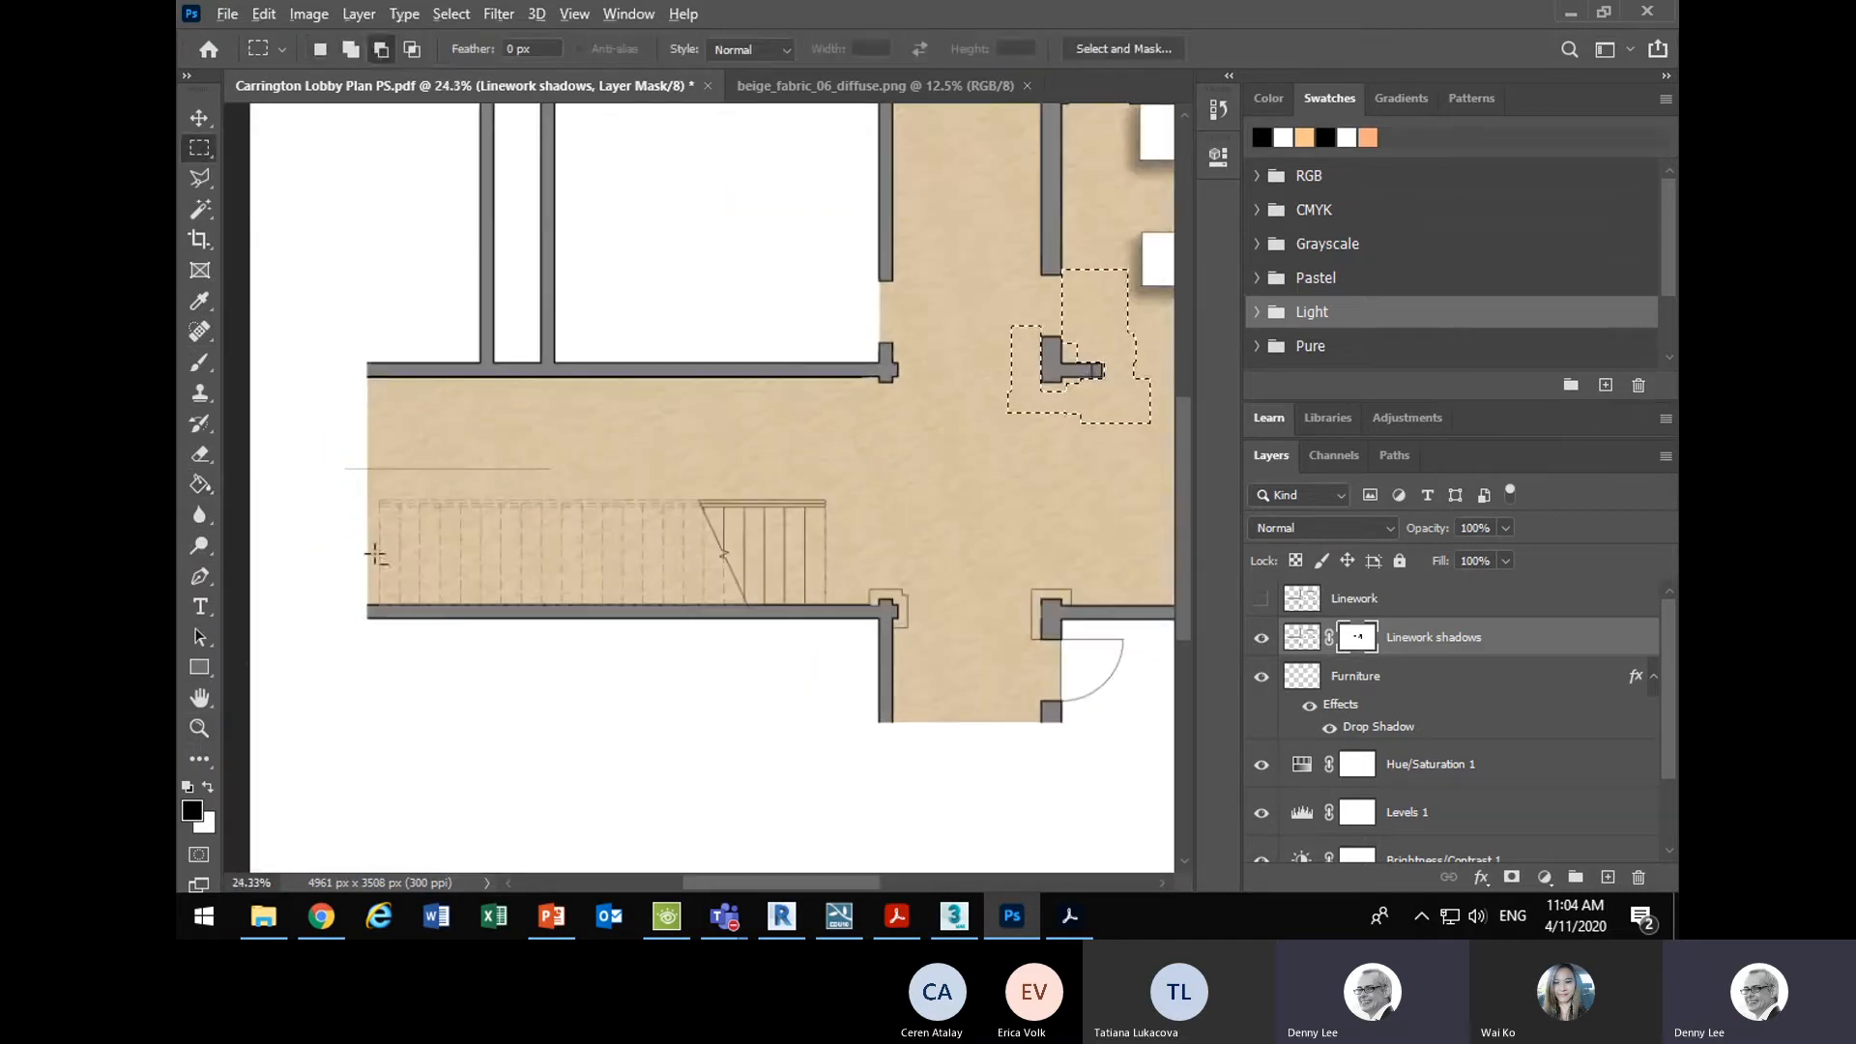
pyautogui.scroll(2, 373, 542)
pyautogui.moveTo(1023, 414)
pyautogui.mouseDown()
pyautogui.moveTo(477, 613)
pyautogui.moveTo(307, 619)
pyautogui.mouseUp()
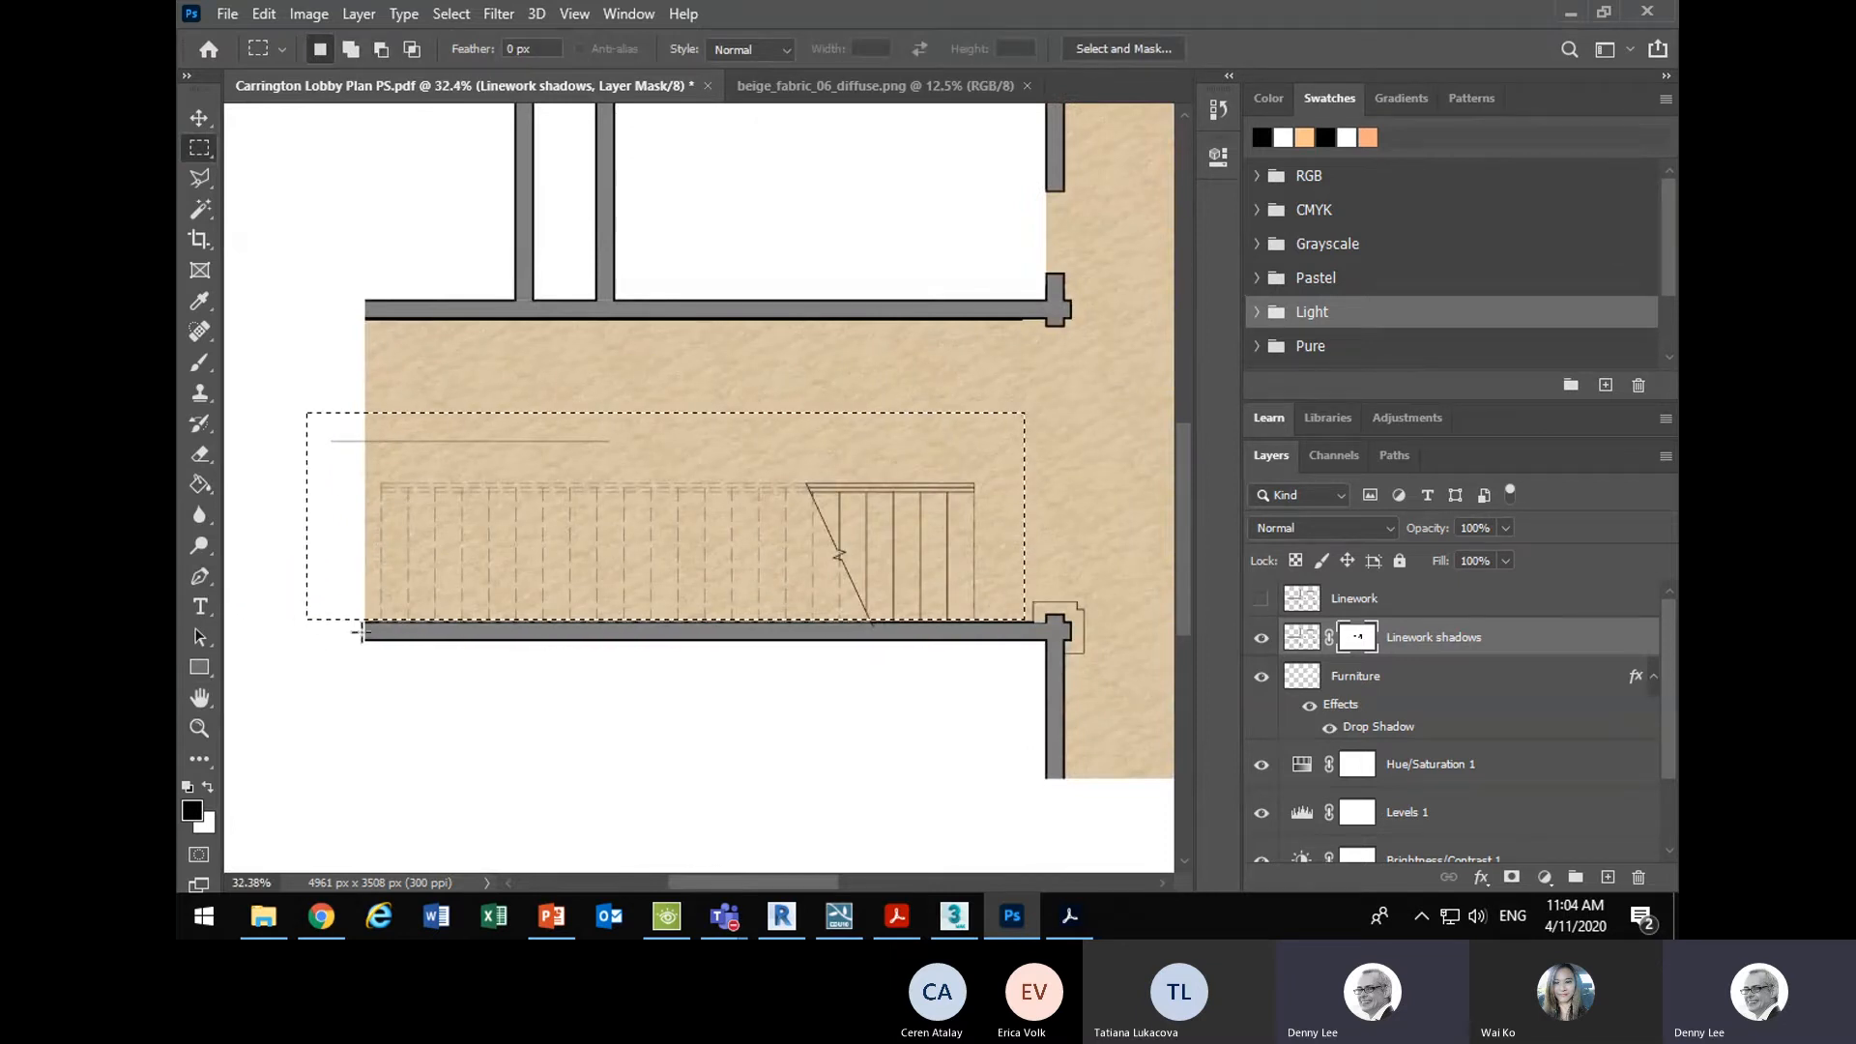
pyautogui.click(200, 485)
pyautogui.click(468, 526)
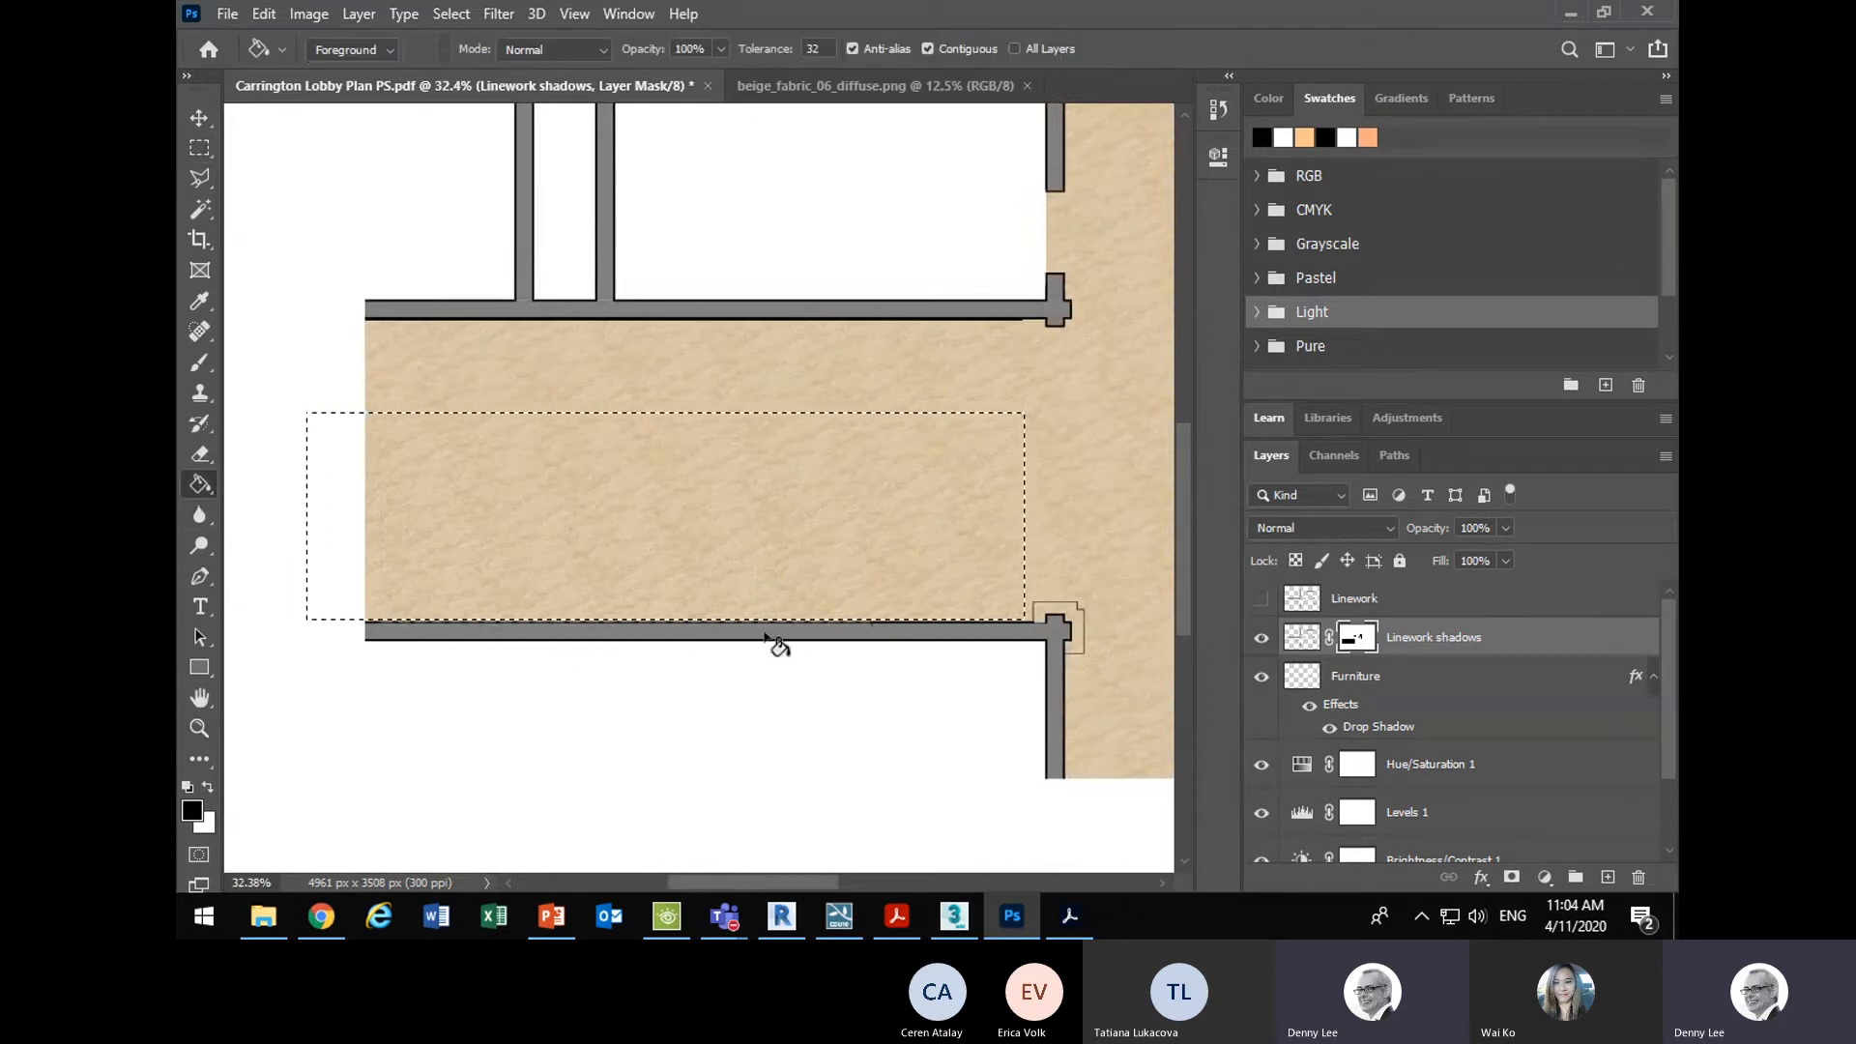
# - Select the thin outlines around the wall corner at the east end of the stair wall, and mask them out with black
pyautogui.scroll(-1, 967, 609)
pyautogui.scroll(5, 1118, 629)
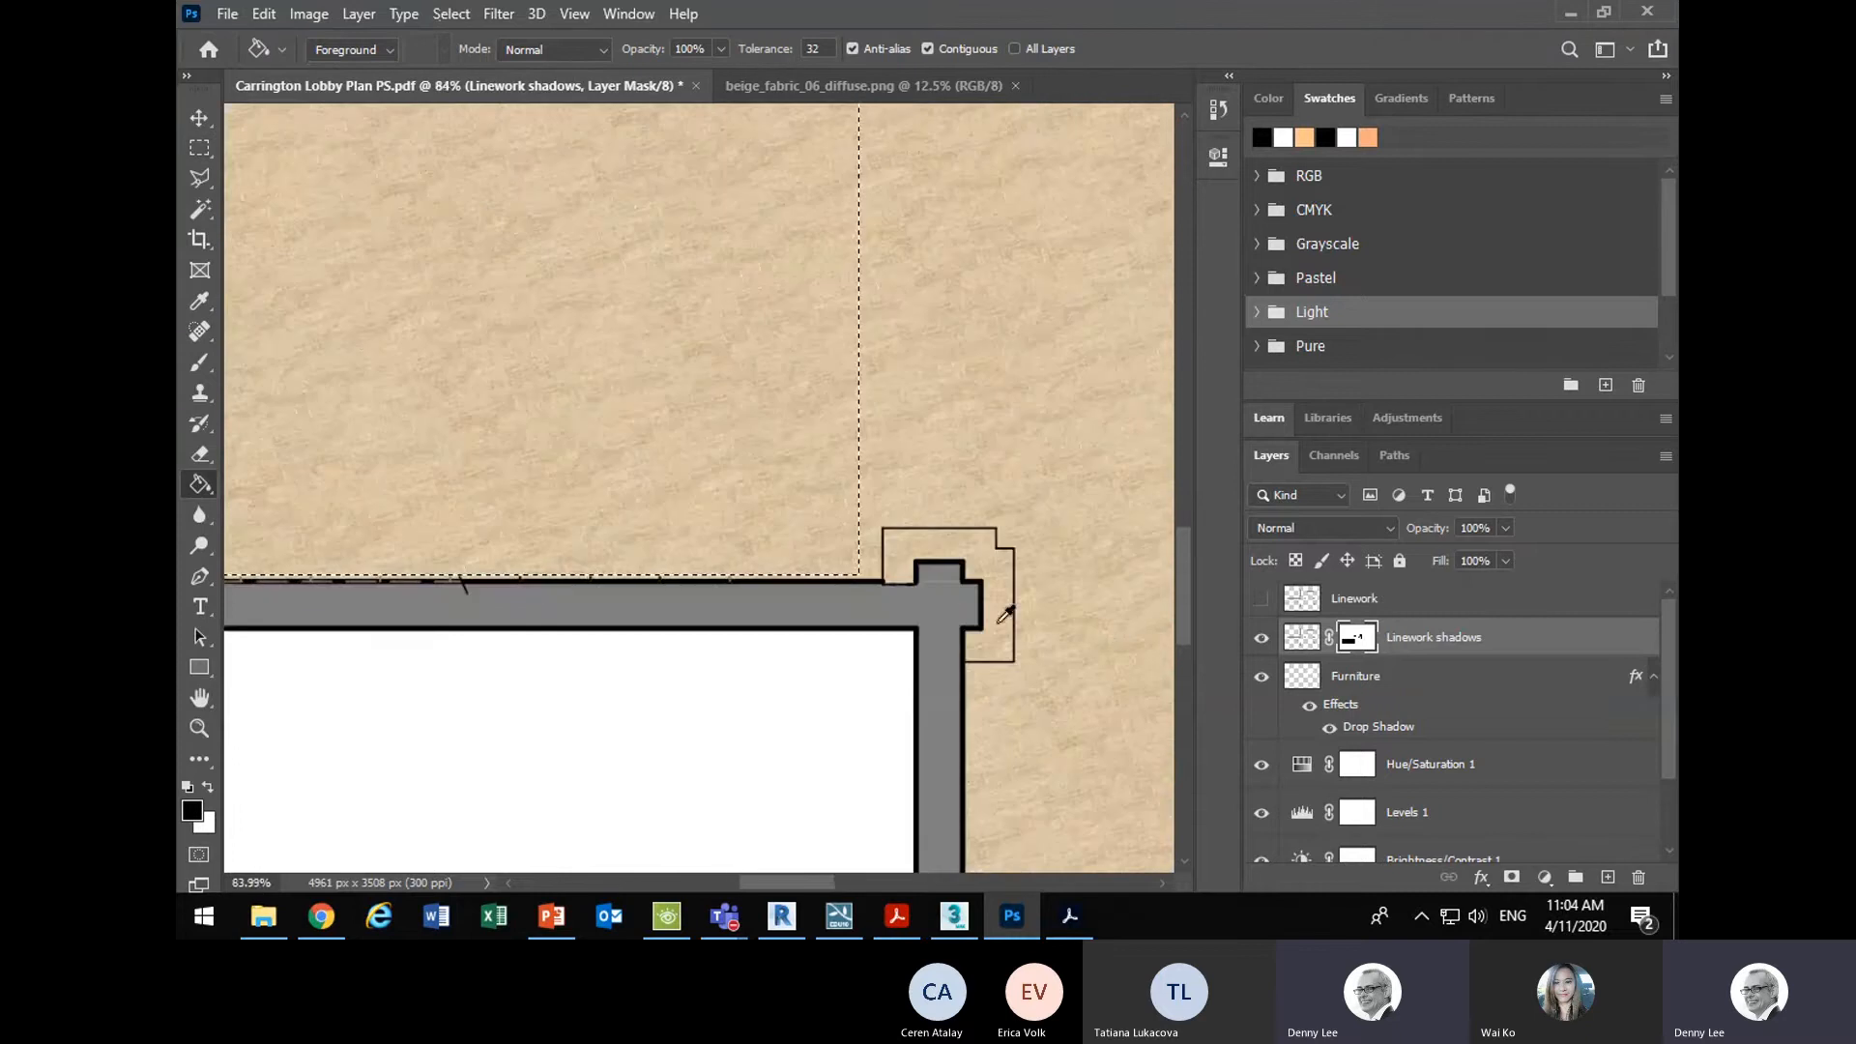
pyautogui.press('m')
pyautogui.click(850, 523)
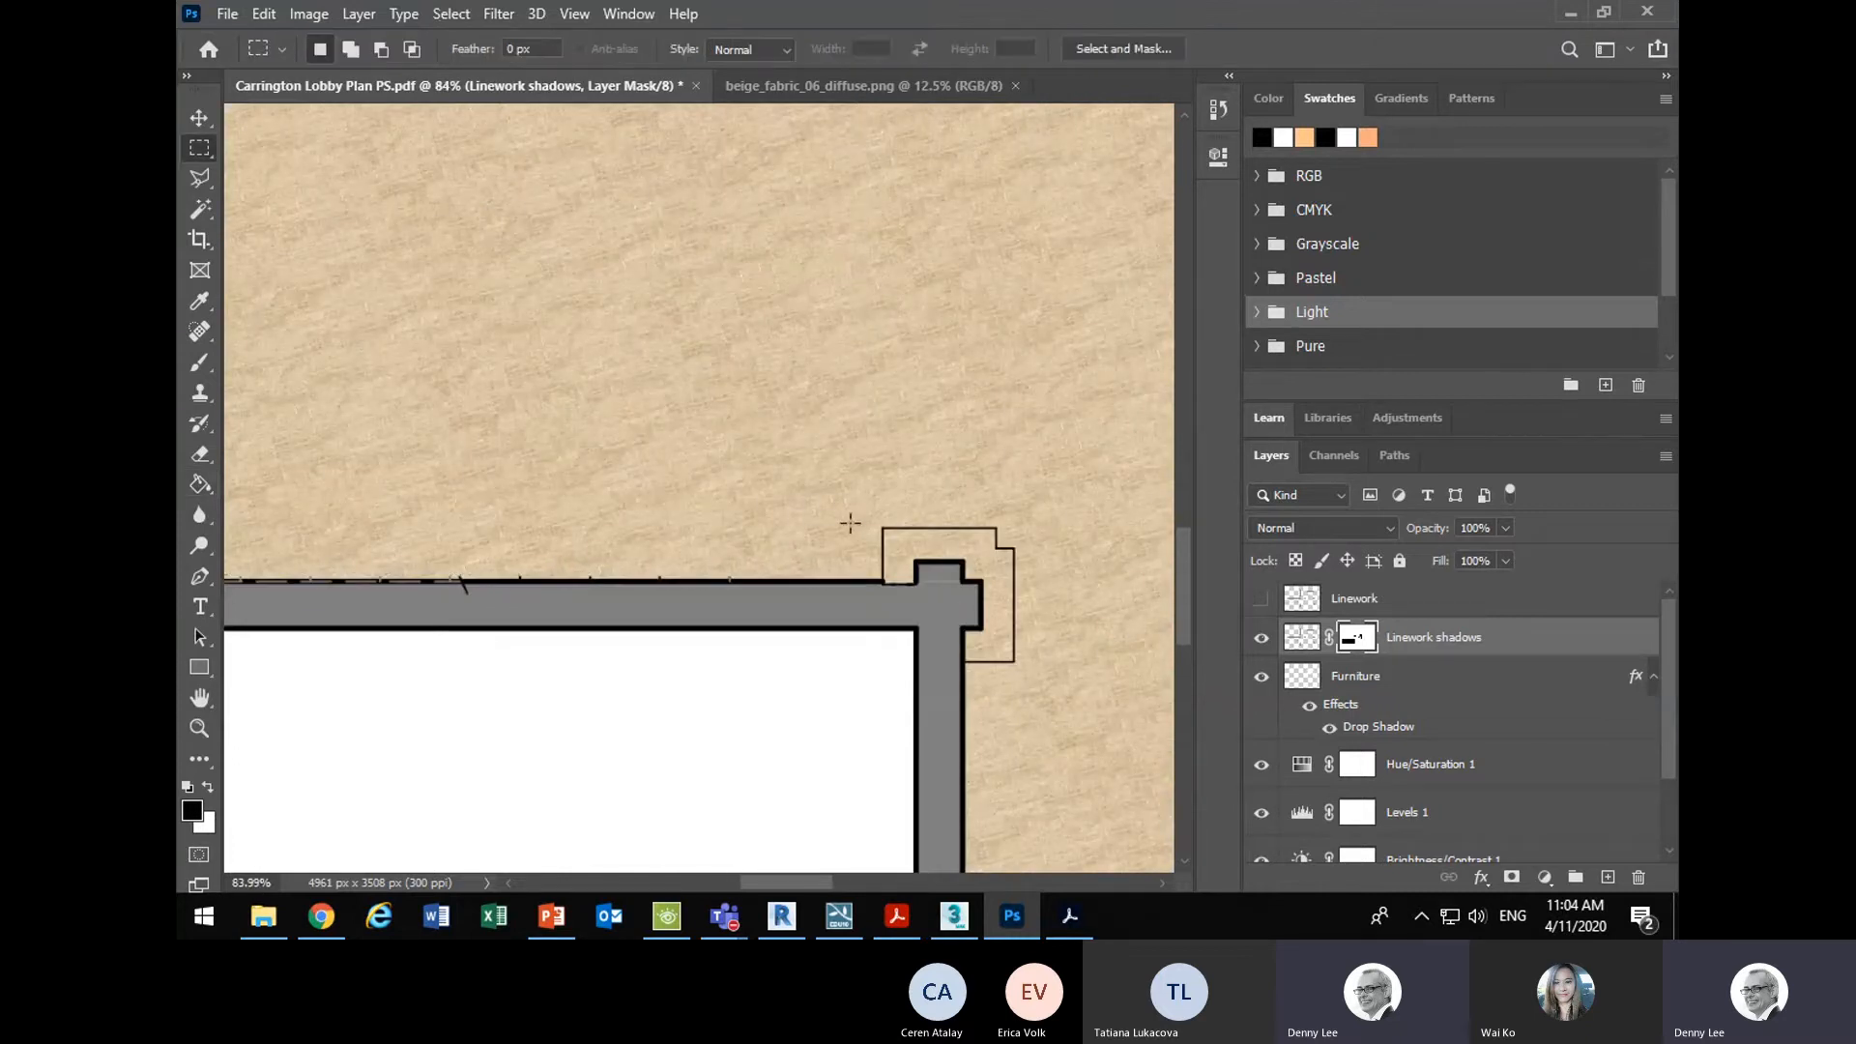
pyautogui.moveTo(871, 516); pyautogui.dragTo(904, 583)
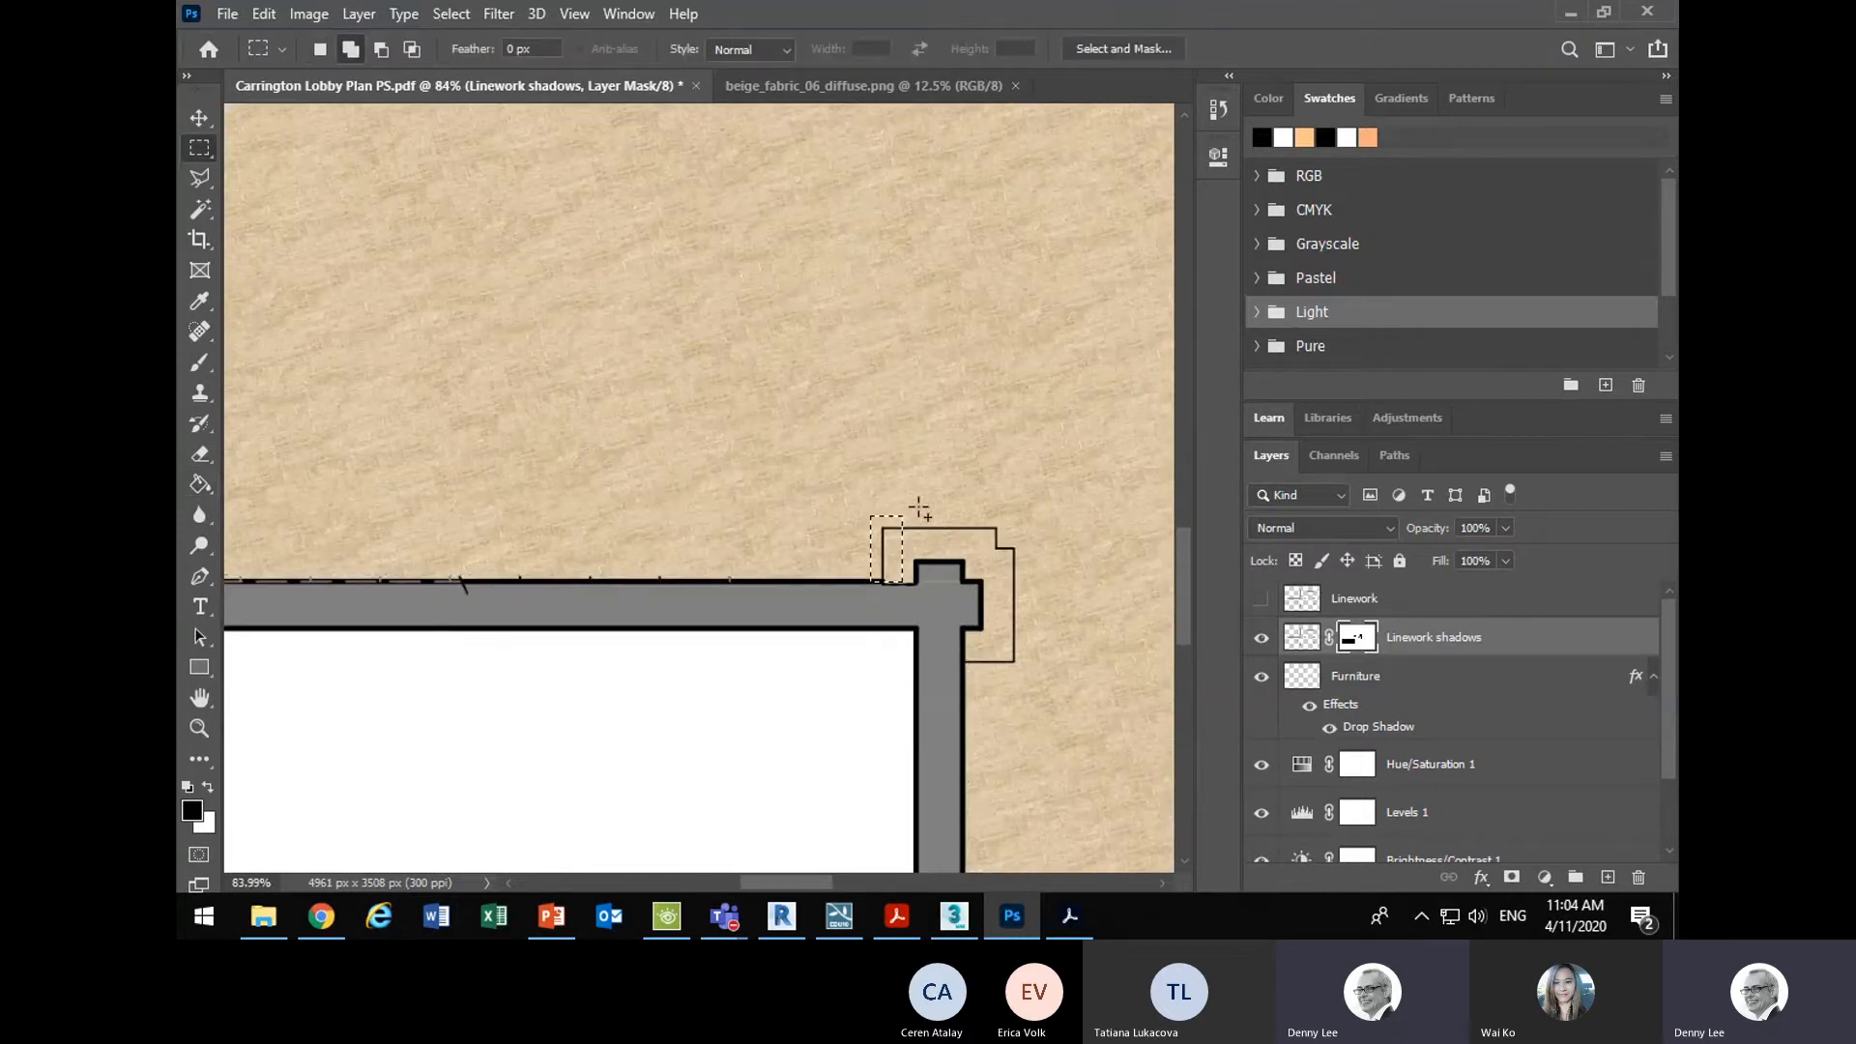
pyautogui.moveTo(1031, 493)
pyautogui.mouseDown()
pyautogui.moveTo(810, 567)
pyautogui.moveTo(780, 549)
pyautogui.moveTo(992, 678)
pyautogui.moveTo(1001, 732)
pyautogui.moveTo(970, 655)
pyautogui.mouseUp()
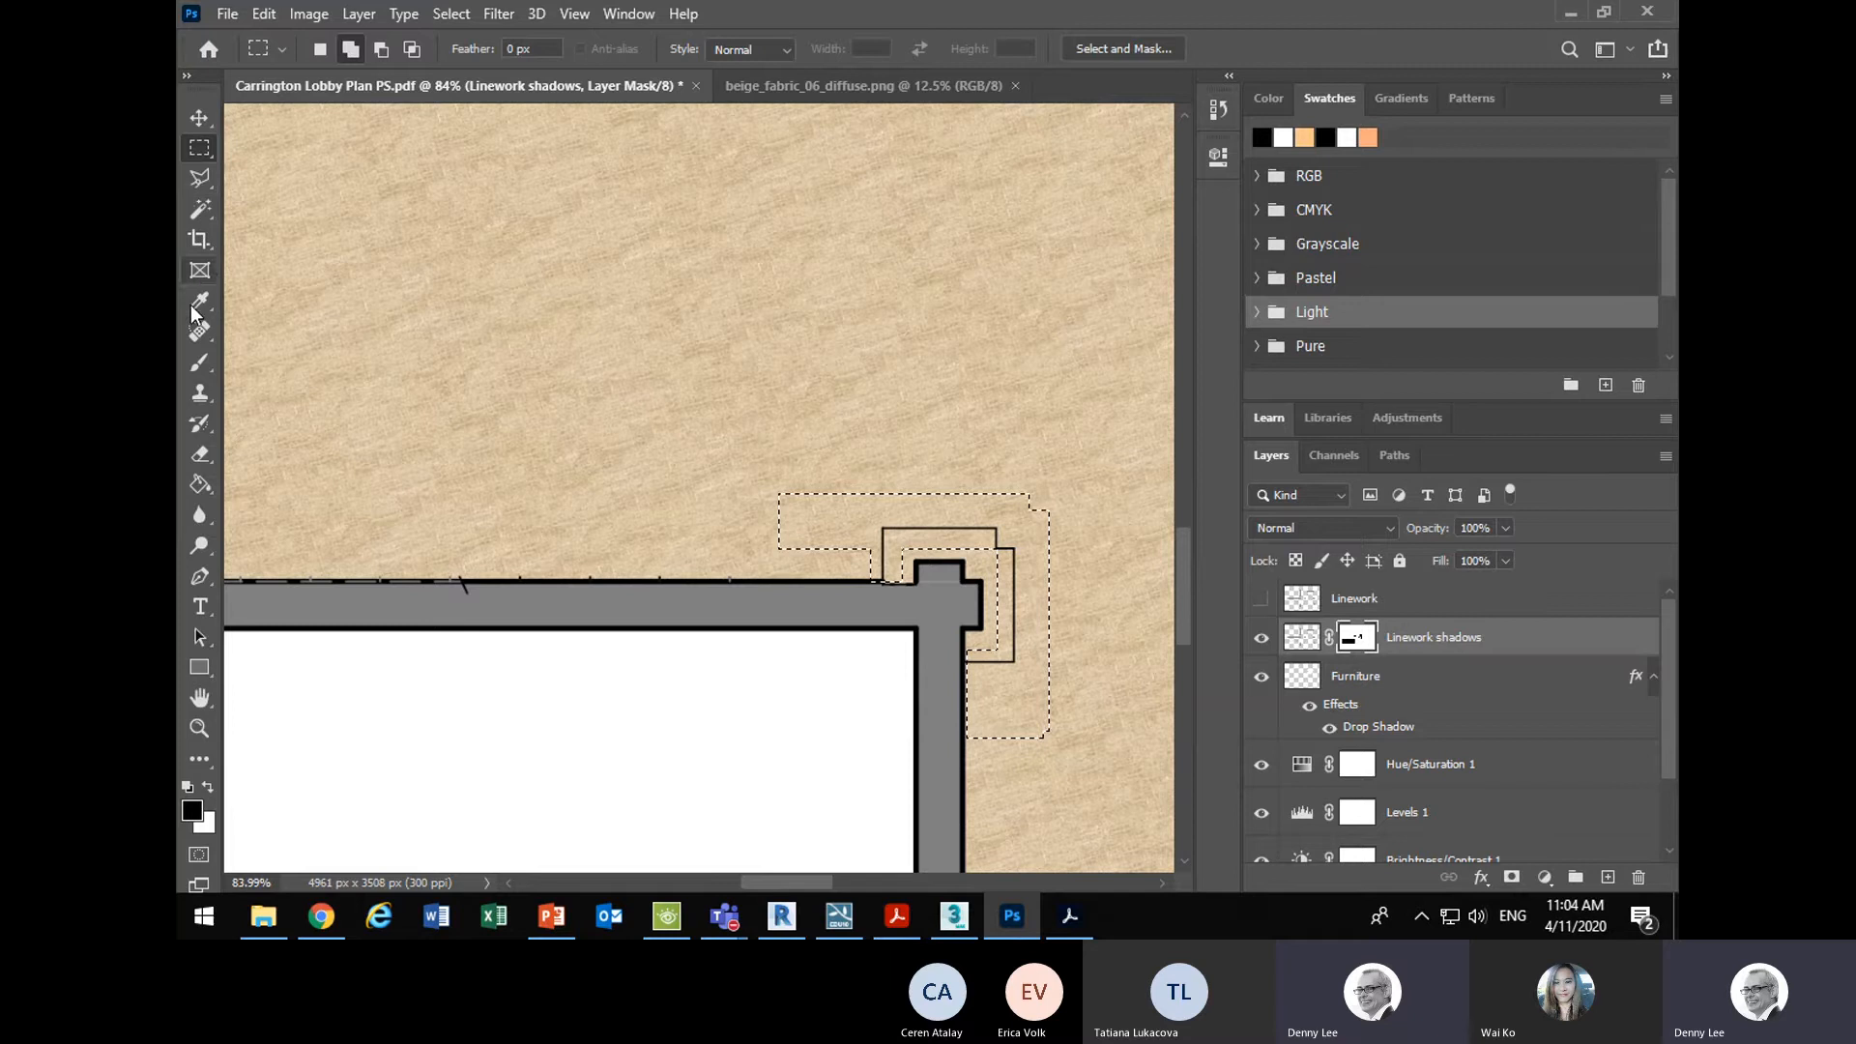
pyautogui.click(201, 484)
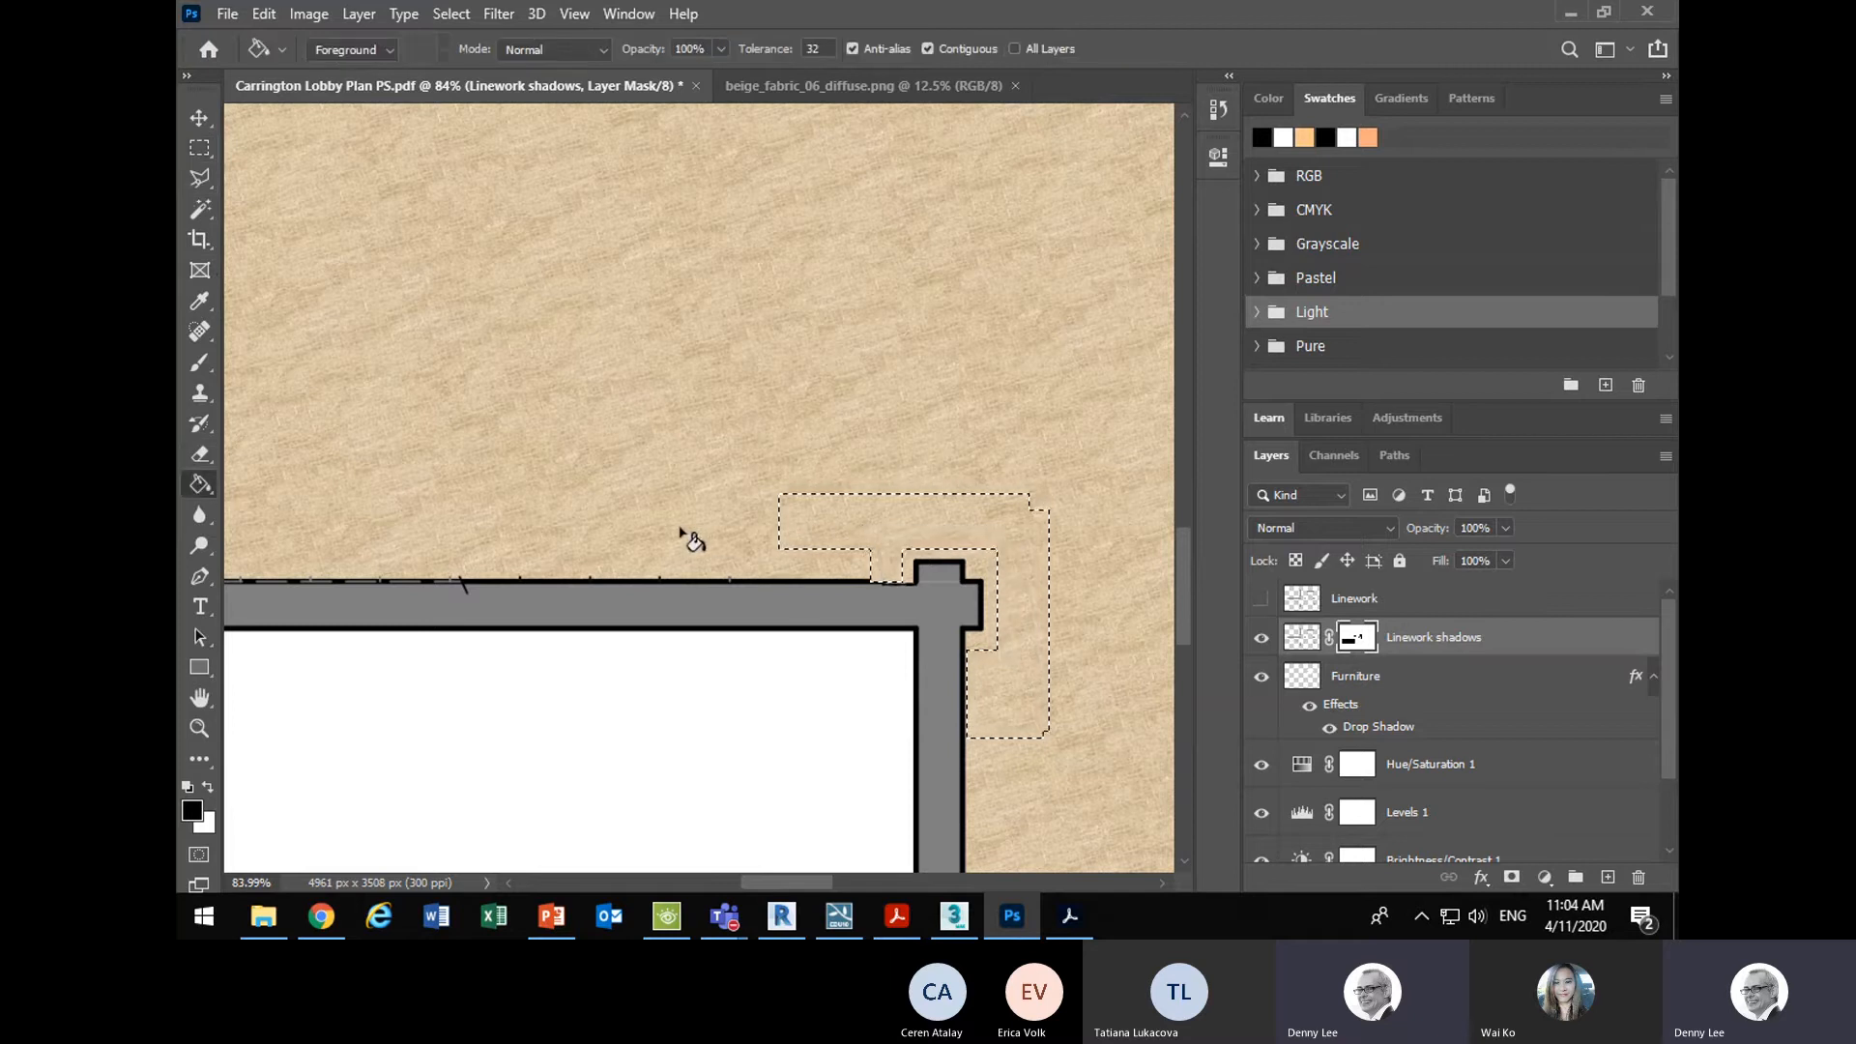
# - Select the door swing on the east side of the south corridor, including the thin threshold line across its opening
pyautogui.scroll(-14, 762, 534)
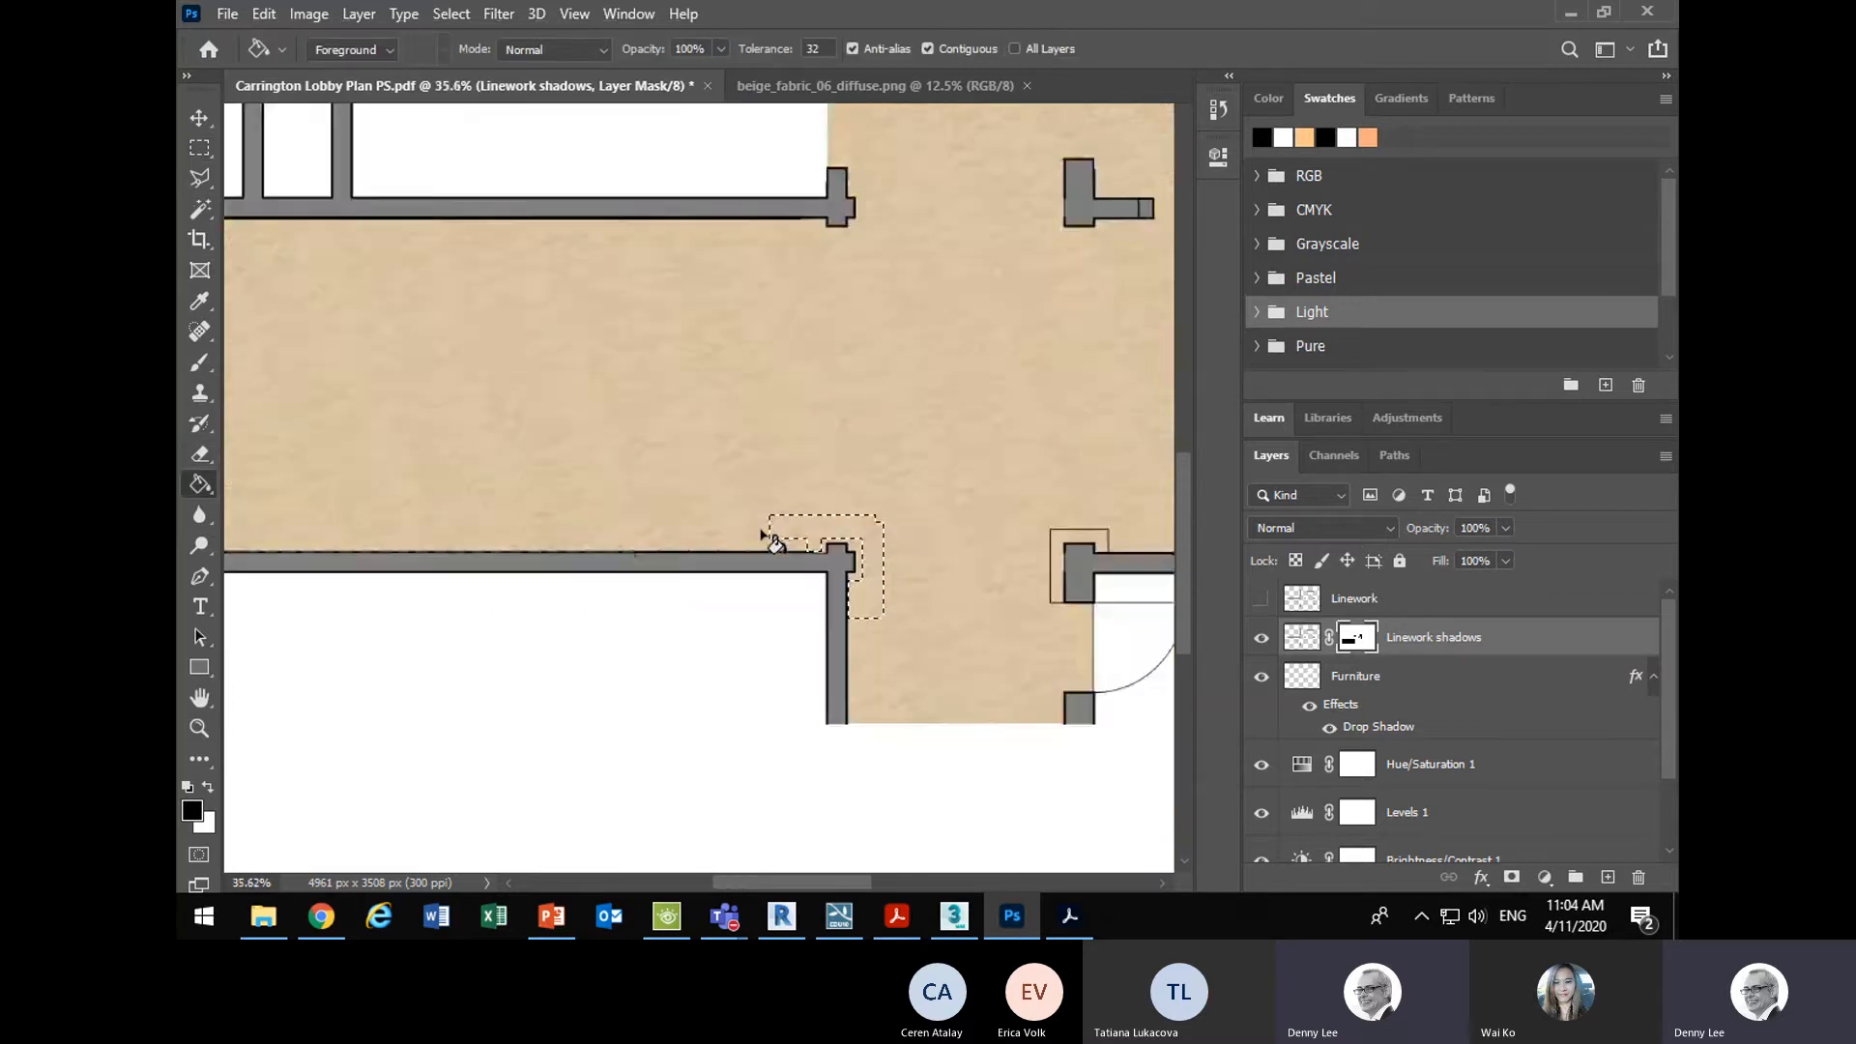
pyautogui.scroll(11, 1077, 642)
pyautogui.scroll(2, 933, 571)
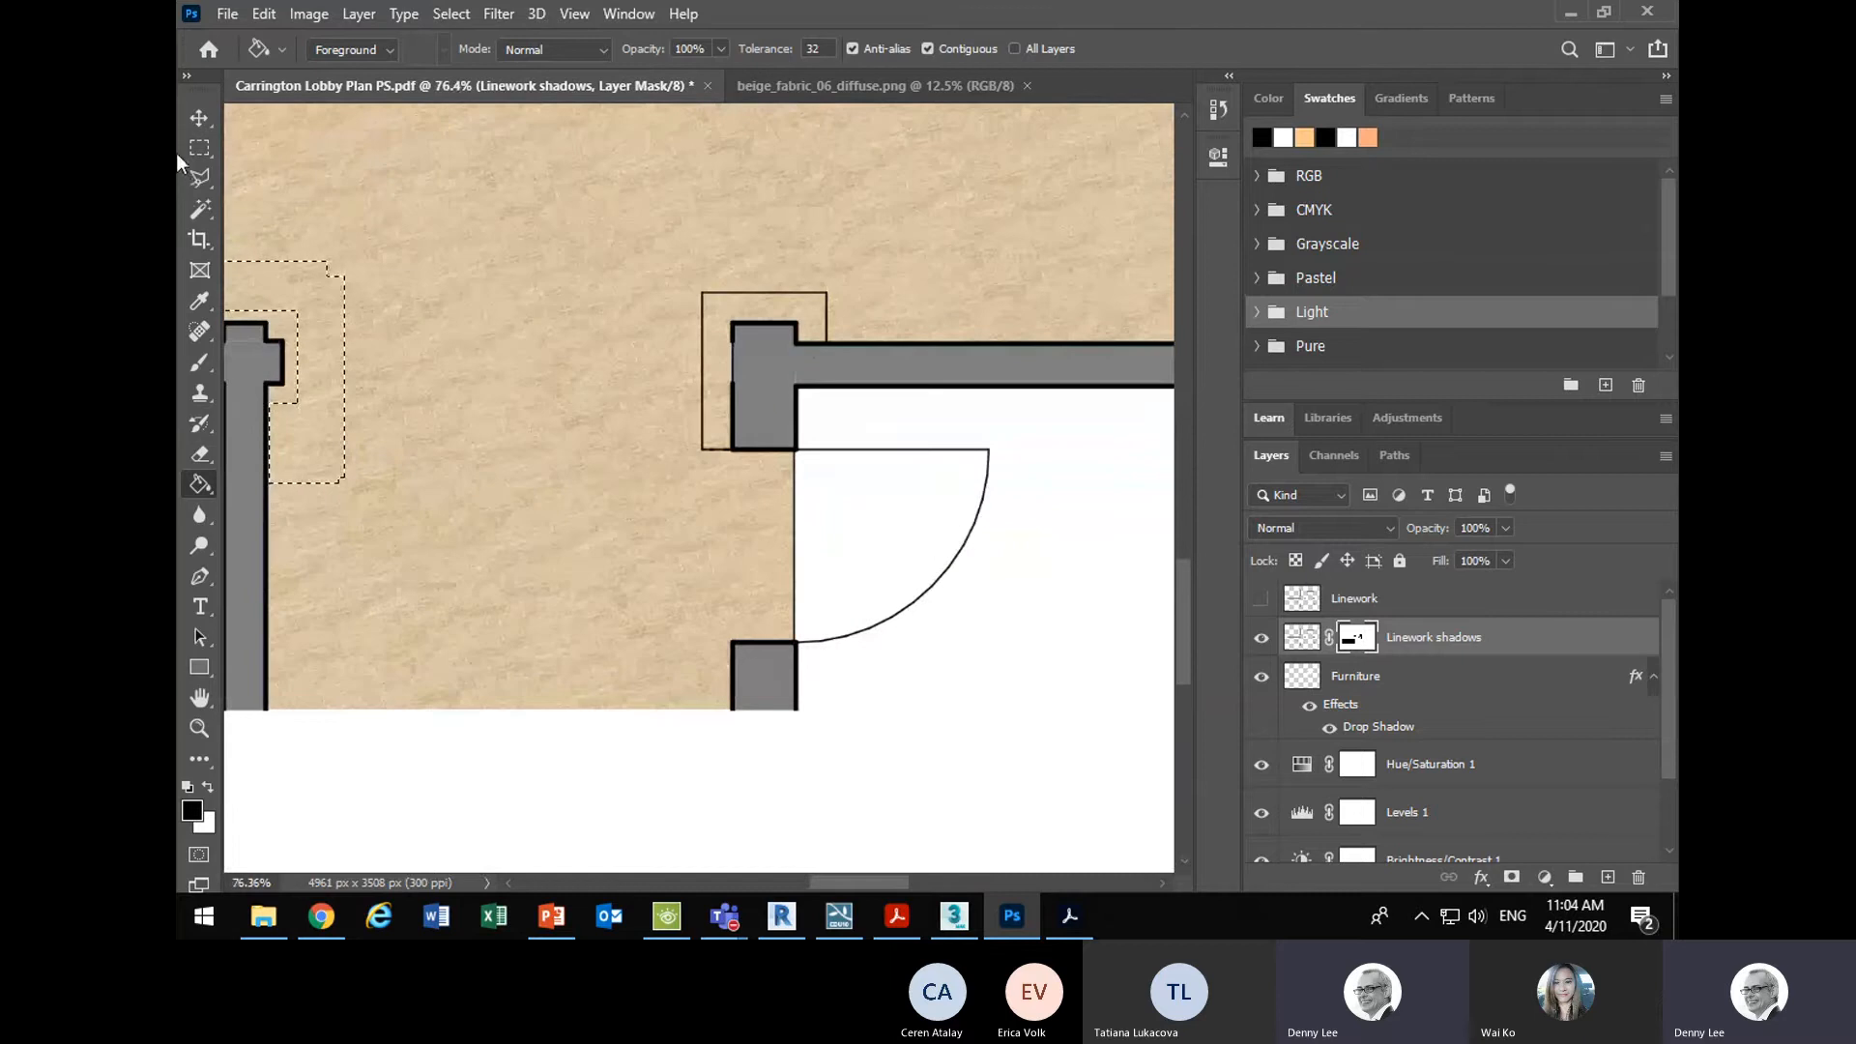
pyautogui.press('m')
pyautogui.scroll(2, 1005, 541)
pyautogui.moveTo(1028, 398); pyautogui.dragTo(760, 709)
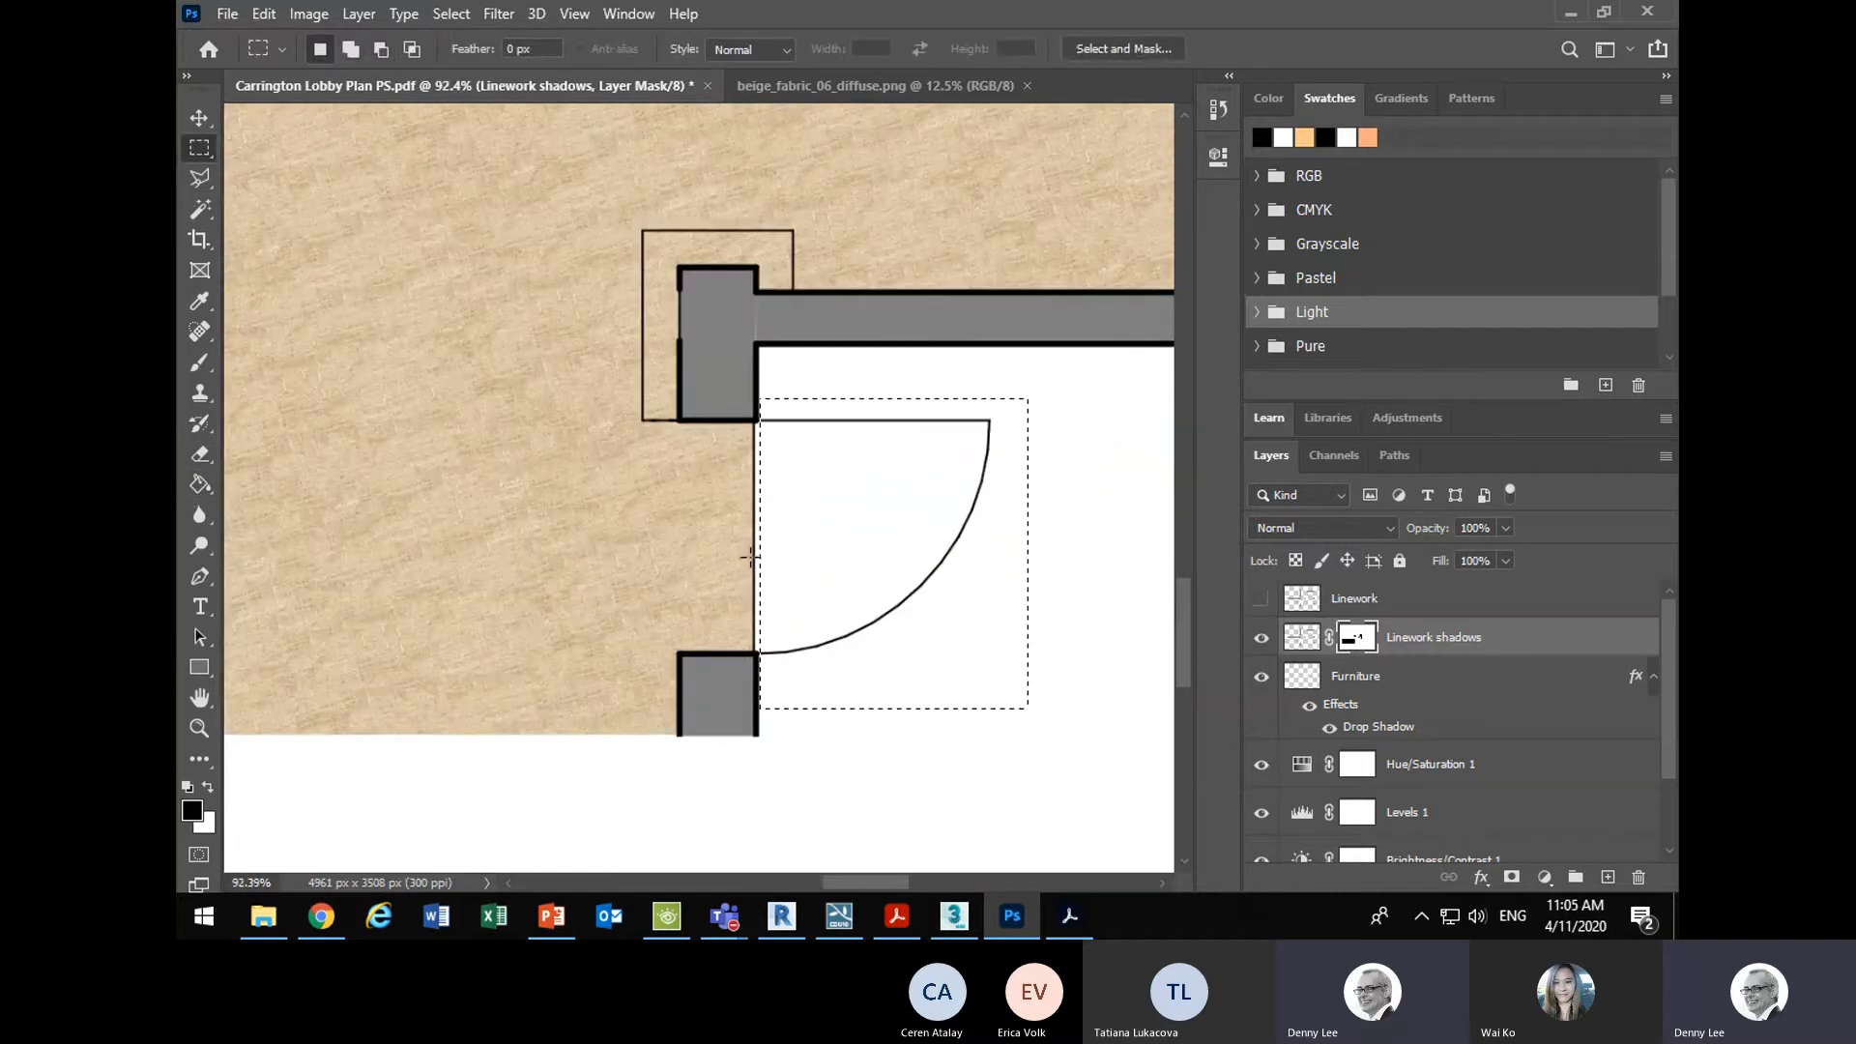
pyautogui.press('shift')
pyautogui.moveTo(770, 423); pyautogui.dragTo(726, 650)
# - Add the thin outline around the wall end above the south door to the selection, and fill it all with black on the mask
pyautogui.moveTo(831, 204); pyautogui.dragTo(779, 290)
pyautogui.moveTo(874, 177); pyautogui.dragTo(597, 258)
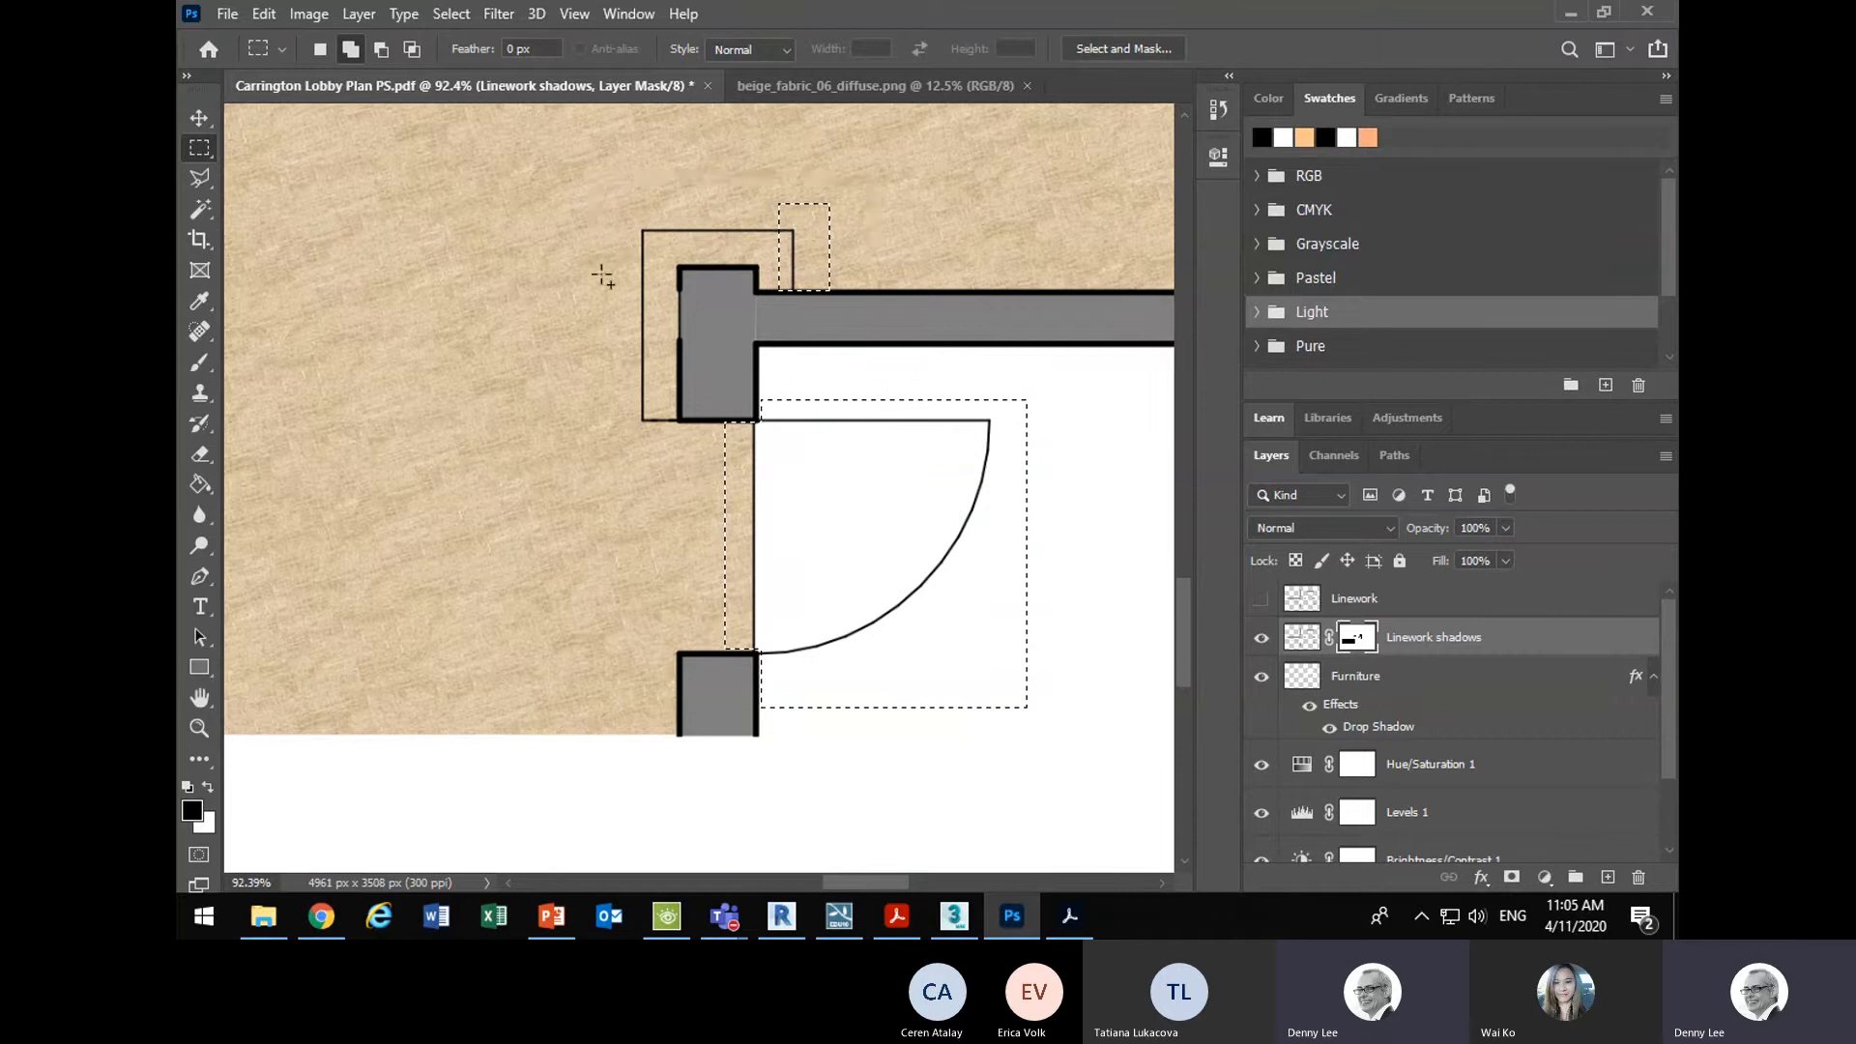
pyautogui.moveTo(676, 436); pyautogui.dragTo(508, 201)
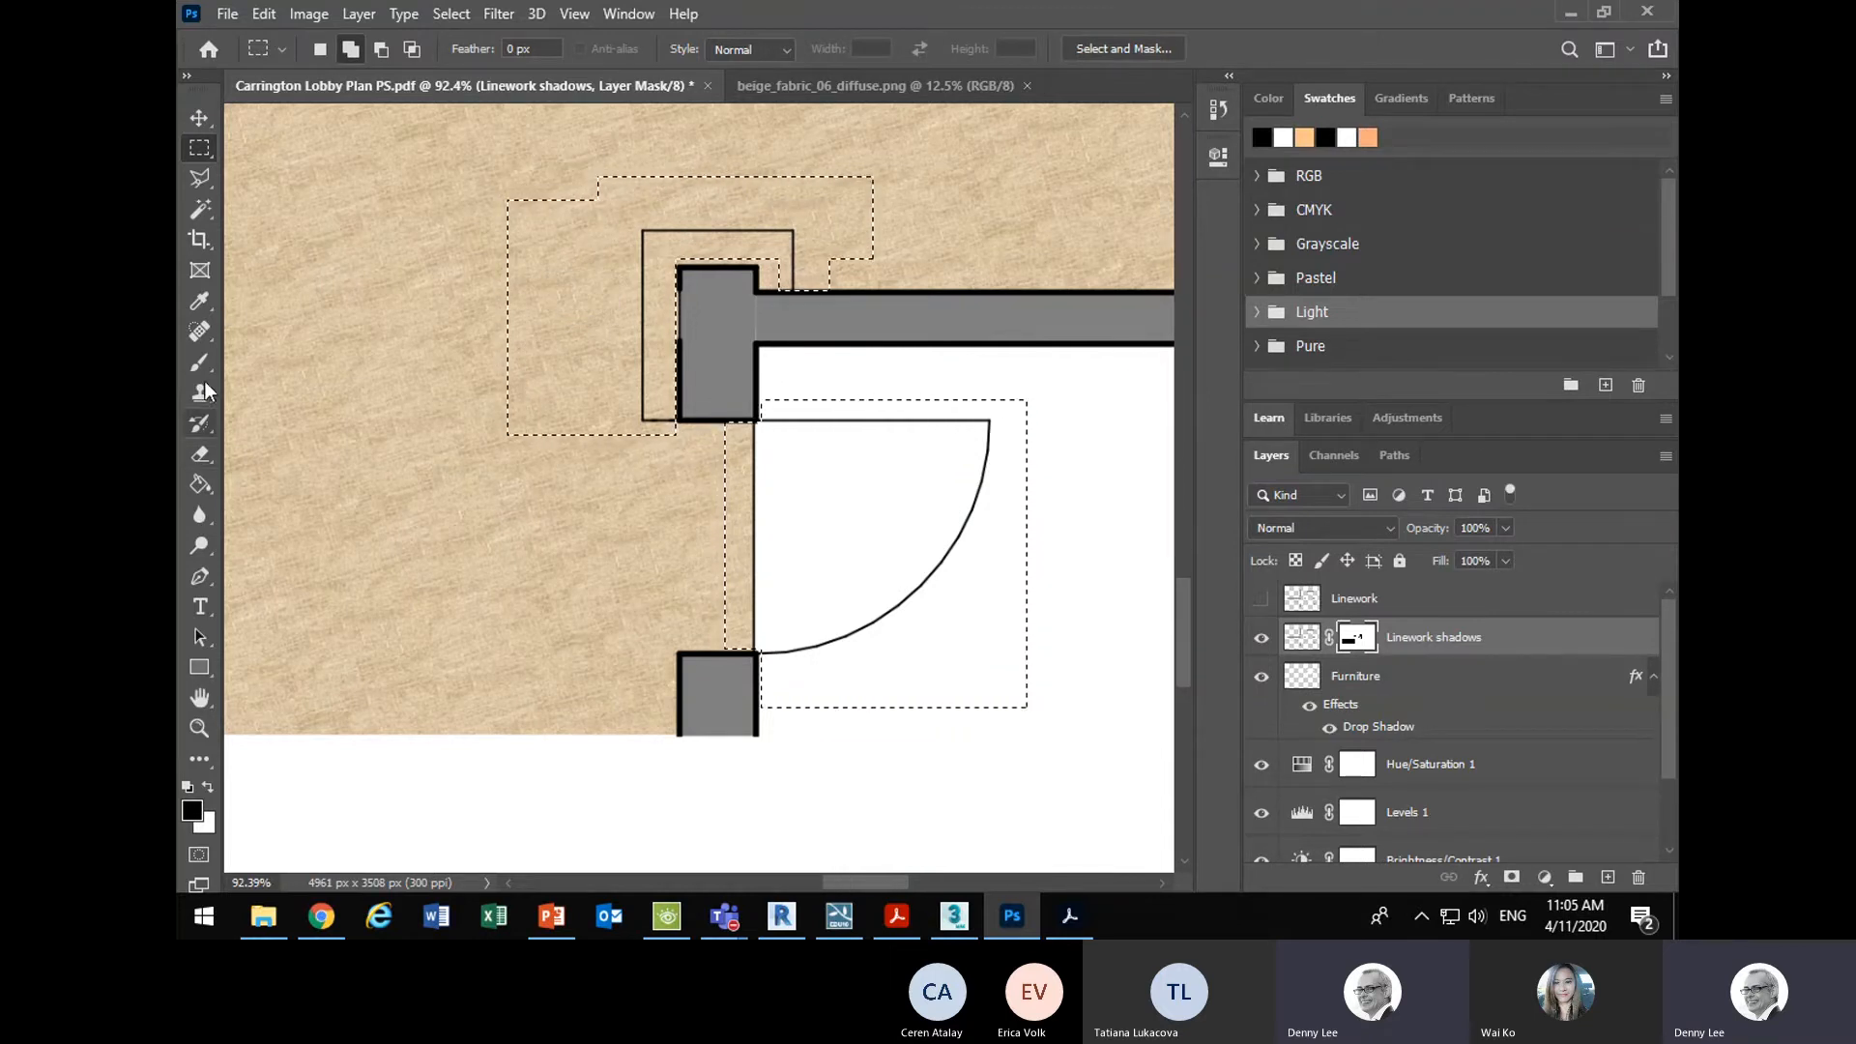
pyautogui.click(200, 484)
pyautogui.click(831, 537)
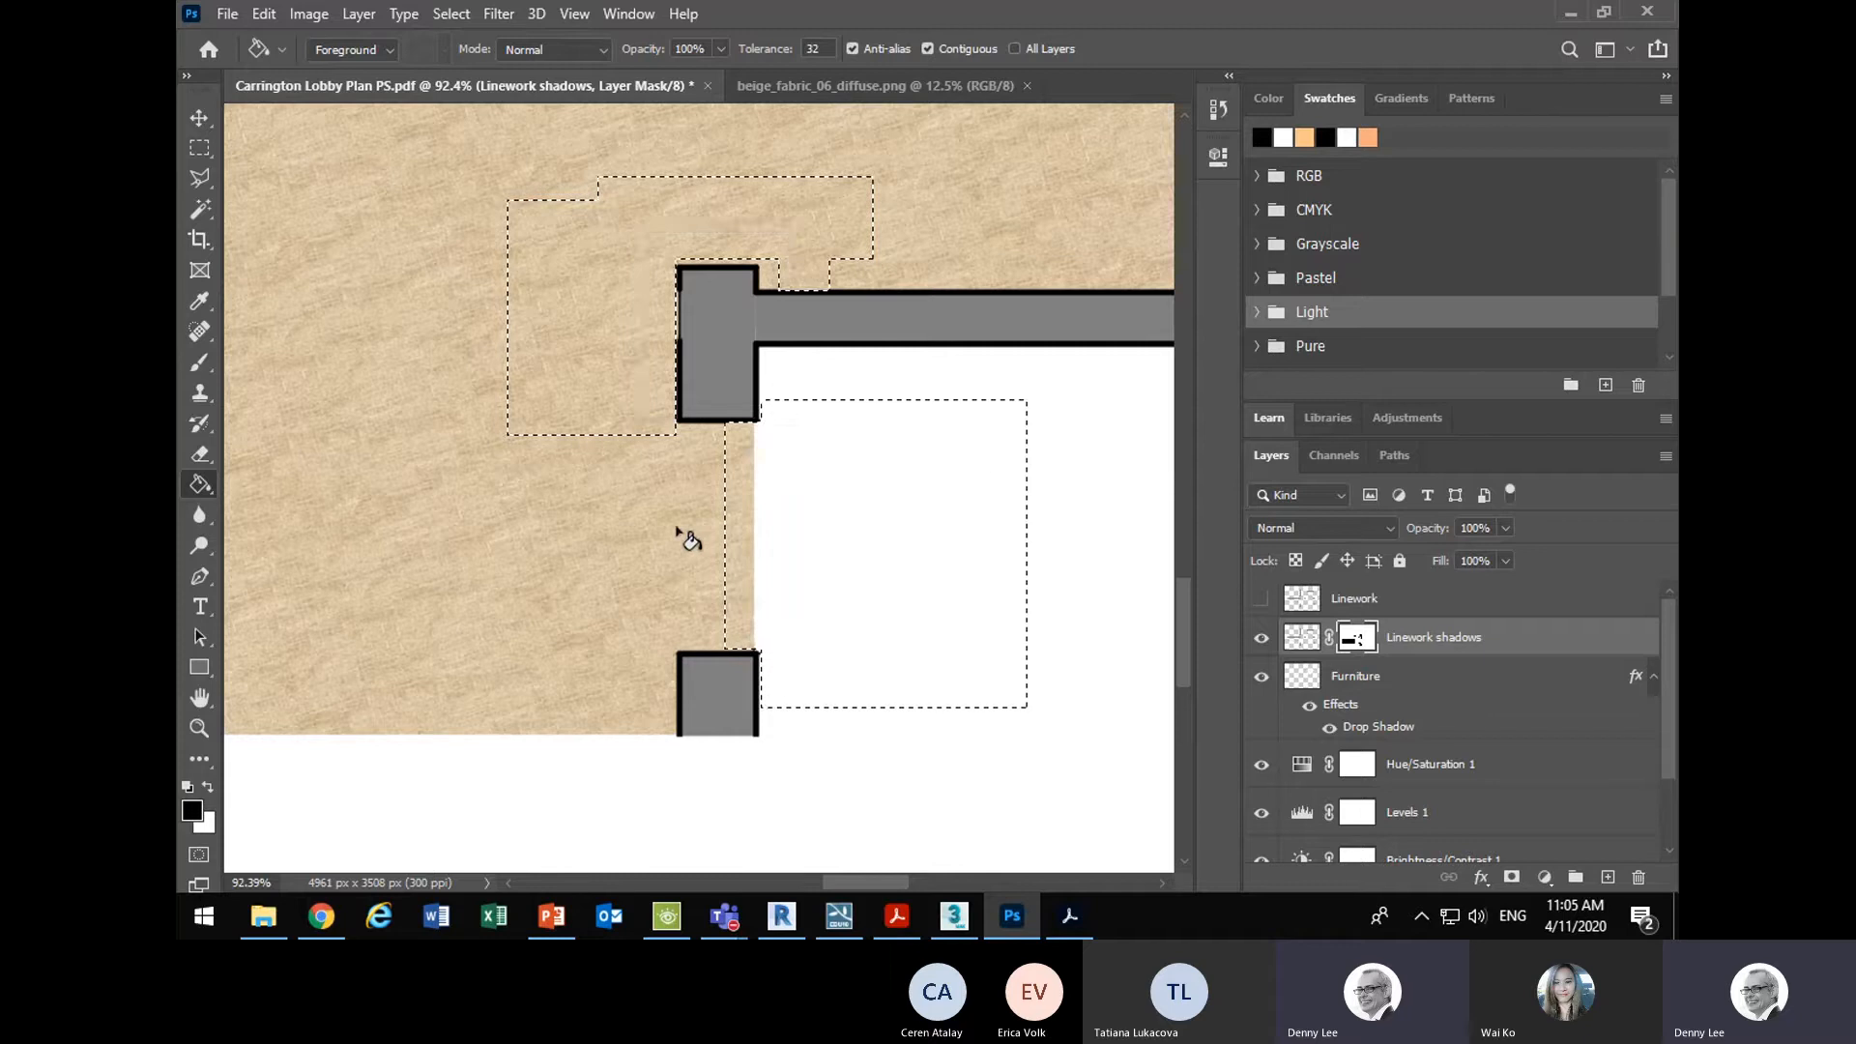
# - Select the east entrance double doors, their threshold and the long horizontal line through them, and fill the selection with black on the mask
pyautogui.scroll(-5, 527, 502)
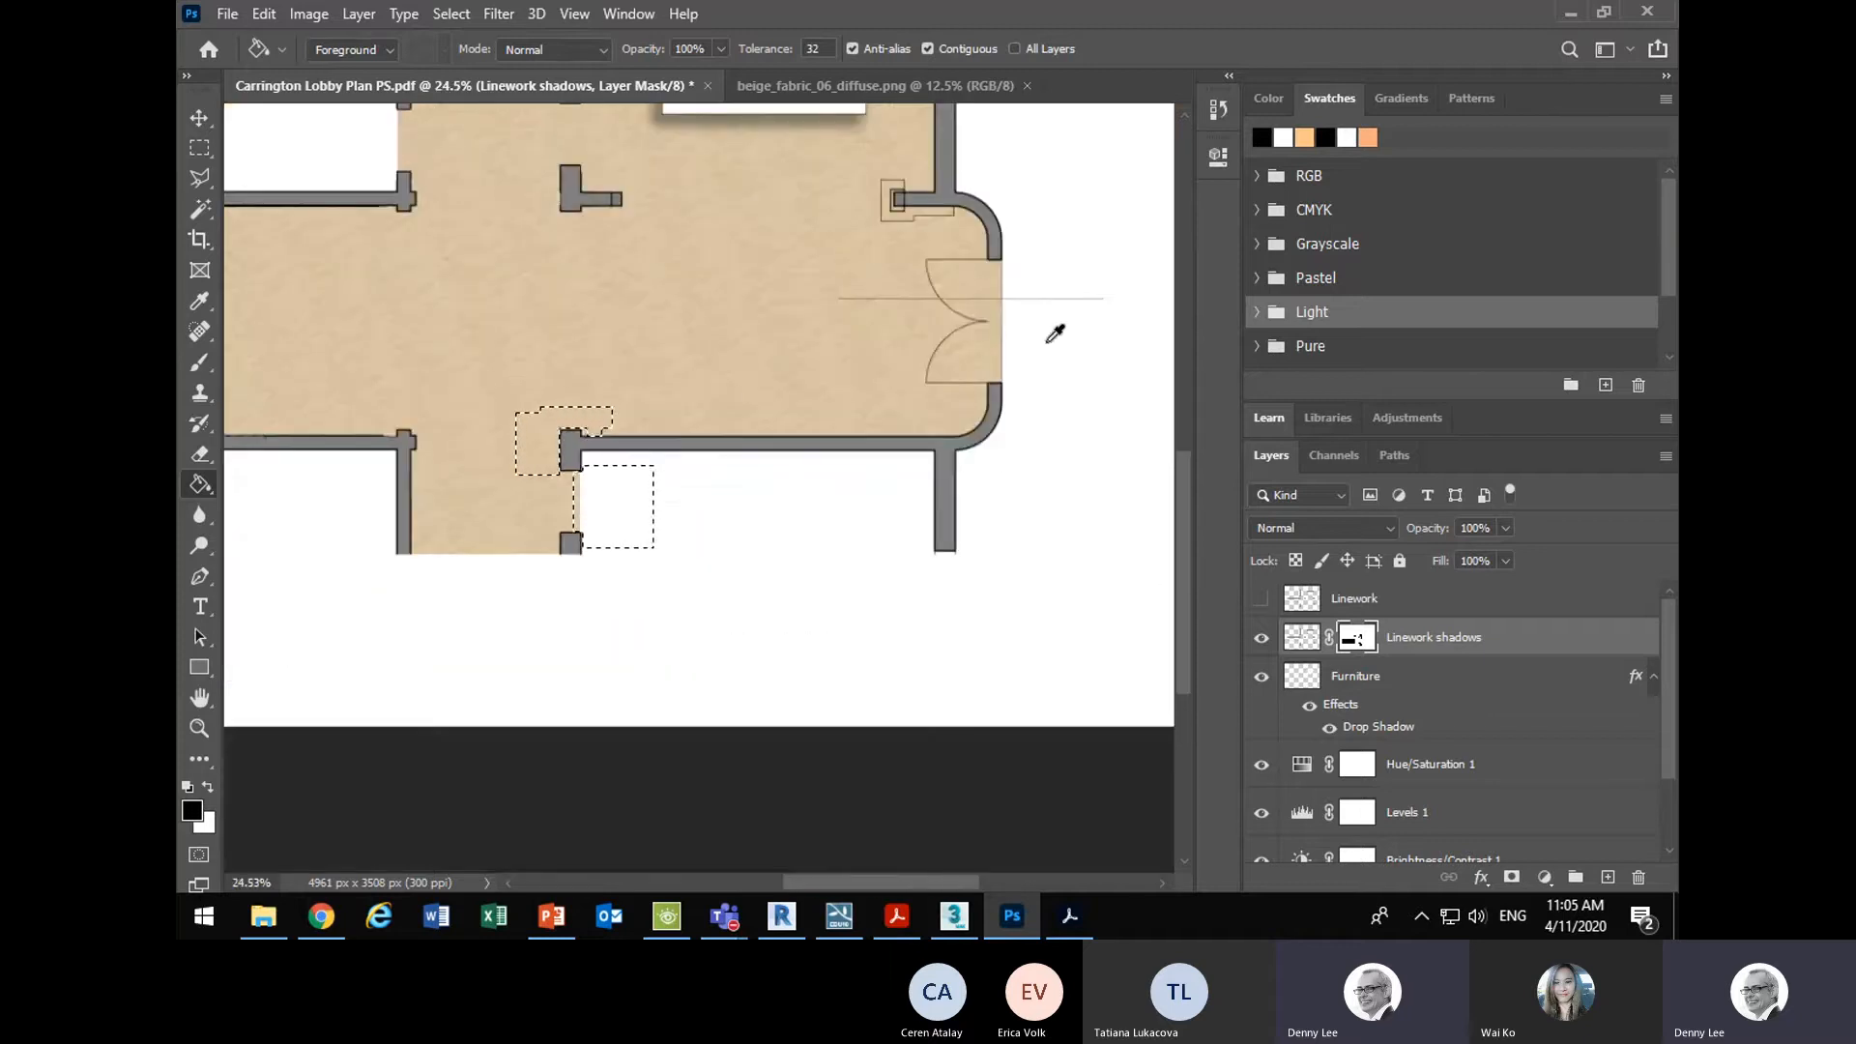
pyautogui.scroll(4, 1107, 247)
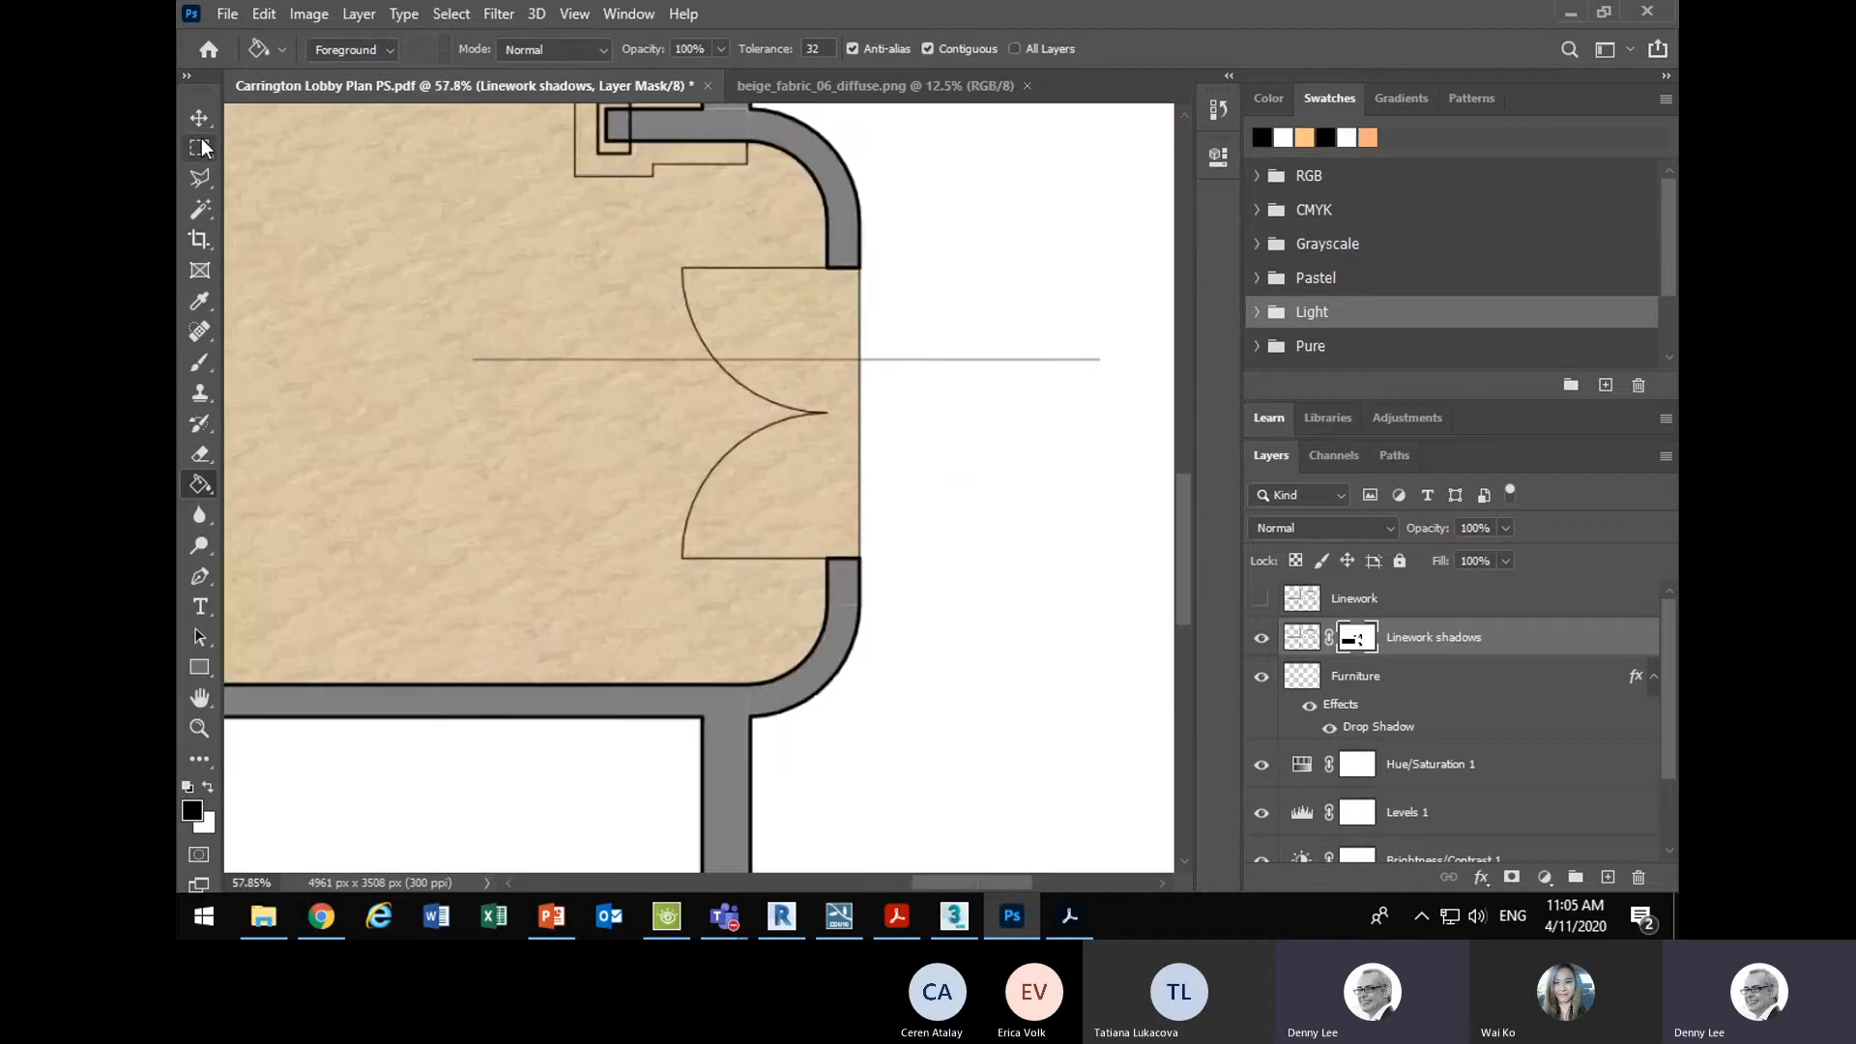
pyautogui.click(200, 148)
pyautogui.moveTo(1118, 348); pyautogui.dragTo(420, 409)
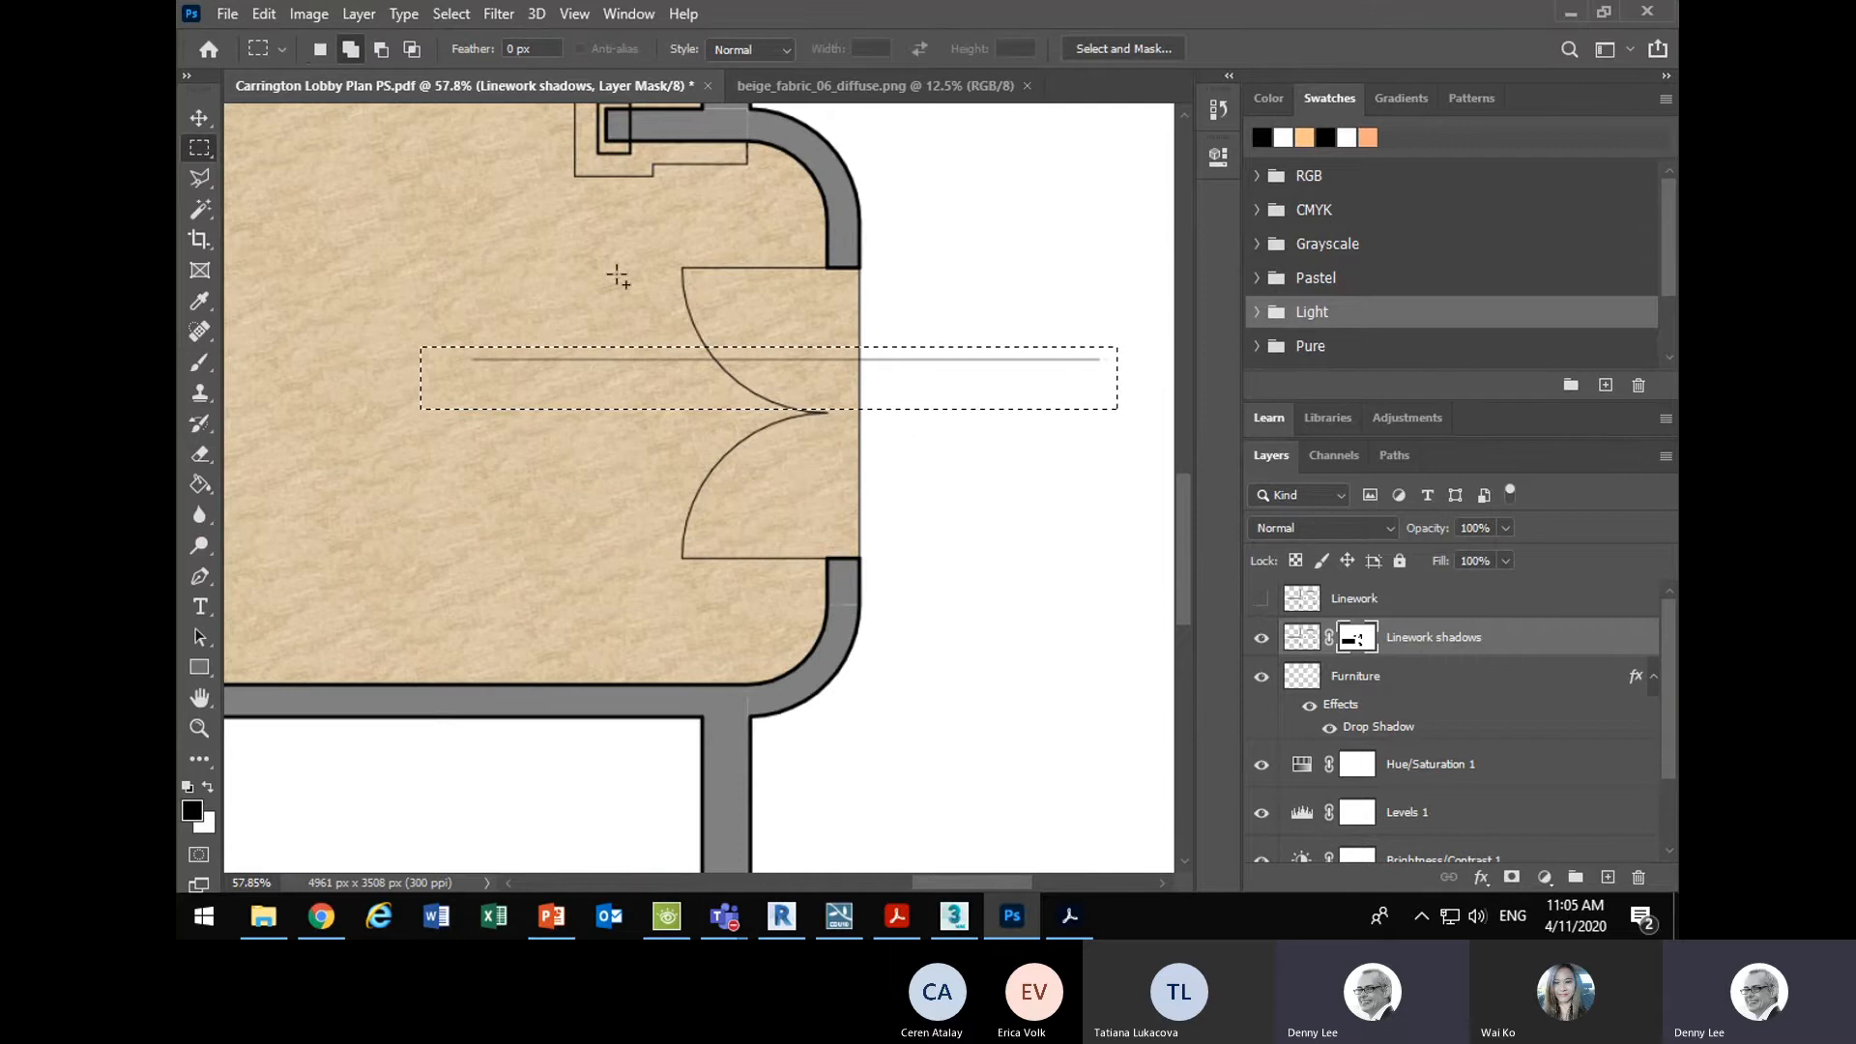
pyautogui.moveTo(641, 377); pyautogui.dragTo(826, 572)
pyautogui.moveTo(900, 387); pyautogui.dragTo(694, 442)
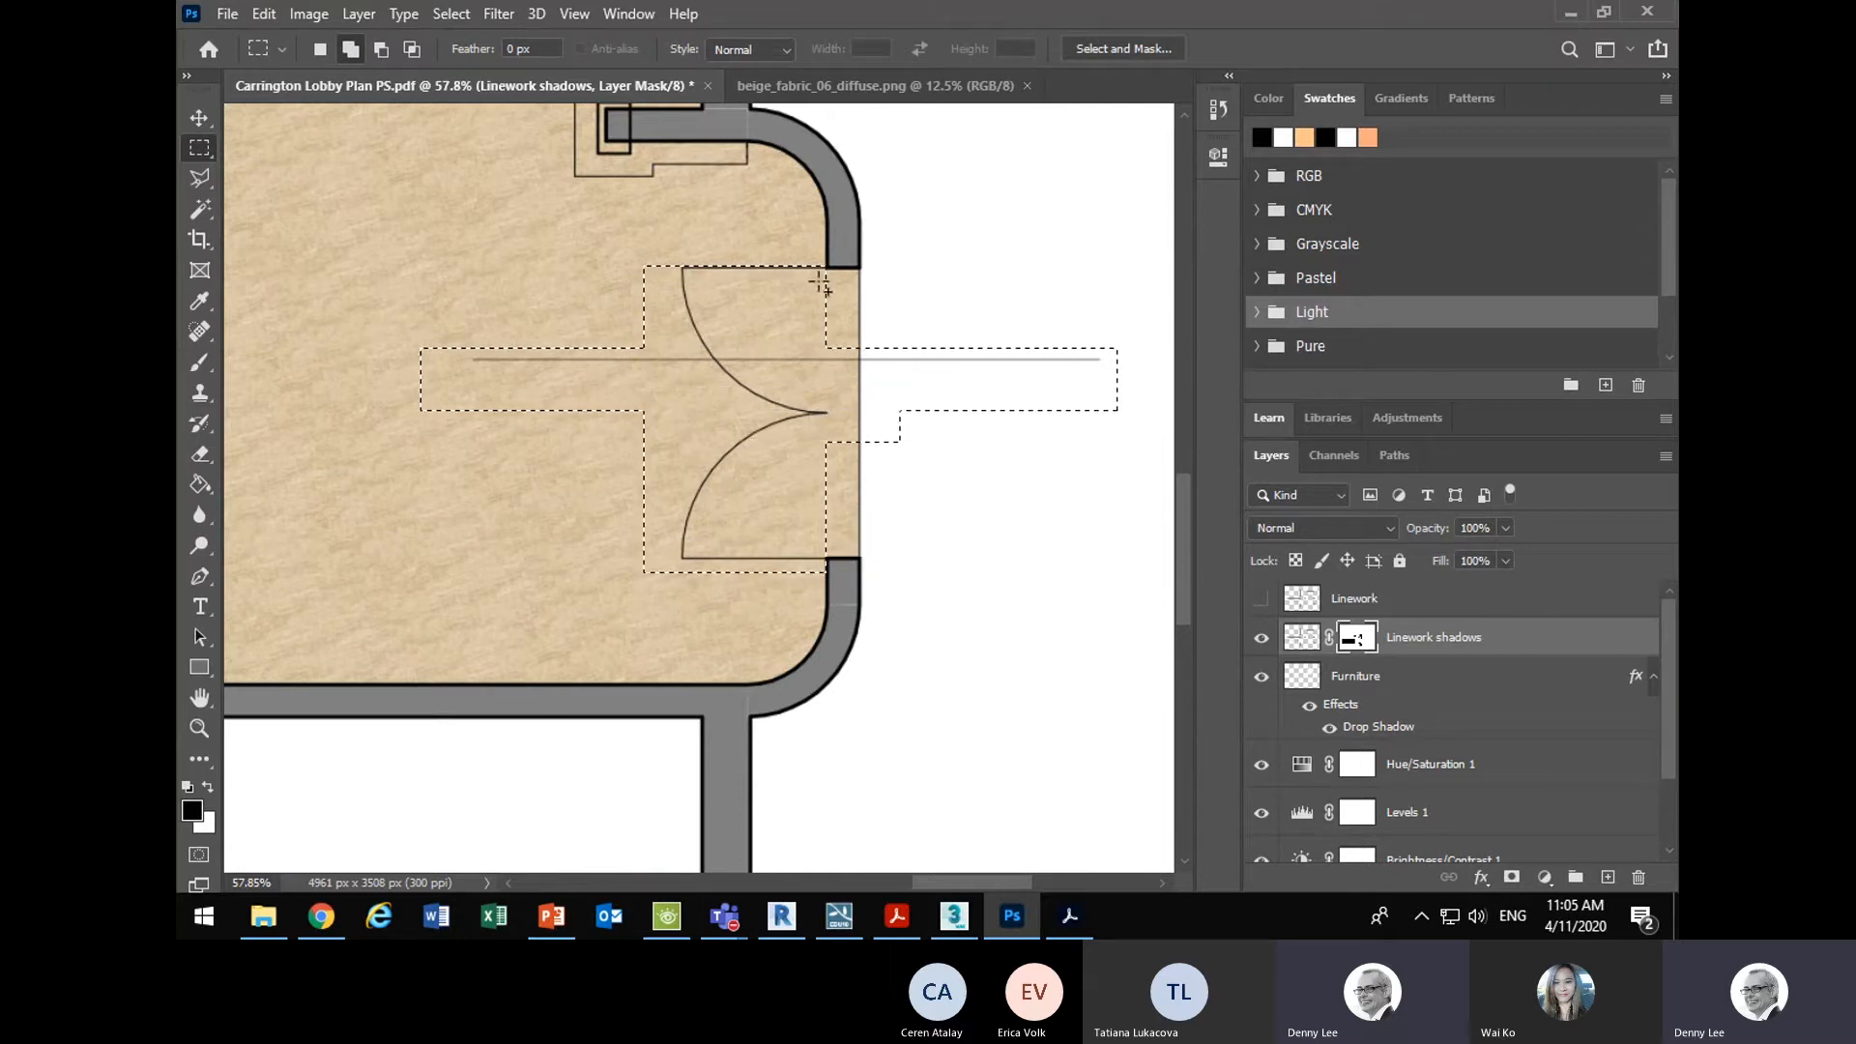
pyautogui.moveTo(847, 270)
pyautogui.mouseDown()
pyautogui.moveTo(883, 577)
pyautogui.moveTo(887, 558)
pyautogui.mouseUp()
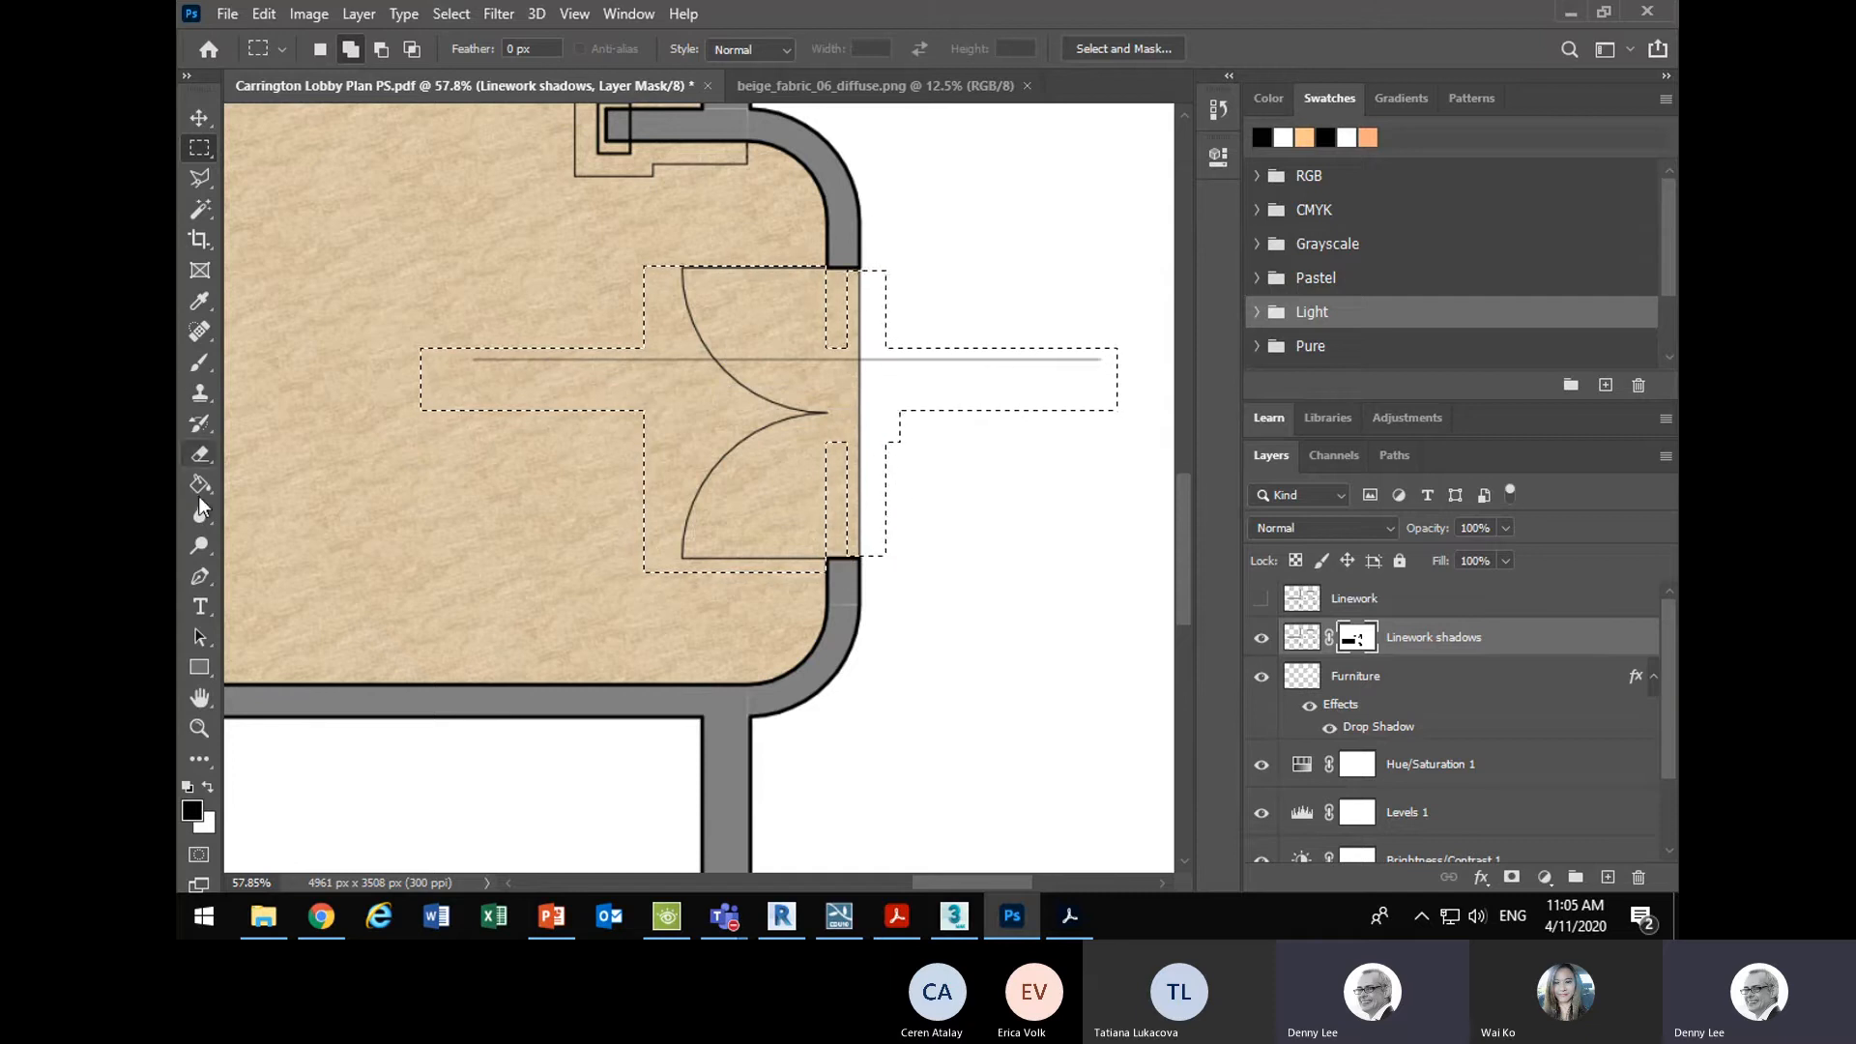
pyautogui.click(200, 484)
pyautogui.click(812, 389)
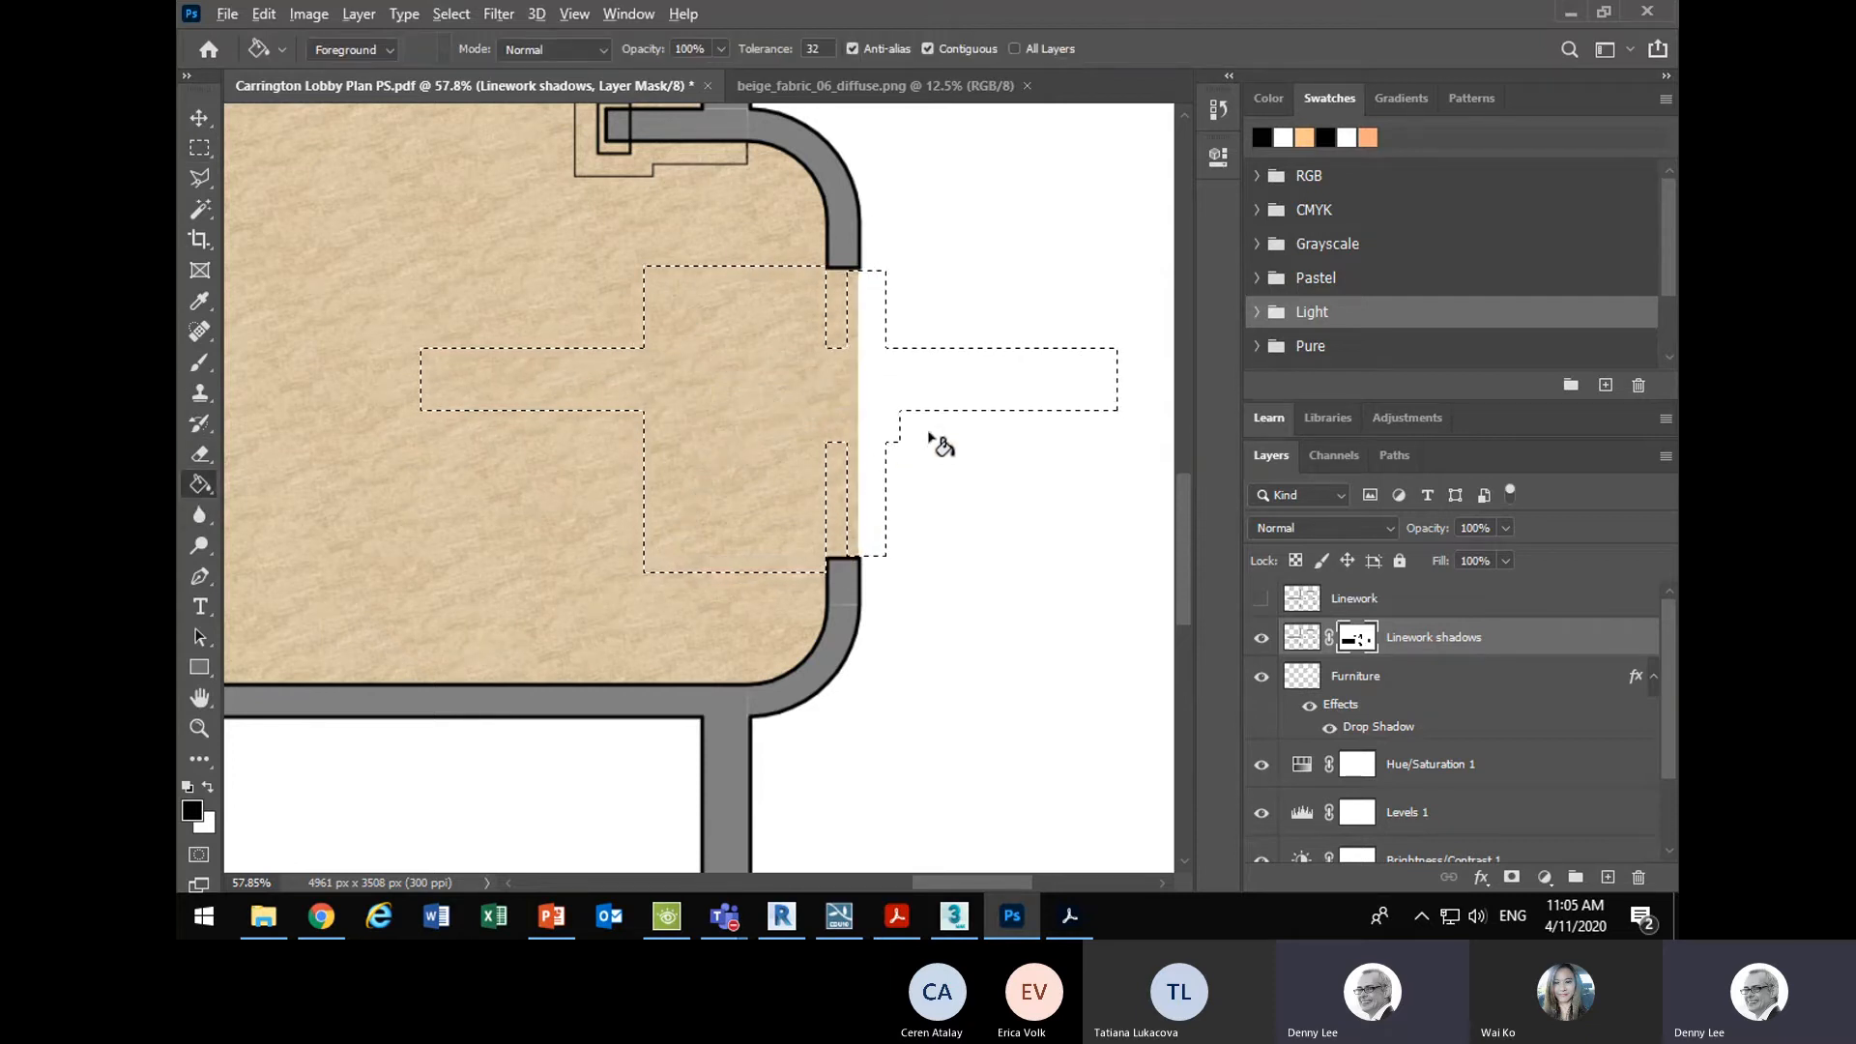
# - Select the thin outlines around the wall stub beside the curved northeast corner, leaving out the wall, and fill them with black on the mask
pyautogui.scroll(-5, 934, 445)
pyautogui.scroll(5, 934, 445)
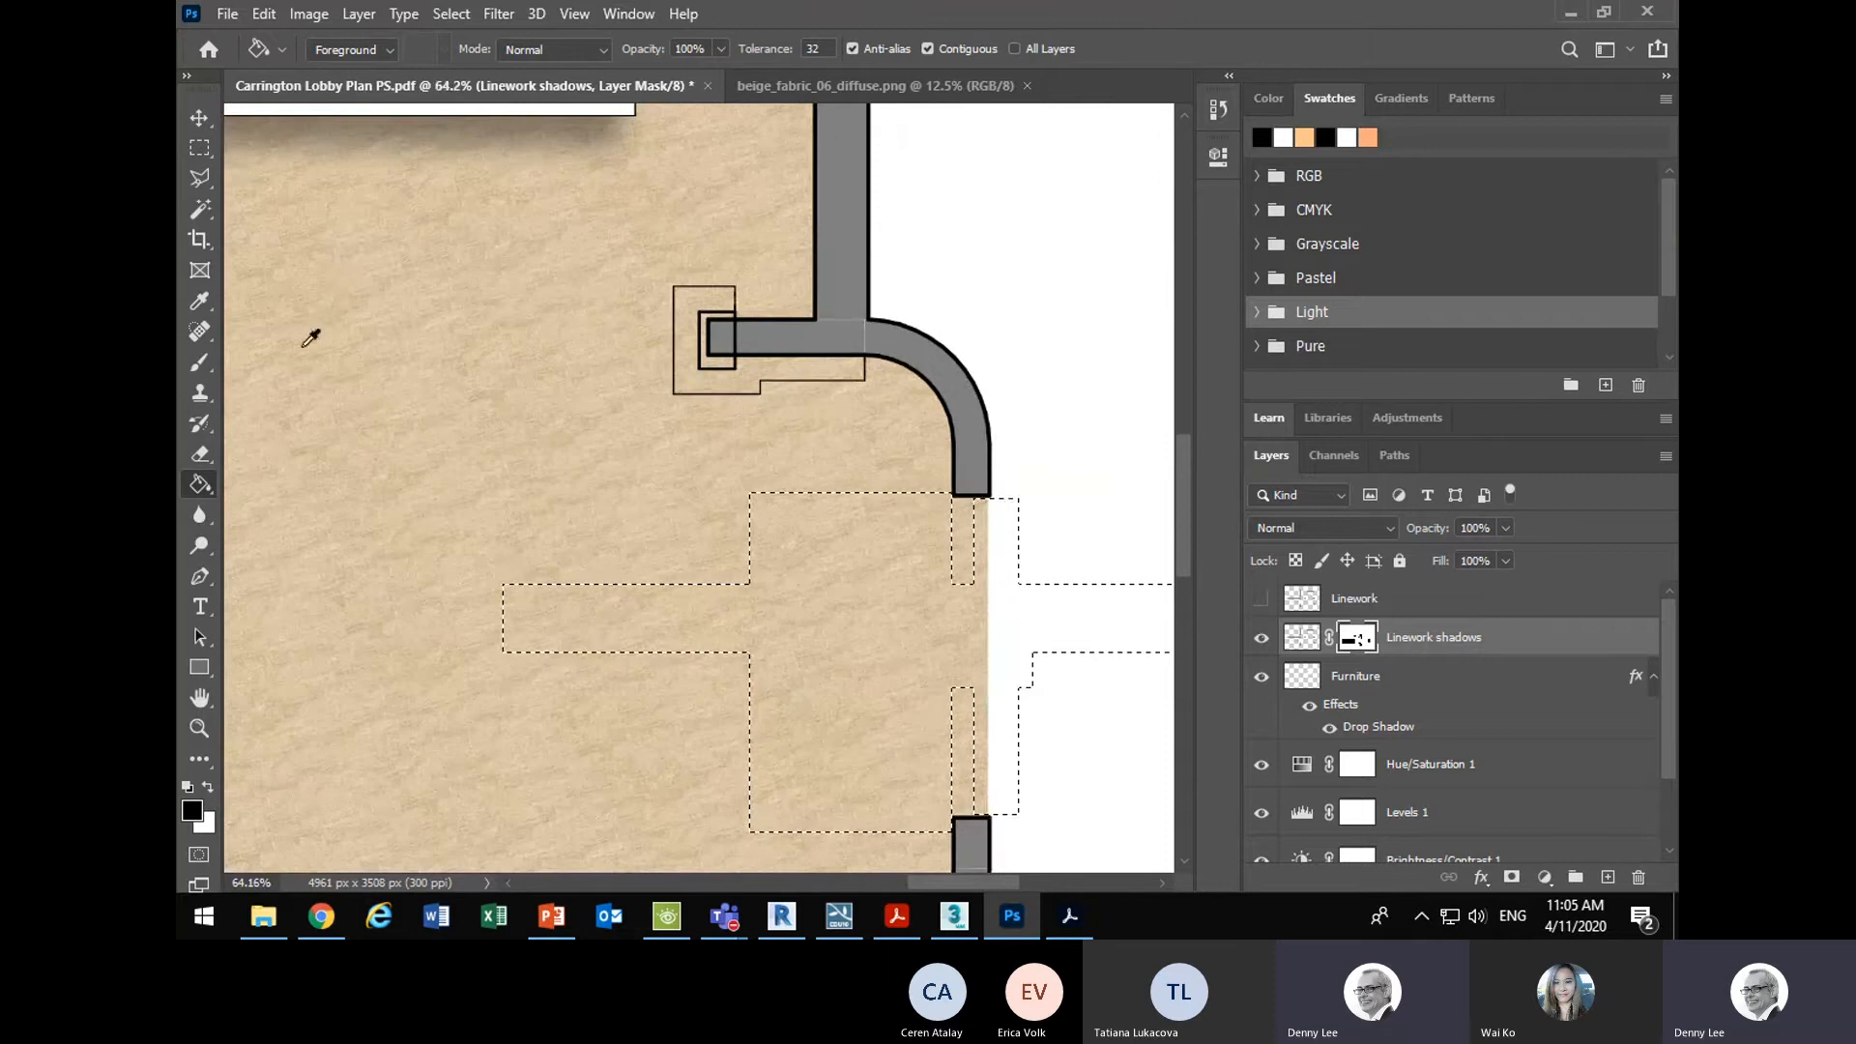
pyautogui.press('m')
pyautogui.scroll(1, 904, 286)
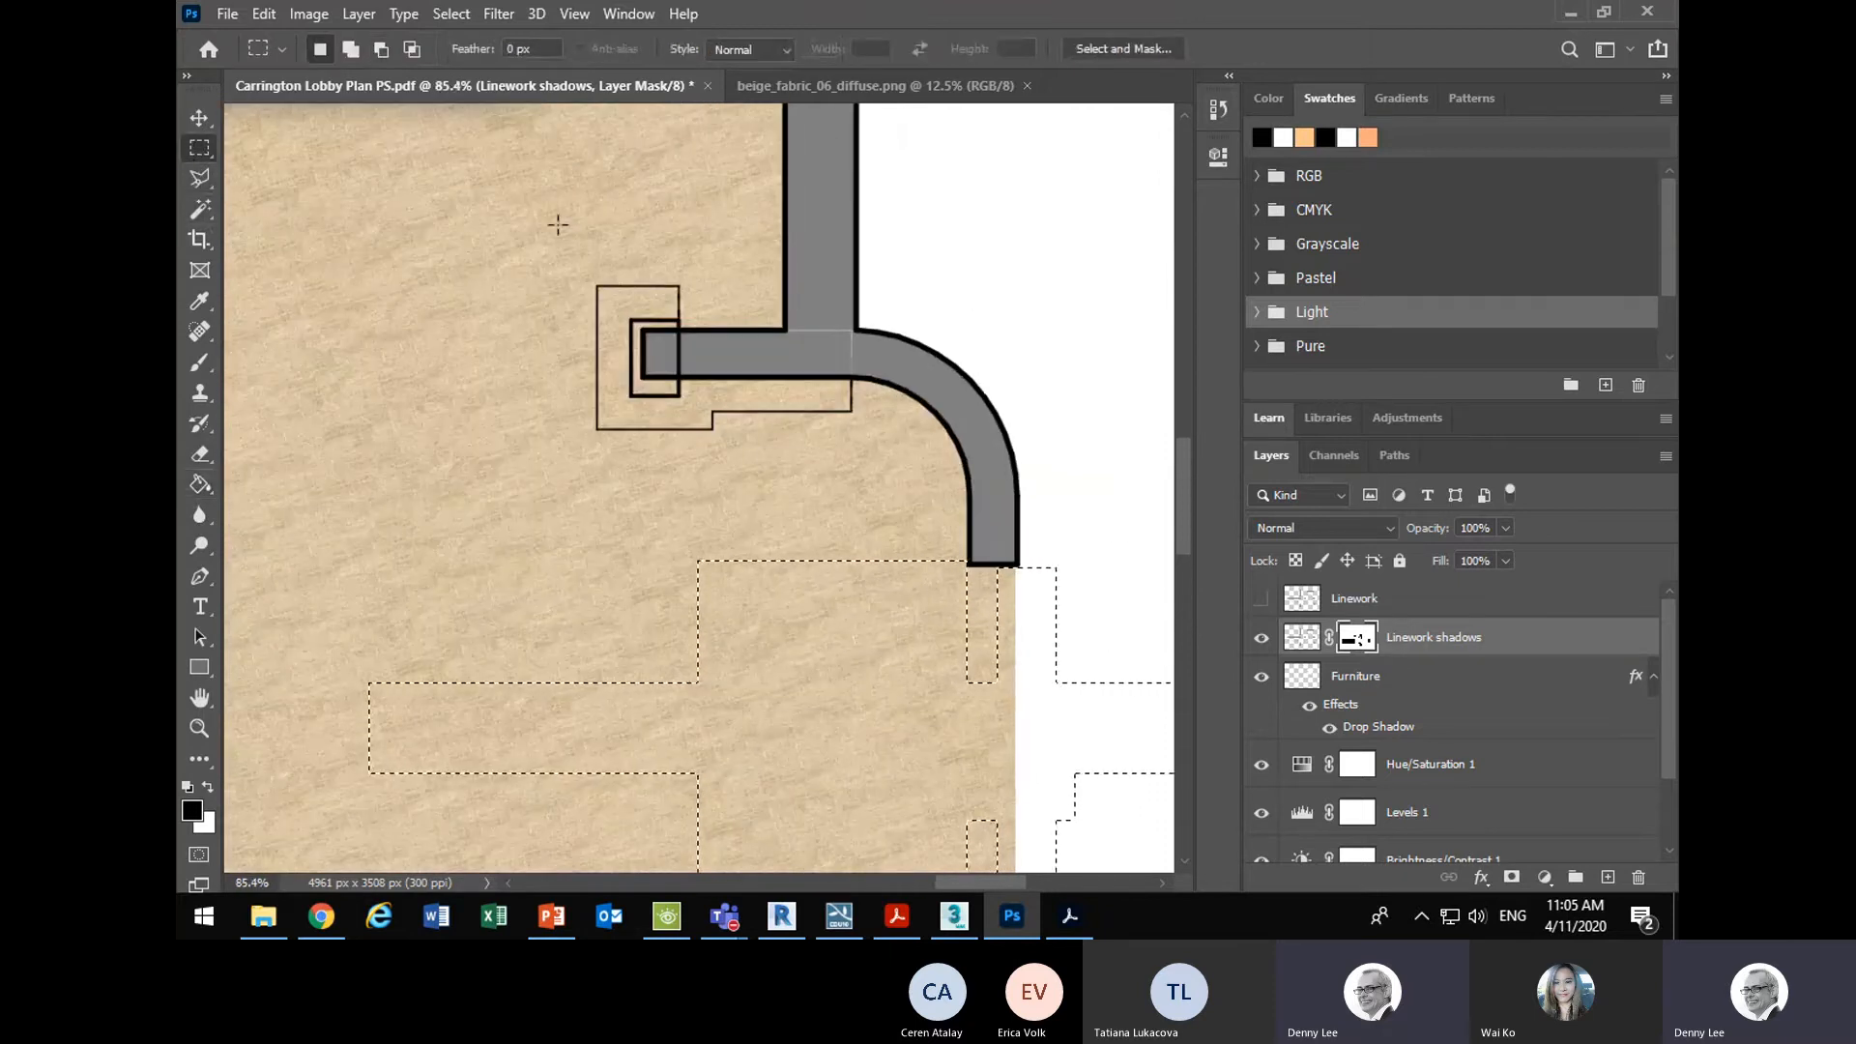
pyautogui.moveTo(544, 229); pyautogui.dragTo(694, 325)
pyautogui.moveTo(851, 447); pyautogui.dragTo(836, 379)
pyautogui.moveTo(789, 511); pyautogui.dragTo(536, 379)
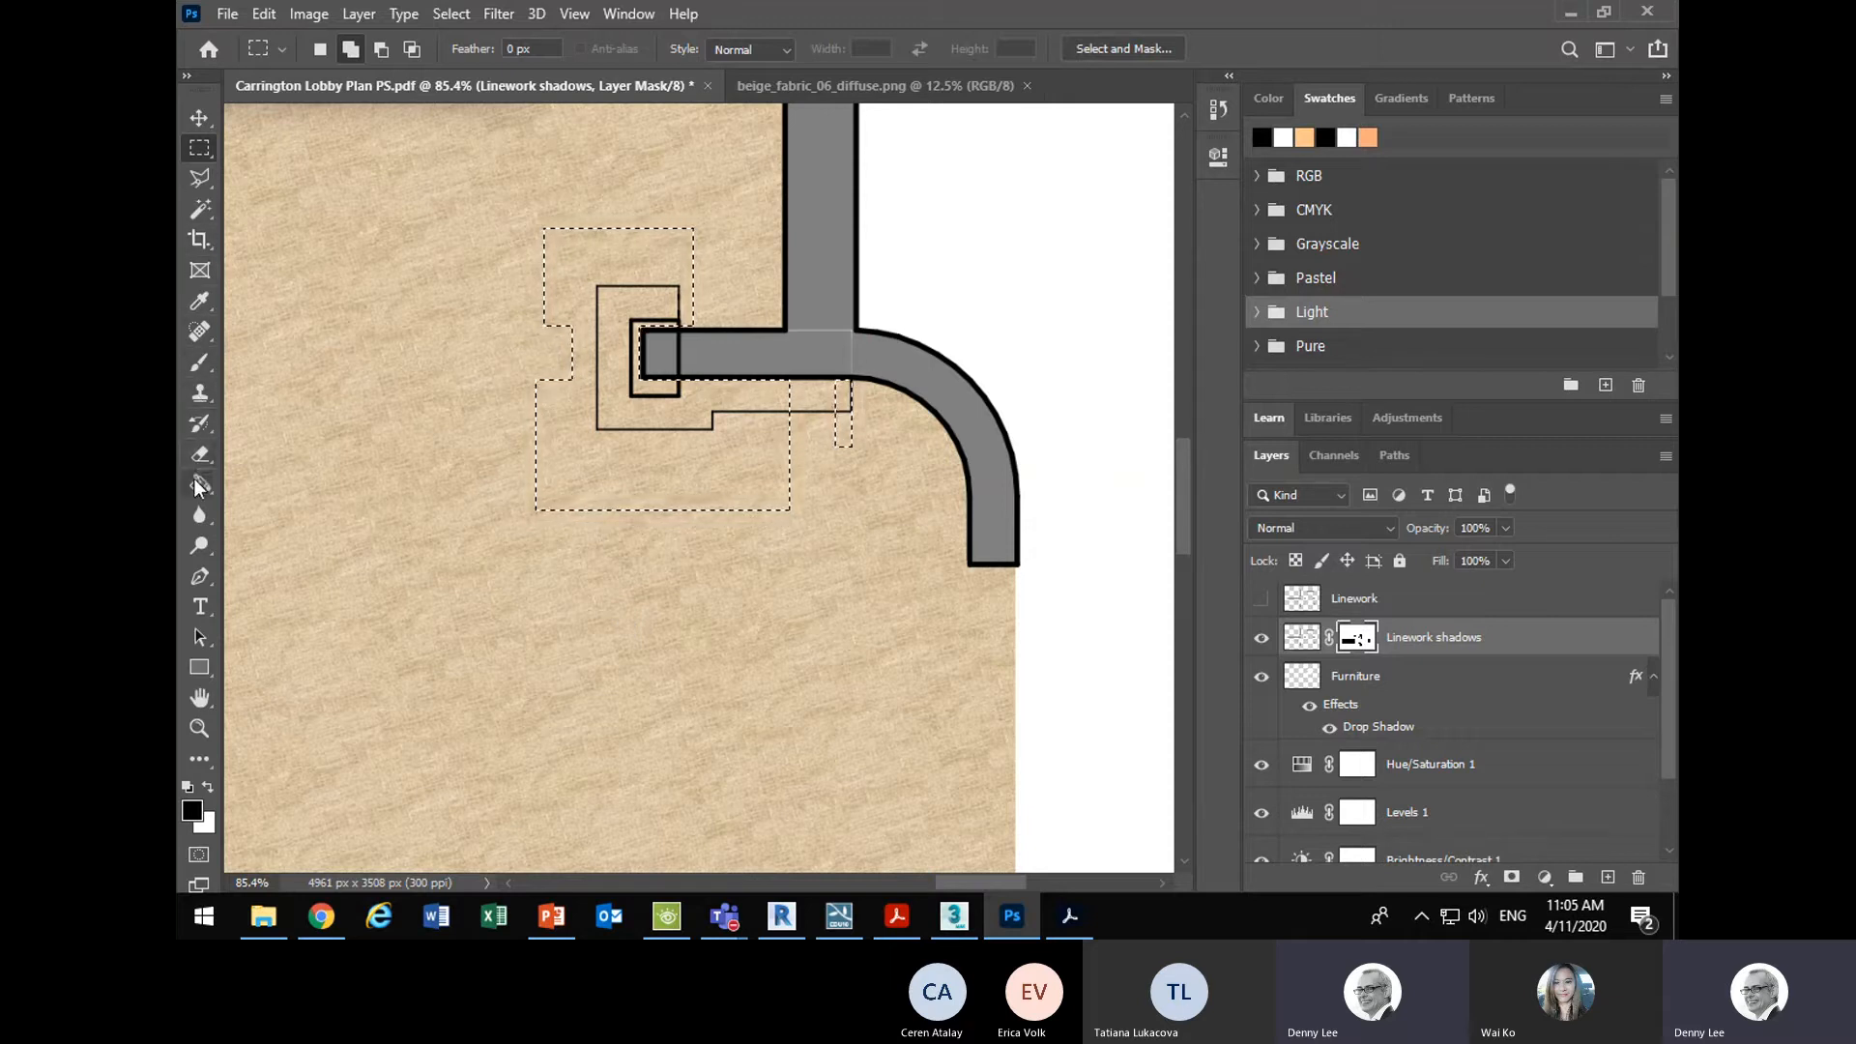
pyautogui.click(197, 486)
pyautogui.click(845, 462)
# - Select the leftover line fragment below the wall stub at the curved corner and fill it with black on the mask
pyautogui.click(196, 148)
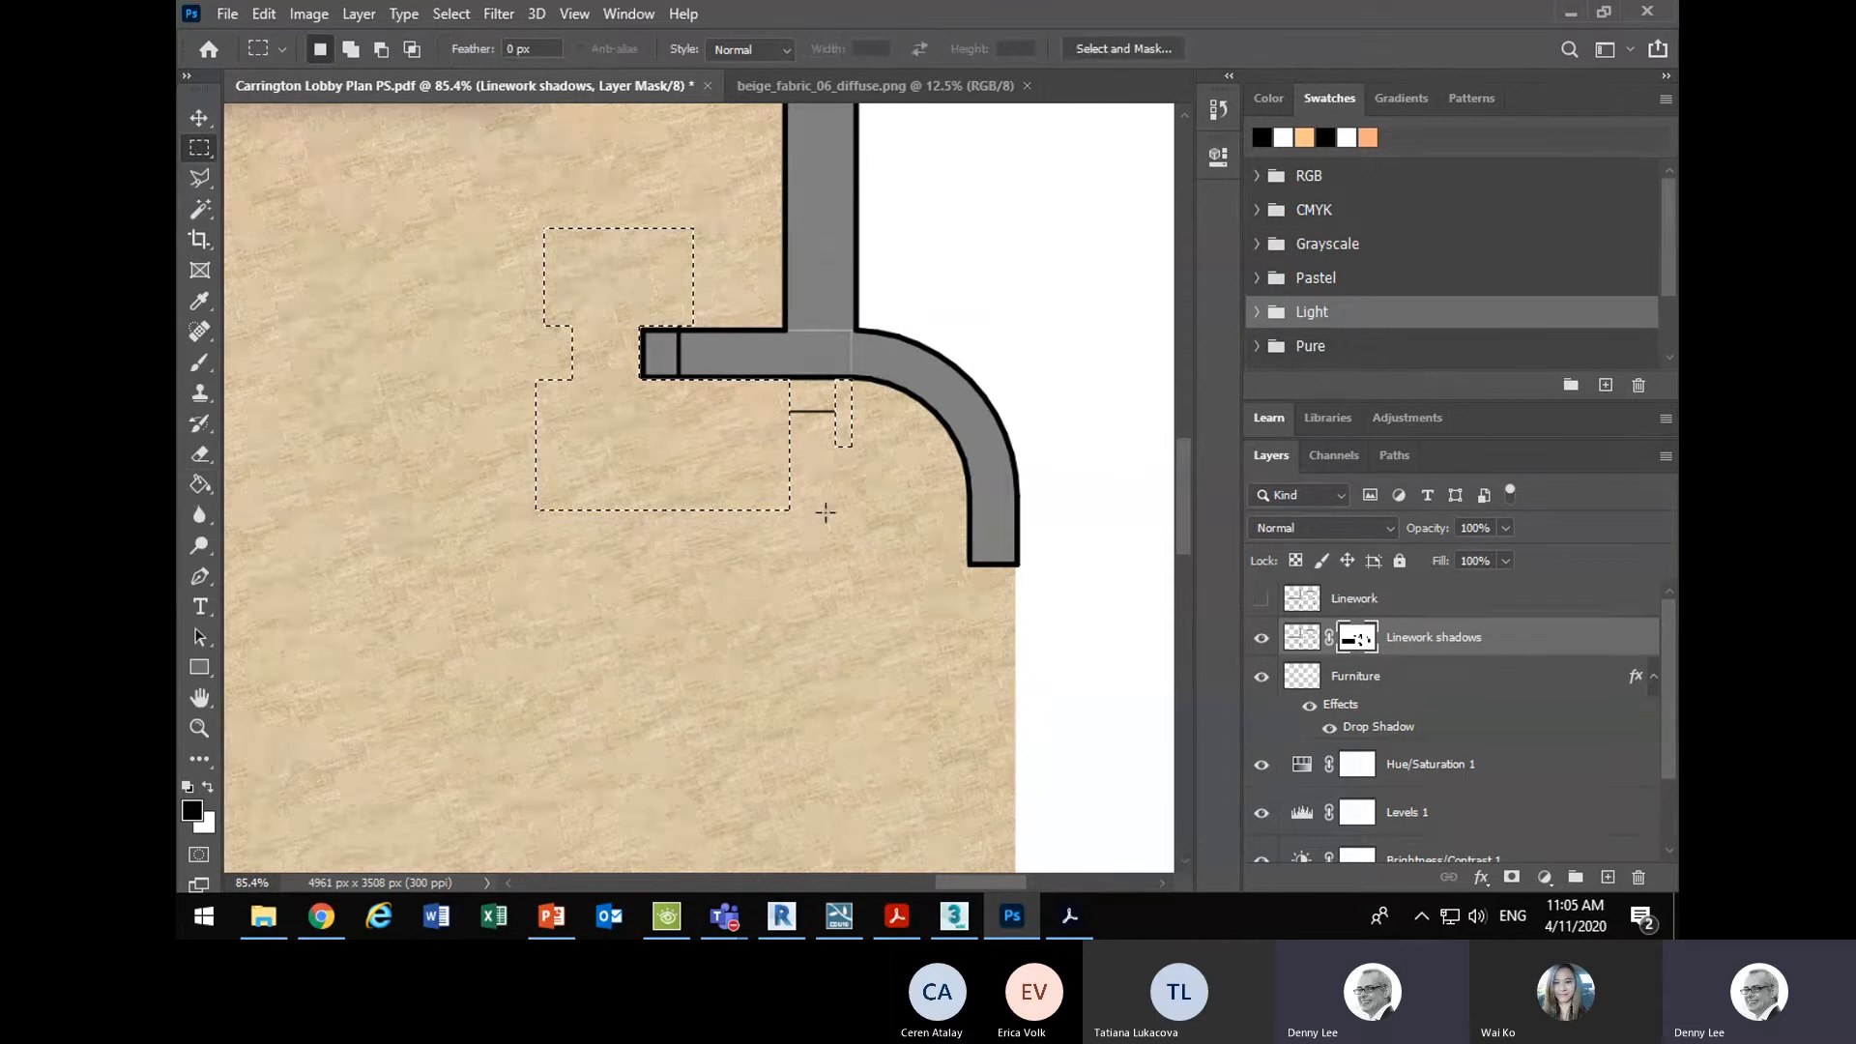
pyautogui.moveTo(752, 403); pyautogui.dragTo(856, 452)
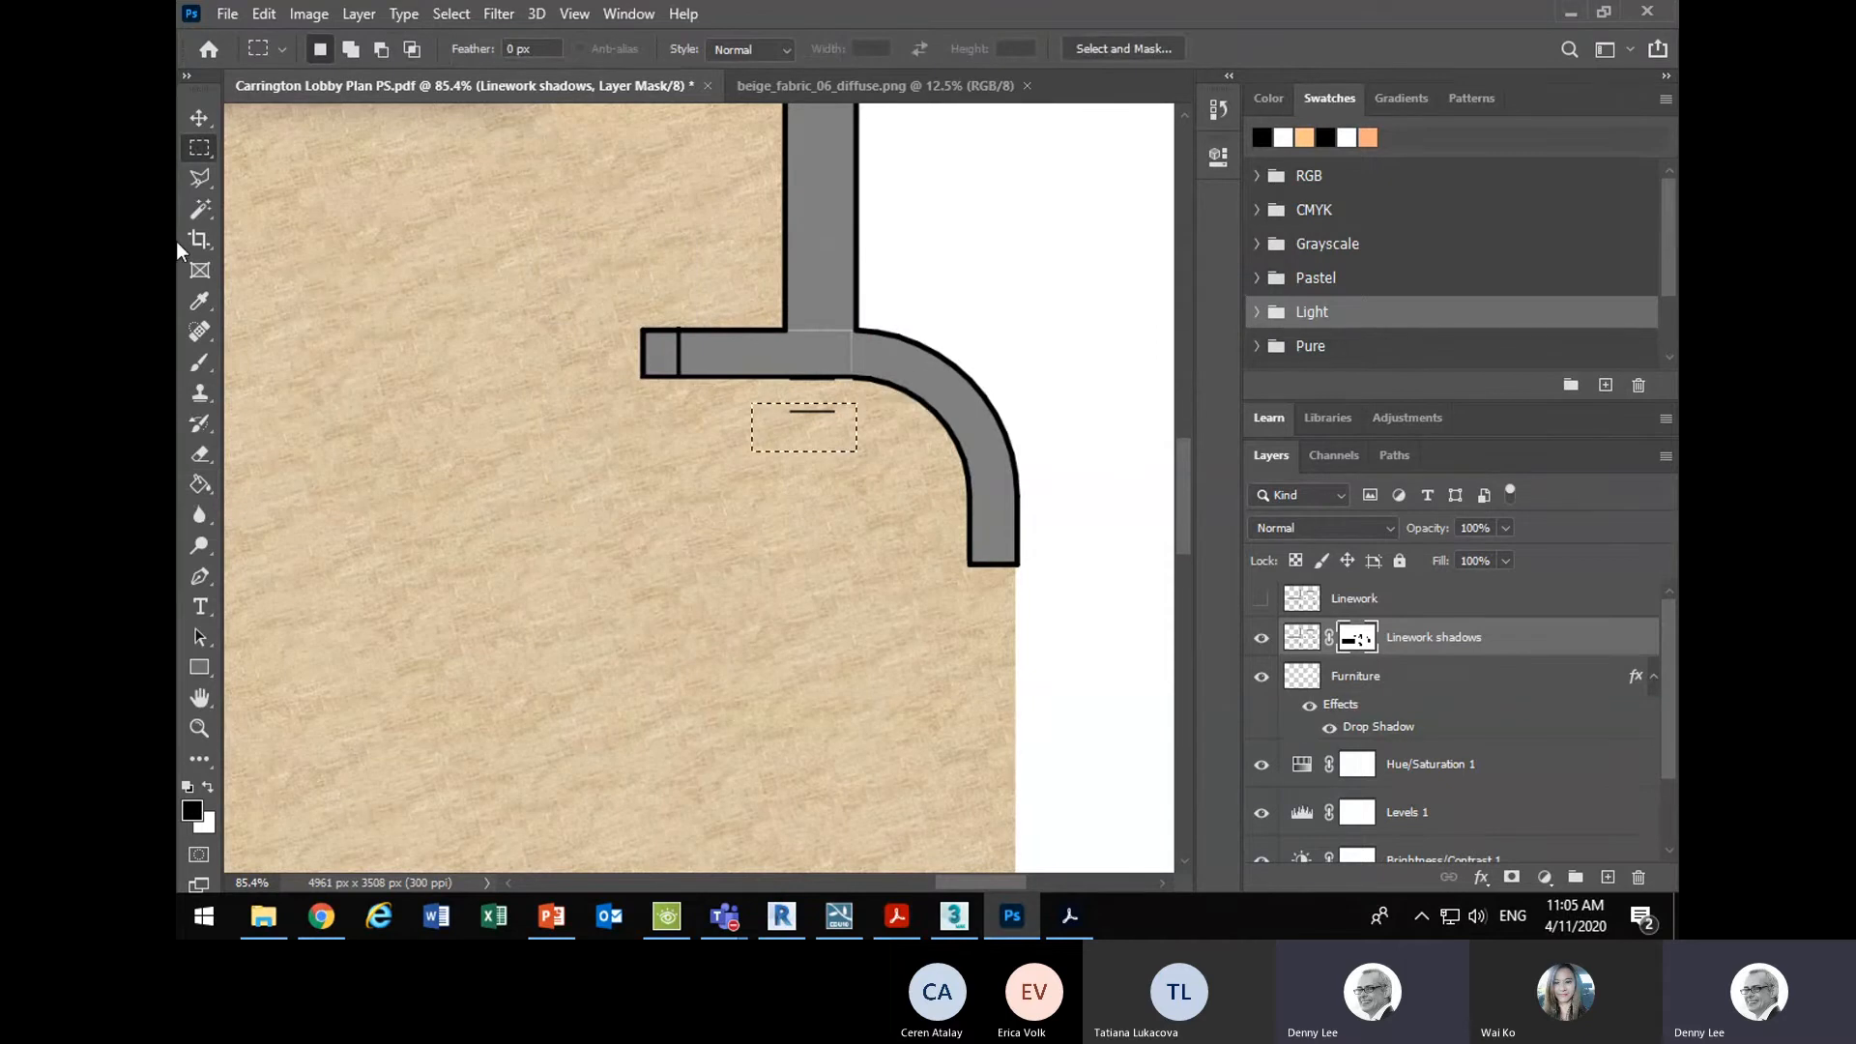
pyautogui.click(214, 490)
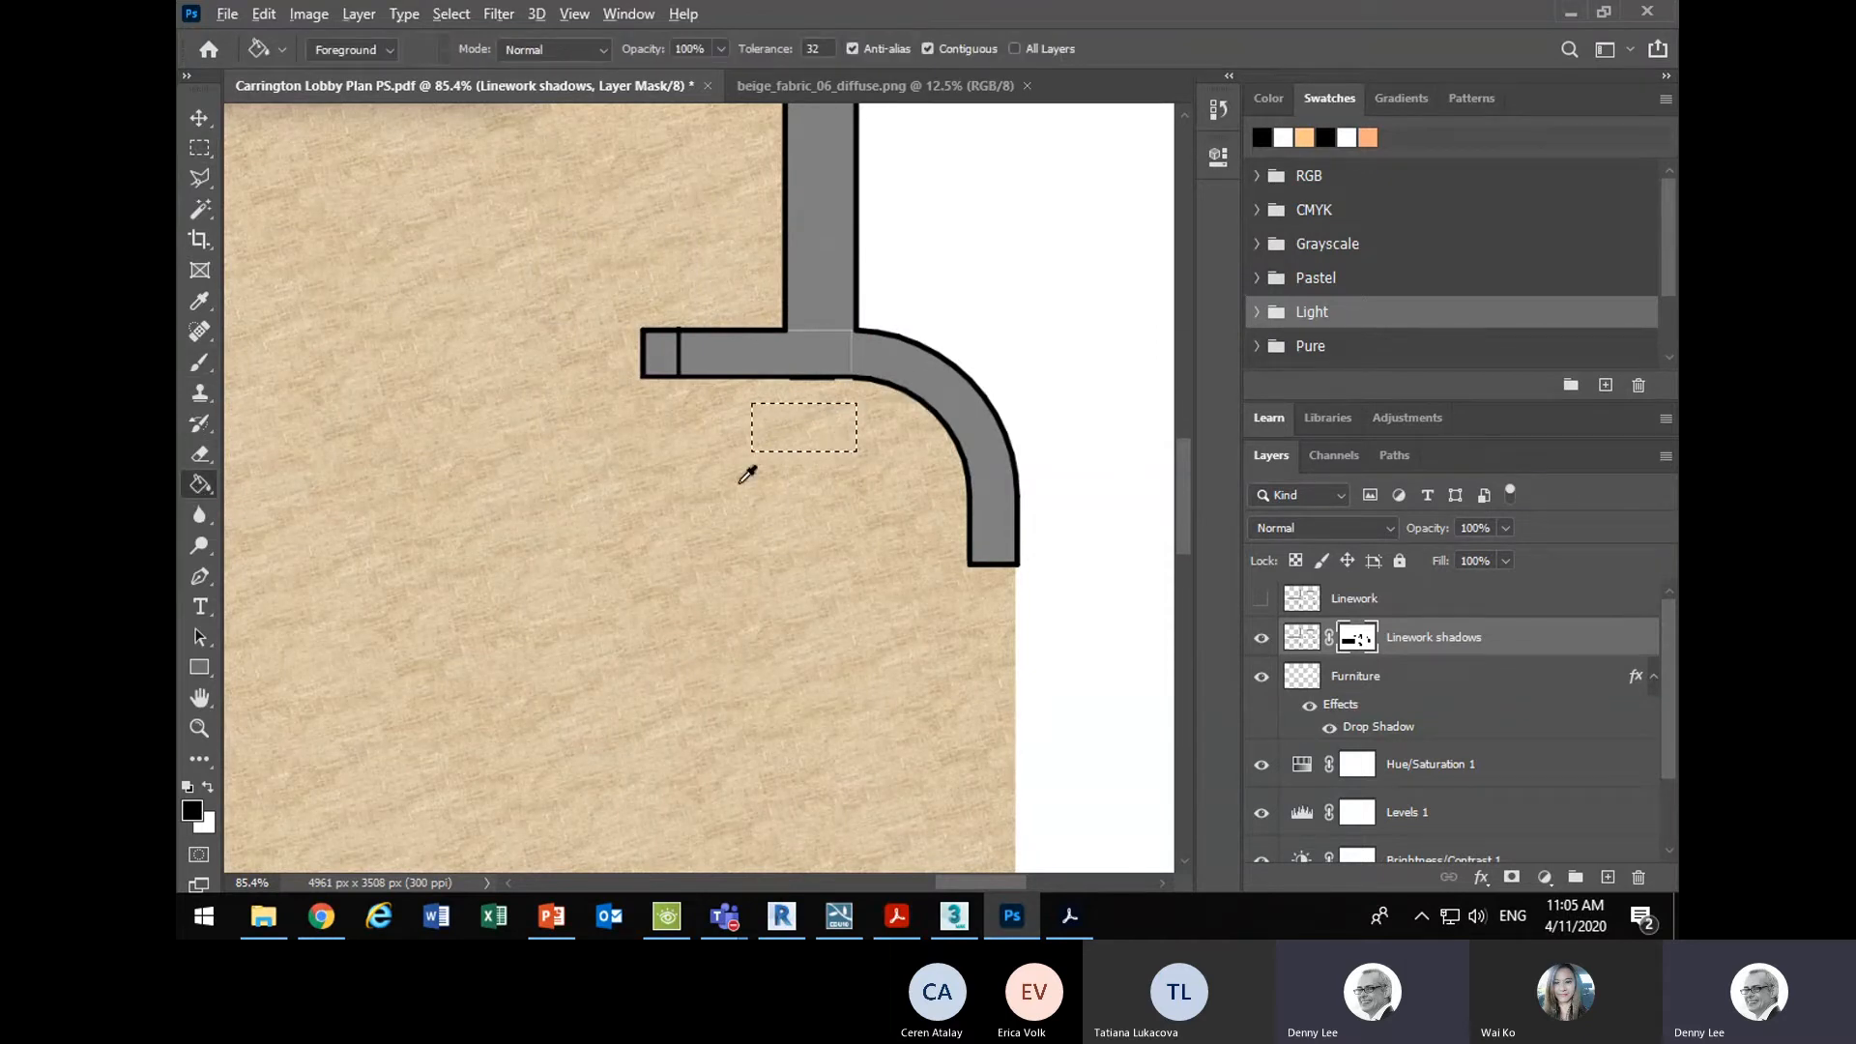
# - Select the thin outline outside the upper east wall and the outer line of the opening below it, and fill them with black on the mask
pyautogui.hotkey('ctrl', '0')
pyautogui.scroll(6, 1032, 417)
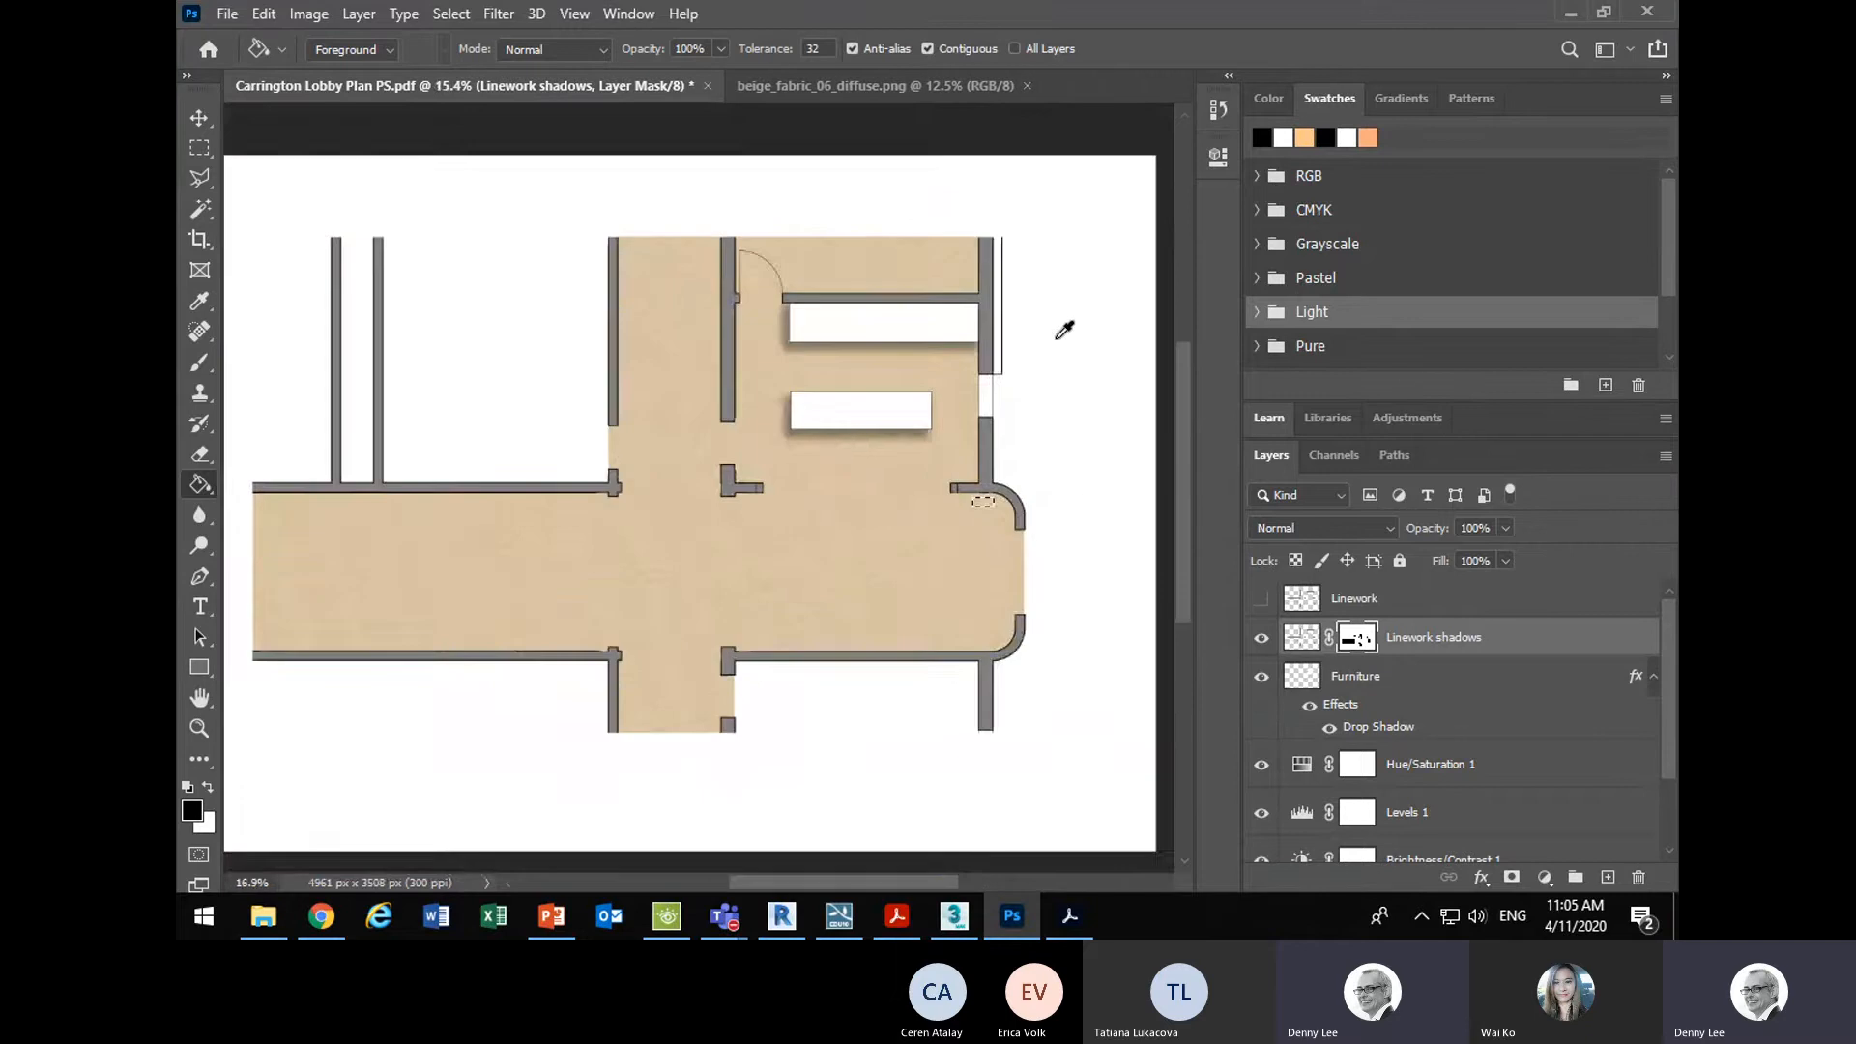
pyautogui.click(200, 150)
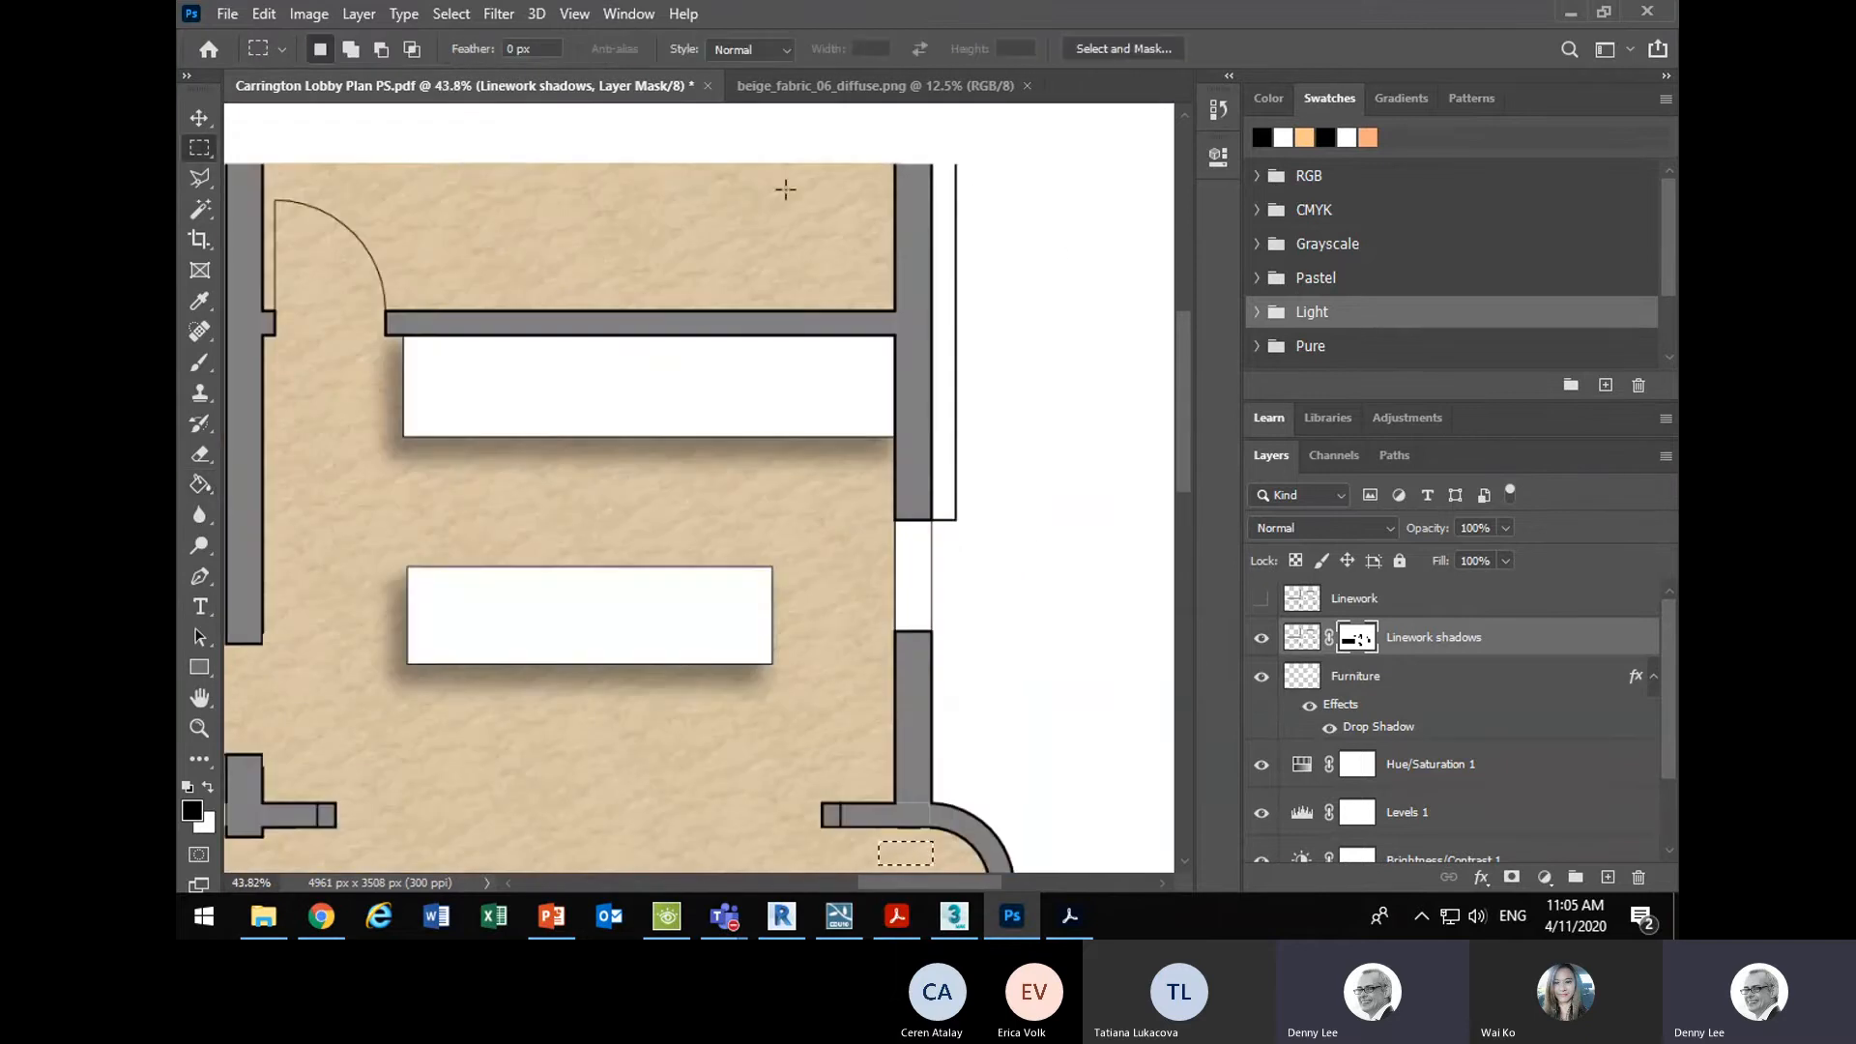
pyautogui.moveTo(984, 154); pyautogui.dragTo(935, 588)
pyautogui.press('shift')
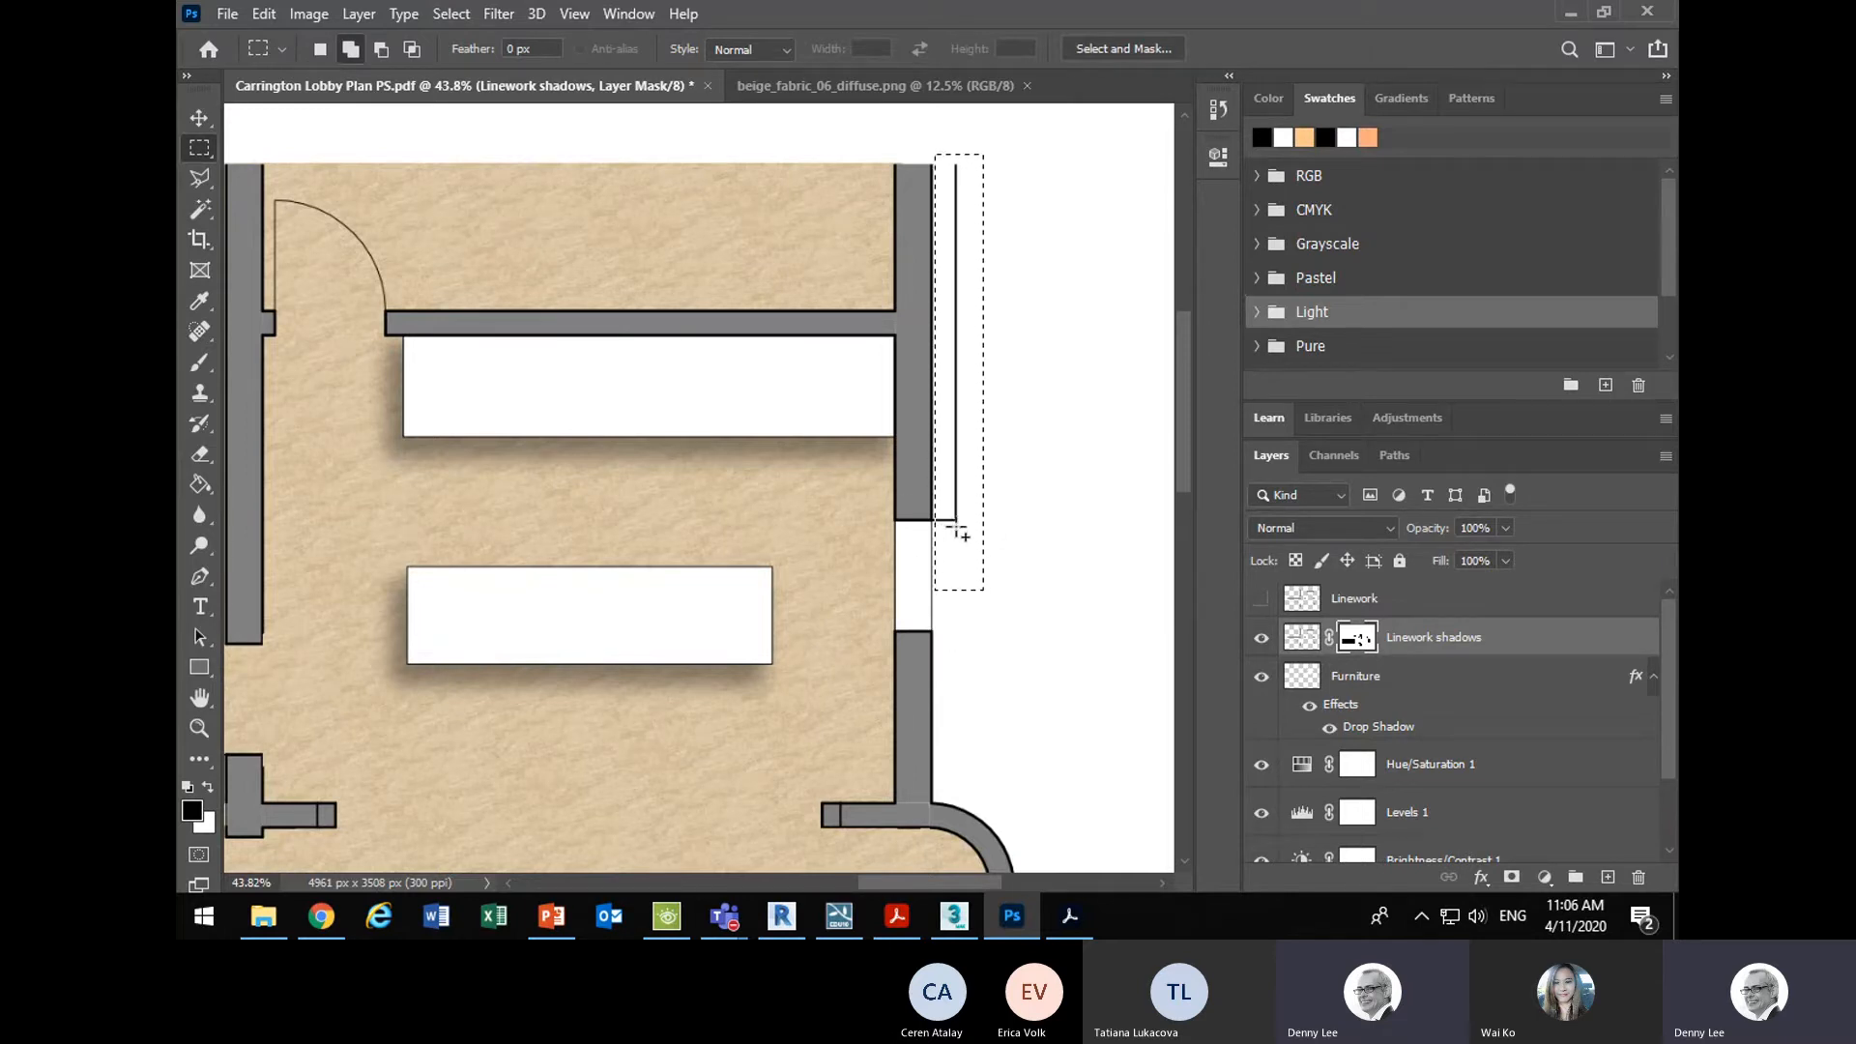
pyautogui.moveTo(1007, 529); pyautogui.dragTo(904, 632)
pyautogui.scroll(4, 1012, 606)
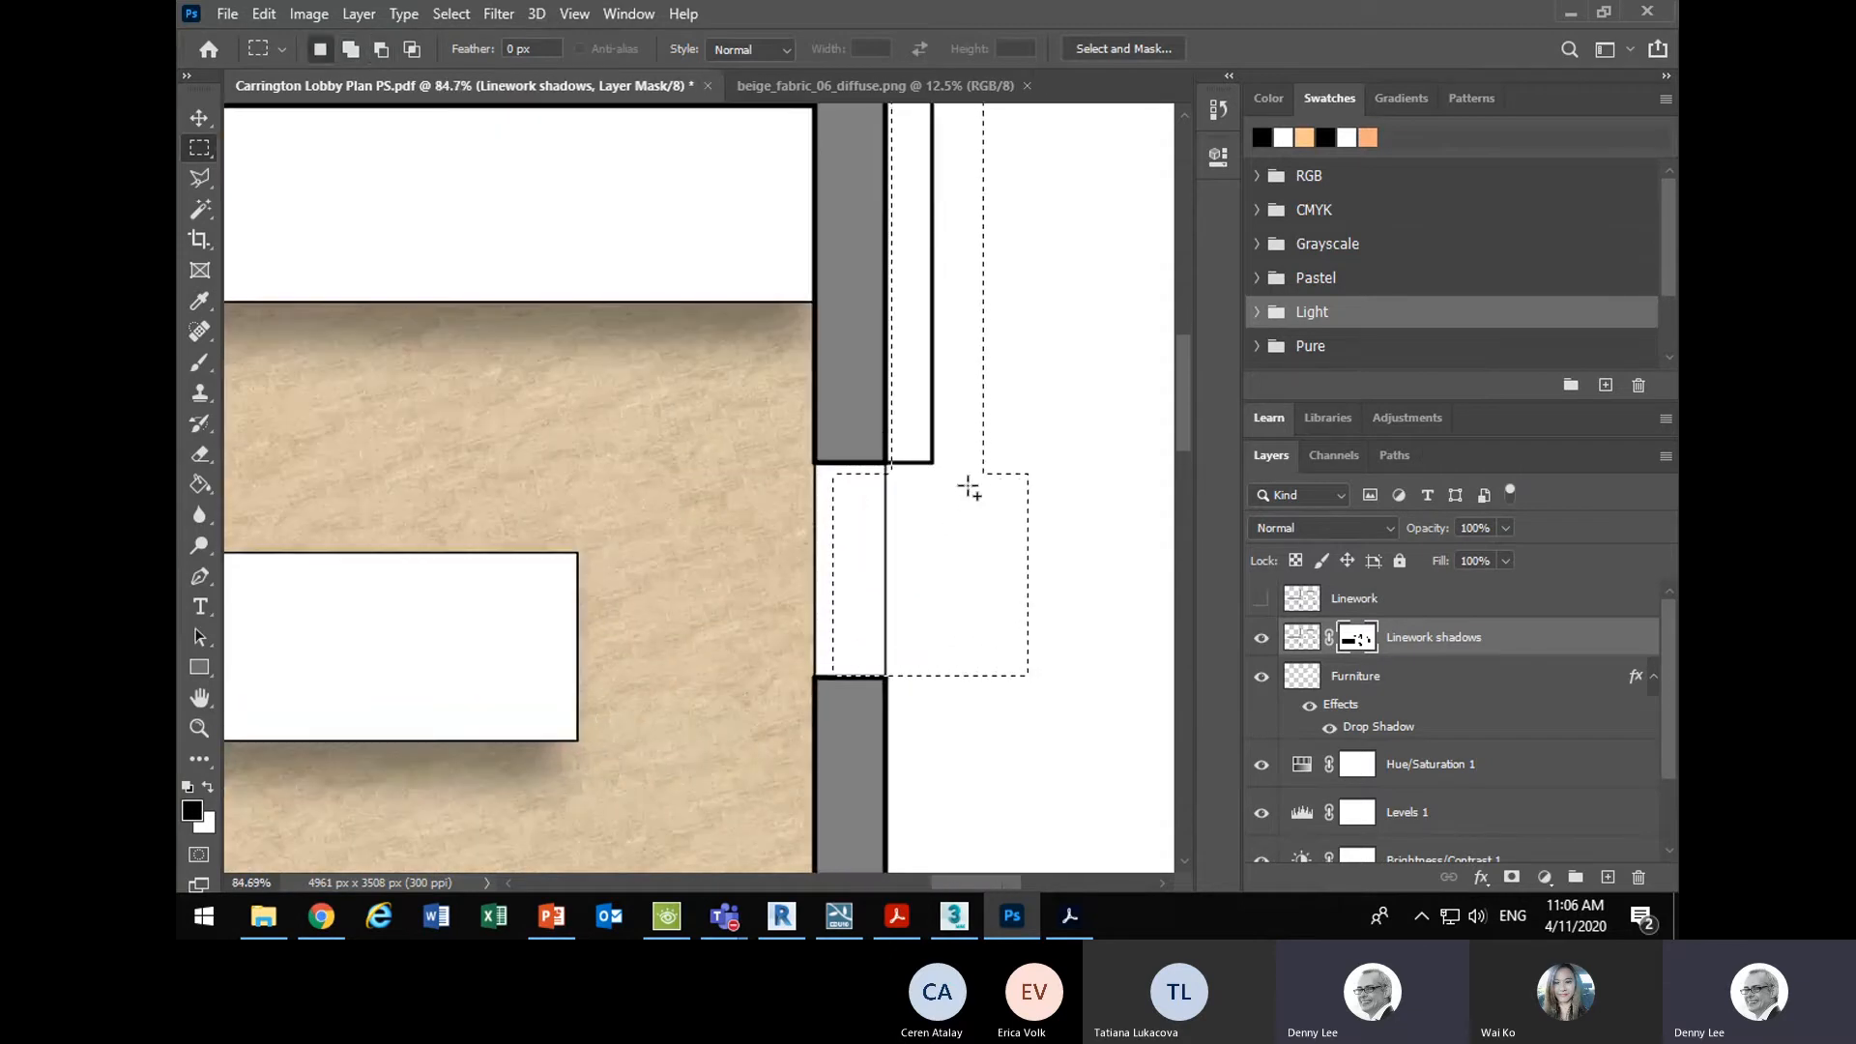
pyautogui.moveTo(941, 467); pyautogui.dragTo(861, 518)
pyautogui.click(200, 484)
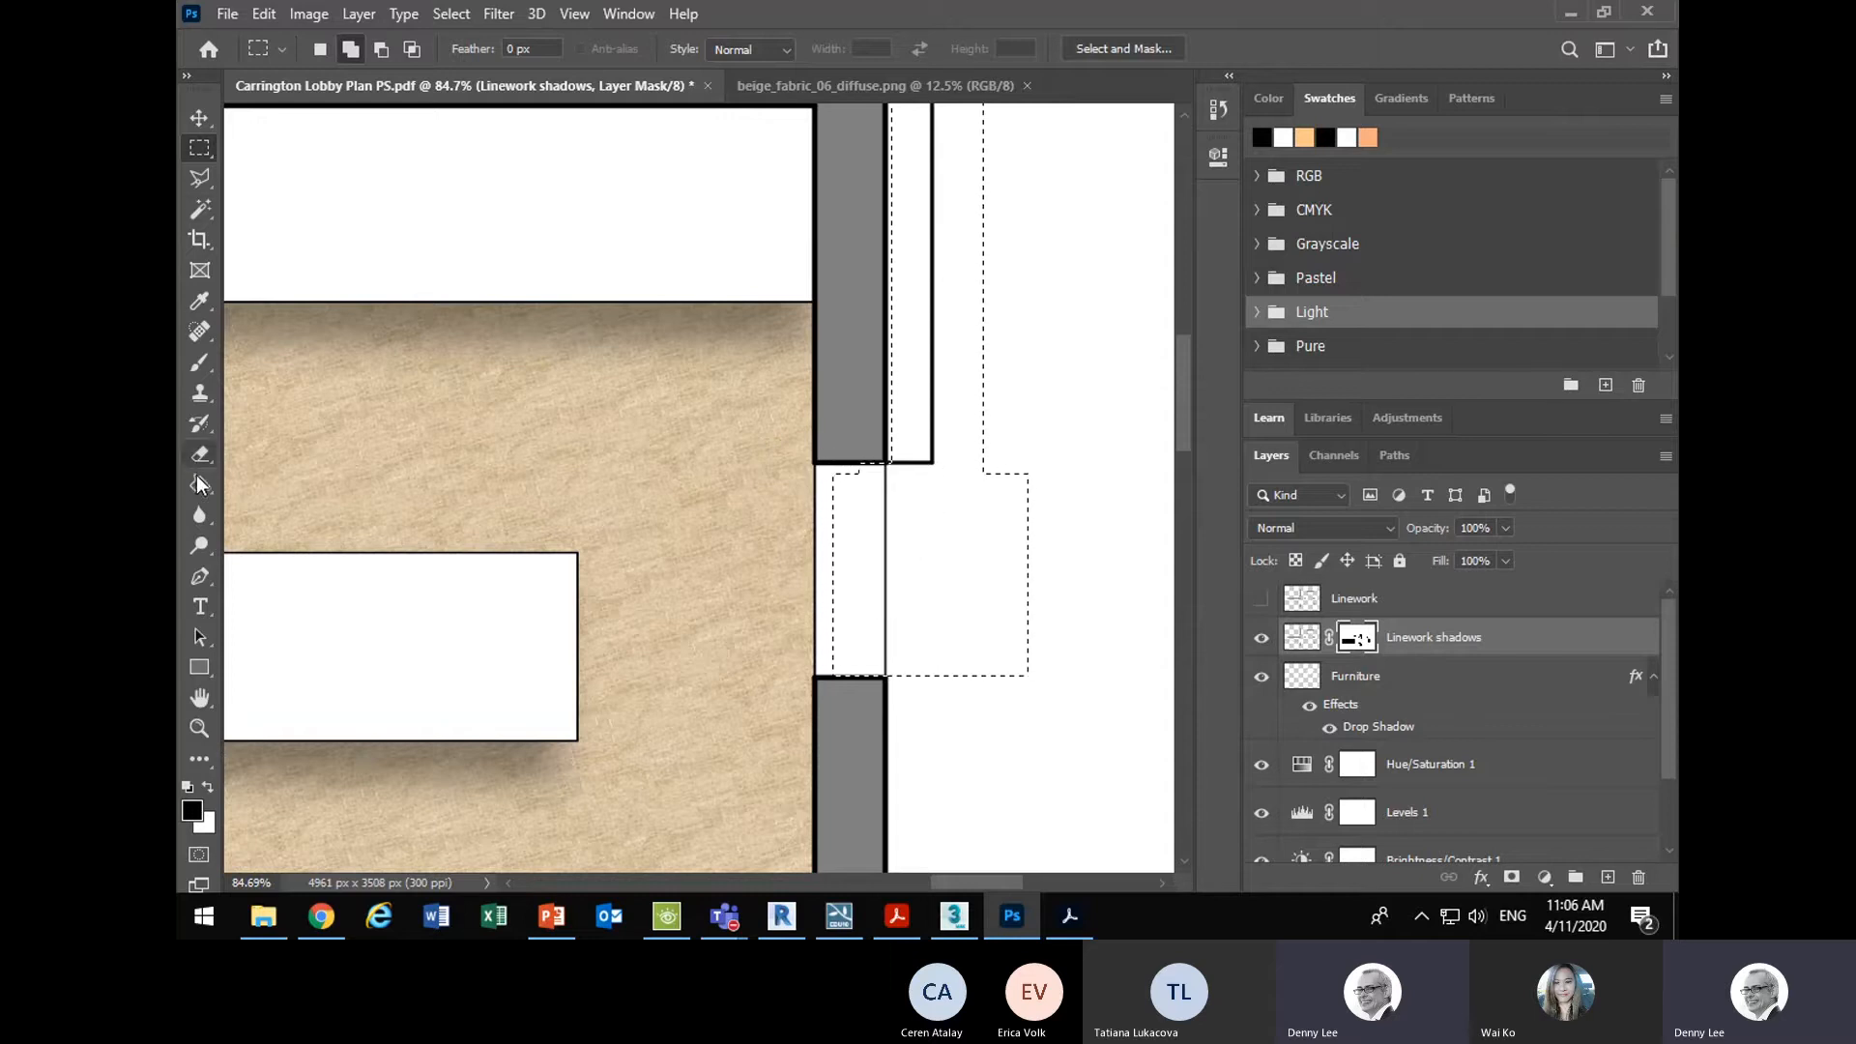
pyautogui.click(975, 592)
# - Select the door swing of the room above the counters and fill it with black on the Linework shadows layer mask
pyautogui.scroll(-8, 940, 532)
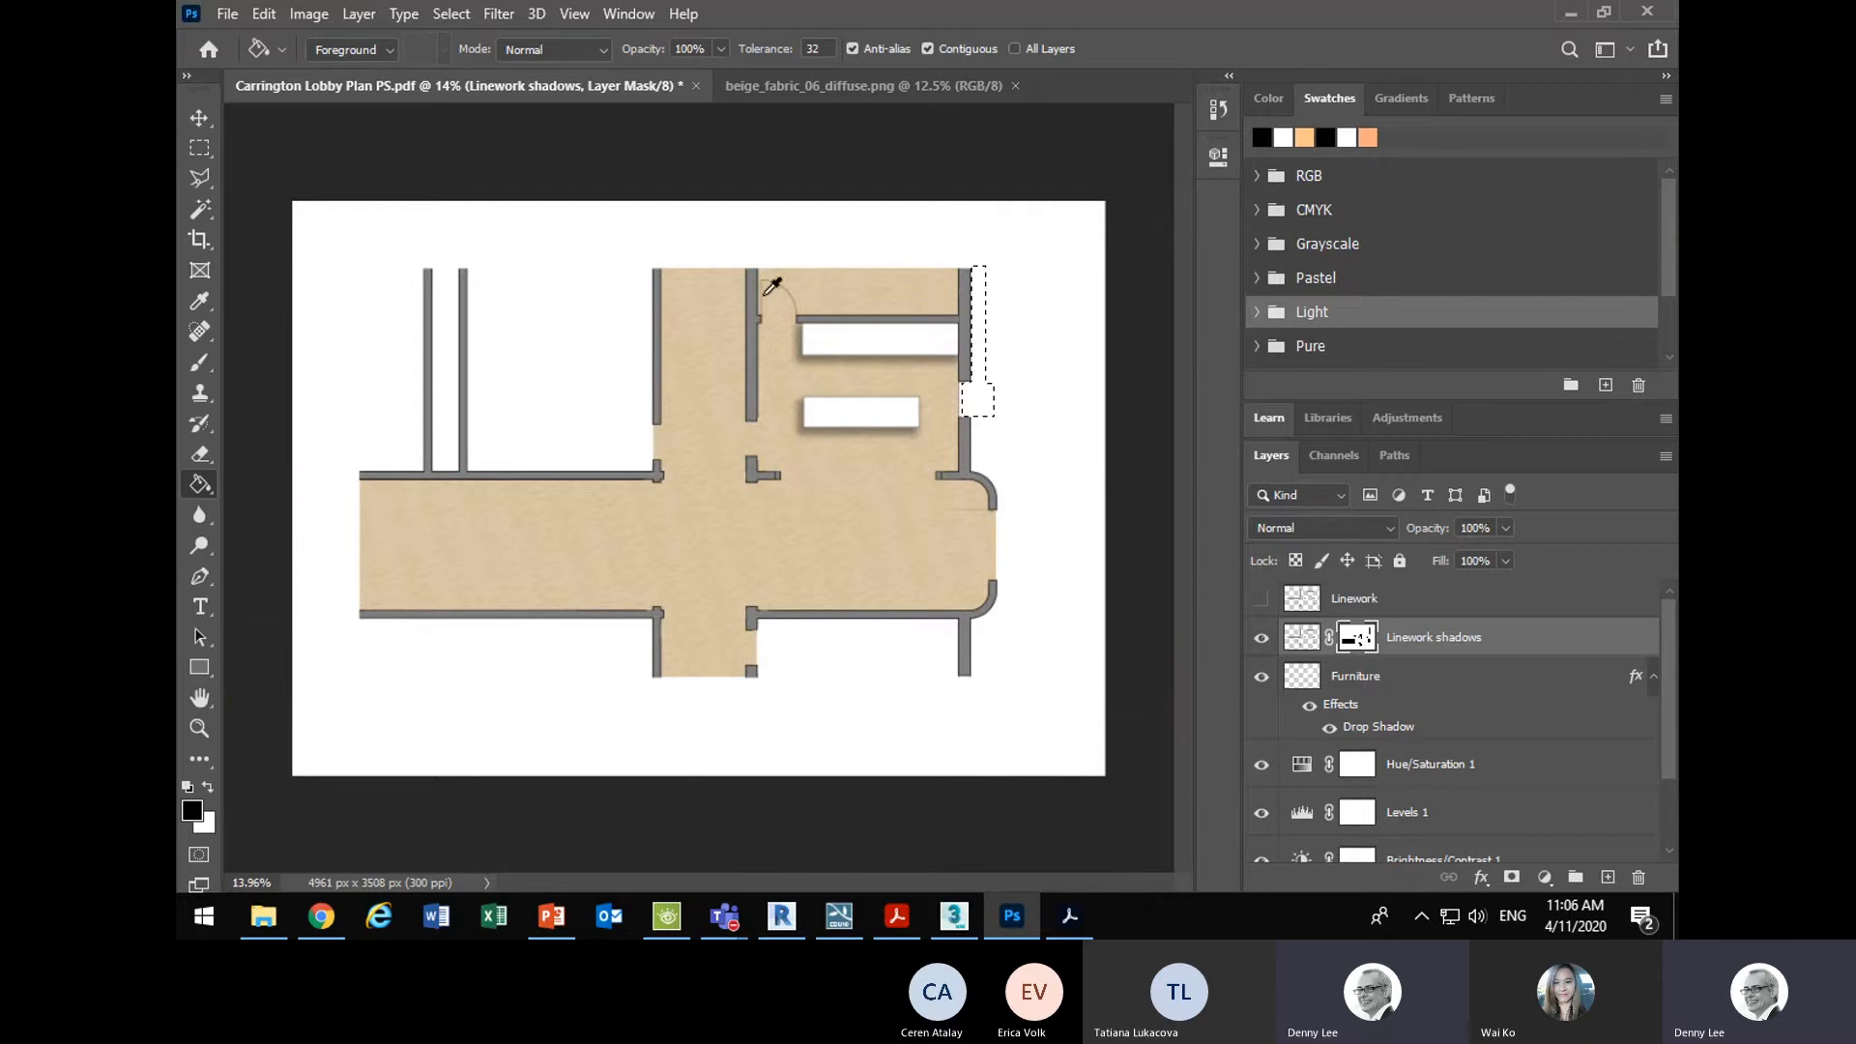
pyautogui.scroll(8, 773, 285)
pyautogui.press('m')
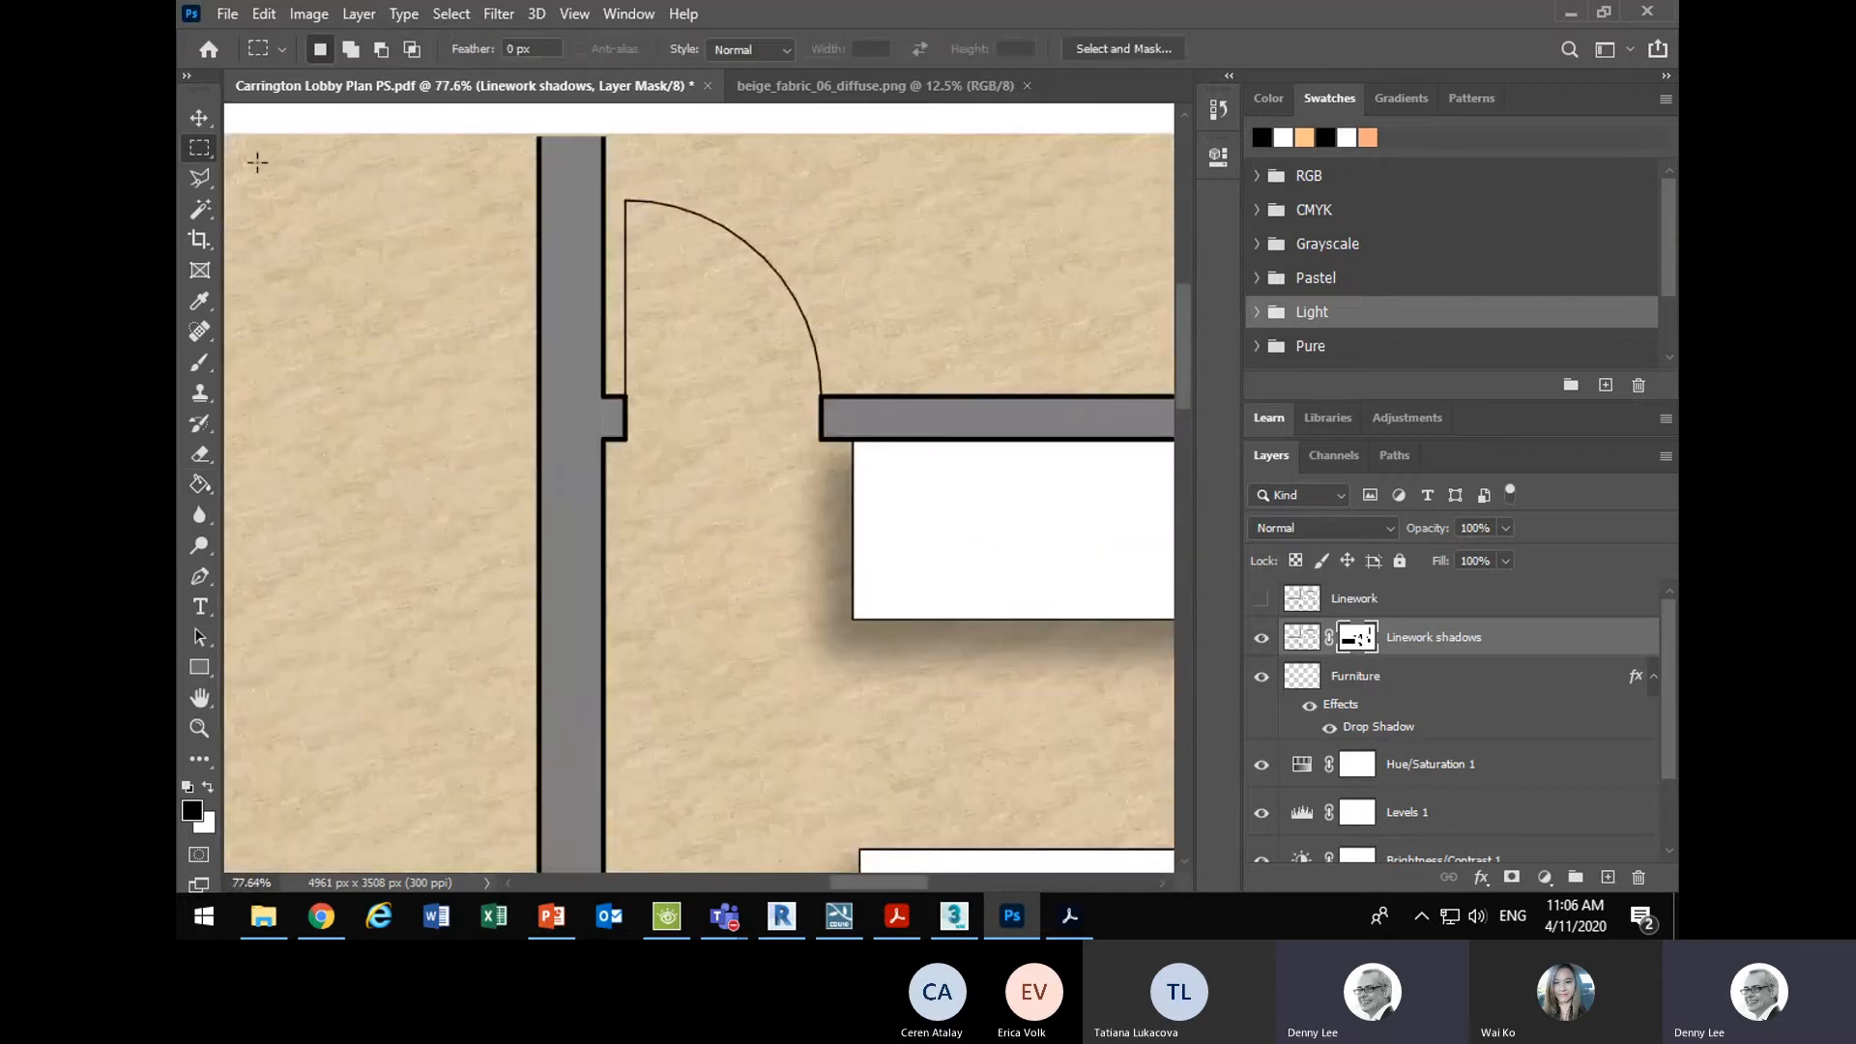
pyautogui.moveTo(622, 194); pyautogui.dragTo(842, 394)
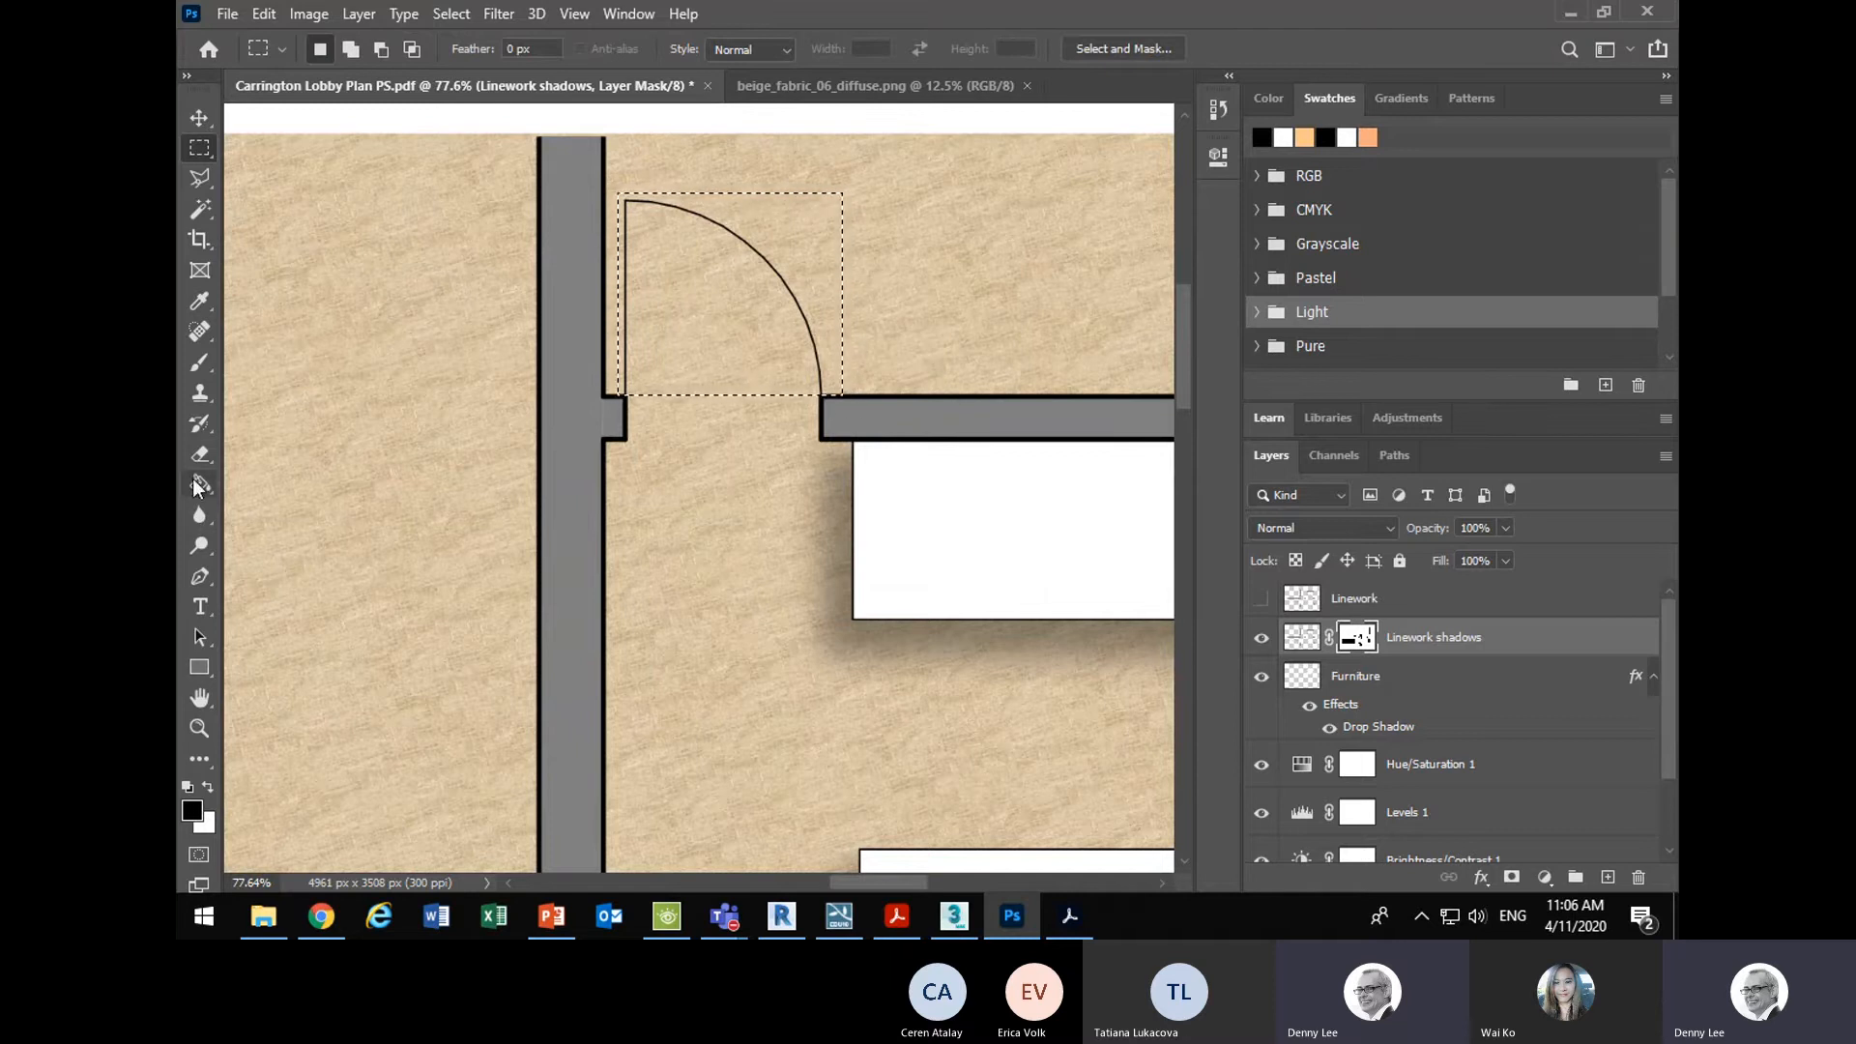
pyautogui.click(200, 484)
pyautogui.click(706, 327)
pyautogui.scroll(-5, 821, 451)
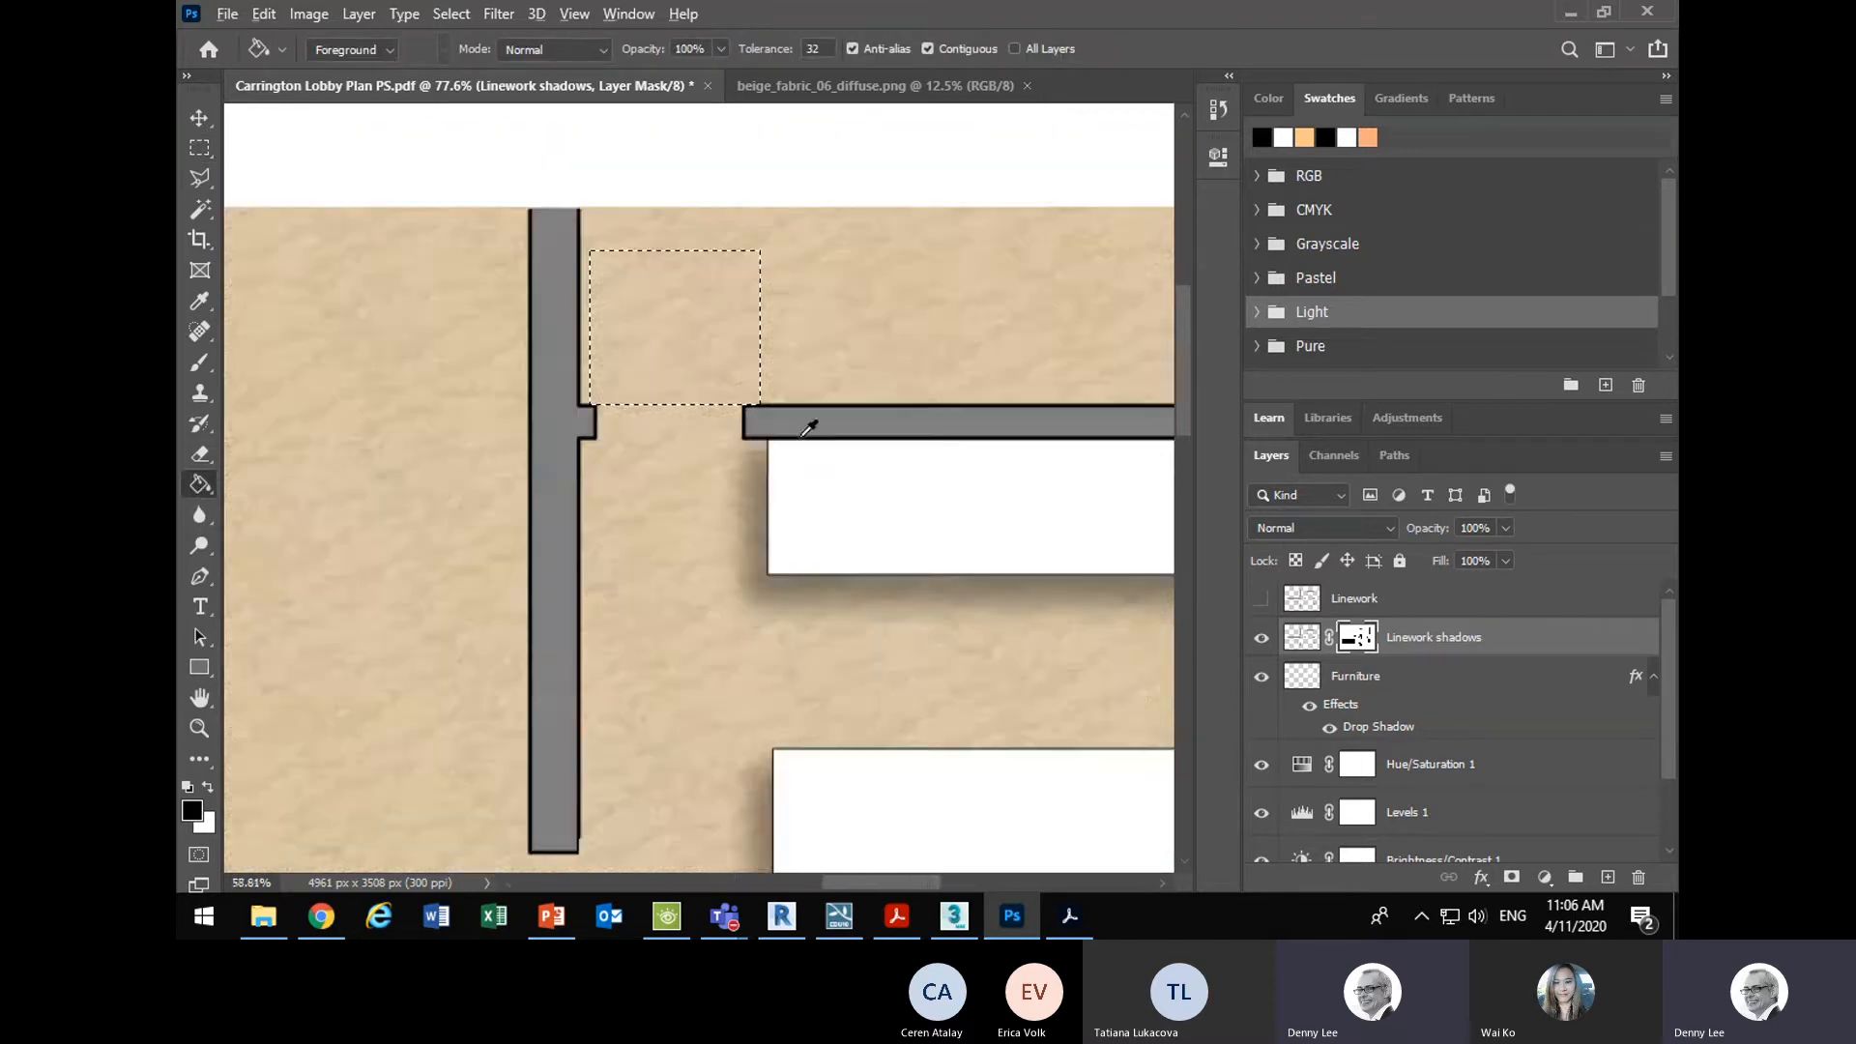
# - Show the whole lobby plan and turn the Linework layer's visibility back on
pyautogui.click(200, 117)
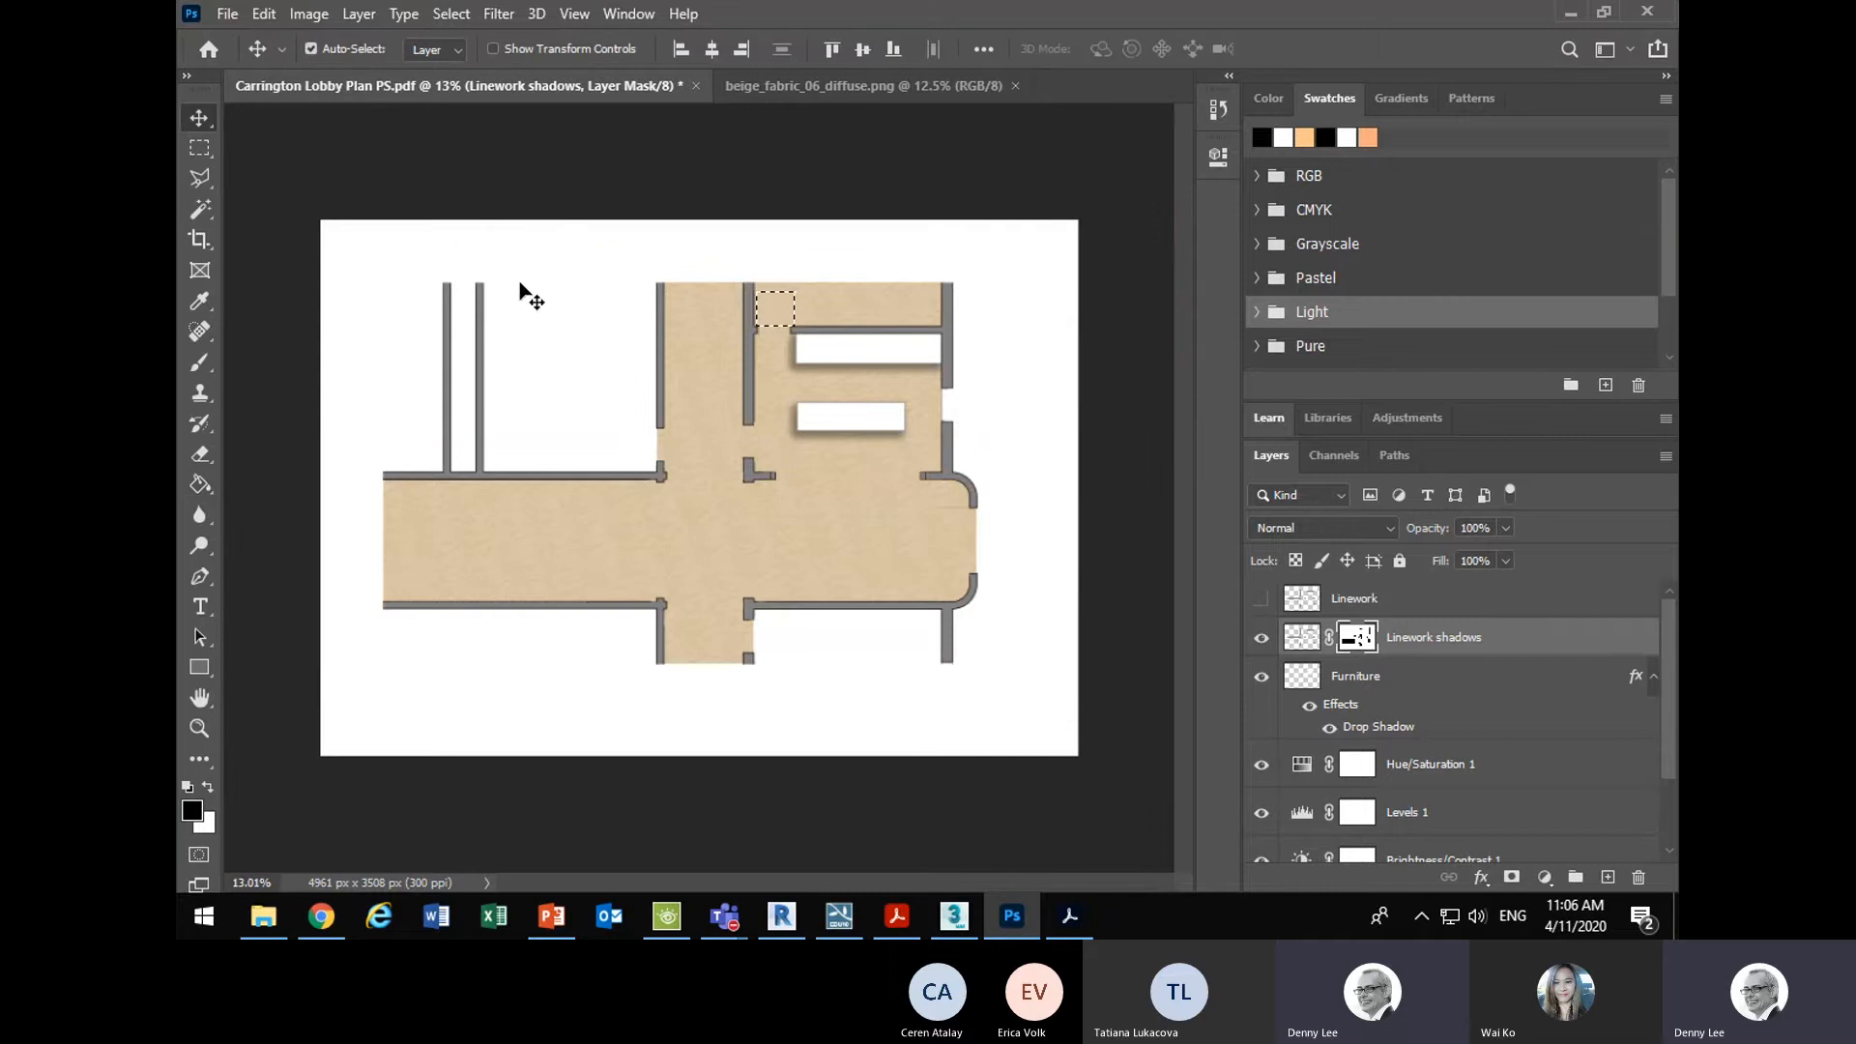
pyautogui.click(1261, 600)
pyautogui.click(1262, 600)
pyautogui.click(1262, 600)
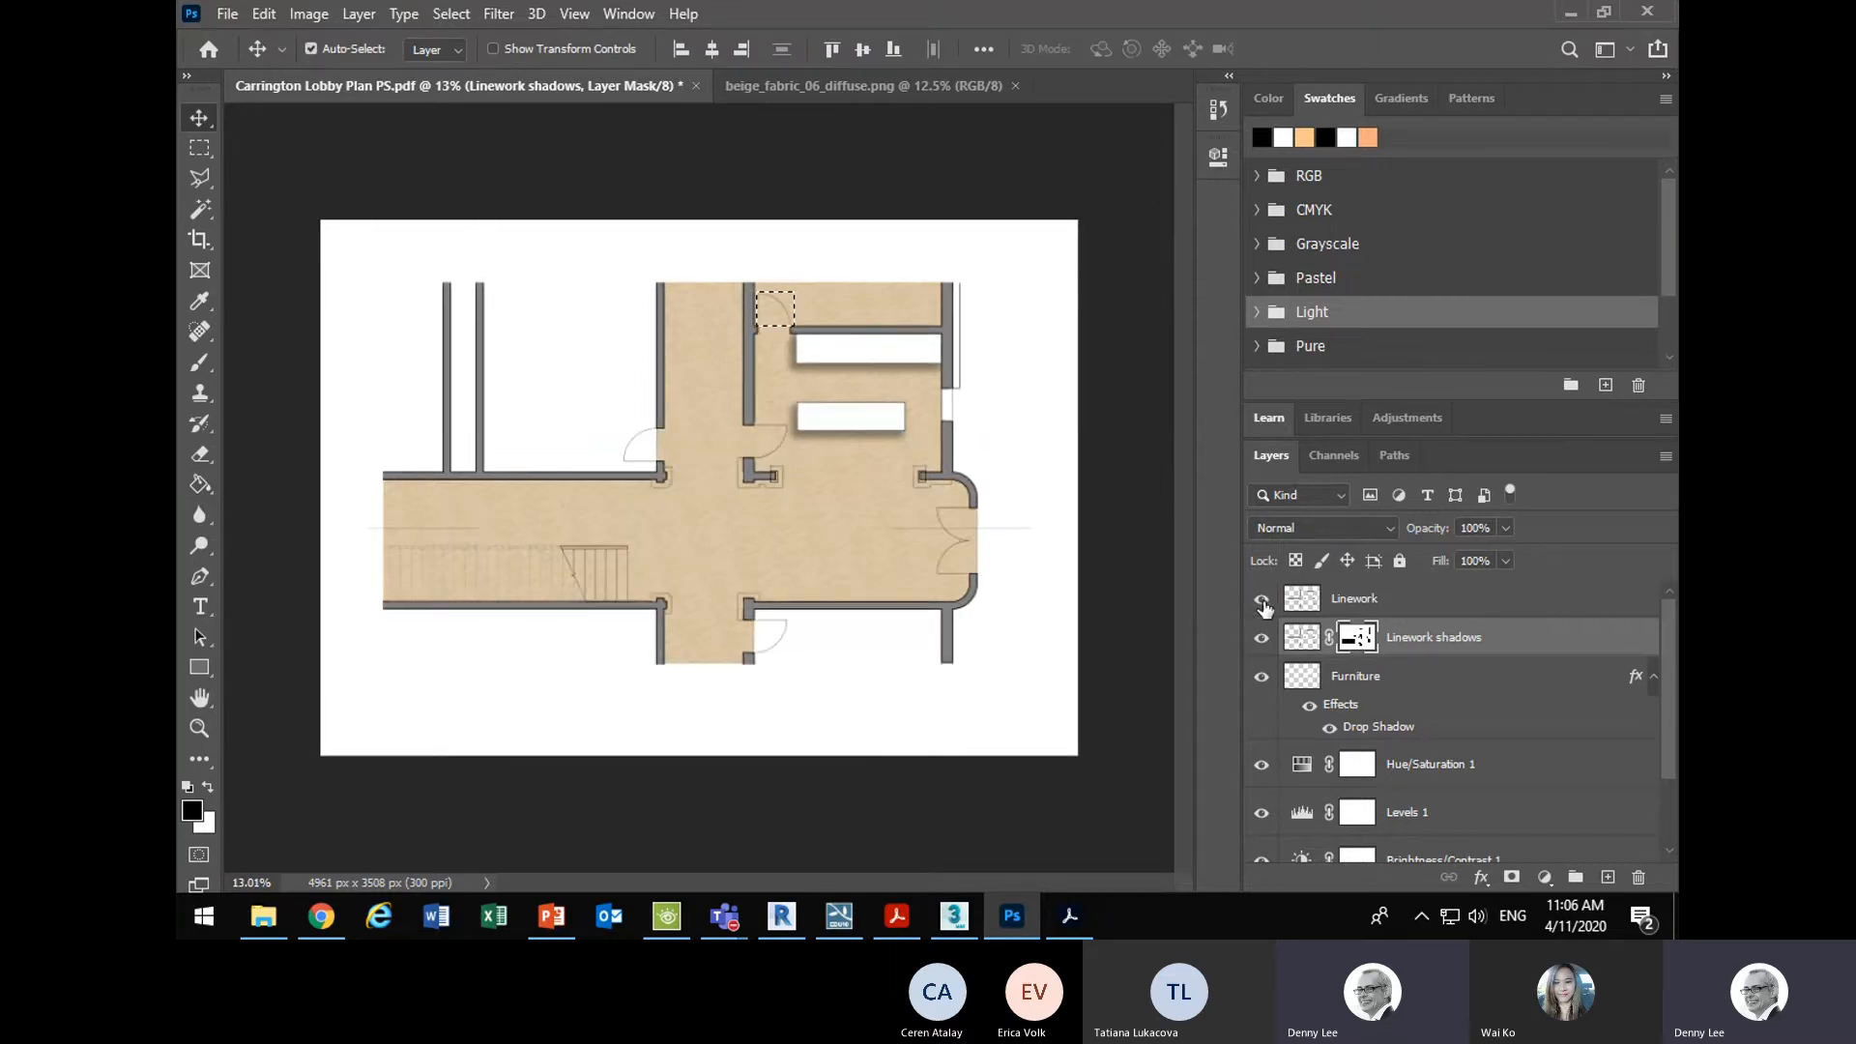
# - Add a drop shadow to the Linework shadows layer with opacity 39%, angle 53°, distance 41 px, spread 18% and size 51 px
pyautogui.click(1303, 638)
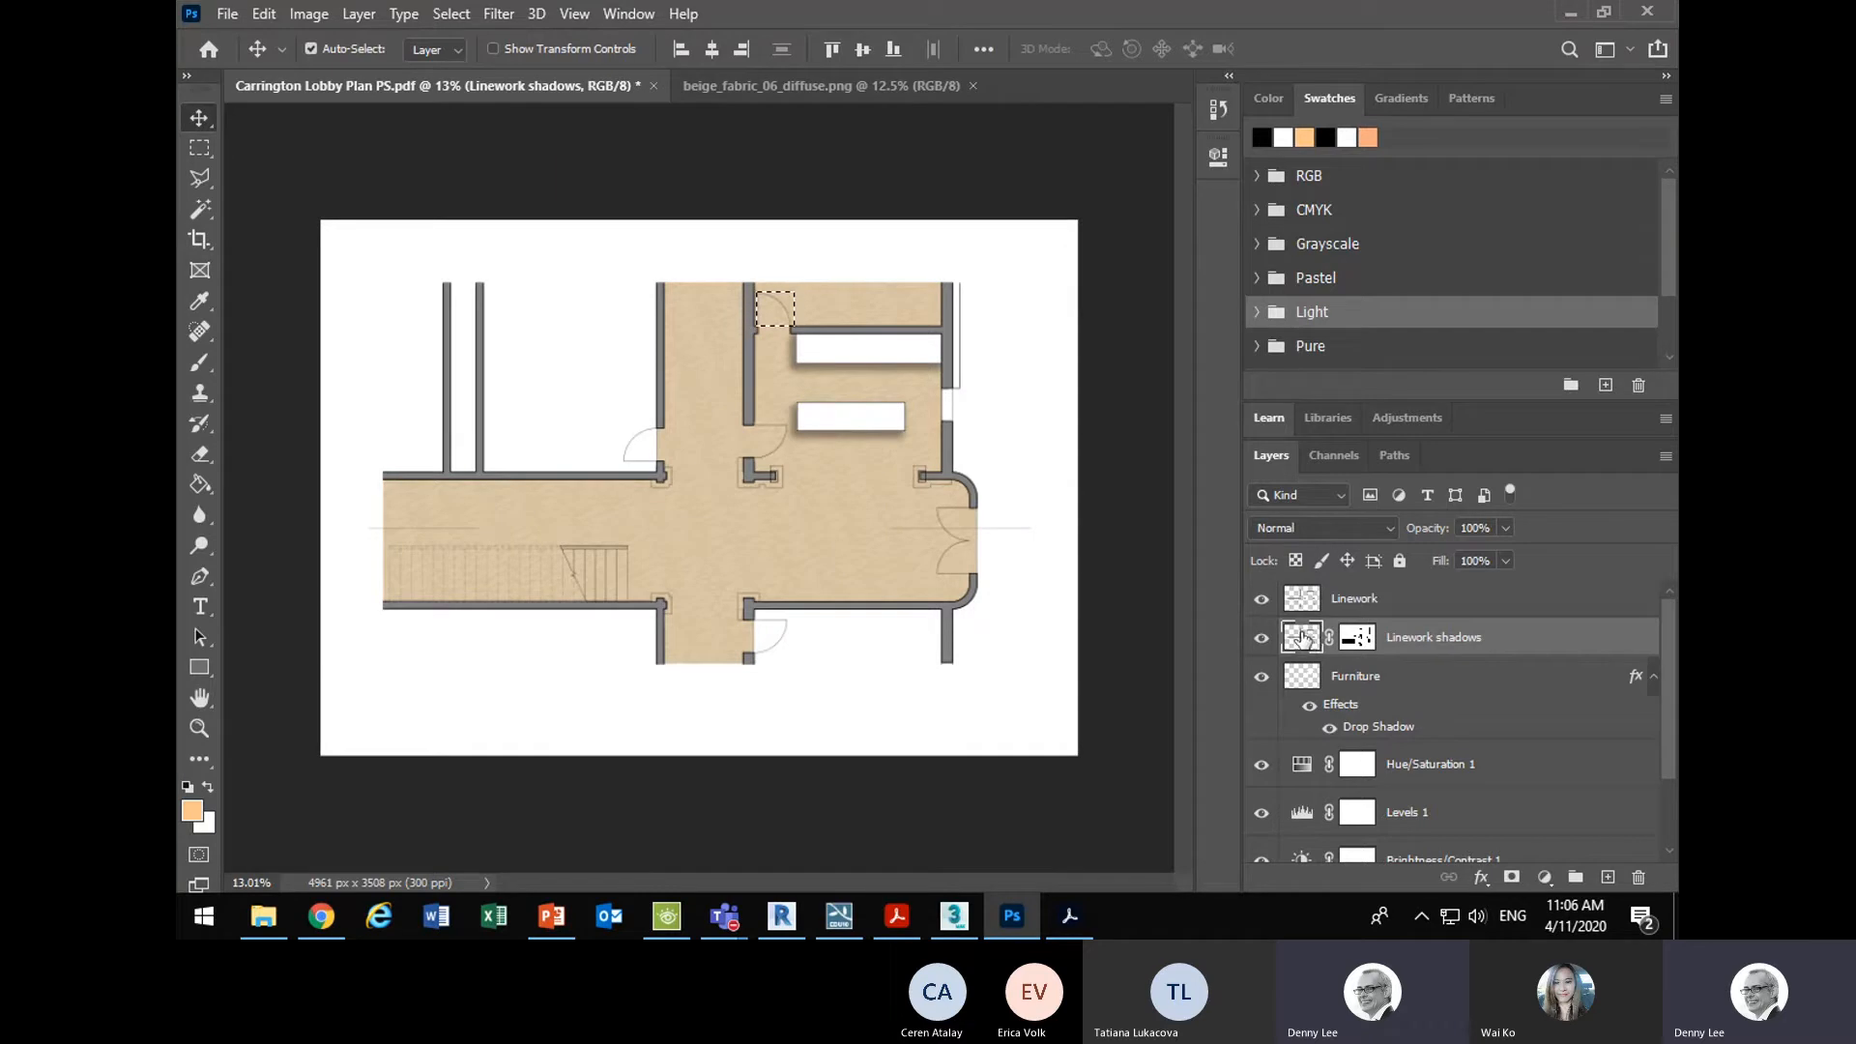
pyautogui.click(1363, 643)
pyautogui.click(1299, 640)
pyautogui.click(1485, 878)
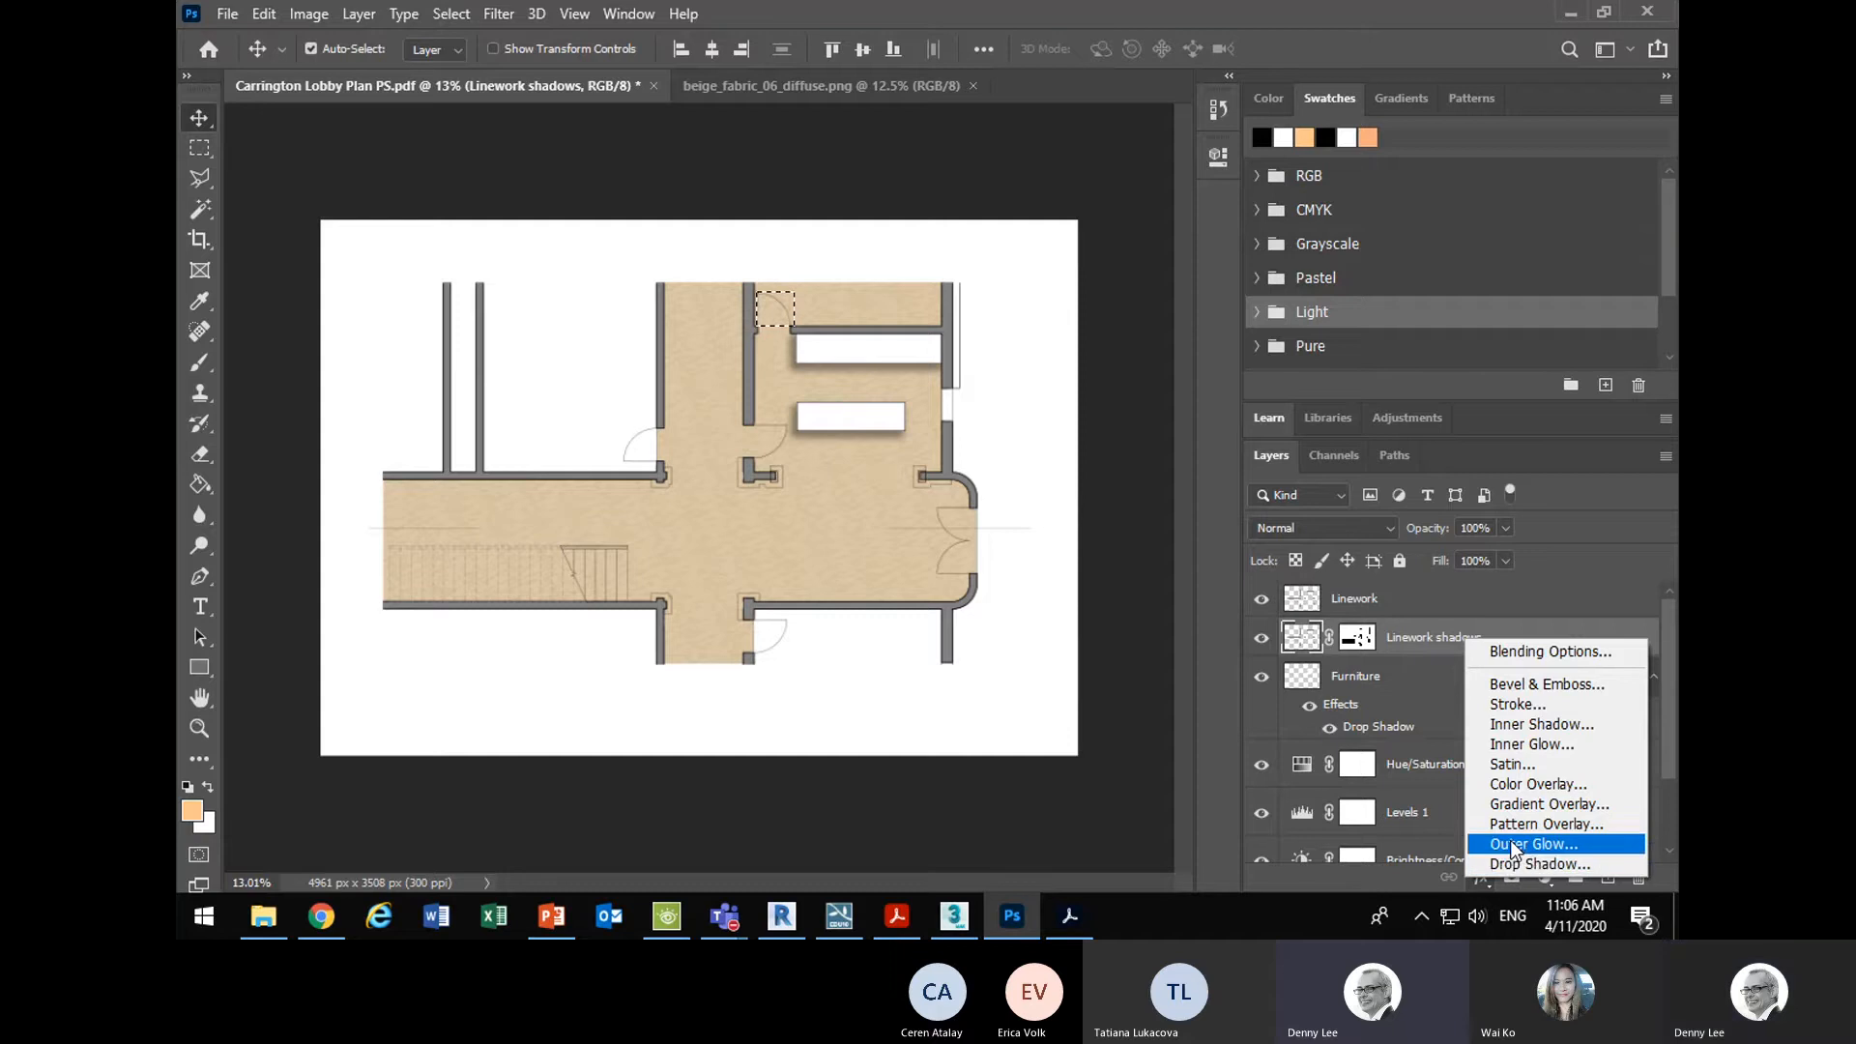
pyautogui.click(1514, 864)
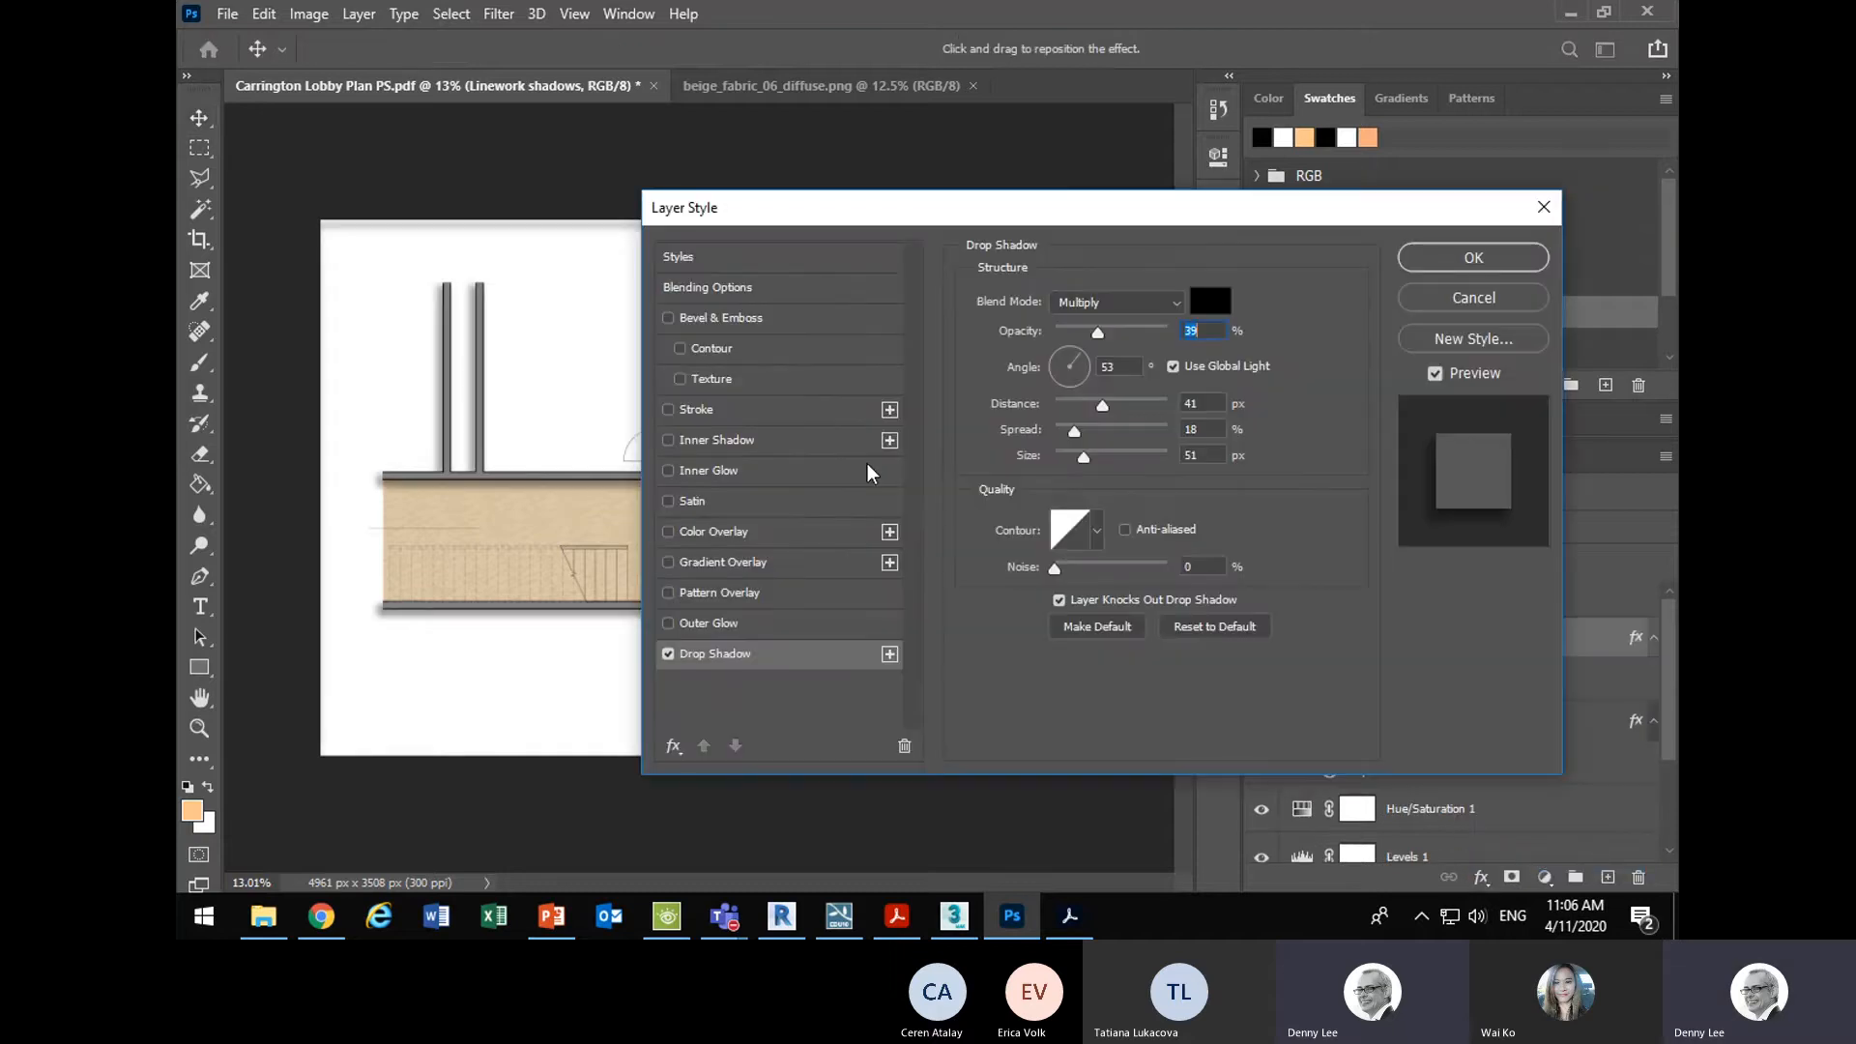
pyautogui.moveTo(970, 210); pyautogui.dragTo(851, 254)
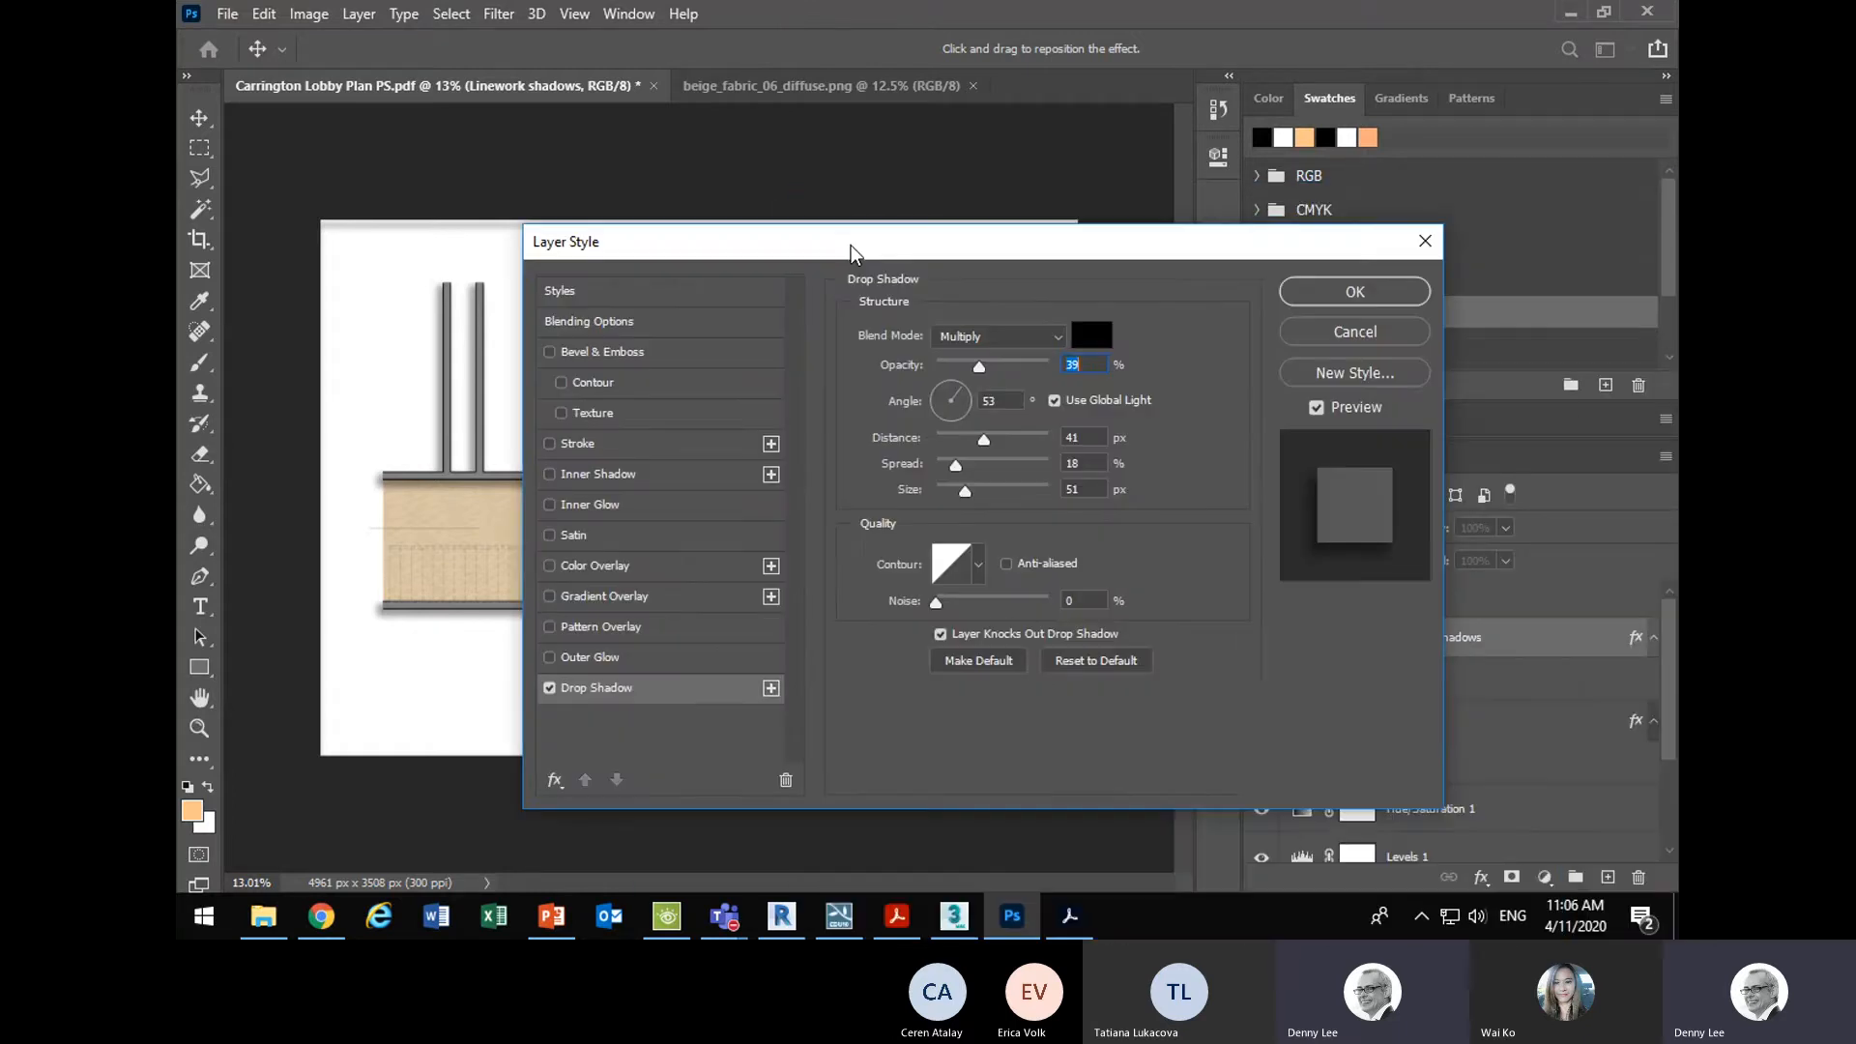
pyautogui.click(1349, 292)
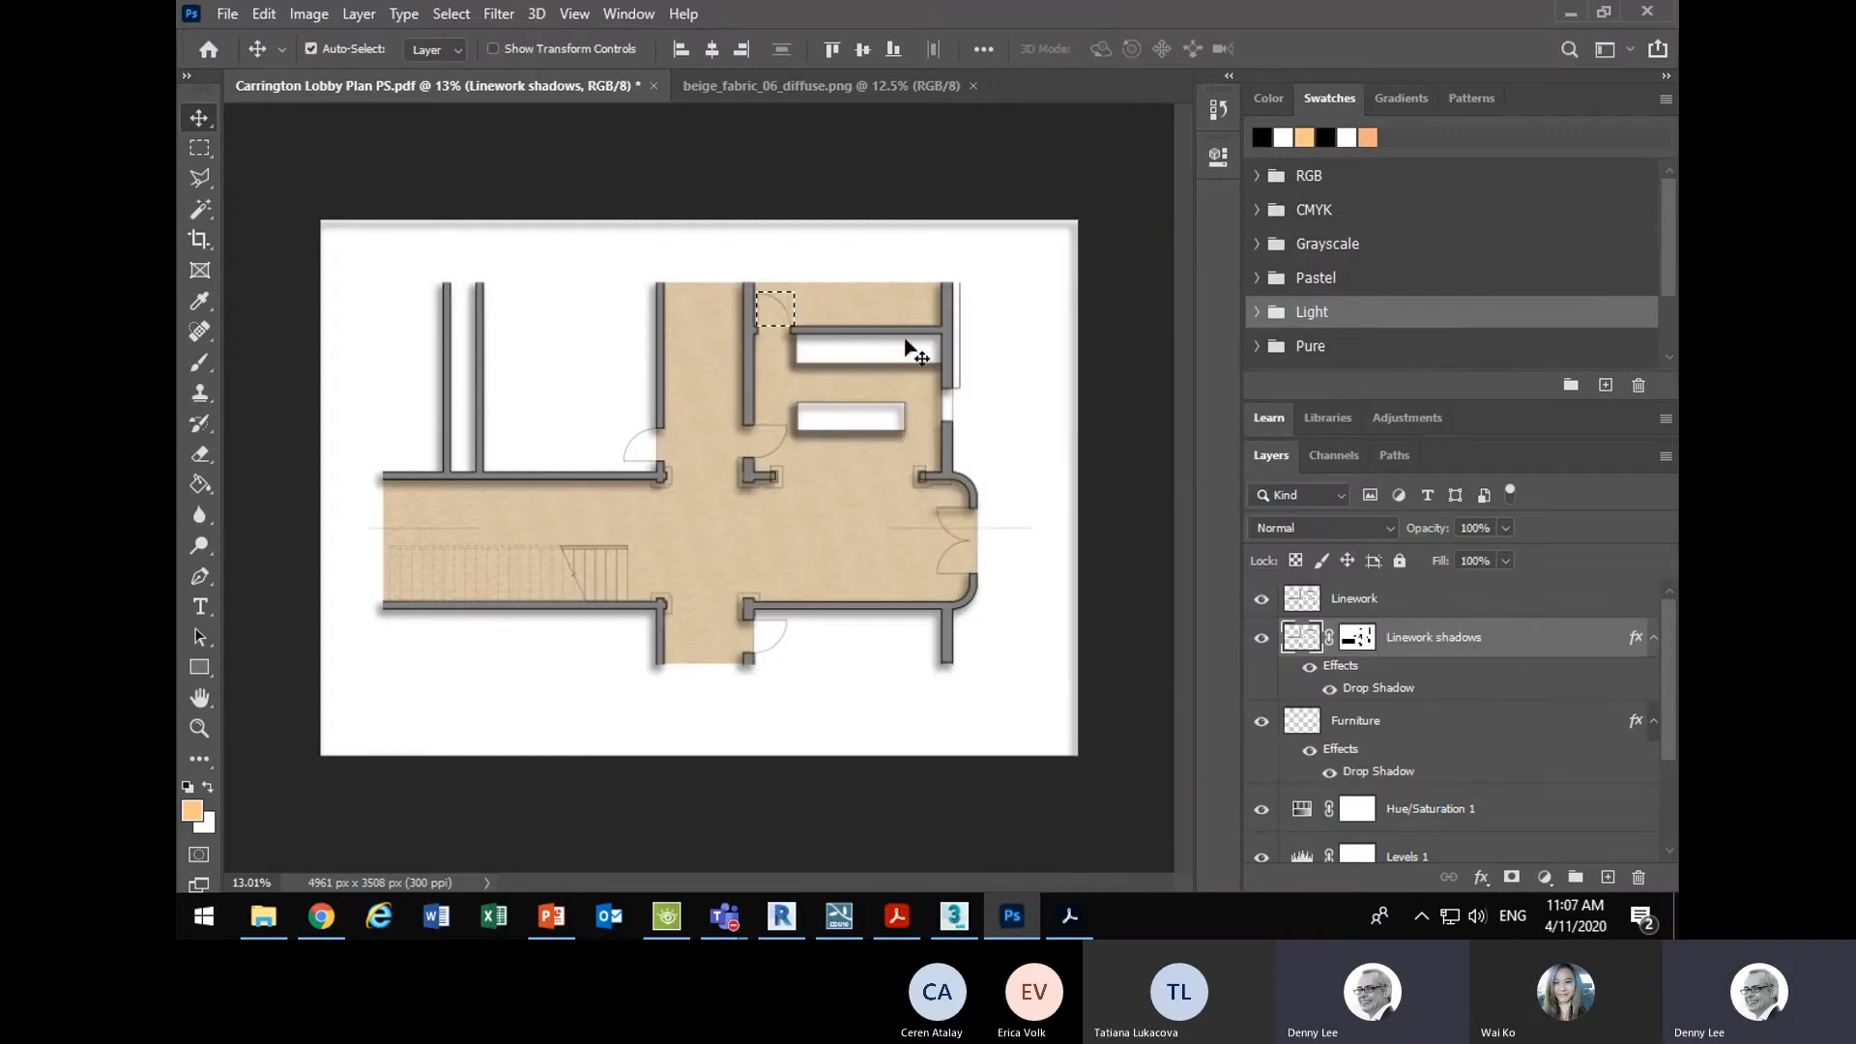
# - Move the Furniture layer above the Linework shadows layer so the wall shadows do not fall on the counters
pyautogui.scroll(5, 947, 338)
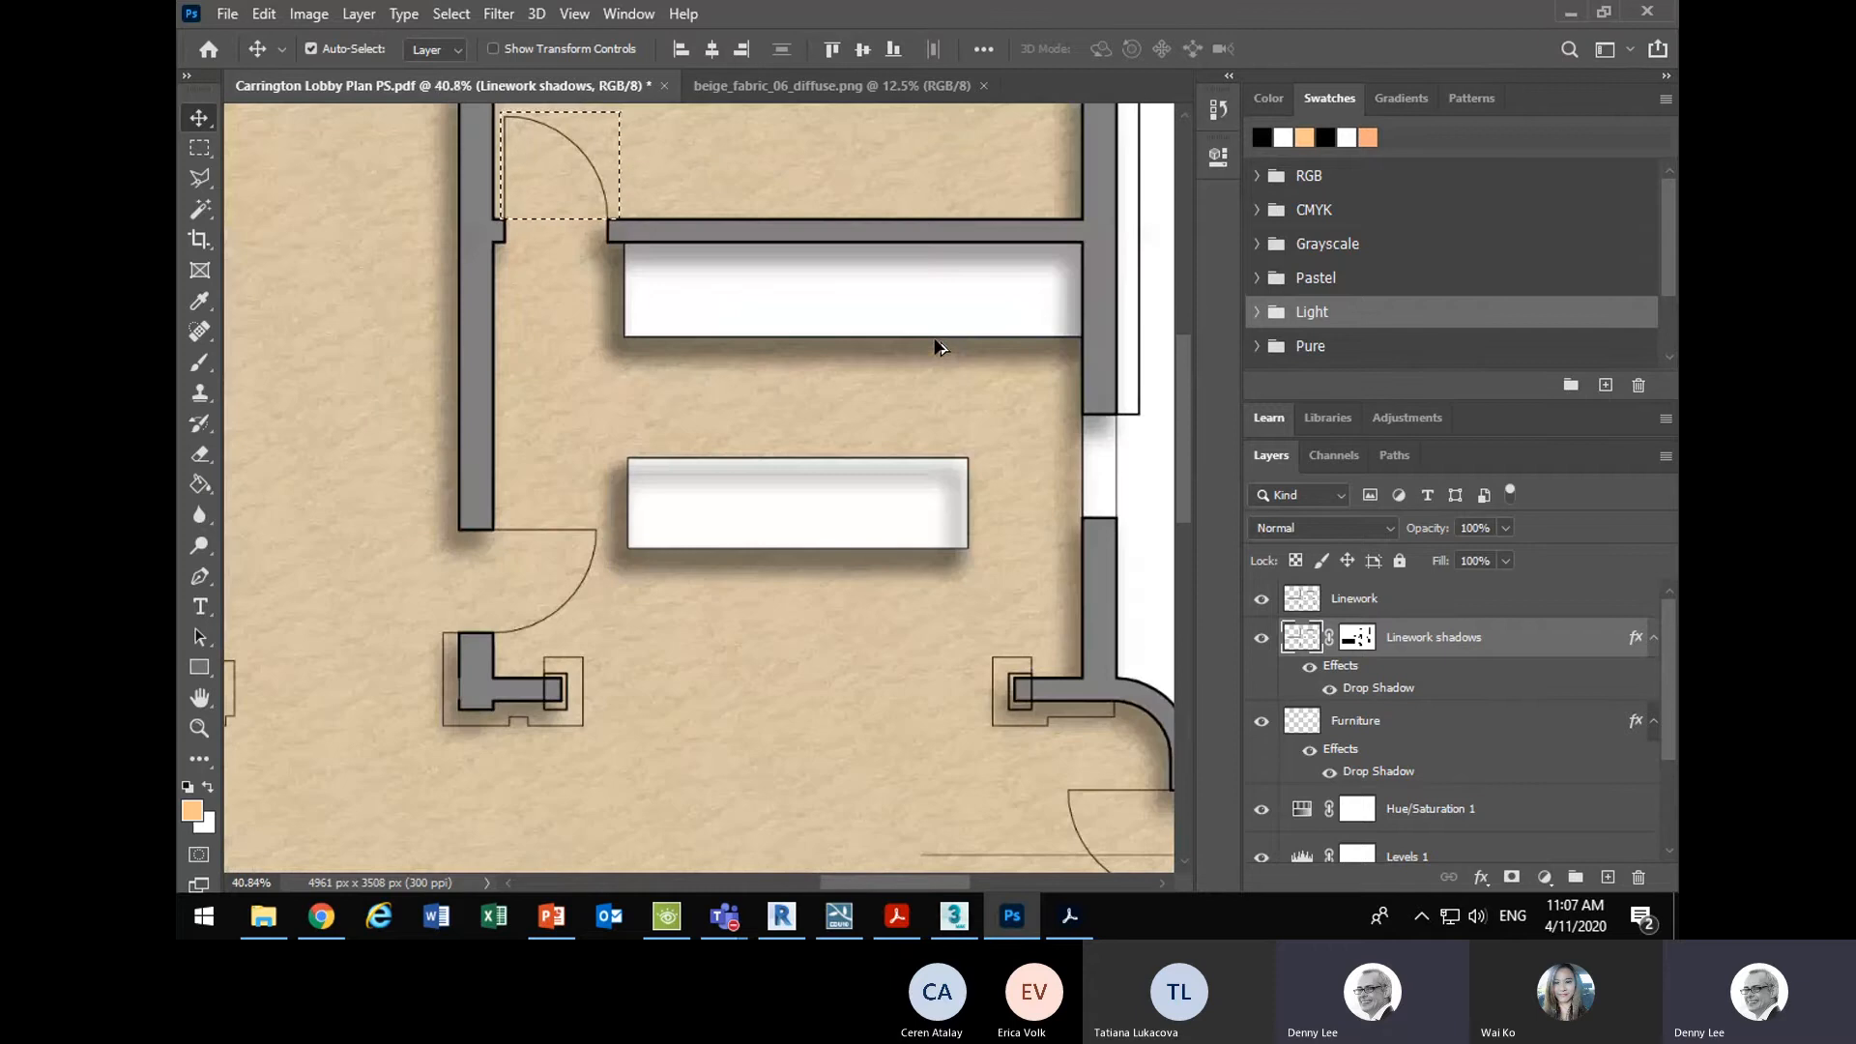
pyautogui.scroll(-2, 683, 259)
pyautogui.scroll(3, 567, 273)
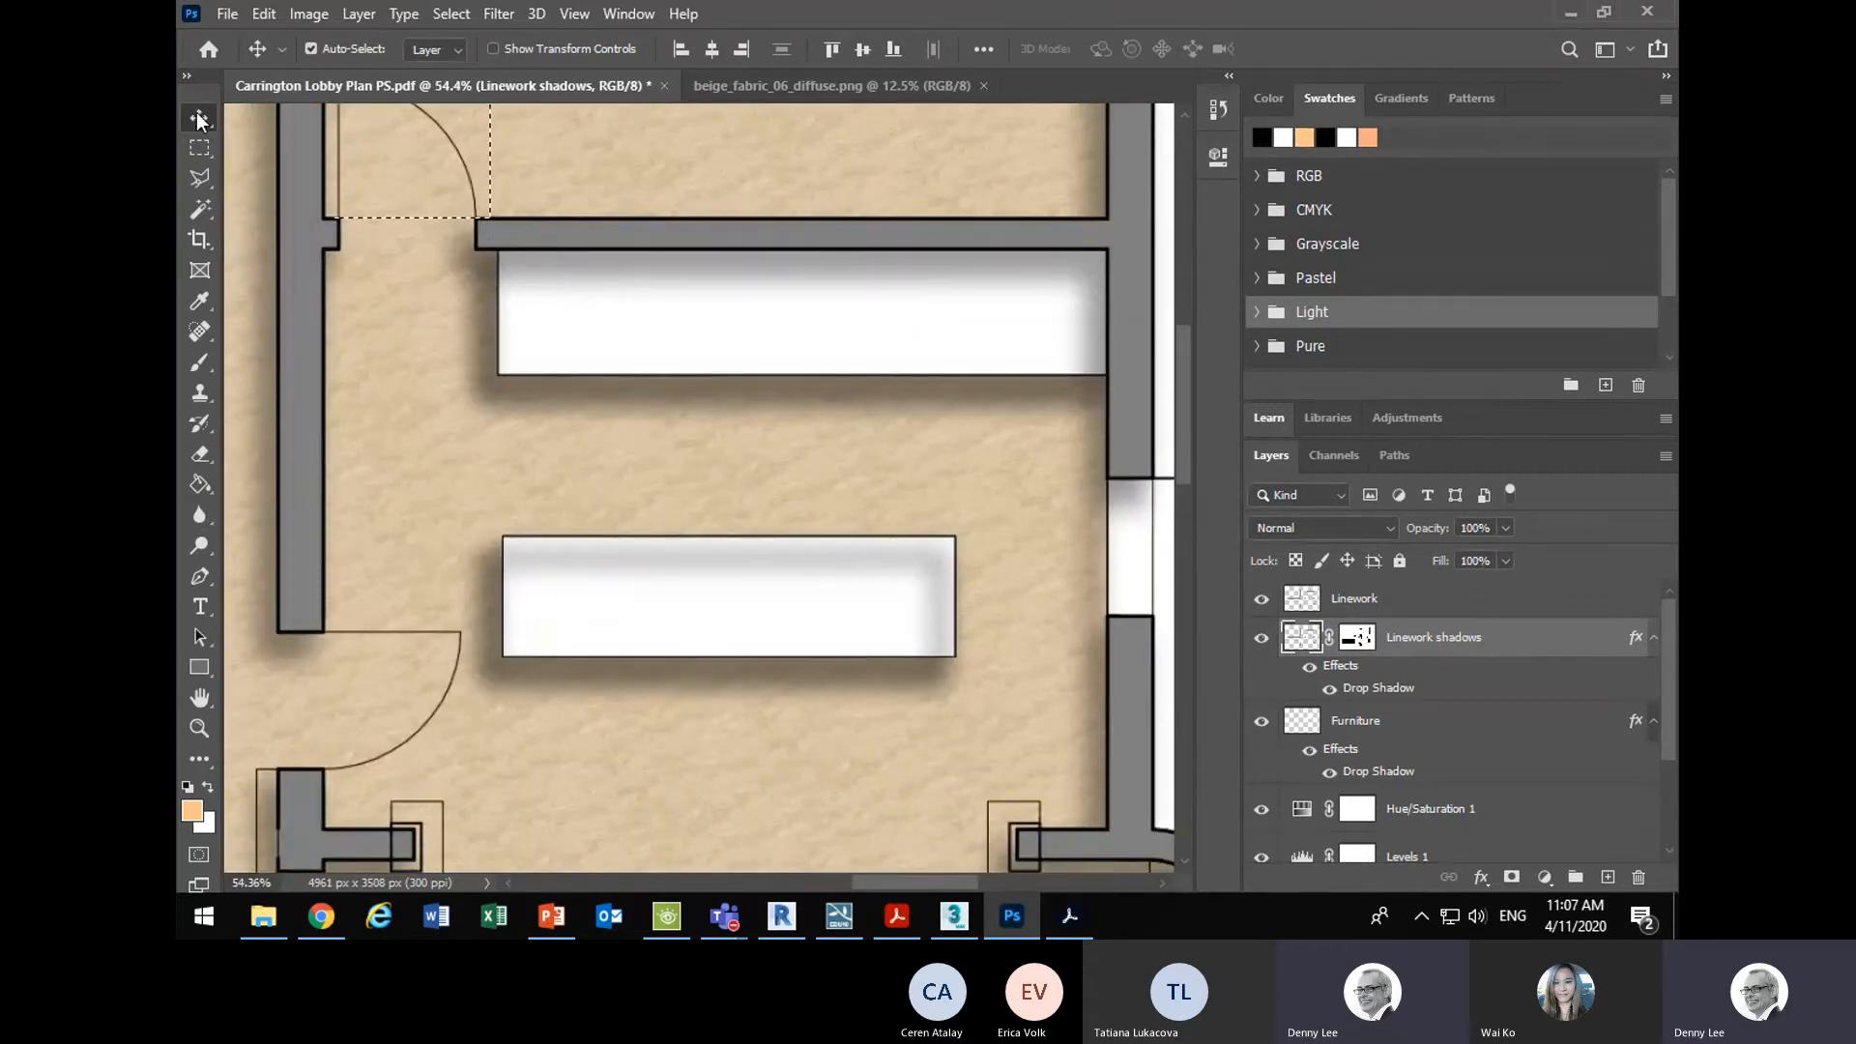
pyautogui.click(1313, 730)
pyautogui.moveTo(1303, 723); pyautogui.dragTo(1307, 647)
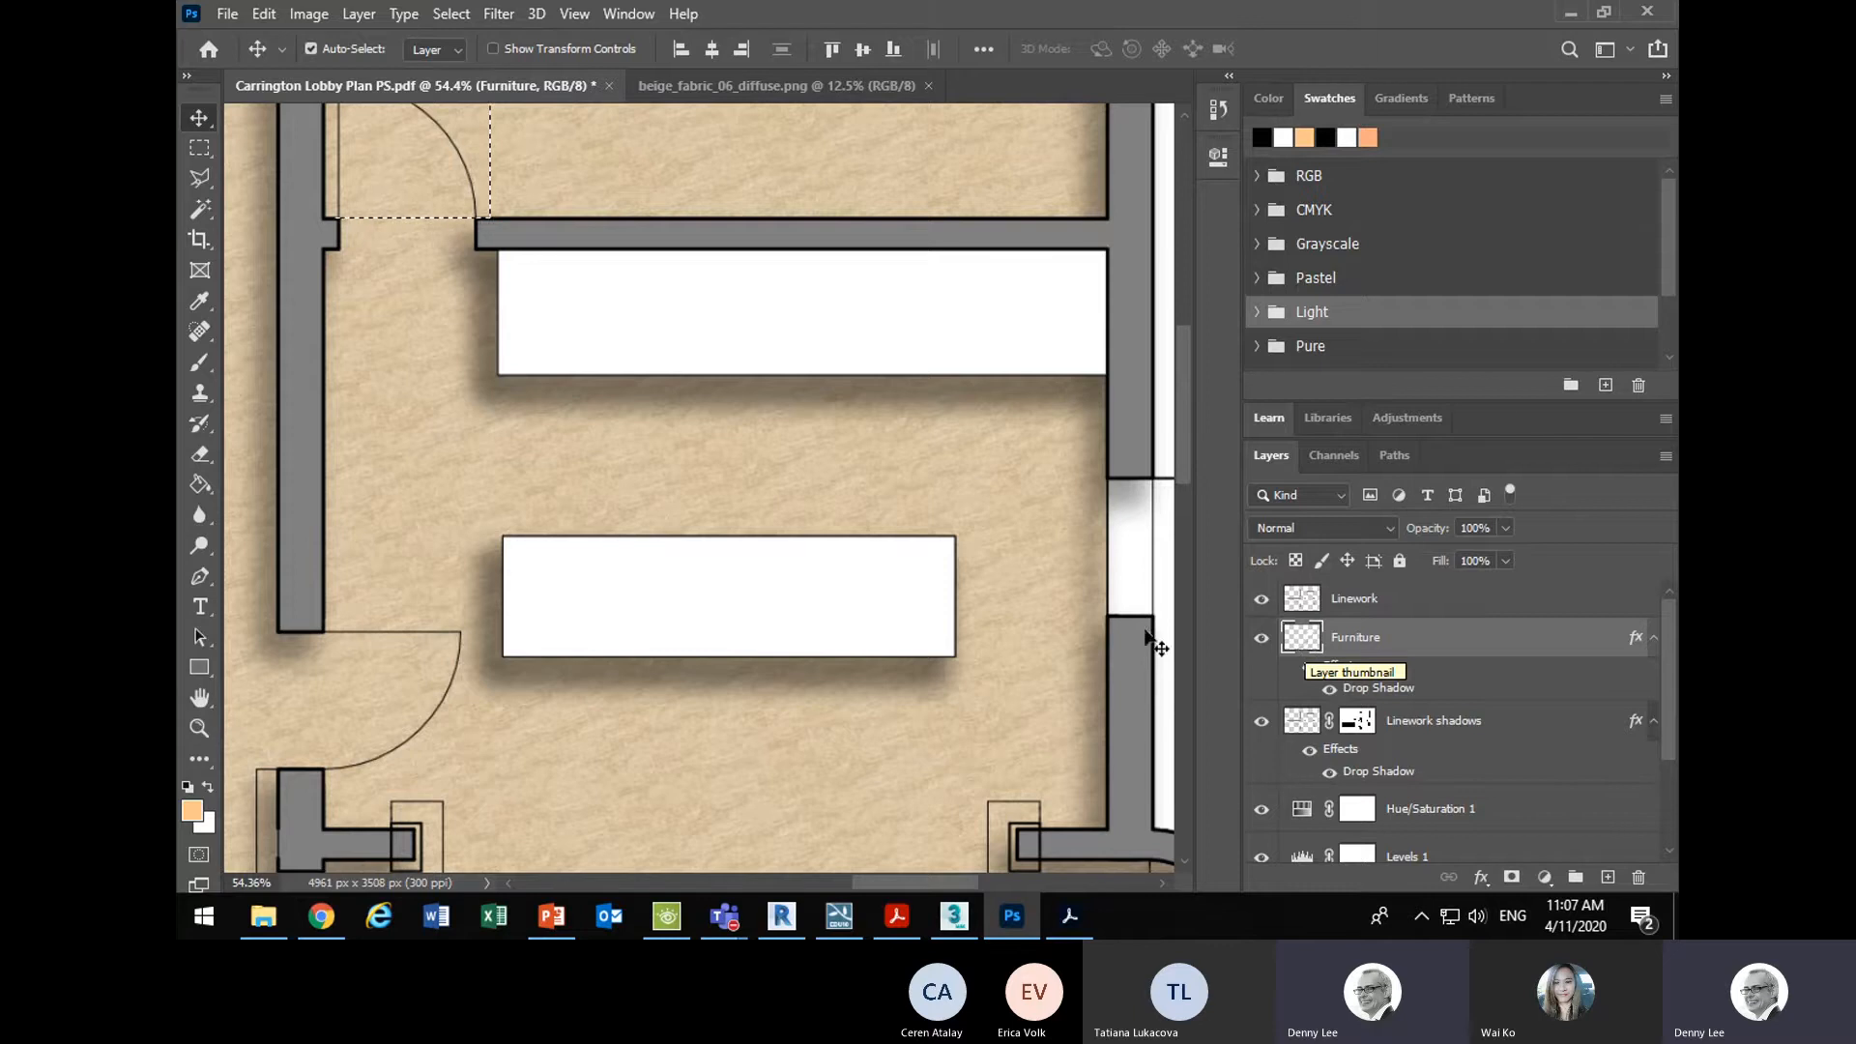
pyautogui.hotkey('ctrl', '0')
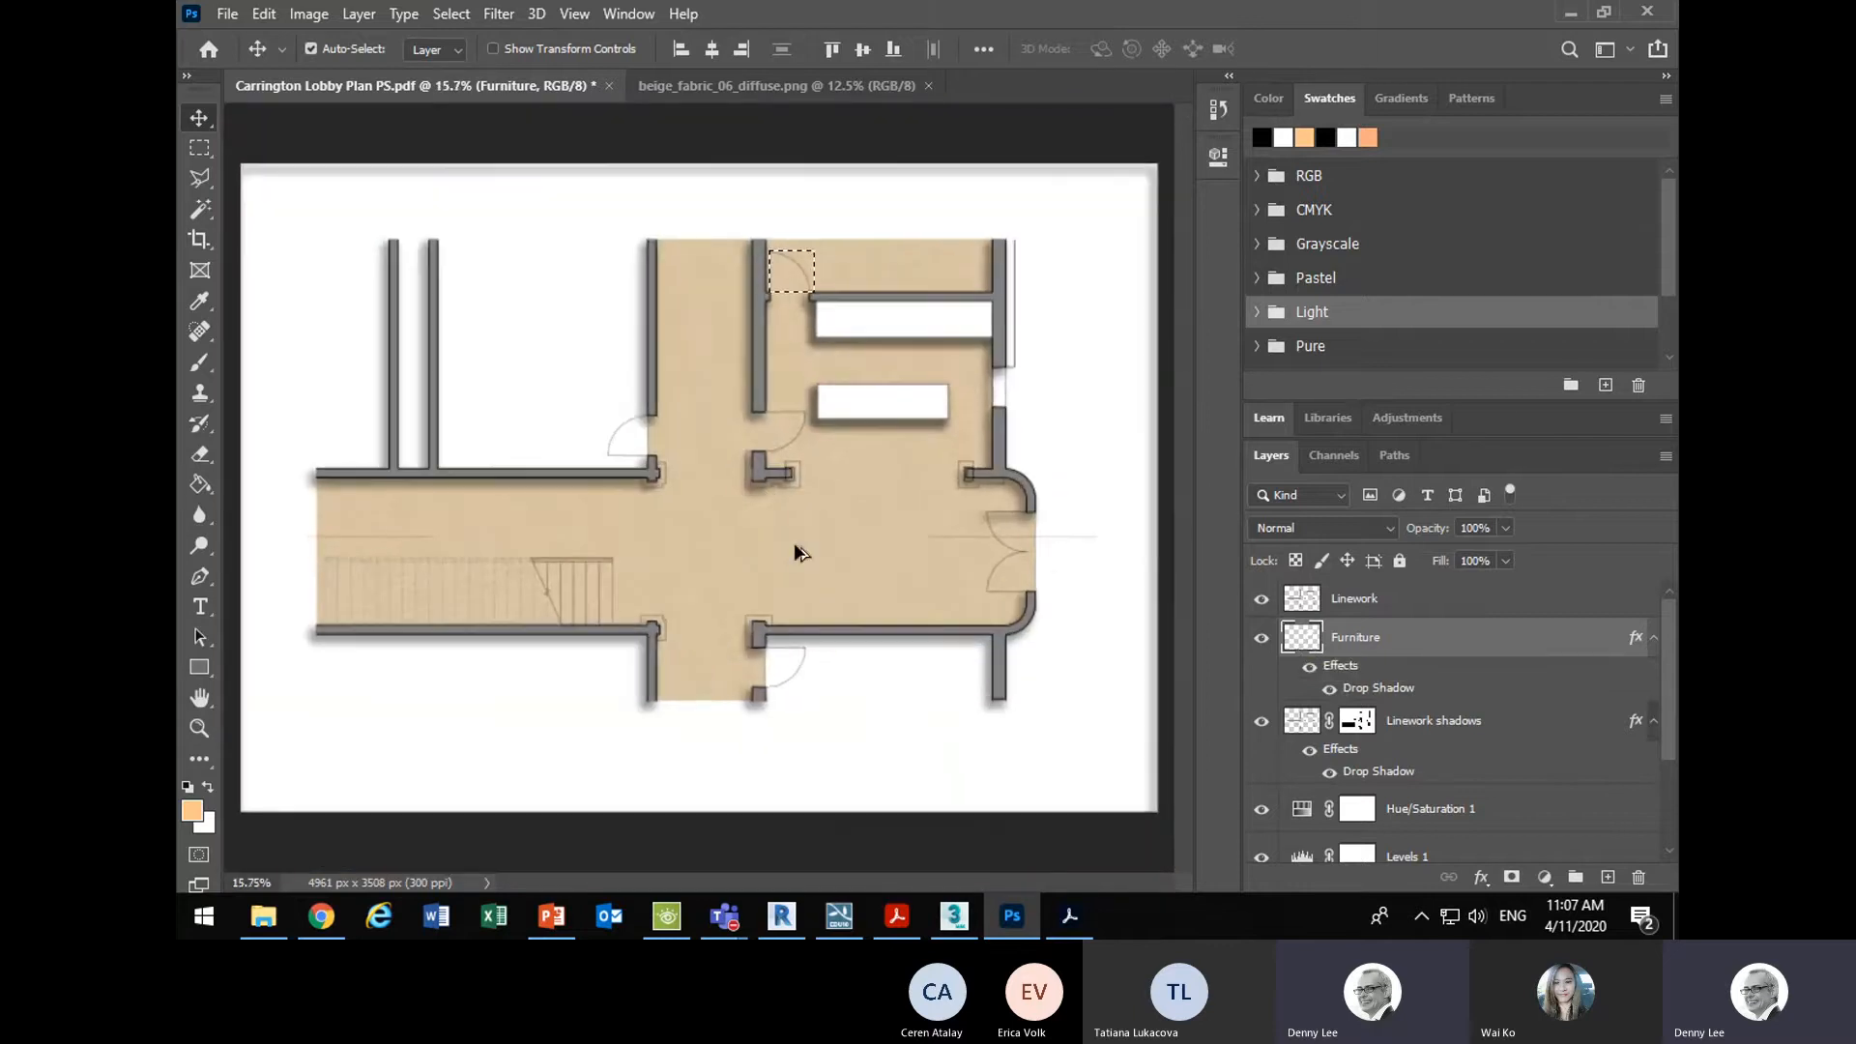
pyautogui.scroll(1, 795, 553)
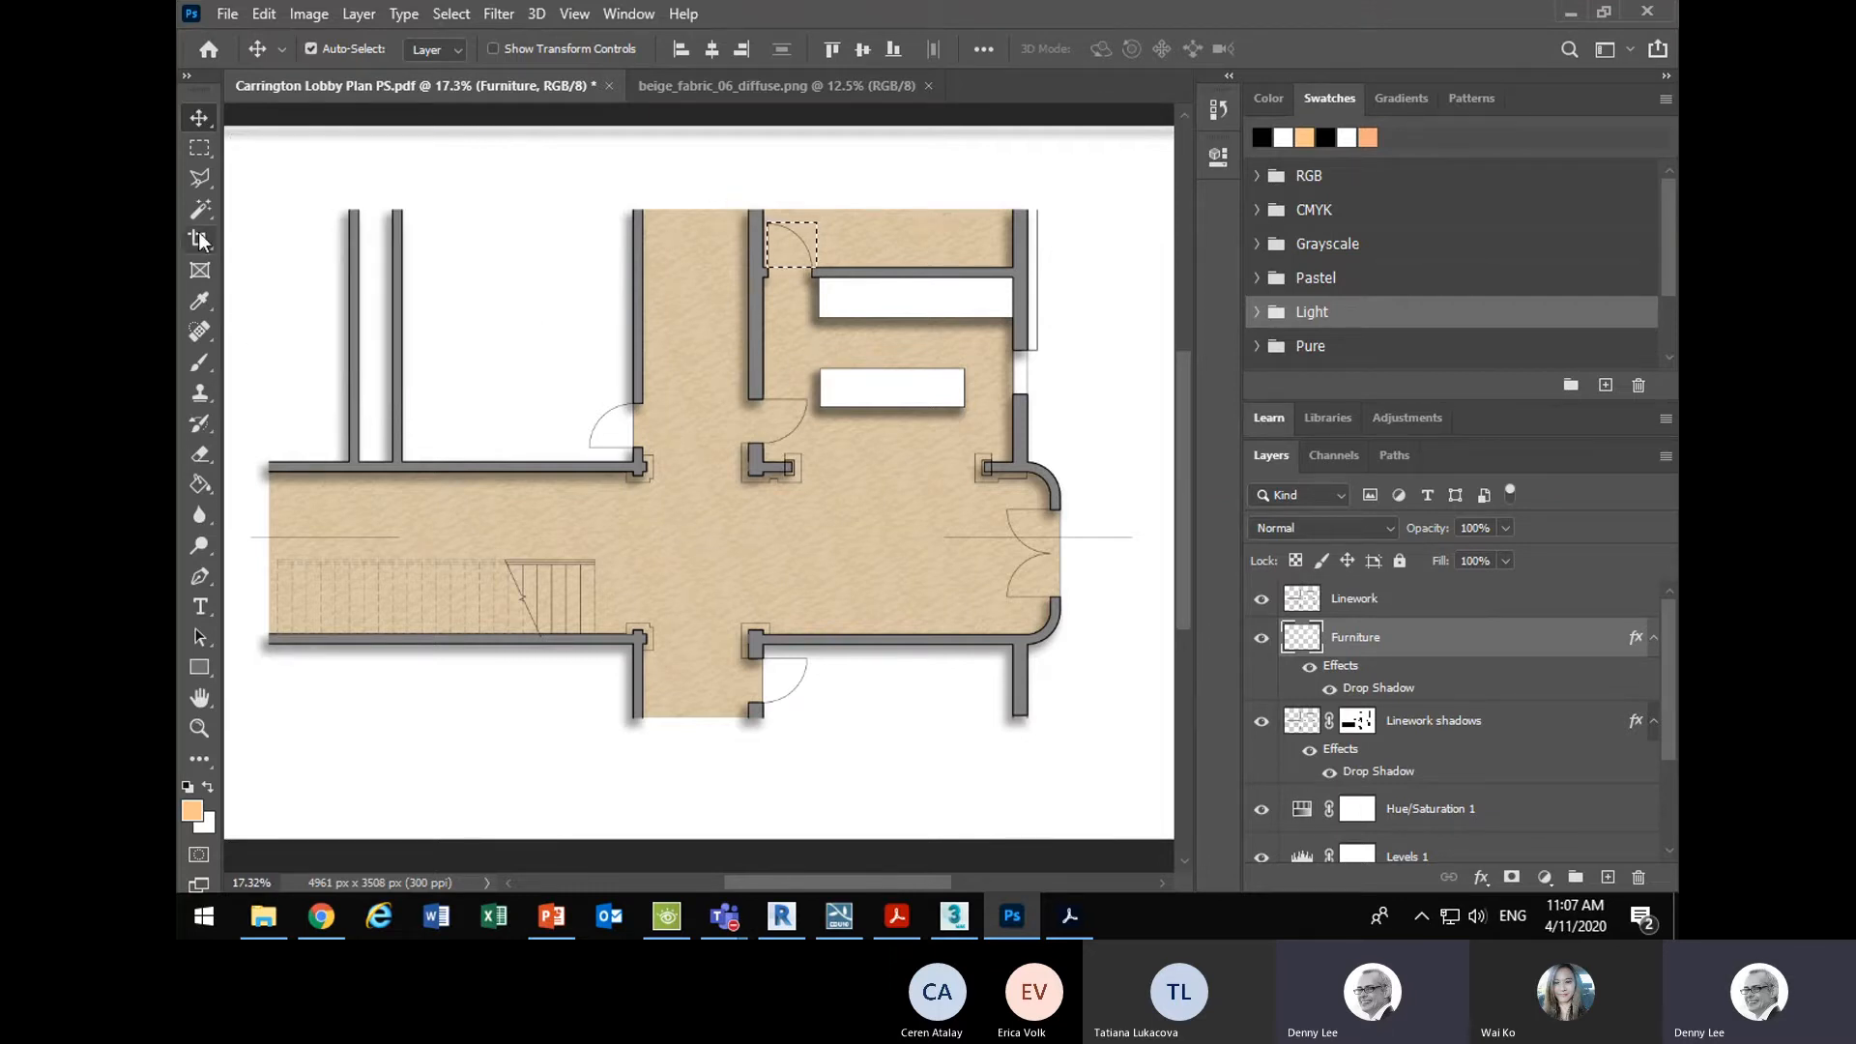
# - Switch to Chrome and examine the shadows in two rendered floor plans among the "photoshop plan render interior" image results
pyautogui.click(200, 364)
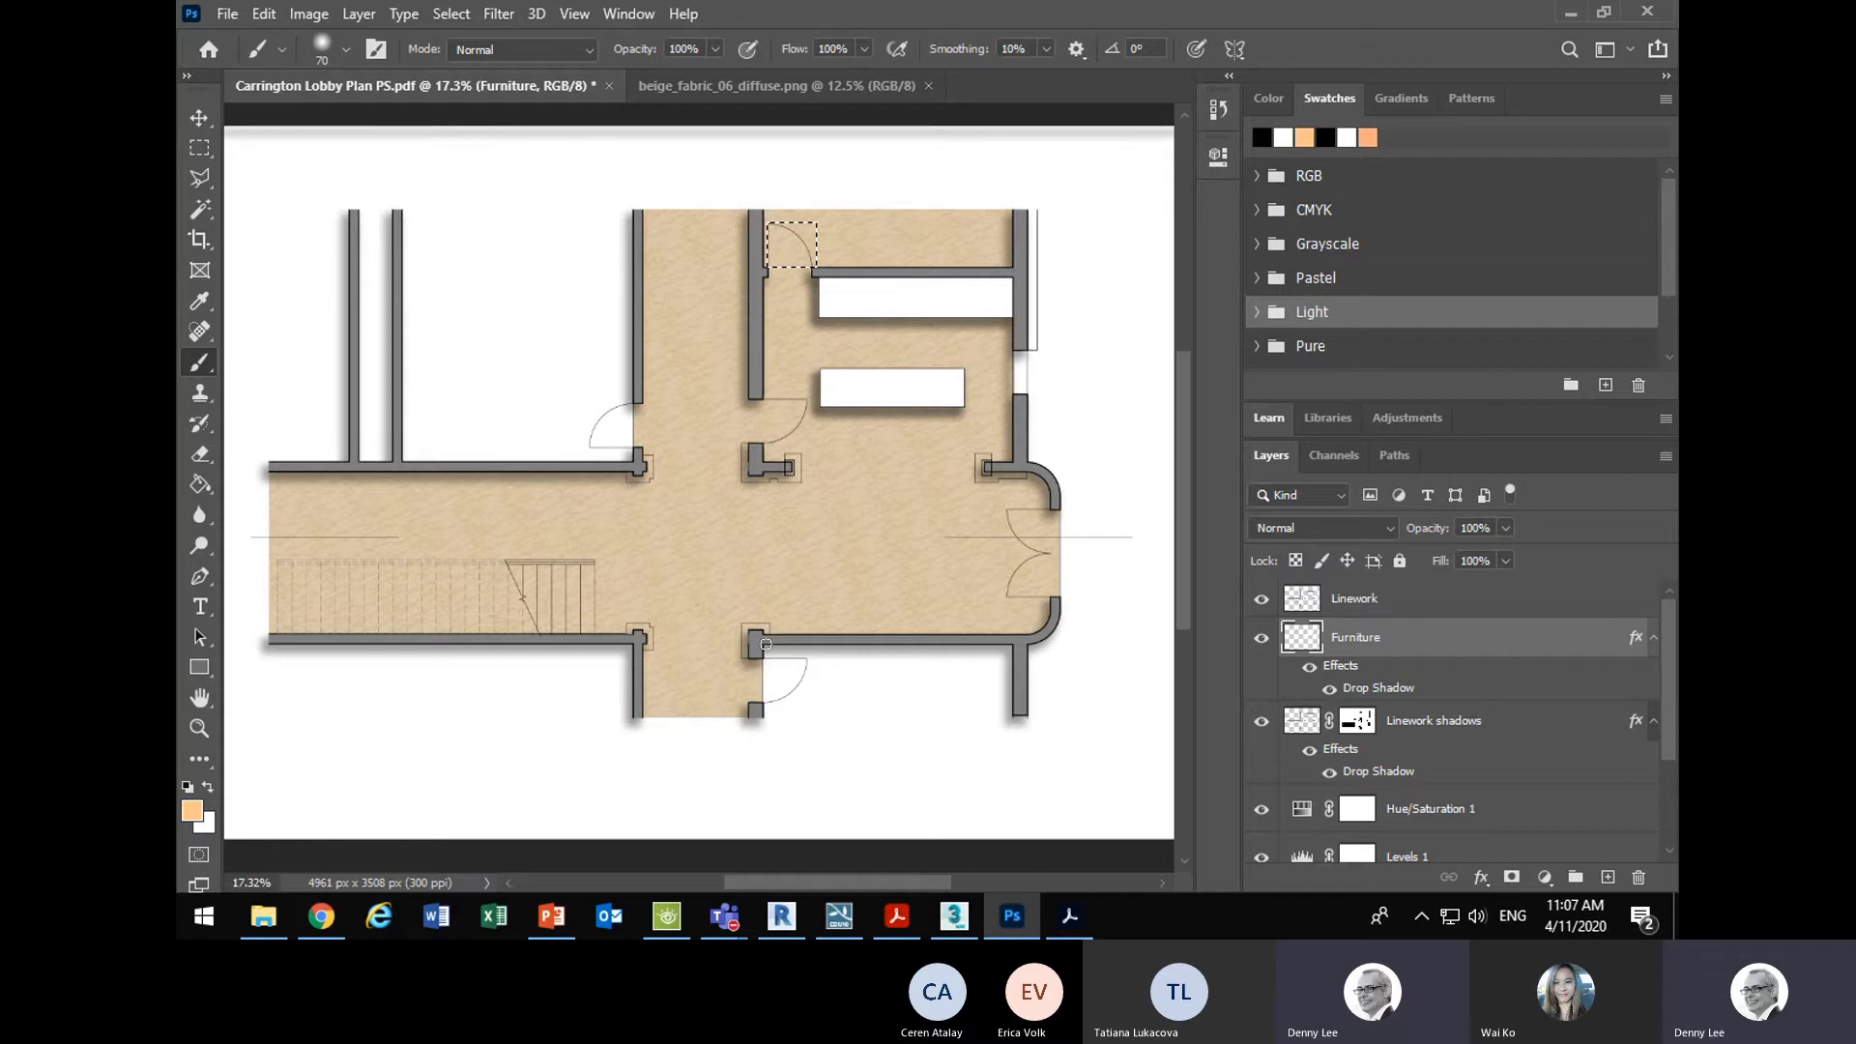
pyautogui.click(321, 915)
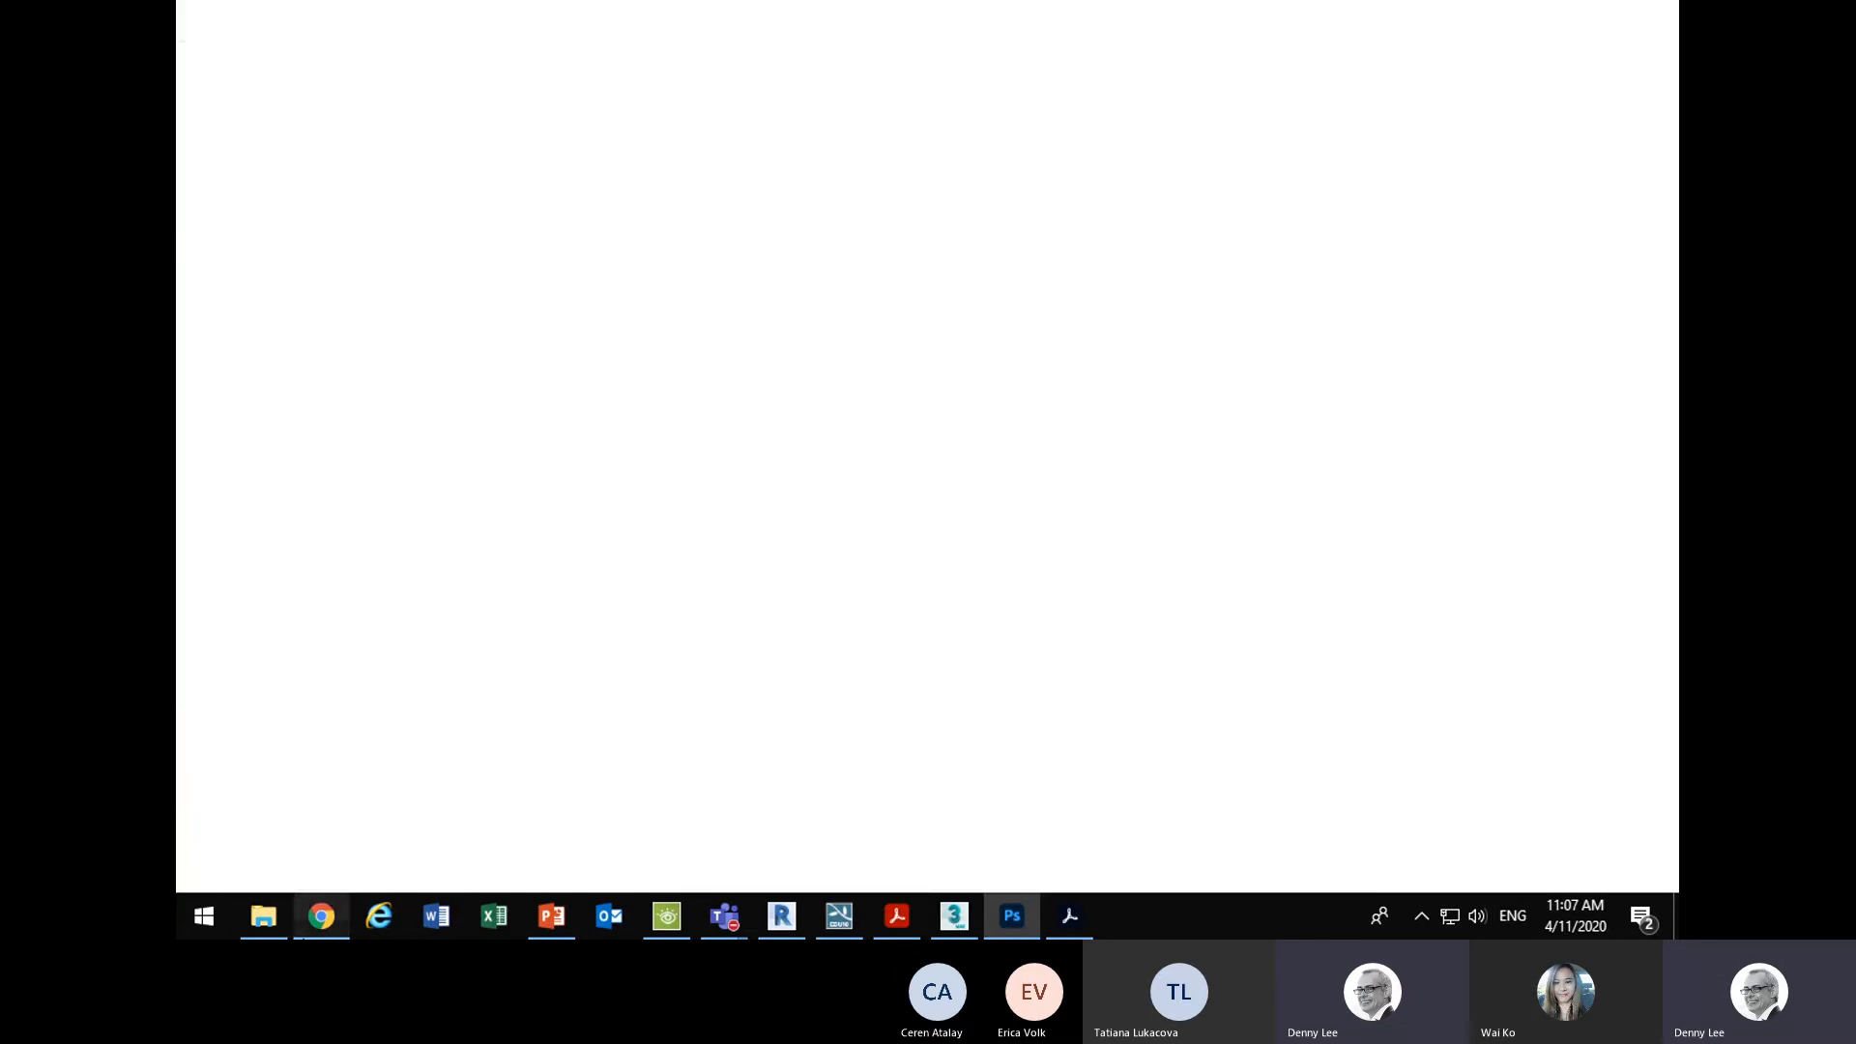
pyautogui.click(919, 419)
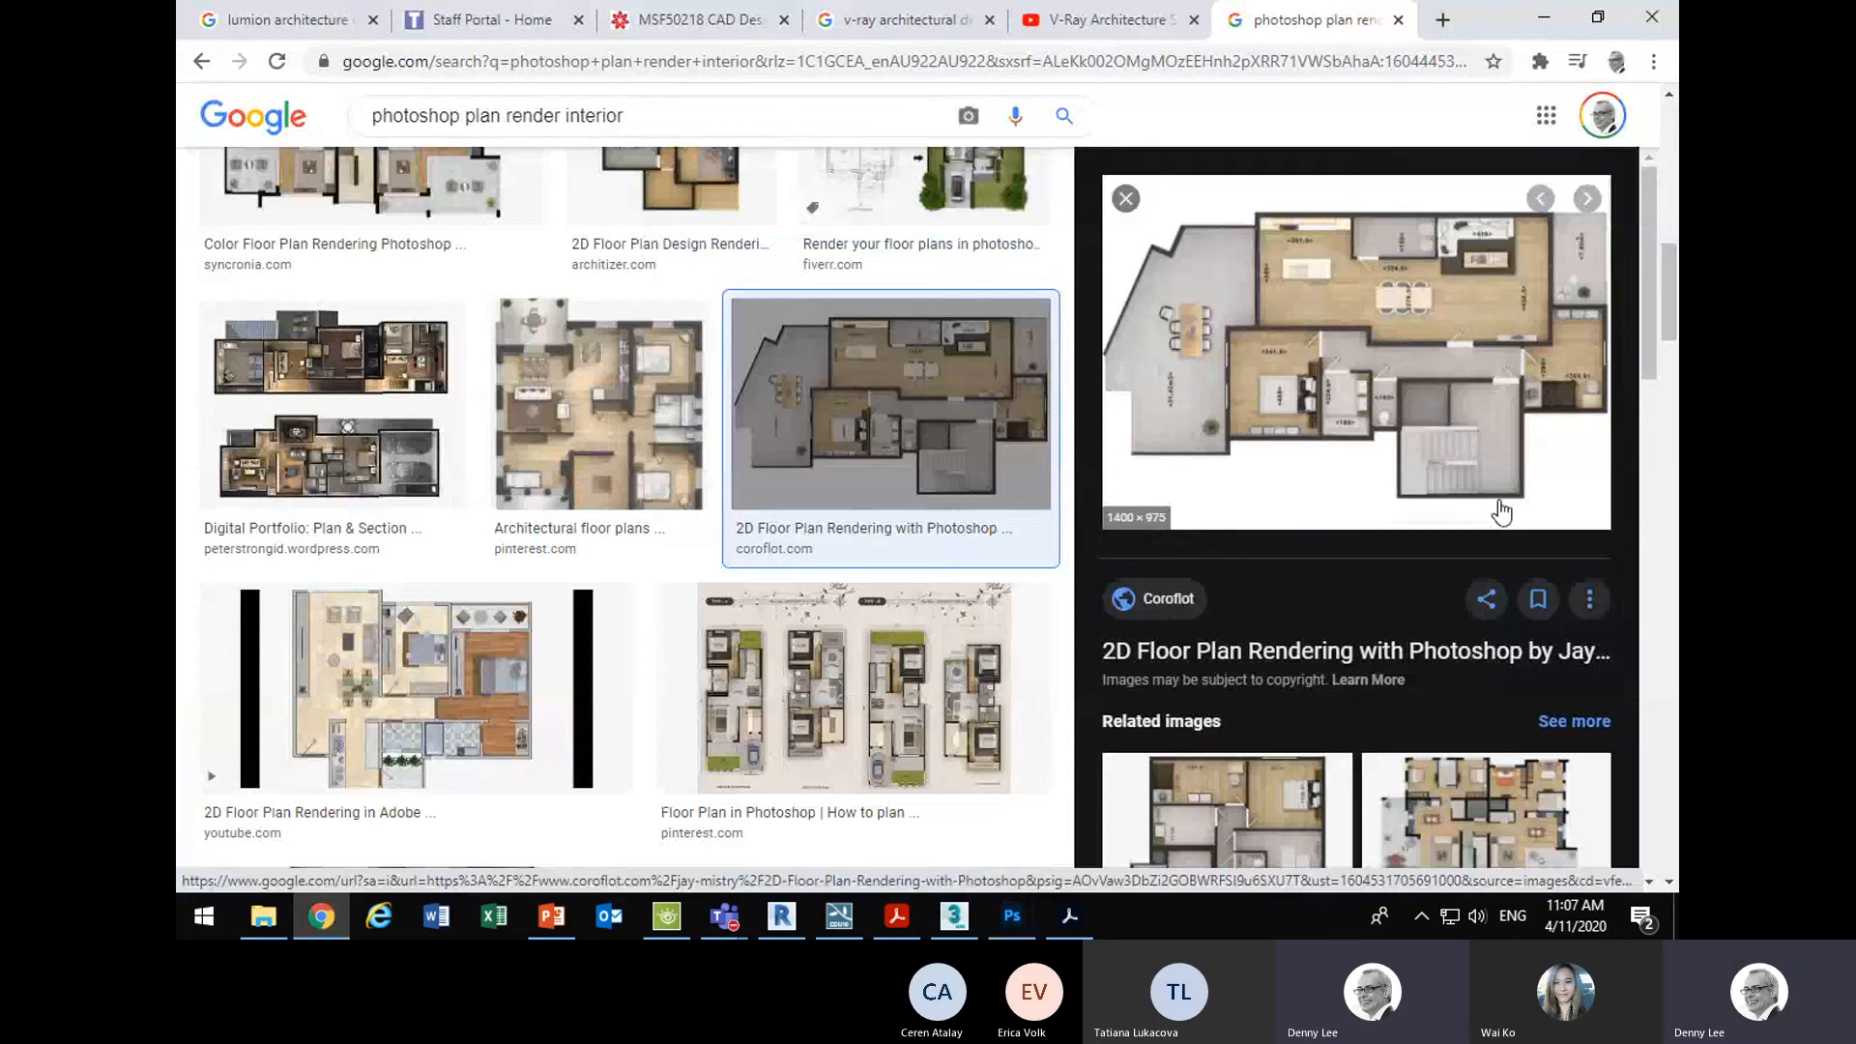
pyautogui.click(590, 435)
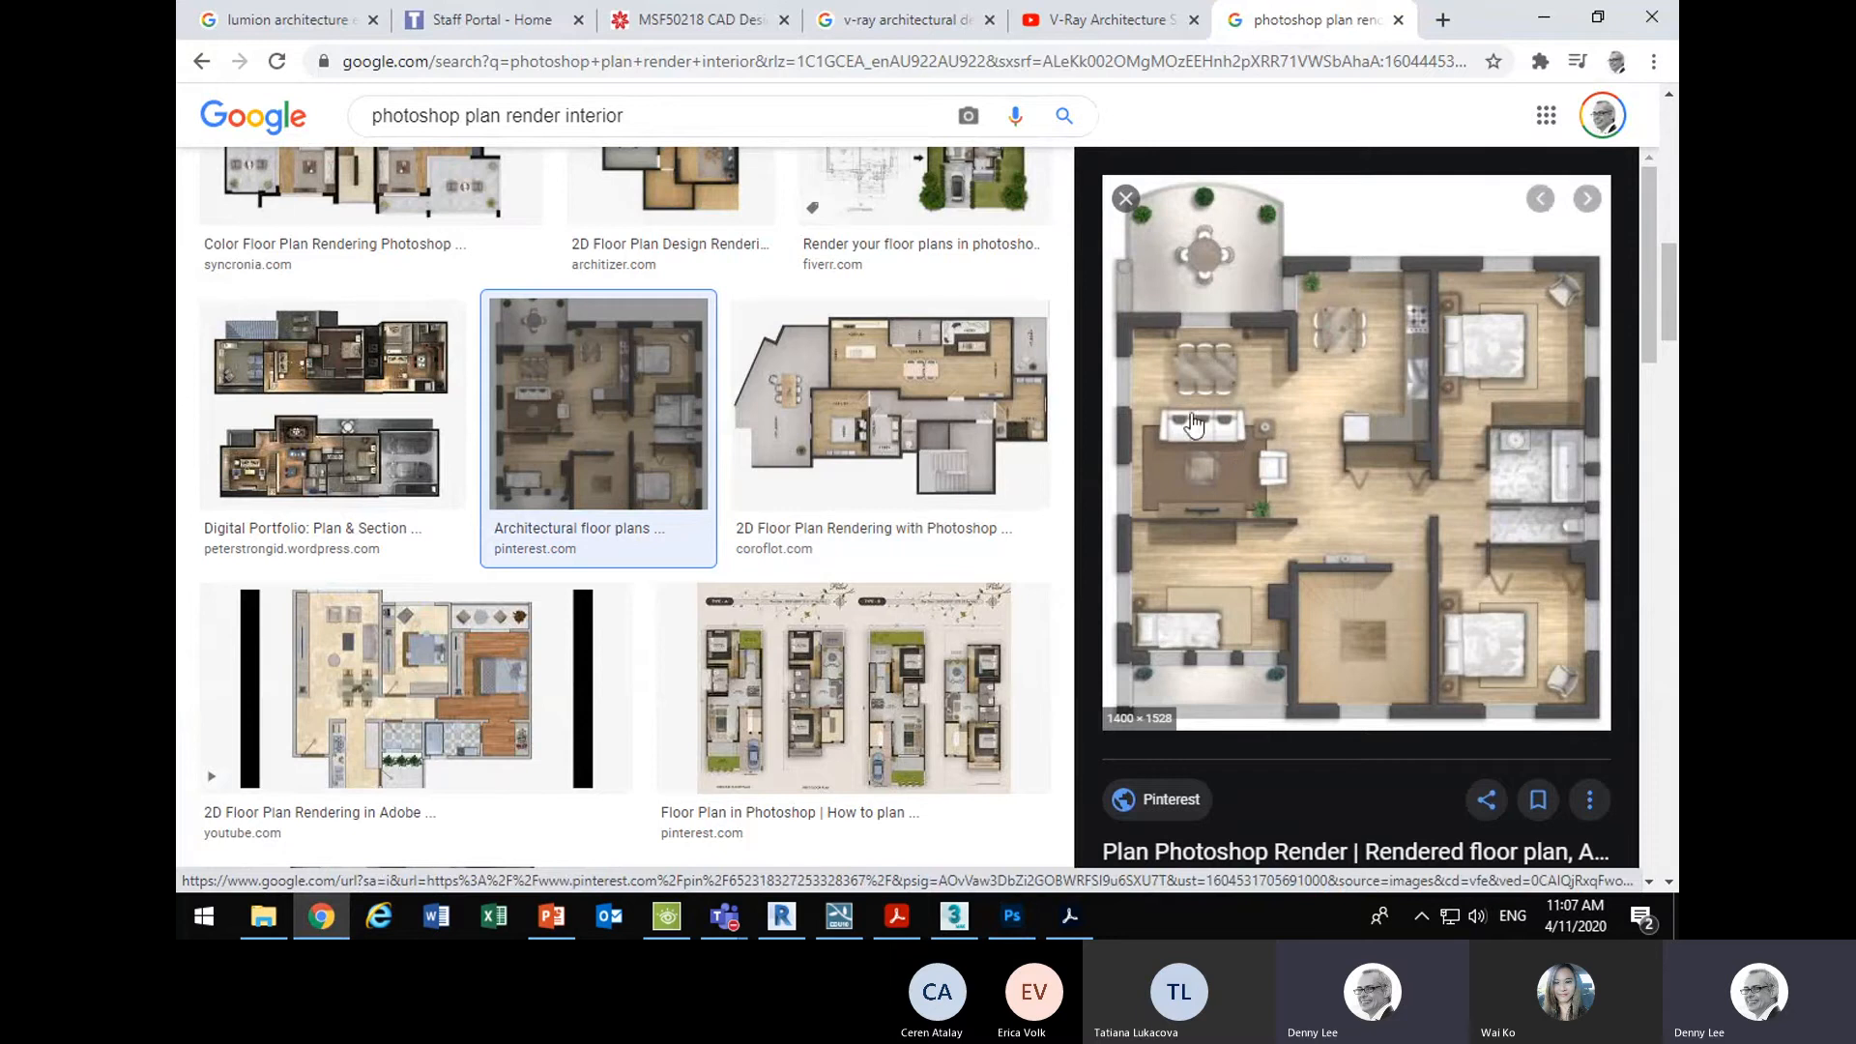
pyautogui.click(1544, 22)
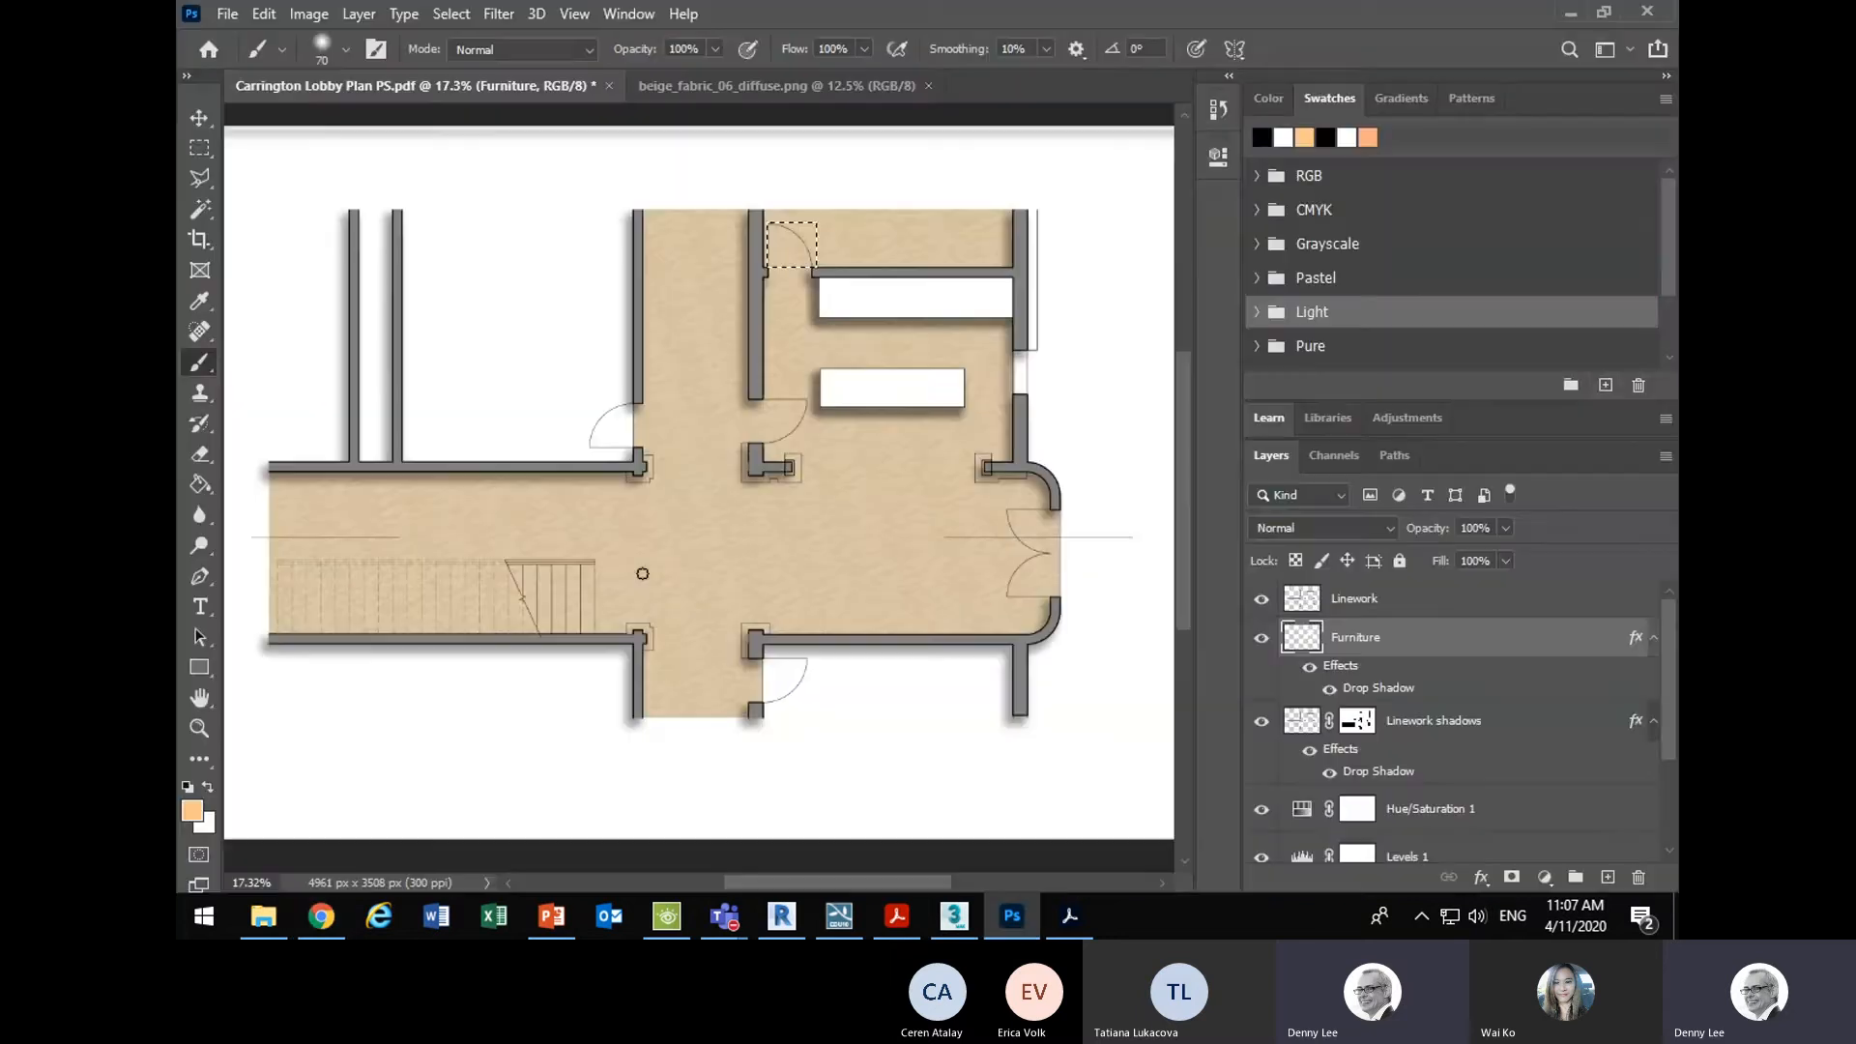
# - Switch to Revit, activate the lobby plan viewport on sheet A112 and turn its shadows on, ending back in Photoshop
pyautogui.click(781, 916)
pyautogui.click(895, 538)
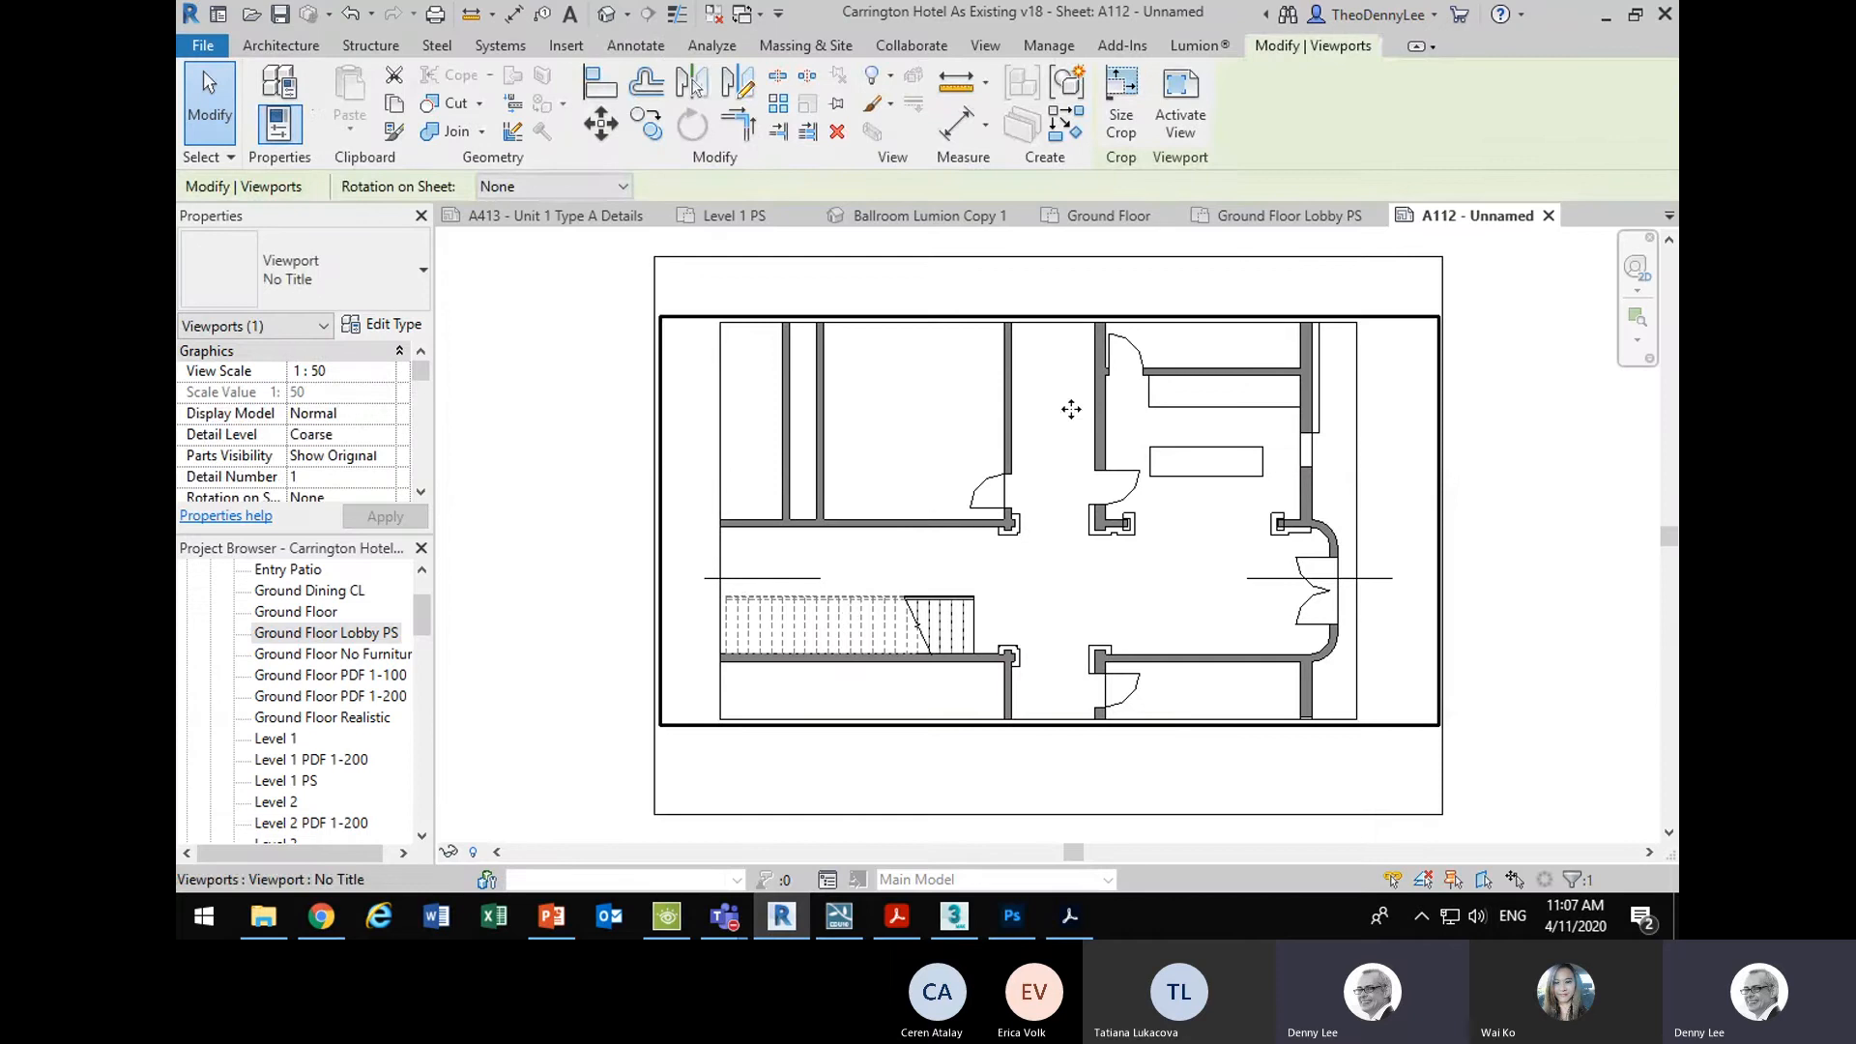
pyautogui.doubleClick(1072, 409)
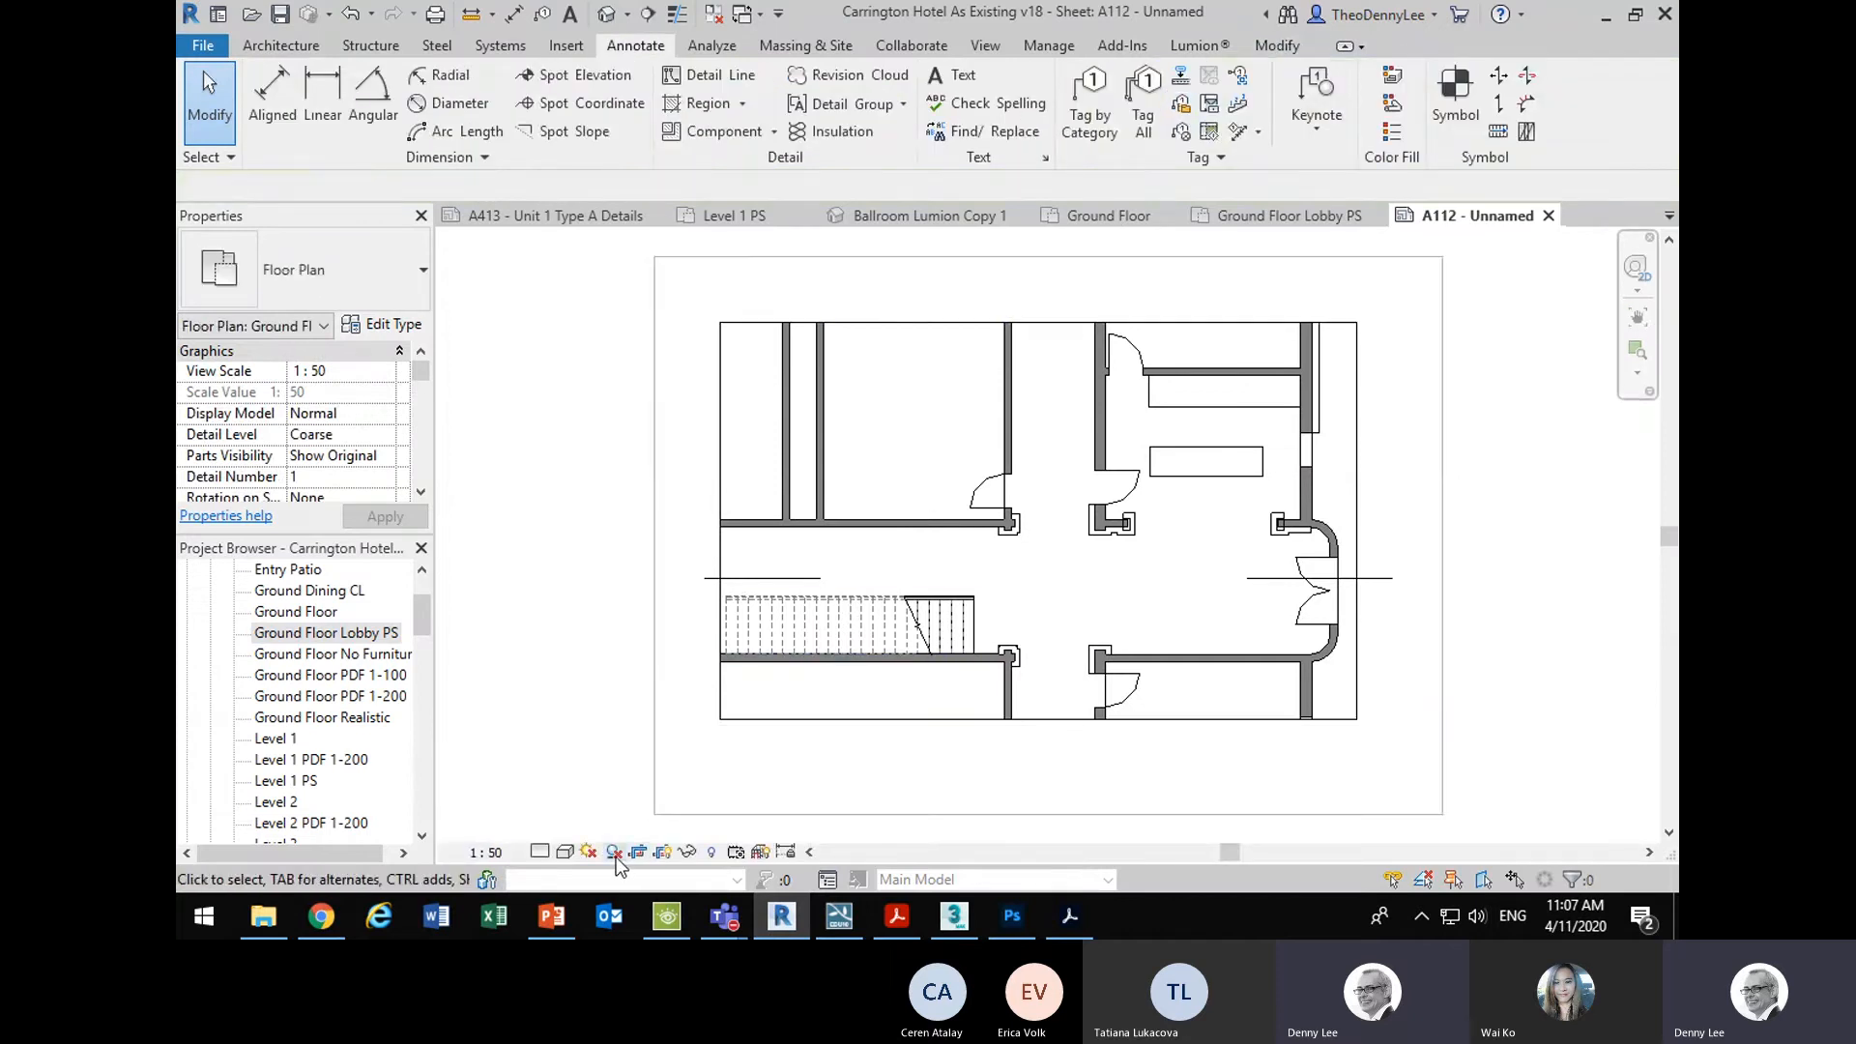
pyautogui.click(616, 855)
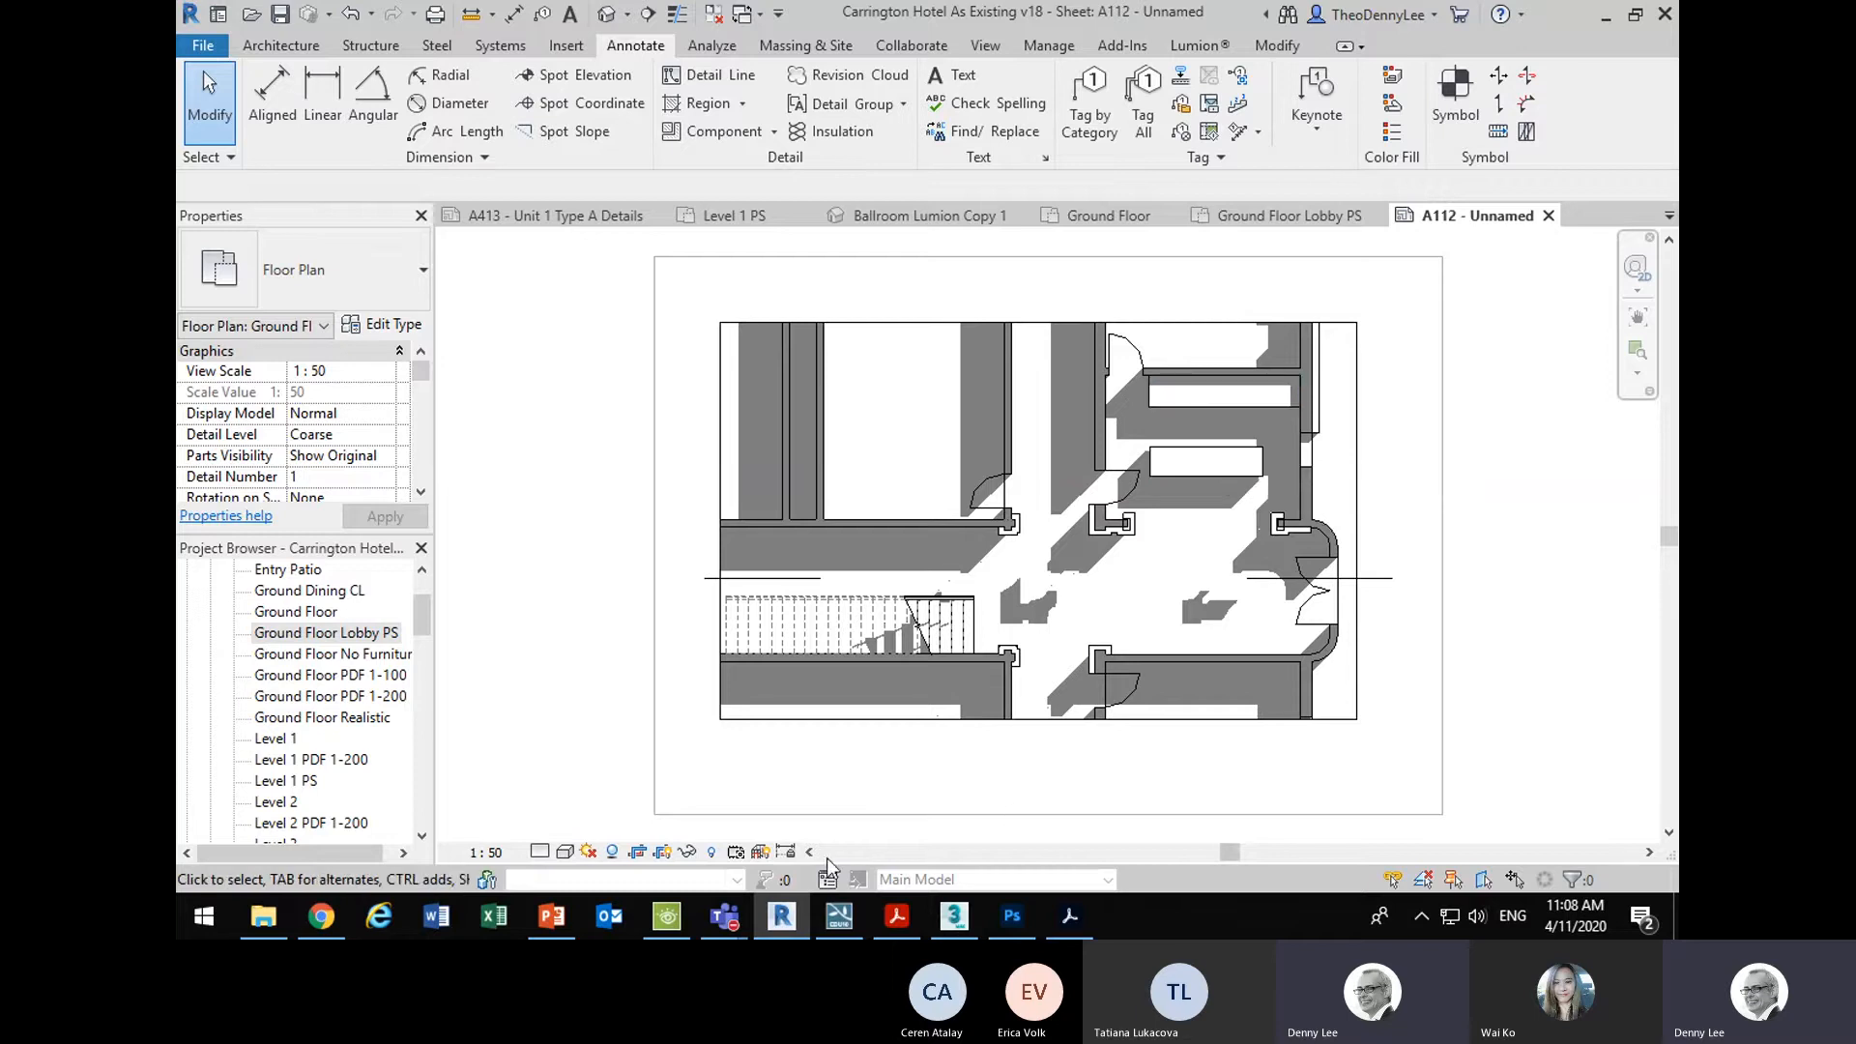
pyautogui.click(1012, 915)
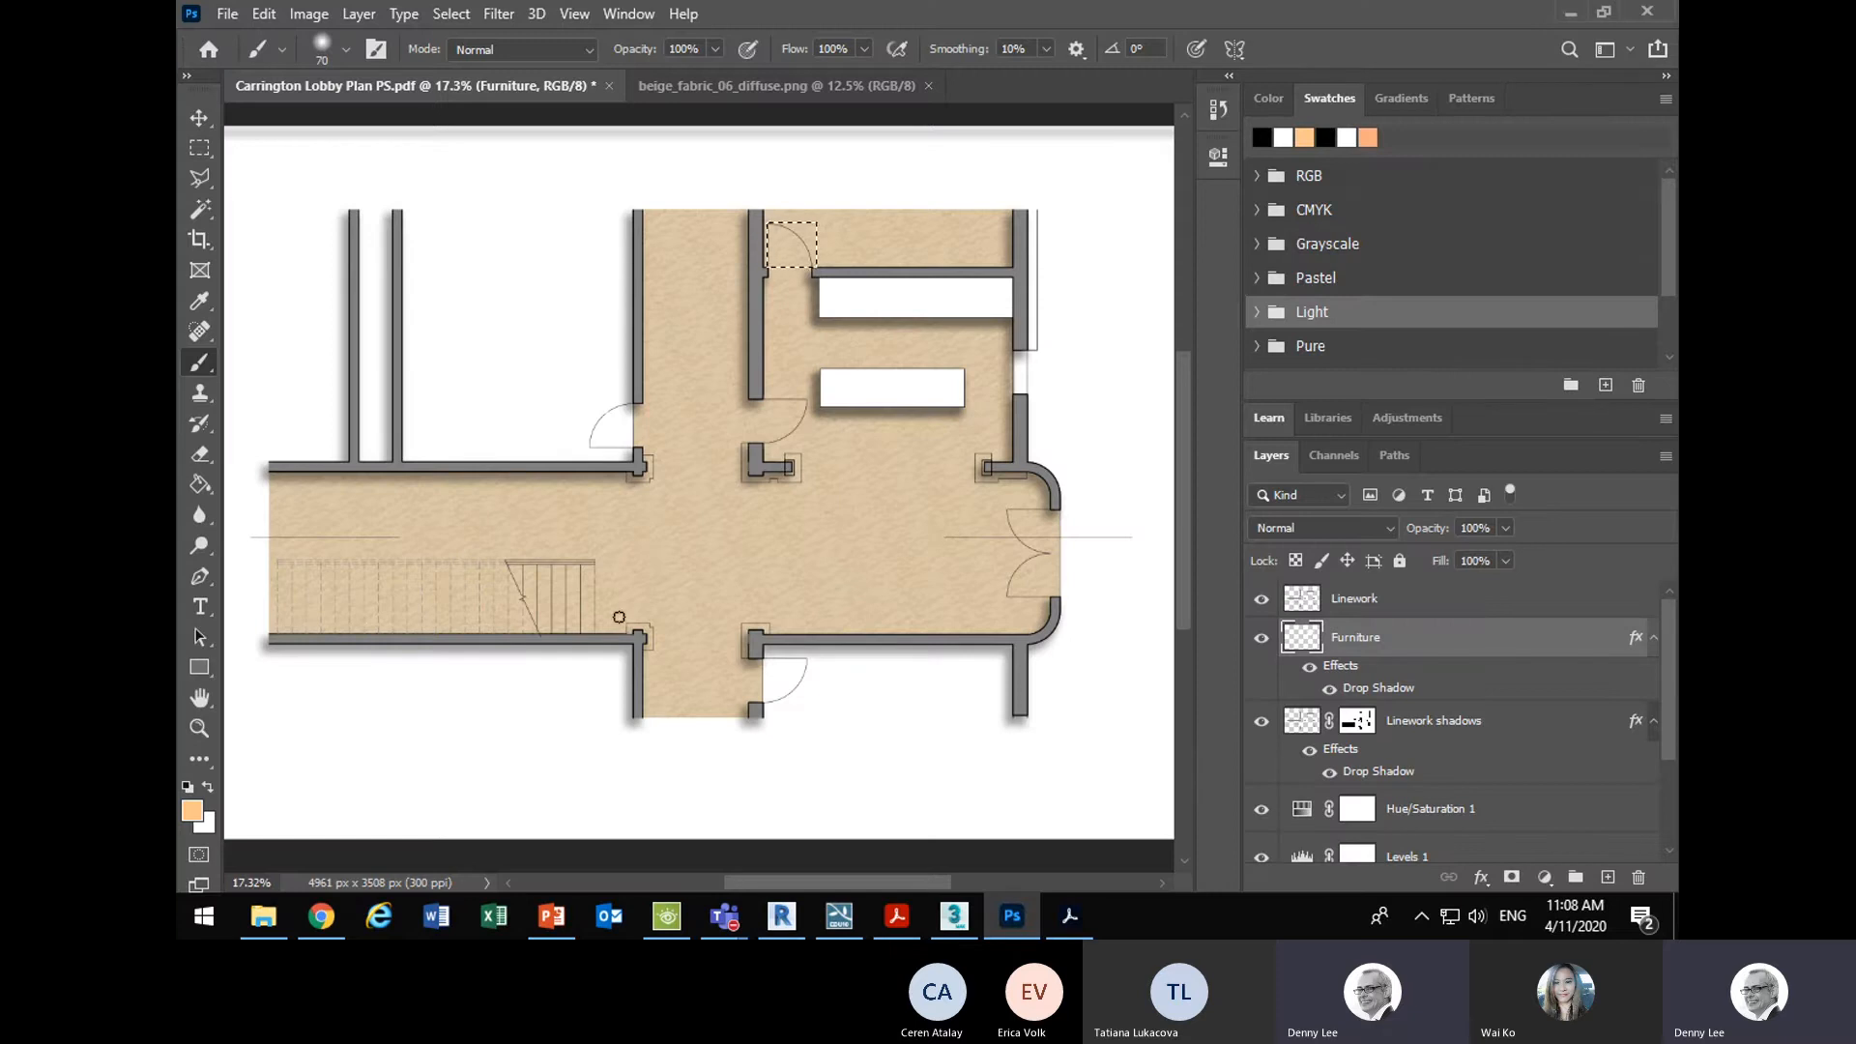
# - Switch to Chrome and examine the single house plan render and the Fiverr architectural plan render for furniture and shading
pyautogui.click(321, 916)
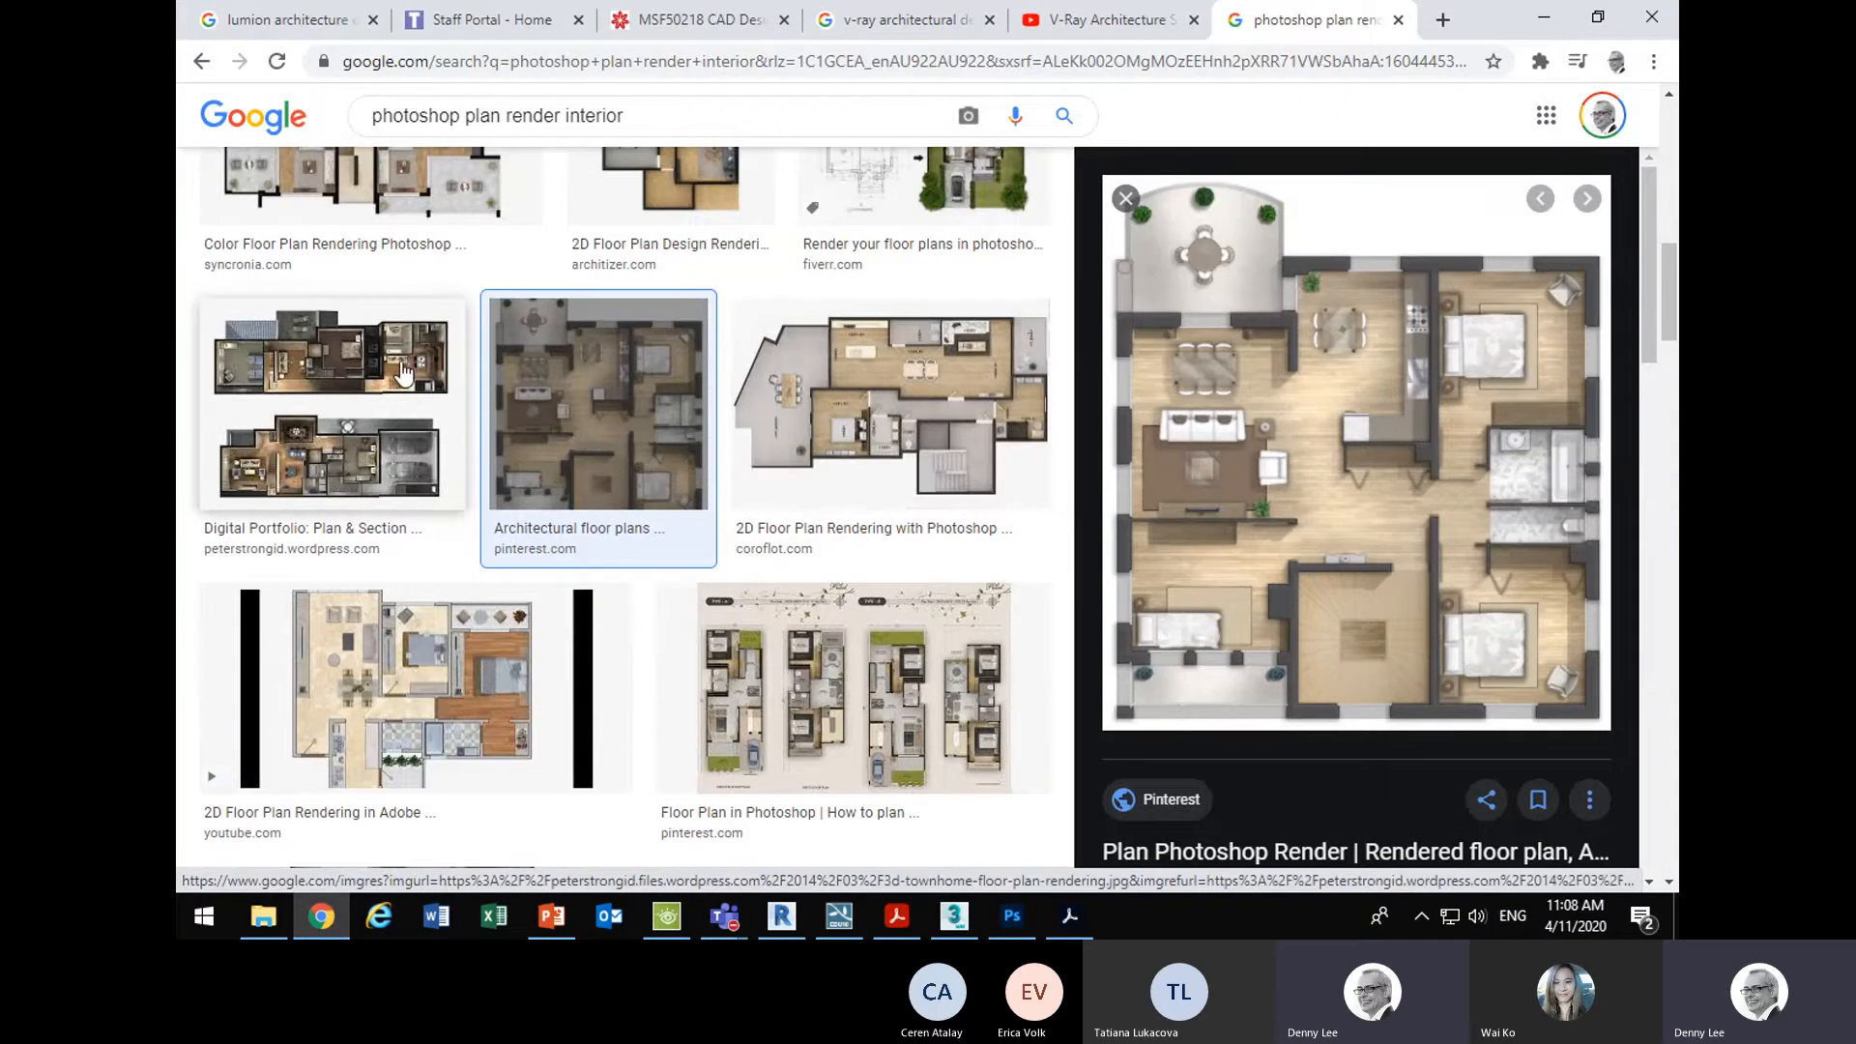
pyautogui.scroll(5, 403, 374)
pyautogui.click(481, 338)
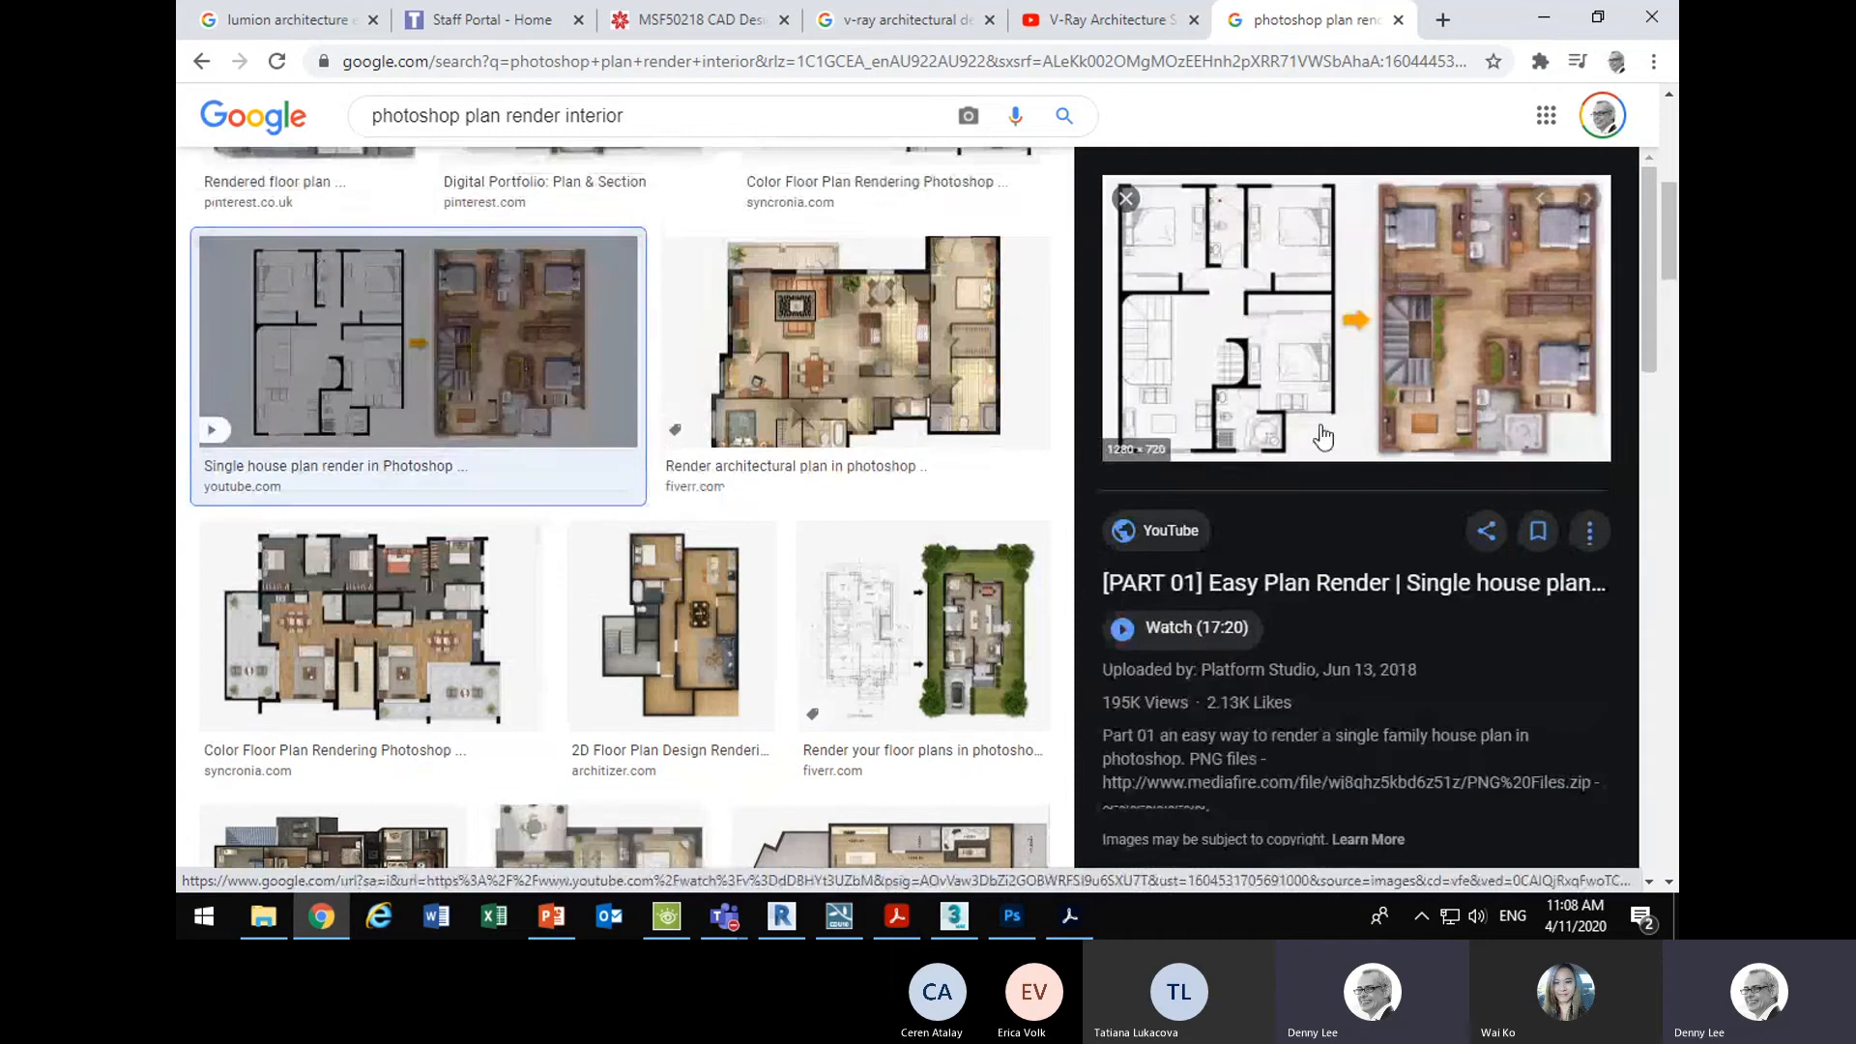
pyautogui.click(851, 357)
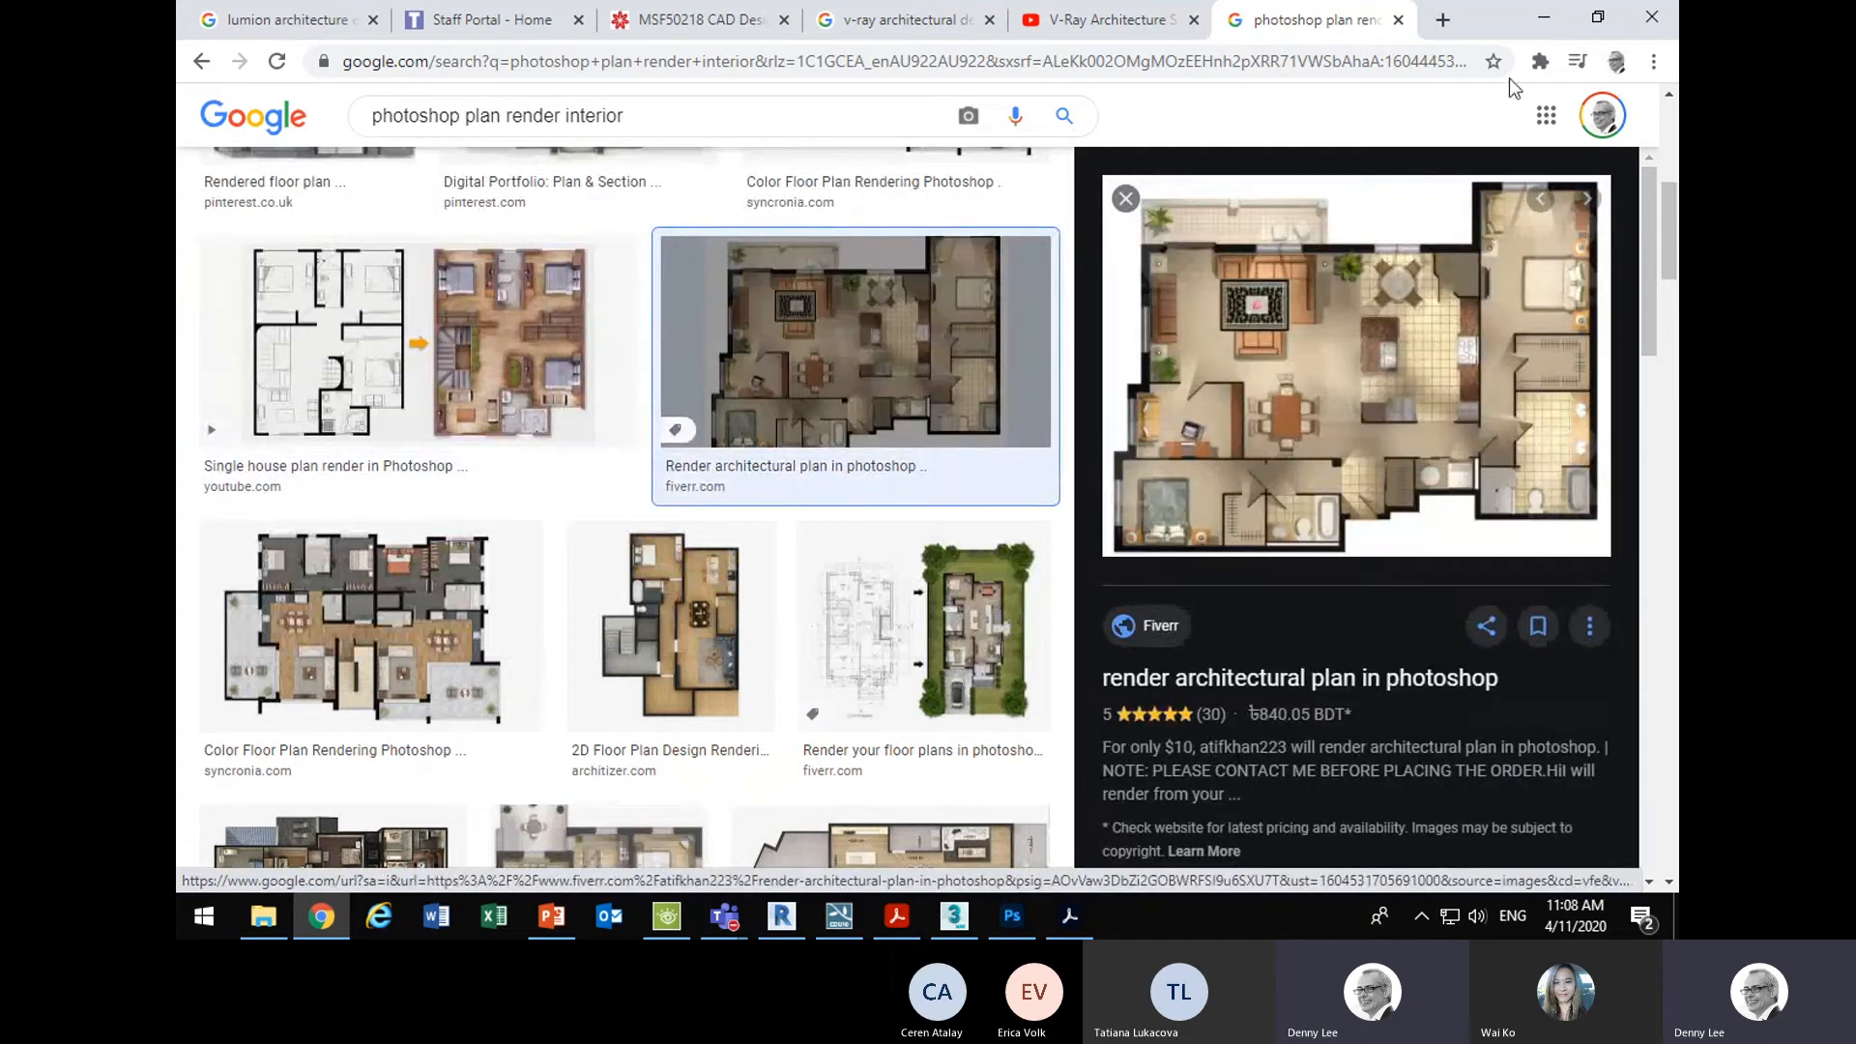
# - Switch back to Photoshop and clear the selection around the door swing above the counters
pyautogui.hotkey('alt', 'Tab')
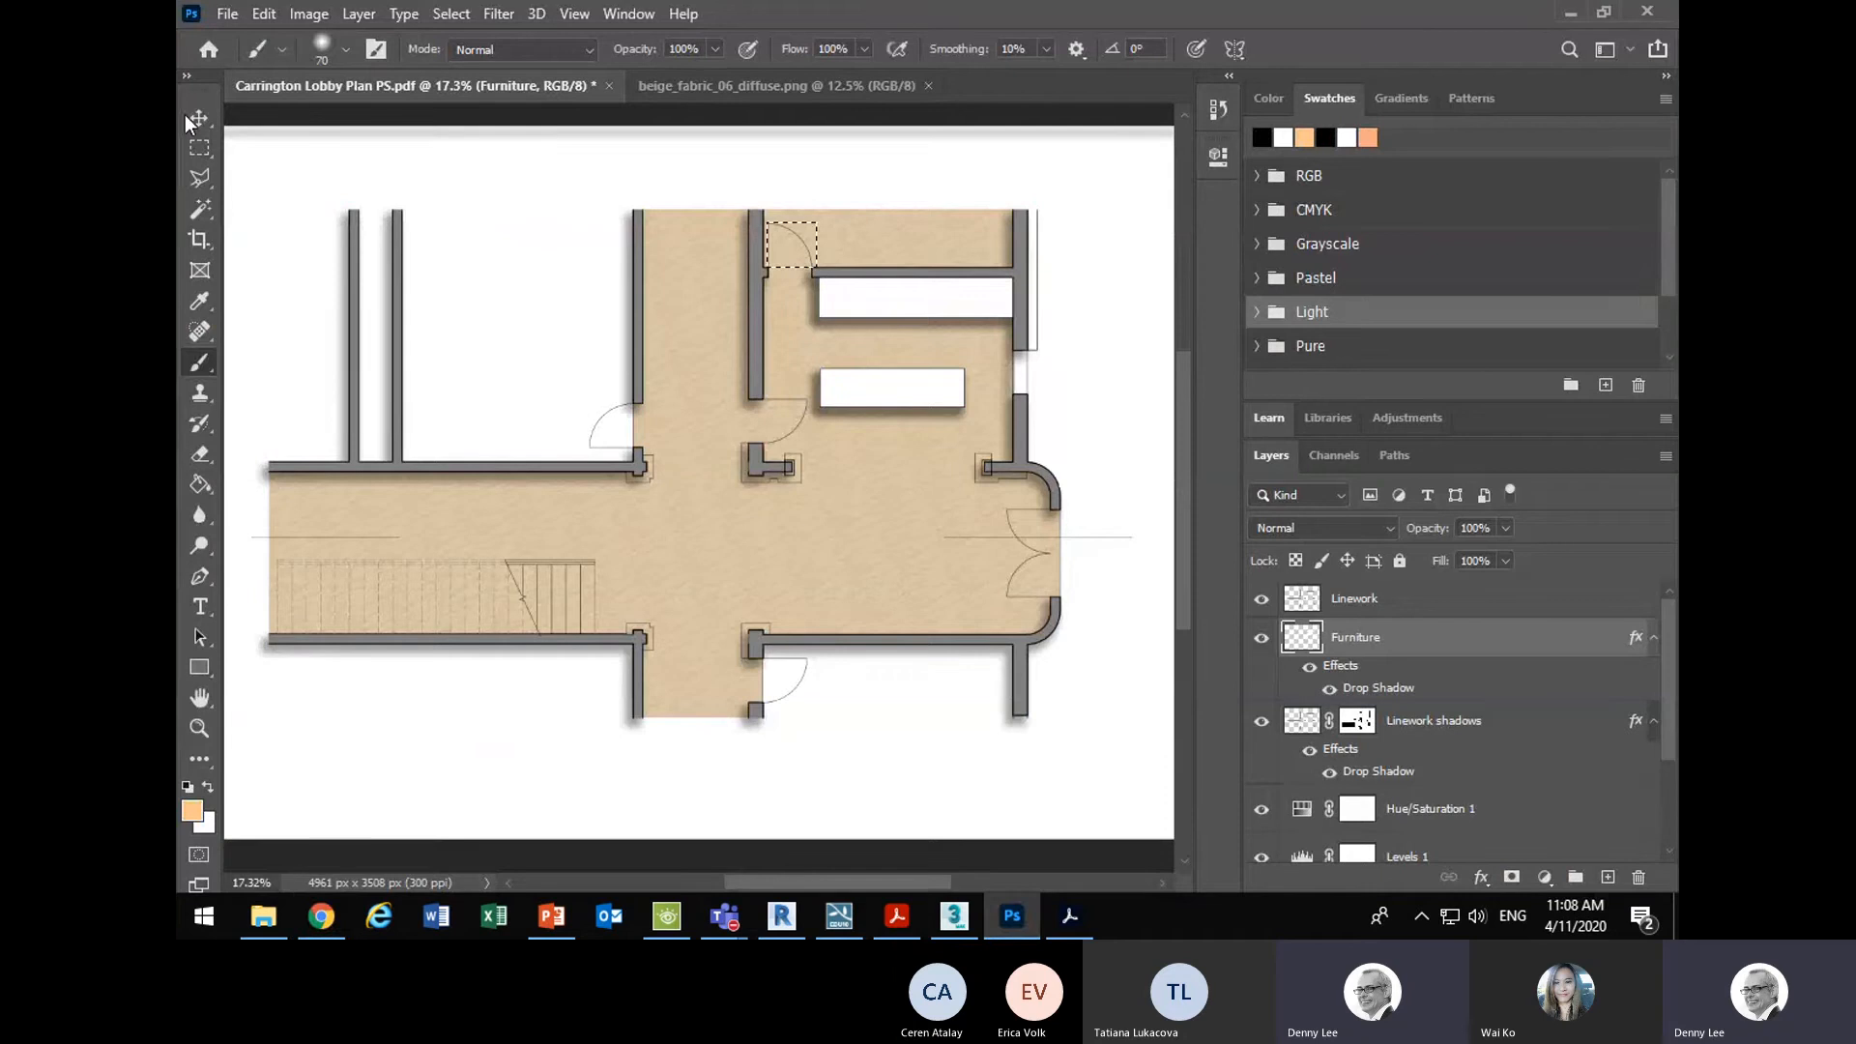
pyautogui.click(198, 117)
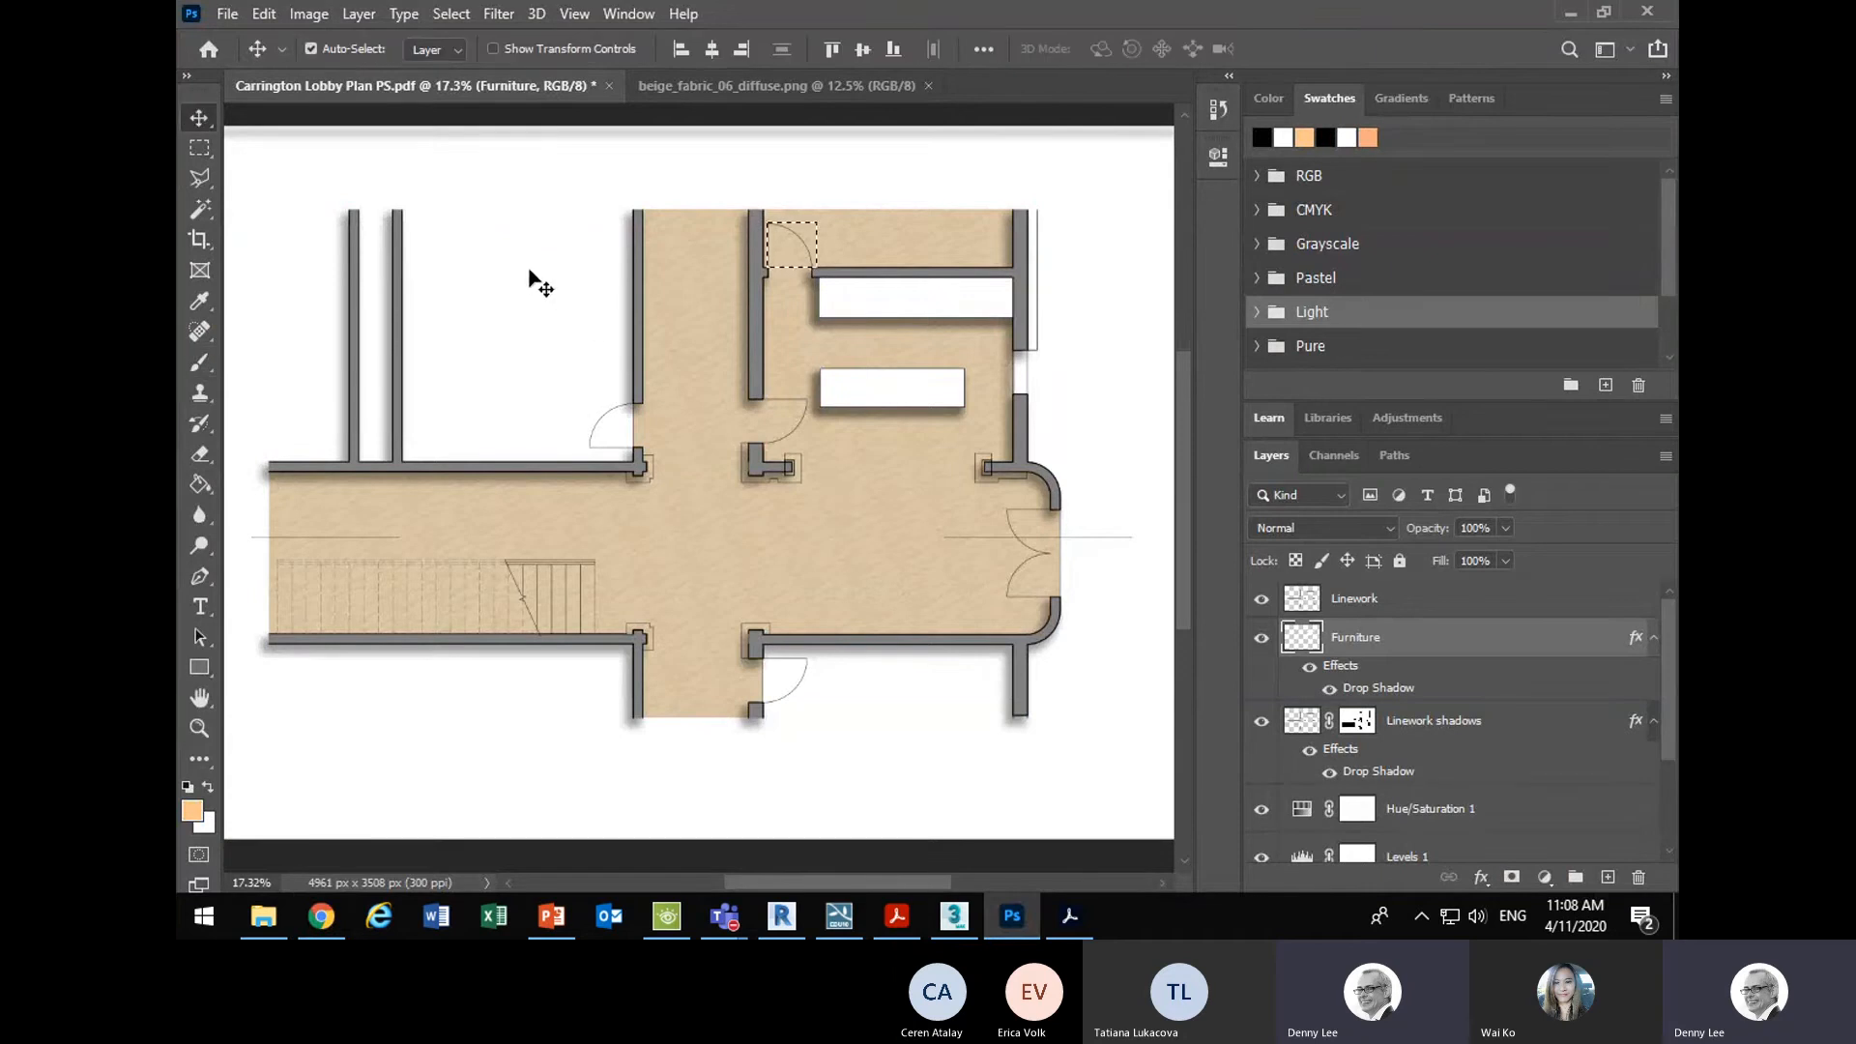
pyautogui.hotkey('ctrl', 'd')
# - Switch to Chrome and search Google Images for "chair top view", replacing the "v-ray architectural demo" search
pyautogui.moveTo(321, 915)
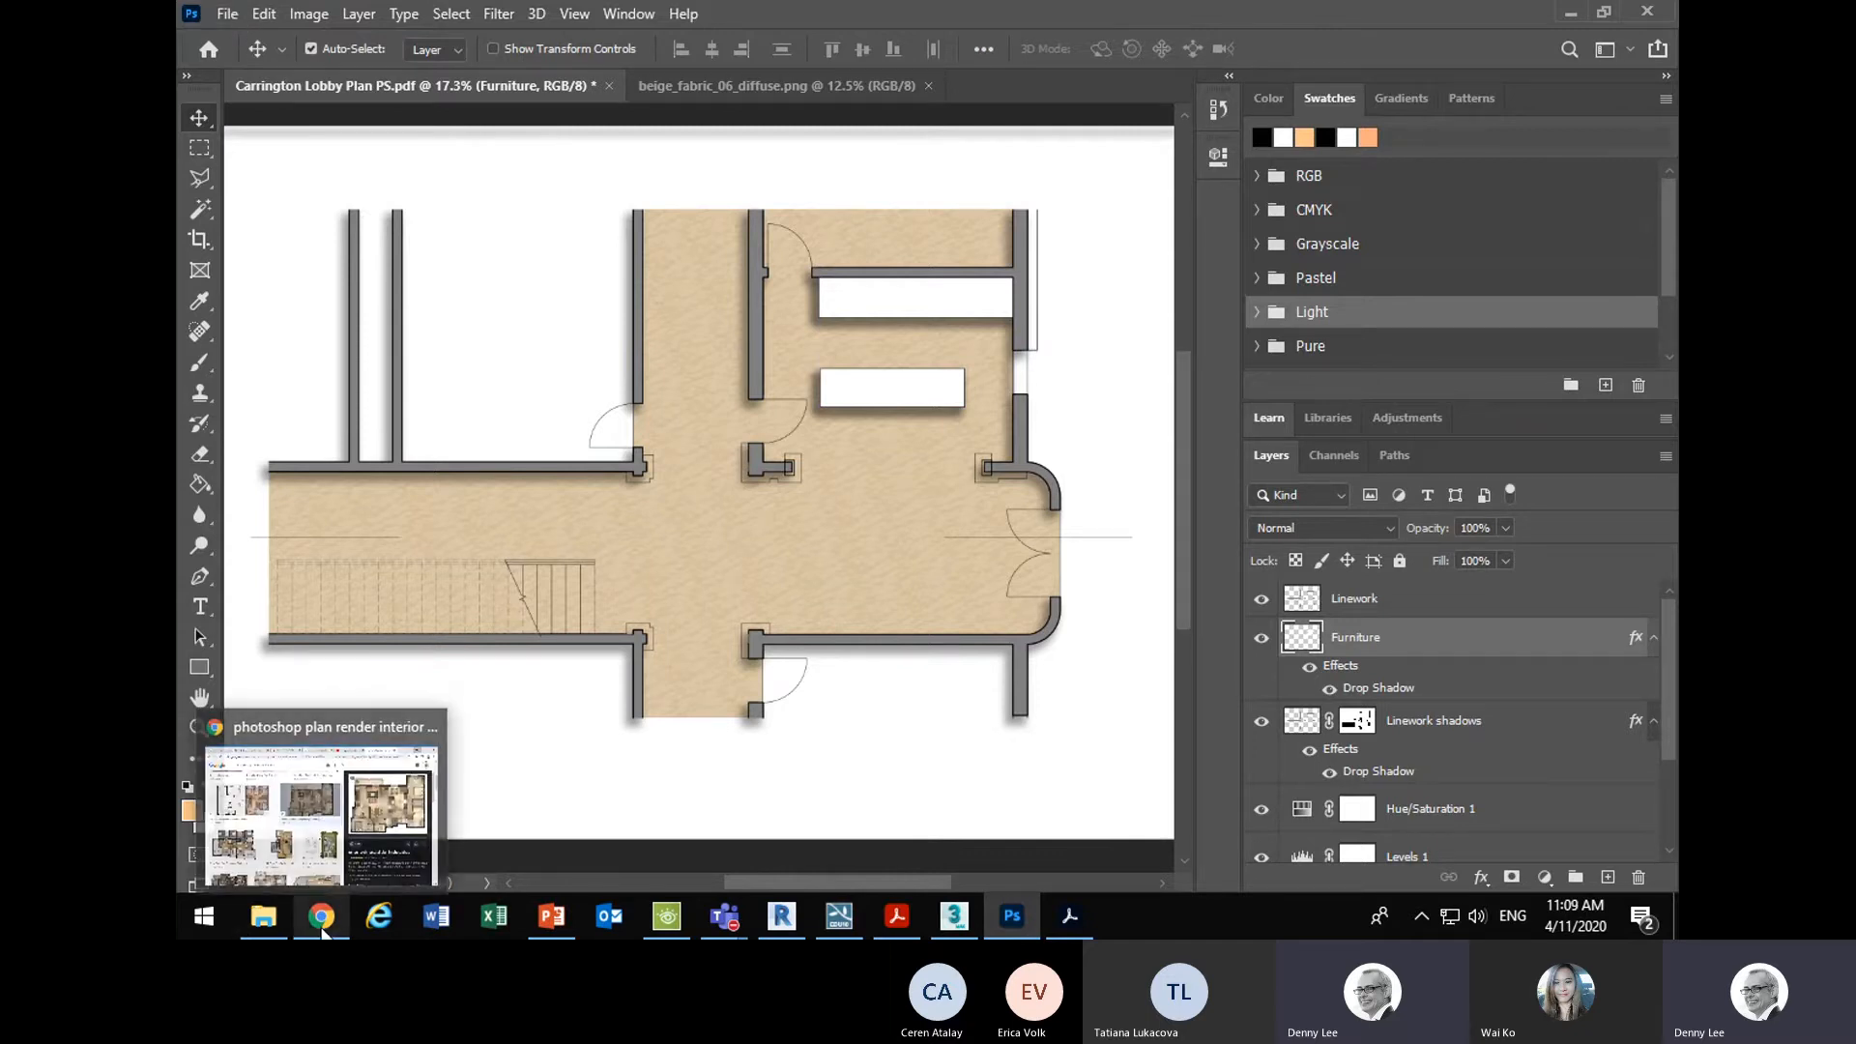
pyautogui.click(317, 803)
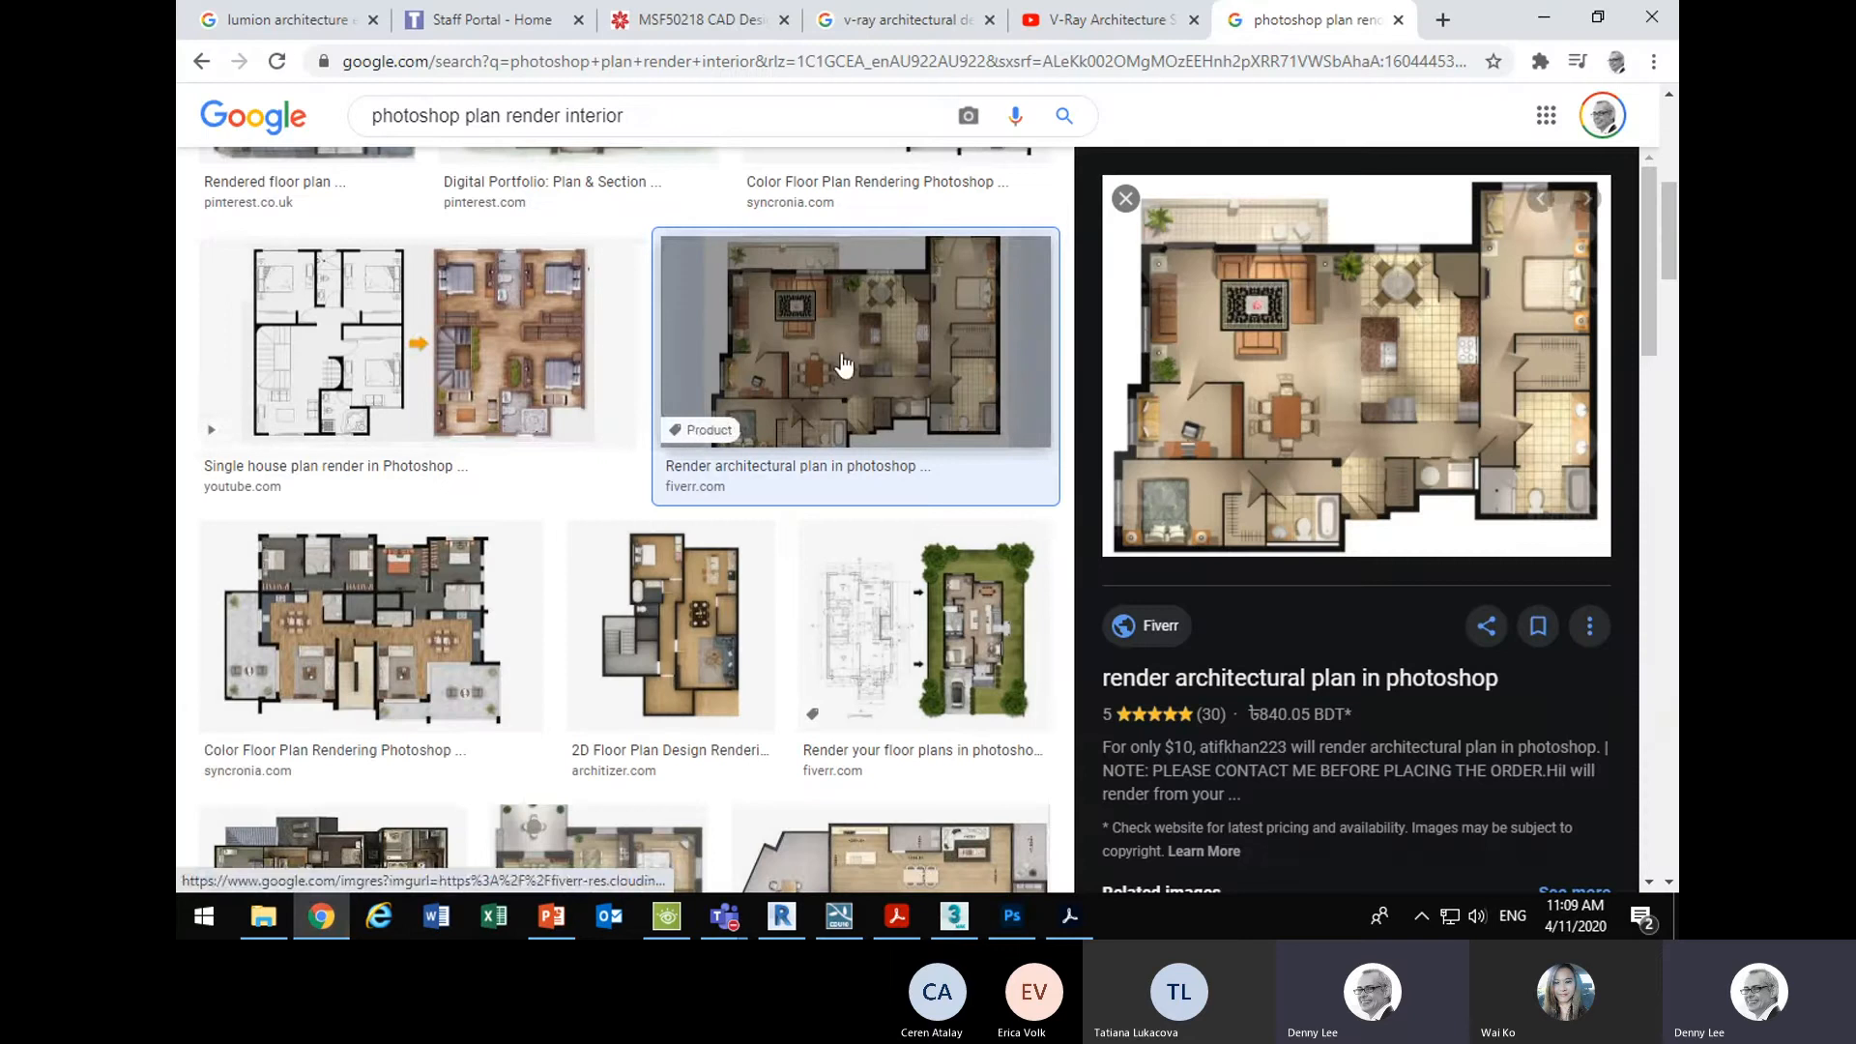
pyautogui.click(919, 24)
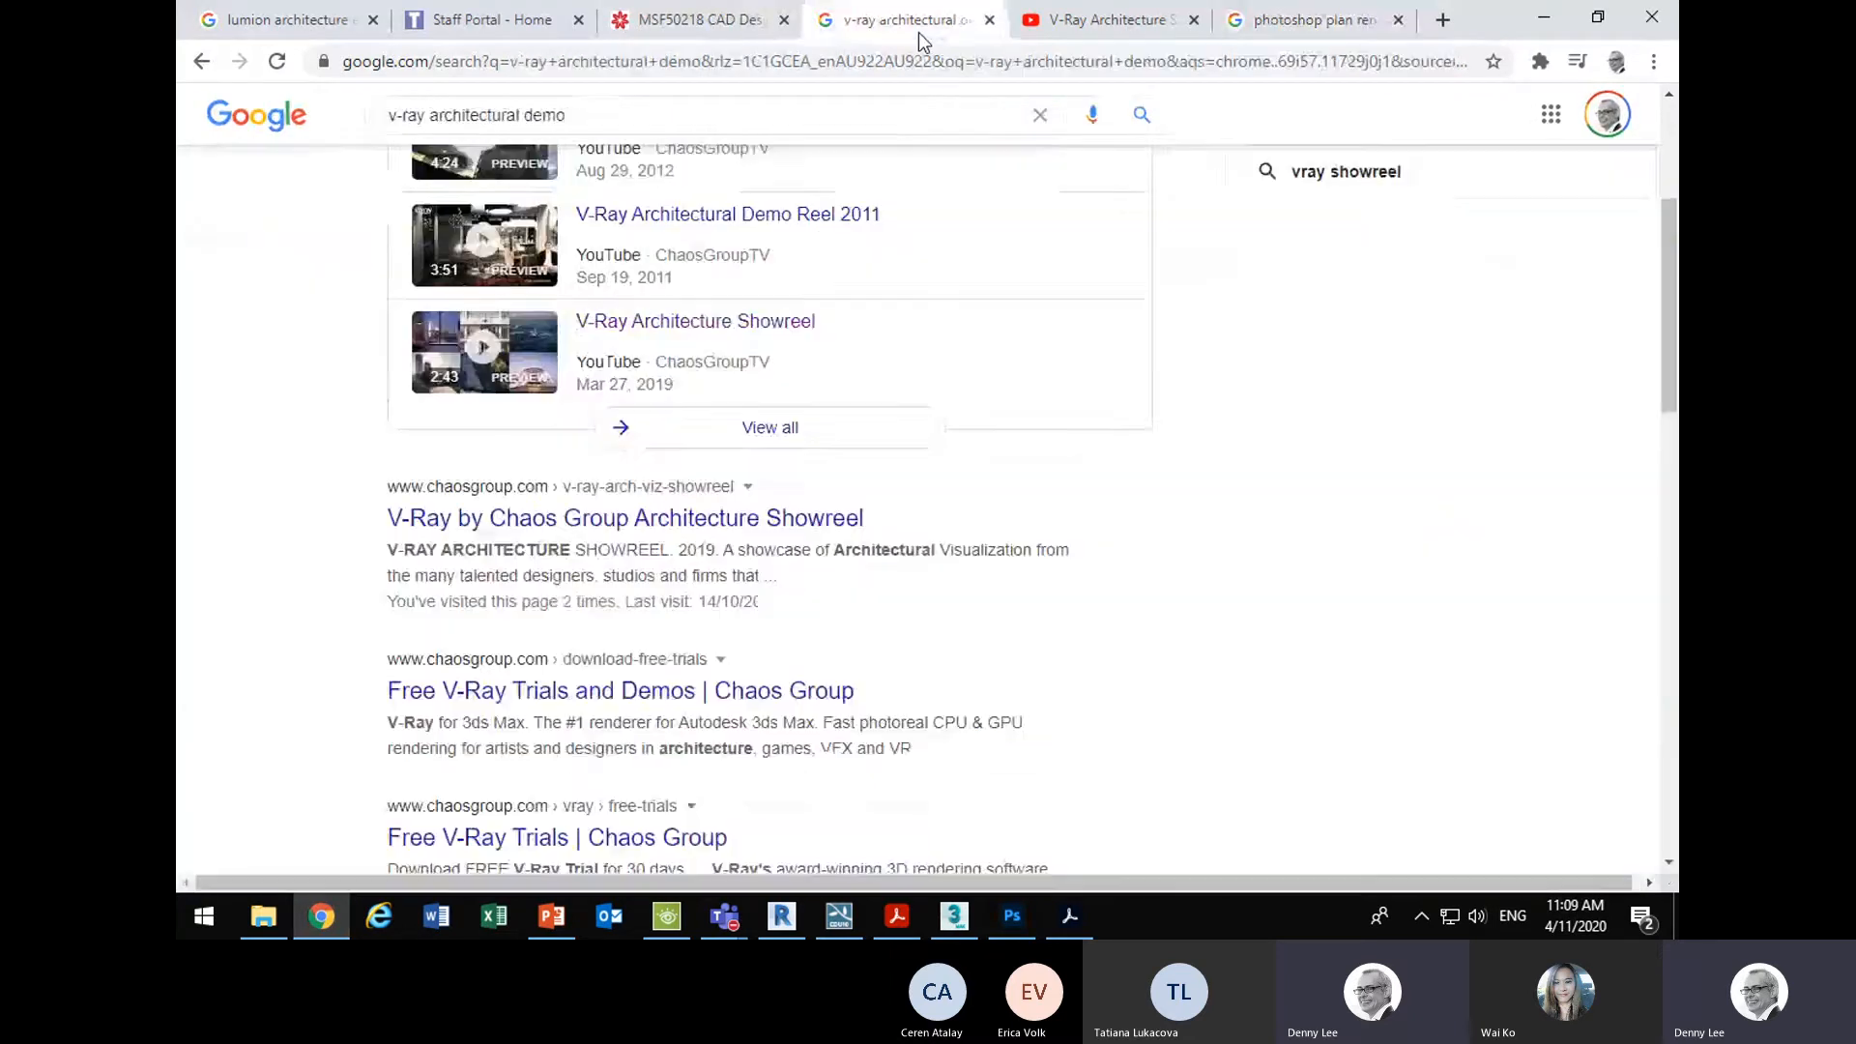
pyautogui.scroll(4, 745, 382)
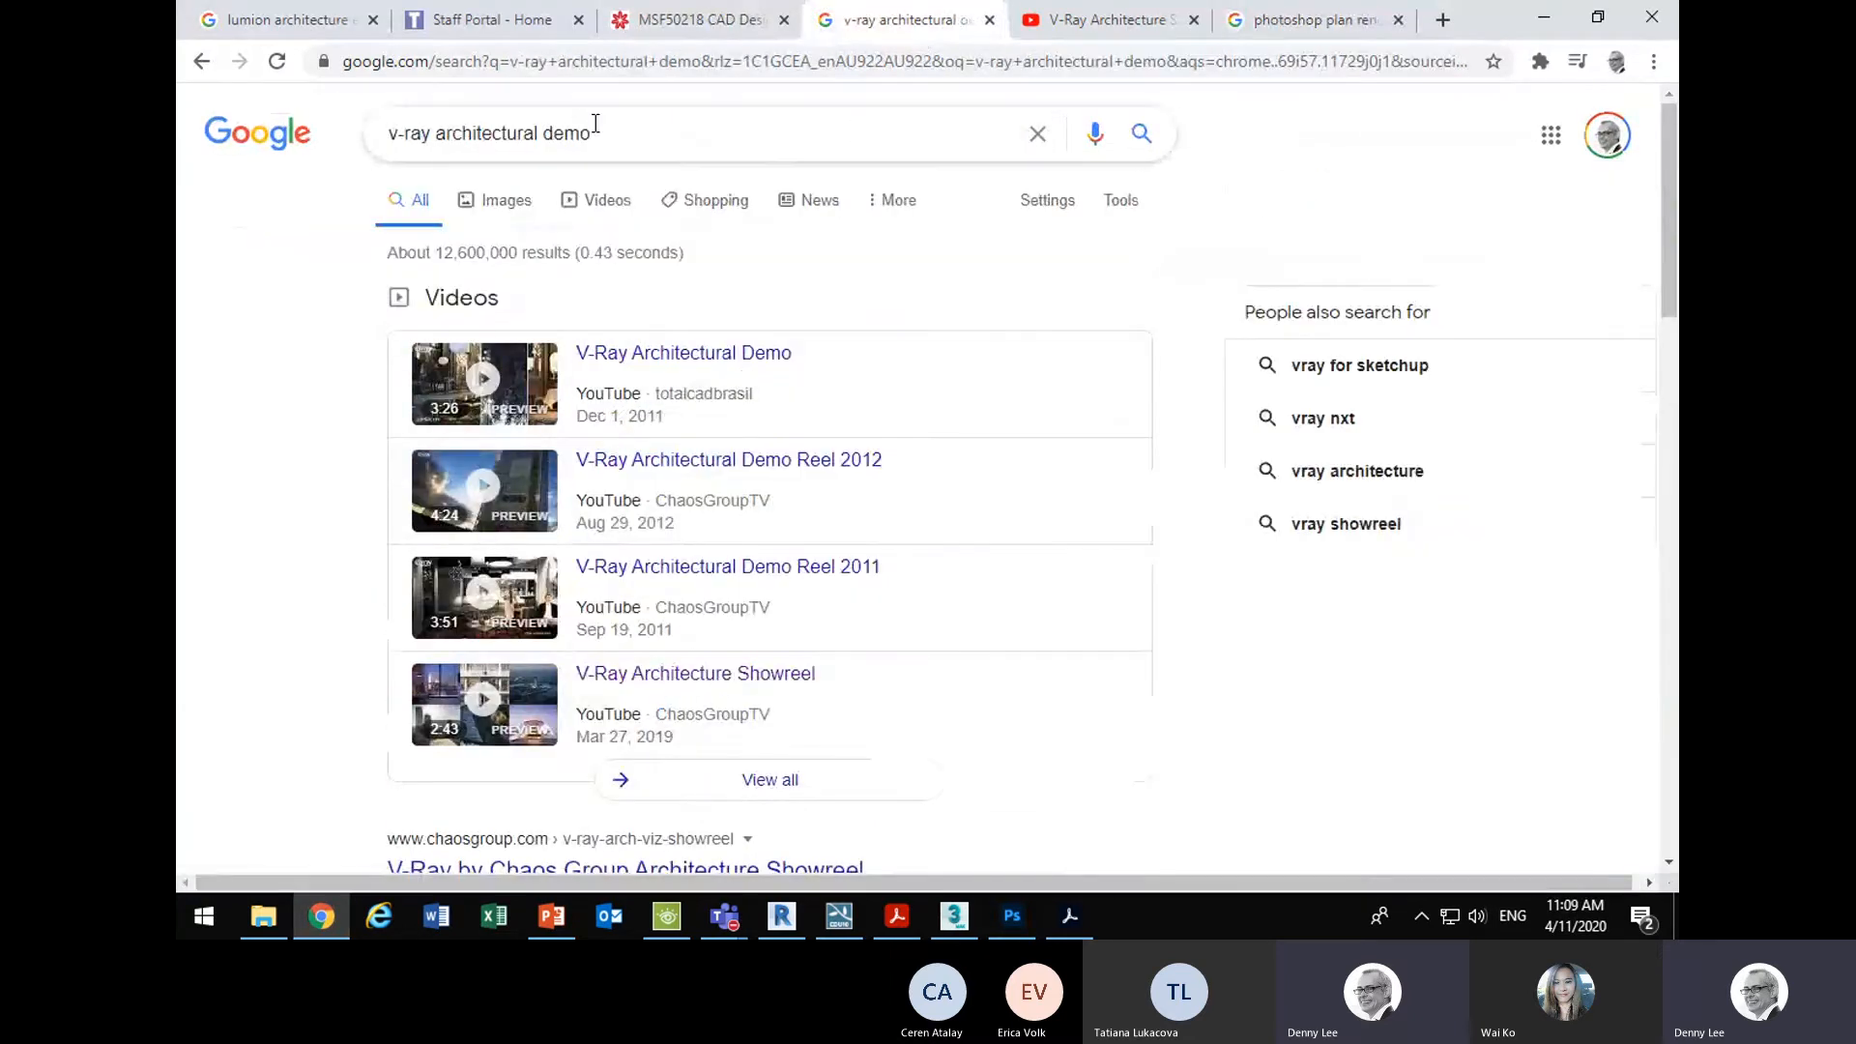
pyautogui.moveTo(655, 137); pyautogui.dragTo(179, 143)
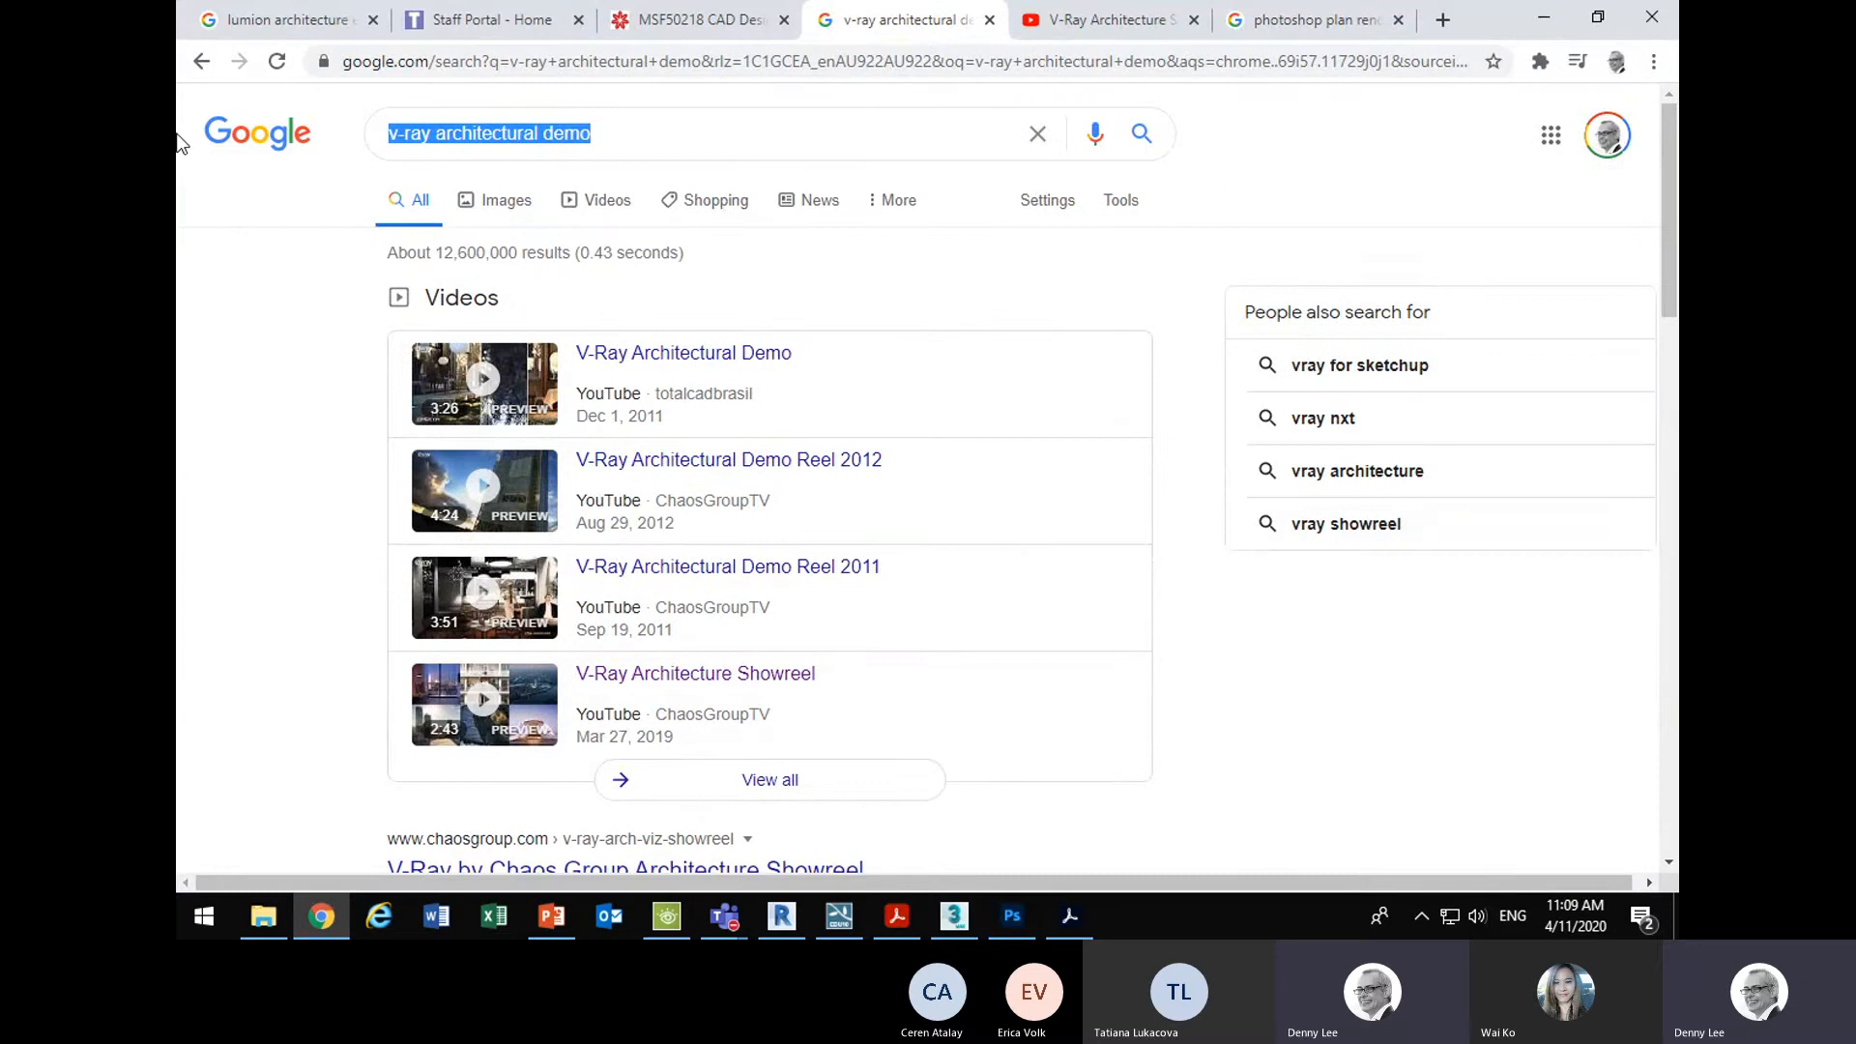
pyautogui.write('chair')
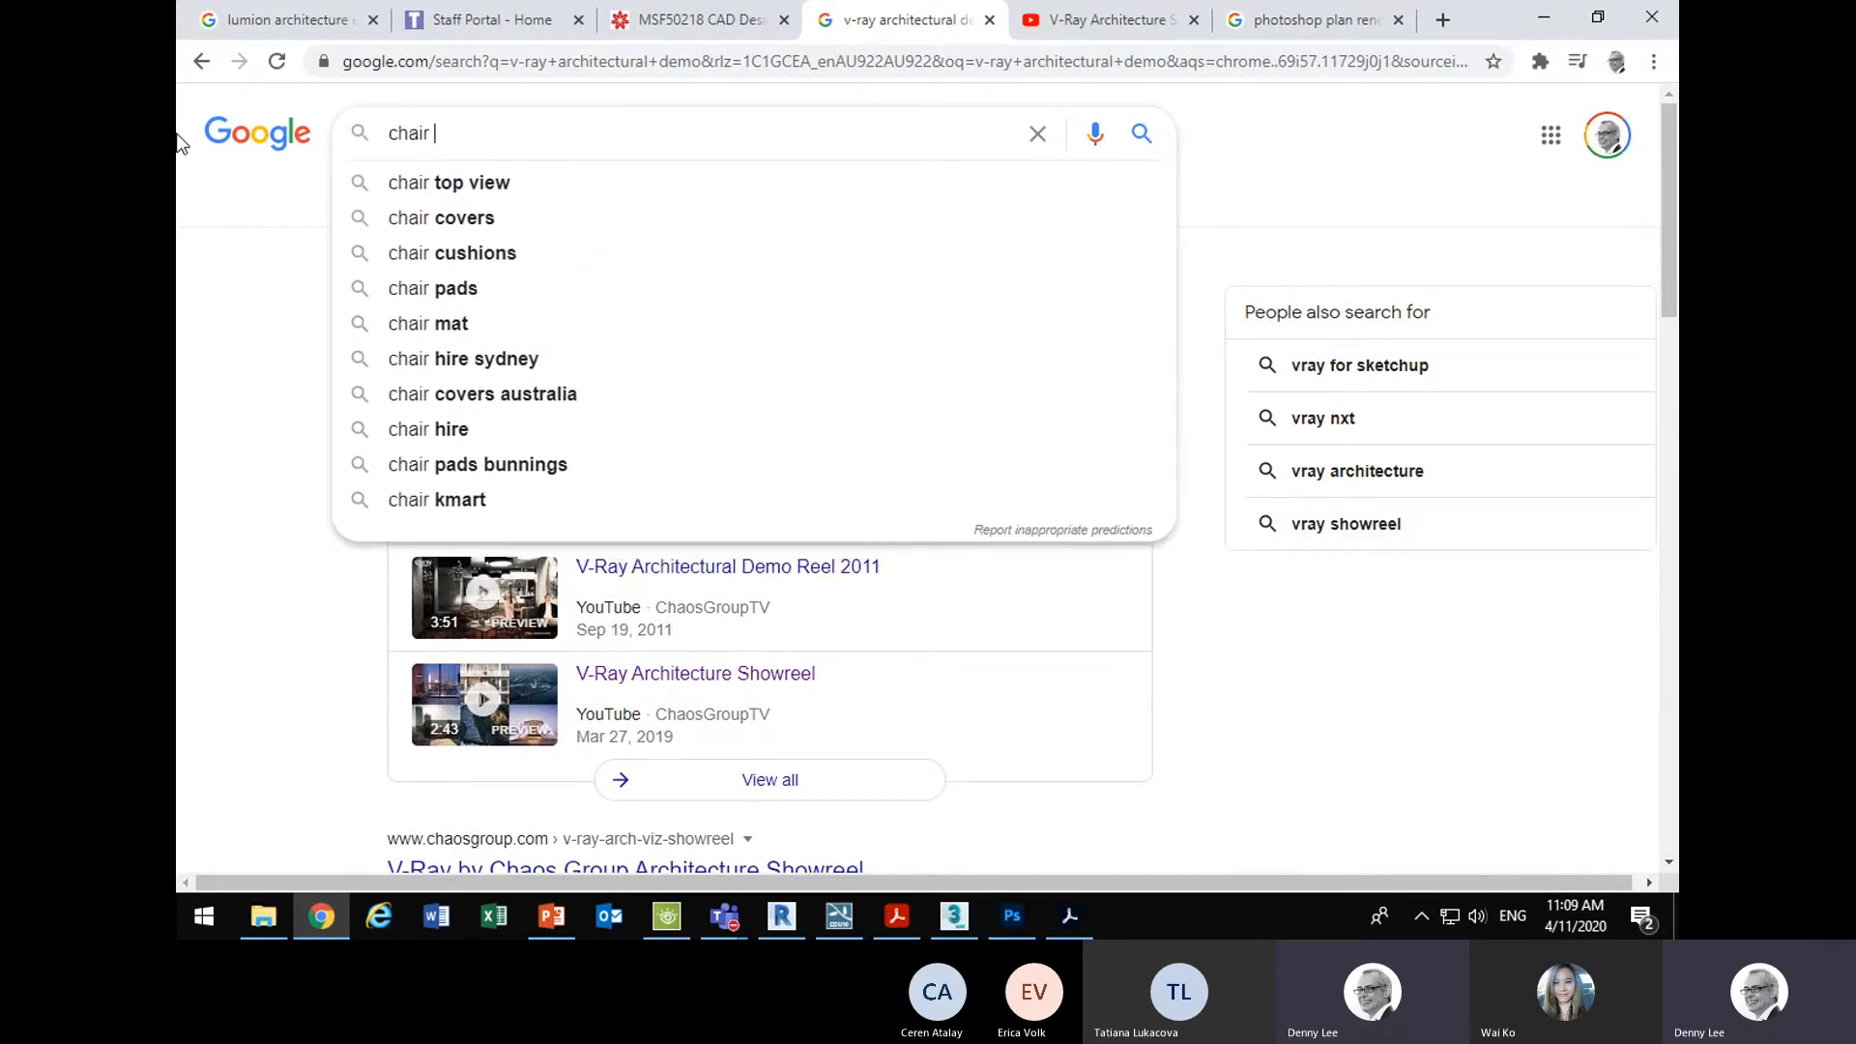
pyautogui.press('Down')
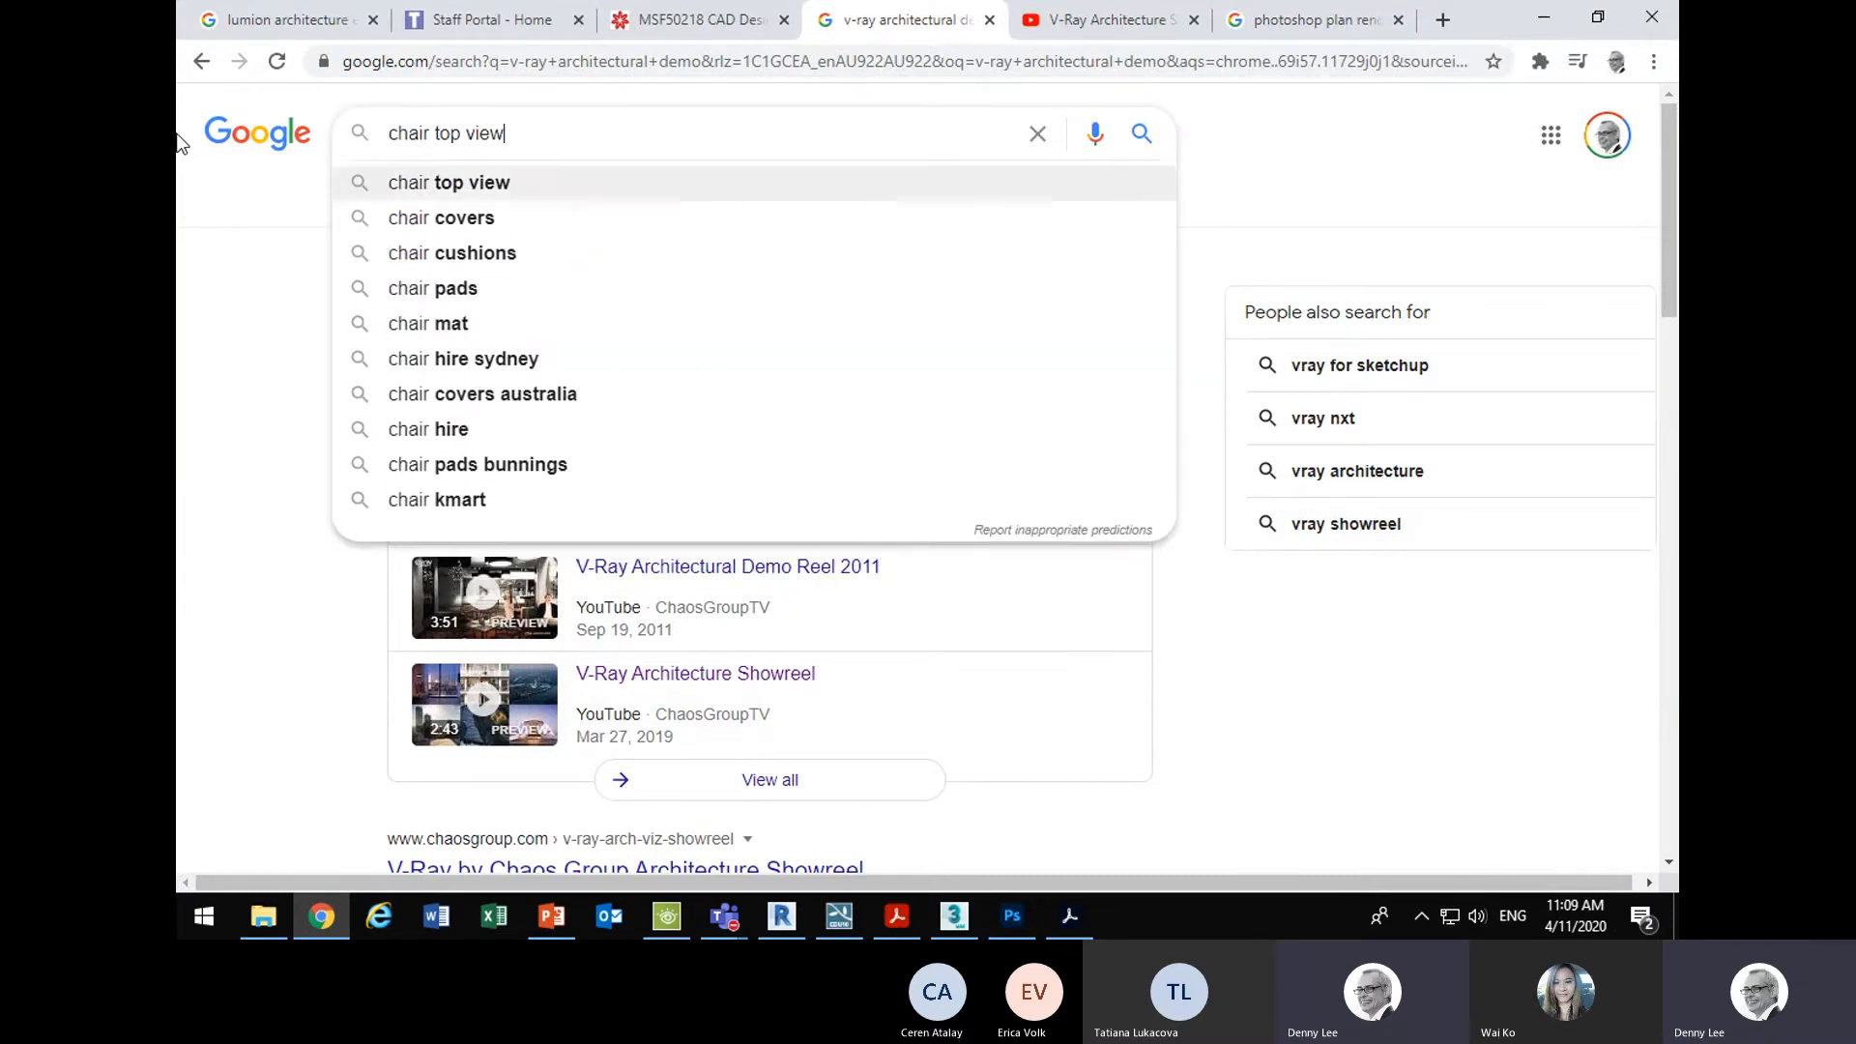
pyautogui.press('Return')
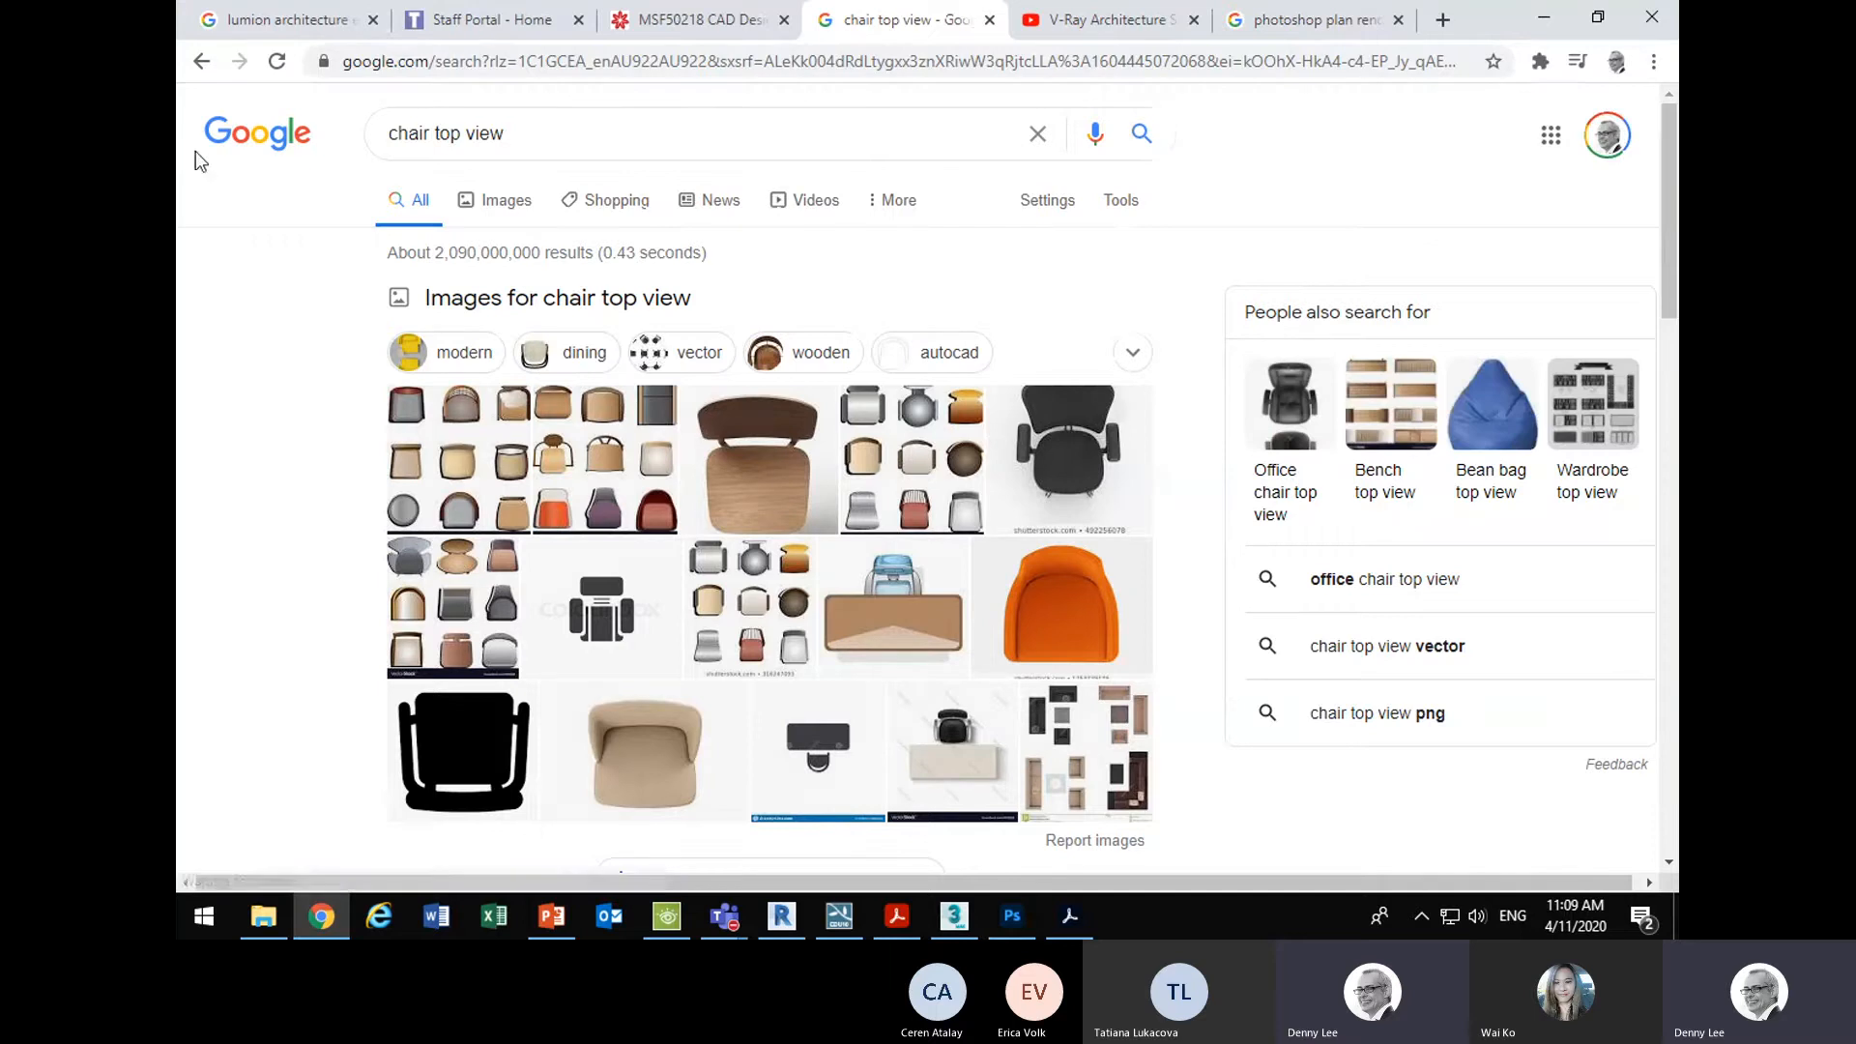
pyautogui.click(498, 201)
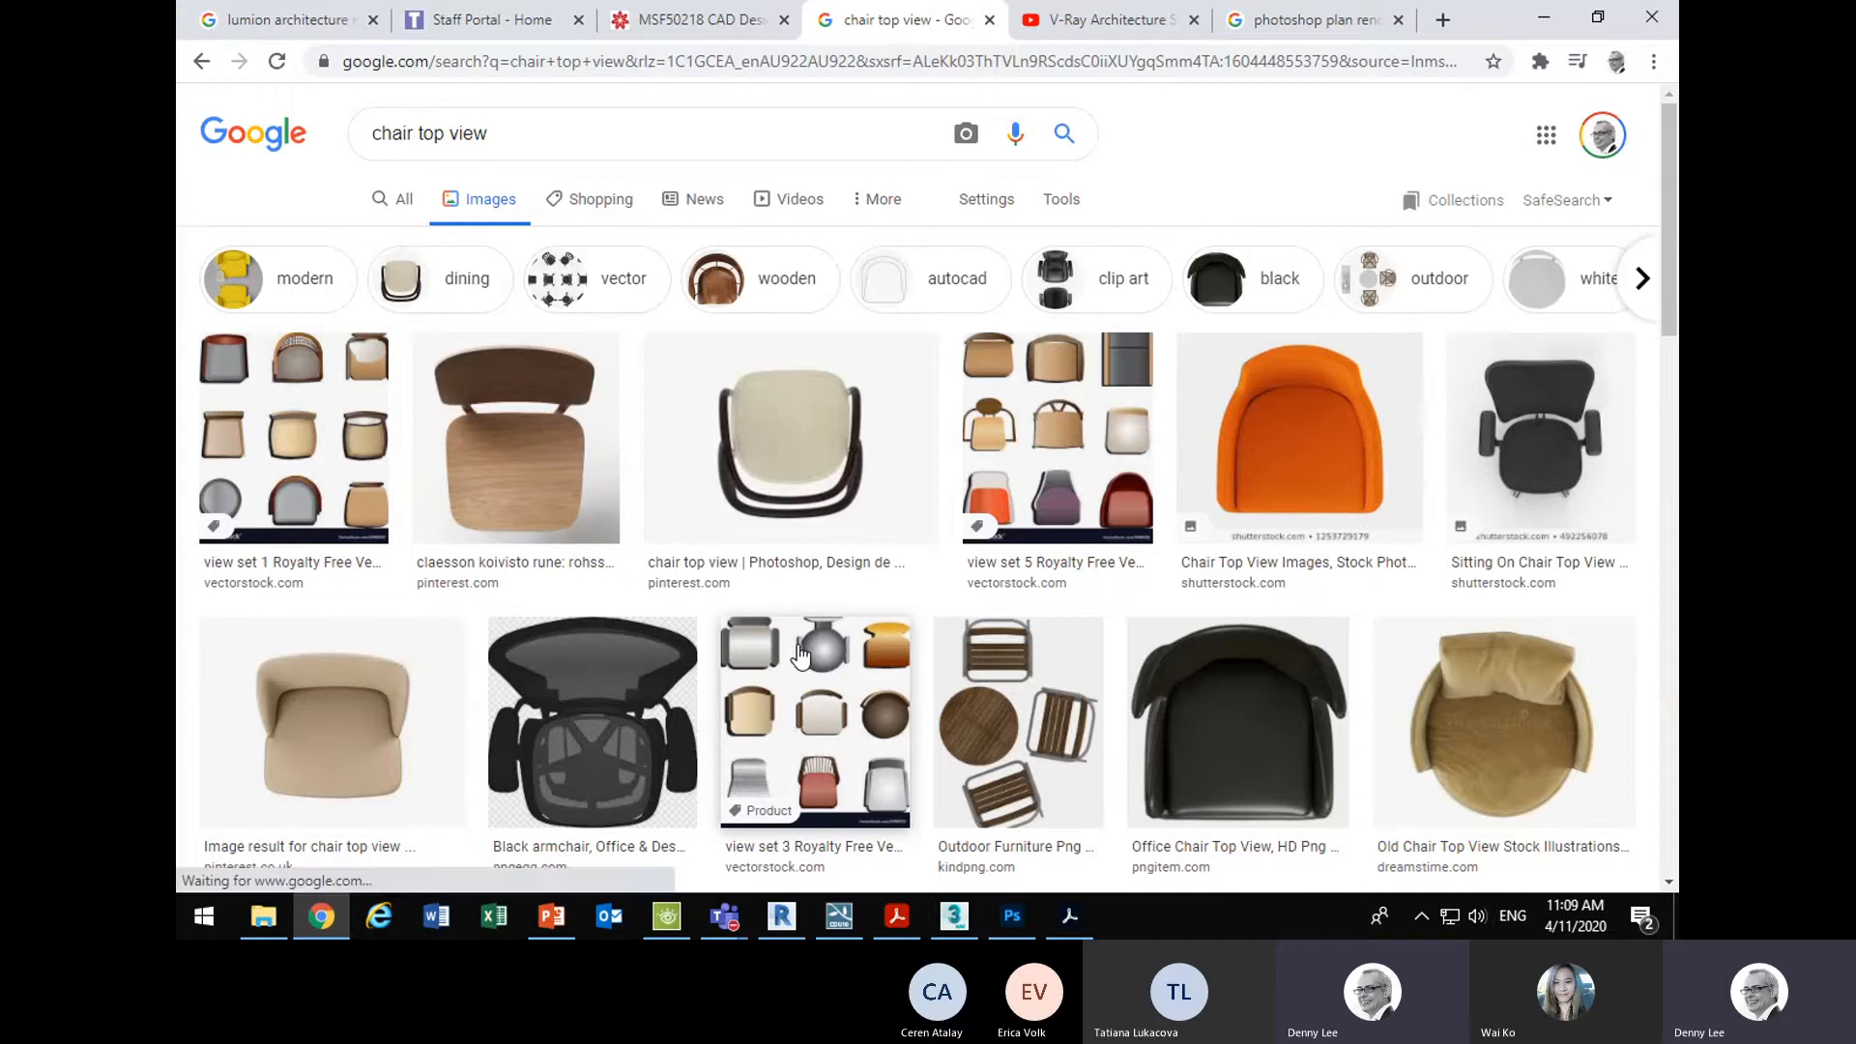
# - Browse the top-view chair image results and open the preview of the brown leather swing chair
pyautogui.scroll(-7, 799, 655)
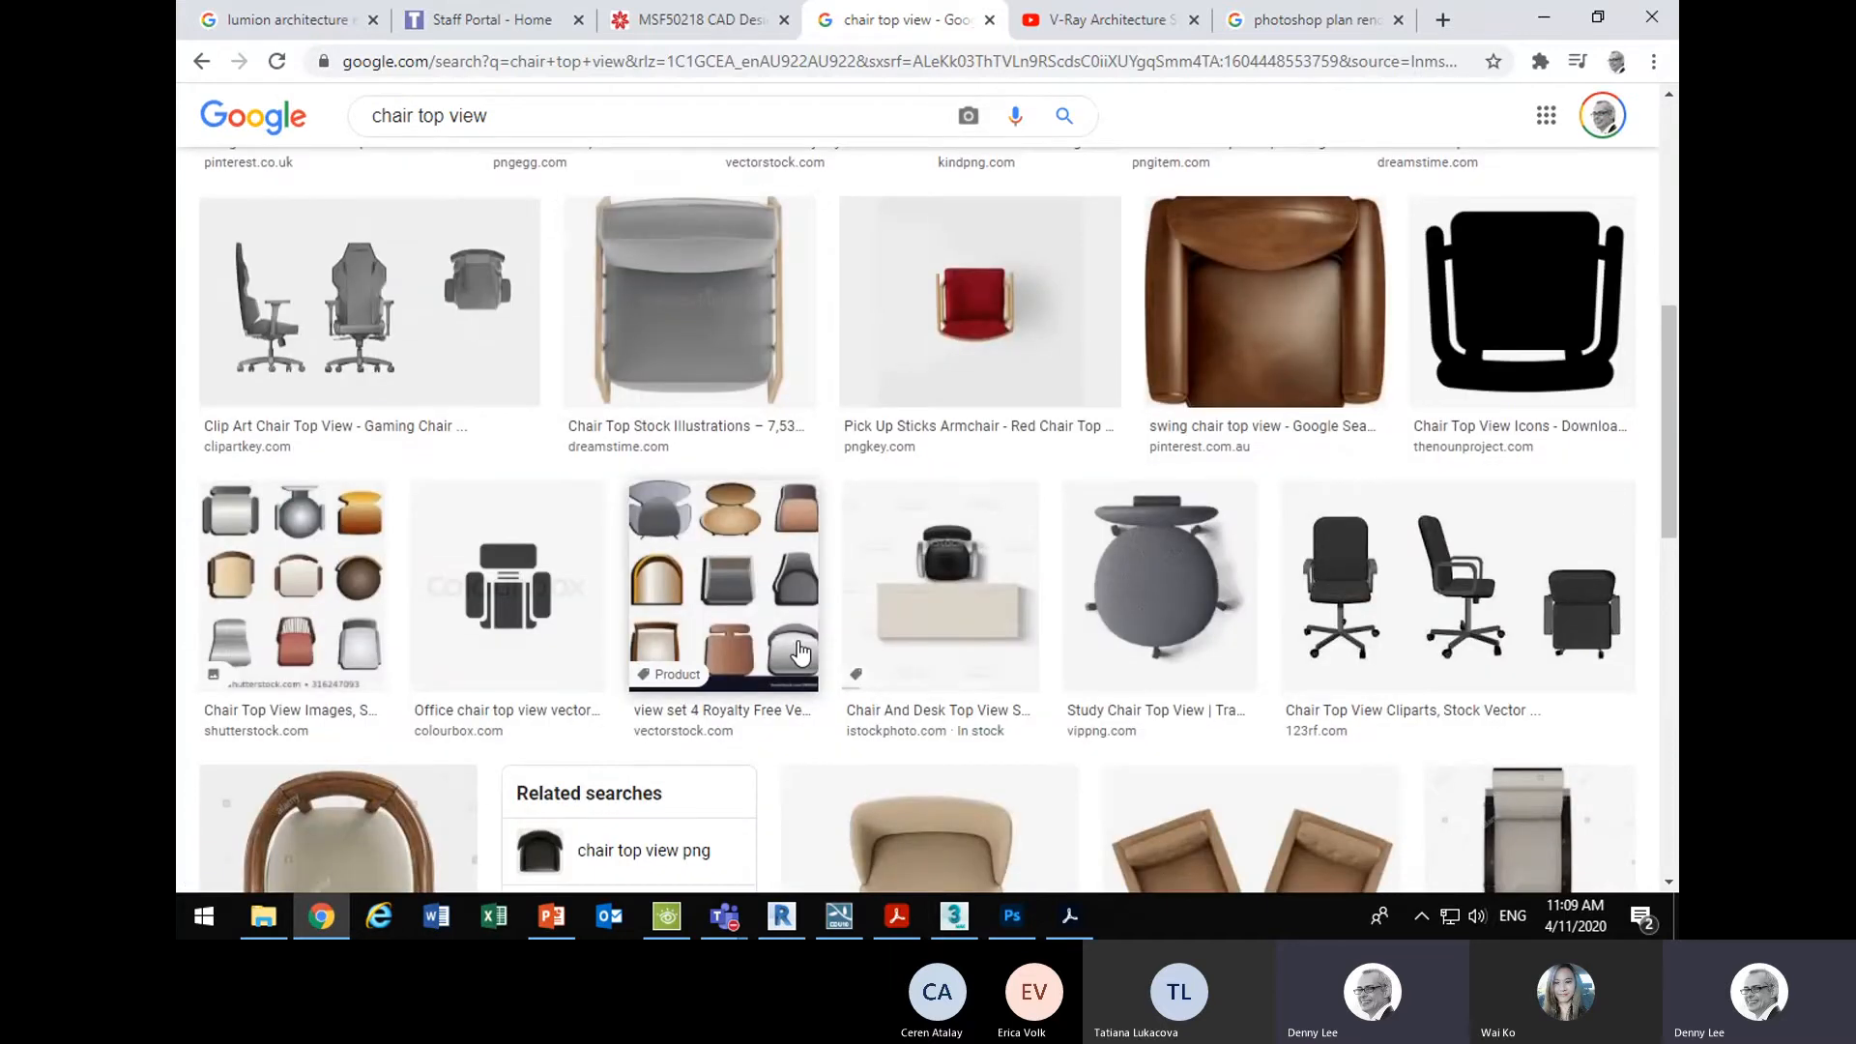
pyautogui.scroll(6, 799, 654)
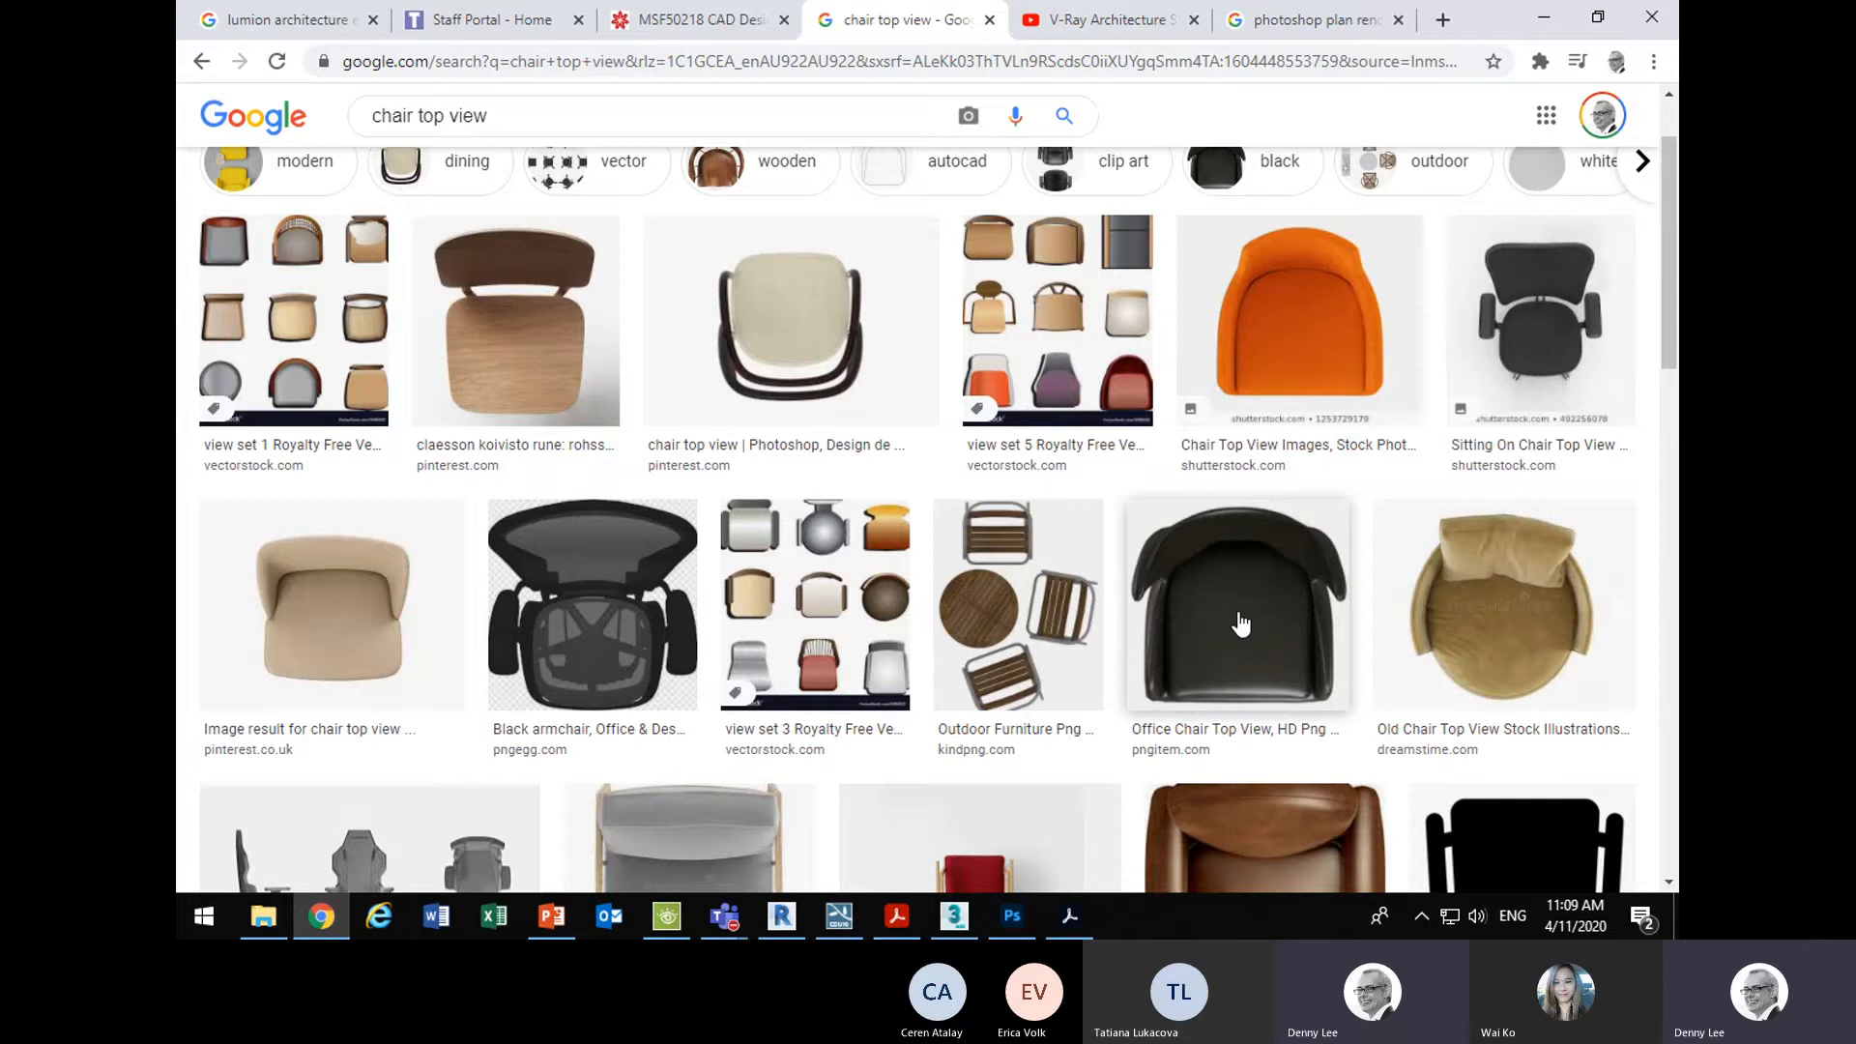
pyautogui.scroll(-6, 561, 483)
pyautogui.click(1206, 448)
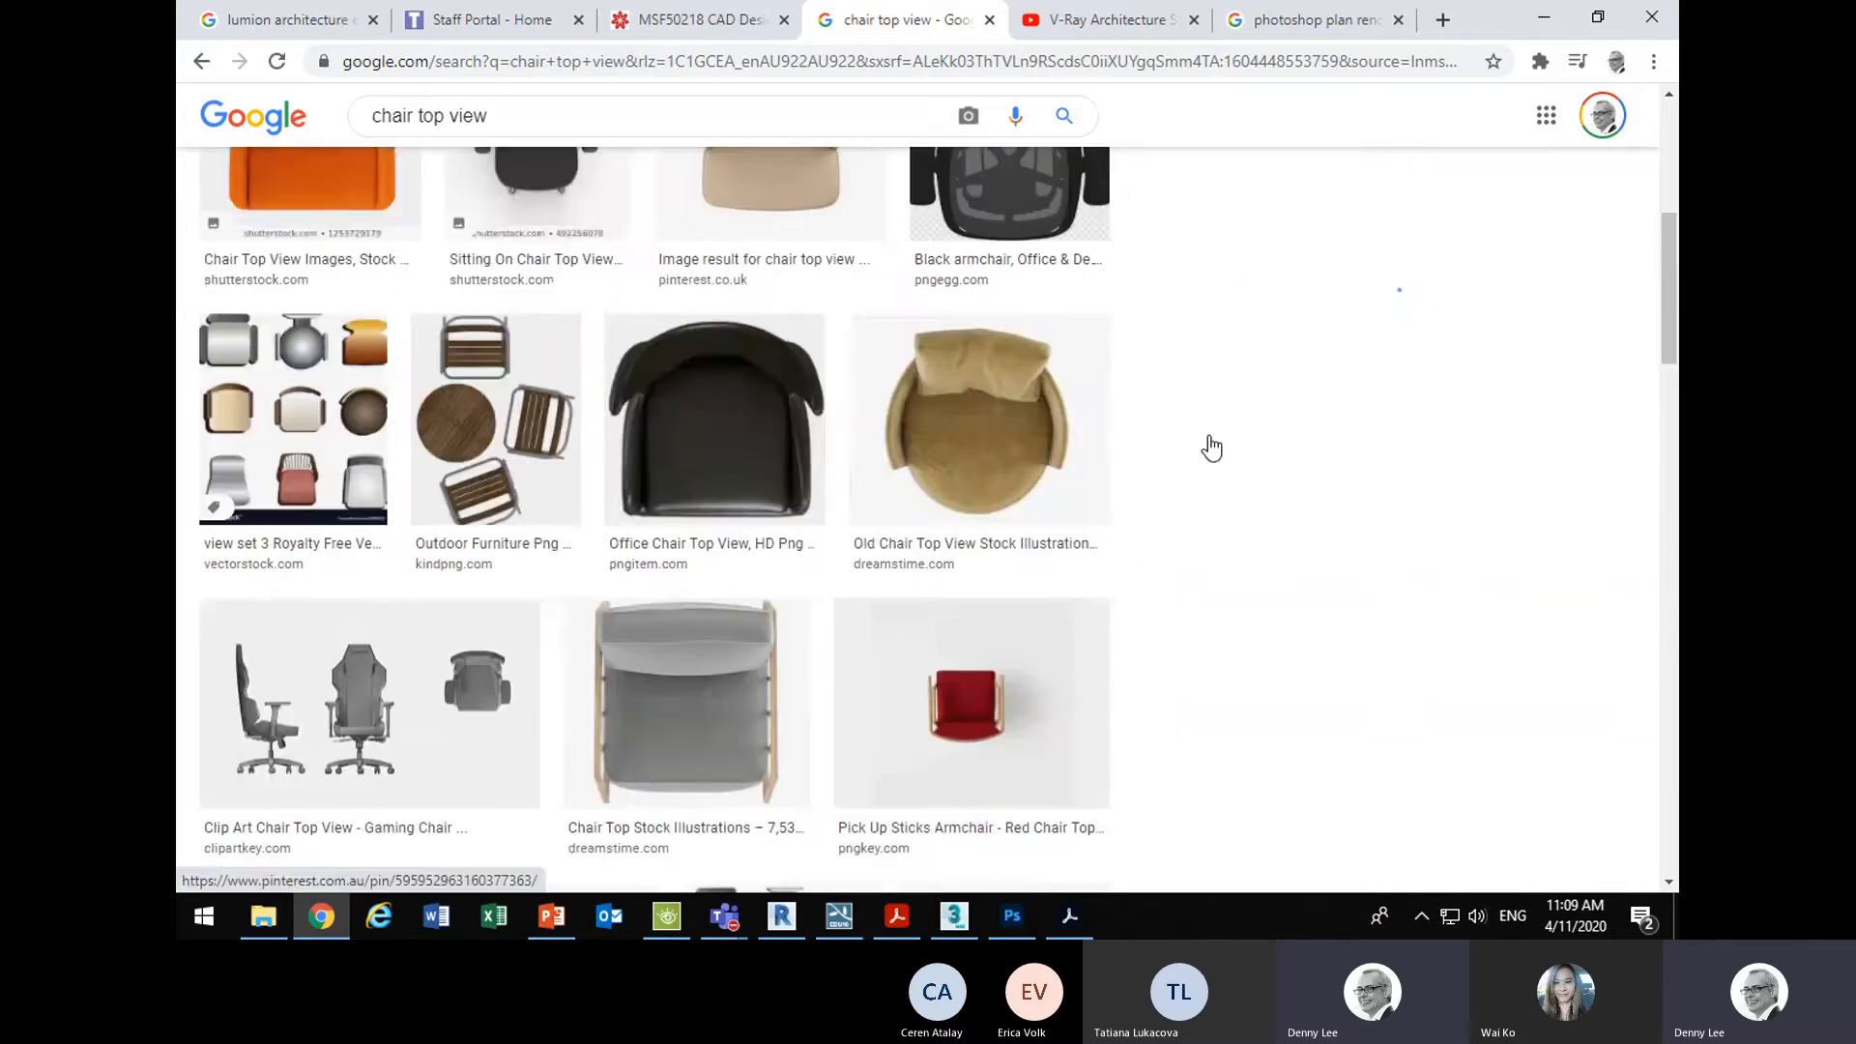
# - Save the leather chair image as a PNG named chair-single-top in the CAD Des Pres > Carrington Hotel > textures folder
pyautogui.rightClick(1358, 319)
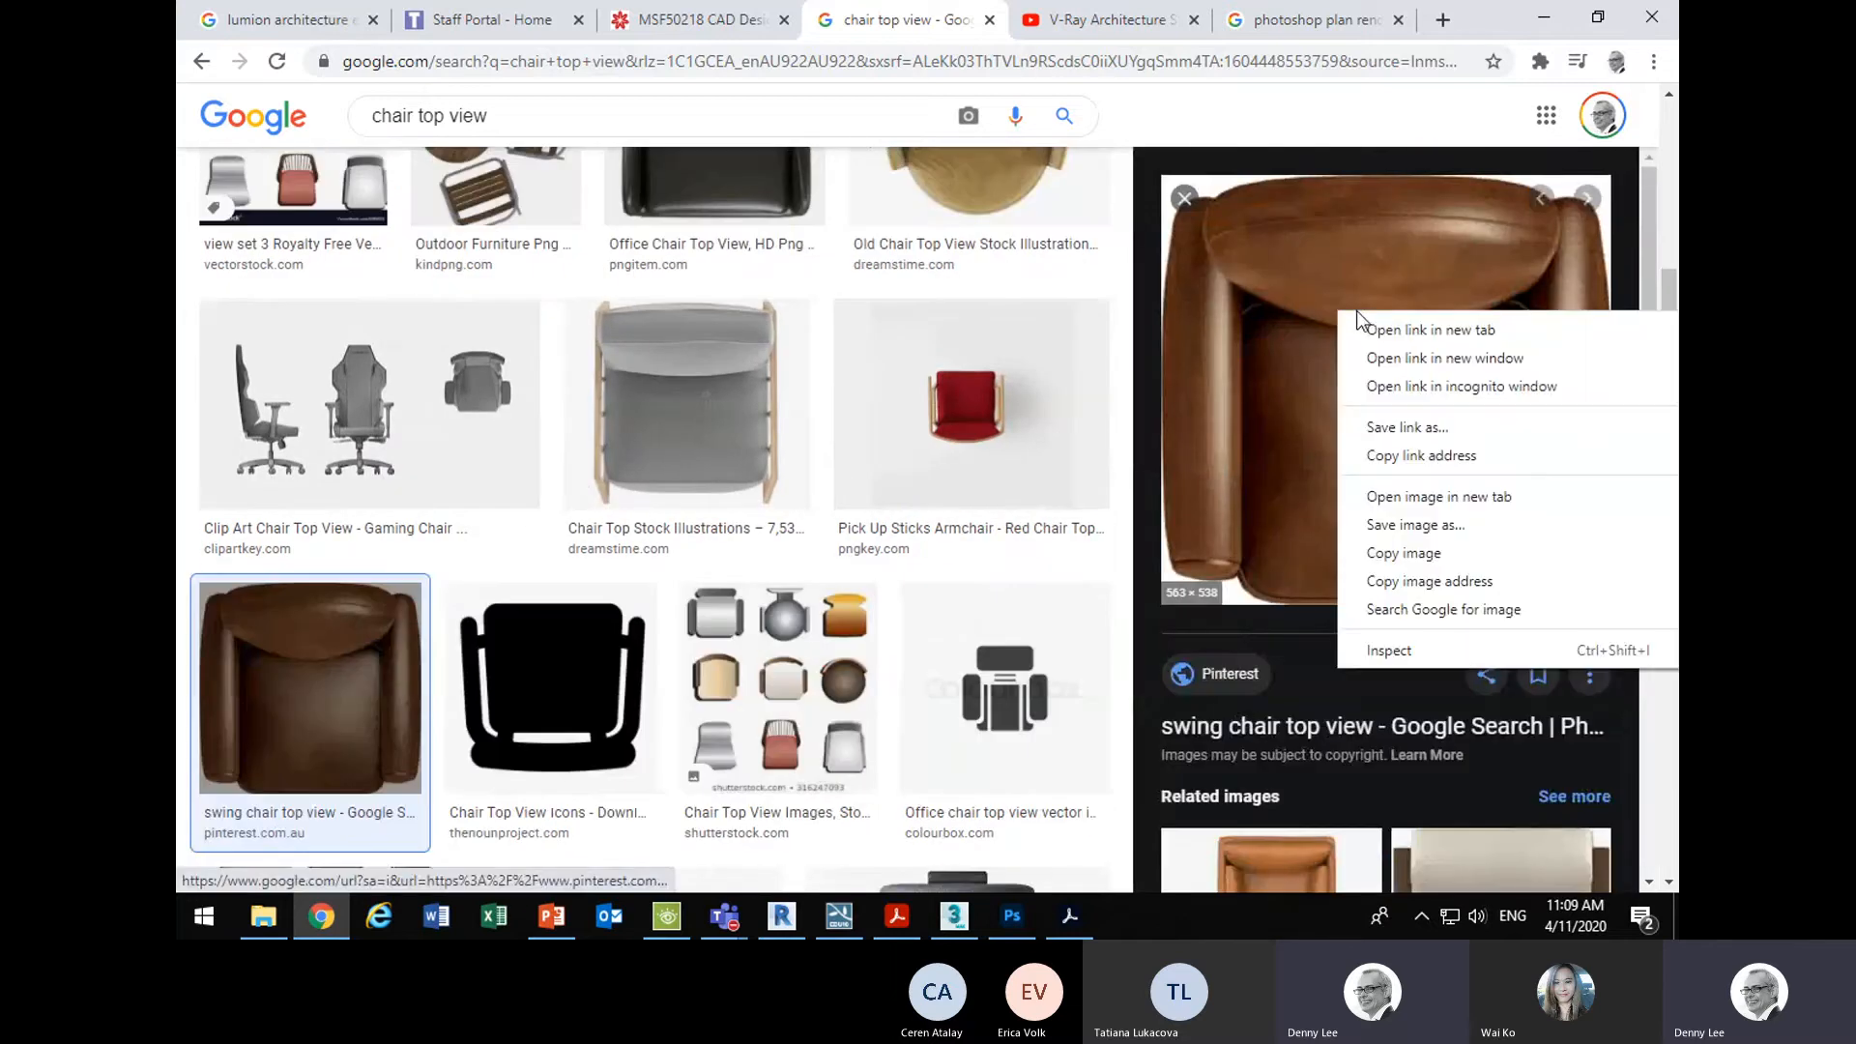
pyautogui.click(1423, 546)
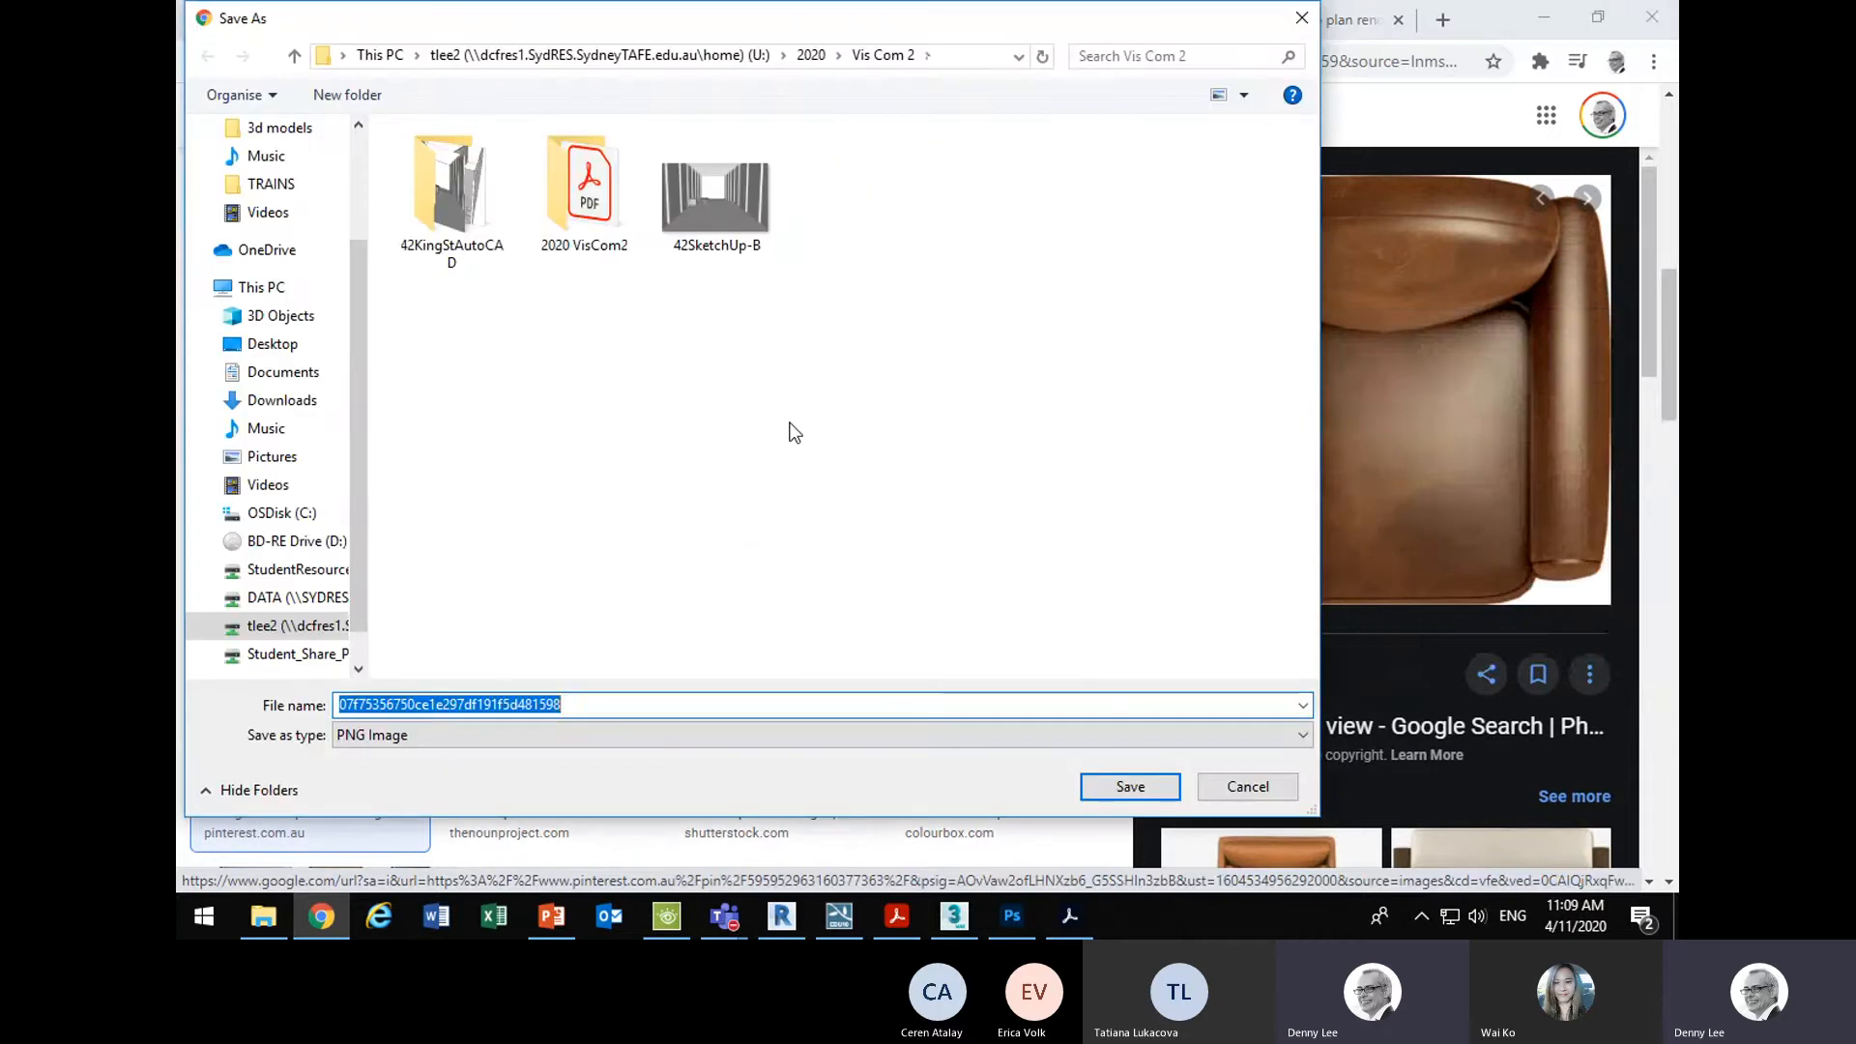
pyautogui.click(810, 56)
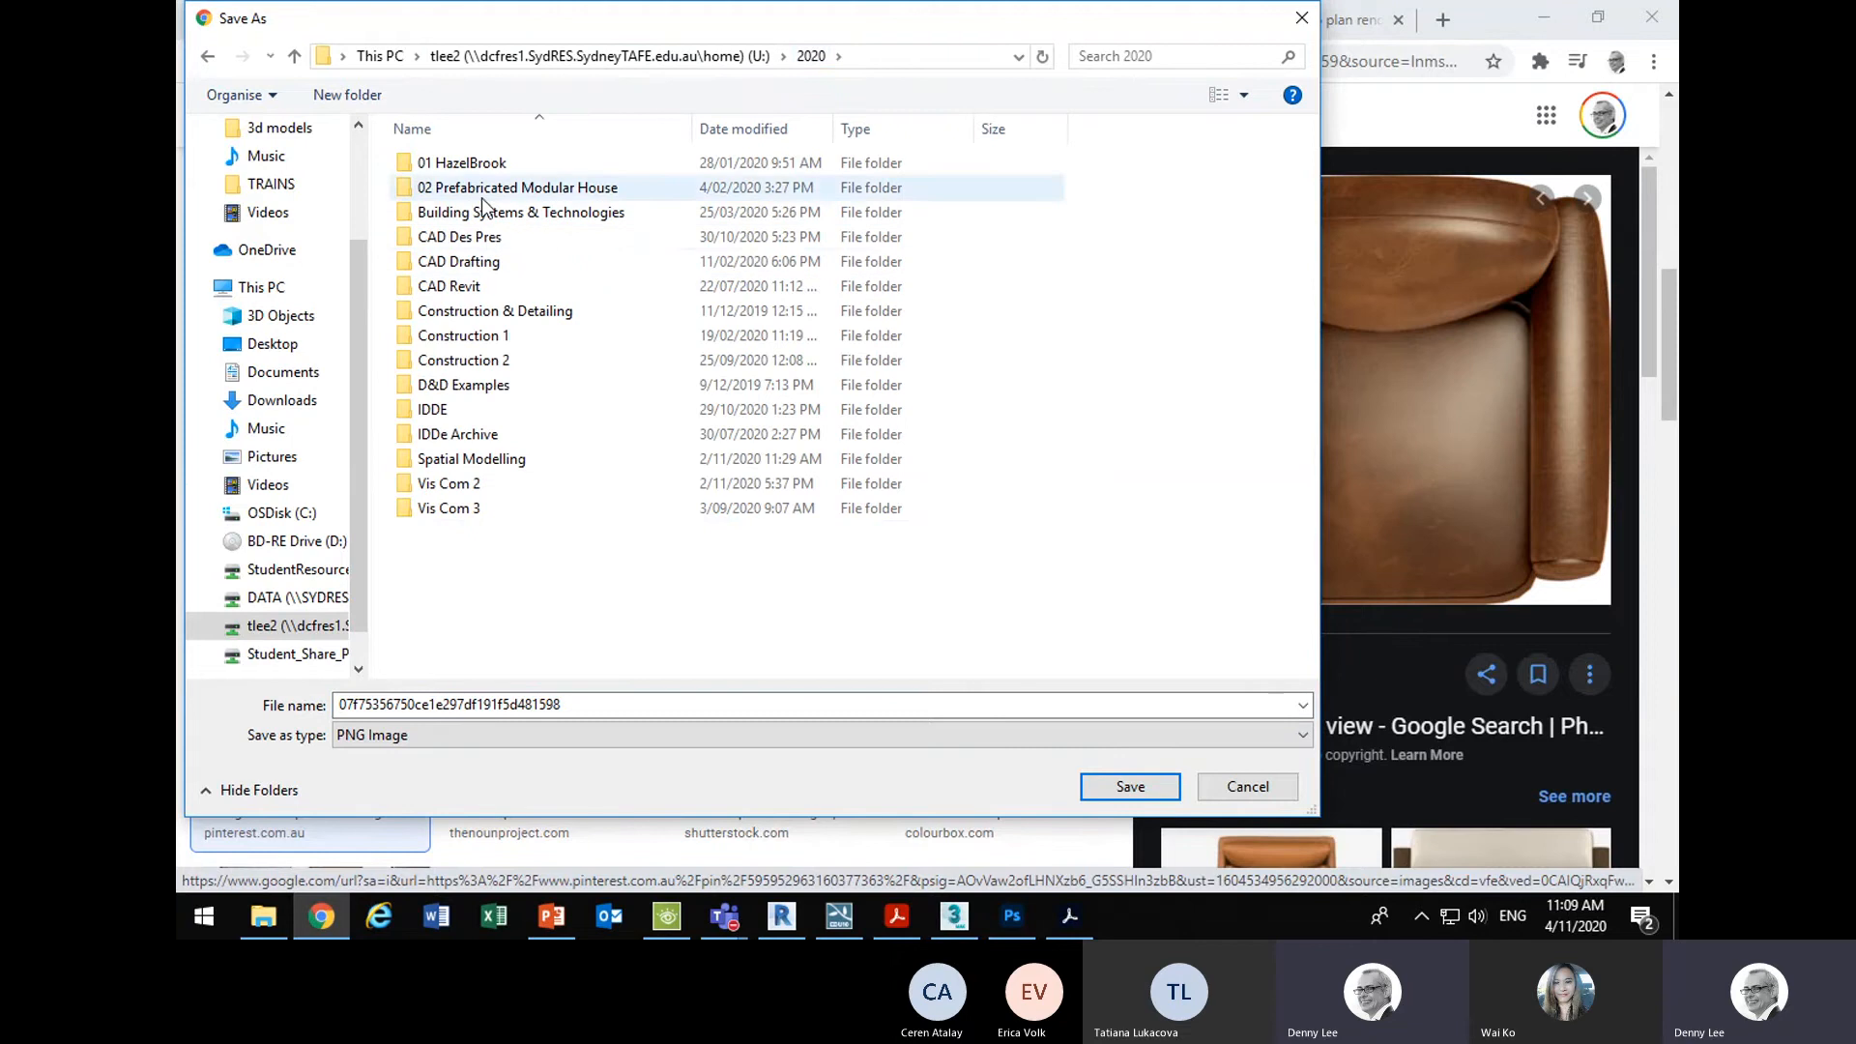
pyautogui.click(499, 242)
pyautogui.doubleClick(501, 250)
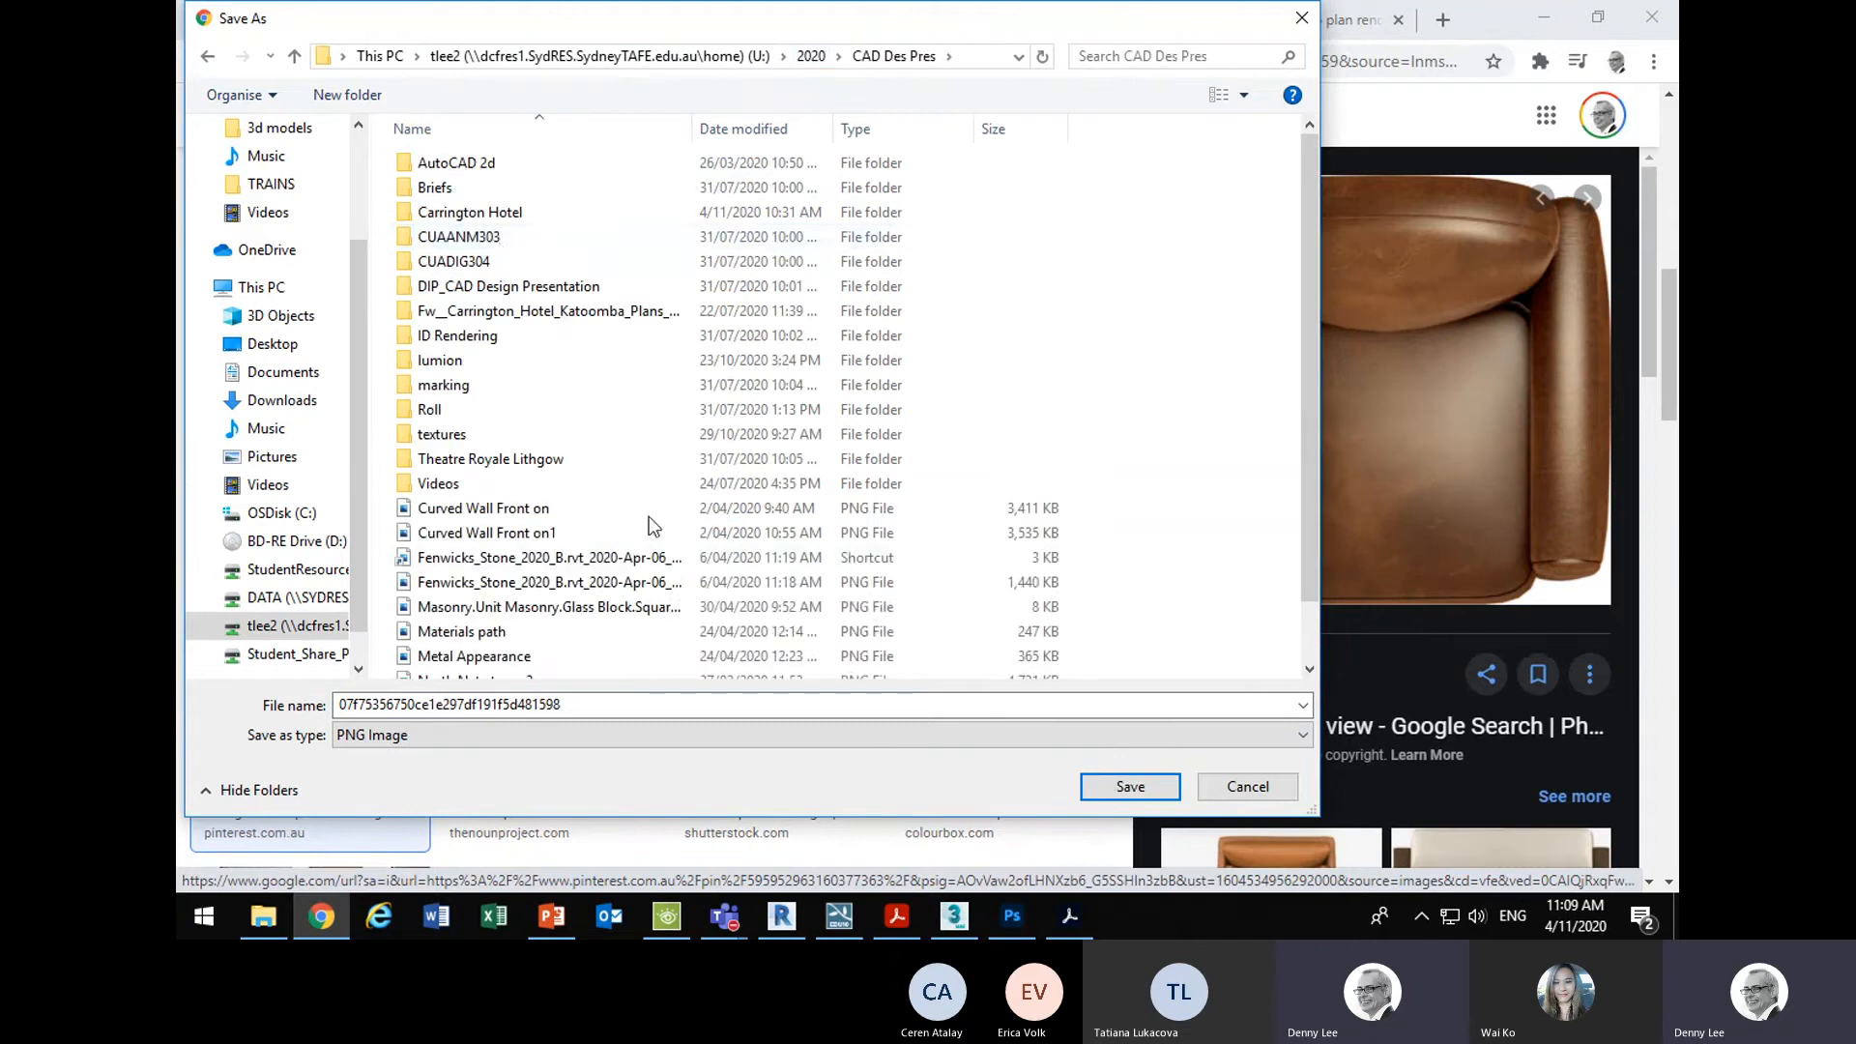
pyautogui.doubleClick(493, 222)
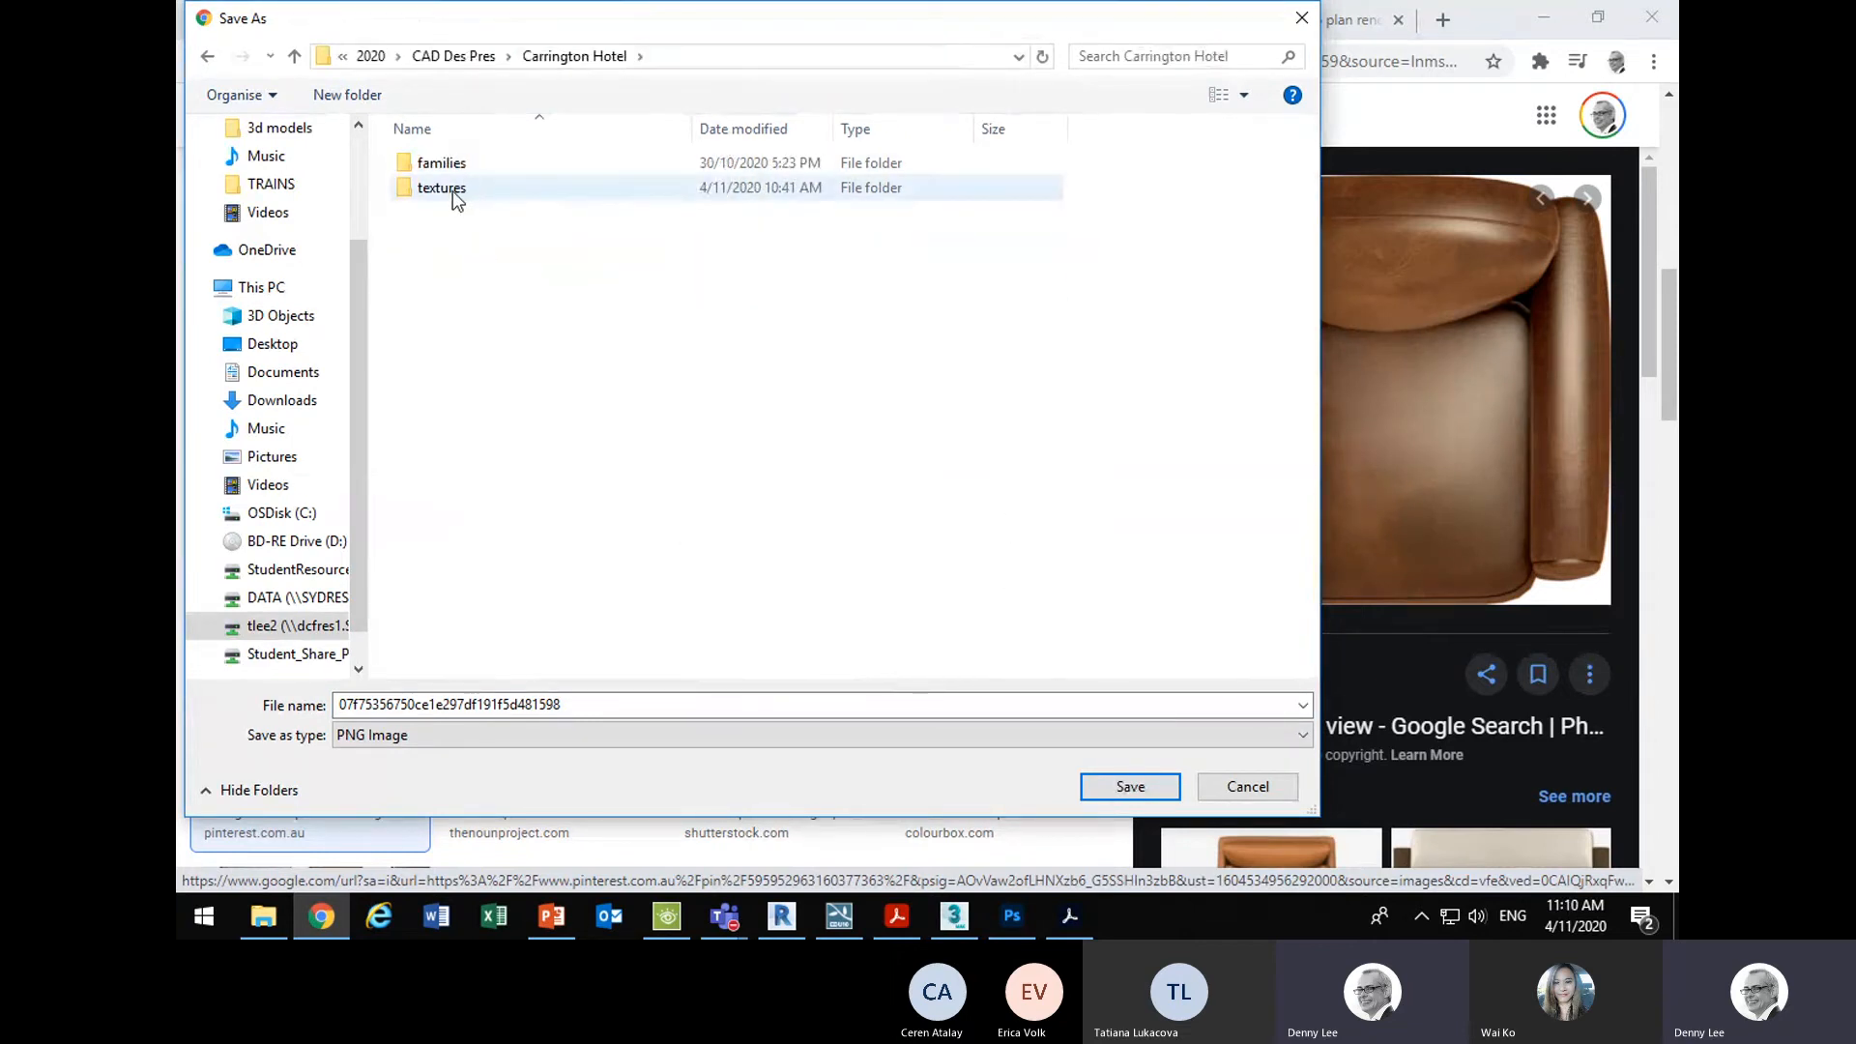
pyautogui.doubleClick(452, 189)
pyautogui.doubleClick(693, 700)
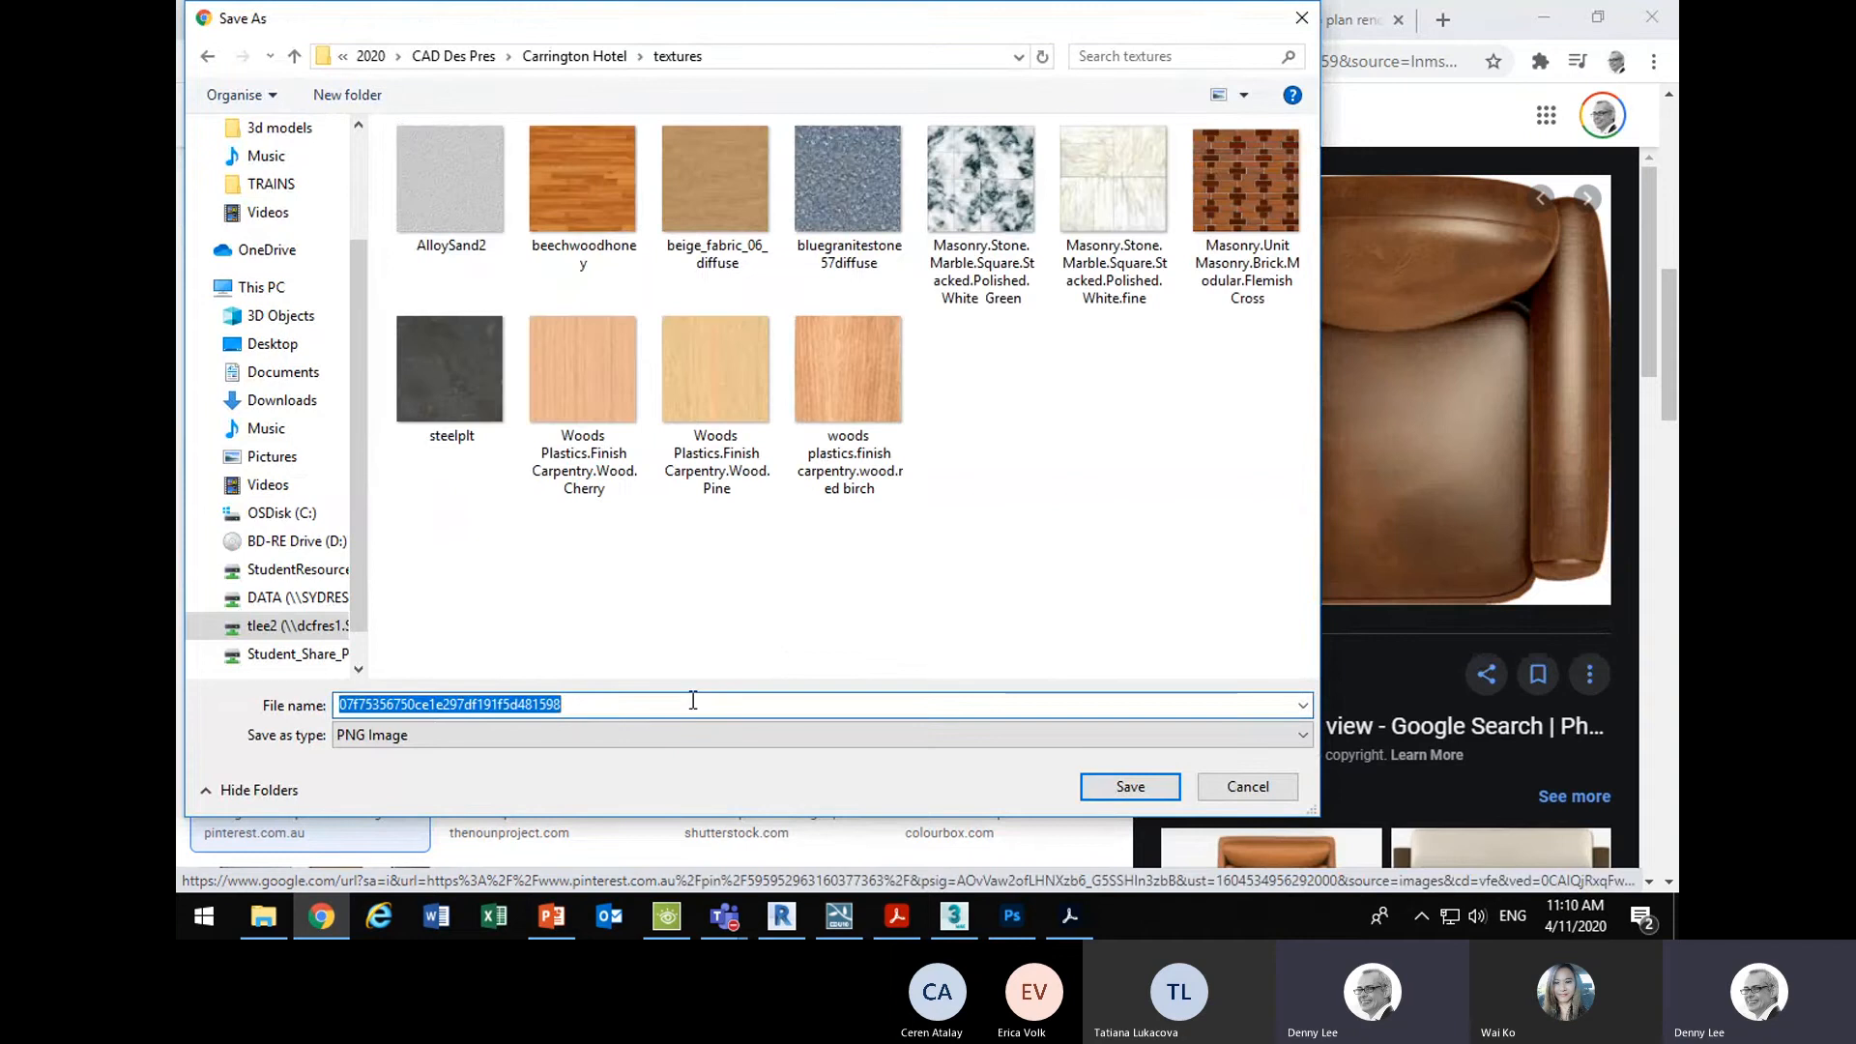
pyautogui.write('top')
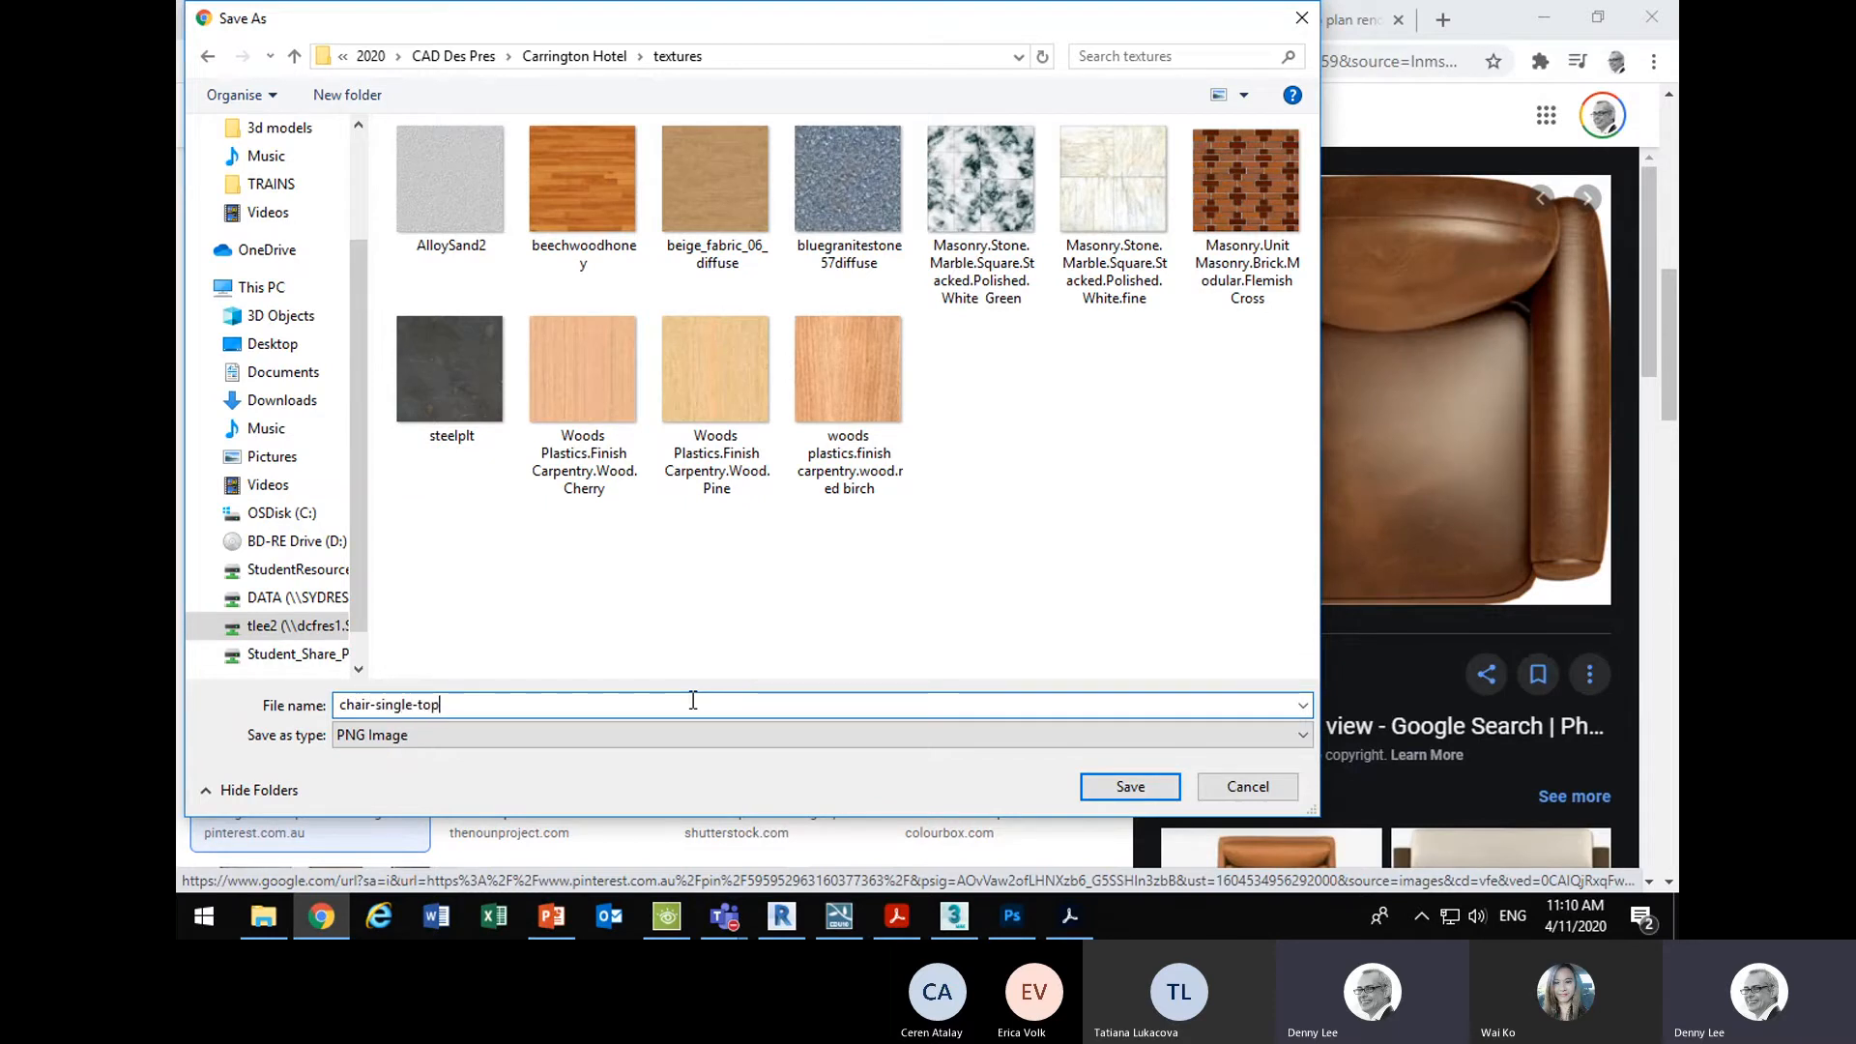
pyautogui.press('Return')
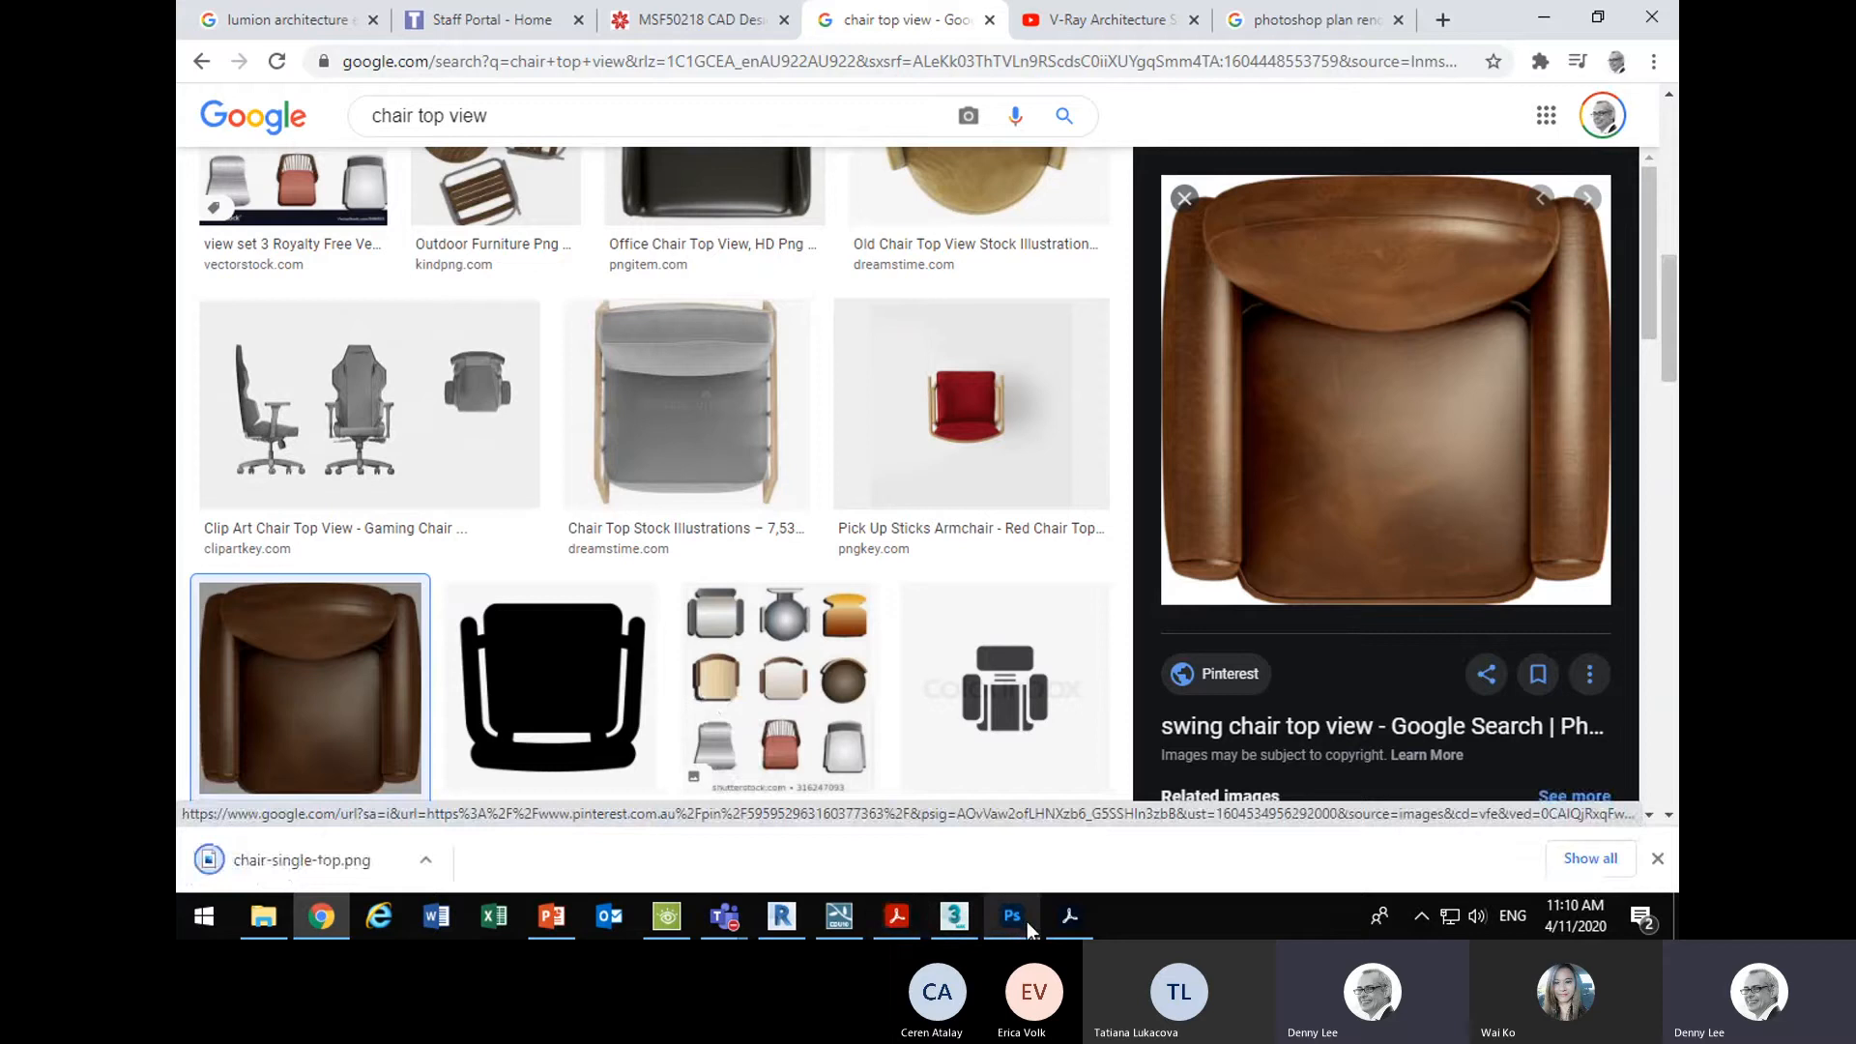
# - Switch to Photoshop and open the chair-single-top image from the textures folder
pyautogui.click(1029, 927)
pyautogui.click(227, 14)
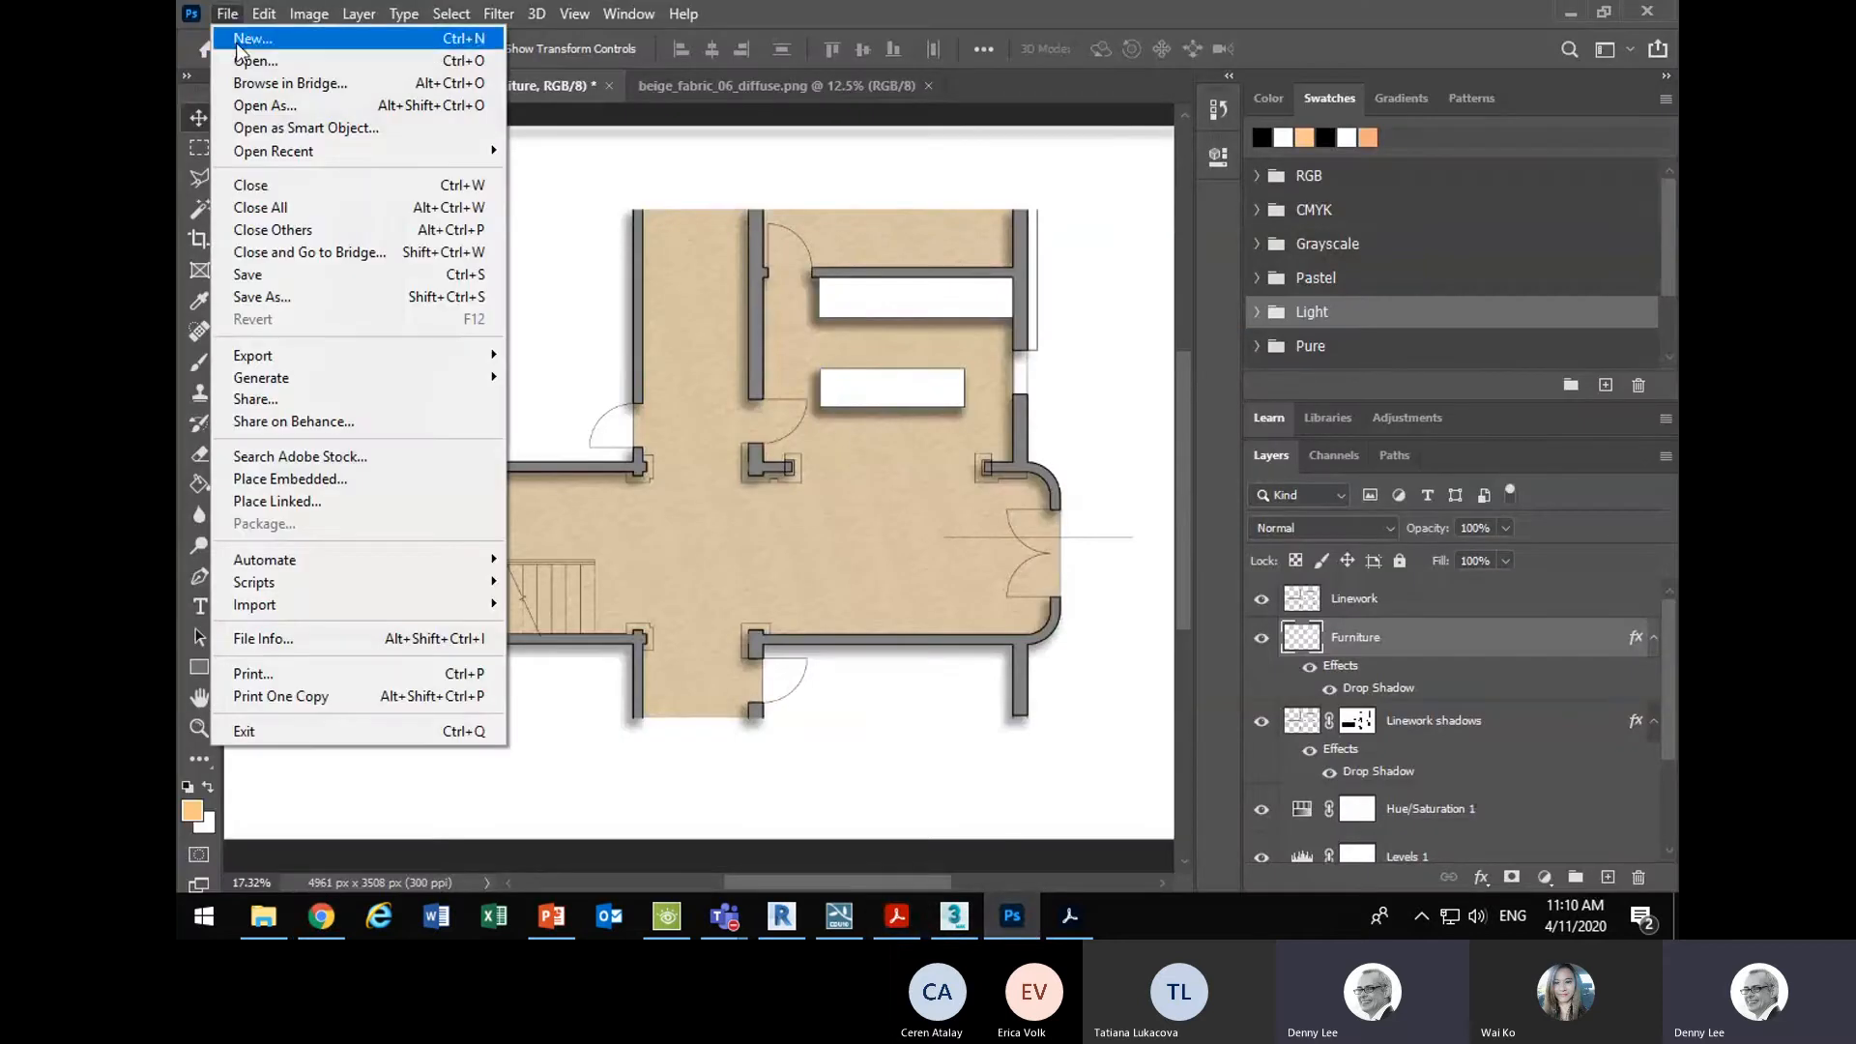
pyautogui.click(246, 57)
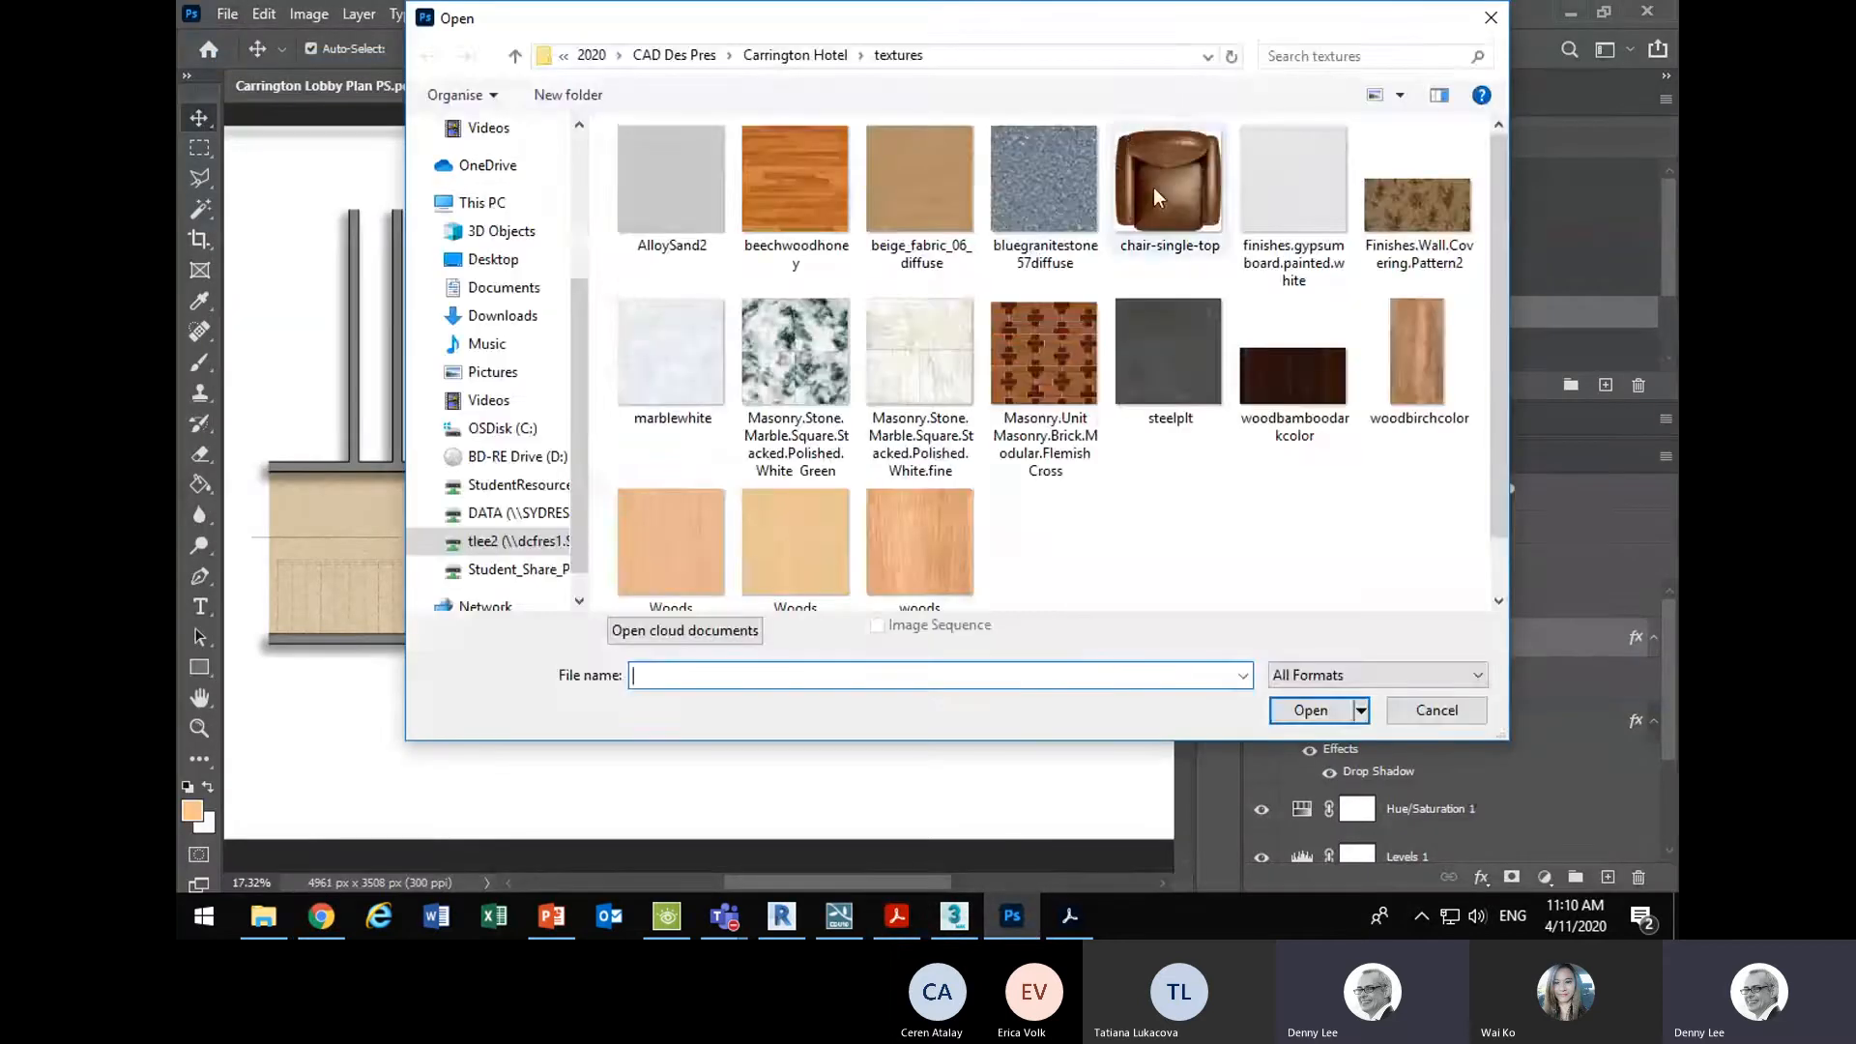
pyautogui.doubleClick(1157, 196)
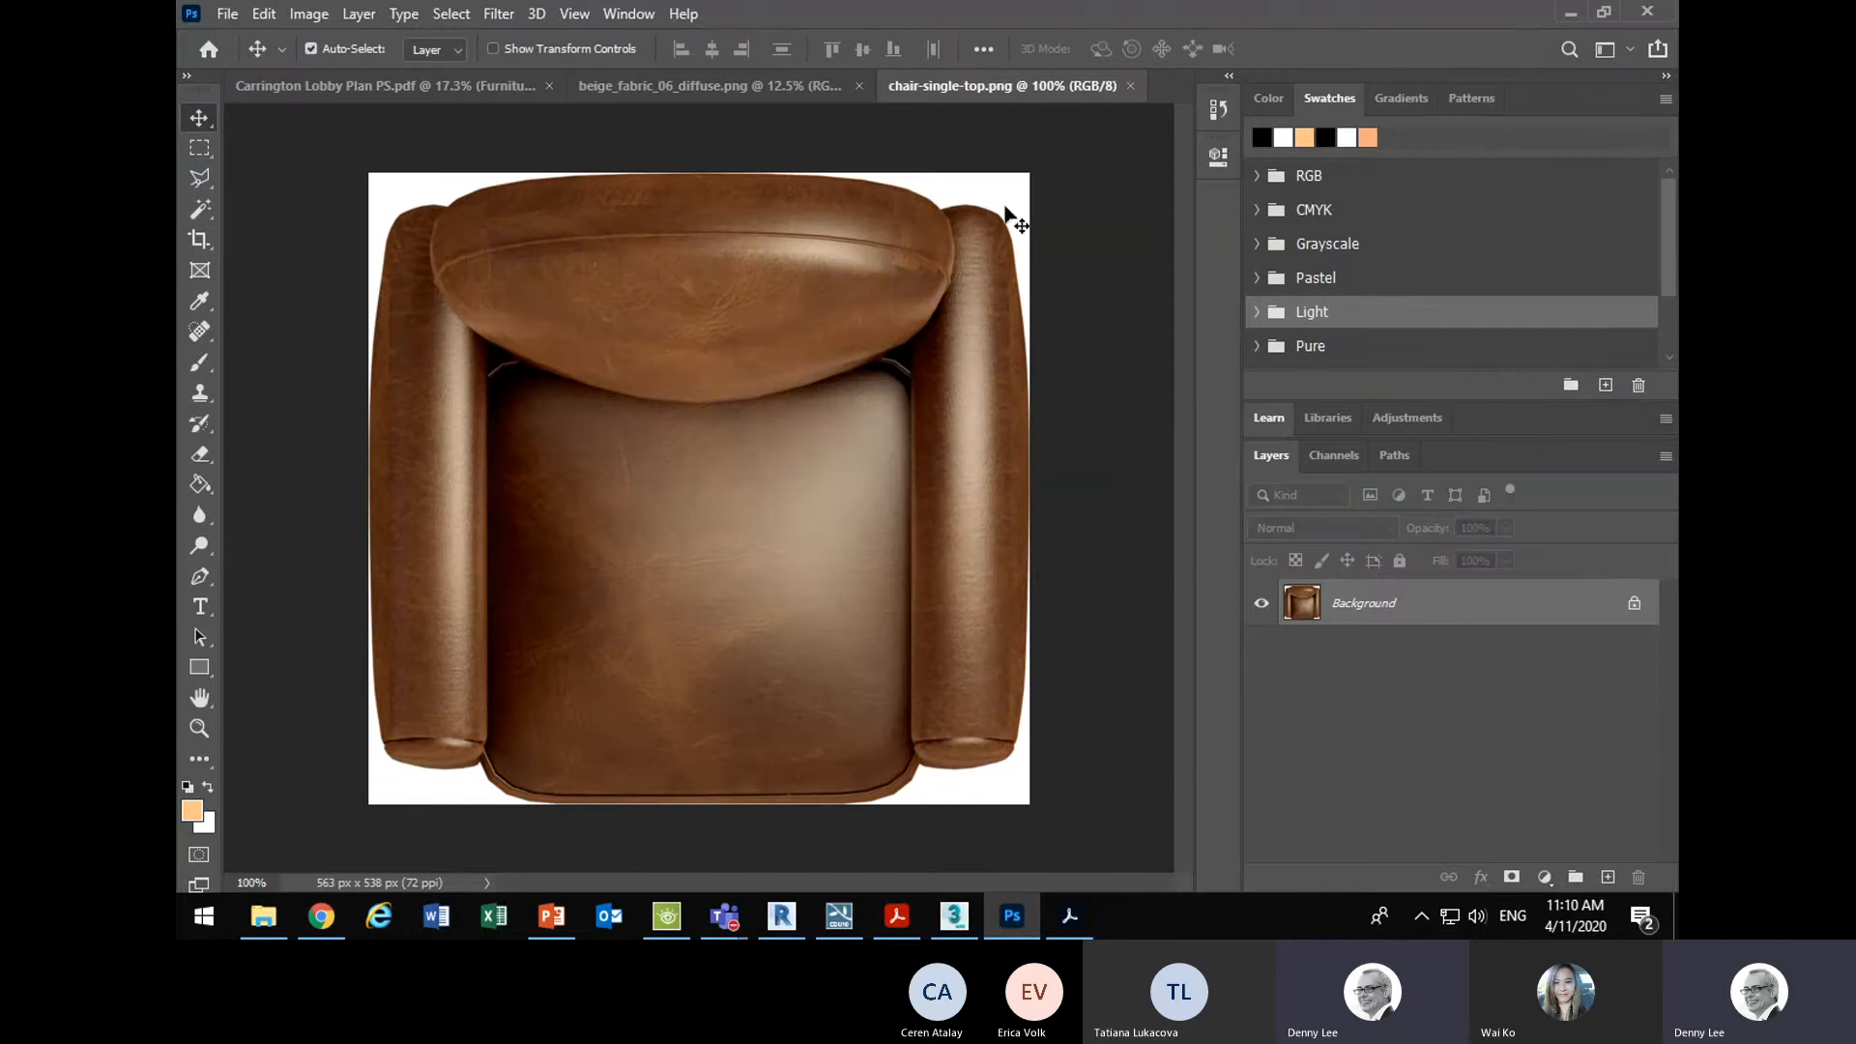
# - Select all the white areas around the chair using the Magic Wand with Contiguous turned off
pyautogui.click(201, 207)
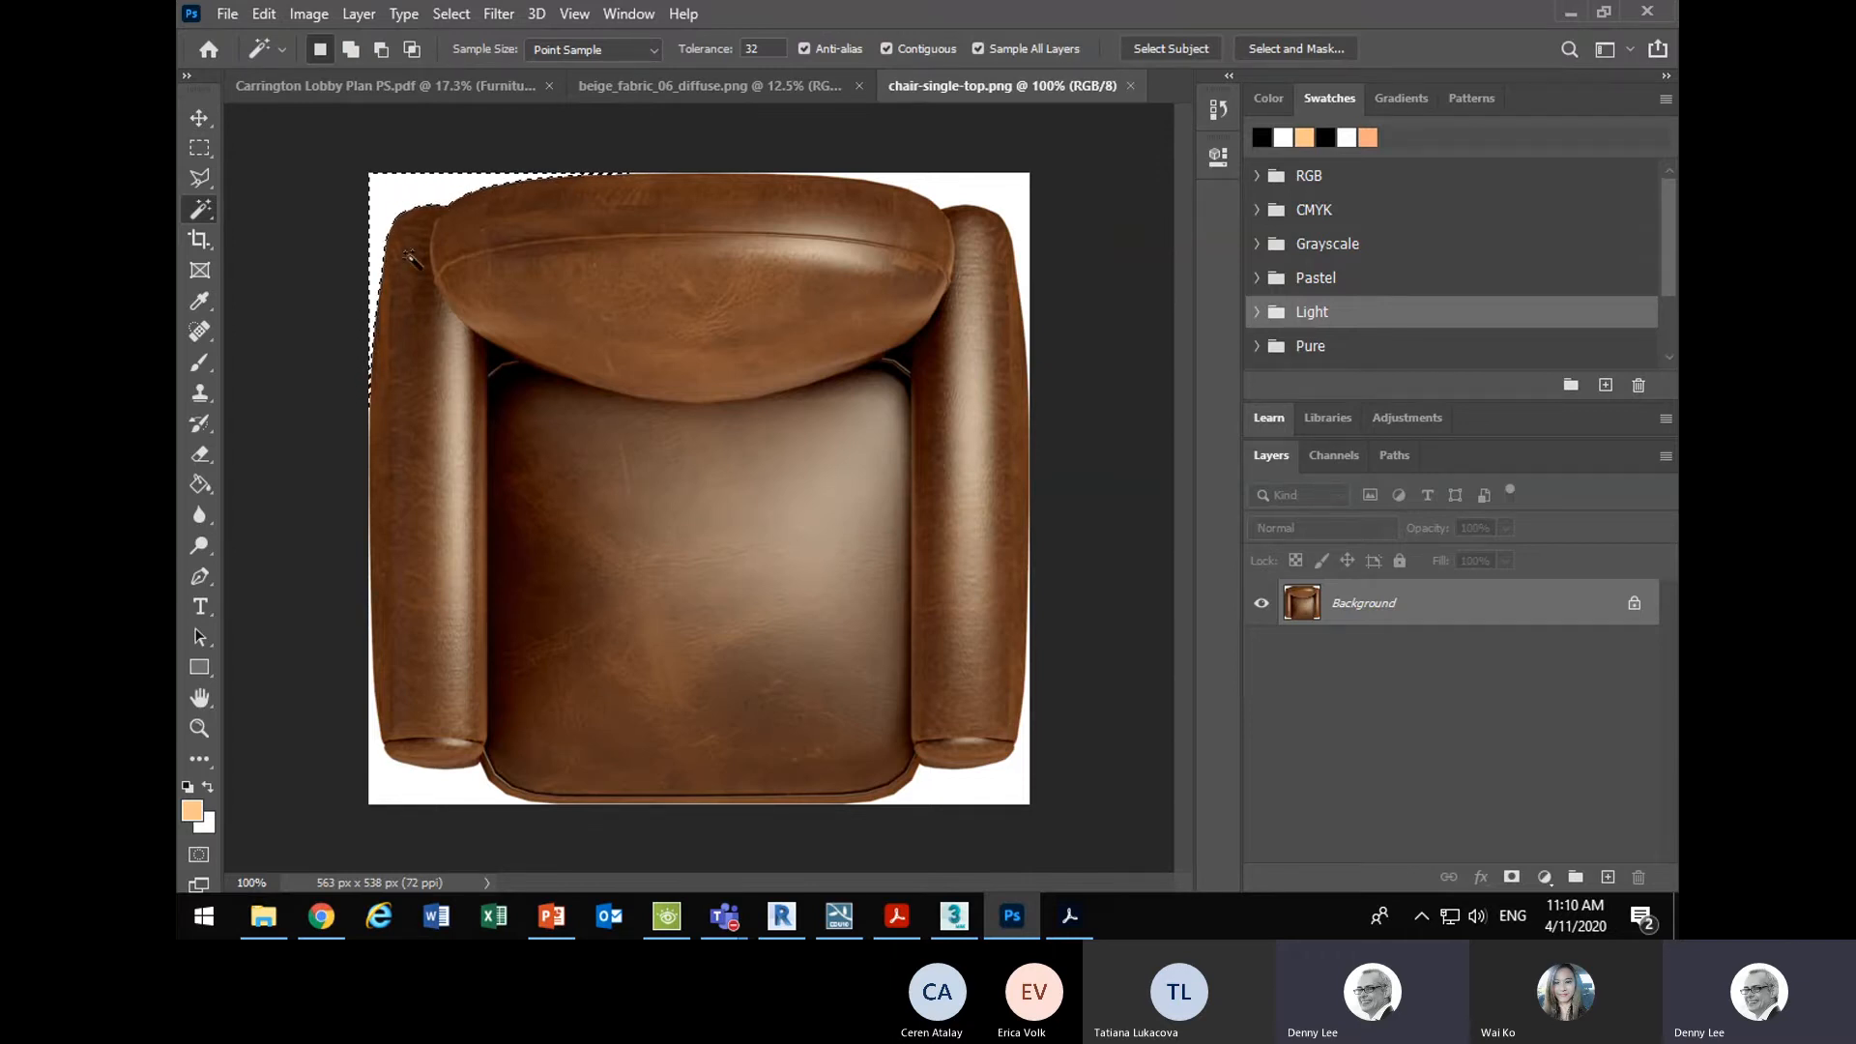
pyautogui.click(887, 50)
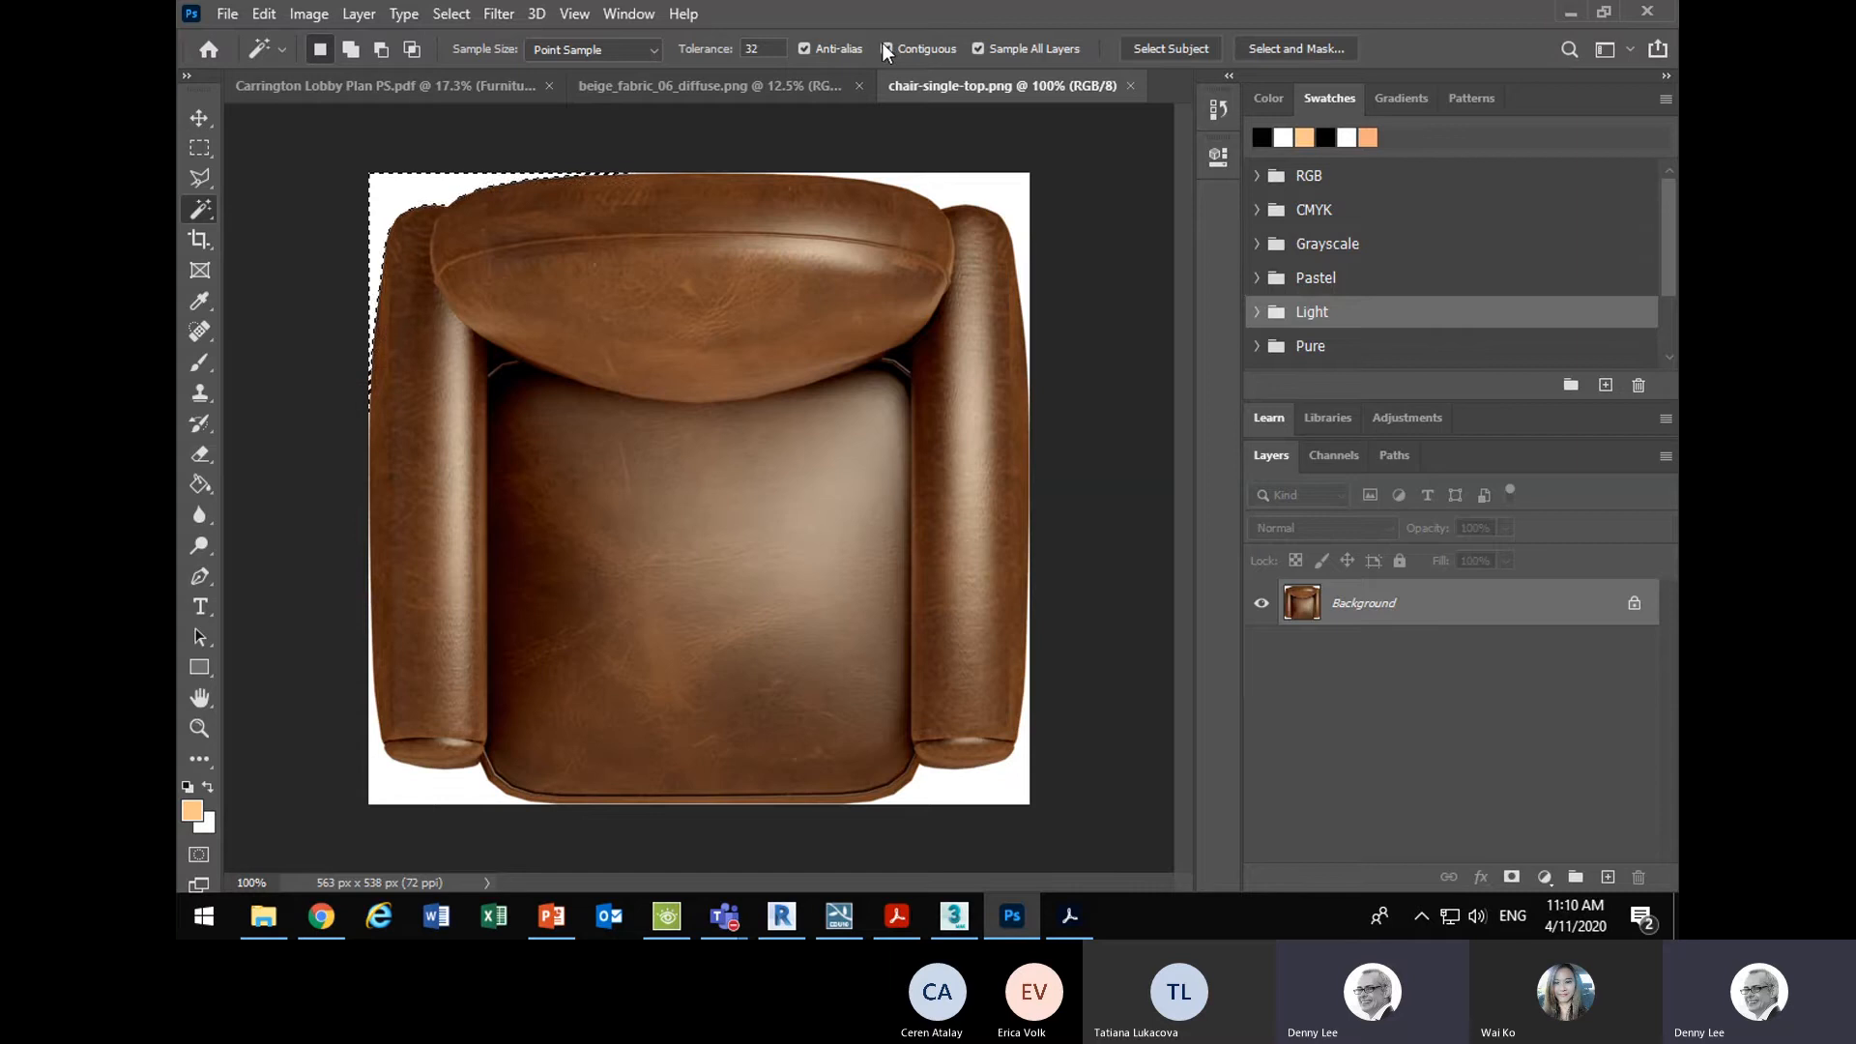
pyautogui.click(996, 205)
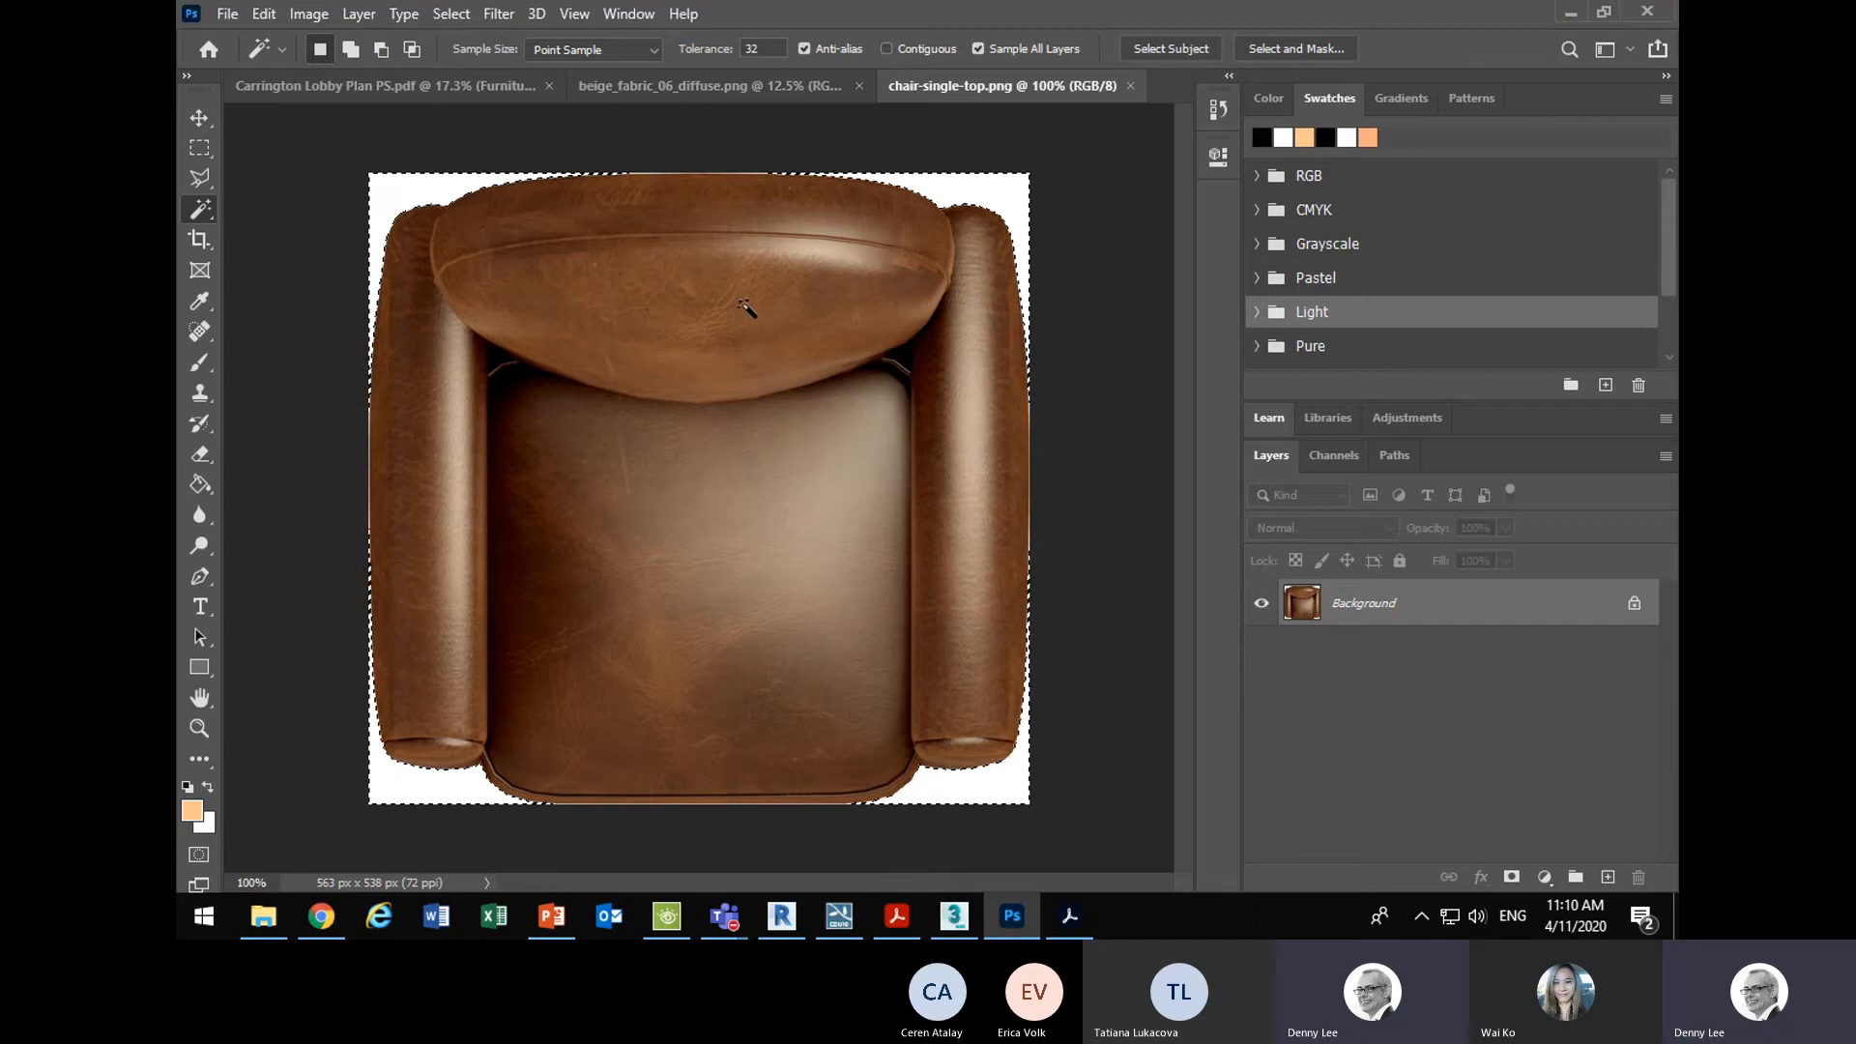
# - Subtract a rectangular marquee across the chair's interior to remove stray selected pixels from the white selection
pyautogui.click(198, 147)
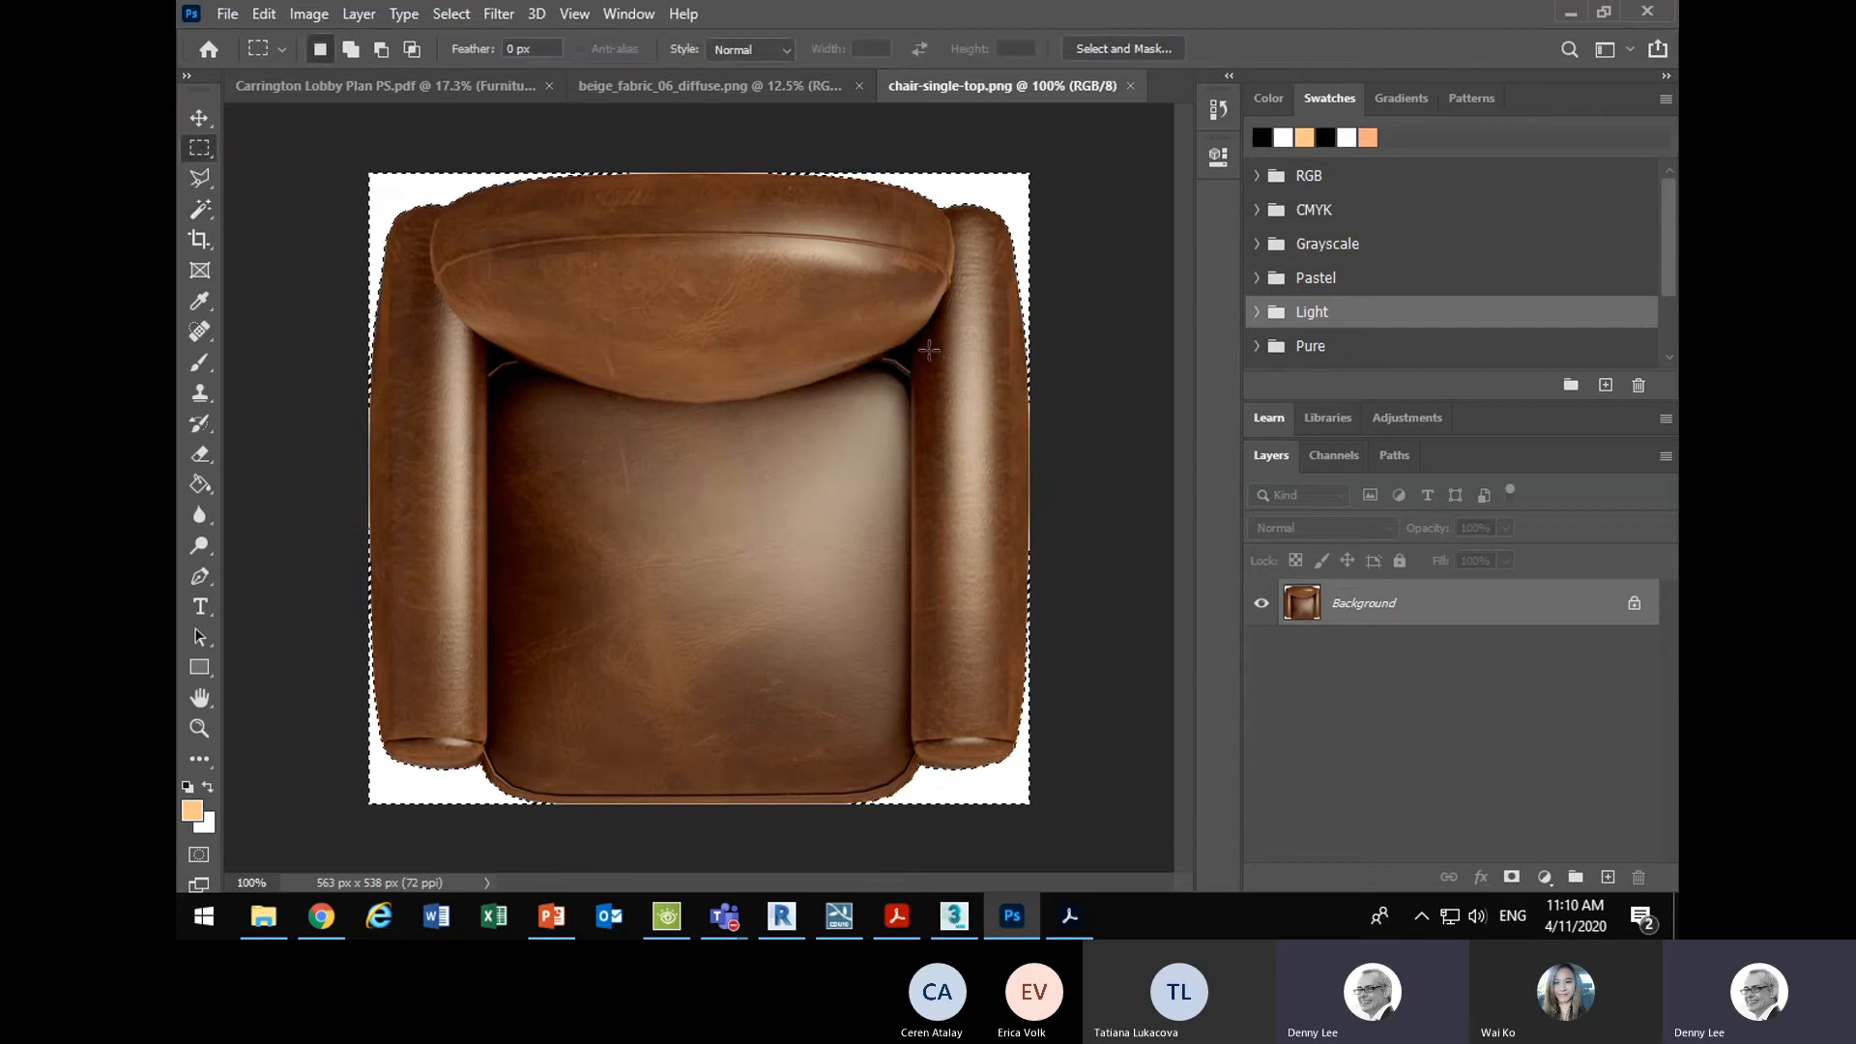
pyautogui.press('alt')
pyautogui.moveTo(967, 302); pyautogui.dragTo(457, 704)
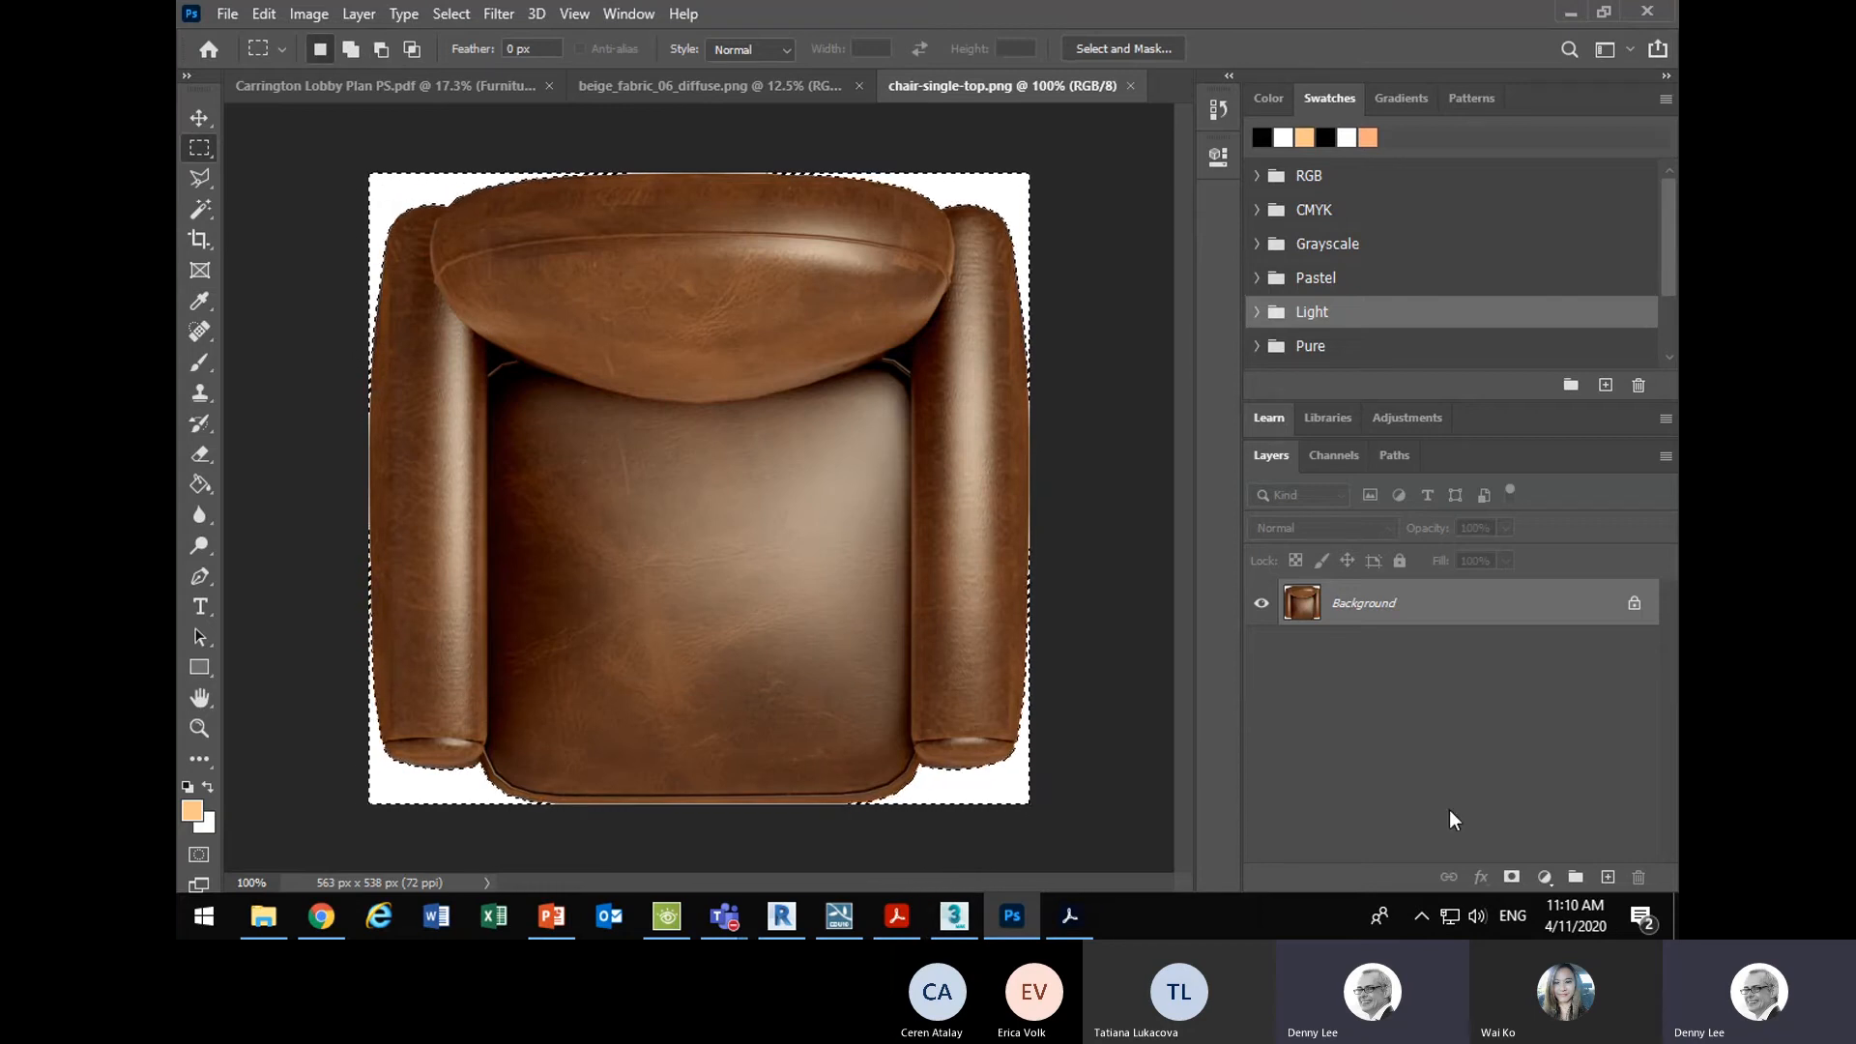
# - Place a duplicate of the Background above a new blank layer, hide the original, and clear the white surround from the duplicate
pyautogui.click(1608, 877)
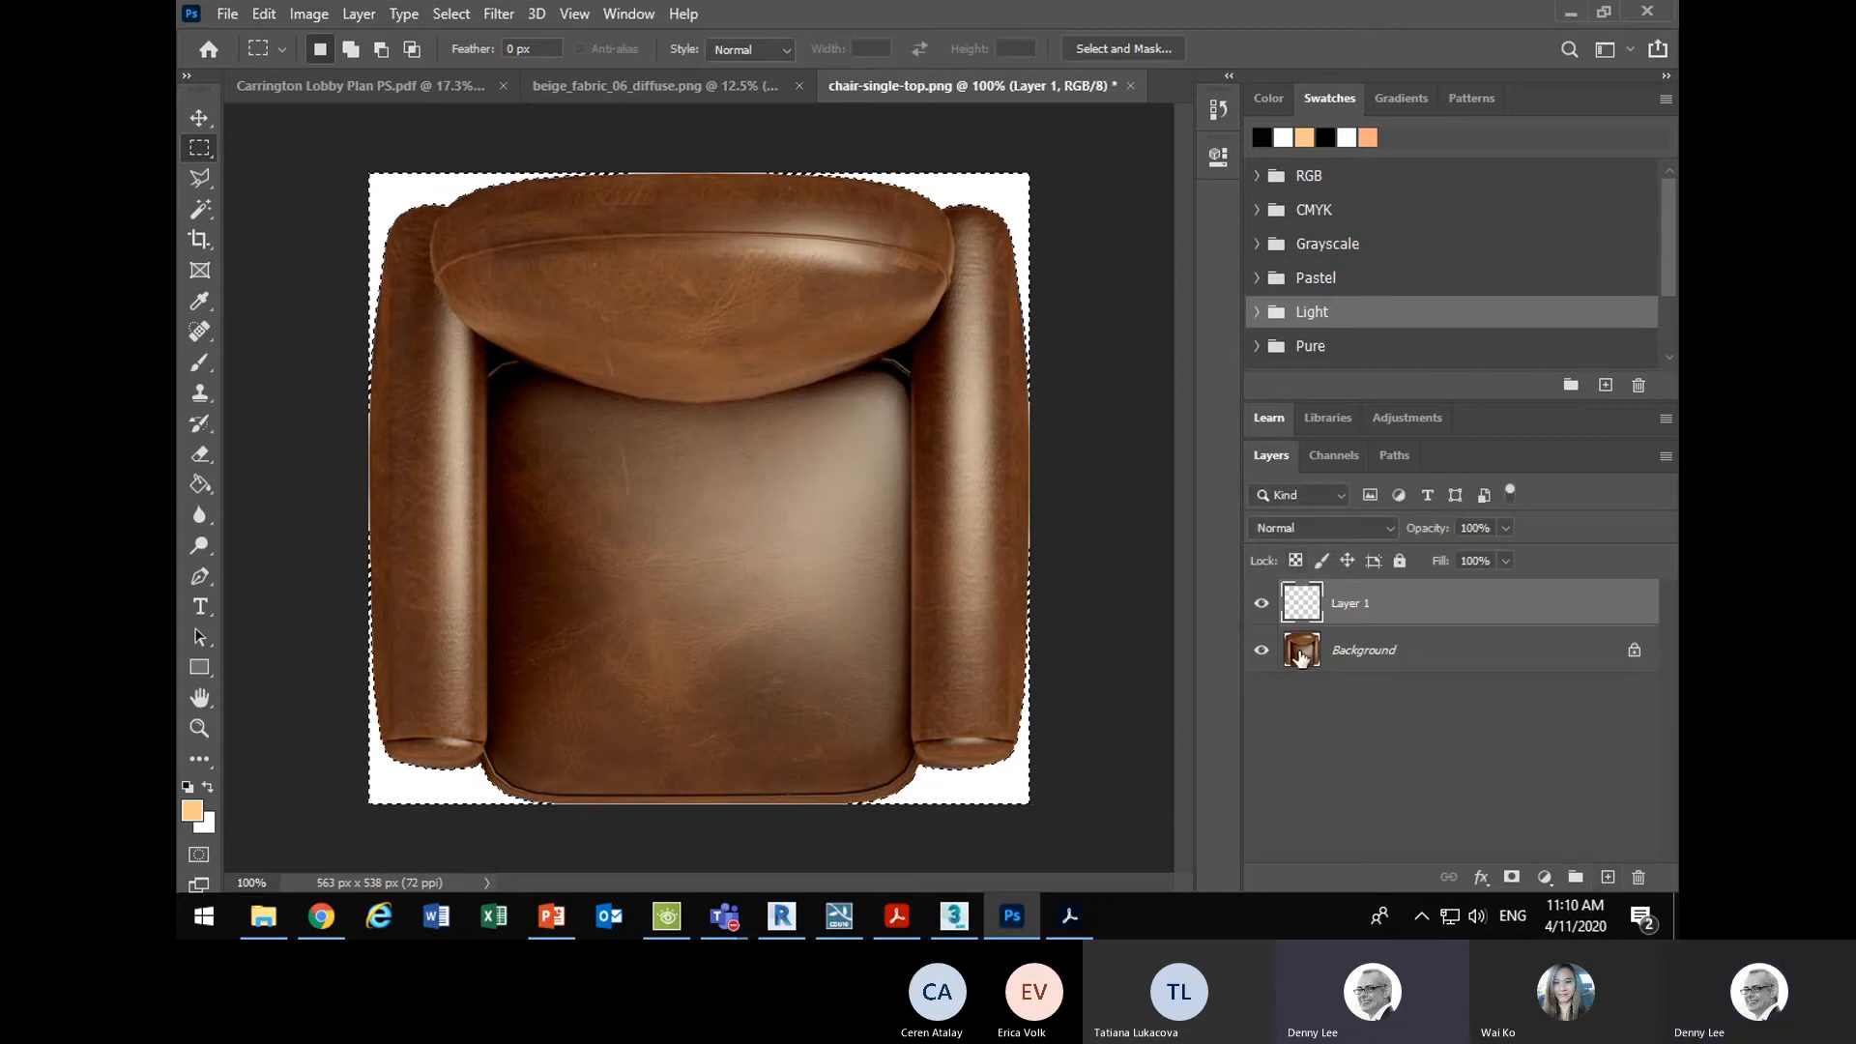
pyautogui.moveTo(1303, 654); pyautogui.dragTo(1608, 877)
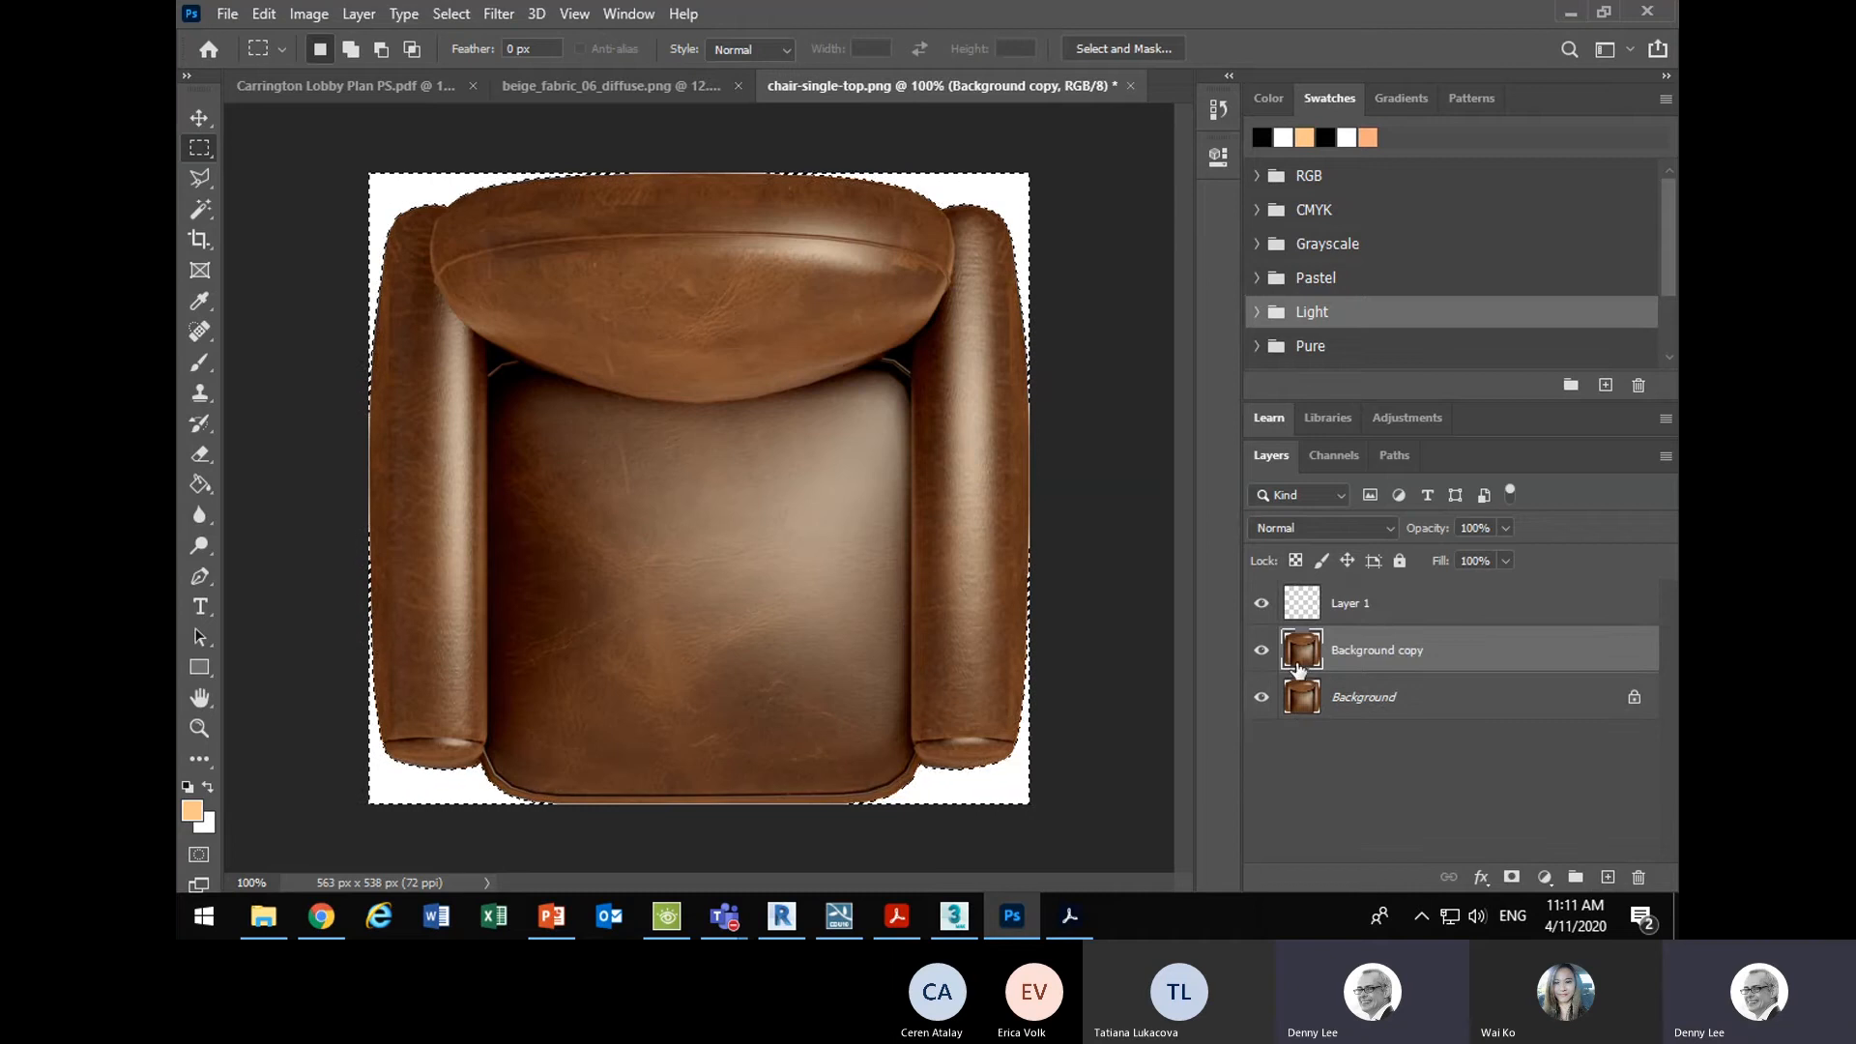
pyautogui.moveTo(1304, 657); pyautogui.dragTo(1306, 598)
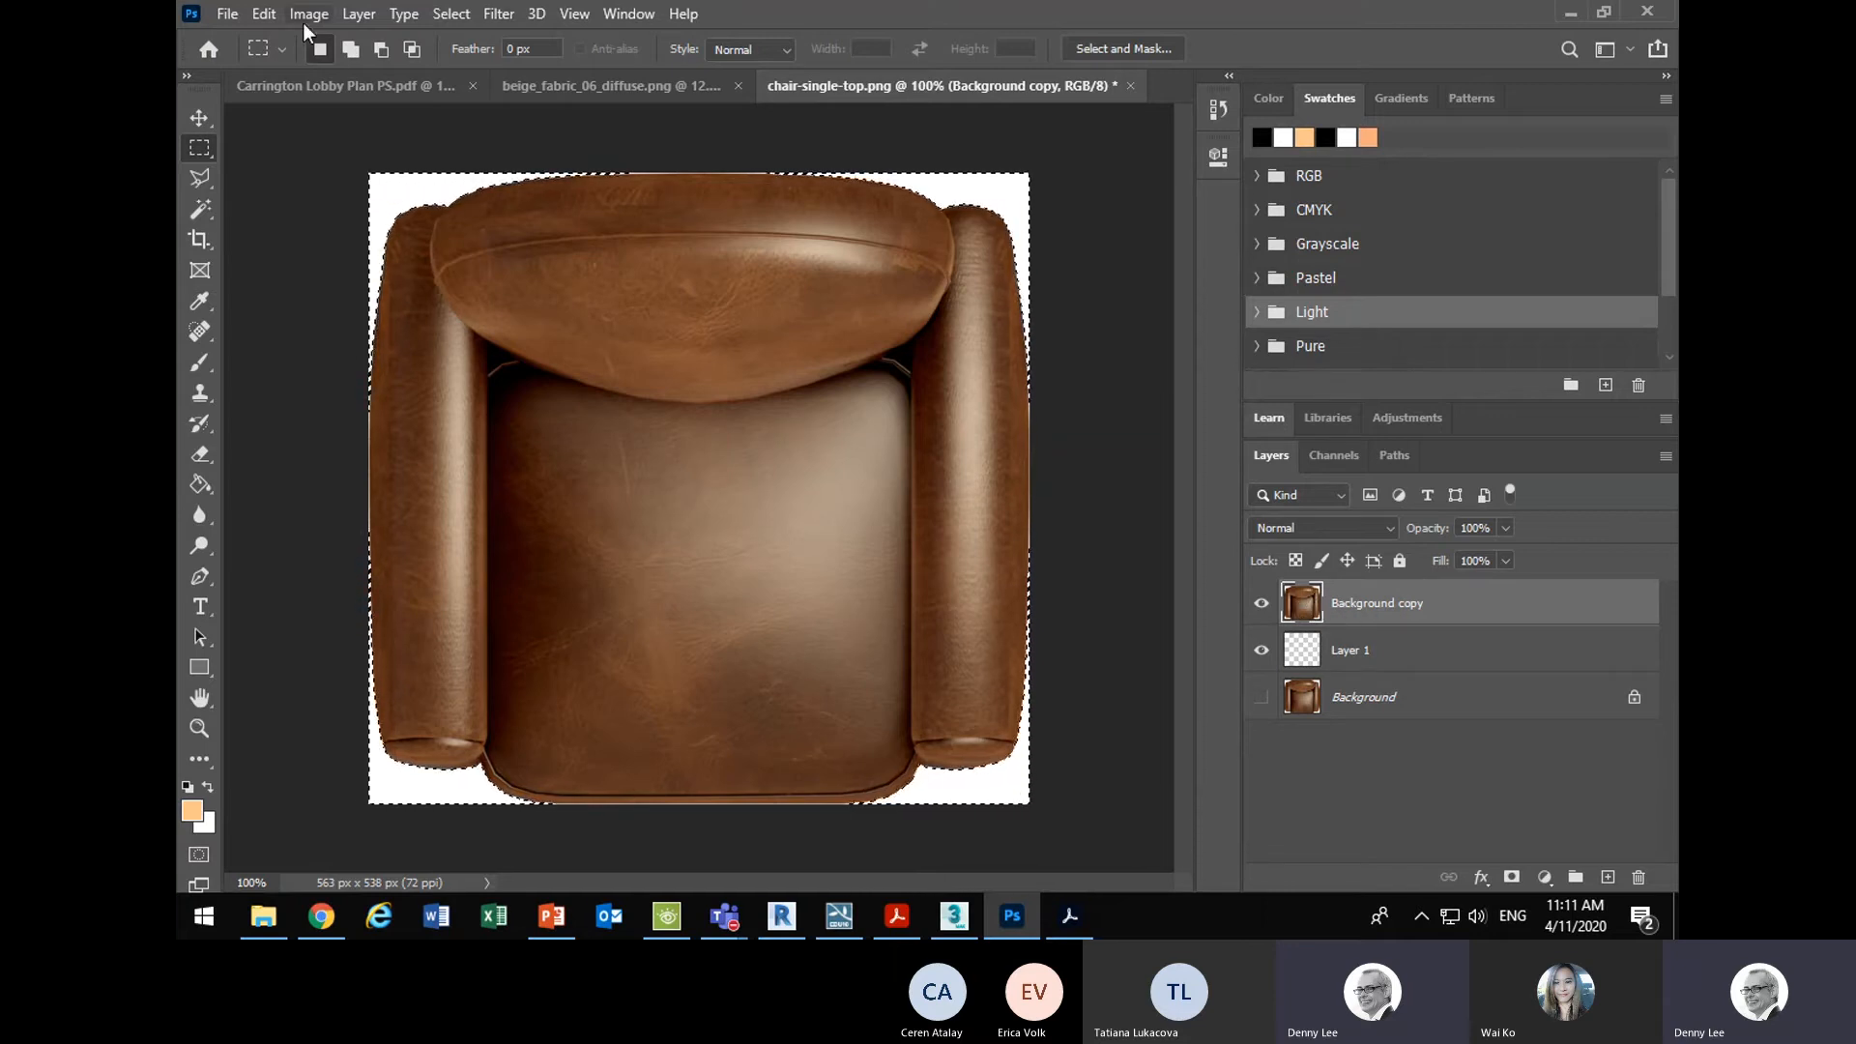
pyautogui.click(264, 14)
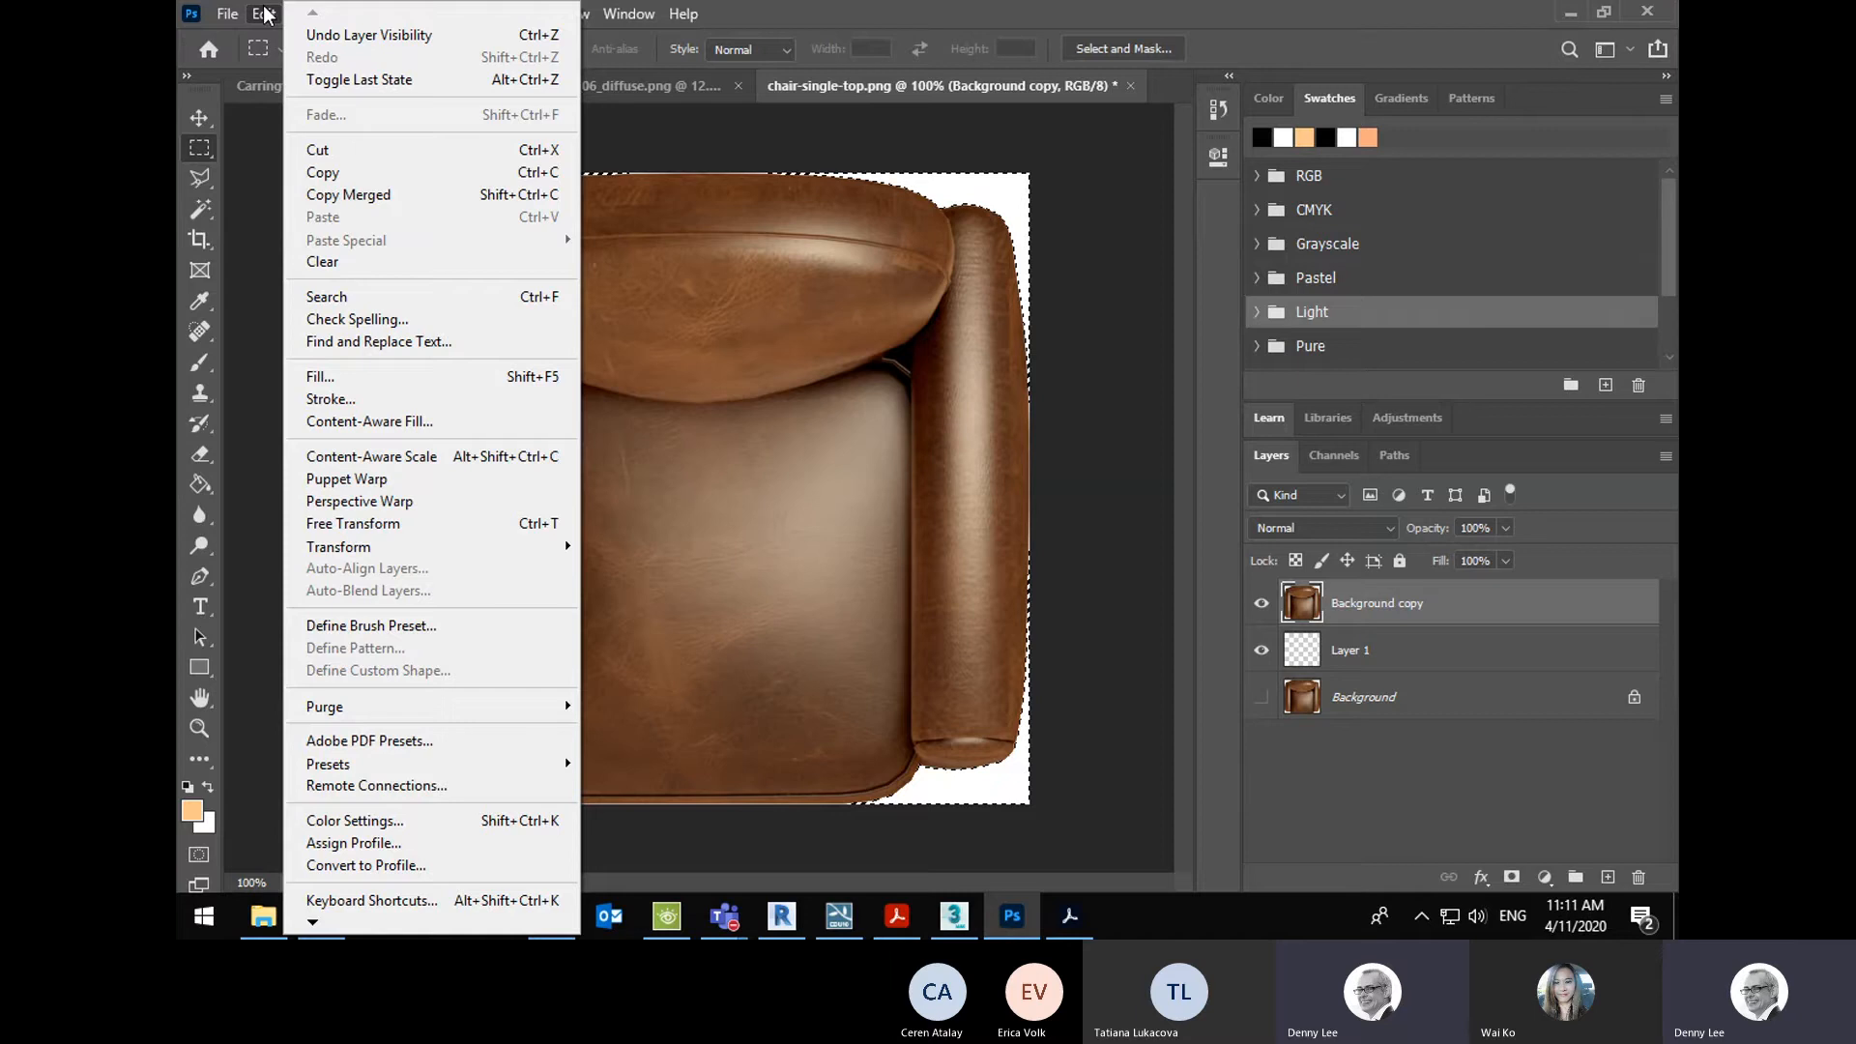
pyautogui.click(322, 259)
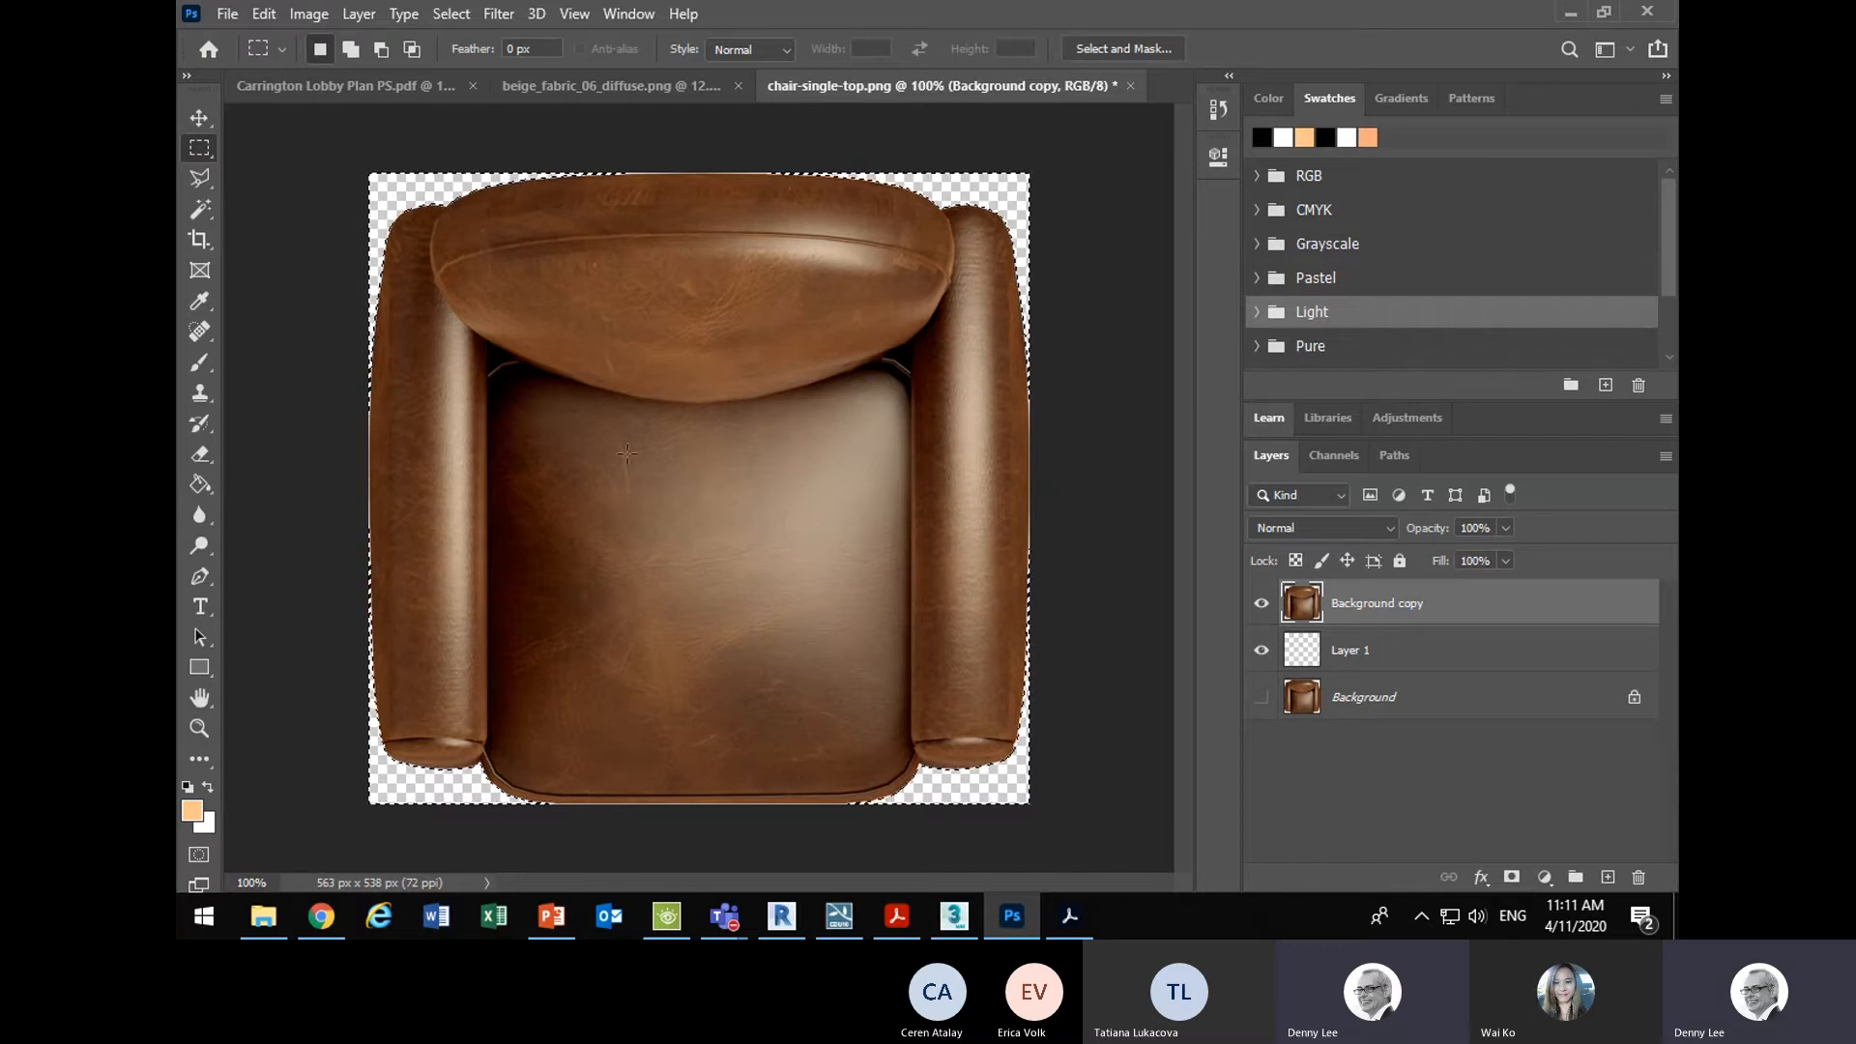
# - Invert the selection so it covers the chair, and copy the chair
pyautogui.click(452, 14)
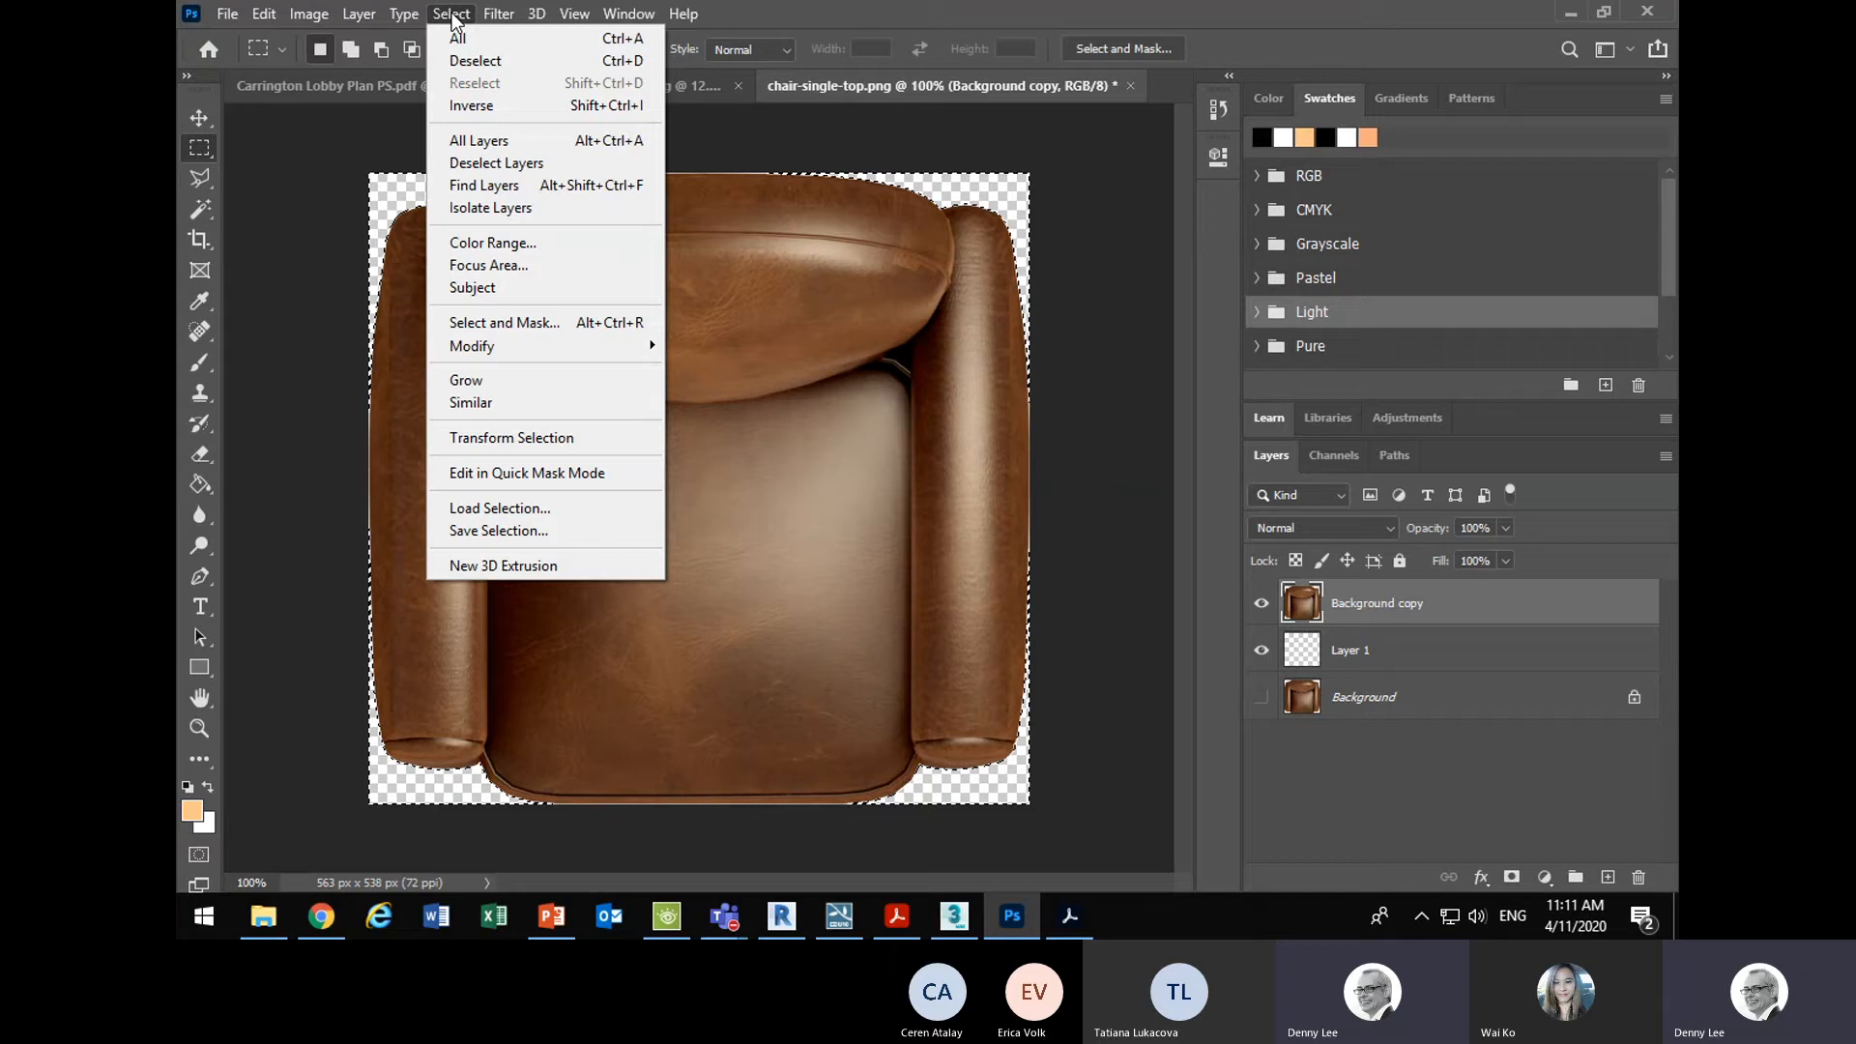
pyautogui.click(478, 105)
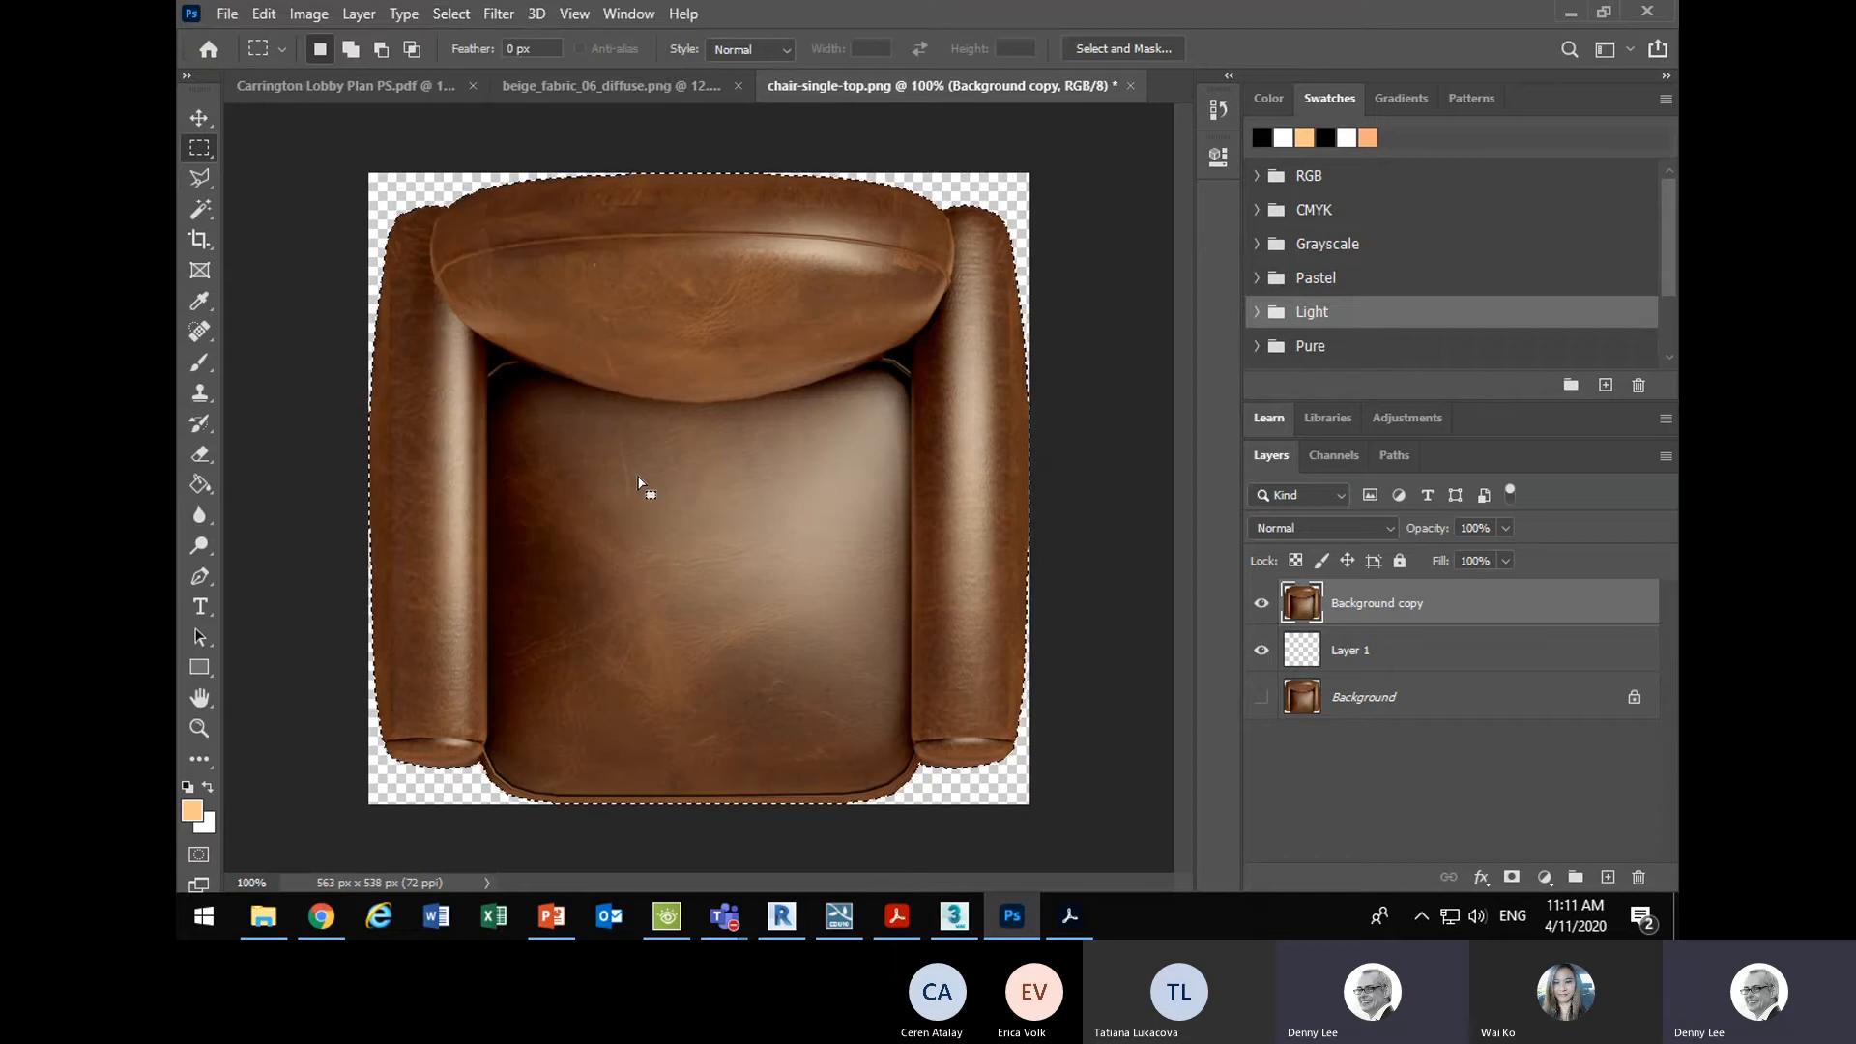
pyautogui.click(264, 13)
pyautogui.click(324, 172)
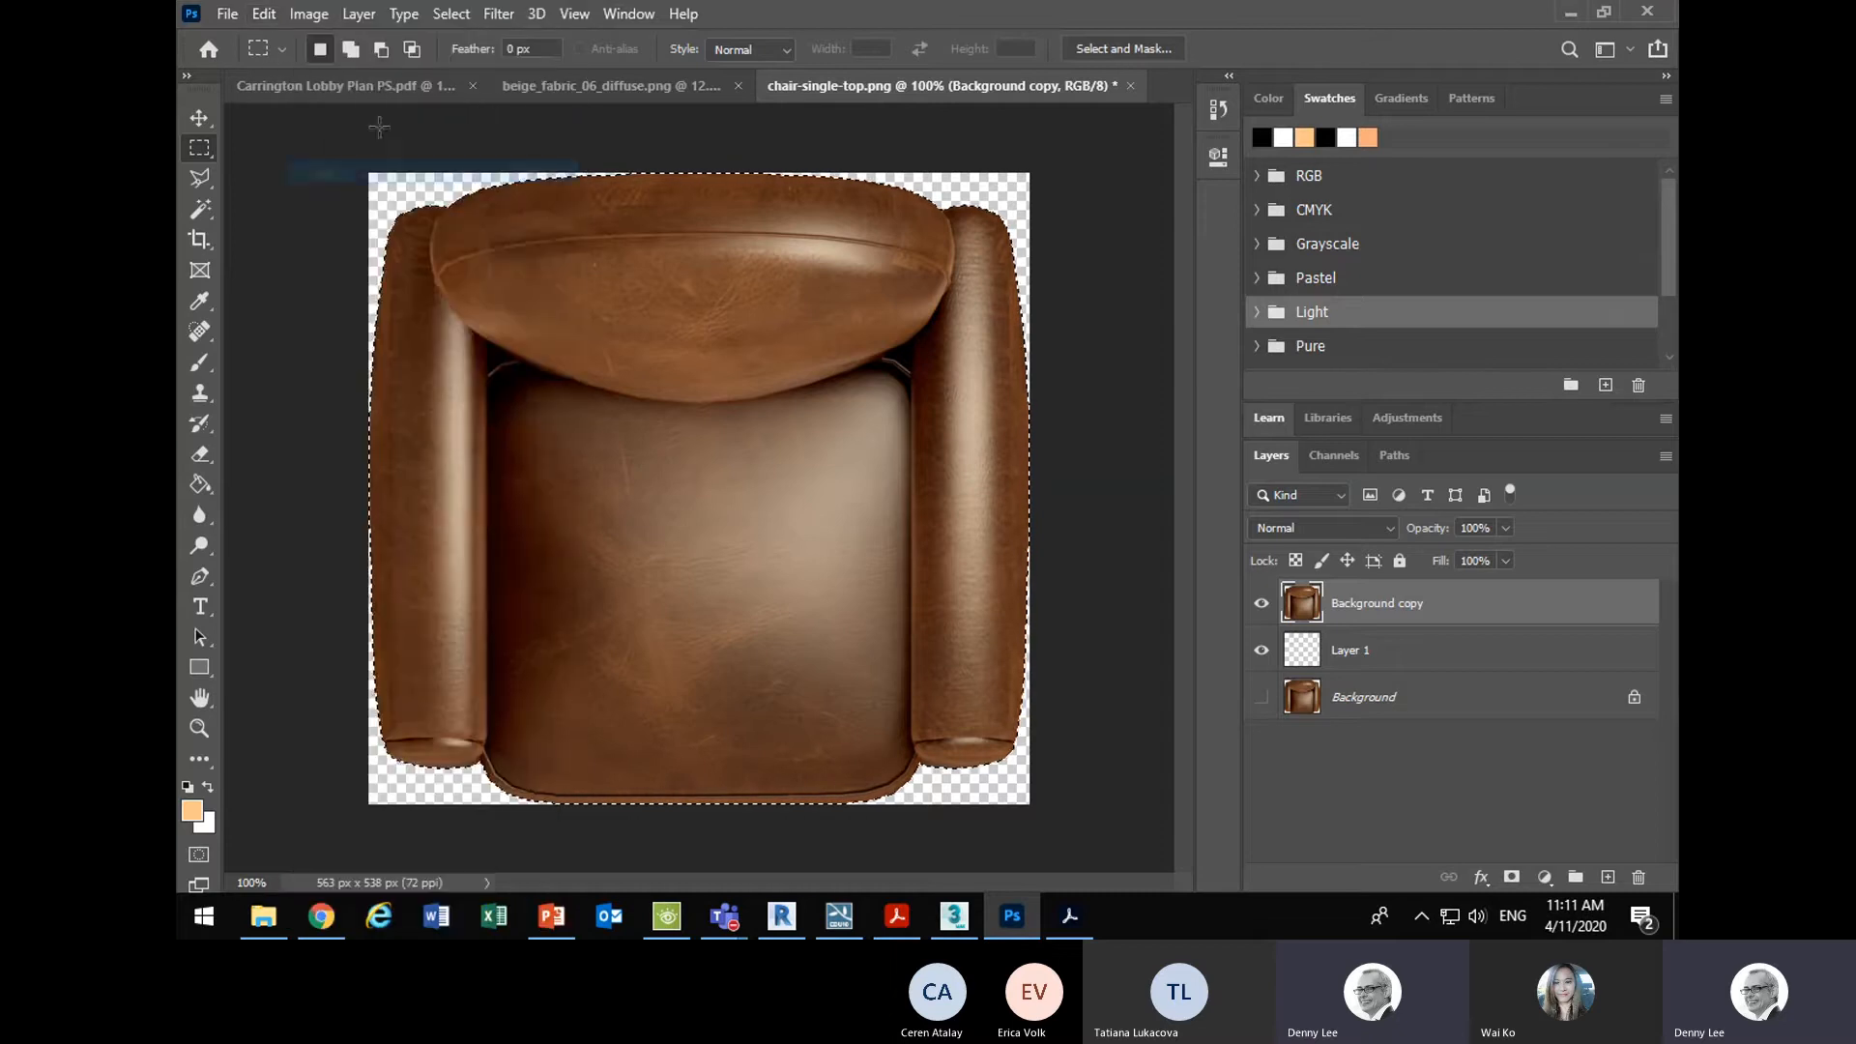
# - Return to the Carrington Lobby Plan document and paste the copied chair above the Furniture layer
pyautogui.click(592, 85)
pyautogui.click(361, 79)
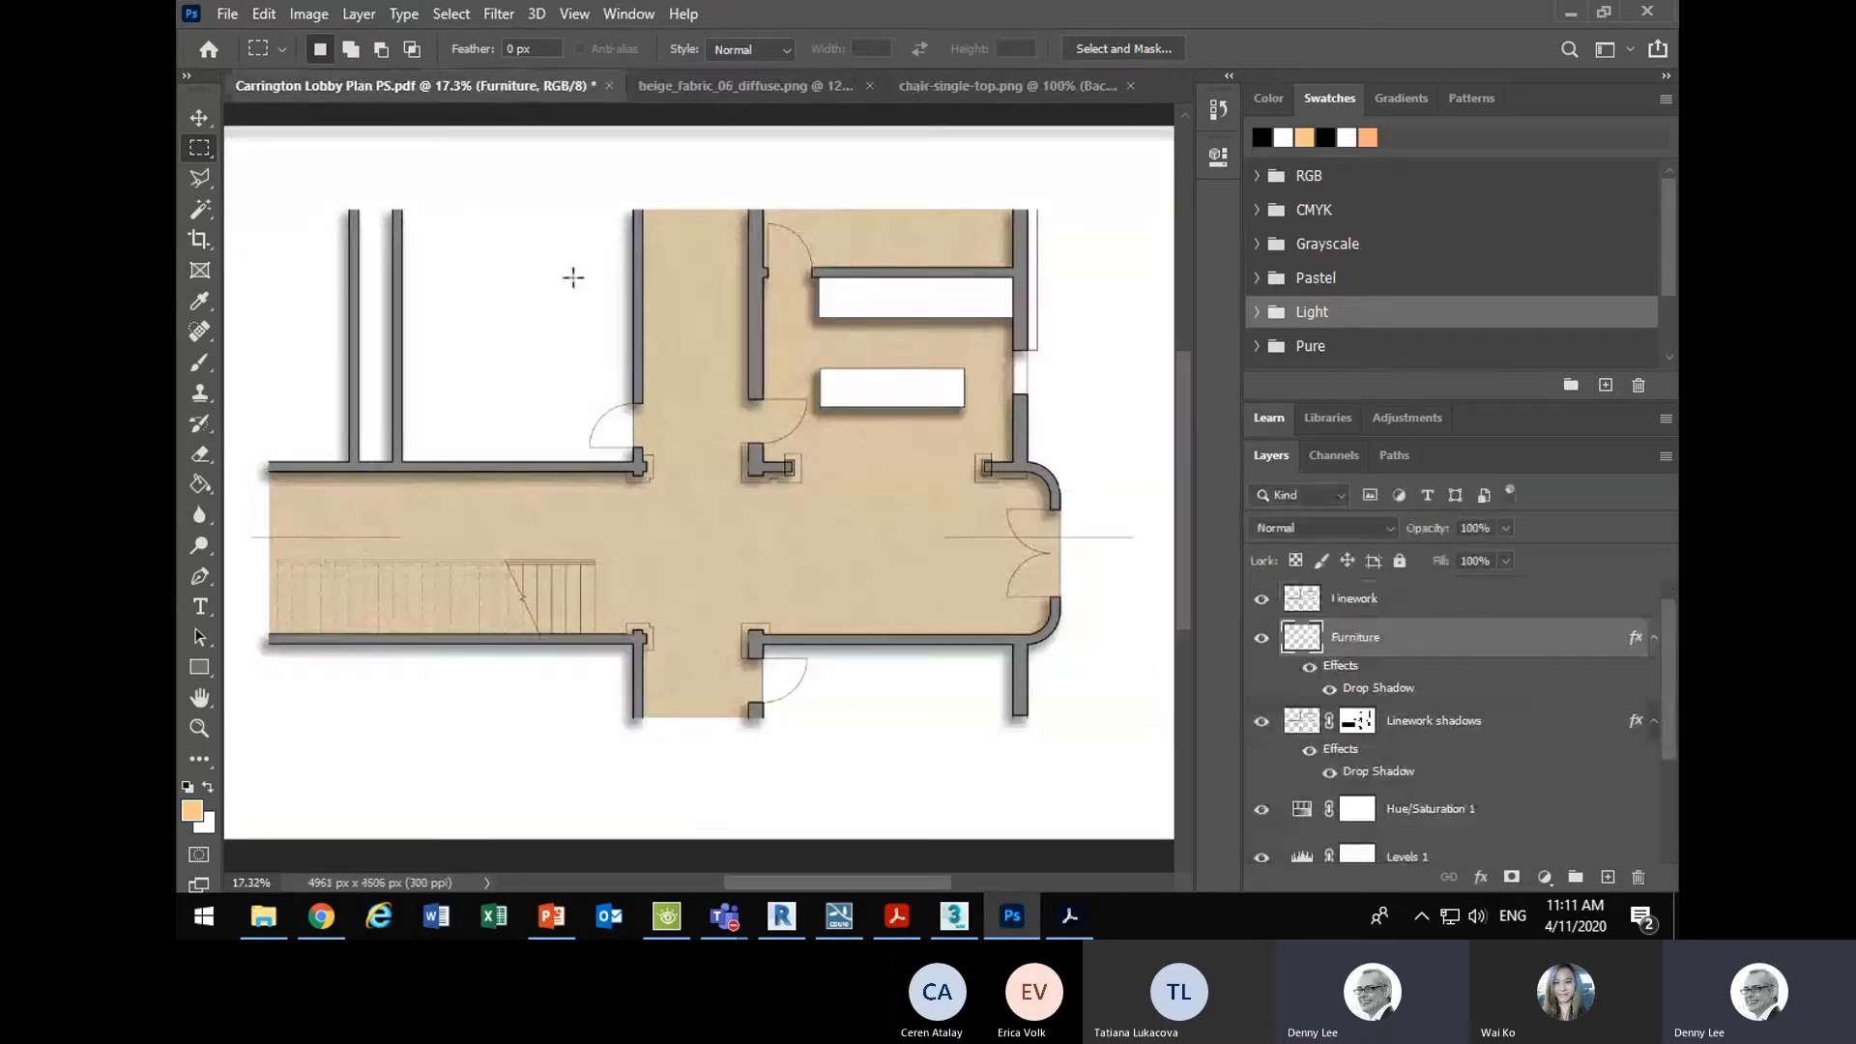
pyautogui.click(262, 14)
pyautogui.click(357, 214)
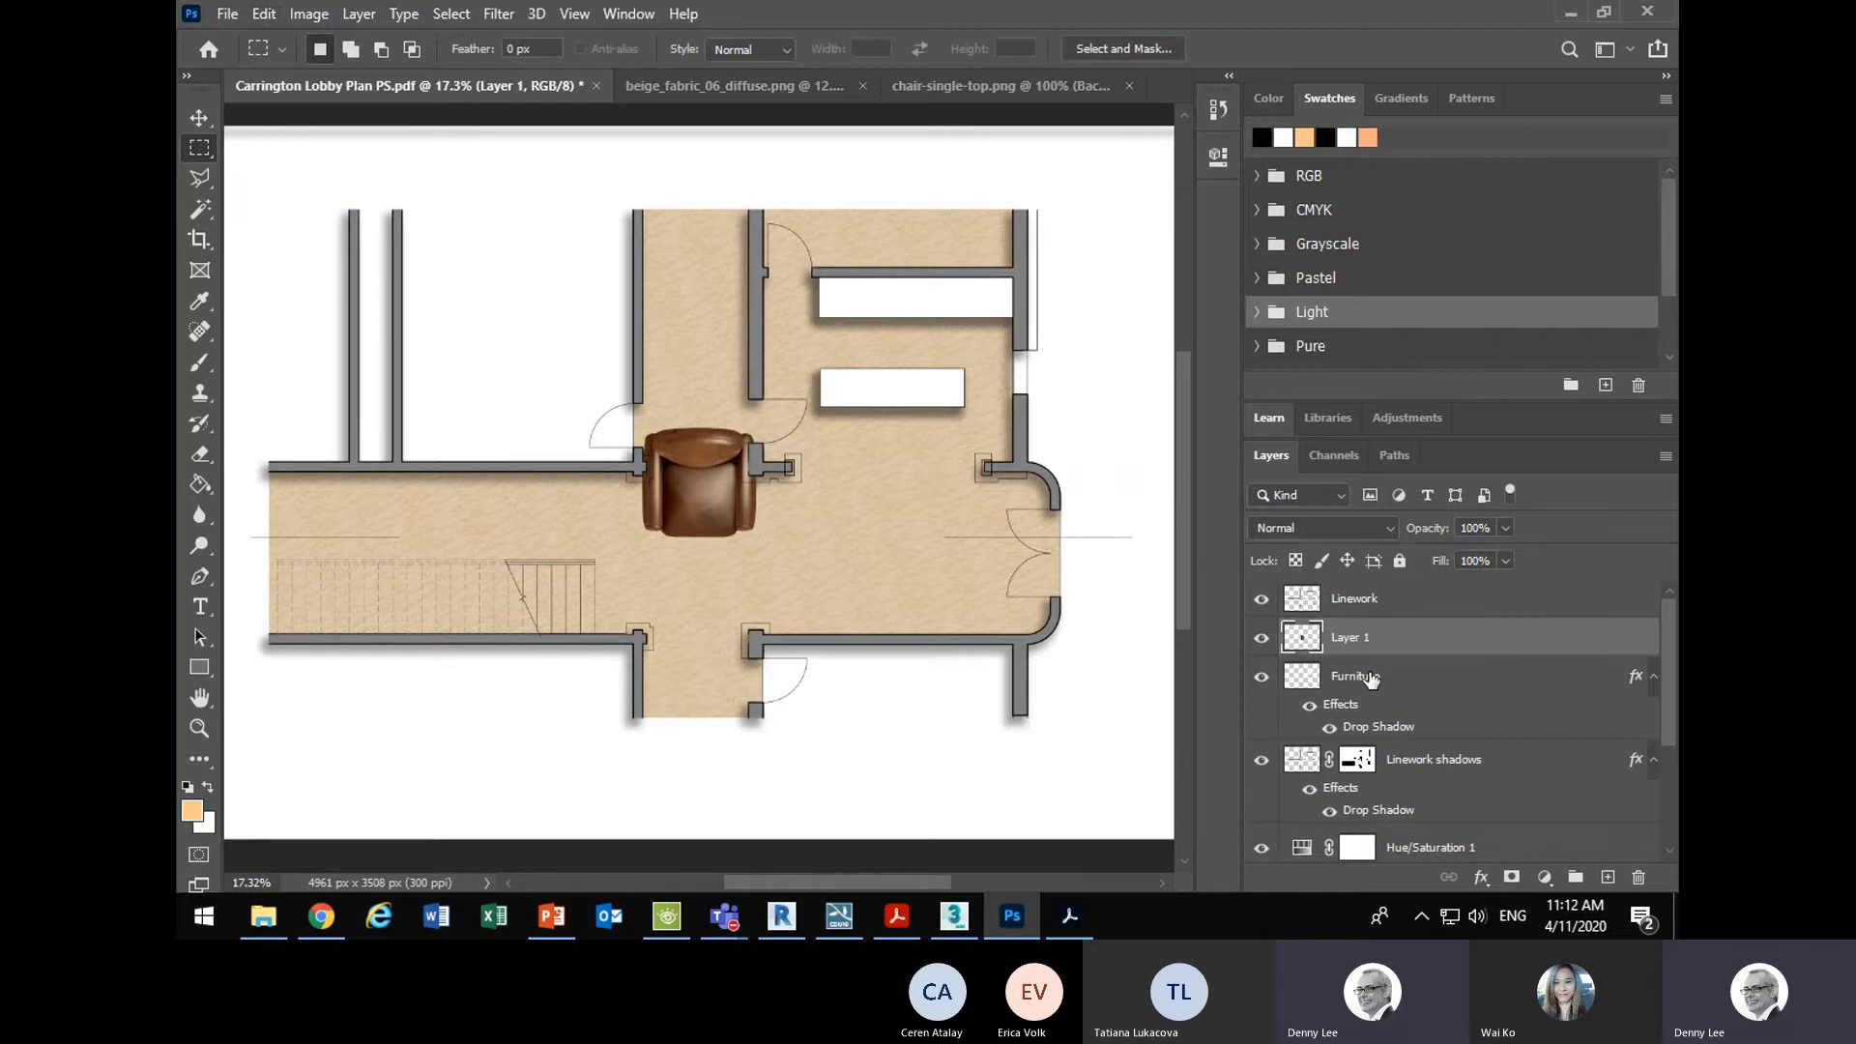
# - Rename the pasted chair's layer as Chairs
pyautogui.doubleClick(1350, 636)
pyautogui.write('C')
pyautogui.write('hairs')
pyautogui.press('Return')
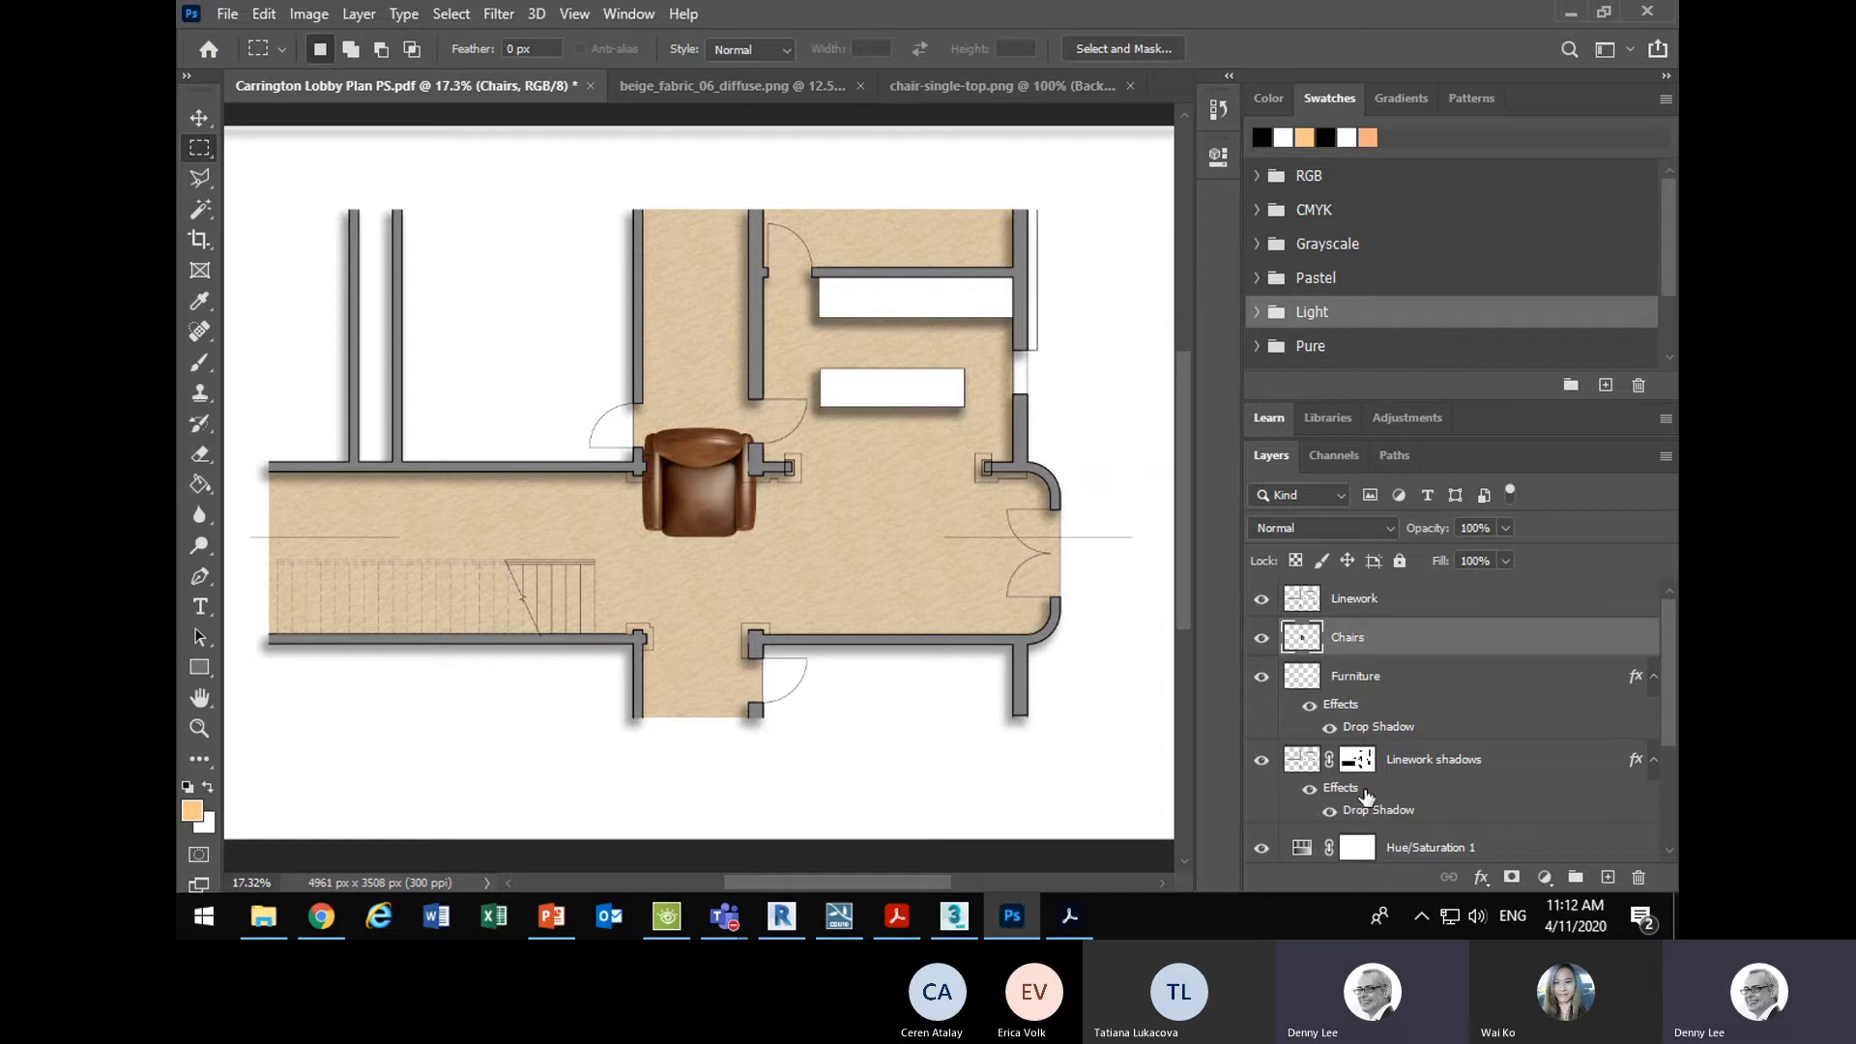
# - Scale the pasted chair down to about 44% with Free Transform and move it beside the lobby's lower wall
pyautogui.click(189, 116)
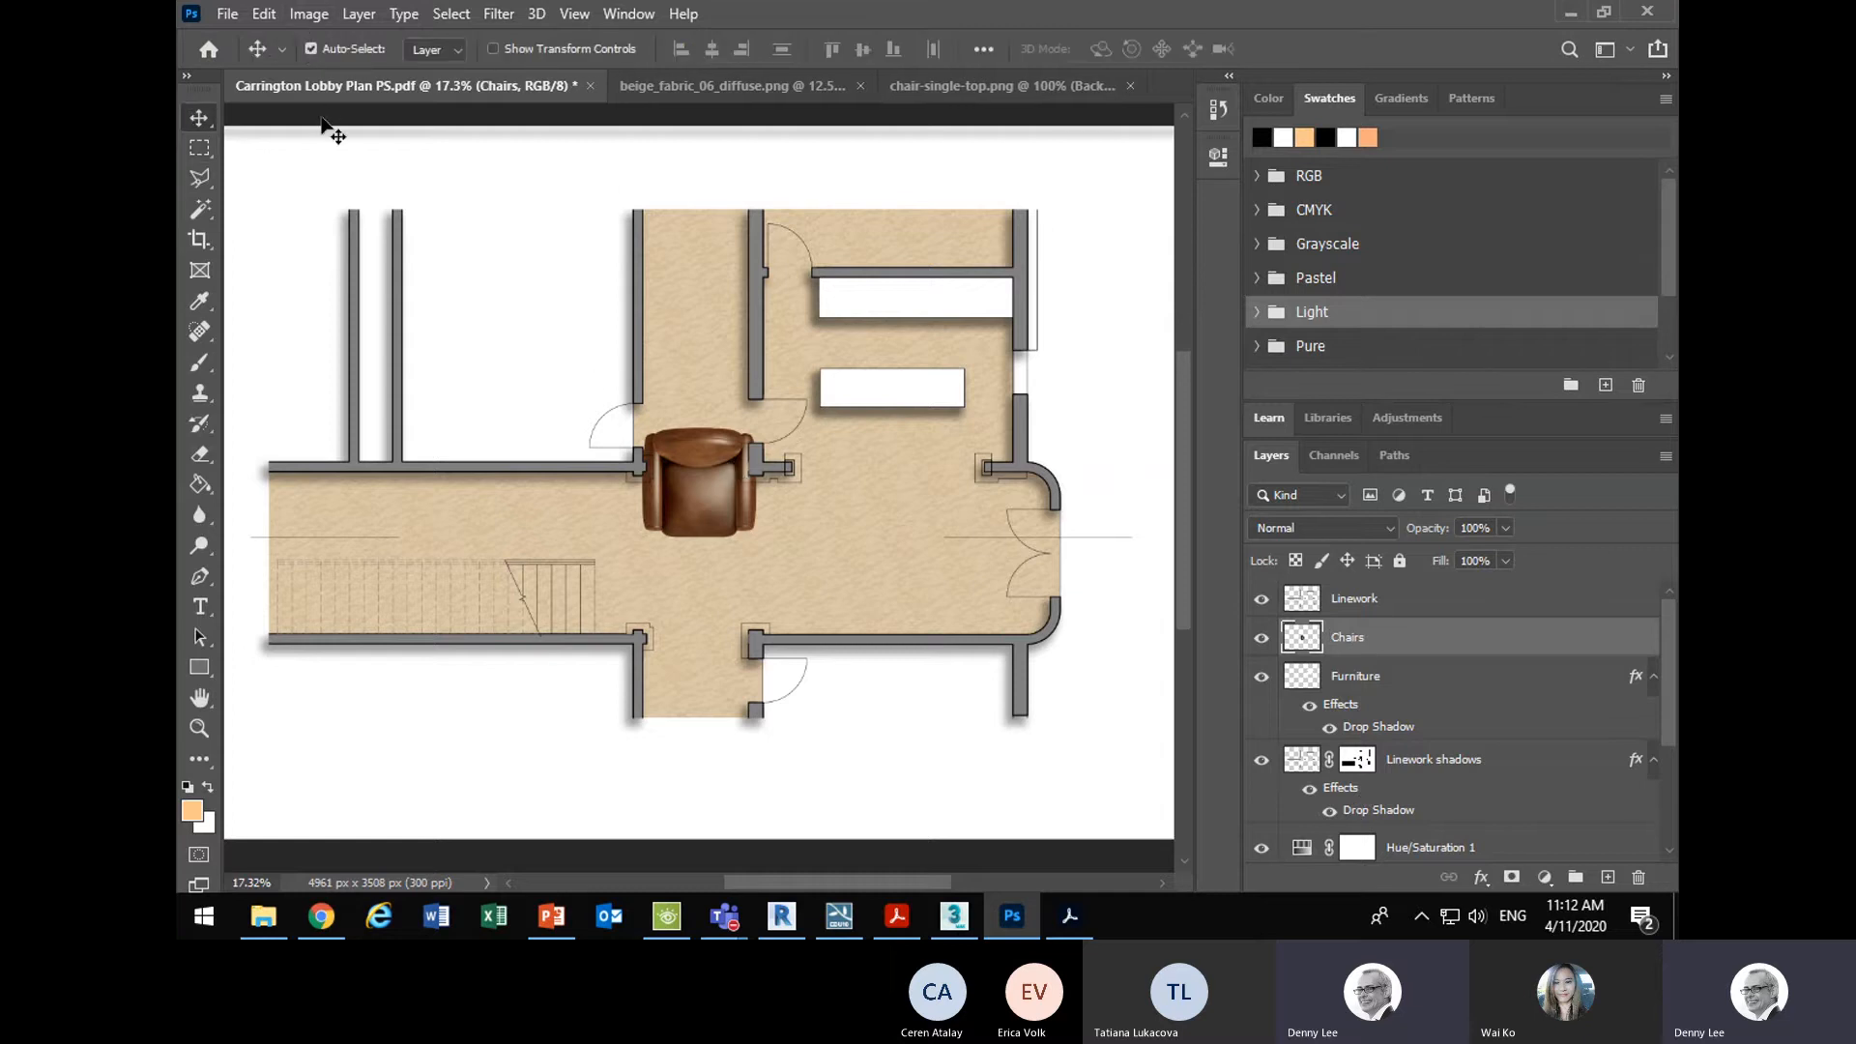
pyautogui.click(264, 14)
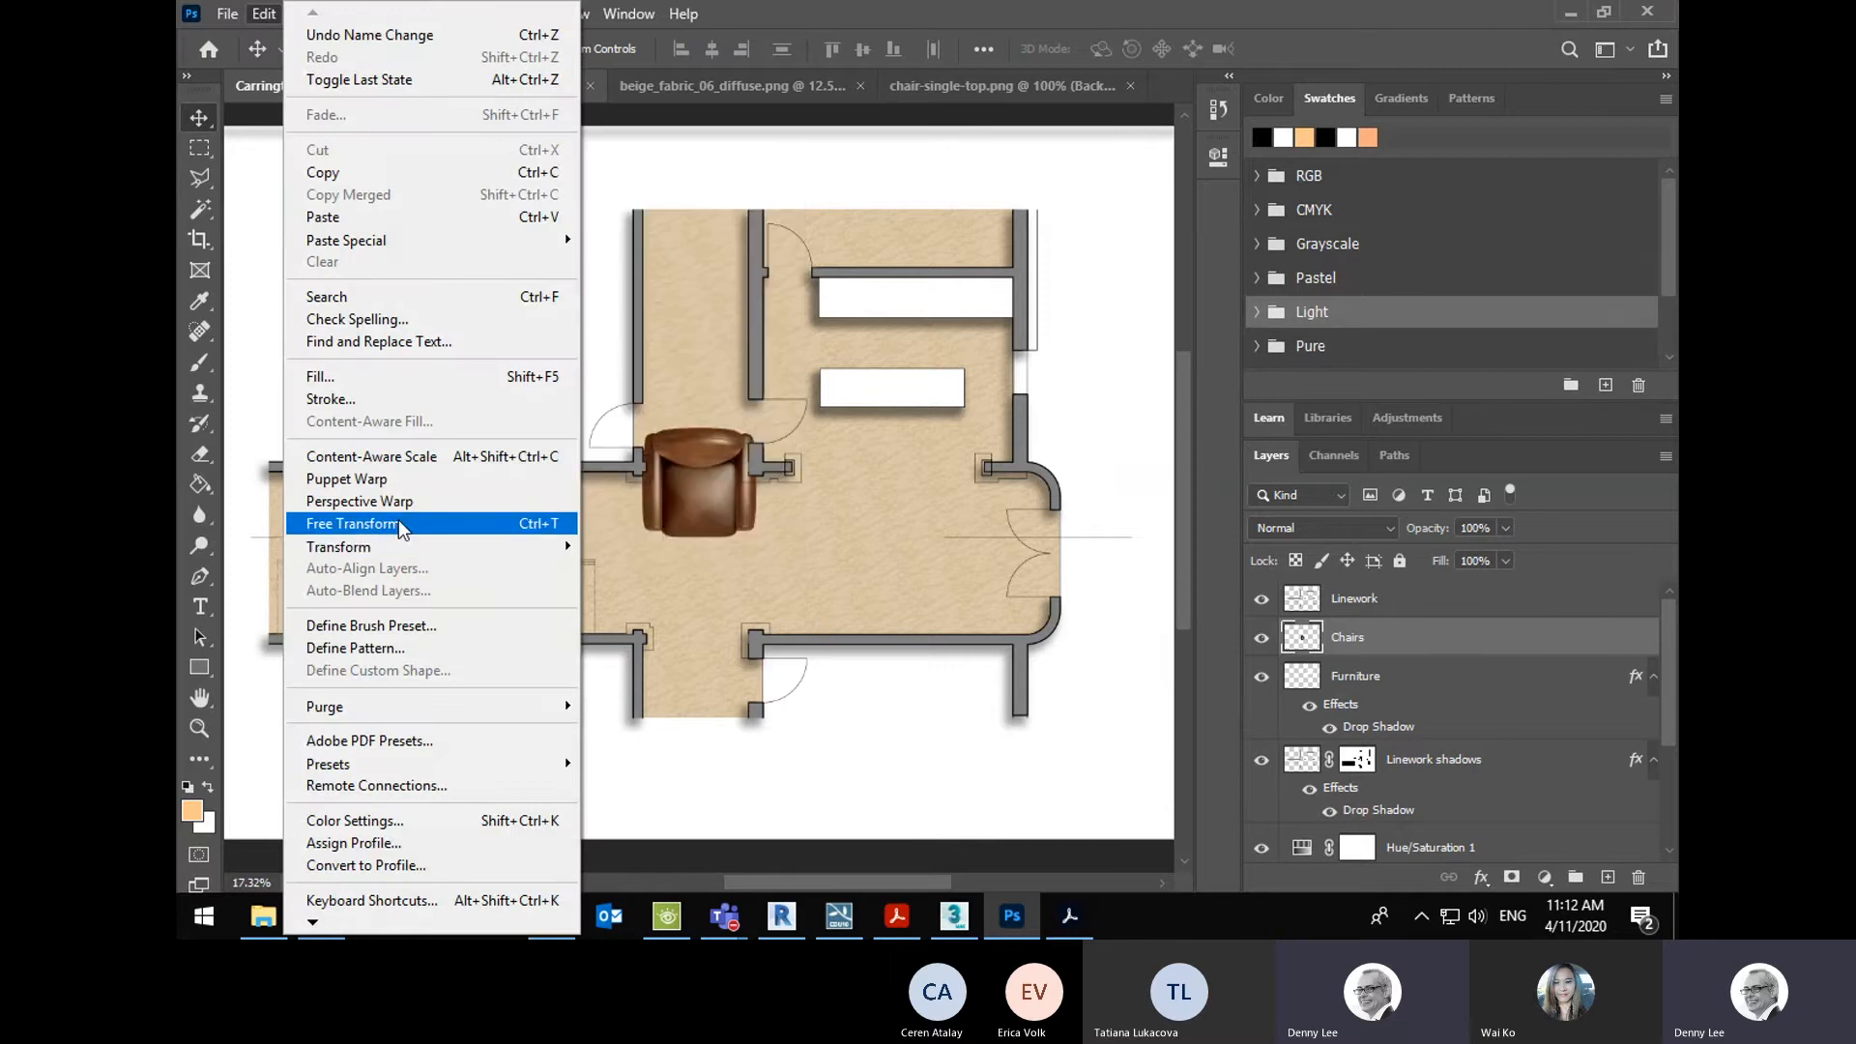
pyautogui.click(527, 527)
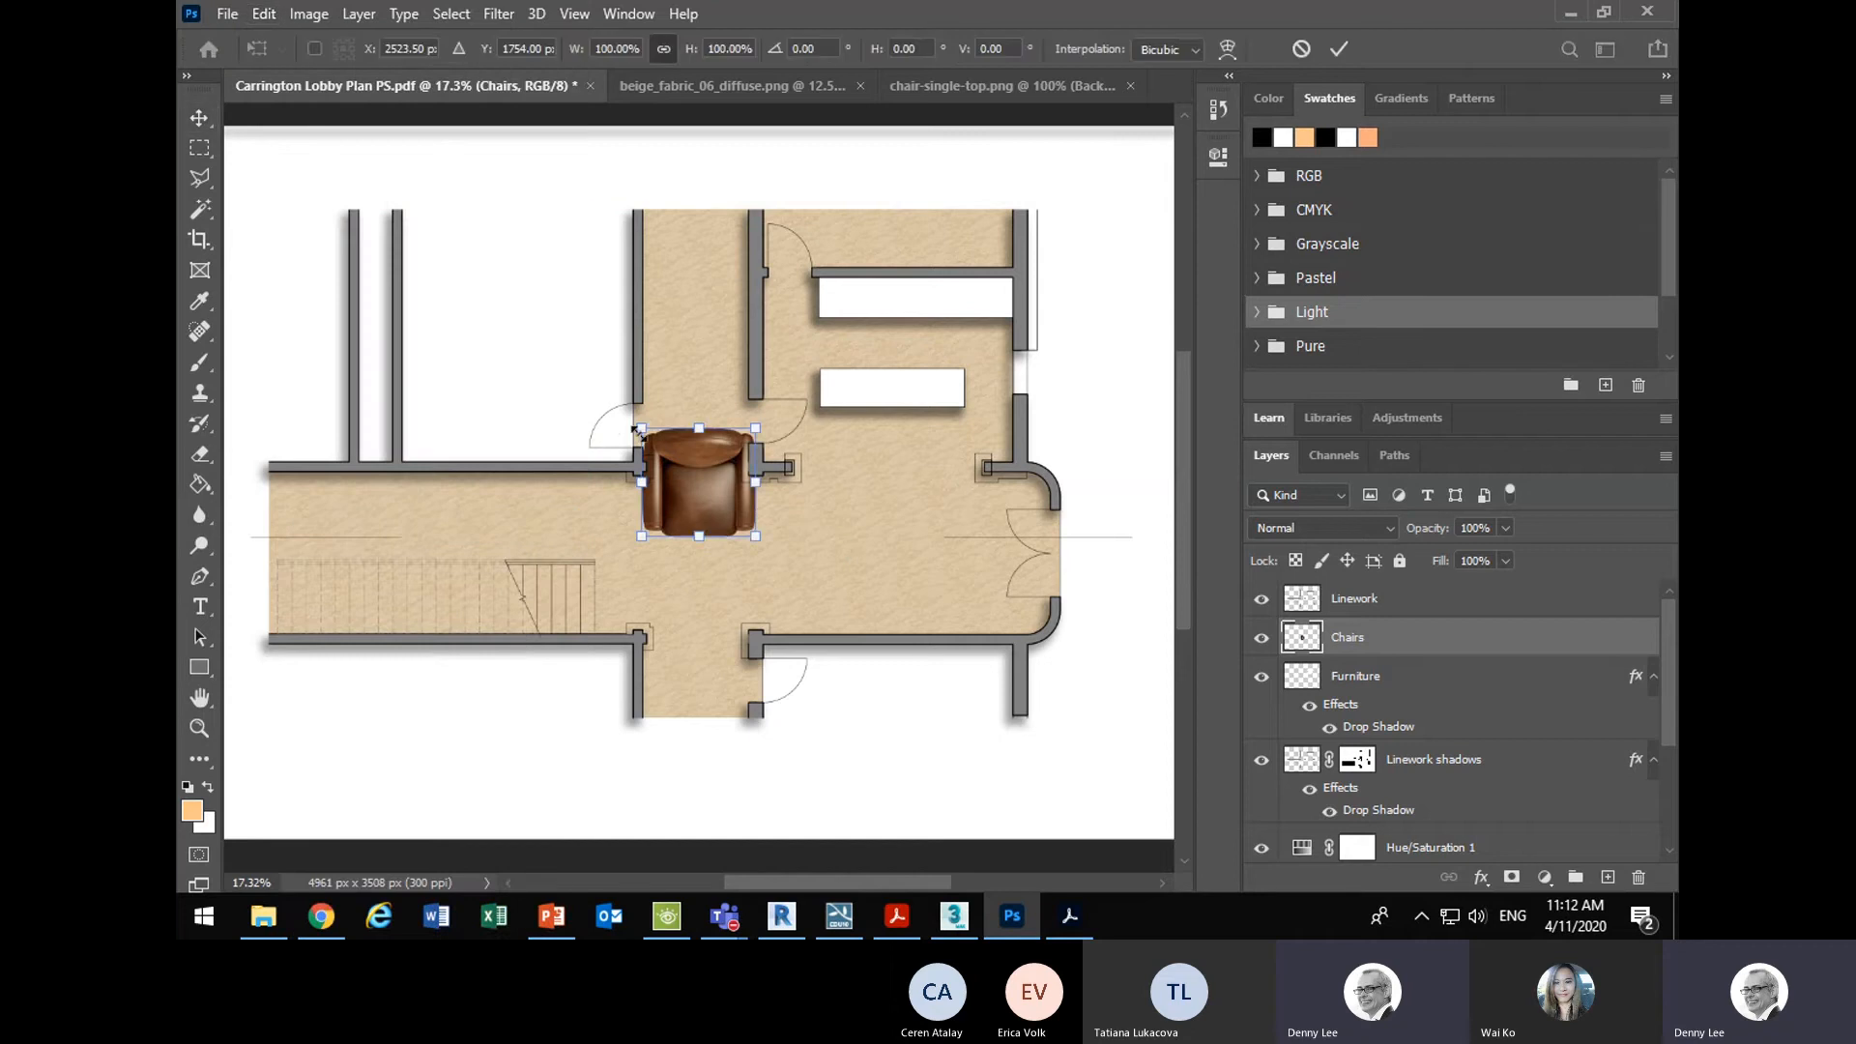
pyautogui.moveTo(638, 430); pyautogui.dragTo(709, 495)
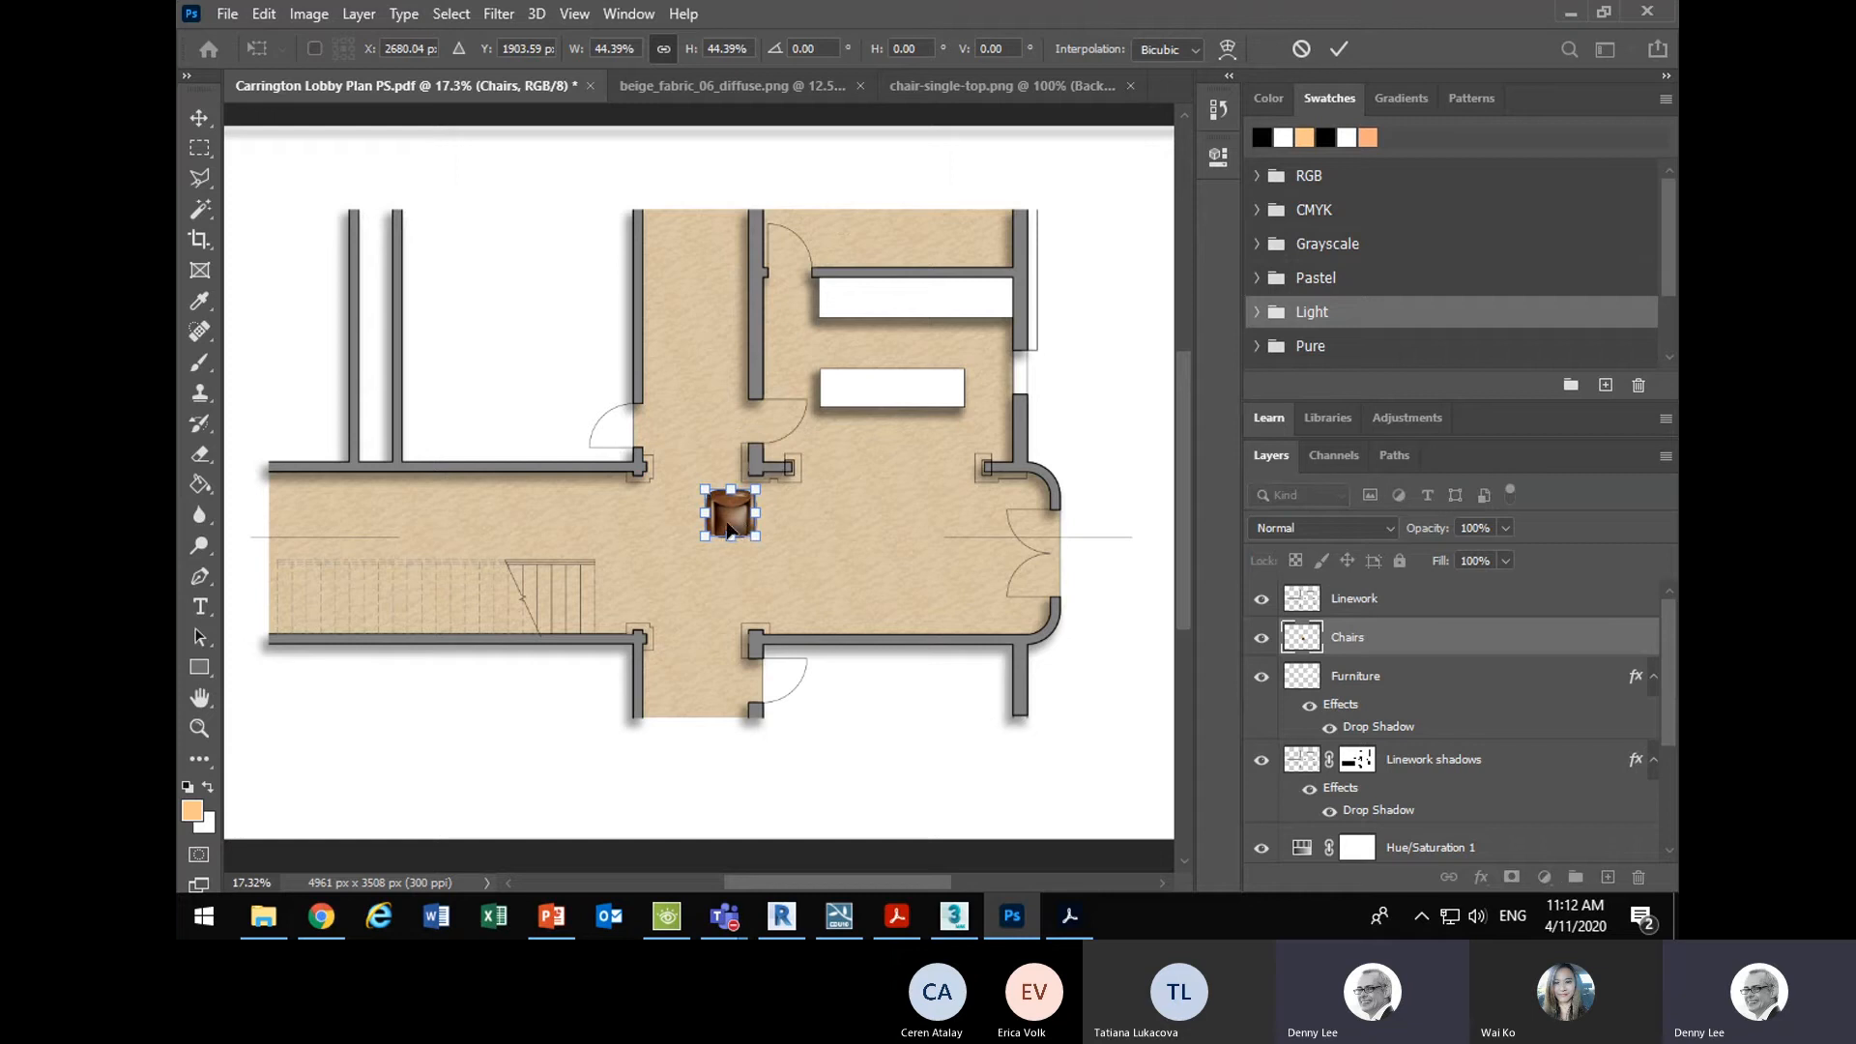
pyautogui.moveTo(730, 530); pyautogui.dragTo(804, 613)
pyautogui.scroll(6, 953, 621)
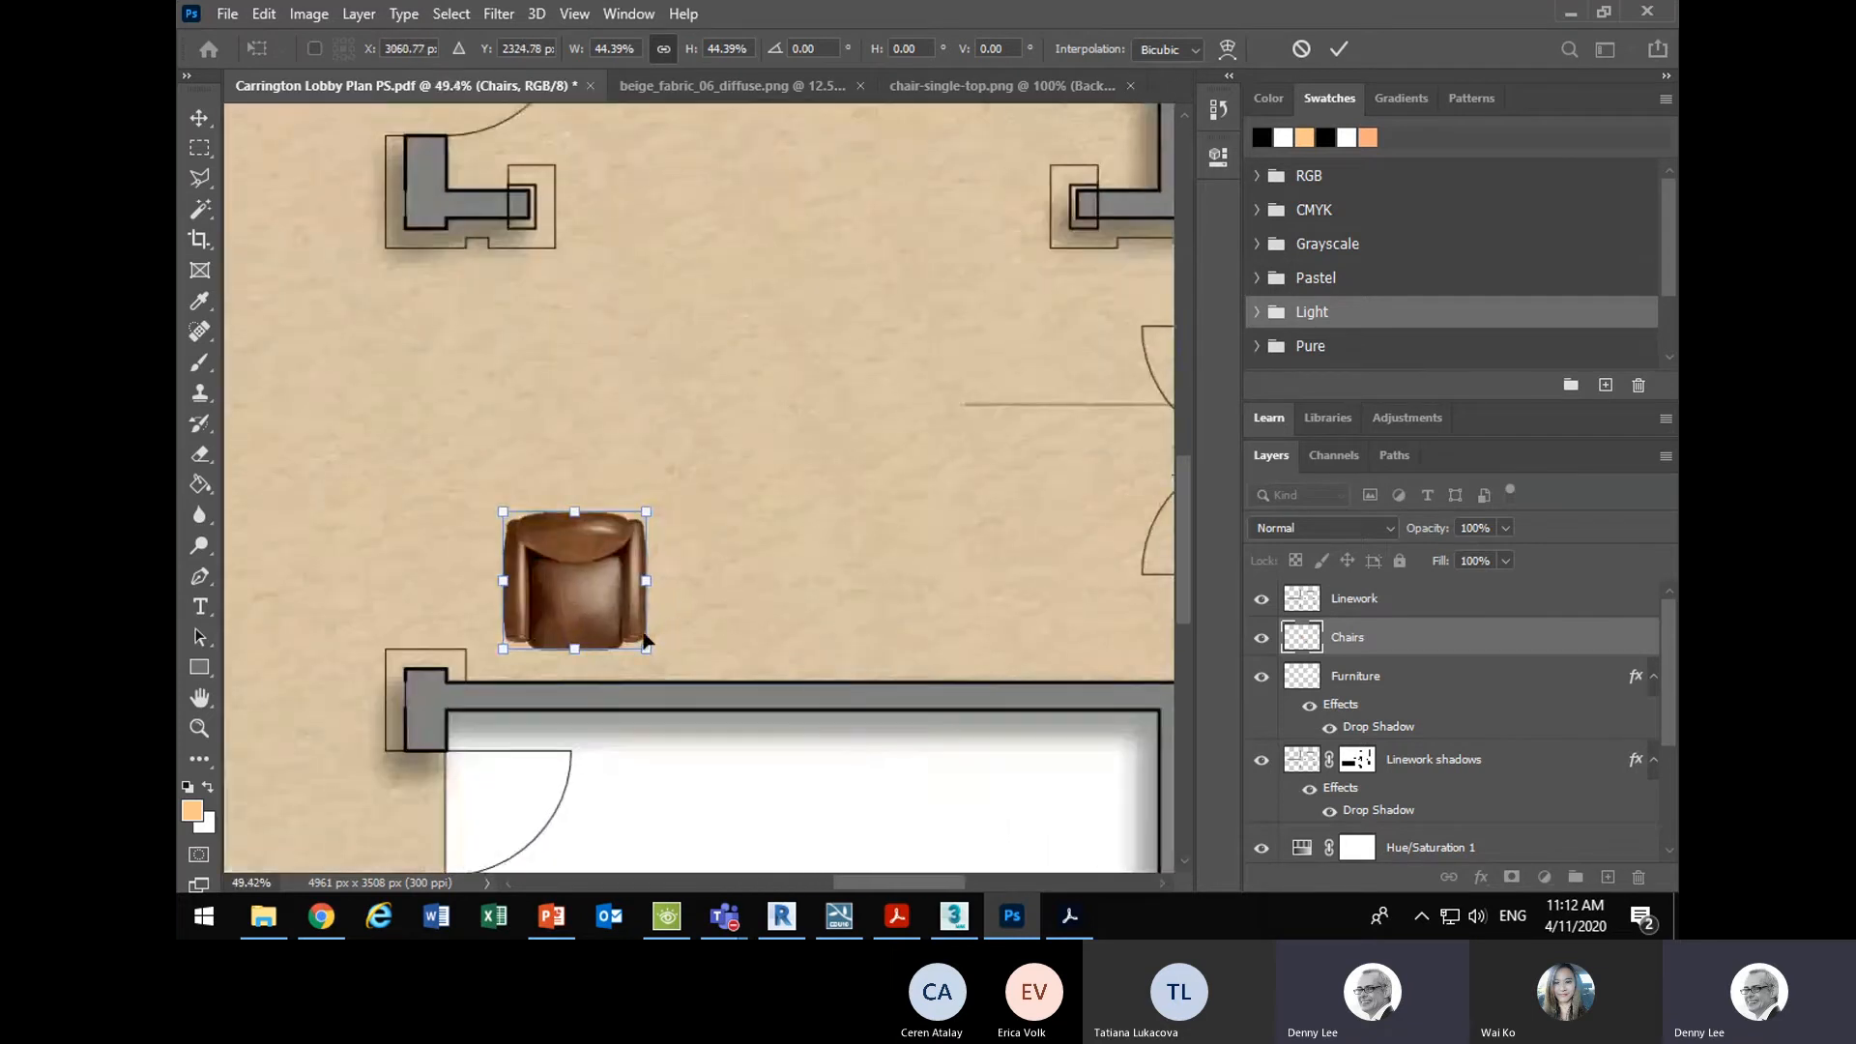
# - Flip the chair so its back faces the lower wall, scale it to about 40%, and apply the transform
pyautogui.moveTo(667, 638); pyautogui.dragTo(406, 454)
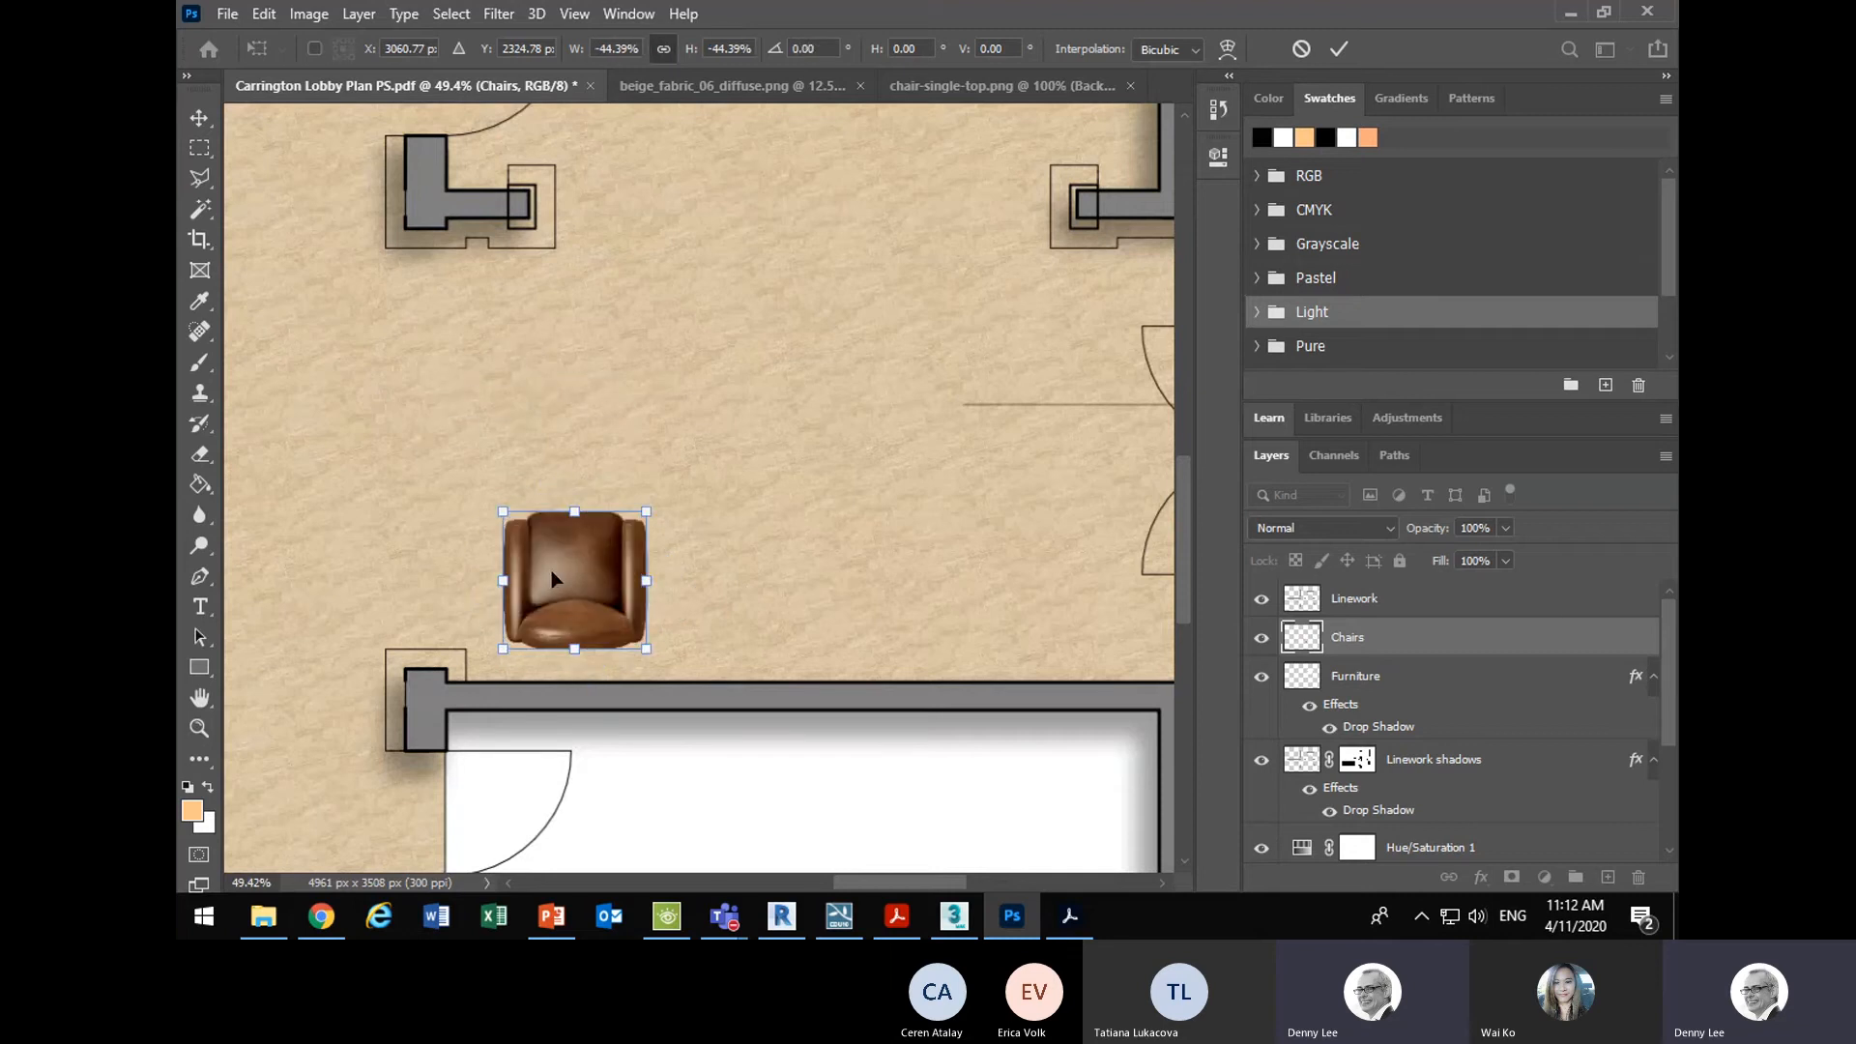
pyautogui.moveTo(555, 573); pyautogui.dragTo(544, 587)
pyautogui.moveTo(644, 527); pyautogui.dragTo(622, 538)
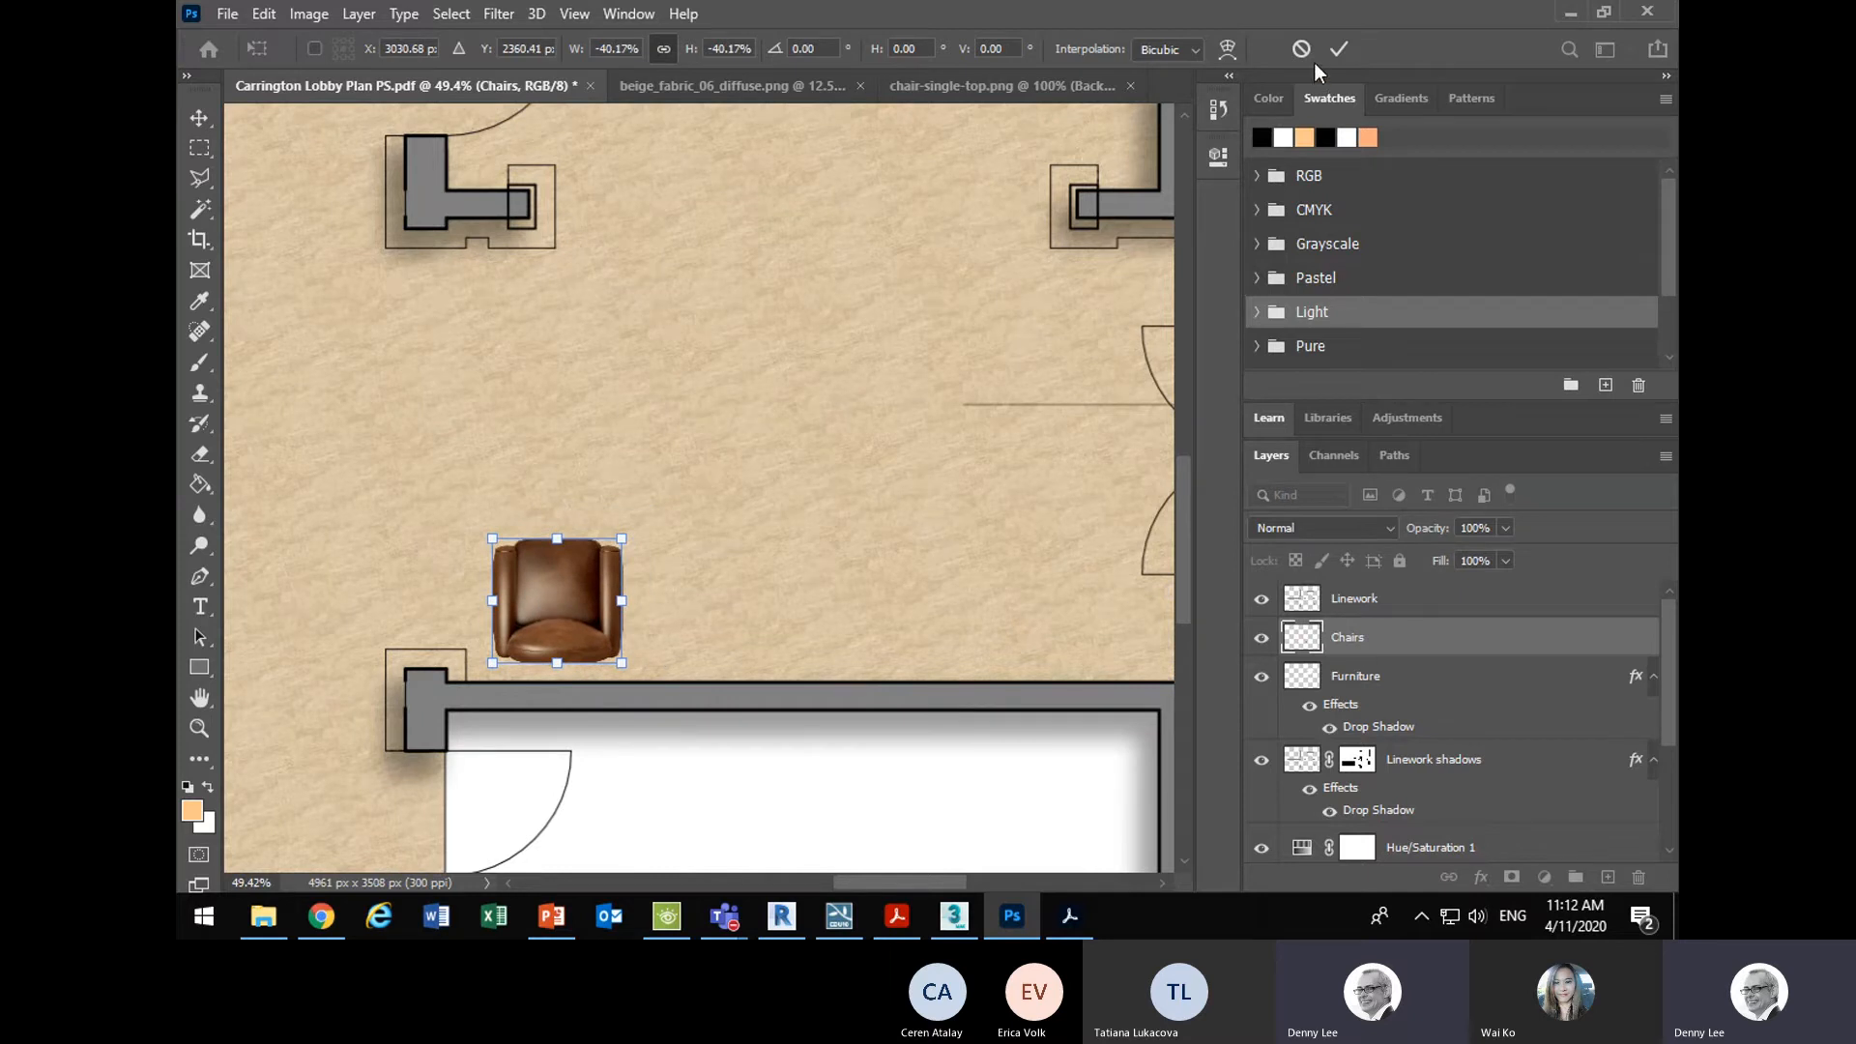
pyautogui.click(1340, 48)
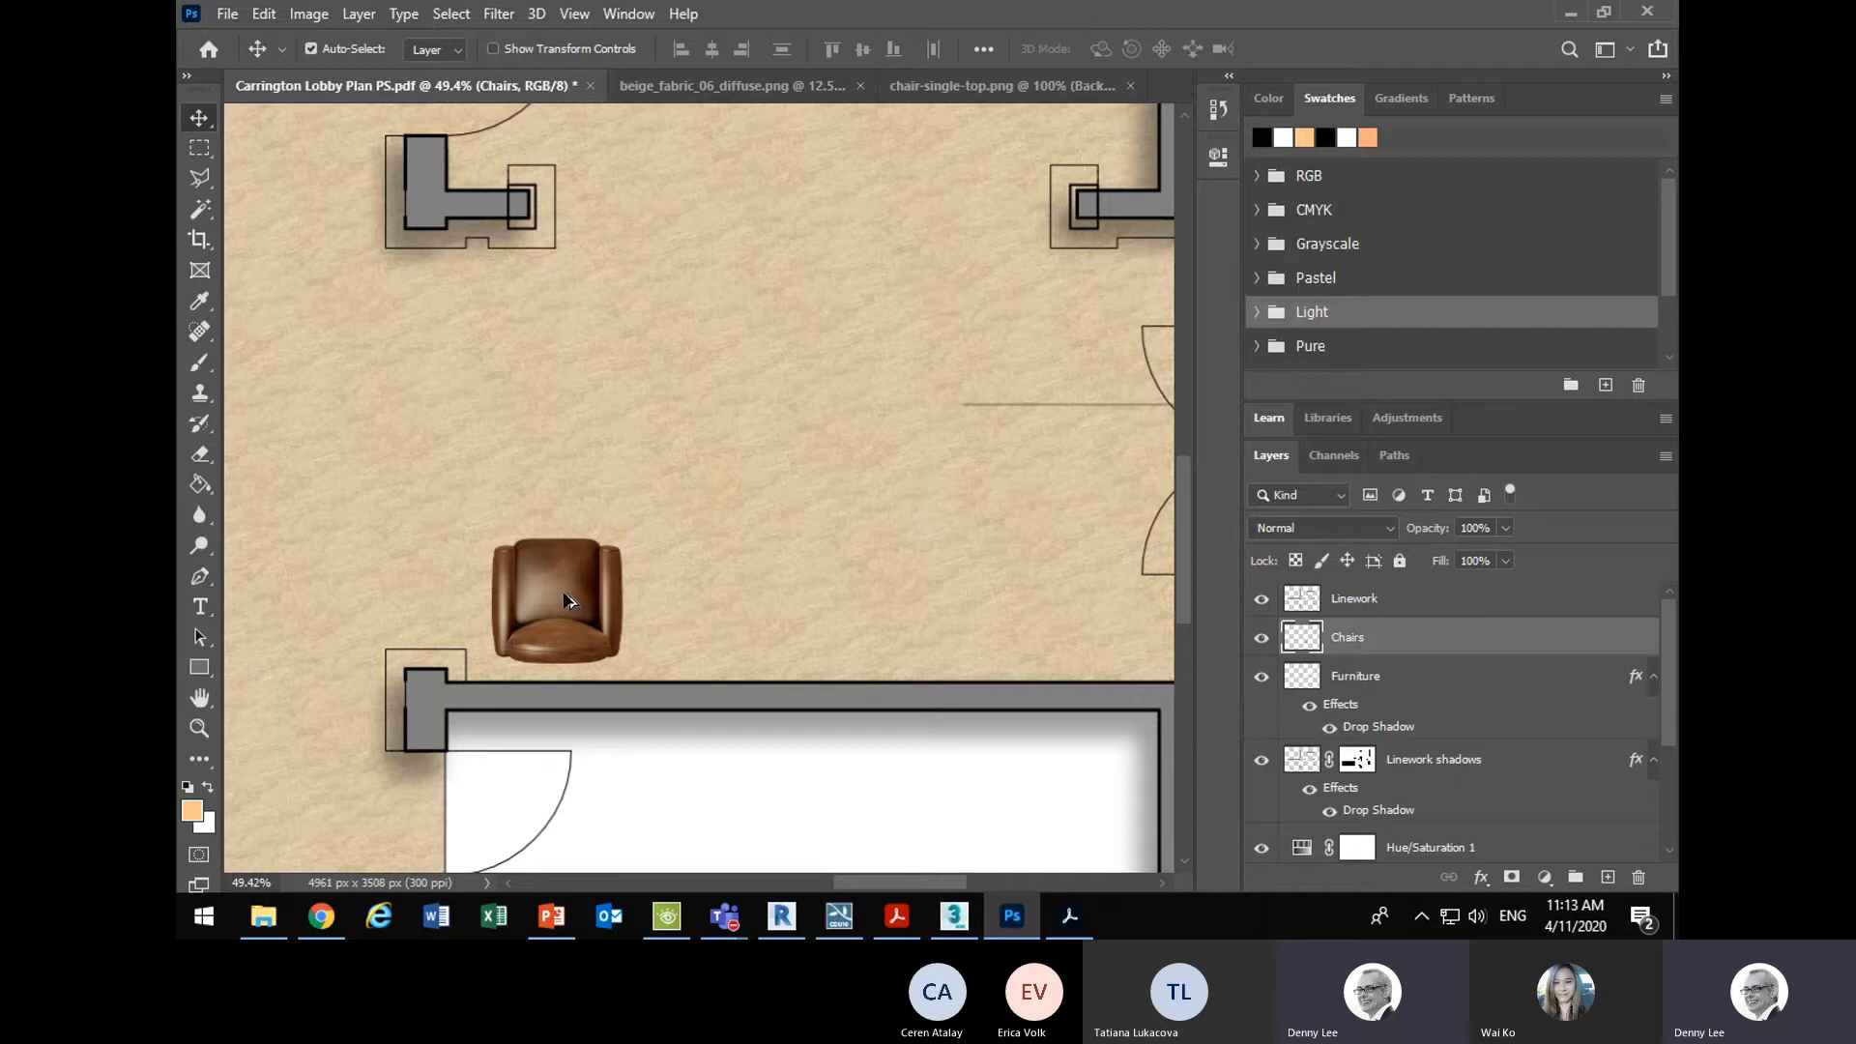
# - Duplicate the chair twice to form an evenly spaced row of three along the lobby's lower wall
pyautogui.moveTo(566, 599); pyautogui.dragTo(724, 589)
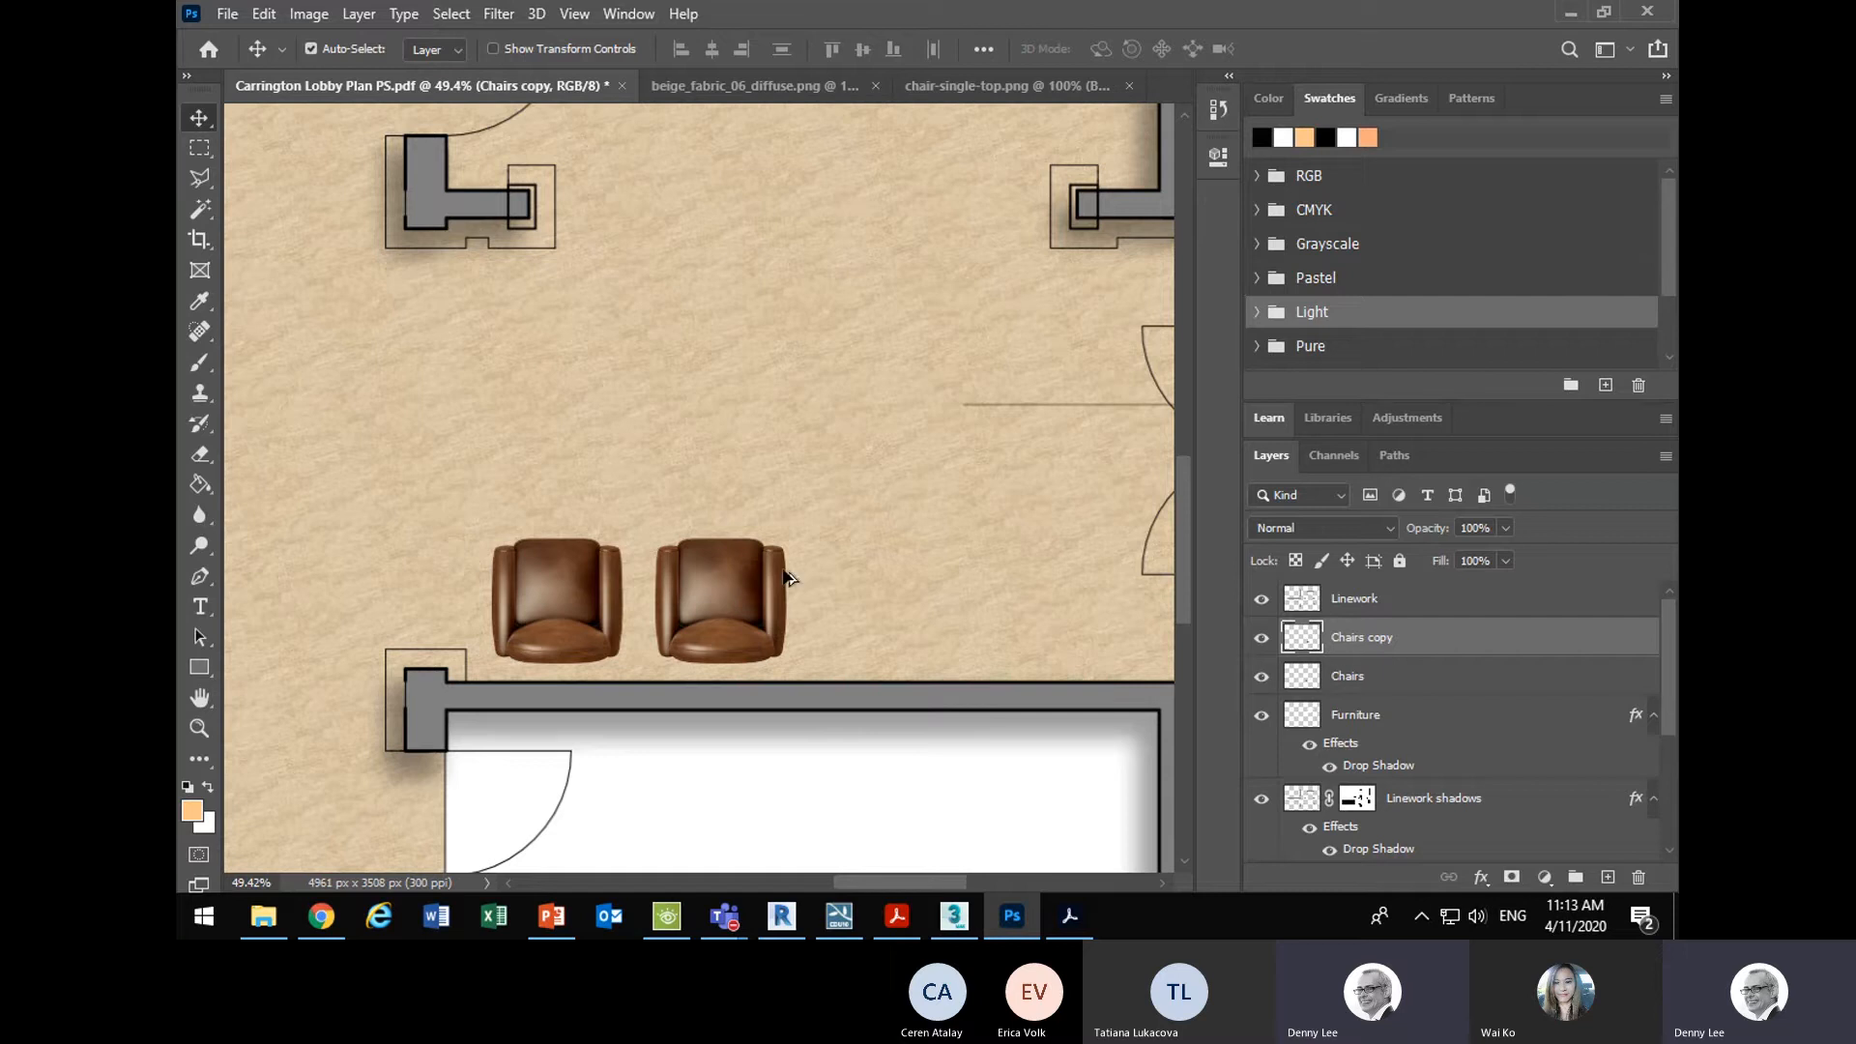
pyautogui.moveTo(763, 589); pyautogui.dragTo(898, 595)
pyautogui.scroll(-3, 914, 450)
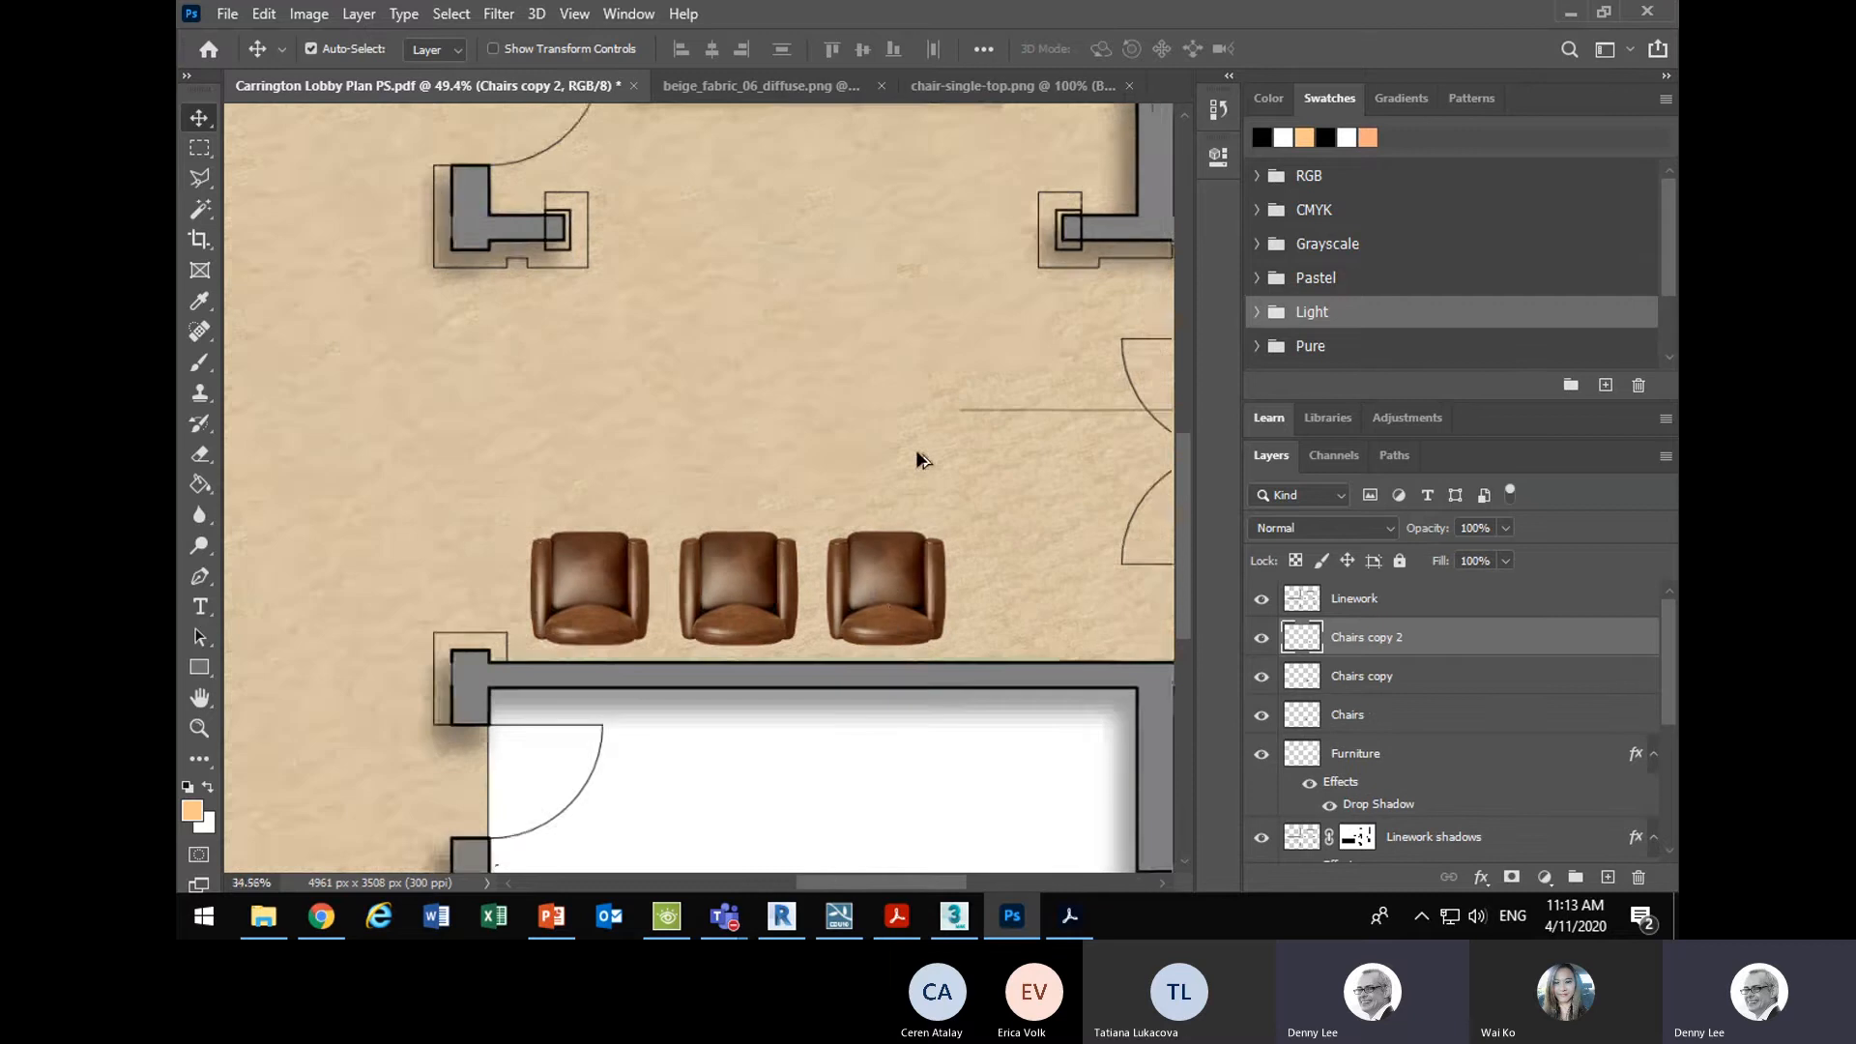
pyautogui.scroll(-2, 844, 663)
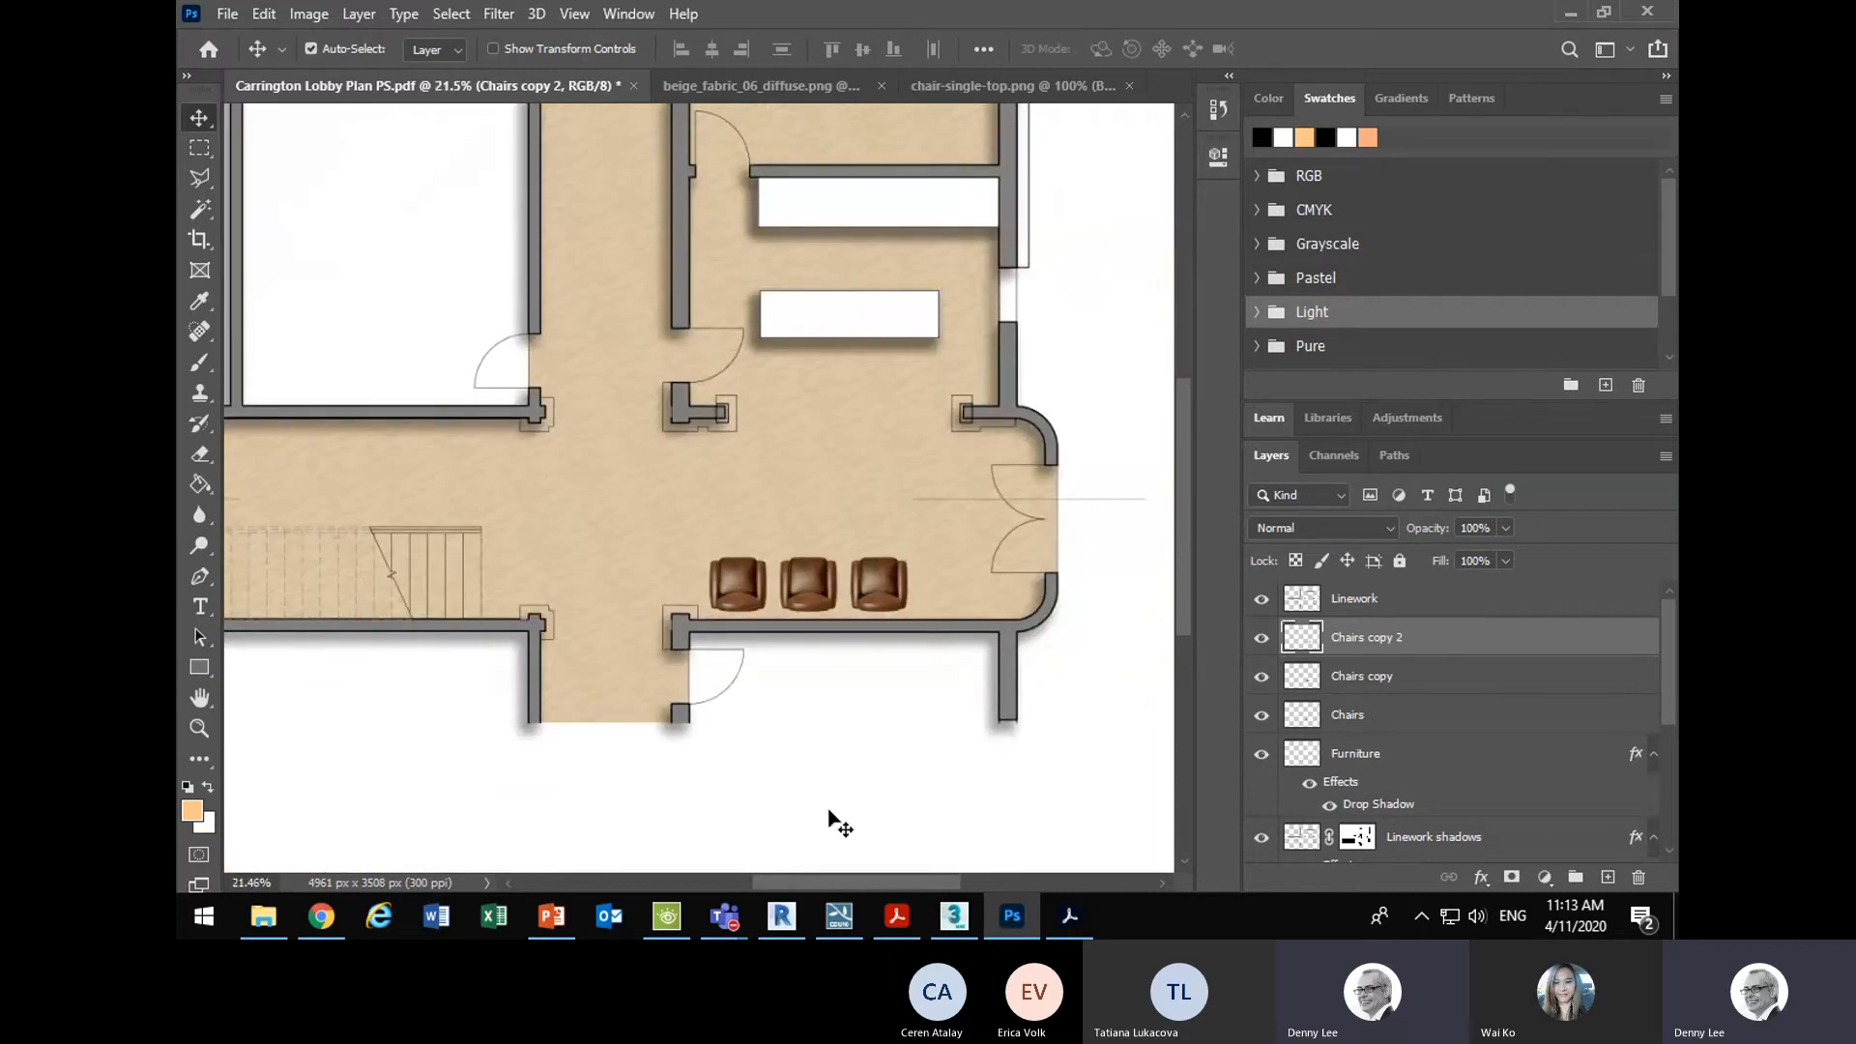
pyautogui.scroll(3, 904, 587)
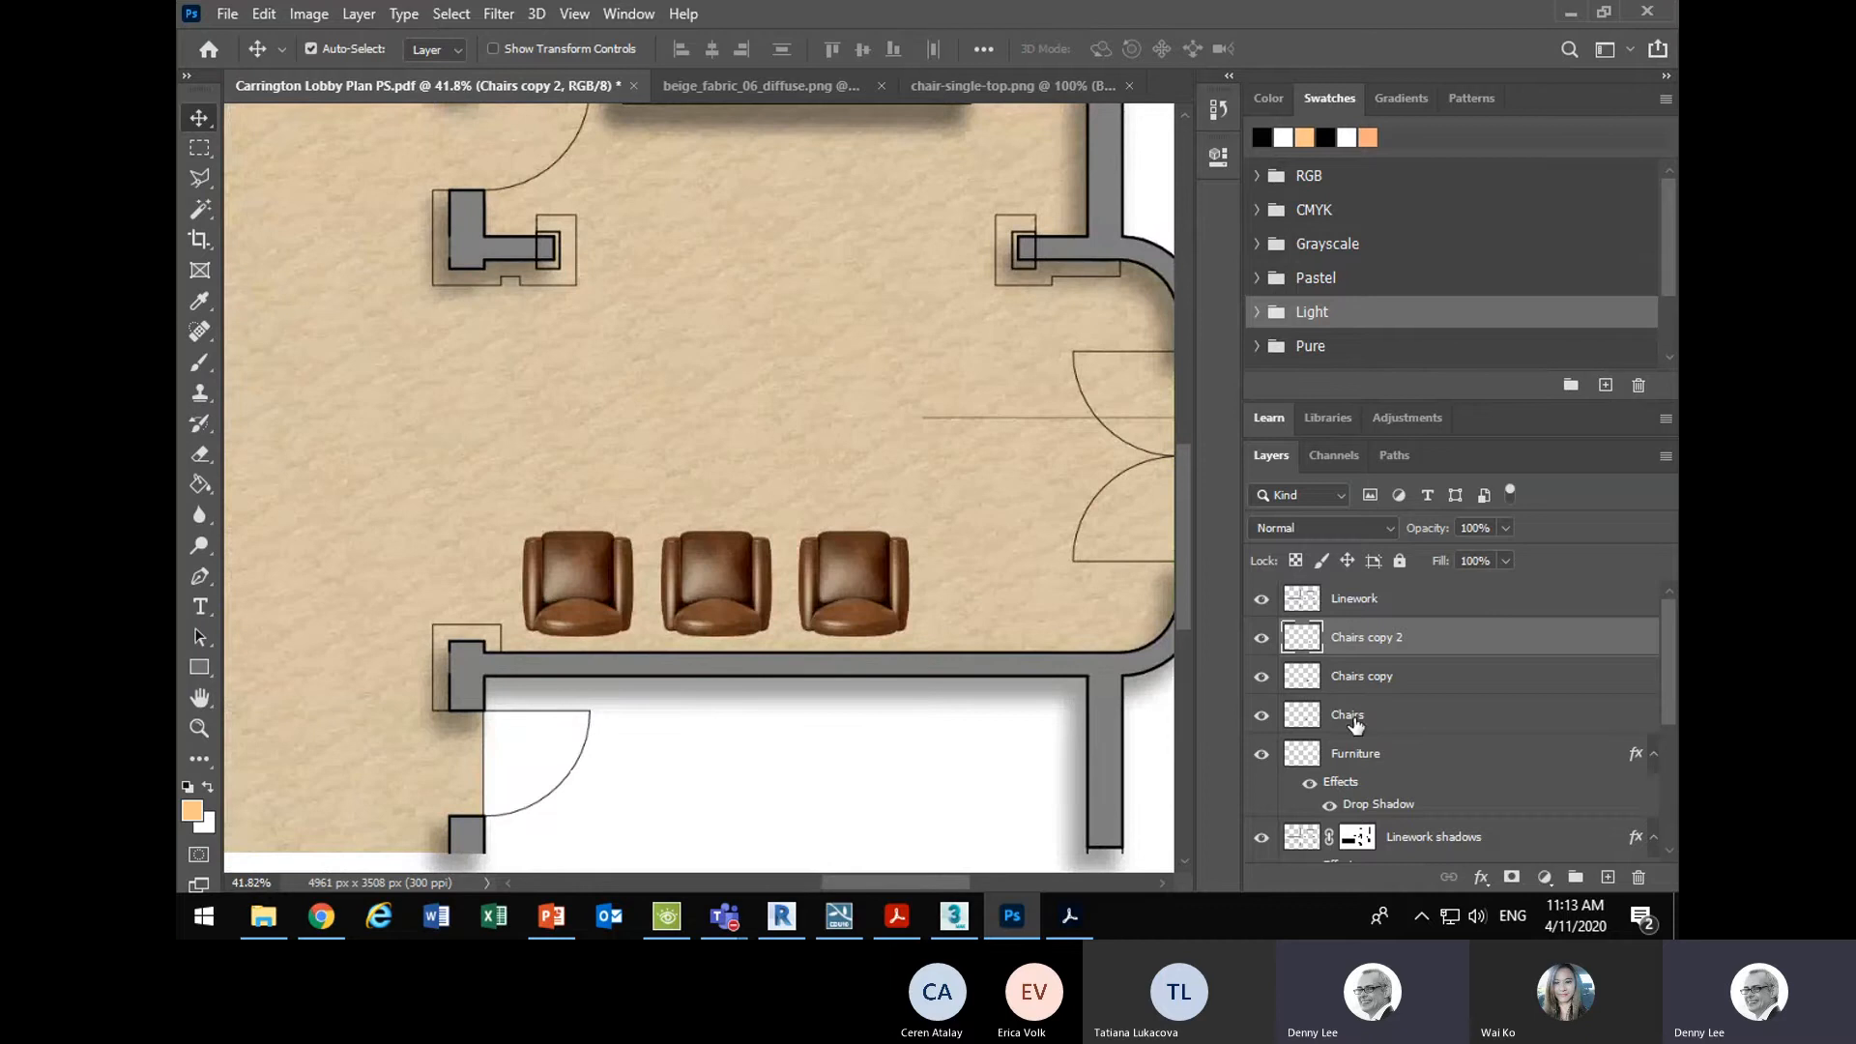
# - Merge the three chair layers into one and rename the merged layer as Chairs
pyautogui.keyDown('shift'); pyautogui.click(1355, 724); pyautogui.keyUp('shift')
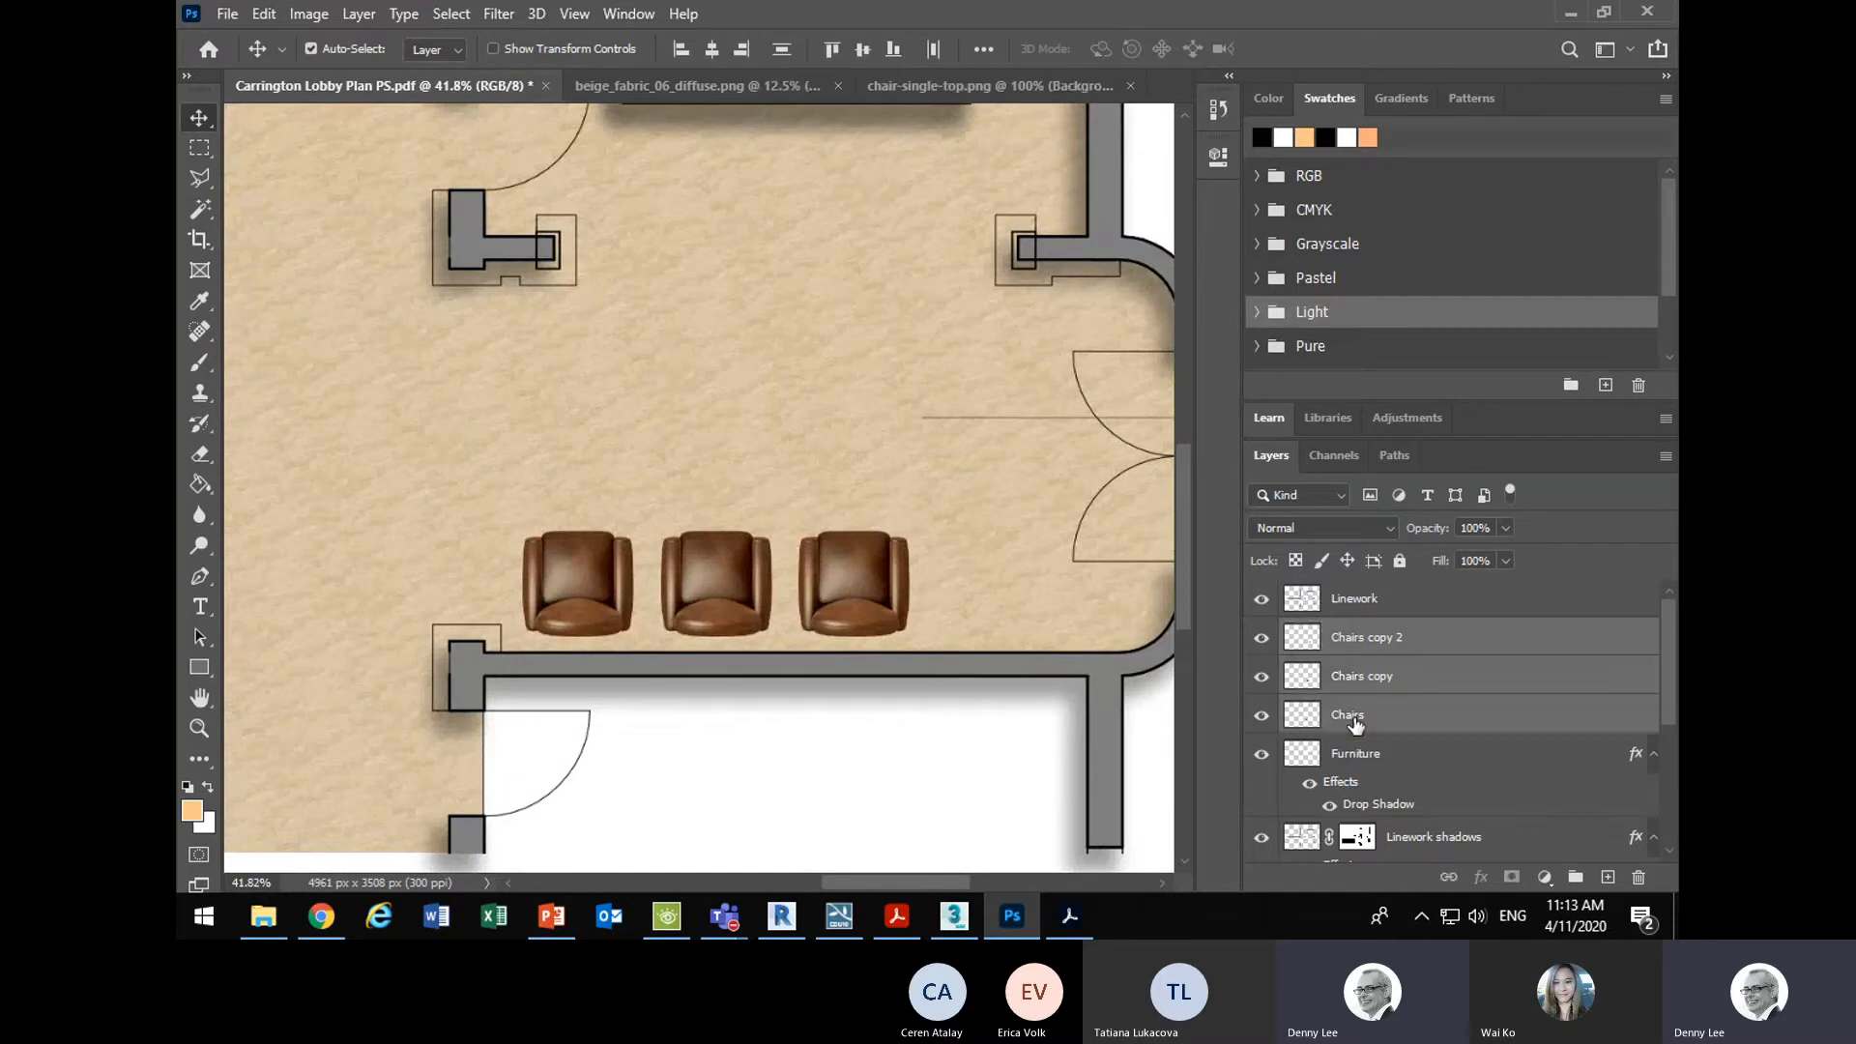
pyautogui.click(359, 14)
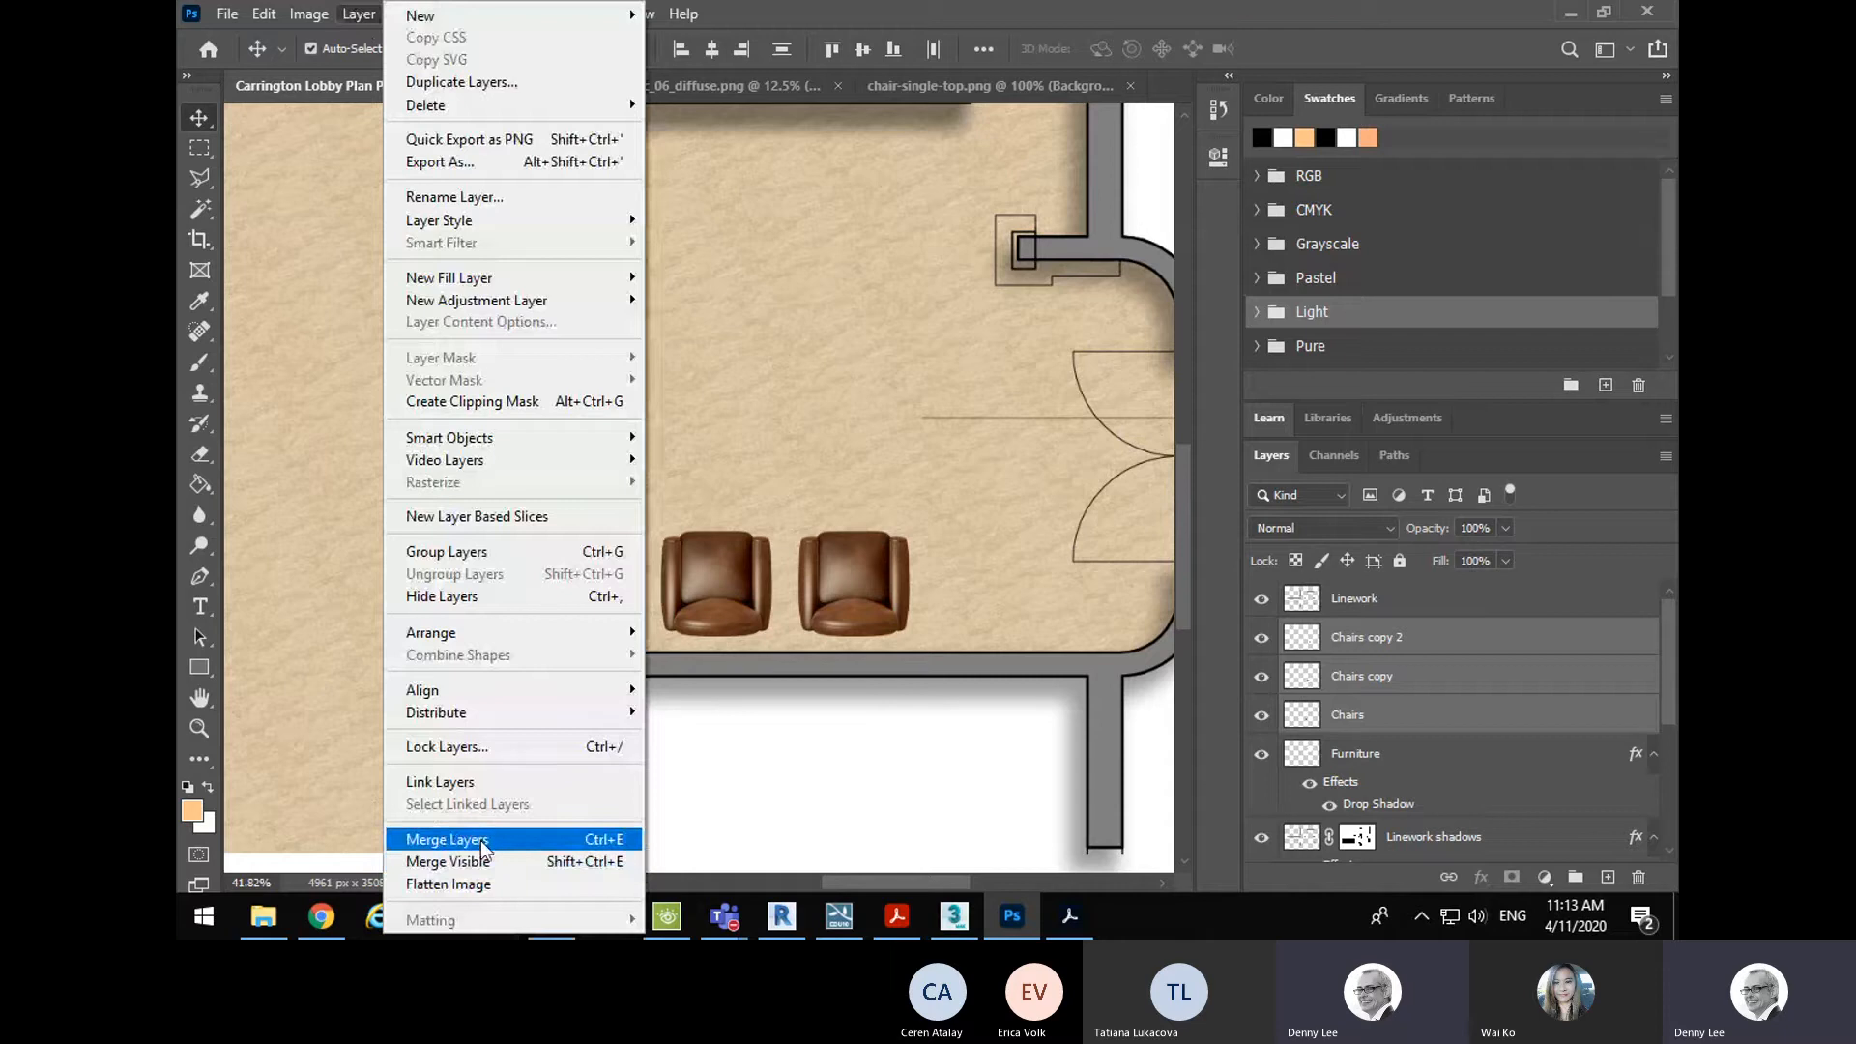
pyautogui.click(454, 839)
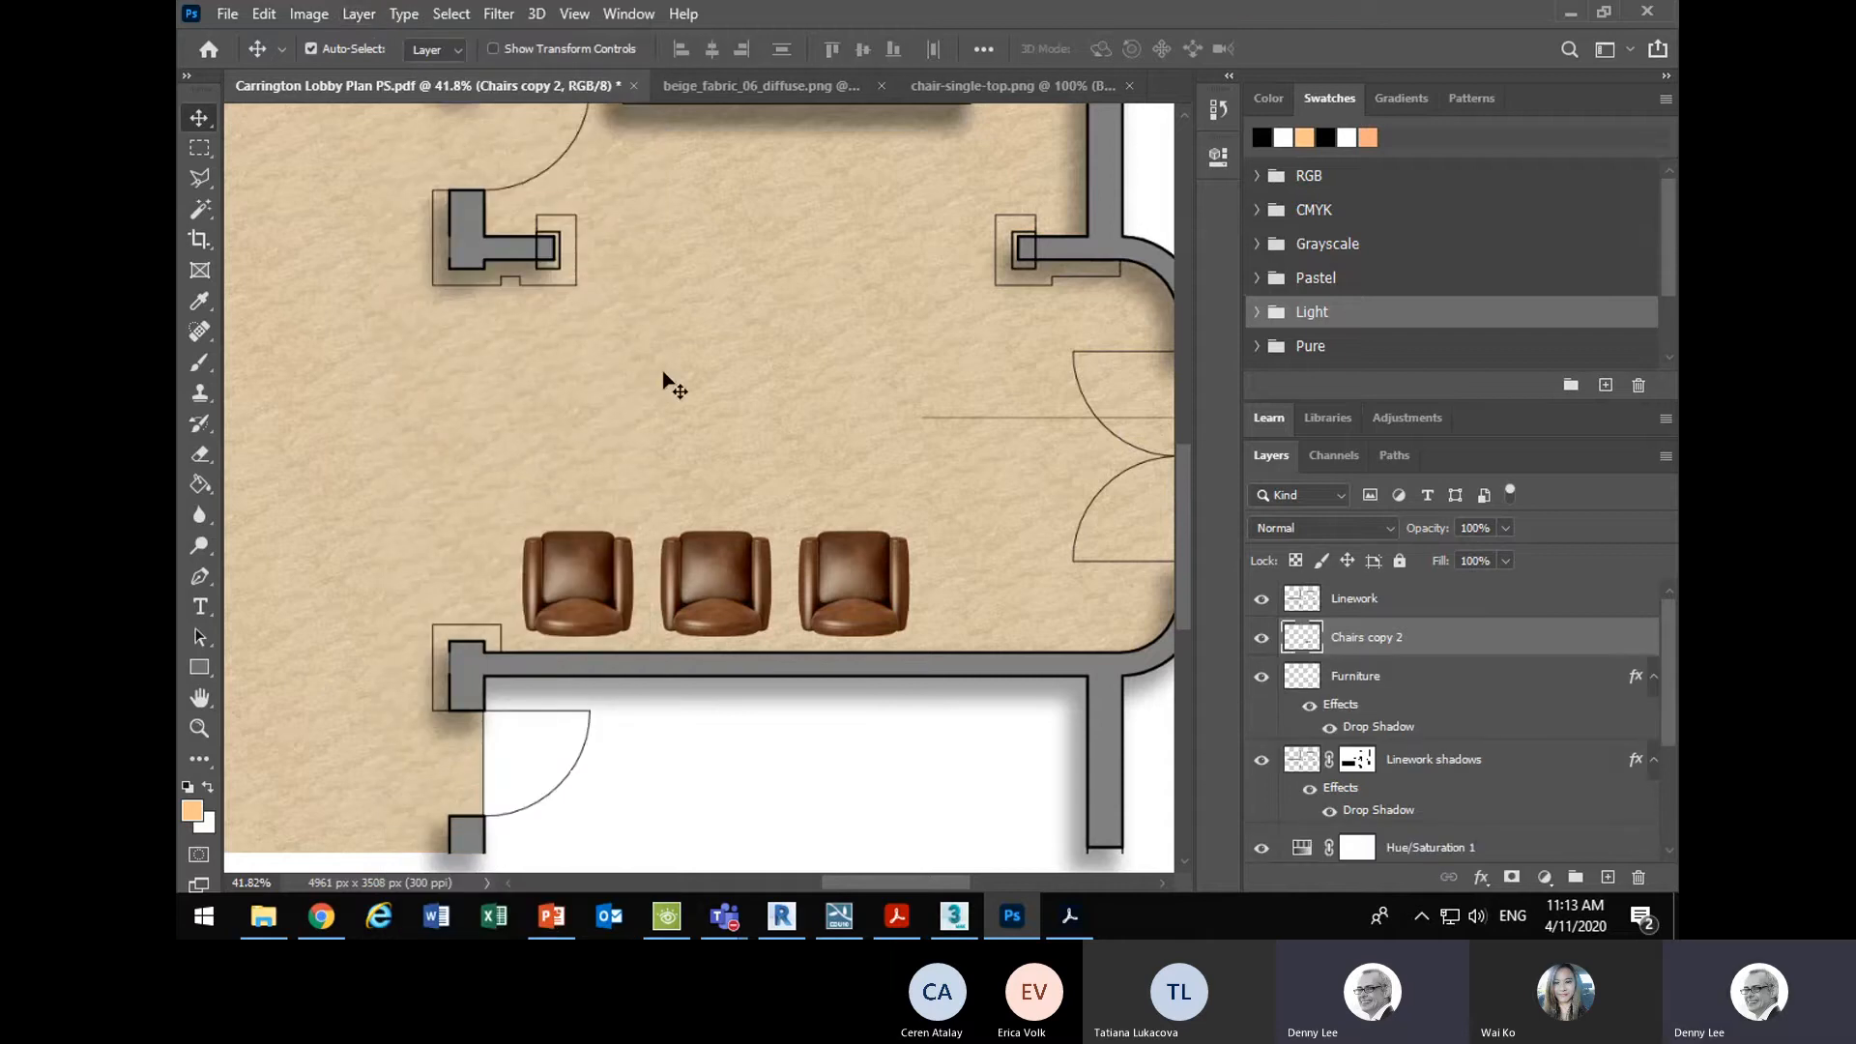
pyautogui.doubleClick(1361, 635)
pyautogui.moveTo(1374, 635); pyautogui.dragTo(1467, 641)
pyautogui.press('BackSpace')
pyautogui.press('BackSpace')
pyautogui.press('Return')
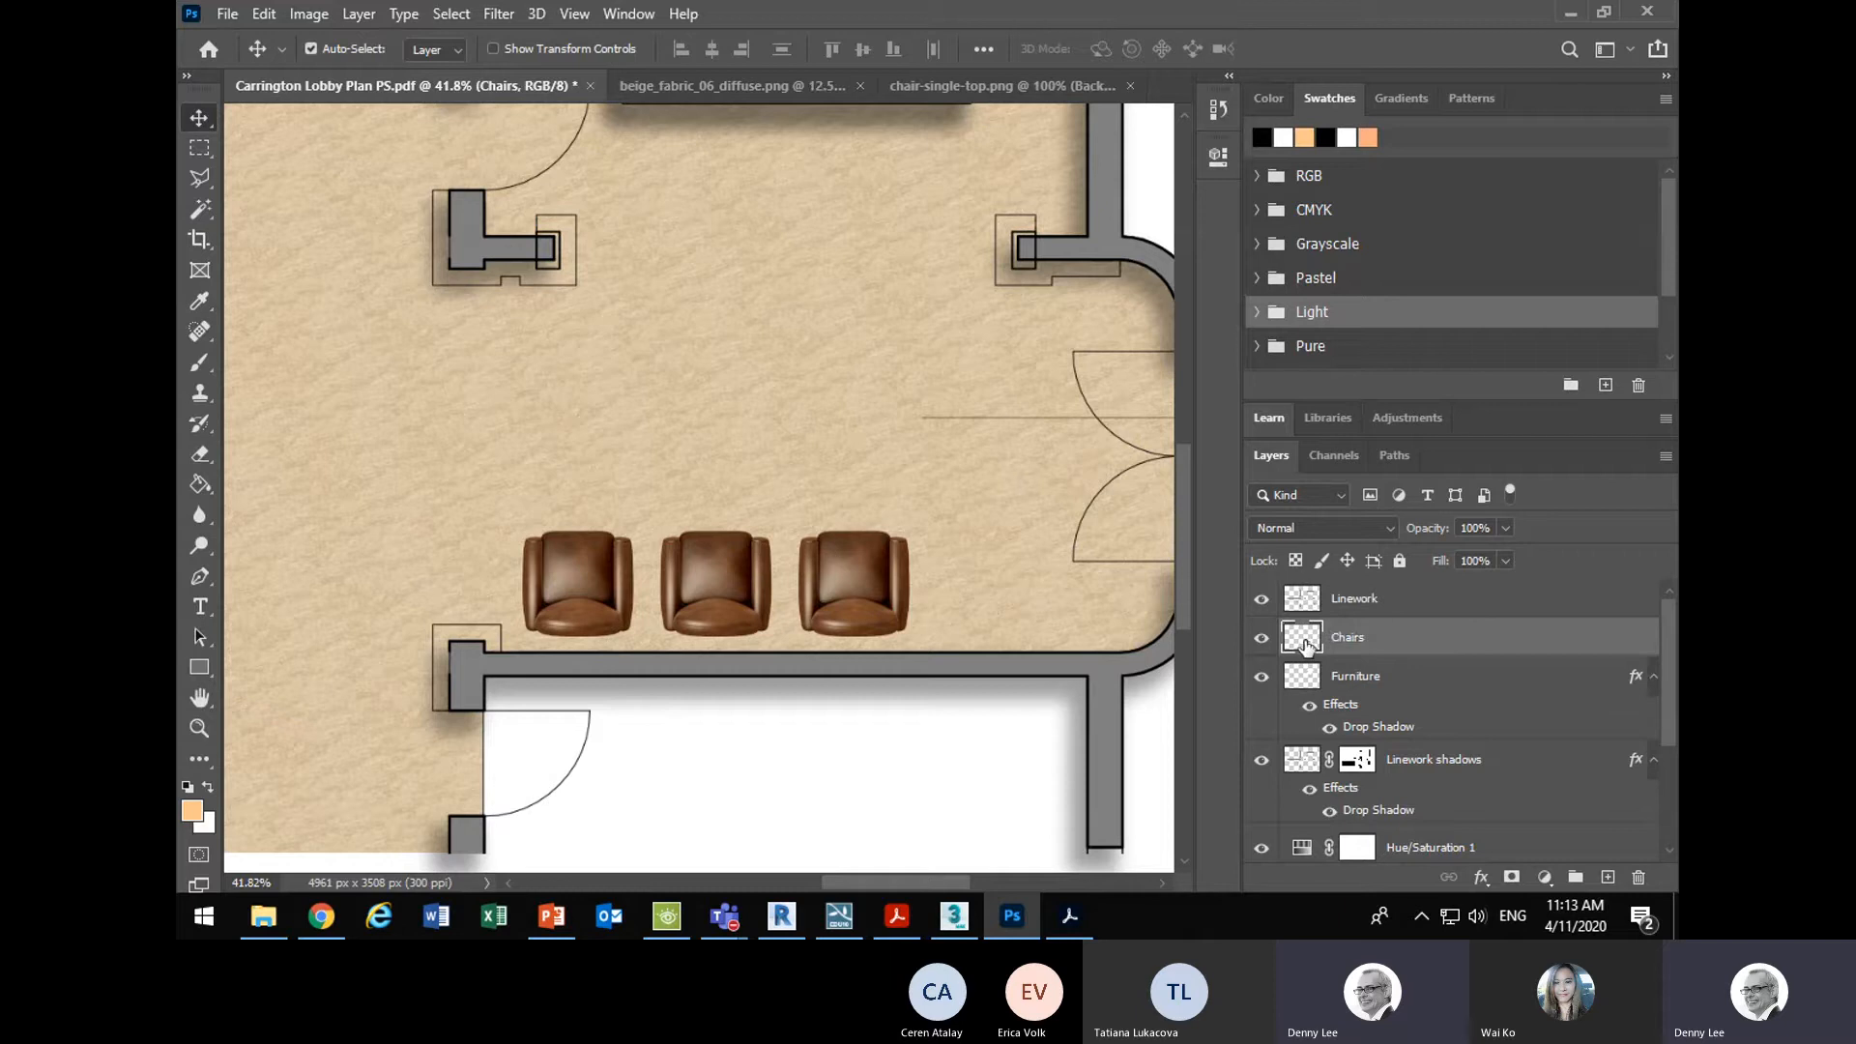
# - Add a drop shadow to the Chairs layer with 39% opacity, 41 px distance, 18% spread and 51 px size
pyautogui.click(1483, 877)
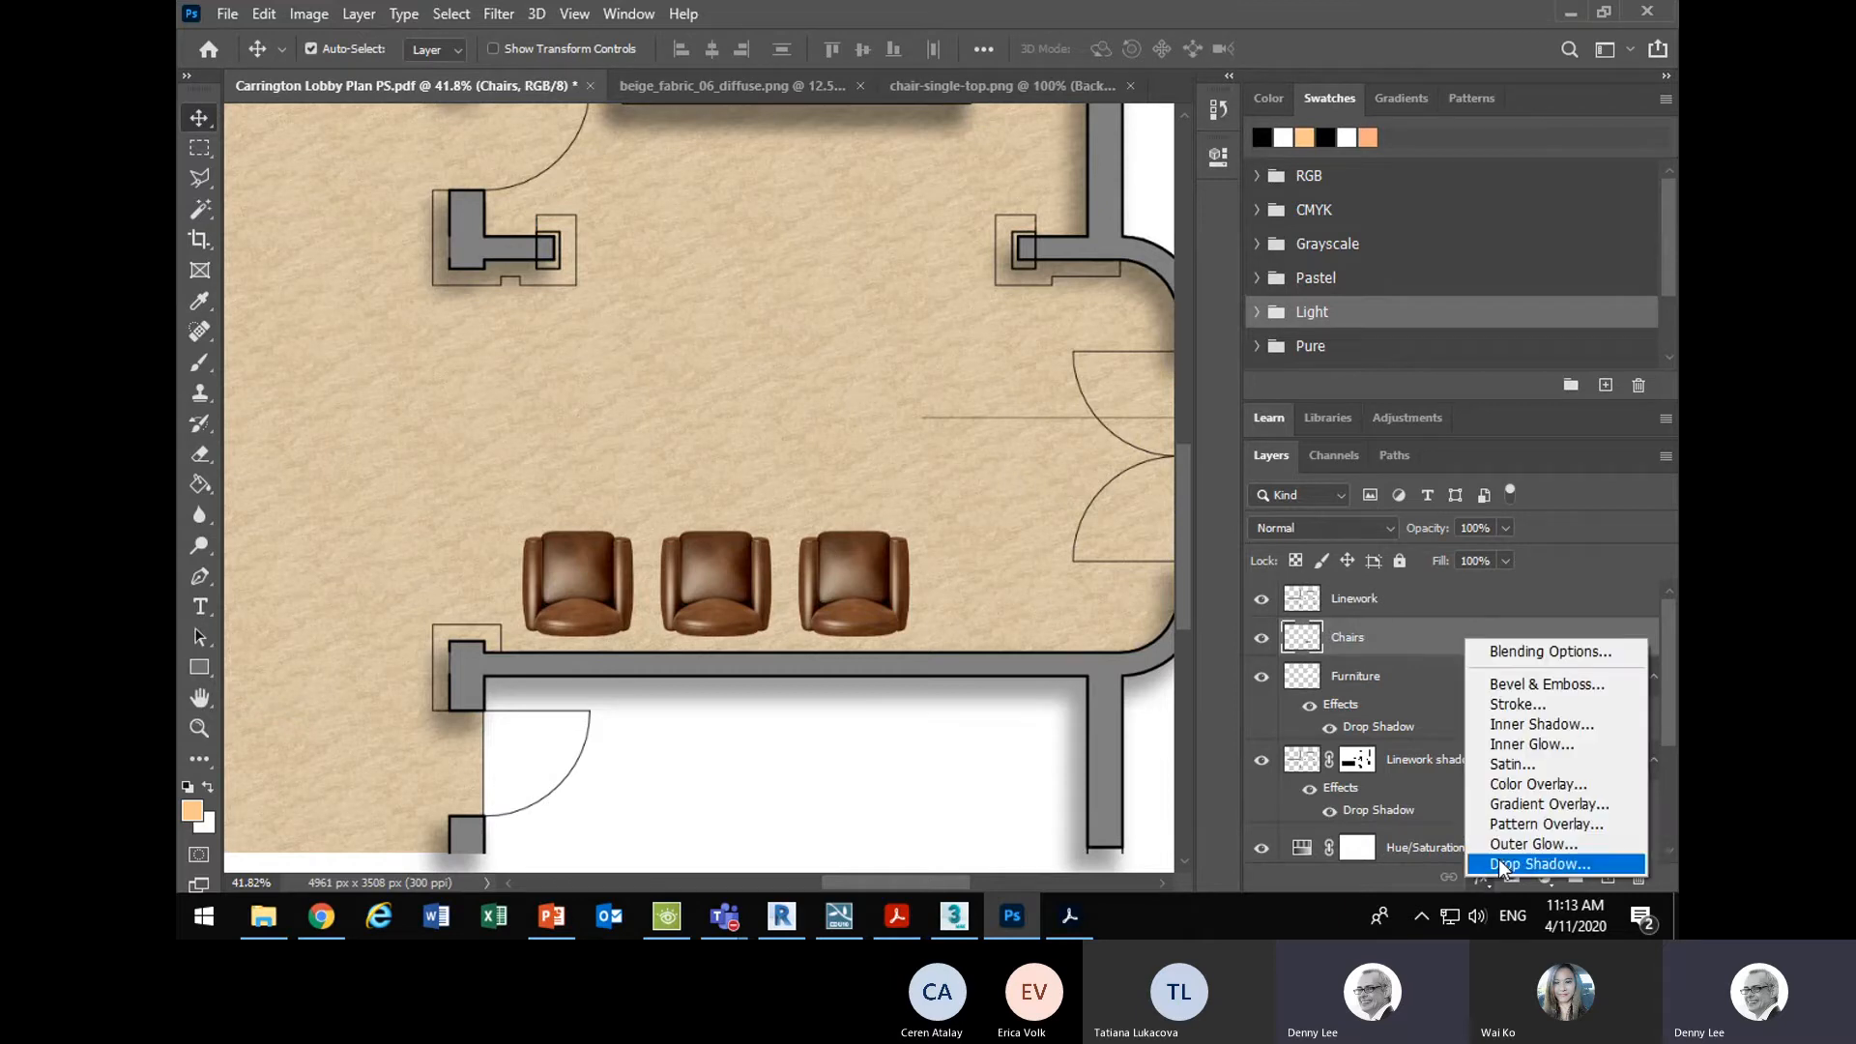
pyautogui.click(1508, 860)
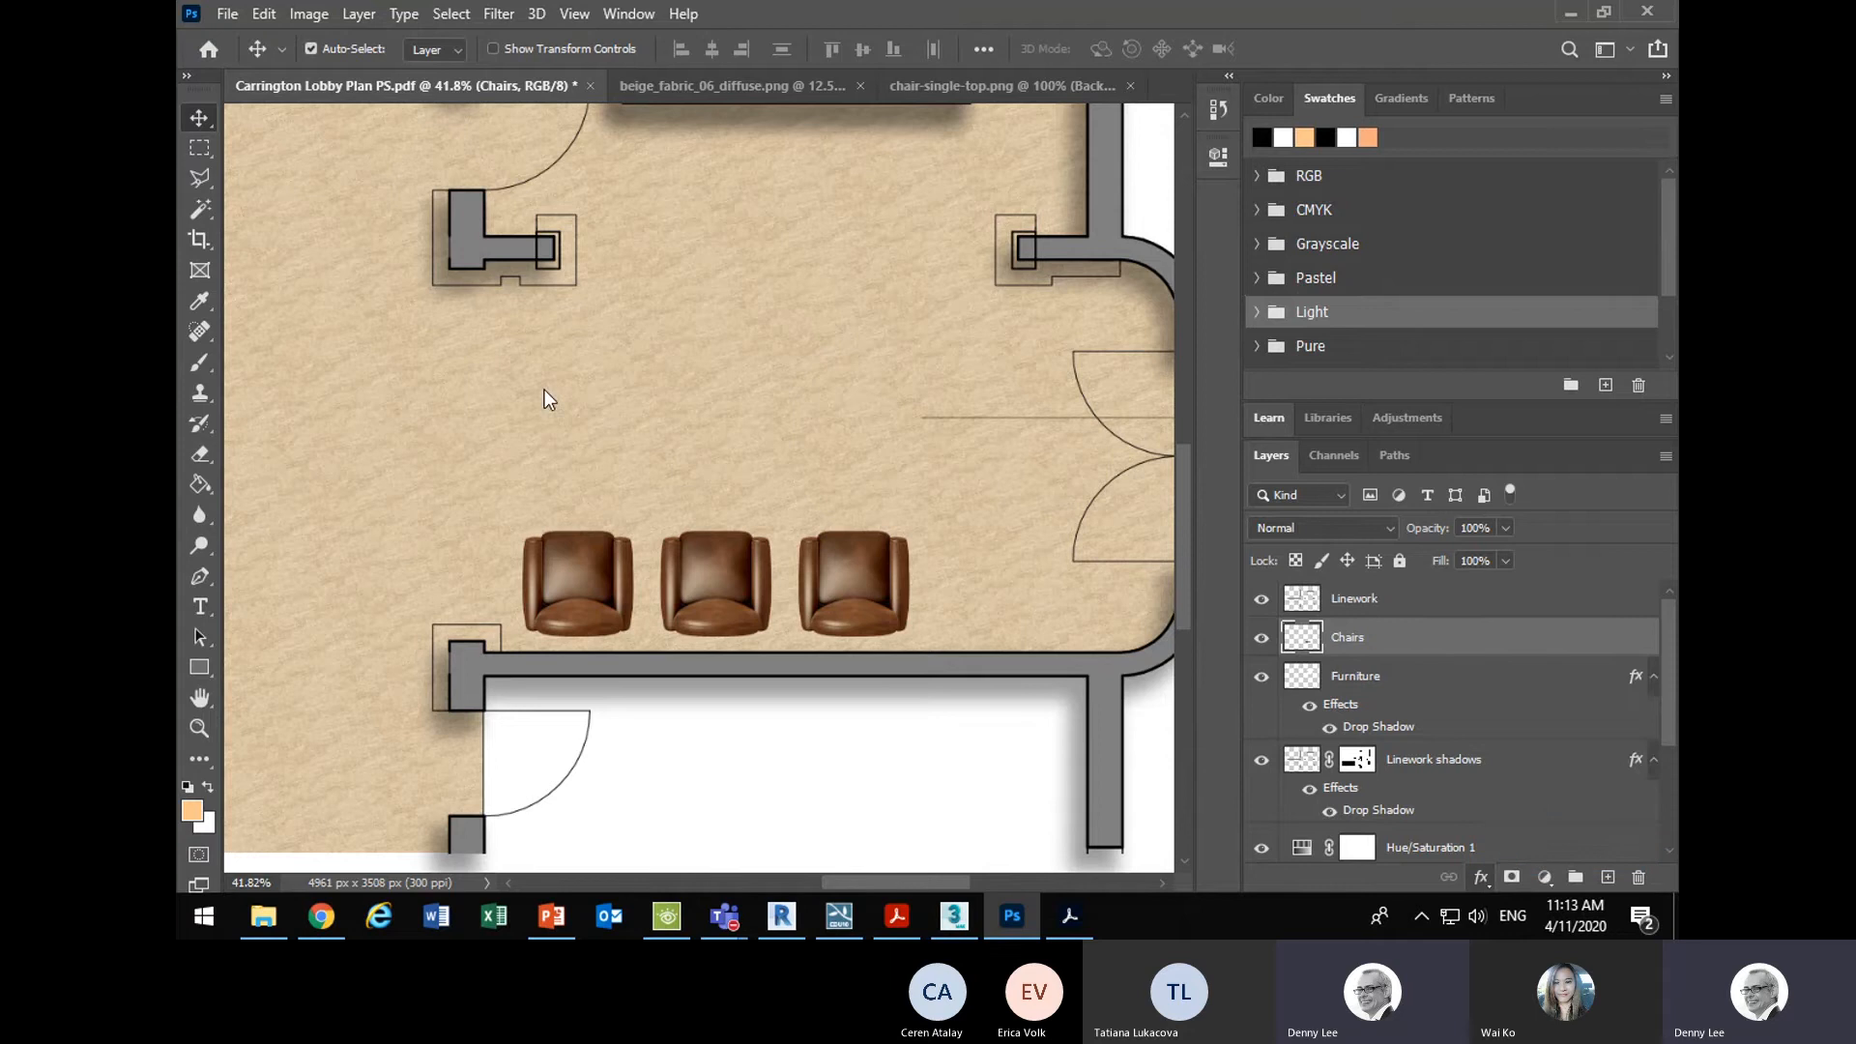
pyautogui.moveTo(828, 248); pyautogui.dragTo(1108, 172)
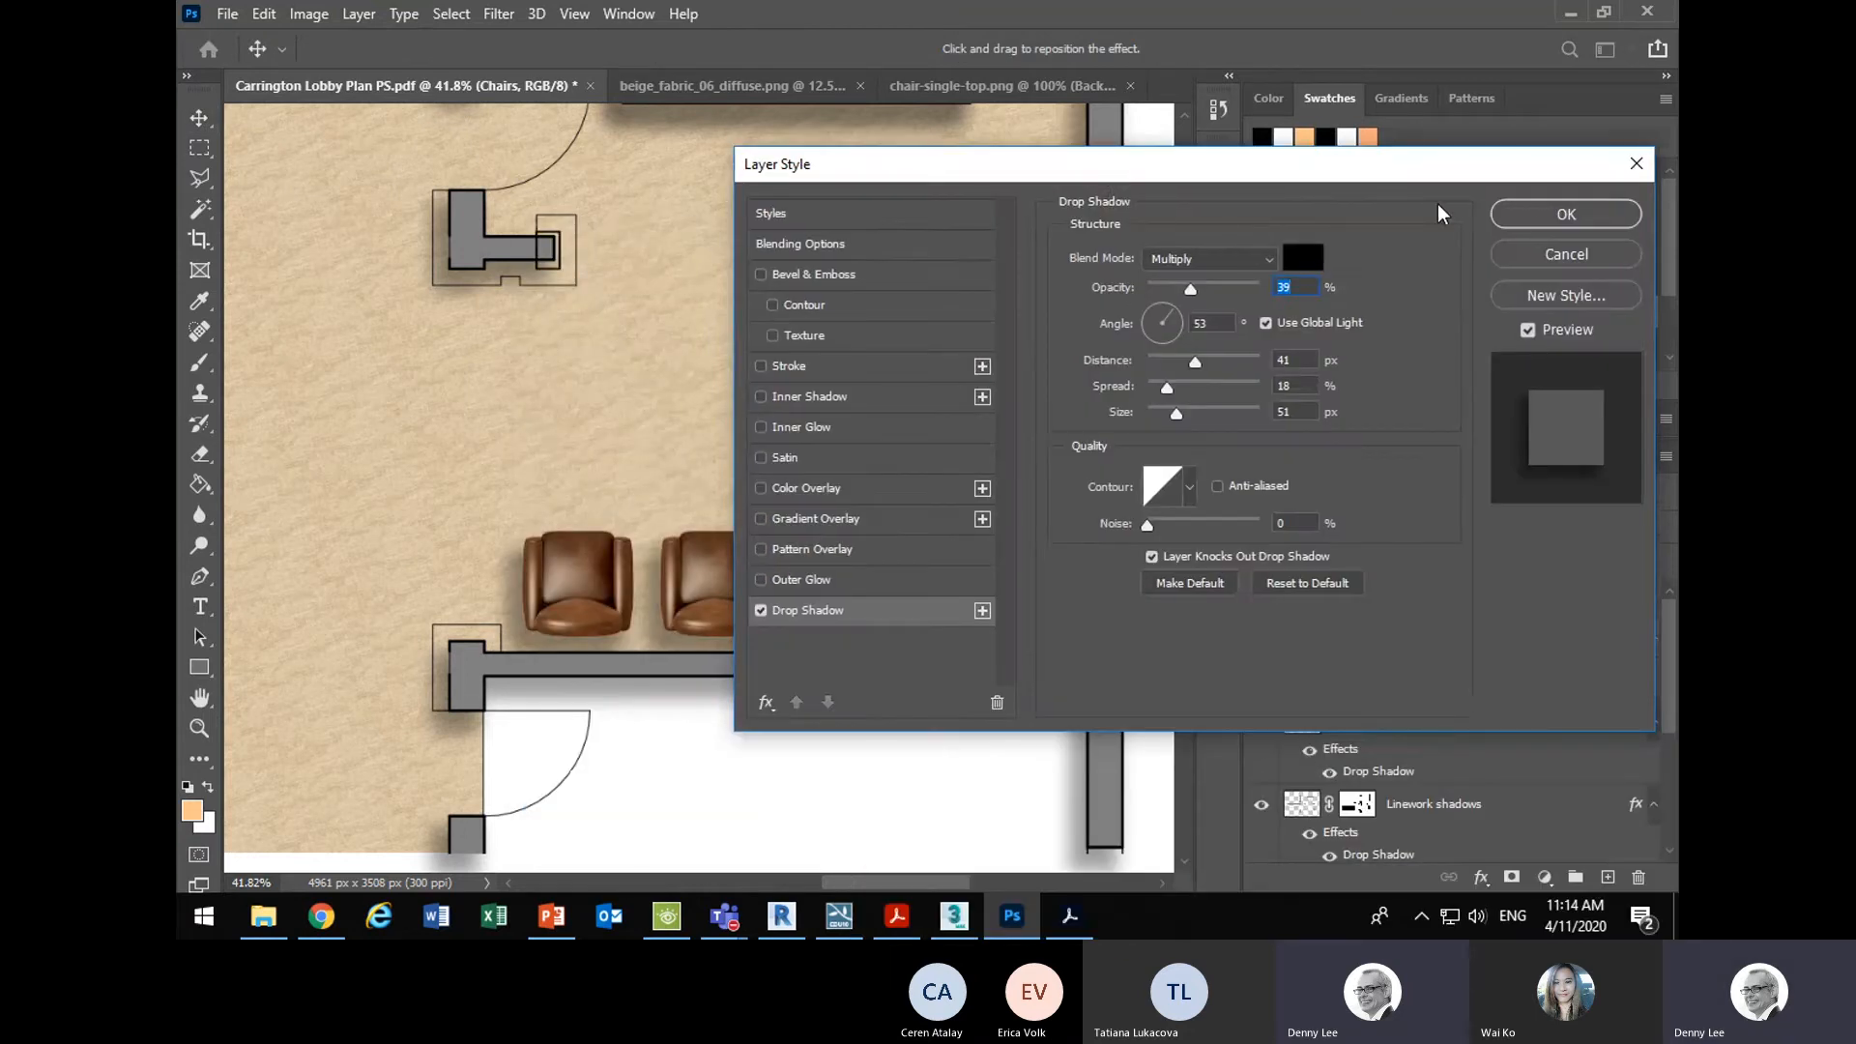
pyautogui.click(1545, 226)
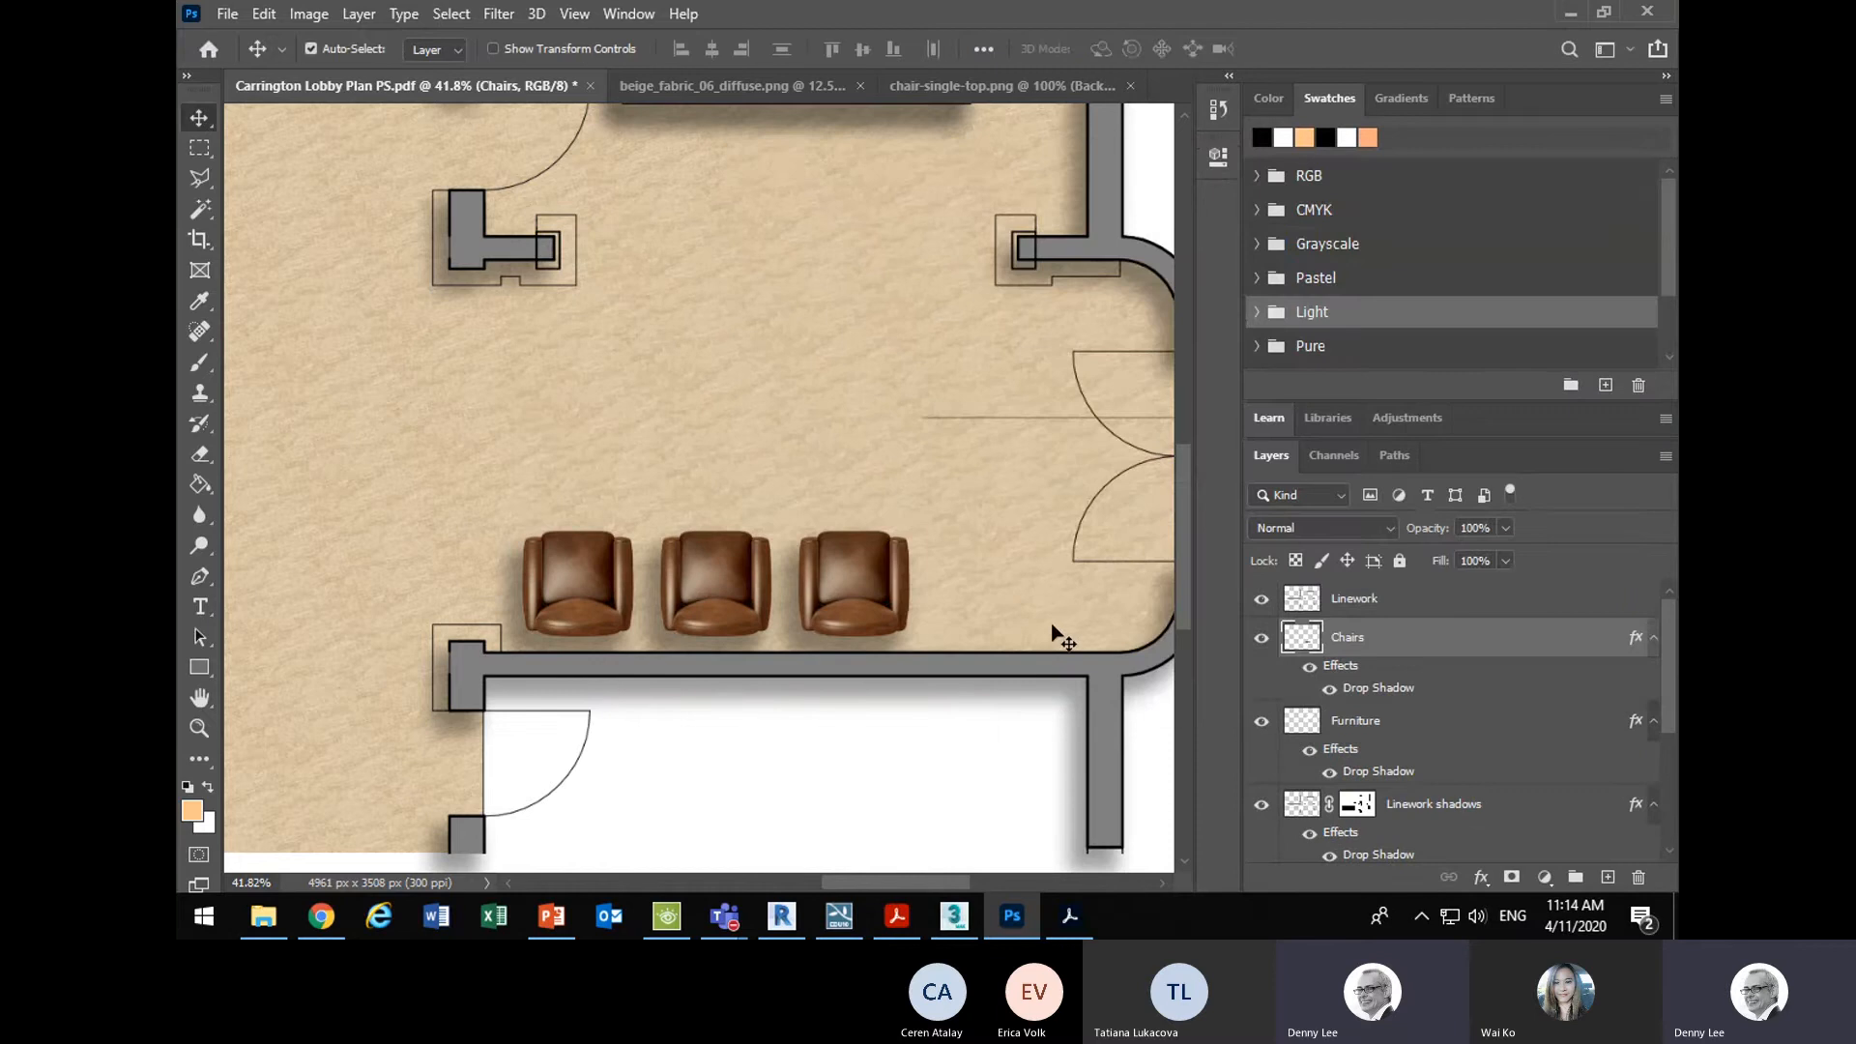
pyautogui.scroll(-4, 976, 514)
pyautogui.scroll(1, 570, 476)
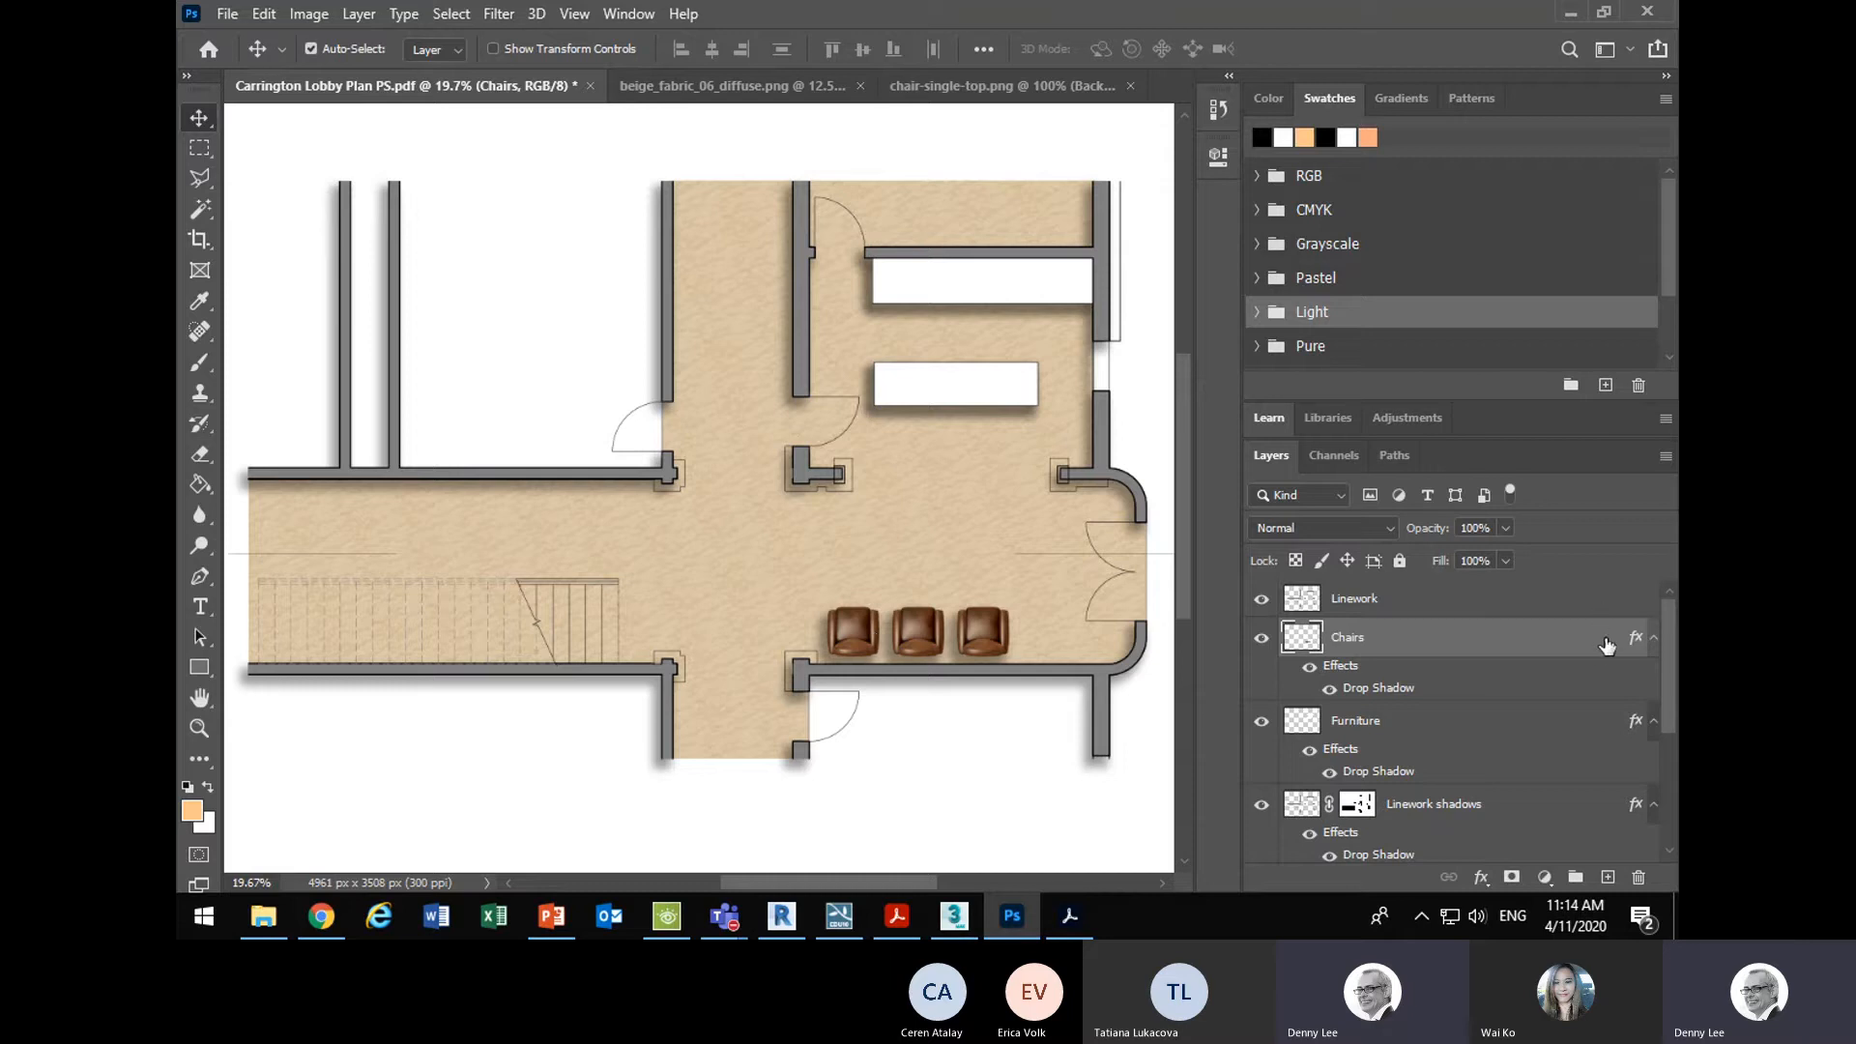
# - Try reducing the Chairs layer's opacity to about 68%, and restore it to 100%
pyautogui.click(1505, 528)
pyautogui.moveTo(1479, 554); pyautogui.dragTo(1472, 554)
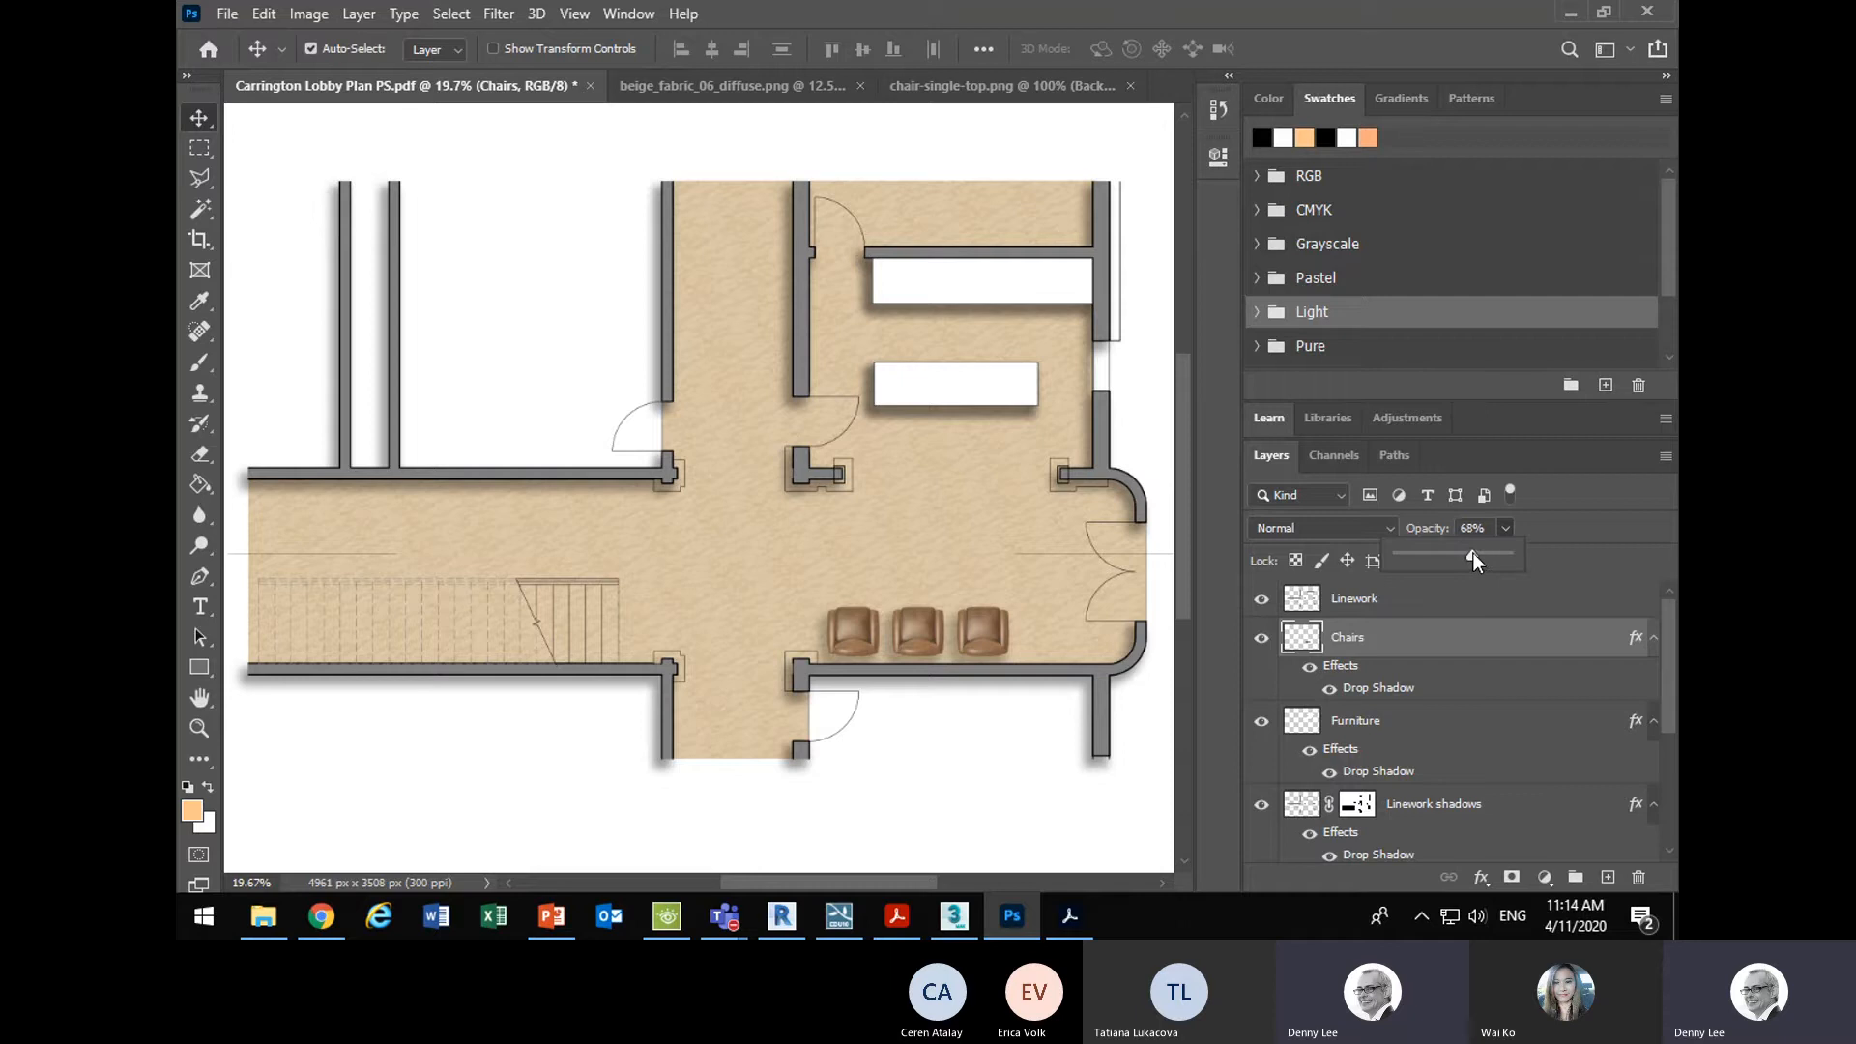
pyautogui.moveTo(1484, 555); pyautogui.dragTo(1516, 531)
pyautogui.click(1506, 525)
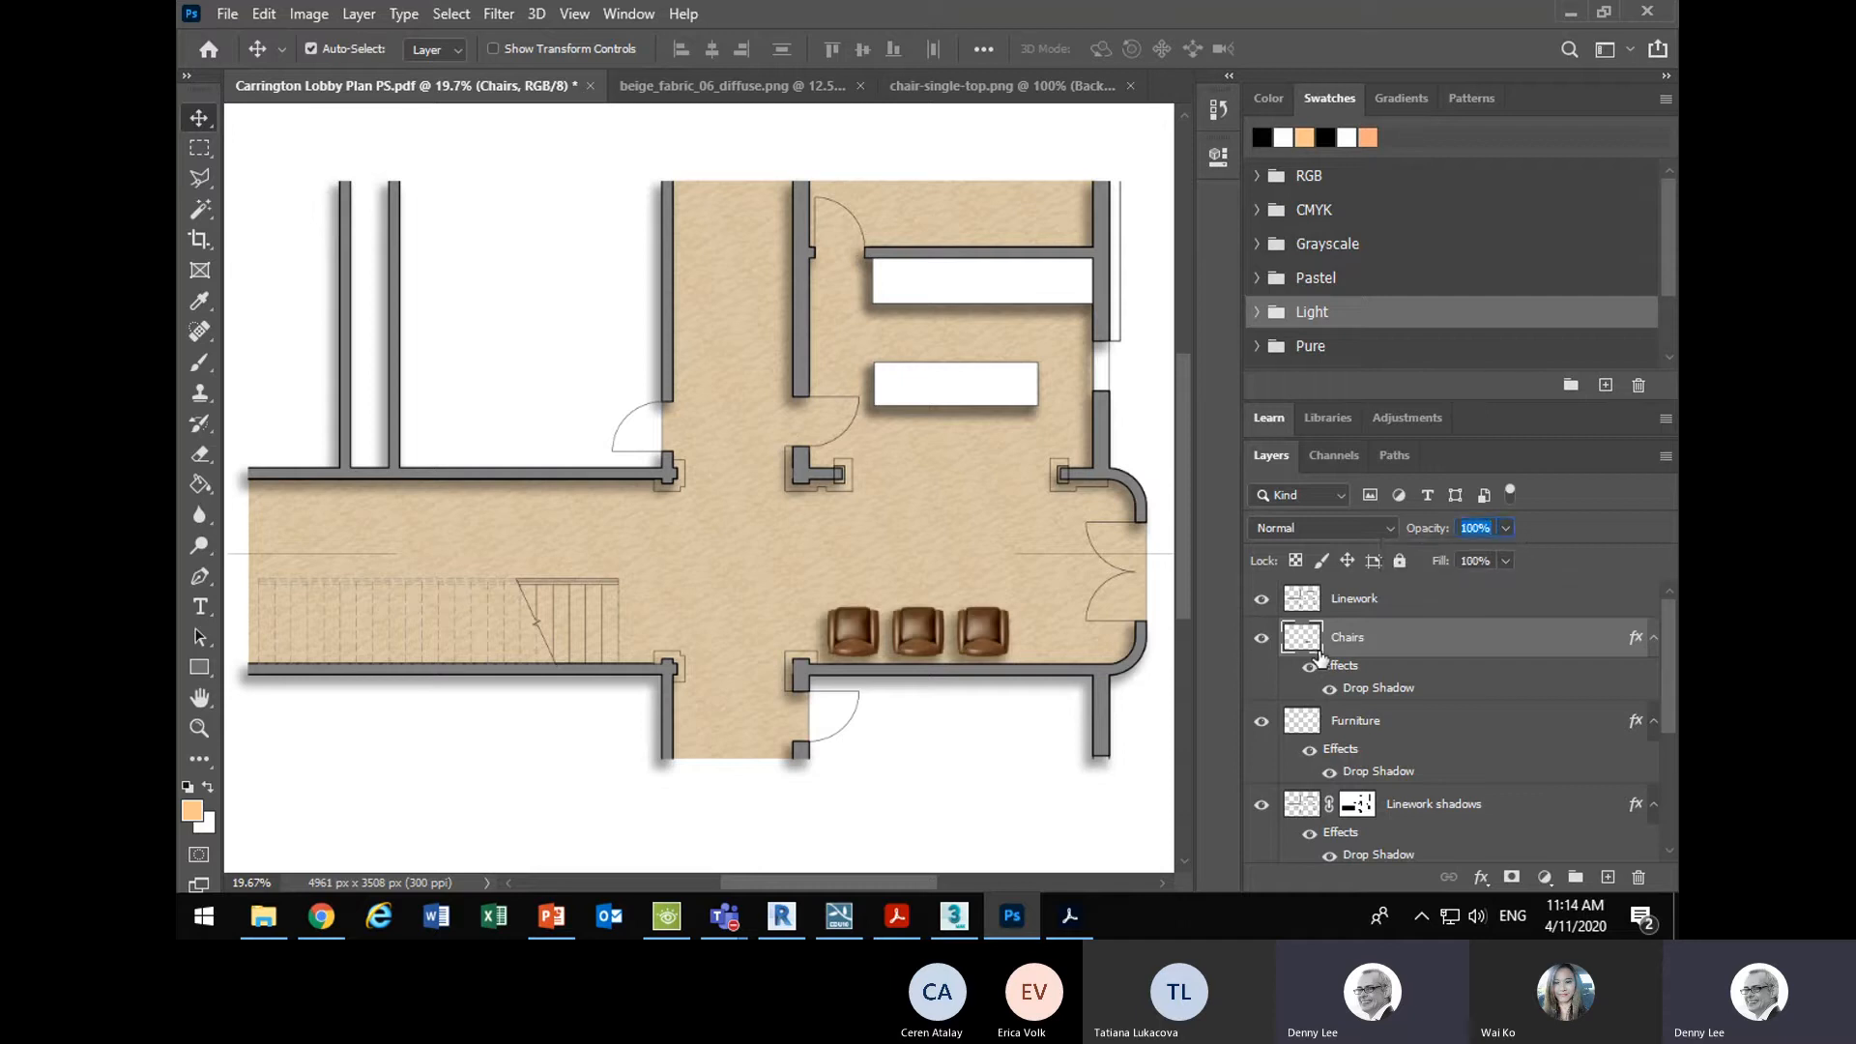
pyautogui.click(1480, 877)
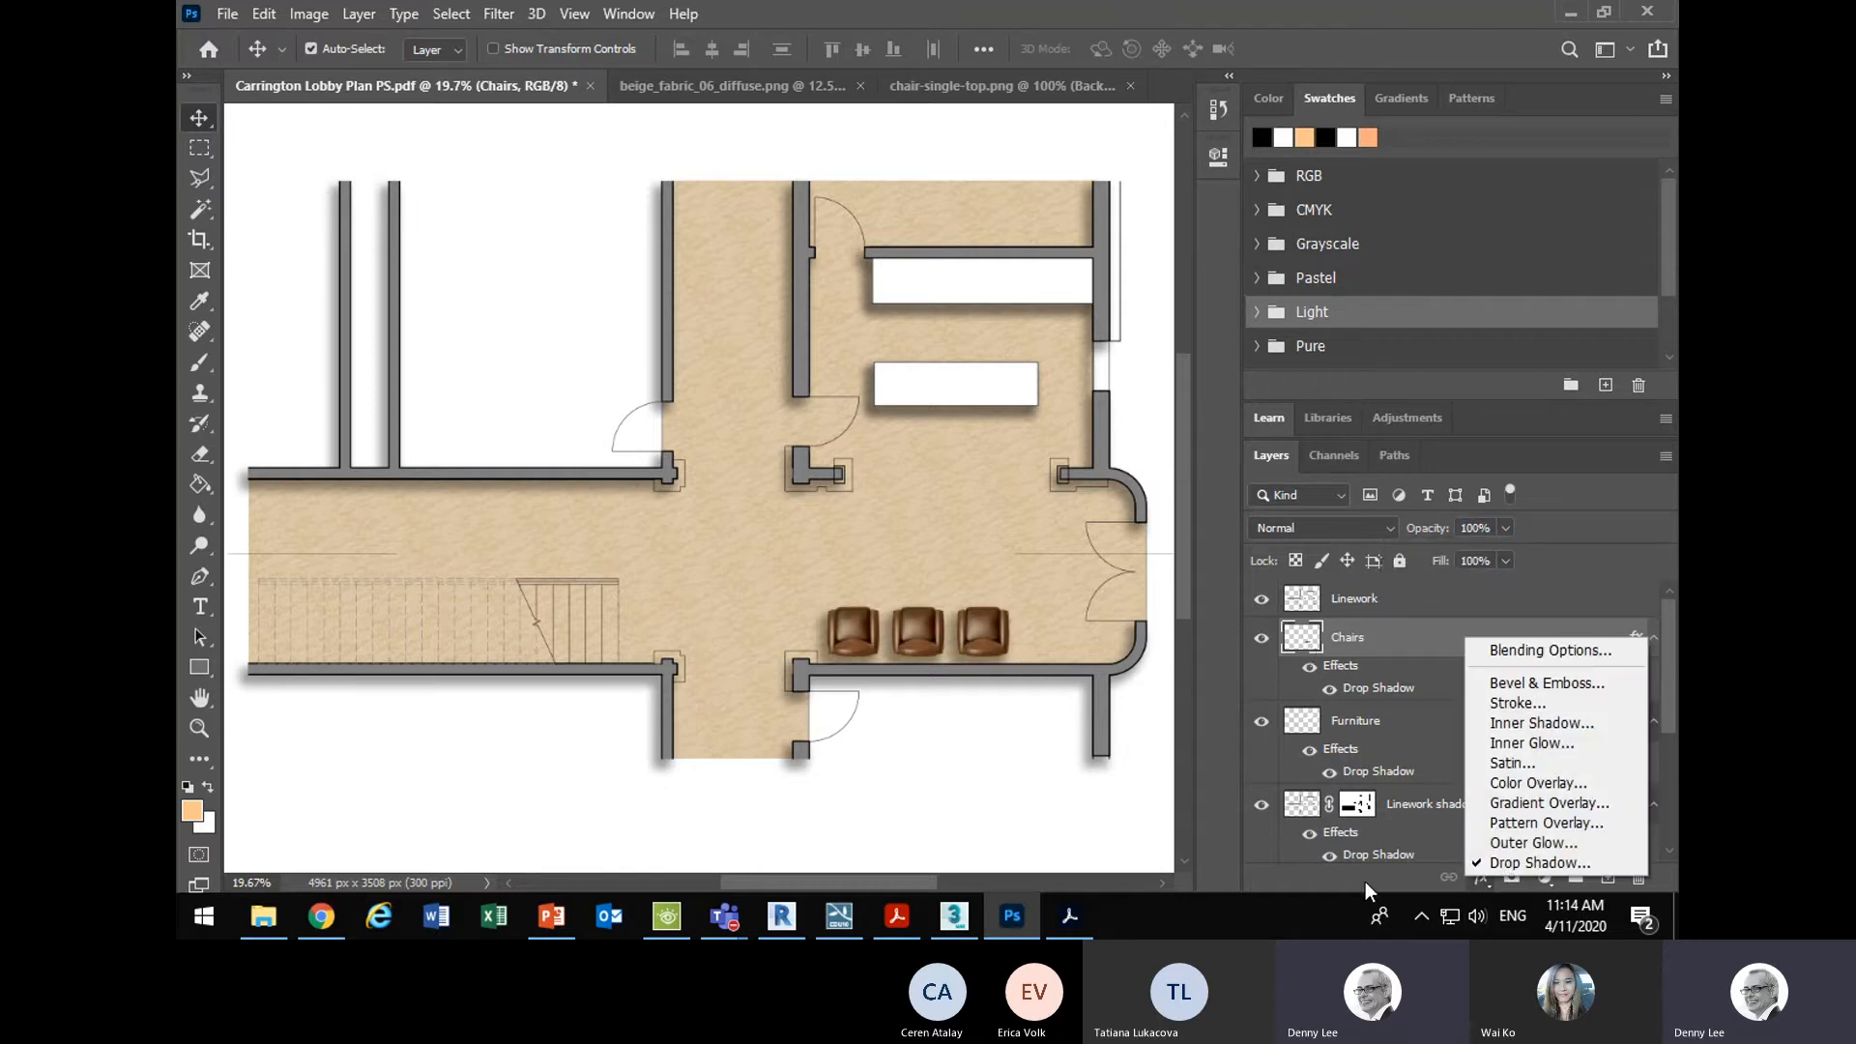
pyautogui.click(1308, 872)
pyautogui.click(1549, 878)
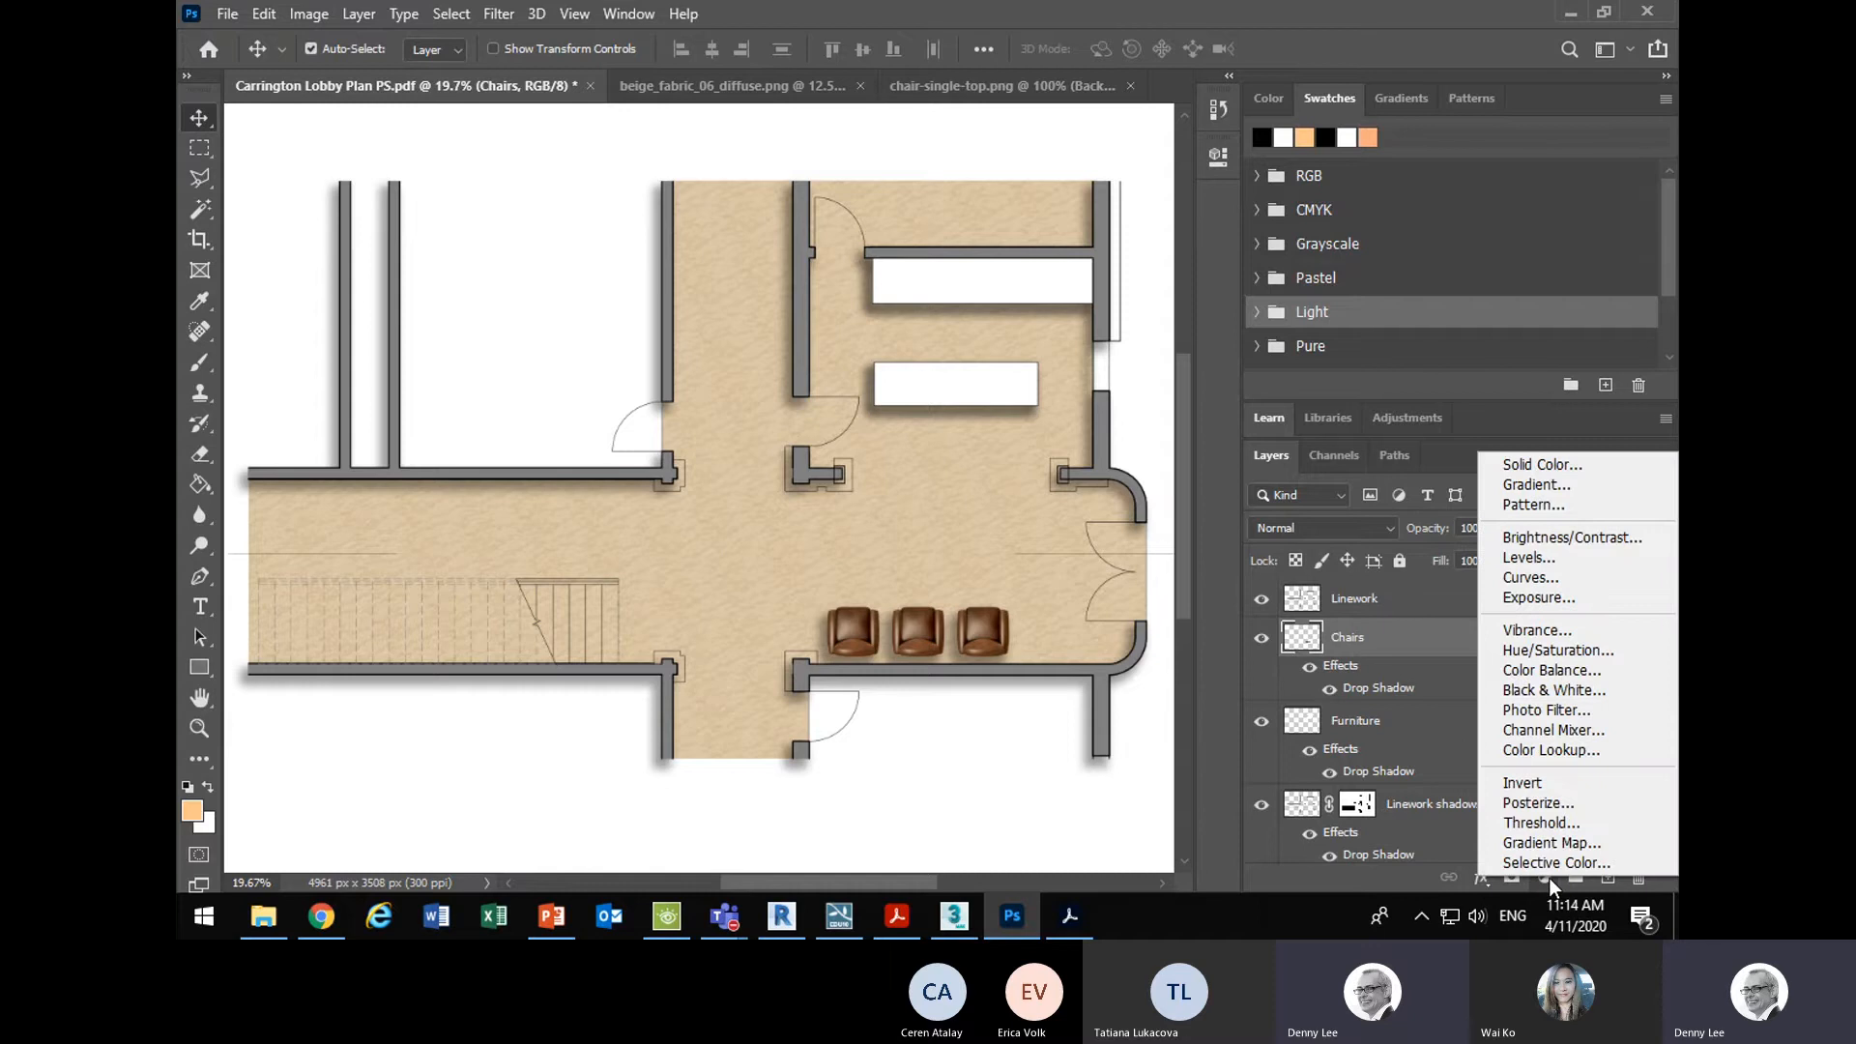
pyautogui.click(1321, 872)
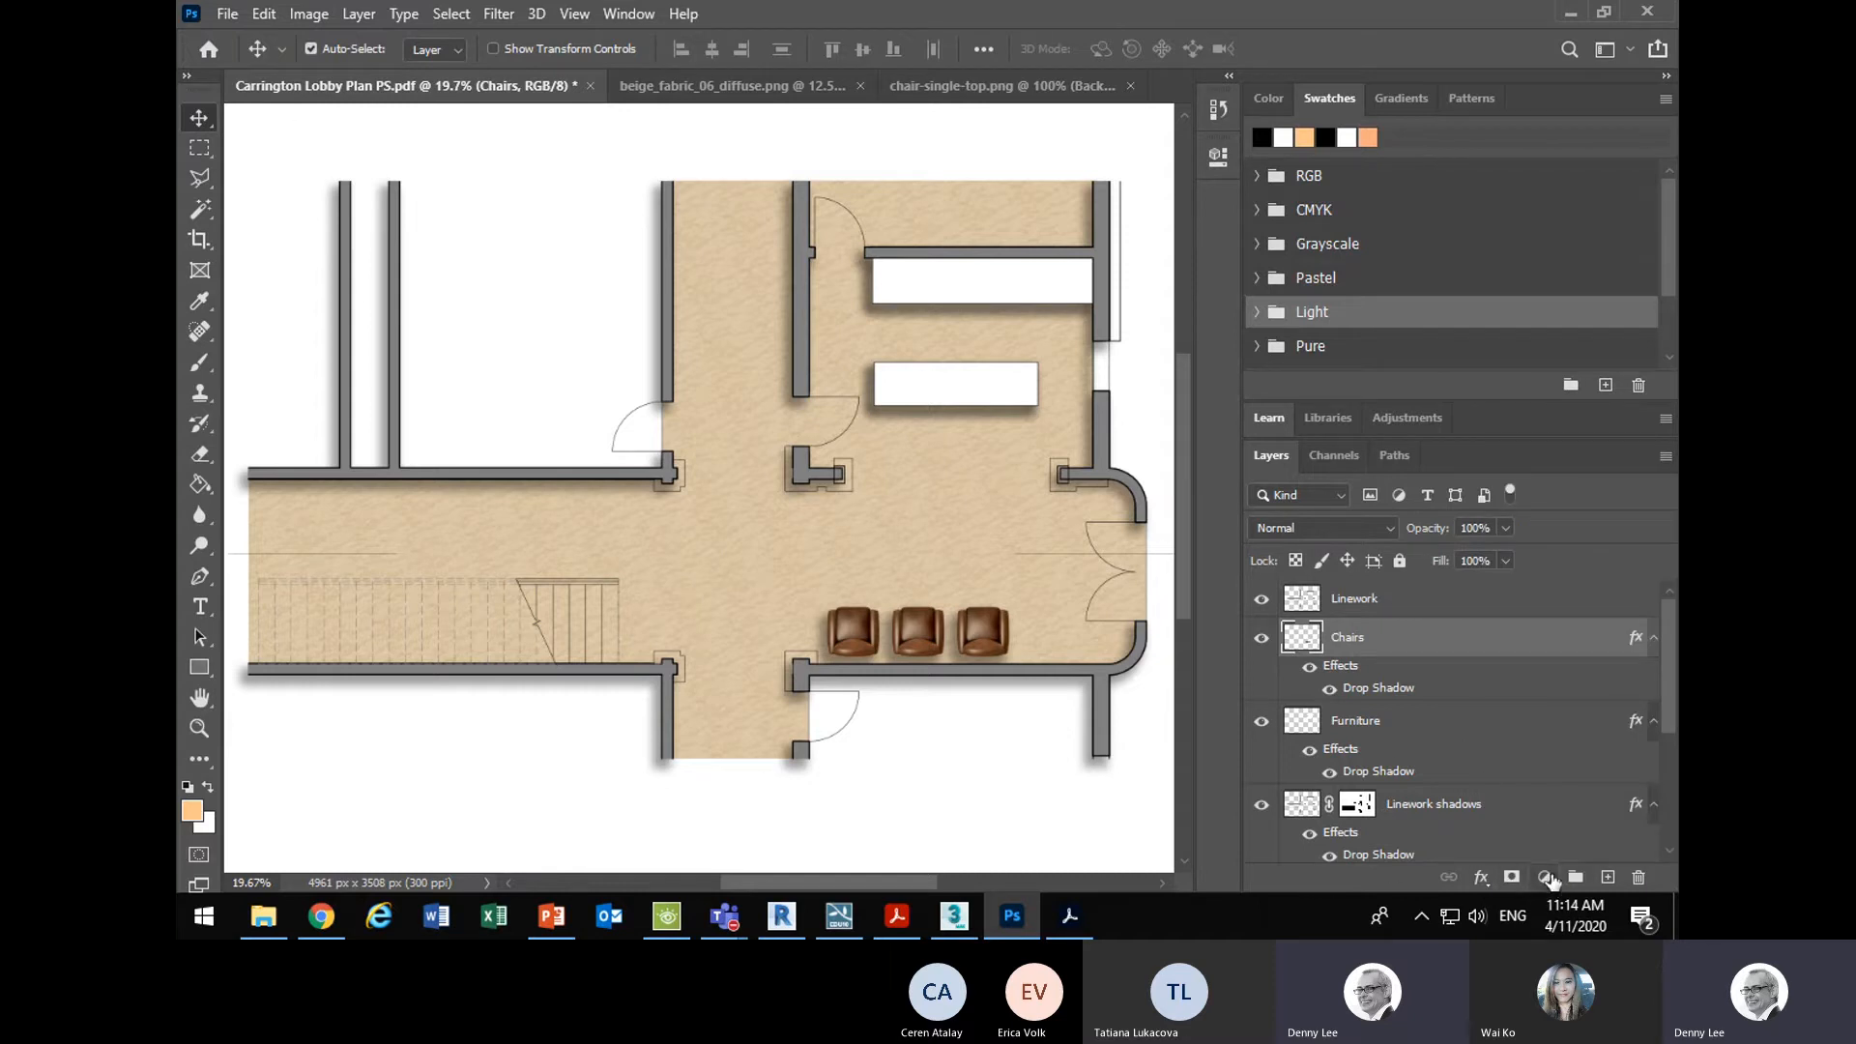
# - Add a Levels adjustment above the Chairs layer with the white input at 231 and the midtones at 1.45
pyautogui.click(1548, 877)
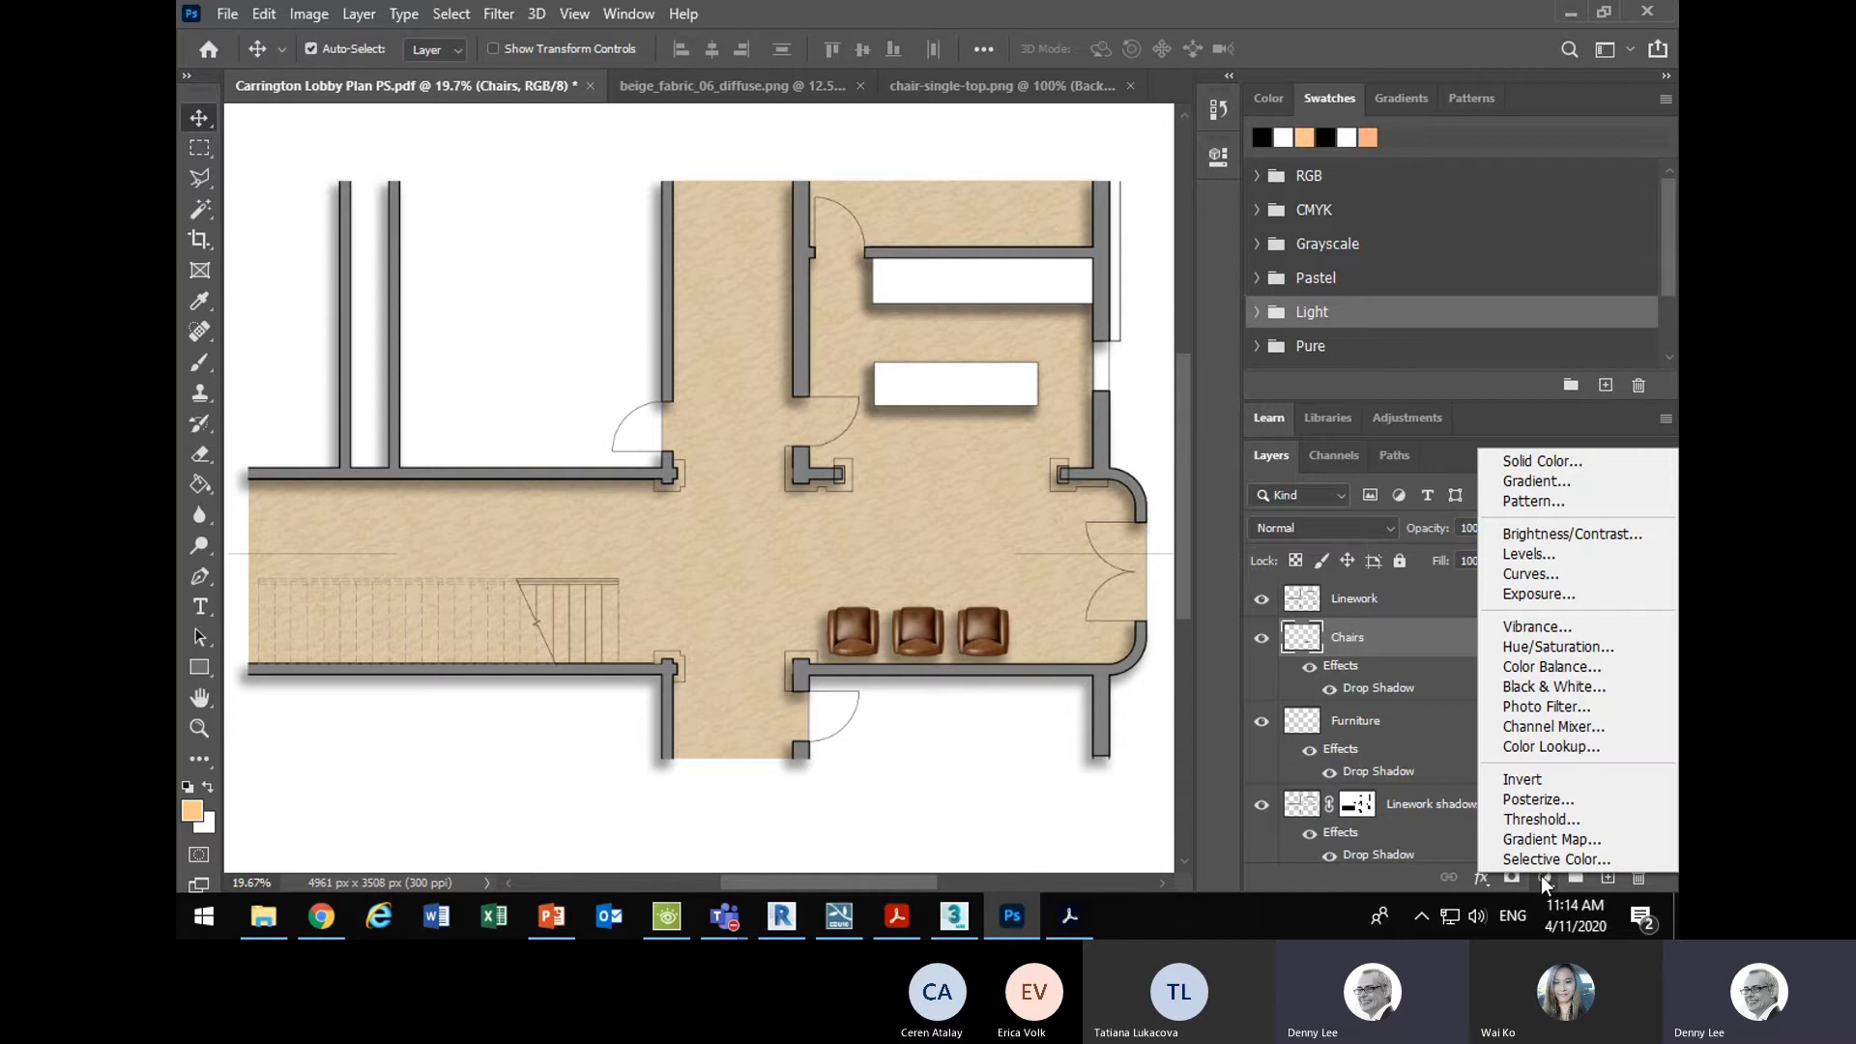
pyautogui.click(1541, 550)
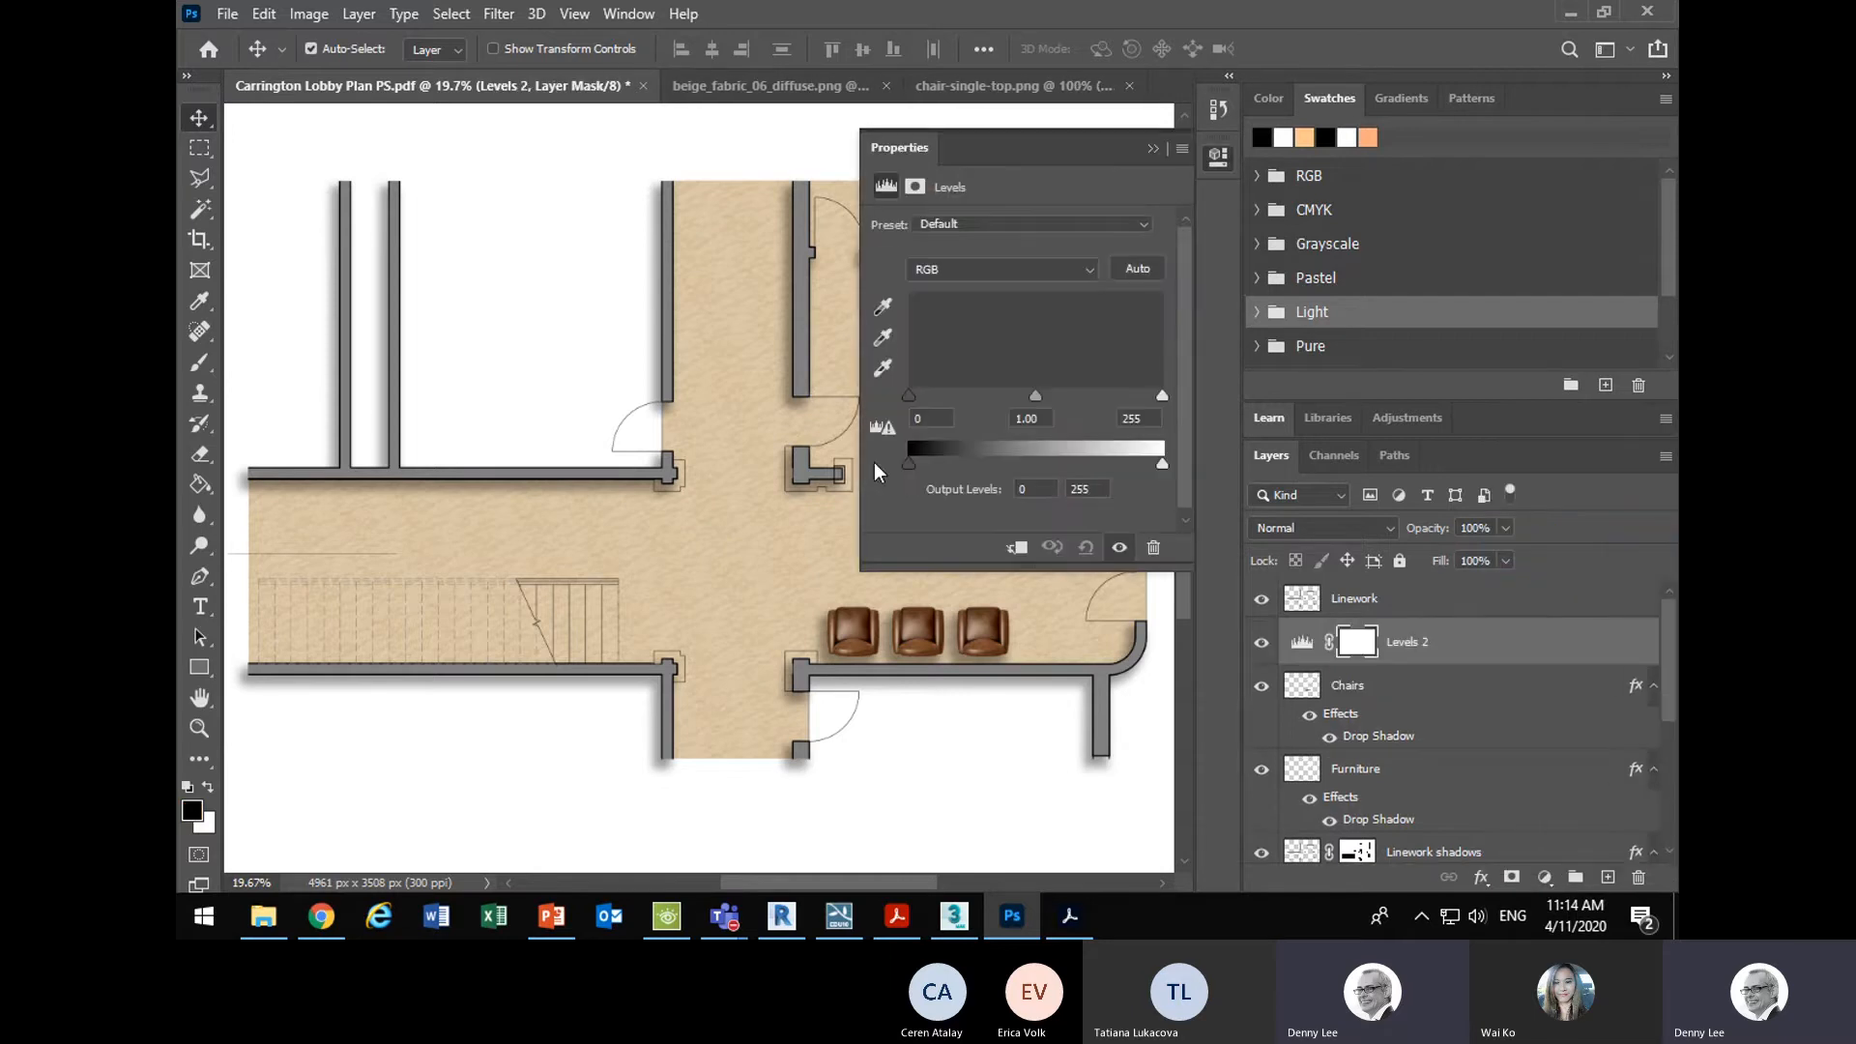
pyautogui.moveTo(988, 158); pyautogui.dragTo(561, 159)
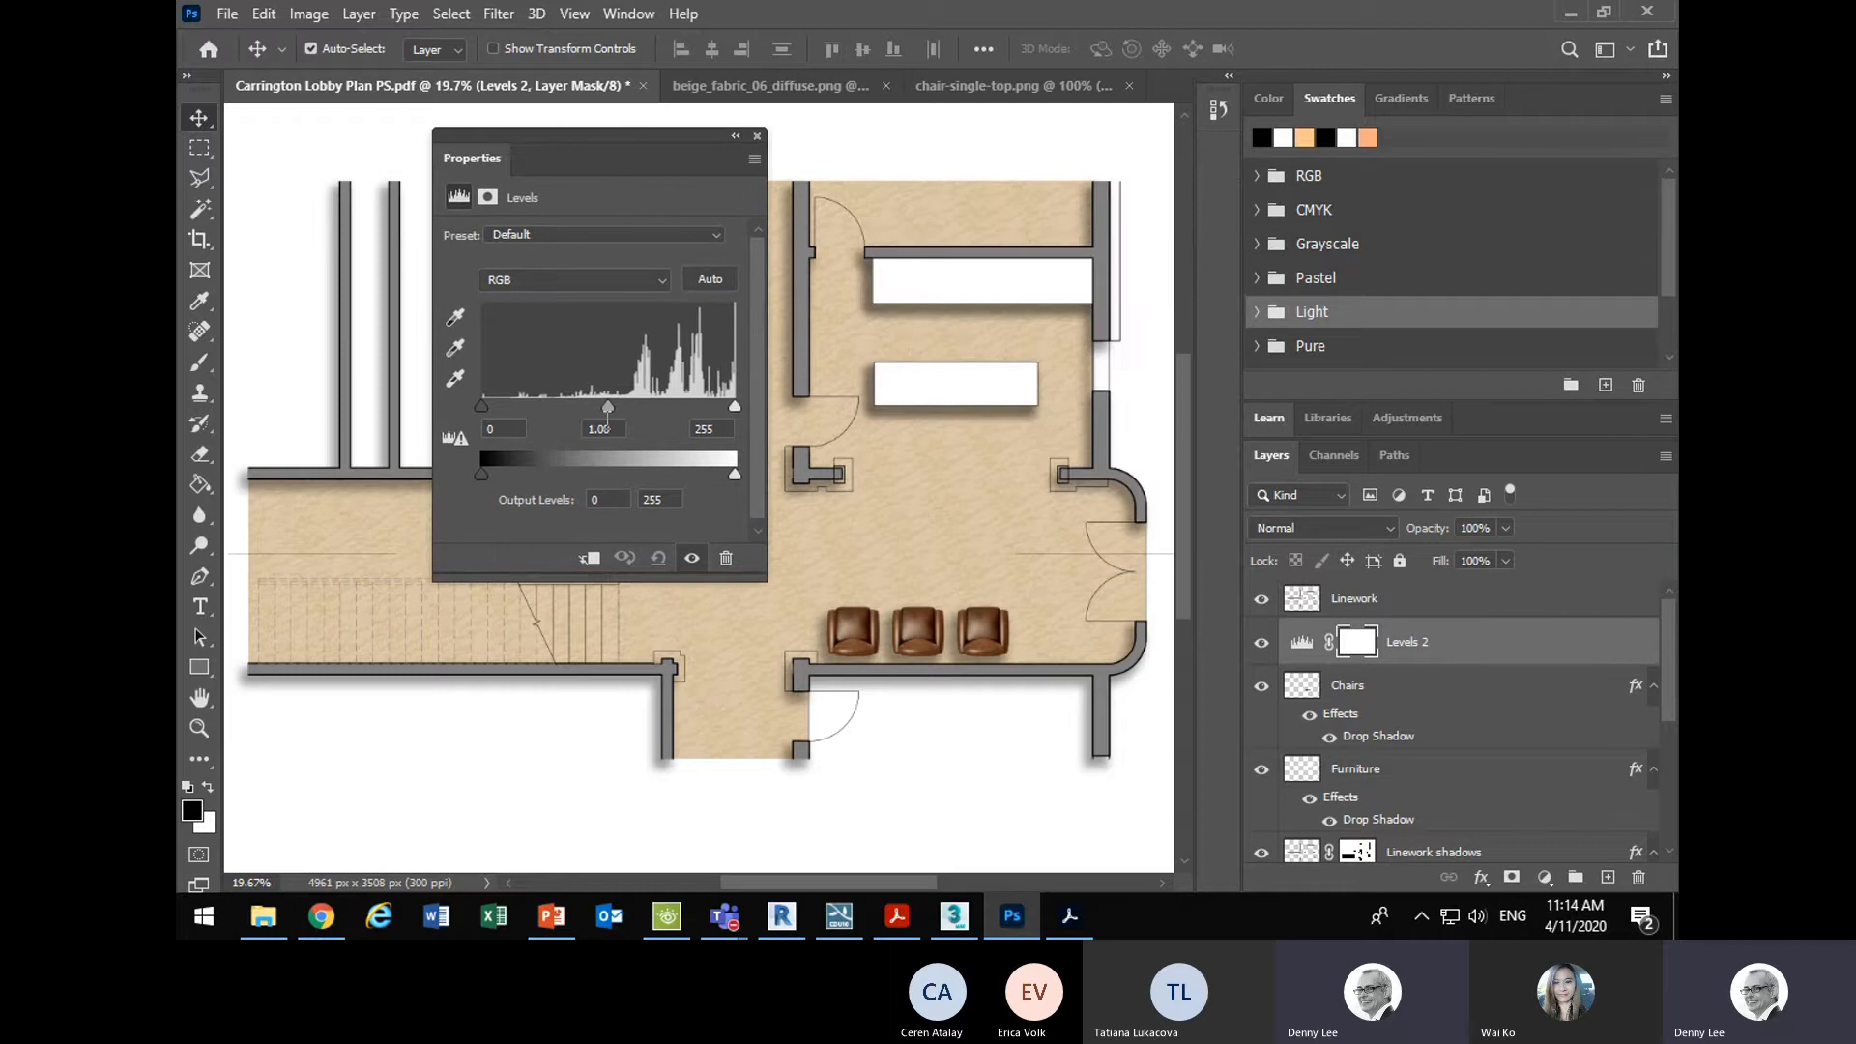
pyautogui.moveTo(735, 406); pyautogui.dragTo(712, 414)
pyautogui.moveTo(594, 403)
pyautogui.mouseDown()
pyautogui.moveTo(567, 394)
pyautogui.moveTo(573, 410)
pyautogui.mouseUp()
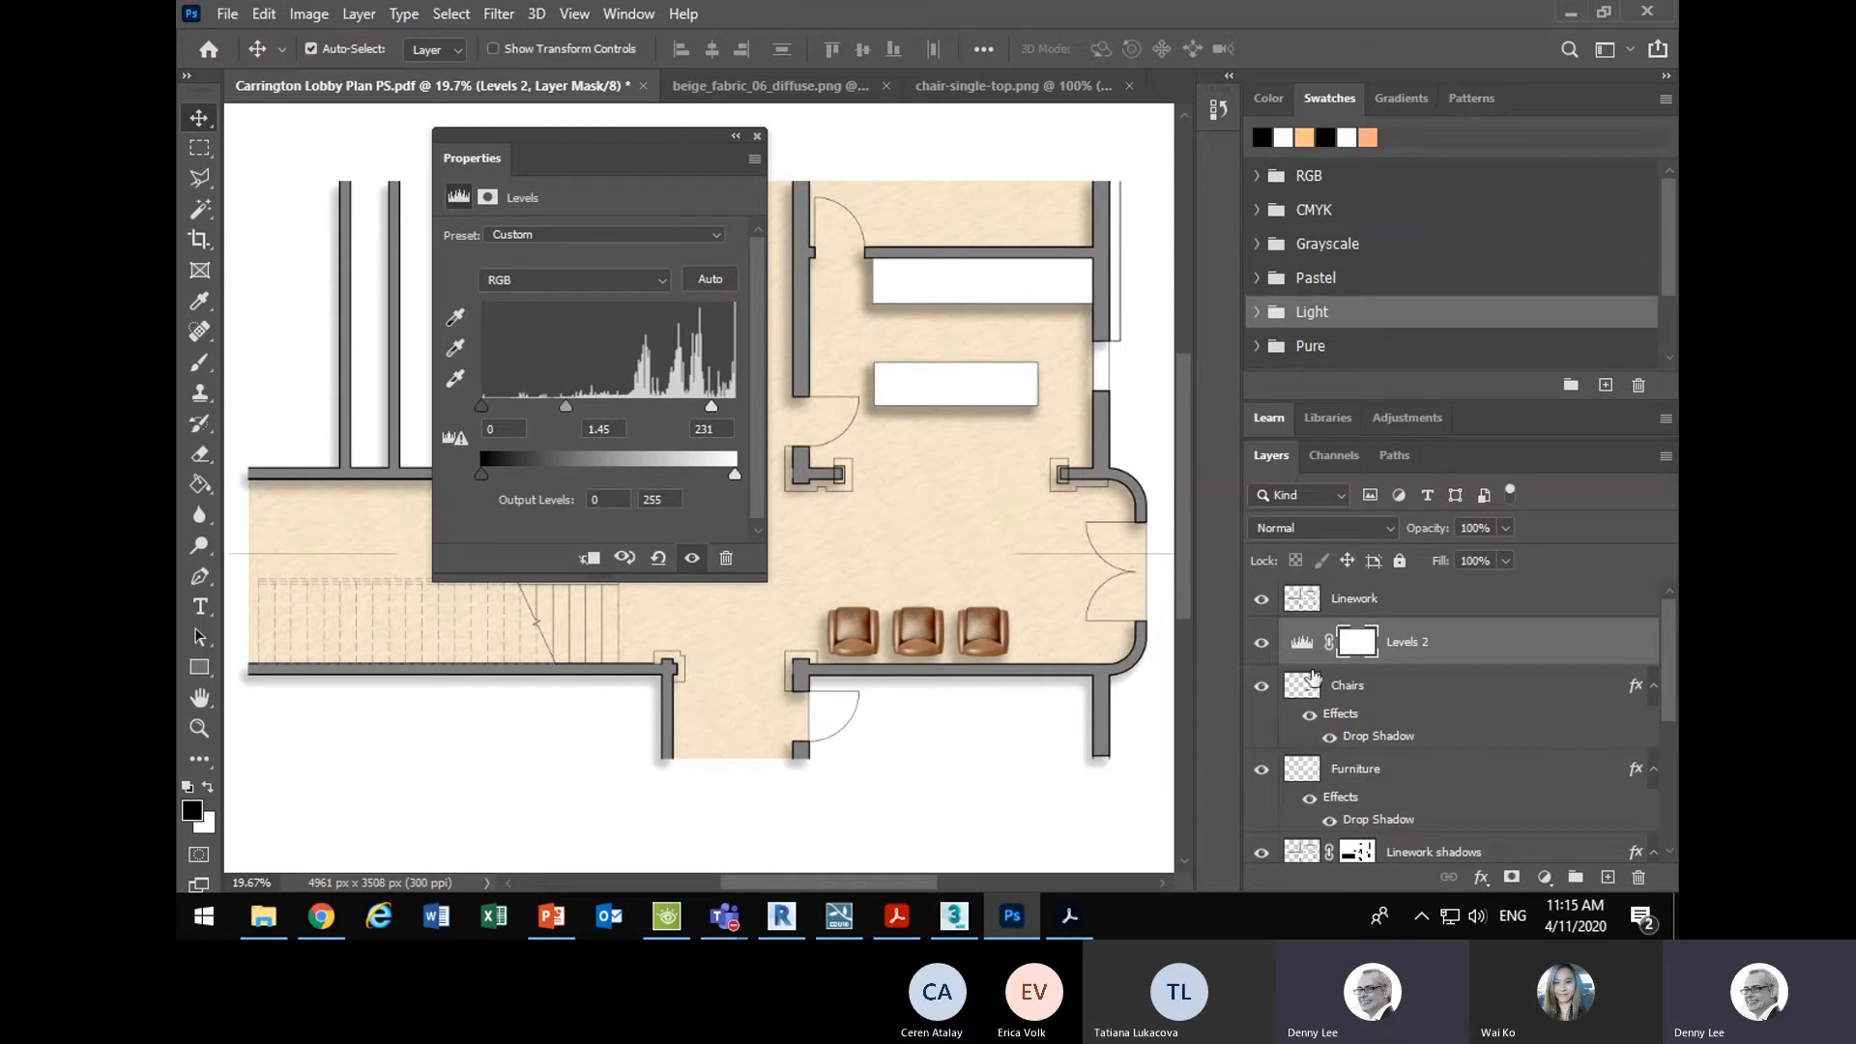
pyautogui.click(757, 137)
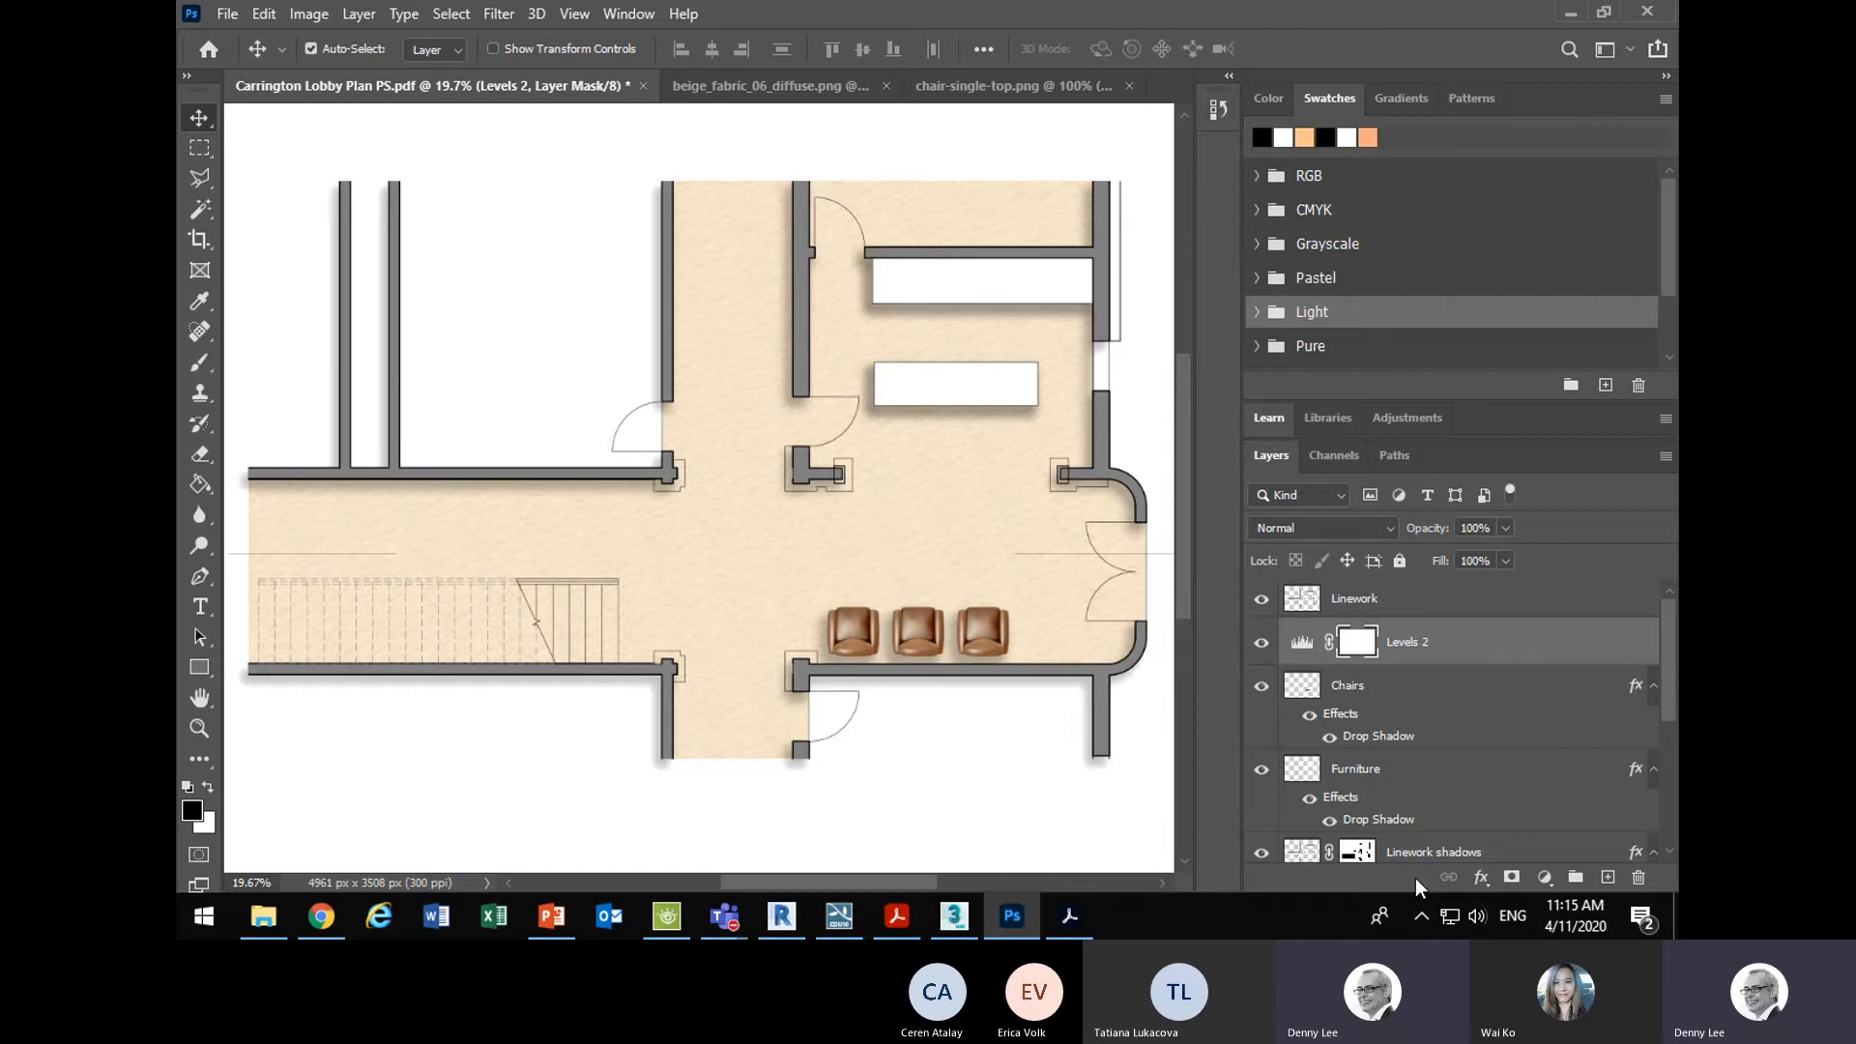
# - Clip the Levels 2 adjustment to the Chairs layer so it affects only the chairs
pyautogui.doubleClick(1305, 643)
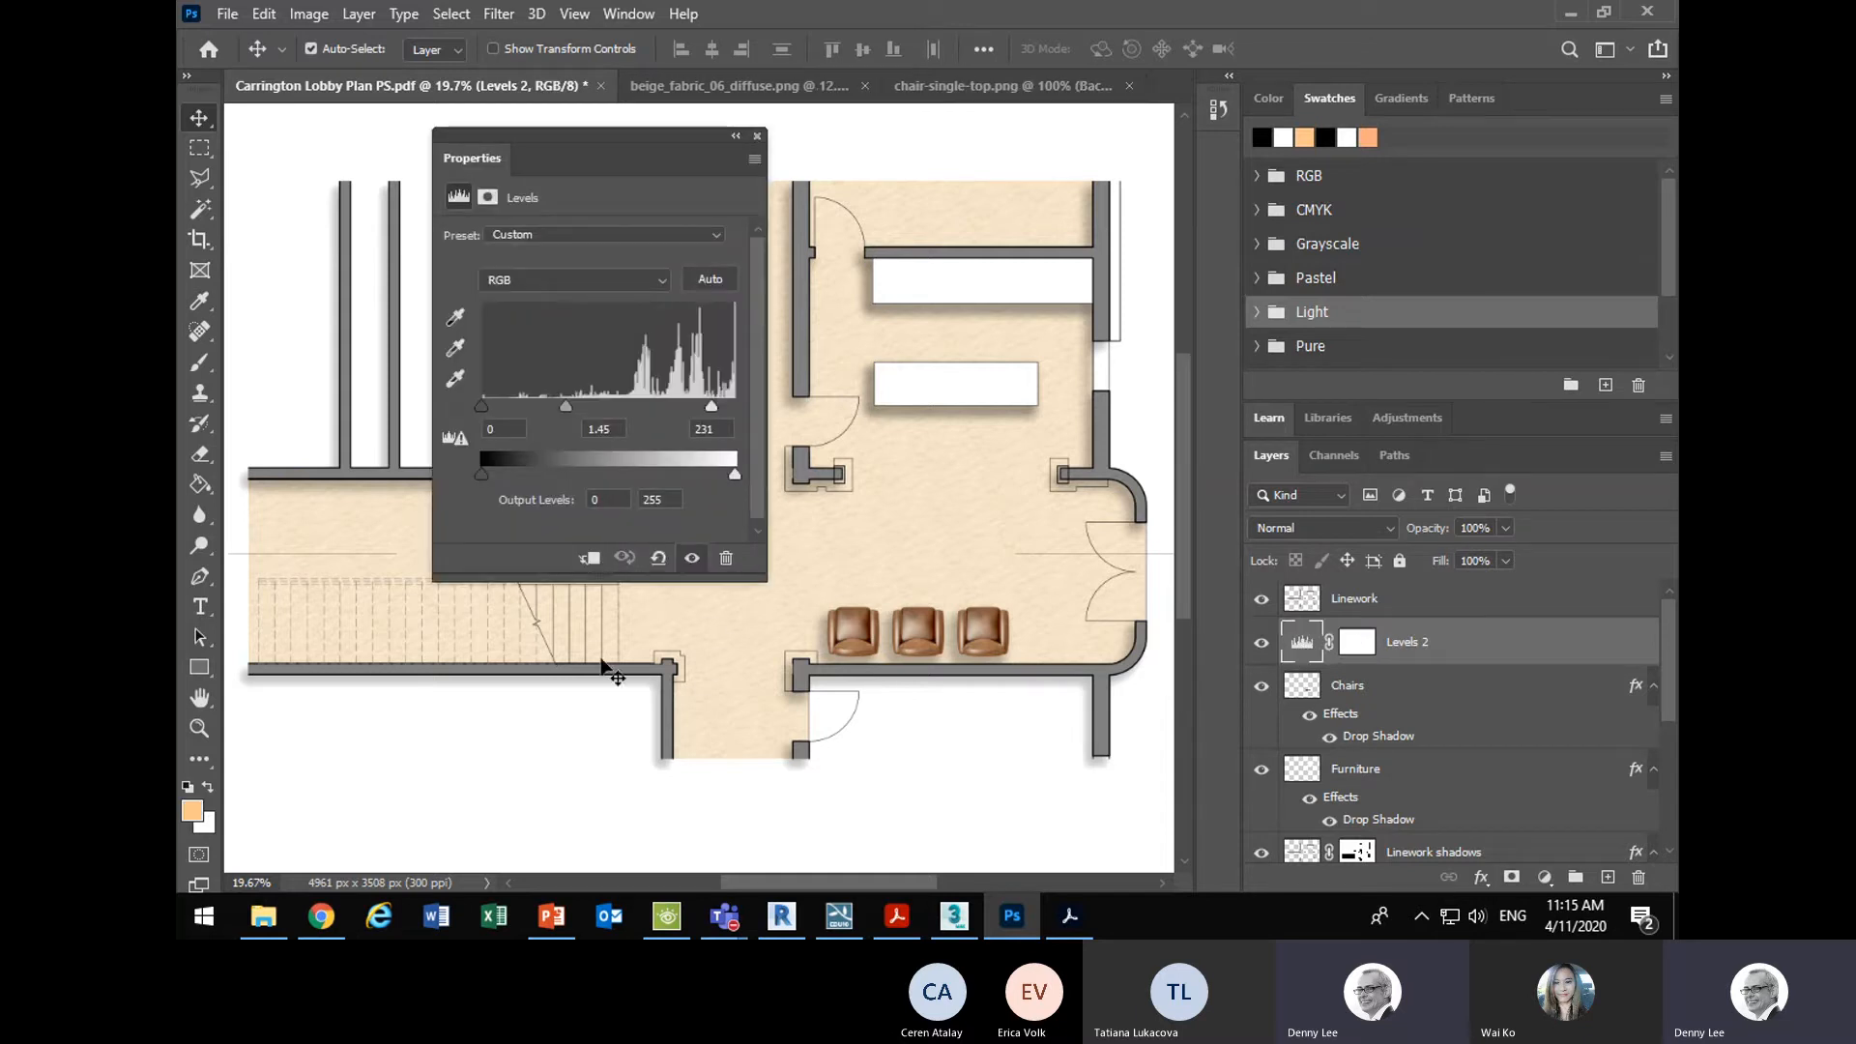
pyautogui.click(588, 560)
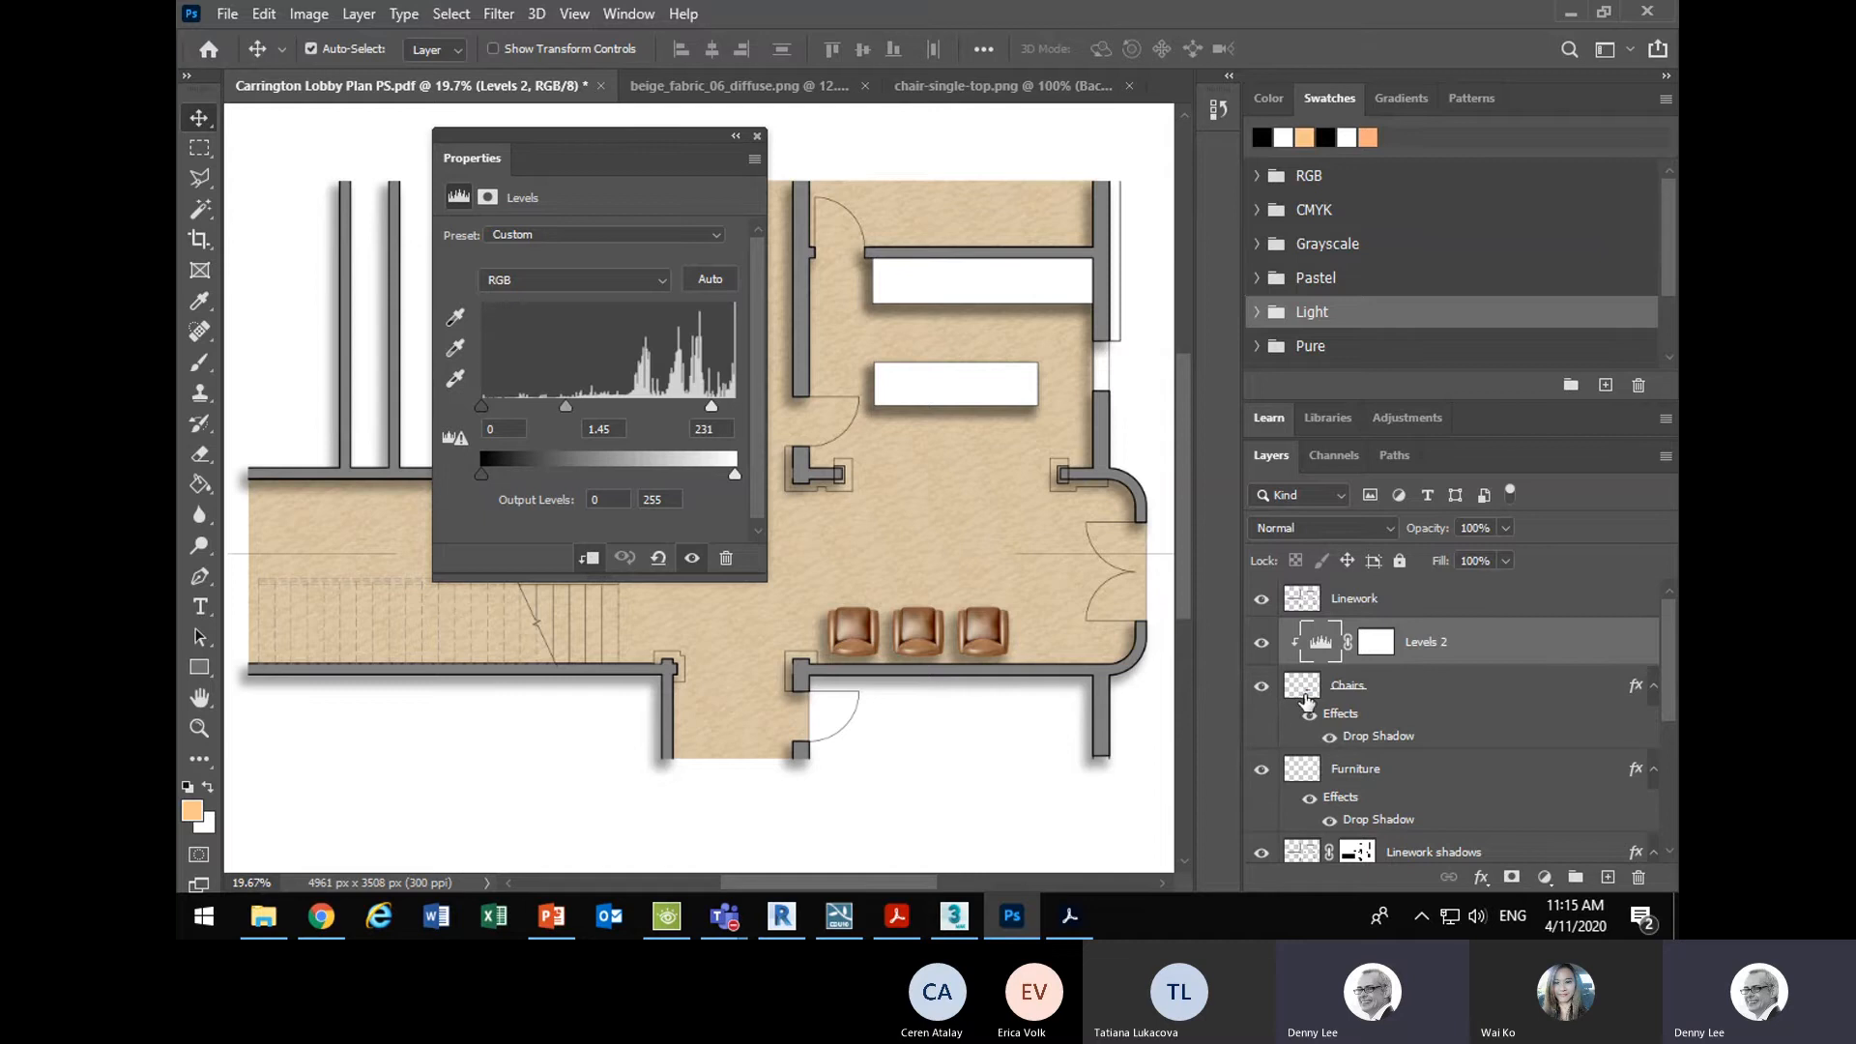
pyautogui.click(757, 136)
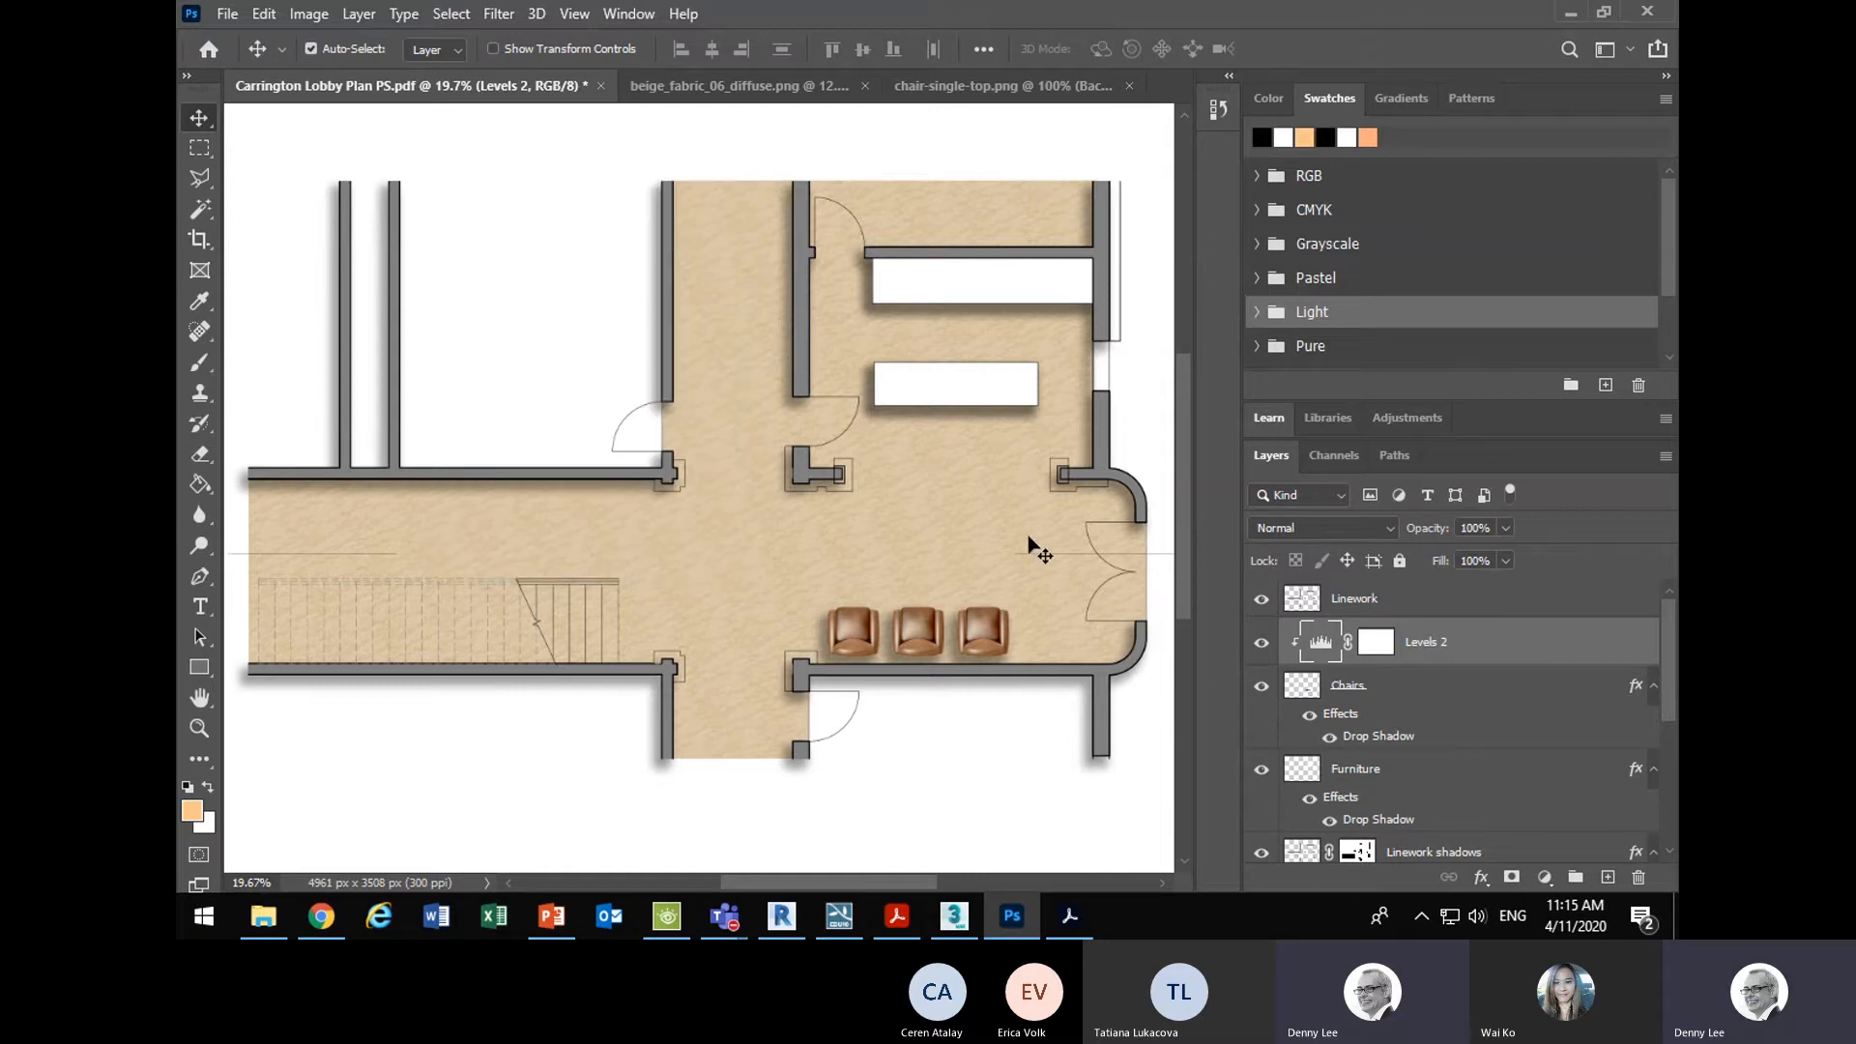
# - Reopen the Levels 2 adjustment, set its white input to about 230, and try shifting the black and midtone inputs
pyautogui.doubleClick(1321, 642)
pyautogui.moveTo(714, 406)
pyautogui.mouseDown()
pyautogui.moveTo(665, 406)
pyautogui.moveTo(711, 404)
pyautogui.mouseUp()
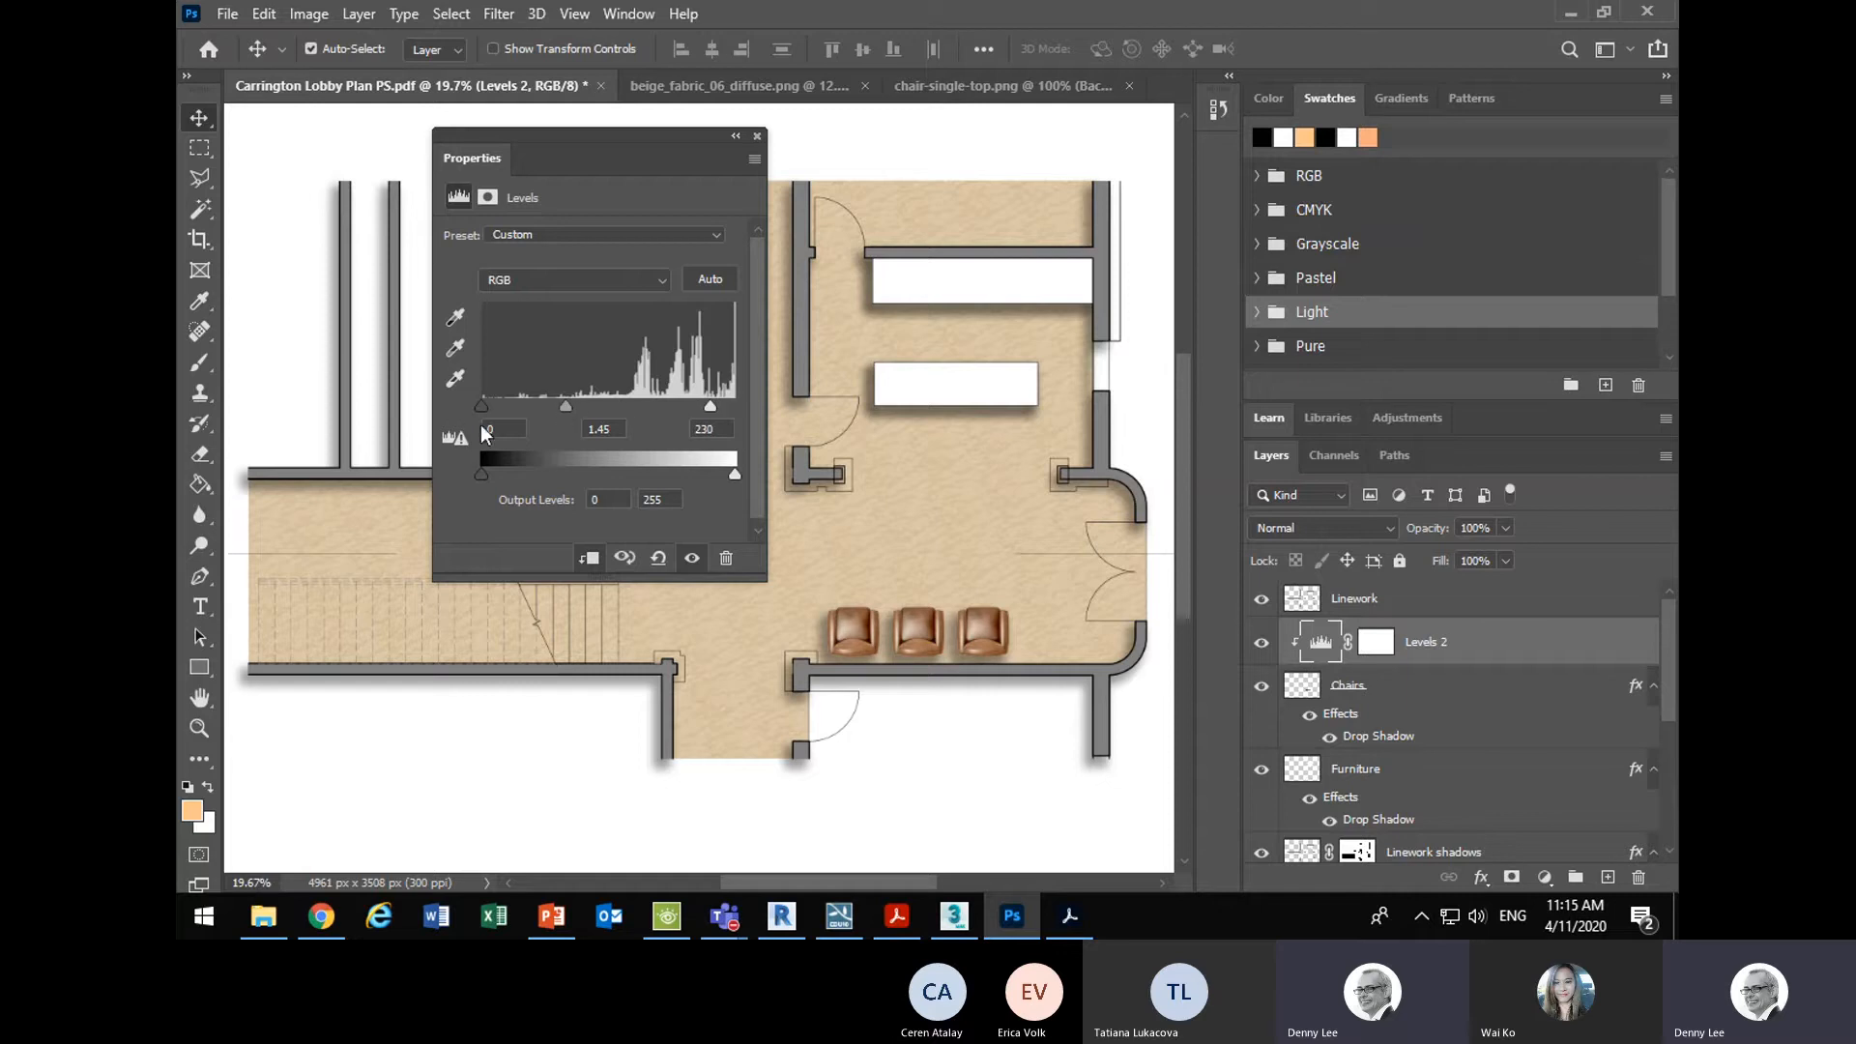
pyautogui.moveTo(480, 404)
pyautogui.mouseDown()
pyautogui.moveTo(583, 399)
pyautogui.moveTo(563, 398)
pyautogui.mouseUp()
pyautogui.moveTo(565, 400); pyautogui.dragTo(567, 400)
pyautogui.moveTo(713, 405)
pyautogui.mouseDown()
pyautogui.moveTo(734, 410)
pyautogui.moveTo(703, 425)
pyautogui.mouseUp()
pyautogui.click(758, 135)
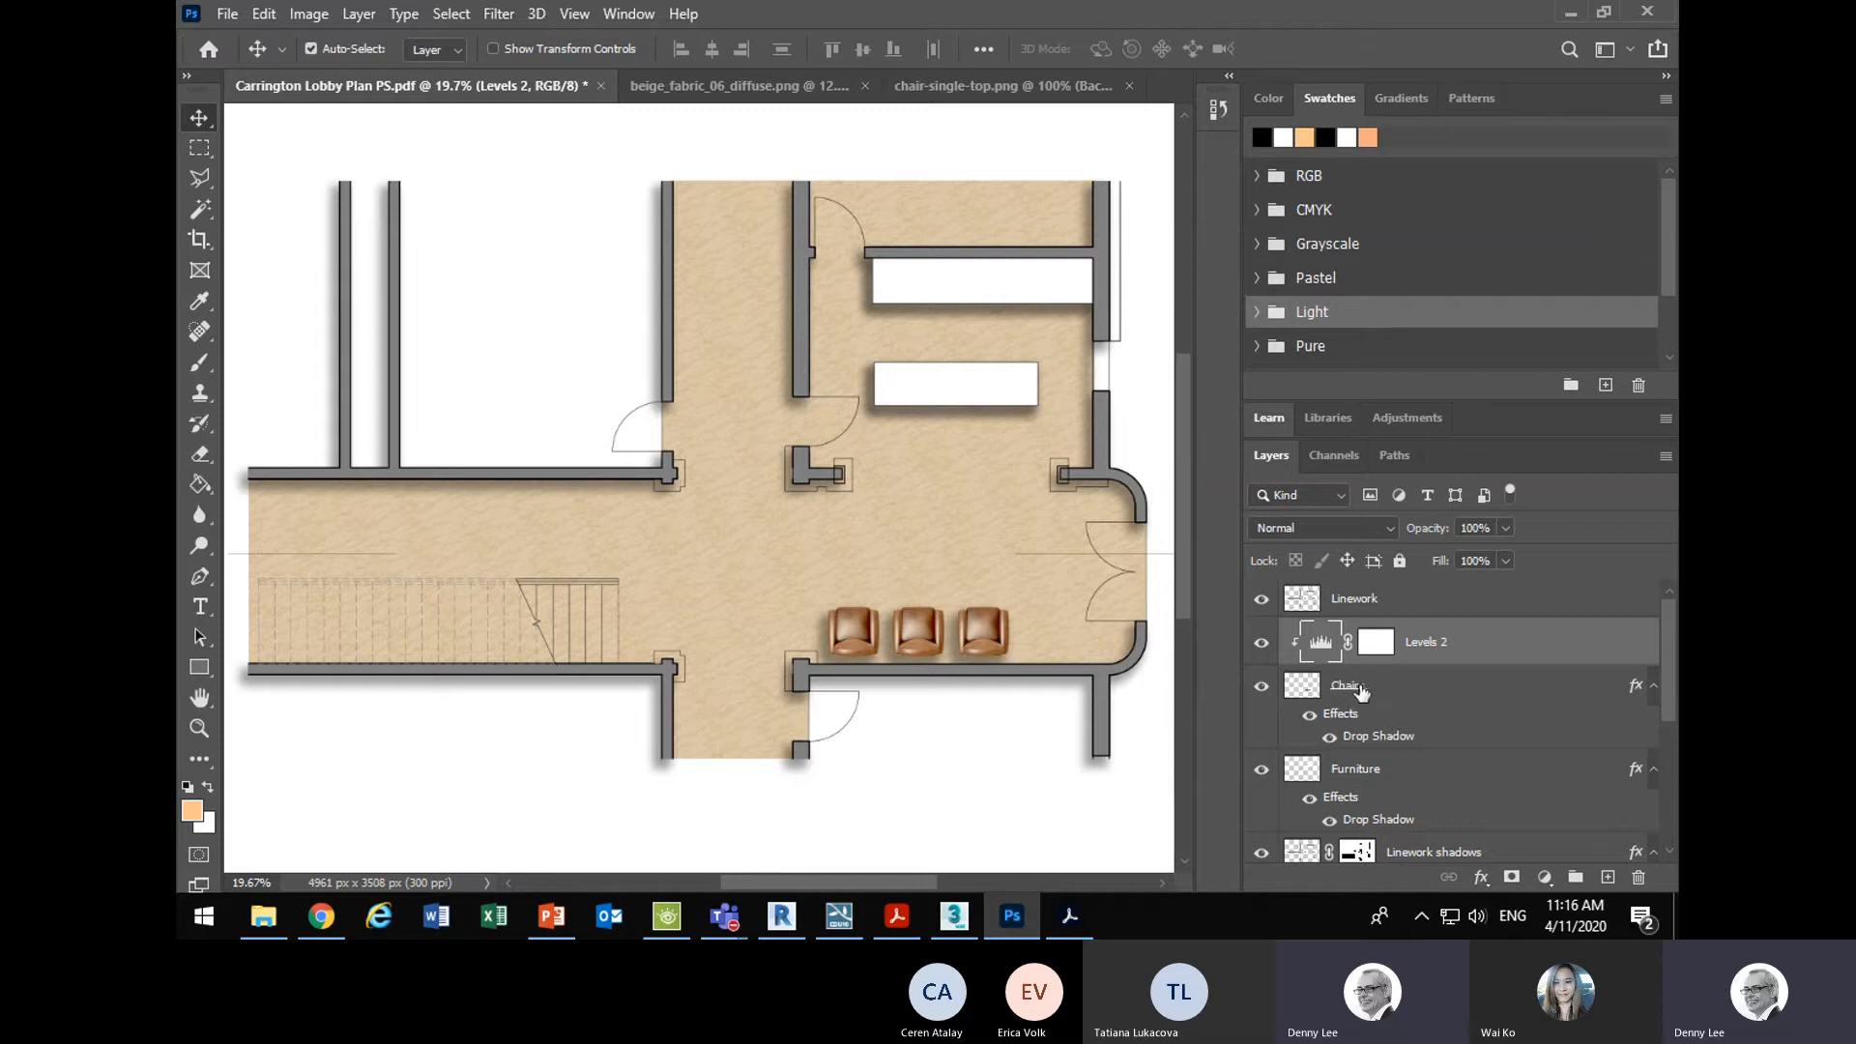
# - Review the layer stack from Linework down to White Background, including the Chairs, Furniture and adjustment layers
pyautogui.scroll(-3, 1363, 691)
pyautogui.scroll(3, 1388, 716)
pyautogui.scroll(-2, 1388, 713)
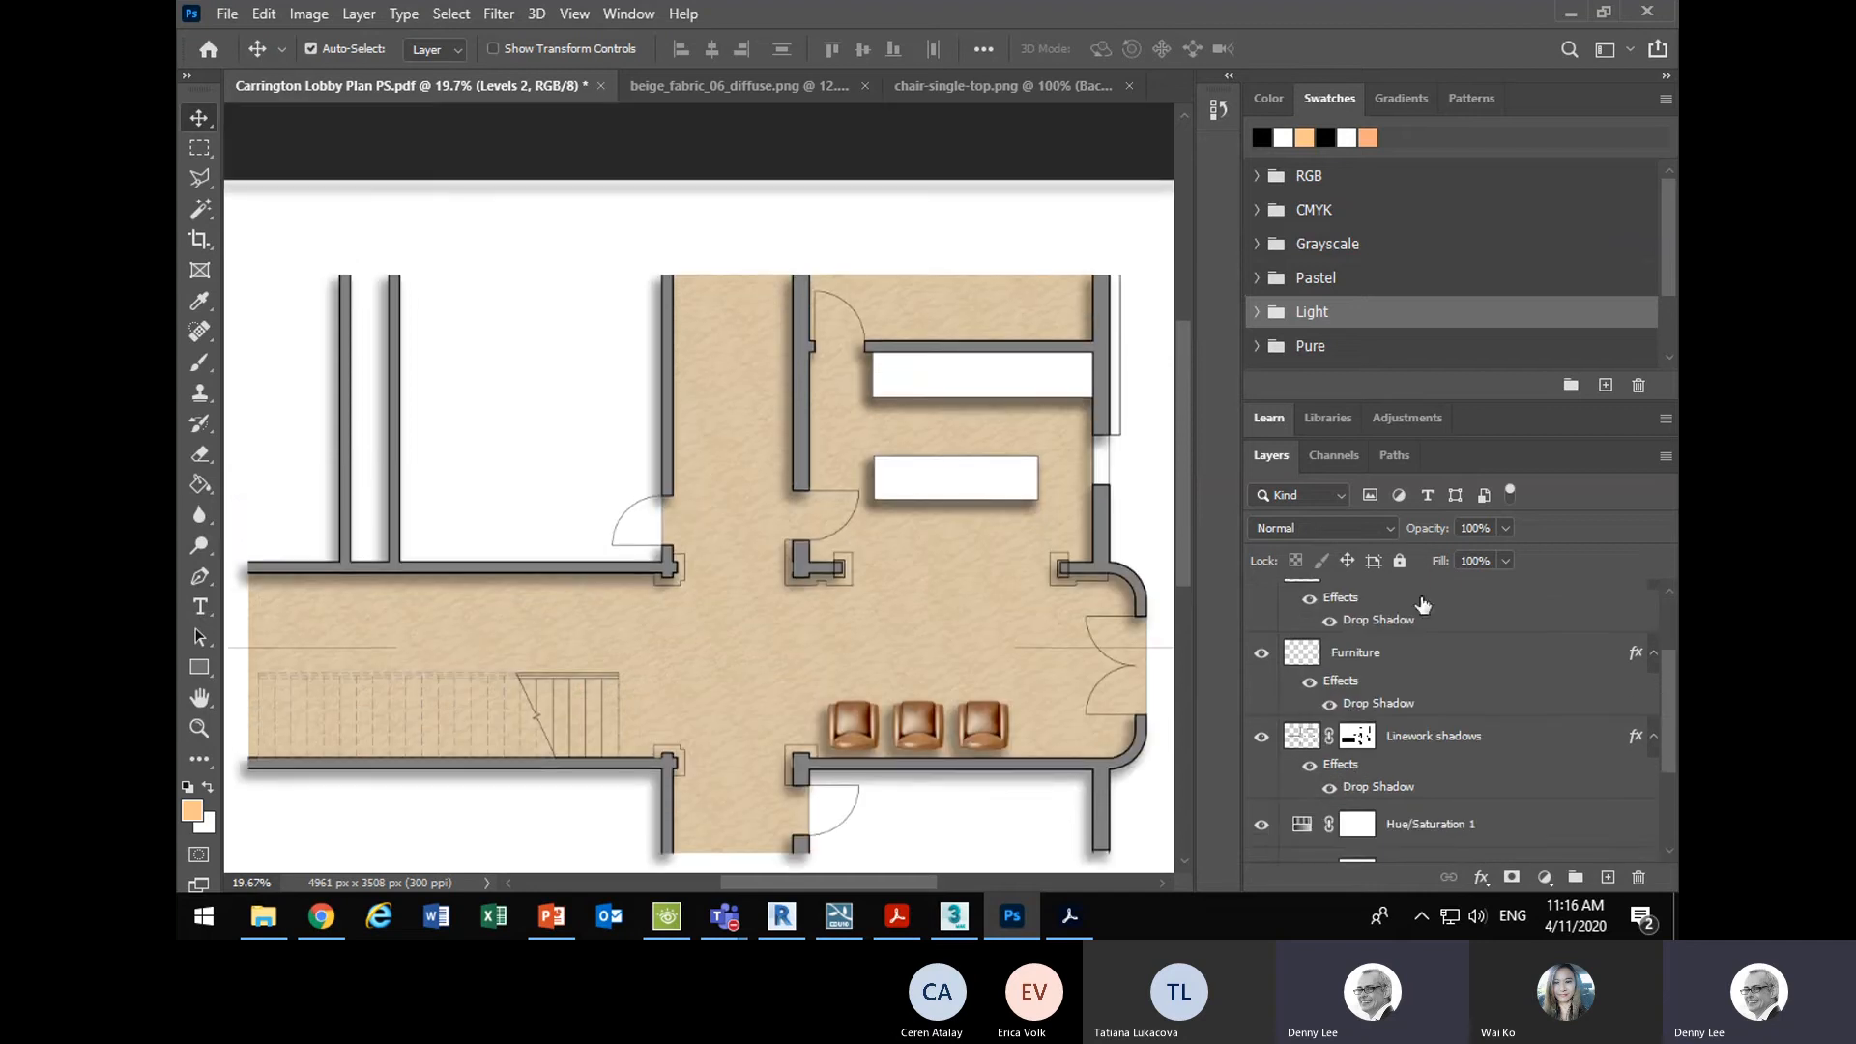
pyautogui.scroll(-2, 745, 539)
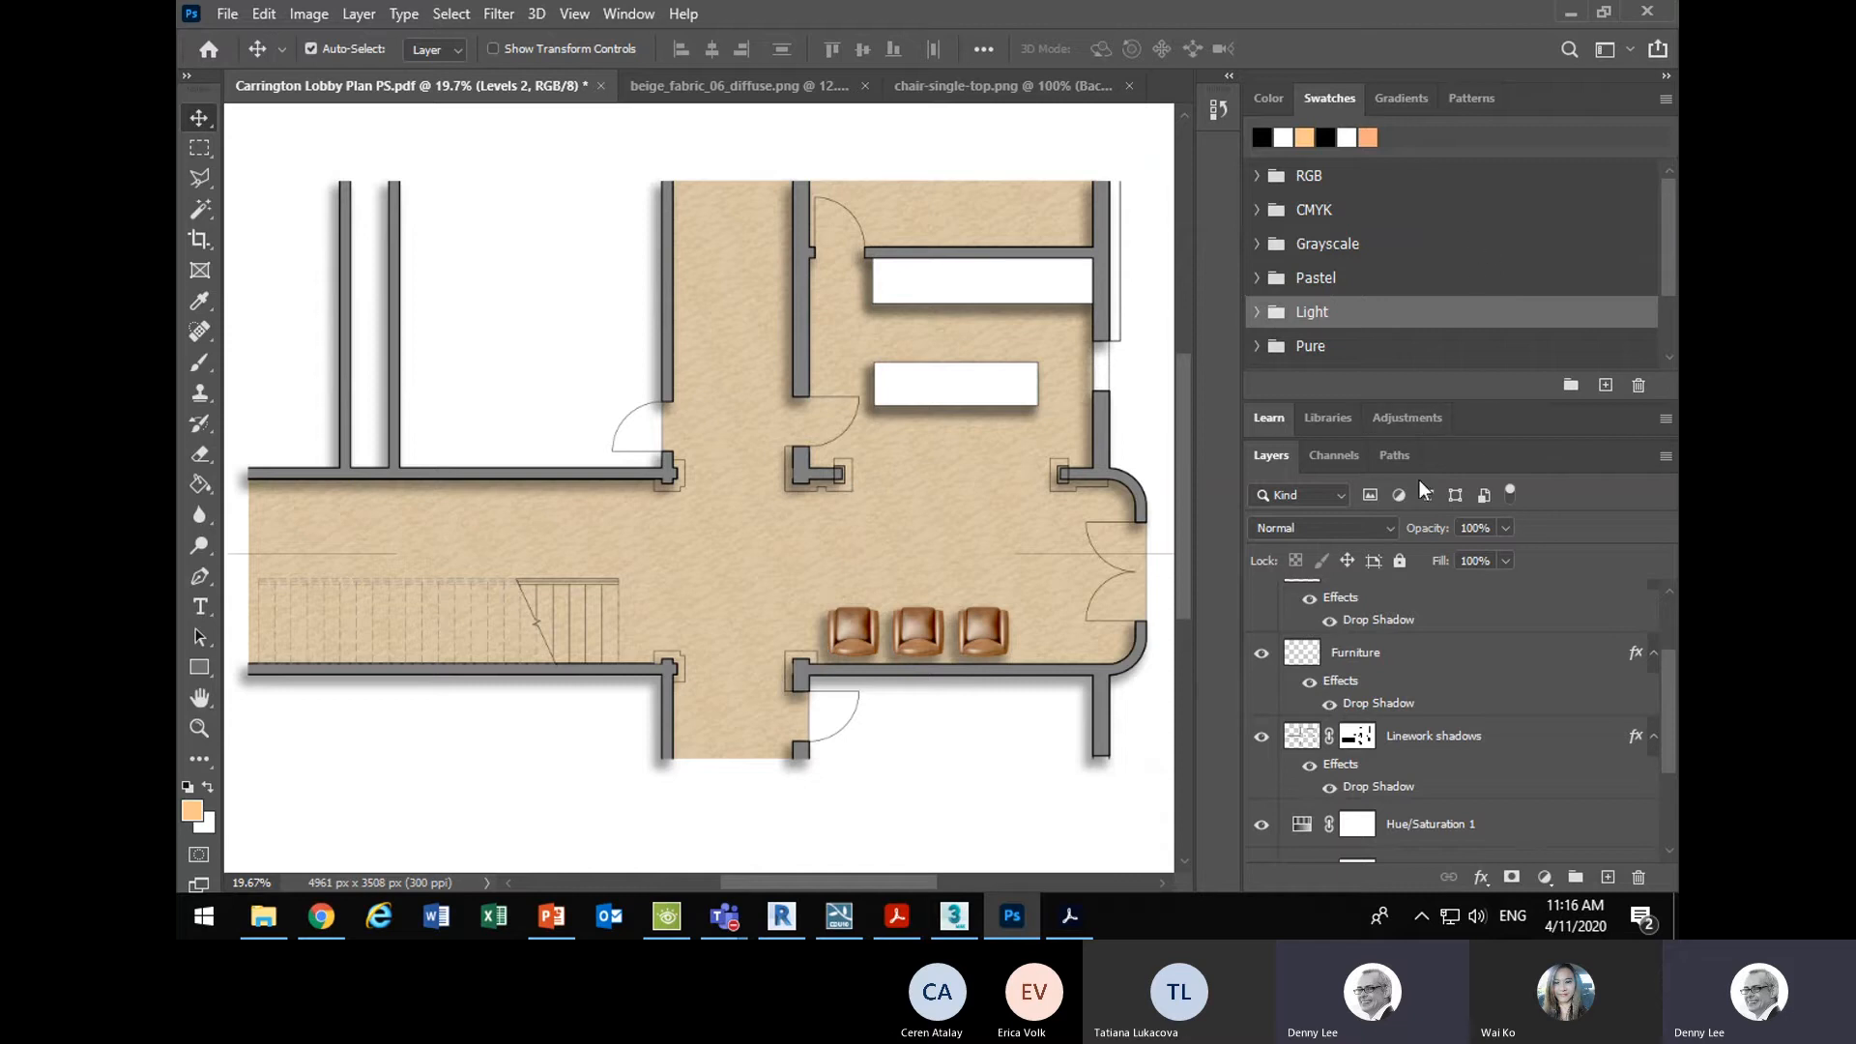
pyautogui.scroll(-3, 1390, 596)
pyautogui.scroll(3, 1335, 703)
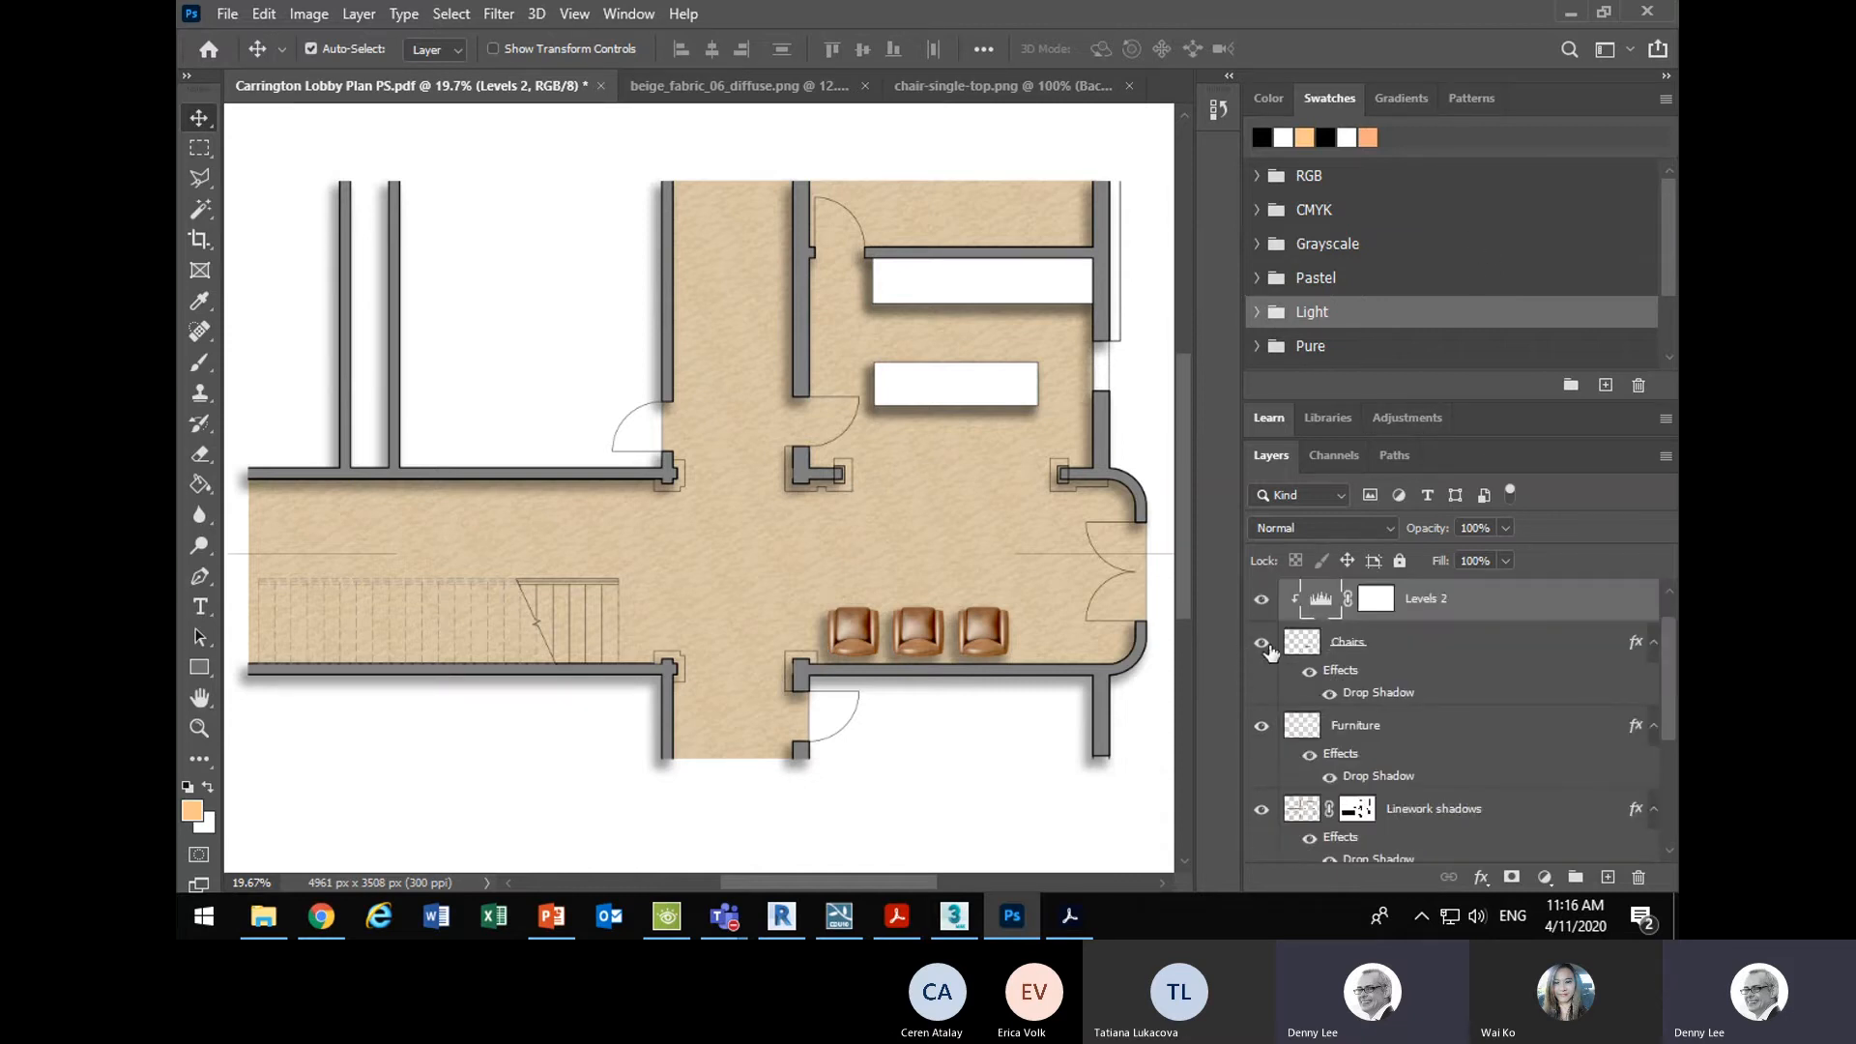
pyautogui.scroll(-3, 1361, 640)
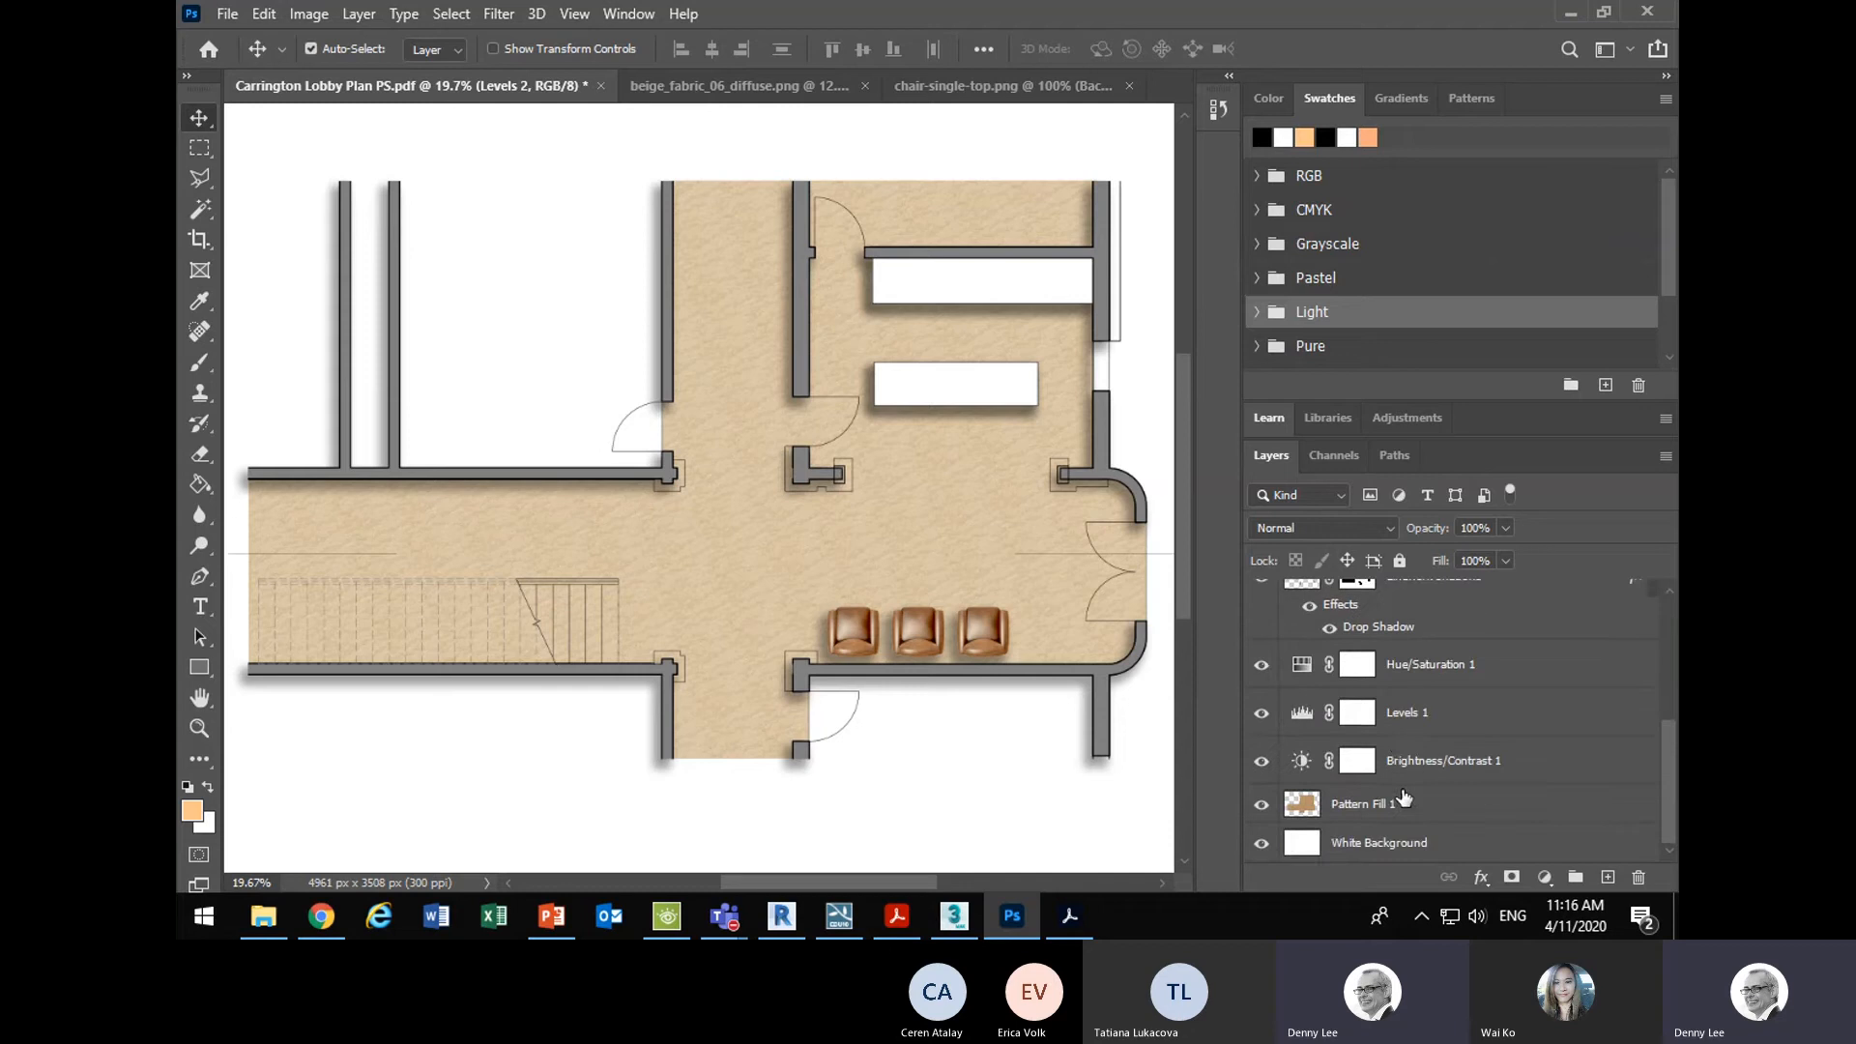
pyautogui.scroll(4, 1400, 747)
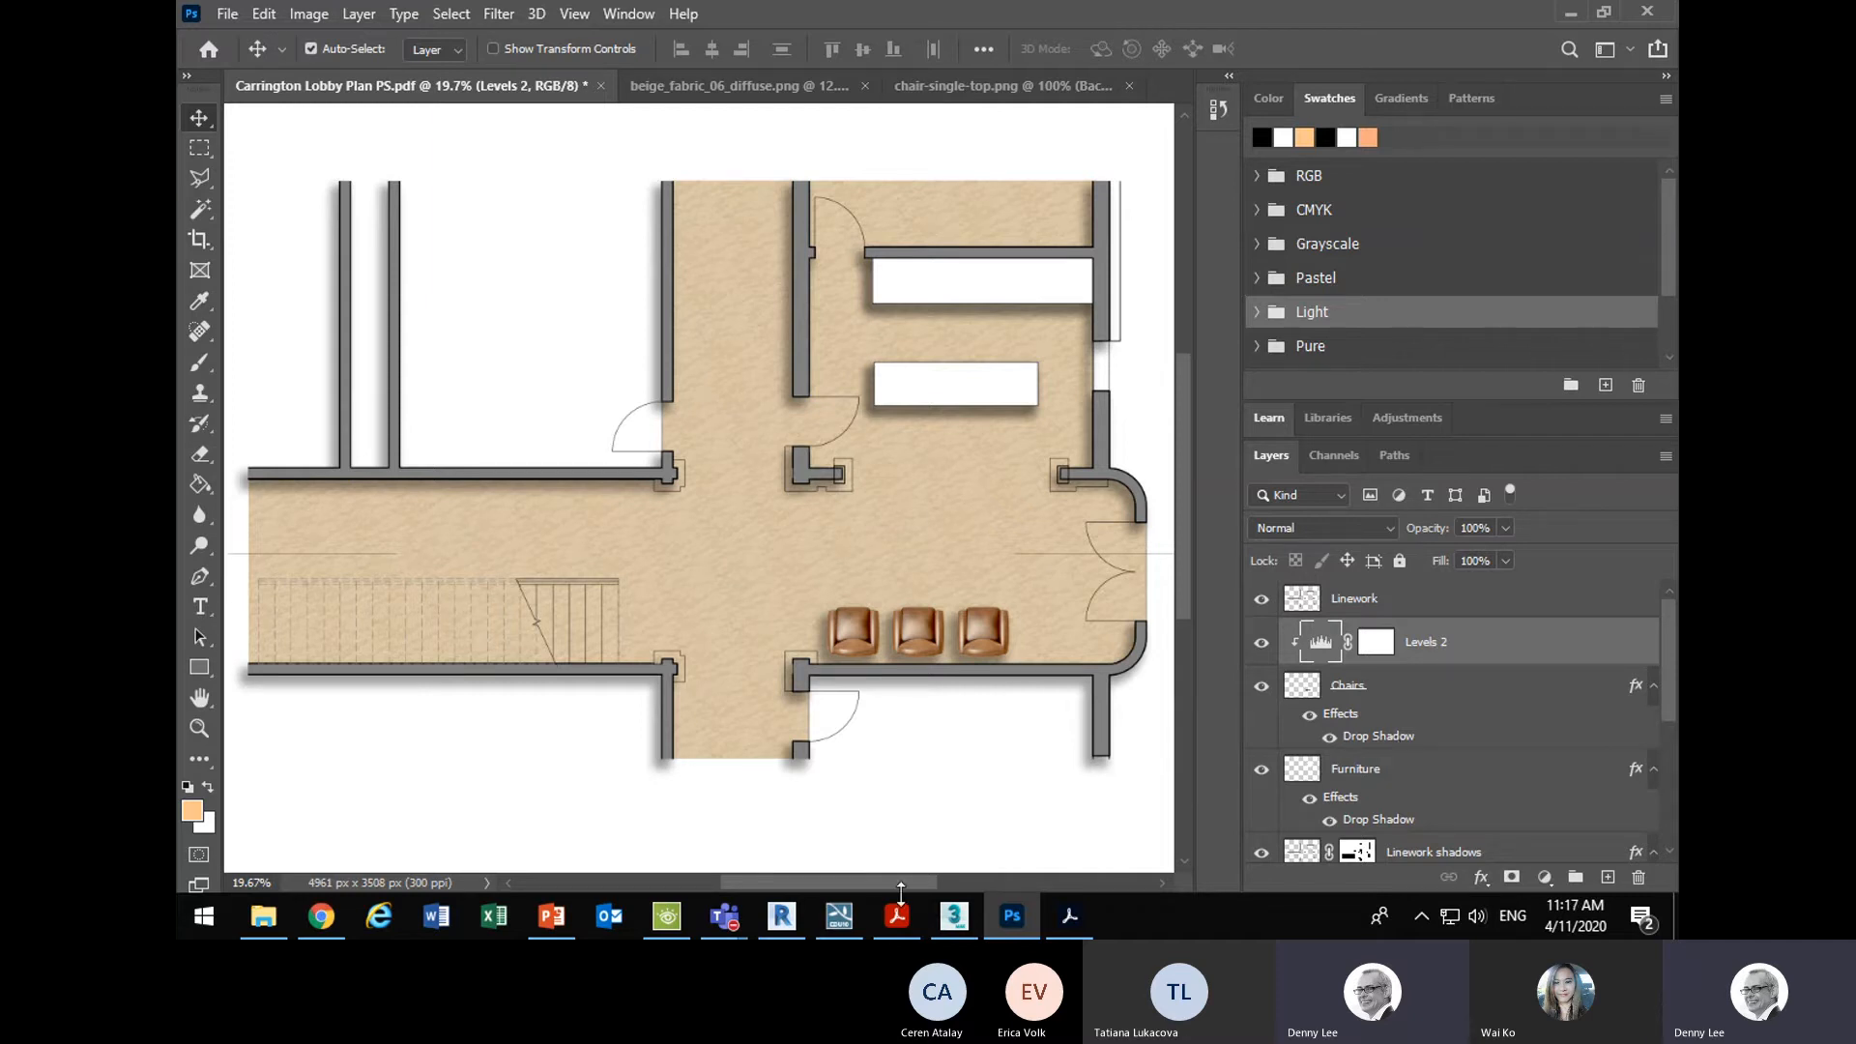
# - Switch to Revit, open the Ground Floor plan without saving the project, and examine the rooms around the lobby
pyautogui.click(792, 931)
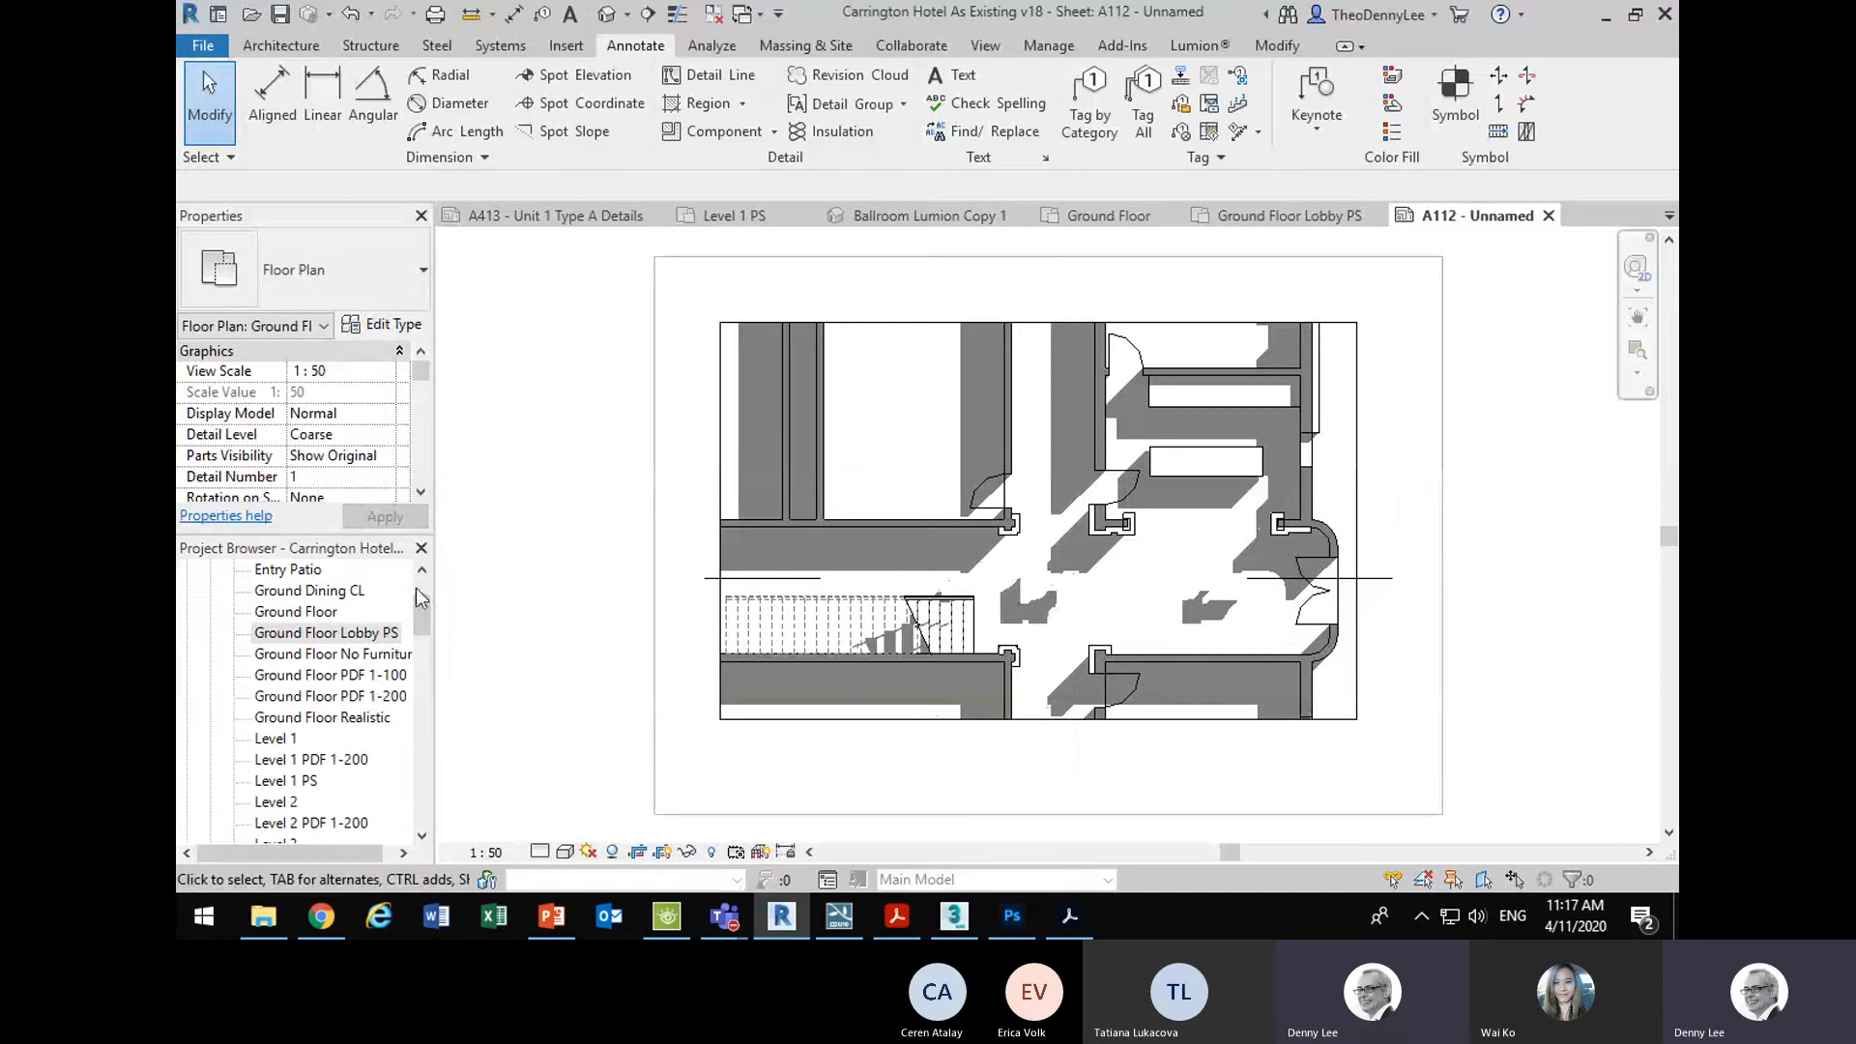
pyautogui.moveTo(420, 617)
pyautogui.mouseDown()
pyautogui.moveTo(404, 728)
pyautogui.moveTo(414, 588)
pyautogui.mouseUp()
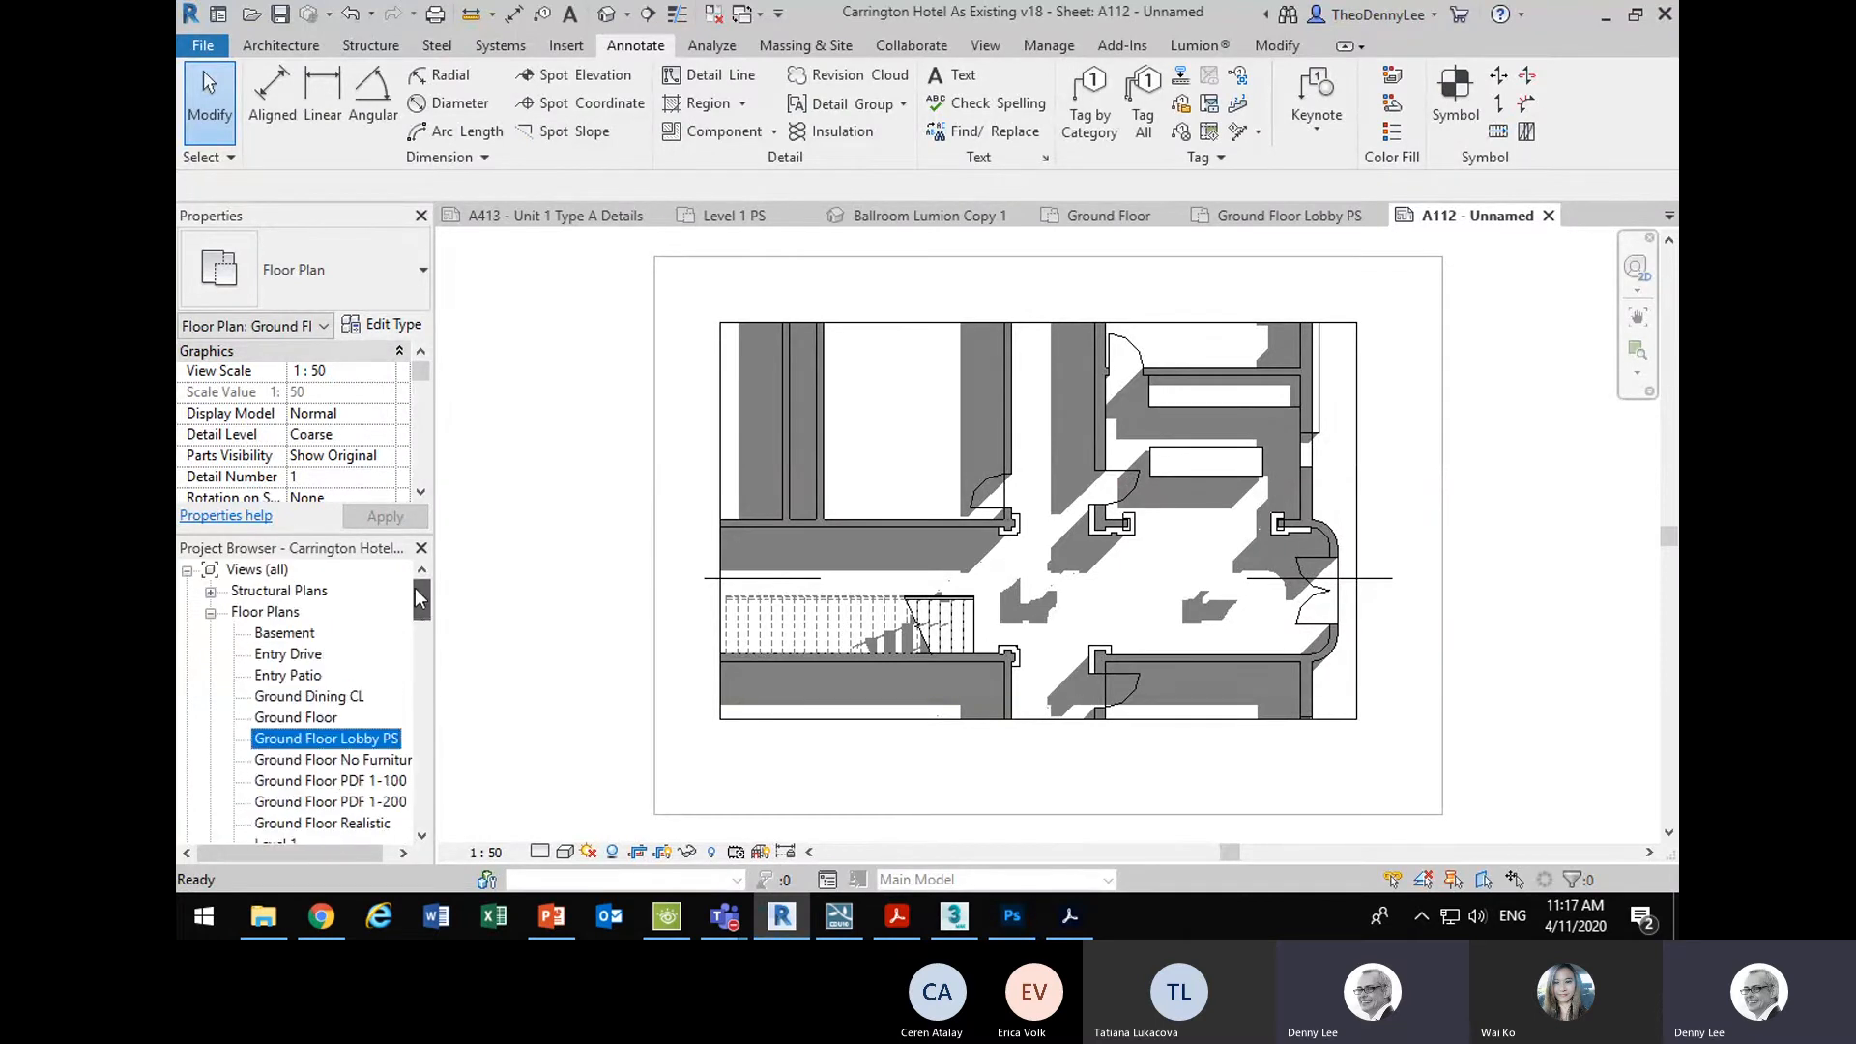
pyautogui.doubleClick(298, 718)
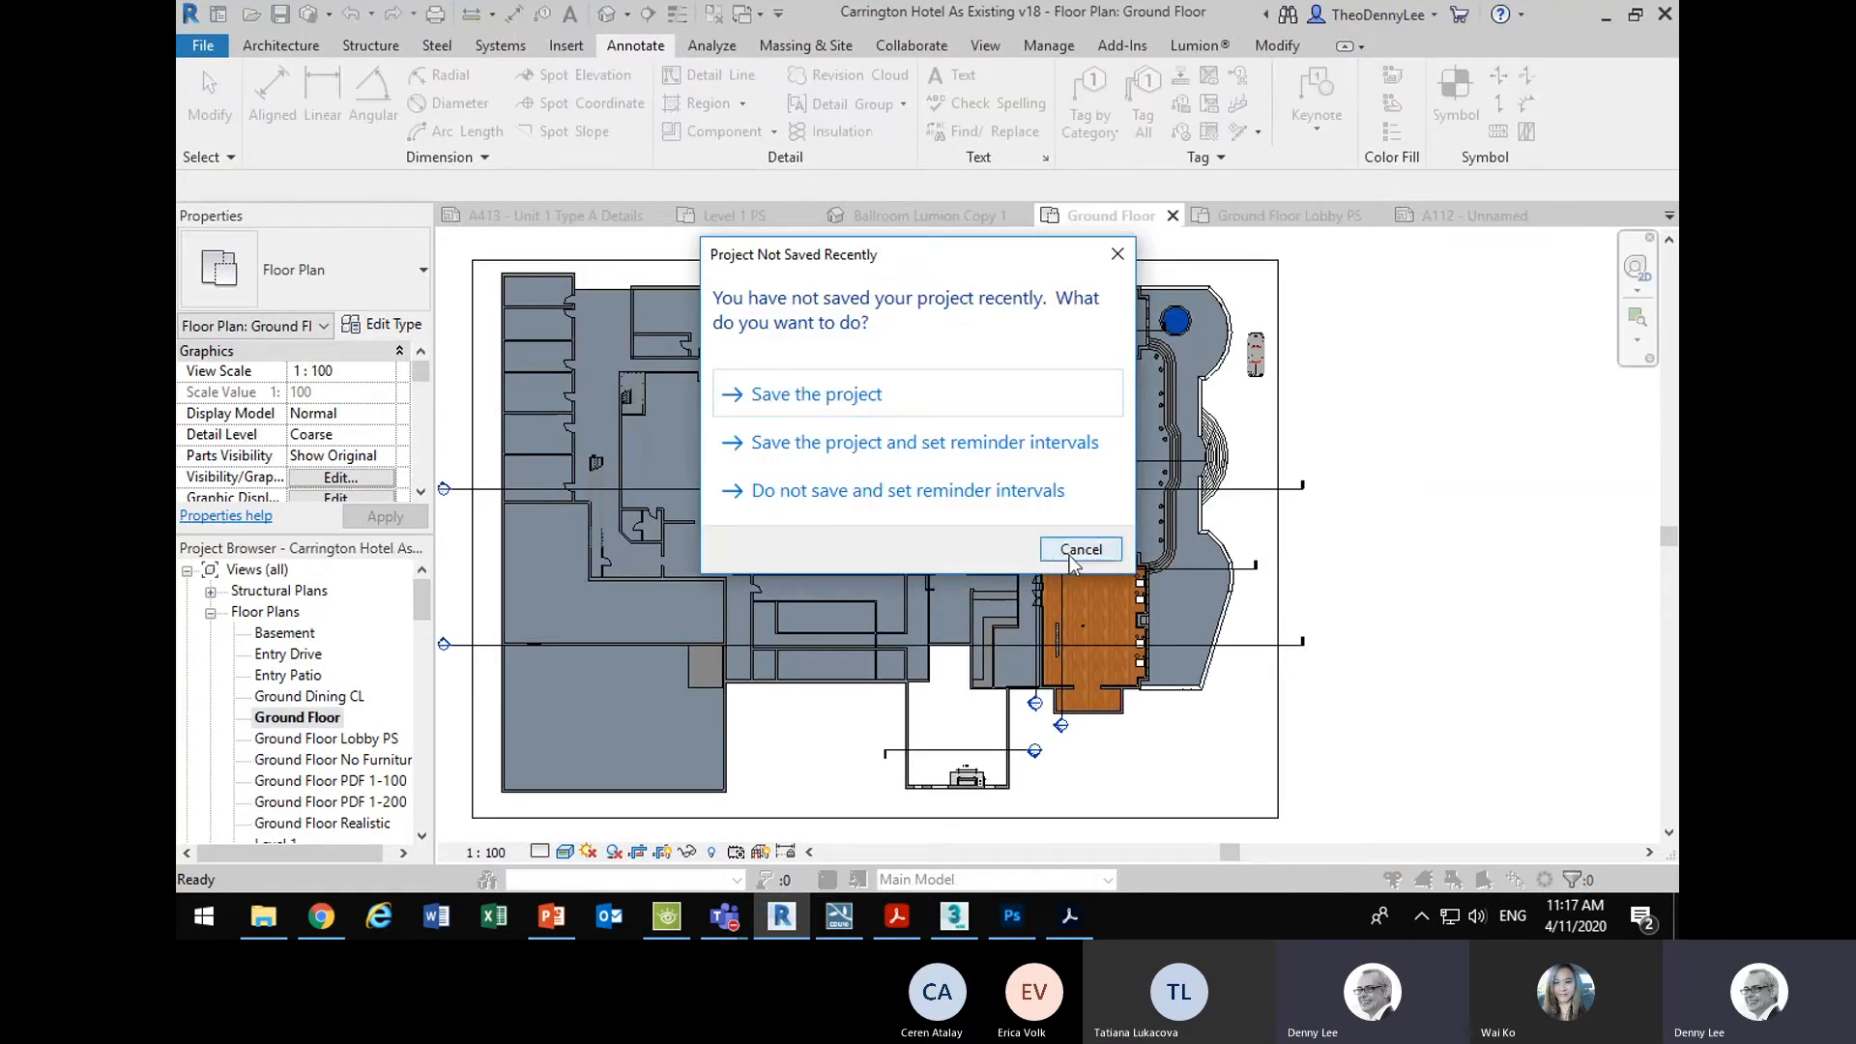
pyautogui.click(1067, 547)
pyautogui.scroll(5, 1047, 467)
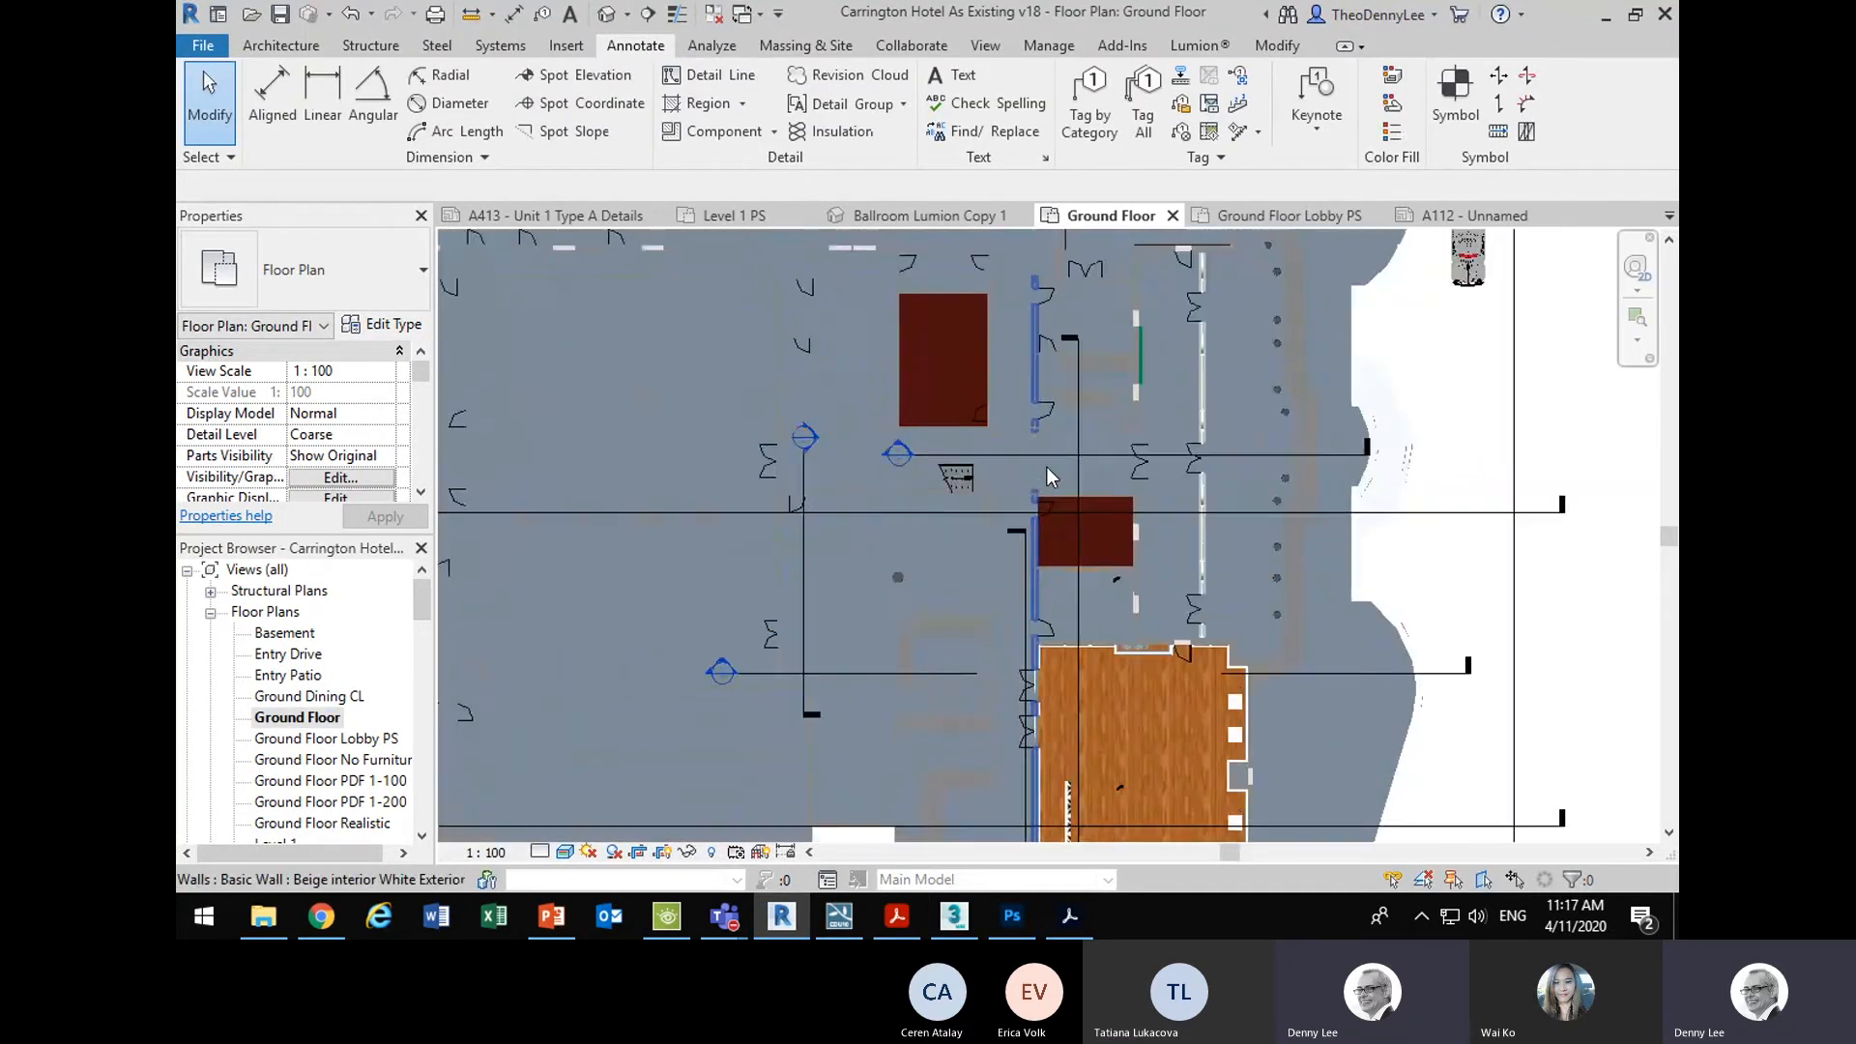
pyautogui.scroll(-3, 1047, 467)
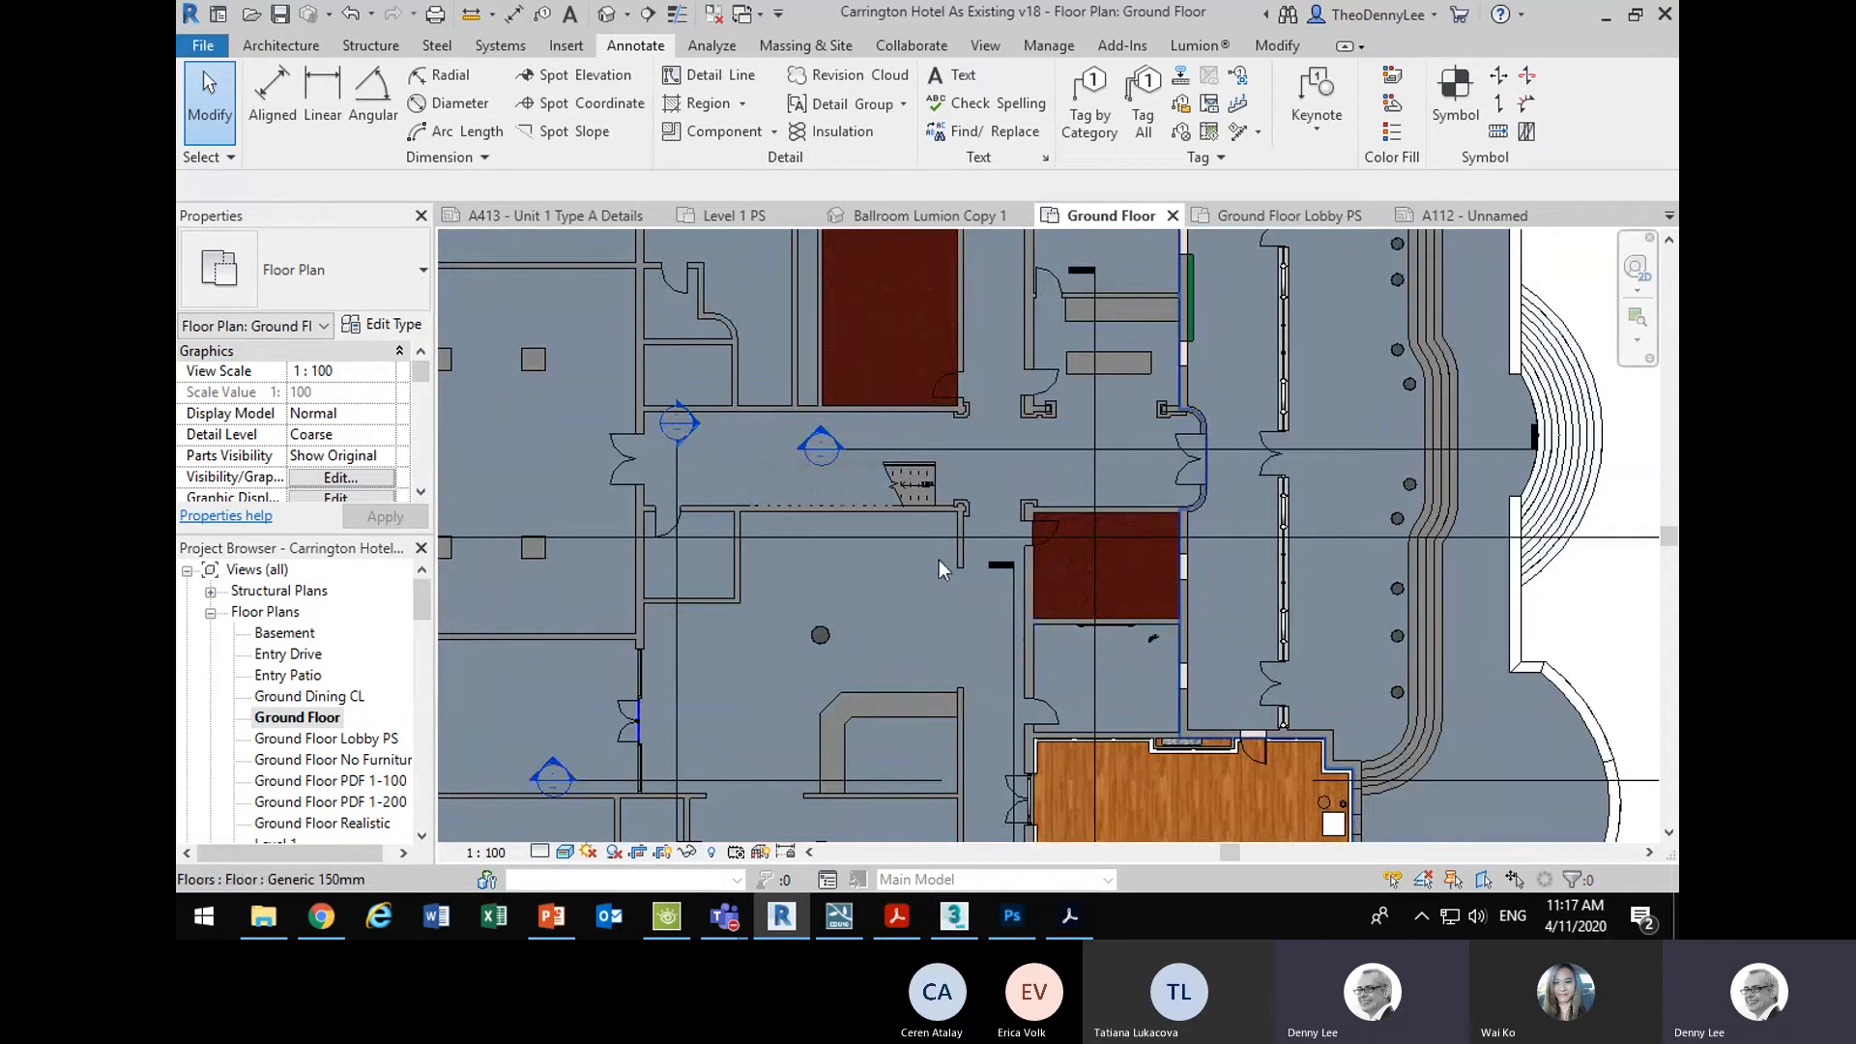
pyautogui.moveTo(907, 472); pyautogui.dragTo(938, 641)
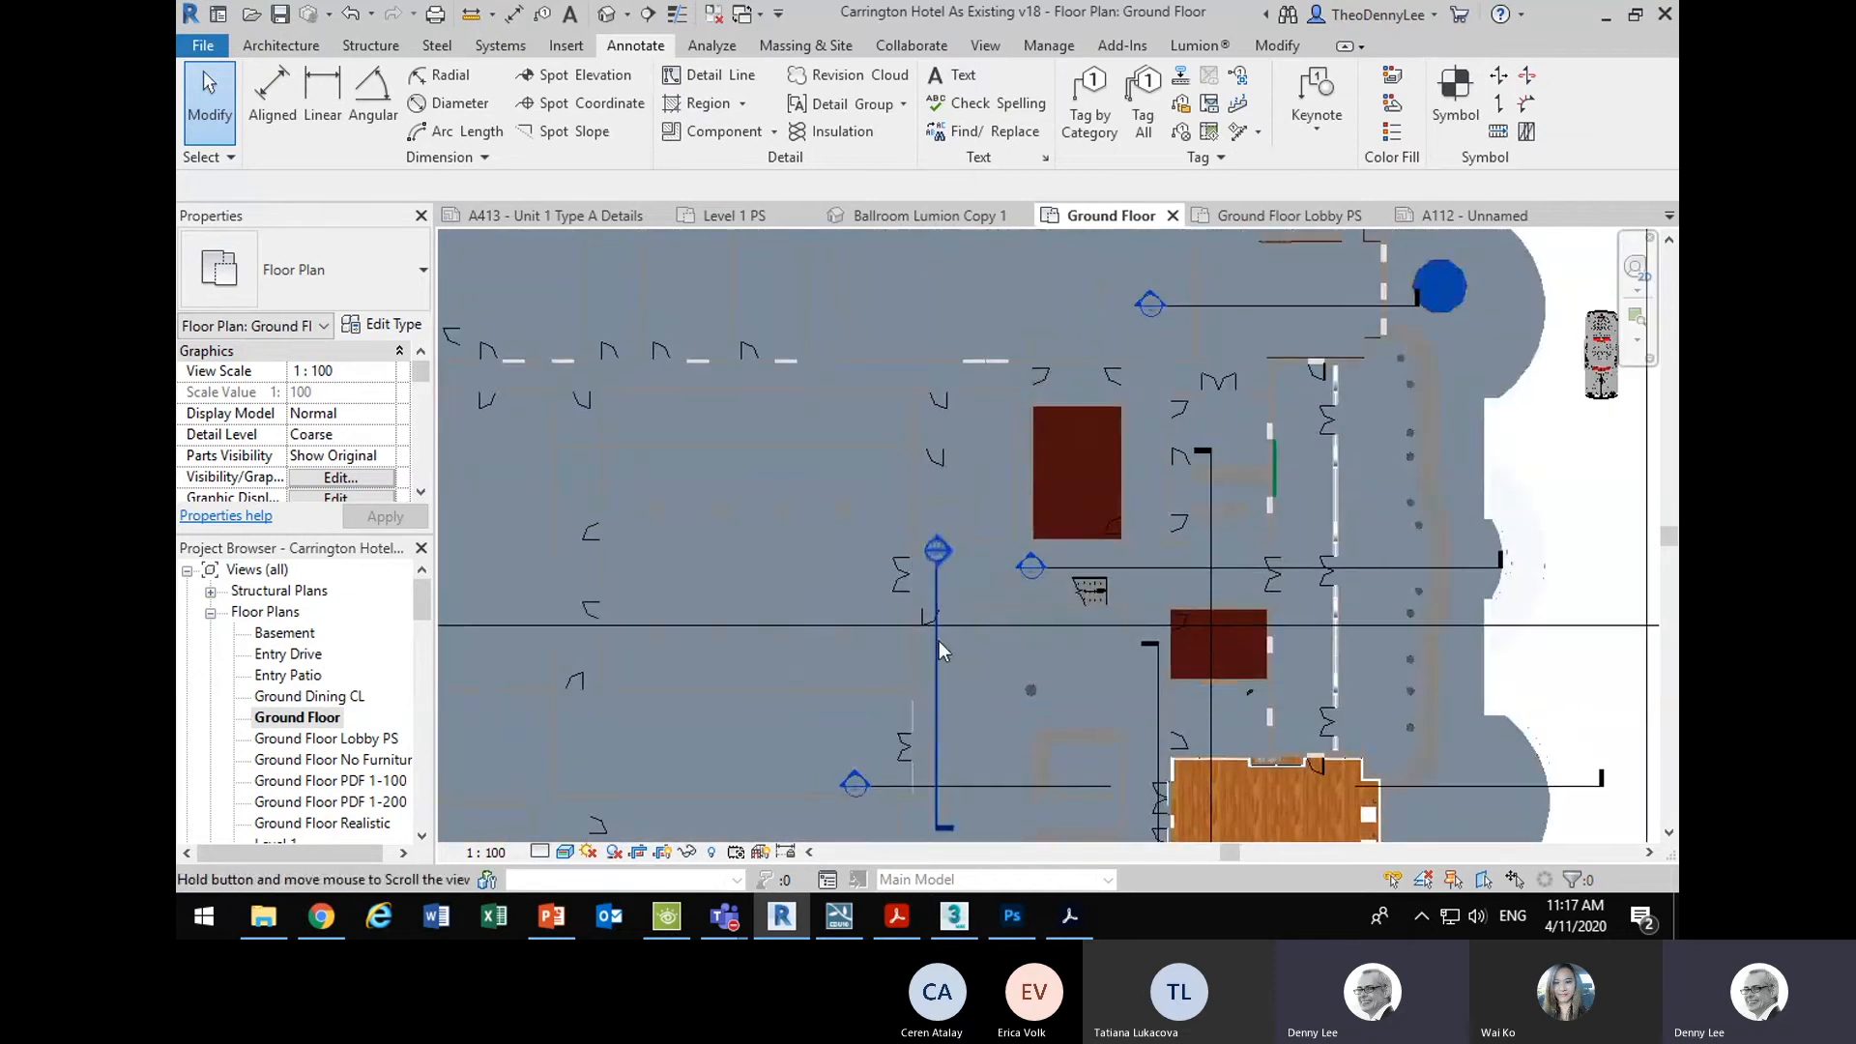
pyautogui.scroll(3, 1006, 418)
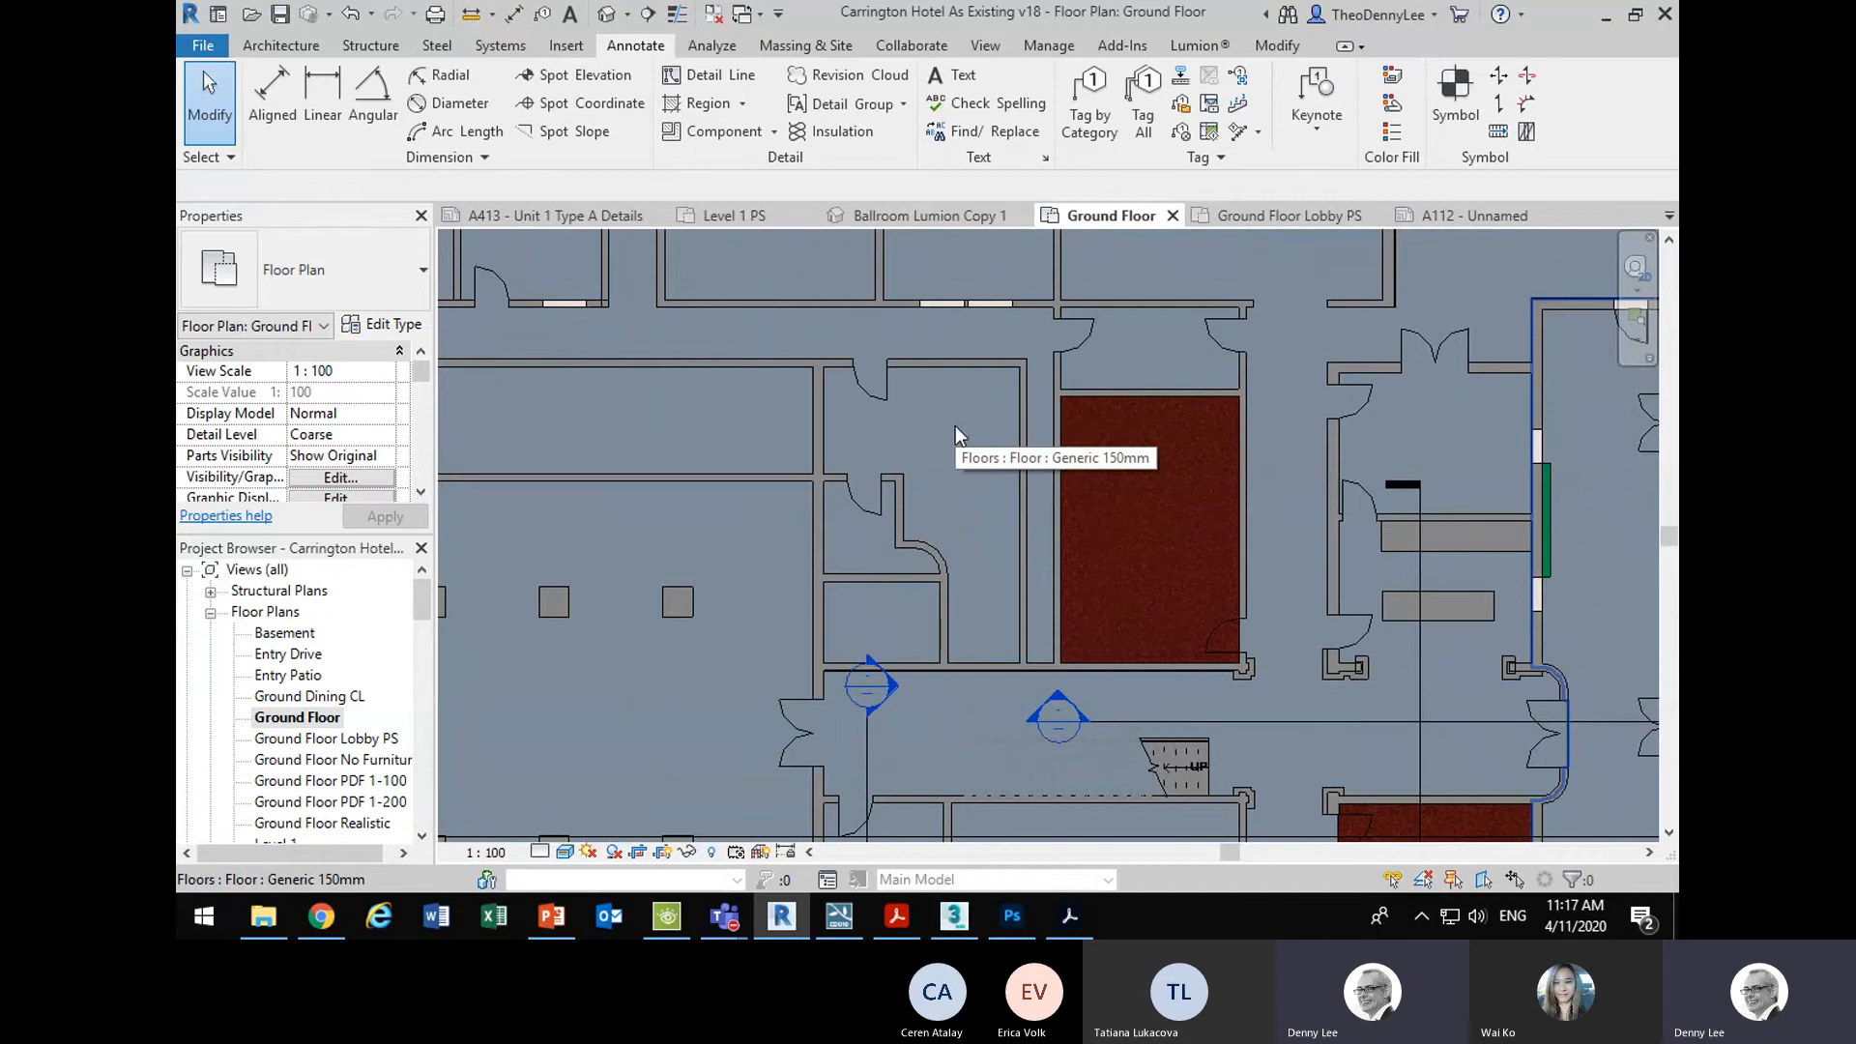
pyautogui.scroll(2, 956, 425)
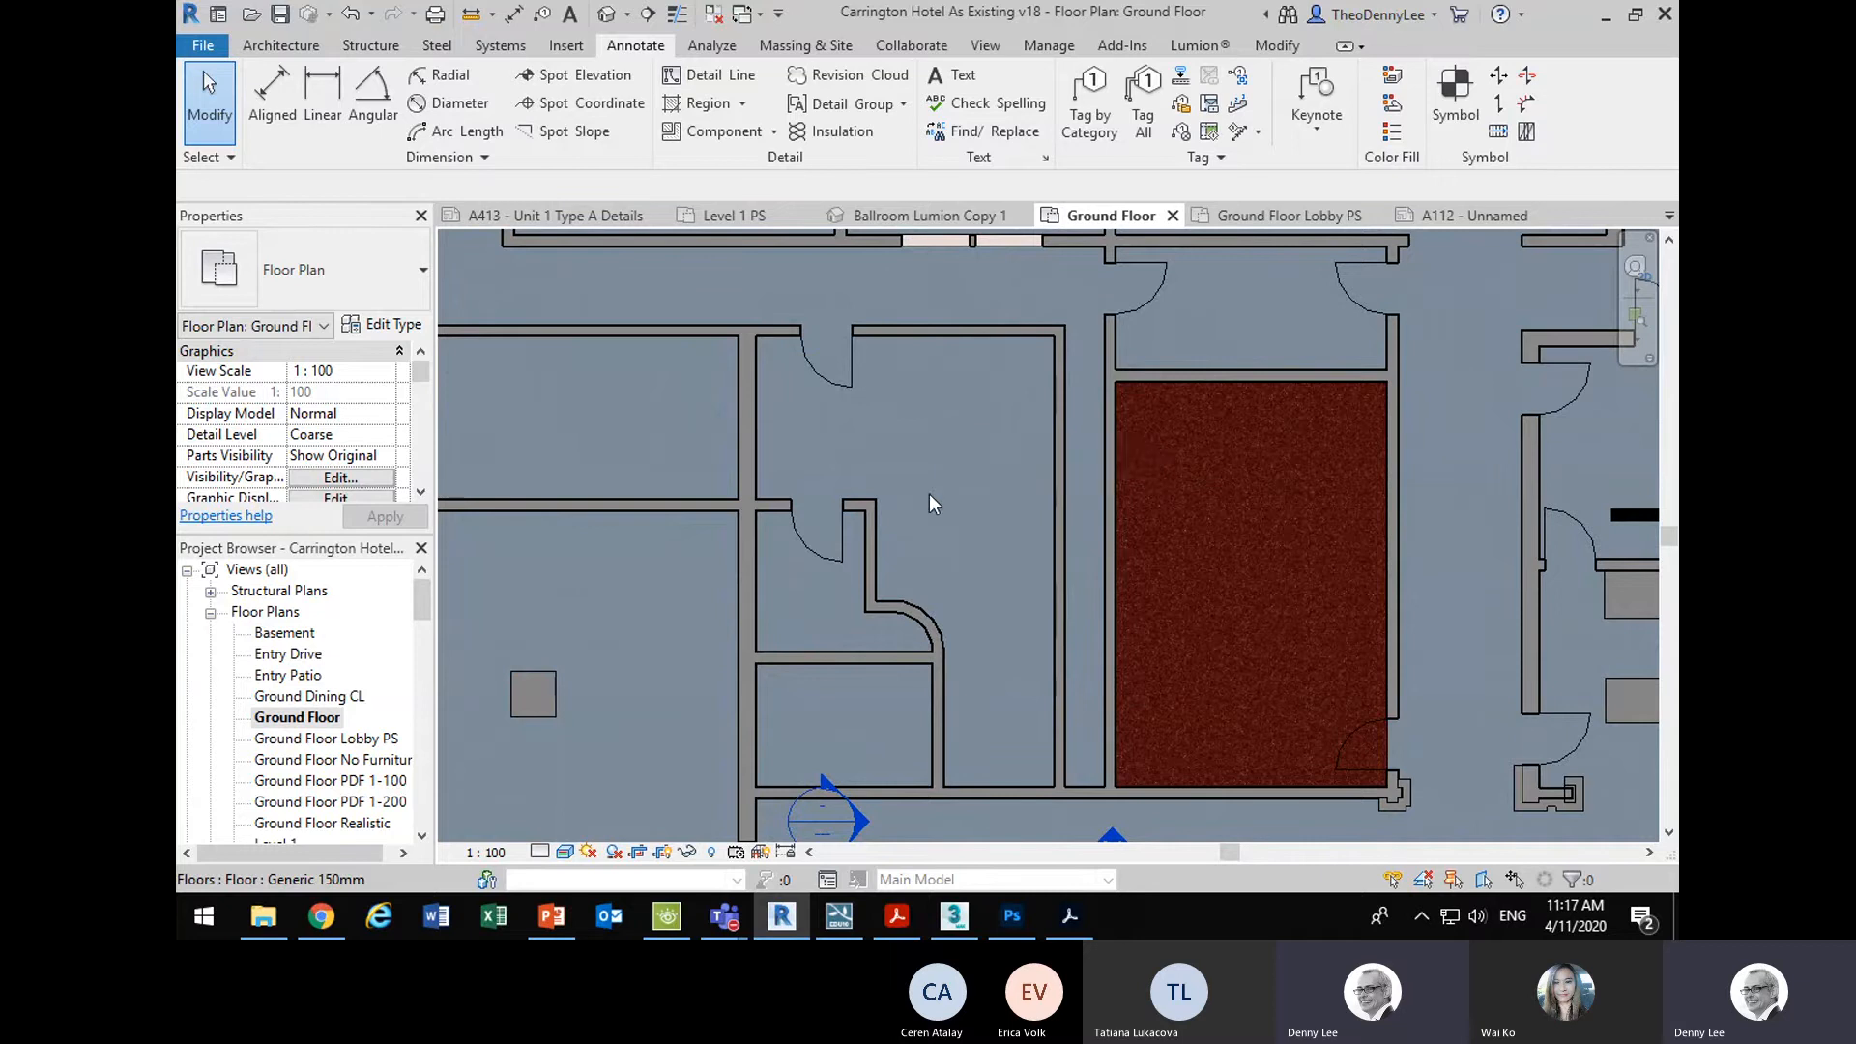
pyautogui.moveTo(946, 531); pyautogui.dragTo(953, 482)
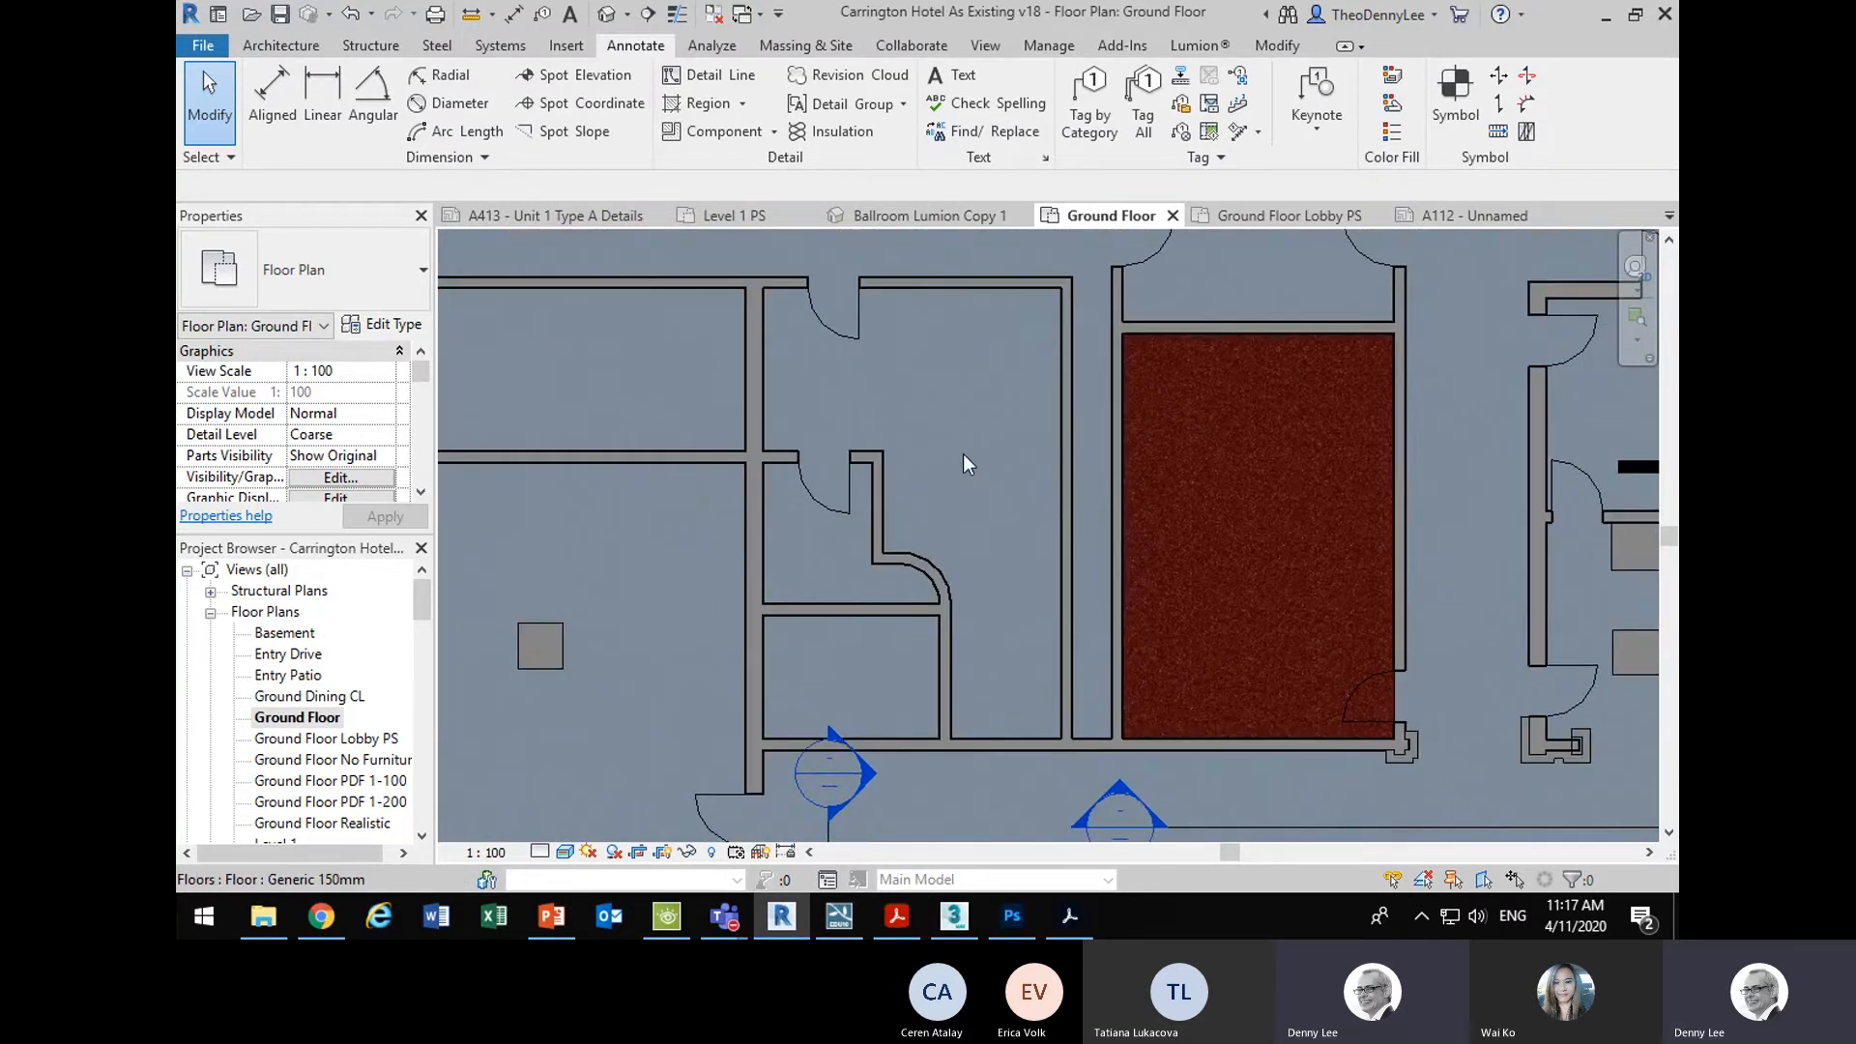
pyautogui.click(1013, 916)
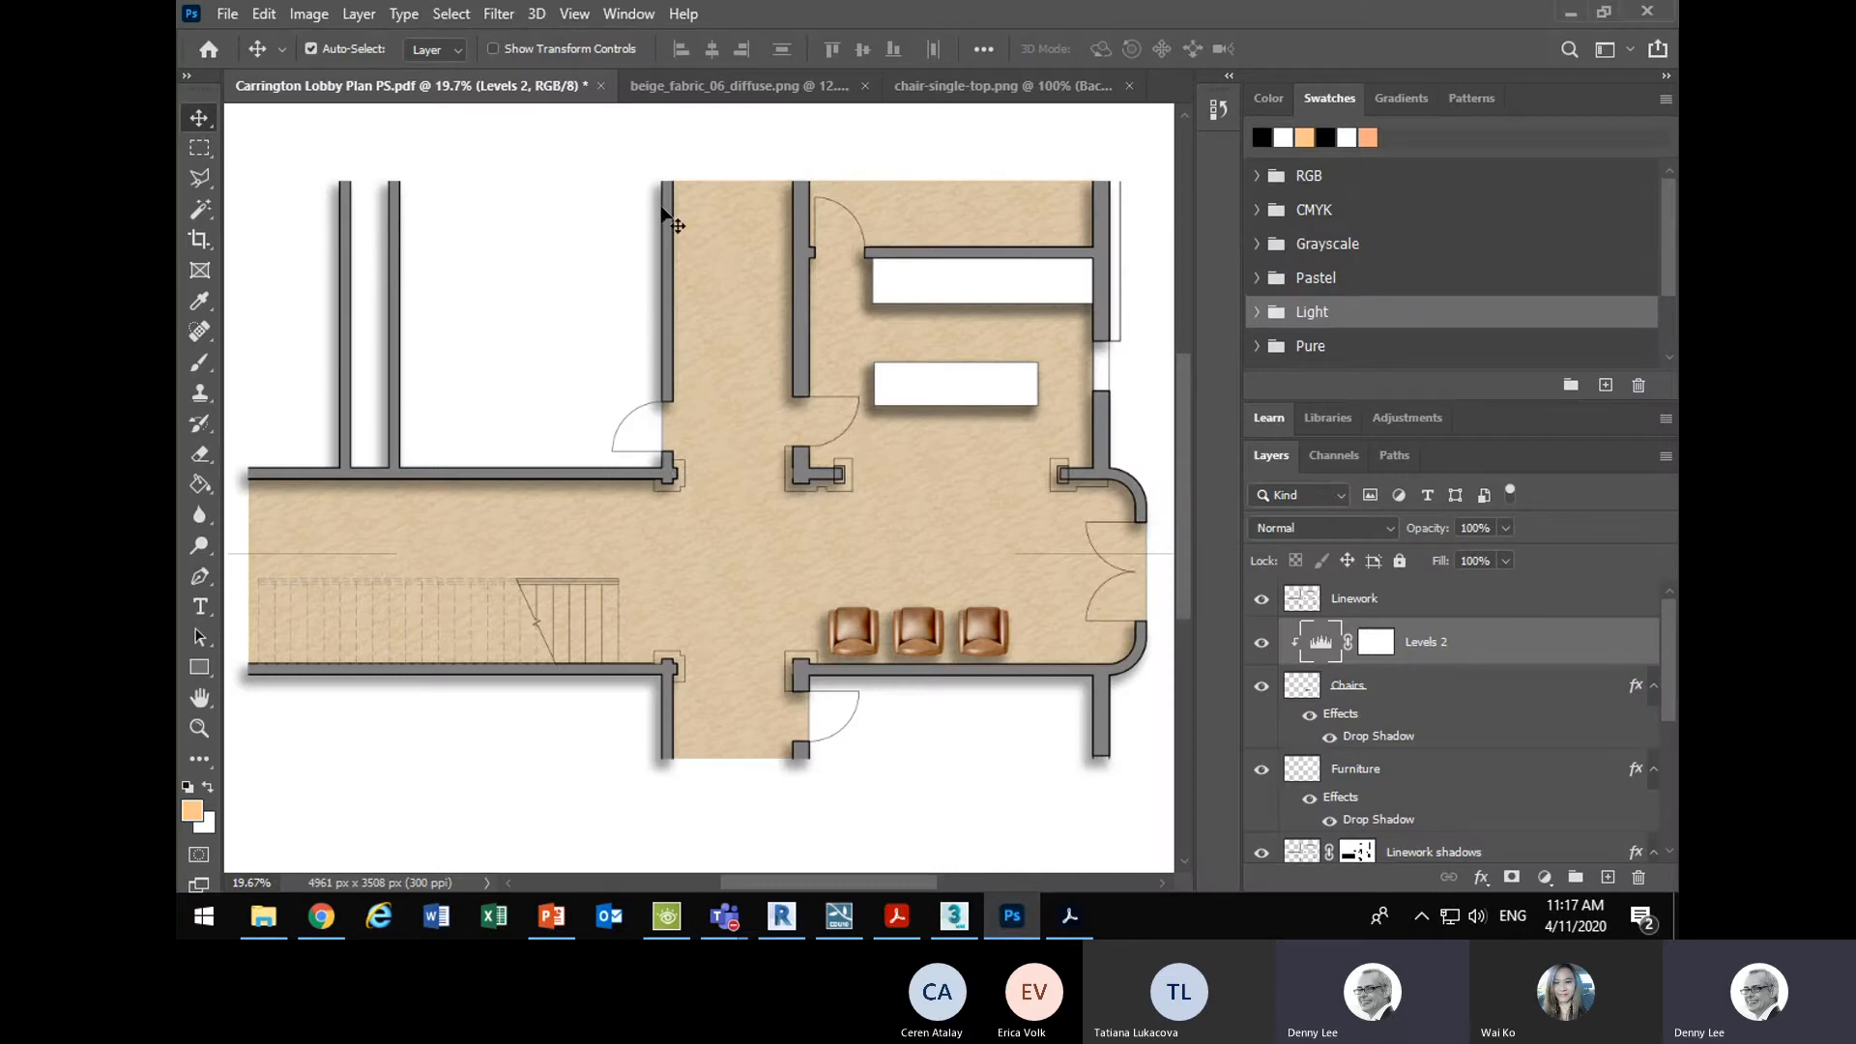
pyautogui.click(228, 13)
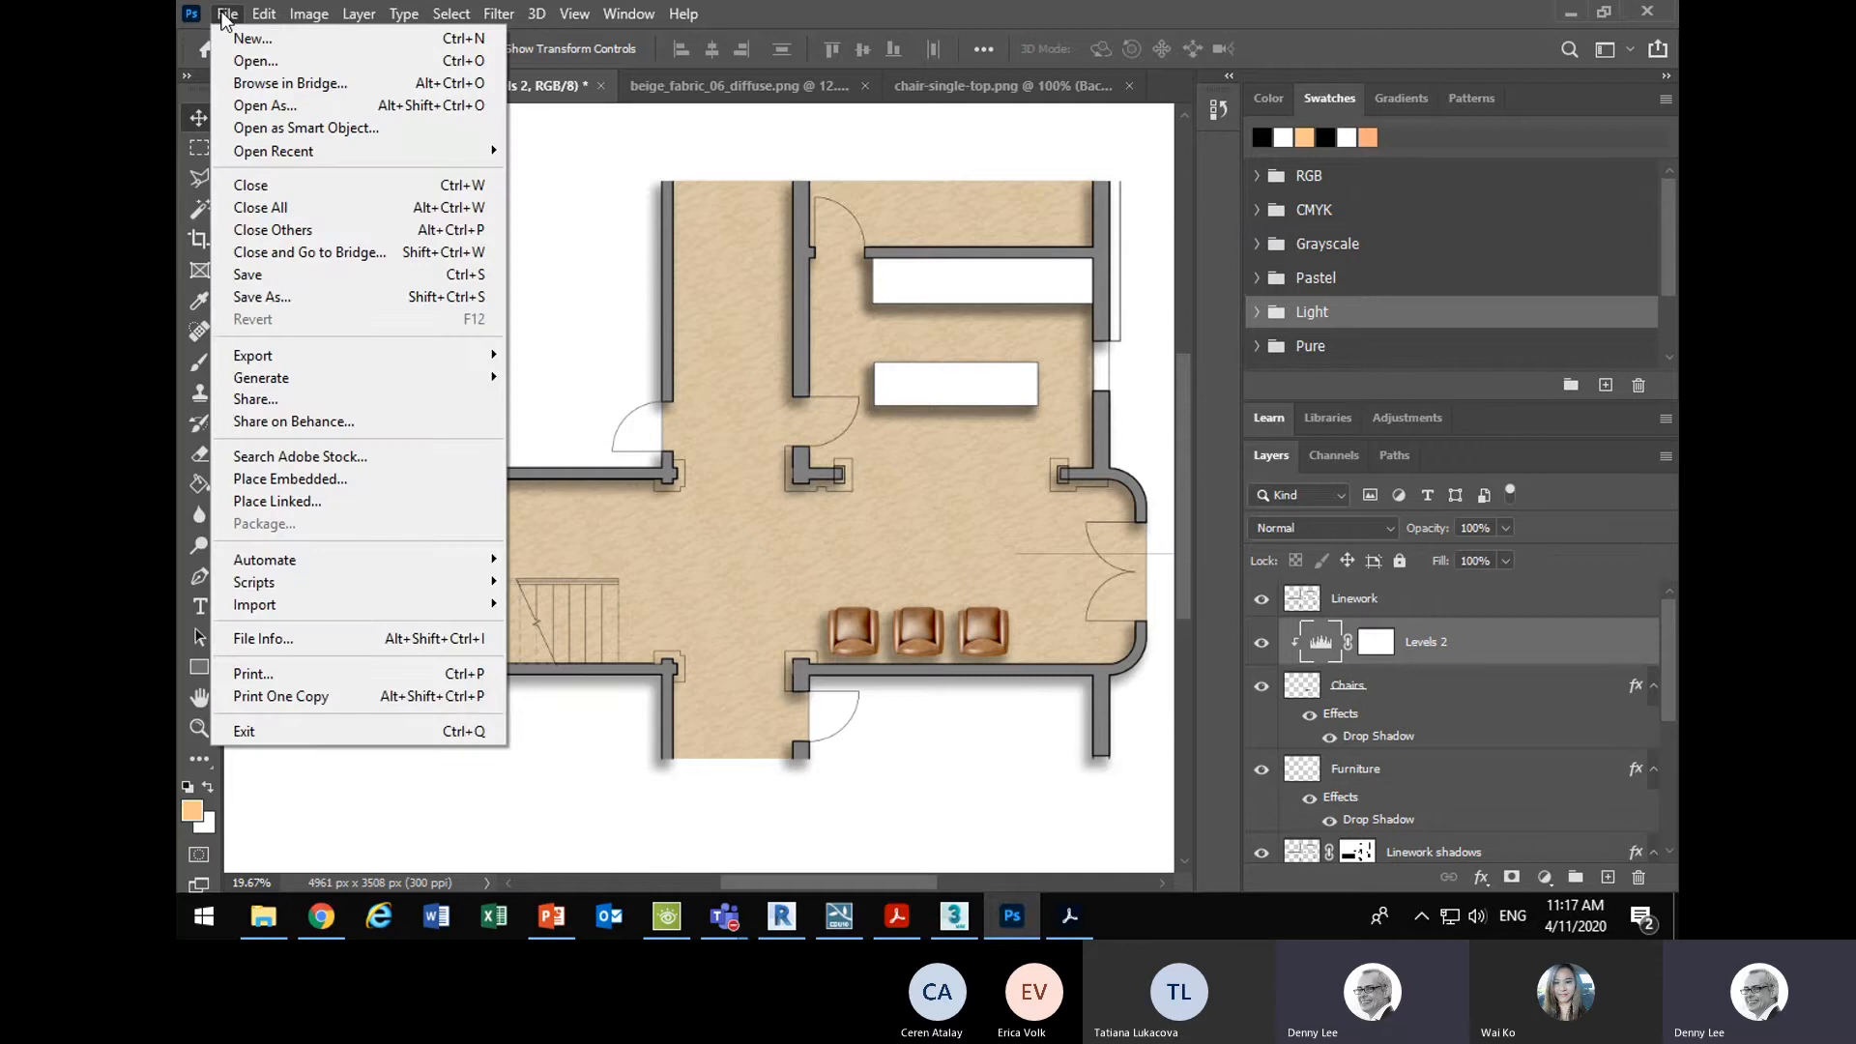
pyautogui.click(227, 14)
# - Switch to File Explorer and open the Volume_10_Floor_Tiles folder inside the CGAXIS material images
pyautogui.click(262, 916)
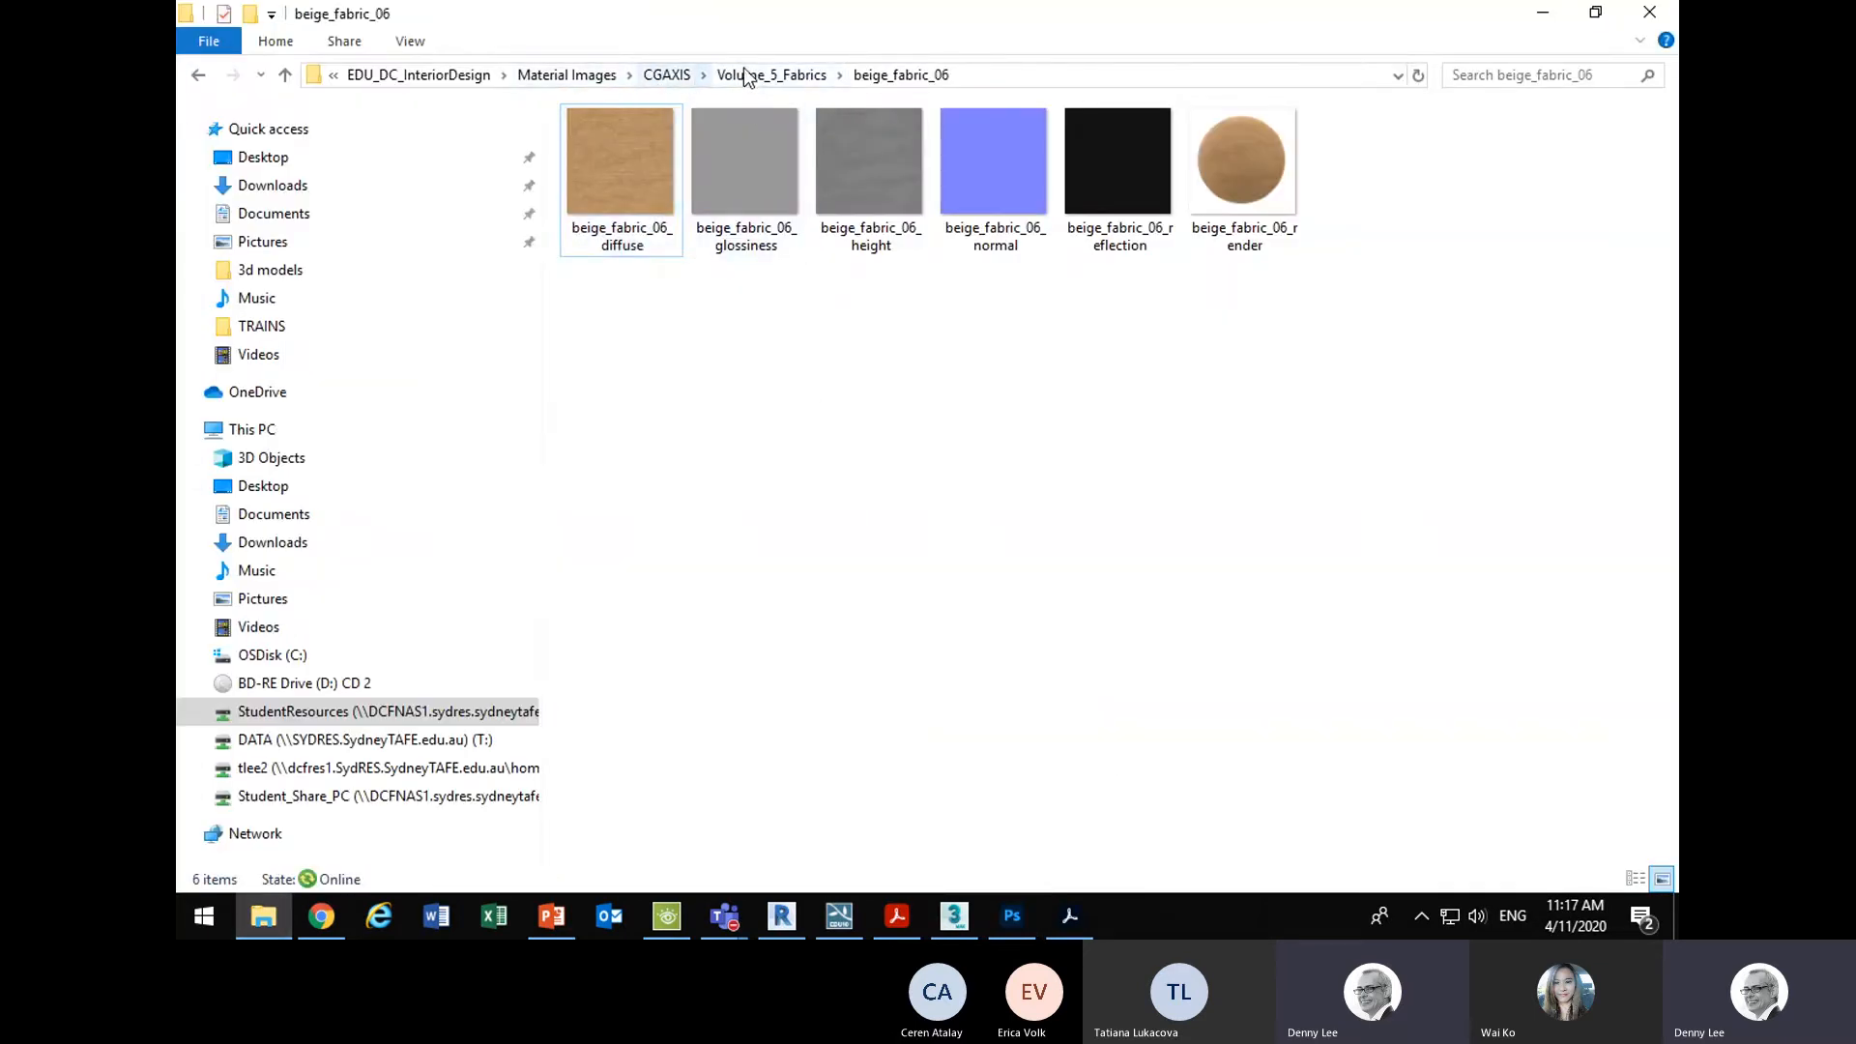
pyautogui.click(668, 76)
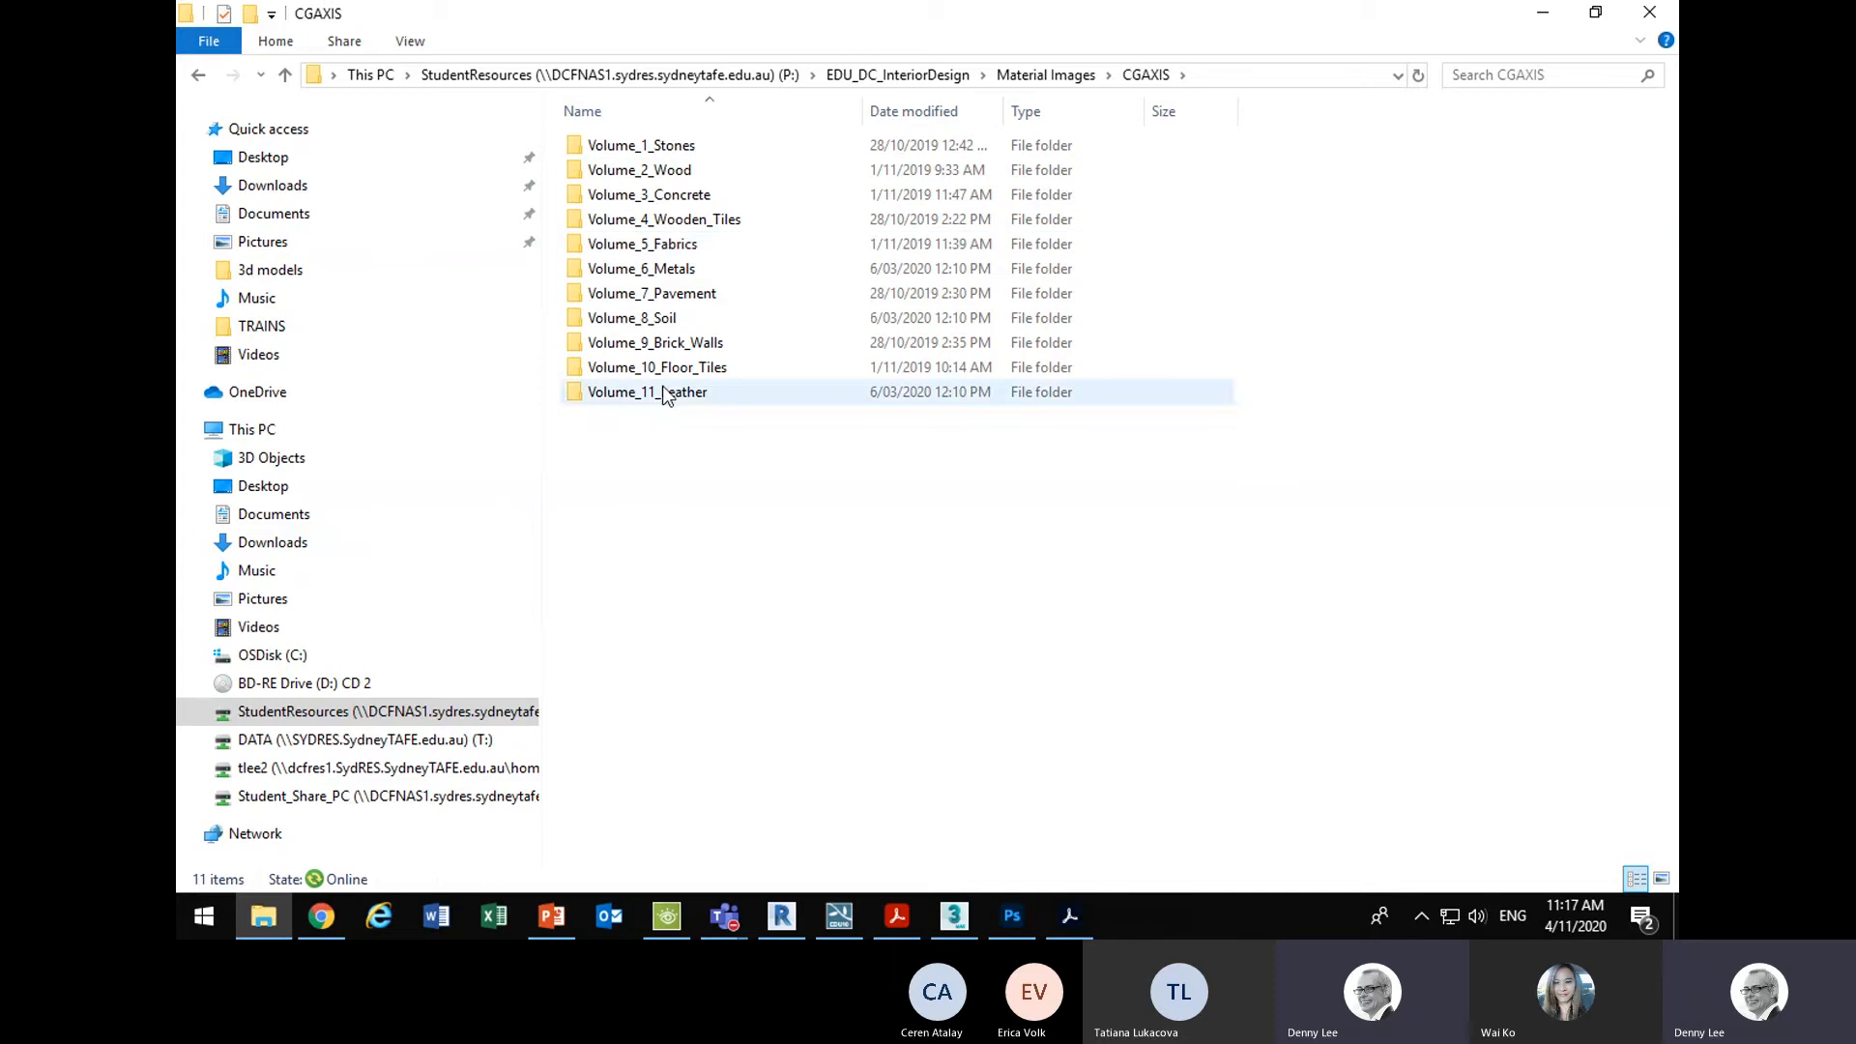
pyautogui.doubleClick(650, 369)
pyautogui.scroll(-15, 1132, 352)
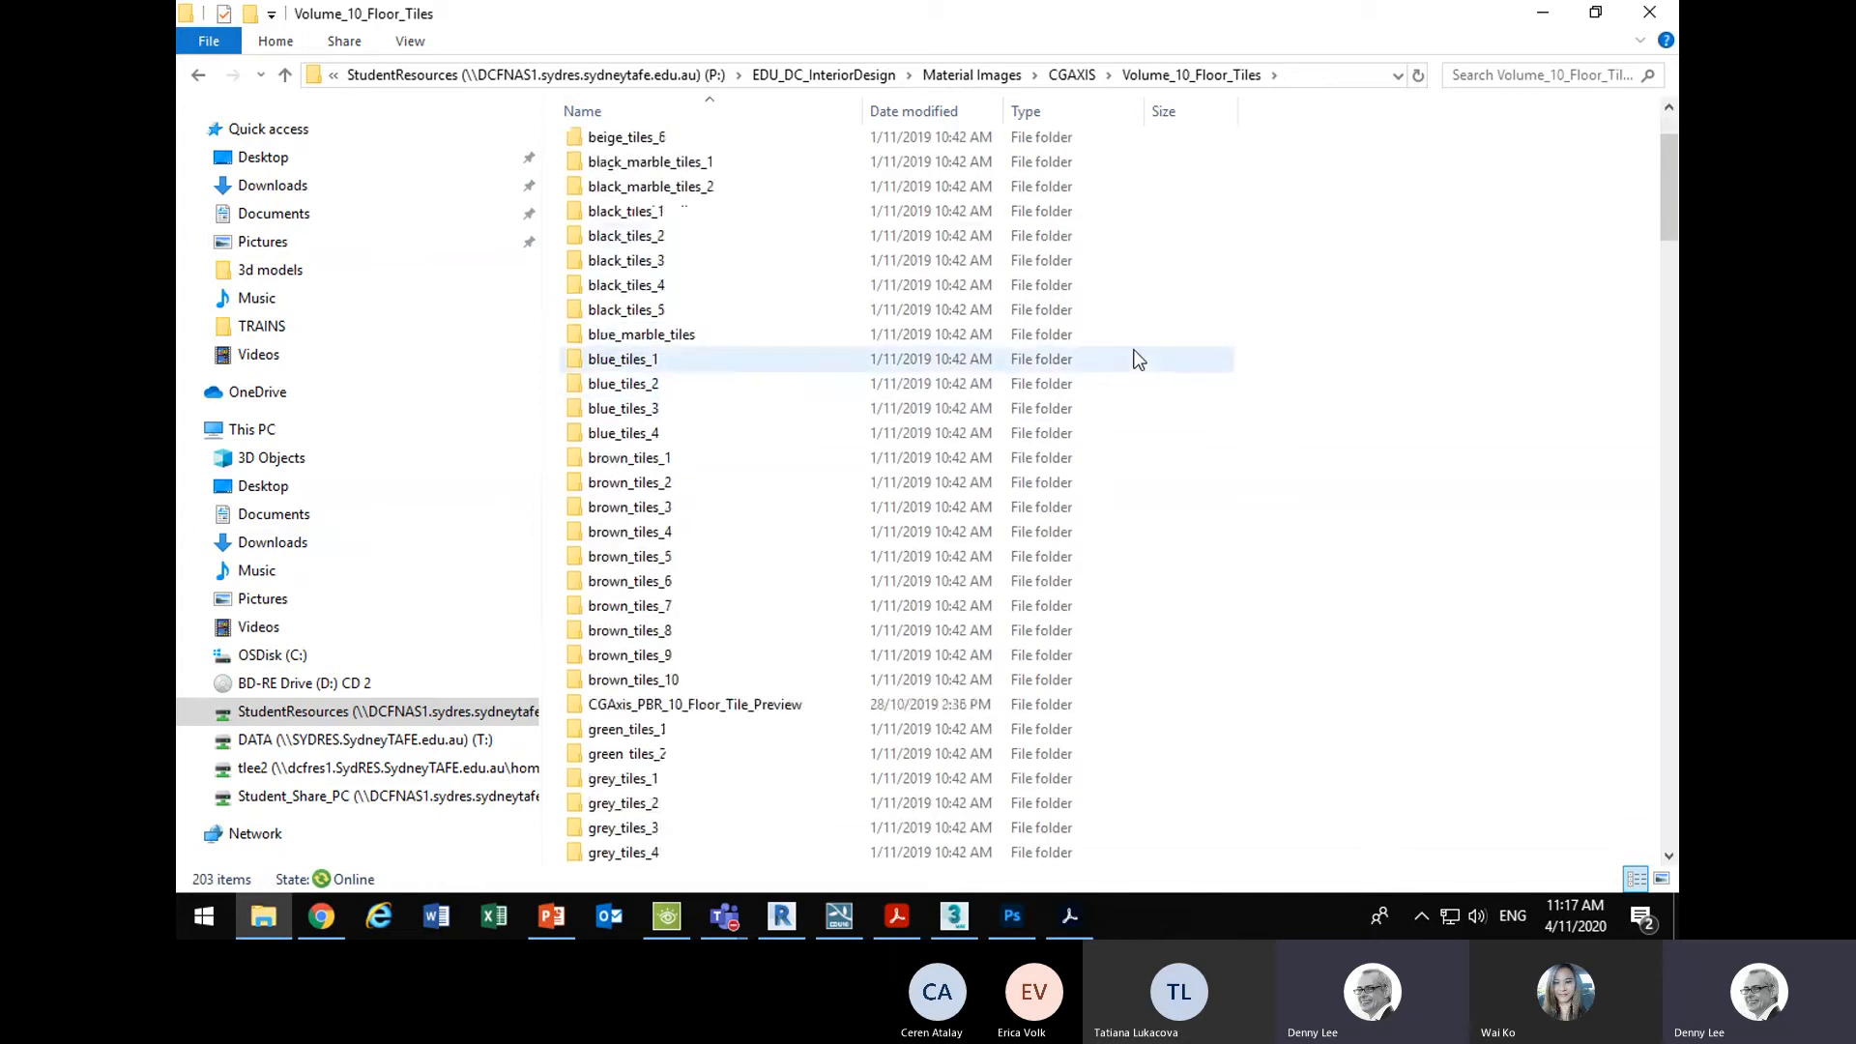
# - Display the floor tile folder as large icons and browse the patterned, brown and grey tile previews
pyautogui.rightClick(1135, 352)
pyautogui.moveTo(1220, 374)
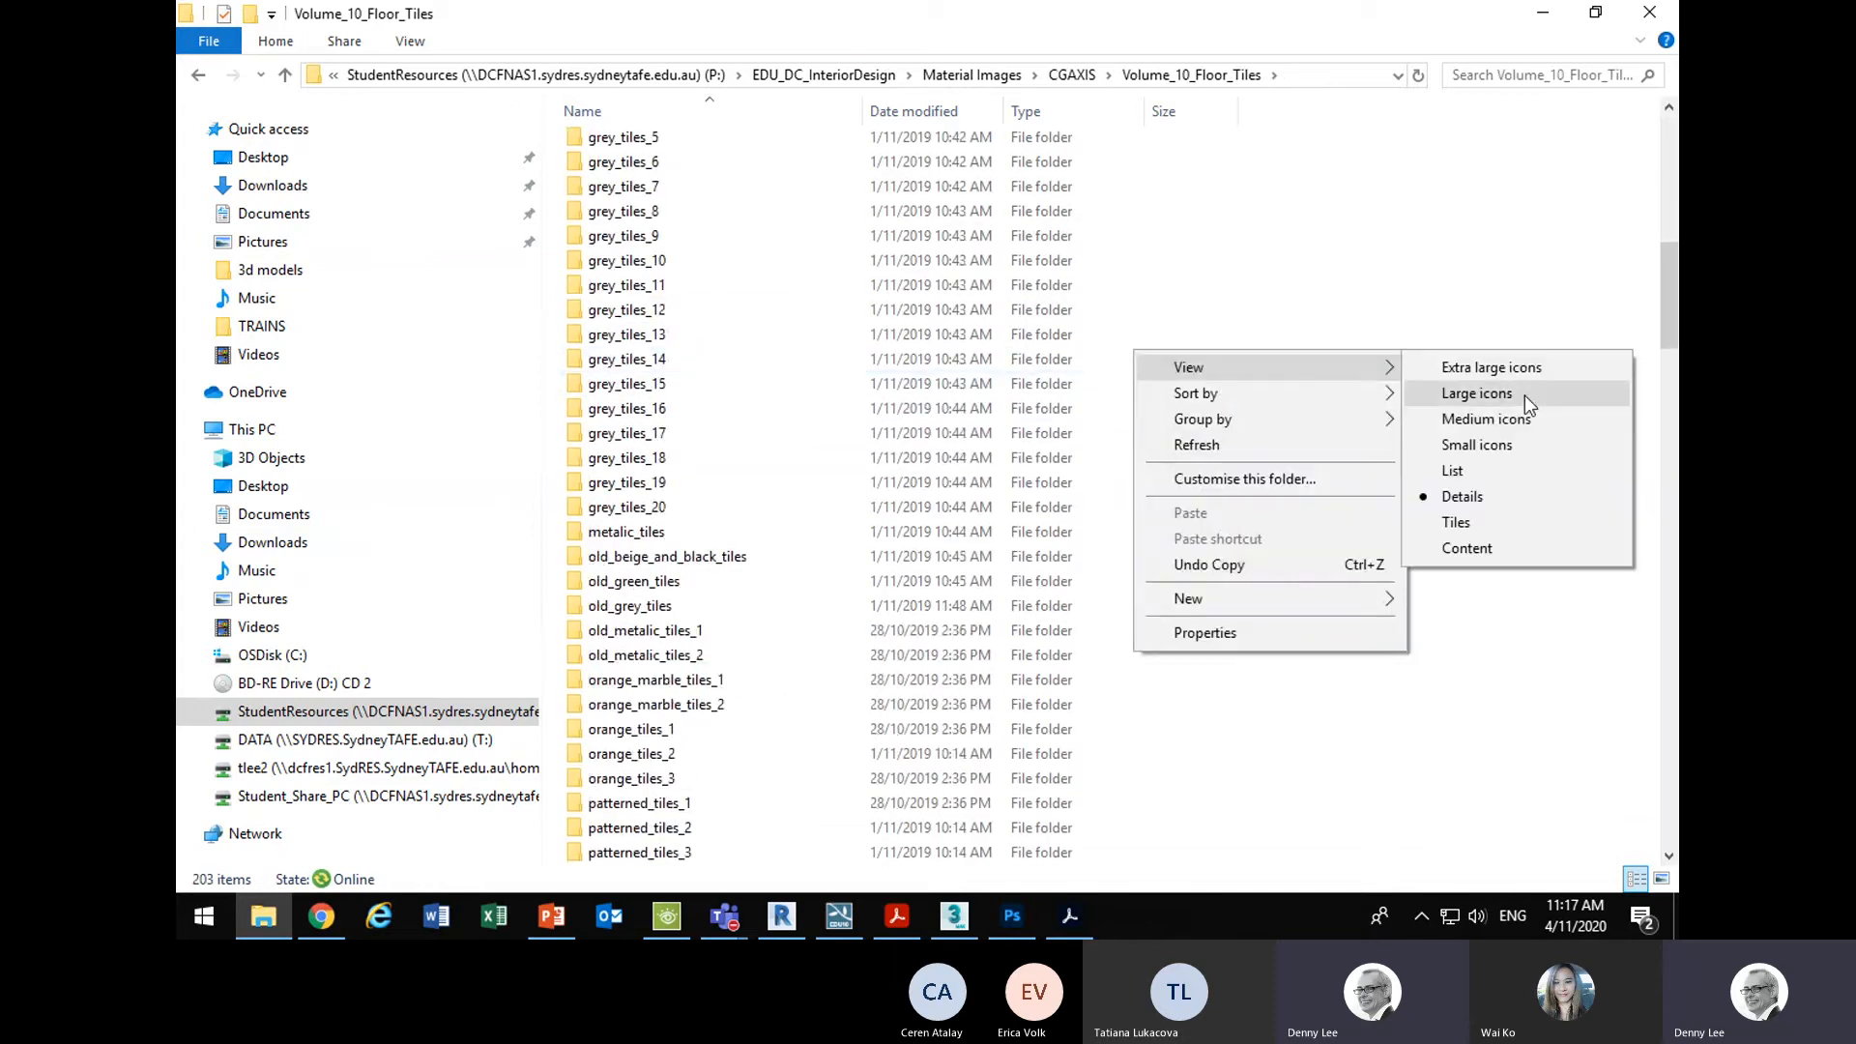
pyautogui.click(1500, 397)
pyautogui.scroll(-8, 973, 536)
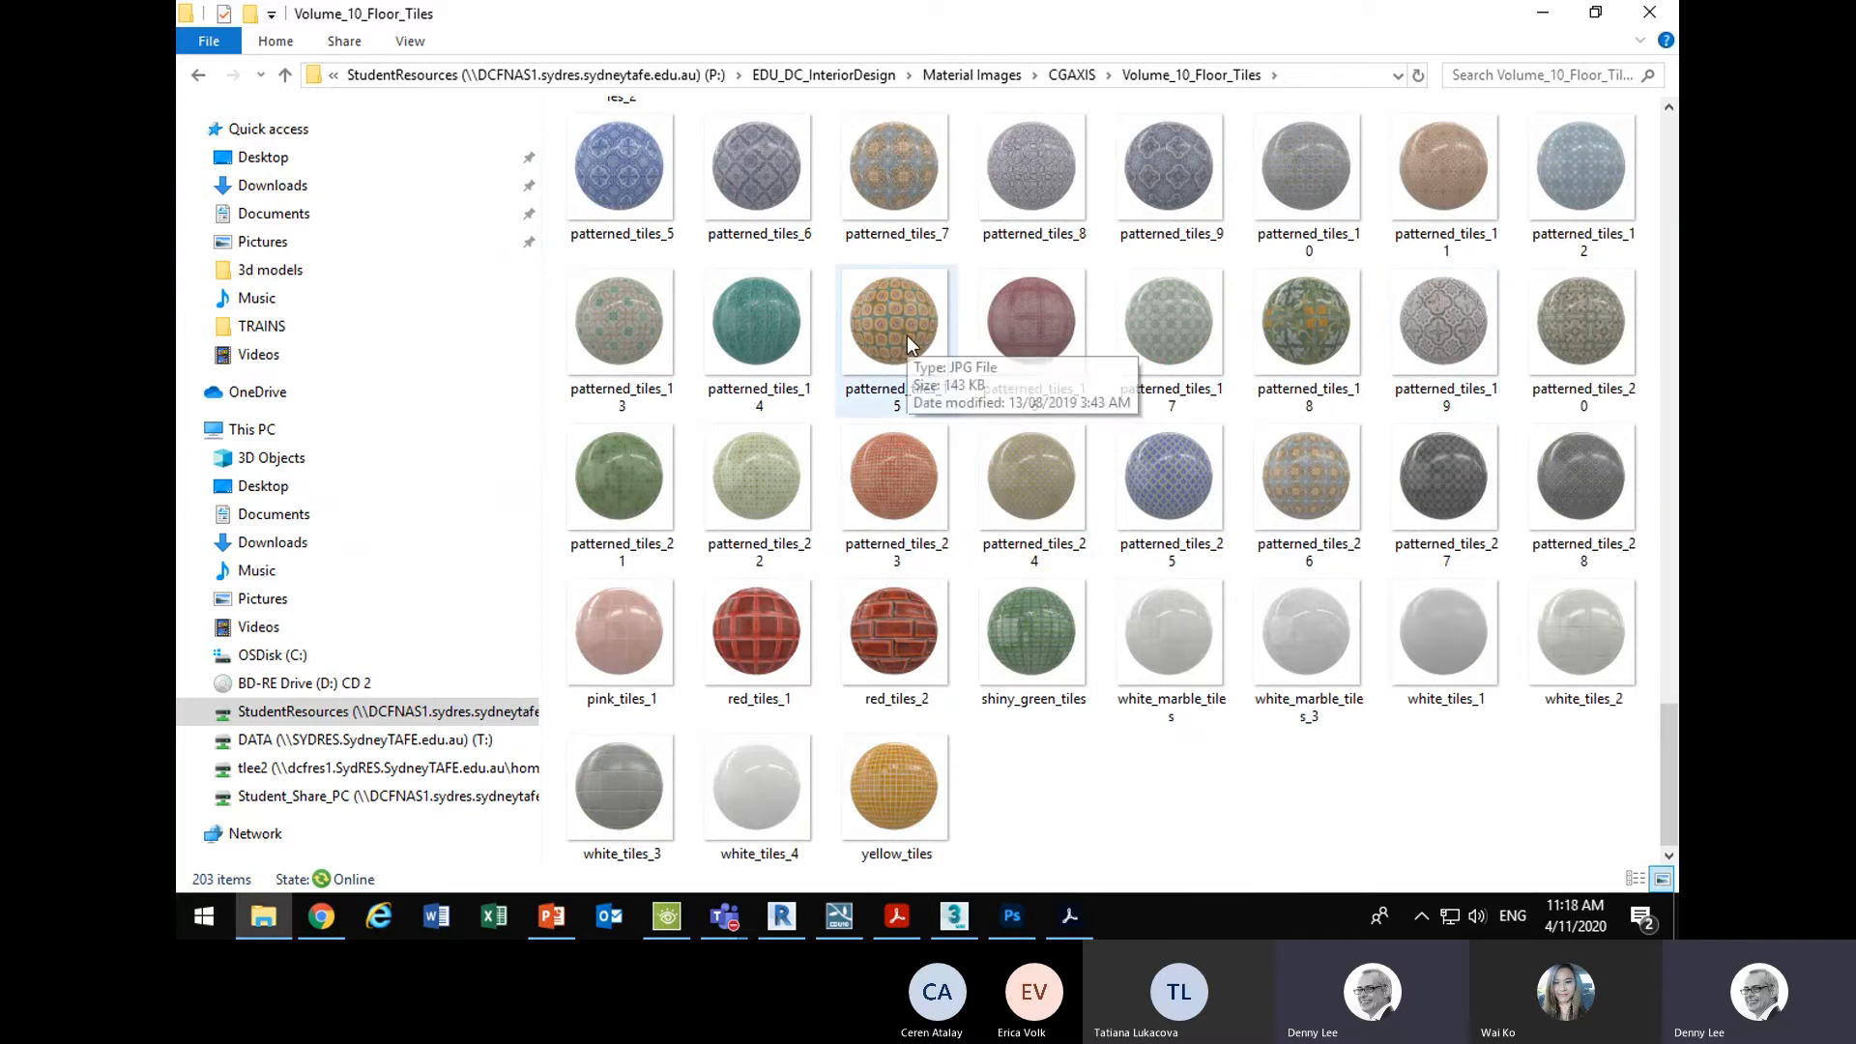
pyautogui.scroll(3, 907, 335)
pyautogui.scroll(3, 989, 297)
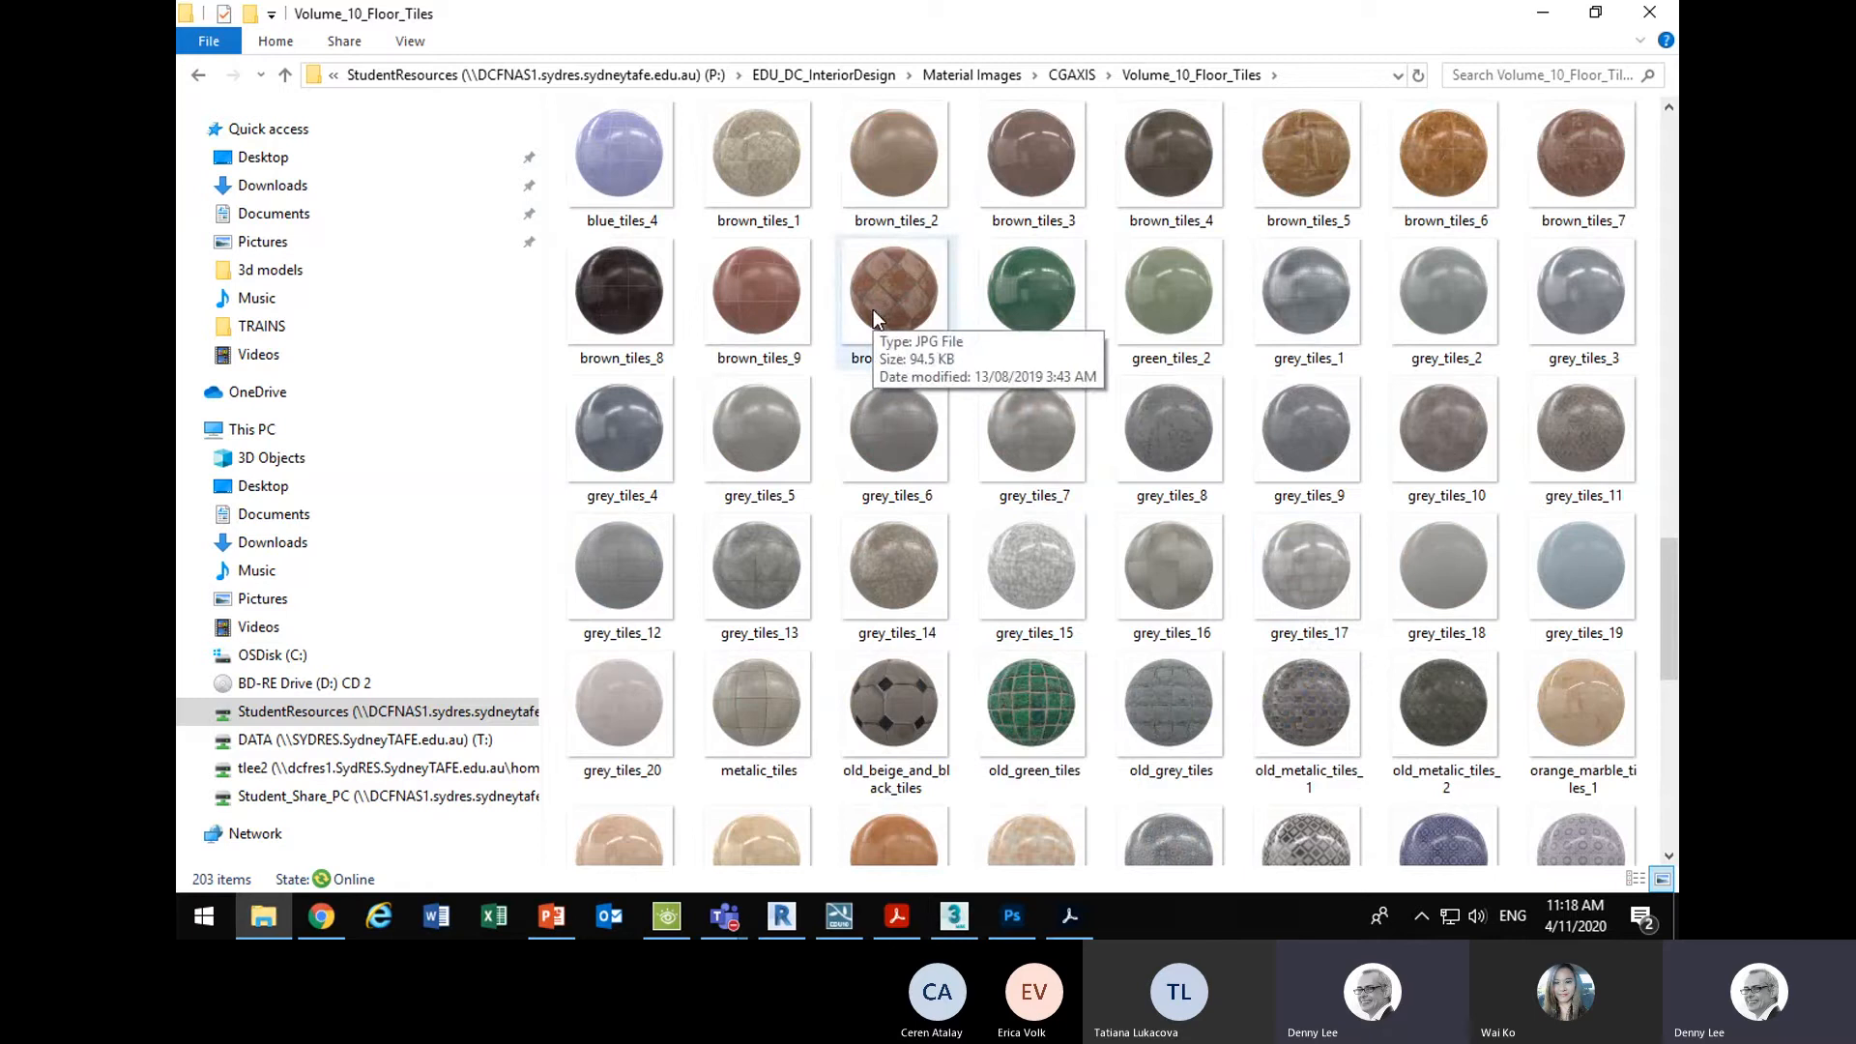
# - Switch to Chrome and begin a web search for "tile" in a new tab
pyautogui.click(319, 919)
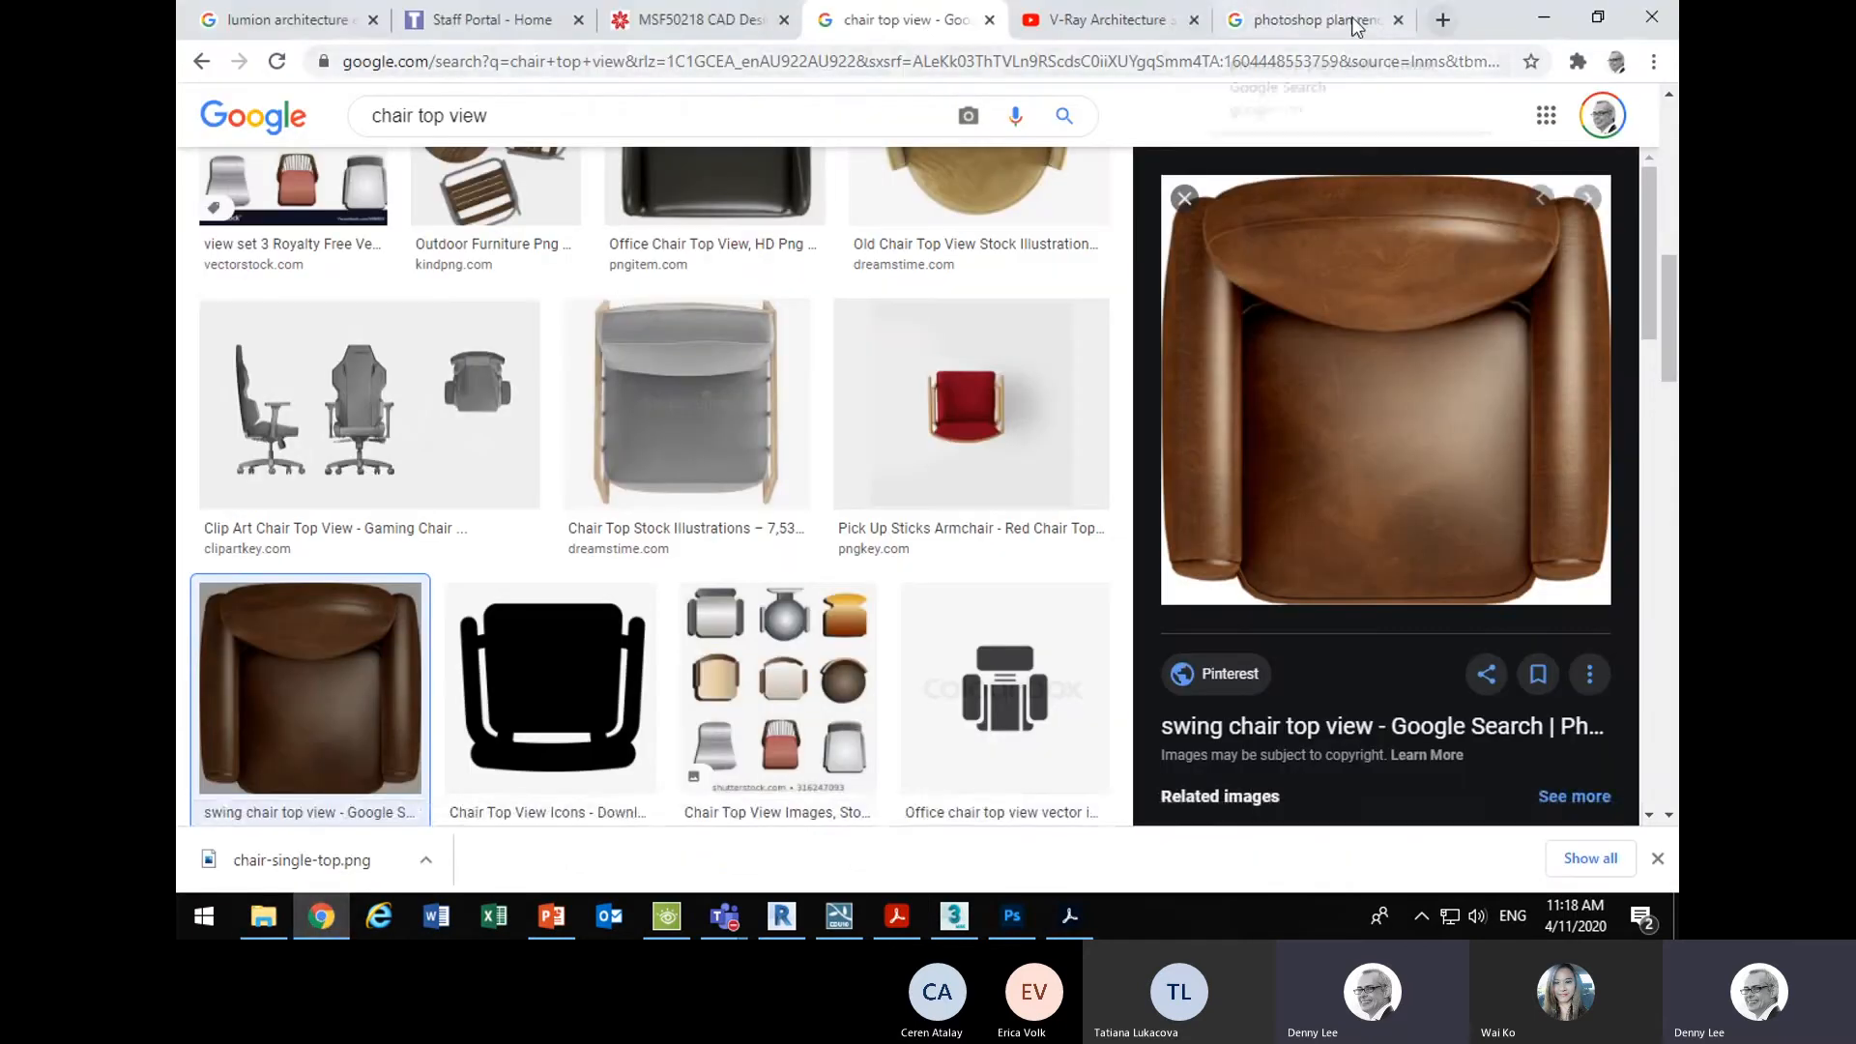
pyautogui.click(1445, 20)
pyautogui.click(1274, 63)
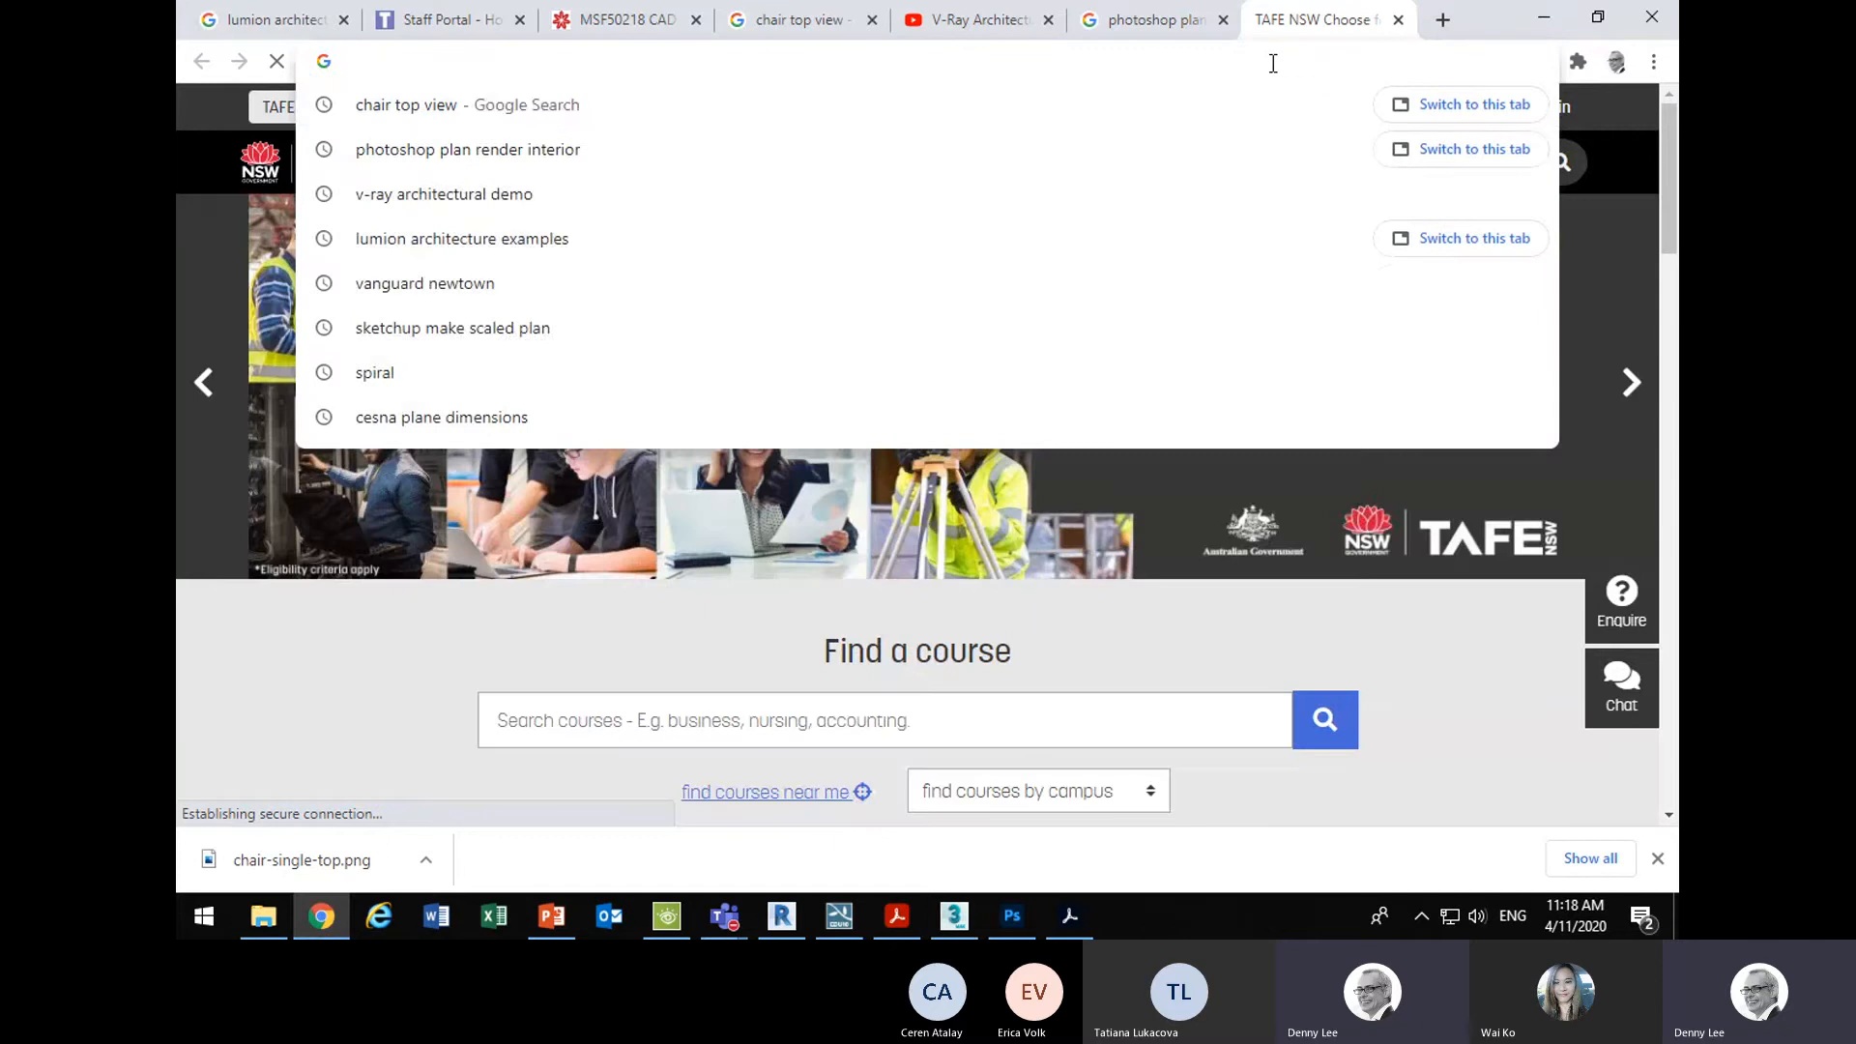
pyautogui.write('tile ')
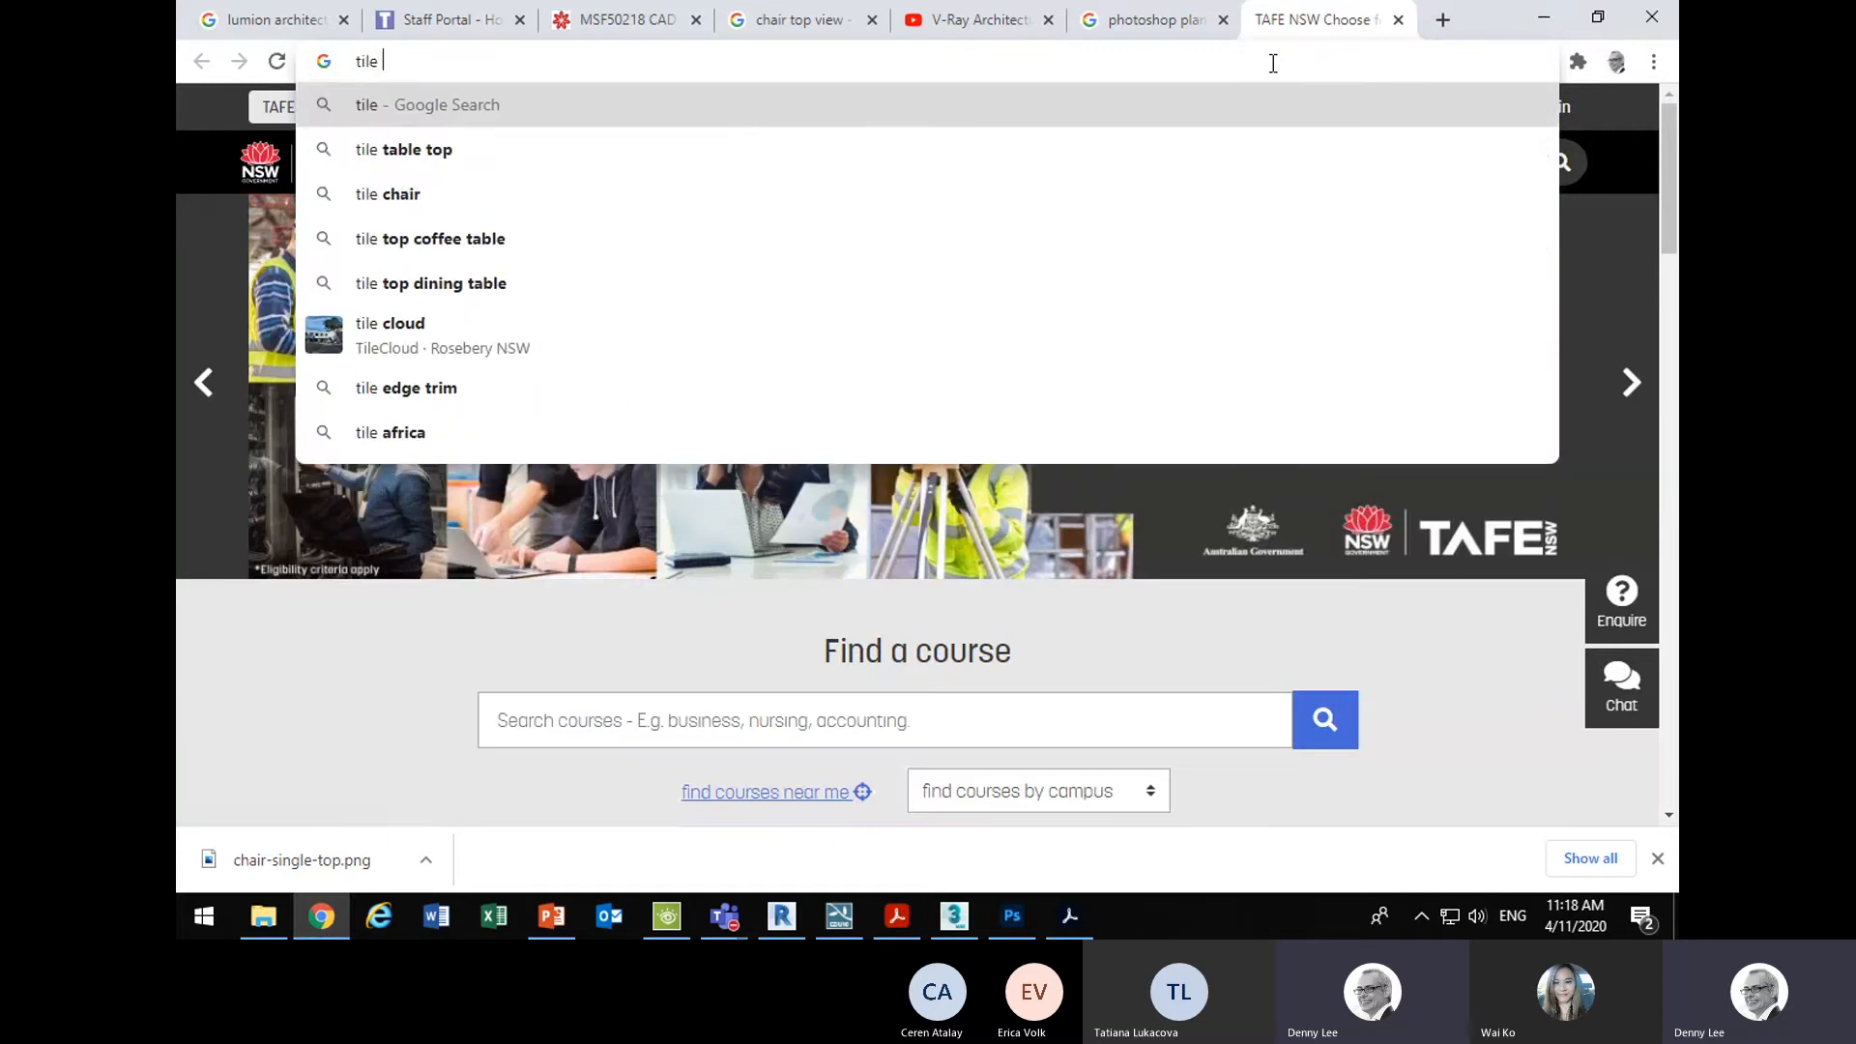
# - Search Google Images for "tile texture" and open the preview of the DeviantArt Marble Floor Tiles Texture
pyautogui.write('texture')
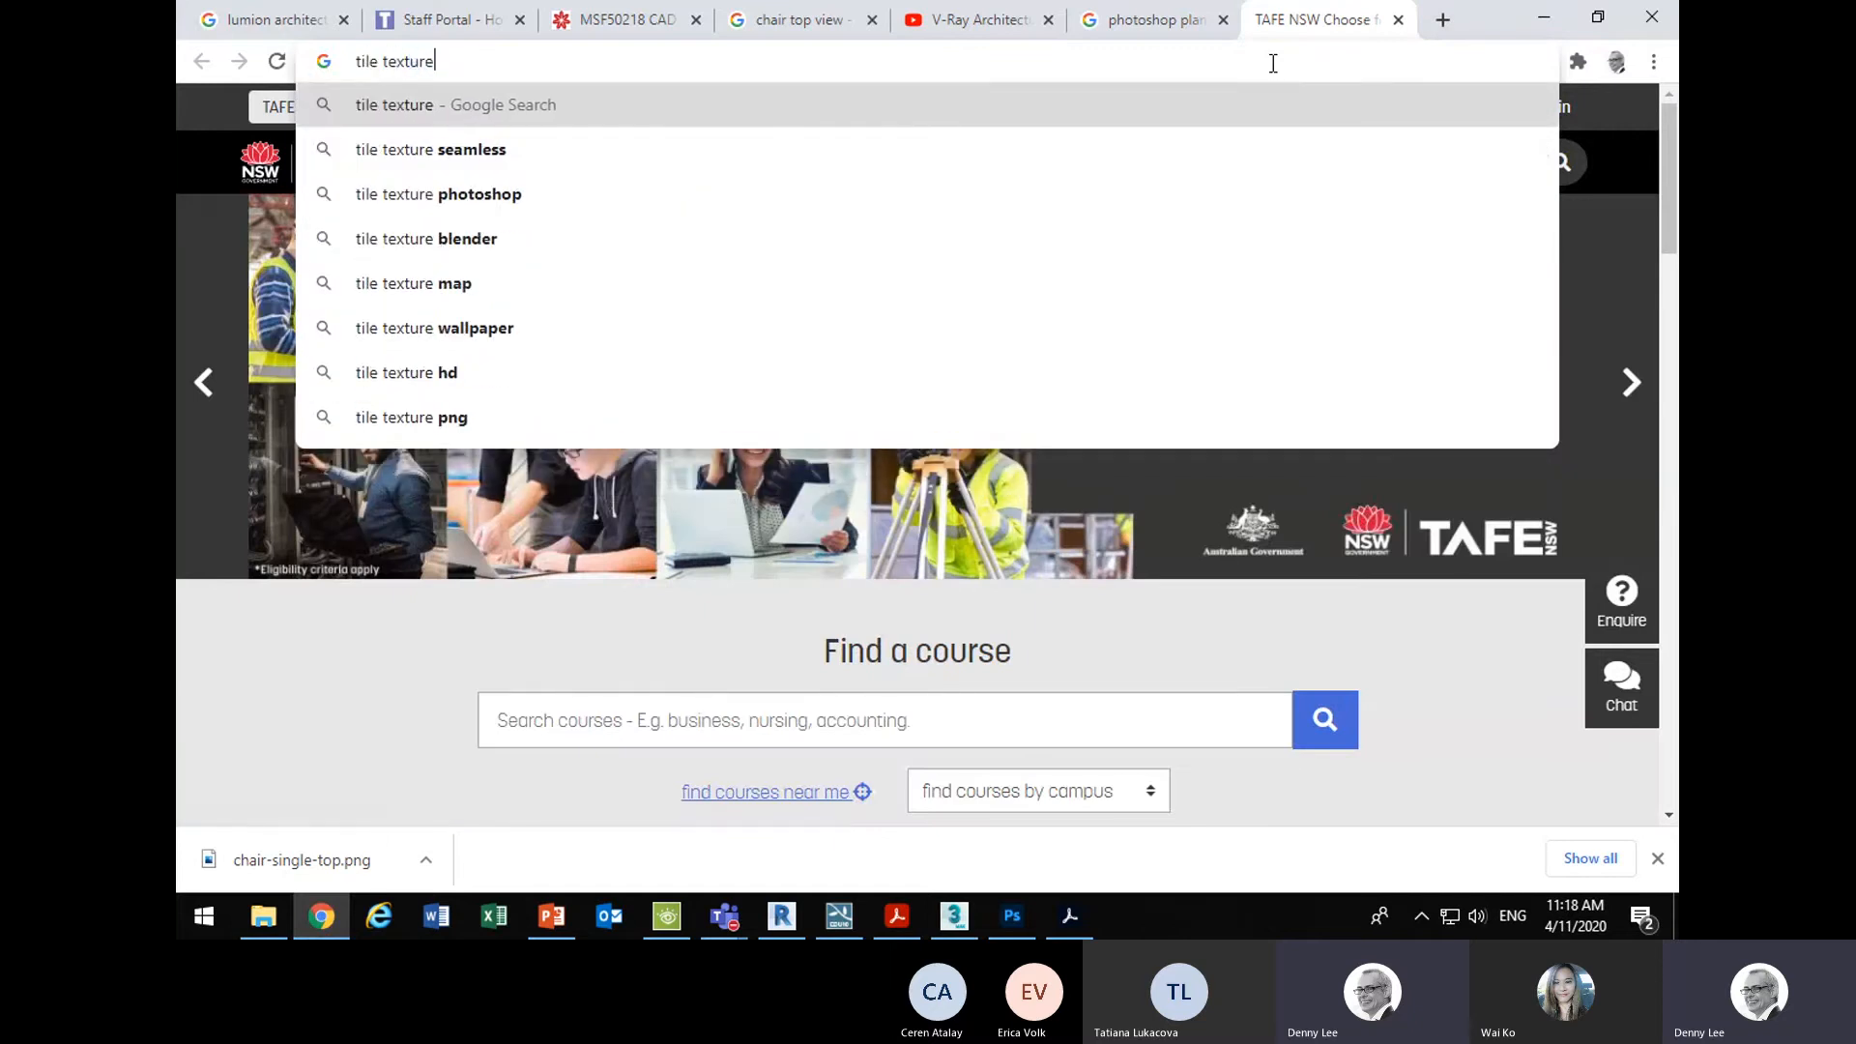
pyautogui.press('Return')
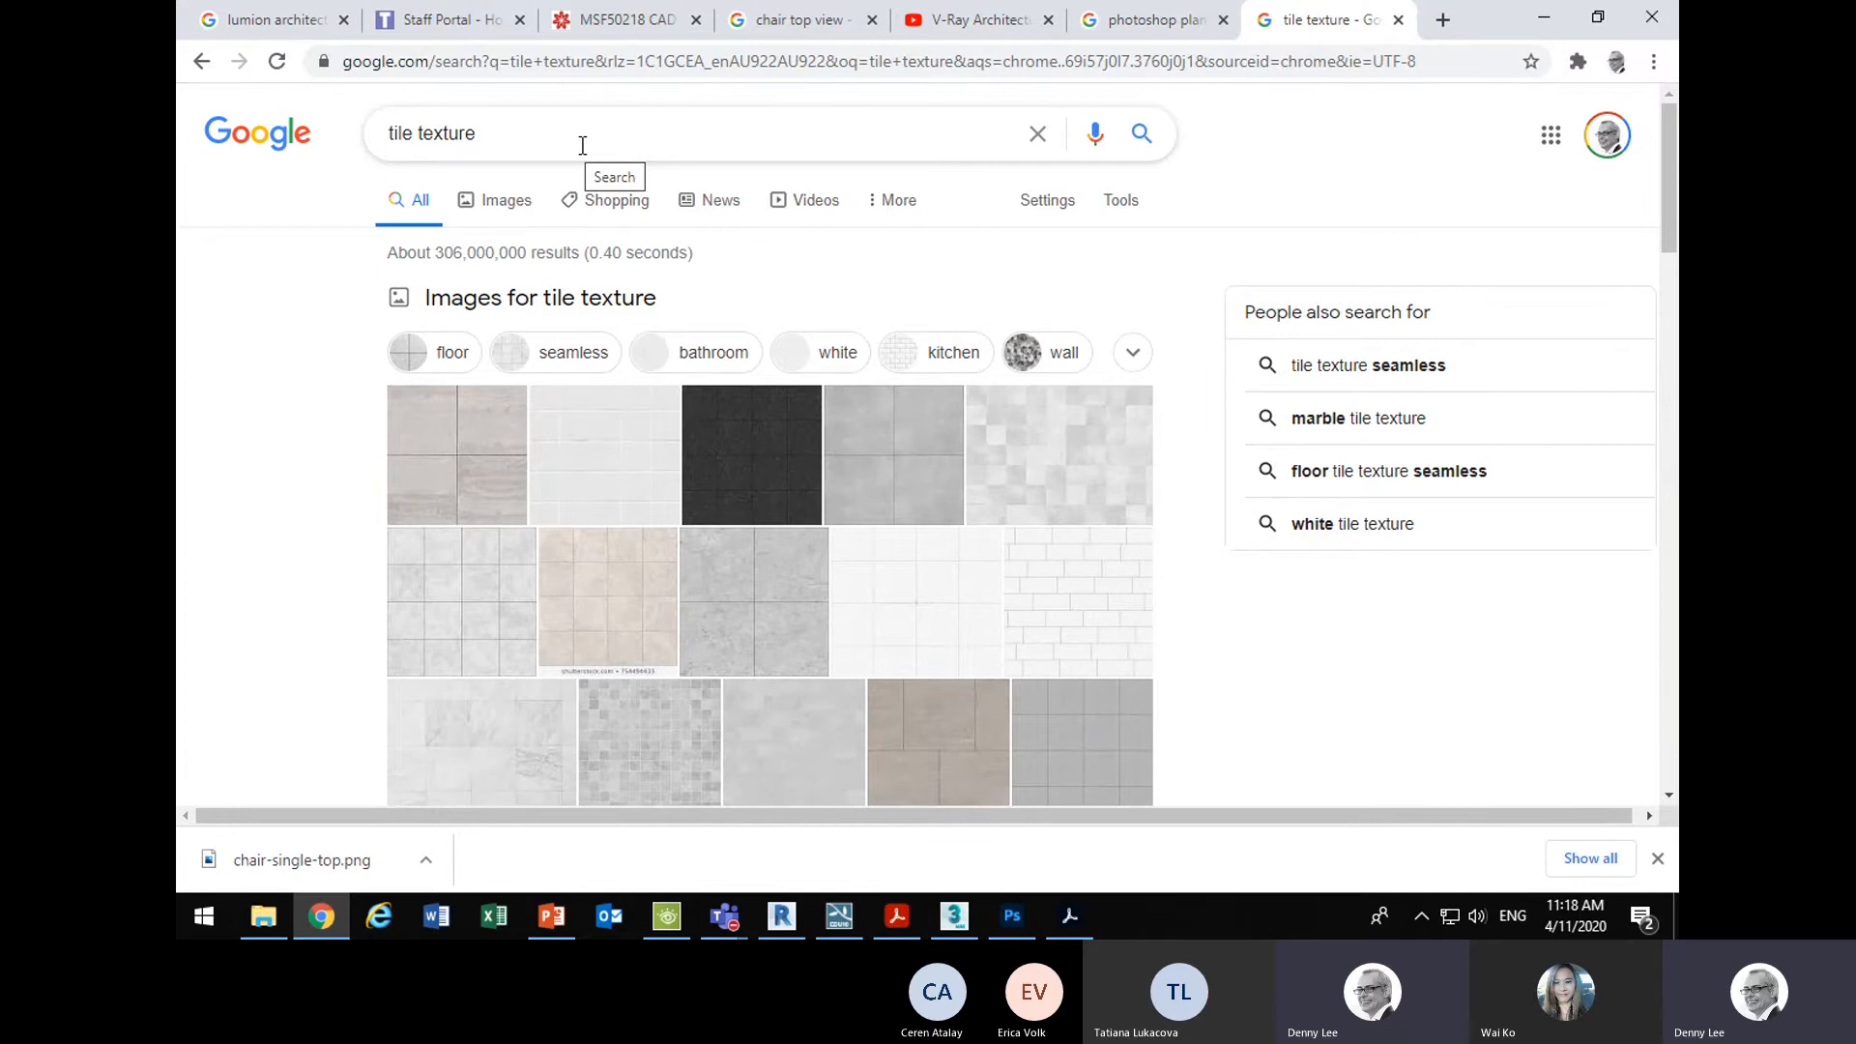
pyautogui.click(490, 200)
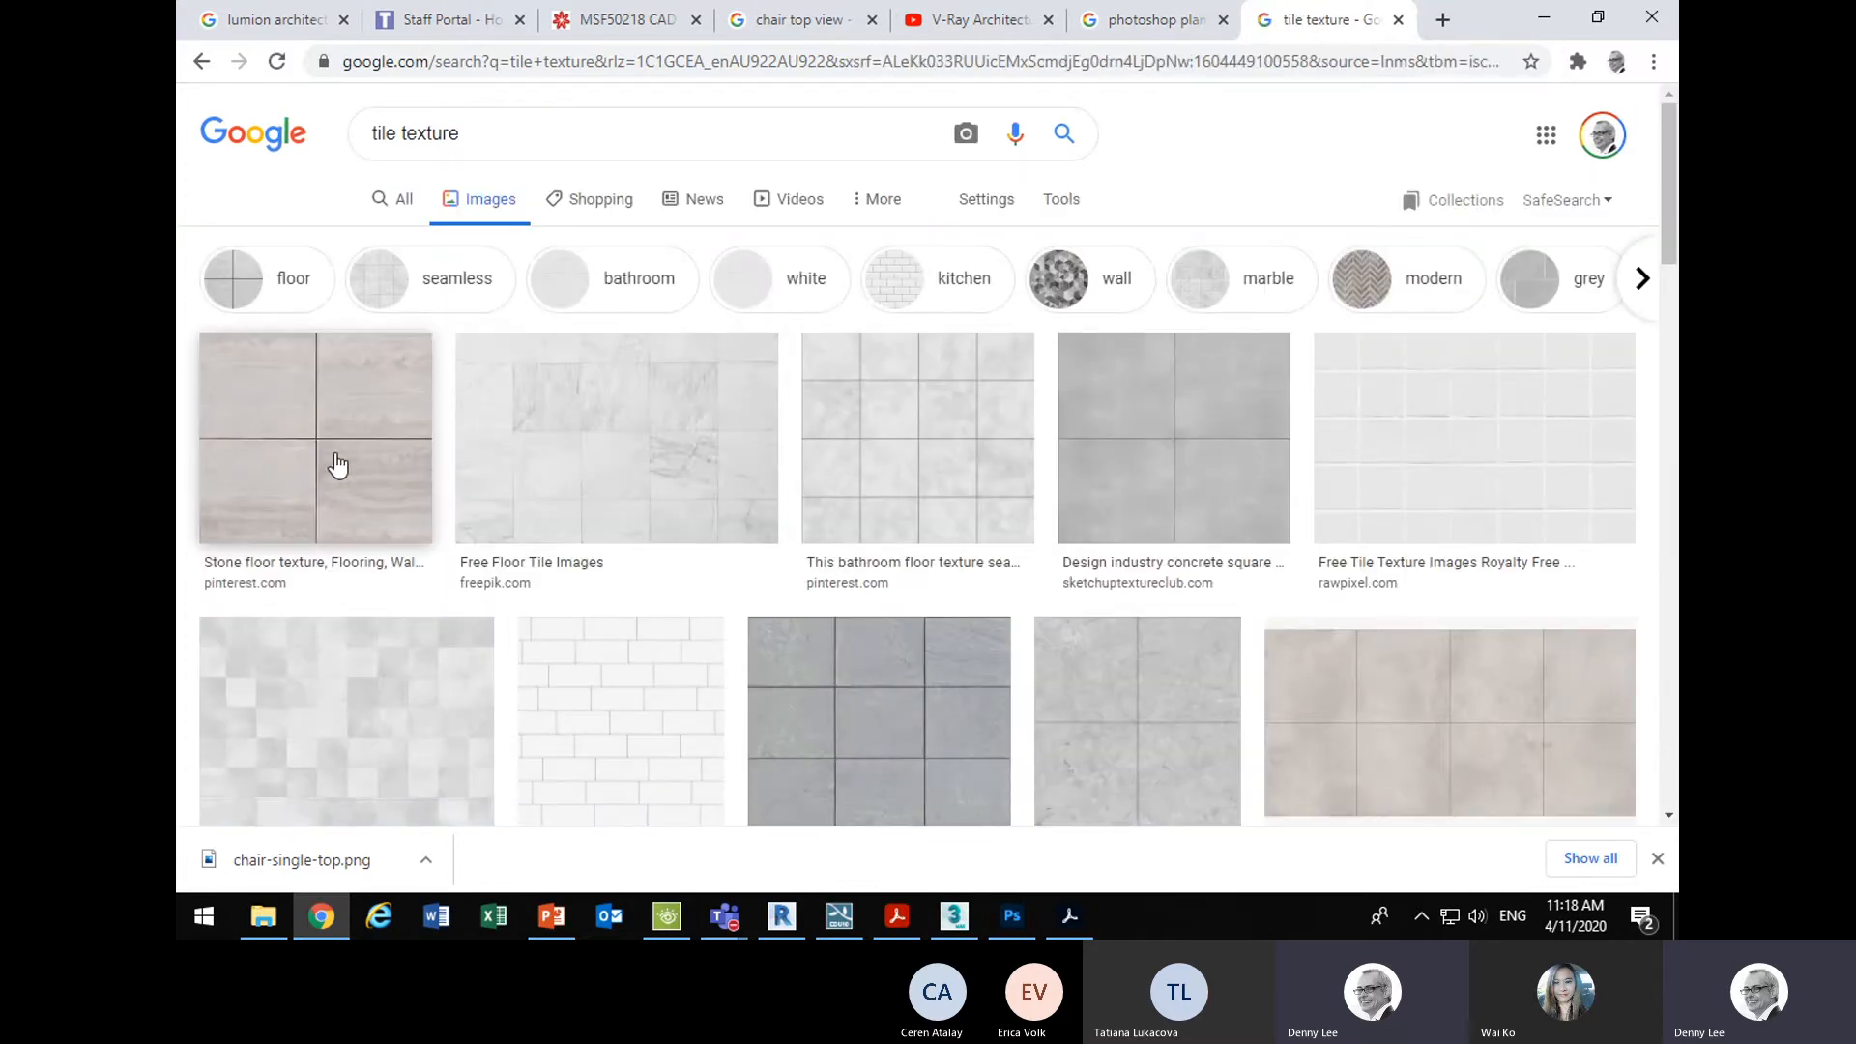
pyautogui.click(310, 373)
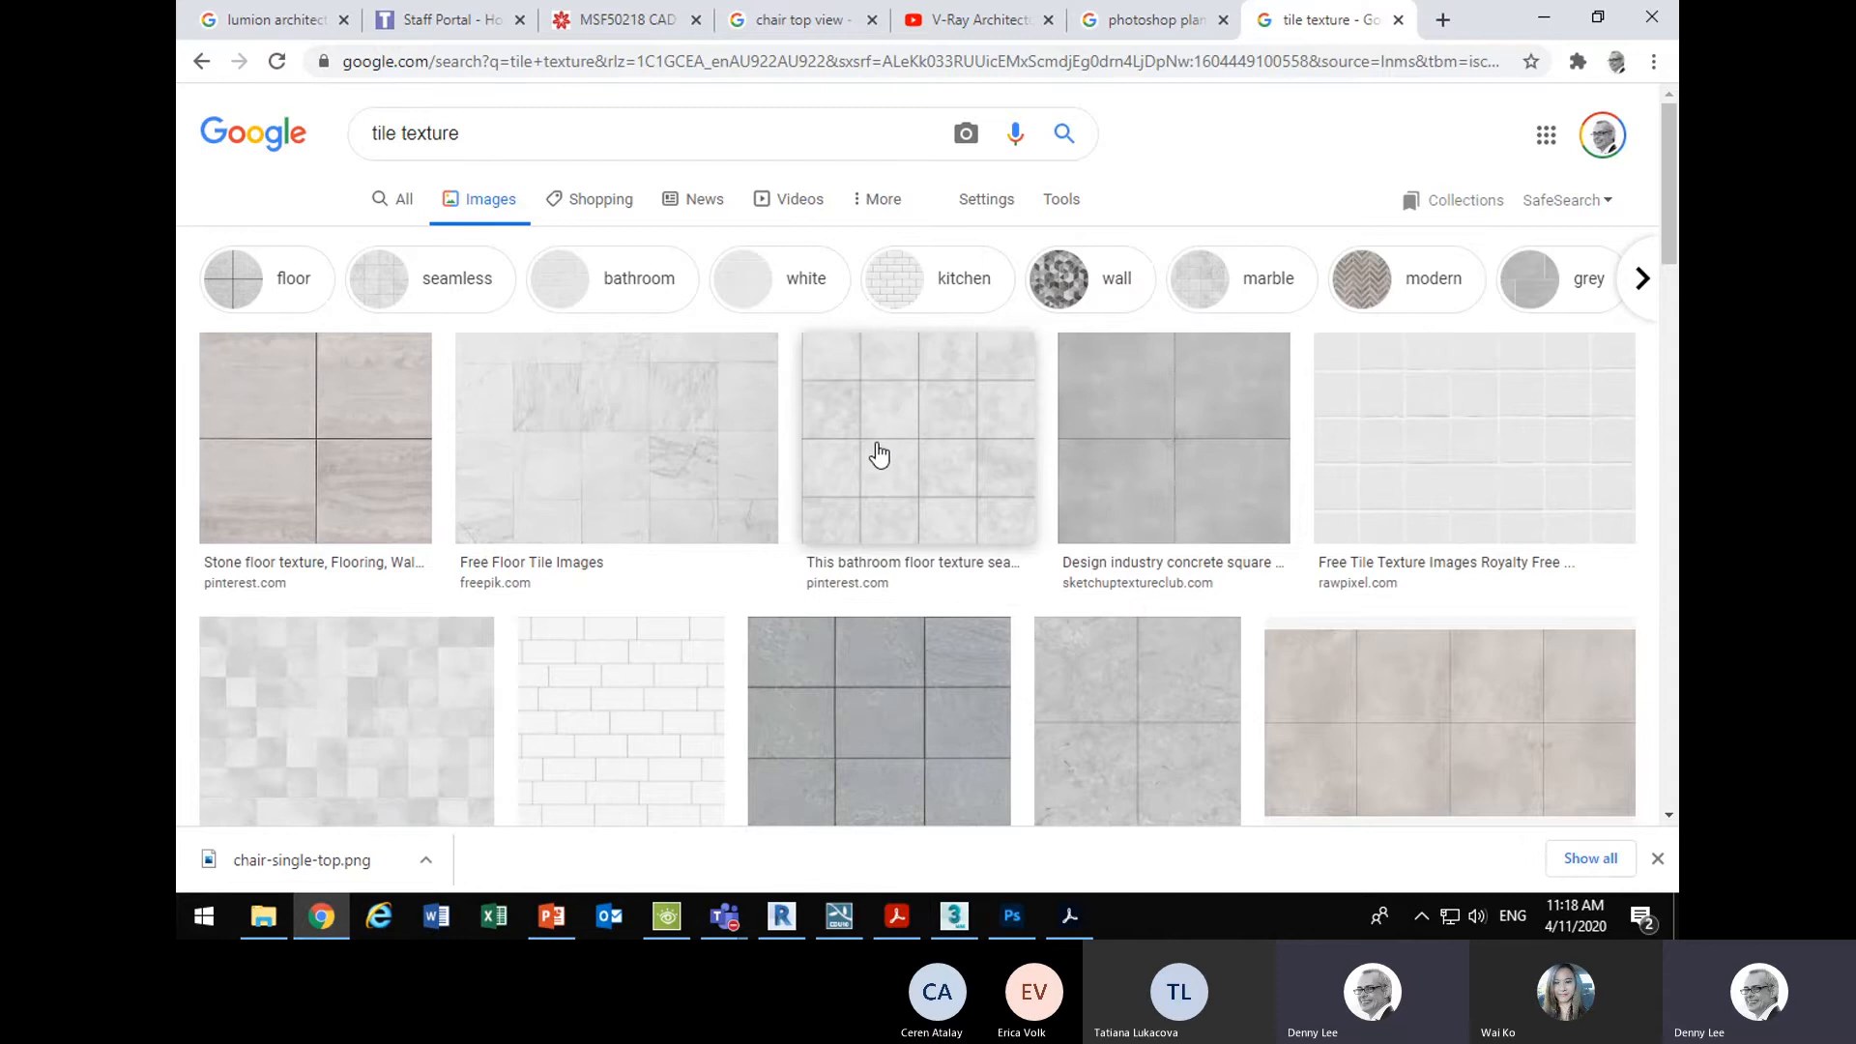
pyautogui.scroll(-1, 876, 454)
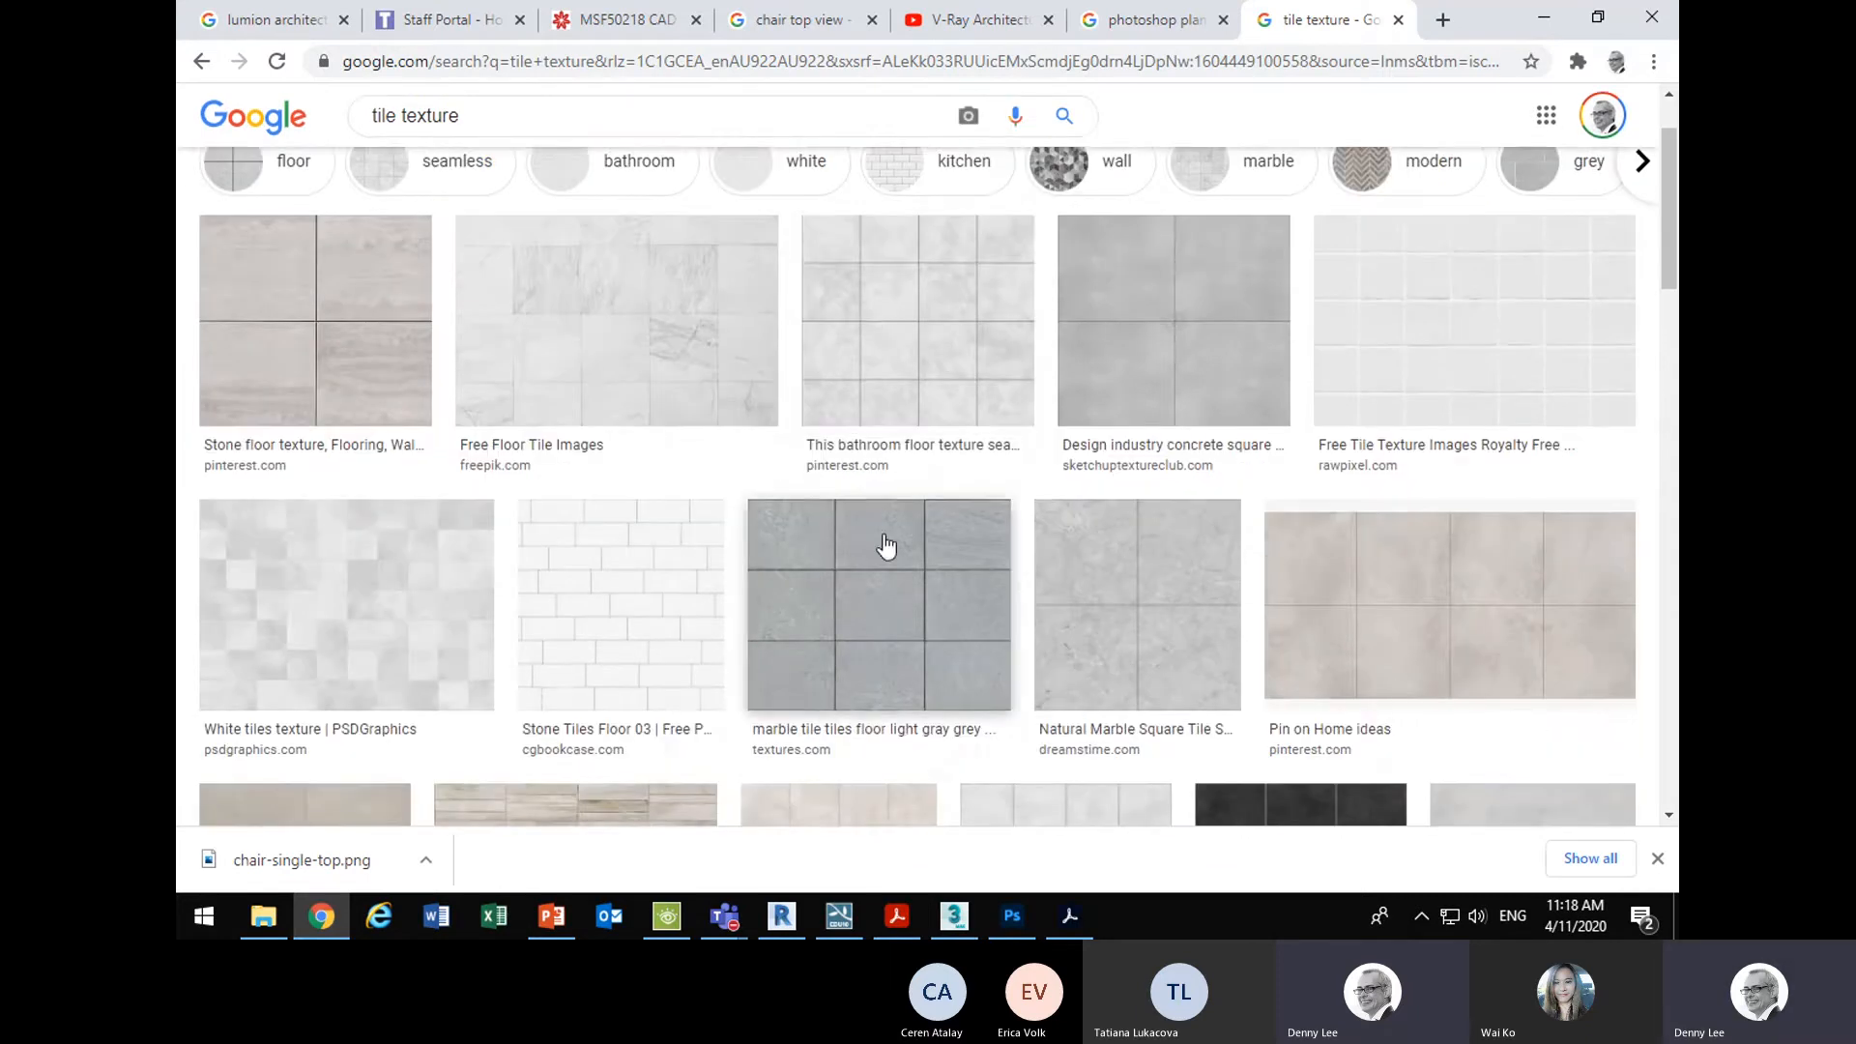
pyautogui.scroll(-5, 886, 613)
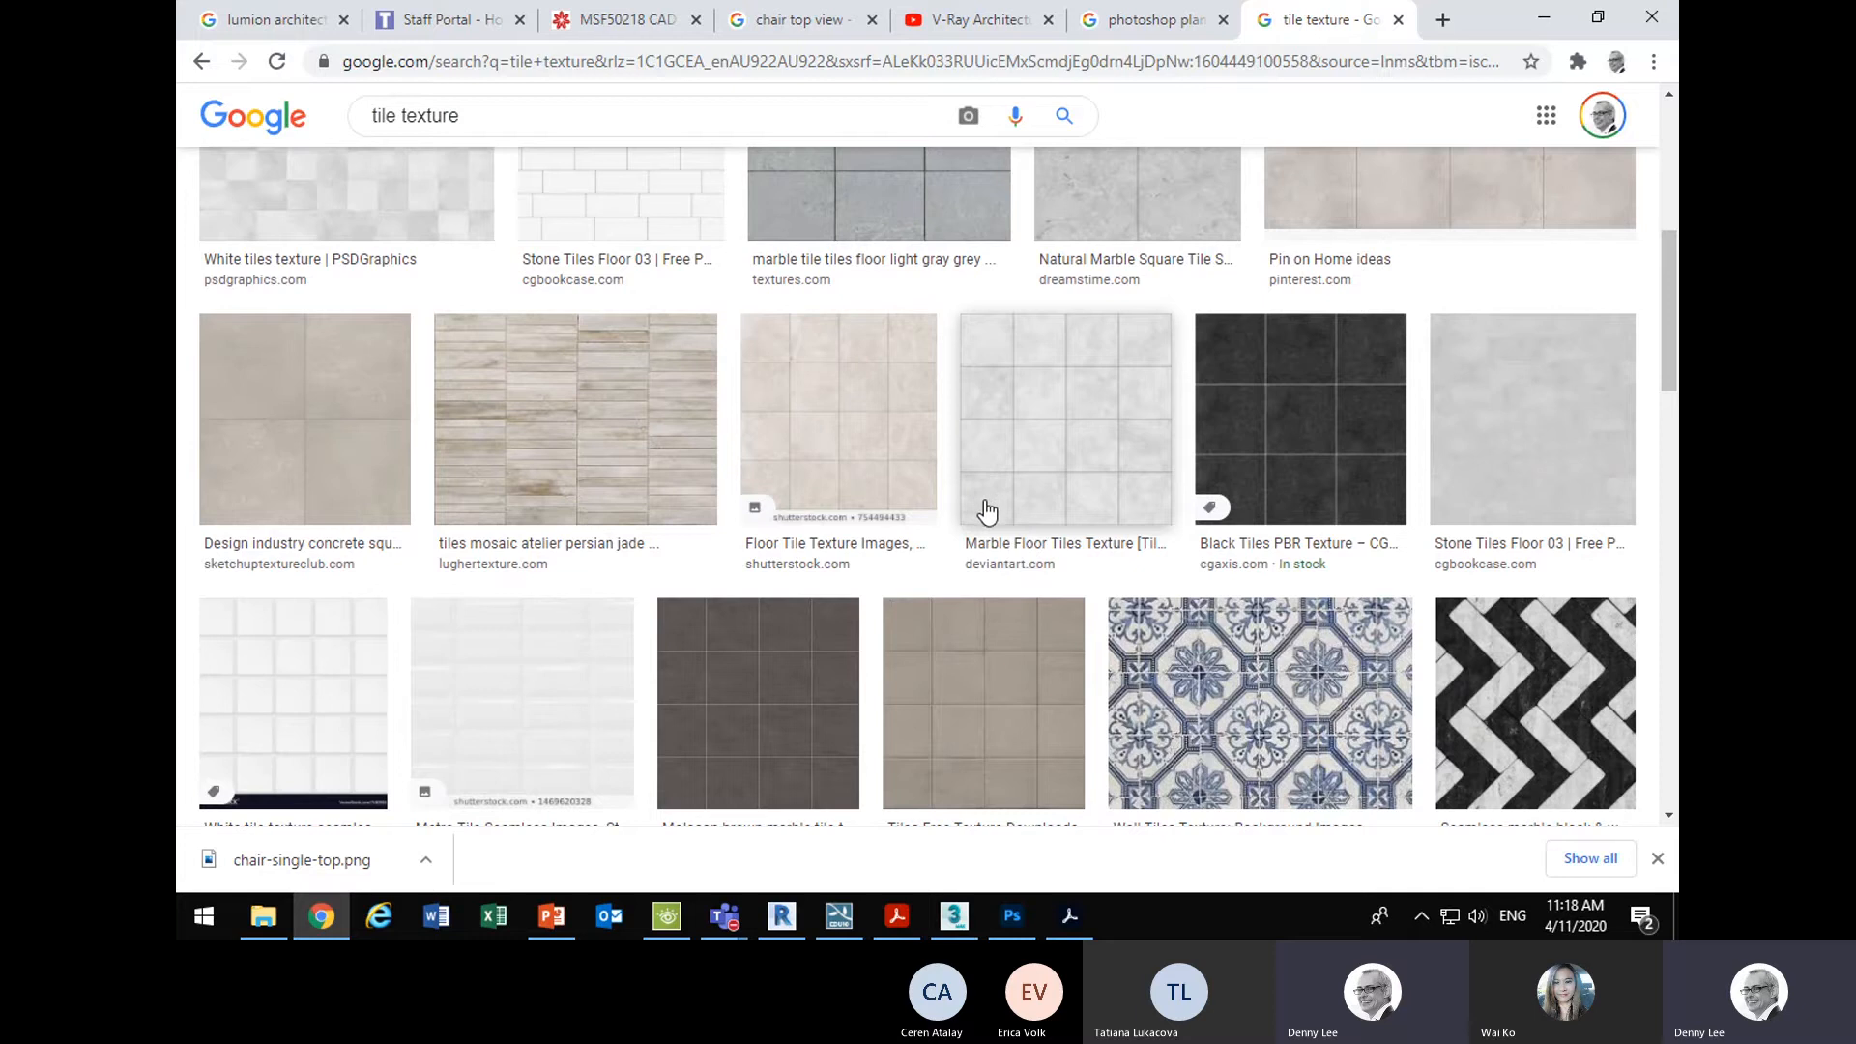
pyautogui.click(1015, 423)
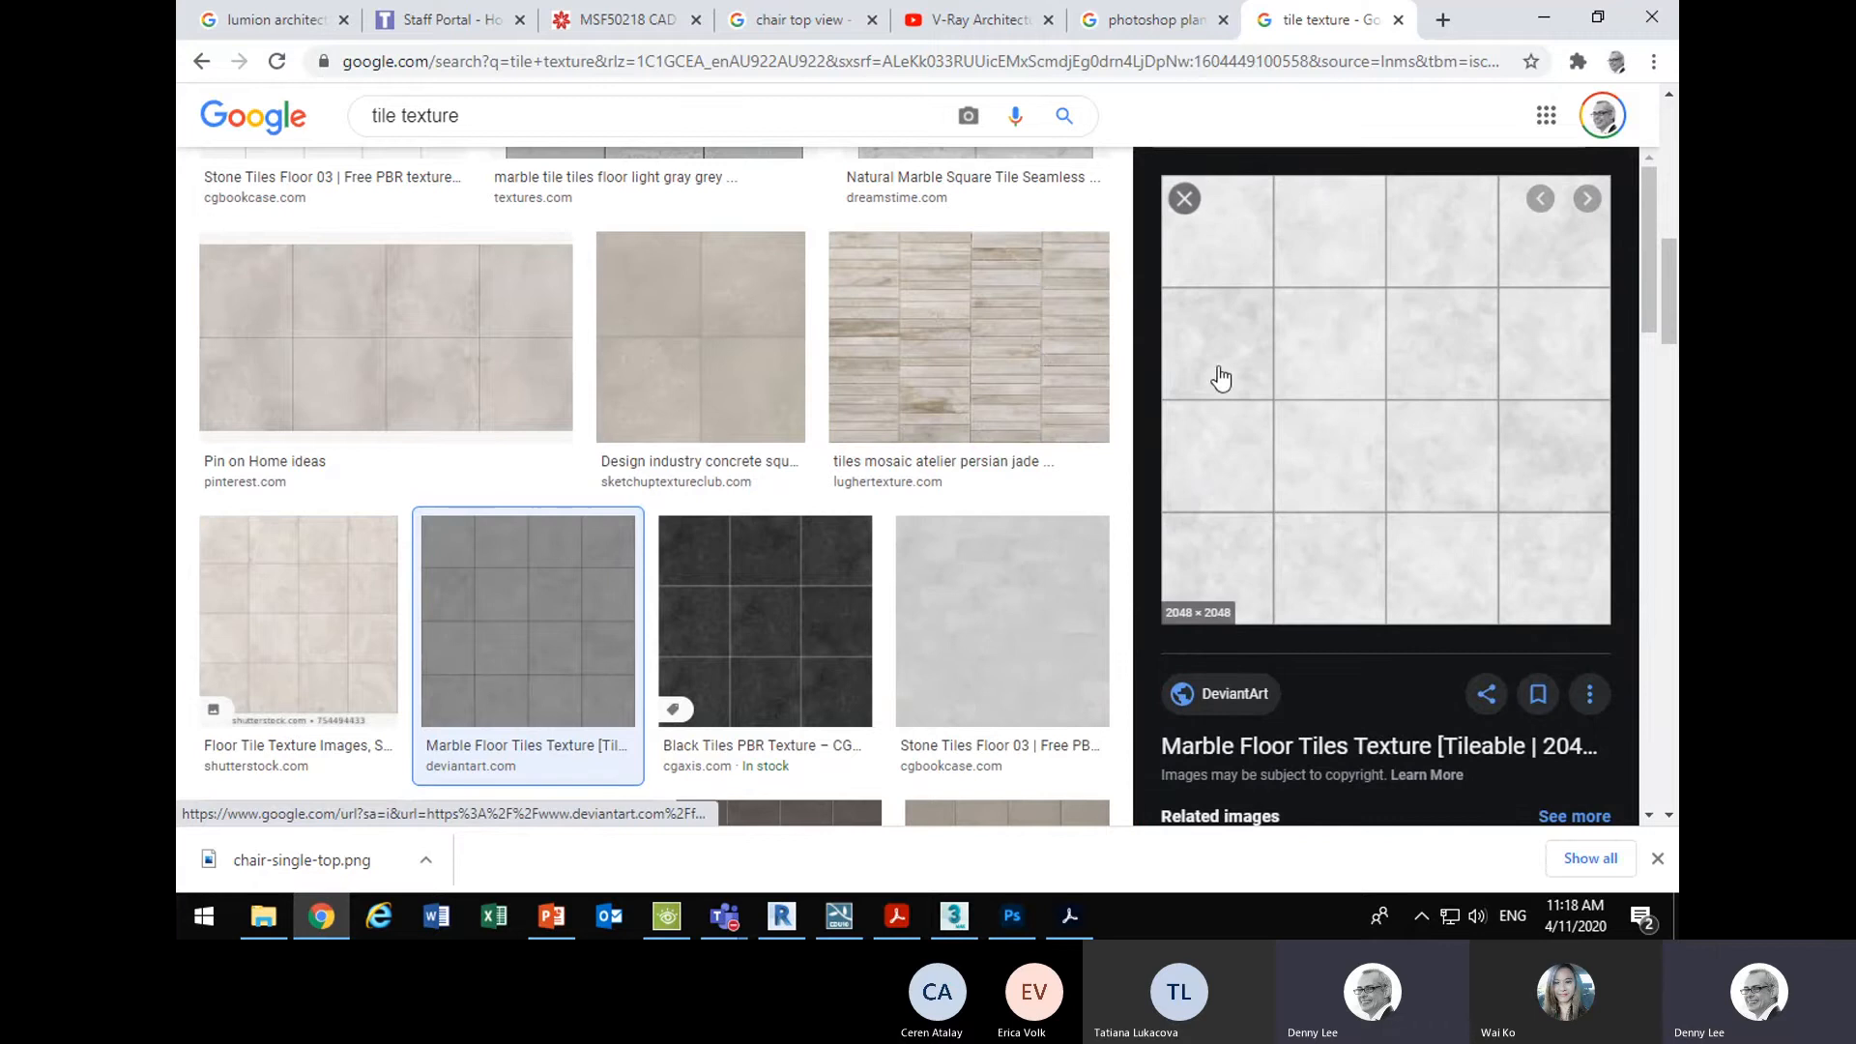
# - Save the previewed marble tile image as the JPEG tile-texture-marble in the Carrington Hotel textures folder, and switch to Photoshop
pyautogui.rightClick(1264, 458)
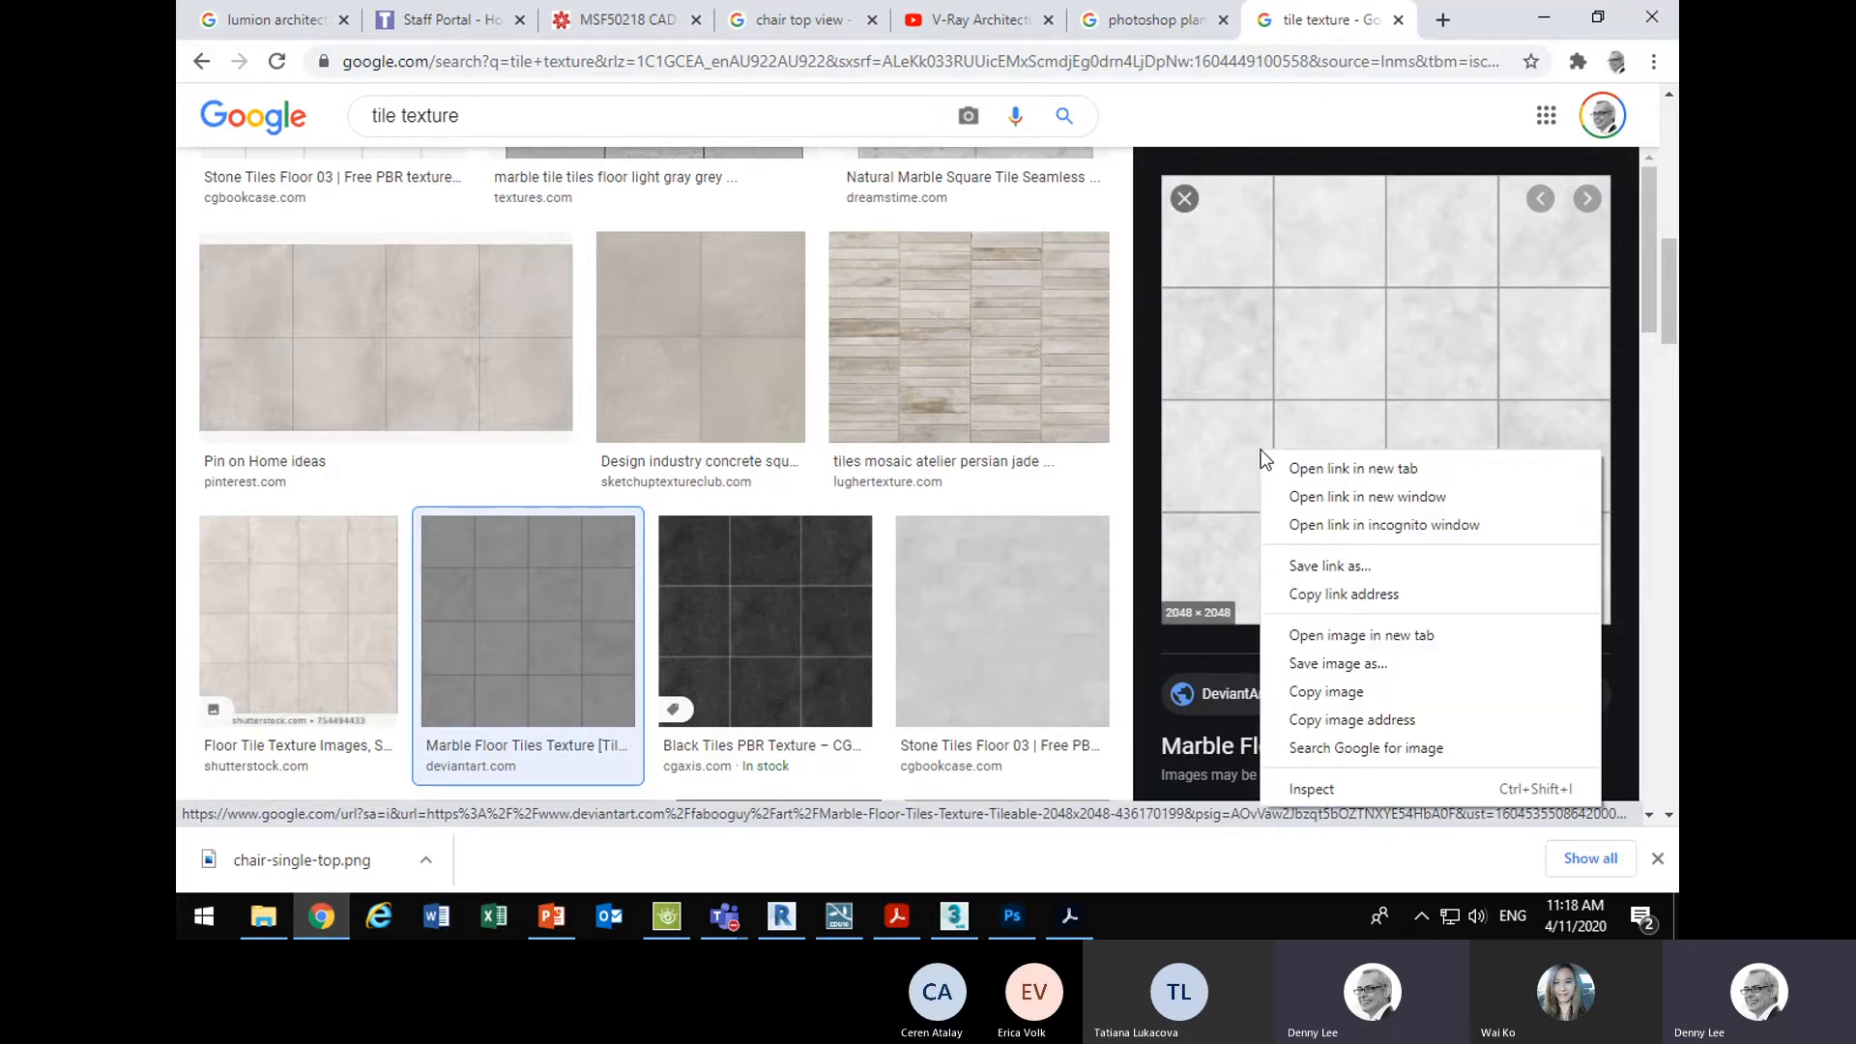
pyautogui.click(1344, 662)
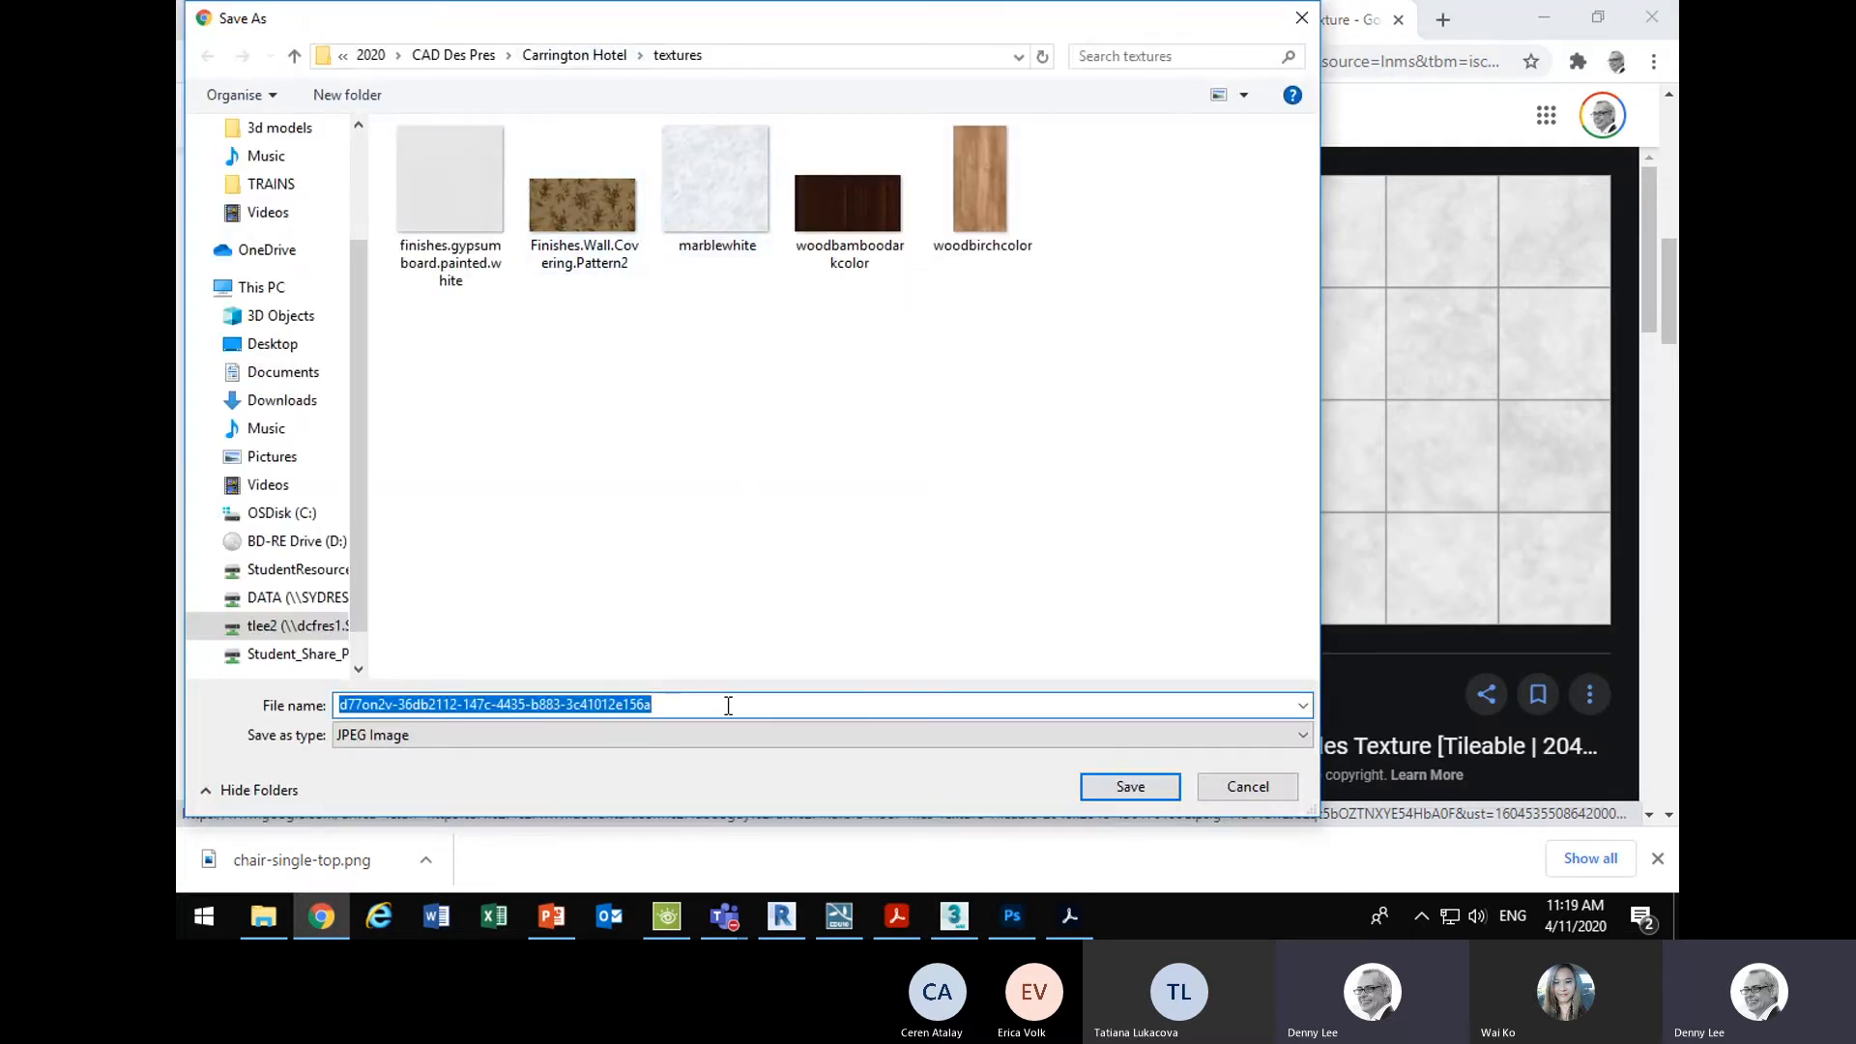
pyautogui.write('tile-')
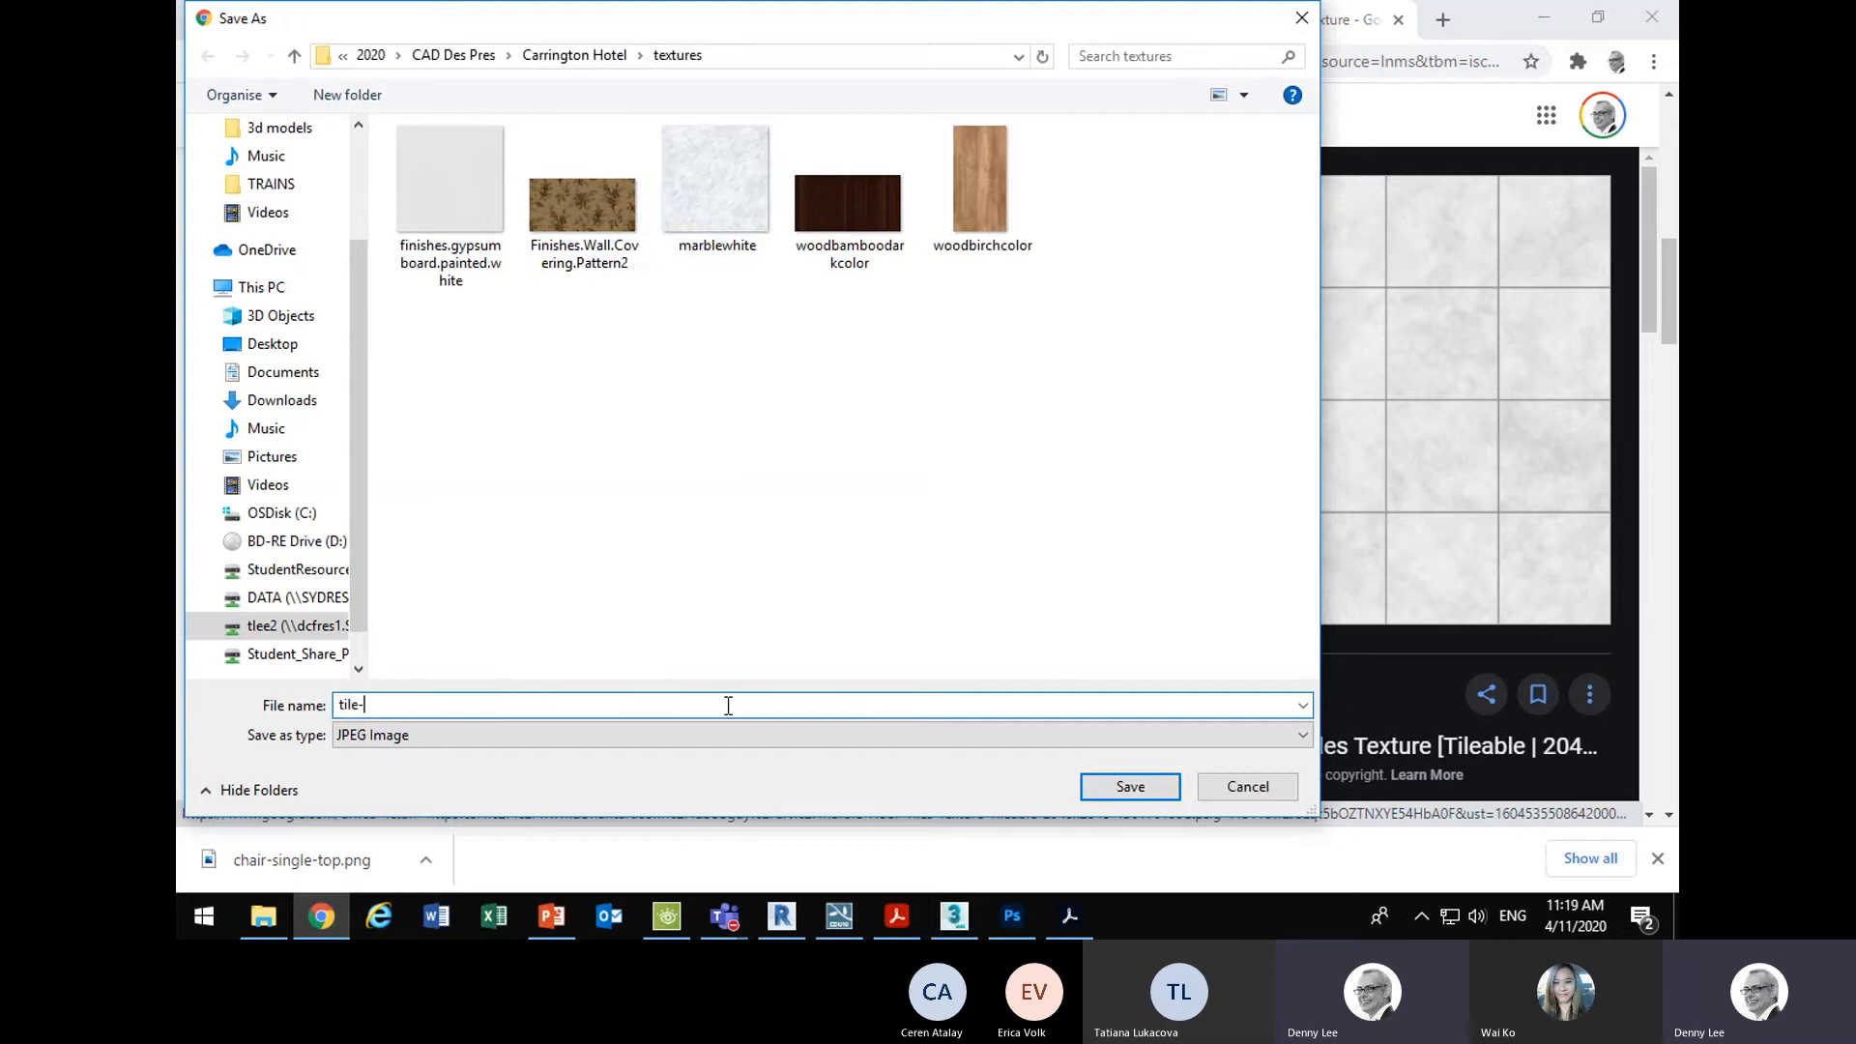
pyautogui.write('texture')
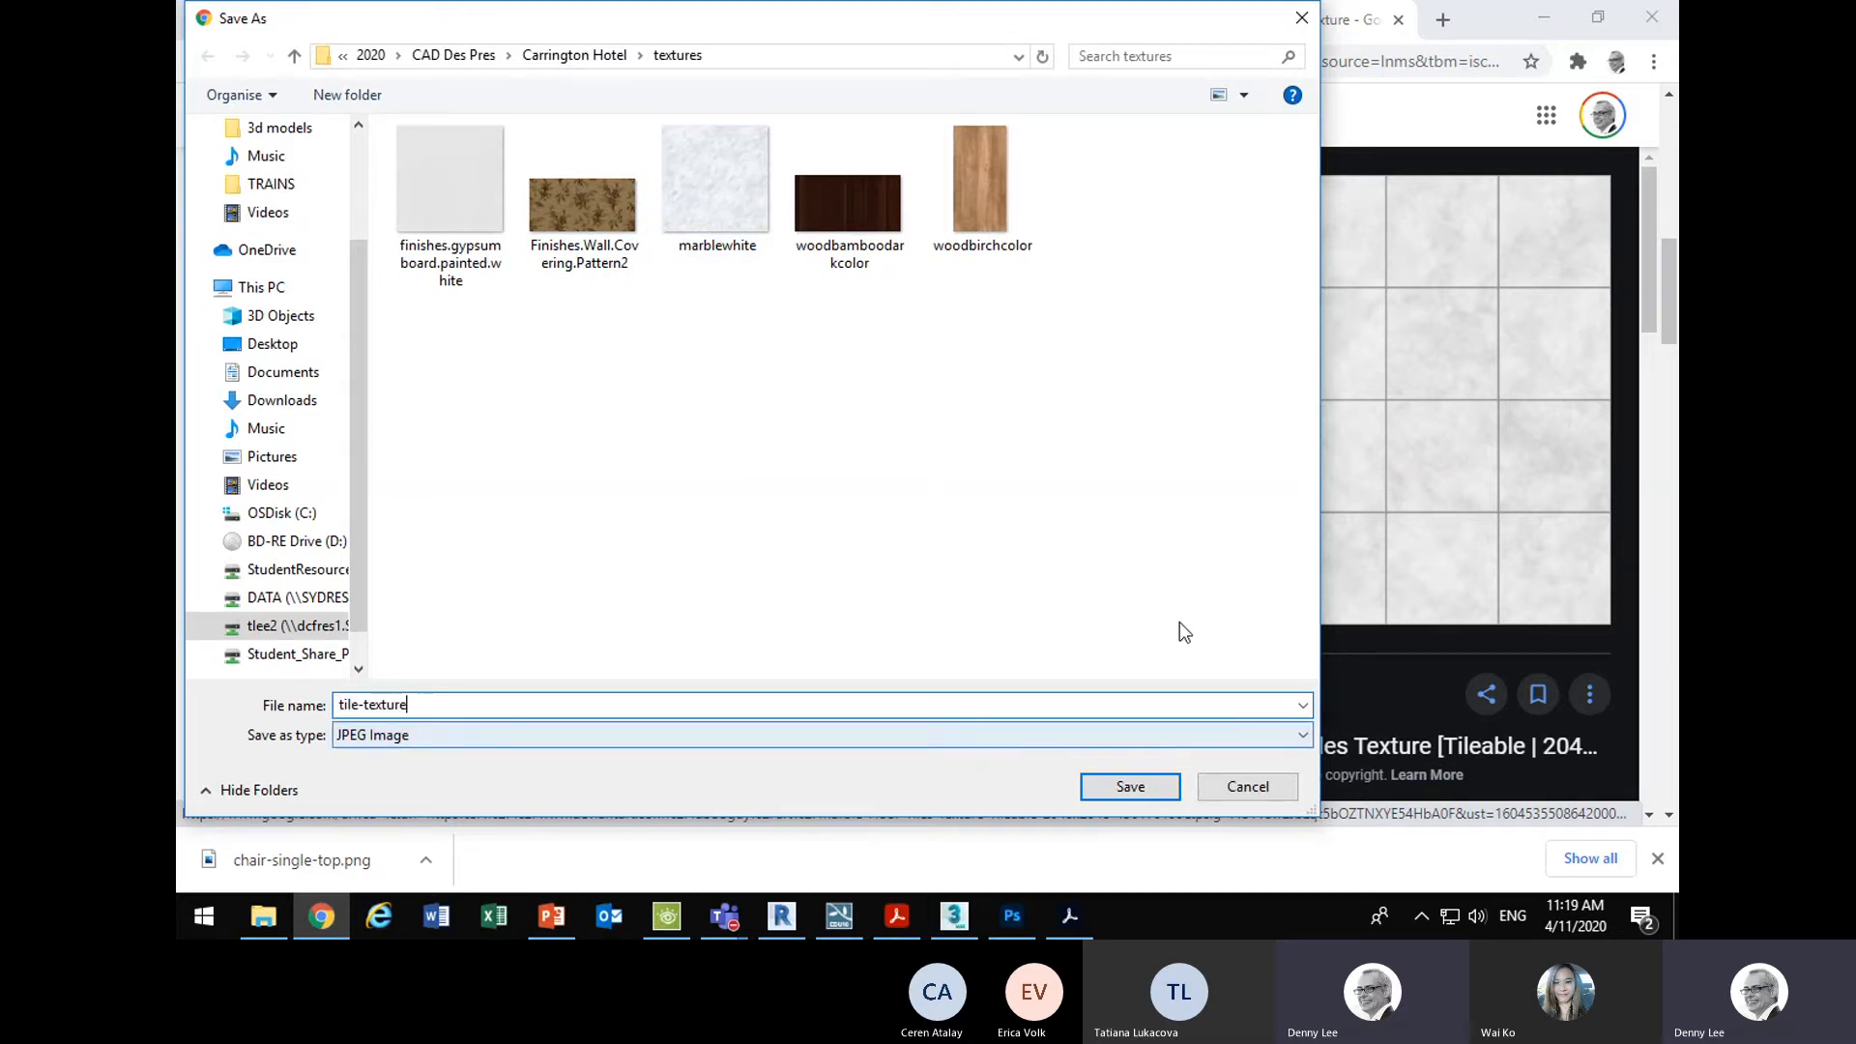
pyautogui.moveTo(957, 27); pyautogui.dragTo(1081, 24)
pyautogui.write('ure')
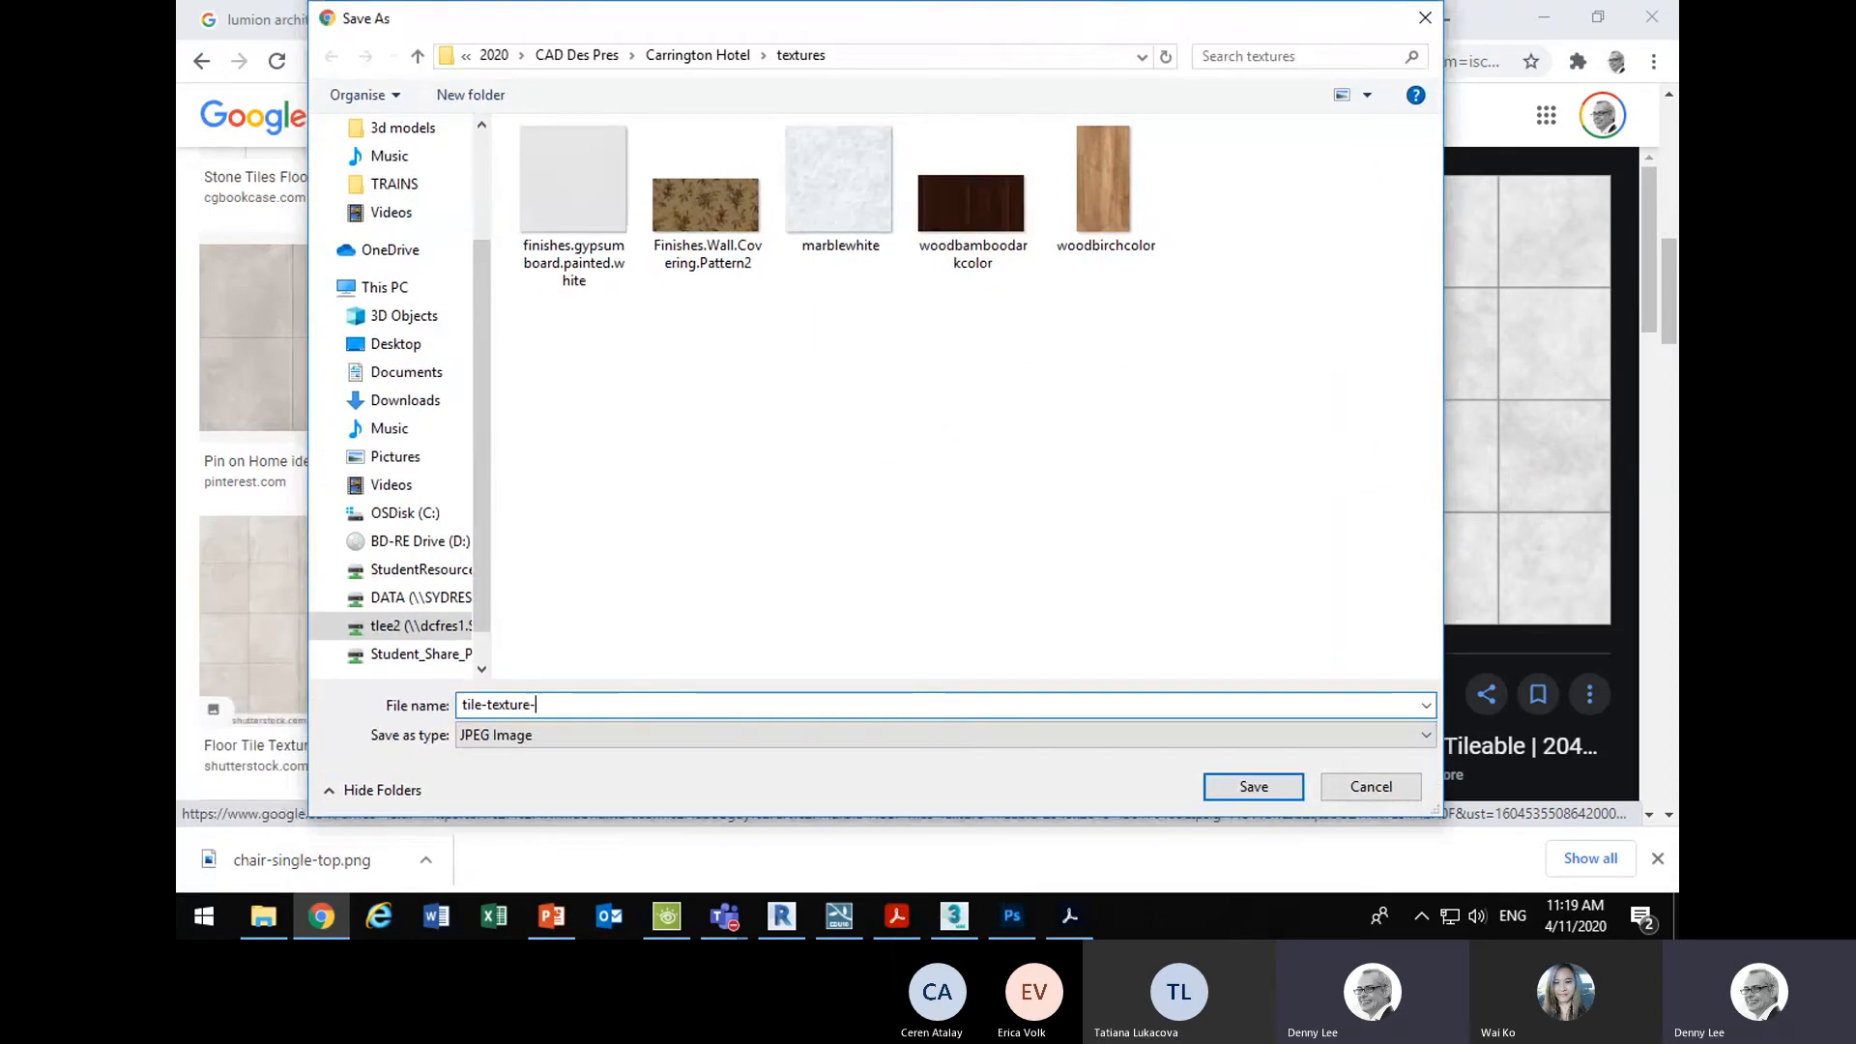
pyautogui.write('-marbe')
pyautogui.press('BackSpace')
pyautogui.press('Return')
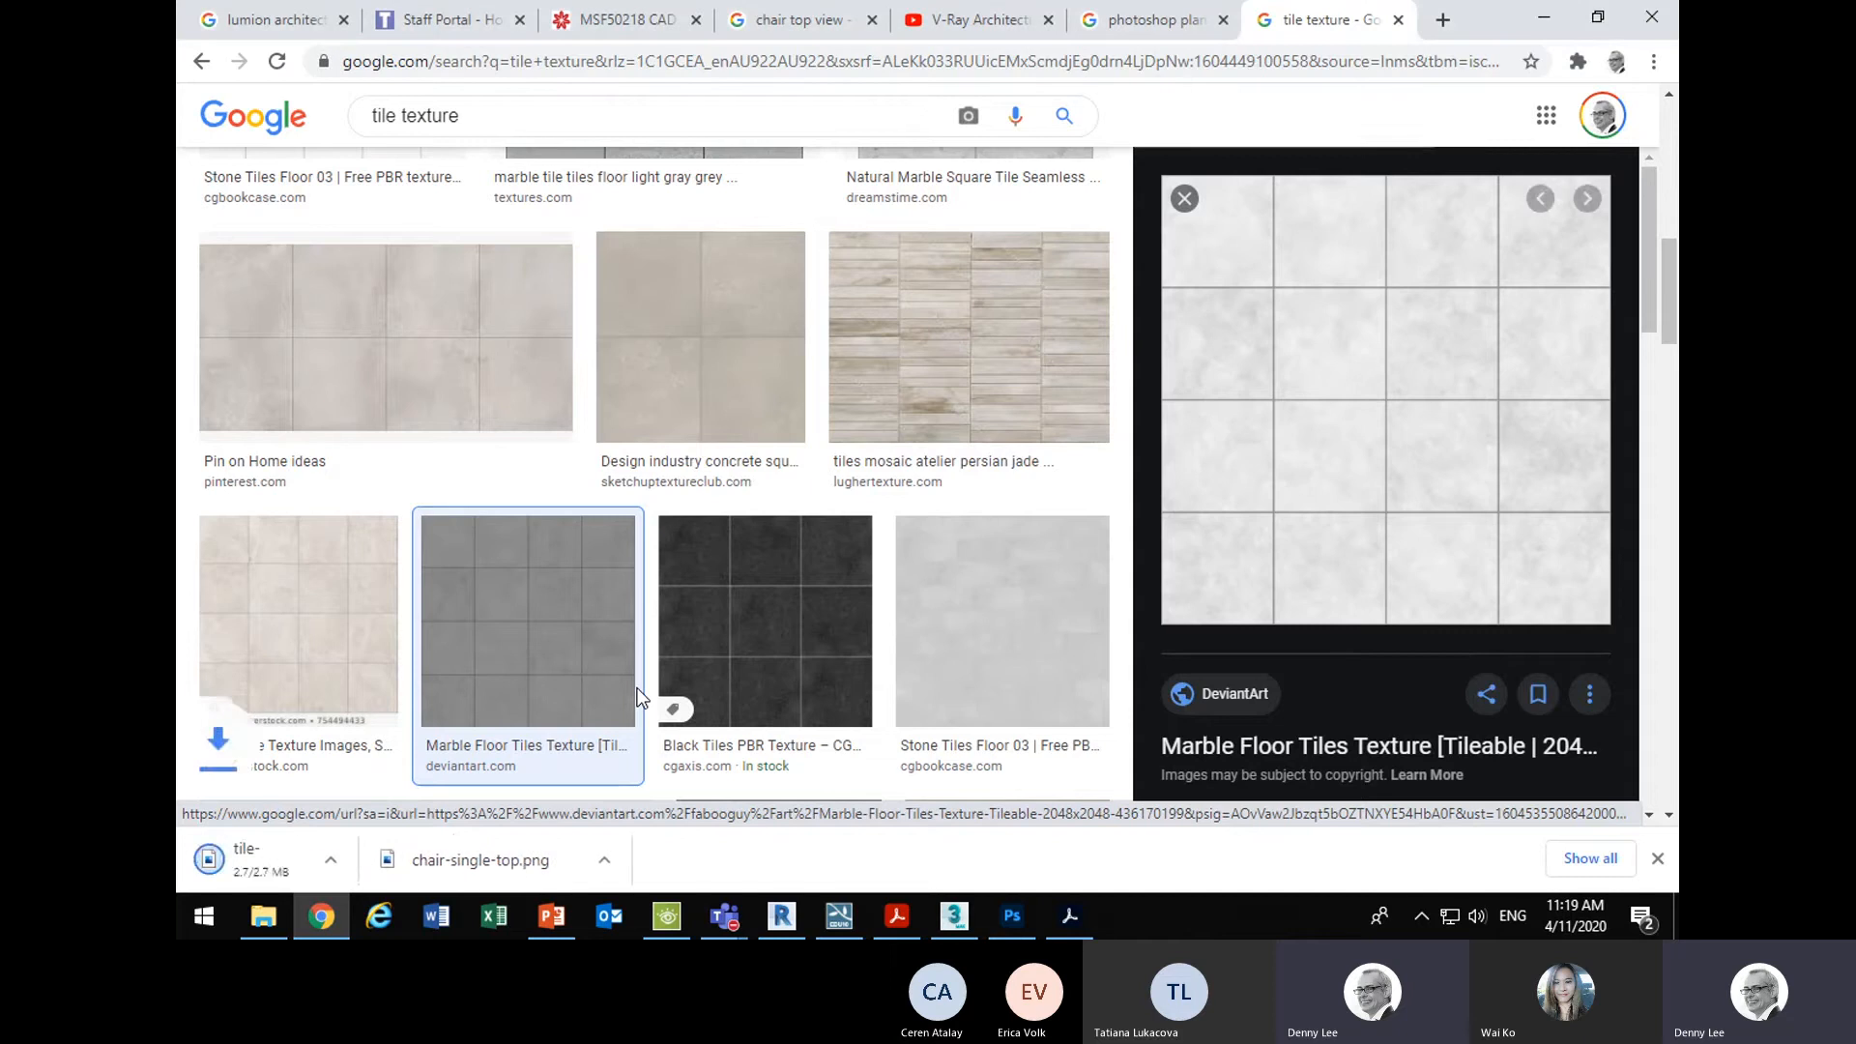
pyautogui.click(1544, 18)
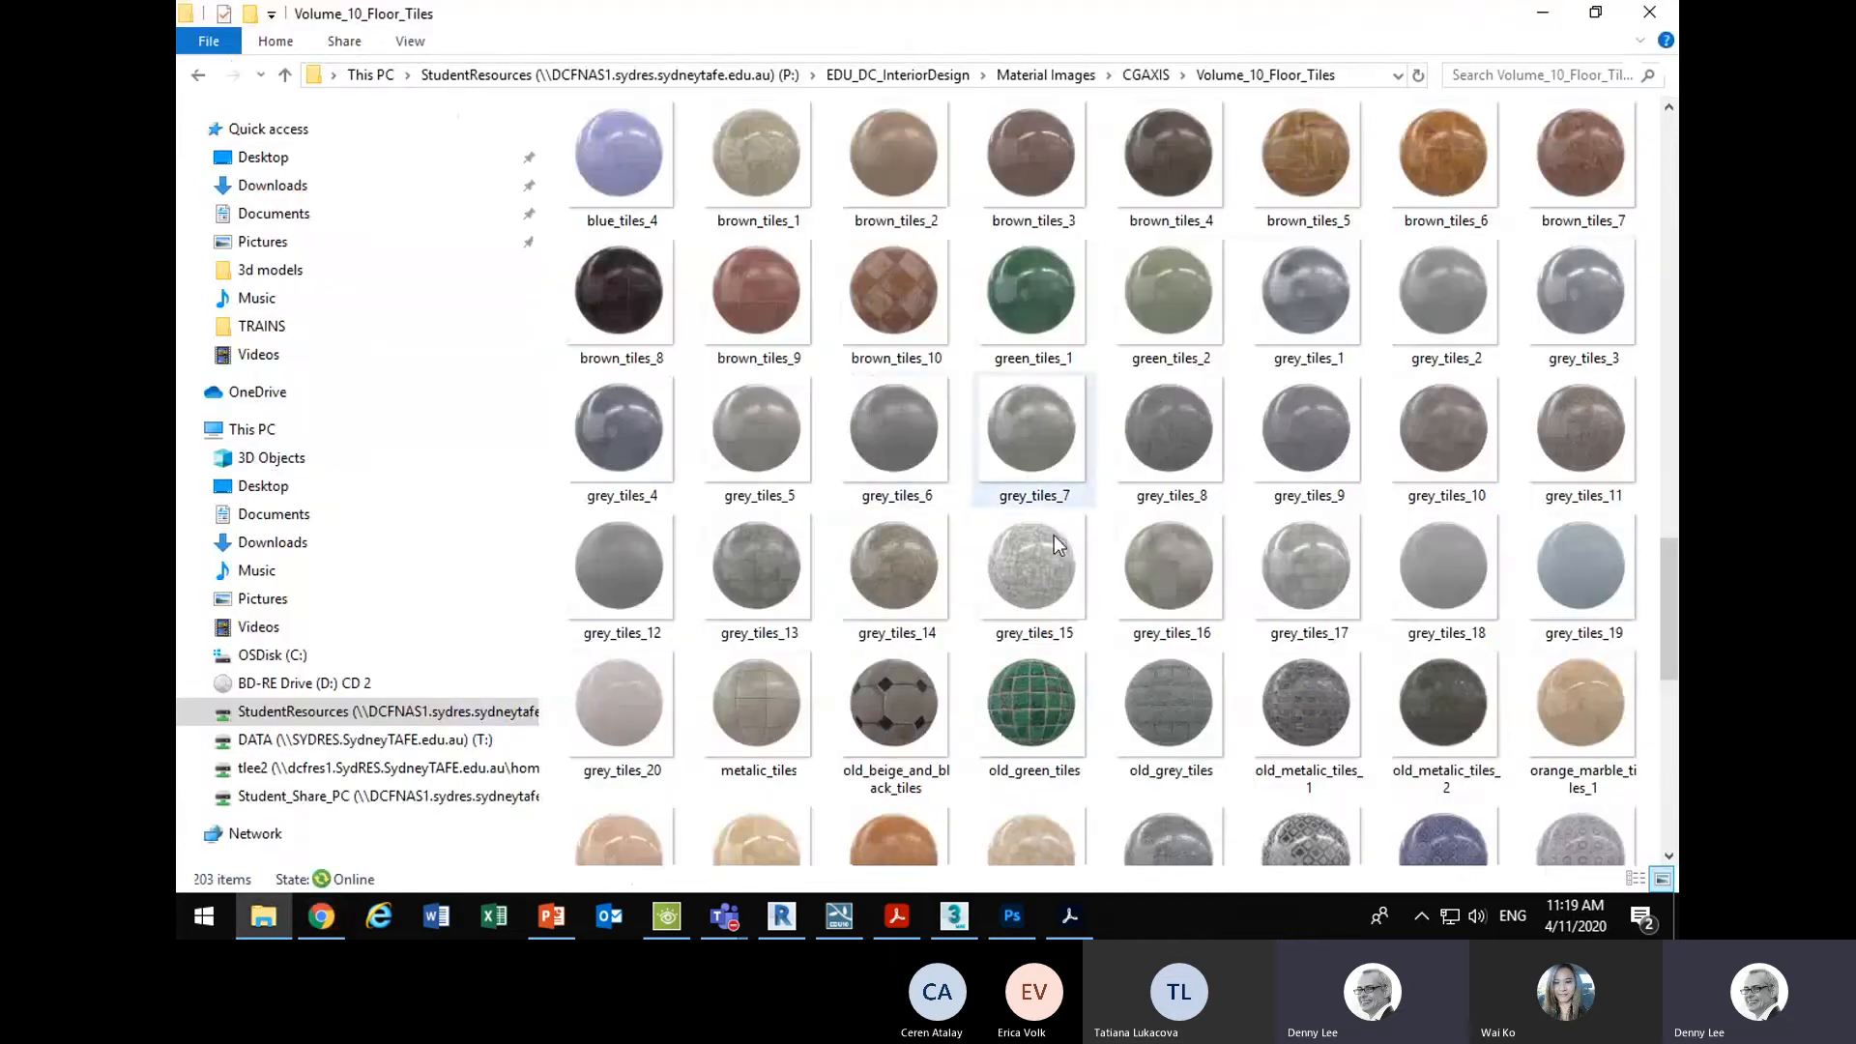
pyautogui.click(1012, 916)
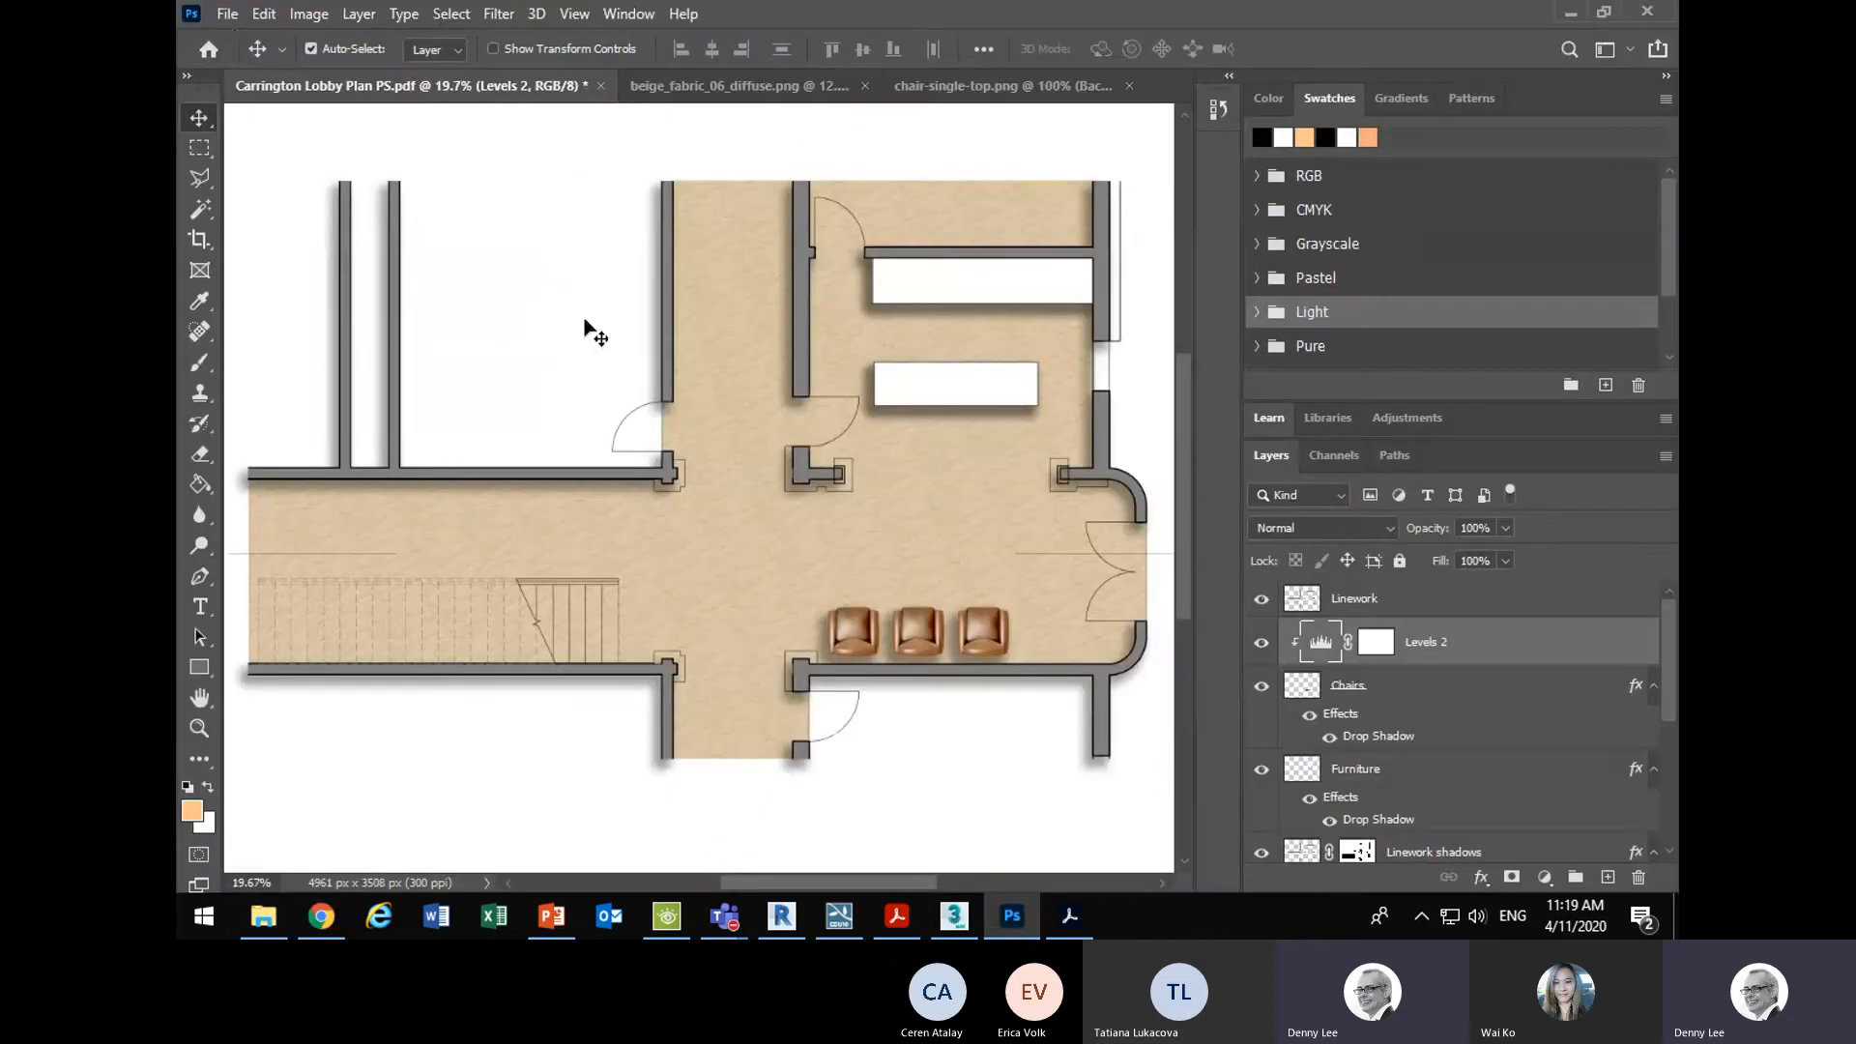
# - Try to open the tile-texture-marble image from the textures folder
pyautogui.click(233, 15)
pyautogui.click(243, 54)
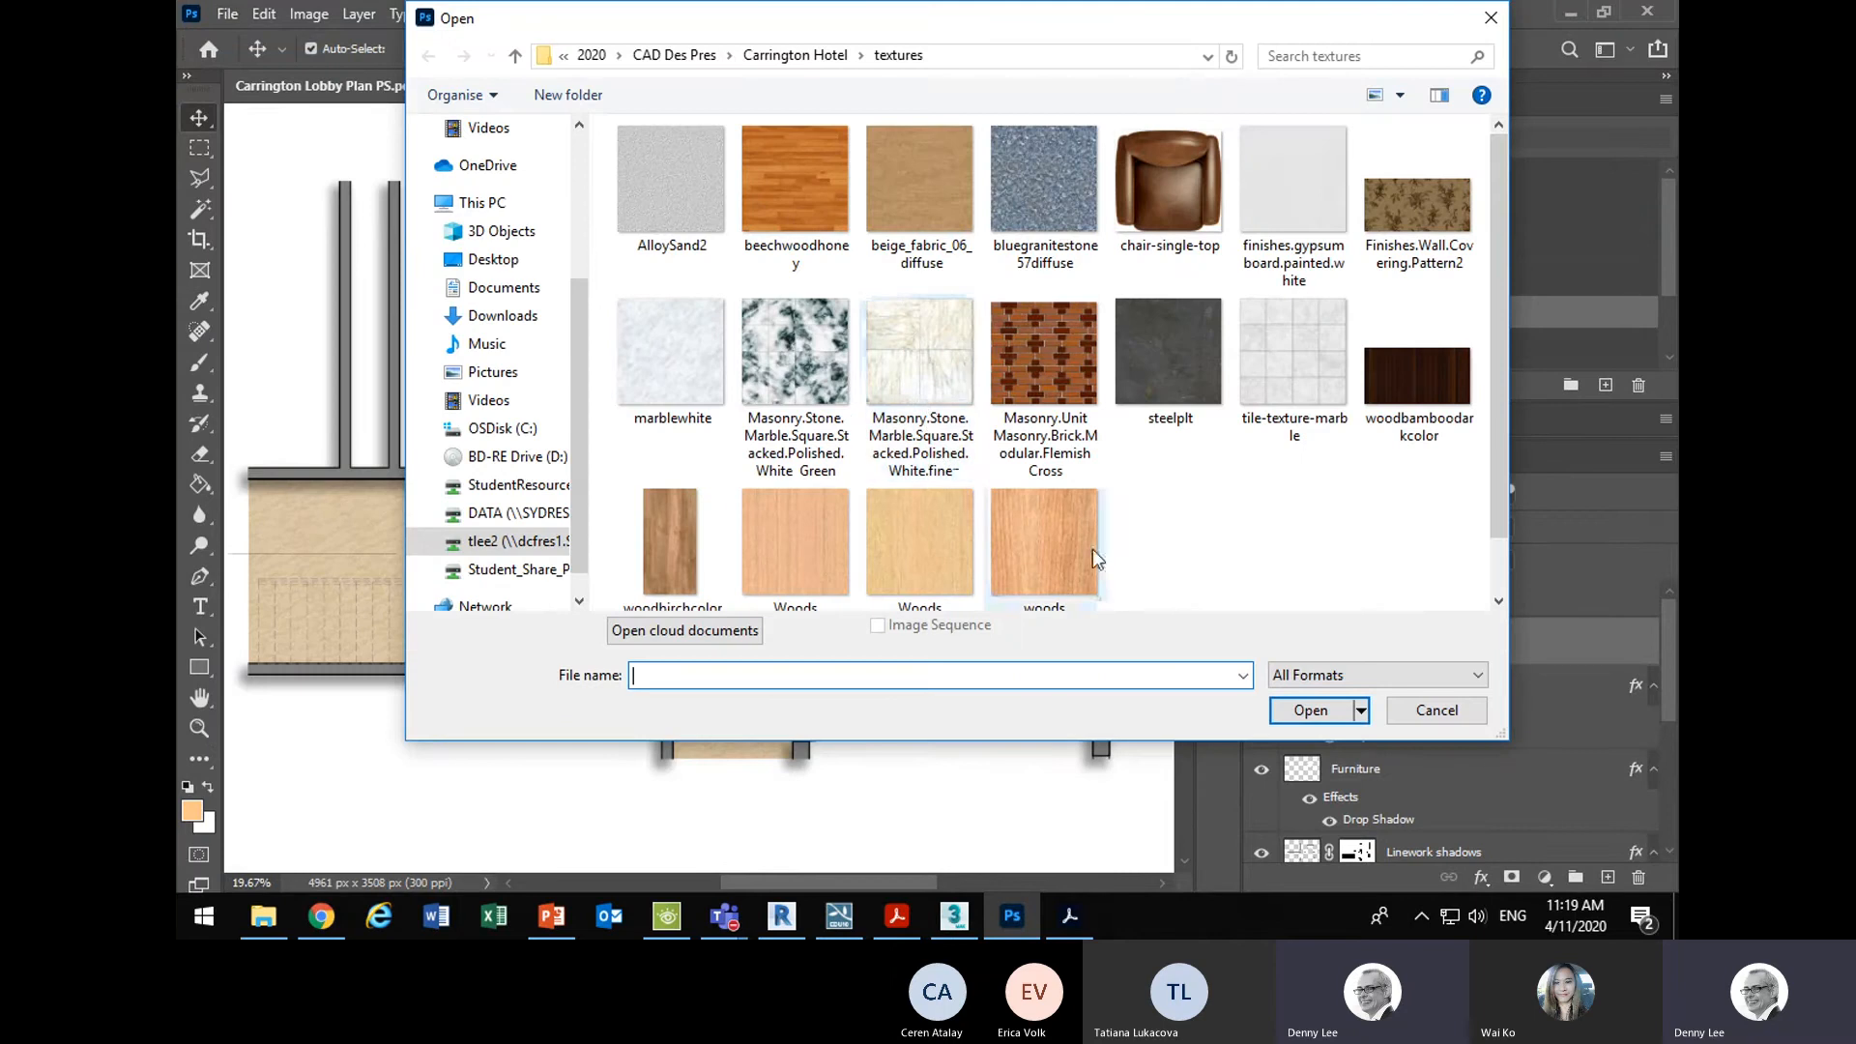
pyautogui.click(1295, 364)
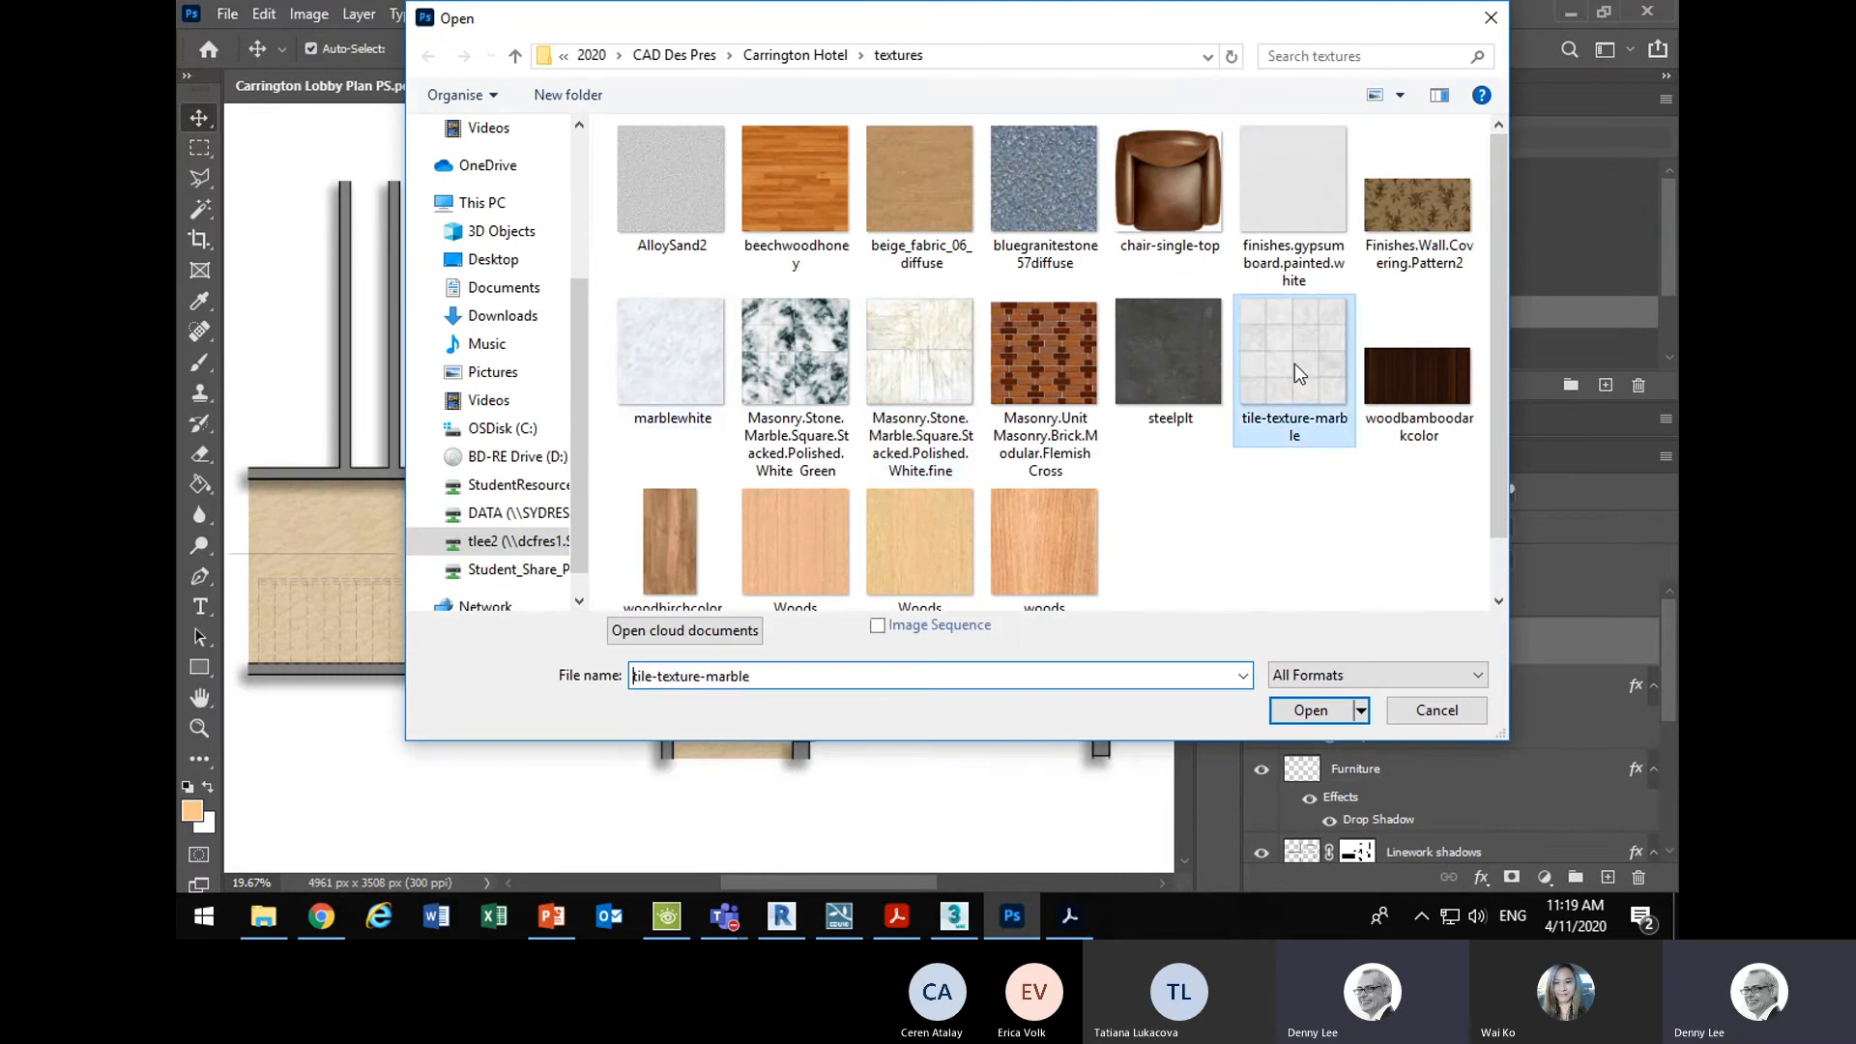
pyautogui.doubleClick(1296, 357)
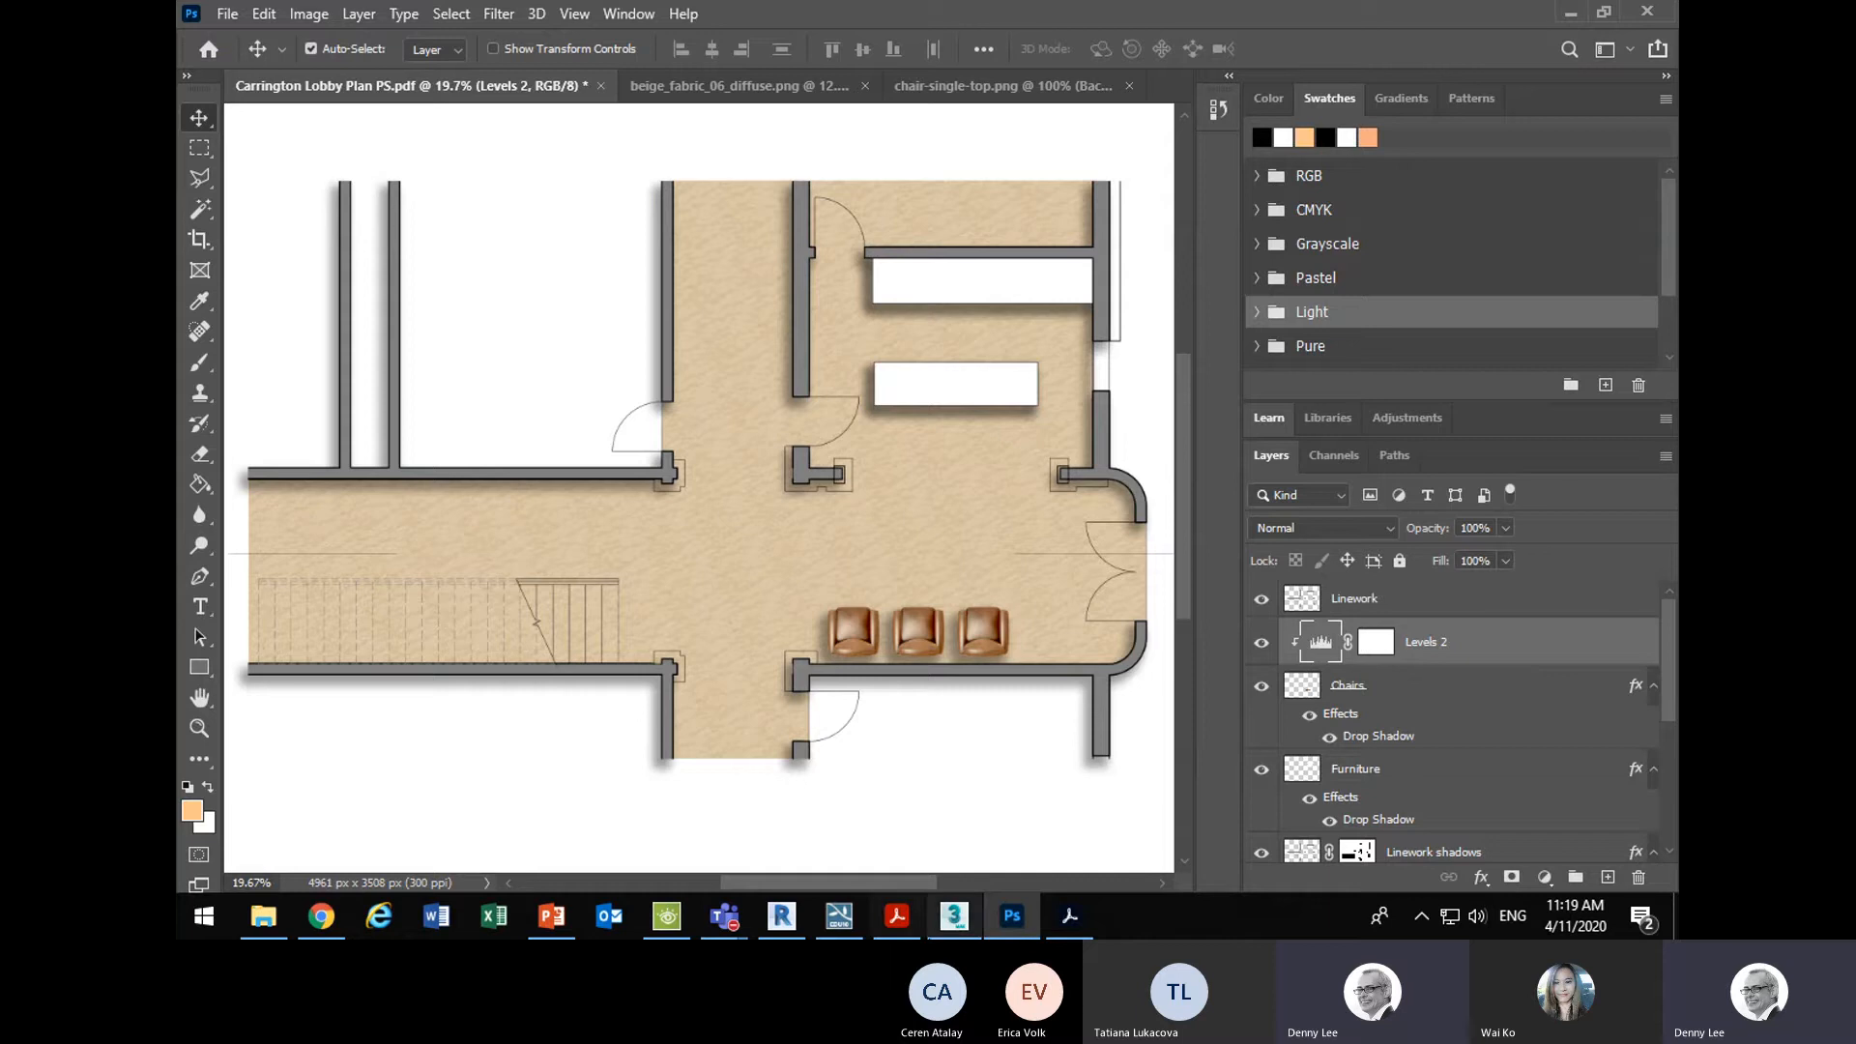
pyautogui.moveTo(1014, 936)
pyautogui.click(970, 830)
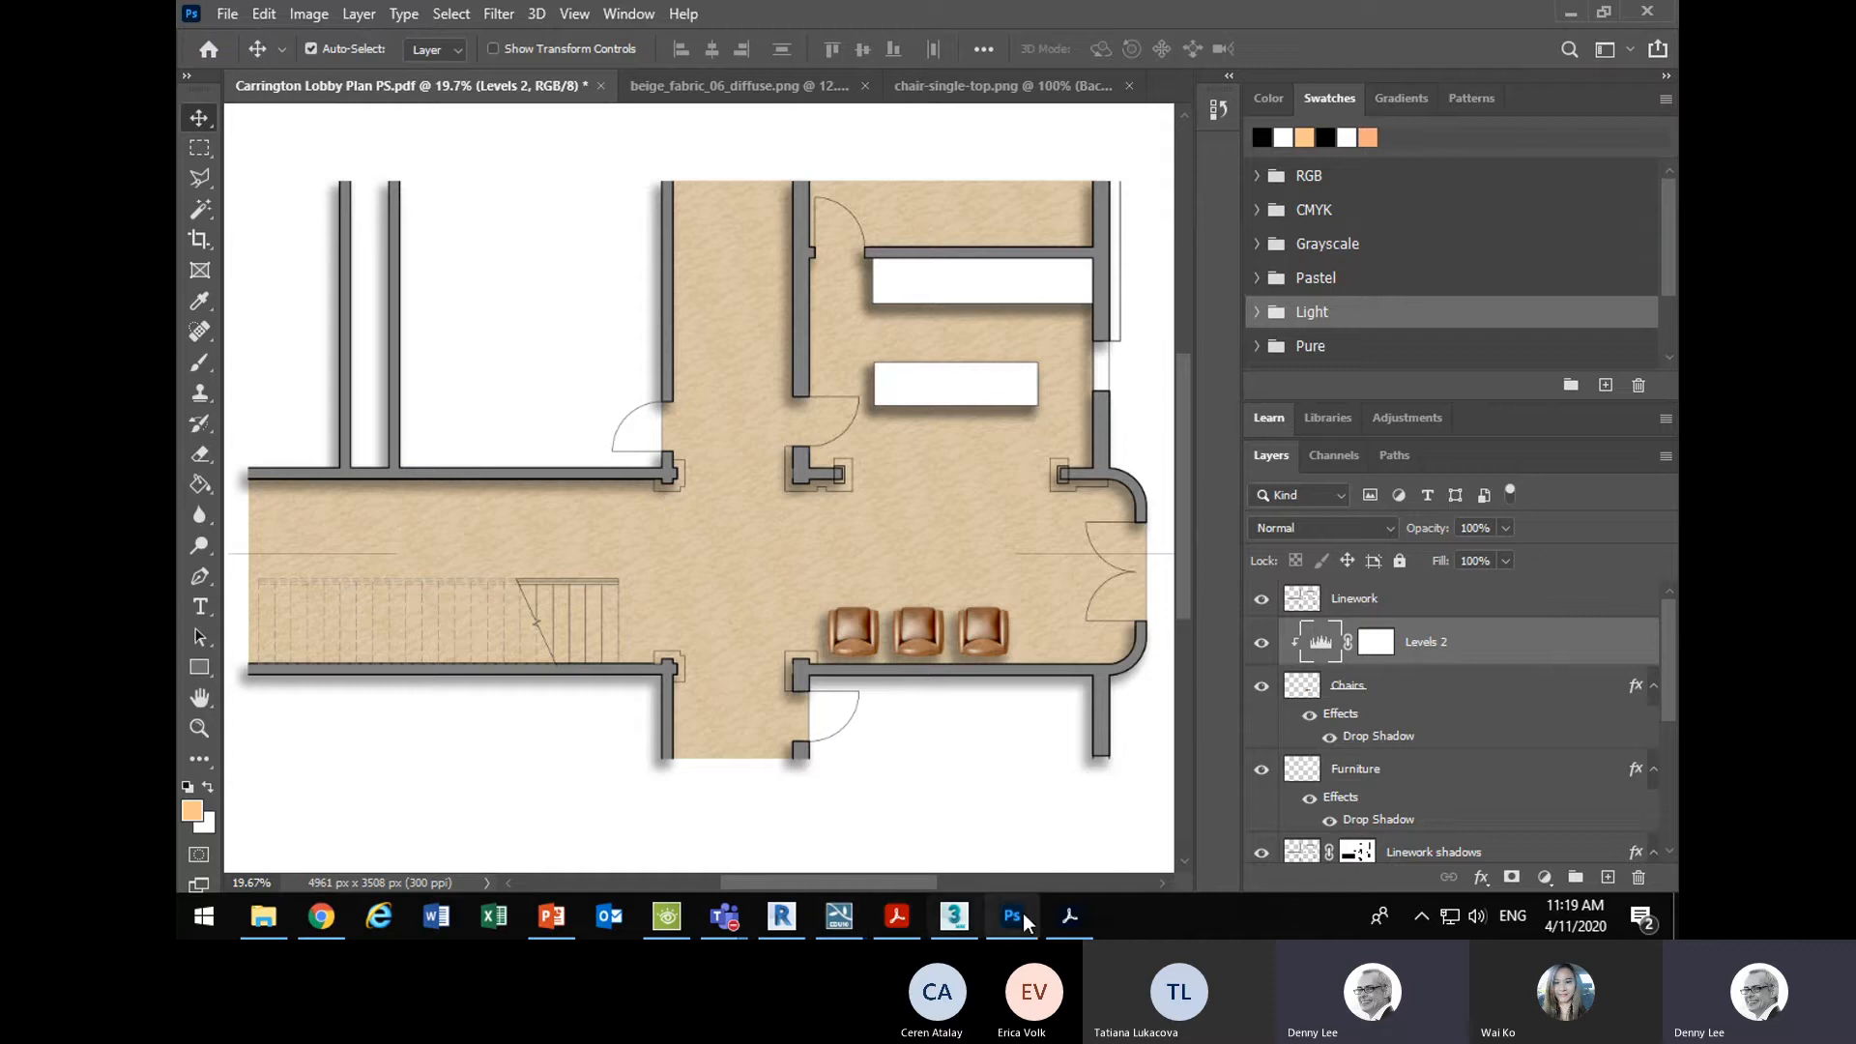
pyautogui.moveTo(1027, 924)
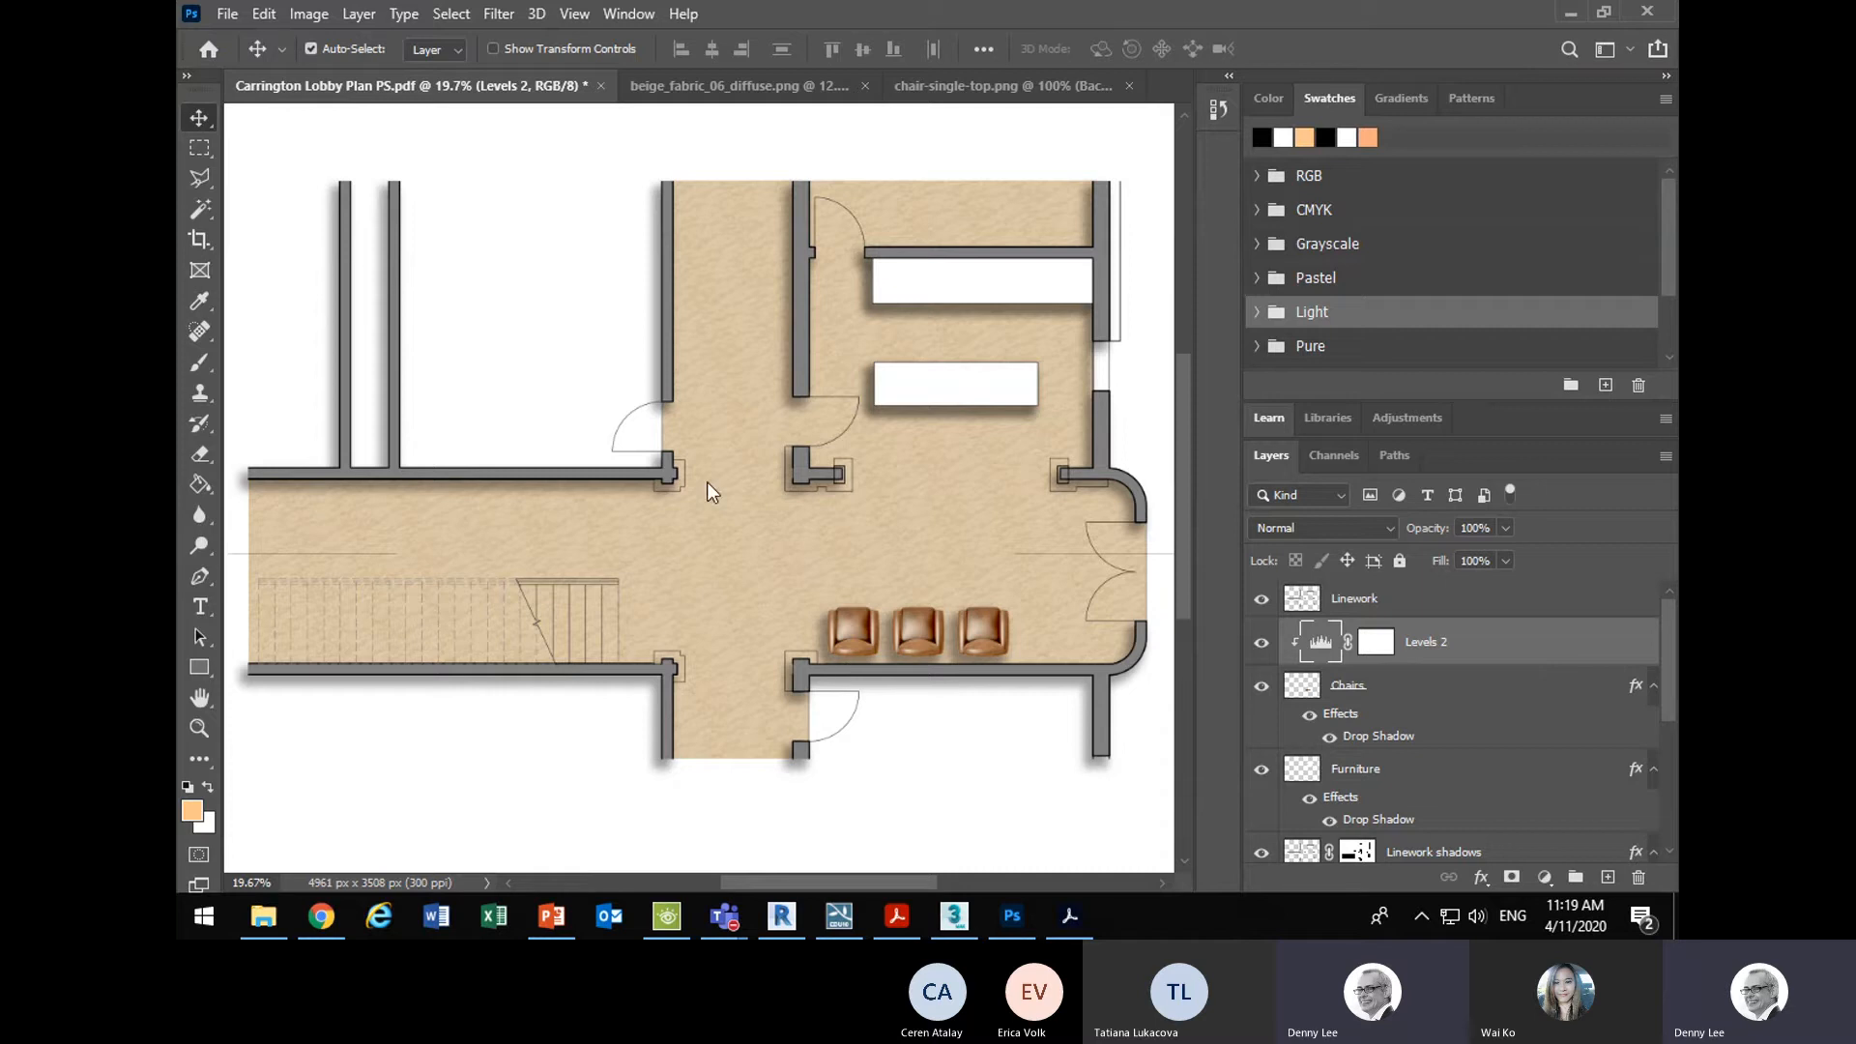
# - Save the lobby plan on the computer as the Photoshop file Carrington Lobby Plan PS in the Carrington Hotel folder, keeping its layers
pyautogui.click(226, 15)
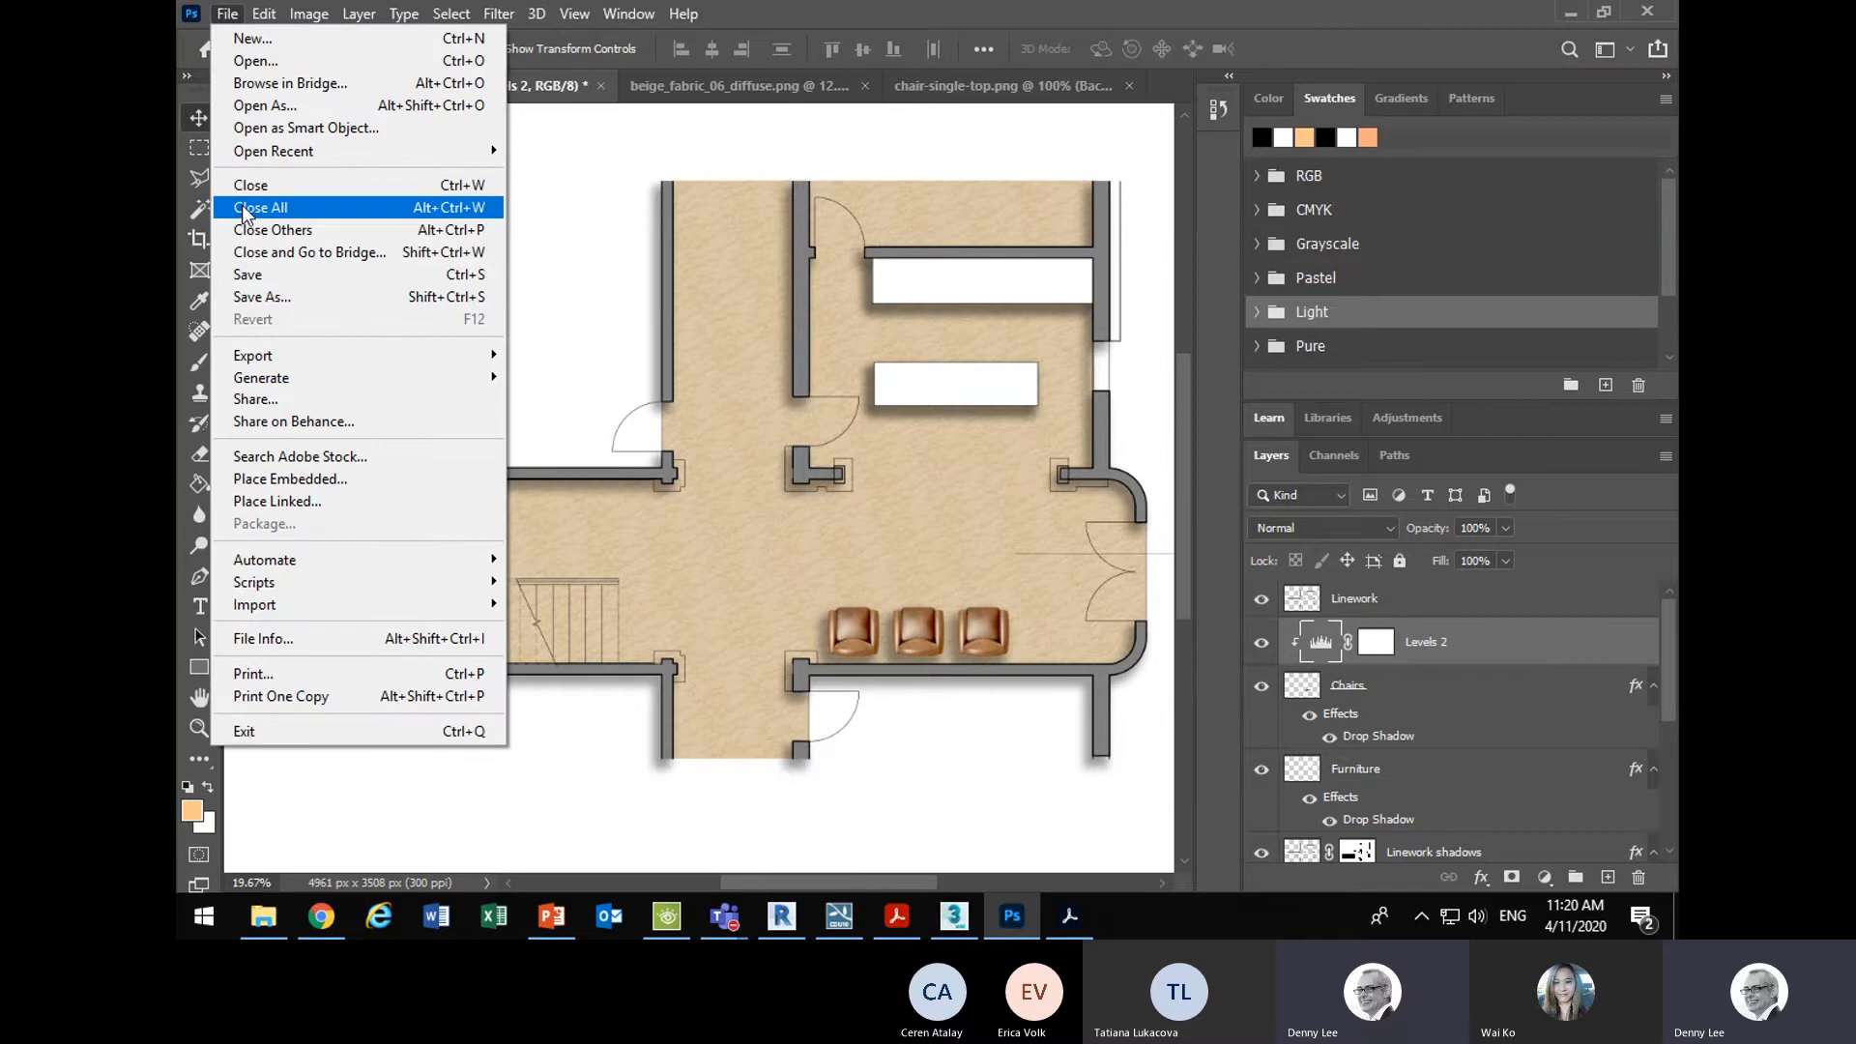
pyautogui.click(254, 275)
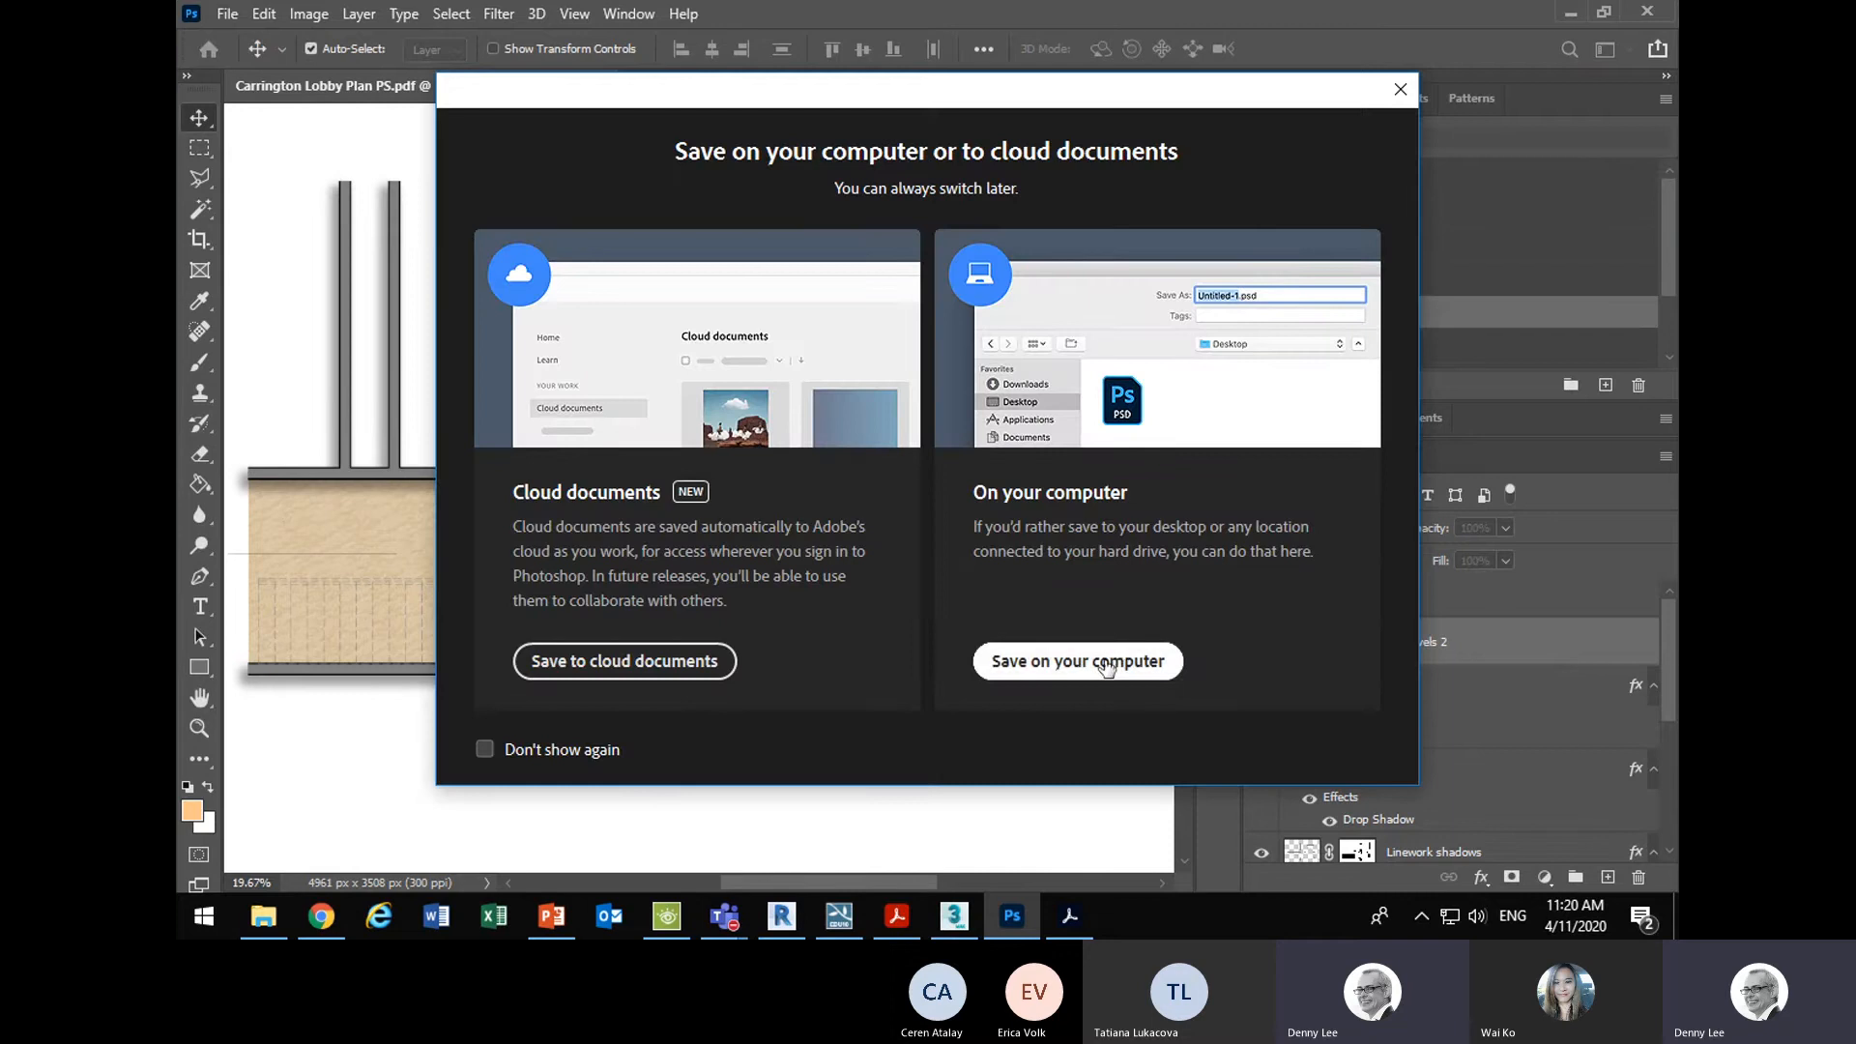
pyautogui.click(1151, 661)
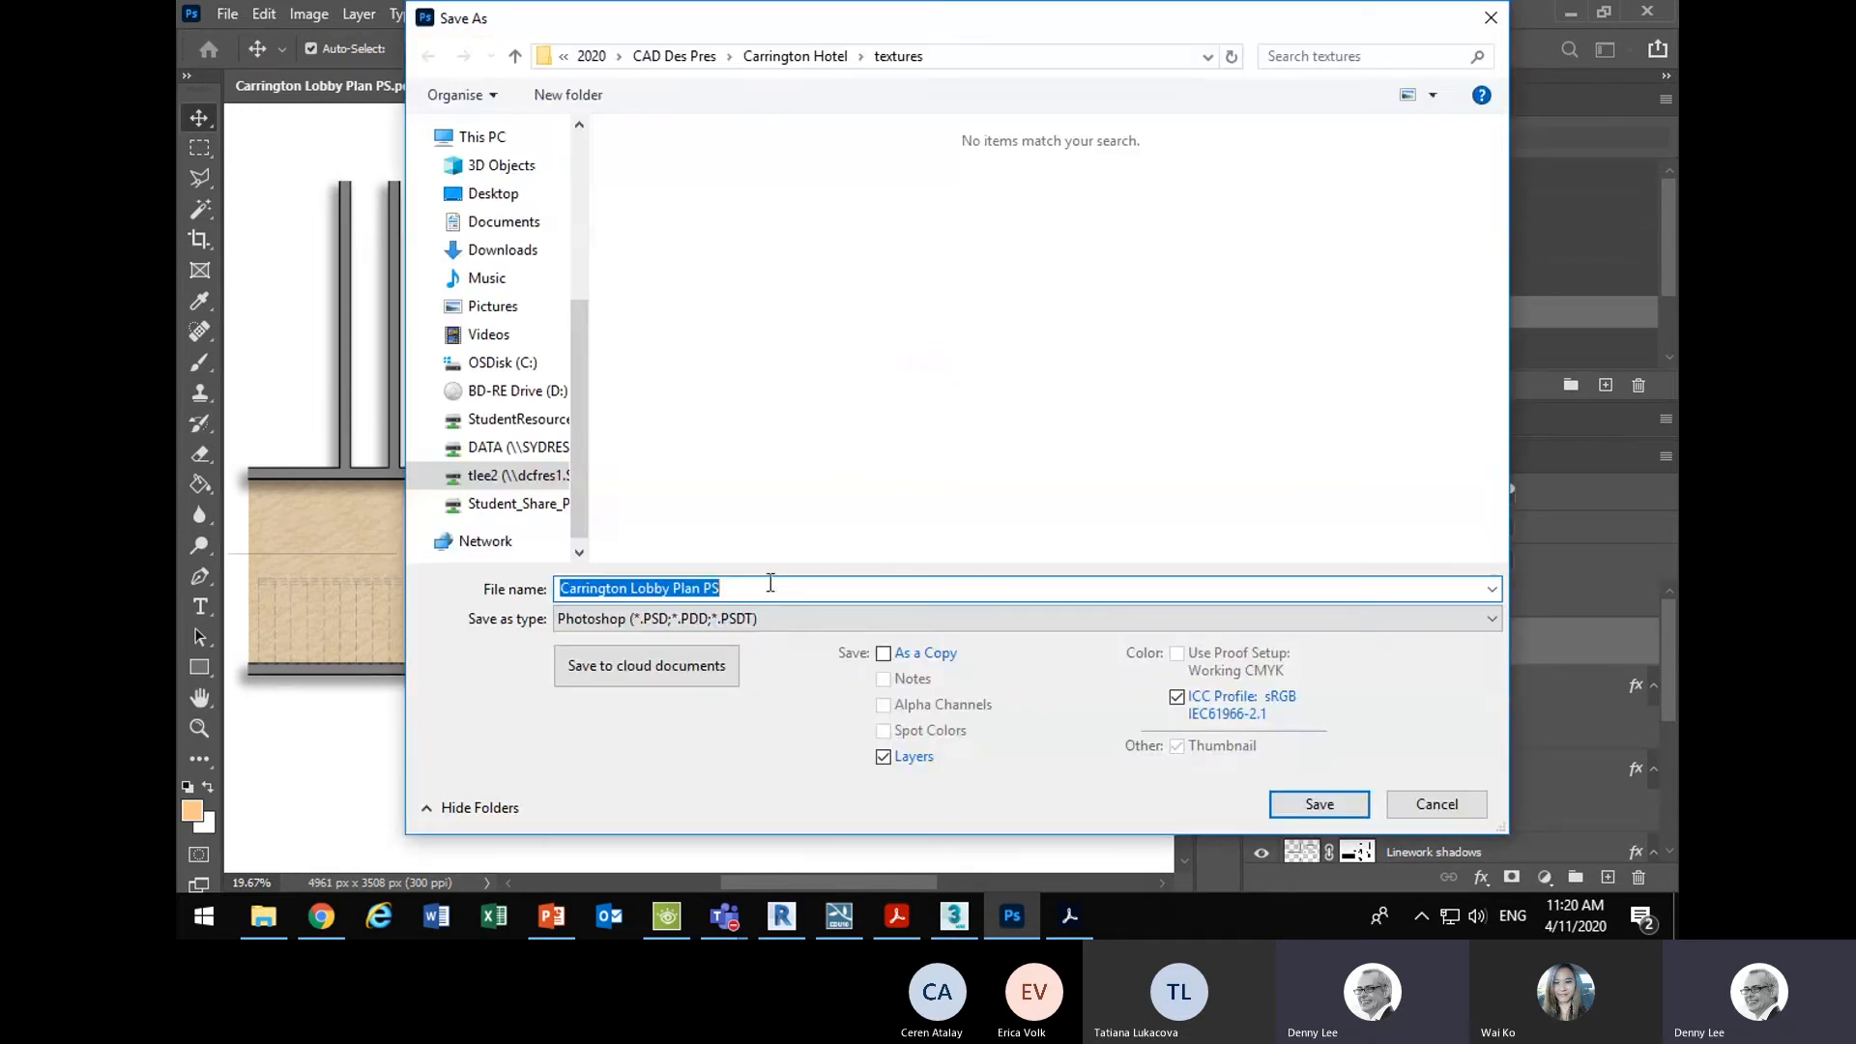
pyautogui.click(791, 56)
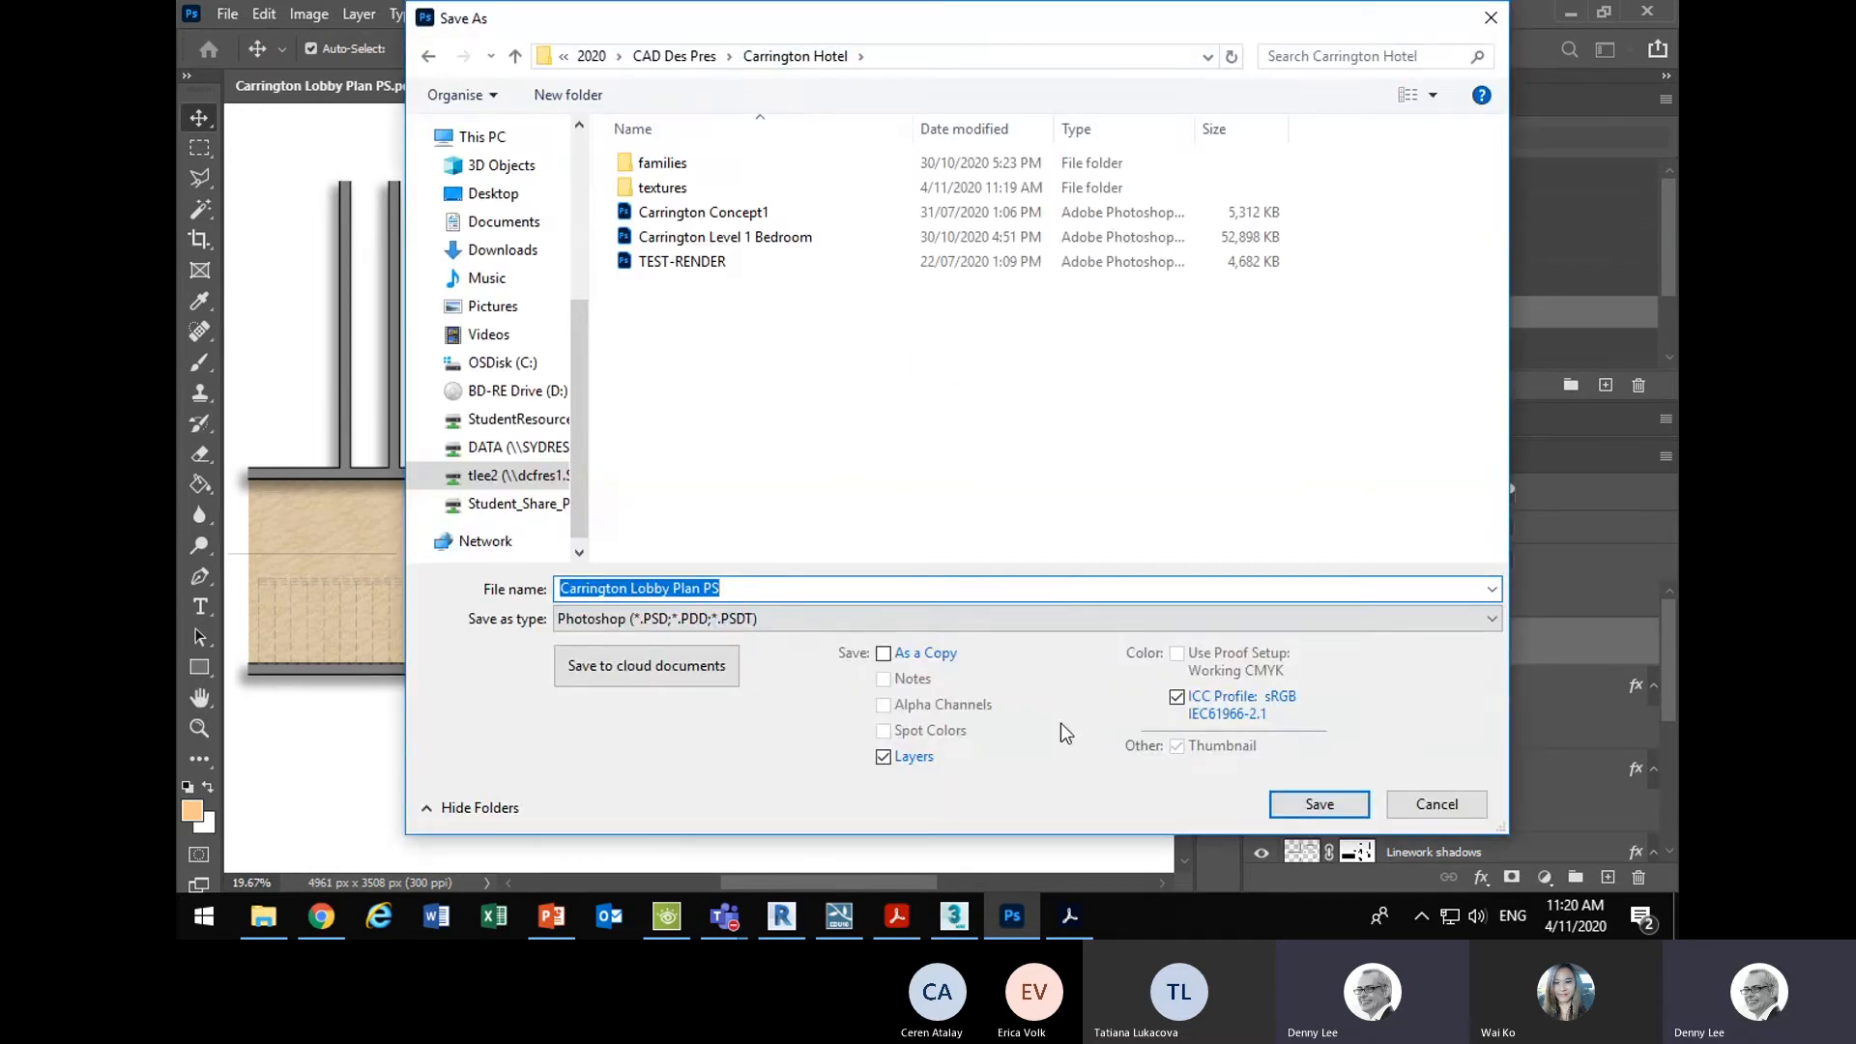
pyautogui.click(1323, 814)
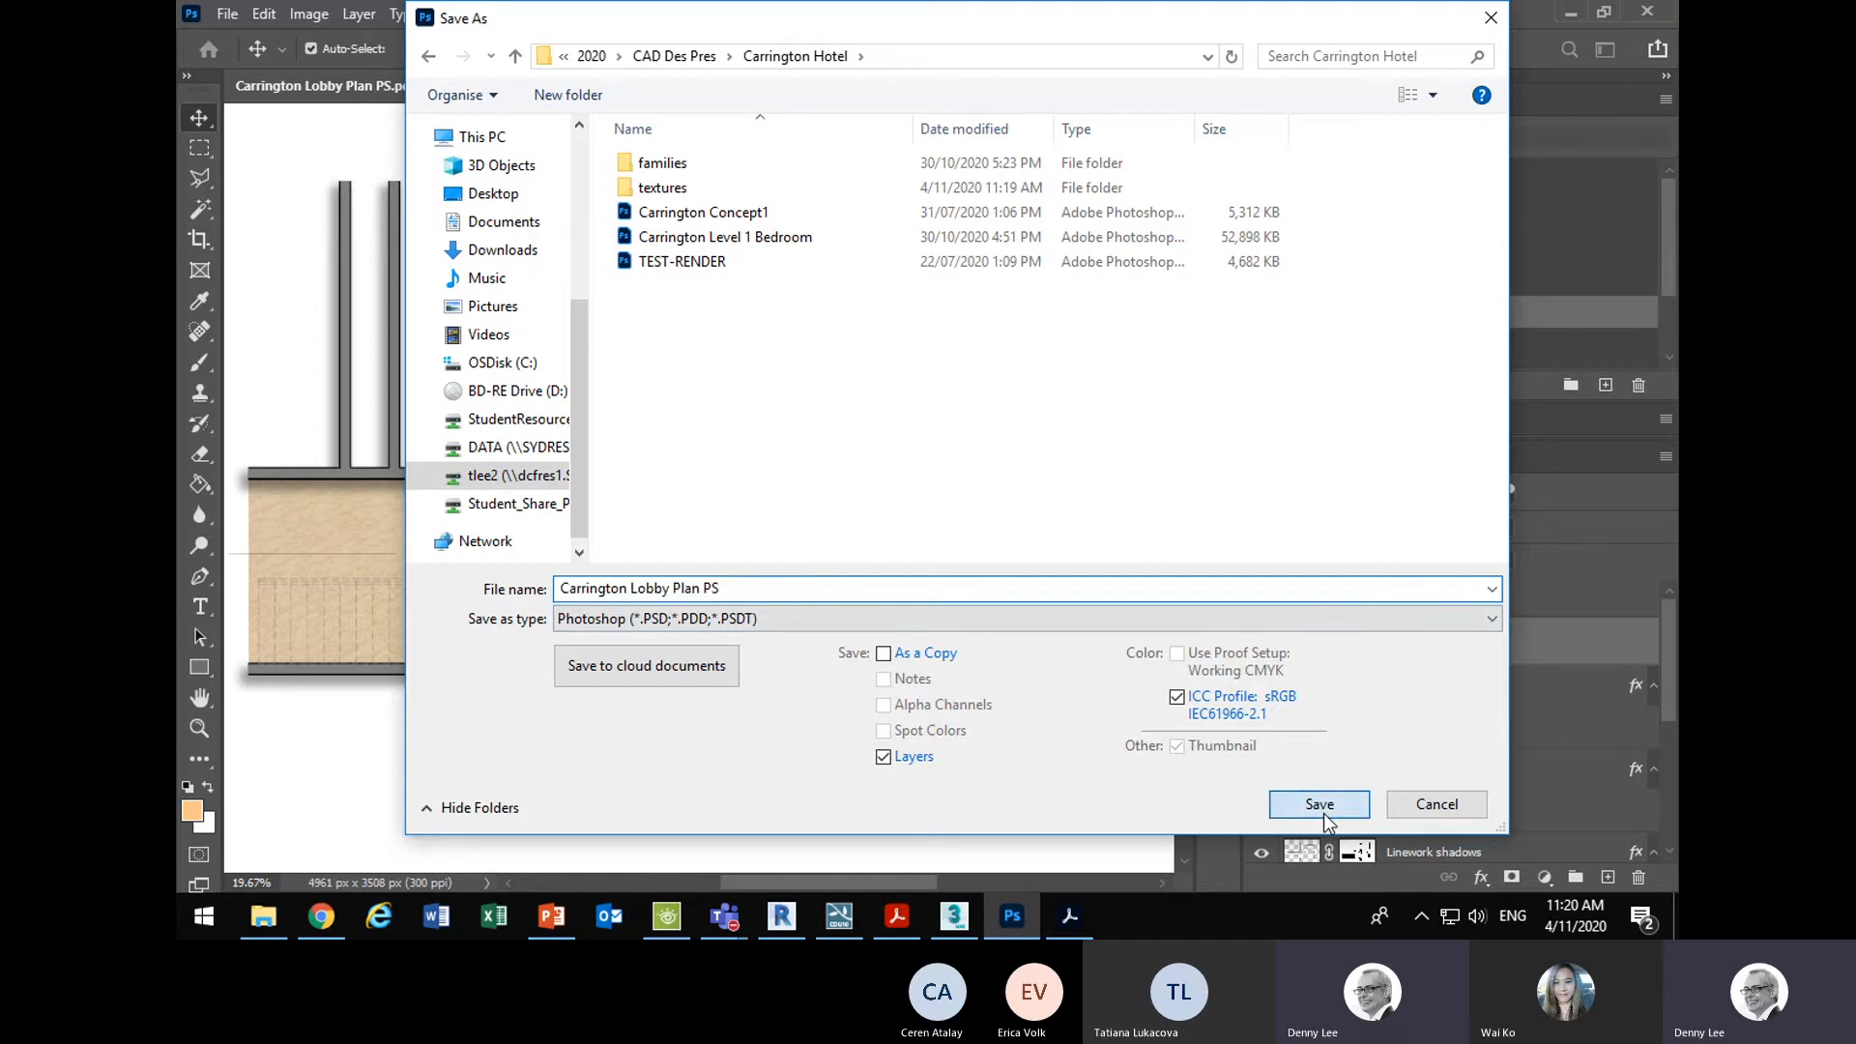
pyautogui.click(1186, 242)
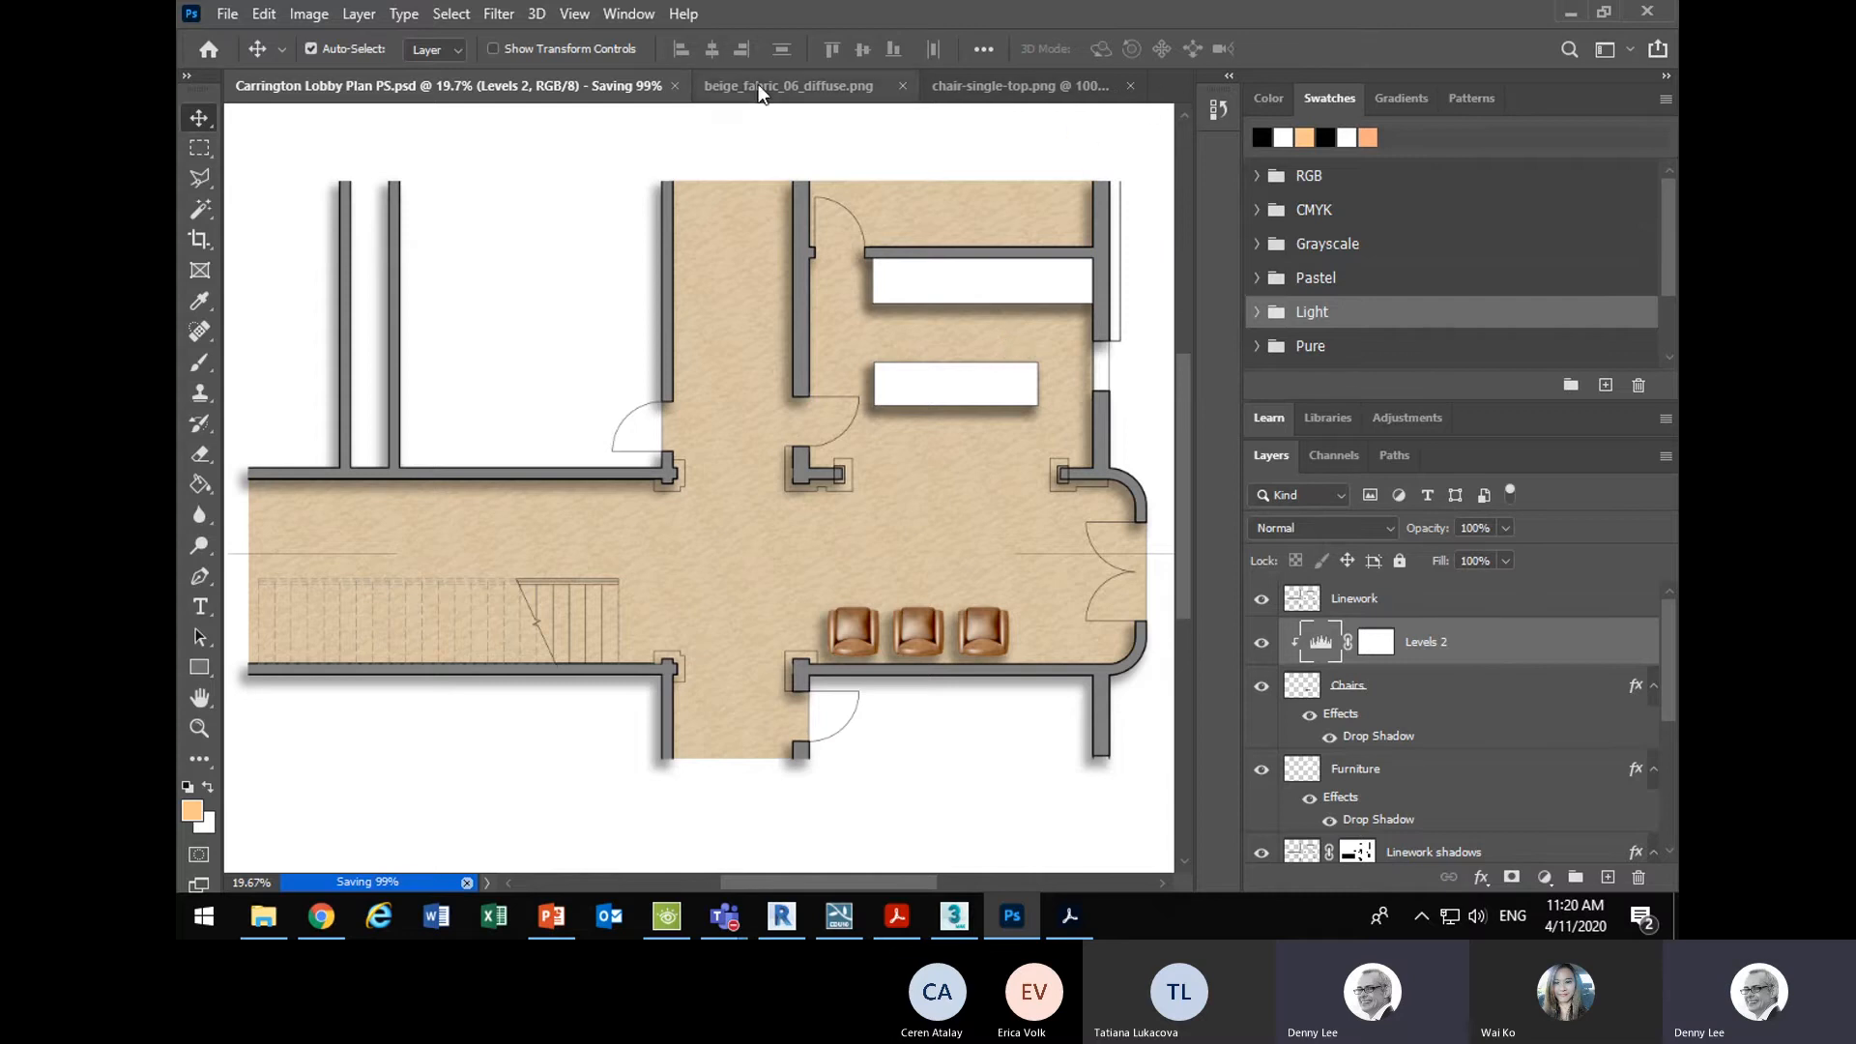
# - Open the tile-texture-marble image from the textures folder inside Carrington Hotel
pyautogui.click(227, 13)
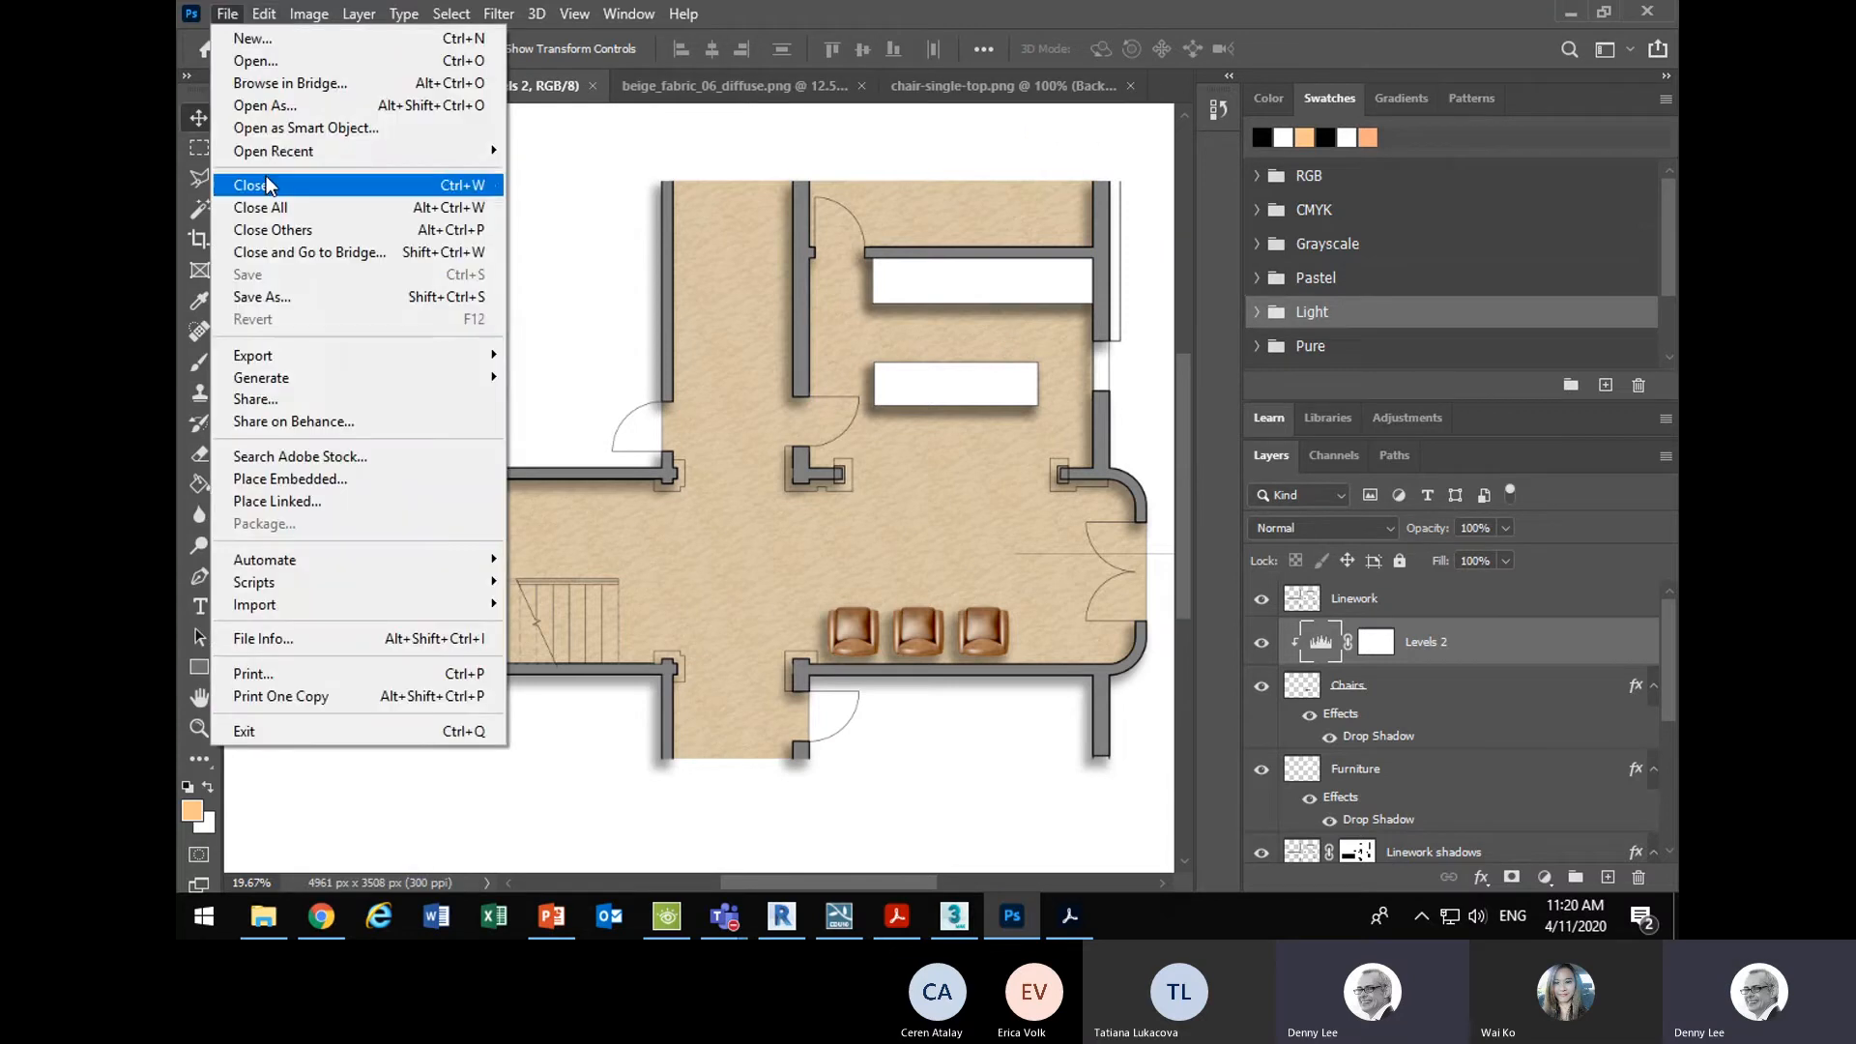
pyautogui.moveTo(269, 162)
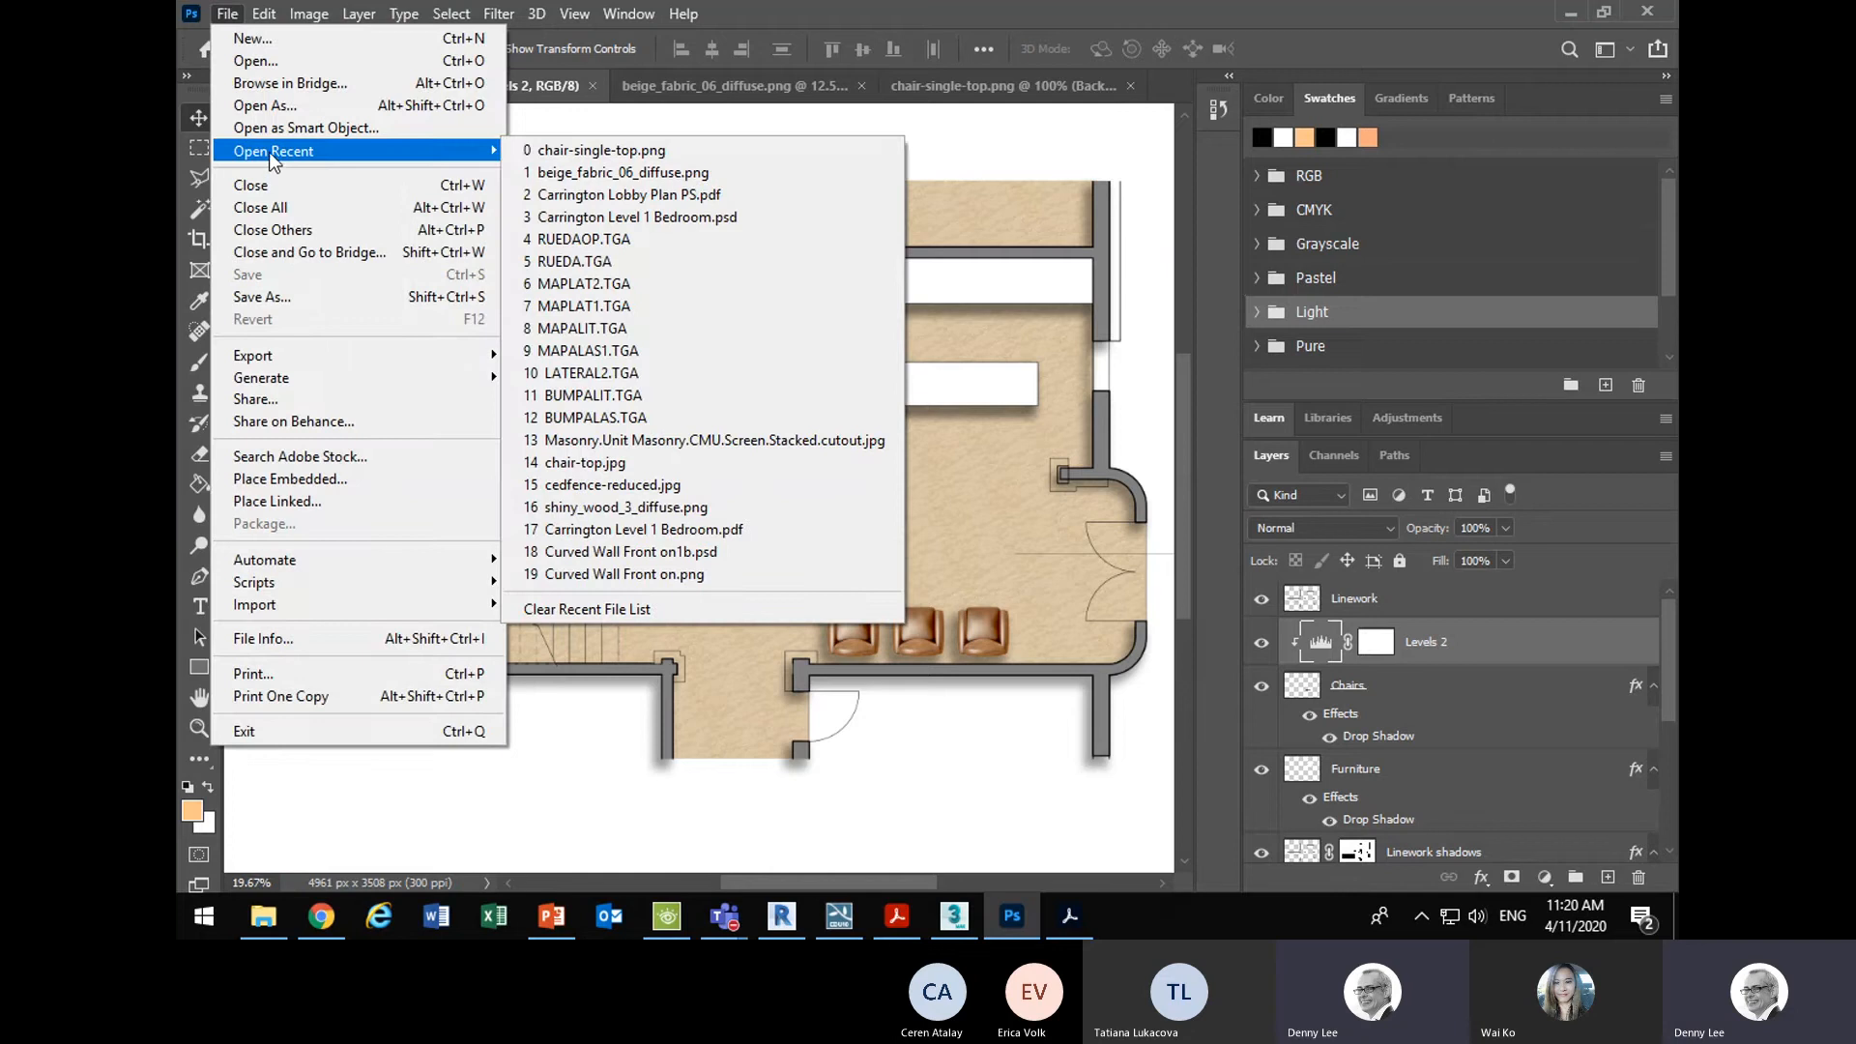
pyautogui.click(265, 62)
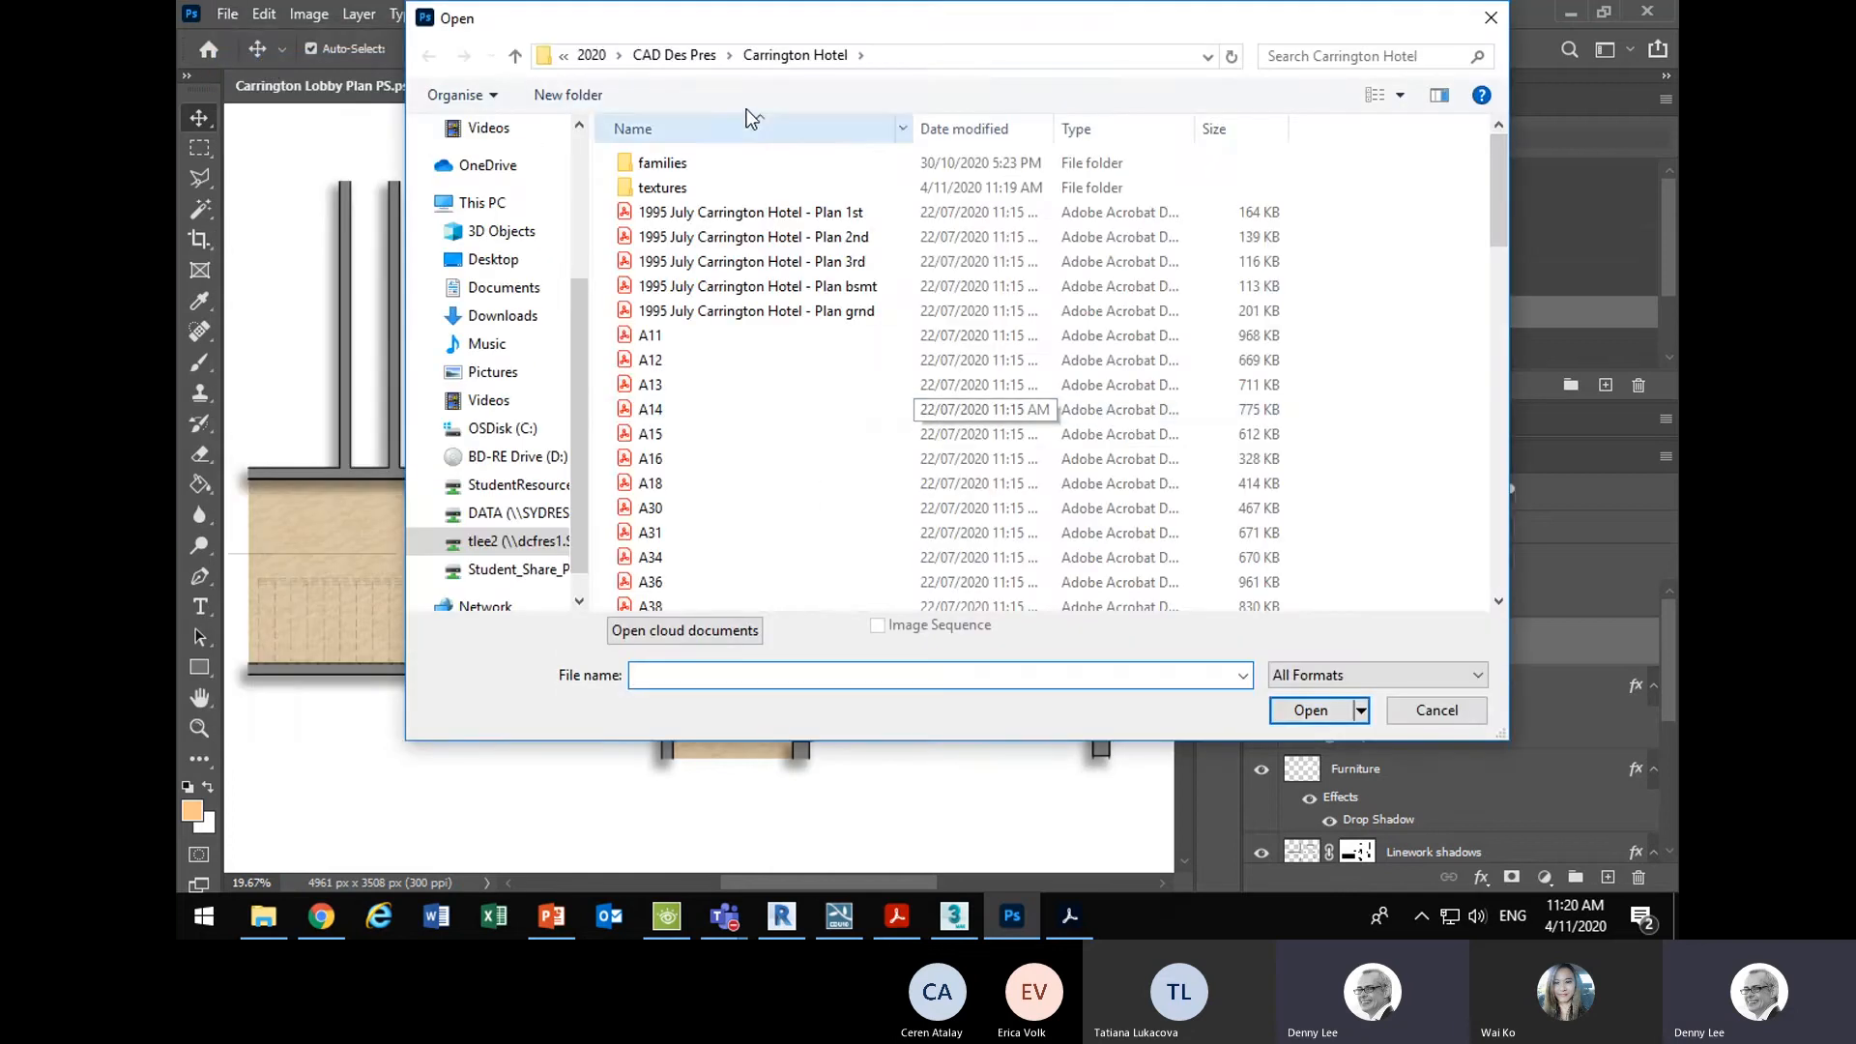
pyautogui.doubleClick(663, 188)
pyautogui.click(1274, 392)
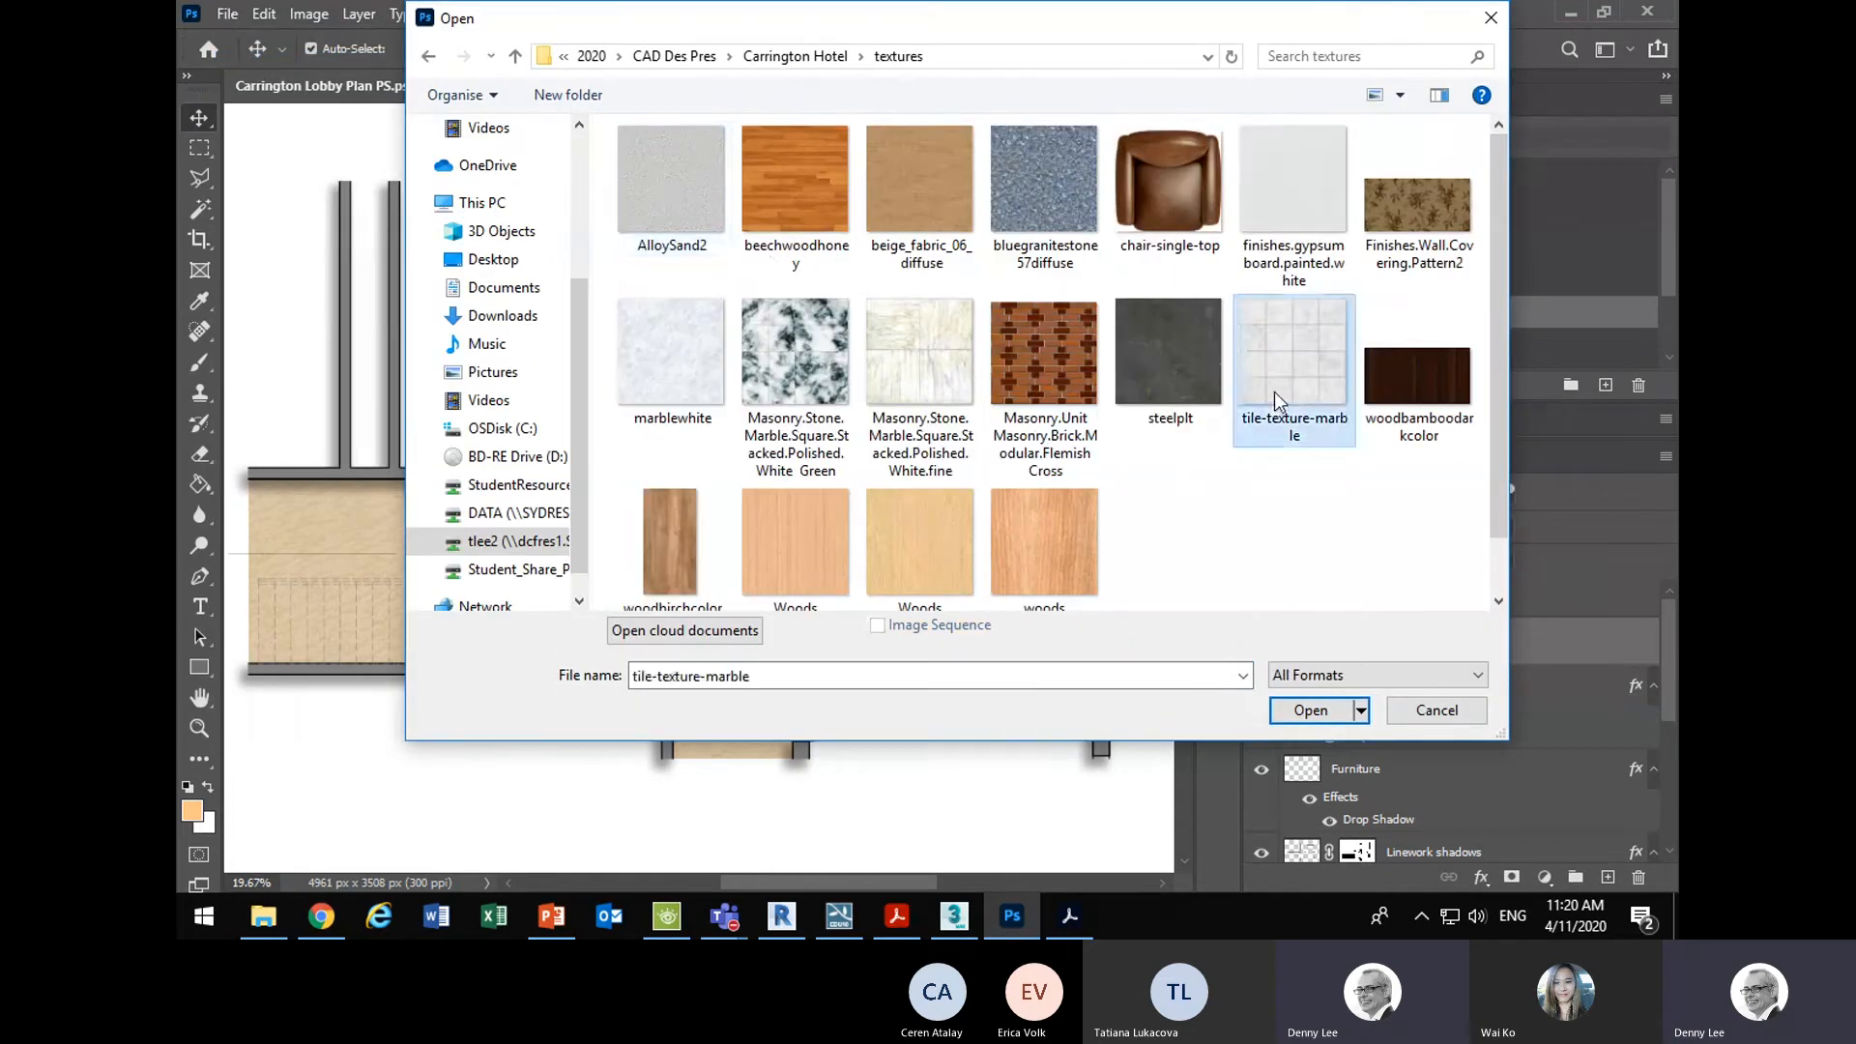
pyautogui.doubleClick(1274, 391)
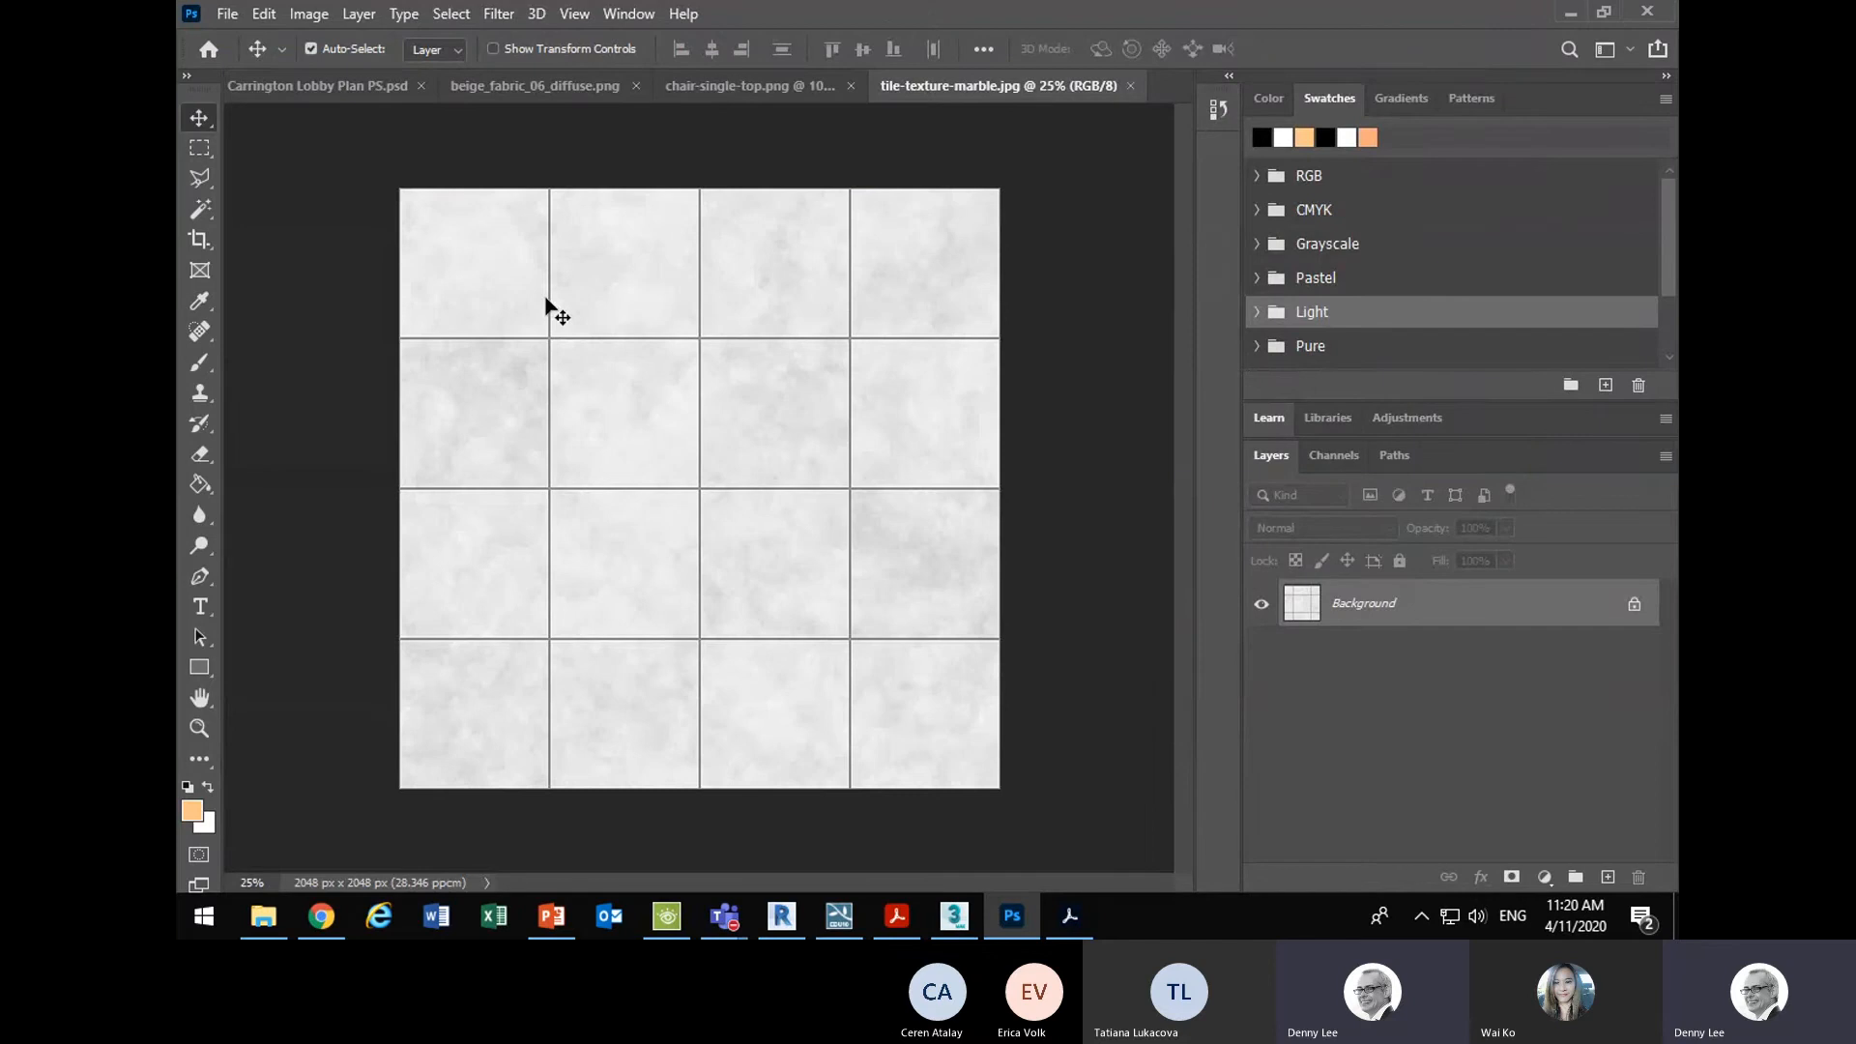
# - Define the open marble tile image as a pattern, removing the .jpg extension to name it tile-texture-marble
pyautogui.click(265, 13)
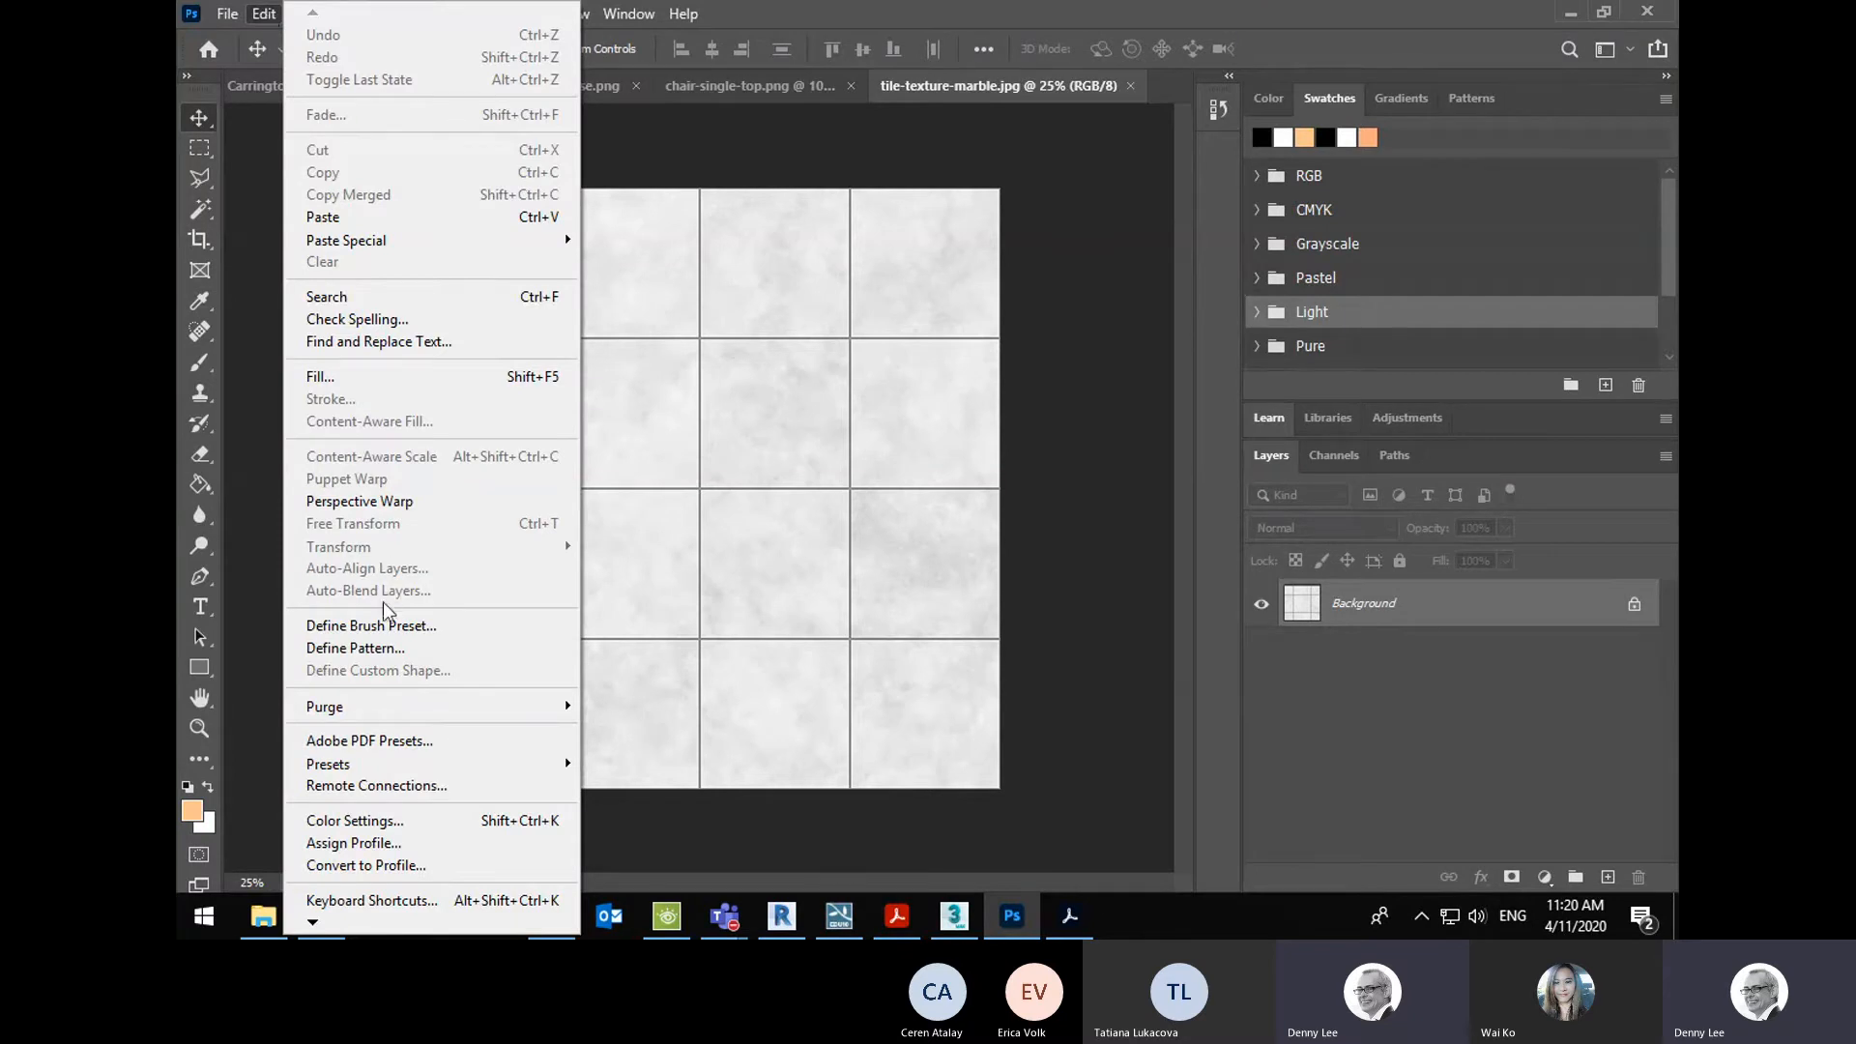
pyautogui.click(382, 655)
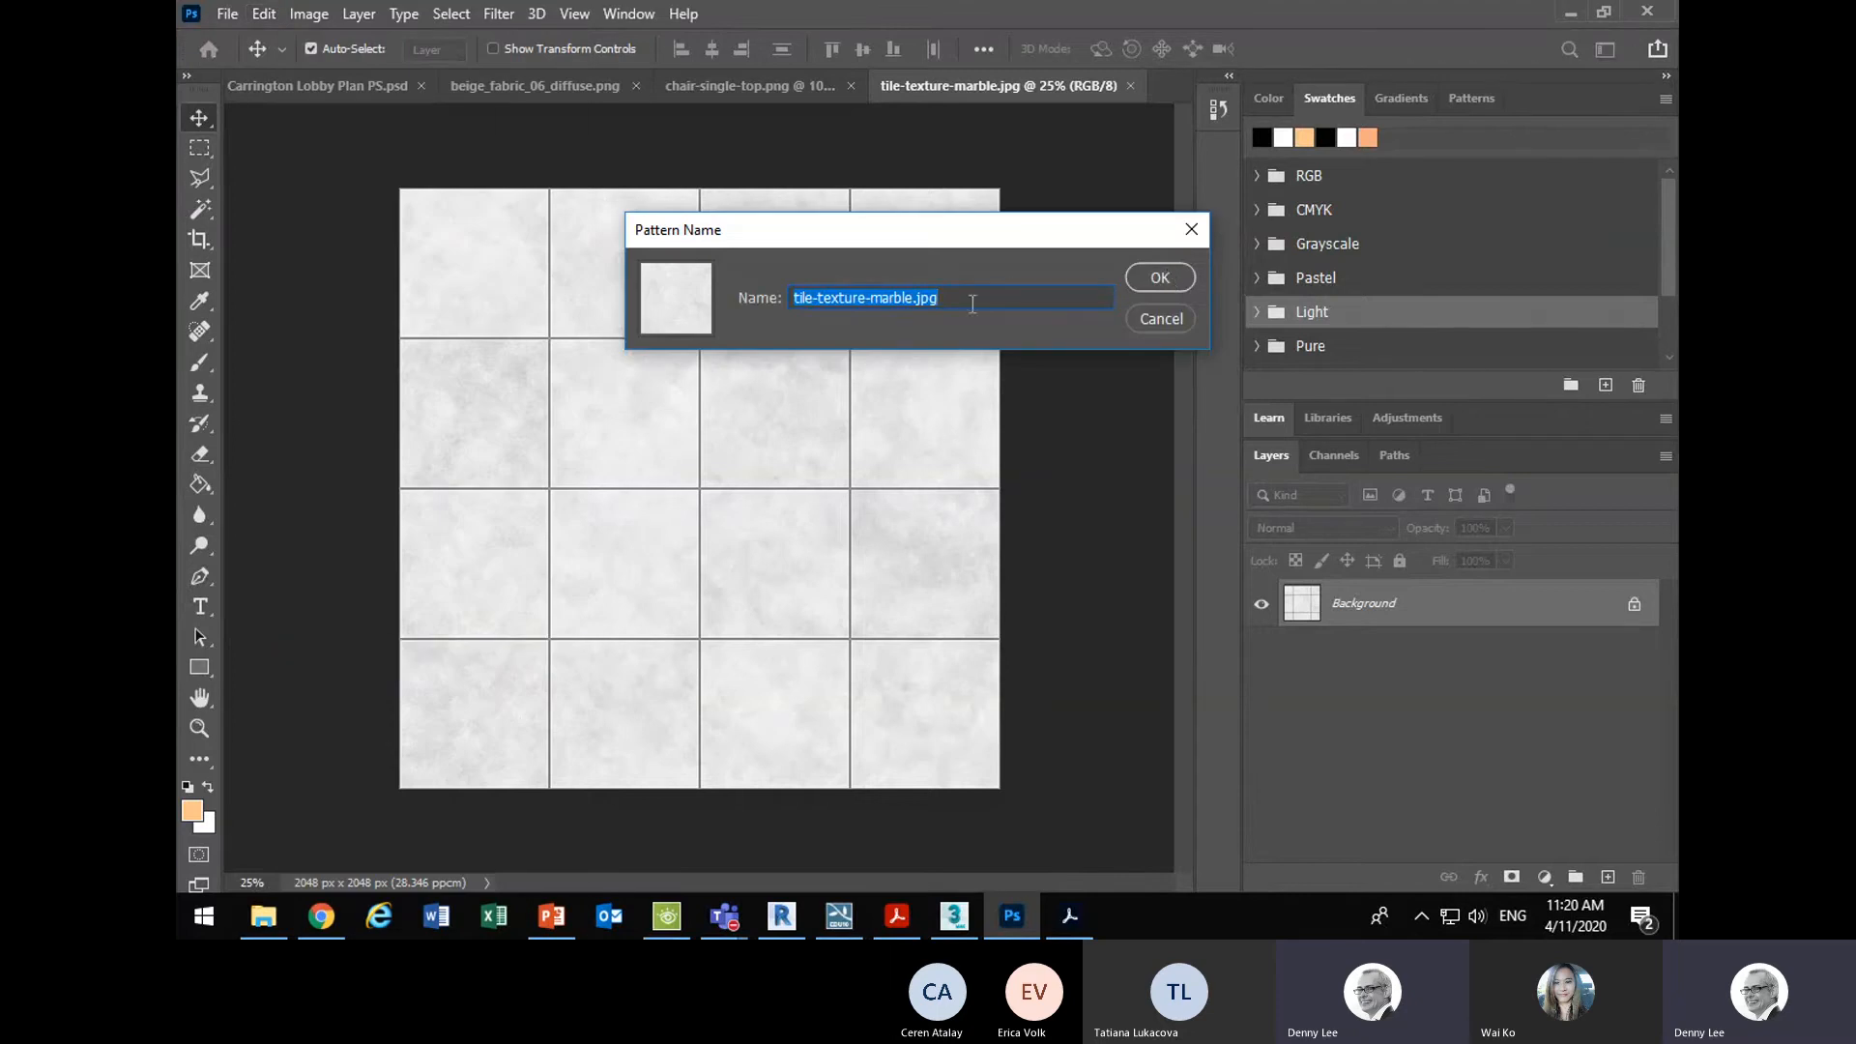
pyautogui.click(950, 301)
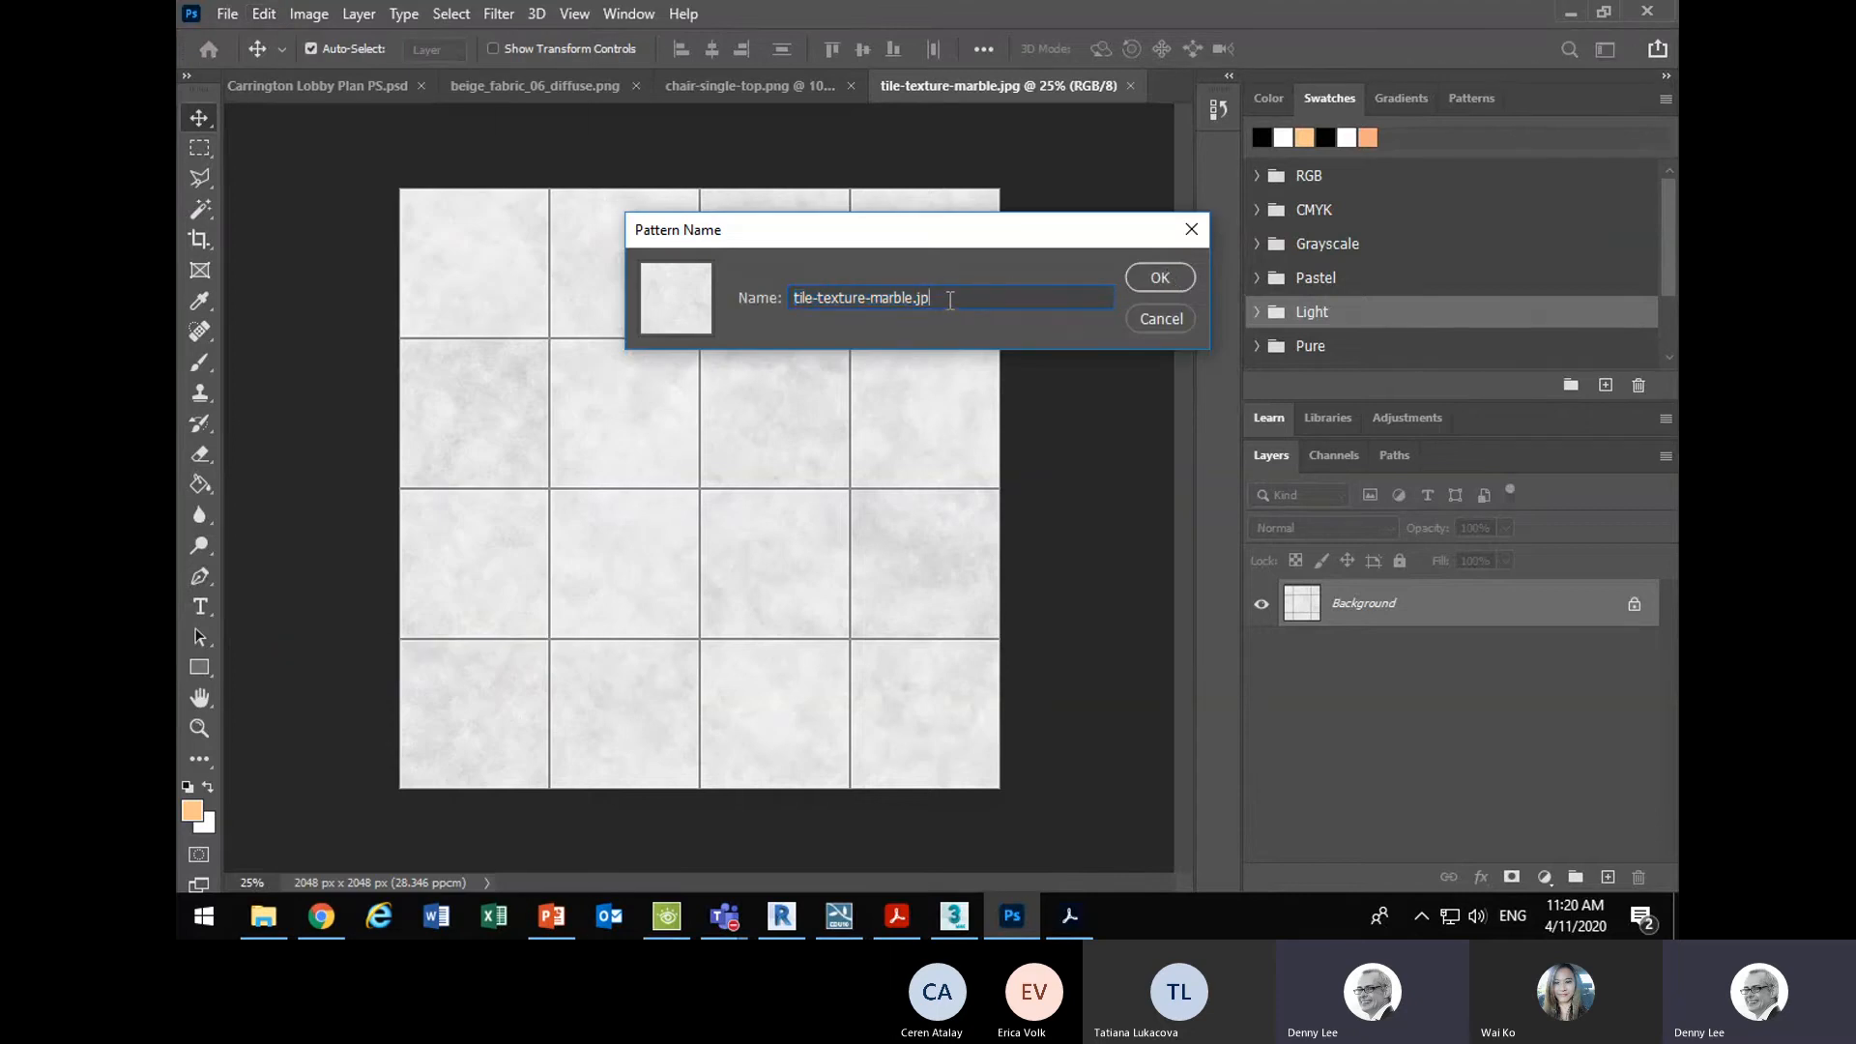
pyautogui.click(1161, 280)
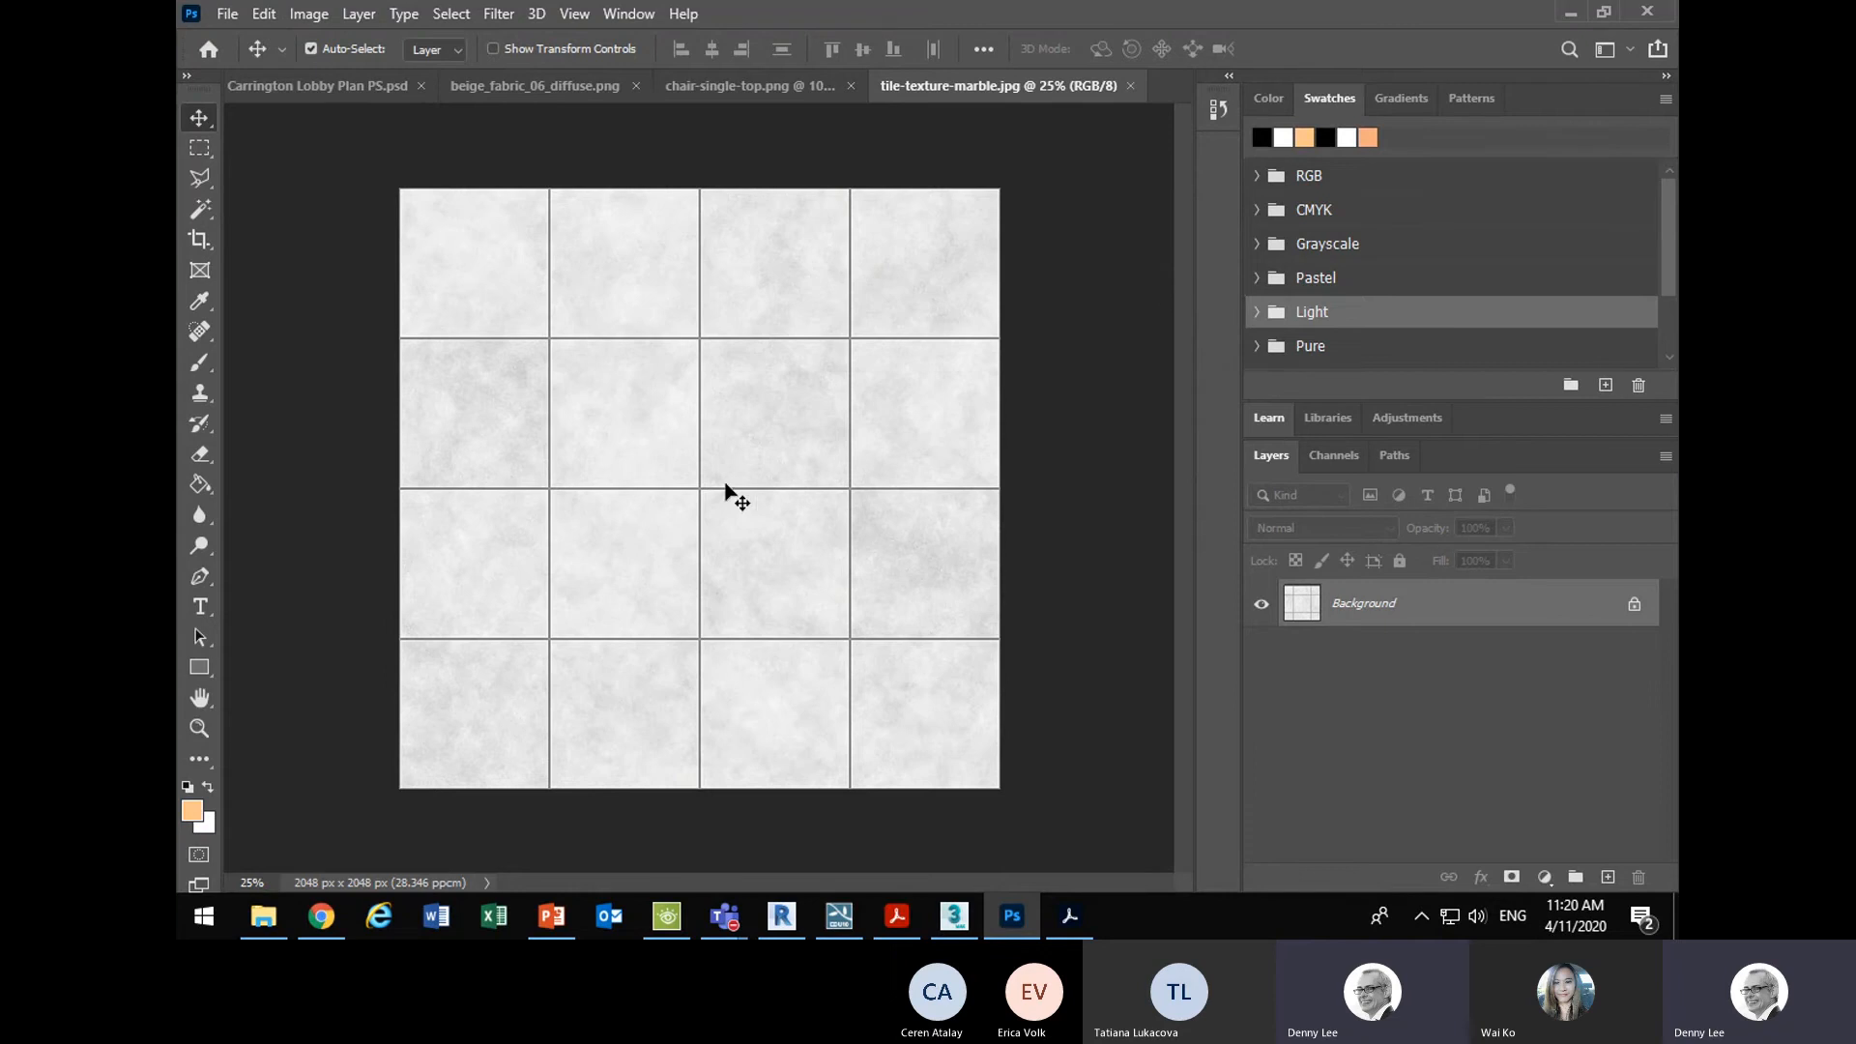
pyautogui.click(1567, 18)
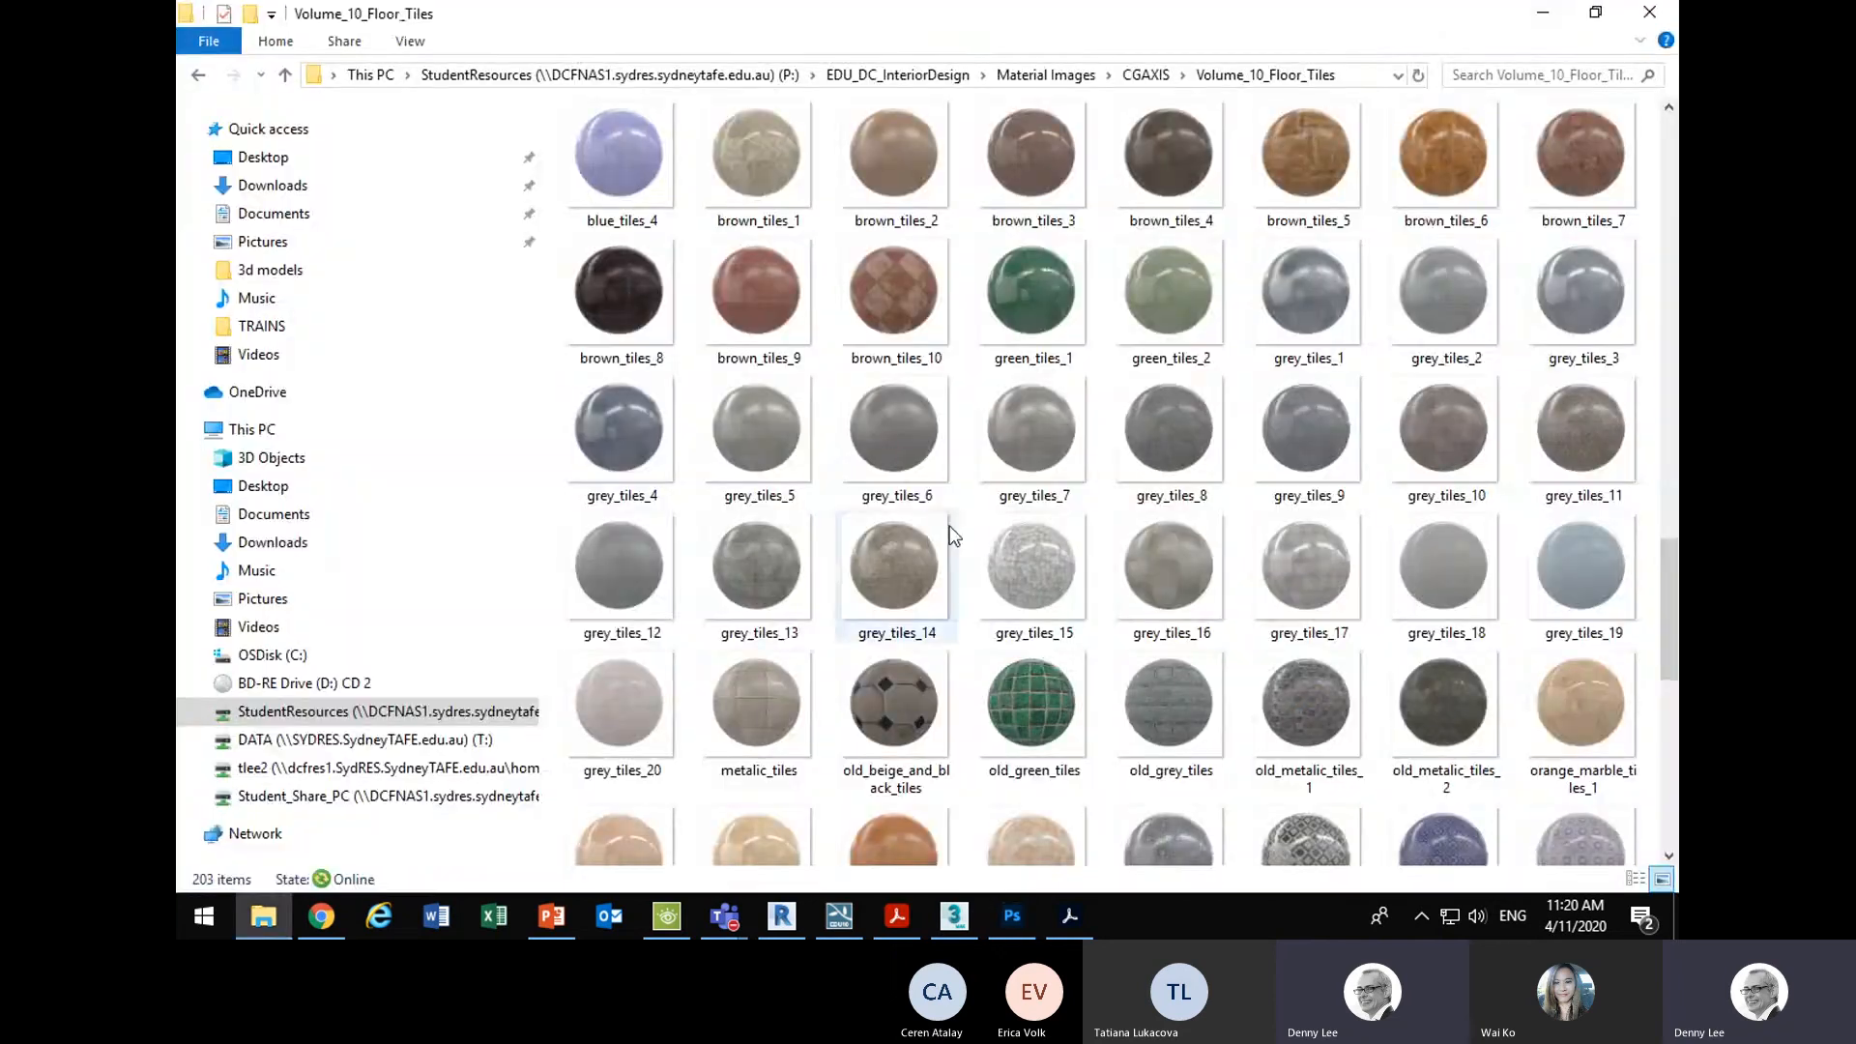
pyautogui.click(1546, 11)
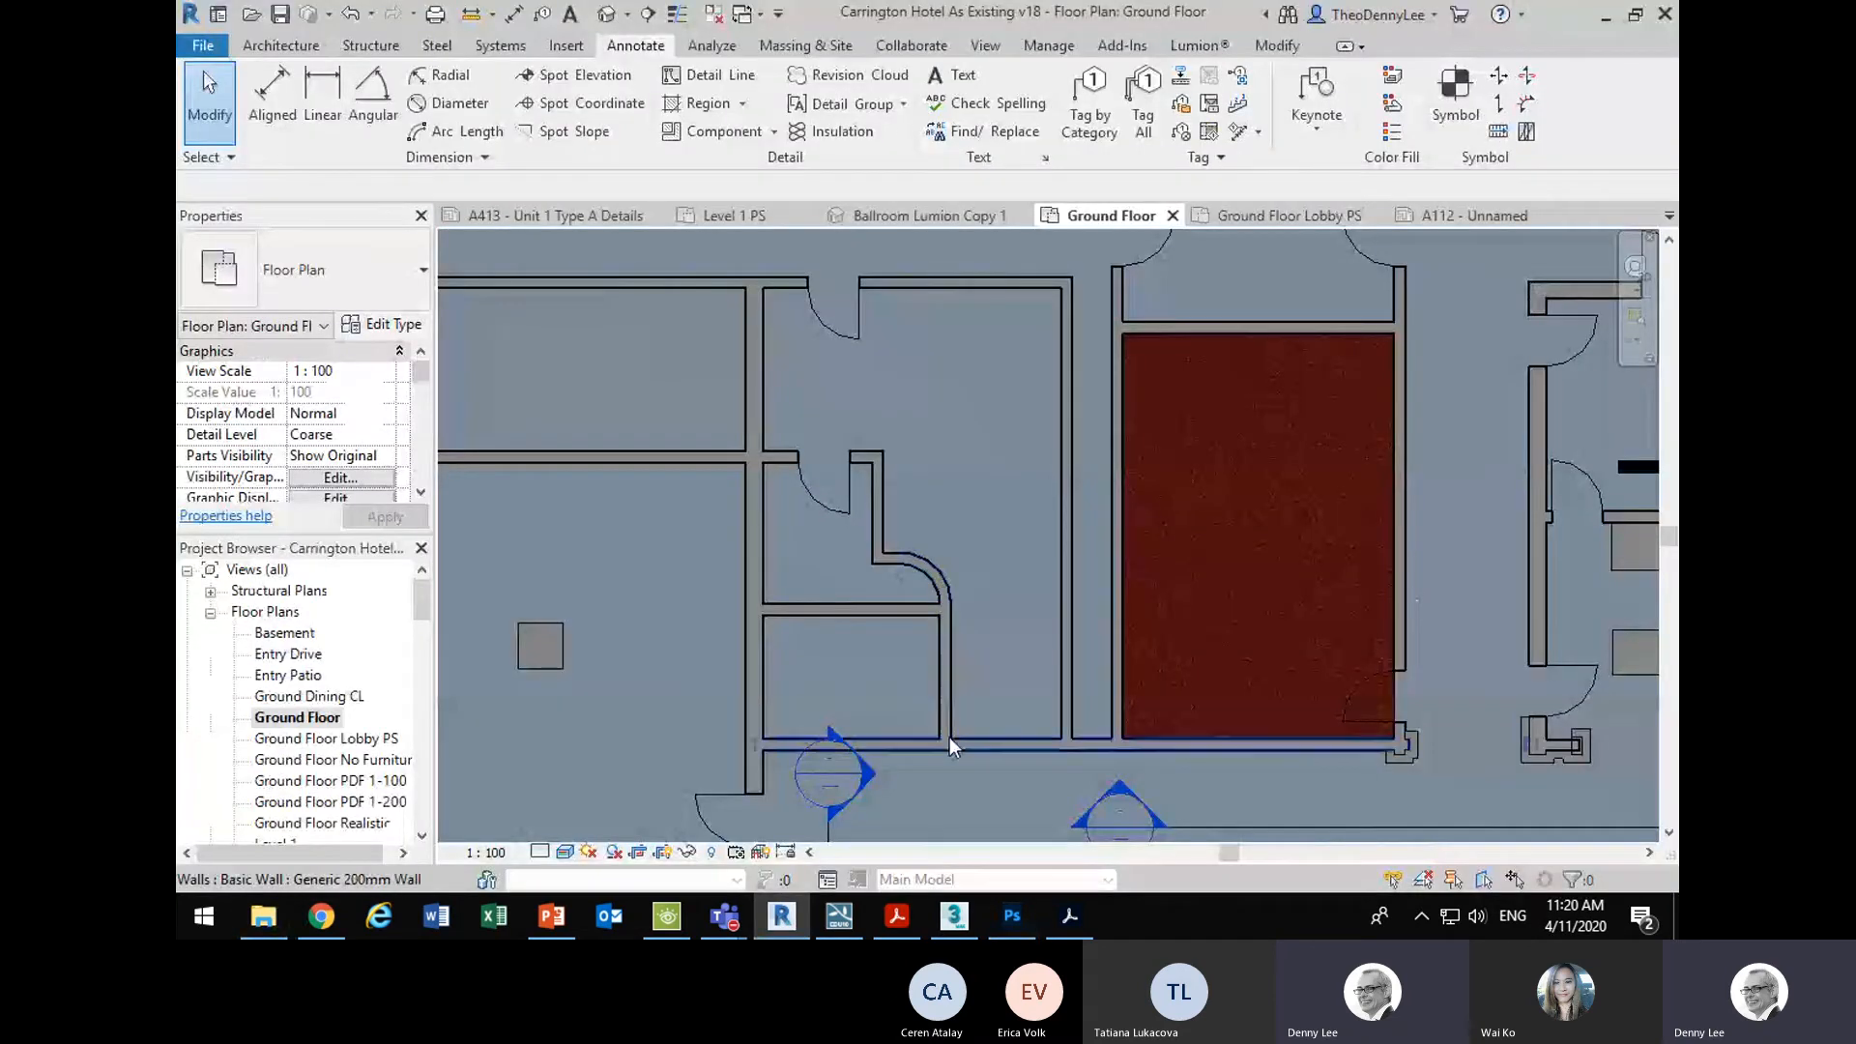
pyautogui.click(1012, 916)
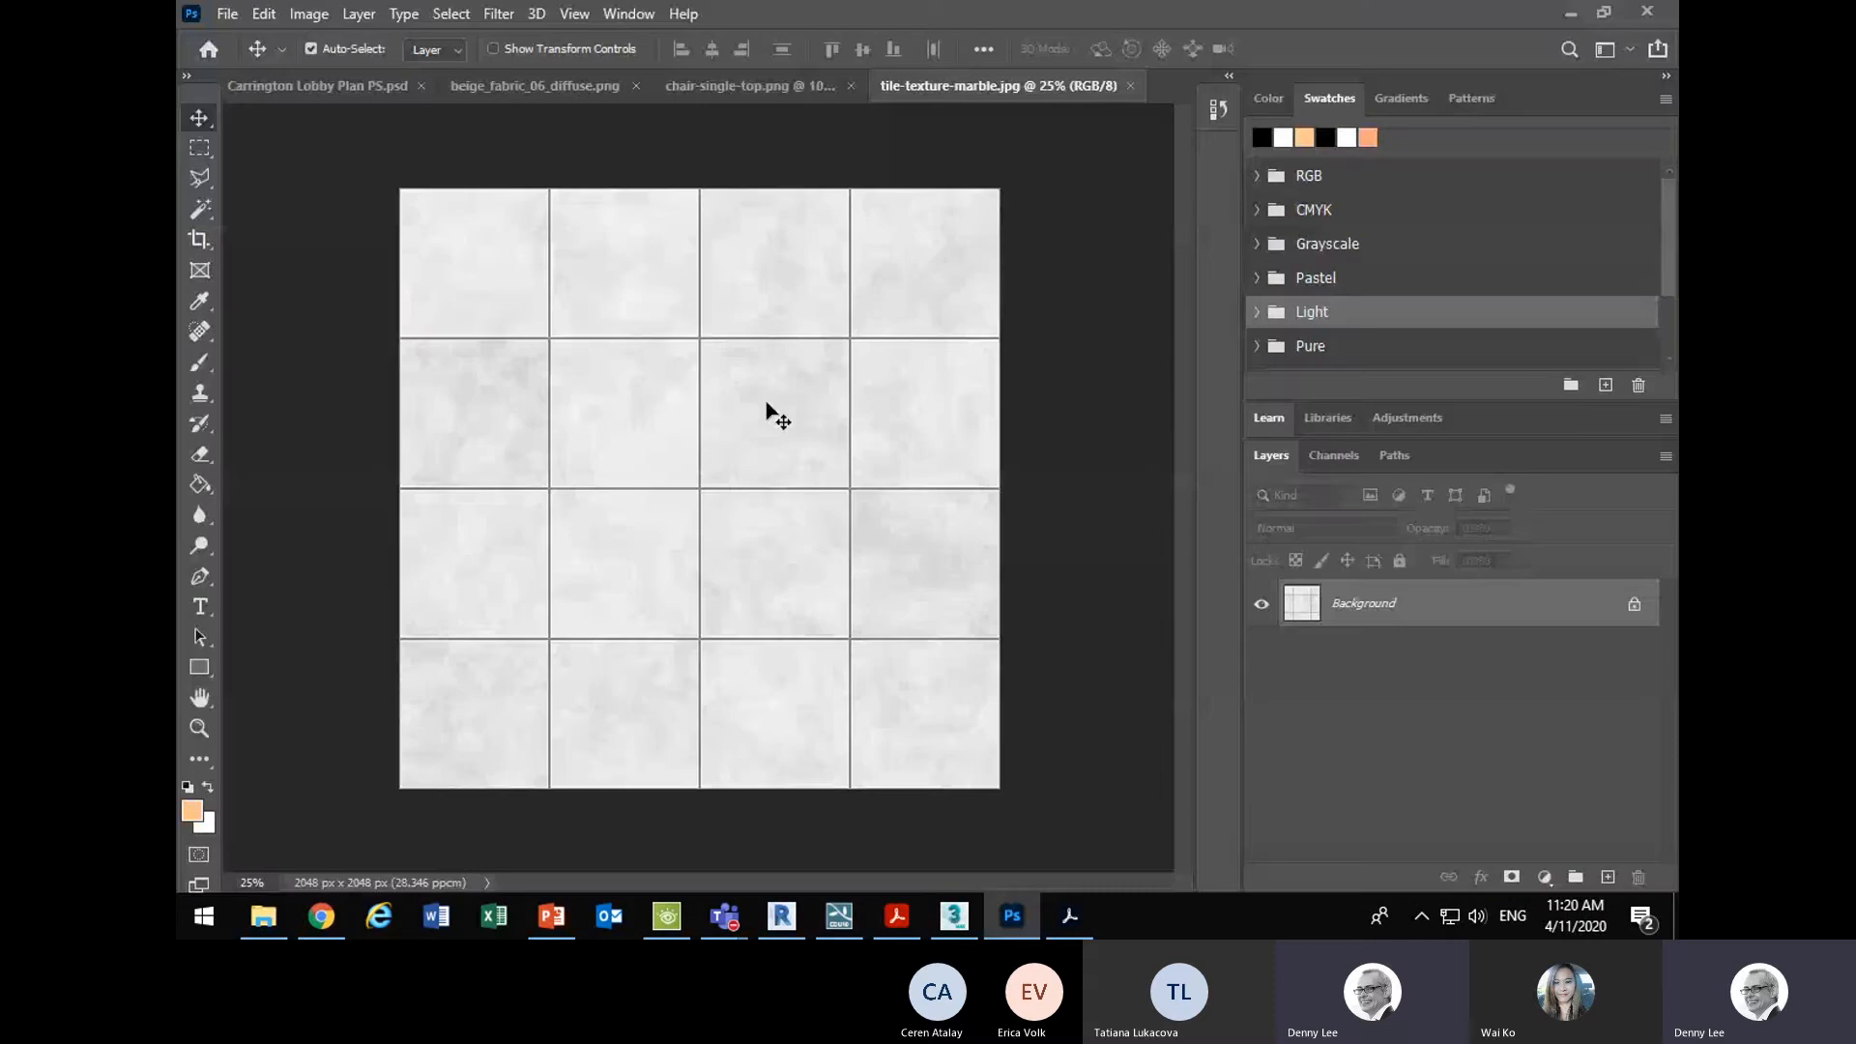
# - In the Carrington Lobby Plan document, marquee-select the white room with the door left of the corridor, about 1140 by 1241 px
pyautogui.click(338, 86)
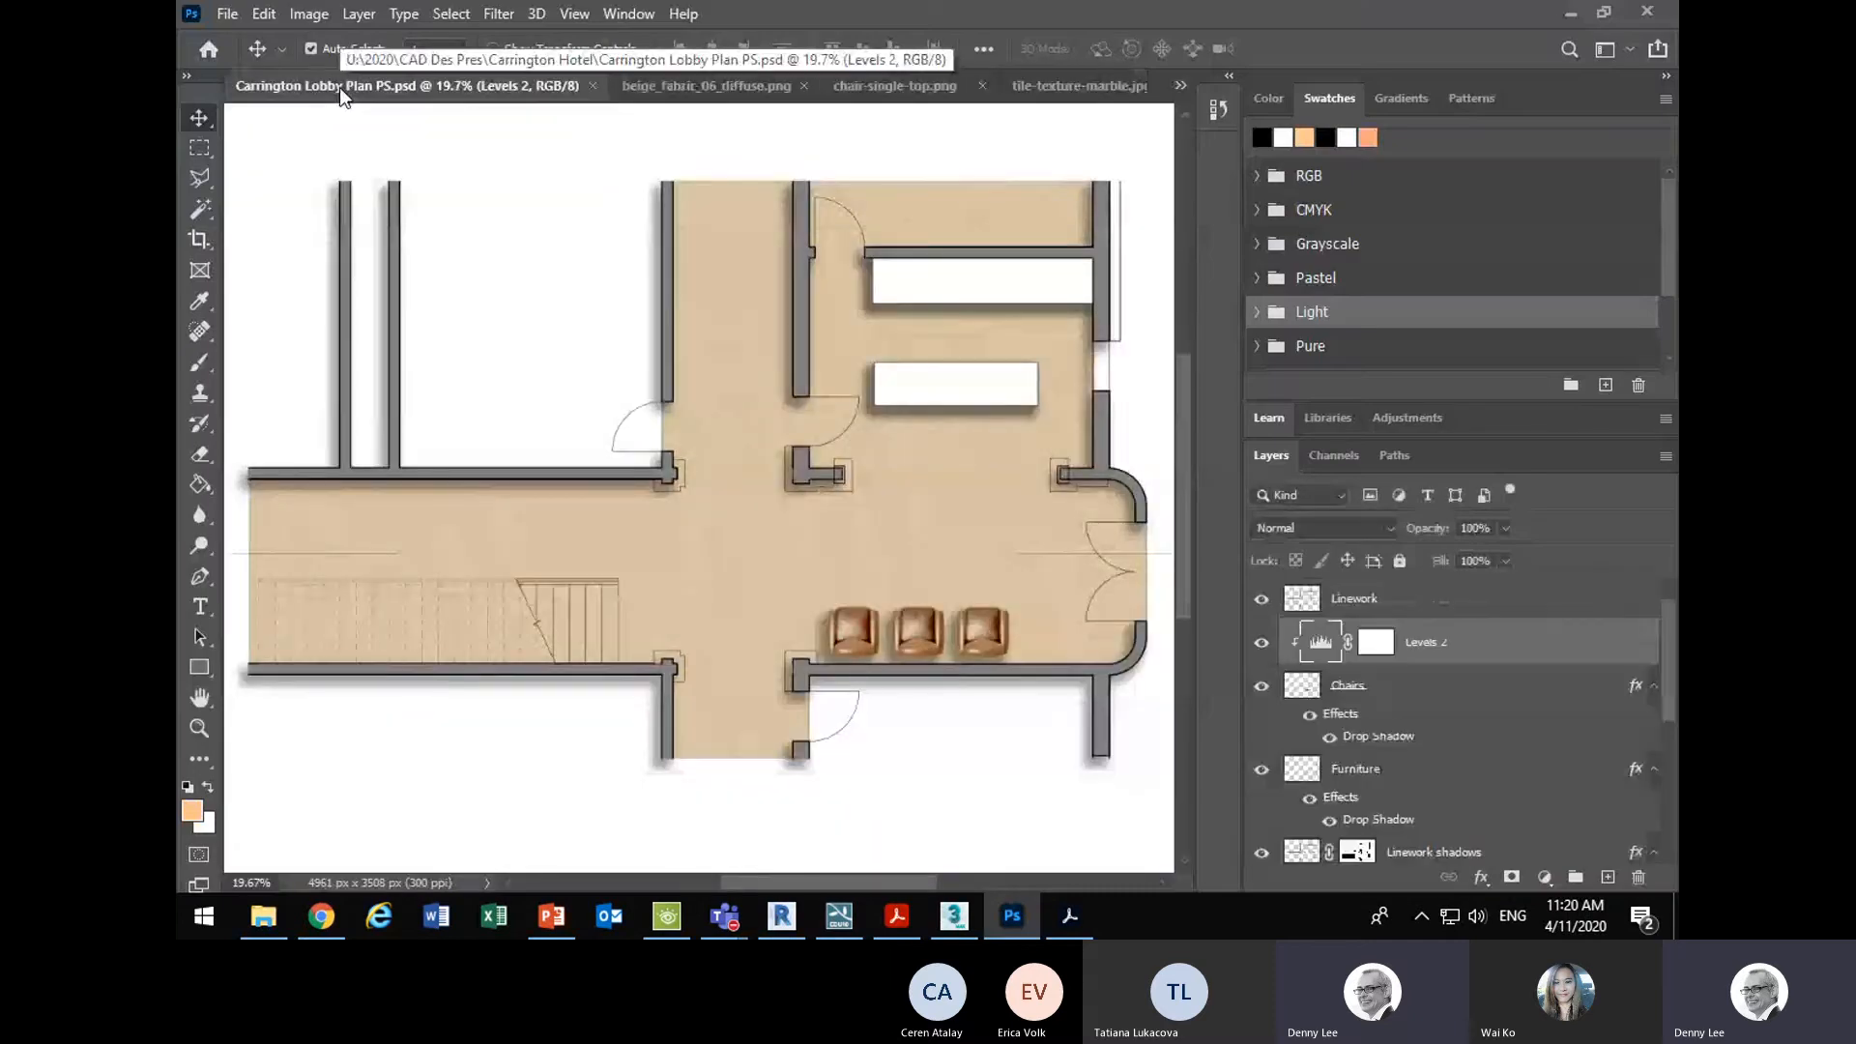
pyautogui.scroll(-2, 488, 316)
pyautogui.scroll(4, 489, 316)
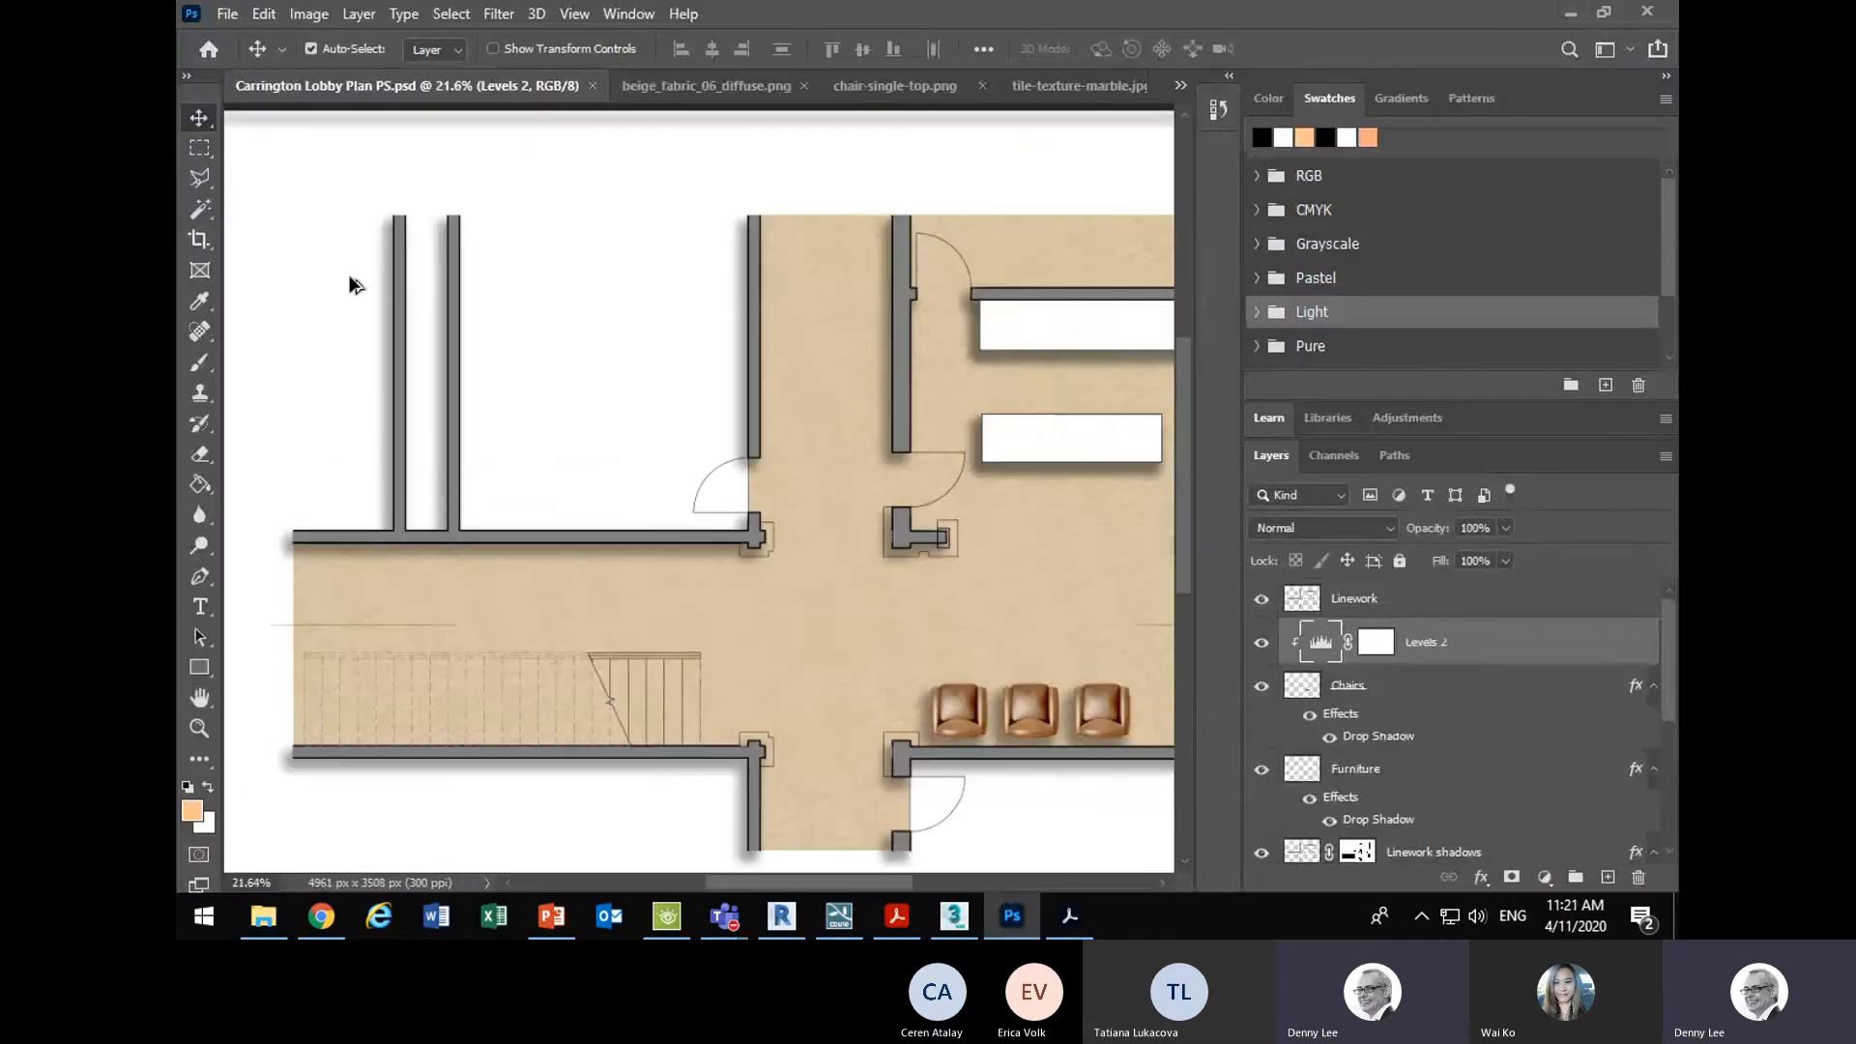
pyautogui.click(199, 148)
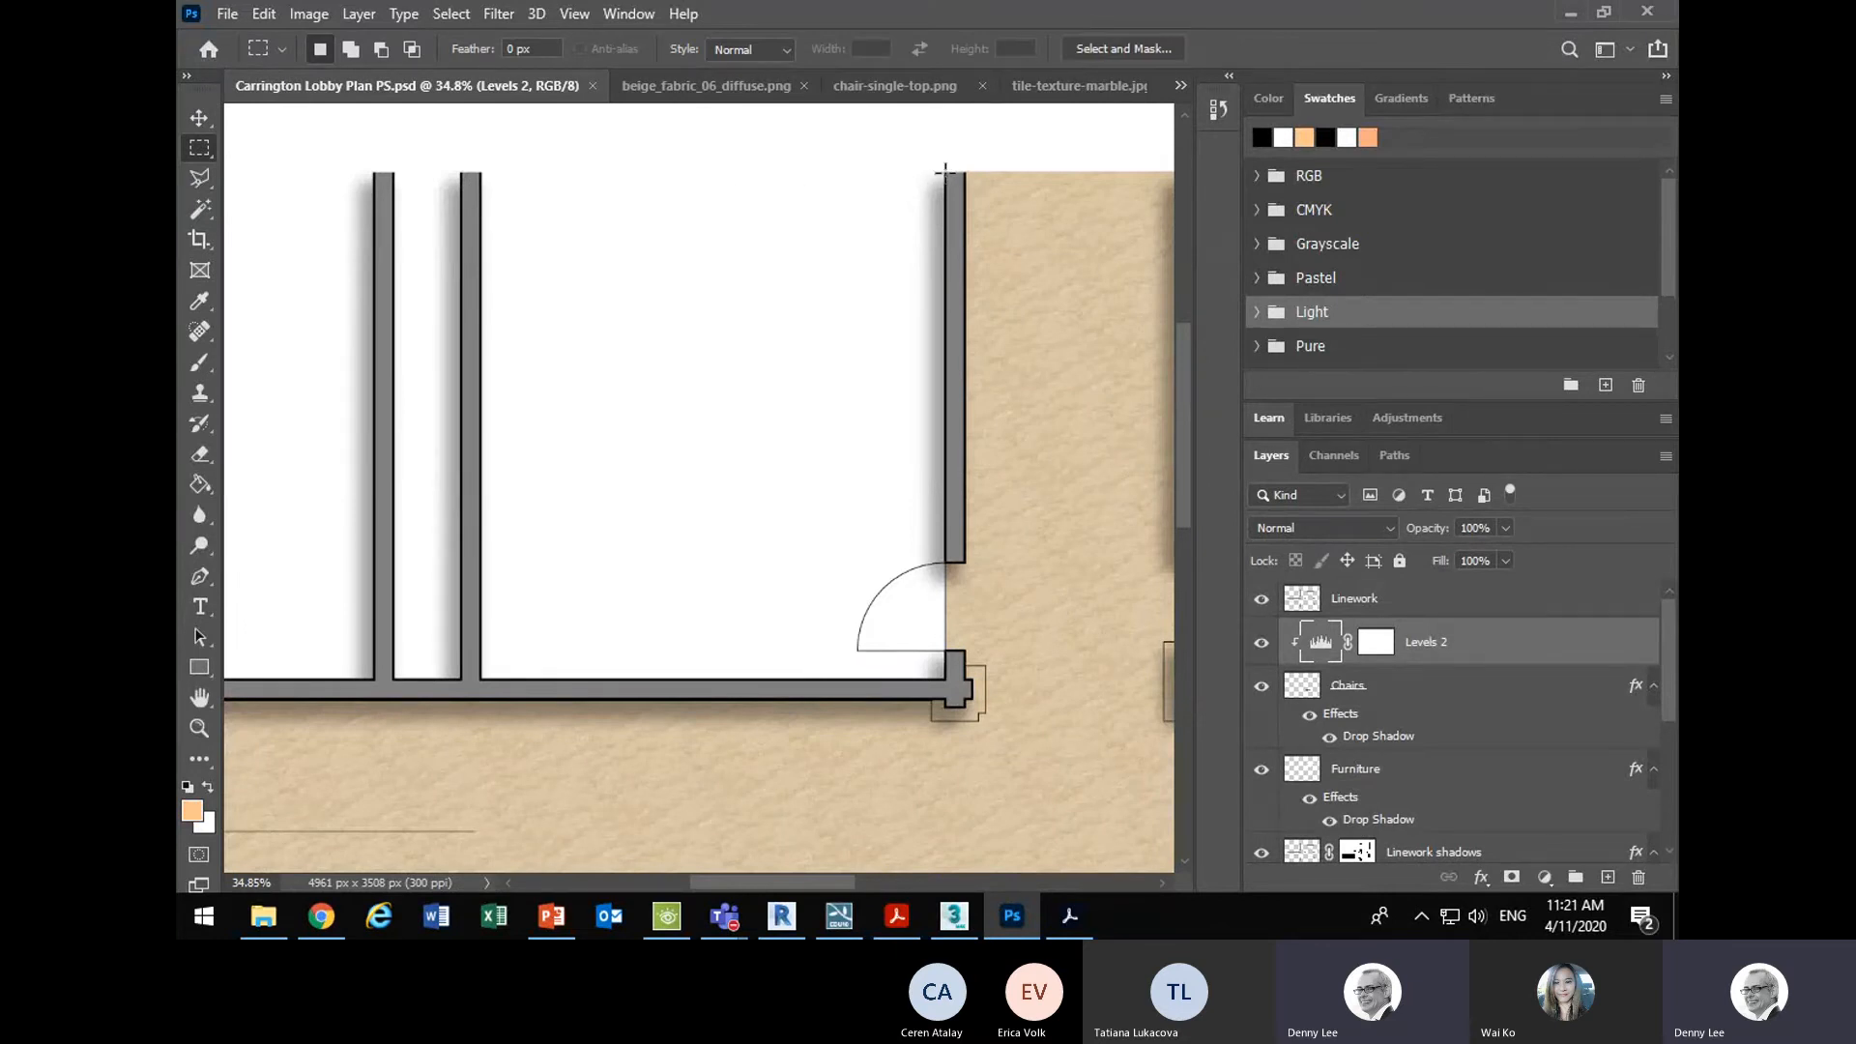
pyautogui.moveTo(536, 692); pyautogui.dragTo(479, 679)
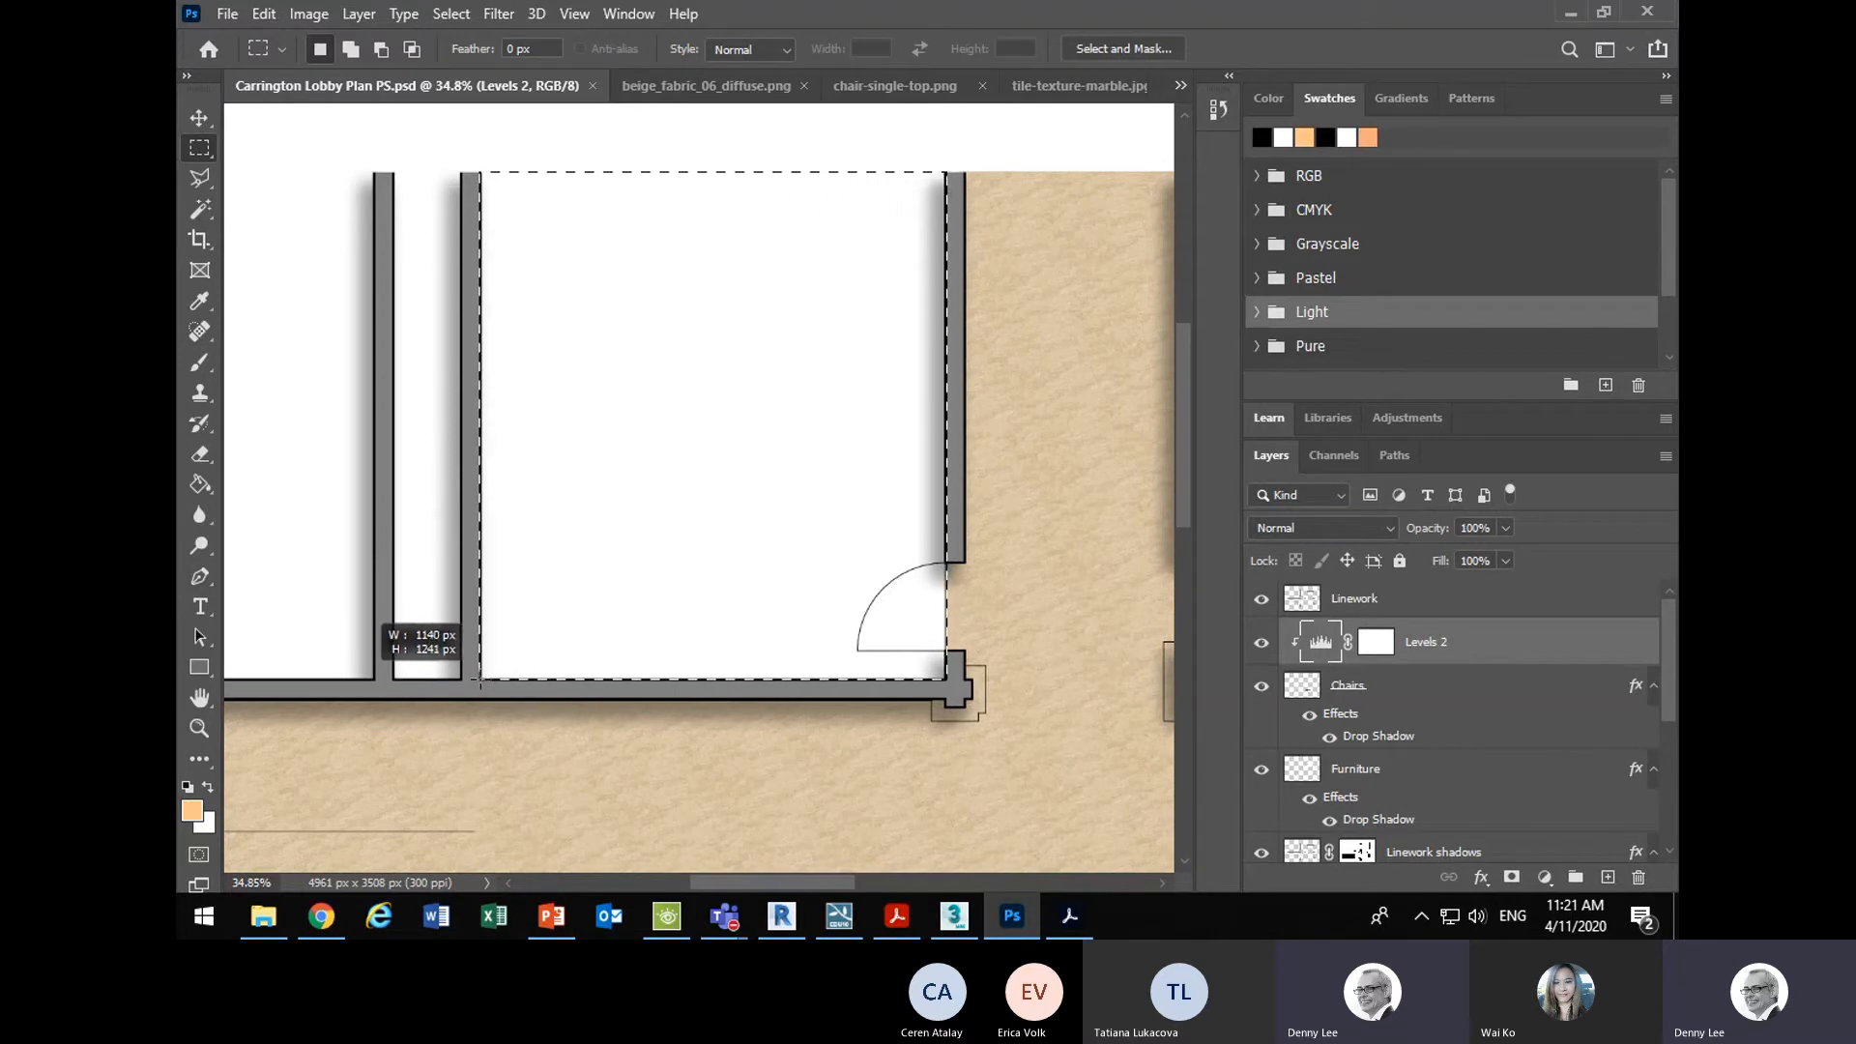
pyautogui.moveTo(476, 681); pyautogui.dragTo(477, 680)
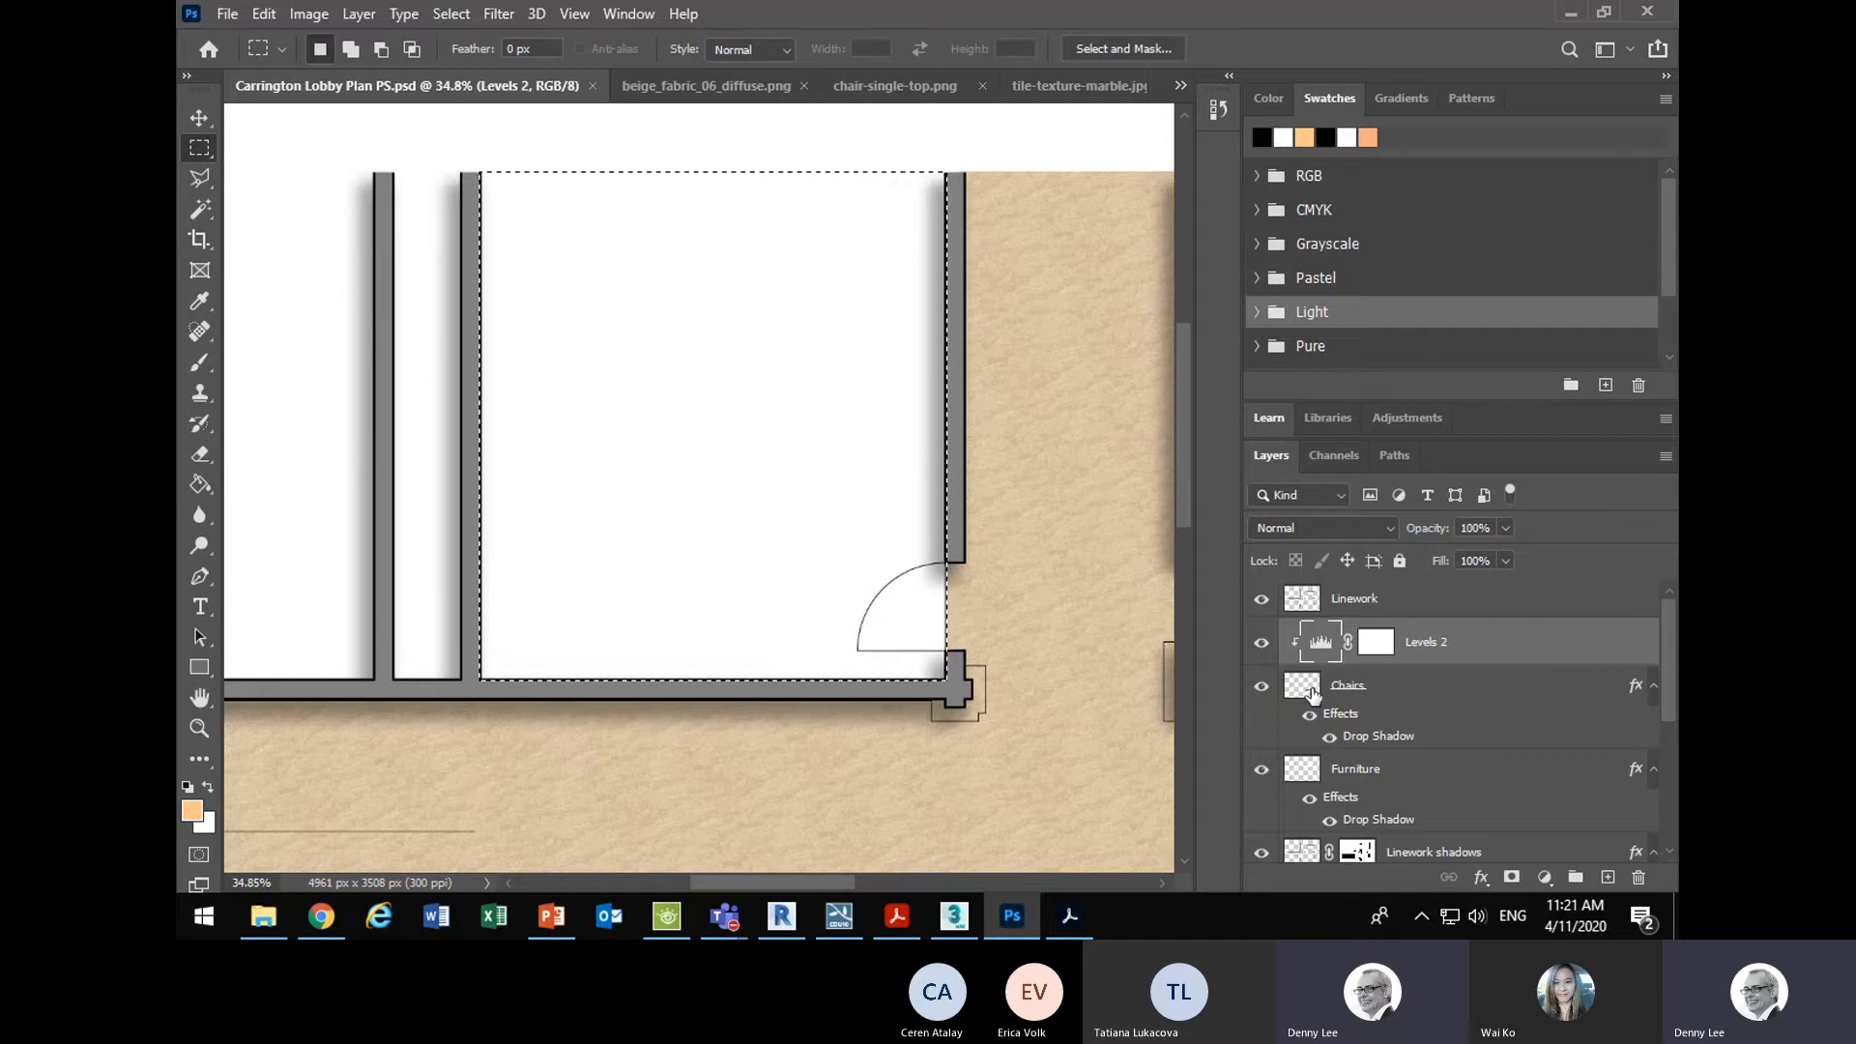
# - Make the Hue/Saturation 1 adjustment layer, just below Linework shadows, the active layer
pyautogui.click(1315, 778)
pyautogui.scroll(-1, 1275, 685)
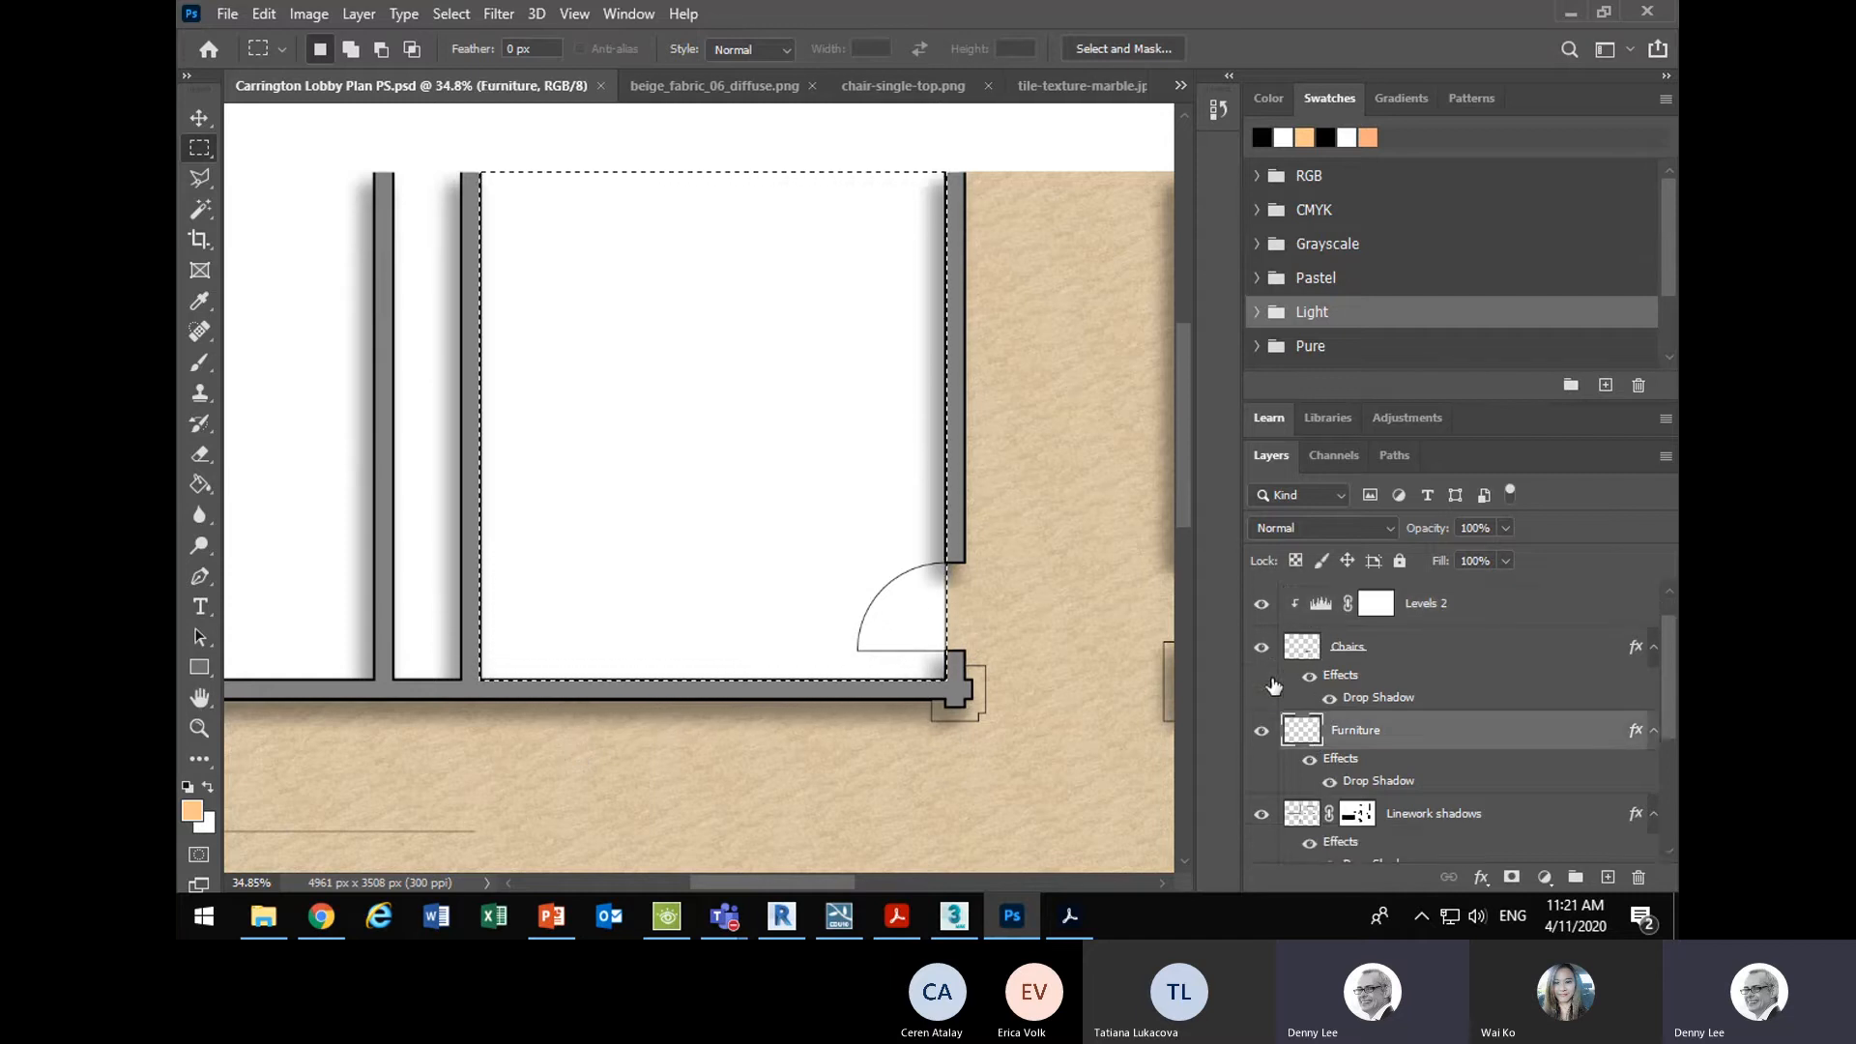
pyautogui.scroll(-1, 1274, 685)
pyautogui.scroll(2, 1305, 649)
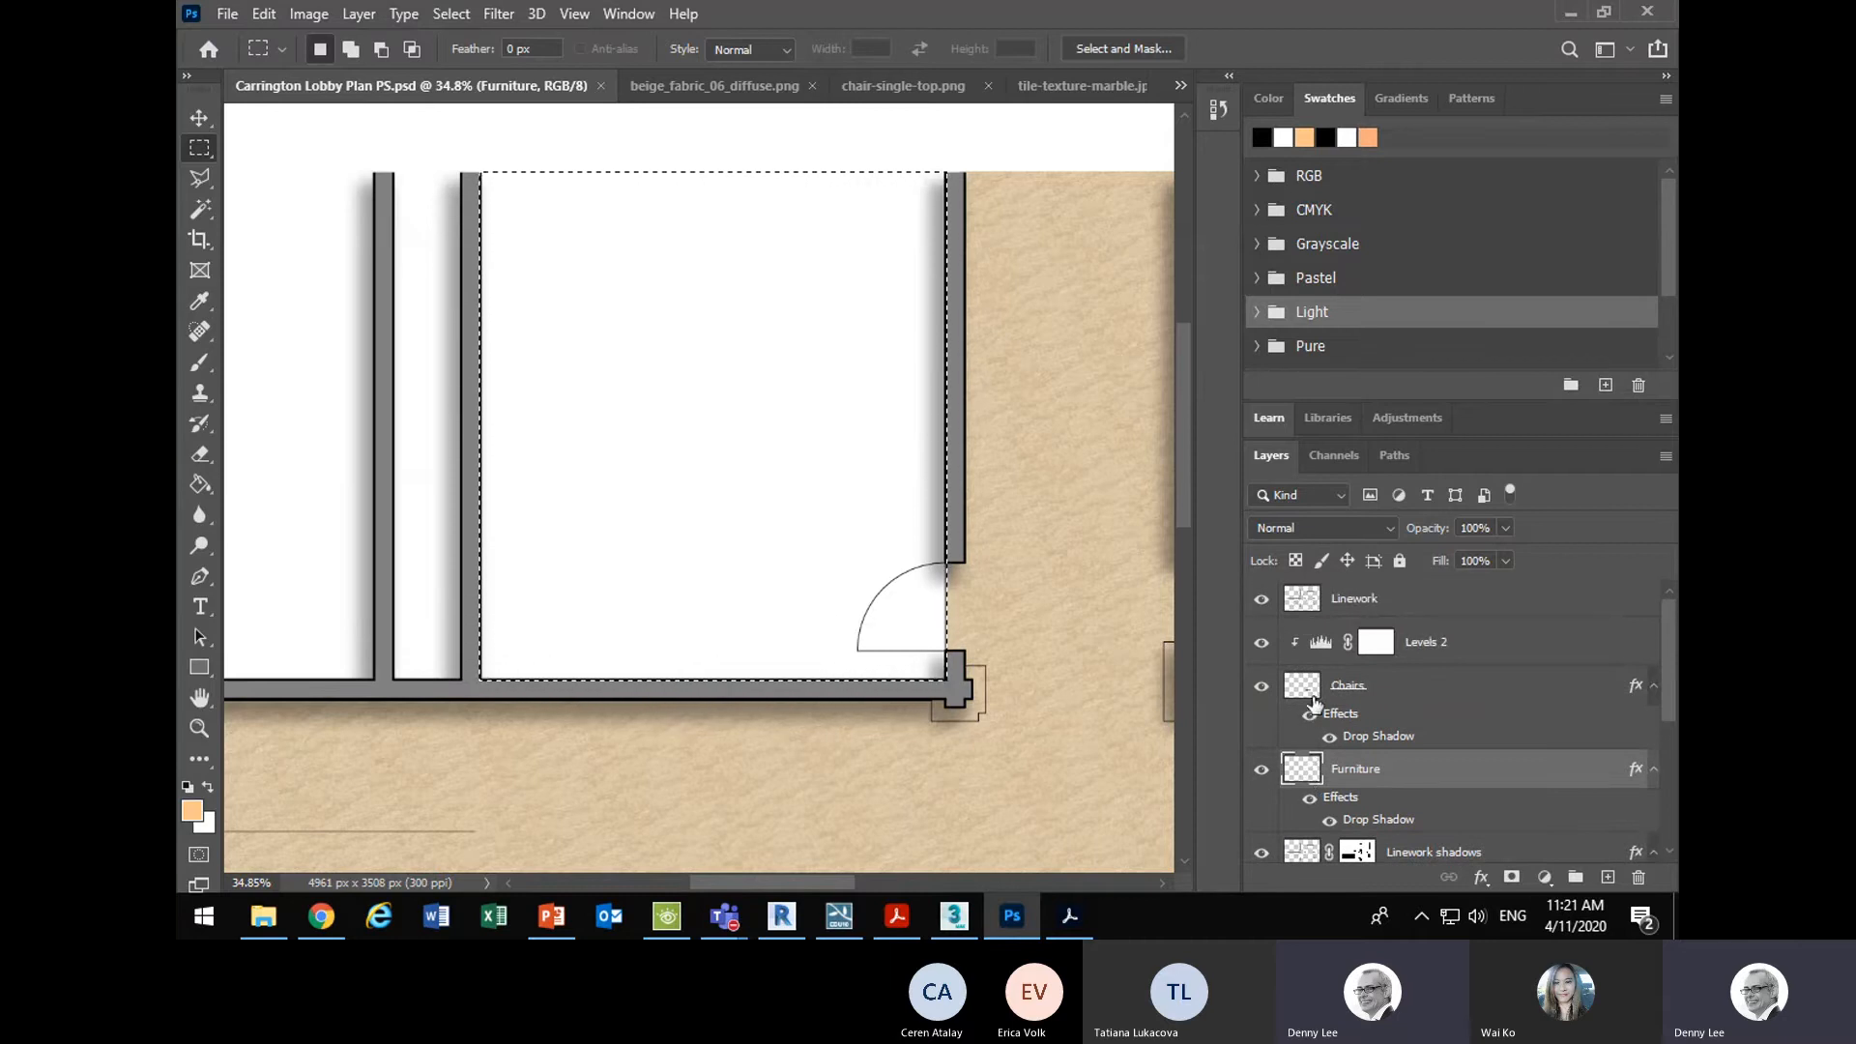
pyautogui.scroll(-2, 1314, 711)
pyautogui.click(1302, 783)
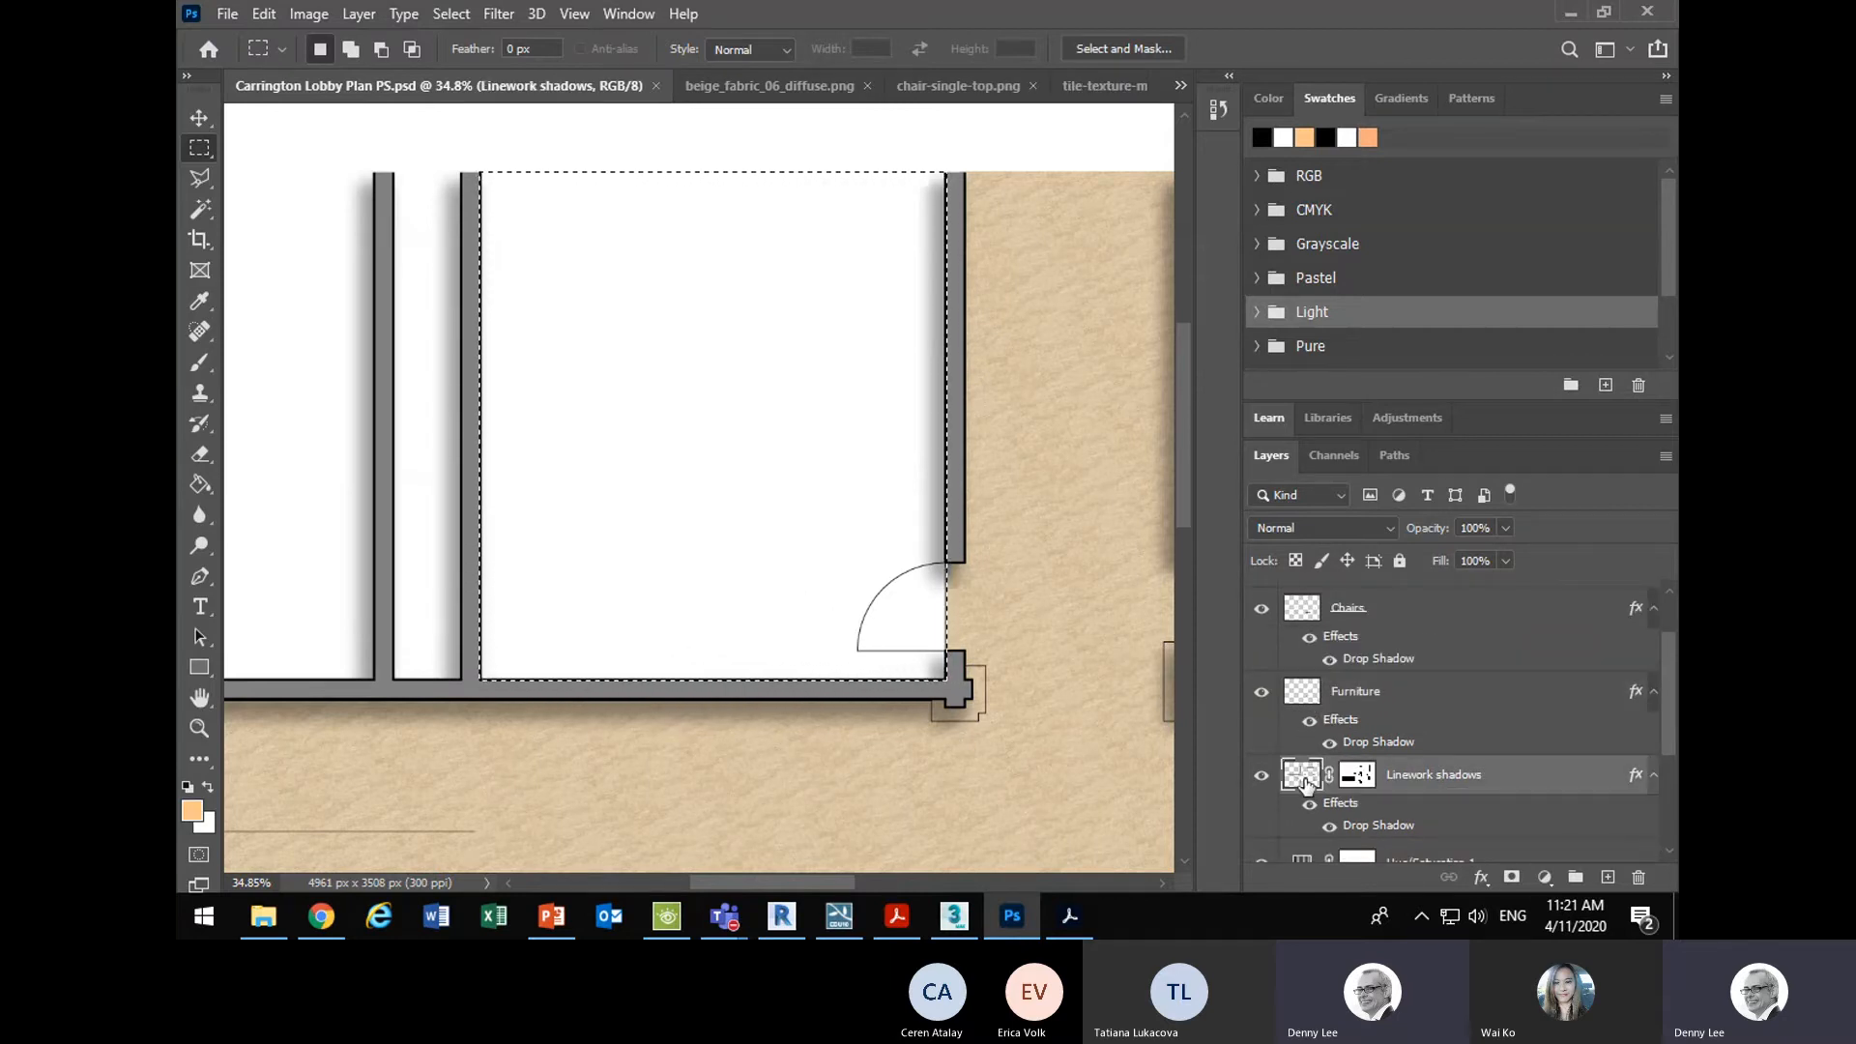
pyautogui.scroll(-1, 1404, 691)
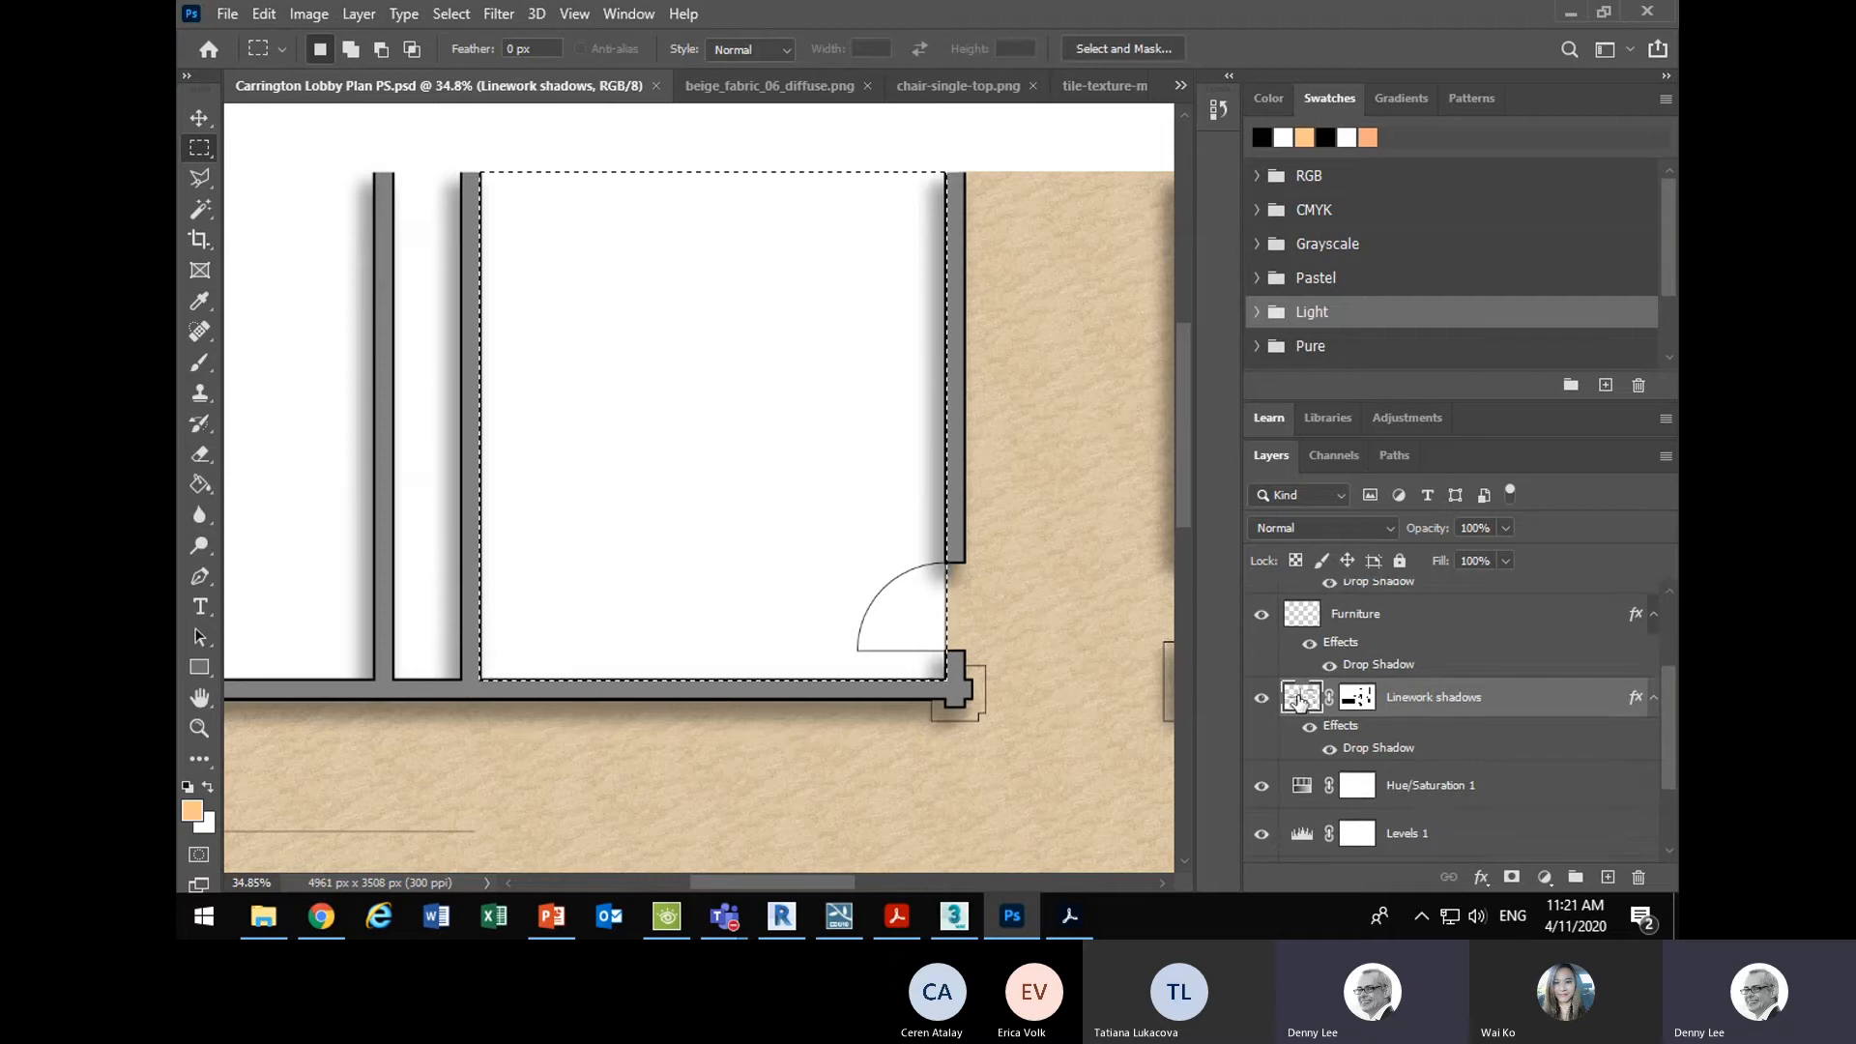
pyautogui.scroll(-1, 1306, 689)
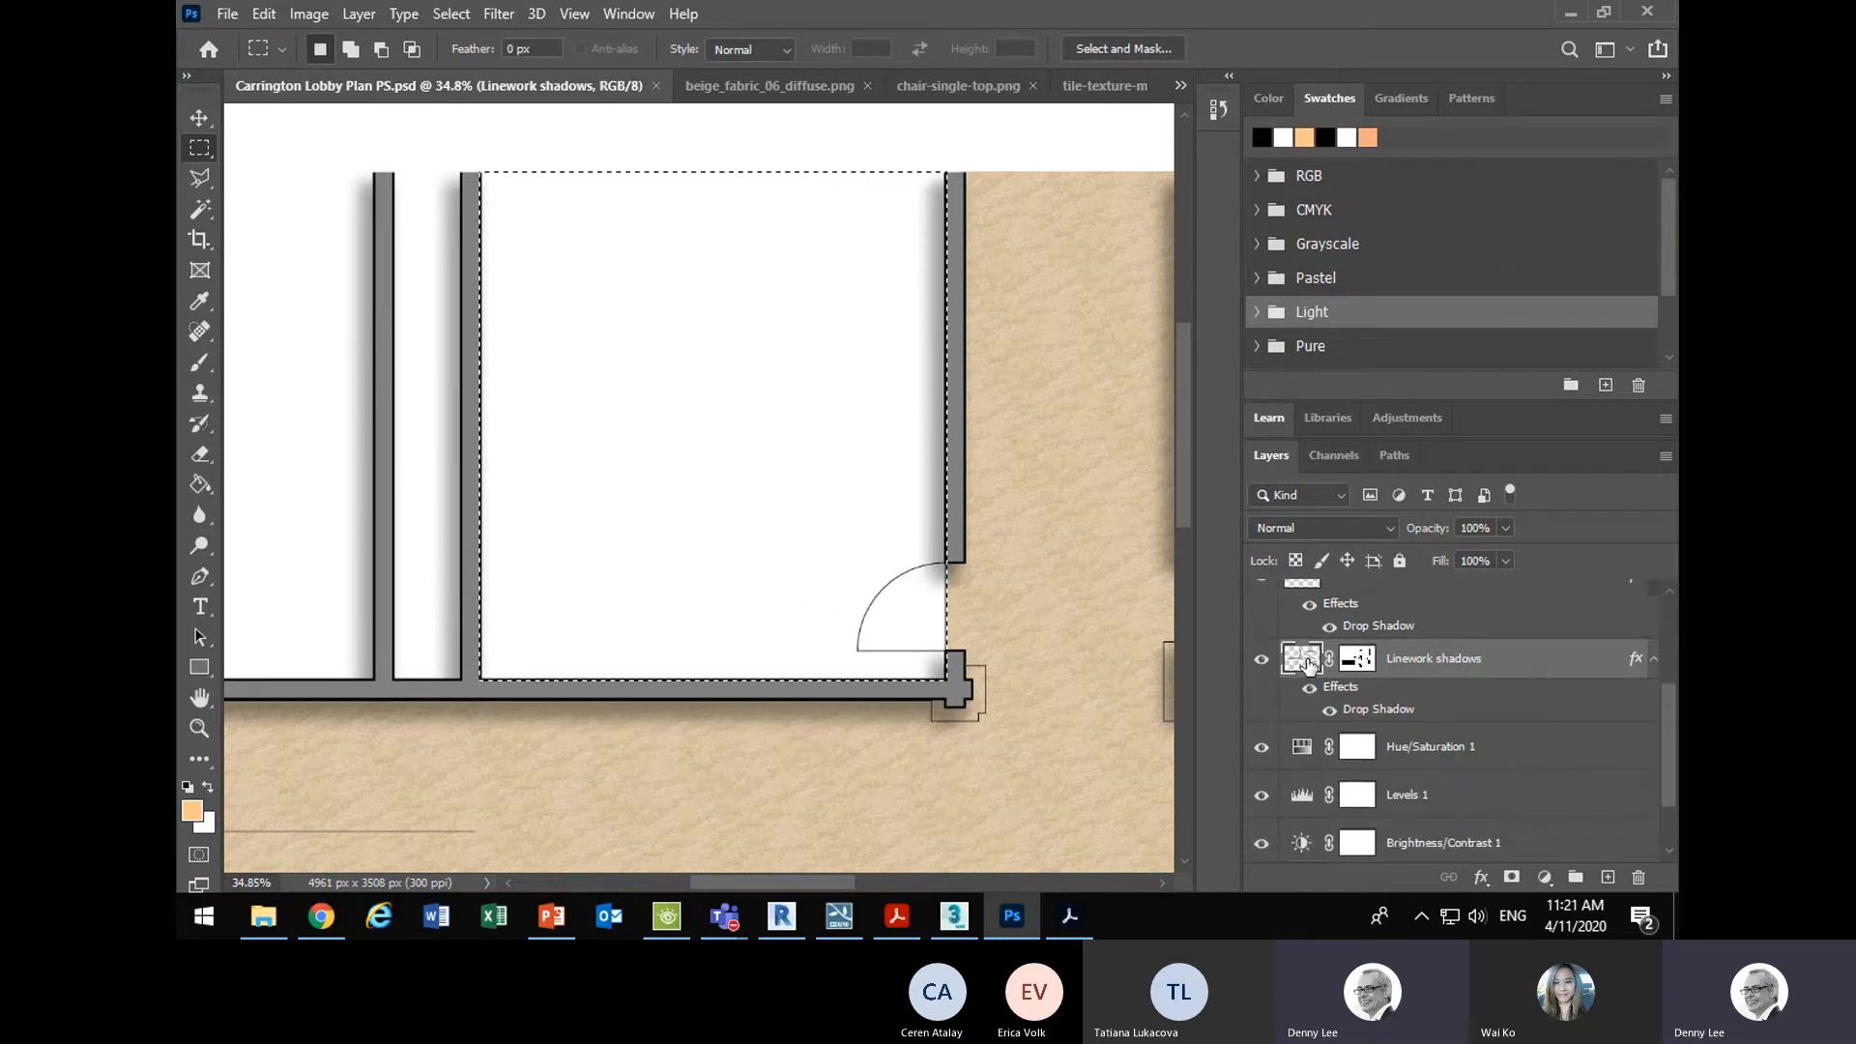
pyautogui.click(1355, 754)
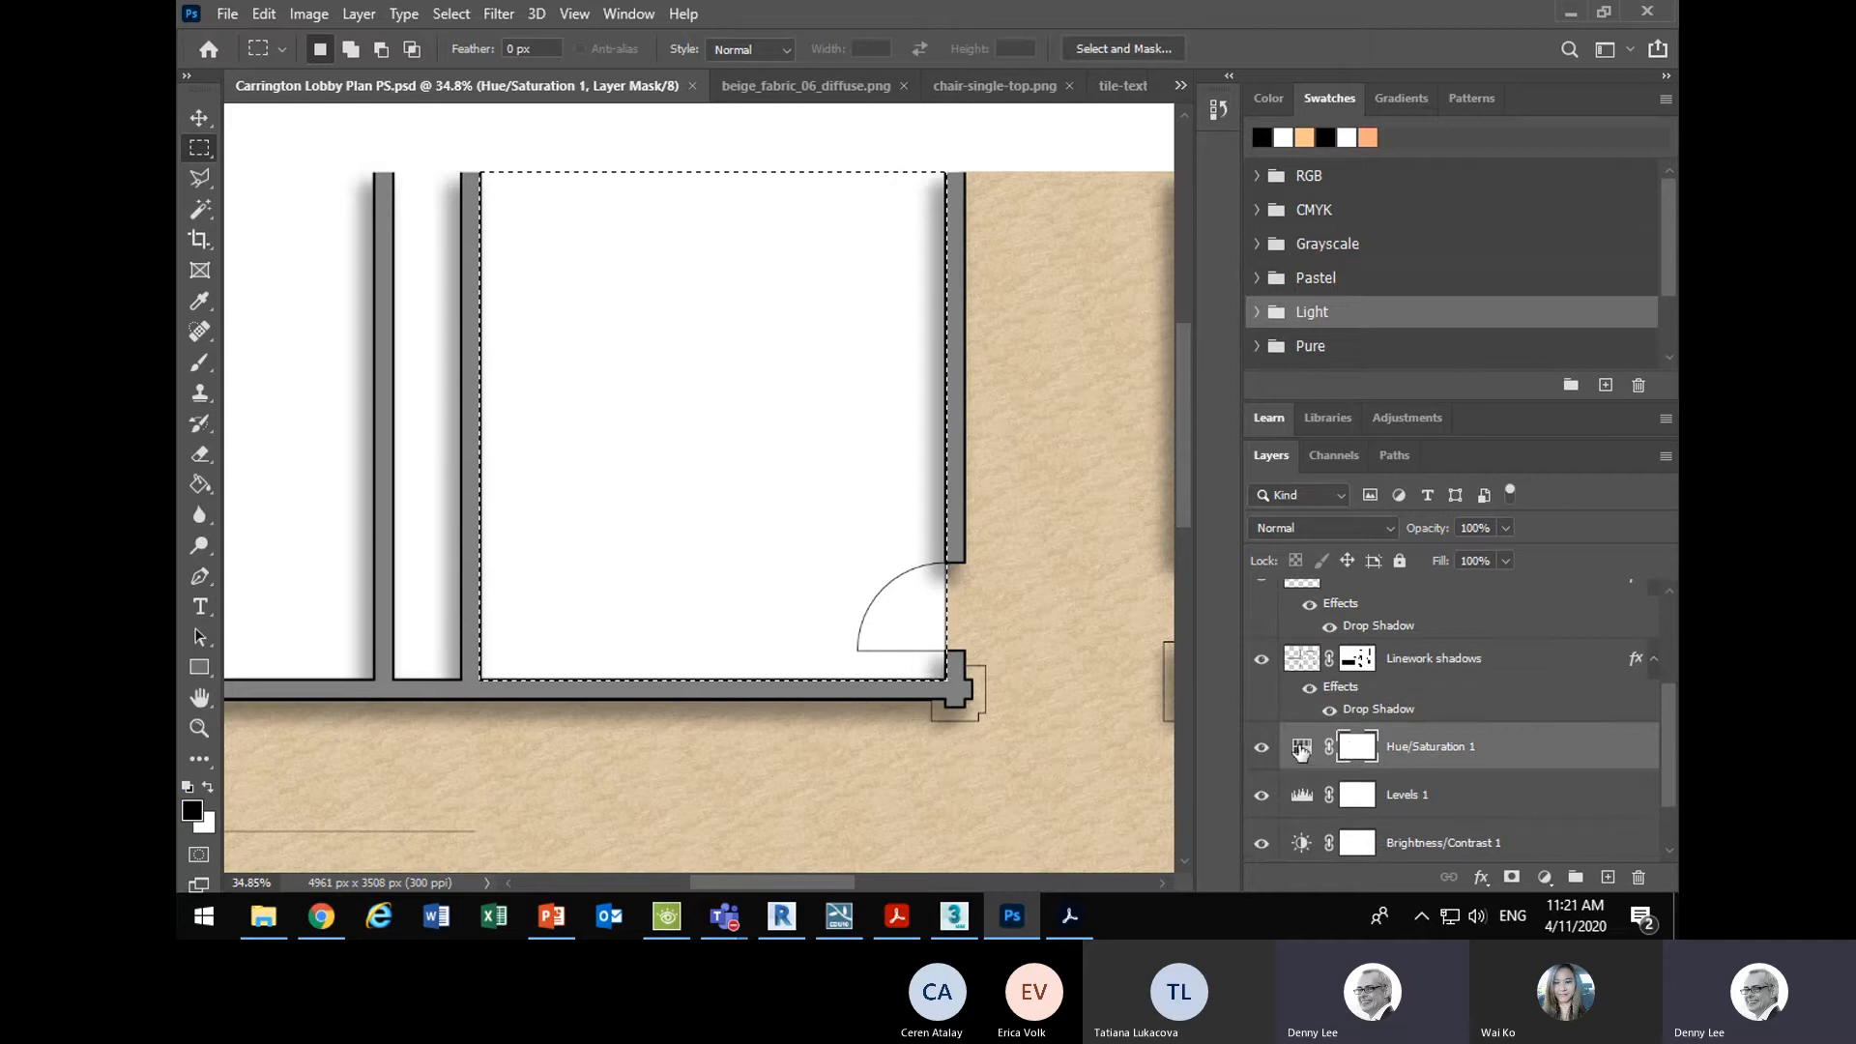
pyautogui.scroll(-2, 1337, 750)
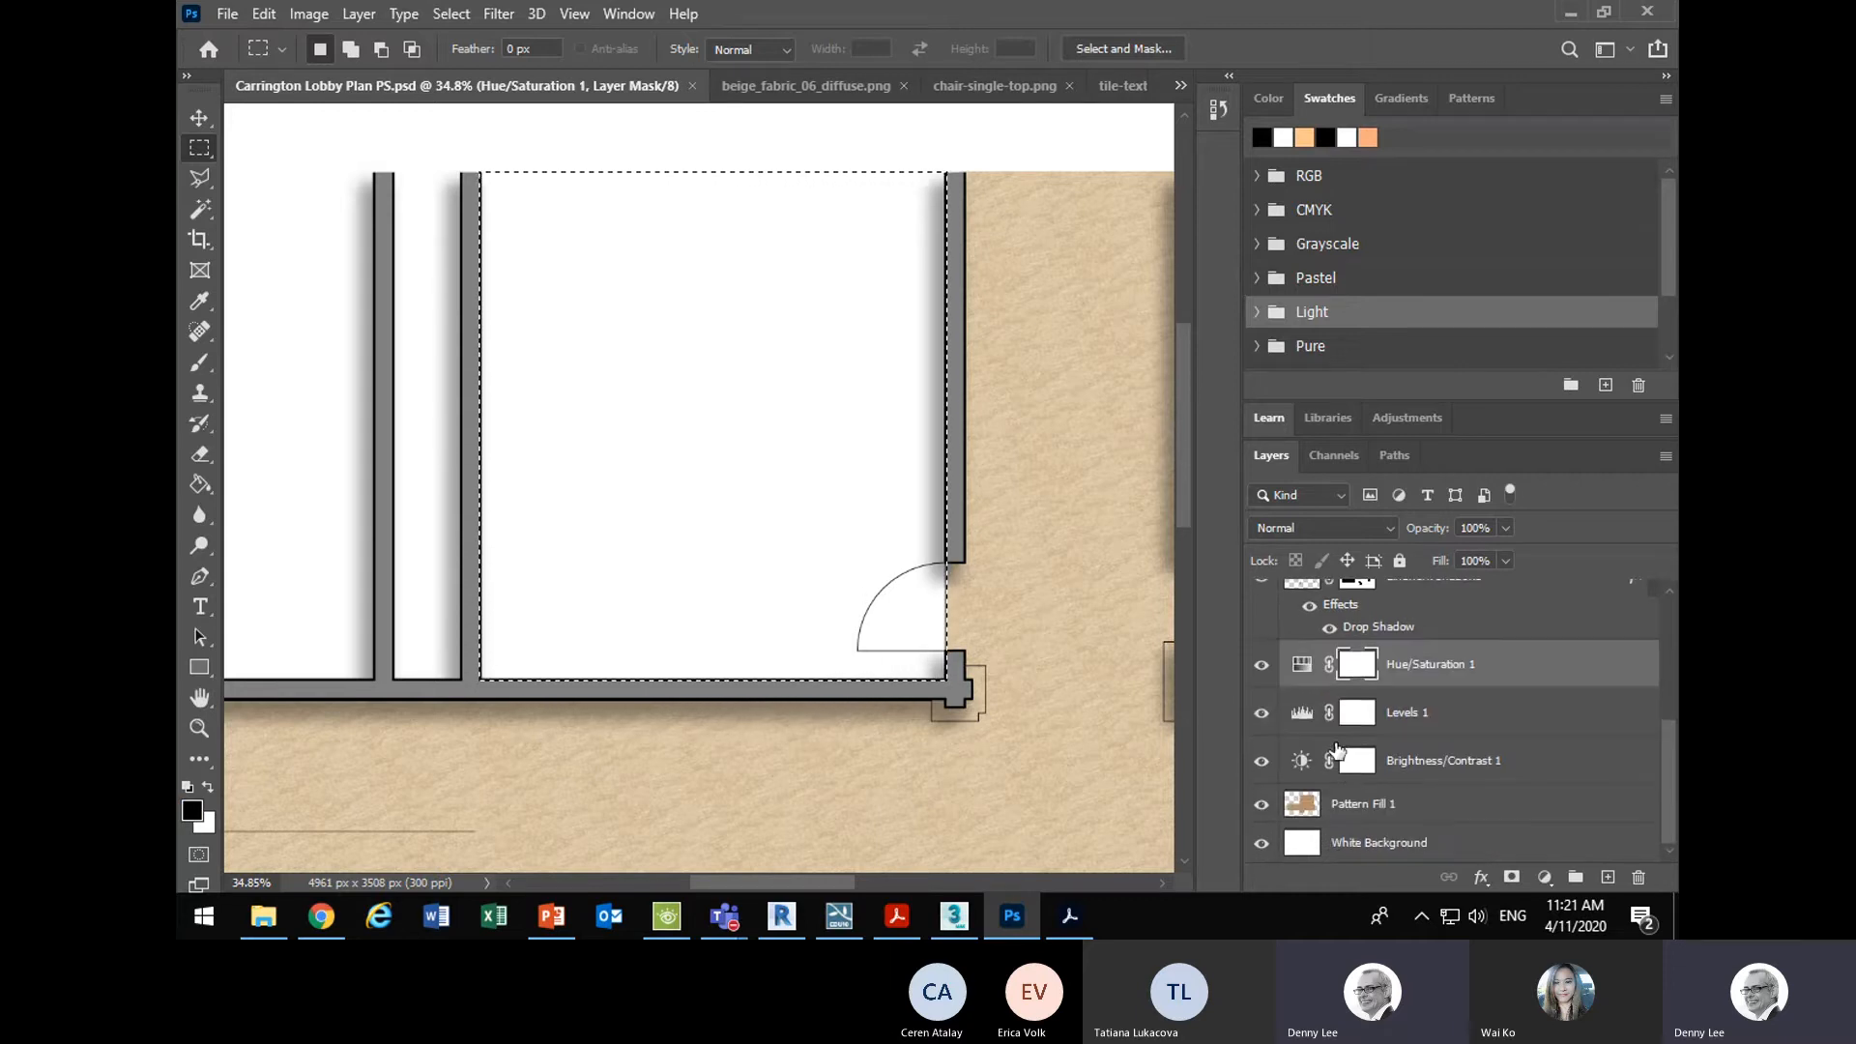
pyautogui.scroll(3, 1358, 797)
pyautogui.scroll(-3, 1358, 798)
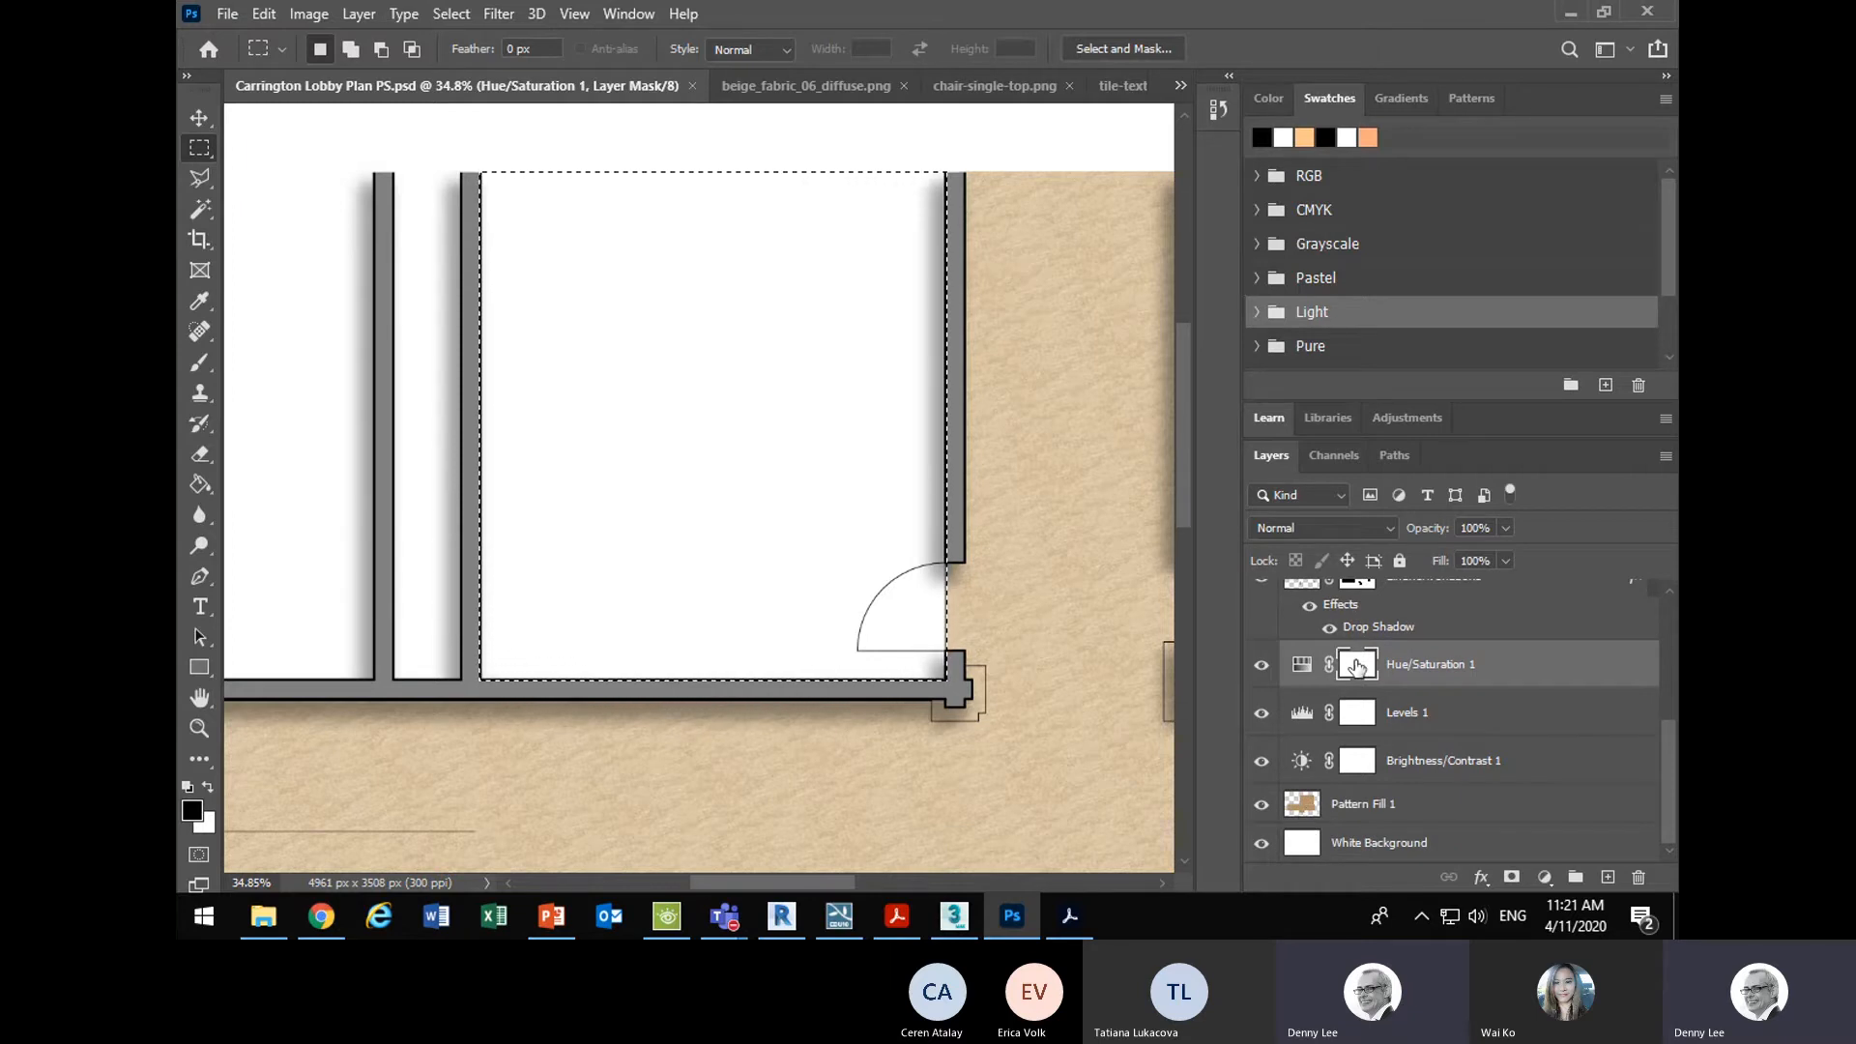
# - Add a pattern fill layer above Hue/Saturation 1 for the selected room, using the marble tile pattern
pyautogui.click(262, 17)
pyautogui.click(261, 18)
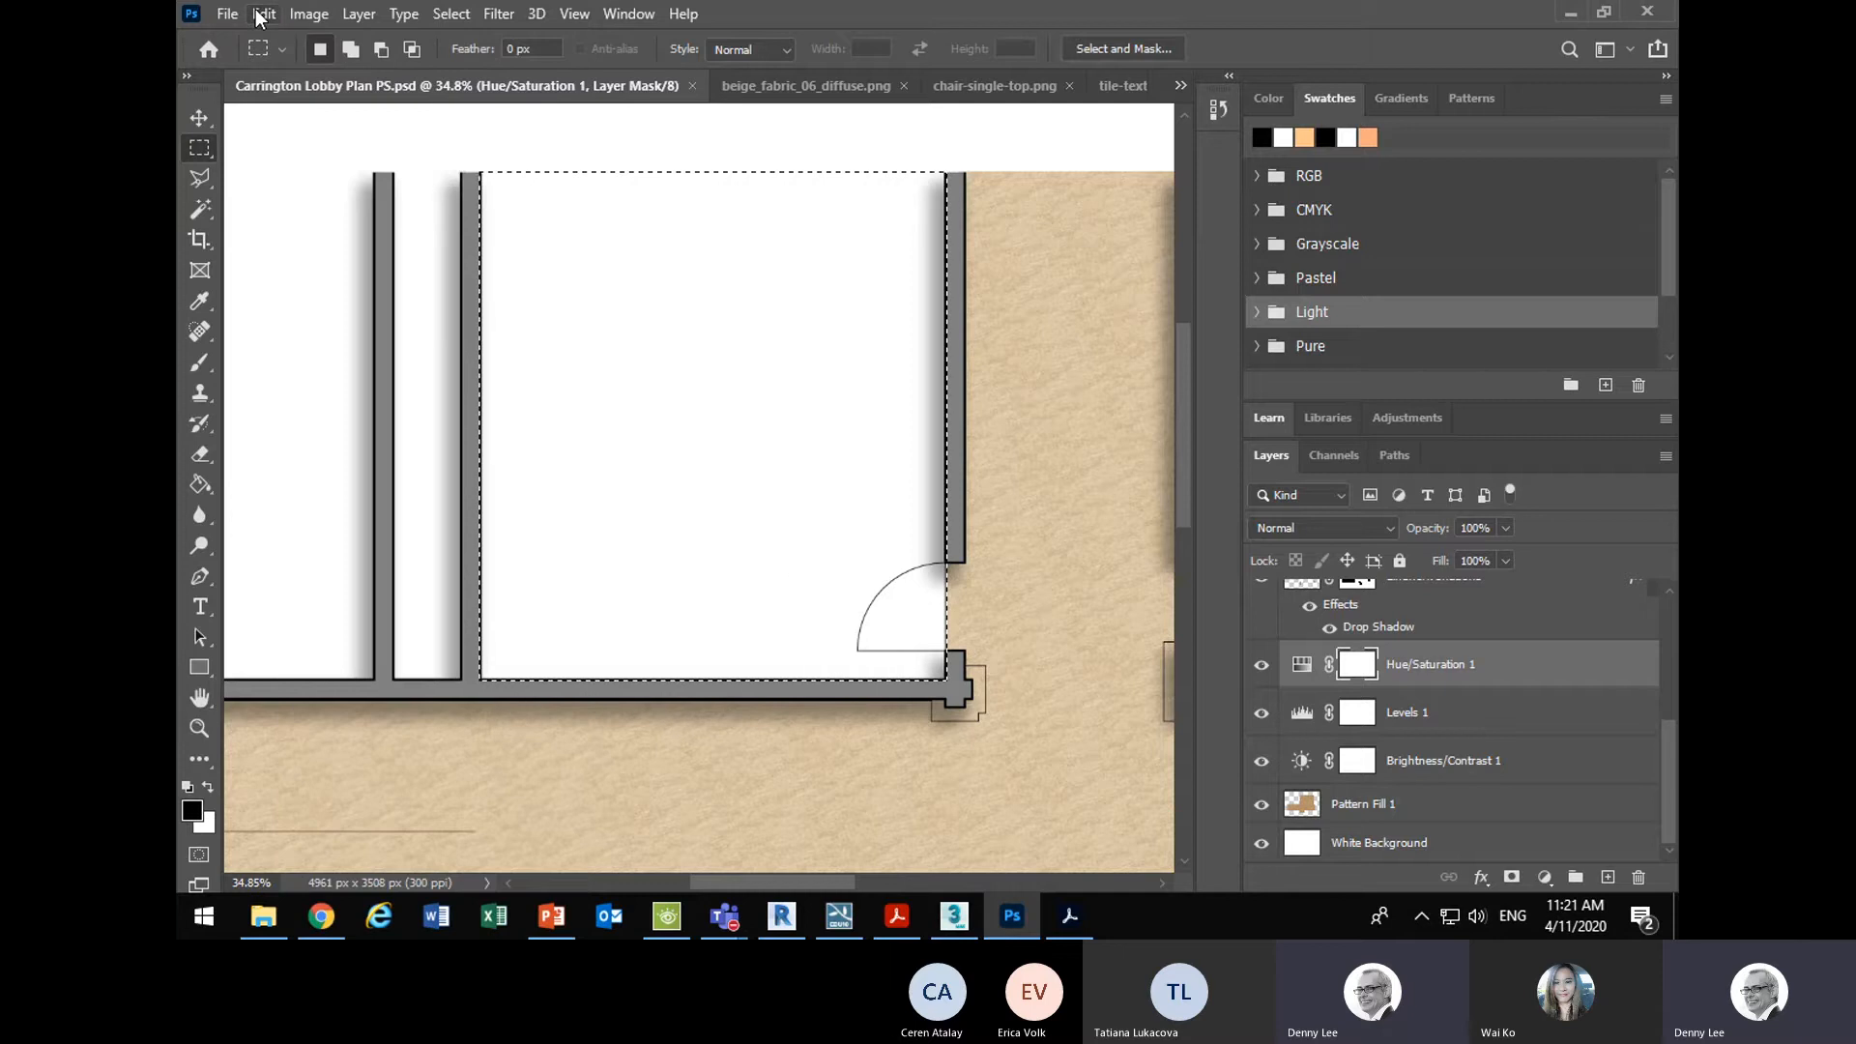
pyautogui.click(1545, 878)
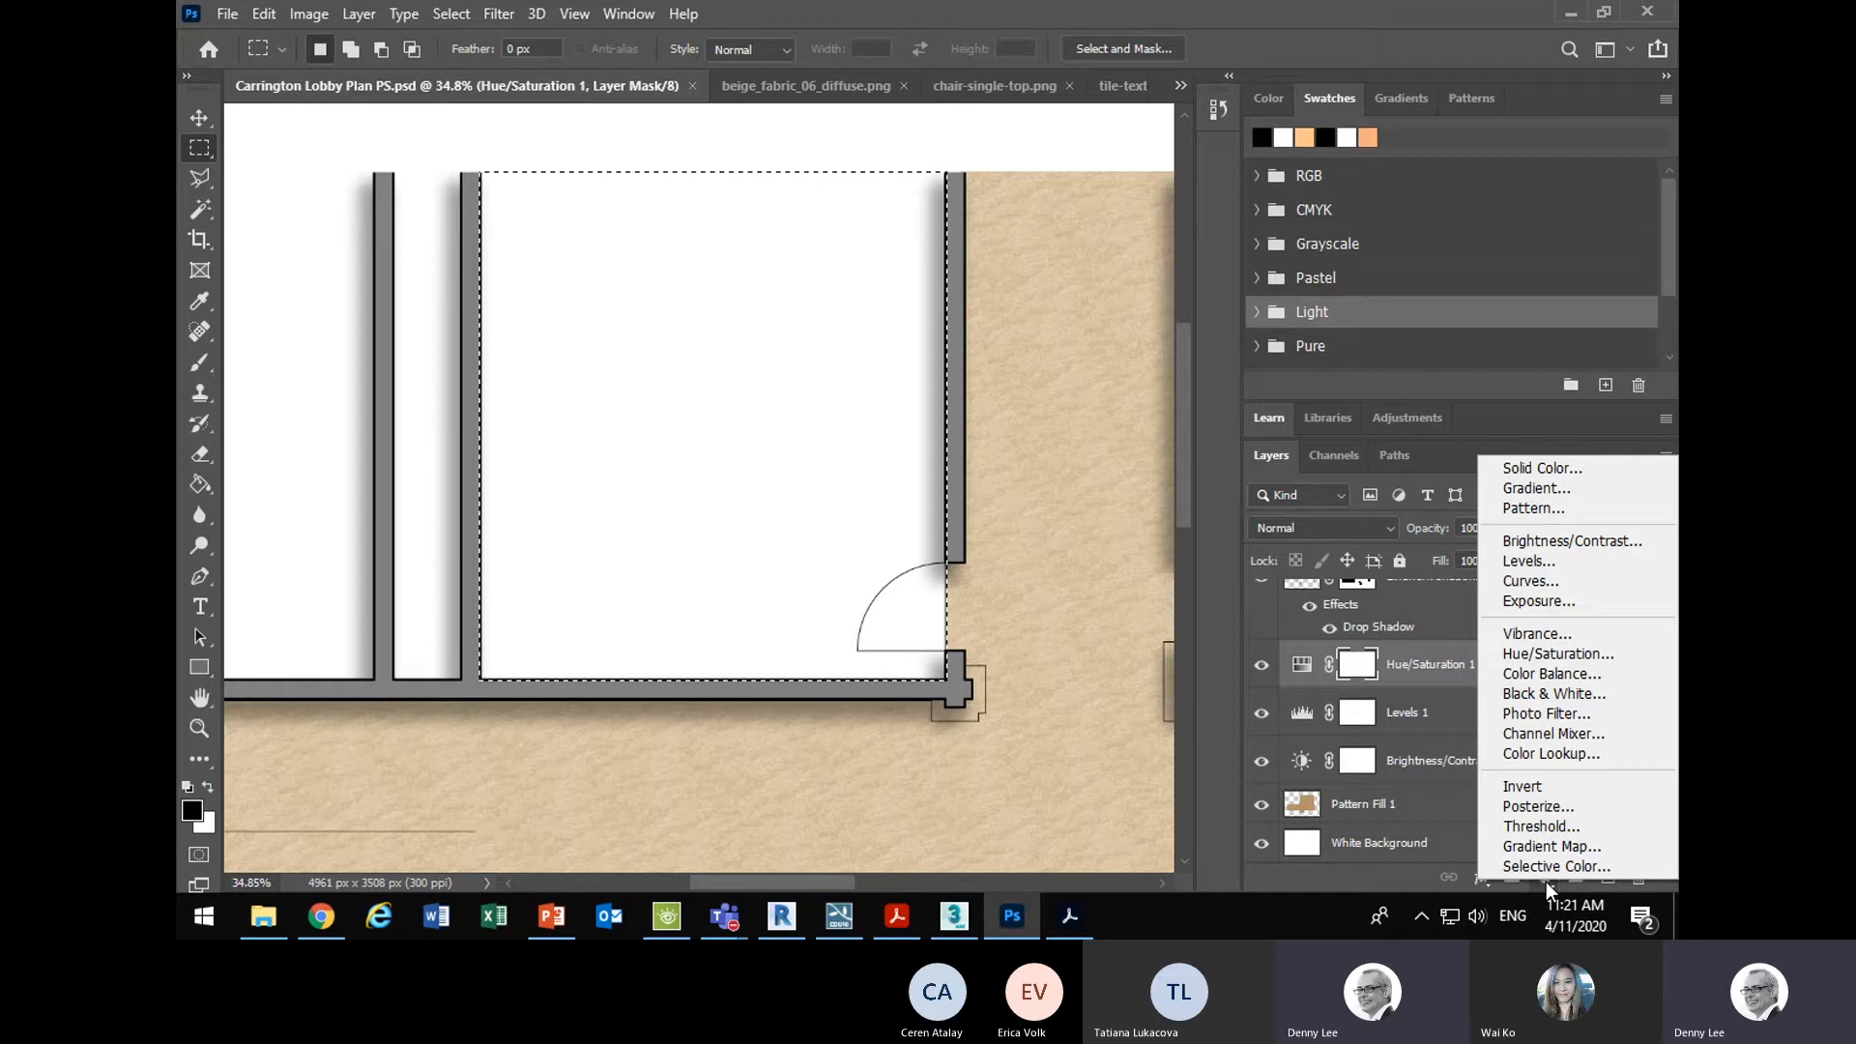
pyautogui.click(1551, 510)
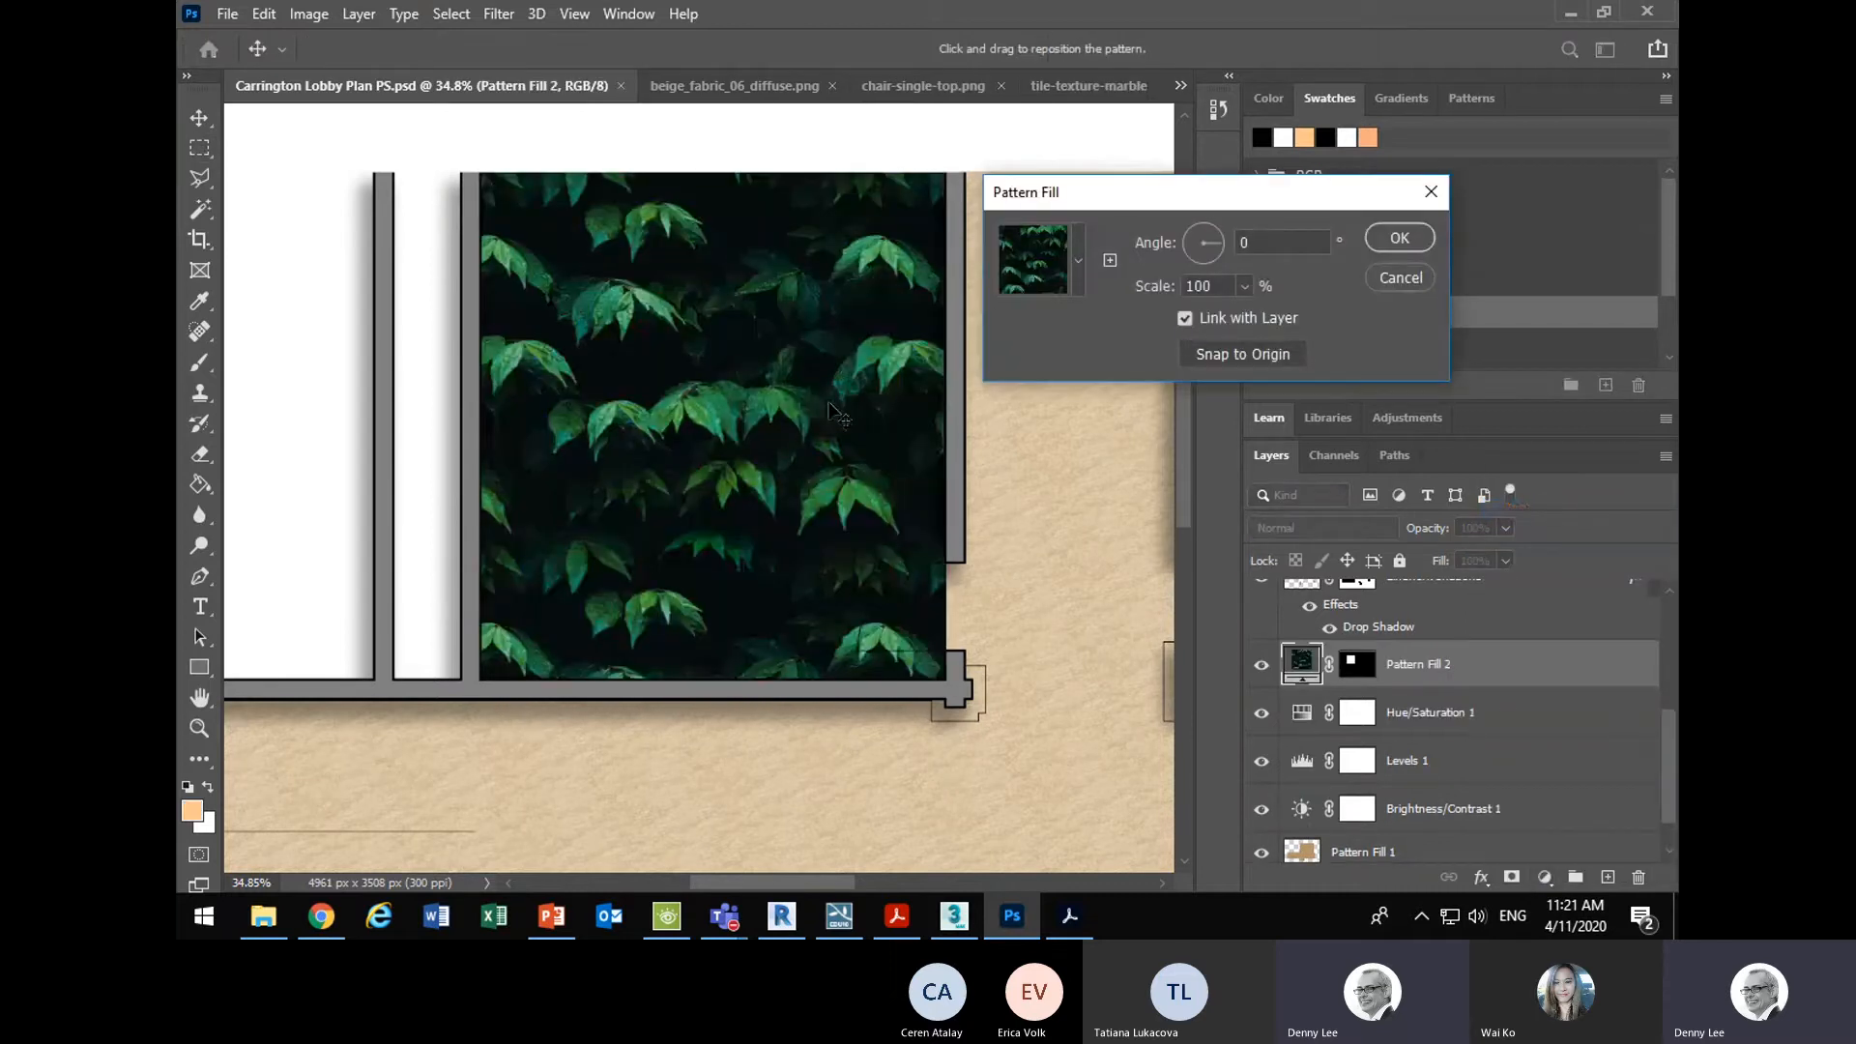
pyautogui.click(1079, 261)
pyautogui.click(1032, 435)
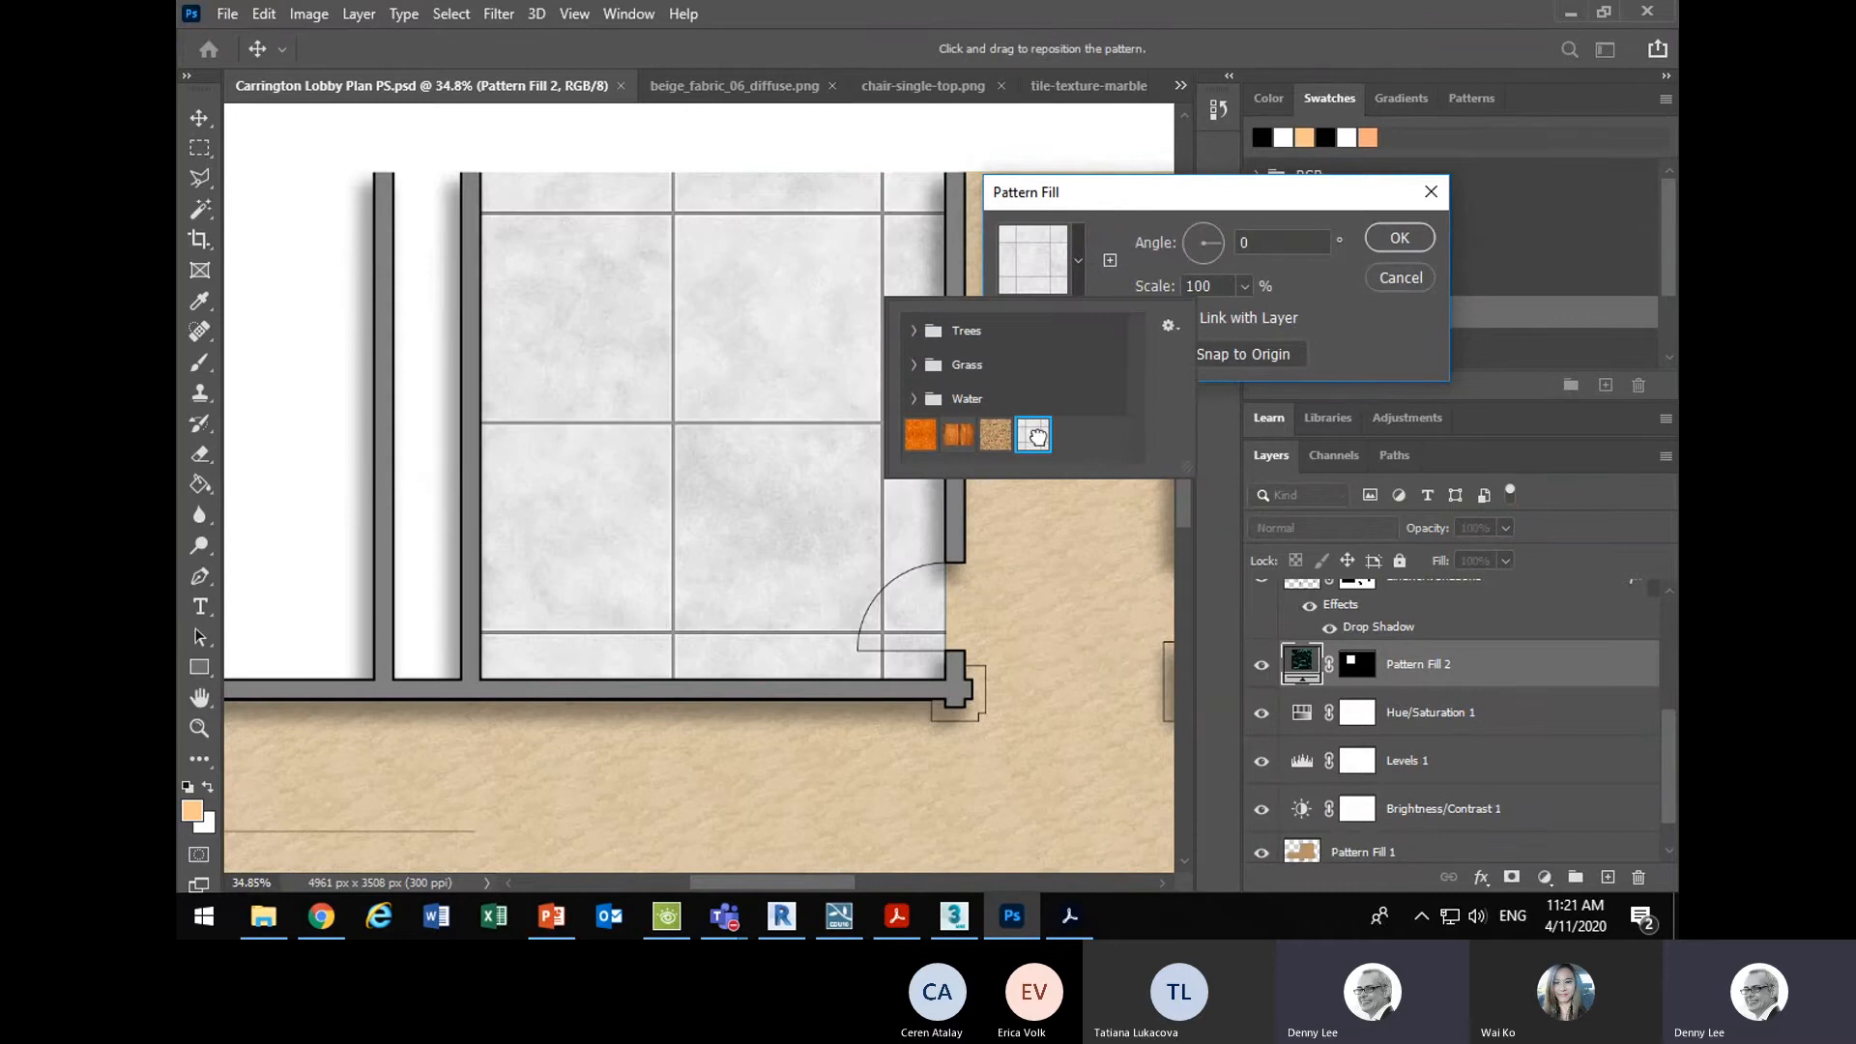
pyautogui.click(1080, 280)
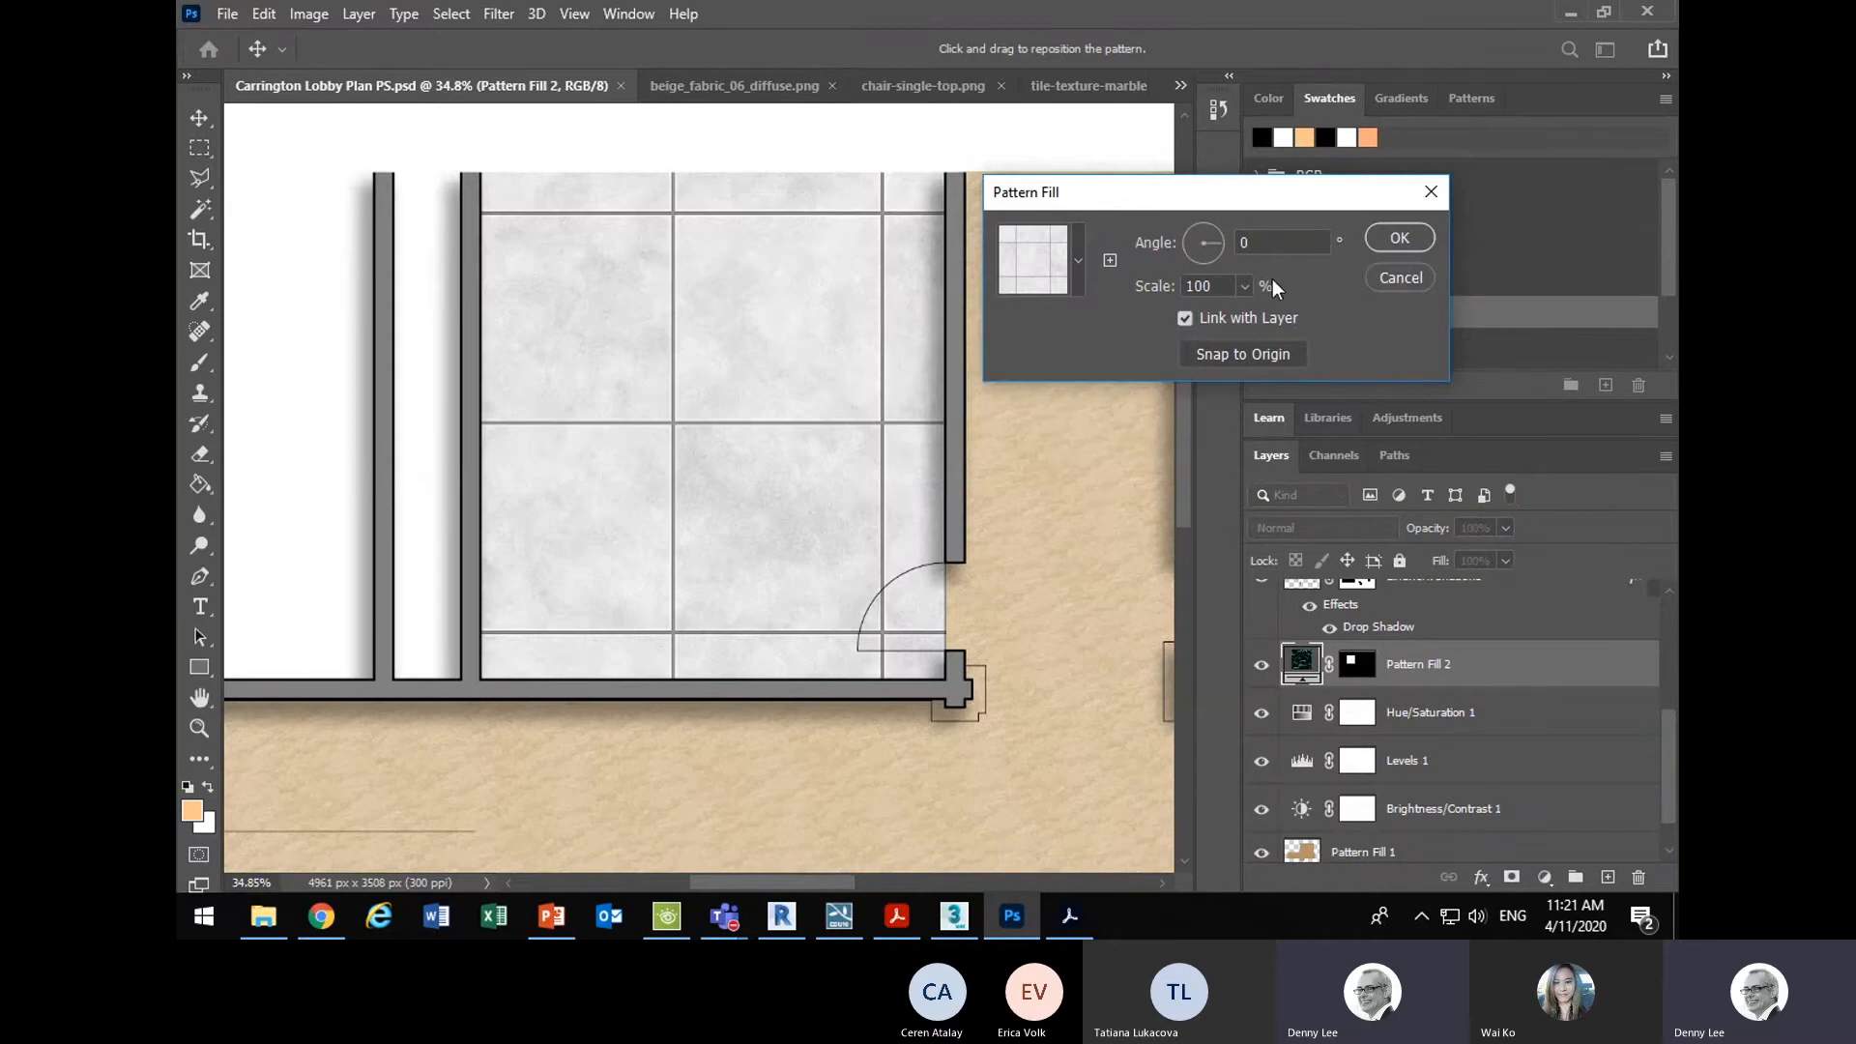
# - Scale the room's marble tile pattern to 9% and apply the pattern fill
pyautogui.click(1244, 287)
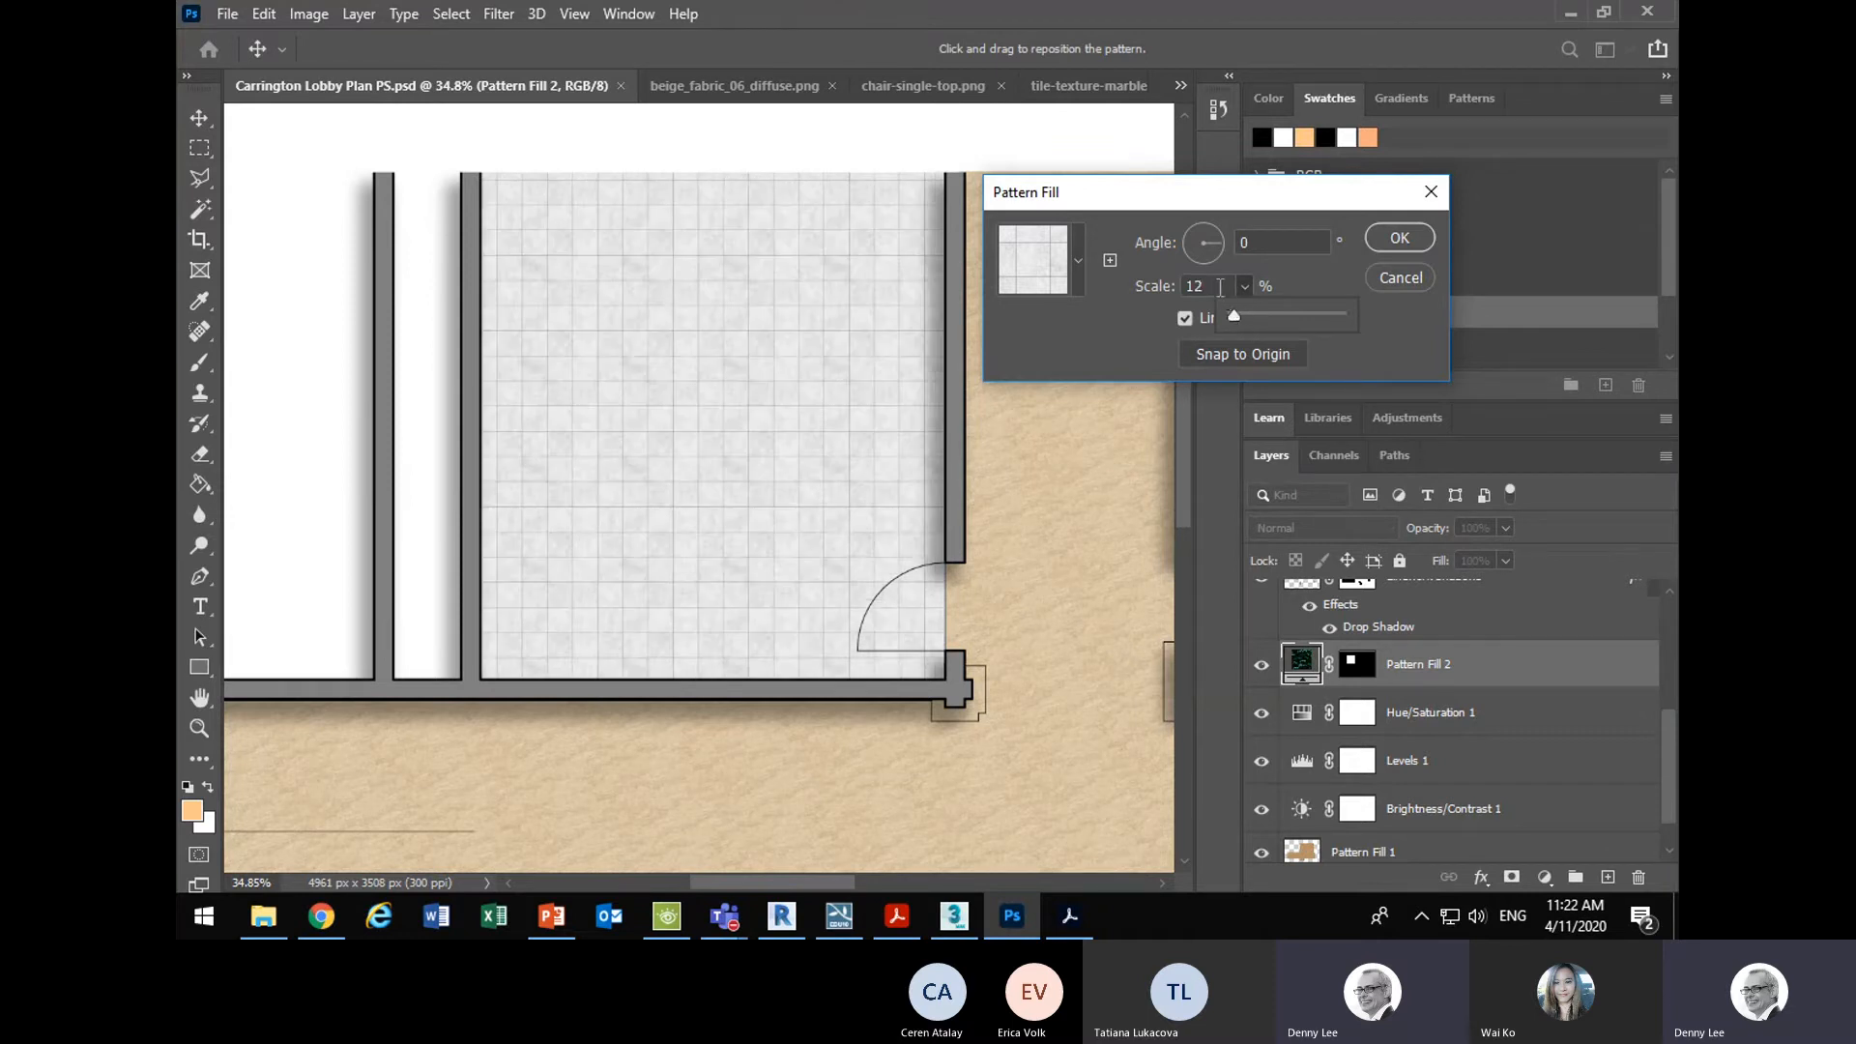
pyautogui.click(1223, 285)
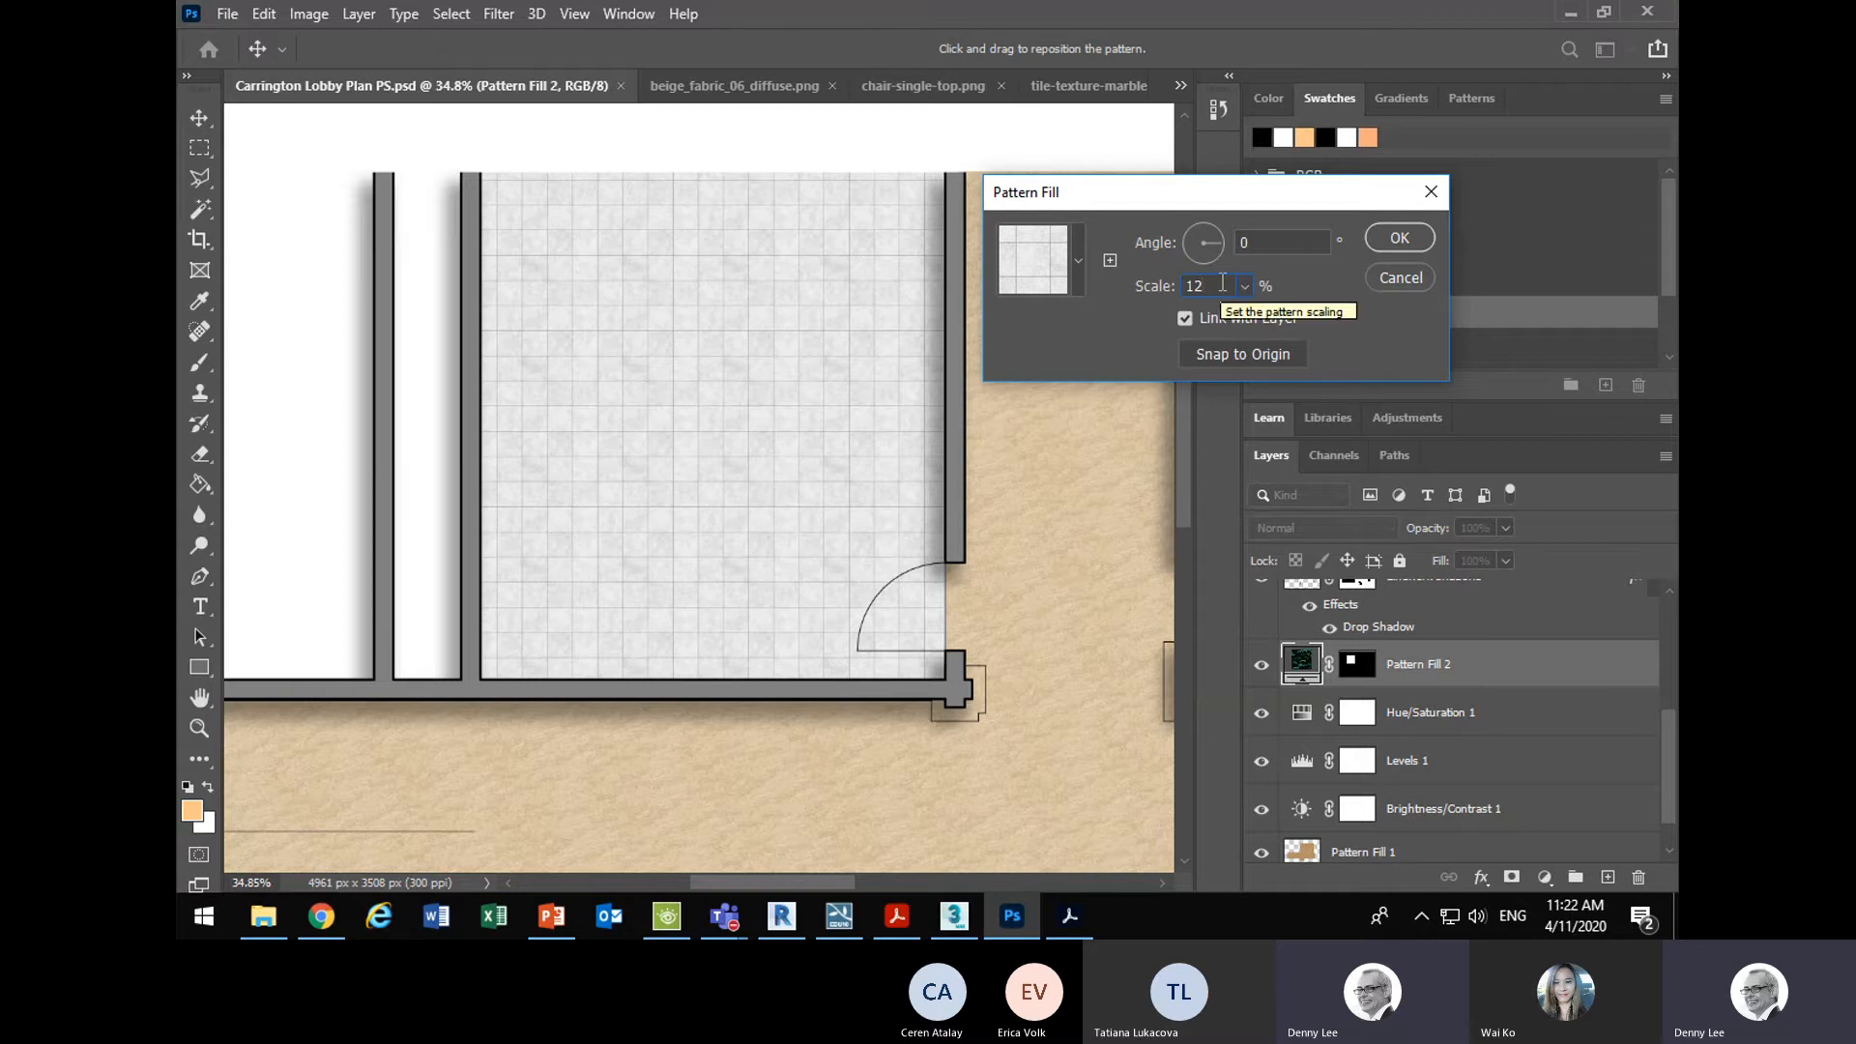
pyautogui.moveTo(1223, 283); pyautogui.dragTo(1140, 253)
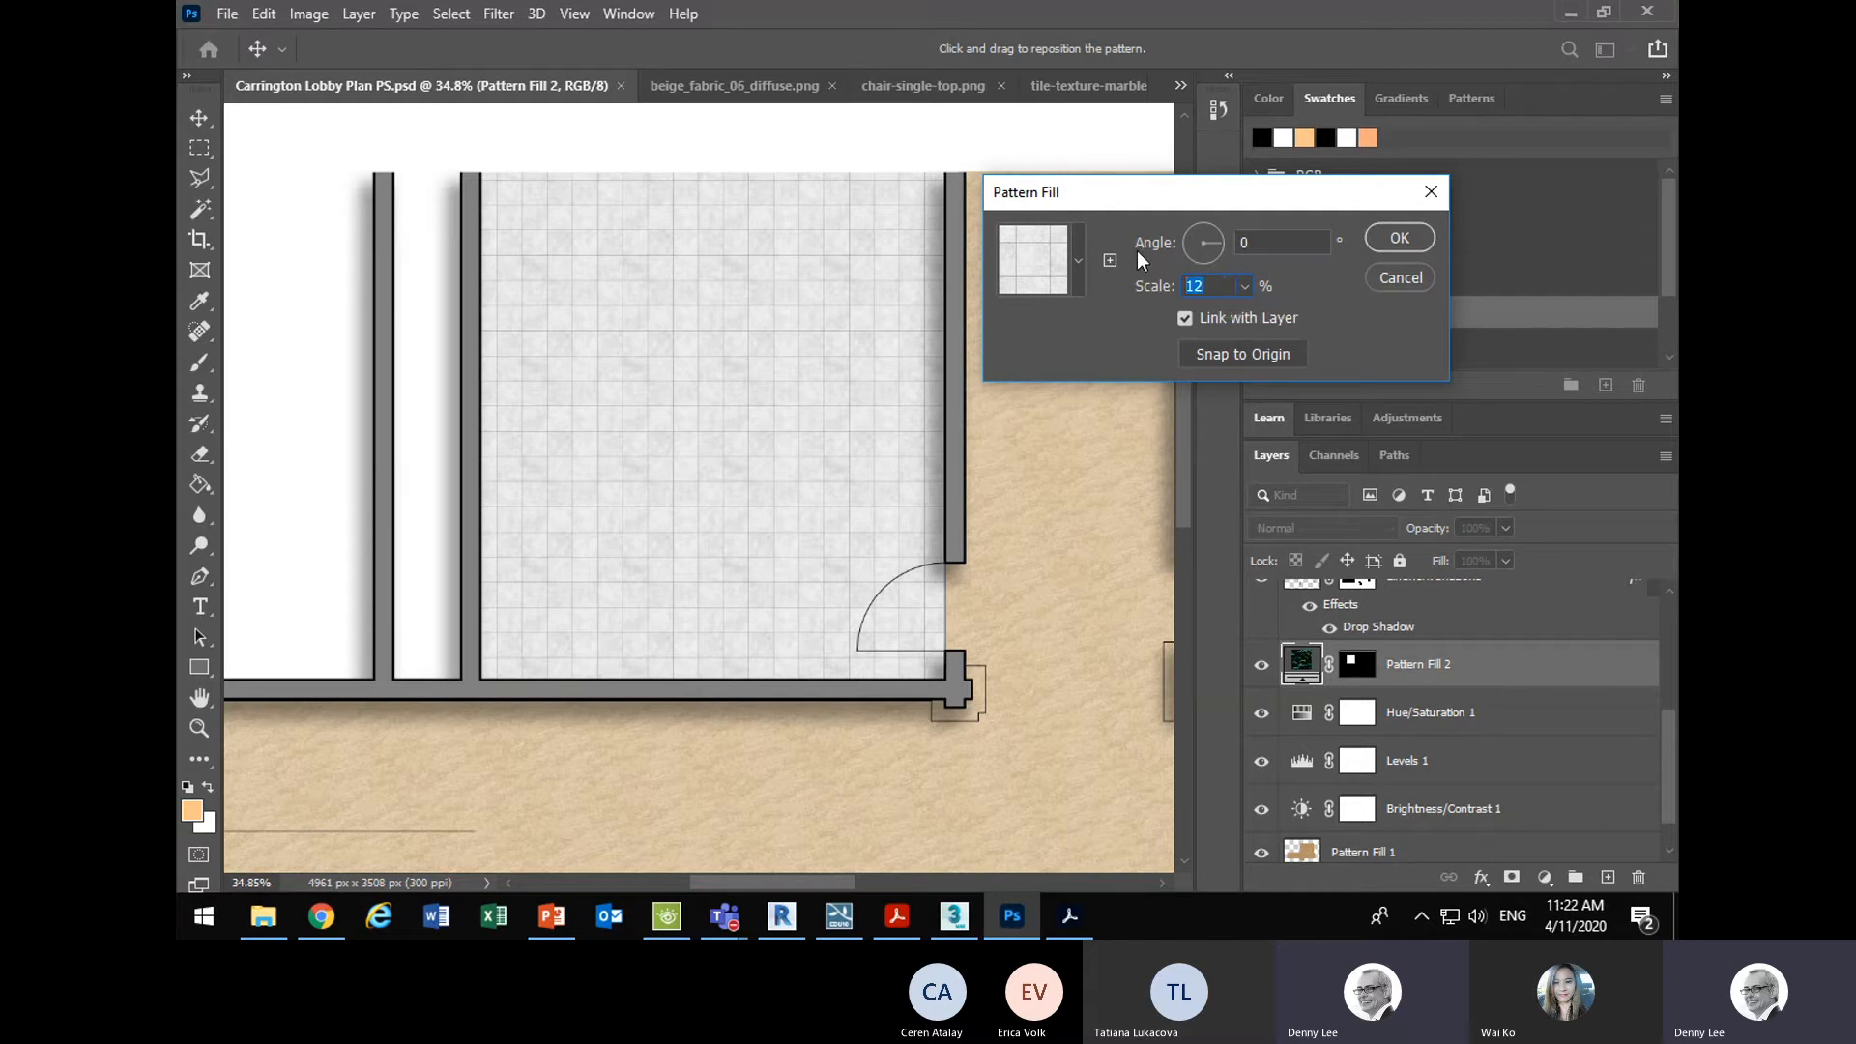
pyautogui.write('10')
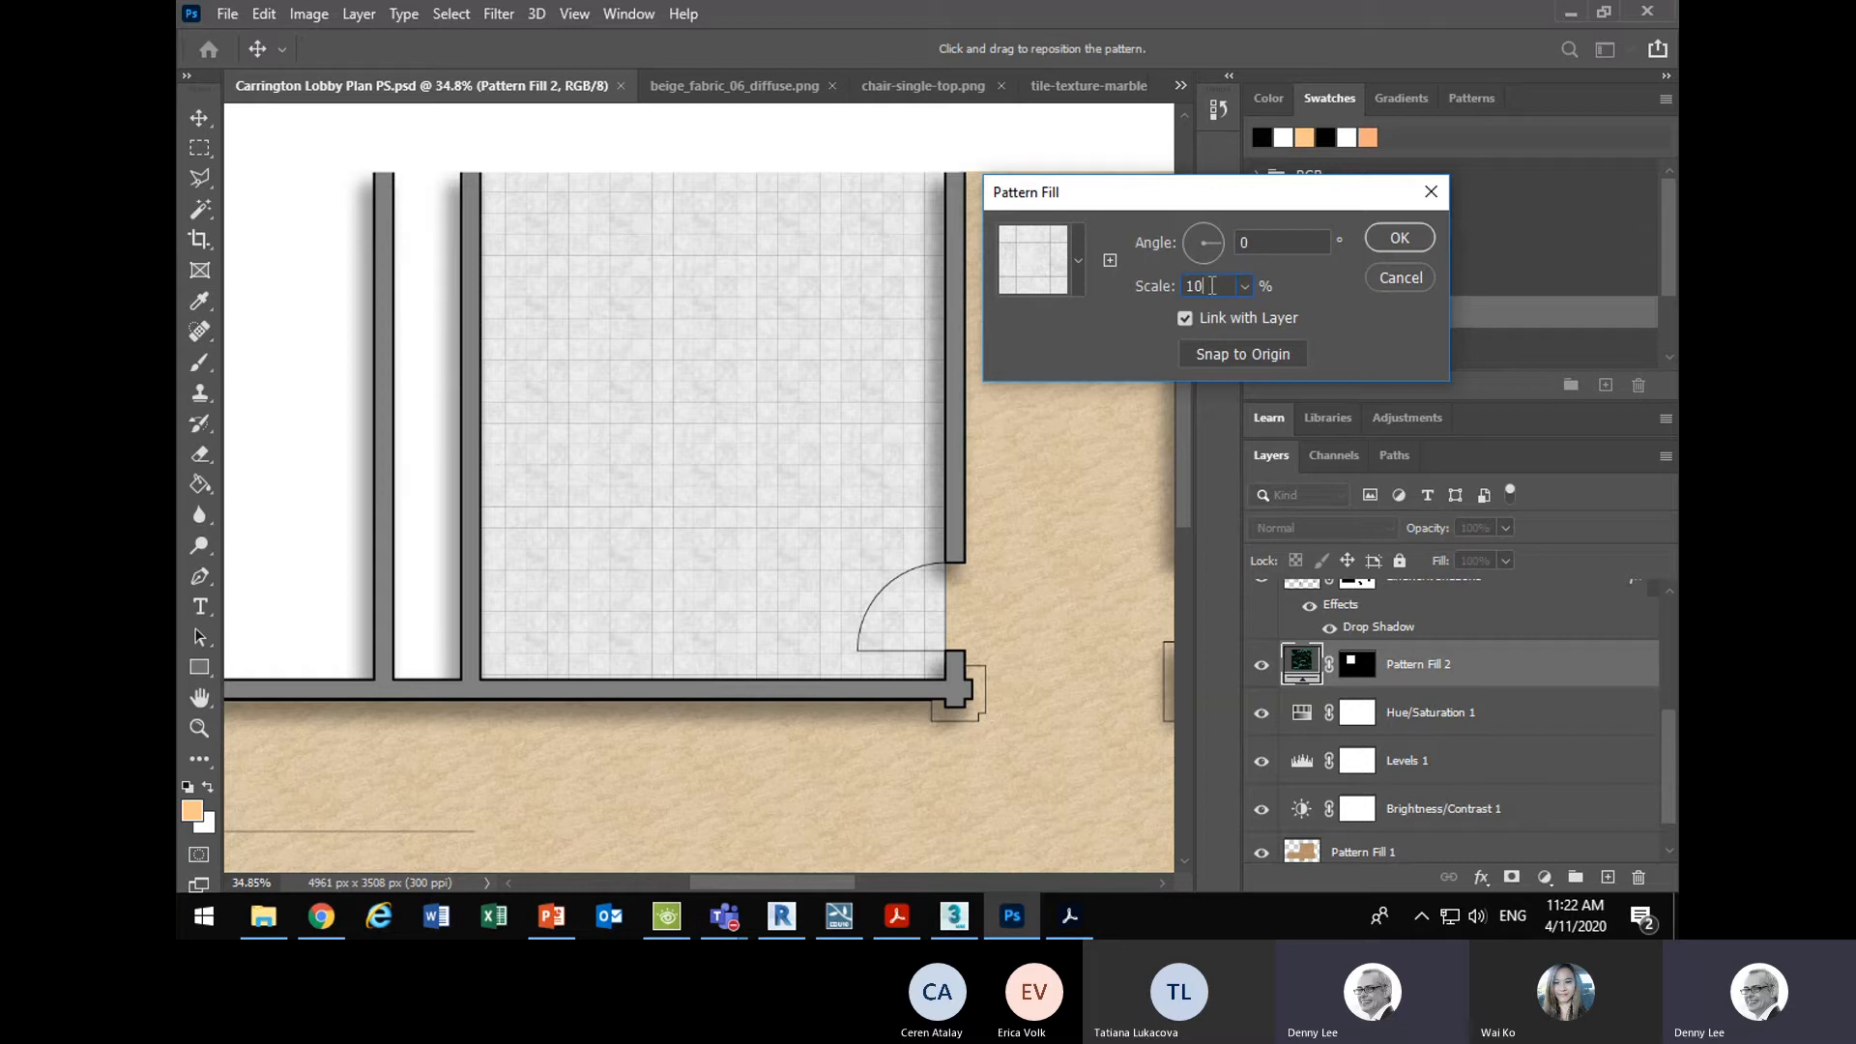
pyautogui.doubleClick(1208, 284)
pyautogui.write('90')
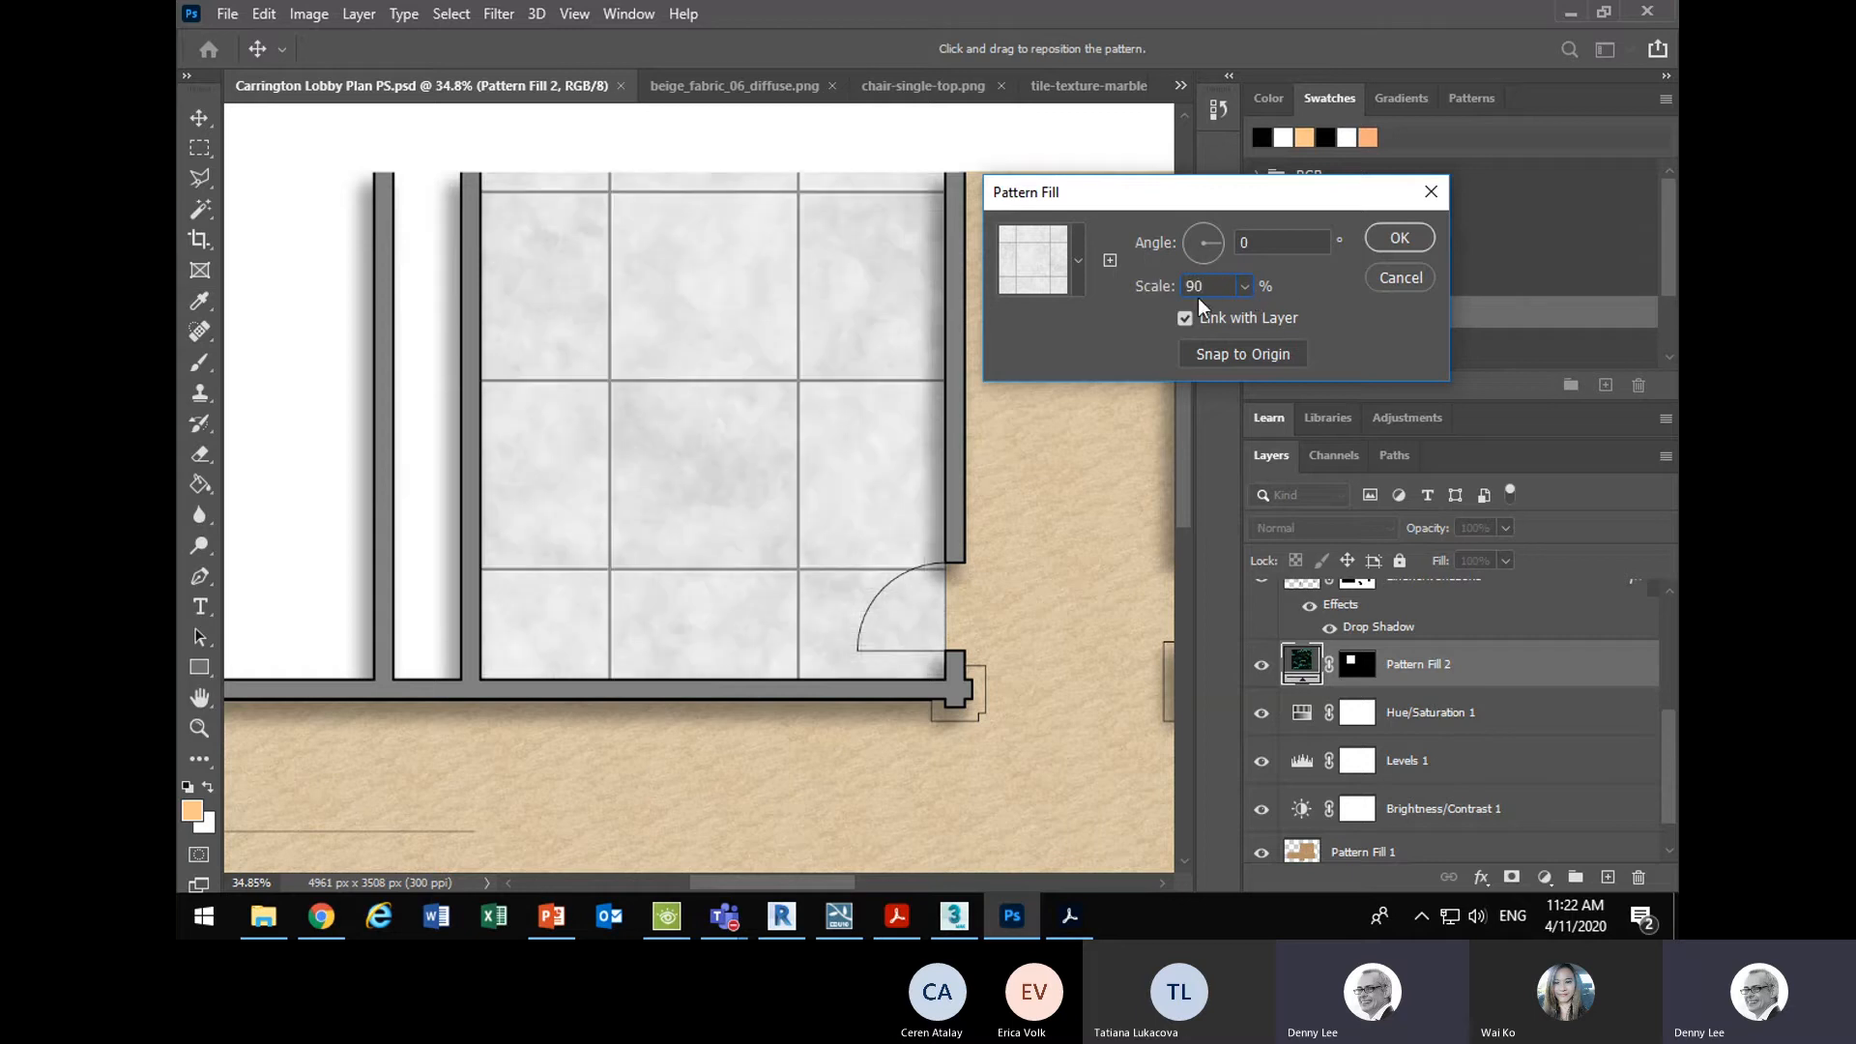
pyautogui.press('BackSpace')
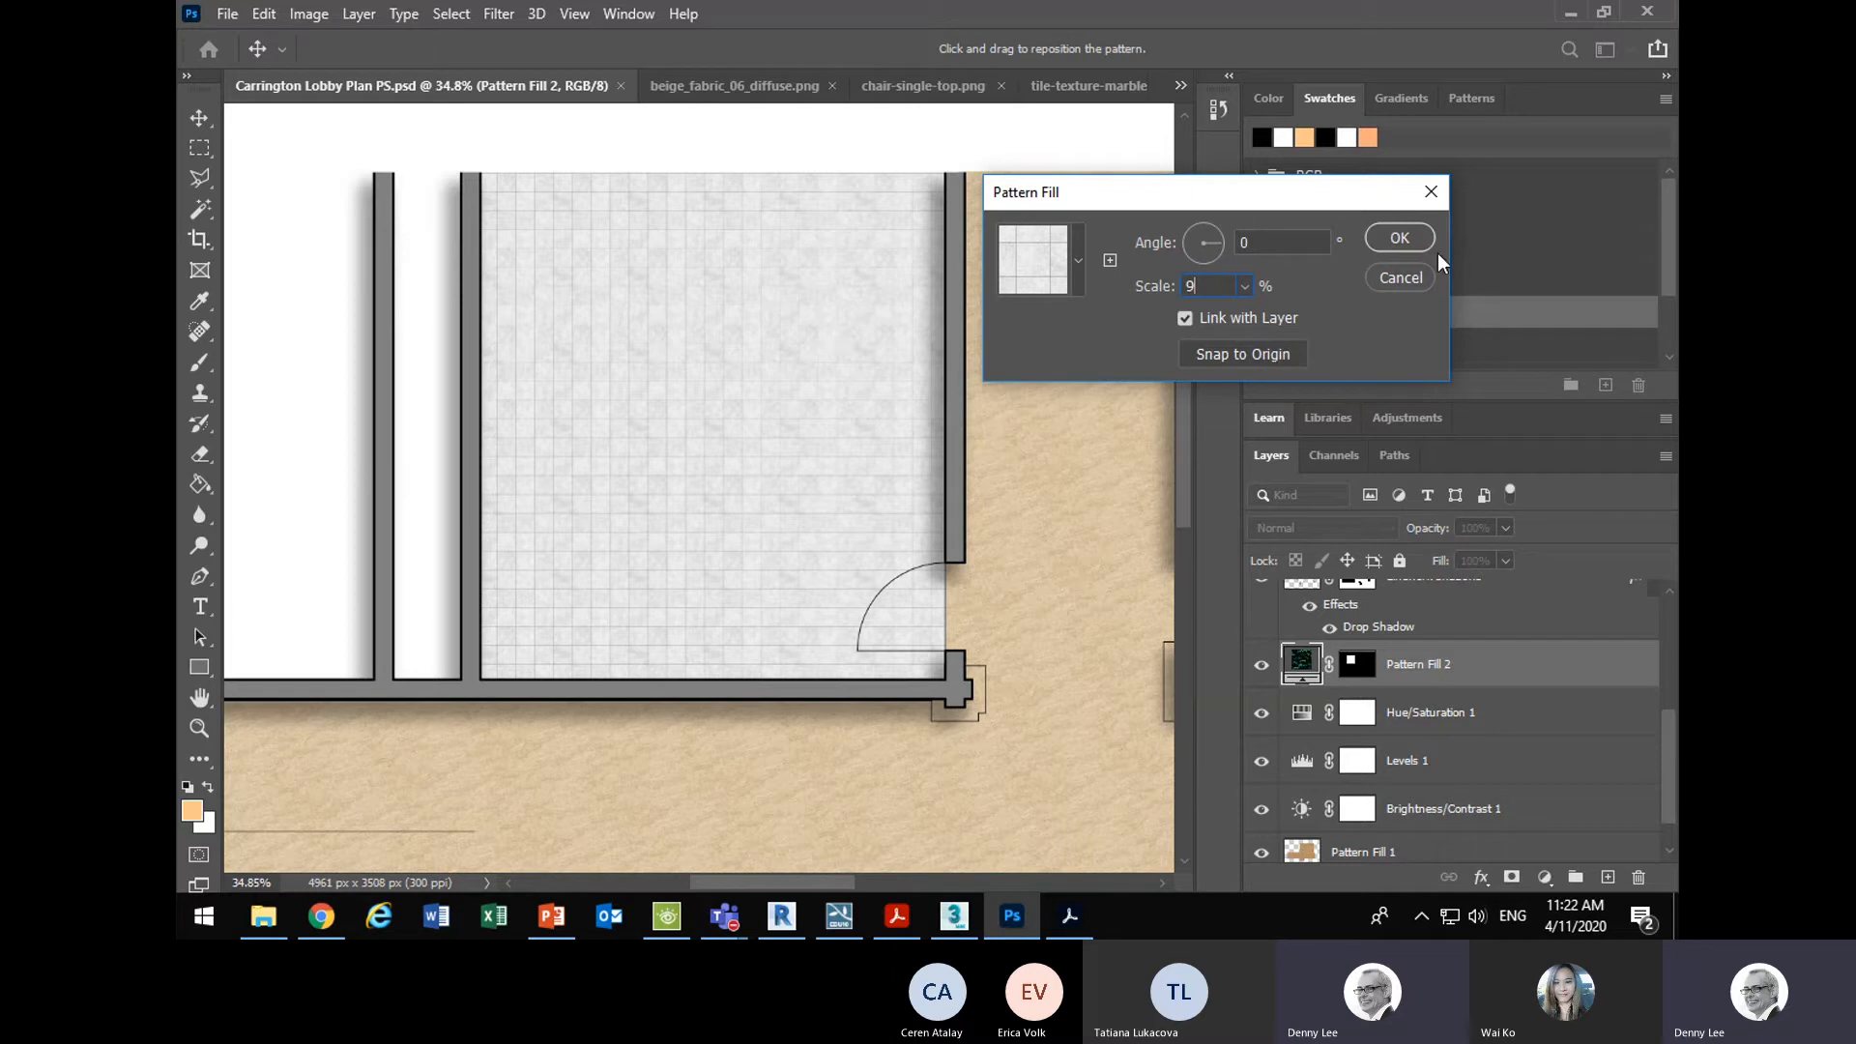
pyautogui.click(1407, 241)
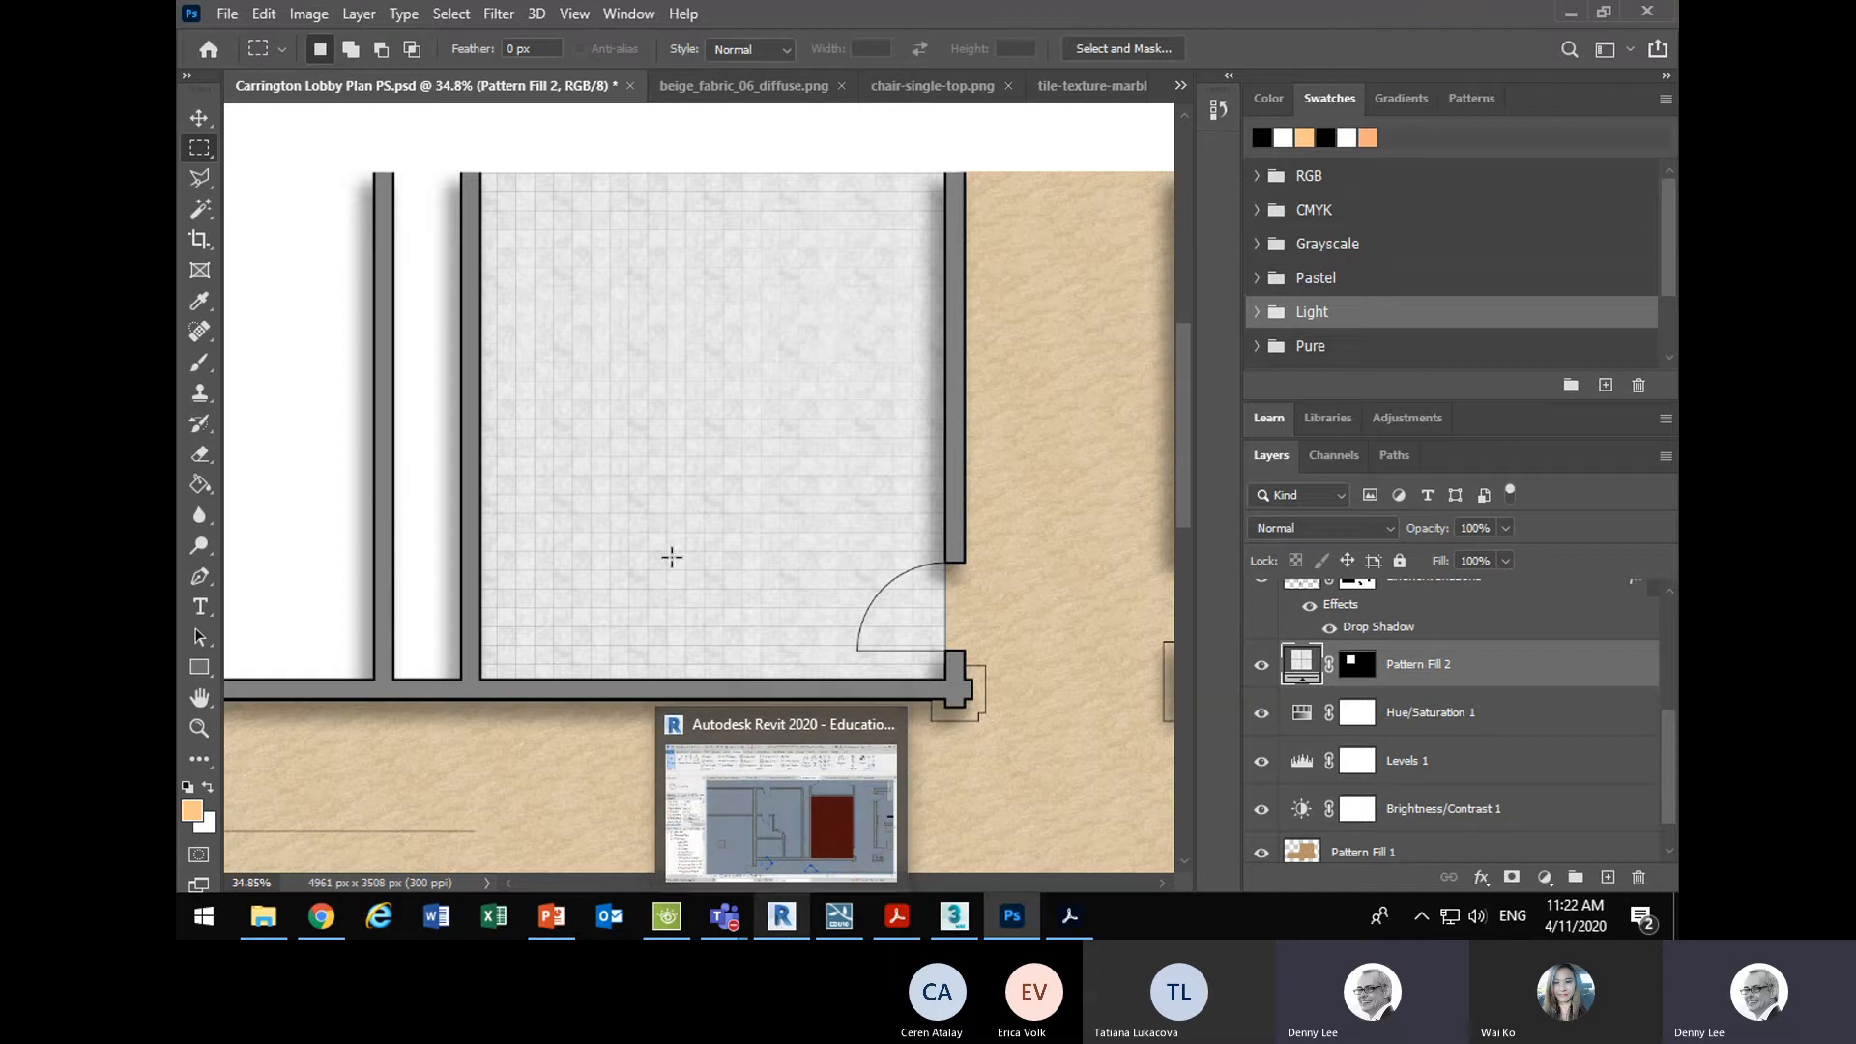
# - Save the lobby plan document with the new tiled room floor
pyautogui.scroll(-3, 666, 385)
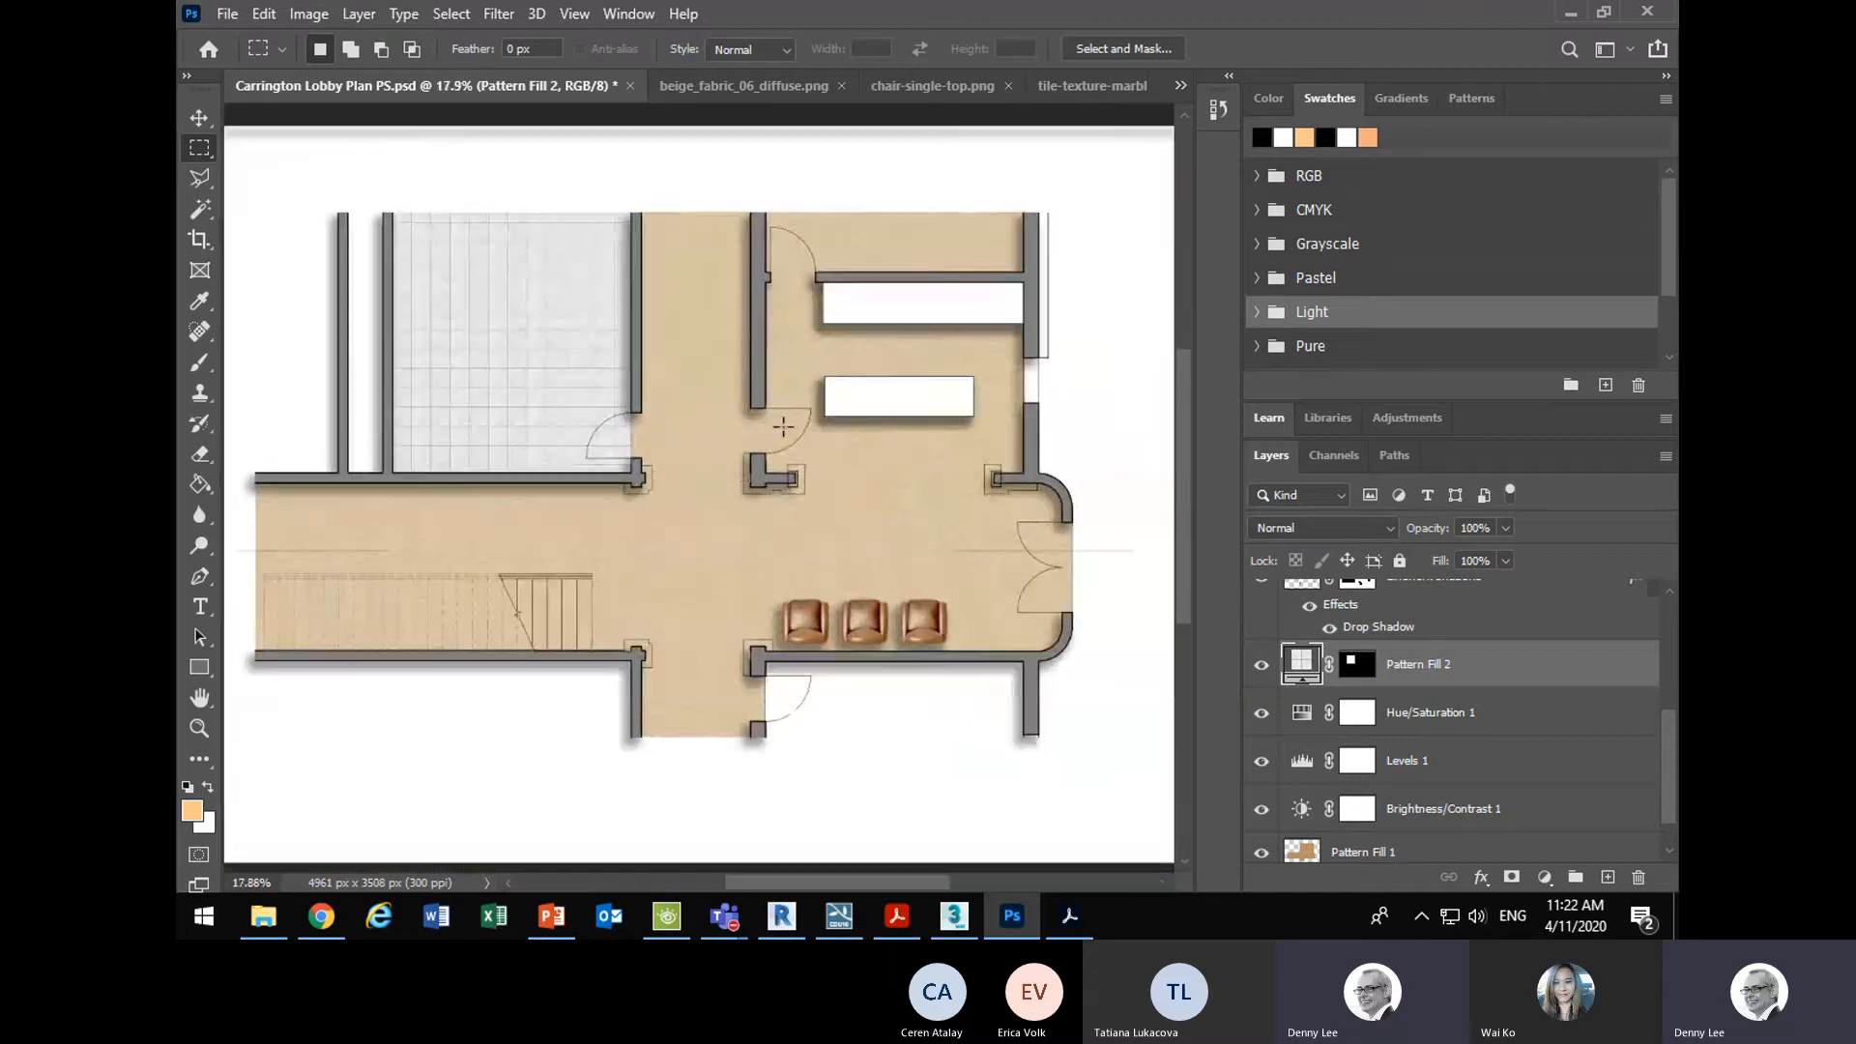
pyautogui.click(227, 13)
pyautogui.click(282, 275)
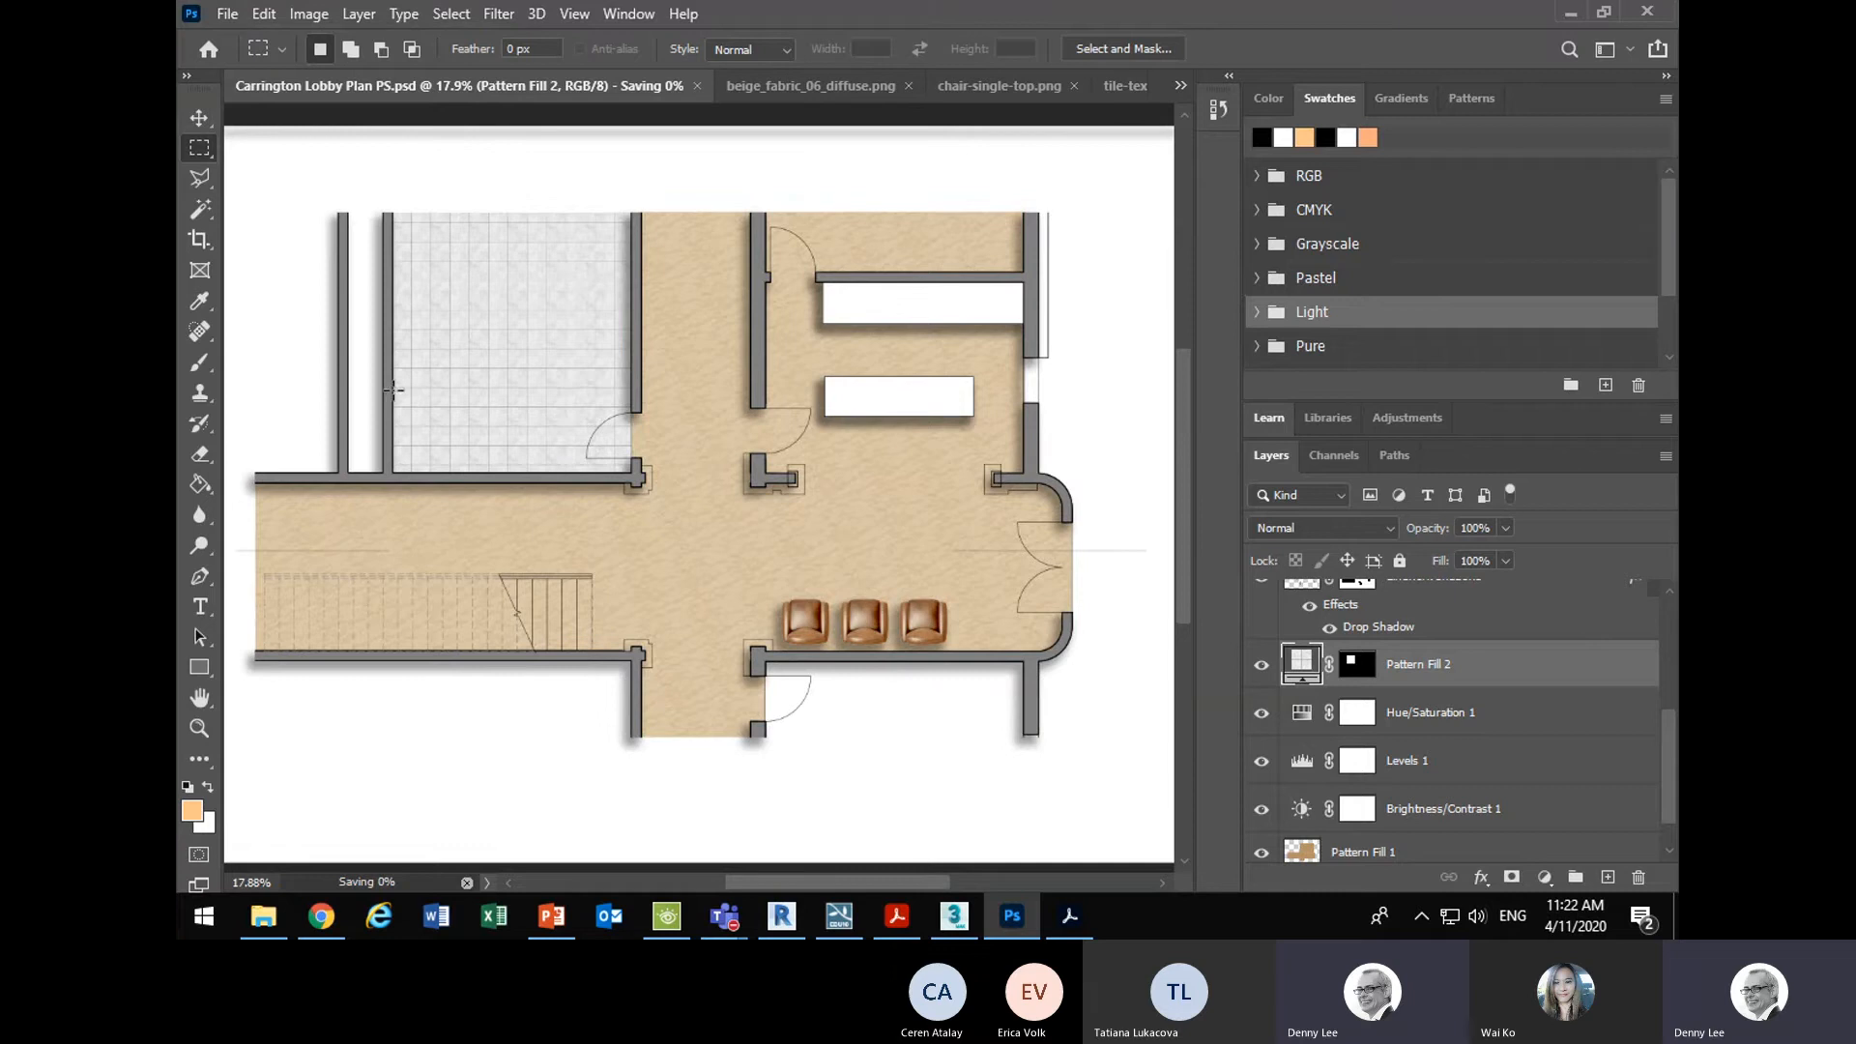
# - Switch to Revit and examine the lobby area of the Ground Floor plan, selecting the Parkes floor in the room beside the corridor
pyautogui.click(782, 923)
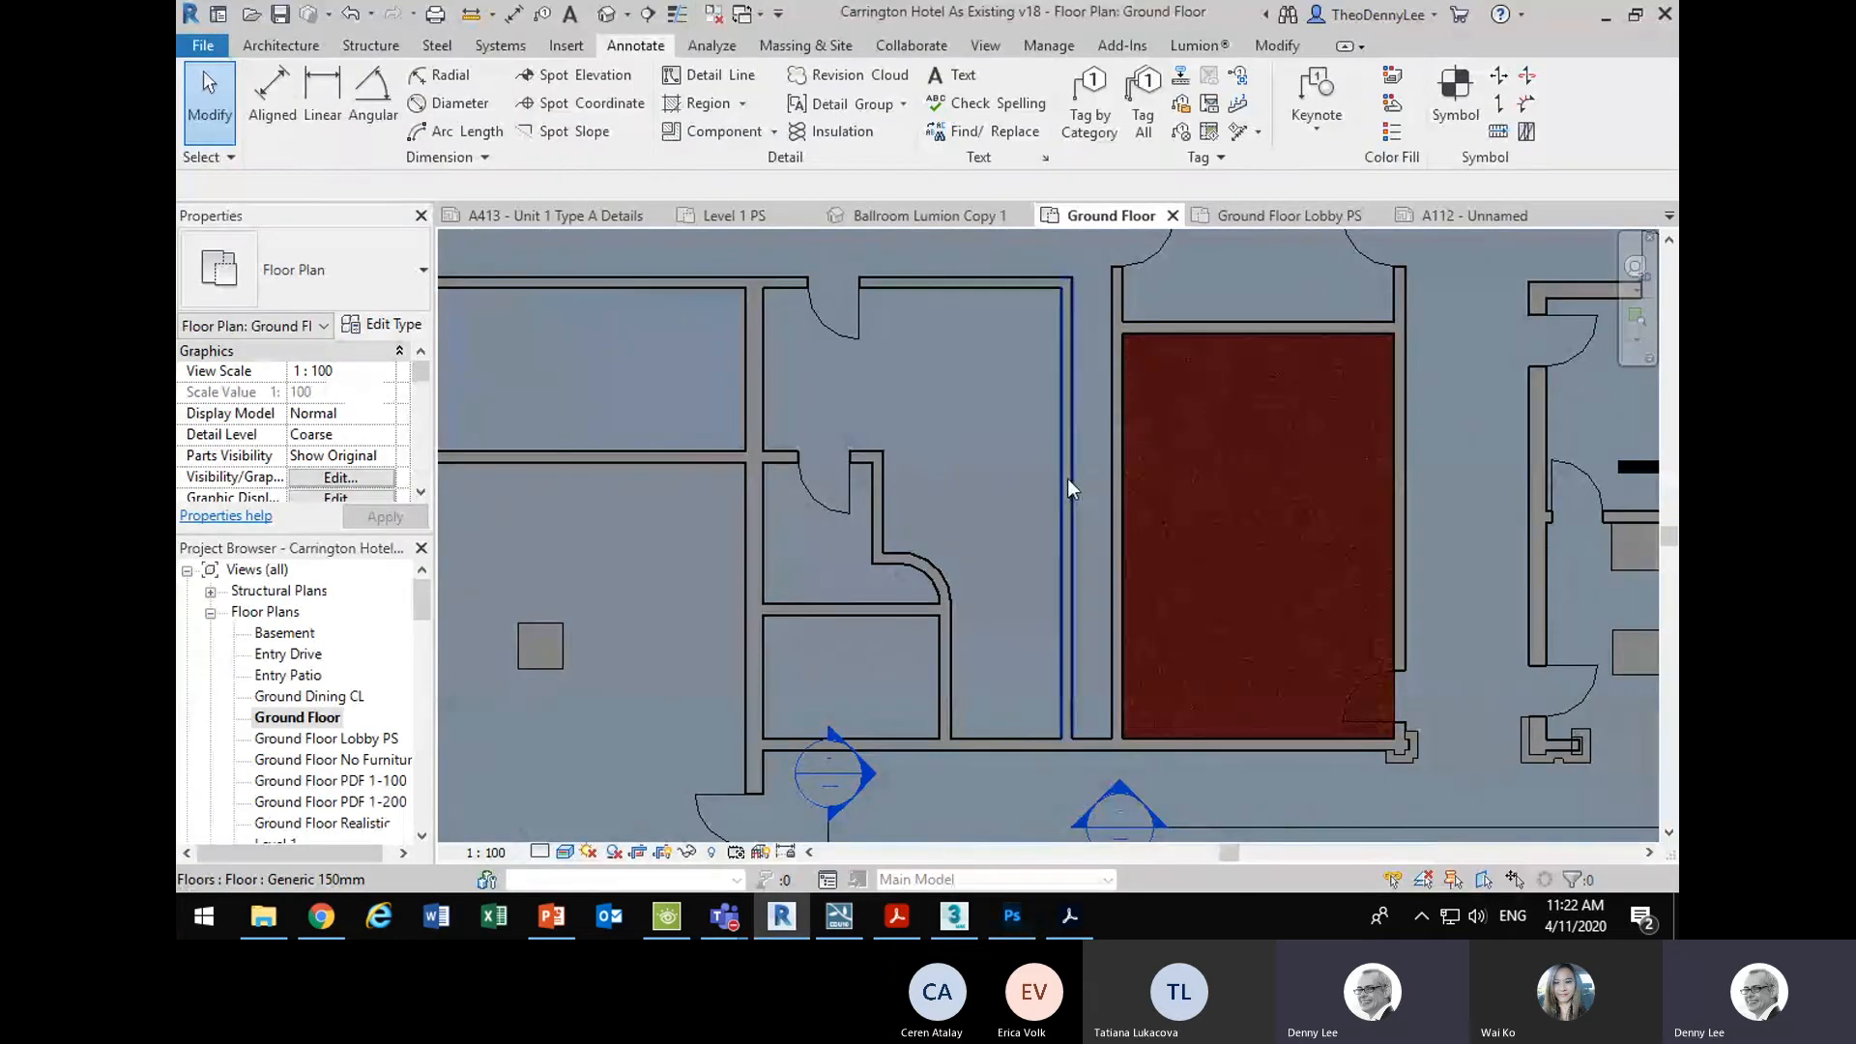
pyautogui.moveTo(1067, 478); pyautogui.dragTo(669, 535)
pyautogui.moveTo(1156, 414); pyautogui.dragTo(1110, 389)
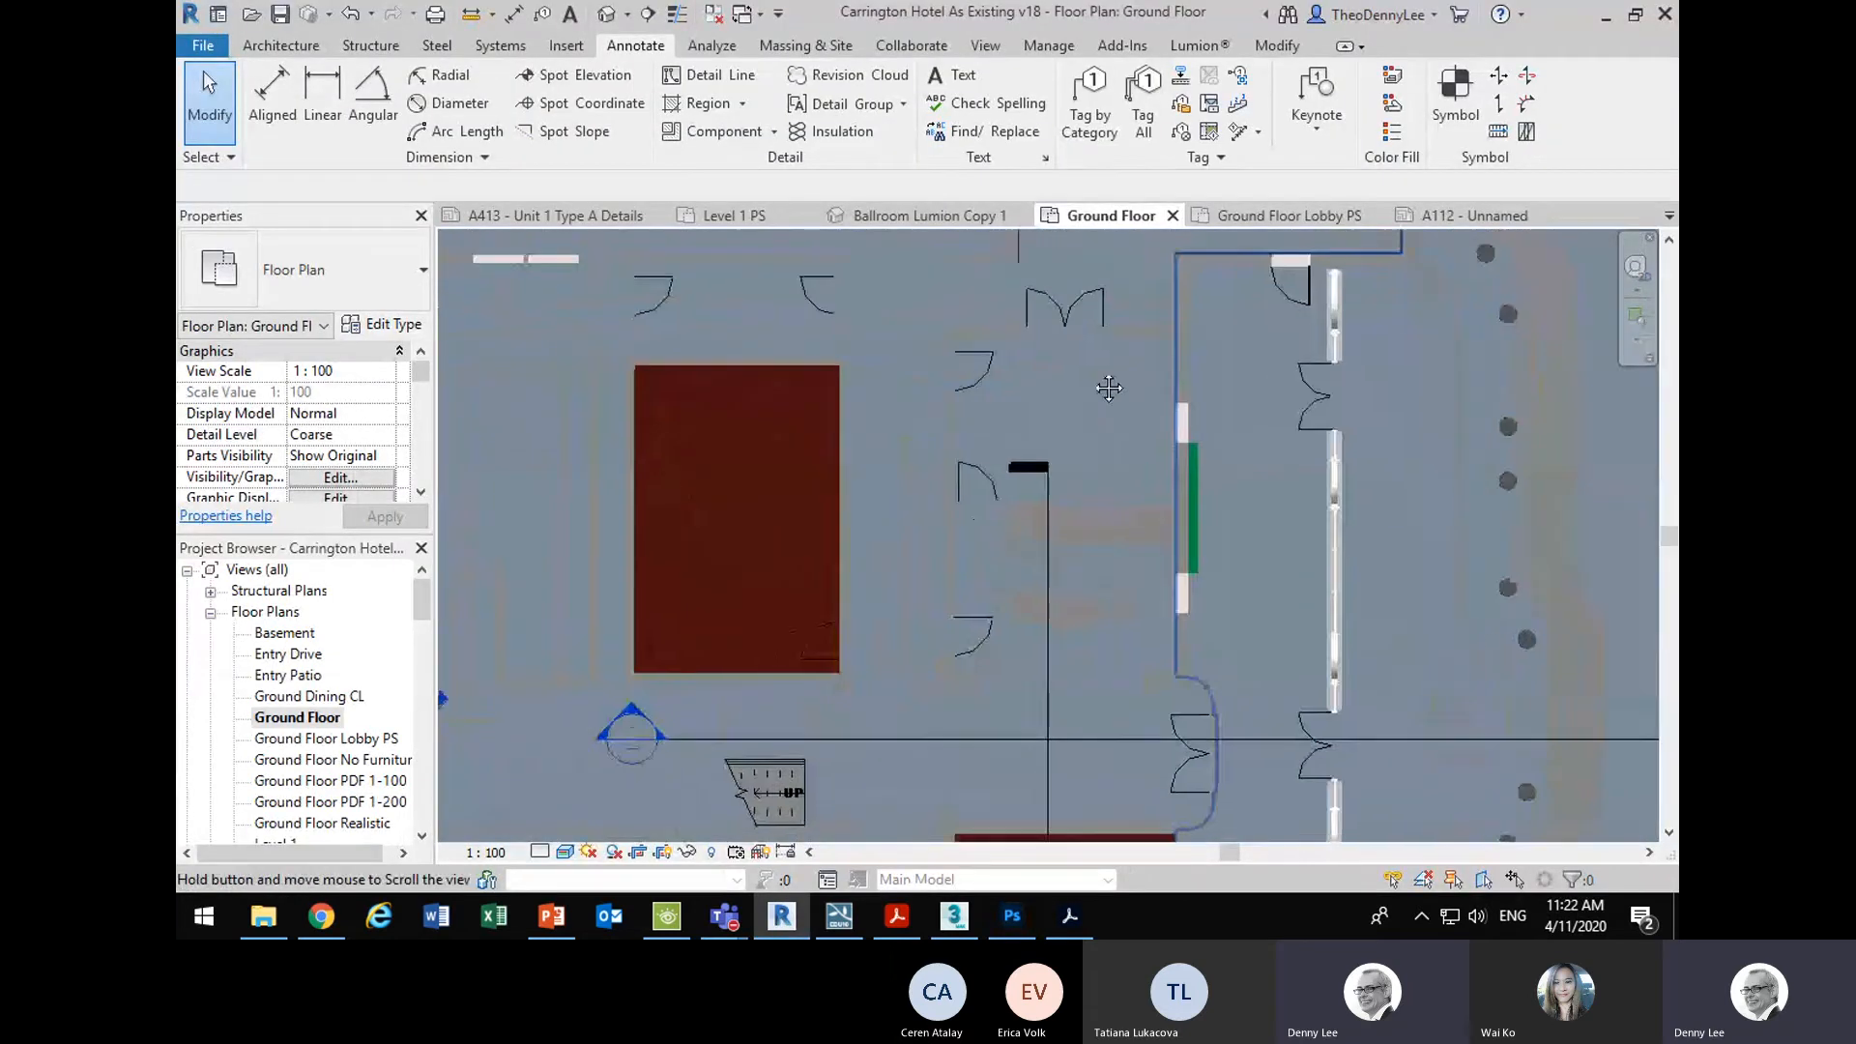
pyautogui.scroll(-1, 700, 588)
pyautogui.scroll(-2, 698, 584)
pyautogui.moveTo(780, 661); pyautogui.dragTo(824, 528)
pyautogui.scroll(2, 798, 439)
pyautogui.moveTo(798, 439); pyautogui.dragTo(1017, 507)
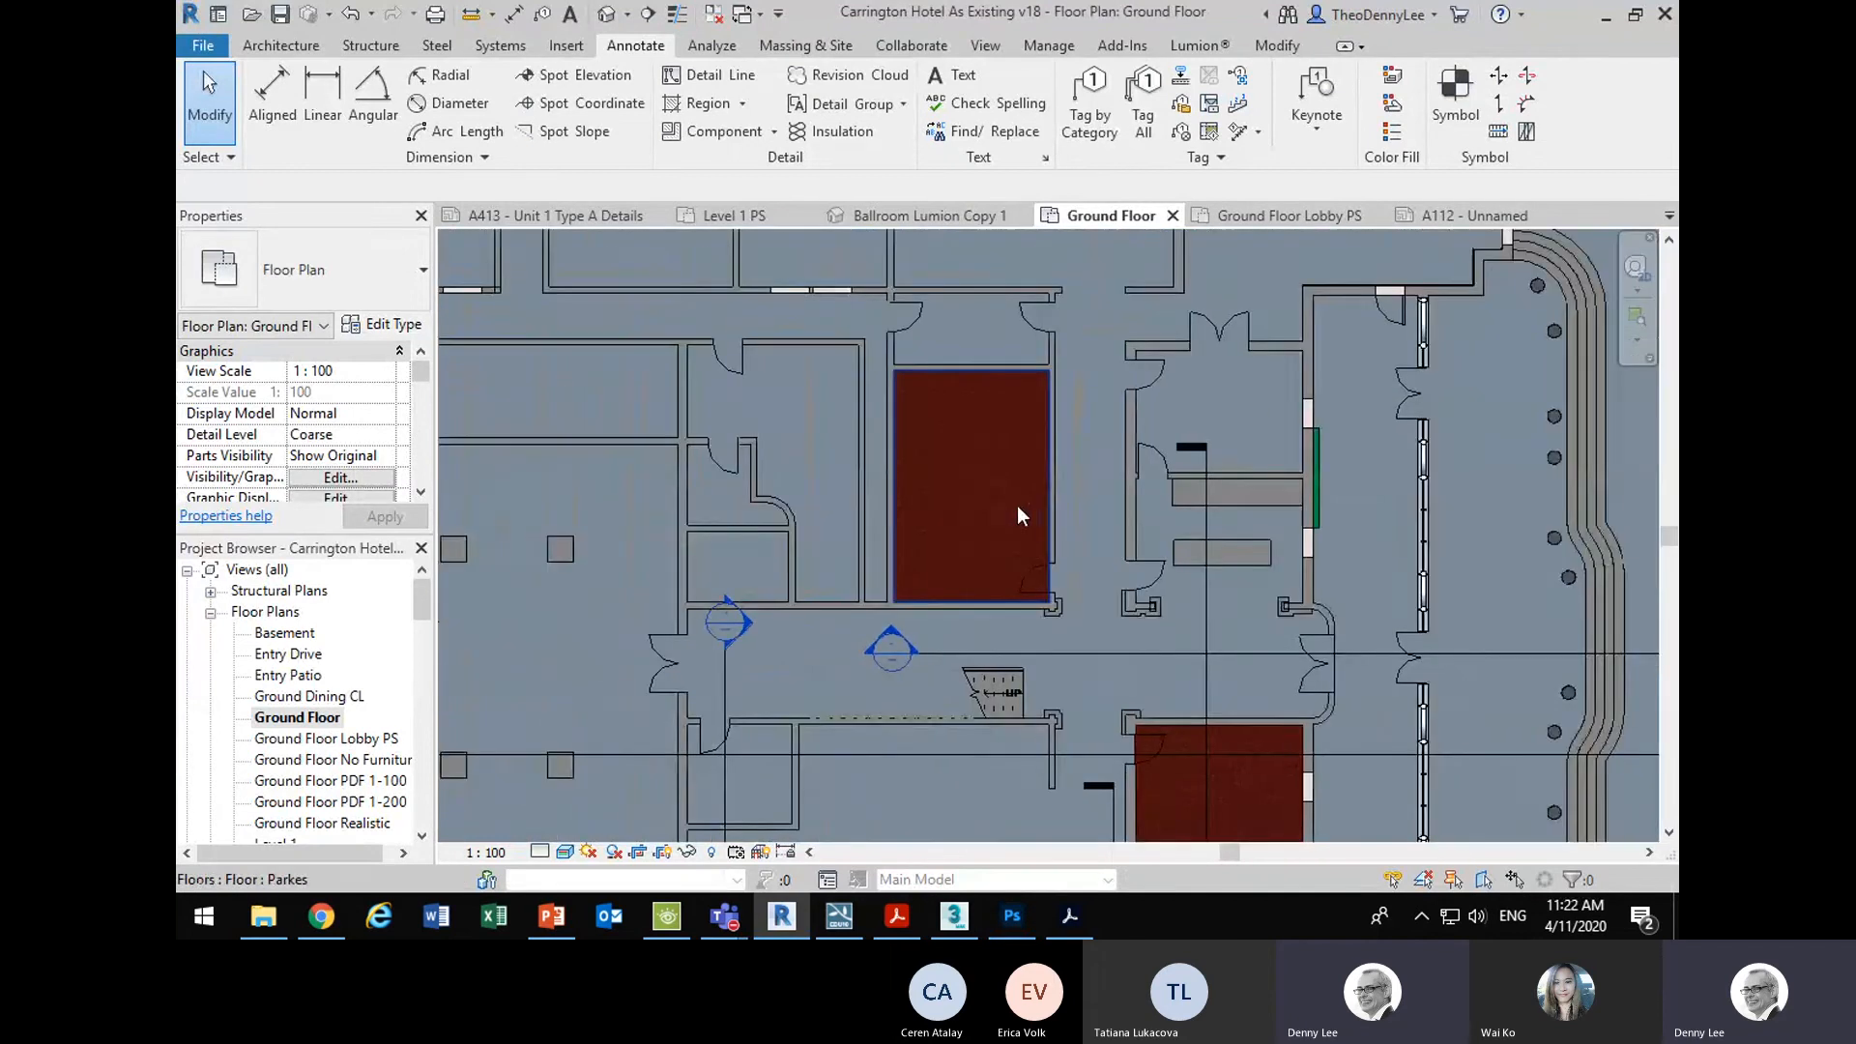
pyautogui.click(1024, 586)
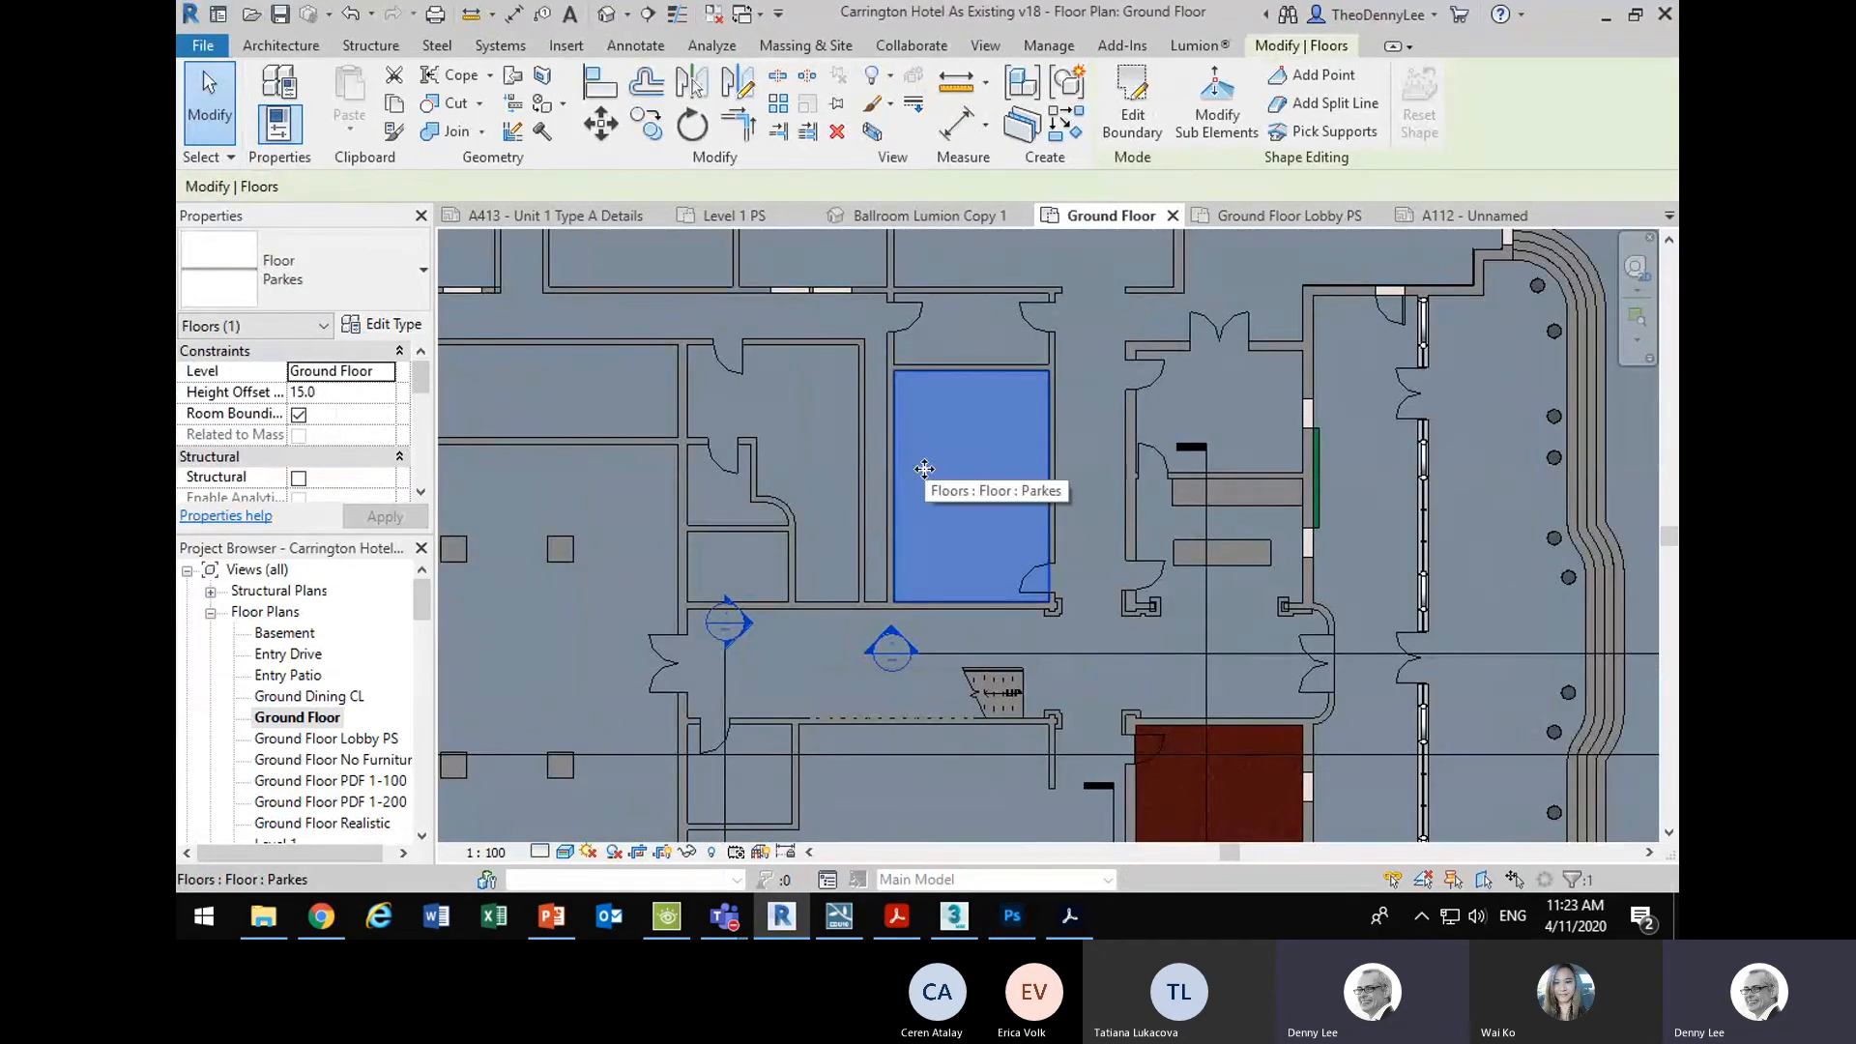
pyautogui.scroll(-2, 924, 469)
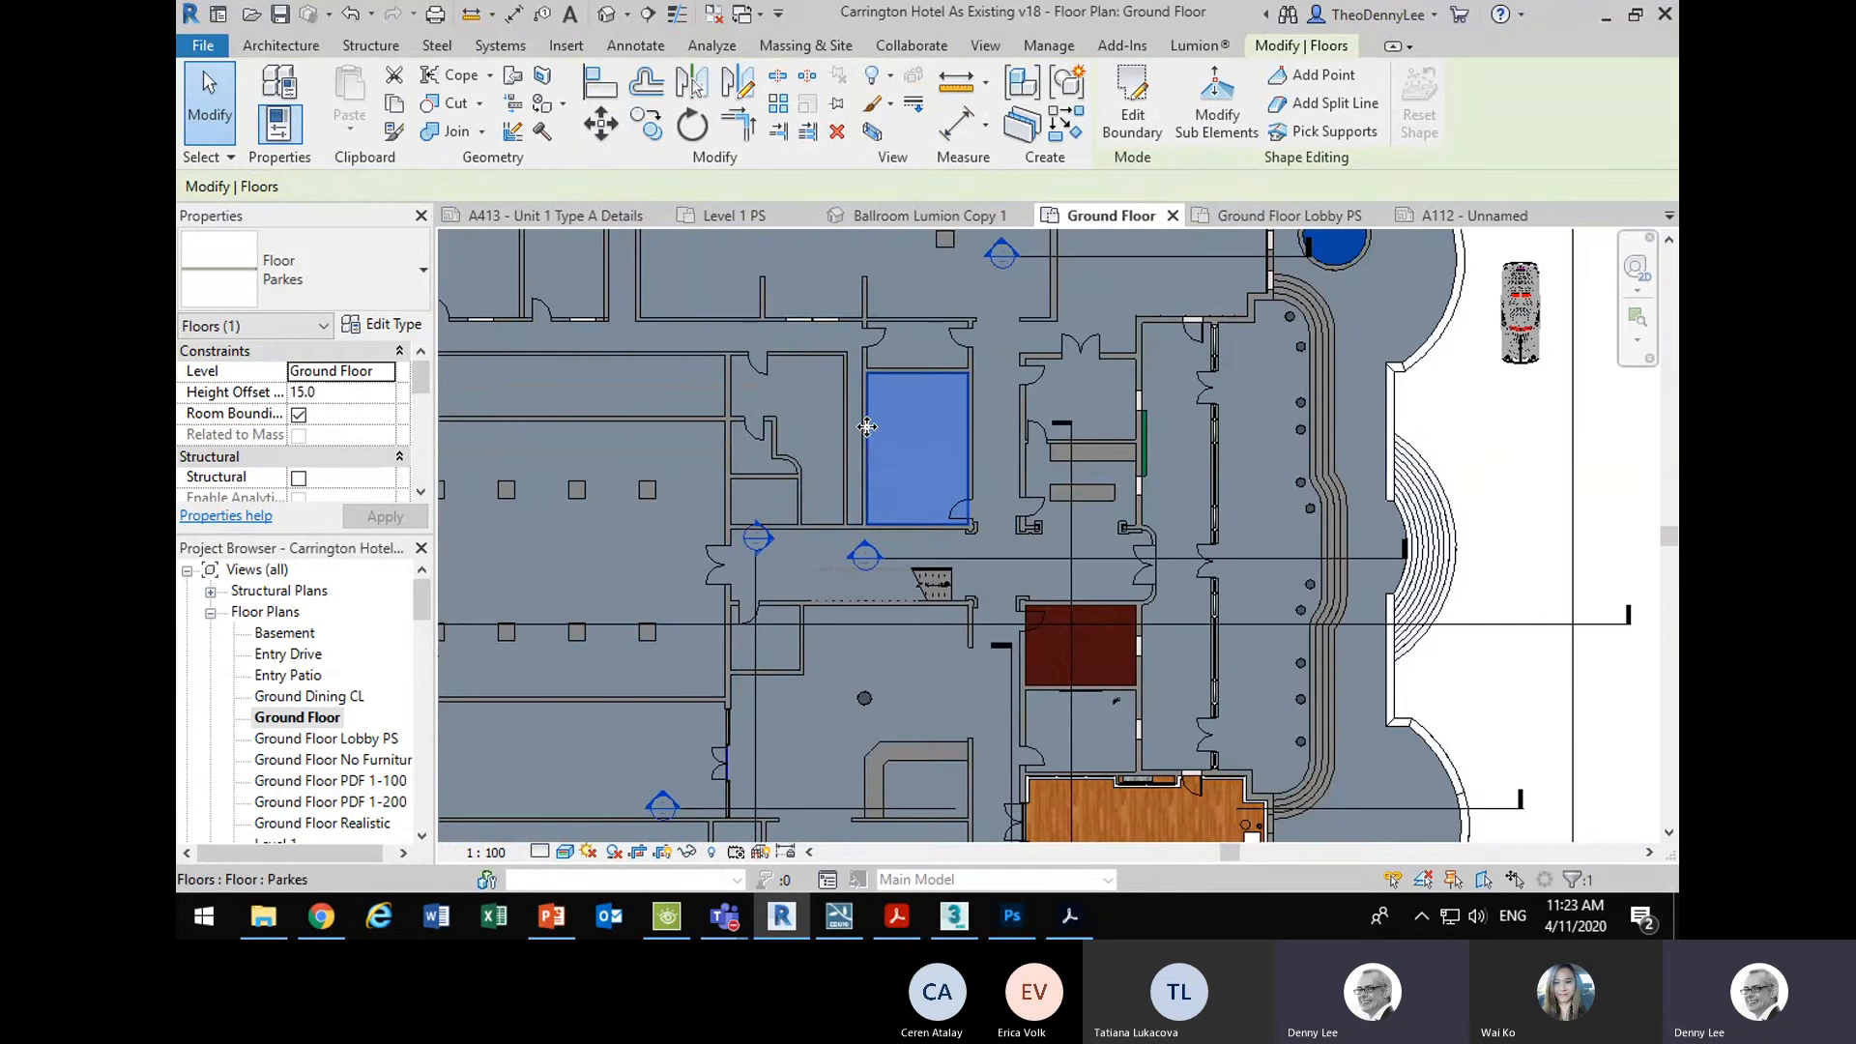
# - Start a new floor and sketch its rectangular boundary along the inner wall faces of the room beside the corridor
pyautogui.moveTo(868, 427); pyautogui.dragTo(986, 474)
pyautogui.scroll(1, 987, 474)
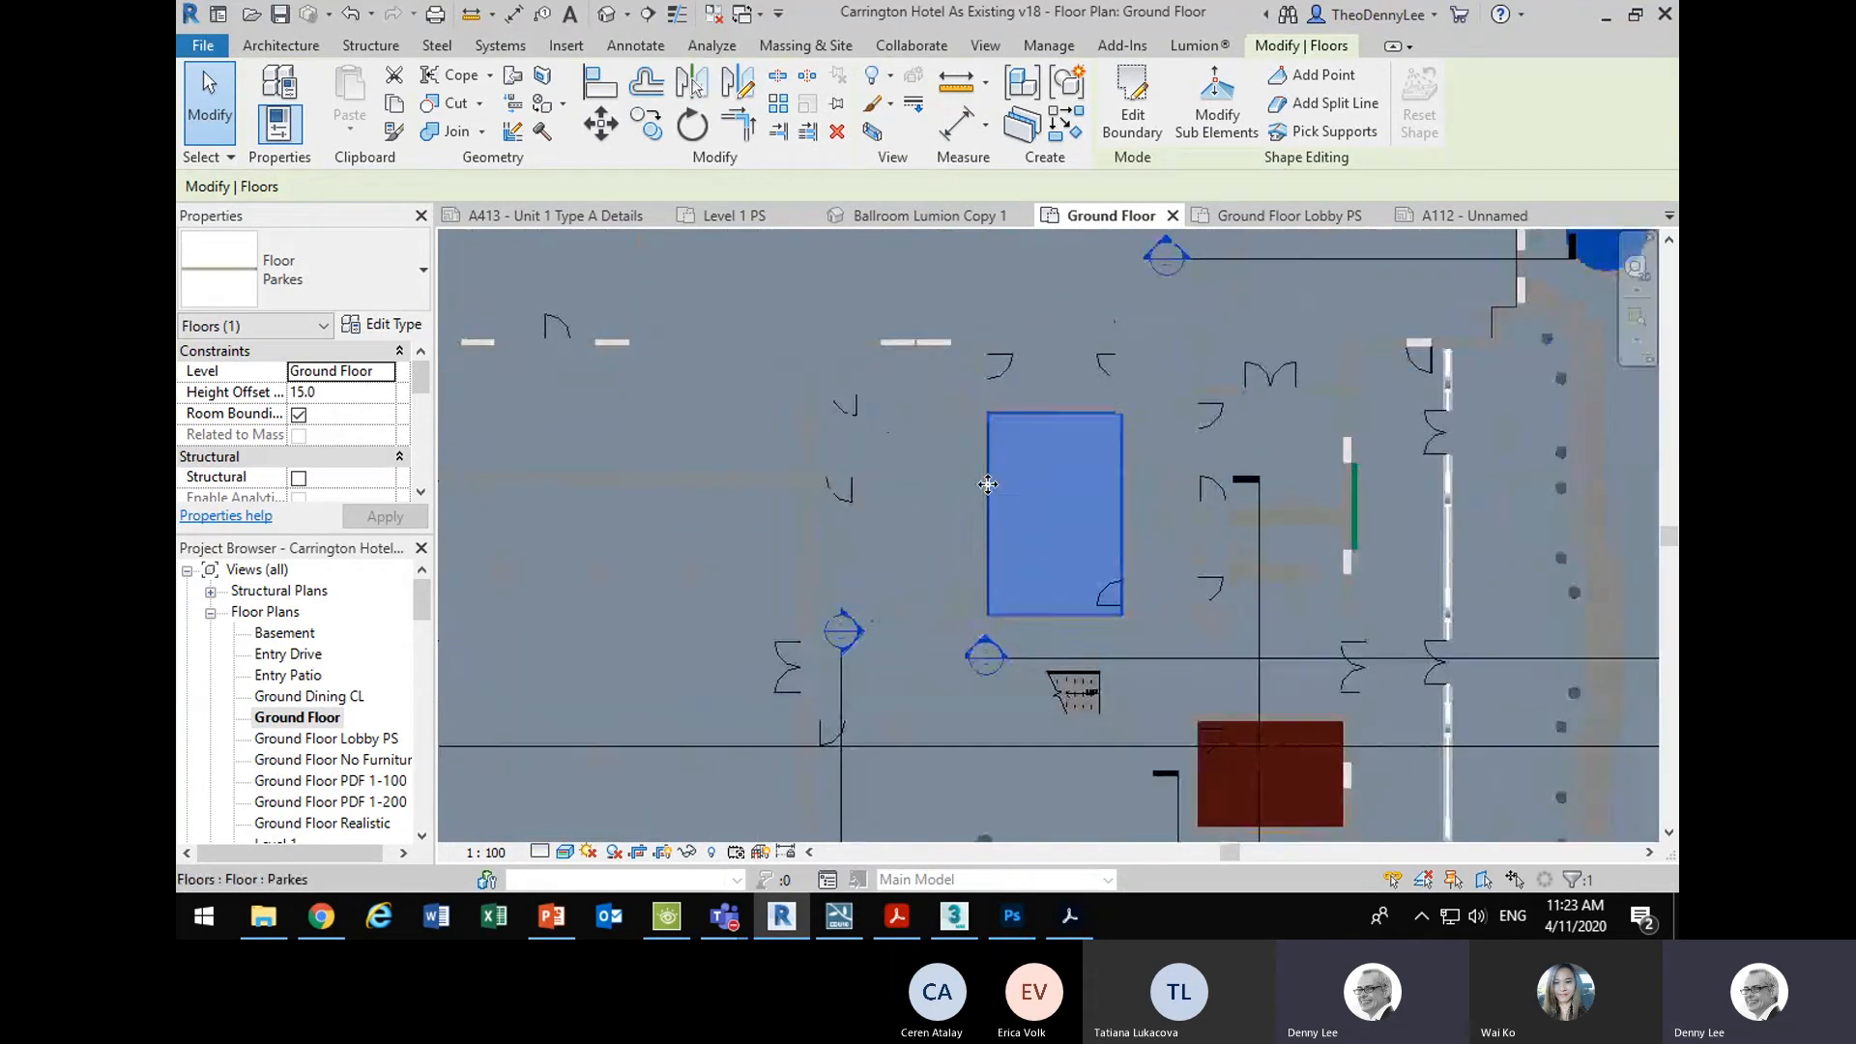
pyautogui.moveTo(987, 559); pyautogui.dragTo(902, 514)
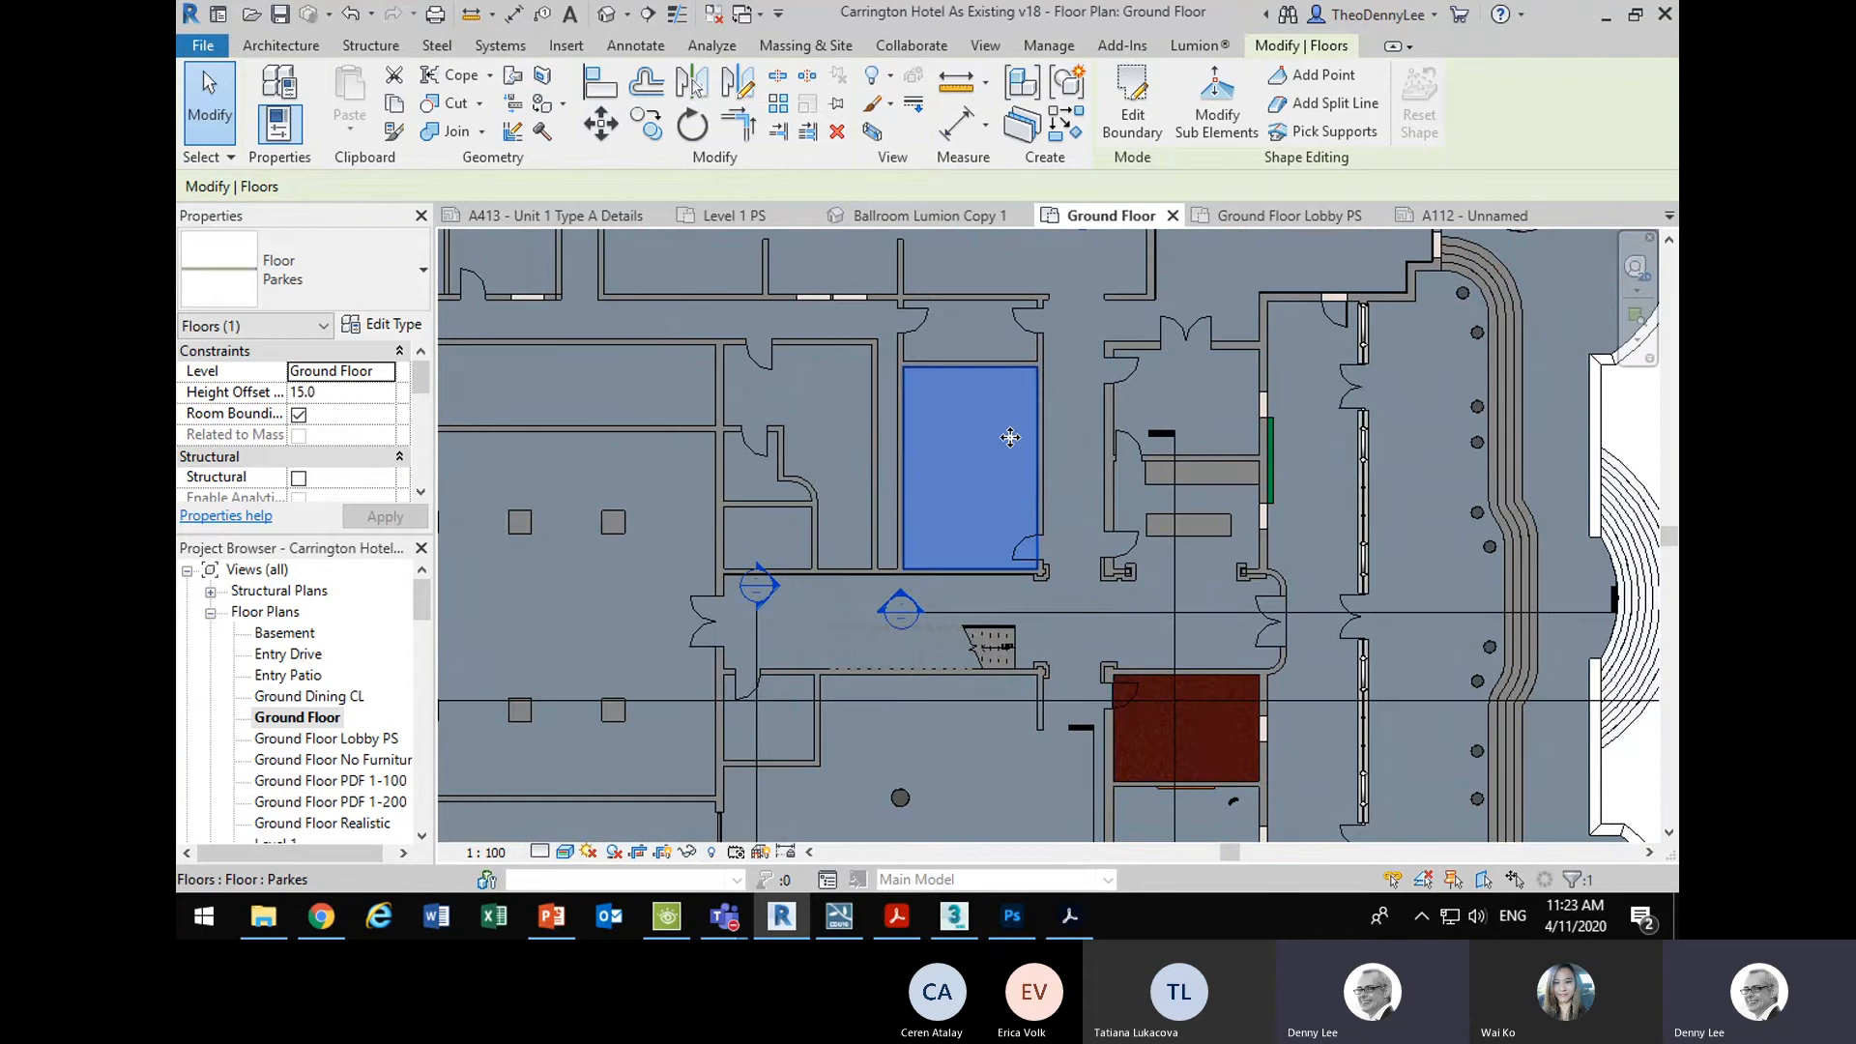
pyautogui.press('Escape')
pyautogui.scroll(2, 995, 439)
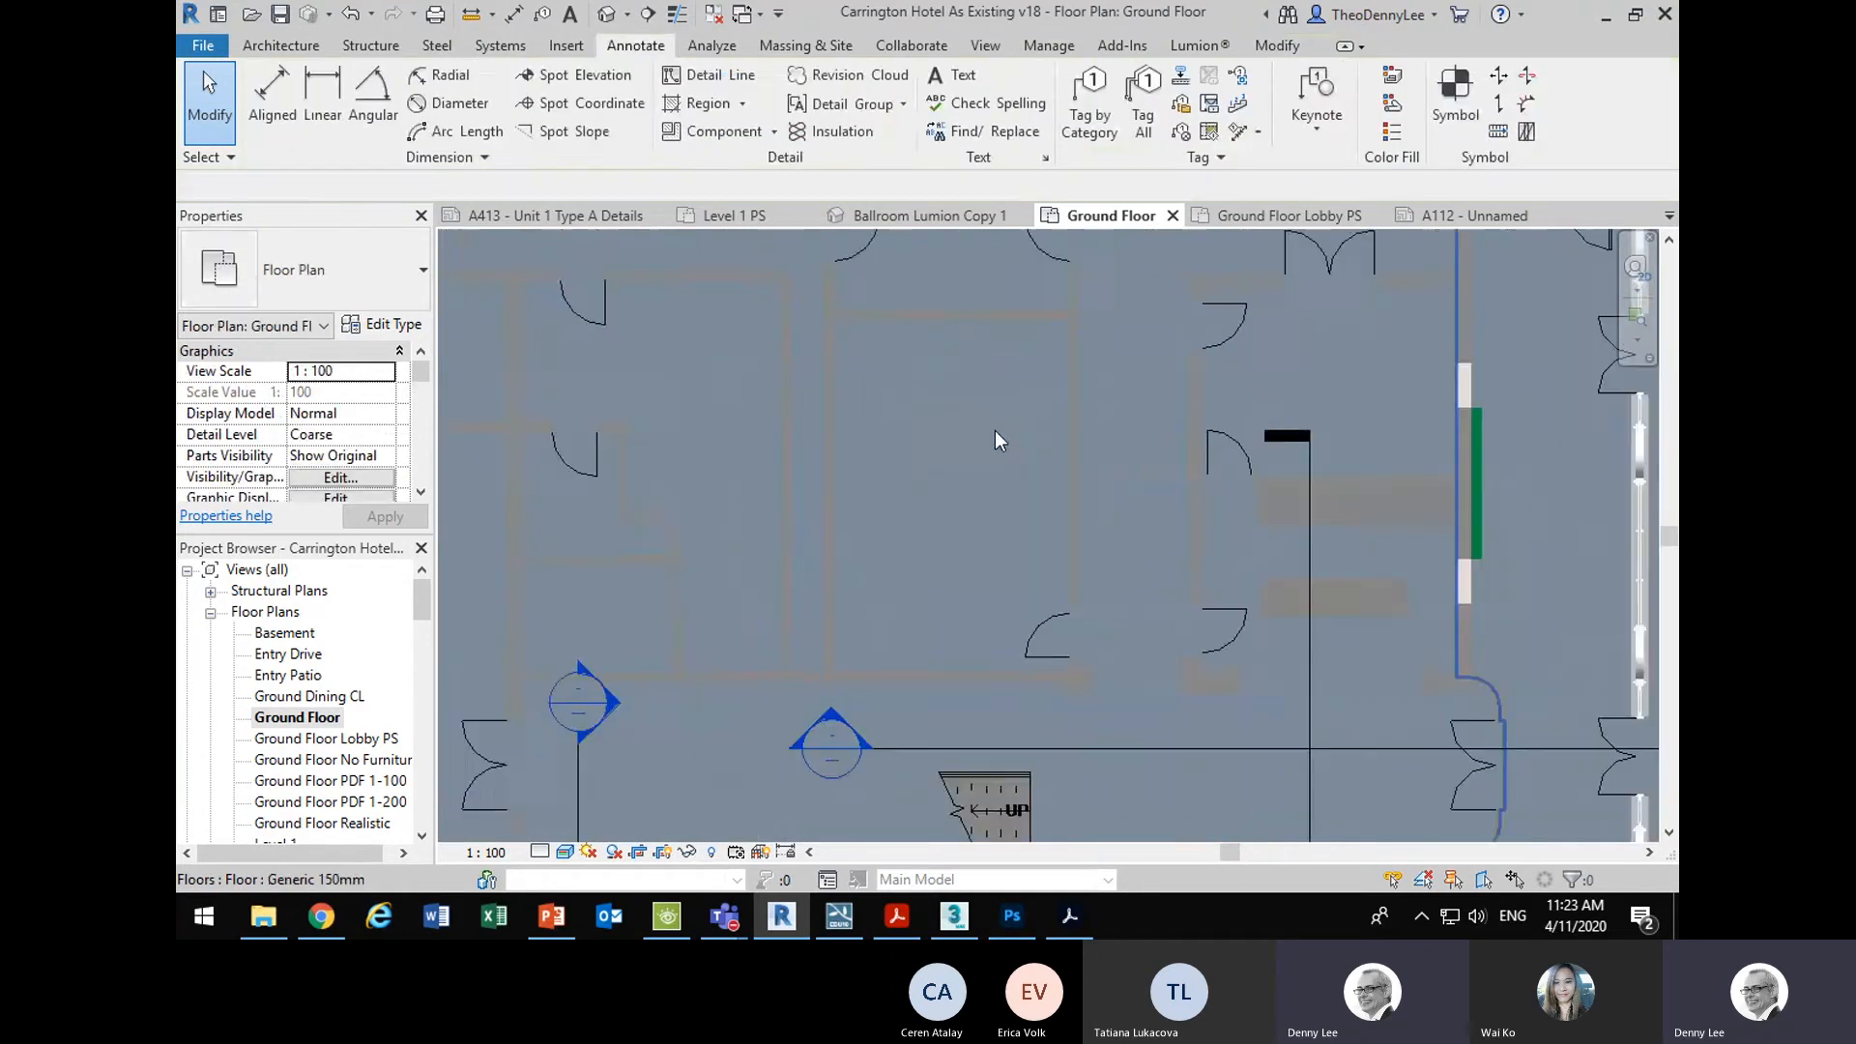
pyautogui.moveTo(994, 439)
pyautogui.mouseDown()
pyautogui.moveTo(798, 600)
pyautogui.moveTo(824, 496)
pyautogui.mouseUp()
pyautogui.moveTo(788, 433); pyautogui.dragTo(838, 380)
pyautogui.click(263, 48)
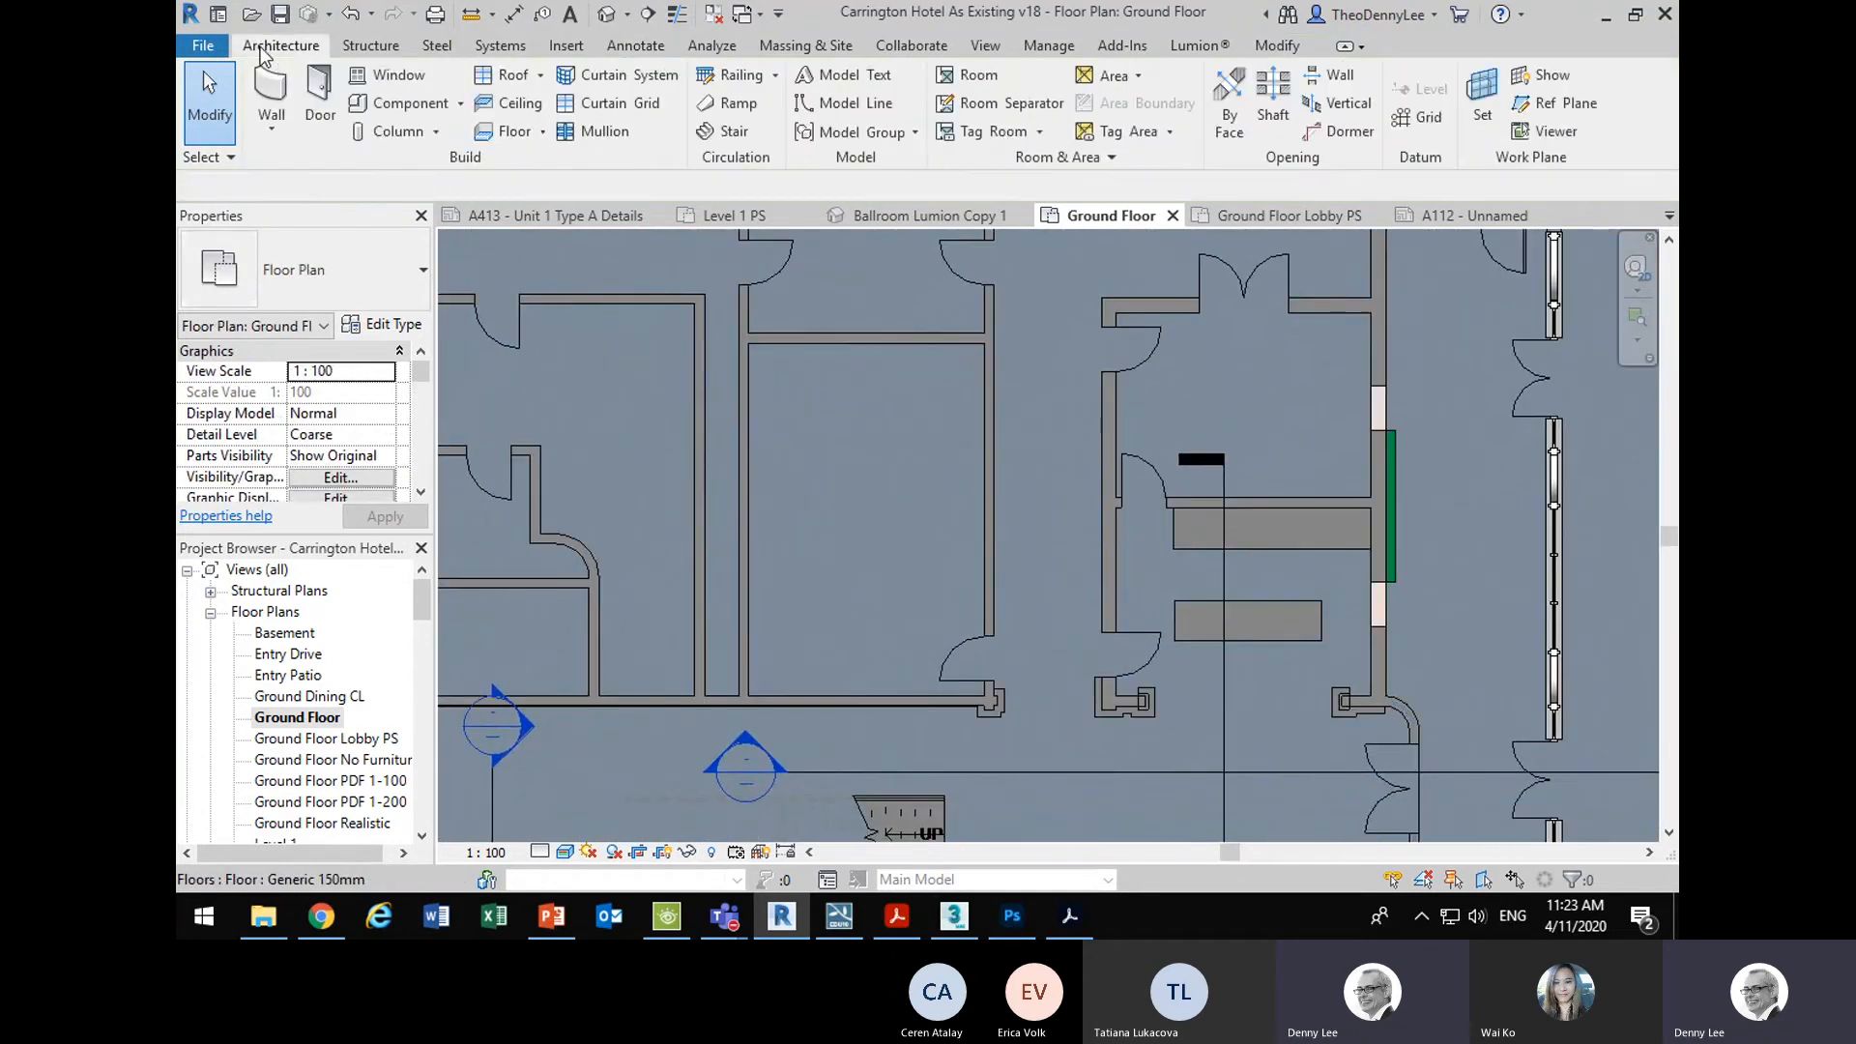
pyautogui.click(503, 132)
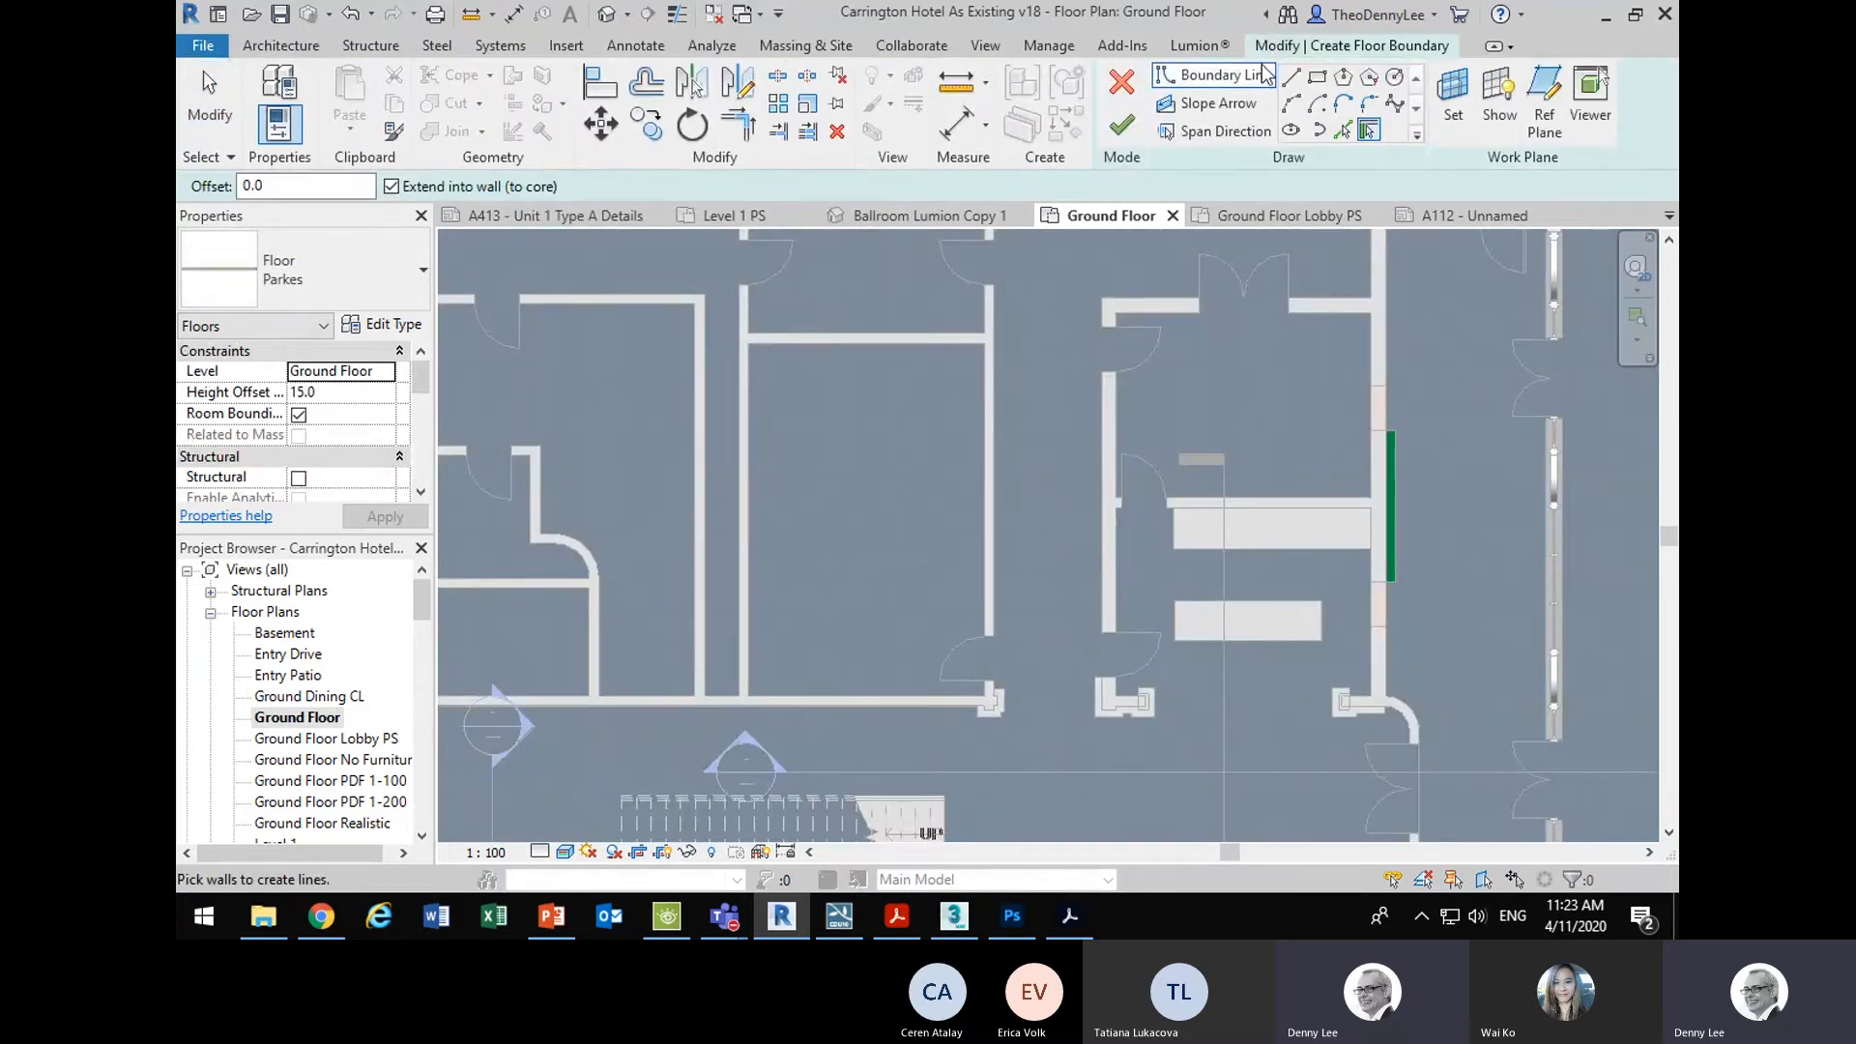
pyautogui.click(1317, 78)
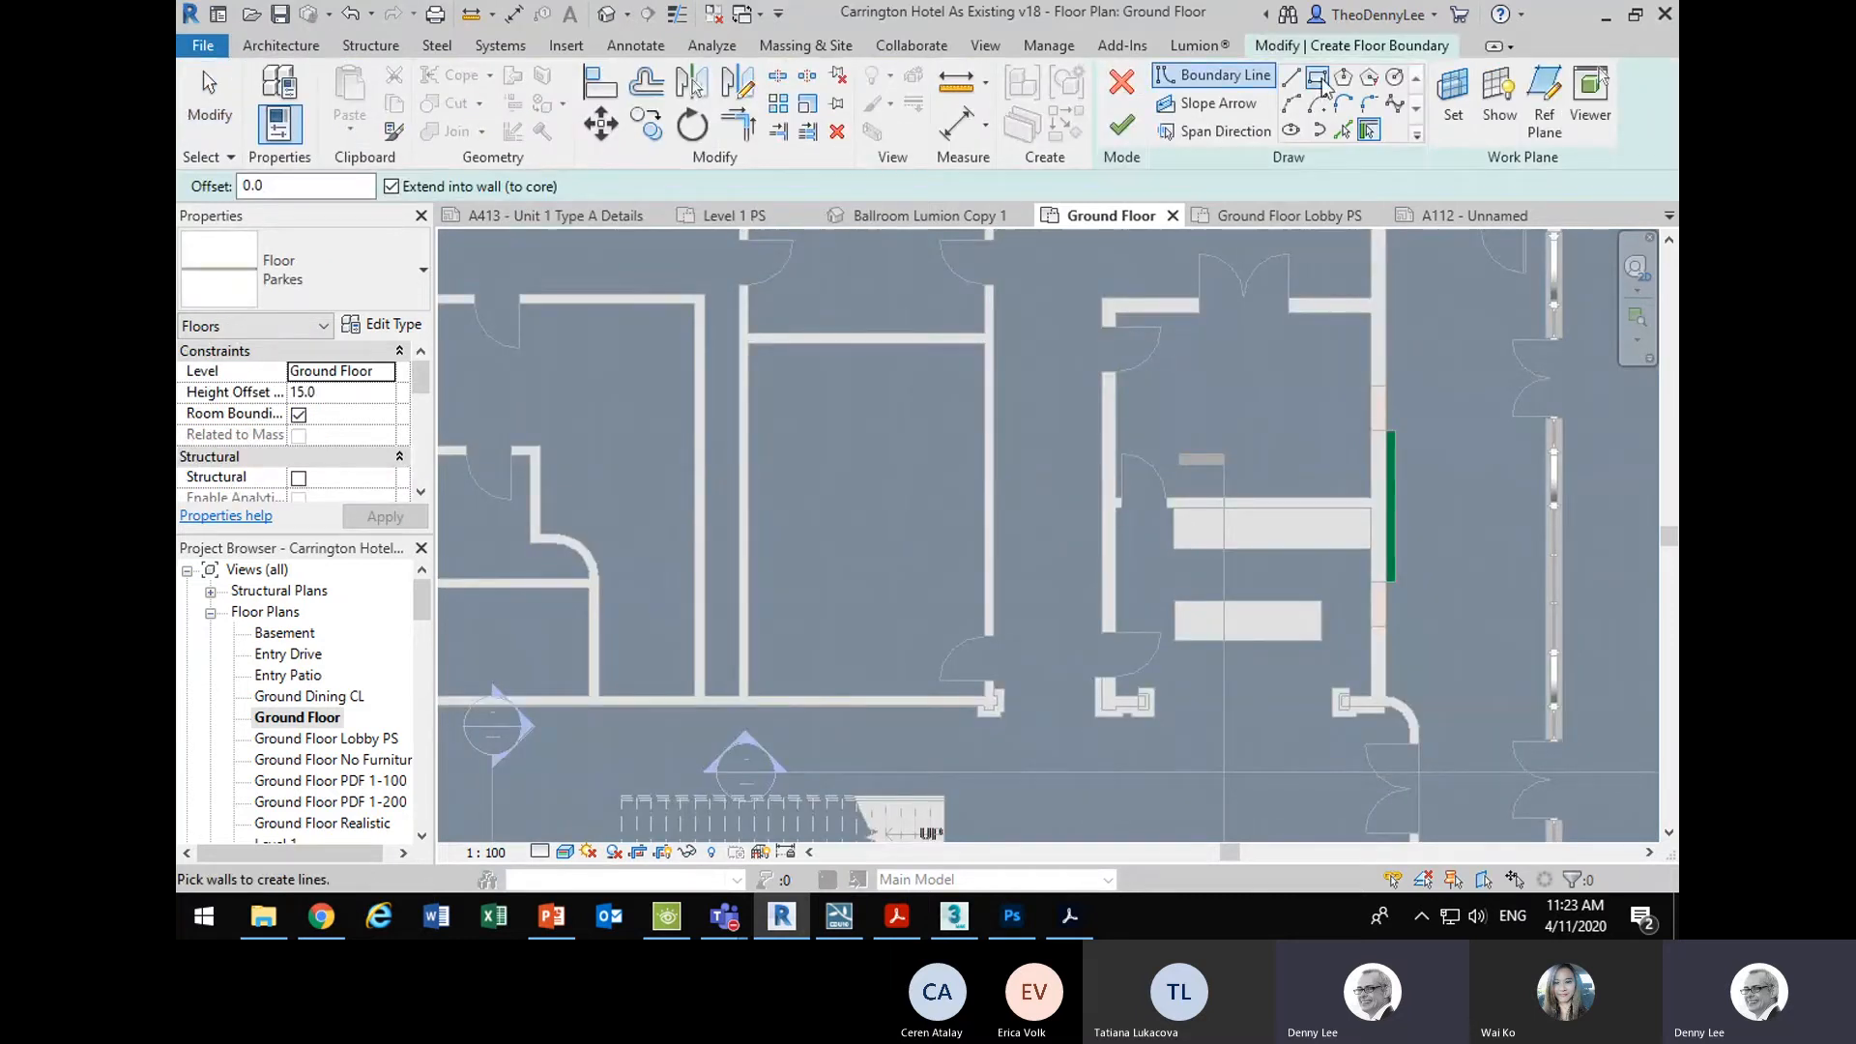
pyautogui.click(744, 338)
pyautogui.scroll(4, 987, 701)
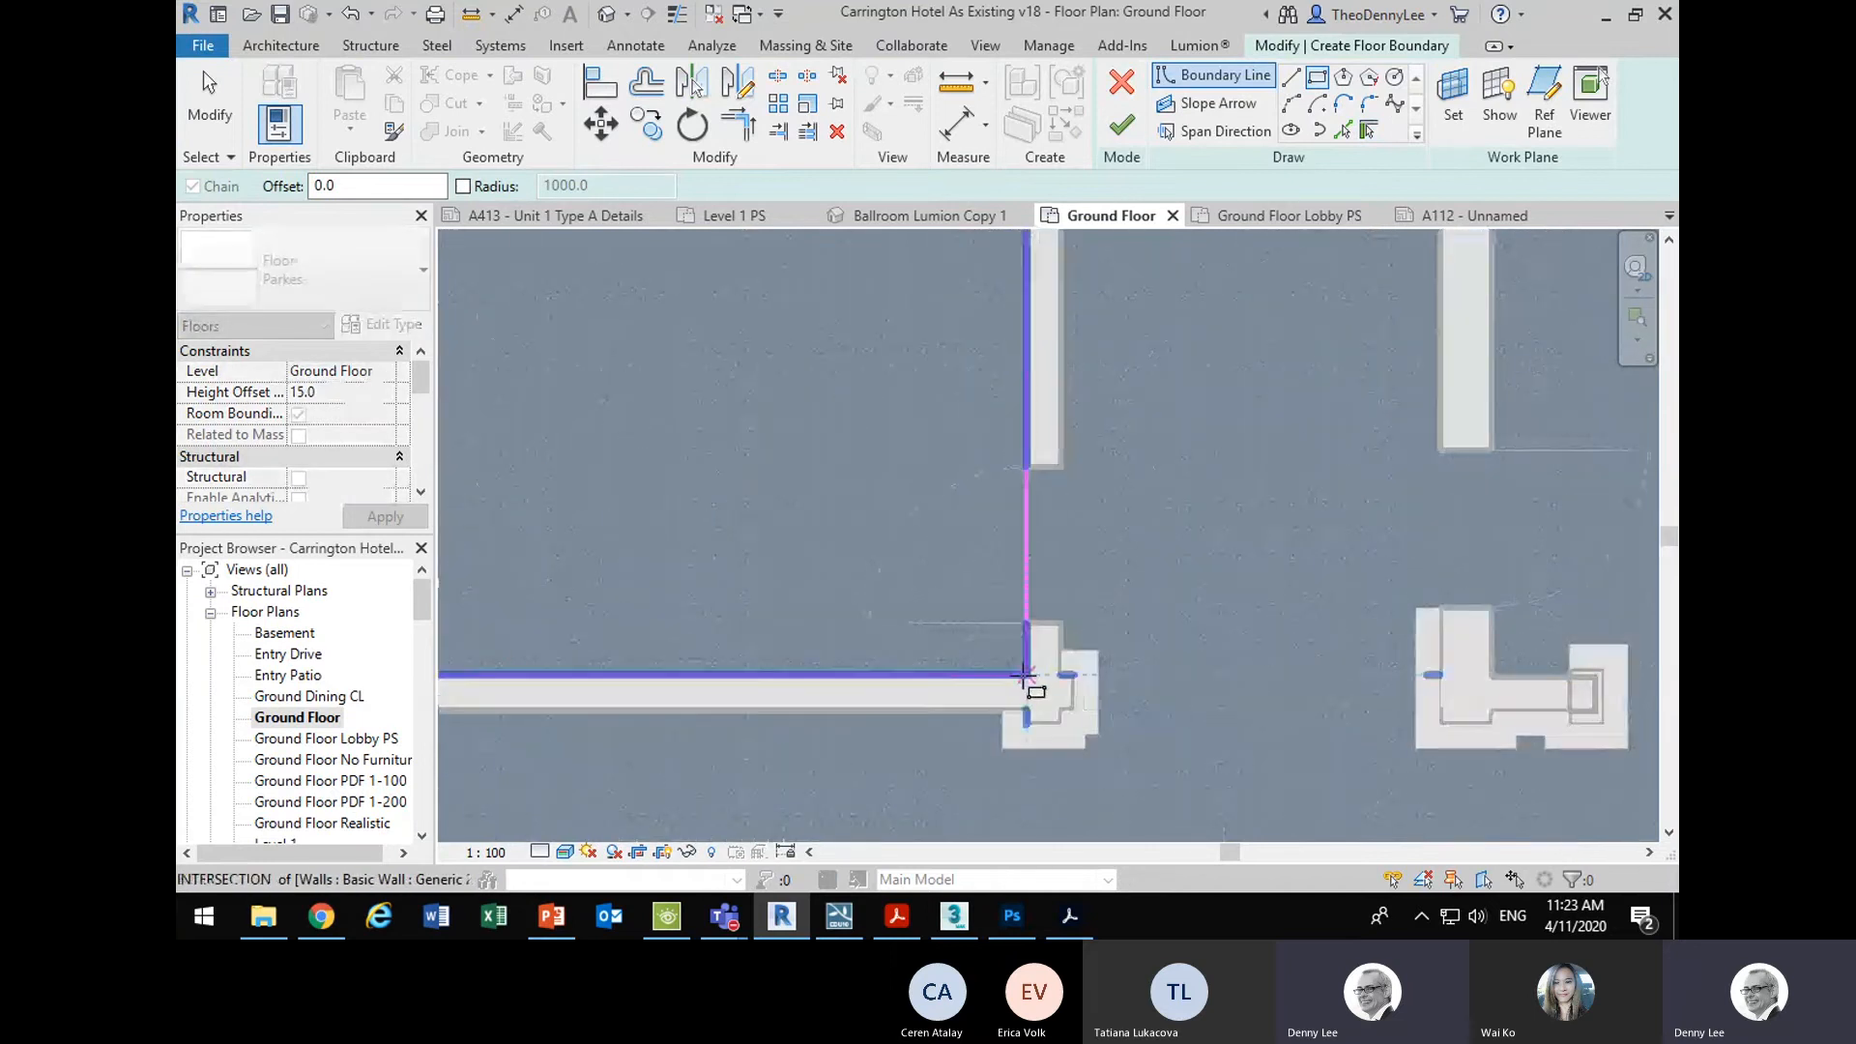
pyautogui.click(1024, 677)
pyautogui.scroll(-5, 818, 381)
pyautogui.scroll(-2, 869, 474)
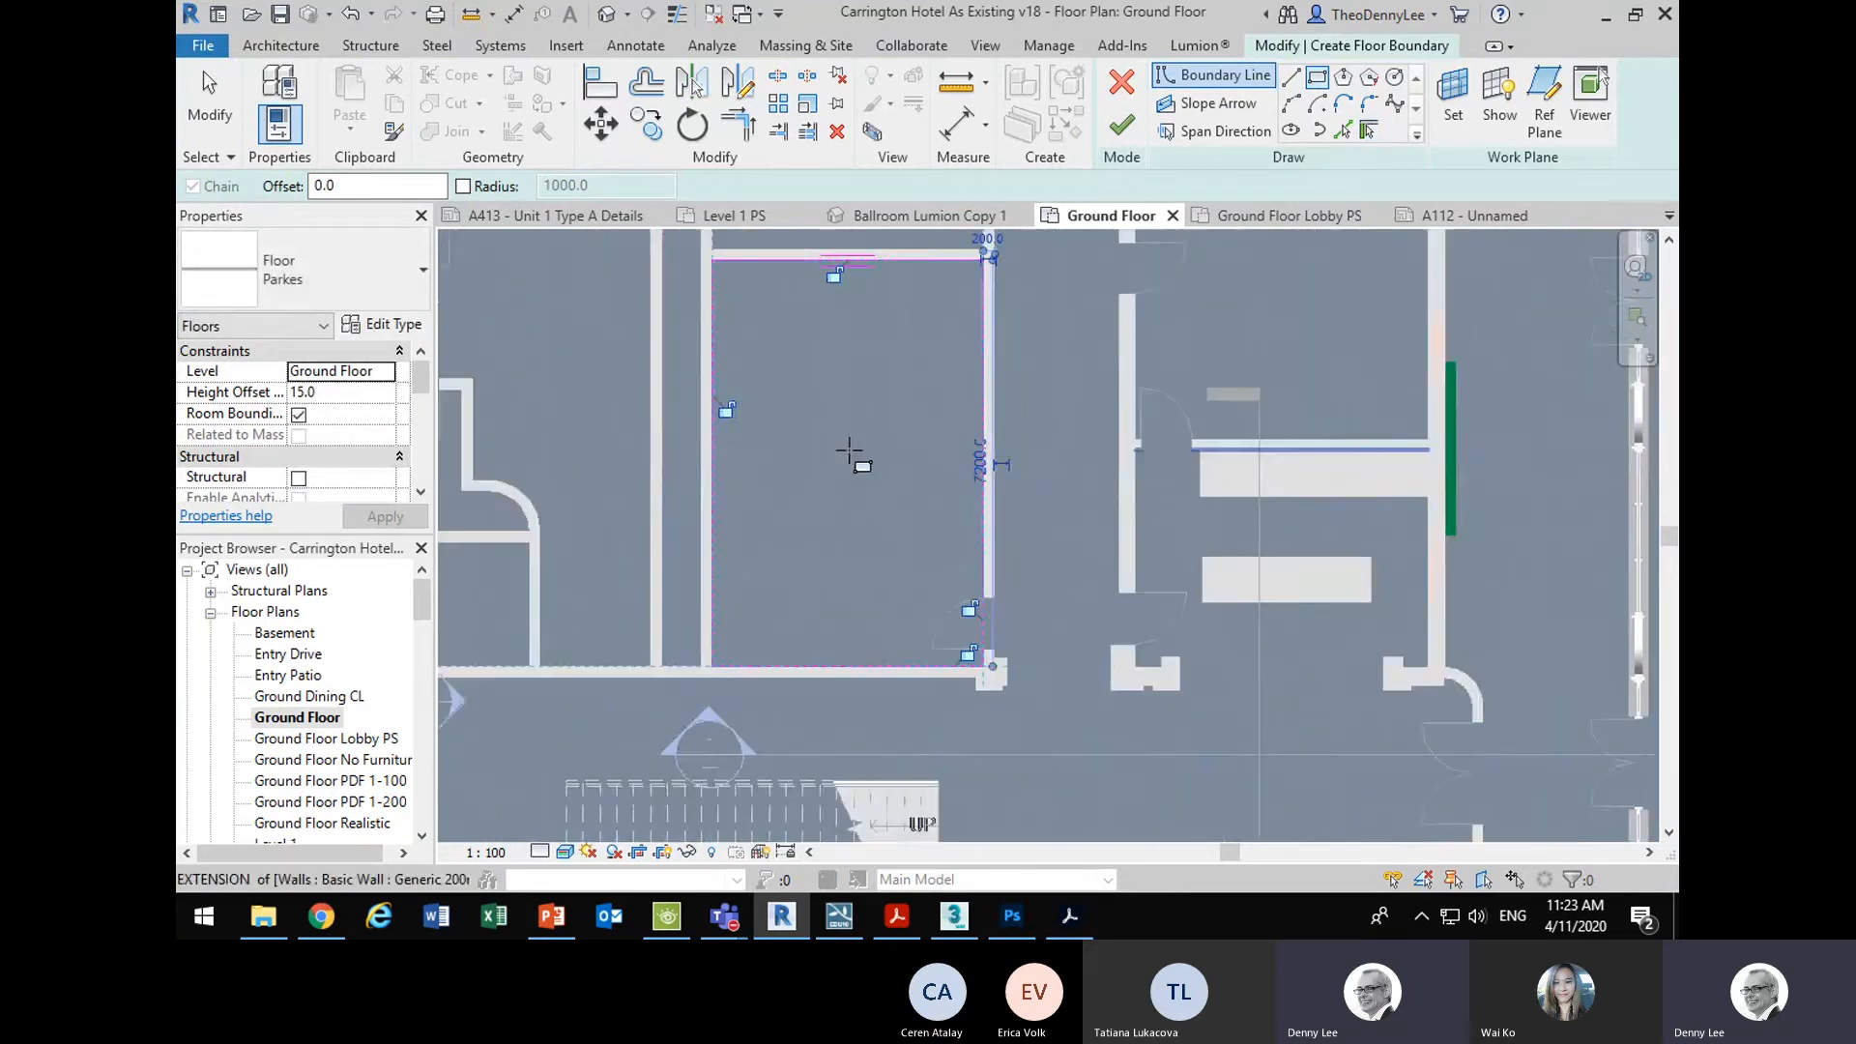
pyautogui.rightClick(877, 480)
pyautogui.click(914, 495)
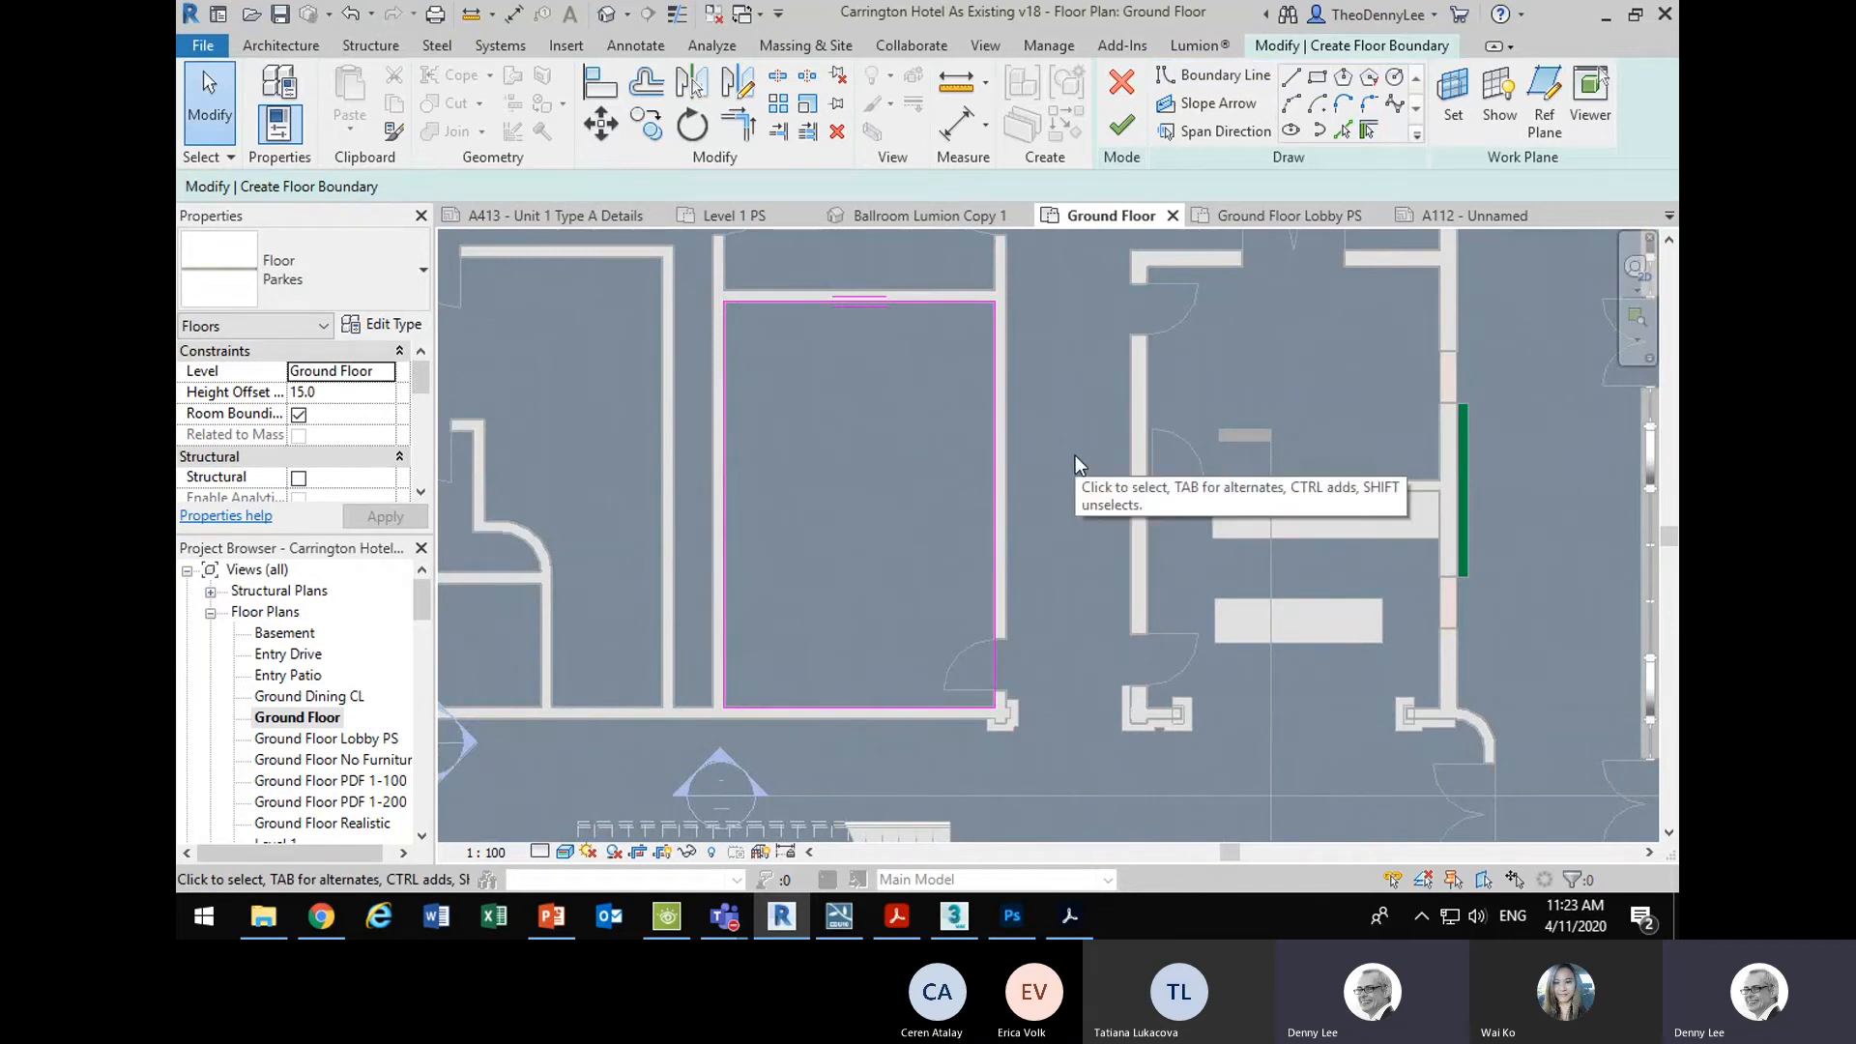
# - Duplicate the Parkes floor type under the name Tile Marble
pyautogui.click(387, 326)
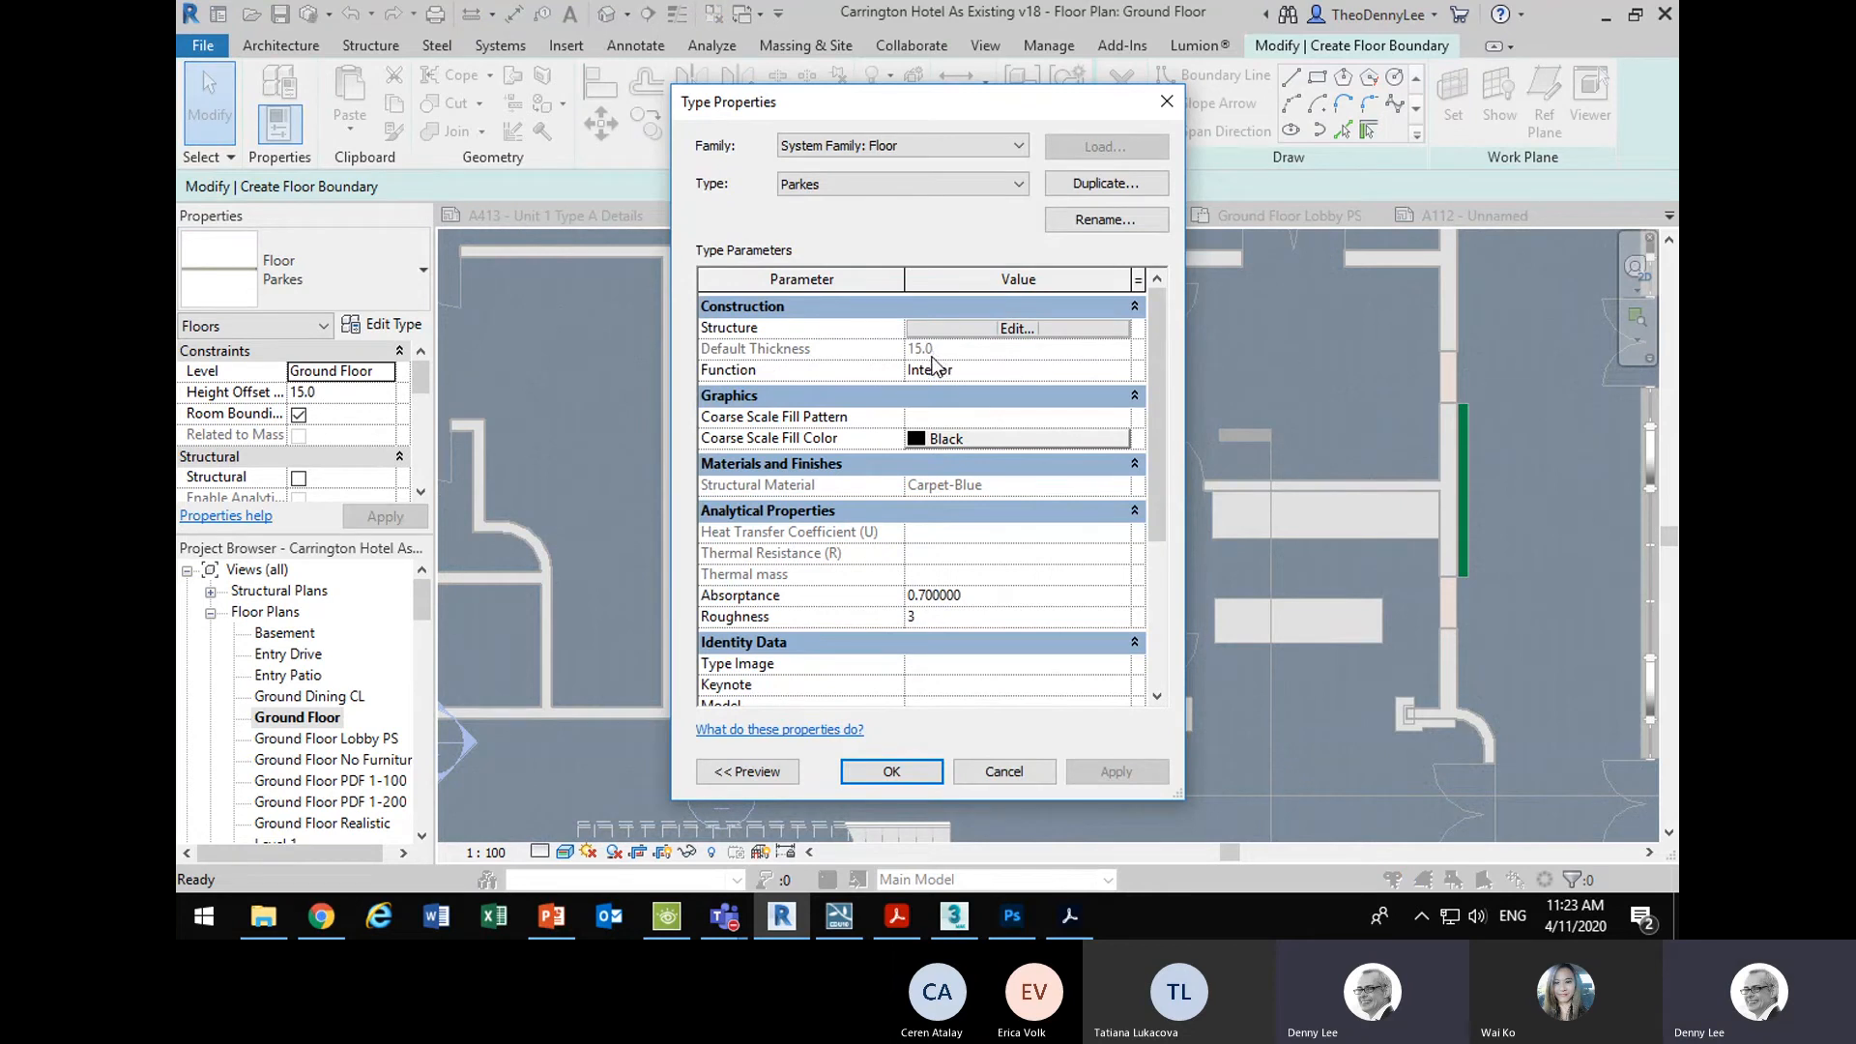
pyautogui.click(1112, 184)
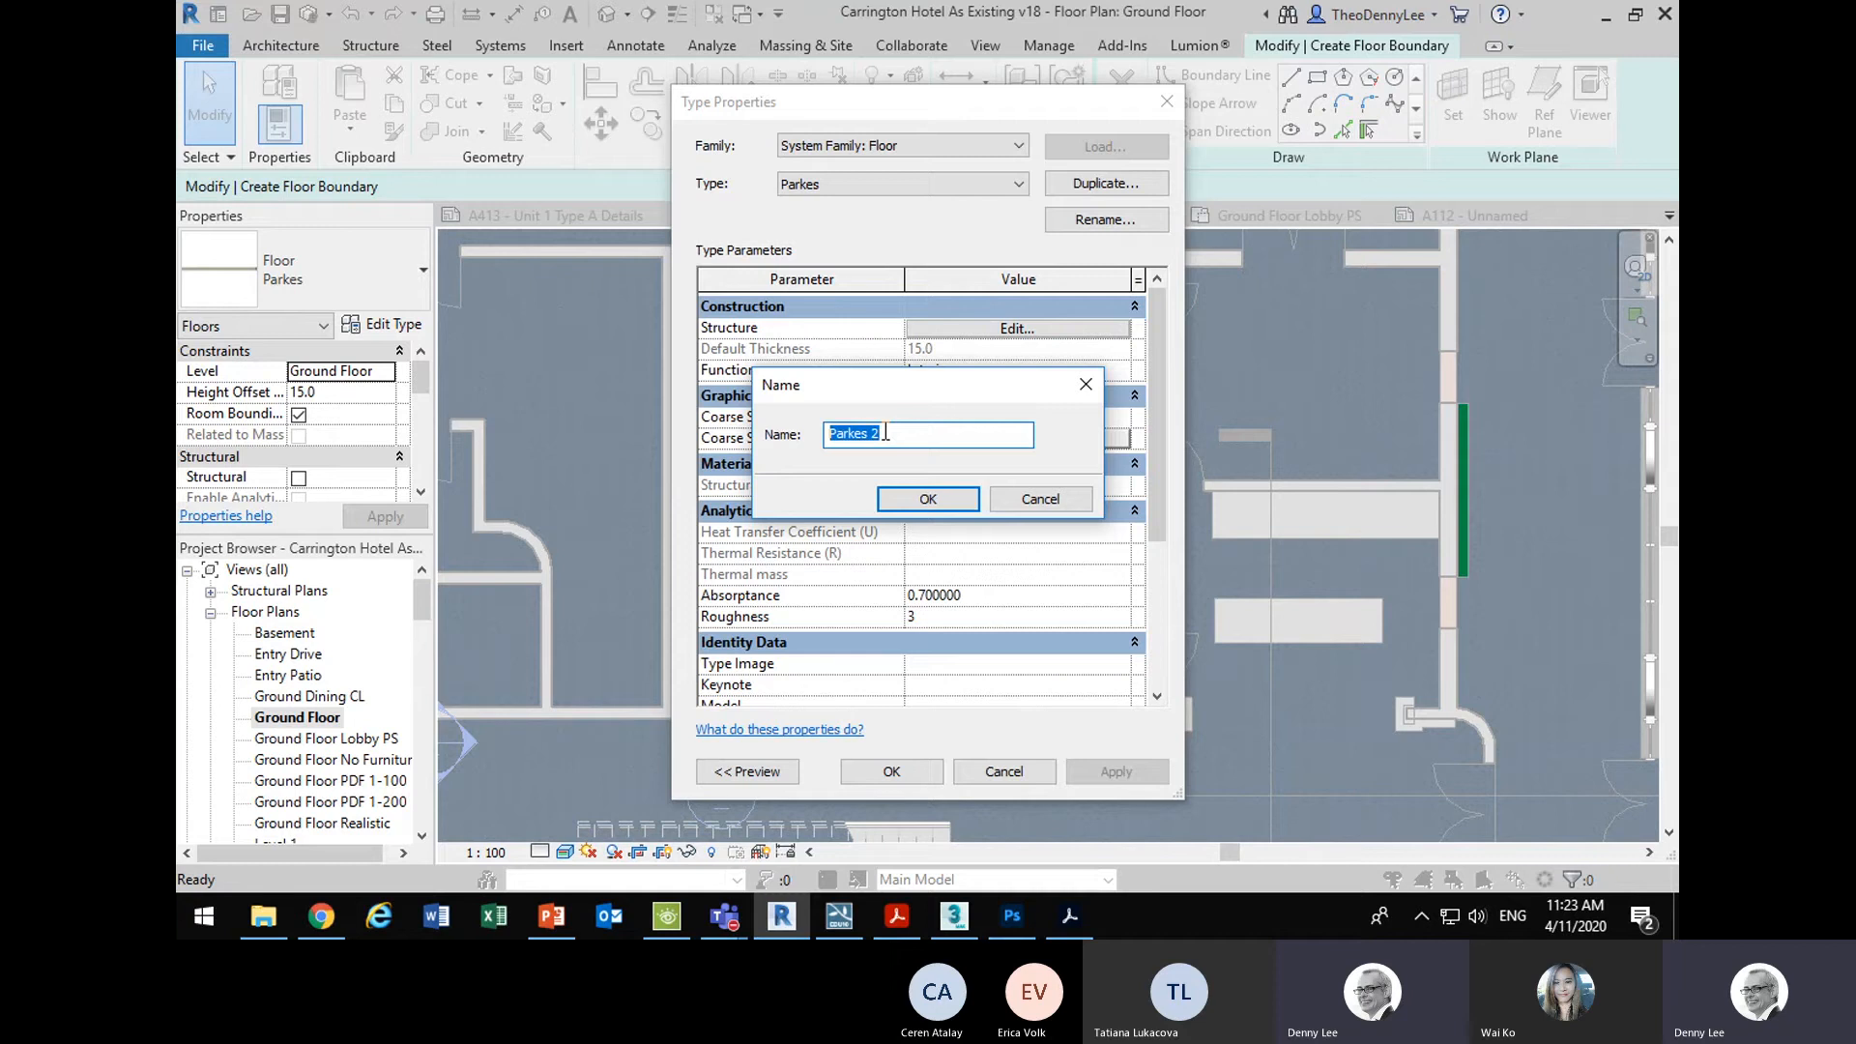
pyautogui.write('Tile Marble')
pyautogui.click(928, 498)
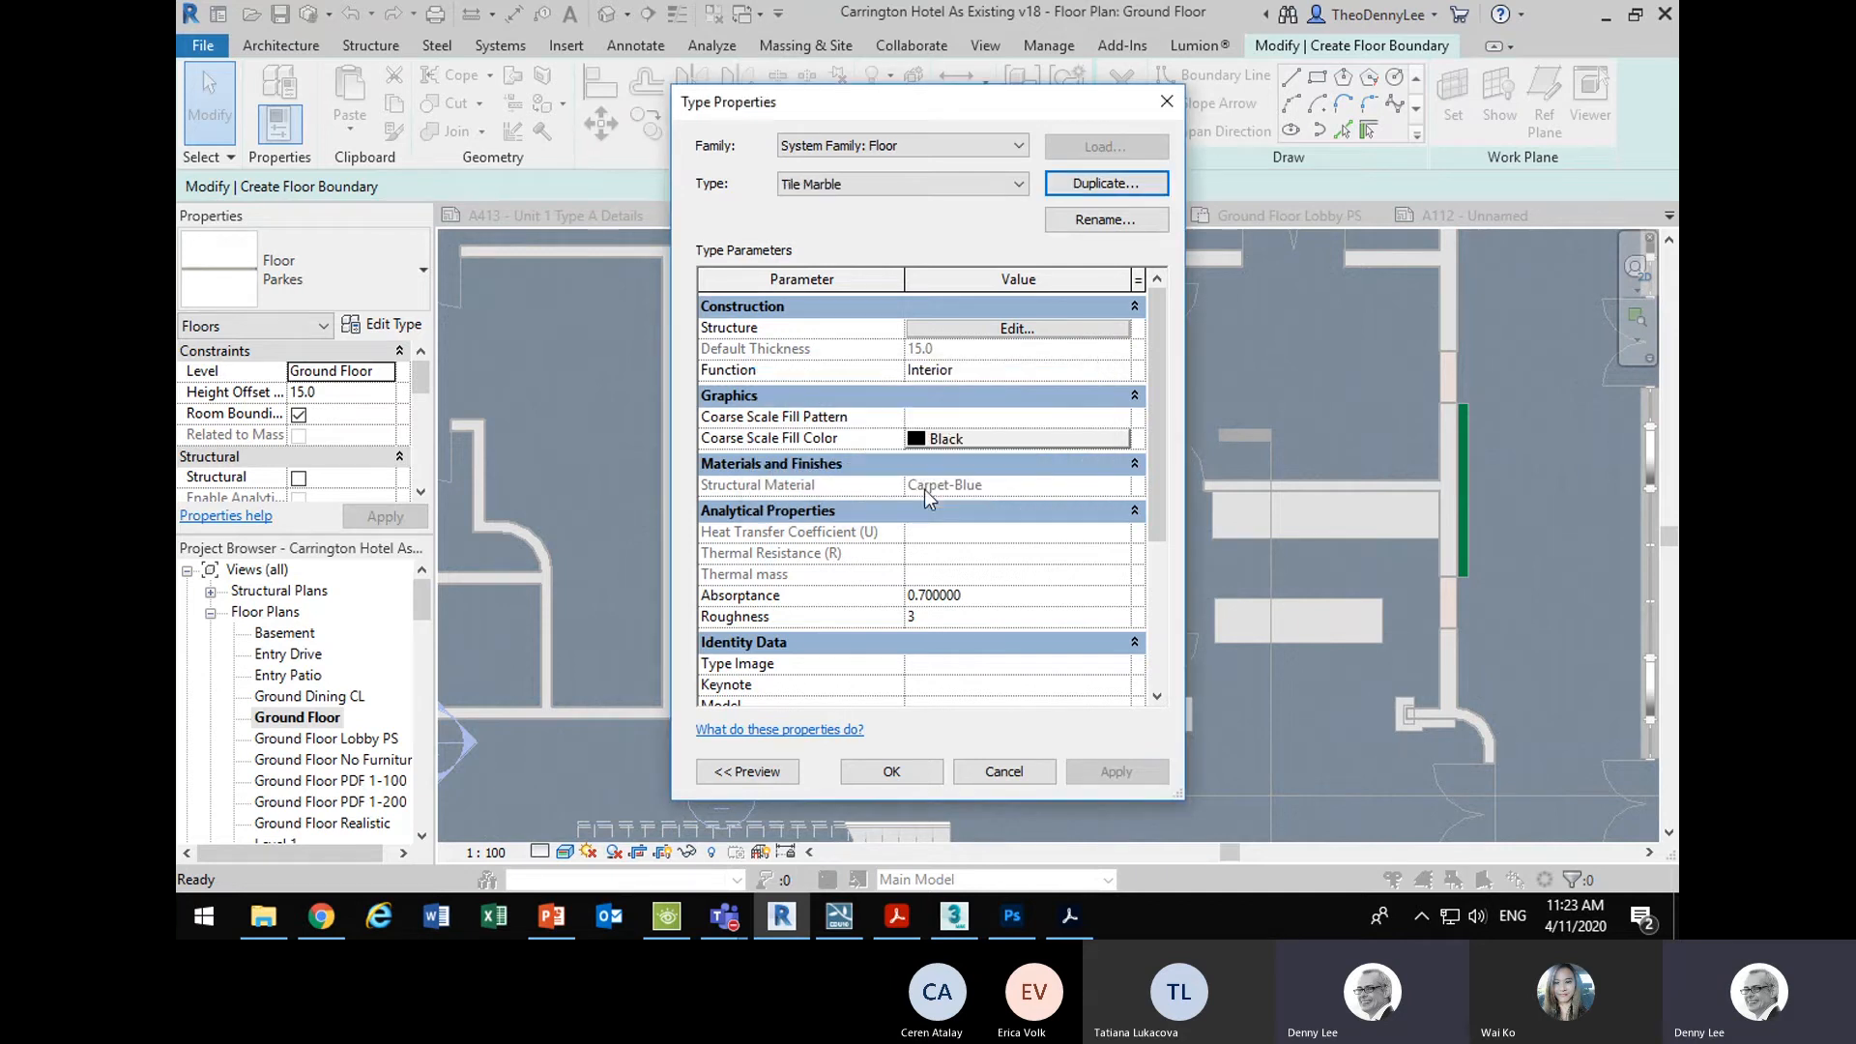
# - From the Tile Marble floor's structure layer, create a new material and name it Tile Marble
pyautogui.click(976, 331)
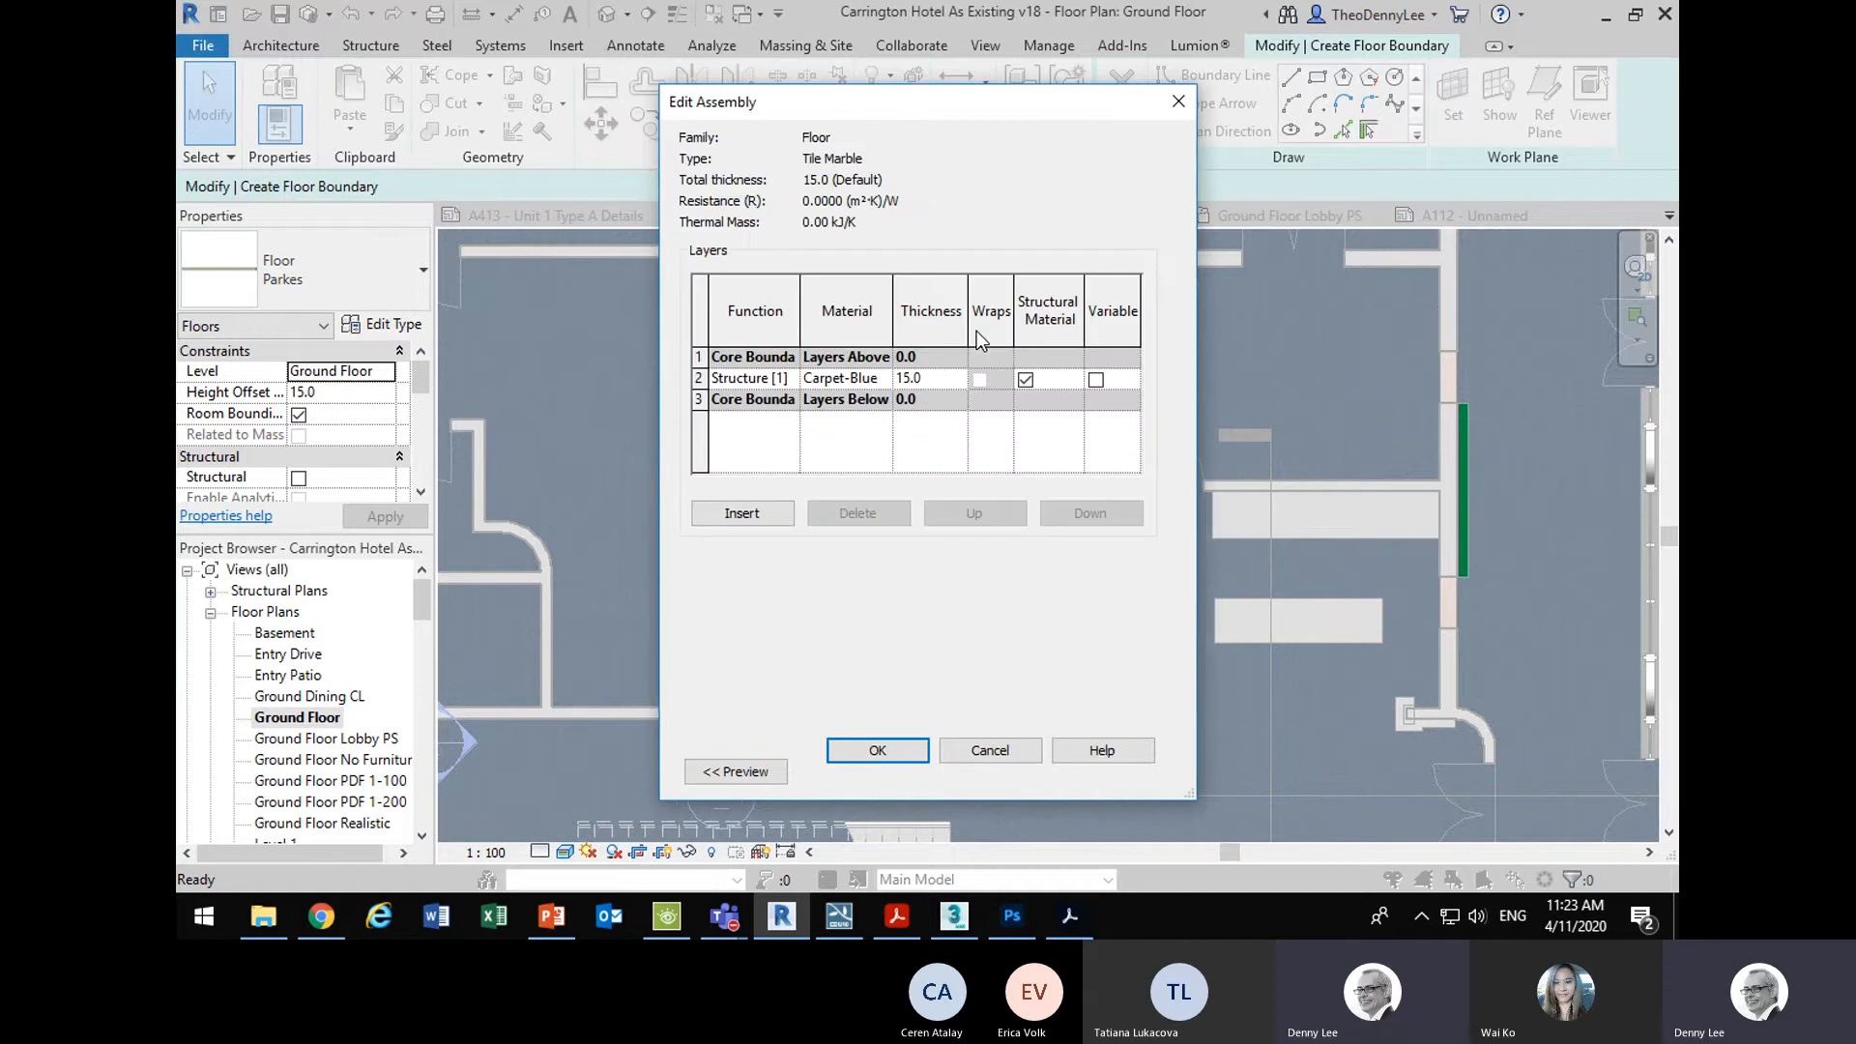
pyautogui.click(826, 378)
pyautogui.click(883, 378)
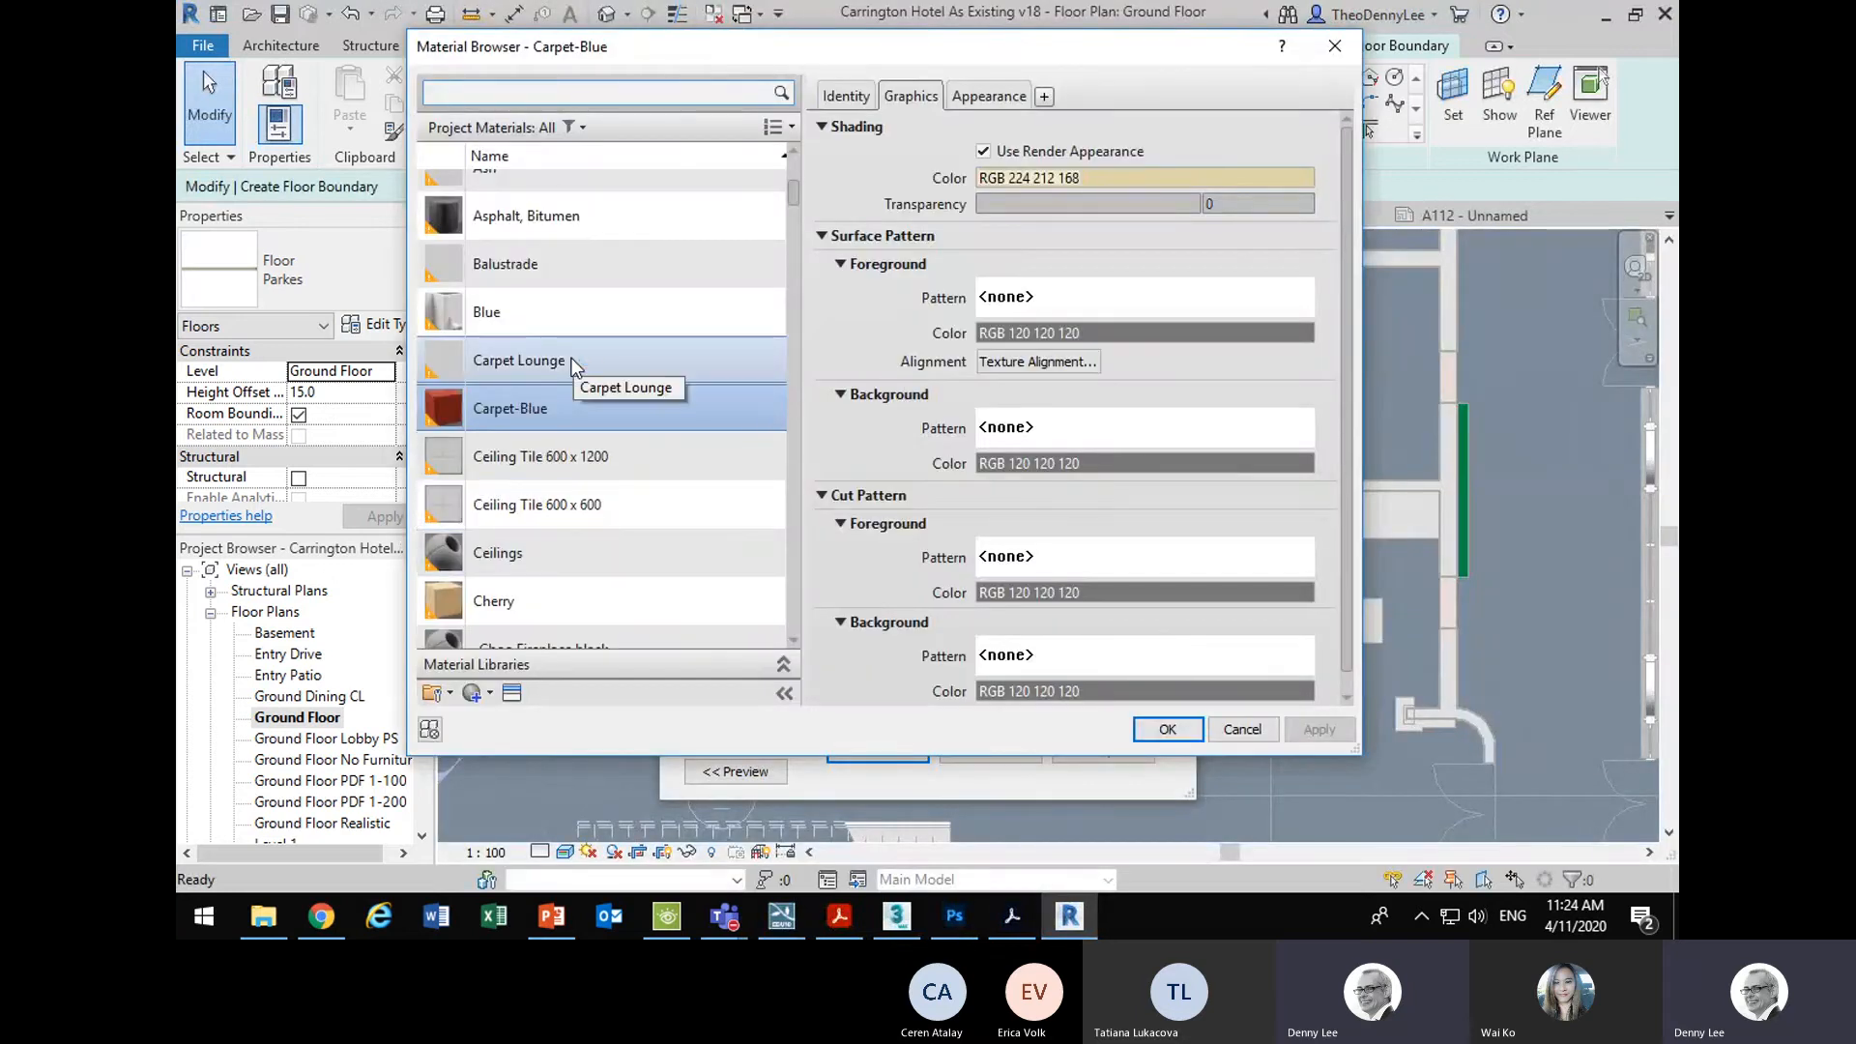
pyautogui.scroll(-3, 515, 452)
pyautogui.click(483, 698)
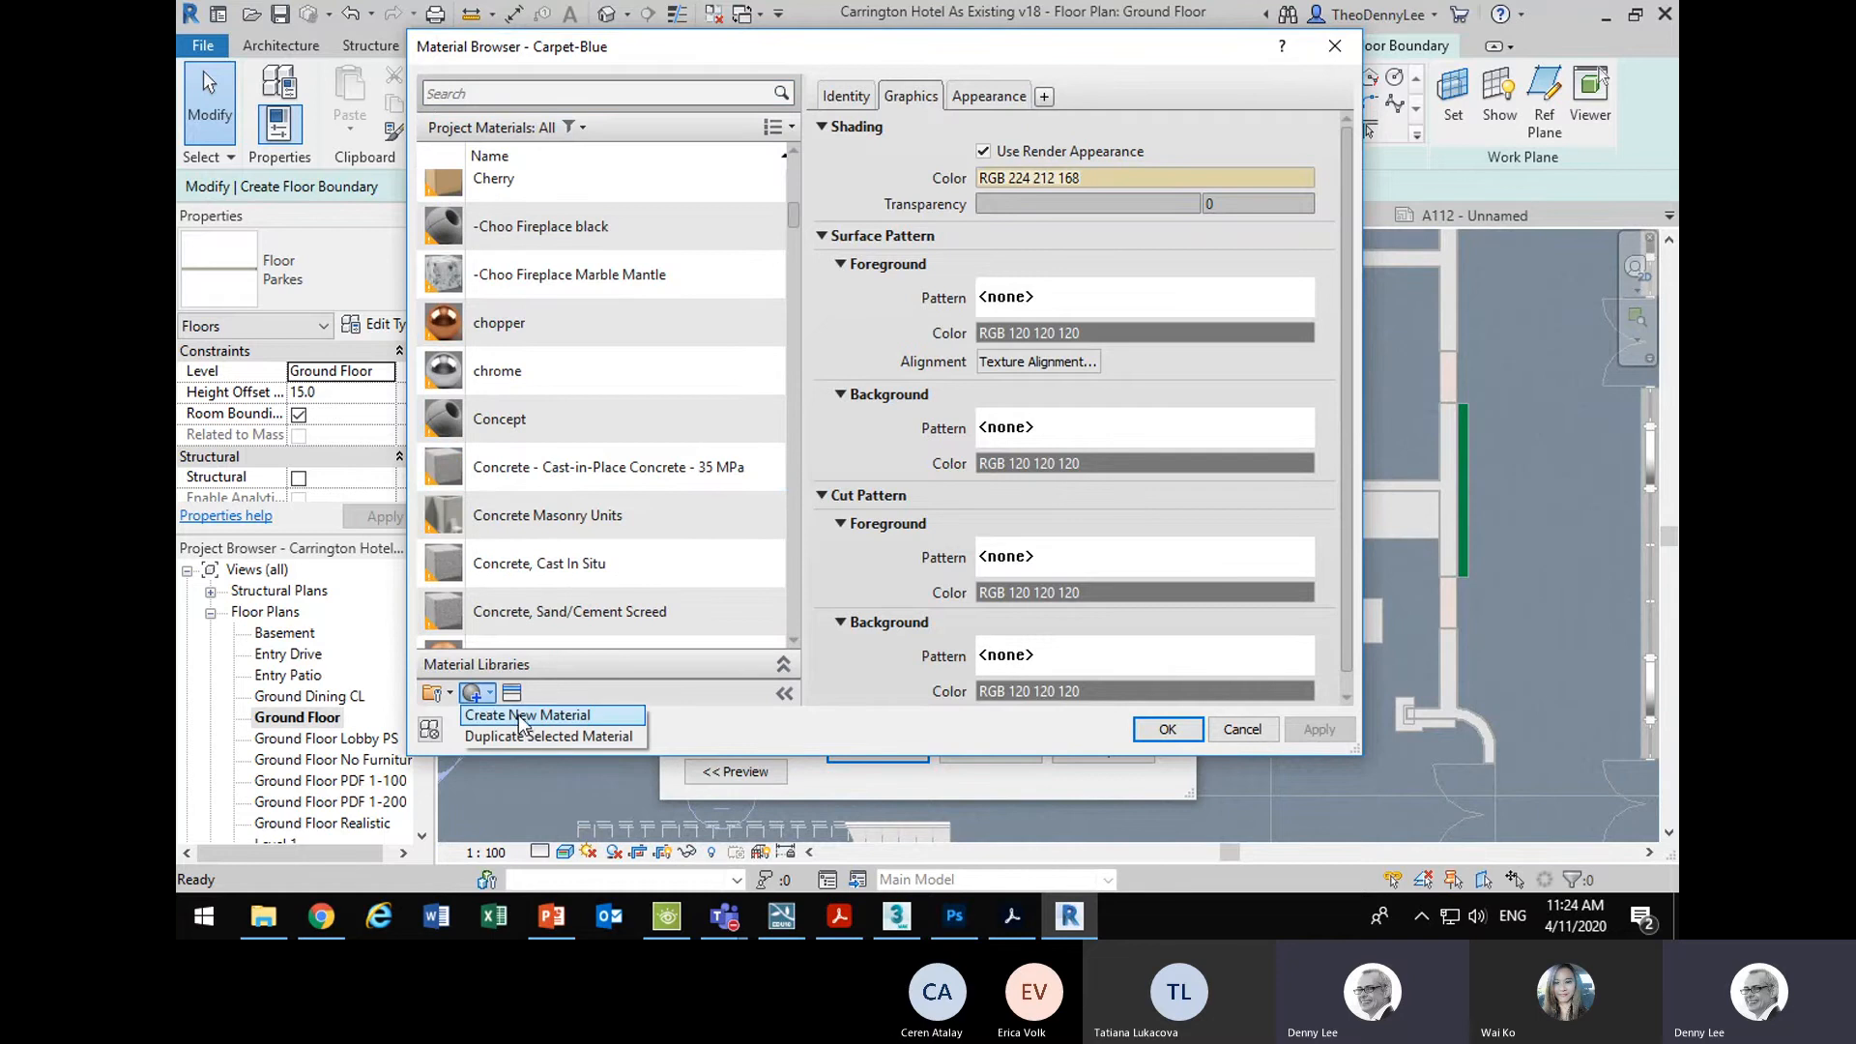
pyautogui.click(520, 718)
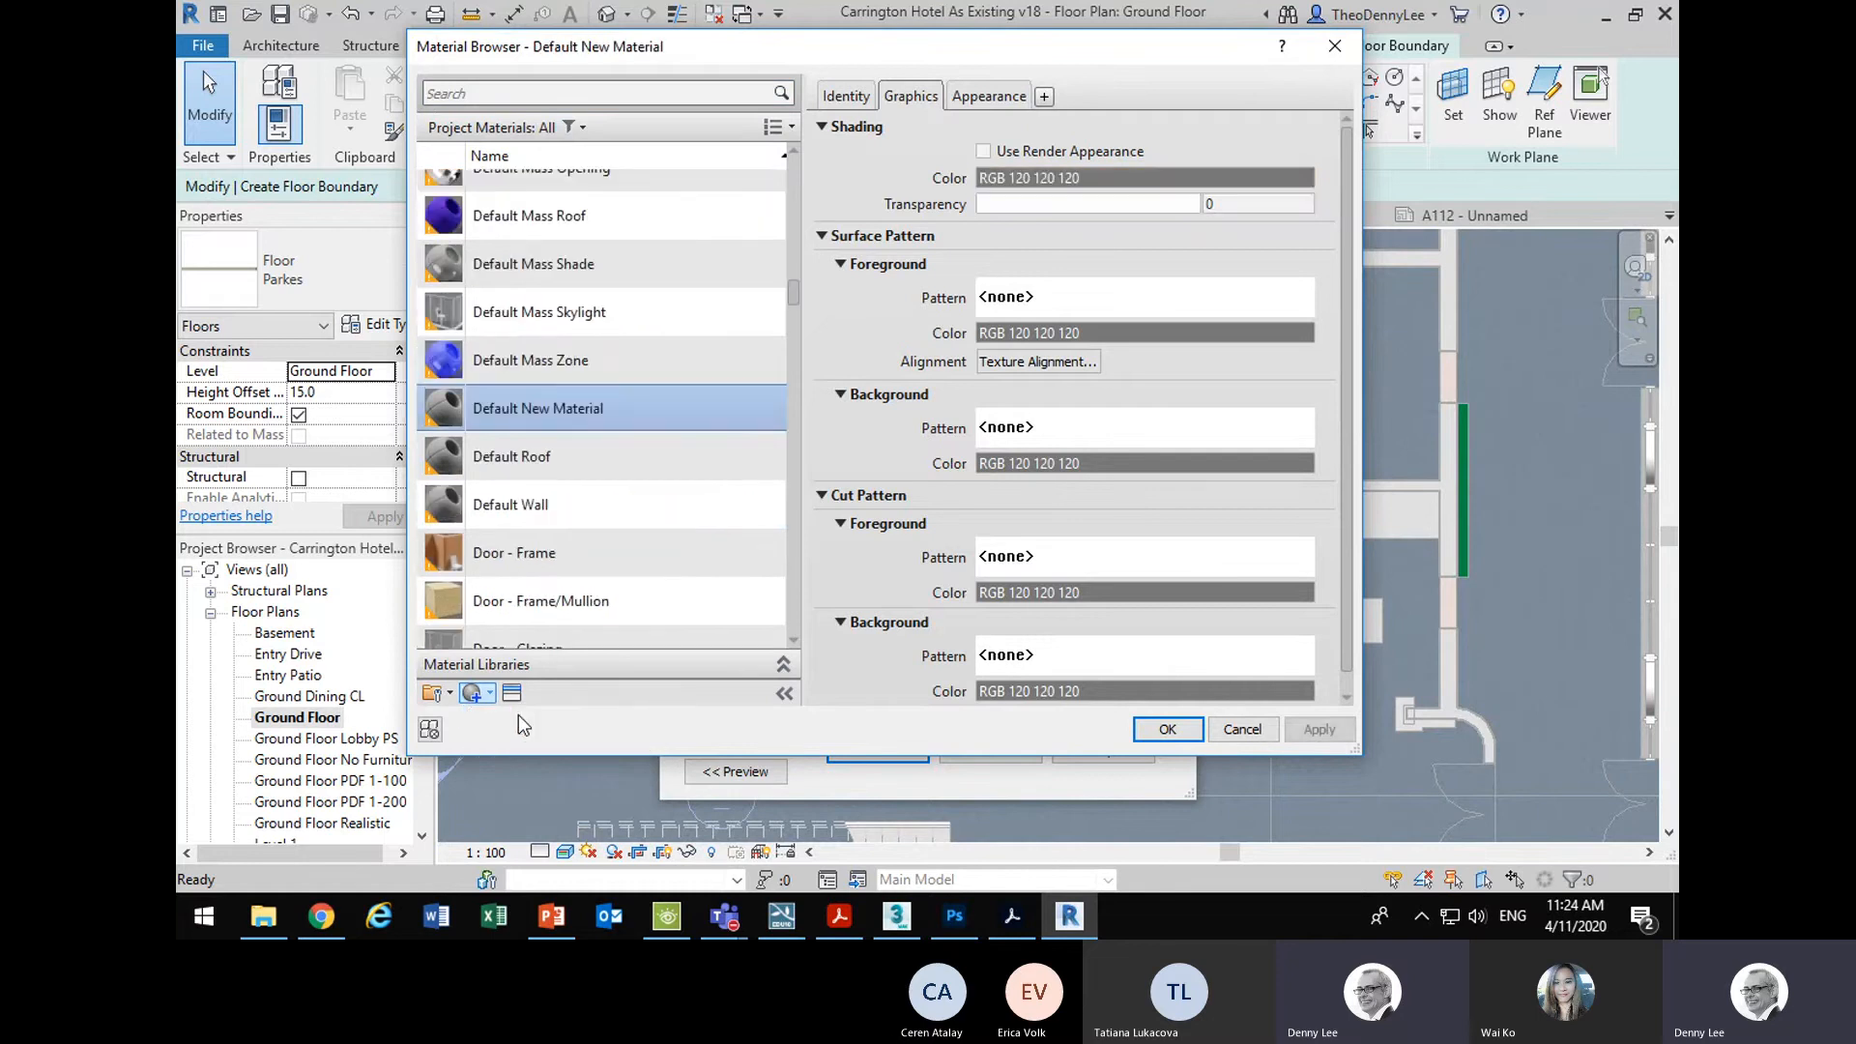
pyautogui.rightClick(503, 409)
pyautogui.press('F2')
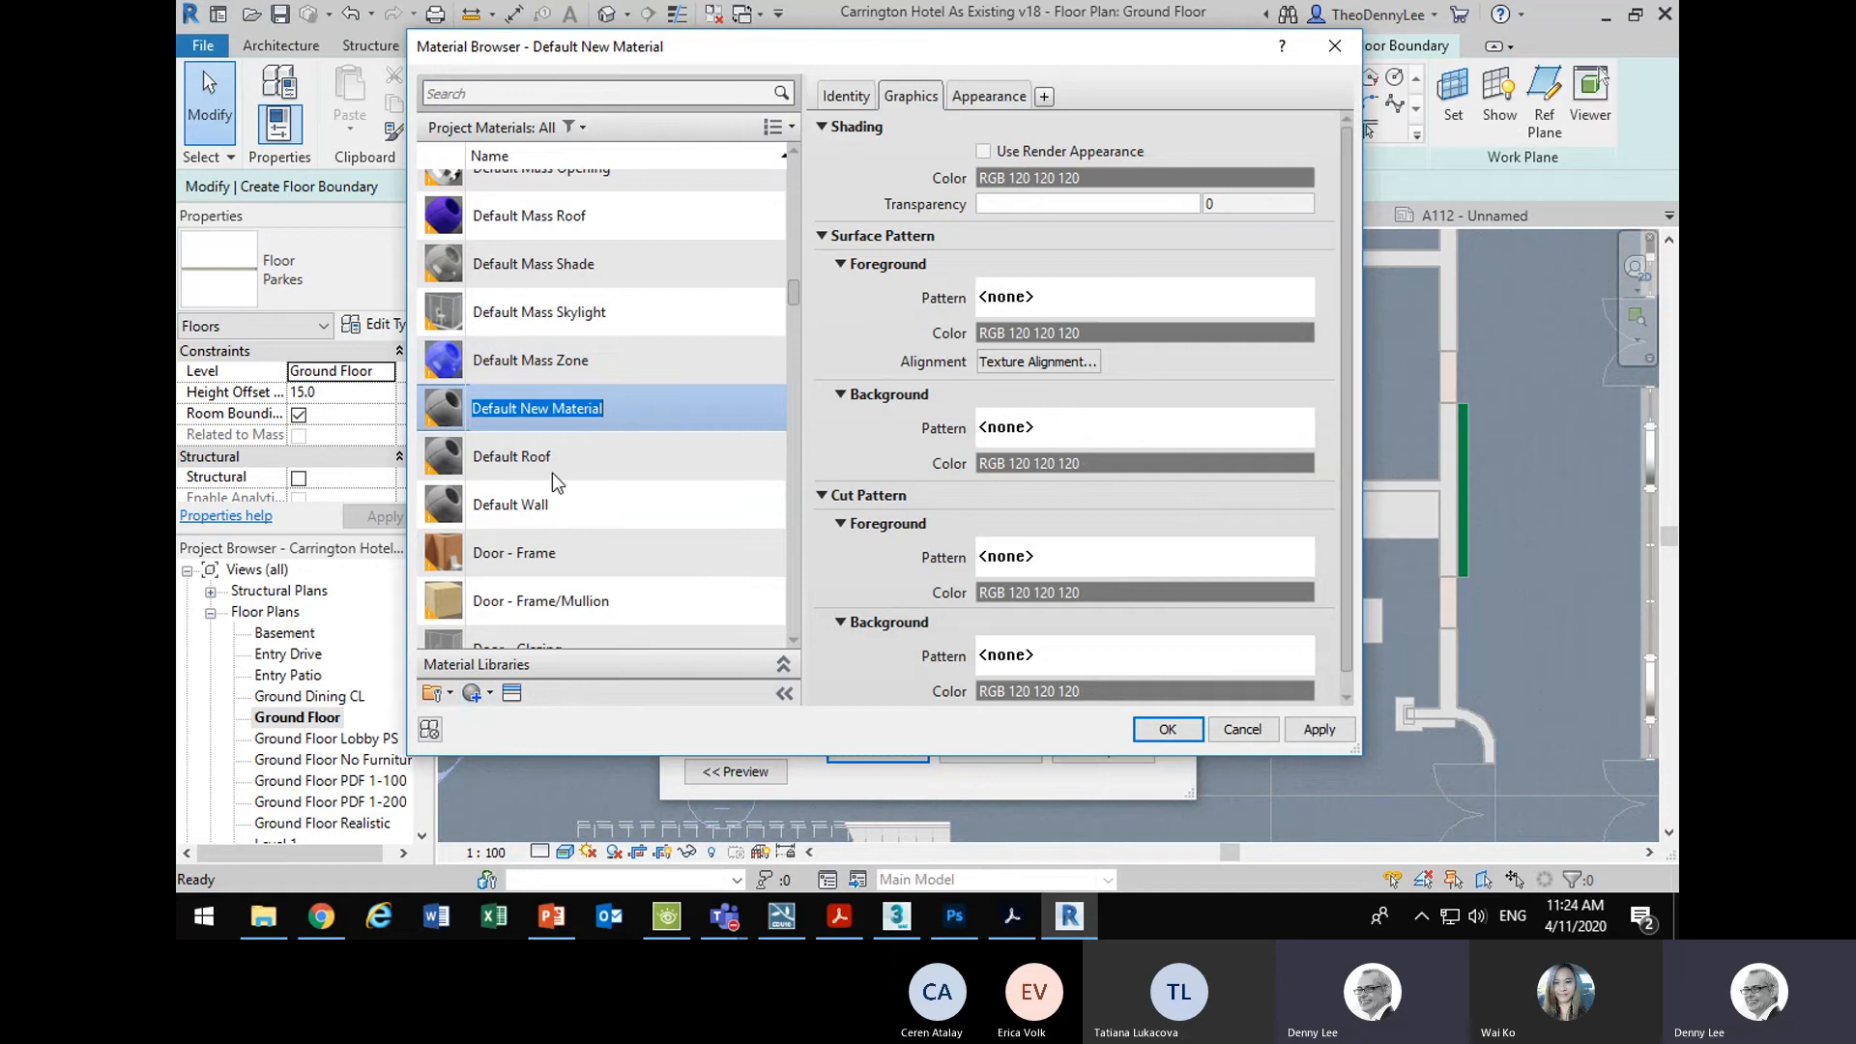
pyautogui.write('Tile ')
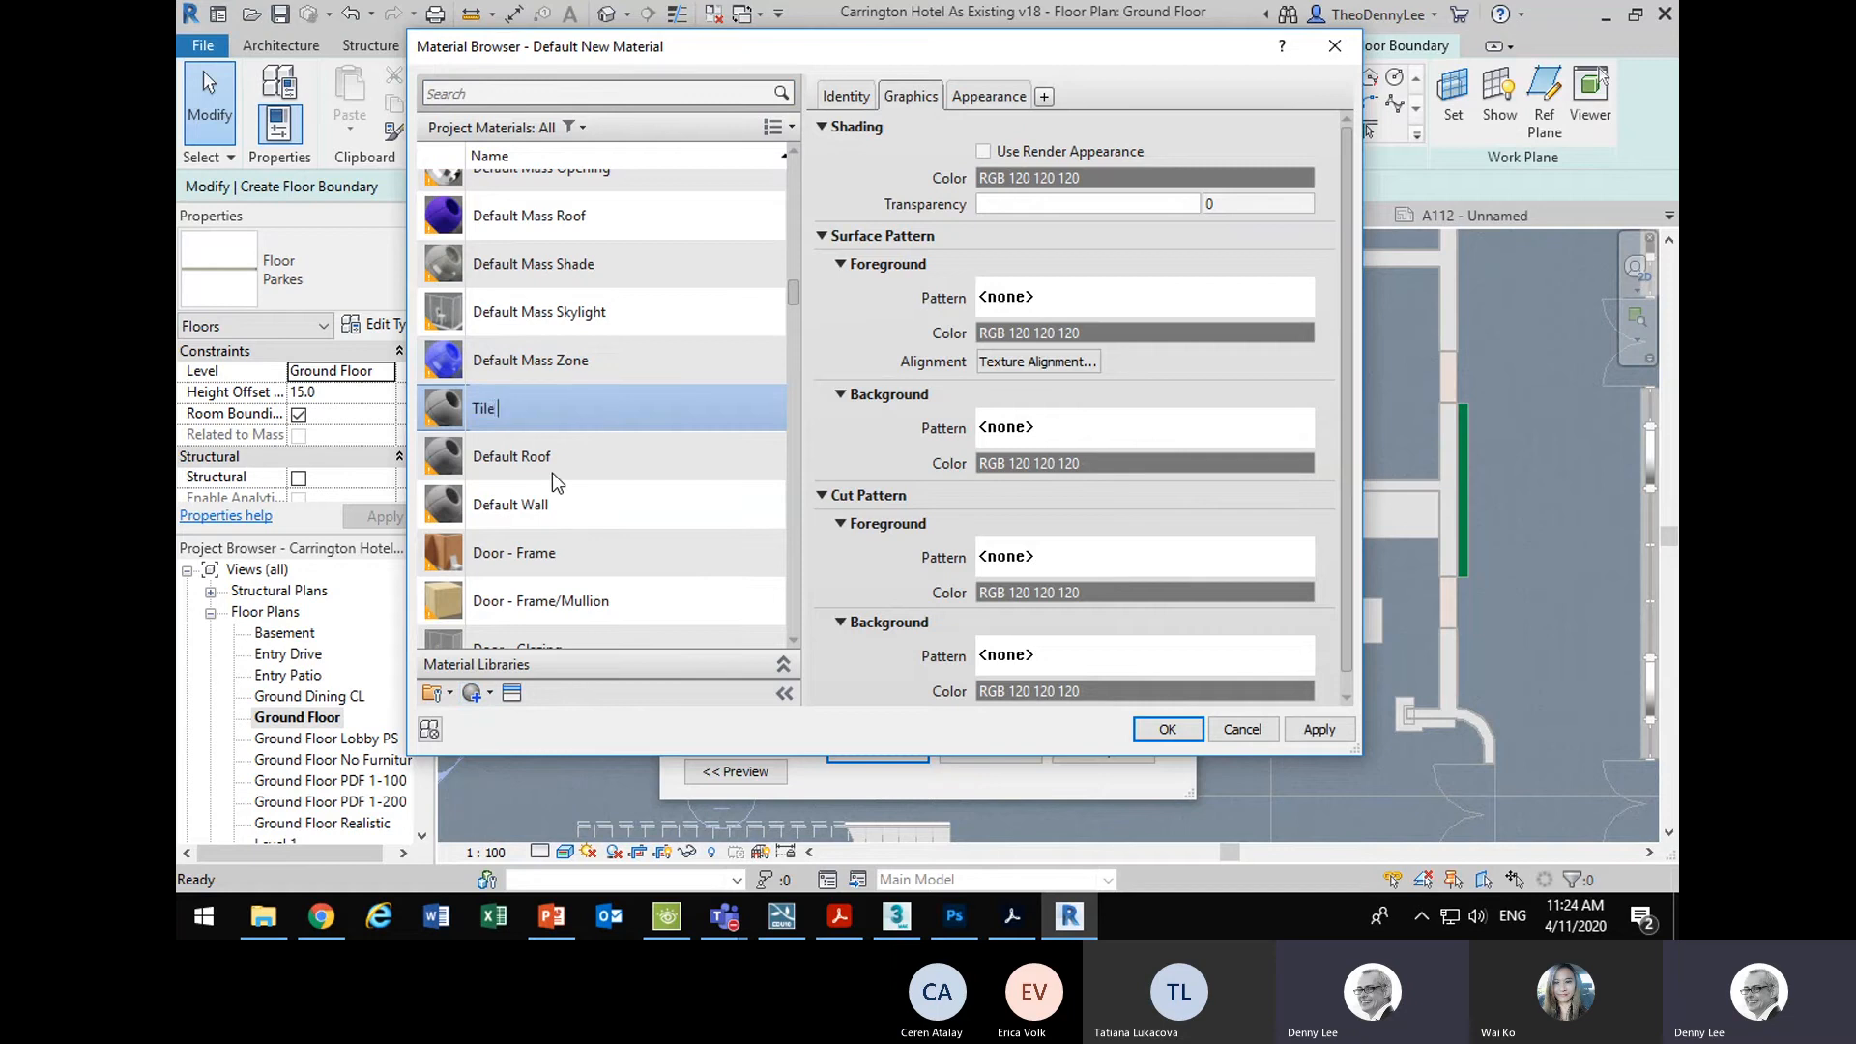
pyautogui.write('Marble')
pyautogui.press('Return')
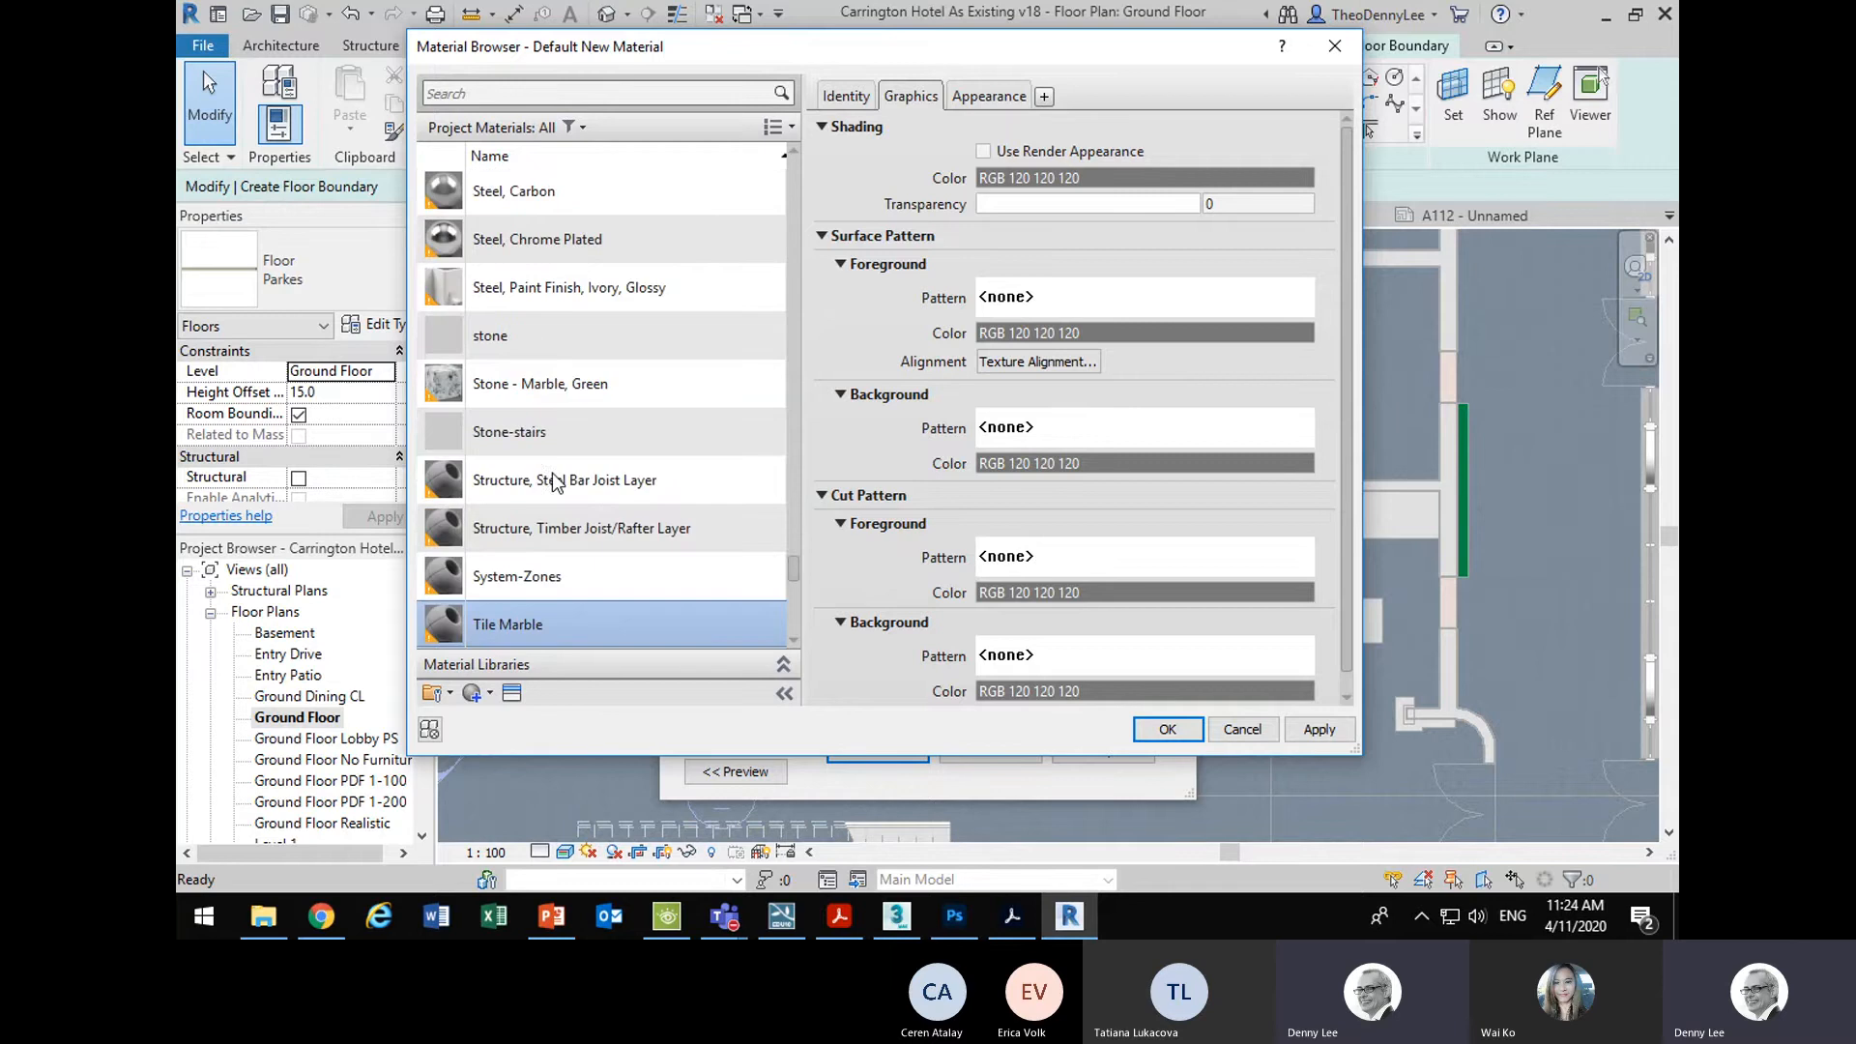
# - Replace the Tile Marble material's appearance with the Fine - Alabaster asset from the Stone: Marble category of the Appearance Library
pyautogui.click(990, 100)
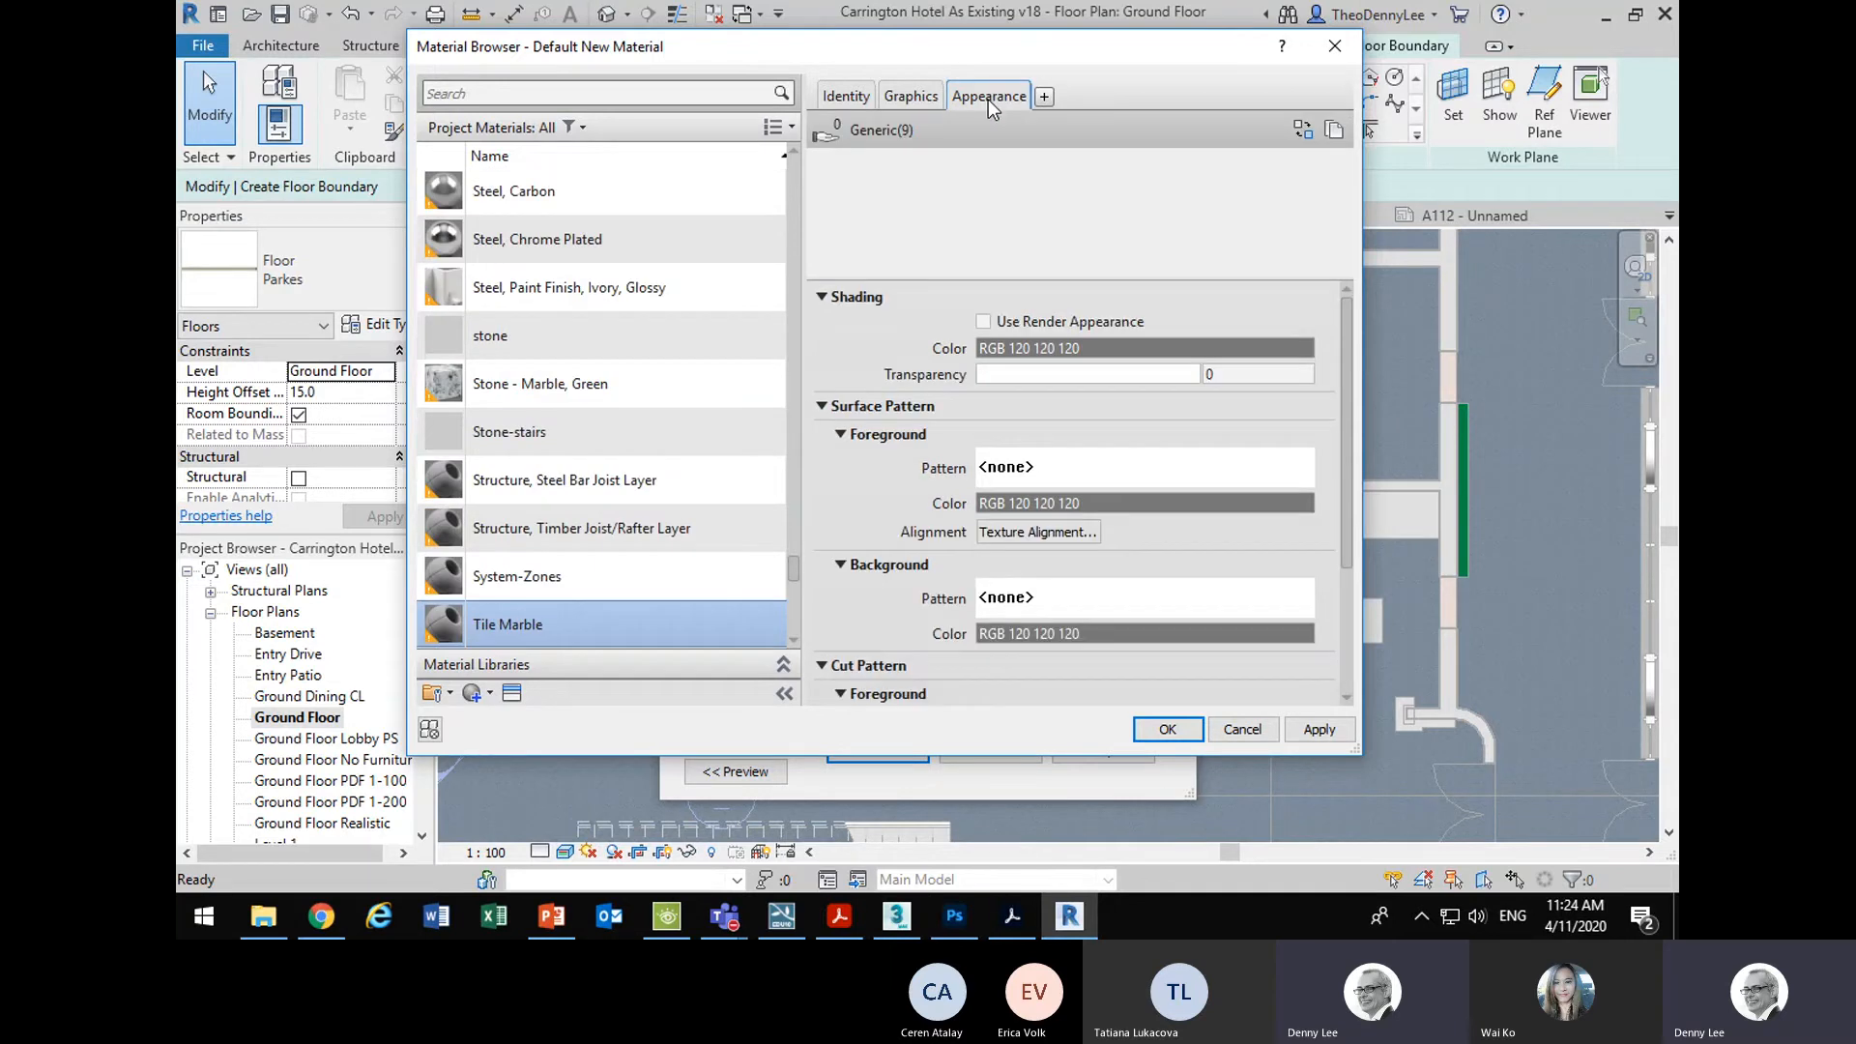
pyautogui.rightClick(990, 102)
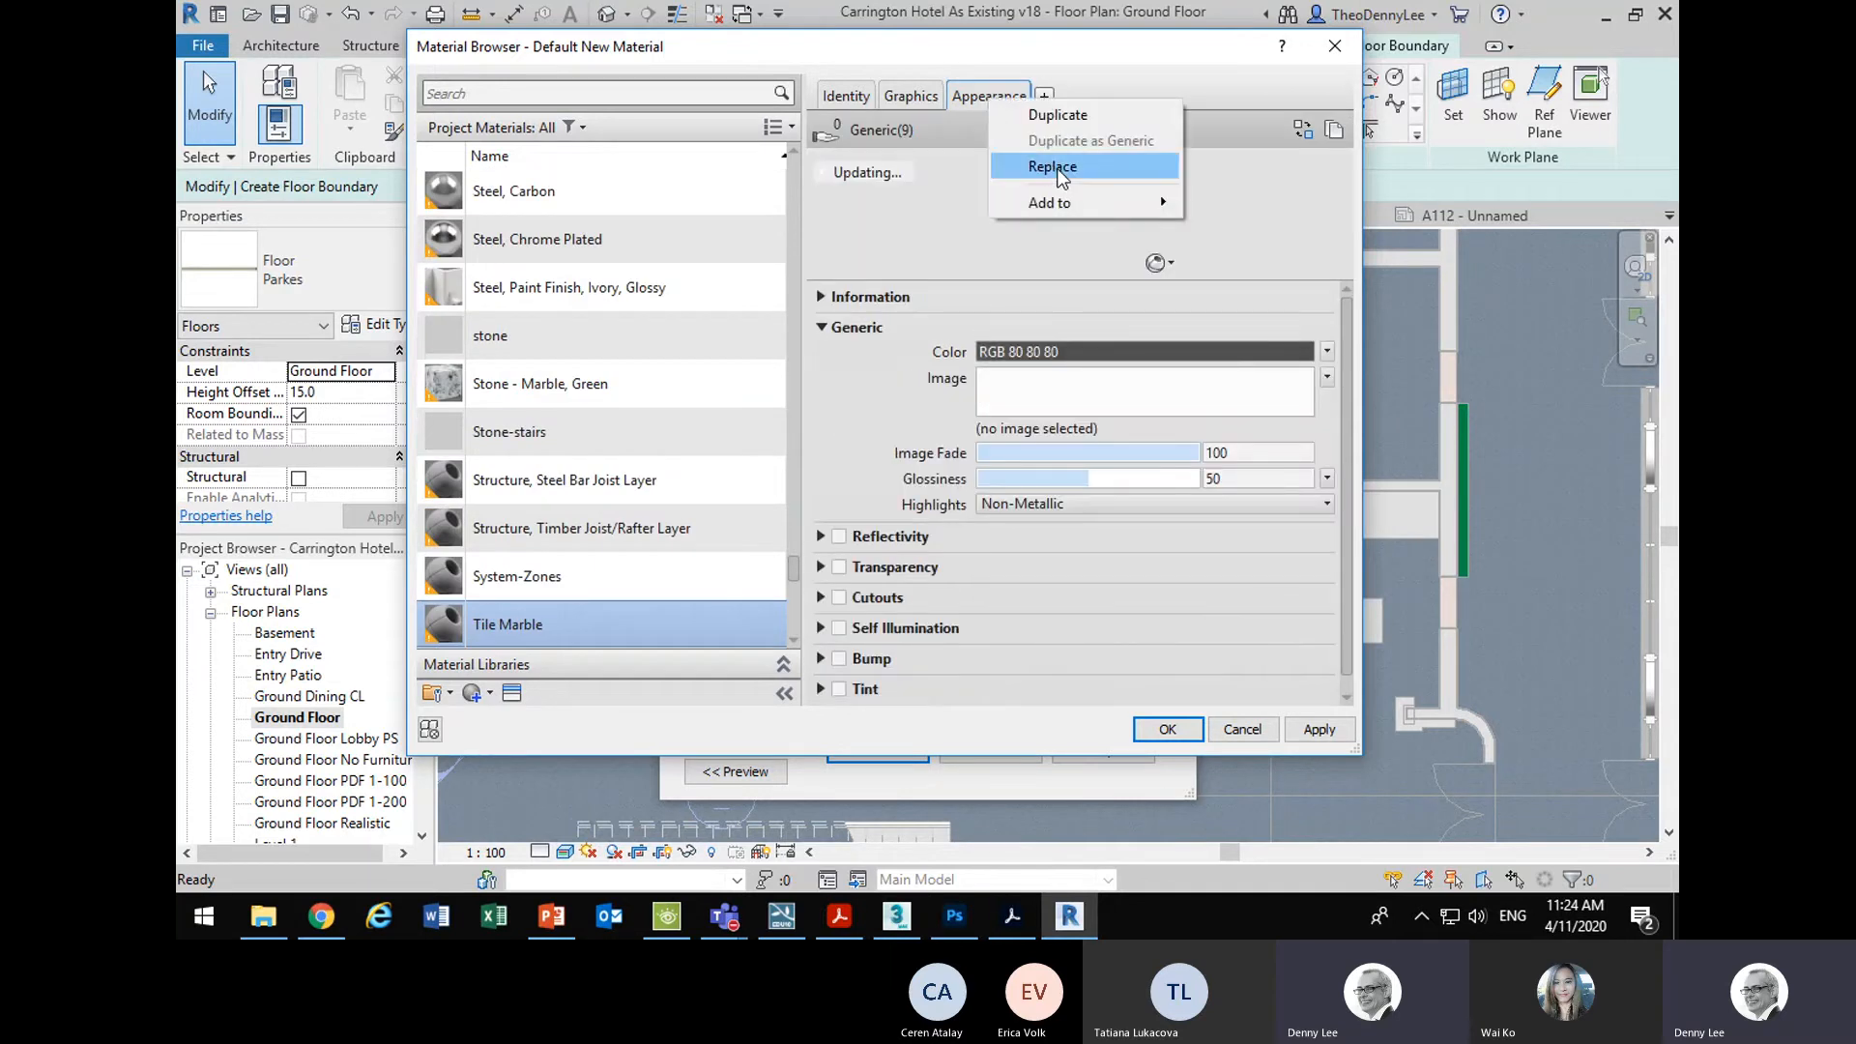
pyautogui.click(1057, 169)
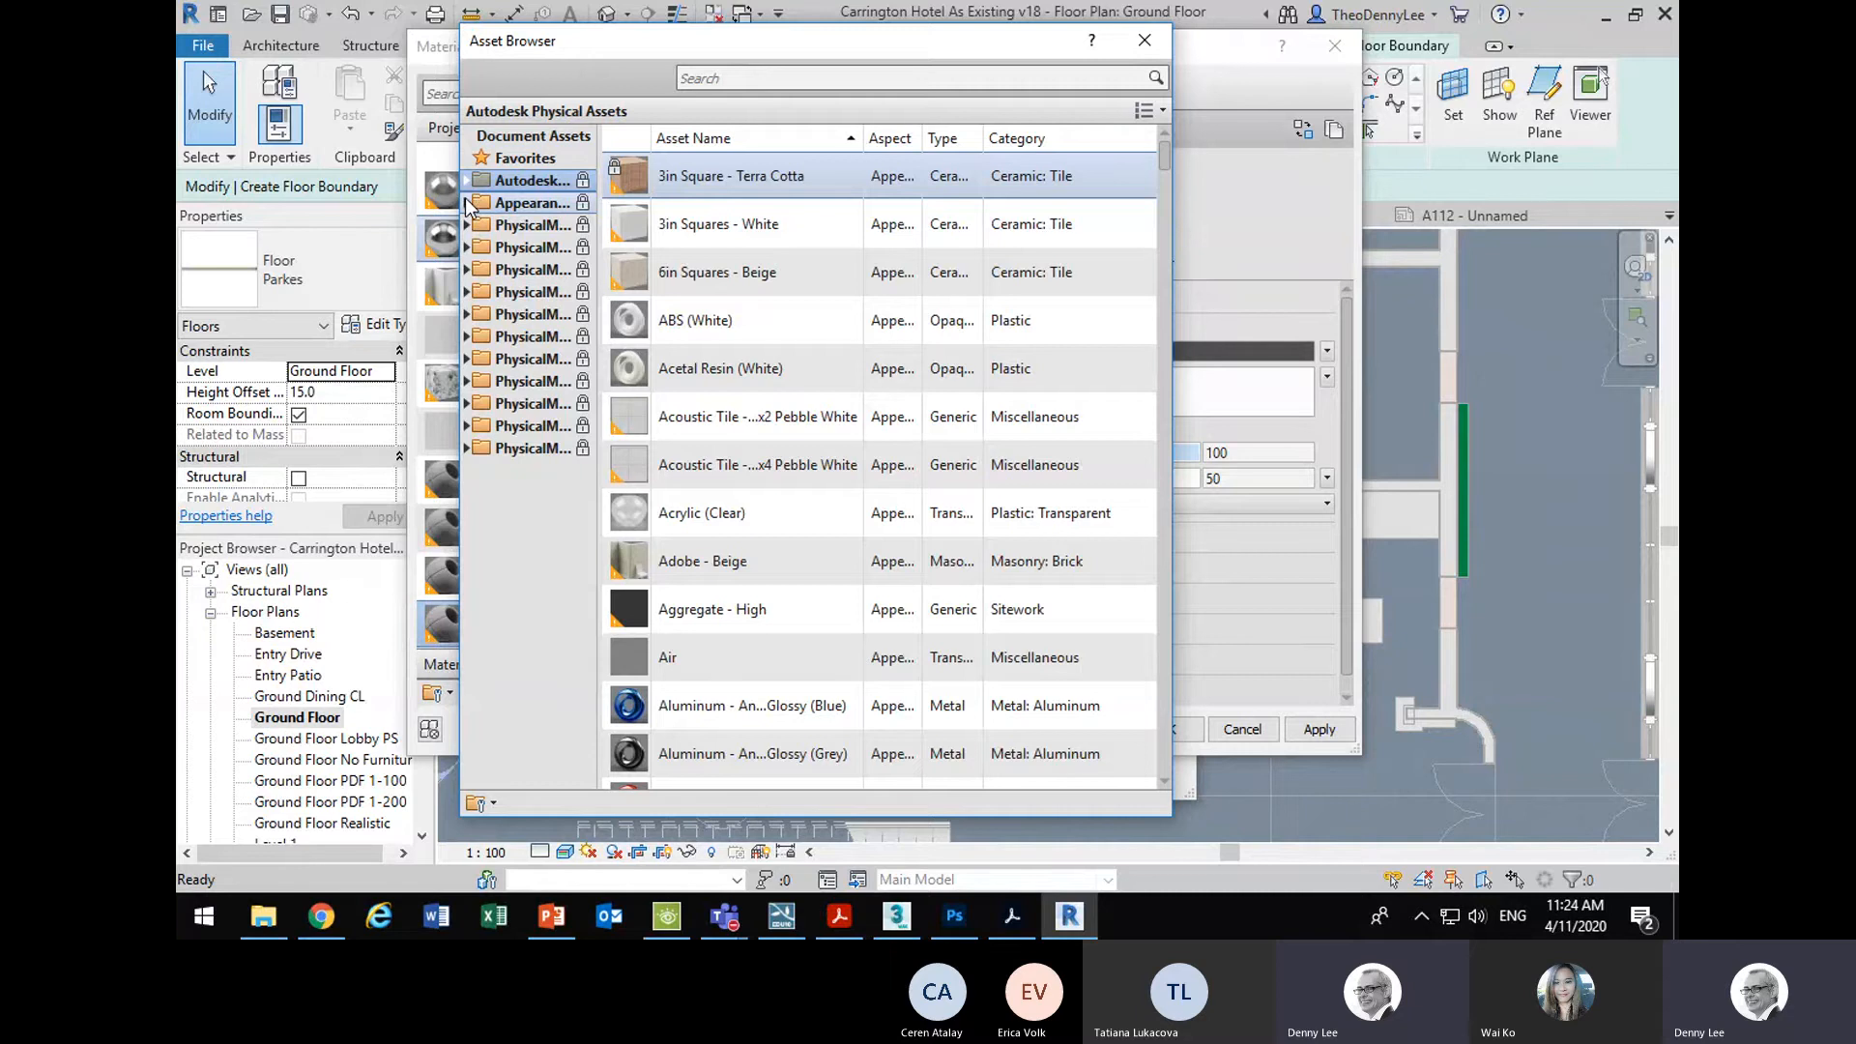
pyautogui.click(466, 200)
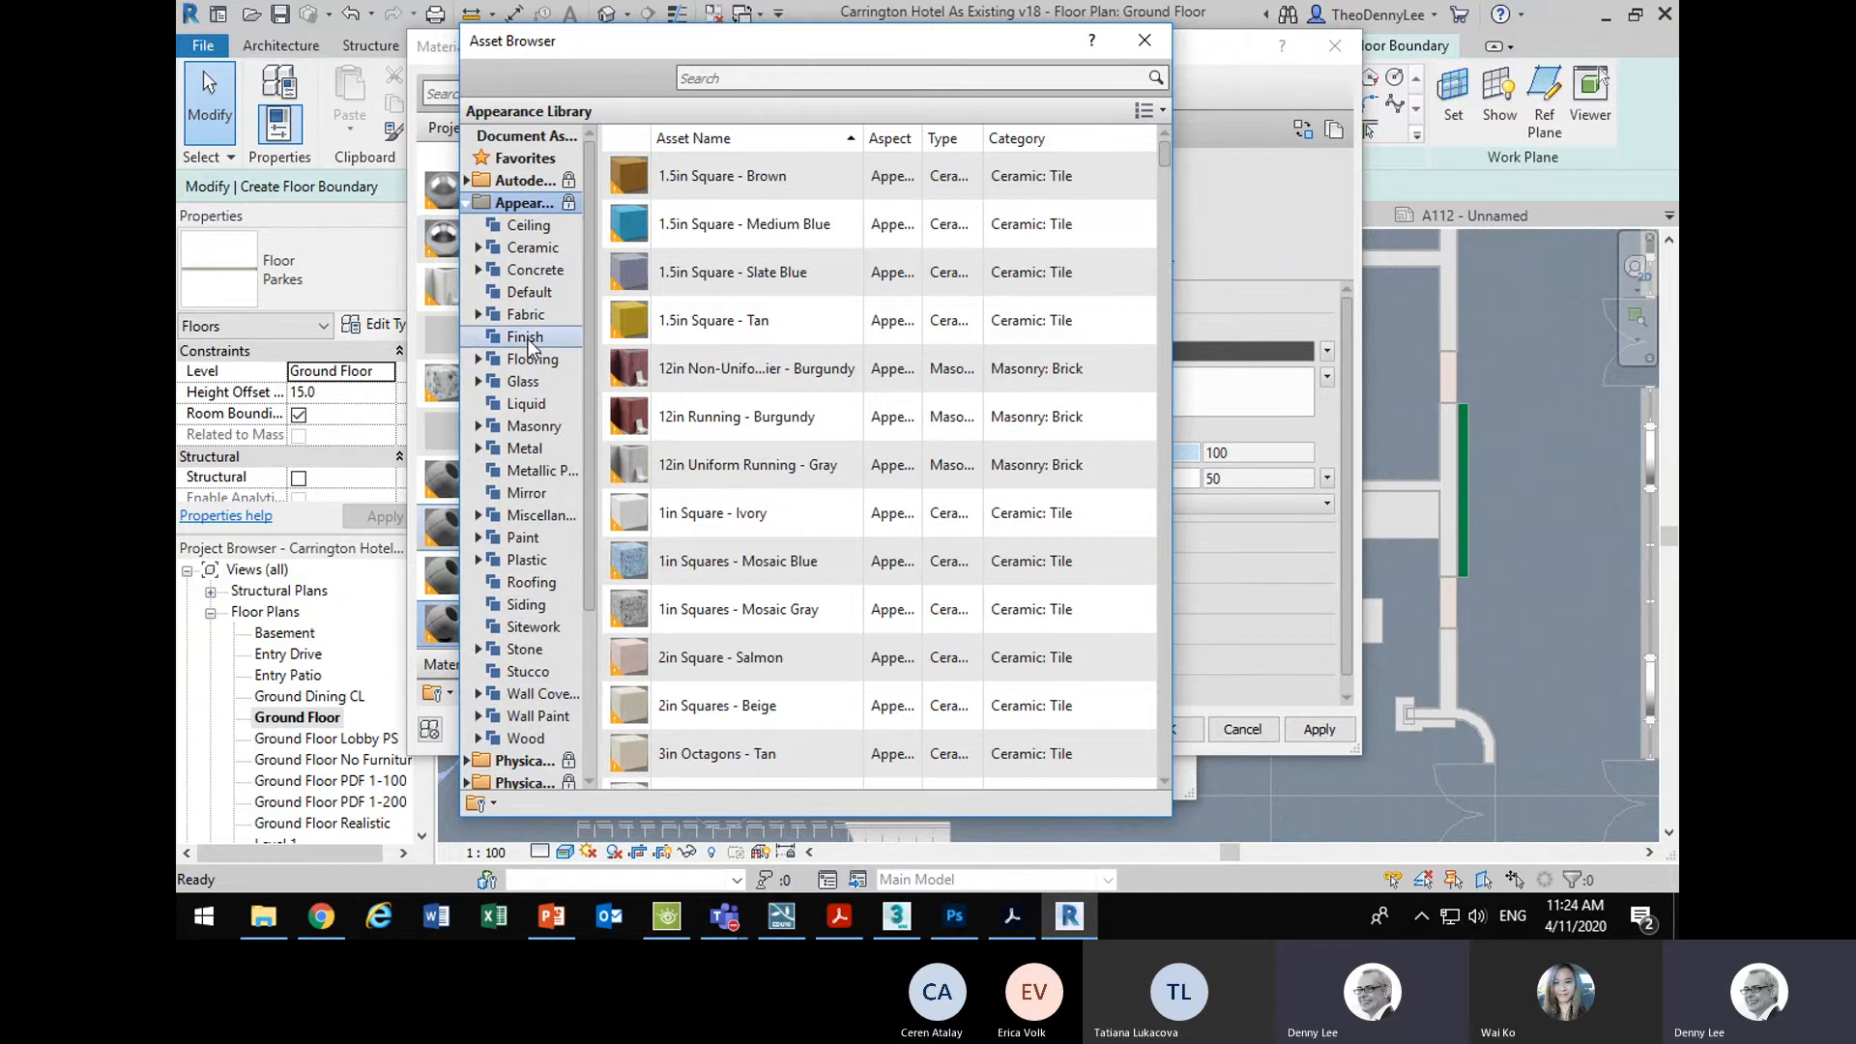
pyautogui.click(530, 249)
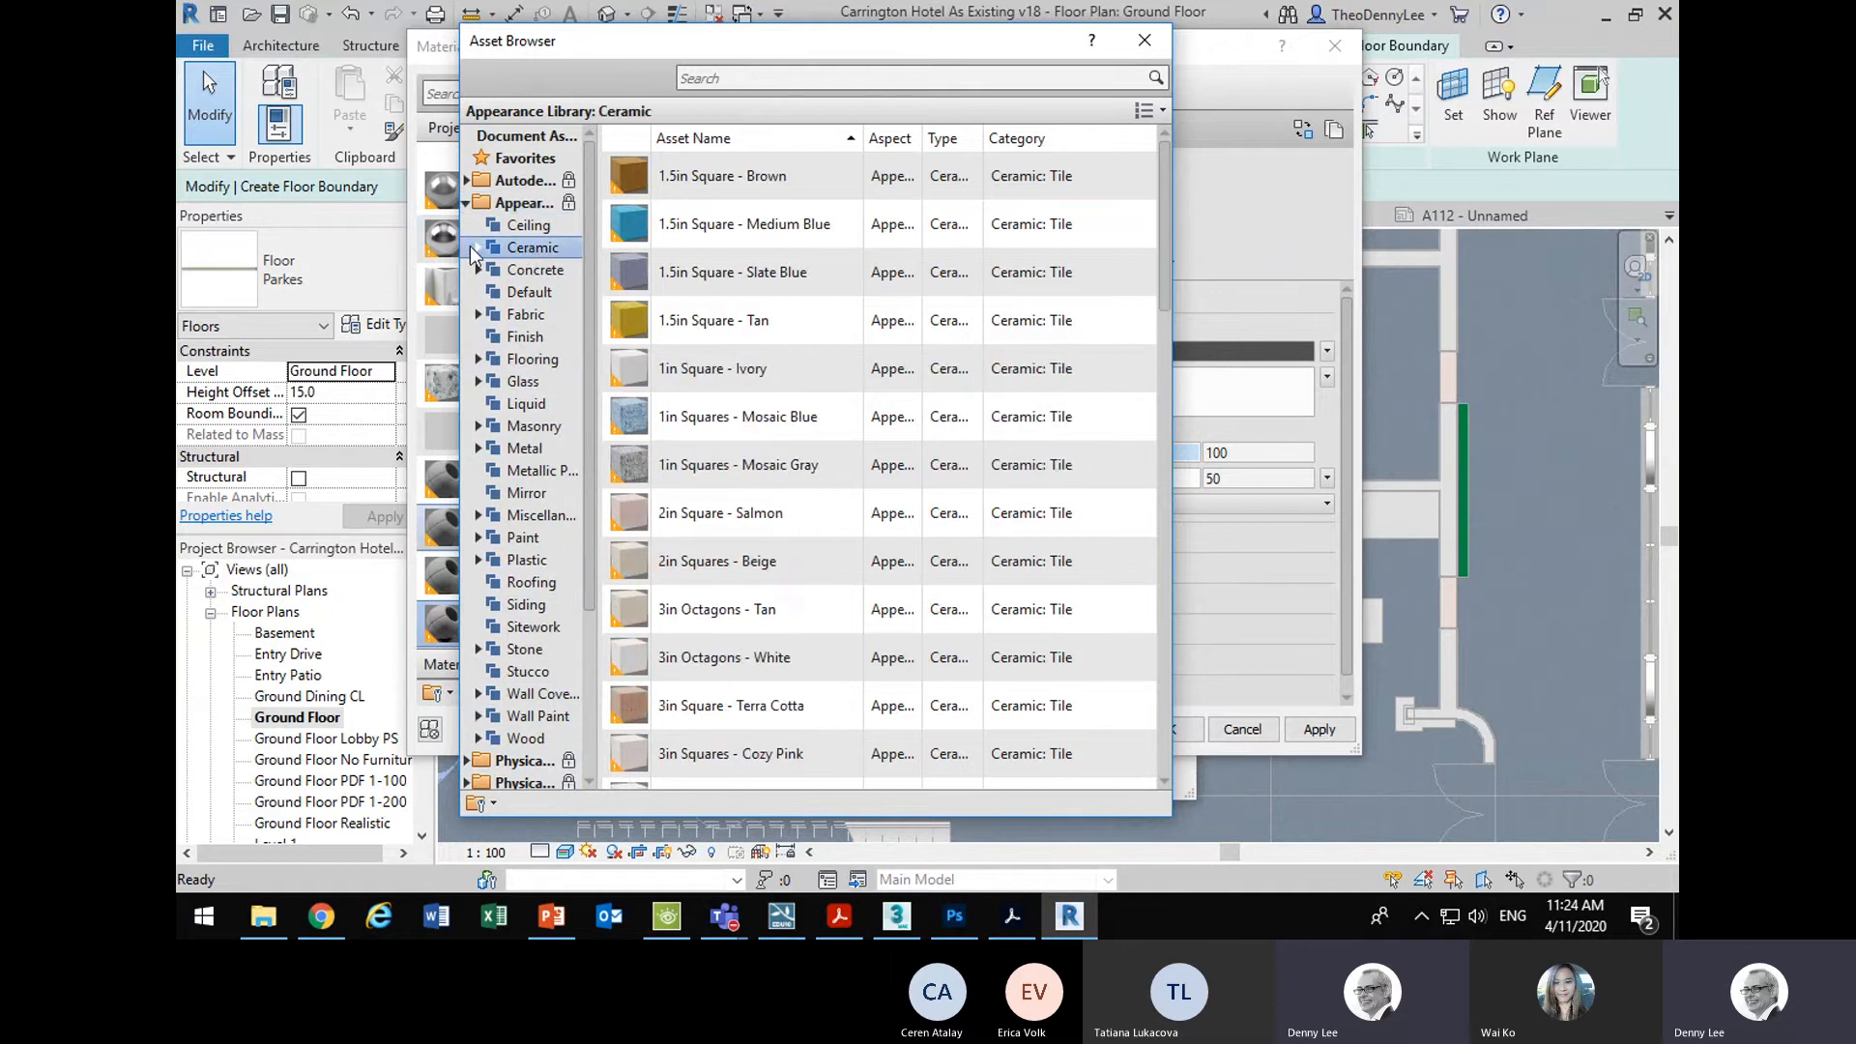
pyautogui.click(478, 248)
pyautogui.click(520, 293)
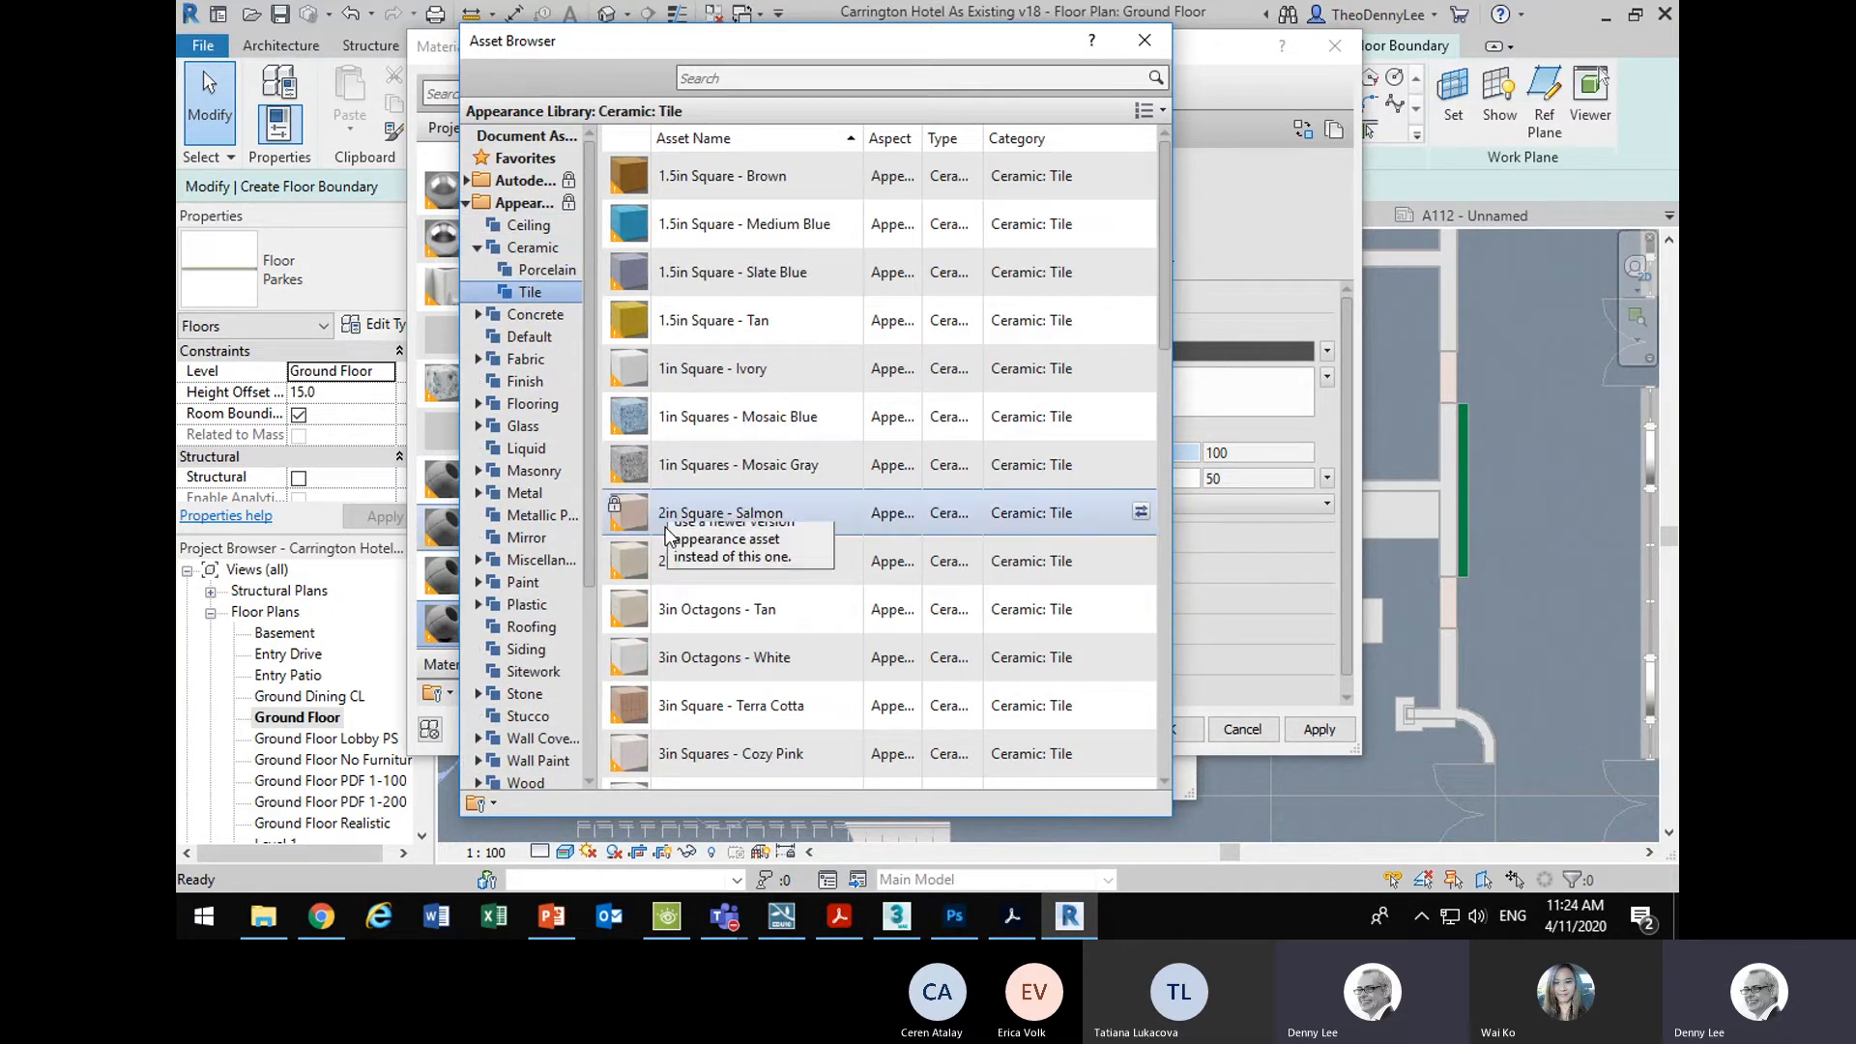
pyautogui.click(478, 694)
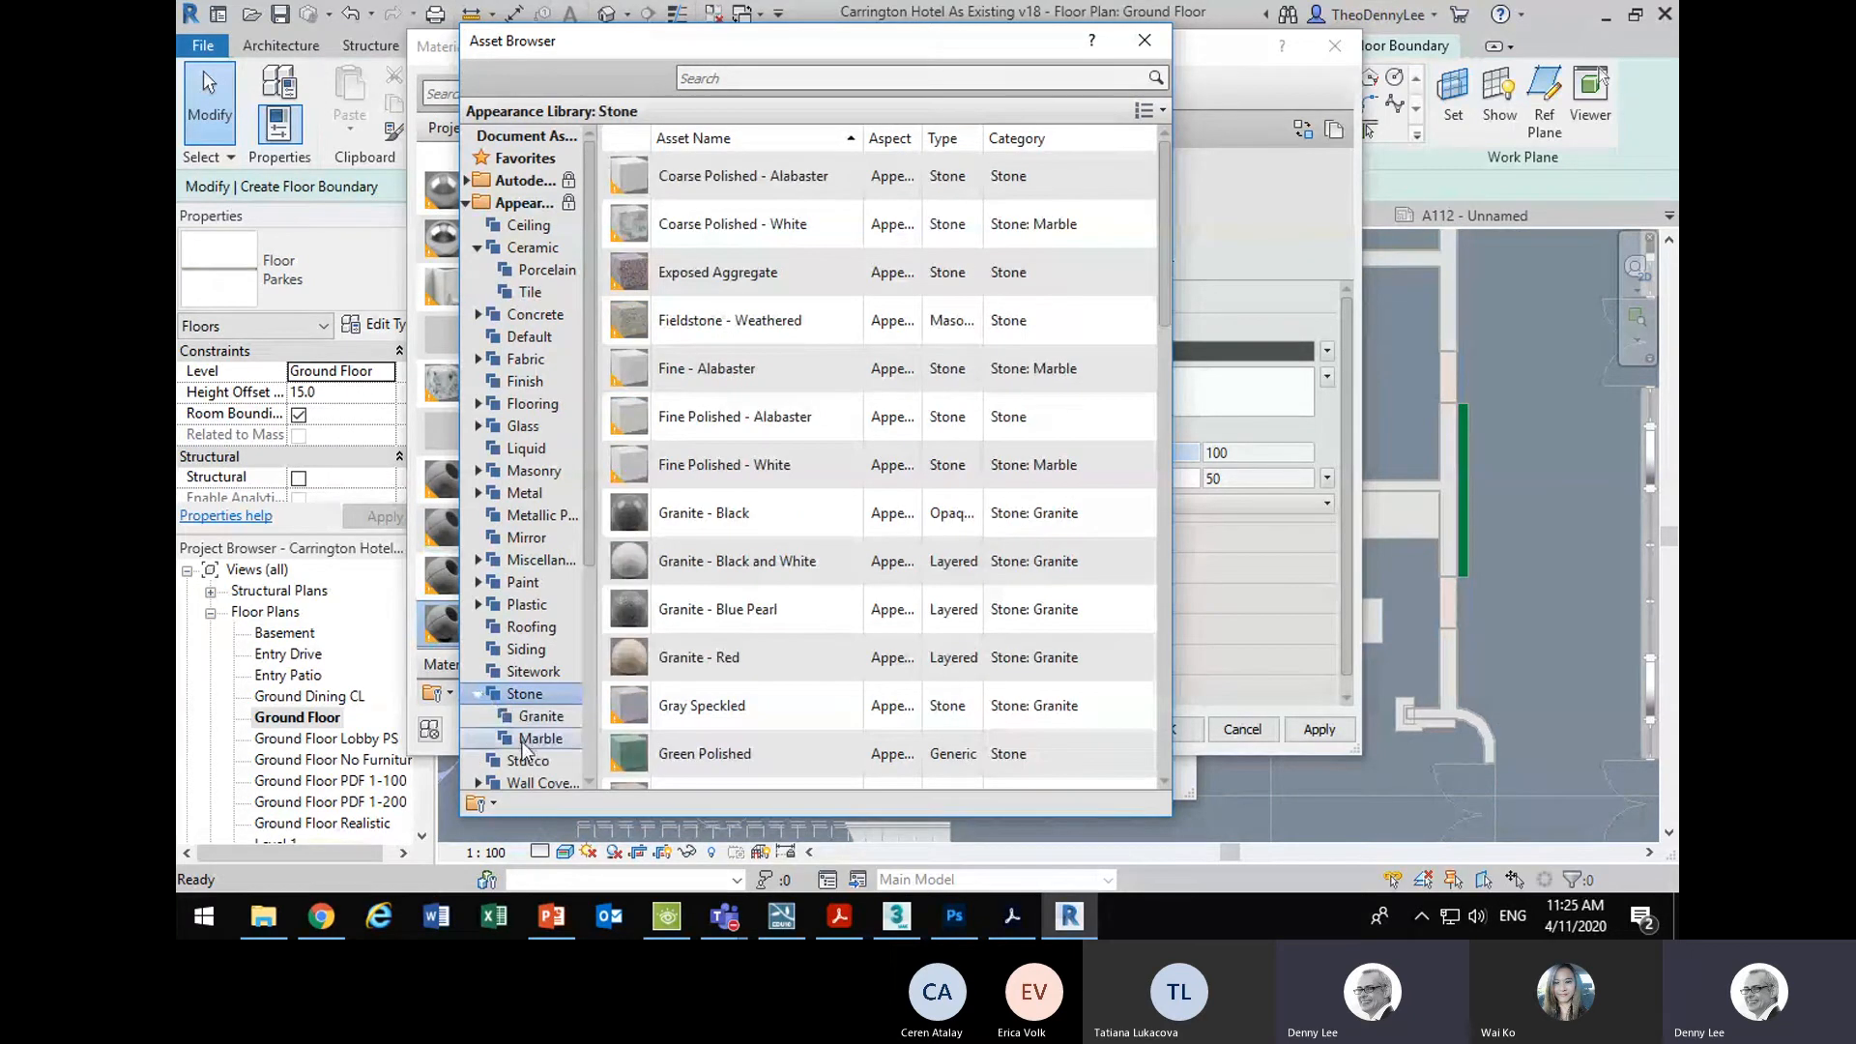
pyautogui.click(530, 738)
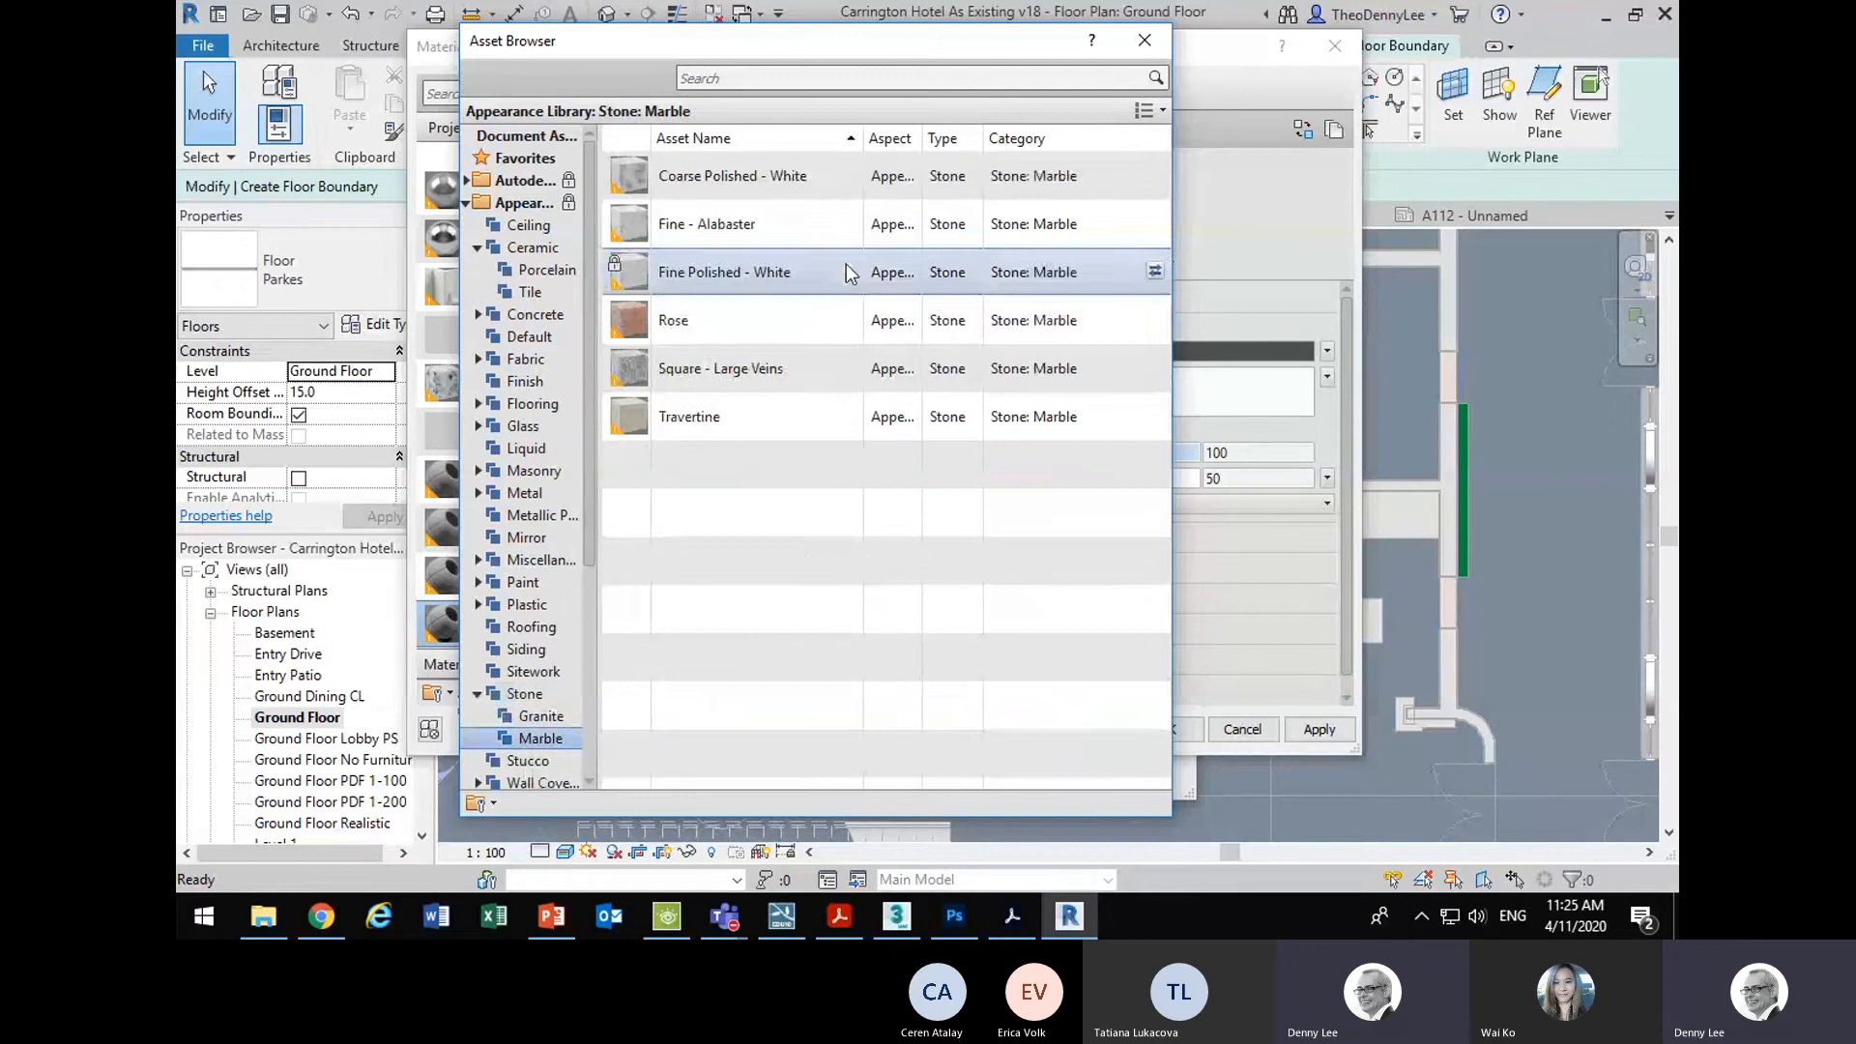
pyautogui.doubleClick(694, 232)
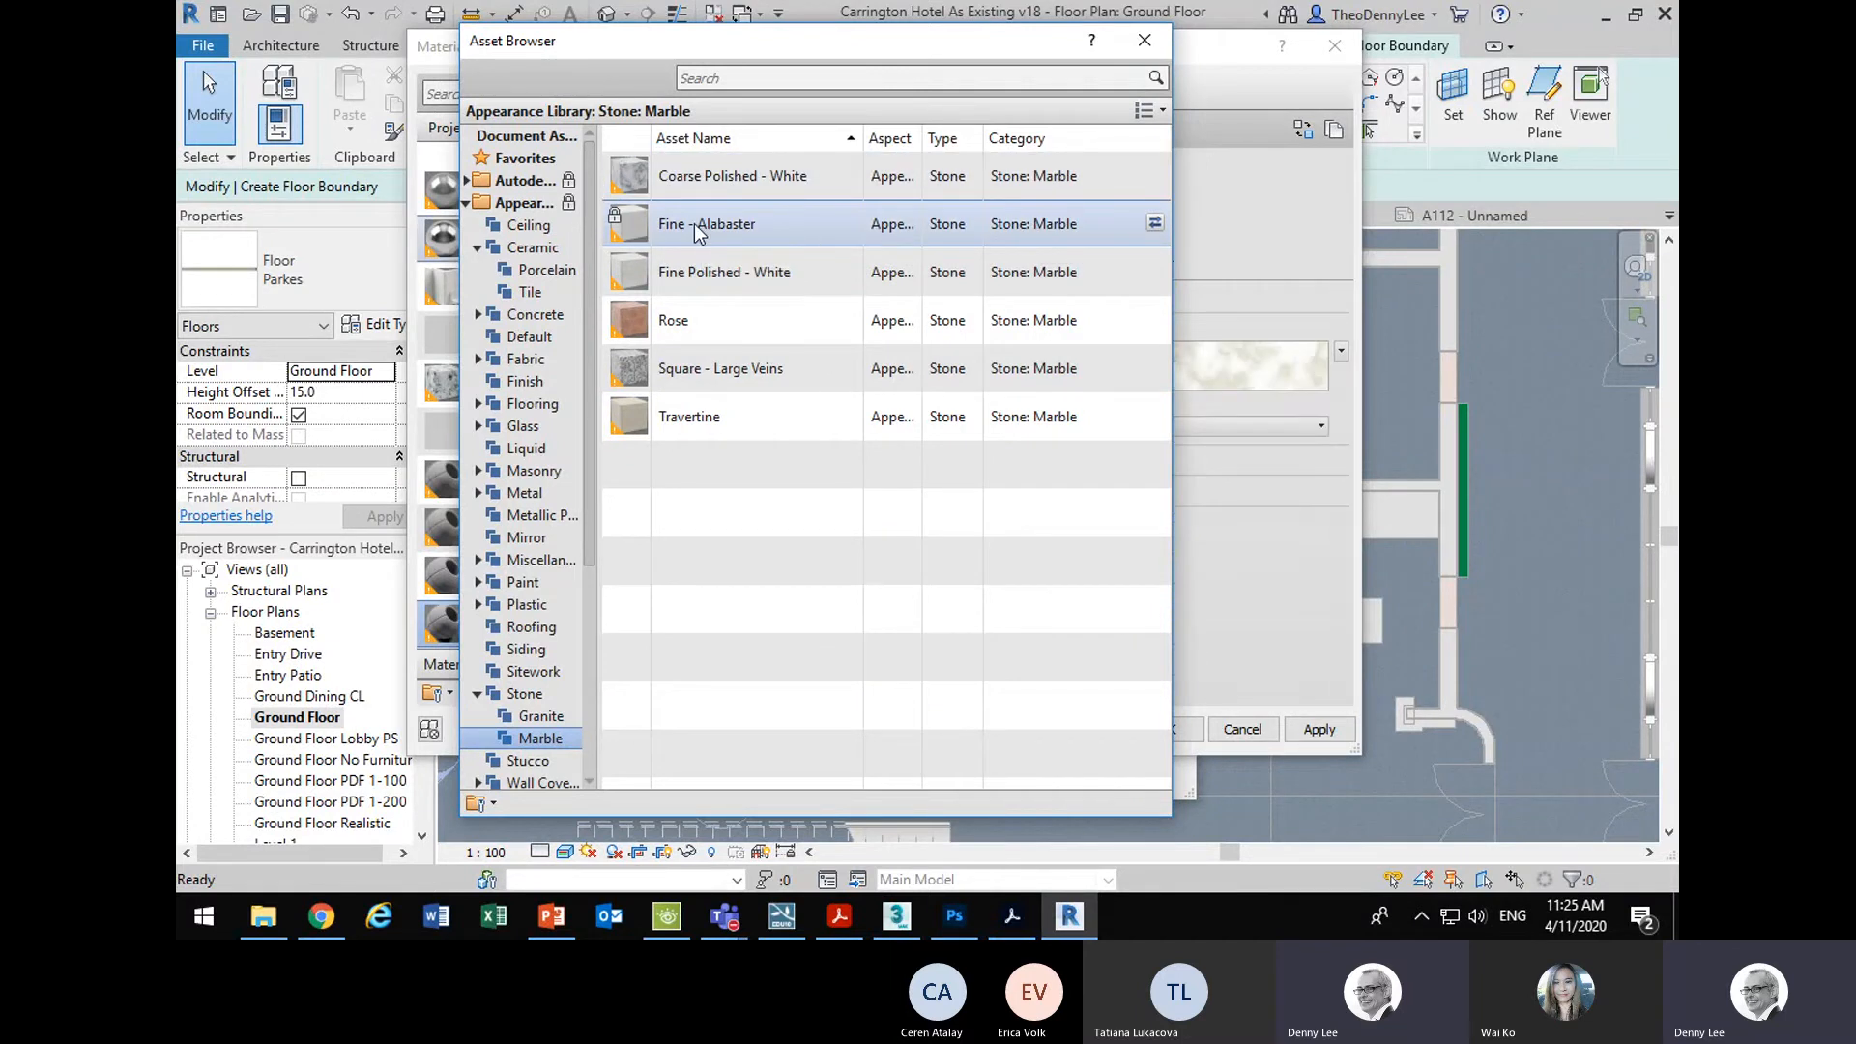
pyautogui.click(1145, 40)
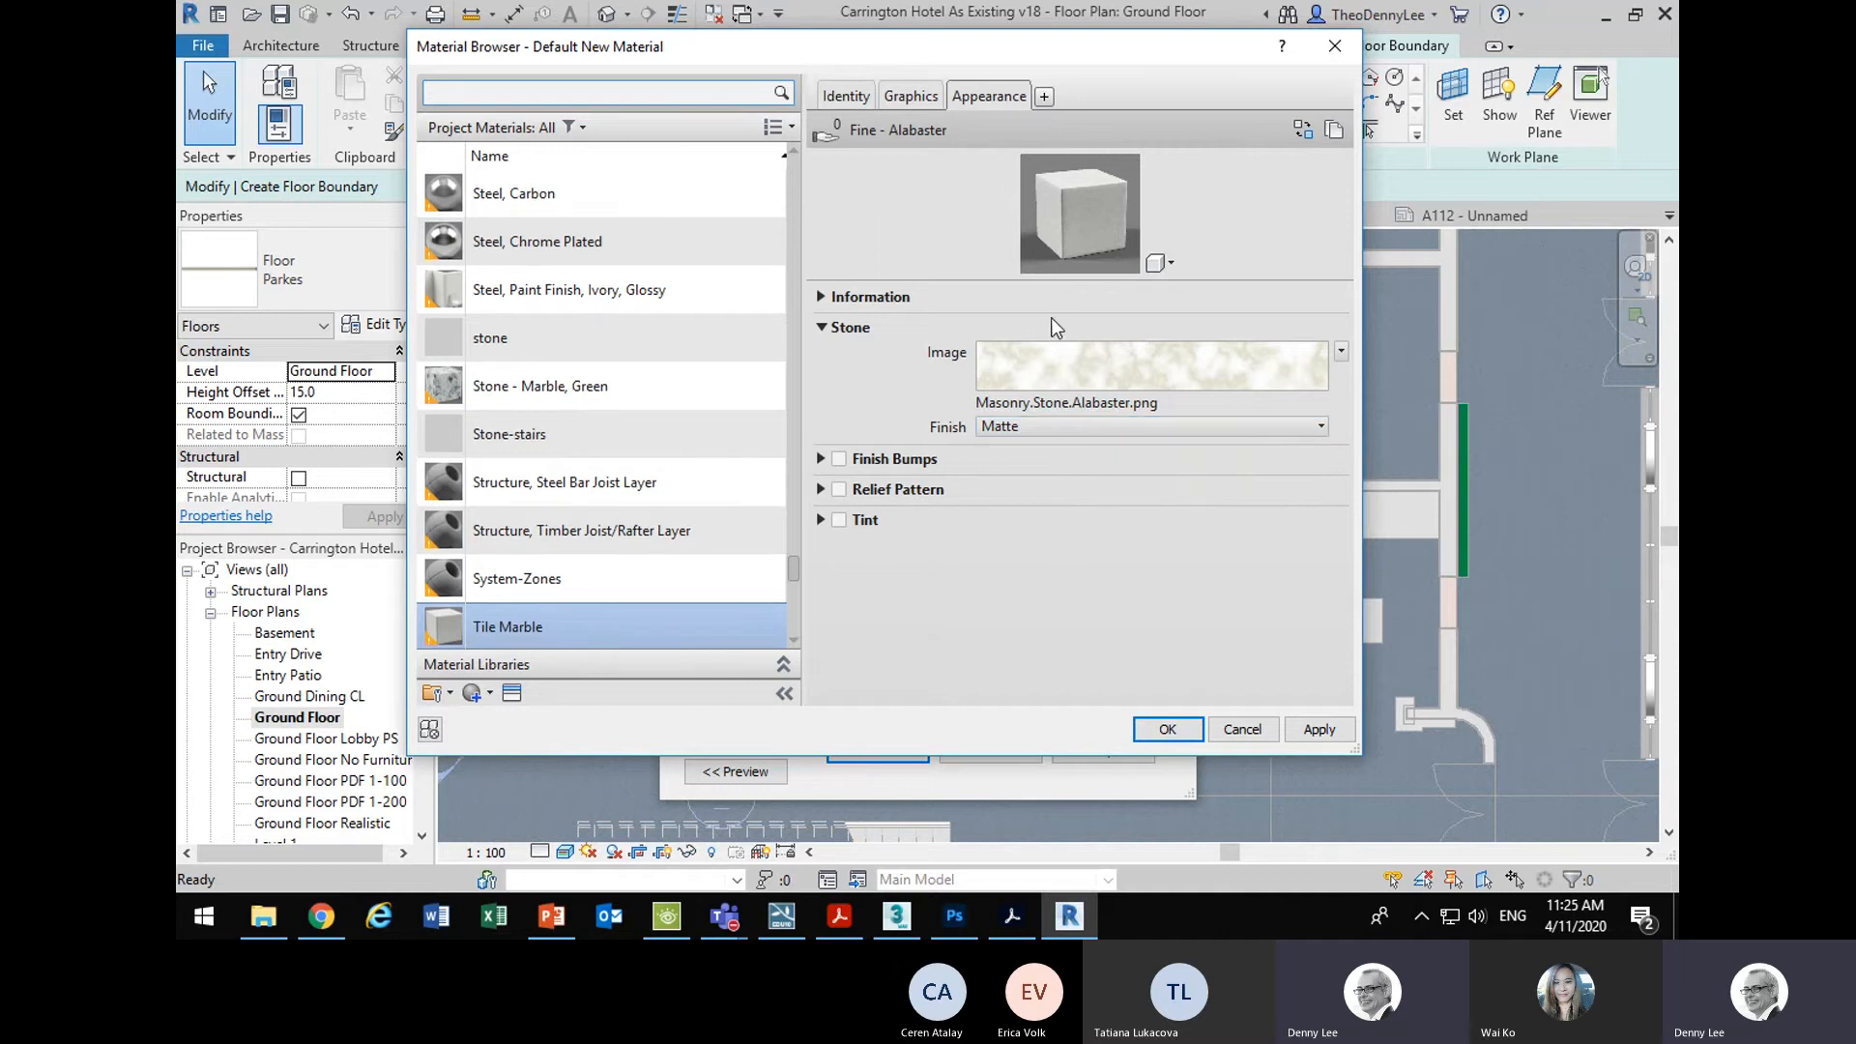
# - Replace the Tile Marble material's stone image with tile-texture-marble.jpg from the textures folder under 2020, CAD Des Pres, Carrington Hotel
pyautogui.moveTo(1048, 367)
pyautogui.click(1052, 404)
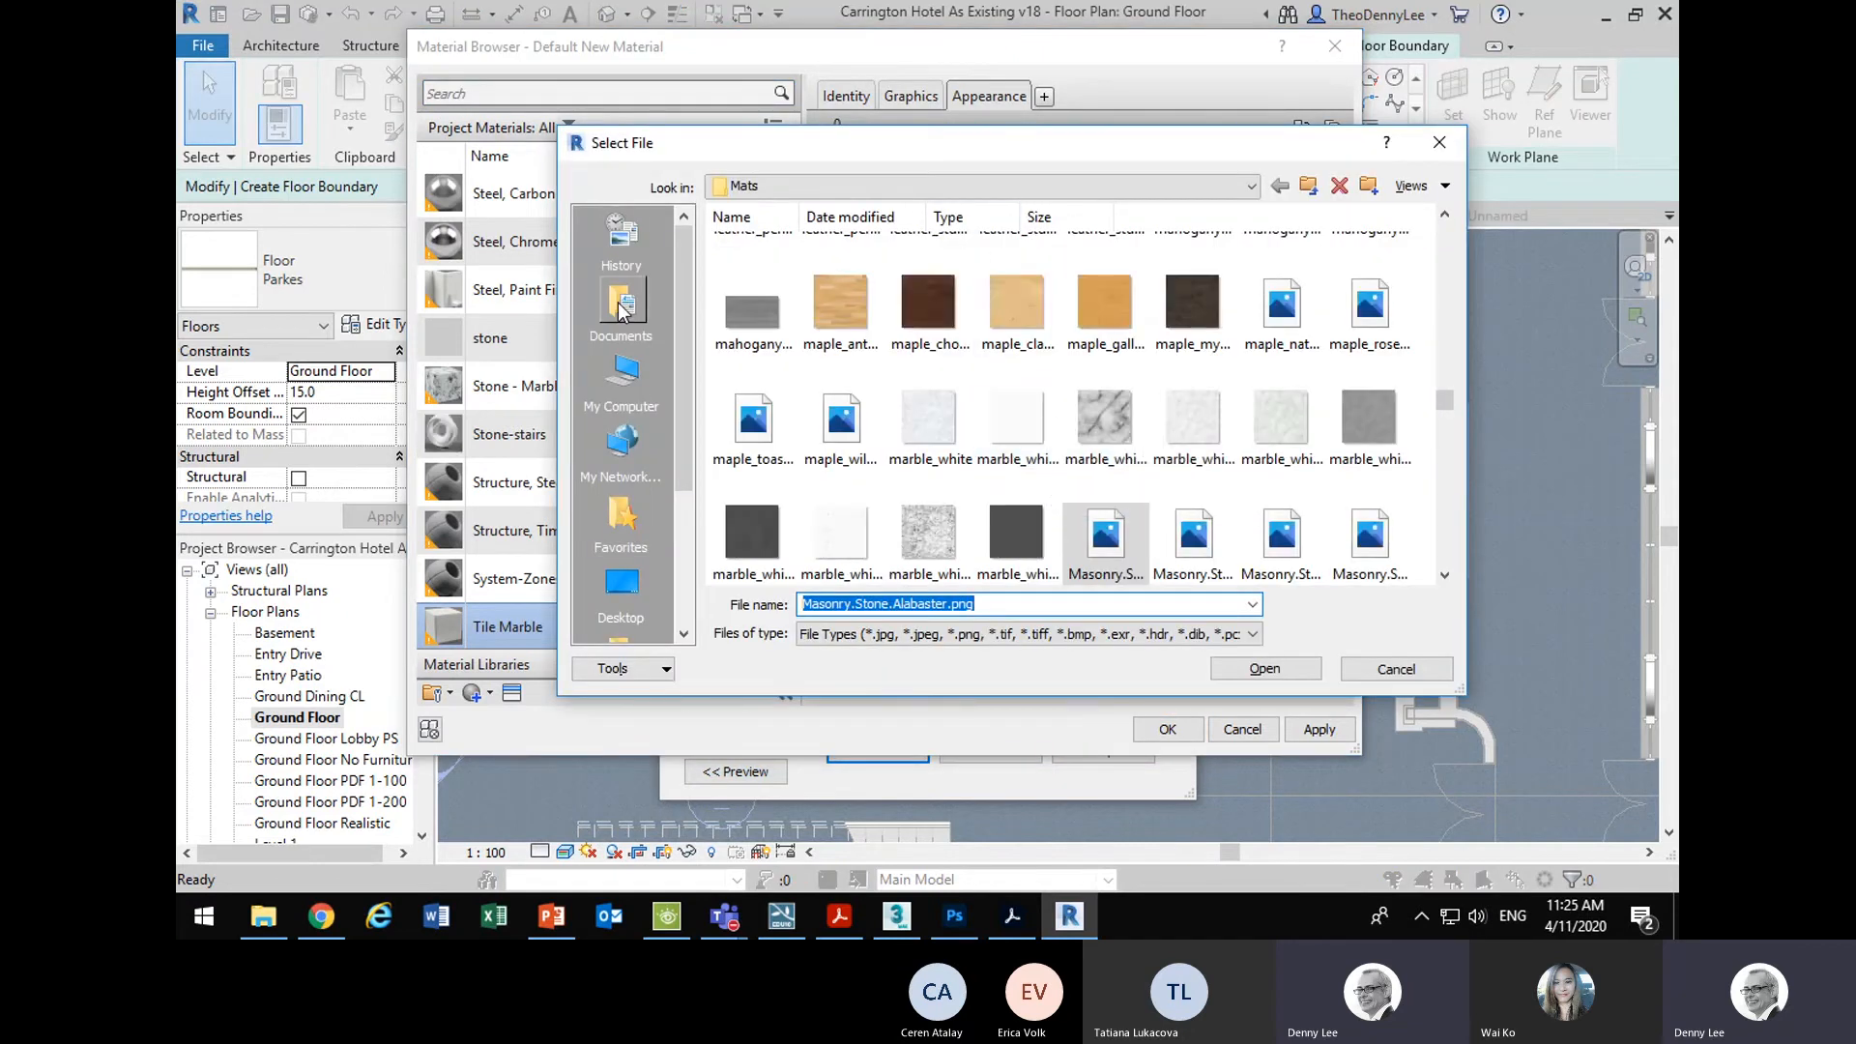
pyautogui.click(621, 377)
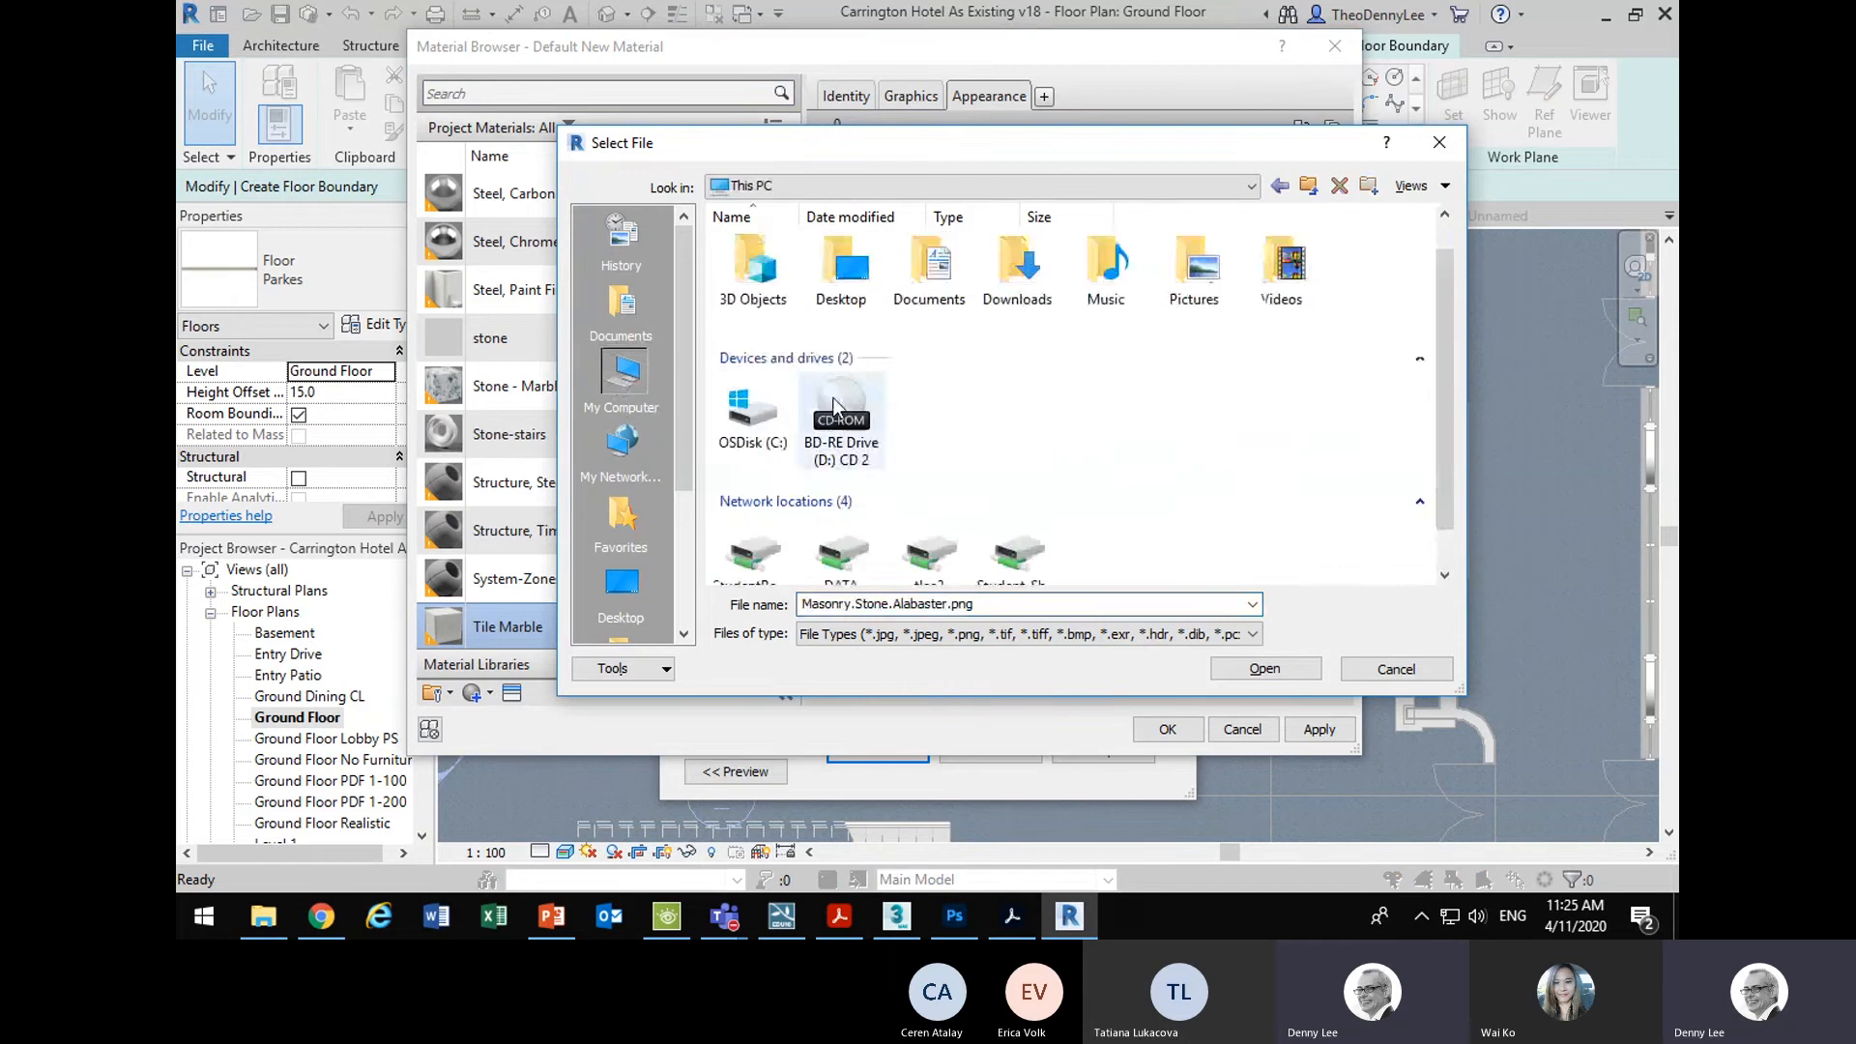
pyautogui.doubleClick(930, 505)
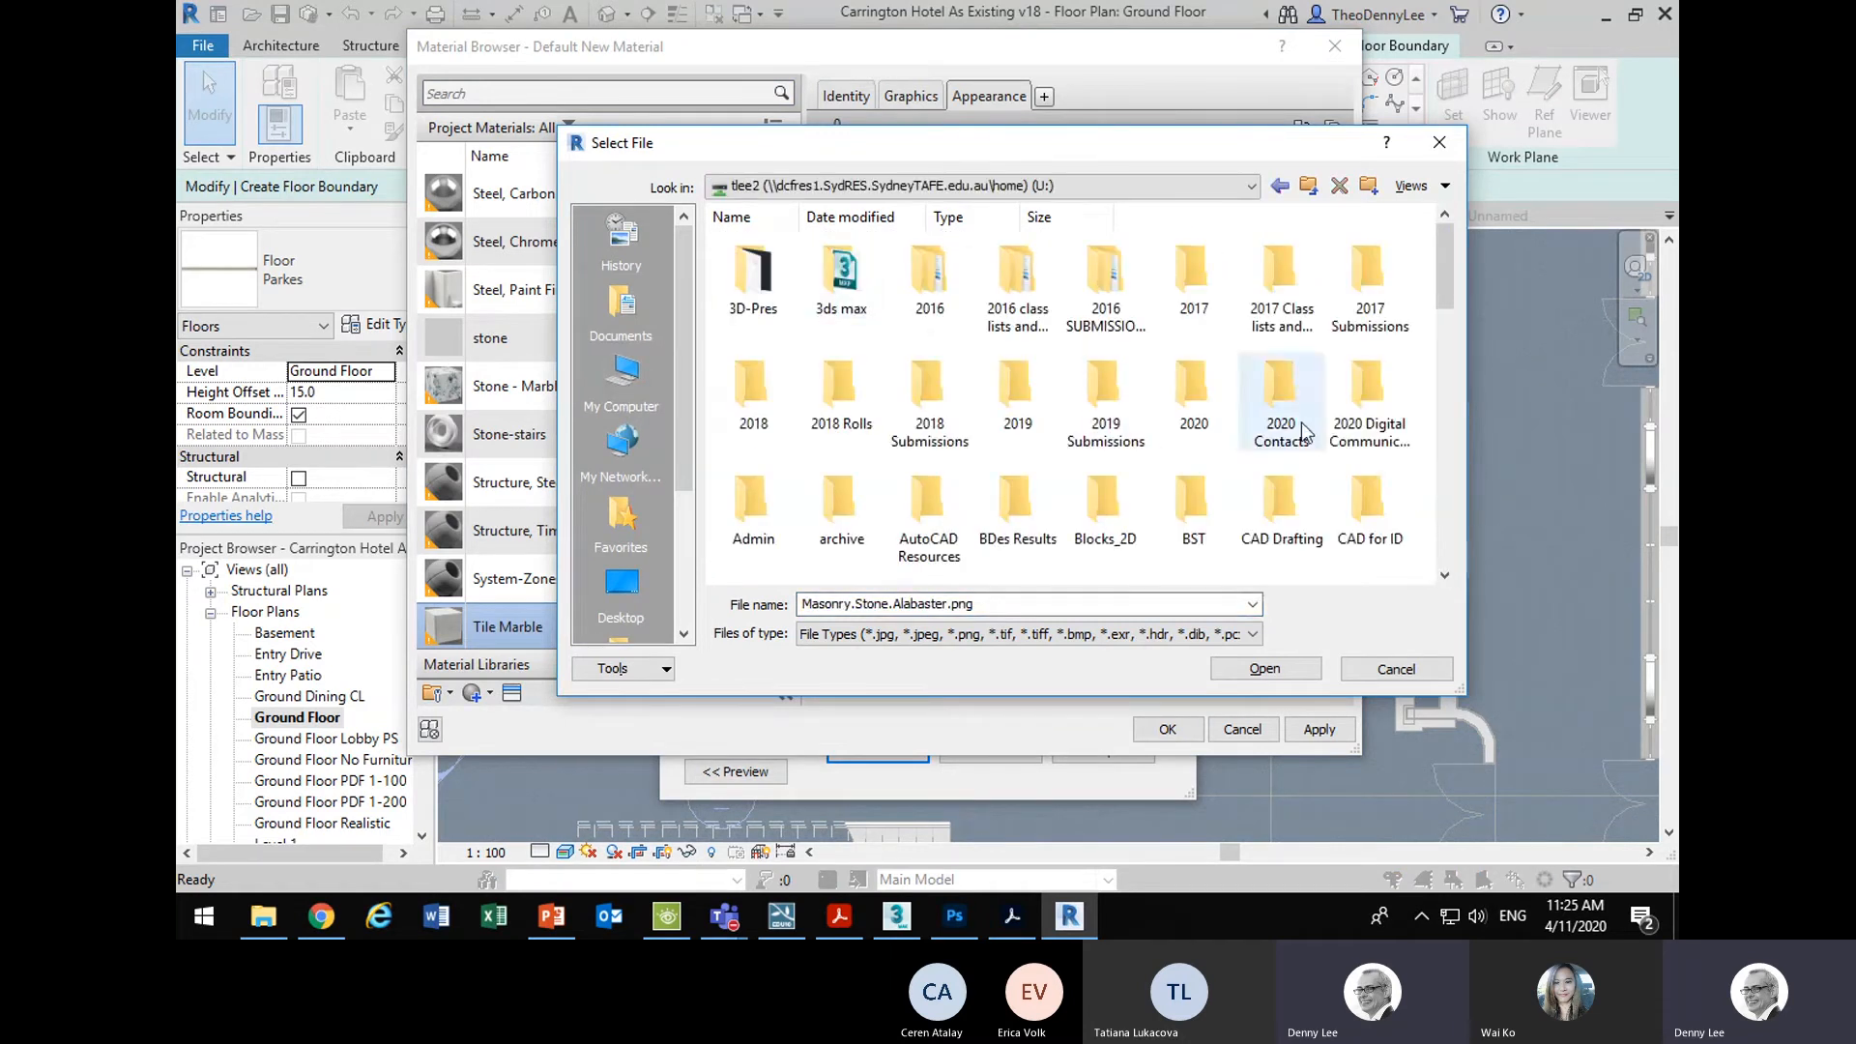
pyautogui.doubleClick(1191, 402)
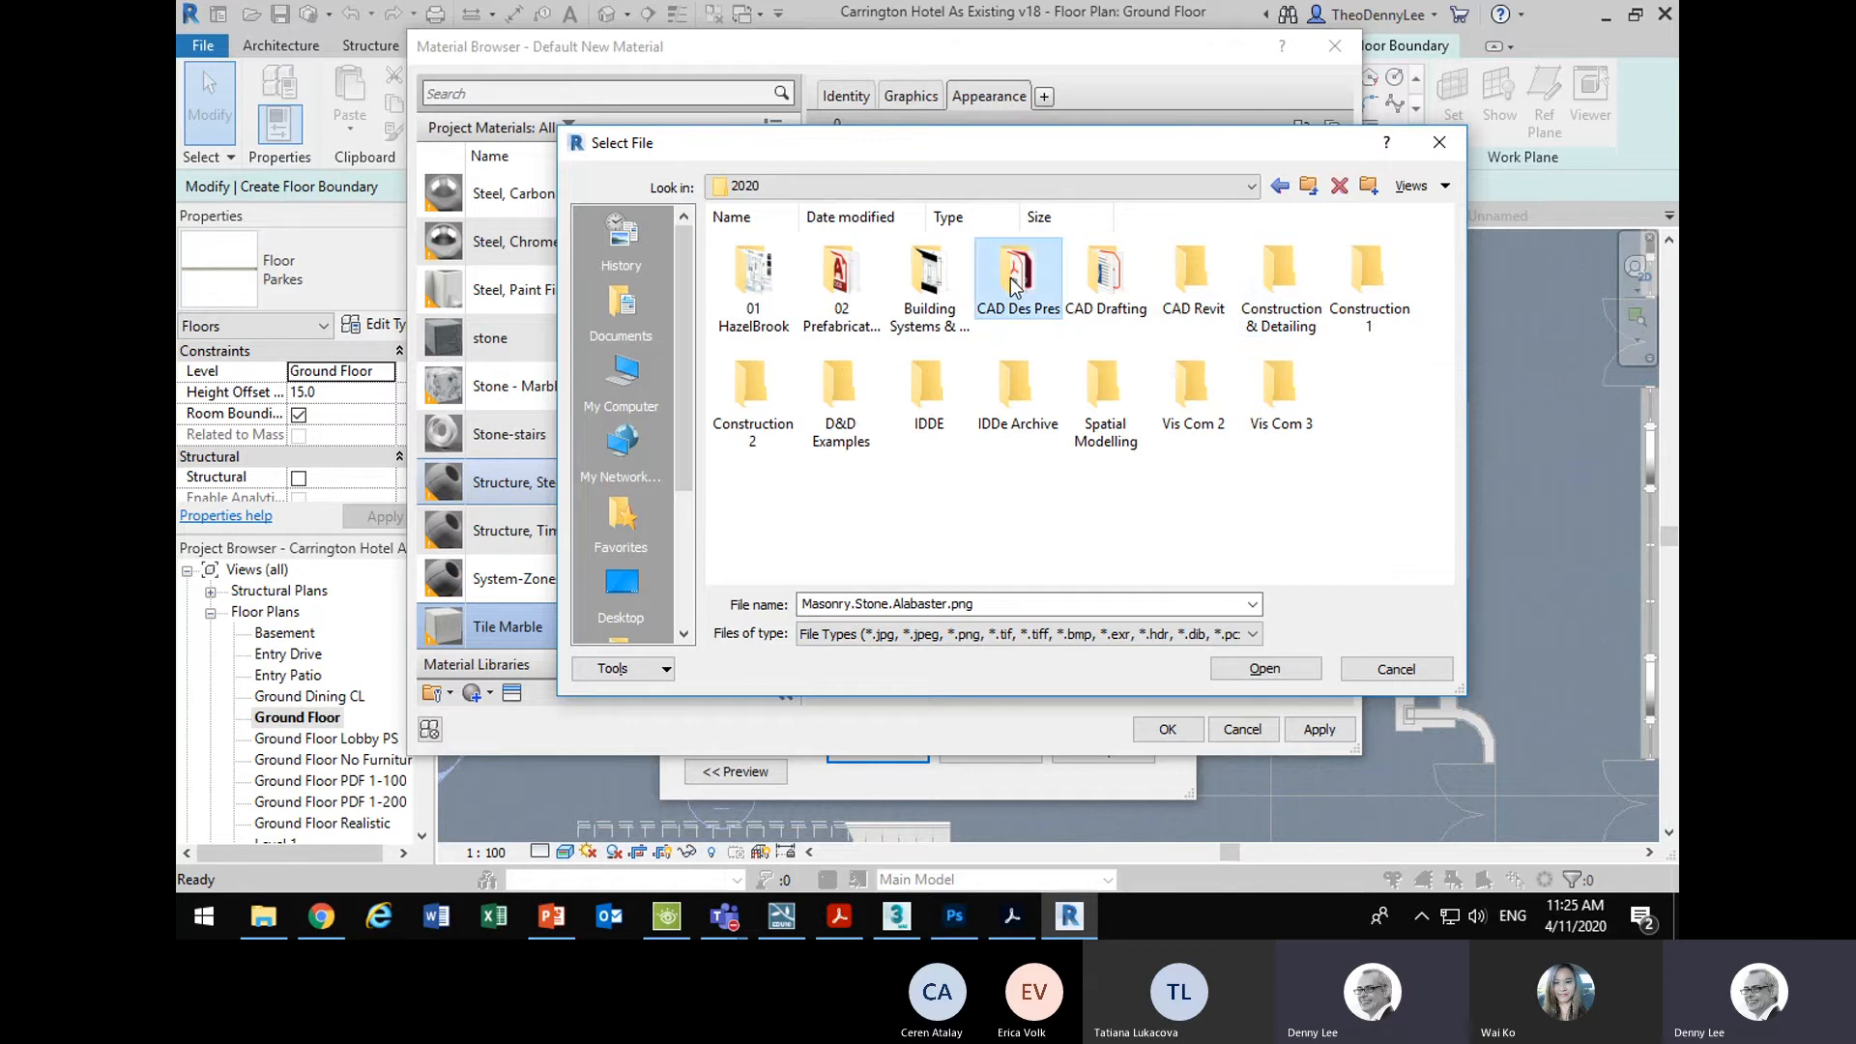
pyautogui.doubleClick(1034, 267)
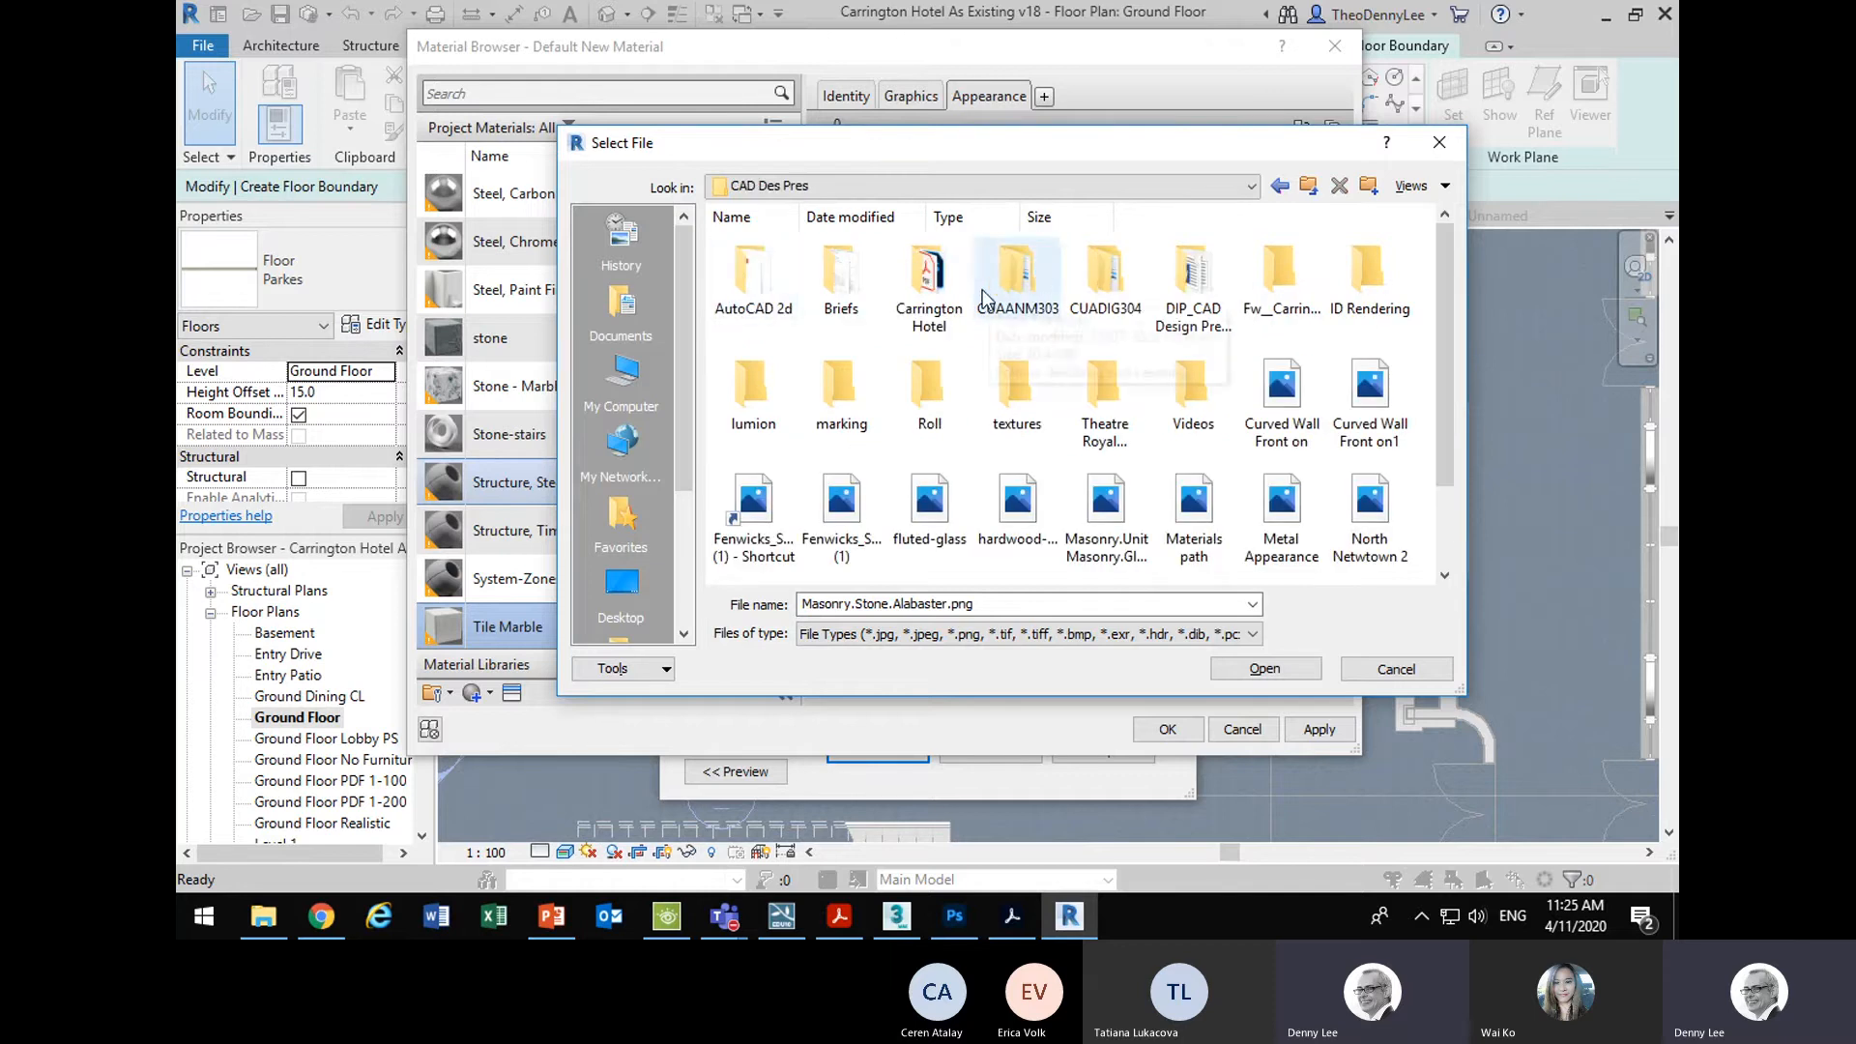
pyautogui.doubleClick(926, 278)
pyautogui.doubleClick(843, 276)
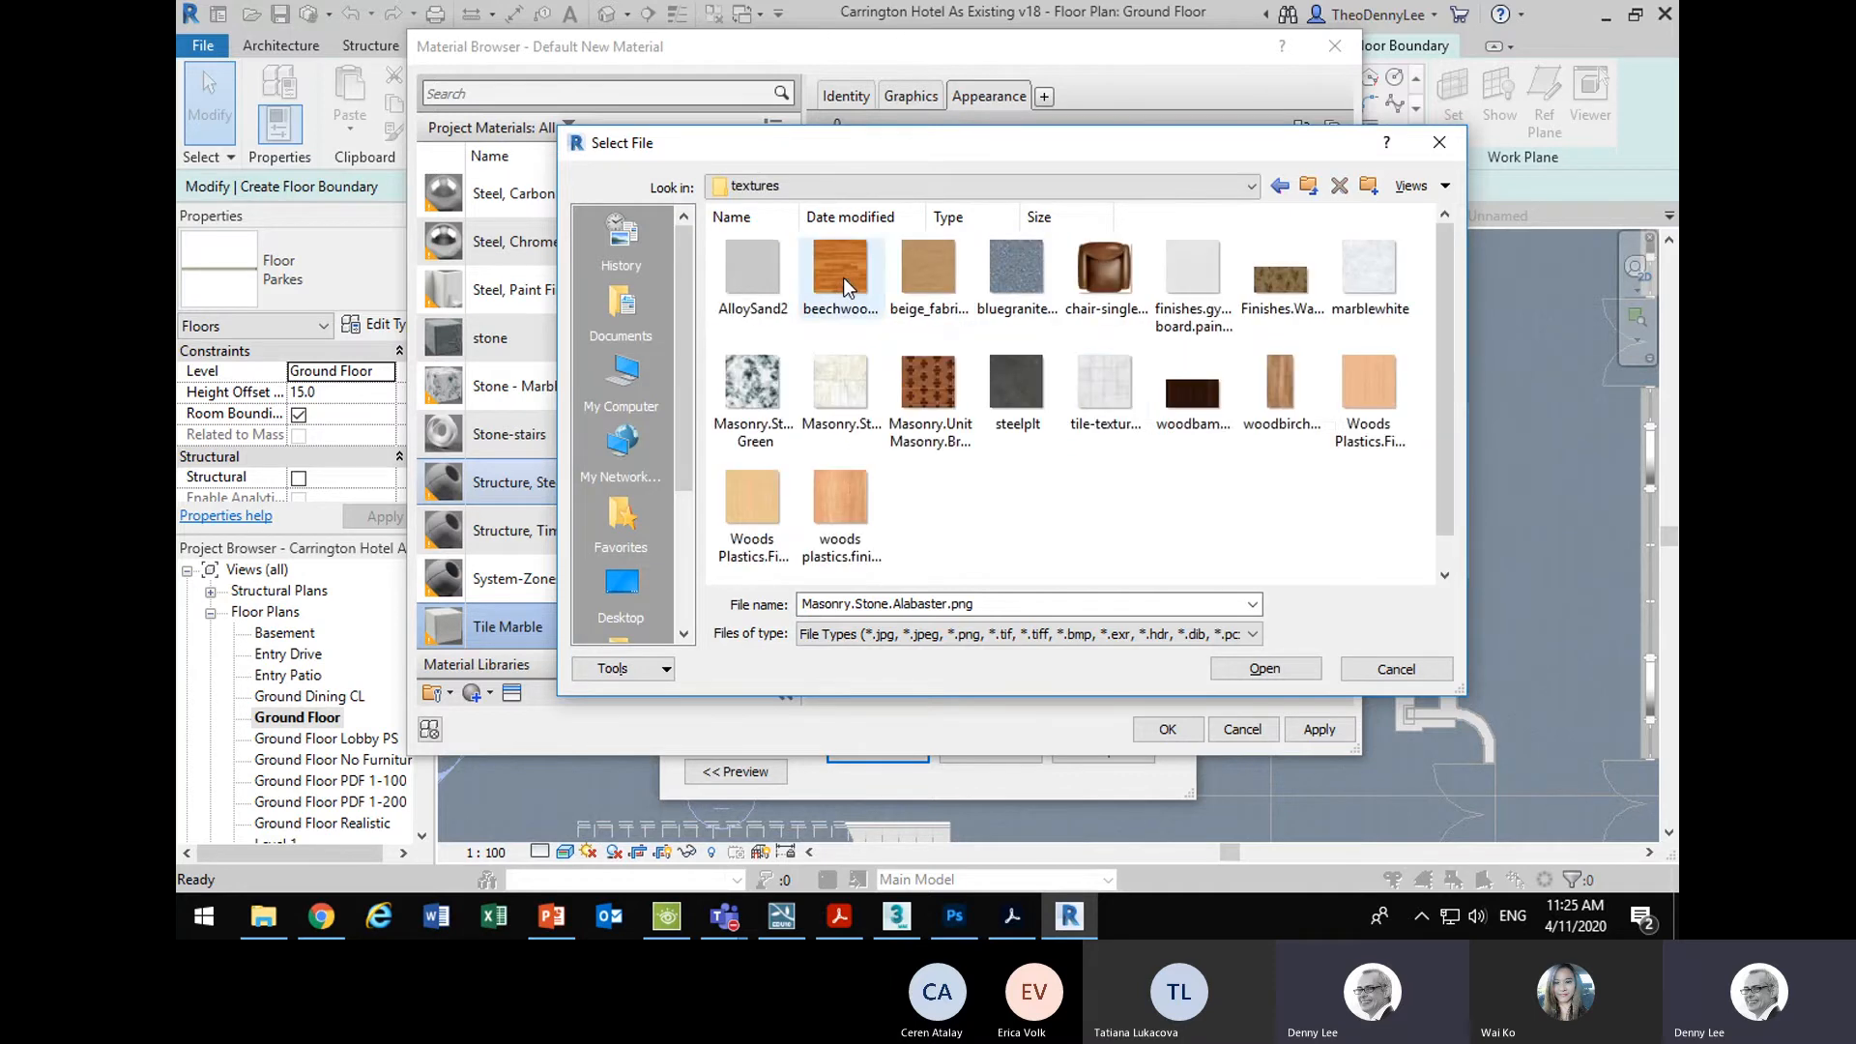
pyautogui.click(1105, 393)
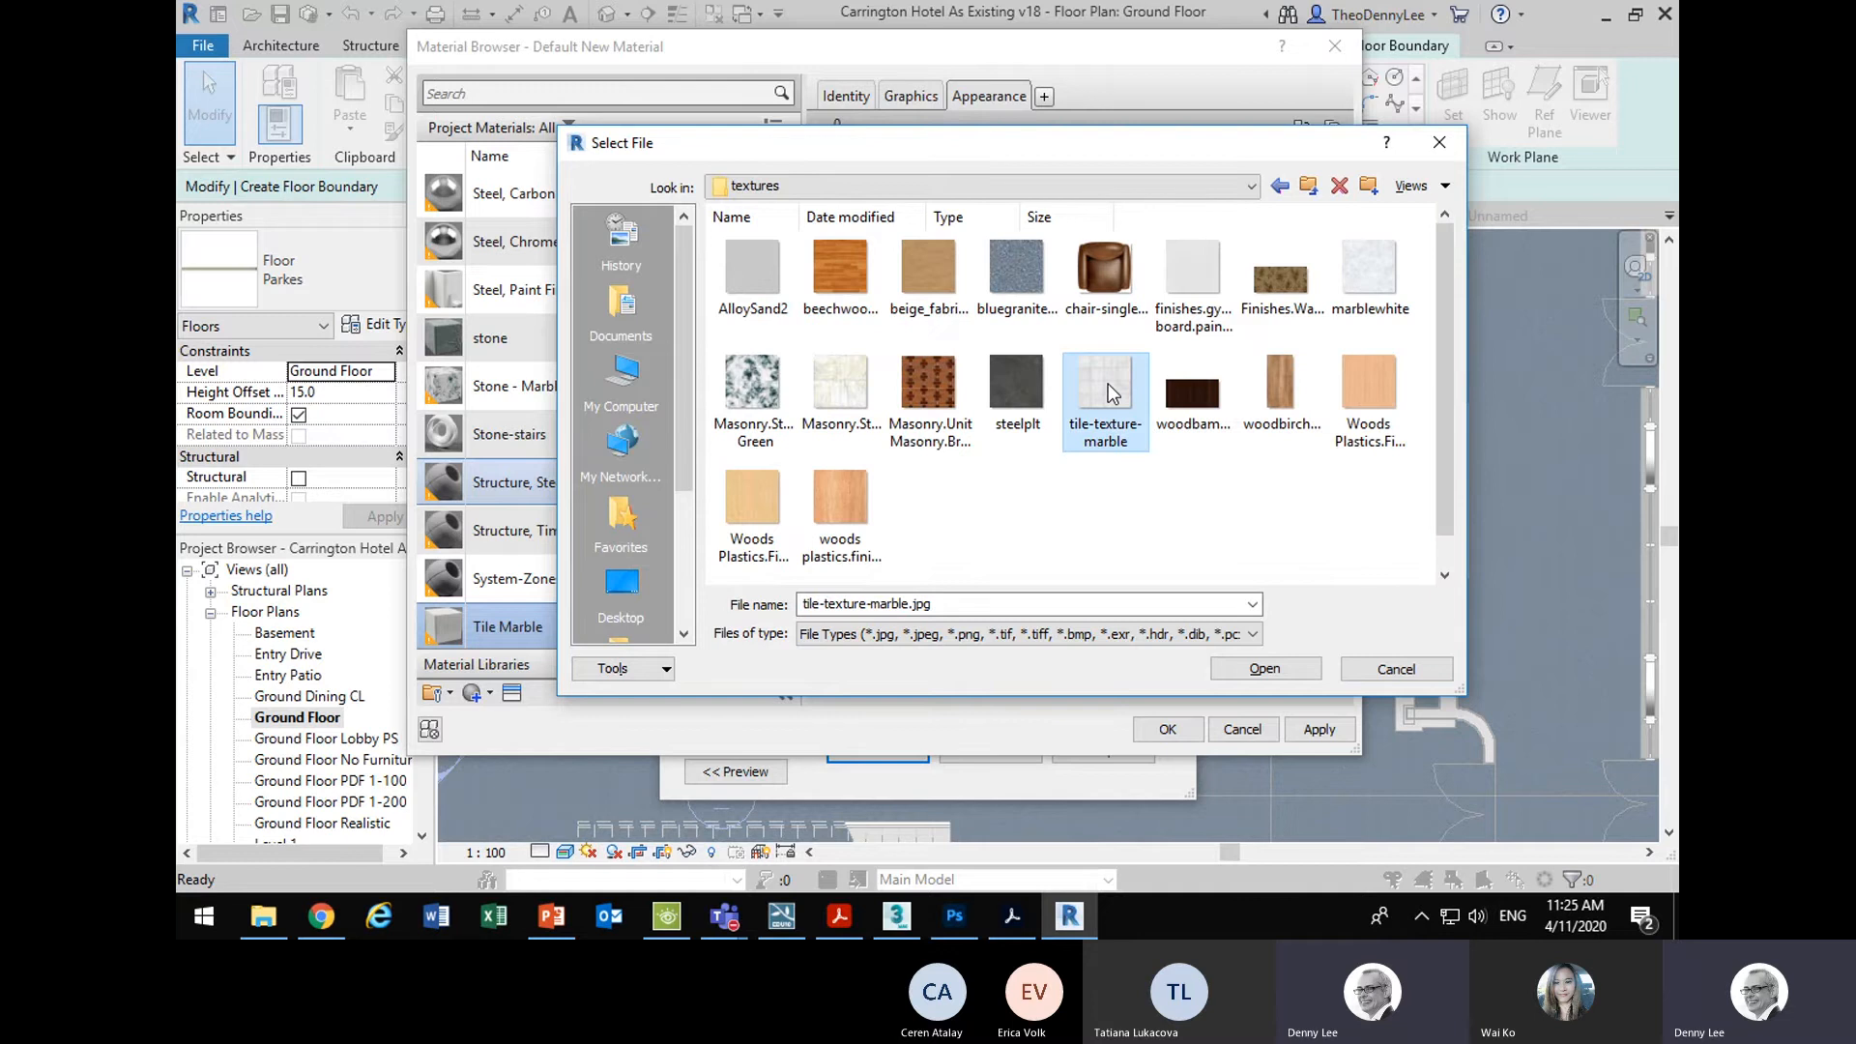
pyautogui.doubleClick(1108, 385)
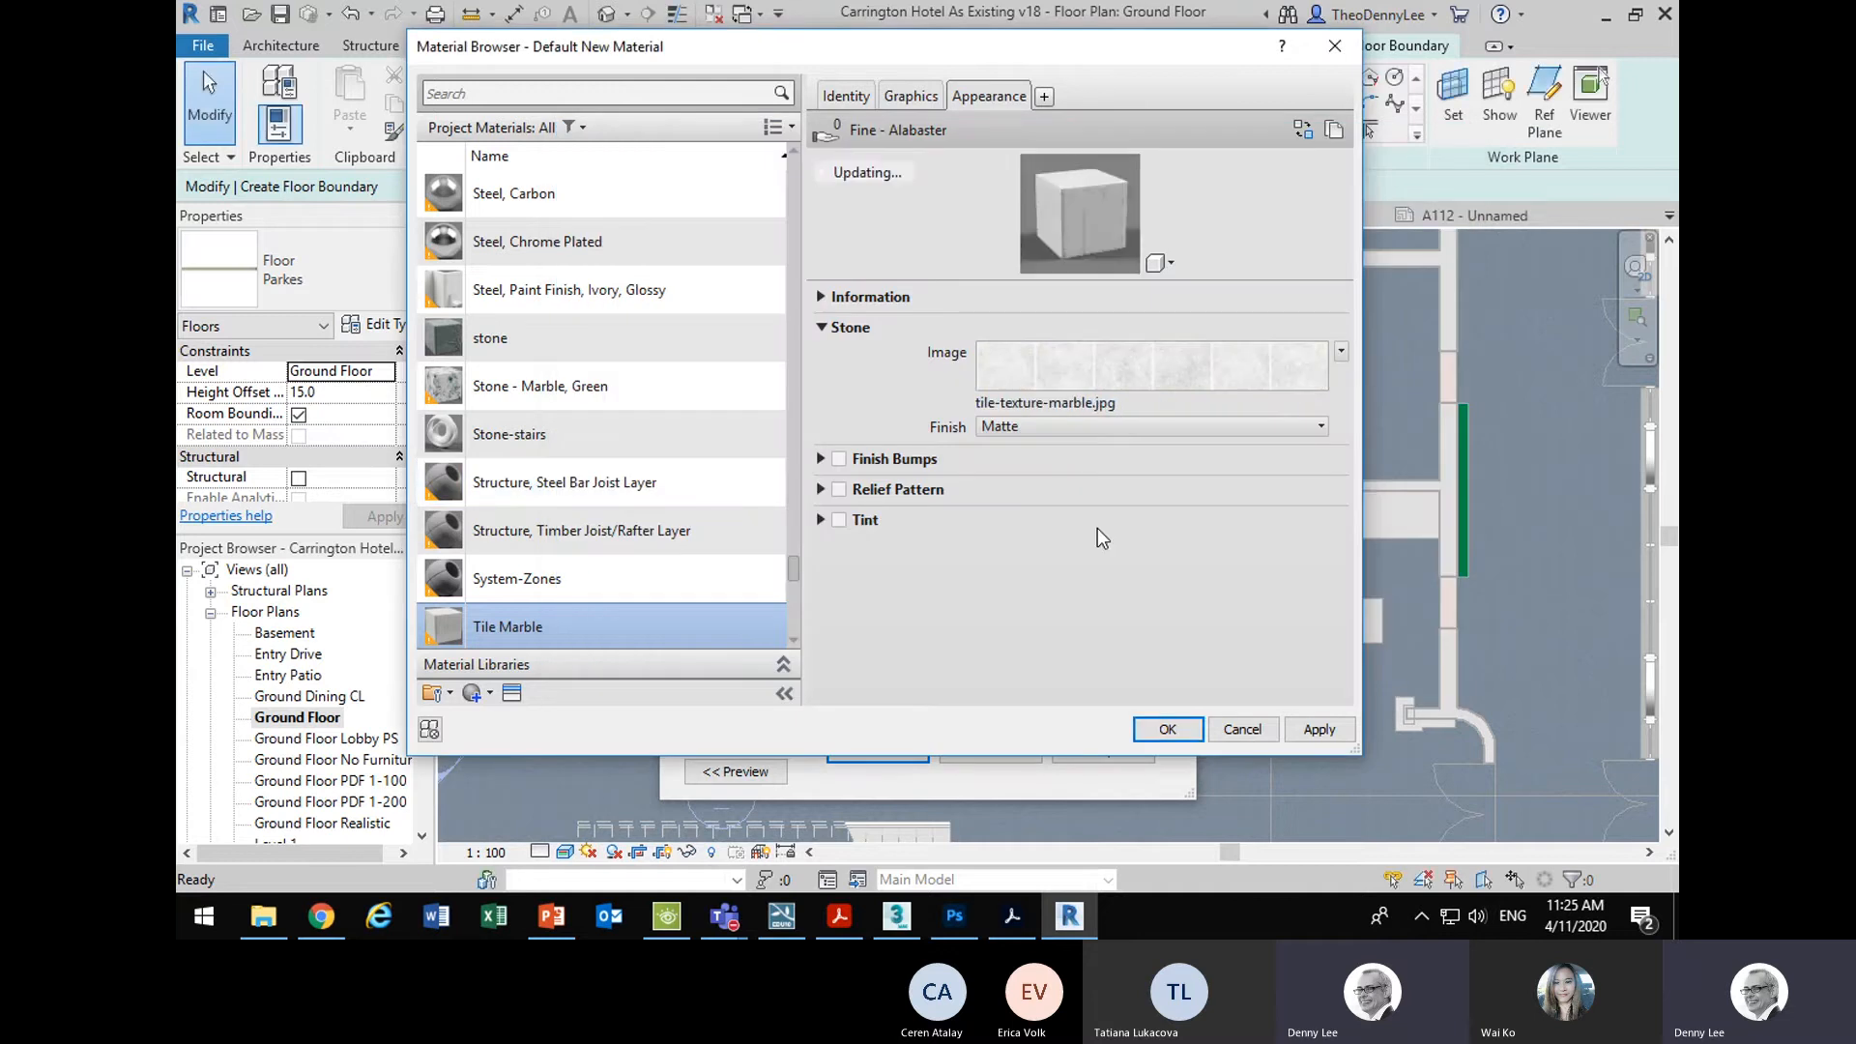
# - Enlarge the material preview and set the marble tile texture's sample size to 1600 mm
pyautogui.moveTo(1182, 281); pyautogui.dragTo(1169, 505)
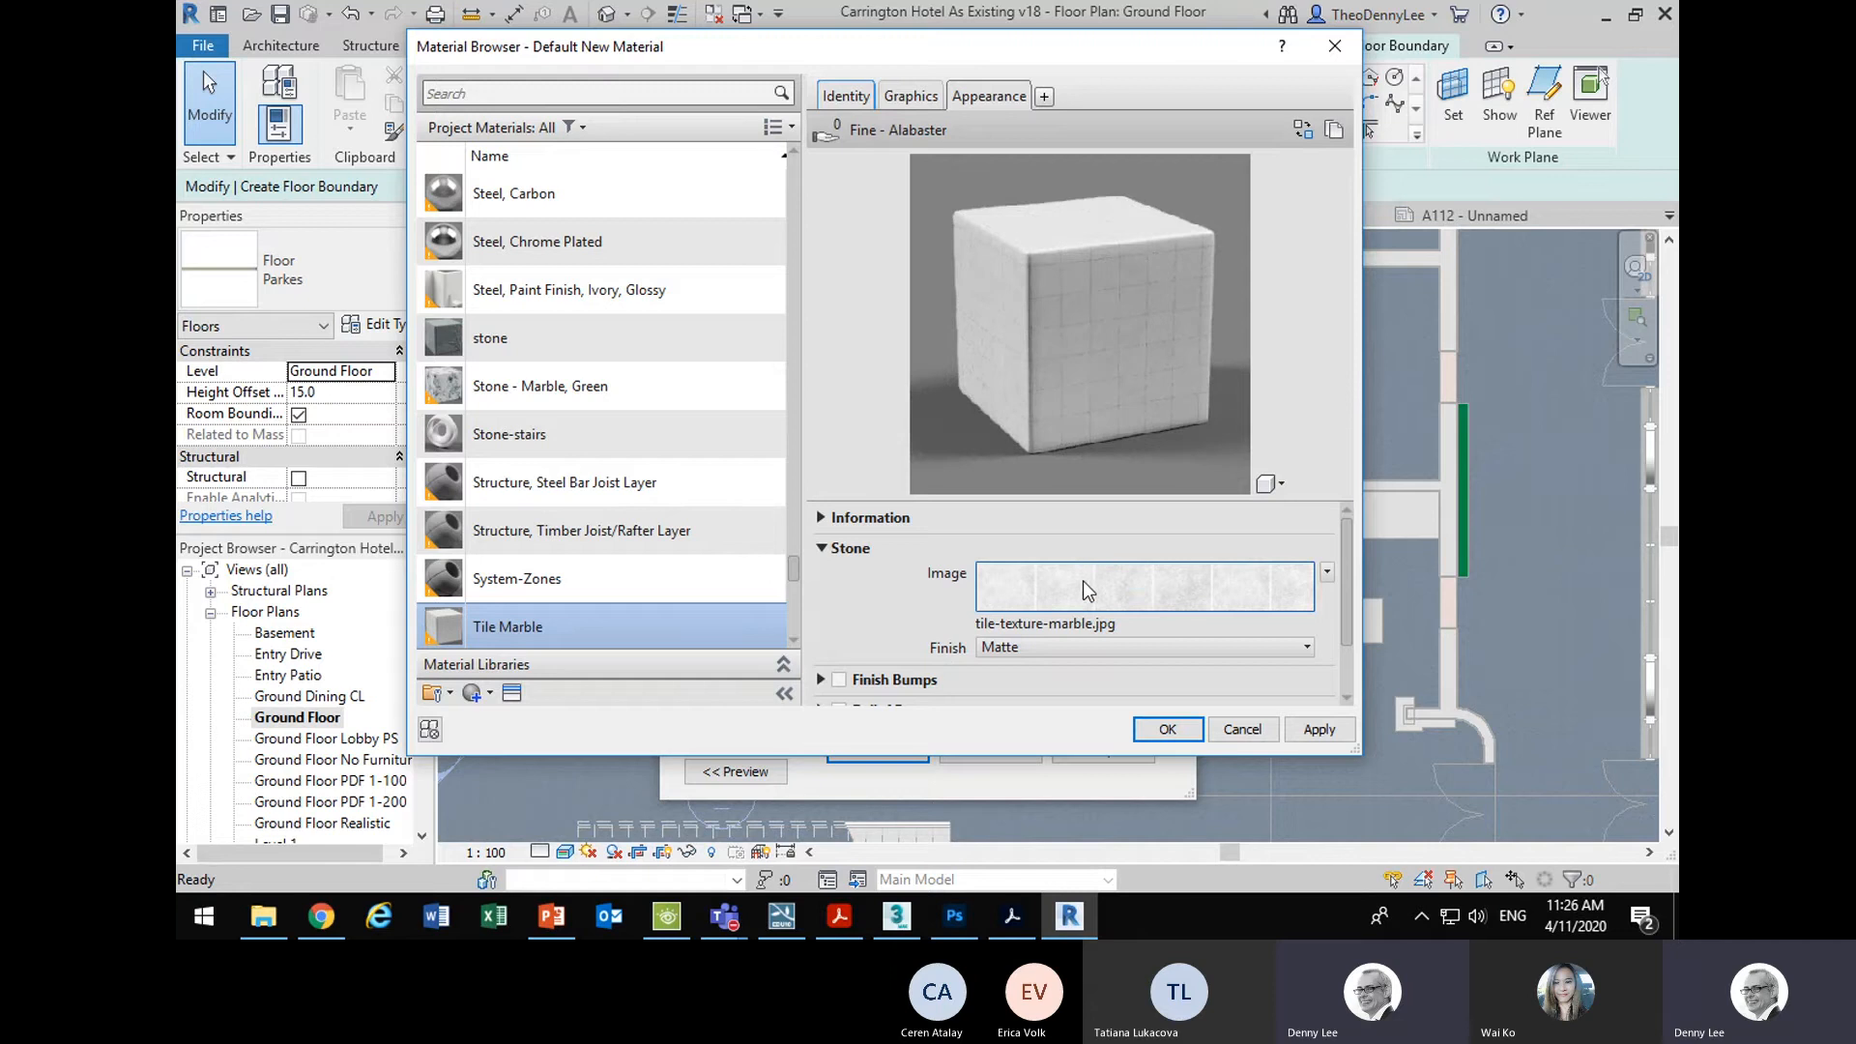
pyautogui.click(1150, 592)
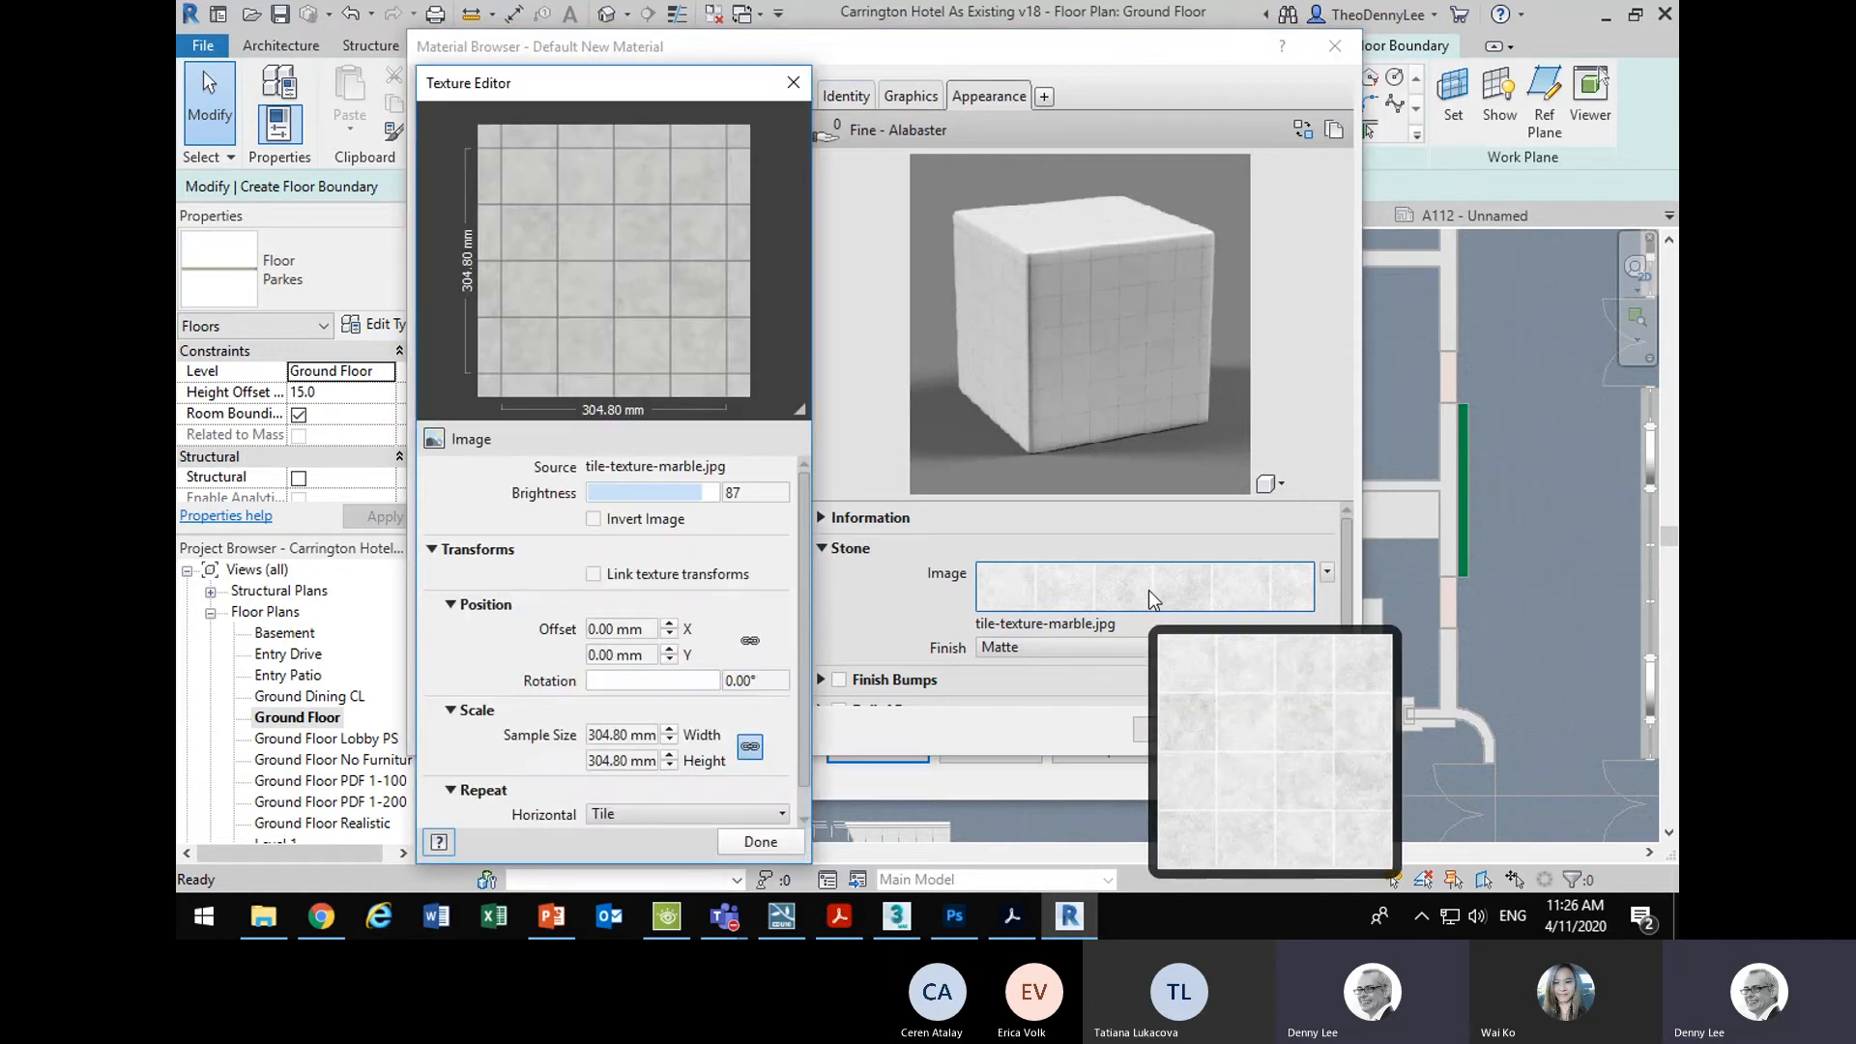
pyautogui.click(623, 736)
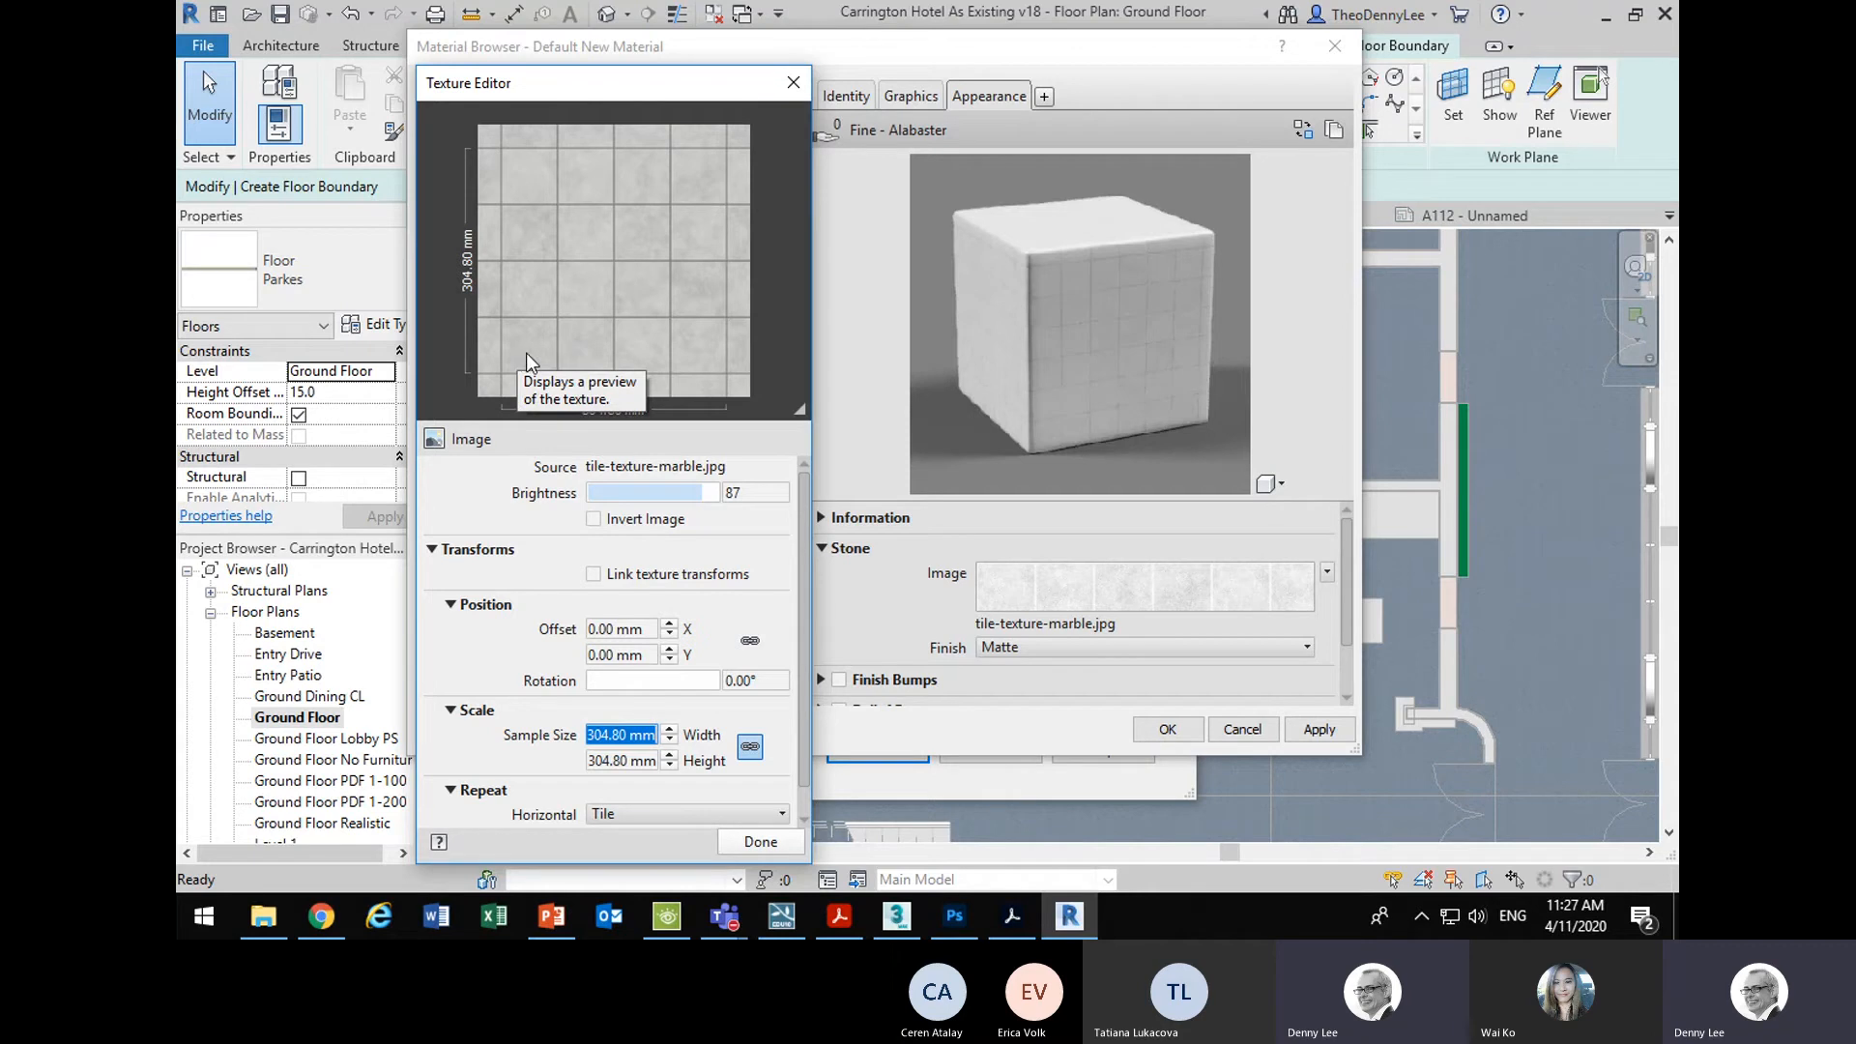
pyautogui.write('1600')
pyautogui.press('Tab')
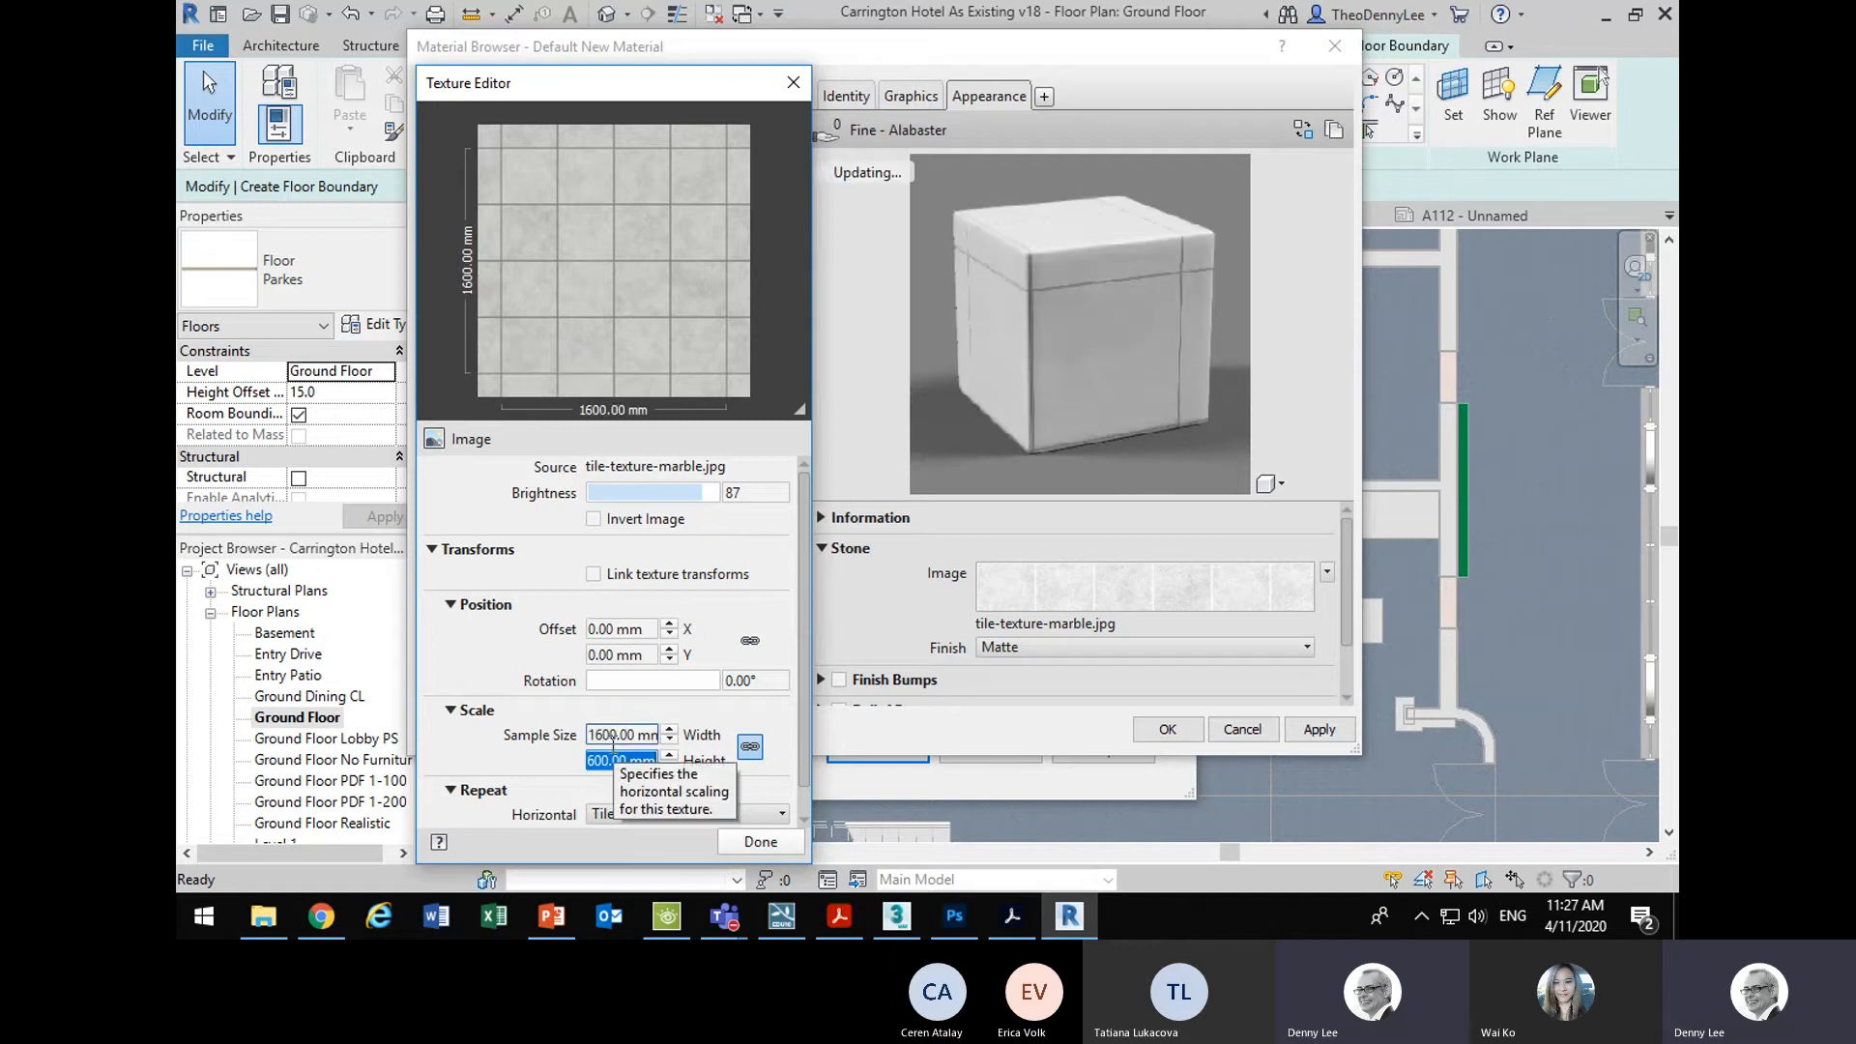
pyautogui.click(615, 737)
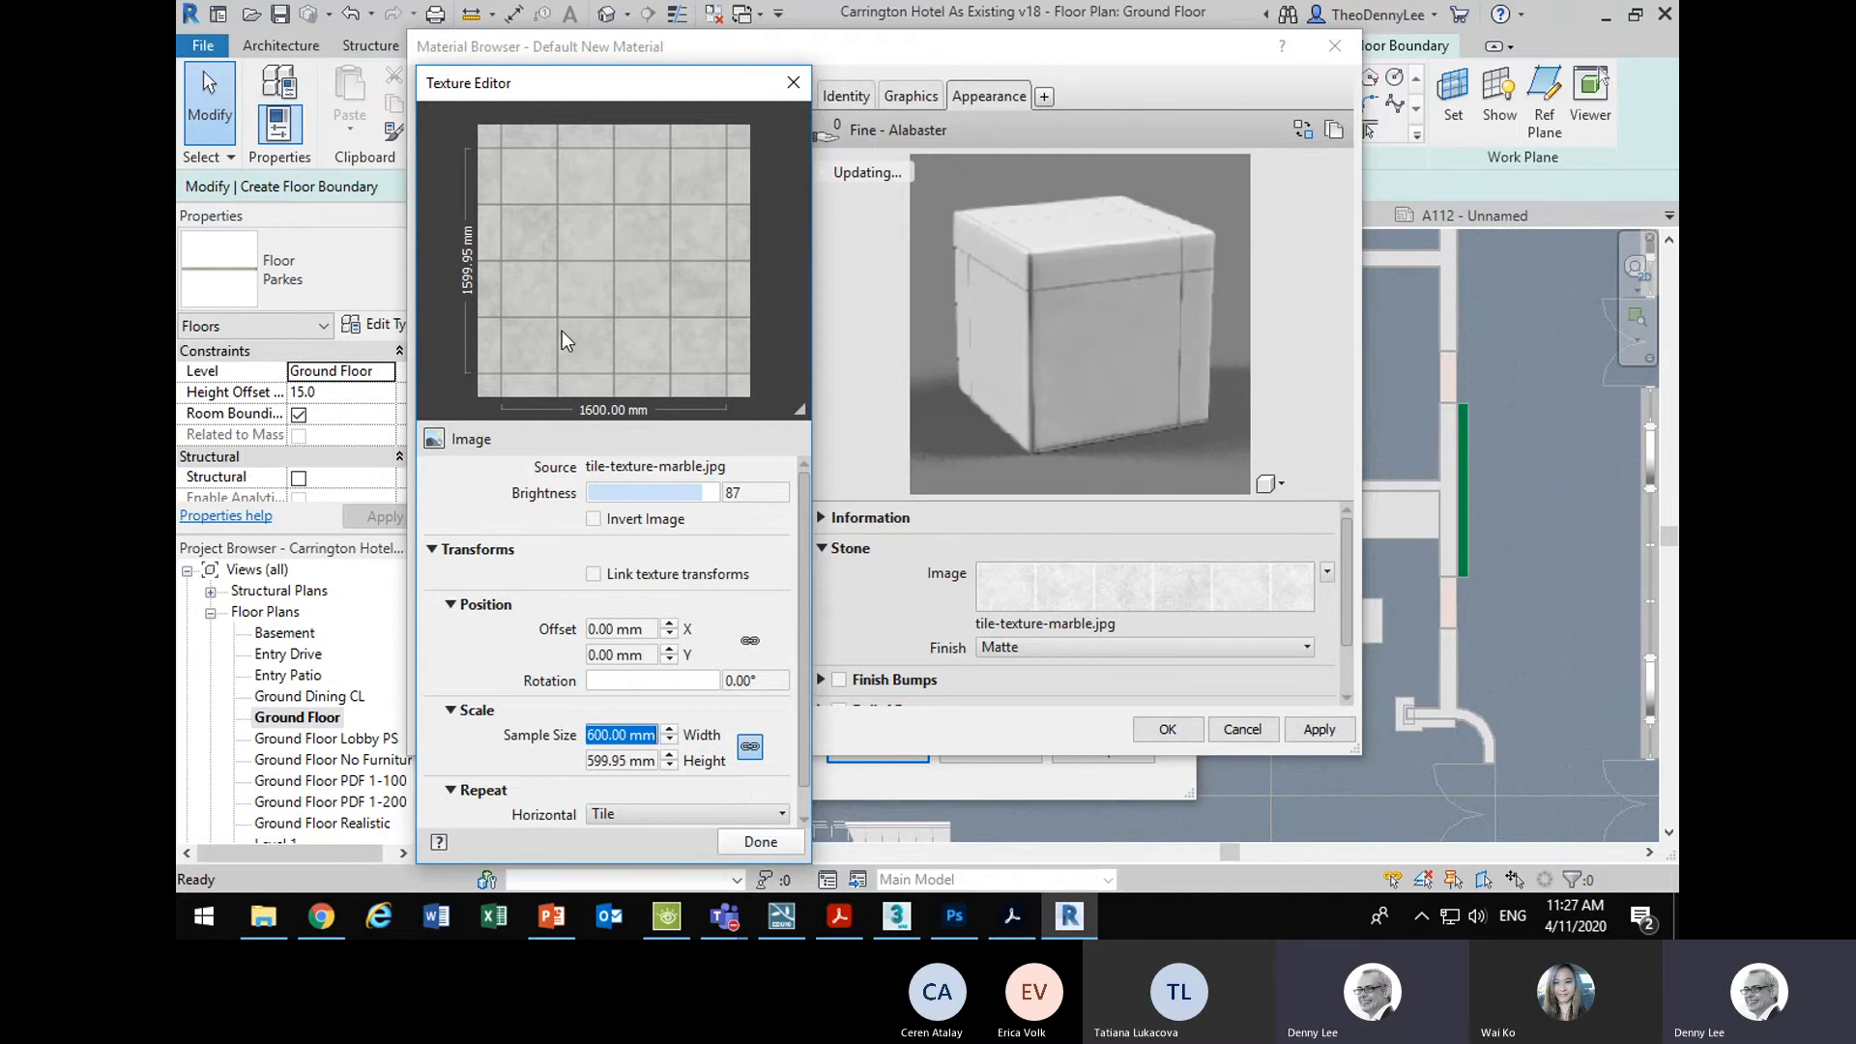
pyautogui.click(759, 841)
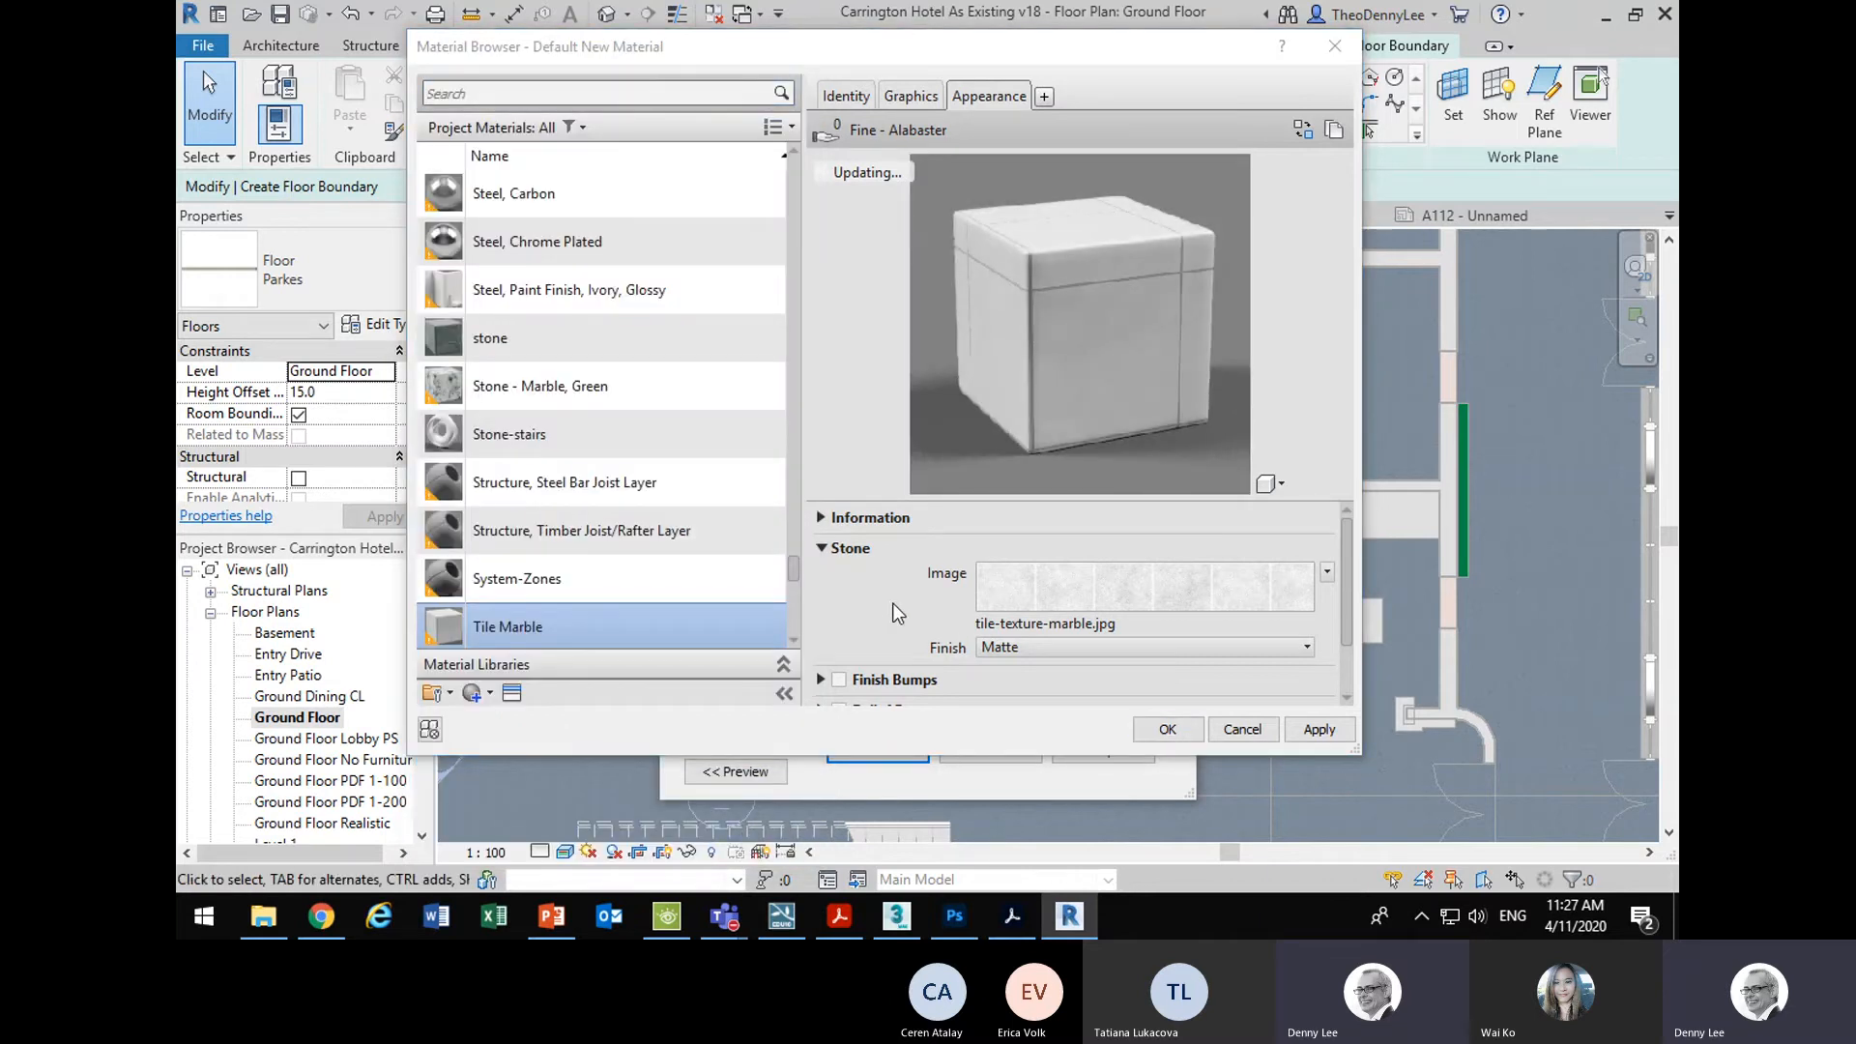
# - Accept the Tile Marble material and floor type settings, and finish the floor's boundary sketch
pyautogui.scroll(-1, 888, 601)
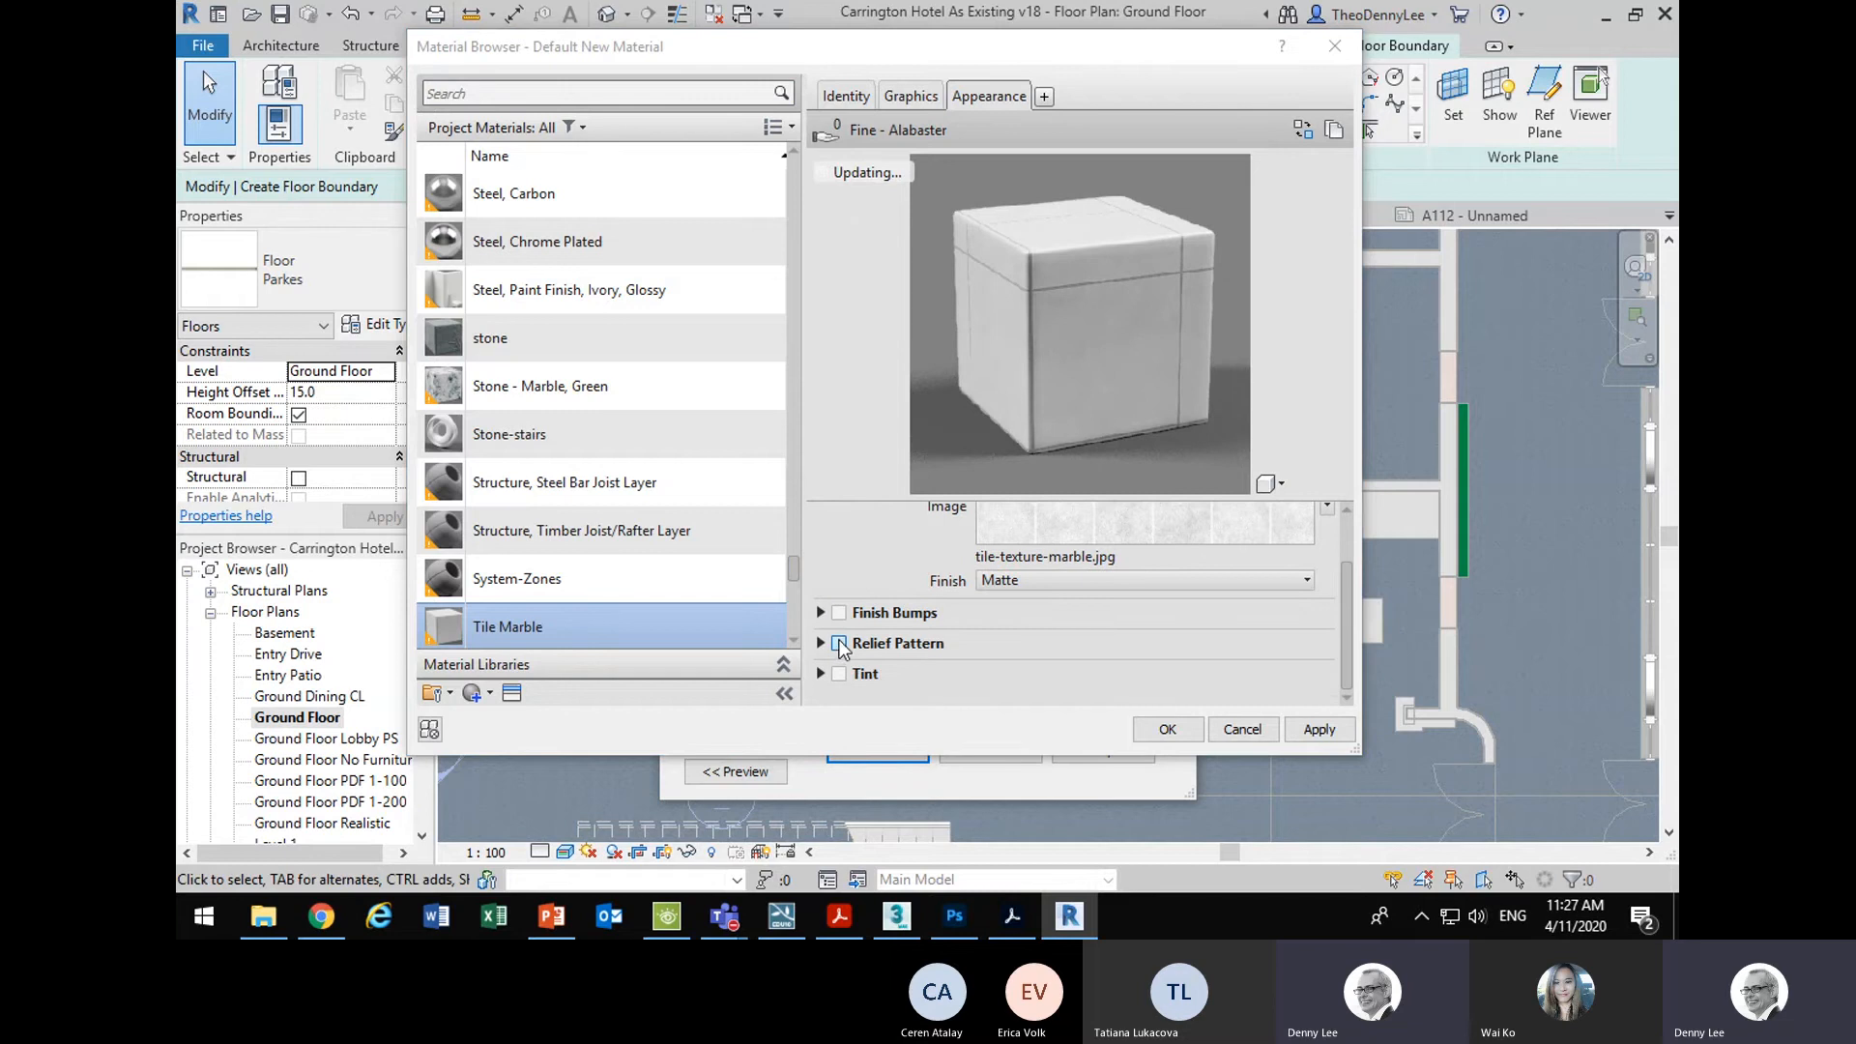
pyautogui.scroll(1, 840, 649)
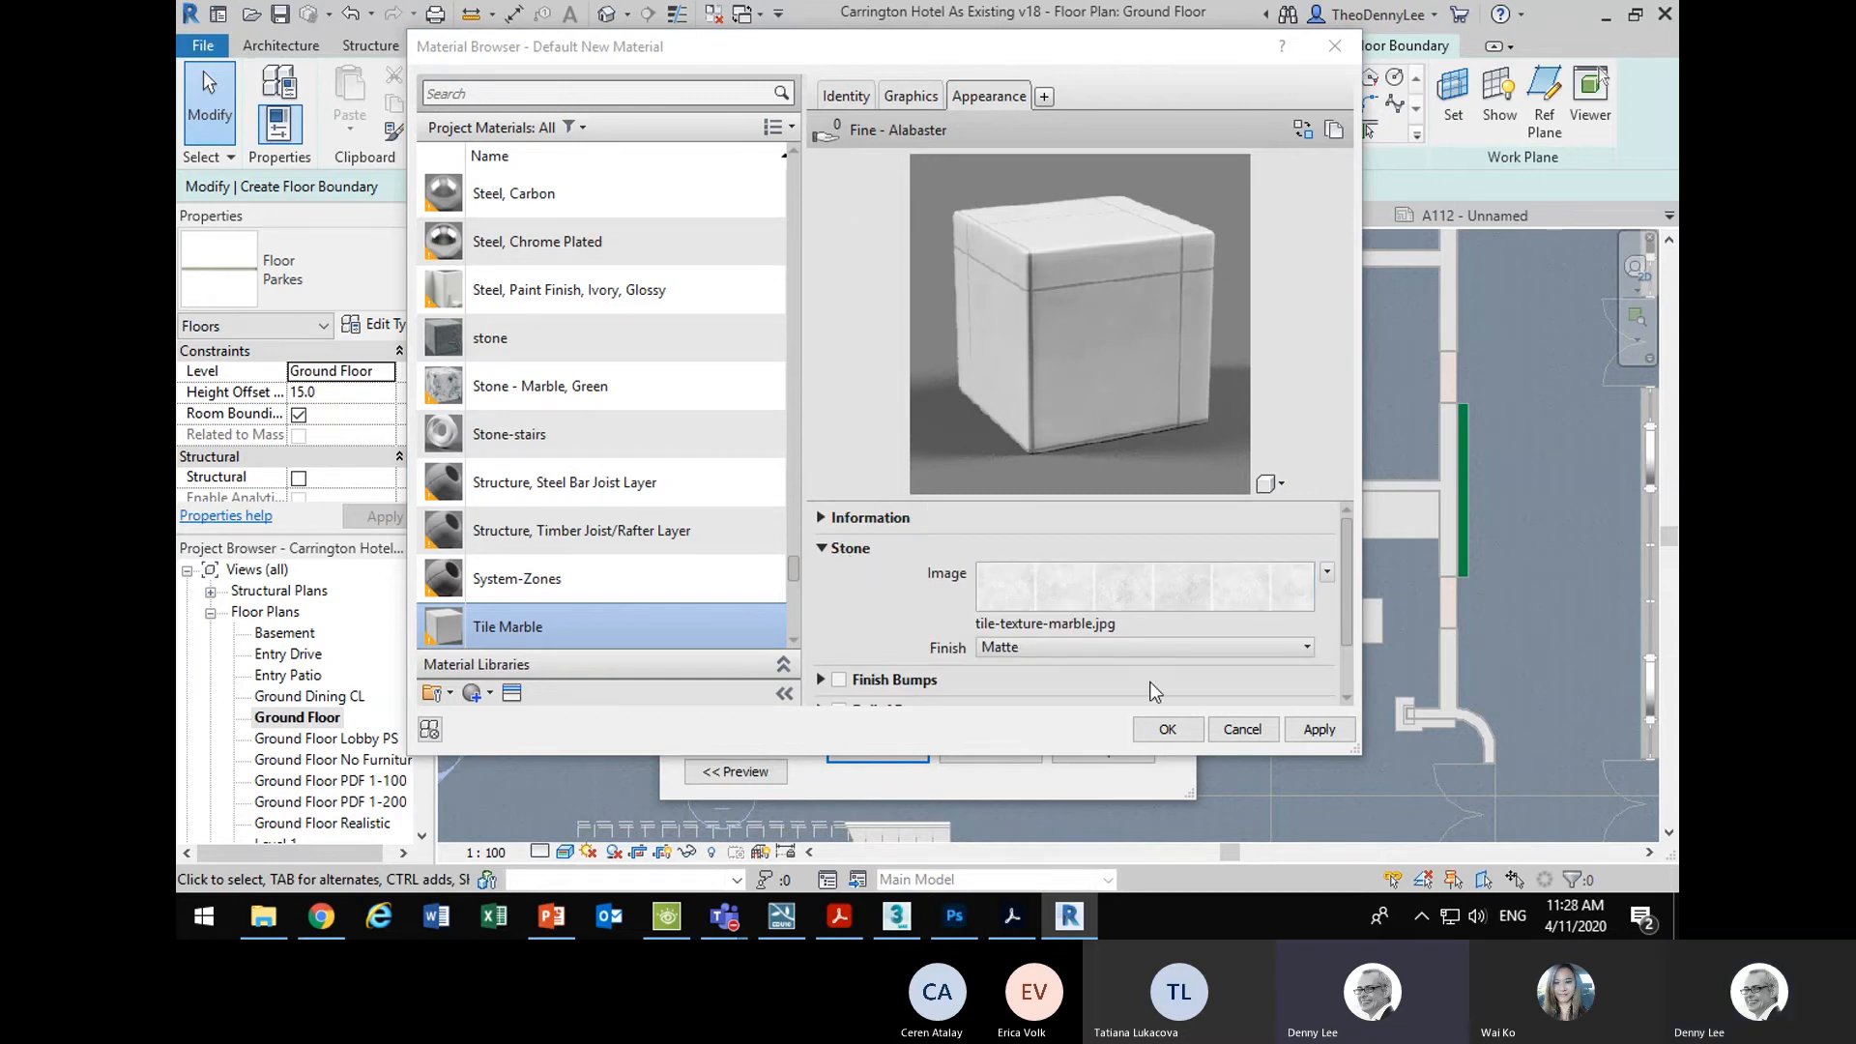
pyautogui.click(1163, 735)
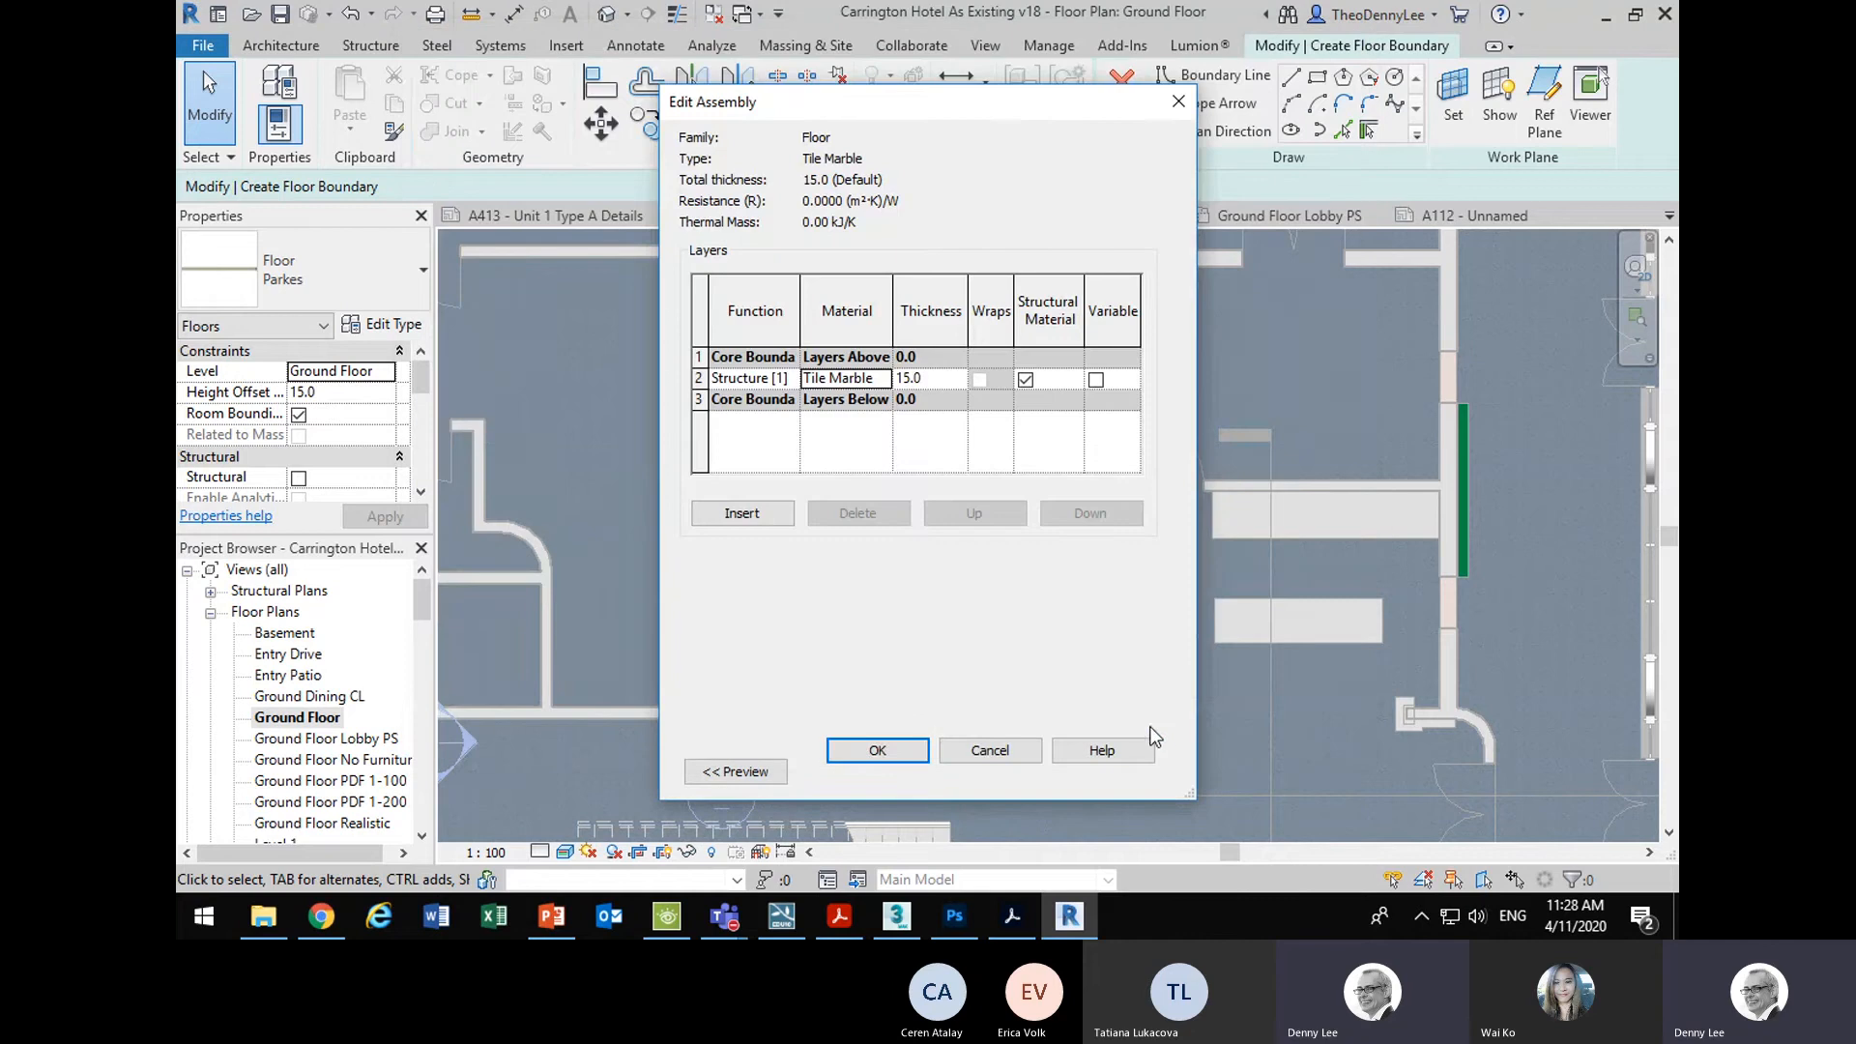
pyautogui.click(878, 749)
pyautogui.click(891, 772)
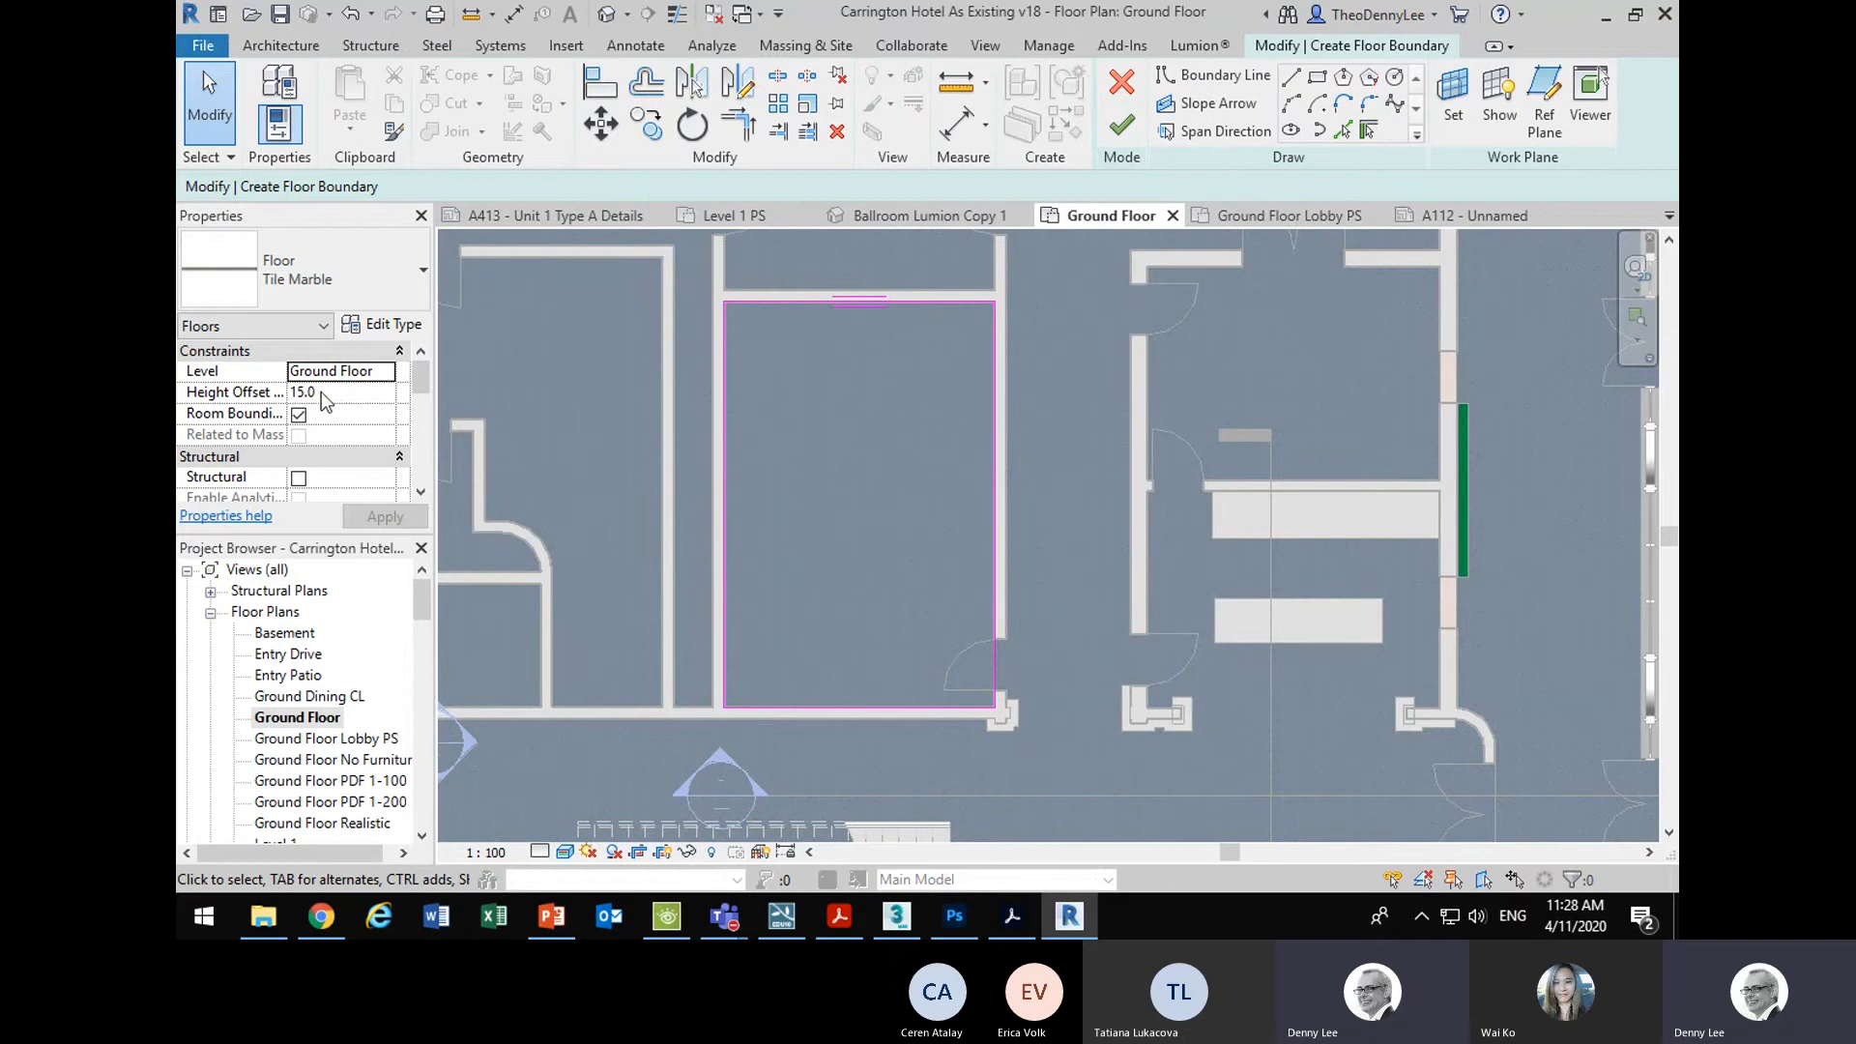
pyautogui.click(366, 326)
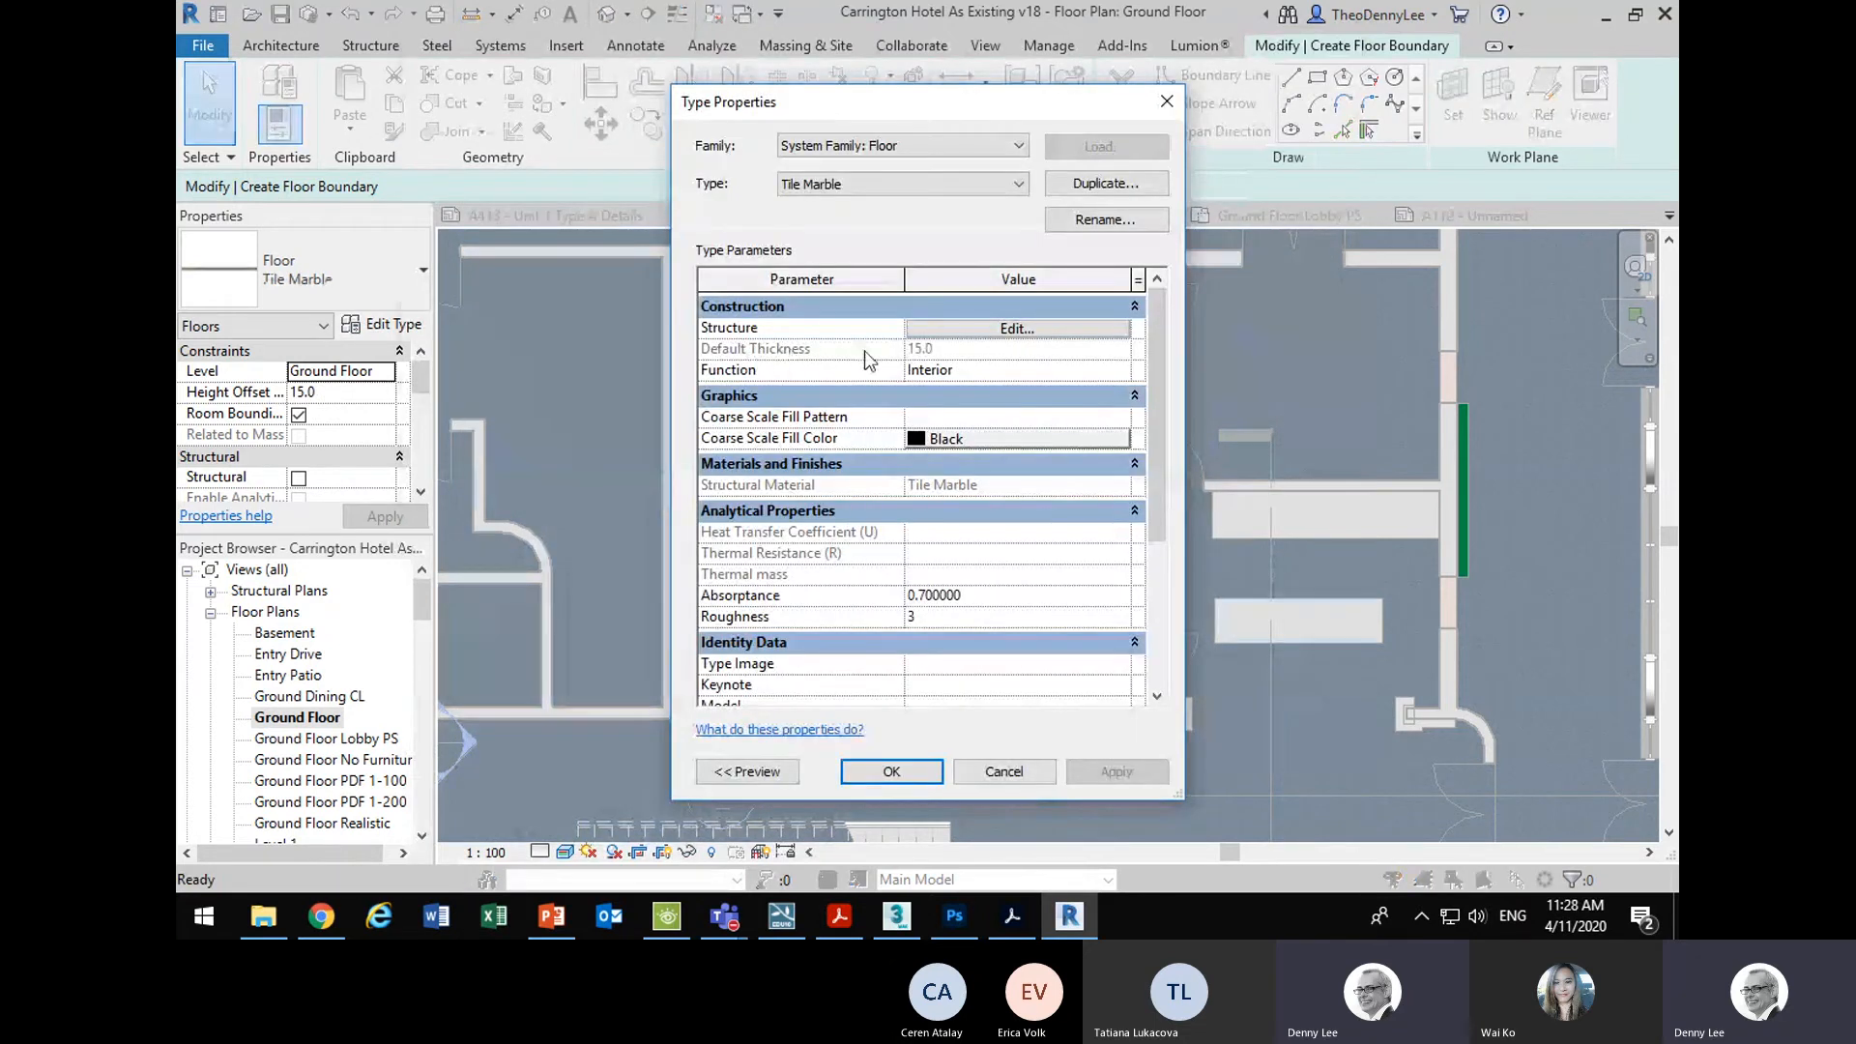
pyautogui.click(1005, 783)
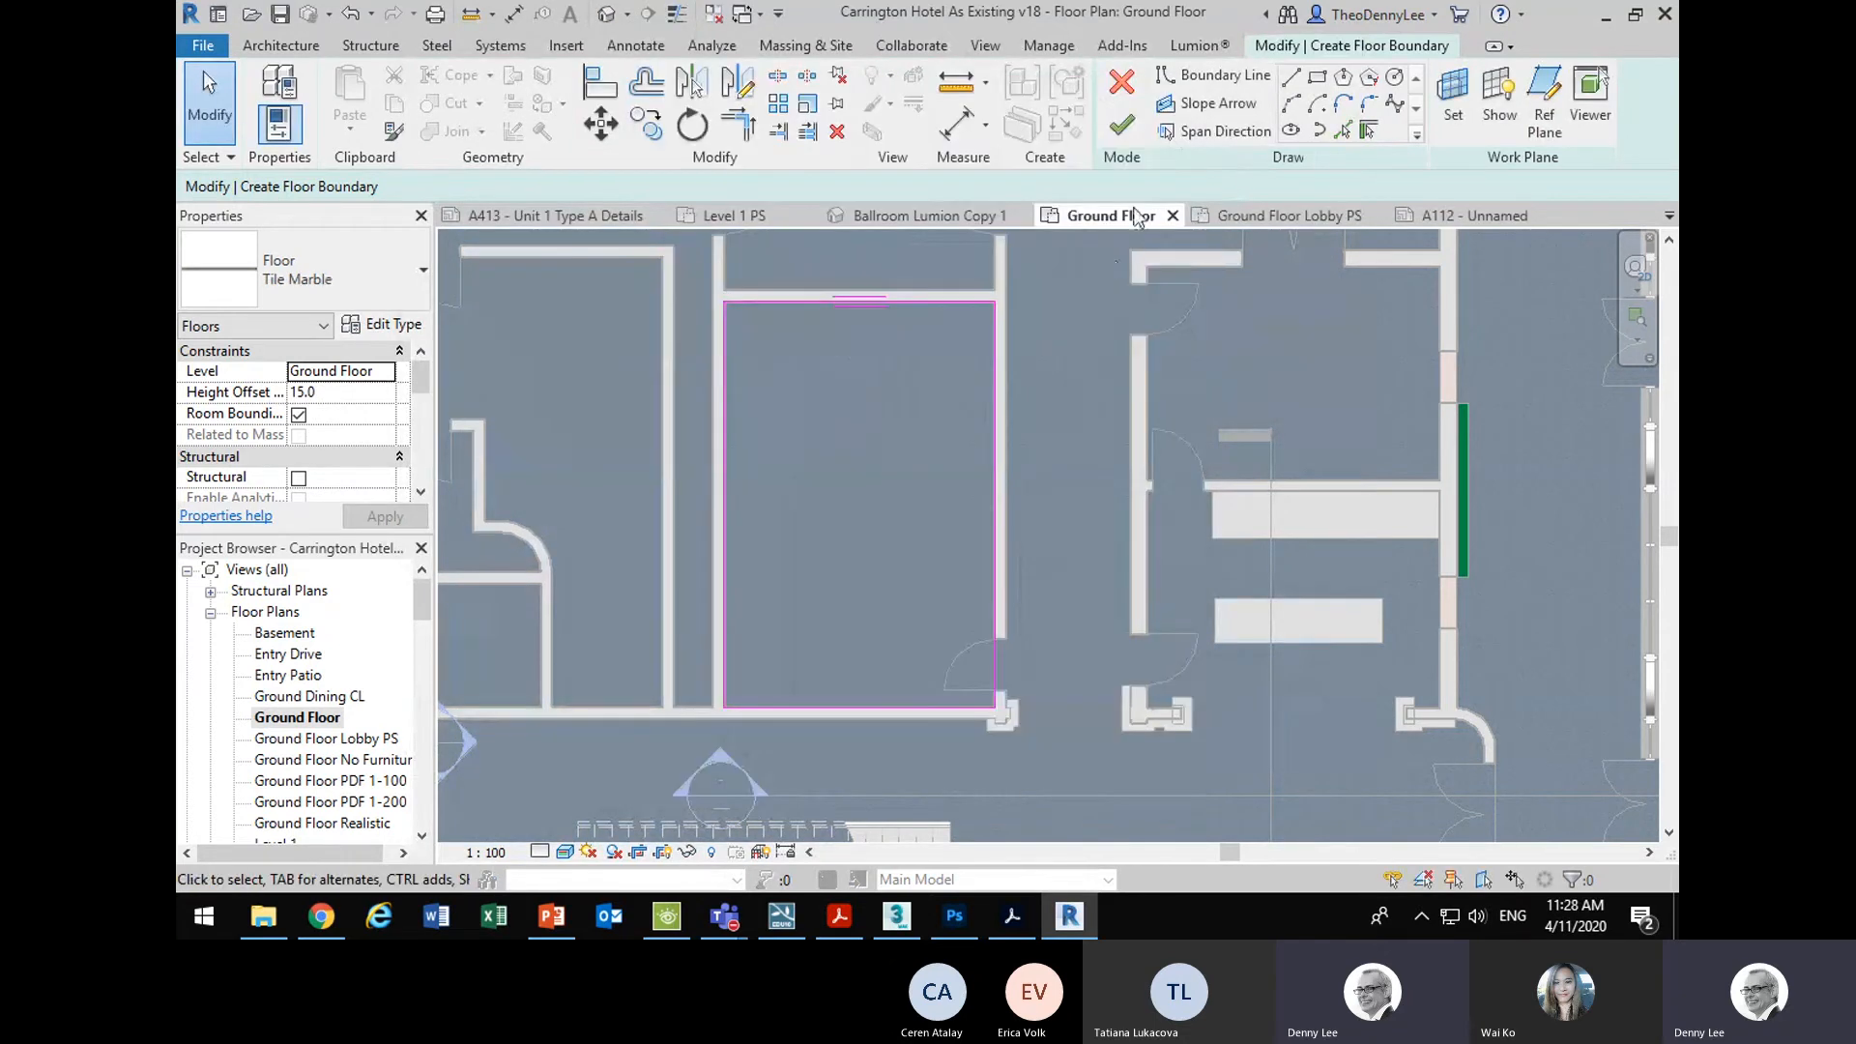
pyautogui.click(1121, 126)
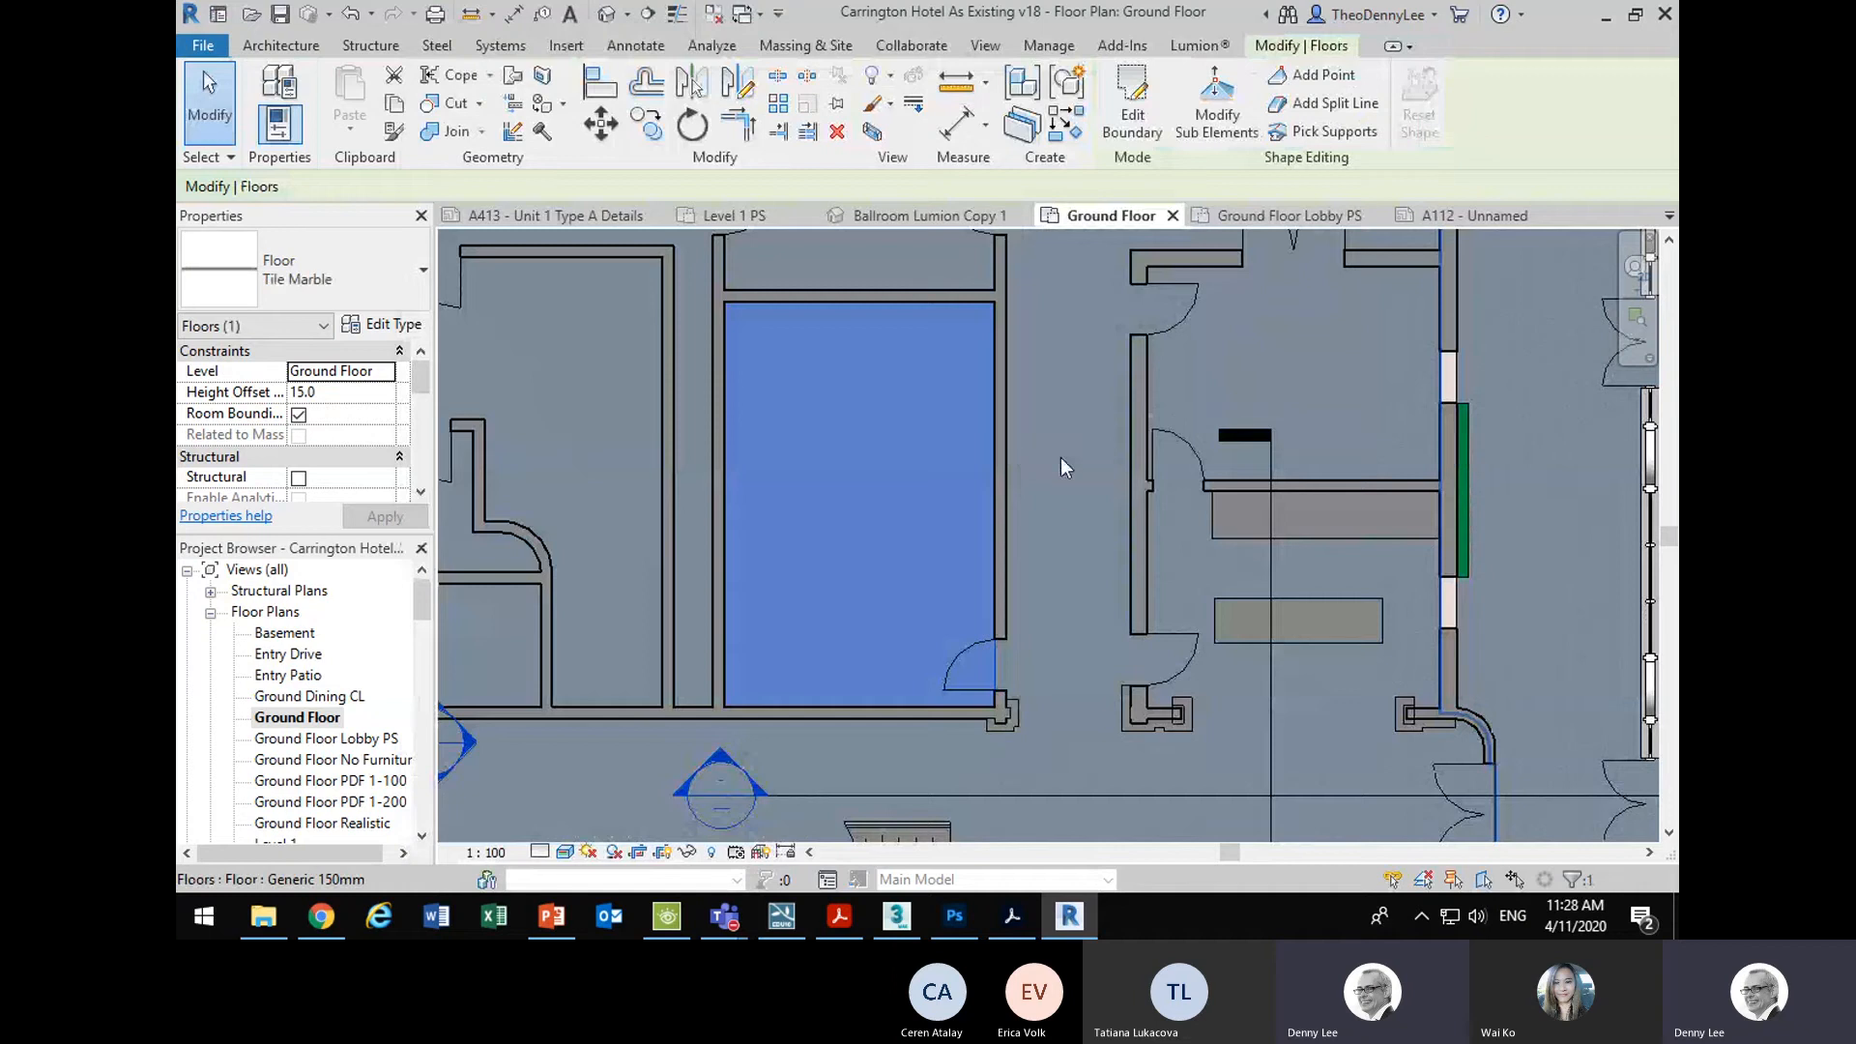
# - Inspect the tile pattern on the new floor and compare it with the tiled room in the Photoshop lobby plan
pyautogui.click(1060, 456)
pyautogui.scroll(3, 784, 740)
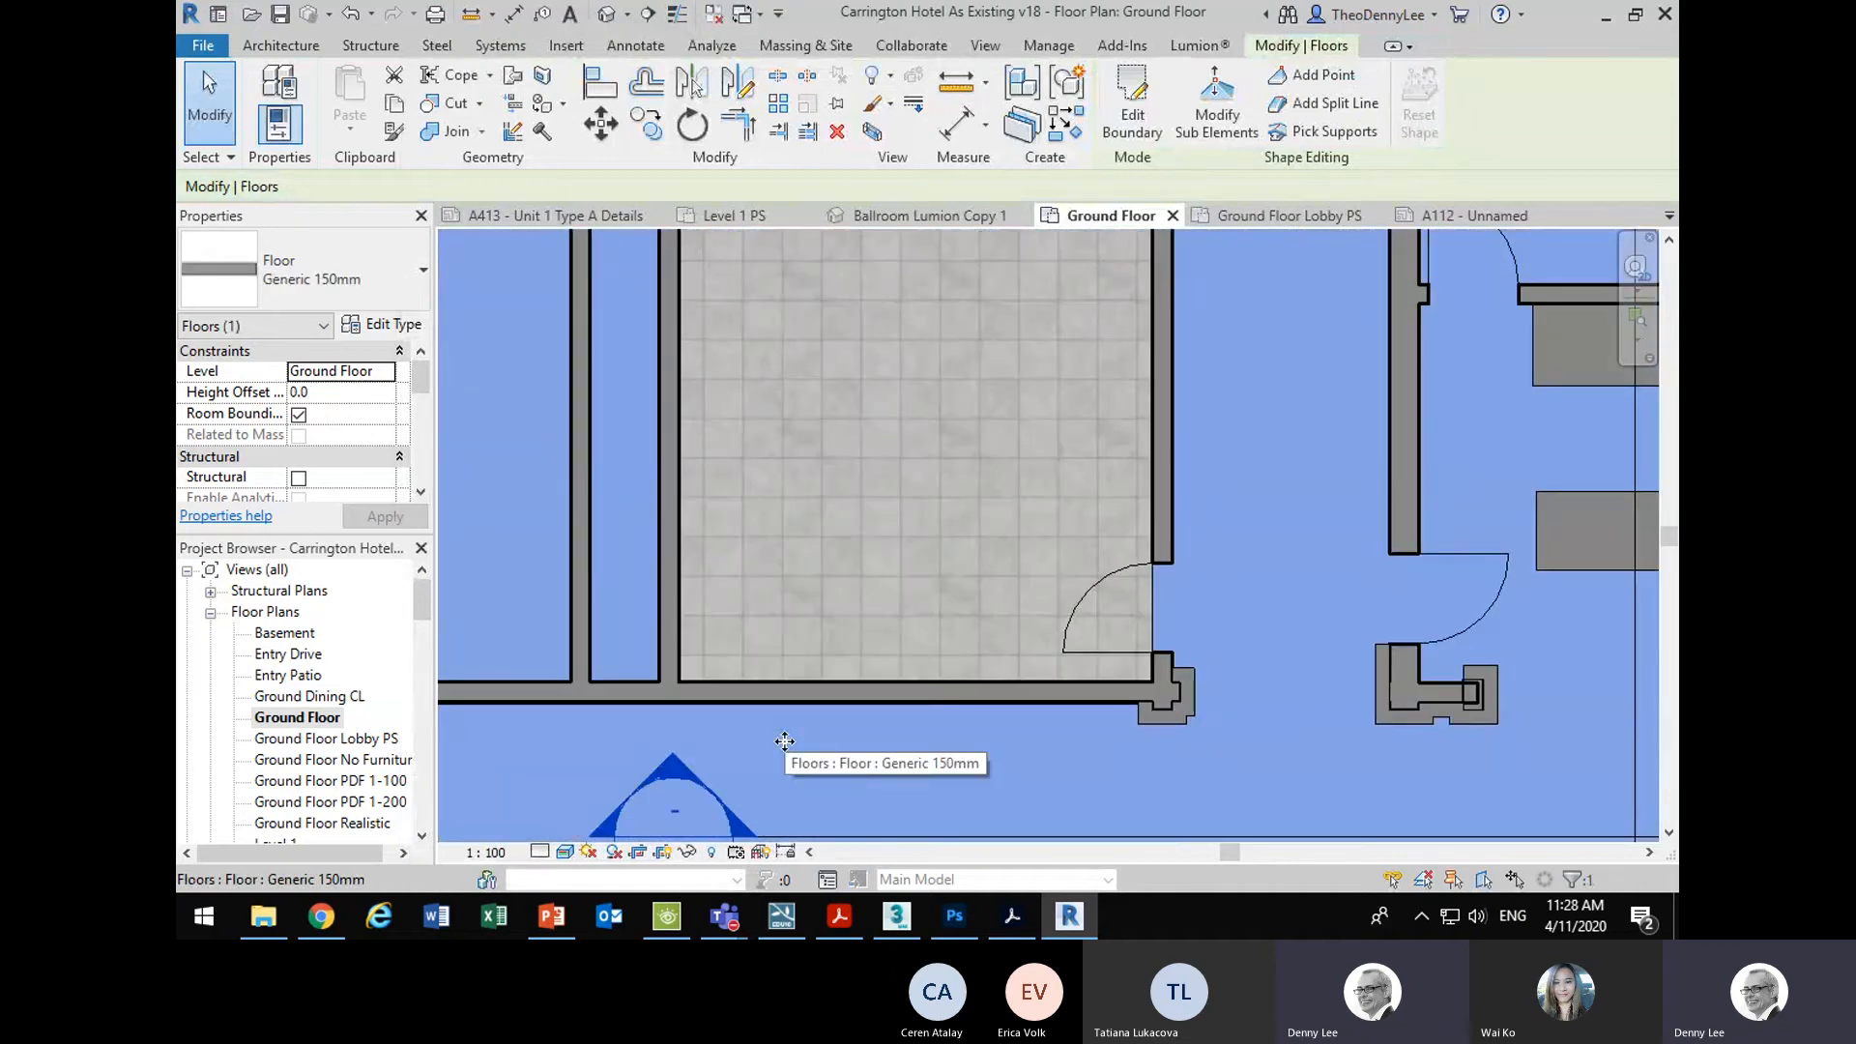
pyautogui.scroll(-3, 784, 741)
pyautogui.rightClick(828, 422)
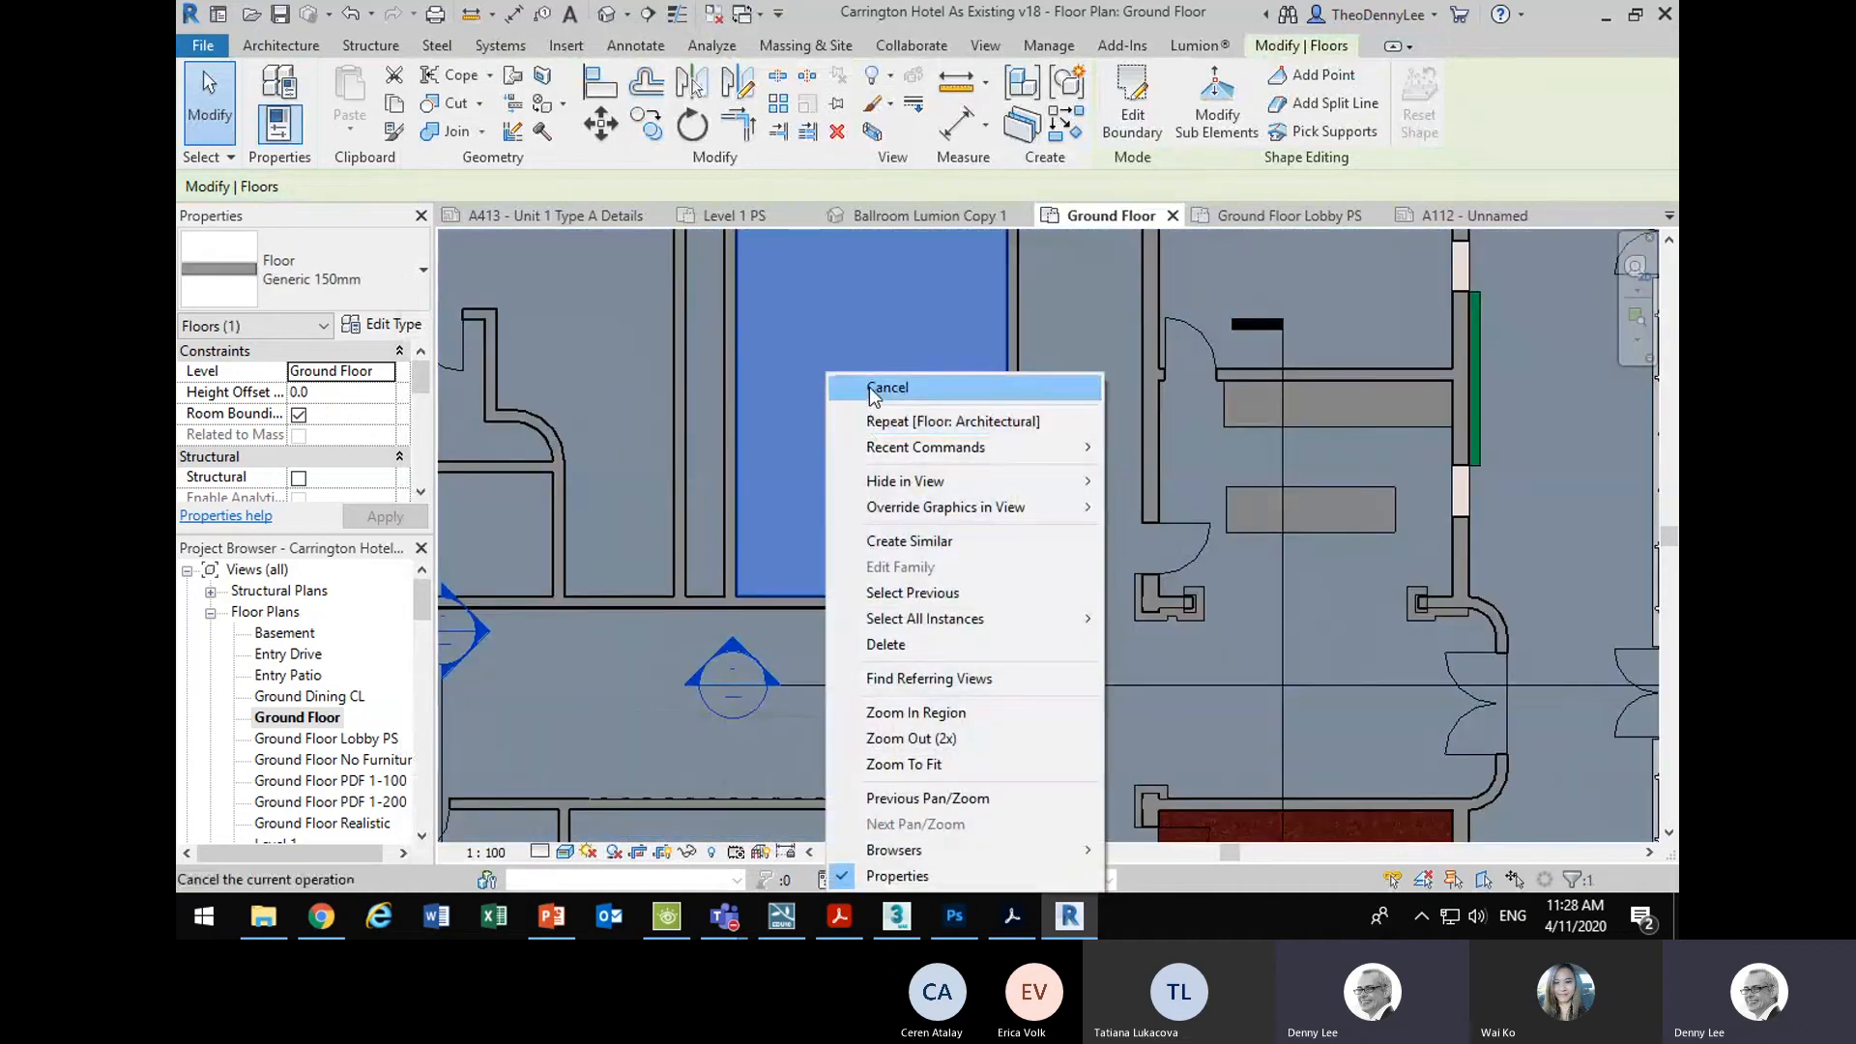
pyautogui.click(868, 387)
pyautogui.scroll(-2, 786, 548)
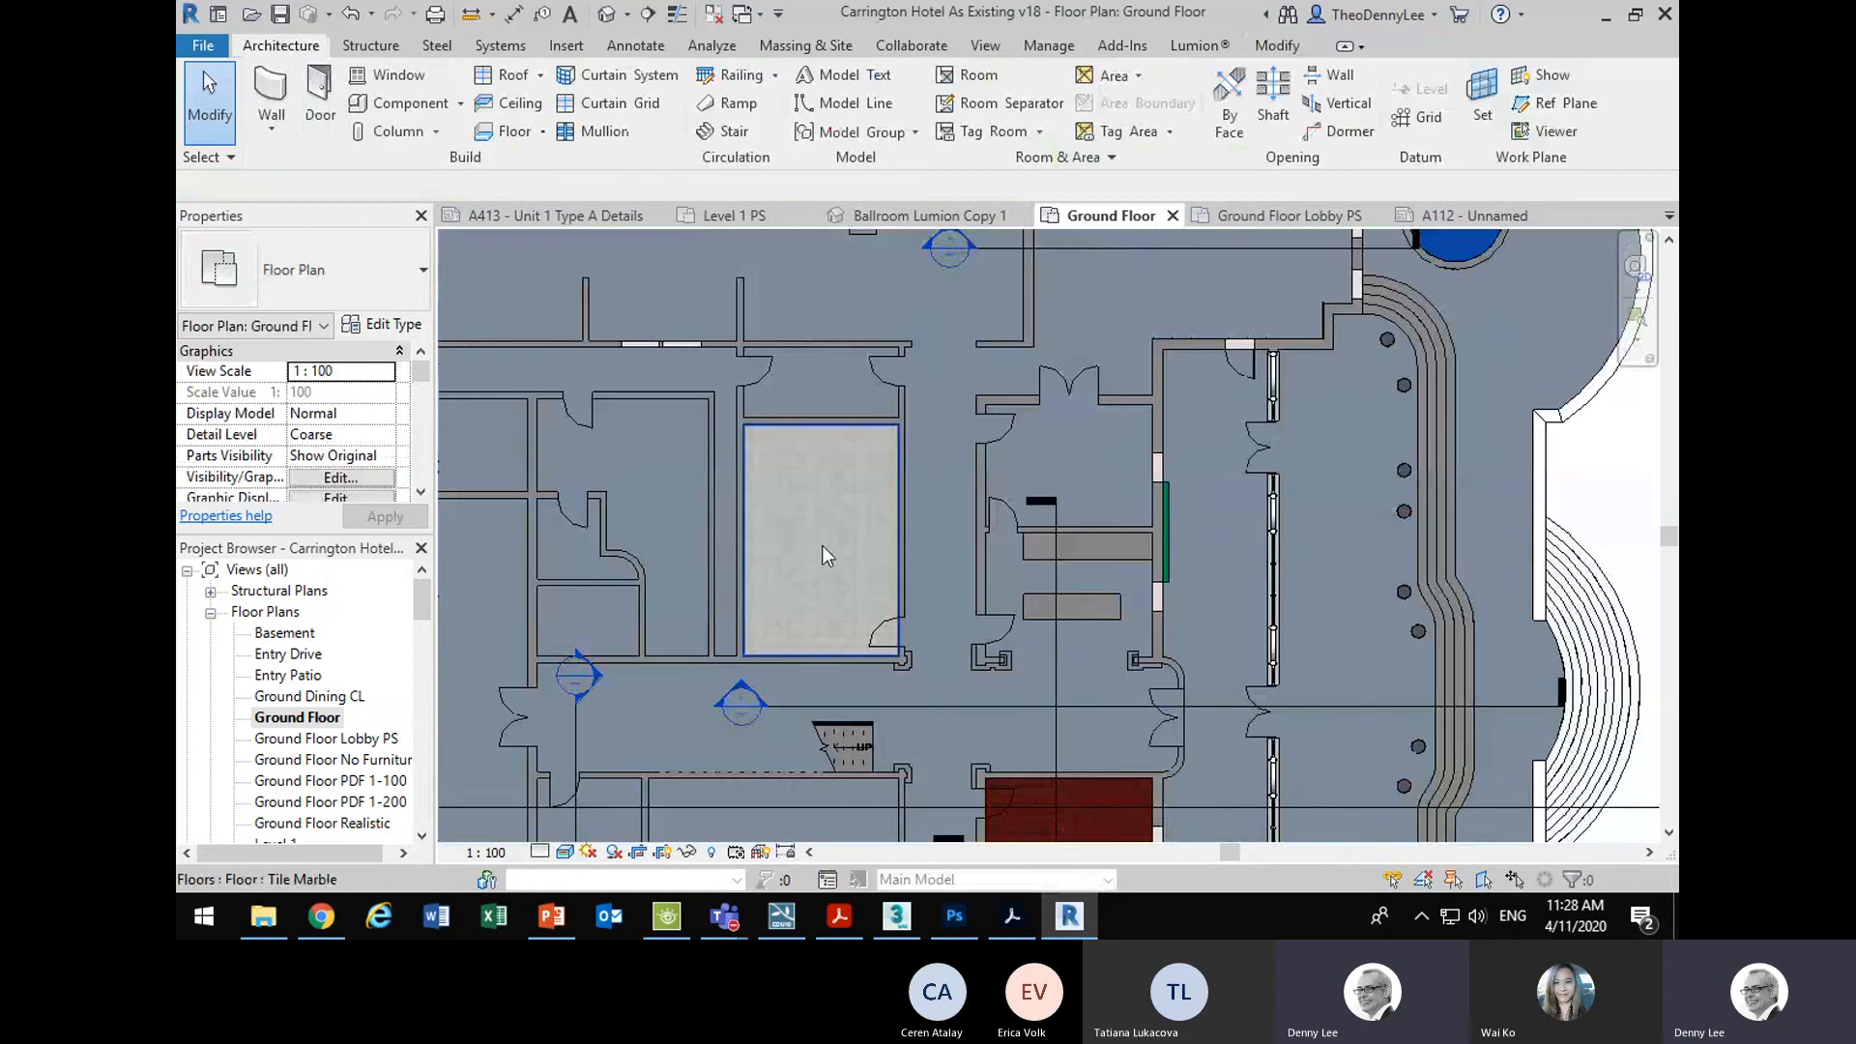
pyautogui.click(957, 930)
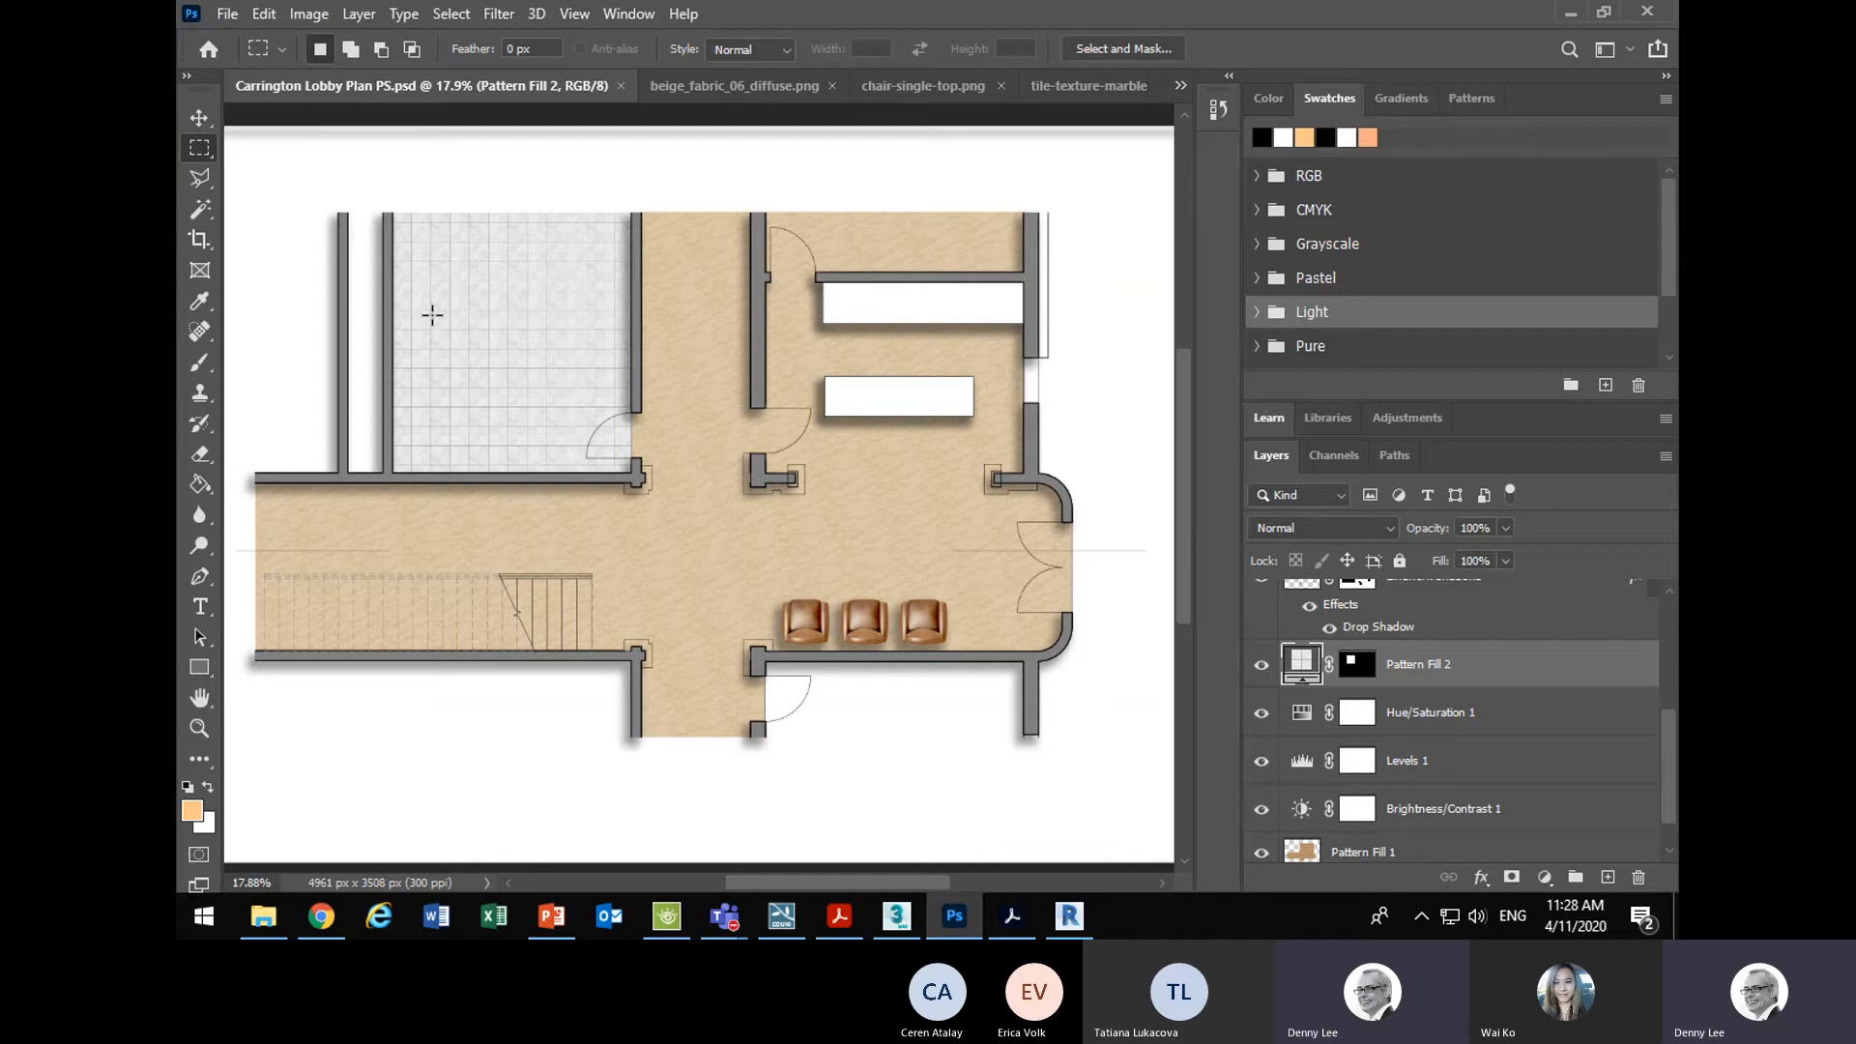
pyautogui.click(1069, 916)
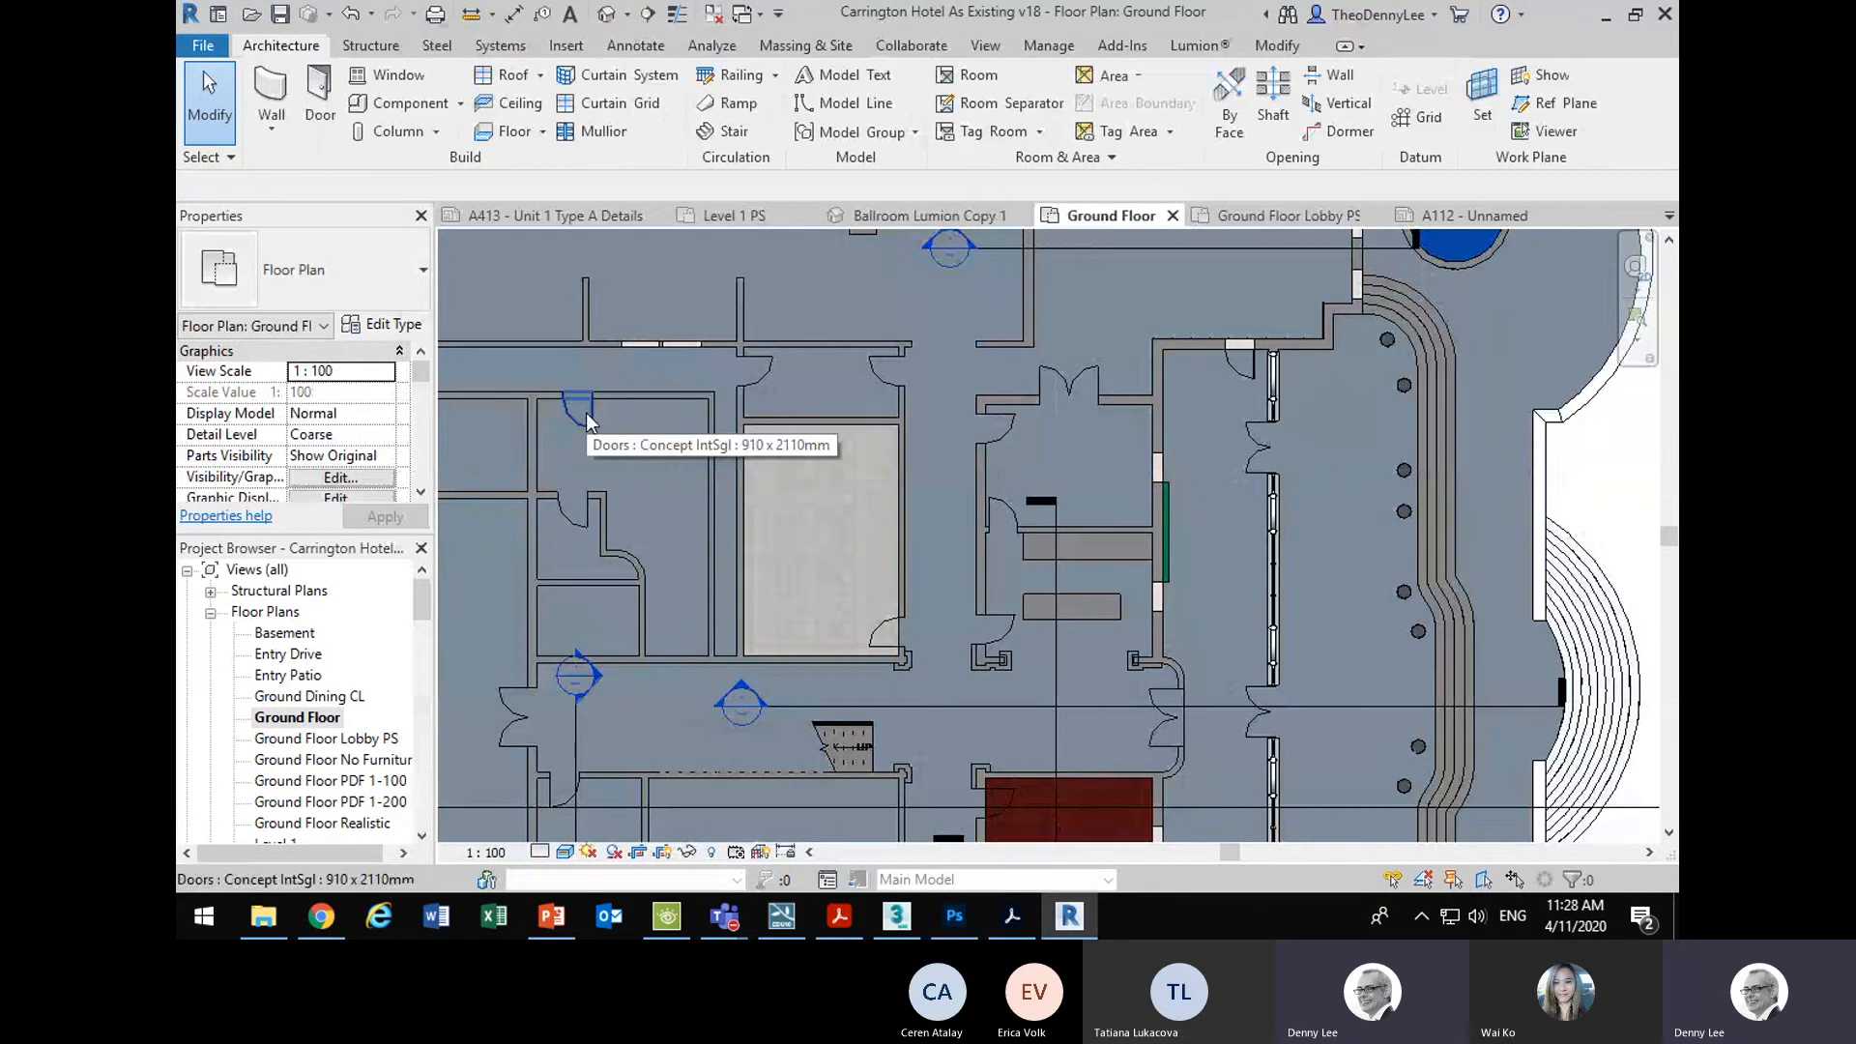
# - Reopen the Tile Marble floor's material appearance and review the texture types available for its stone image
pyautogui.click(796, 556)
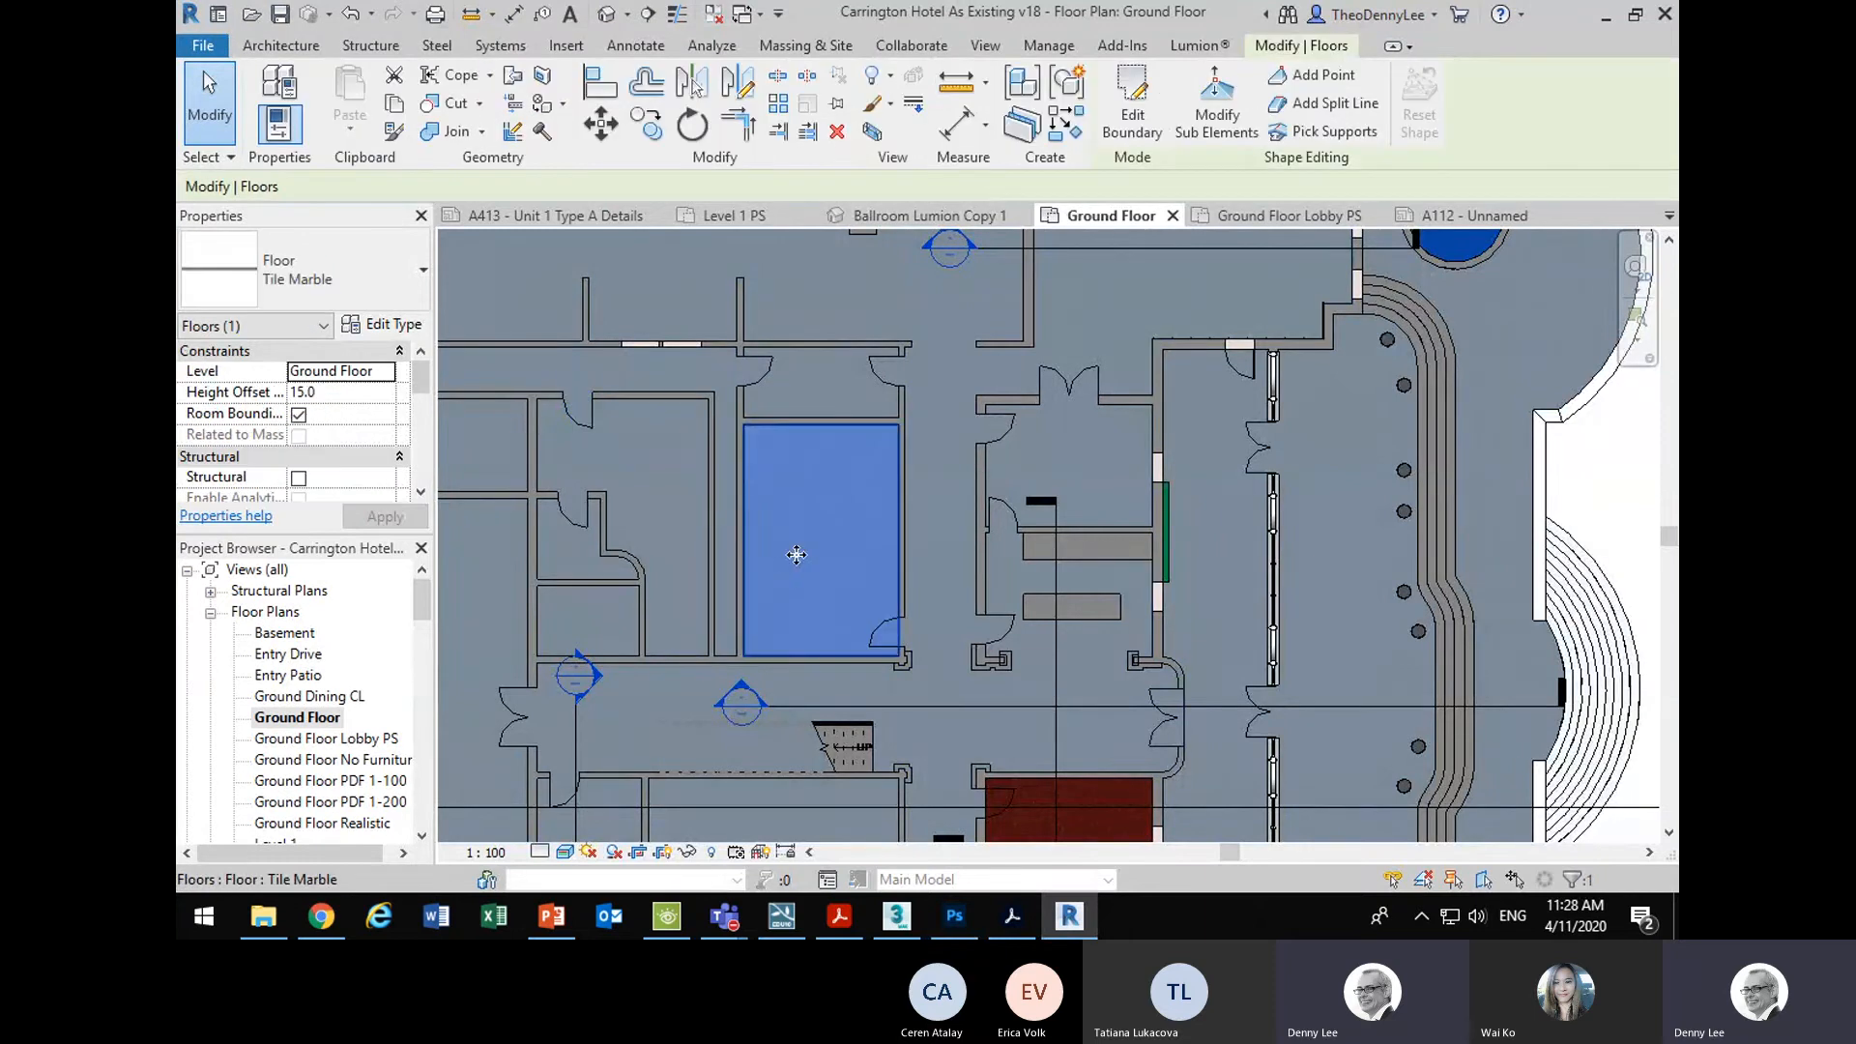
pyautogui.click(383, 324)
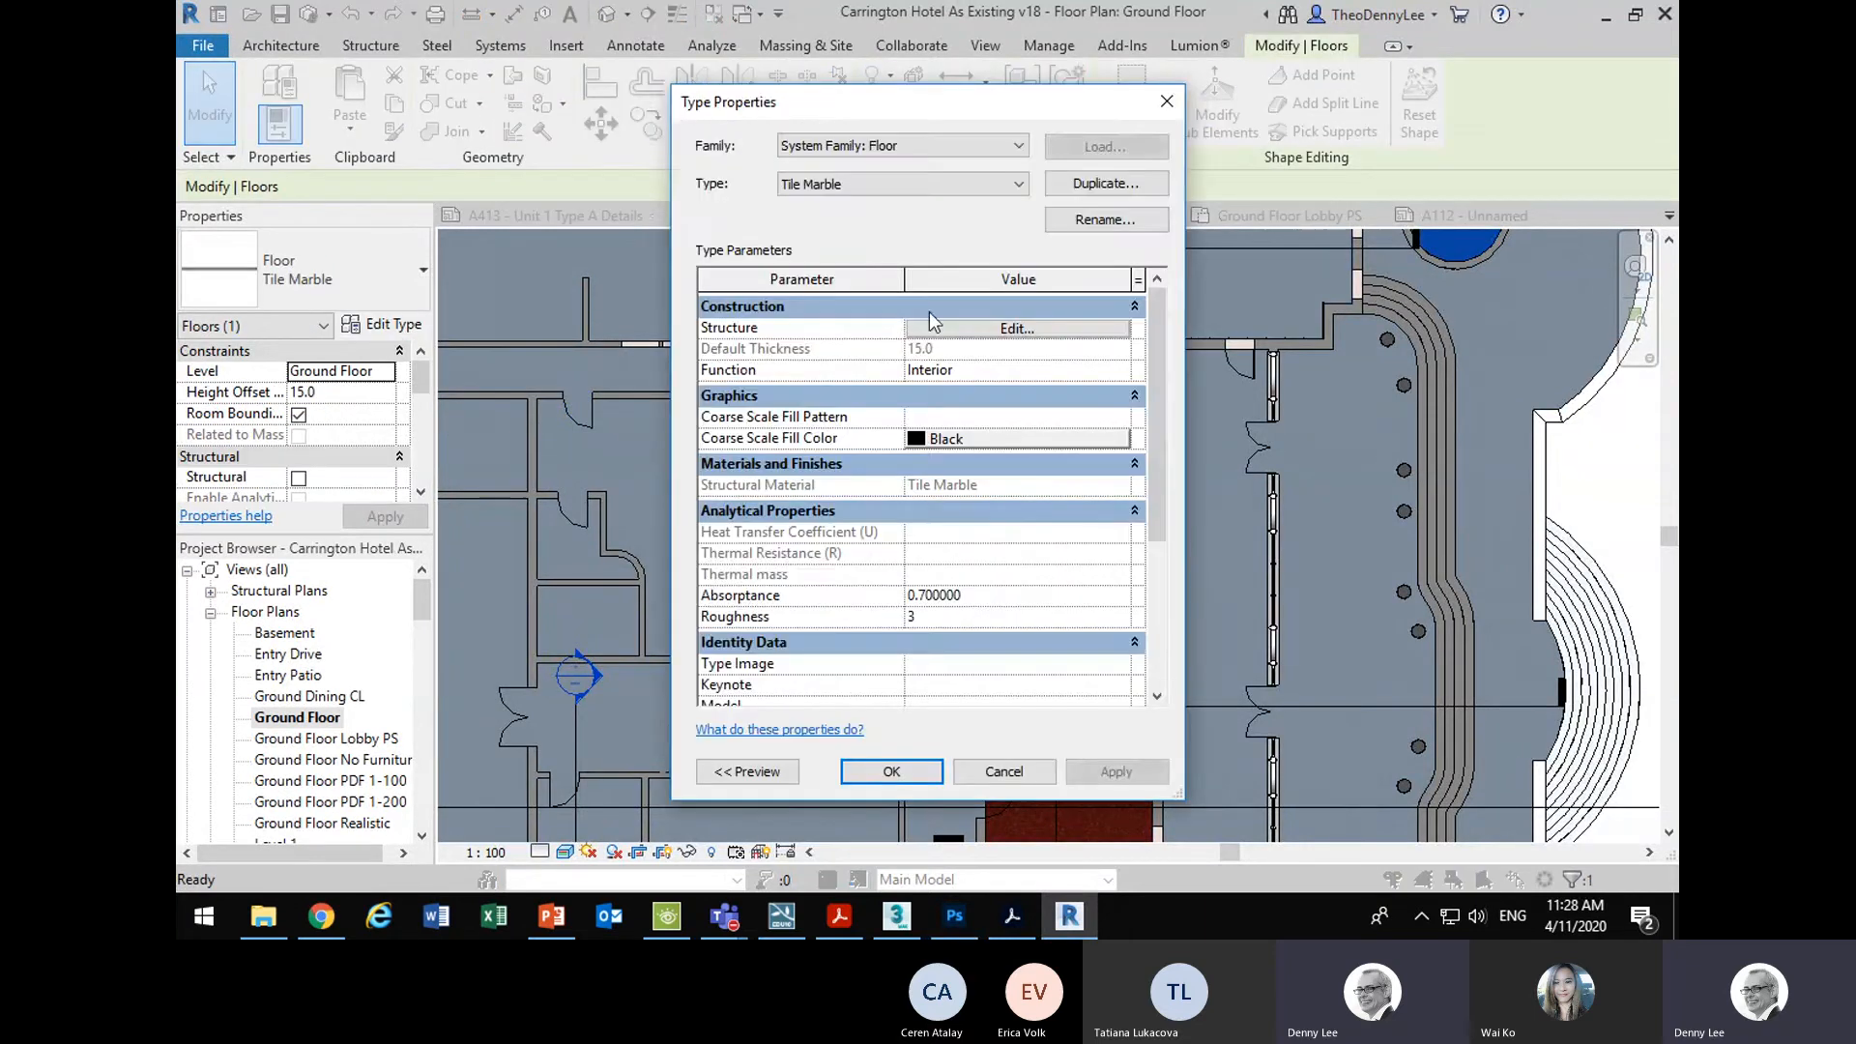
pyautogui.click(1010, 328)
pyautogui.click(886, 377)
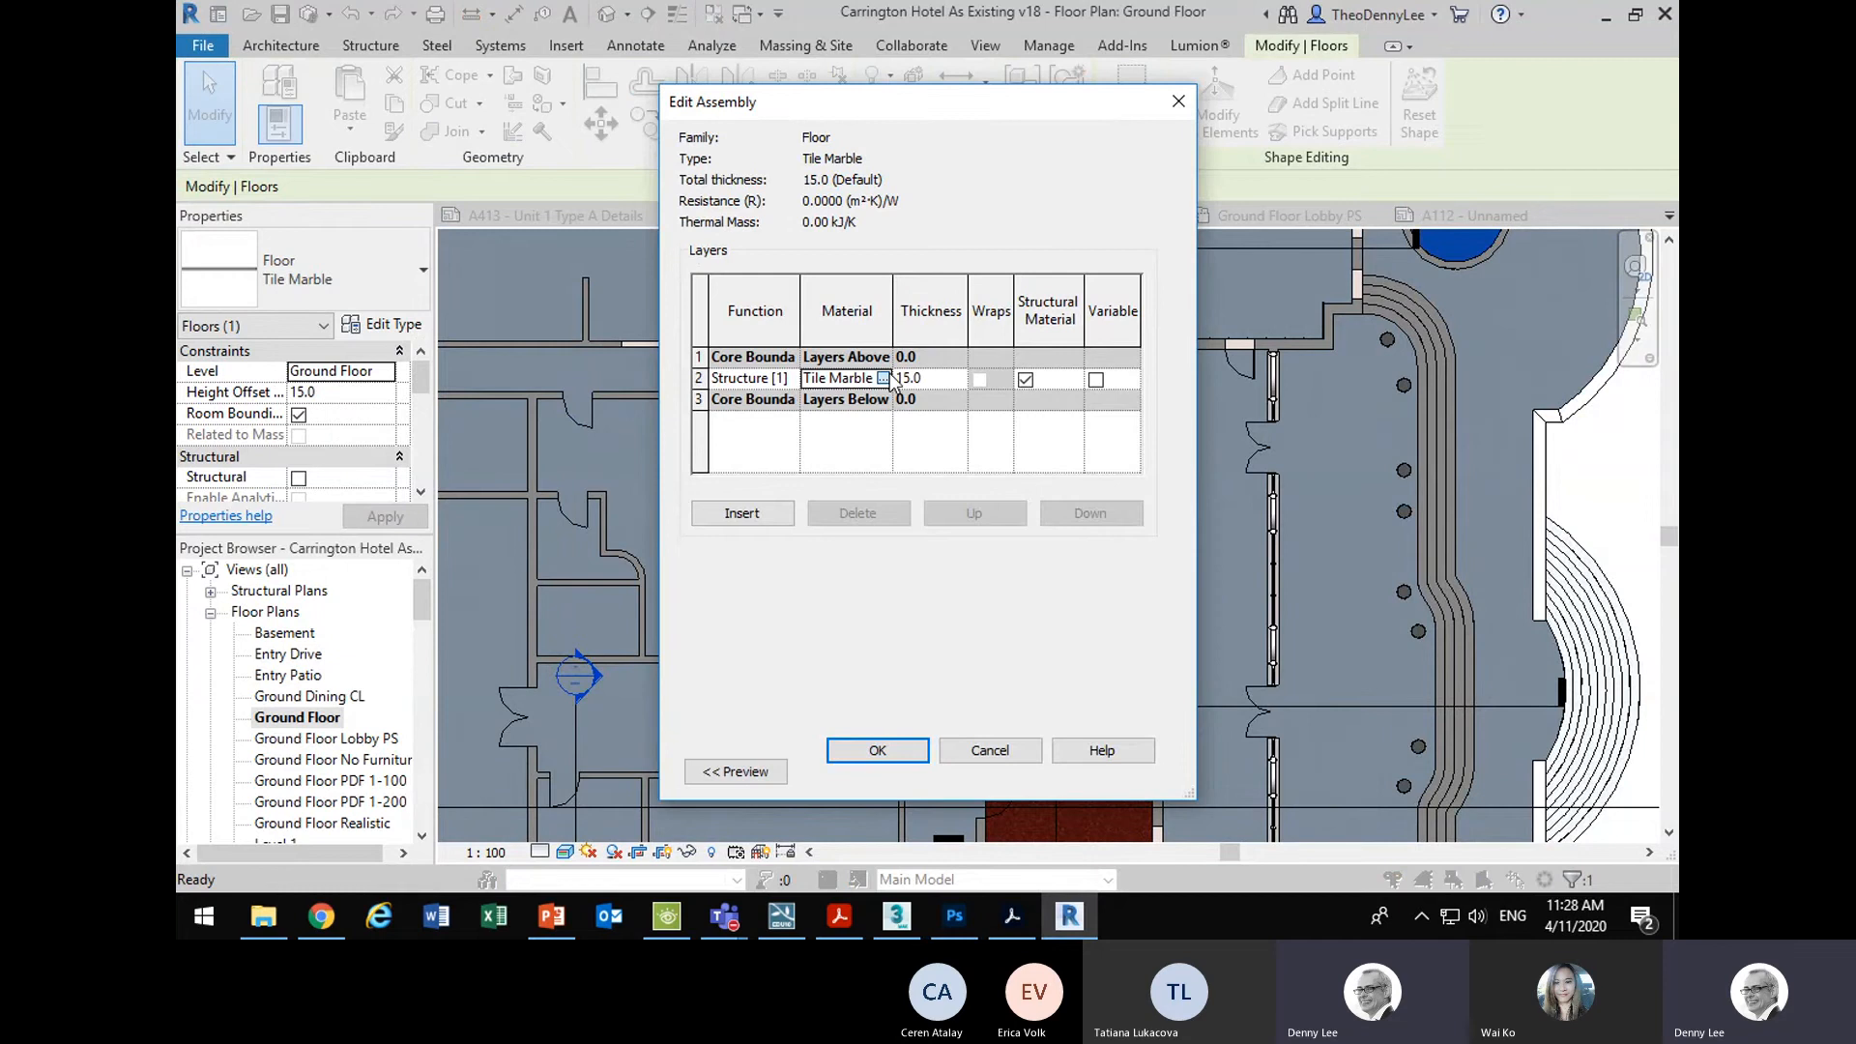
pyautogui.click(885, 378)
pyautogui.click(967, 99)
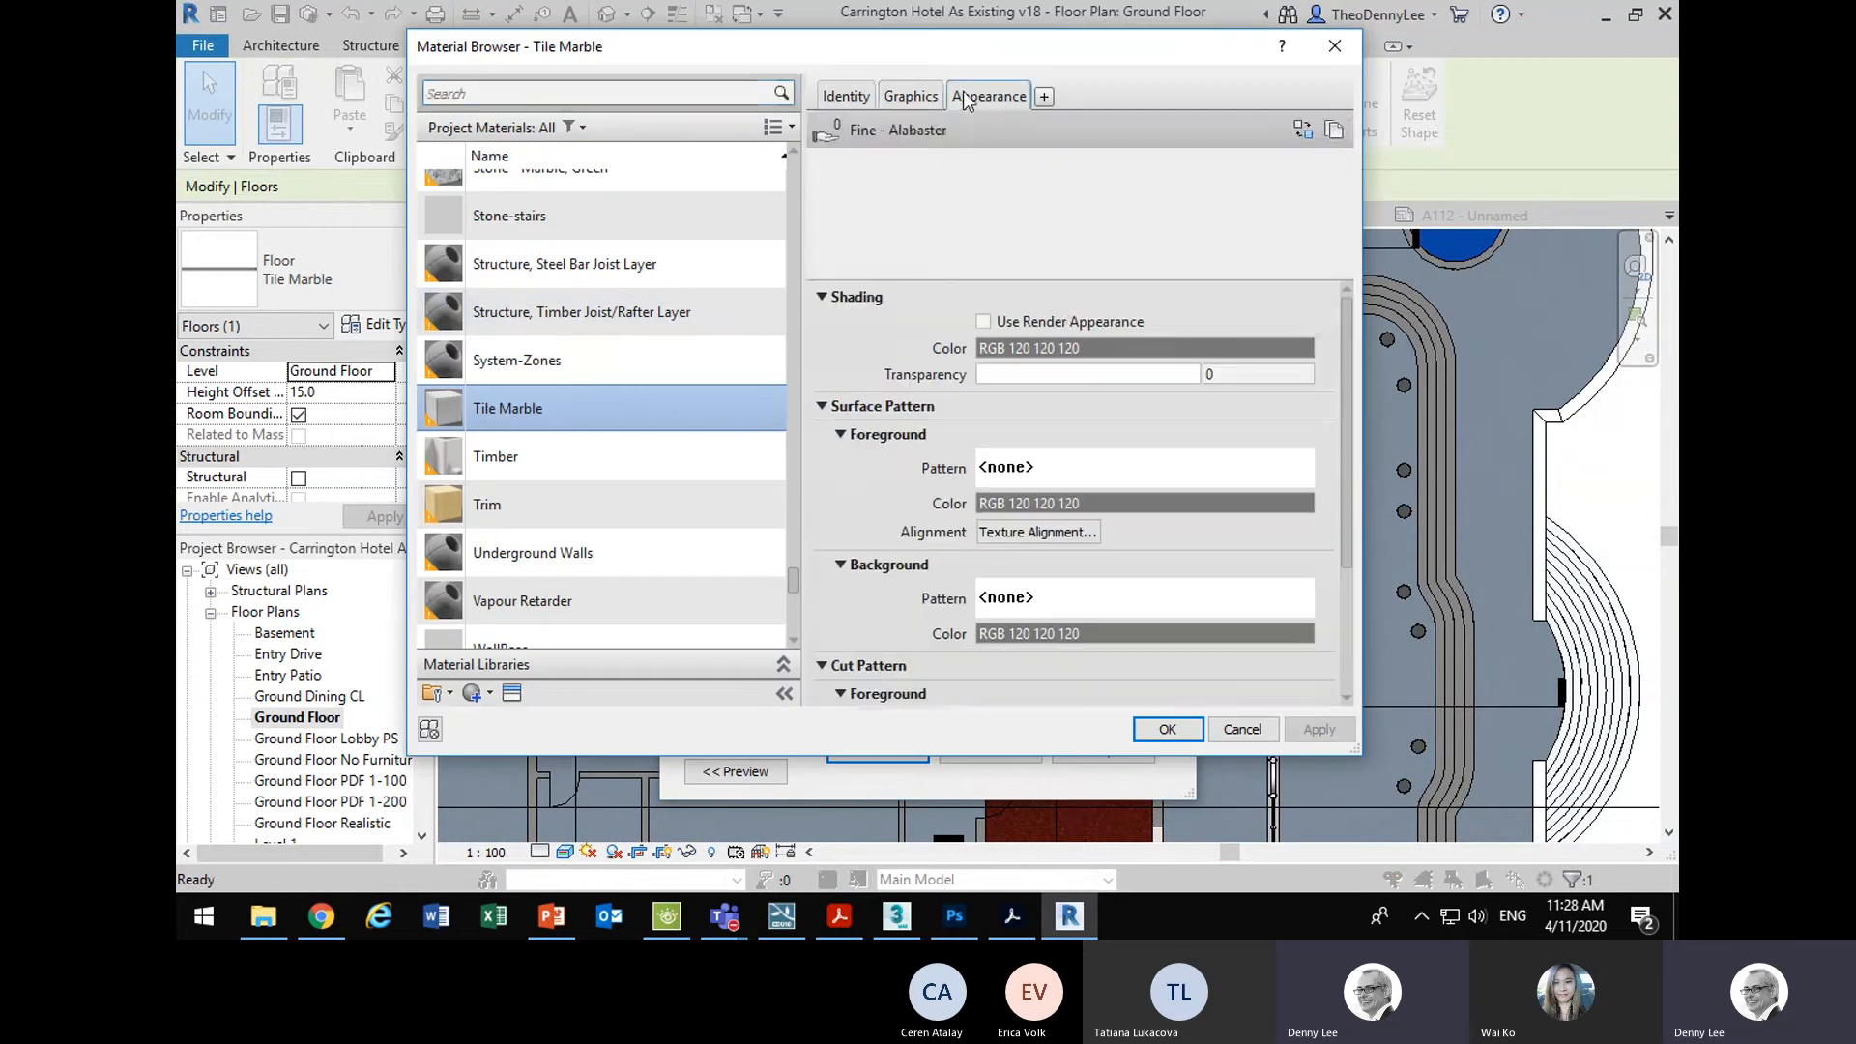
pyautogui.click(1342, 352)
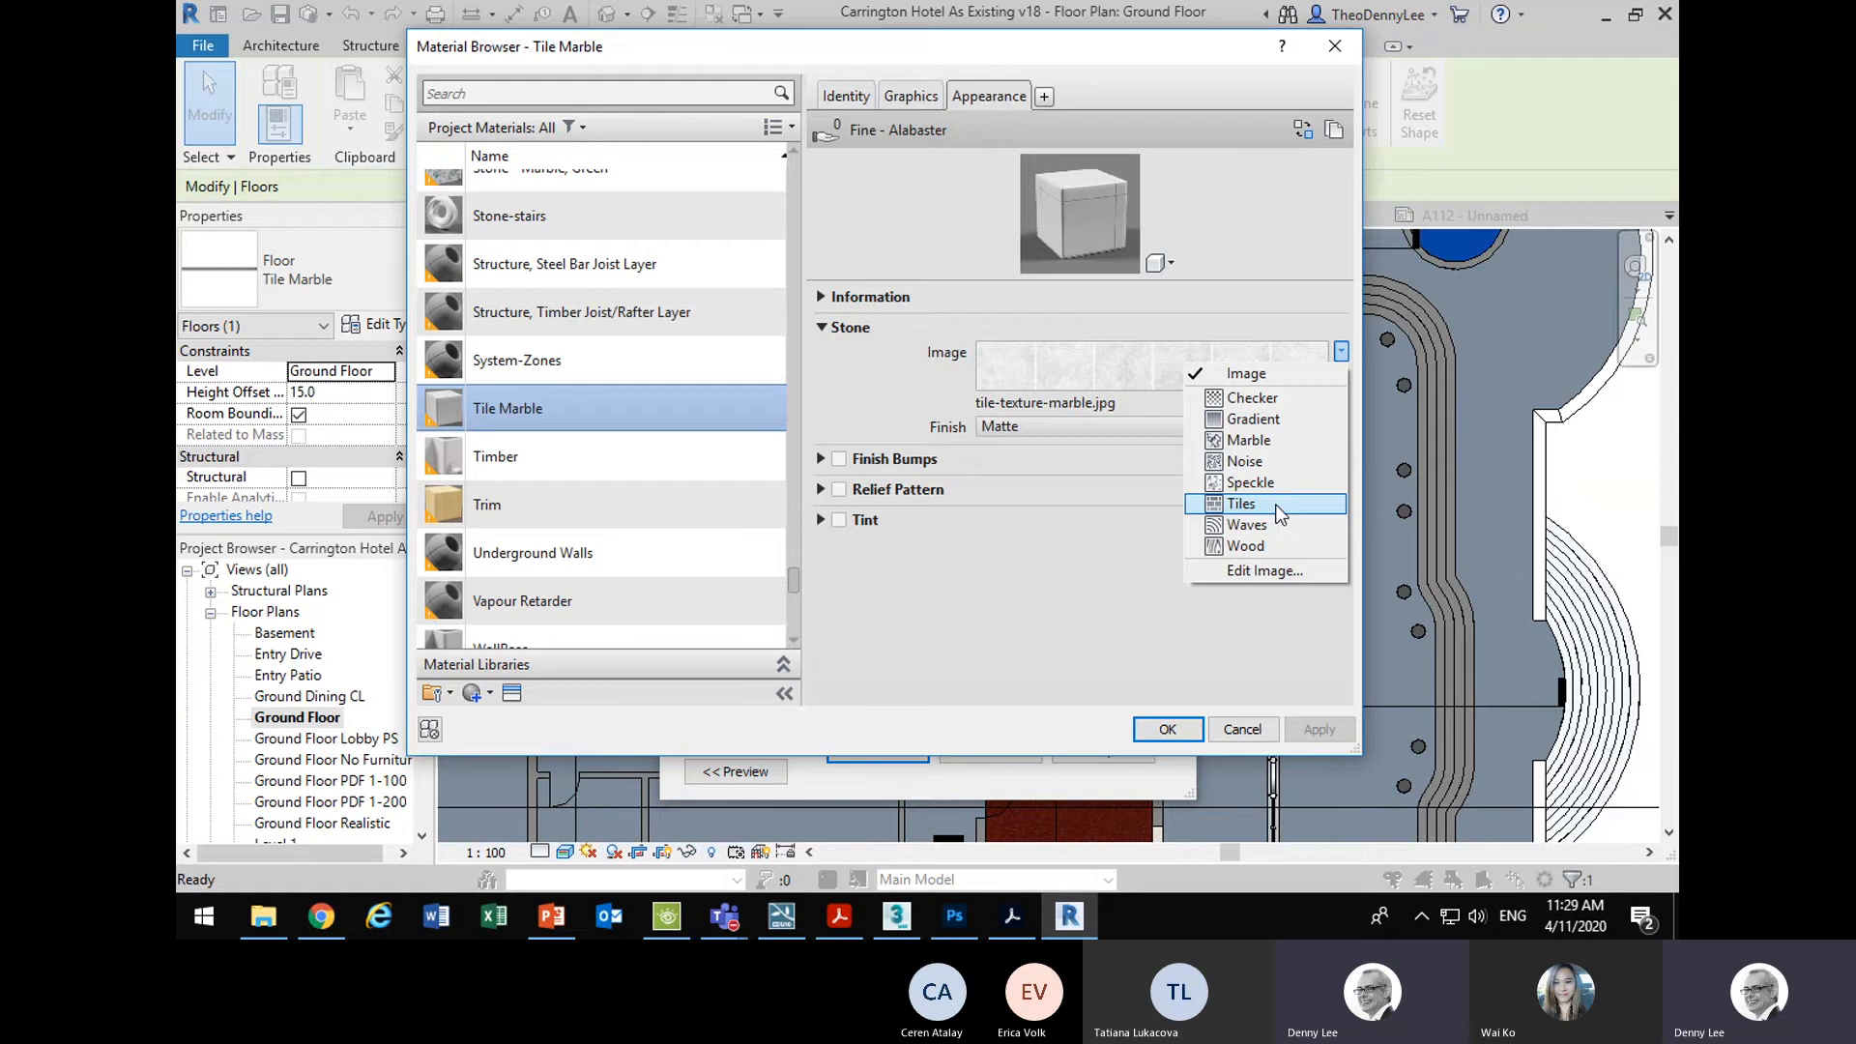
pyautogui.click(1096, 599)
pyautogui.click(1168, 729)
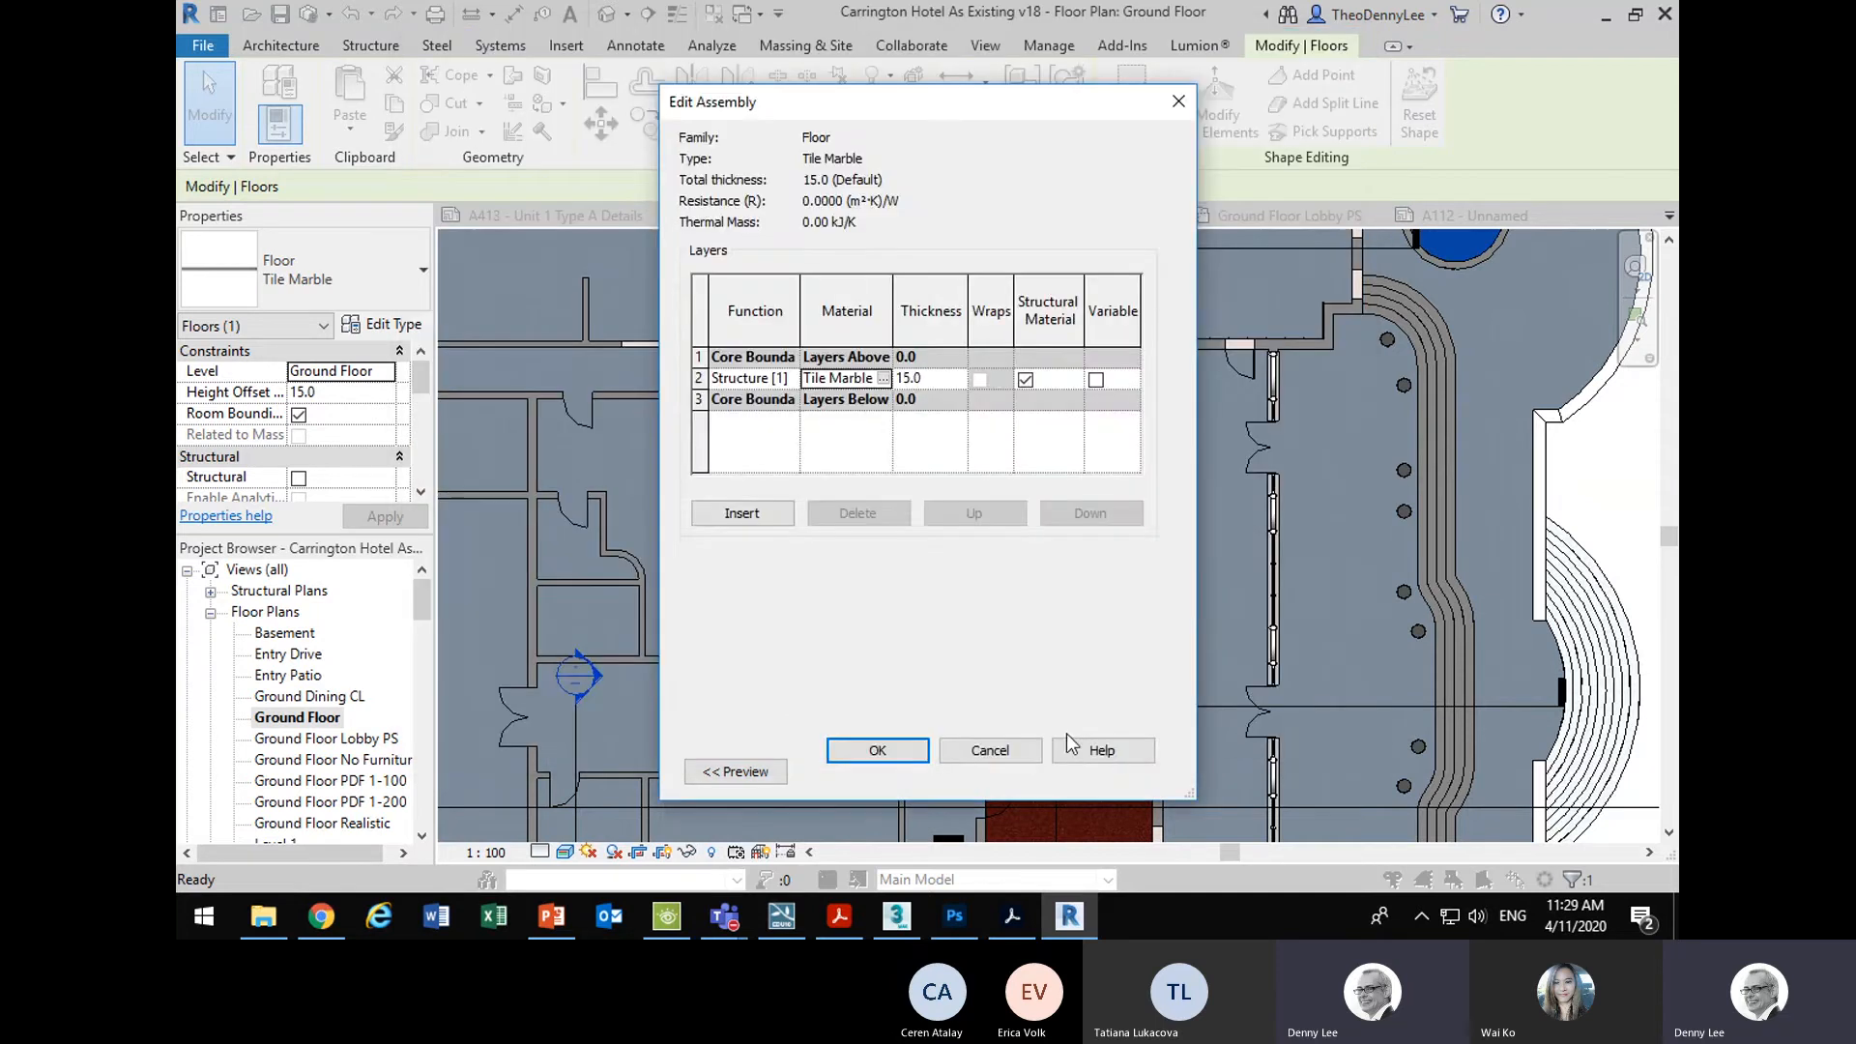
pyautogui.click(994, 759)
pyautogui.click(896, 771)
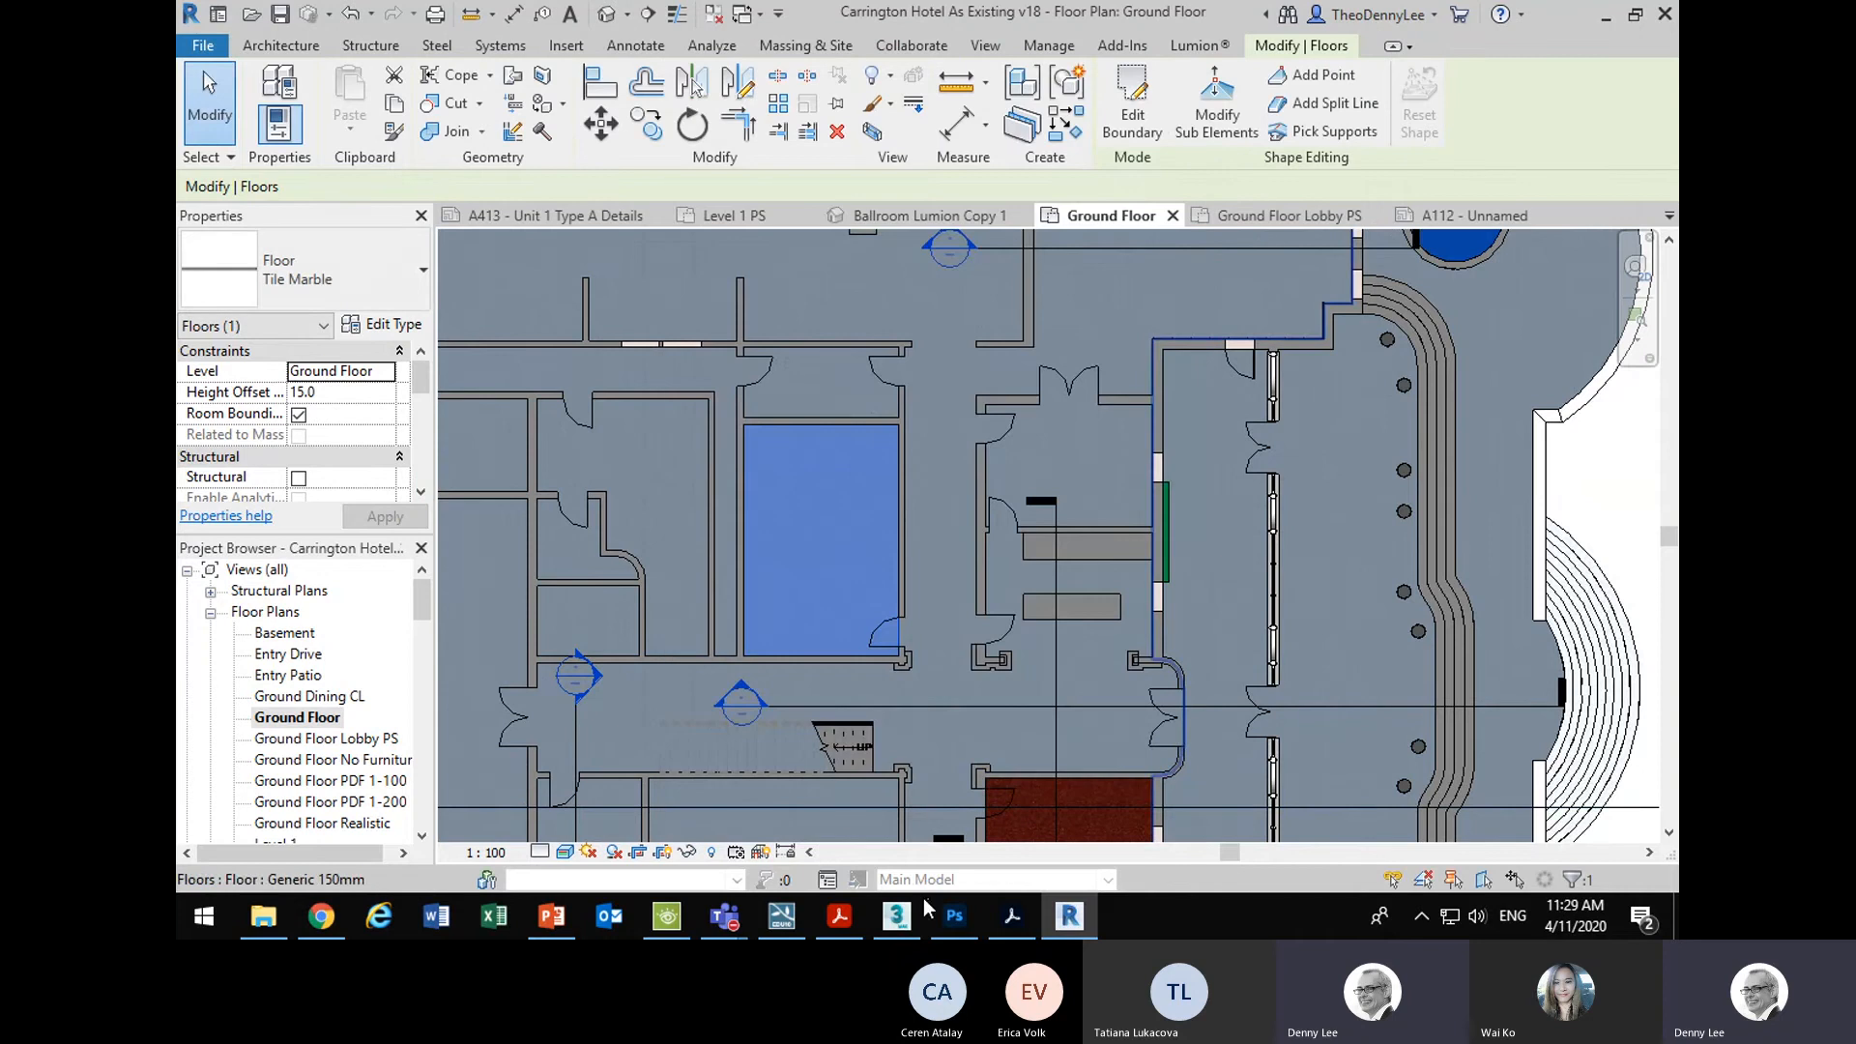
# - Switch to Photoshop and view the tile-texture-marble.jpg document to examine its tile grid
pyautogui.click(954, 919)
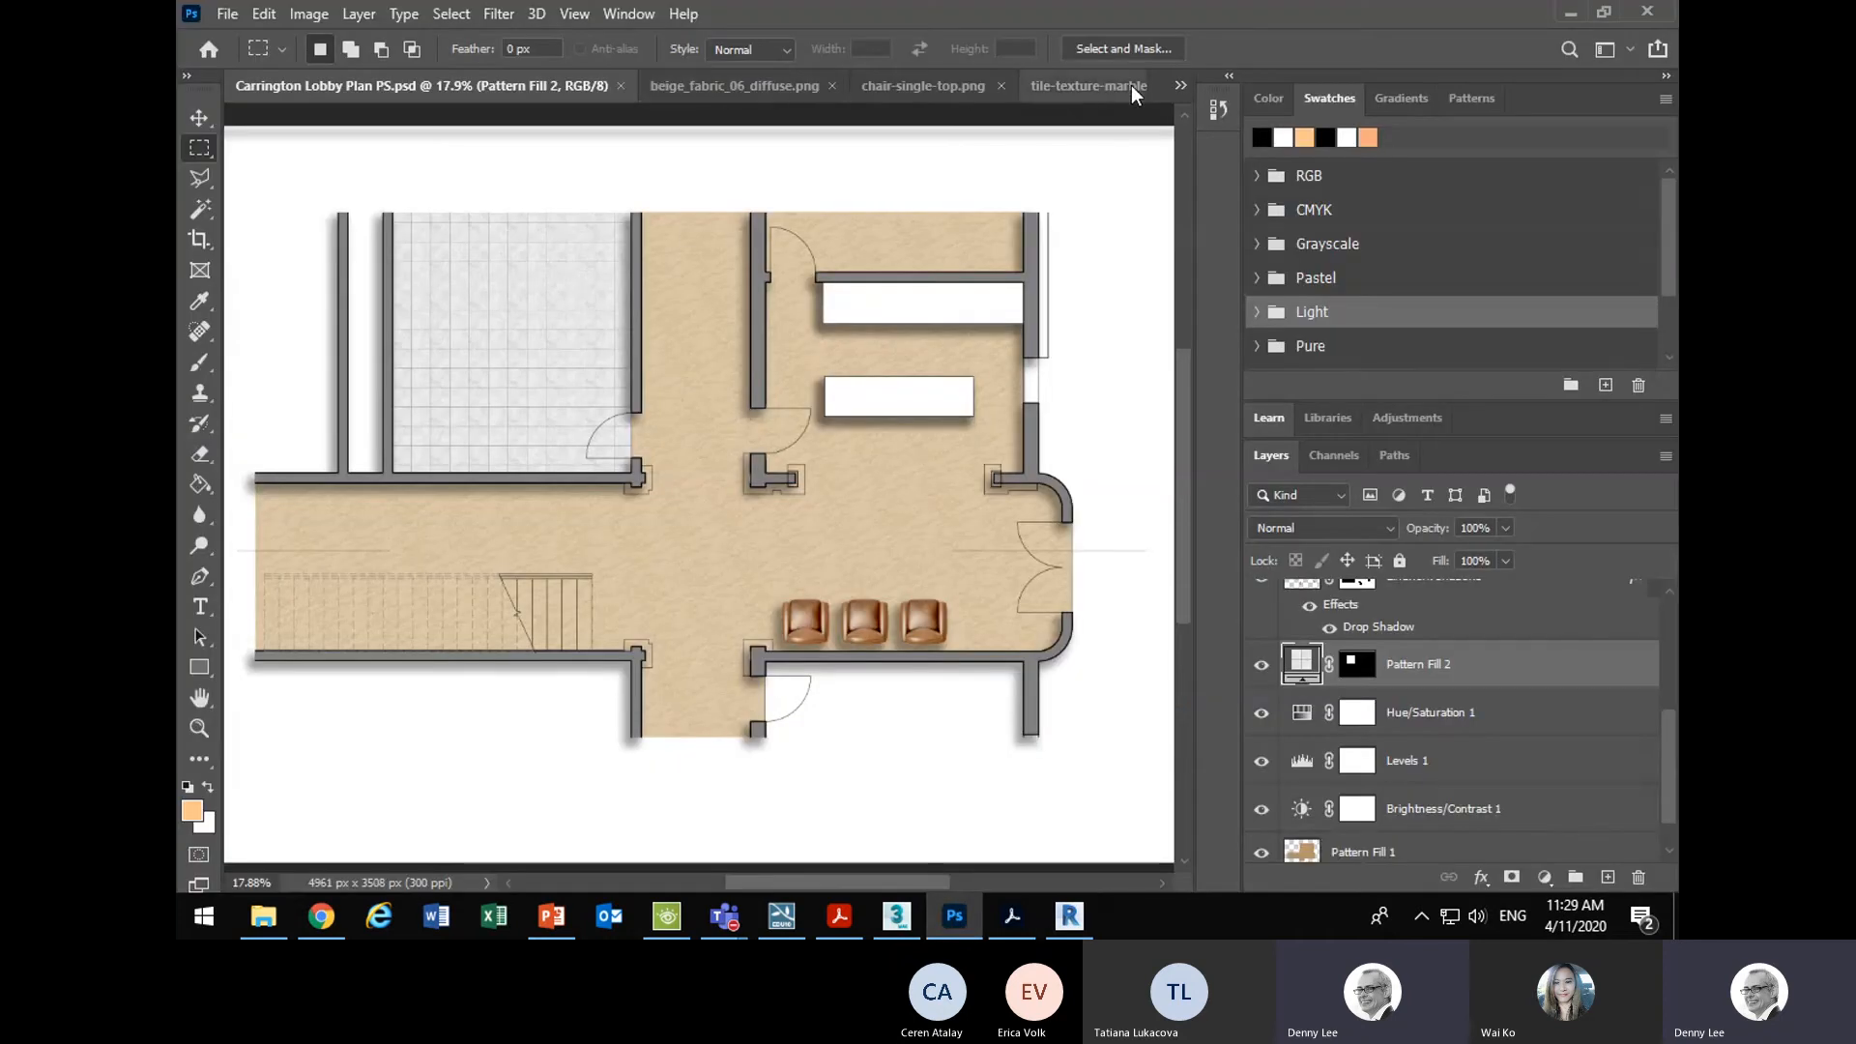
pyautogui.click(1092, 90)
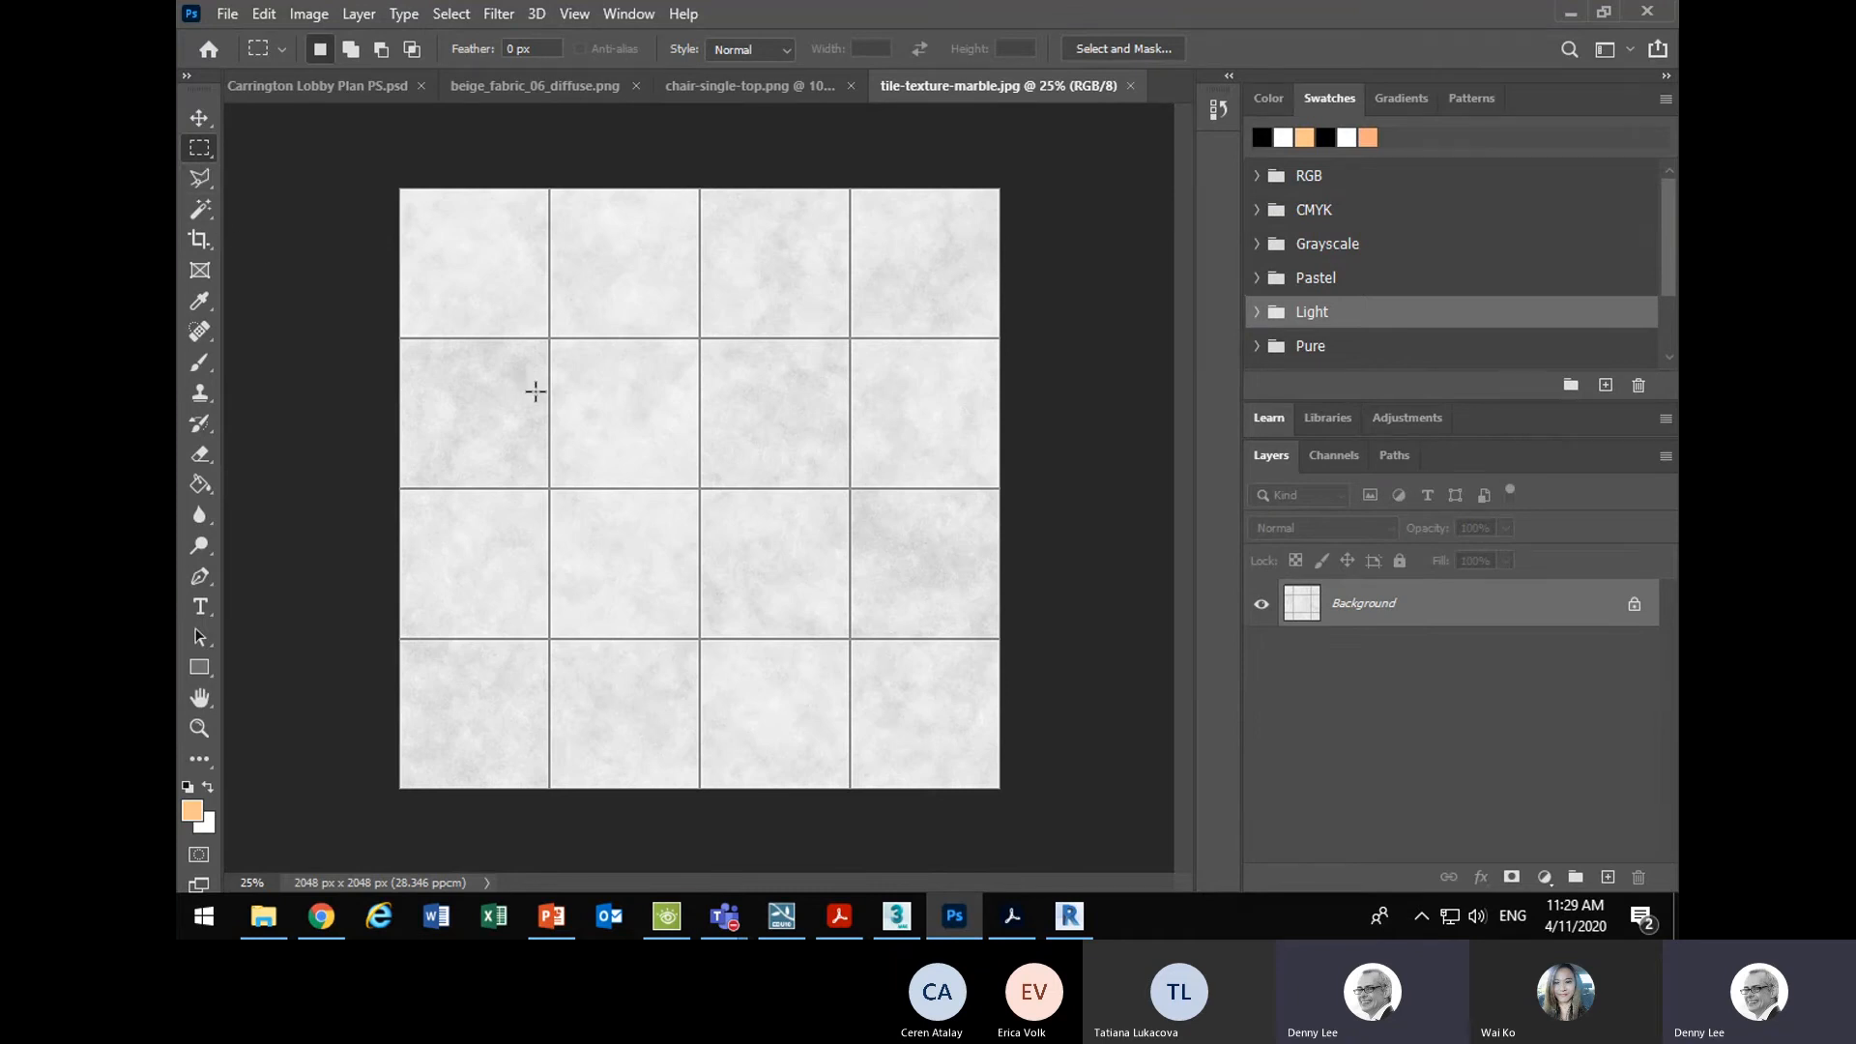
# - Select a single marble tile inside its grout lines with the Rectangular Marquee and copy it
pyautogui.scroll(5, 542, 377)
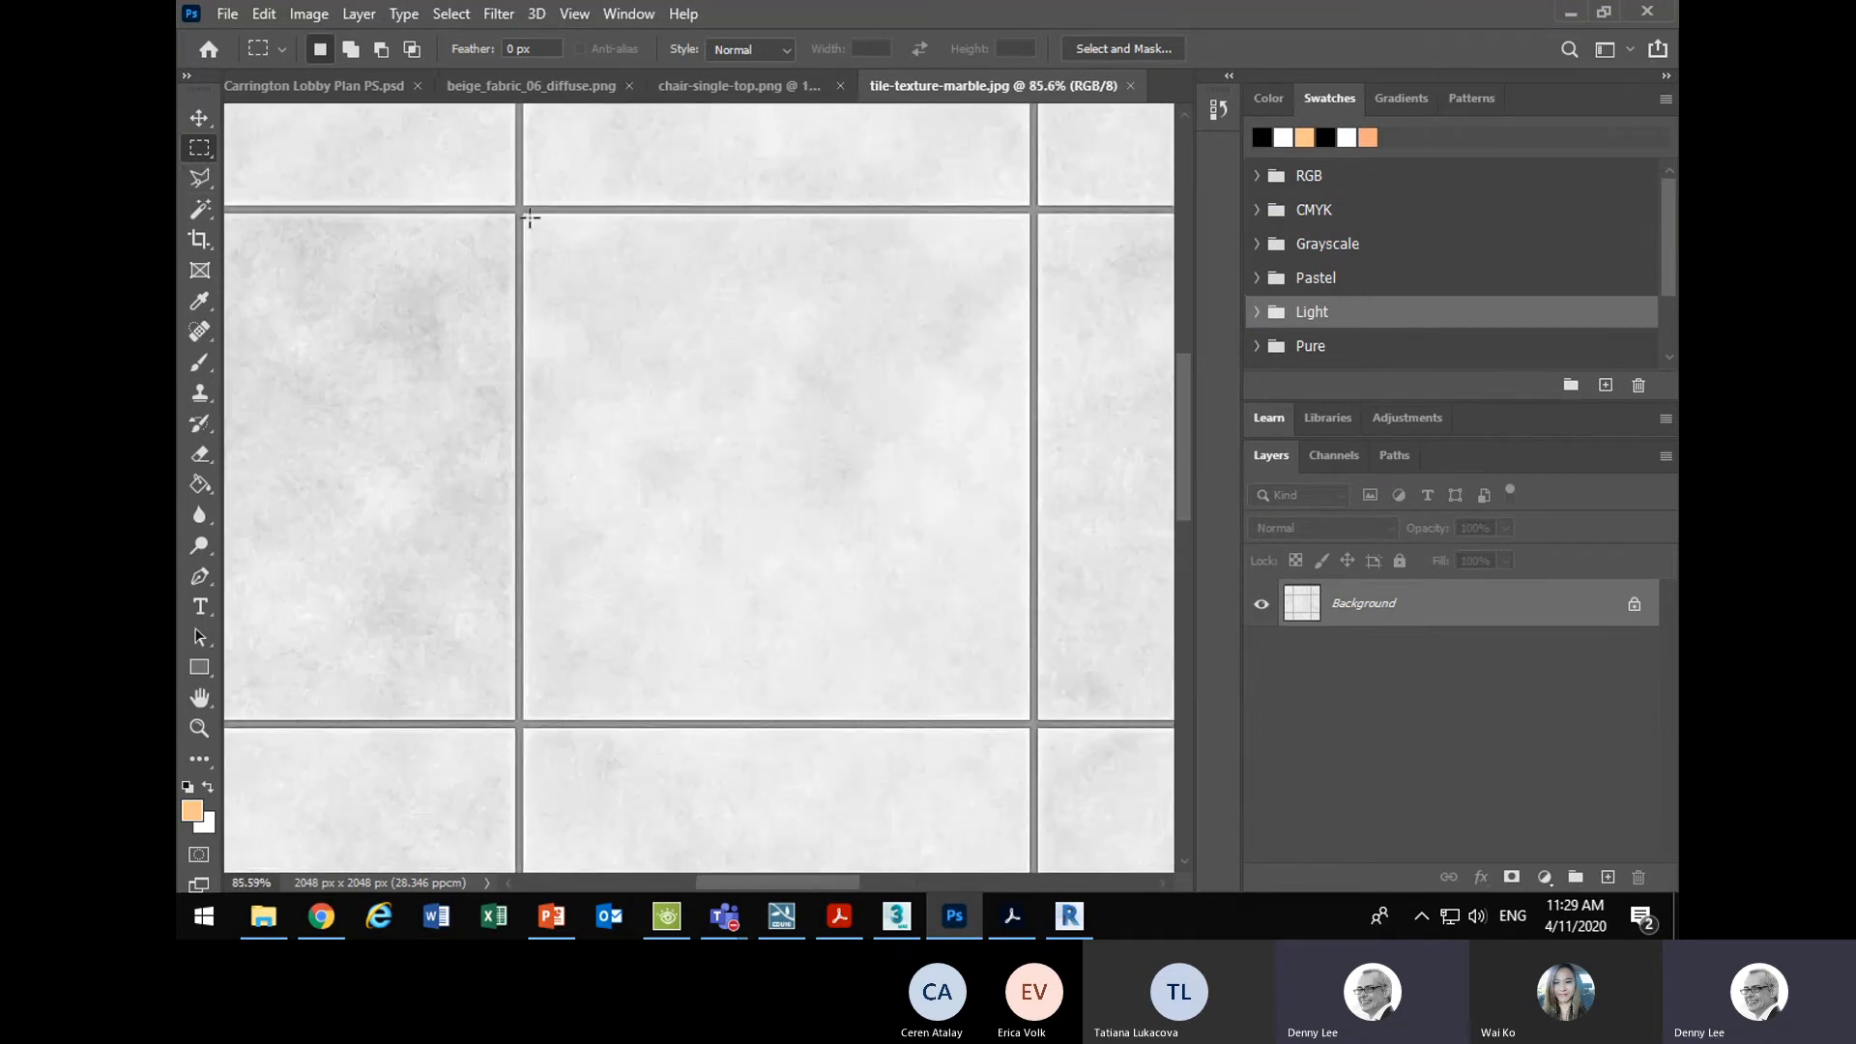
pyautogui.moveTo(525, 215); pyautogui.dragTo(1029, 720)
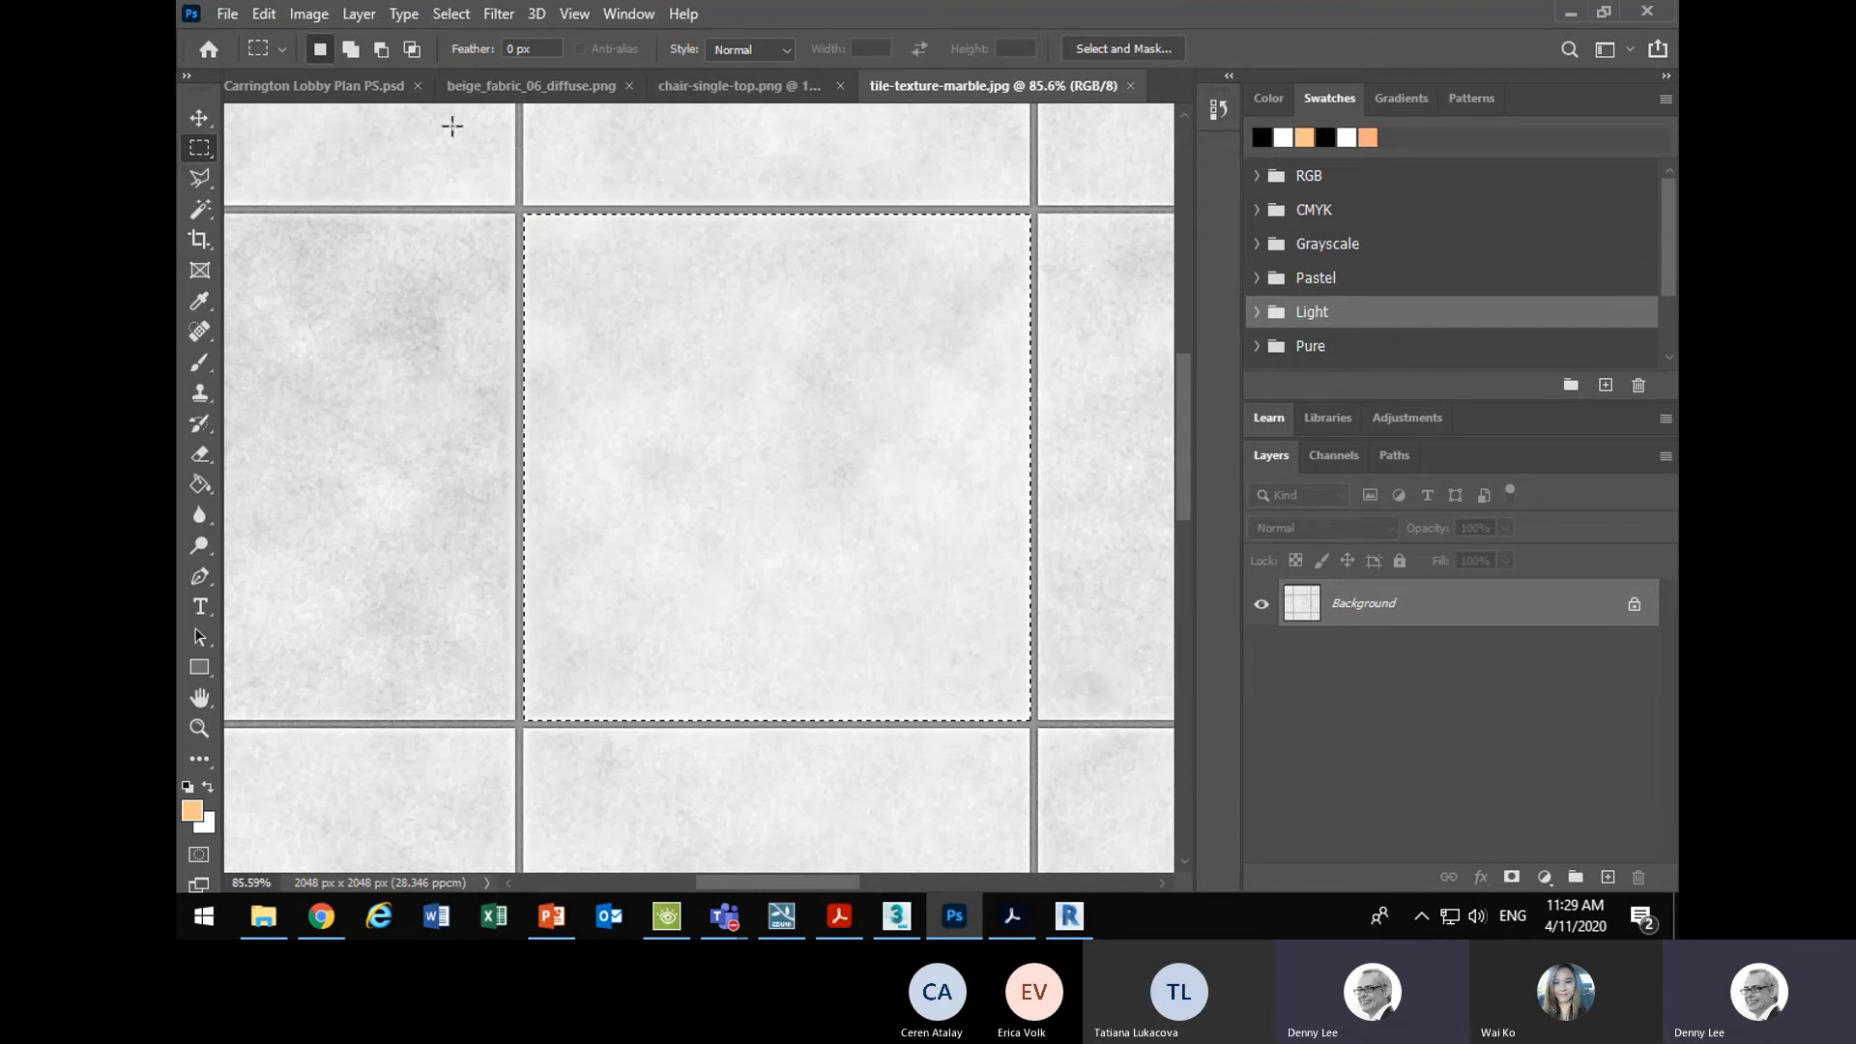
pyautogui.click(269, 15)
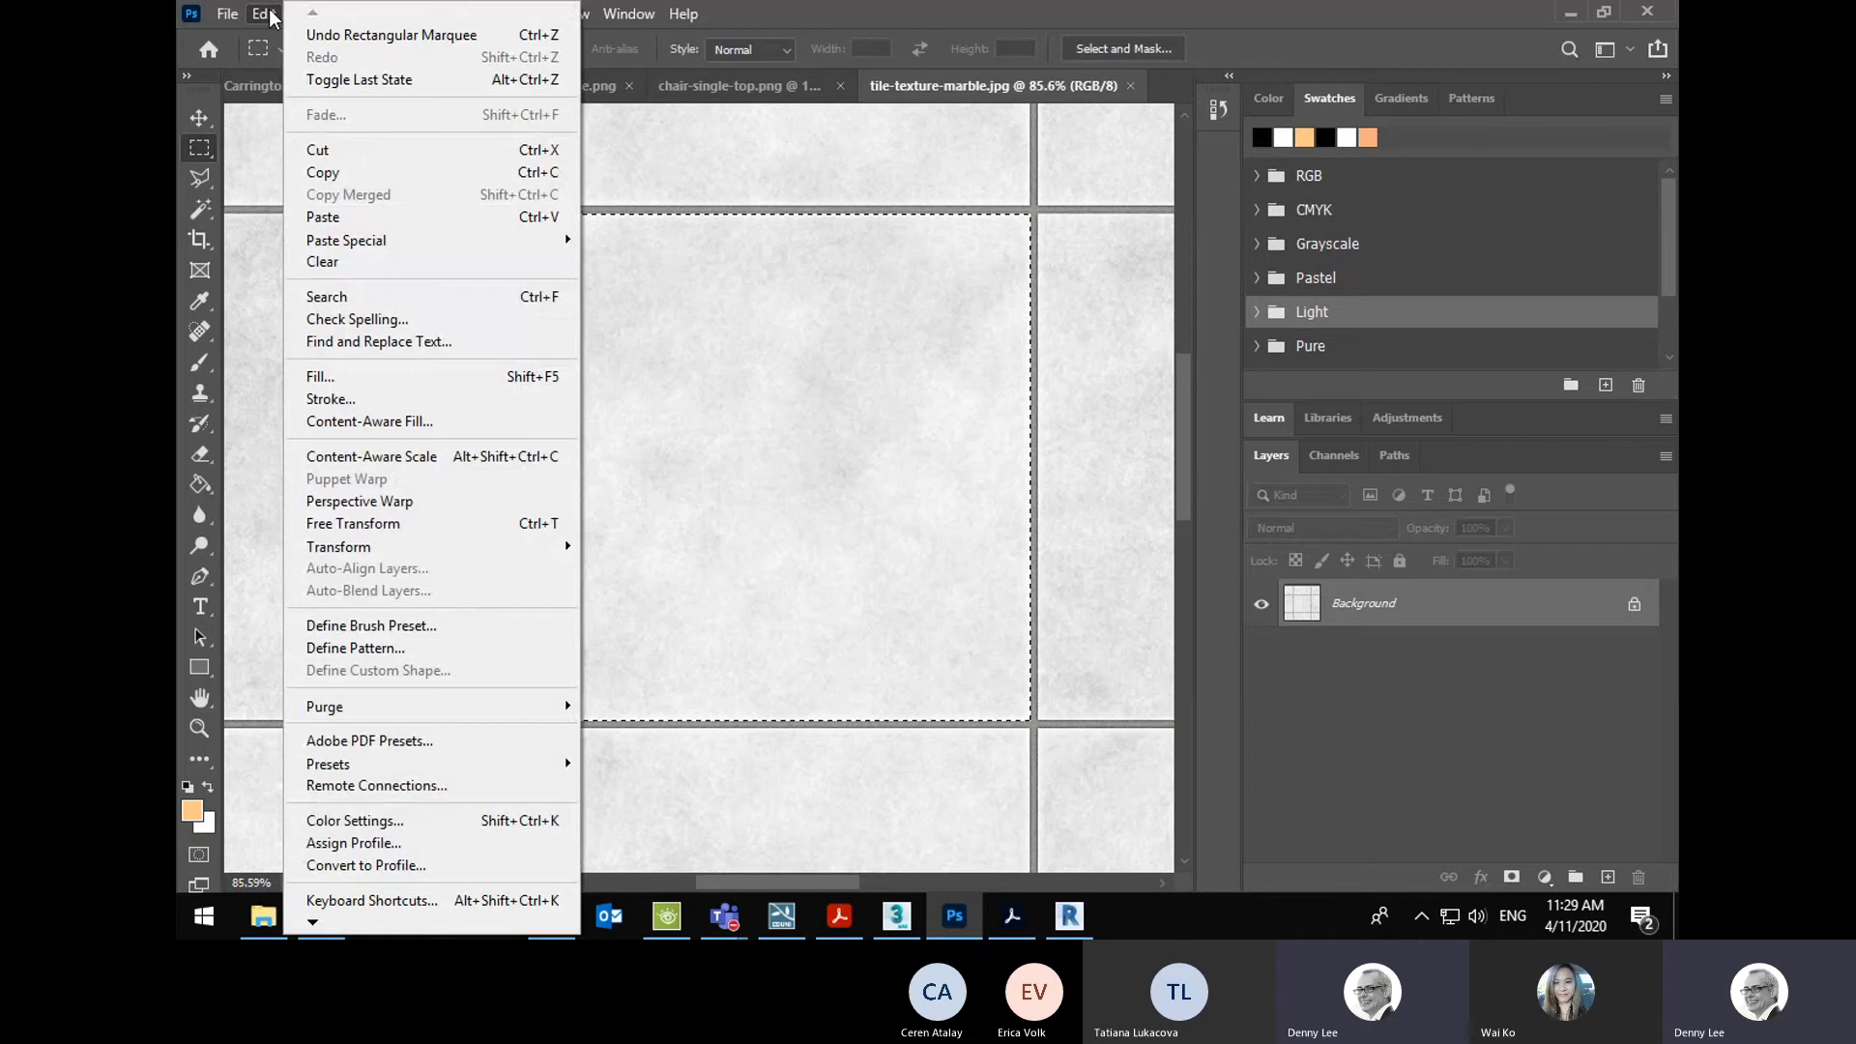
pyautogui.click(327, 173)
# - Create a new 503 x 503 px document from the Clipboard preset and paste the copied tile into it
pyautogui.click(232, 17)
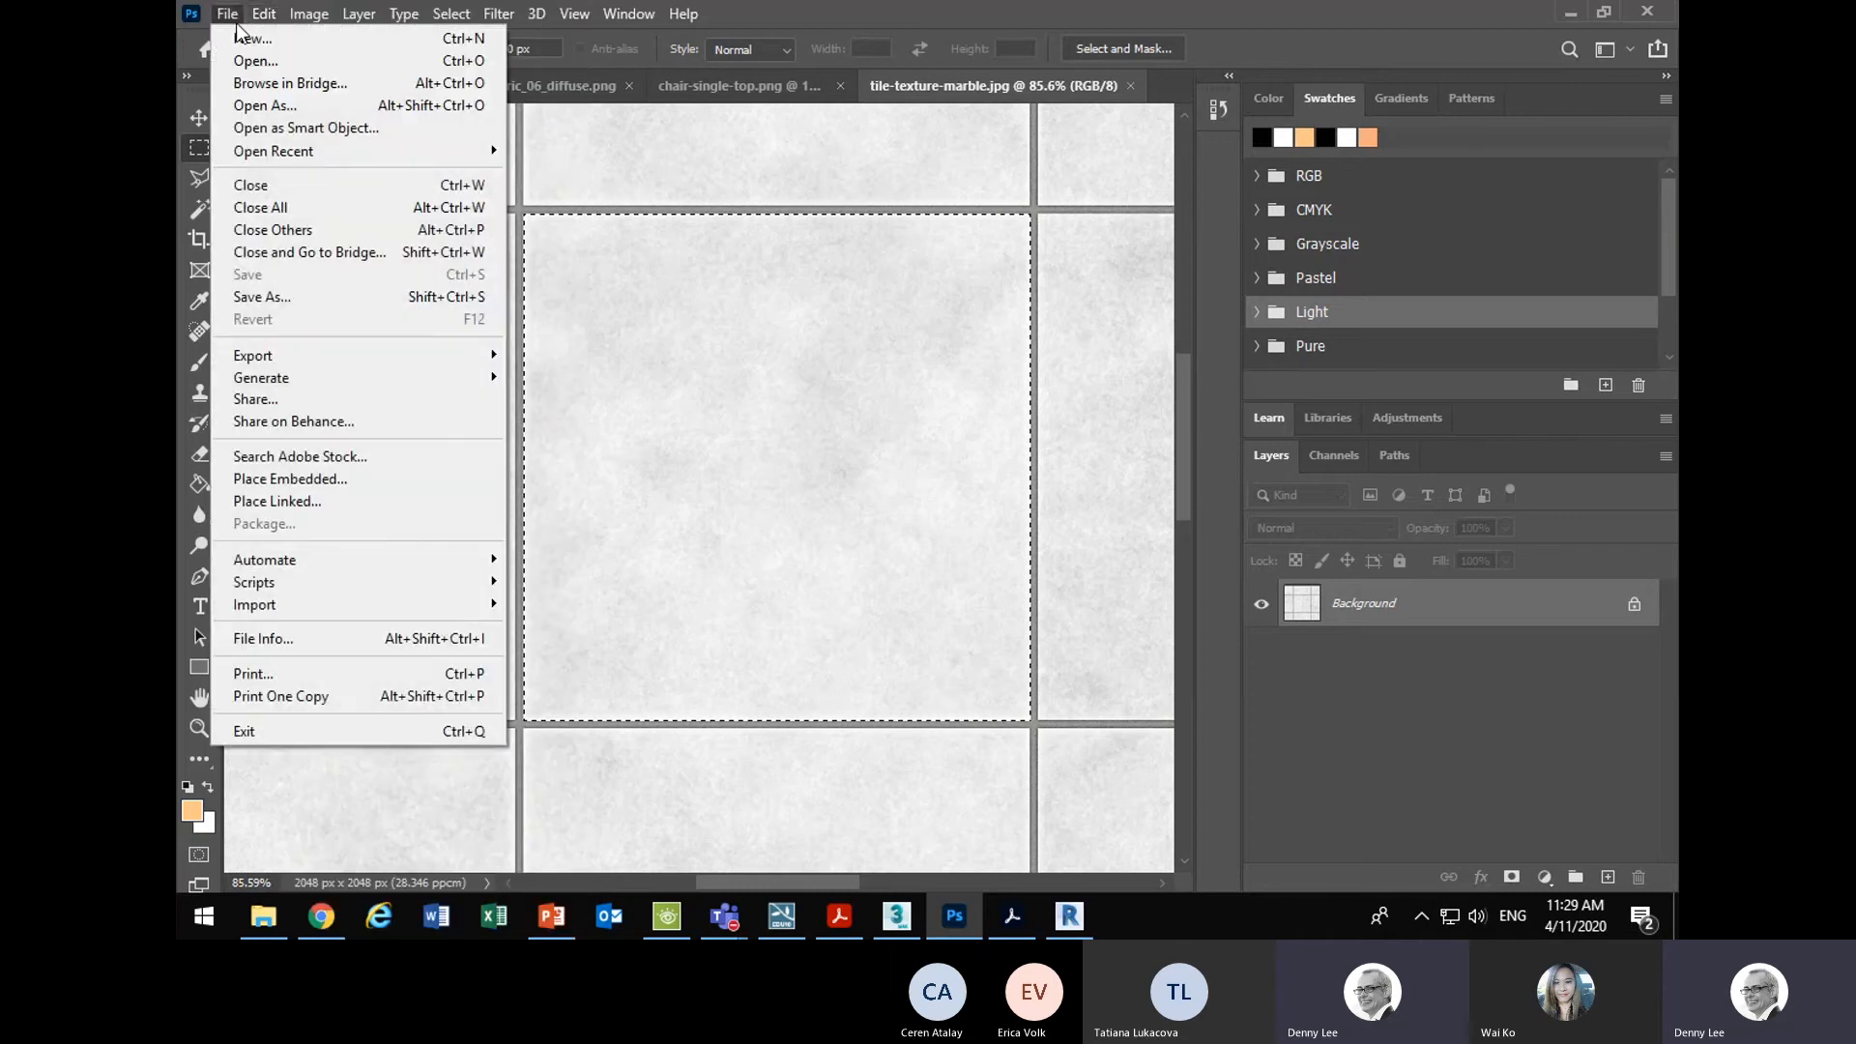
pyautogui.click(247, 37)
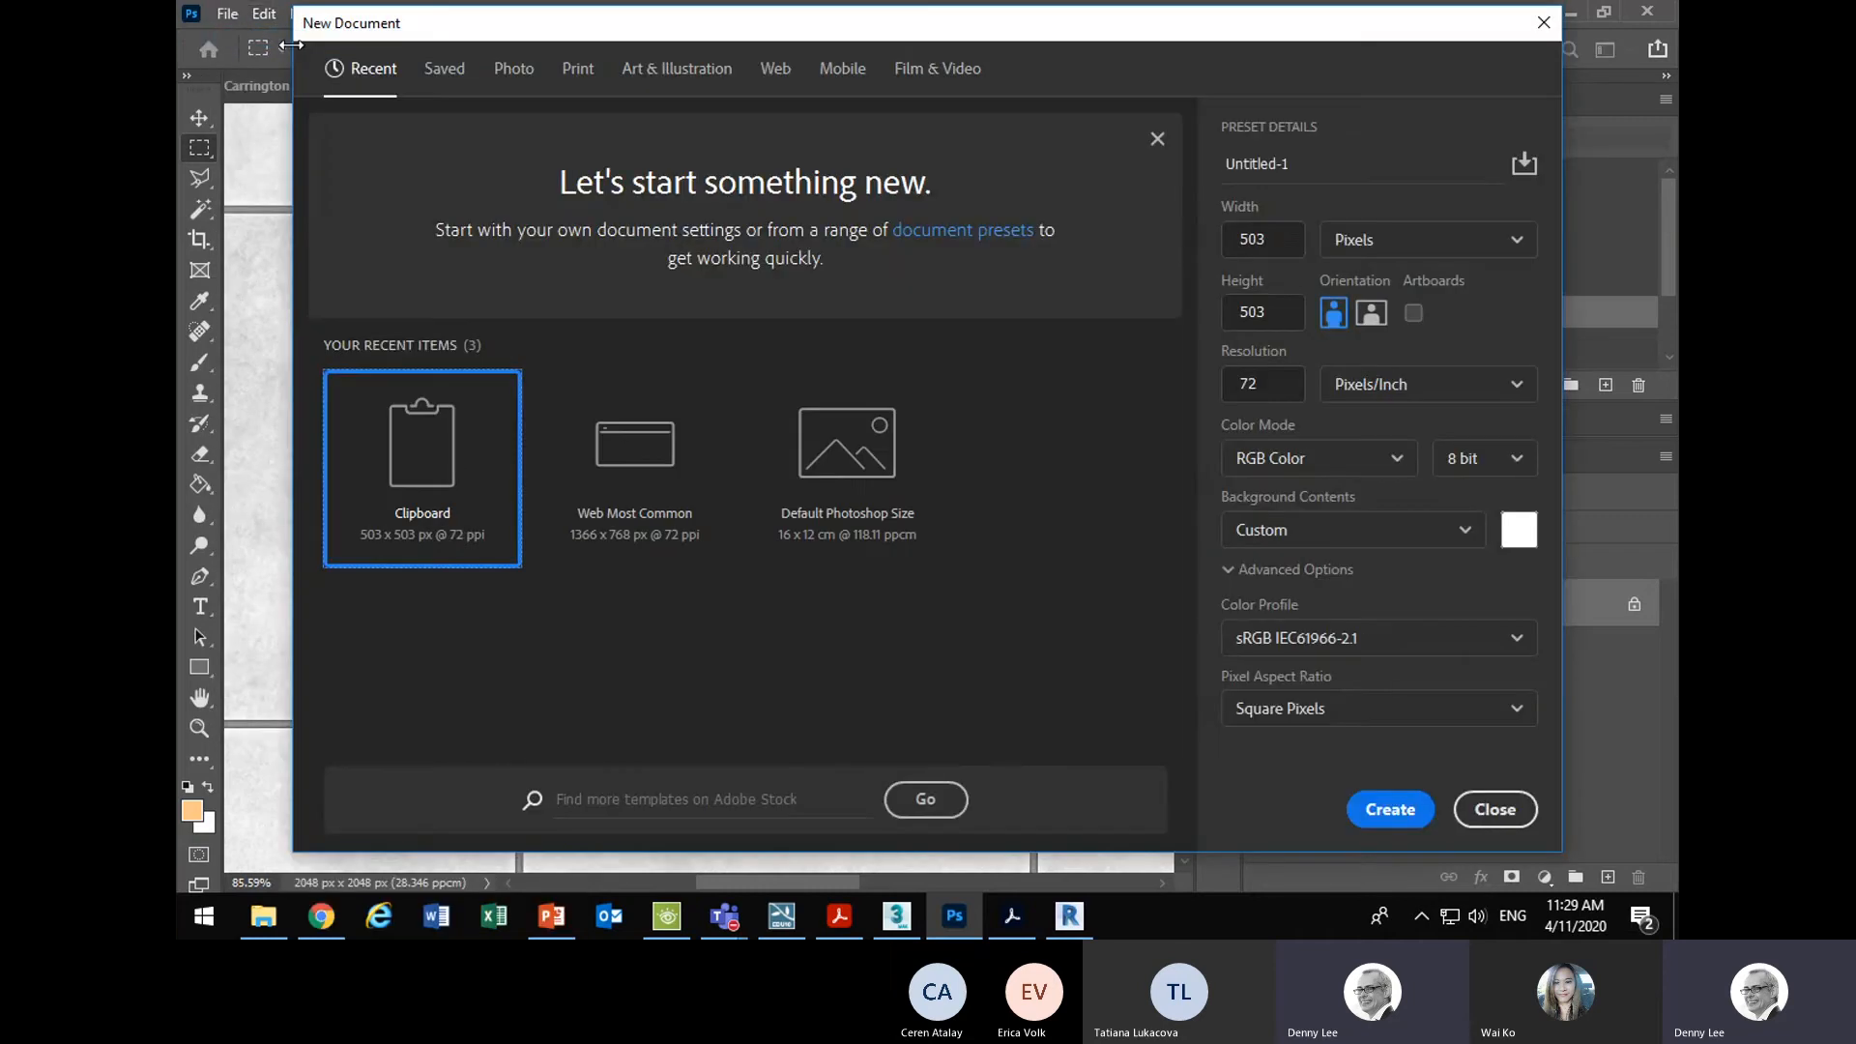
pyautogui.doubleClick(422, 454)
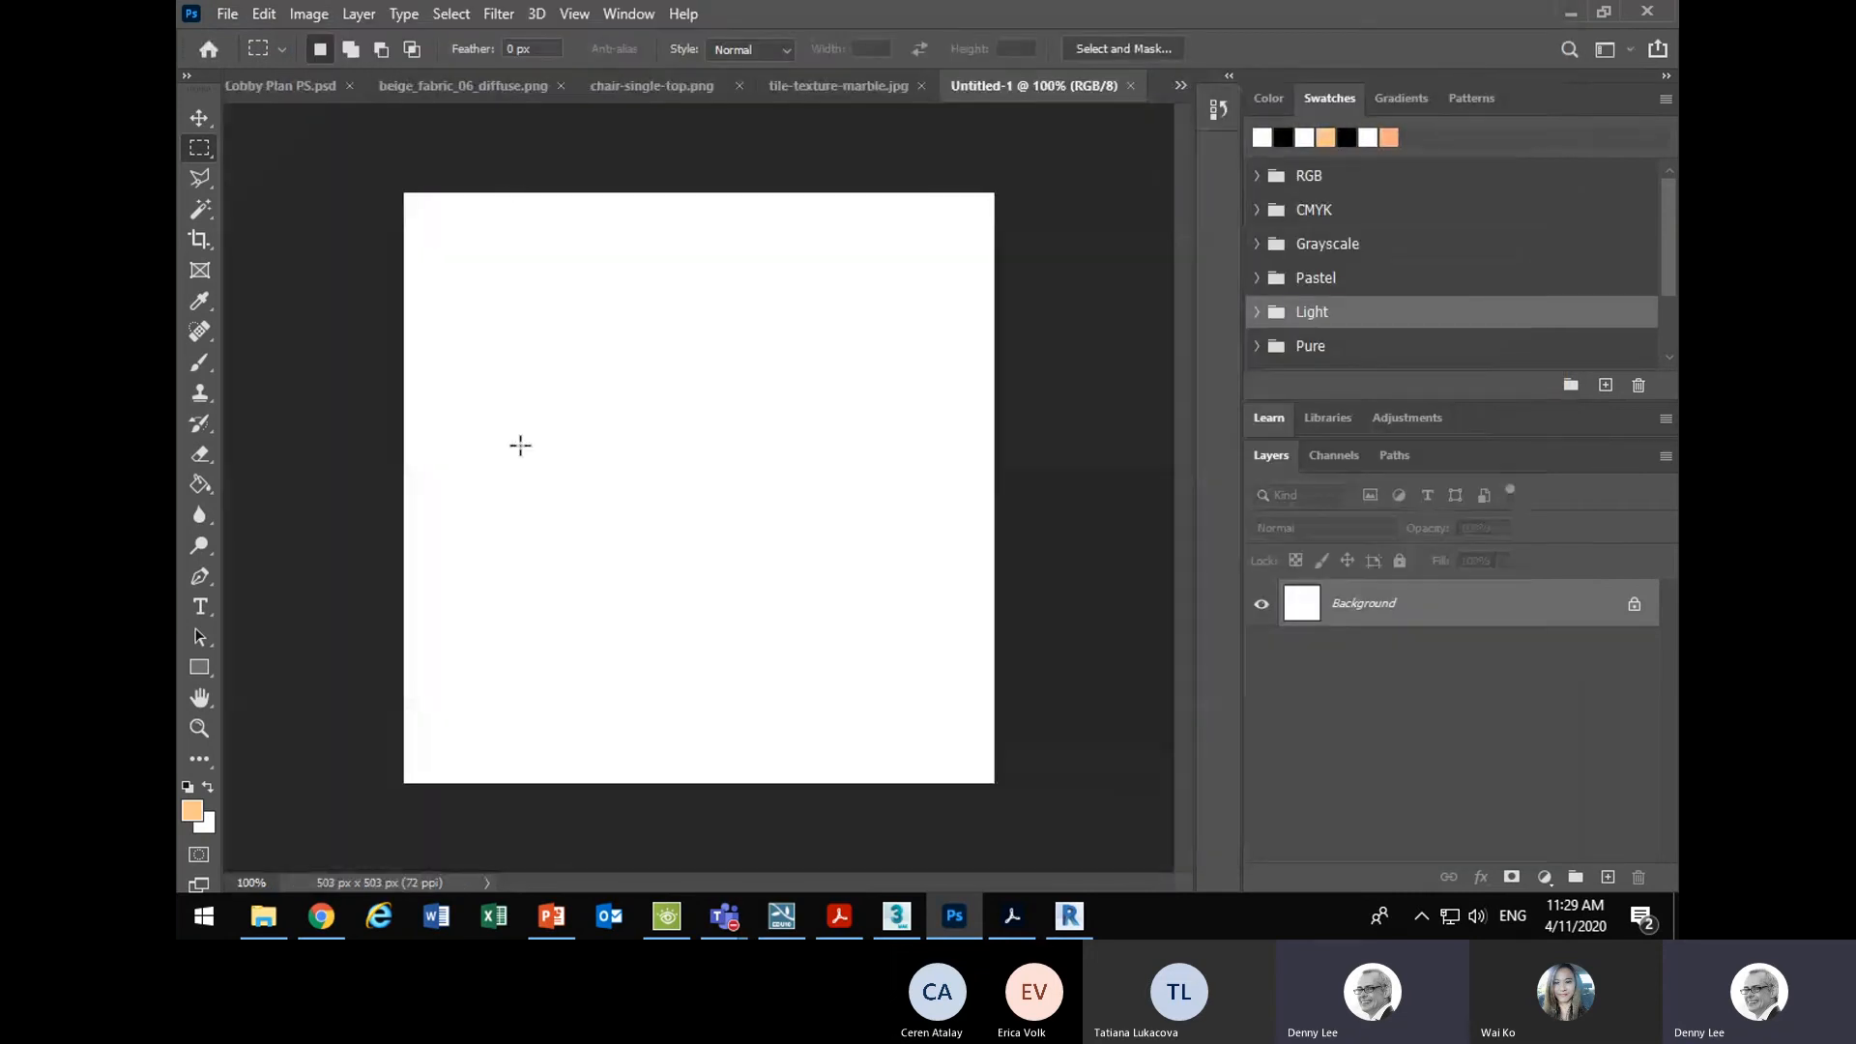
pyautogui.click(261, 14)
pyautogui.click(343, 209)
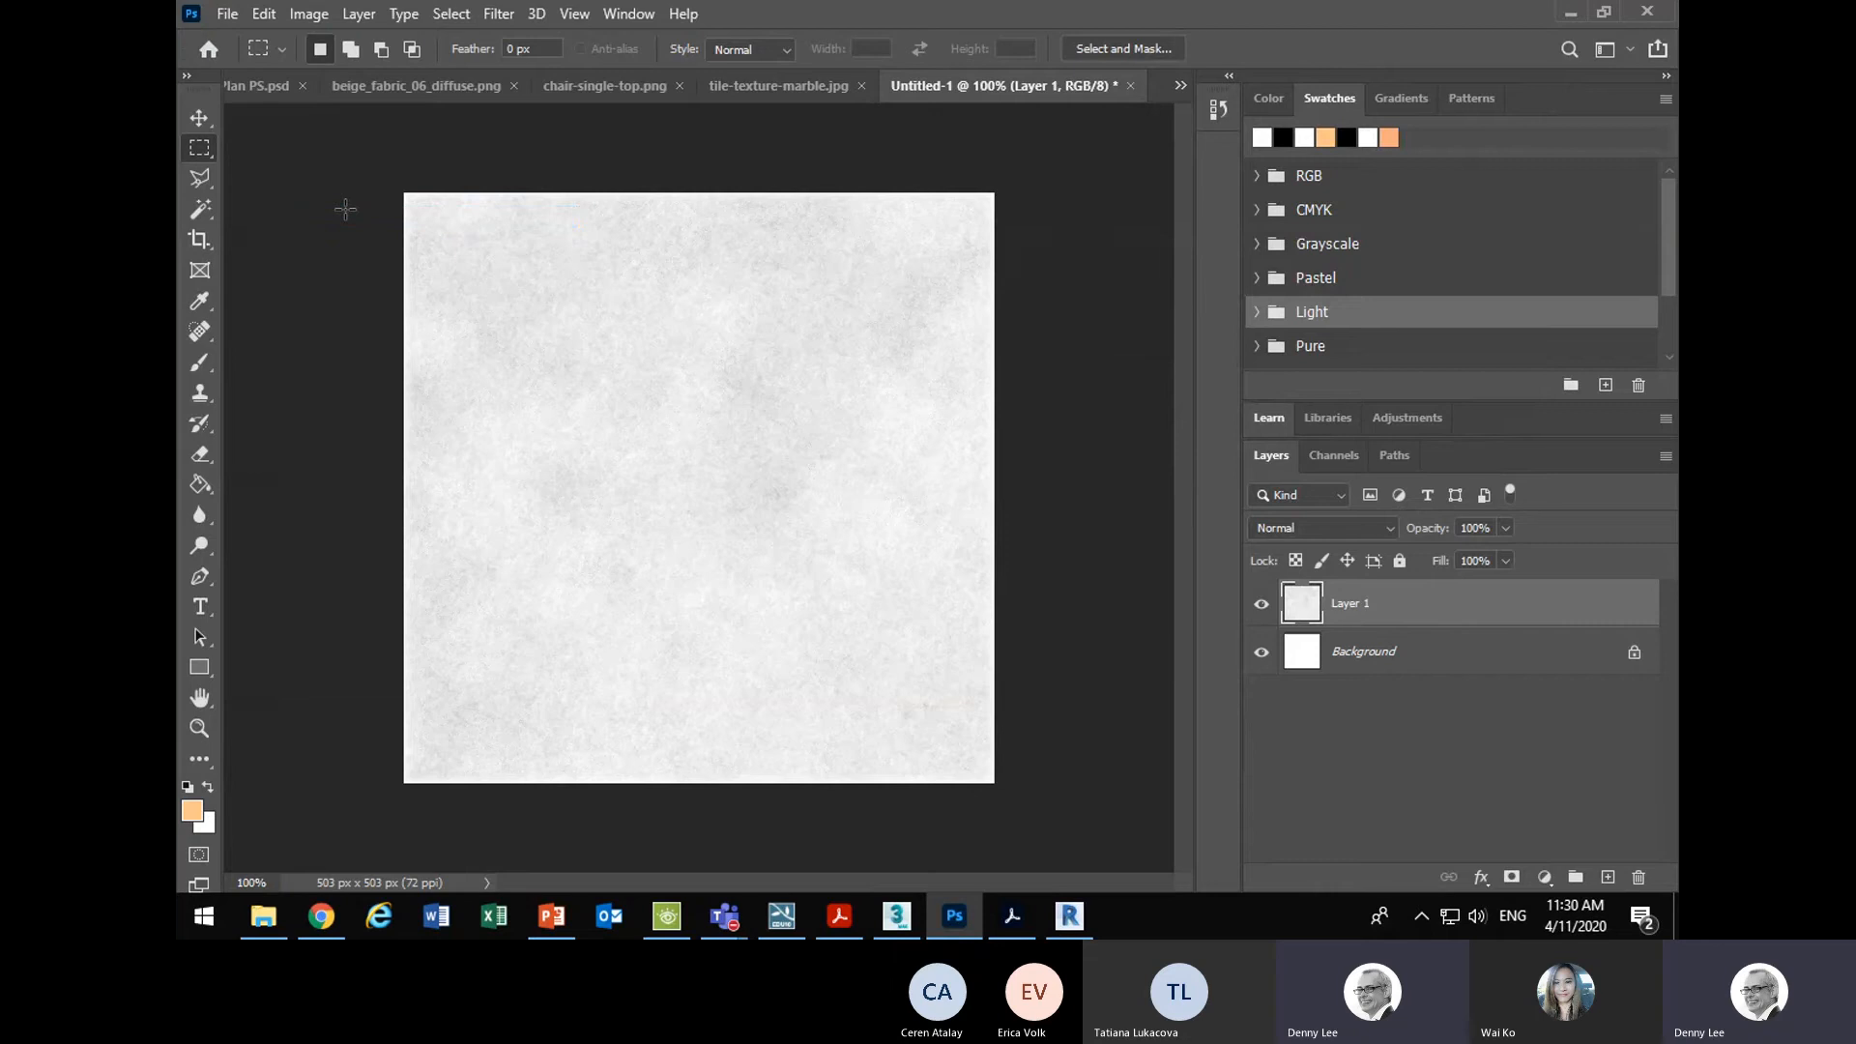
pyautogui.scroll(-5, 523, 287)
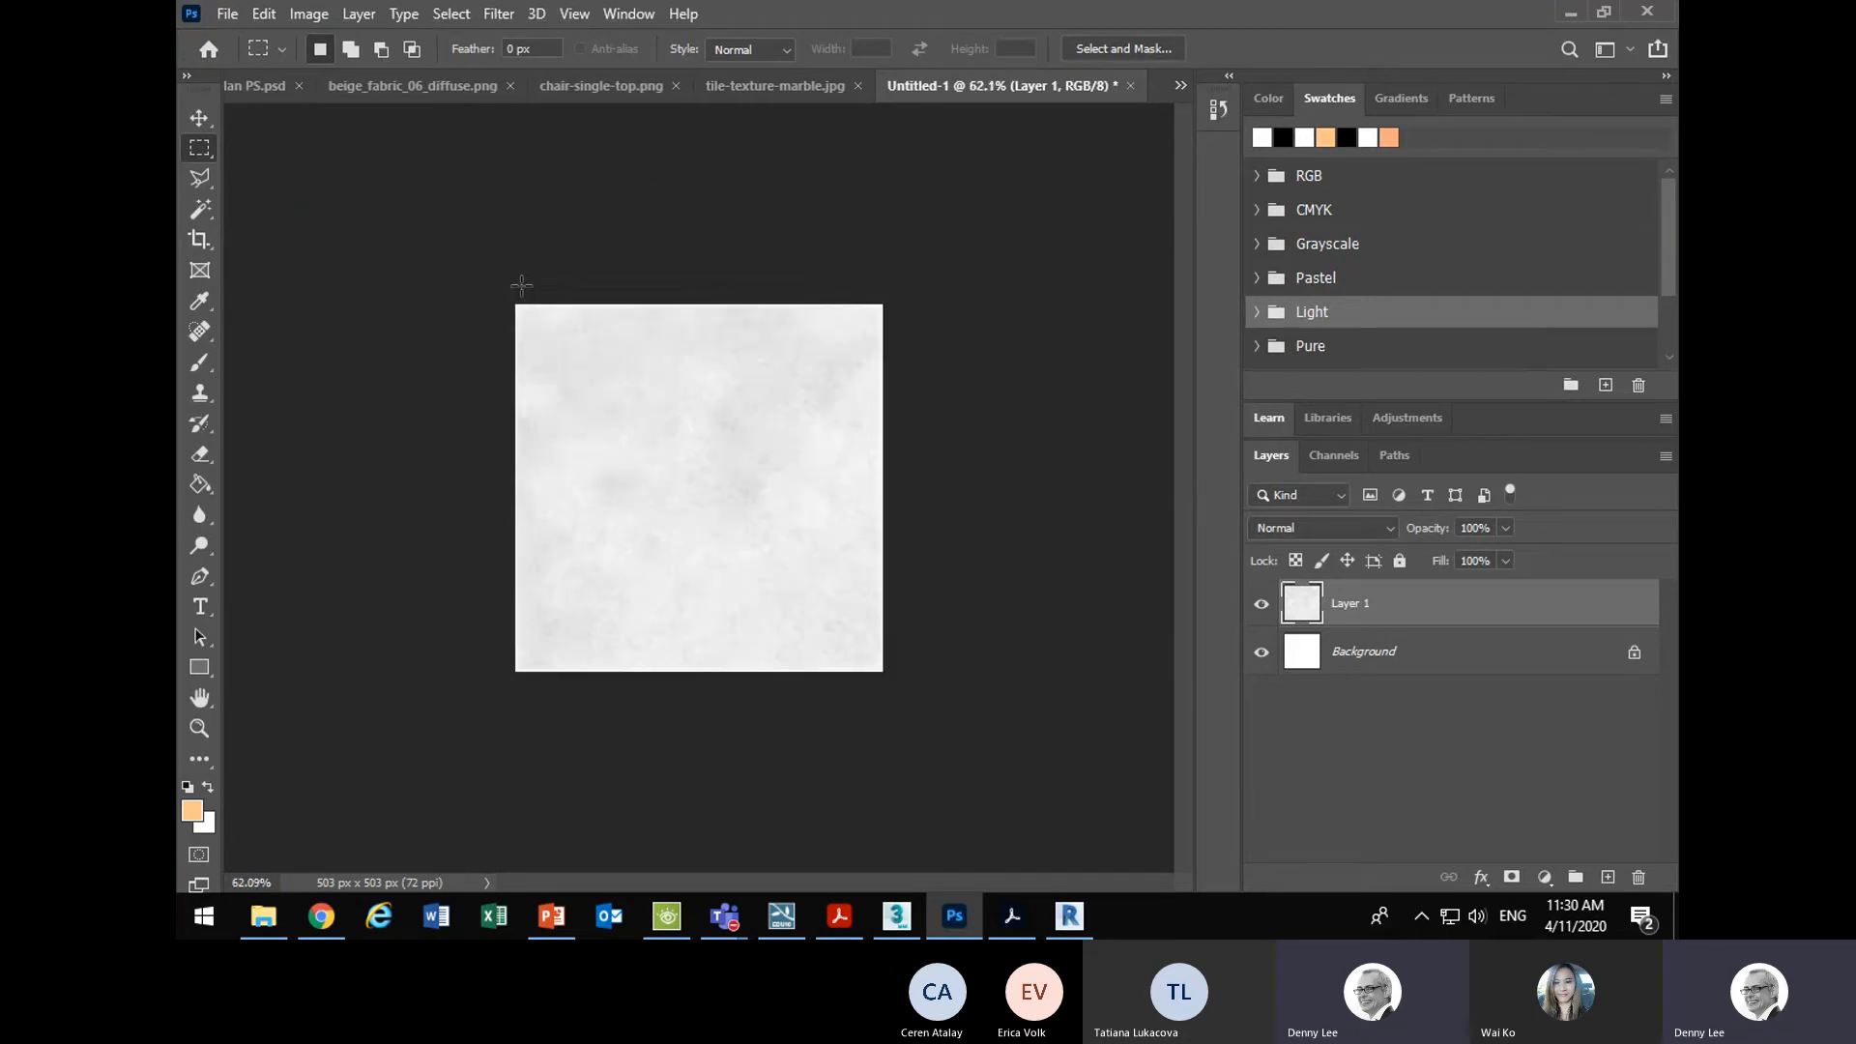
pyautogui.scroll(4, 749, 420)
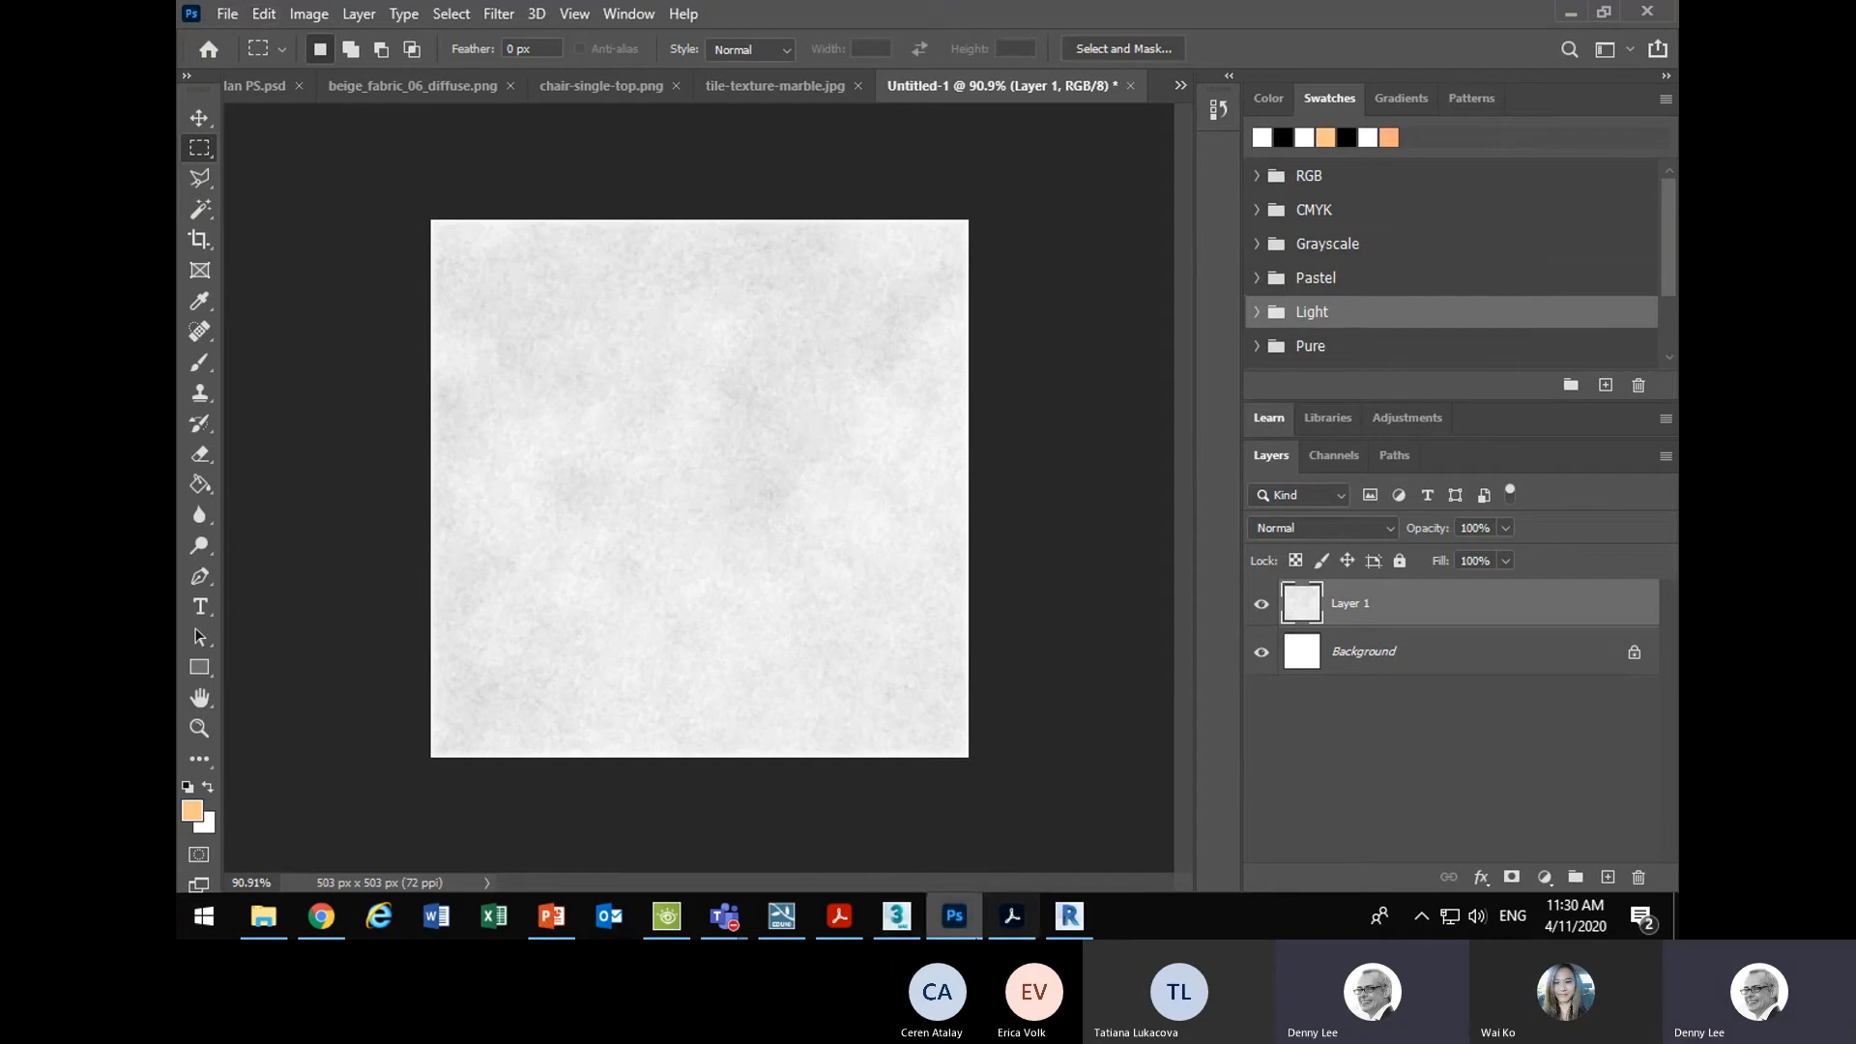
# - Switch to Revit and duplicate the selected floor's Tile Marble type as Tile Marble v2
pyautogui.click(1071, 918)
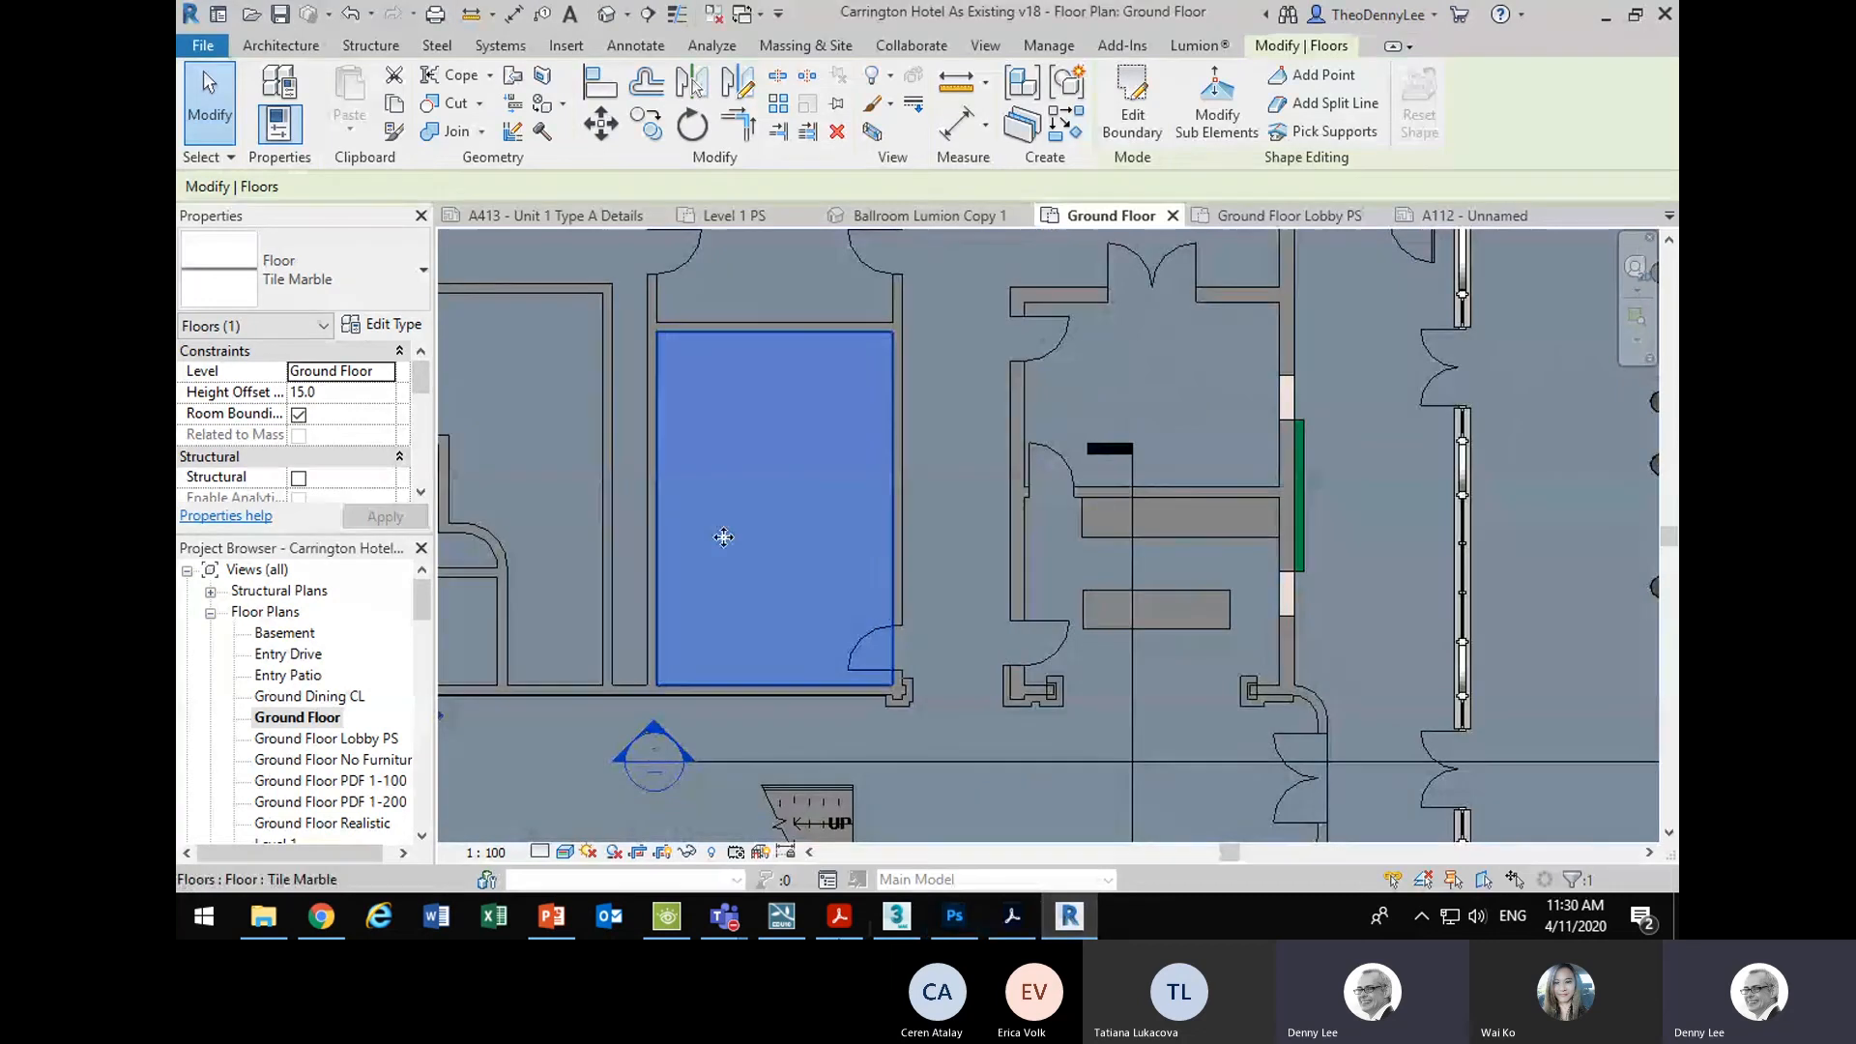
pyautogui.click(373, 323)
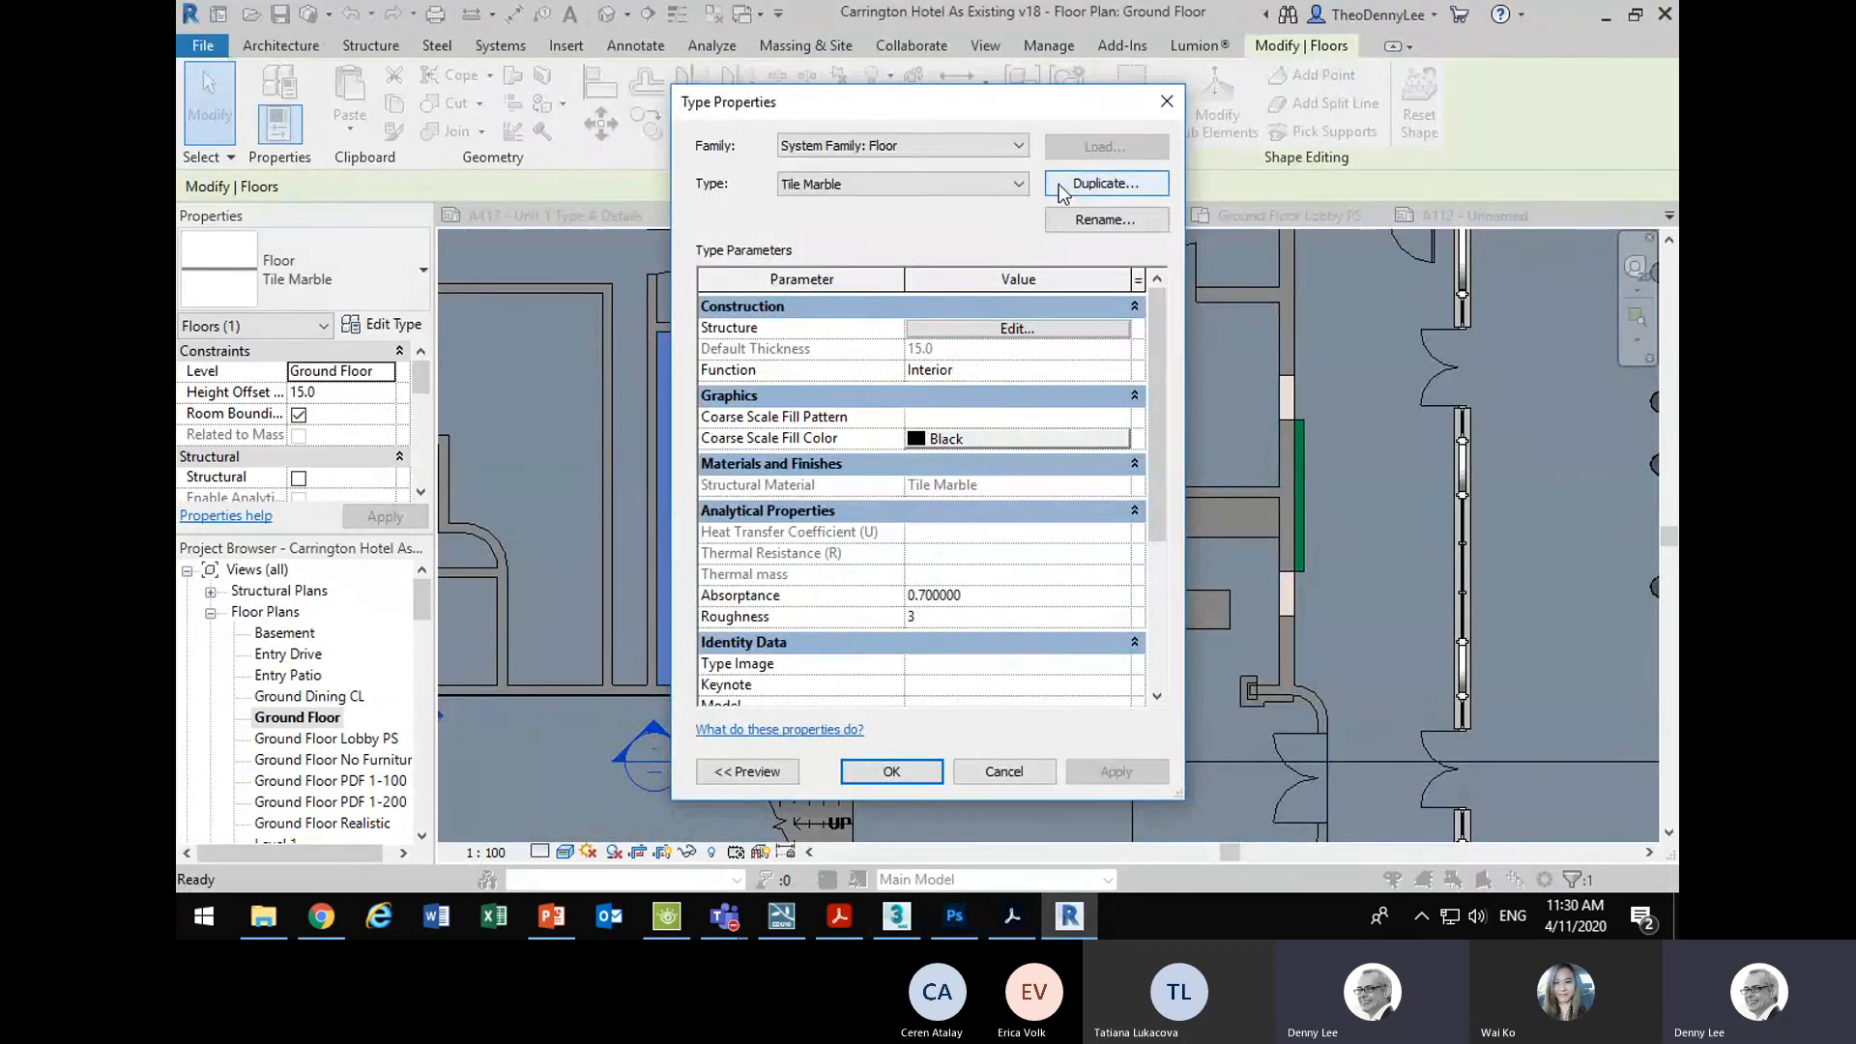
pyautogui.click(1061, 189)
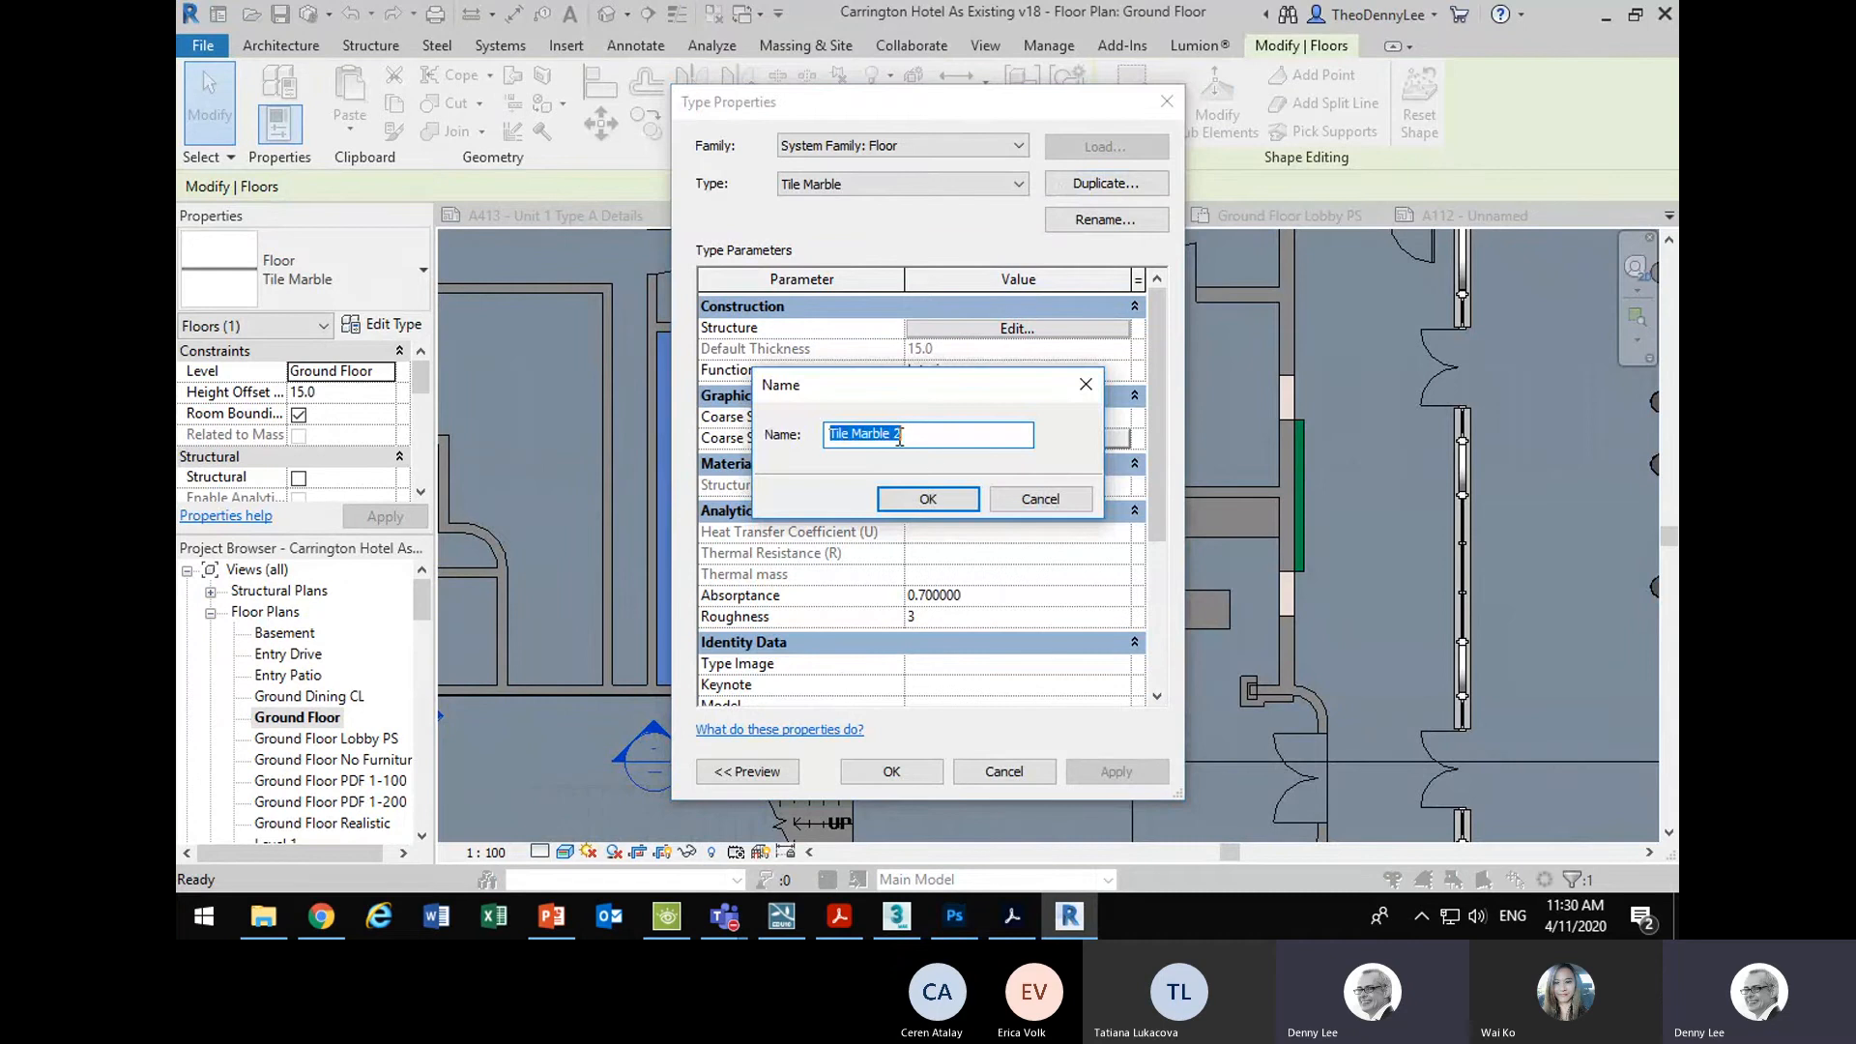
pyautogui.click(892, 435)
pyautogui.press('BackSpace')
pyautogui.click(895, 496)
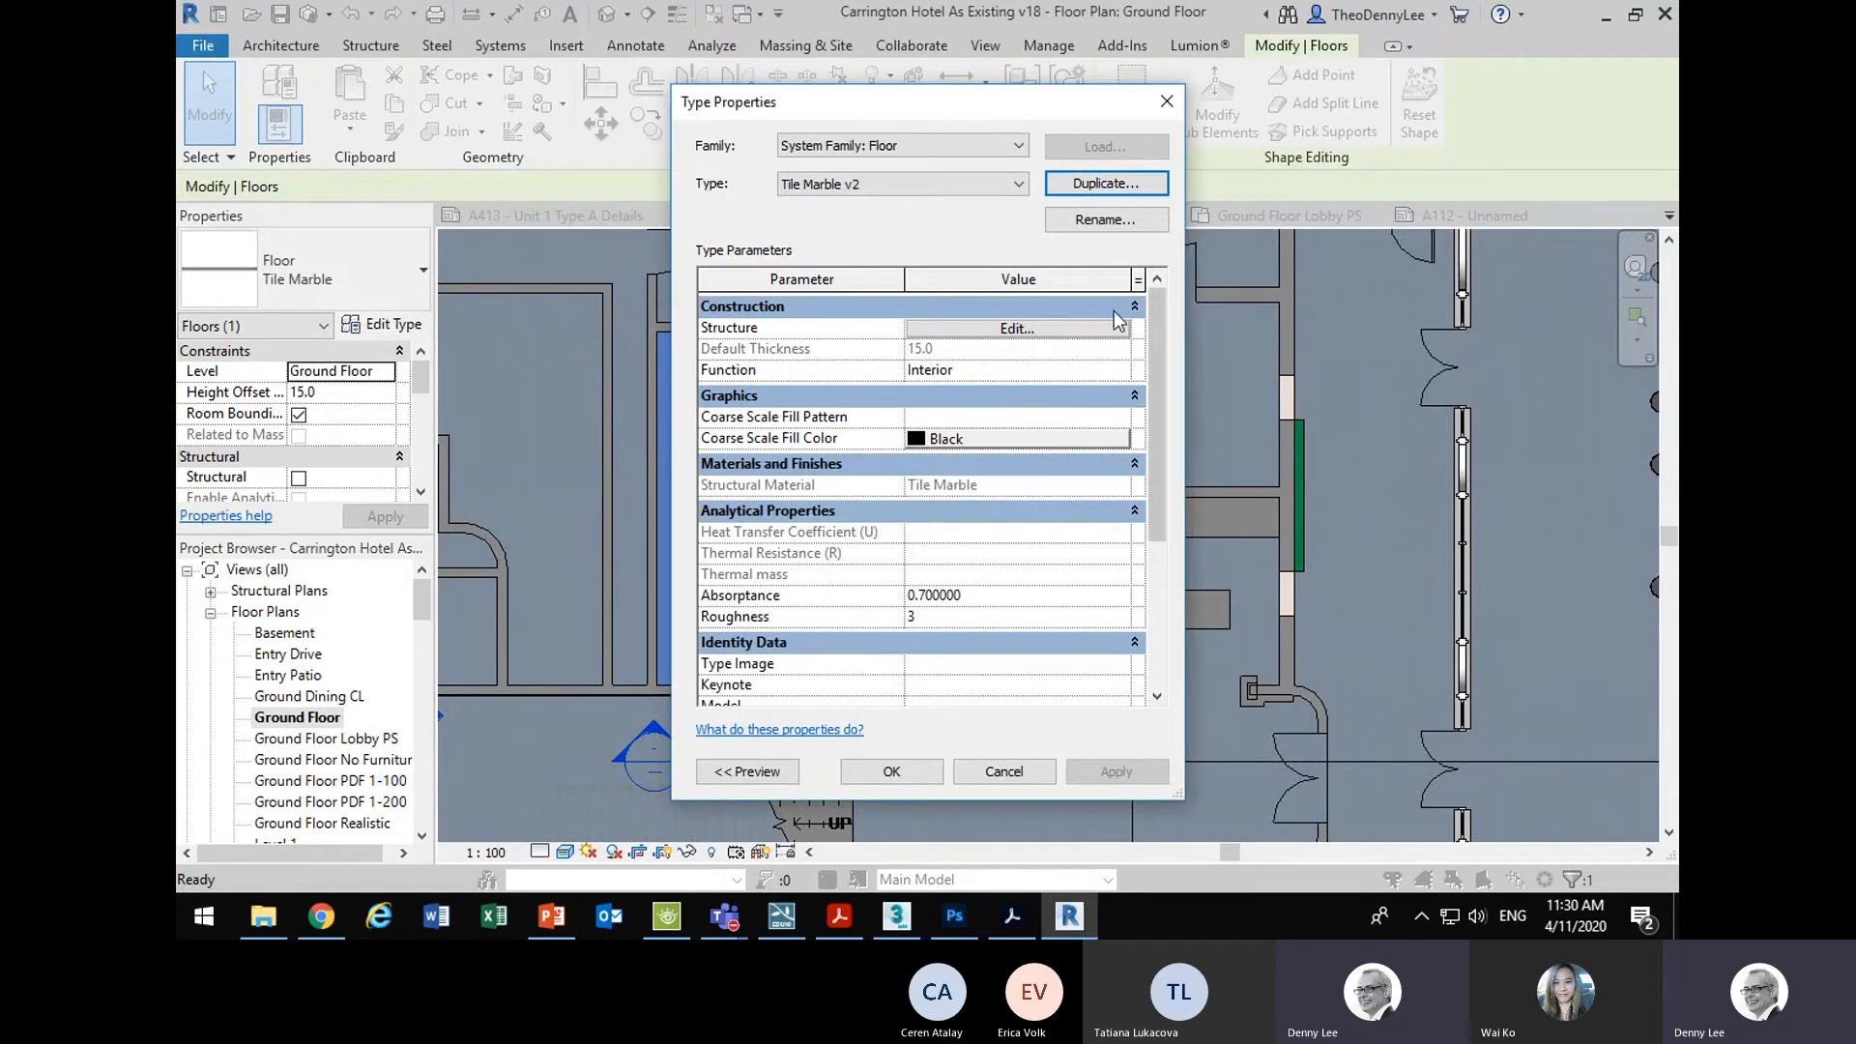
# - Duplicate the Tile Marble material of the floor's structure layer as Tile Marble v2 and open its appearance settings
pyautogui.click(1058, 328)
pyautogui.click(860, 379)
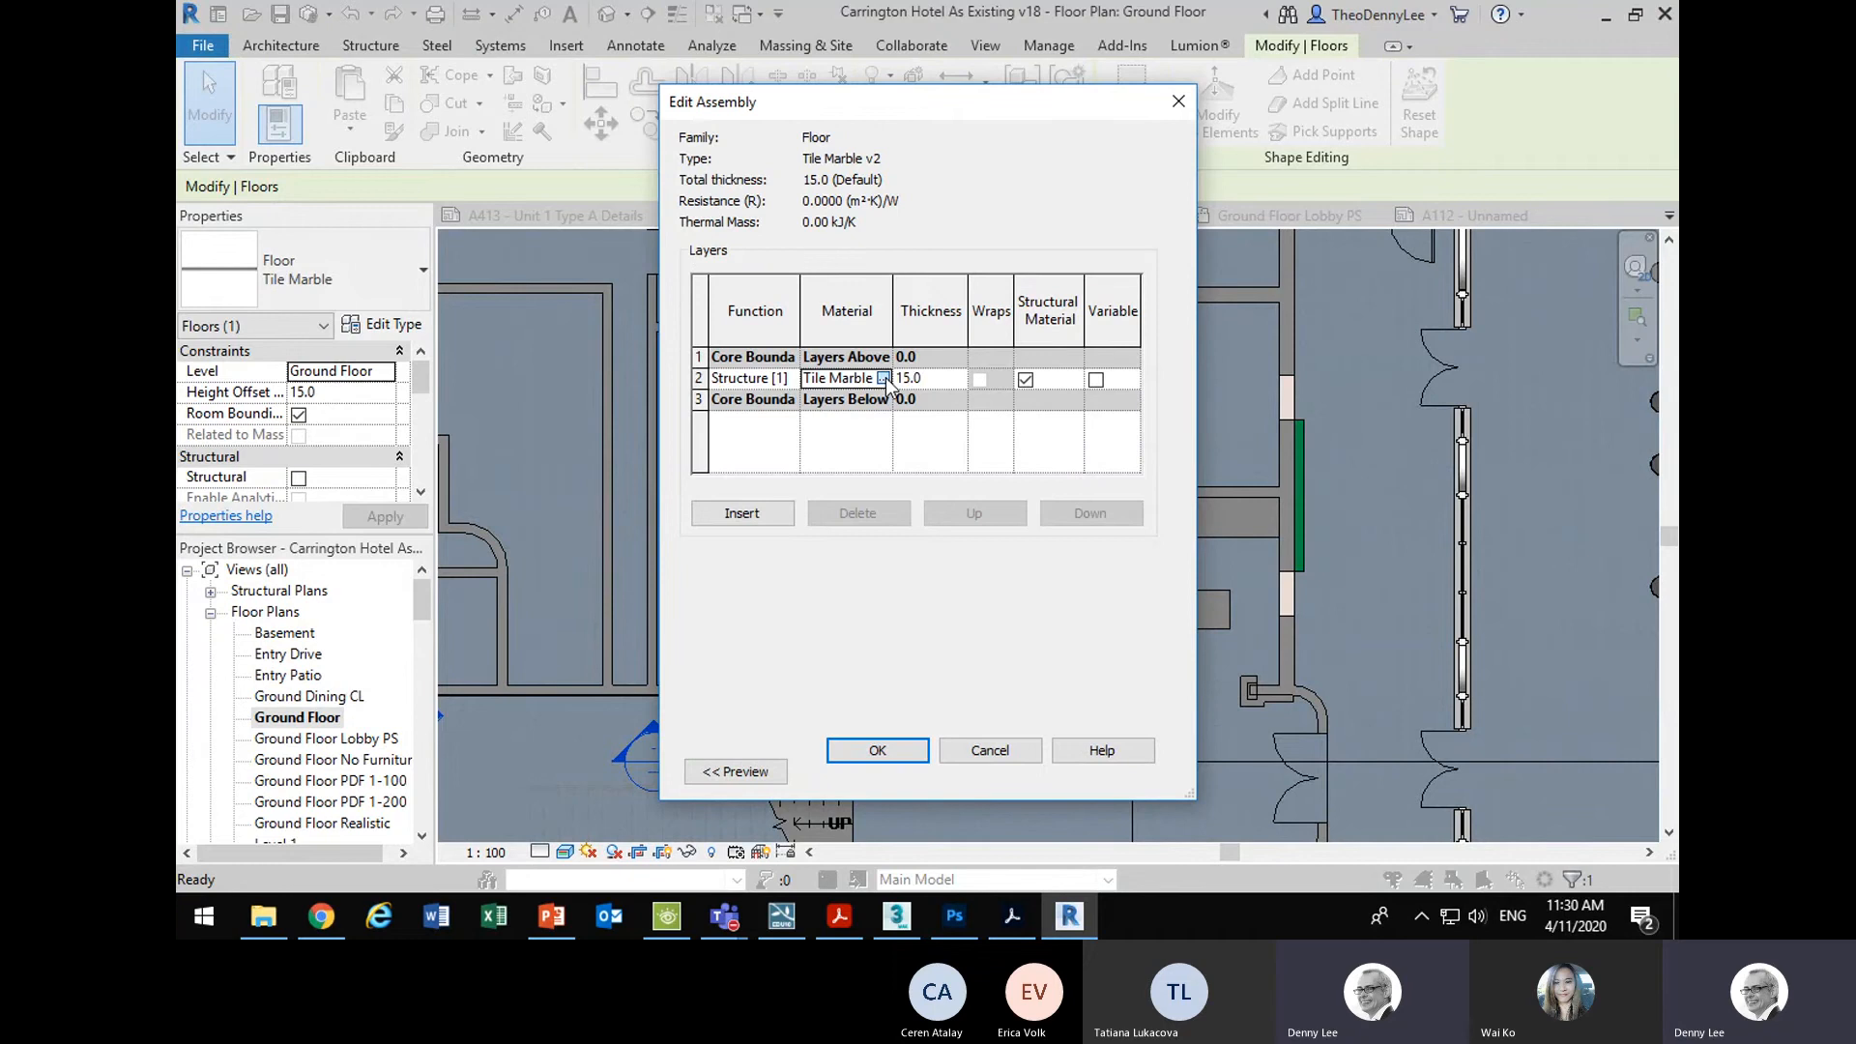
pyautogui.click(884, 378)
pyautogui.rightClick(488, 411)
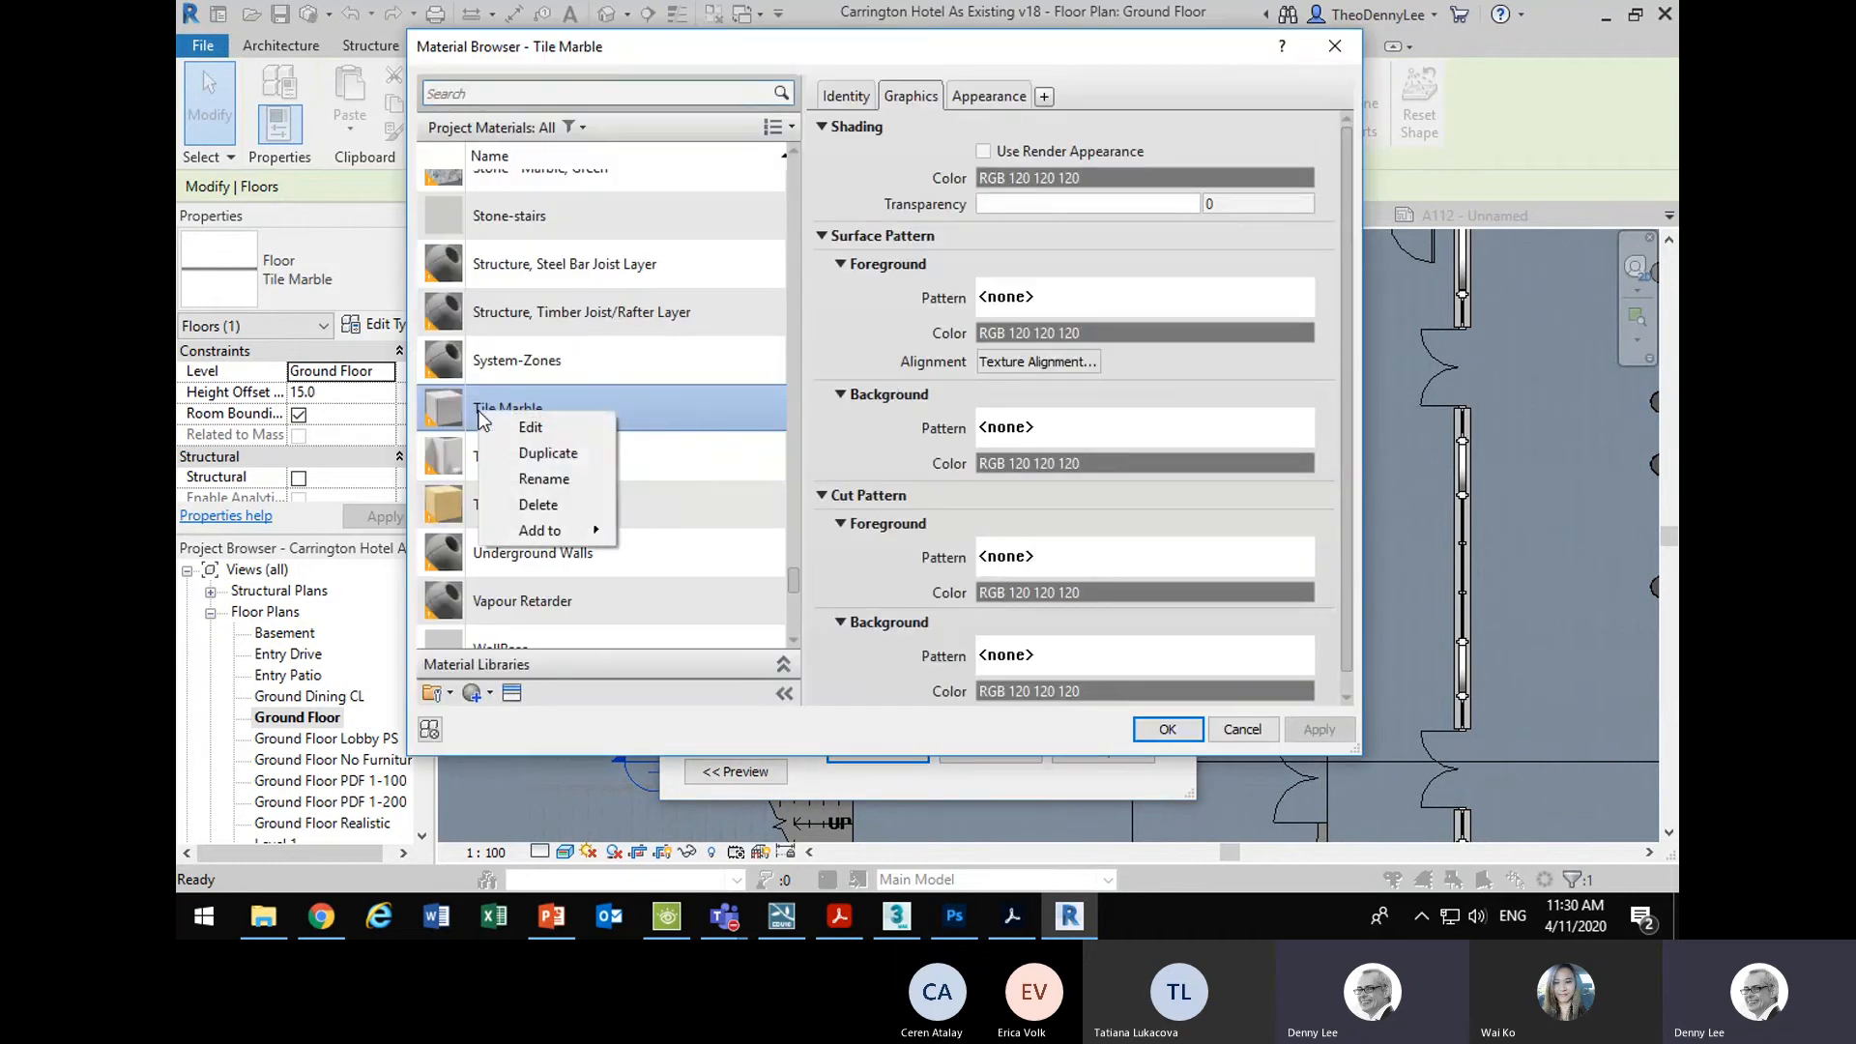
pyautogui.click(532, 449)
pyautogui.moveTo(545, 407); pyautogui.dragTo(600, 409)
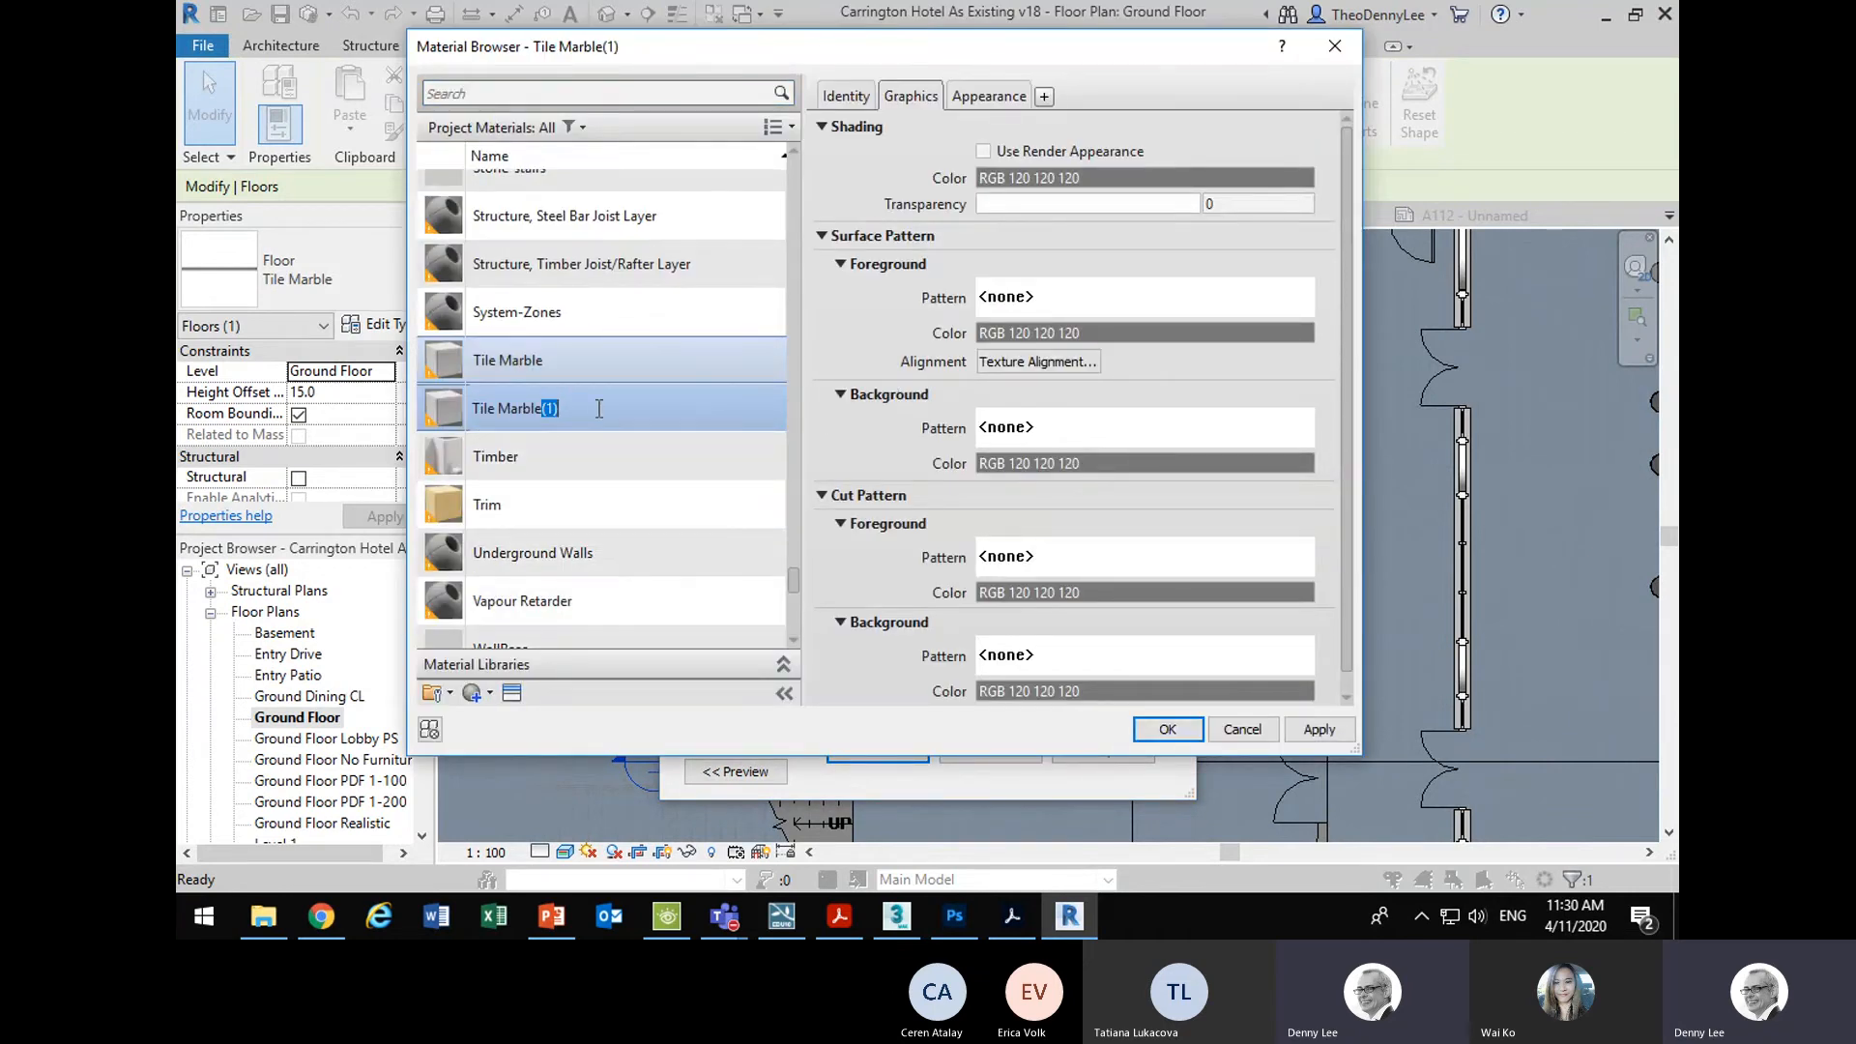
pyautogui.write('v2')
pyautogui.press('Return')
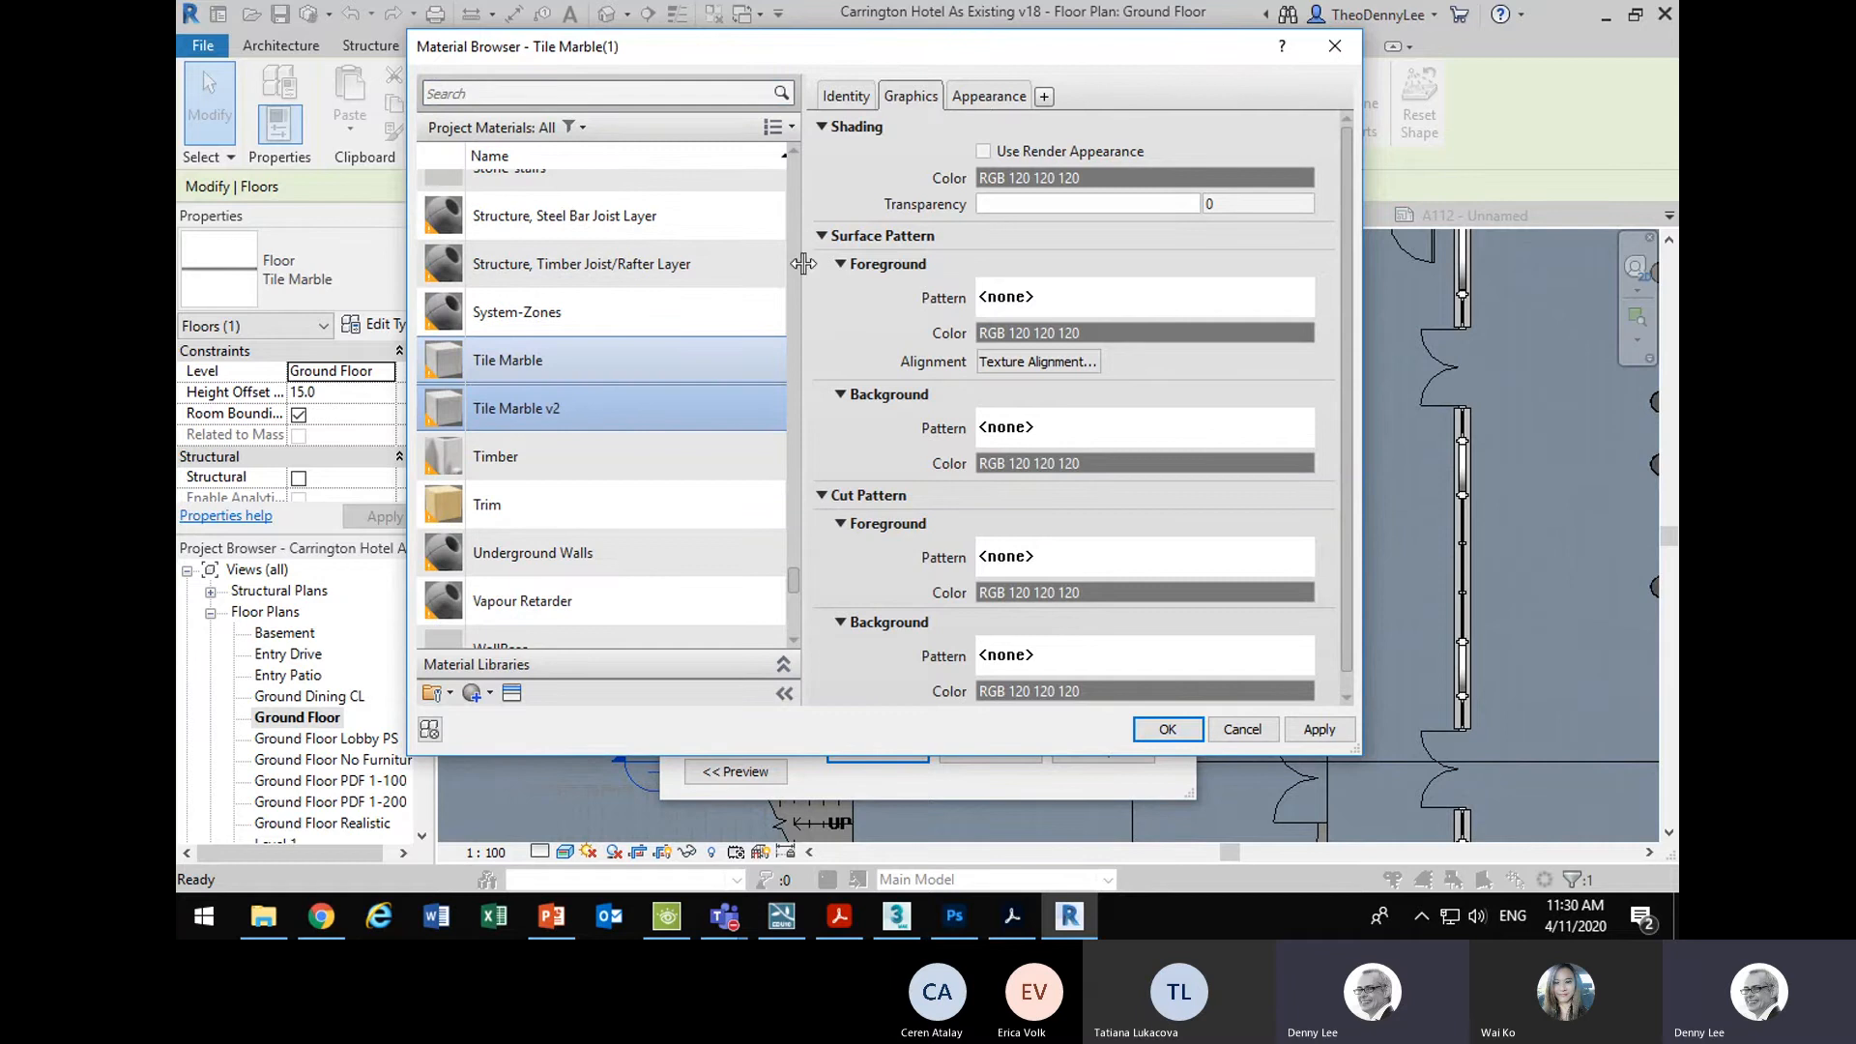
pyautogui.click(988, 96)
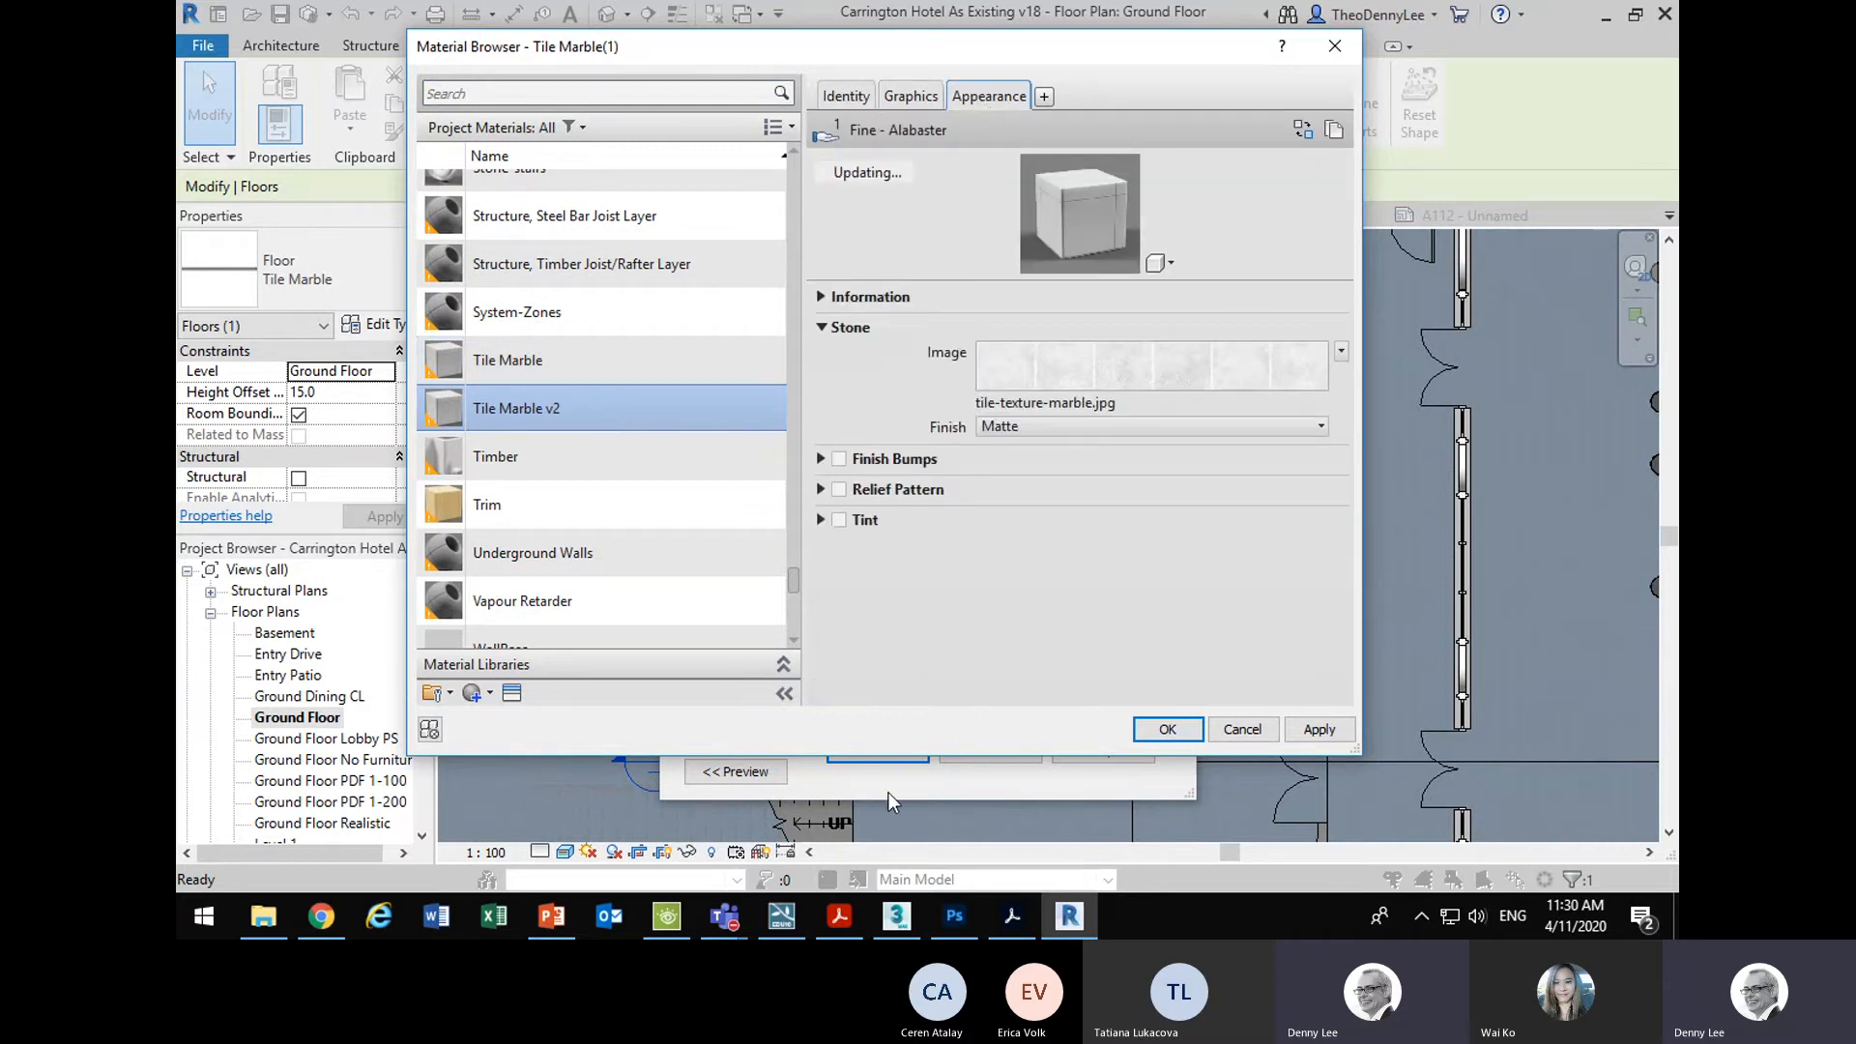
# - Switch to Photoshop and save the single-tile document as tile-no grout in Photoshop format in the textures folder
pyautogui.click(954, 915)
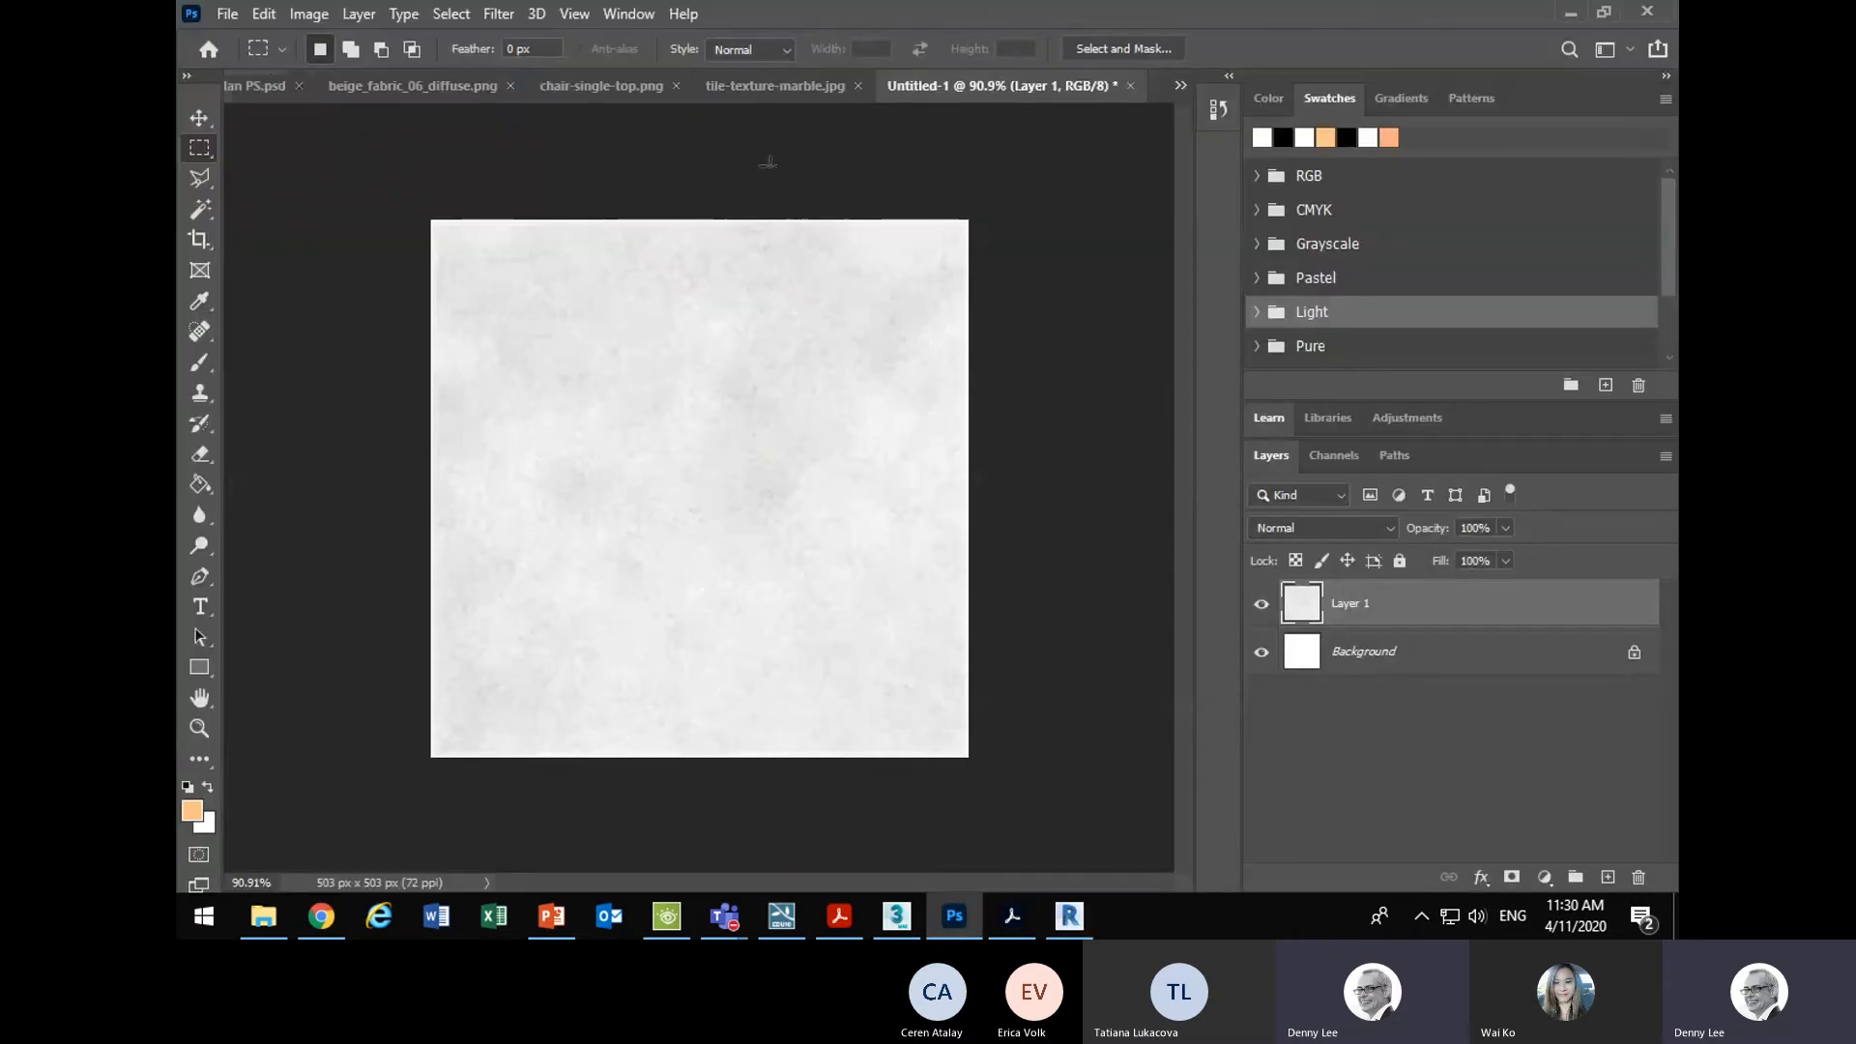
pyautogui.click(228, 13)
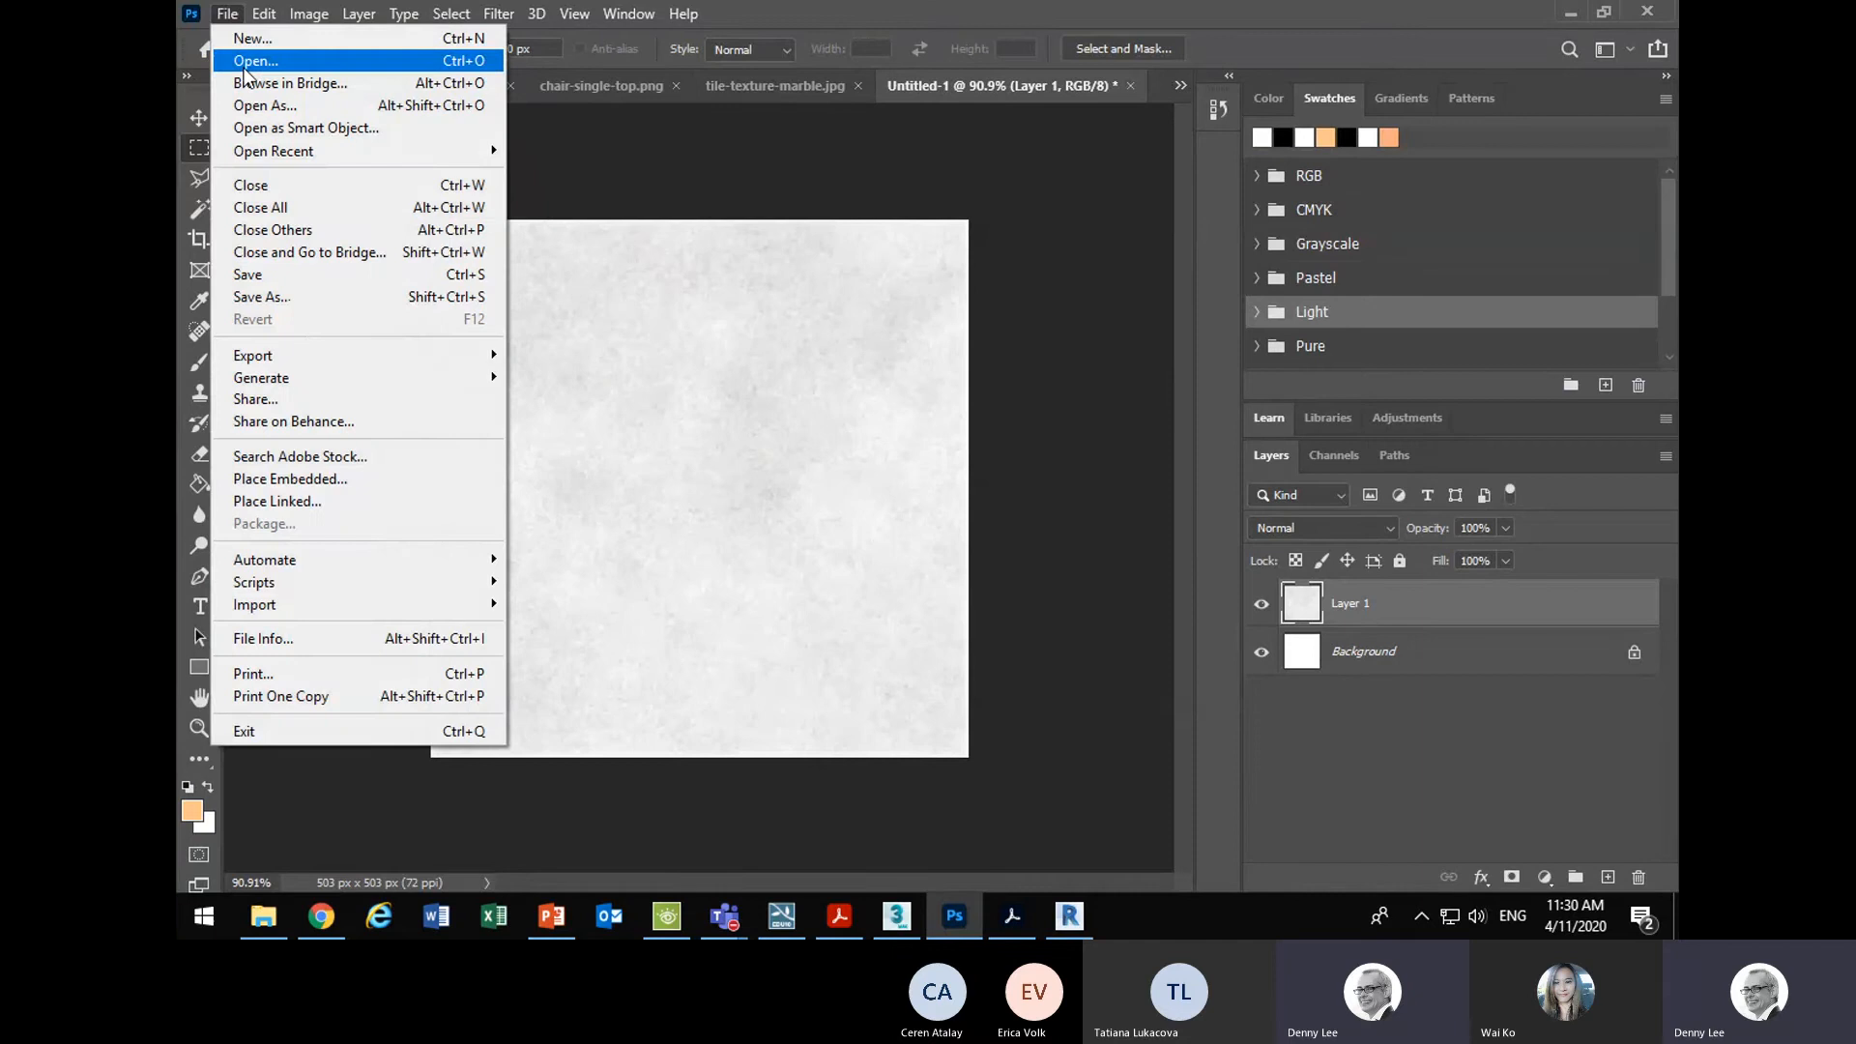
pyautogui.click(278, 294)
pyautogui.click(1073, 677)
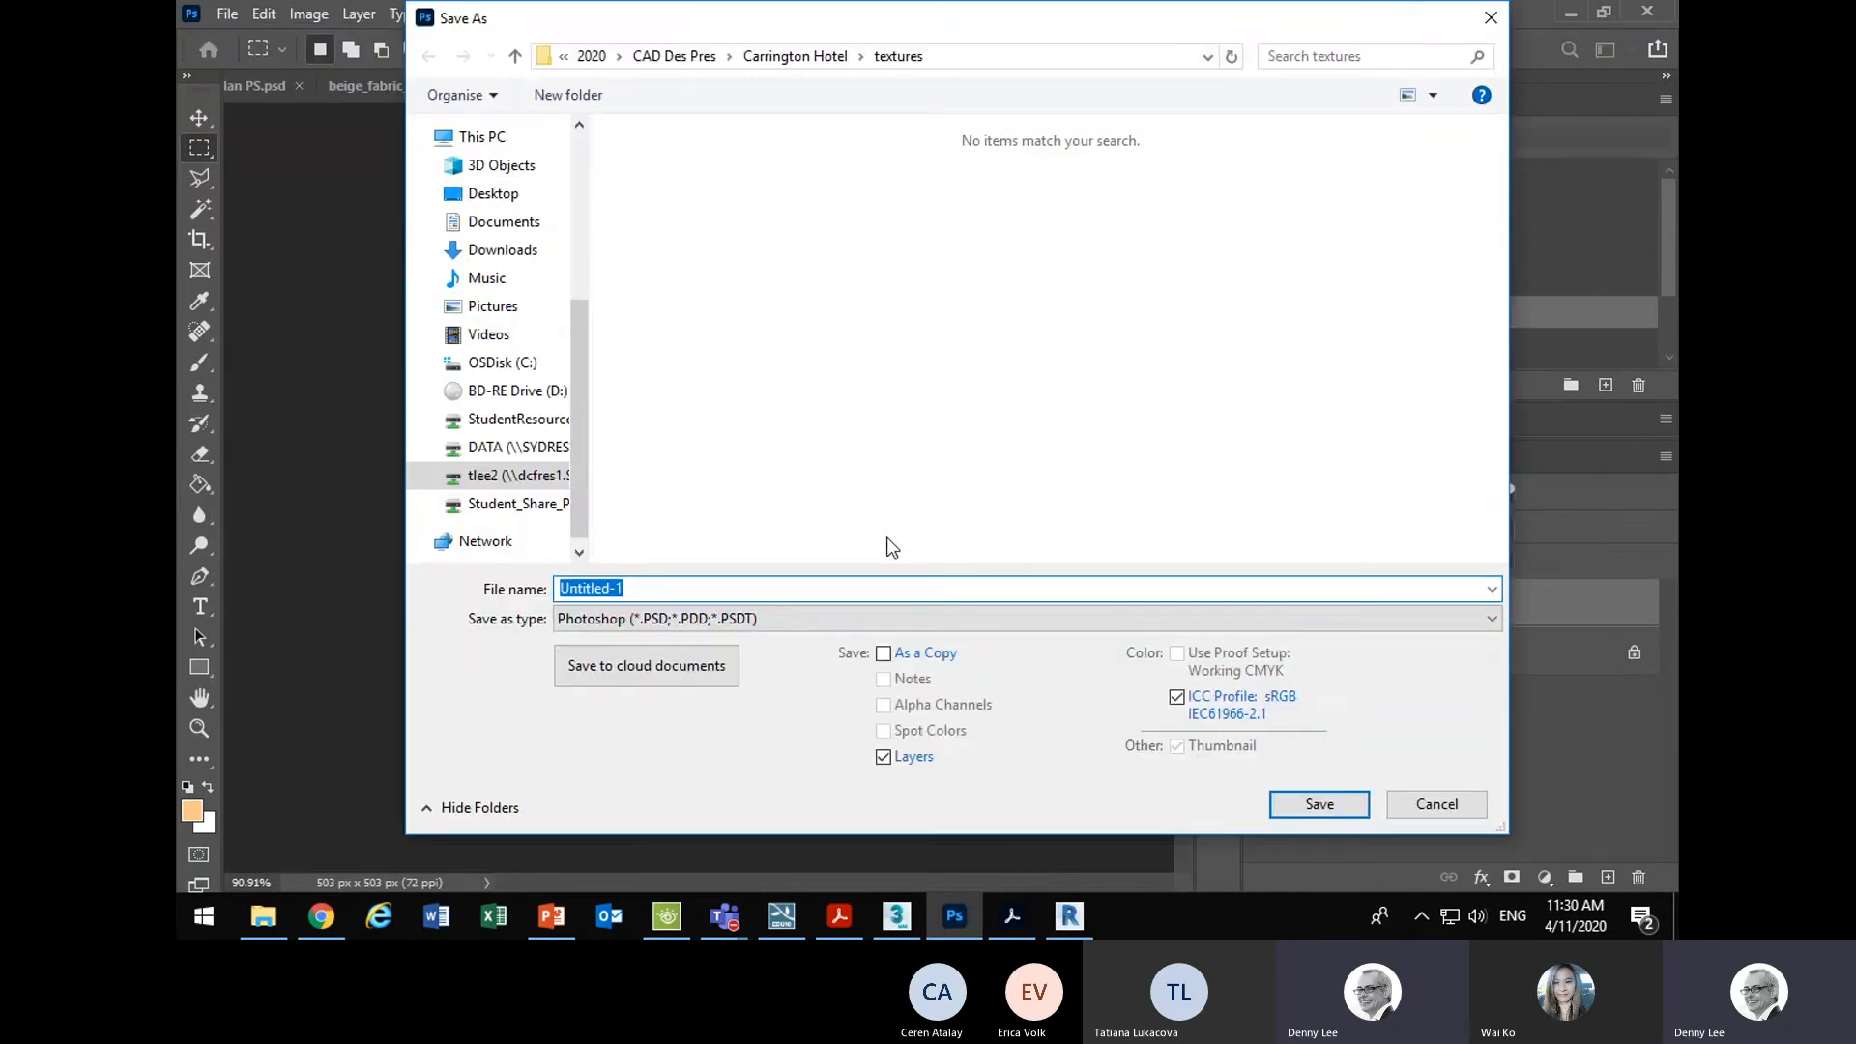
pyautogui.write('tile-')
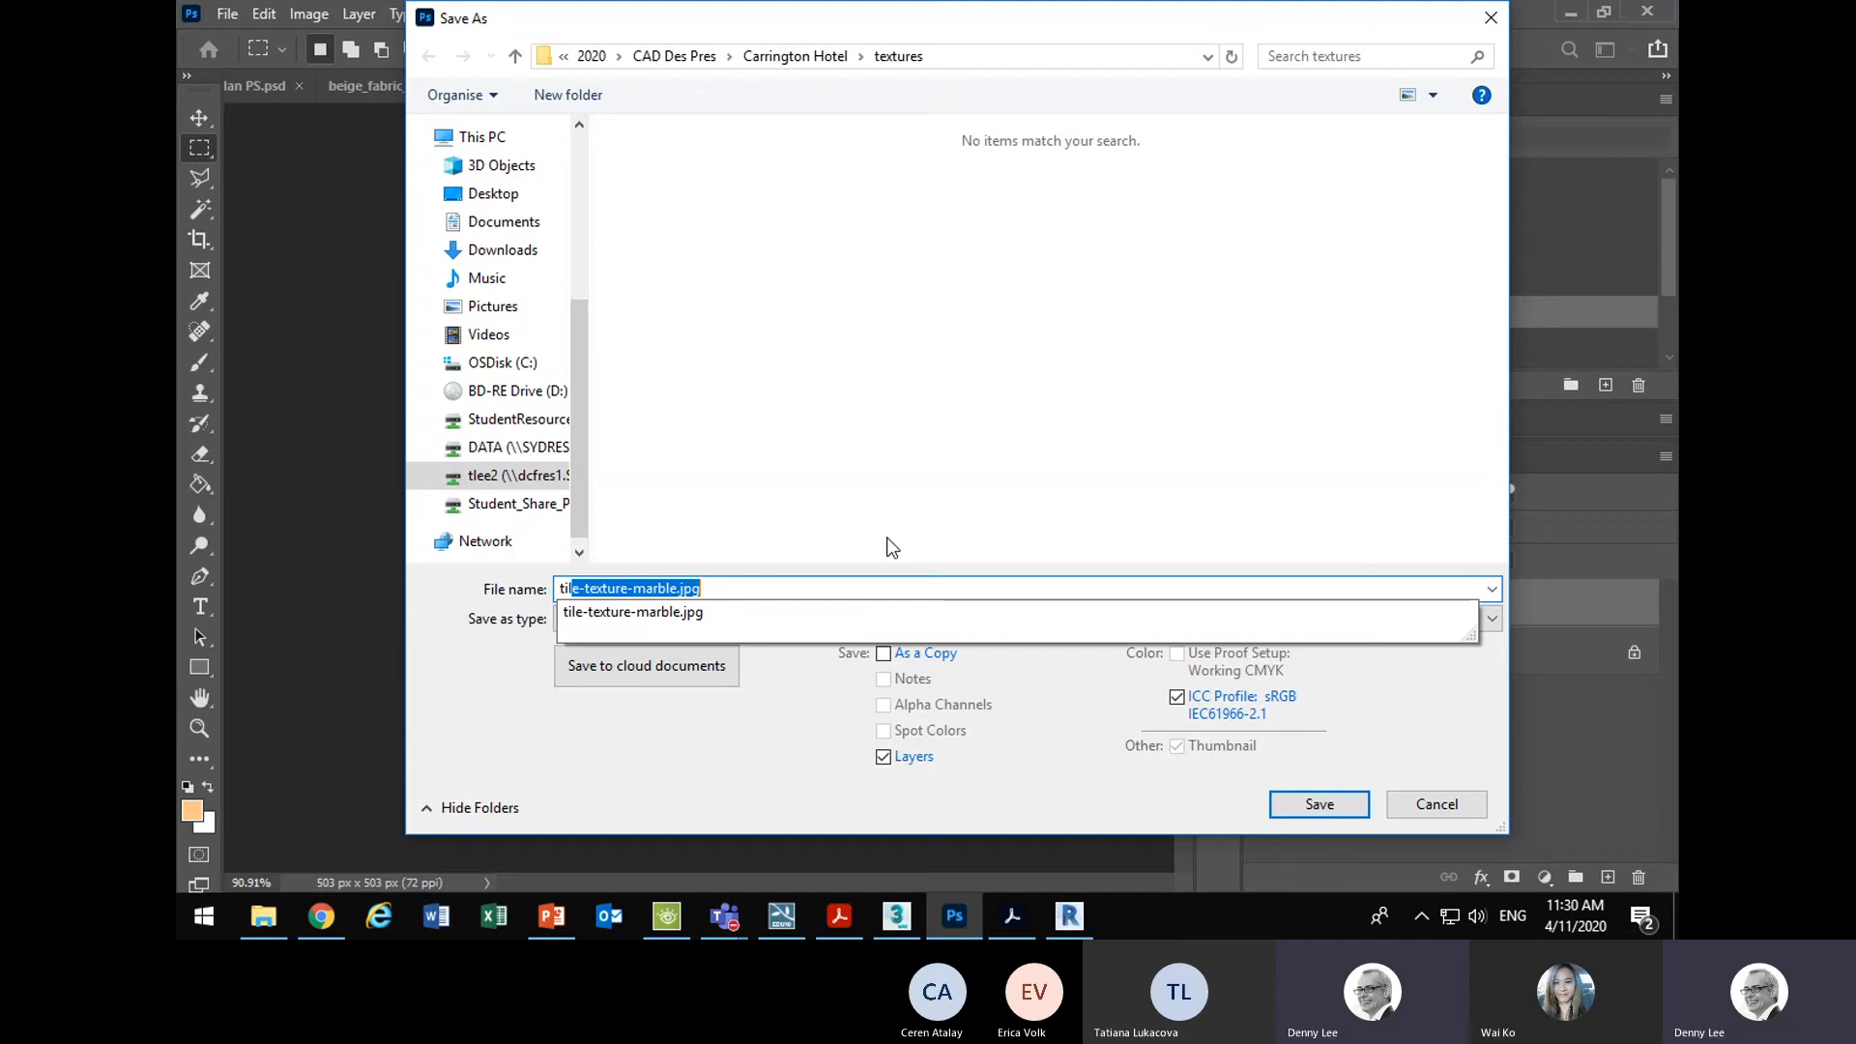
pyautogui.write('no grout')
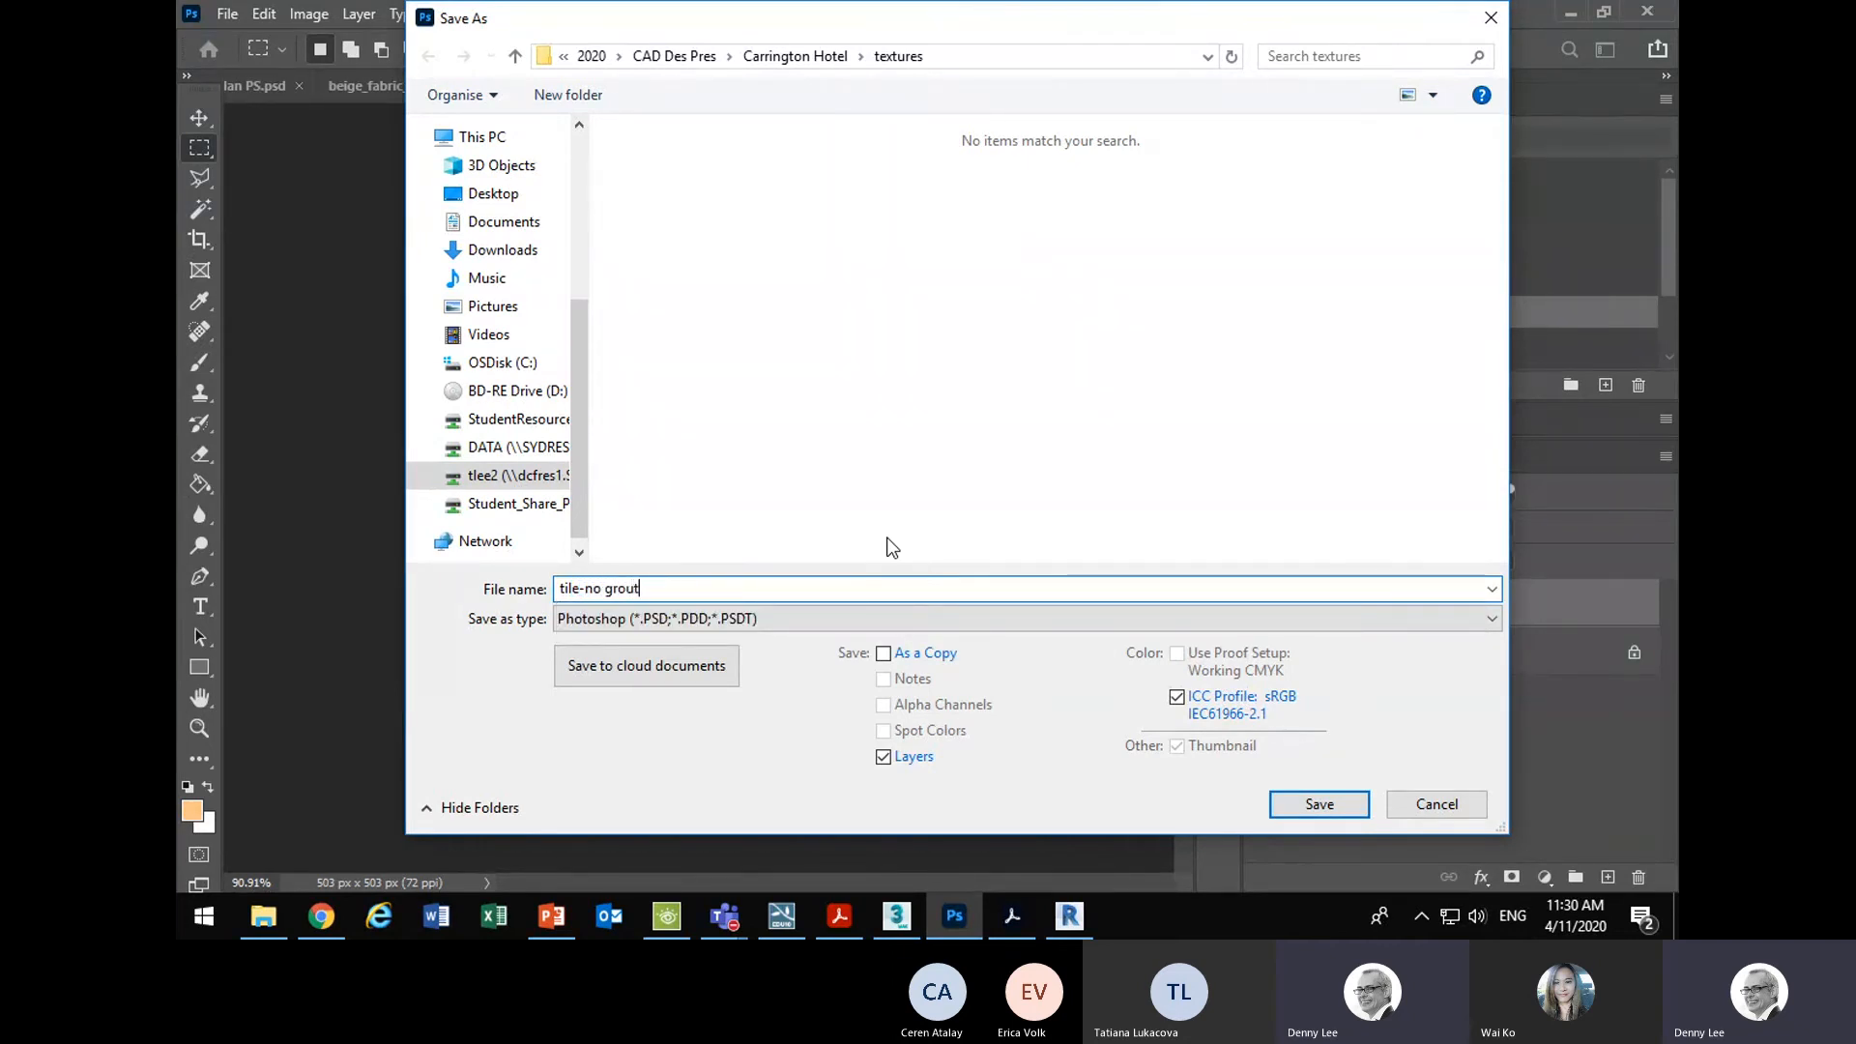
pyautogui.click(1317, 805)
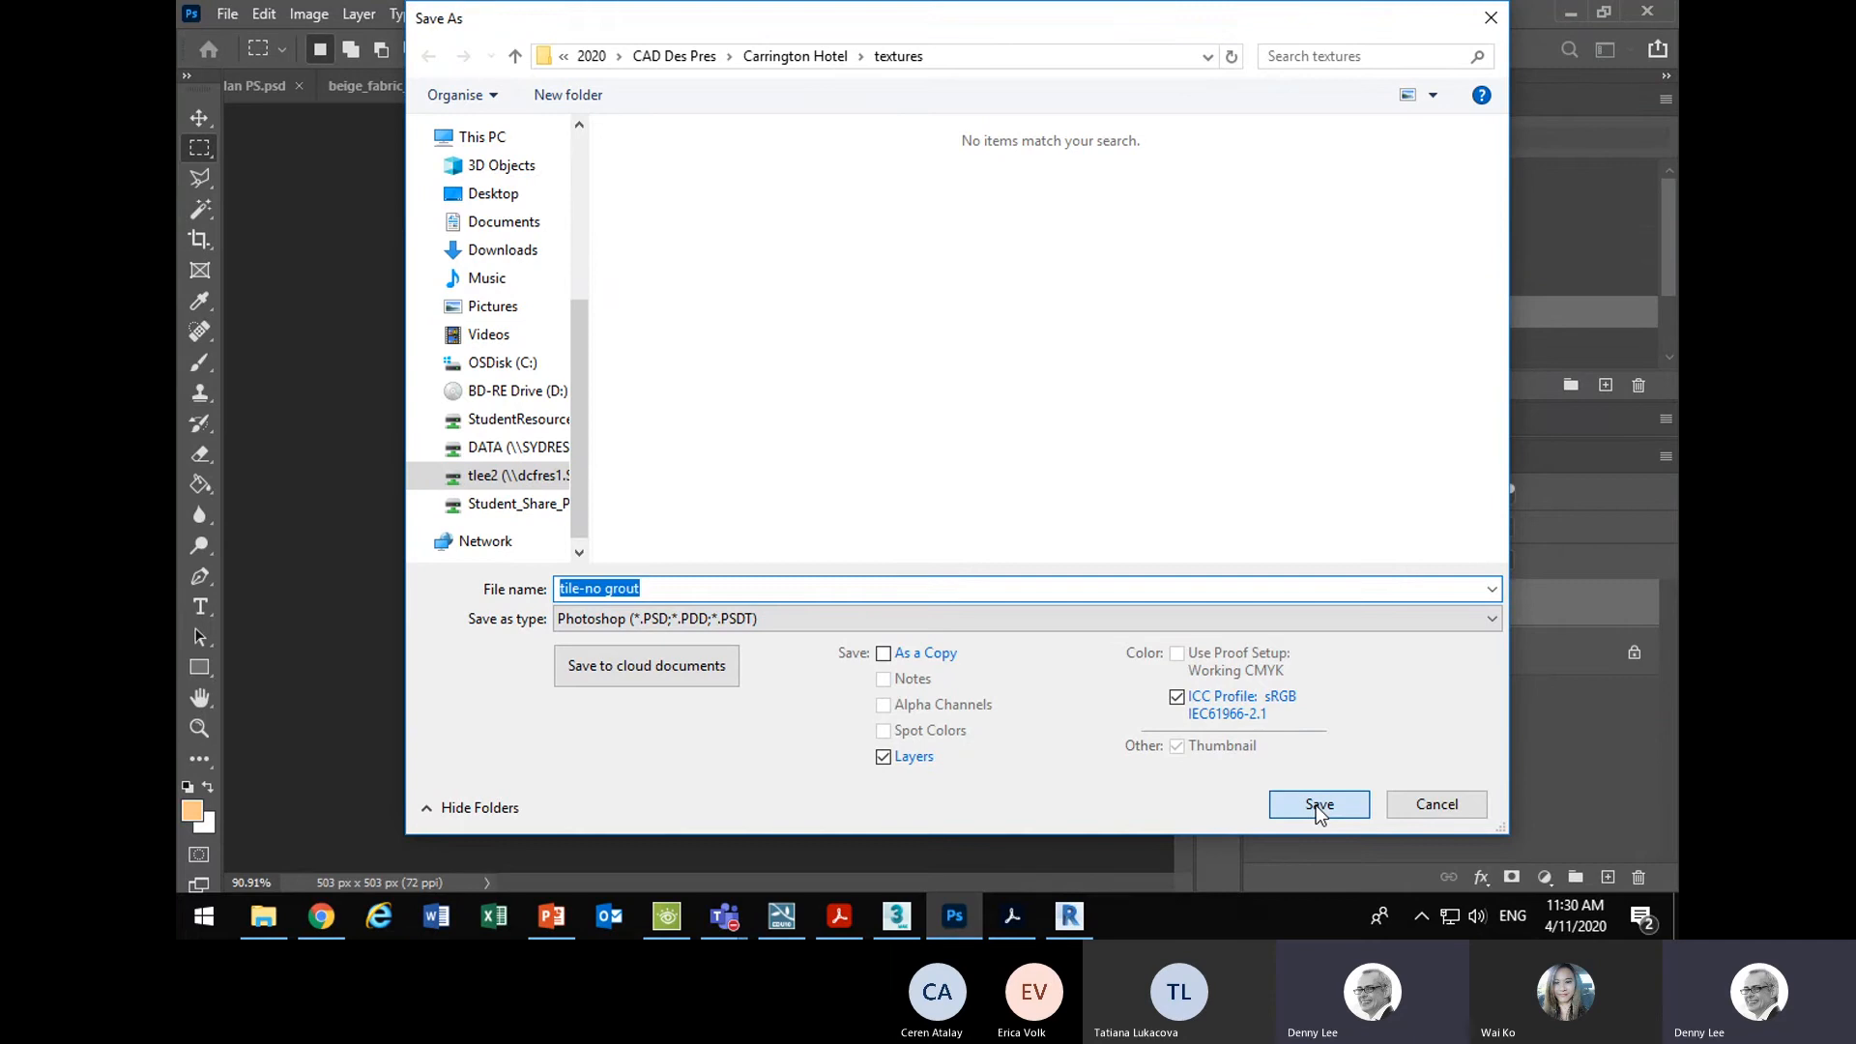
pyautogui.click(1175, 250)
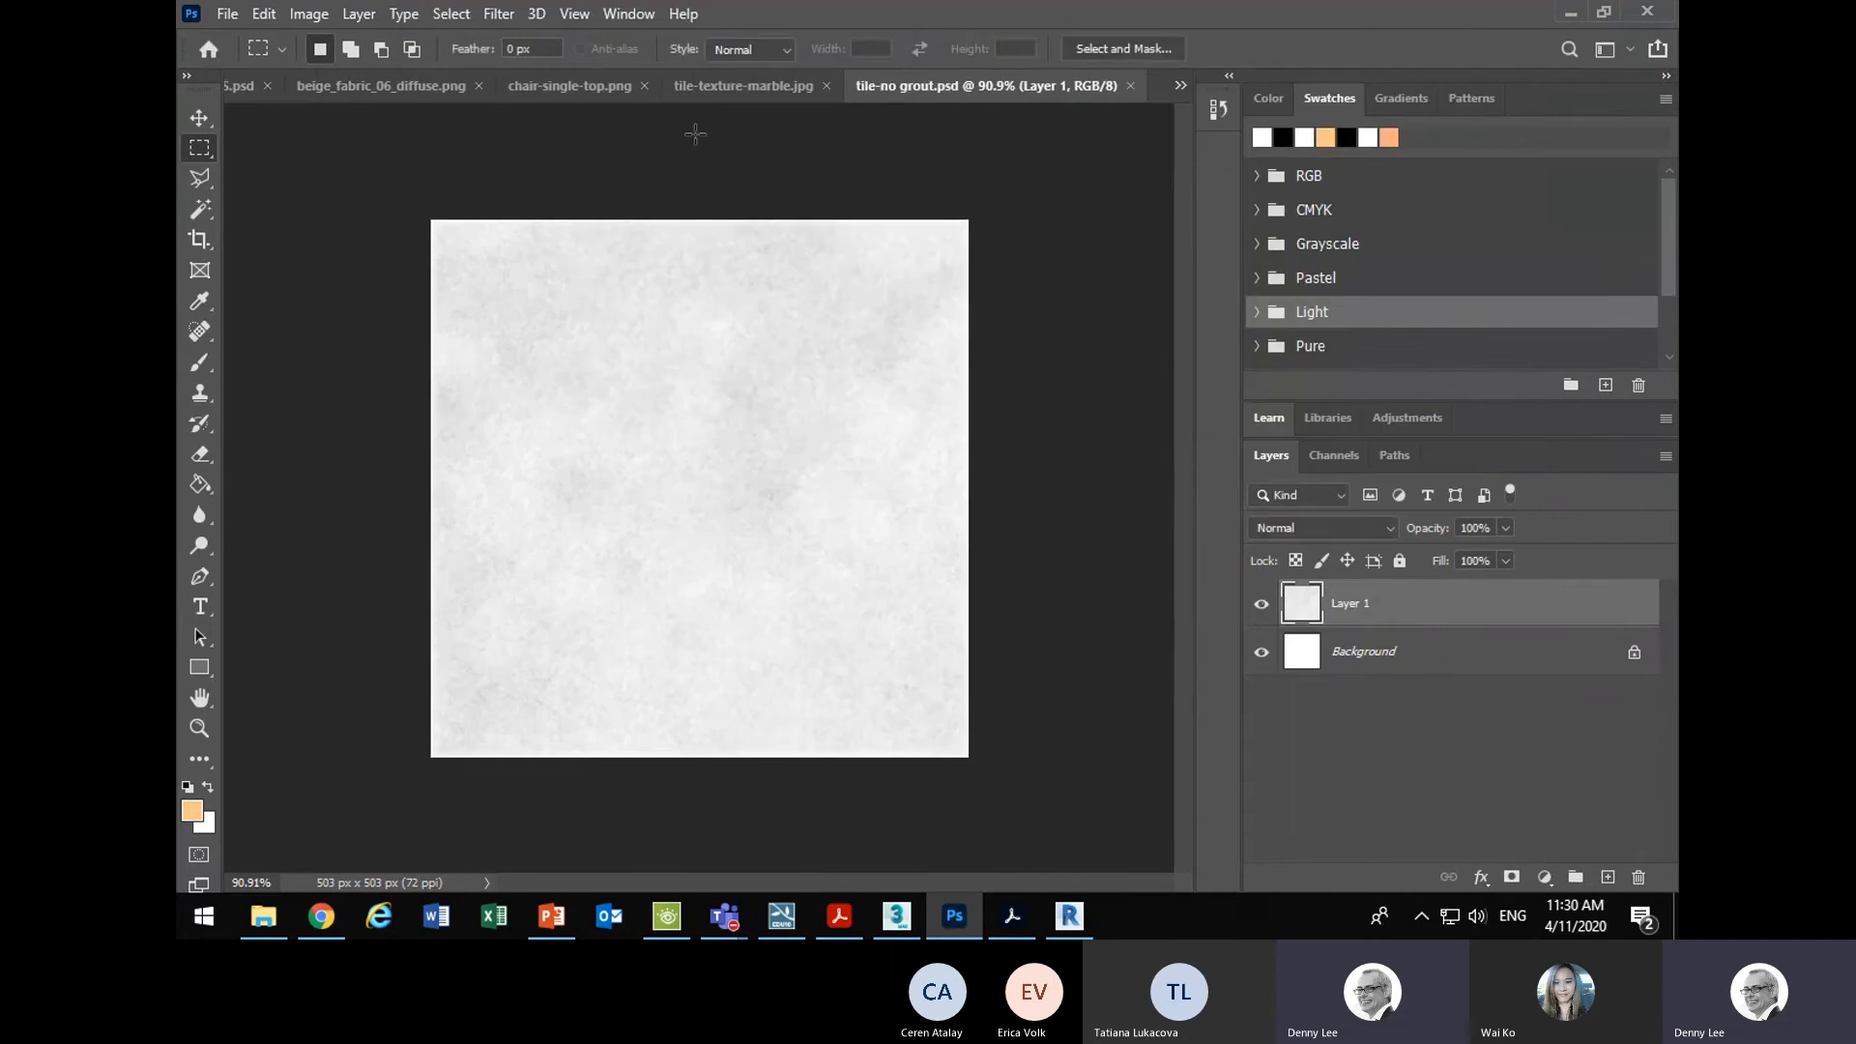
# - Save a PNG version of tile-no grout on the computer, in the textures folder, with the large file size option
pyautogui.click(227, 13)
pyautogui.click(280, 293)
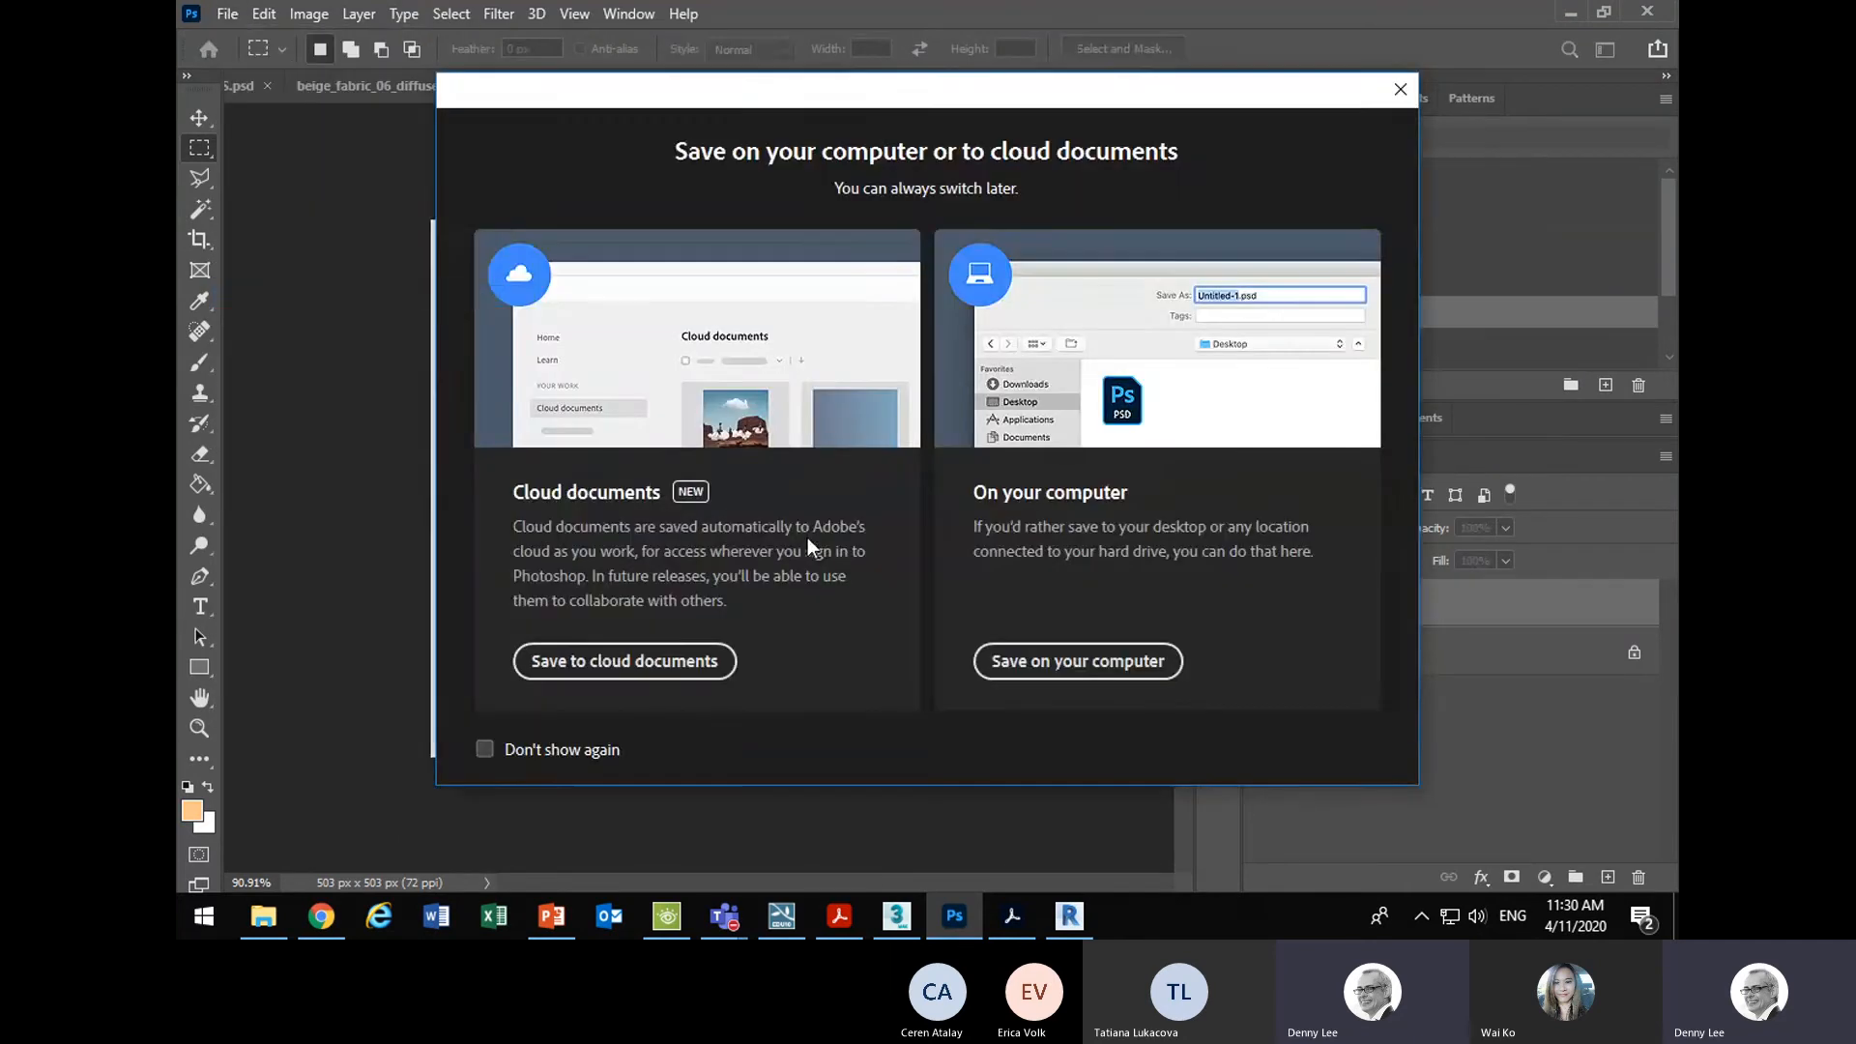
pyautogui.click(1011, 661)
pyautogui.click(752, 620)
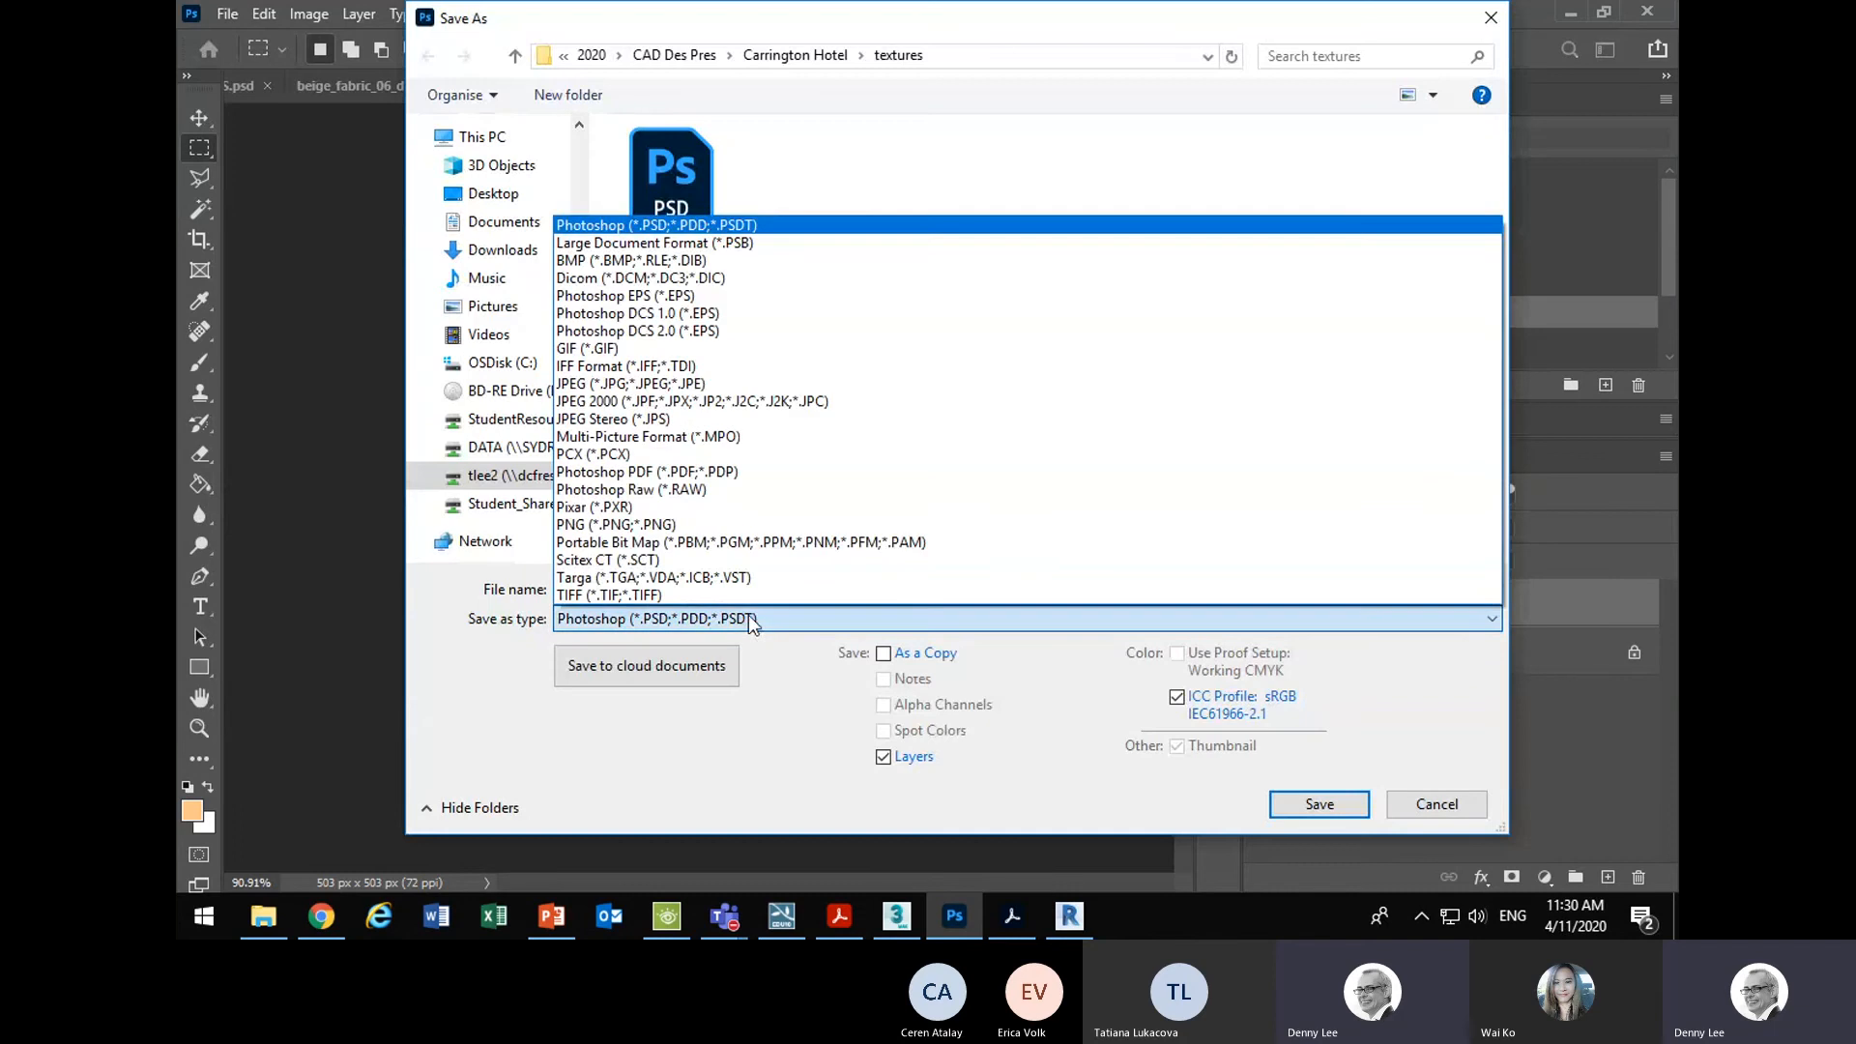
pyautogui.click(675, 526)
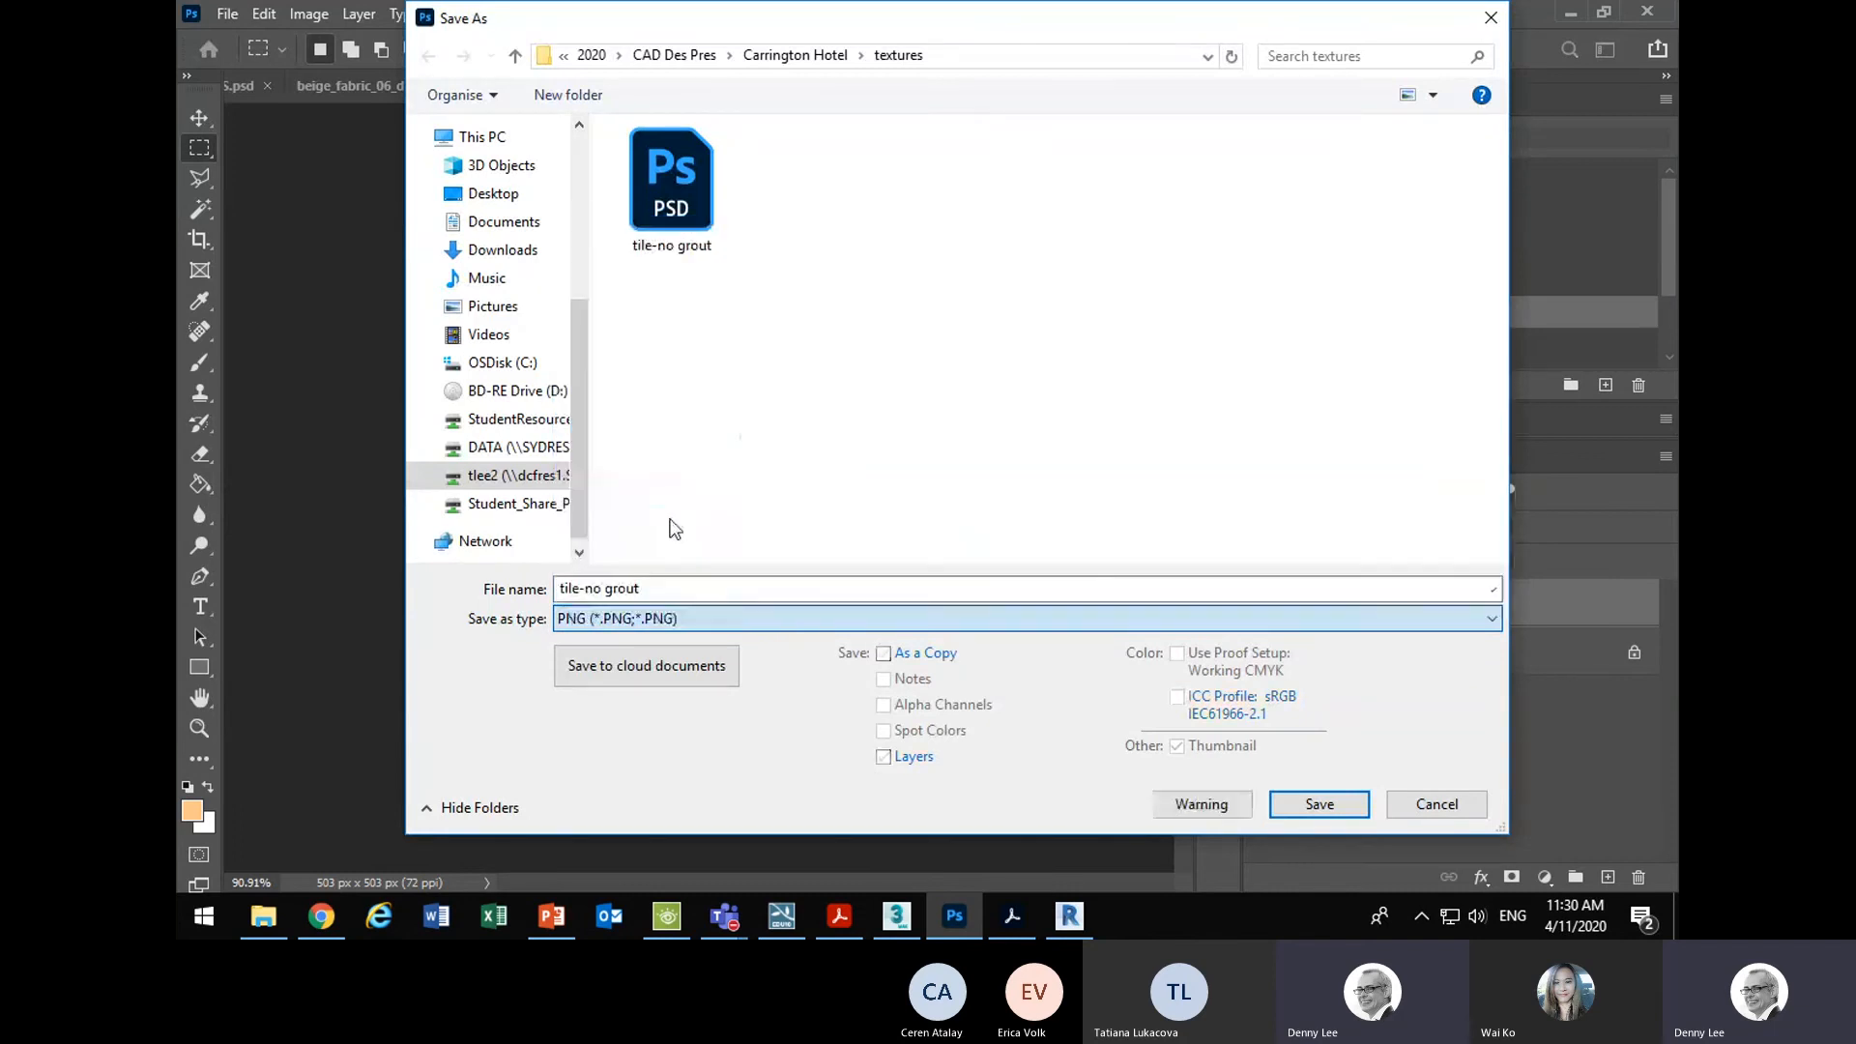
pyautogui.click(1315, 810)
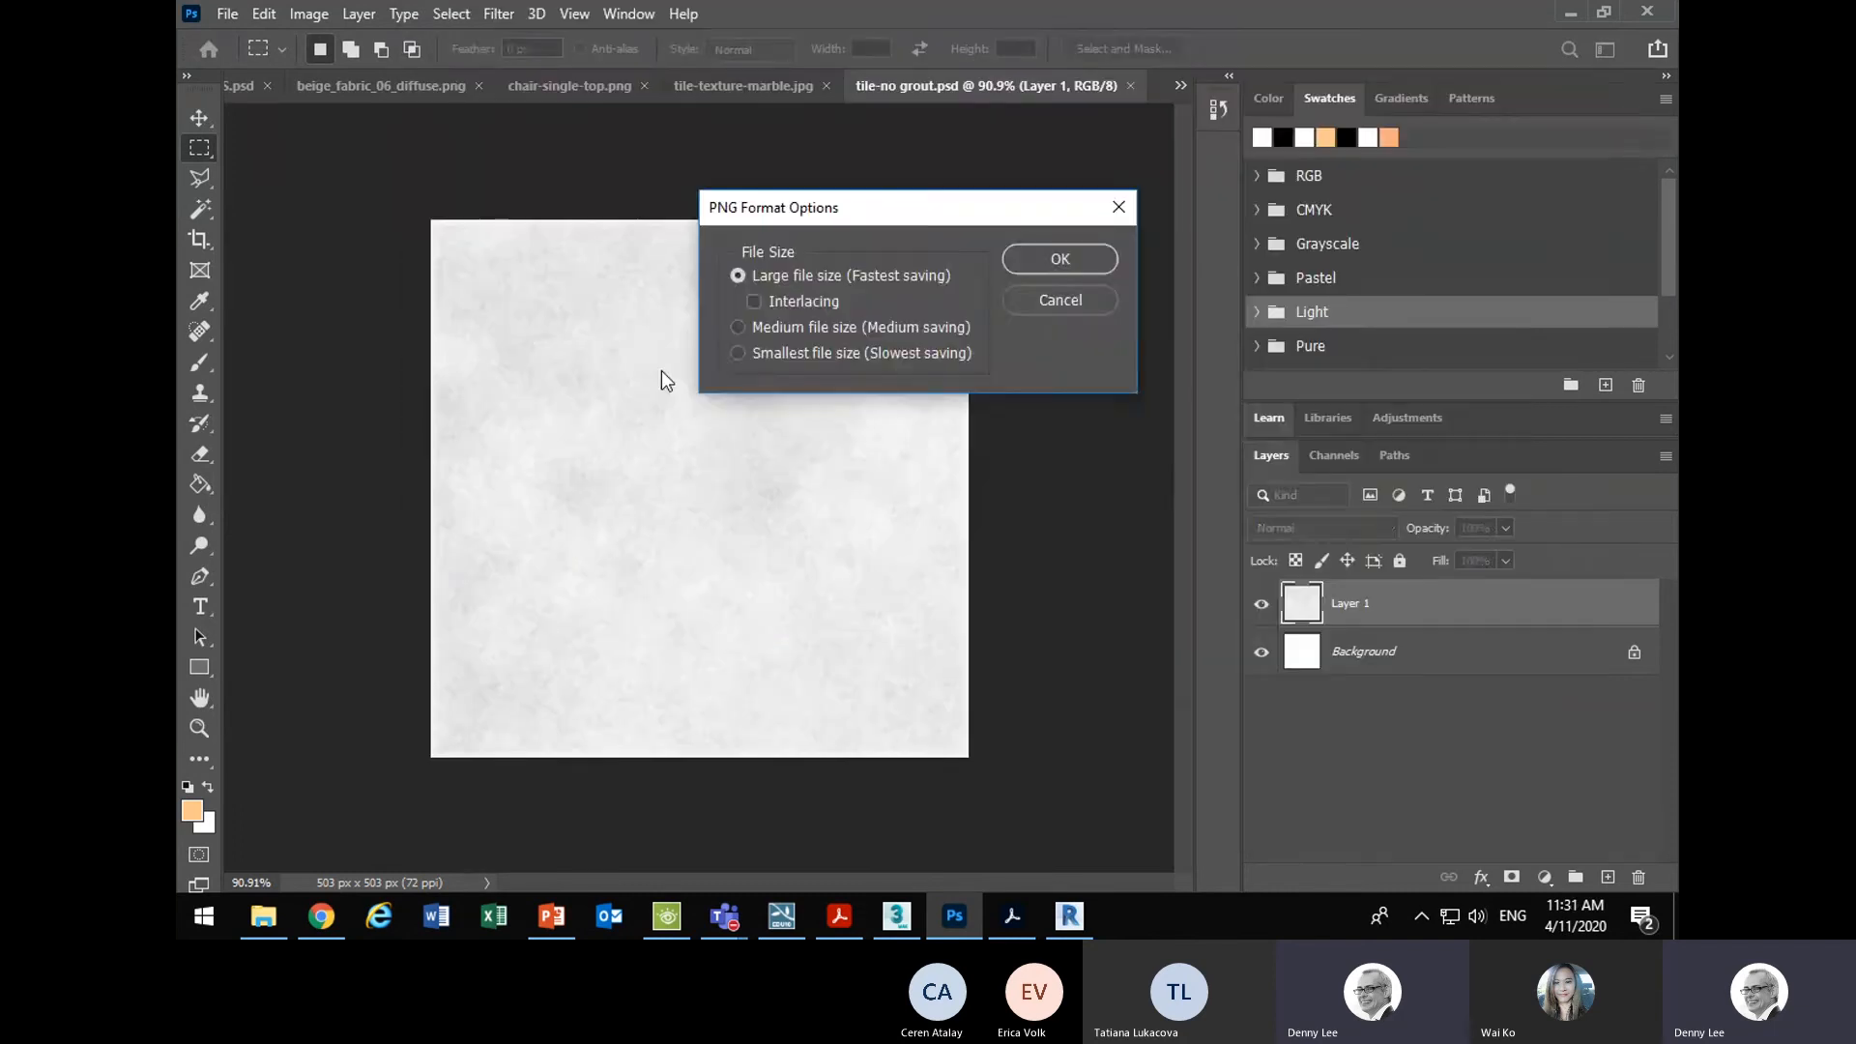
pyautogui.click(1067, 261)
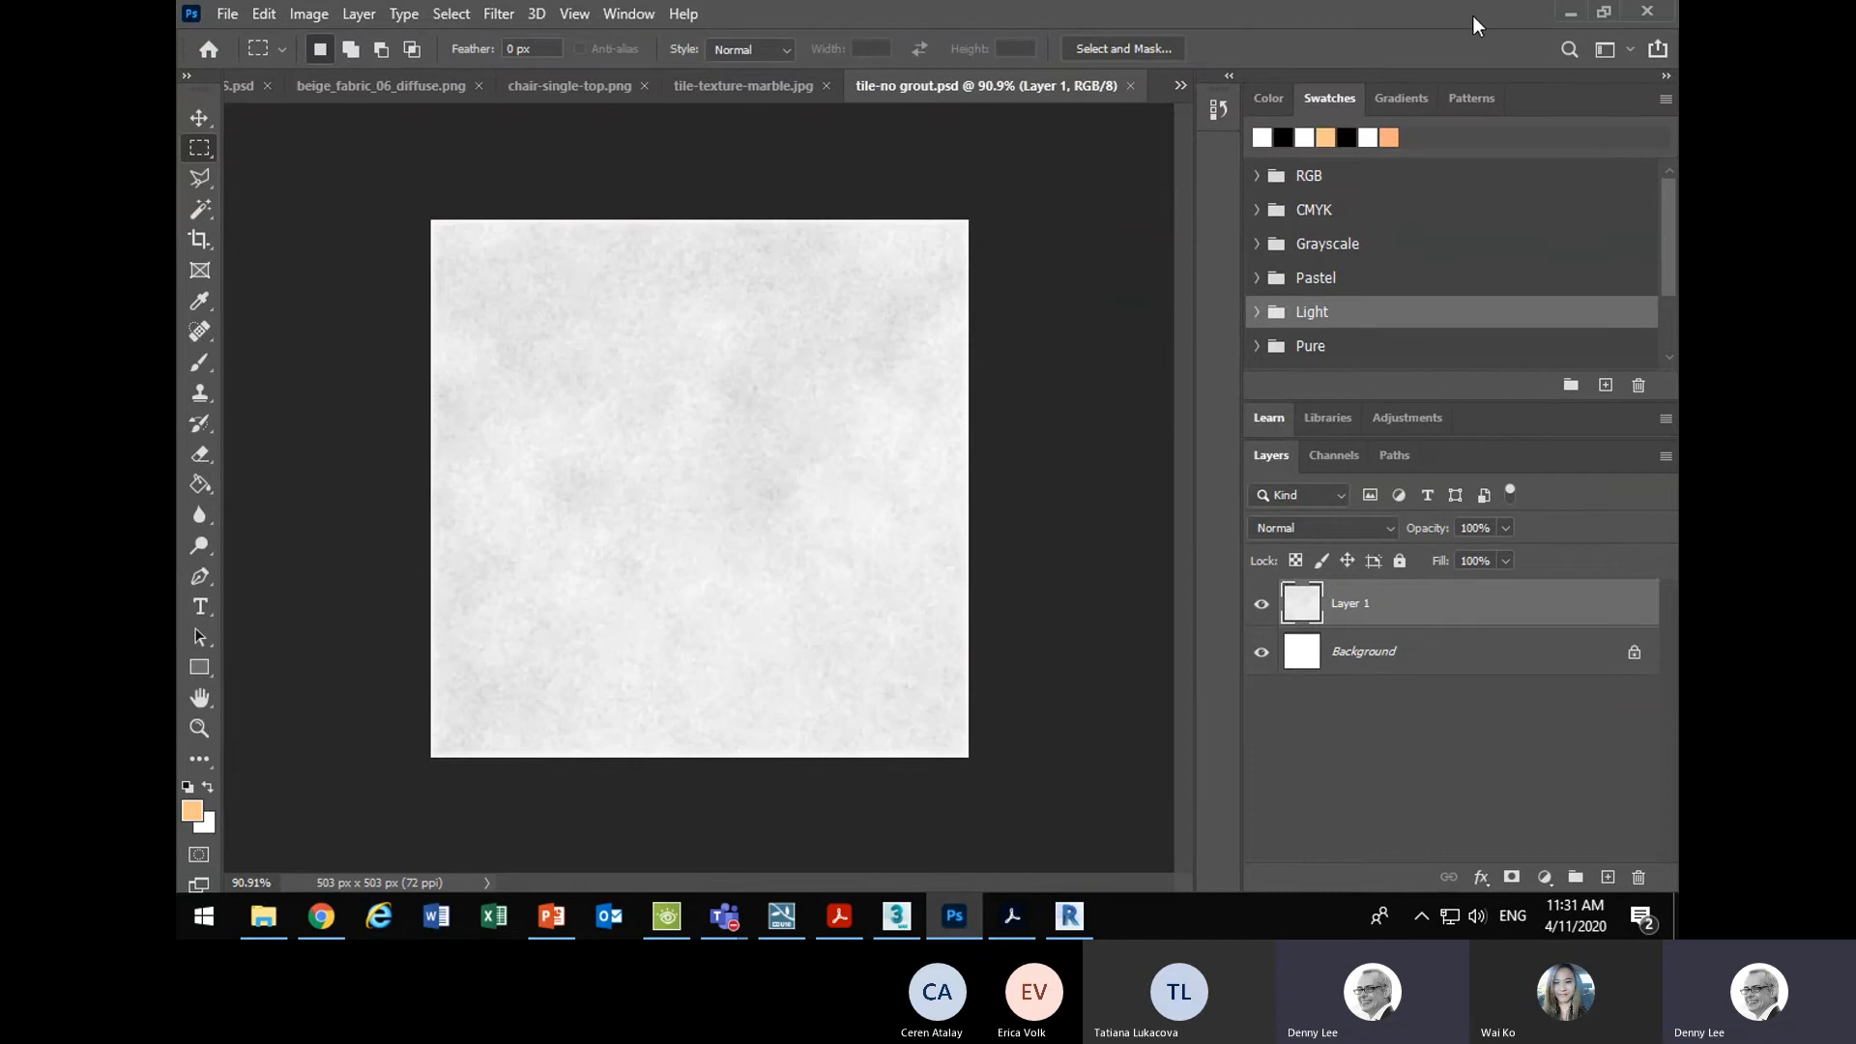
# - Back in Revit, replace Tile Marble v2's stone image with tile-no grout.png and set its sample size to 400 mm wide and high
pyautogui.click(1571, 12)
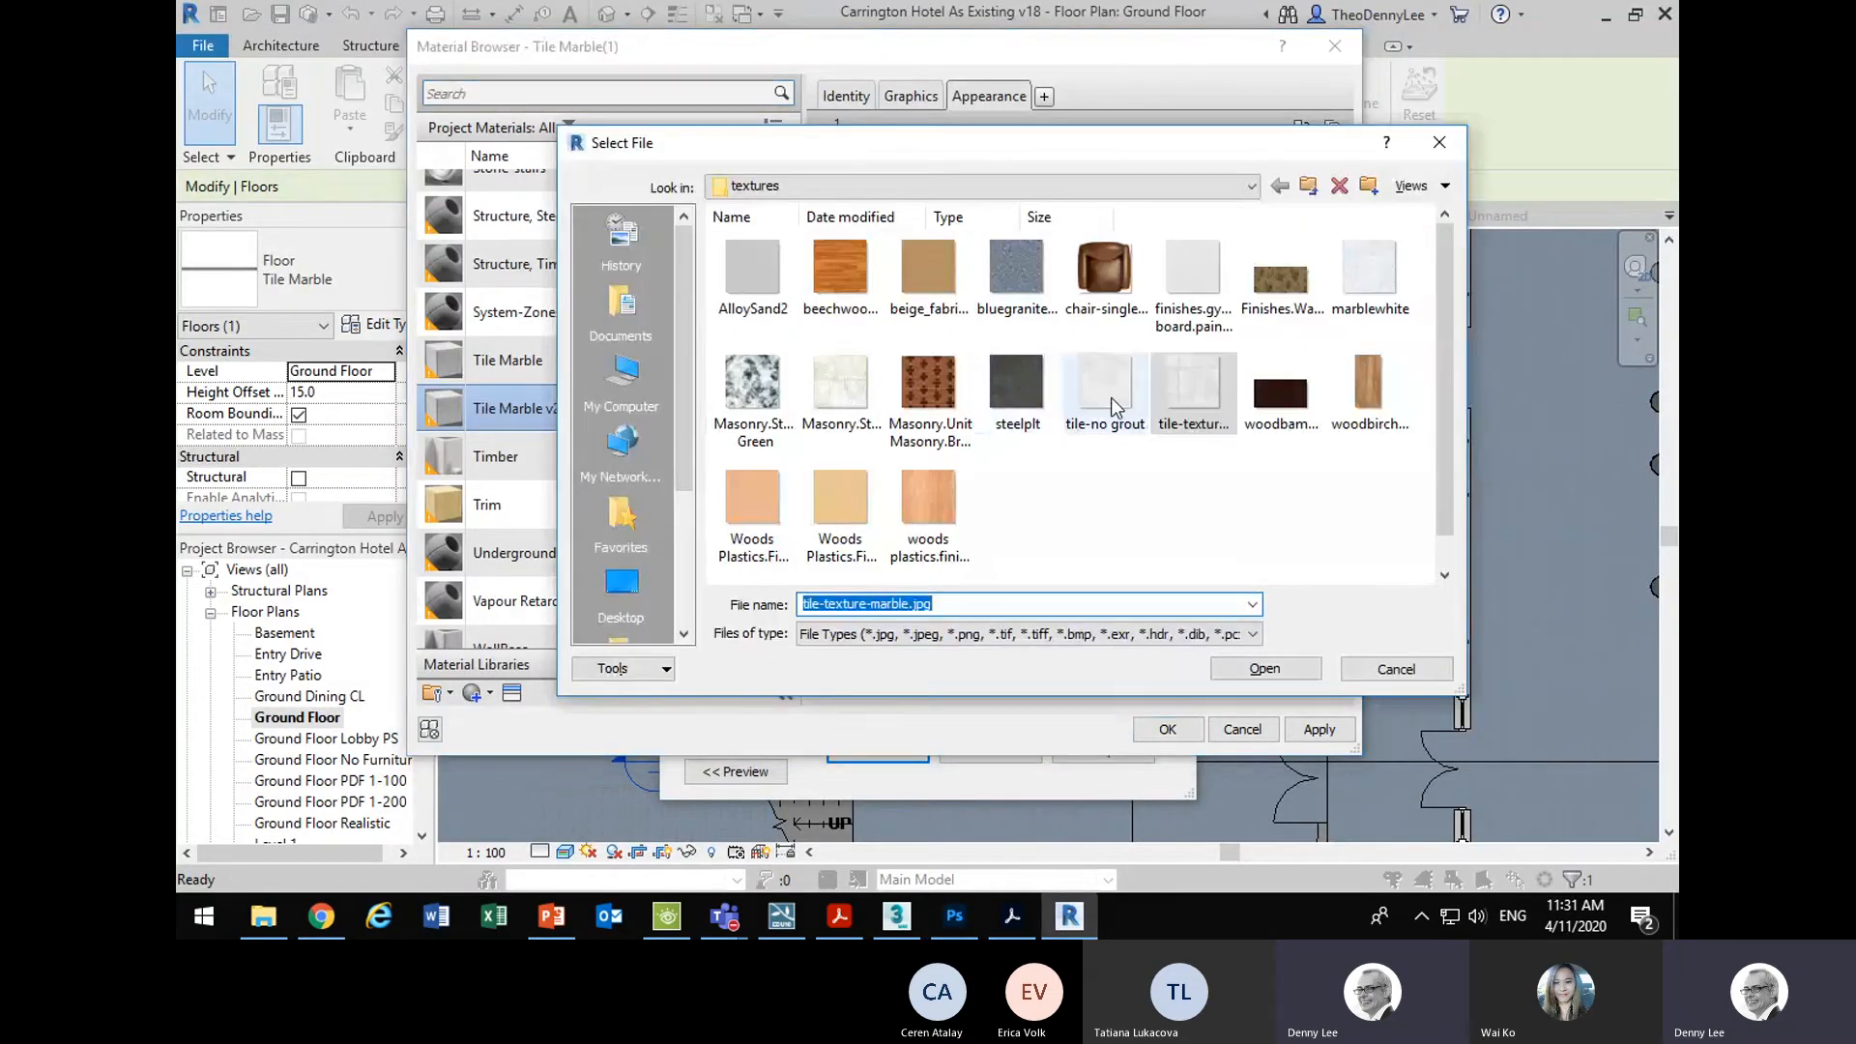
pyautogui.doubleClick(1111, 397)
pyautogui.click(1077, 369)
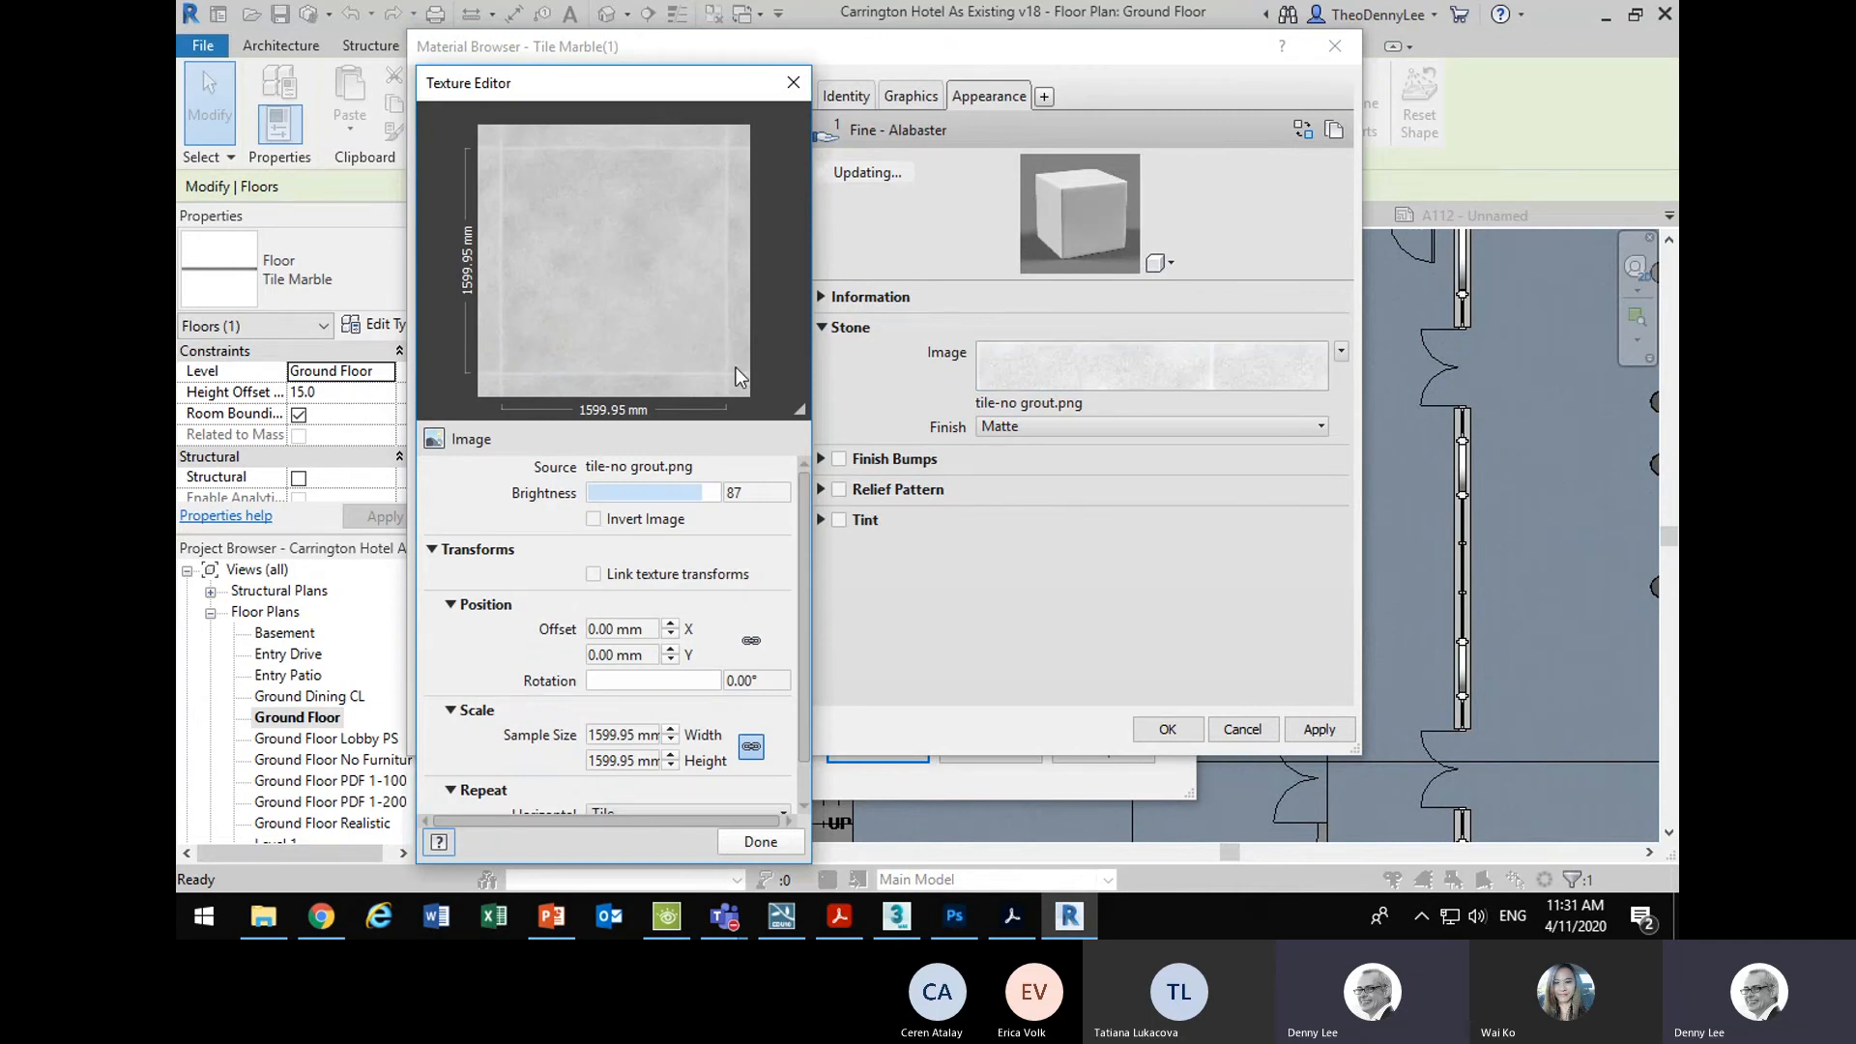
pyautogui.doubleClick(630, 737)
pyautogui.moveTo(657, 737); pyautogui.dragTo(527, 725)
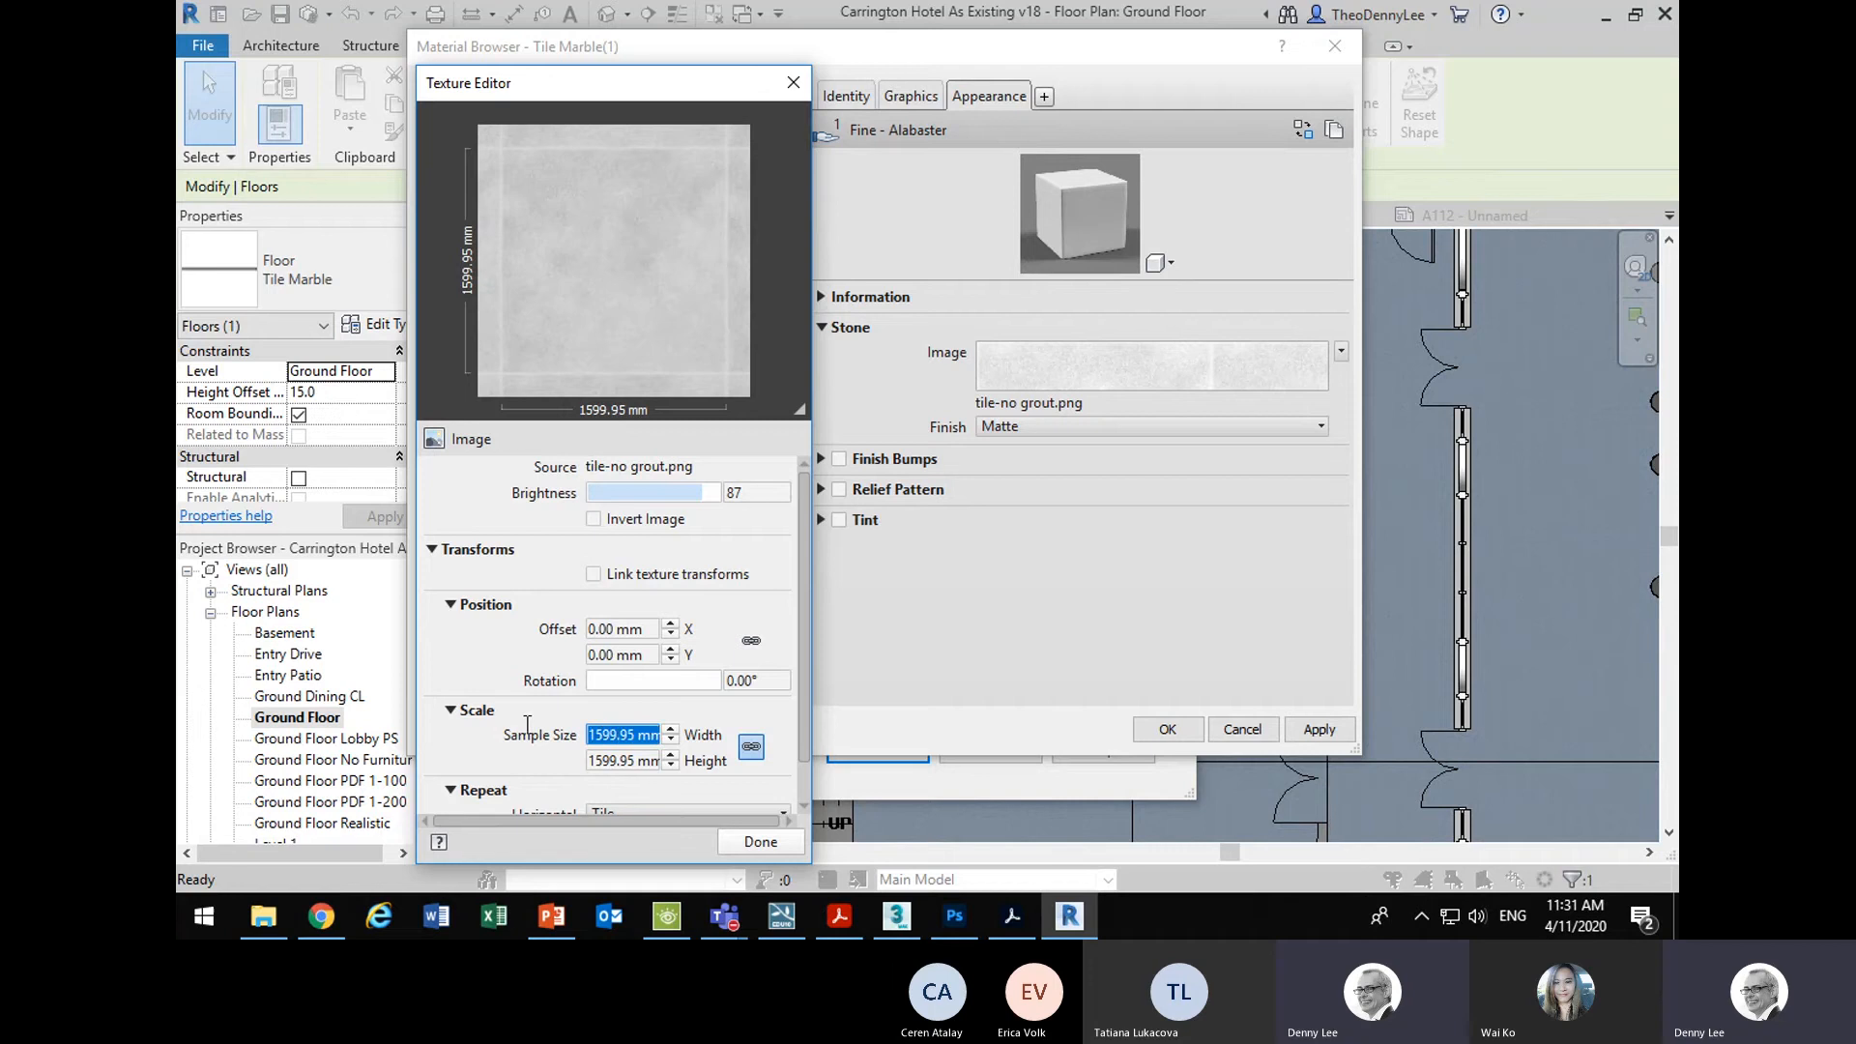
pyautogui.write('400')
pyautogui.press('Tab')
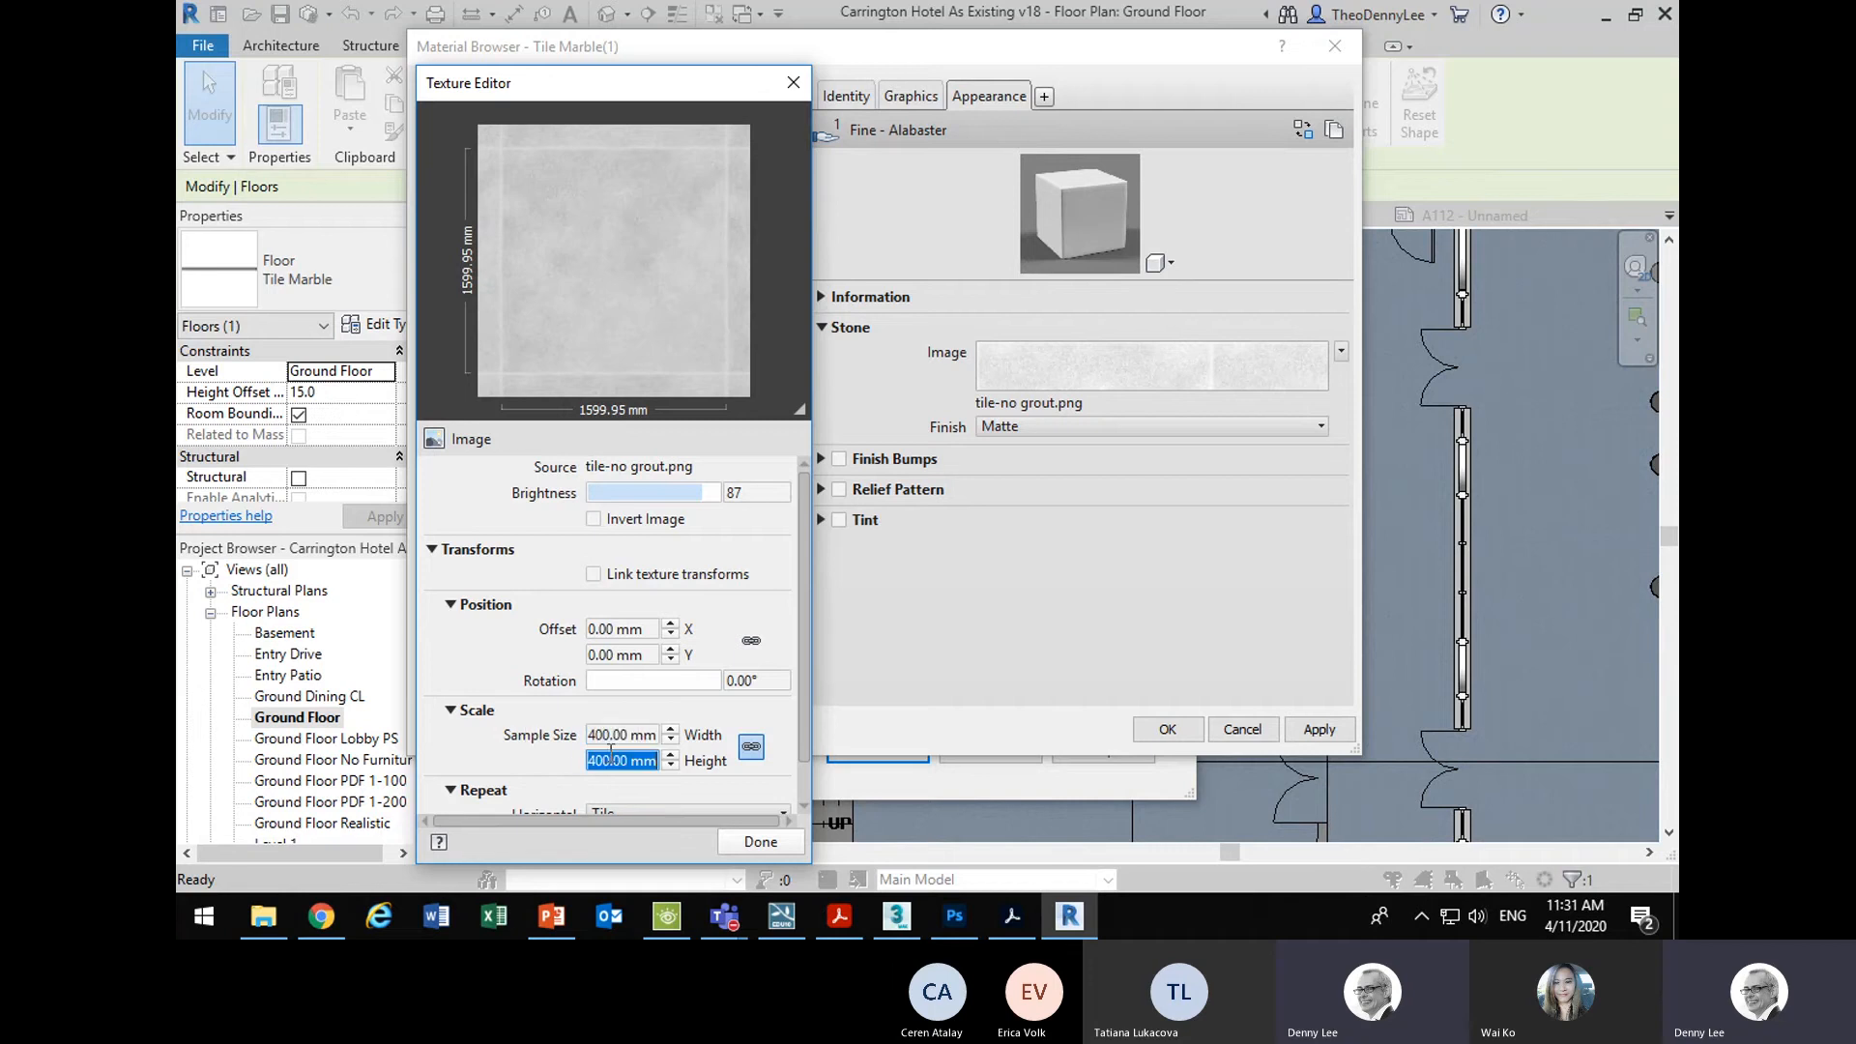
pyautogui.click(749, 841)
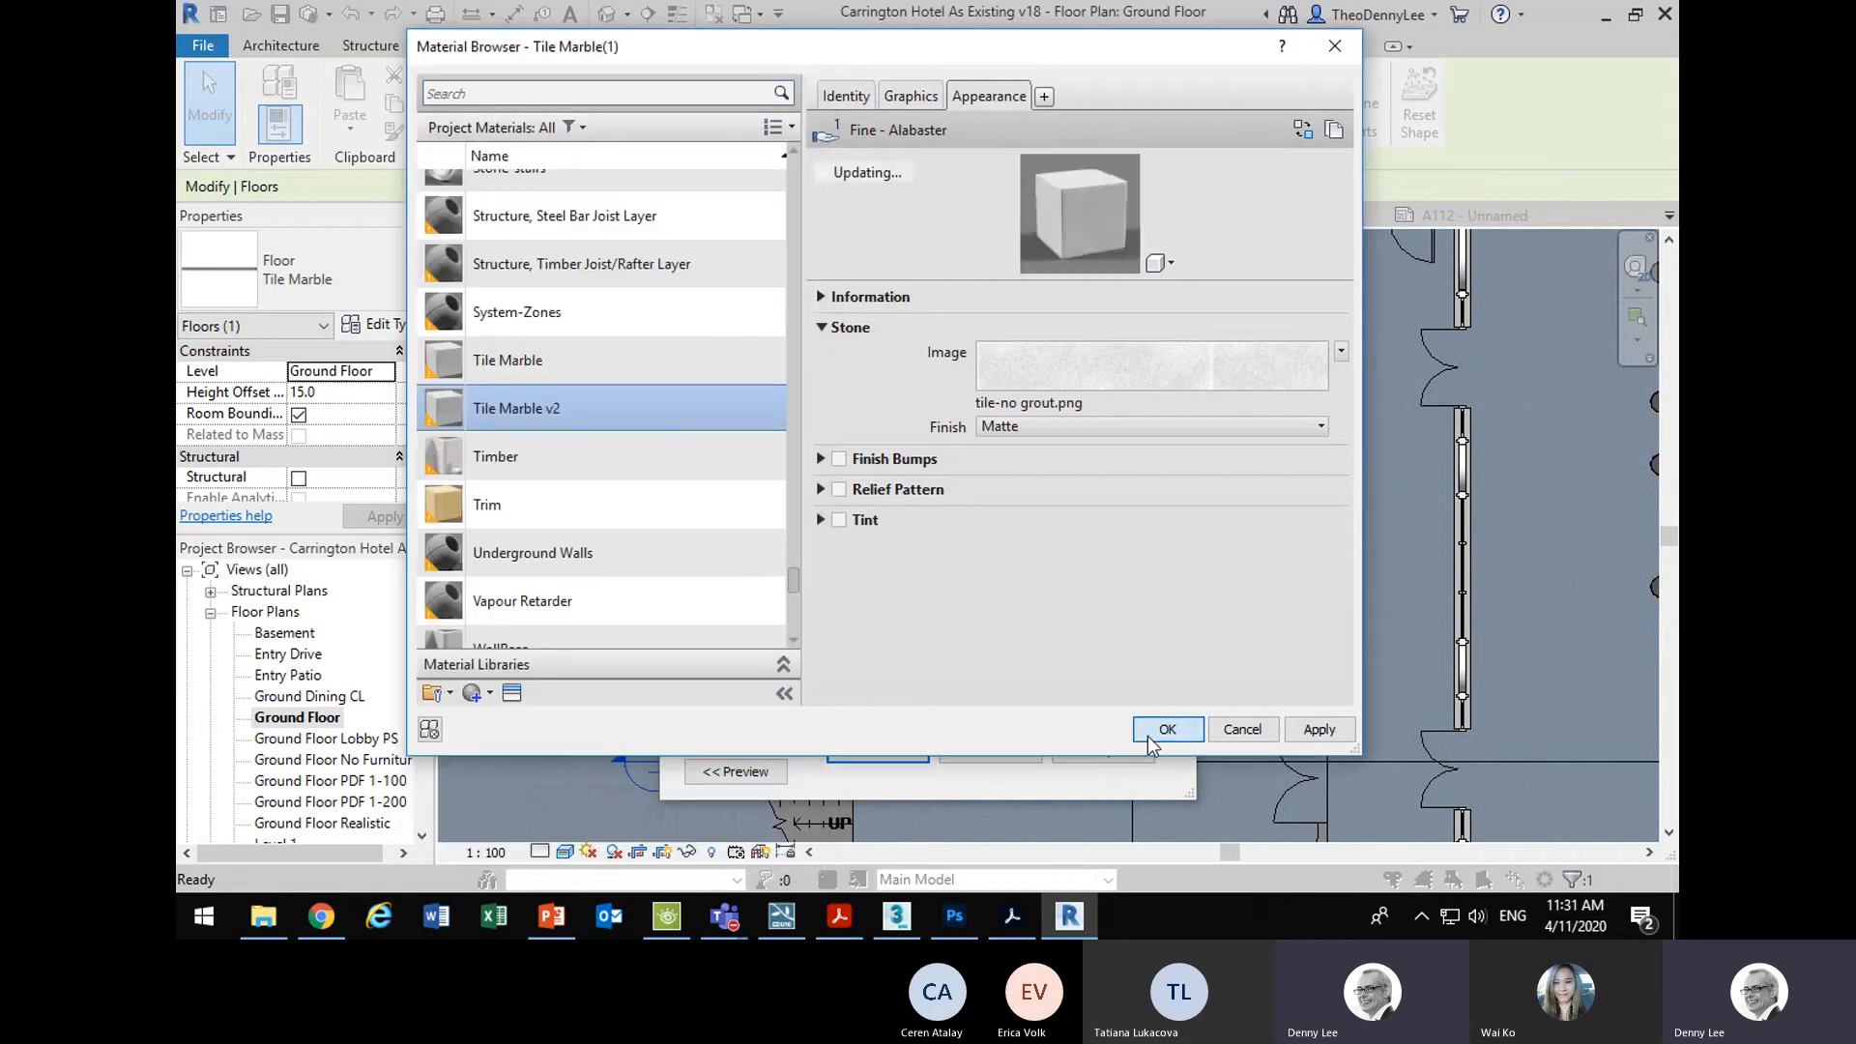
# - Apply the Tile Marble v2 material to the floor type and inspect the tile joints on the room's floor
pyautogui.click(1146, 735)
pyautogui.click(858, 749)
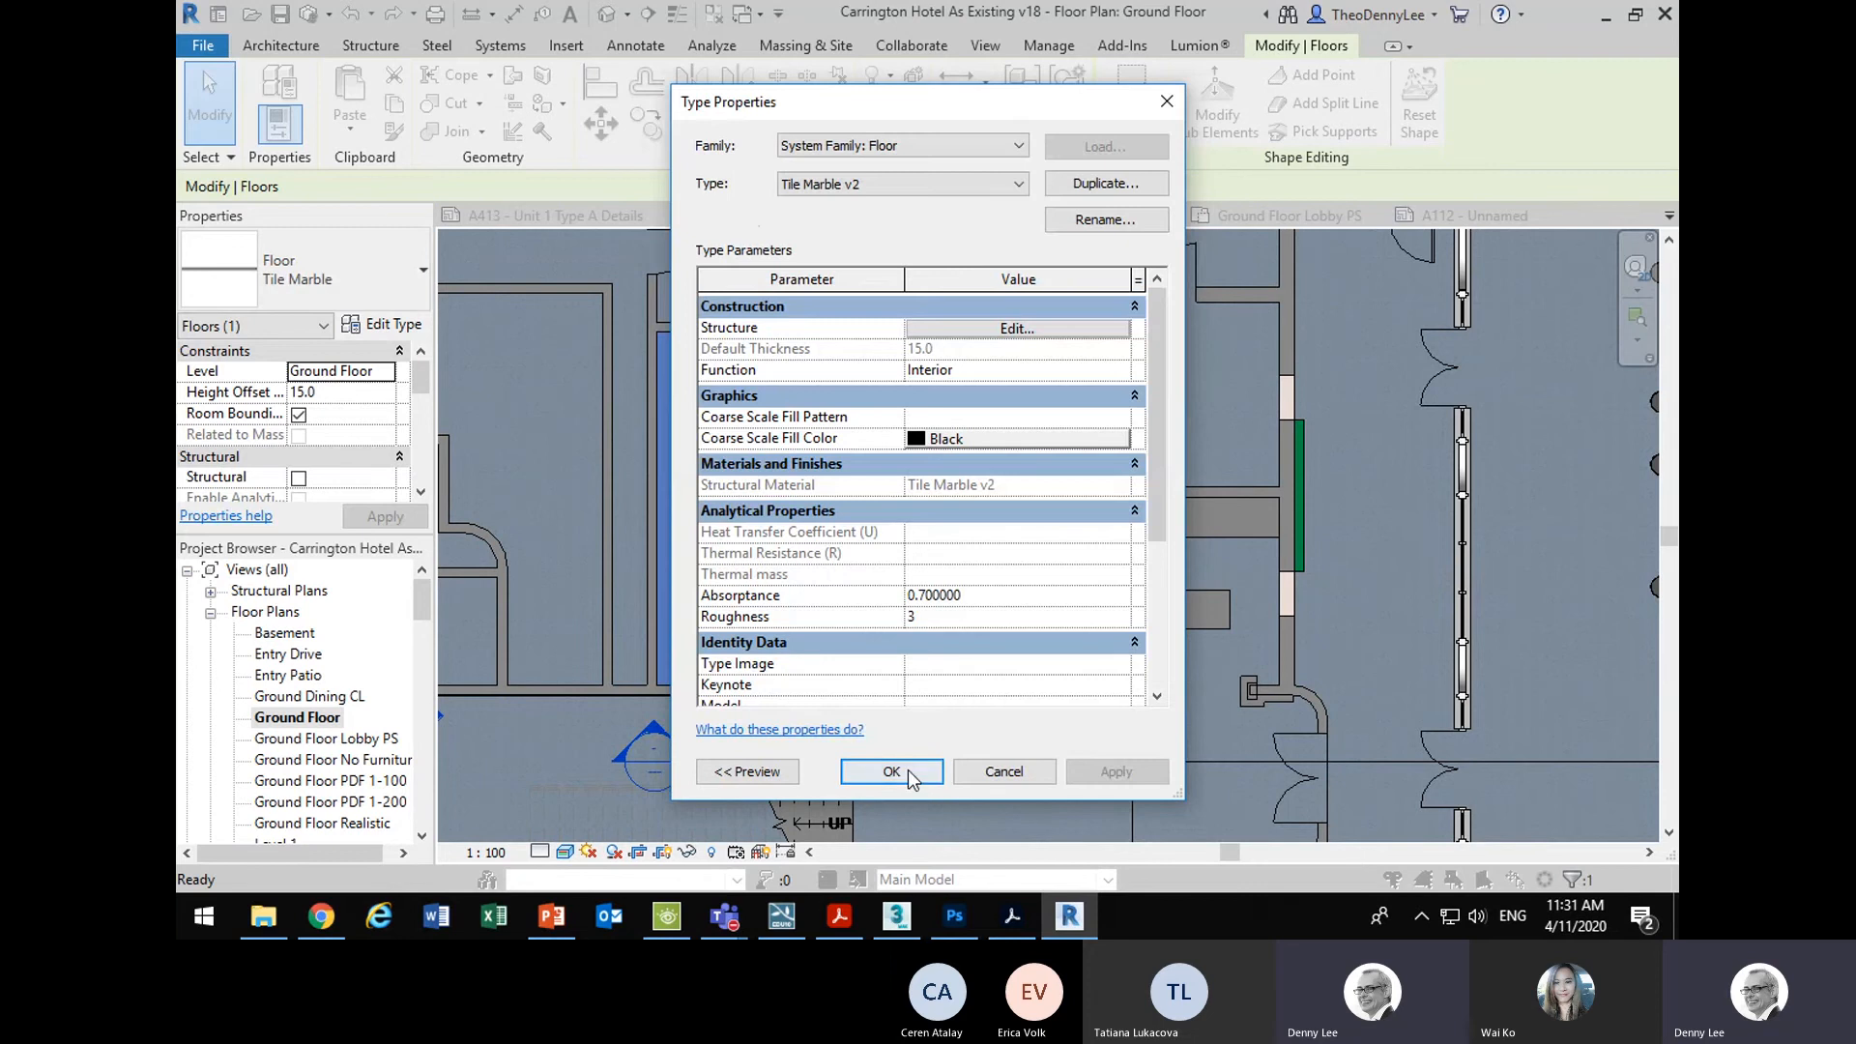
pyautogui.click(908, 770)
pyautogui.click(985, 545)
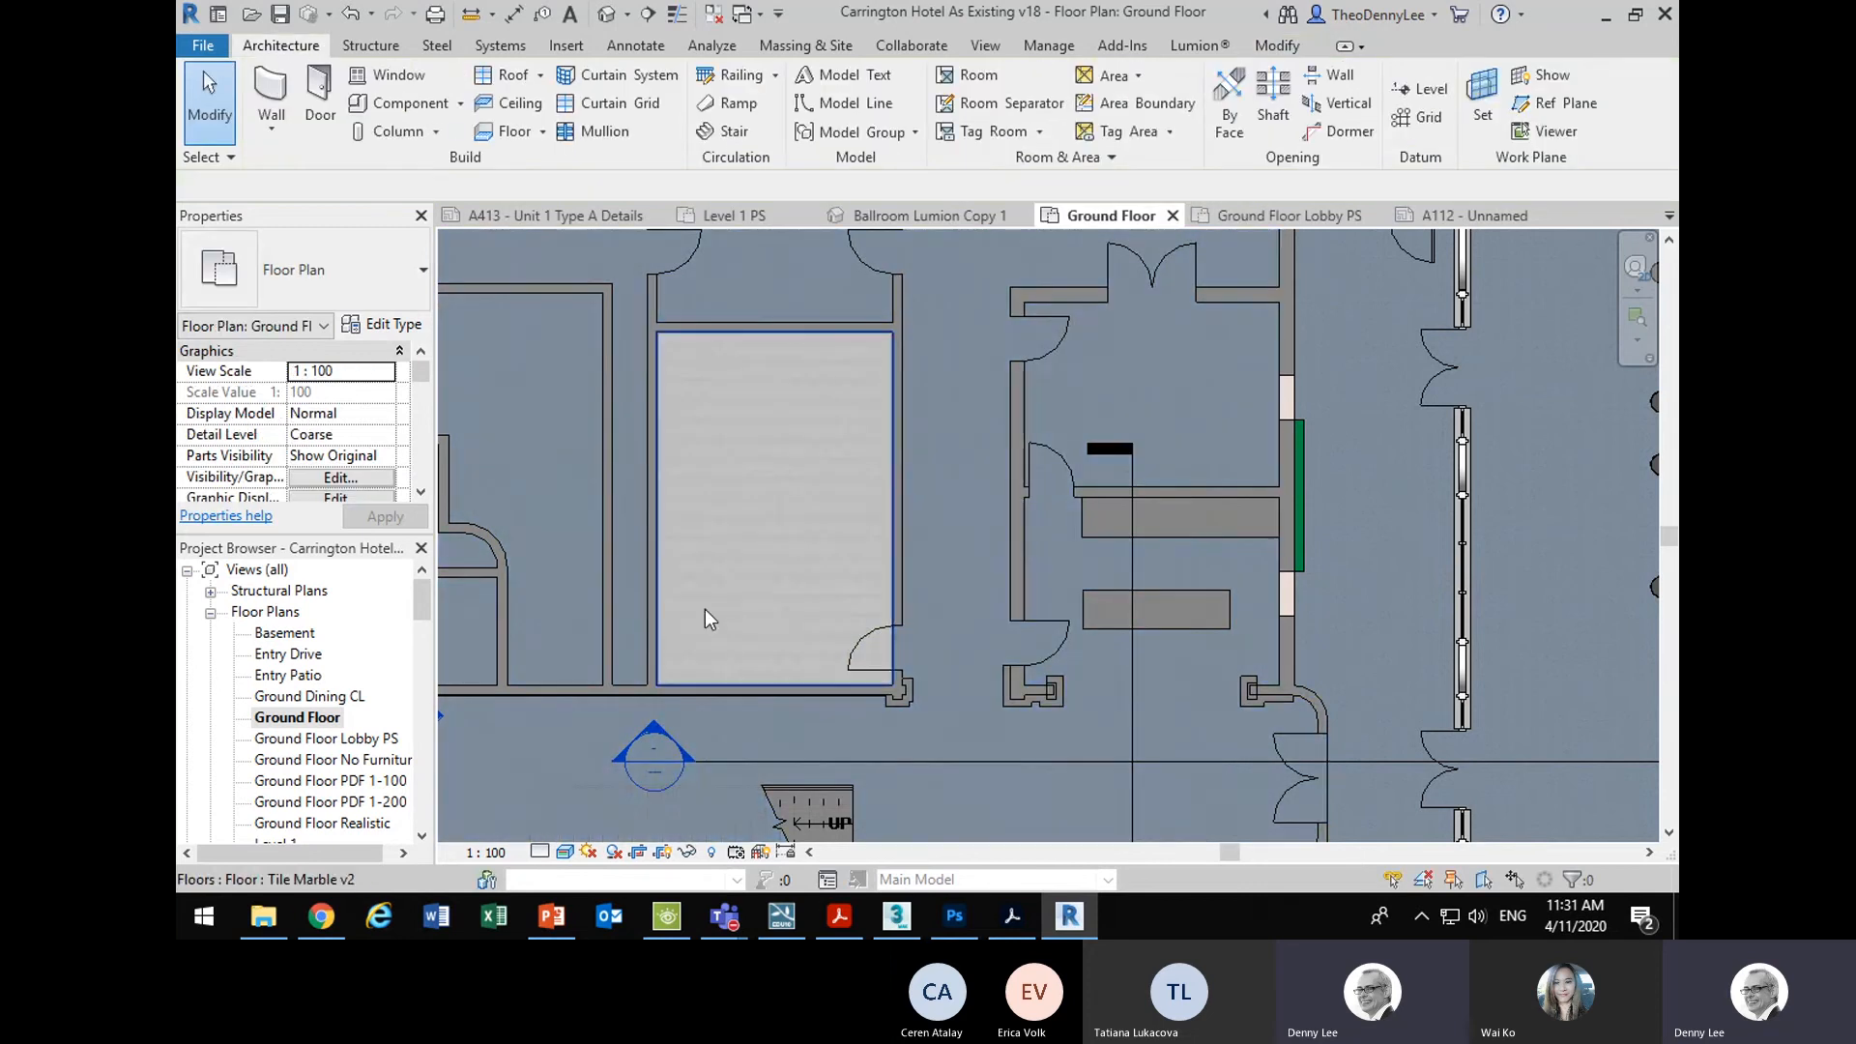
pyautogui.scroll(10, 705, 609)
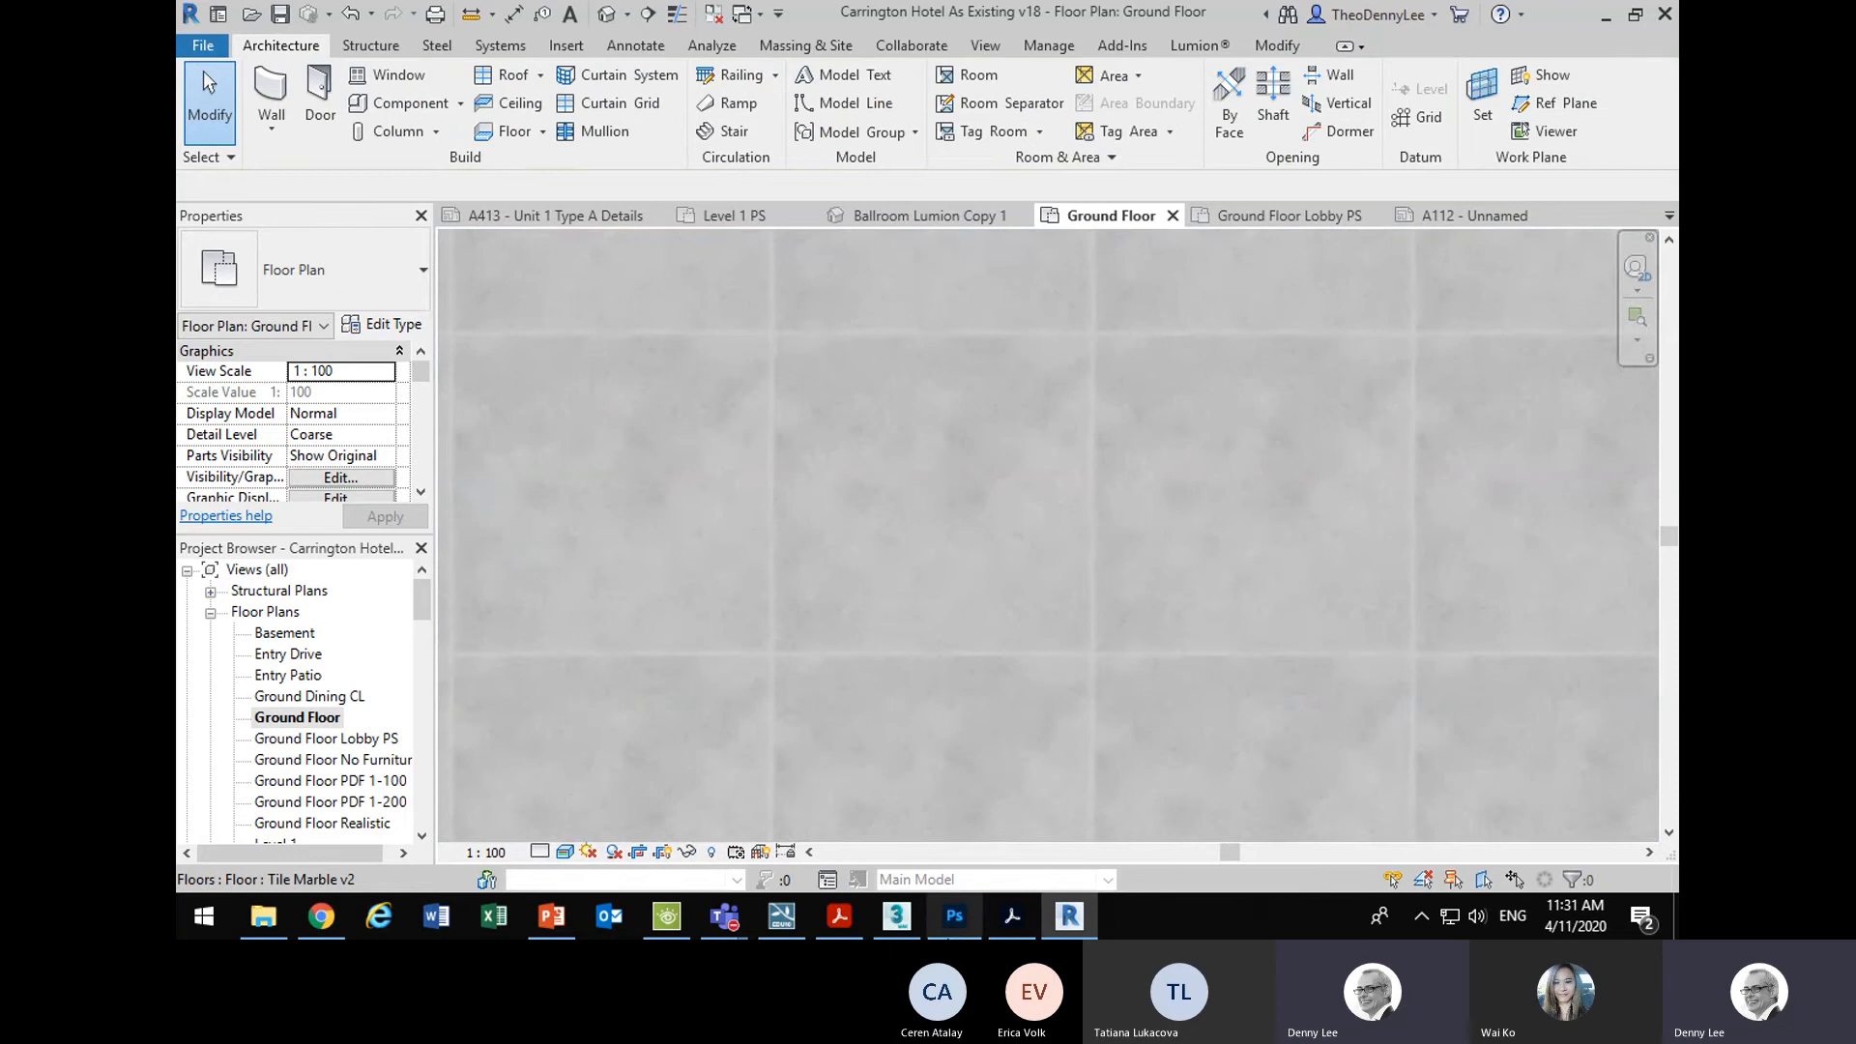
# - Switch to Photoshop and start cropping tile-no grout.psd, trimming a thin strip off the image's left and right edges
pyautogui.click(954, 916)
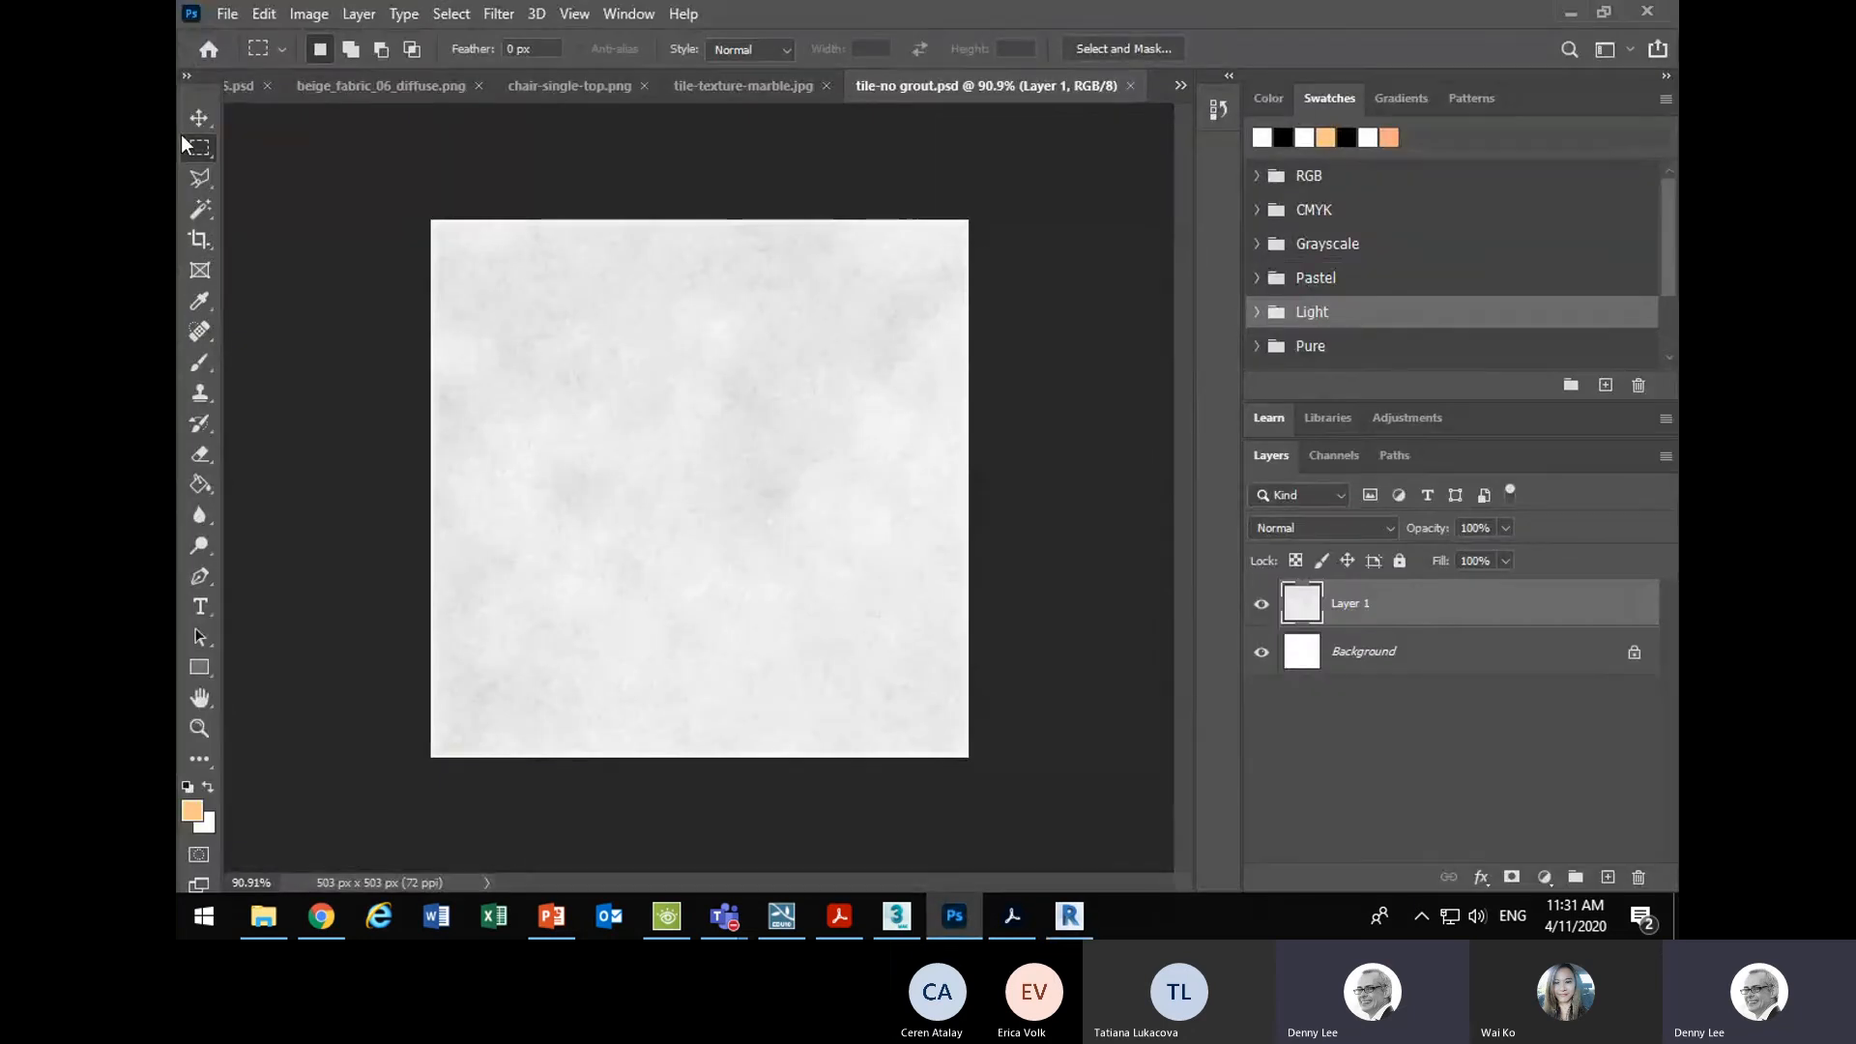
pyautogui.click(199, 239)
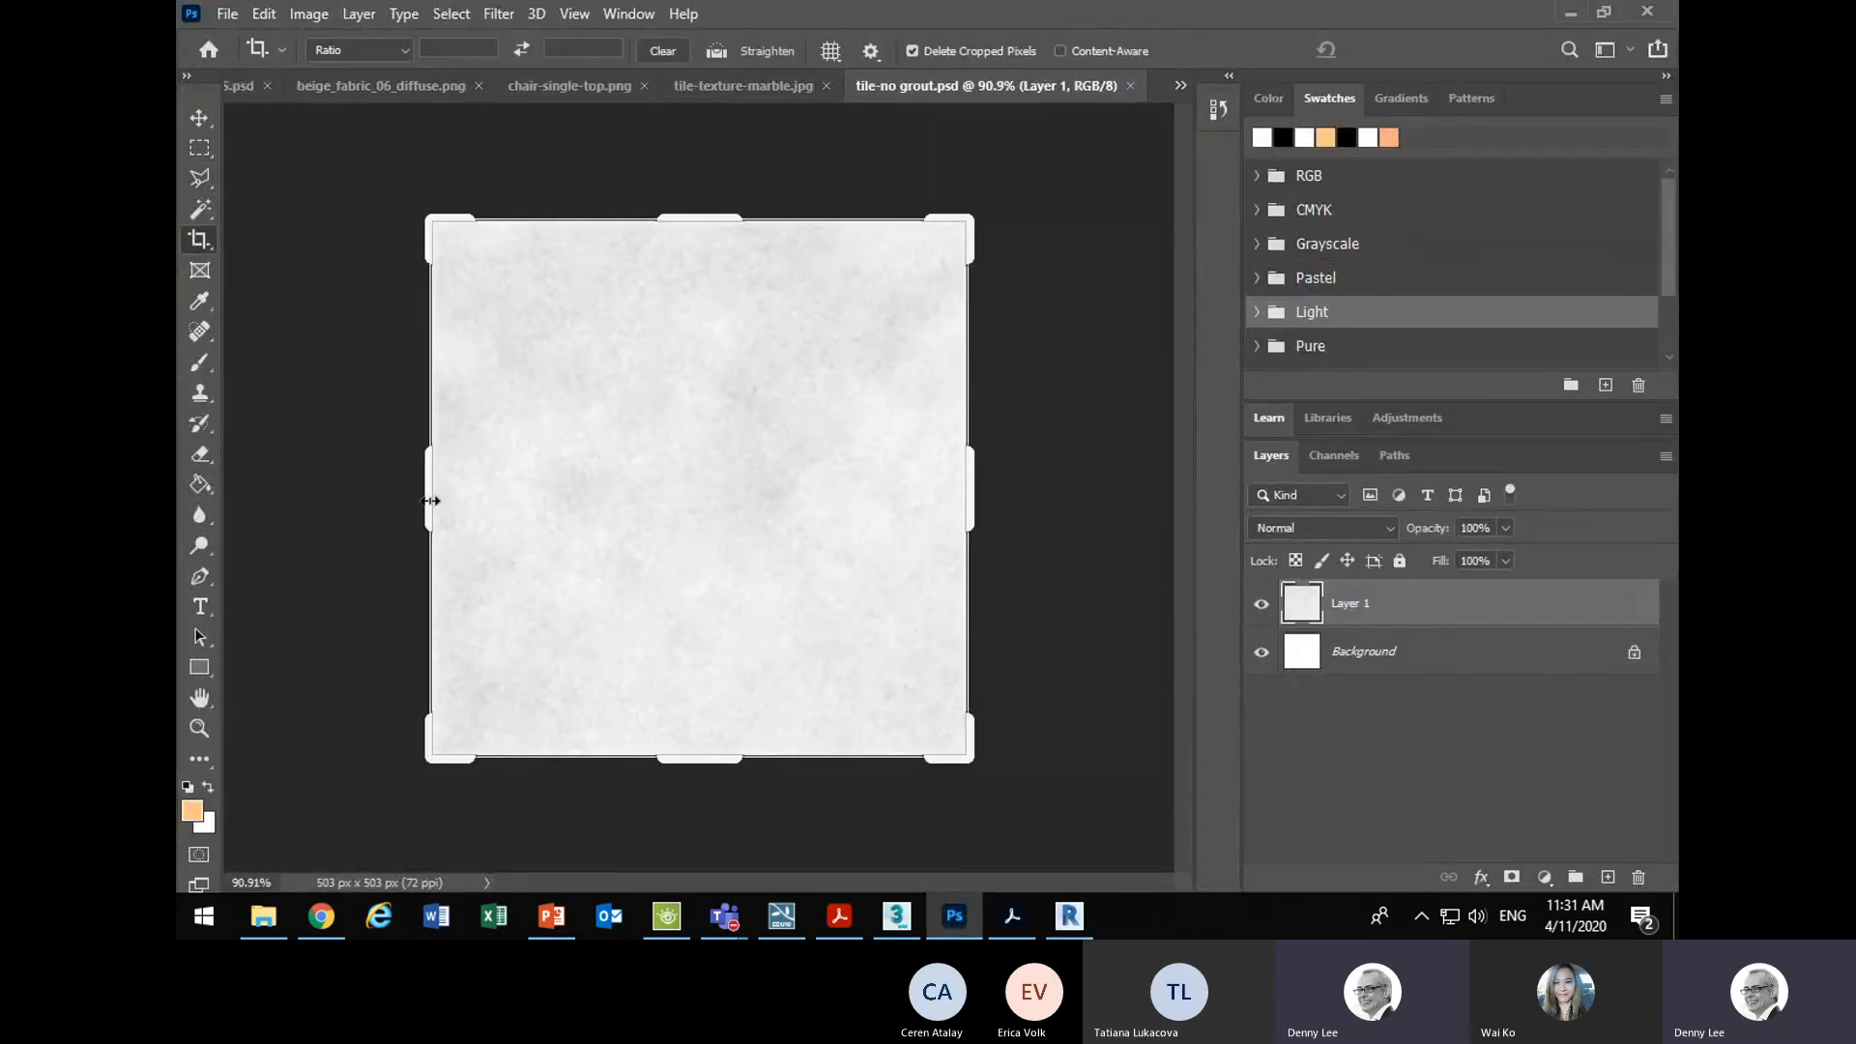
pyautogui.moveTo(431, 501); pyautogui.dragTo(431, 497)
pyautogui.scroll(5, 416, 489)
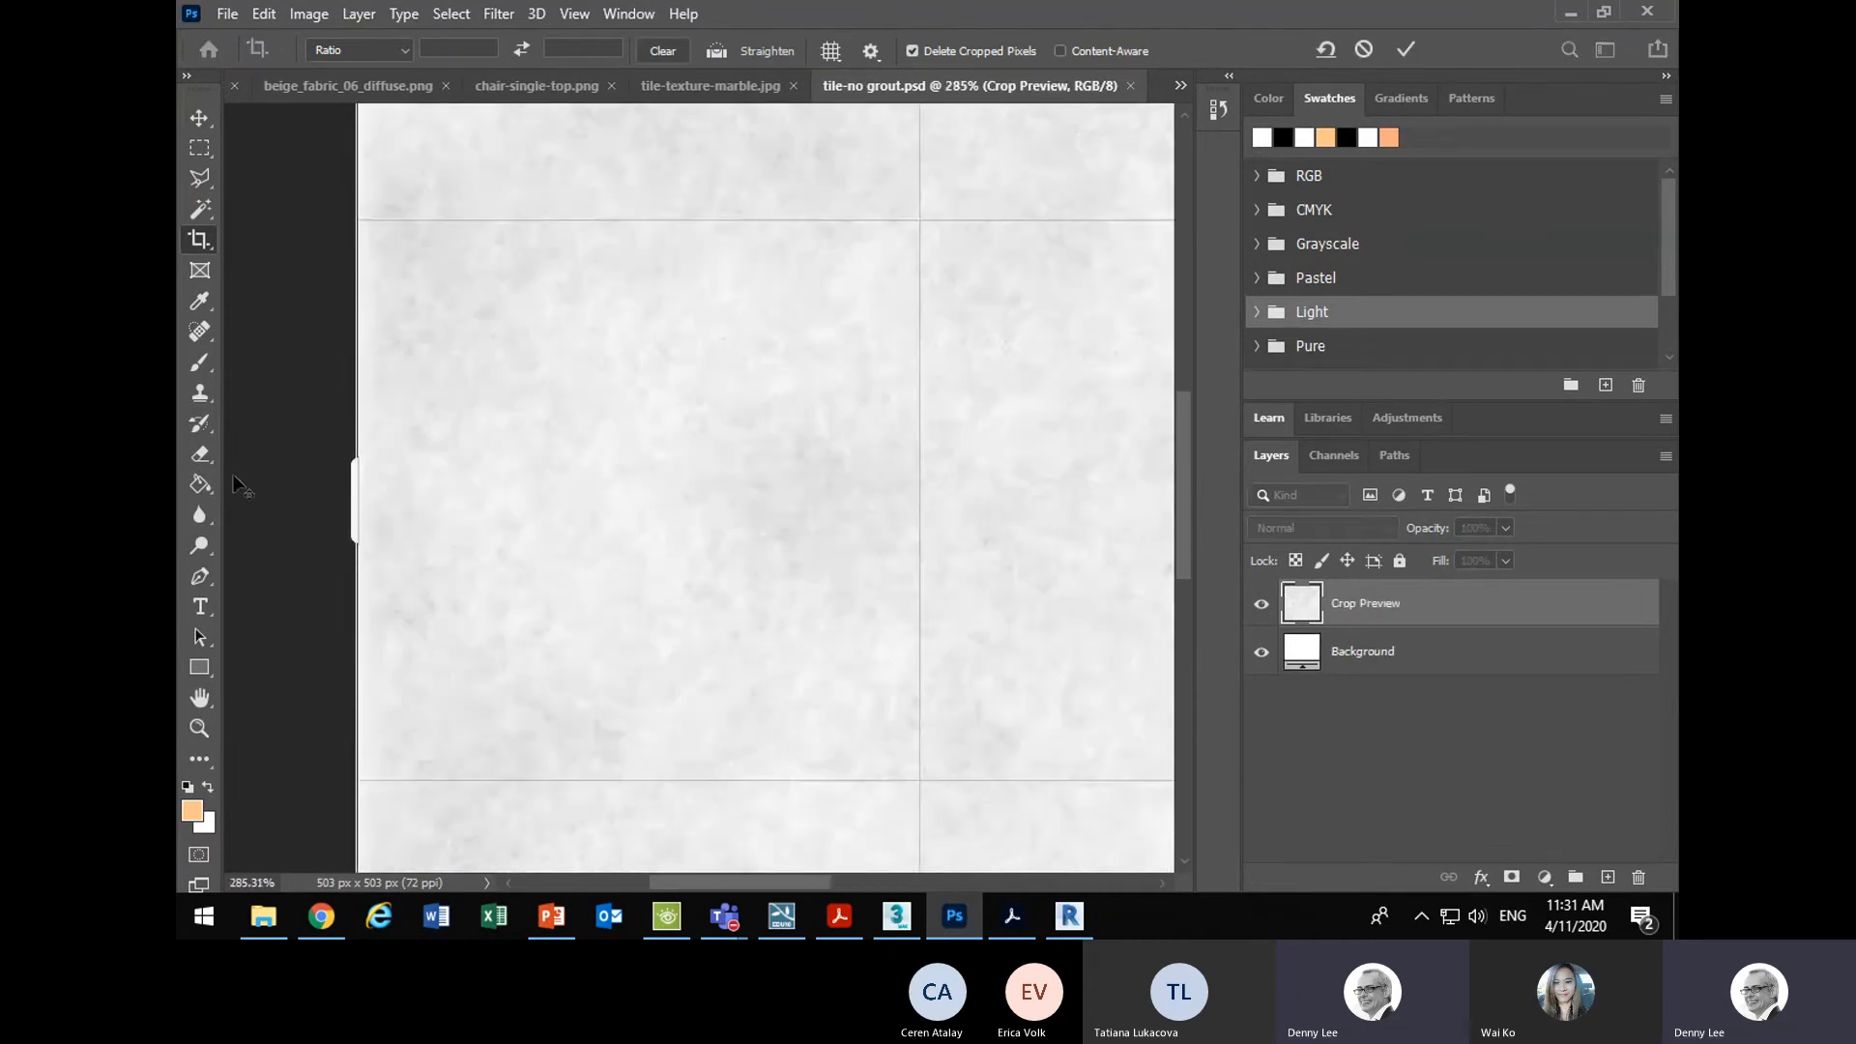
pyautogui.scroll(4, 352, 499)
pyautogui.moveTo(407, 513); pyautogui.dragTo(412, 501)
pyautogui.scroll(-6, 338, 474)
pyautogui.scroll(4, 840, 503)
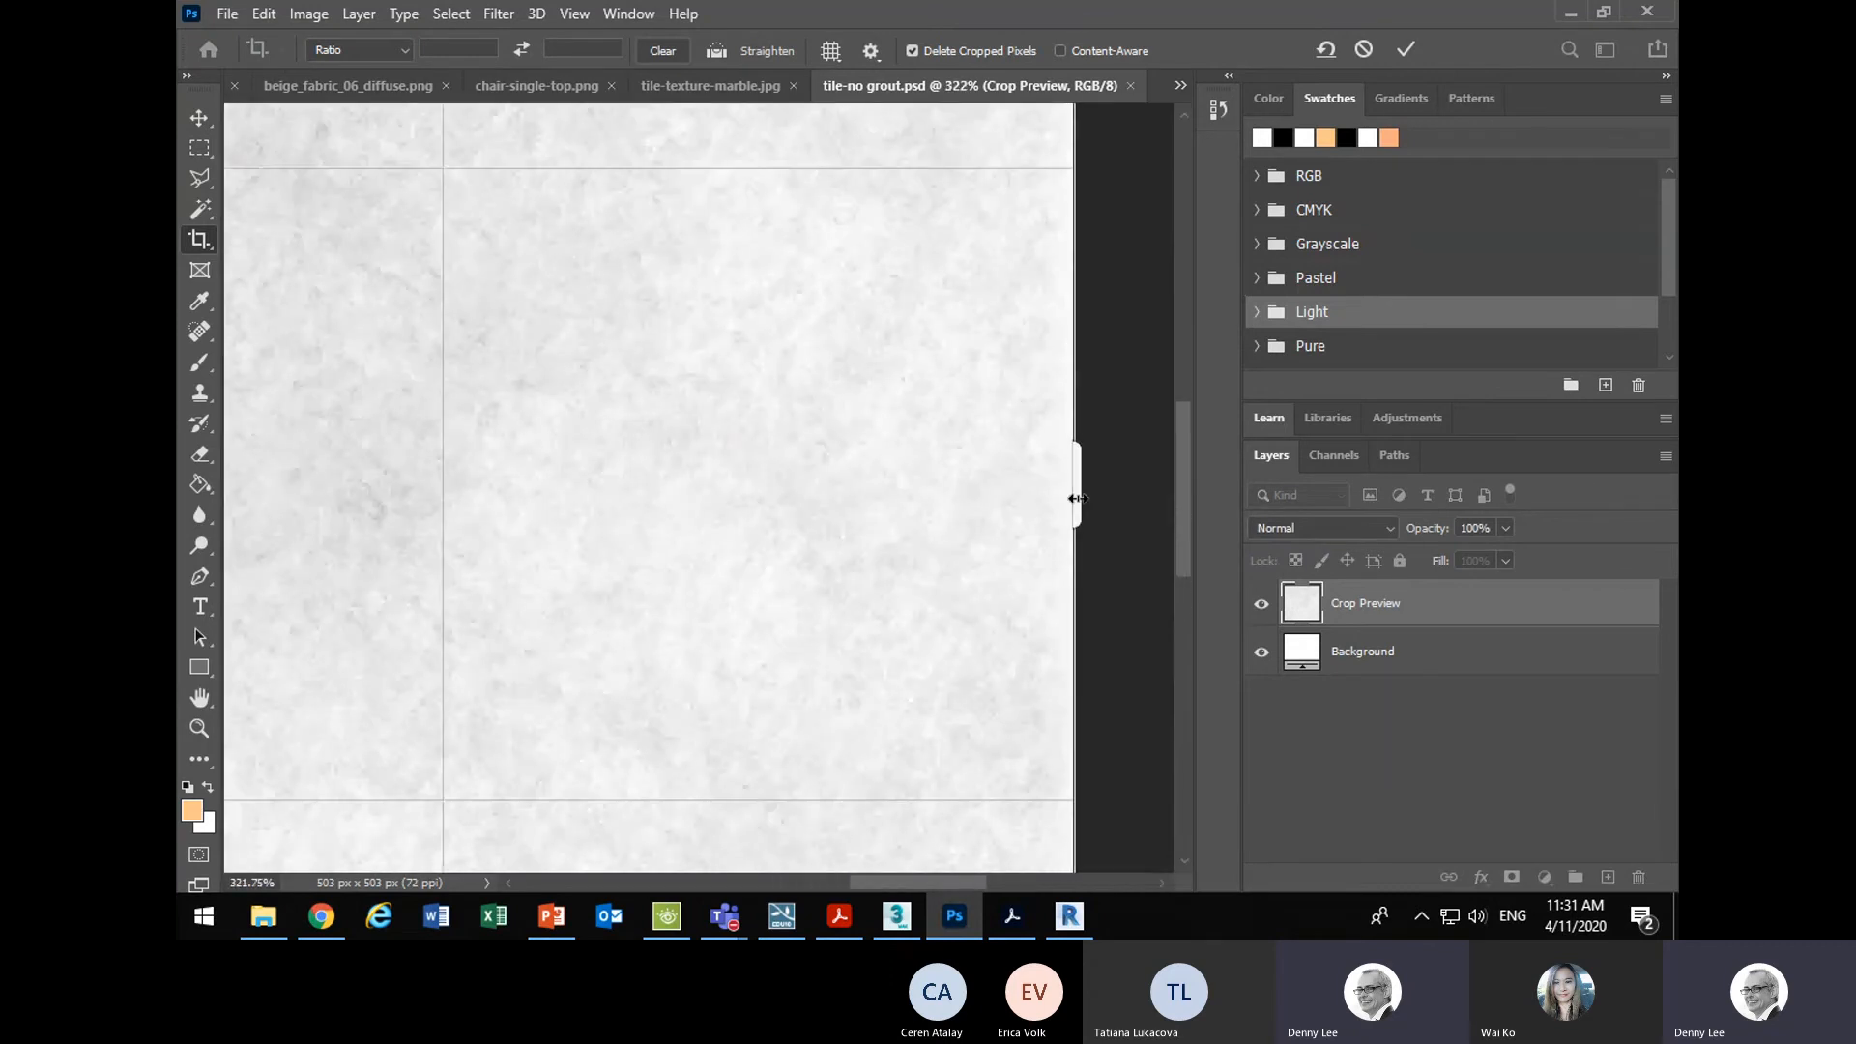
pyautogui.moveTo(1073, 502); pyautogui.dragTo(1074, 501)
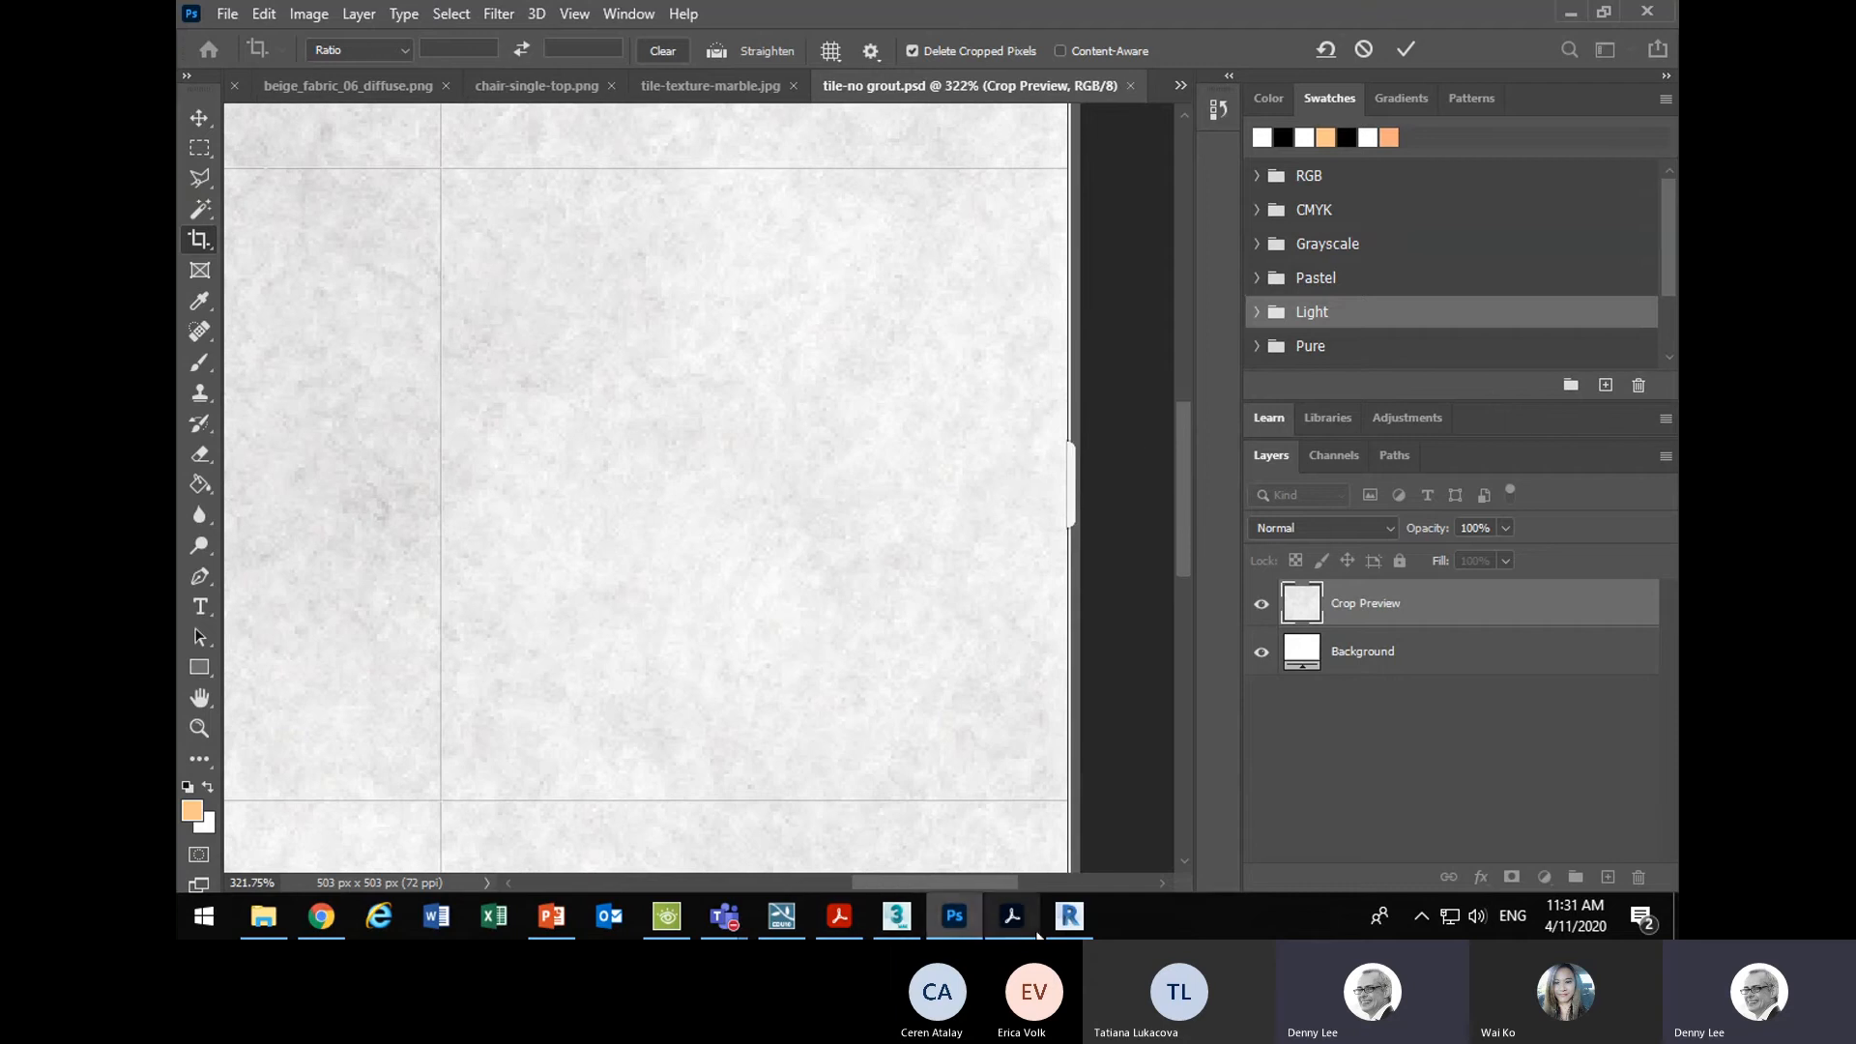
# - Trim a thin strip off the tile's top and bottom edges and apply the crop at about 499 x 497 px
pyautogui.scroll(-5, 692, 435)
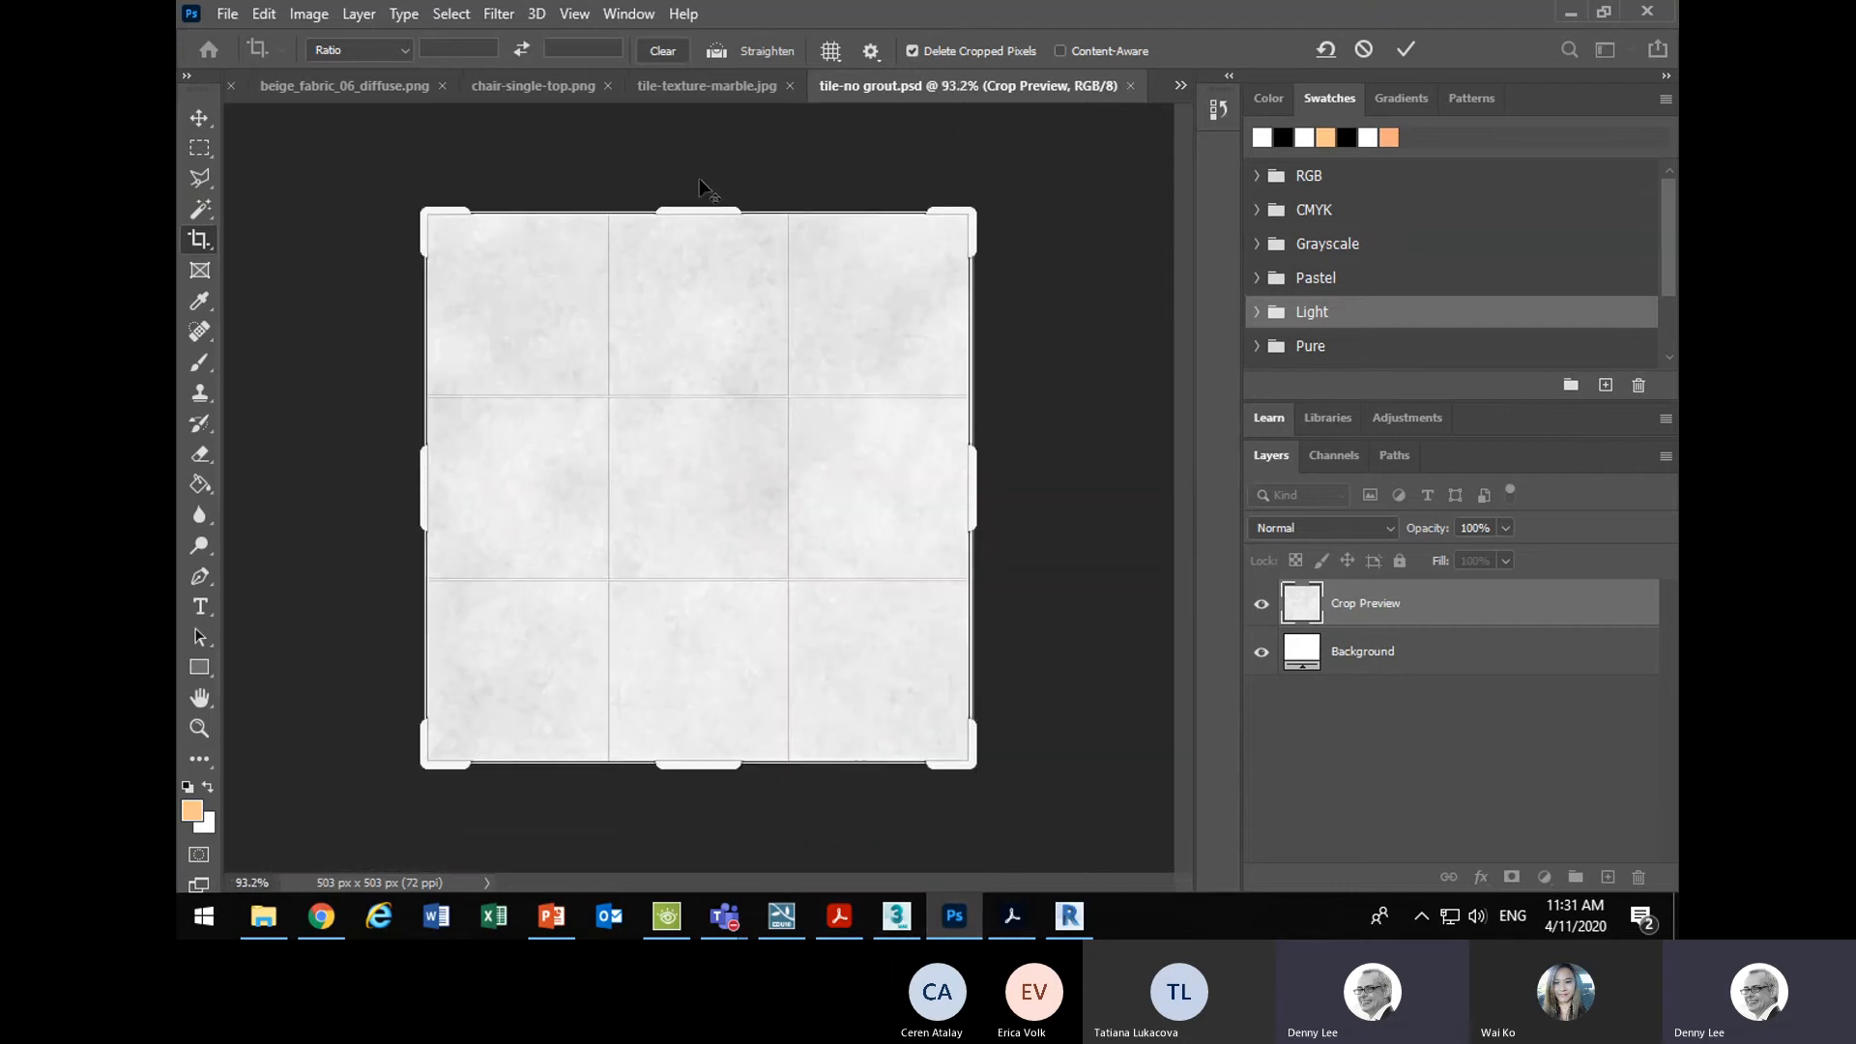
pyautogui.scroll(3, 696, 157)
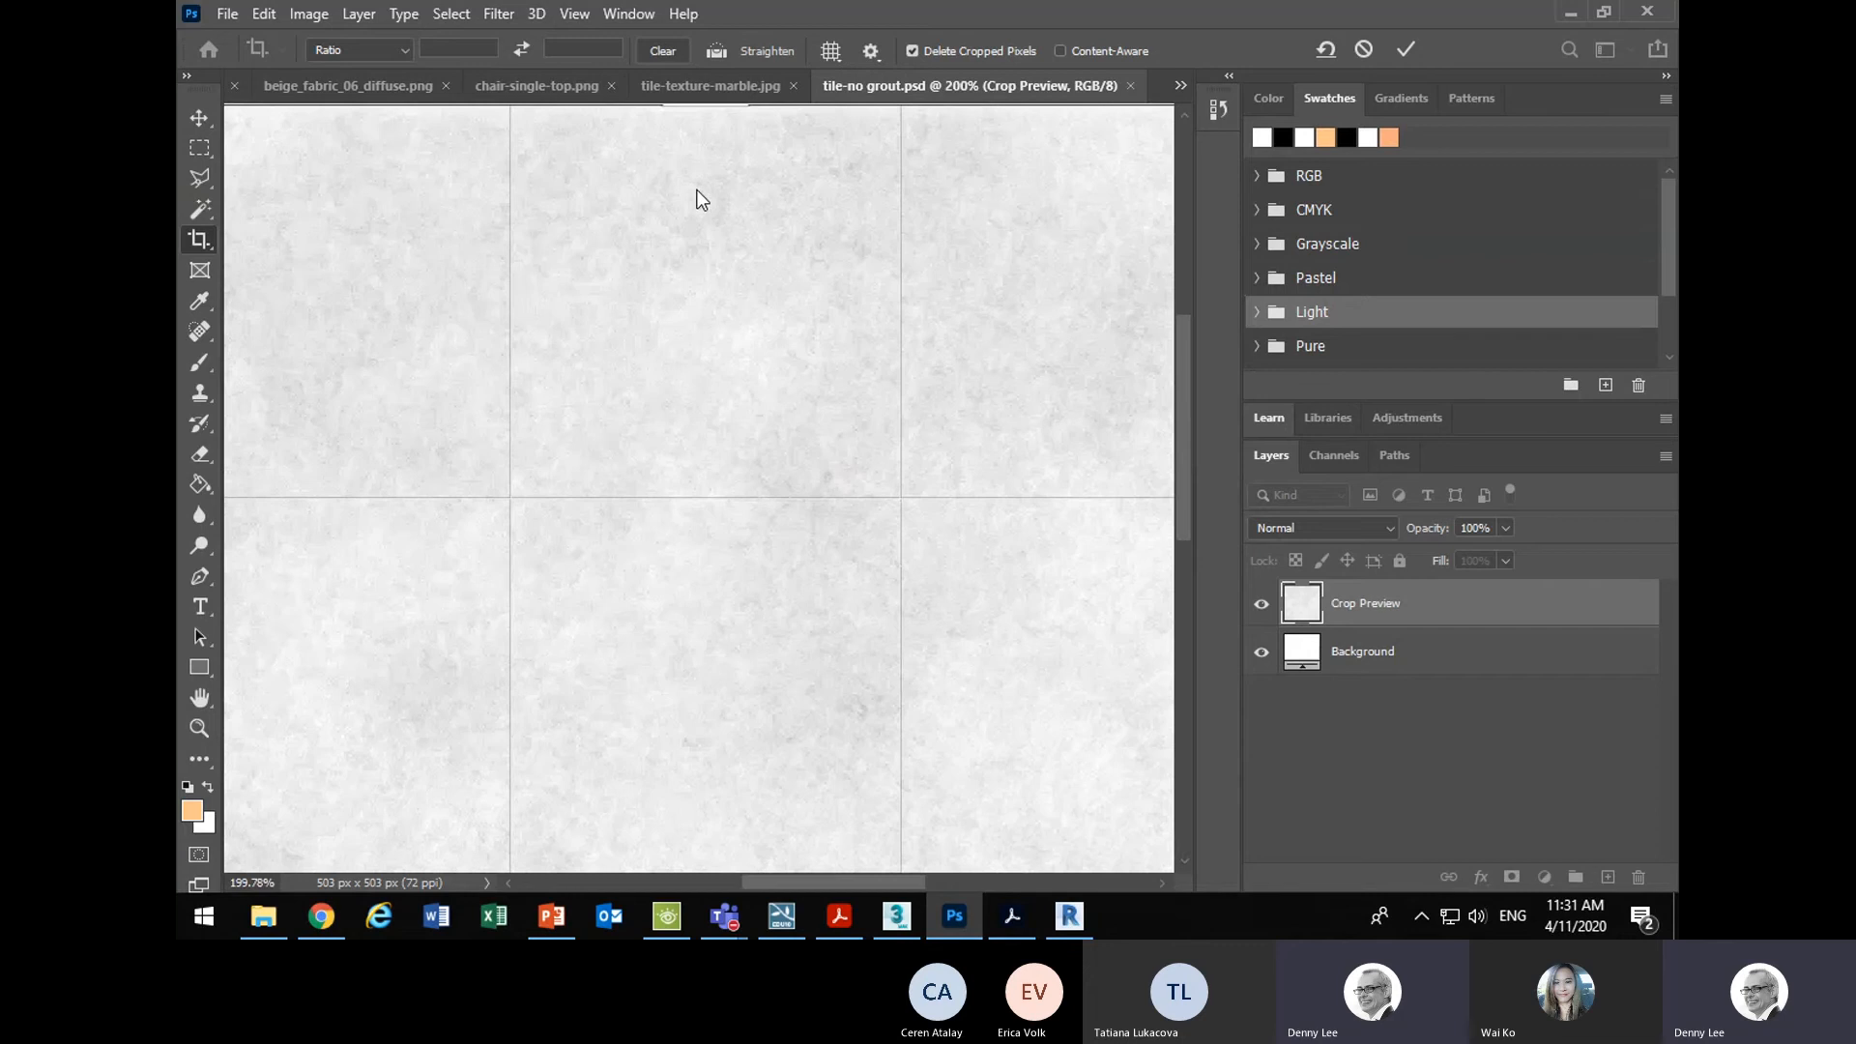
pyautogui.scroll(2, 705, 184)
pyautogui.moveTo(1184, 354); pyautogui.dragTo(1160, 230)
pyautogui.scroll(3, 702, 604)
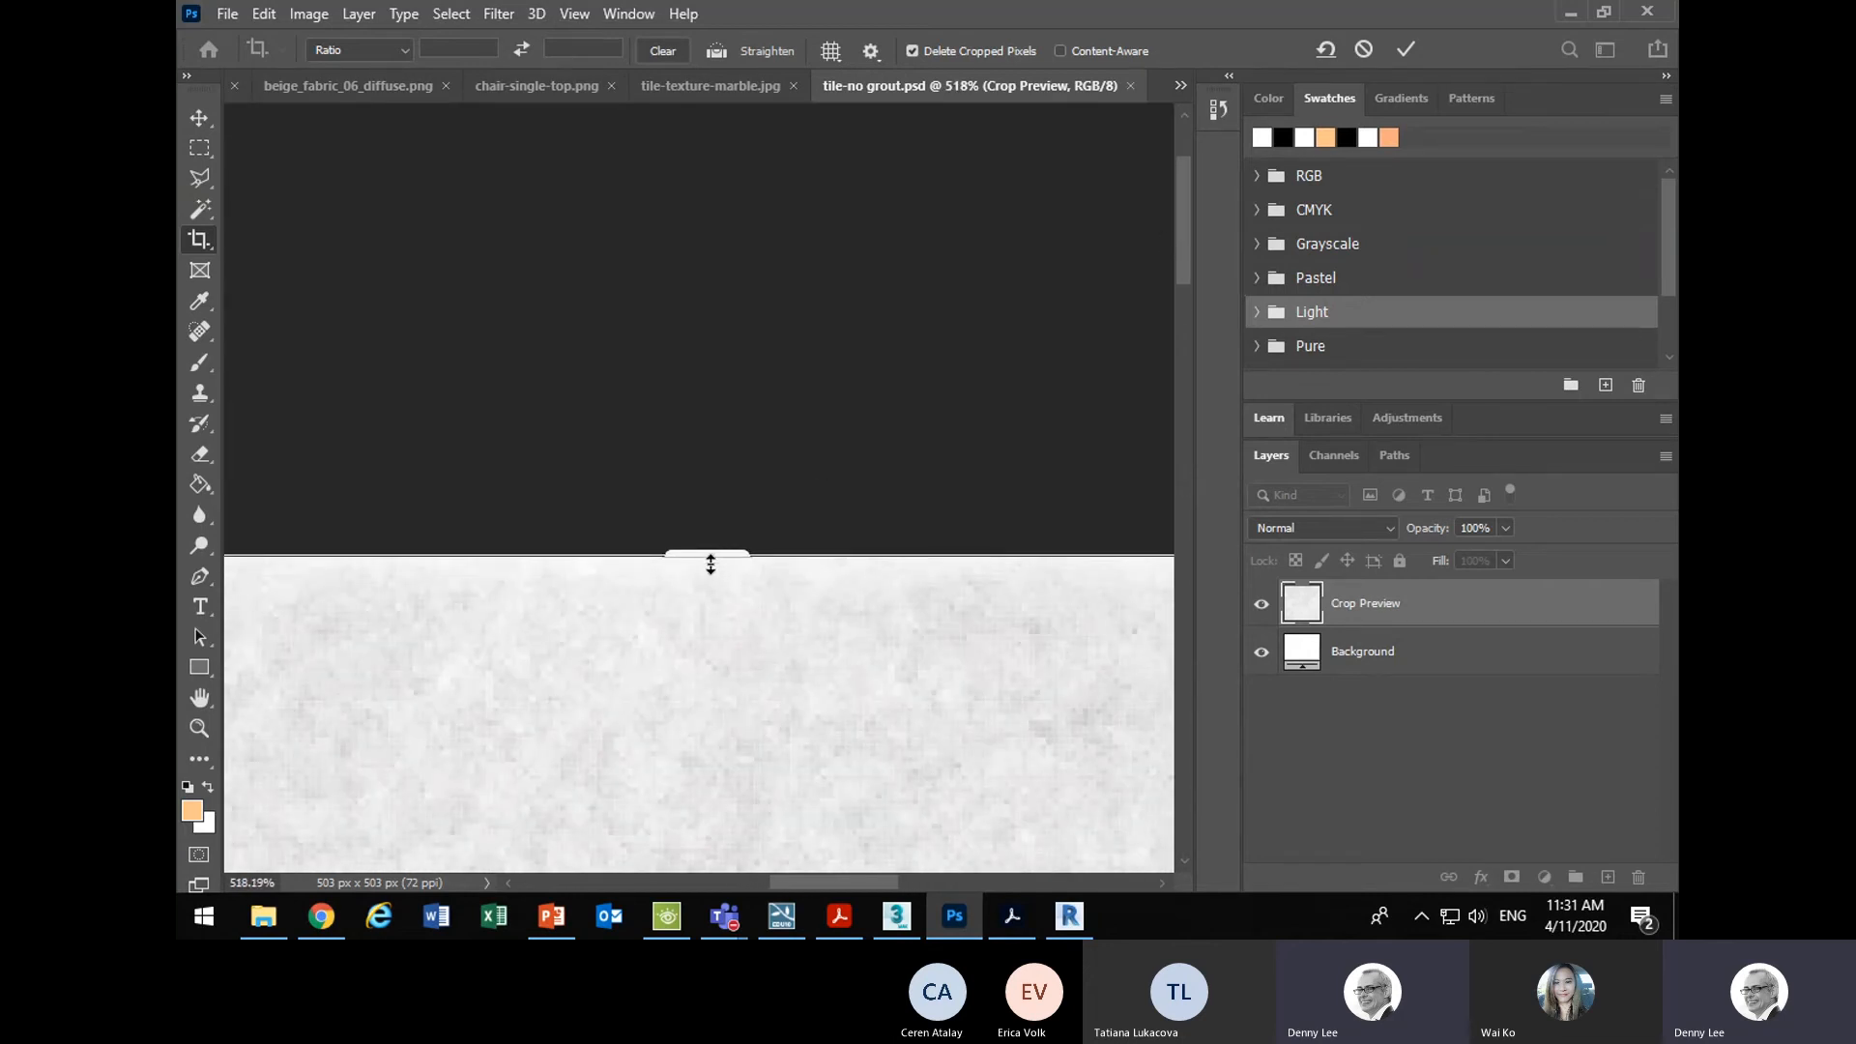
pyautogui.moveTo(709, 557); pyautogui.dragTo(714, 568)
pyautogui.scroll(-5, 714, 569)
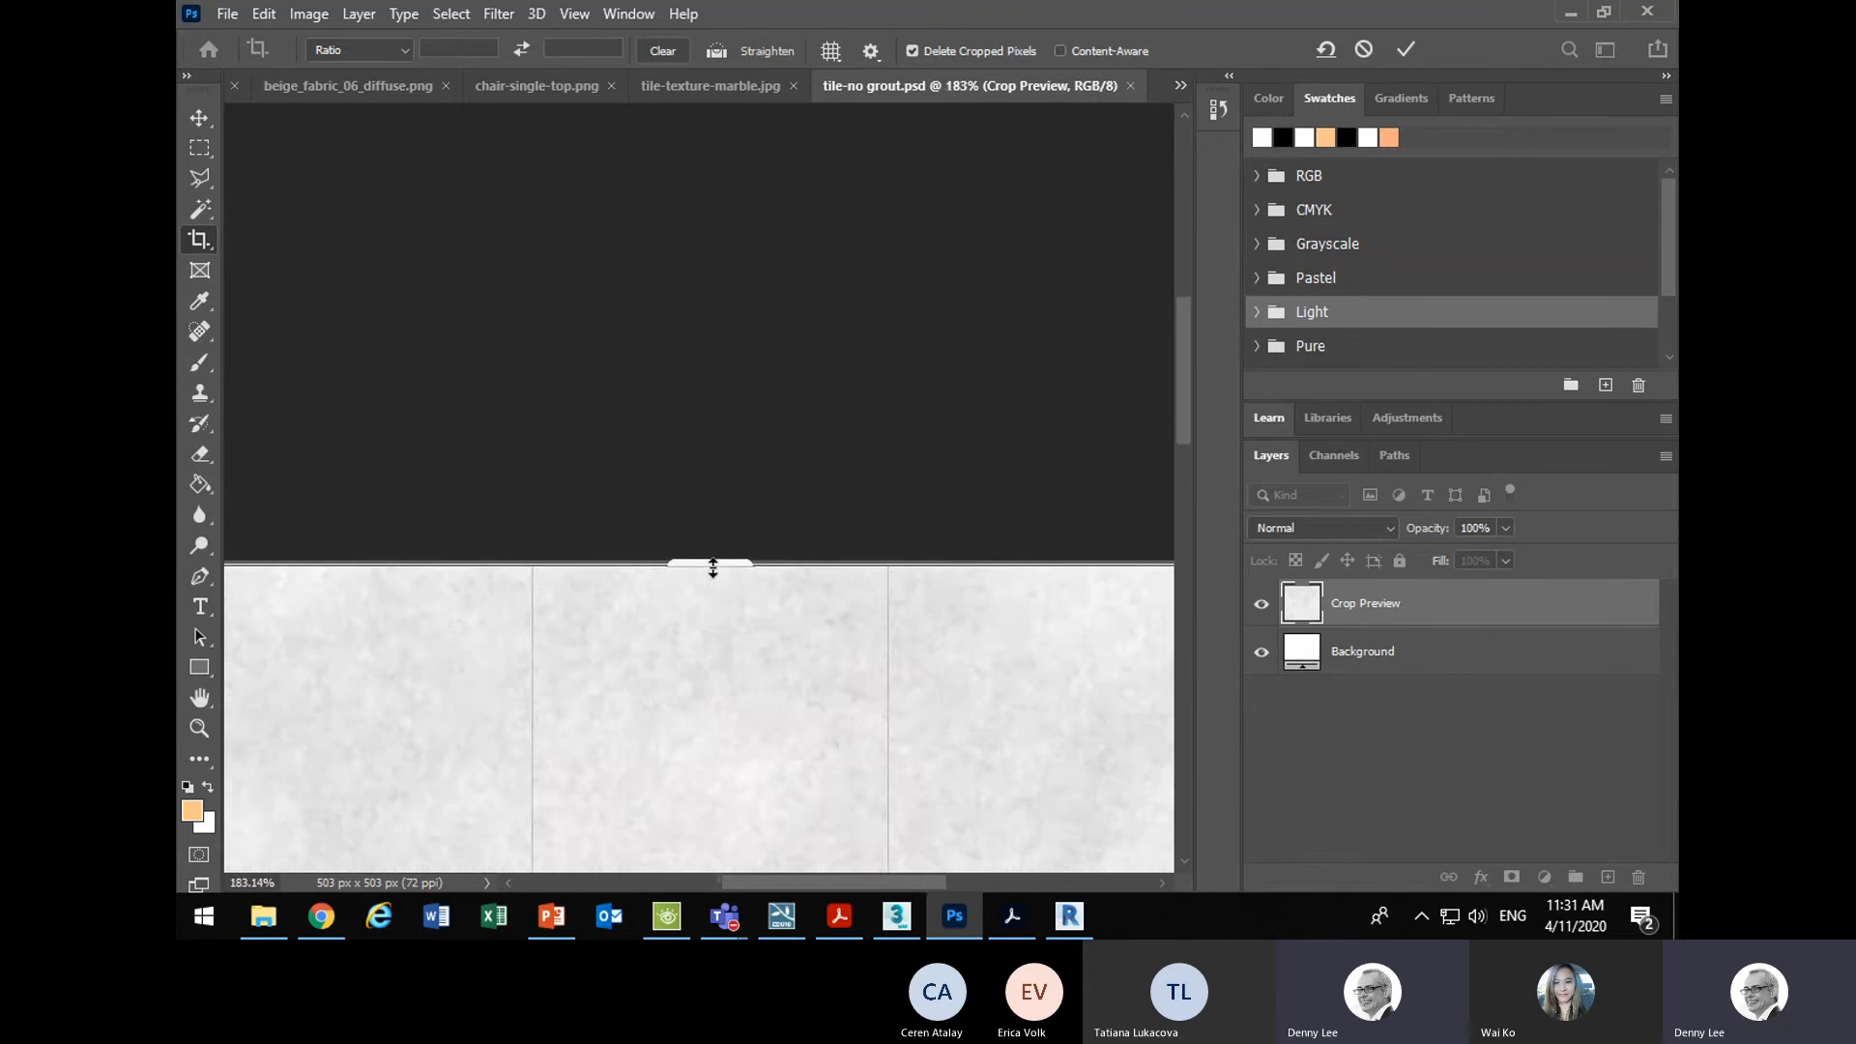
pyautogui.scroll(-4, 711, 619)
pyautogui.scroll(3, 709, 735)
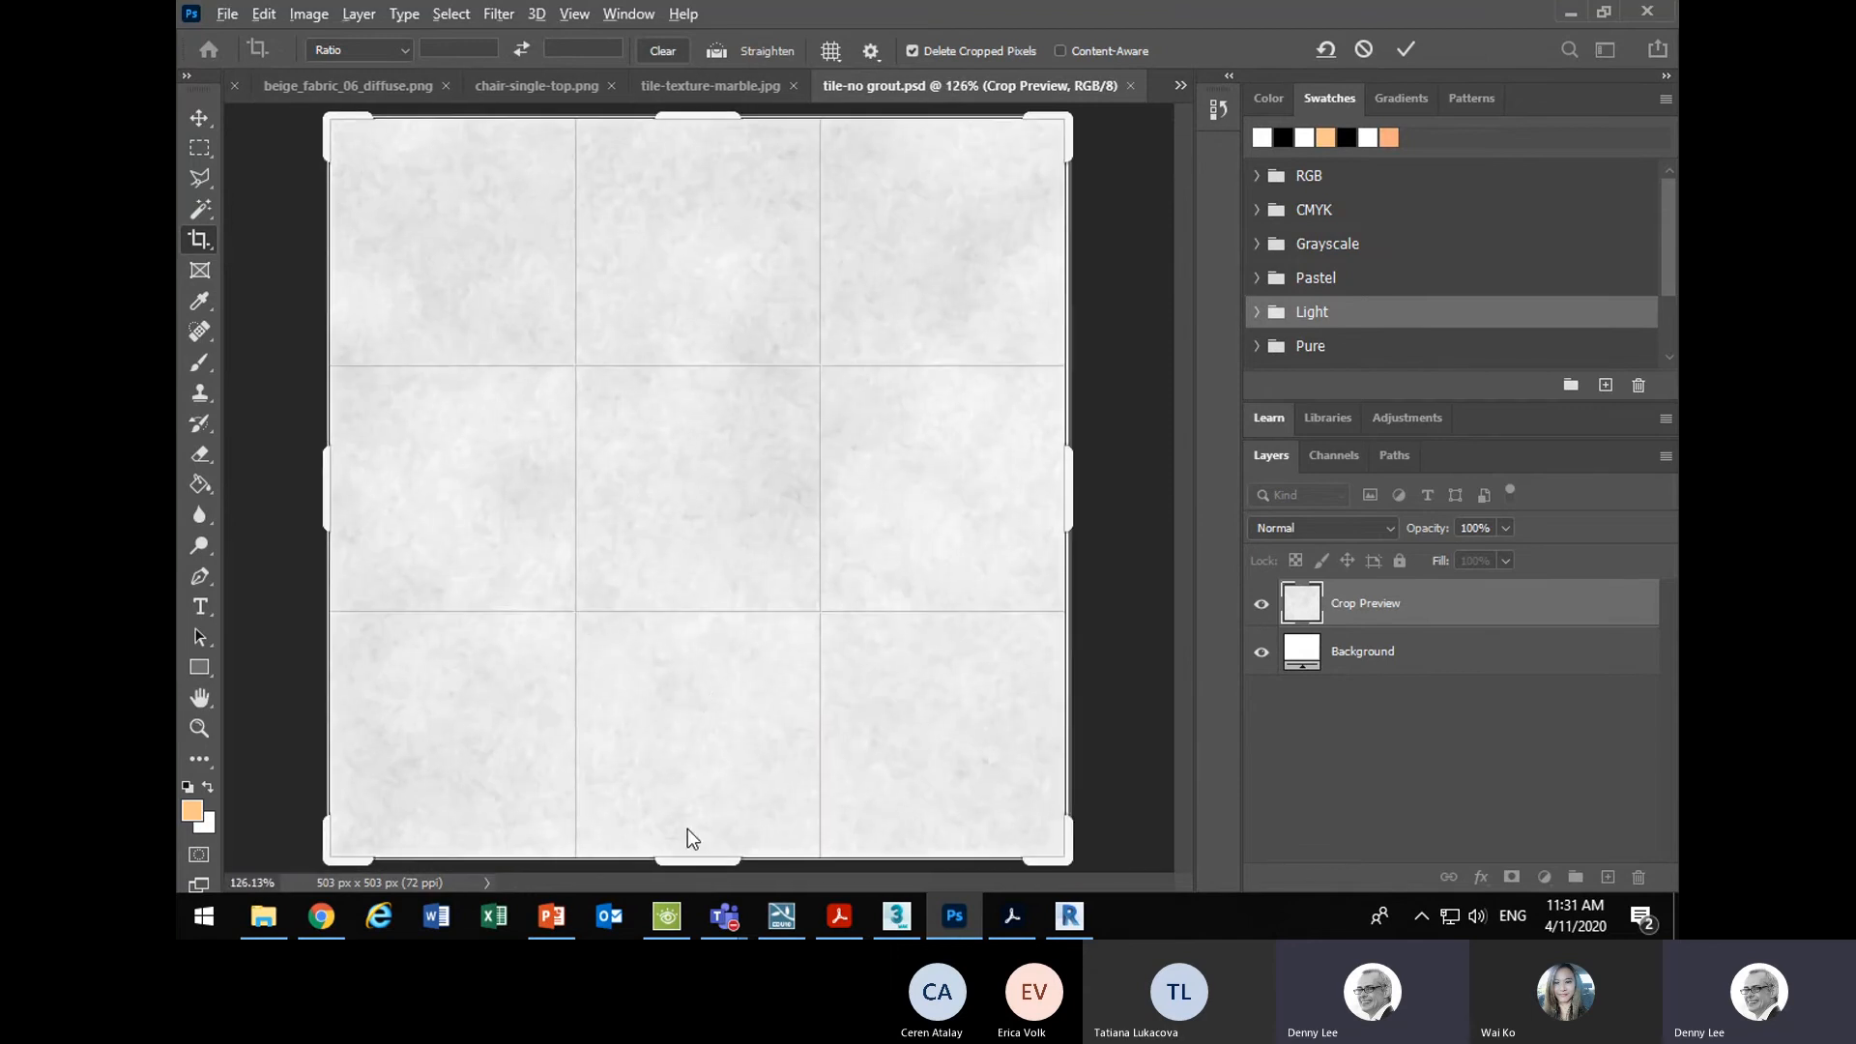
pyautogui.scroll(4, 688, 829)
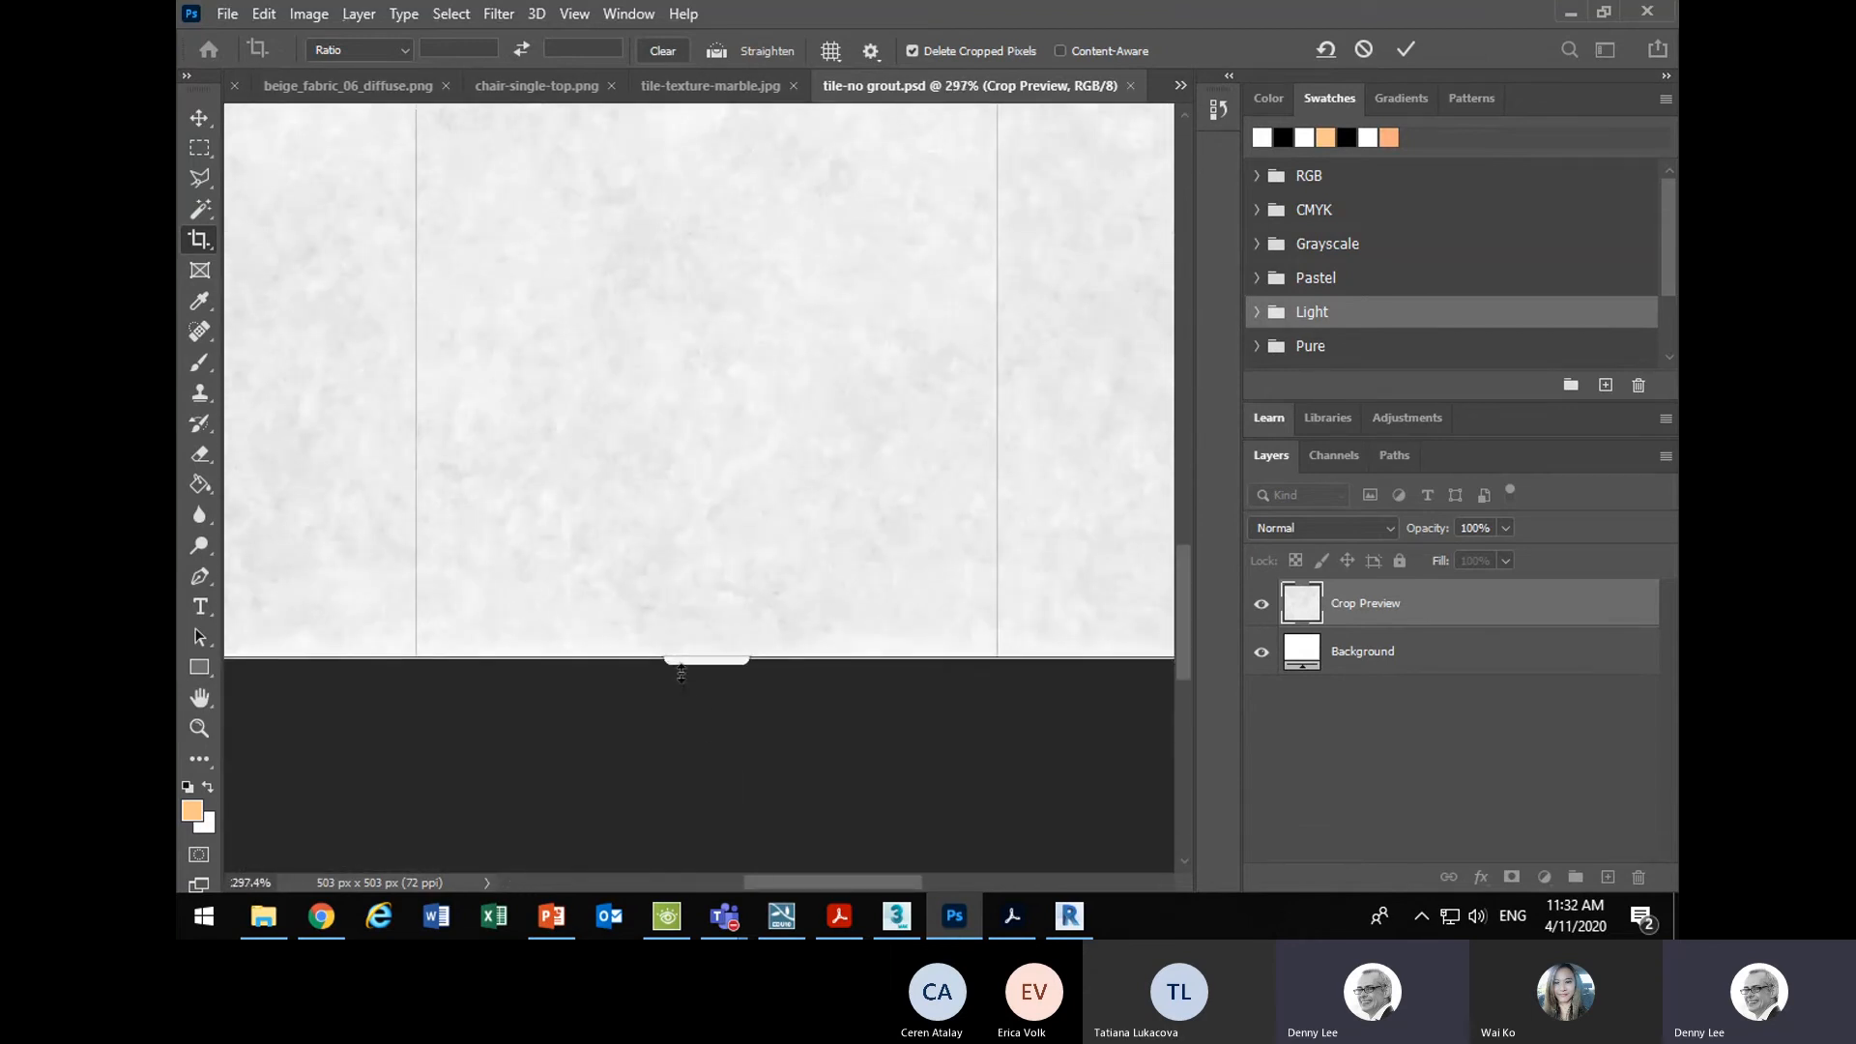
pyautogui.scroll(2, 681, 674)
pyautogui.moveTo(718, 657); pyautogui.dragTo(725, 644)
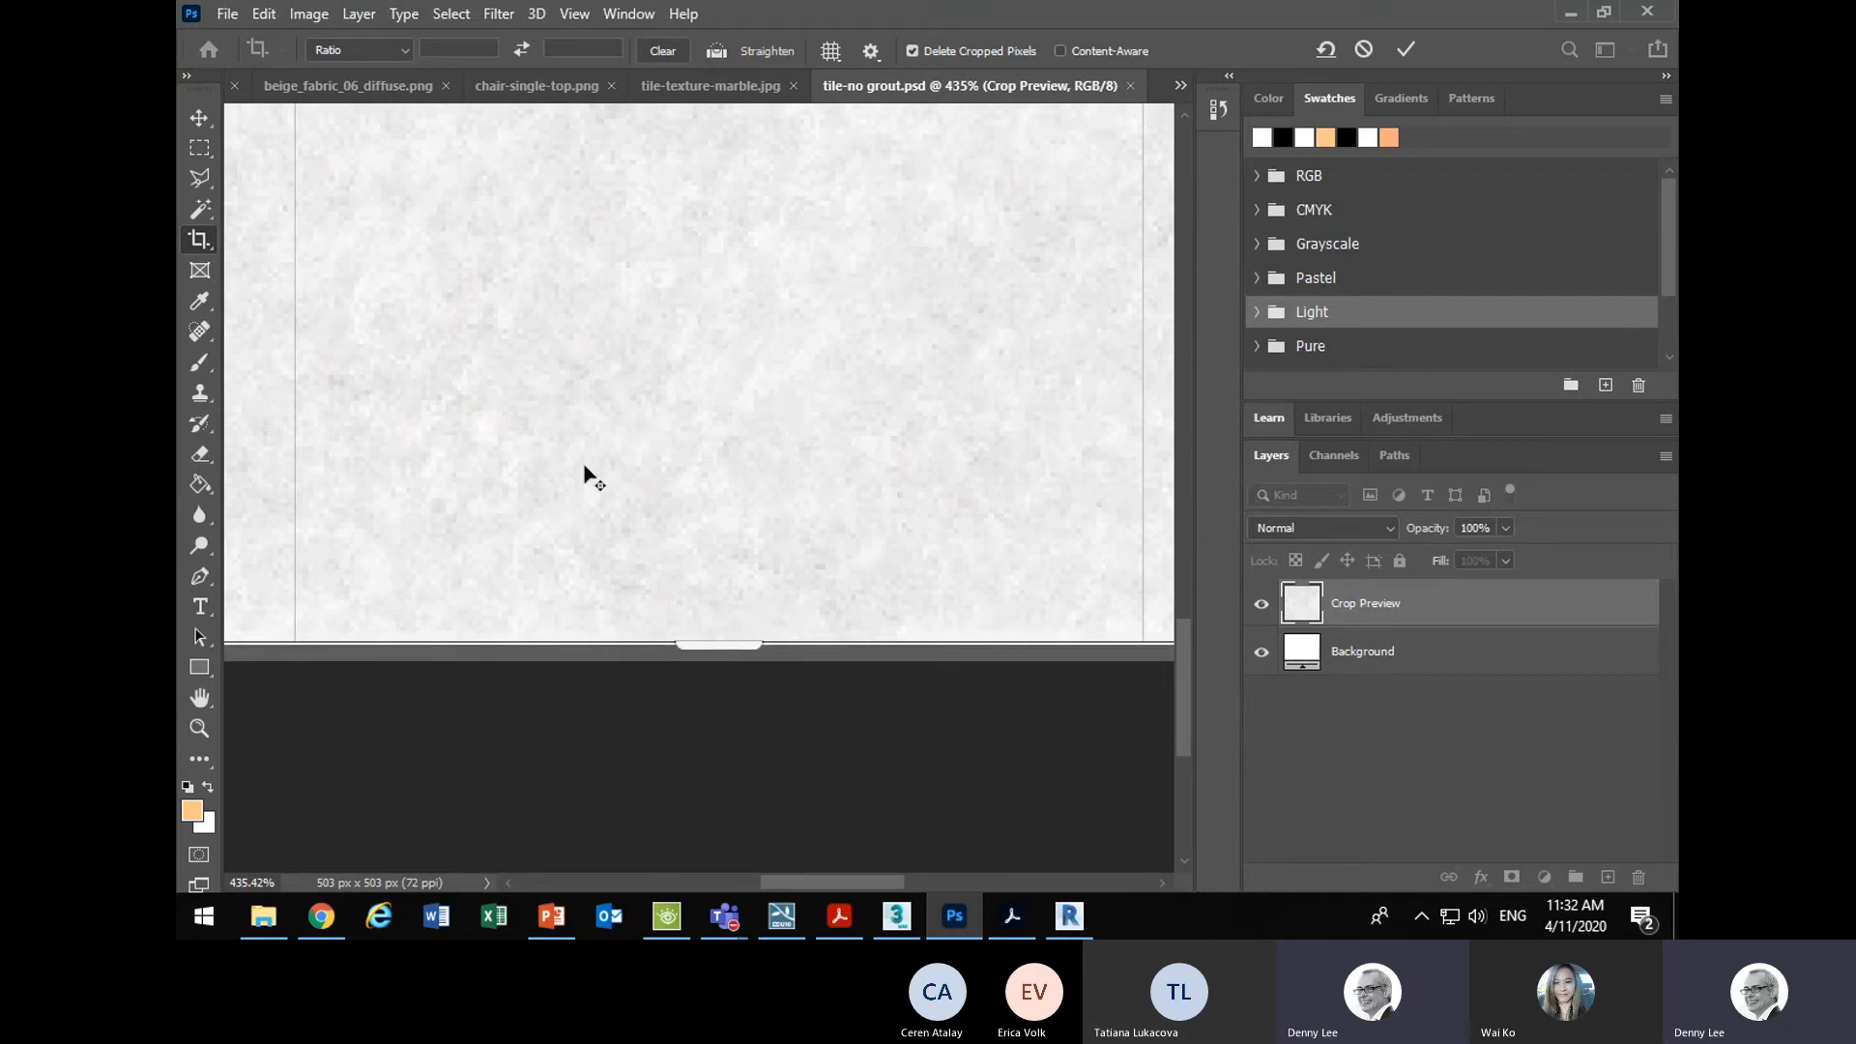
pyautogui.scroll(-7, 584, 477)
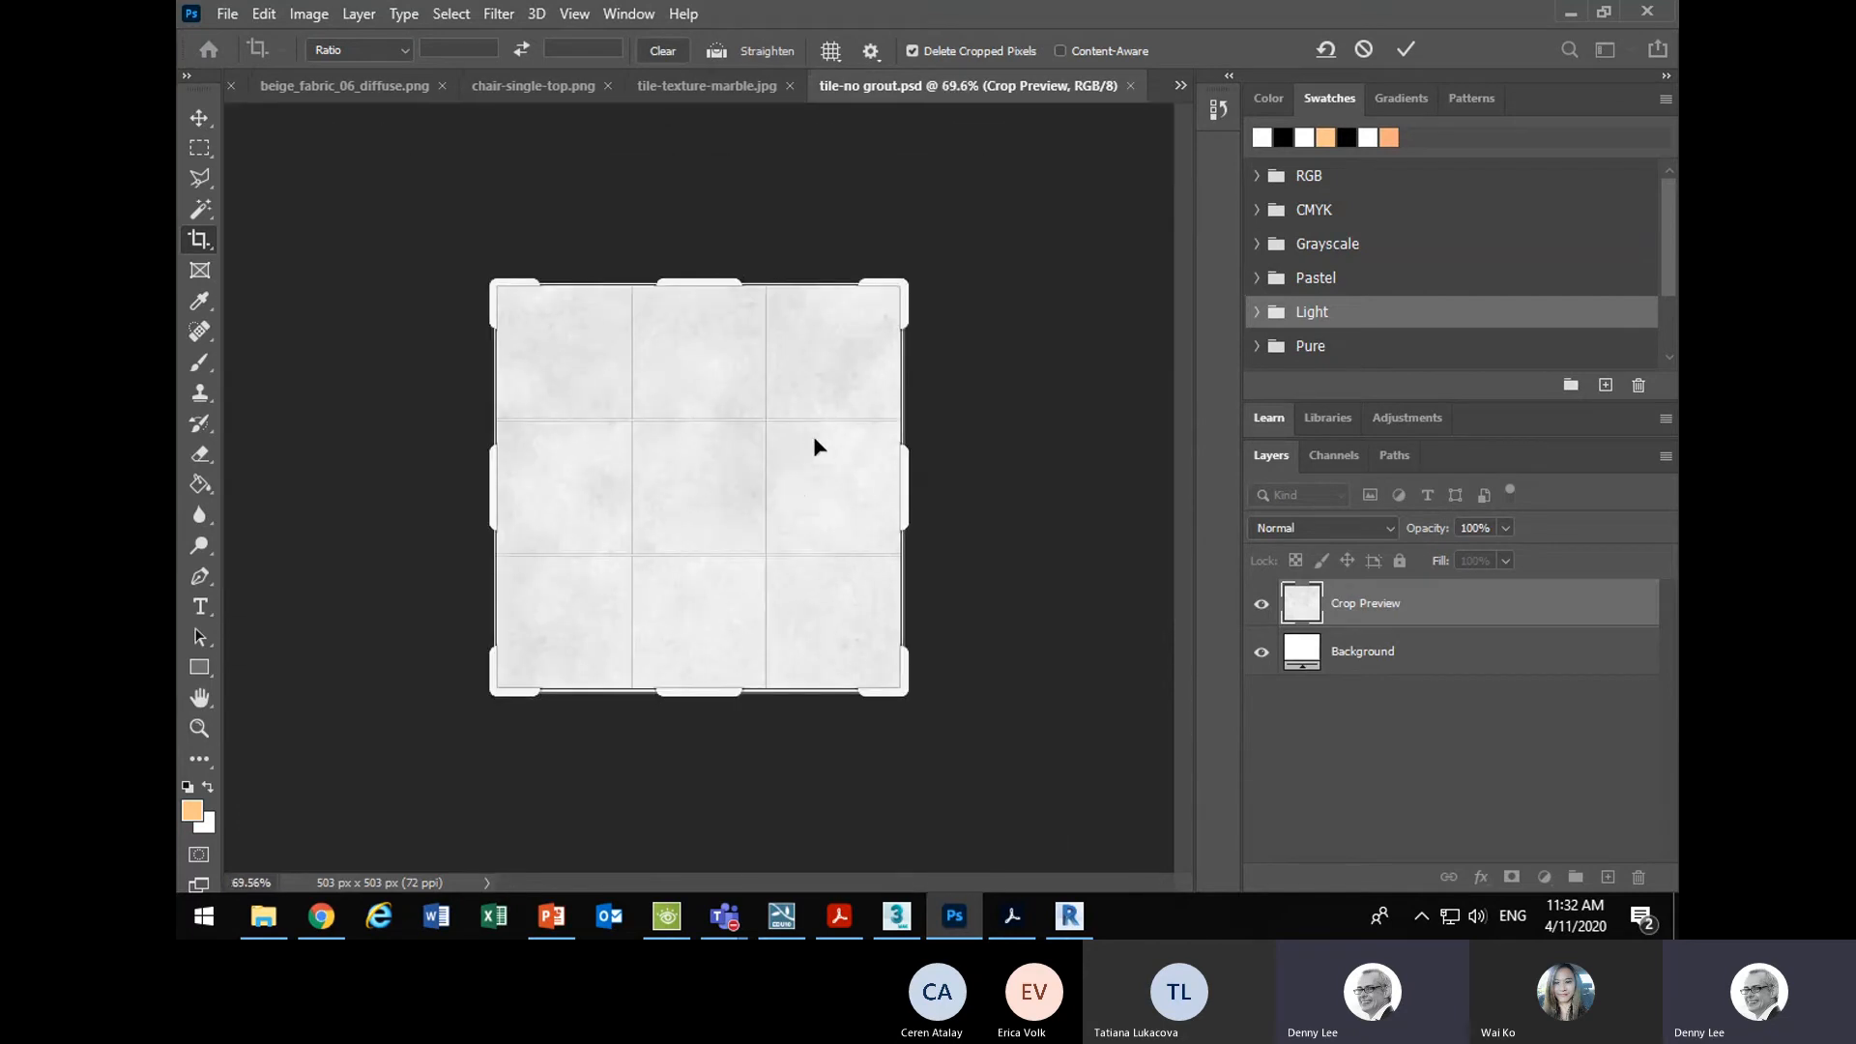
pyautogui.press('Return')
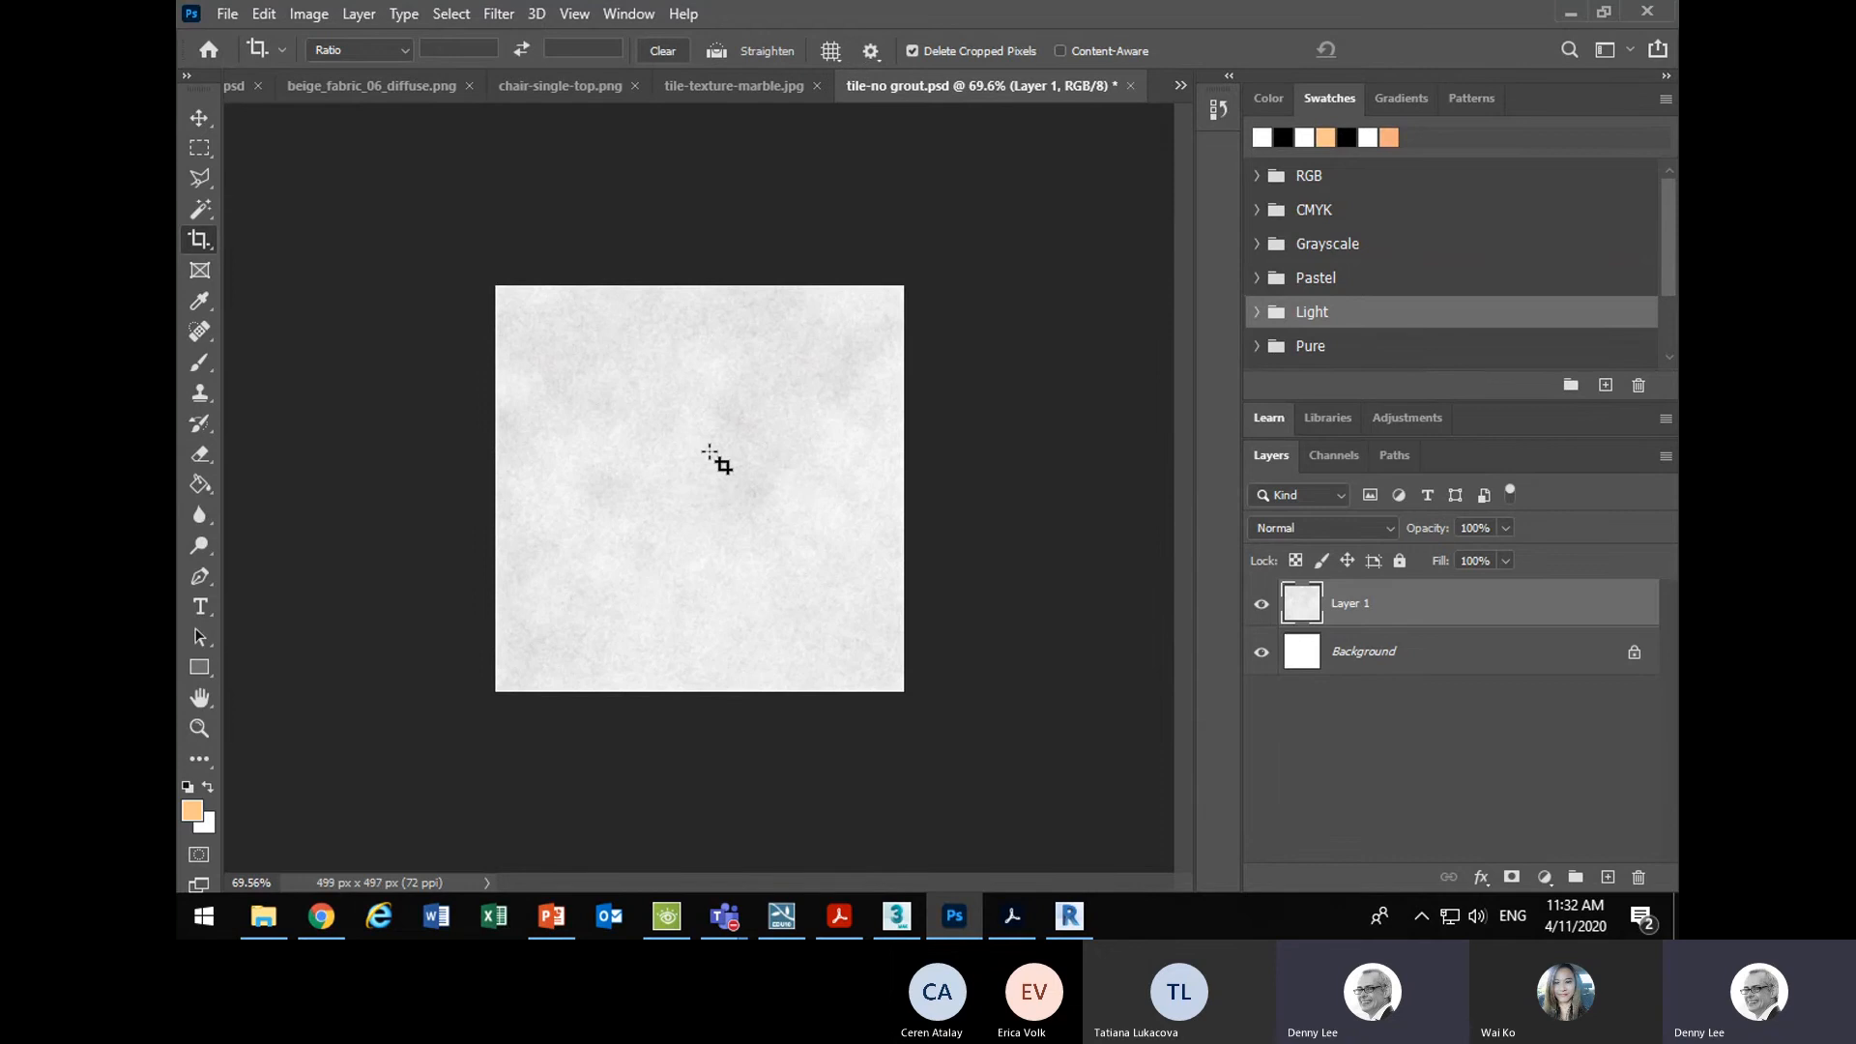
# - Save the cropped document and overwrite the tile-no grout PNG in the textures folder, using the large file size option
pyautogui.click(227, 13)
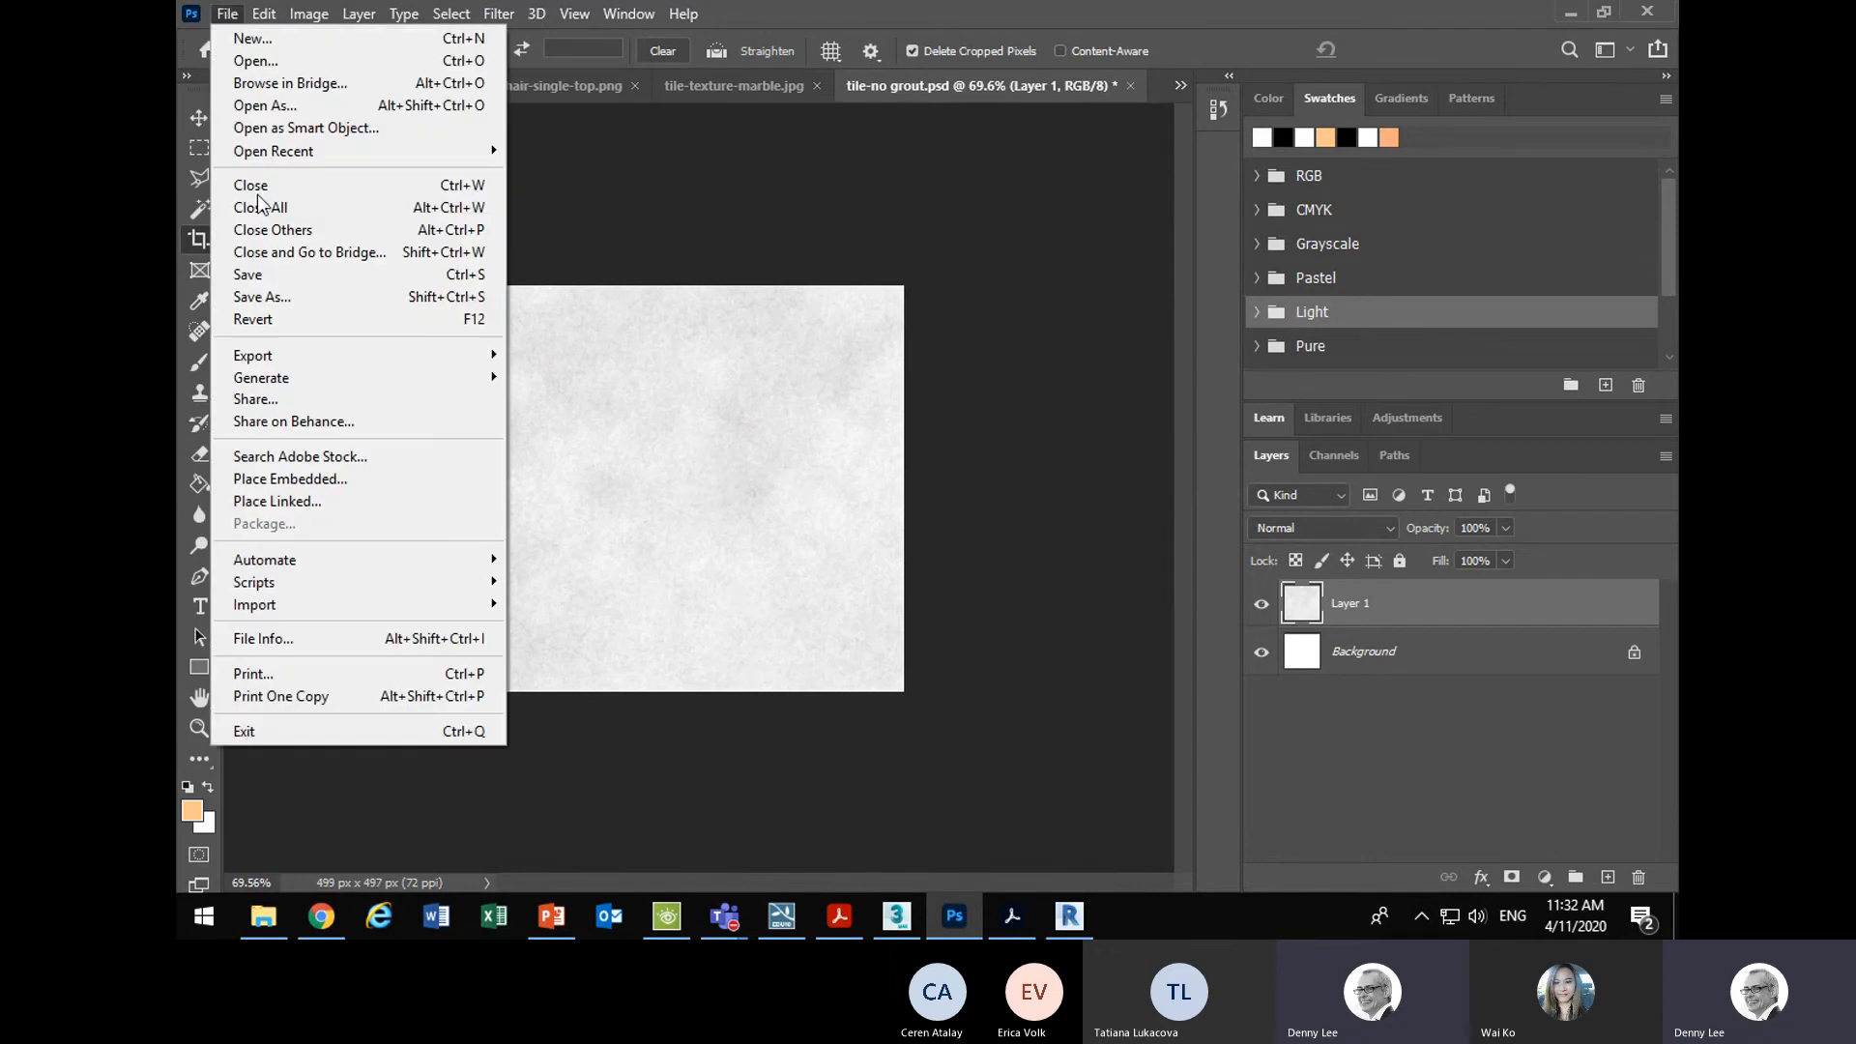
pyautogui.click(266, 280)
pyautogui.click(217, 12)
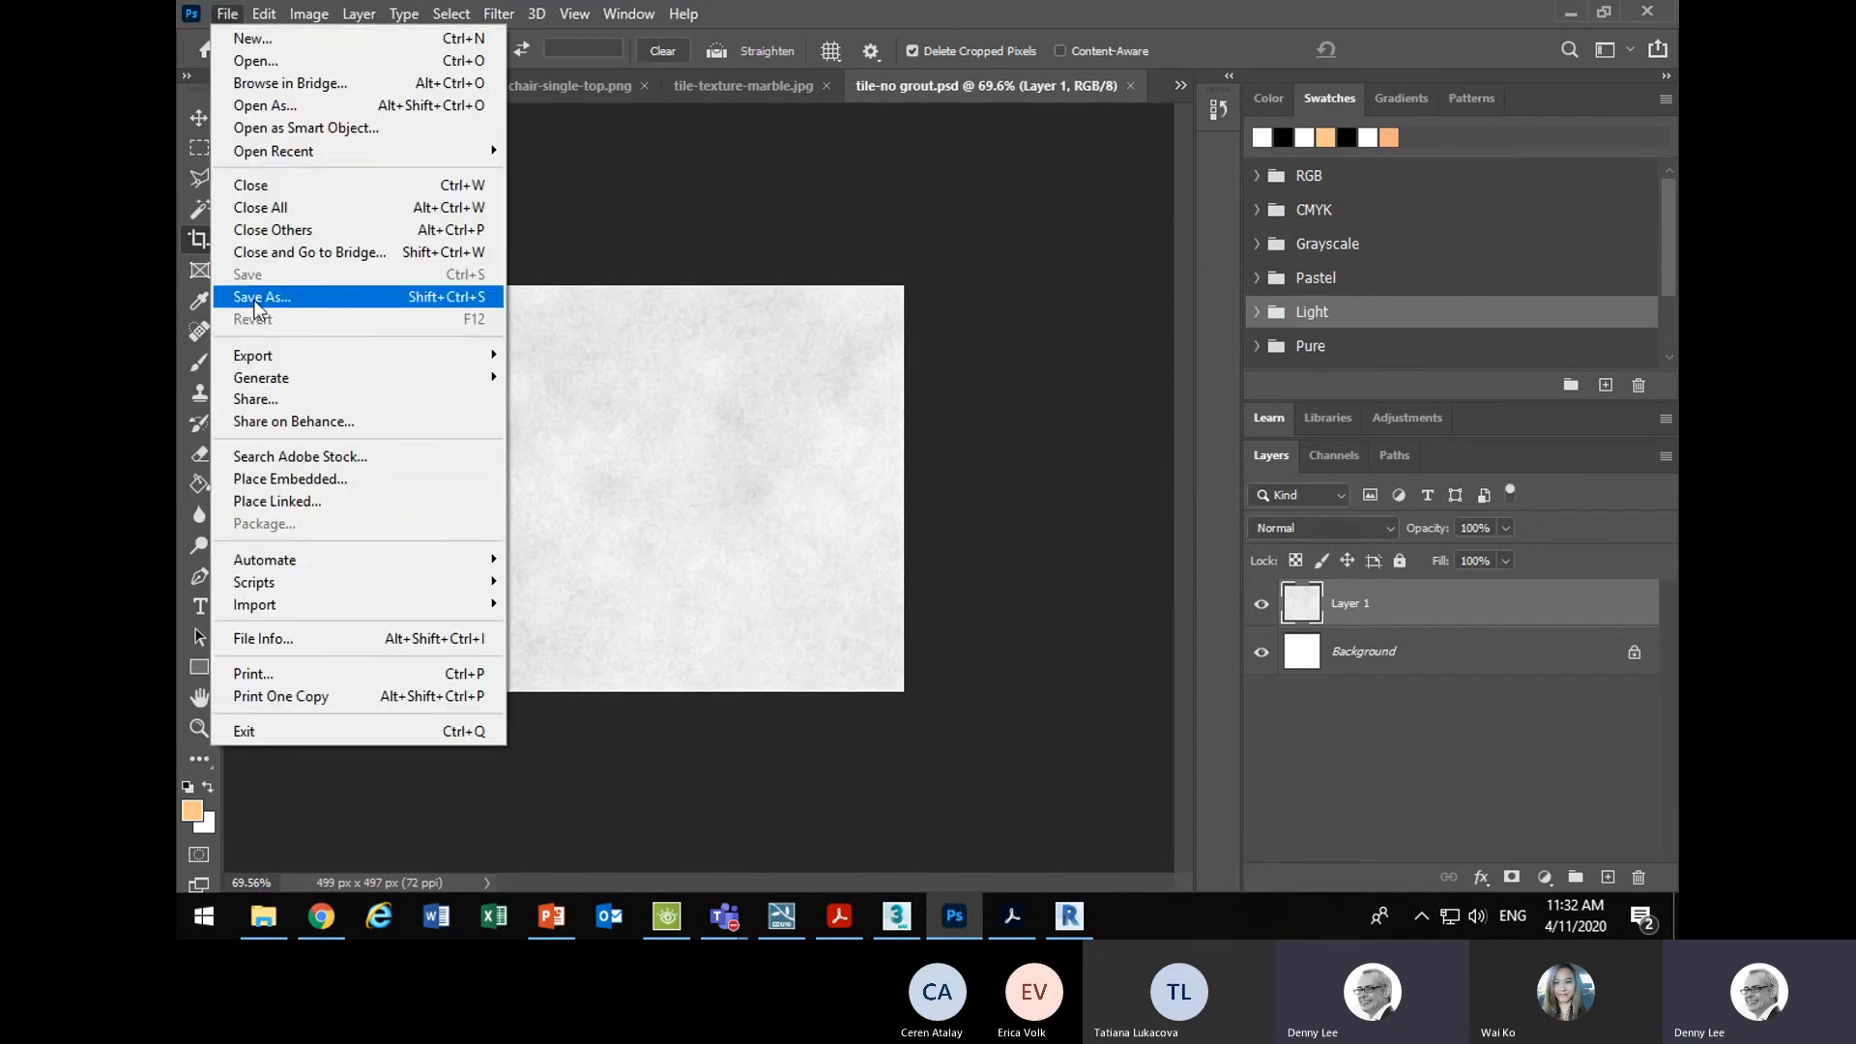
pyautogui.click(259, 297)
pyautogui.click(1077, 774)
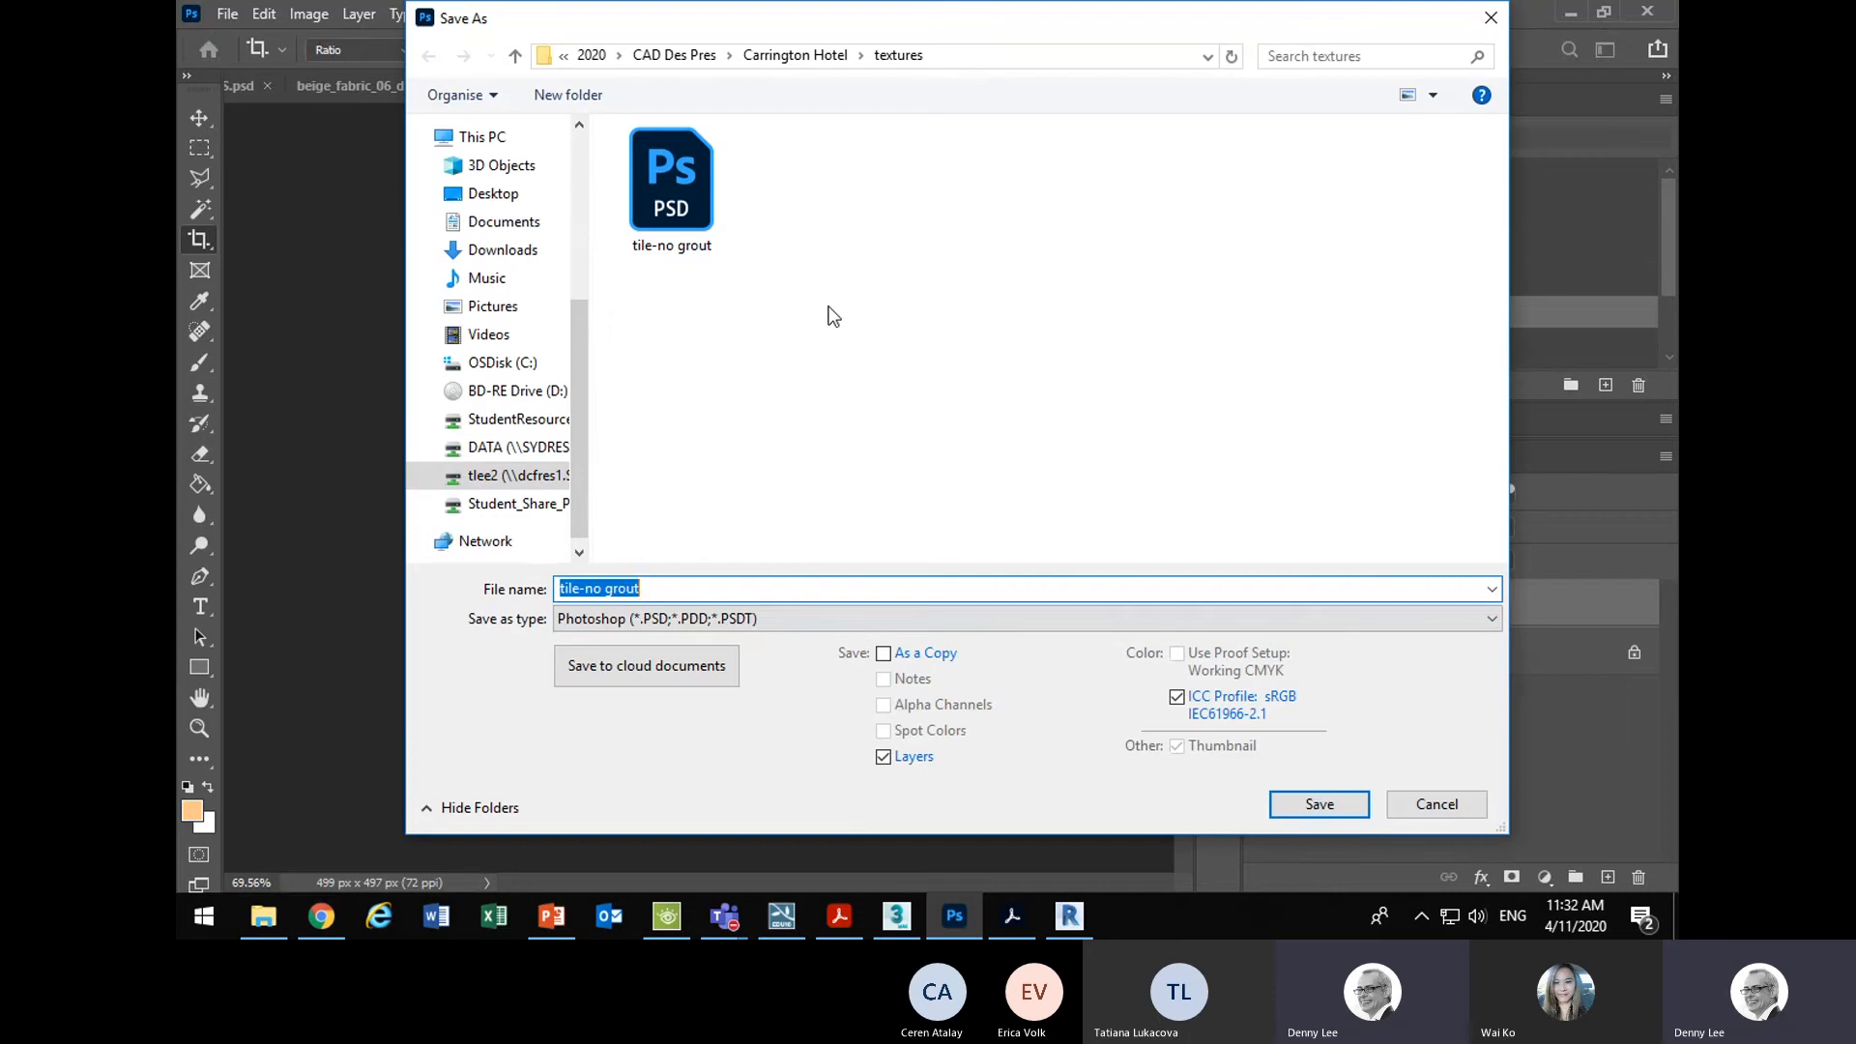
pyautogui.click(804, 620)
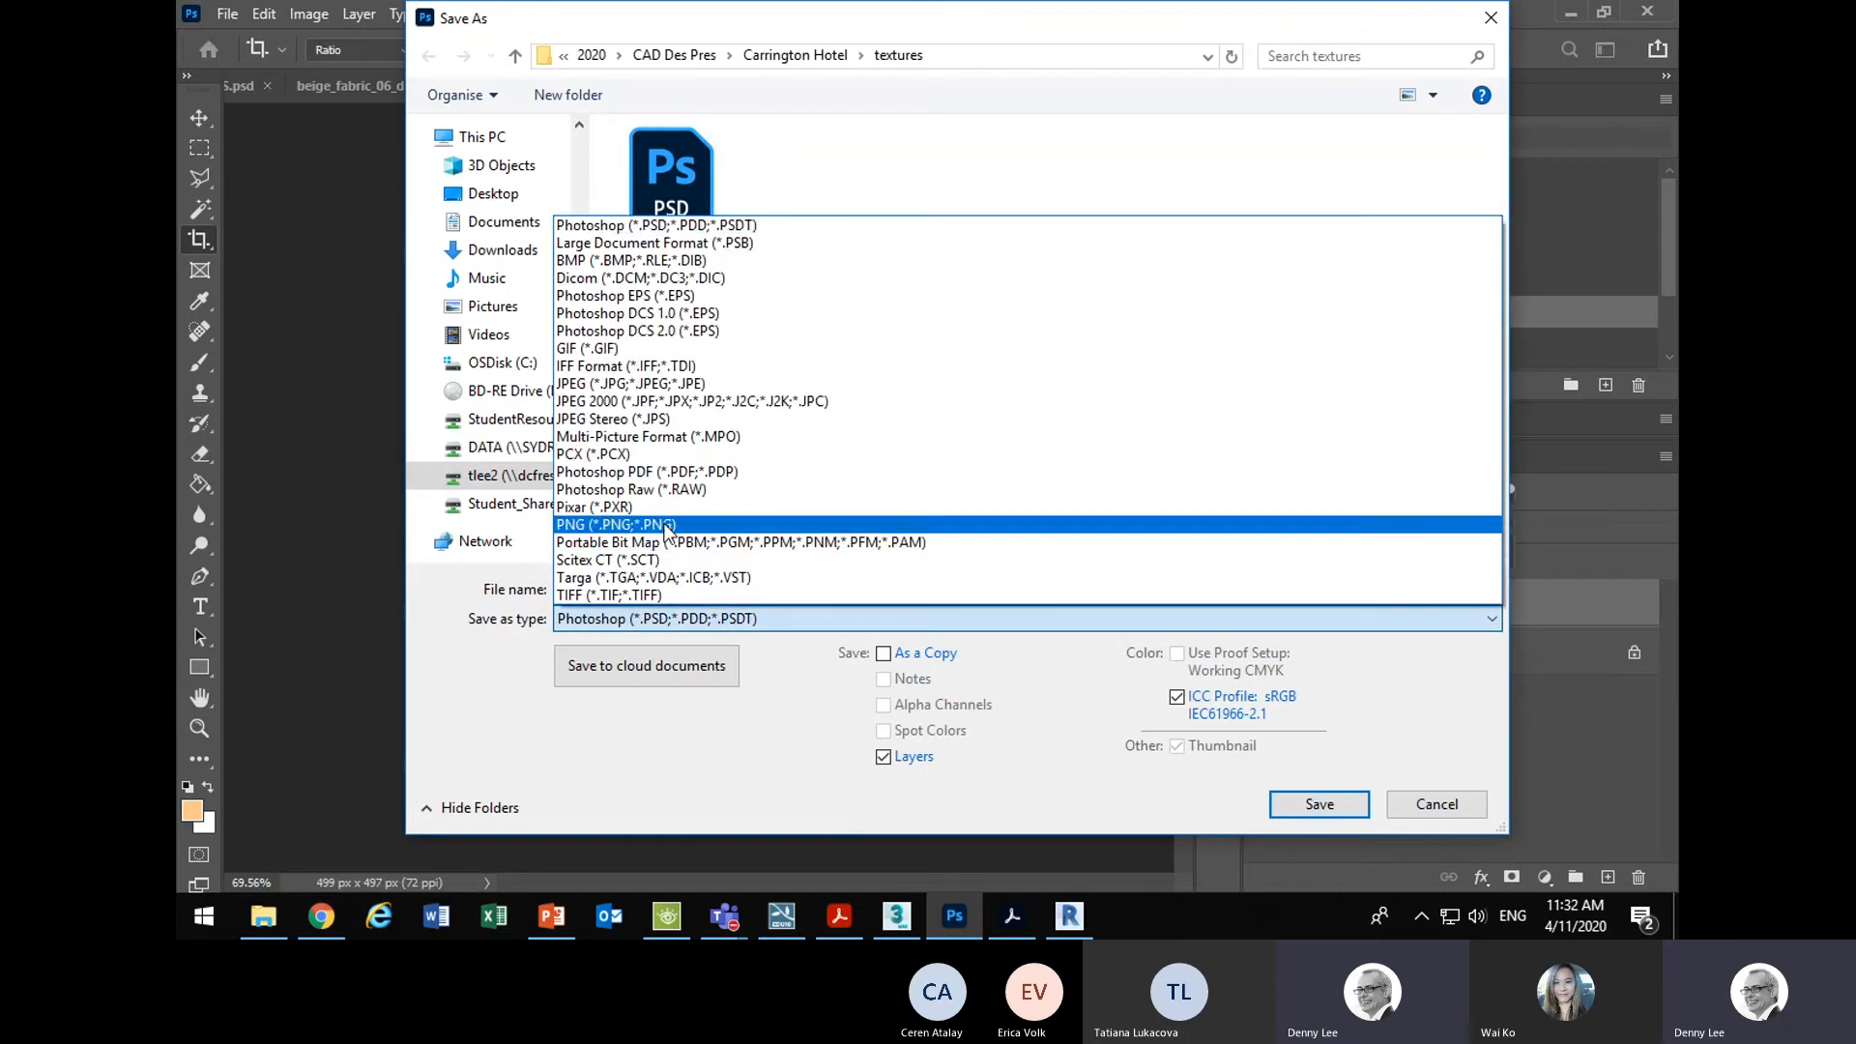
pyautogui.click(666, 525)
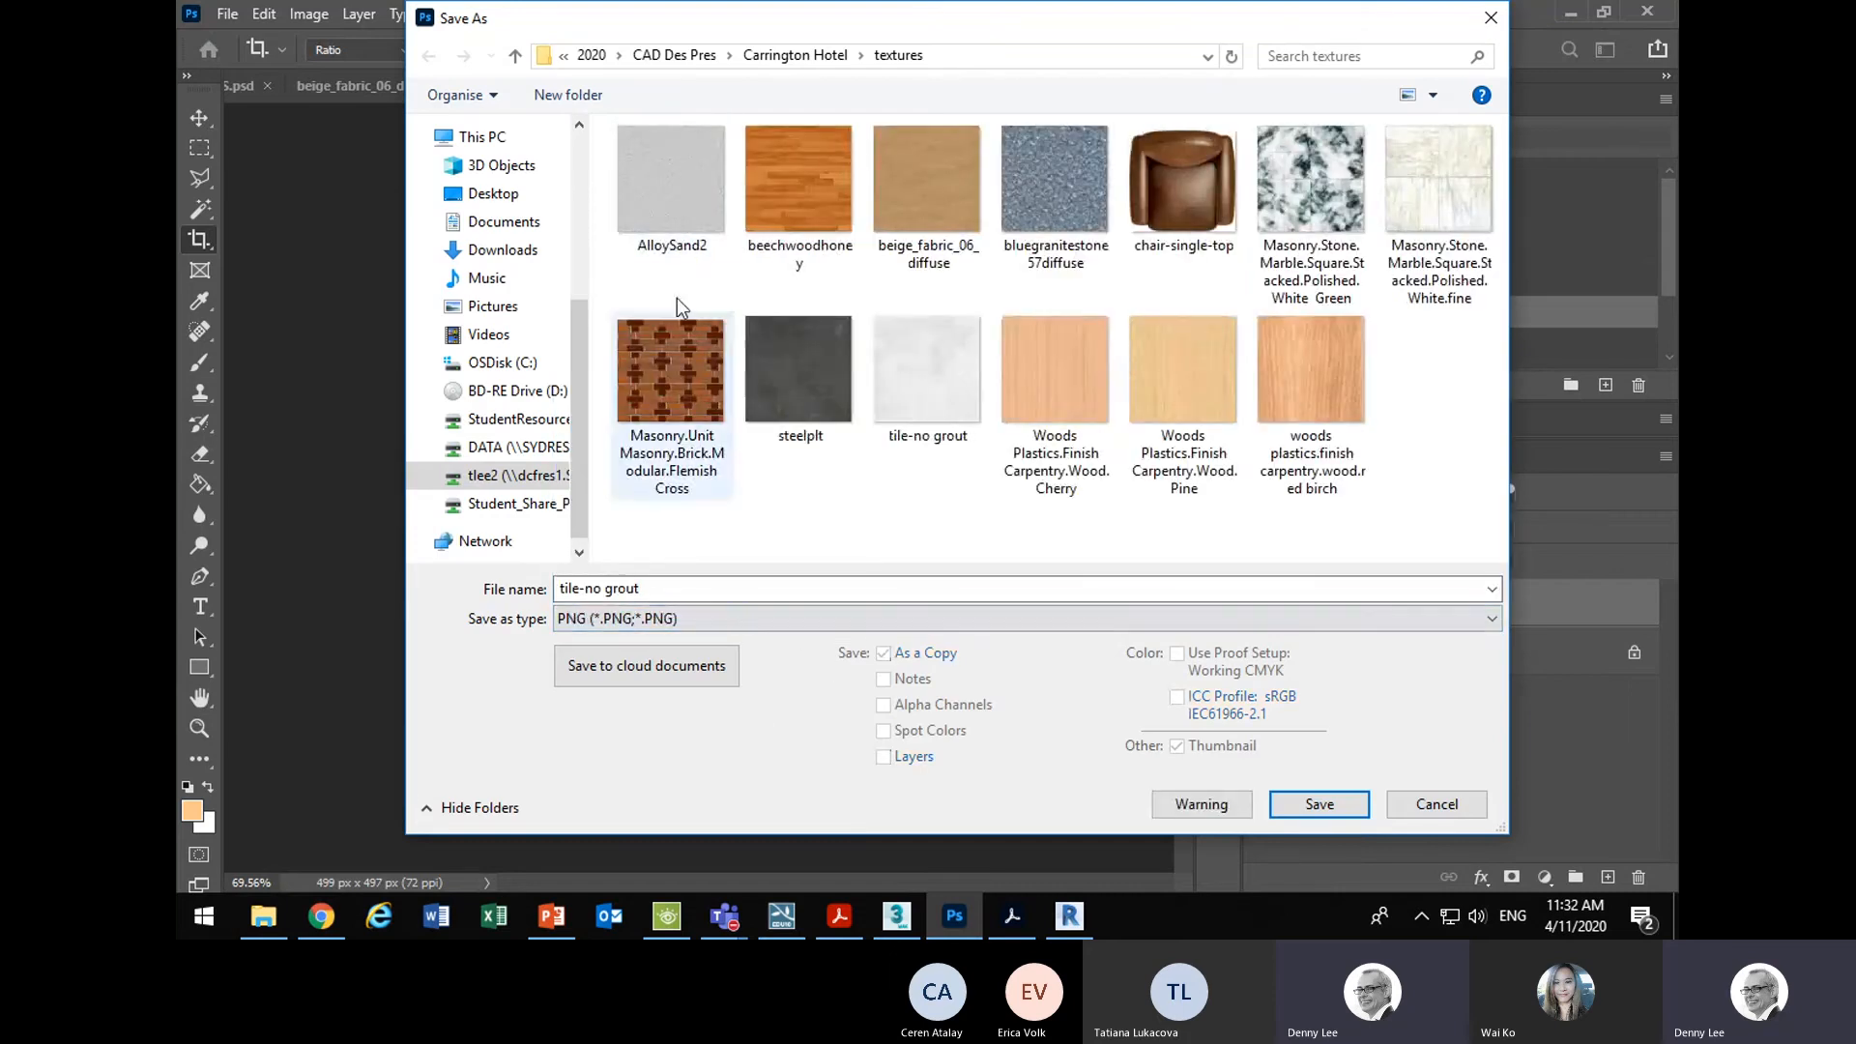
pyautogui.doubleClick(961, 393)
pyautogui.click(982, 458)
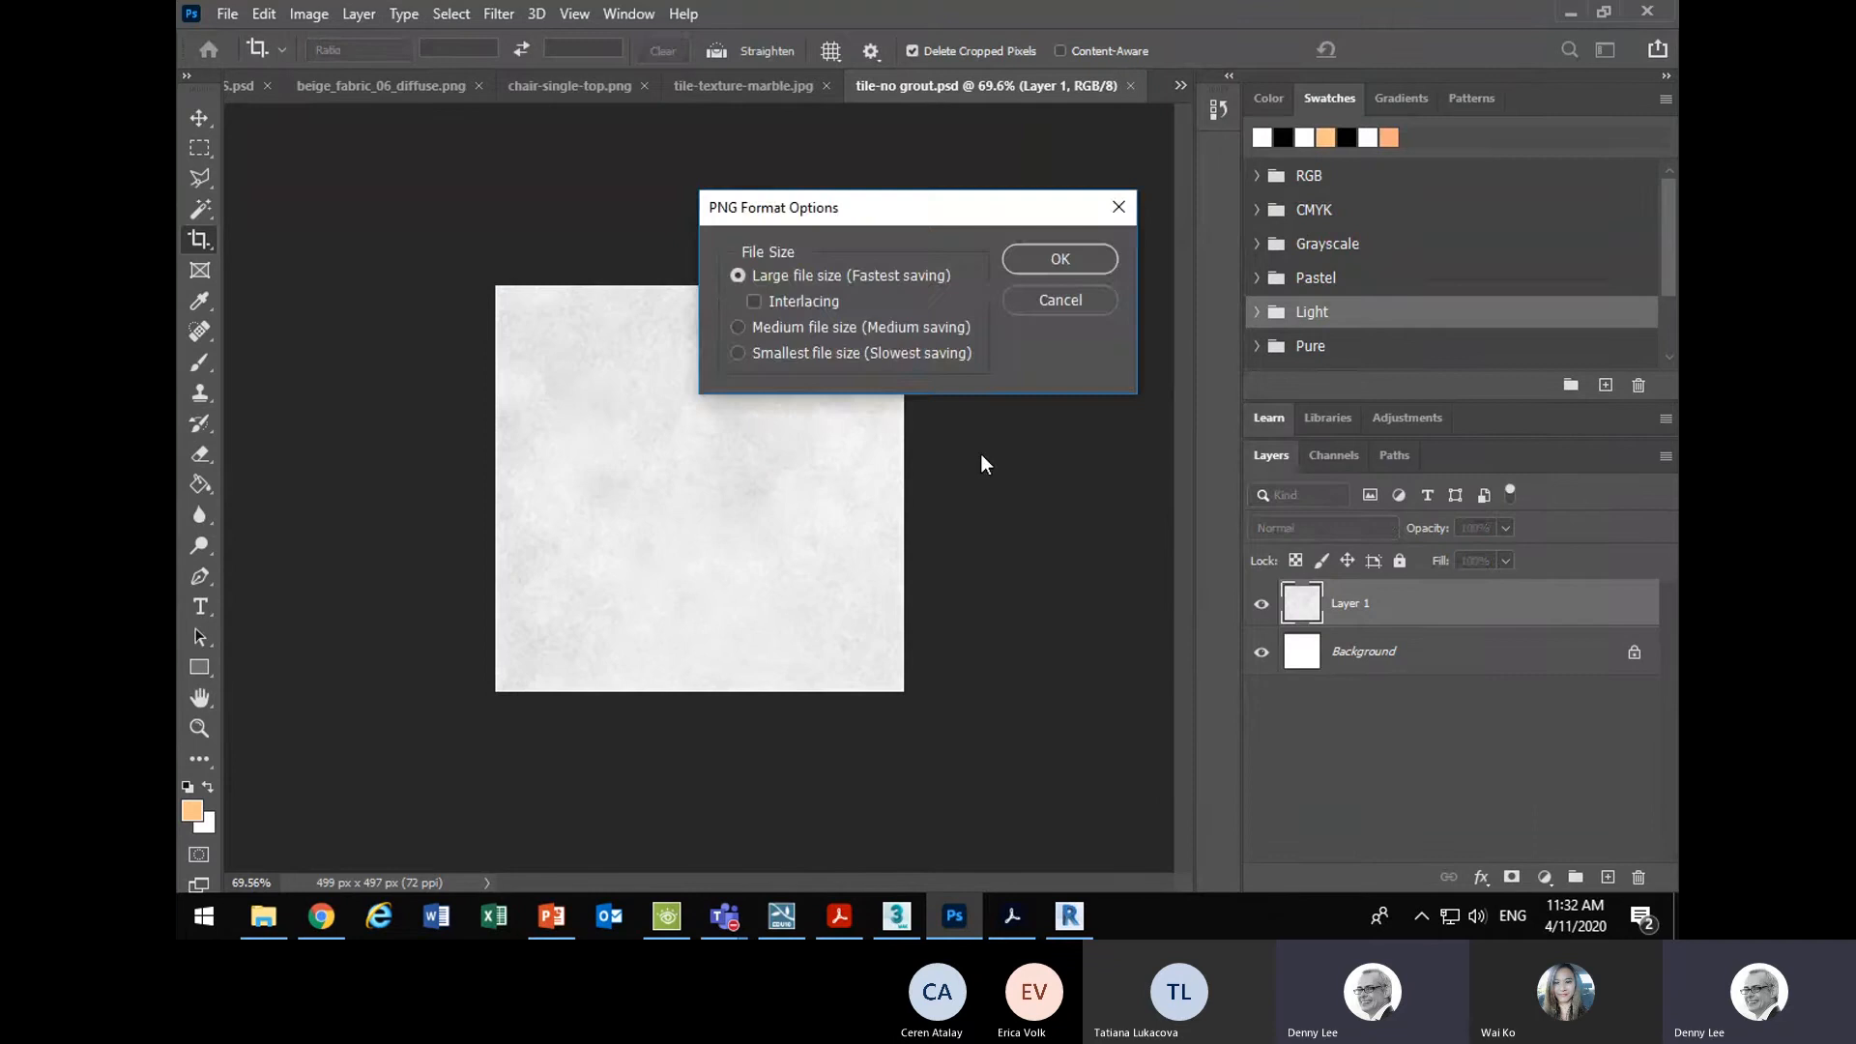
pyautogui.click(1061, 259)
# - Switch back to Revit and check whether the floor's tile texture has refreshed
pyautogui.click(1571, 13)
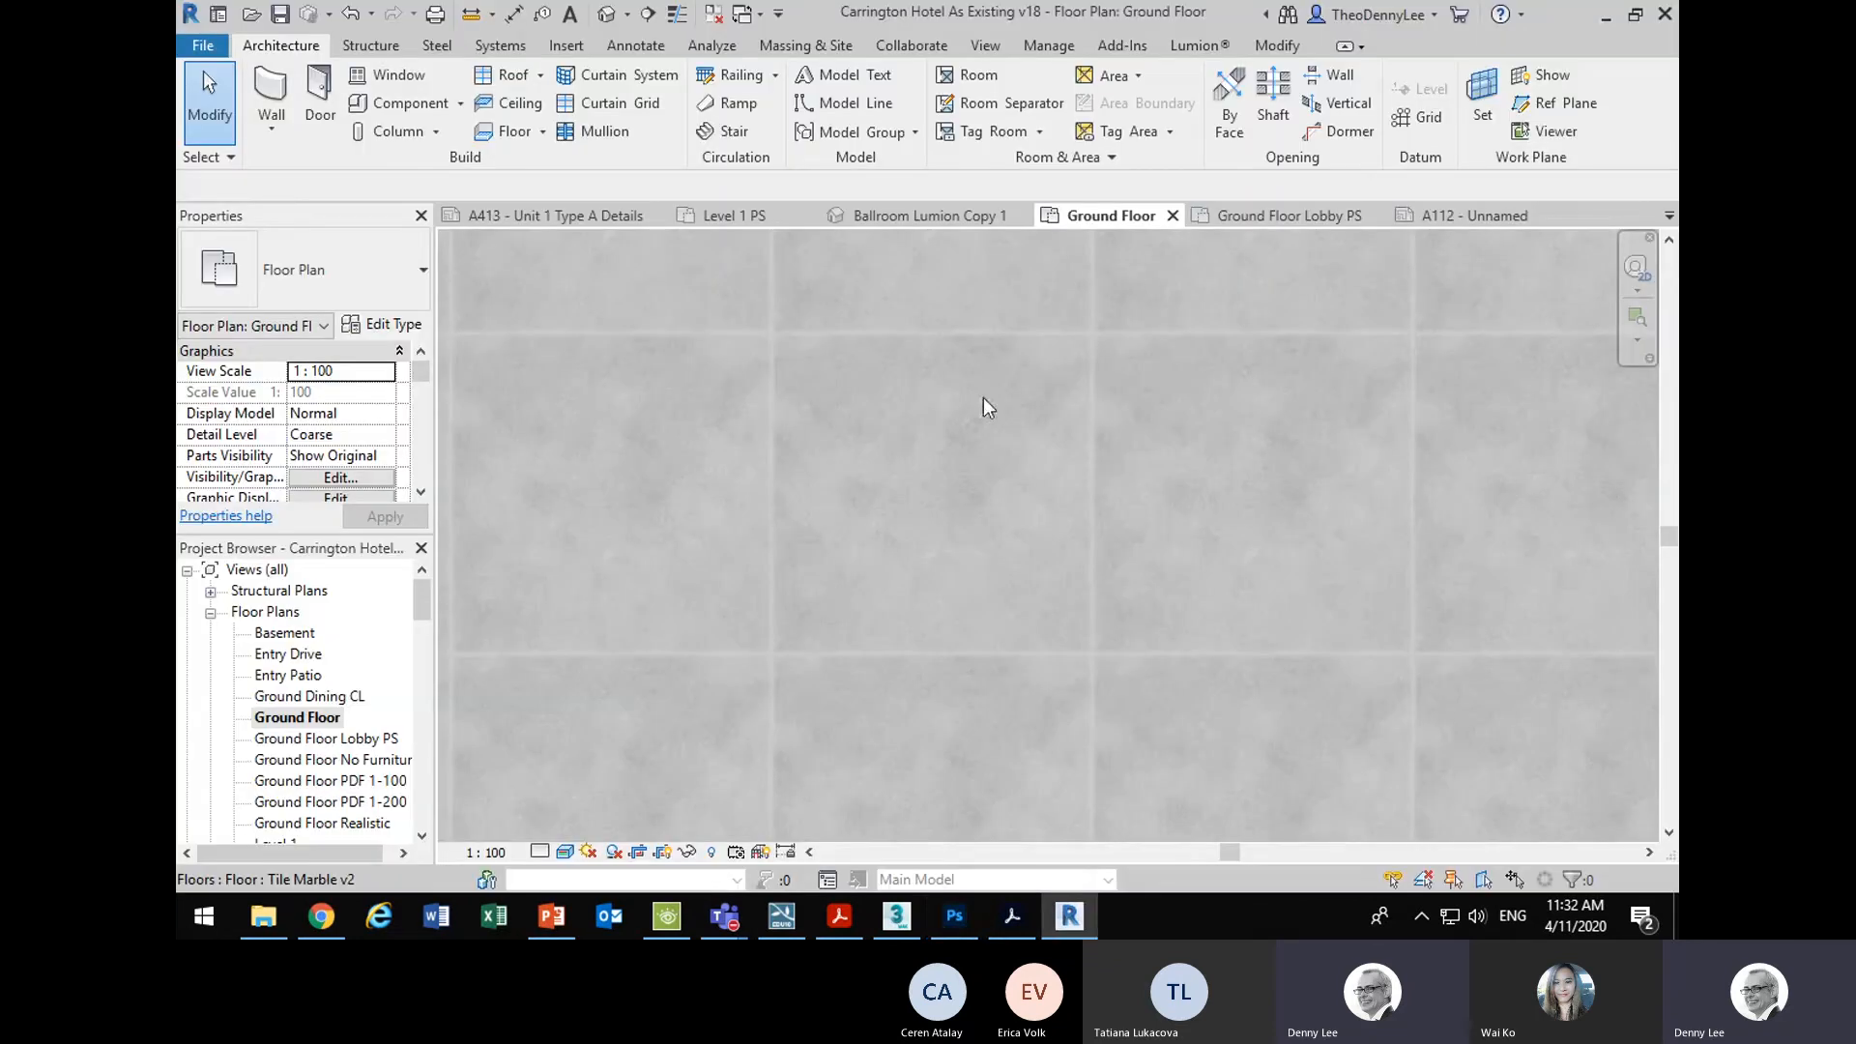
pyautogui.click(683, 525)
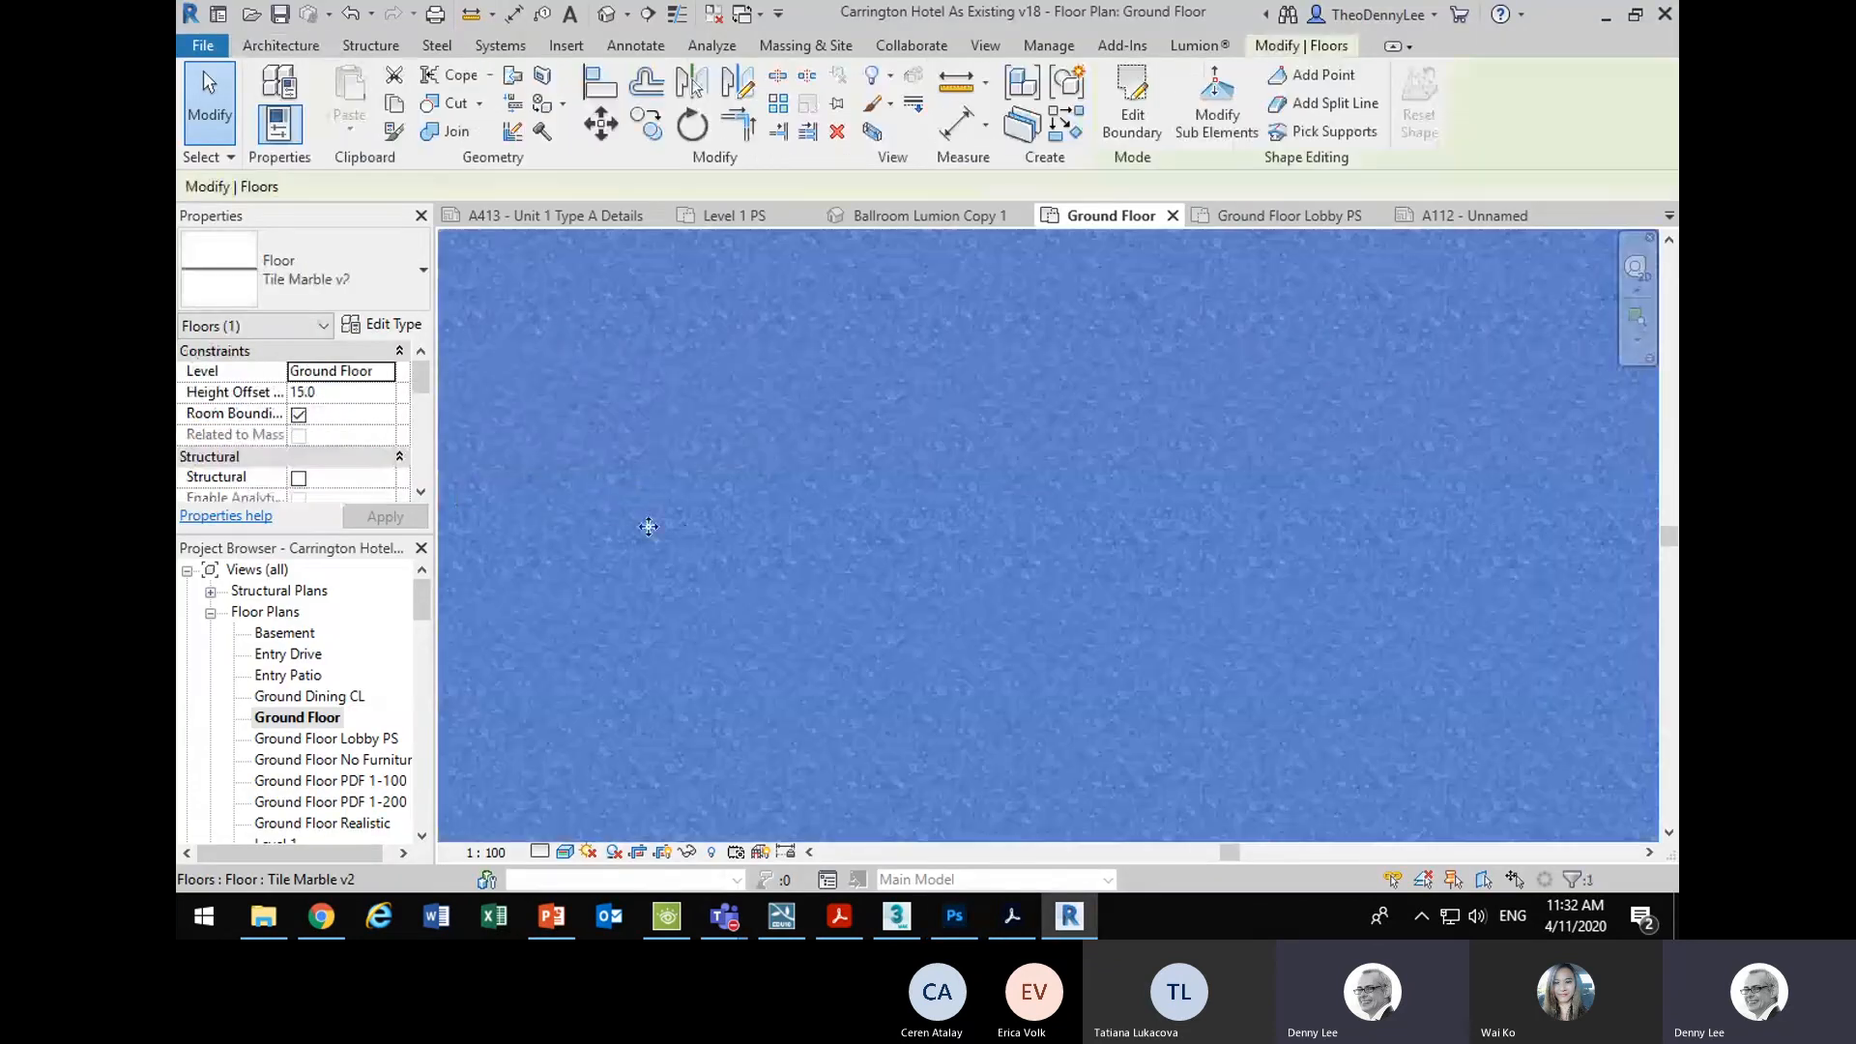
pyautogui.press('Escape')
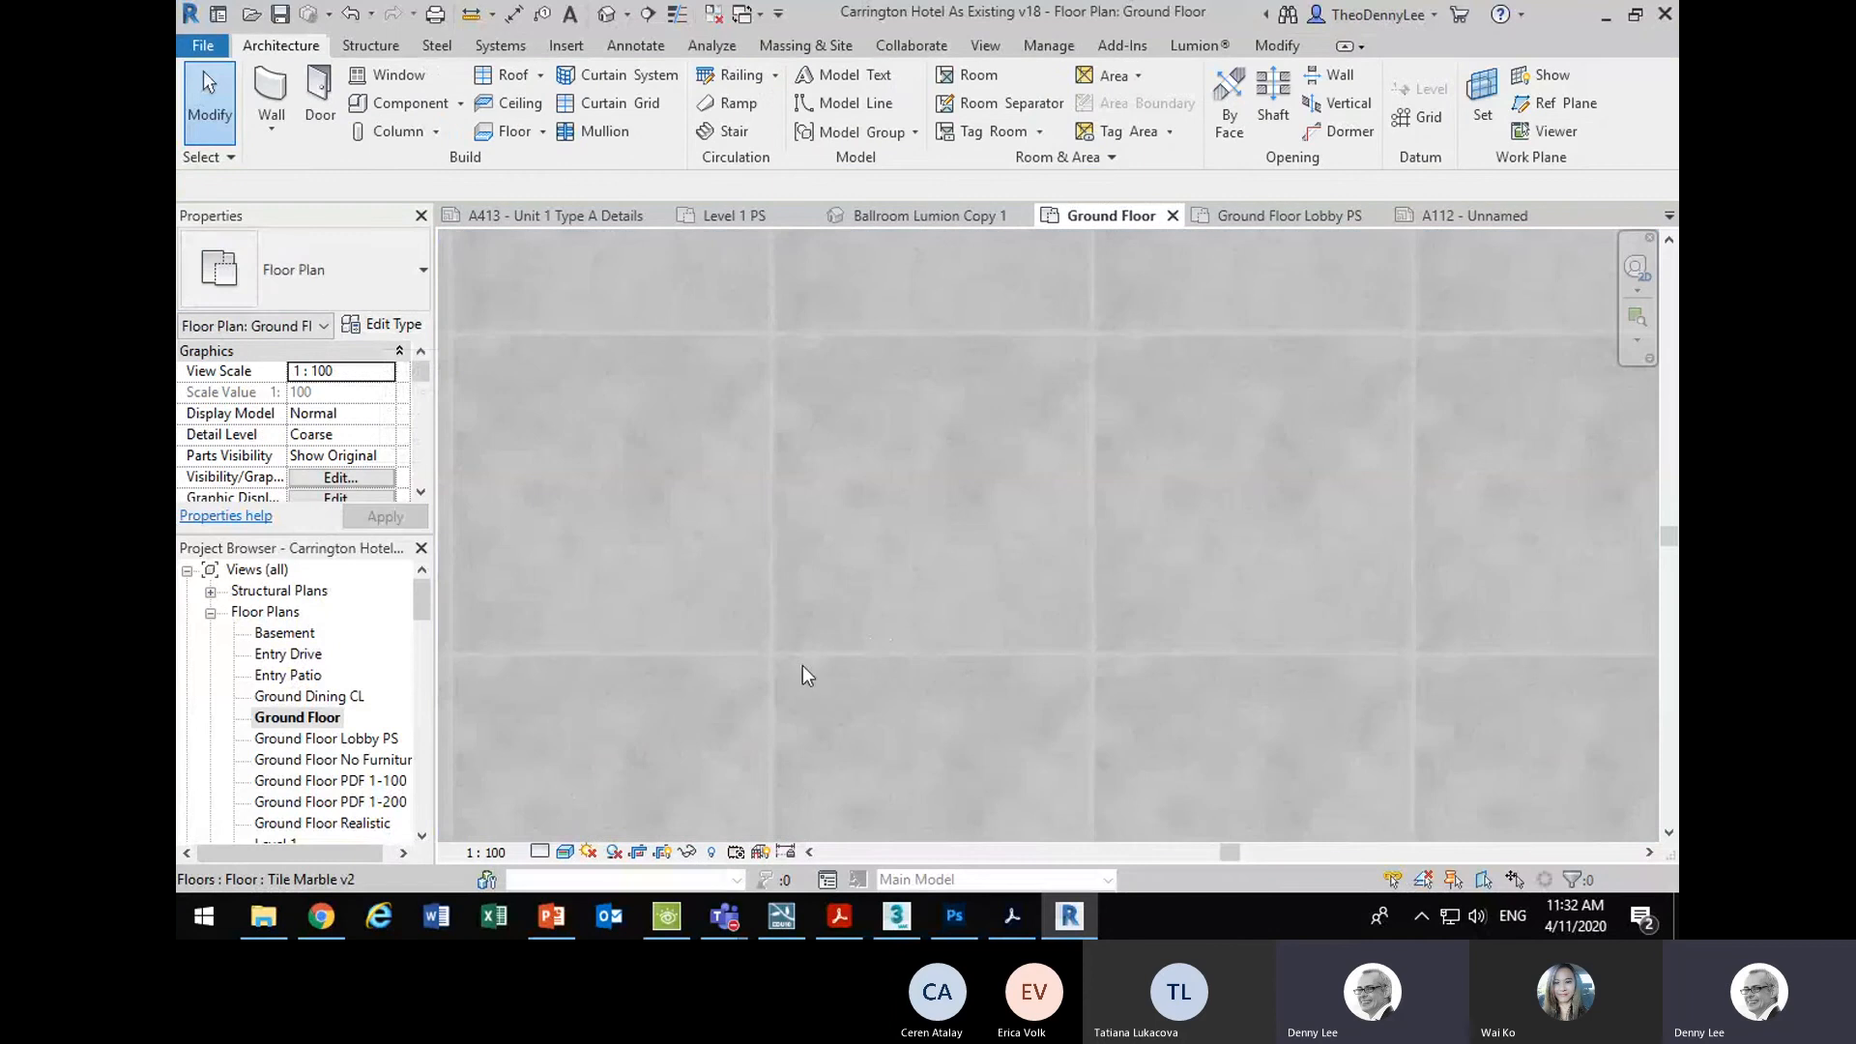
# - Reload tile-no grout.png as the stone image of the floor's Tile Marble v2 material
pyautogui.click(803, 474)
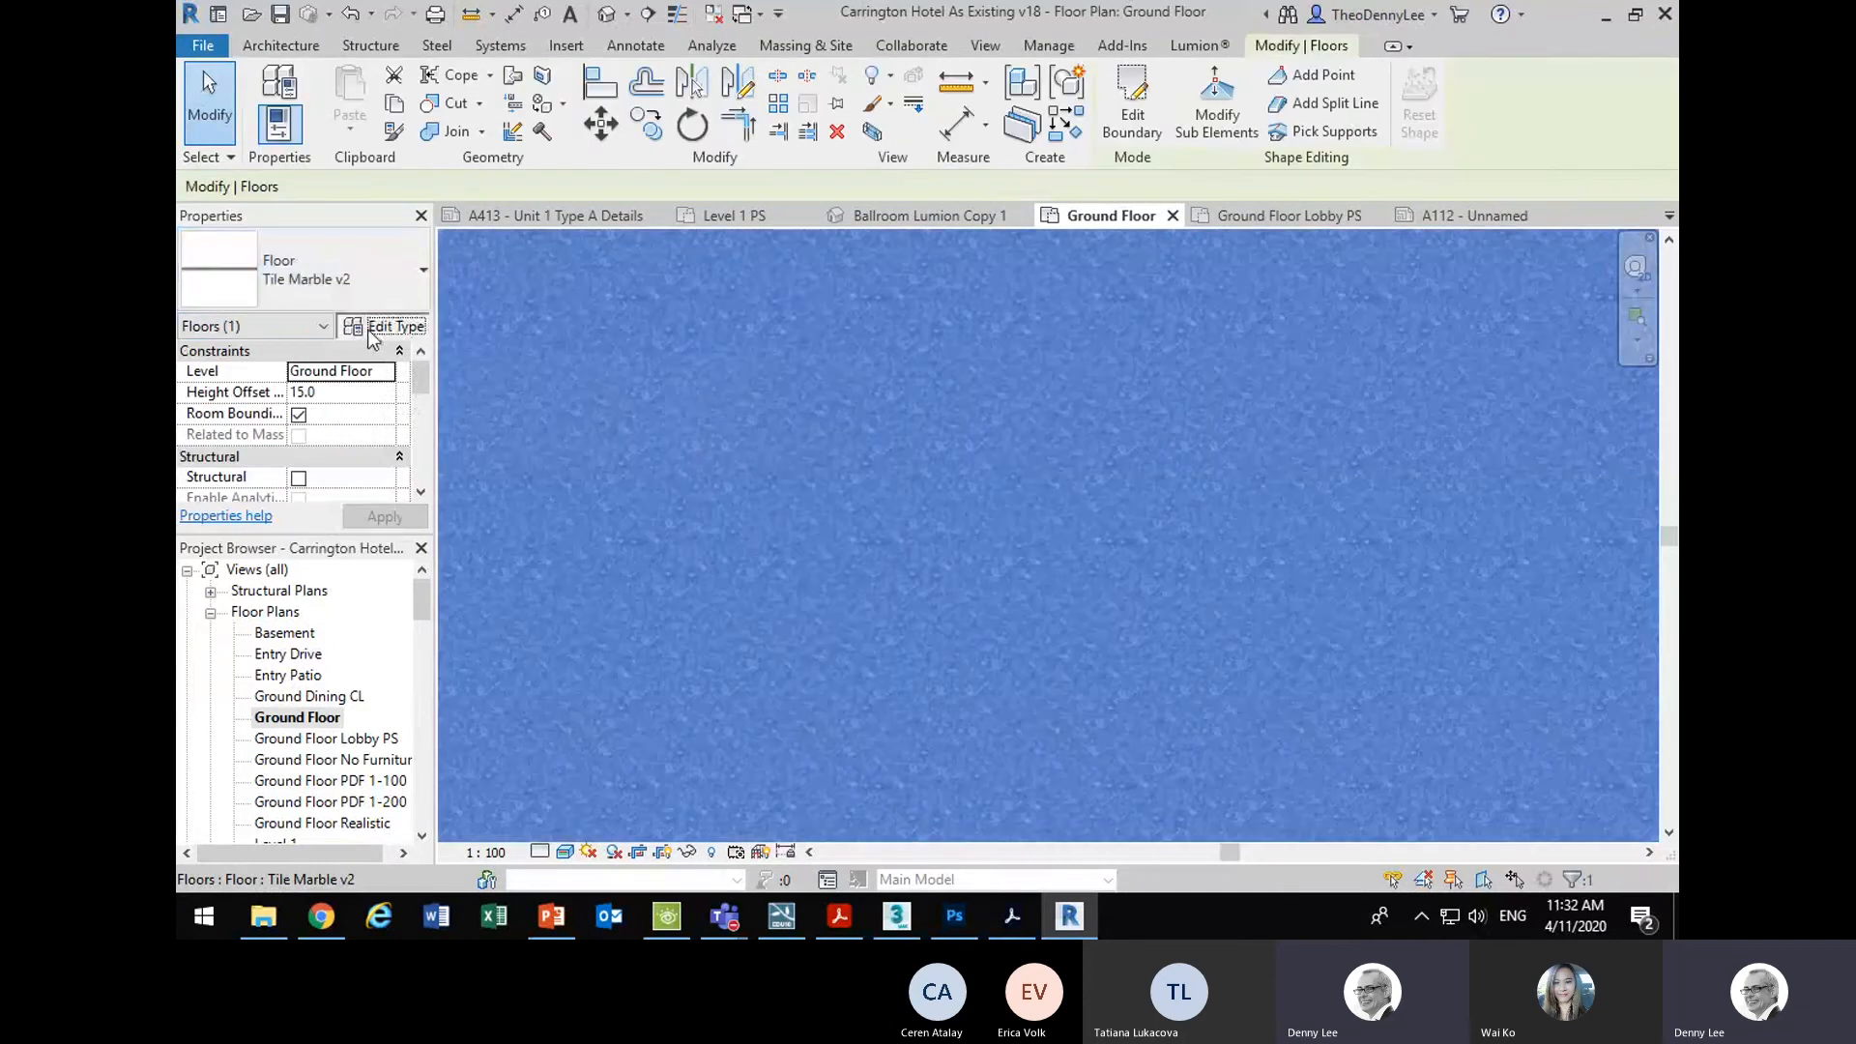
pyautogui.click(382, 324)
pyautogui.click(1031, 326)
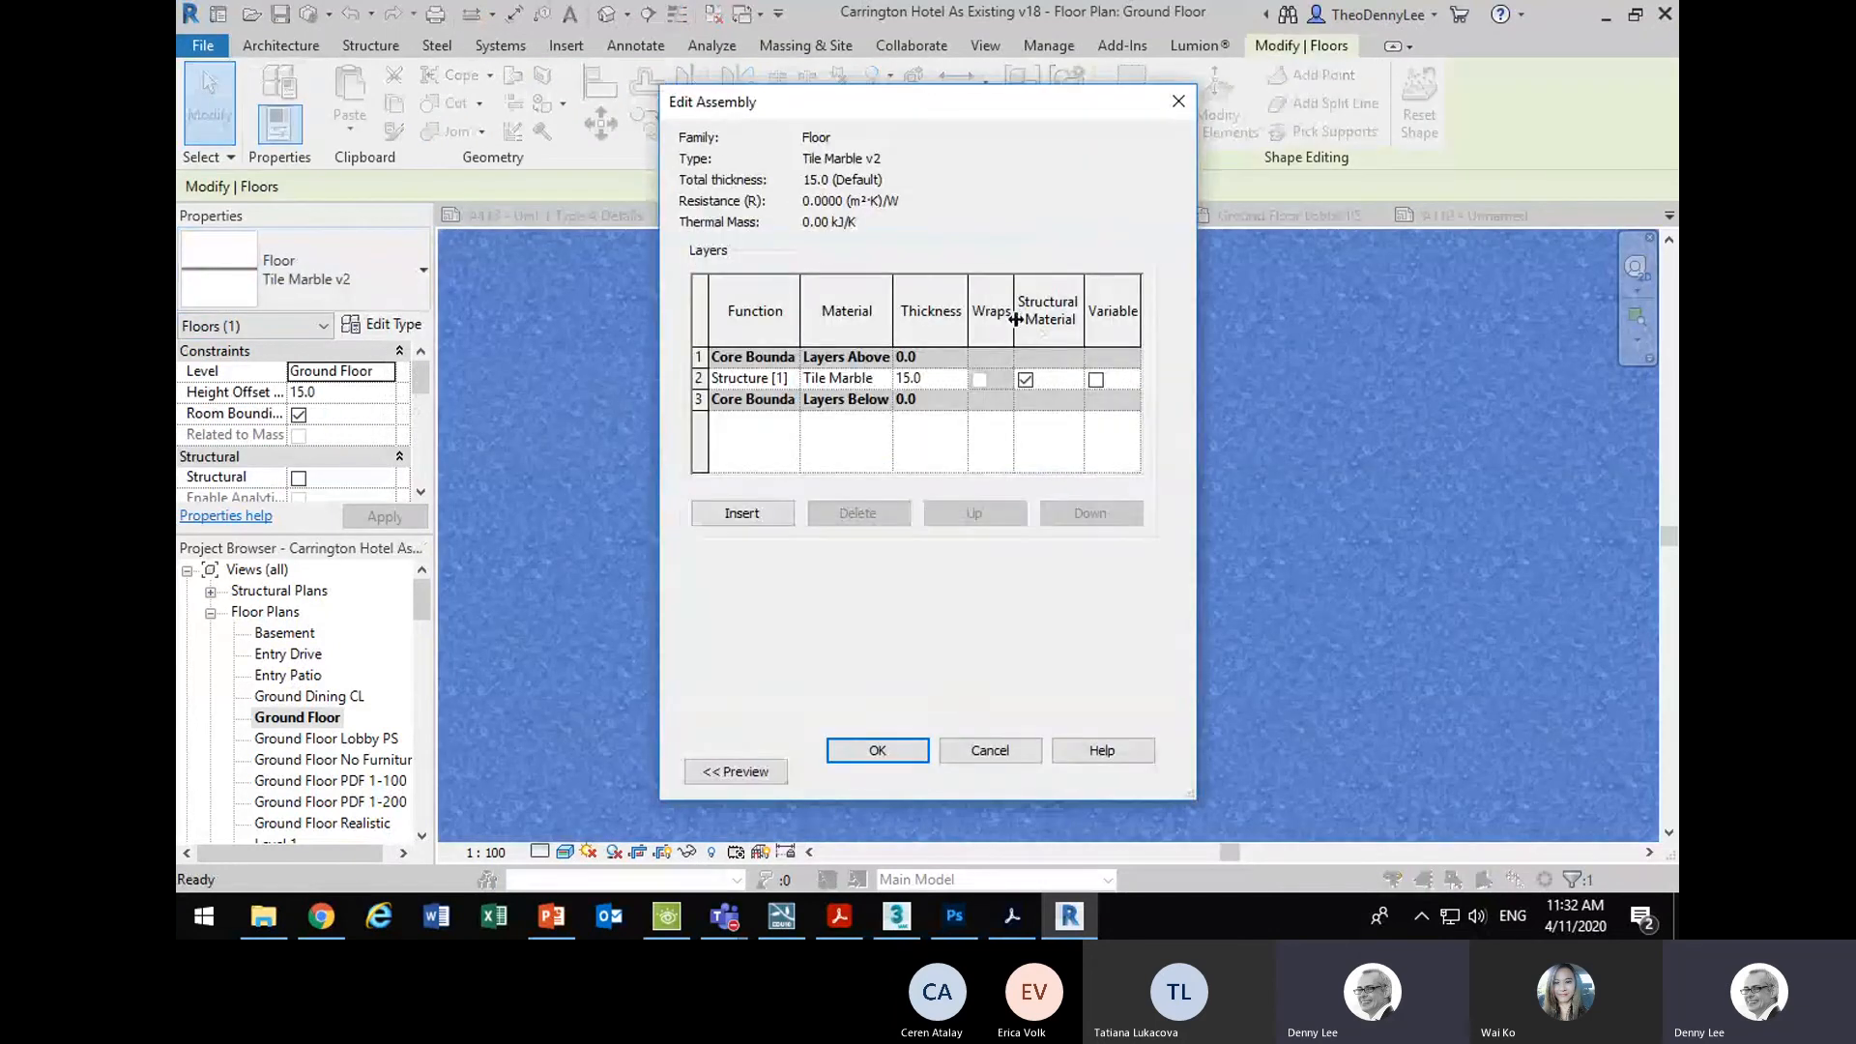
pyautogui.click(881, 379)
pyautogui.click(883, 378)
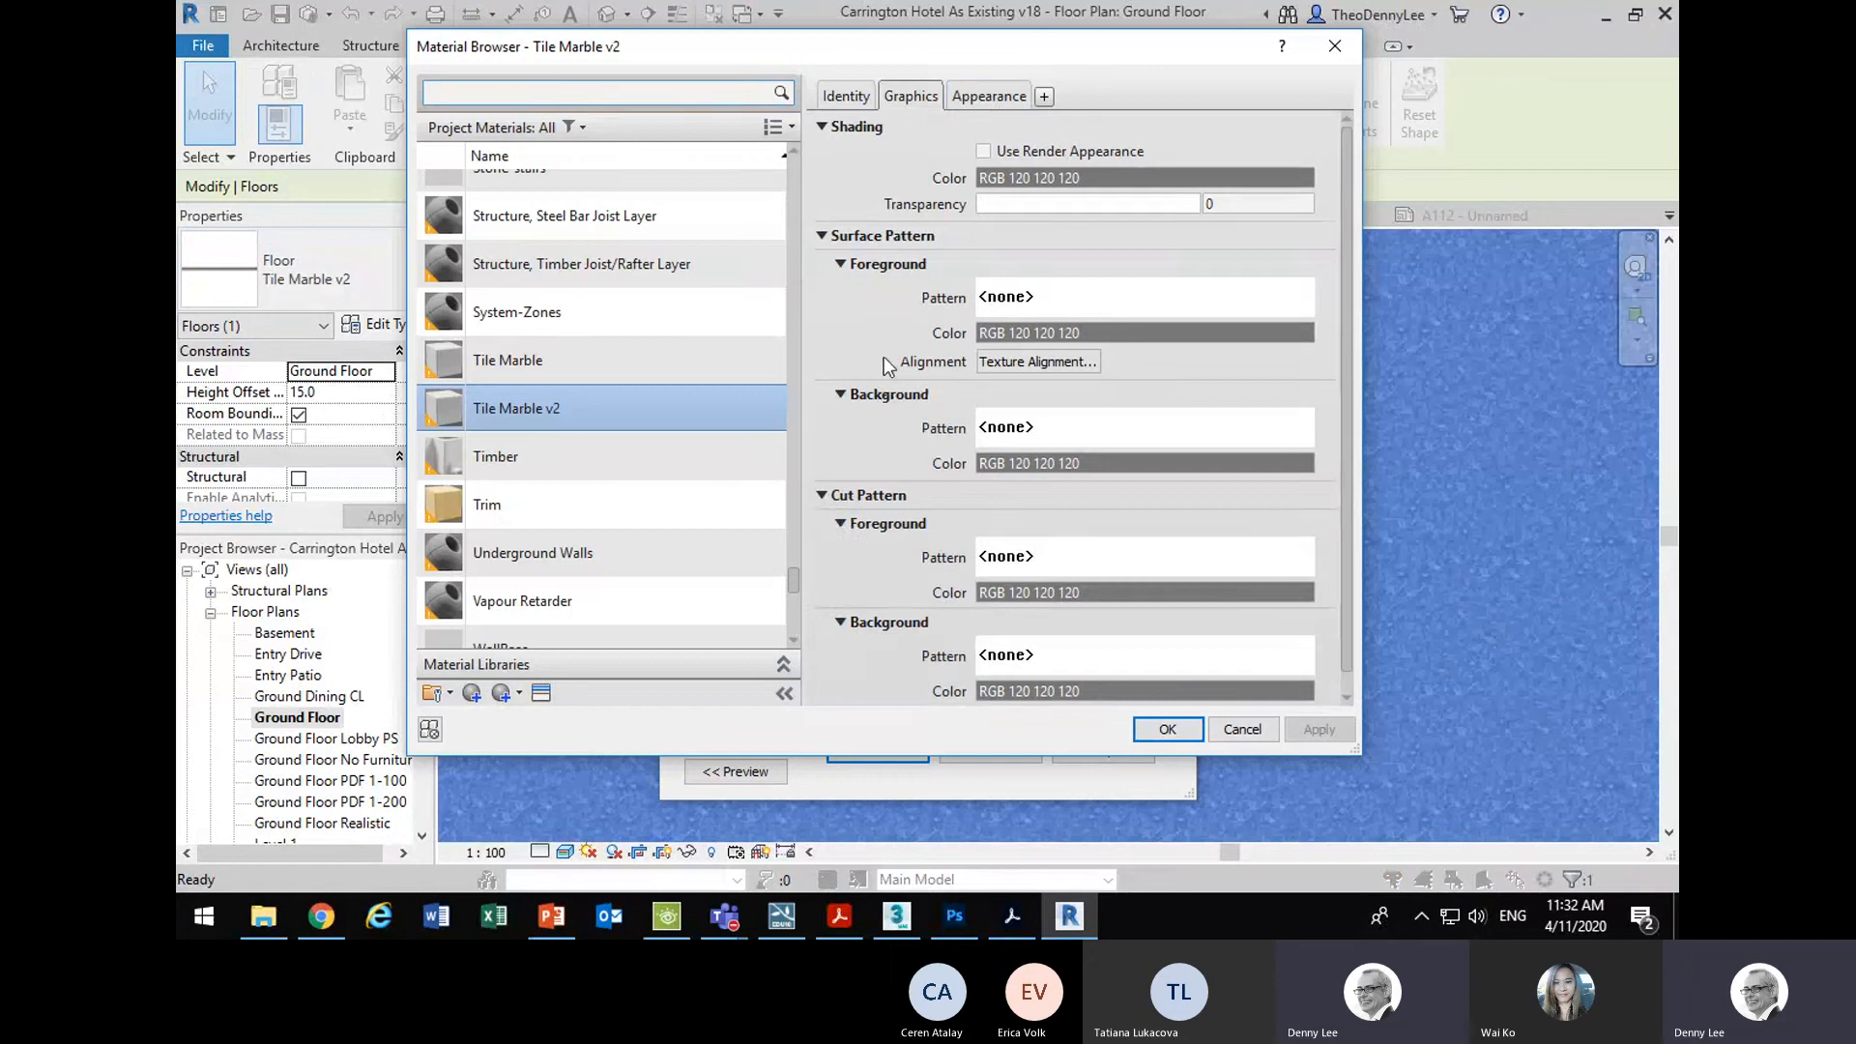
pyautogui.click(989, 97)
pyautogui.click(1048, 398)
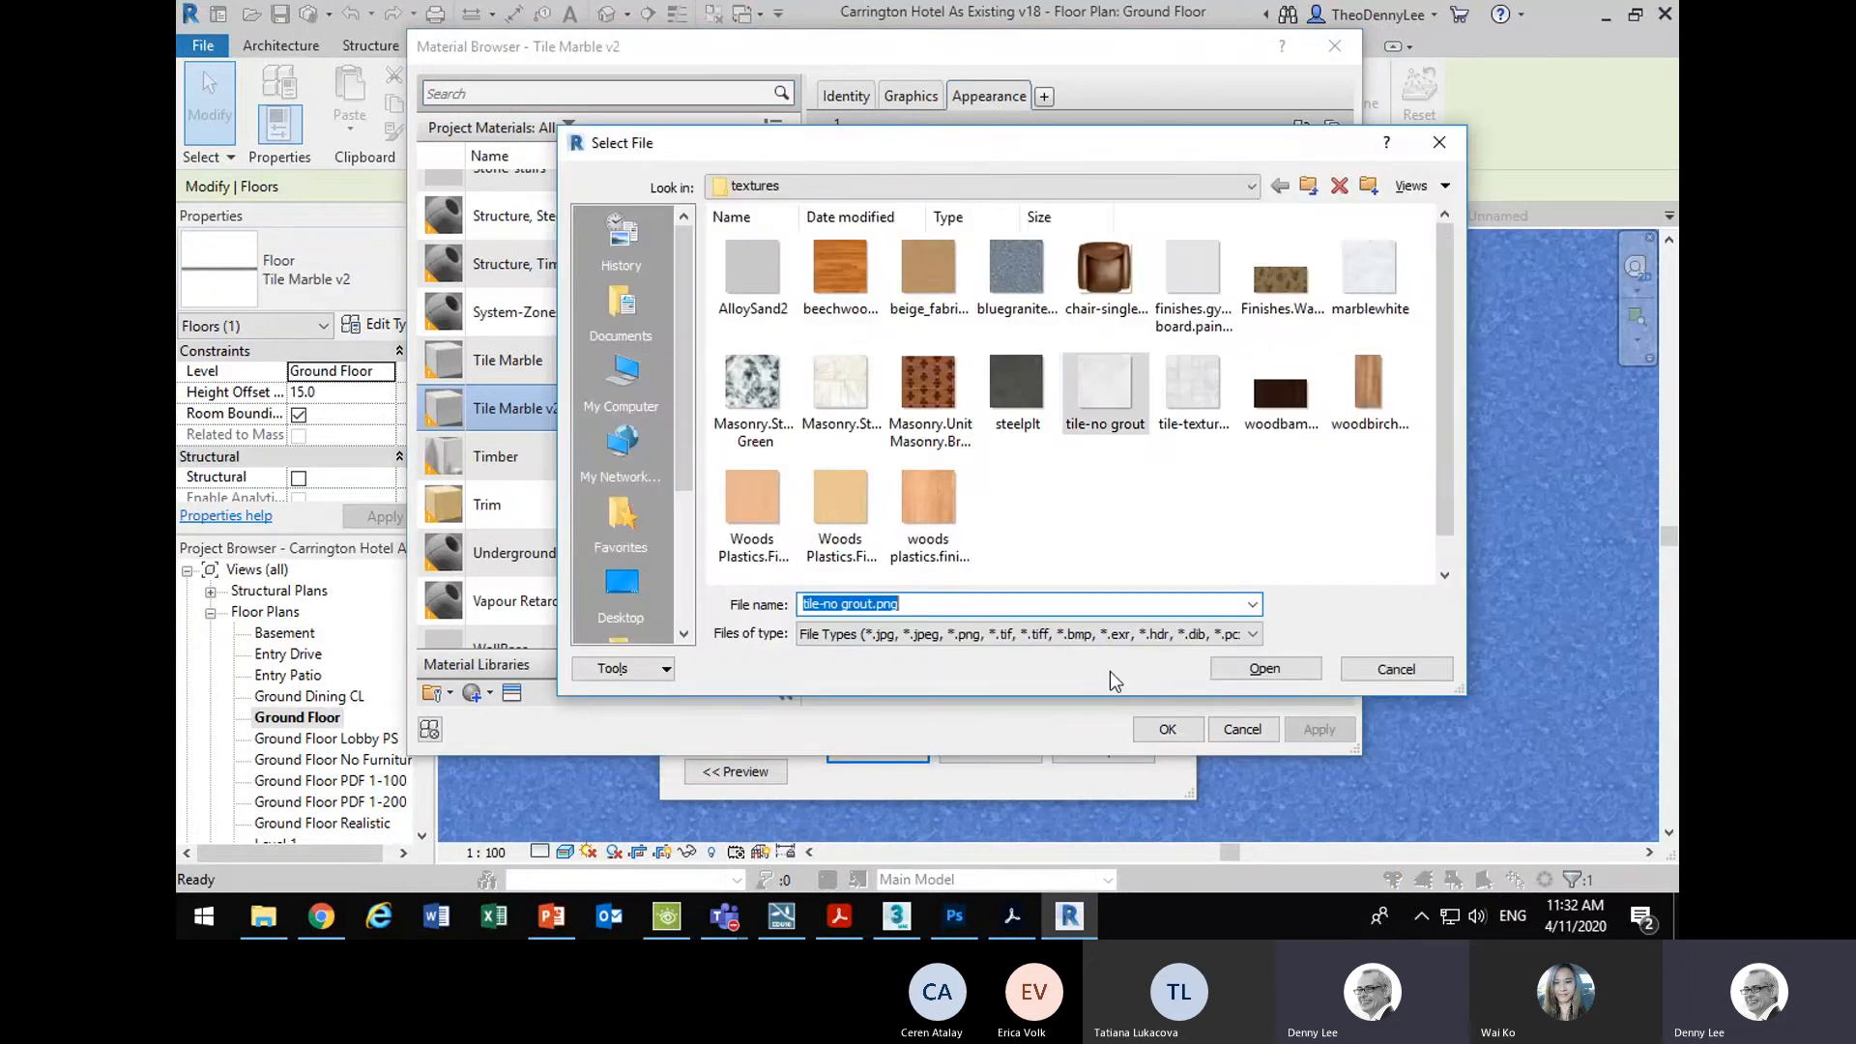
pyautogui.click(1266, 668)
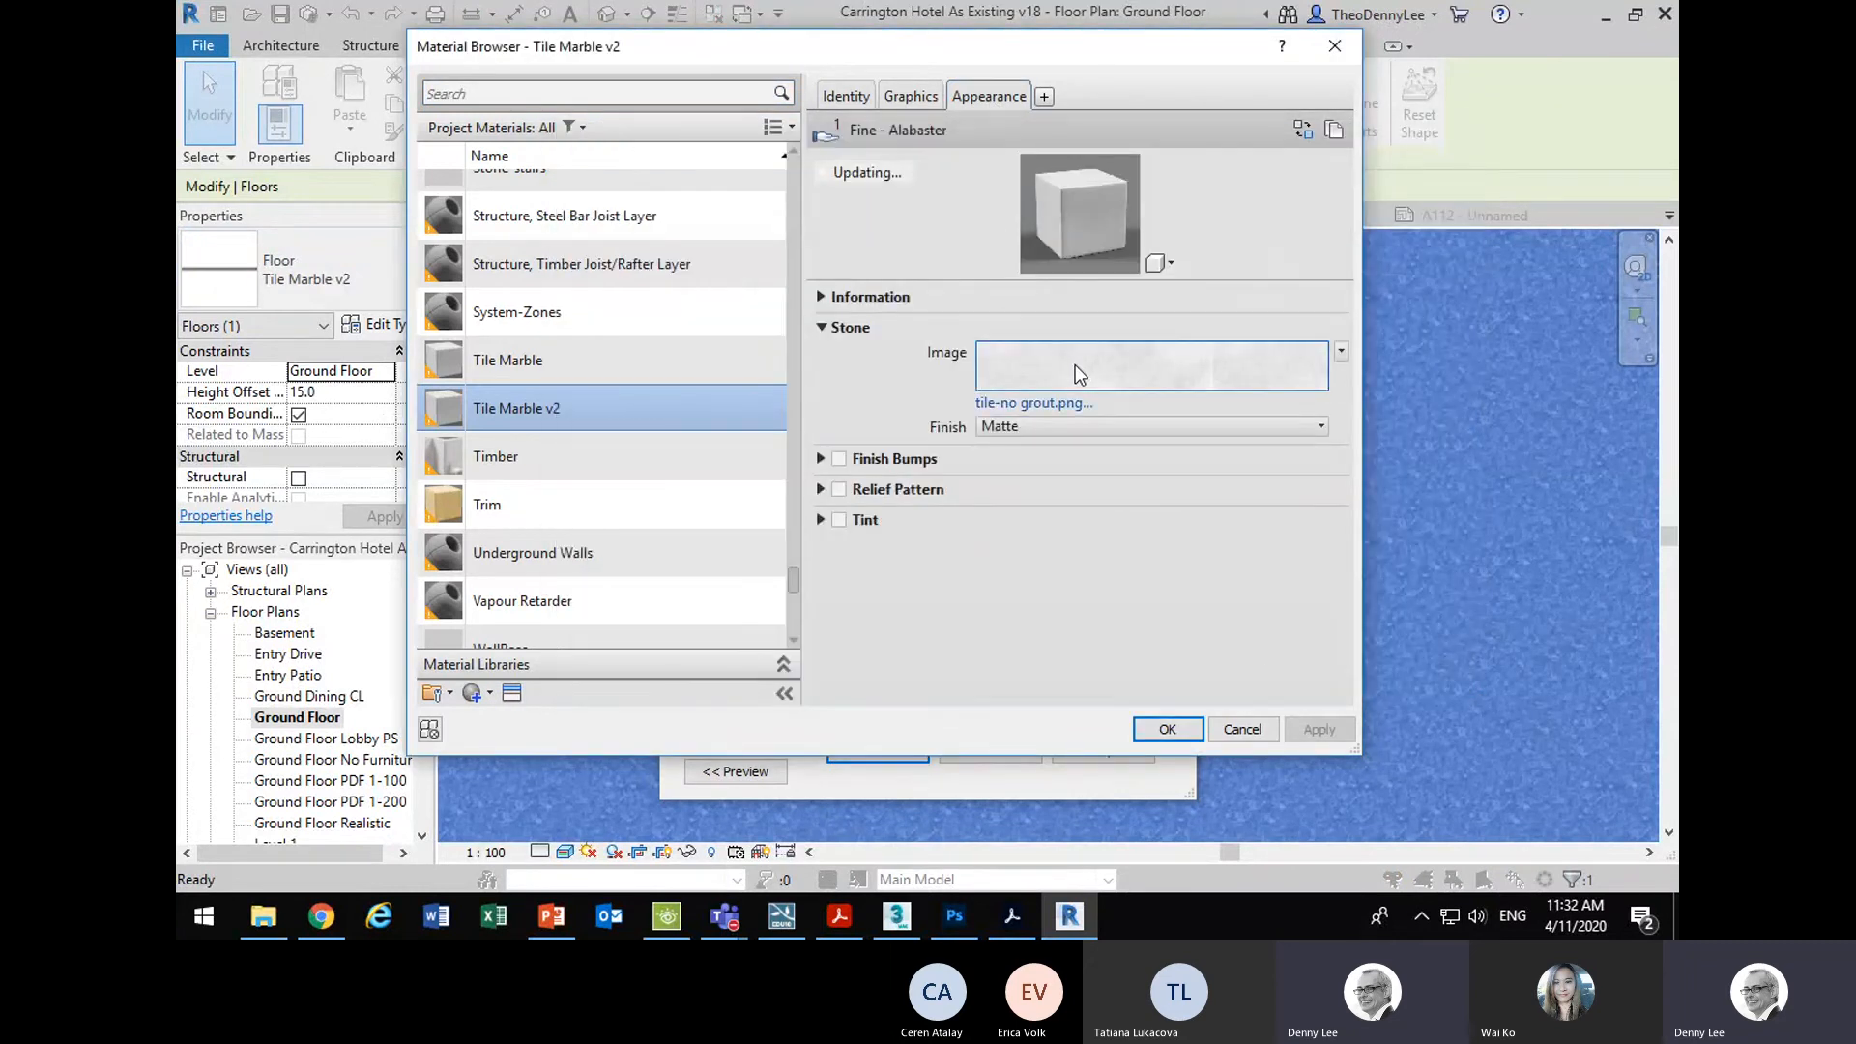
pyautogui.click(1167, 730)
# - Confirm the floor's structure and type properties, and examine the tile joints on the updated floor
pyautogui.click(834, 750)
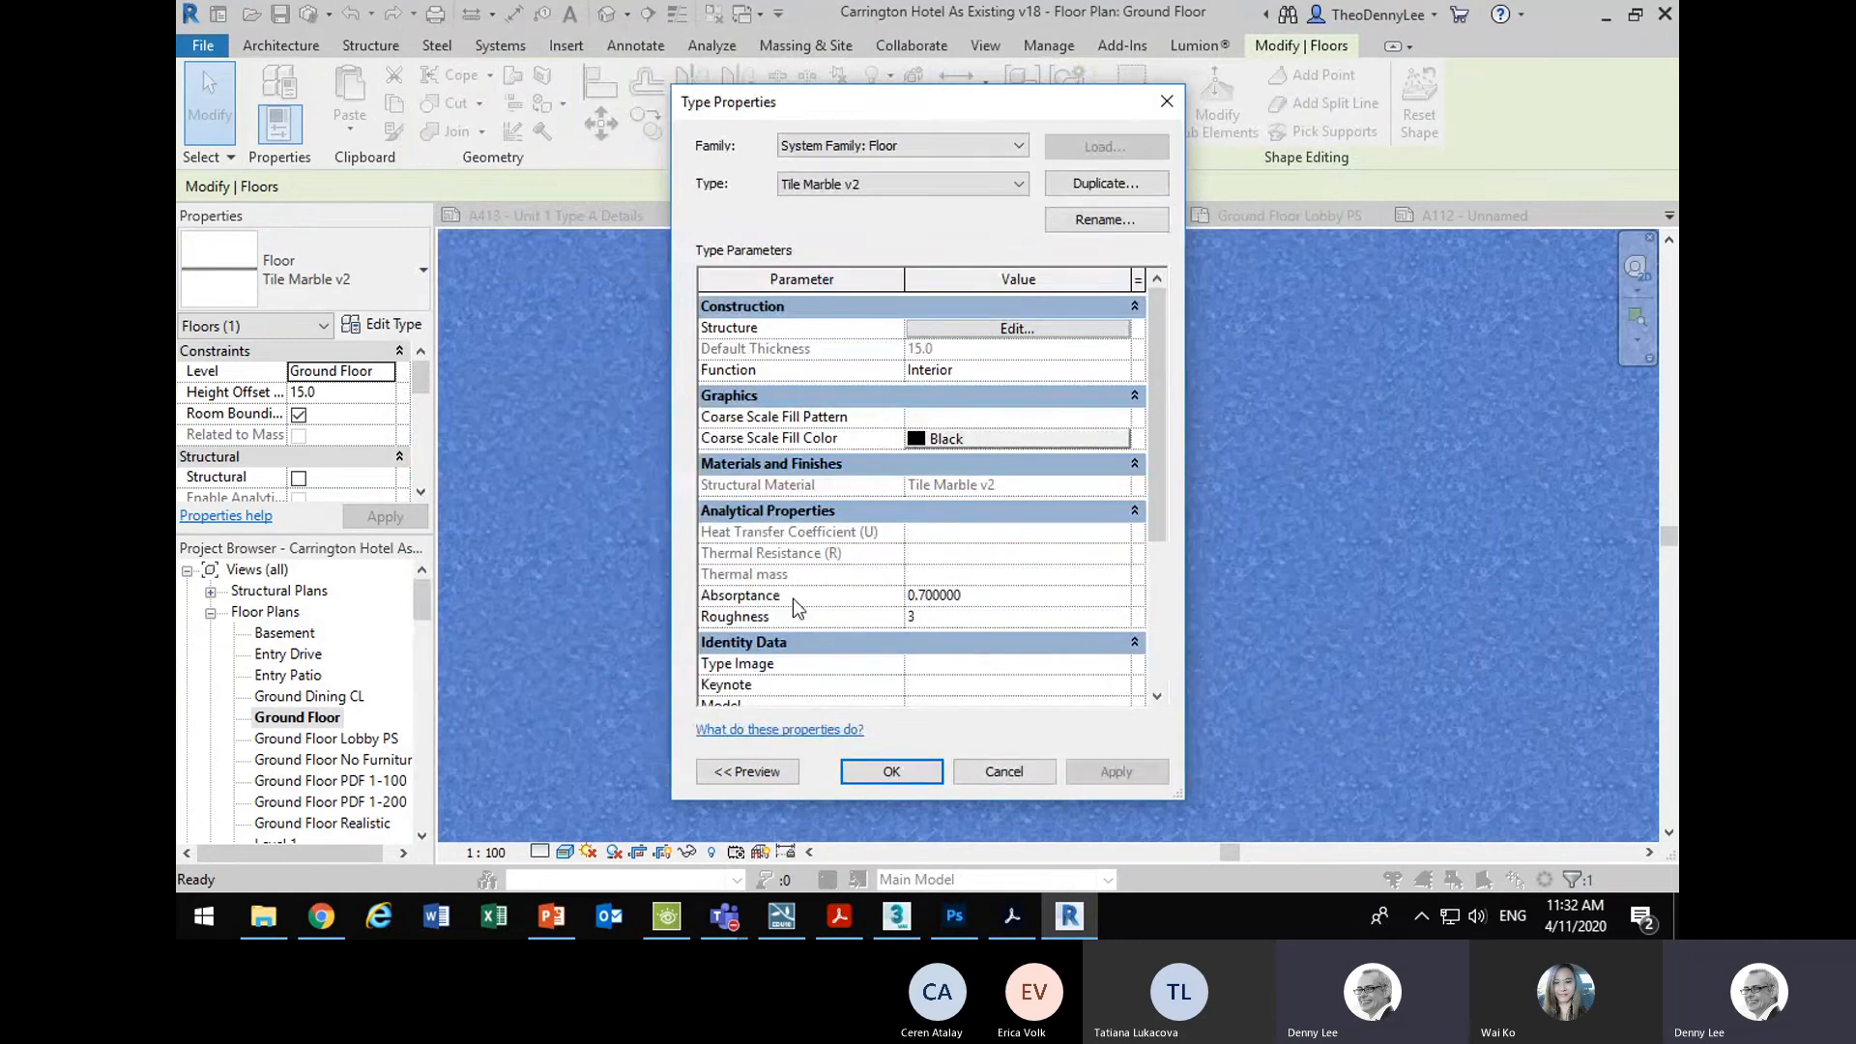
pyautogui.click(887, 771)
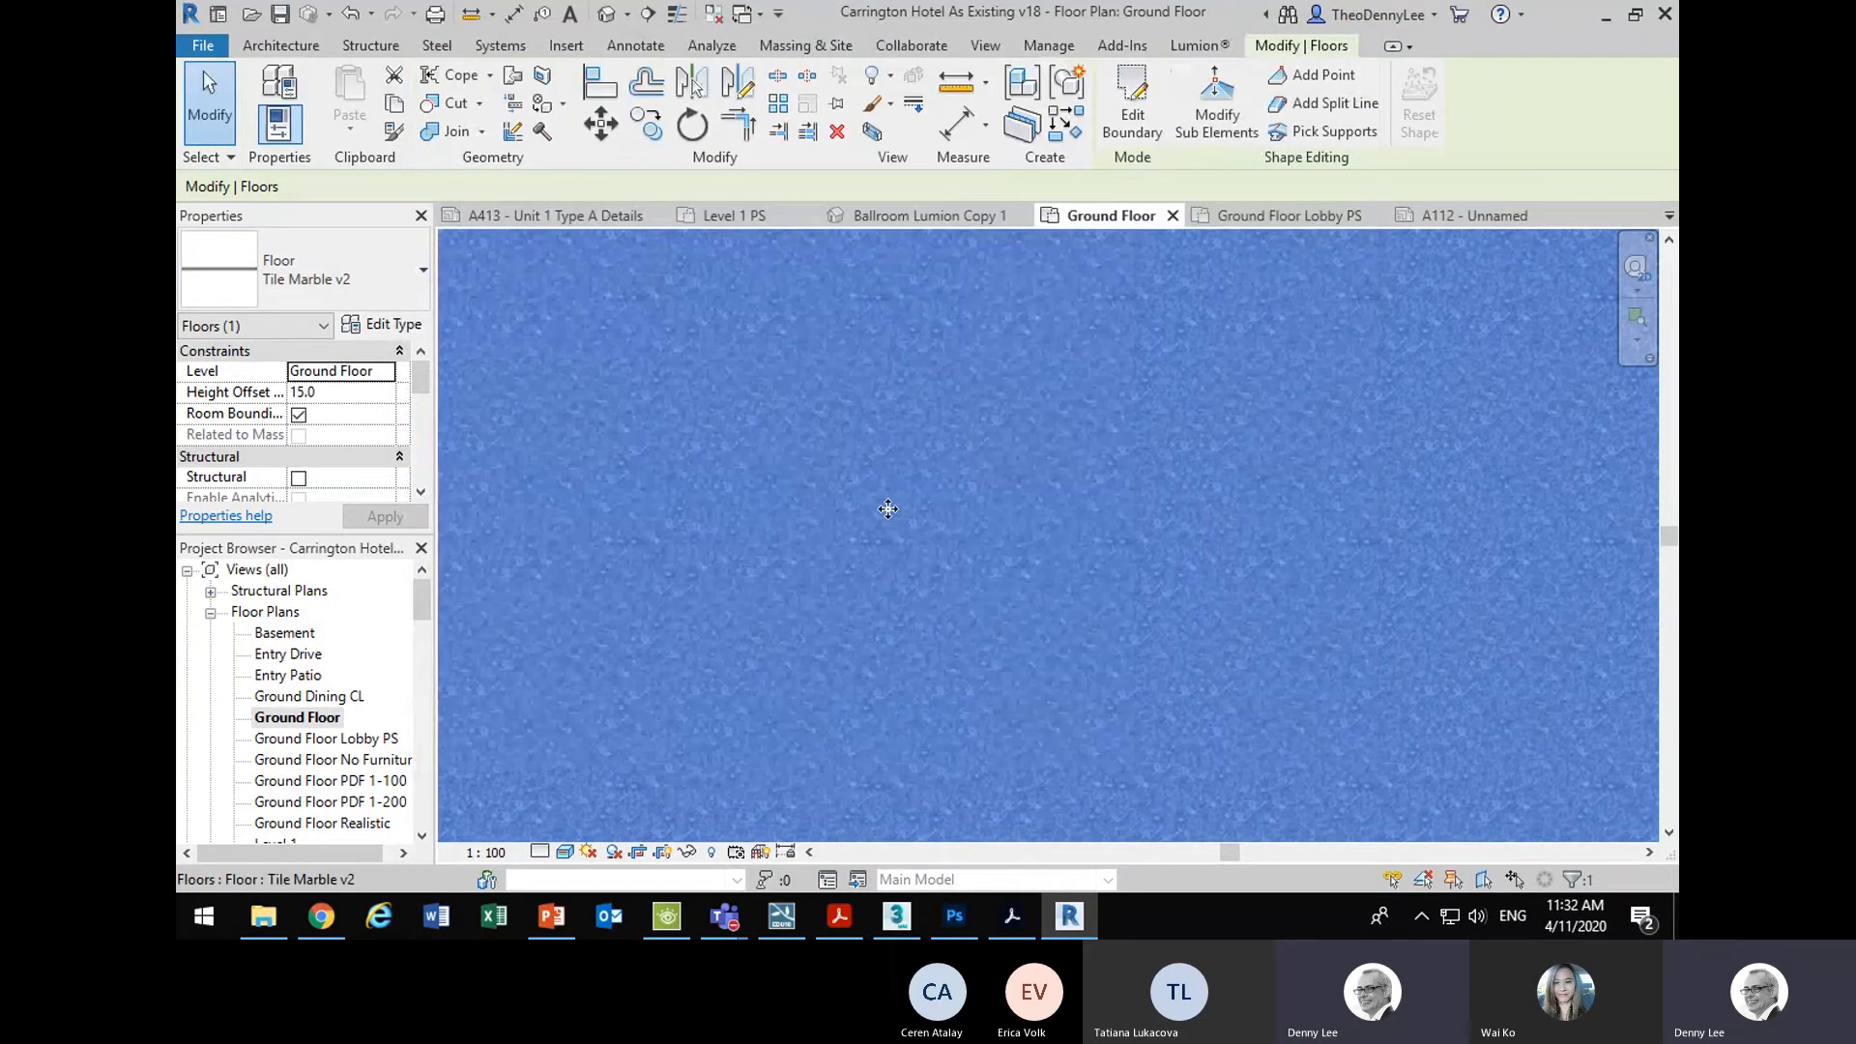
pyautogui.press('Escape')
pyautogui.scroll(-2, 831, 576)
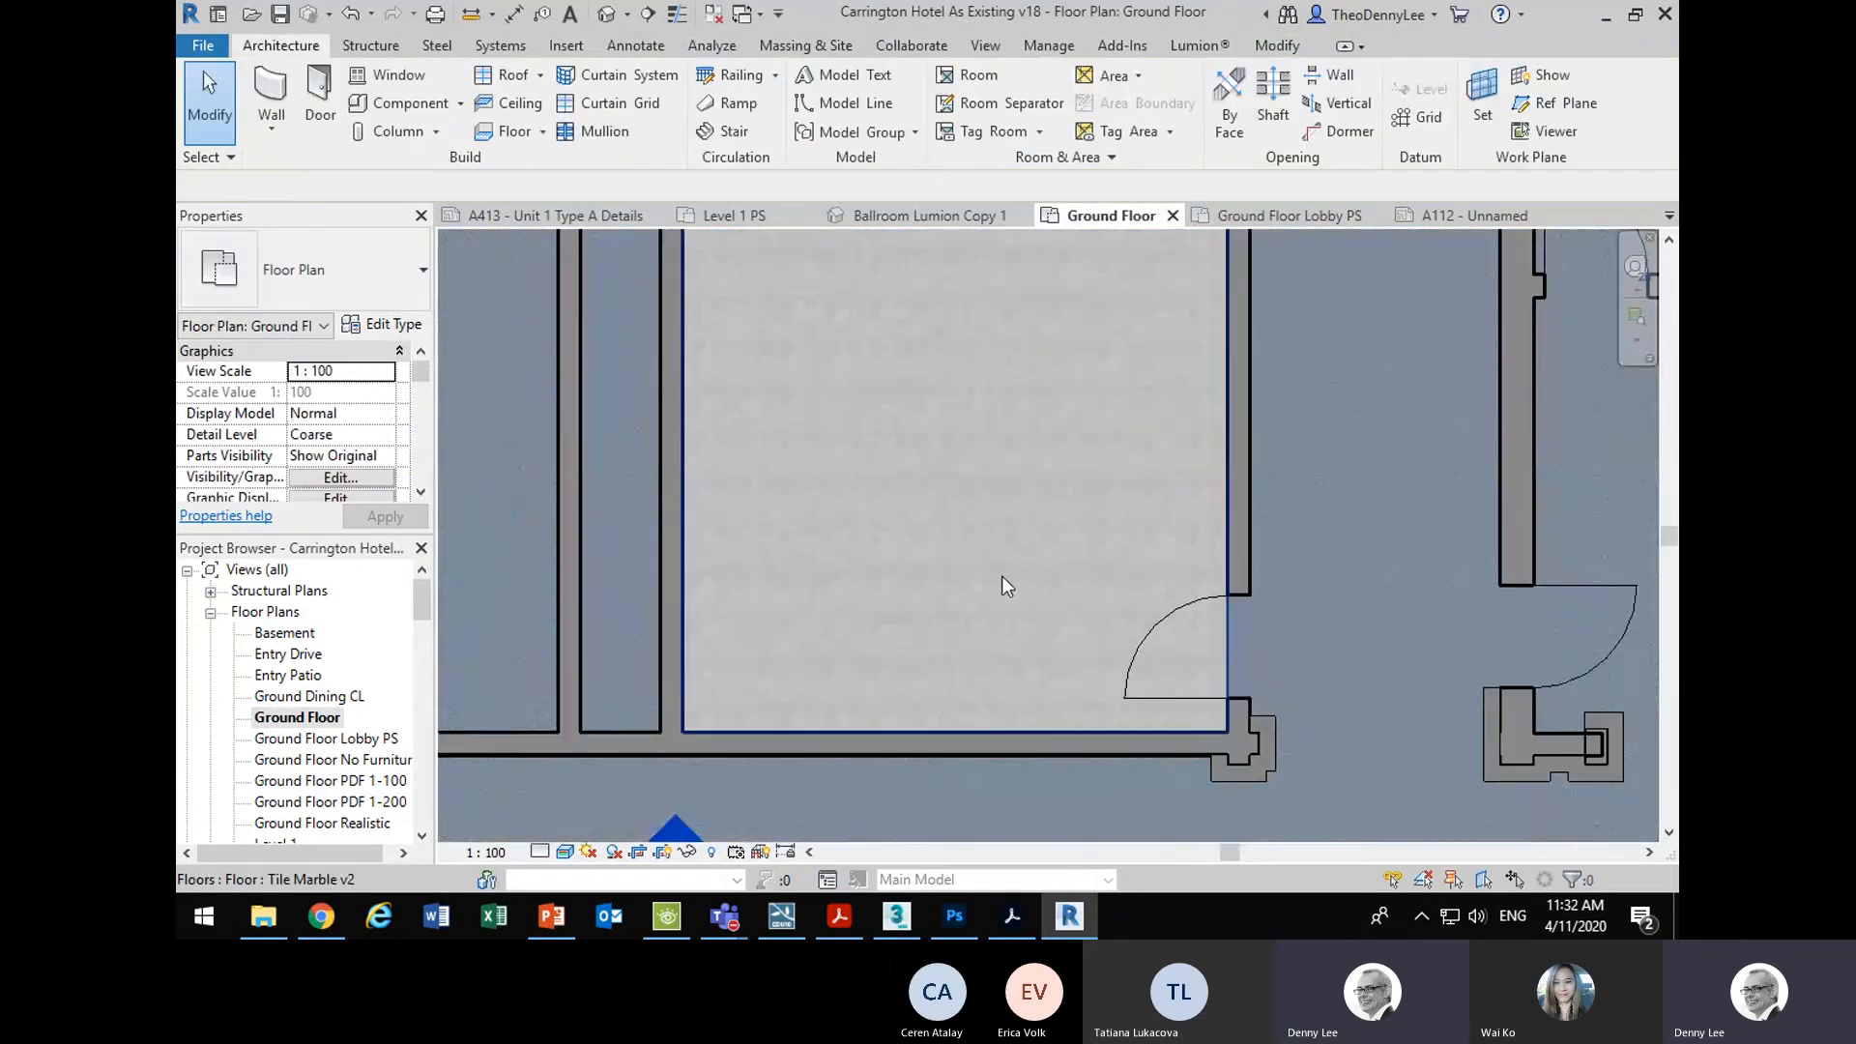
pyautogui.scroll(4, 1042, 484)
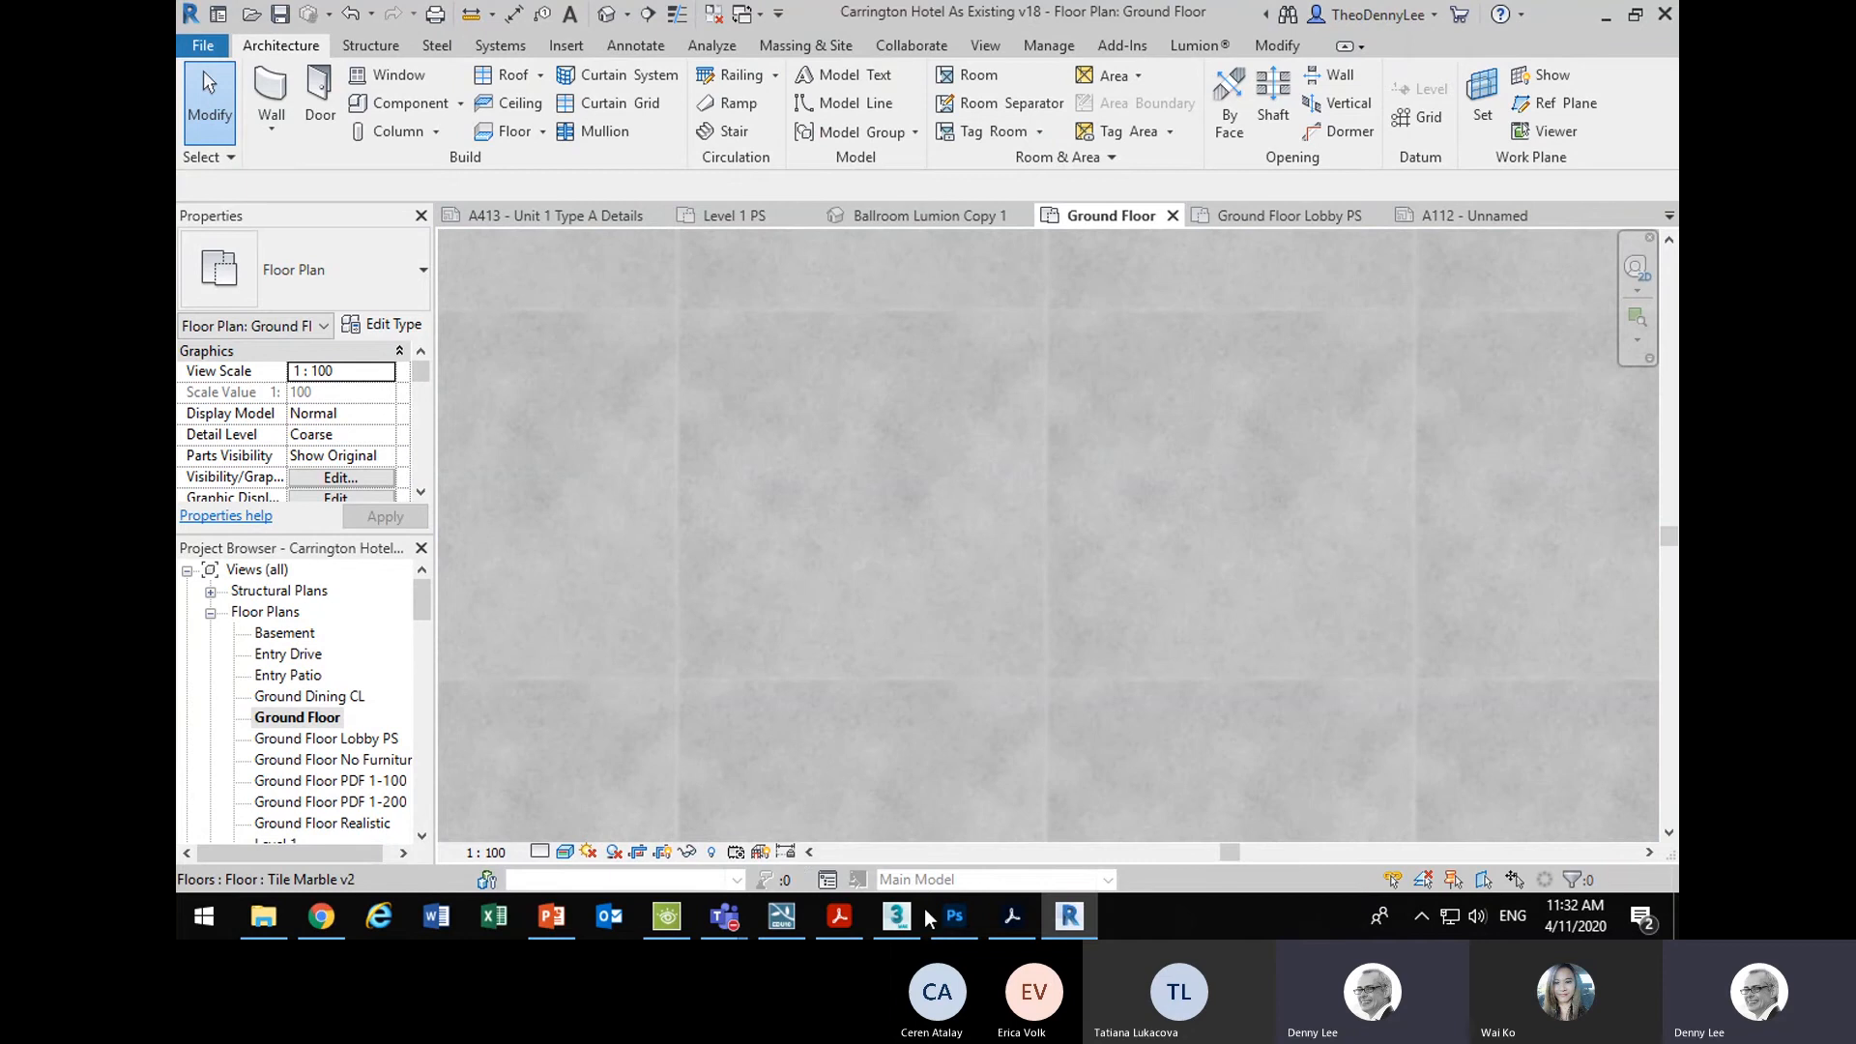
# - Switch to Photoshop and enlarge the canvas of tile-no grout.psd to 515 by 515 pixels
pyautogui.click(954, 919)
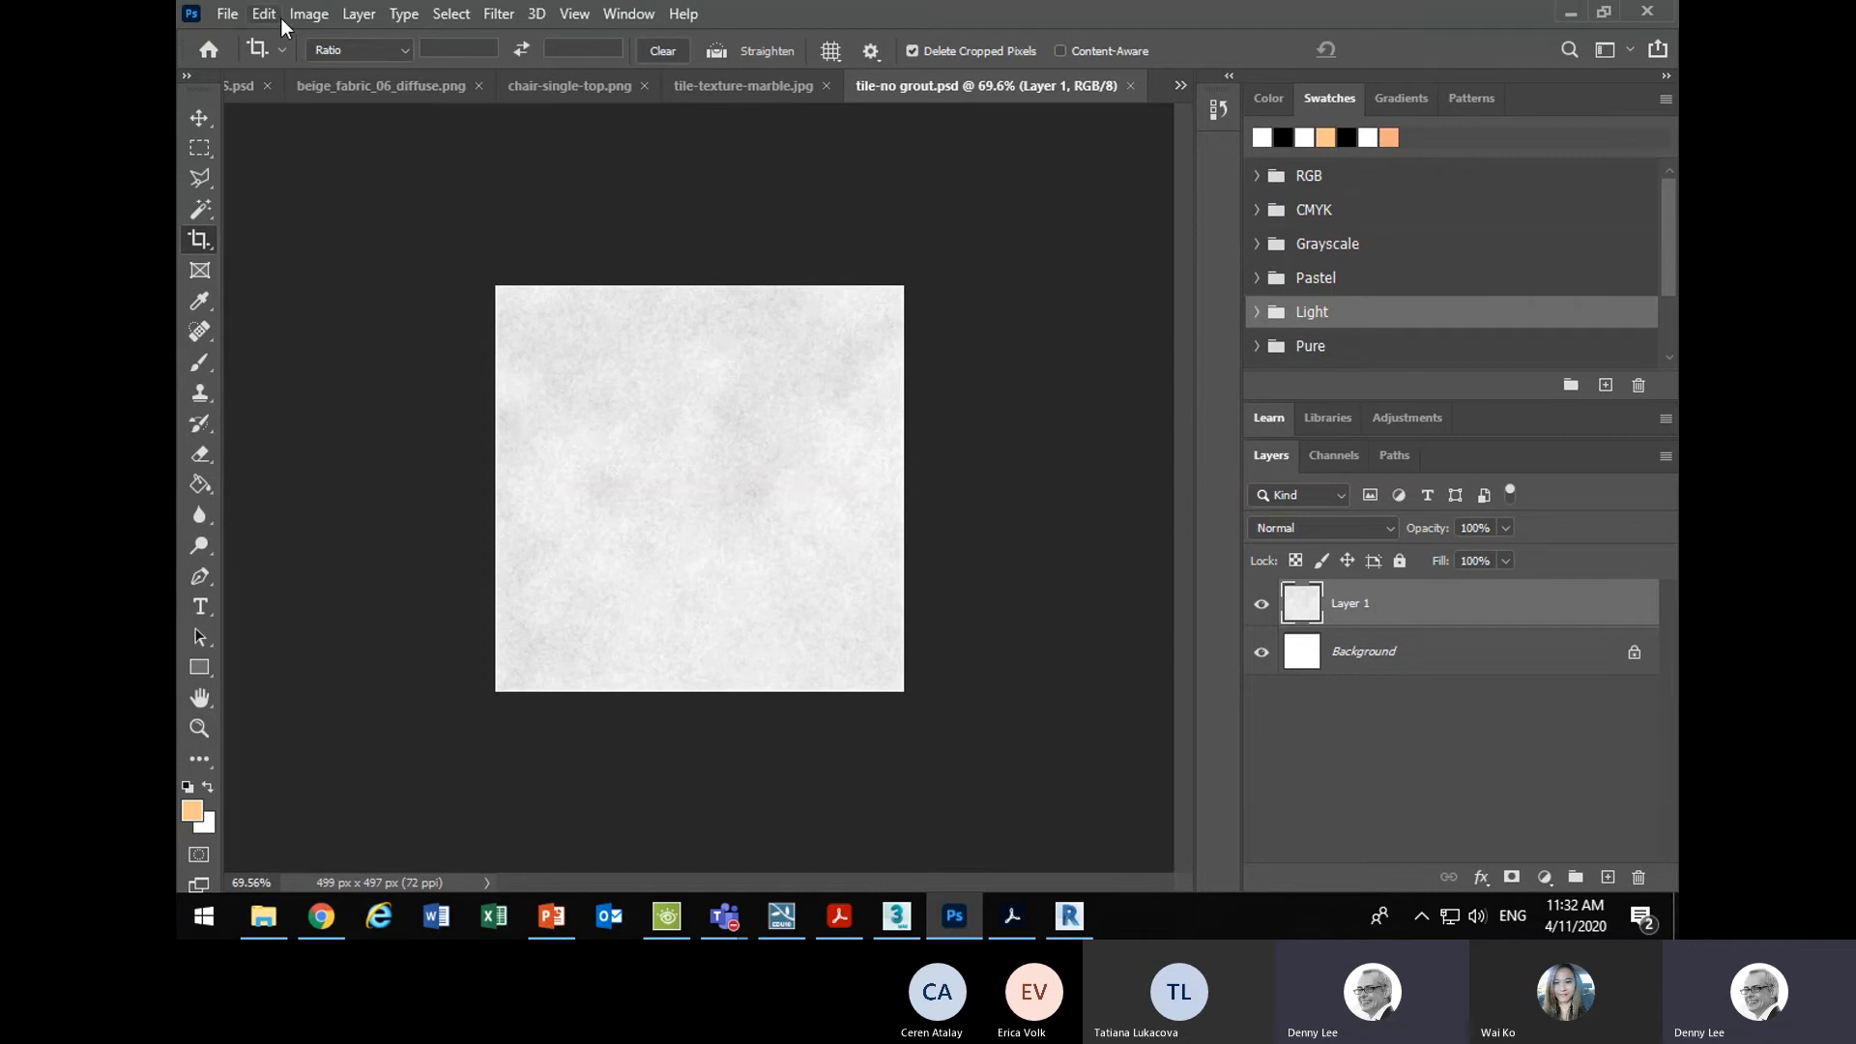
pyautogui.click(307, 13)
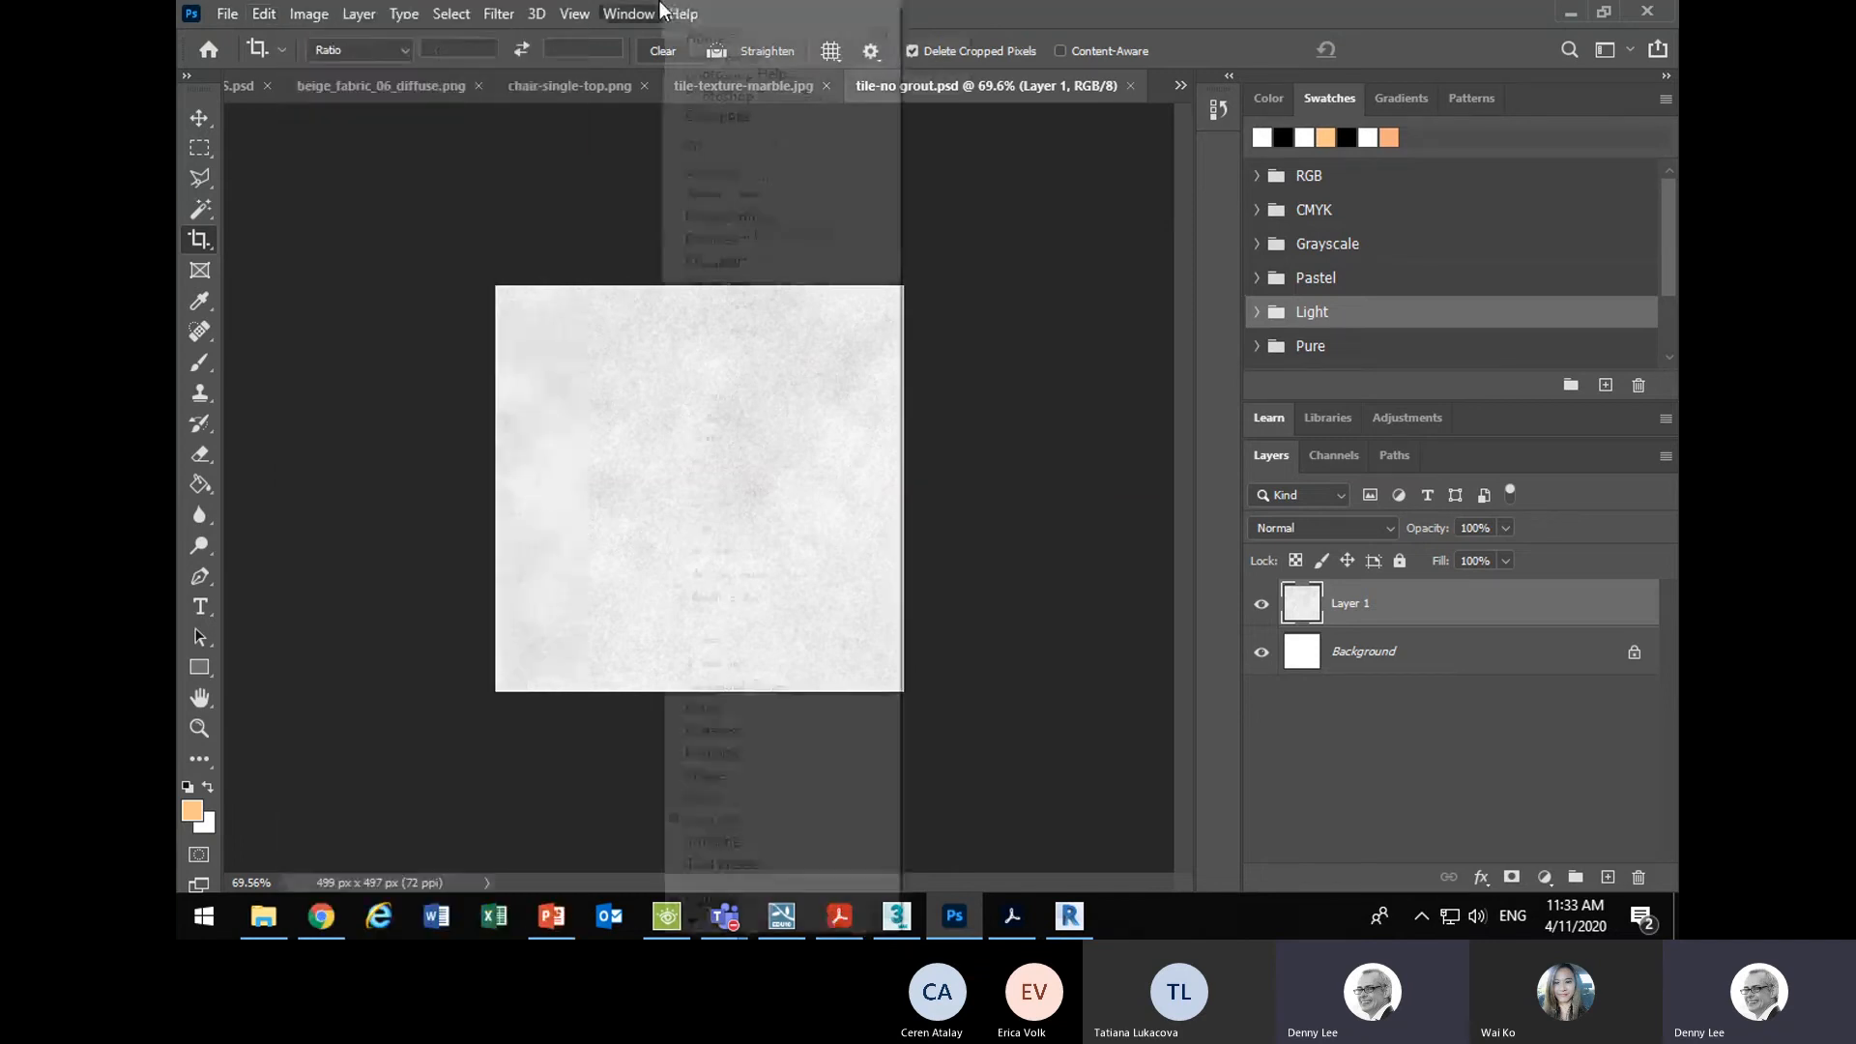
pyautogui.click(348, 214)
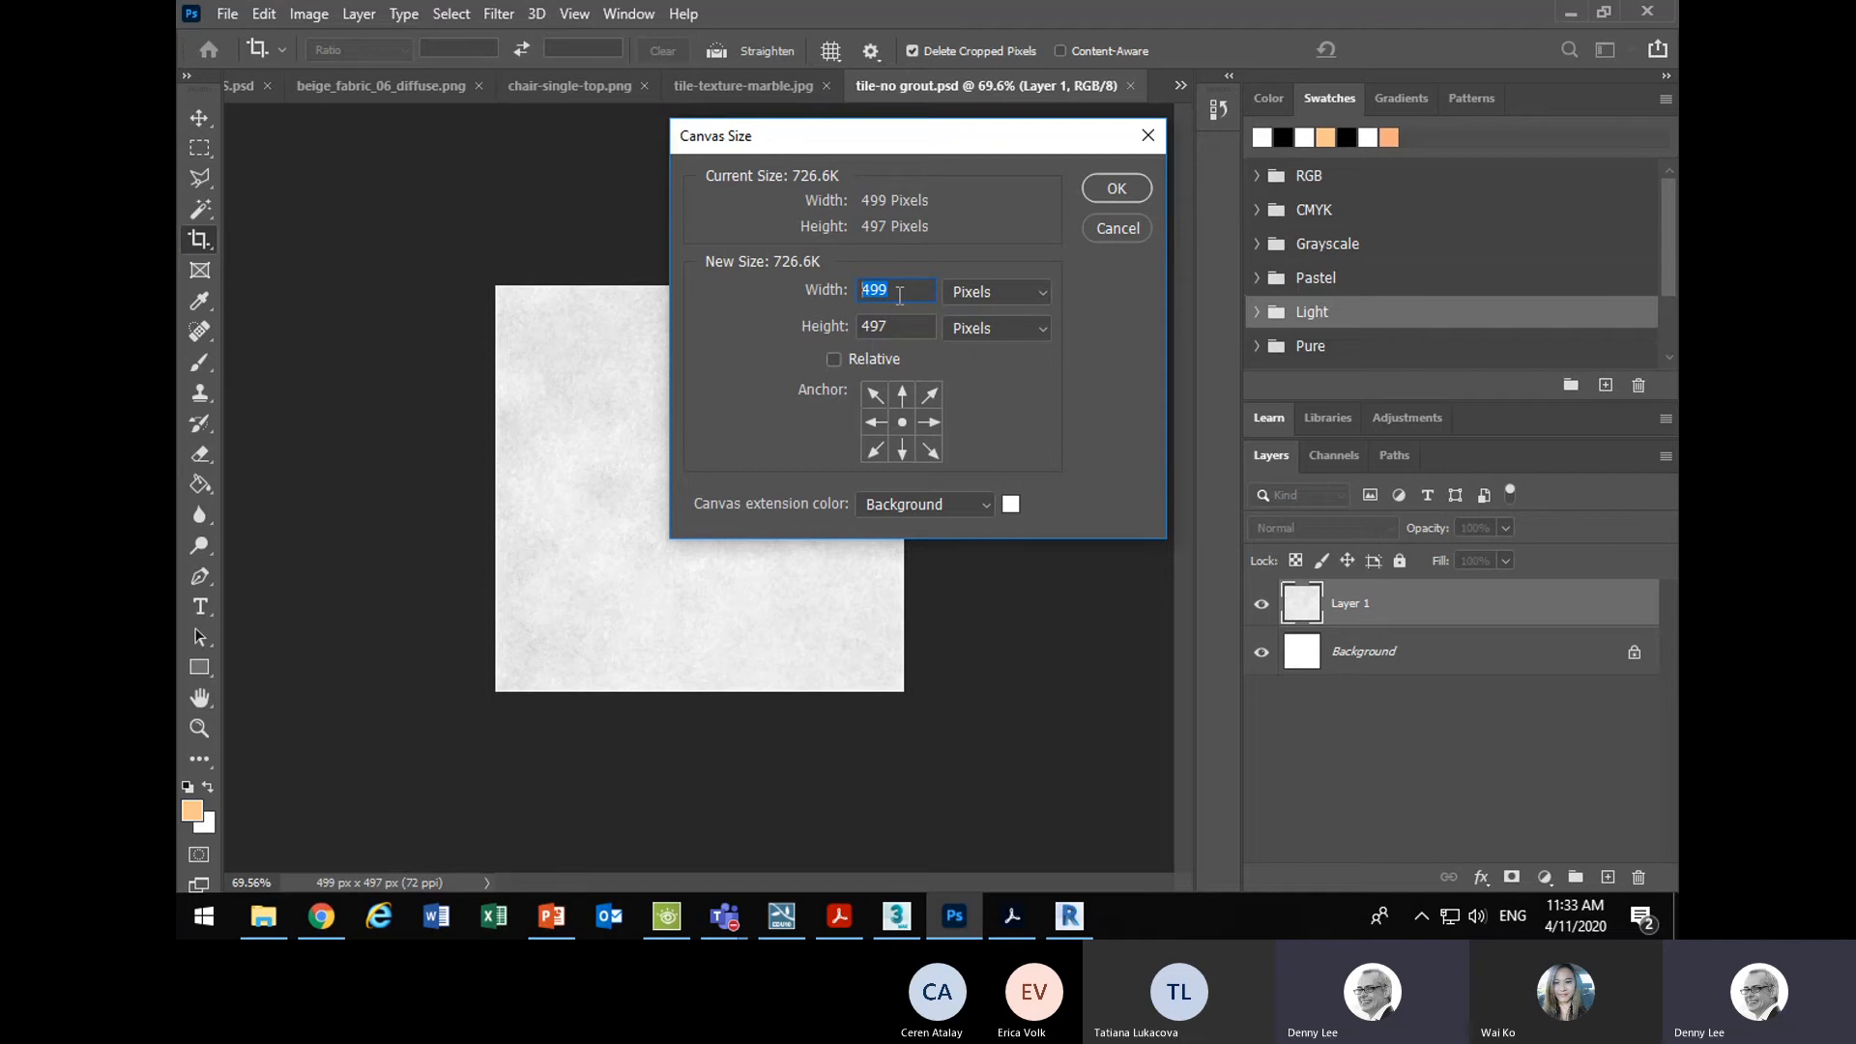
pyautogui.write('5')
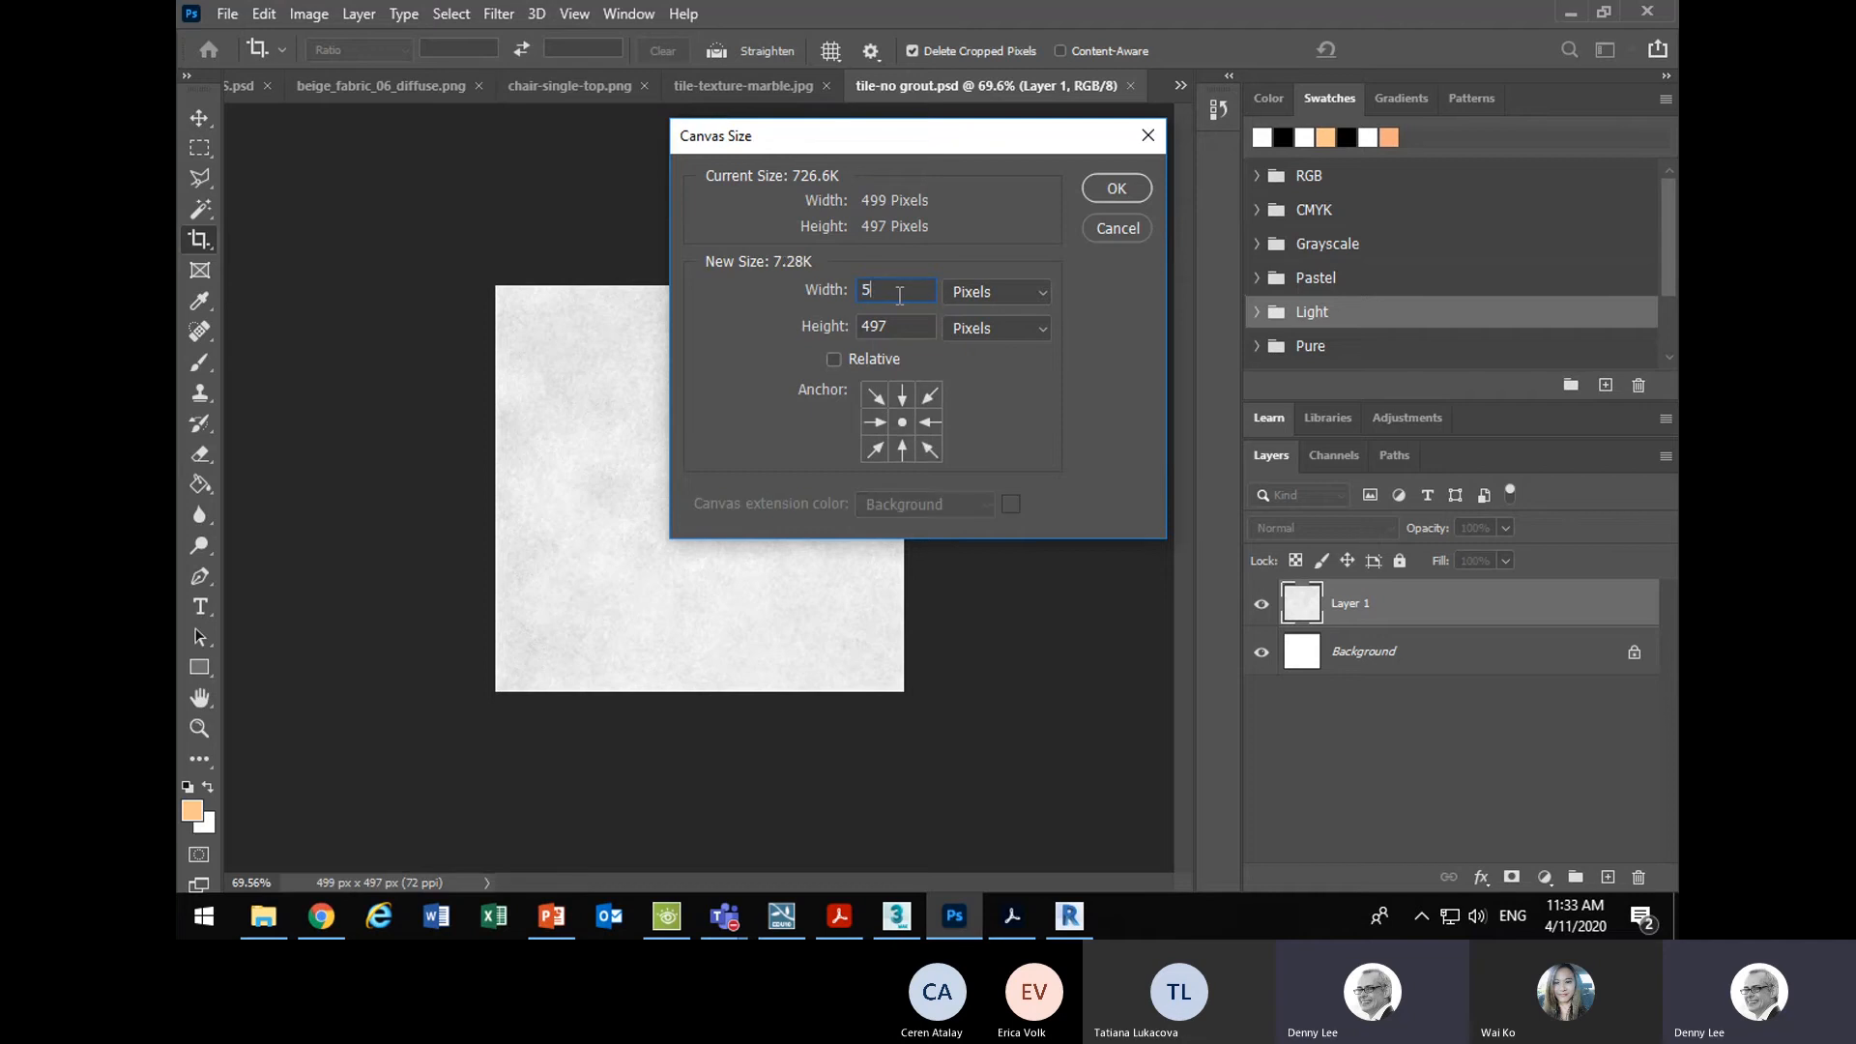
pyautogui.write('15')
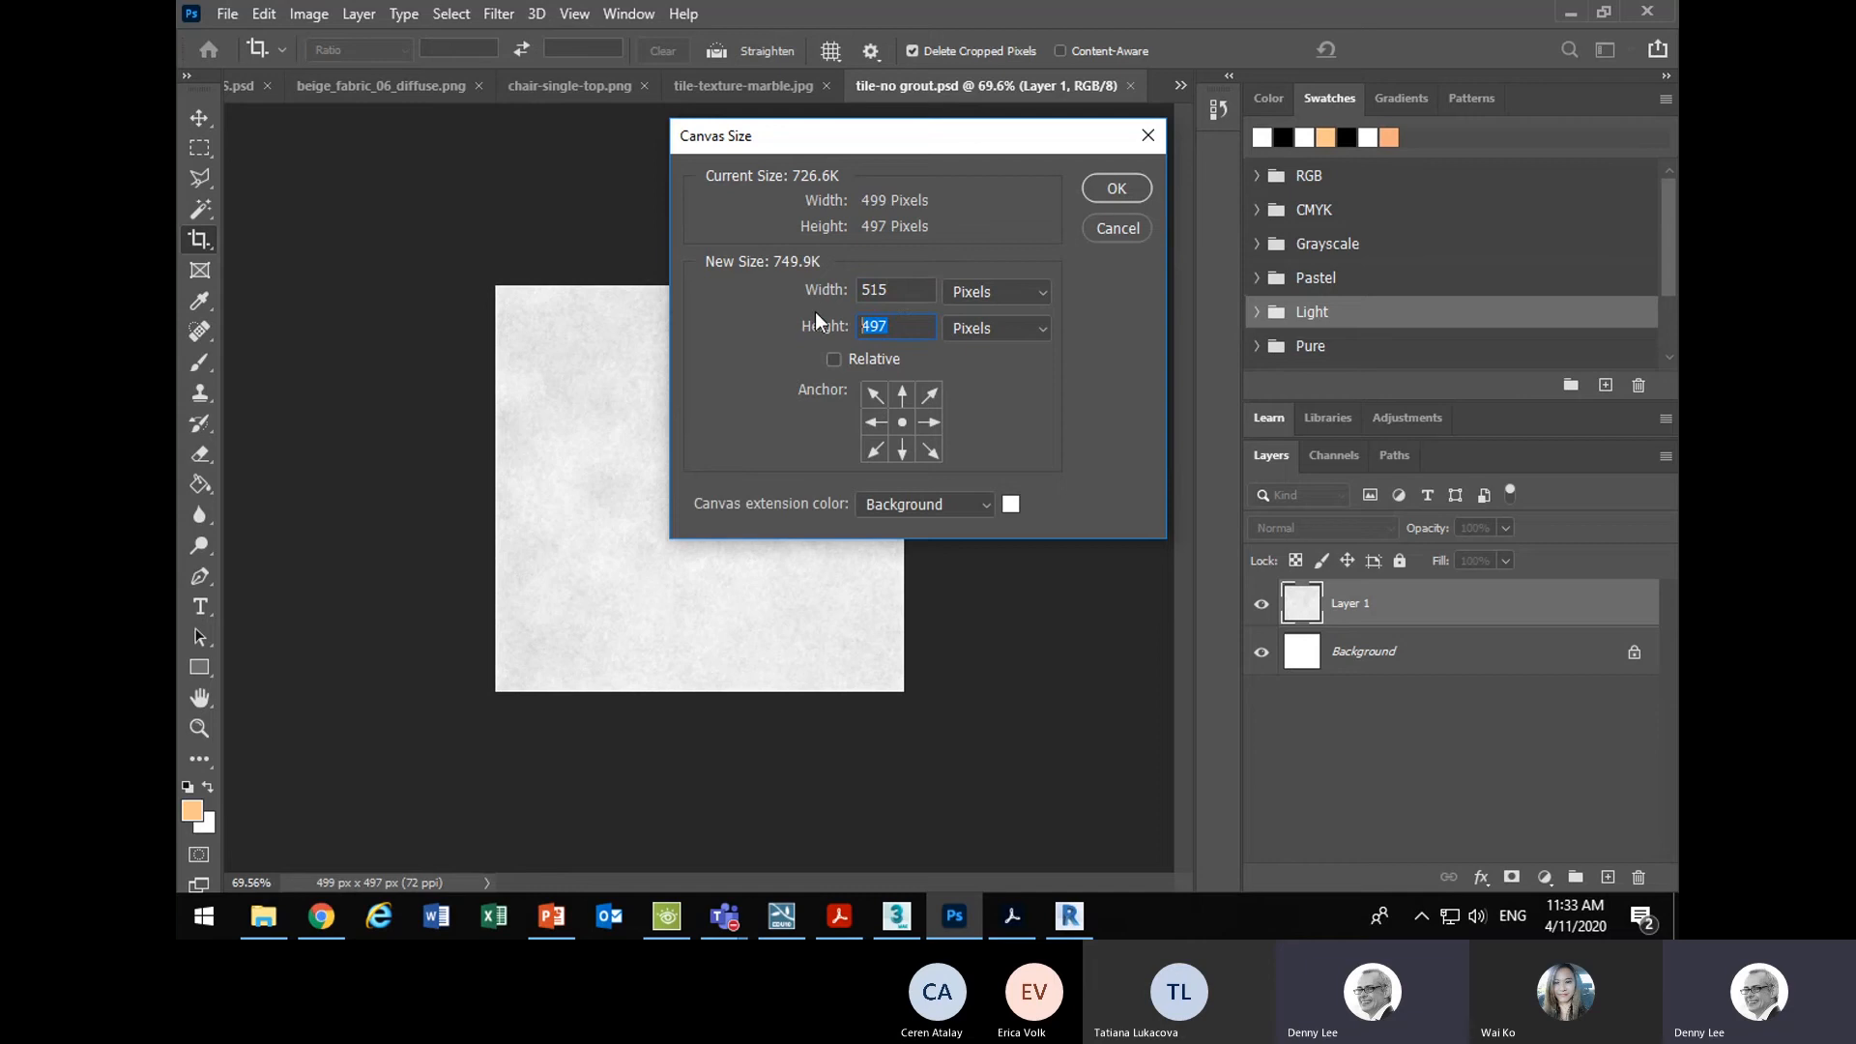
pyautogui.write('515')
pyautogui.click(1112, 190)
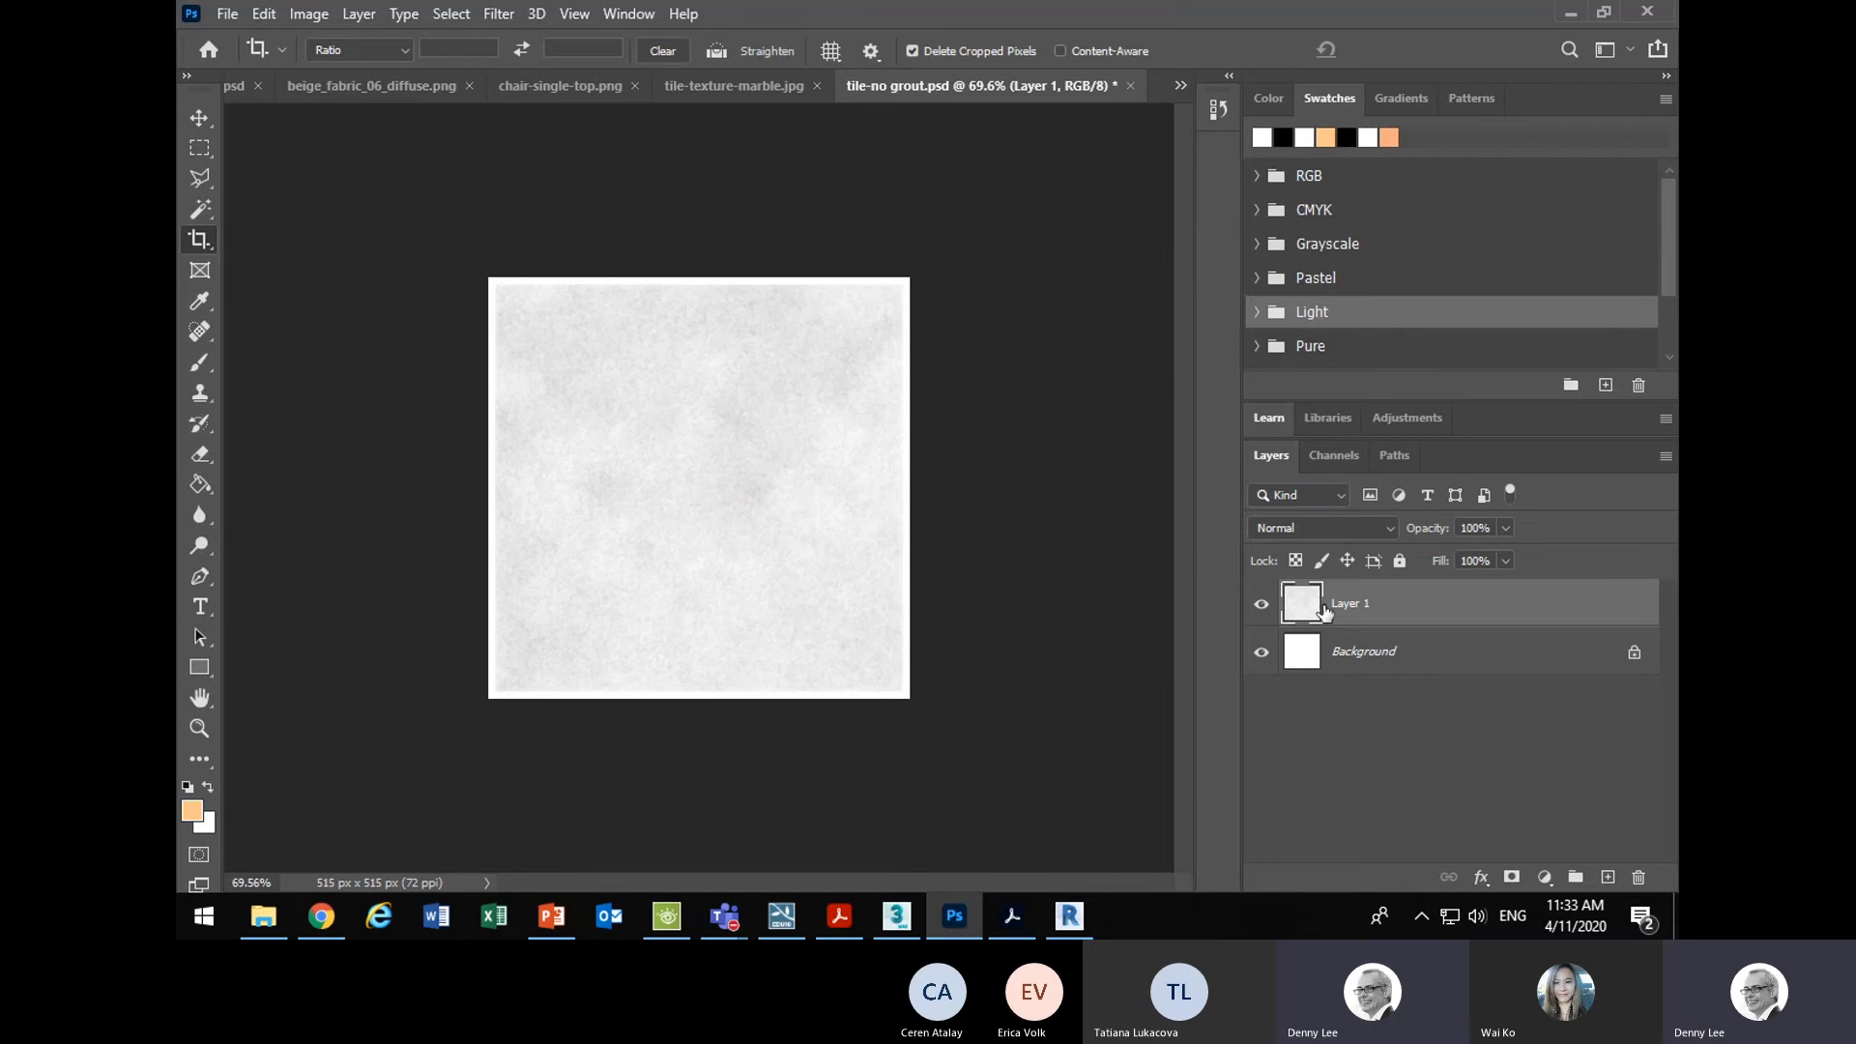
# - Duplicate the white Background layer and hide the tile layer above it
pyautogui.click(1293, 665)
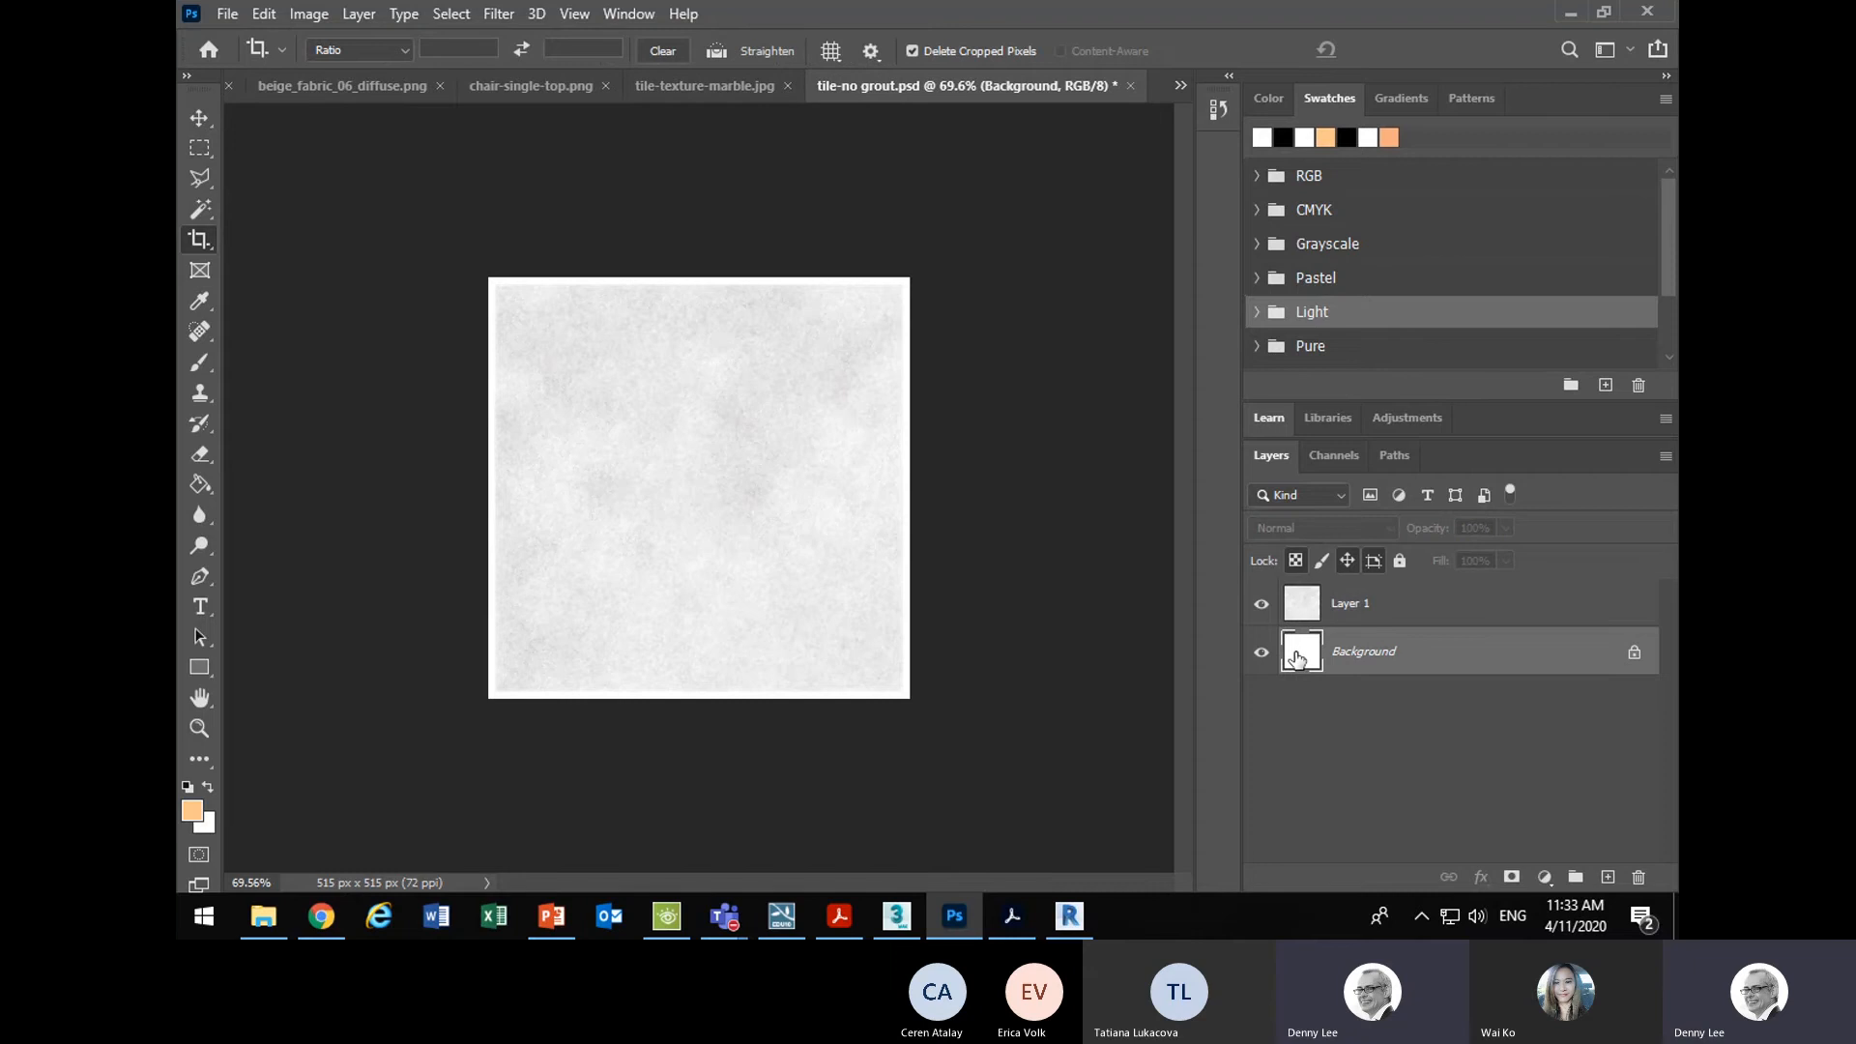
pyautogui.moveTo(1299, 657); pyautogui.dragTo(1608, 877)
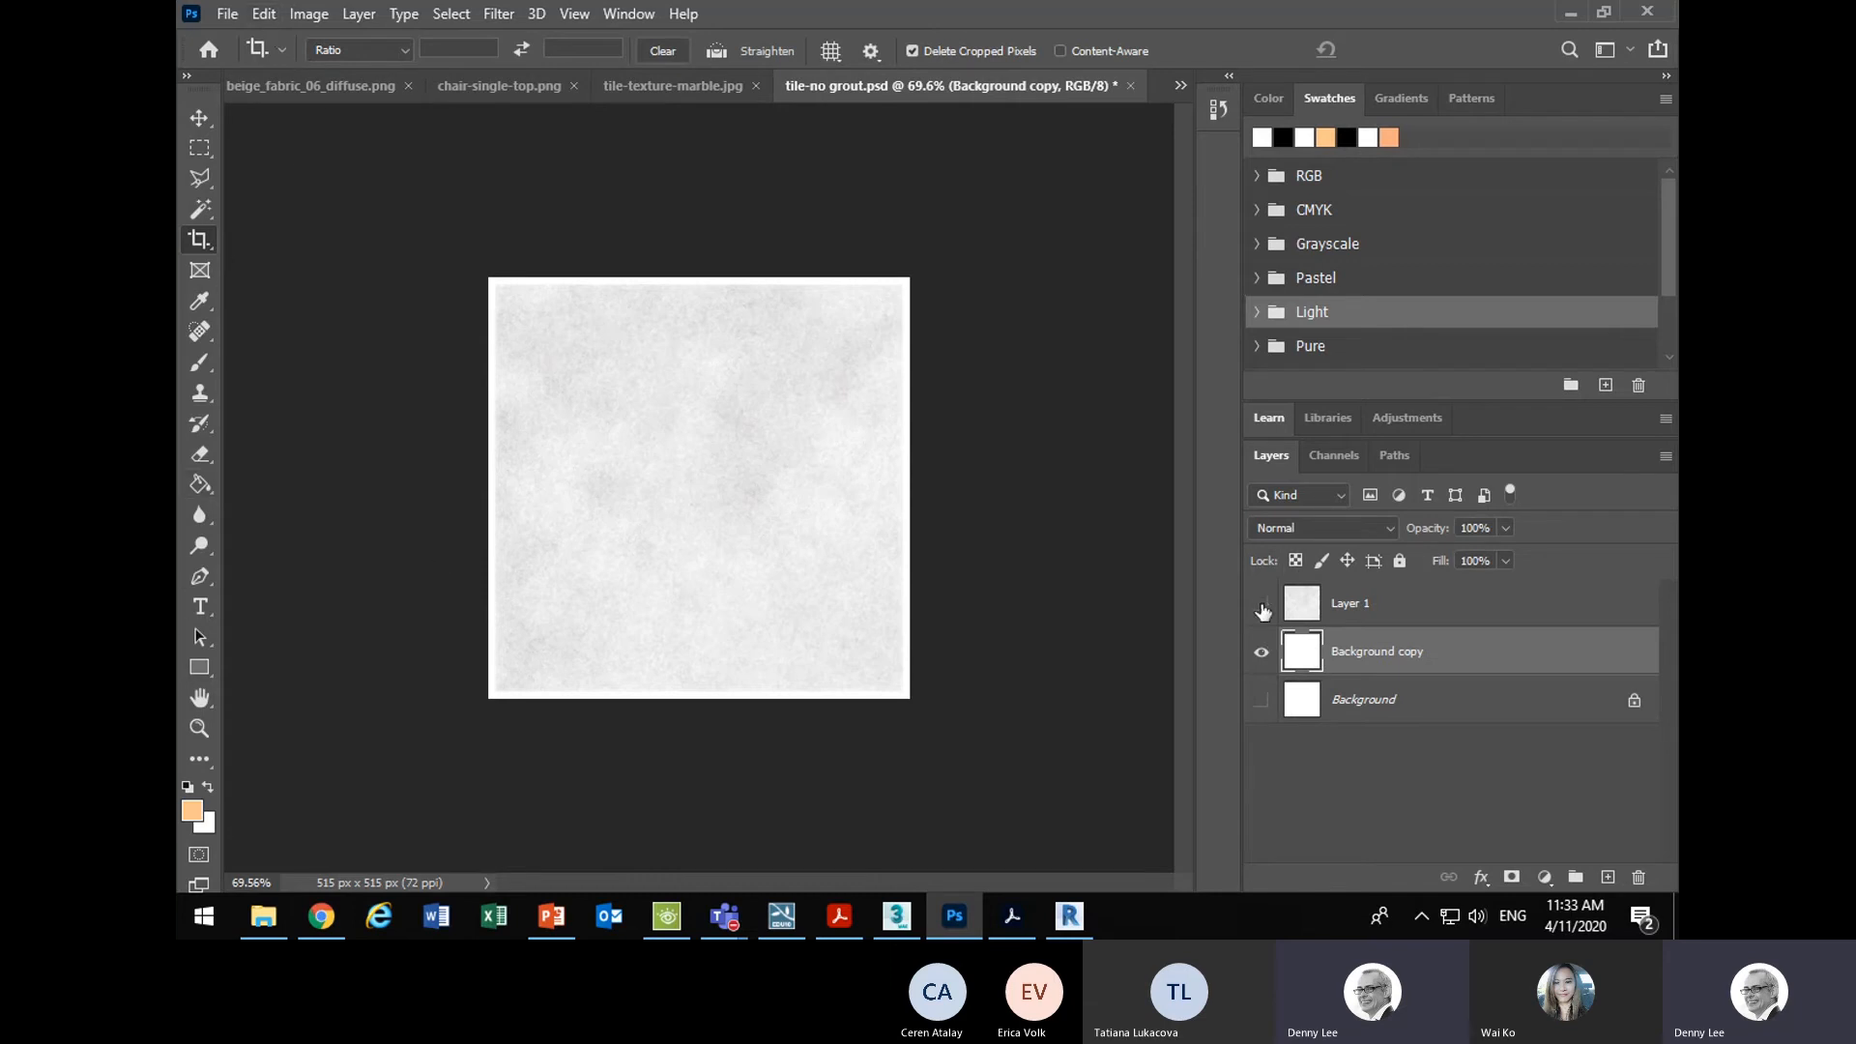
pyautogui.click(1261, 605)
# - Fill the background copy with the default black foreground colour and show the tile layer again
pyautogui.click(189, 485)
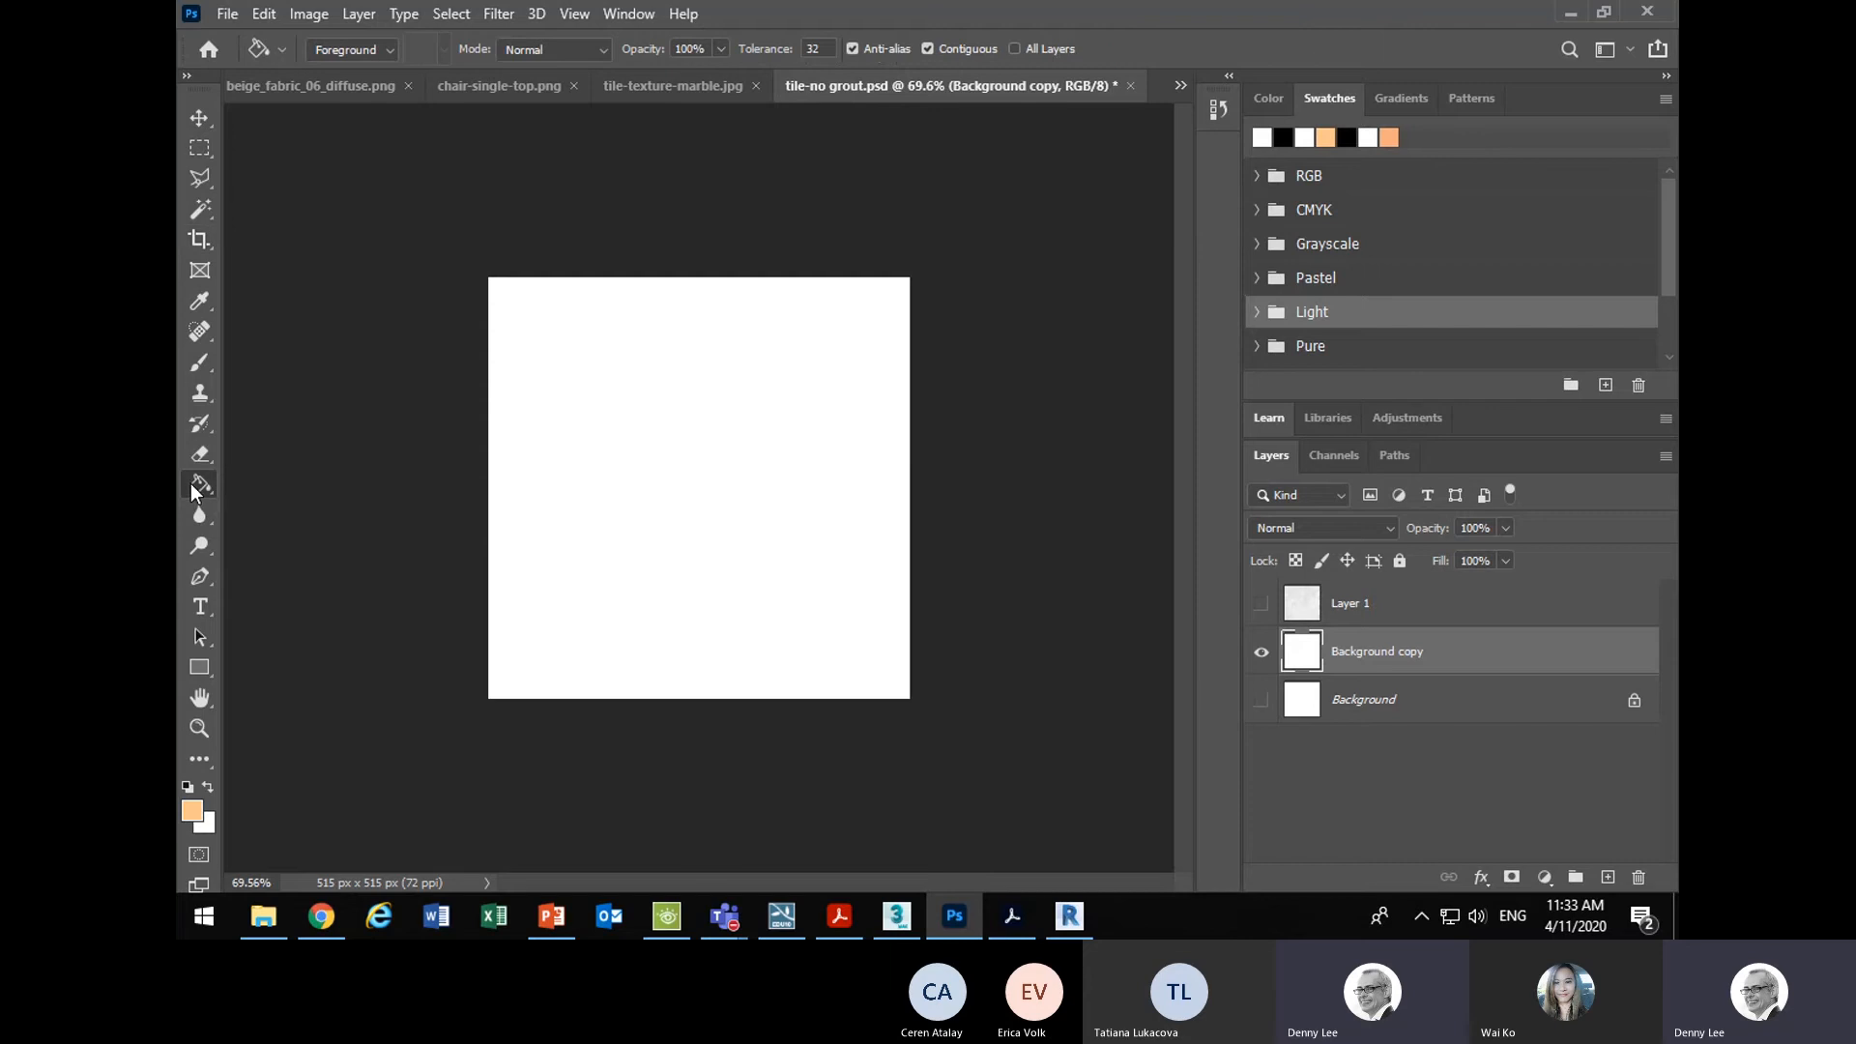
pyautogui.click(646, 553)
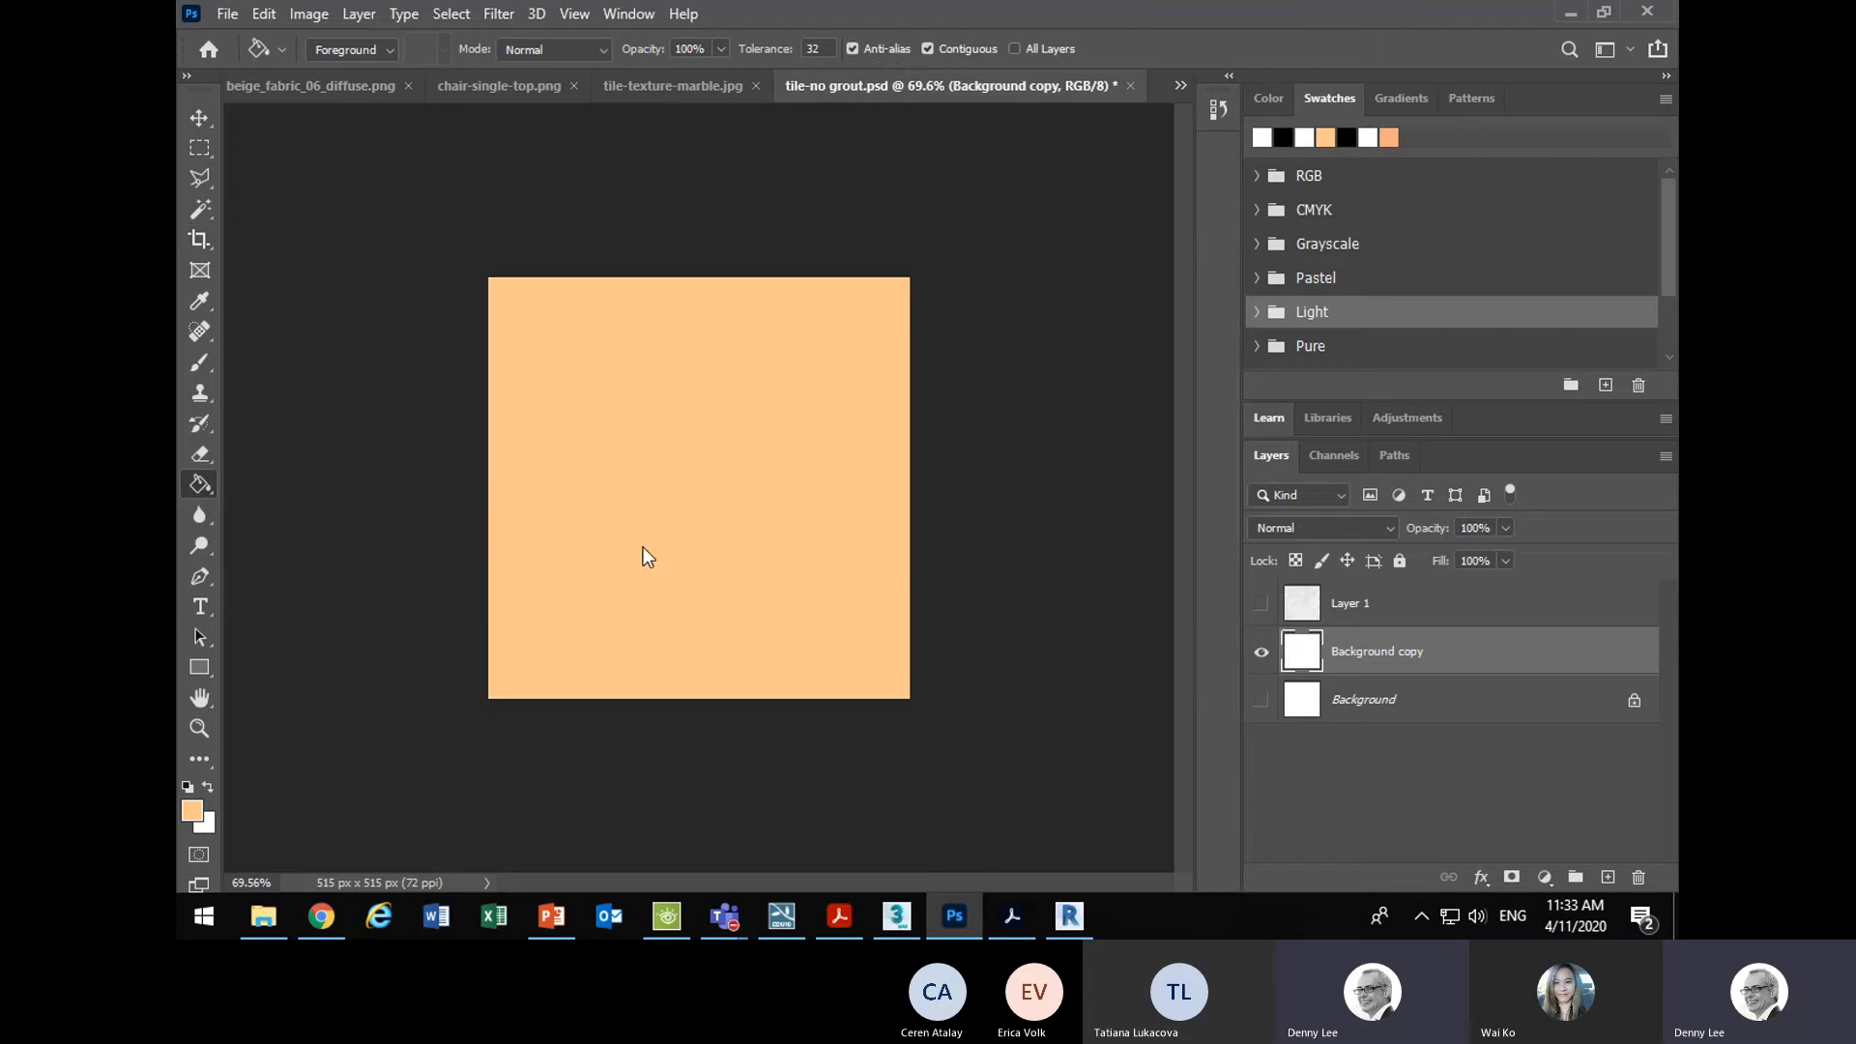
pyautogui.click(188, 788)
pyautogui.click(818, 489)
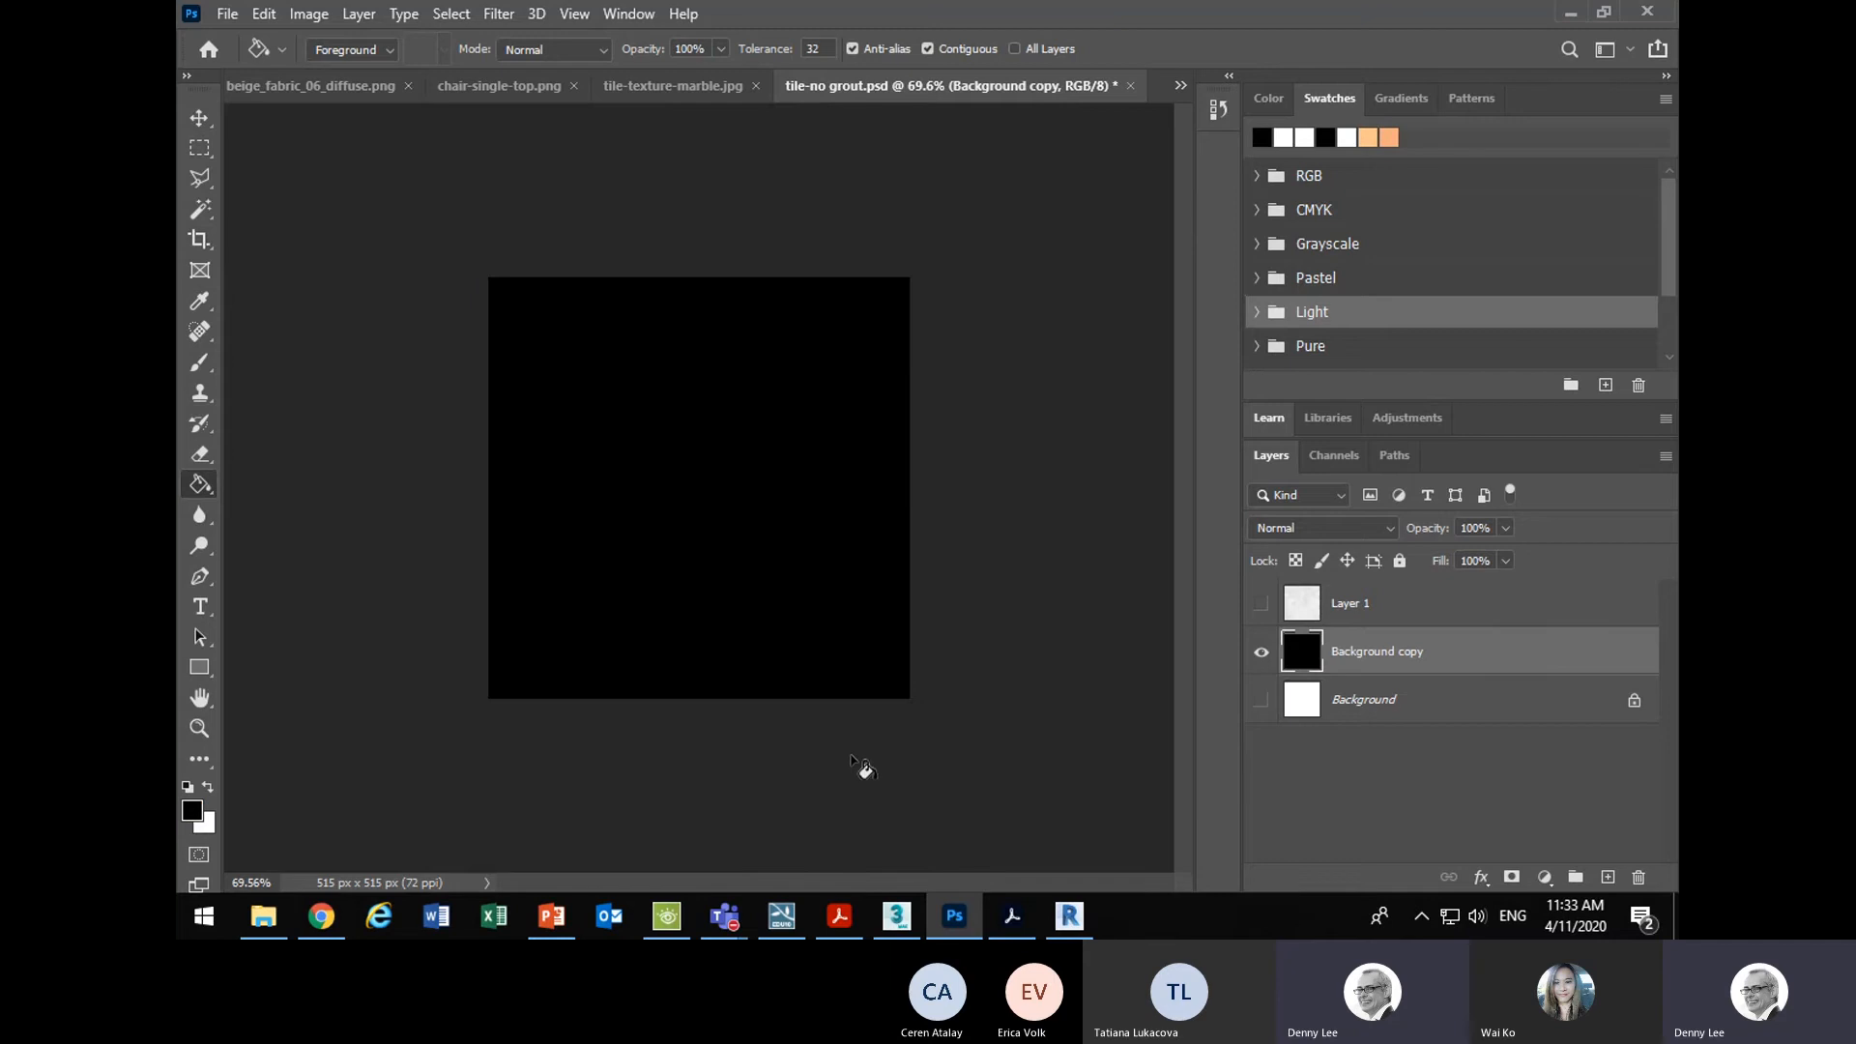
pyautogui.click(1265, 605)
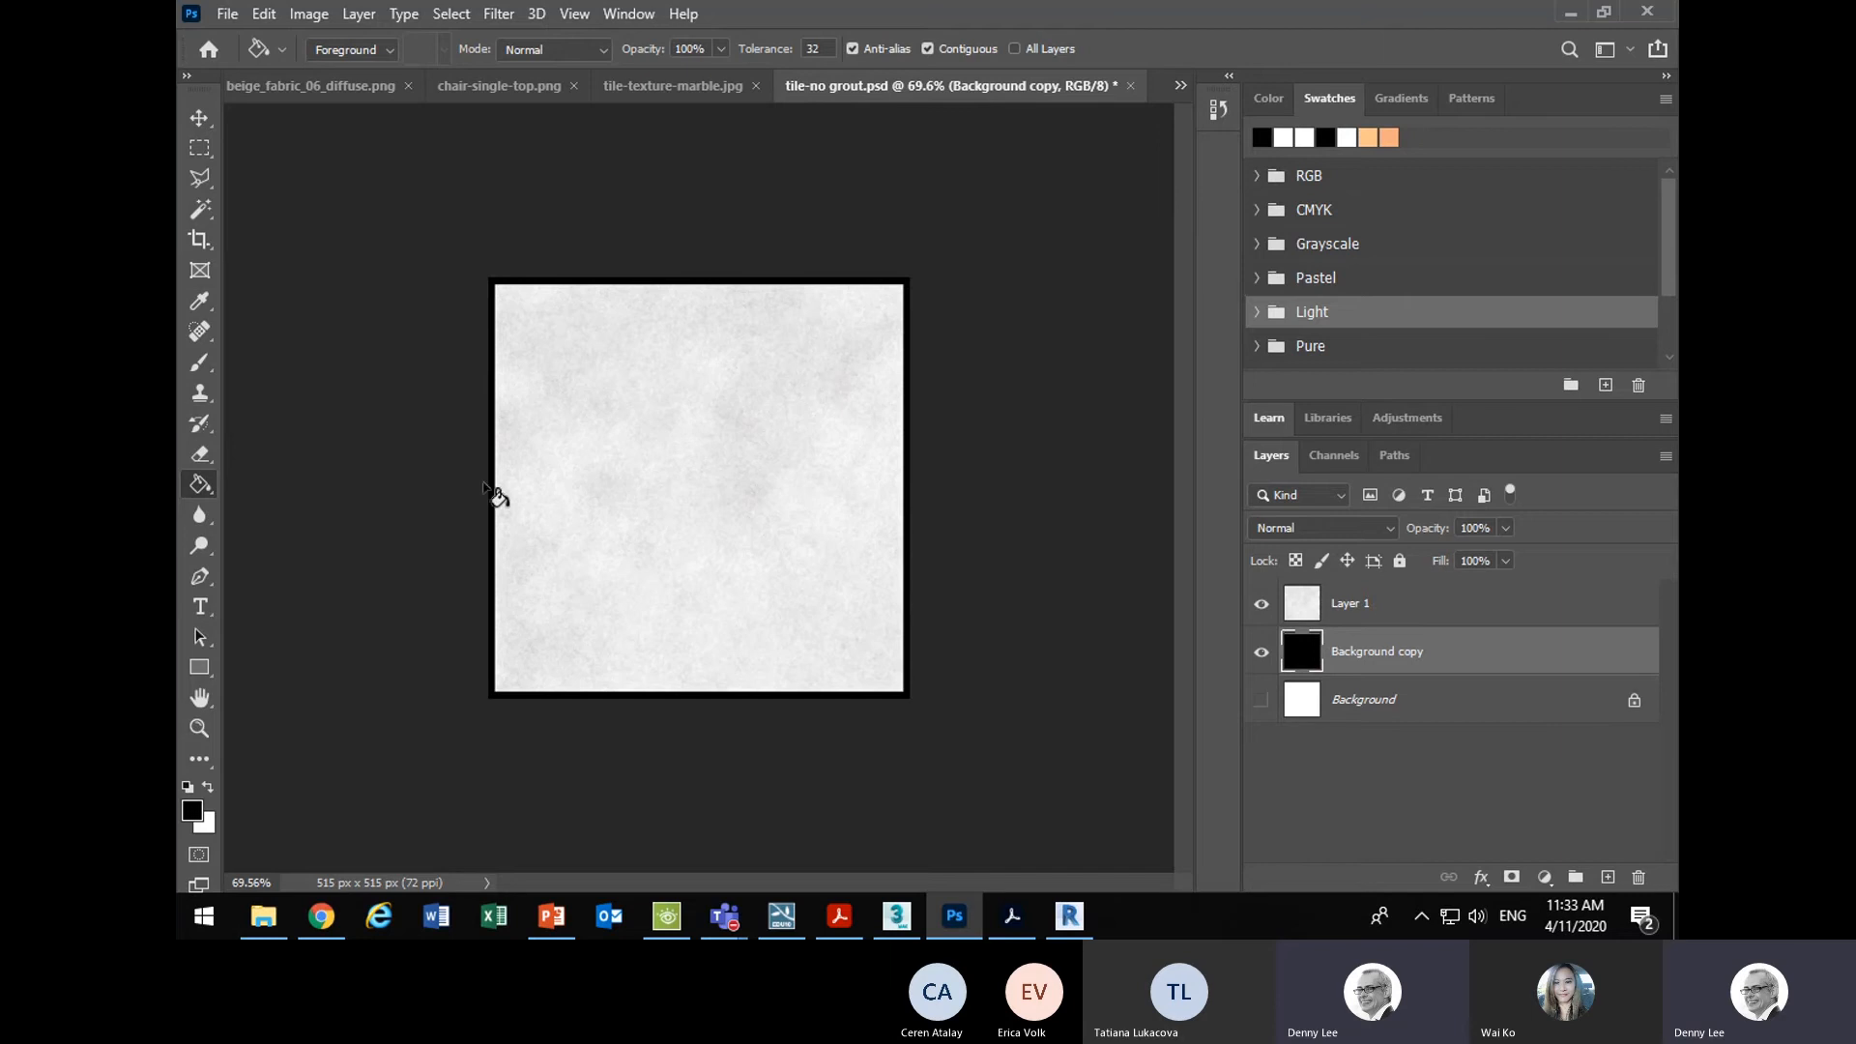
pyautogui.scroll(2, 570, 463)
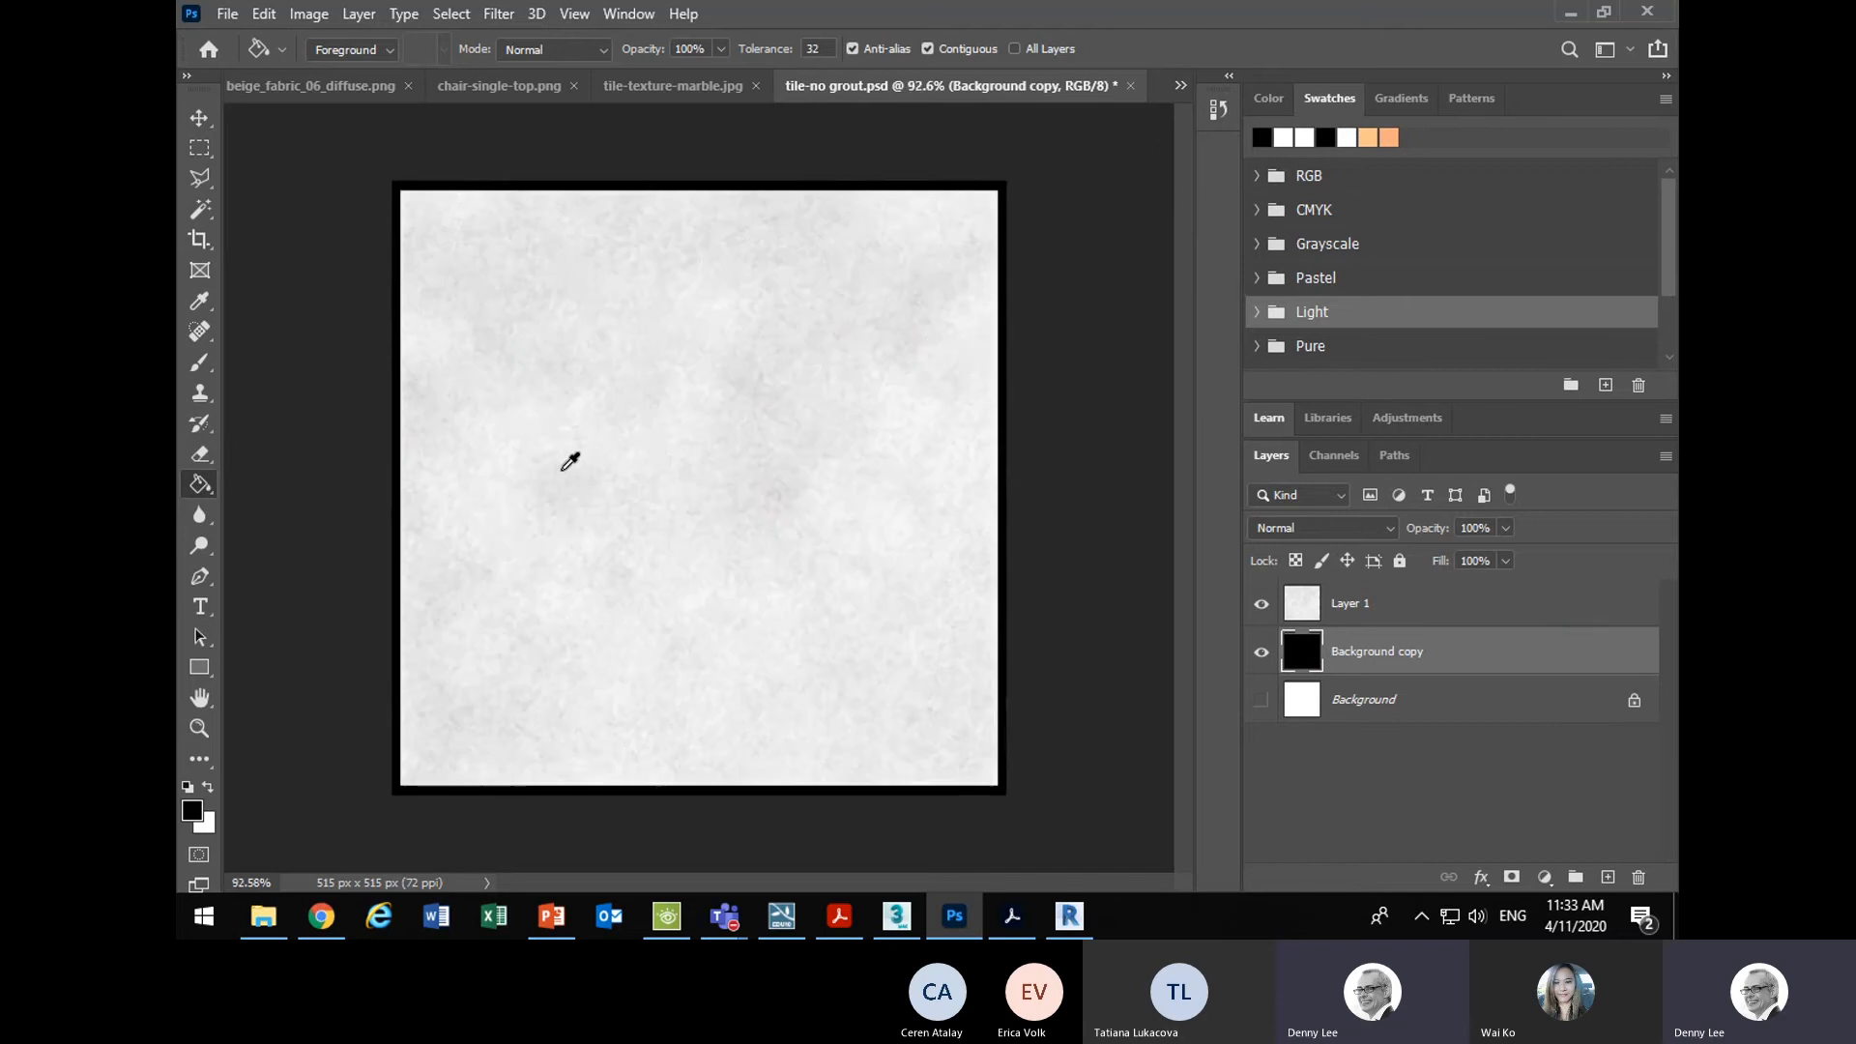
# - Save the document on the computer as tile-with grout in Photoshop format in the textures folder, keeping Maximize Compatibility
pyautogui.click(227, 13)
pyautogui.click(261, 296)
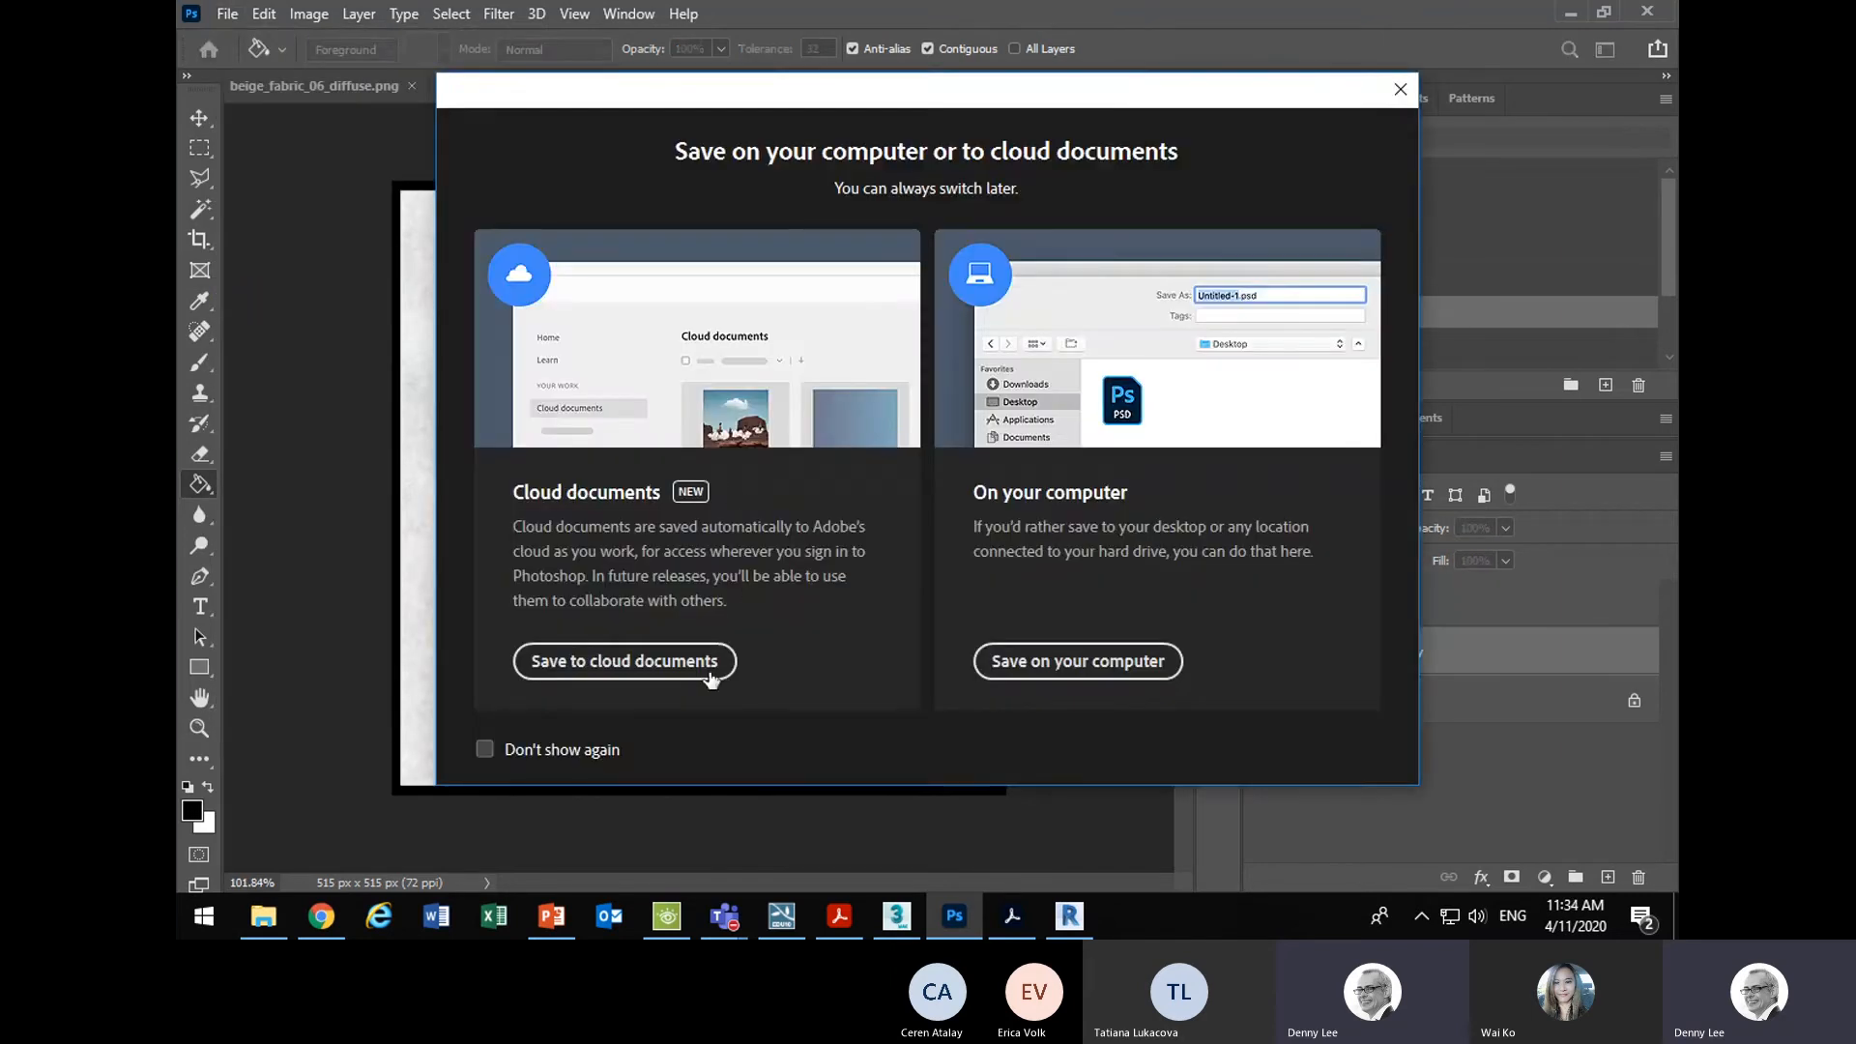
pyautogui.click(1073, 663)
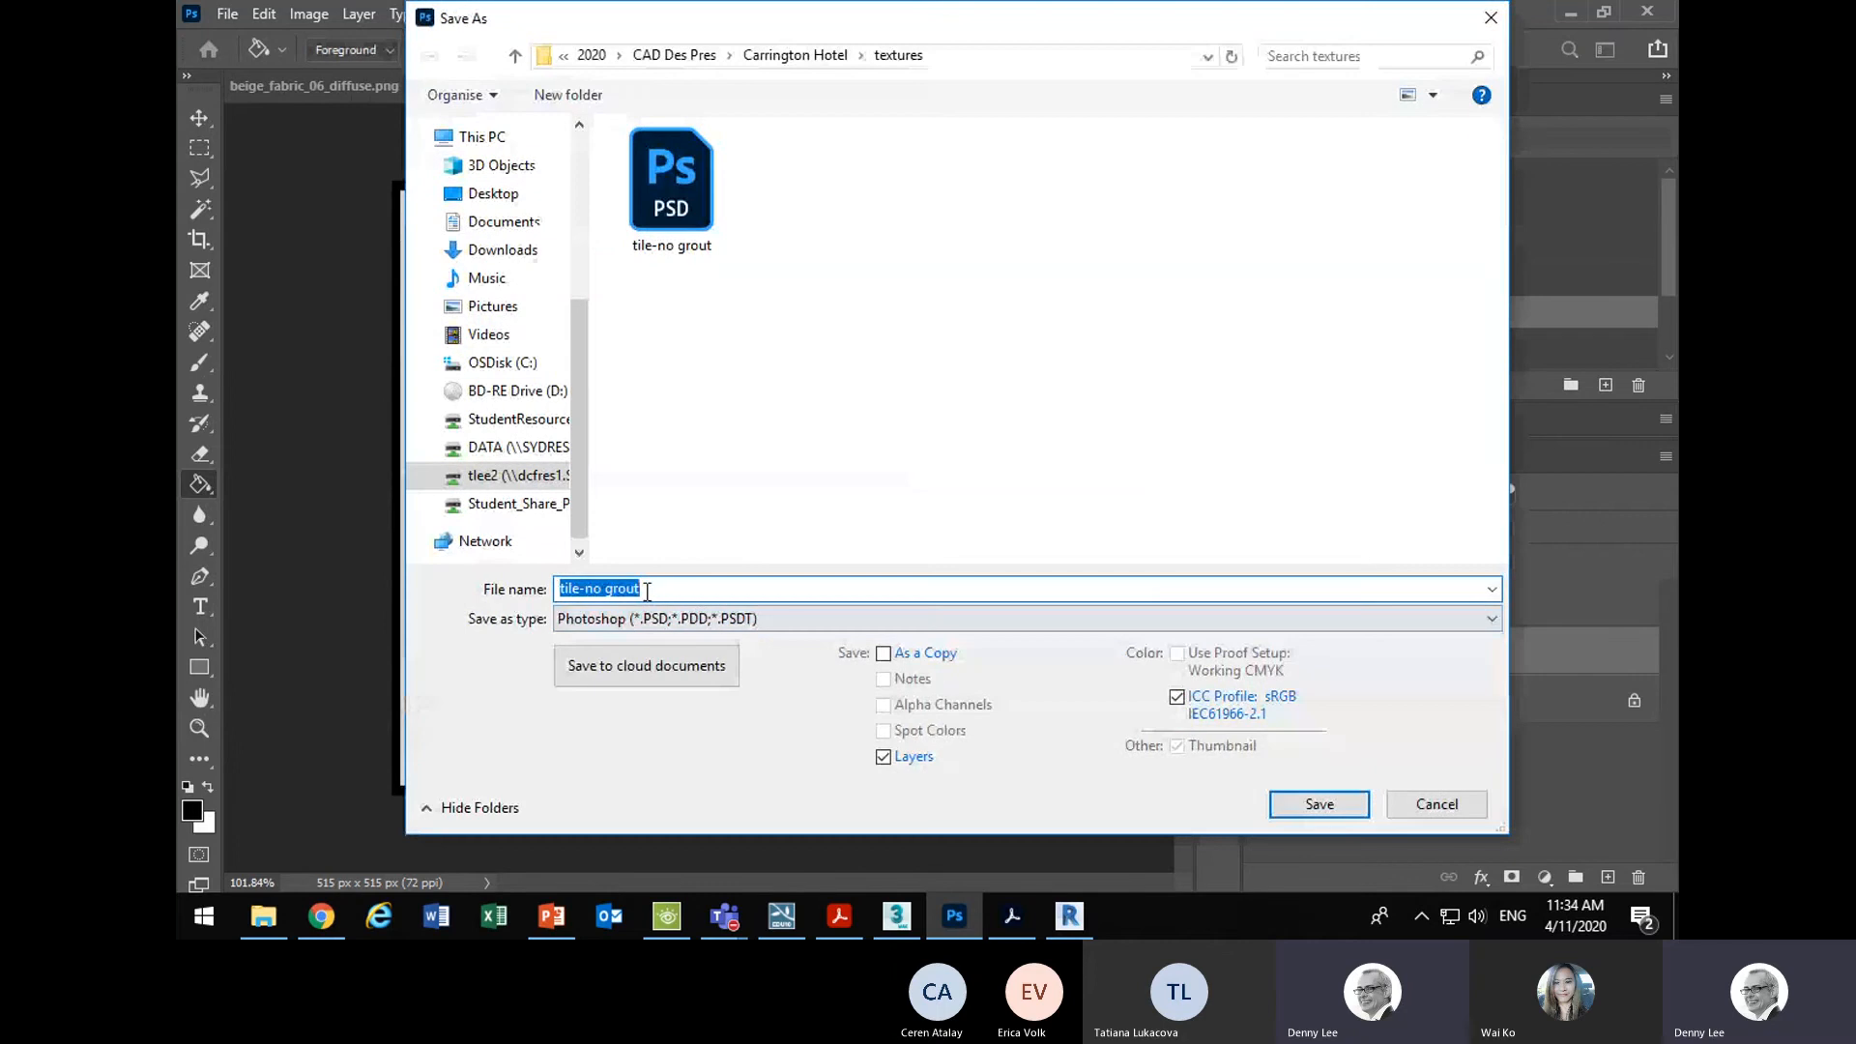
pyautogui.doubleClick(593, 589)
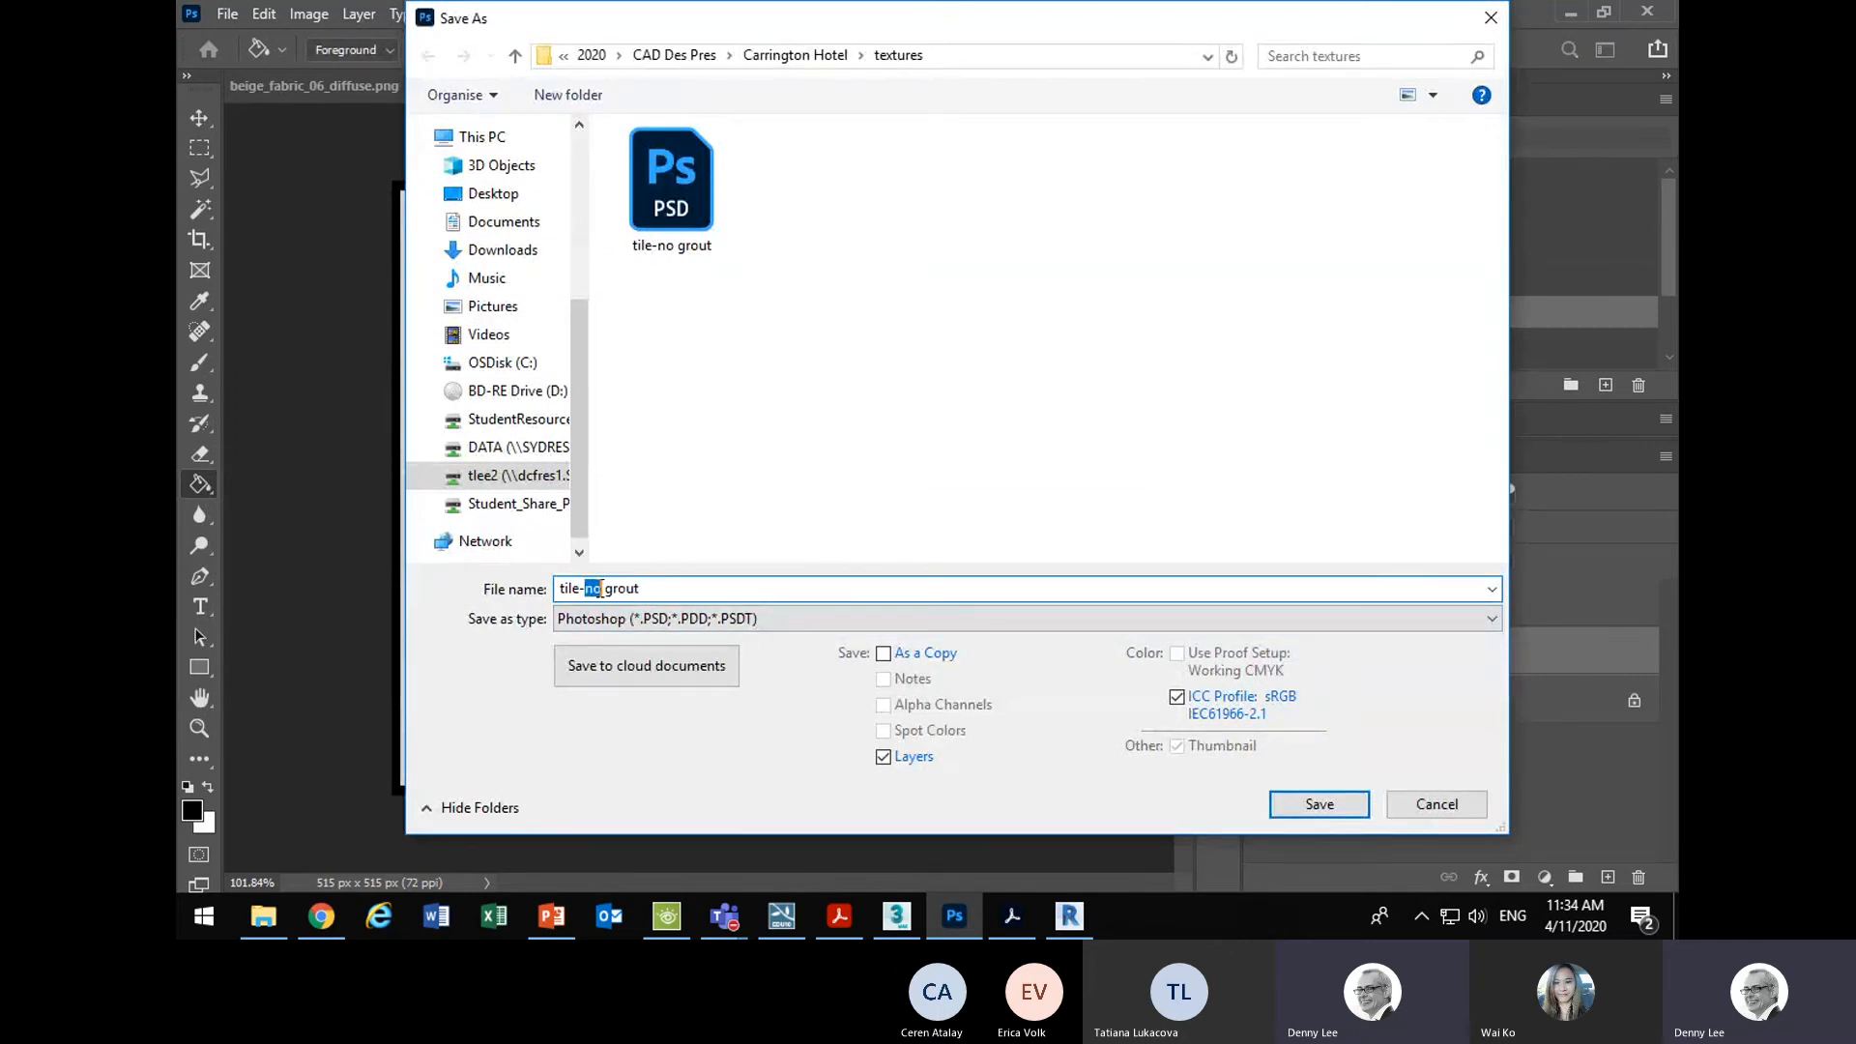
pyautogui.write('with')
pyautogui.press('Return')
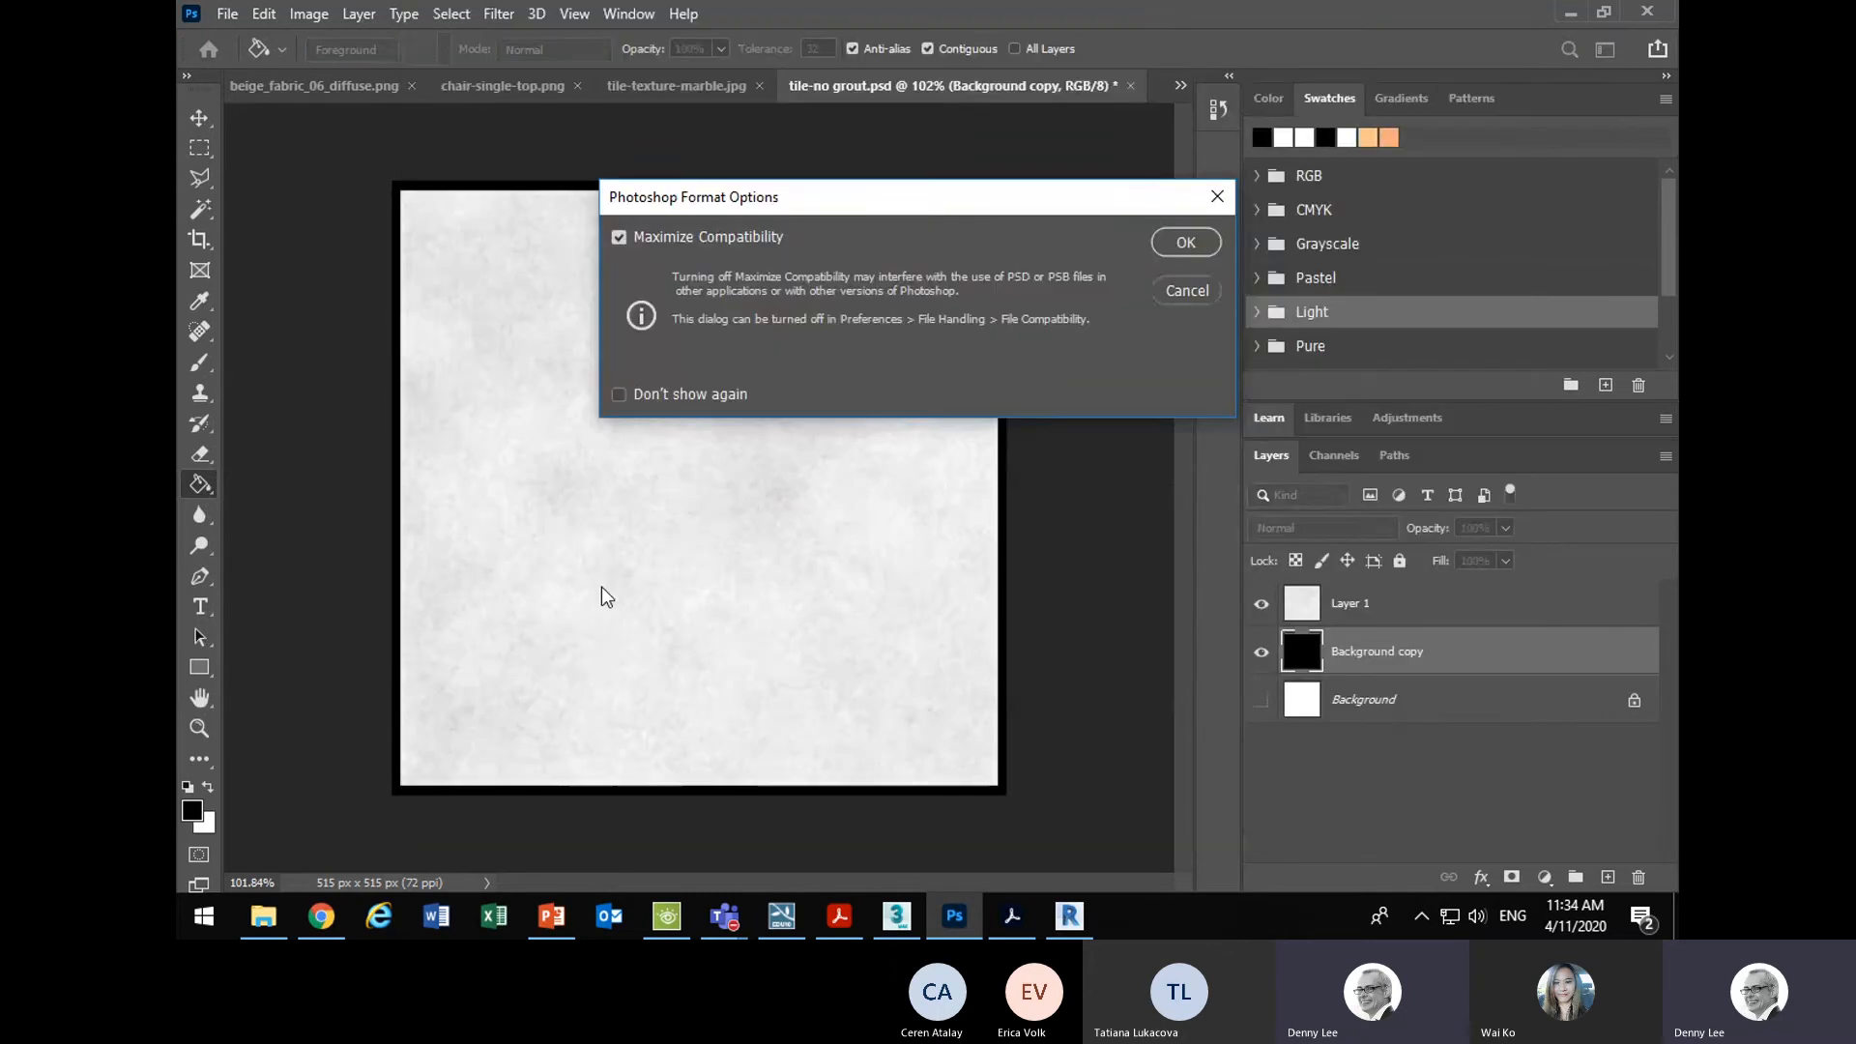
pyautogui.click(1180, 244)
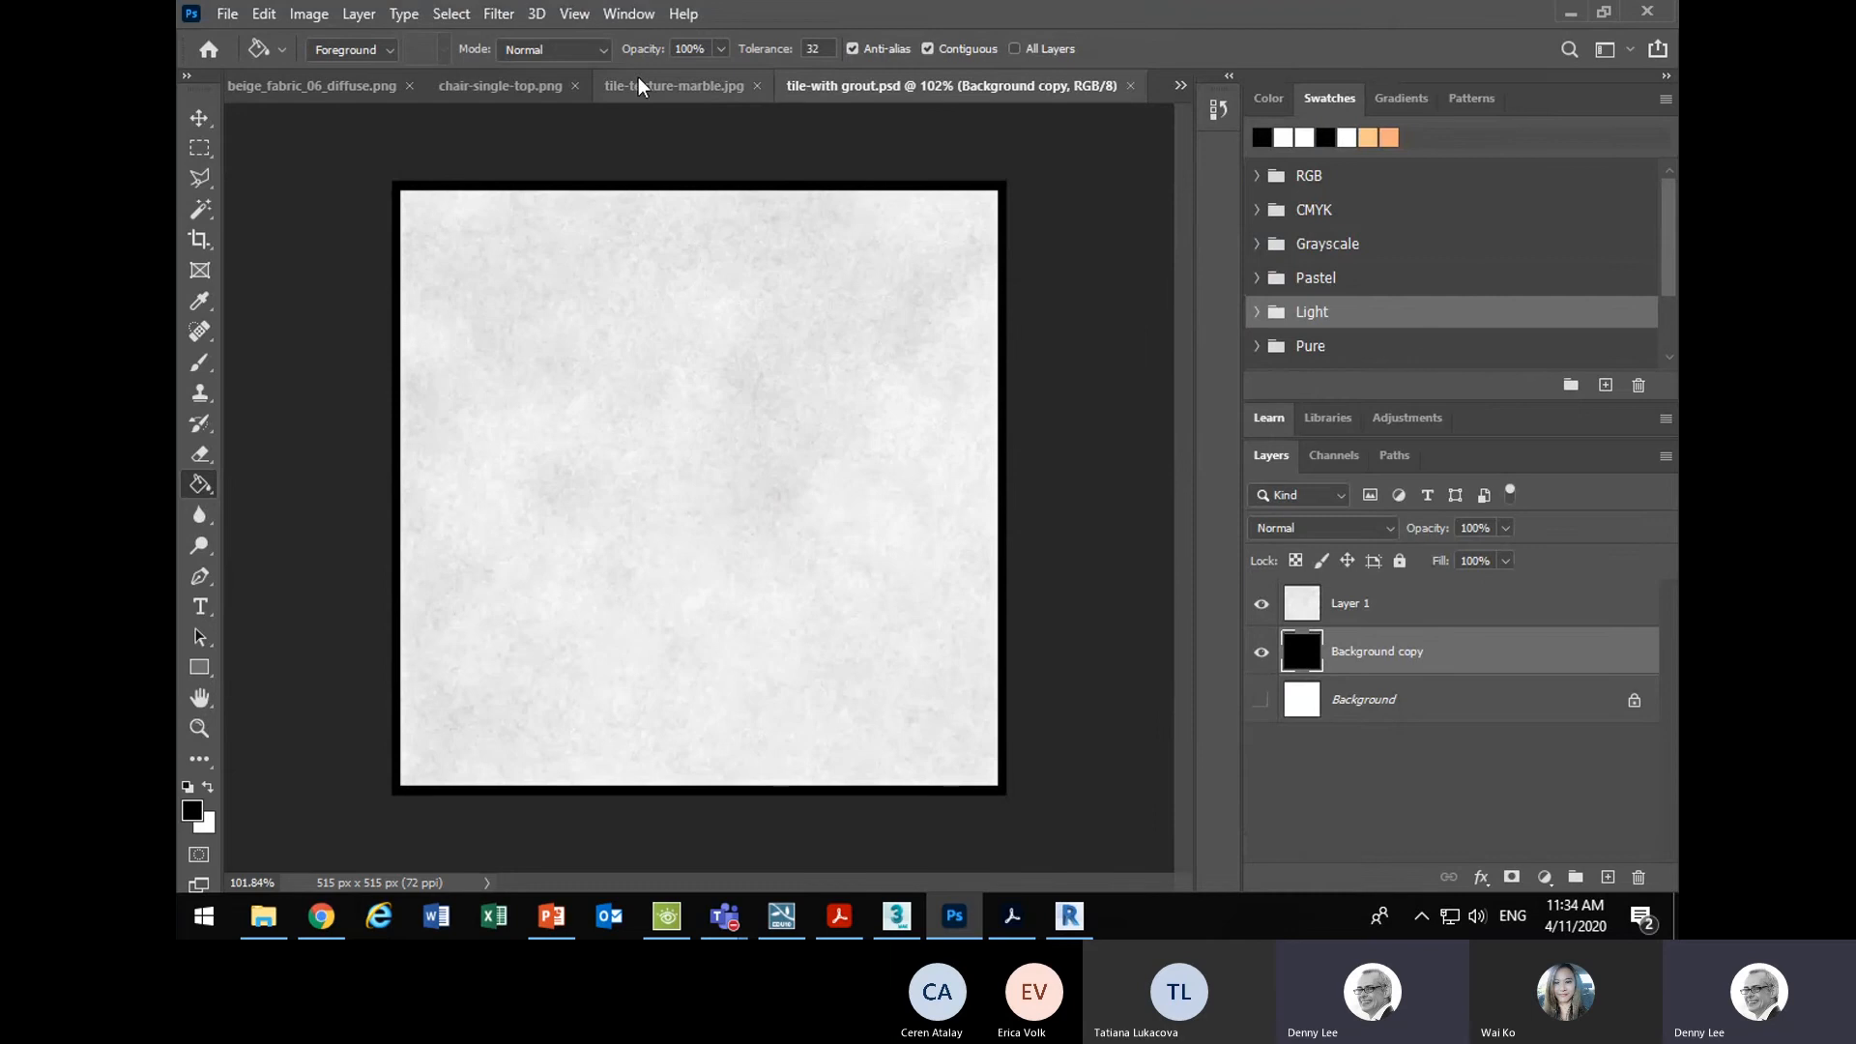
# - Save a PNG version of tile-with grout in the textures folder, using the large file size option
pyautogui.click(225, 14)
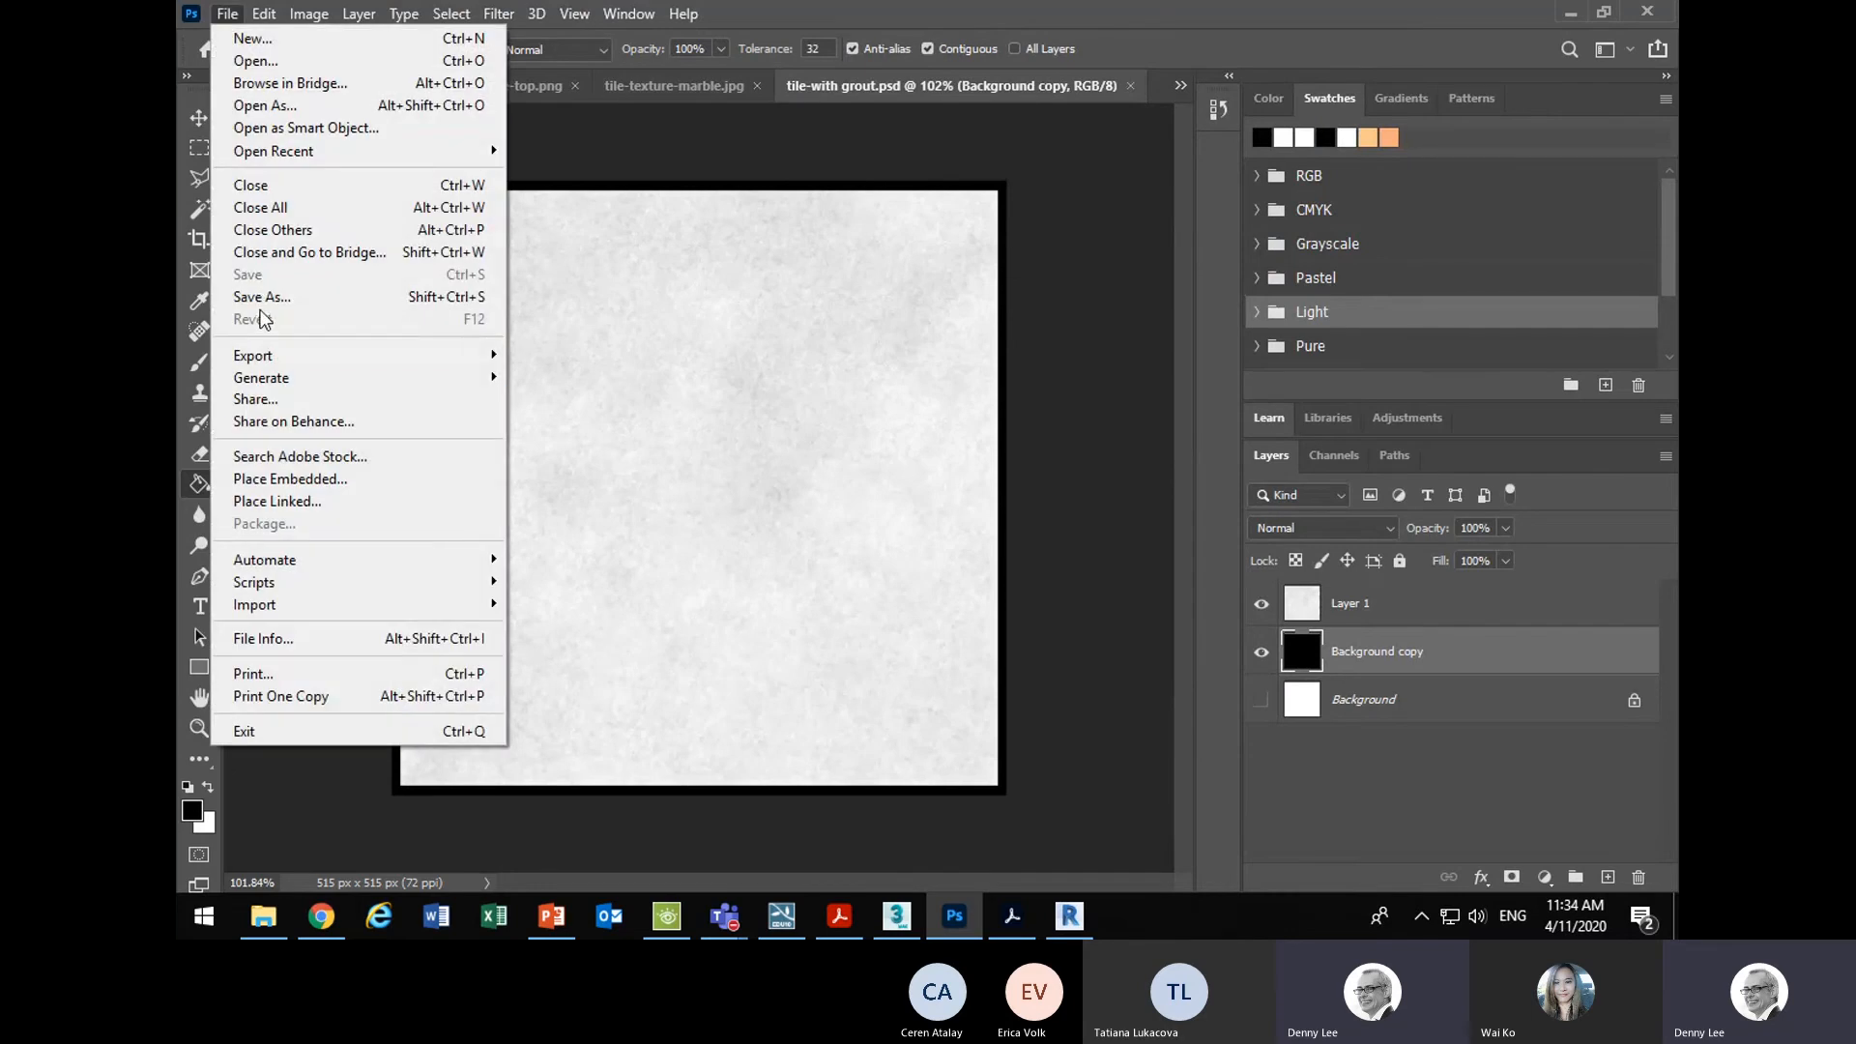
pyautogui.click(250, 298)
pyautogui.click(1033, 662)
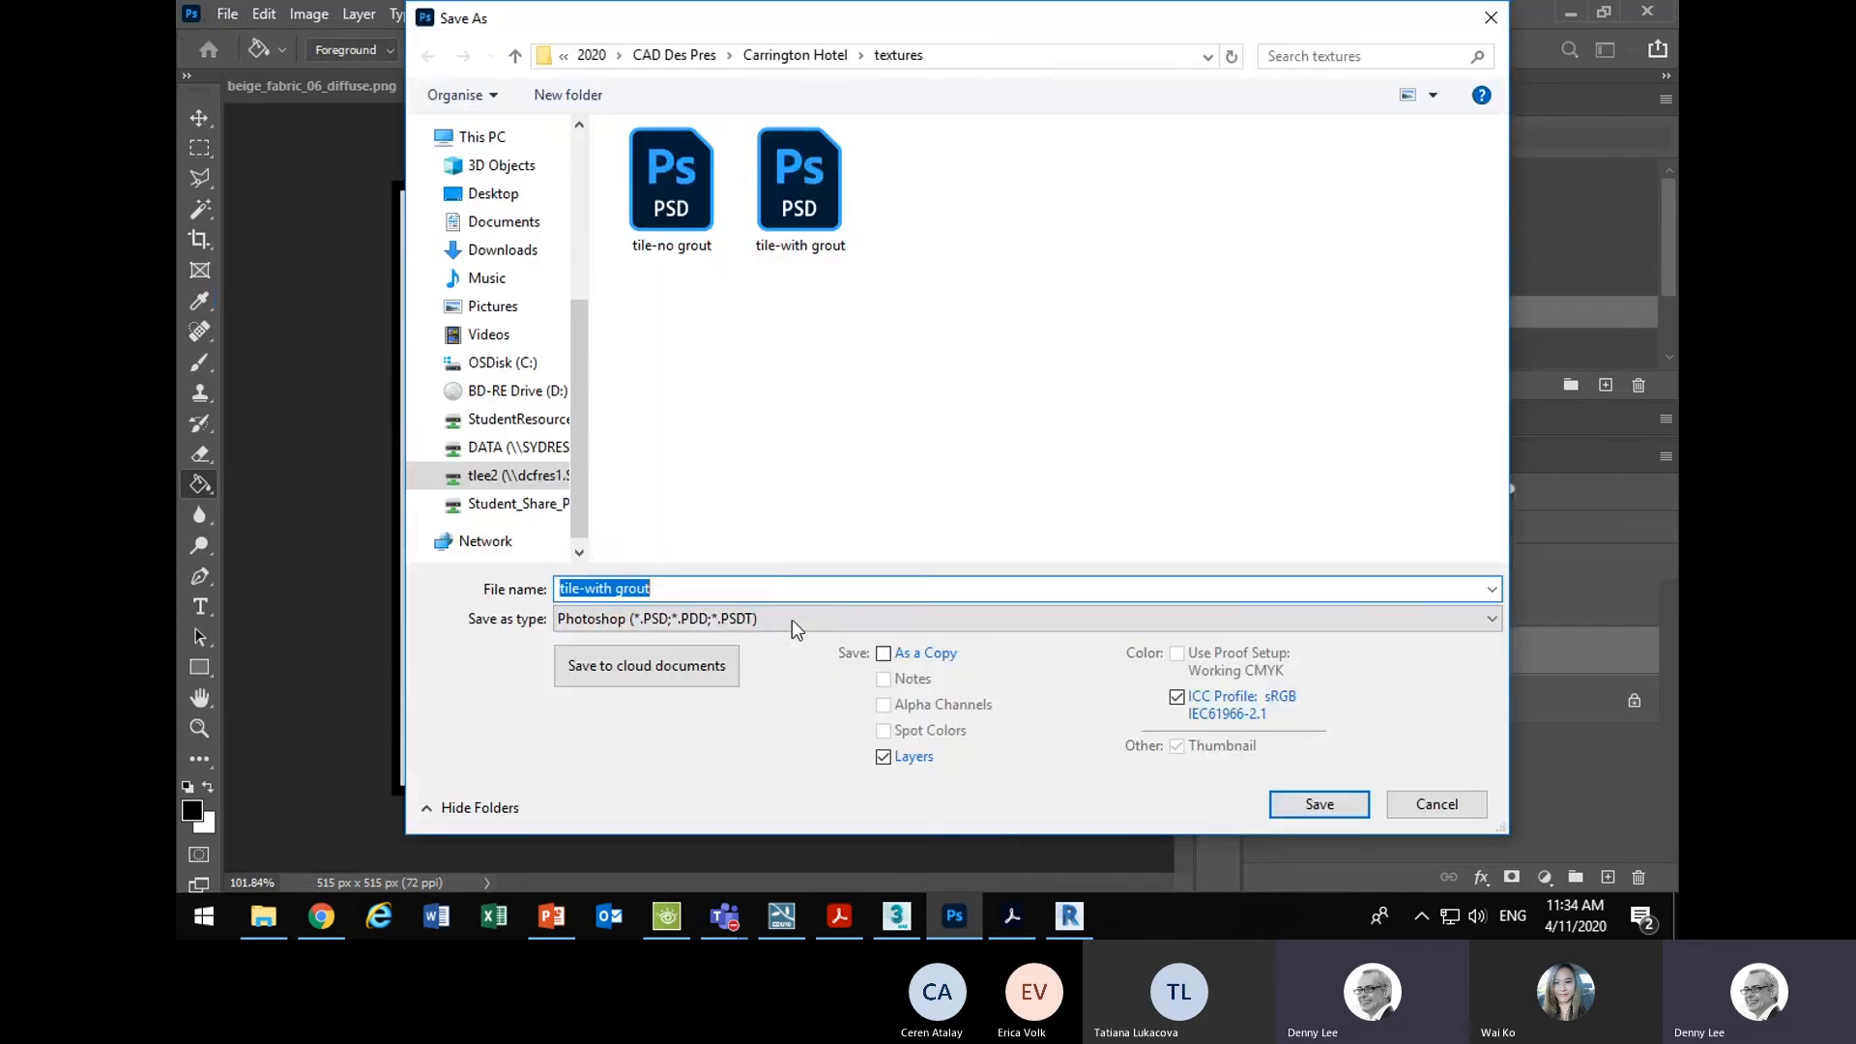
pyautogui.click(843, 619)
pyautogui.click(626, 524)
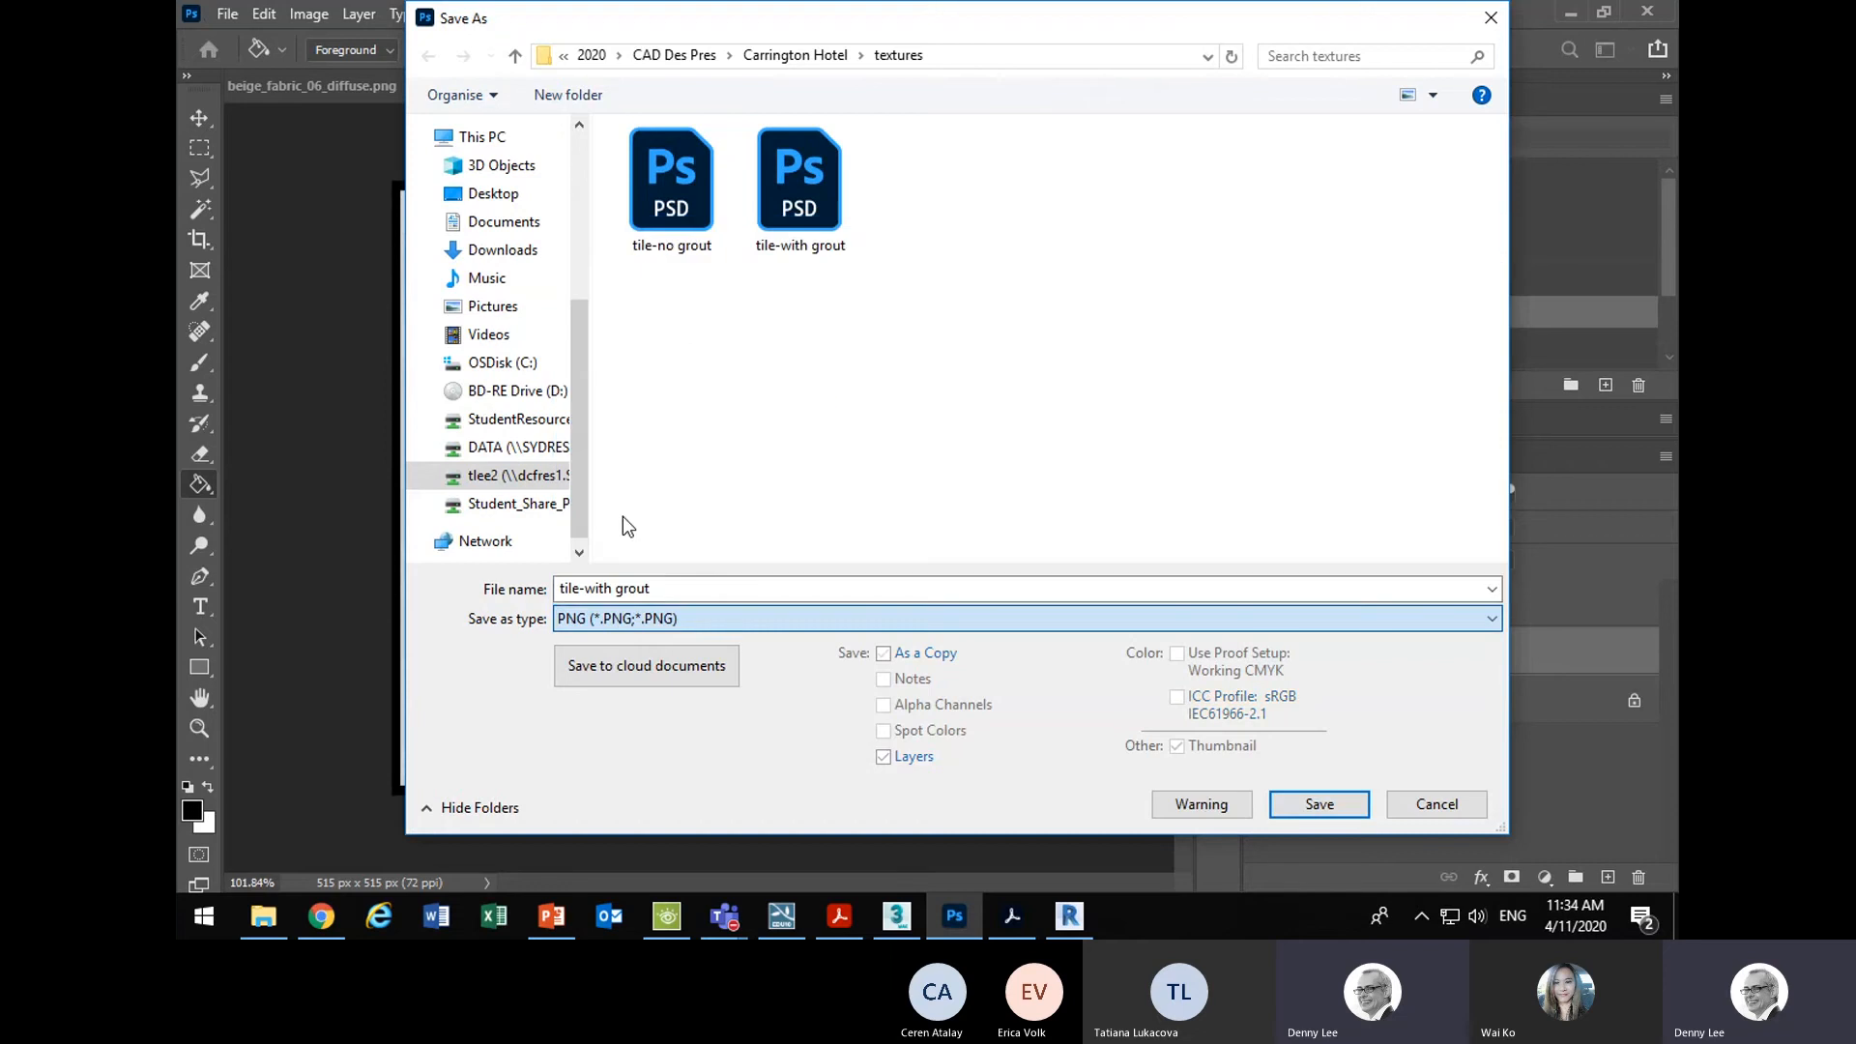
pyautogui.click(1317, 807)
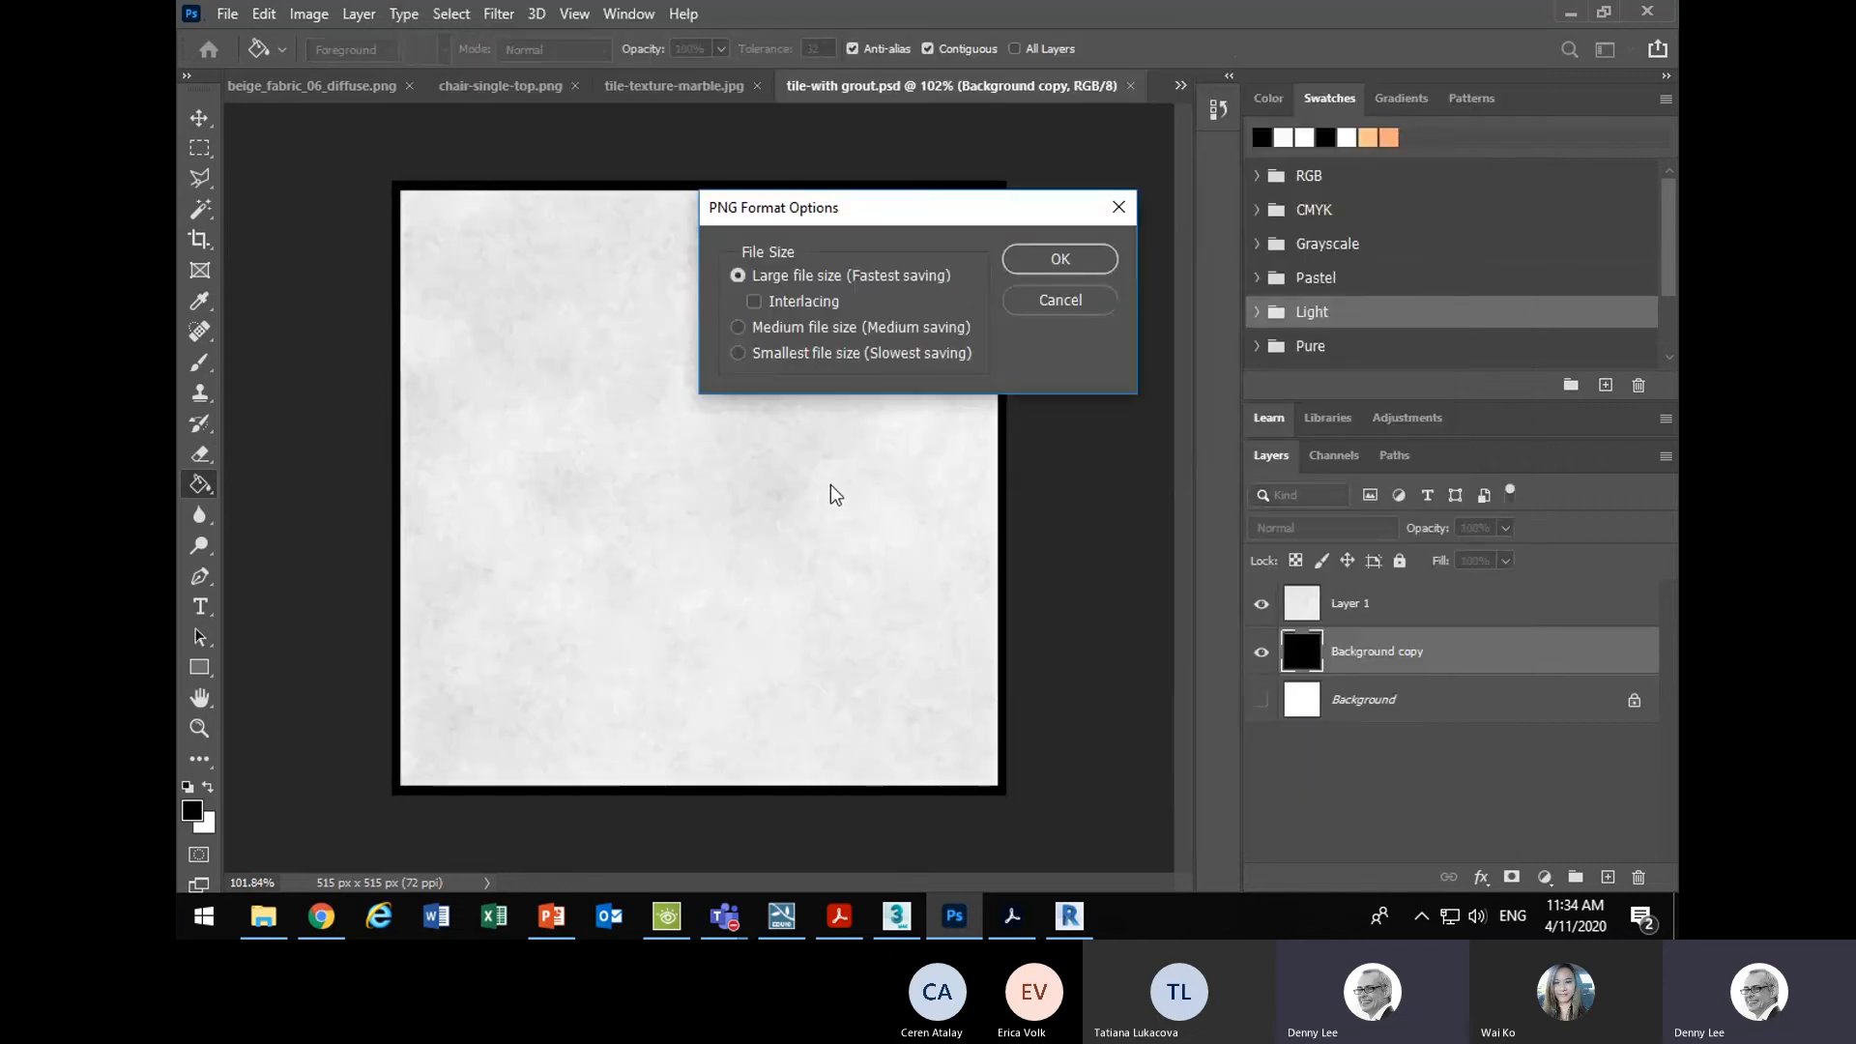
pyautogui.click(1098, 255)
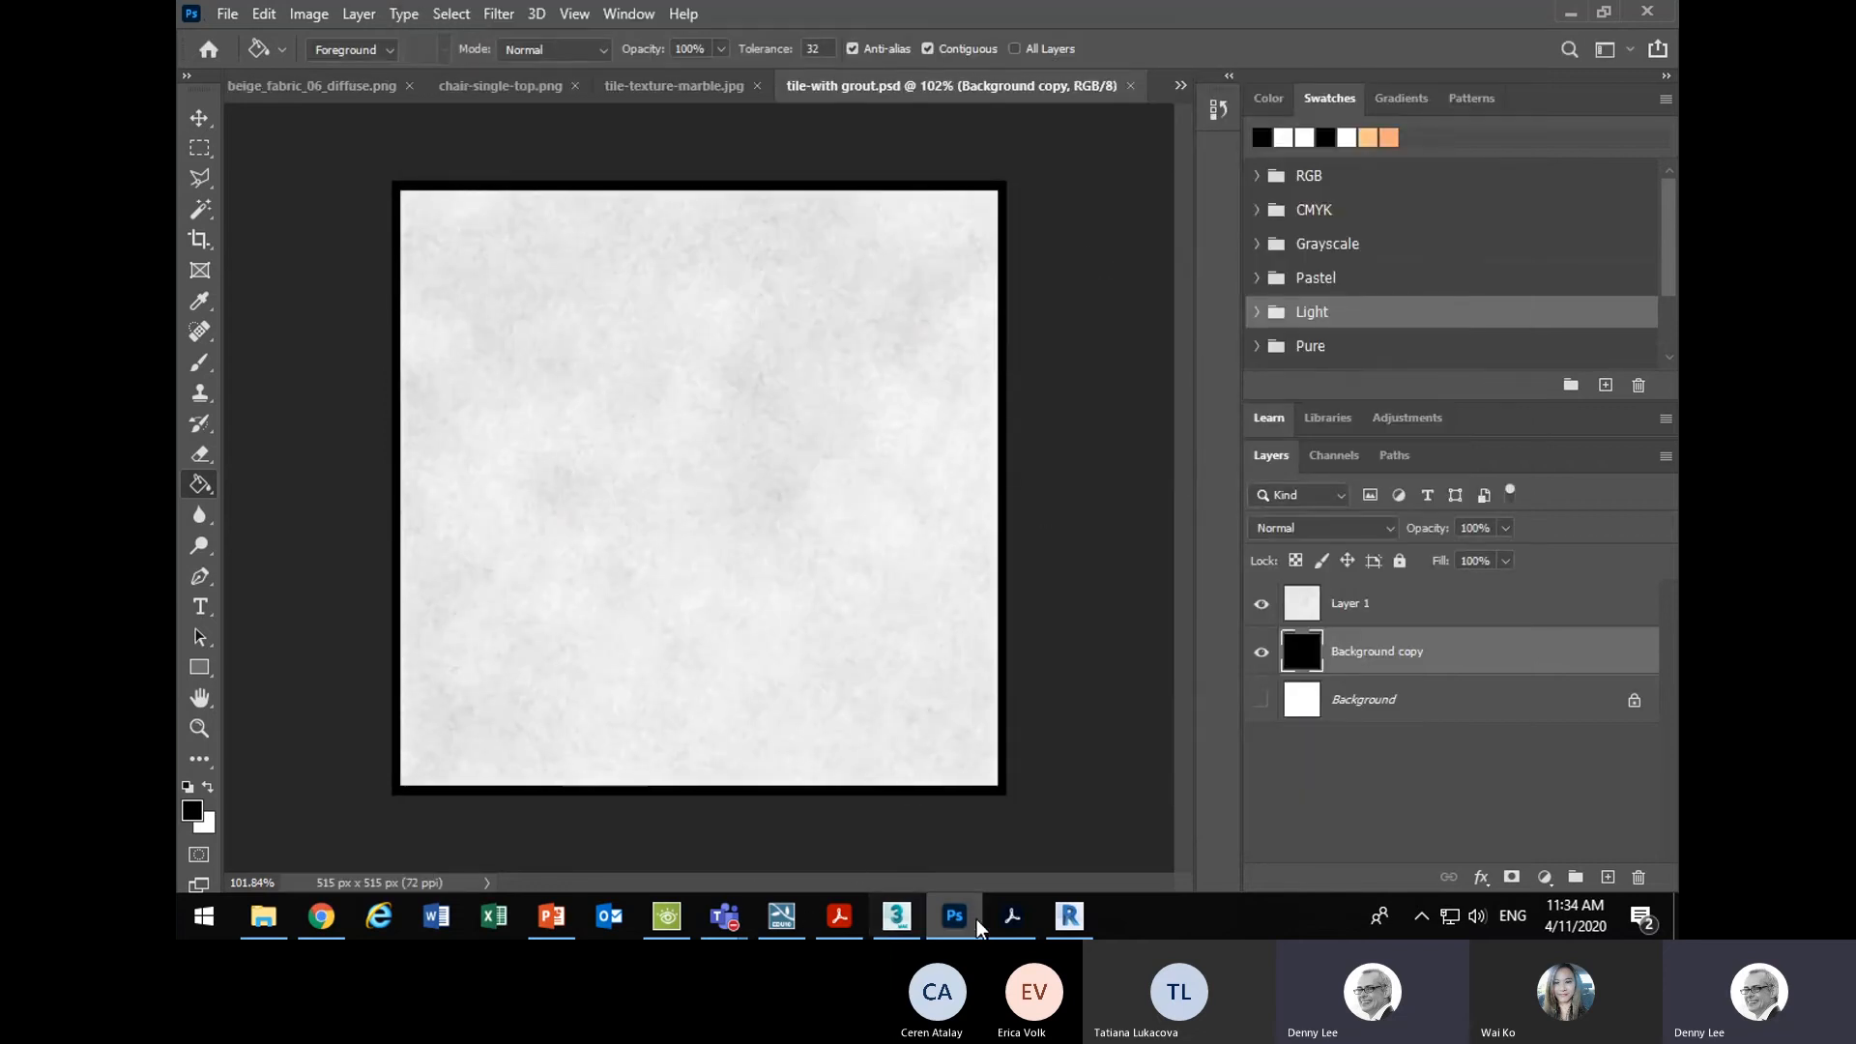
# - Switch to Revit and open the Tile Marble v2 material from the selected floor's structure layer
pyautogui.click(1070, 916)
pyautogui.click(856, 466)
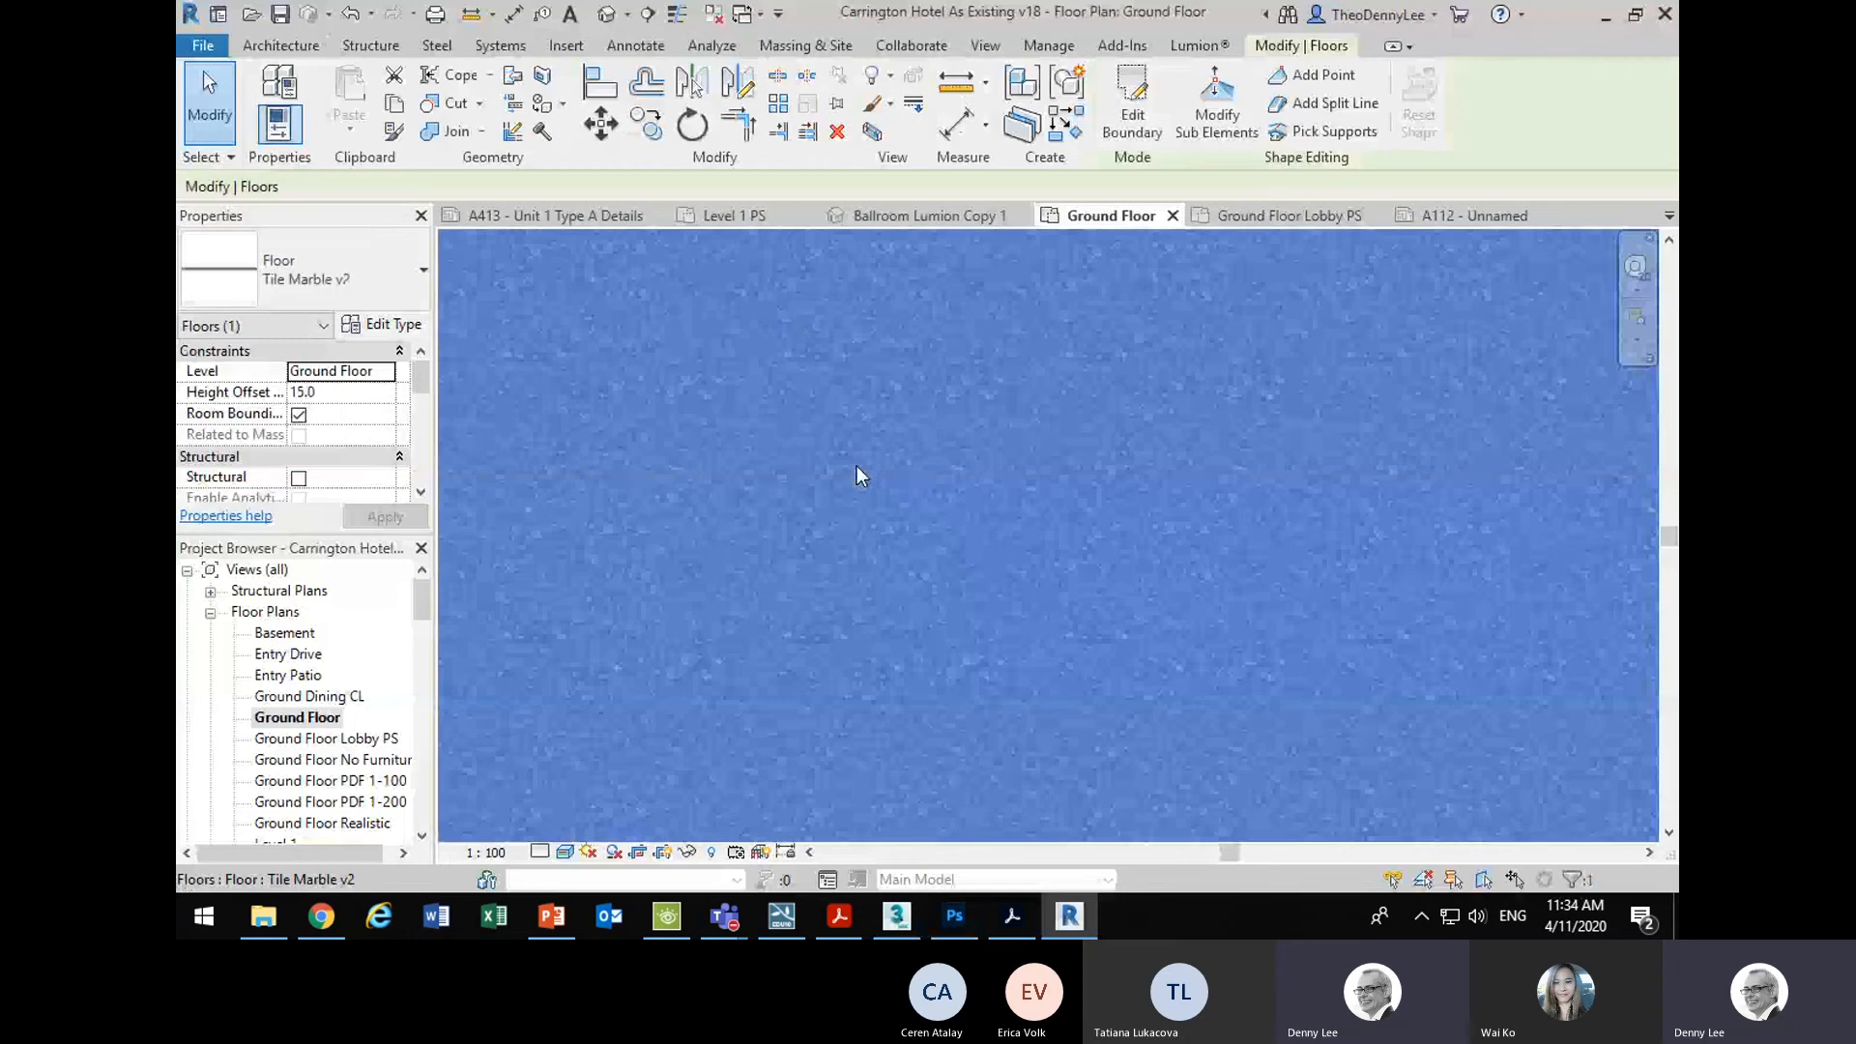
pyautogui.click(394, 328)
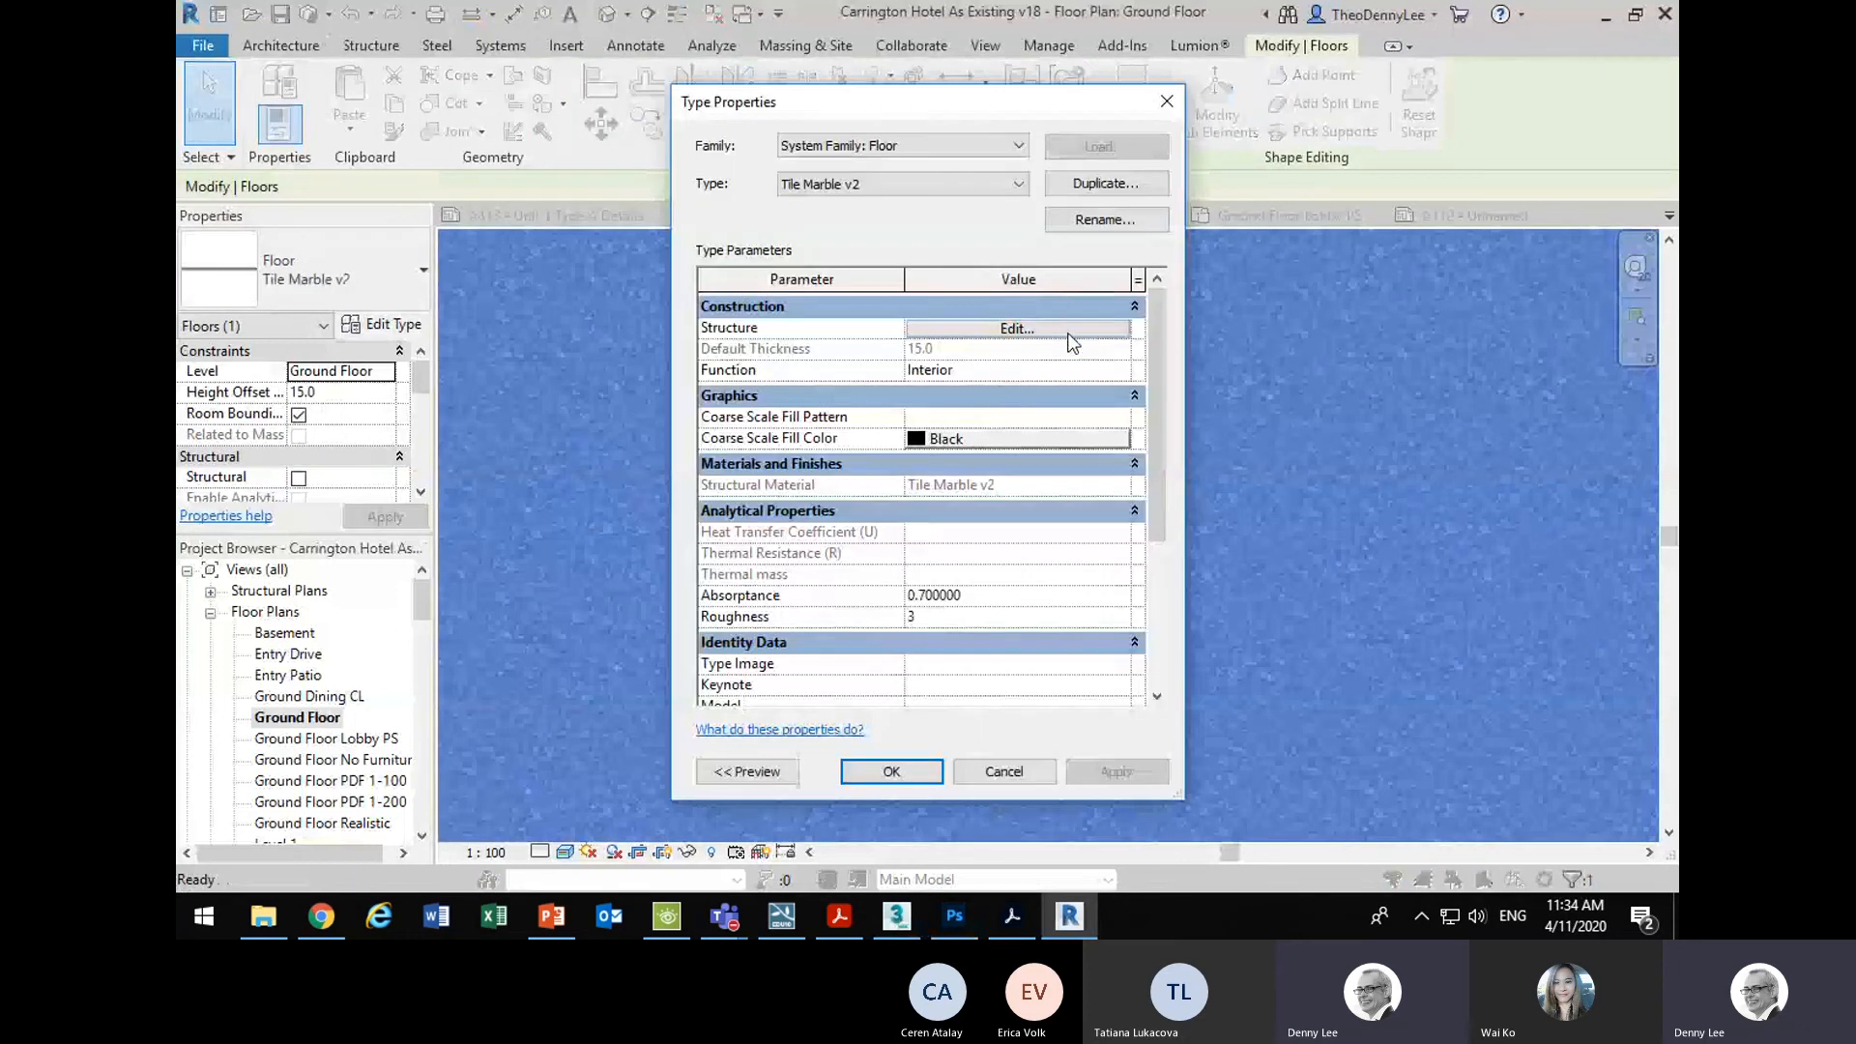
pyautogui.click(1018, 329)
pyautogui.click(876, 382)
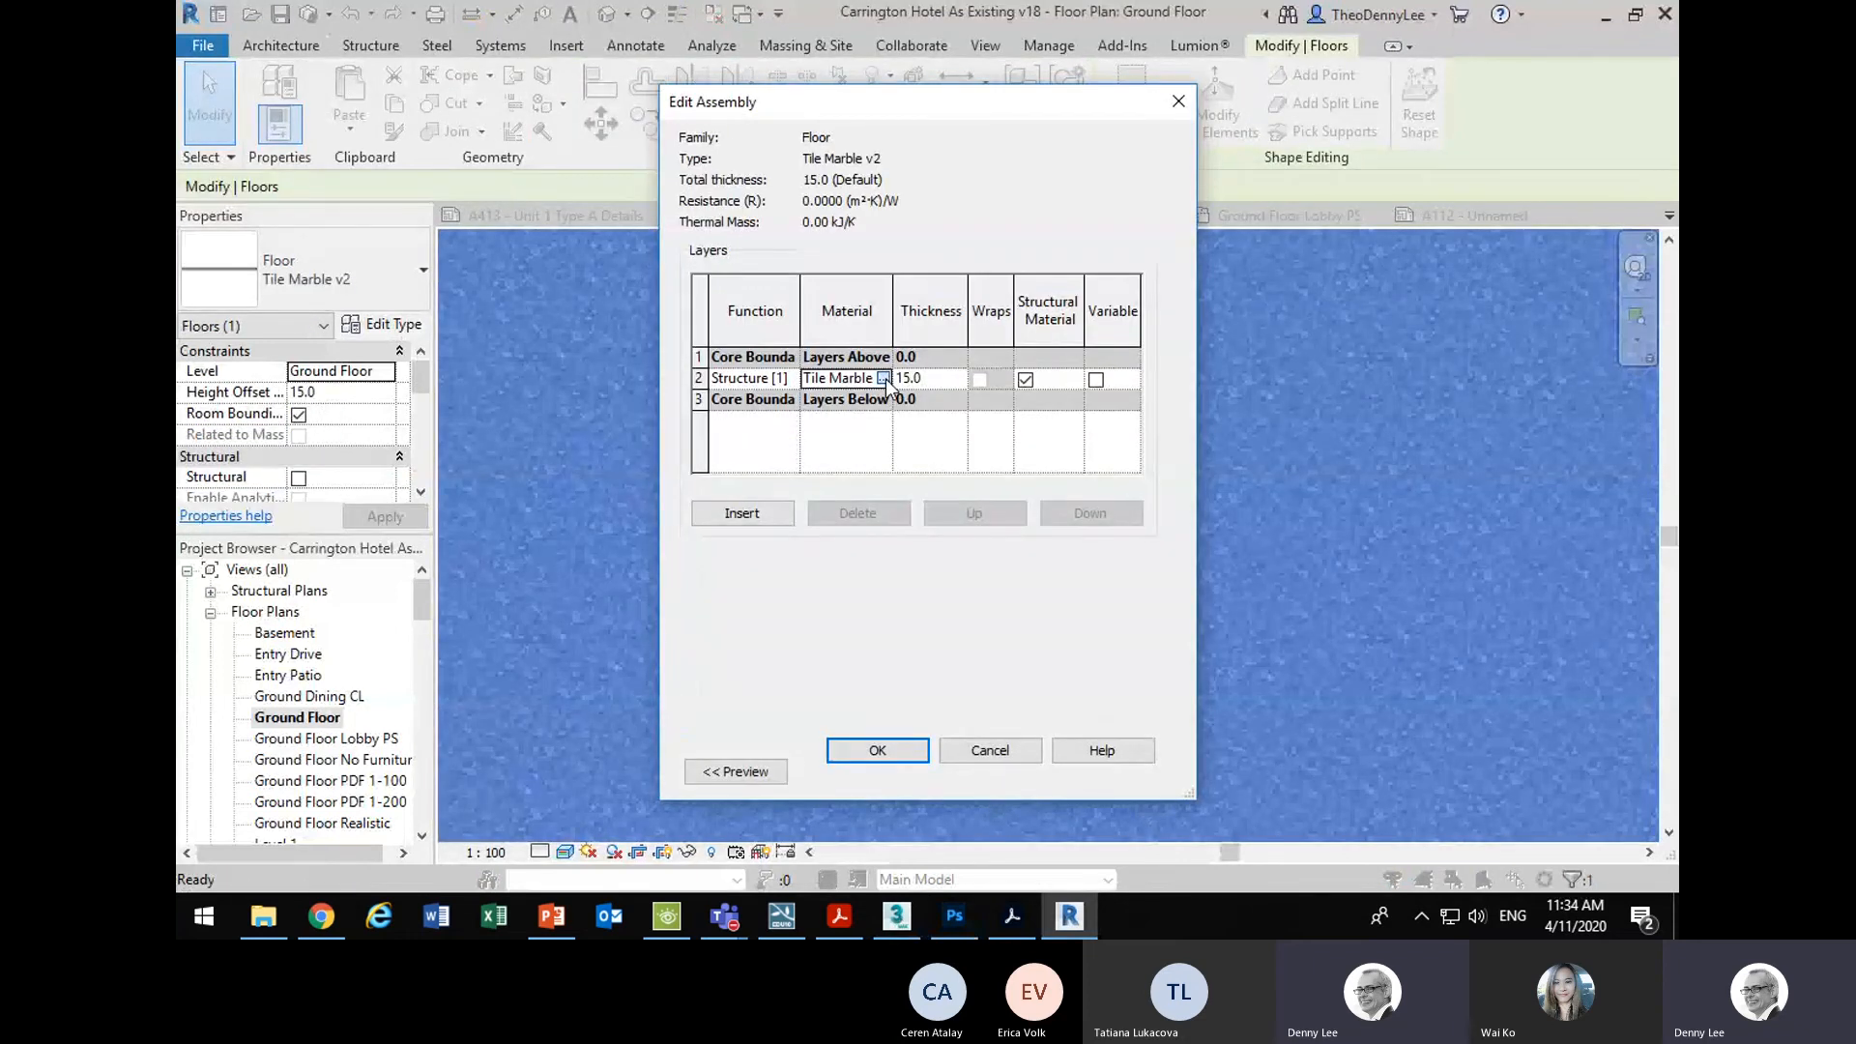
pyautogui.click(883, 378)
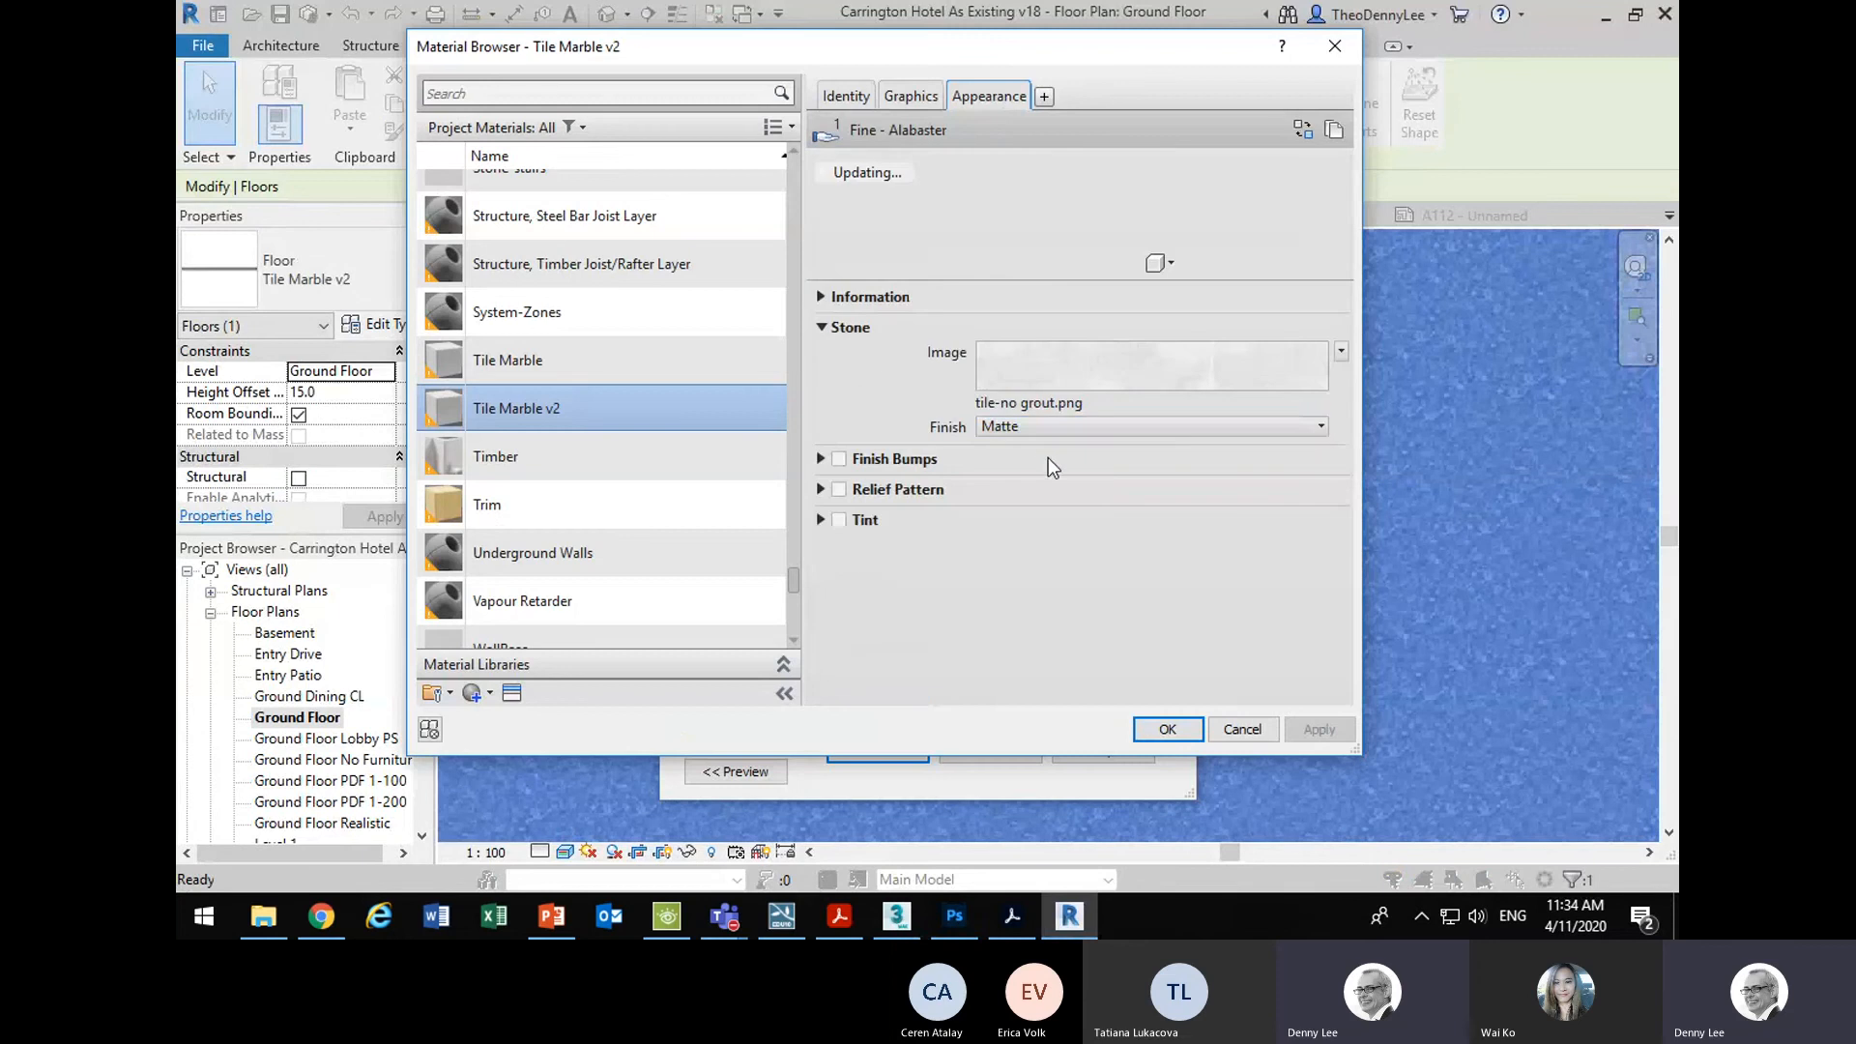
# - Replace the stone image with tile-with grout.png, confirm the material, structure and type properties, and examine the grid on the deselected floor
pyautogui.click(1038, 408)
pyautogui.doubleClick(1276, 396)
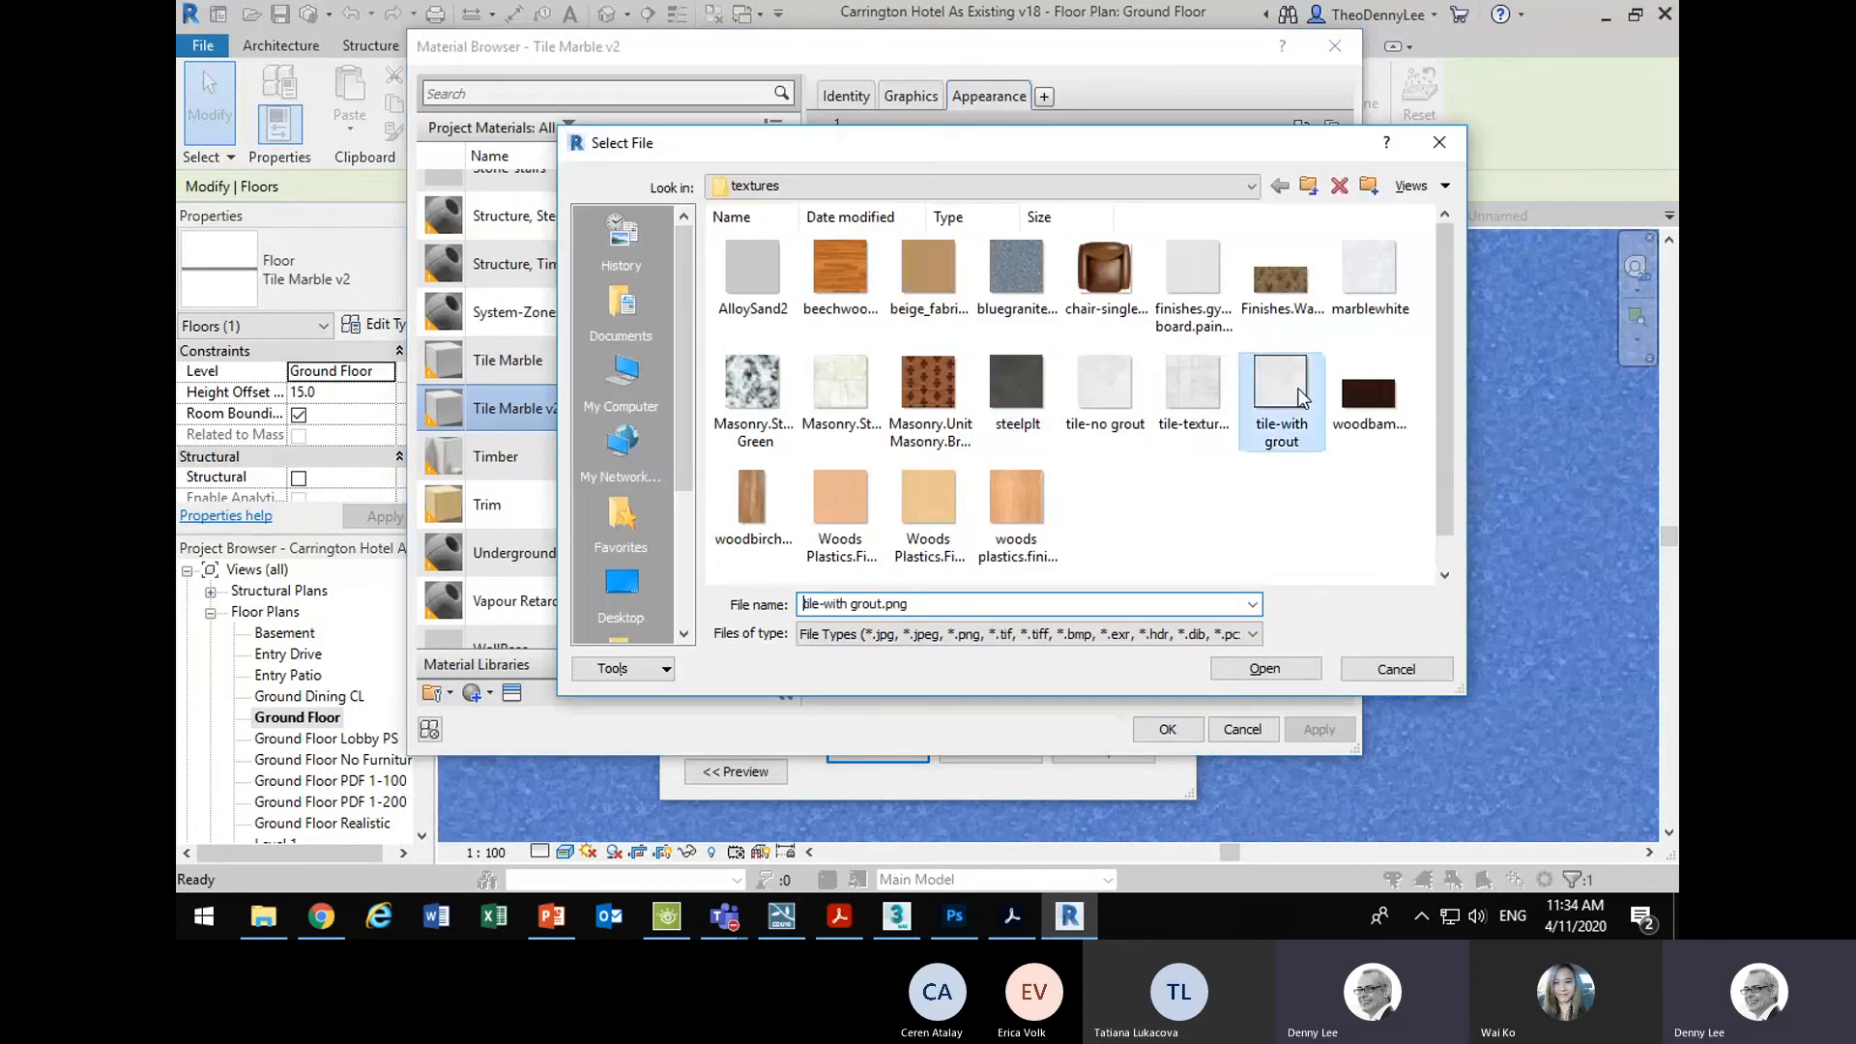
pyautogui.click(1168, 729)
pyautogui.click(884, 751)
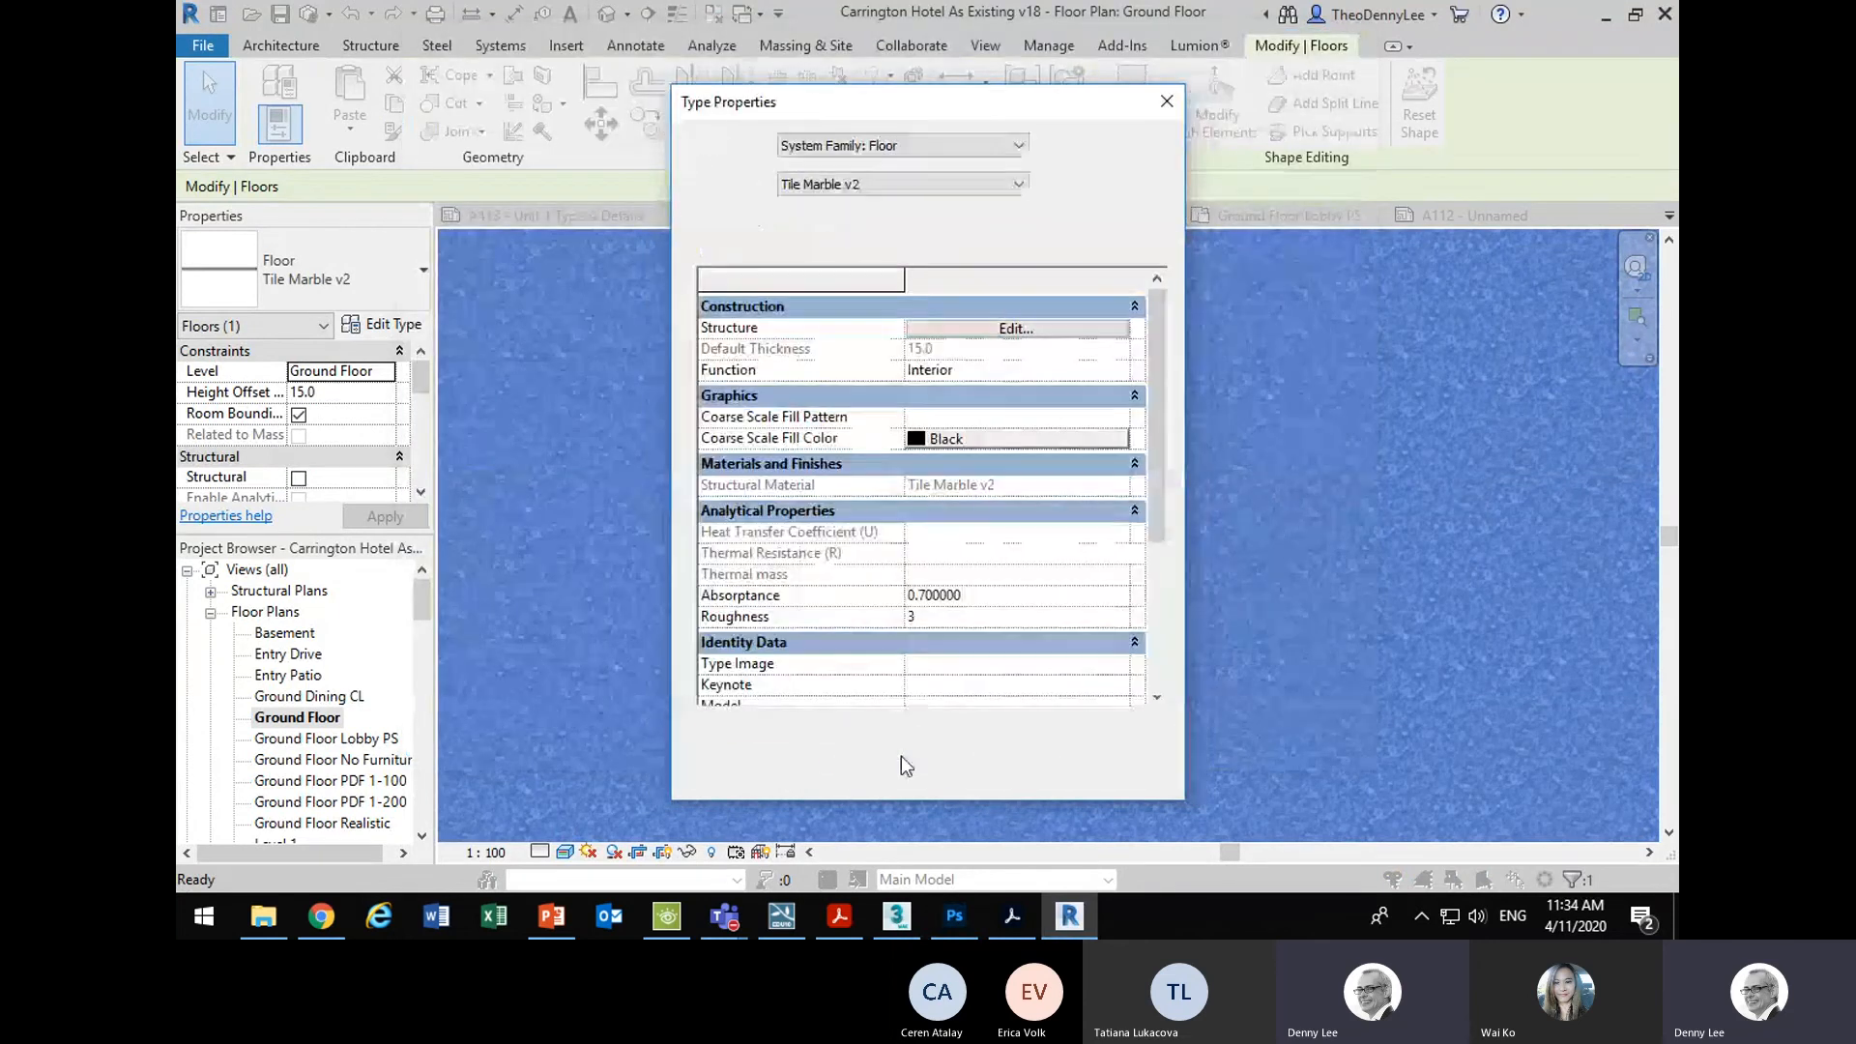
pyautogui.click(909, 778)
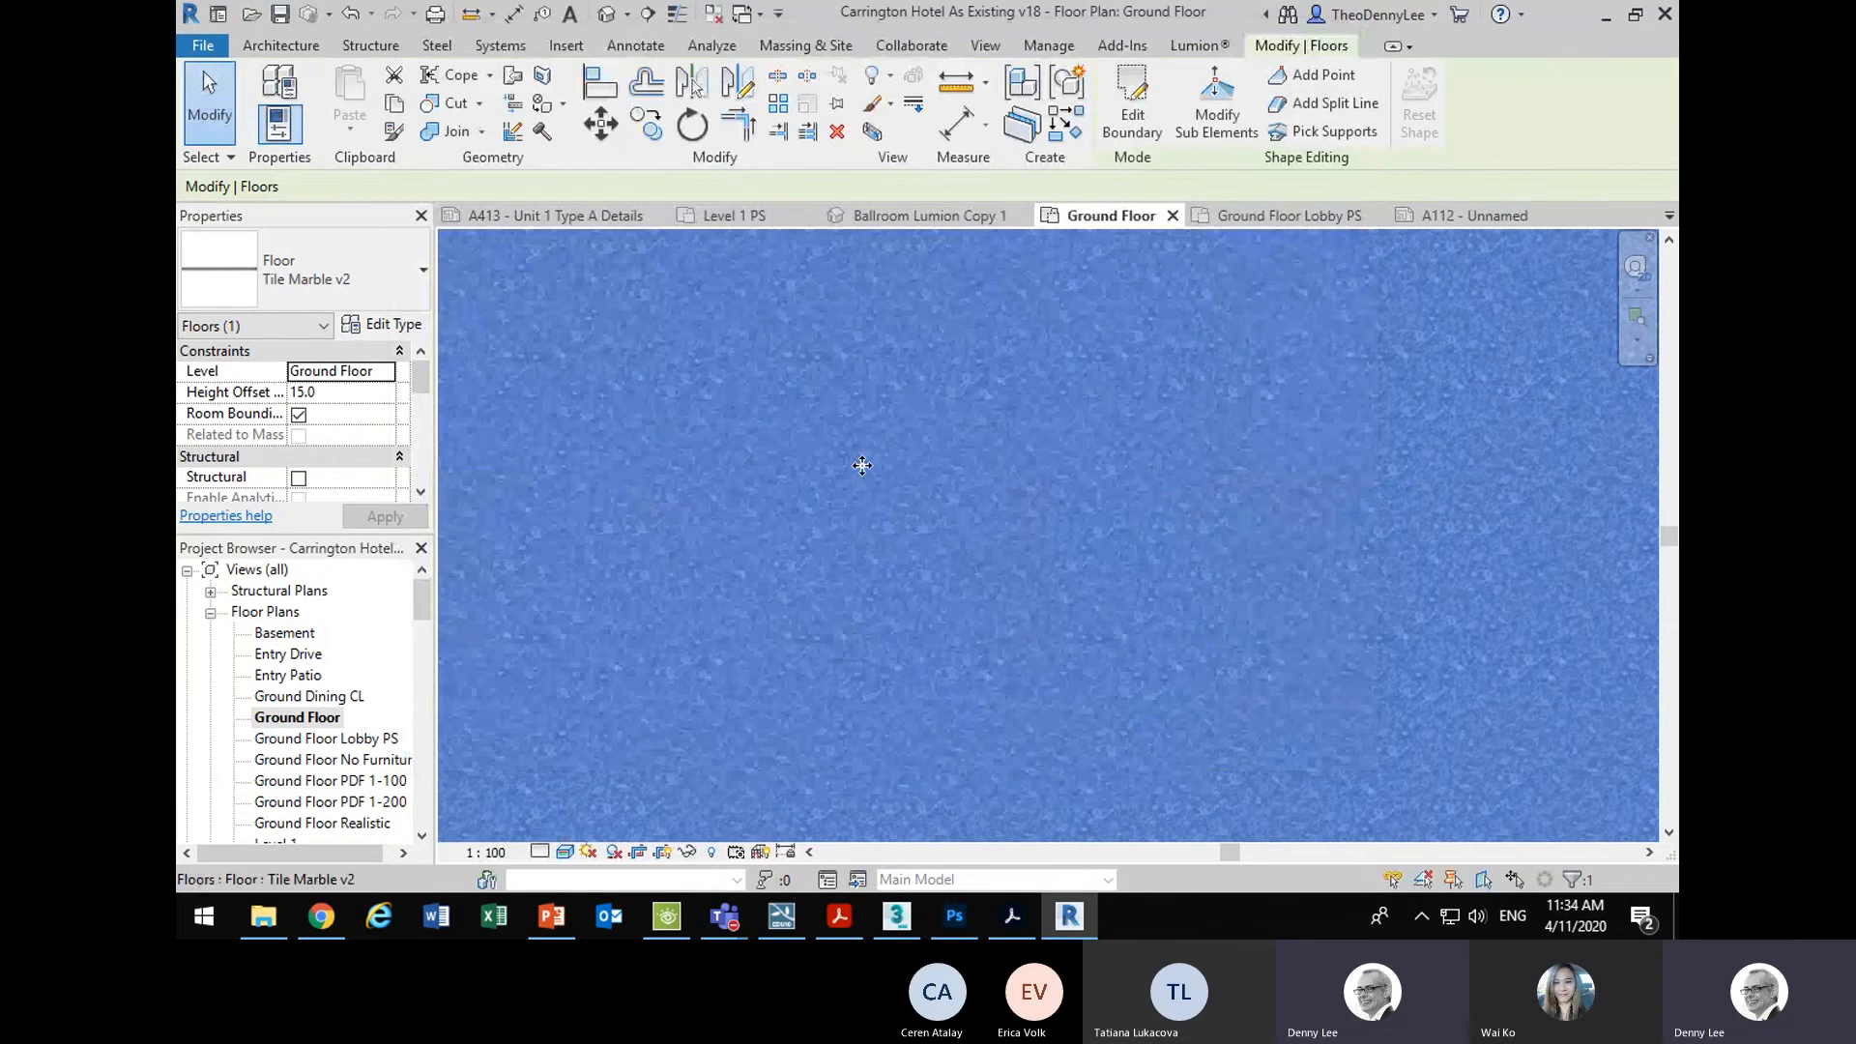
pyautogui.press('Escape')
pyautogui.scroll(-5, 863, 466)
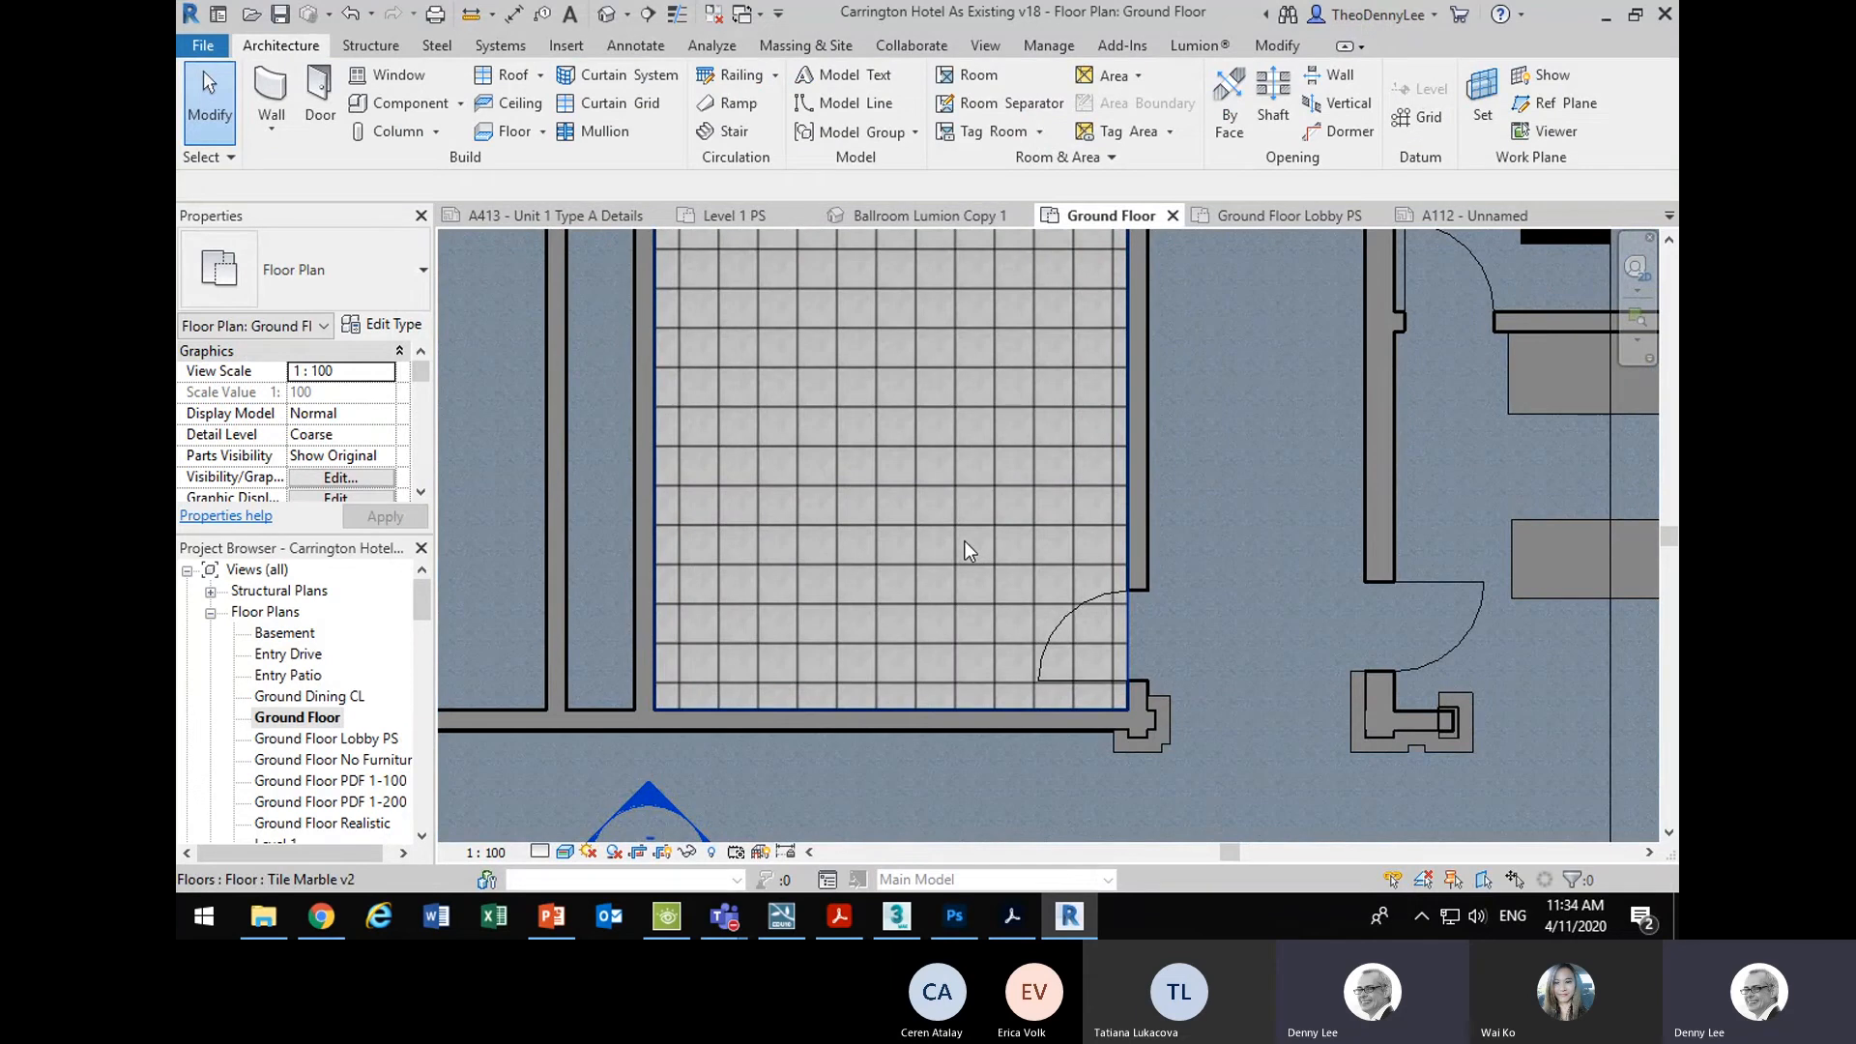
# - Switch to Photoshop and compare the Carrington Lobby Plan PS, tile-texture-marble and tile-with grout documents
pyautogui.click(954, 916)
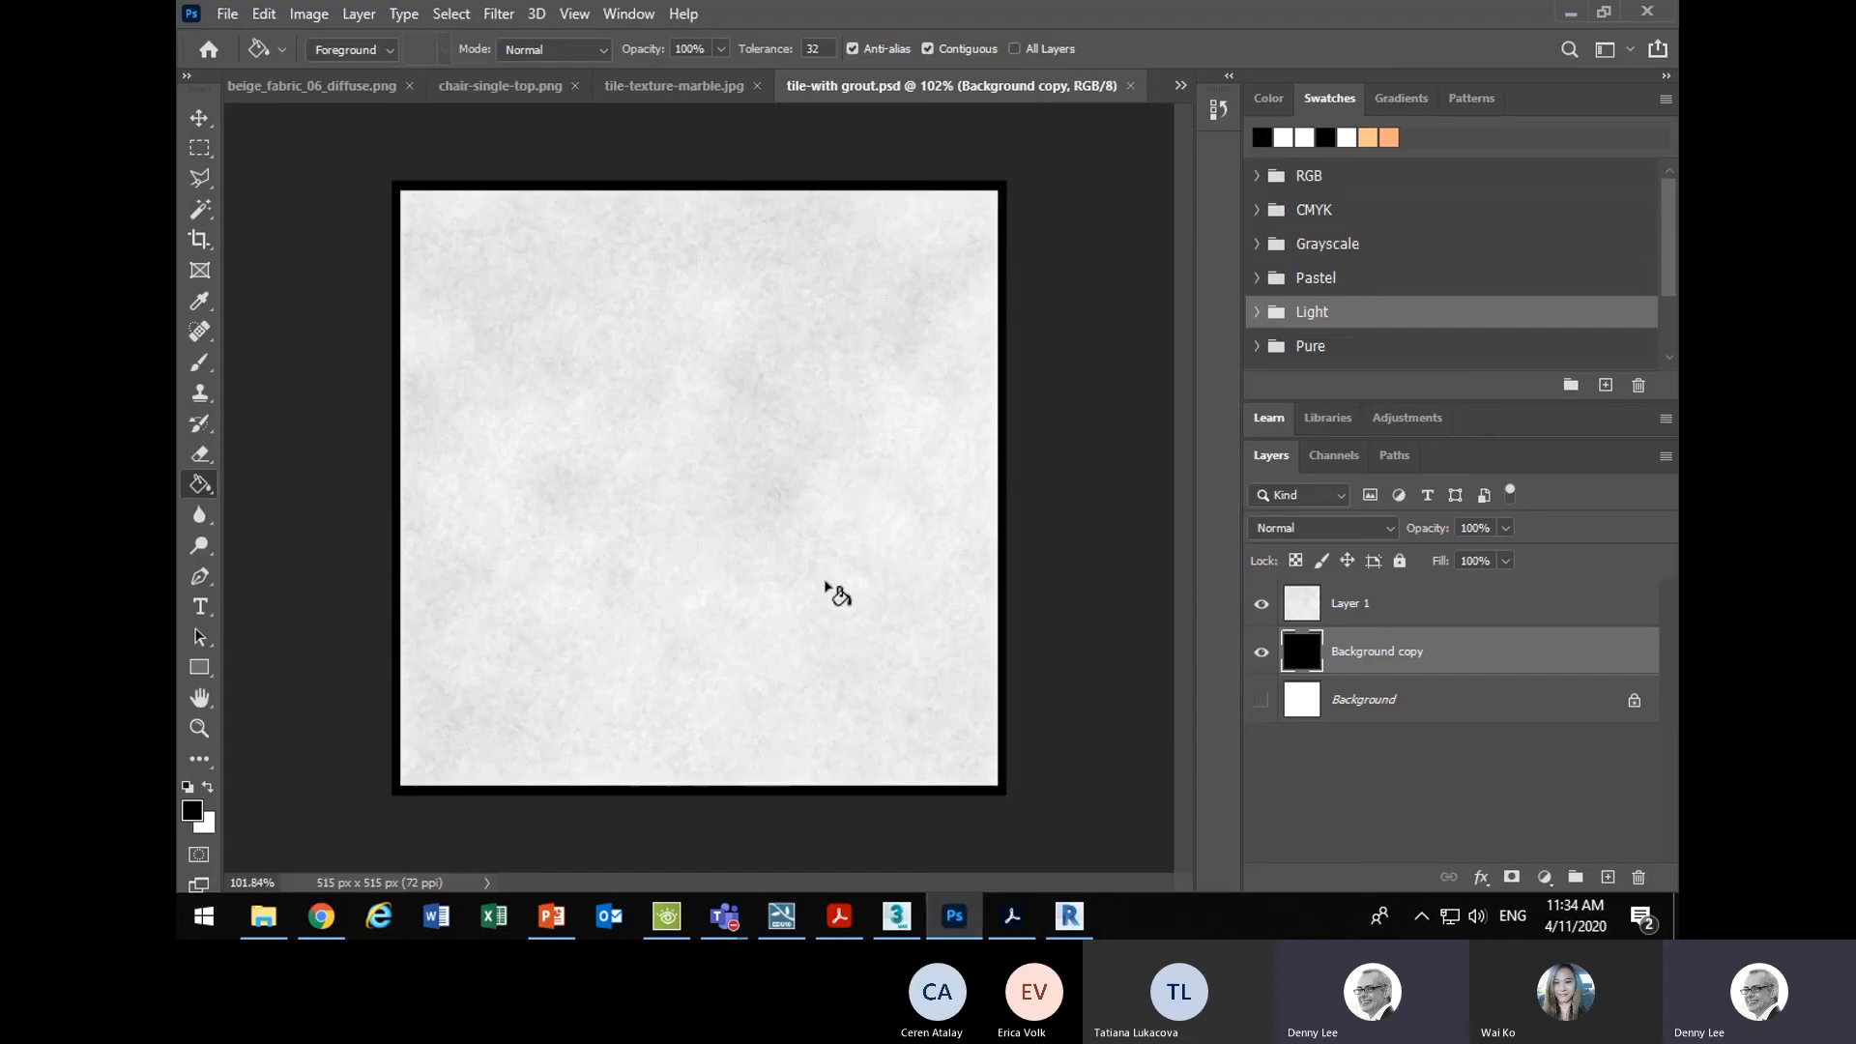
pyautogui.click(286, 85)
pyautogui.click(282, 85)
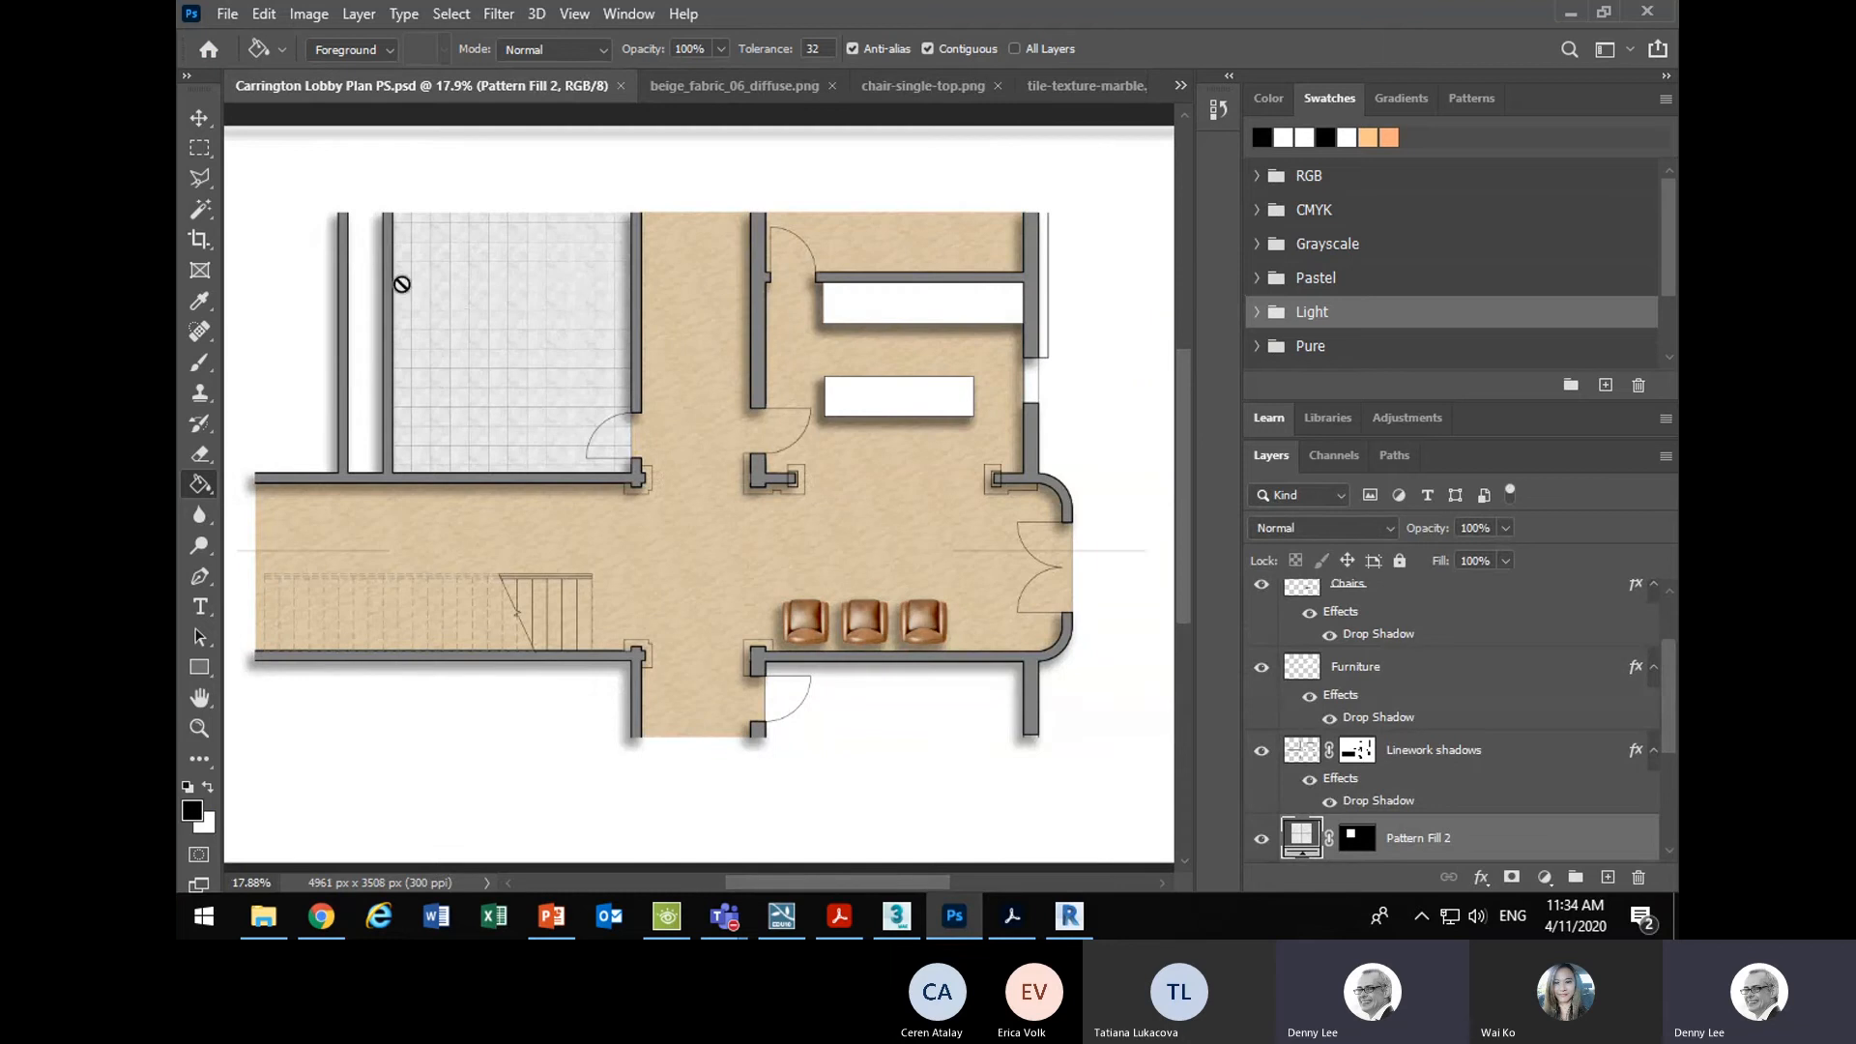
pyautogui.click(197, 119)
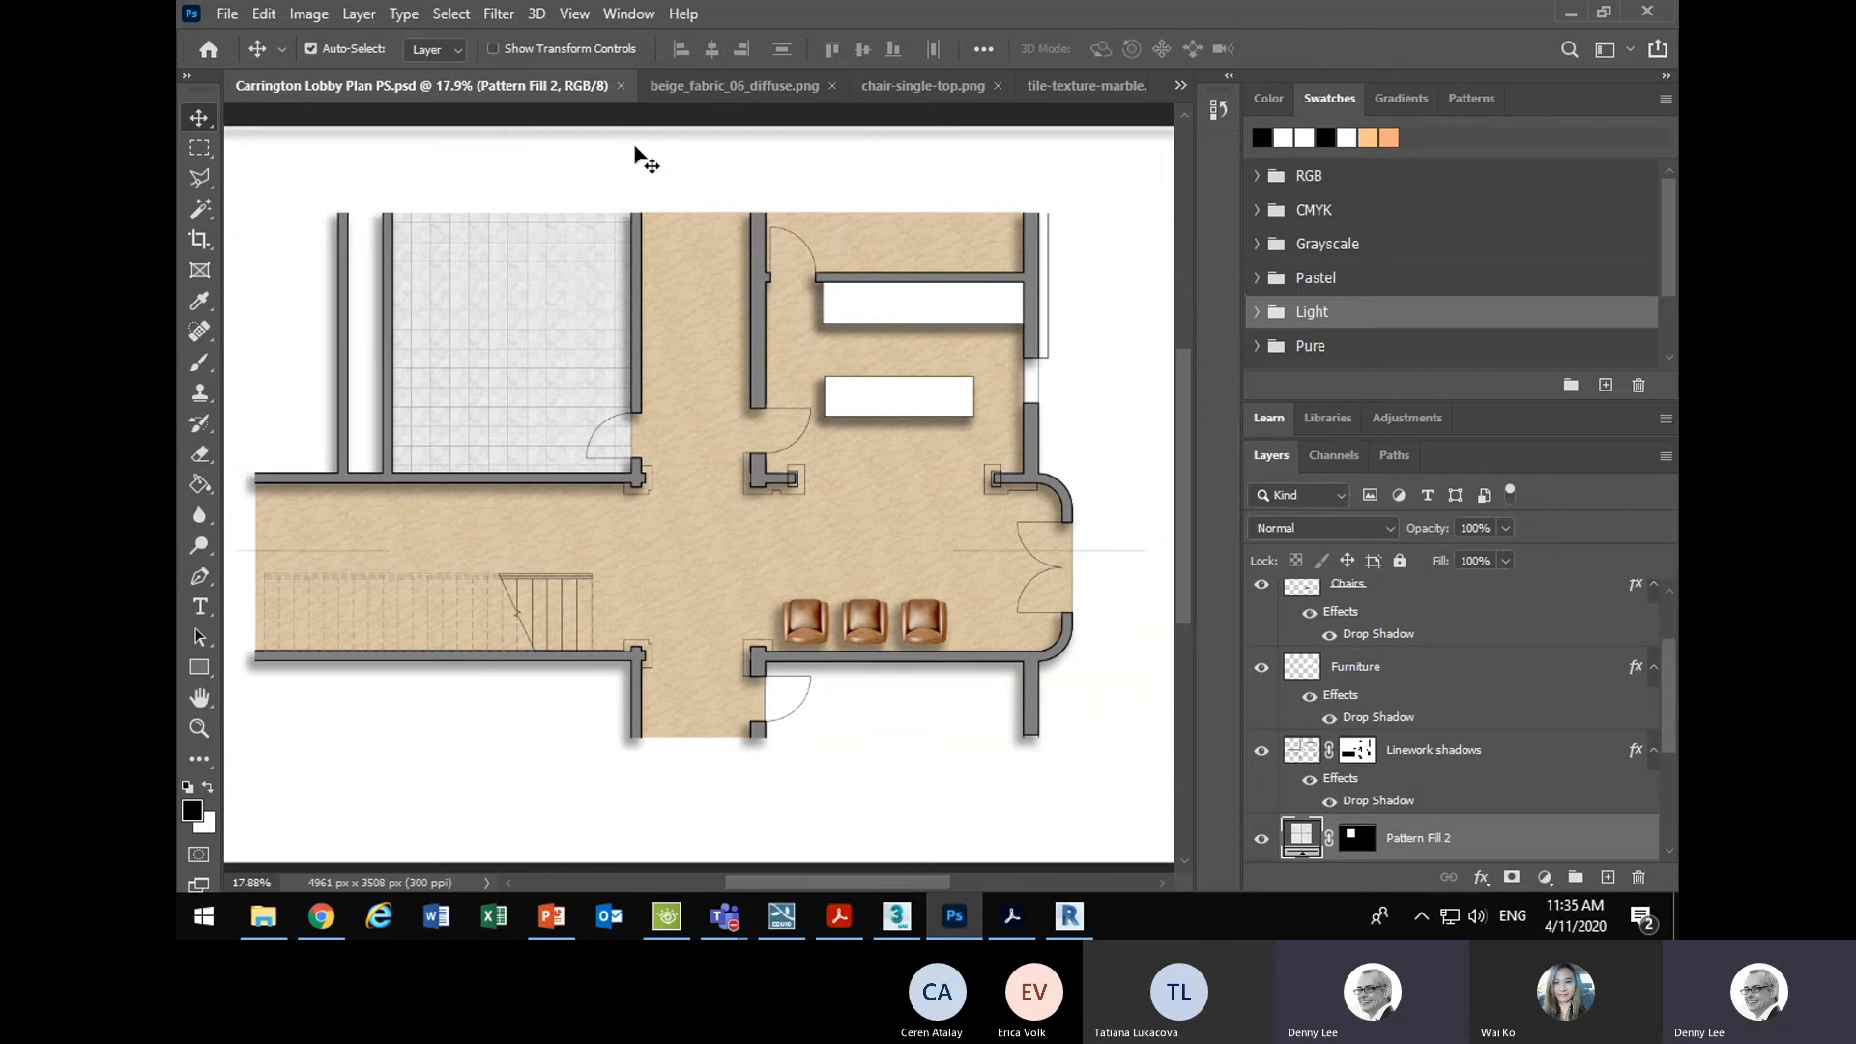
pyautogui.click(1092, 86)
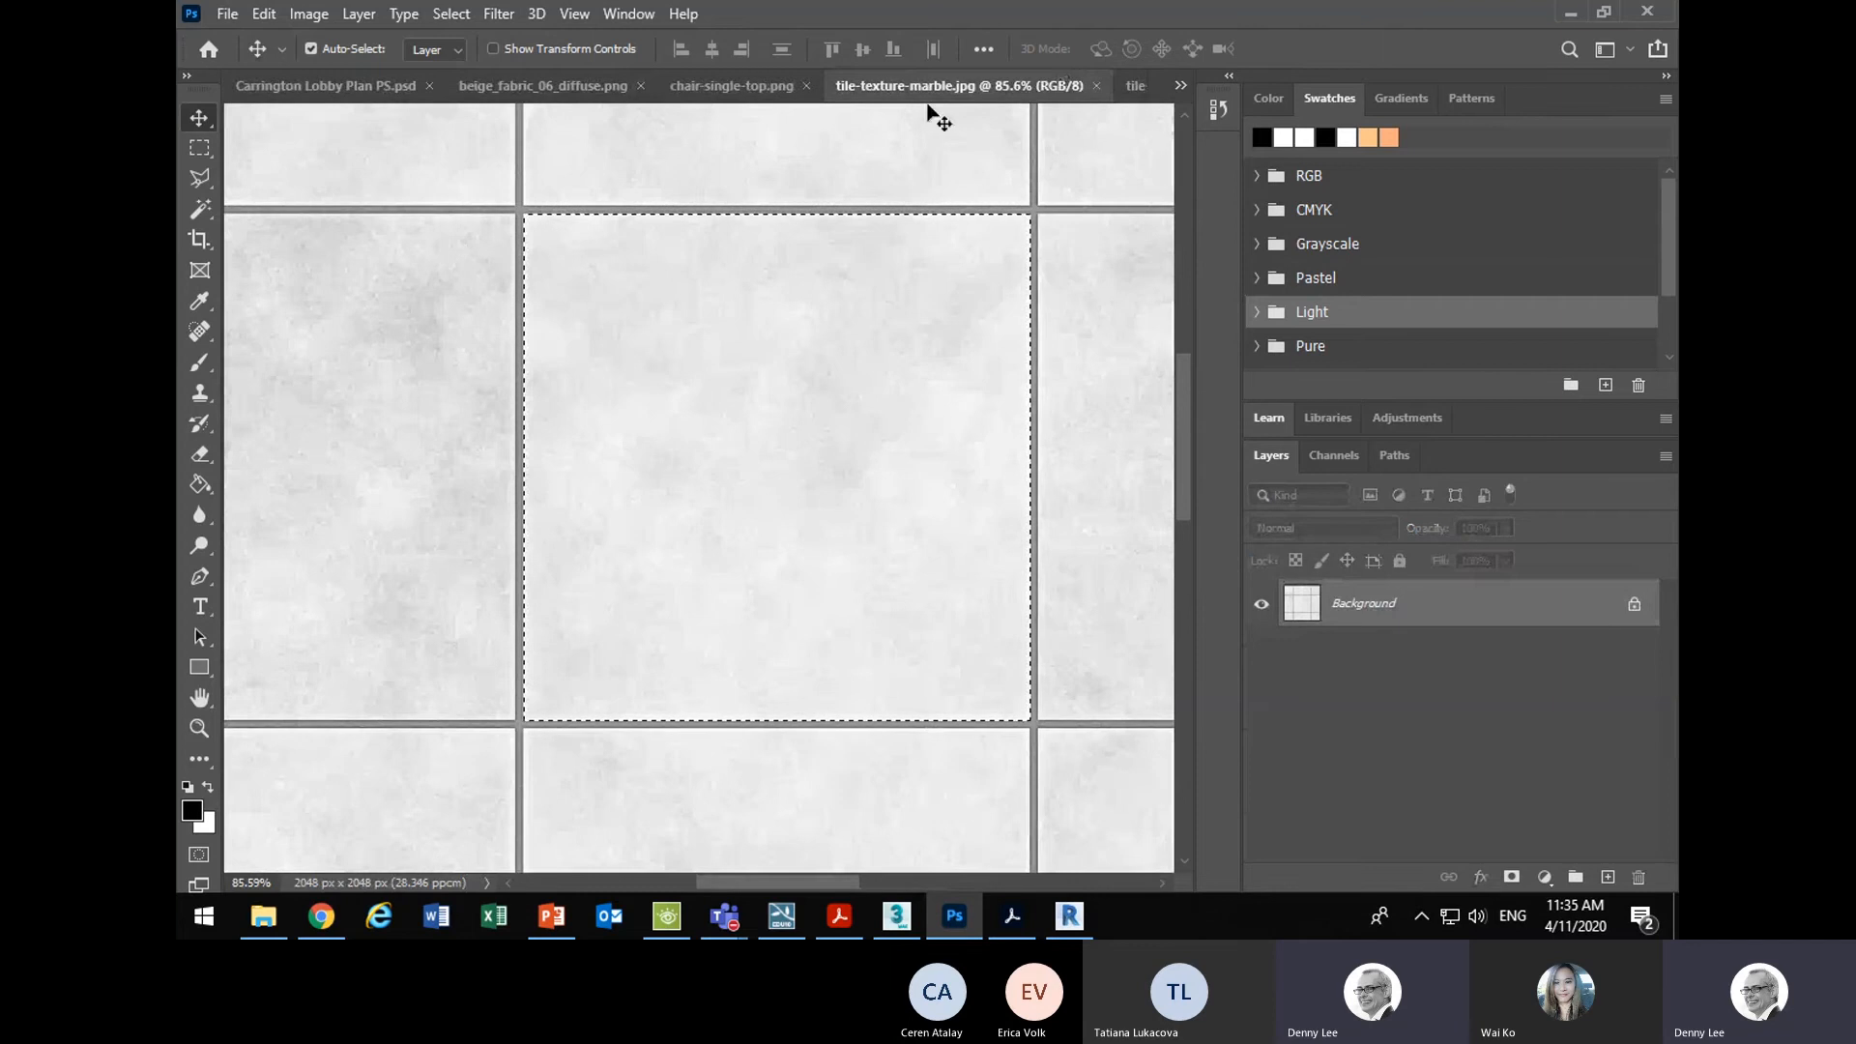
pyautogui.click(1133, 87)
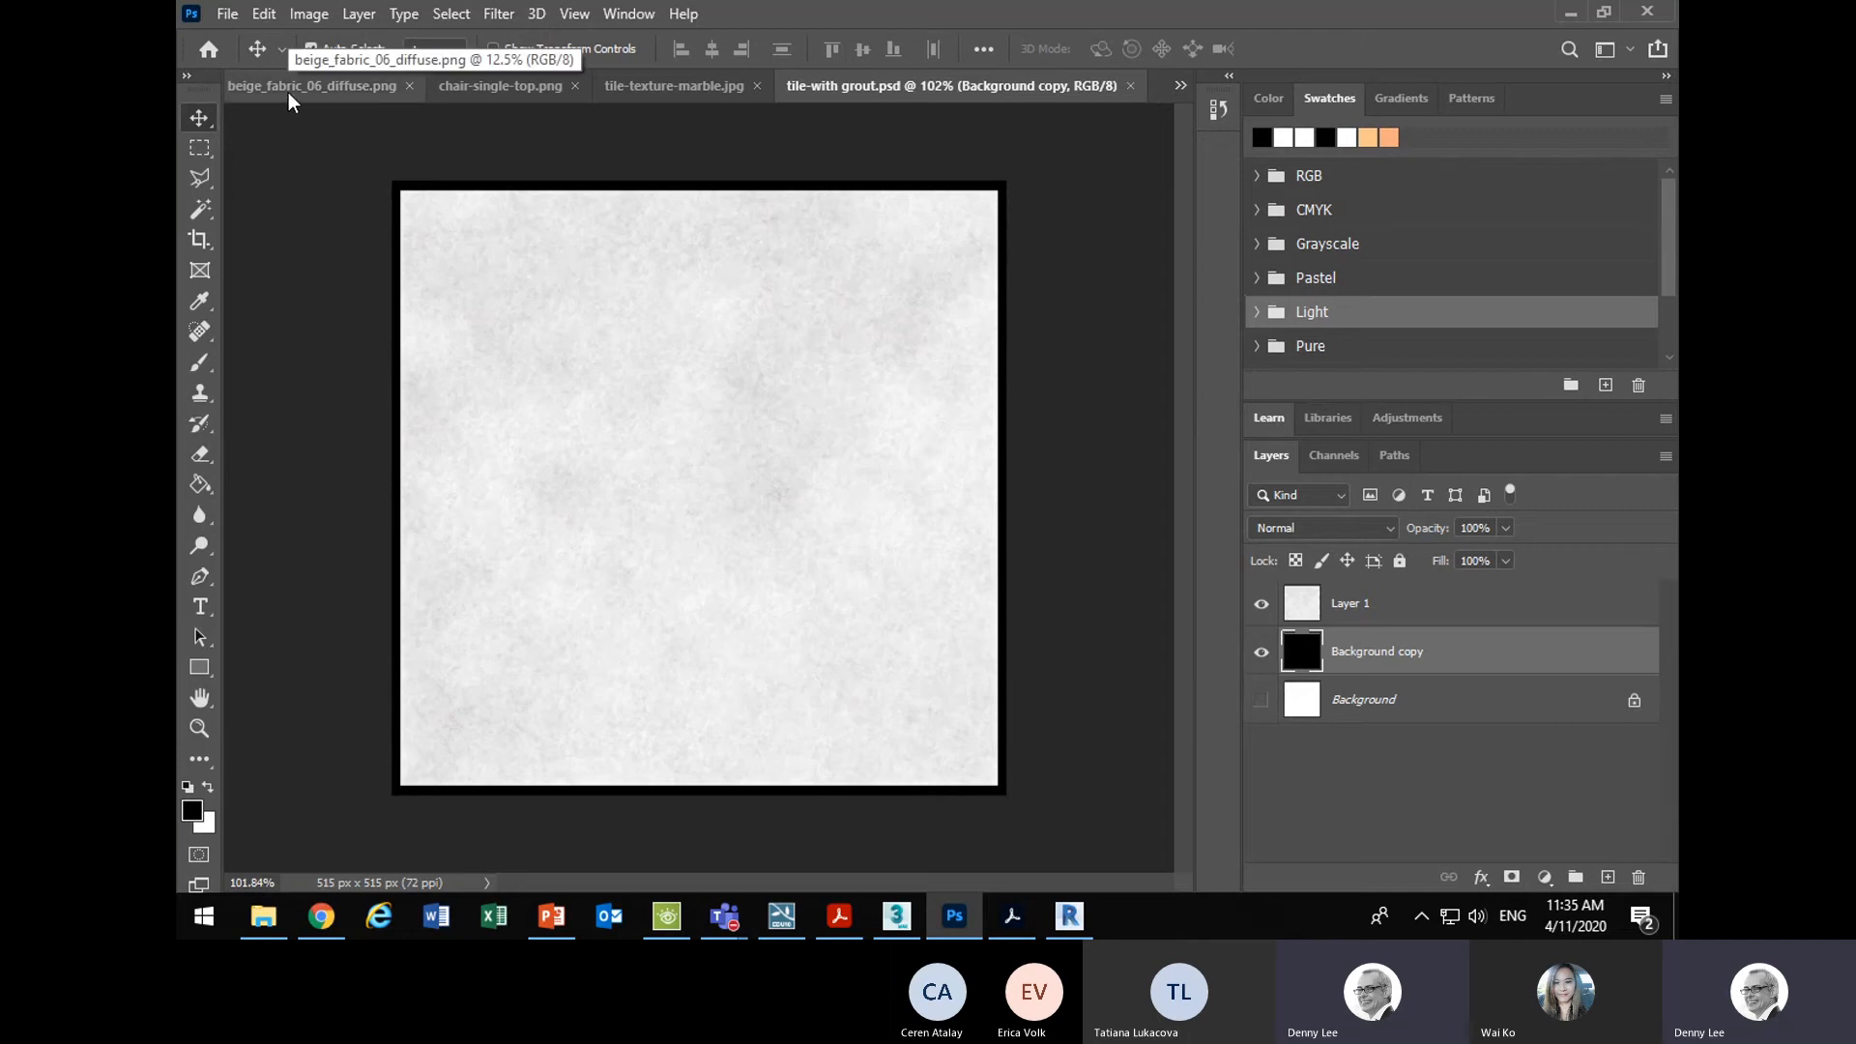
# - Check the image size and the canvas size in pixels of the tile-with grout document
pyautogui.click(309, 14)
pyautogui.click(333, 188)
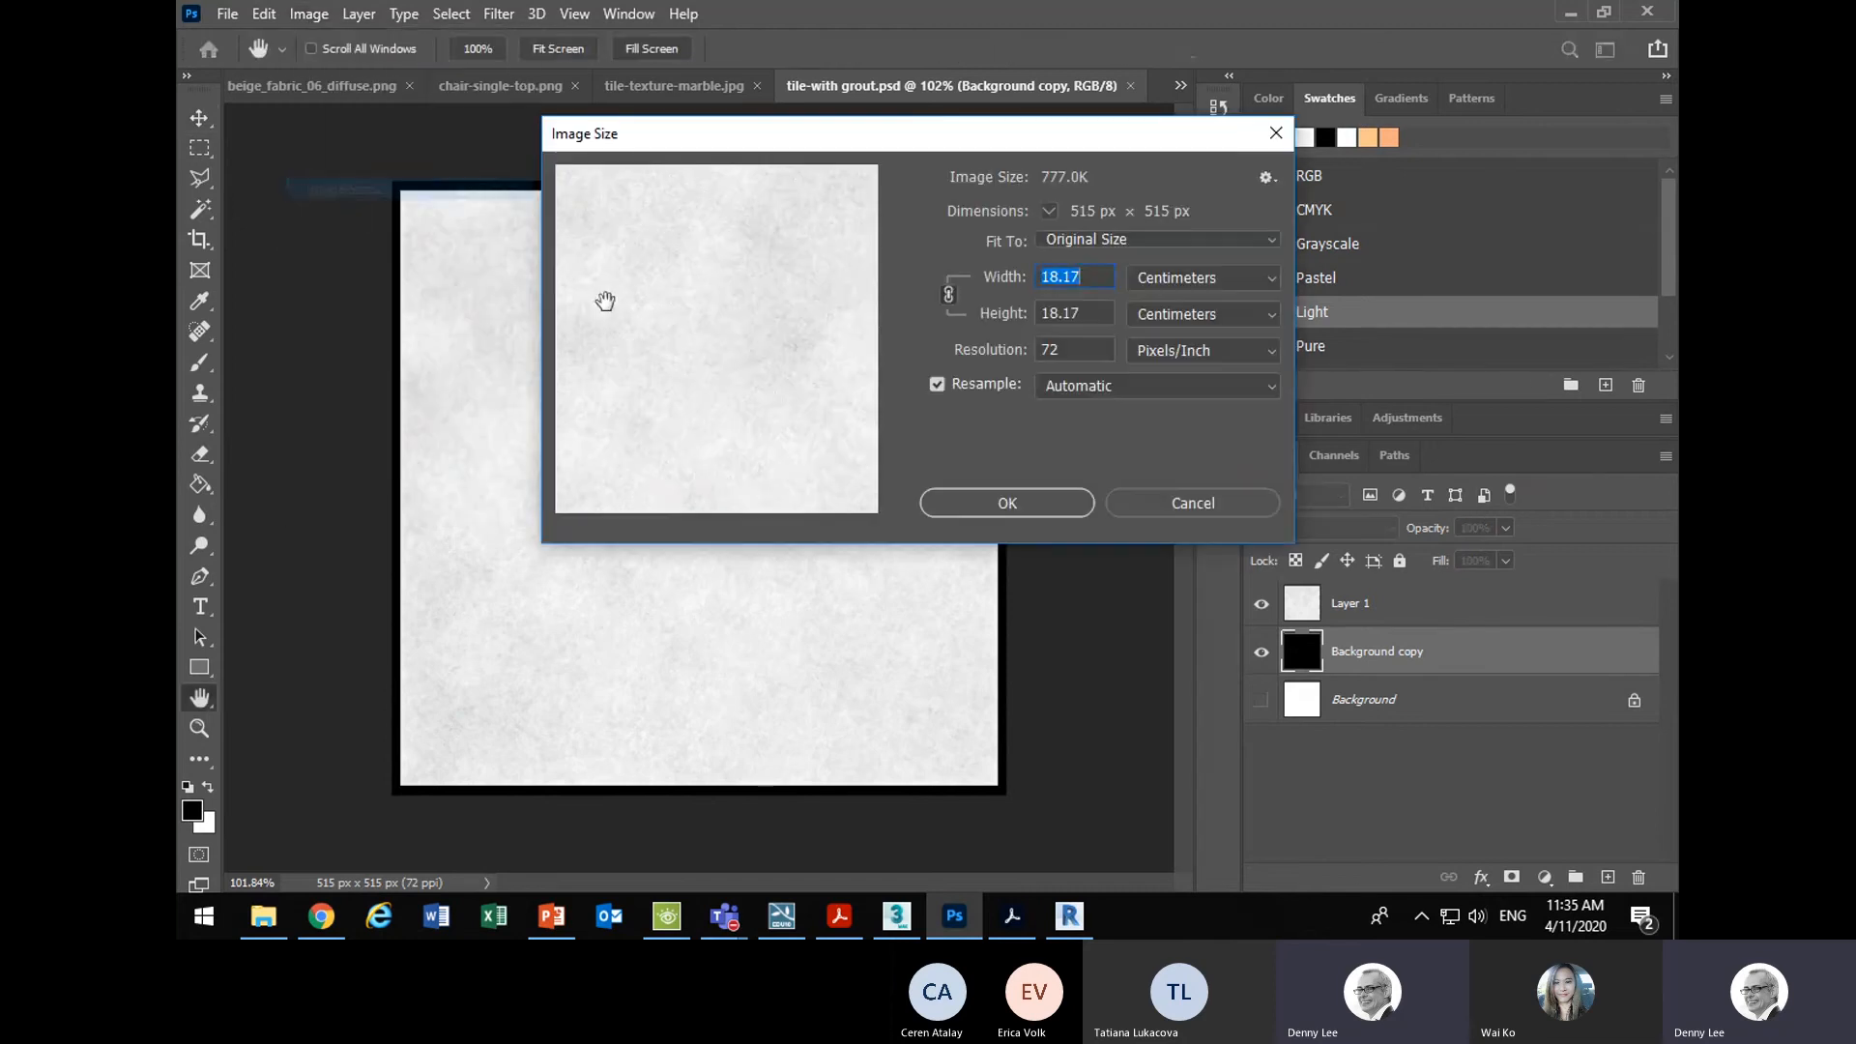
pyautogui.click(1191, 503)
pyautogui.click(306, 15)
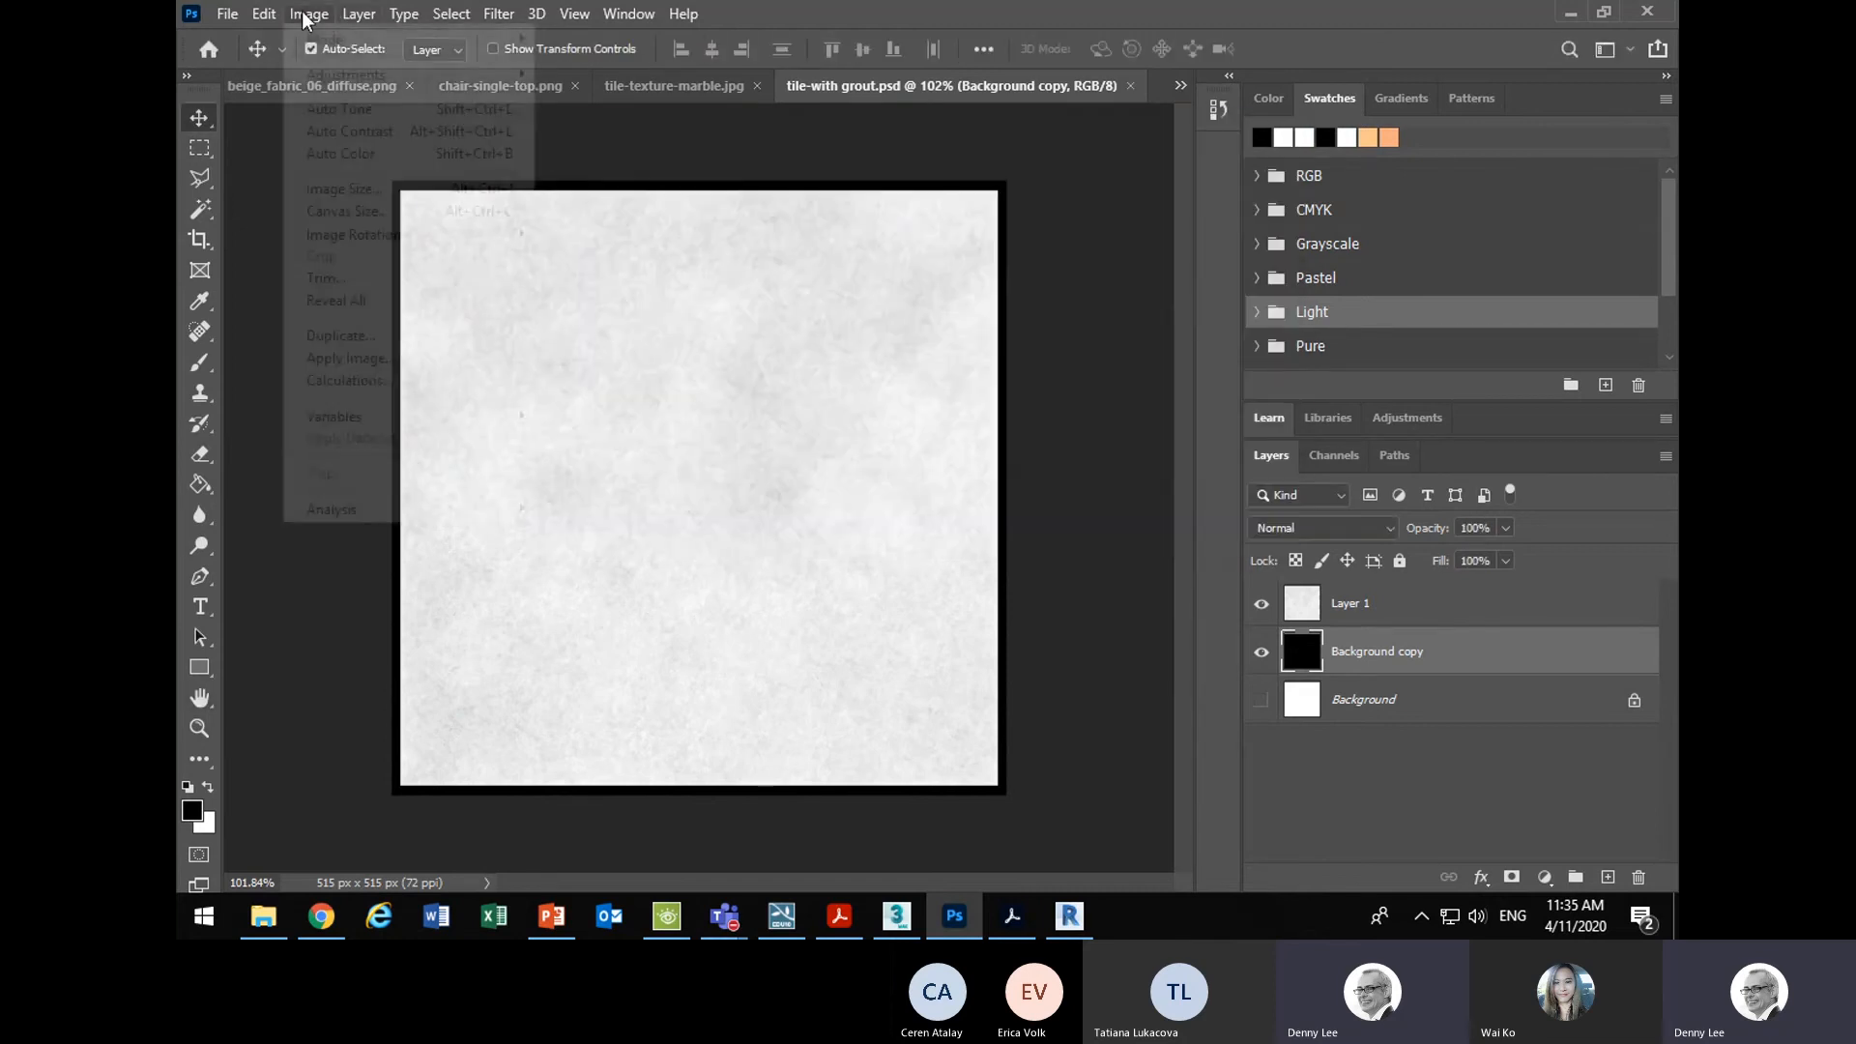
pyautogui.click(315, 211)
pyautogui.click(915, 295)
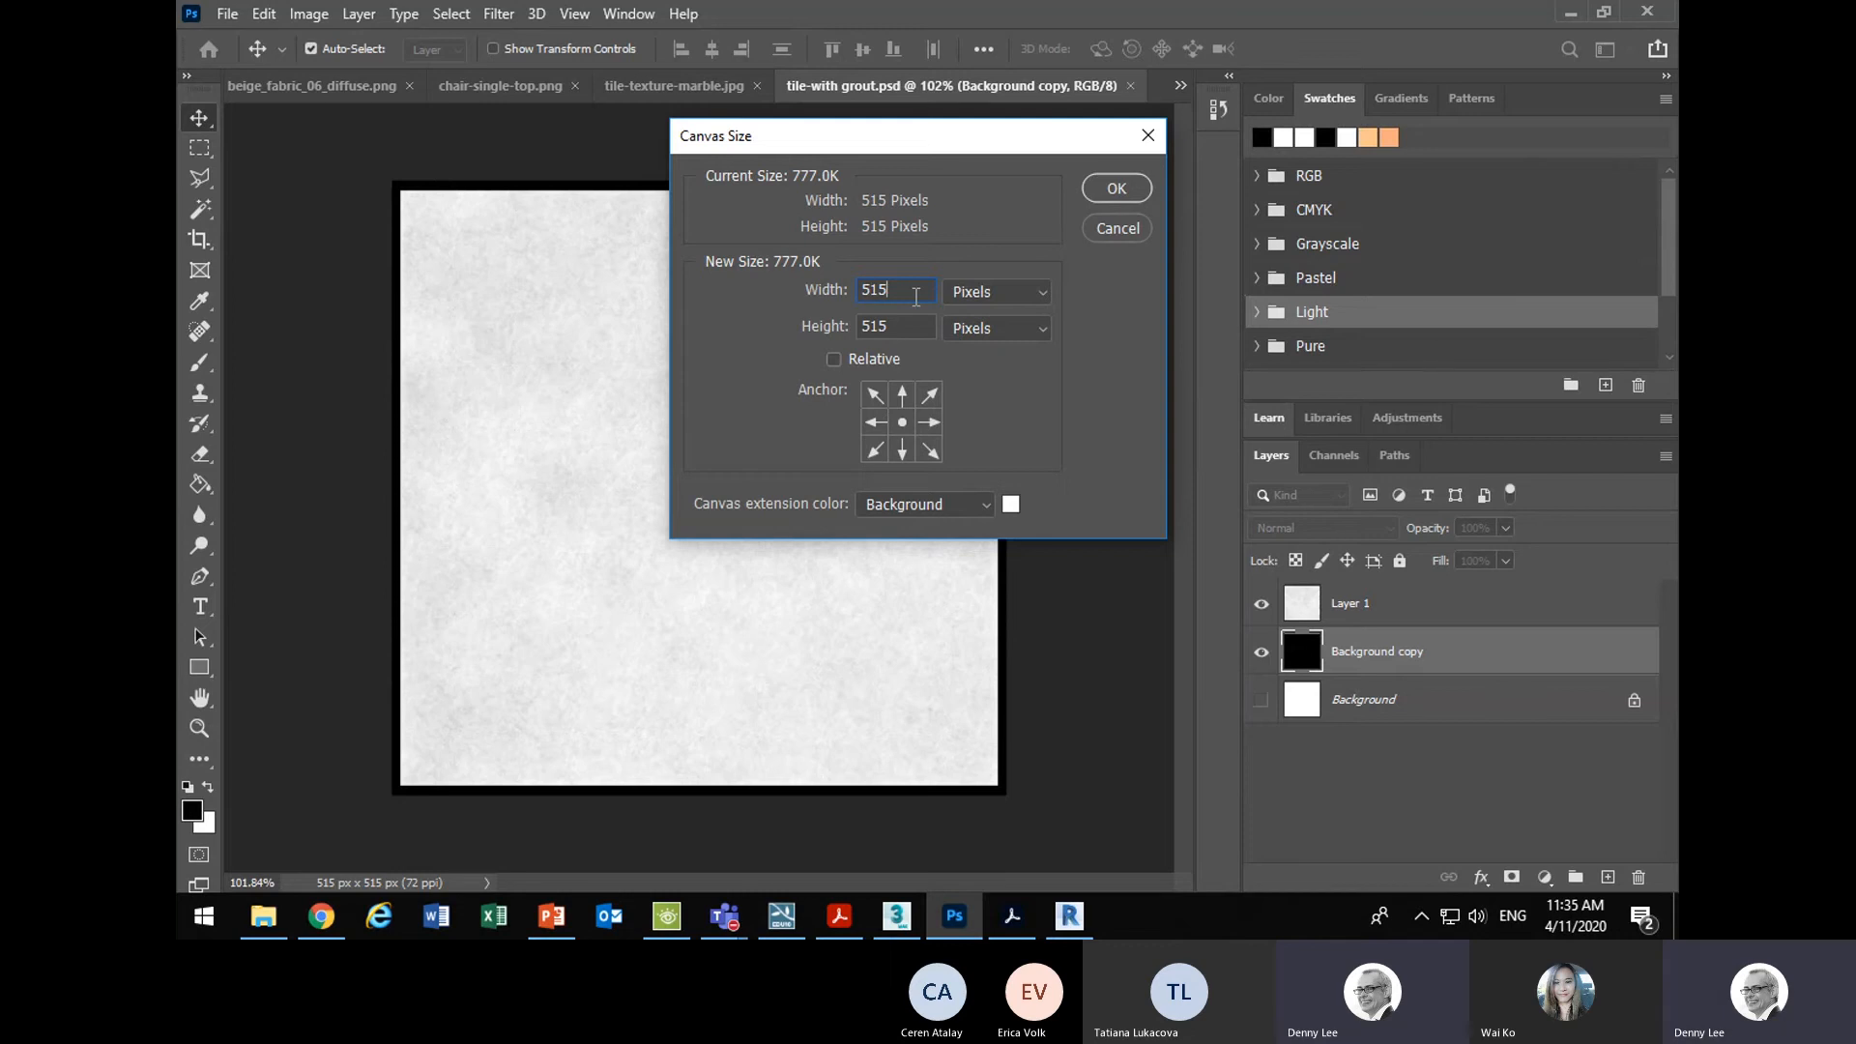
pyautogui.click(1113, 229)
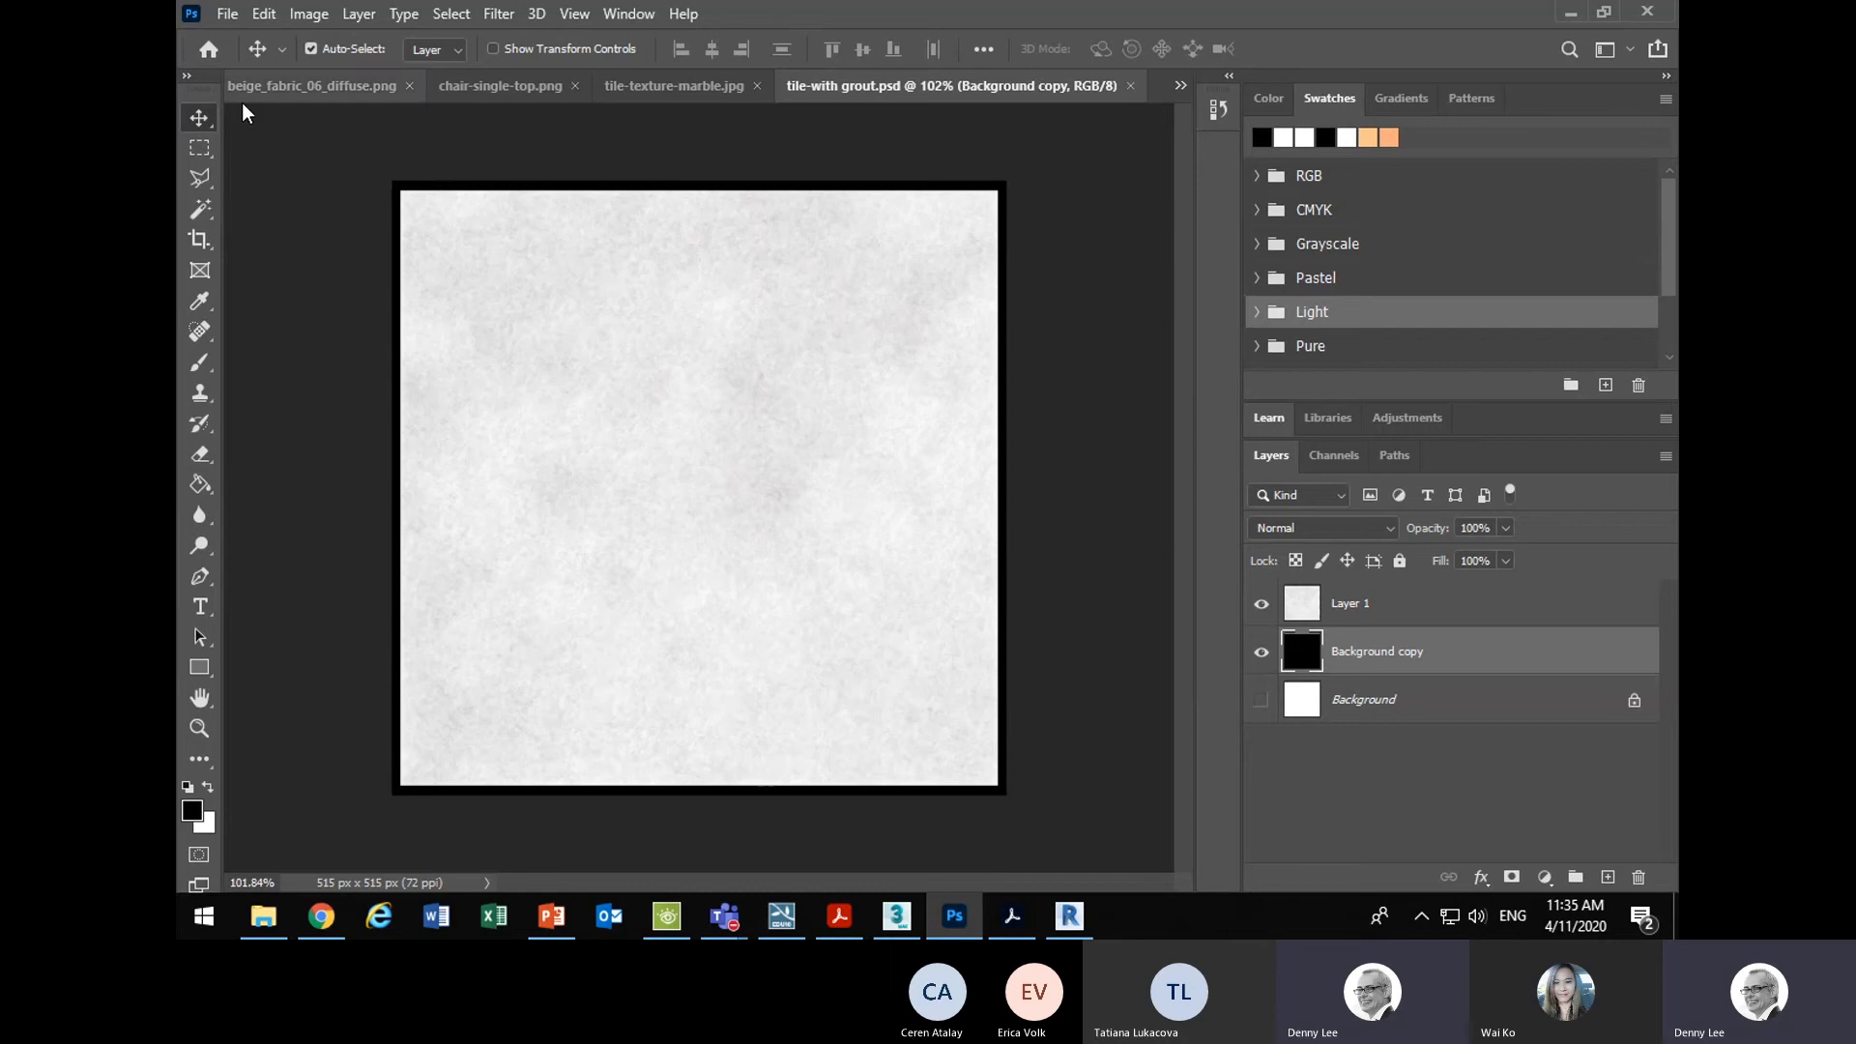
# - Return to the Carrington Lobby Plan PS.psd document
pyautogui.click(1180, 85)
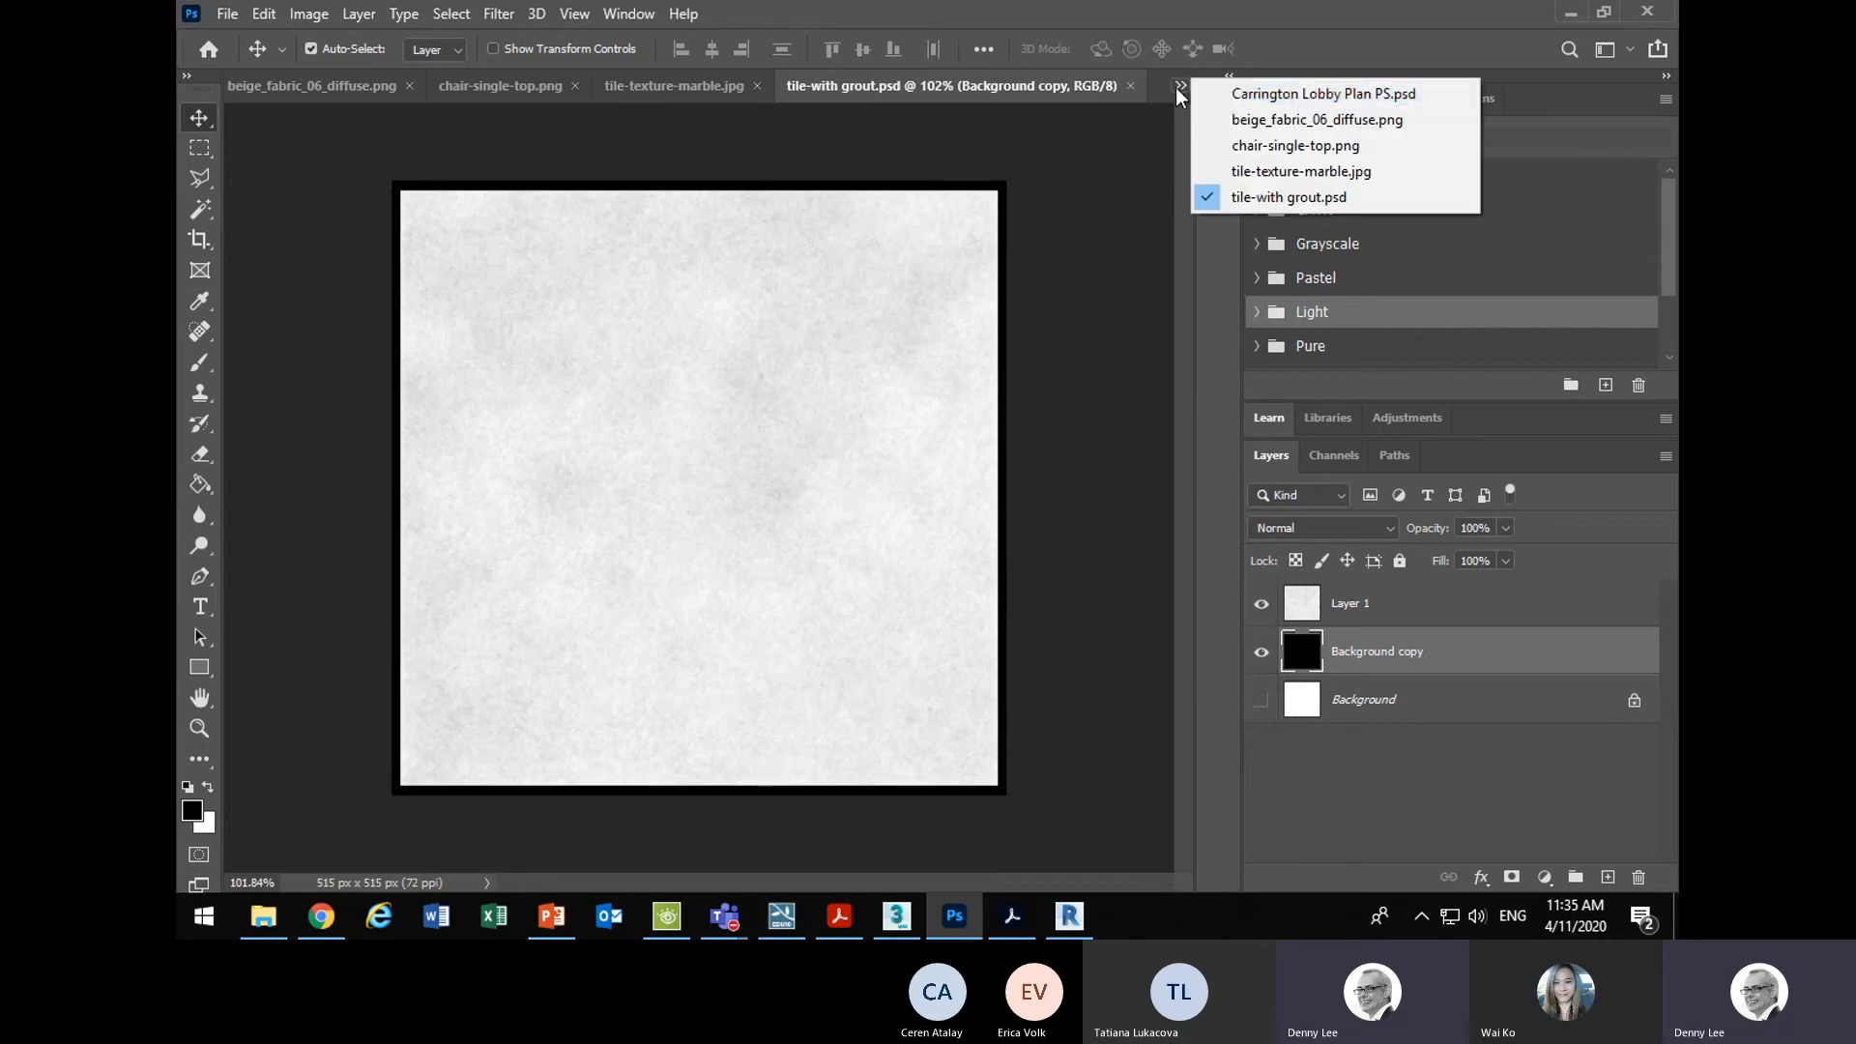
pyautogui.click(1266, 94)
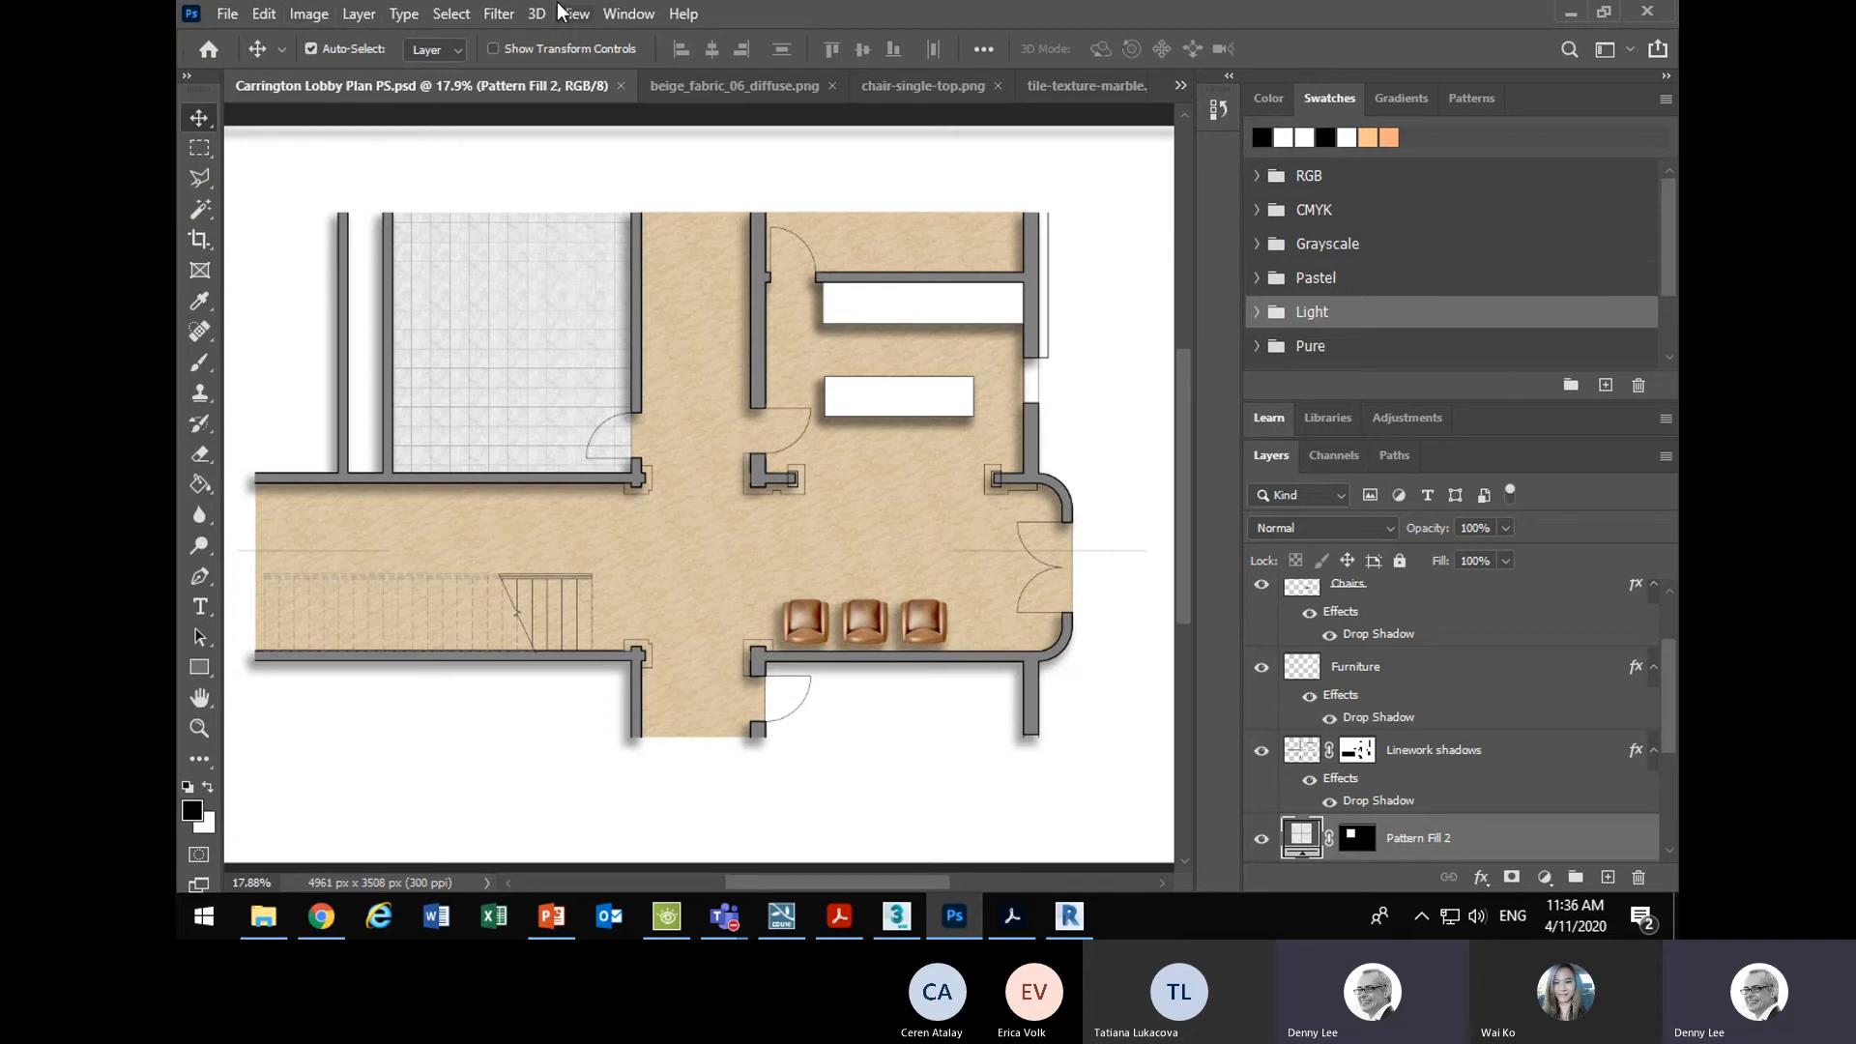
pyautogui.click(301, 15)
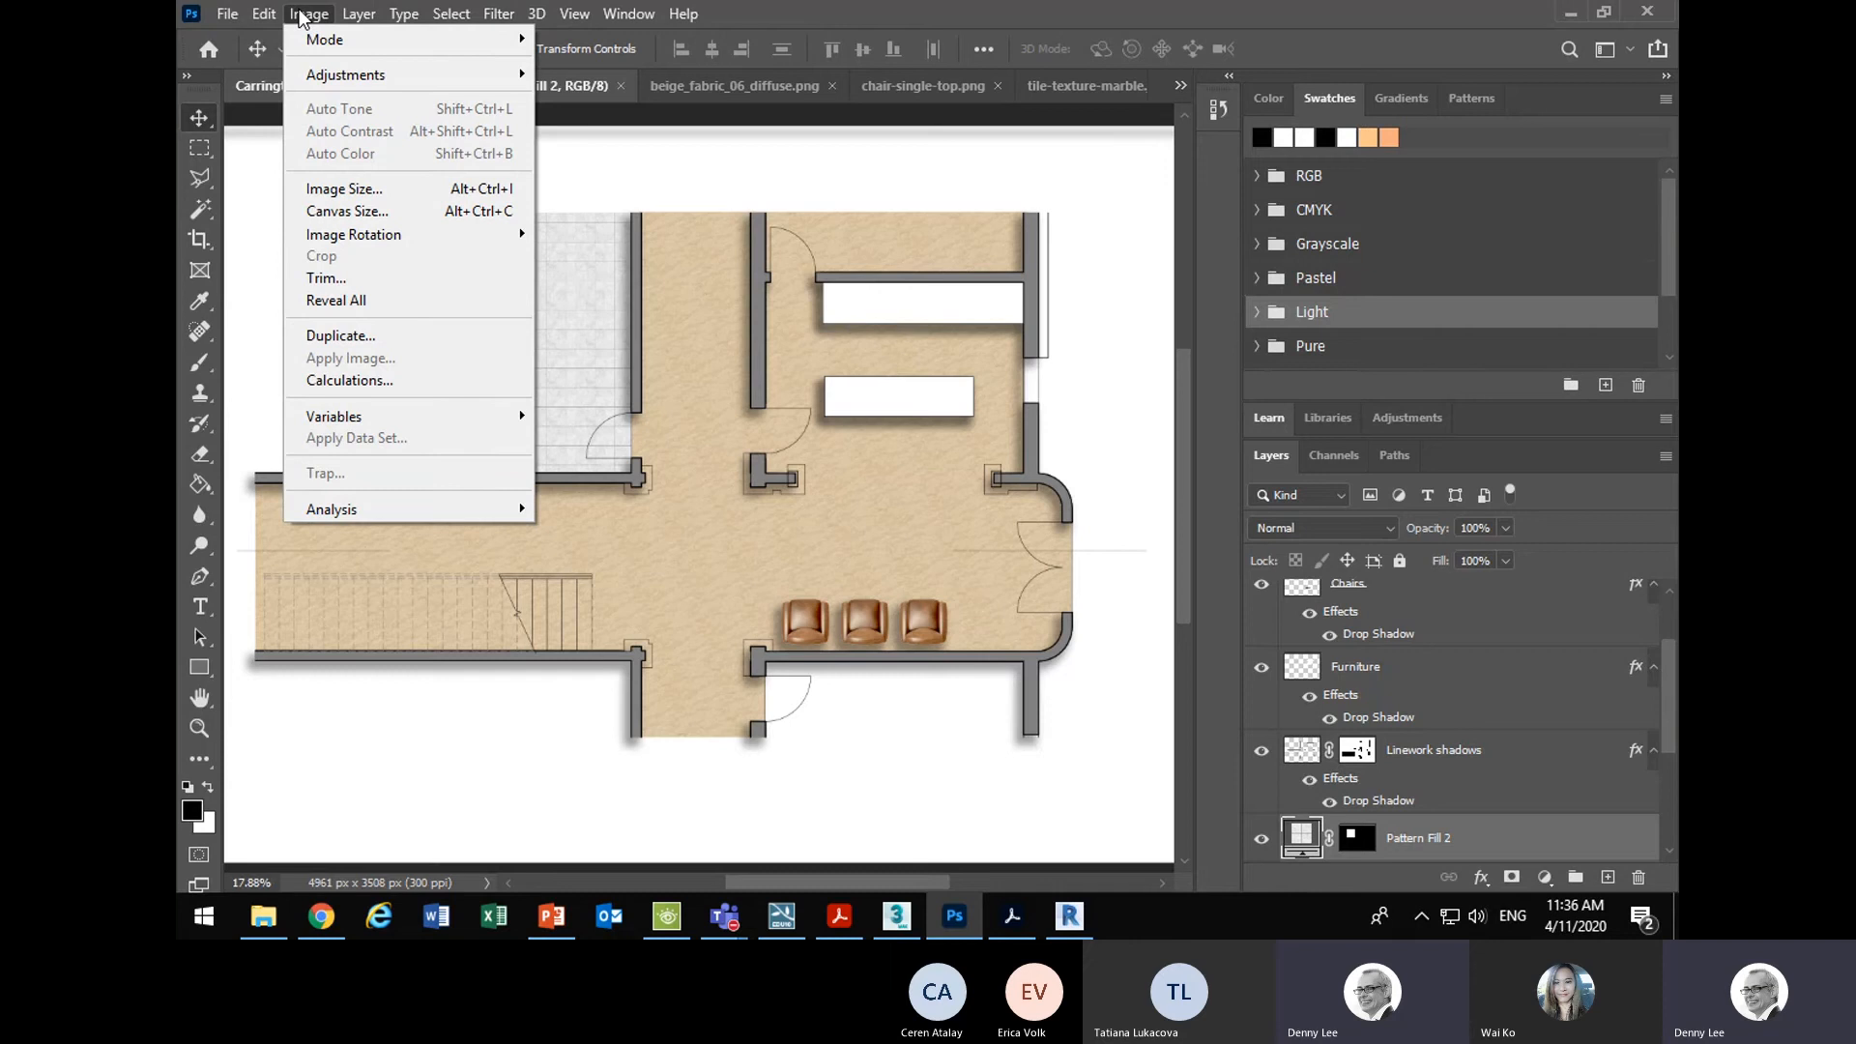
pyautogui.click(302, 17)
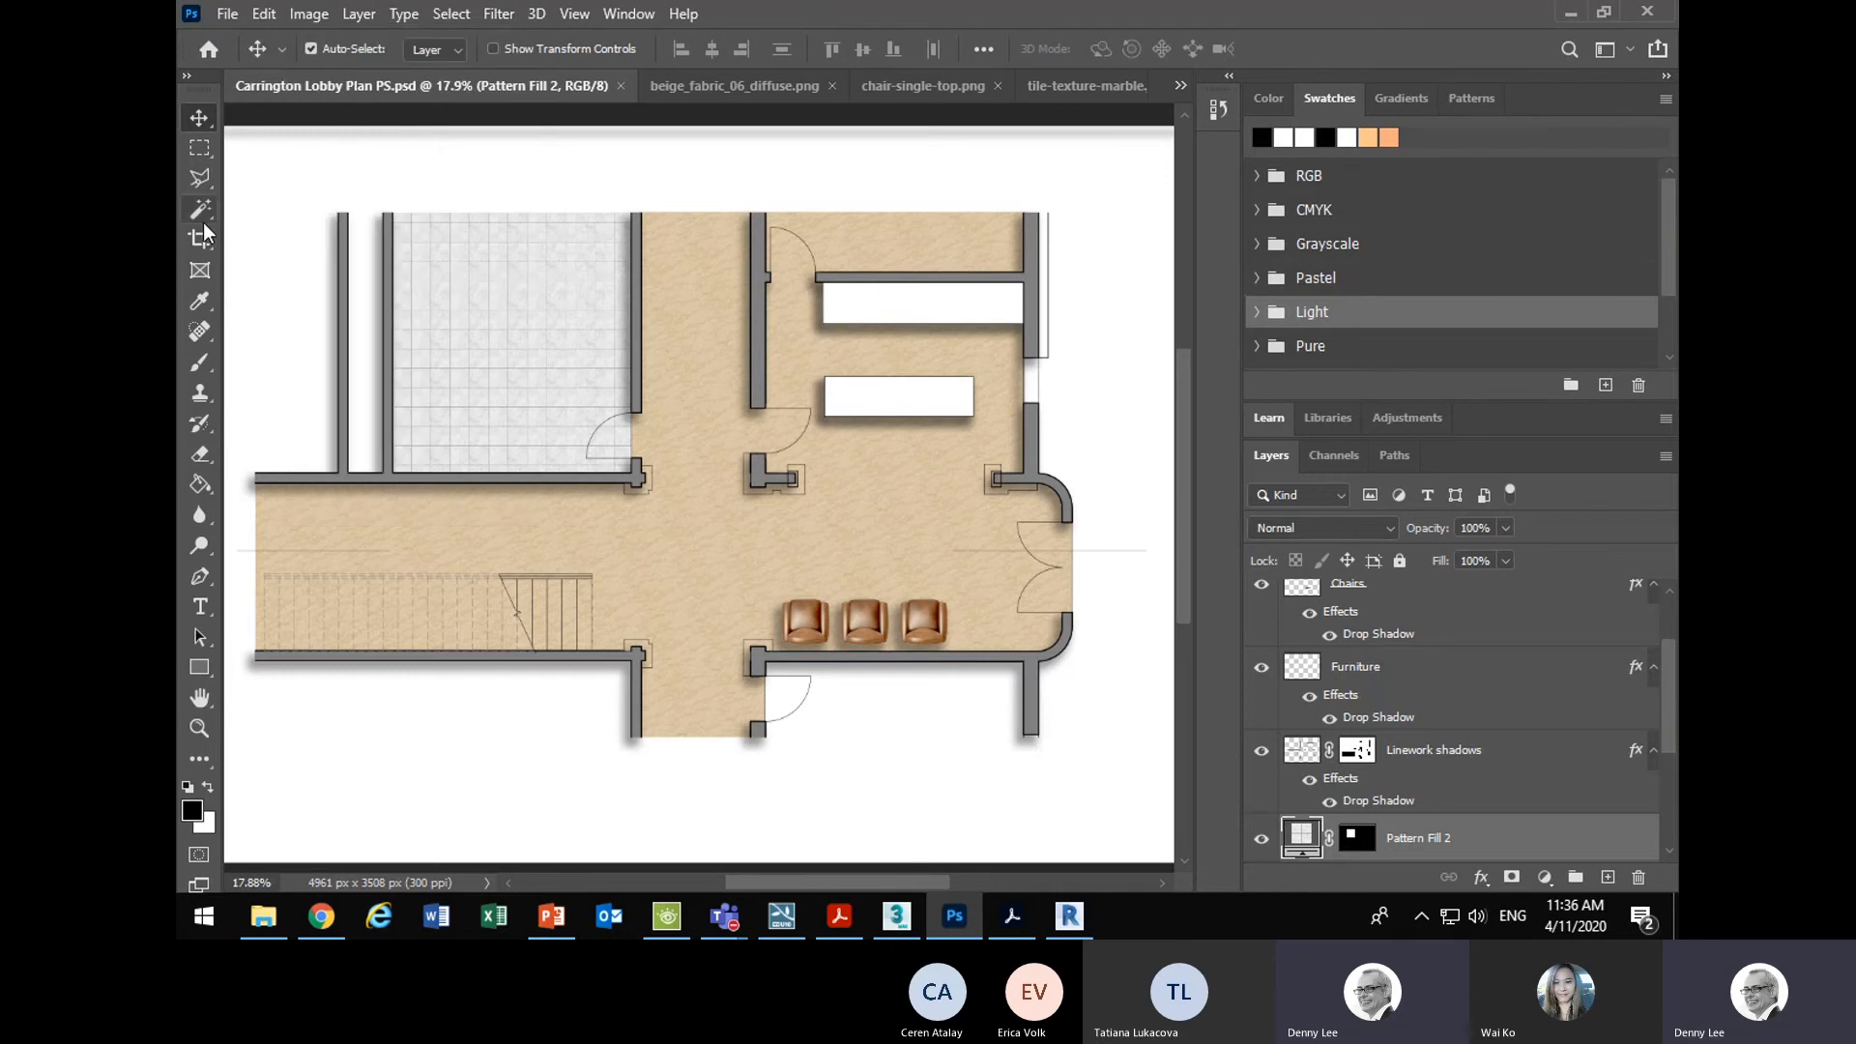
# - Activate the Brush tool and examine its General, Special Effects and Wet Media brush presets
pyautogui.click(199, 362)
pyautogui.click(345, 51)
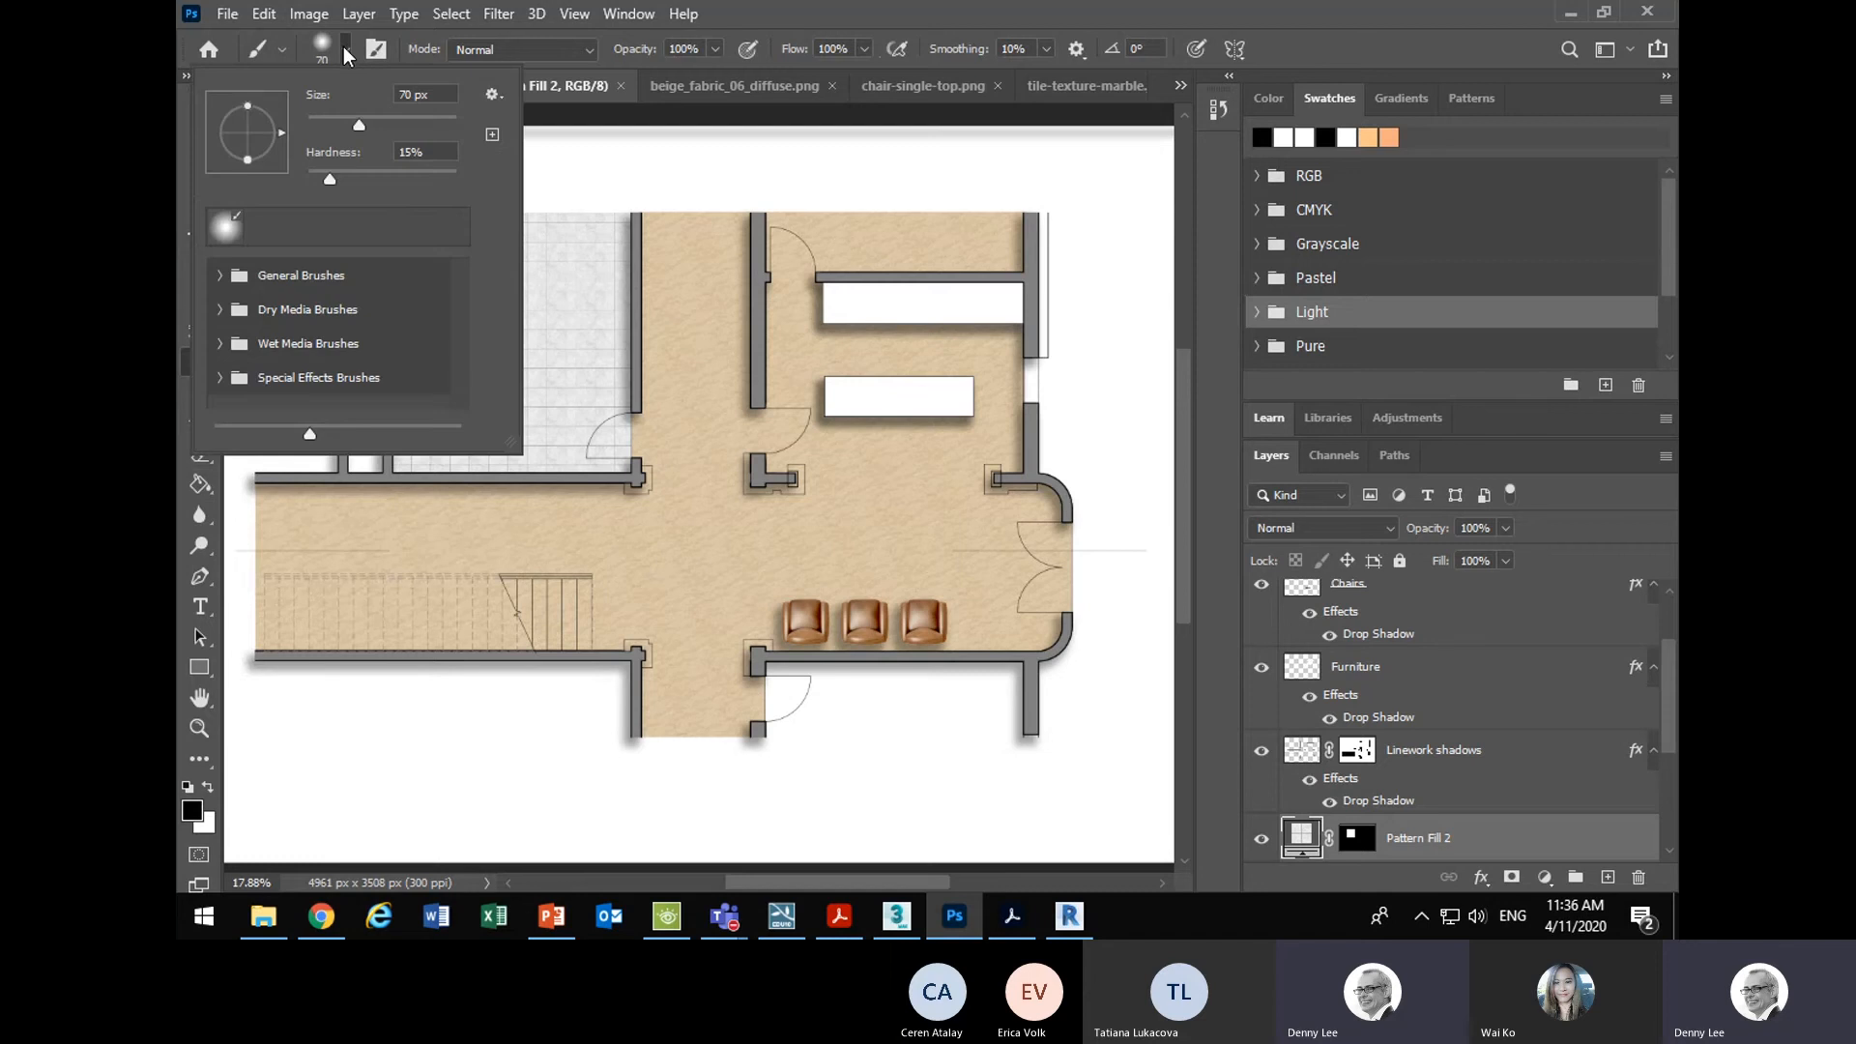
pyautogui.scroll(-3, 281, 347)
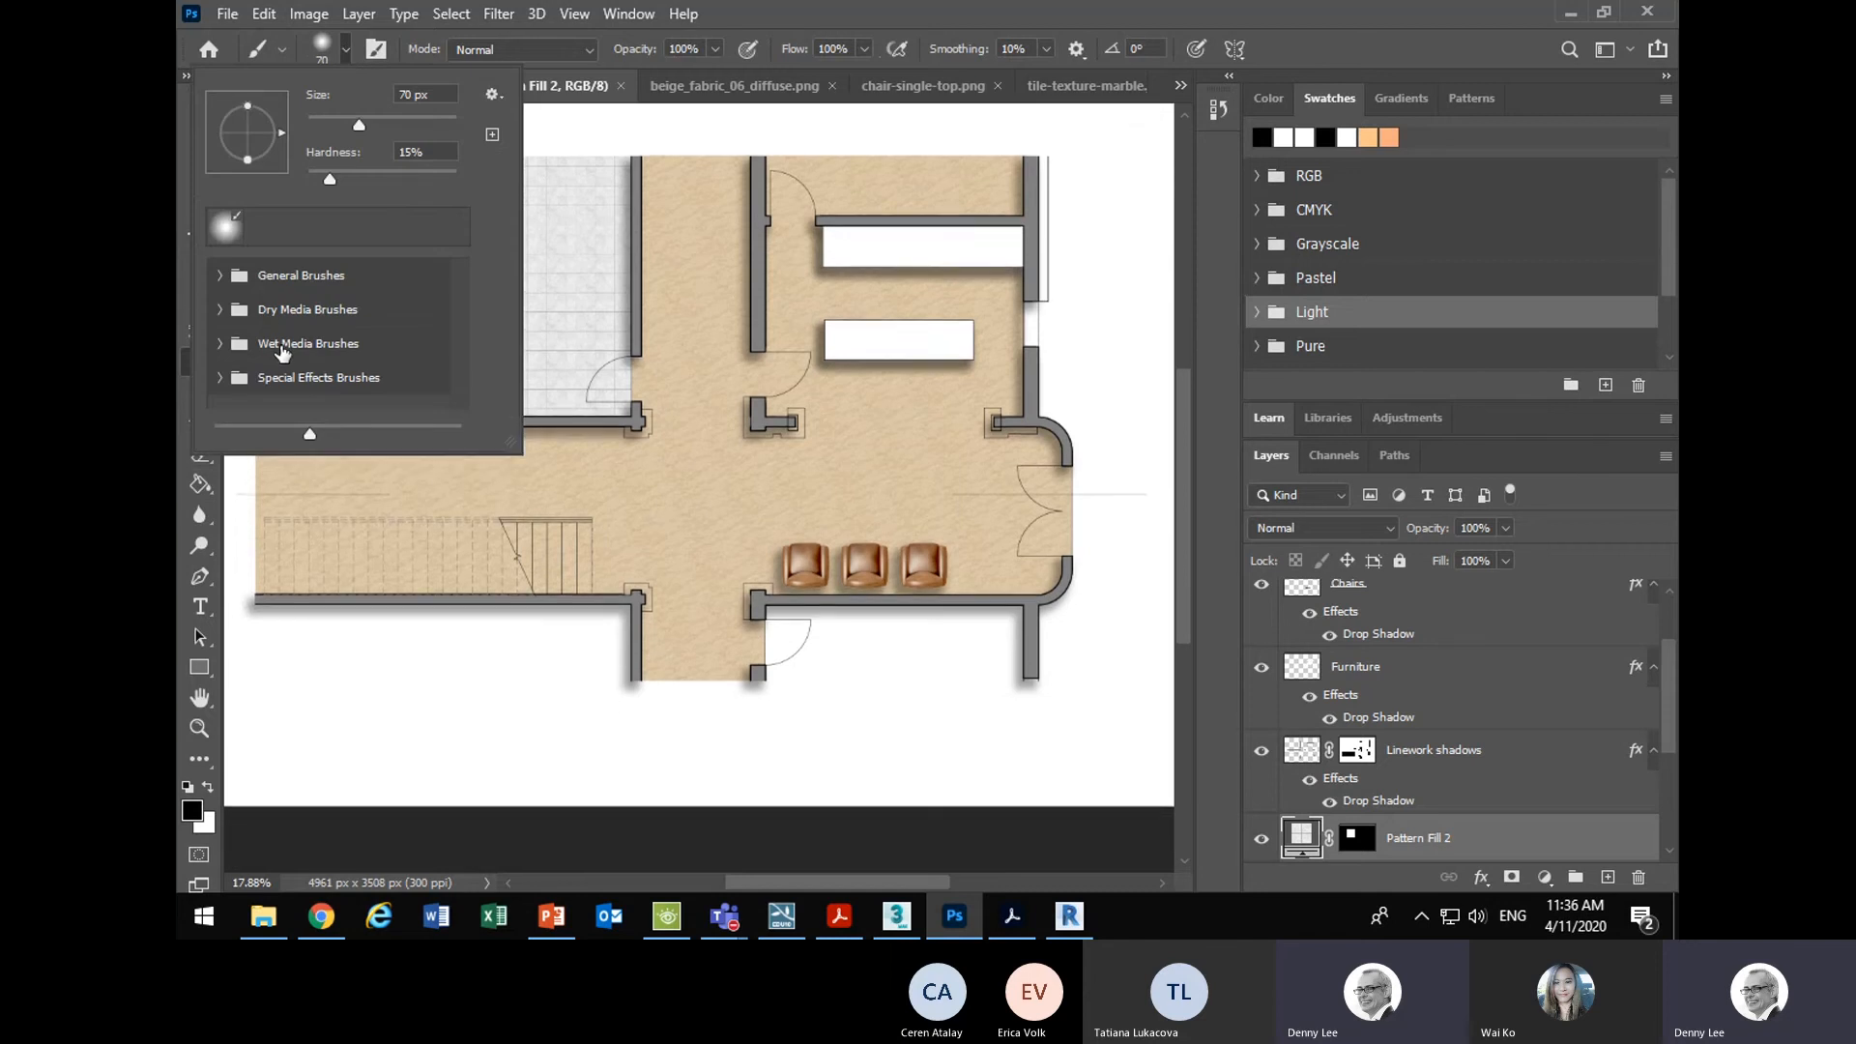
pyautogui.scroll(4, 280, 347)
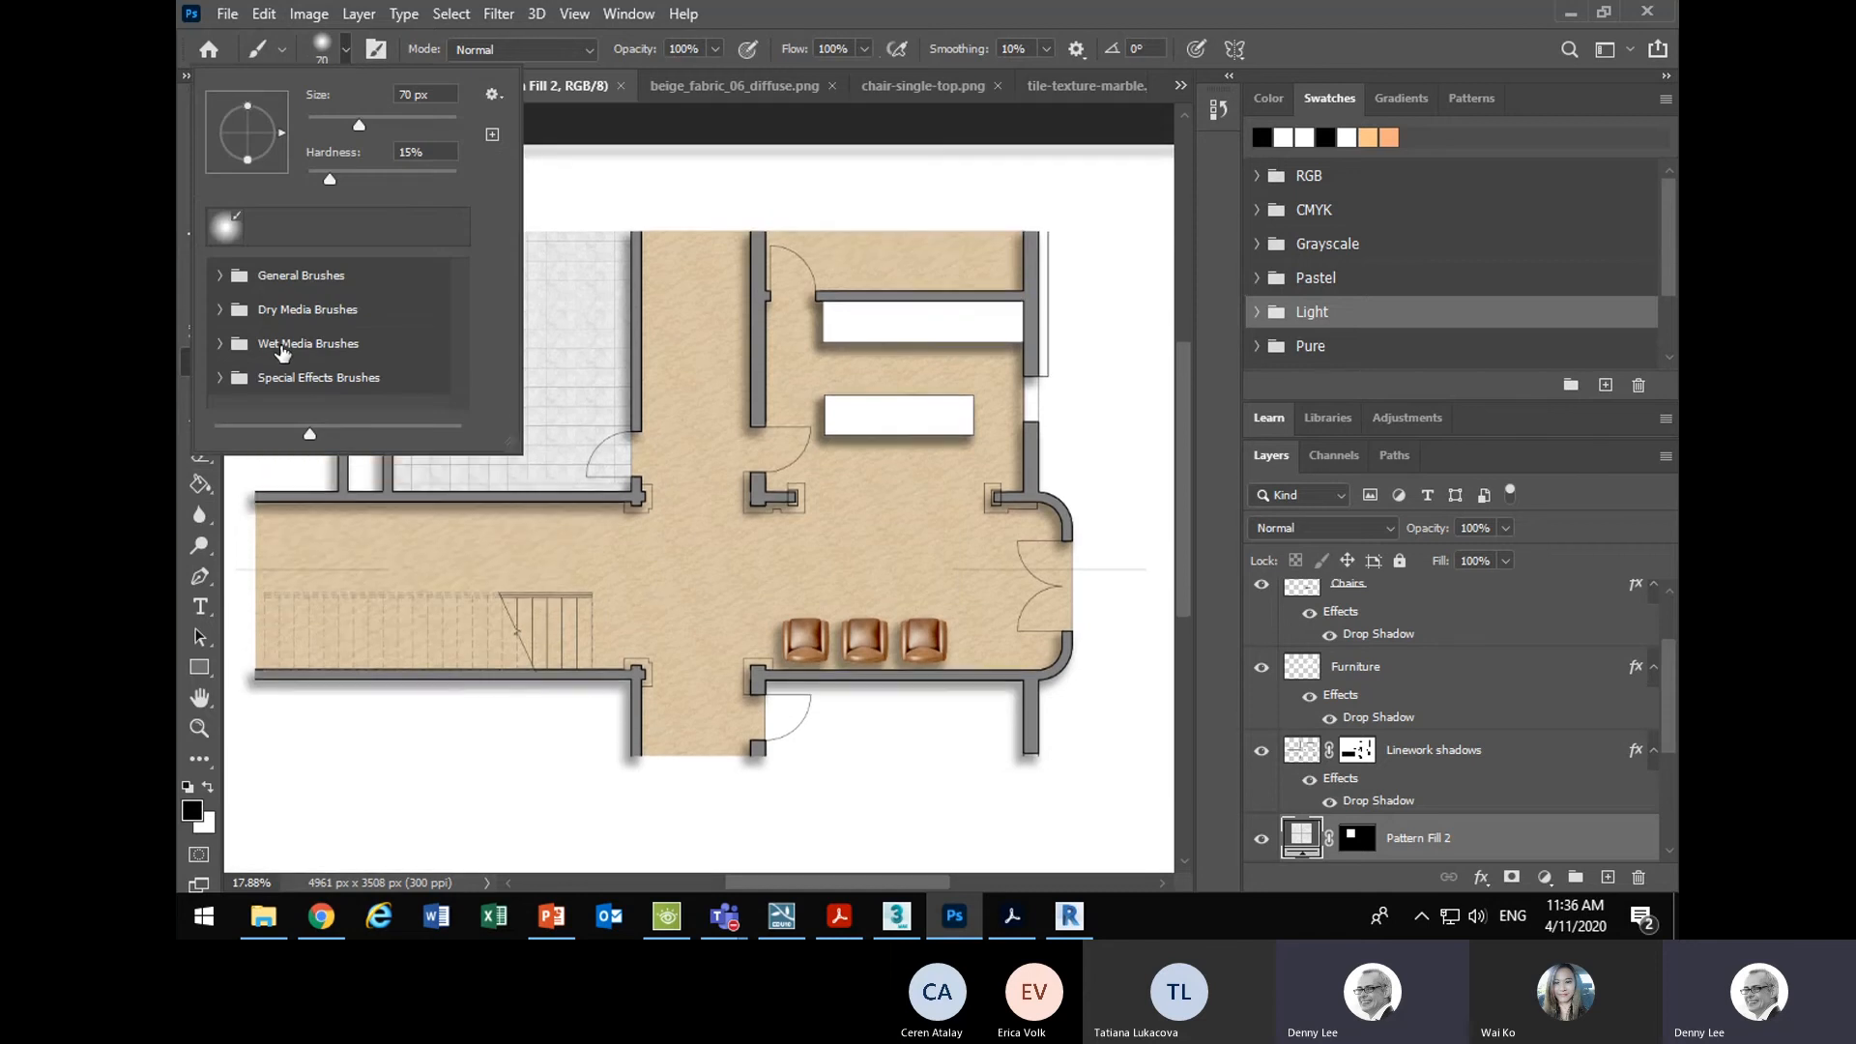
pyautogui.click(220, 276)
pyautogui.click(221, 276)
pyautogui.click(221, 377)
pyautogui.scroll(-2, 263, 358)
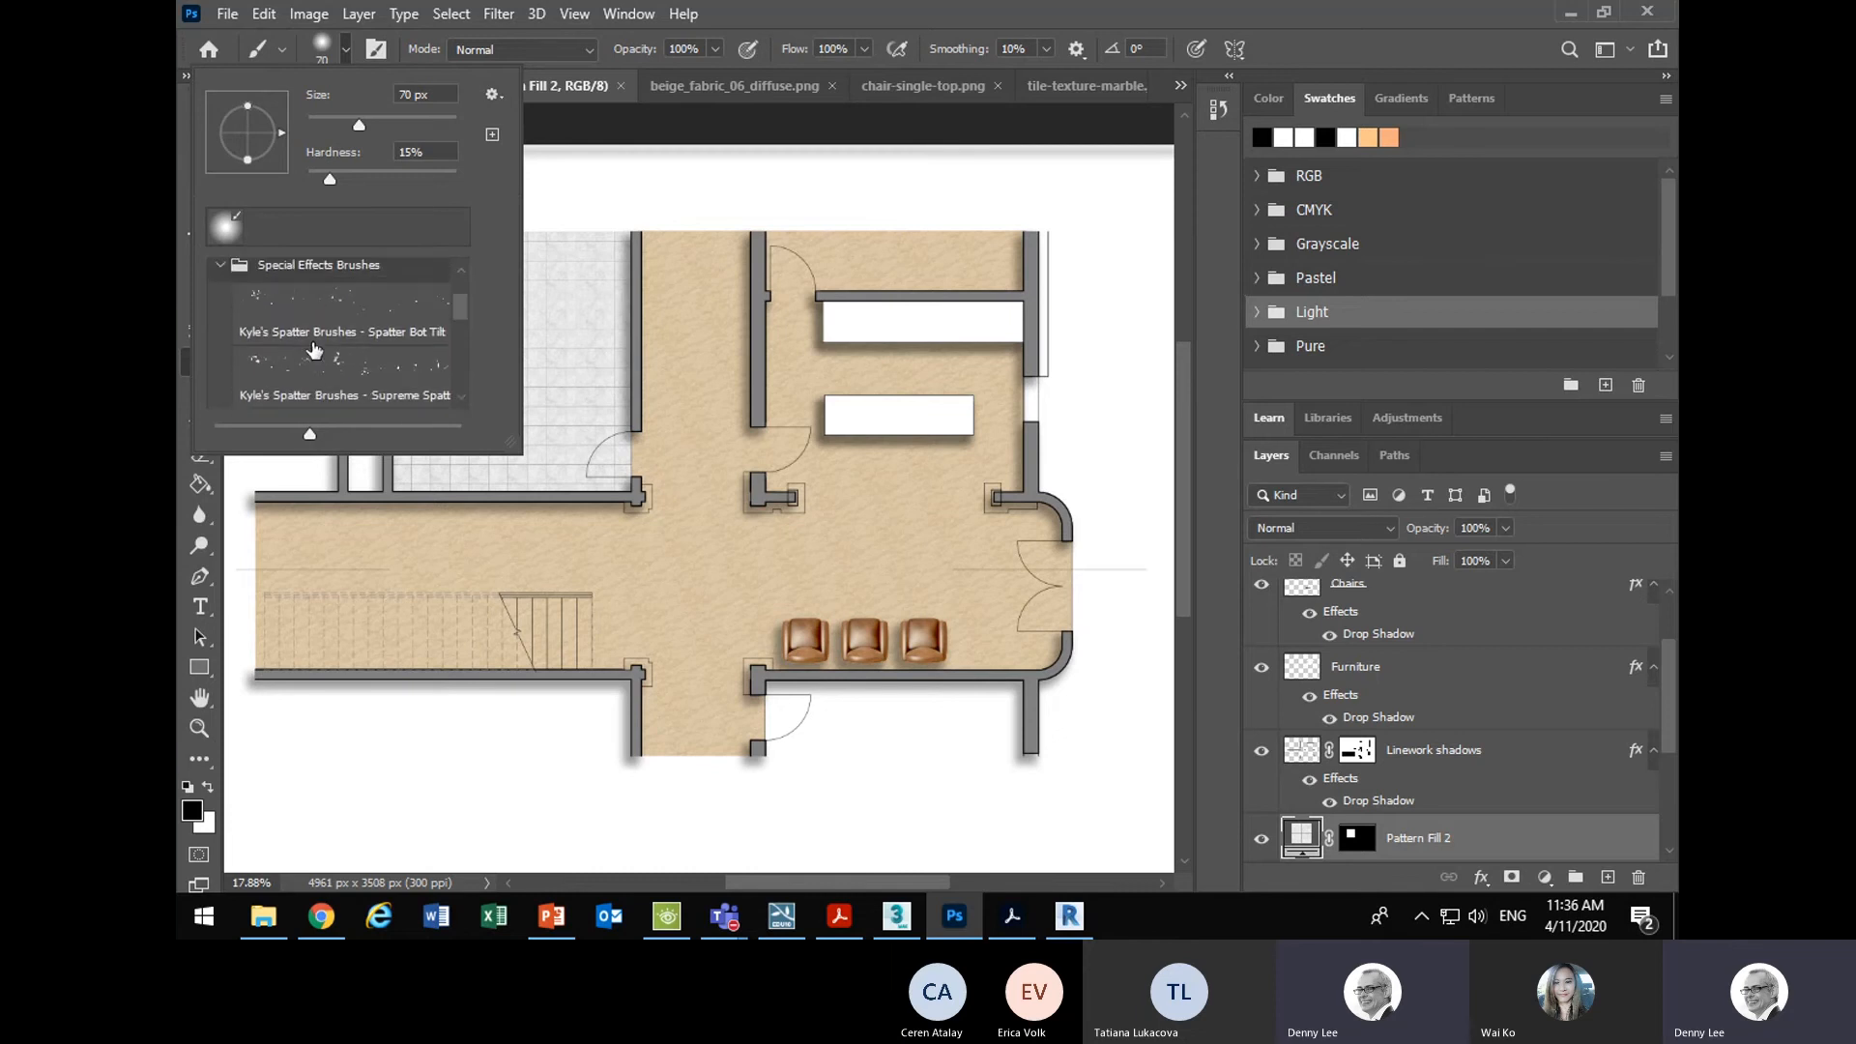
pyautogui.click(220, 323)
pyautogui.click(222, 346)
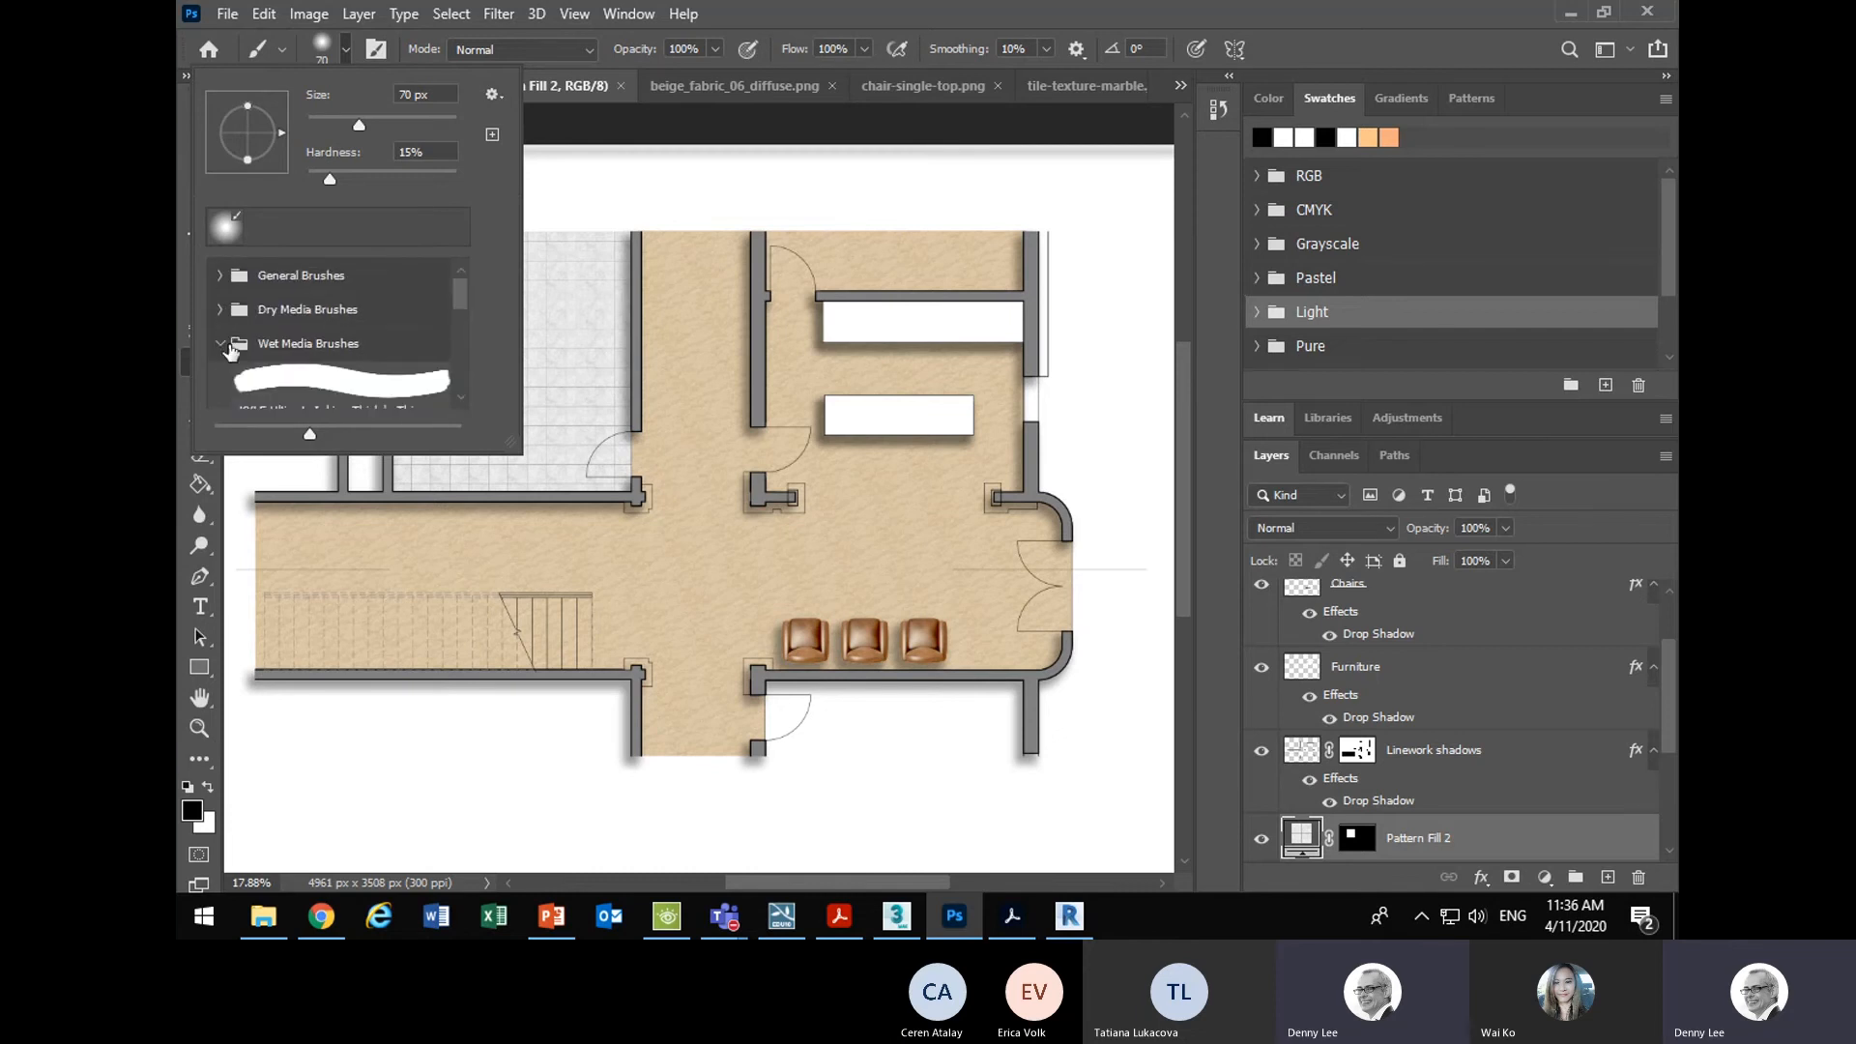
pyautogui.scroll(-1, 313, 356)
pyautogui.scroll(-6, 313, 356)
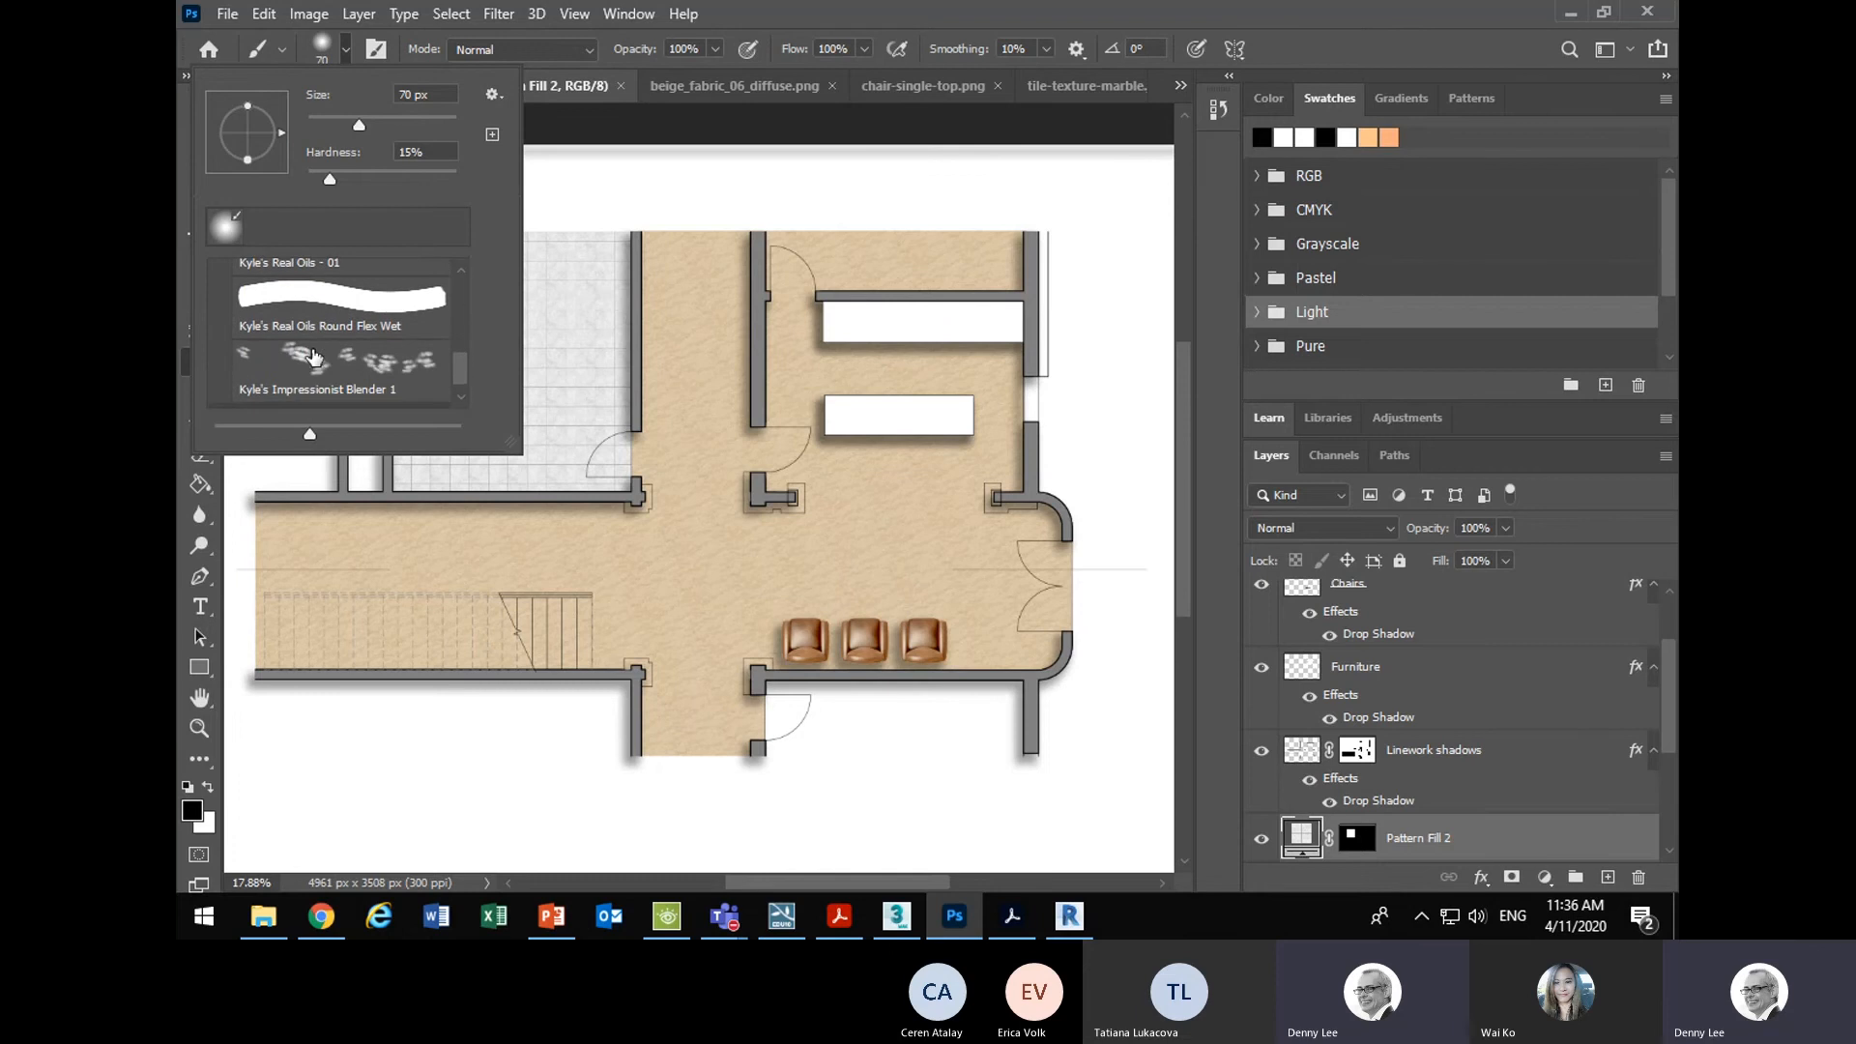
pyautogui.scroll(-1, 300, 367)
pyautogui.scroll(4, 302, 357)
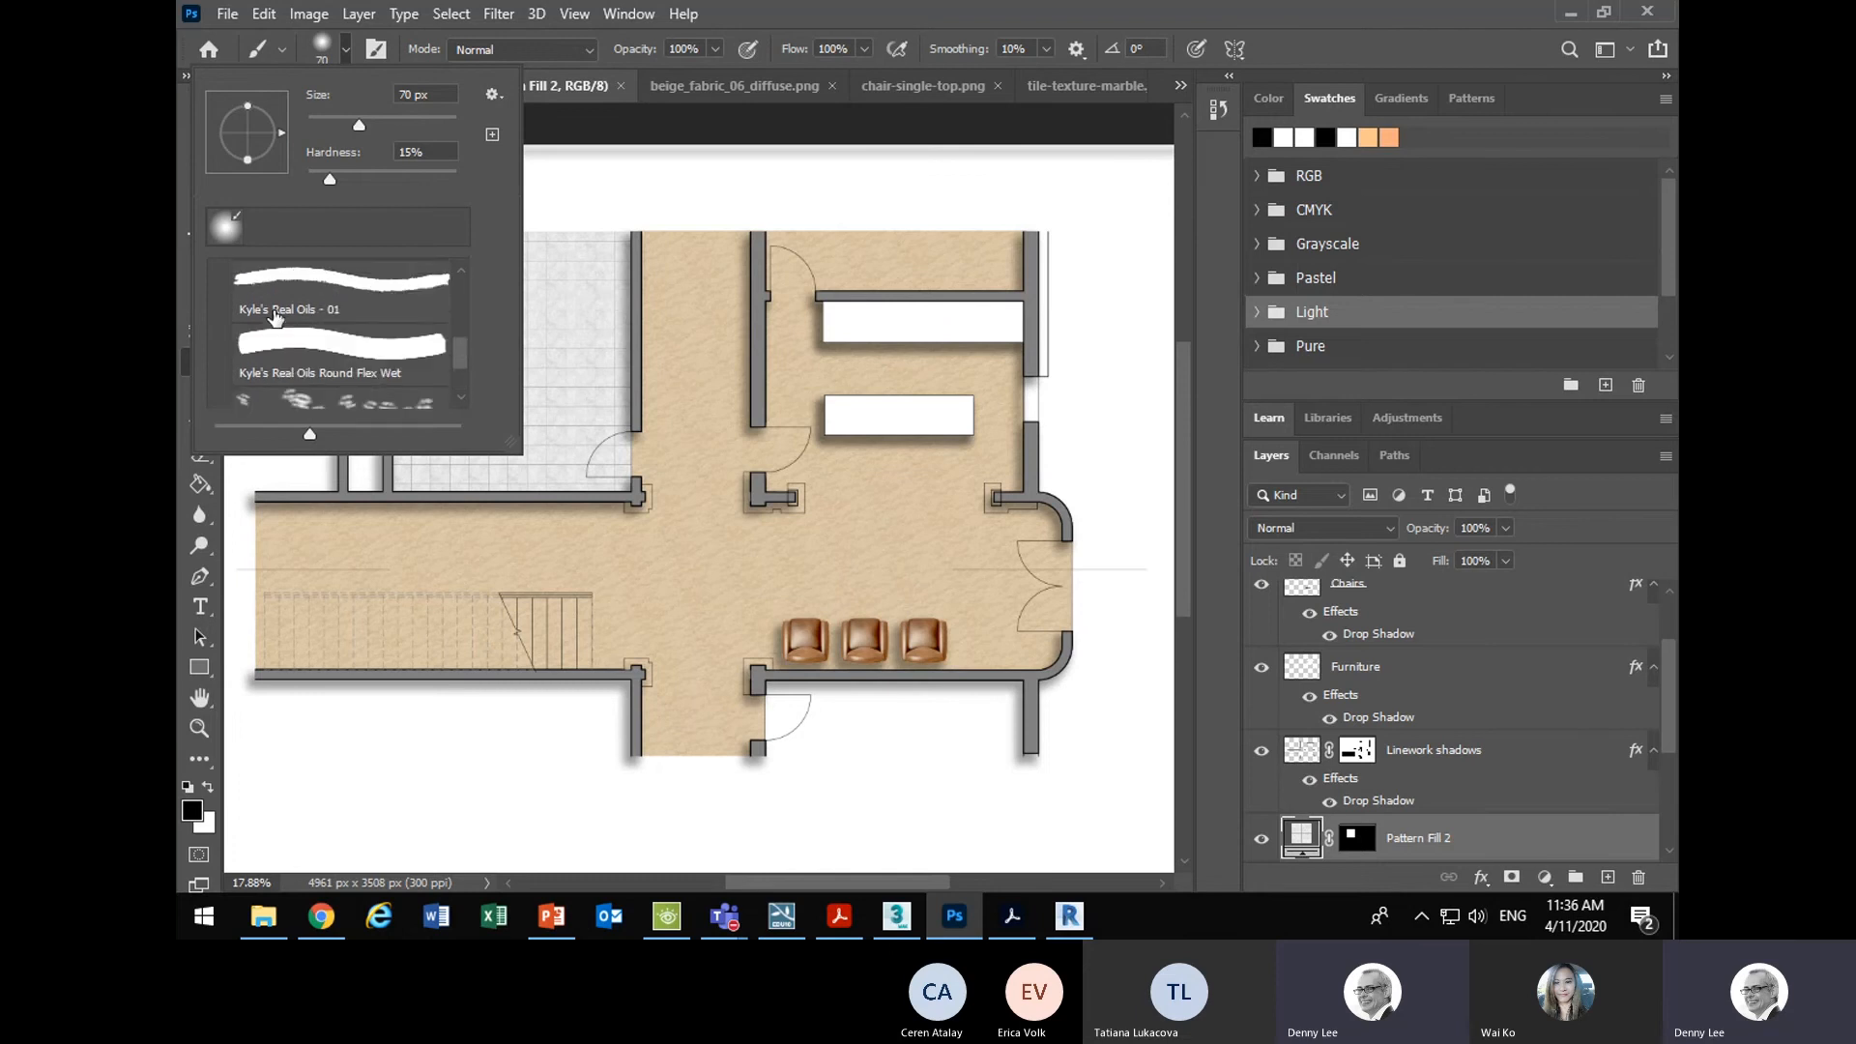
pyautogui.scroll(4, 276, 319)
pyautogui.click(222, 347)
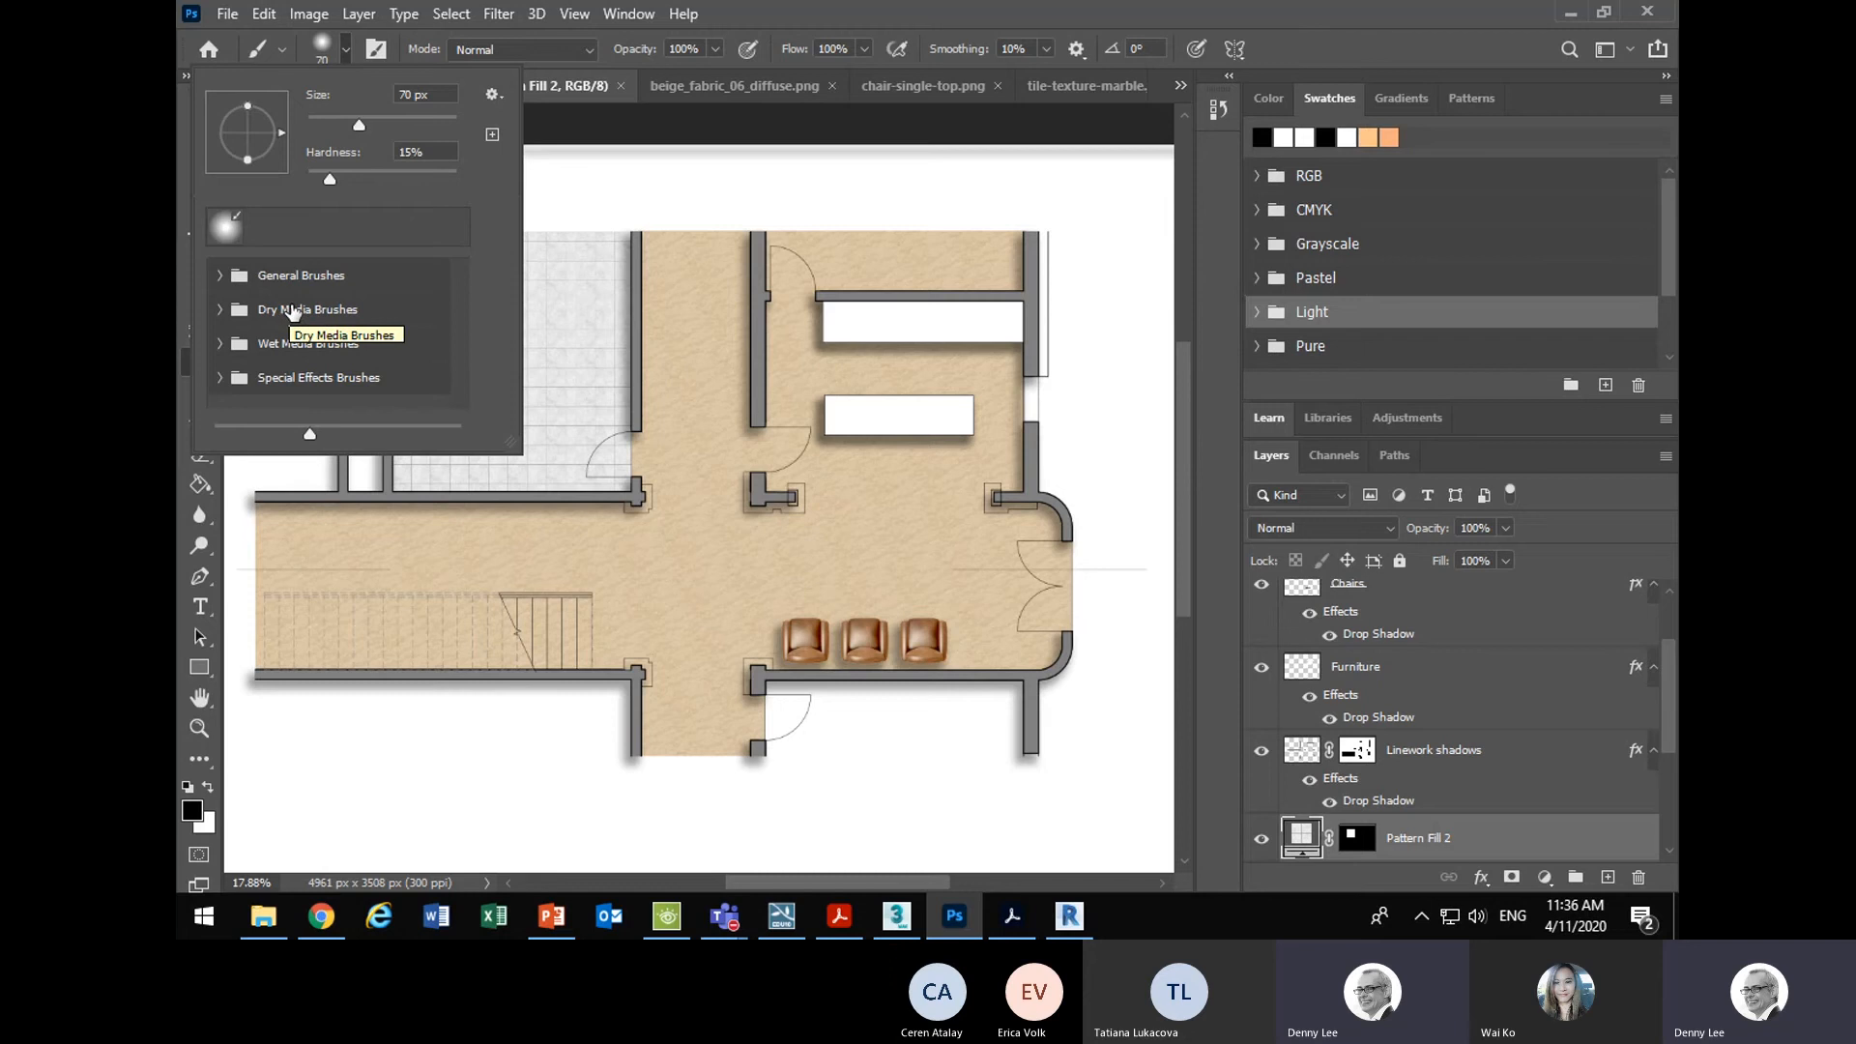
# - Examine the Dry Media brush presets from pencils through charcoal, pastel and eraser
pyautogui.click(221, 310)
pyautogui.scroll(-3, 339, 358)
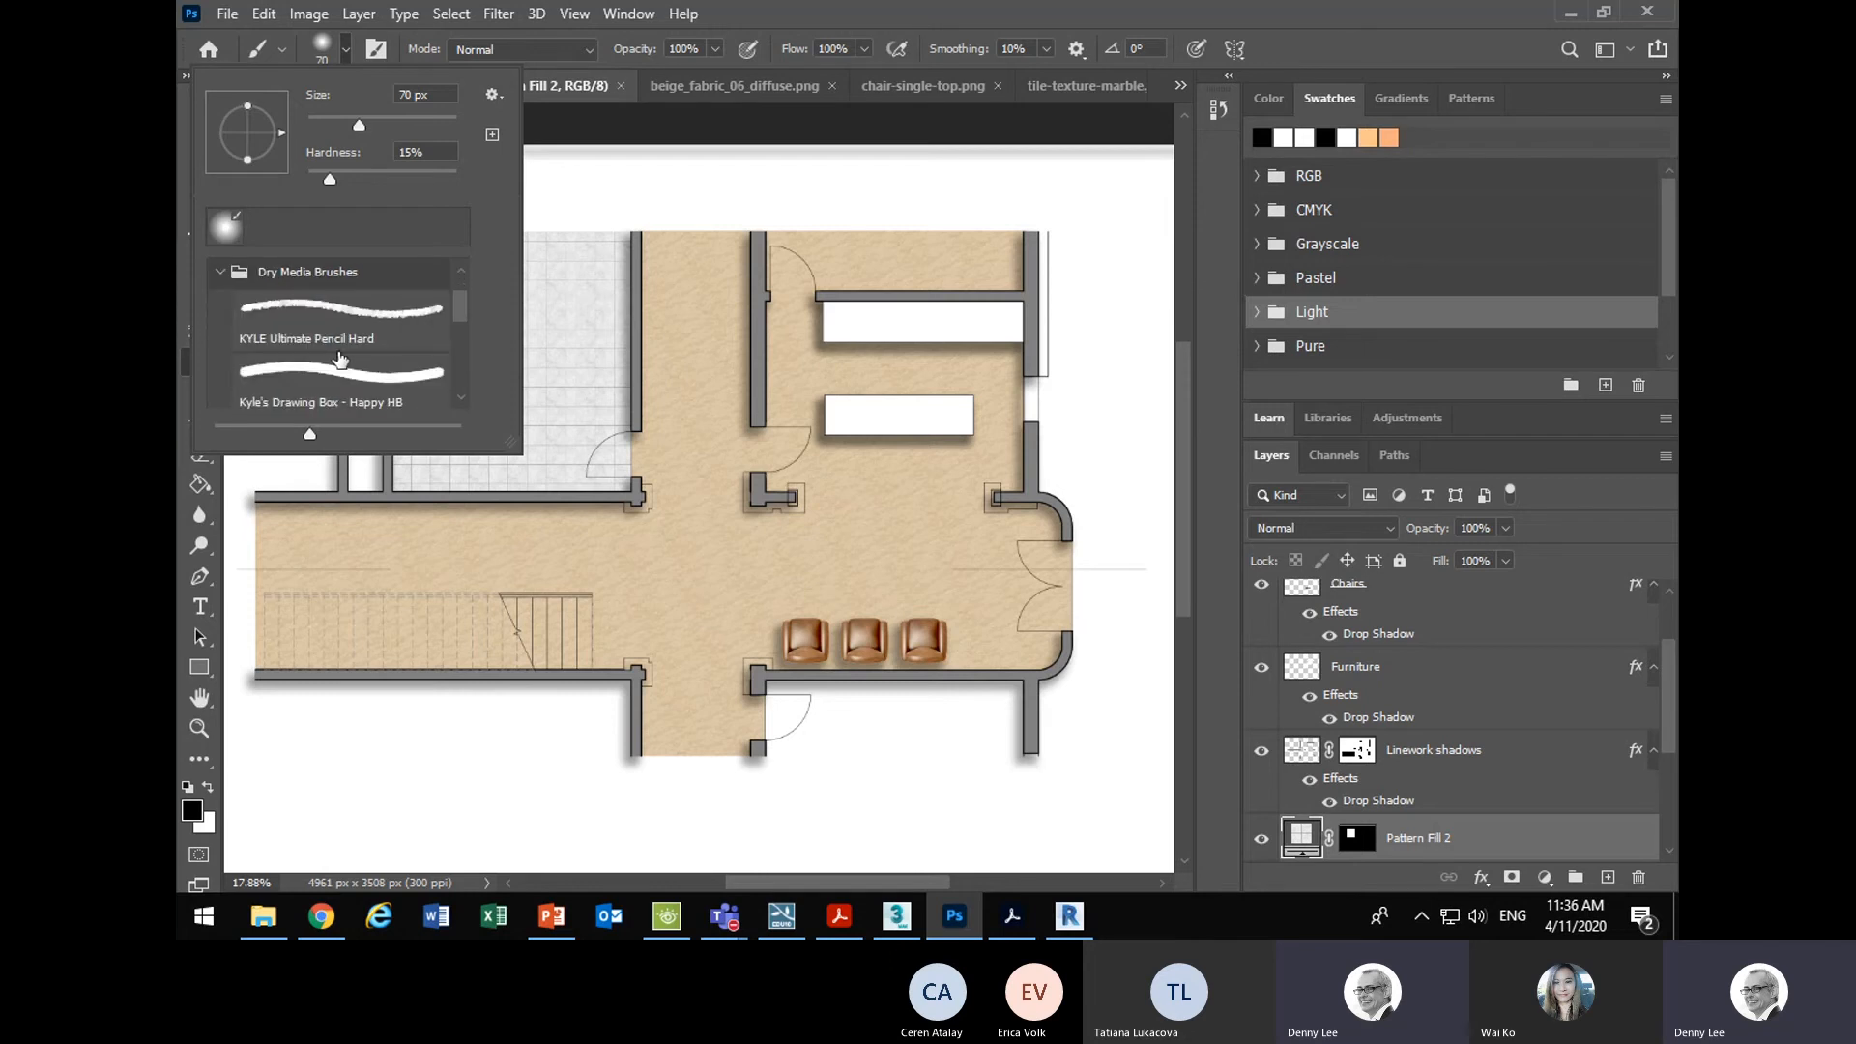
pyautogui.scroll(-4, 339, 358)
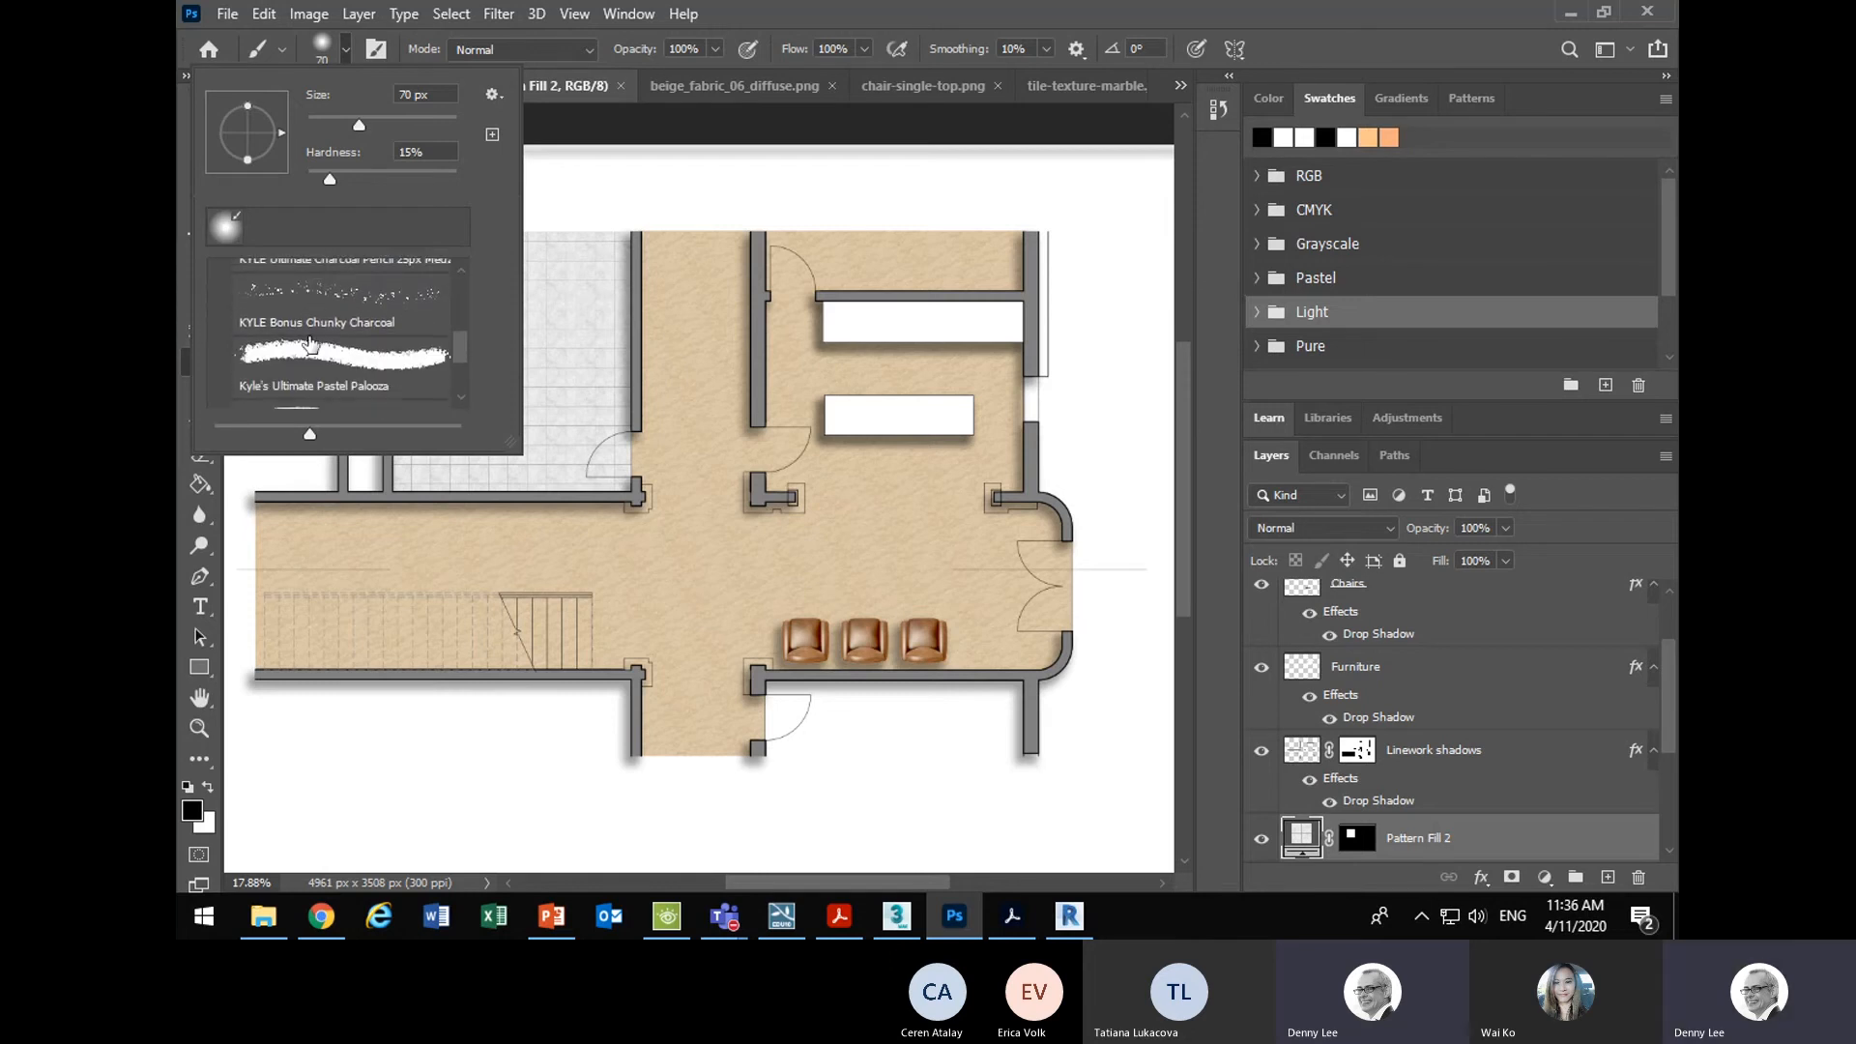
pyautogui.scroll(-3, 304, 375)
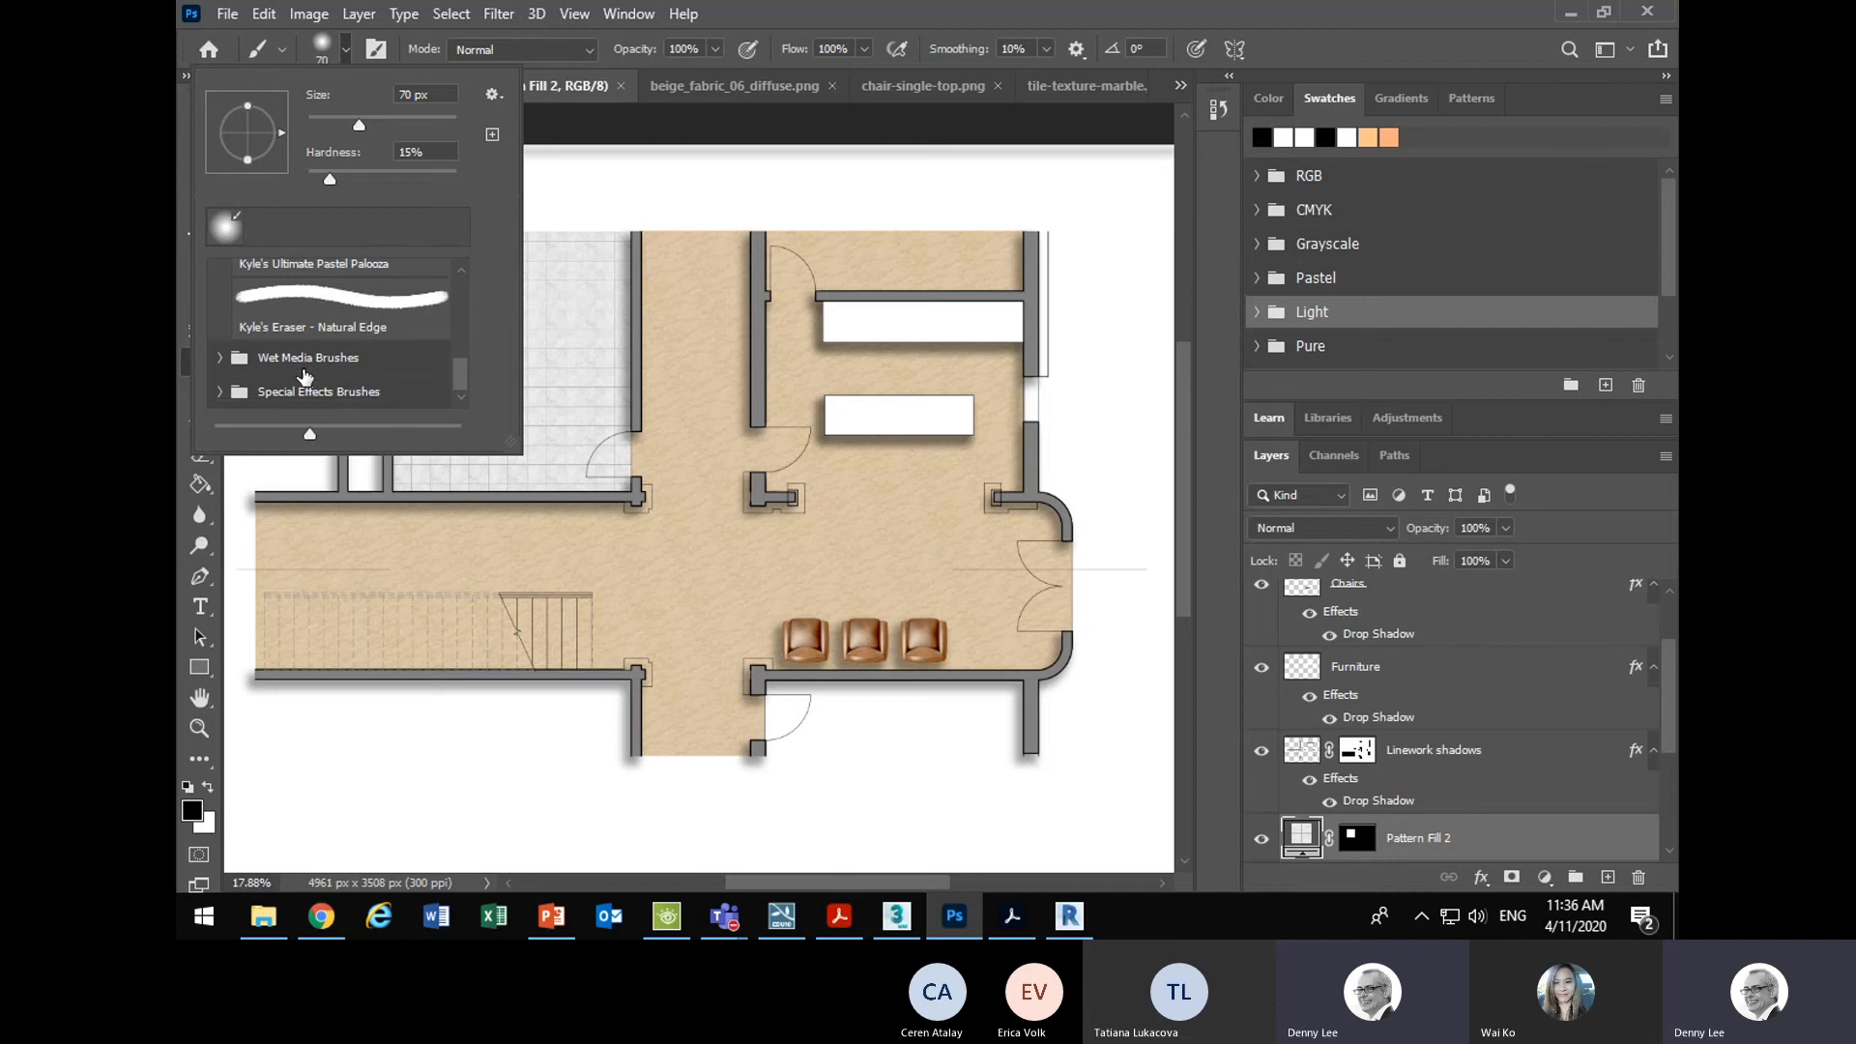
pyautogui.scroll(5, 305, 375)
pyautogui.scroll(4, 304, 375)
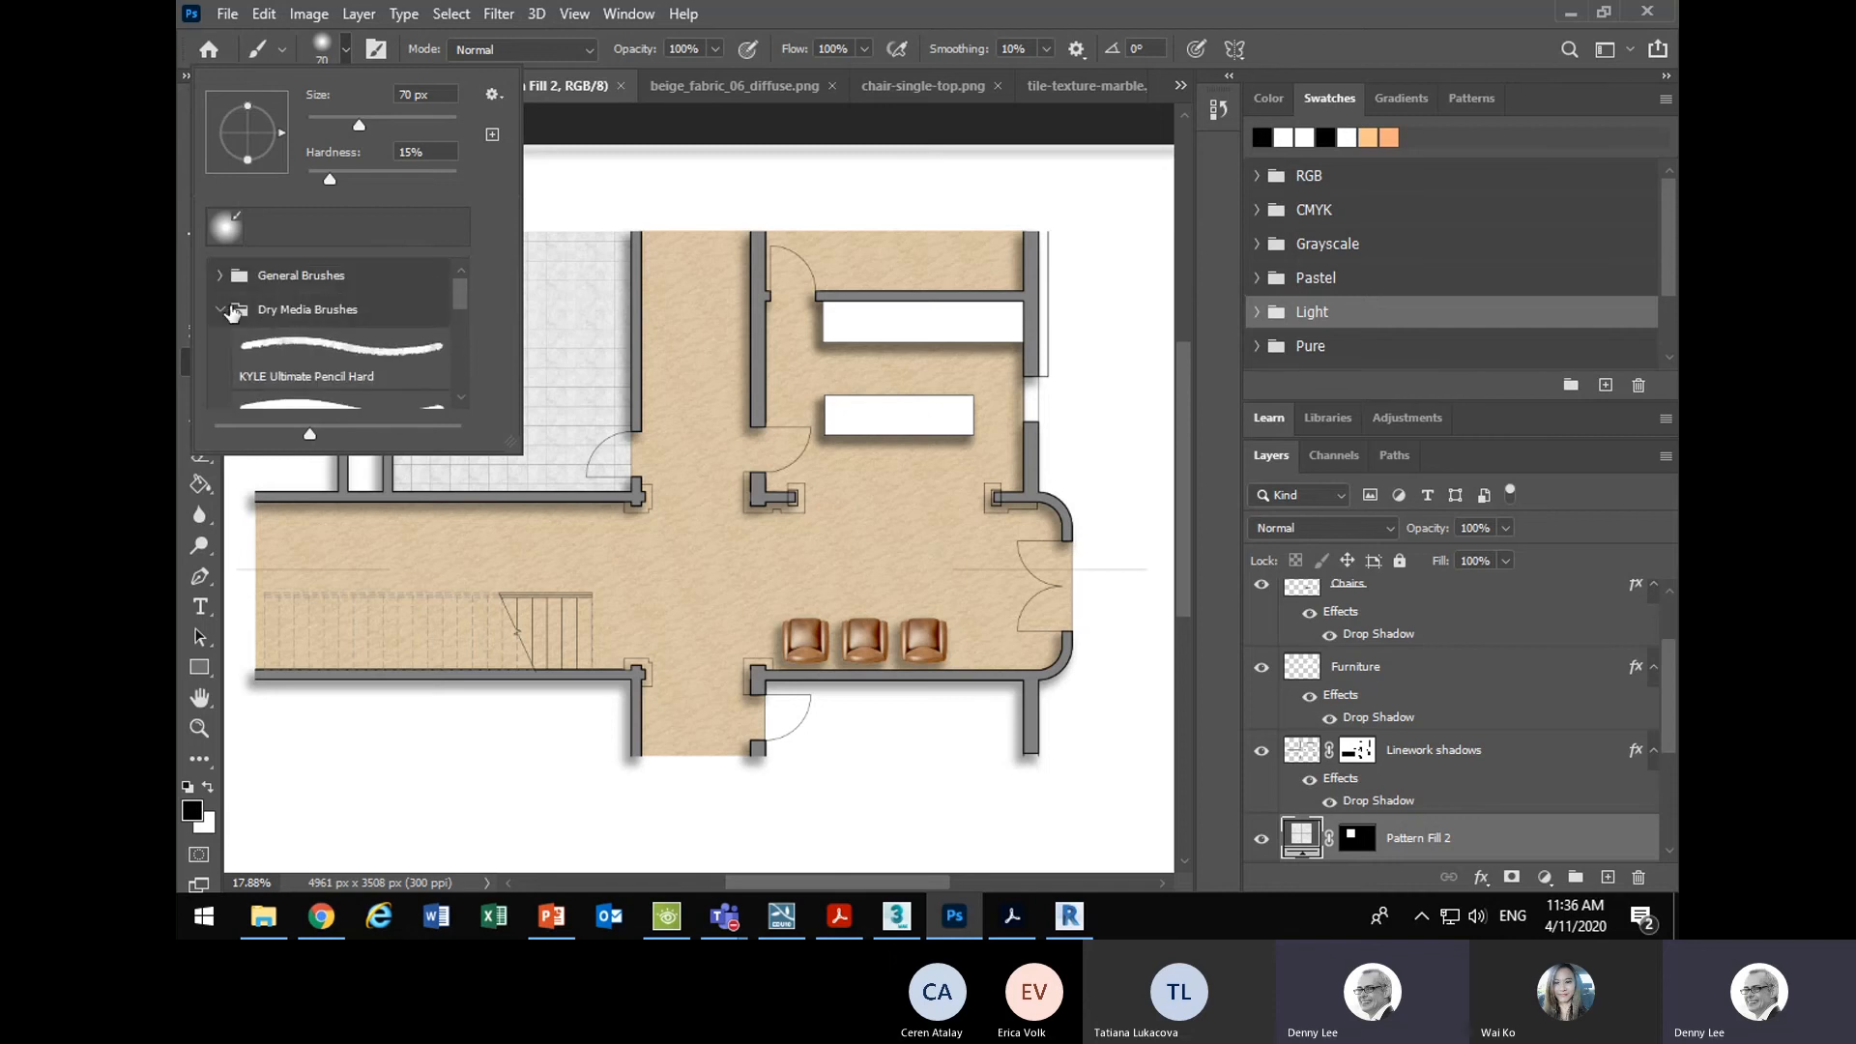
pyautogui.click(220, 311)
# - Switch to Chrome, search Google in a new tab for "watercolour brushes photoshop", and return to Photoshop
pyautogui.click(321, 916)
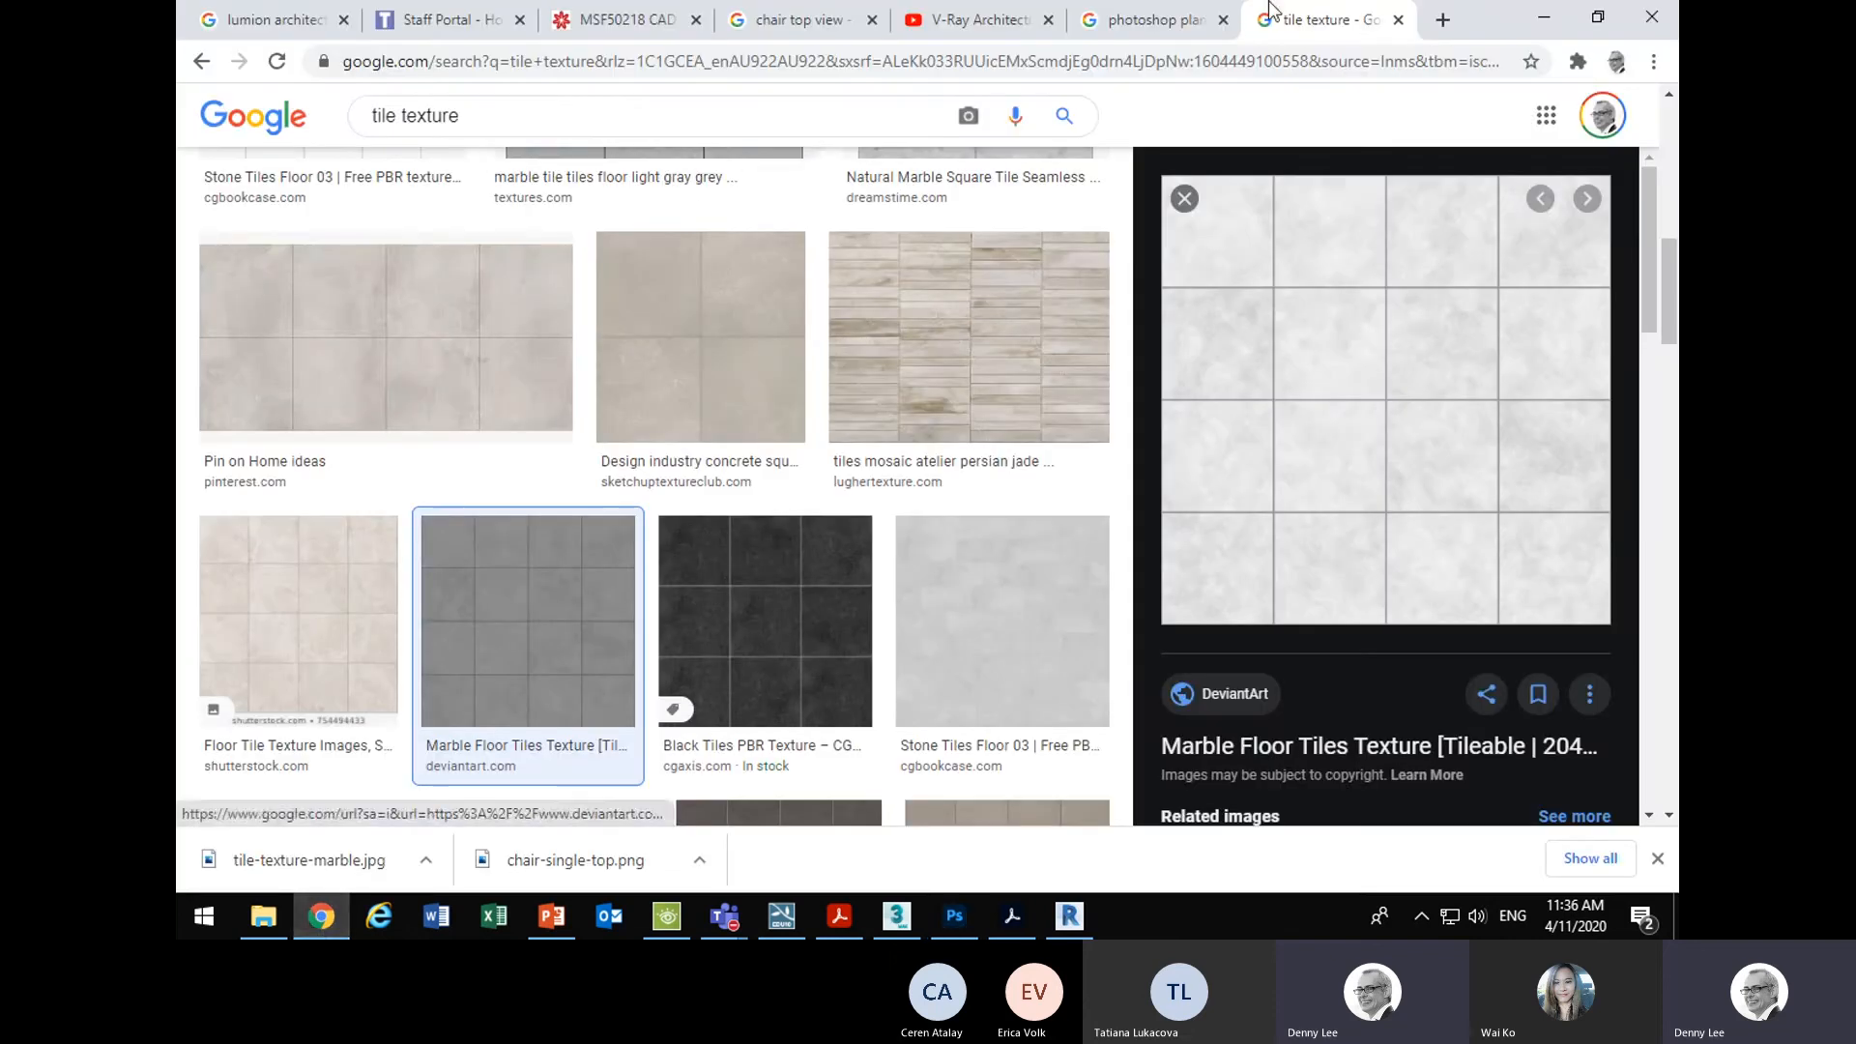
pyautogui.click(1442, 20)
pyautogui.click(948, 62)
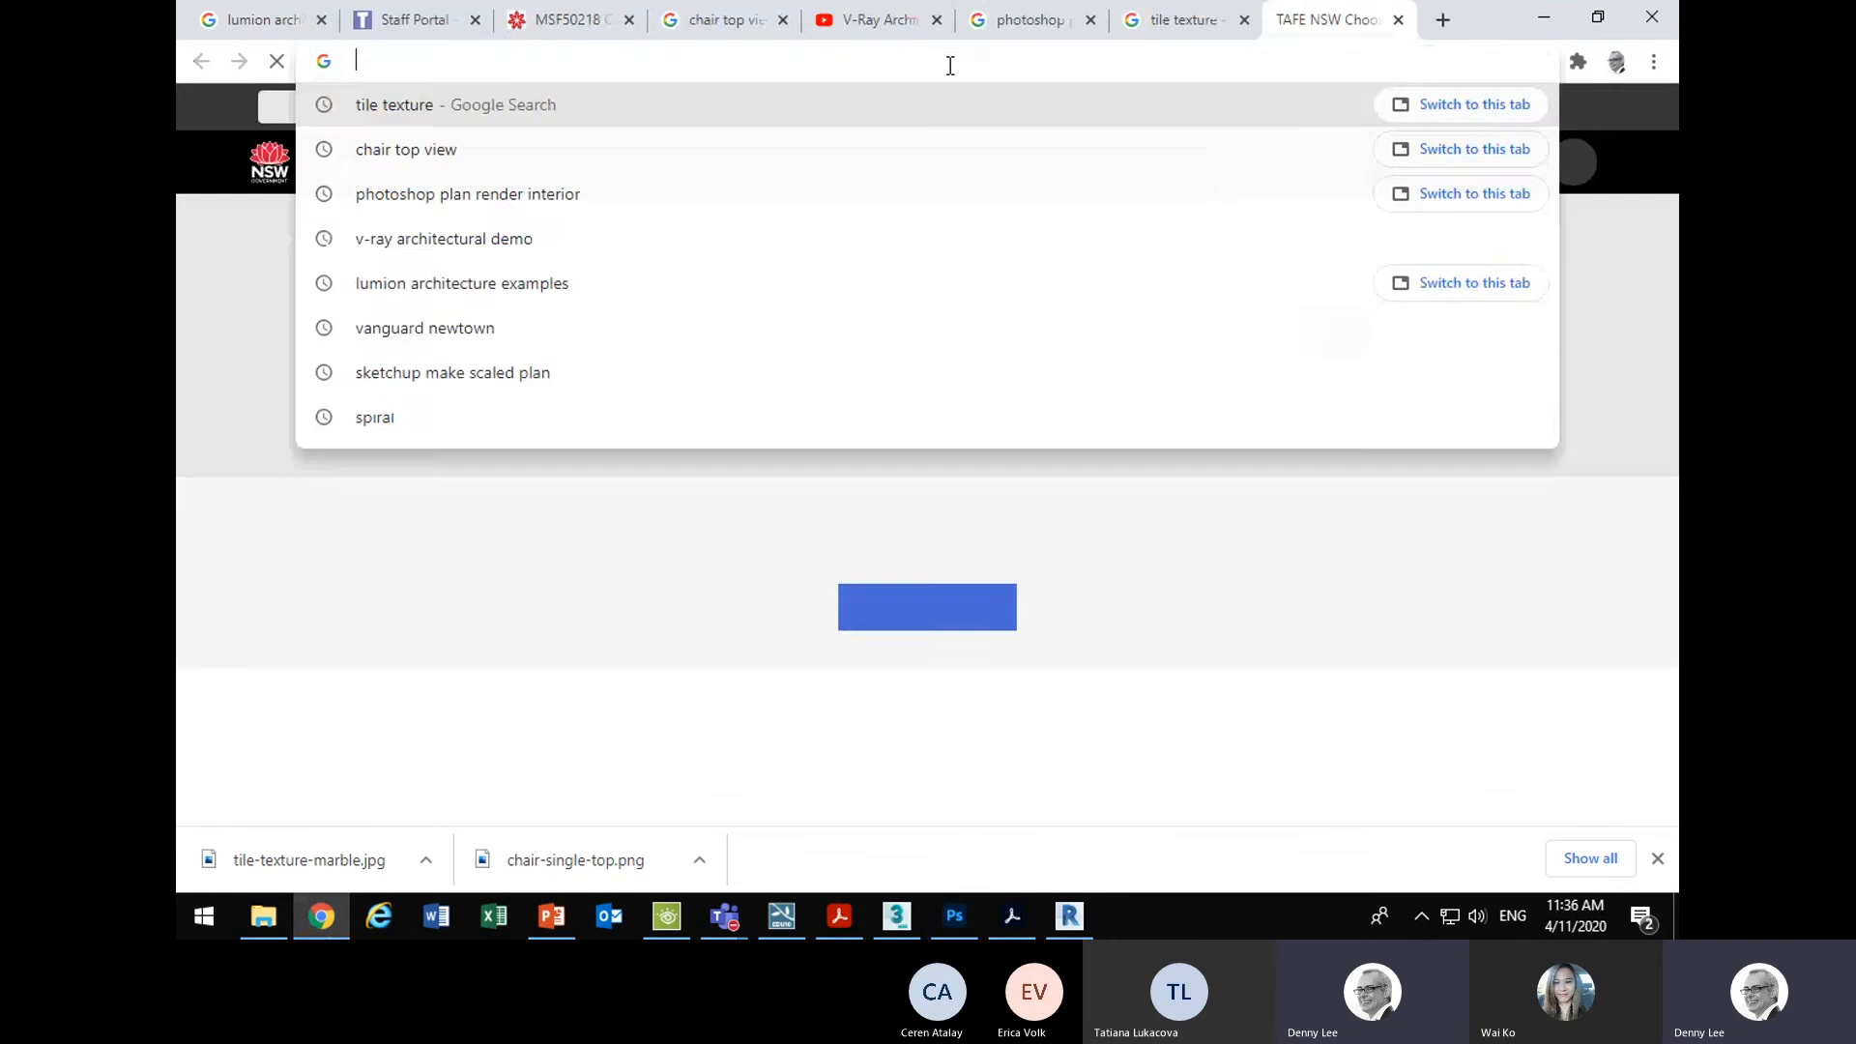
pyautogui.write('water')
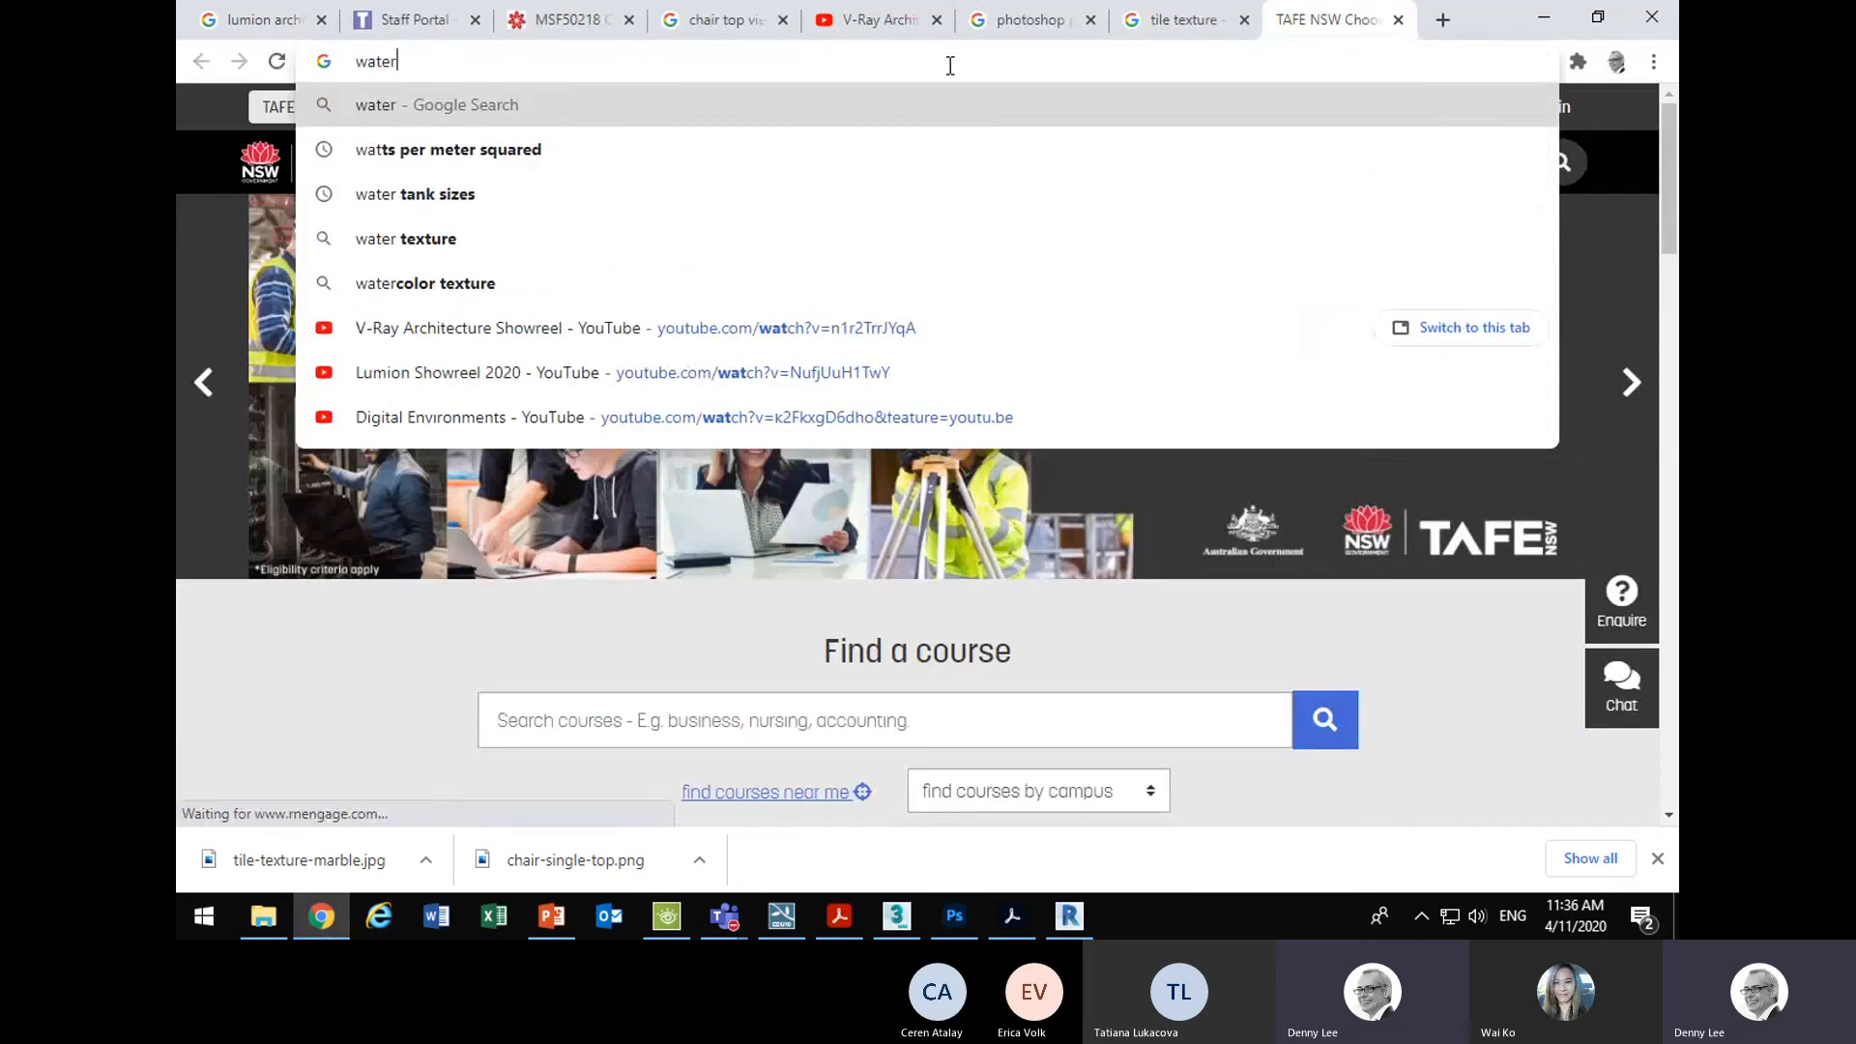
pyautogui.write('colour')
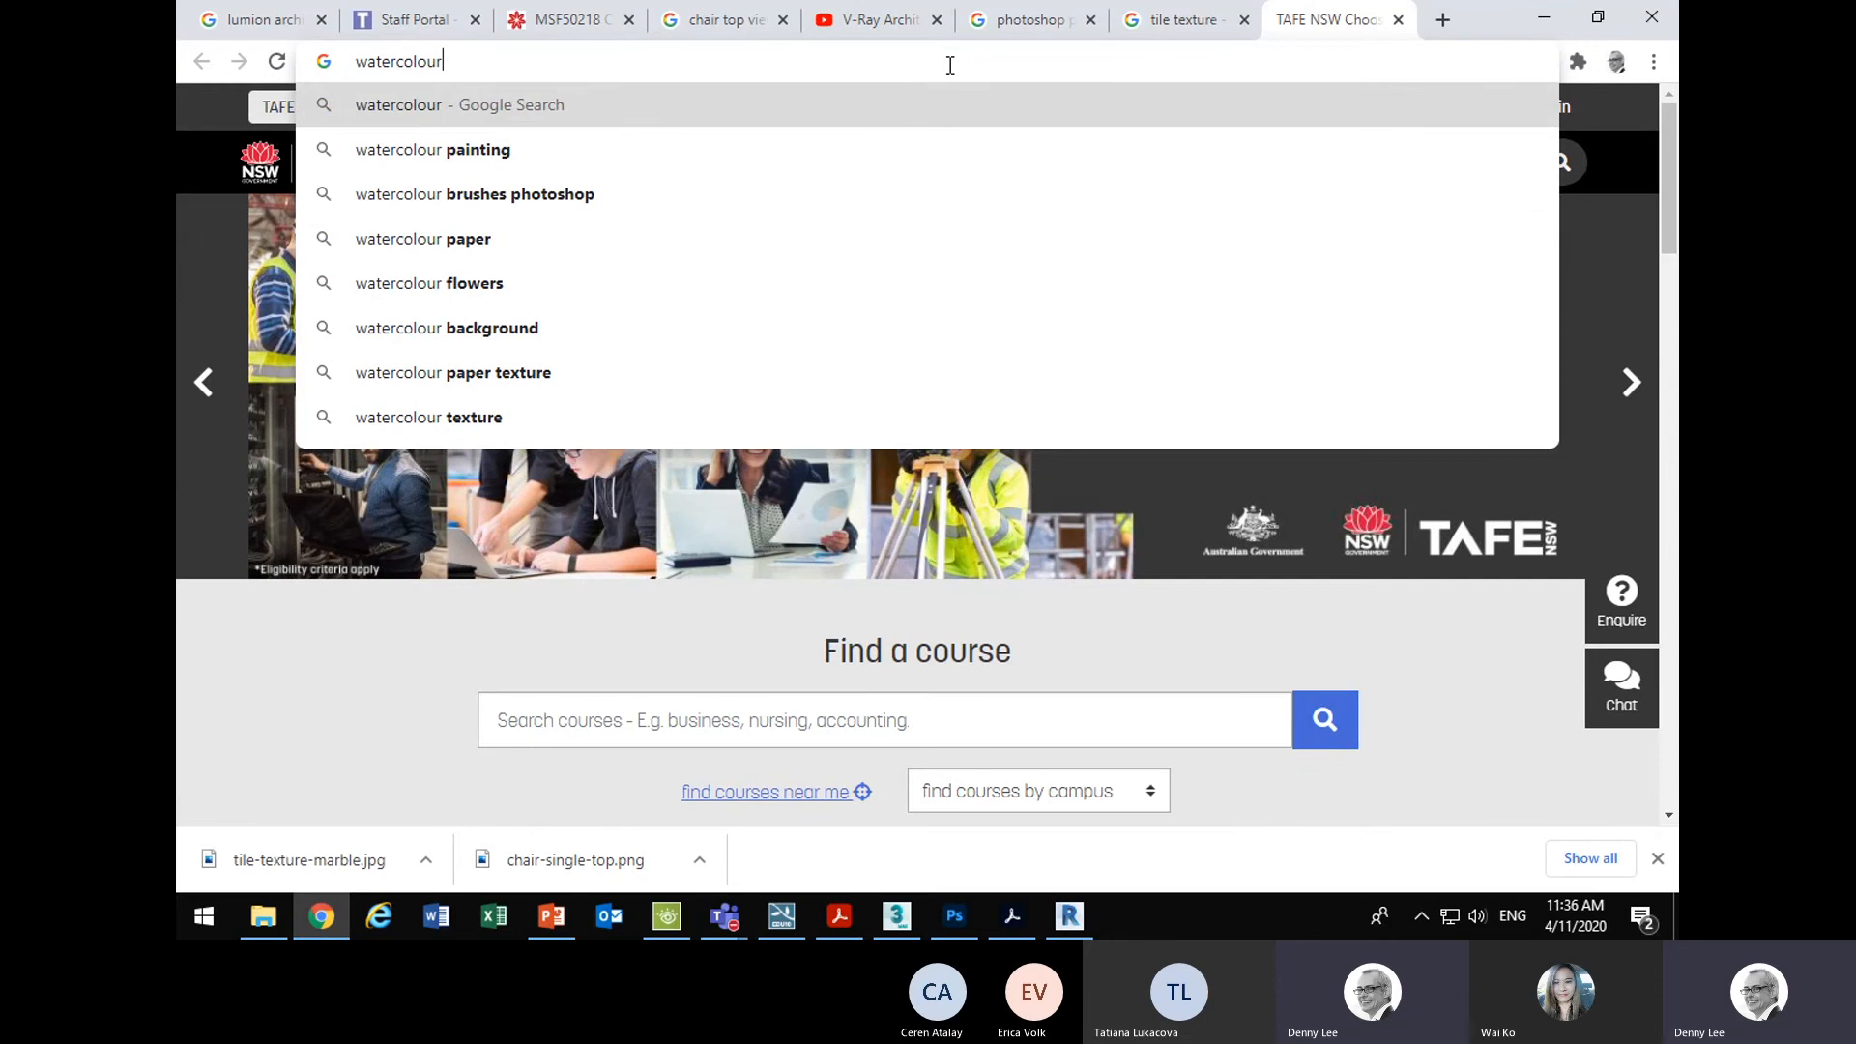
pyautogui.press('Down')
pyautogui.press('Down')
pyautogui.press('Return')
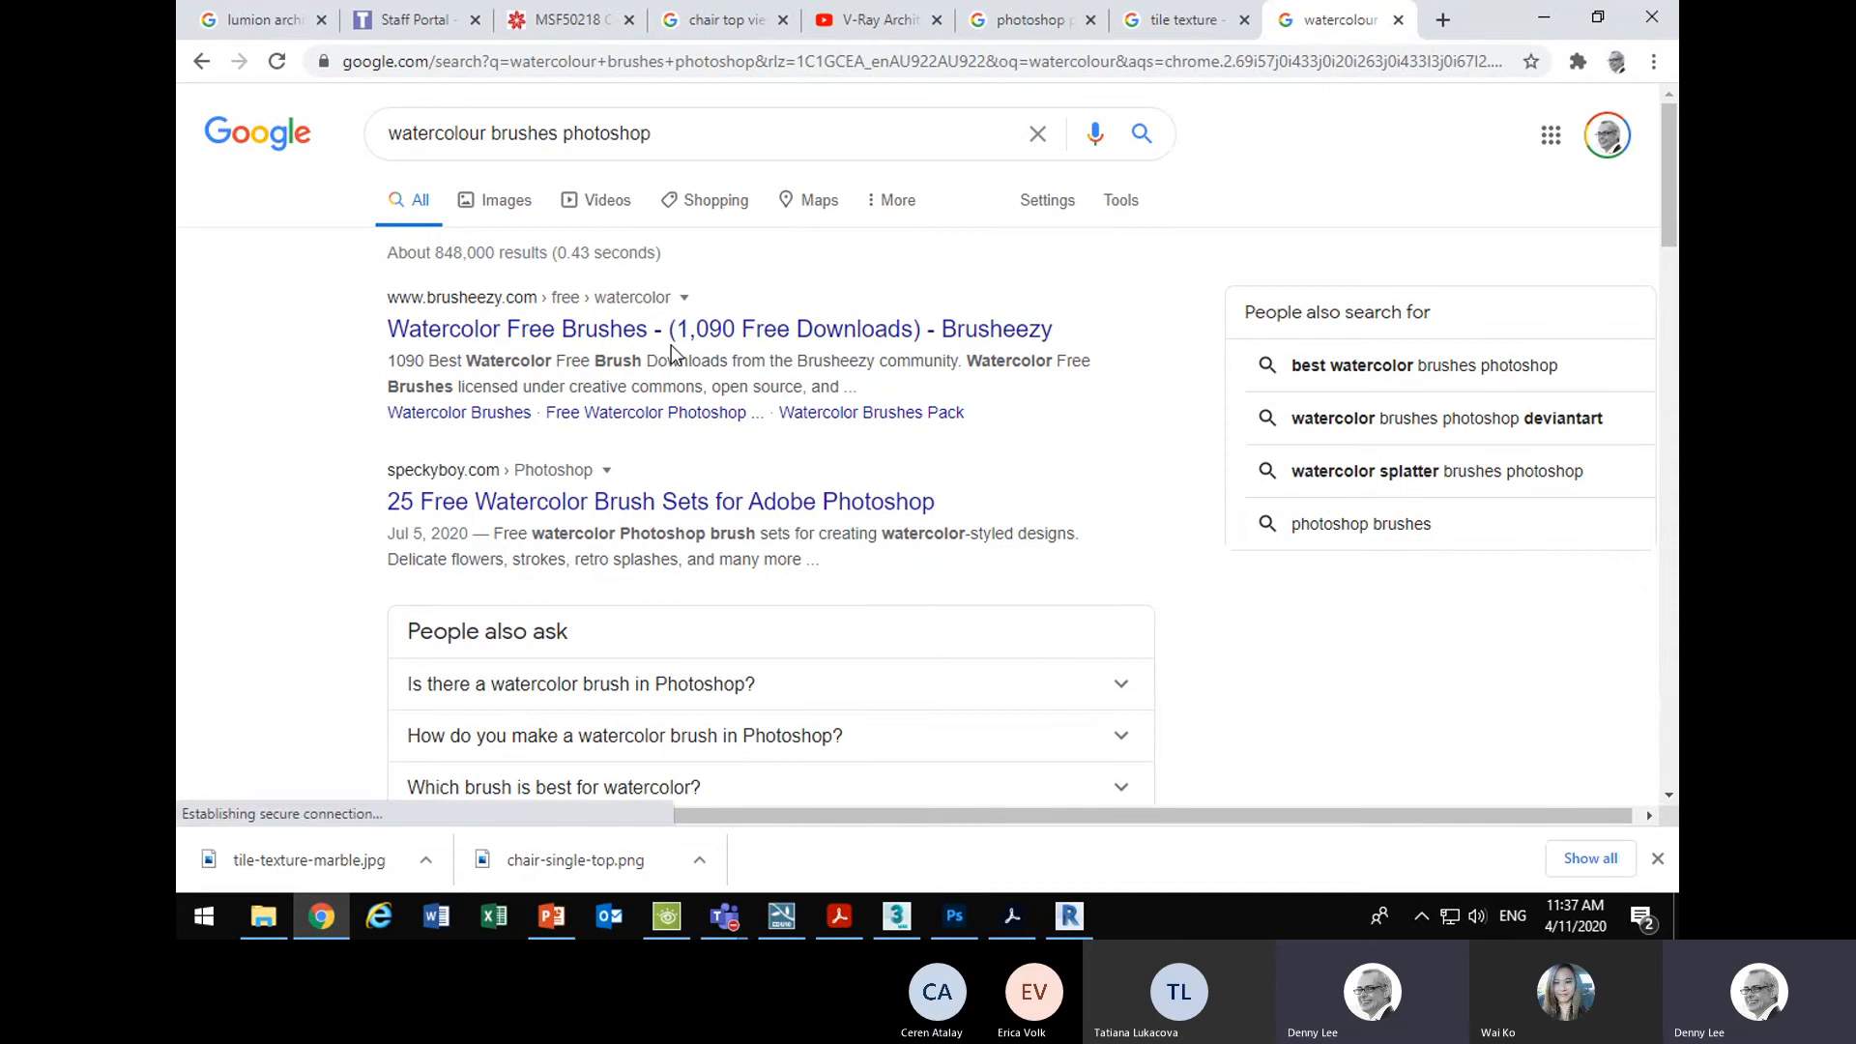
pyautogui.click(1544, 17)
pyautogui.click(499, 14)
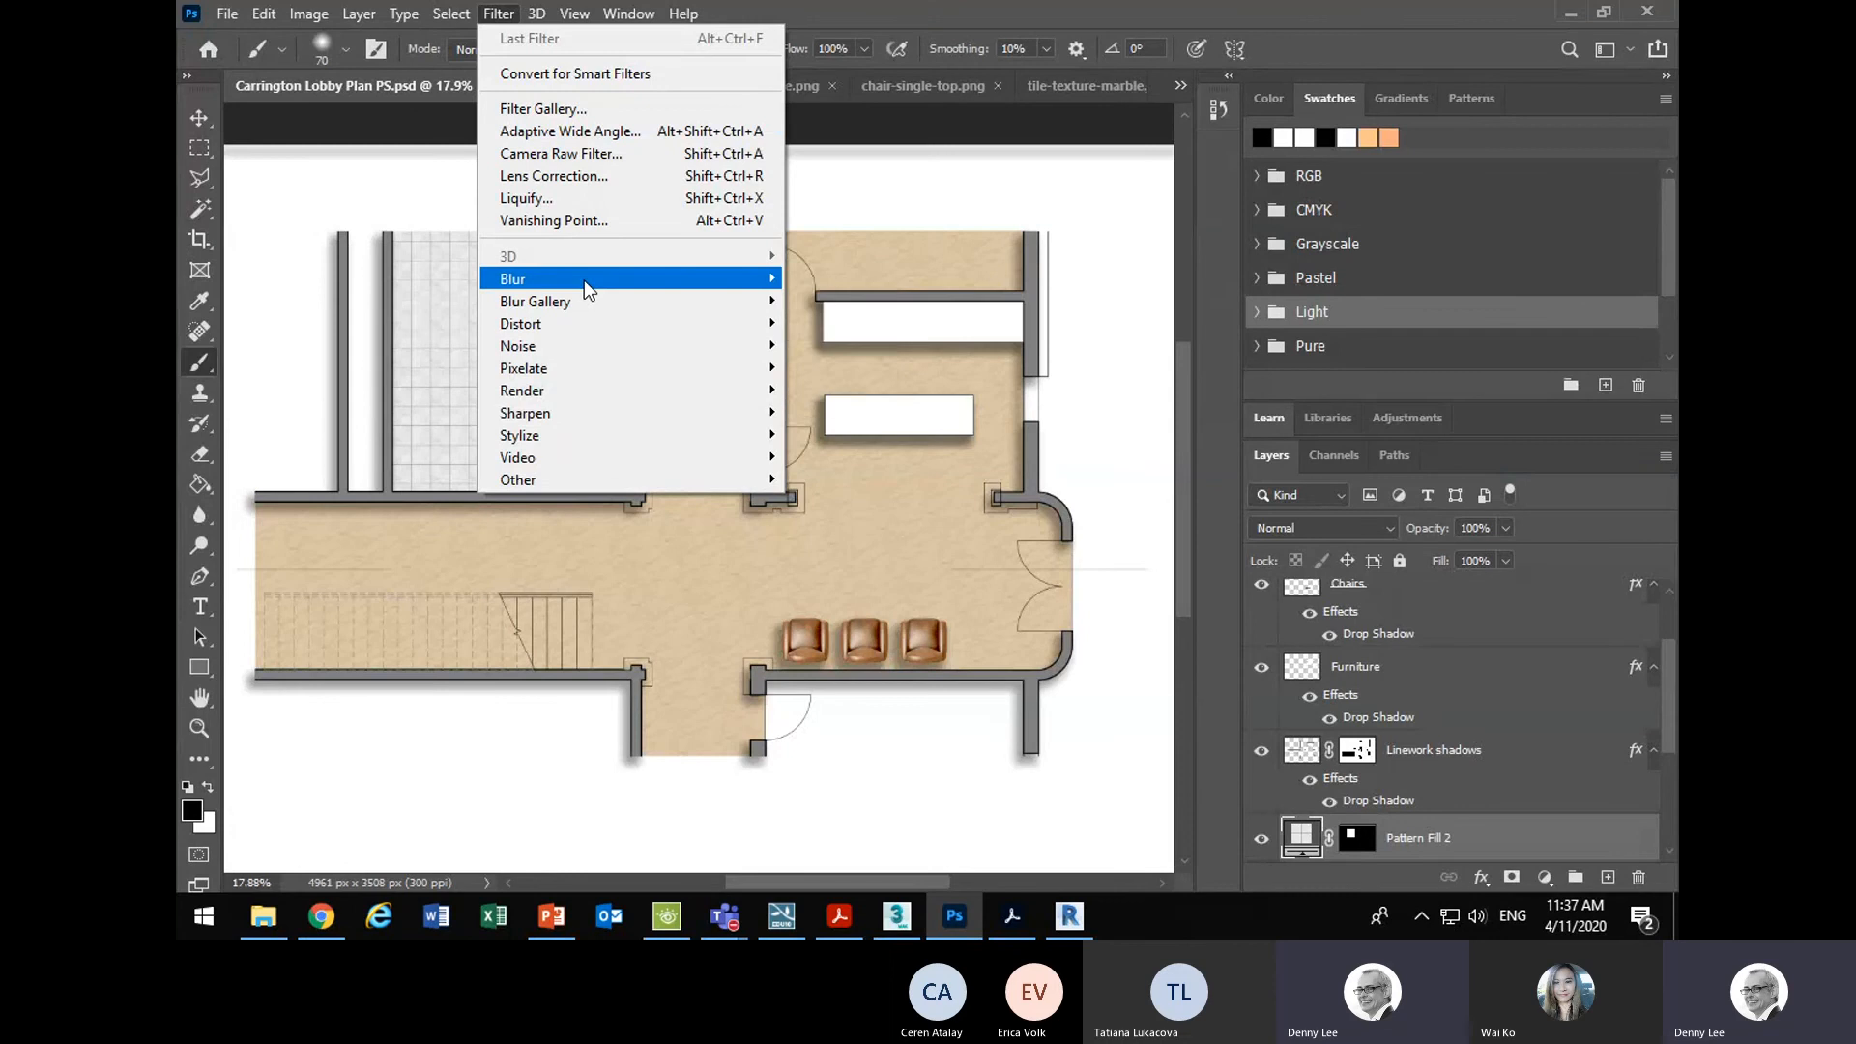
pyautogui.moveTo(598, 385)
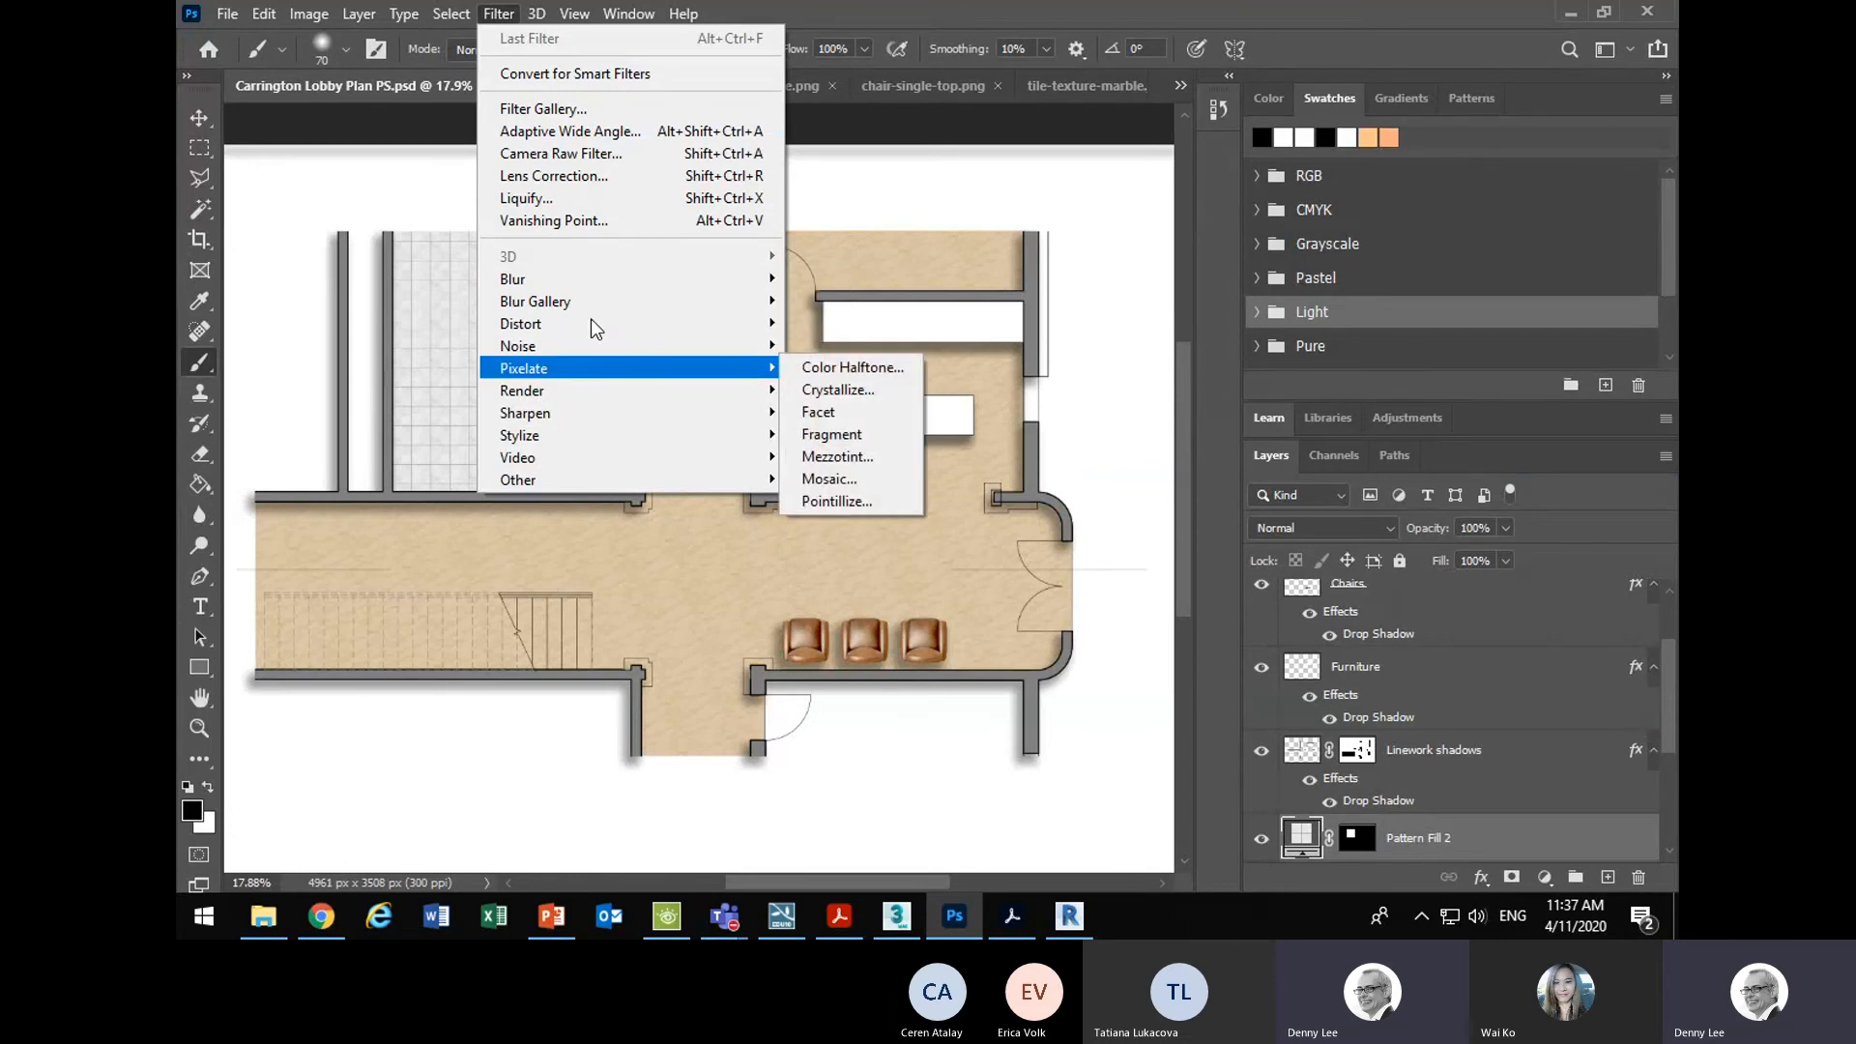
pyautogui.click(495, 8)
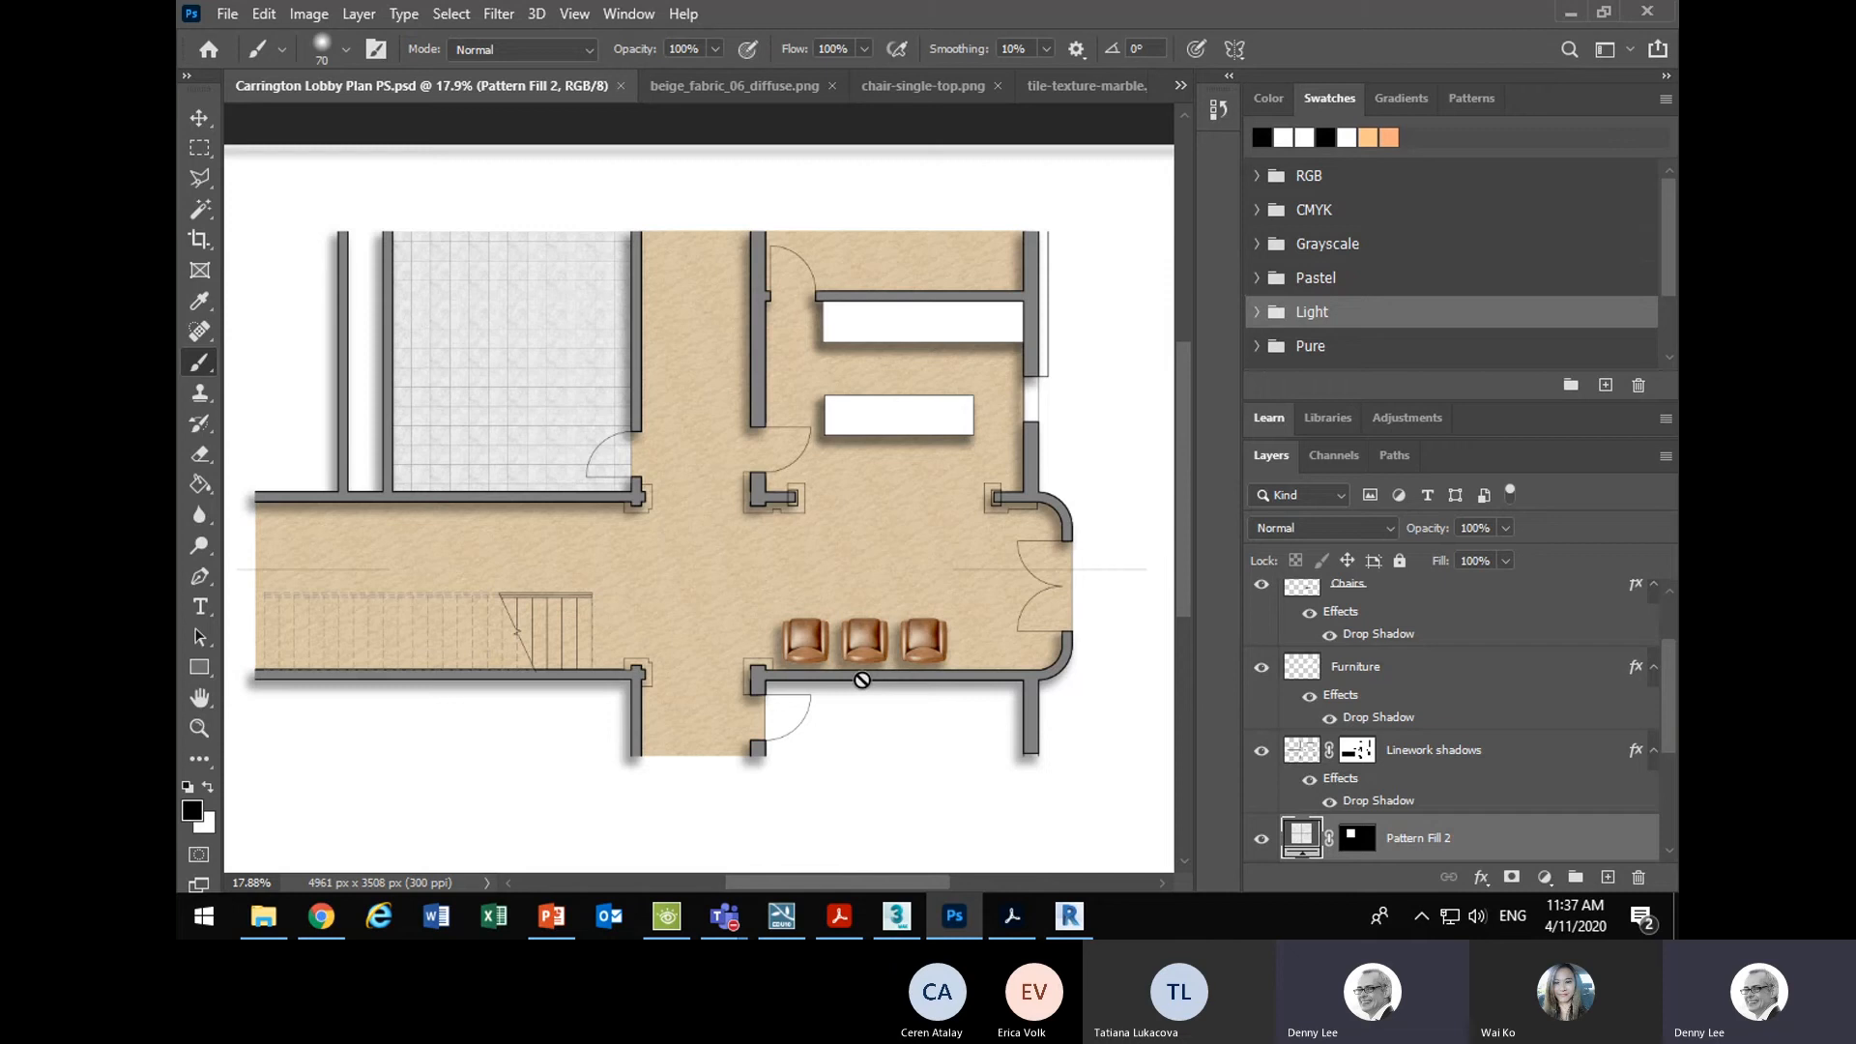
# - Start opening another file and browse from the textures folder up to the 2019 folder on the U: home drive
pyautogui.click(228, 13)
pyautogui.moveTo(275, 155)
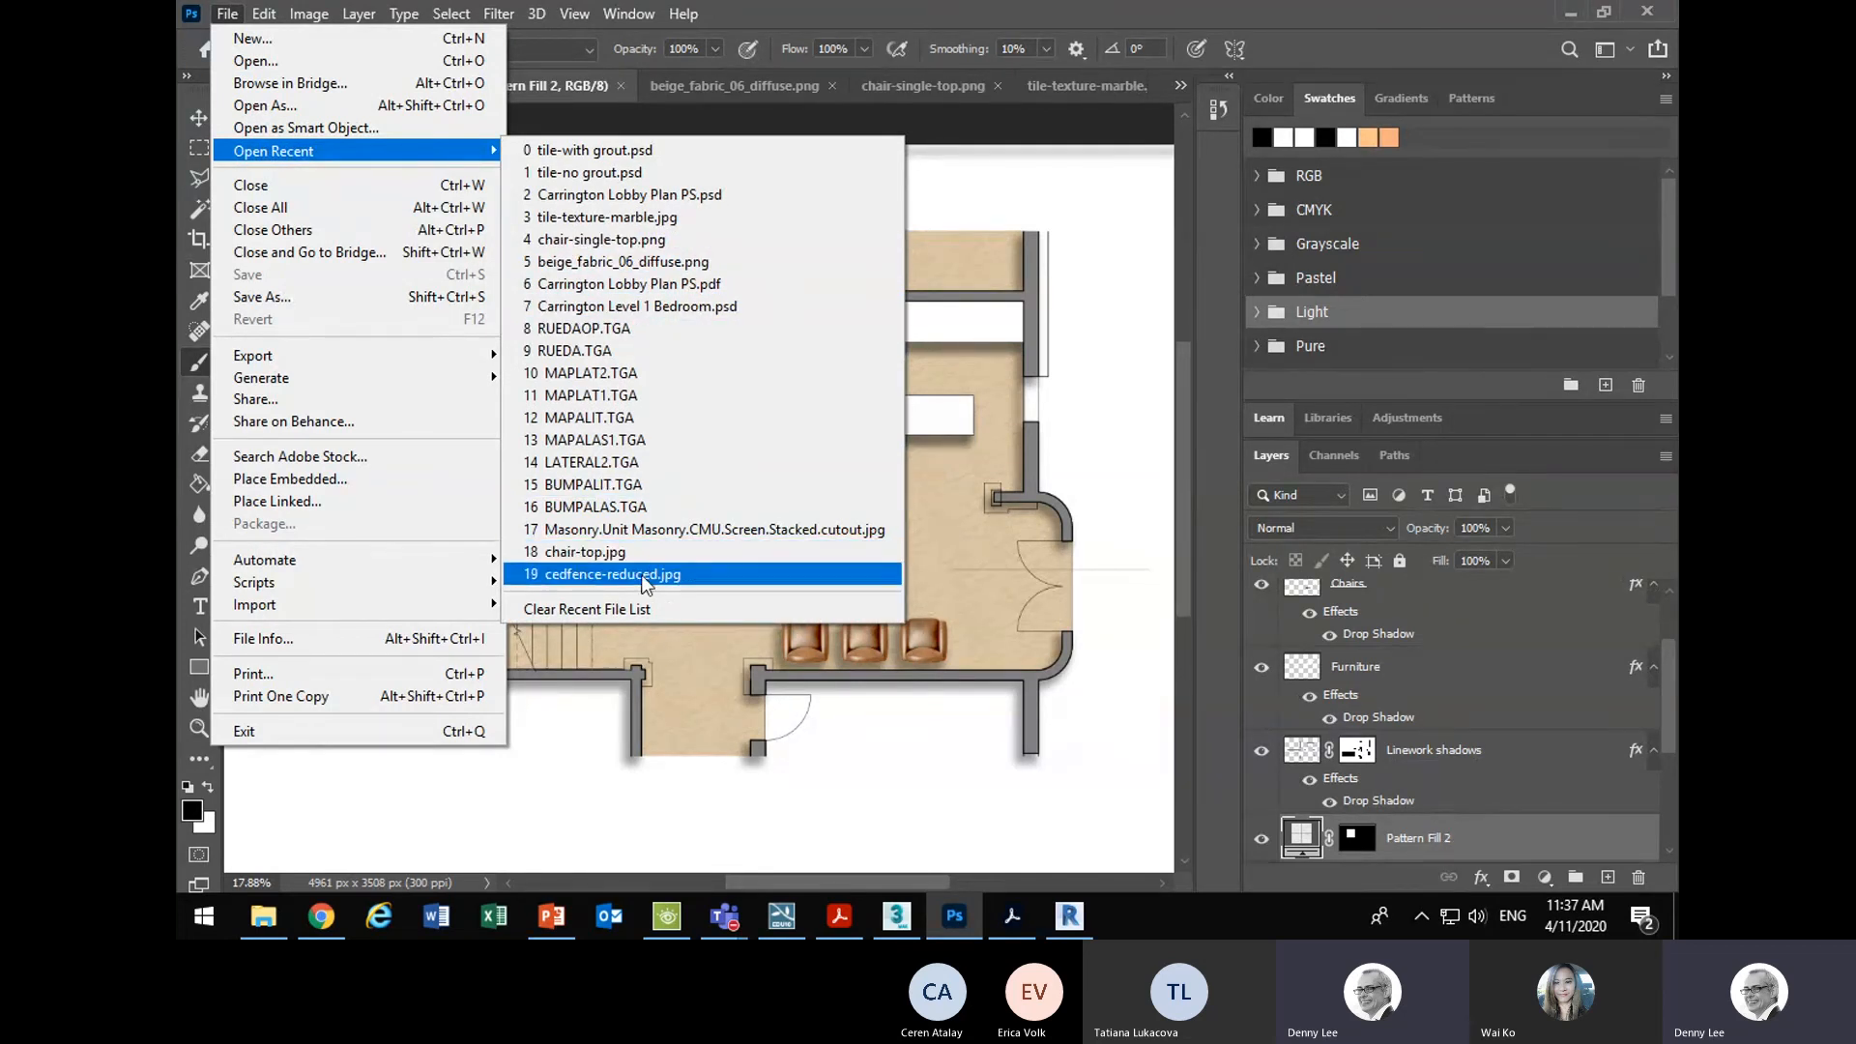
pyautogui.click(255, 67)
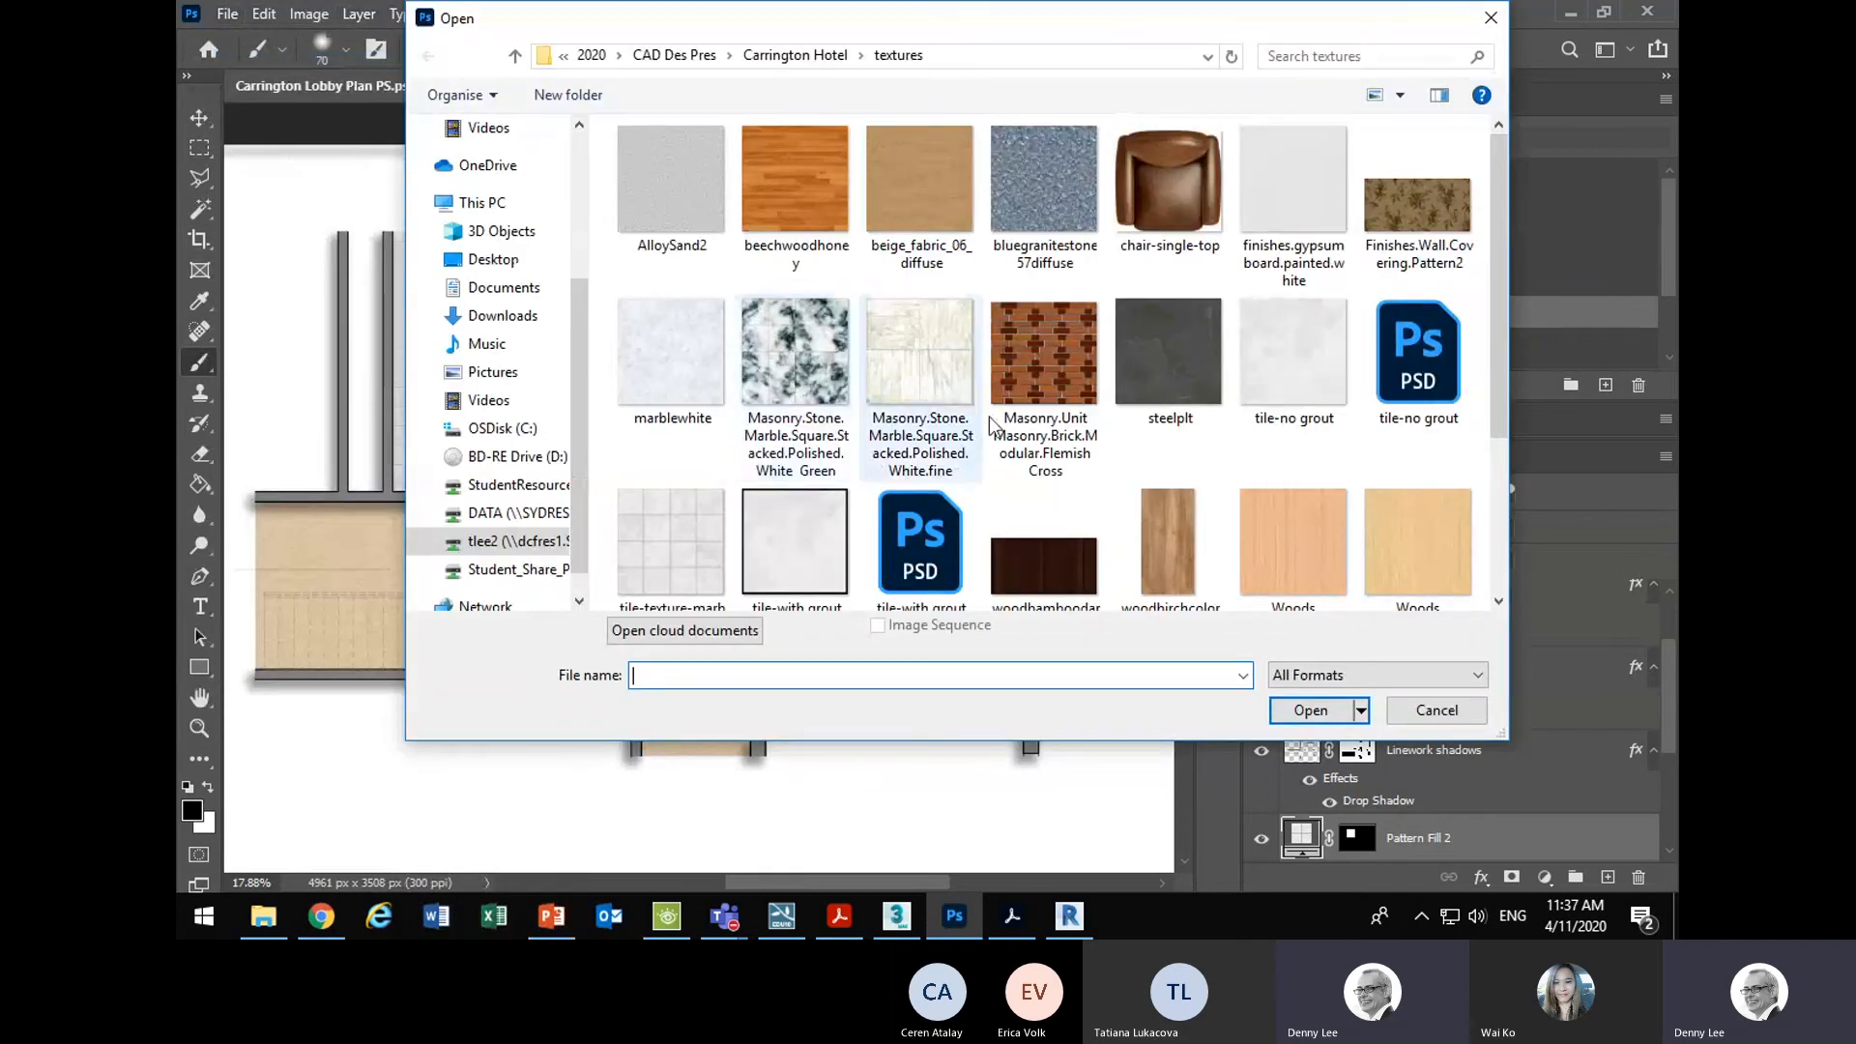
pyautogui.click(674, 56)
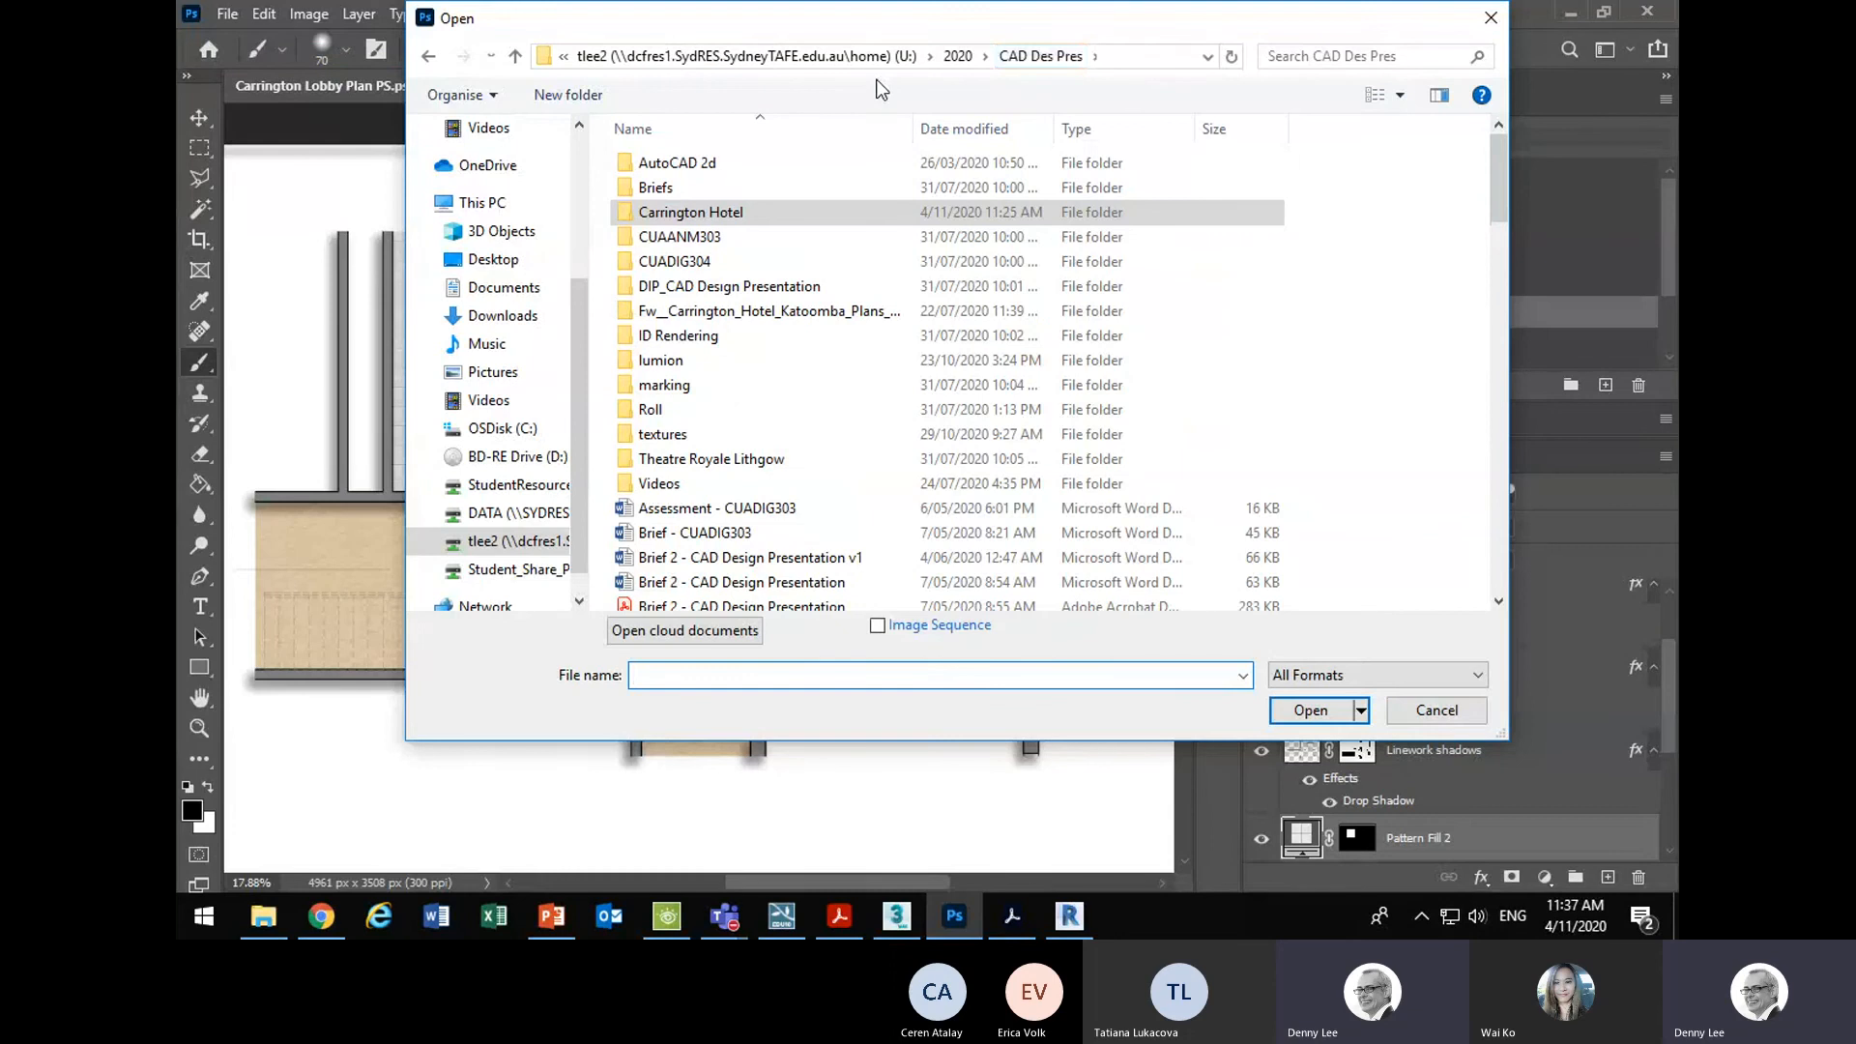
pyautogui.click(958, 56)
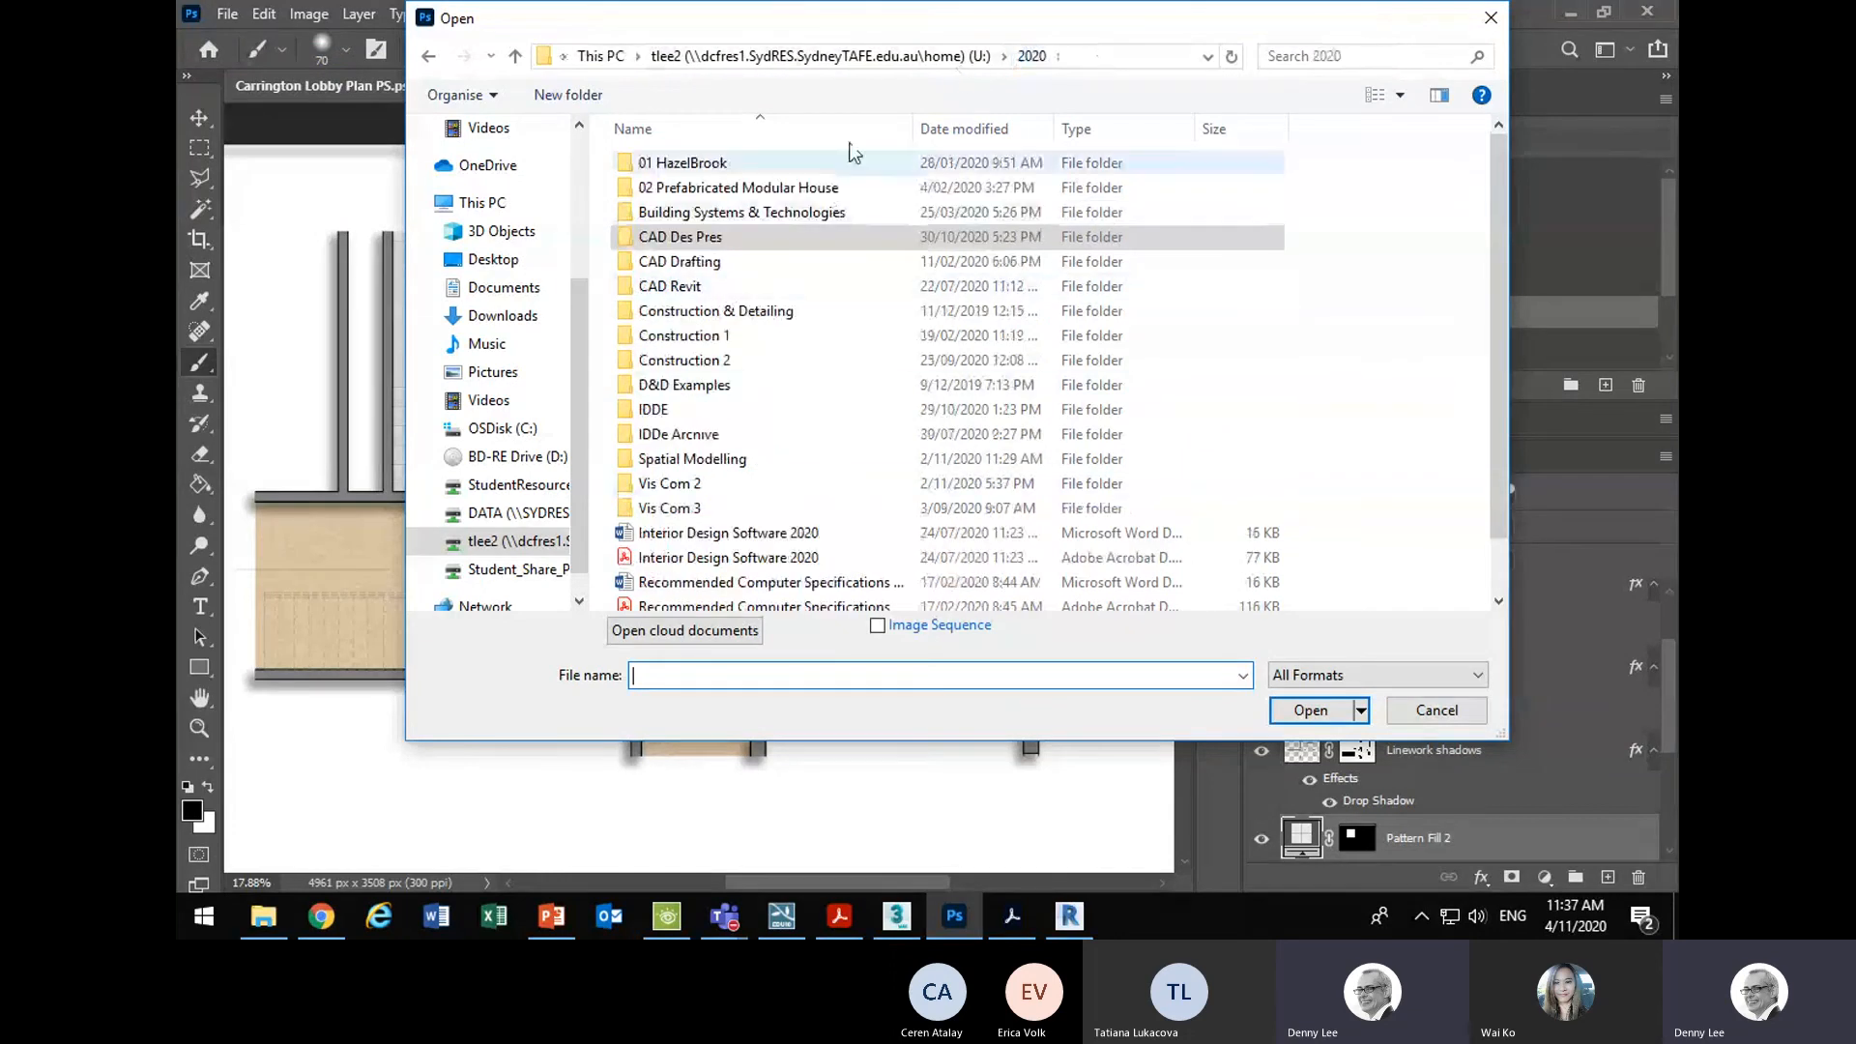
pyautogui.click(821, 56)
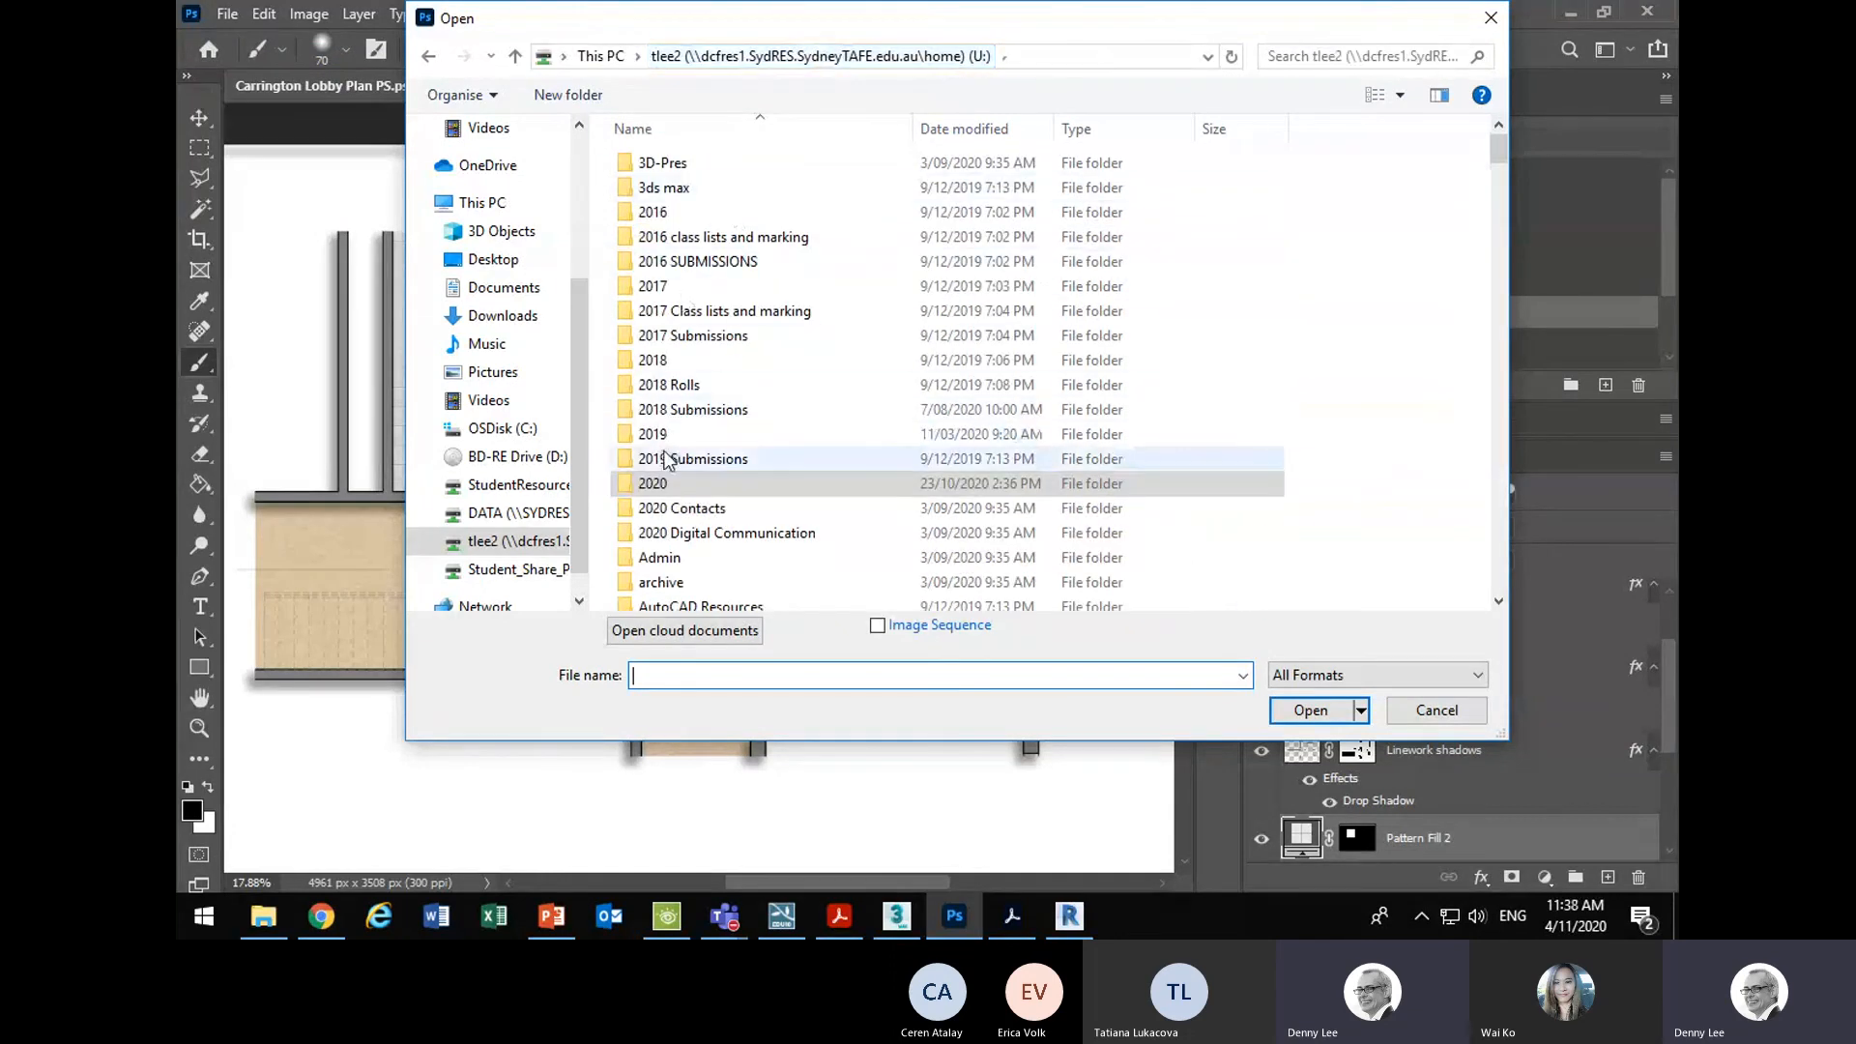
pyautogui.doubleClick(668, 435)
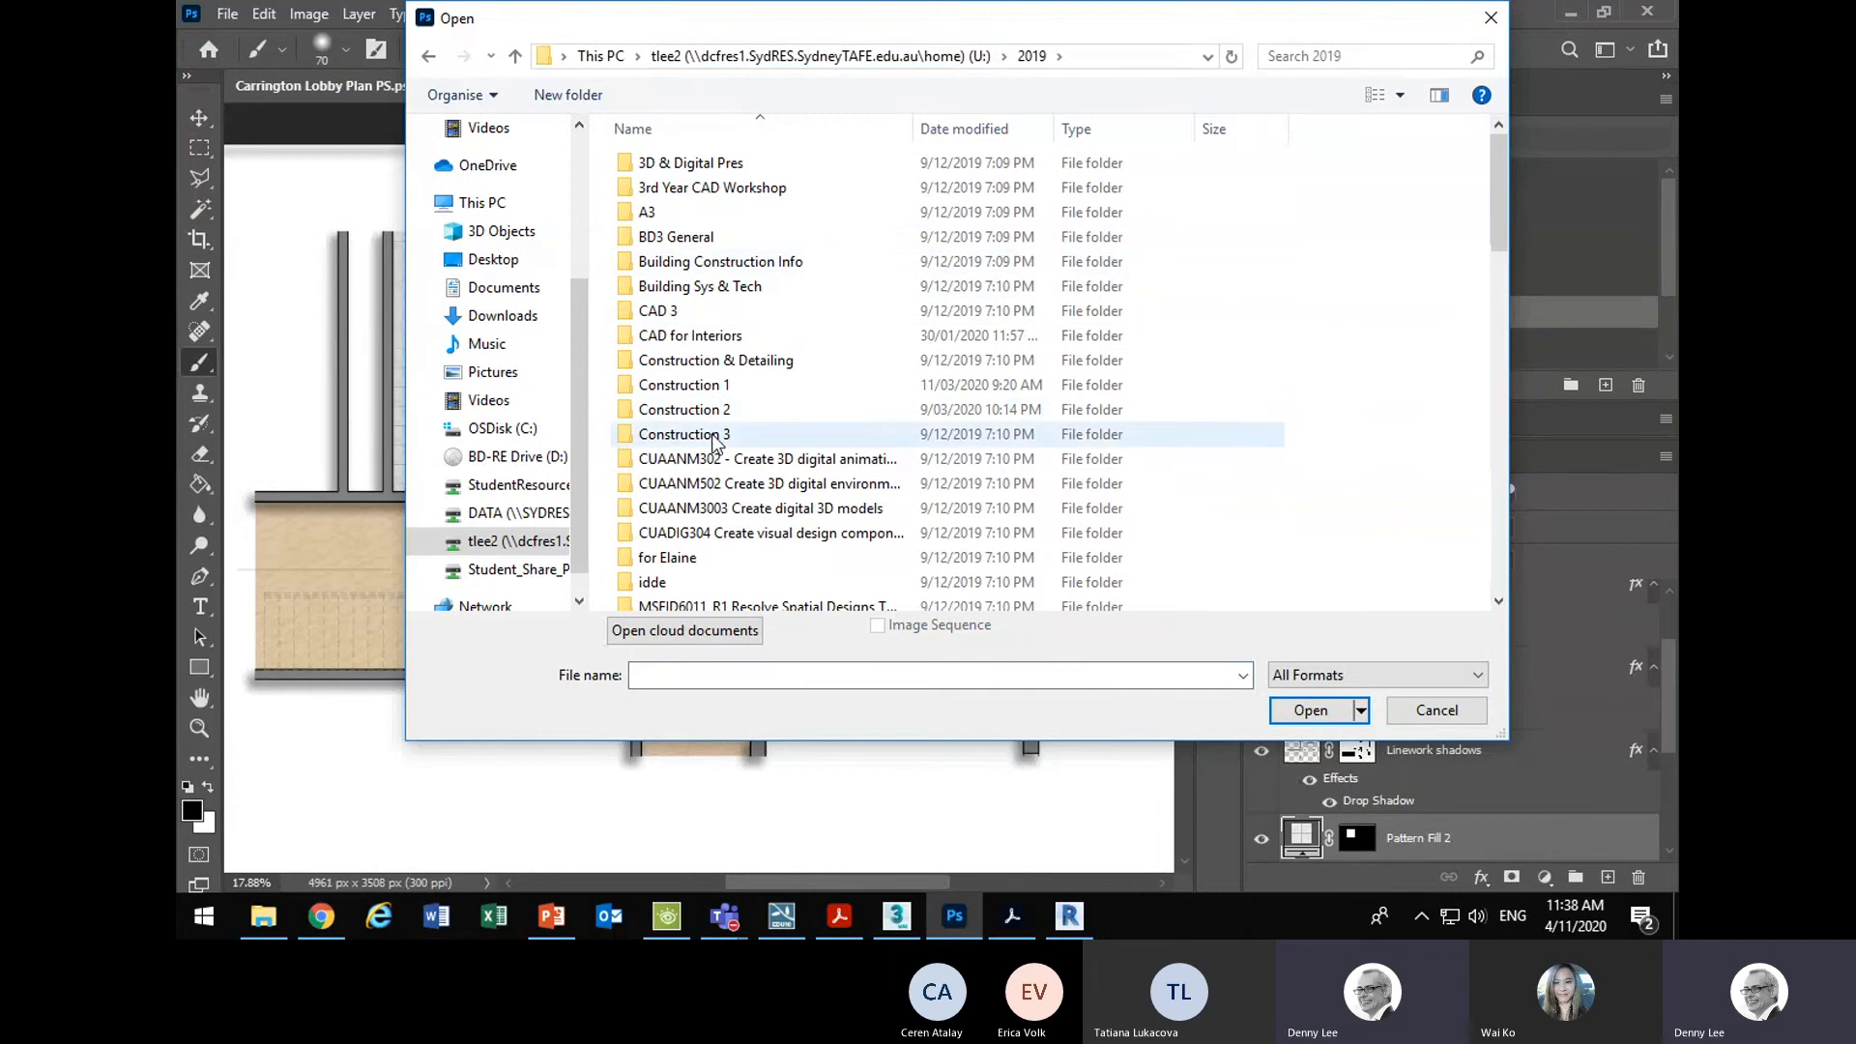
# - Look through the 2019 folder, enter its 3D & Digital Pres folder and examine the contents for rendering examples
pyautogui.scroll(-1, 706, 276)
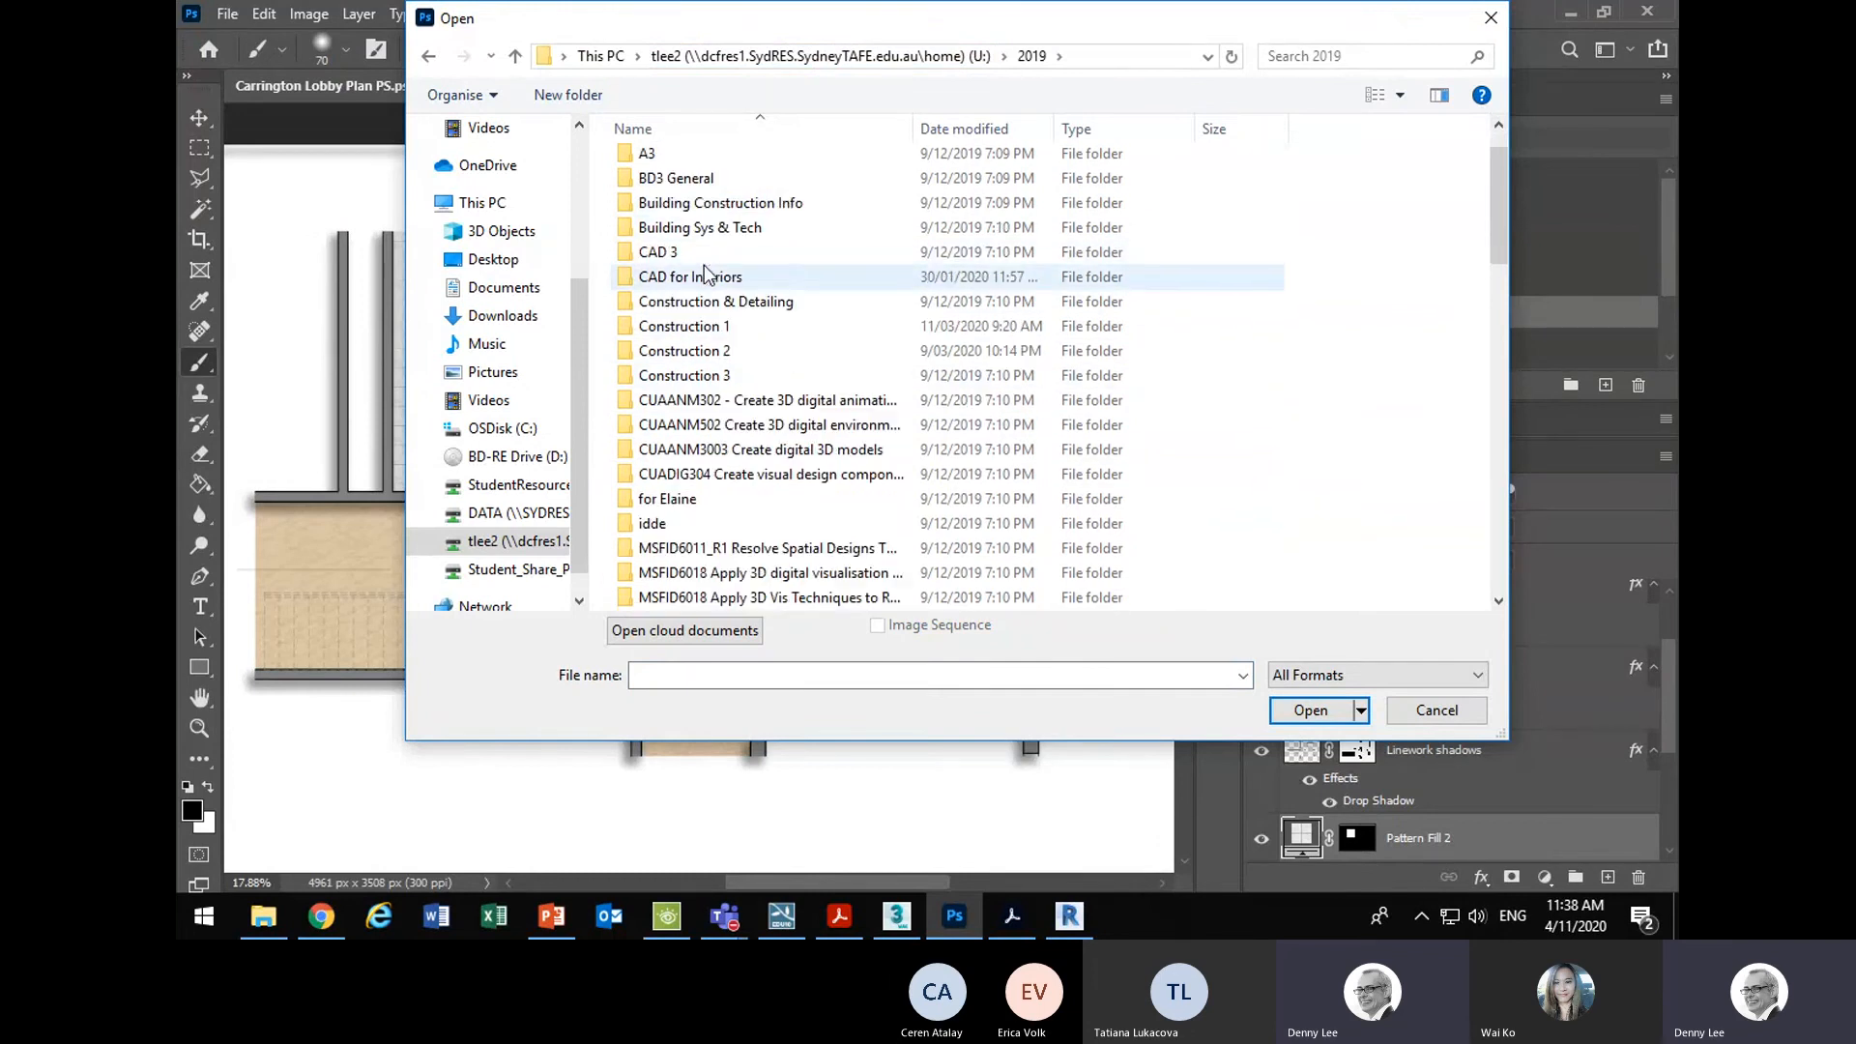
pyautogui.scroll(-8, 705, 276)
pyautogui.scroll(4, 703, 319)
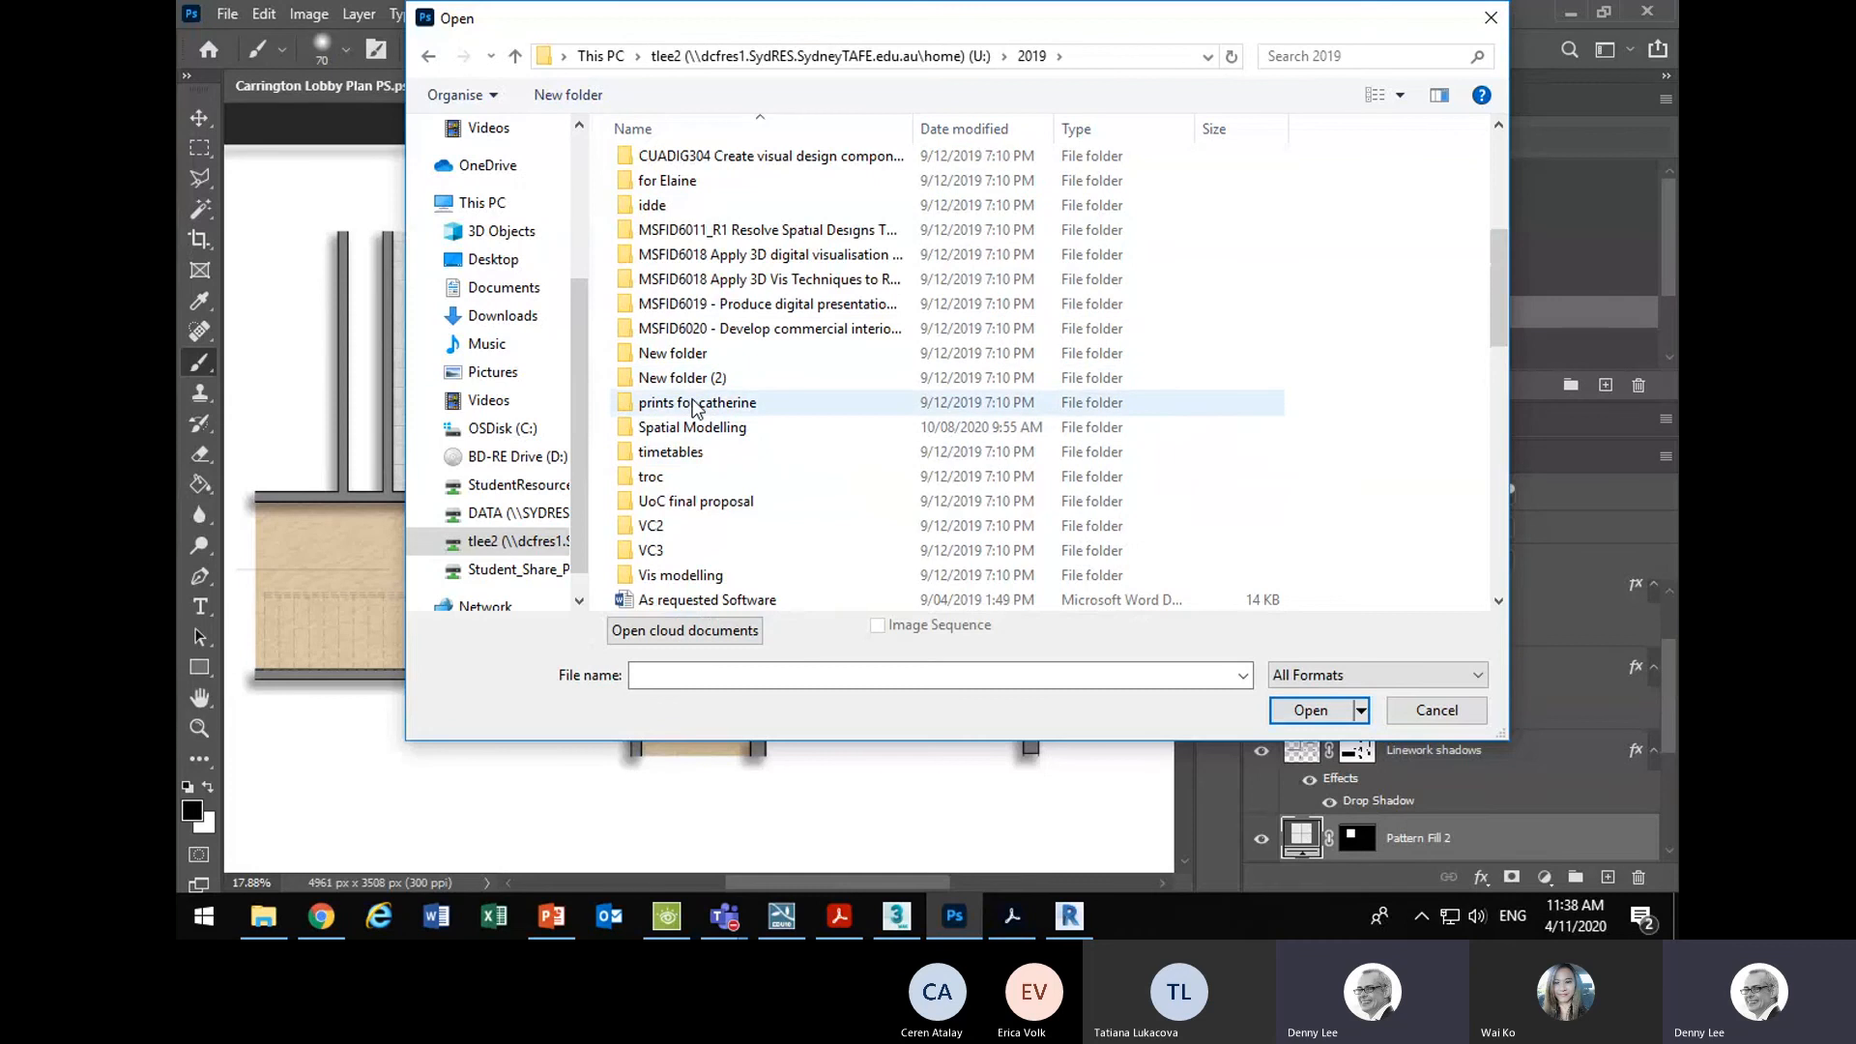
pyautogui.scroll(5, 692, 406)
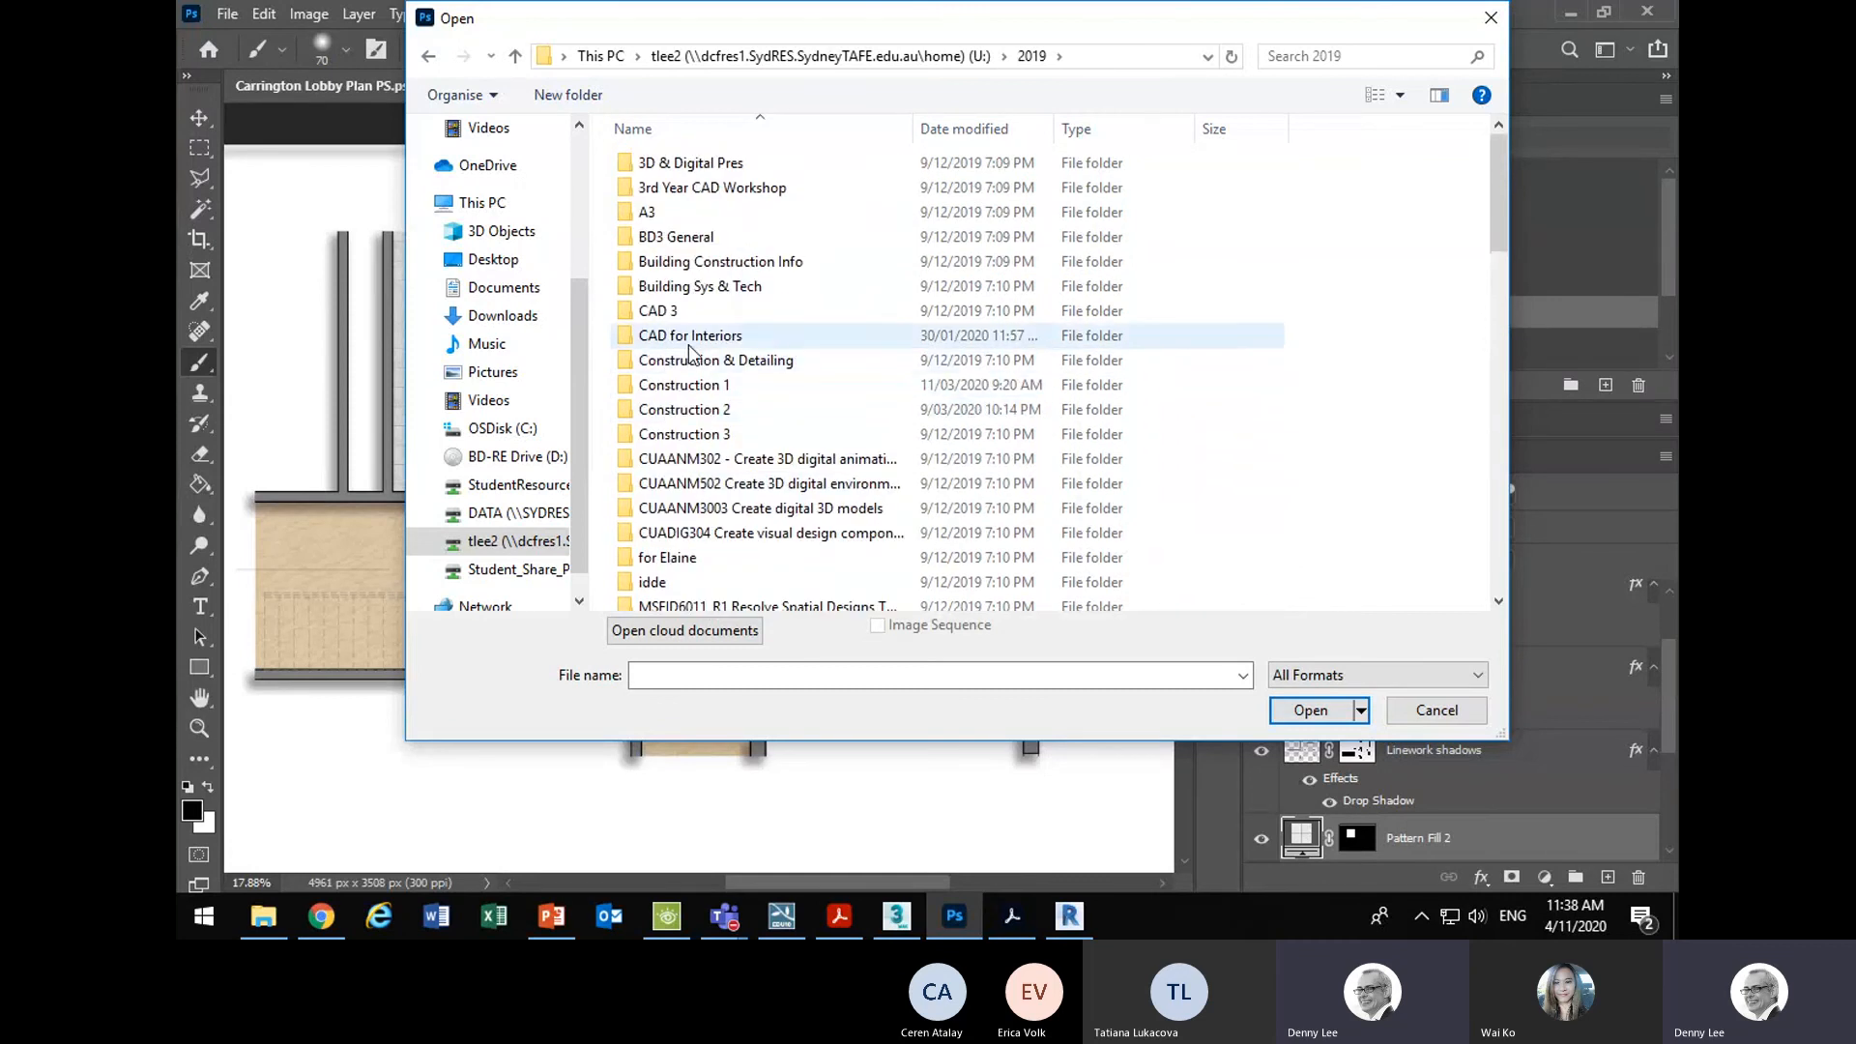
pyautogui.doubleClick(704, 164)
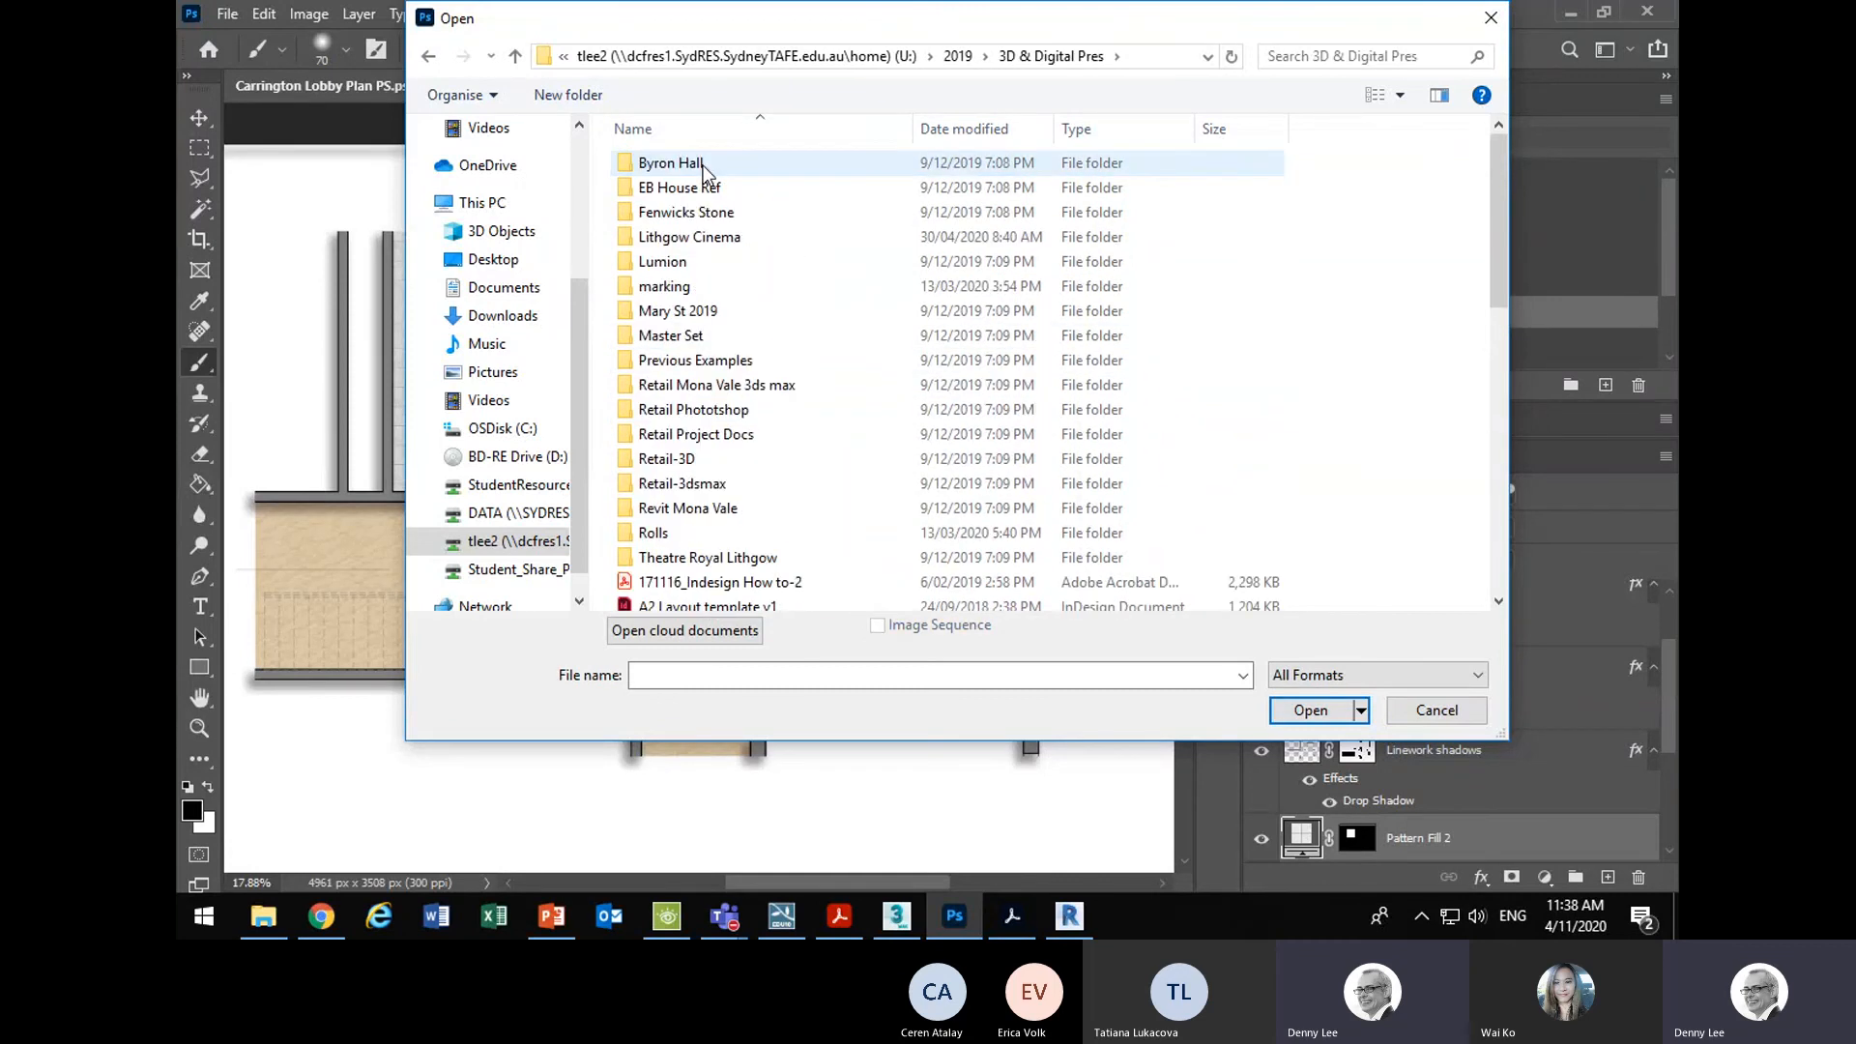
pyautogui.scroll(-4, 753, 391)
pyautogui.scroll(-5, 752, 392)
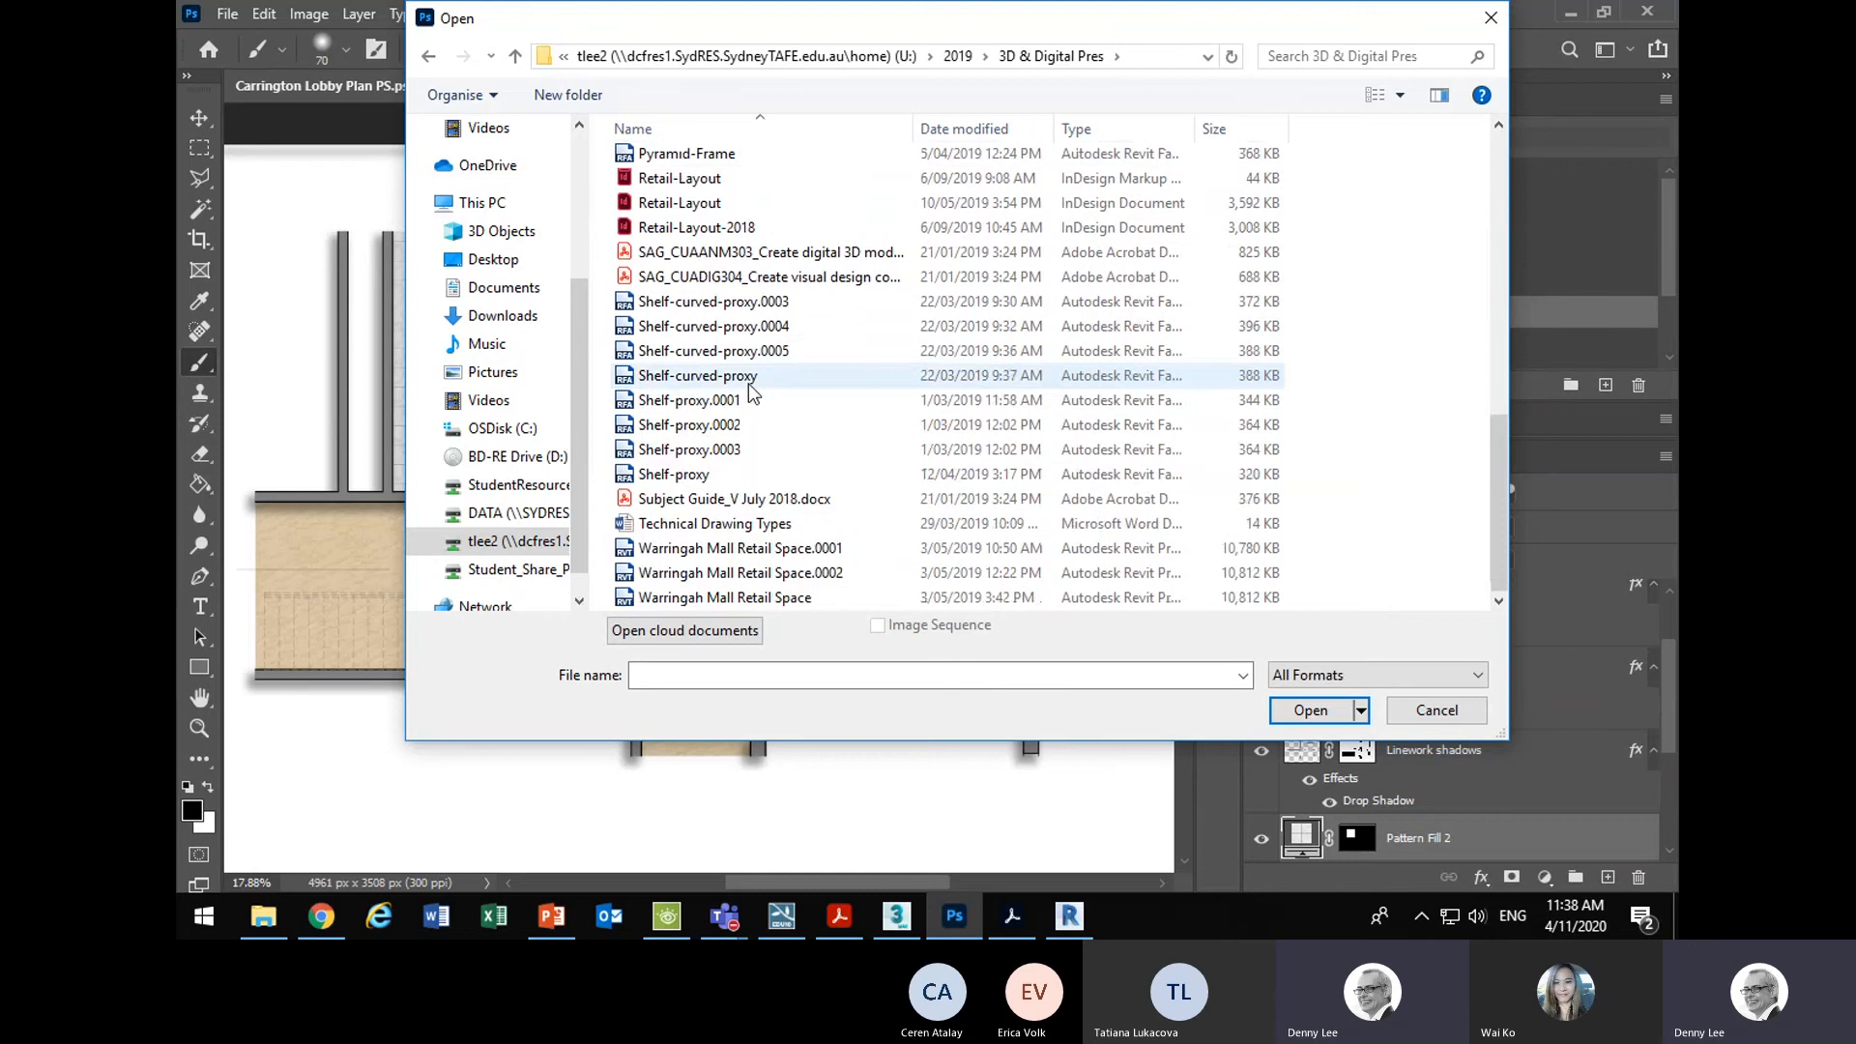
pyautogui.scroll(9, 752, 393)
pyautogui.scroll(2, 752, 392)
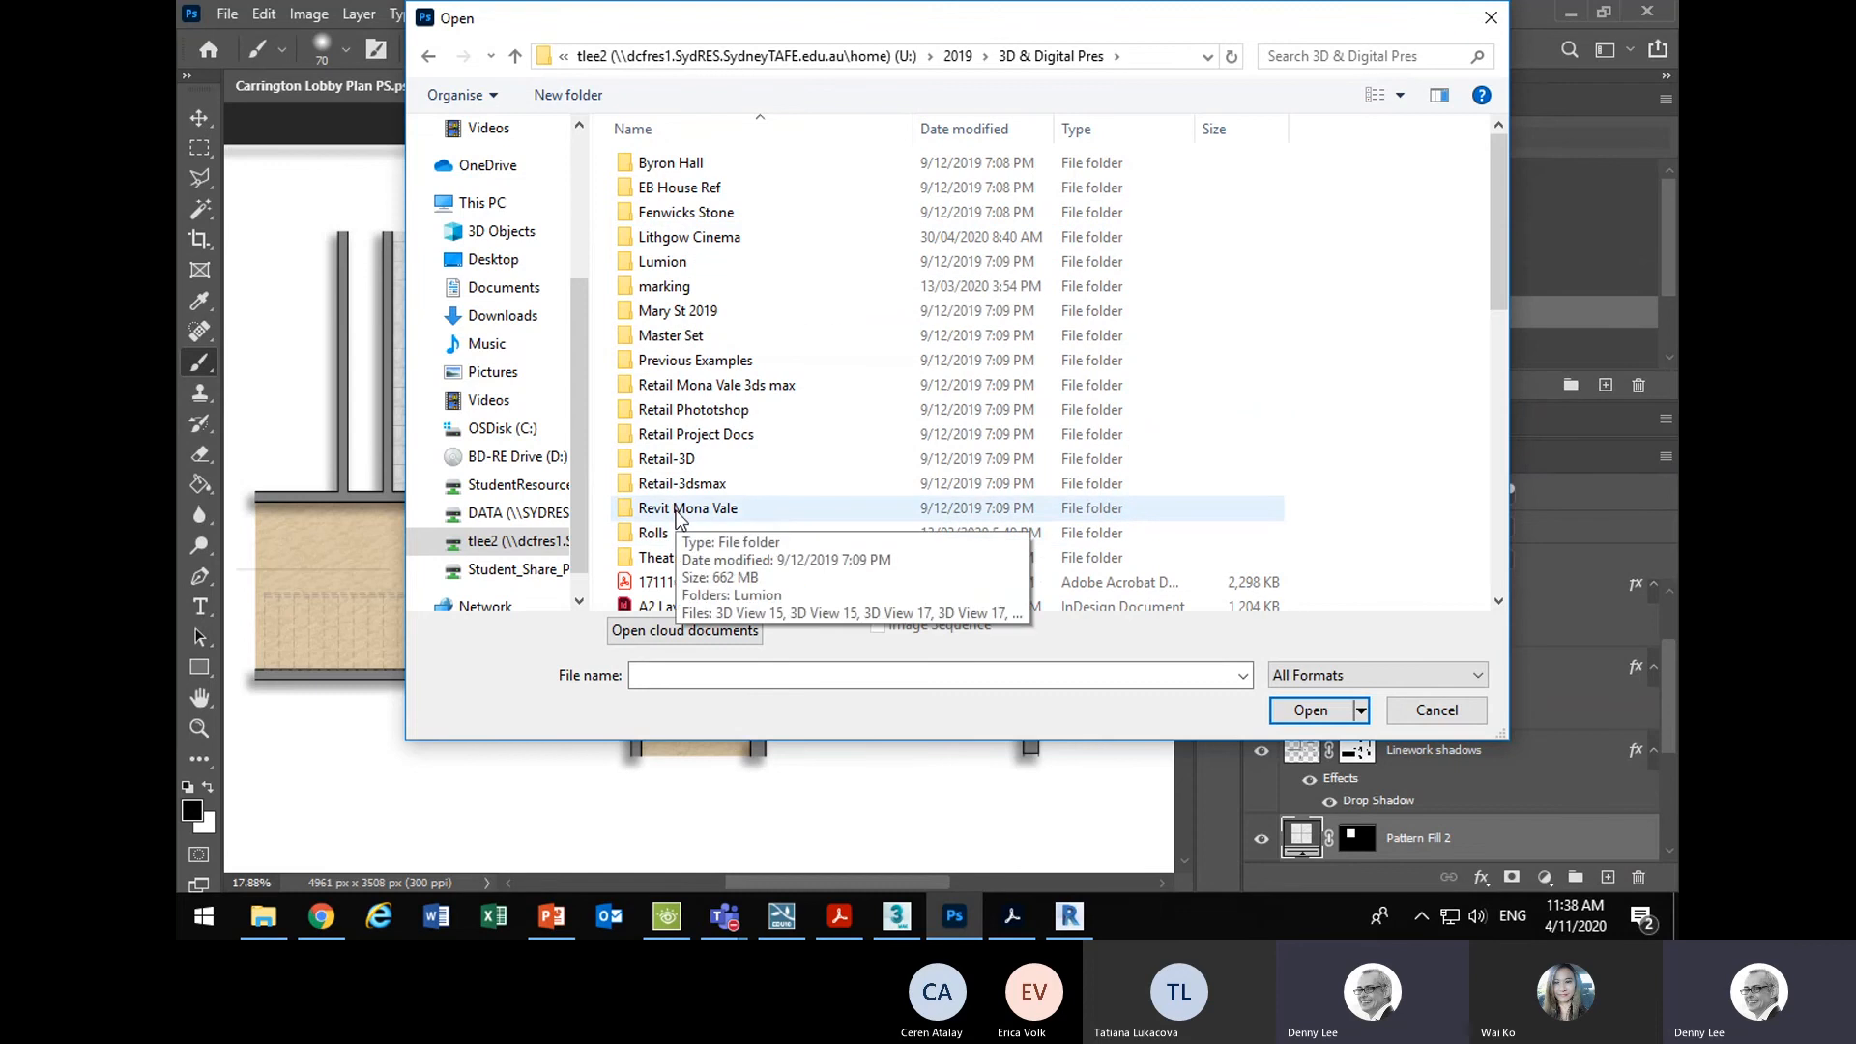
# - Open Rendered Perspective.psd from the Retail Phototshop folder to view it, and close it again
pyautogui.doubleClick(678, 410)
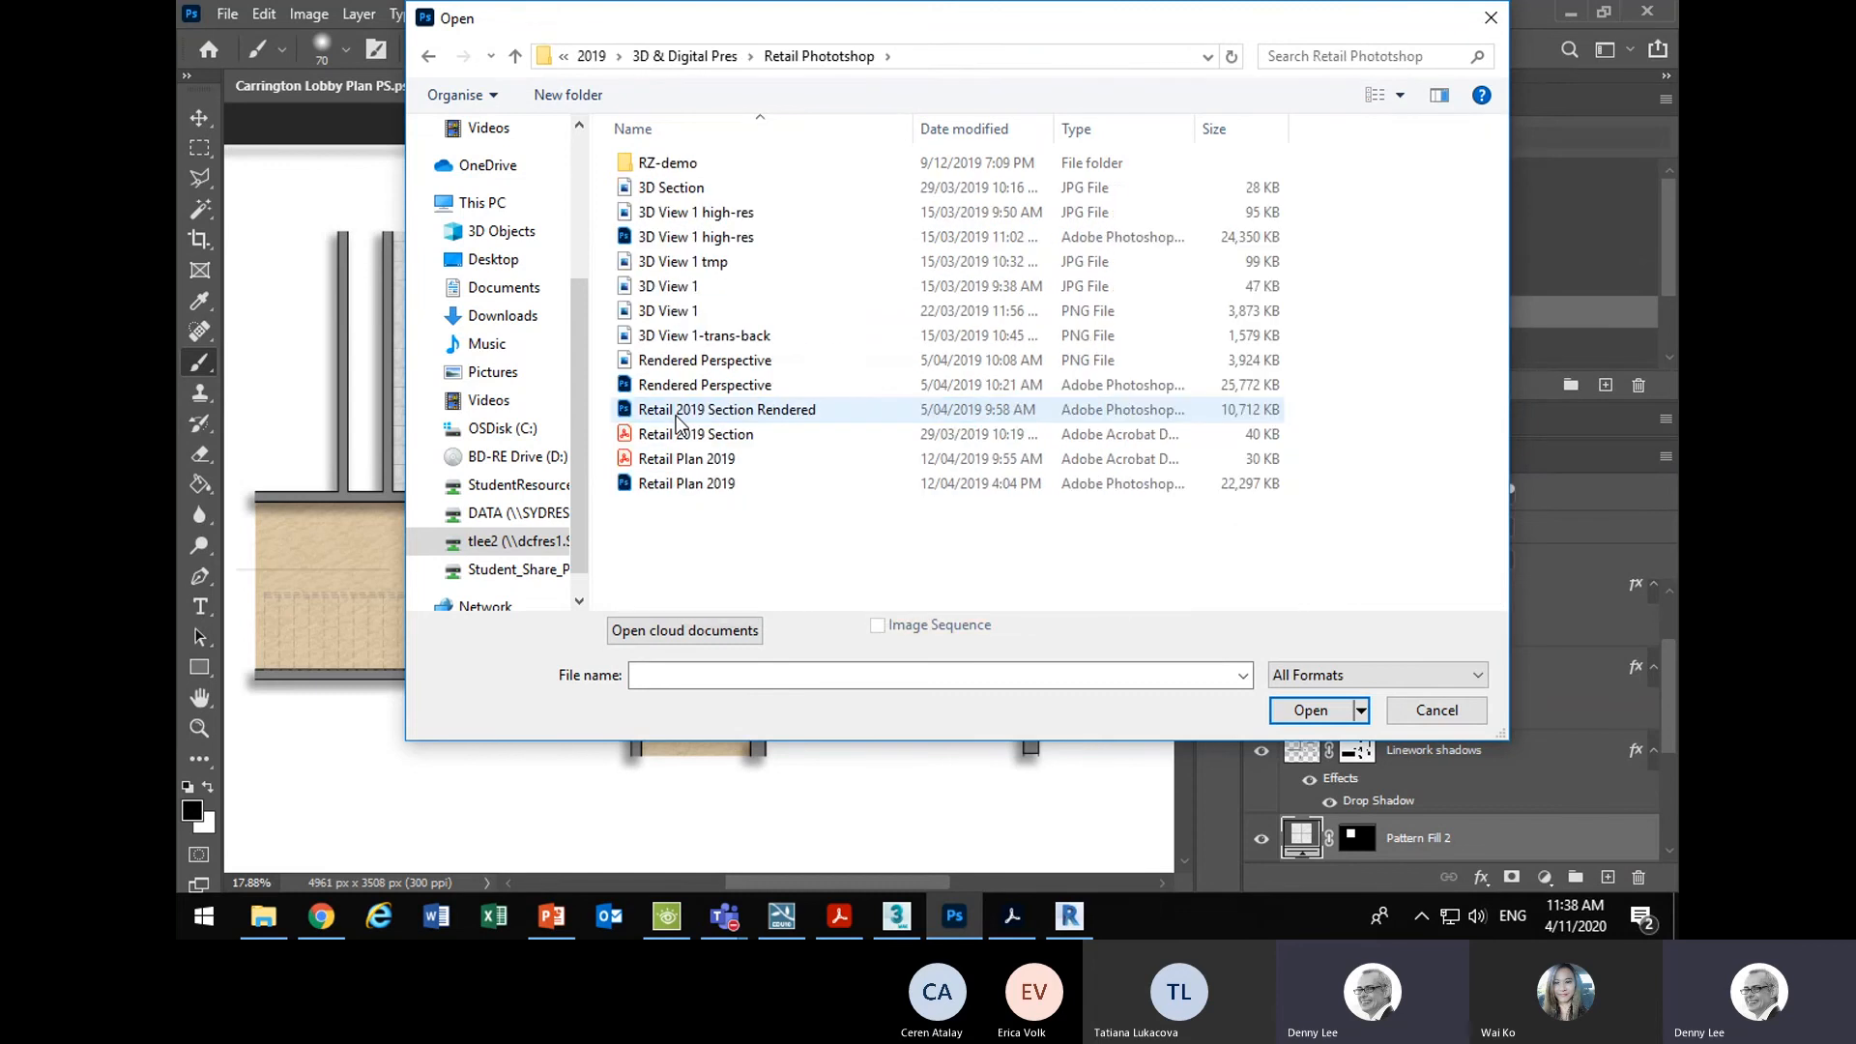
pyautogui.click(678, 414)
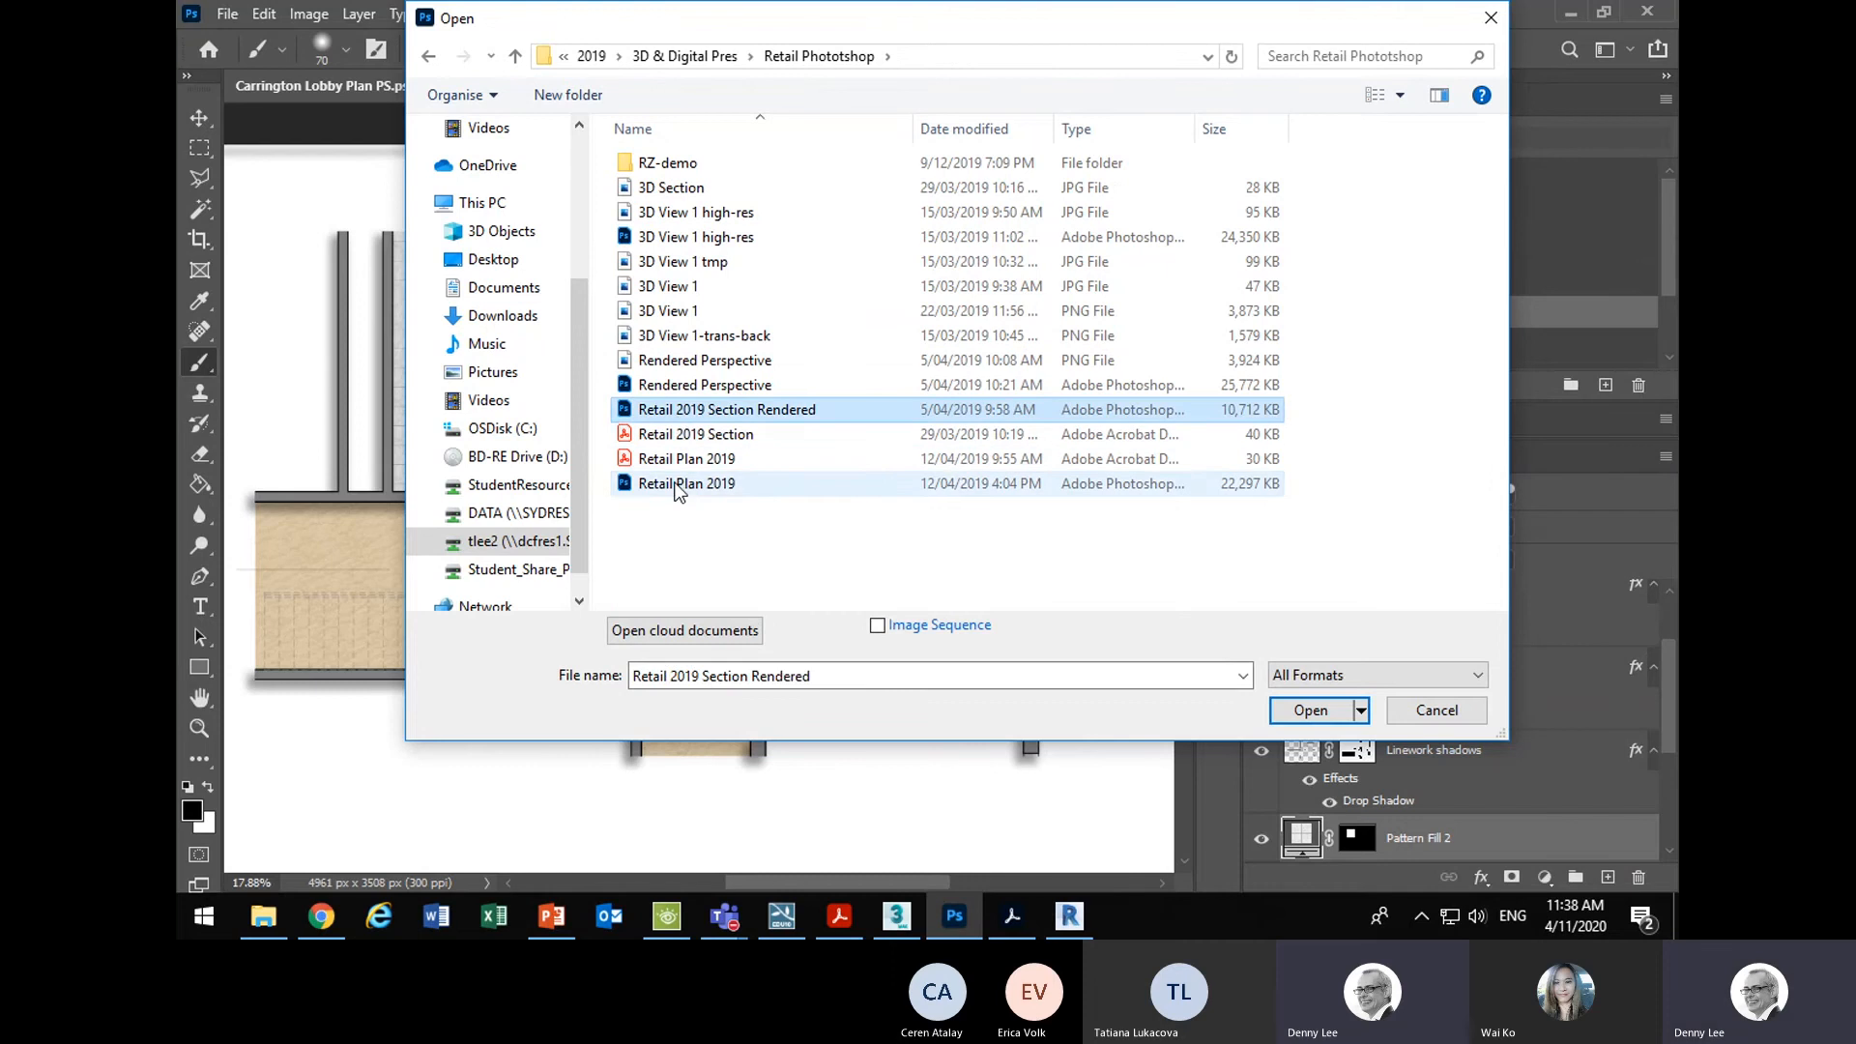
pyautogui.click(678, 488)
pyautogui.click(676, 386)
pyautogui.doubleClick(674, 387)
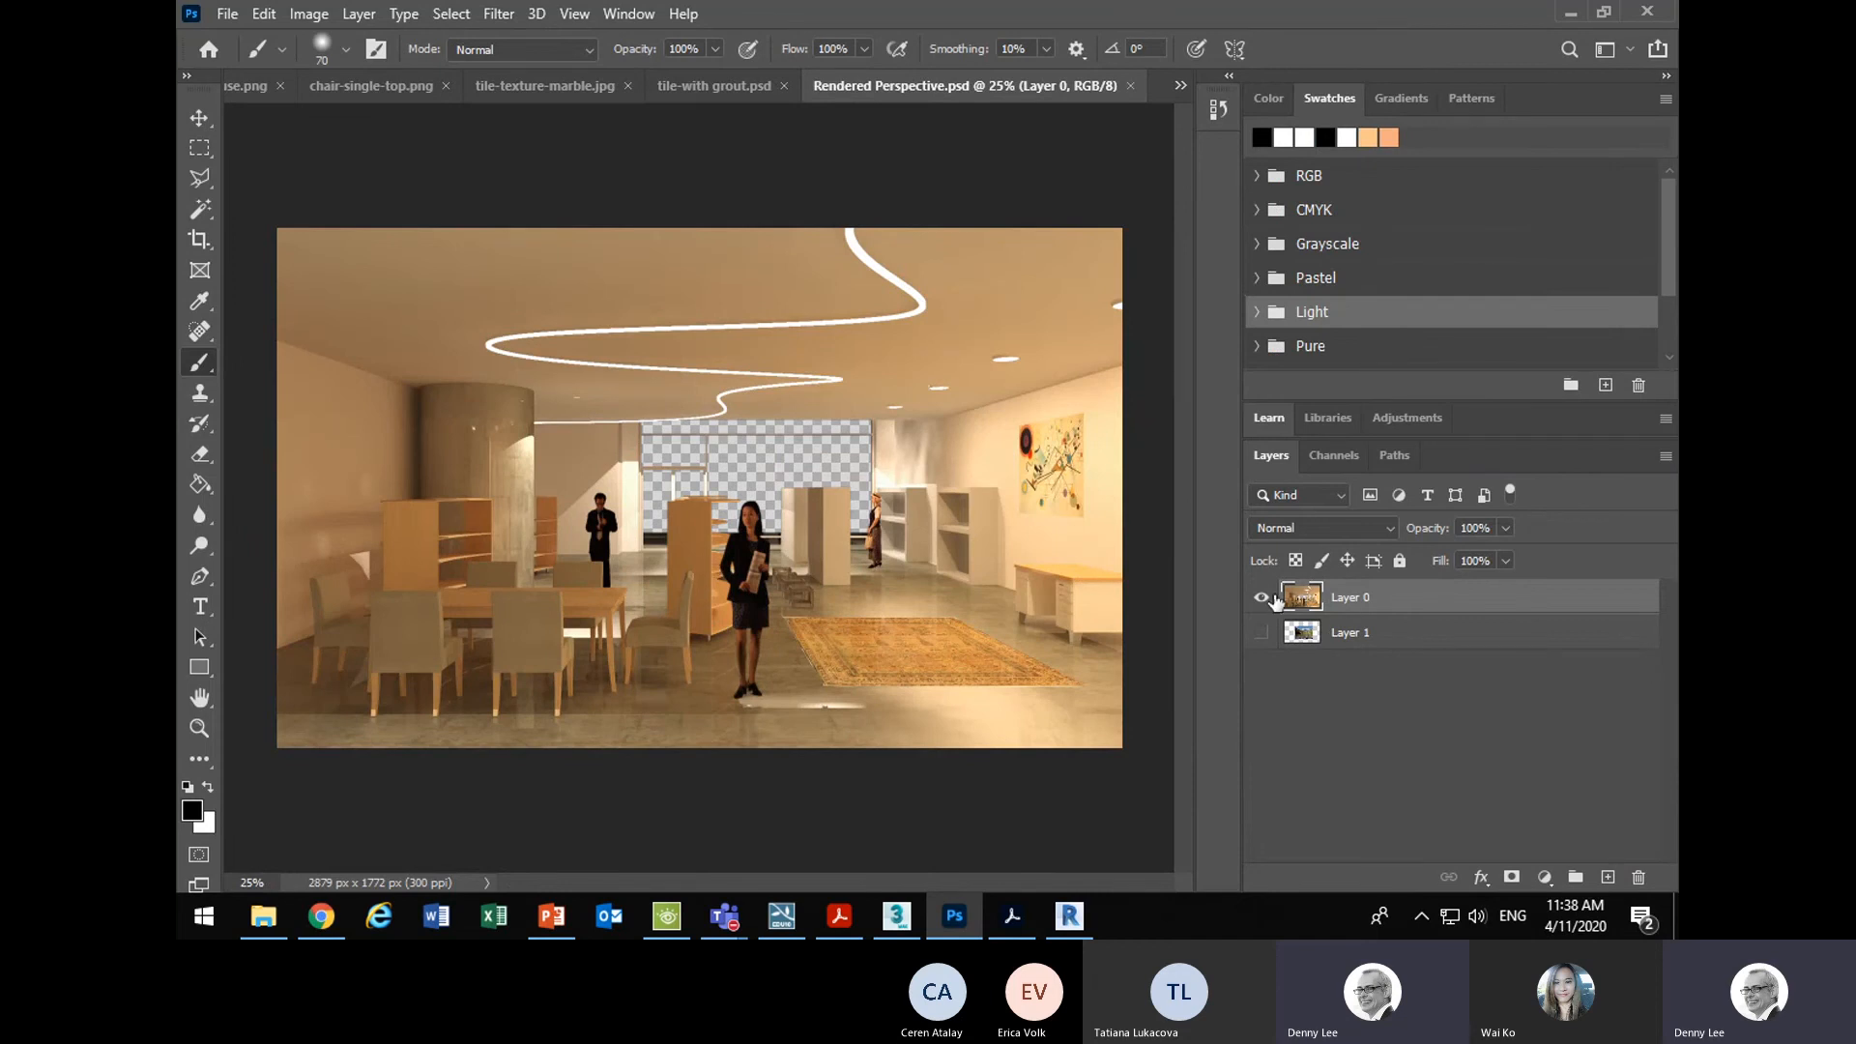
pyautogui.click(227, 19)
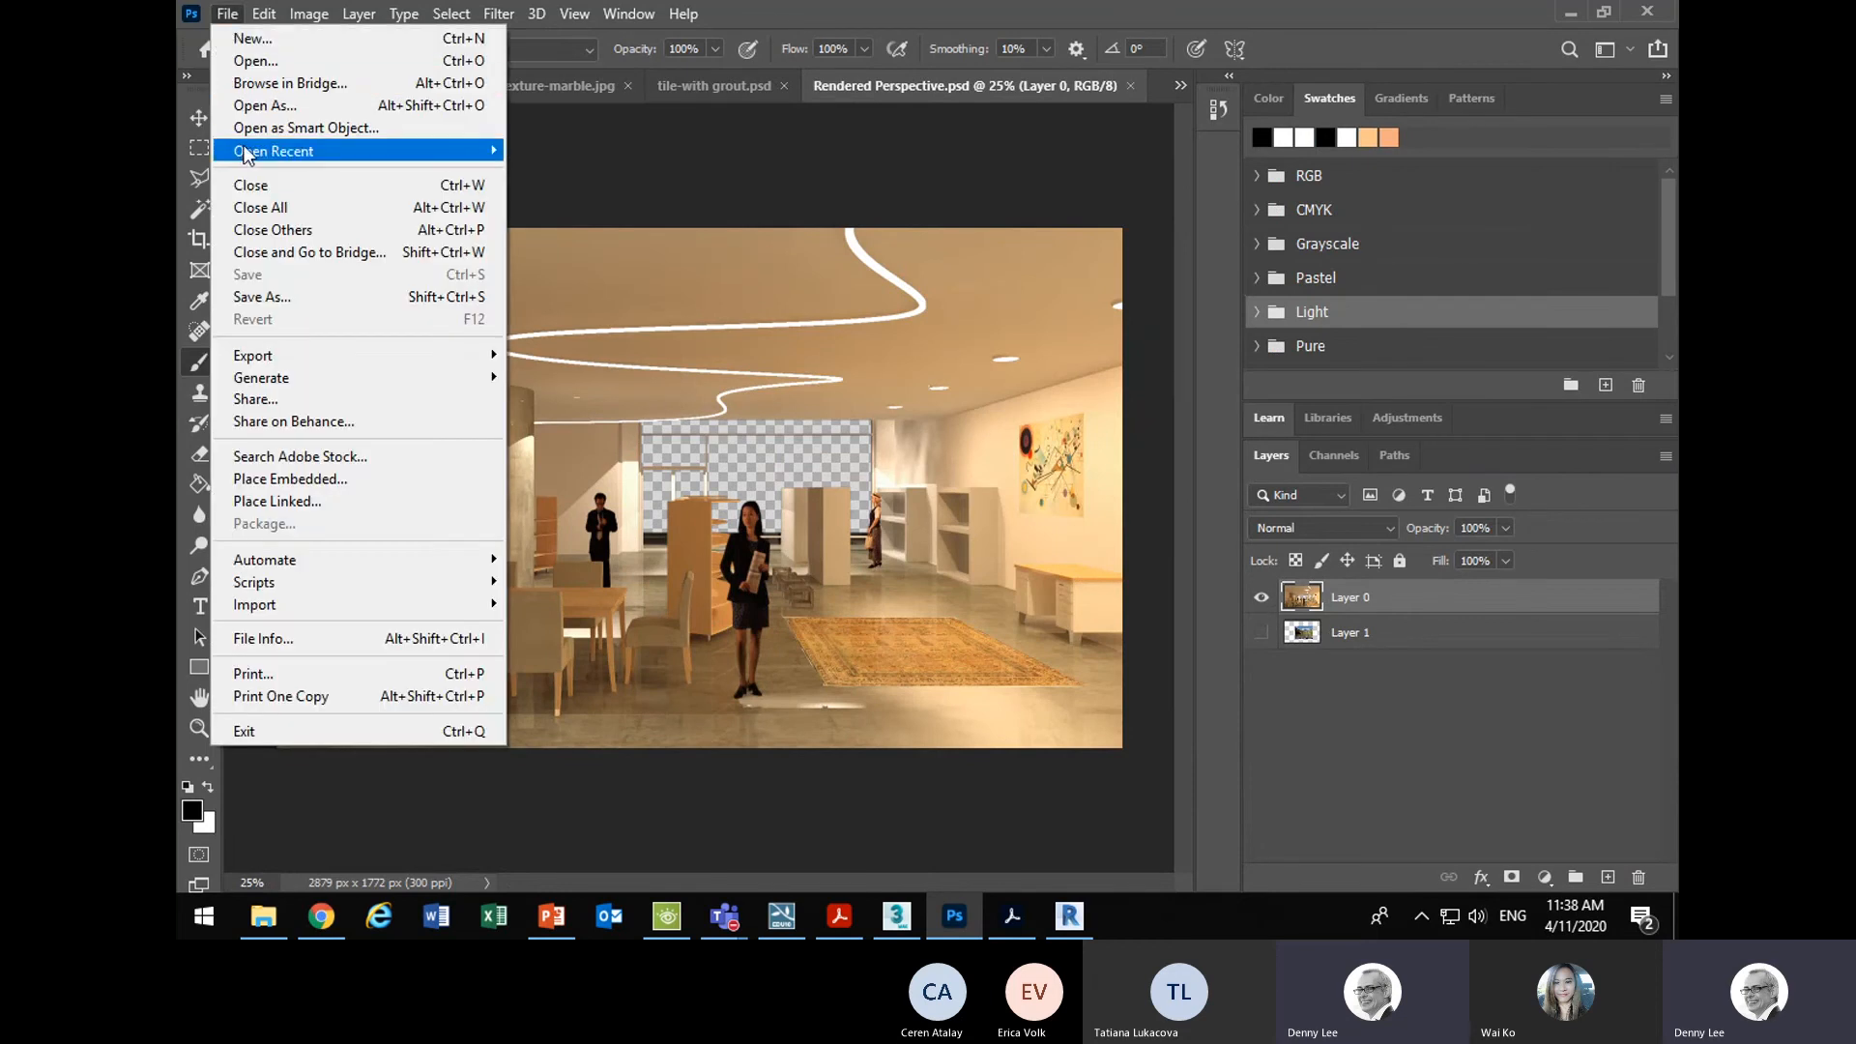
pyautogui.click(244, 188)
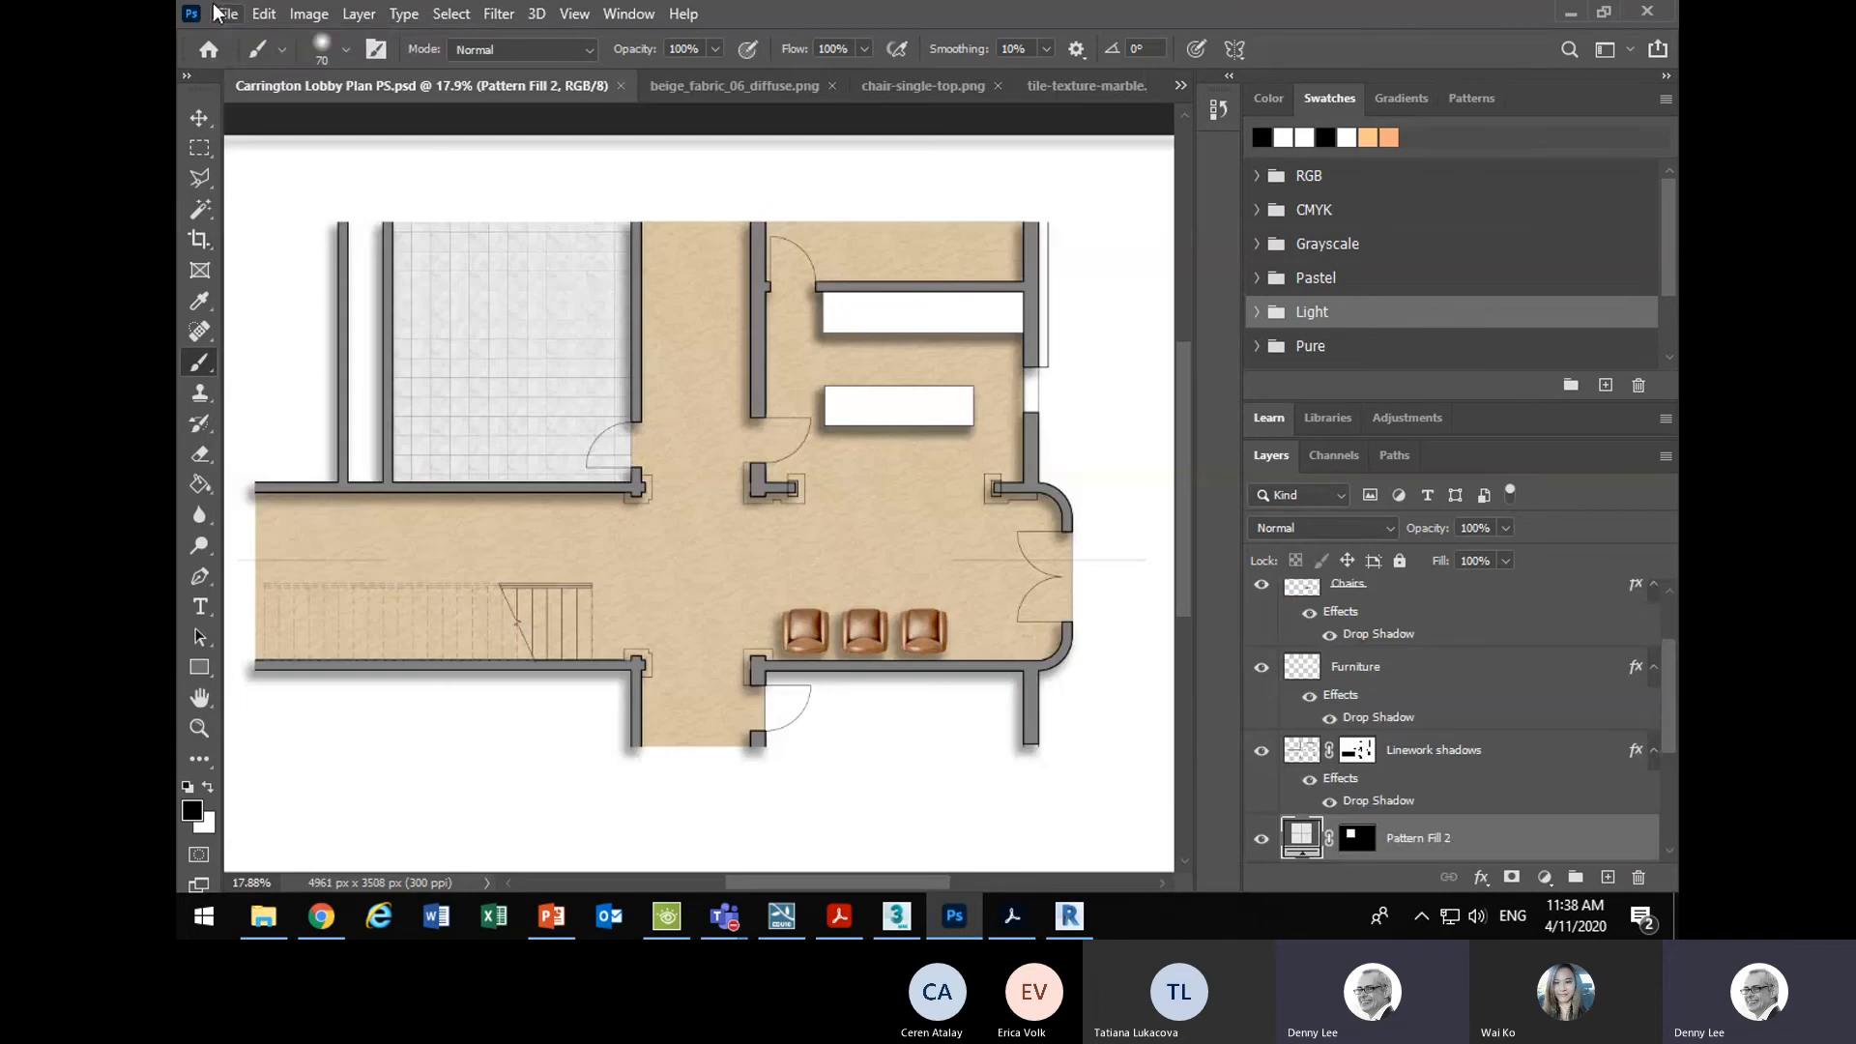
# - Open Retail 2019 Section Rendered.psd from the Retail Phototshop folder
pyautogui.click(226, 13)
pyautogui.moveTo(274, 147)
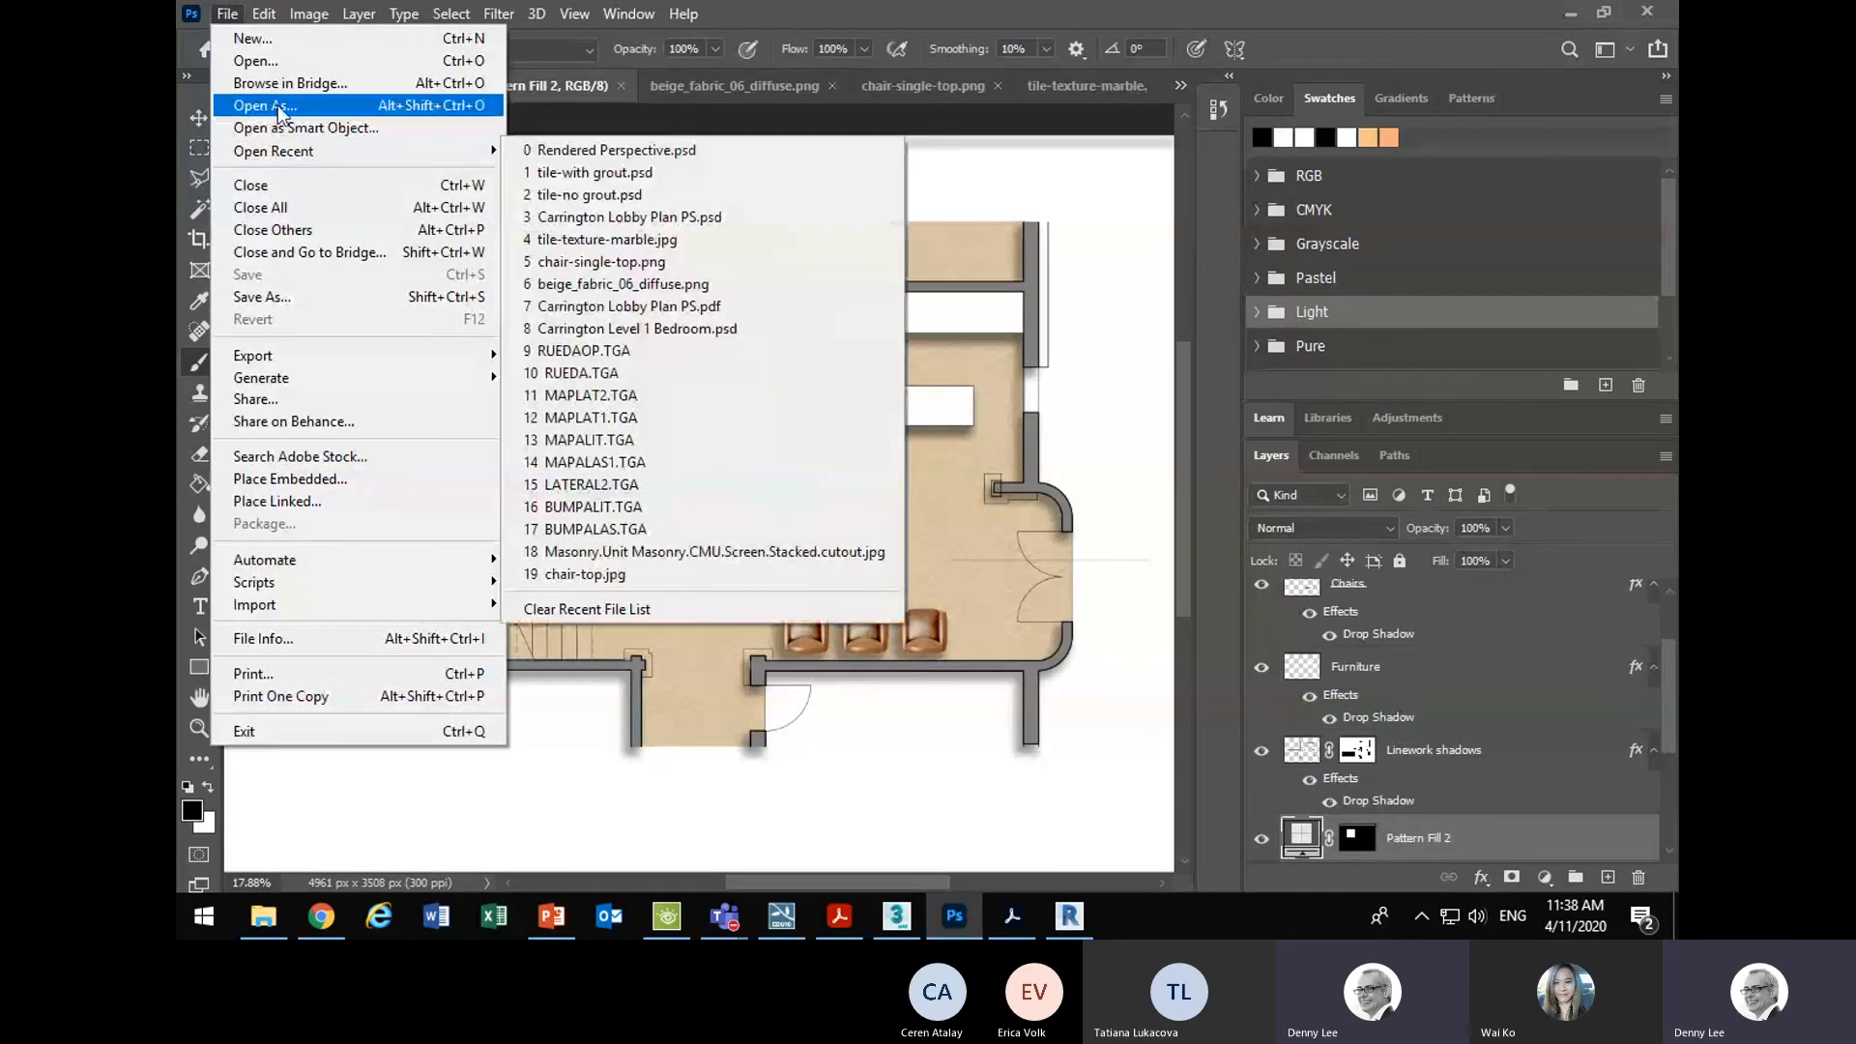
pyautogui.click(278, 61)
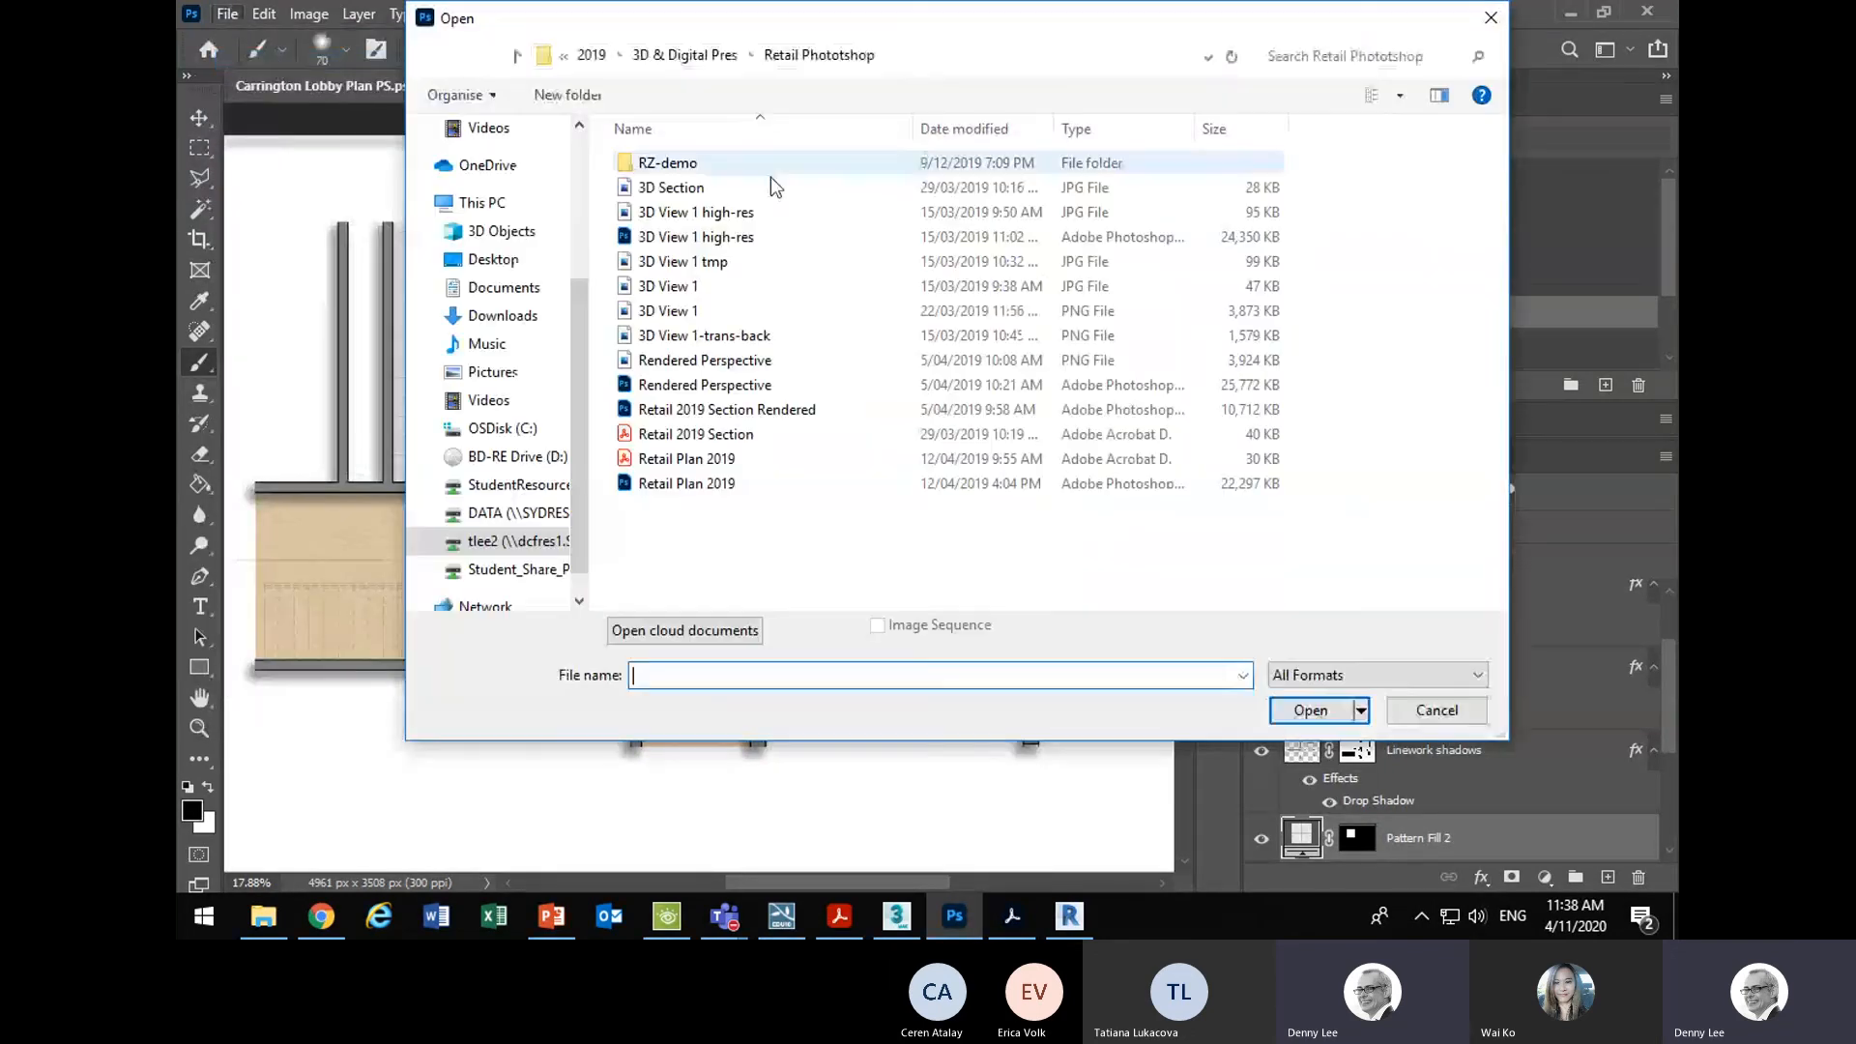
pyautogui.click(710, 248)
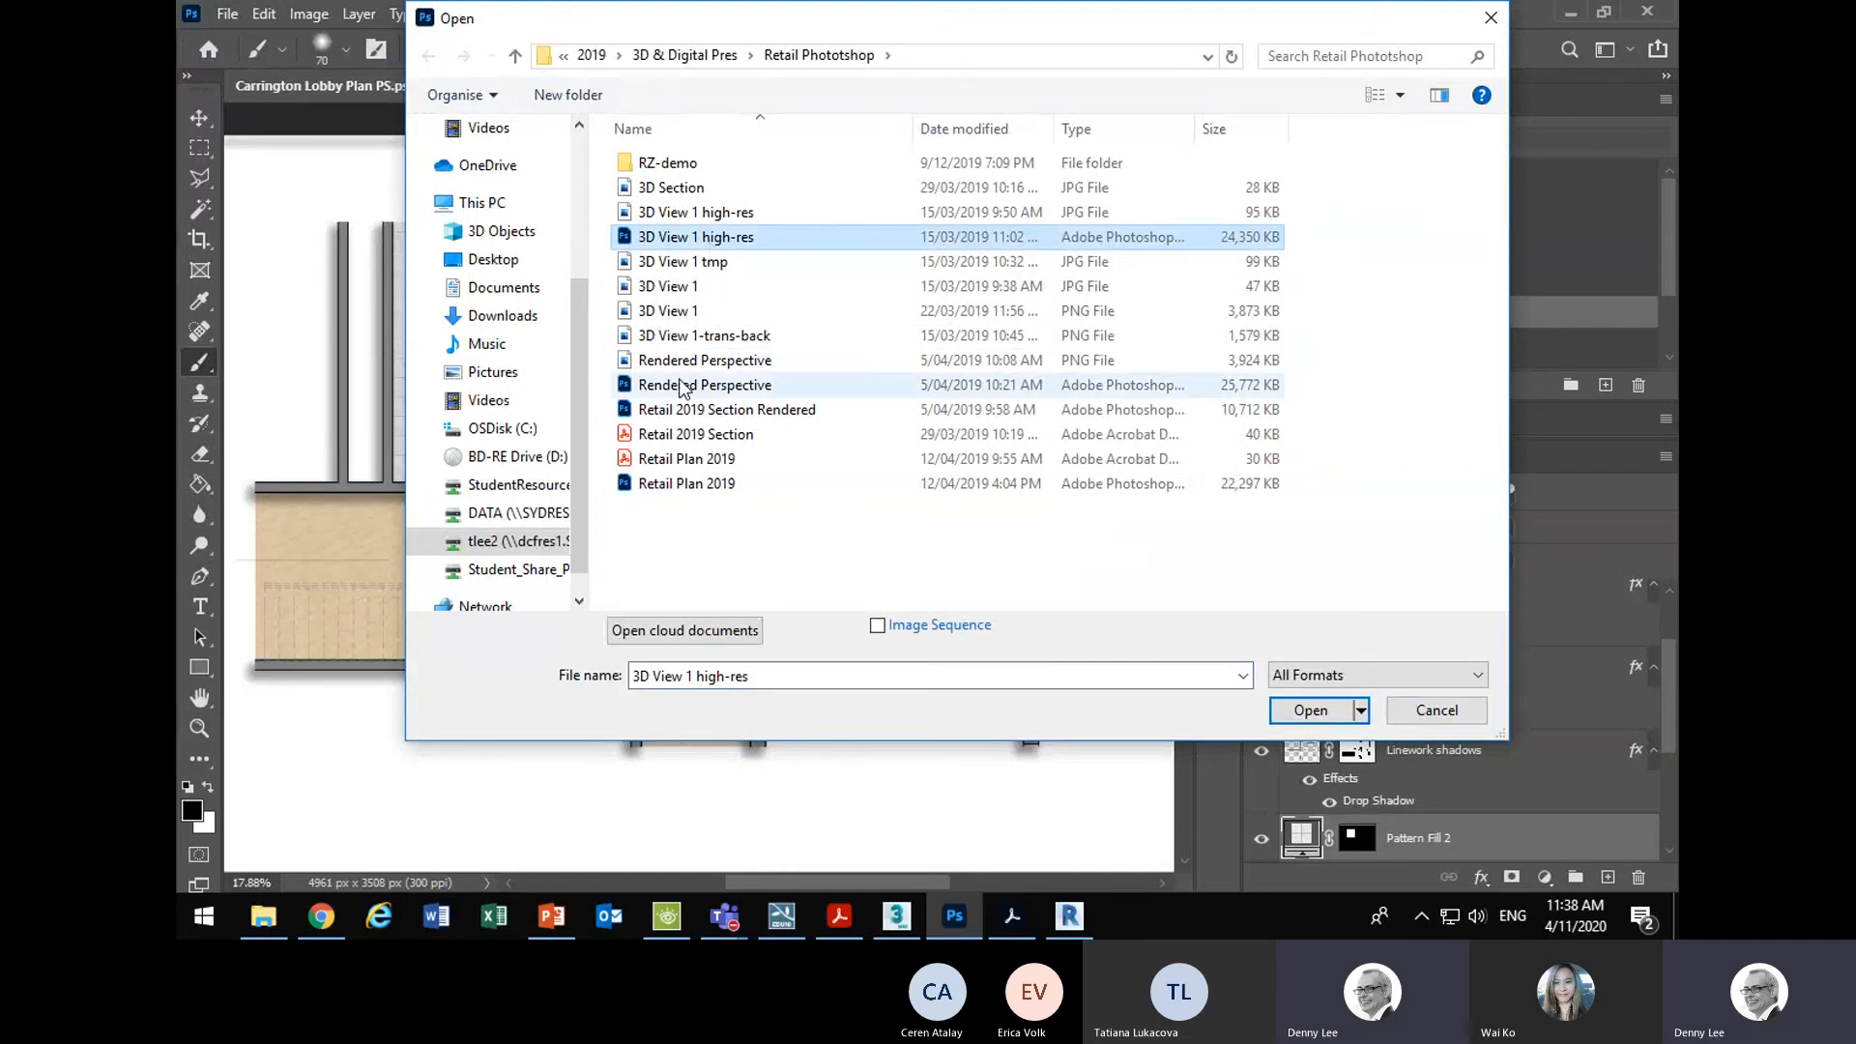
pyautogui.click(665, 491)
pyautogui.click(674, 414)
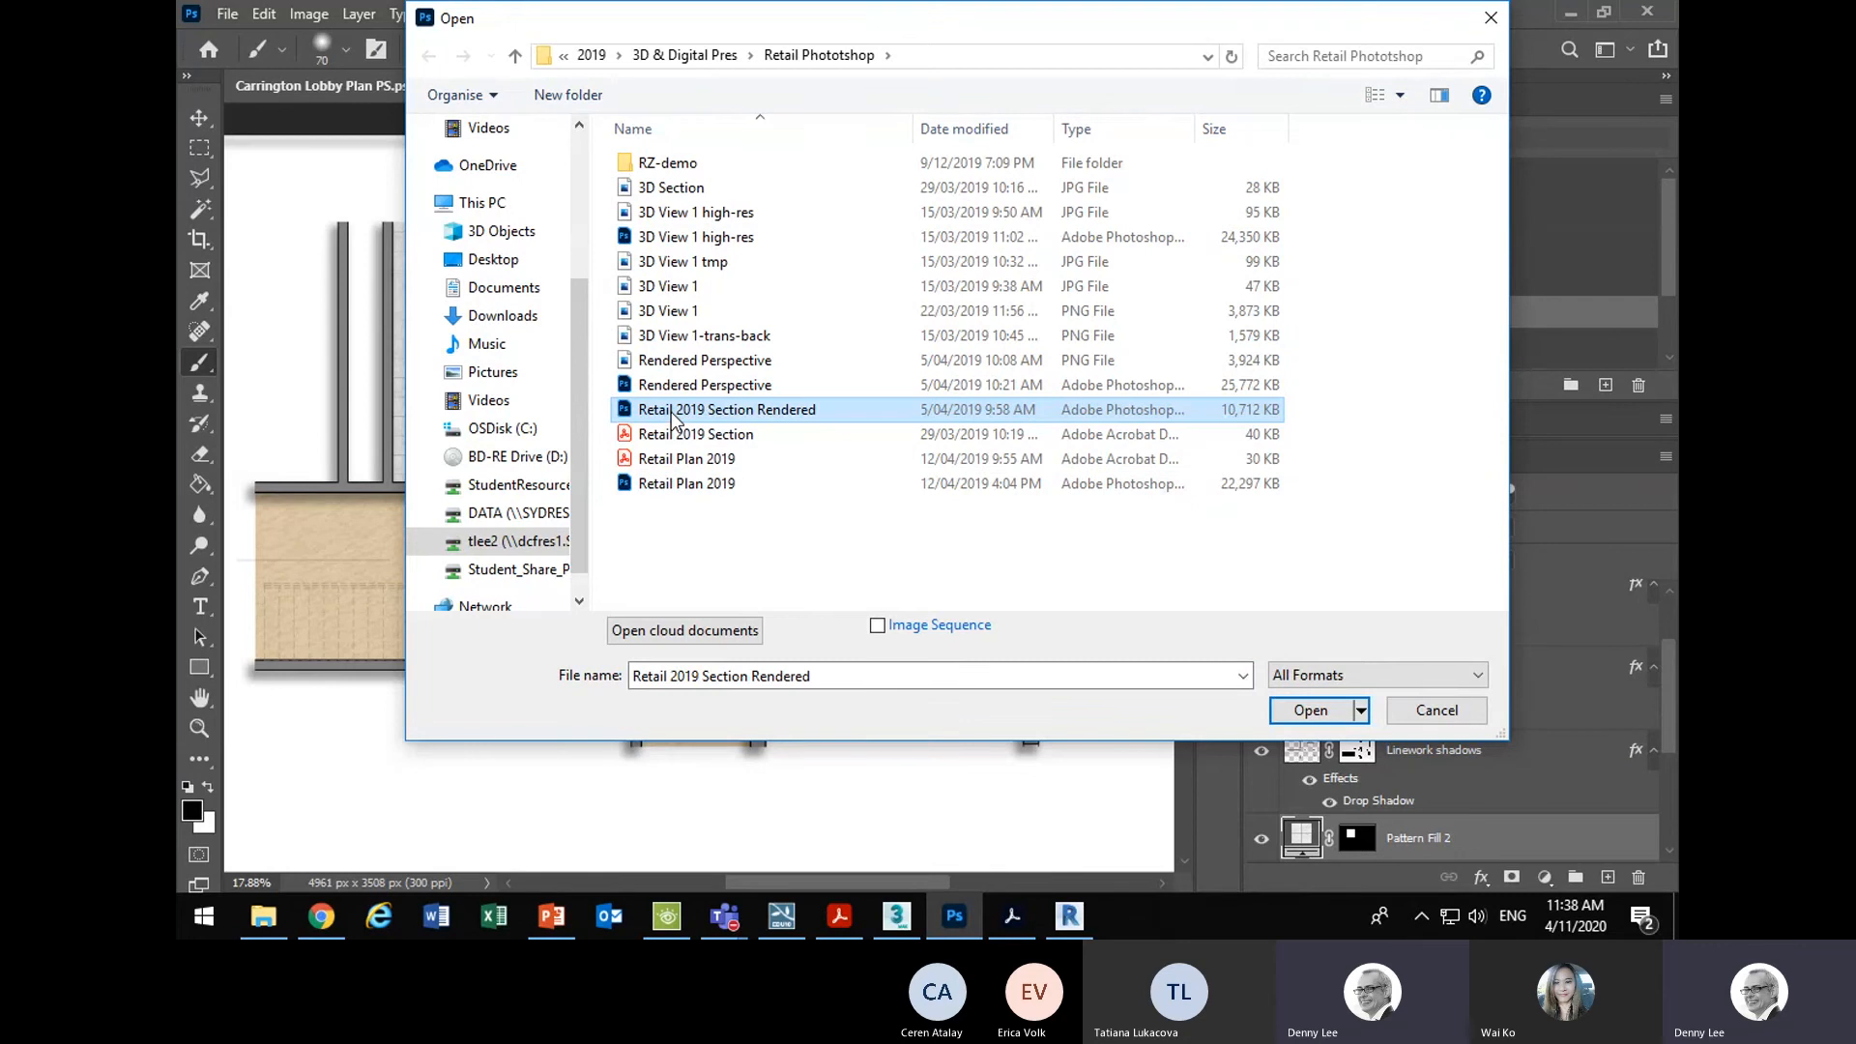
pyautogui.doubleClick(674, 414)
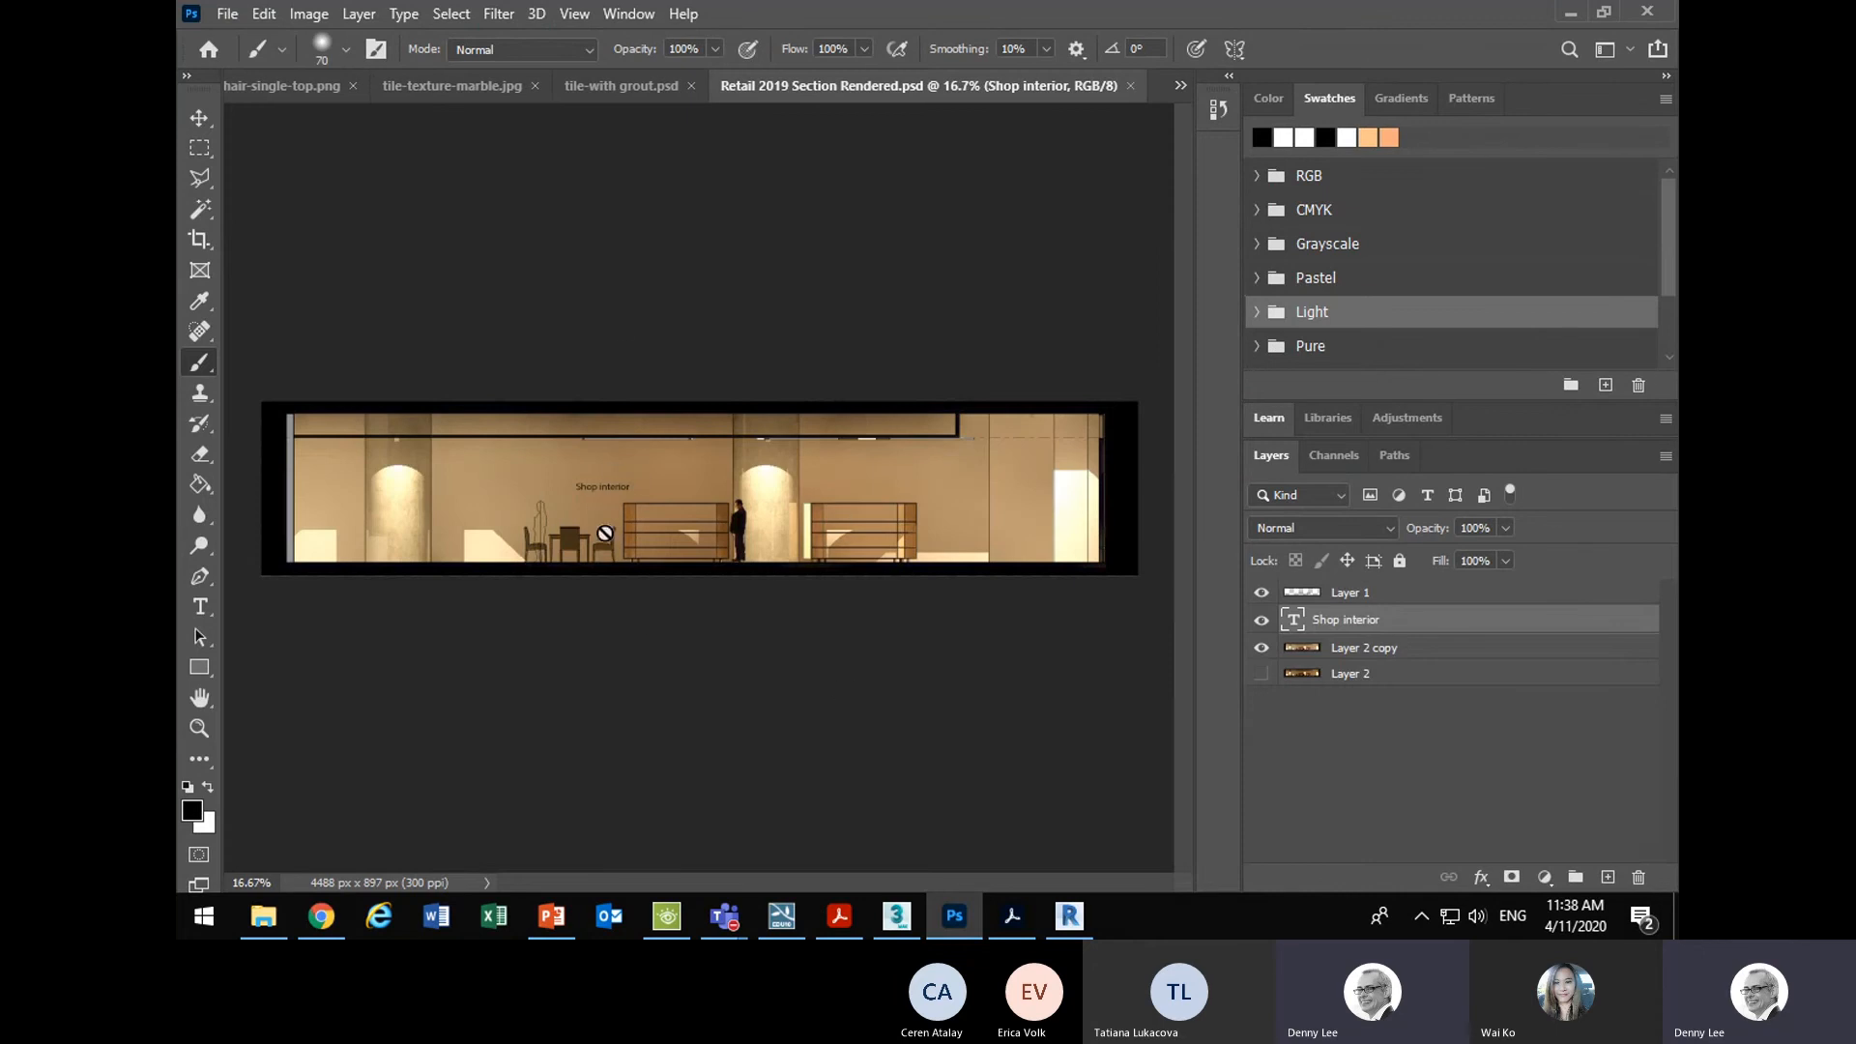
# - Start opening another file and look through the folders and files in 3D & Digital Pres
pyautogui.click(227, 16)
pyautogui.click(229, 15)
pyautogui.click(229, 18)
pyautogui.click(241, 62)
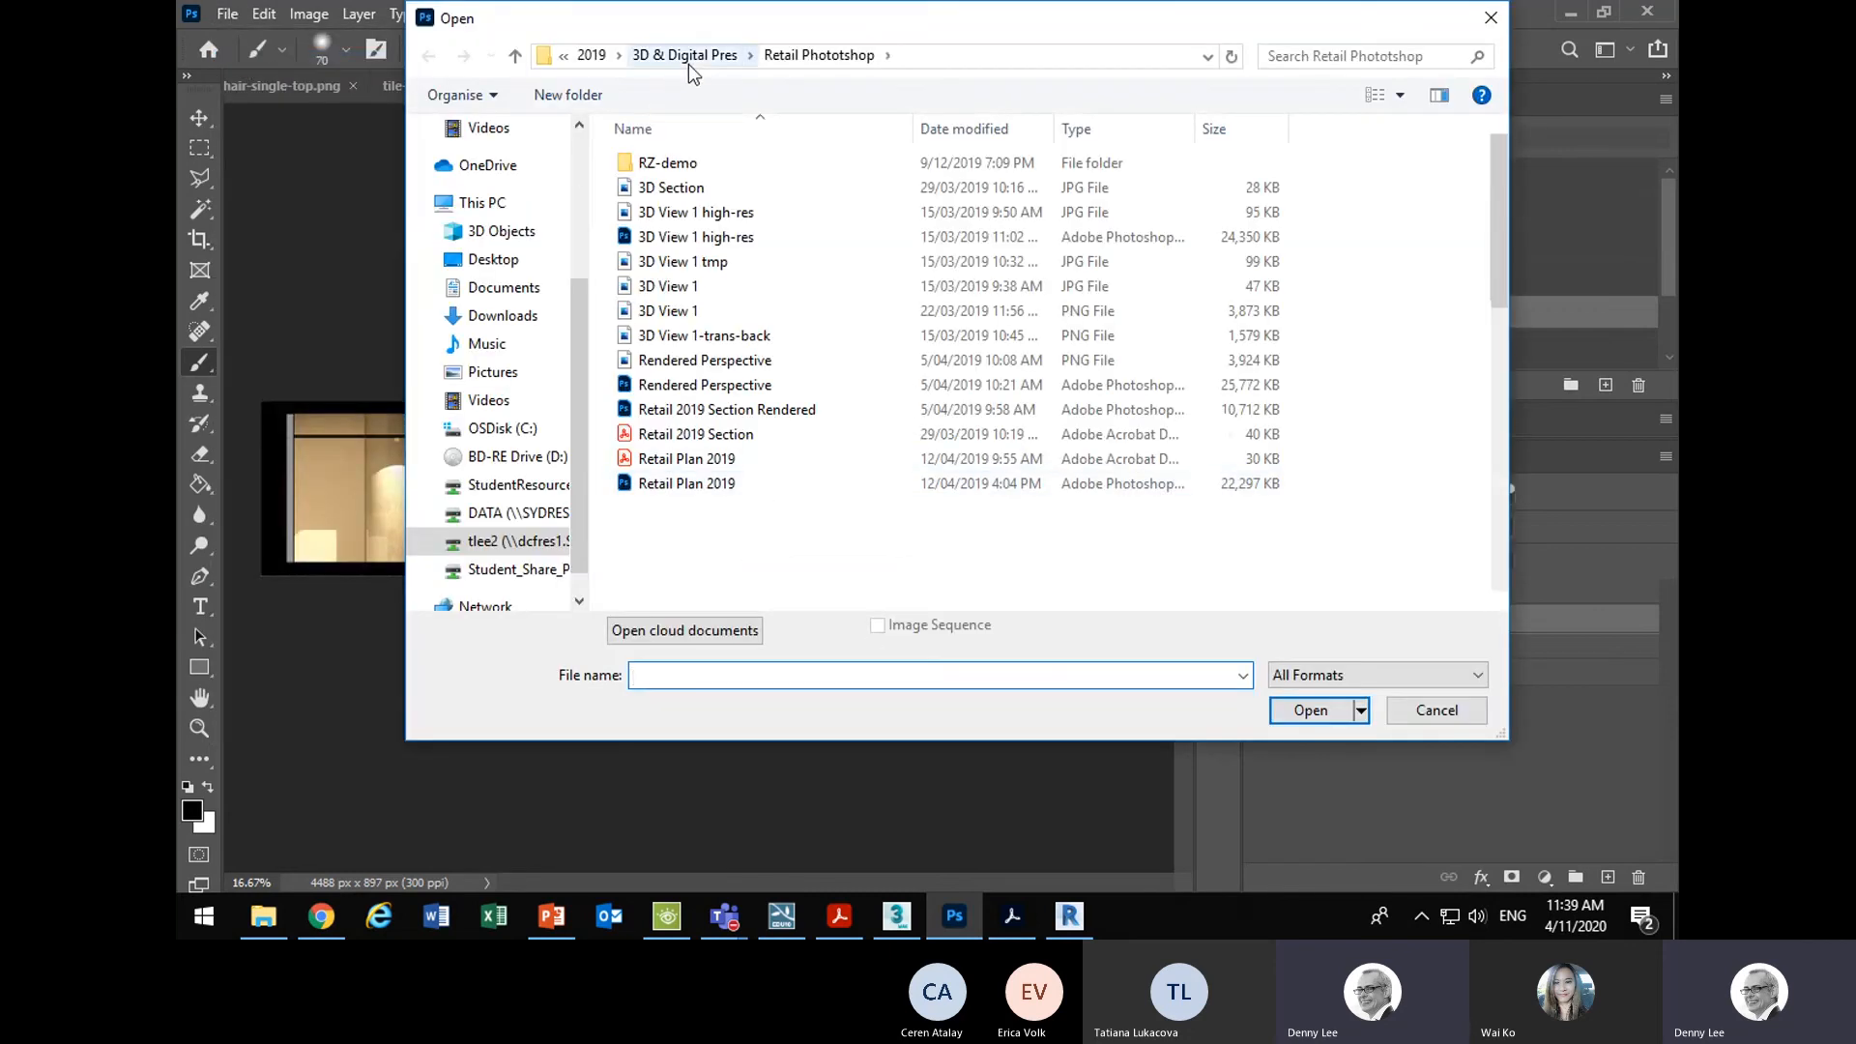
pyautogui.click(689, 64)
pyautogui.scroll(-6, 696, 551)
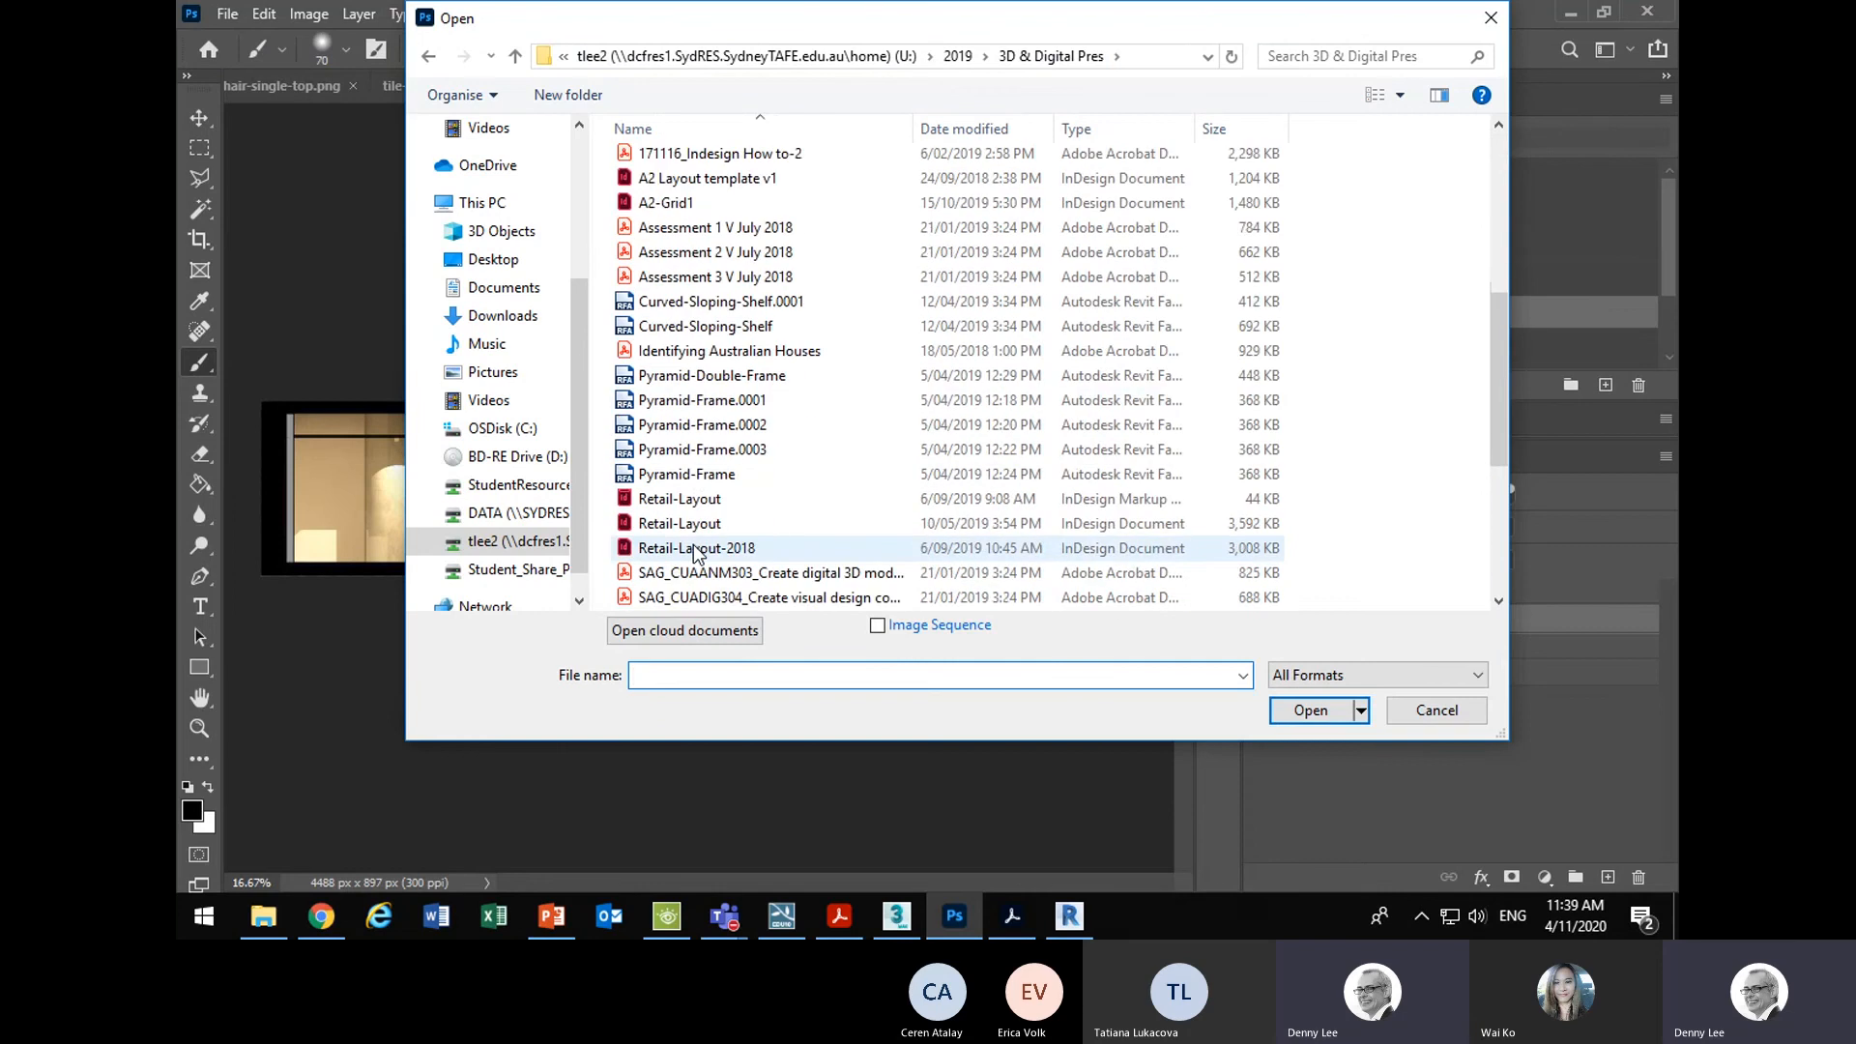
pyautogui.scroll(3, 700, 366)
pyautogui.scroll(-4, 700, 363)
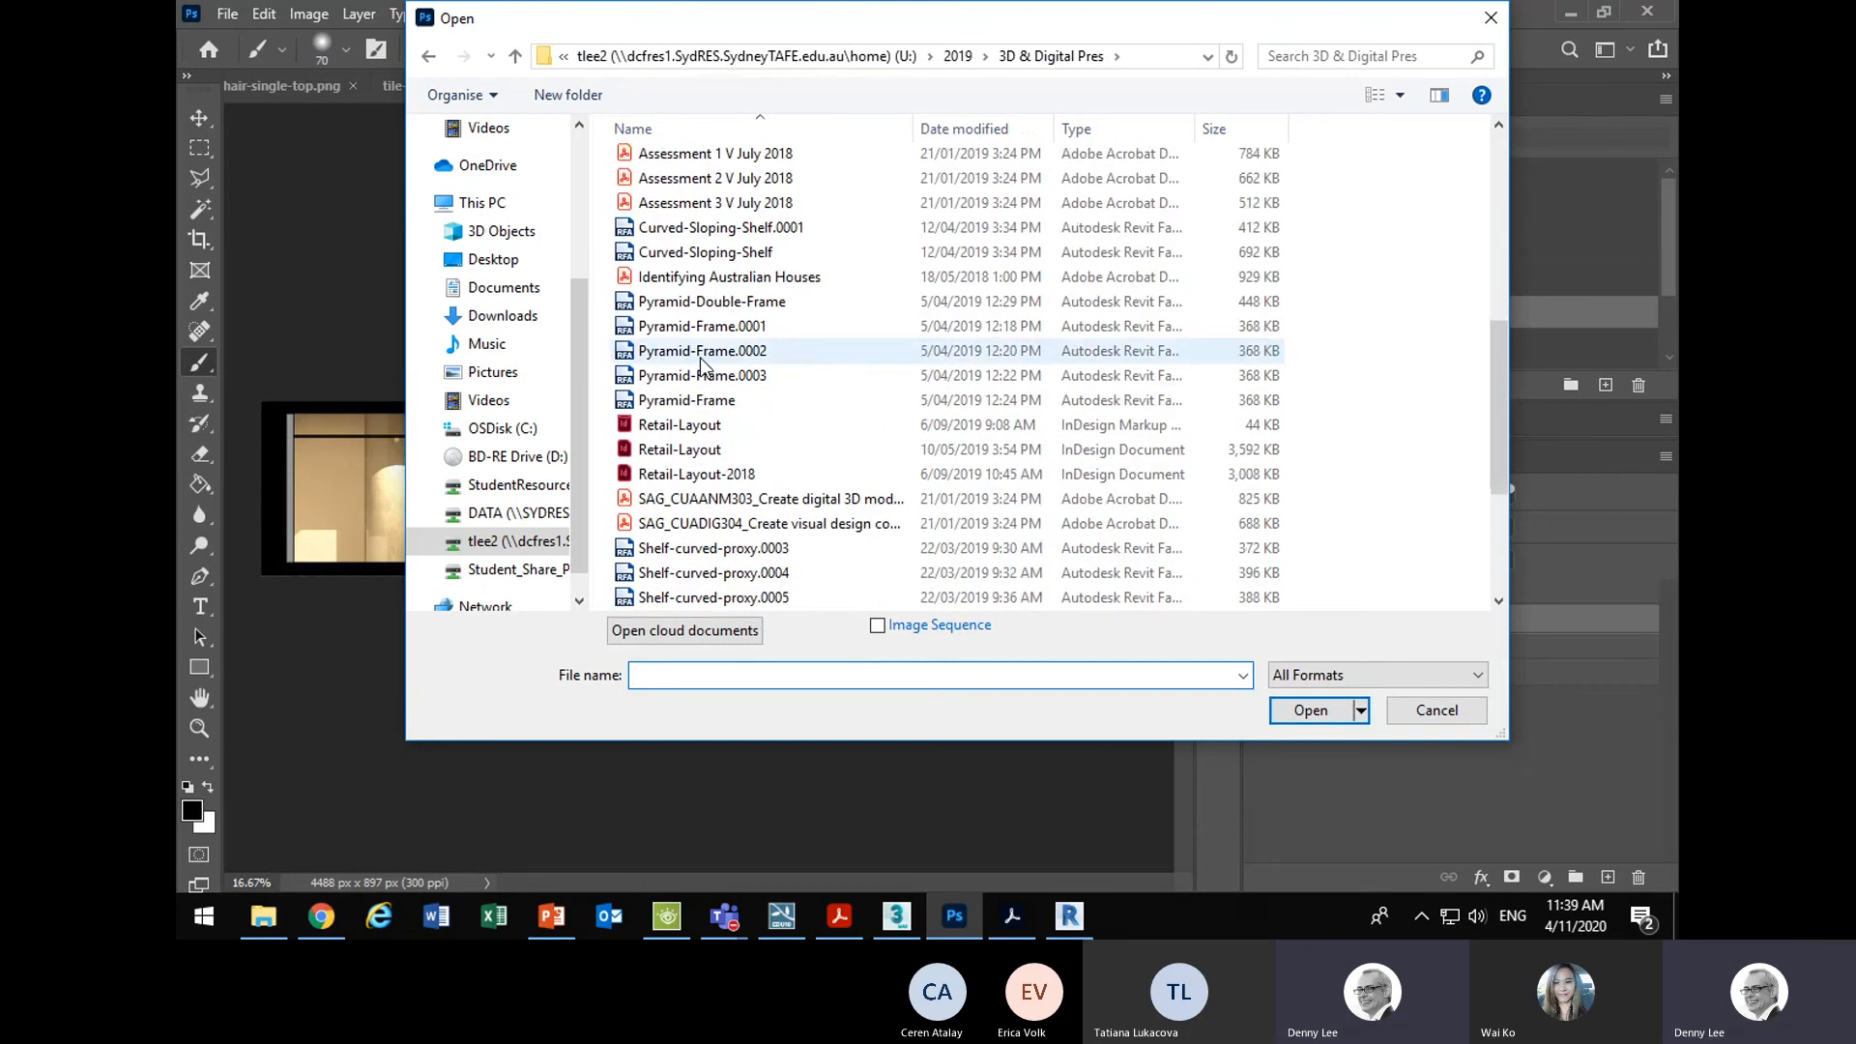
pyautogui.scroll(7, 700, 358)
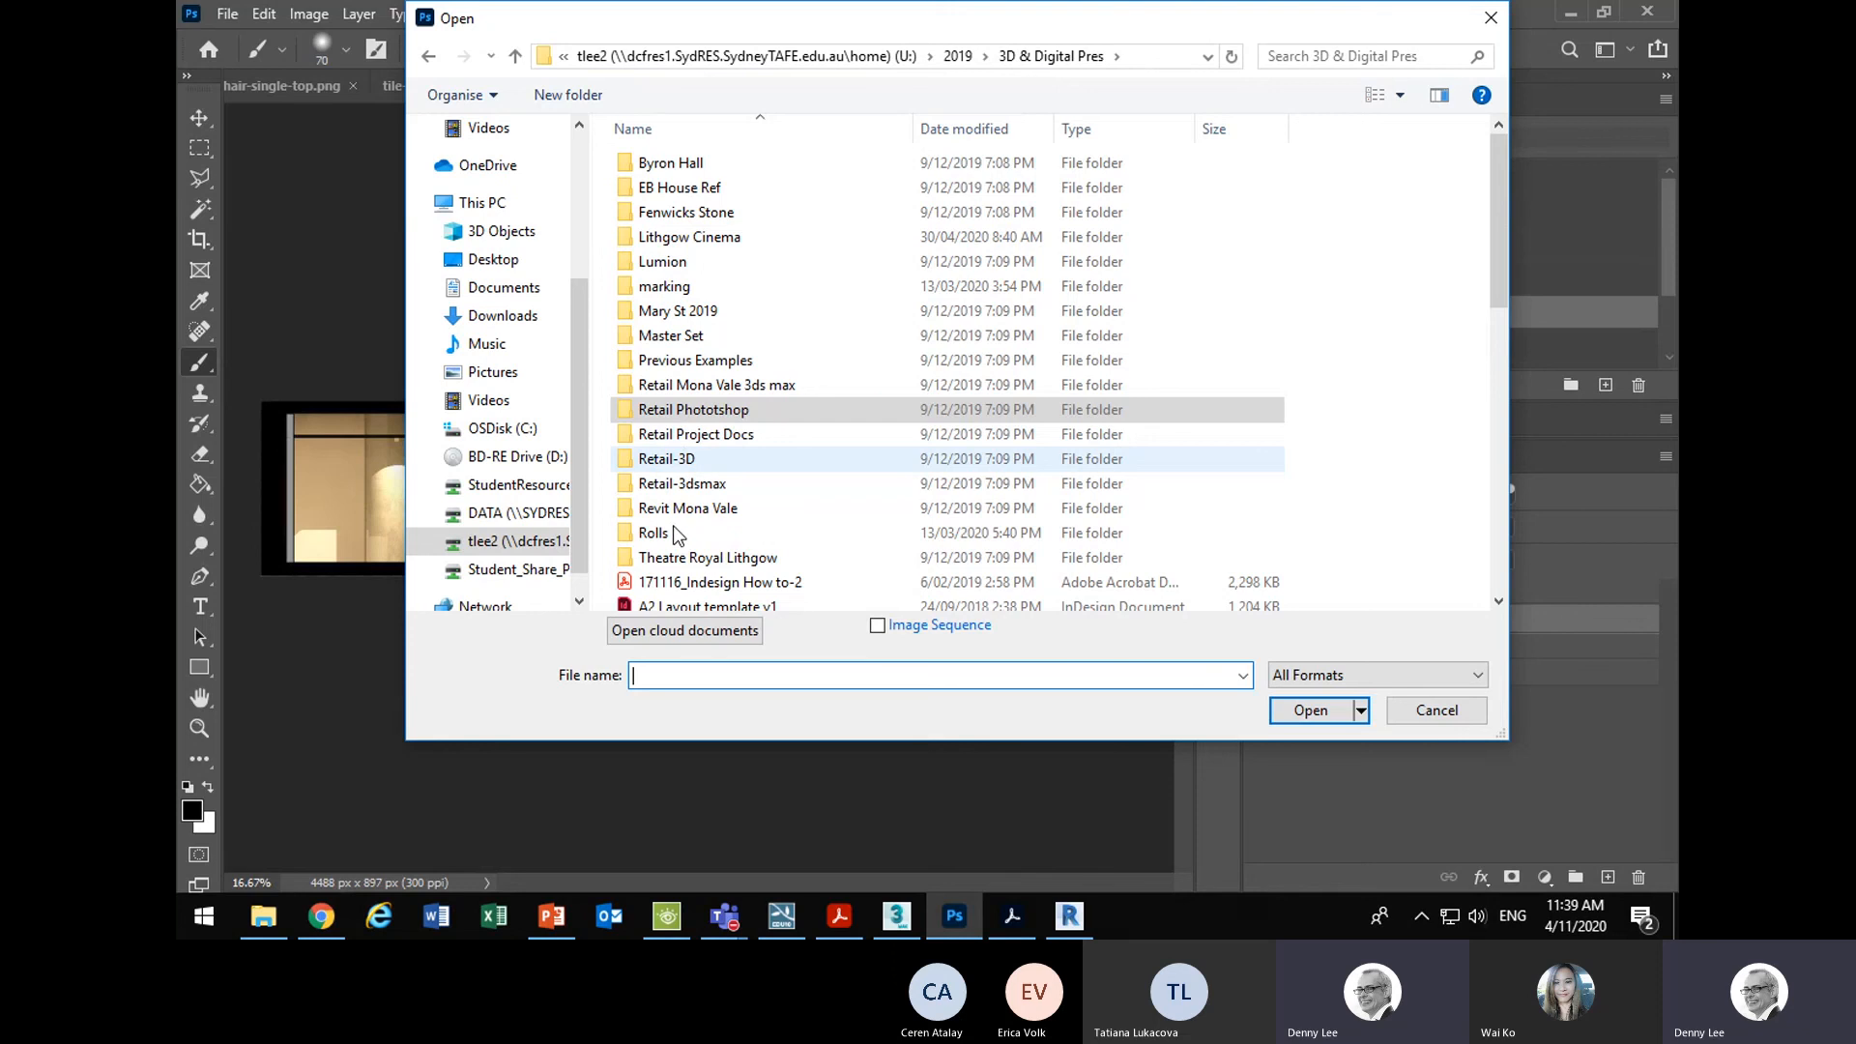
# - Check the Lithgow Cinema folder for example files and return to the 3D & Digital Pres folder
pyautogui.click(677, 386)
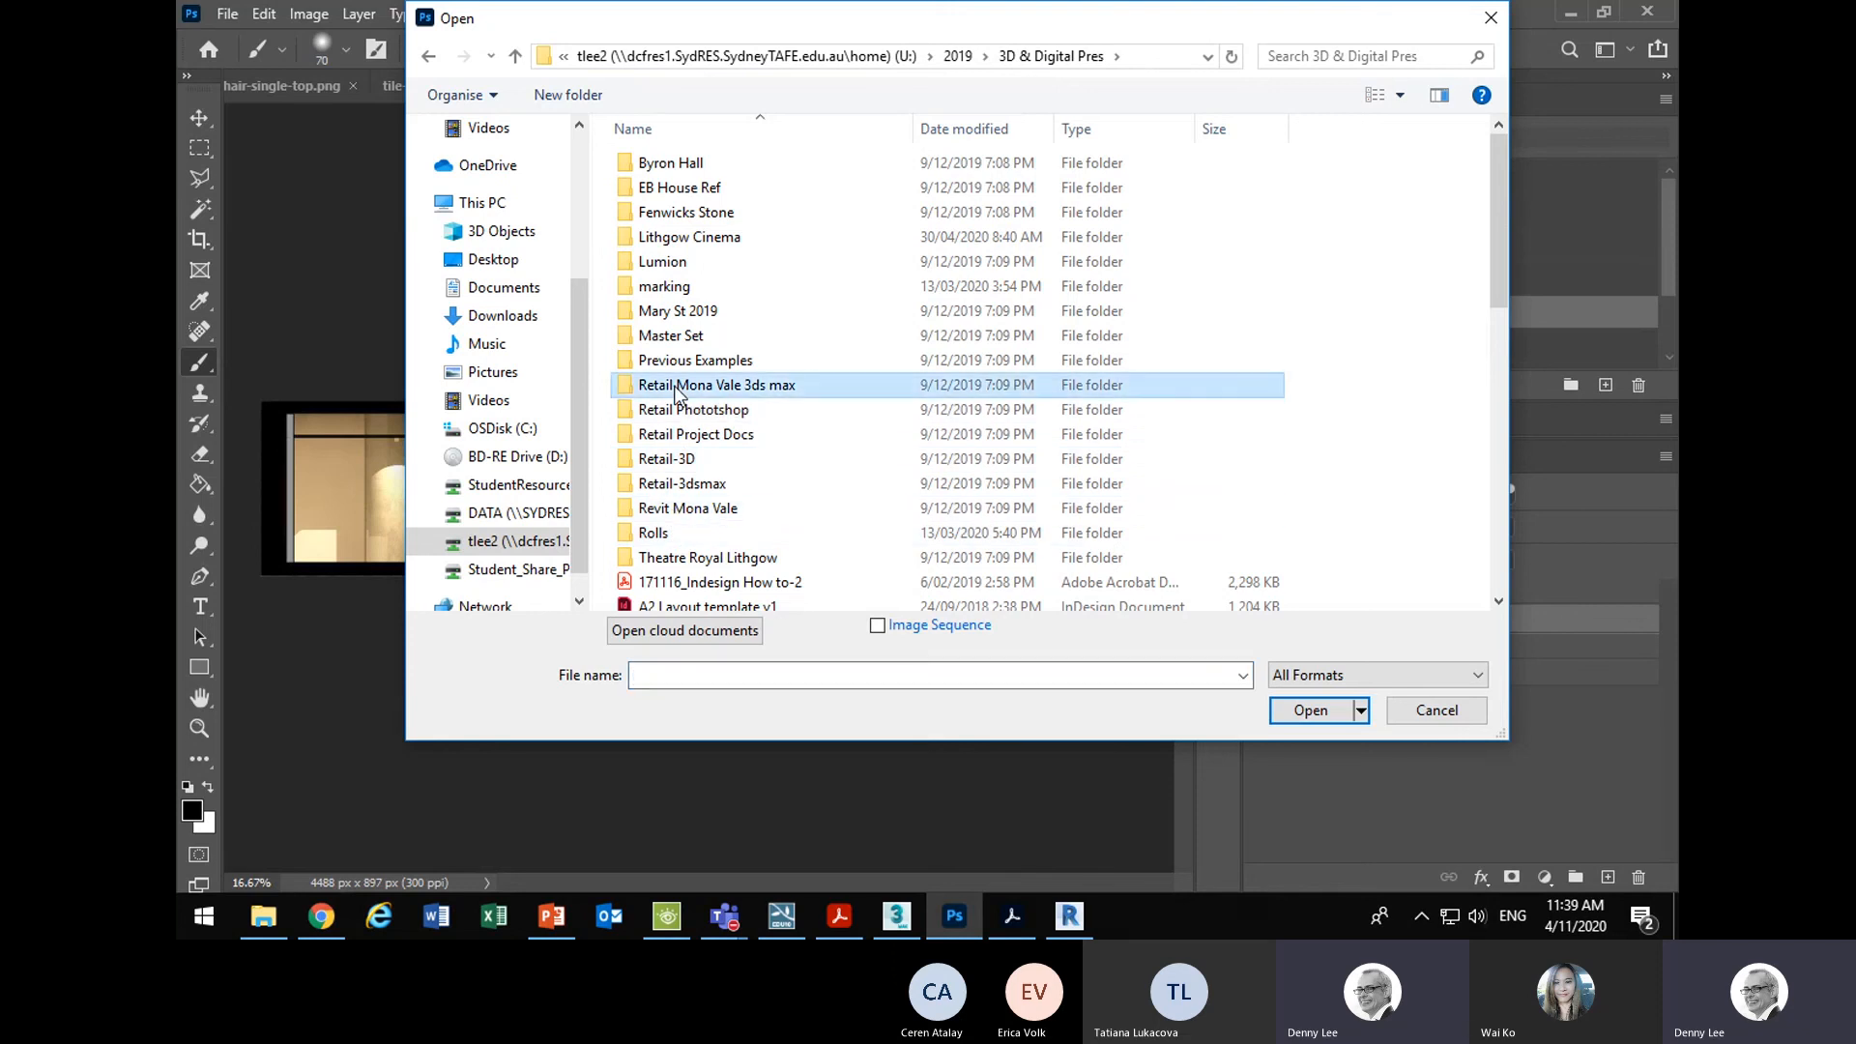
pyautogui.click(680, 363)
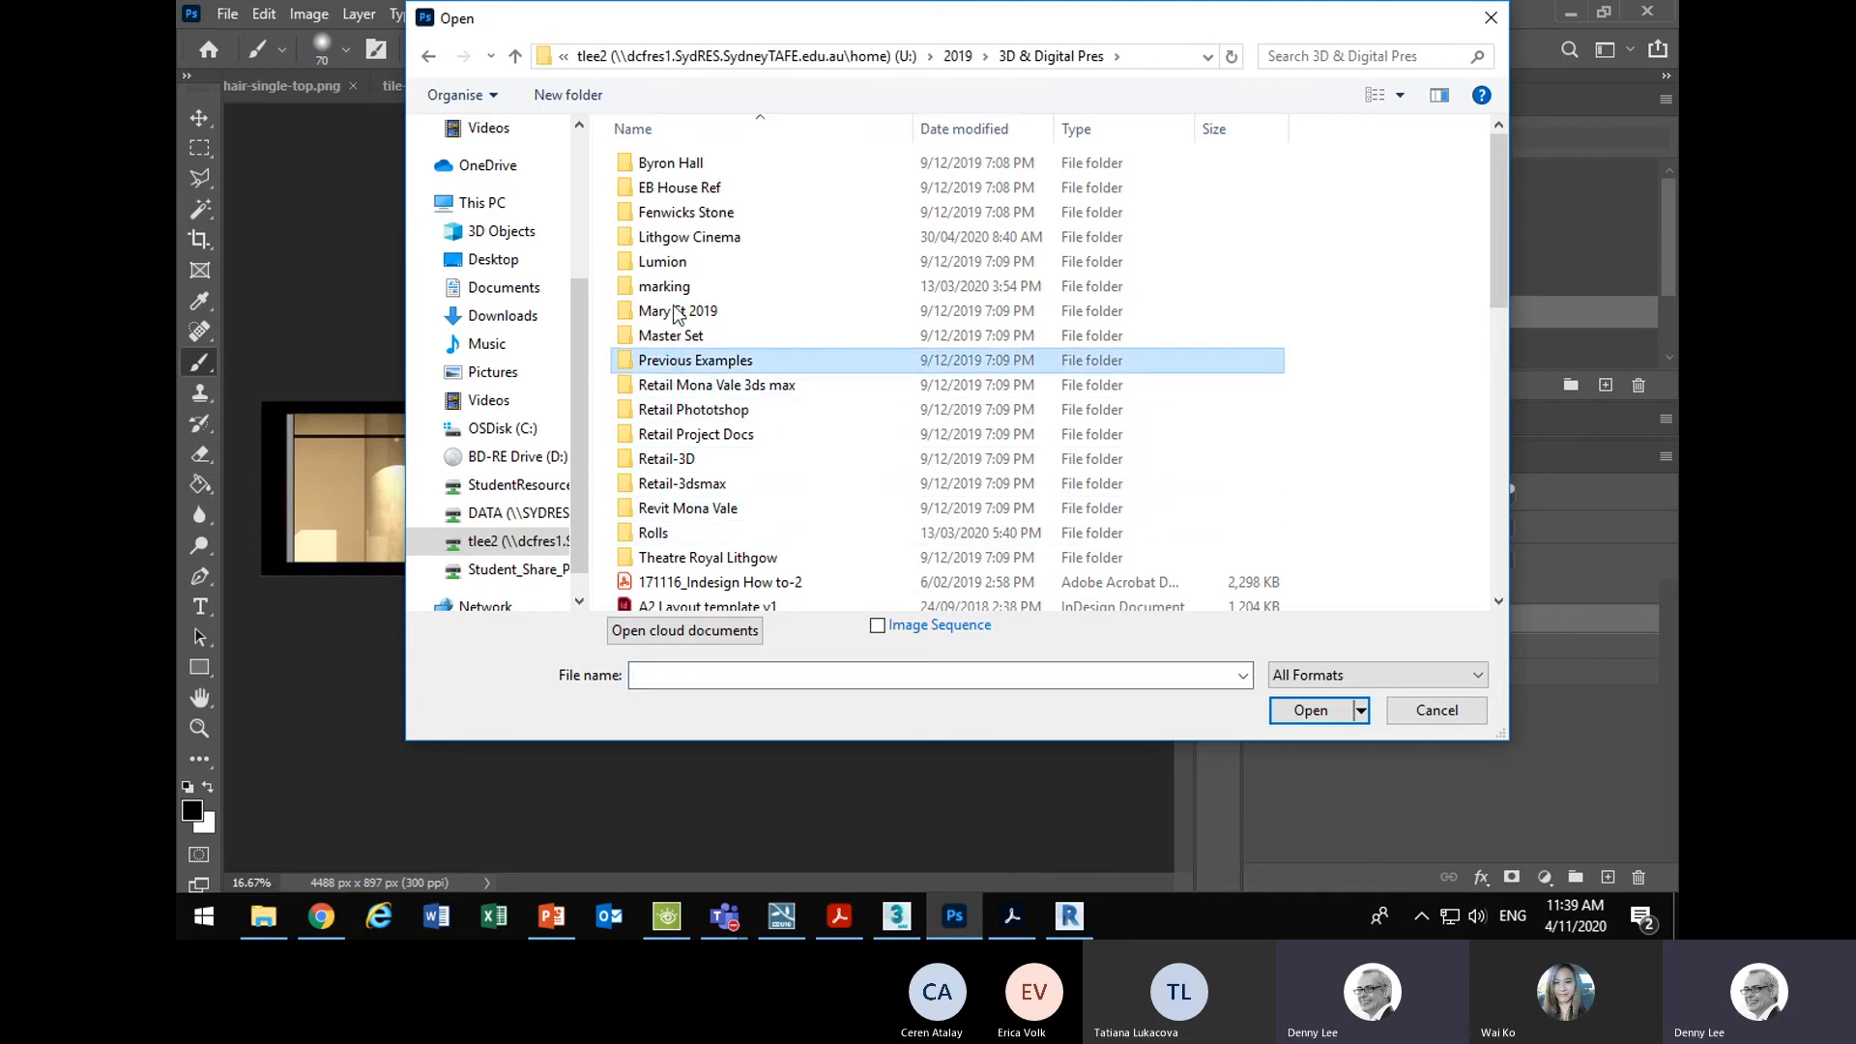
pyautogui.click(667, 336)
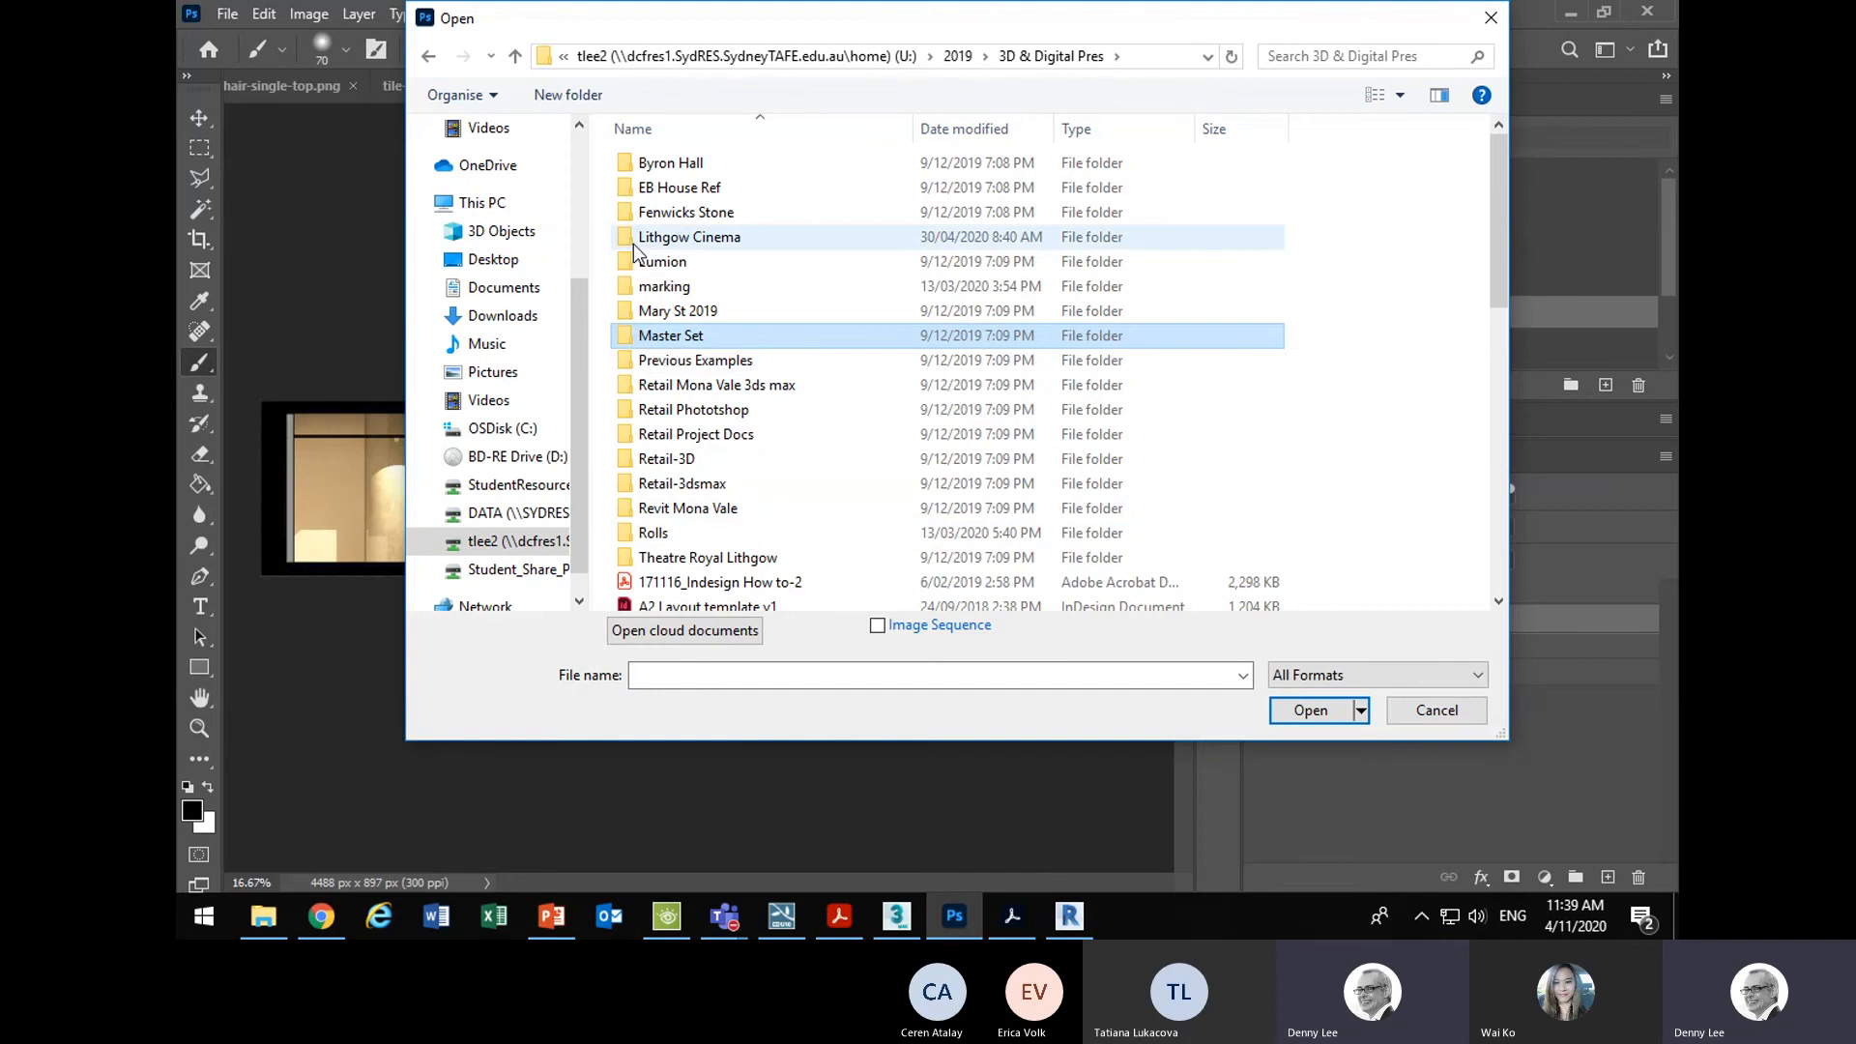
pyautogui.doubleClick(636, 244)
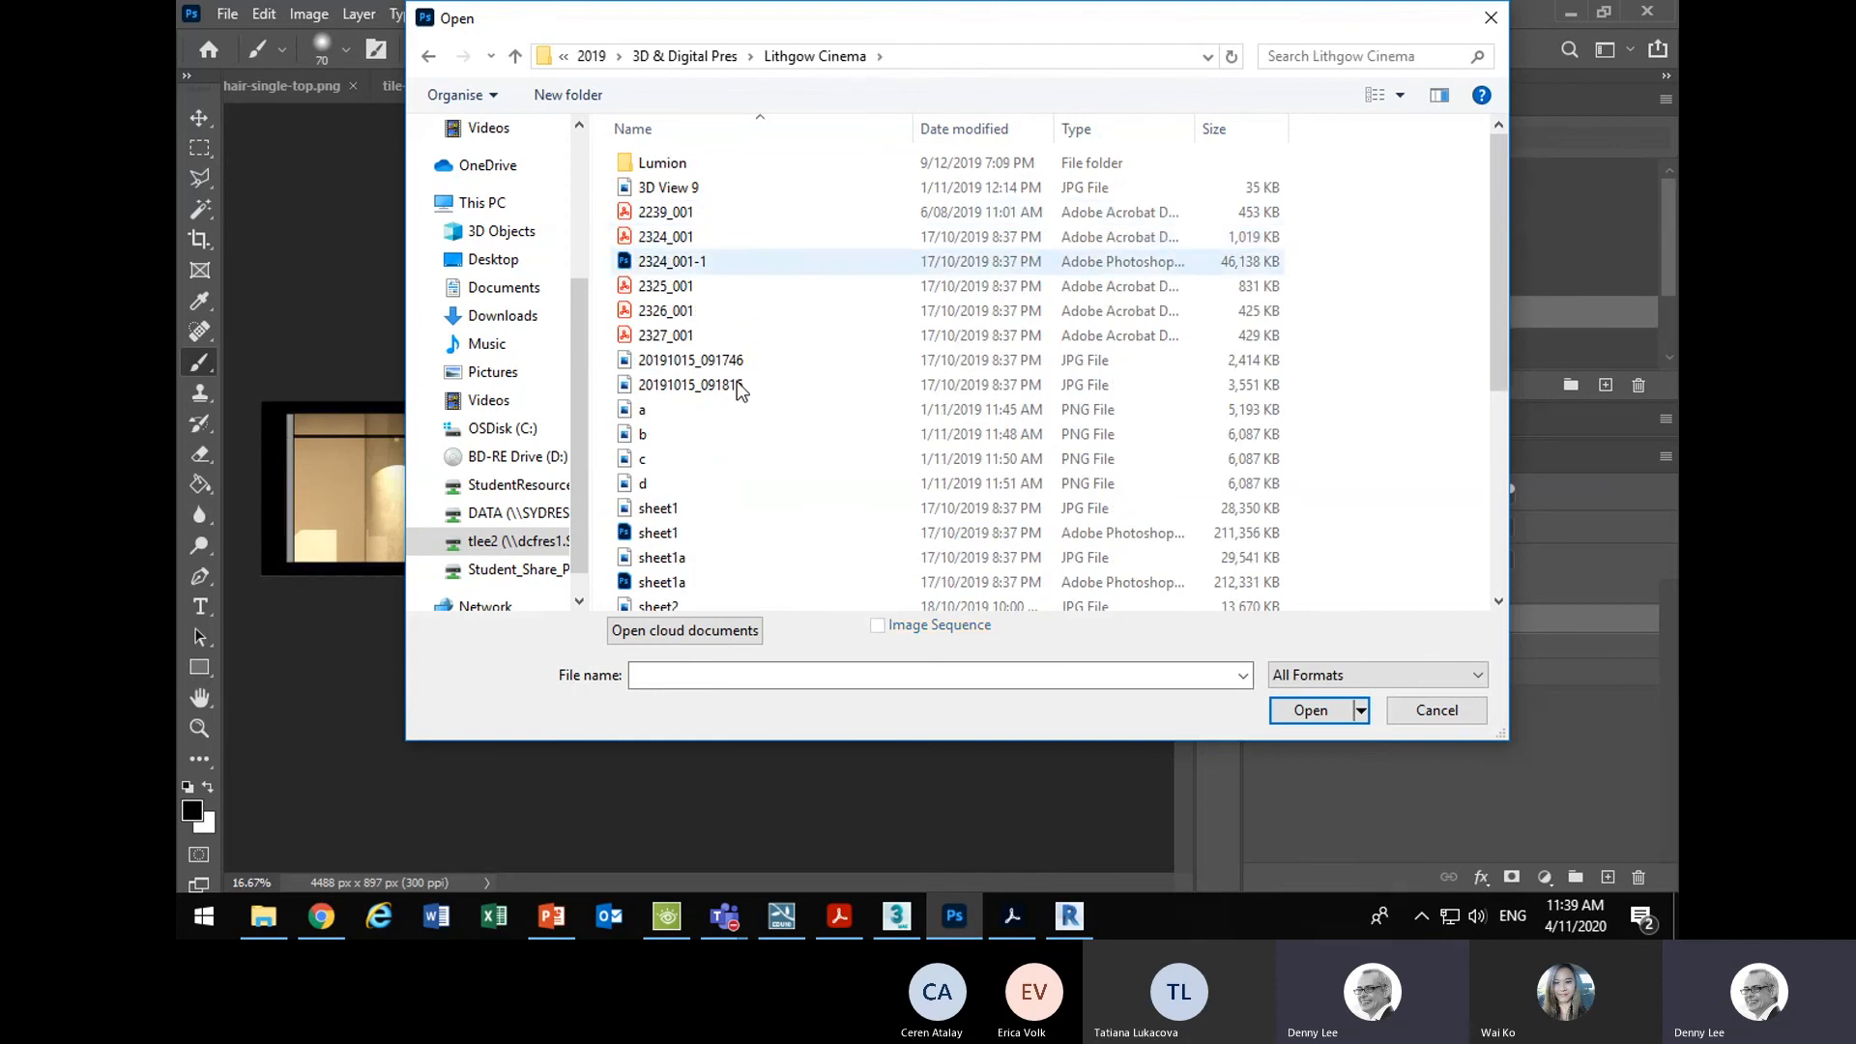
pyautogui.scroll(-5, 737, 381)
pyautogui.click(713, 53)
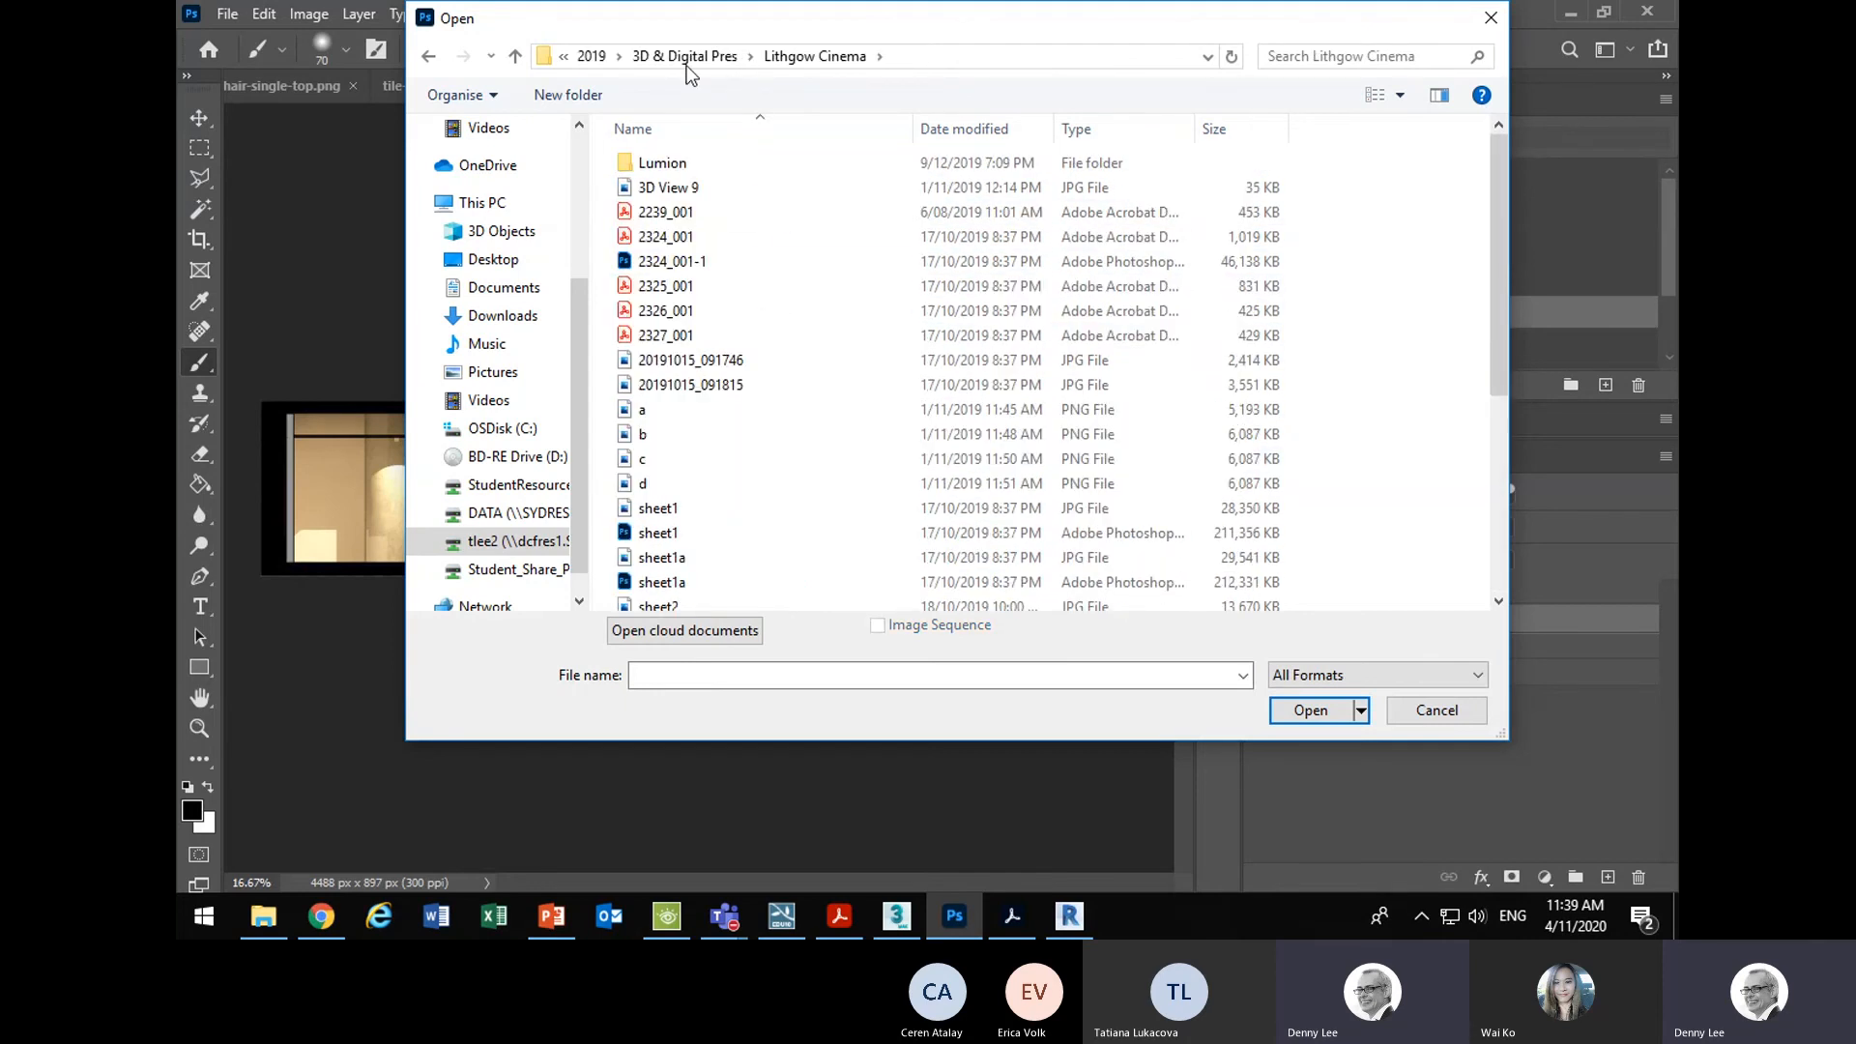
pyautogui.click(691, 58)
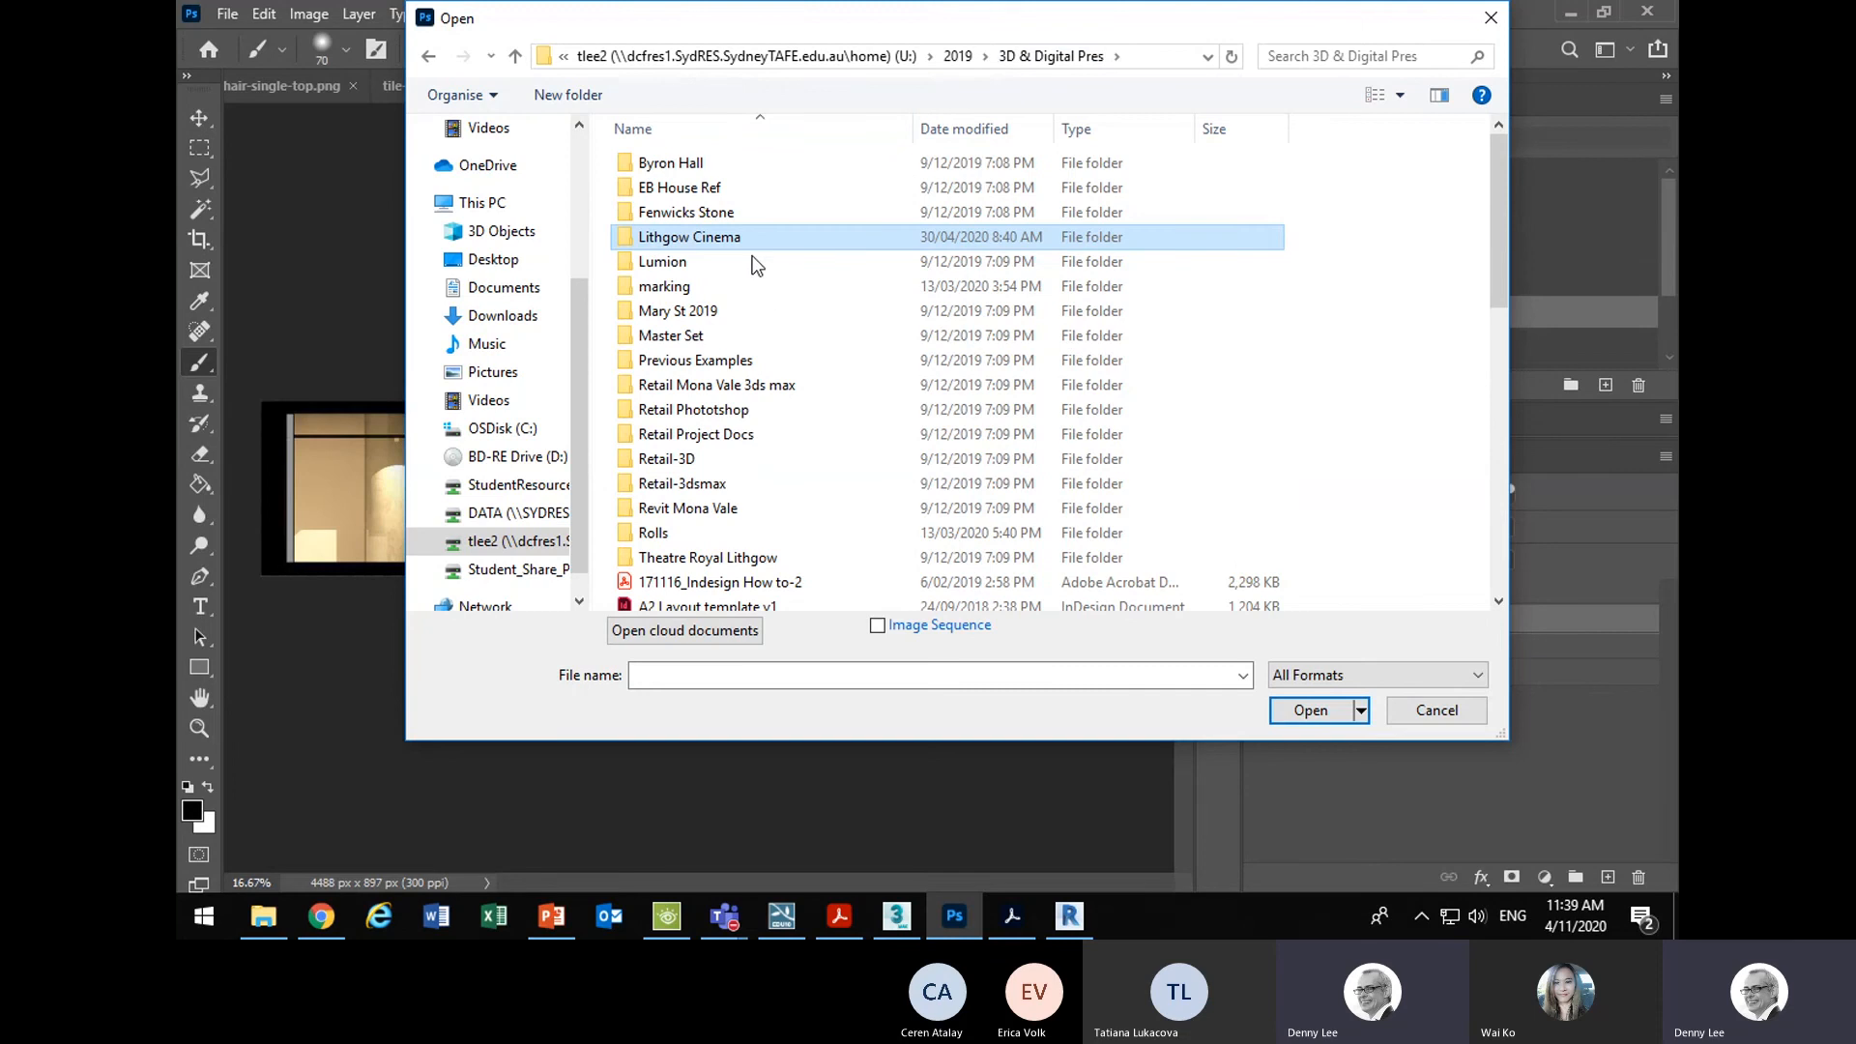
# - Open the Photoshop file Curved Wall Front on1b from the CAD Des Pres folder inside the 2020 folder
pyautogui.click(832, 56)
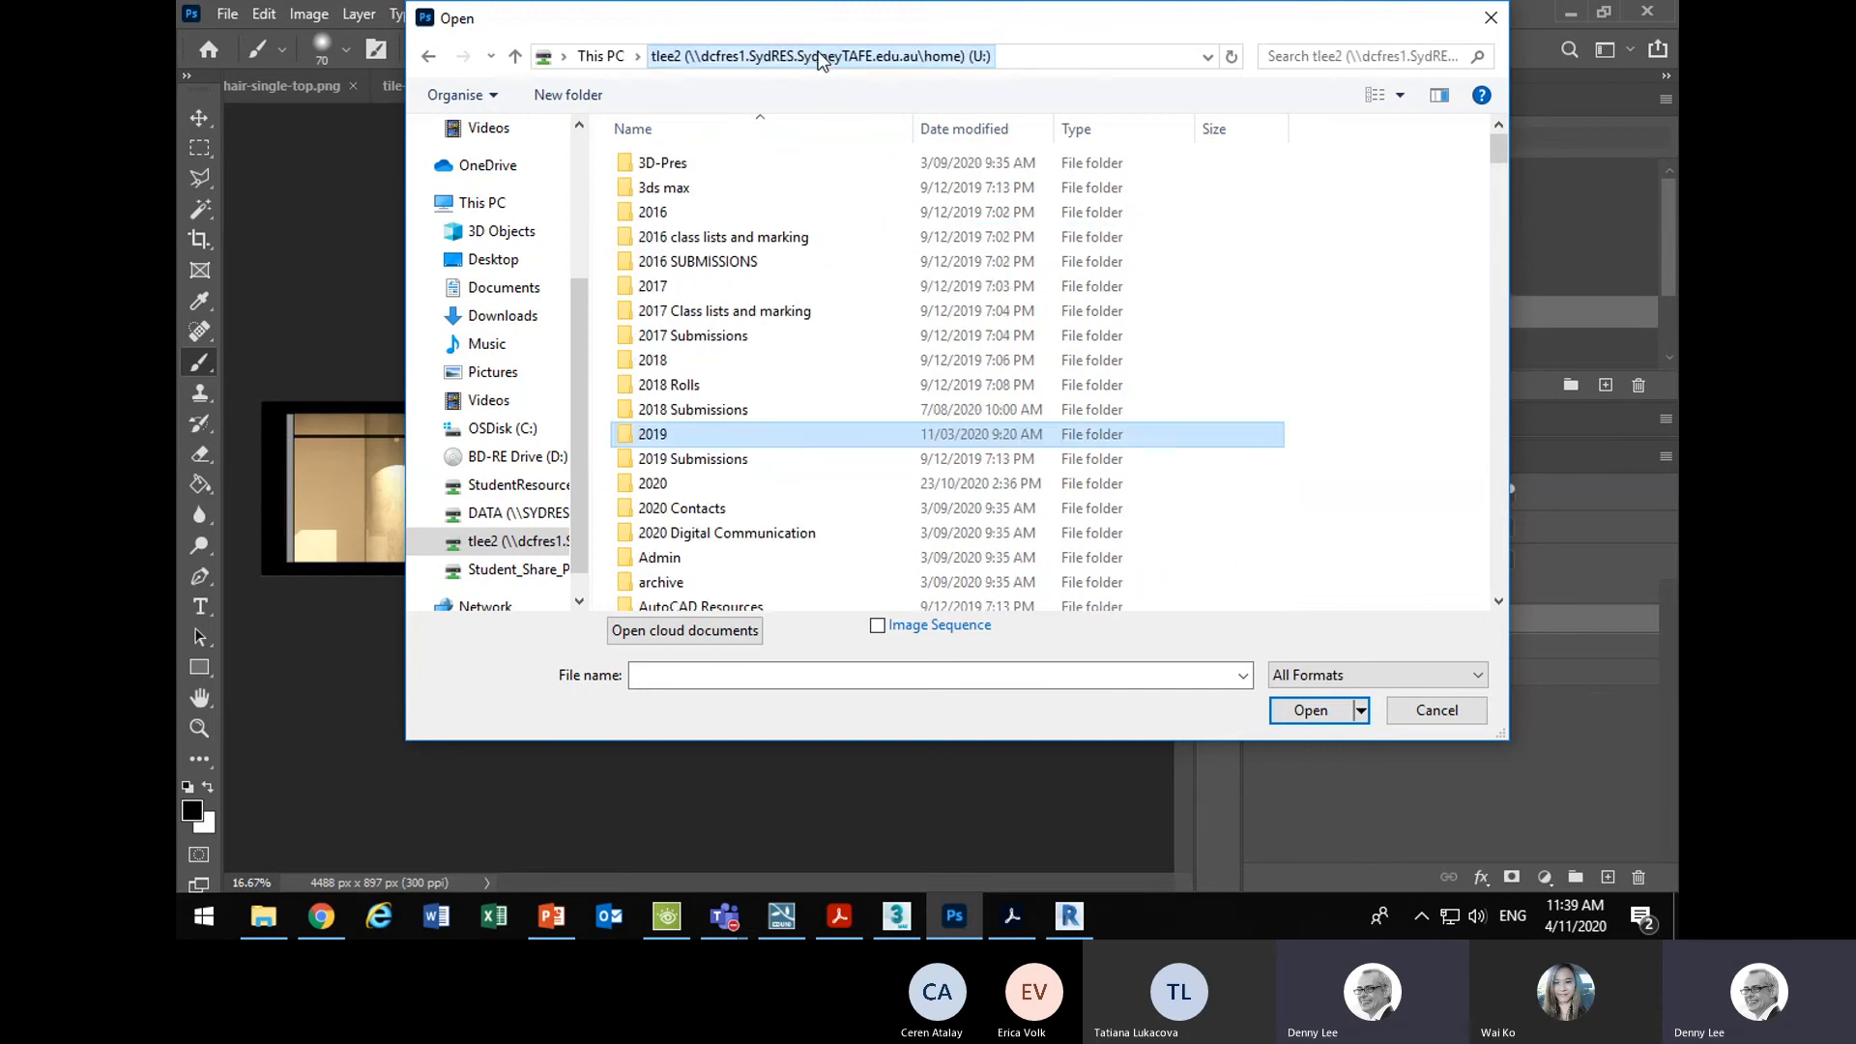
pyautogui.doubleClick(677, 483)
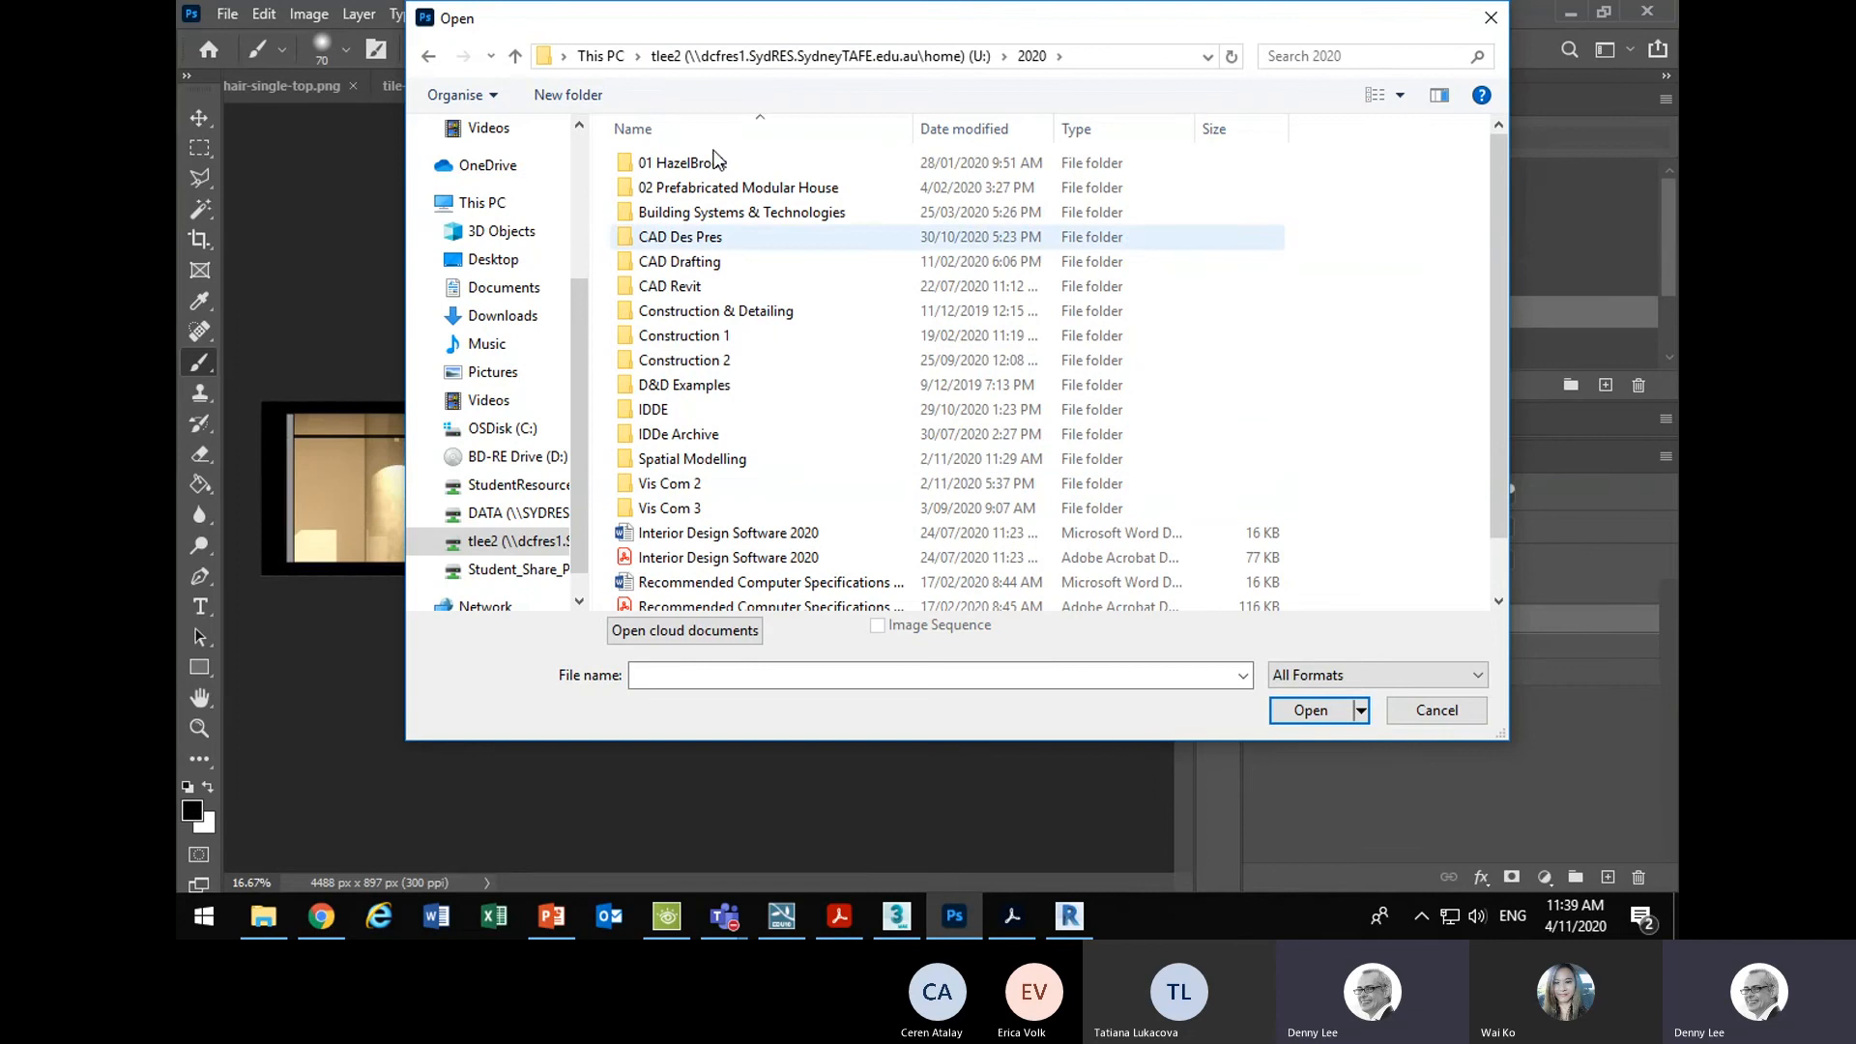
pyautogui.doubleClick(700, 237)
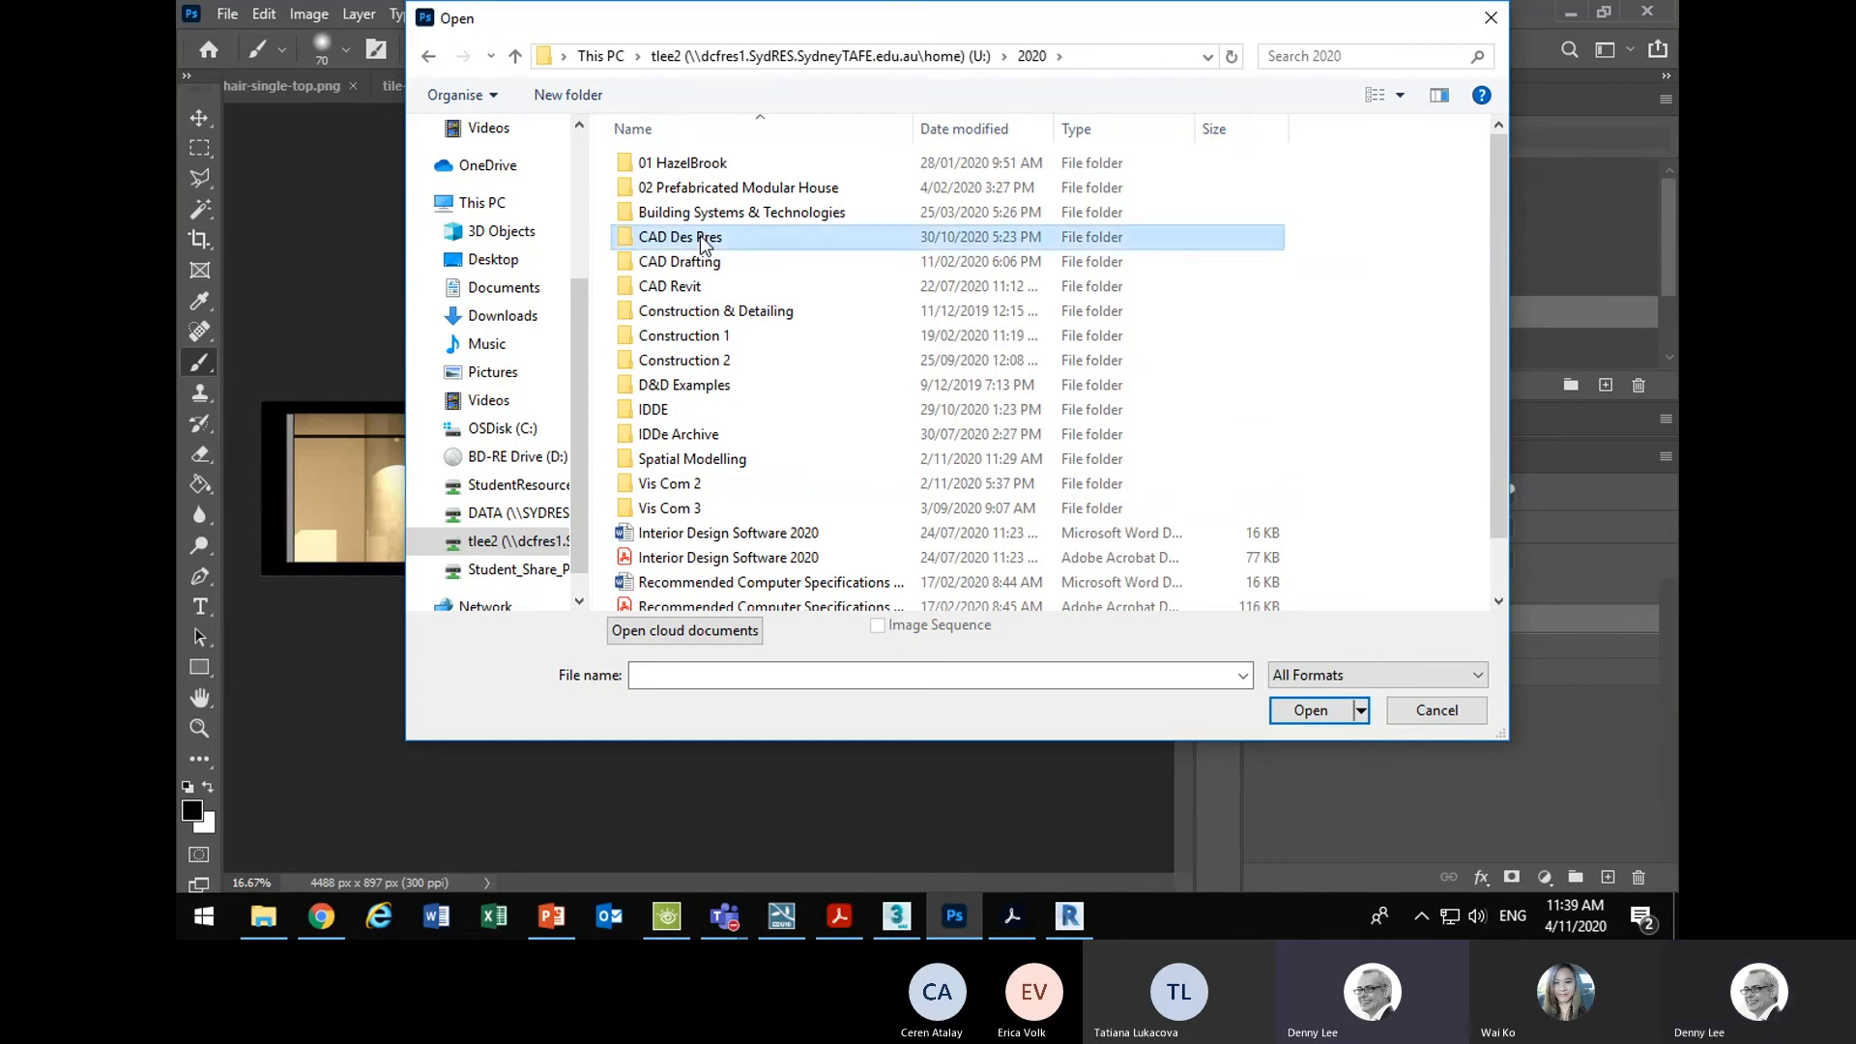
pyautogui.scroll(-9, 705, 402)
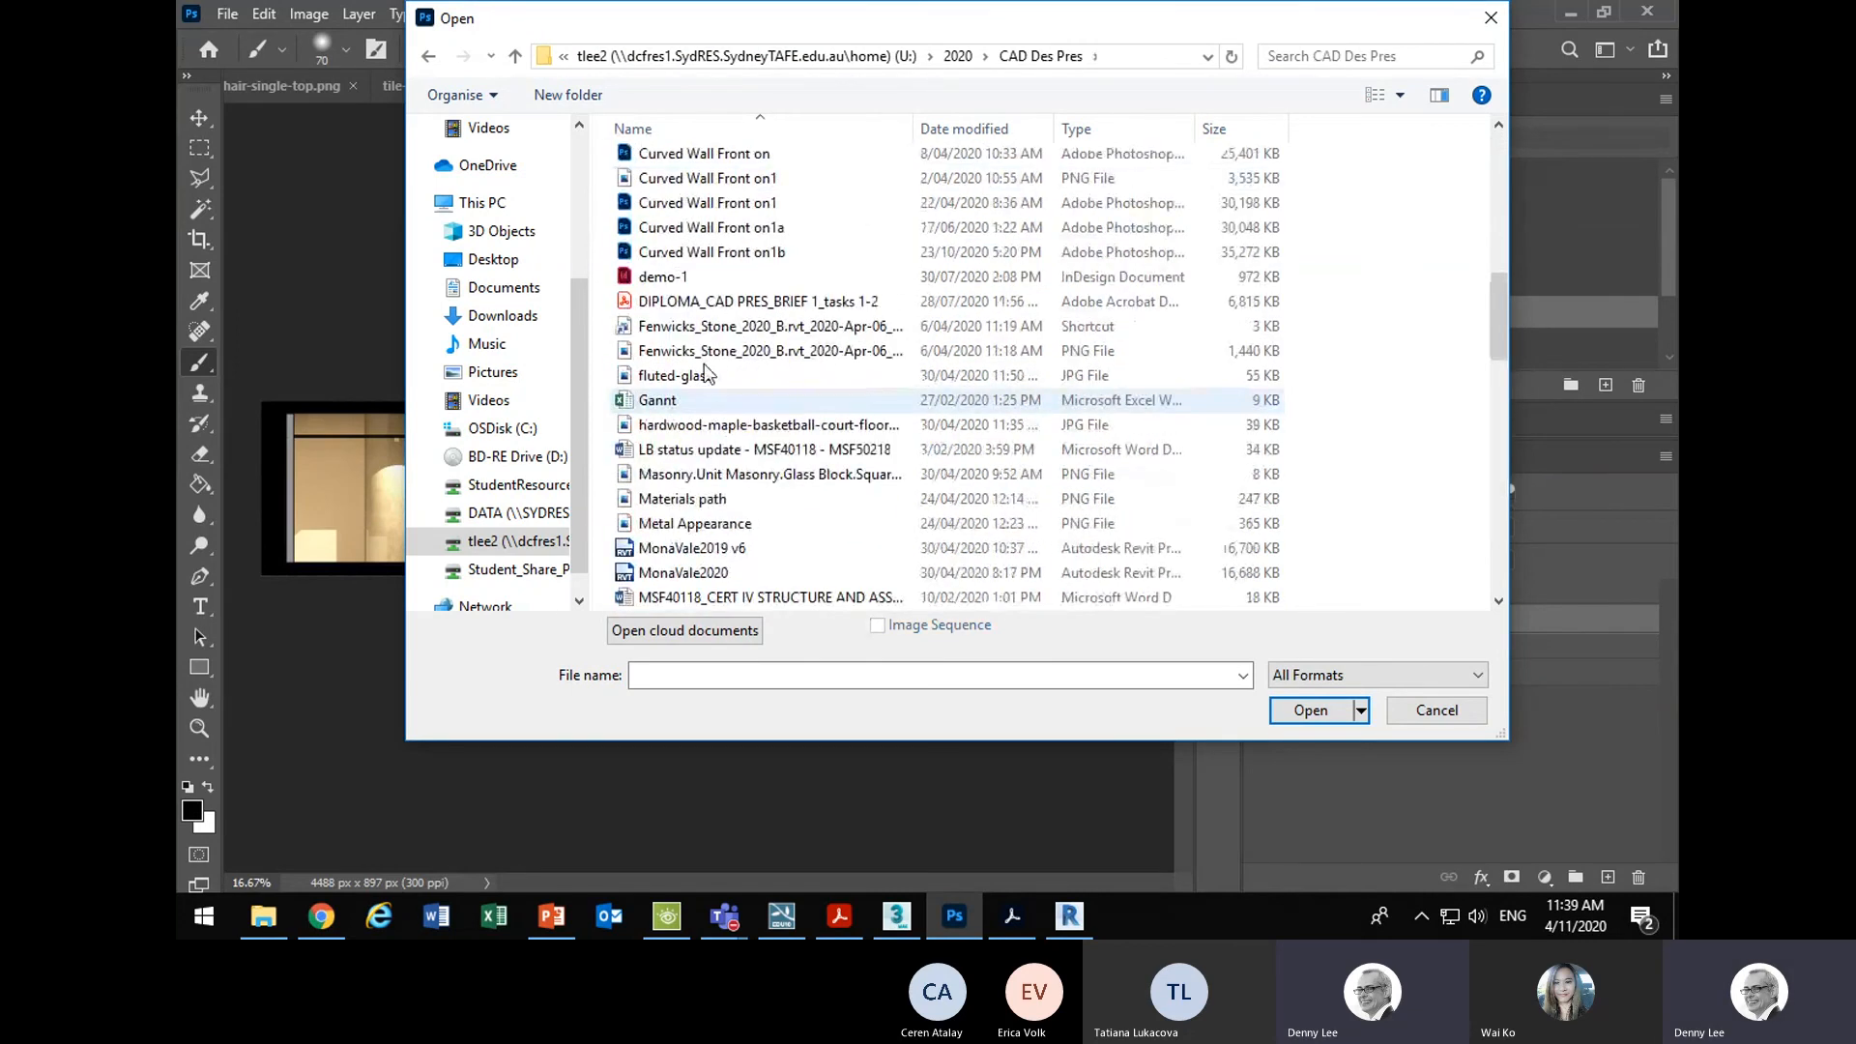
pyautogui.scroll(2, 698, 392)
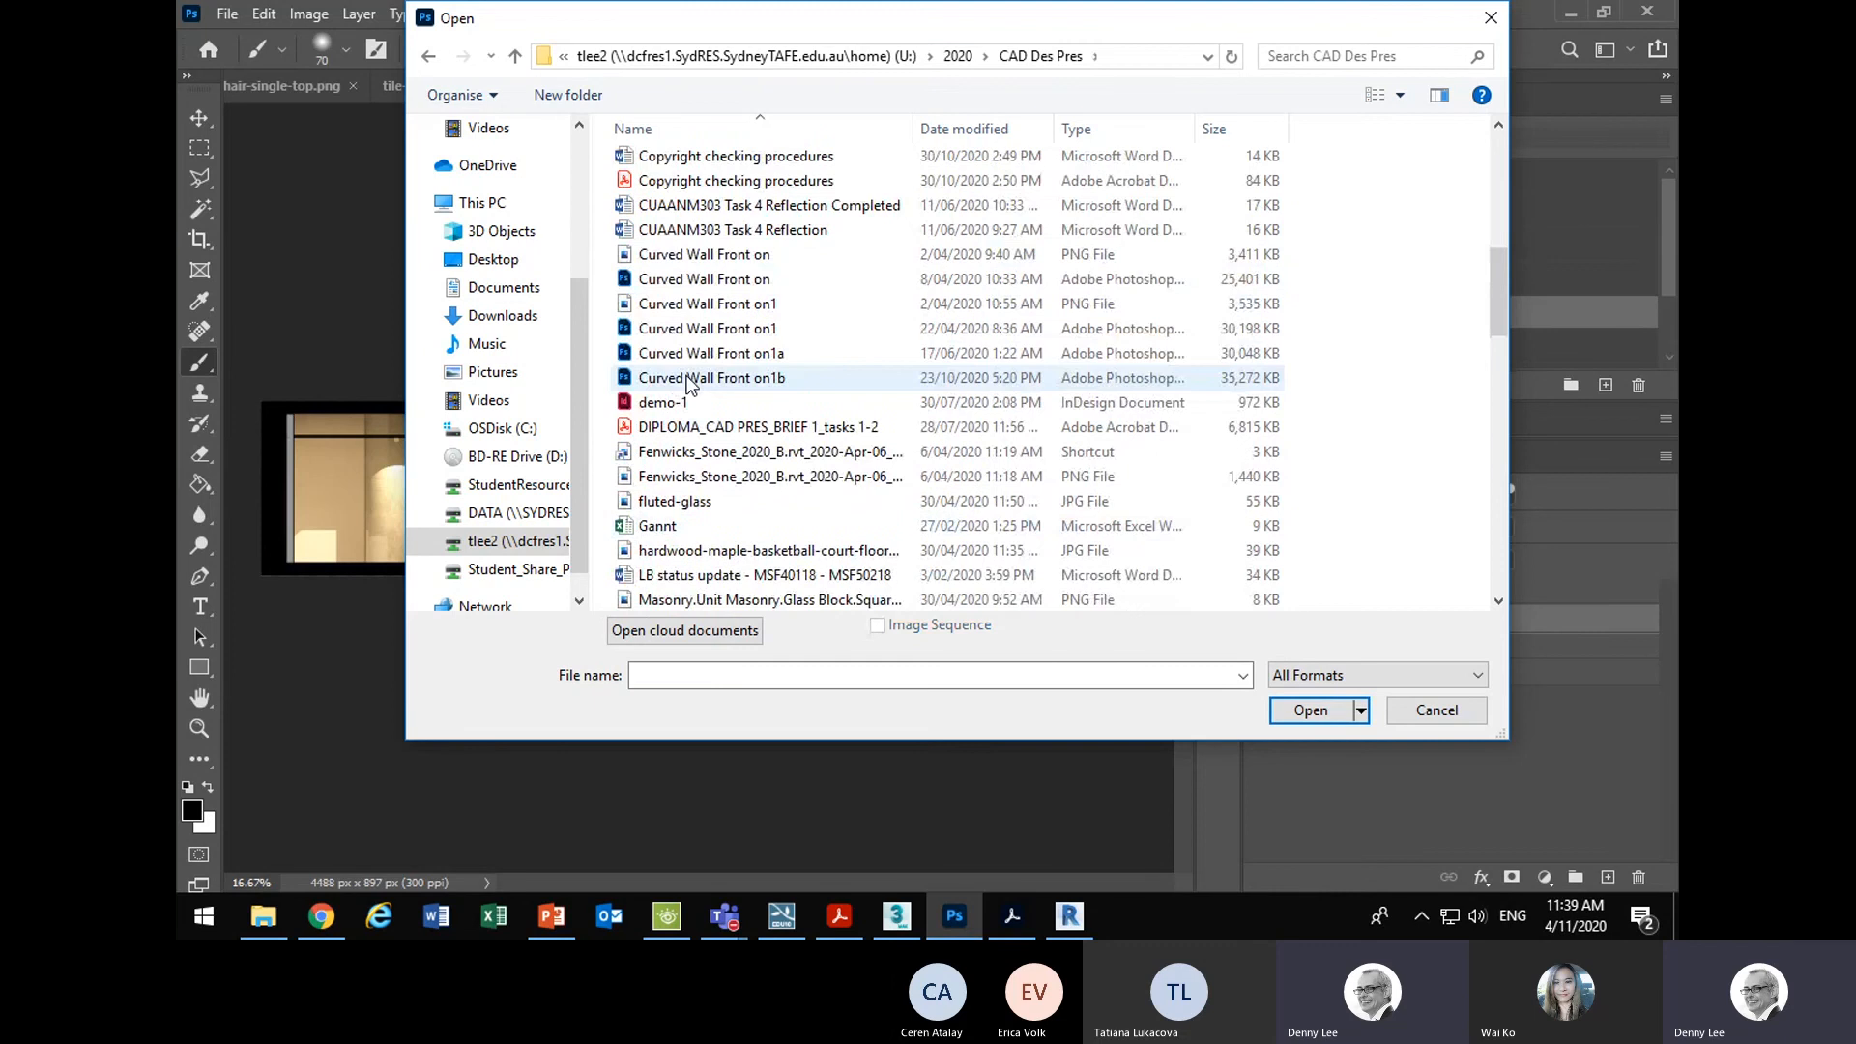
pyautogui.doubleClick(690, 379)
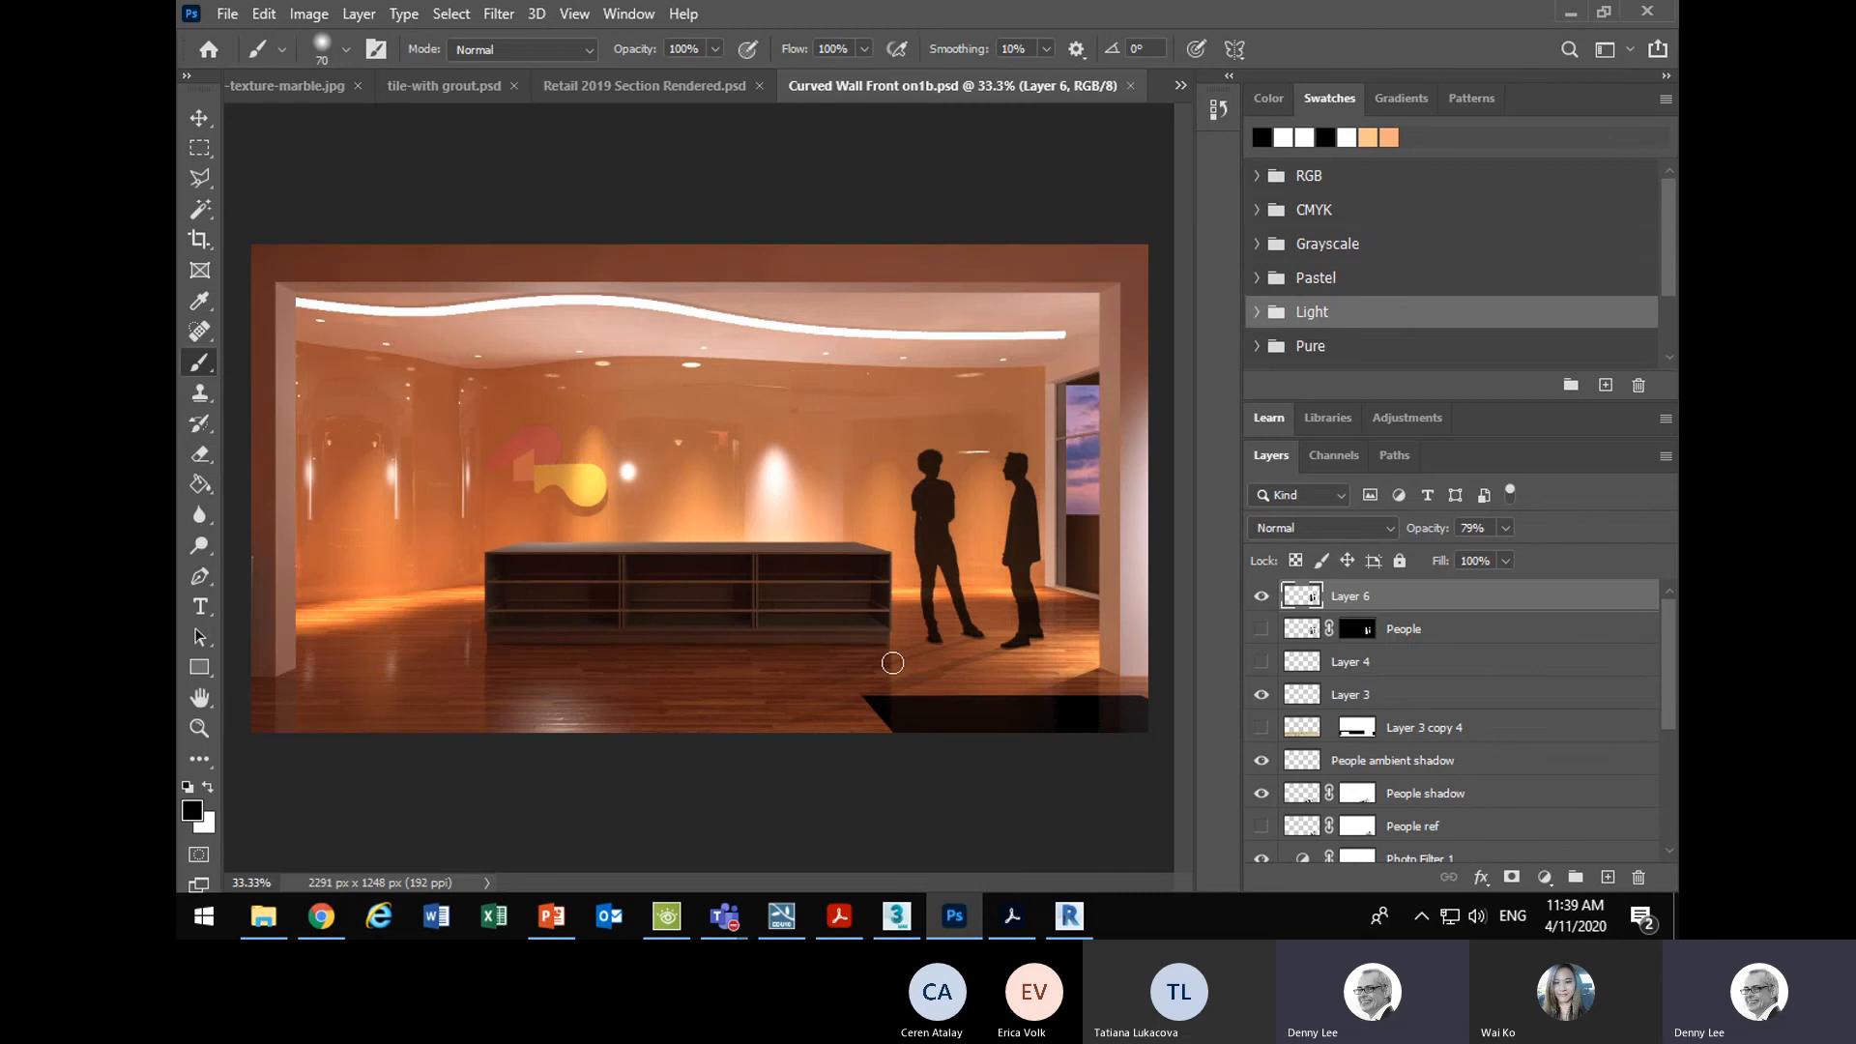
# - Toggle the visibility of Layer 6 and Layer 3 off and on to examine what each adds to the rendering
pyautogui.click(1262, 597)
pyautogui.click(1262, 598)
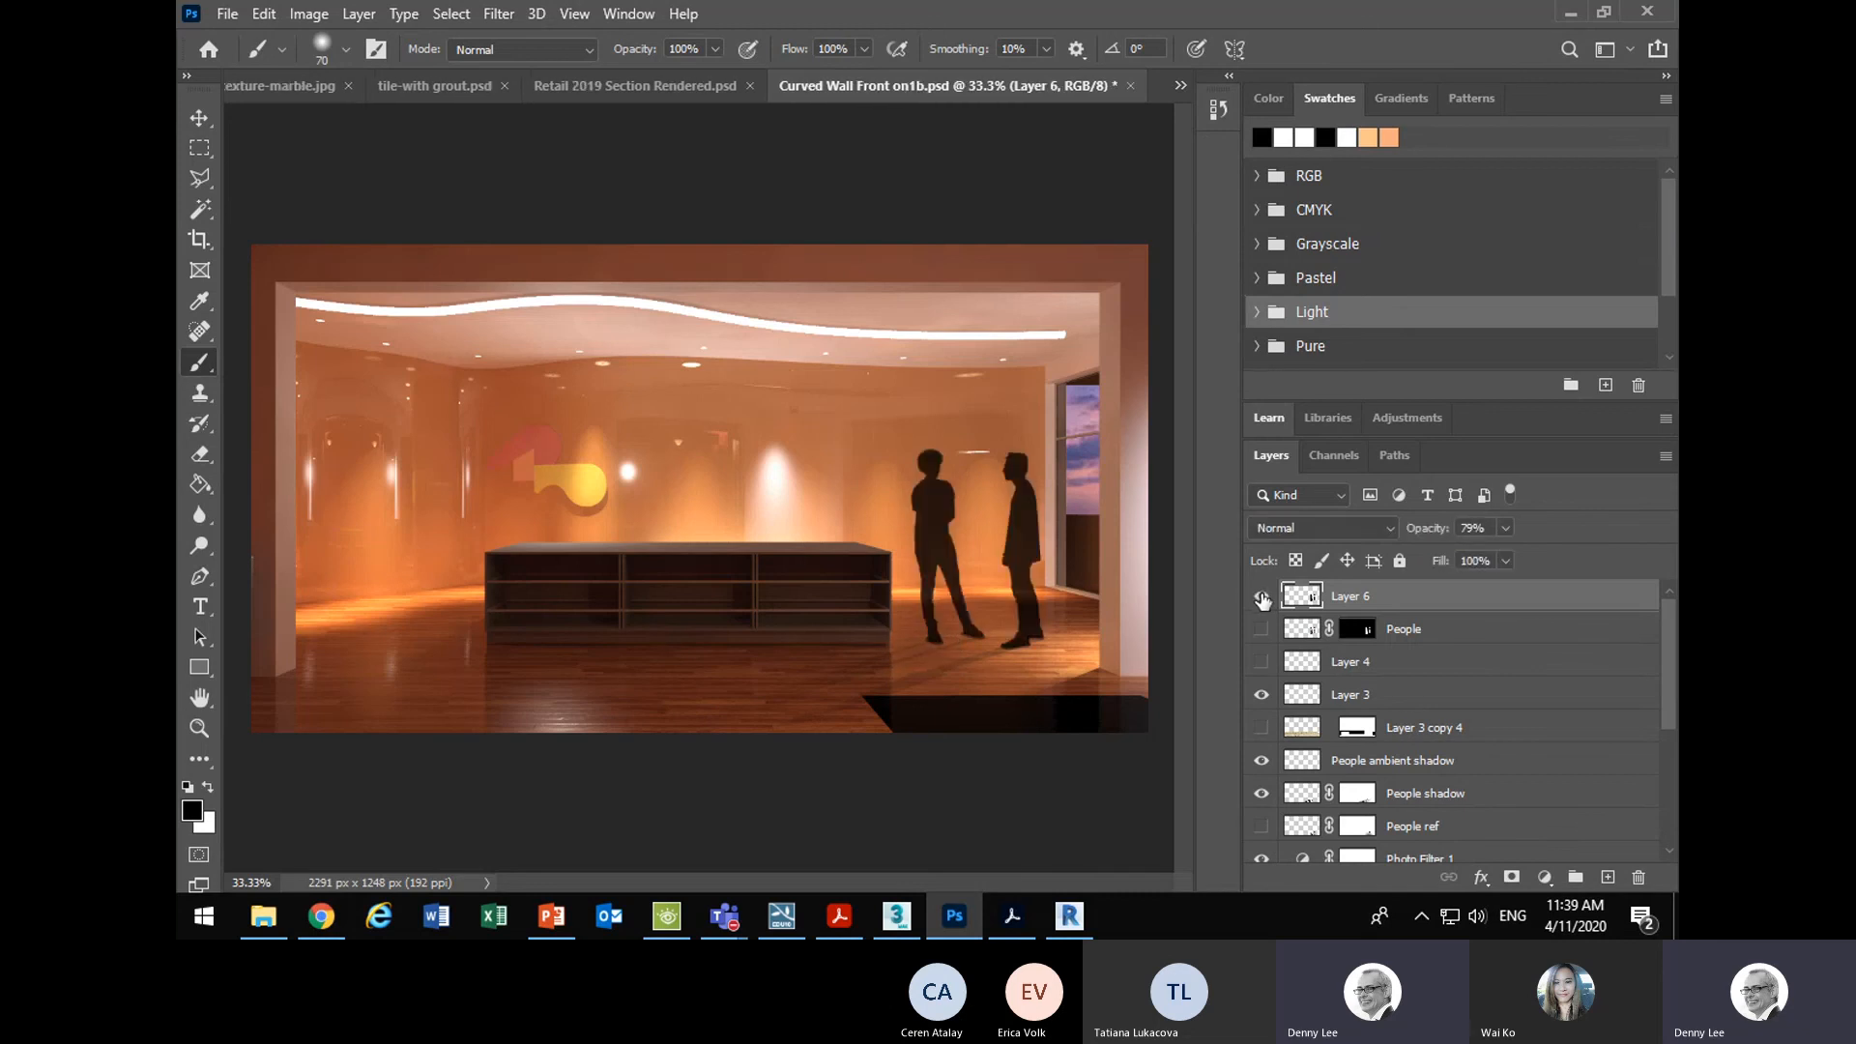
pyautogui.click(1261, 596)
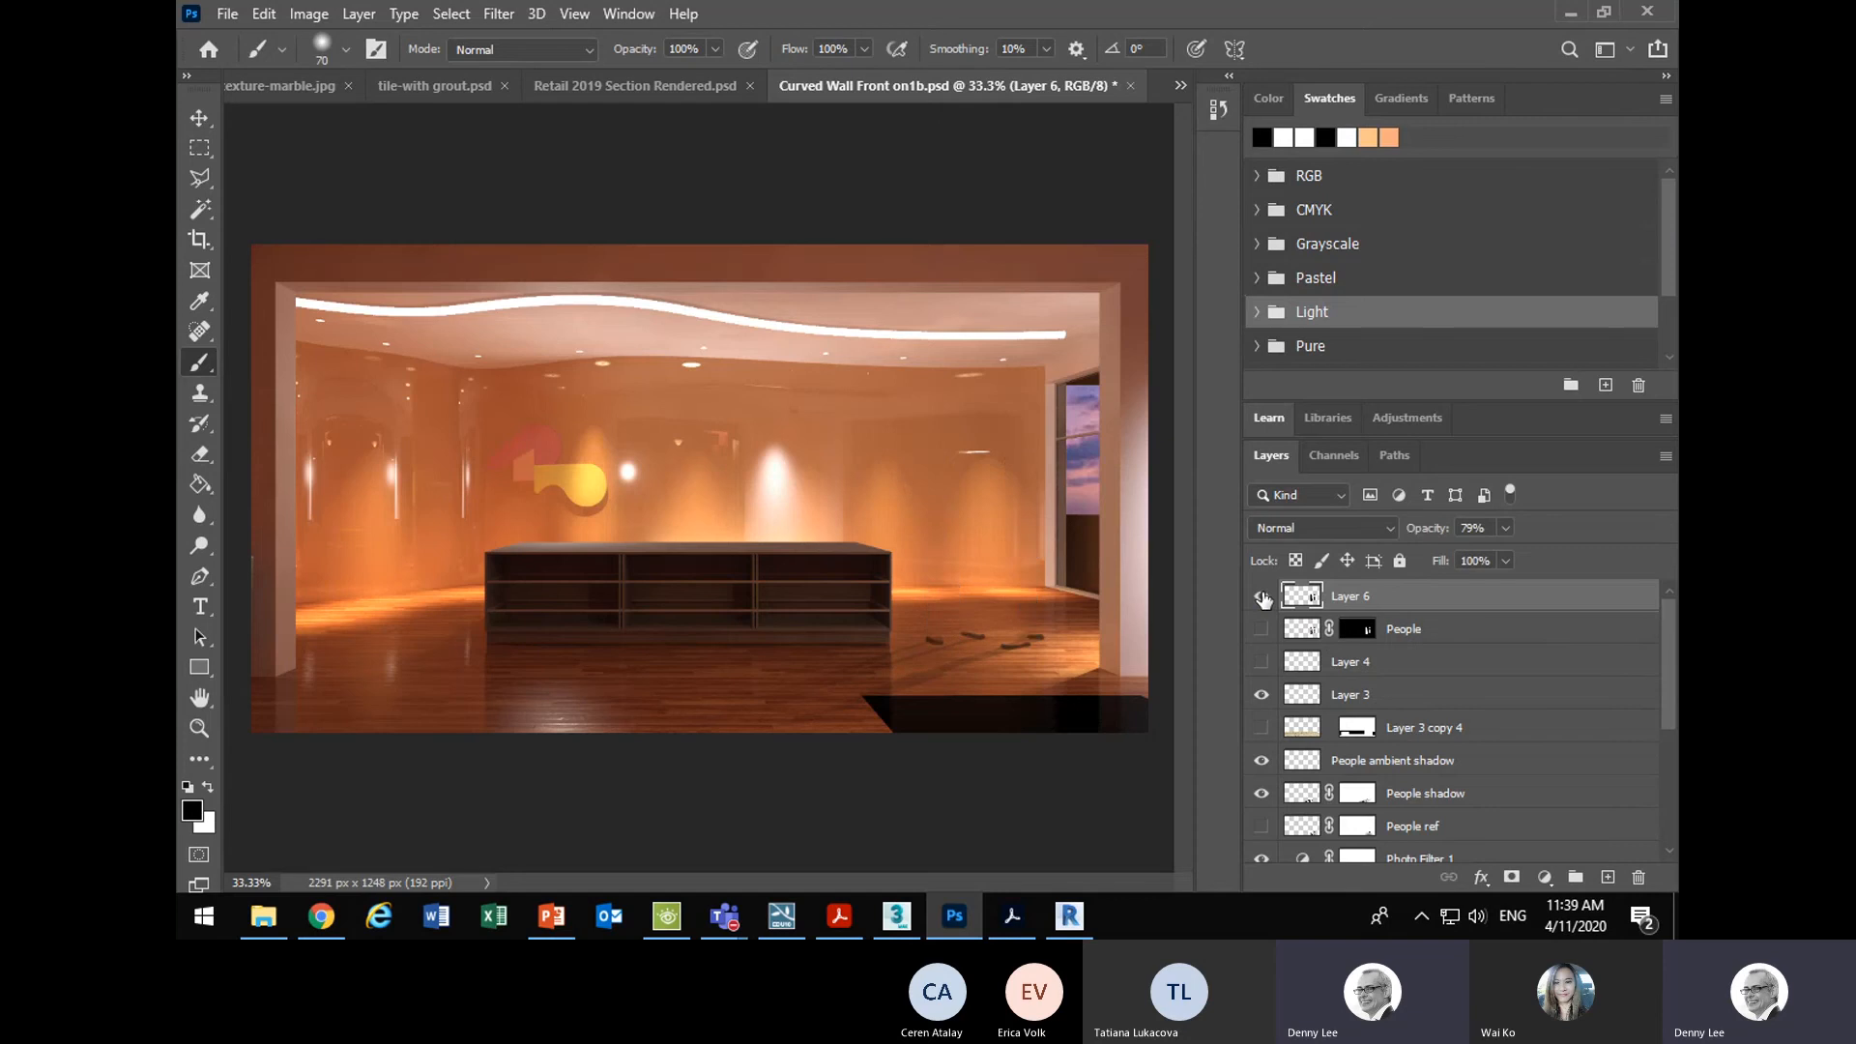
pyautogui.click(1261, 597)
pyautogui.click(1262, 696)
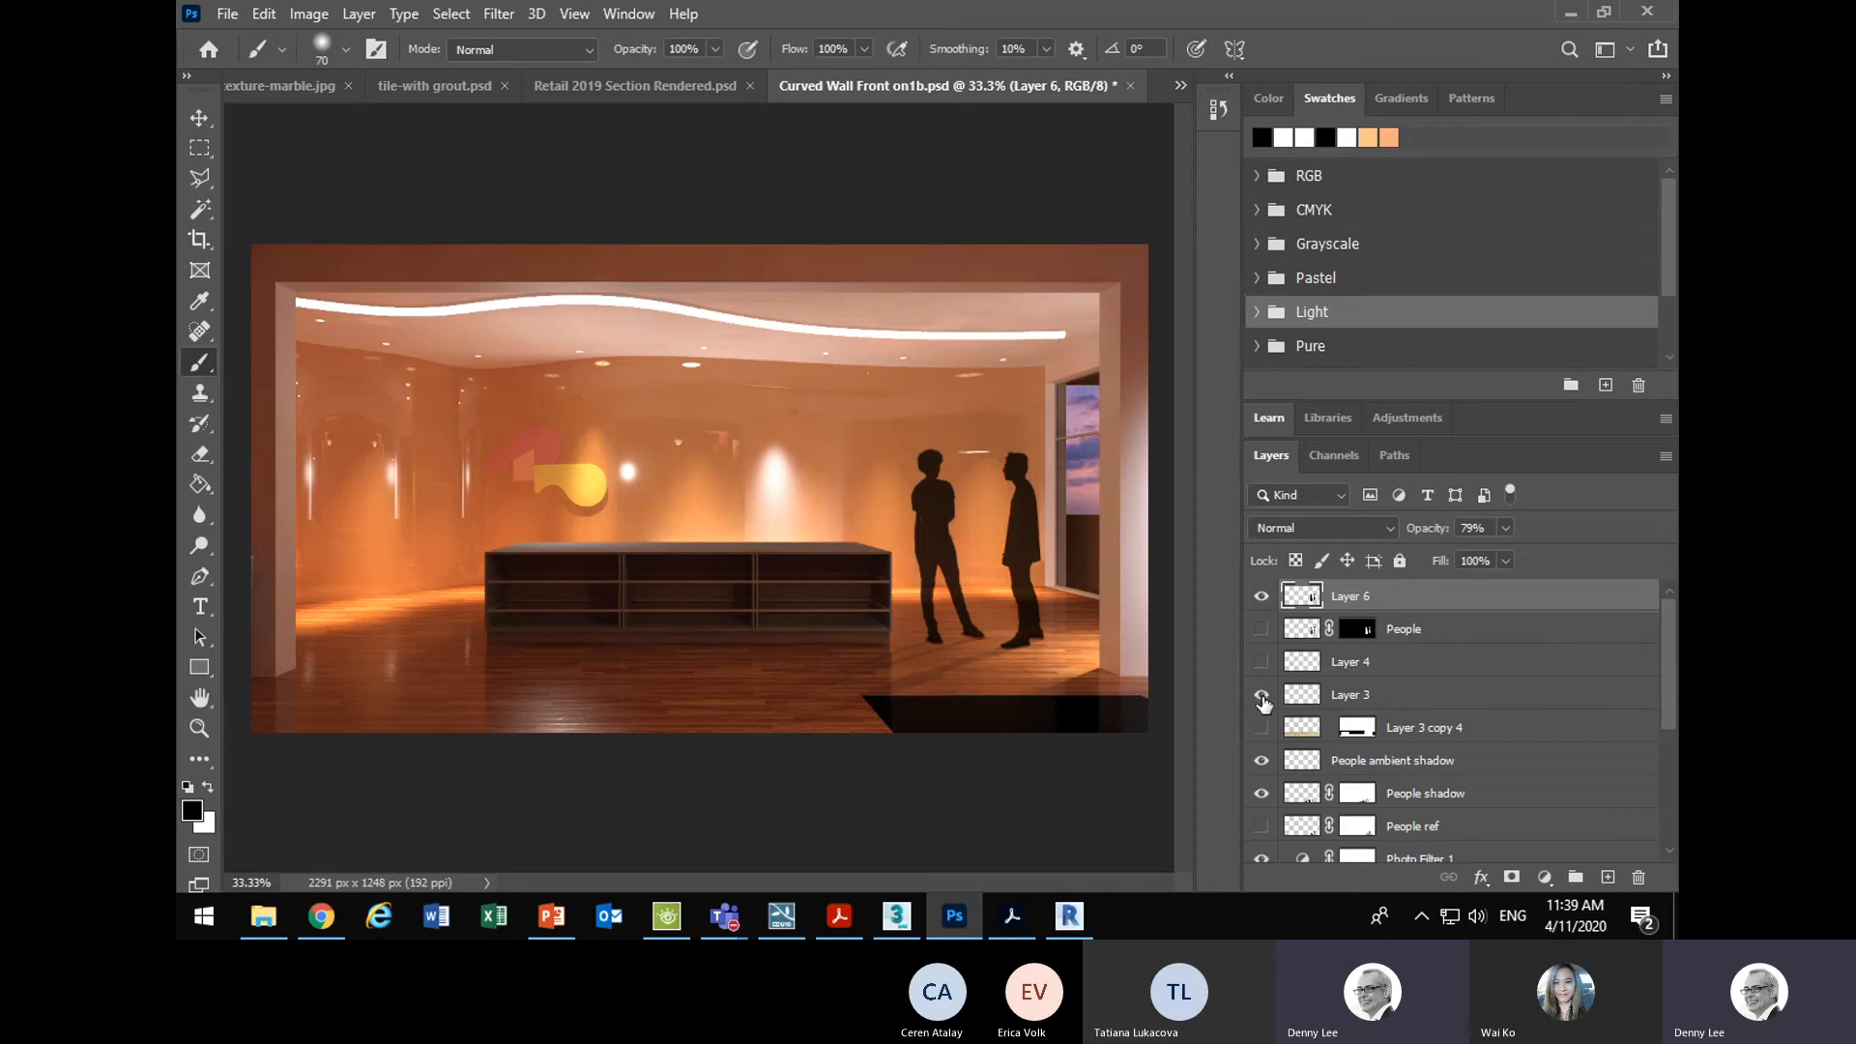
pyautogui.click(1262, 696)
pyautogui.click(1262, 696)
pyautogui.click(1570, 13)
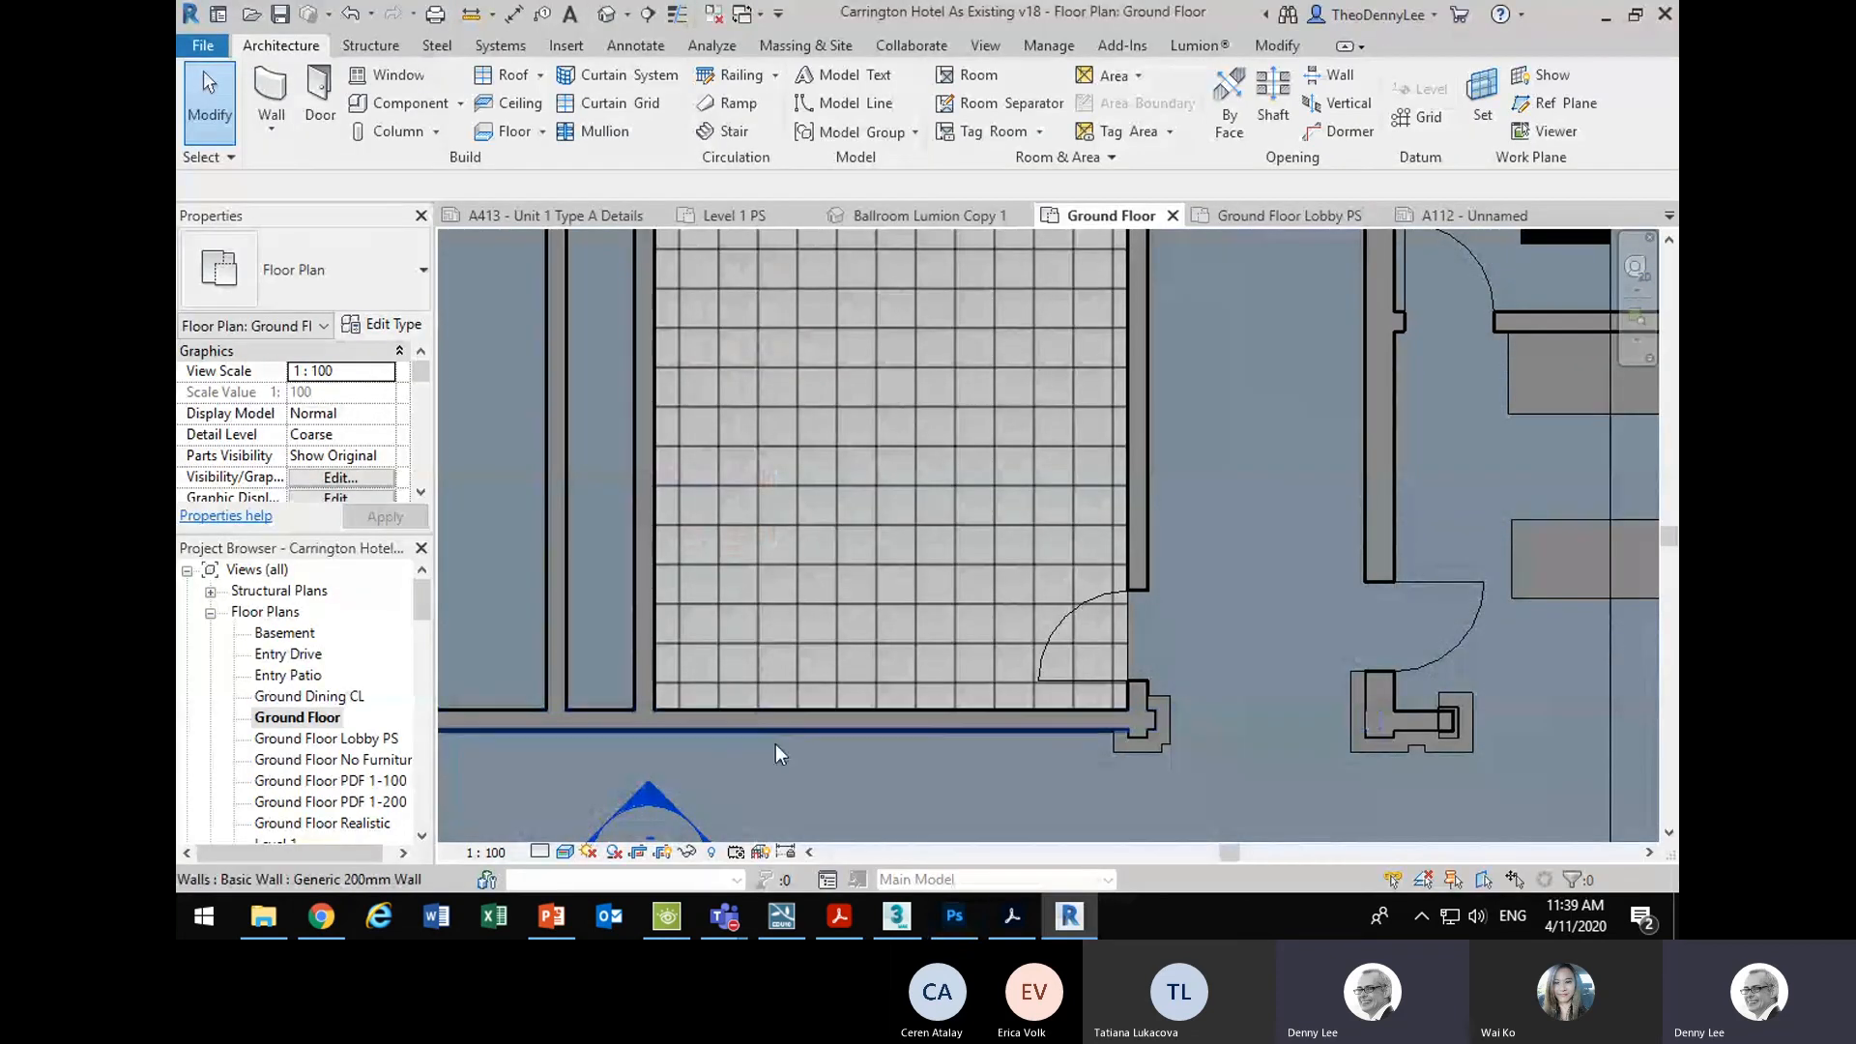
pyautogui.click(954, 915)
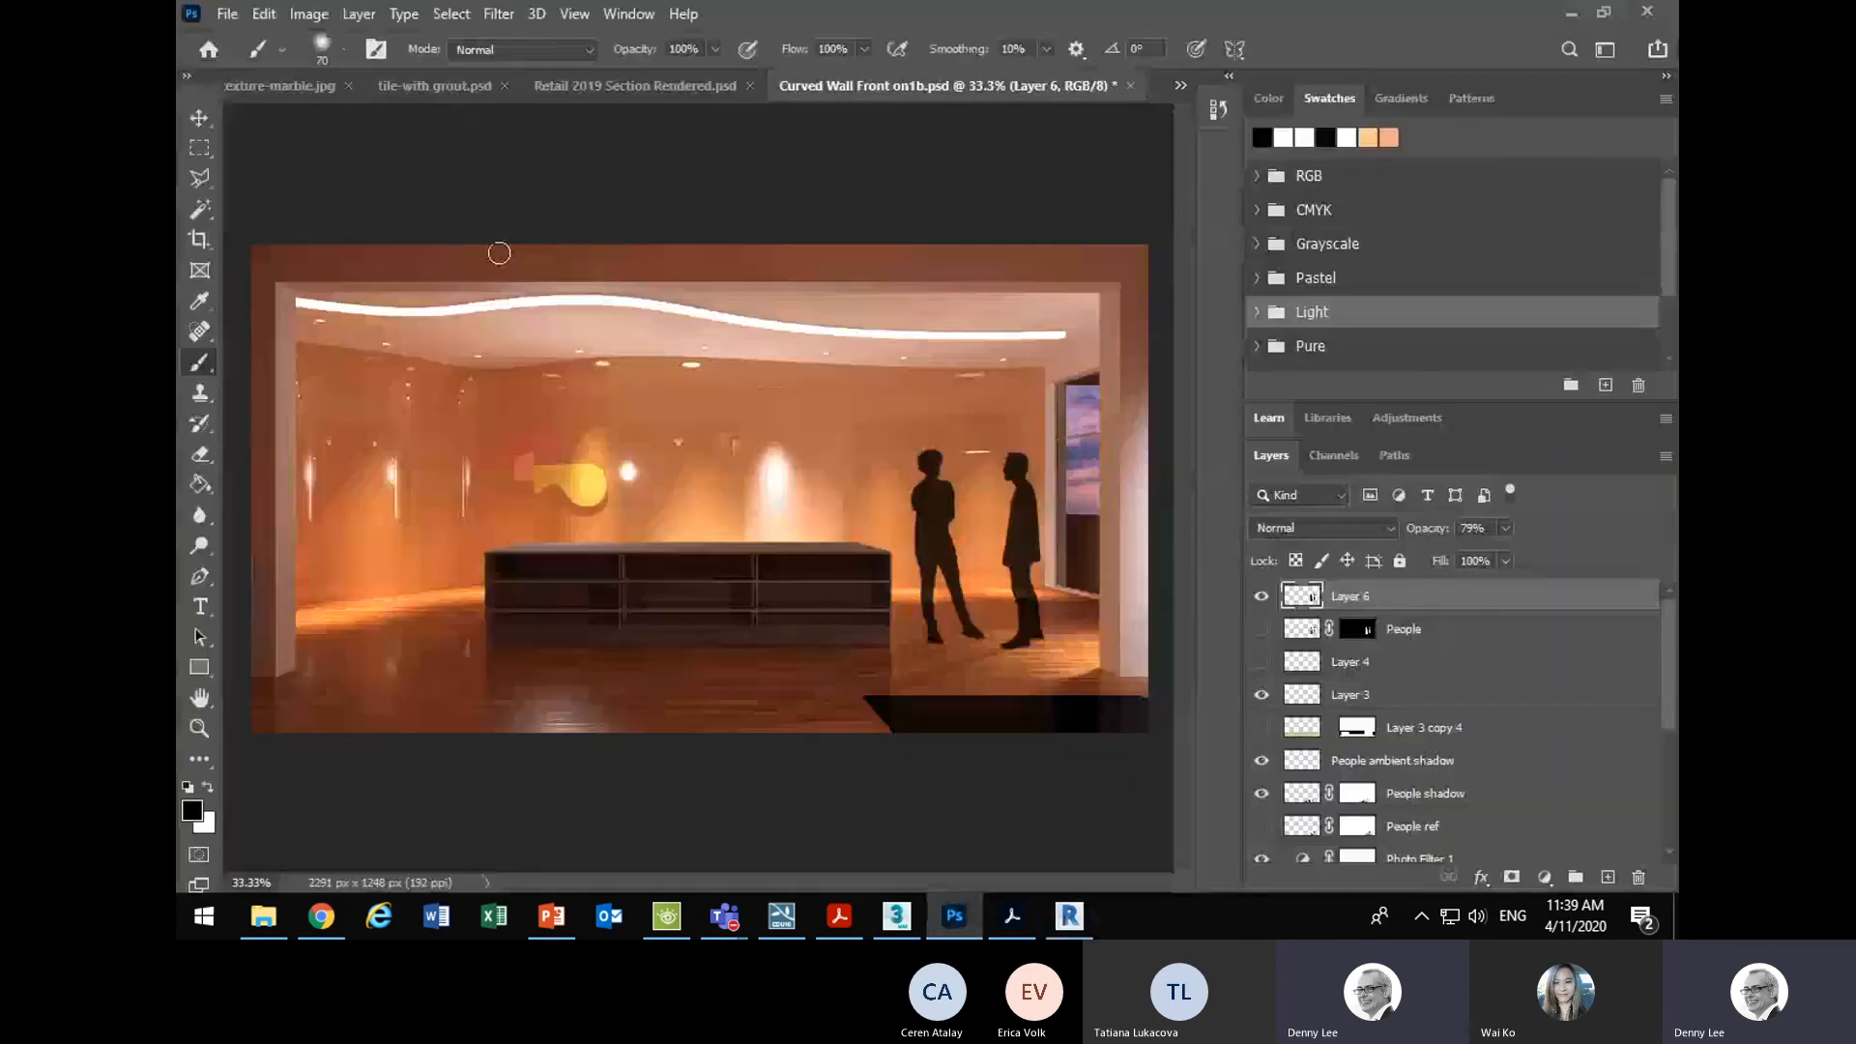
pyautogui.click(253, 89)
pyautogui.click(277, 93)
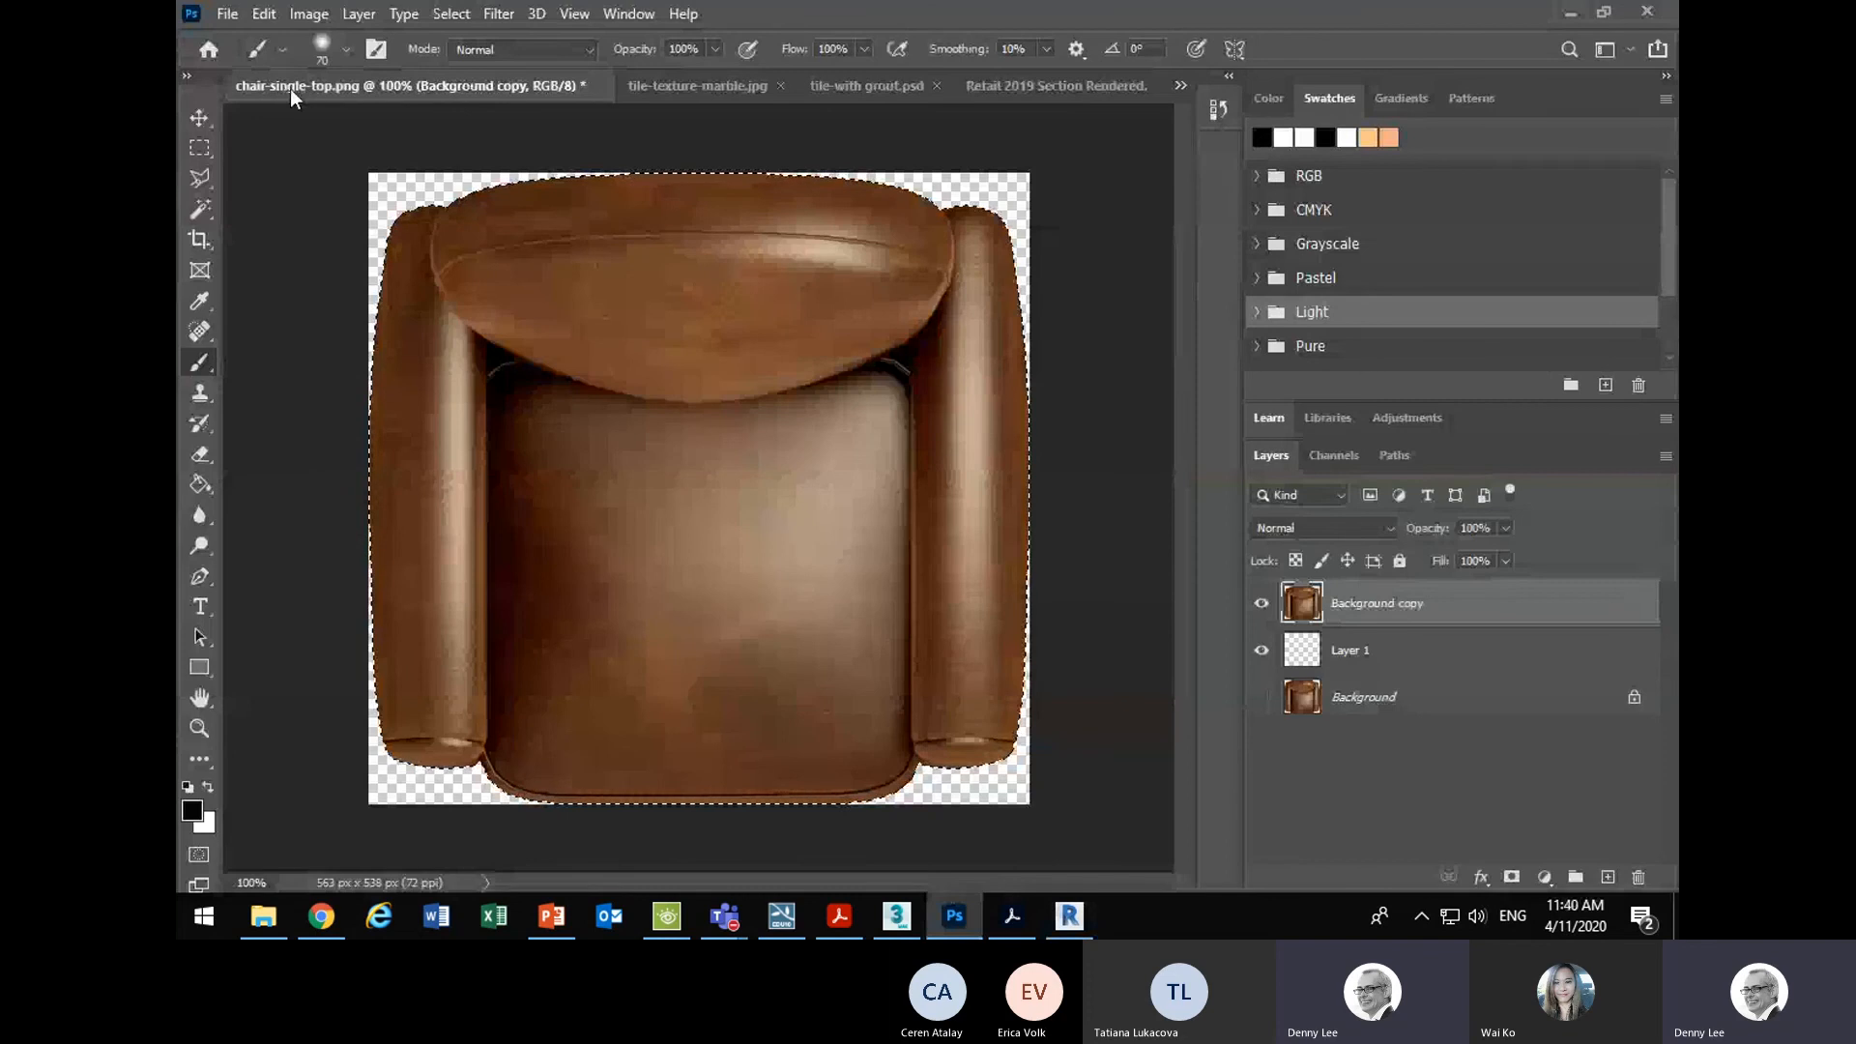
pyautogui.click(600, 85)
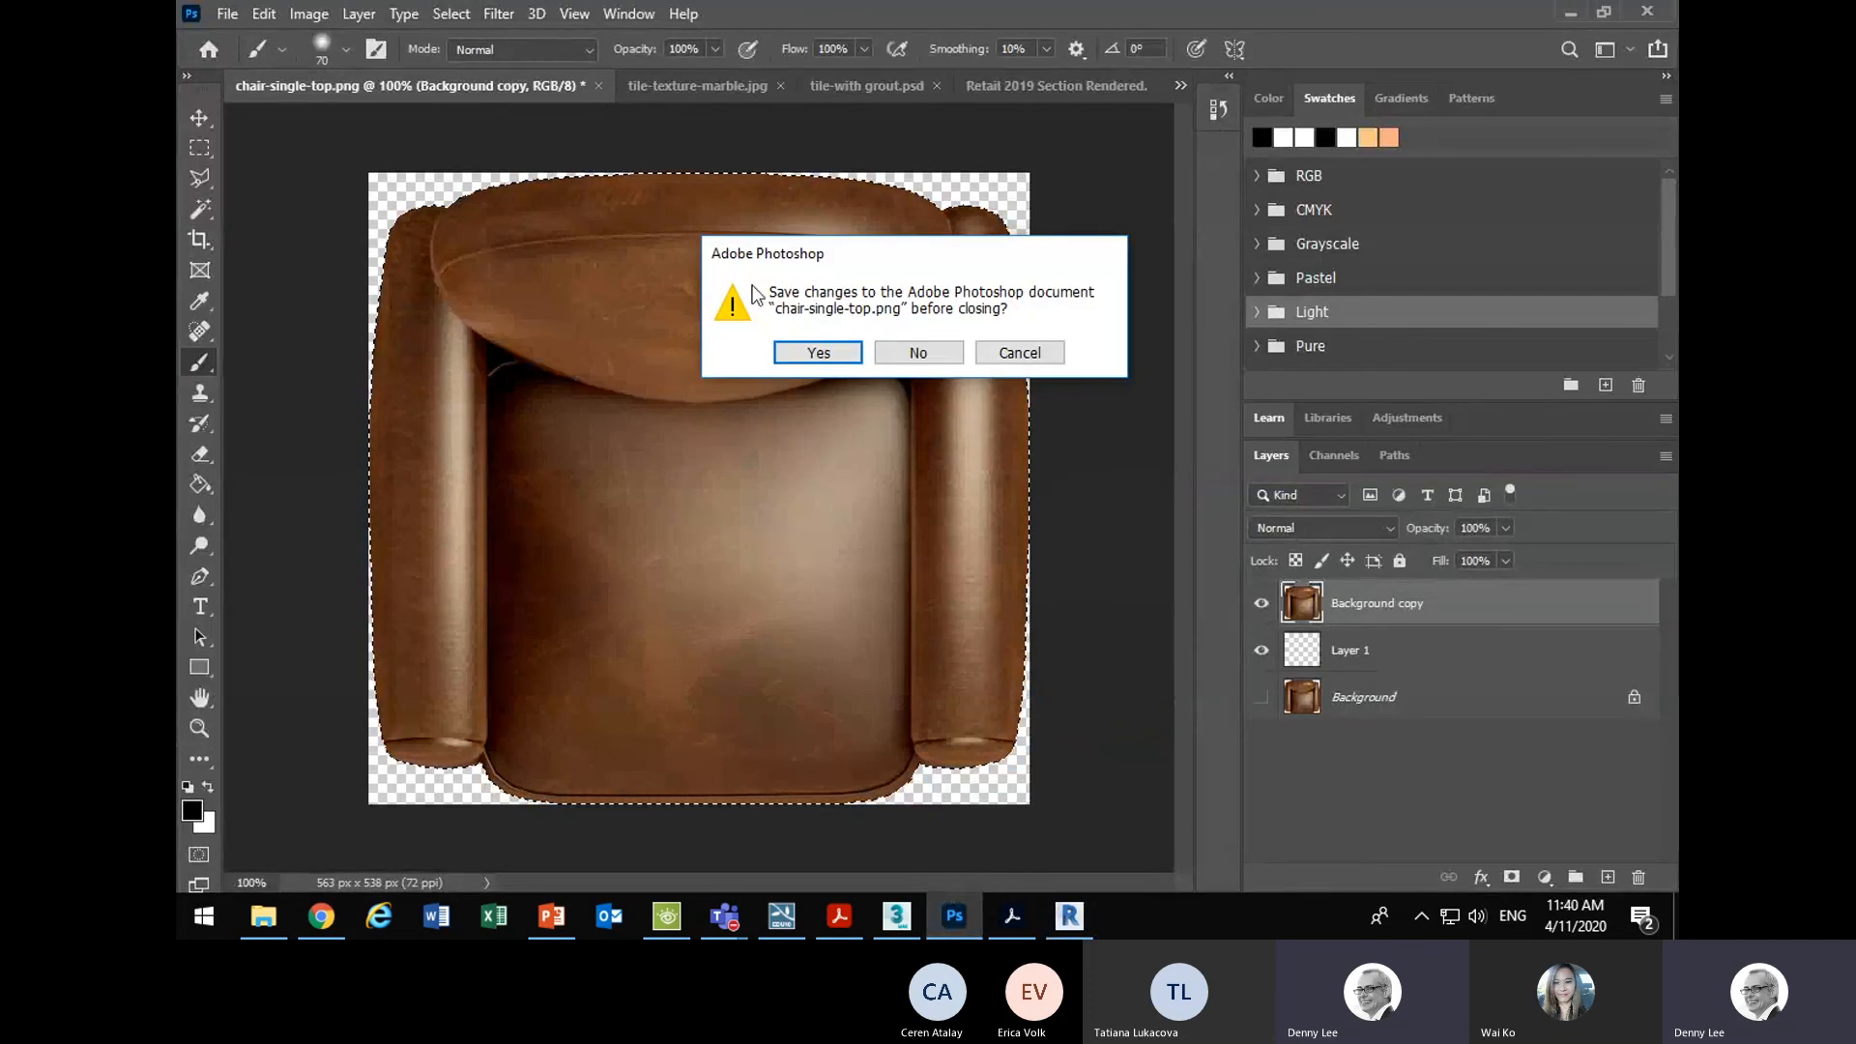
pyautogui.click(1020, 352)
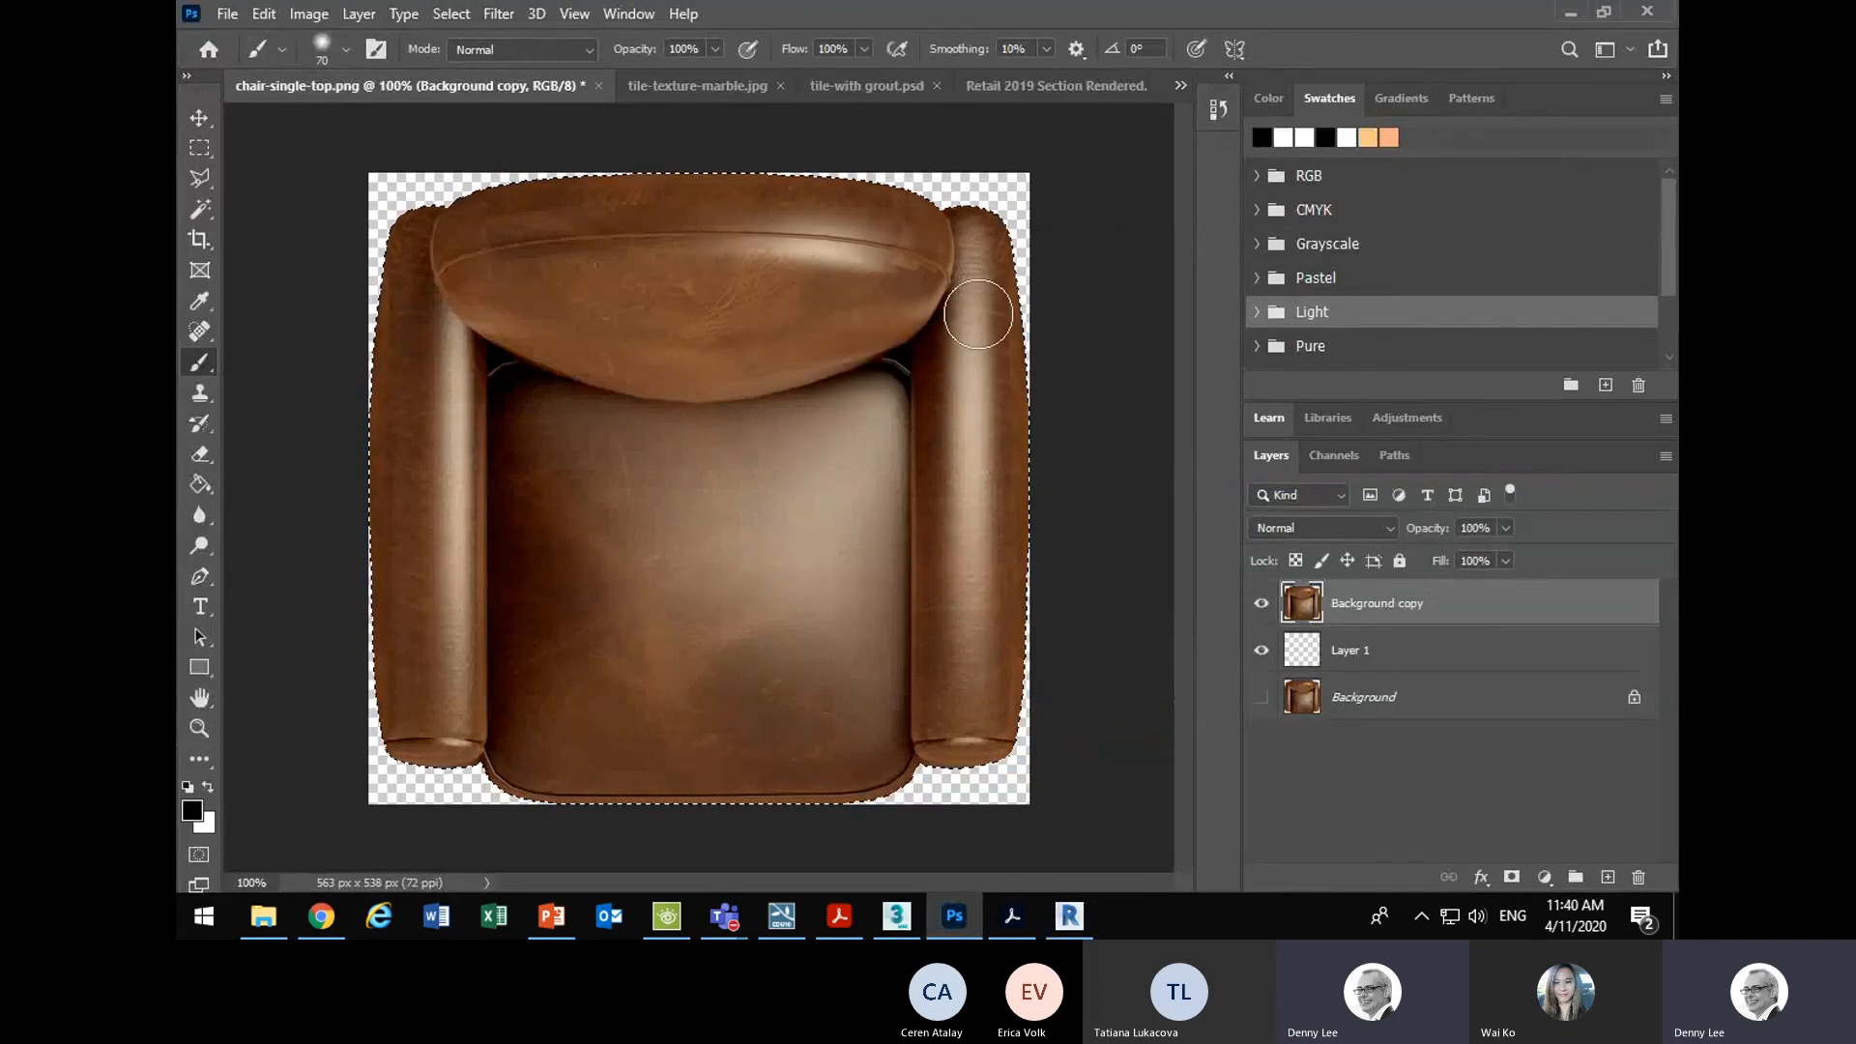
# - Bring the Carrington Lobby Plan PS.psd document to the front
pyautogui.click(1177, 86)
pyautogui.click(1279, 92)
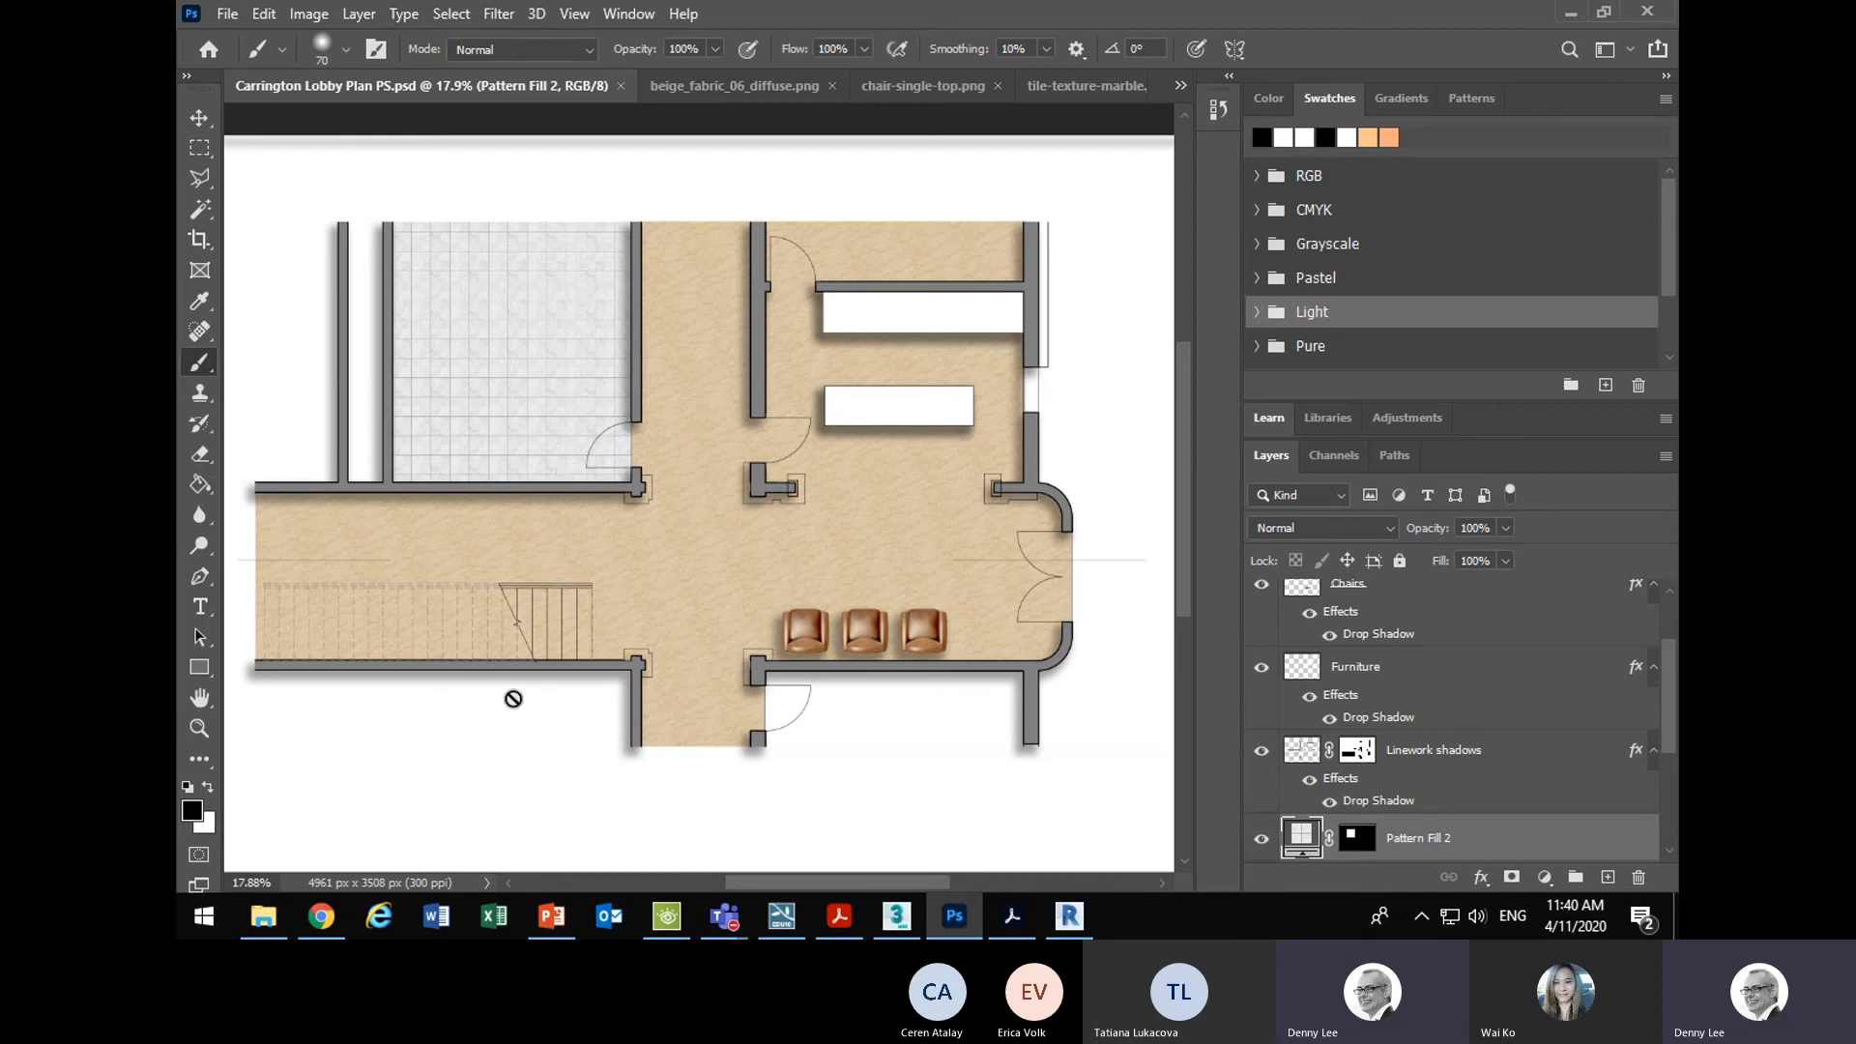
# - Switch to the CAD Design Presentation 3A meeting window in Teams and open the meeting chat
pyautogui.moveTo(724, 914)
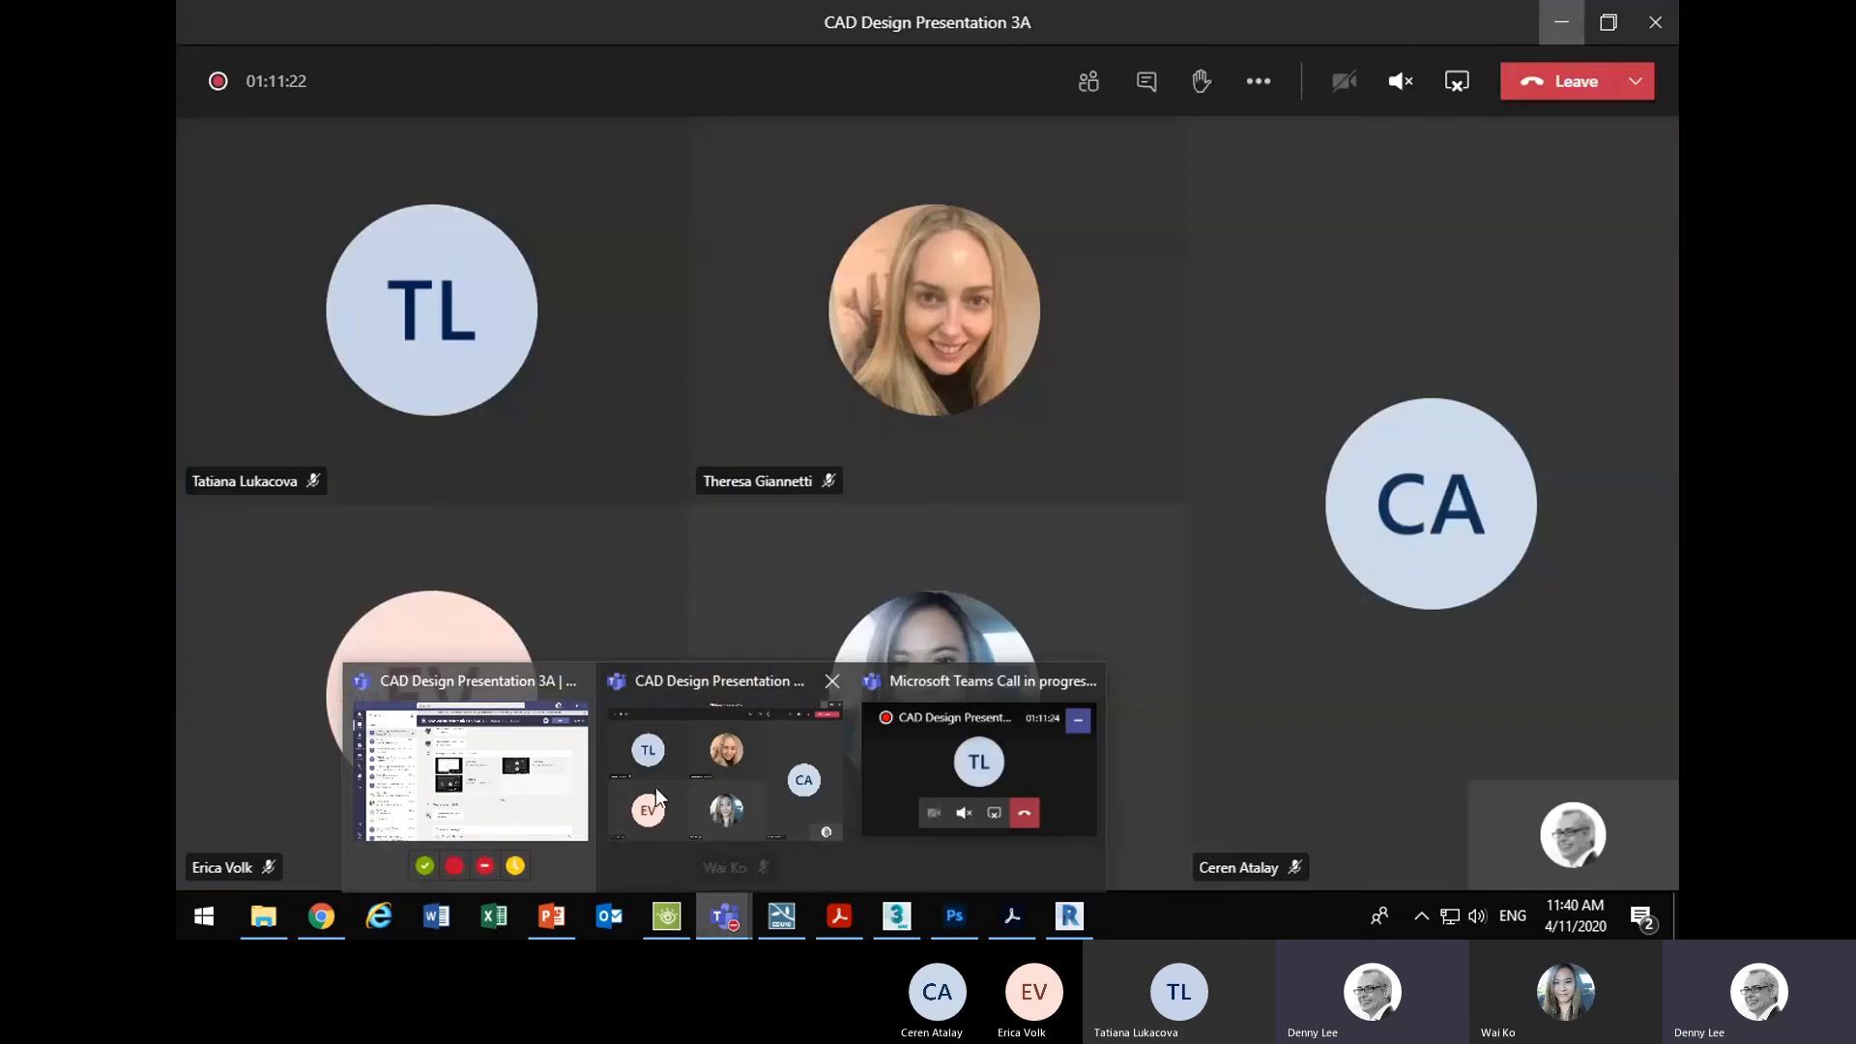
pyautogui.click(658, 787)
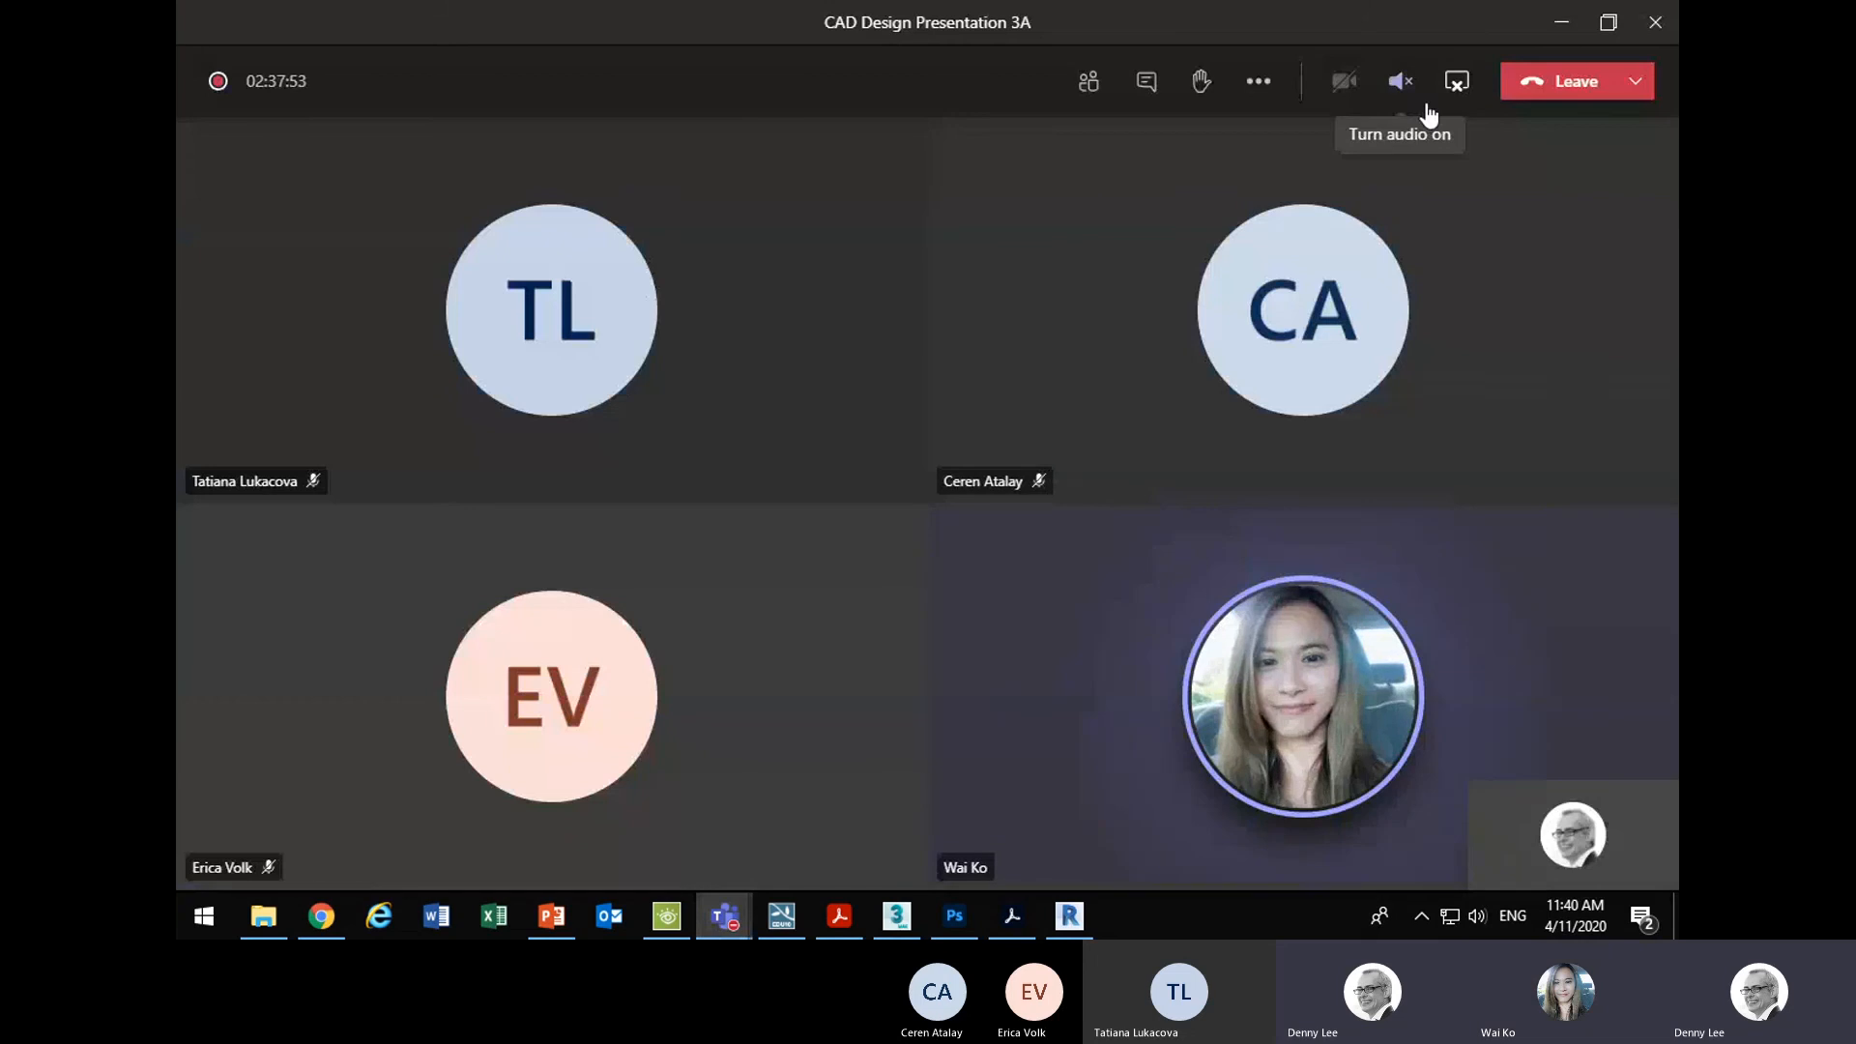
pyautogui.click(1145, 86)
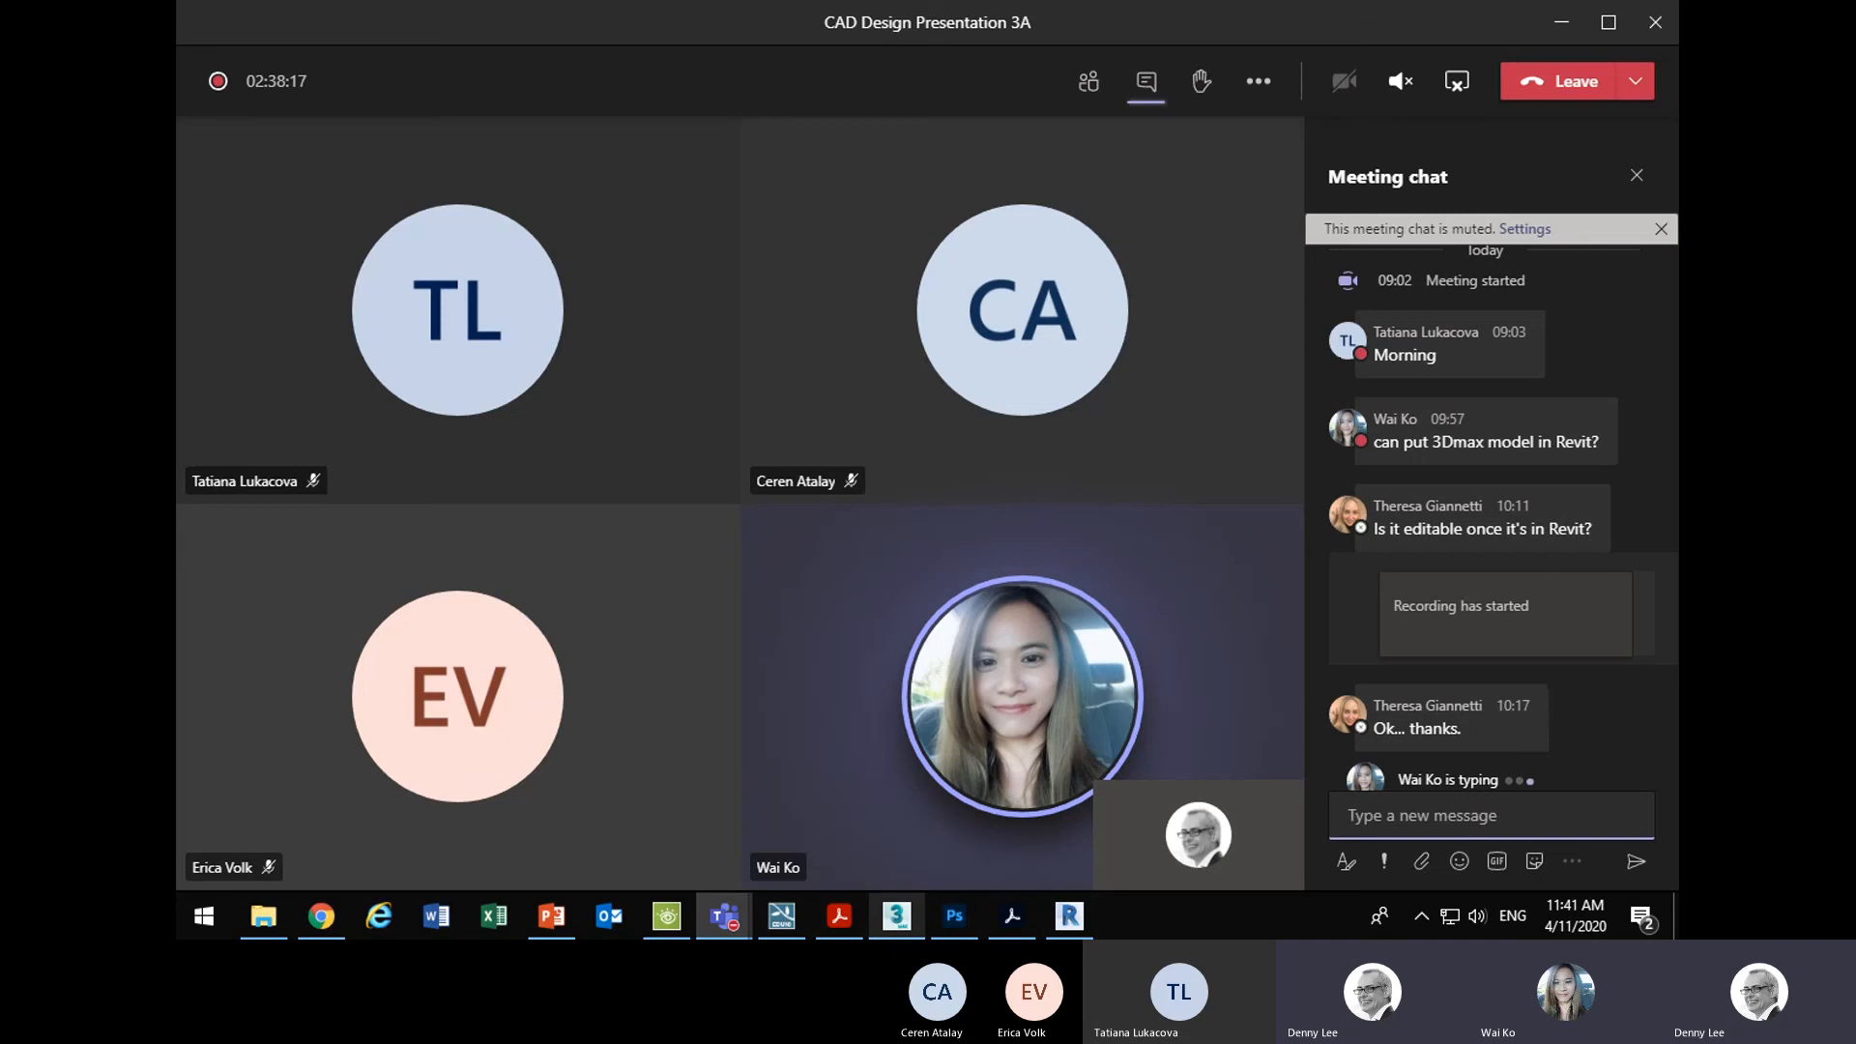
# - Switch back to Photoshop and bring the Curved Wall Front on1b.psd document to the front
pyautogui.moveTo(950, 919)
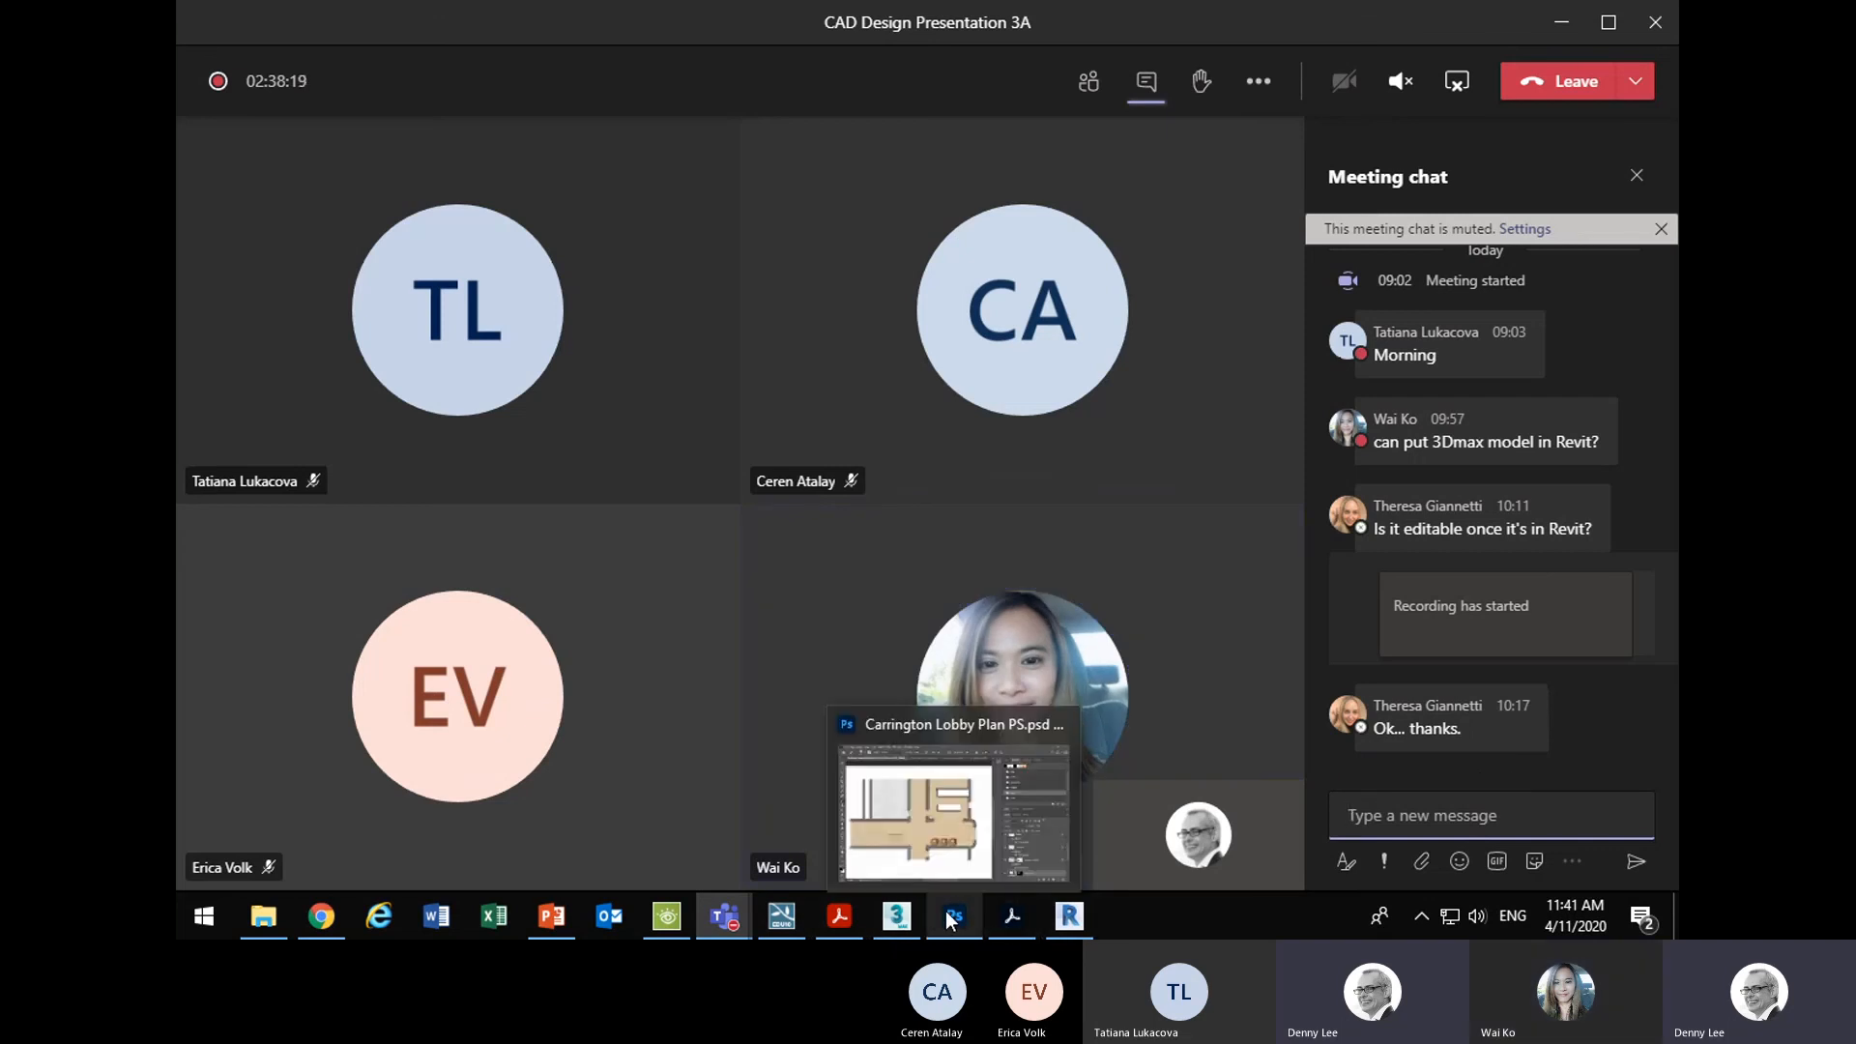
pyautogui.click(936, 788)
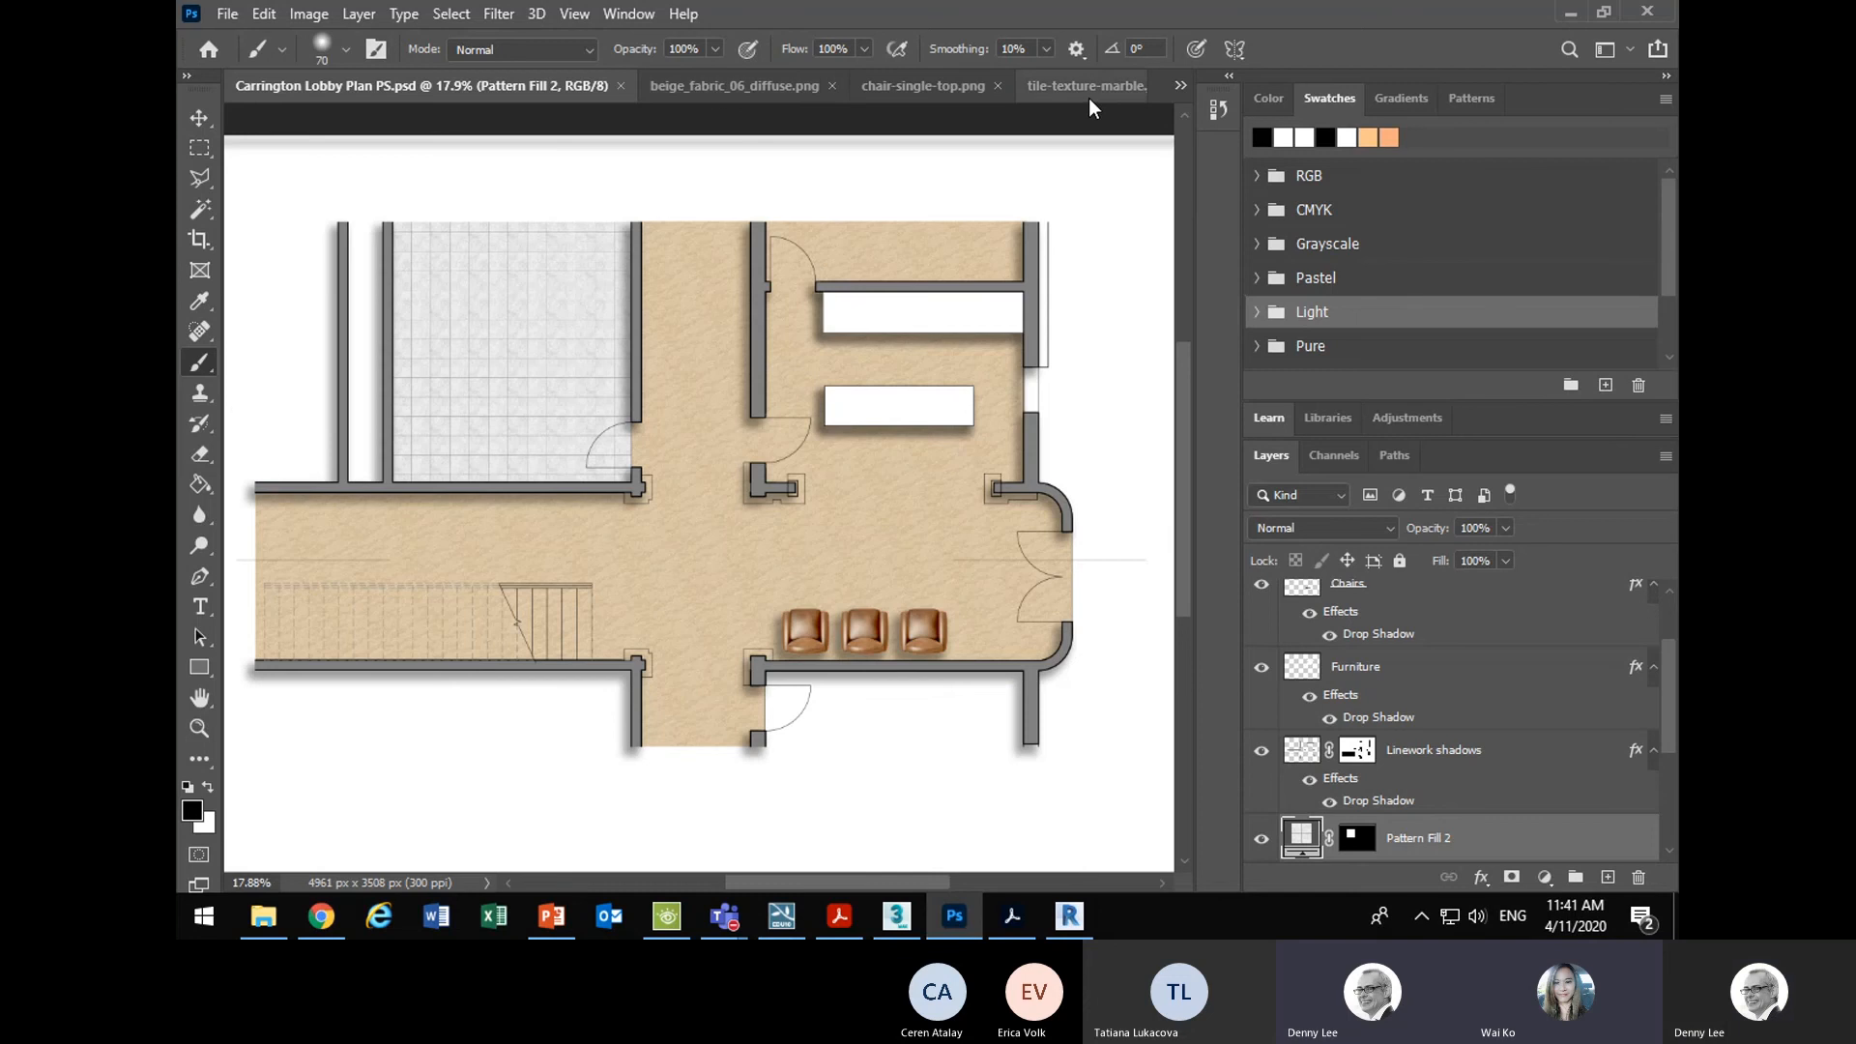
pyautogui.click(1177, 85)
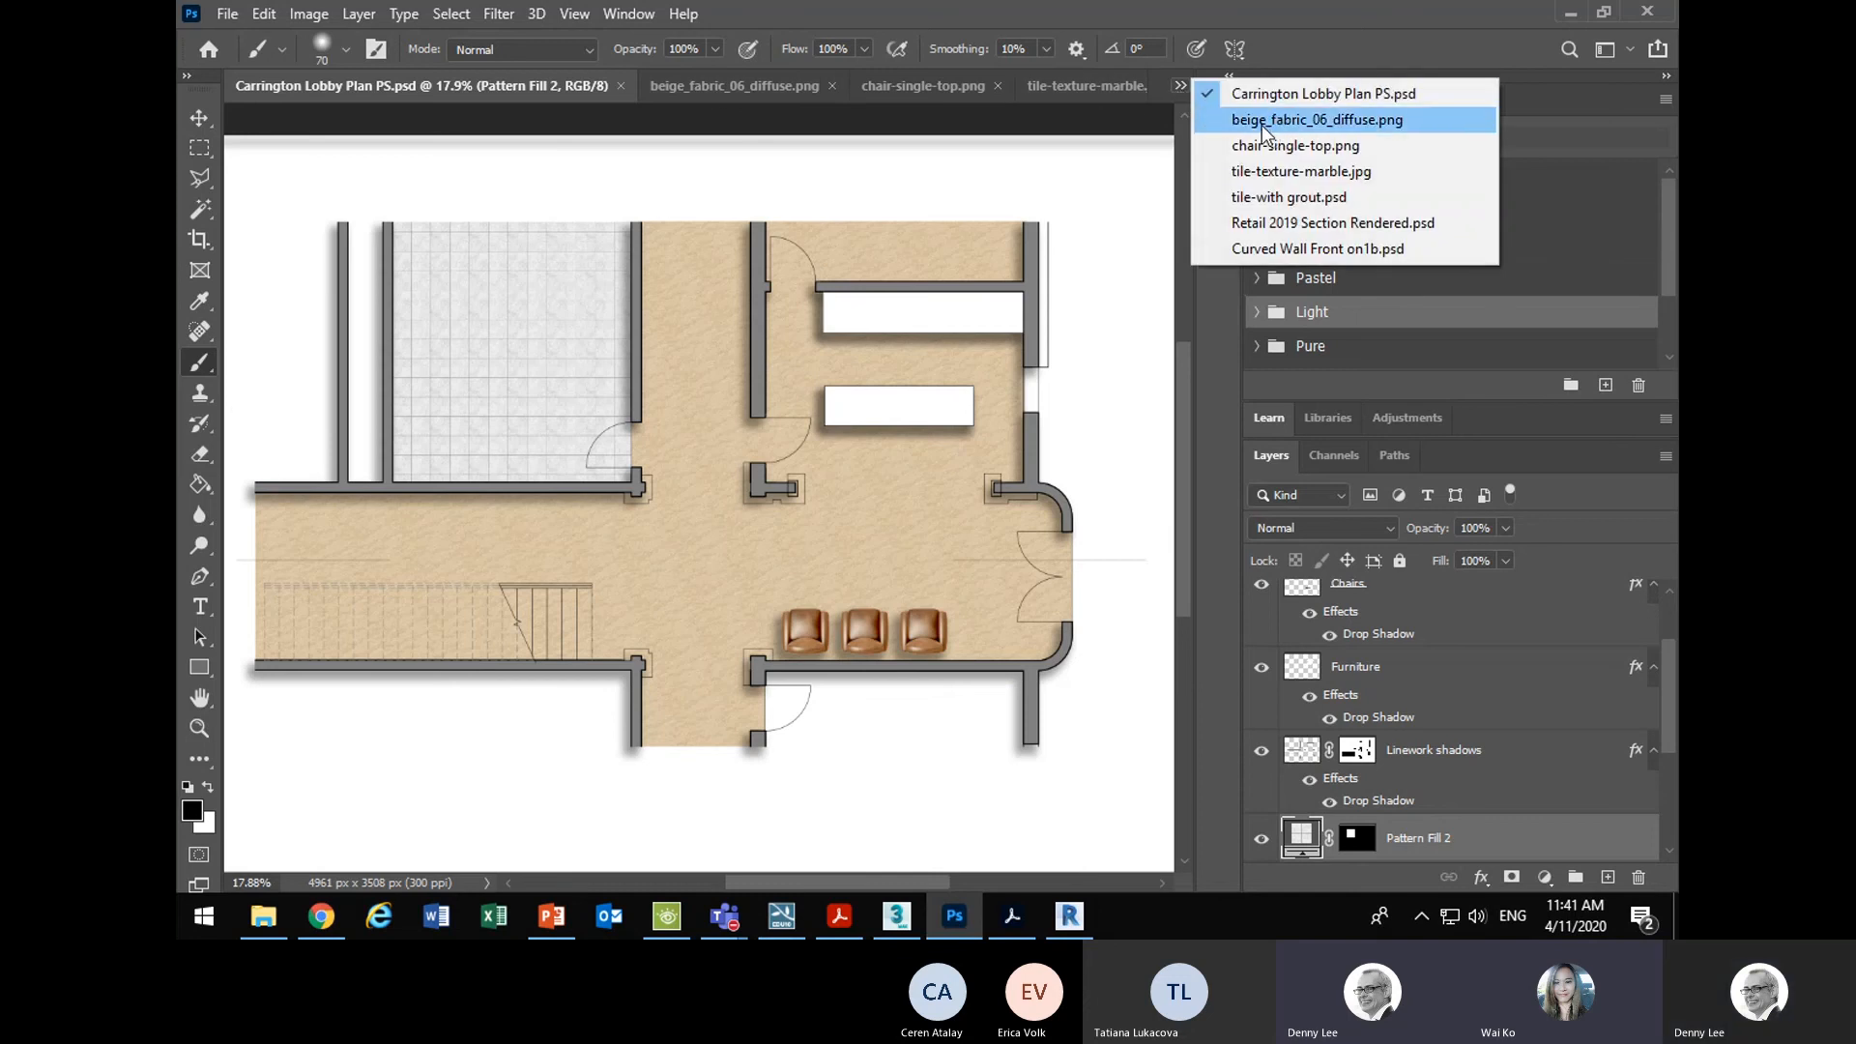
pyautogui.click(1235, 247)
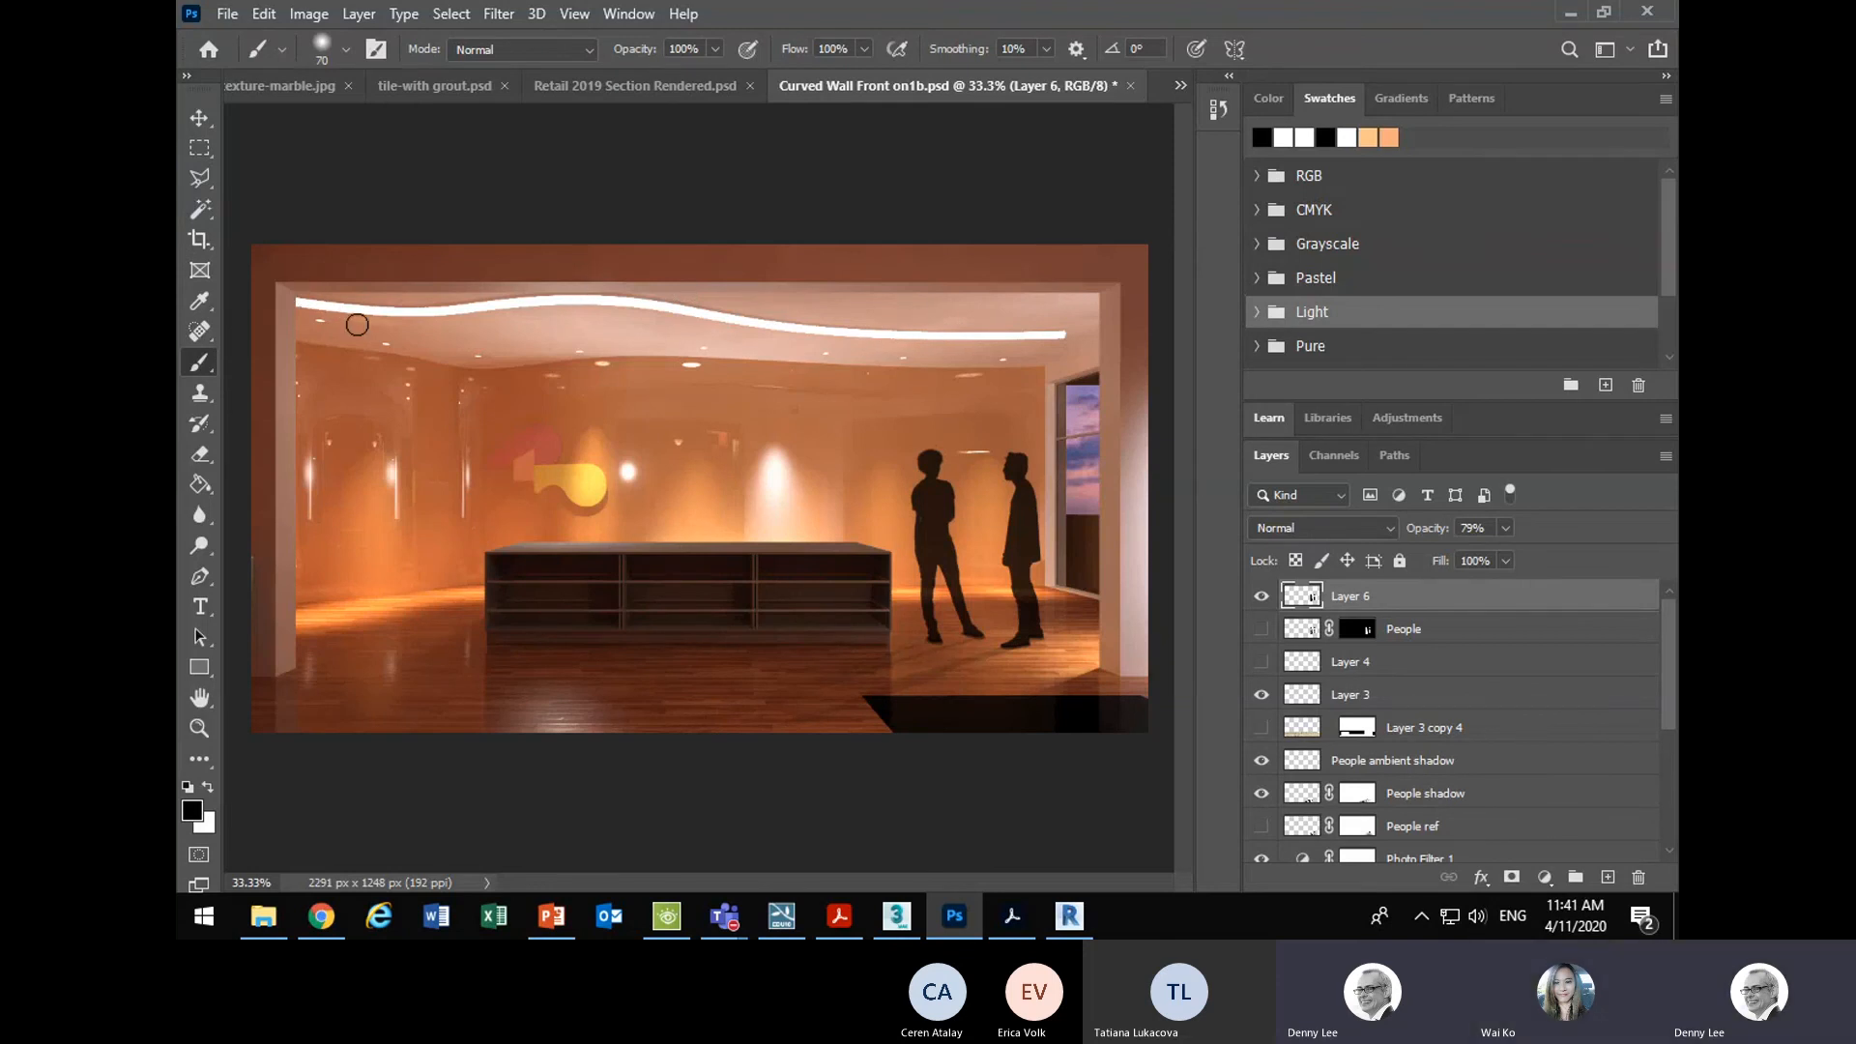
# - Switch to Revit, open the project's materials and show the appearance settings of Tile Marble v2
pyautogui.click(1079, 921)
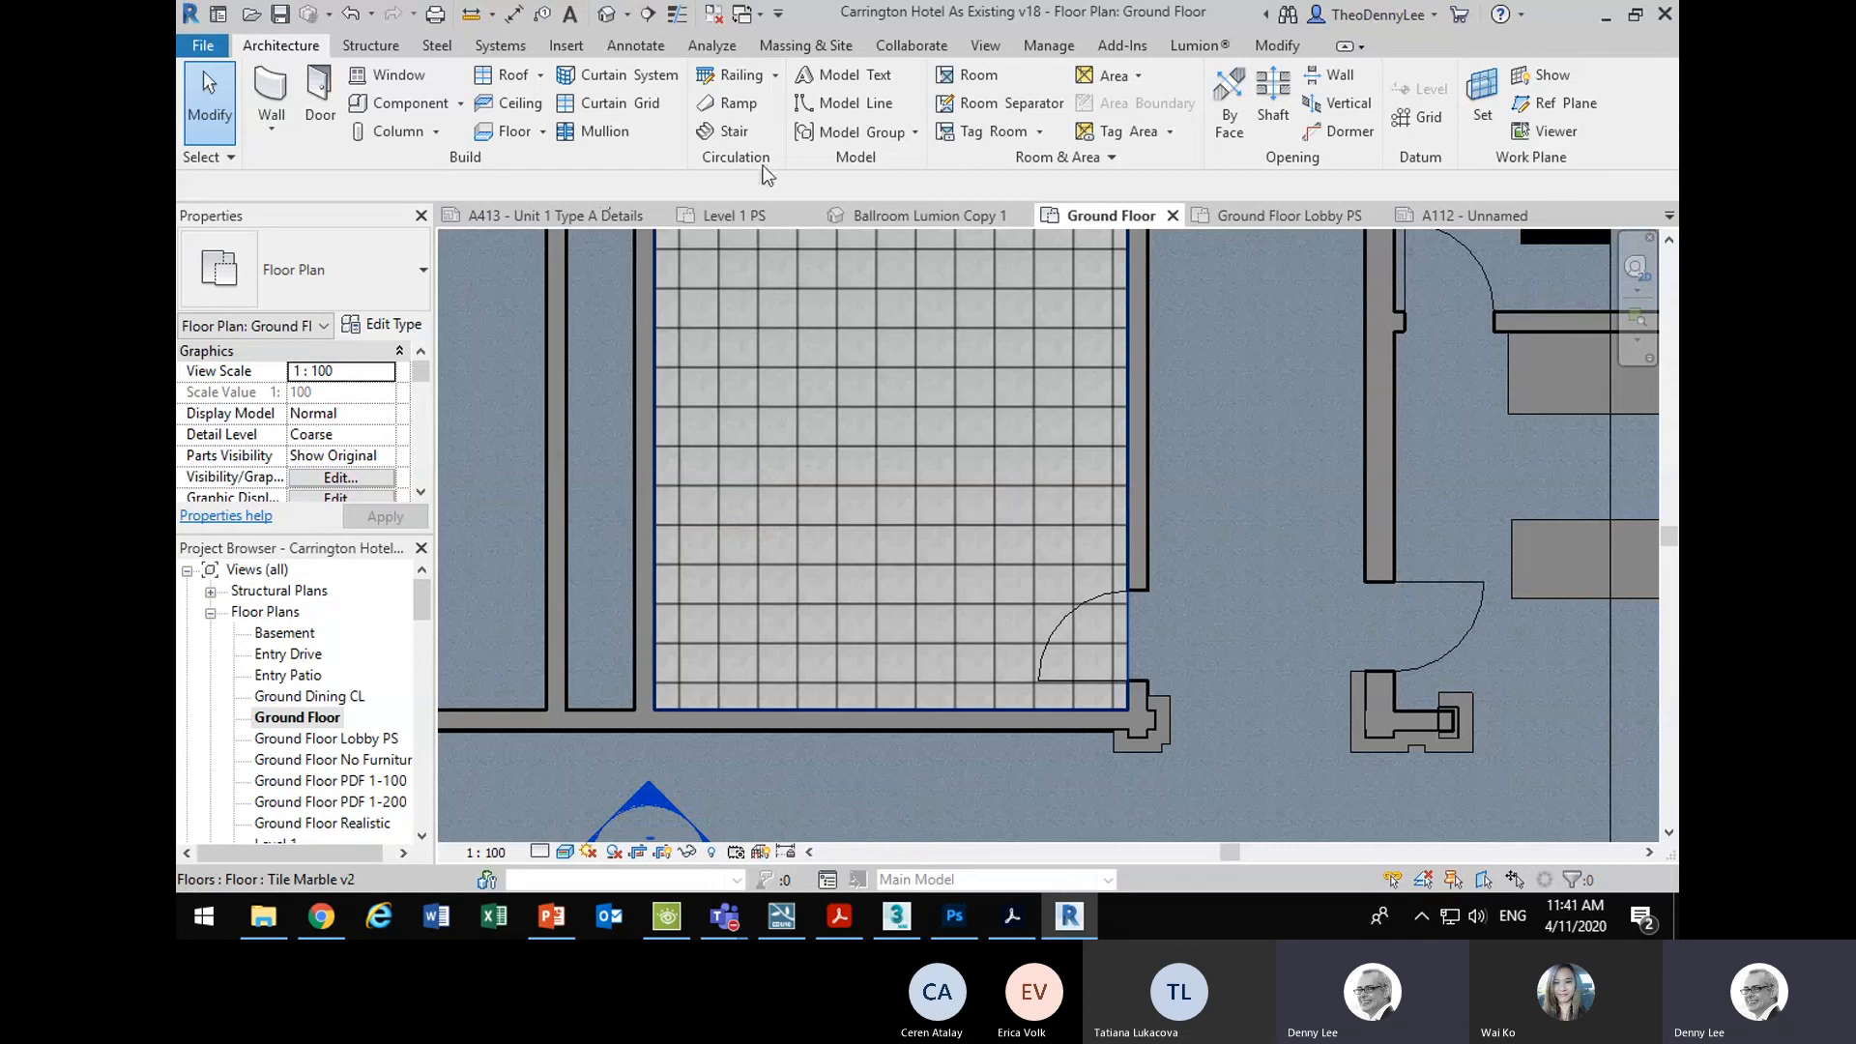
pyautogui.click(1047, 47)
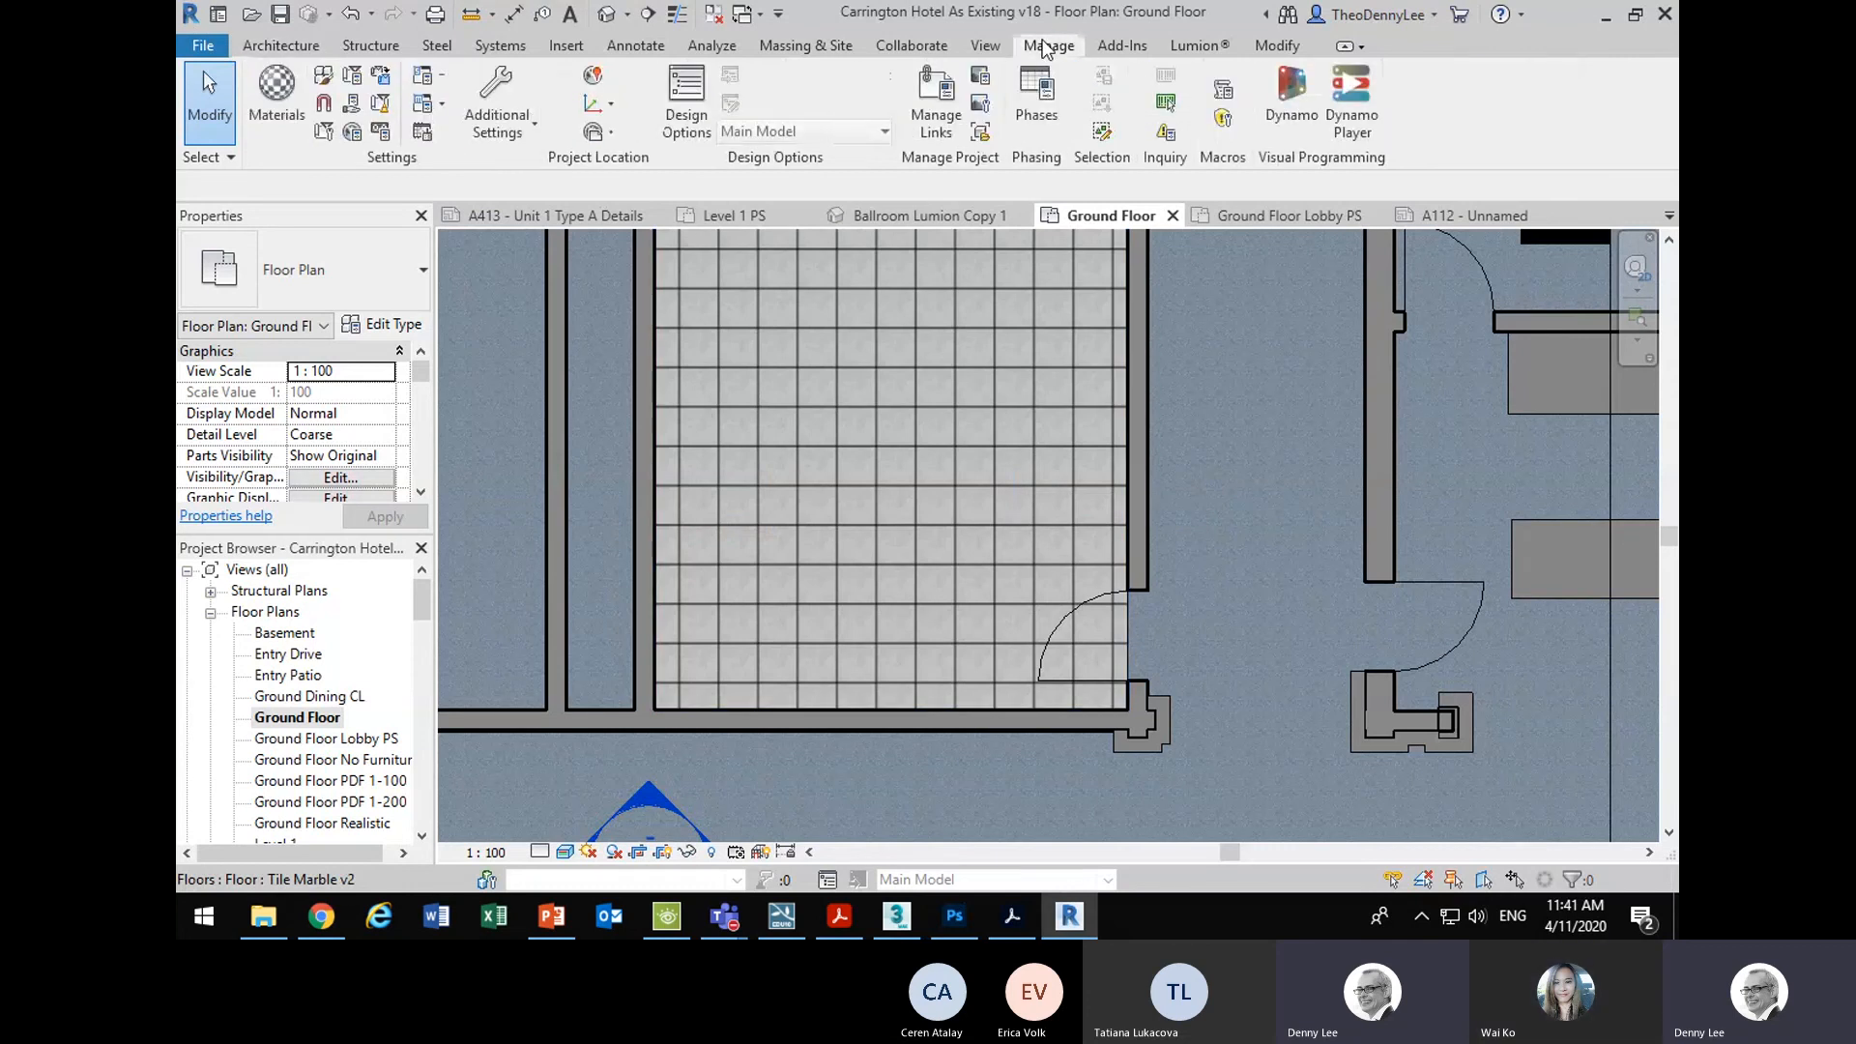
pyautogui.click(259, 111)
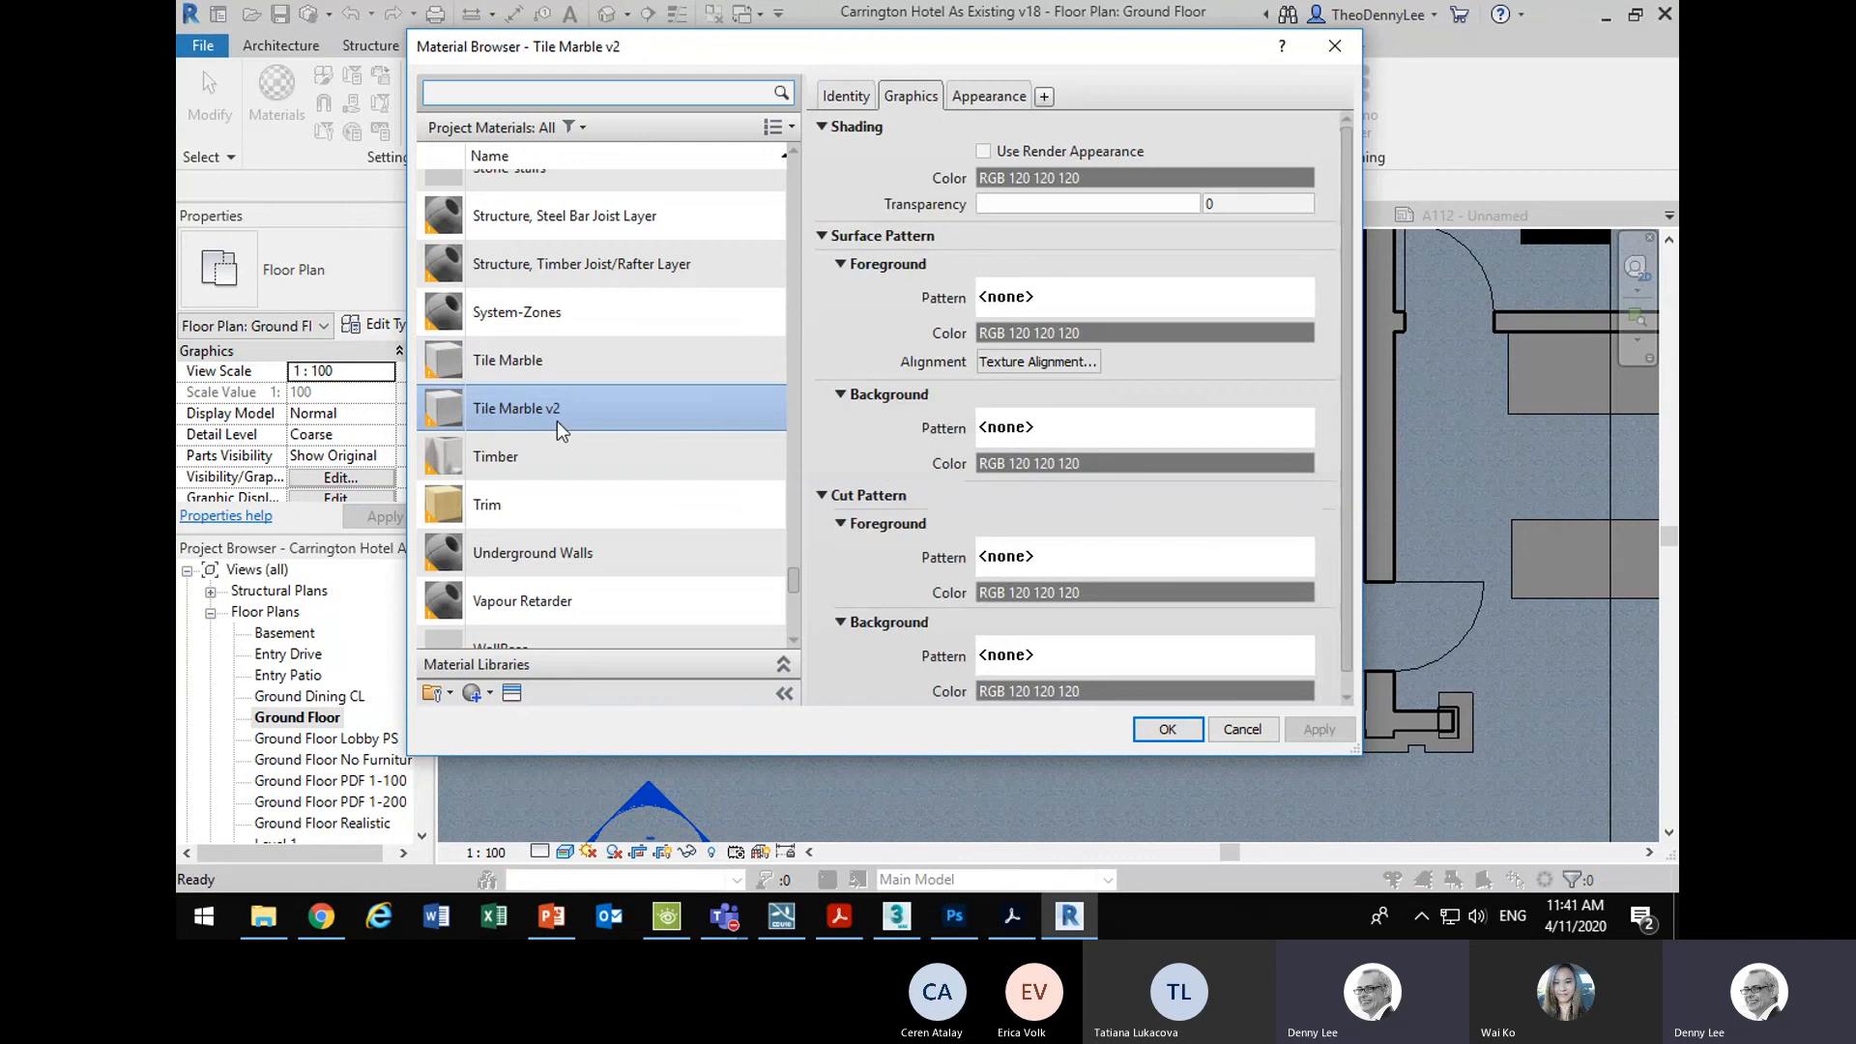
pyautogui.click(988, 95)
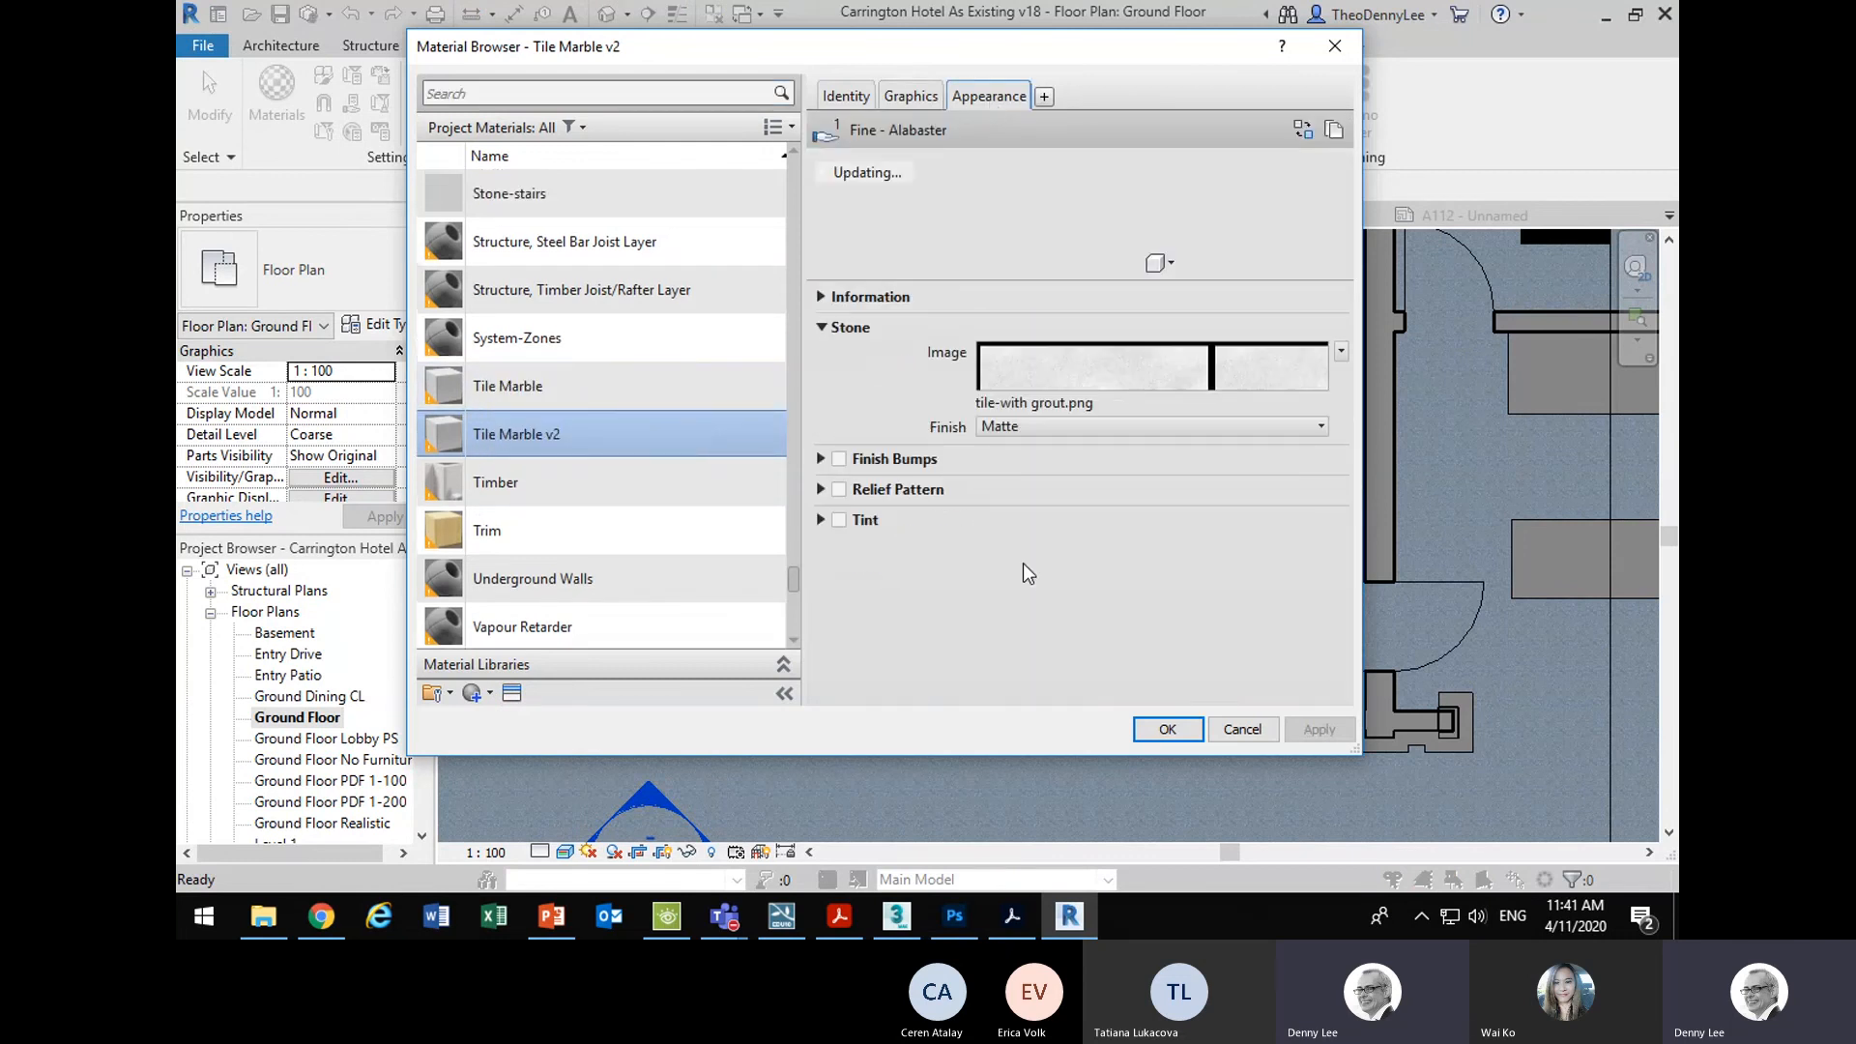
# - Duplicate the Underground Walls material and give the copy its own duplicated appearance asset
pyautogui.click(496, 543)
pyautogui.click(538, 577)
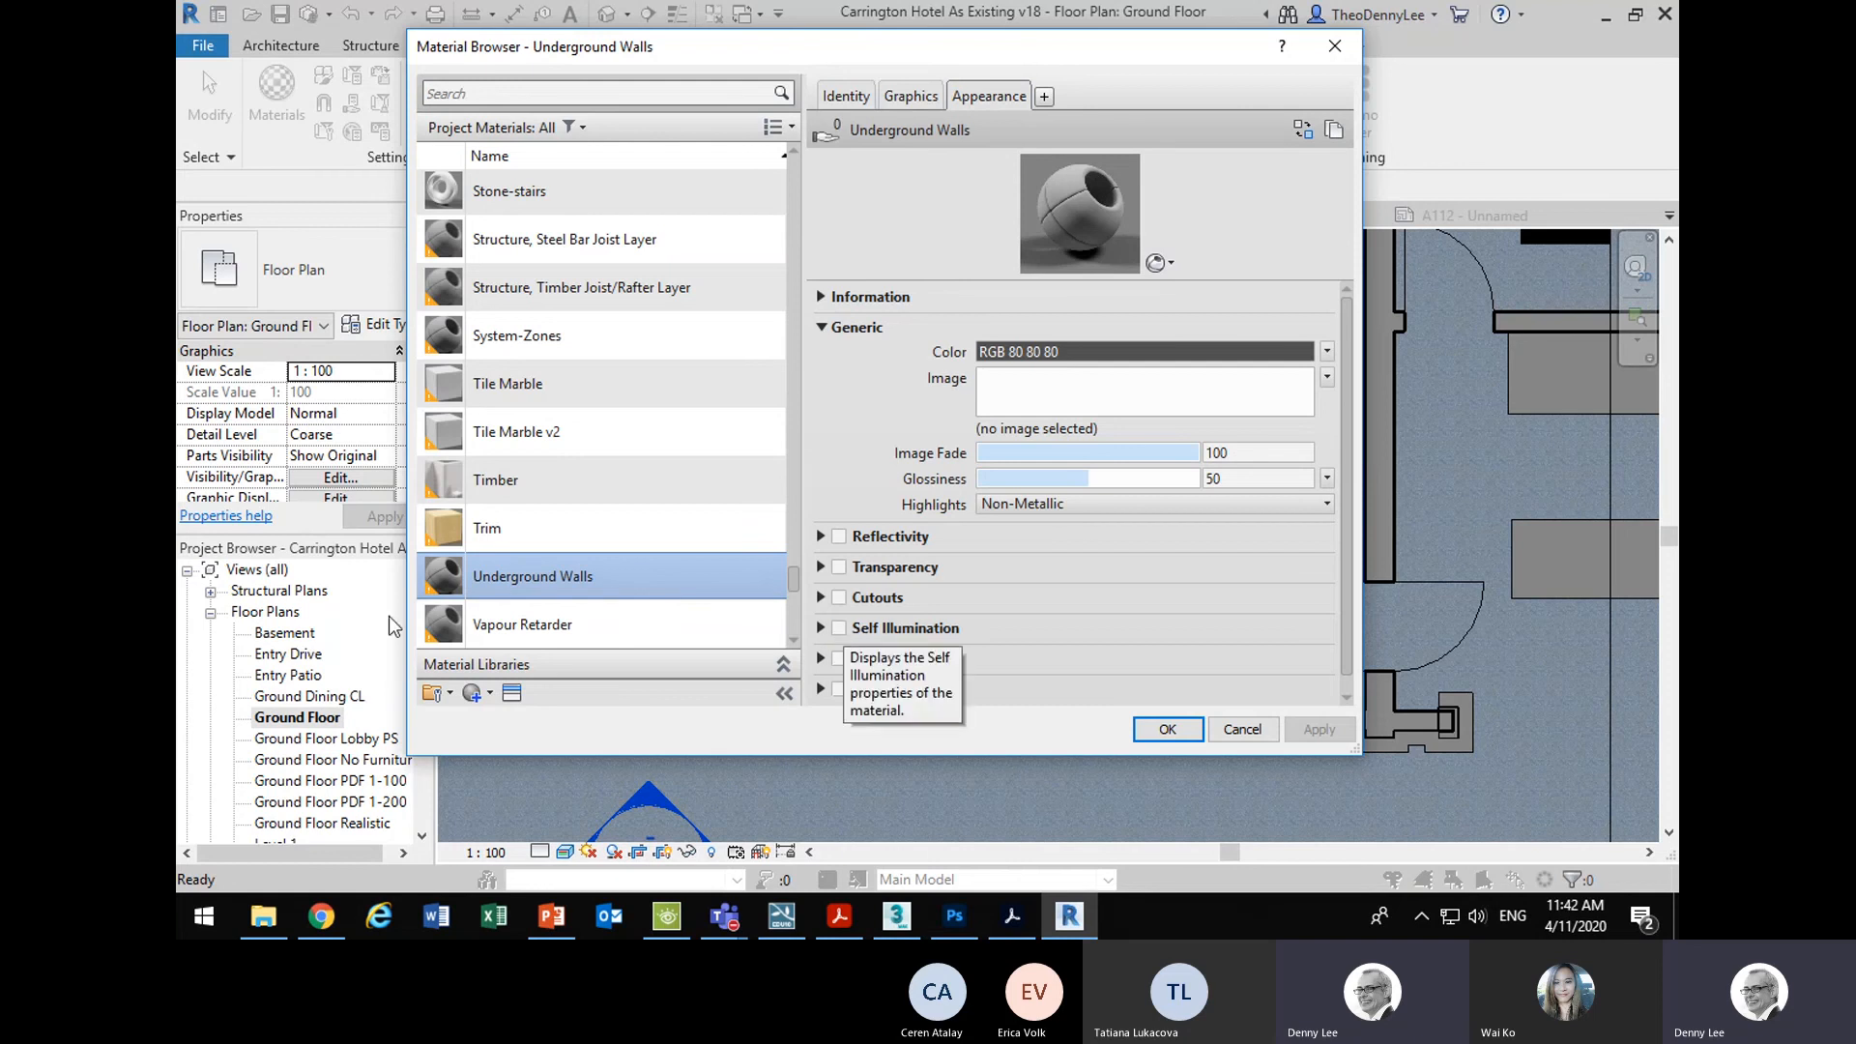
pyautogui.rightClick(505, 582)
pyautogui.click(522, 621)
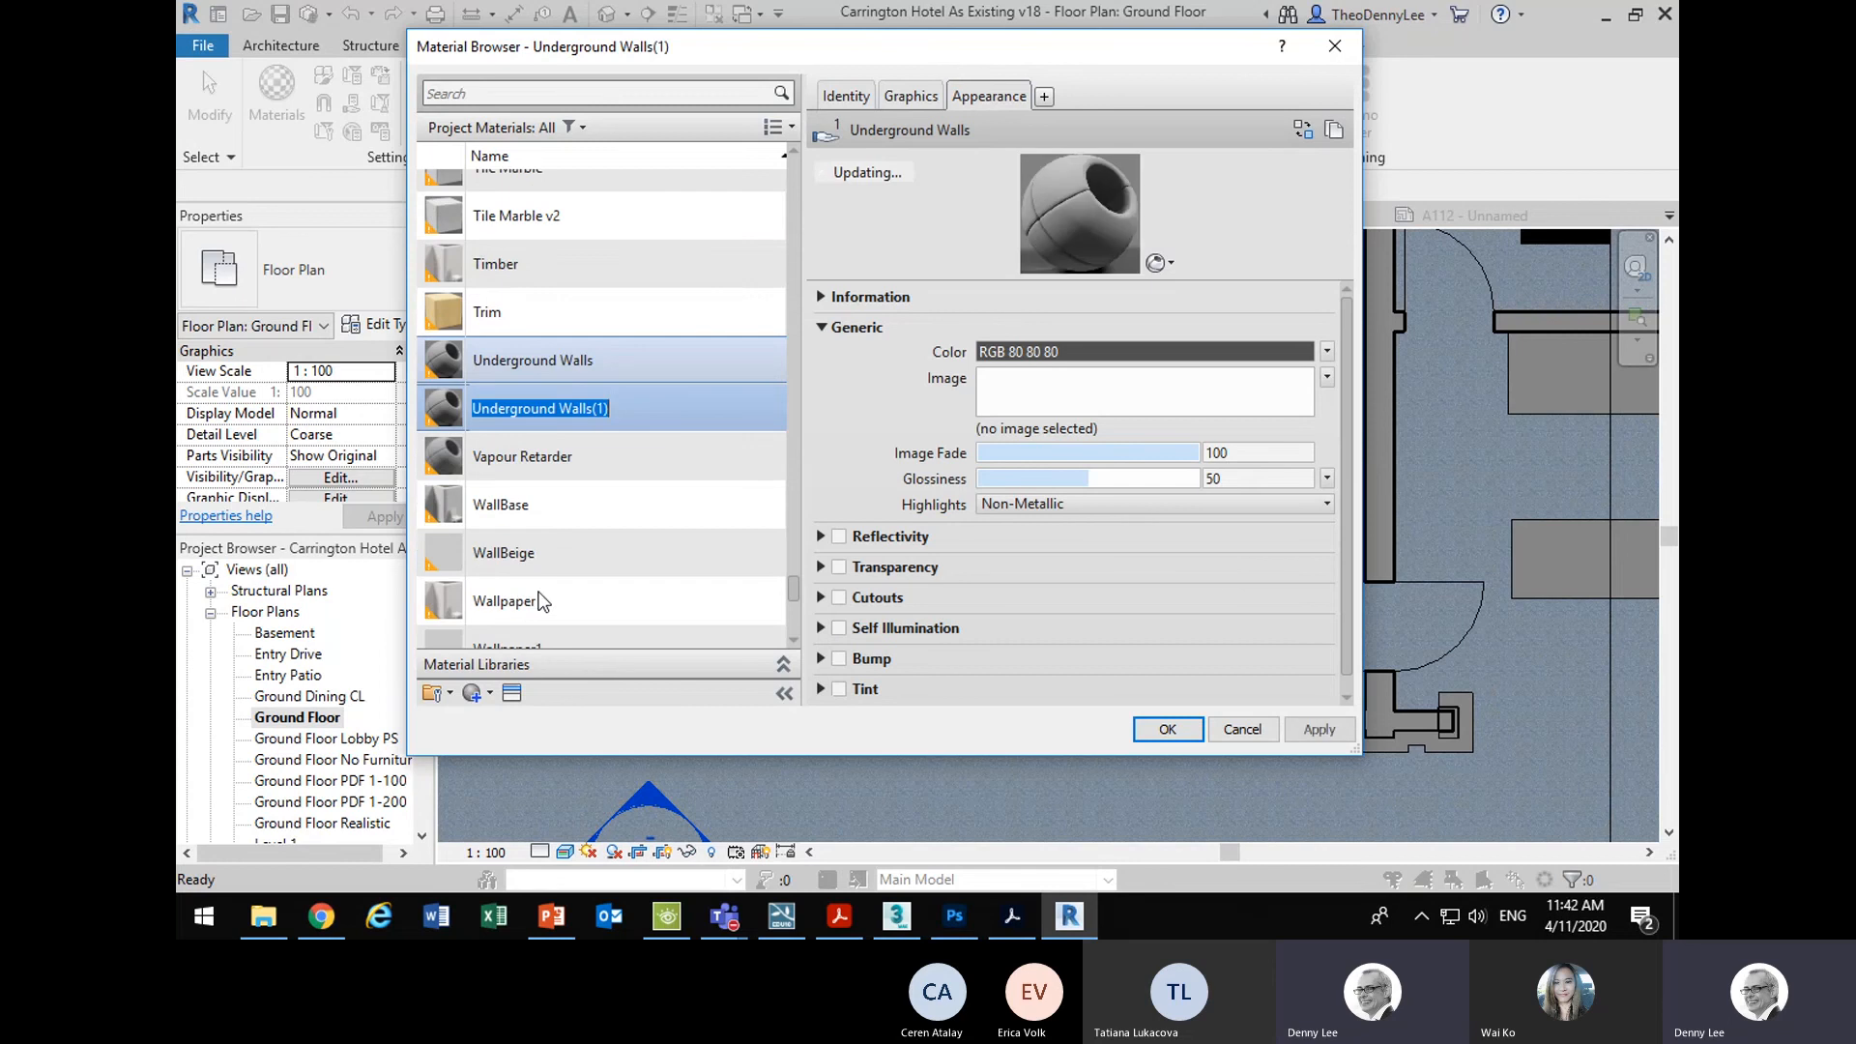
pyautogui.rightClick(976, 106)
pyautogui.click(1042, 120)
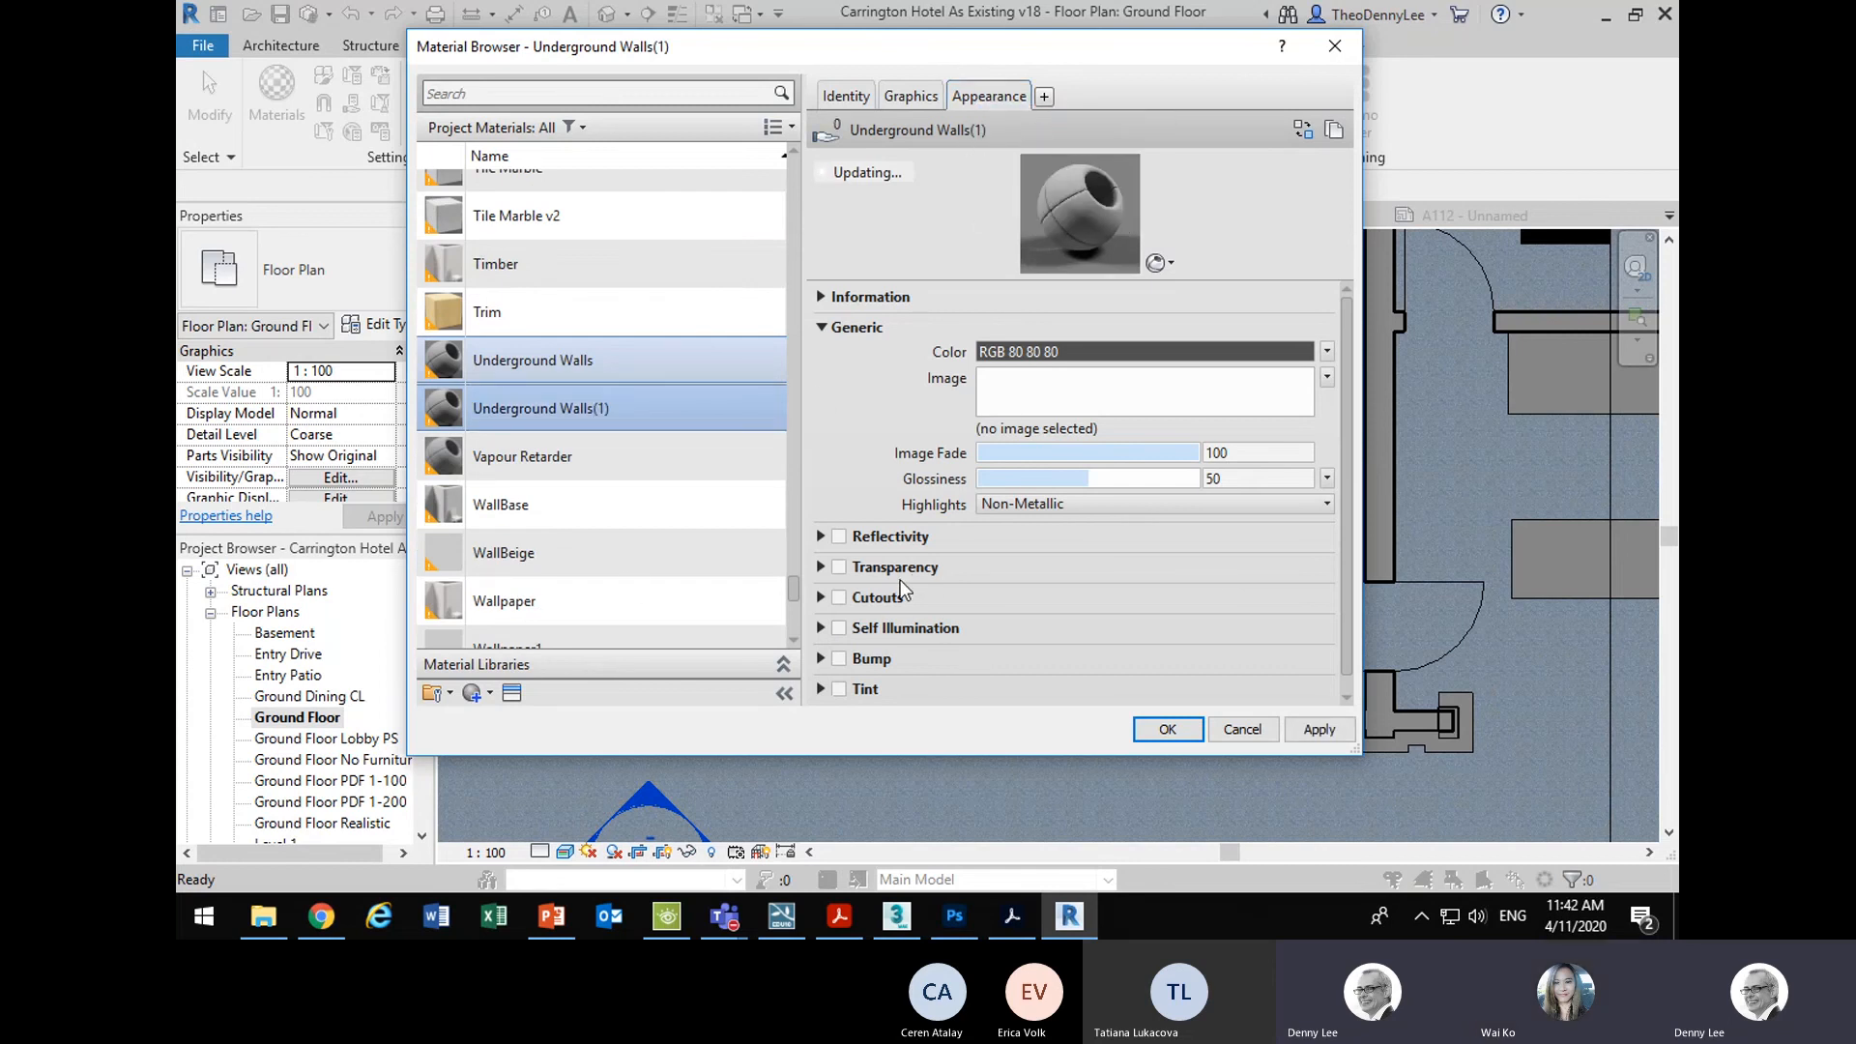
# - Enable Self Illumination on the duplicated material and set its luminance to Lamp Shade Interior
pyautogui.click(839, 629)
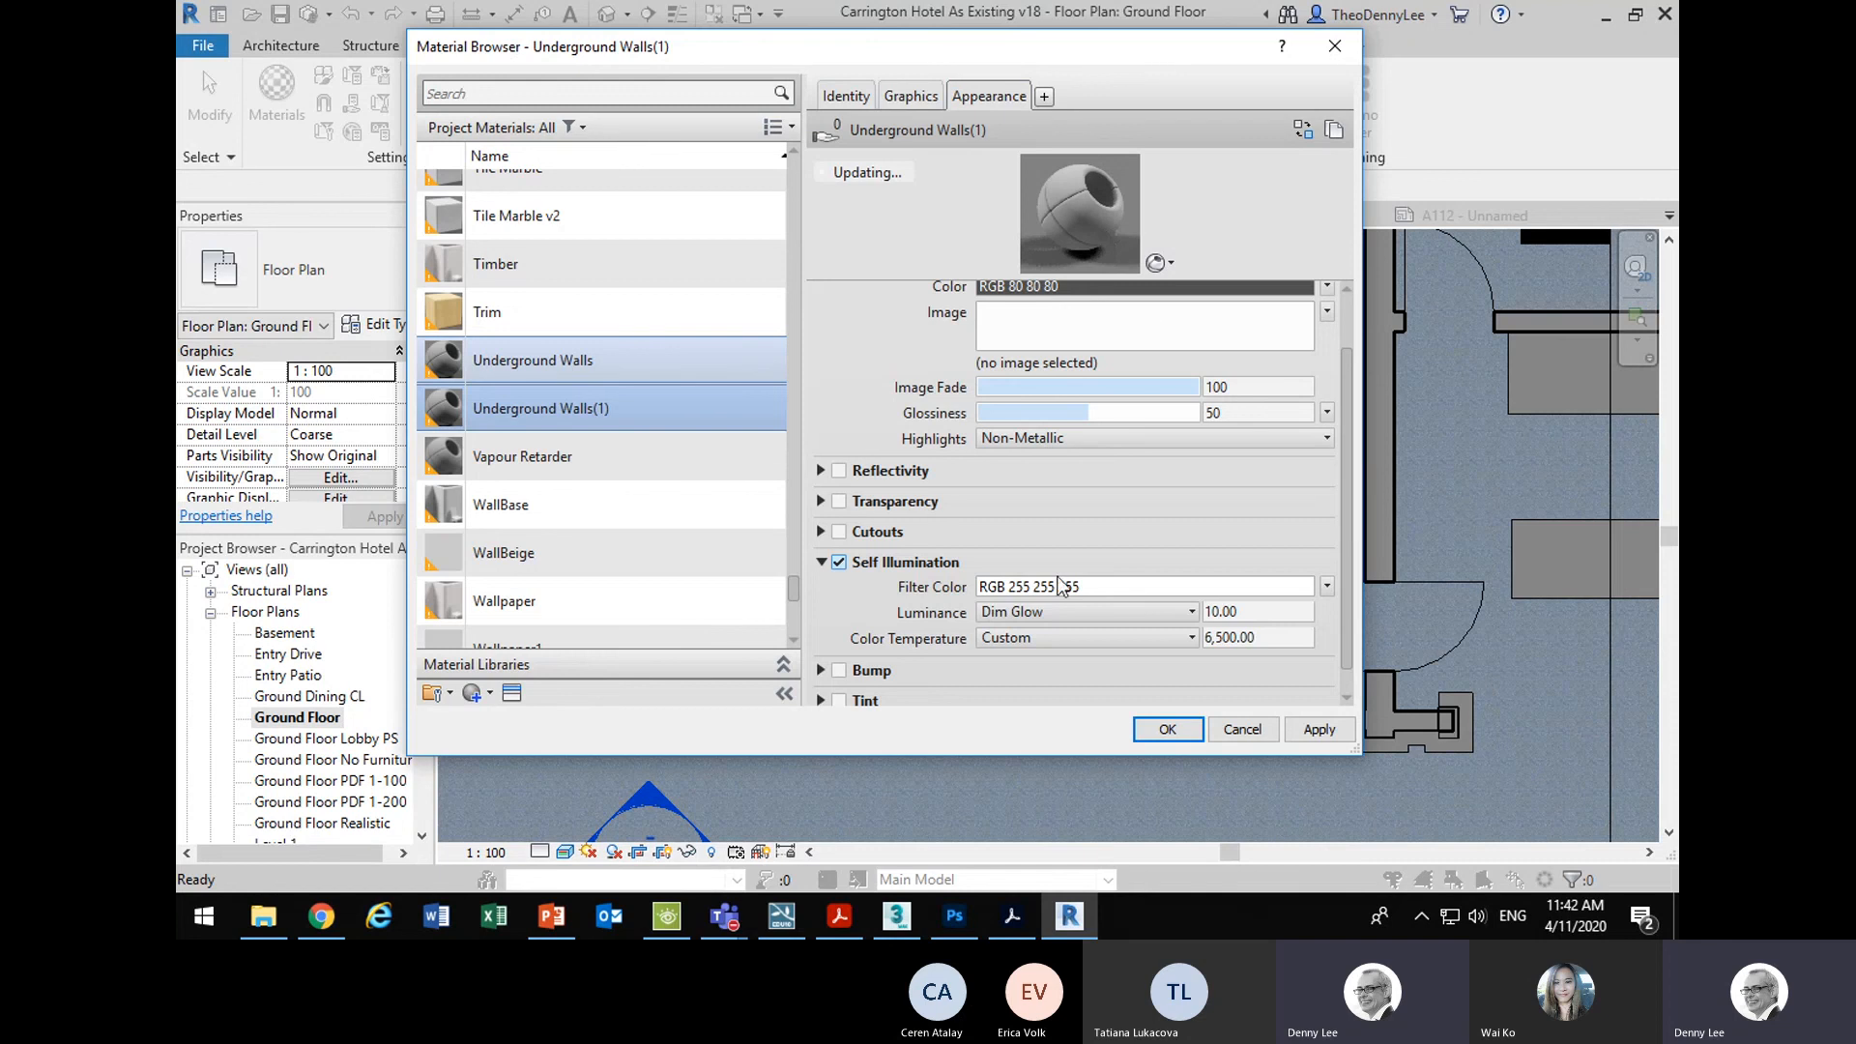
pyautogui.click(1139, 615)
pyautogui.click(1138, 618)
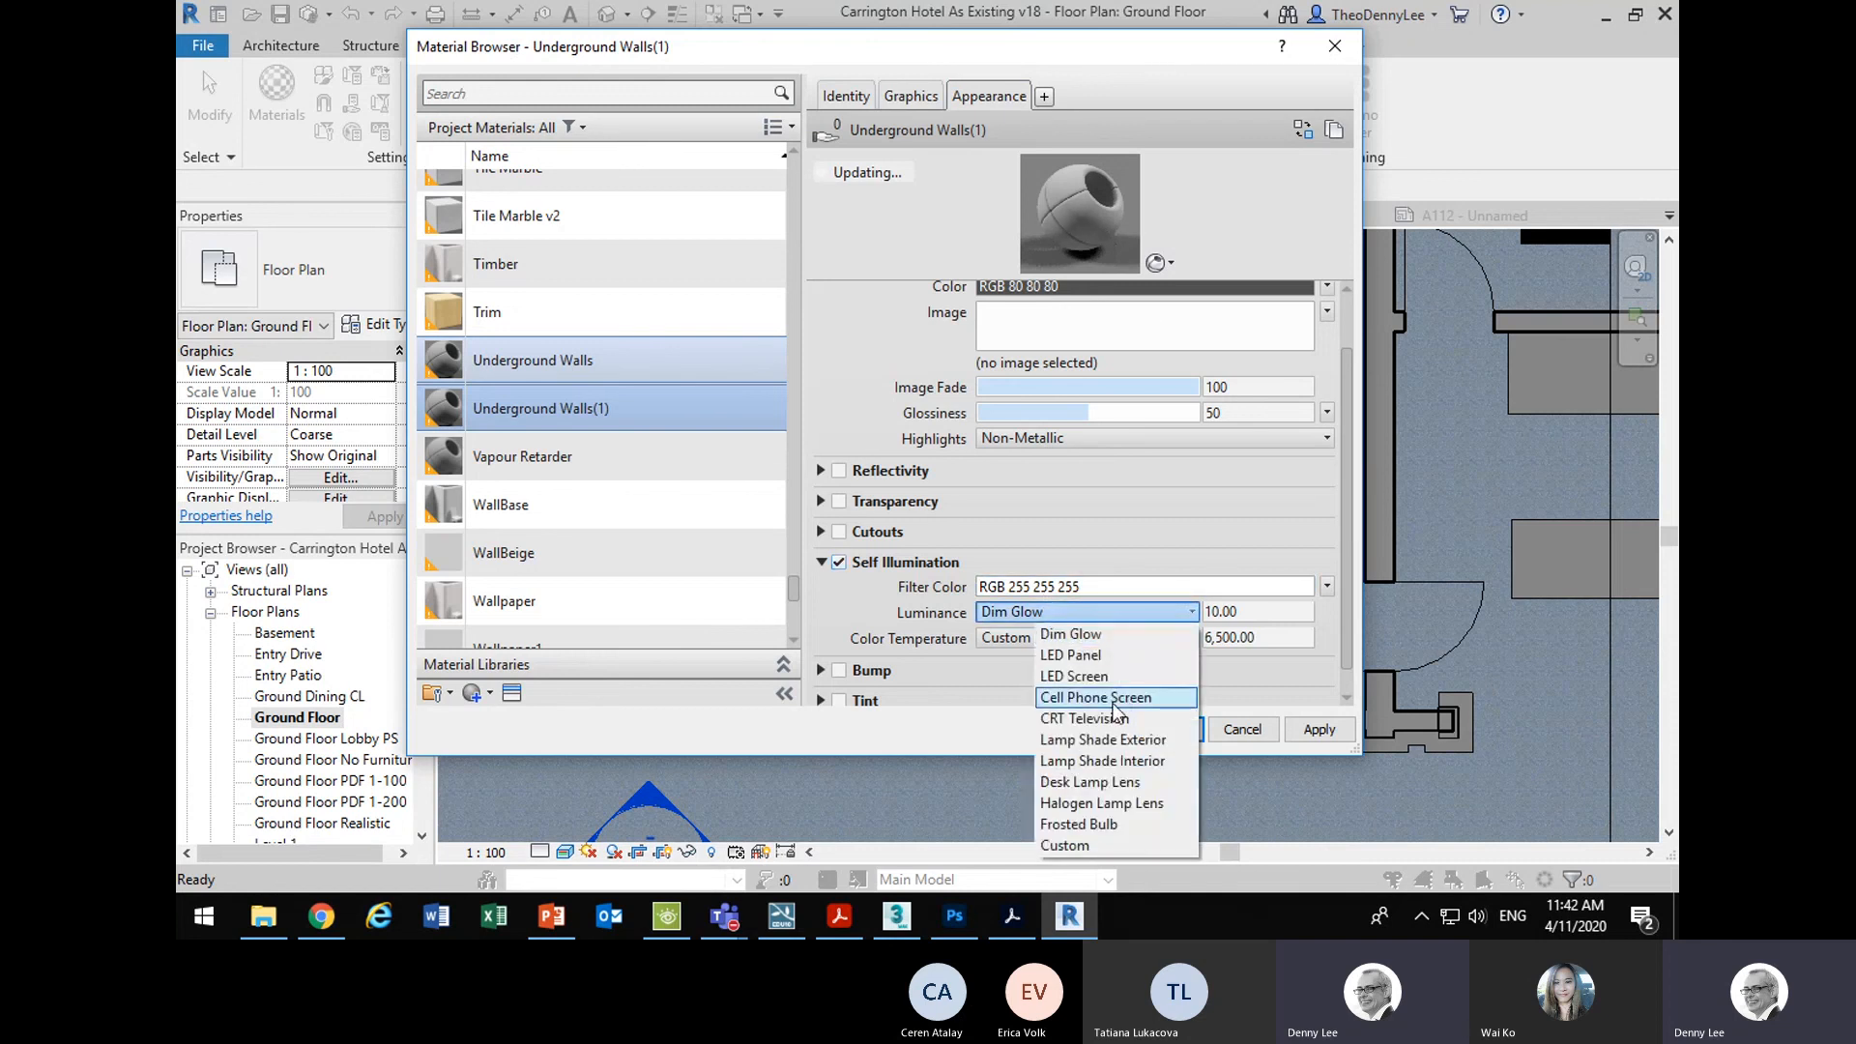
pyautogui.click(1102, 762)
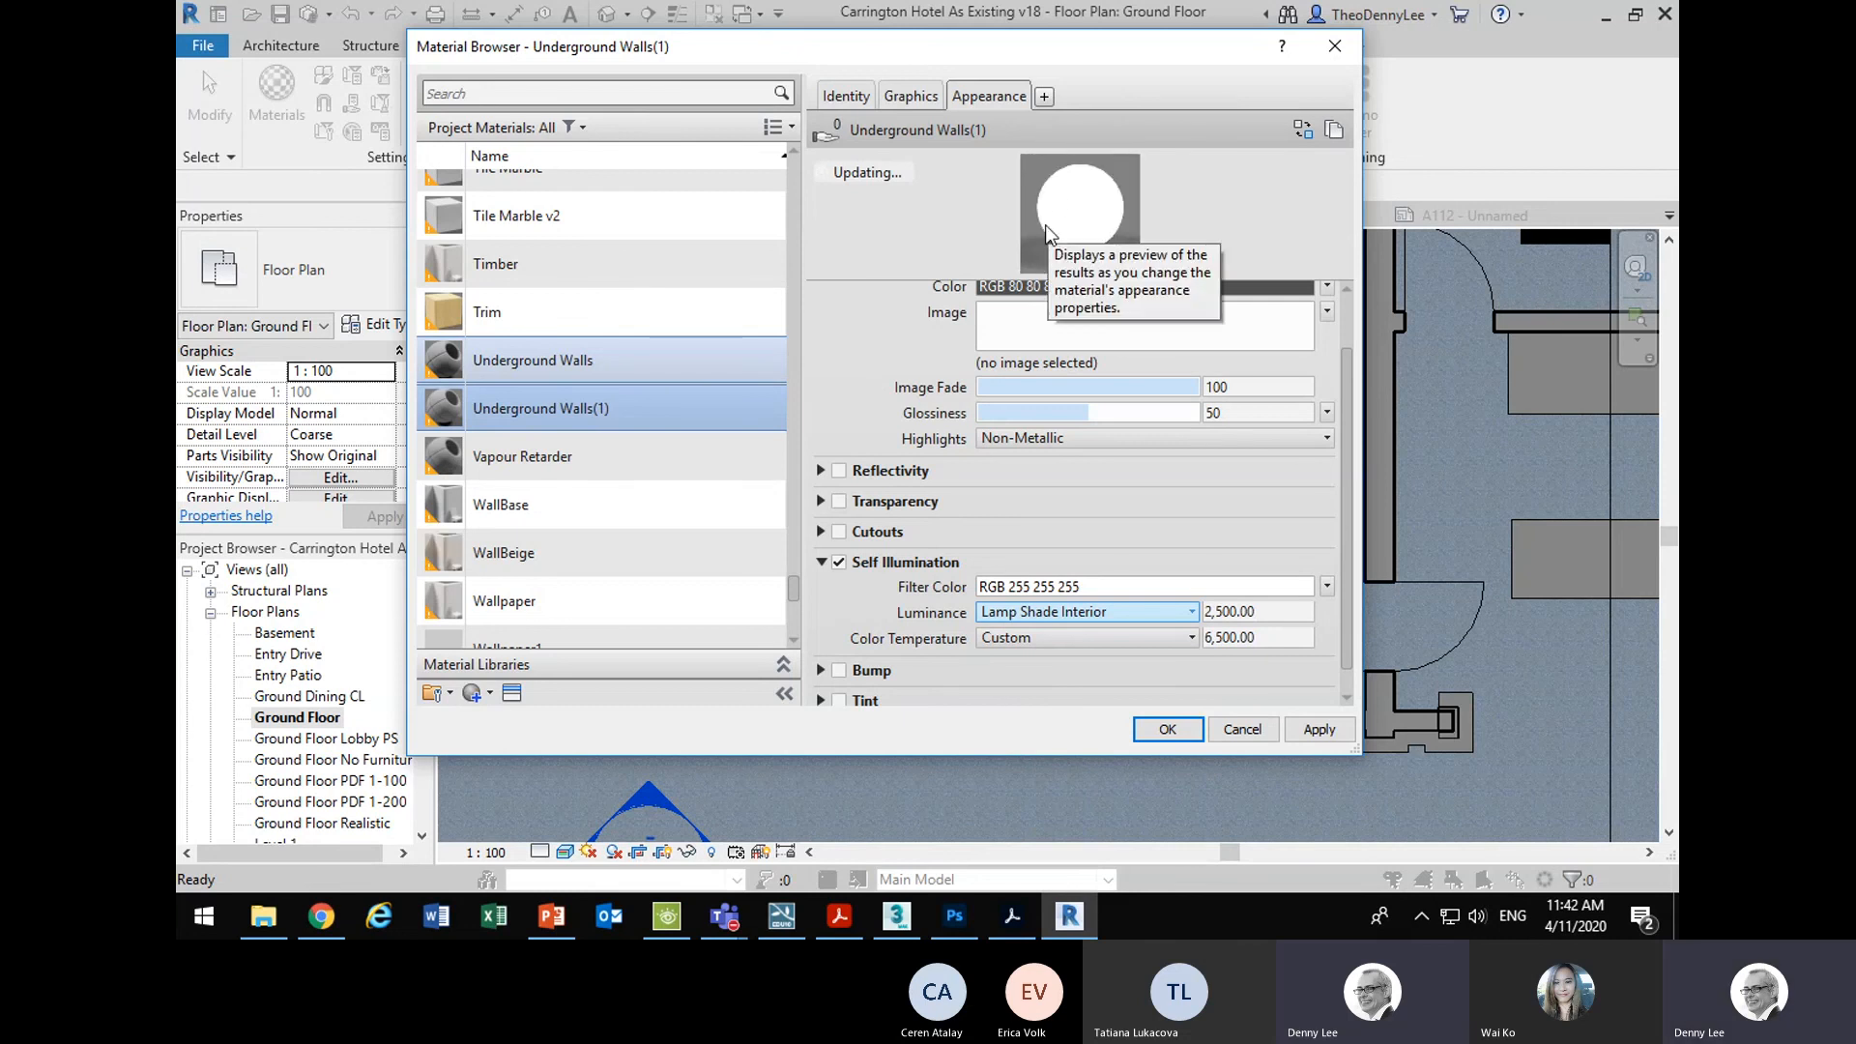
# - Check the curved wall rendering in Photoshop, then return to Revit and accept the material changes
pyautogui.click(953, 918)
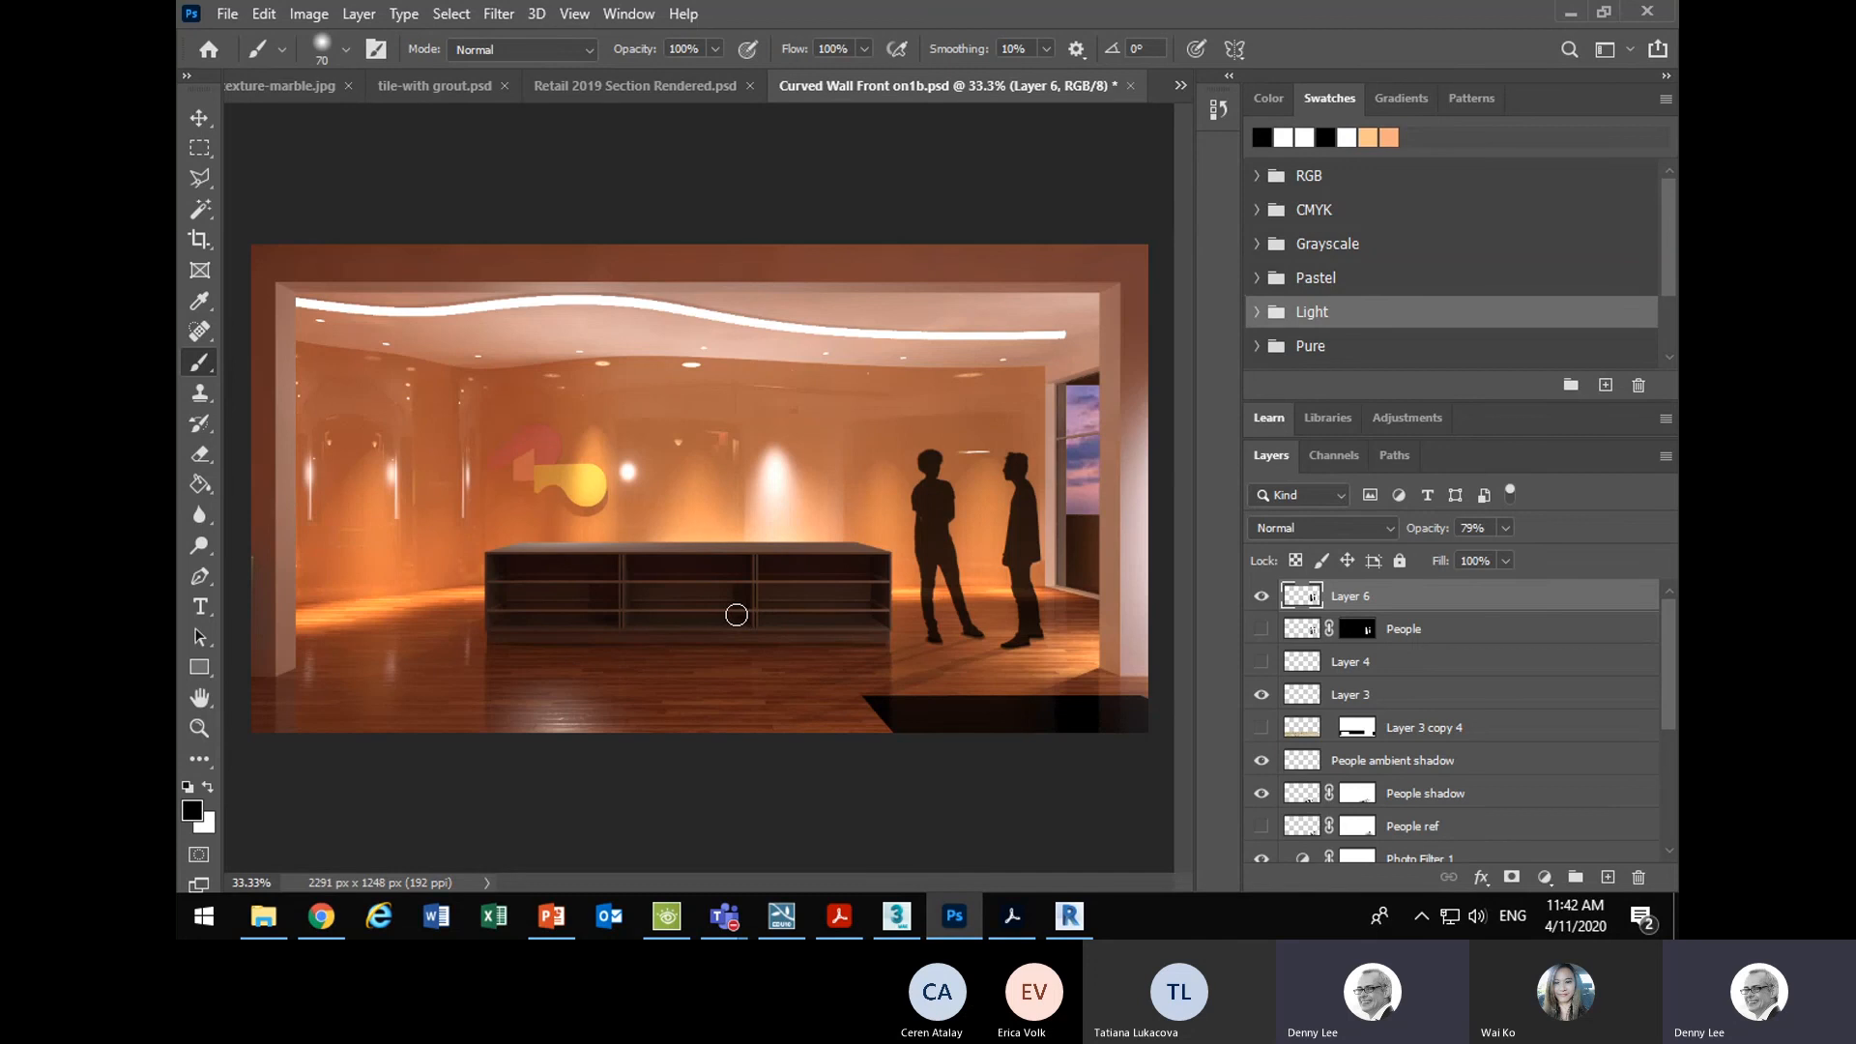
pyautogui.click(1070, 915)
pyautogui.click(1168, 729)
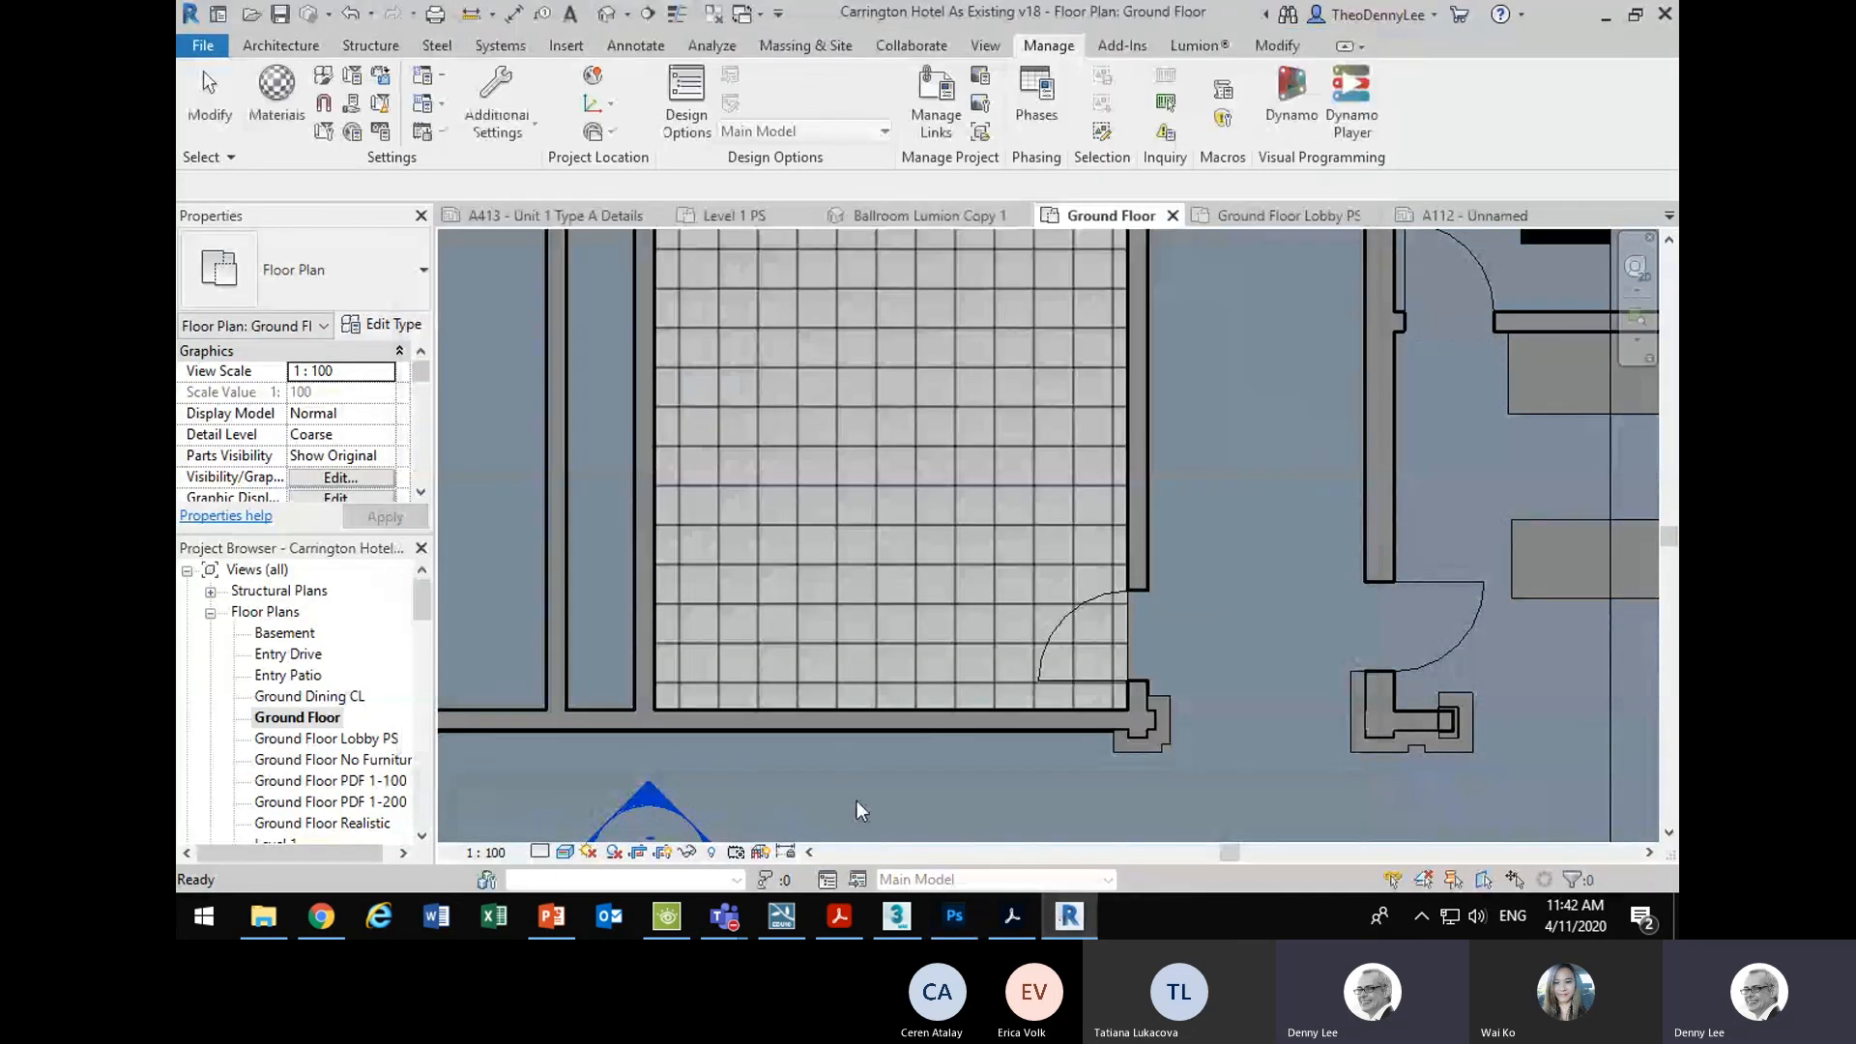
# - Switch to Lumion and bring the glowing light strip behind the reception desk into the first photo's preview
pyautogui.moveTo(424, 603)
pyautogui.mouseDown()
pyautogui.moveTo(425, 658)
pyautogui.moveTo(427, 628)
pyautogui.mouseUp()
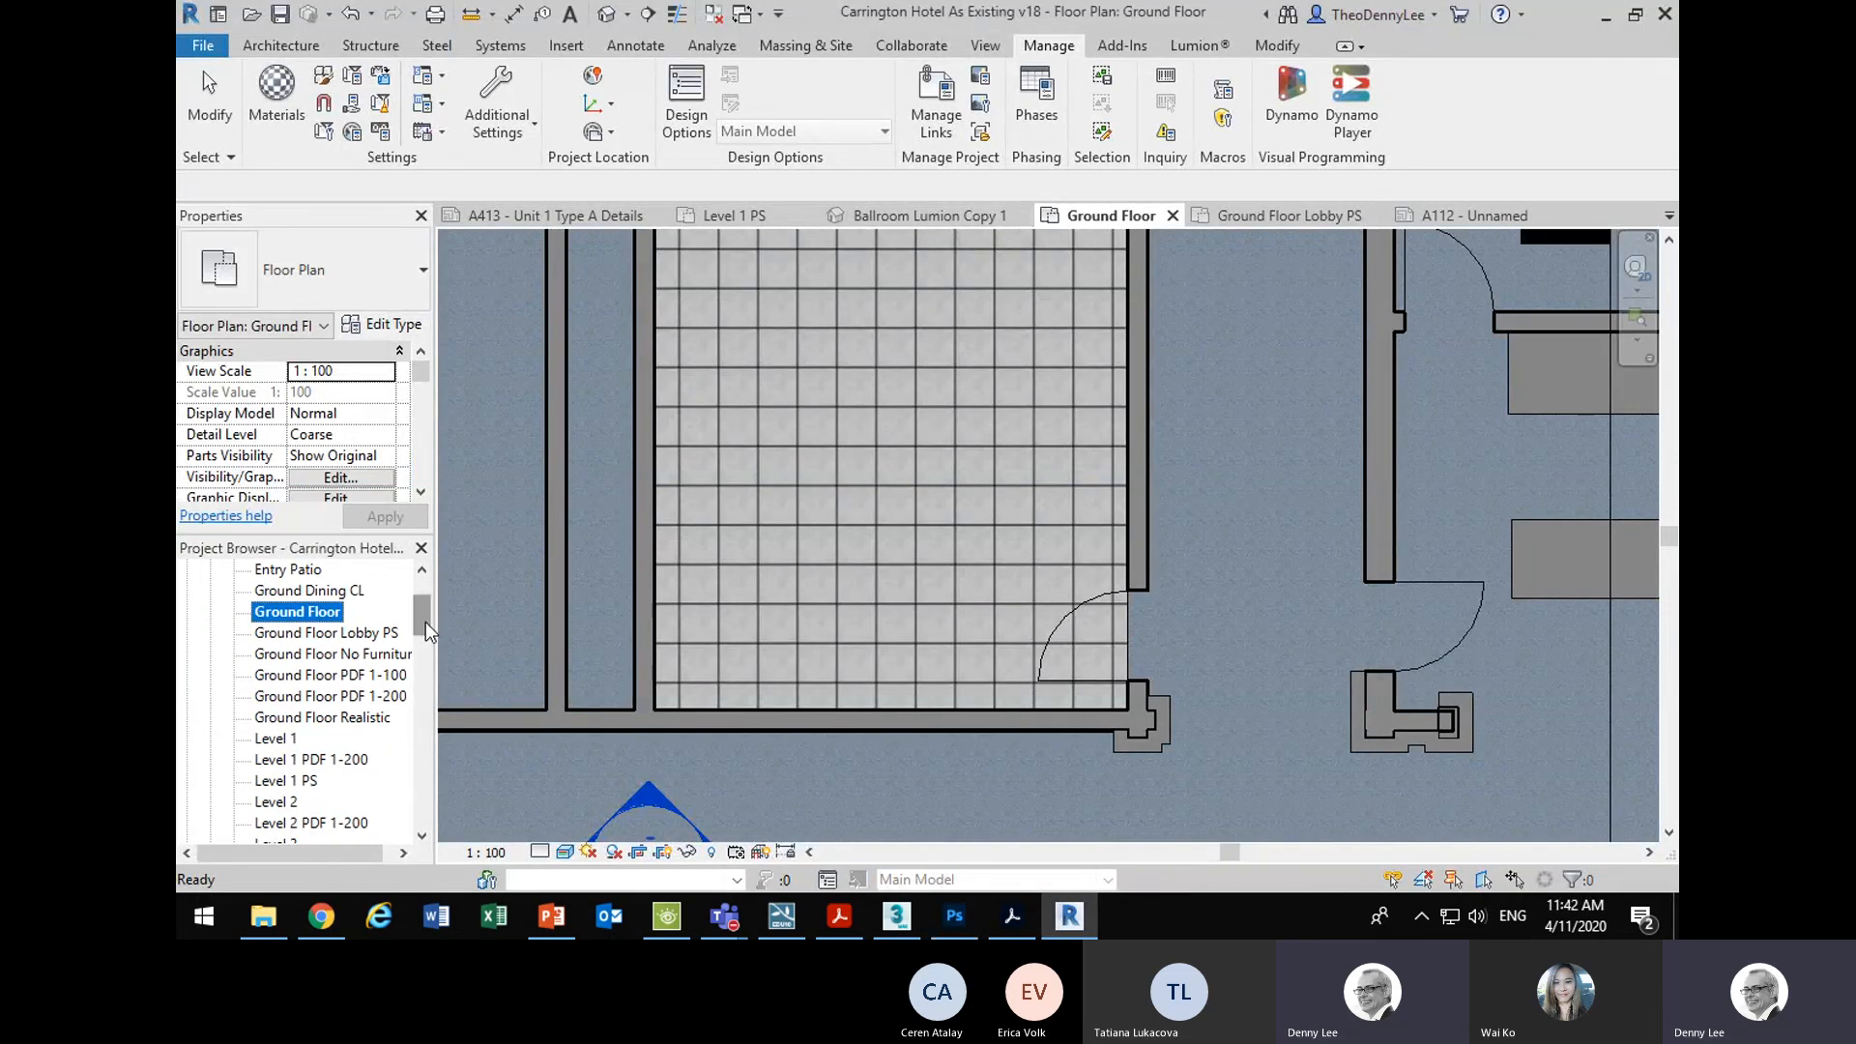
pyautogui.click(953, 930)
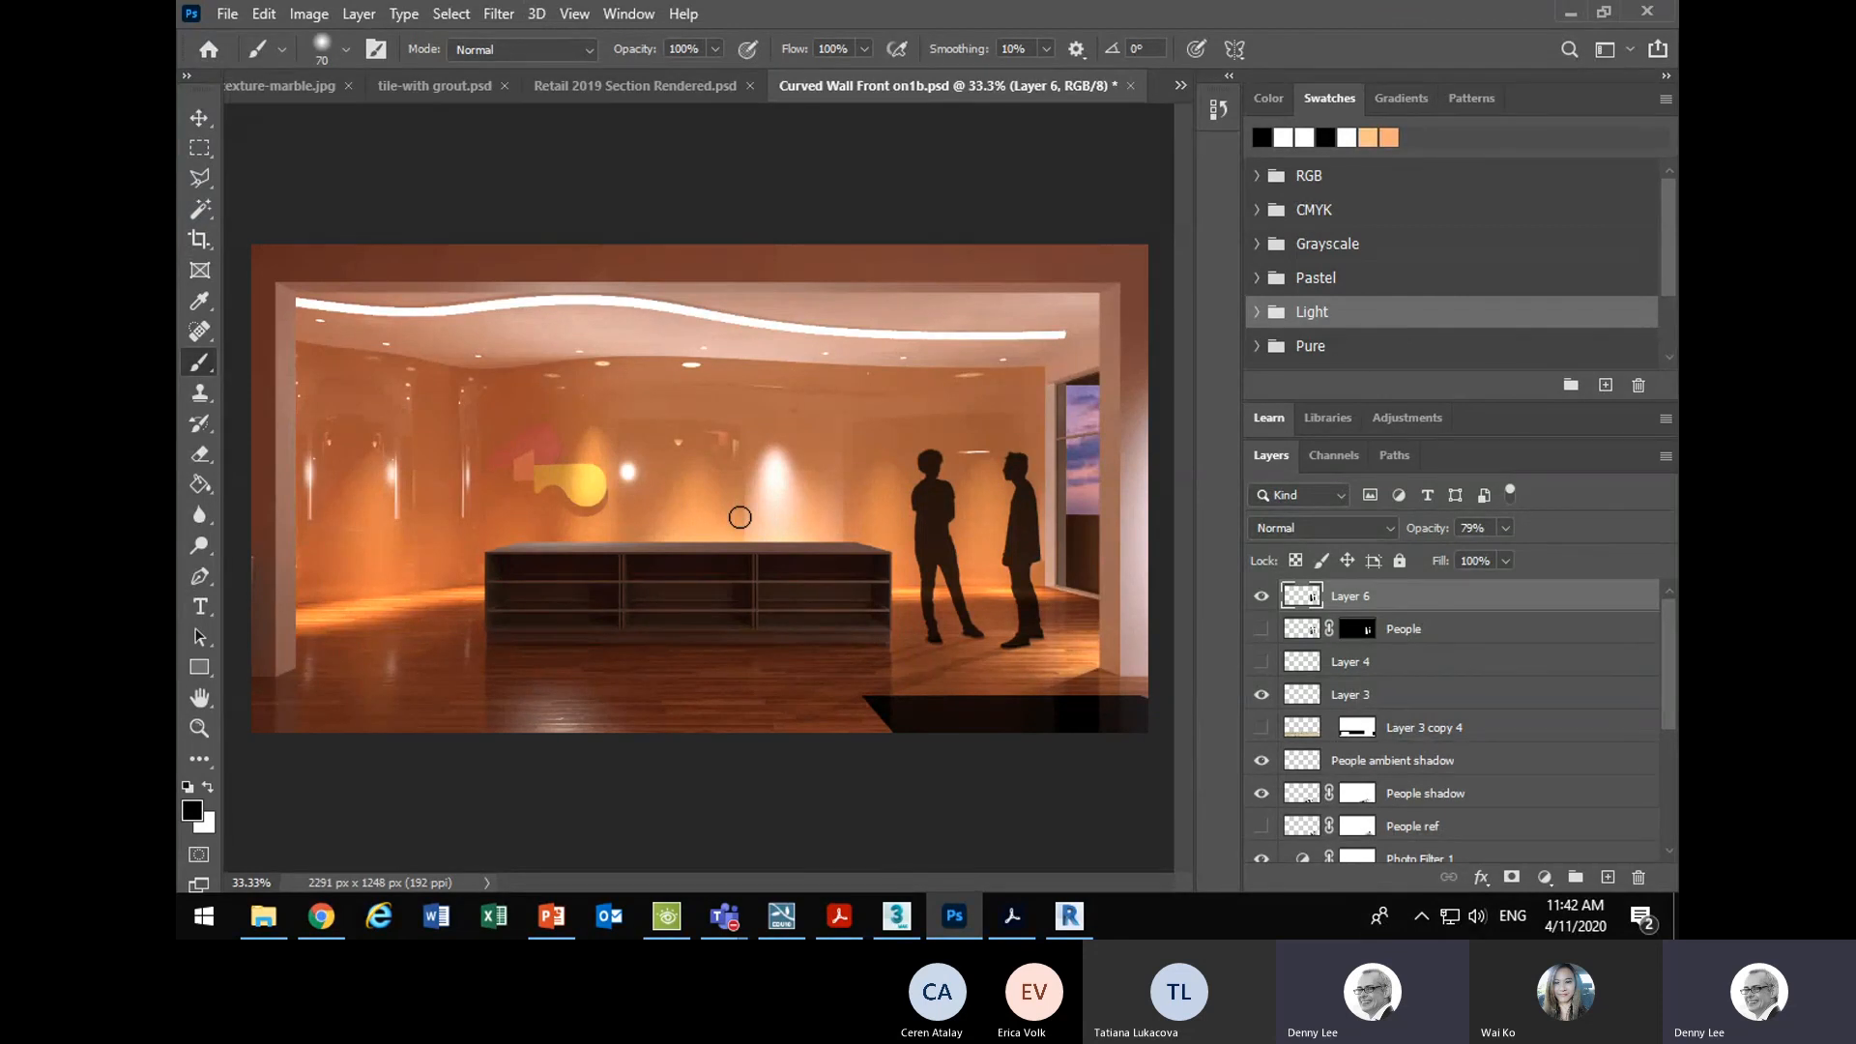
pyautogui.click(781, 915)
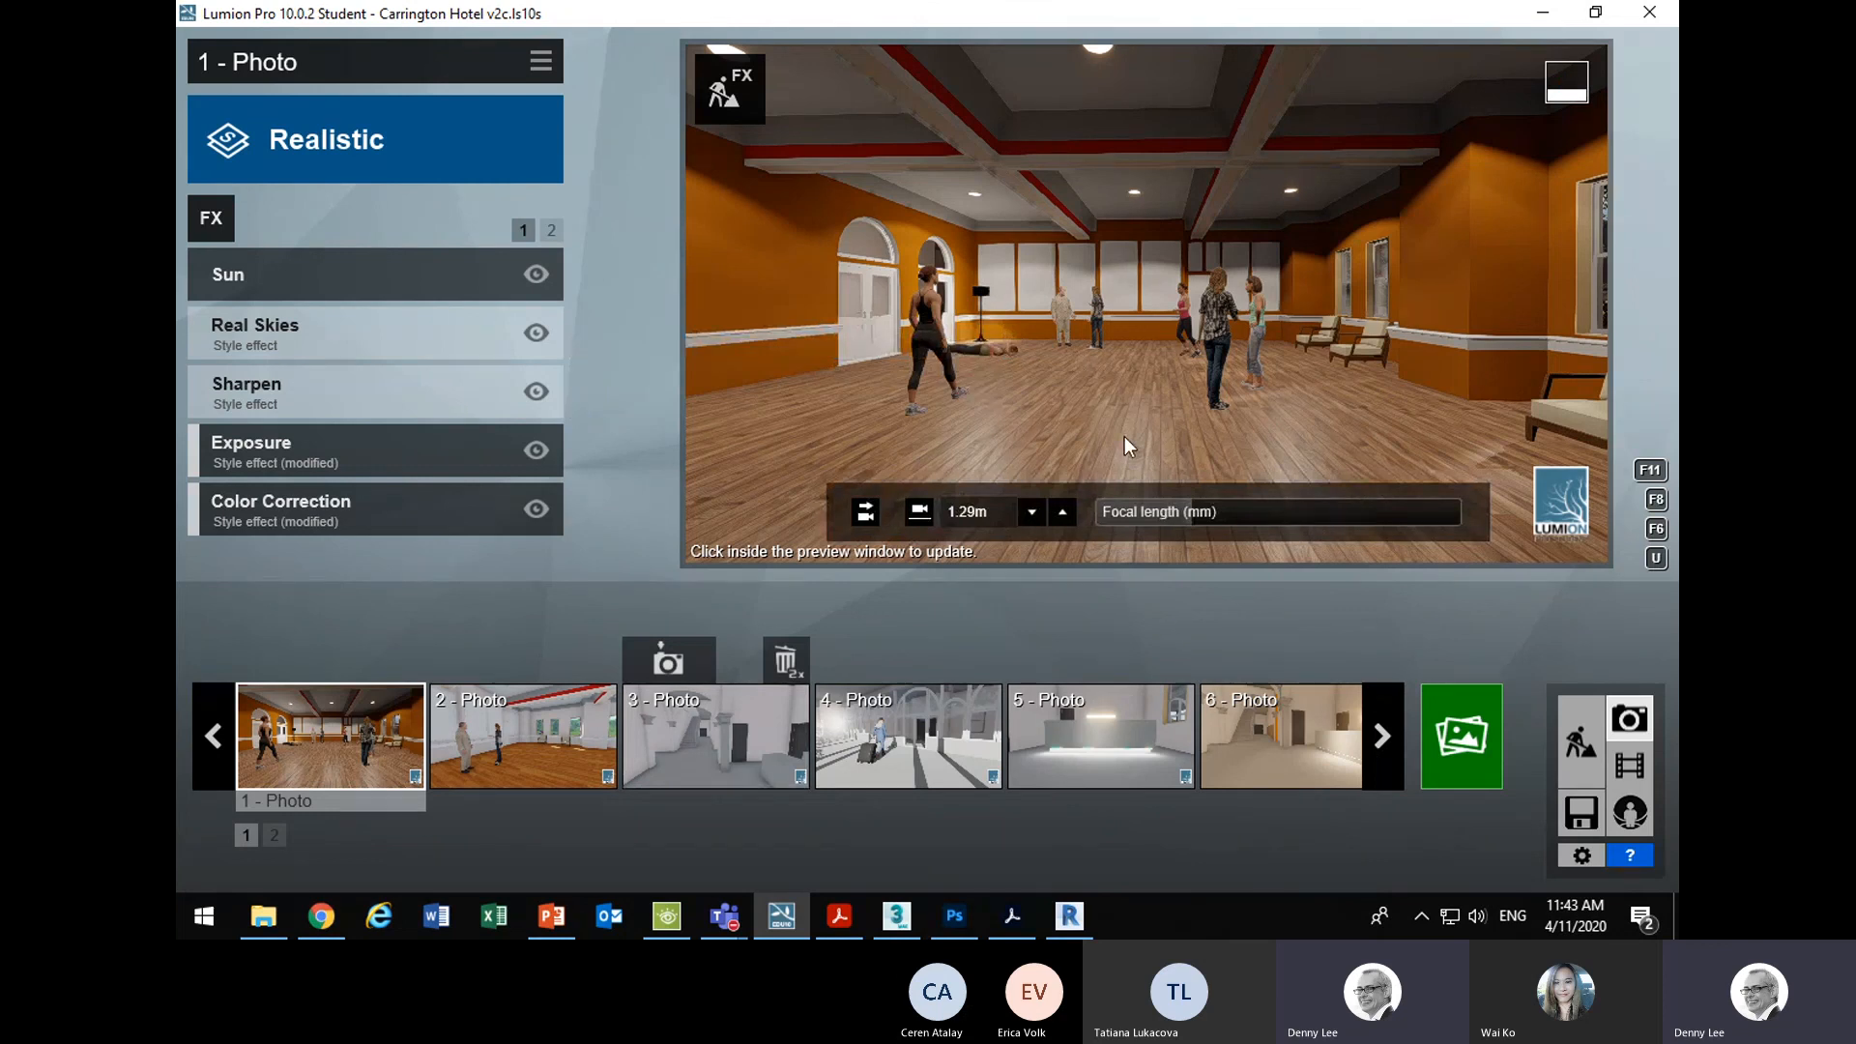
pyautogui.scroll(5, 1123, 437)
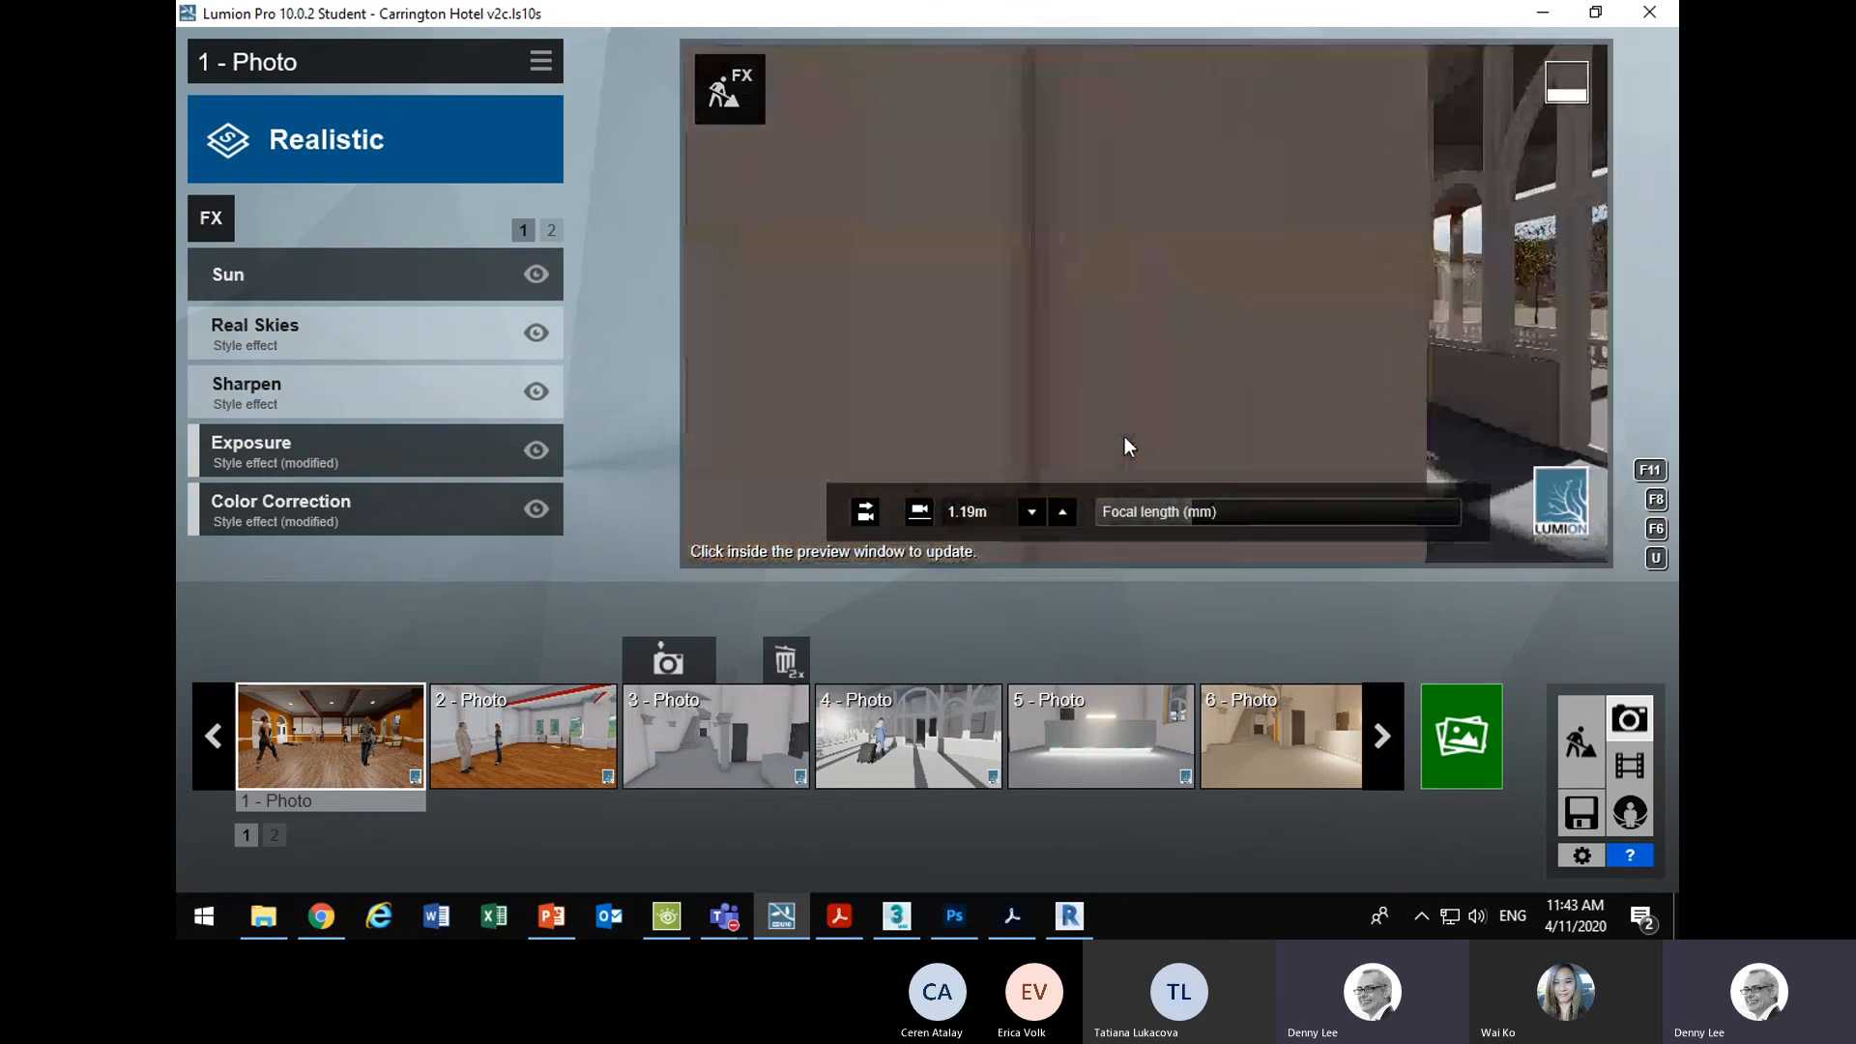
pyautogui.scroll(3, 1123, 437)
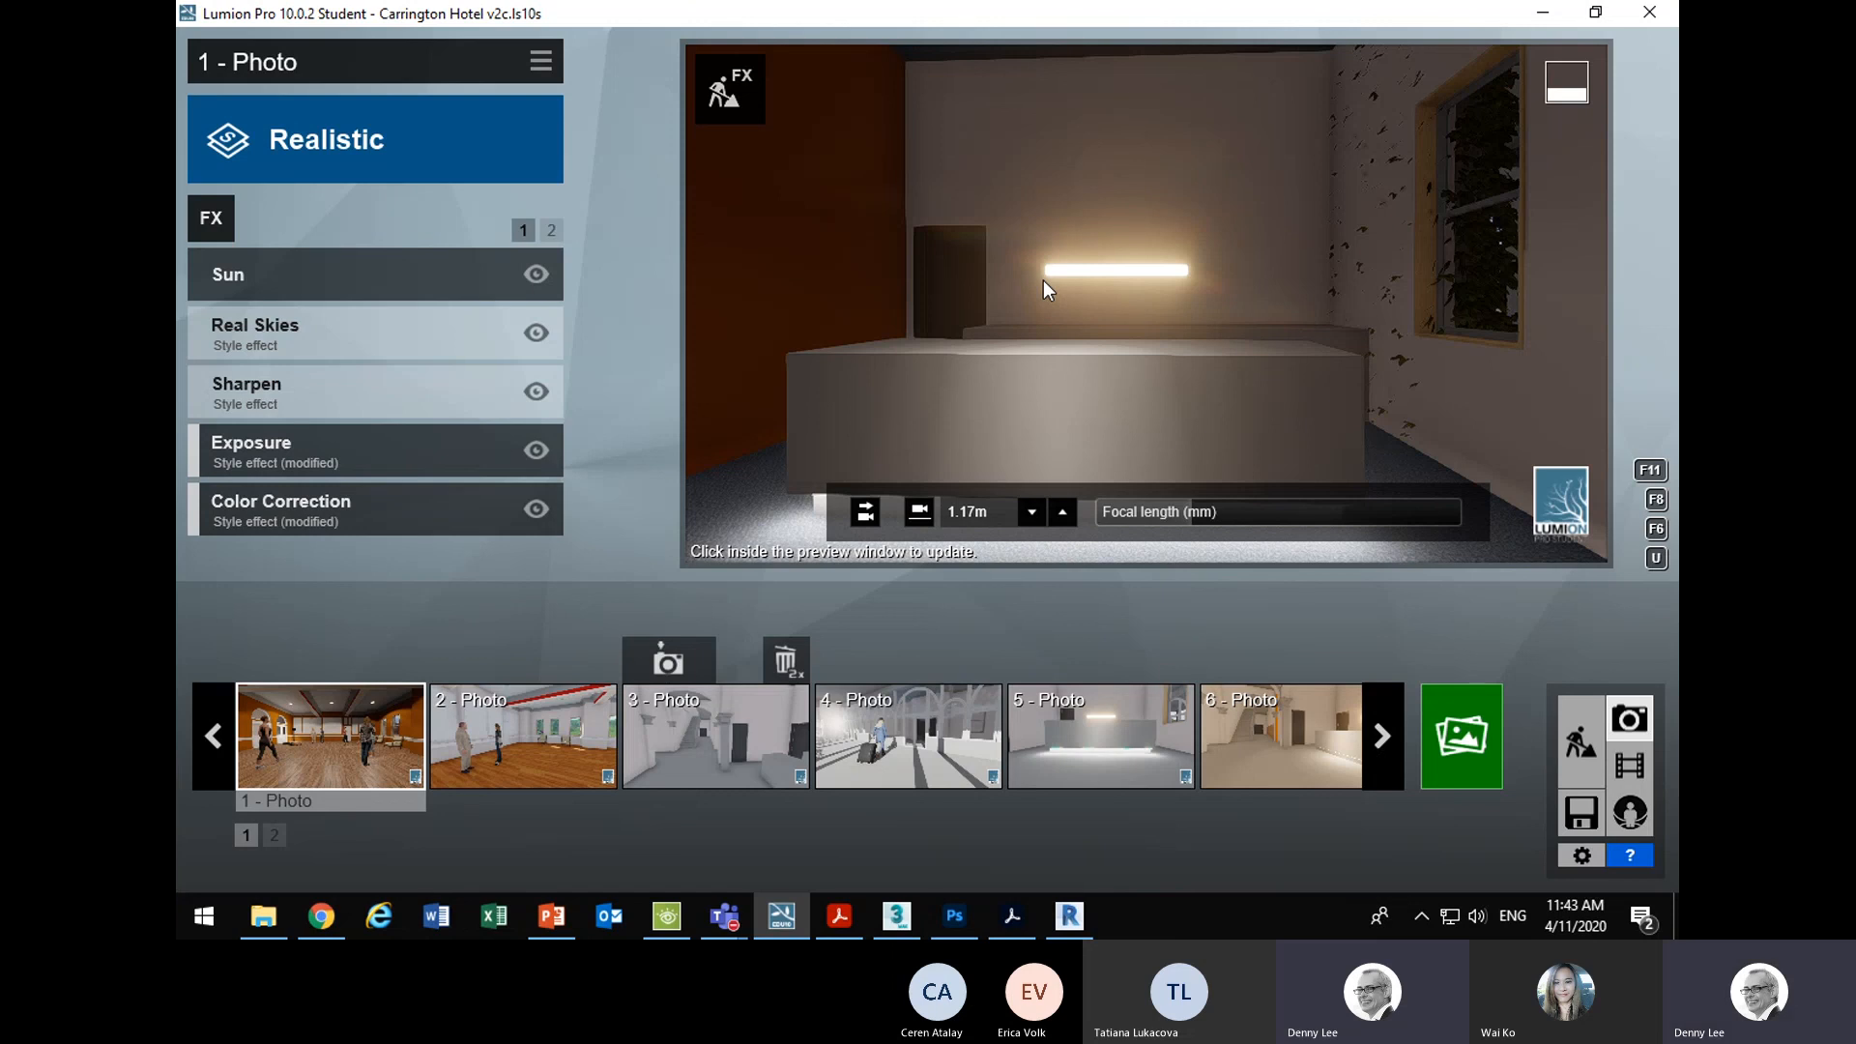
# - Navigate from the reception desk to the brick fireplace and examine its opening and mantel lighting from near and far
pyautogui.press('w')
pyautogui.press('w')
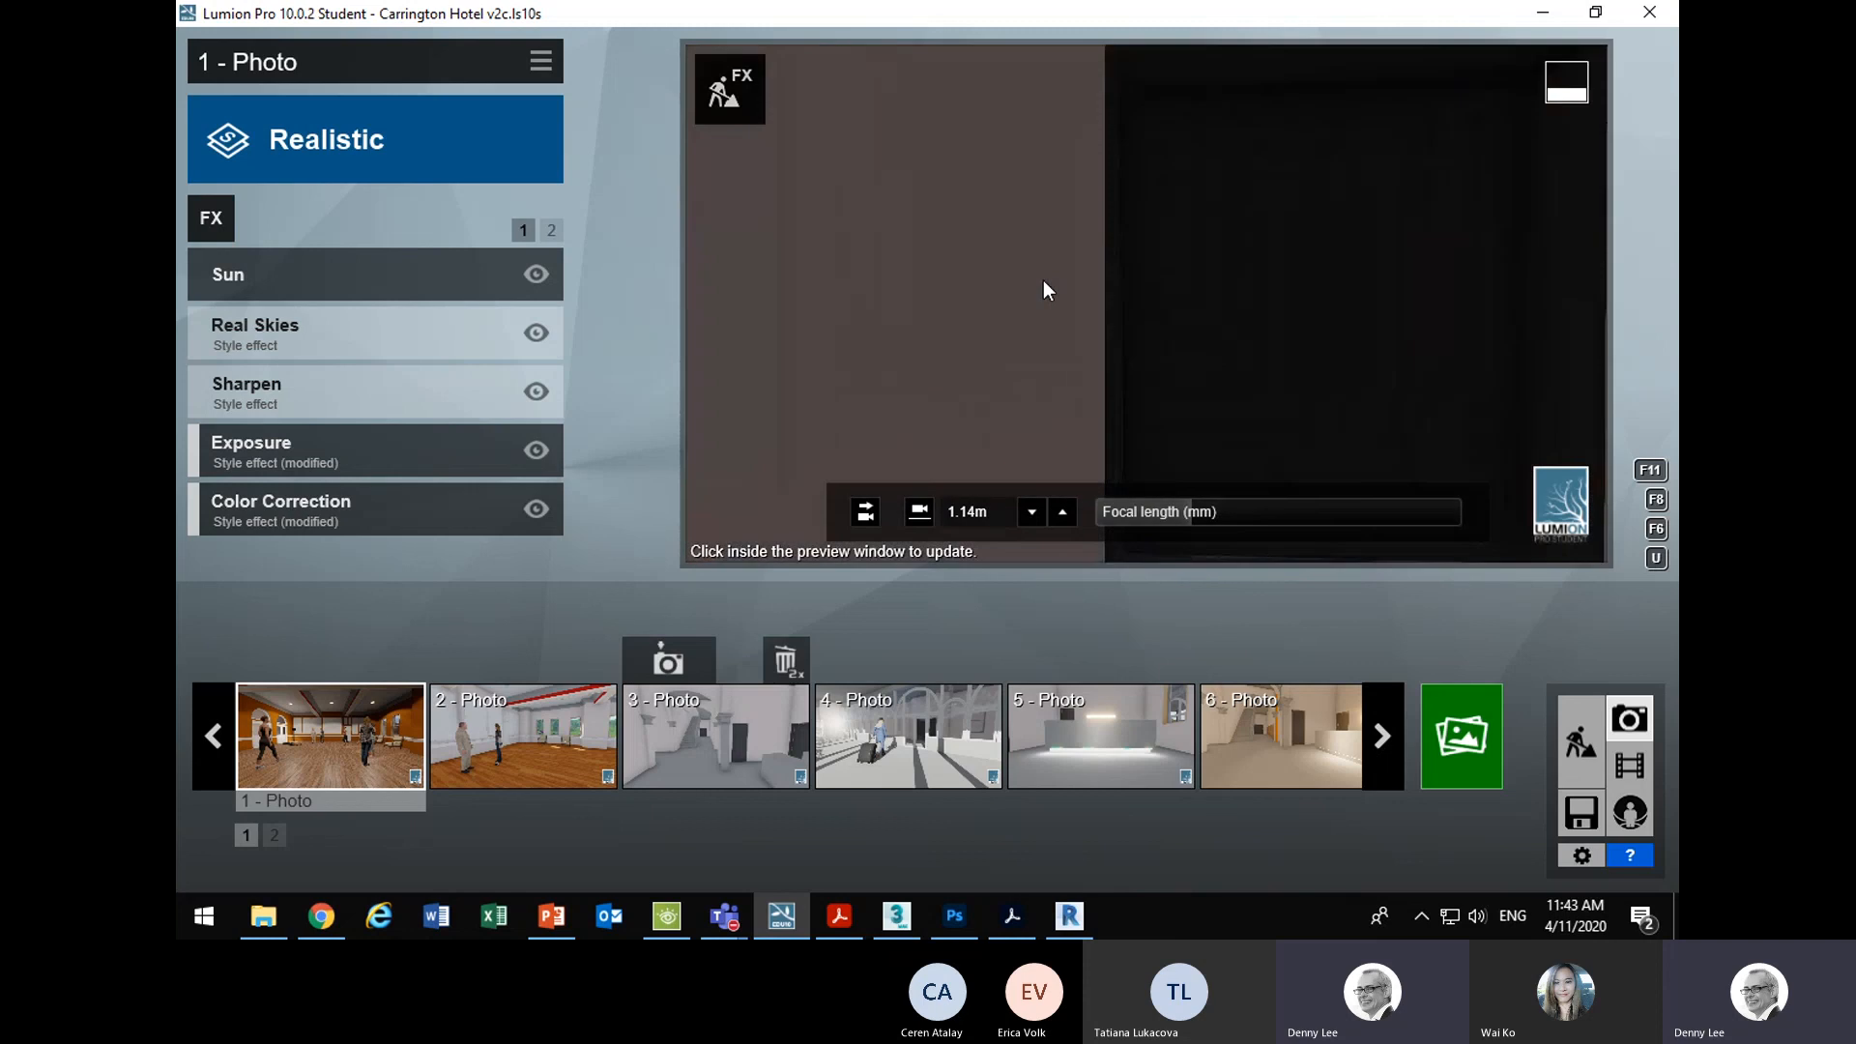
pyautogui.press('w')
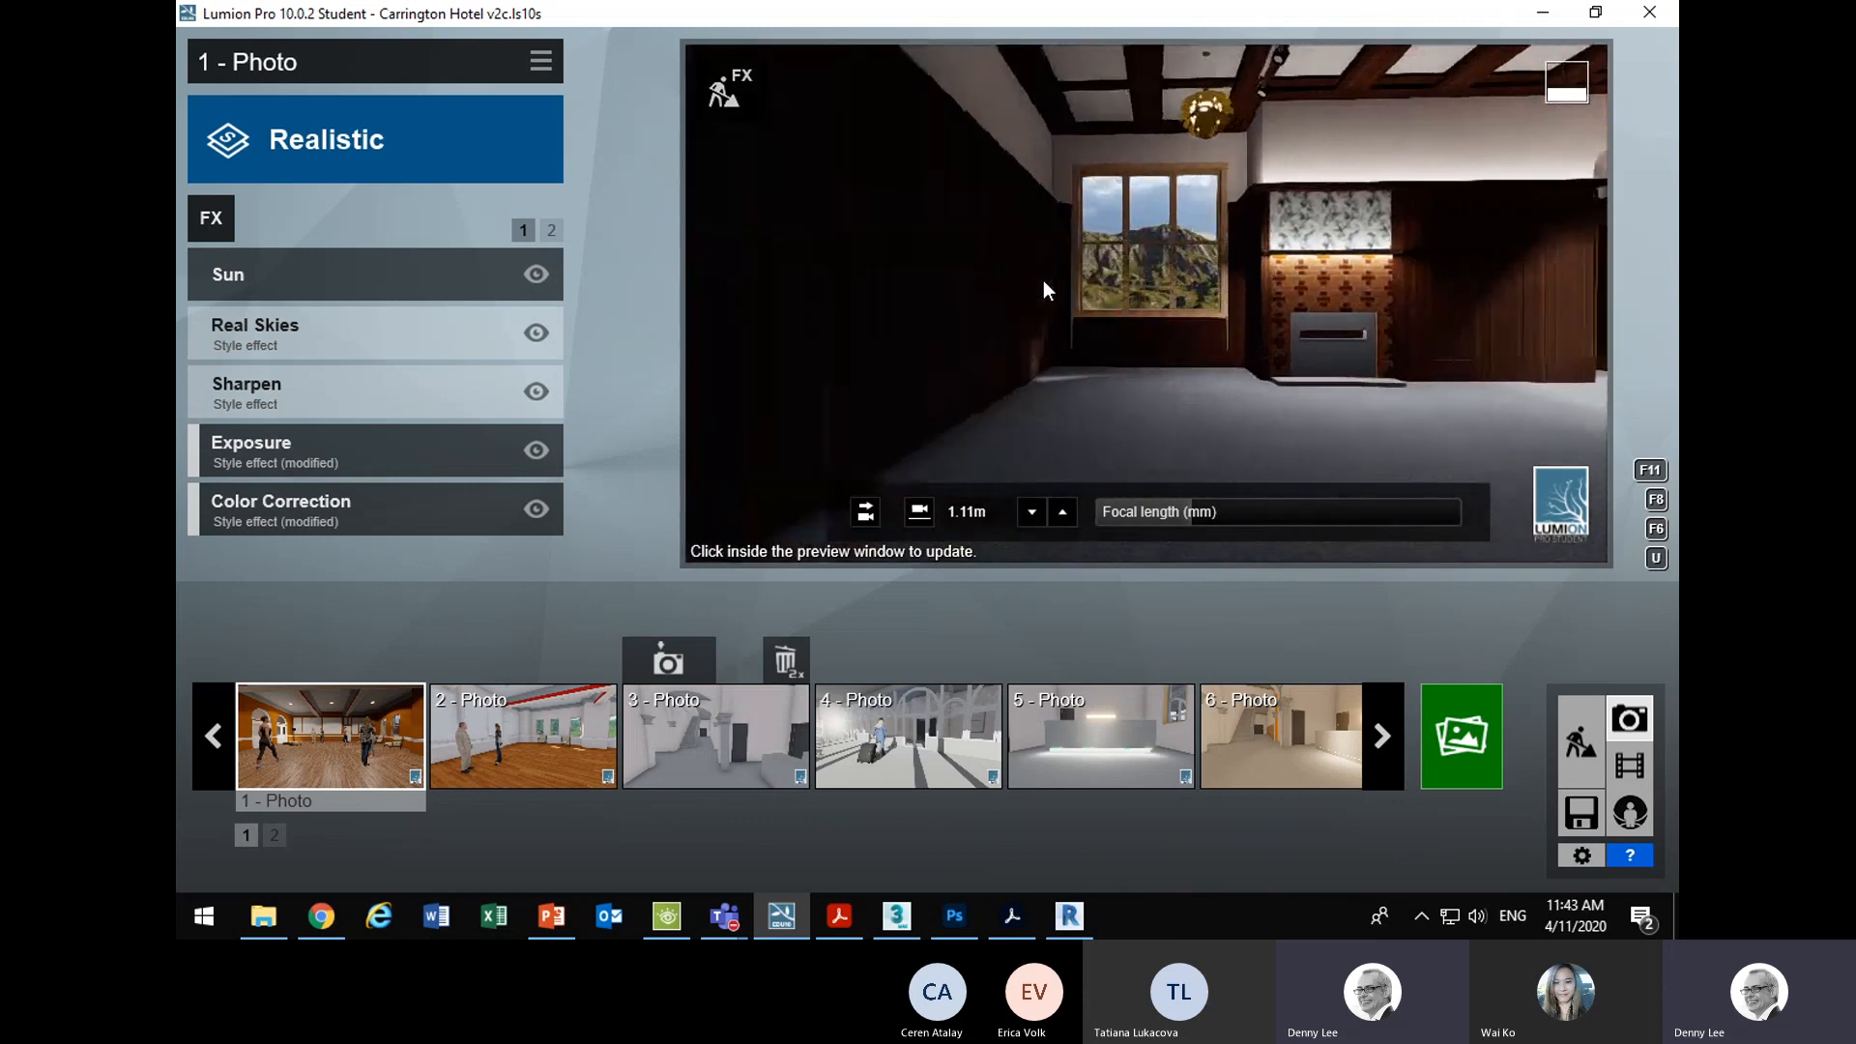
pyautogui.press('w')
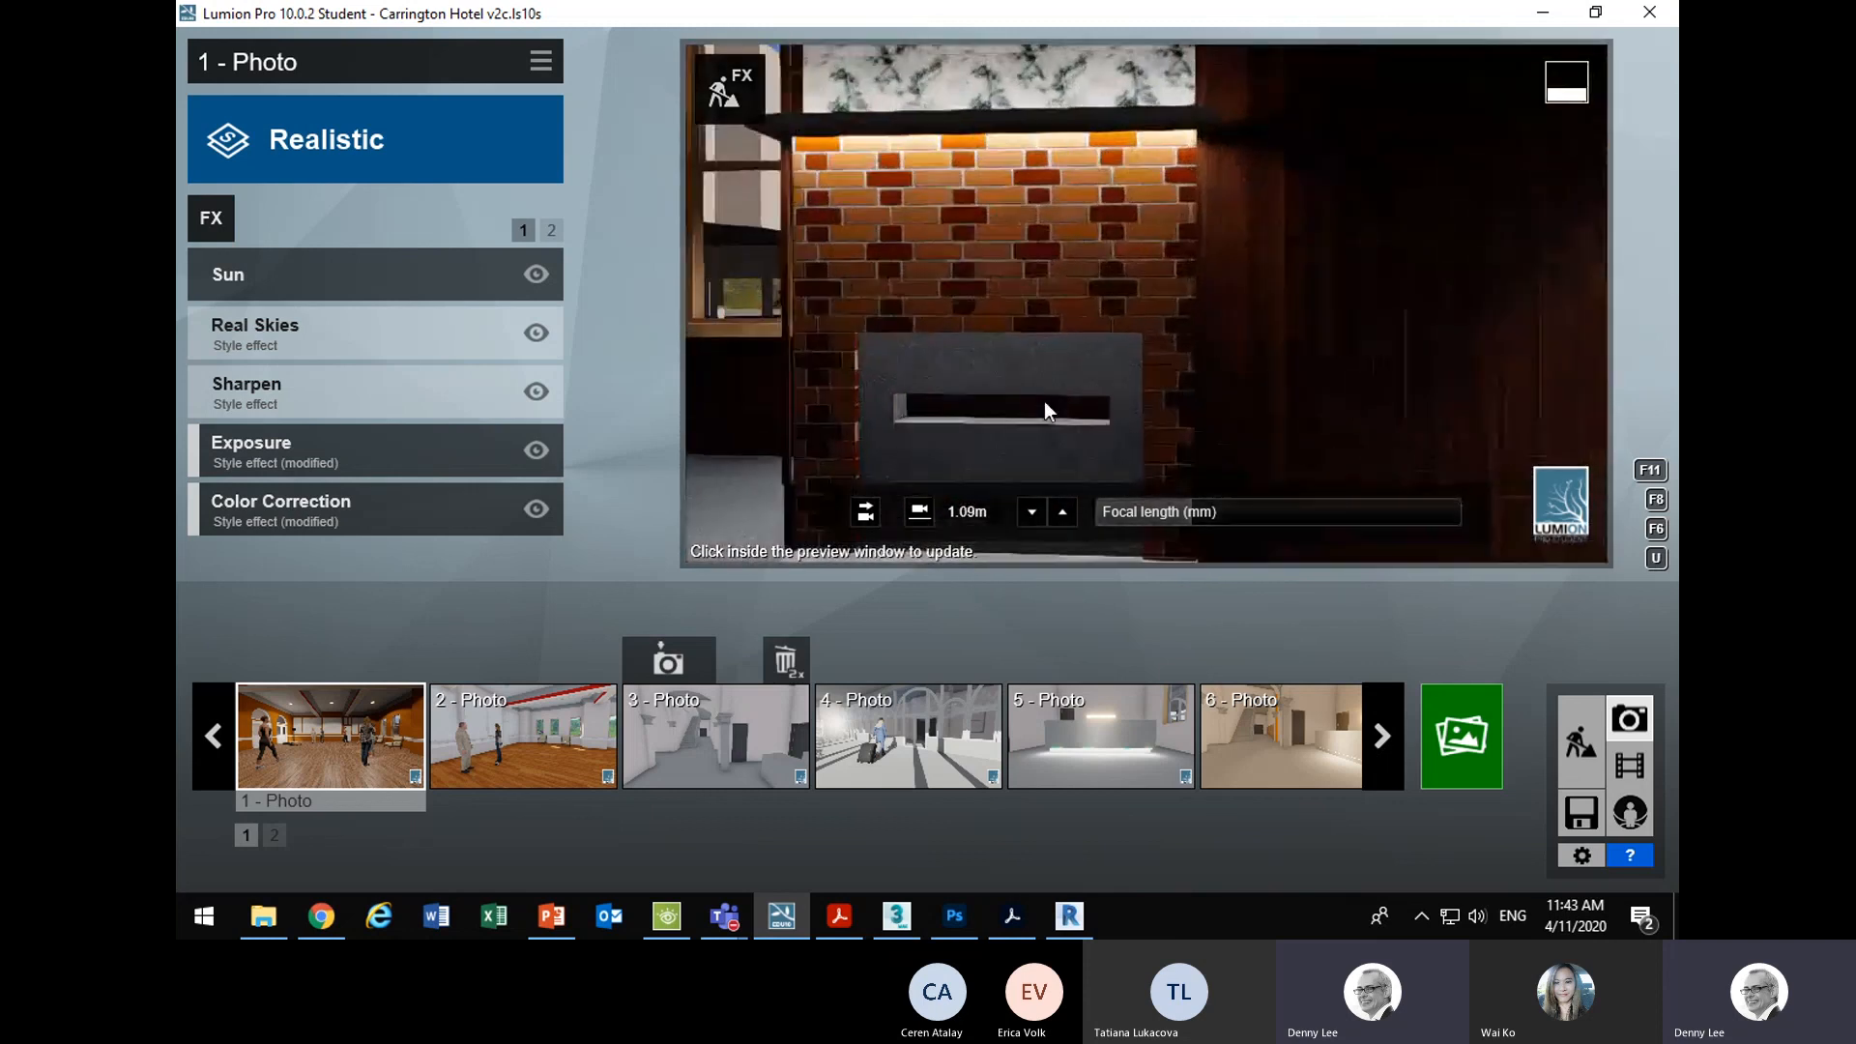
pyautogui.press('e')
pyautogui.press('w')
pyautogui.press('e')
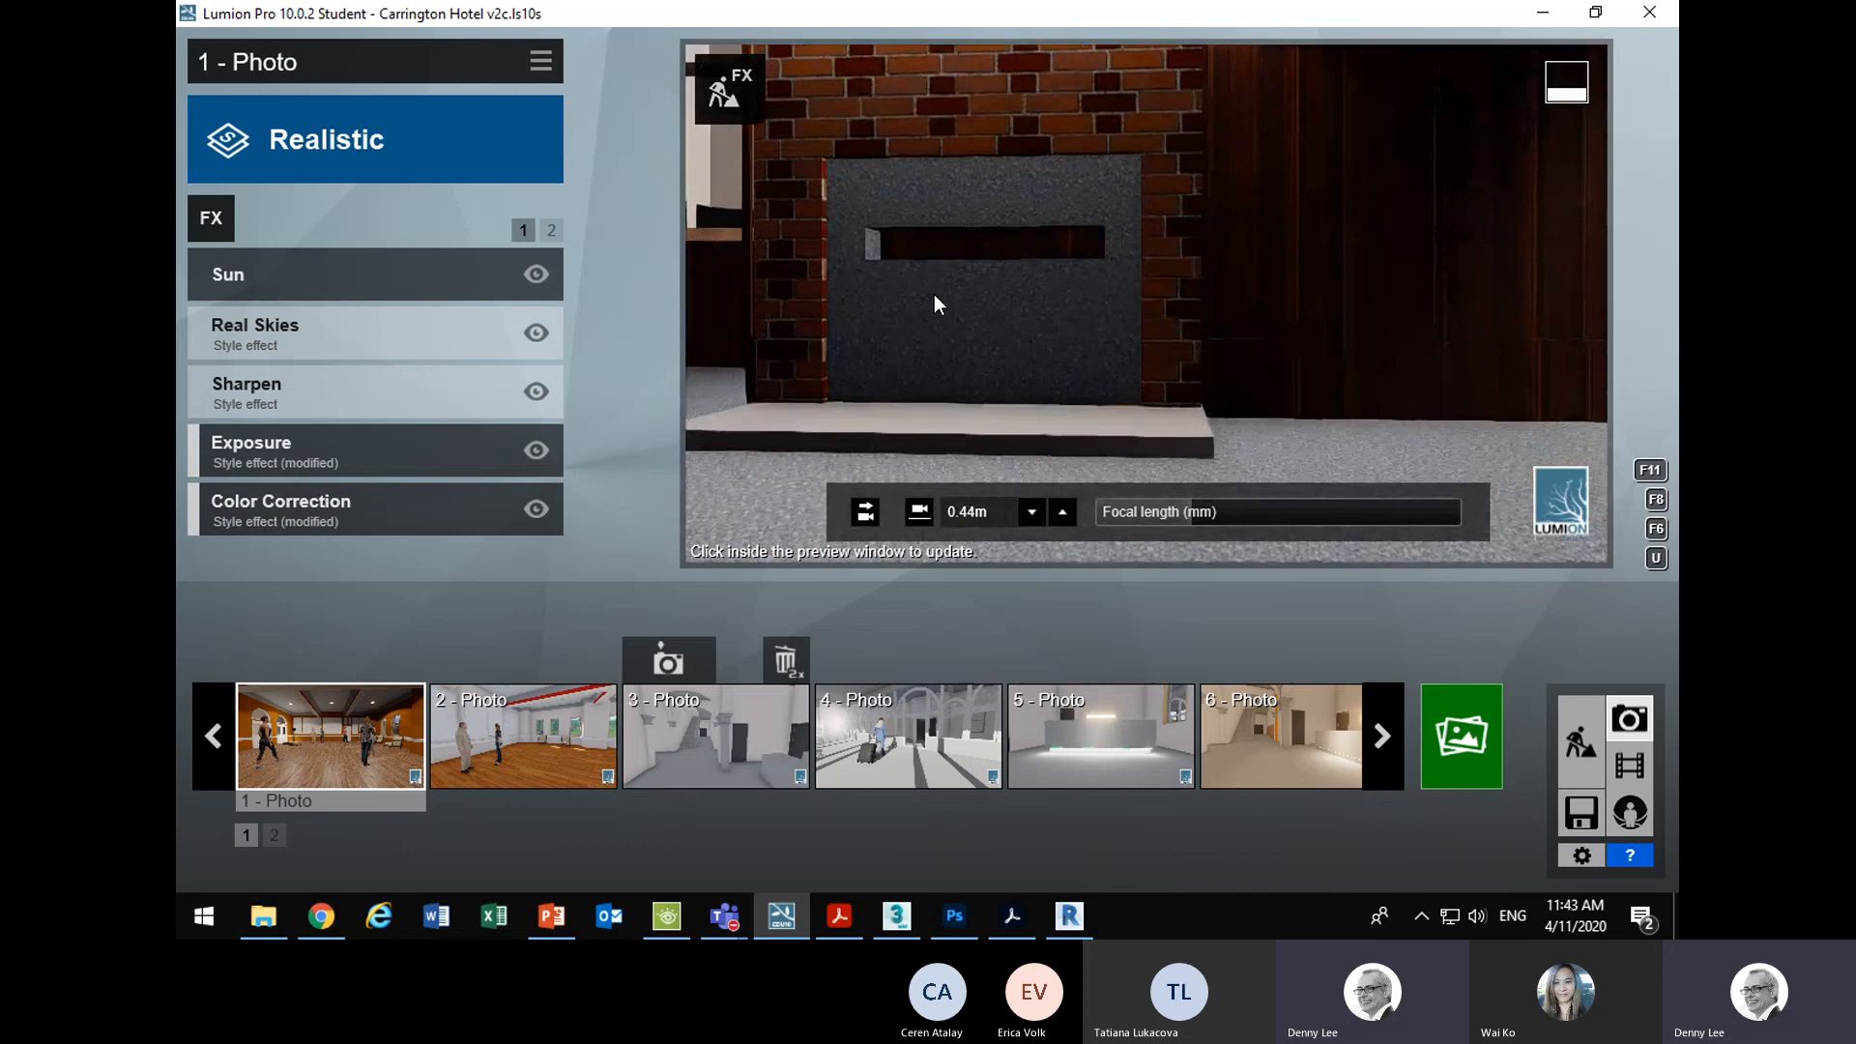
pyautogui.press('s')
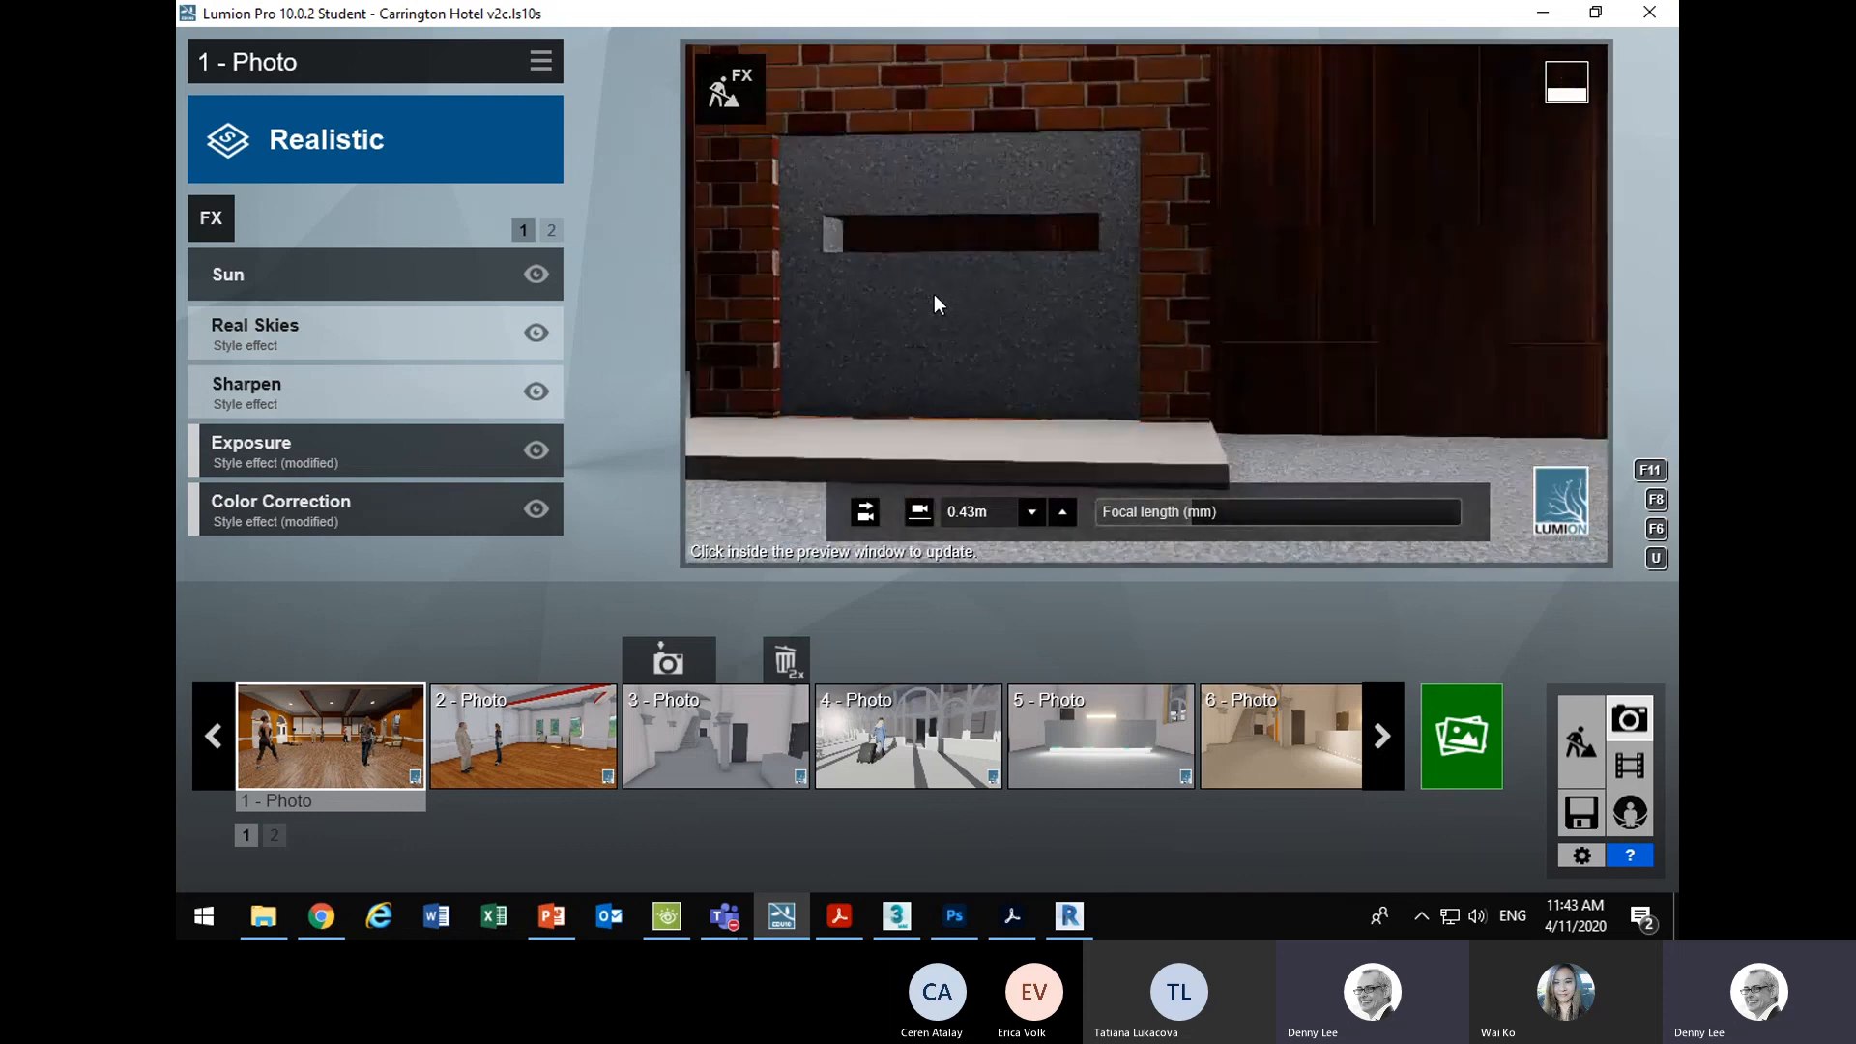
pyautogui.press('q')
pyautogui.press('s')
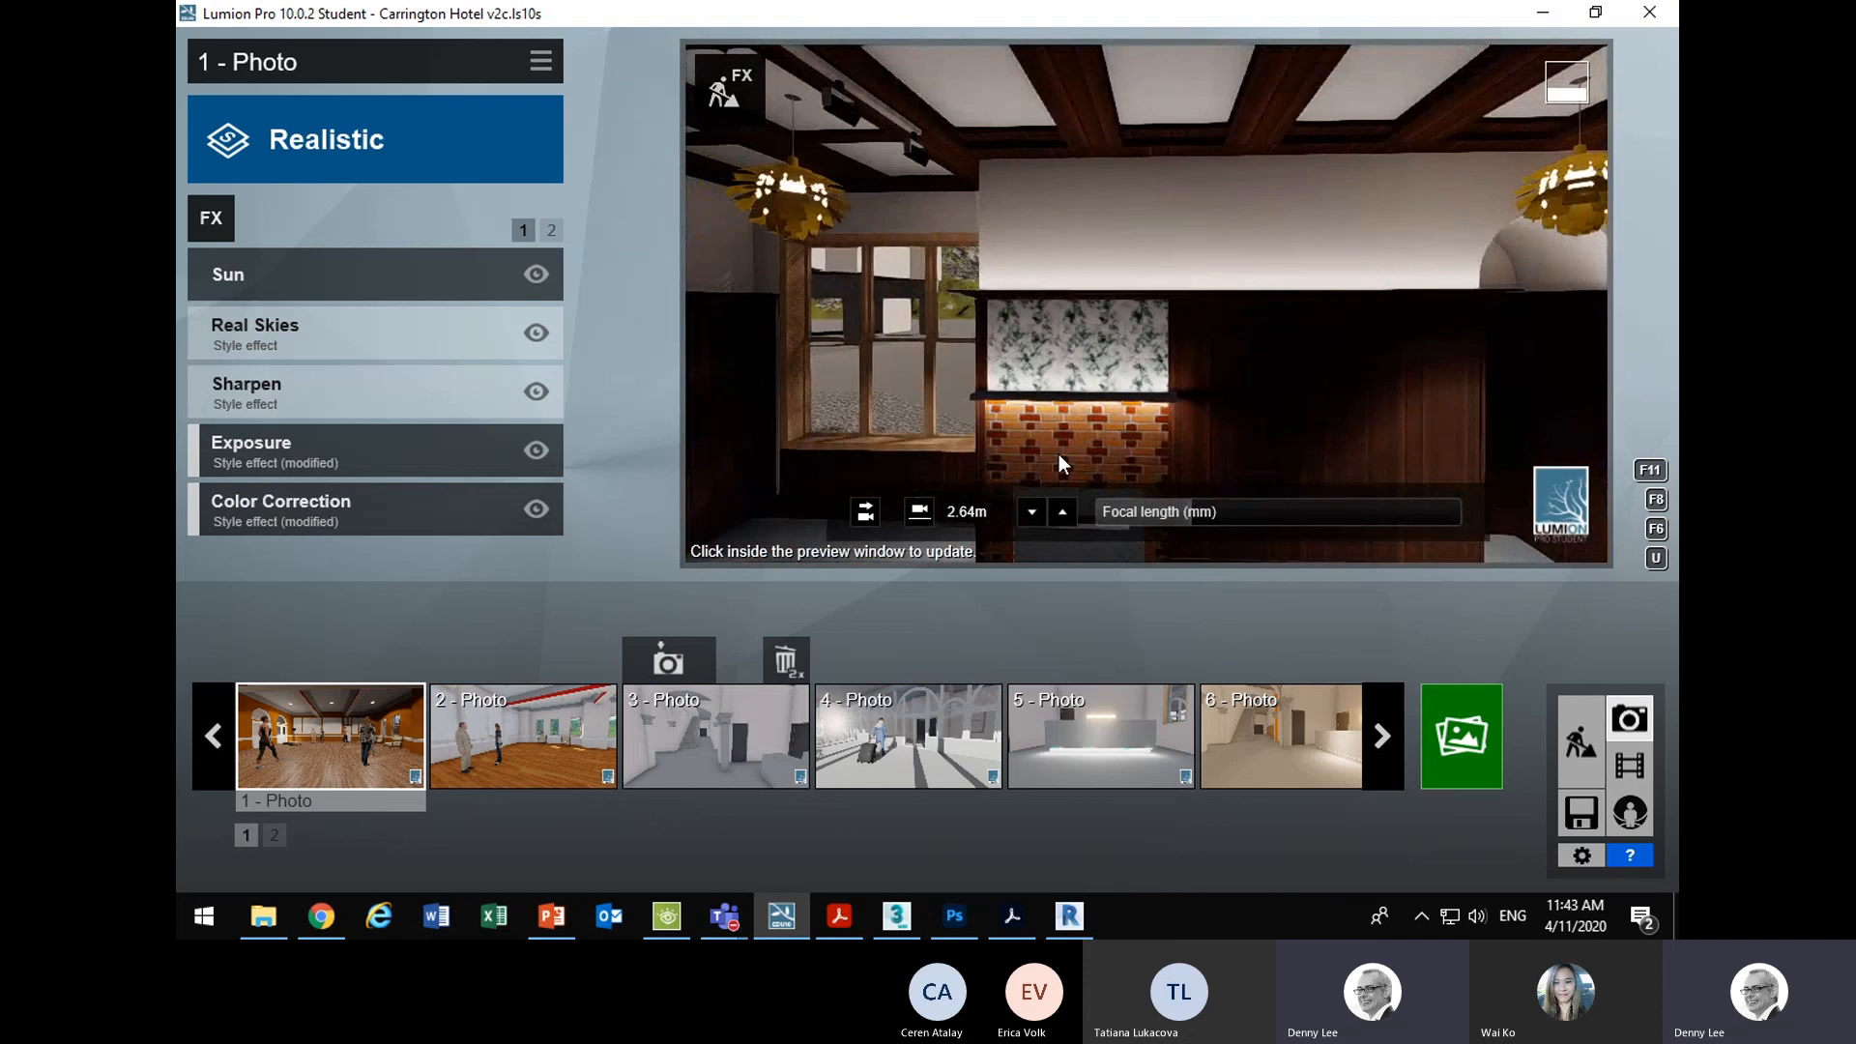
pyautogui.press('e')
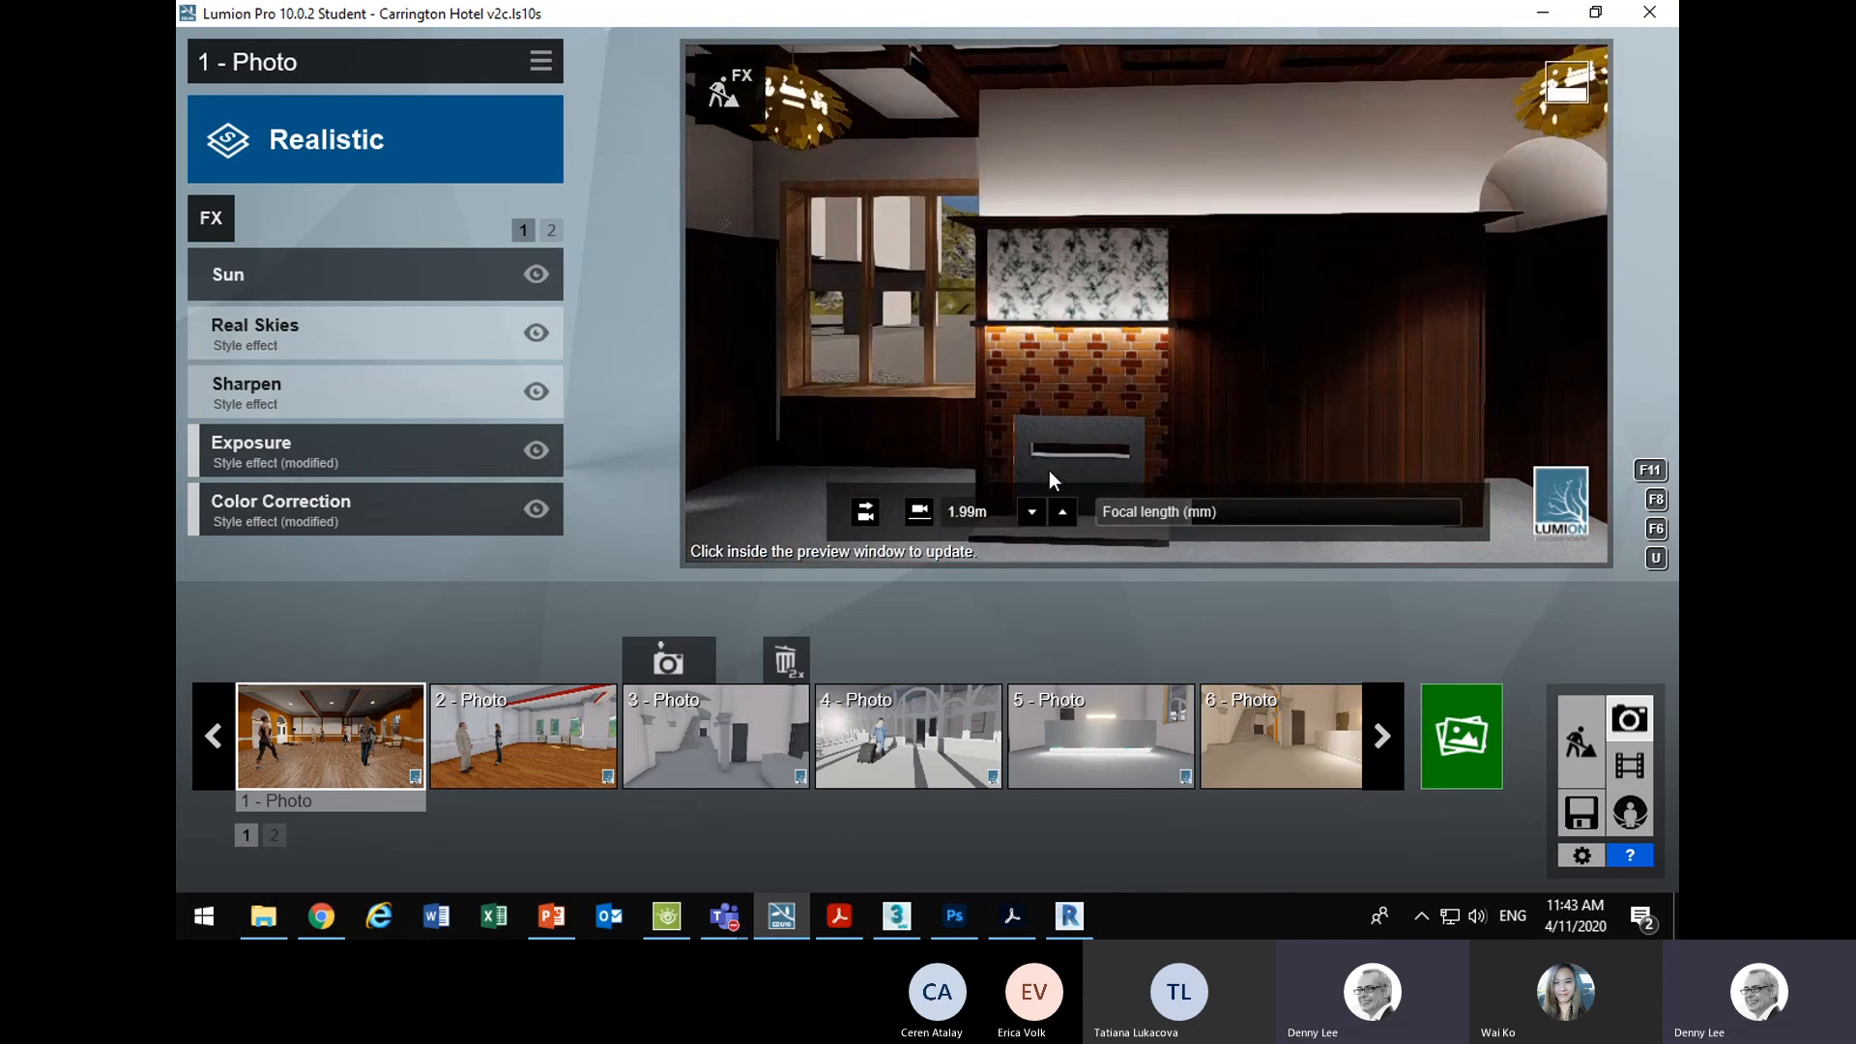
pyautogui.press('e')
pyautogui.press('w')
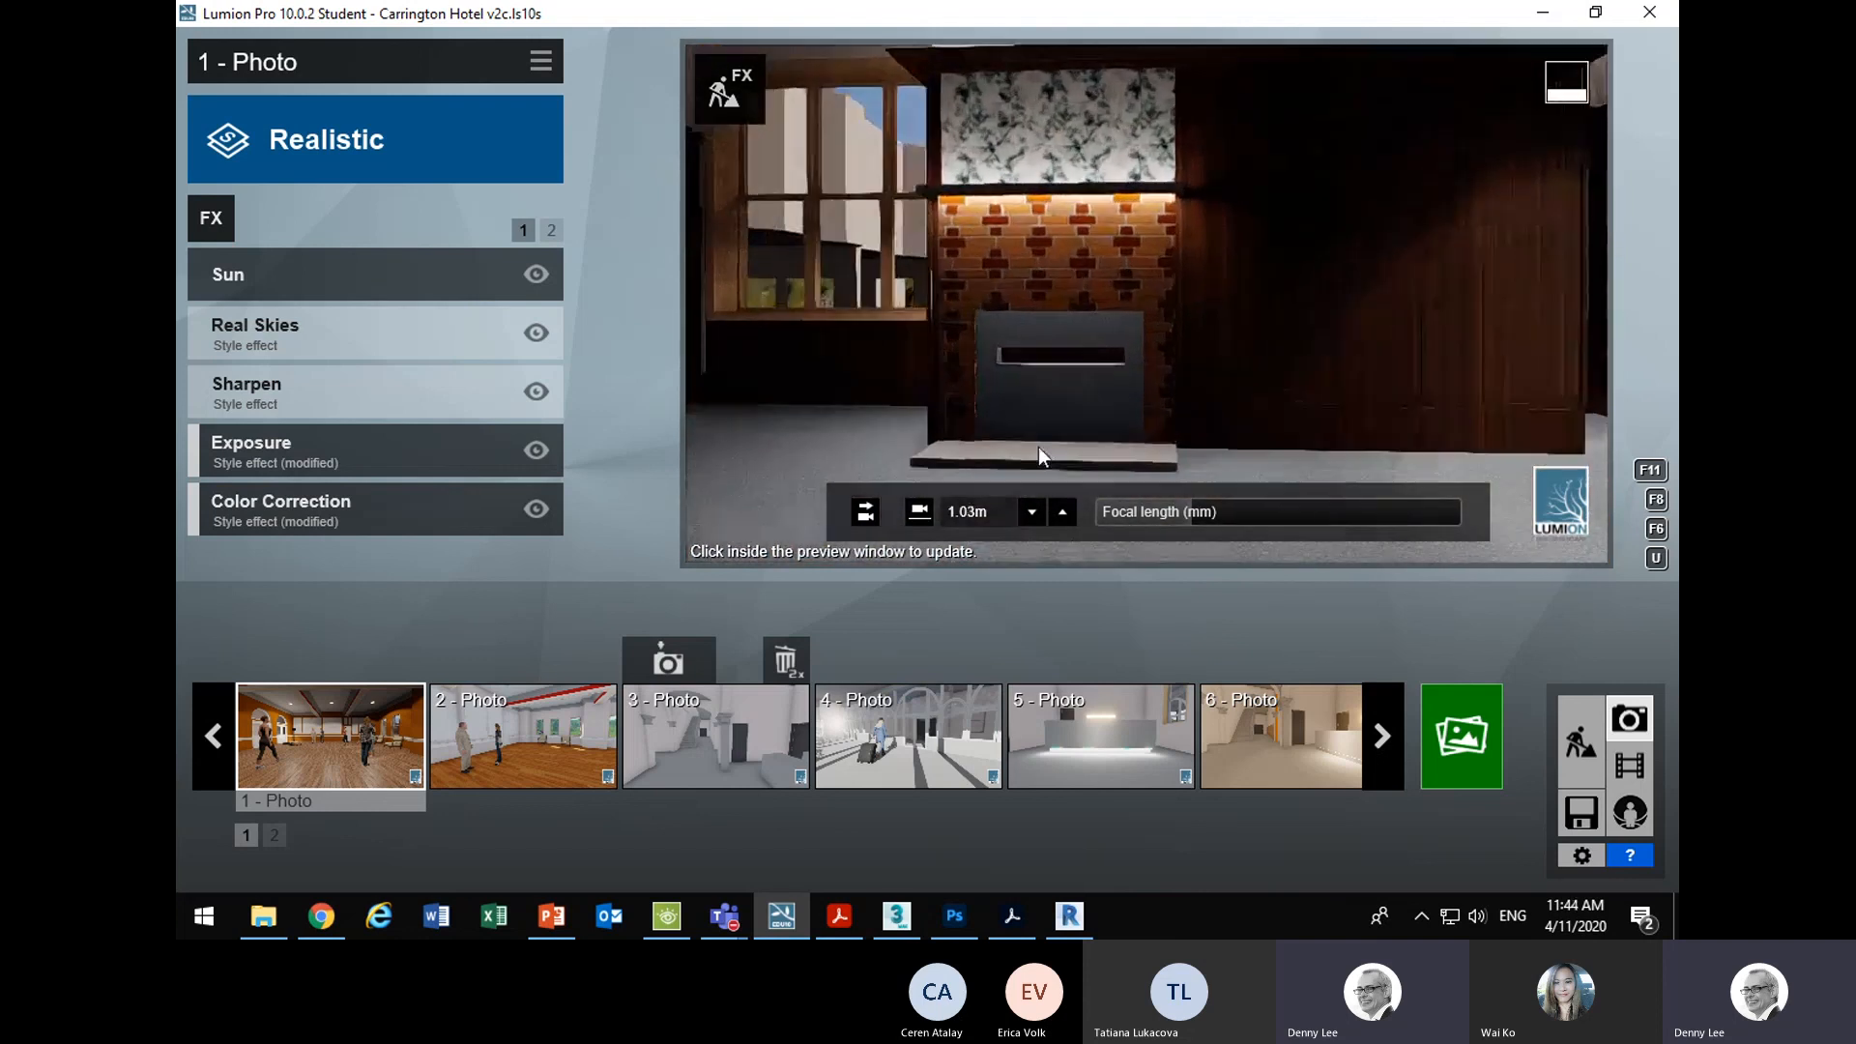
# - Enter Build mode at the fireplace and open the fire category of the effects library for placing objects
pyautogui.click(1582, 744)
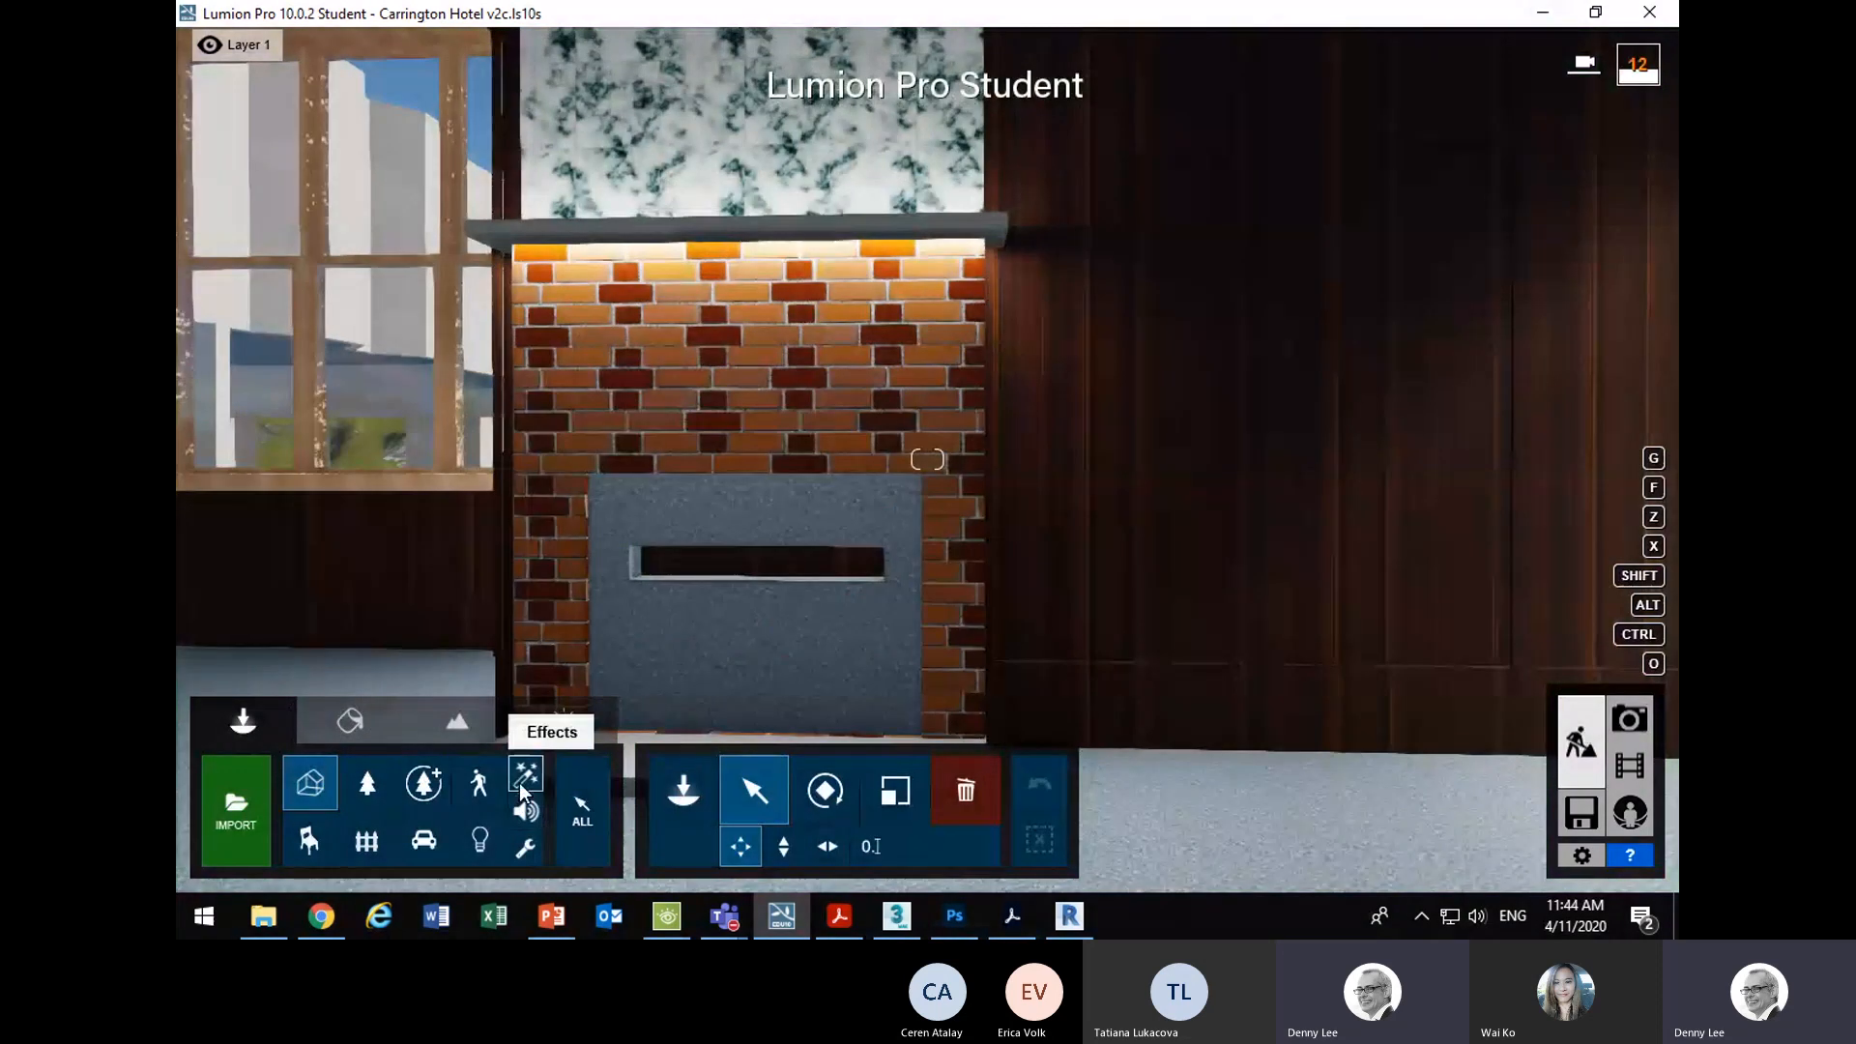
pyautogui.click(522, 779)
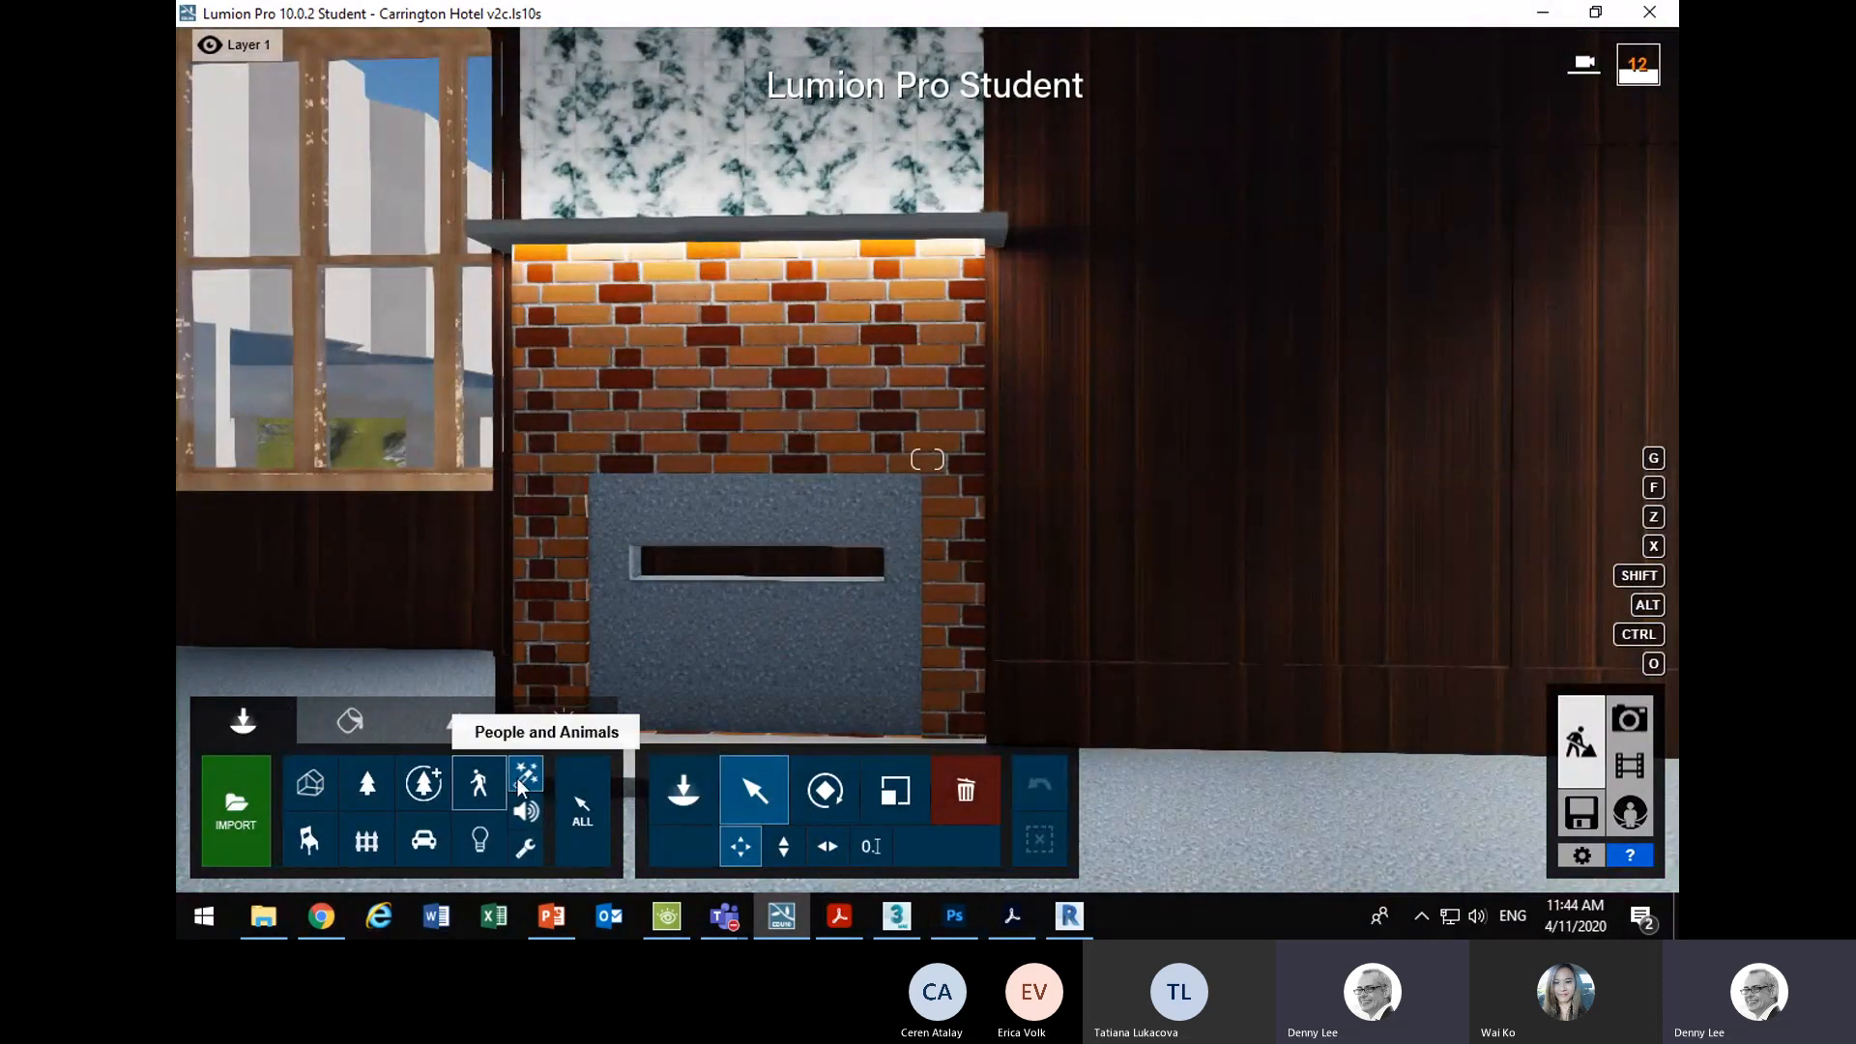
pyautogui.click(685, 788)
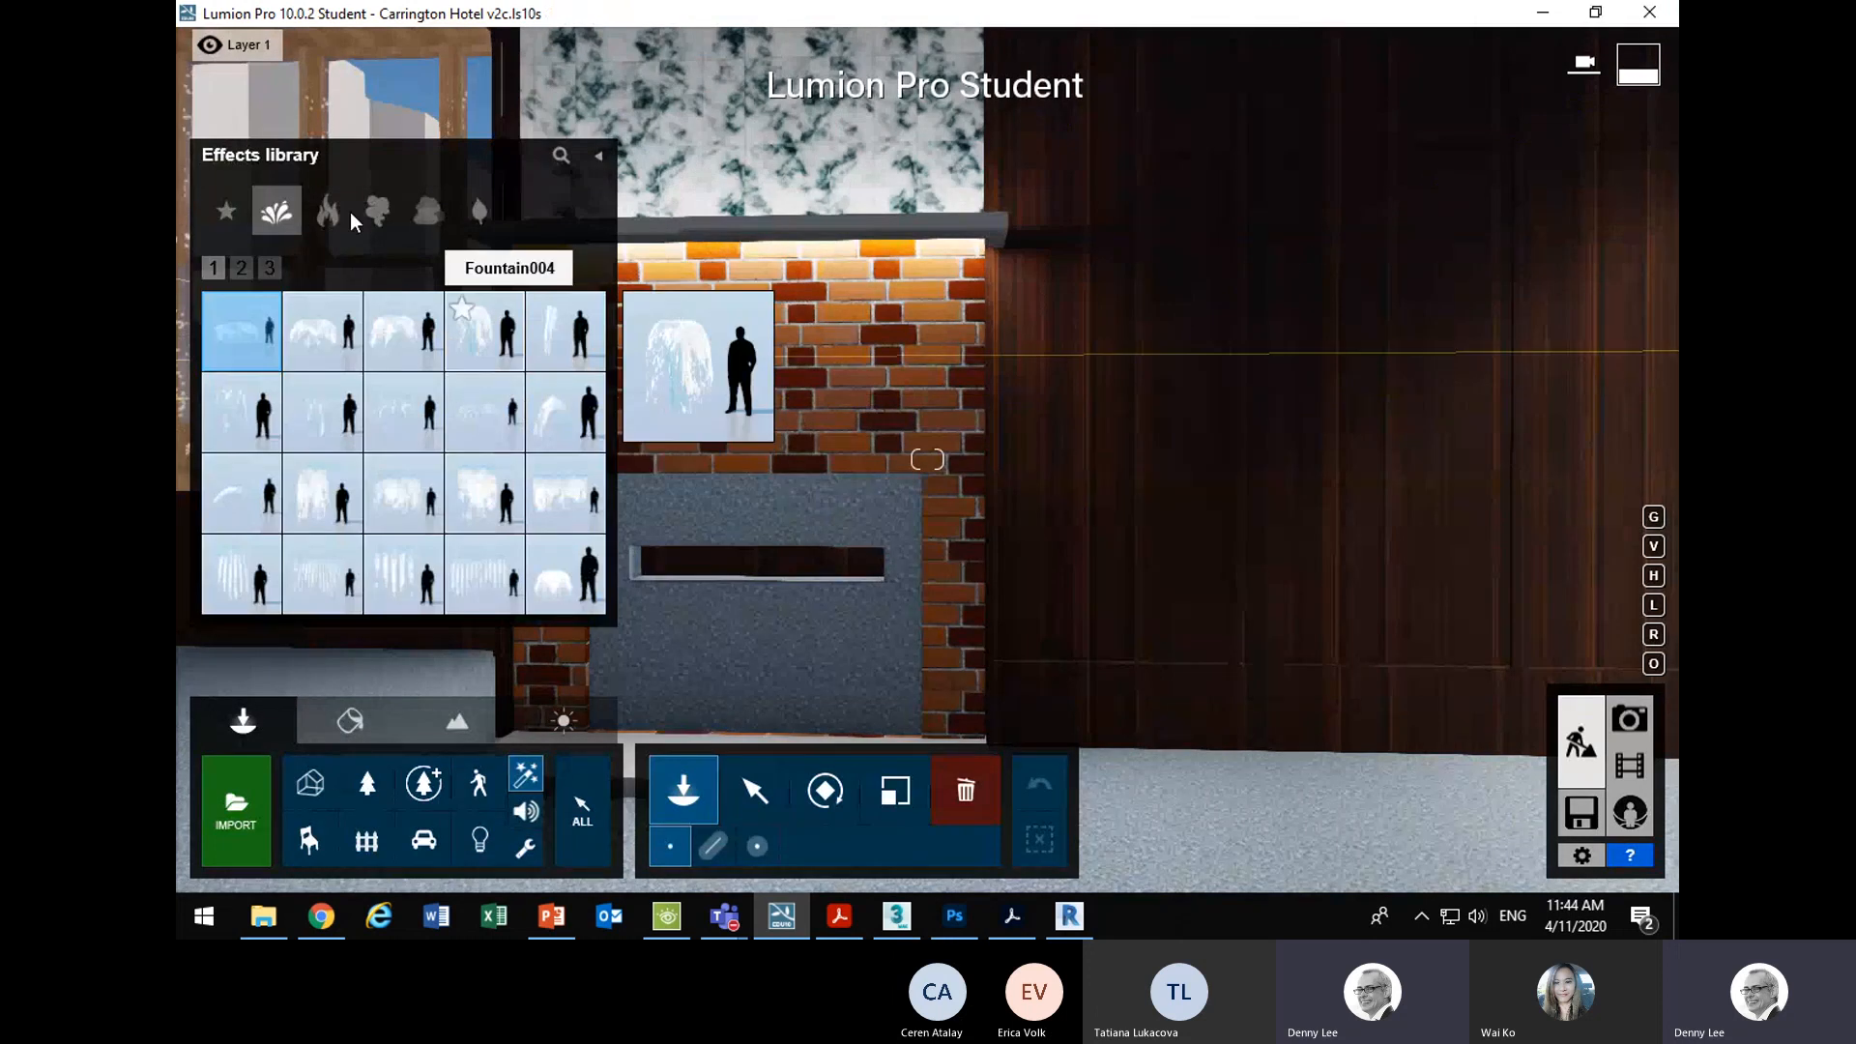
pyautogui.click(351, 229)
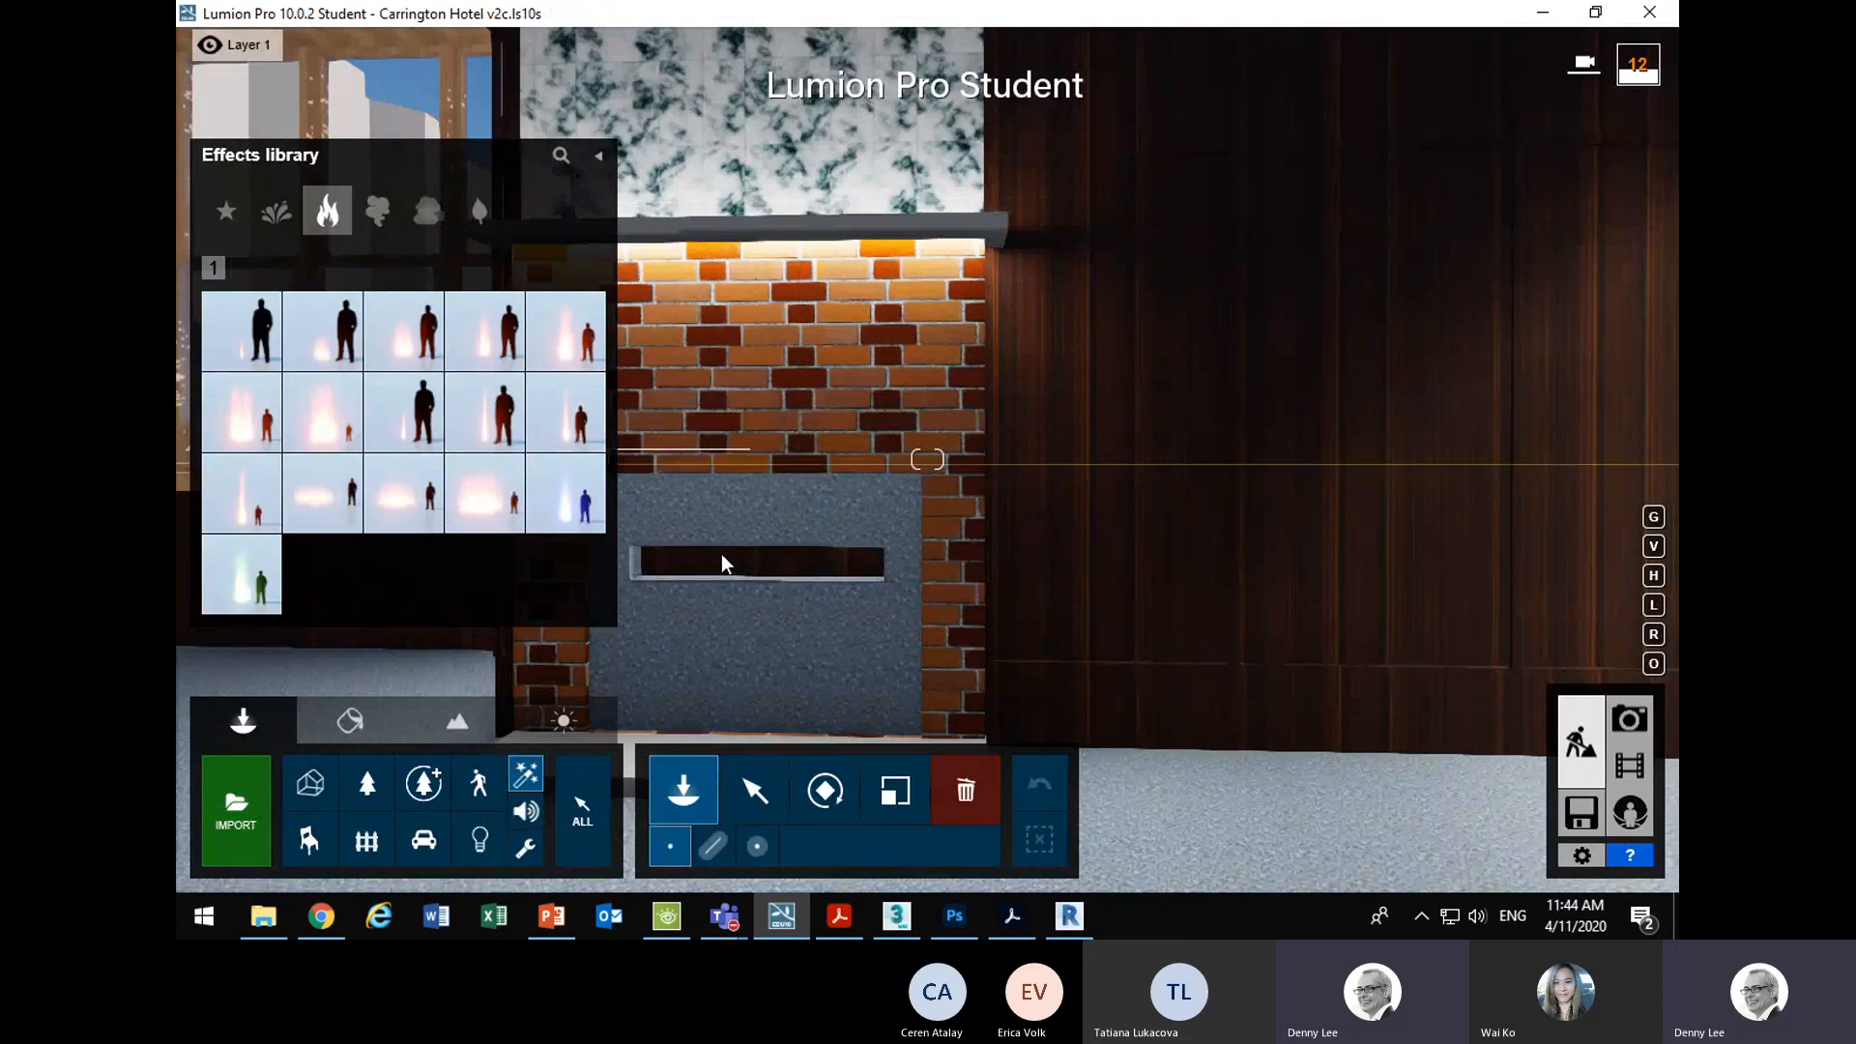
# - Preview several fire effects of different sizes at the fireplace opening
pyautogui.click(769, 630)
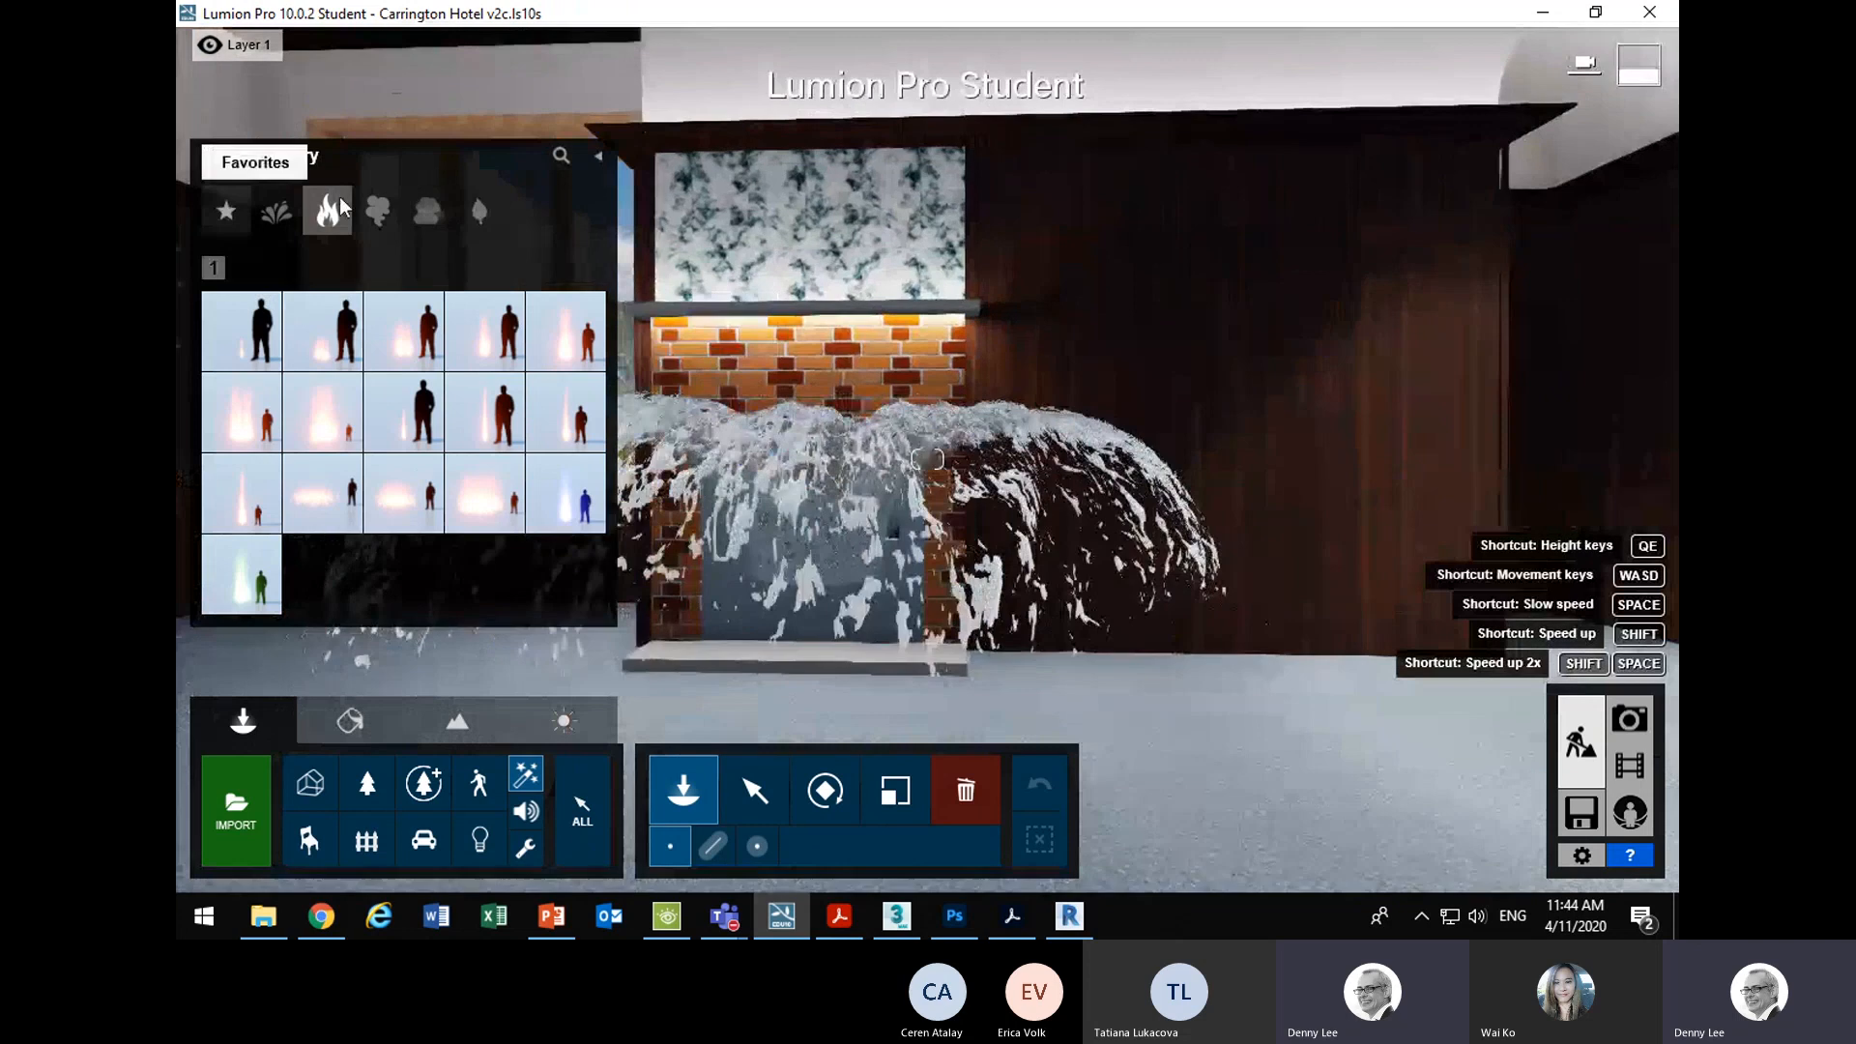
pyautogui.click(322, 329)
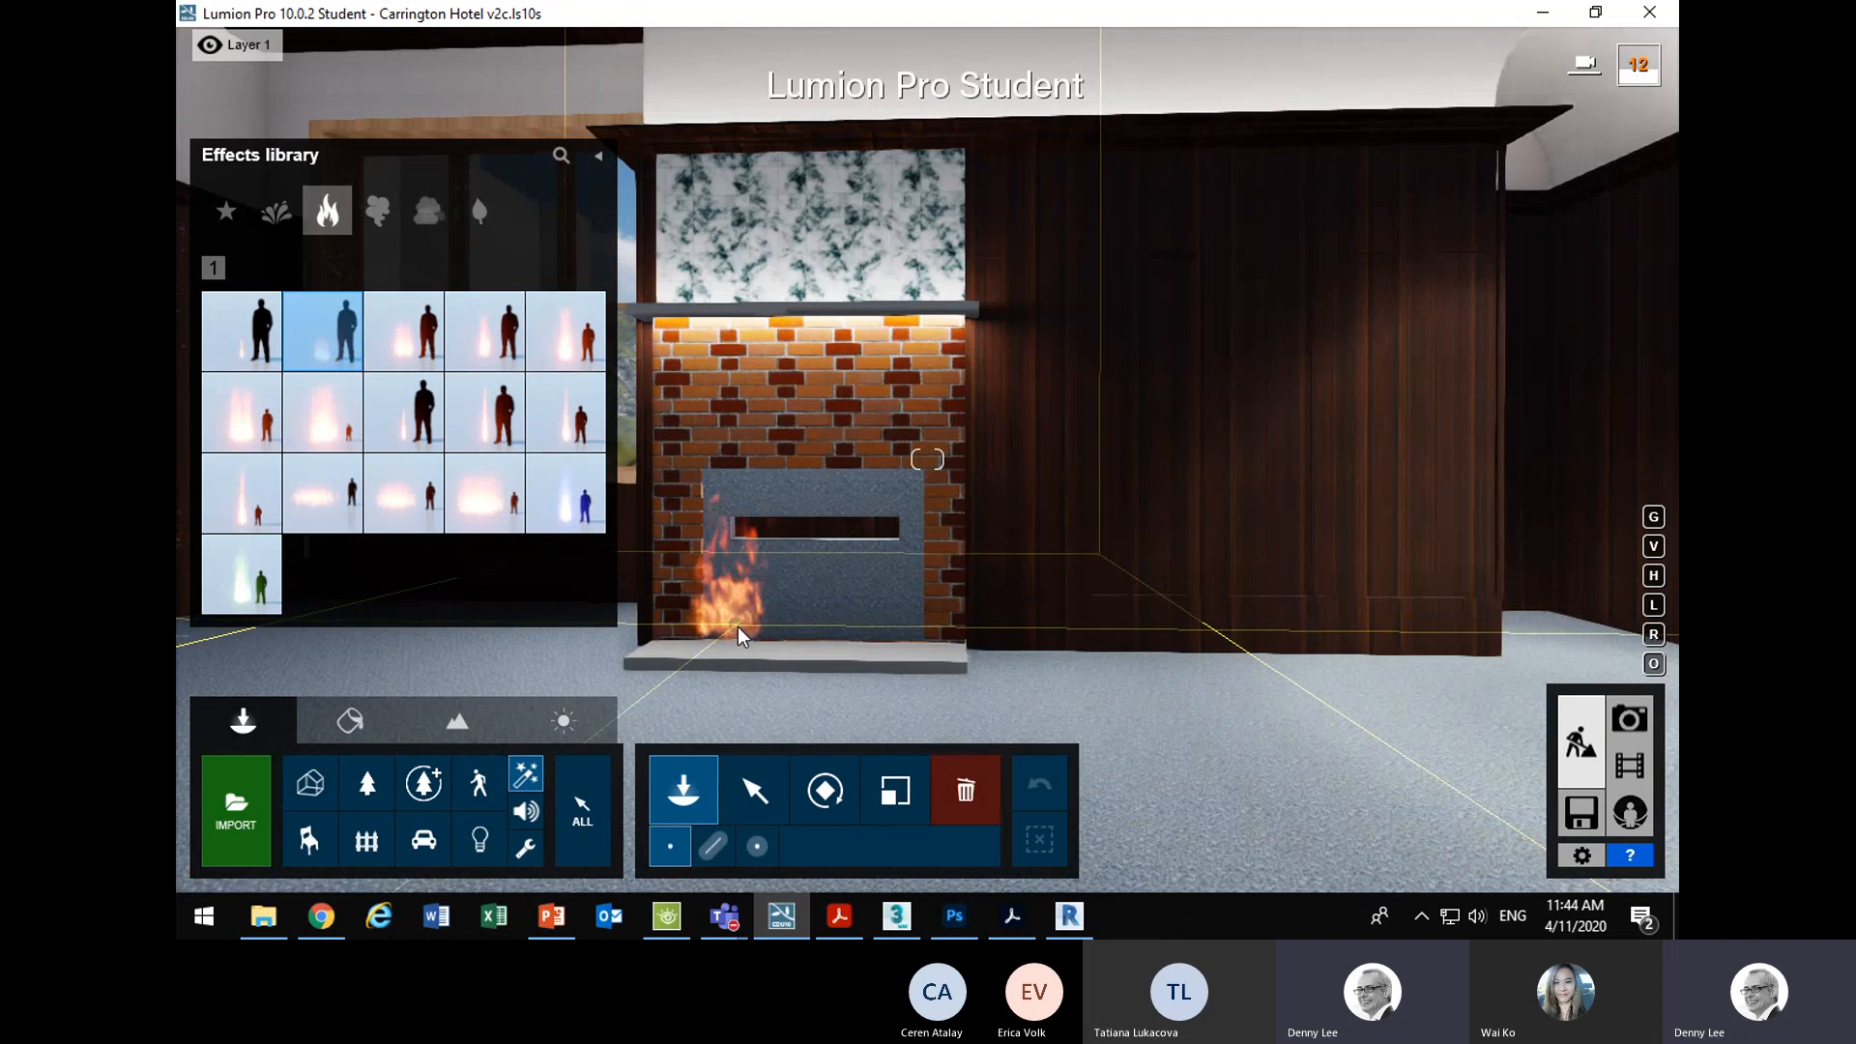
pyautogui.click(386, 340)
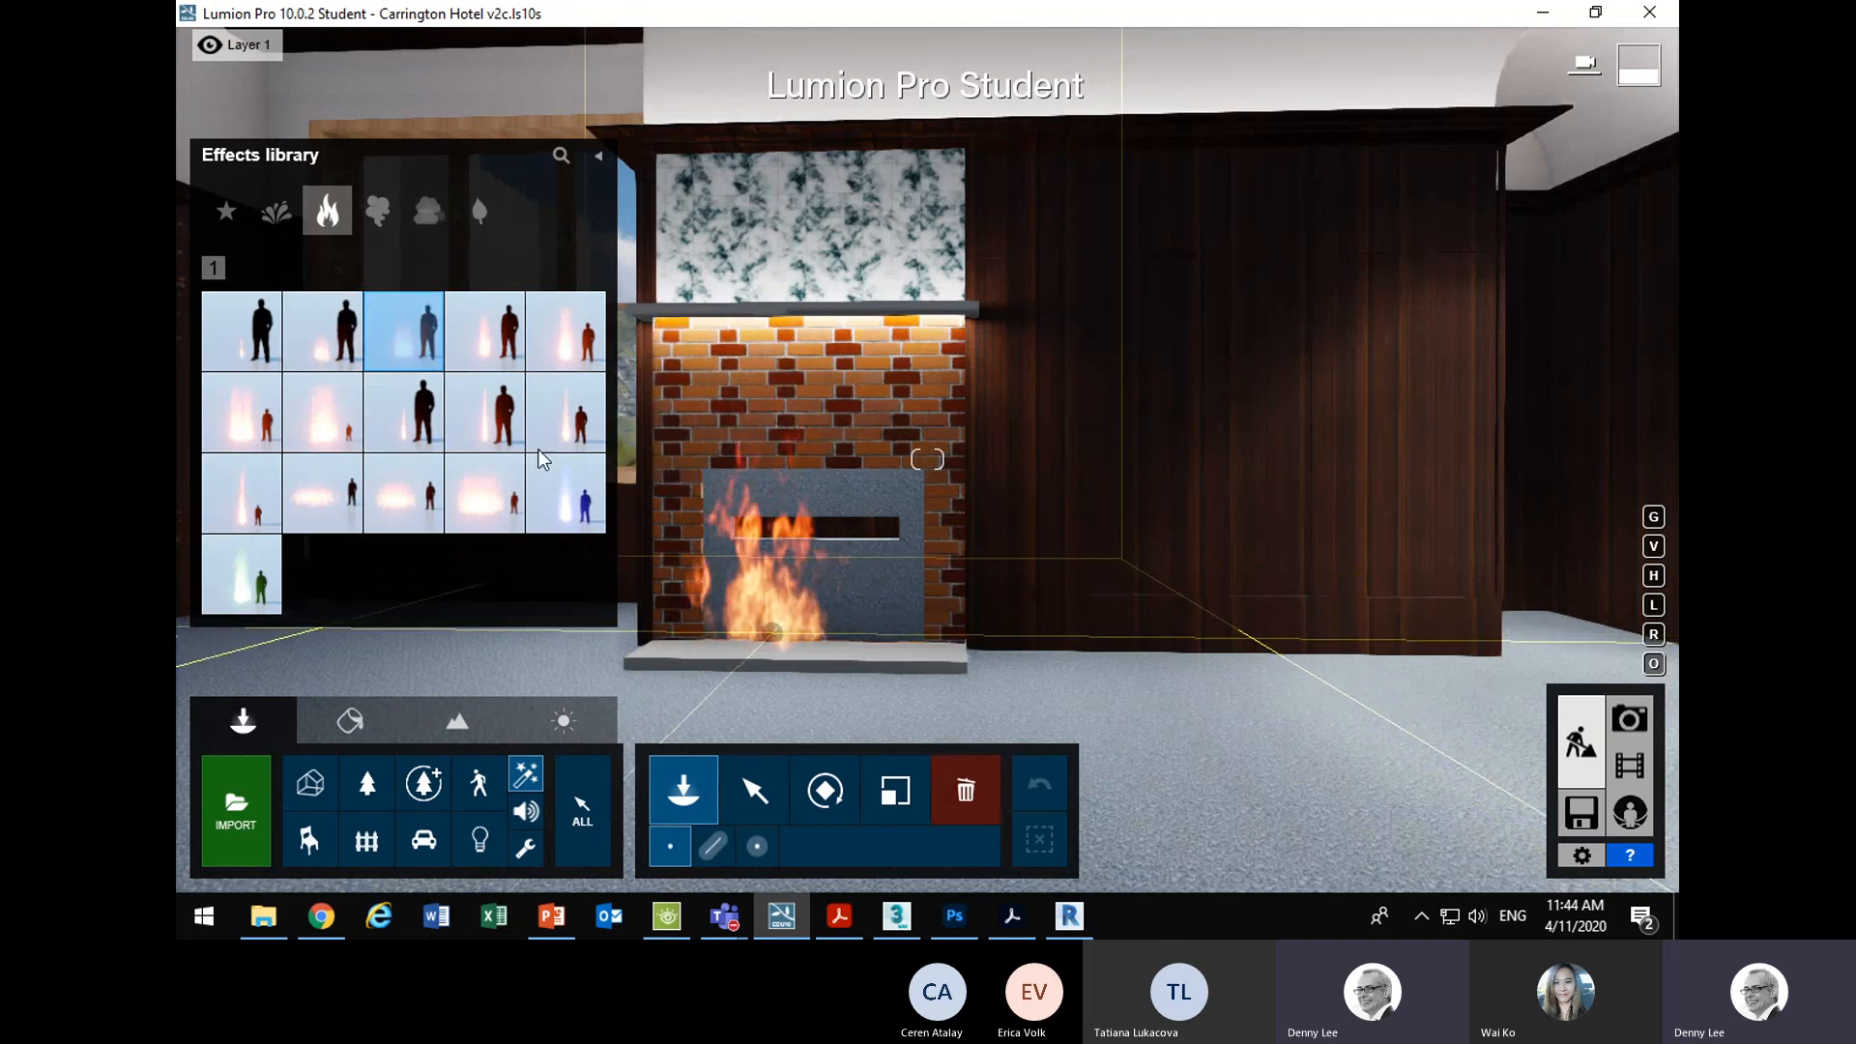
pyautogui.moveTo(252, 427)
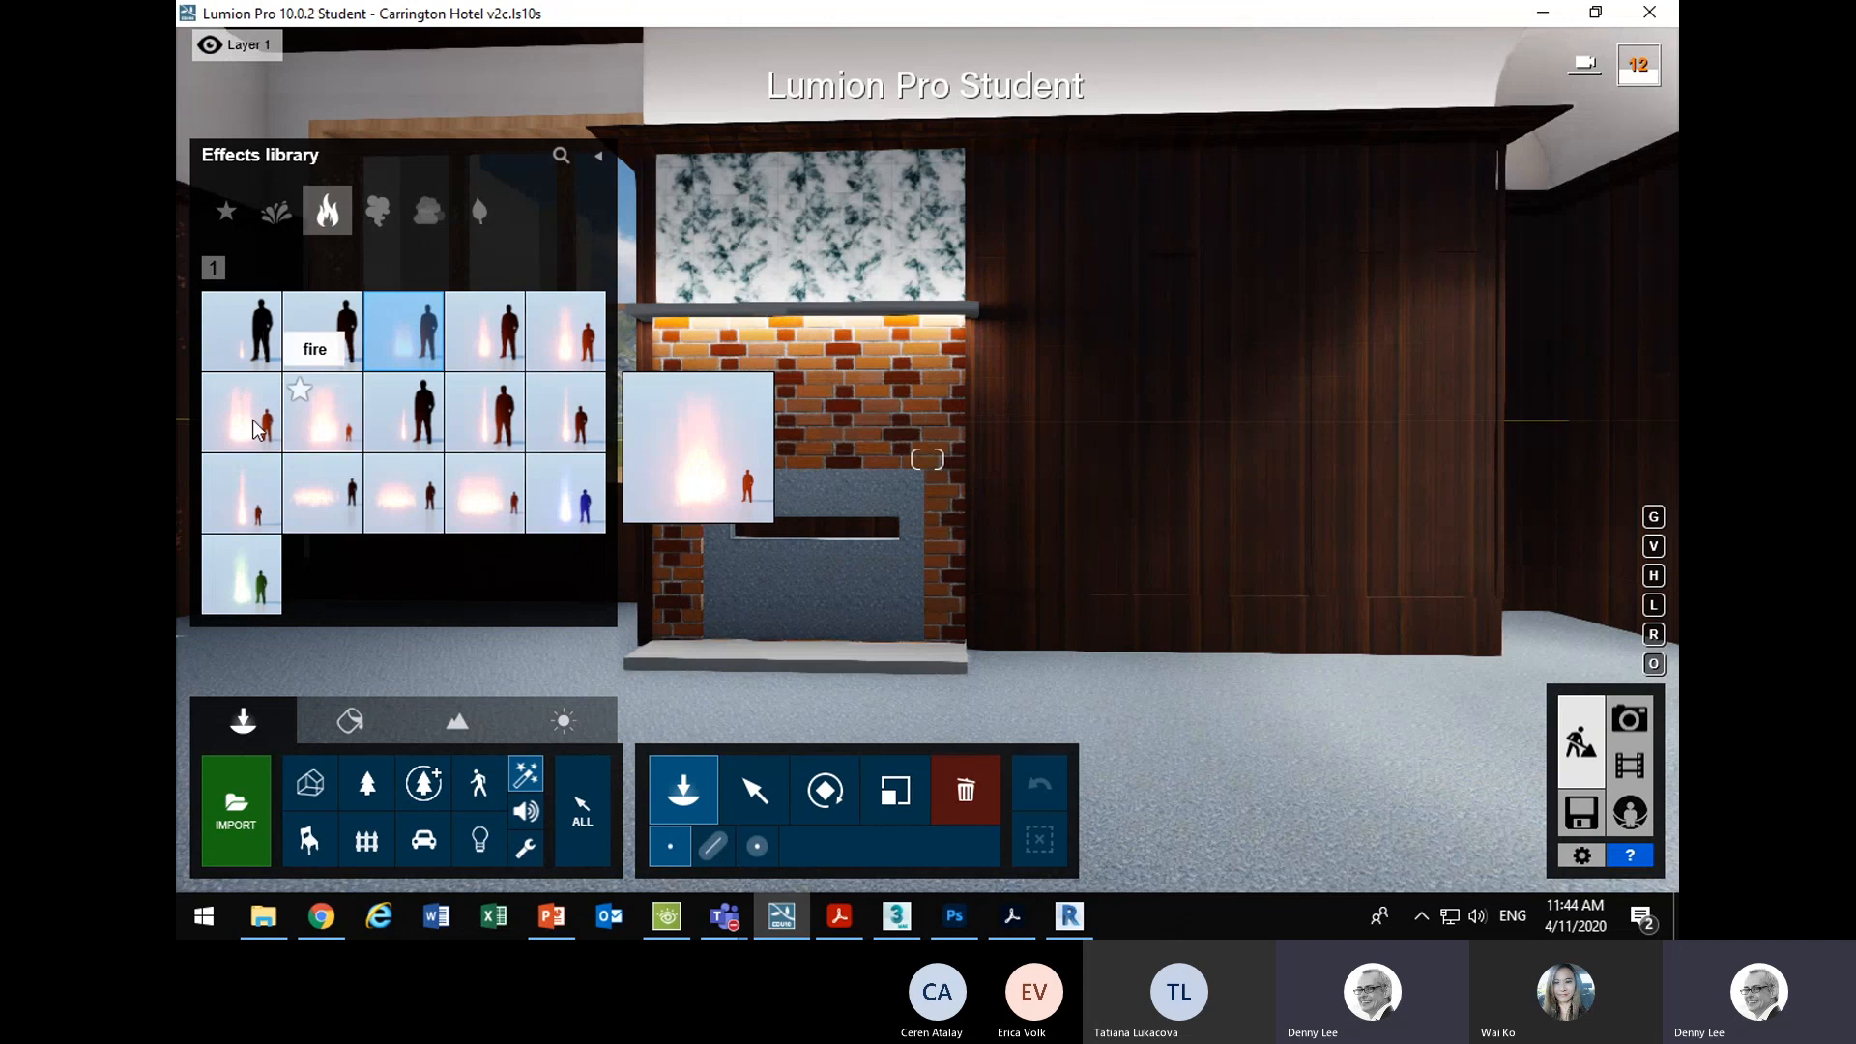
pyautogui.click(252, 426)
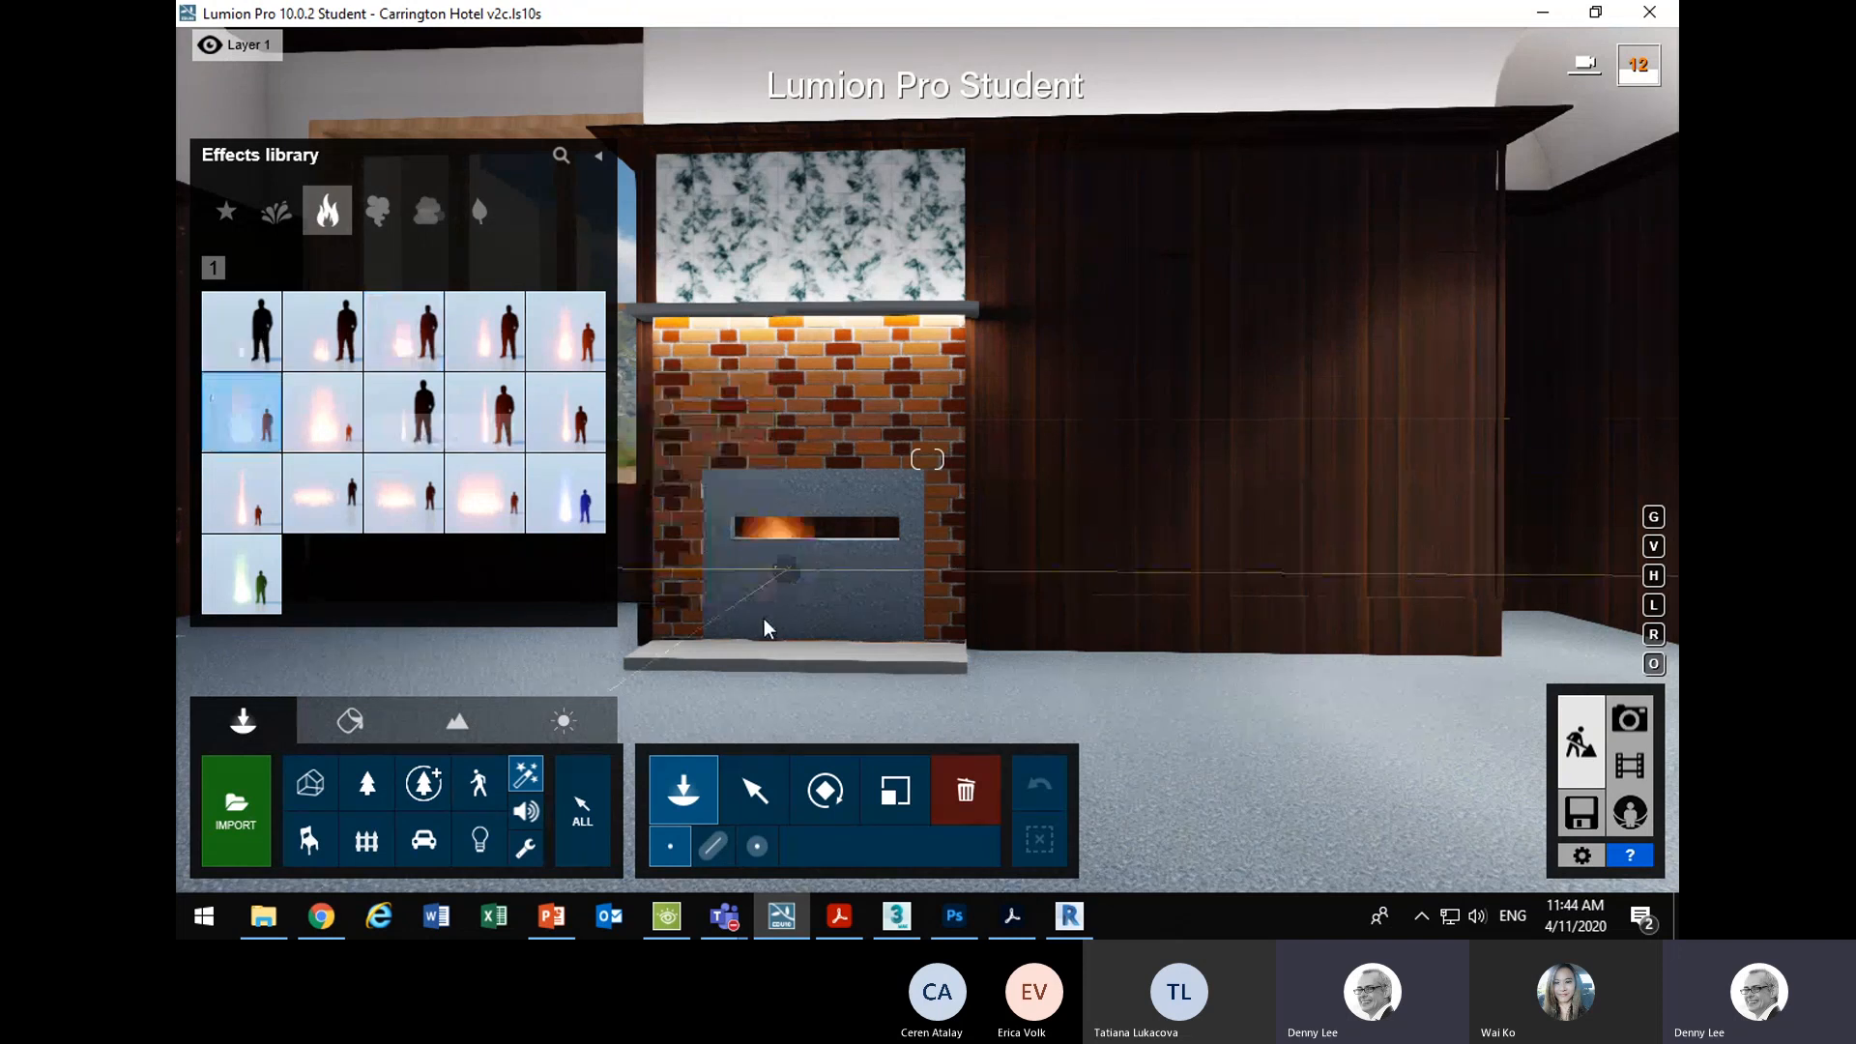
pyautogui.click(484, 350)
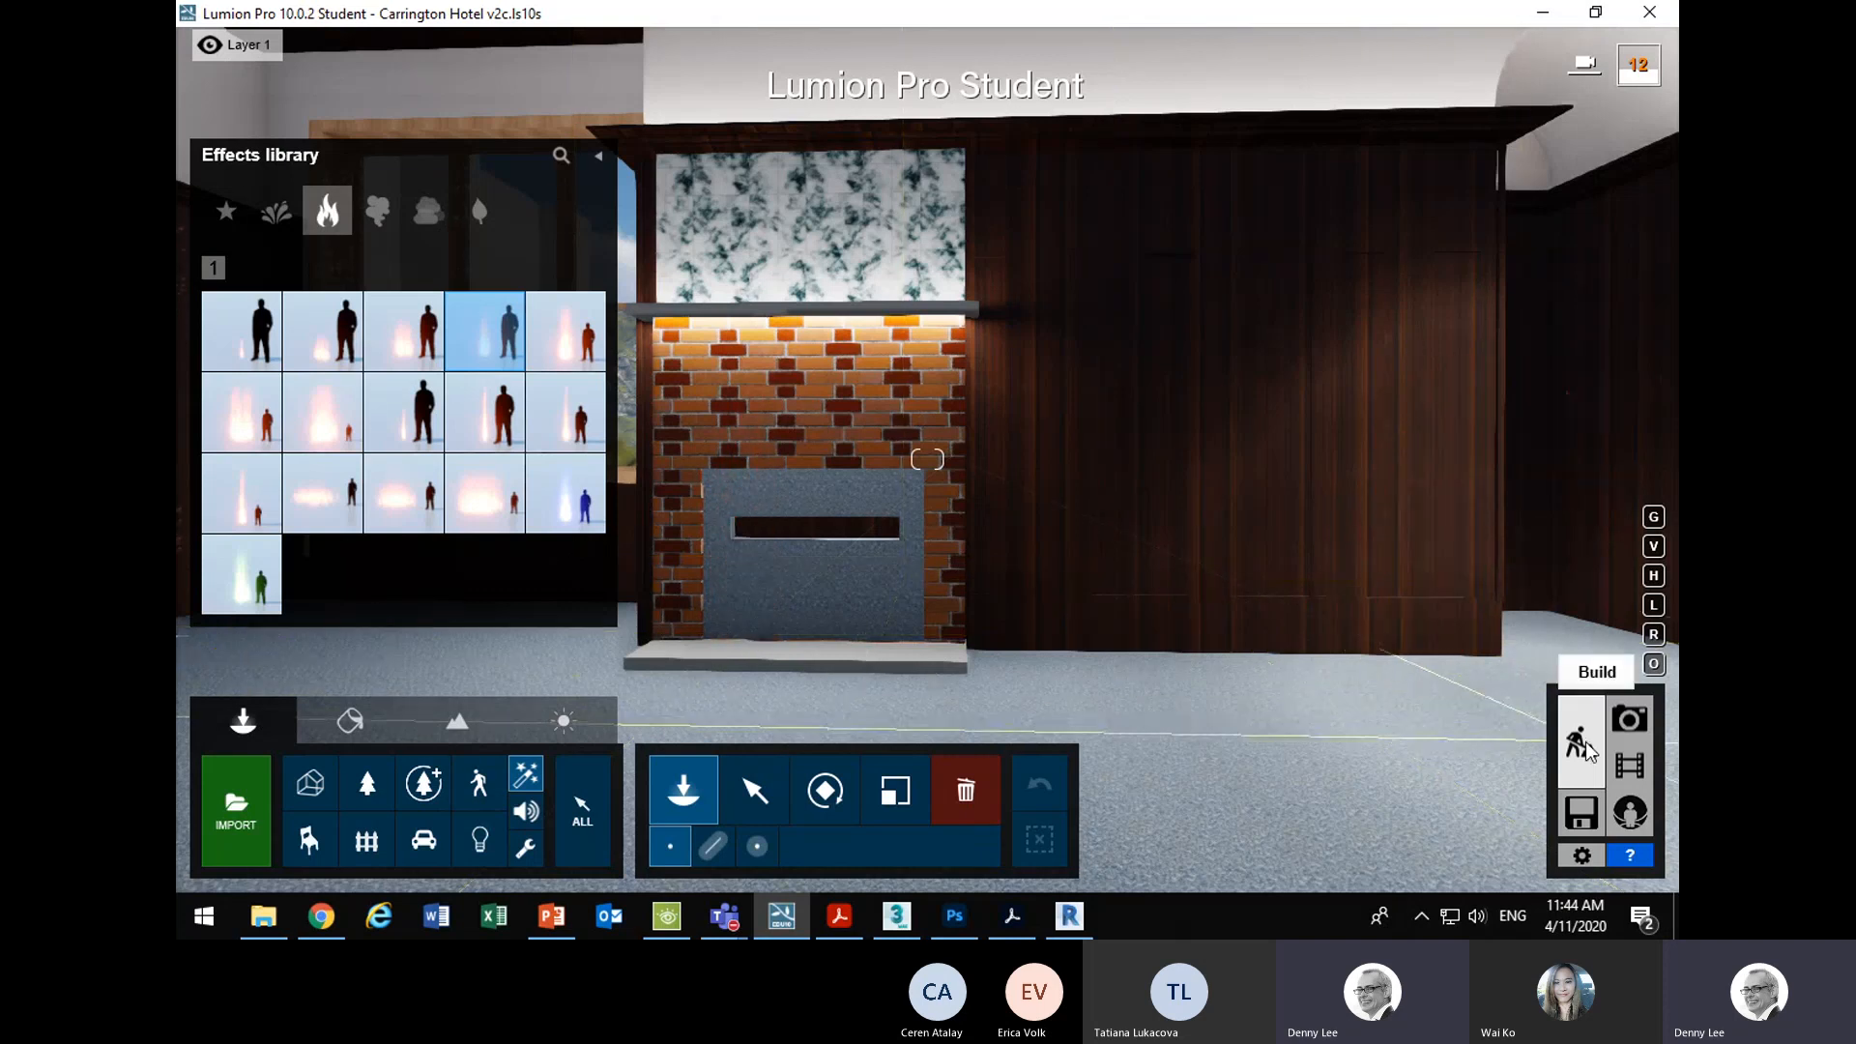
# - Switch to Revit and examine the fountain and the entry area on the Ground Floor plan
pyautogui.click(1069, 917)
pyautogui.scroll(-3, 792, 509)
pyautogui.scroll(-3, 916, 402)
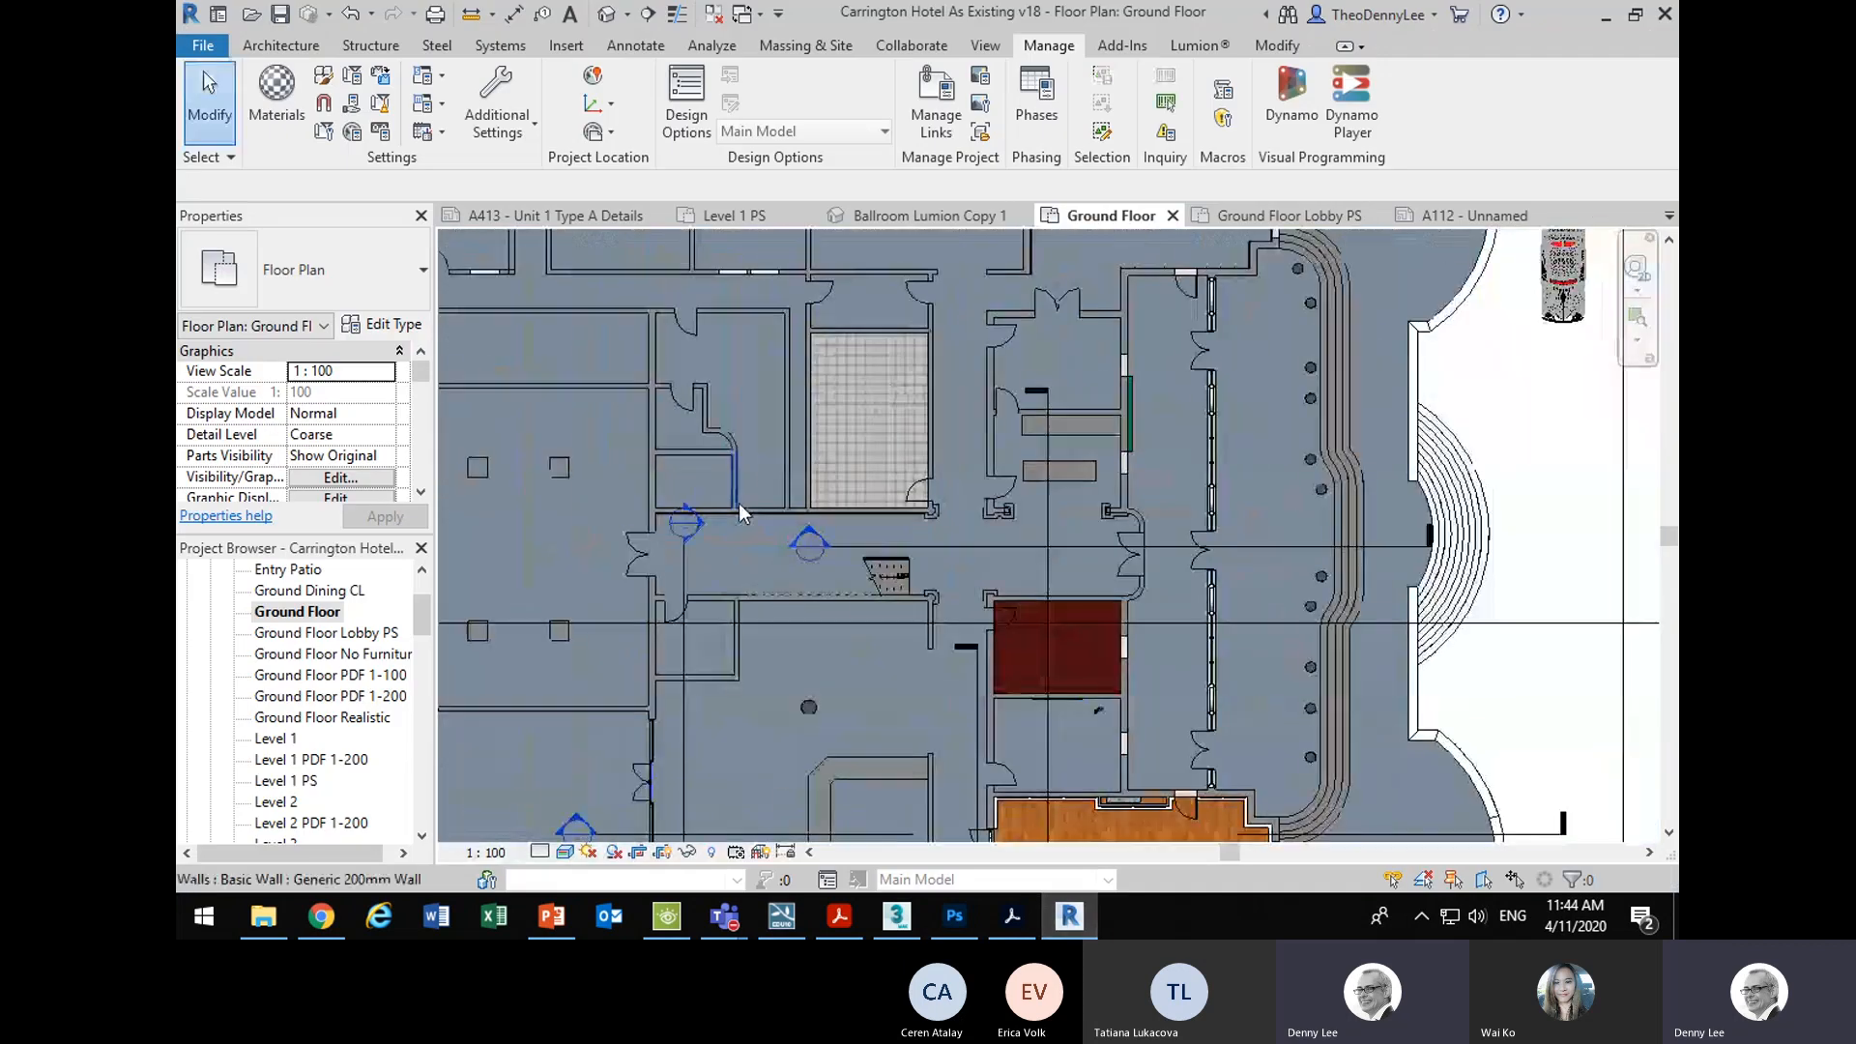
pyautogui.moveTo(896, 490); pyautogui.dragTo(791, 546)
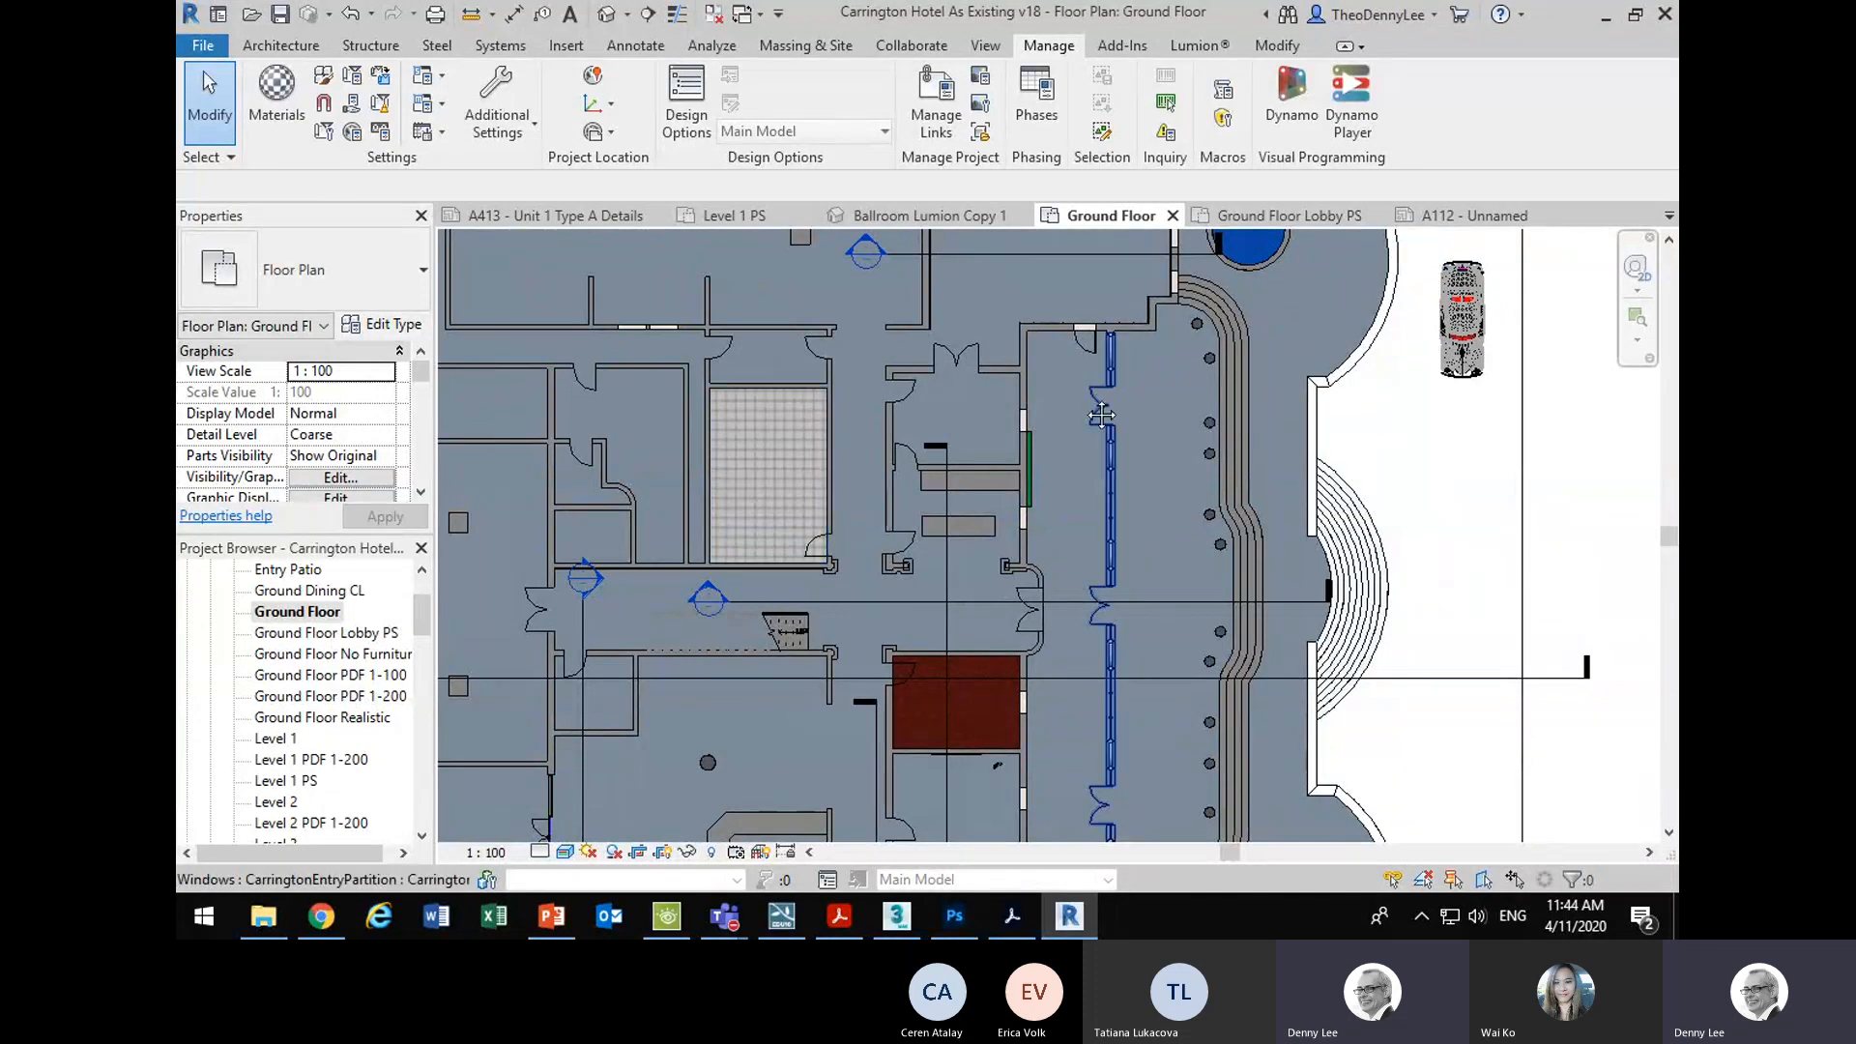
pyautogui.moveTo(1348, 237); pyautogui.dragTo(1044, 517)
pyautogui.scroll(2, 1044, 518)
pyautogui.scroll(2, 875, 539)
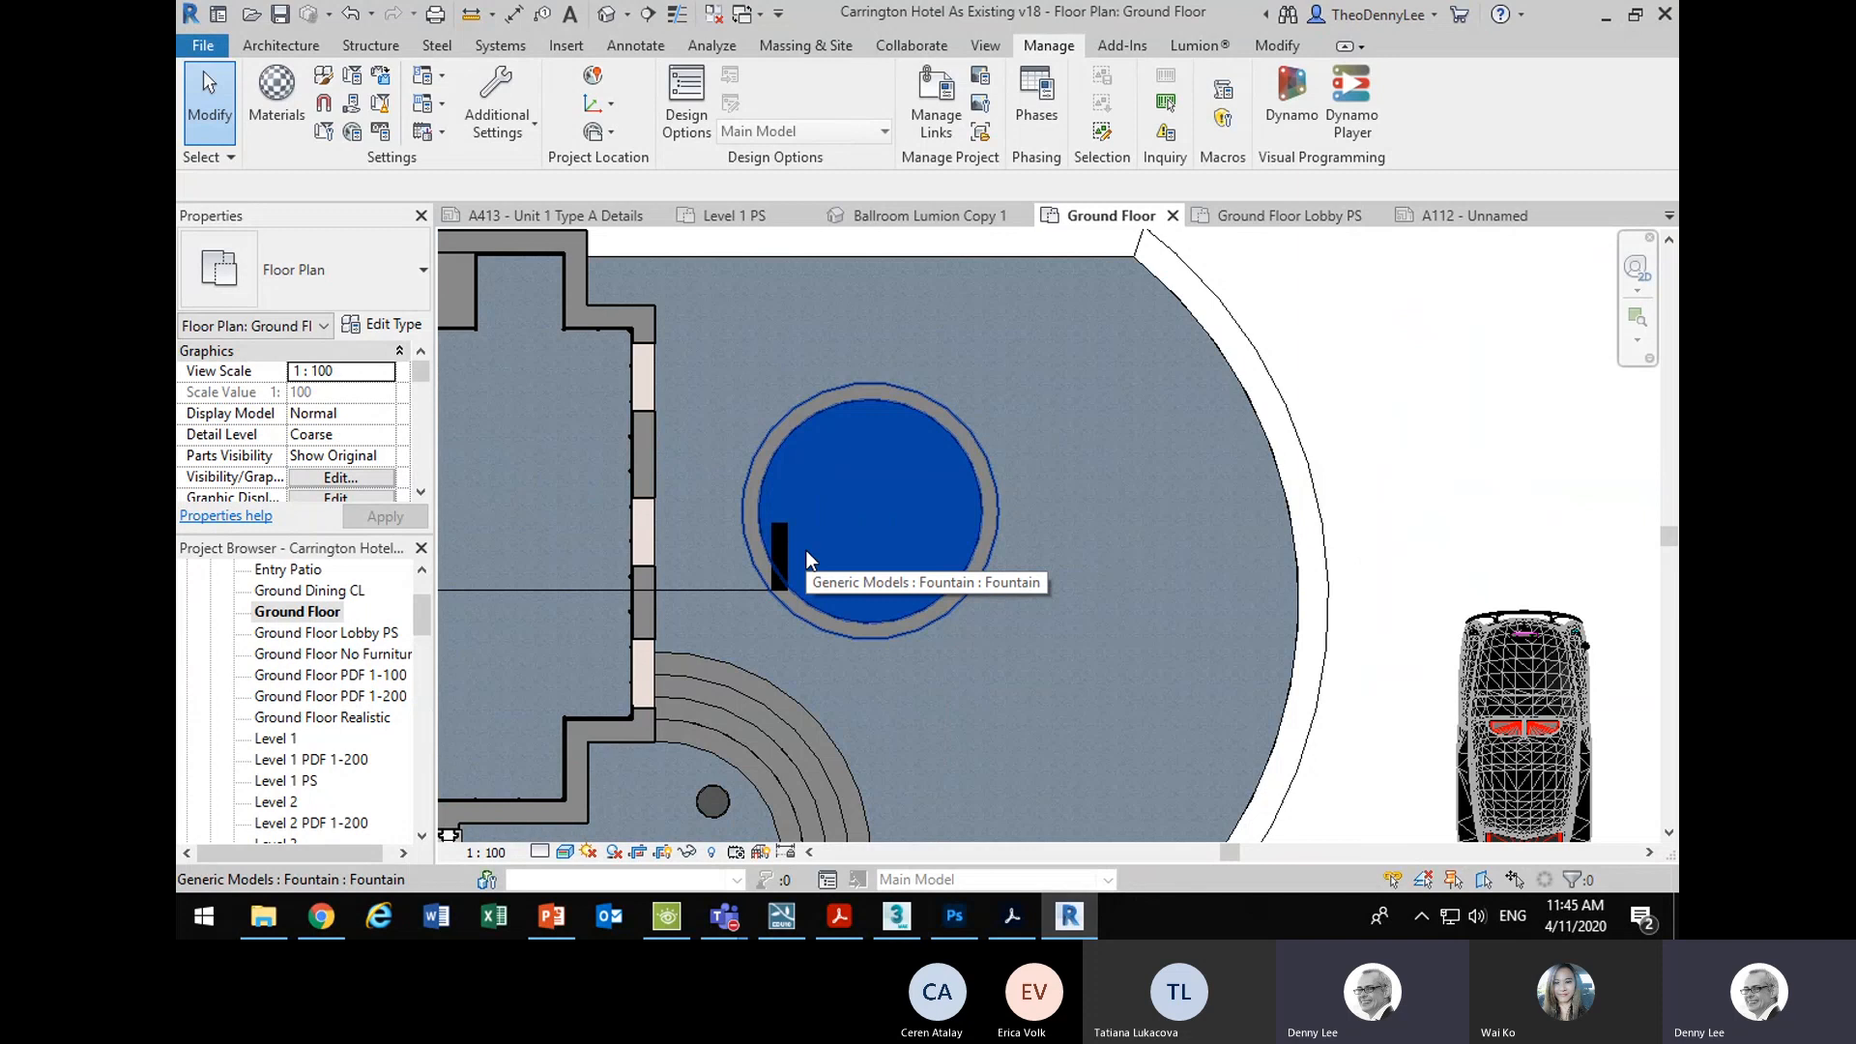
pyautogui.scroll(-3, 806, 556)
pyautogui.moveTo(762, 623); pyautogui.dragTo(914, 515)
pyautogui.moveTo(770, 568); pyautogui.dragTo(1060, 355)
pyautogui.scroll(-2, 1064, 360)
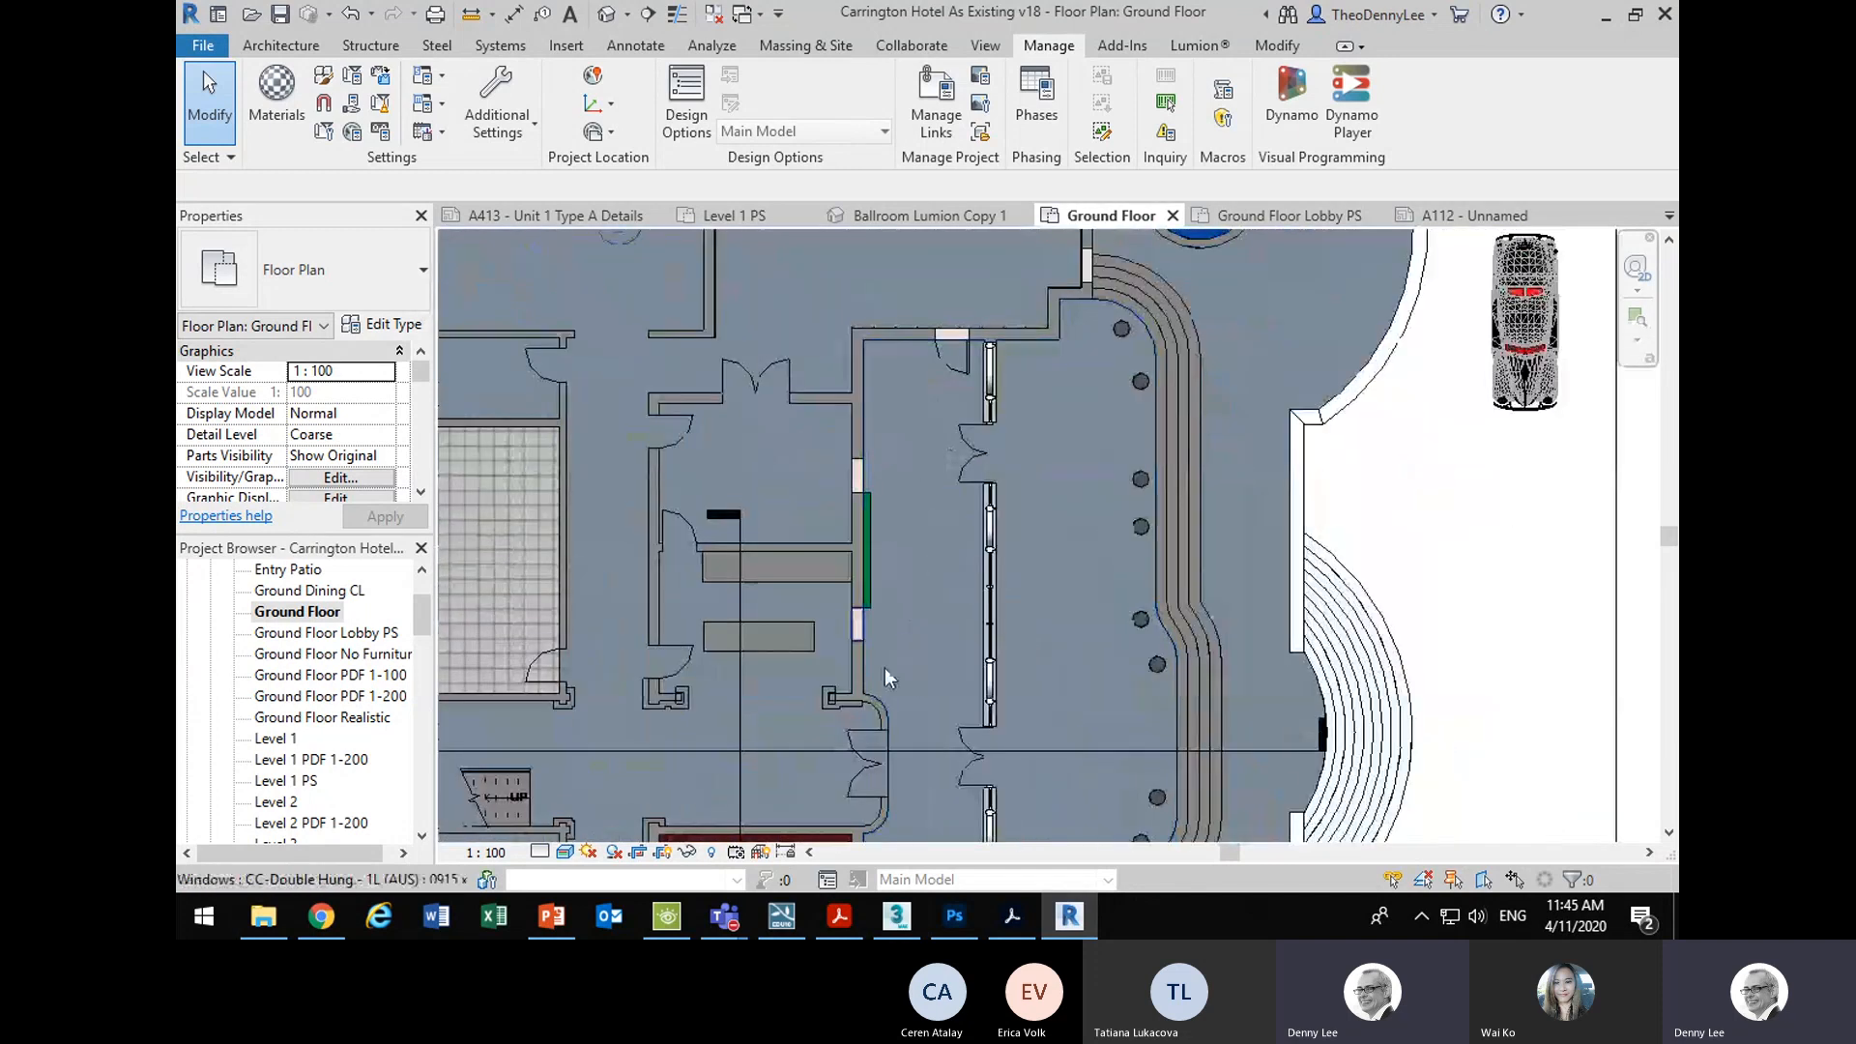
# - Switch to Photoshop and bring up the Carrington Lobby Plan PS.psd document
pyautogui.click(954, 917)
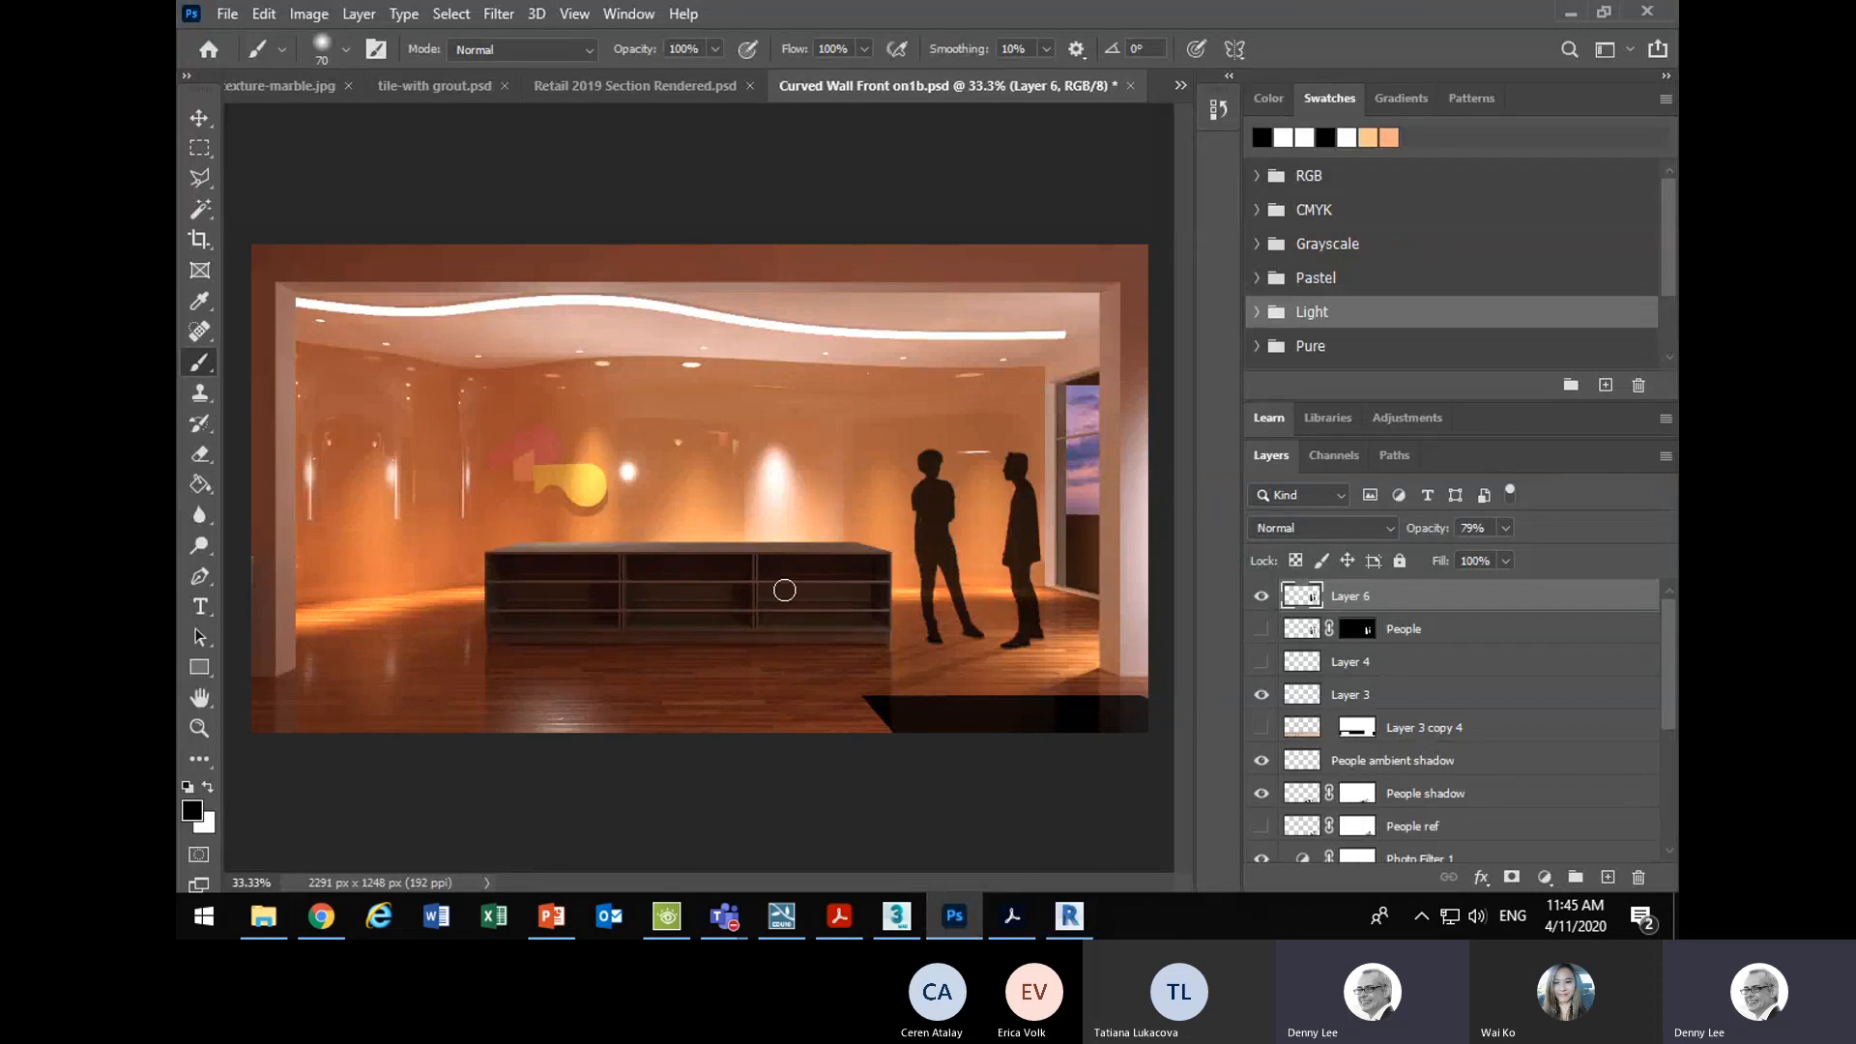
pyautogui.click(300, 919)
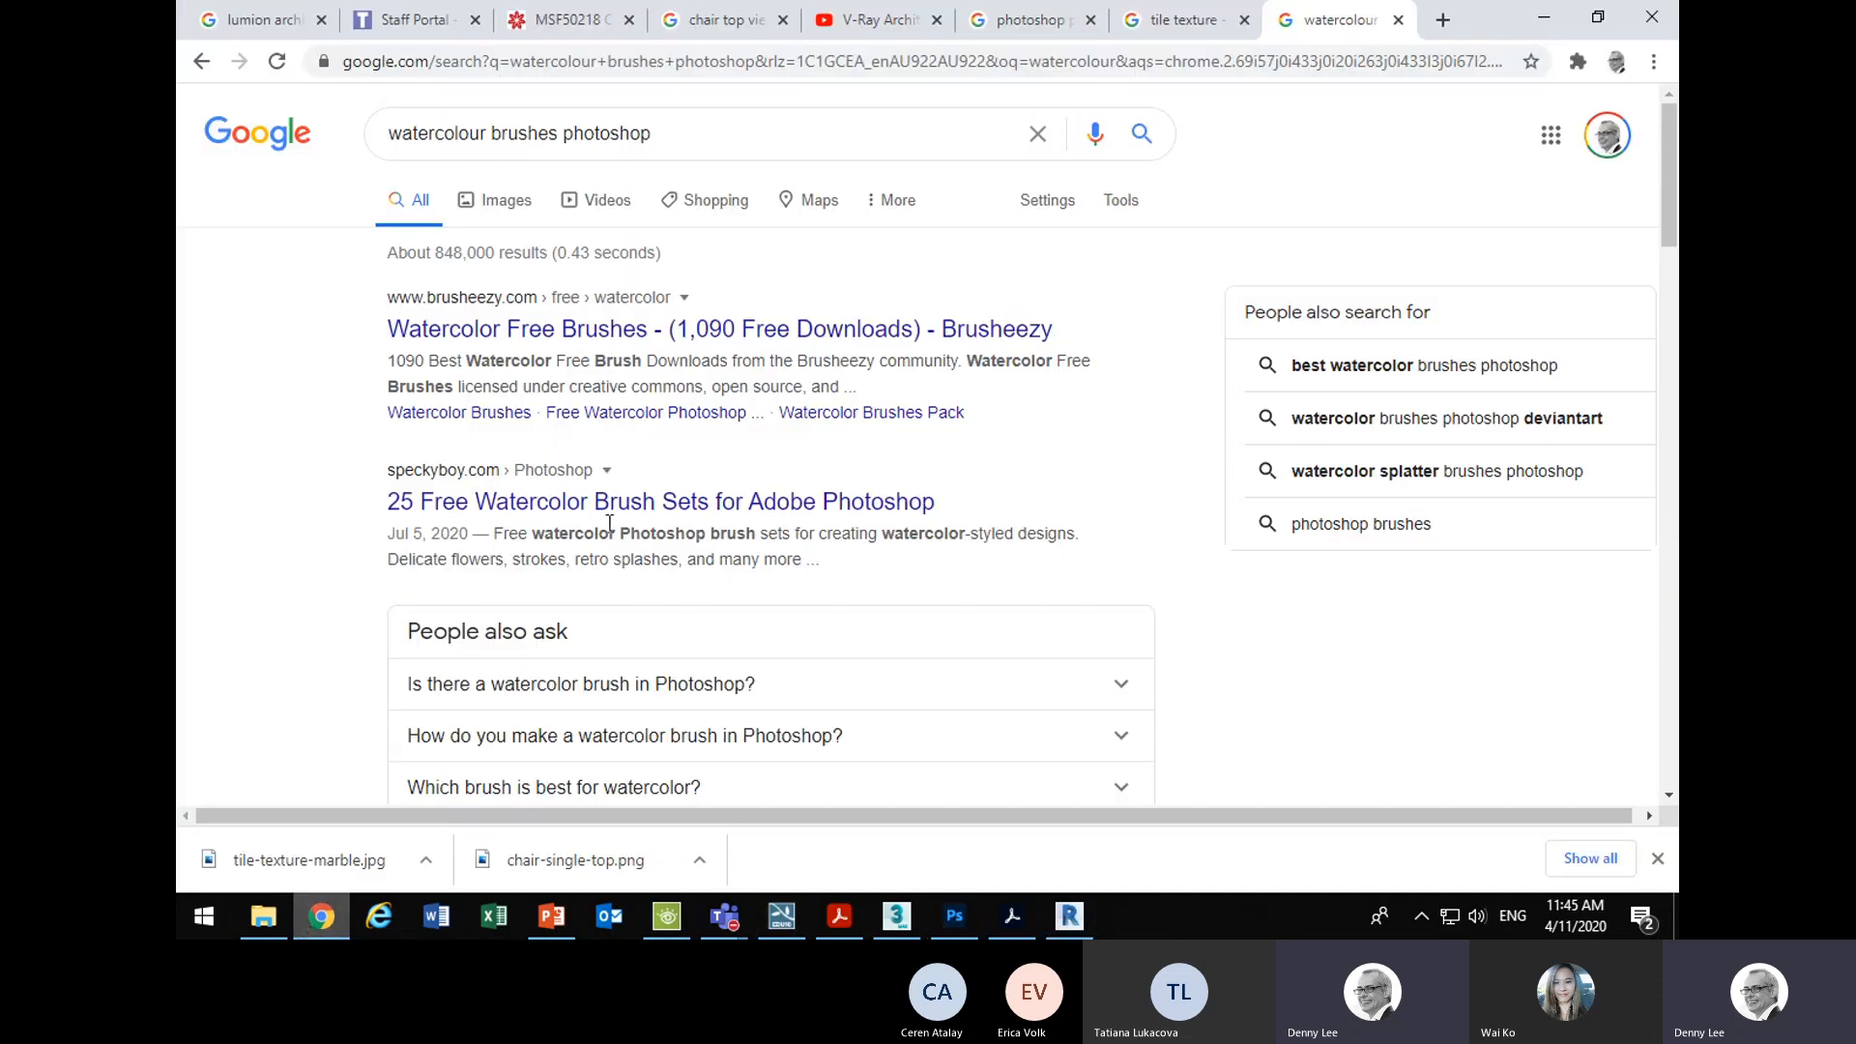
pyautogui.click(1544, 16)
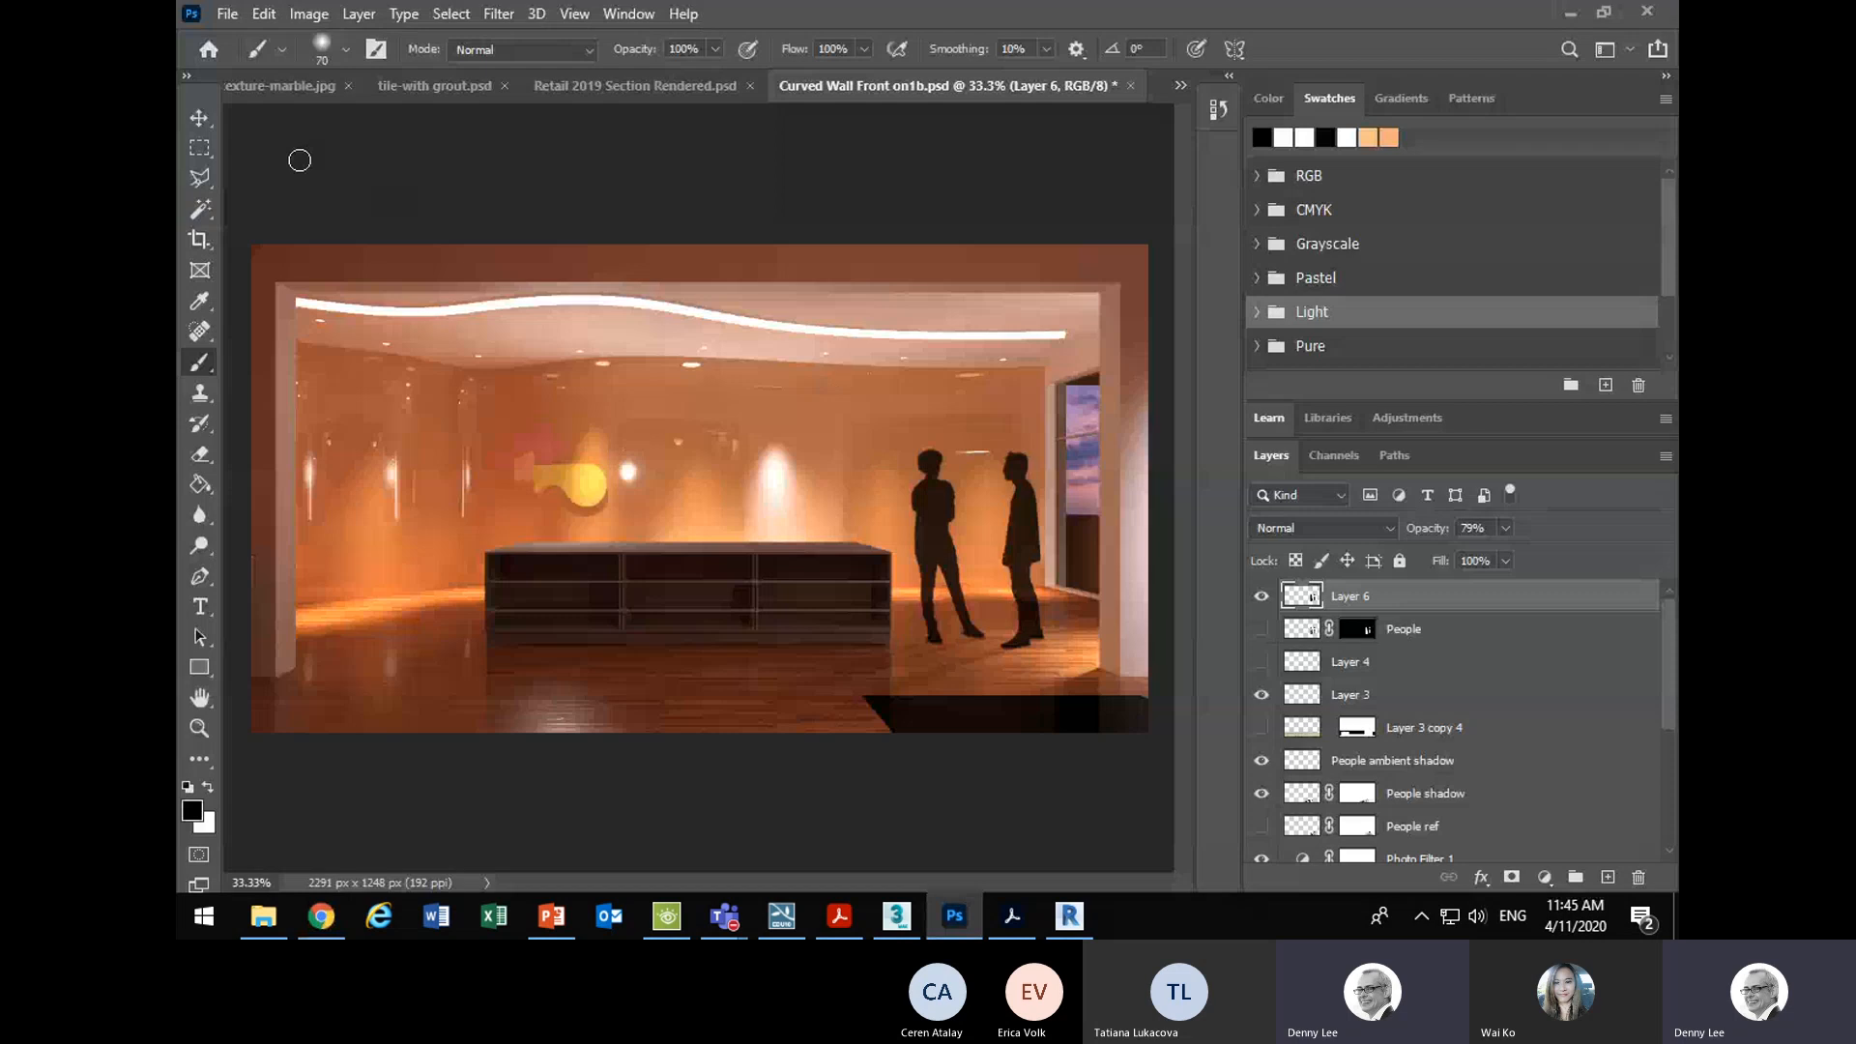
pyautogui.click(281, 85)
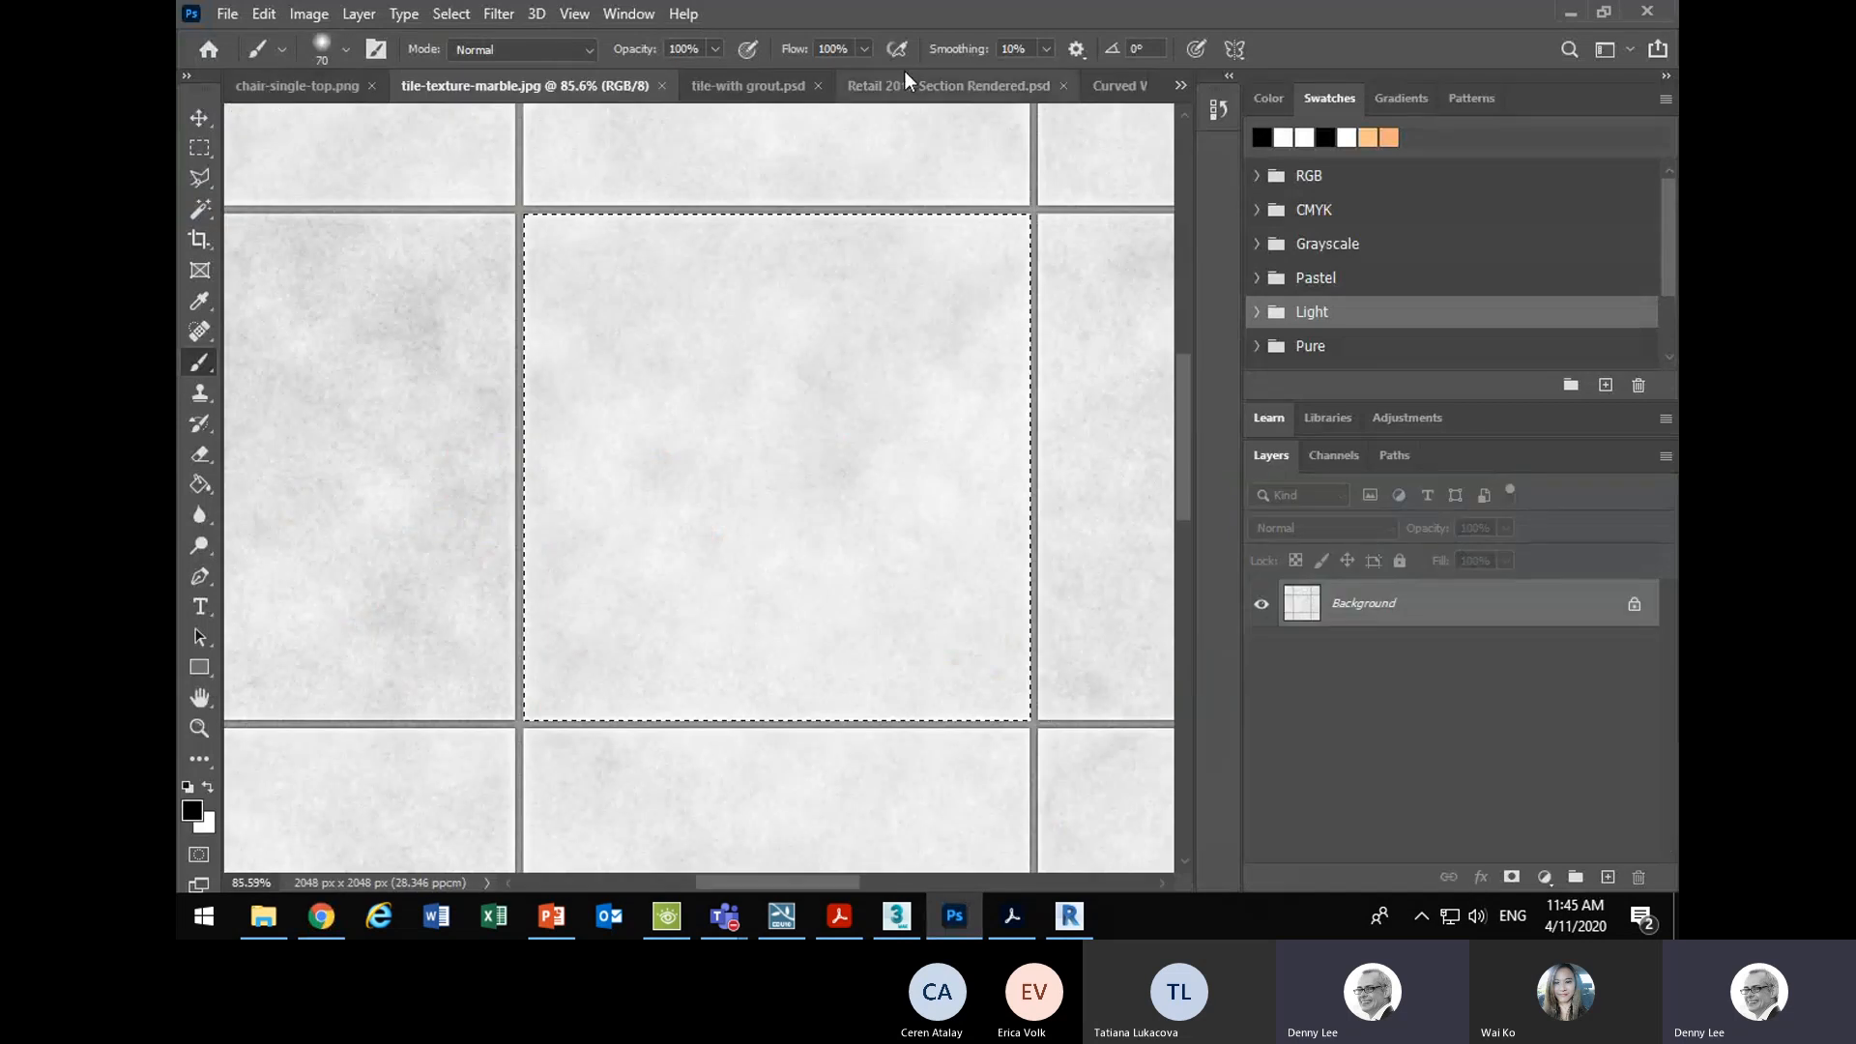
pyautogui.click(1180, 86)
pyautogui.click(1272, 93)
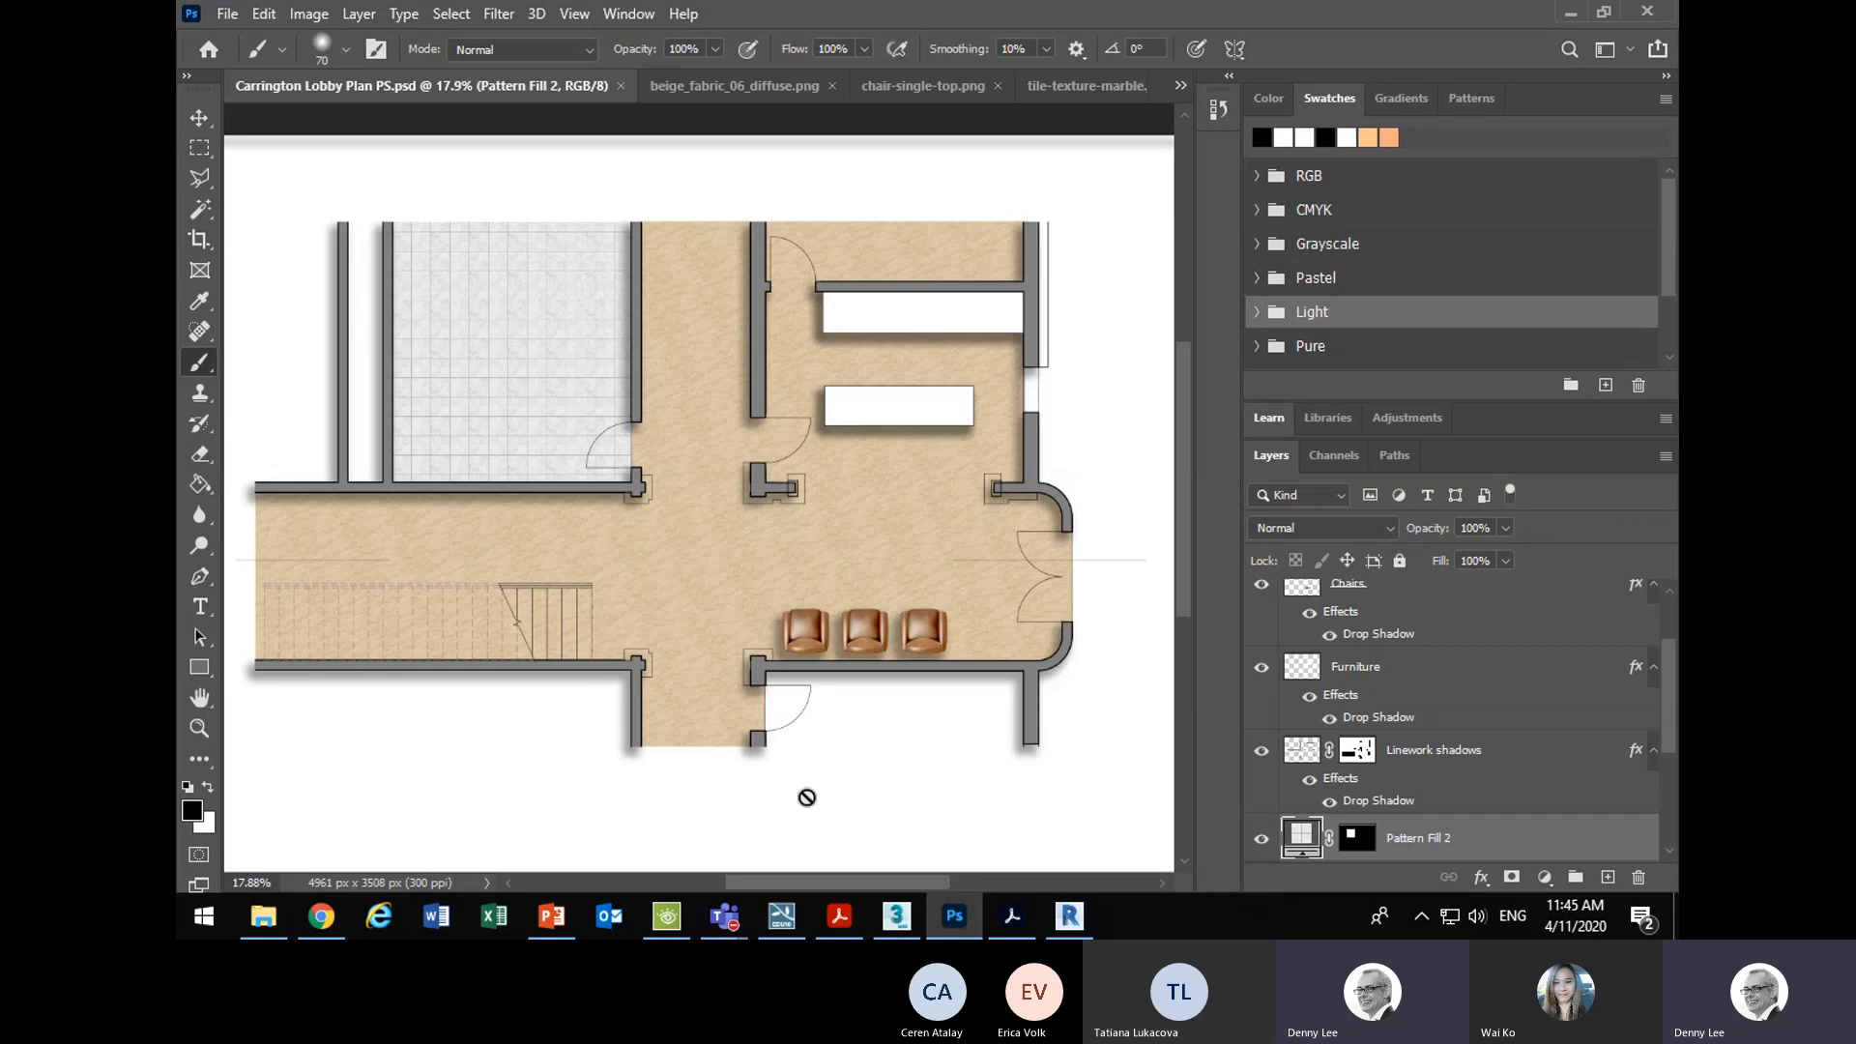
# - Switch to the CAD Design Presentation 3A meeting in Teams, check its chat and request to stop the recording
pyautogui.moveTo(741, 928)
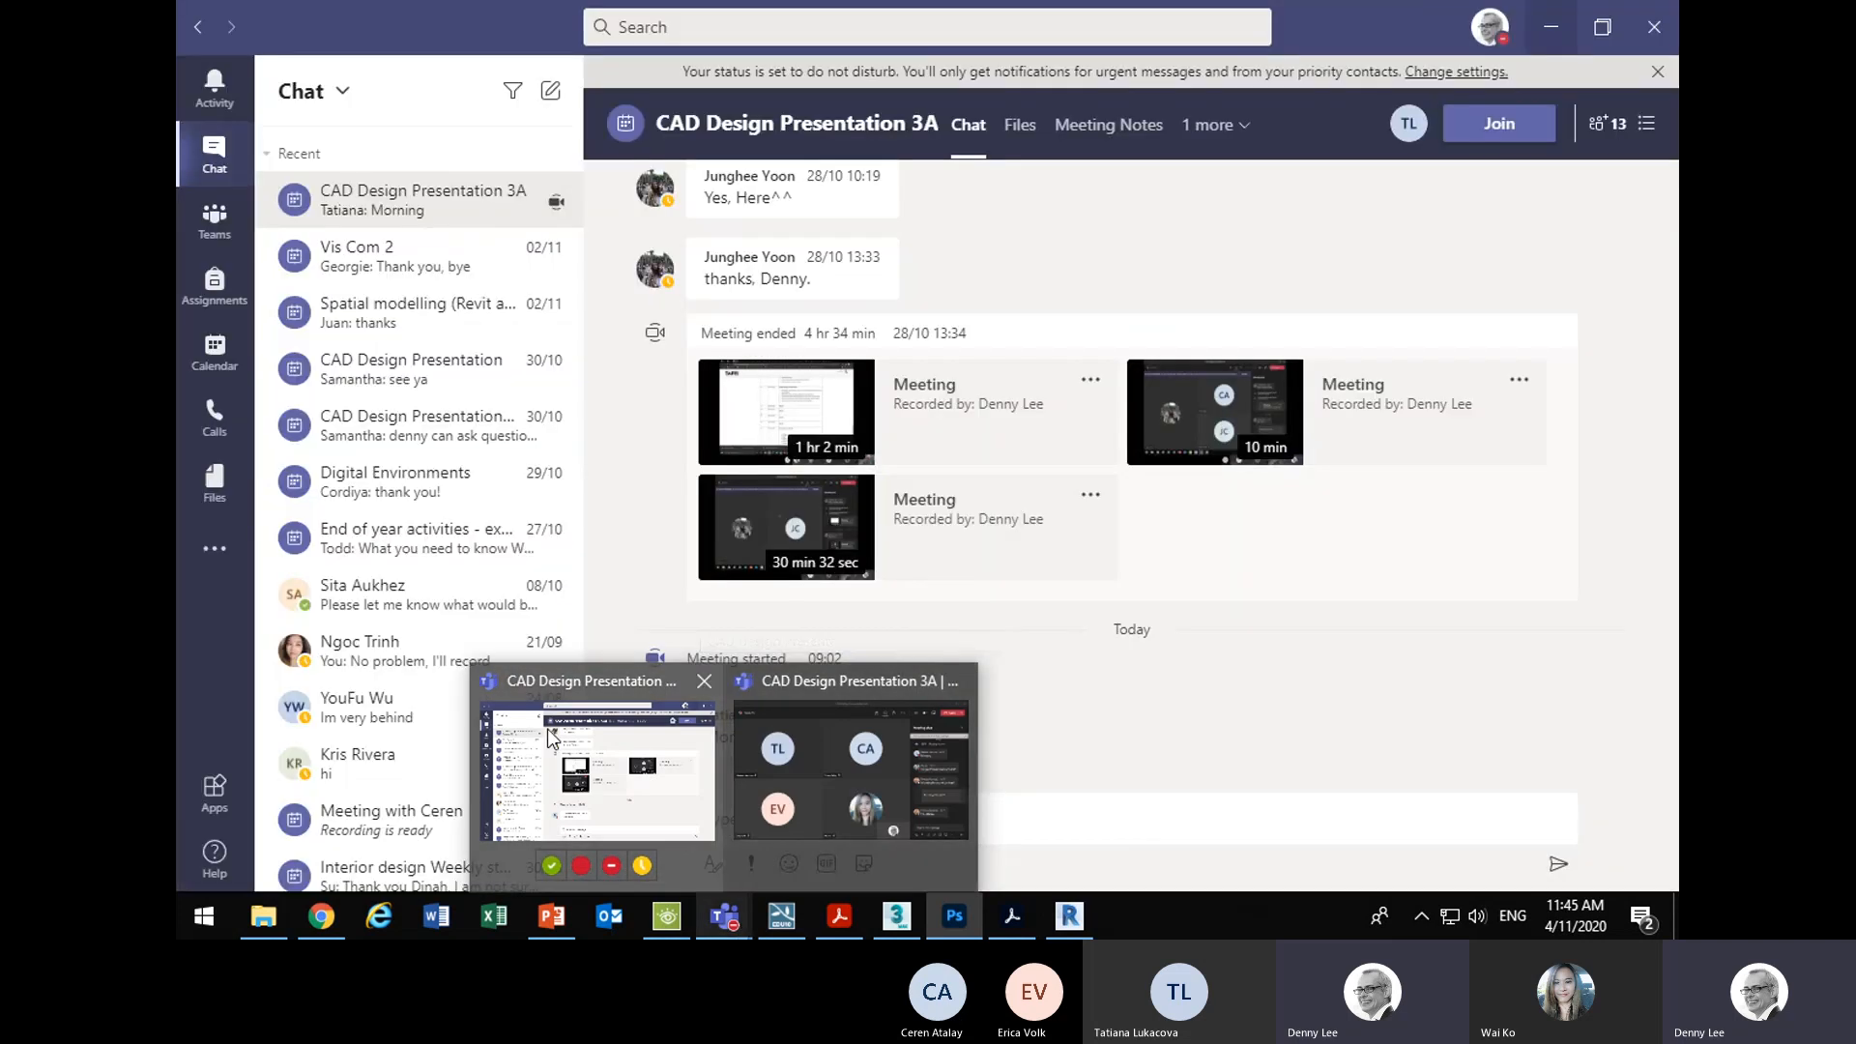
pyautogui.click(548, 730)
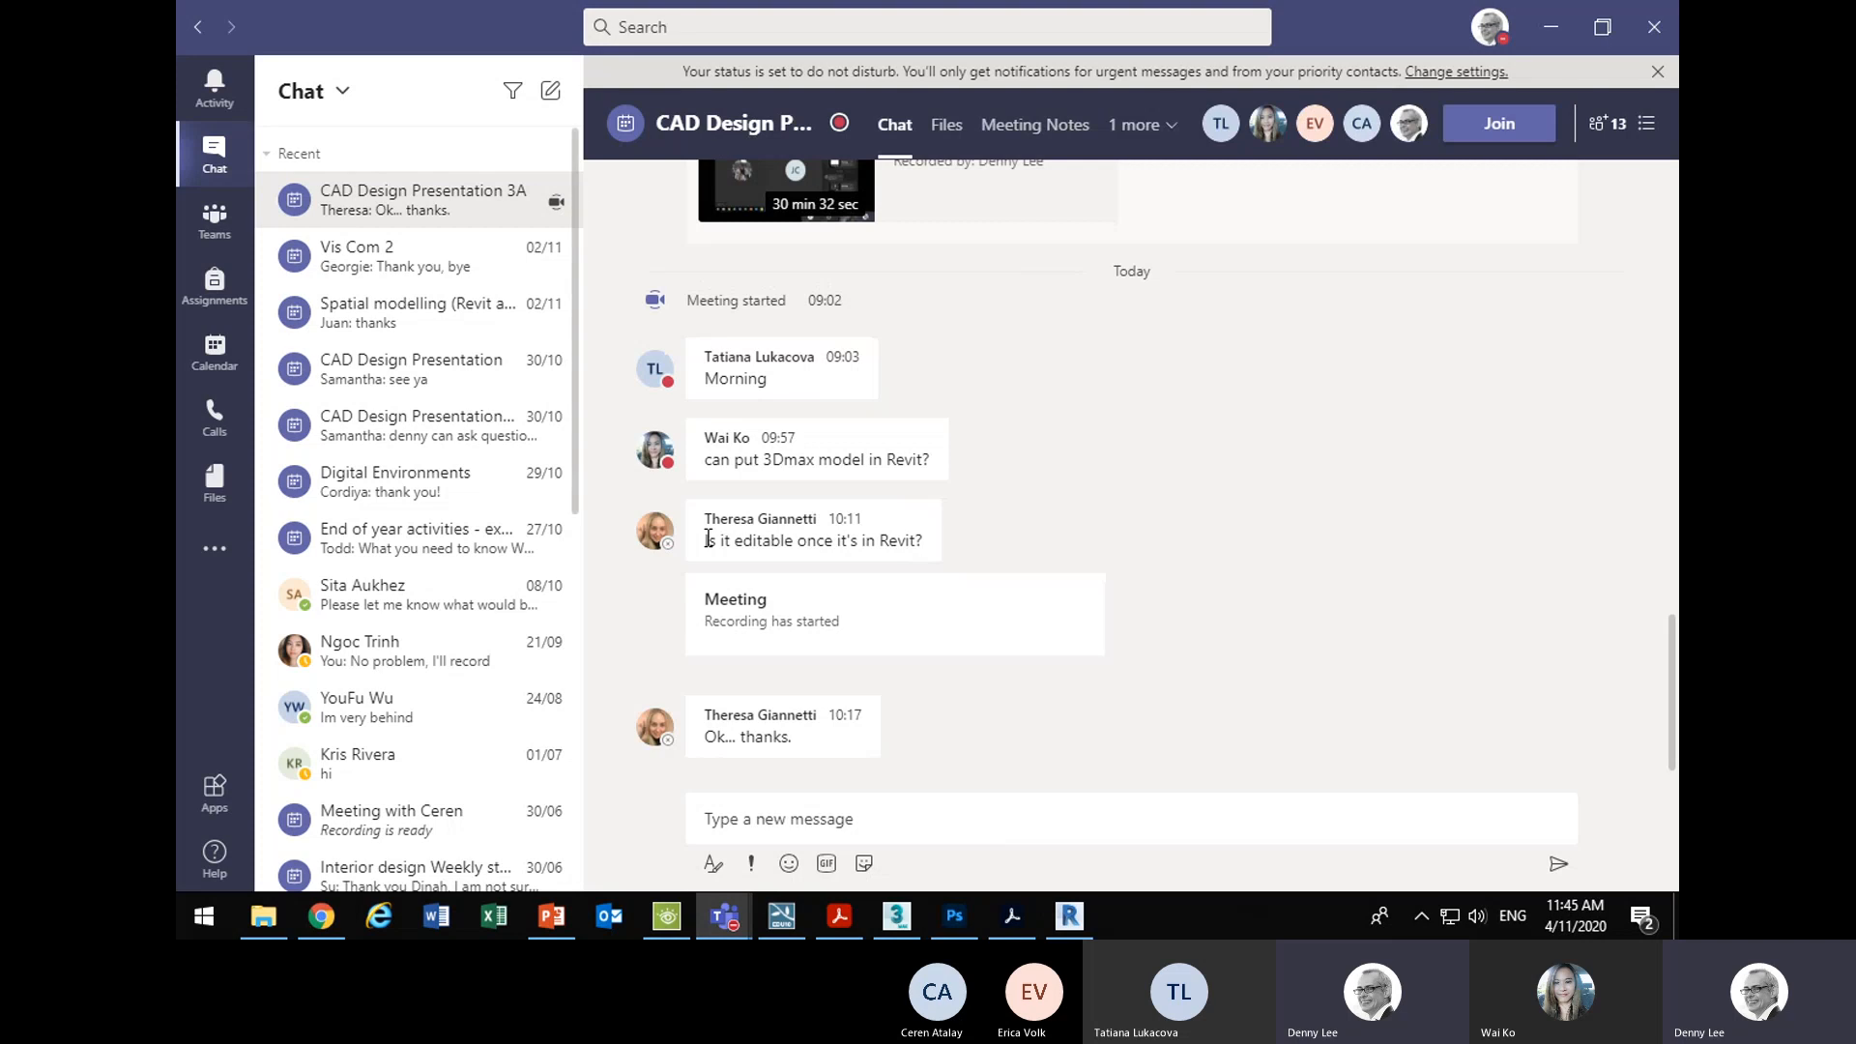
pyautogui.moveTo(725, 915)
pyautogui.click(799, 812)
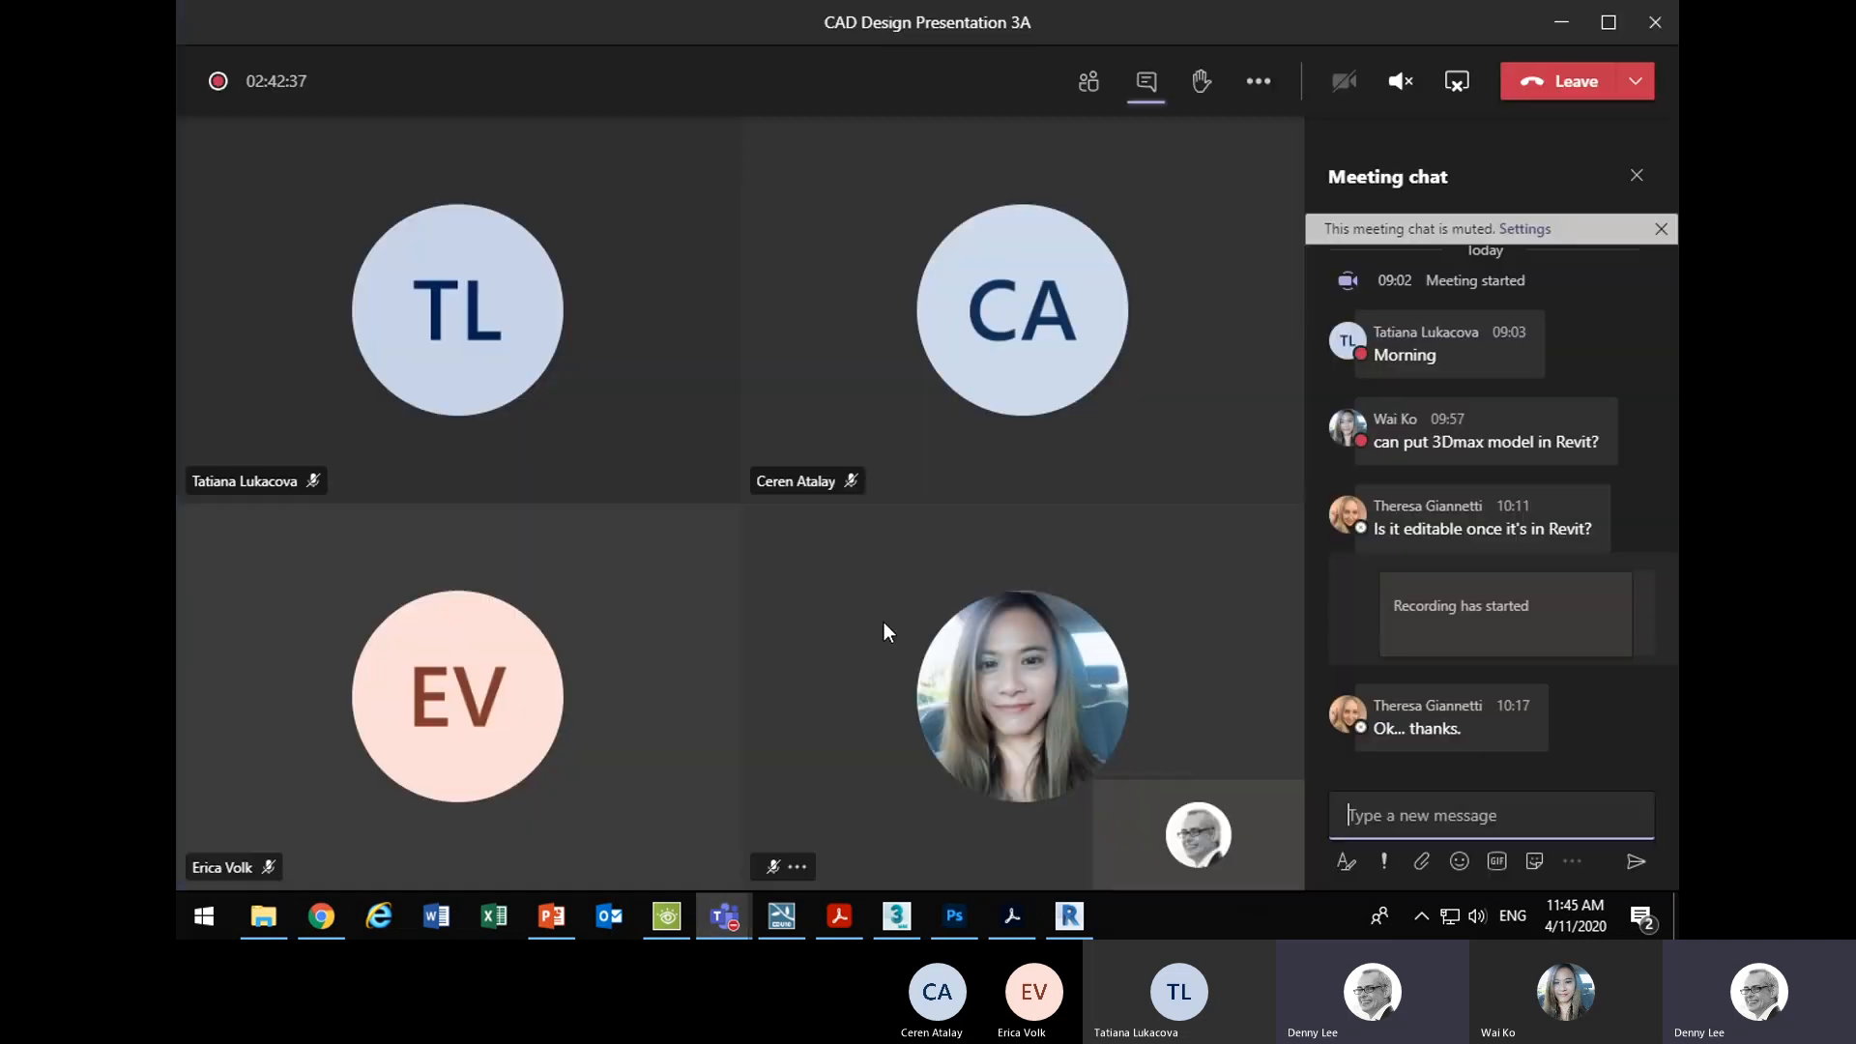
pyautogui.click(1259, 80)
pyautogui.click(1308, 632)
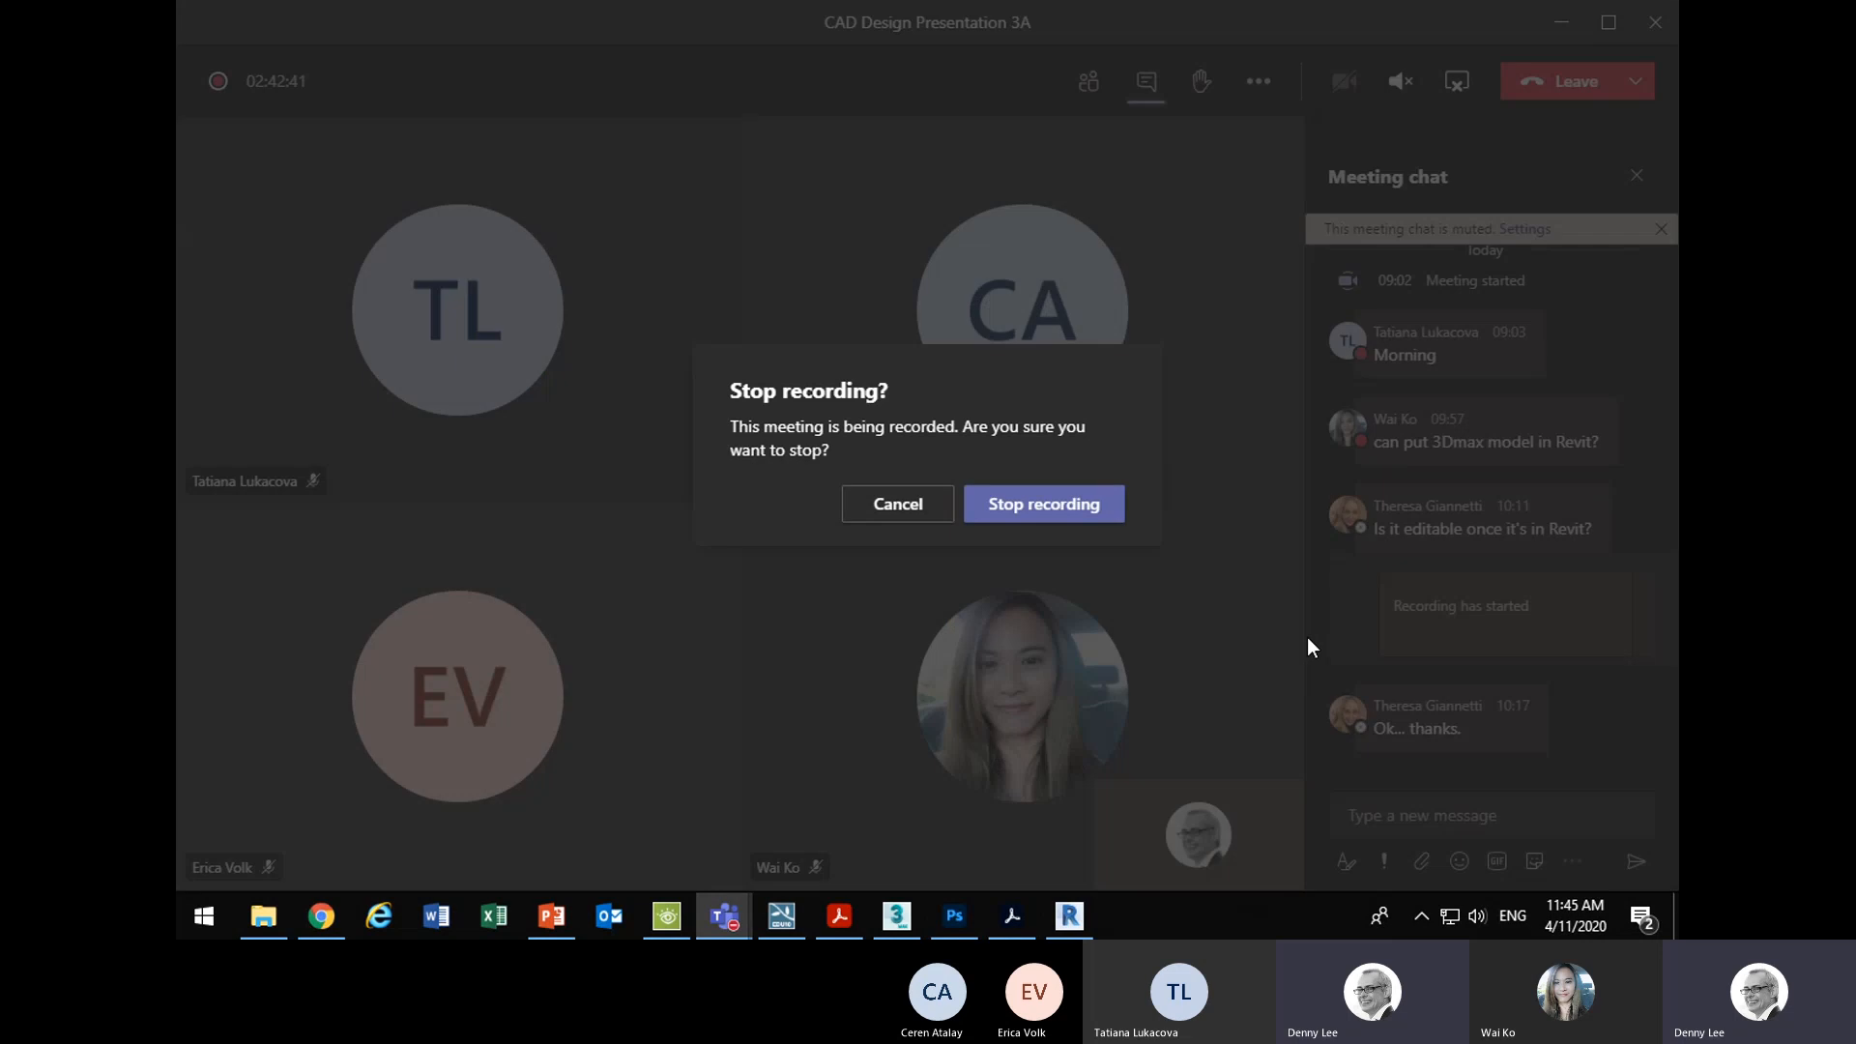